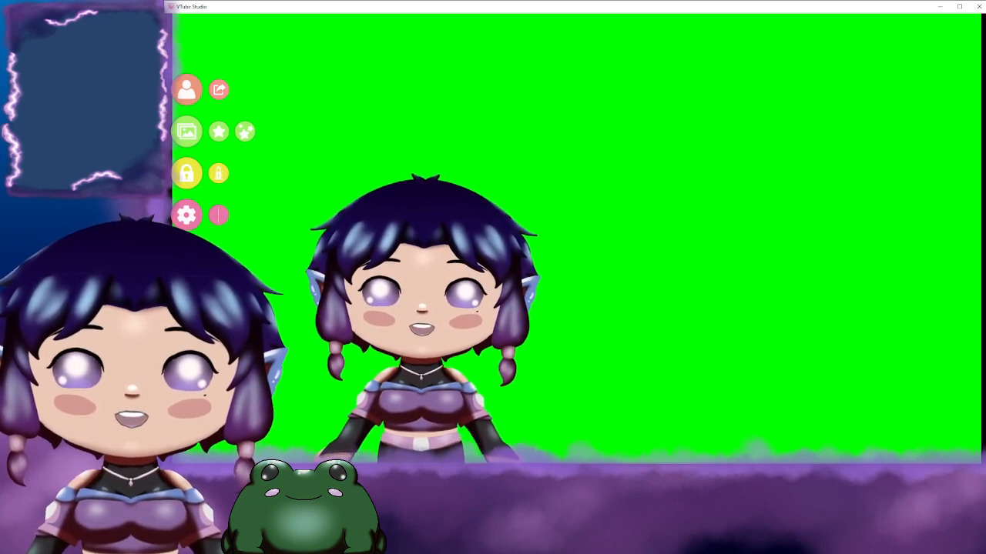
Step: Switch to Live2D Cubism Editor, import Male Art.psd from the ps folder as a new model, and close the file window
key("alt+Tab")
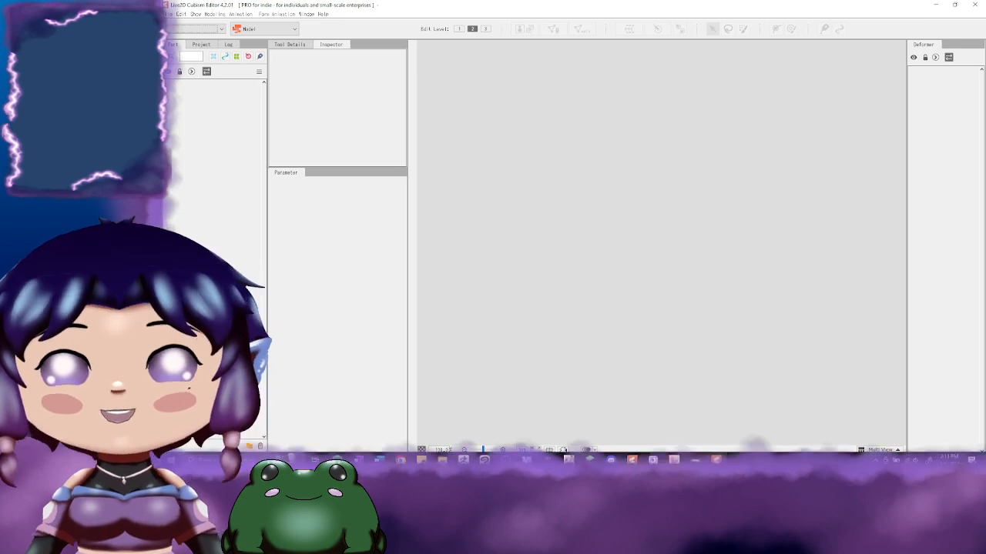
left_click(442, 456)
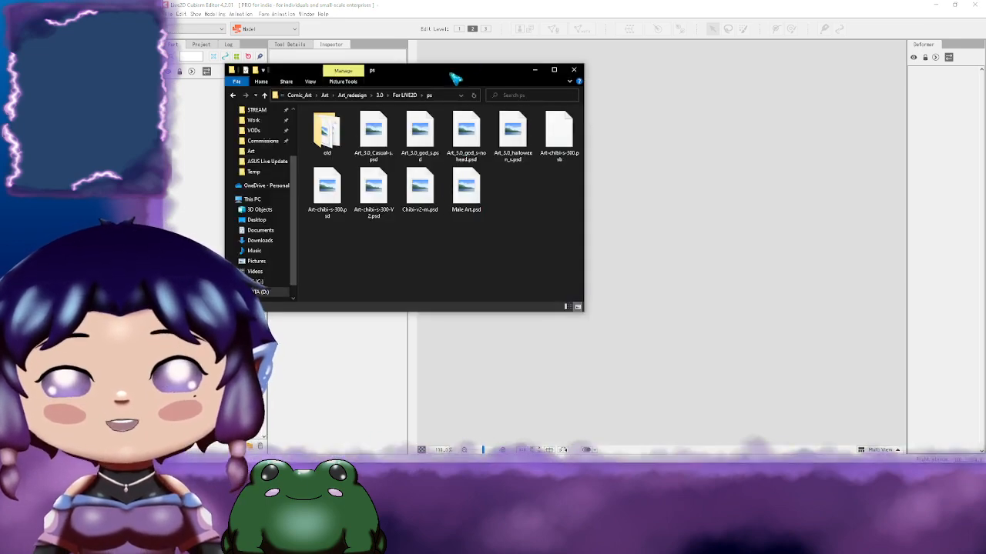
left_click_drag(454, 78, 629, 109)
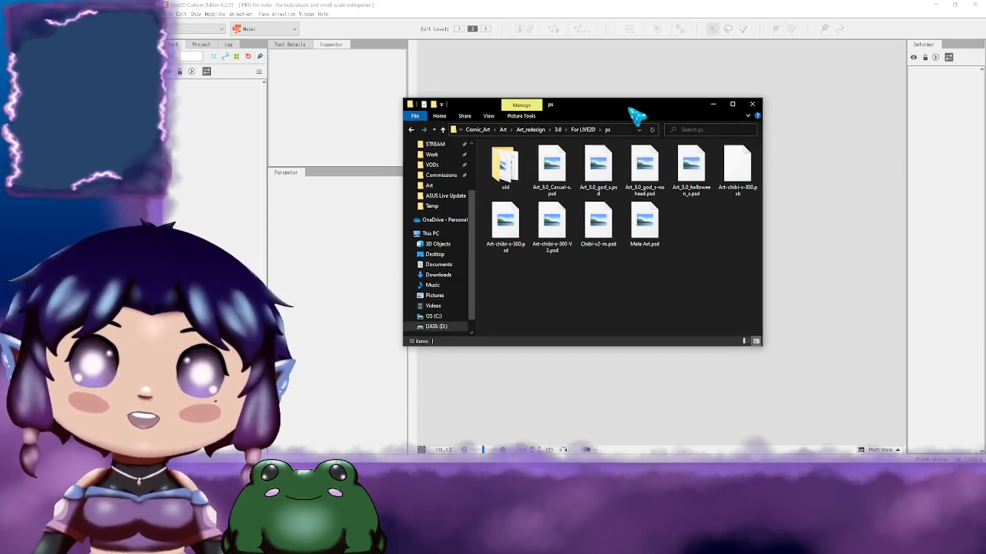
left_click_drag(630, 109, 587, 107)
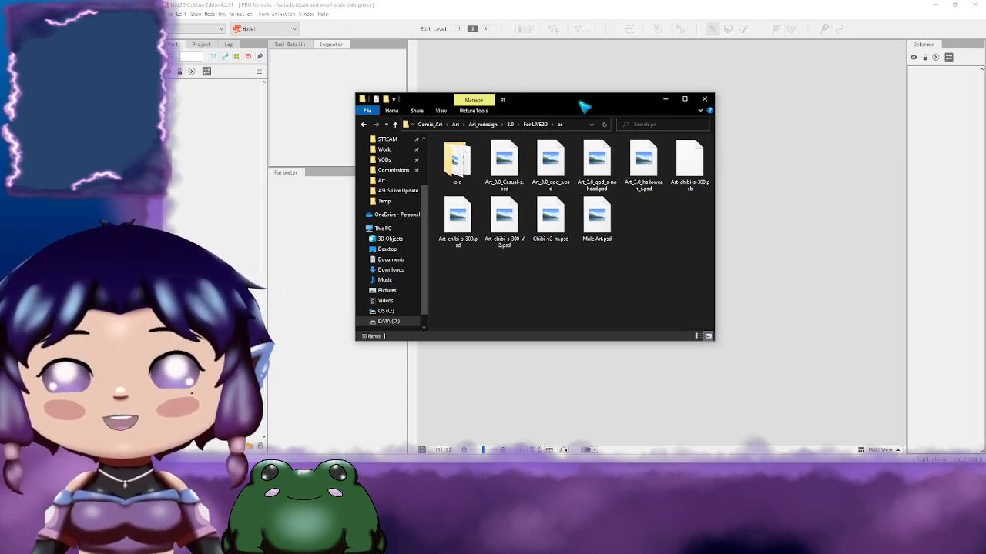
left_click_drag(585, 107, 658, 91)
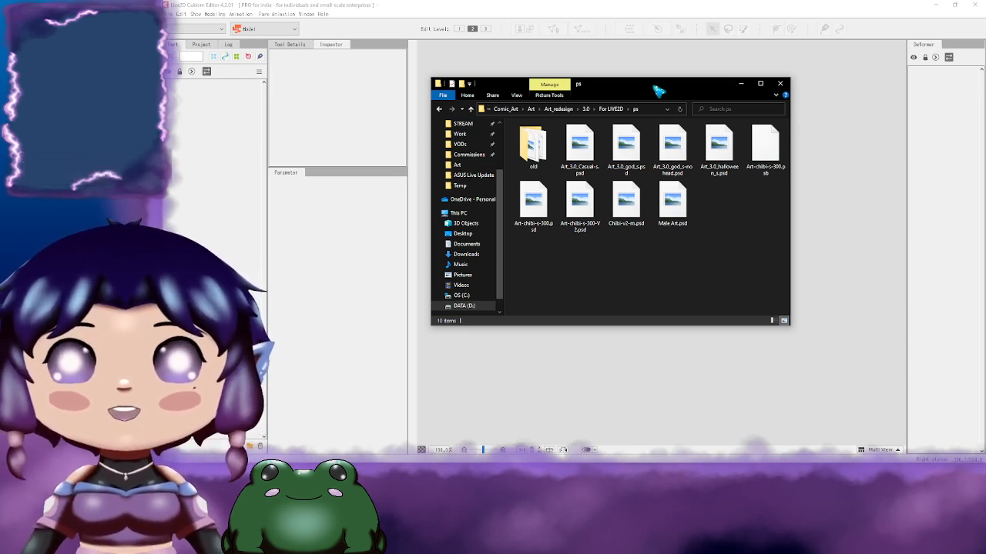
left_click_drag(658, 91, 569, 80)
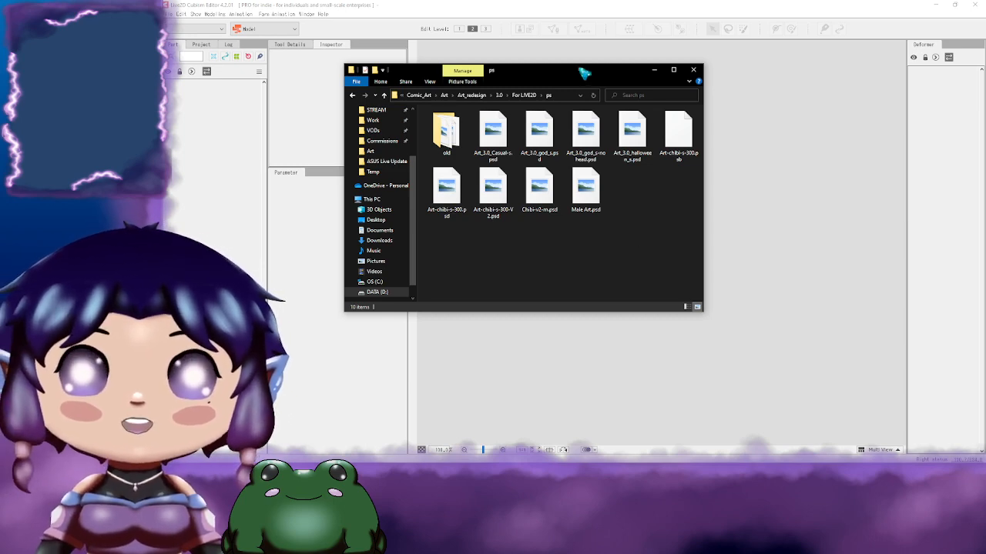
left_click_drag(579, 69, 468, 72)
left_click_drag(407, 75, 476, 63)
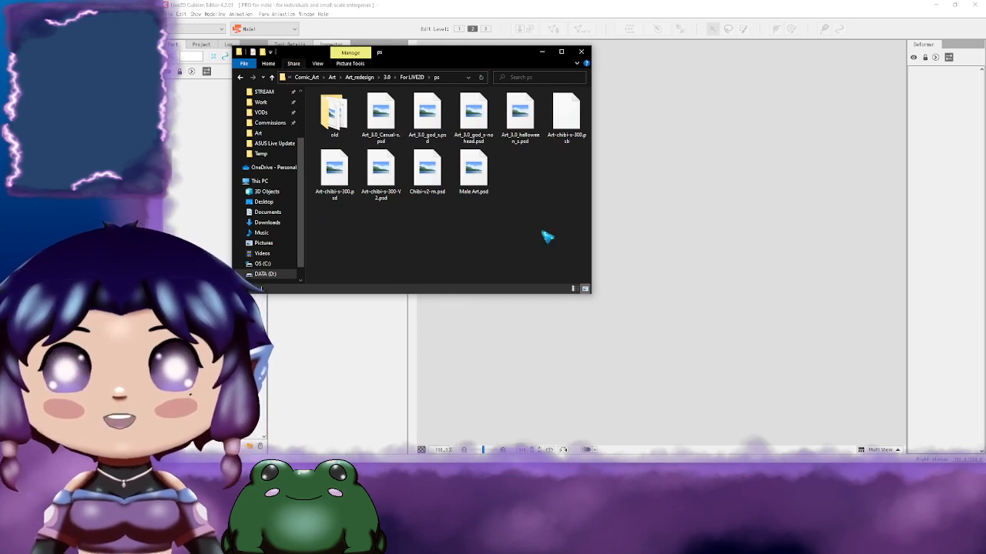
left_click_drag(493, 191, 736, 236)
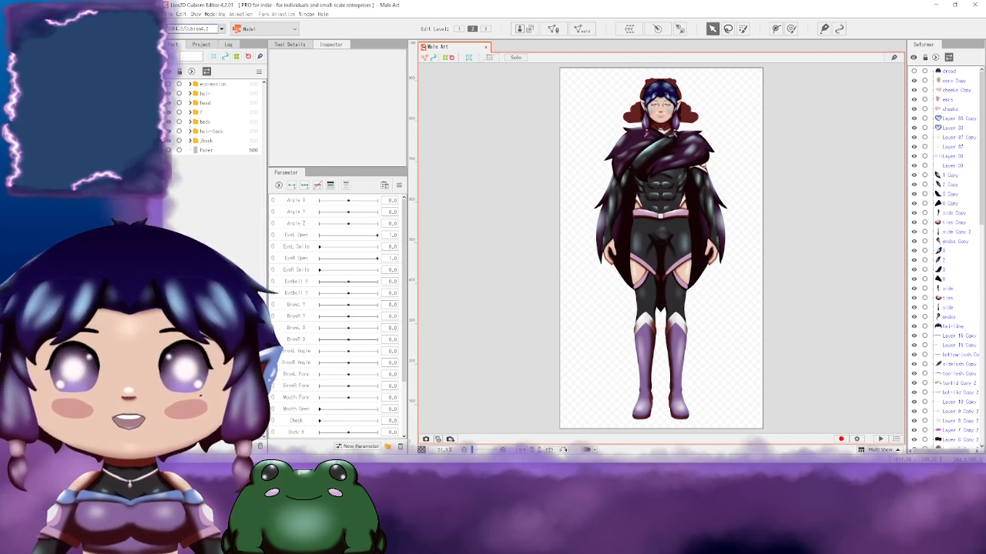
key("alt+Tab")
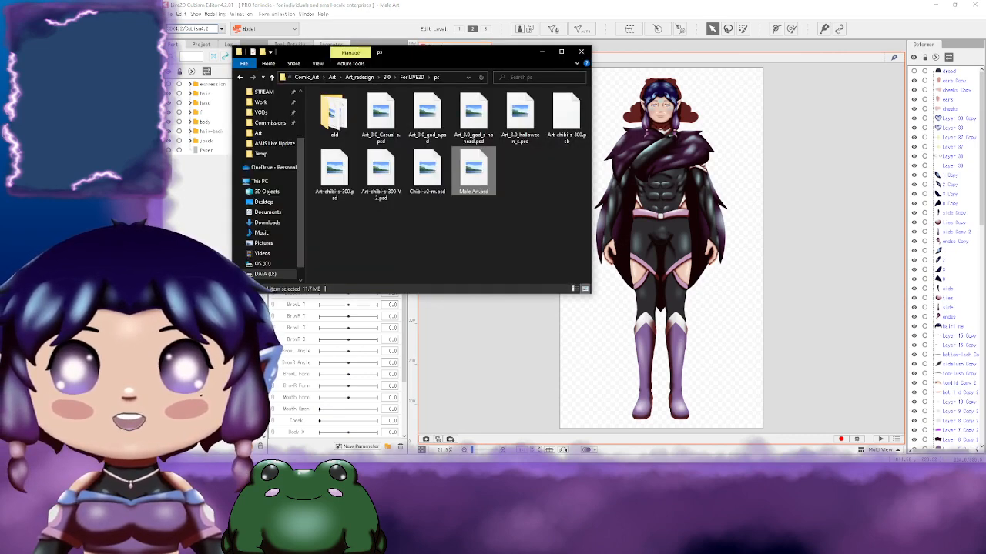
left_click(582, 50)
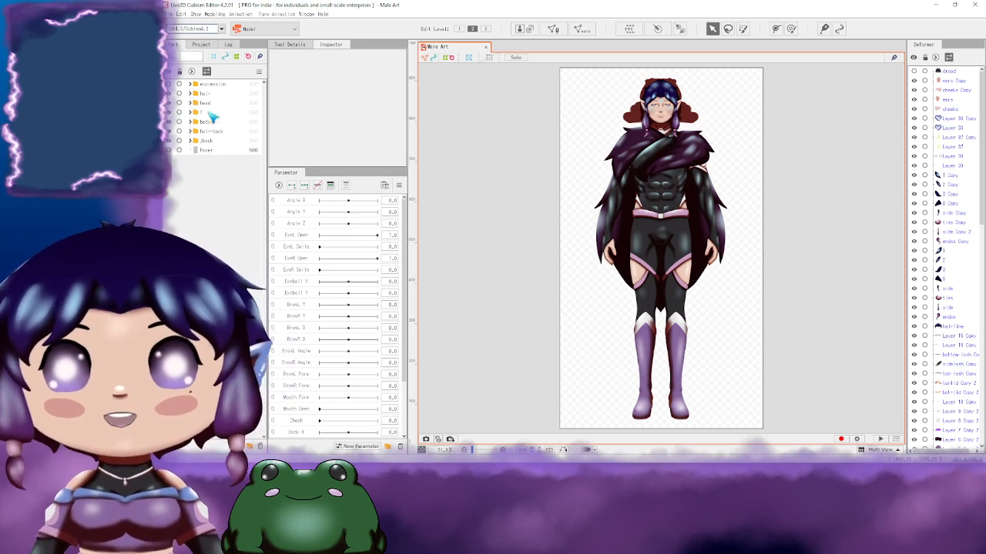
Step: Examine the contents of the expression part folder, including its blush subfolder, and collapse it again
left_click(191, 84)
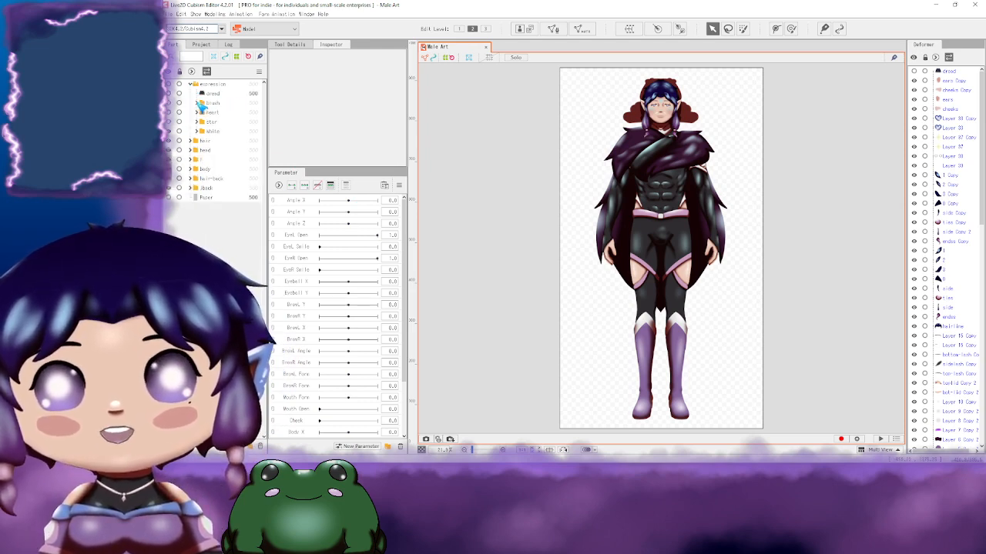
left_click(197, 102)
left_click(197, 102)
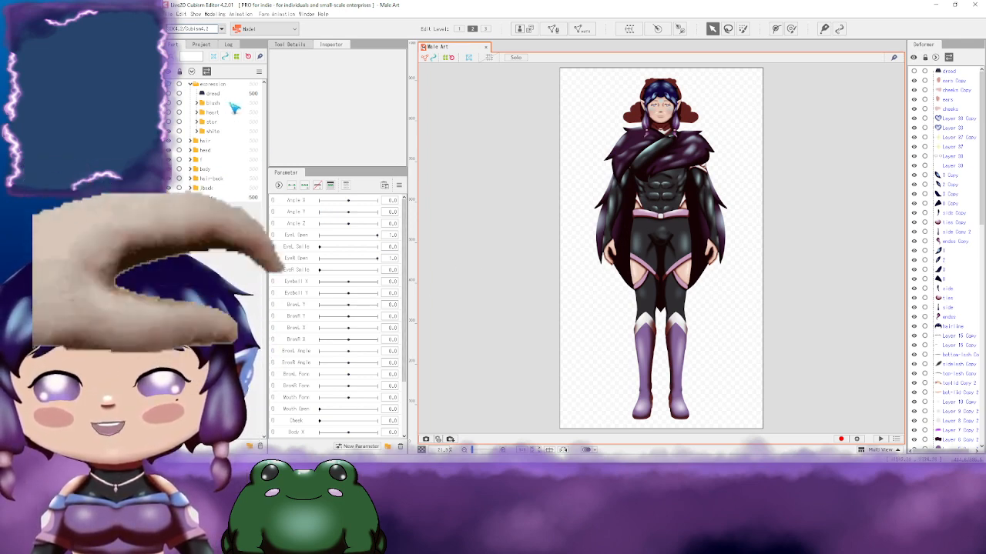
left_click(191, 84)
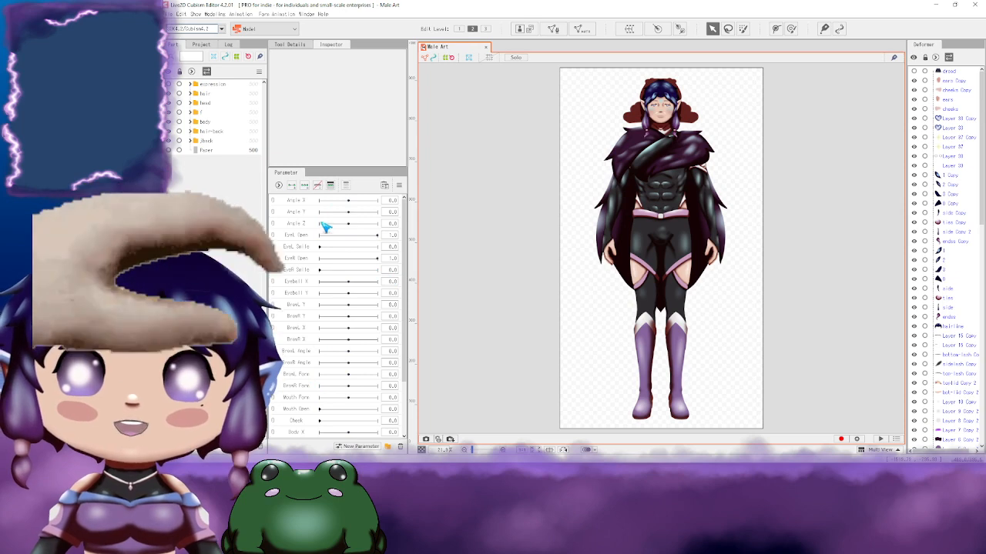
left_click(190, 84)
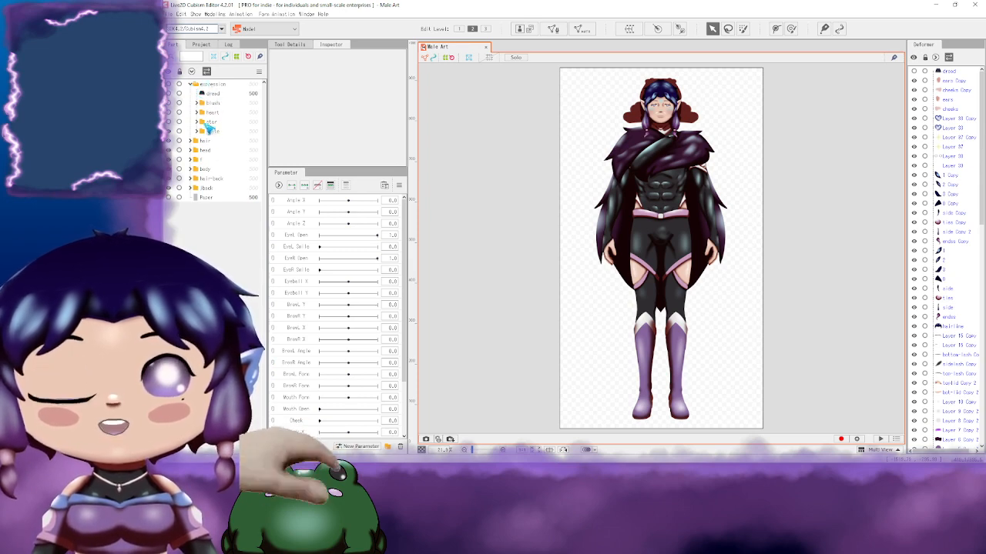
left_click(191, 83)
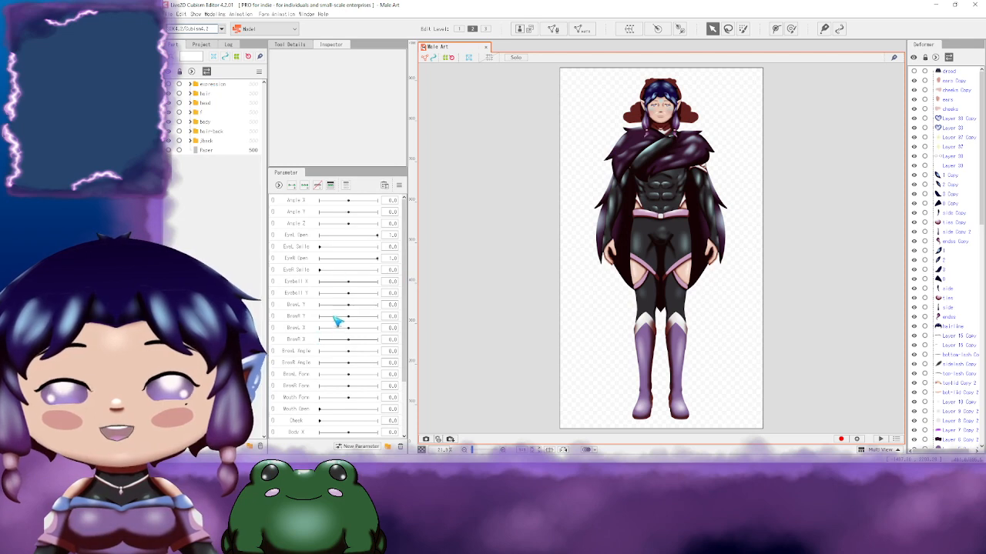
Step: Review the model's default parameters and look through the full deformer list of imported layers
scroll(339, 333, "down", 2)
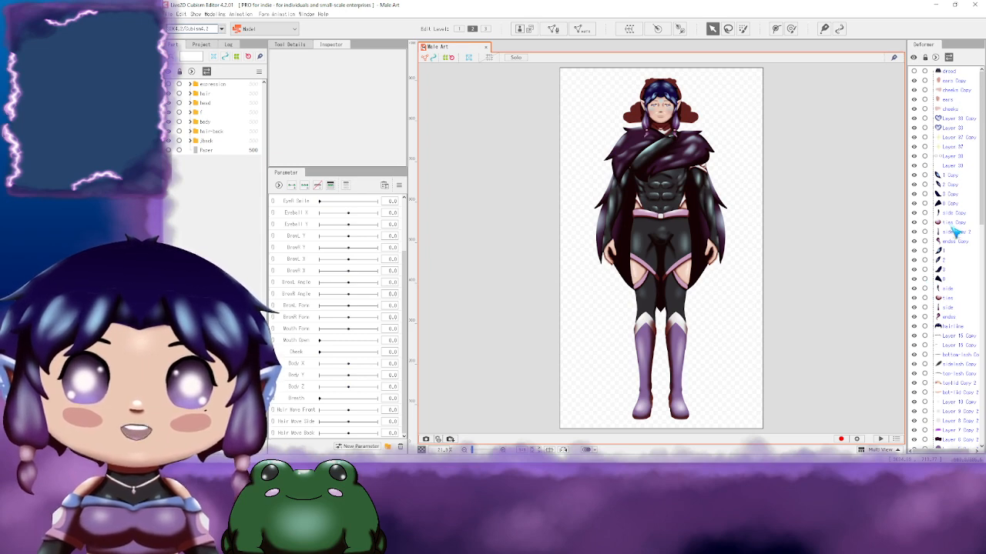
scroll(953, 229, "down", 5)
scroll(953, 229, "down", 8)
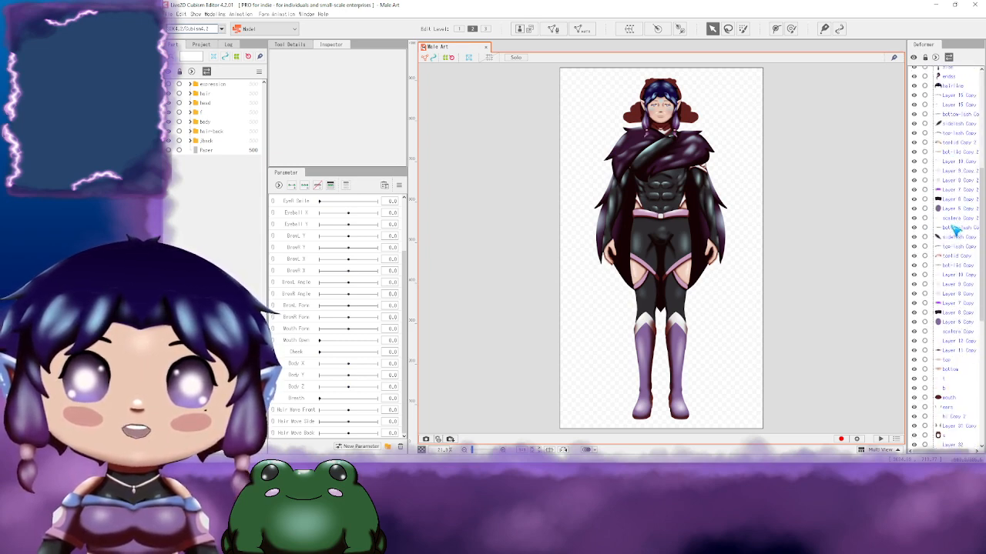
scroll(954, 228, "down", 5)
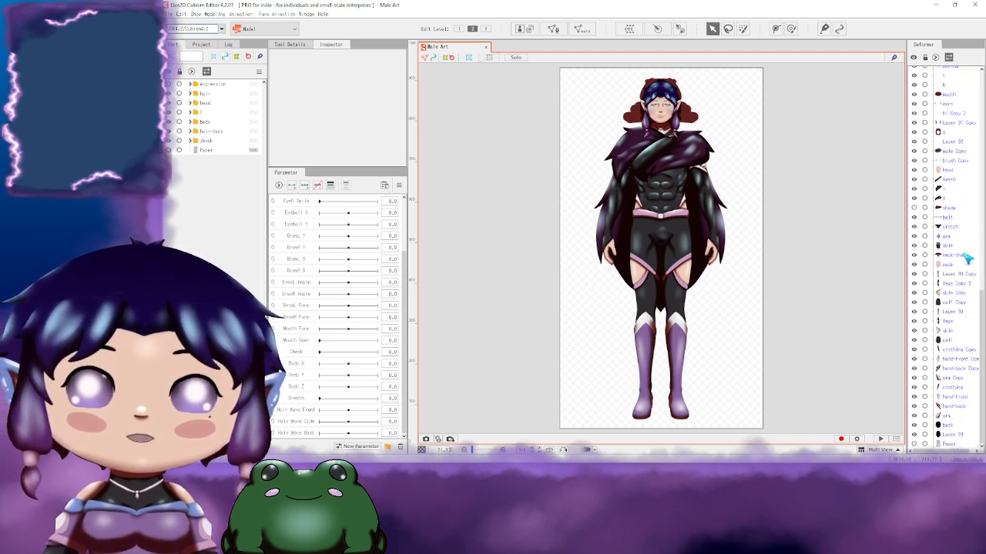
scroll(969, 288, "up", 4)
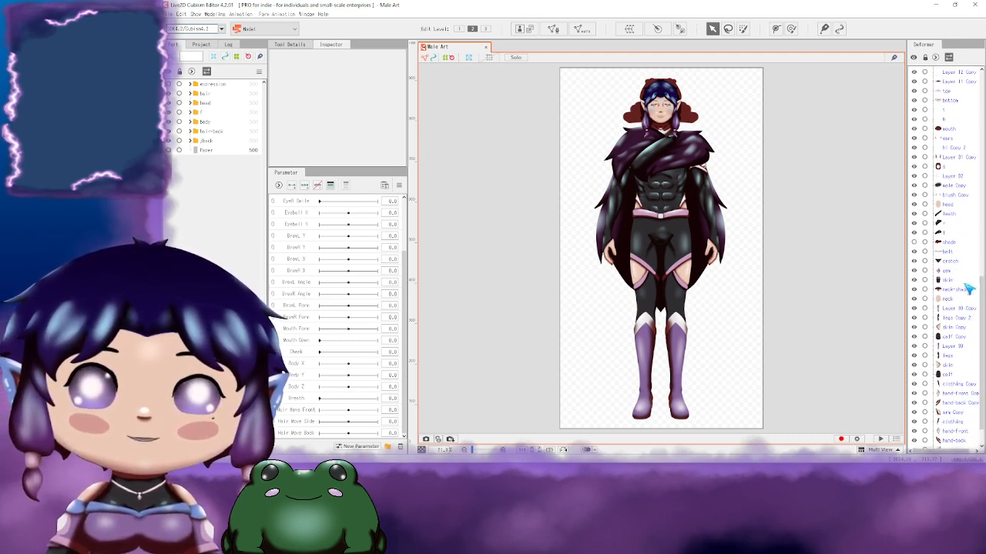
scroll(969, 288, "up", 4)
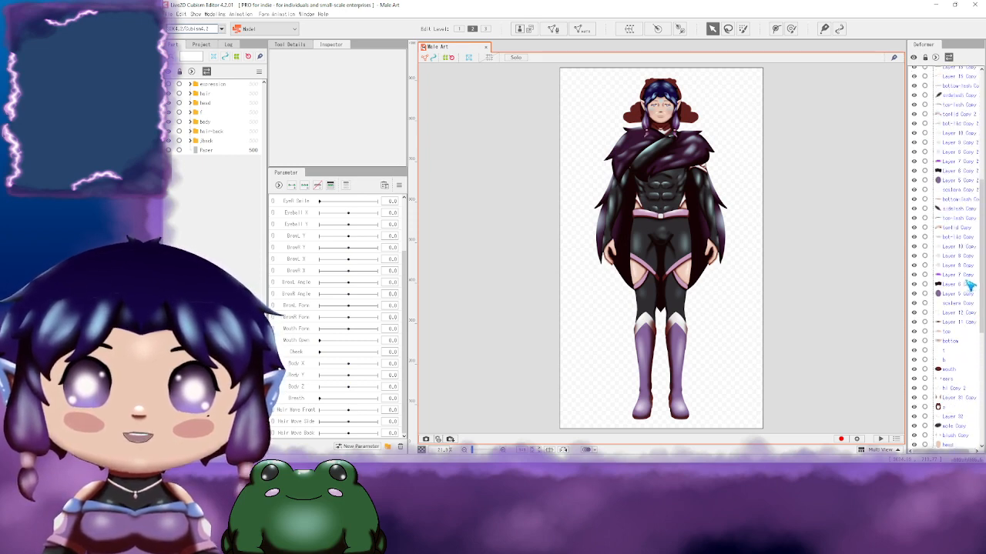
scroll(969, 287, "up", 1)
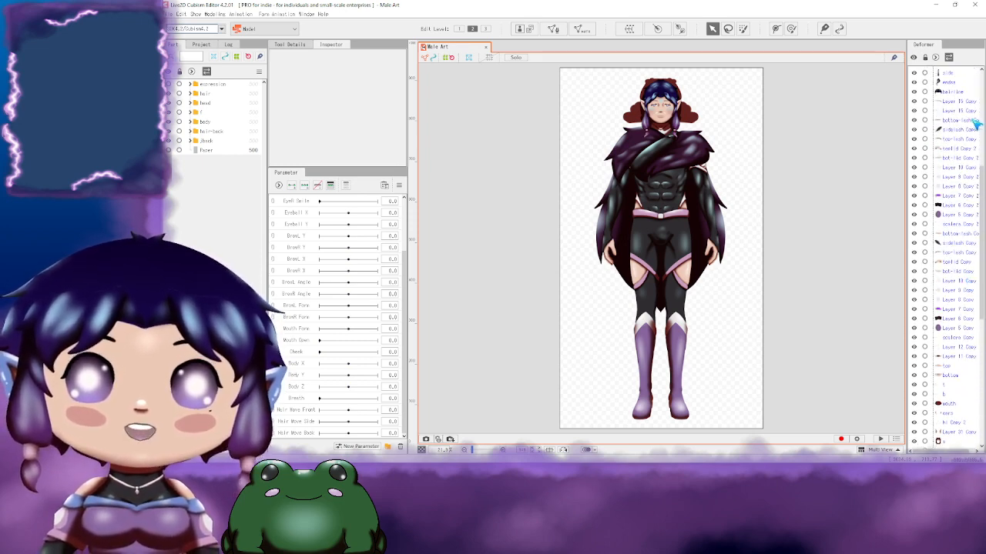
scroll(968, 207, "up", 1)
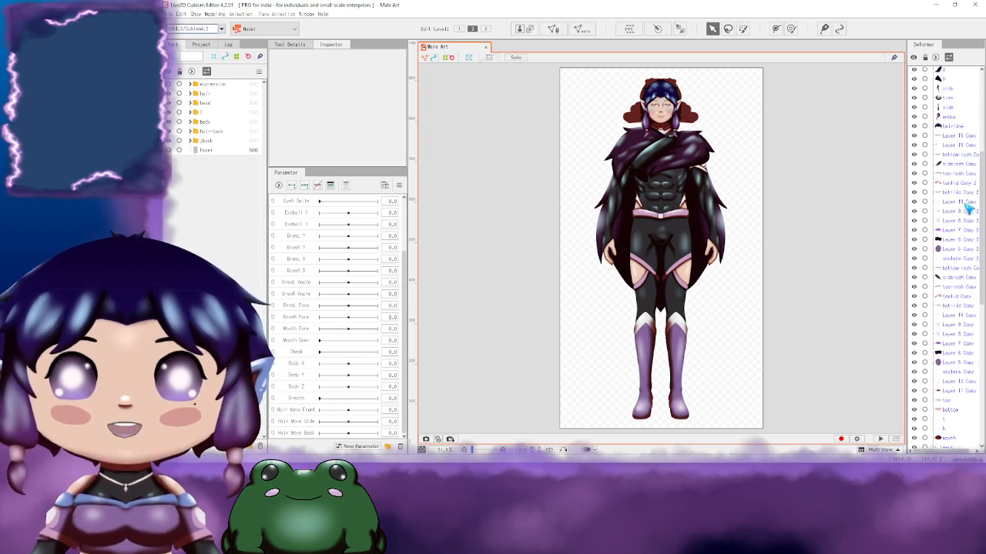
scroll(957, 223, "up", 2)
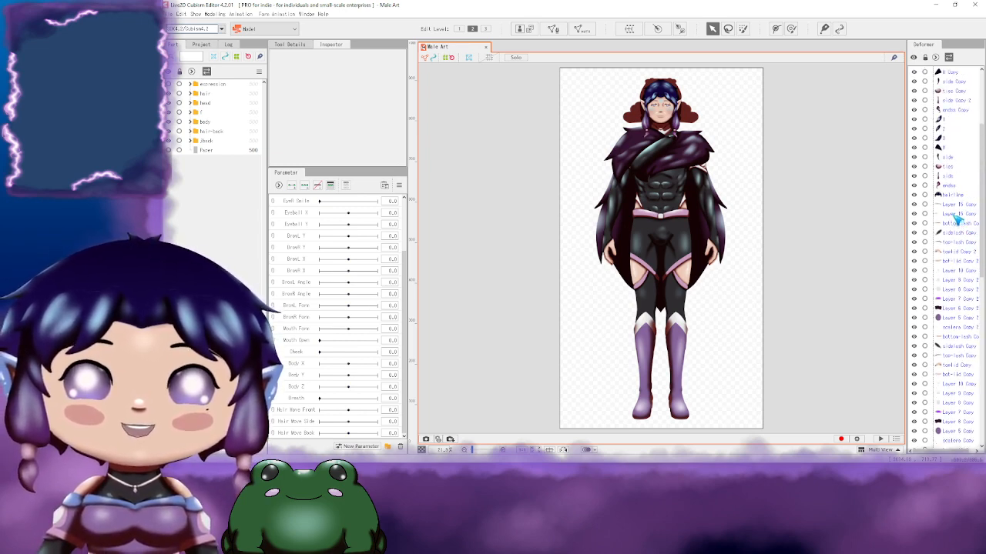
scroll(958, 221, "up", 4)
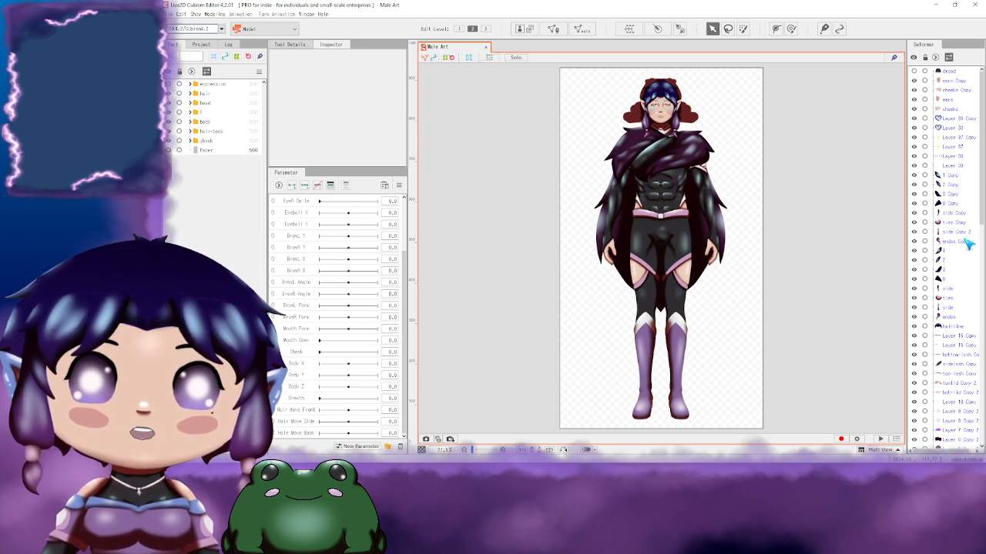
Step: Check the visibility of Layer 31 Copy and review the surrounding face and body layers in the deformer list
scroll(968, 243, "down", 5)
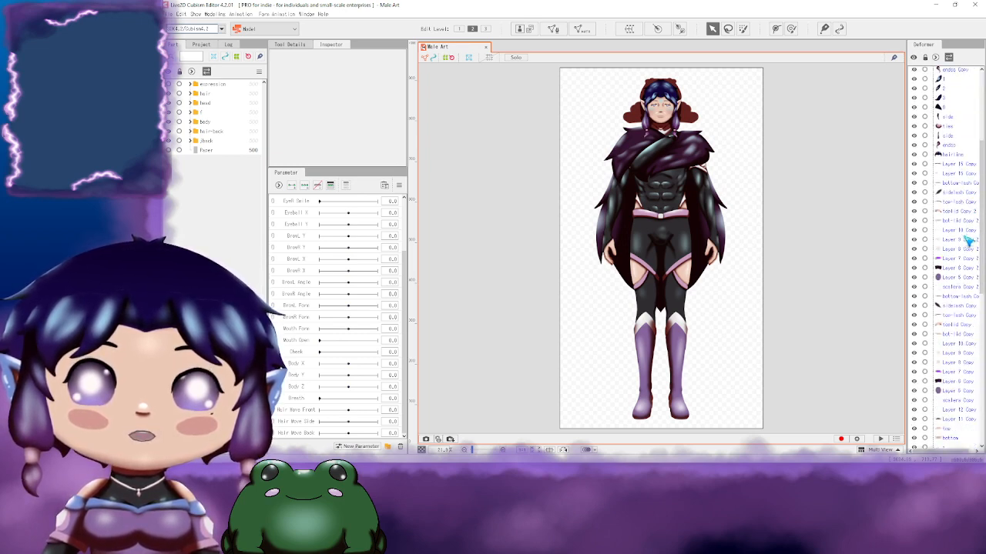
scroll(967, 241, "down", 5)
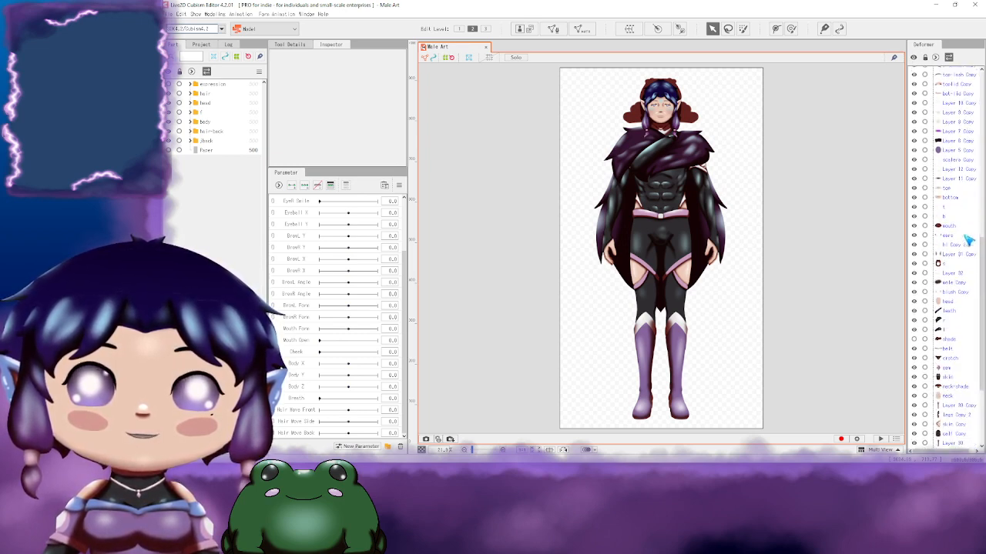
left_click(914, 254)
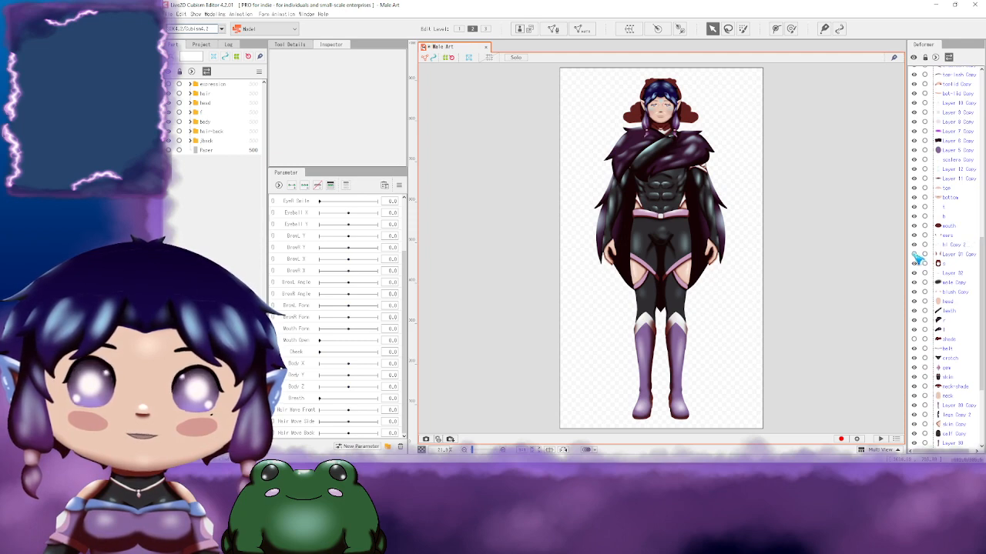
scroll(968, 299, "down", 4)
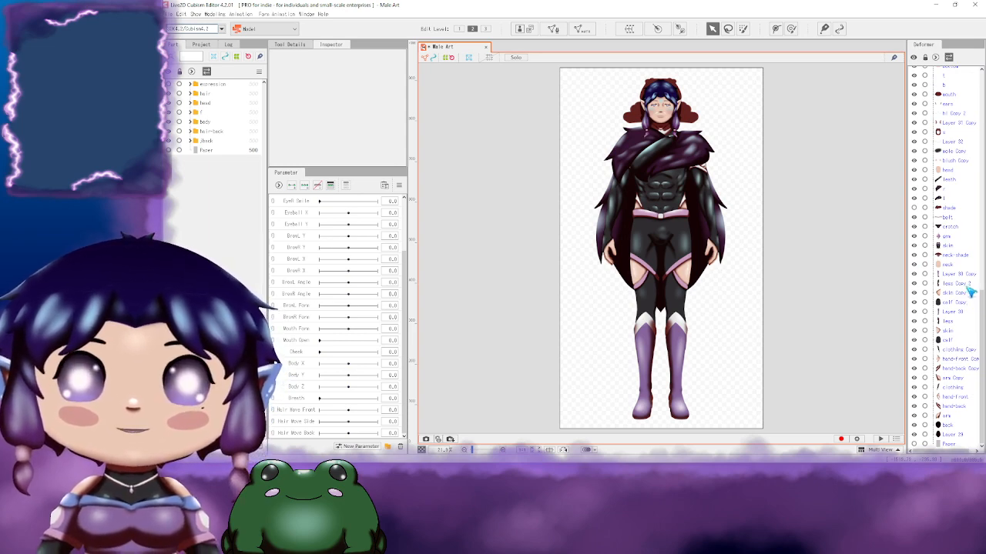
scroll(970, 289, "up", 3)
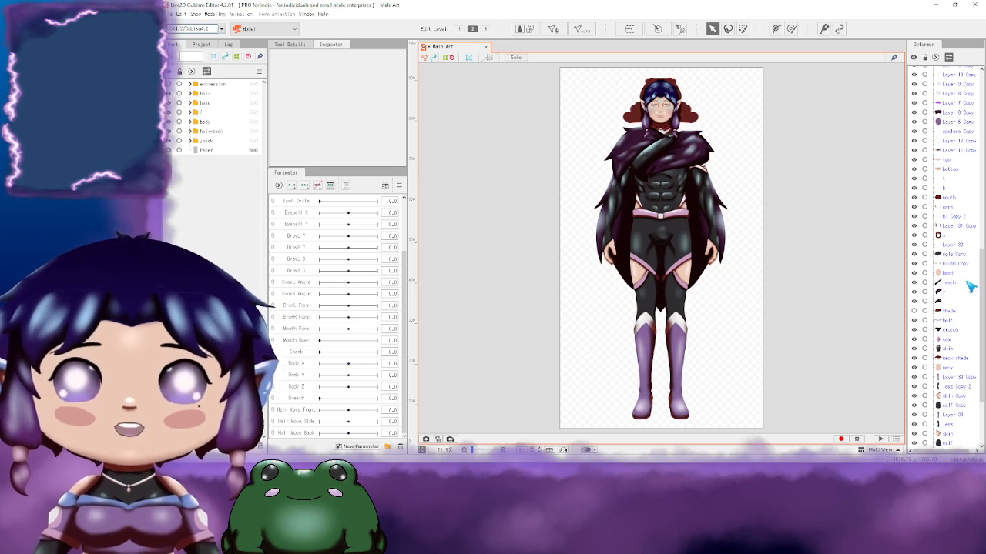
scroll(970, 286, "up", 3)
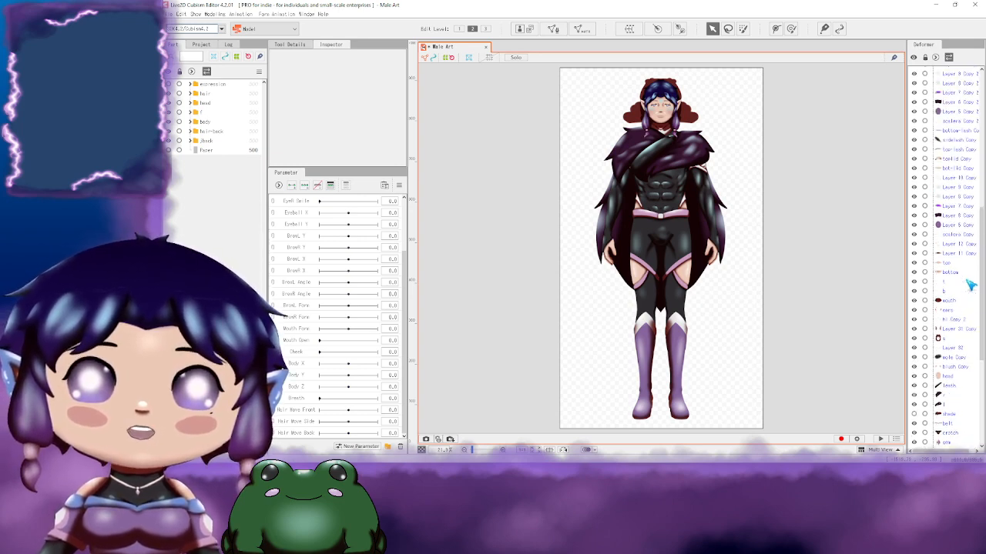
scroll(972, 284, "up", 3)
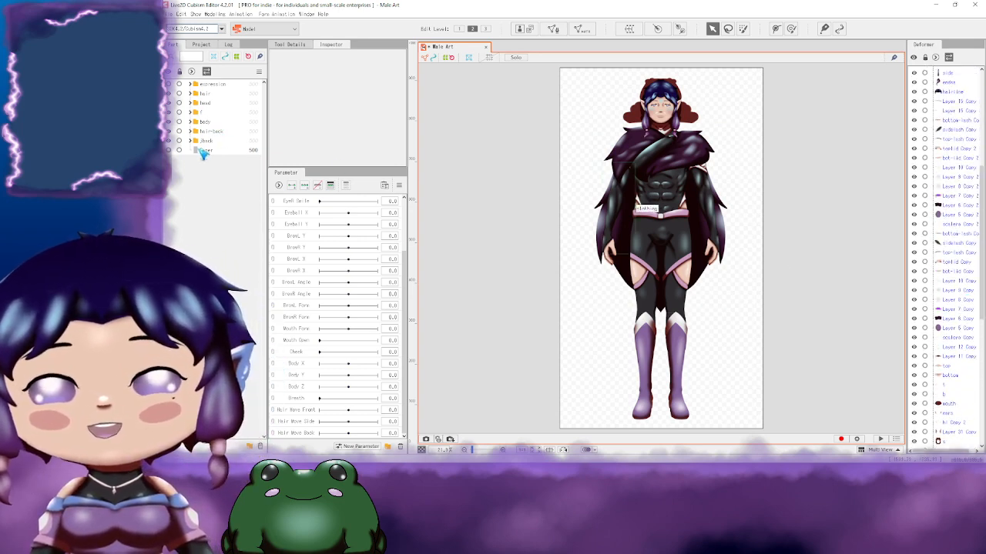
Step: Select the Paper layer, check the hair folder, and expand the head and body part folders to examine their contents
left_click(205, 151)
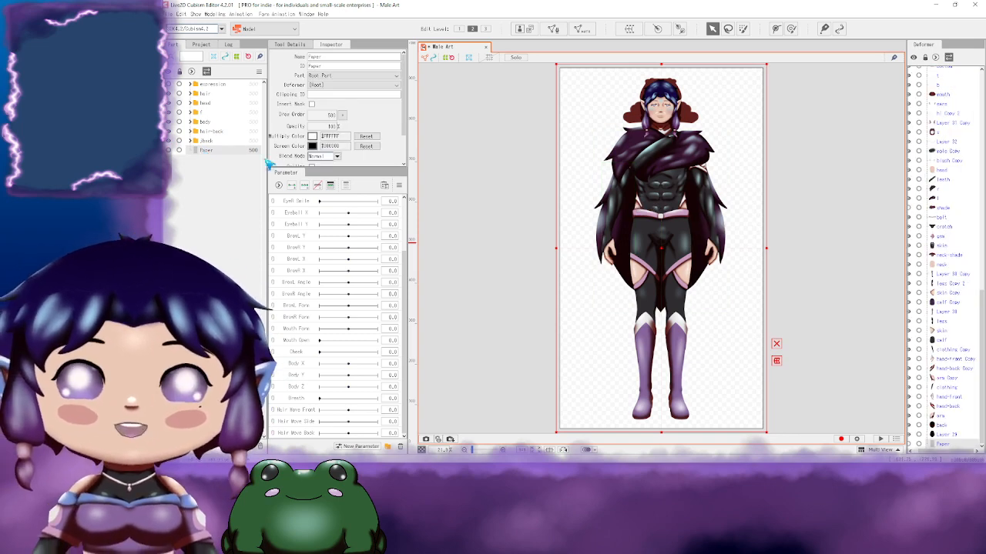
left_click(192, 93)
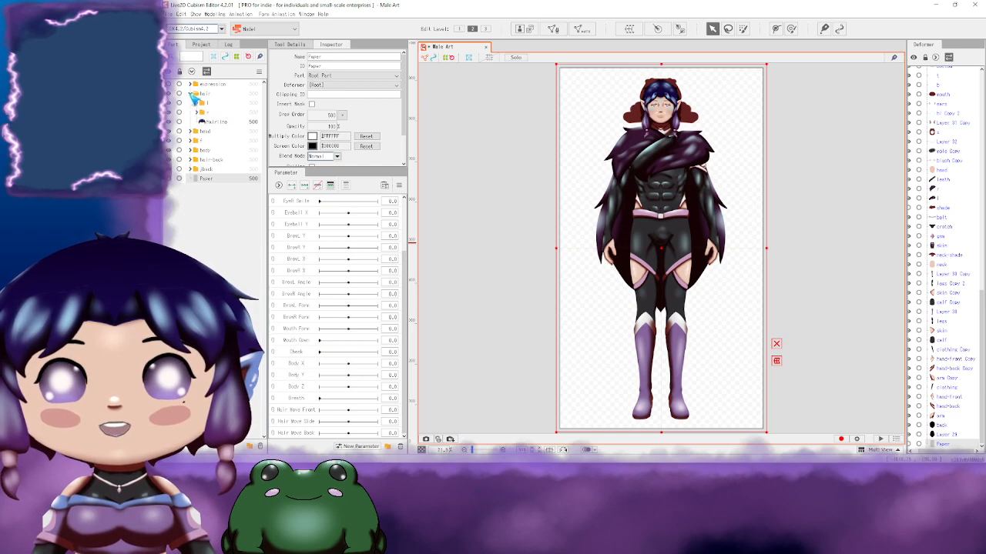
left_click(192, 93)
left_click(192, 102)
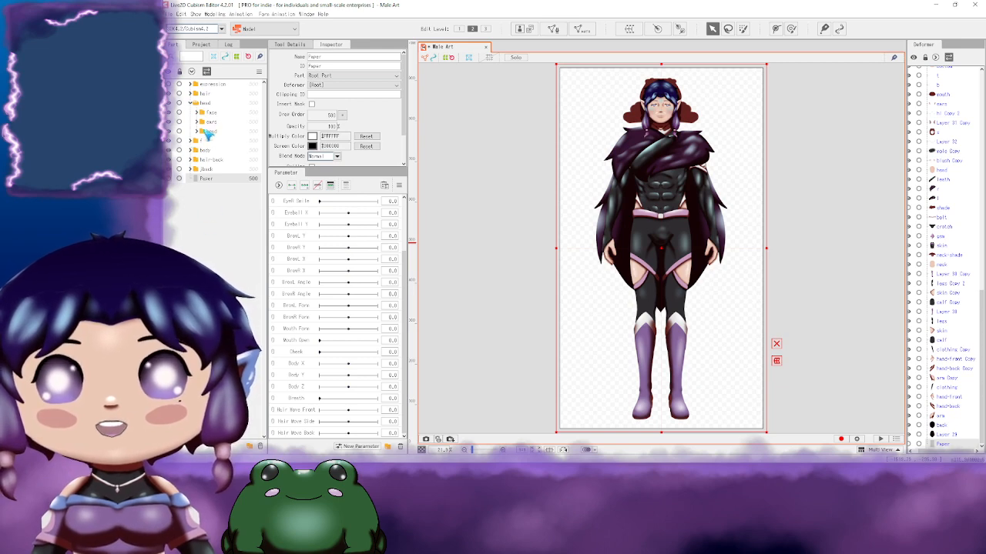
left_click(191, 150)
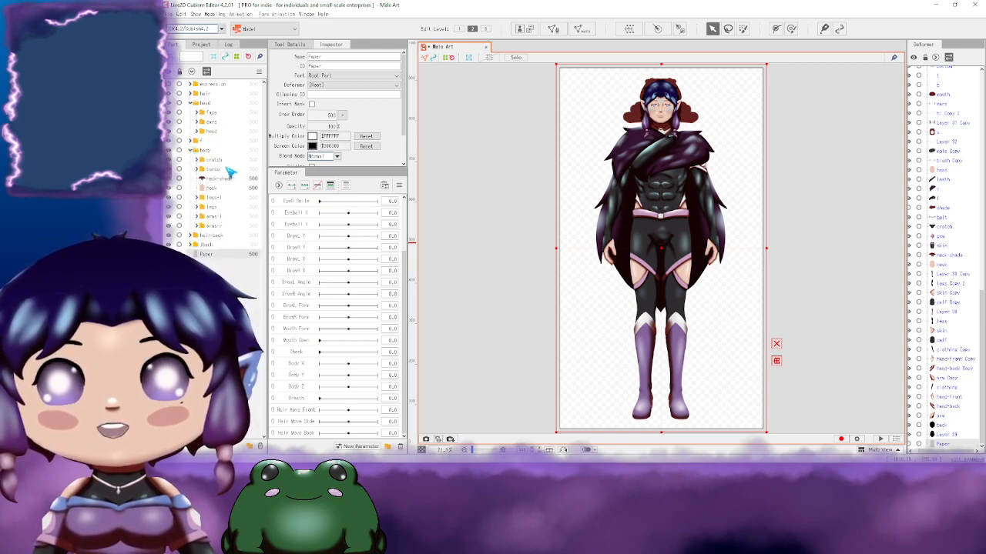
Step: Collapse the body part folder, check what the hair-back folder contains, and collapse it again
left_click(192, 150)
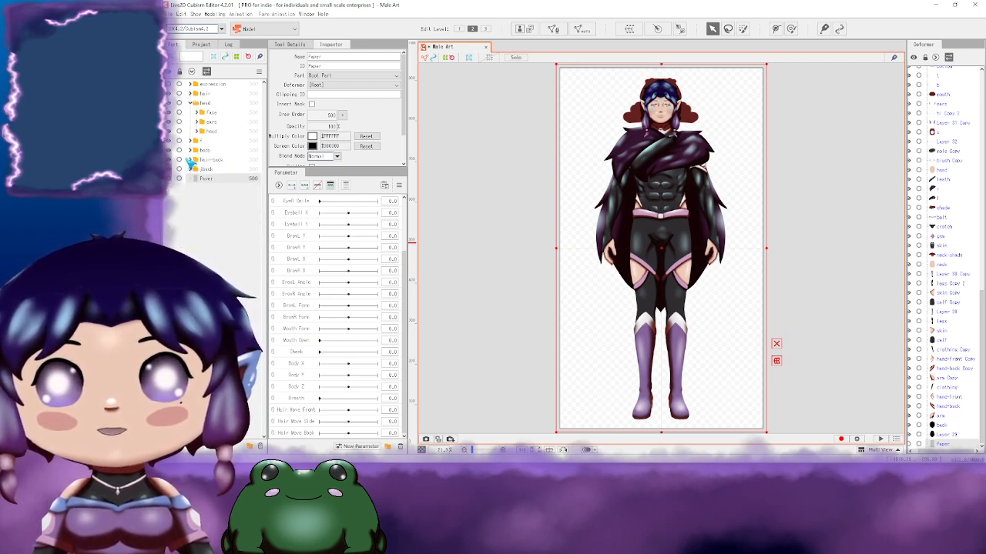
left_click(194, 160)
left_click(190, 160)
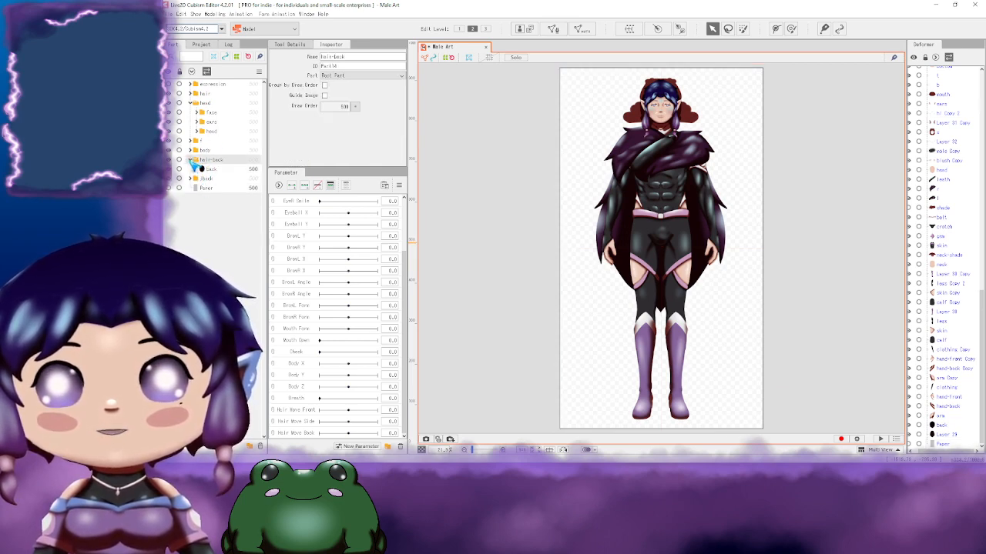
left_click(190, 159)
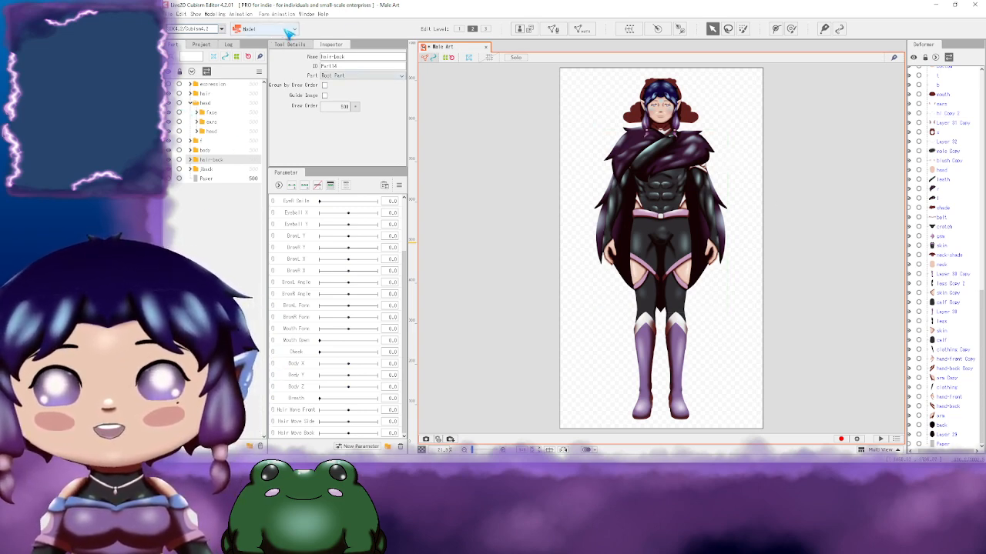
Step: Review the Model, Animation and Form Animation workspace modes and keep the Model mode
left_click(252, 29)
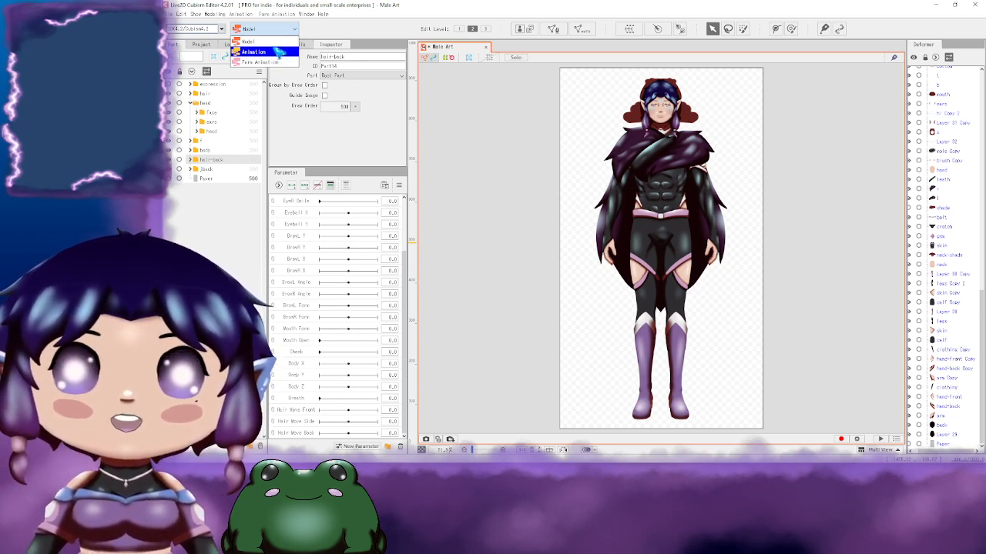
key("Up")
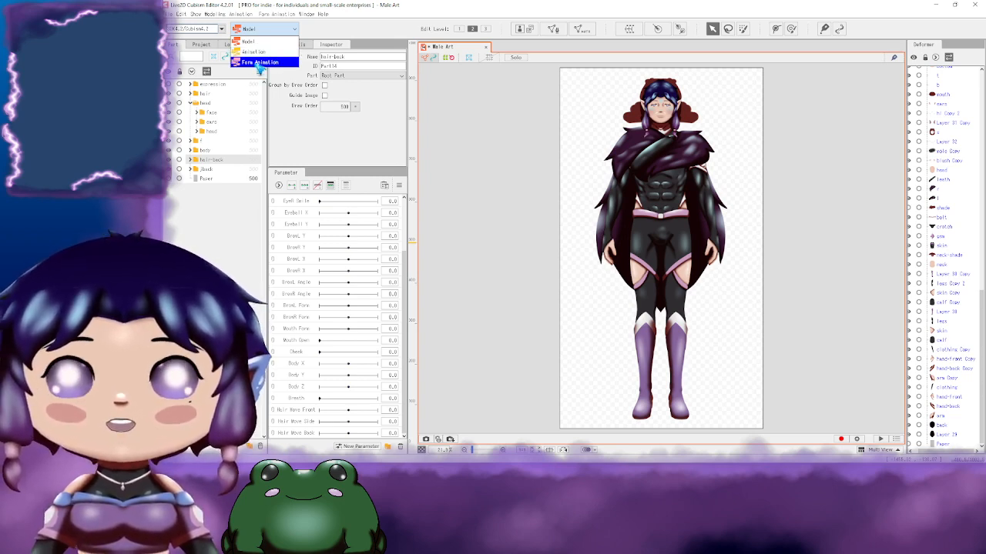
left_click(249, 41)
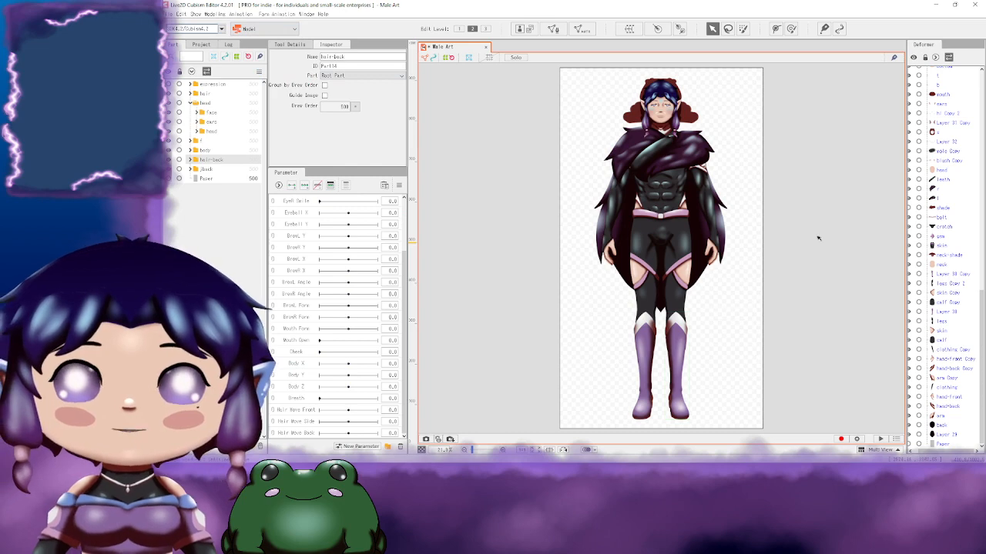
Step: Examine the whole character on the canvas at several magnifications, clearing the part selection
mouse_move(806, 198)
left_mouse_down()
mouse_move(717, 229)
mouse_move(800, 199)
left_mouse_up()
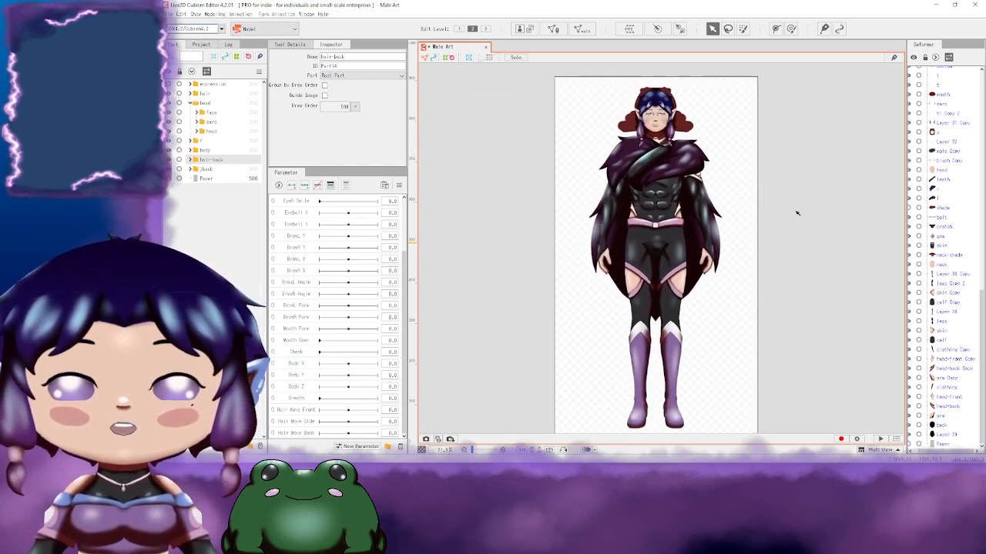
scroll(796, 213, "up", 5)
scroll(726, 238, "down", 5)
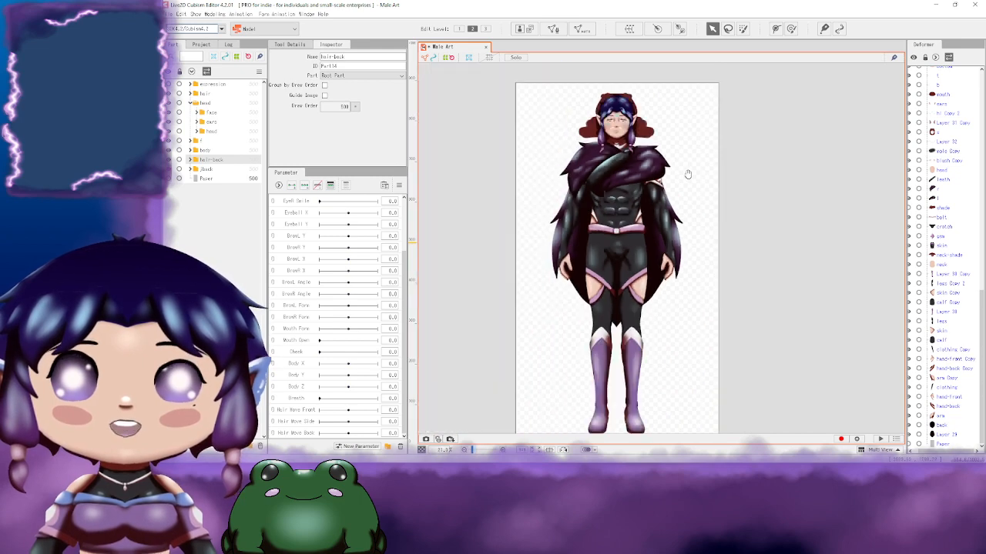
left_click_drag(688, 172, 711, 196)
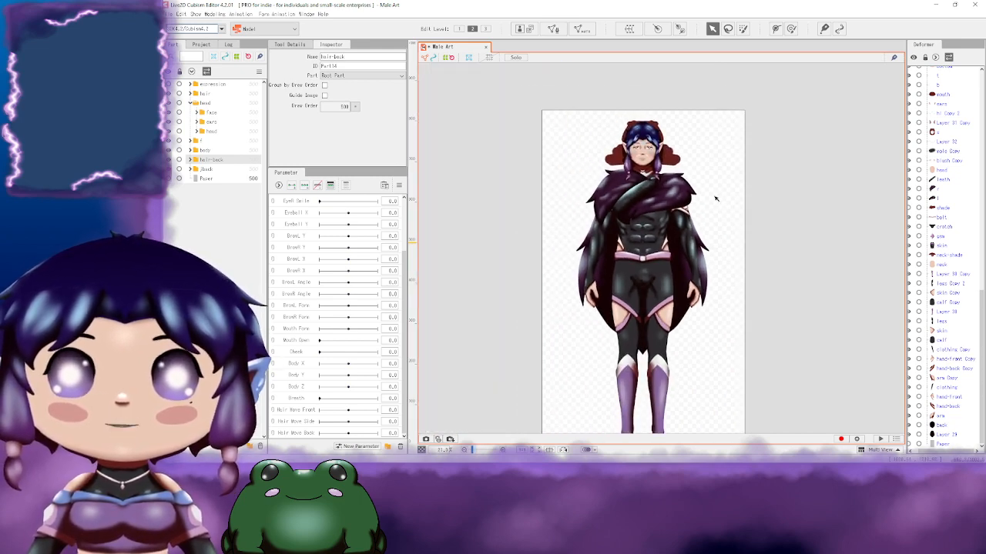
left_click_drag(717, 190, 732, 174)
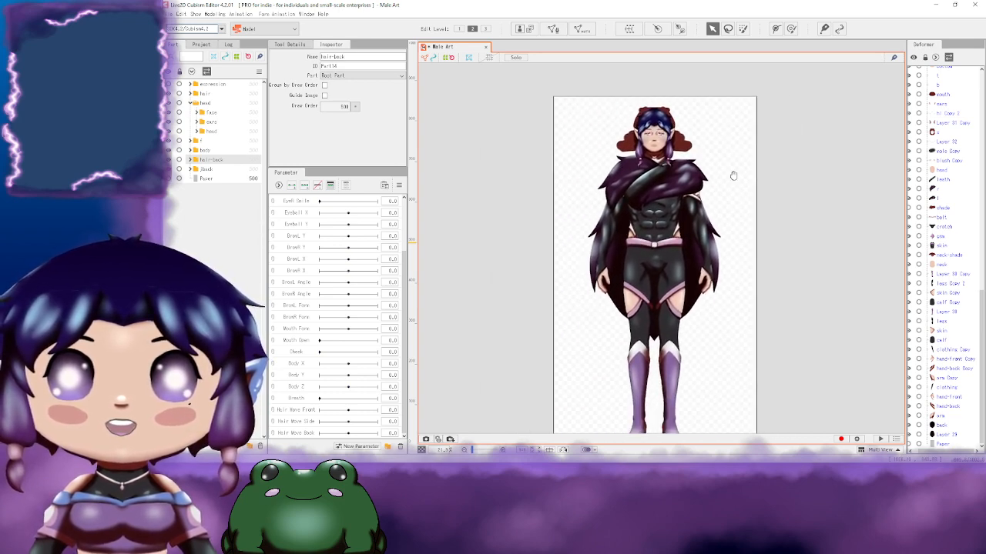
scroll(747, 225, "up", 5)
scroll(748, 228, "down", 4)
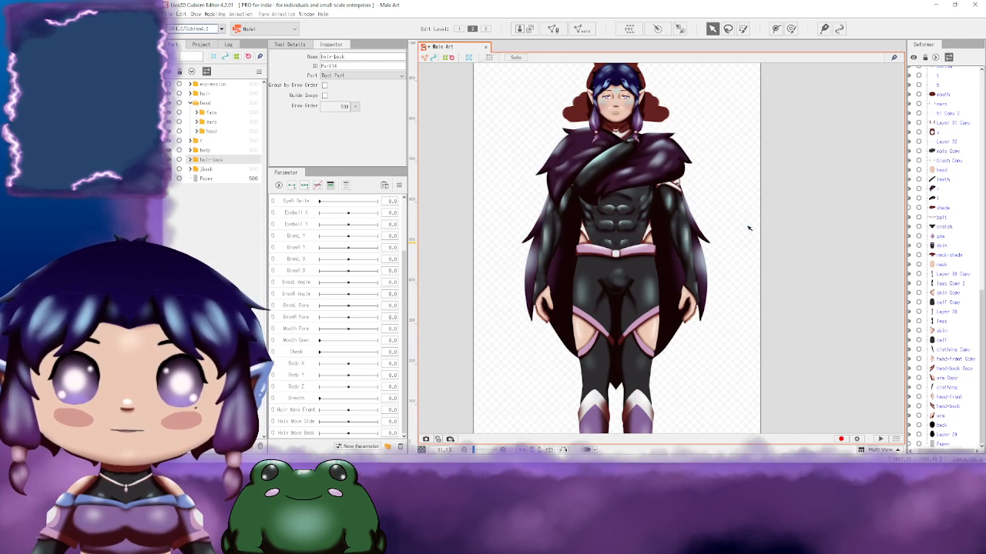
scroll(750, 231, "down", 5)
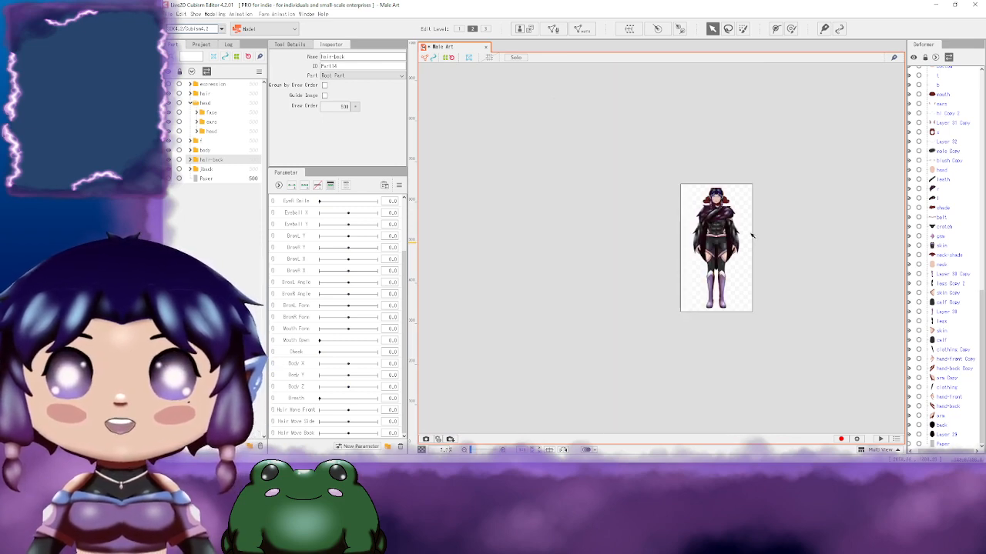
left_click(812, 245)
scroll(801, 230, "up", 5)
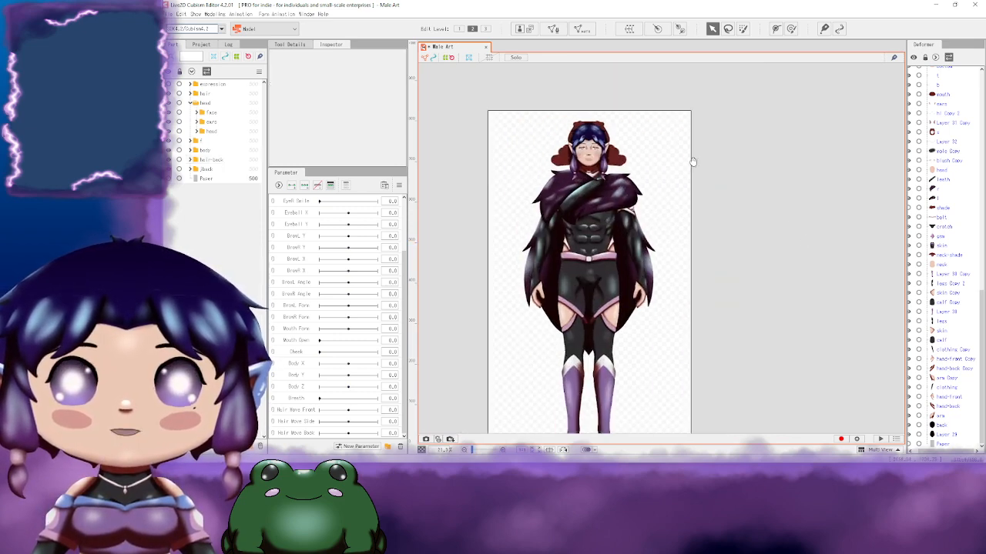
left_click_drag(693, 162, 739, 169)
scroll(726, 165, "up", 3)
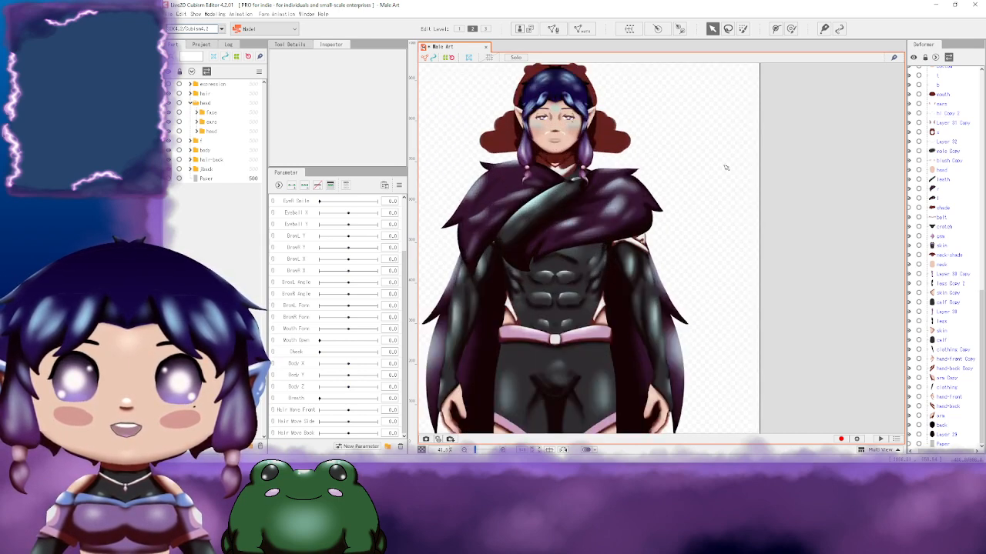
scroll(725, 167, "down", 4)
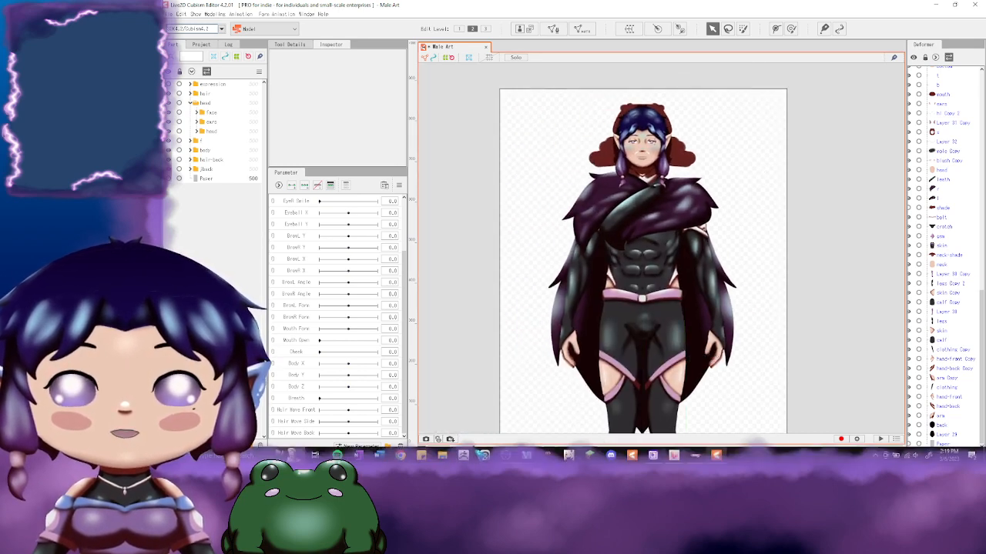
left_click_drag(476, 449, 484, 453)
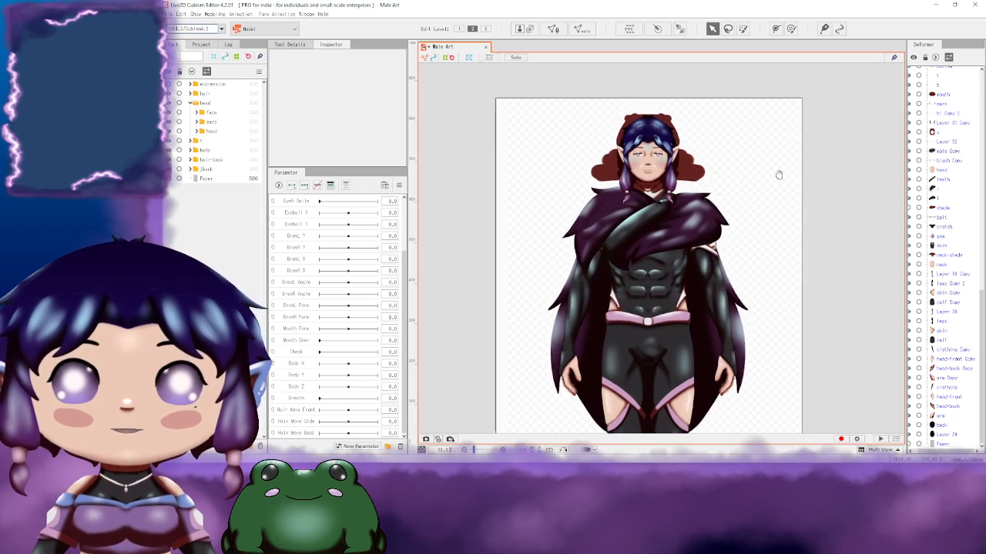
left_click_drag(788, 213, 775, 193)
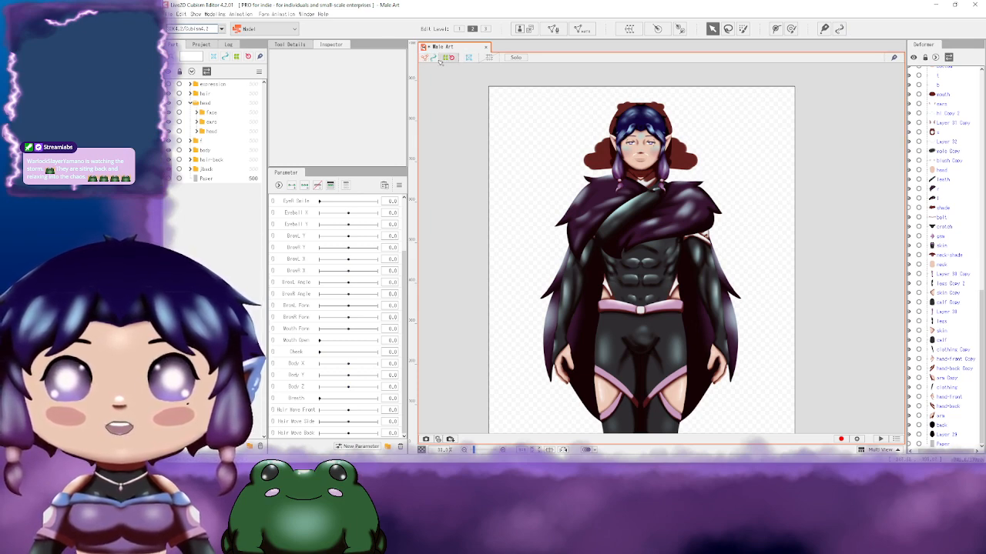
Step: Show the grid over the artwork canvas and hide it again
left_click(489, 58)
left_click(490, 58)
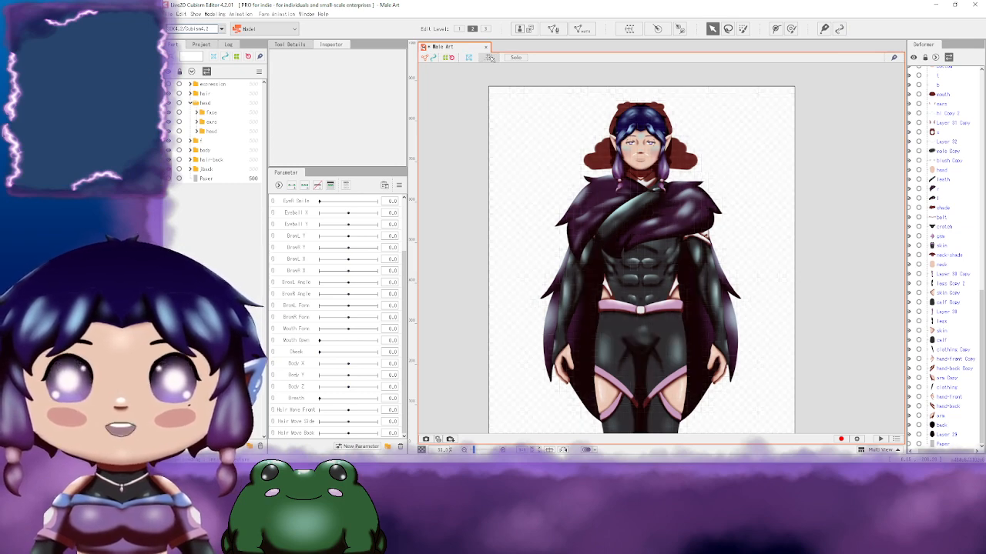
left_click(489, 58)
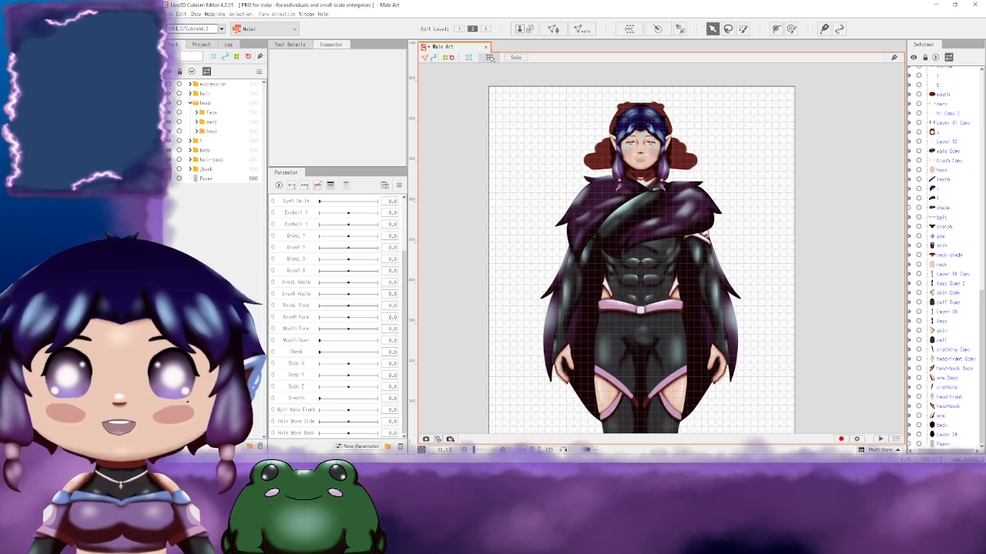
left_click(490, 57)
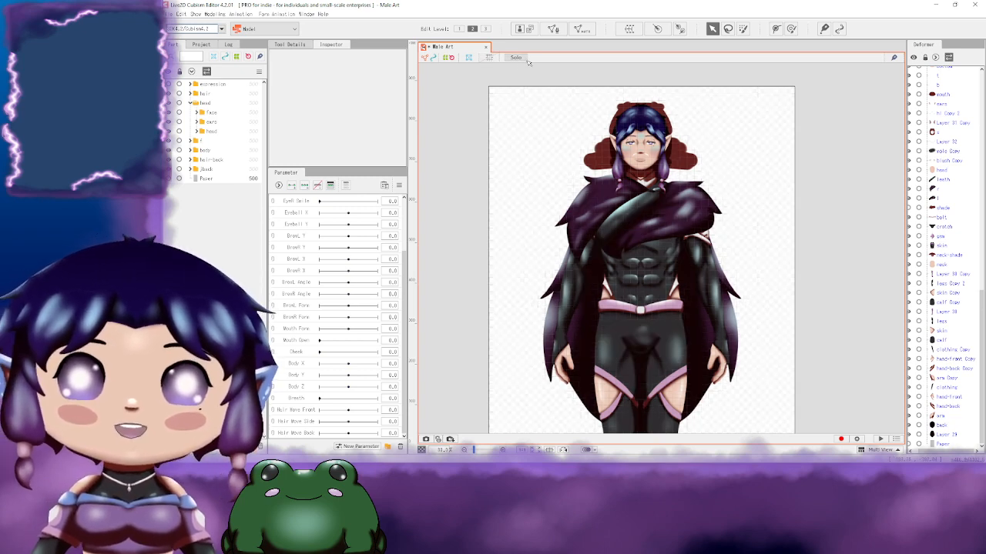
Step: Select the neck-shade layer on the canvas, view it in Solo mode, and return to the normal display
scroll(708, 163, "up", 2)
scroll(709, 163, "up", 1)
left_click(709, 163)
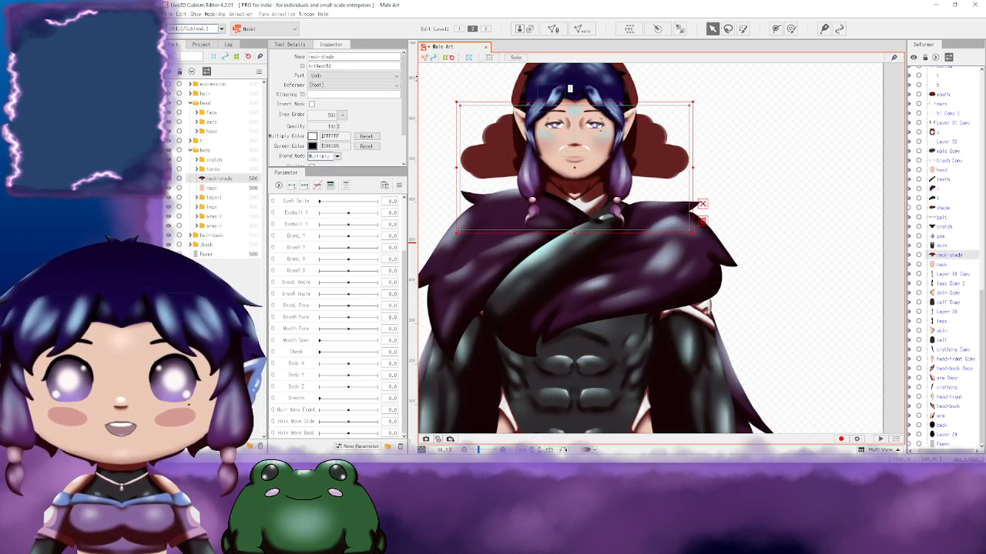
left_click(516, 57)
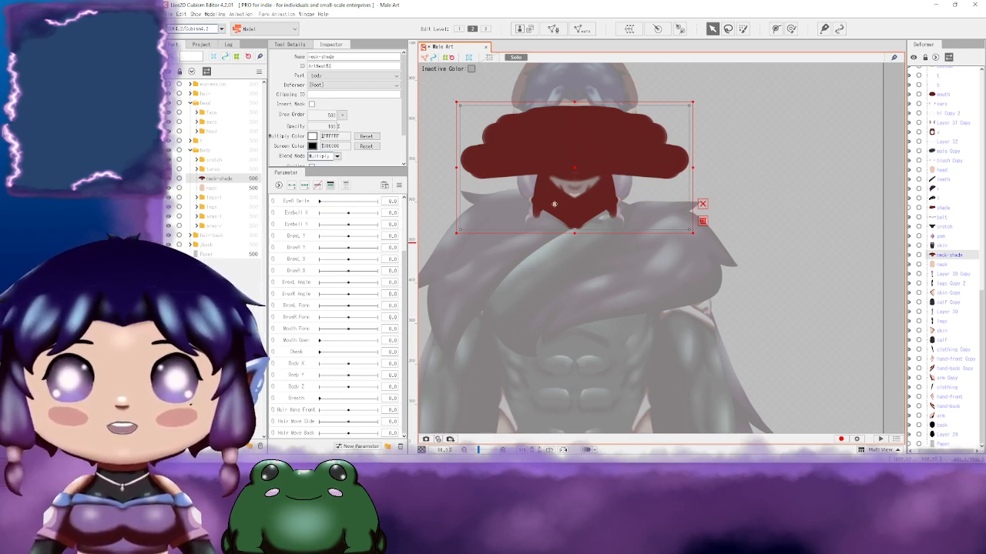
left_click(515, 56)
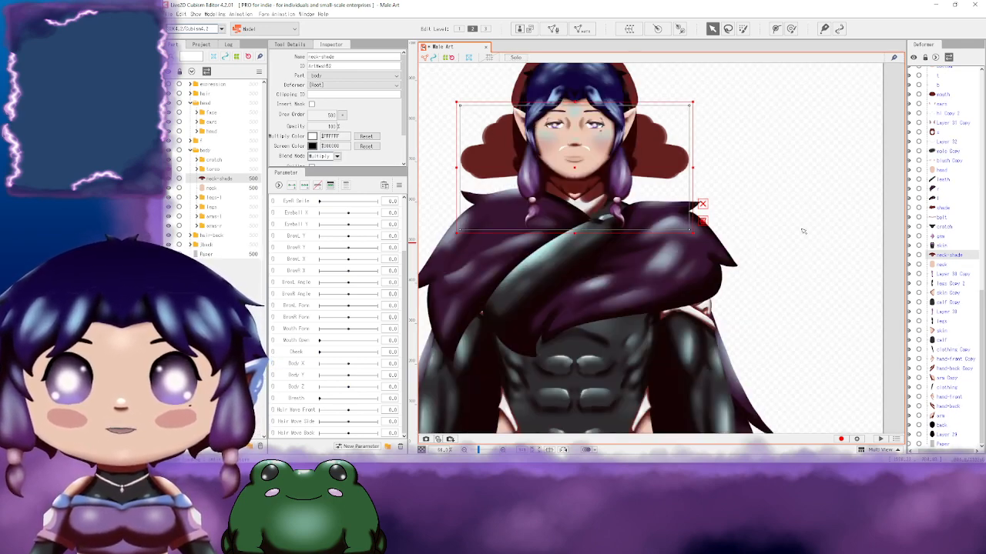
Step: Look over the character's torso, cloak, arms and upper legs around the selected neck-shade layer
scroll(804, 230, "down", 5)
scroll(824, 275, "up", 4)
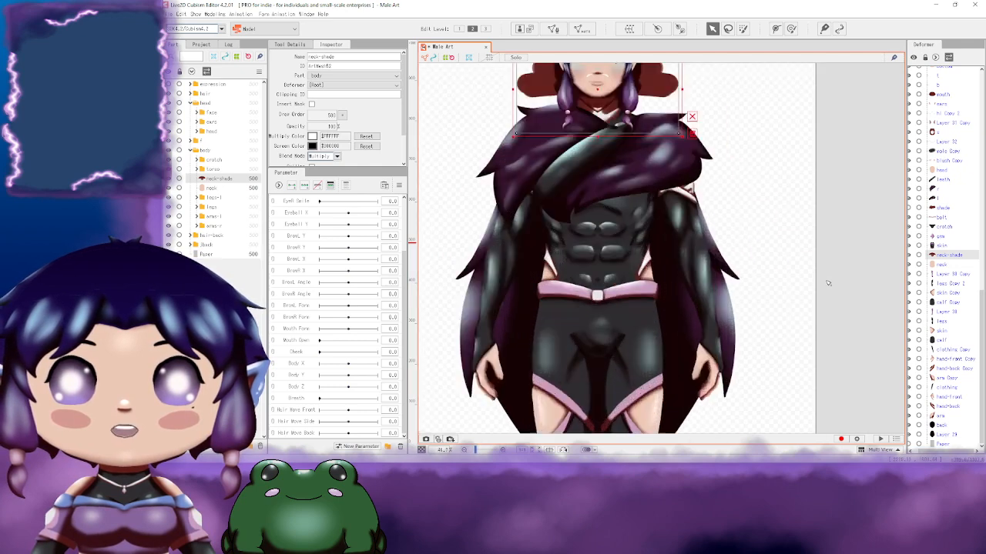
scroll(810, 267, "down", 1)
left_click_drag(736, 193, 758, 225)
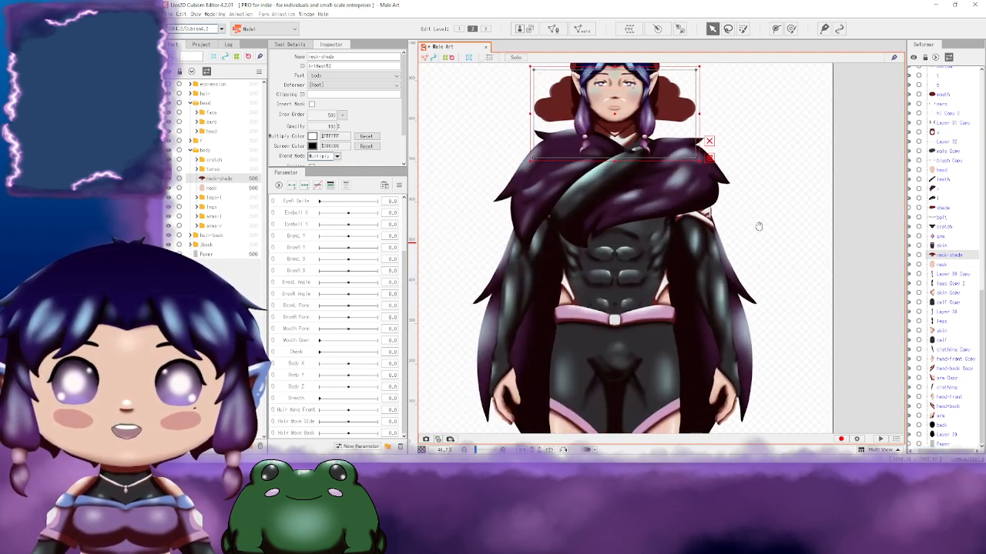
left_click_drag(758, 153, 768, 179)
left_click_drag(785, 131, 790, 156)
left_click_drag(856, 314, 778, 205)
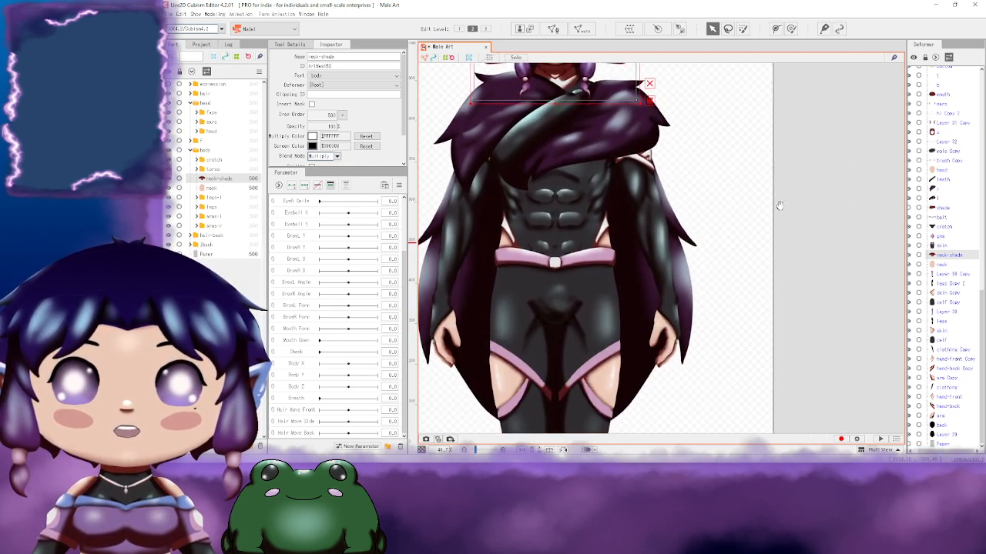
left_click_drag(770, 337, 817, 176)
left_click_drag(776, 264, 778, 293)
left_click_drag(767, 182, 762, 231)
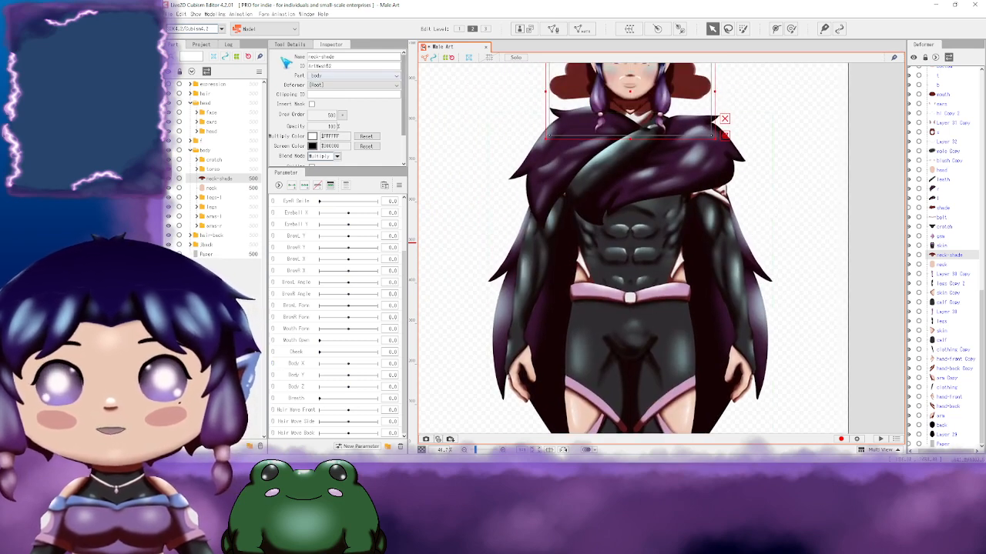
Step: Review the tool display settings and the neck-shade layer's inspector properties, including its available parent deformers
left_click(287, 45)
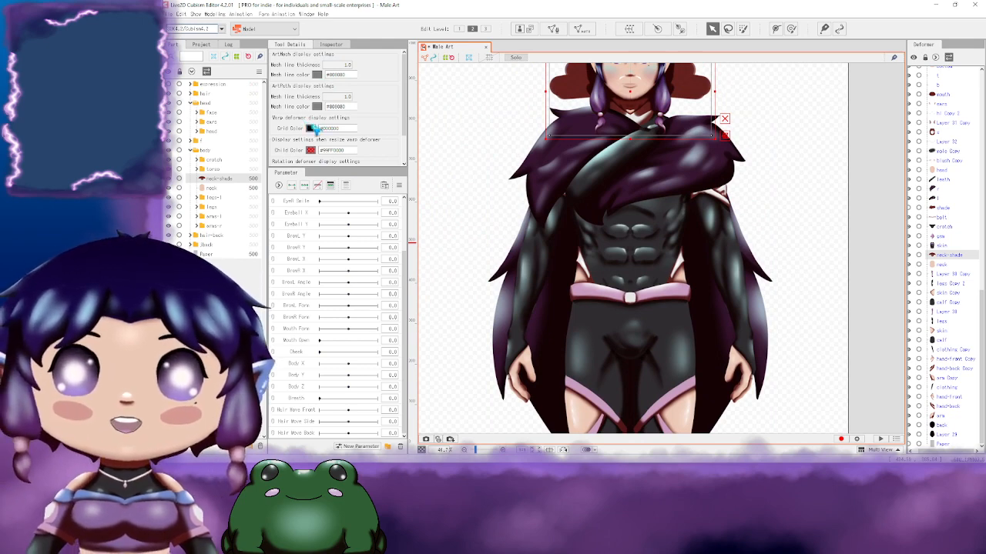
left_click(332, 48)
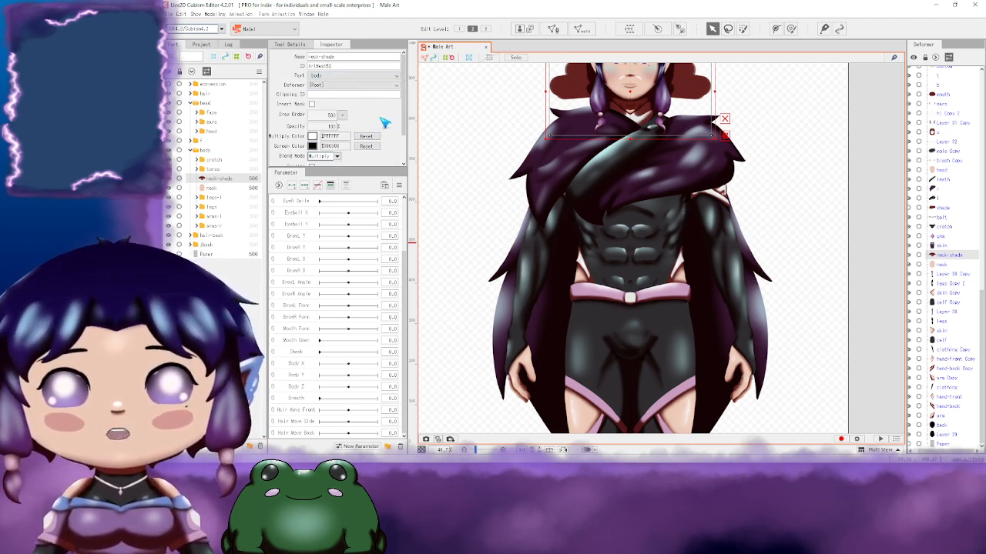
left_click(329, 88)
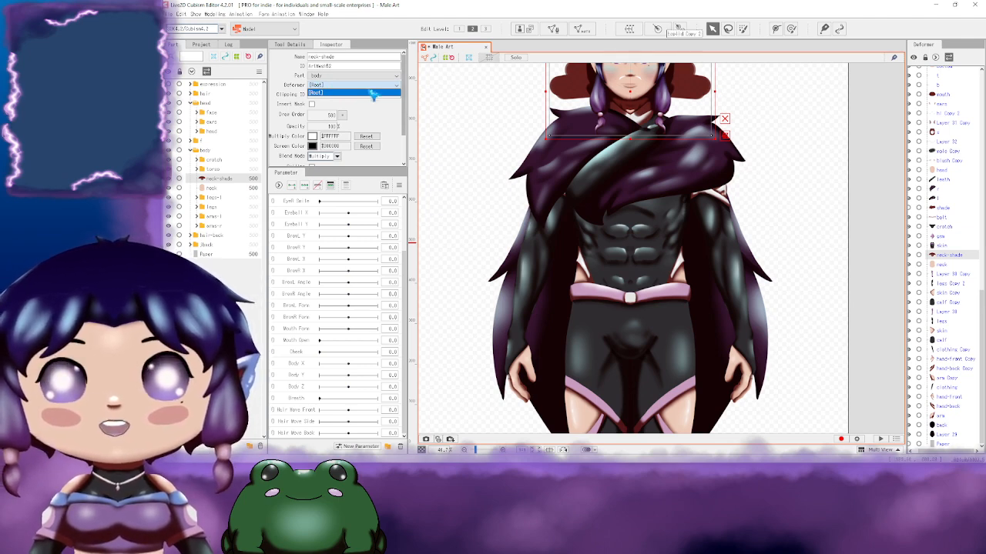
left_click_drag(781, 150, 776, 210)
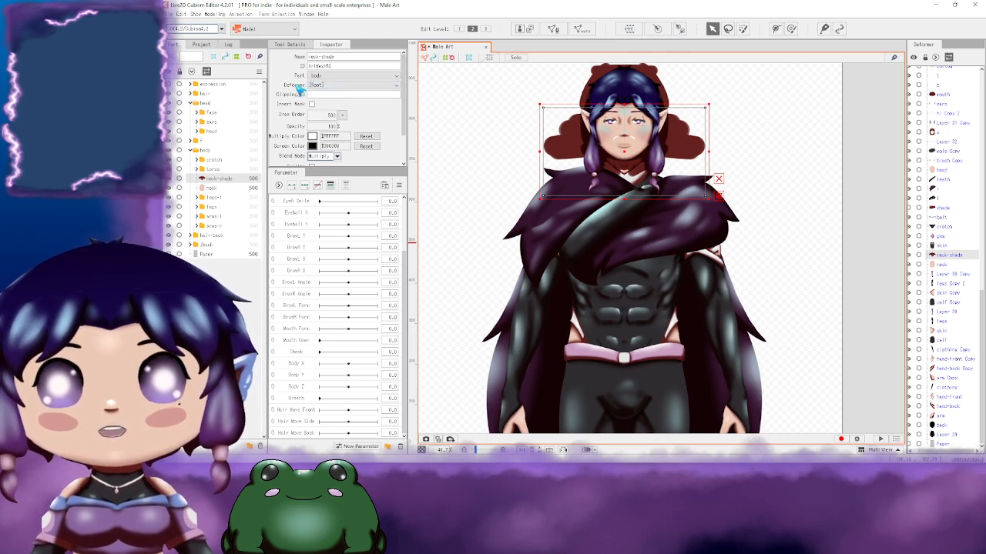
left_click(327, 85)
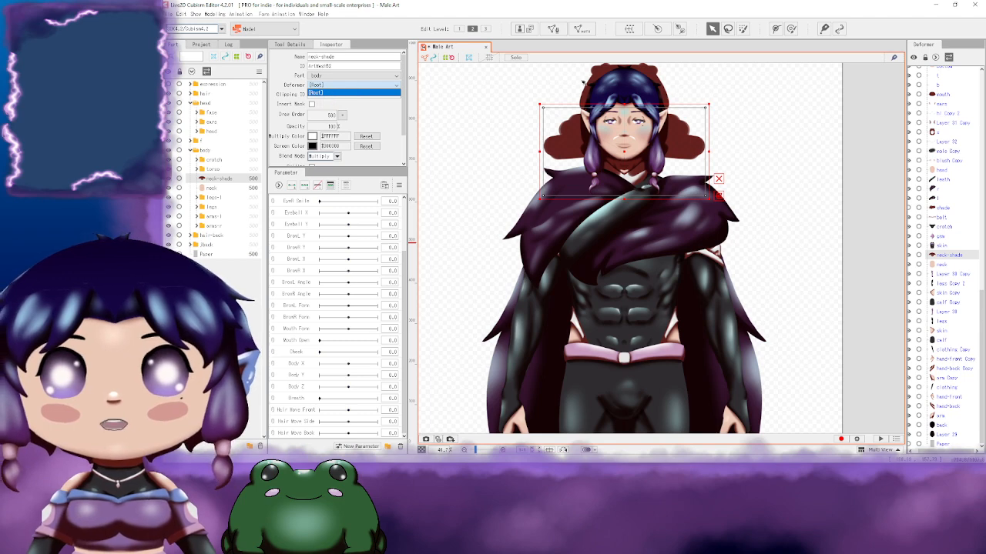
Step: Create a warp deformer named "neck" in the body part as the parent of the selected neck-shade layer
left_click(629, 28)
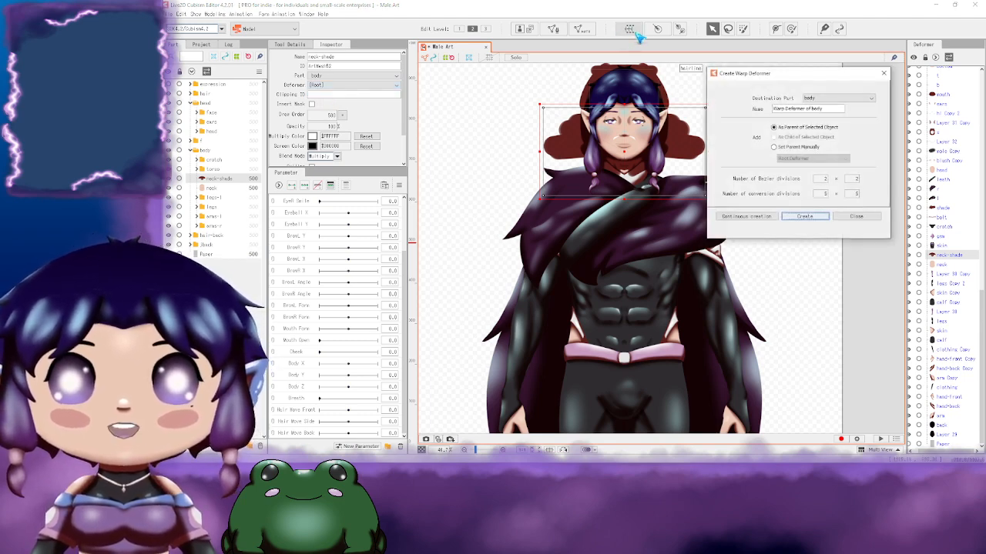
left_click_drag(824, 110, 758, 105)
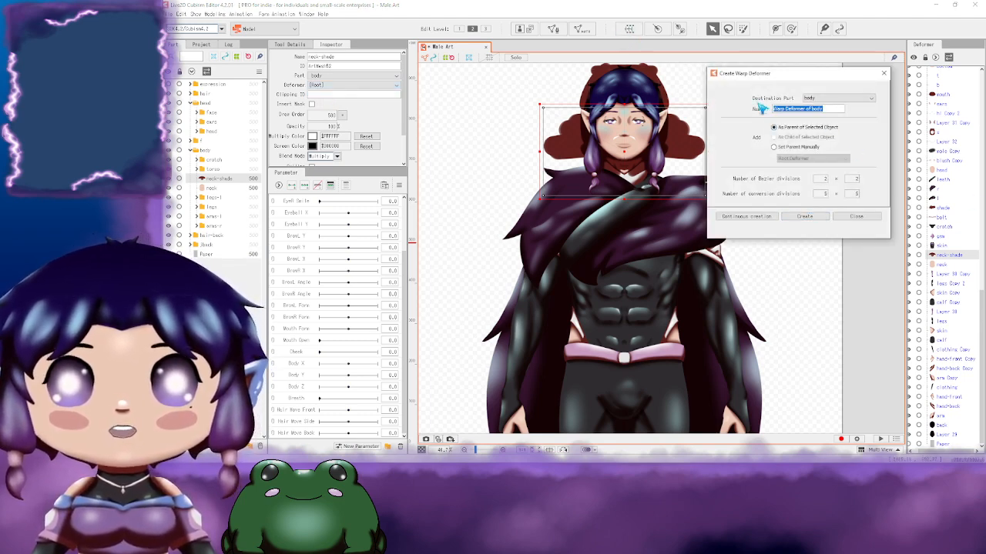
type("neck")
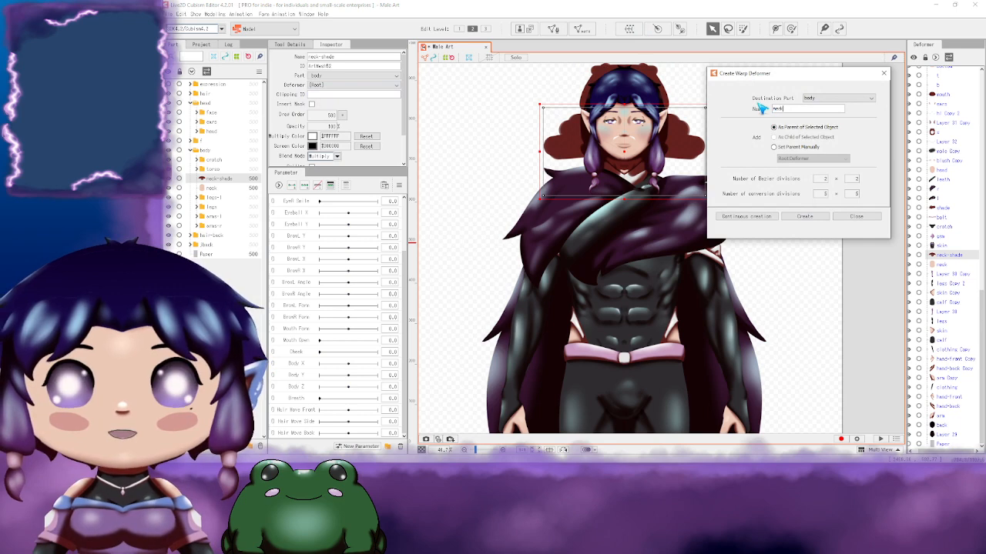
left_click(805, 216)
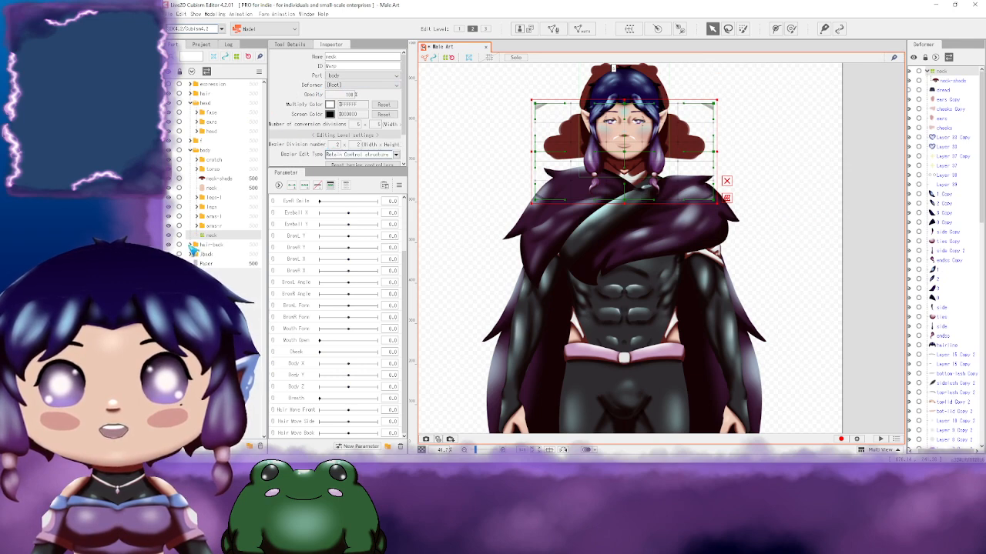
Step: Check the parent deformers offered for the neck warp deformer and delete that deformer from the body part
left_click(331, 86)
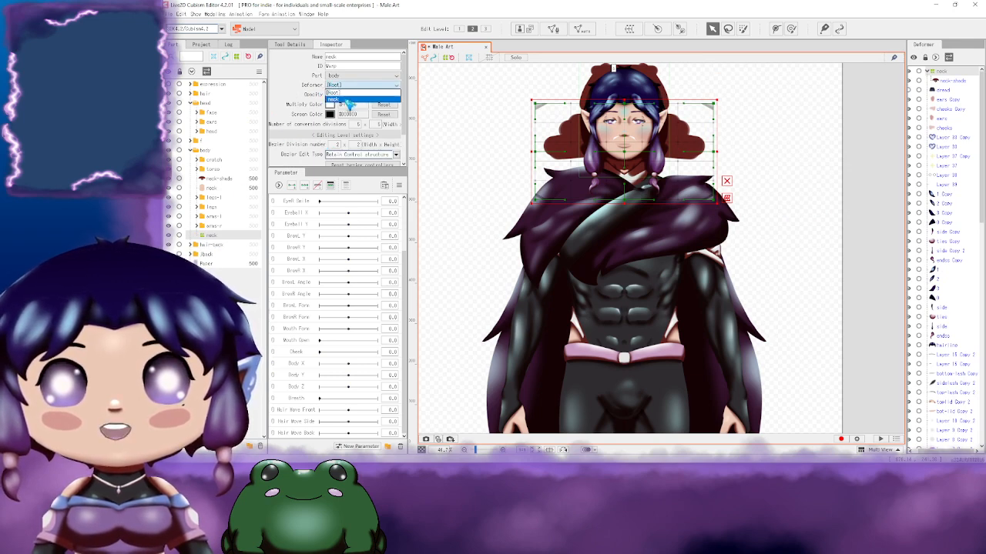
left_click(345, 101)
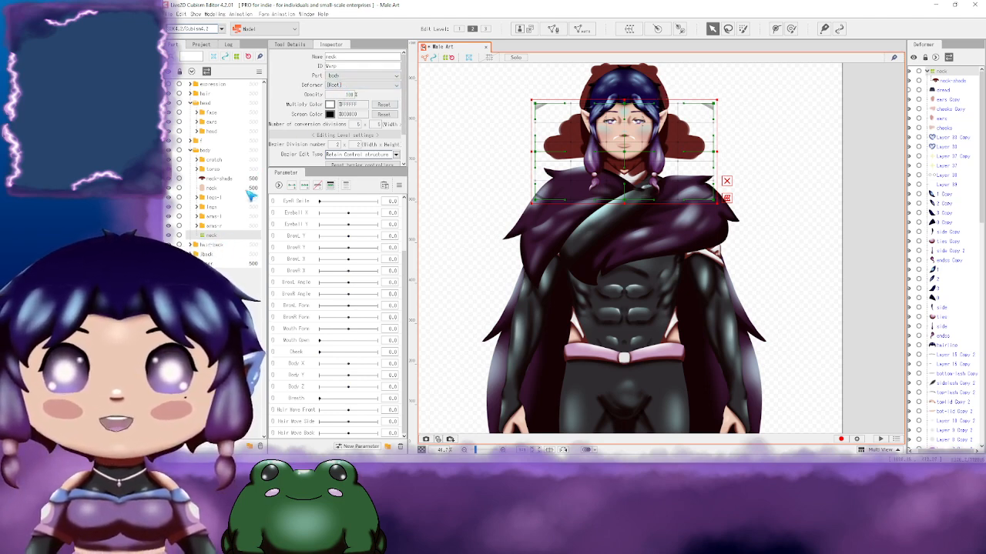
left_click(357, 86)
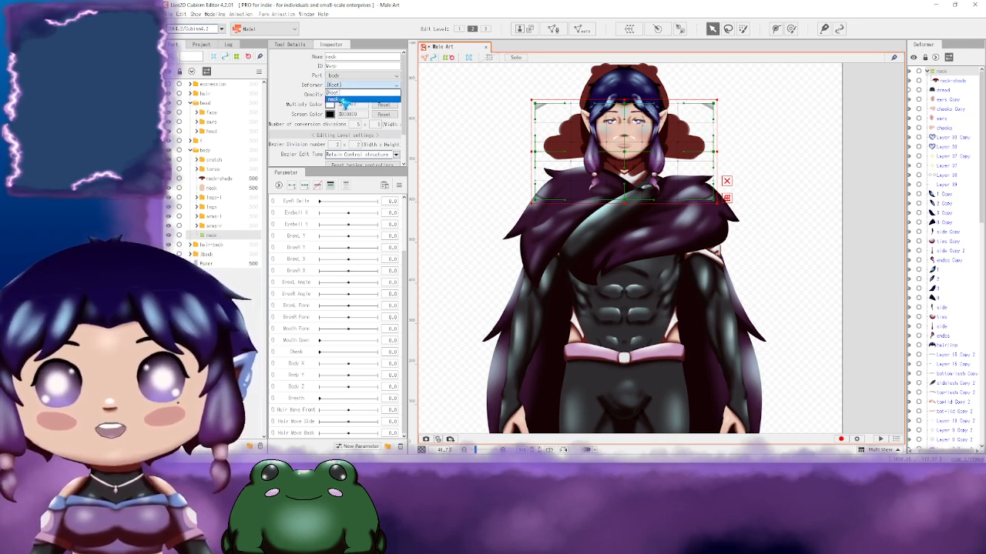
left_click(235, 248)
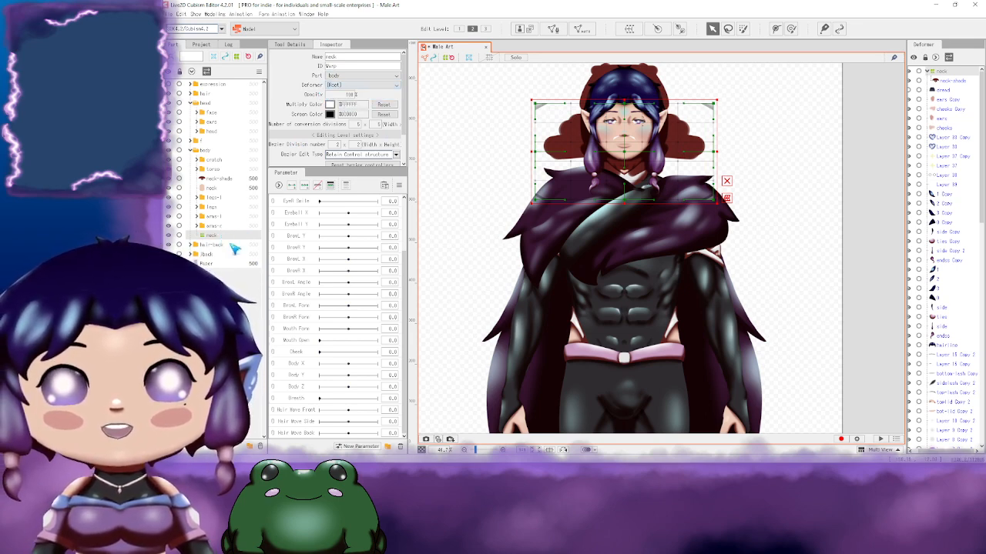
key("Delete")
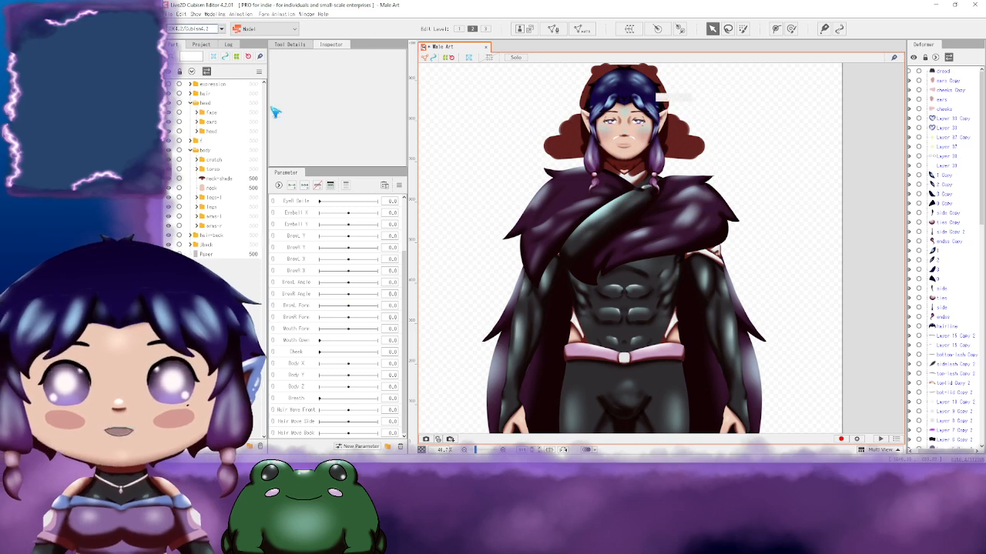
Step: Select all of the character's art layers, review the Automatic Mesh generator's preset and settings for them, and close the generator
scroll(799, 224, "down", 2)
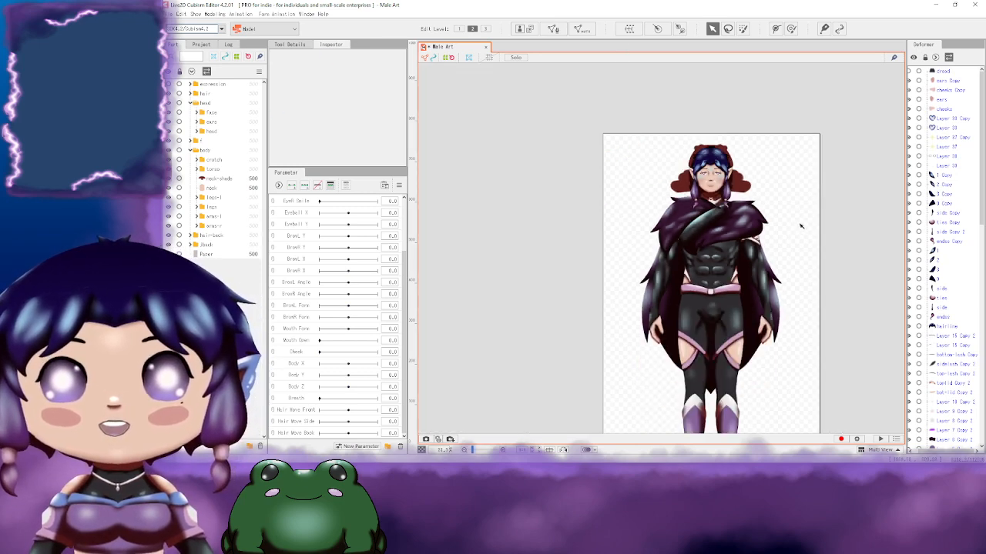
left_click_drag(829, 234, 726, 163)
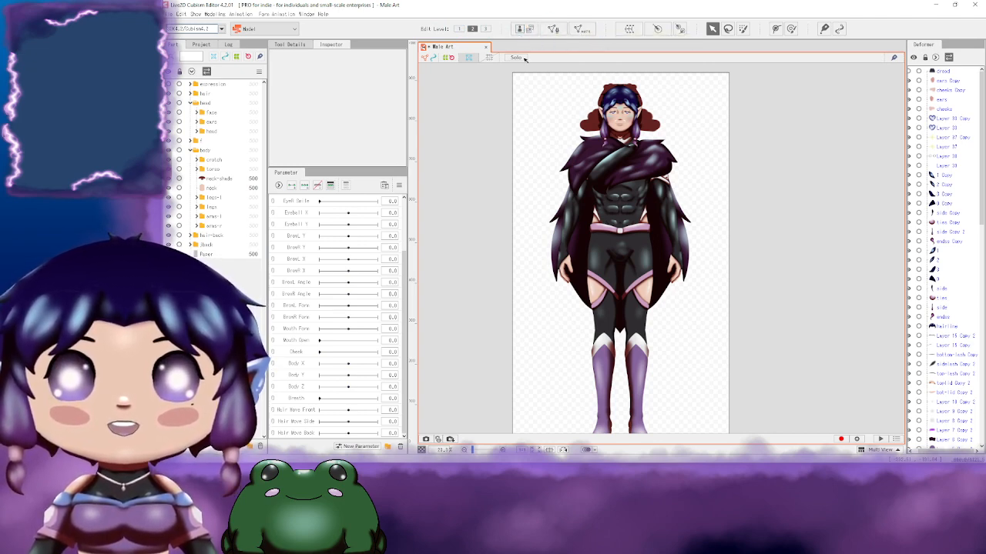
scroll(717, 185, "down", 1)
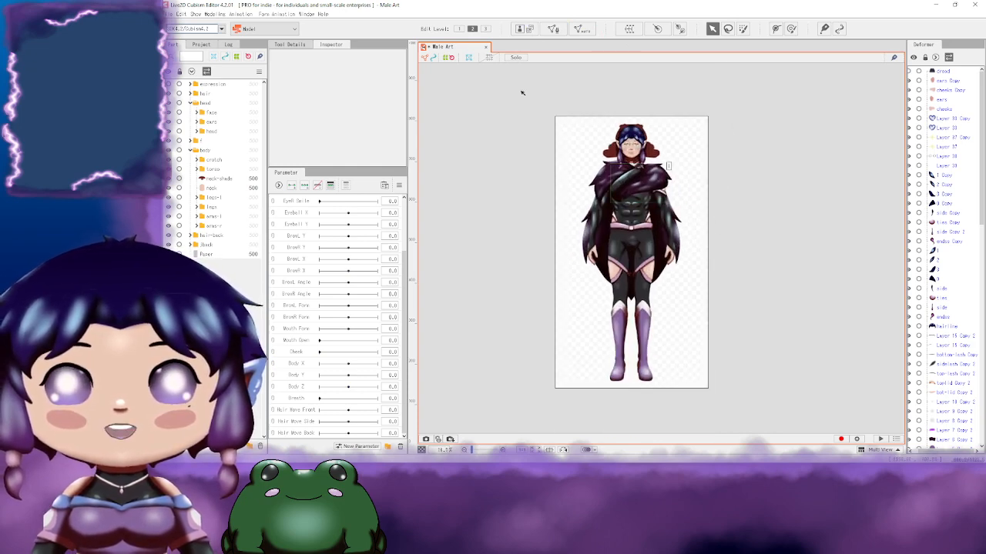
left_click_drag(520, 89, 725, 392)
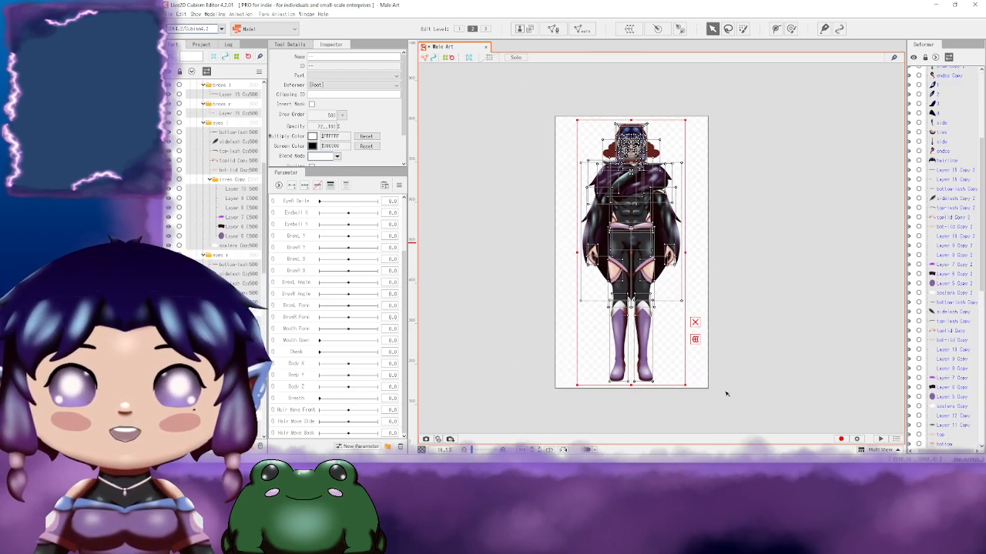
left_click(581, 30)
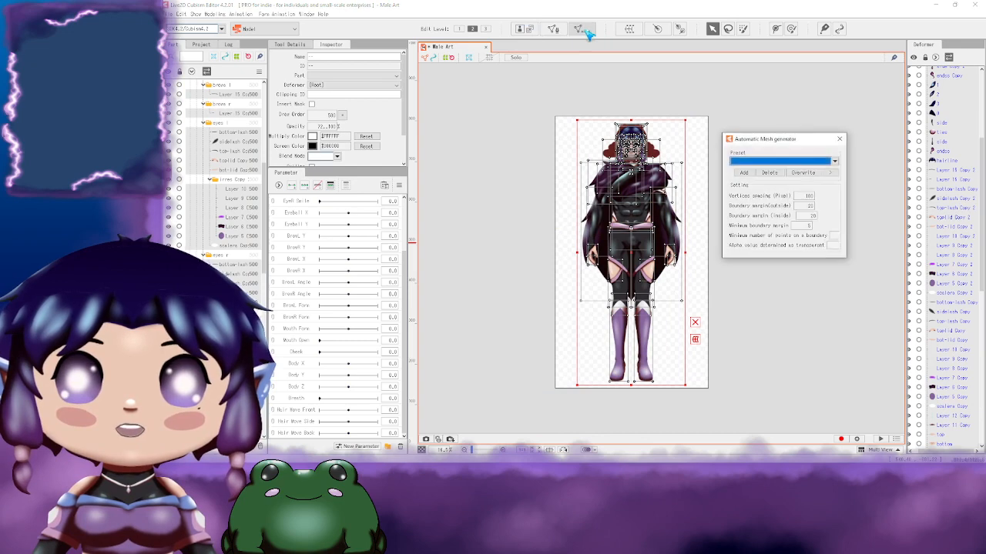
left_click_drag(789, 143, 499, 83)
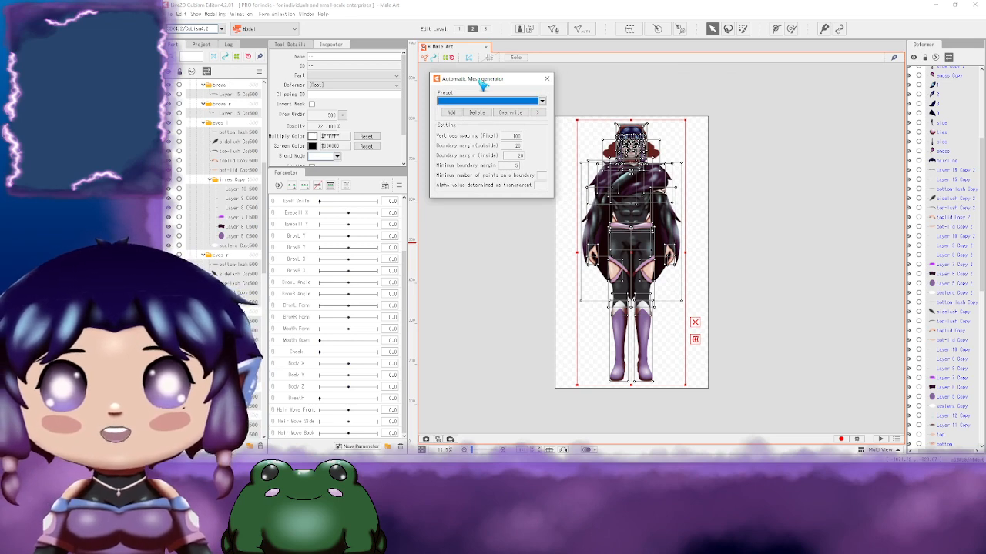
left_click_drag(484, 83, 775, 99)
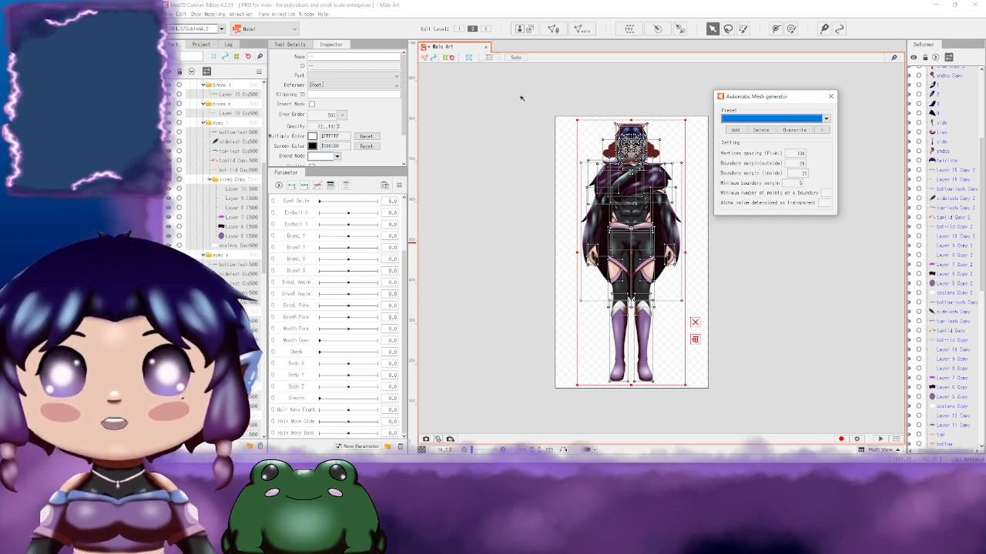
scroll(523, 97, "up", 3)
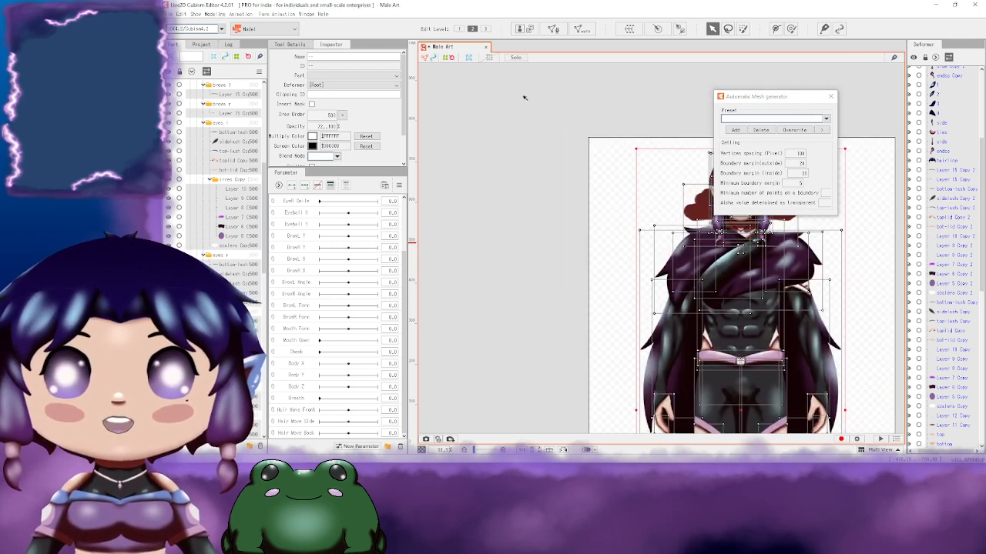
left_click(830, 97)
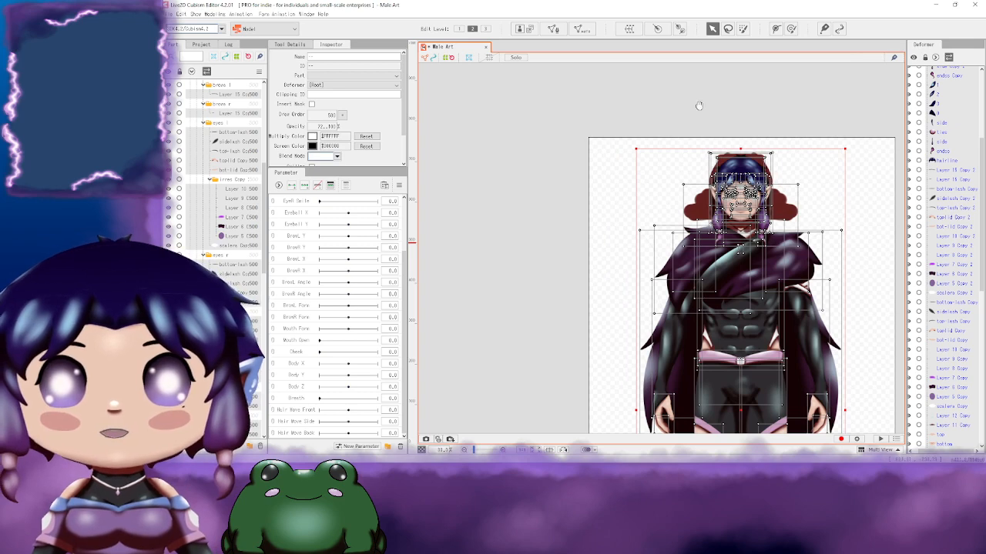
Step: Select only the hairline layer on the canvas and open it for manual mesh editing with the mesh tool details shown
left_click_drag(699, 106, 581, 103)
scroll(772, 245, "up", 2)
scroll(694, 258, "down", 1)
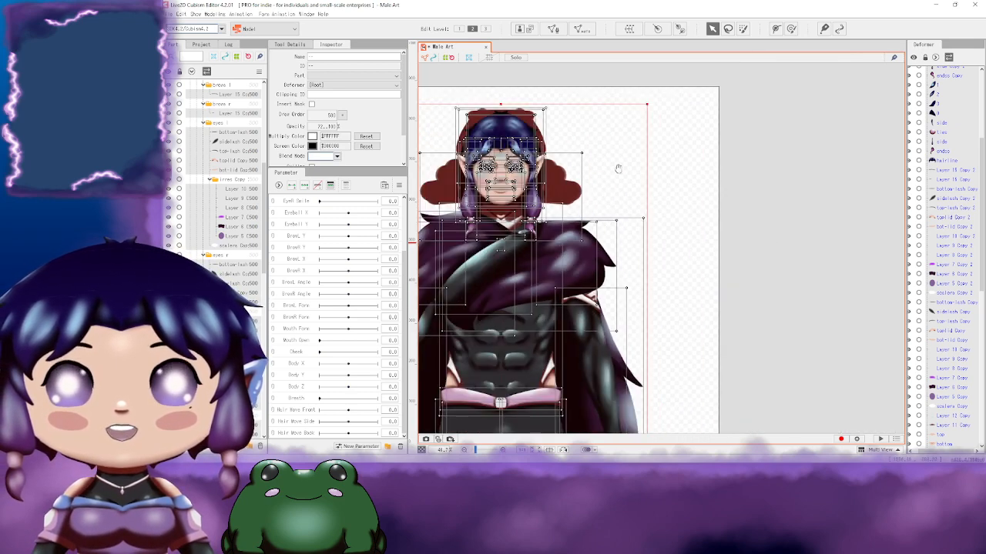
scroll(712, 135, "up", 1)
scroll(713, 134, "up", 2)
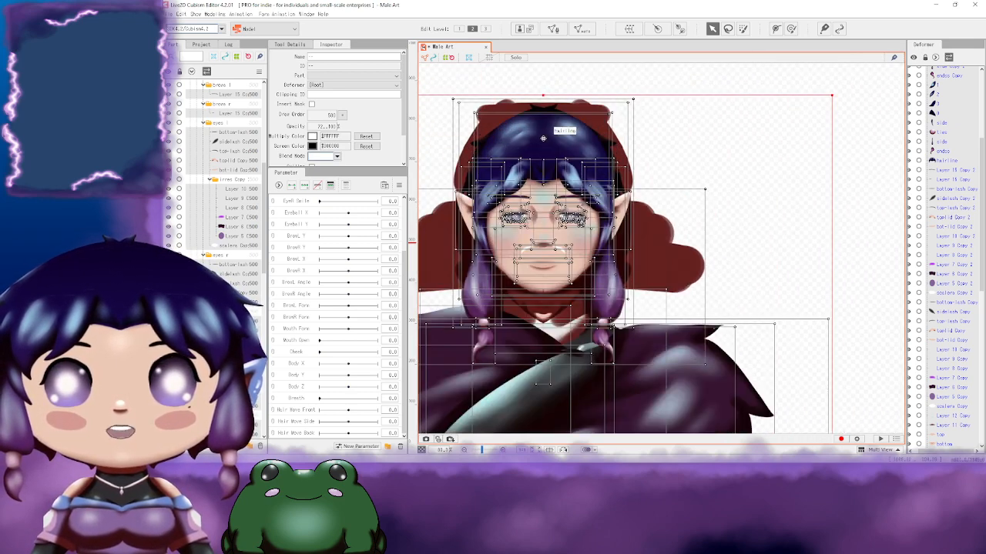
left_click(722, 71)
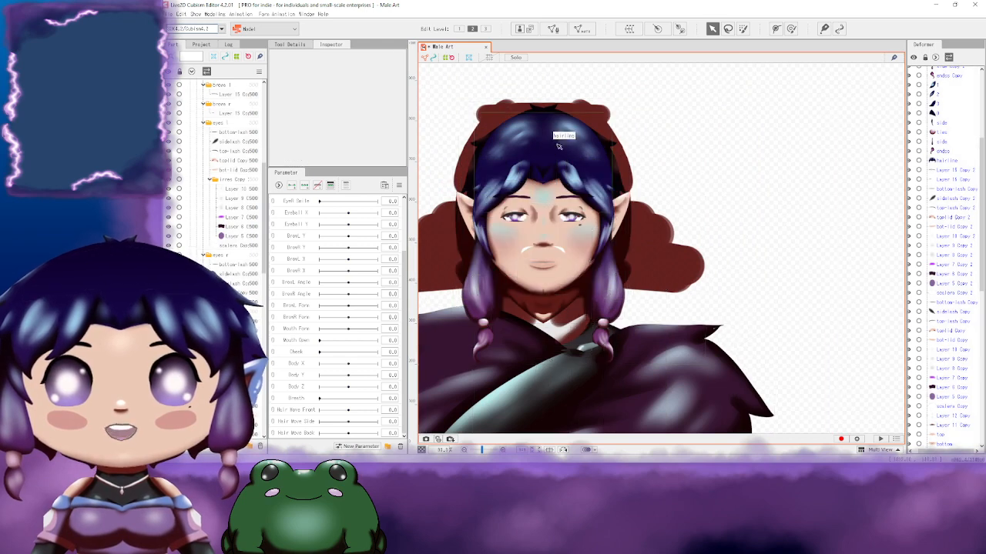
left_click(550, 126)
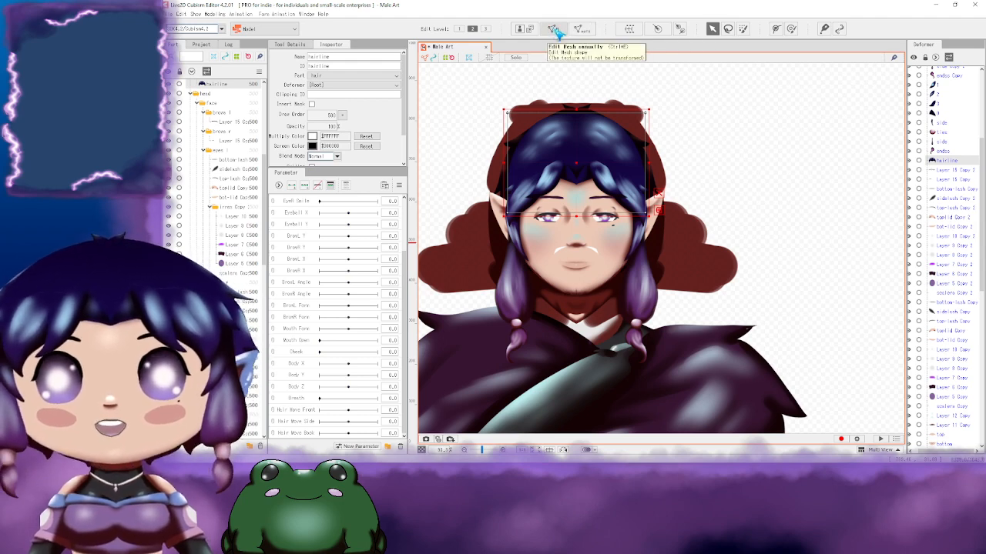
left_click(555, 29)
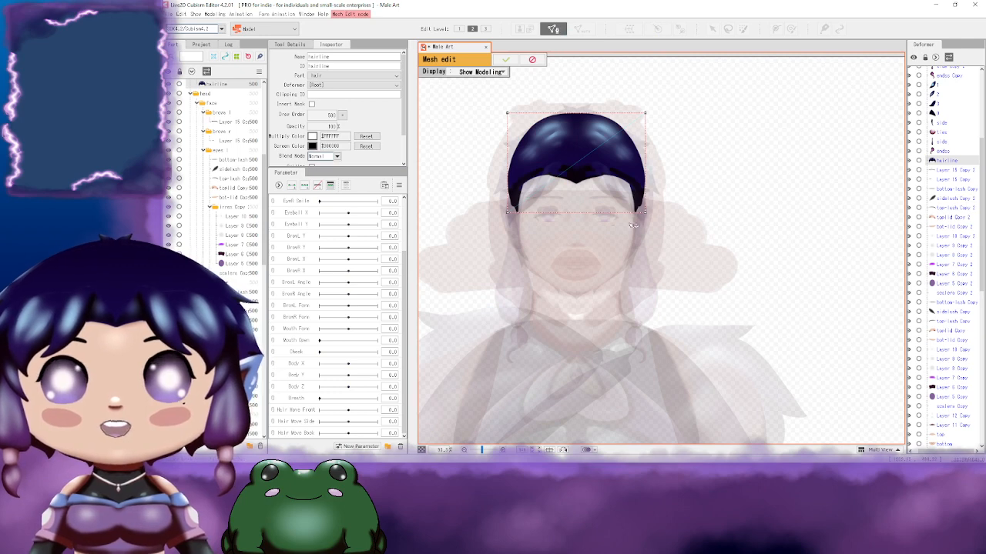
left_click(289, 45)
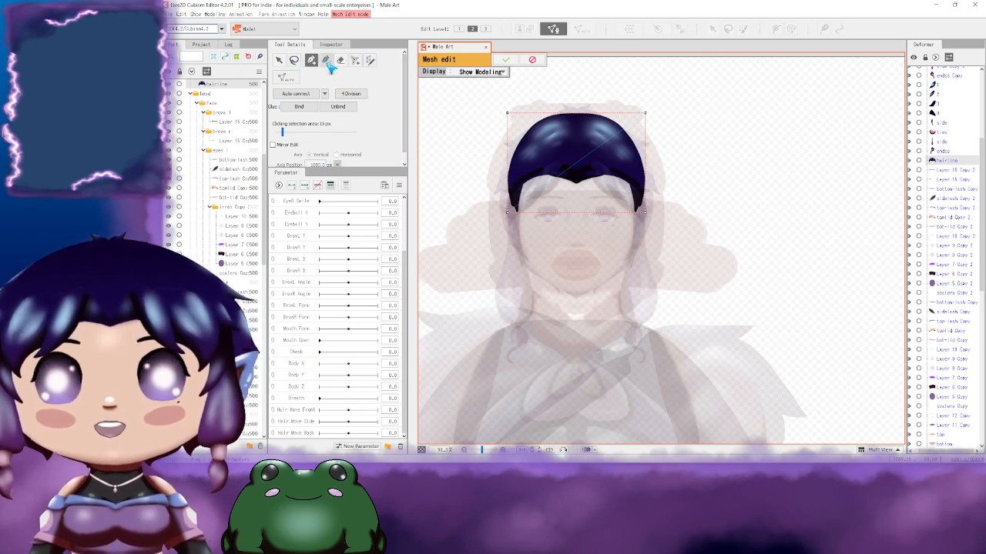
Step: Try adding a vertex inside the hairline's upper right edge, connect it to the right-hand mesh corners, and undo the additions
scroll(612, 123, "up", 3)
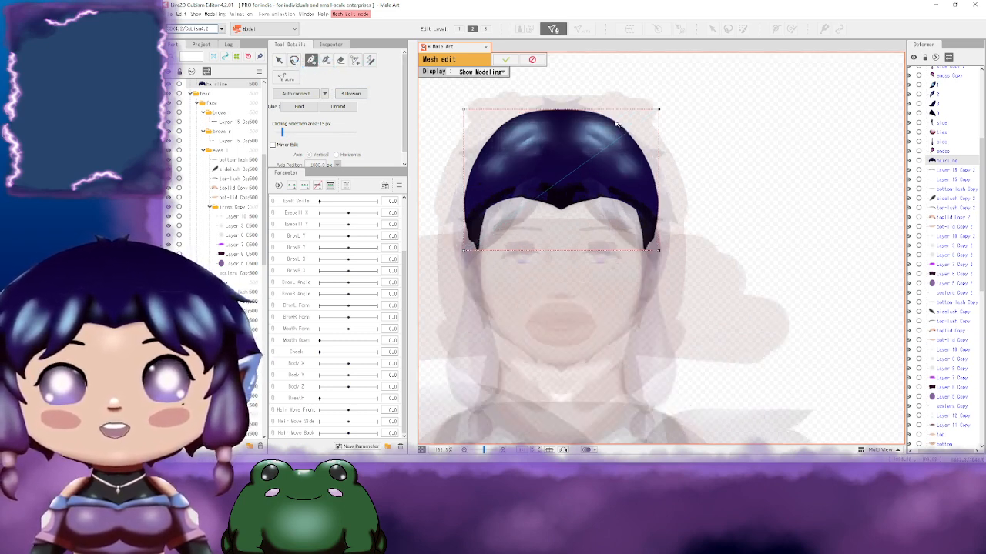
left_click(623, 120)
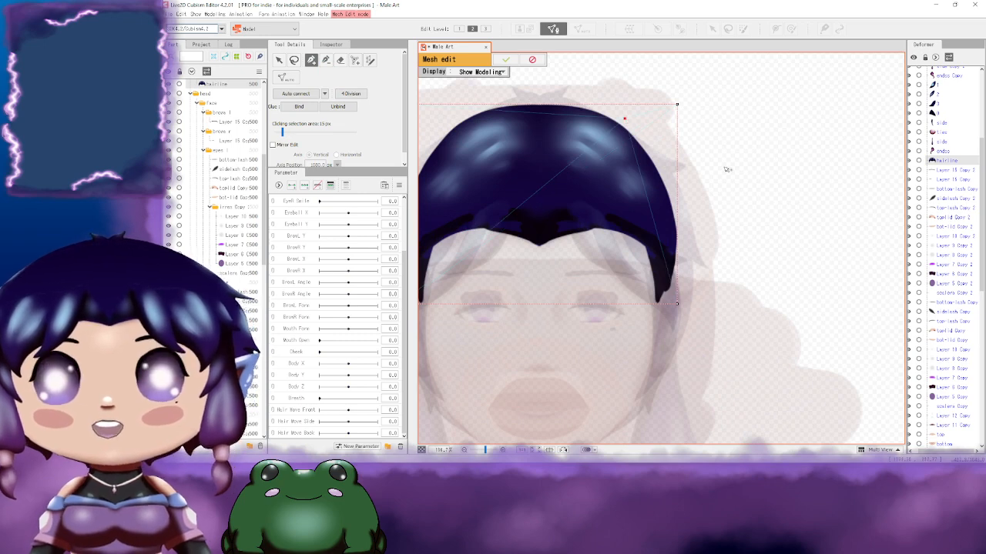
key("ctrl+z")
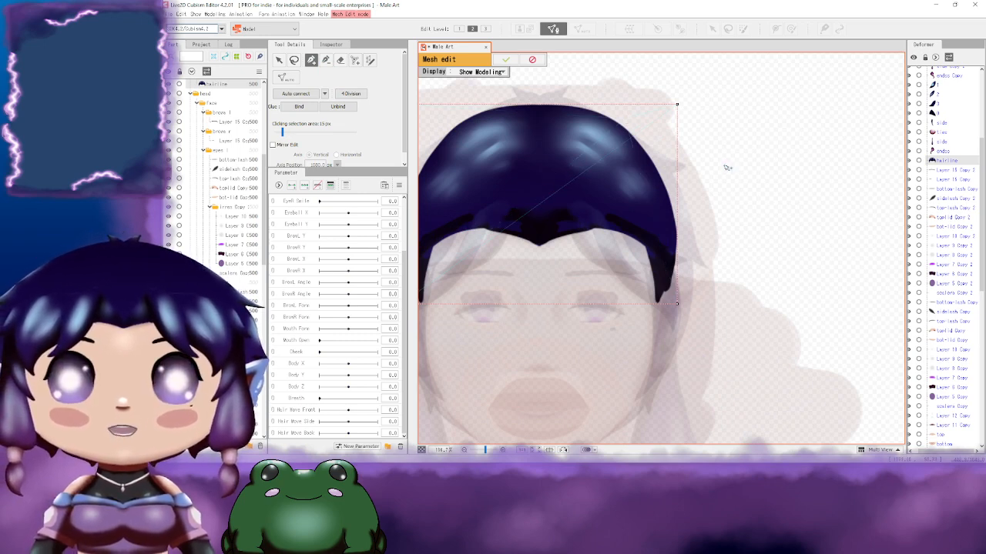
left_click(618, 141)
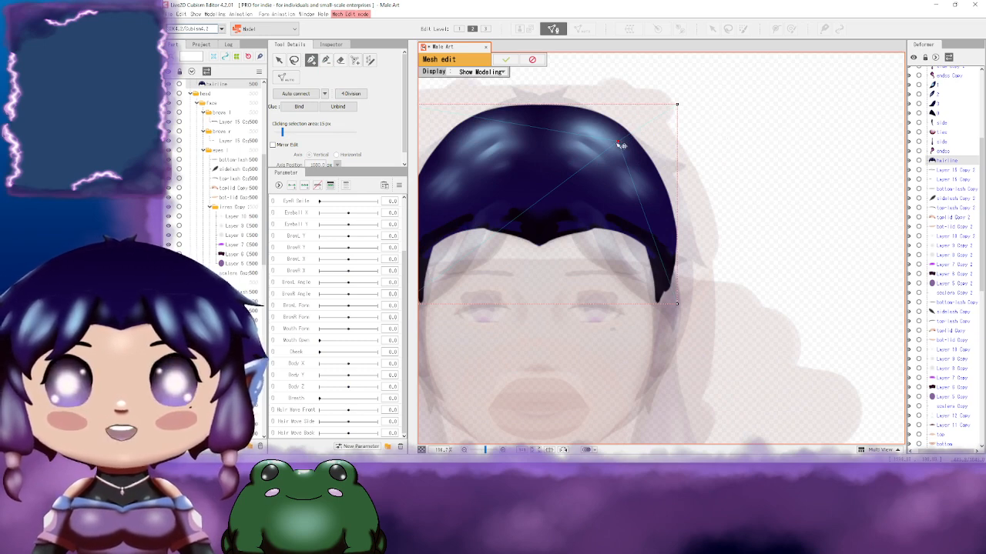
left_click_drag(620, 142, 679, 309)
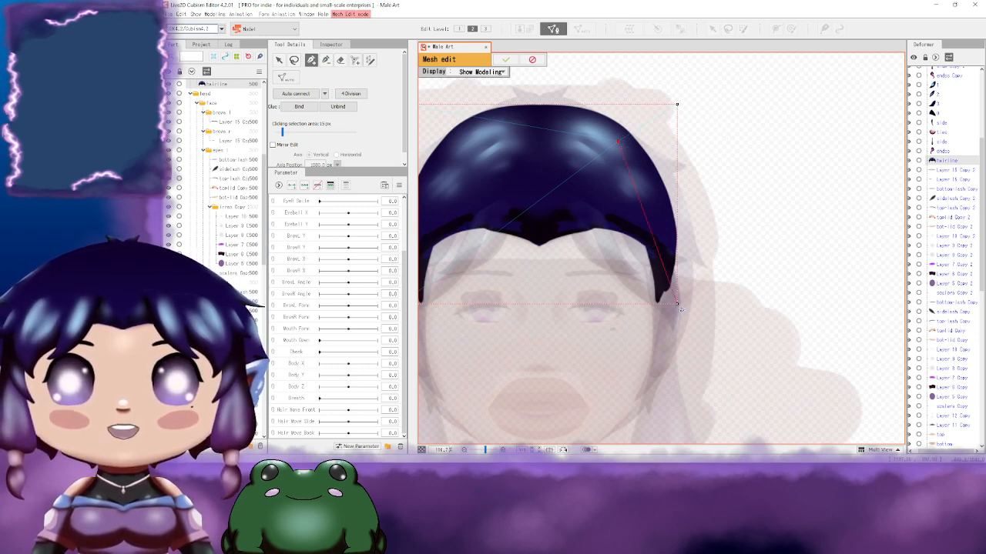
left_click_drag(619, 142, 677, 104)
key("ctrl+z")
key("ctrl+z")
key("ctrl+z")
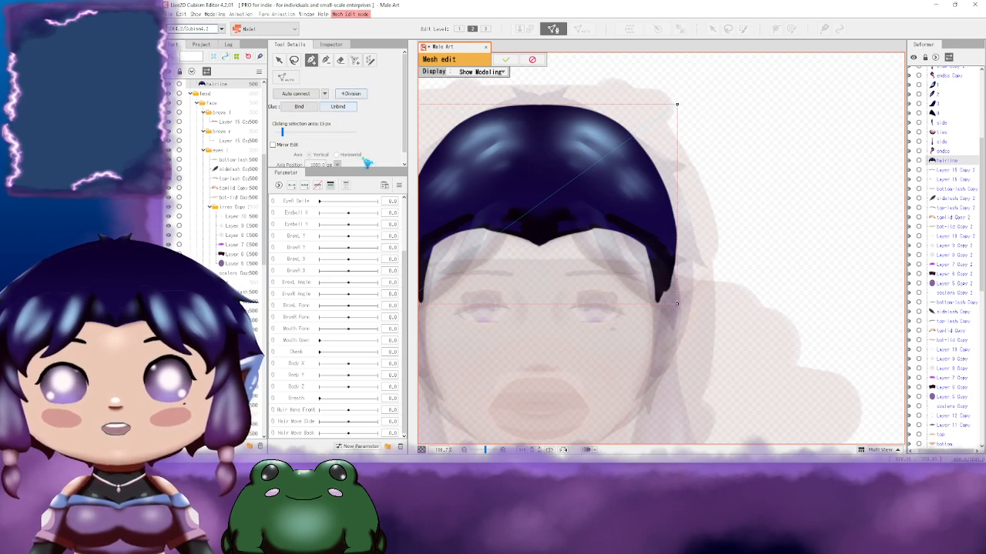
Step: Trace a stroke-mapped mesh around the hairline's whole outline, from the upper left edge over the crown and along the forehead edge
left_click(370, 60)
left_click_drag(619, 152, 704, 130)
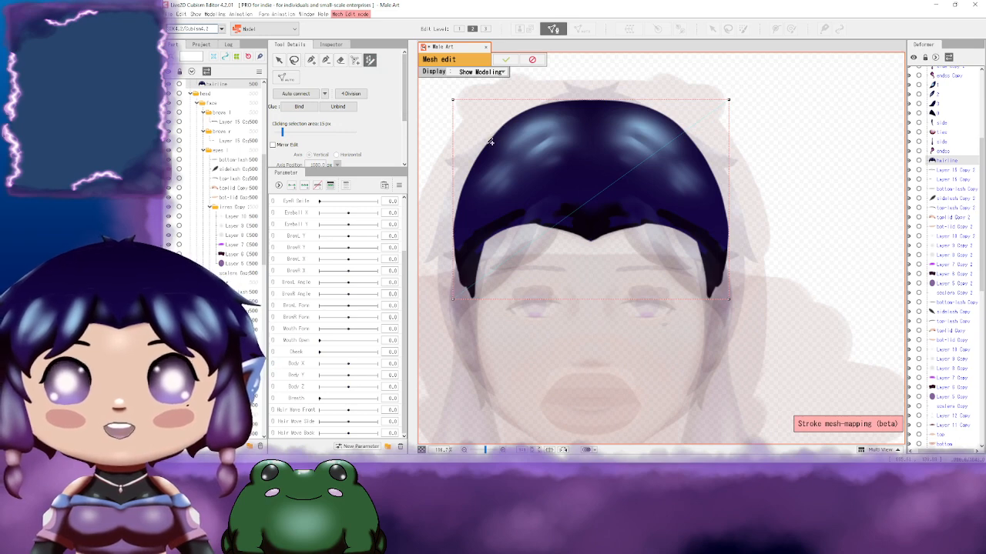
mouse_move(486, 145)
left_mouse_down()
mouse_move(504, 122)
mouse_move(547, 107)
left_mouse_up()
left_click_drag(609, 99, 664, 112)
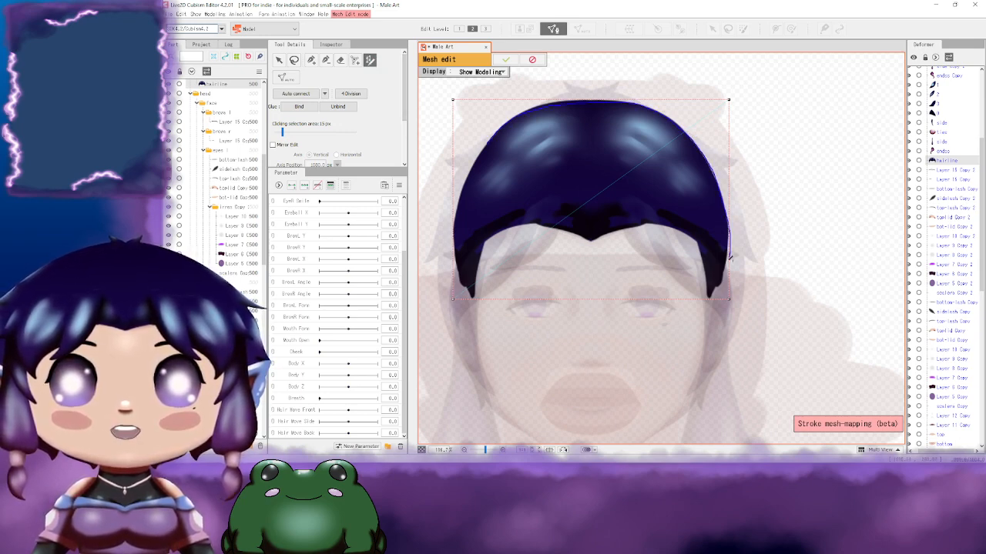
mouse_move(709, 296)
left_mouse_down()
mouse_move(685, 231)
mouse_move(621, 231)
mouse_move(587, 244)
mouse_move(517, 225)
left_mouse_up()
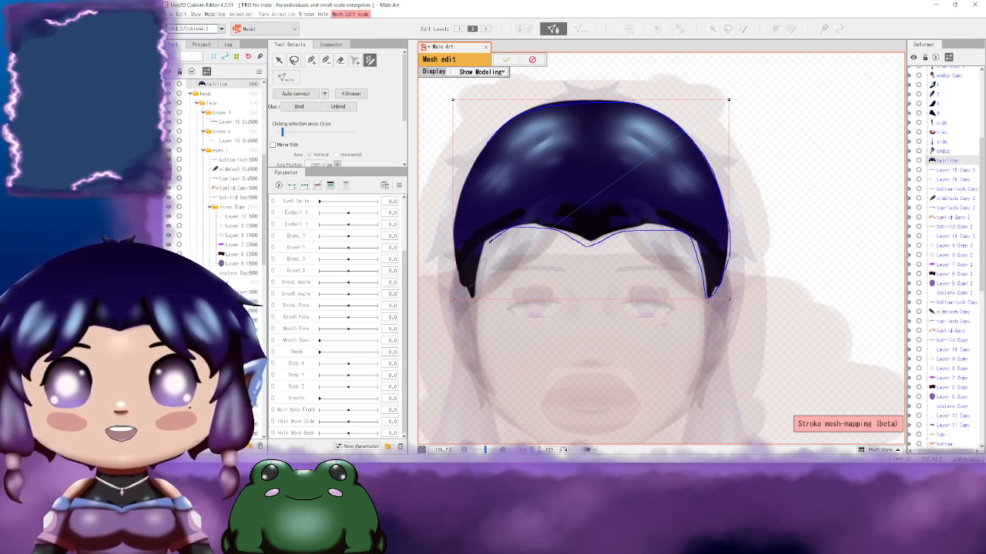
mouse_move(475, 294)
left_mouse_down()
mouse_move(455, 271)
mouse_move(452, 213)
mouse_move(478, 148)
mouse_move(528, 113)
left_mouse_up()
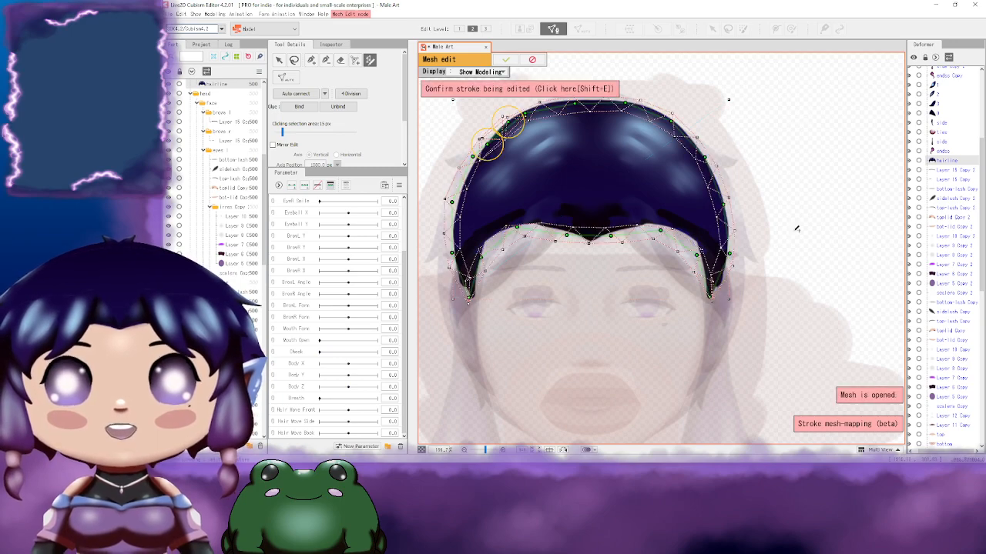
Step: Move the stroke's start and end control points along the hairline's upper left edge
scroll(644, 182, "up", 3)
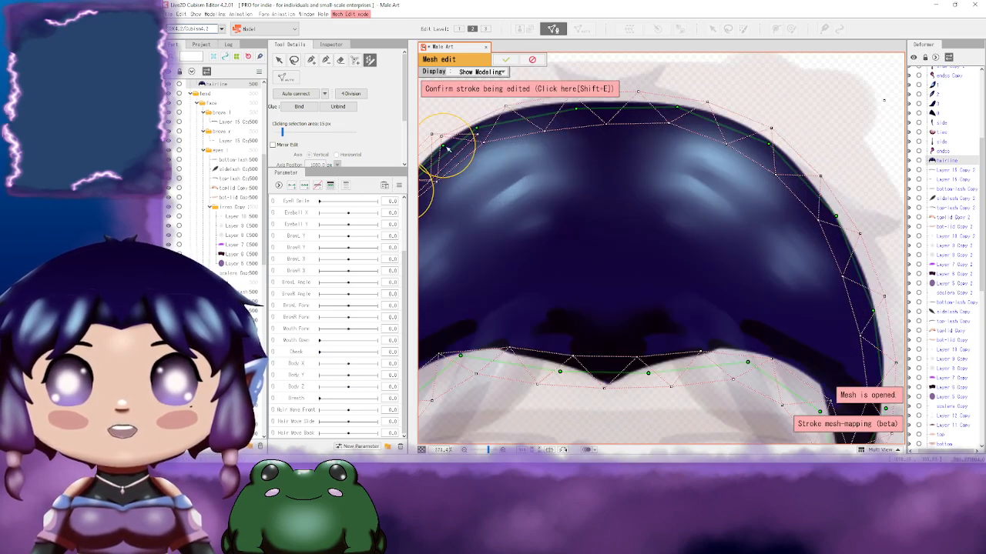
left_click_drag(443, 146, 419, 151)
mouse_move(629, 203)
left_mouse_down()
mouse_move(706, 222)
mouse_move(787, 214)
left_mouse_up()
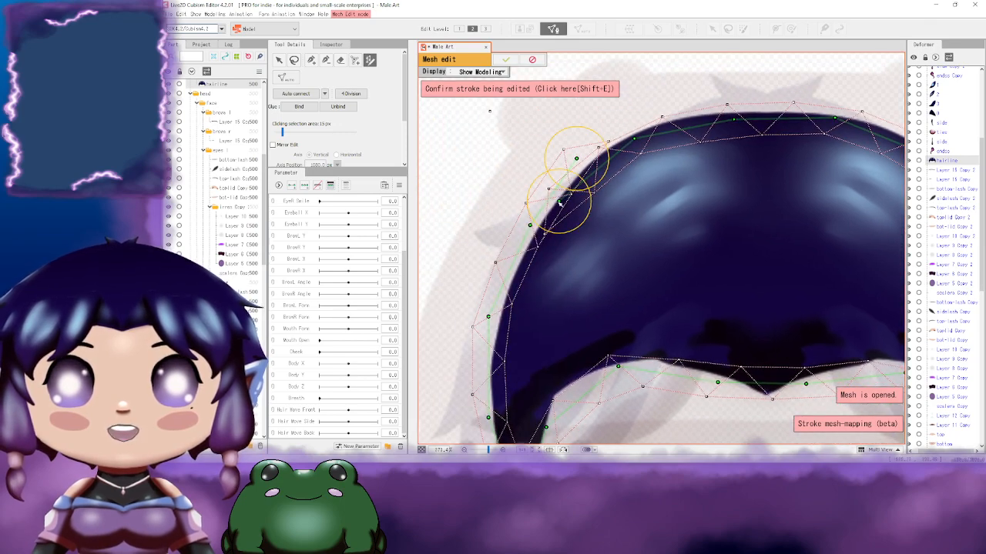
mouse_move(559, 204)
left_mouse_down()
mouse_move(581, 163)
mouse_move(640, 132)
mouse_move(633, 138)
left_mouse_up()
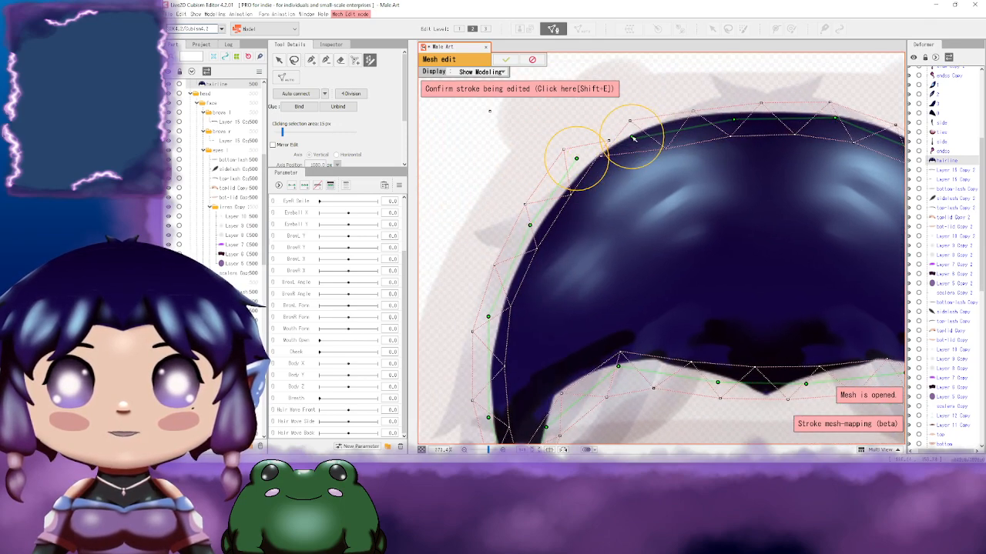
scroll(642, 172, "down", 5)
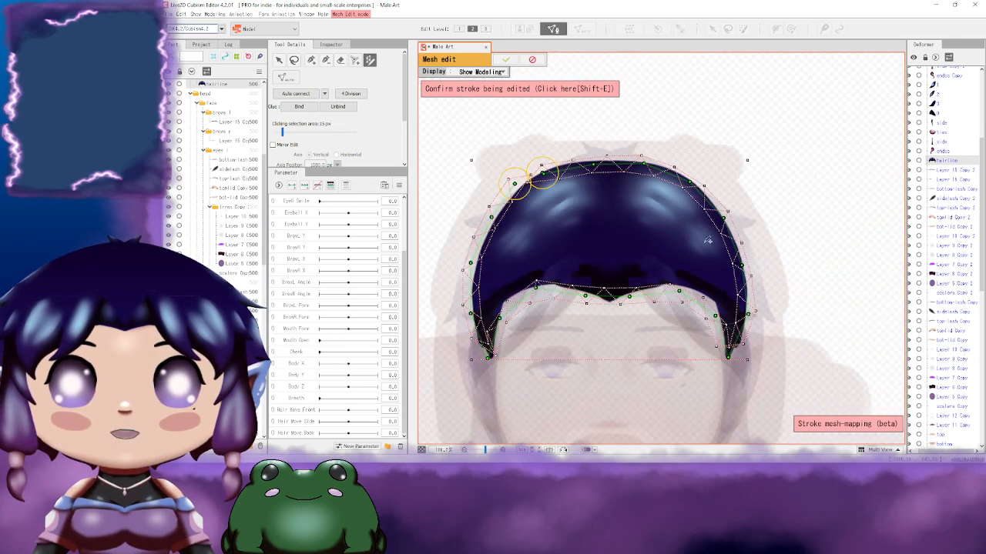
left_click_drag(707, 240, 726, 200)
left_click_drag(614, 211, 636, 237)
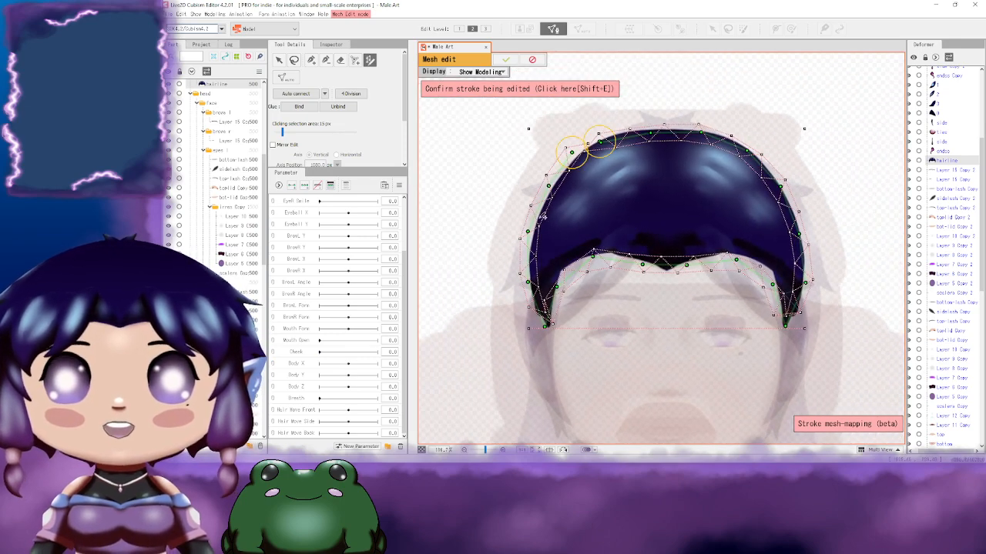
Step: Adjust the stroke's control points at the hairline's inner left edge and at its upper left end
scroll(693, 208, "up", 4)
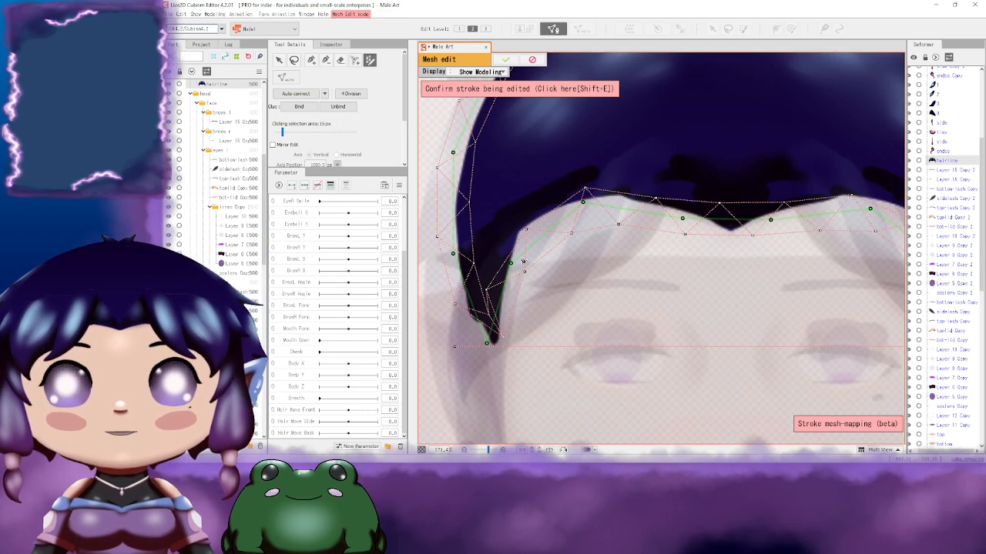
mouse_move(511, 264)
left_mouse_down()
mouse_move(525, 266)
mouse_move(528, 286)
mouse_move(522, 282)
left_mouse_up()
scroll(739, 221, "down", 3)
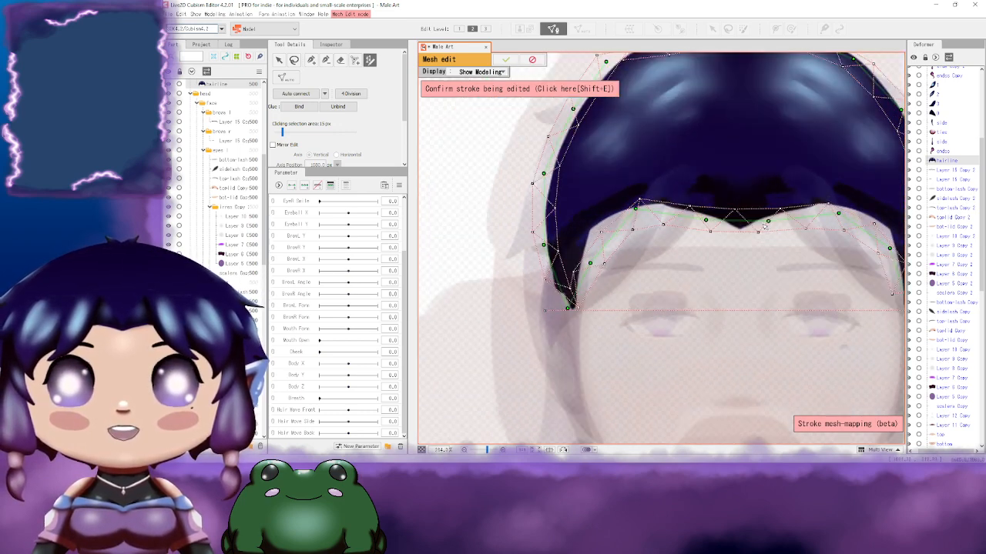
scroll(739, 215, "up", 3)
scroll(740, 216, "down", 3)
mouse_move(717, 178)
left_mouse_down()
mouse_move(607, 174)
mouse_move(643, 229)
left_mouse_up()
scroll(562, 198, "up", 3)
left_click_drag(522, 175, 594, 257)
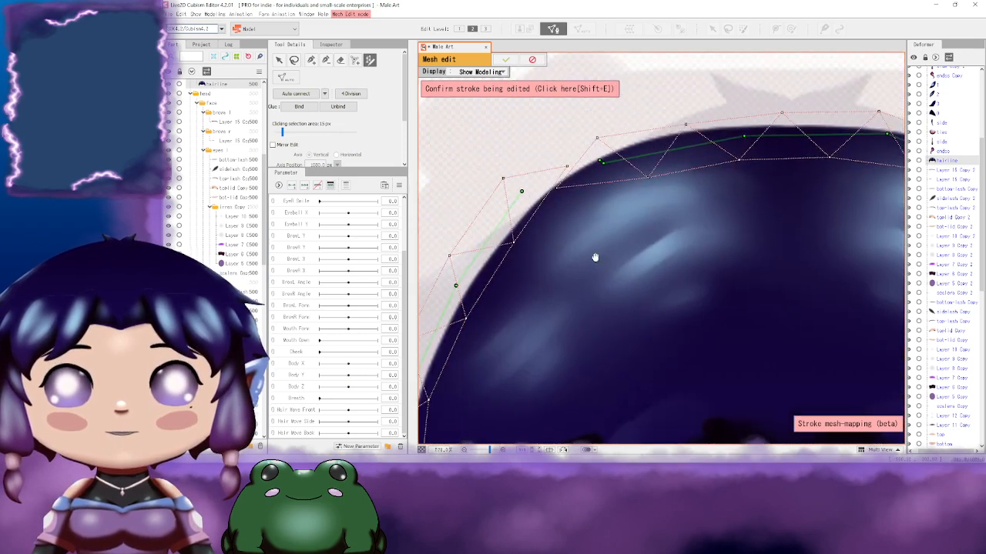
mouse_move(600, 162)
left_mouse_down()
mouse_move(604, 144)
mouse_move(608, 152)
left_mouse_up()
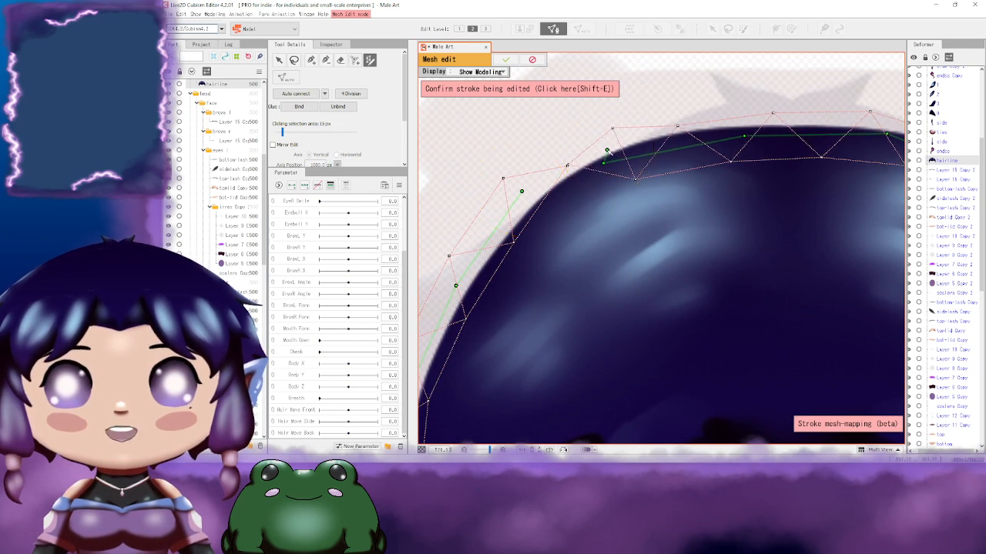
Step: Switch to the auto-connecting vertex tool, confirm the unfinished stroke, and inspect the mesh around the hairline
left_click(355, 60)
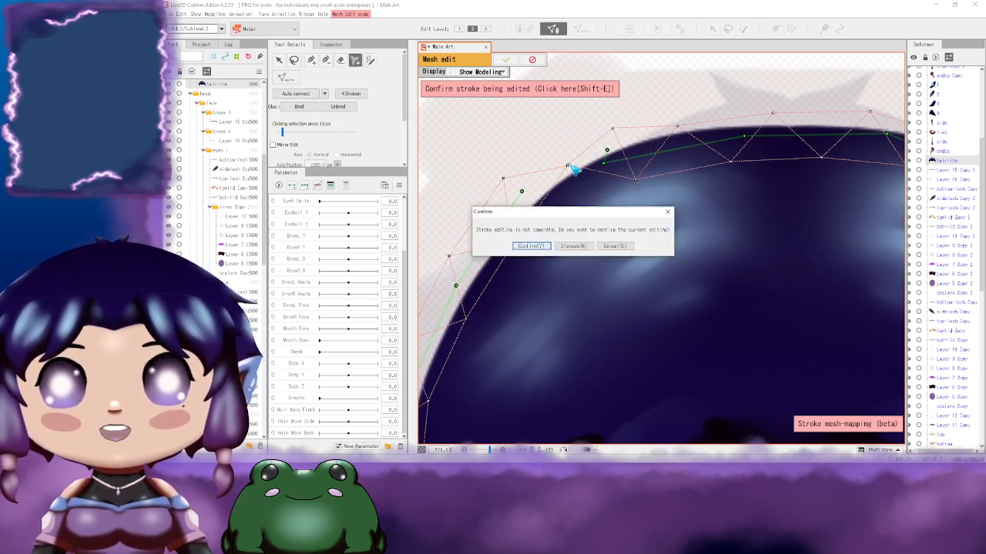
left_click(535, 247)
left_click_drag(848, 240, 721, 172)
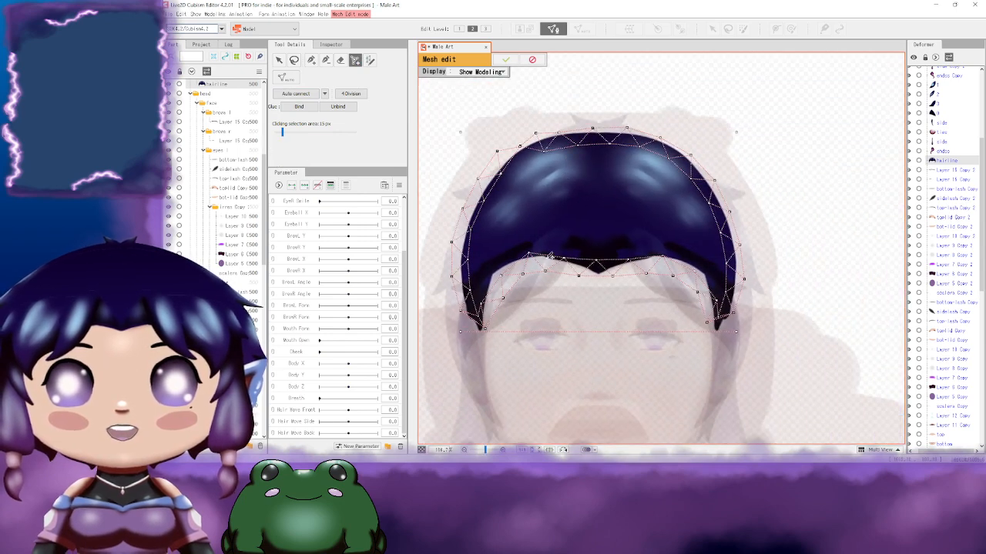
scroll(663, 215, "up", 3)
scroll(645, 229, "down", 3)
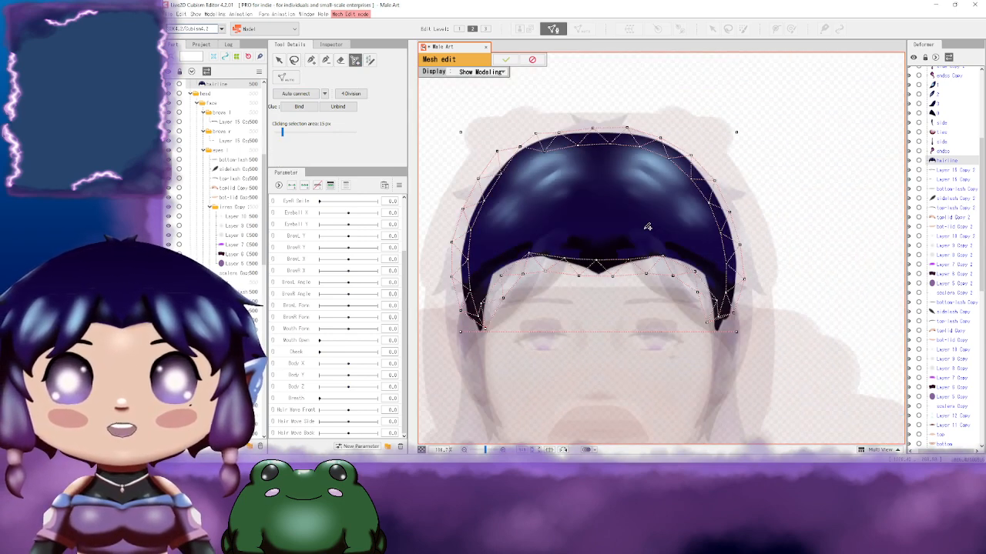
Step: Undo the traced stroke mesh and all of its point adjustments on the hairline
key("ctrl+z")
key("ctrl+z")
key("ctrl+z")
key("ctrl+z")
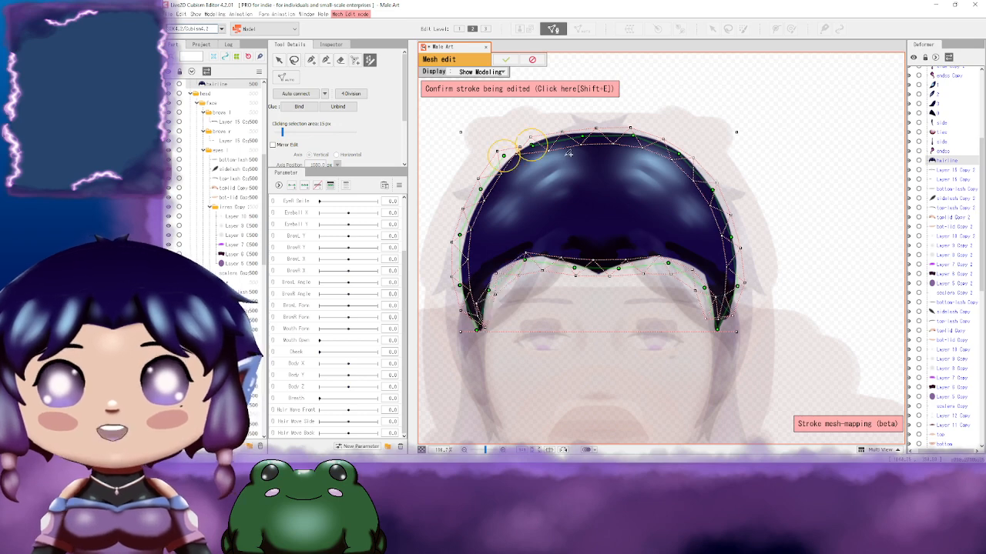
key("ctrl+z")
key("ctrl+z")
key("ctrl+z")
key("ctrl+z")
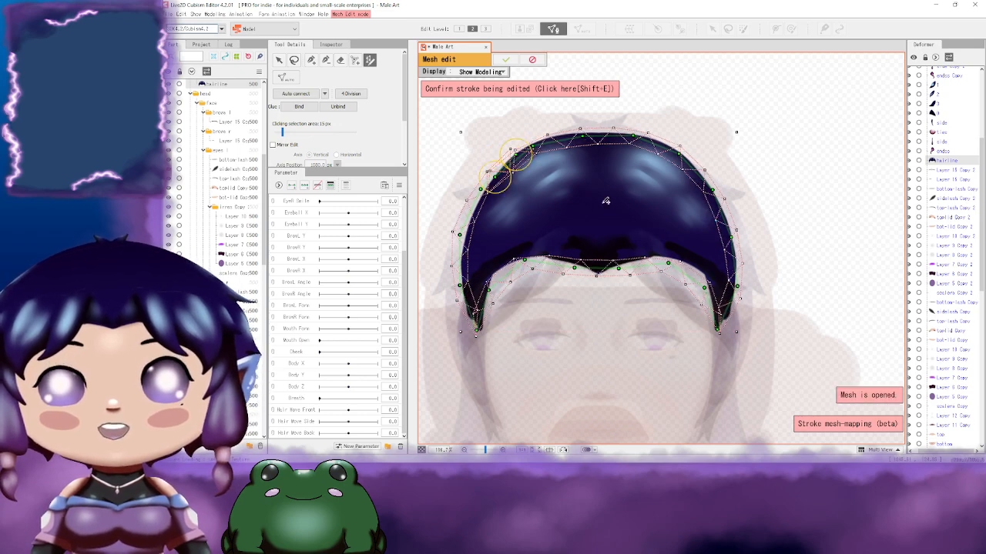
key("ctrl+z")
scroll(762, 230, "down", 5)
Step: Apply the mesh edit and reopen the hairline for manual mesh editing with the auto-connecting vertex tool
left_click(506, 60)
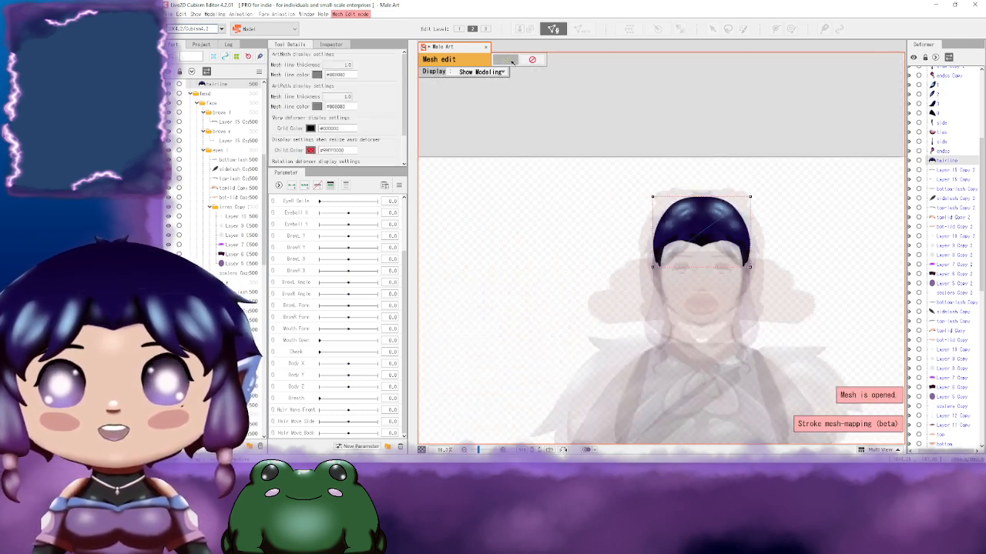
scroll(600, 207, "down", 5)
left_click_drag(734, 250, 589, 162)
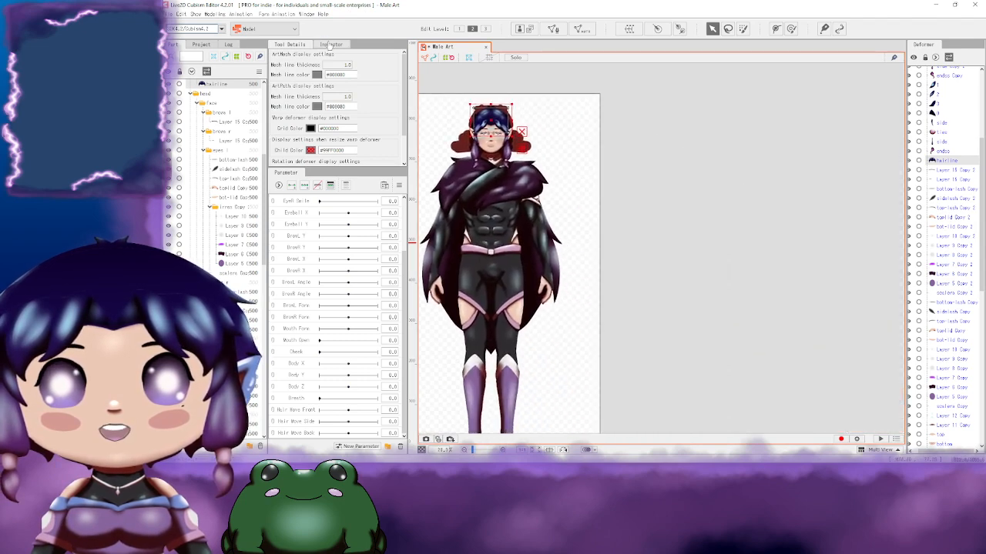
left_click(553, 28)
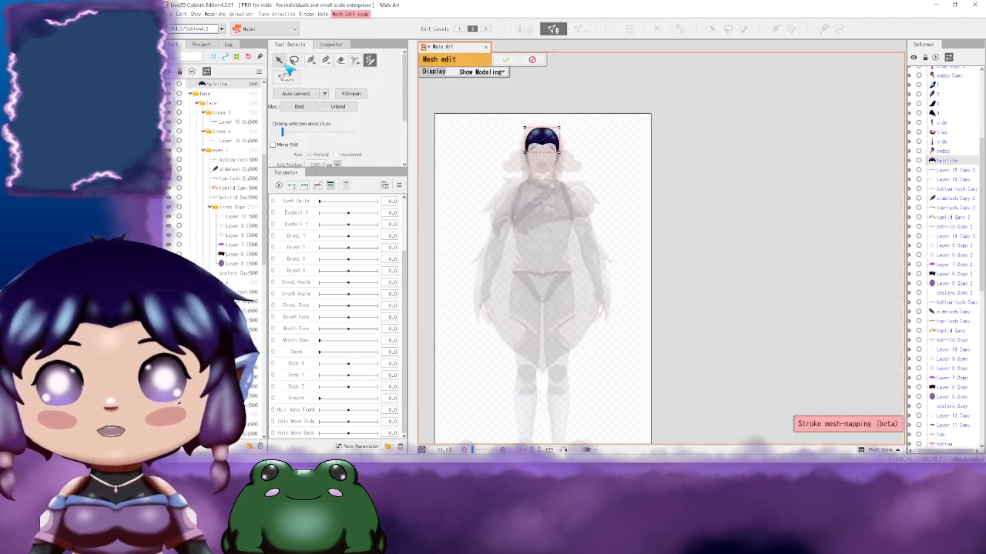
left_click(355, 60)
scroll(620, 140, "up", 5)
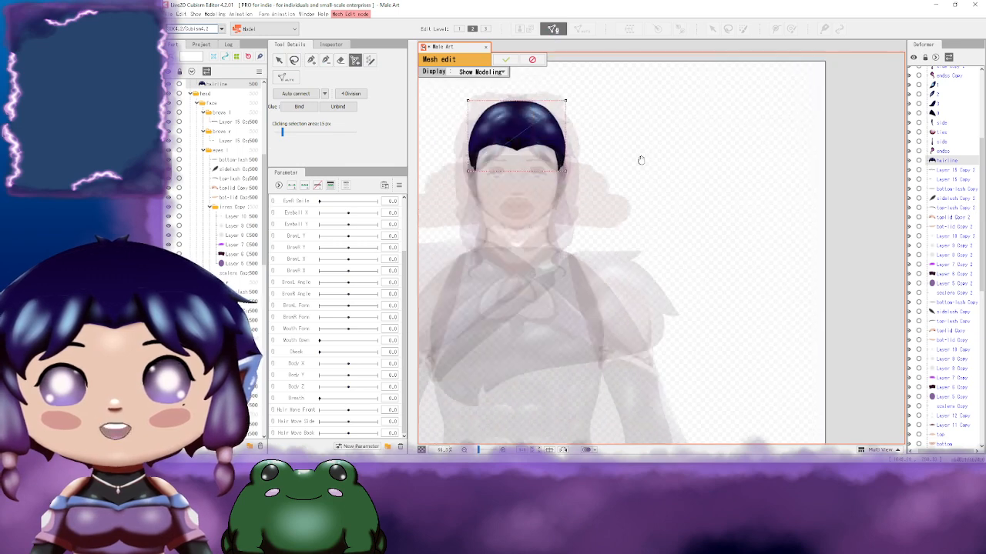
Step: Try adding an auto-connected vertex inside the hairline and undo it
left_click_drag(527, 154, 525, 160)
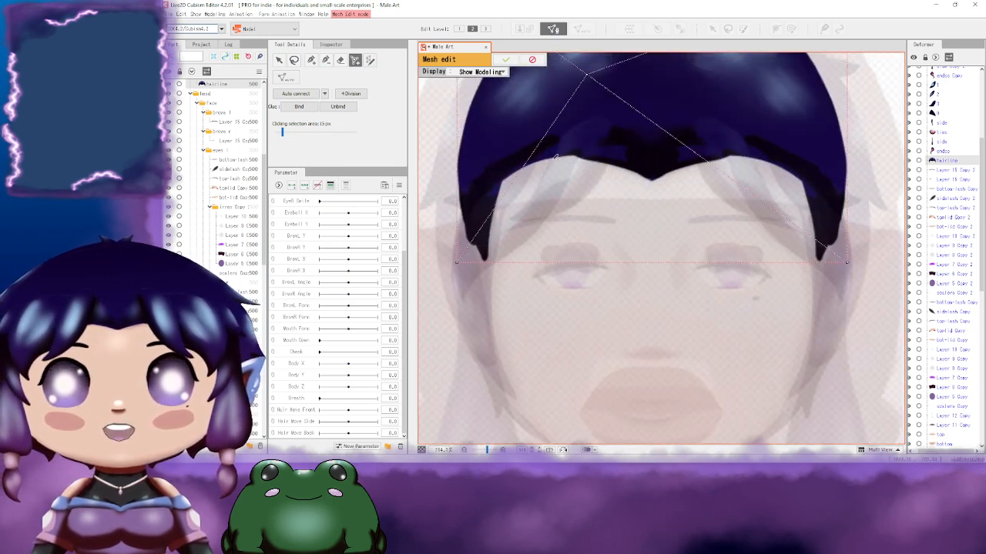
left_click_drag(621, 152, 603, 236)
key("ctrl+z")
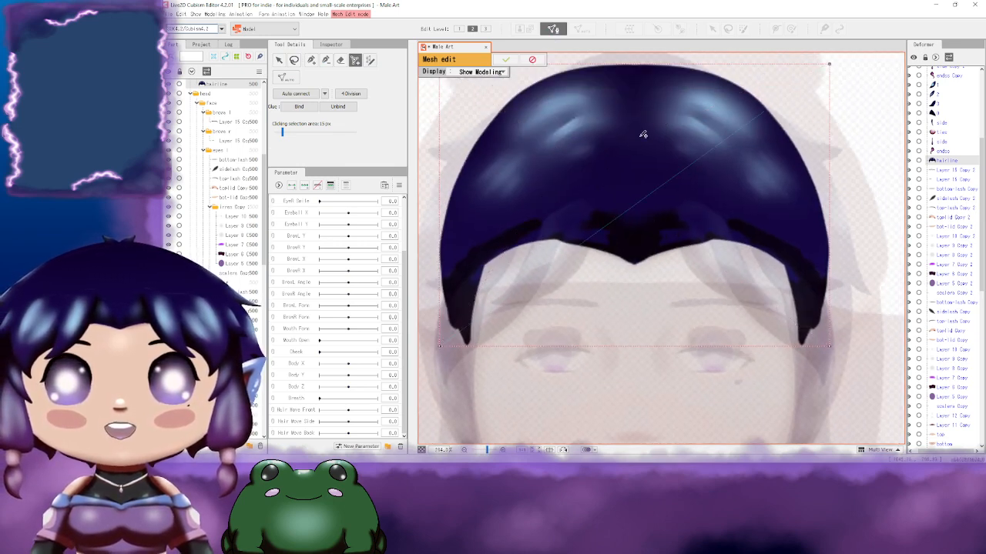
Step: Scatter the first auto-connected vertices across the hairline's crown, both sides, forehead edge and lower centre
left_click_drag(642, 134, 650, 169)
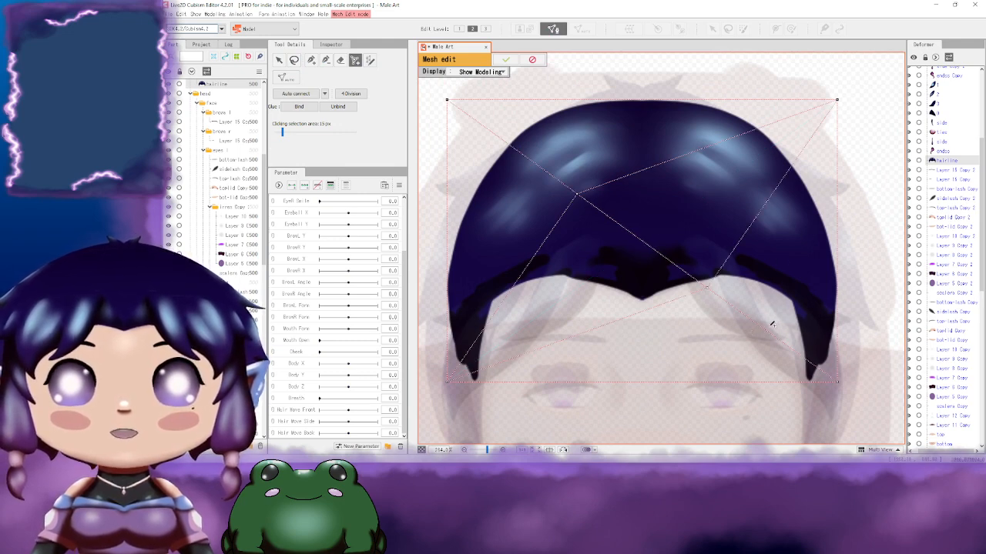
left_click(794, 256)
left_click(664, 351)
left_click(620, 131)
left_click(736, 183)
left_click(489, 226)
left_click(562, 309)
left_click(649, 277)
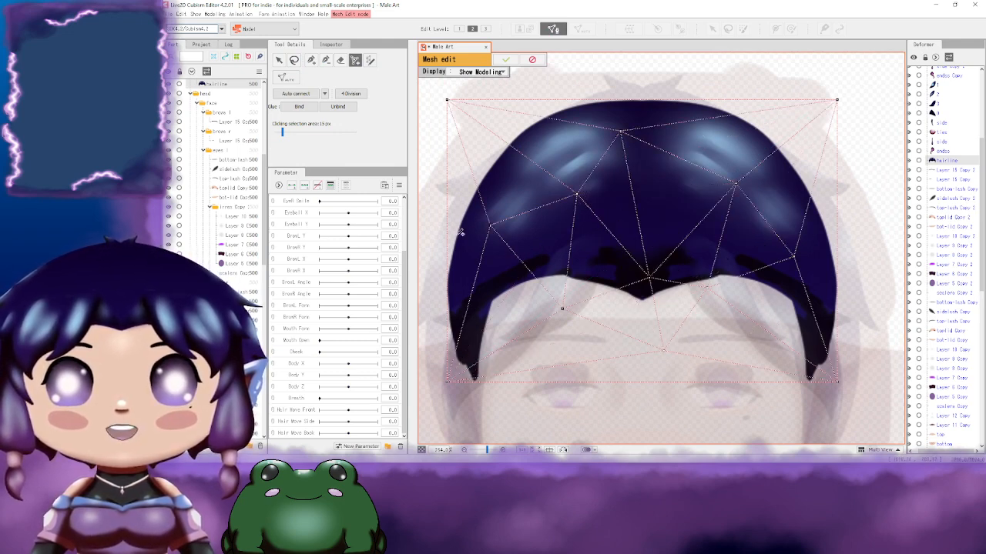
Step: Add more auto-connected vertices along the hairline's crown and left side, and near its forehead edge on the left half
left_click(729, 139)
left_click(634, 111)
left_click(547, 141)
left_click(504, 173)
left_click(461, 233)
left_click(544, 244)
left_click(596, 260)
left_click(499, 305)
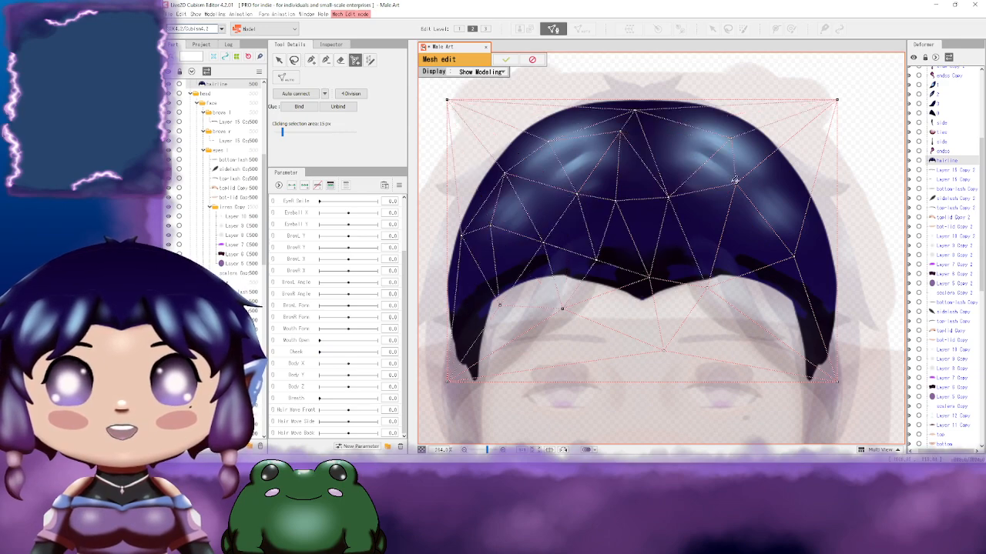
Step: Fill in auto-connected vertices on the hairline's right half and along its forehead edge
left_click_drag(732, 271, 688, 252)
left_click(701, 260)
left_click(765, 281)
left_click(783, 228)
left_click(763, 160)
left_click_drag(575, 239, 696, 211)
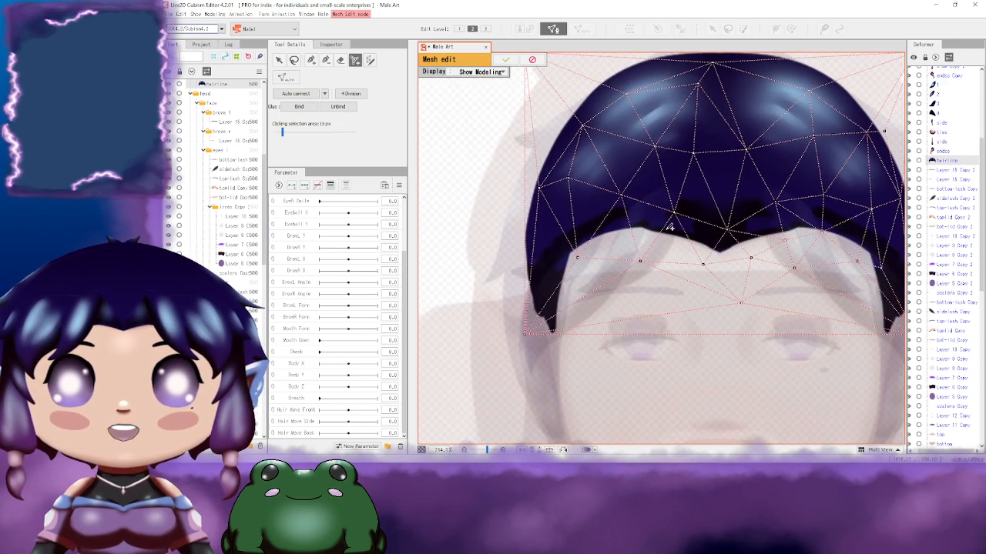
left_click(672, 246)
left_click(613, 238)
left_click_drag(660, 284, 530, 296)
left_click_drag(568, 209, 612, 218)
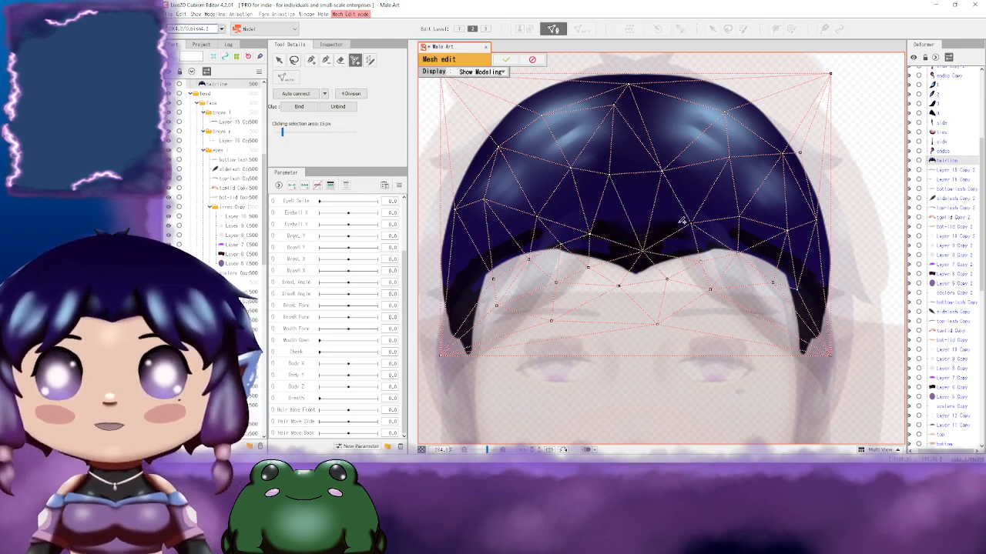
left_click_drag(730, 222, 602, 186)
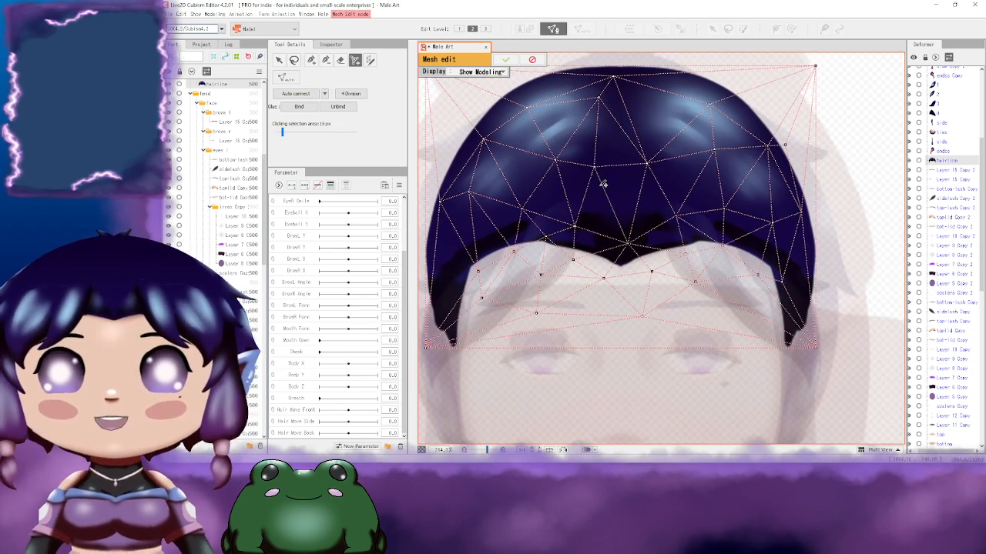
left_click_drag(700, 196, 703, 215)
left_click_drag(780, 248, 678, 218)
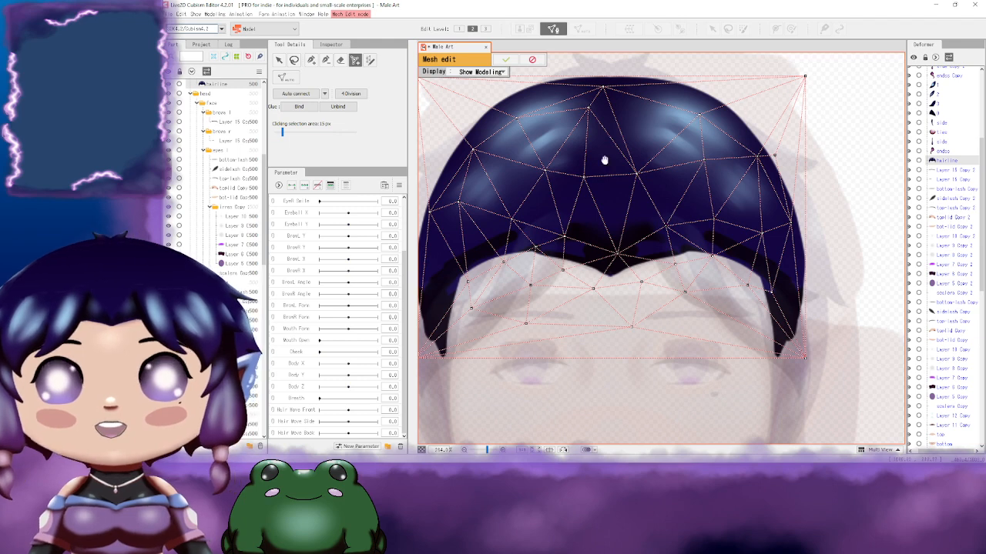
left_click_drag(605, 161, 693, 176)
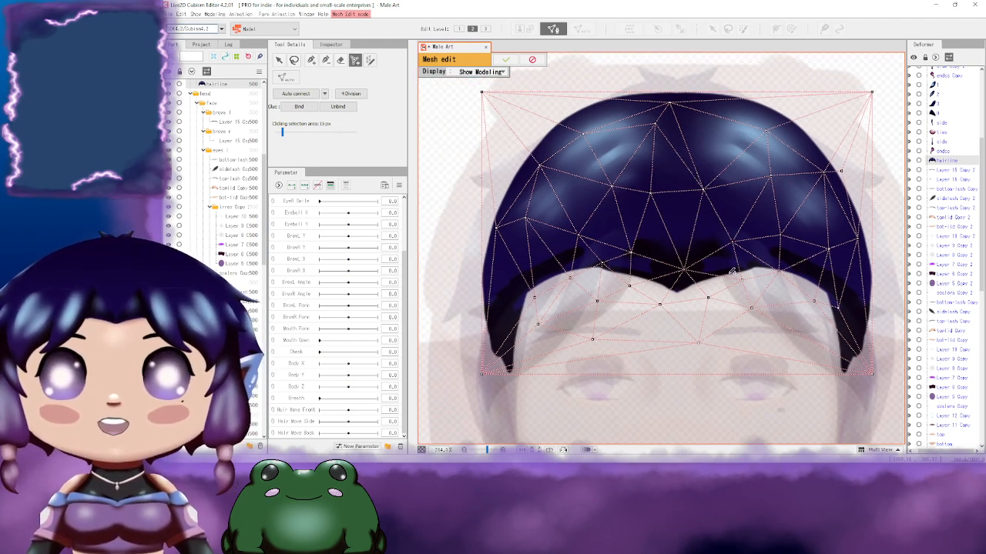
left_click_drag(709, 214, 608, 182)
left_click_drag(536, 214, 605, 211)
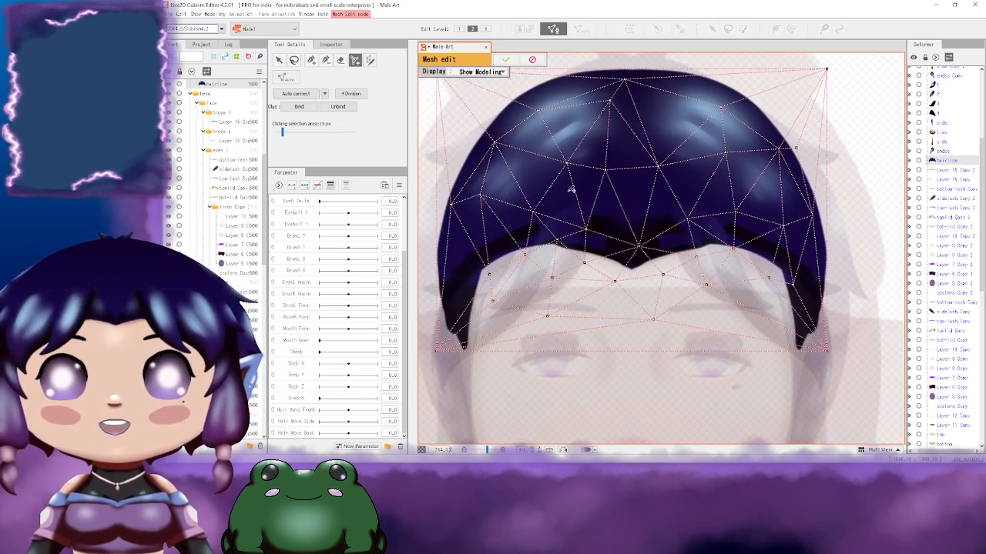
mouse_move(654, 185)
left_mouse_down()
mouse_move(627, 192)
mouse_move(623, 183)
mouse_move(634, 183)
left_mouse_up()
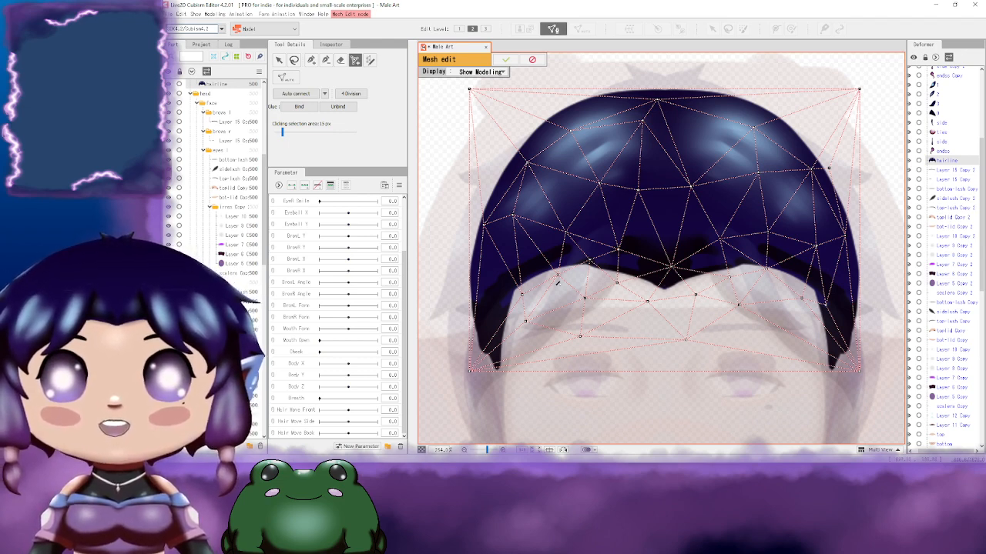
scroll(701, 222, "down", 3)
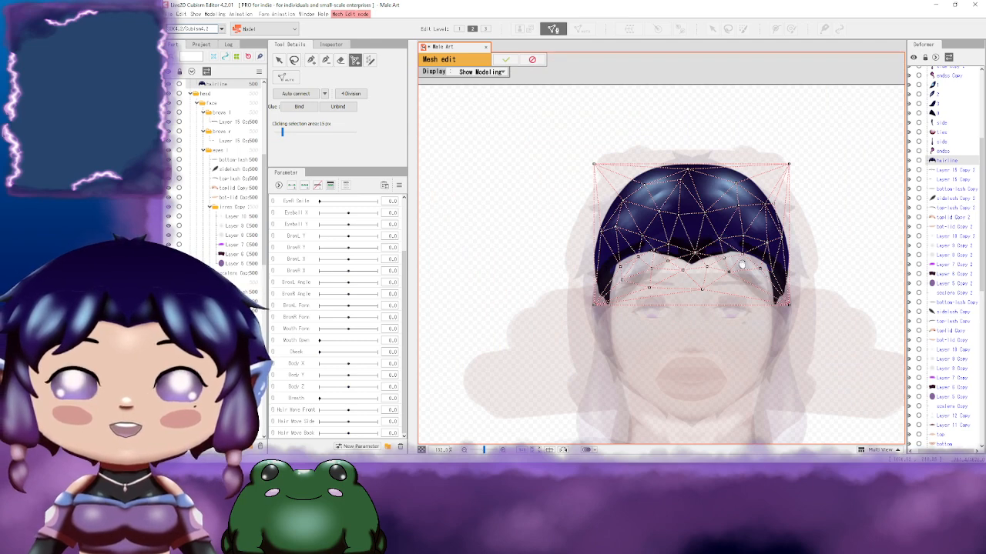
Step: Undo all the hand-placed, auto-connected vertices in the hairline's mesh
left_click_drag(741, 265, 636, 223)
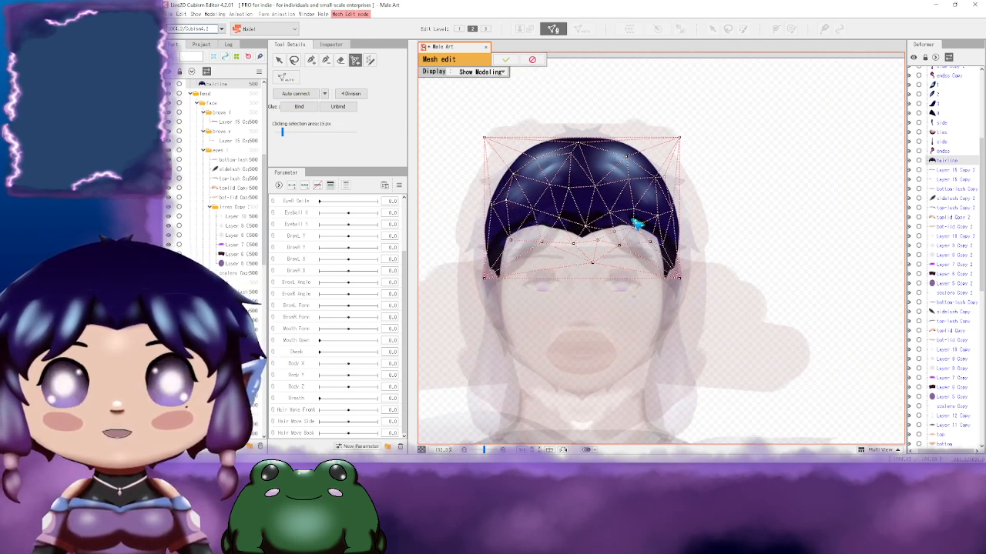
key("ctrl+z")
key("ctrl+z")
key("ctrl+z")
key("ctrl+z")
key("ctrl+z")
key("ctrl+z")
key("ctrl+z")
key("ctrl+z")
key("ctrl+z")
key("ctrl+z")
key("ctrl+z")
key("ctrl+z")
key("ctrl+z")
key("ctrl+z")
key("ctrl+z")
key("ctrl+z")
key("ctrl+z")
key("ctrl+z")
key("ctrl+z")
key("ctrl+z")
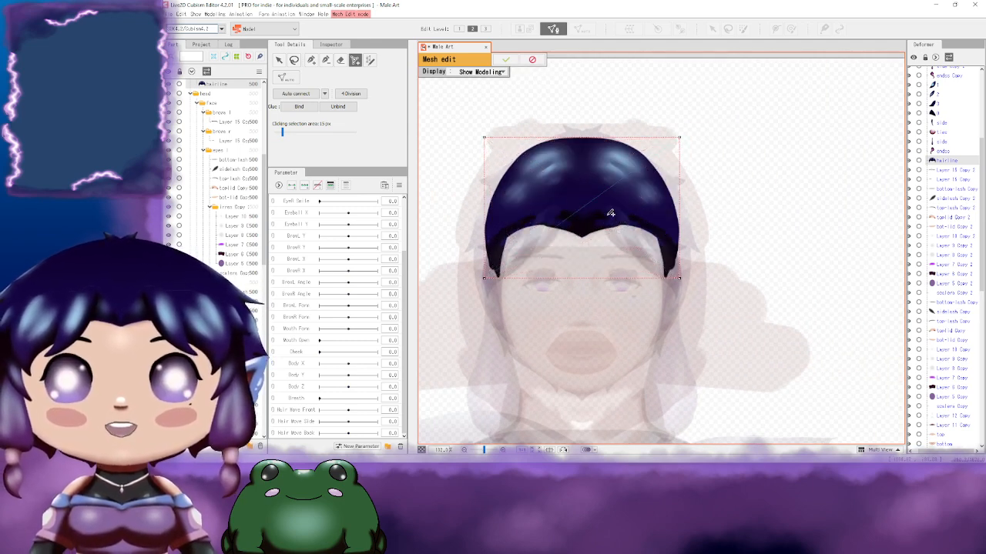
scroll(651, 225, "down", 3)
scroll(651, 225, "up", 3)
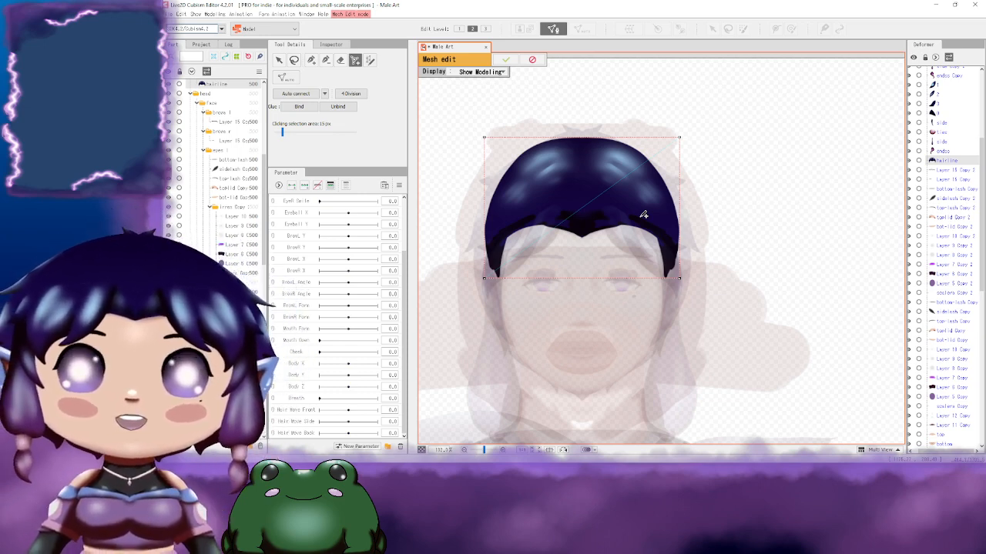
left_click(341, 60)
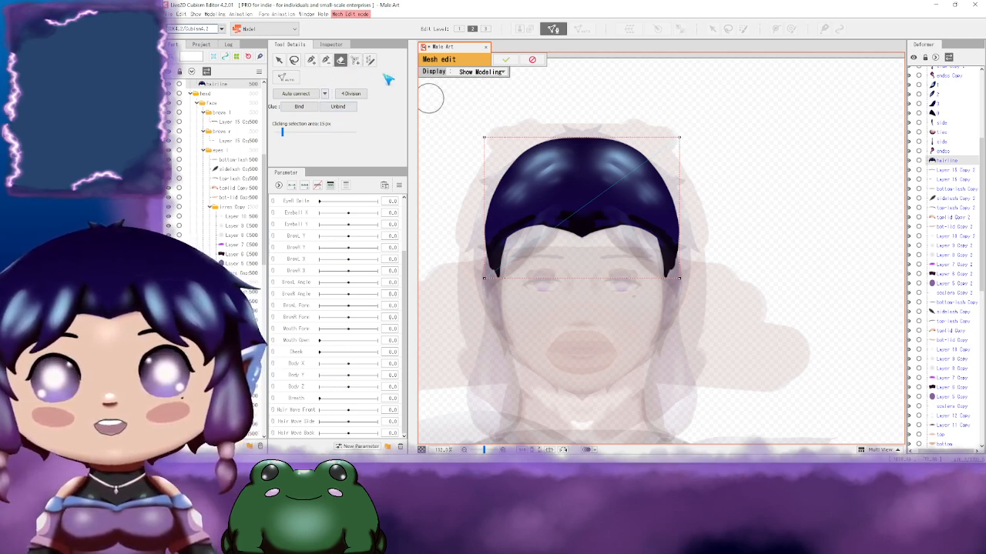
left_click(326, 60)
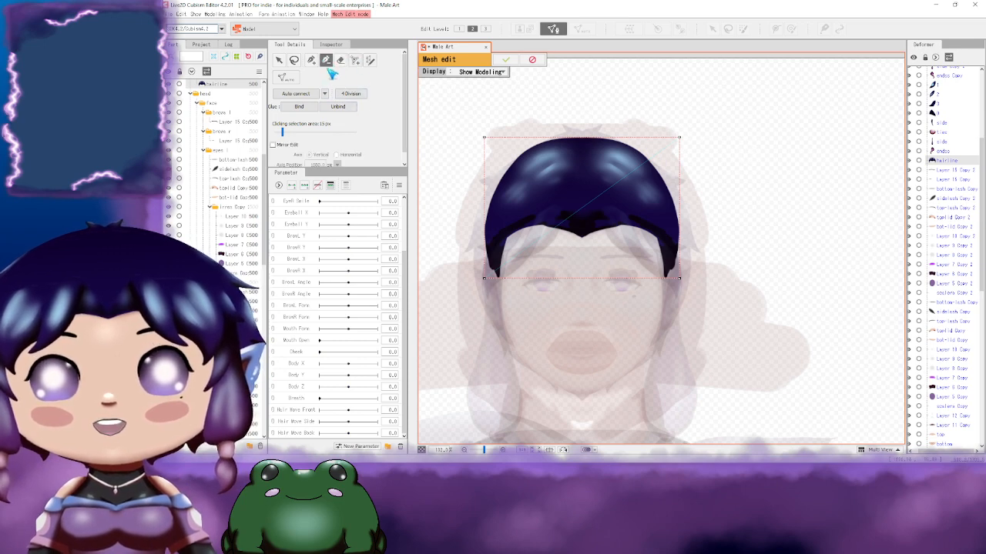
left_click(370, 60)
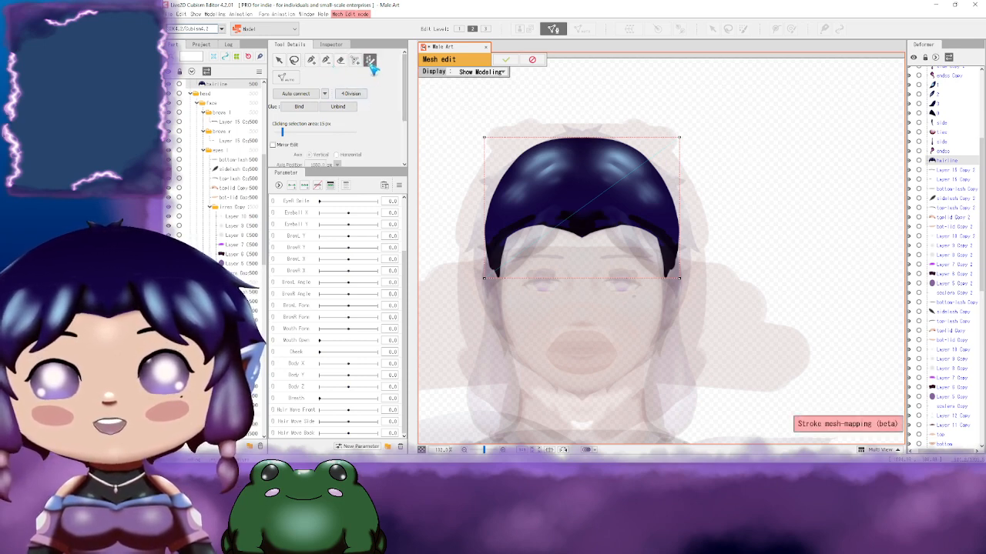
Step: Apply the hairline's mesh edit and select all of the character's art meshes, from head to boots
left_click(506, 59)
scroll(665, 147, "down", 5)
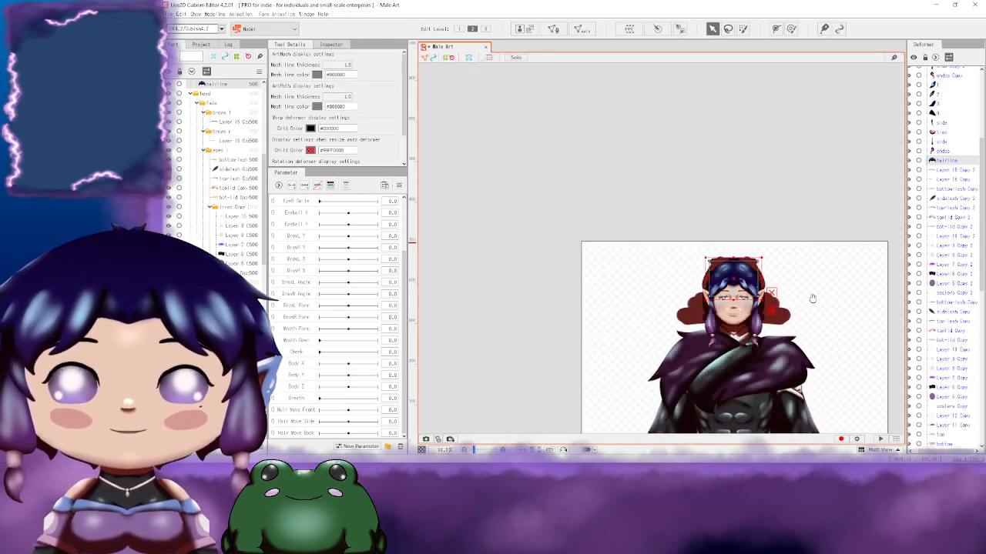
left_click_drag(810, 296, 684, 202)
scroll(669, 200, "up", 2)
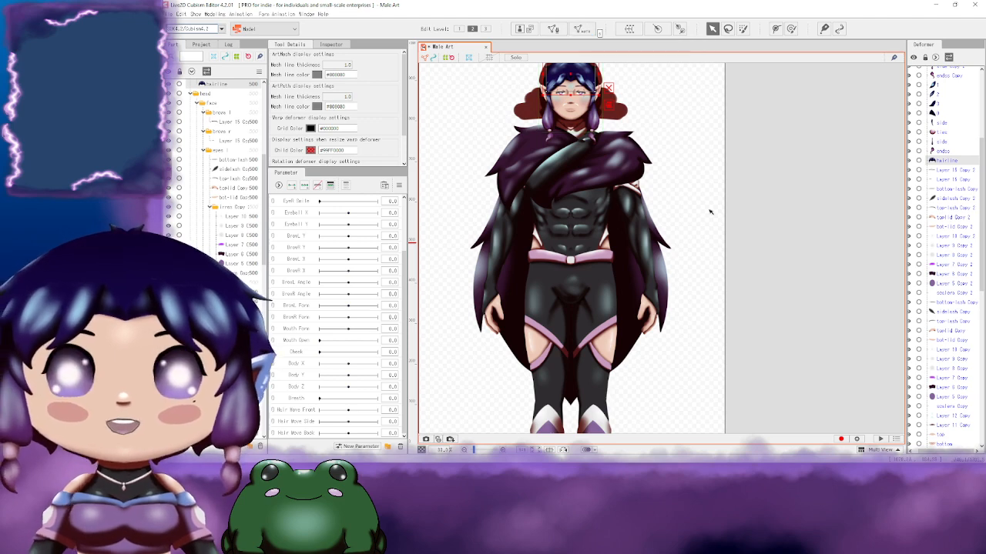
scroll(709, 262, "down", 2)
scroll(717, 255, "down", 2)
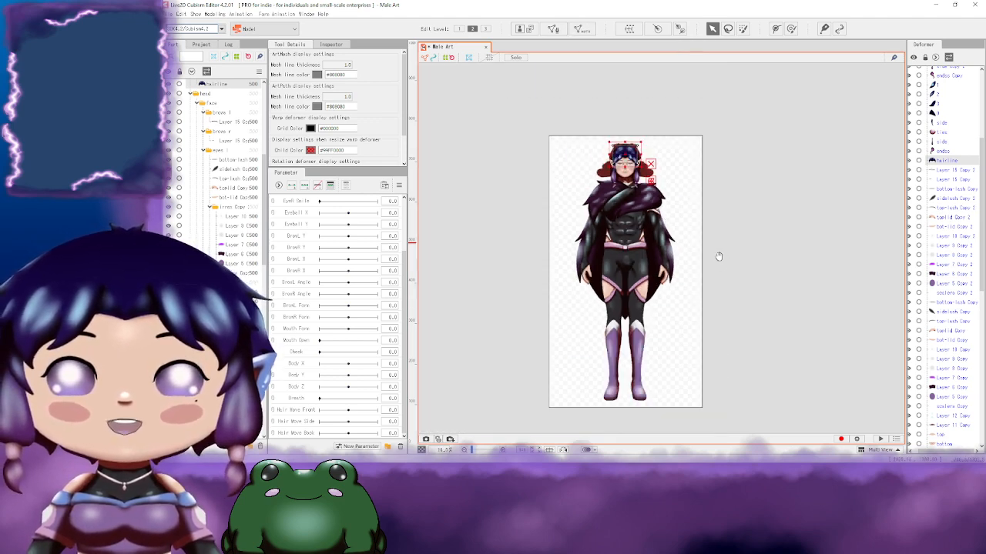
left_click_drag(494, 92, 679, 402)
left_click(704, 167)
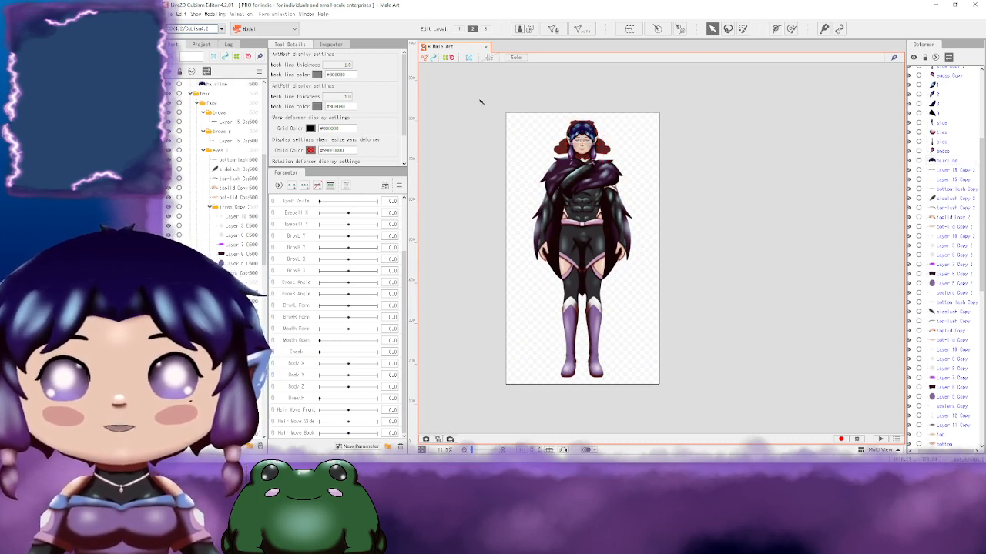
left_click_drag(479, 99, 656, 331)
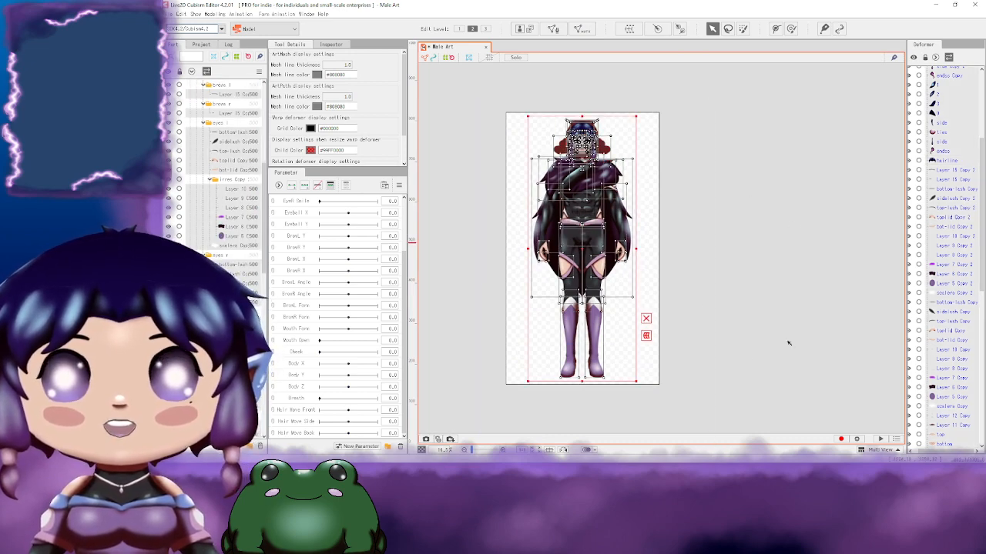
Step: Generate automatic meshes for all the selected parts using the Deformation (Little) preset
scroll(224, 248, "up", 10)
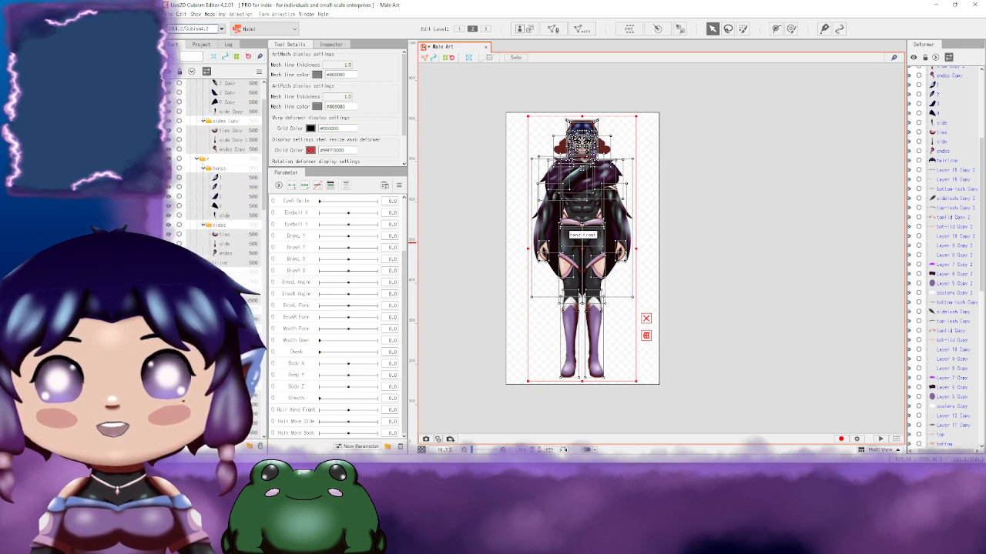
scroll(230, 265, "down", 5)
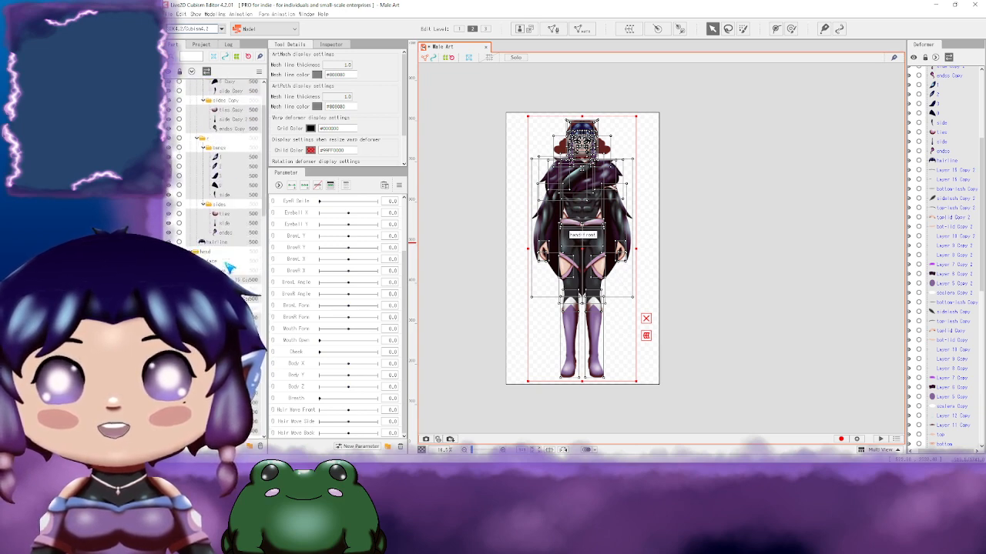
scroll(229, 266, "down", 5)
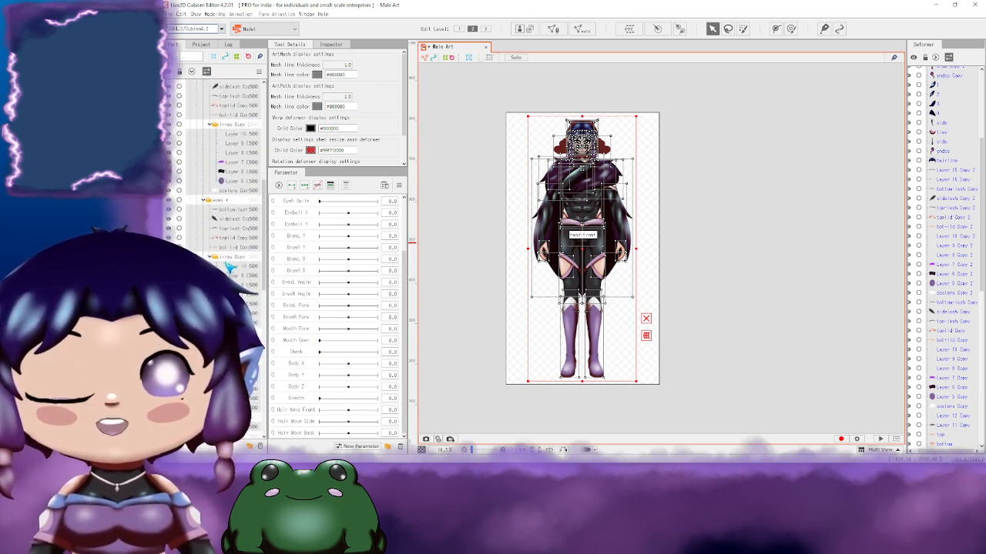
scroll(229, 266, "up", 10)
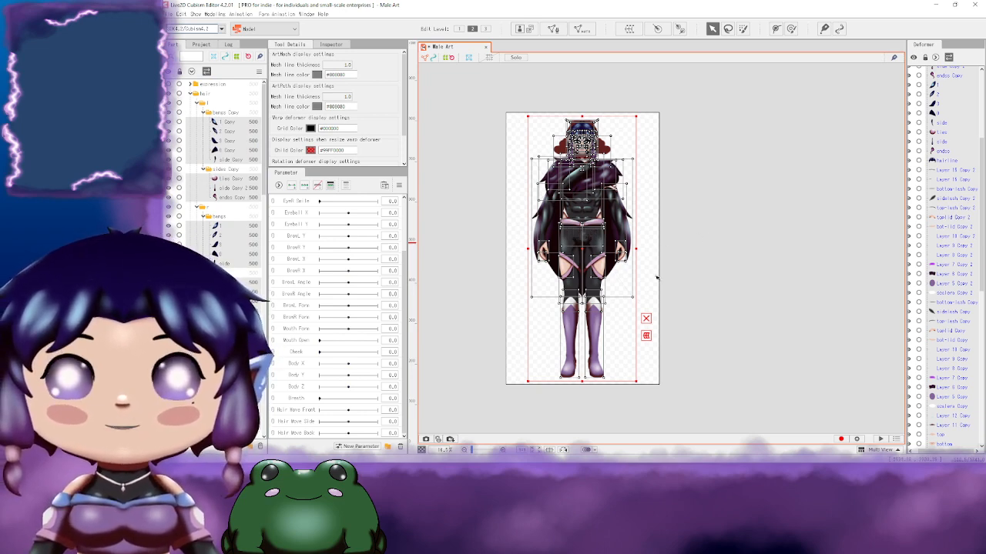
scroll(656, 277, "up", 4)
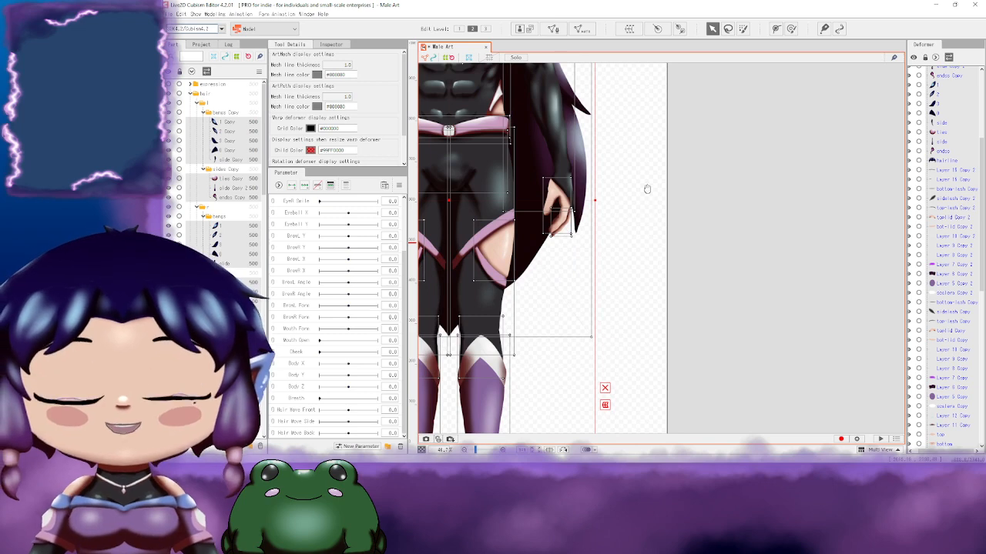
scroll(645, 189, "down", 4)
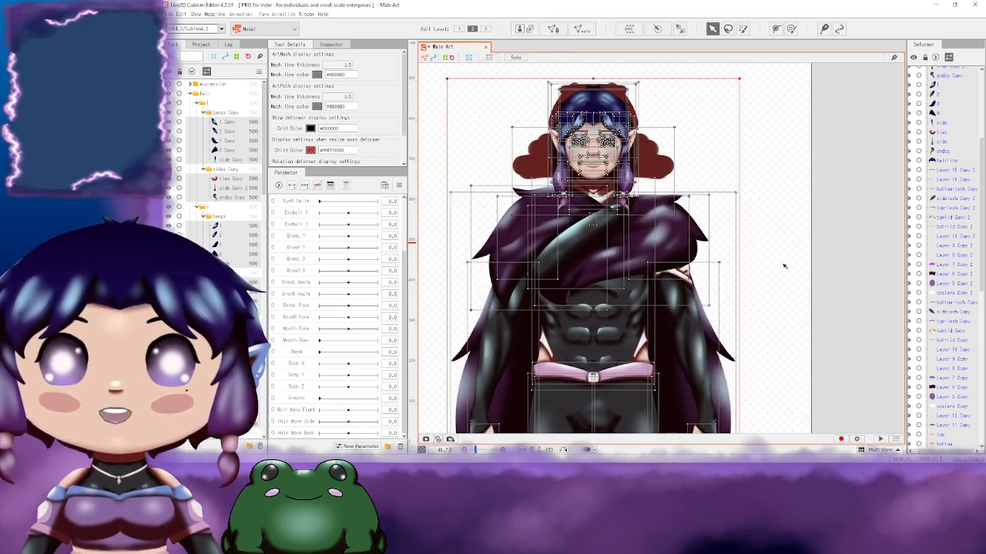
left_click(584, 29)
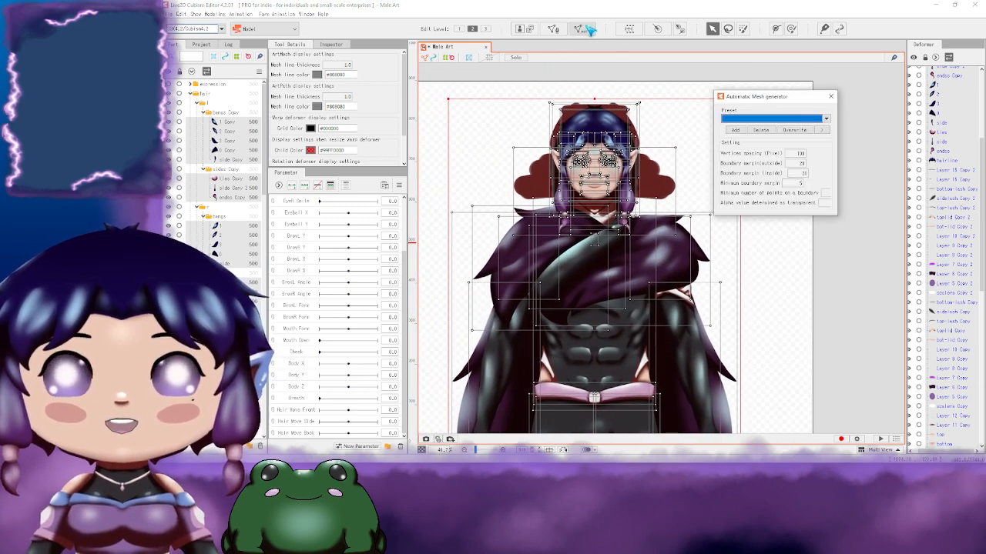
left_click_drag(776, 98, 563, 71)
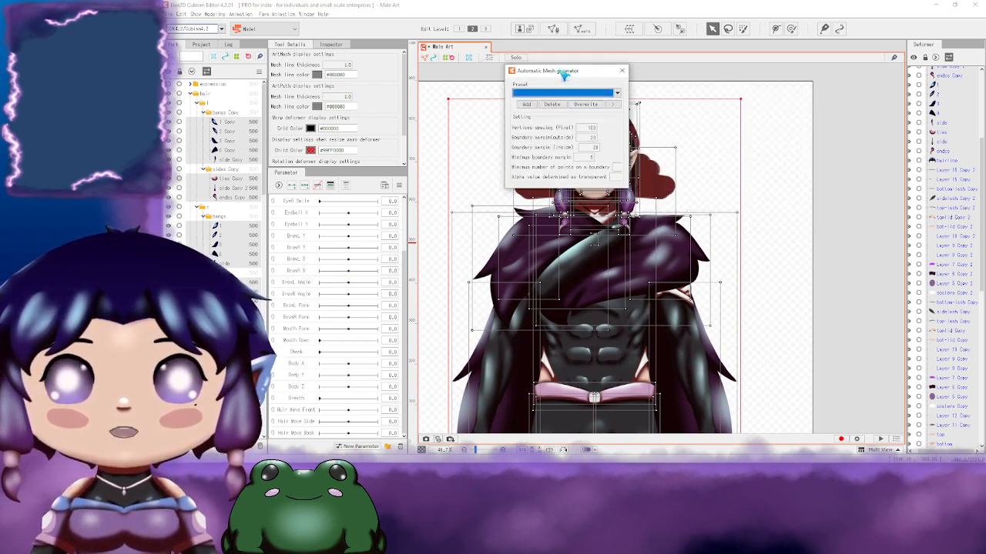
left_click_drag(565, 74, 752, 84)
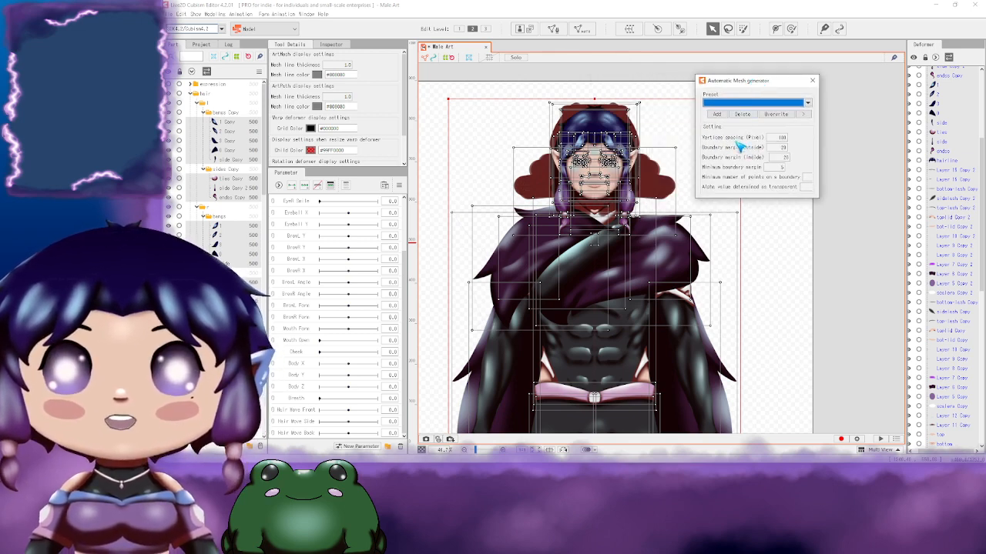
left_click_drag(755, 82, 729, 81)
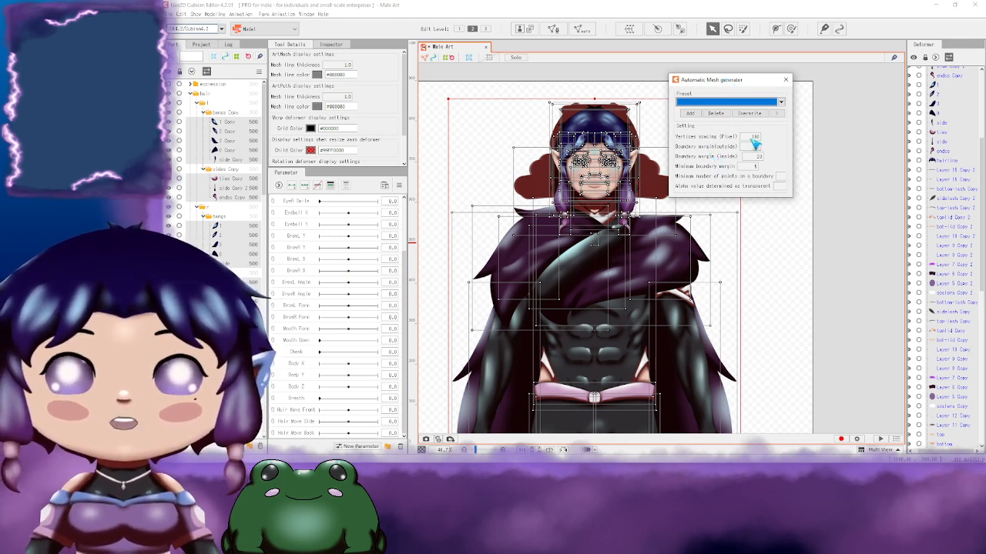
left_click(778, 102)
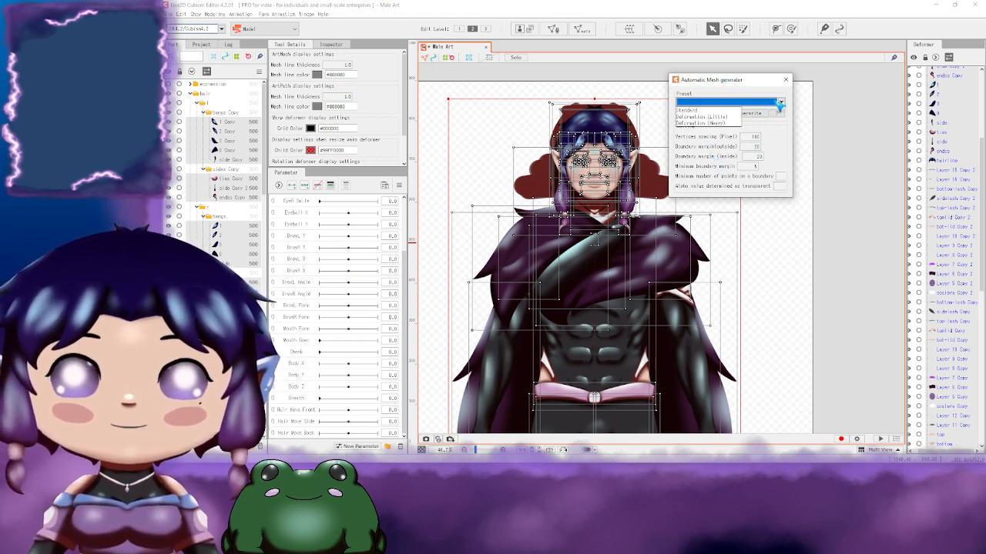
left_click(715, 117)
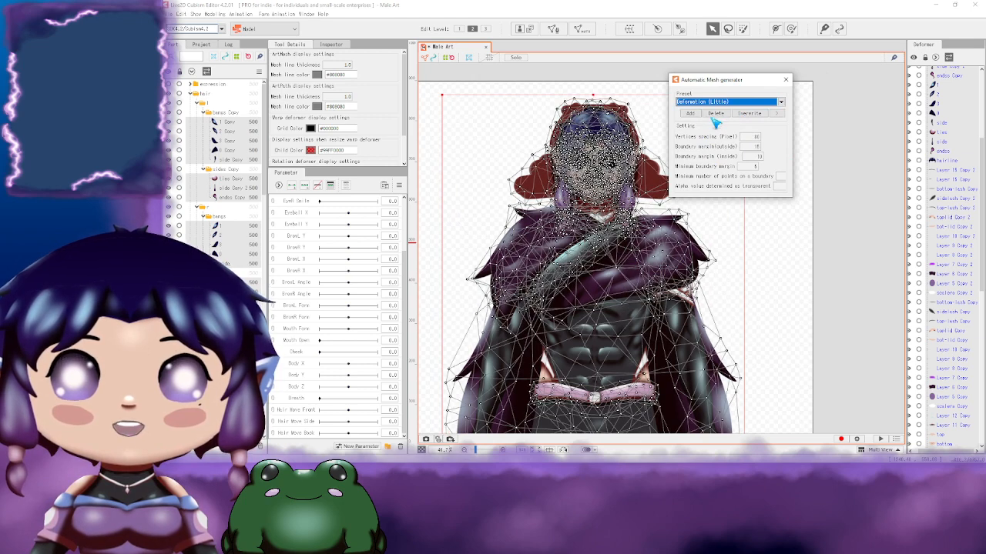
Step: Examine the generated mesh around the head and scarf and review the automatic mesh generator's available presets
left_click_drag(739, 80, 826, 84)
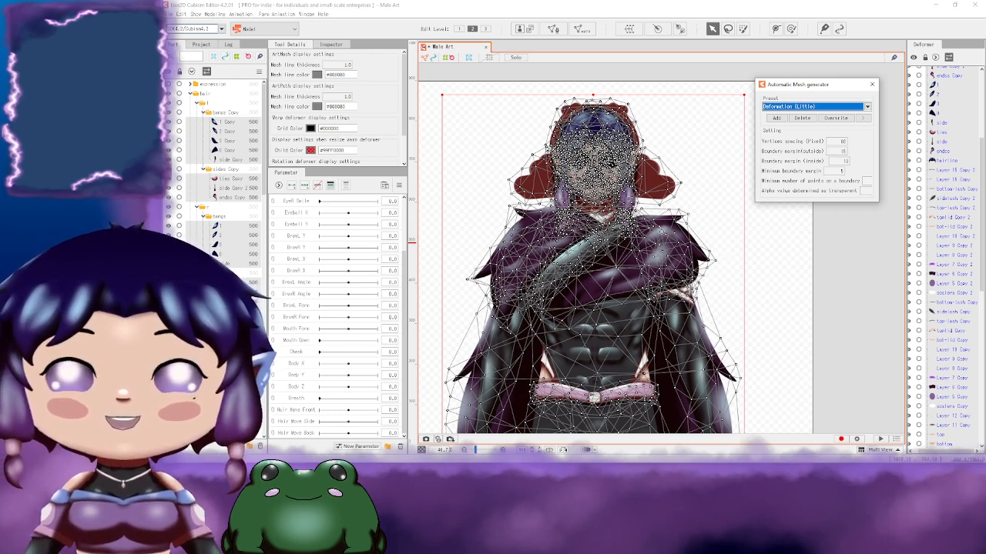
scroll(682, 232, "up", 3)
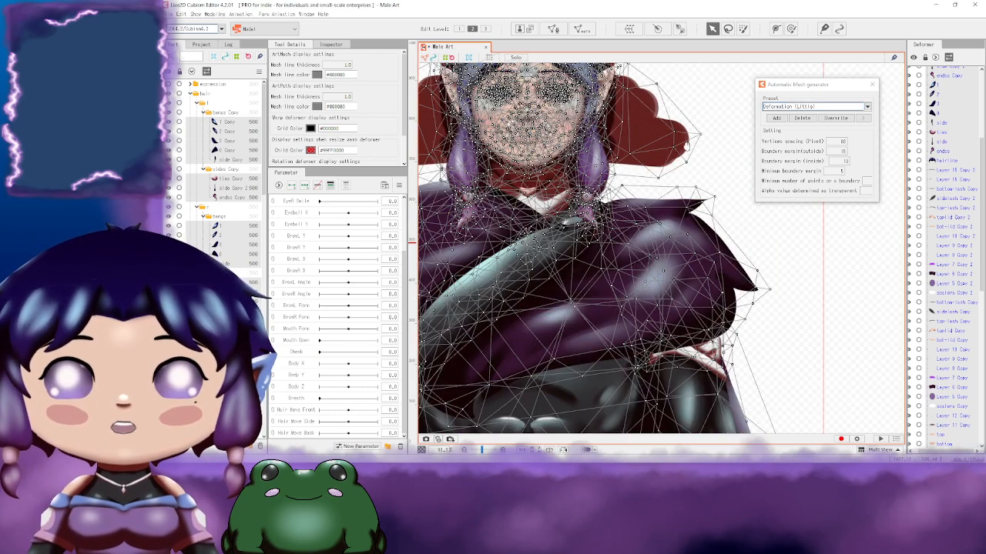
left_click_drag(661, 130, 690, 222)
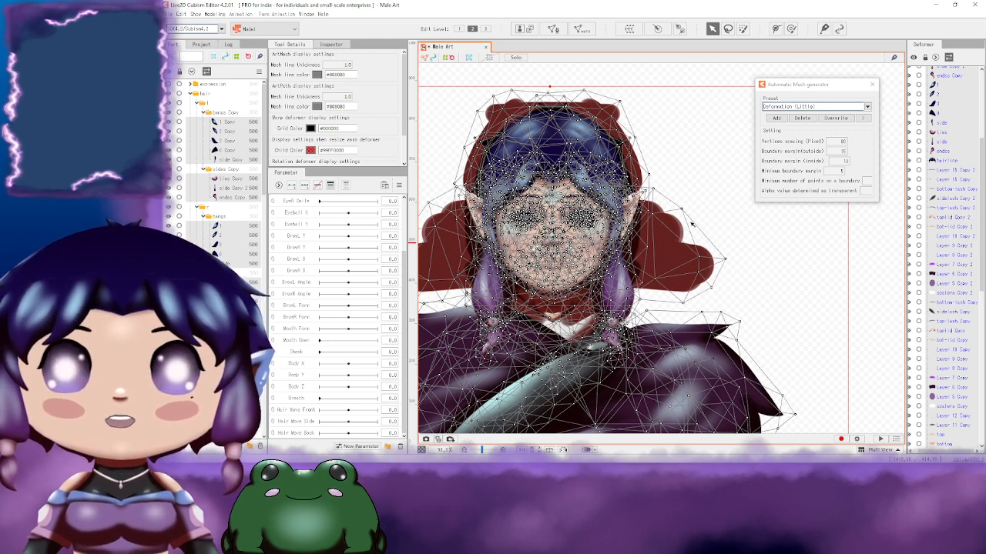
left_click(866, 107)
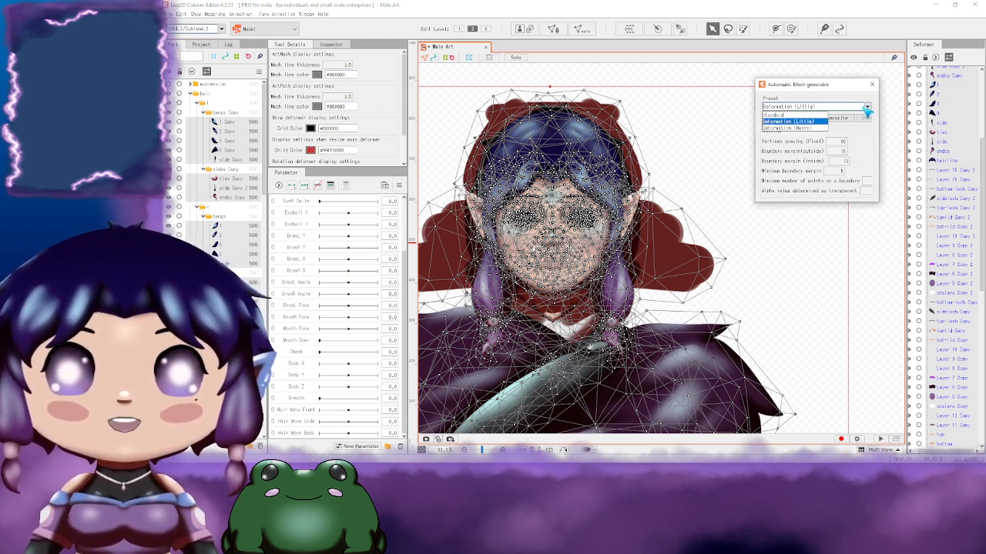
left_click(808, 121)
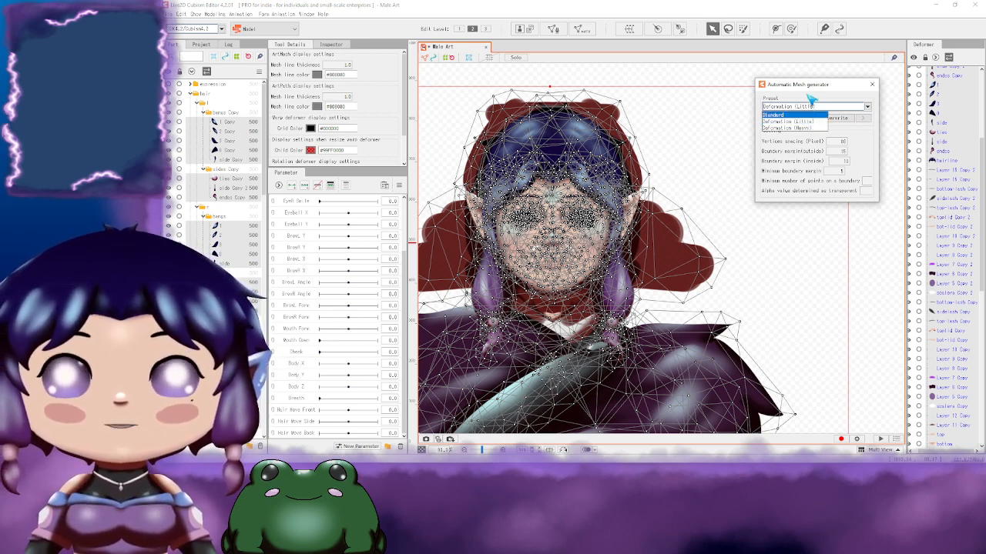
Step: Examine the generated meshes across the torso, hands, legs and boots, and return to the head and face
left_click_drag(813, 86, 843, 87)
scroll(774, 287, "down", 3)
left_click_drag(778, 308, 683, 215)
left_click_drag(710, 359, 688, 205)
left_click_drag(712, 314, 688, 271)
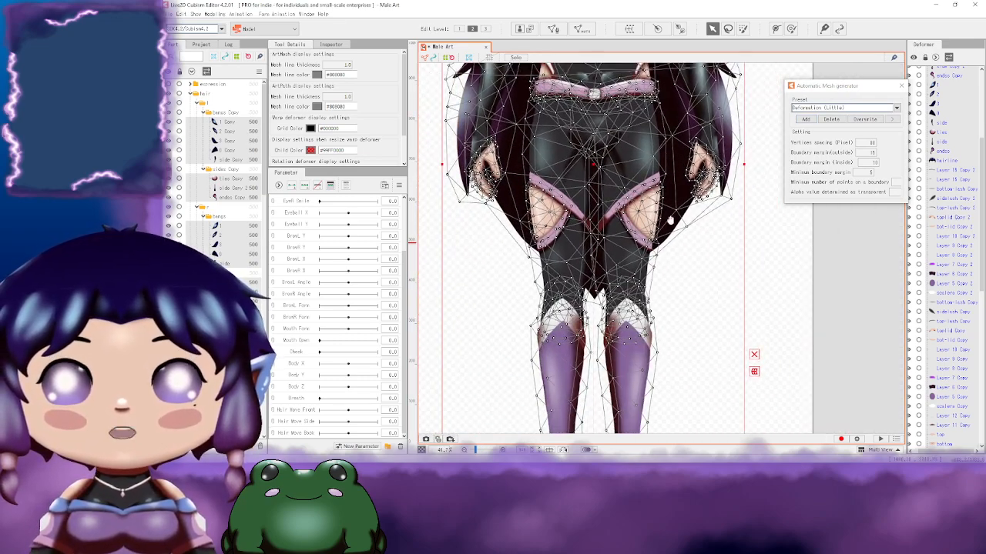
left_click_drag(669, 312, 635, 167)
left_click_drag(637, 321, 633, 256)
left_click_drag(642, 210, 665, 356)
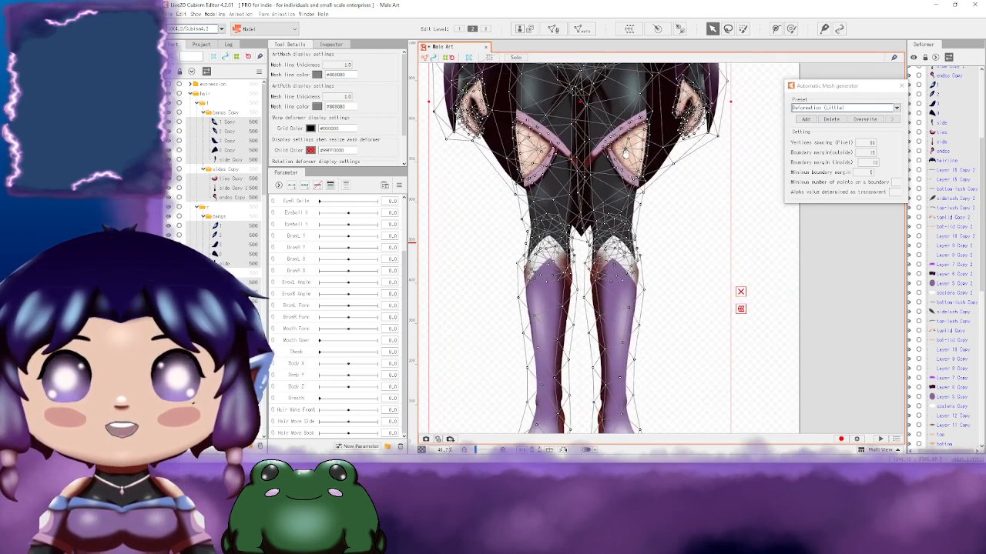
left_click_drag(626, 156, 649, 307)
left_click_drag(599, 122, 613, 246)
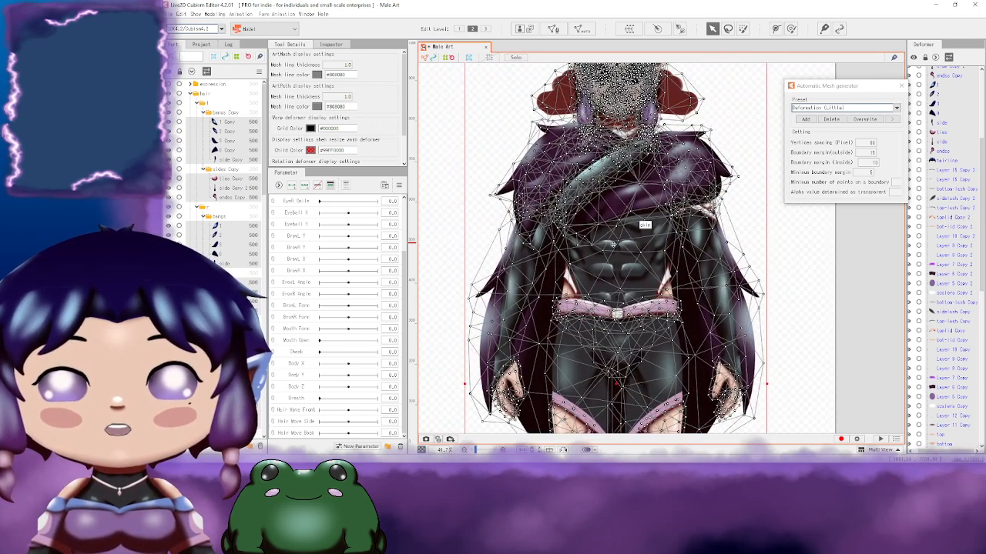
scroll(630, 145, "down", 3)
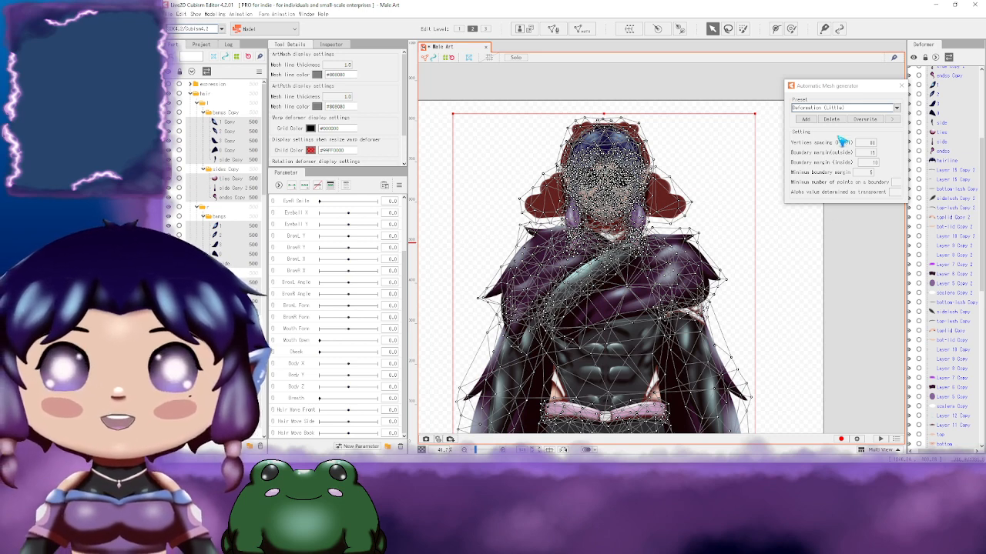
left_click_drag(851, 90, 767, 91)
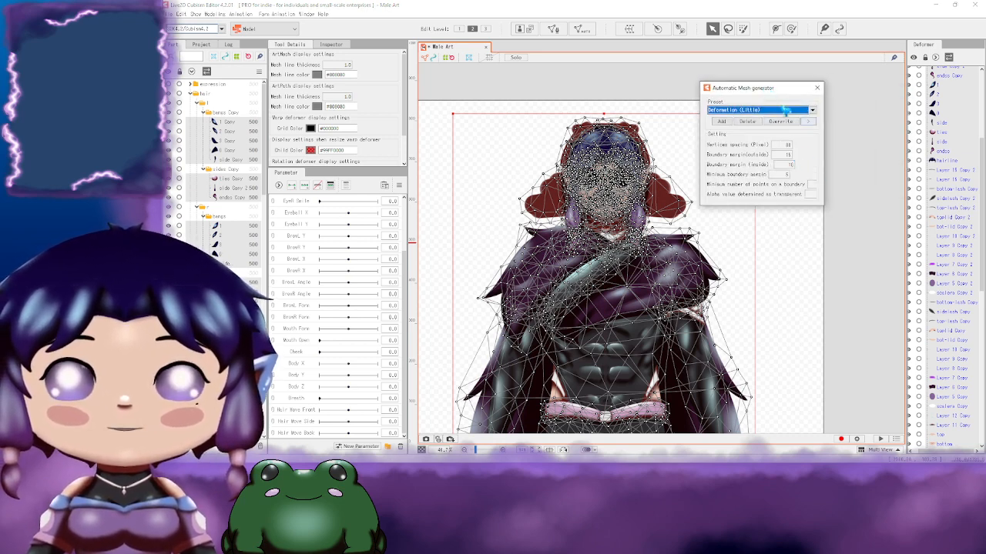
left_click_drag(767, 90, 787, 87)
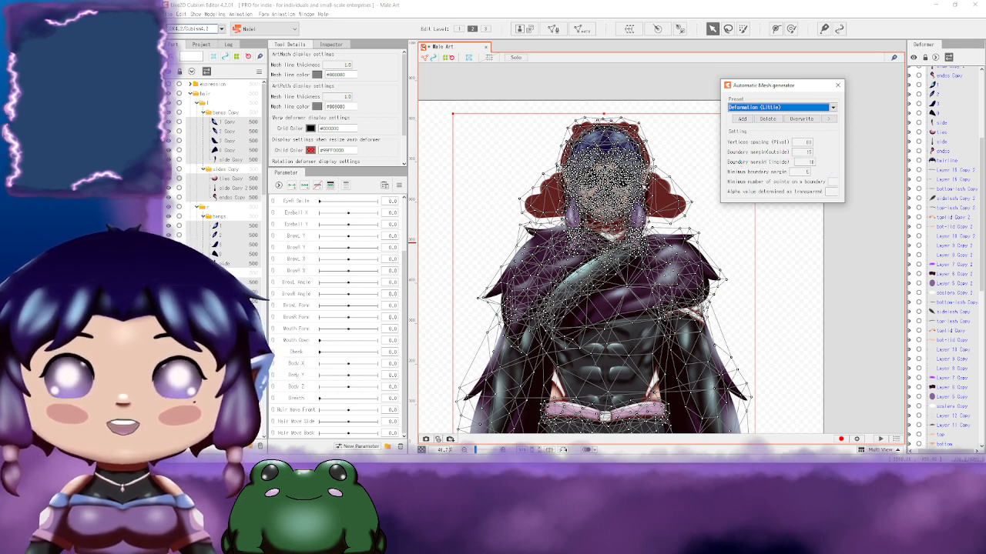
scroll(647, 188, "up", 2)
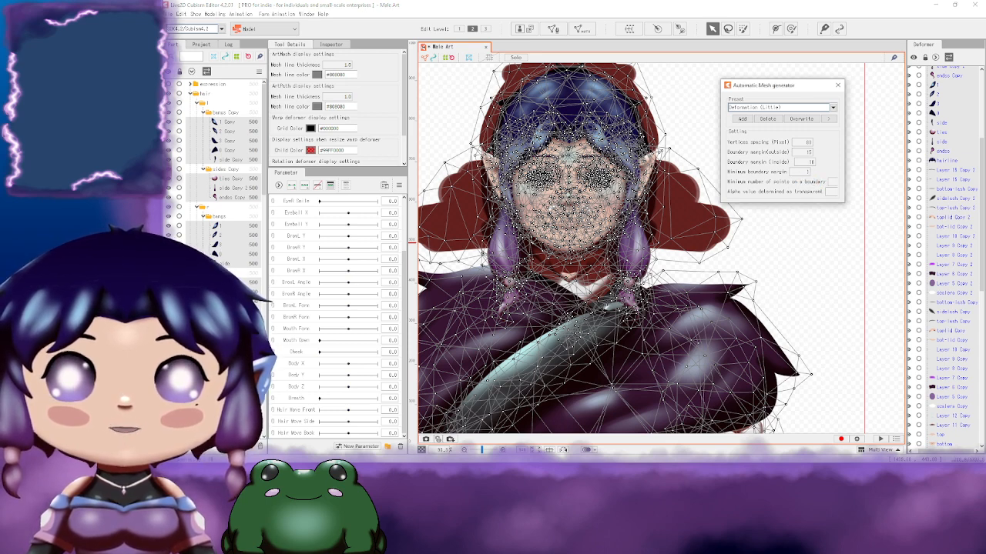
Step: Regenerate the selected parts' meshes with the minimum boundary margin set to 10 and a changed outside boundary margin
left_click(807, 174)
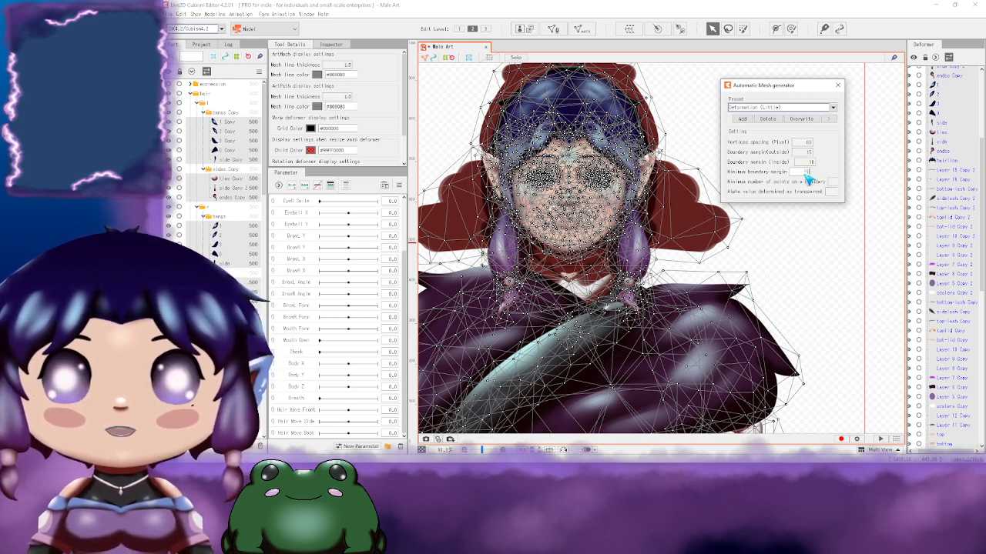
key("Return")
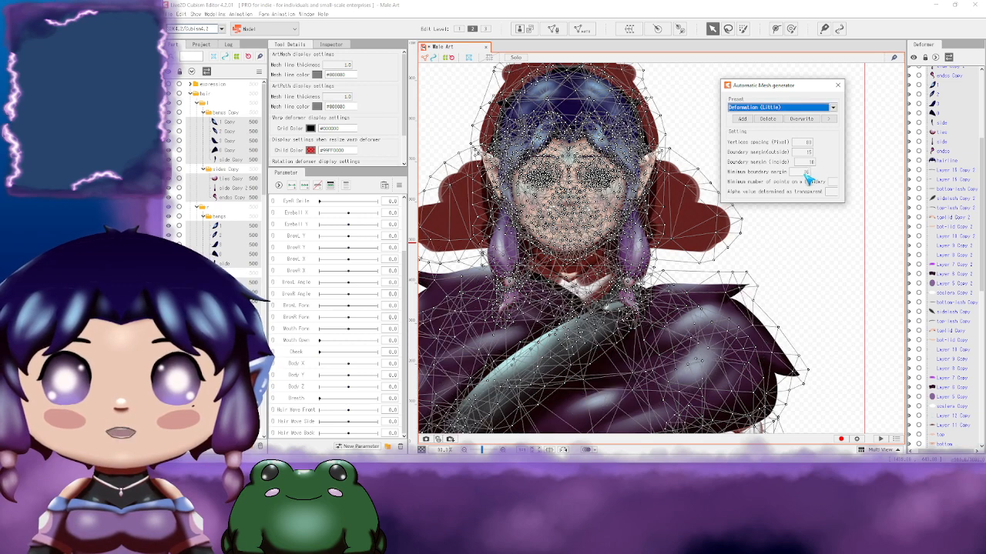
left_click_drag(772, 85, 786, 84)
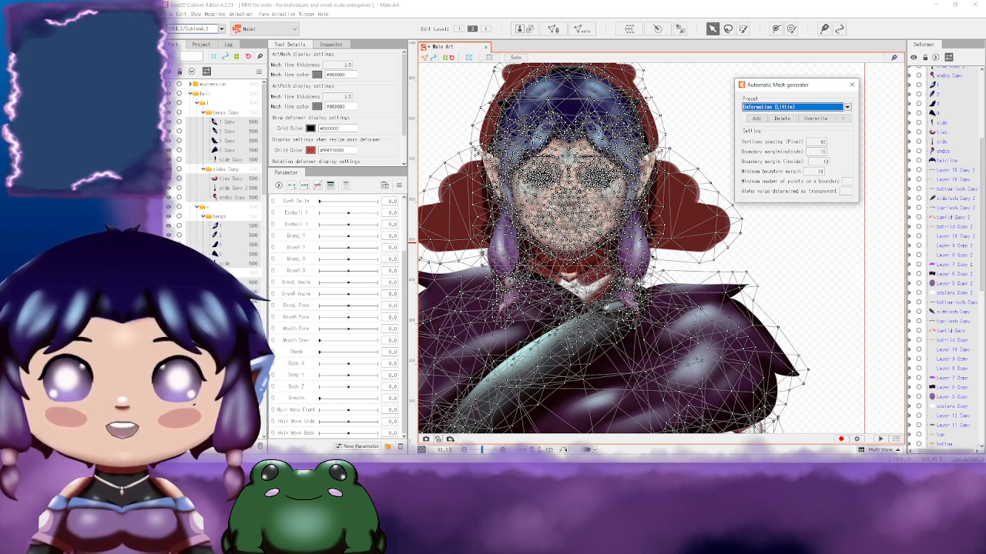
left_click(820, 170)
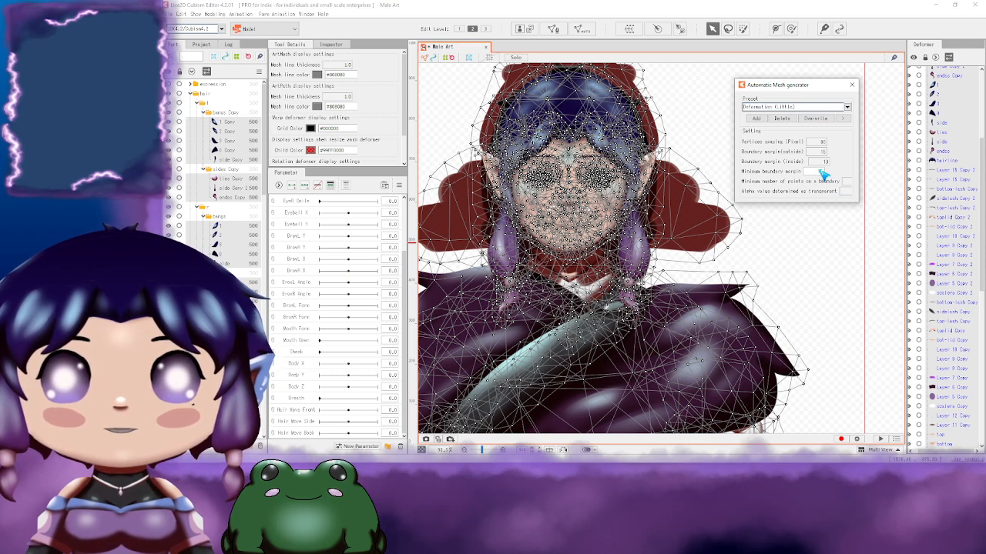
key("Return")
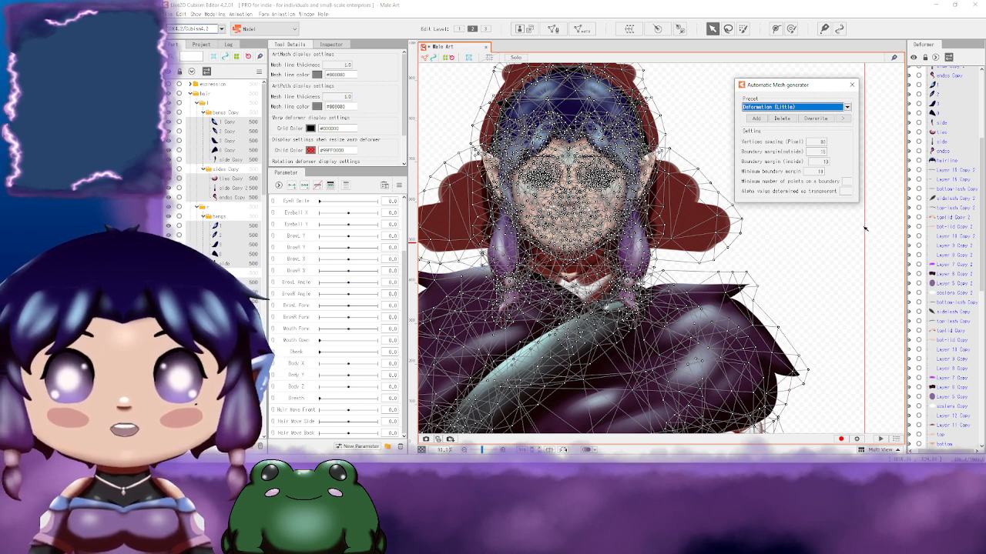
left_click(850, 184)
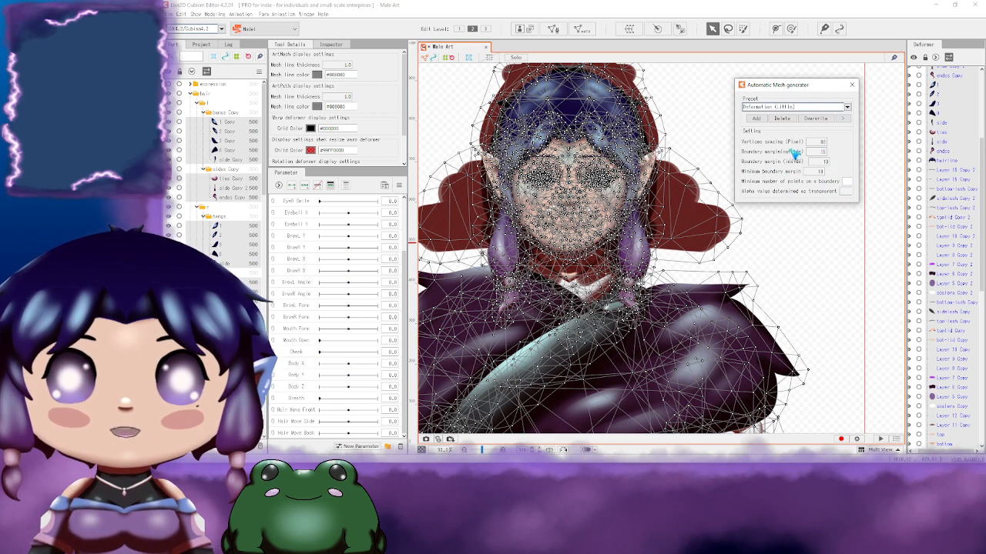
double_click(825, 152)
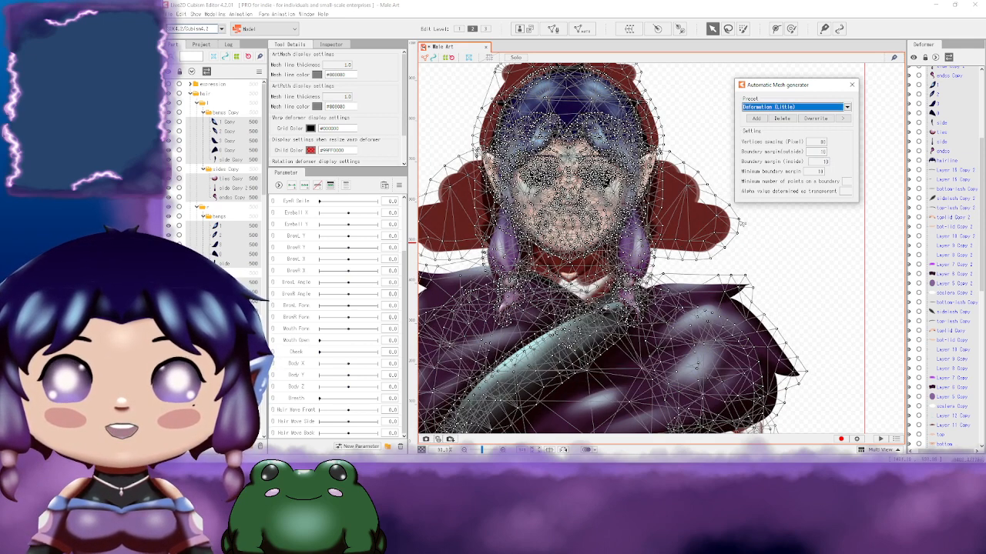
Step: Examine the regenerated mesh density around the hood's outline, the eye, the cheek and the rest of the face
scroll(740, 222, "up", 3)
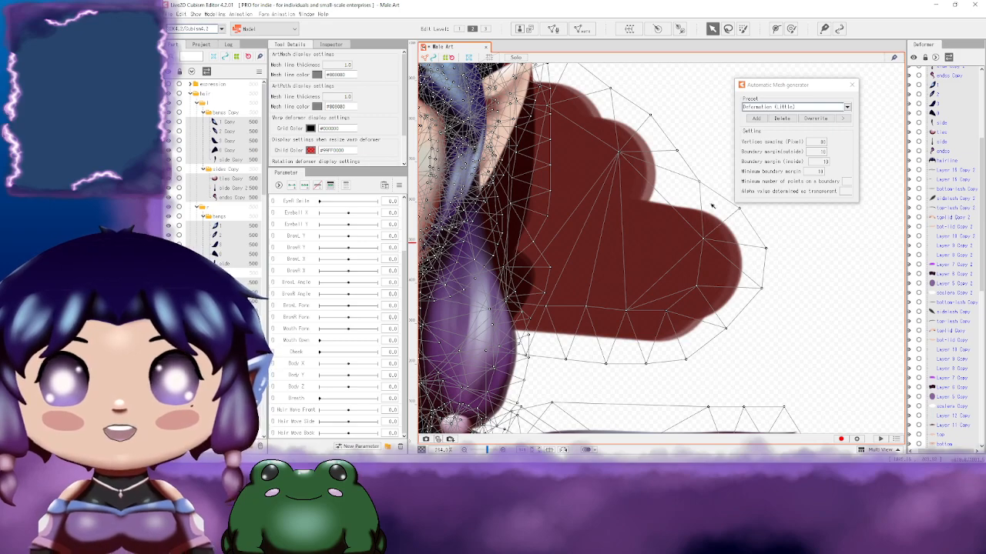
scroll(687, 302, "down", 5)
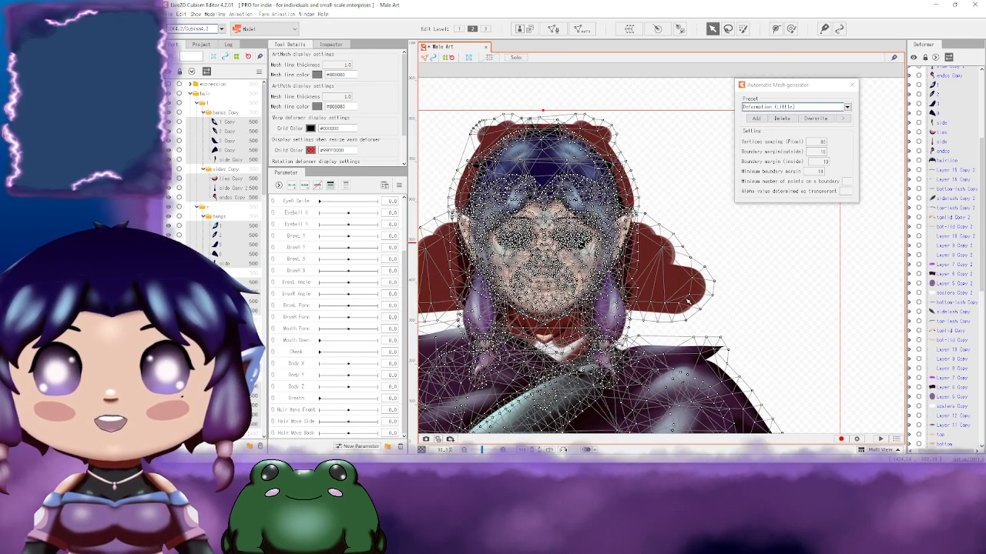
scroll(688, 302, "down", 1)
scroll(687, 302, "up", 4)
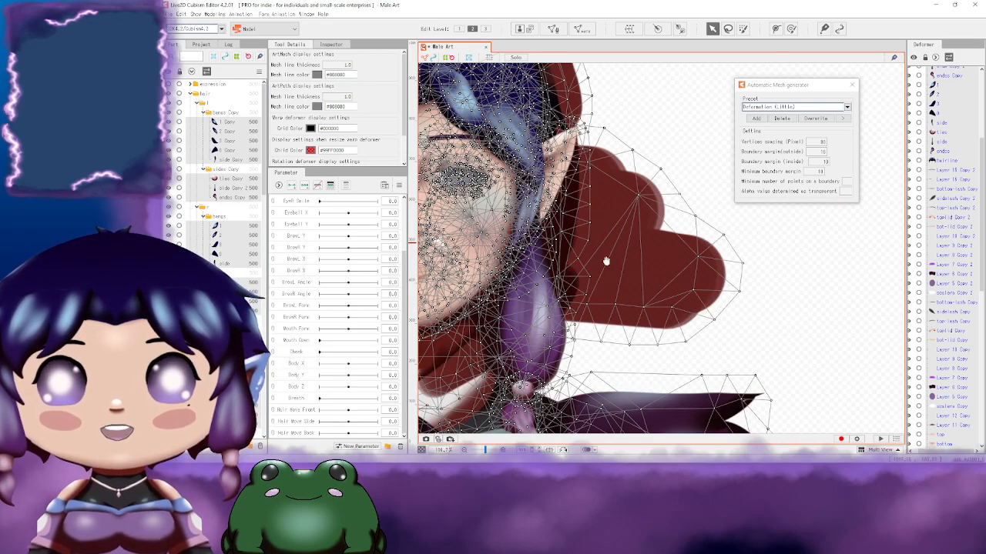
left_click_drag(522, 233, 694, 254)
scroll(615, 258, "up", 6)
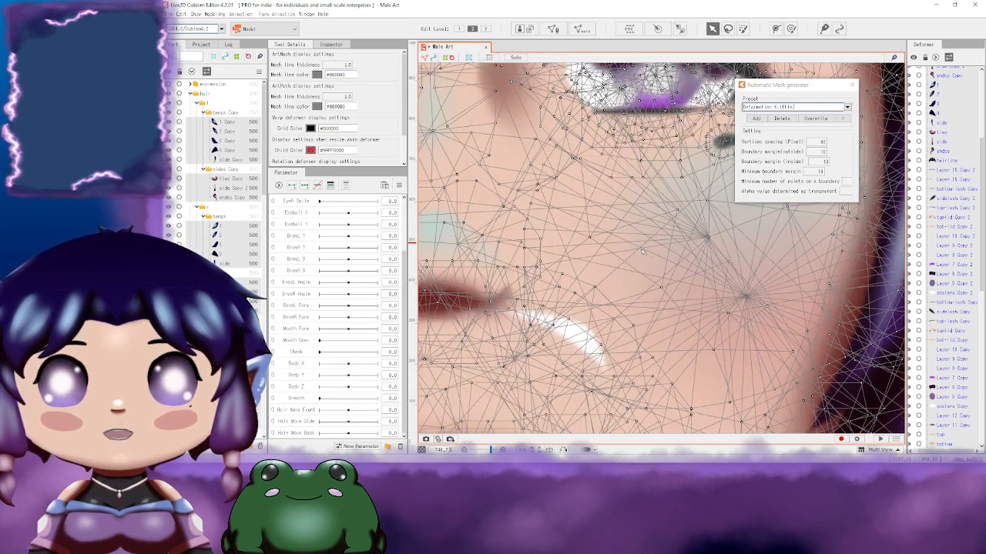
left_click_drag(703, 197, 624, 234)
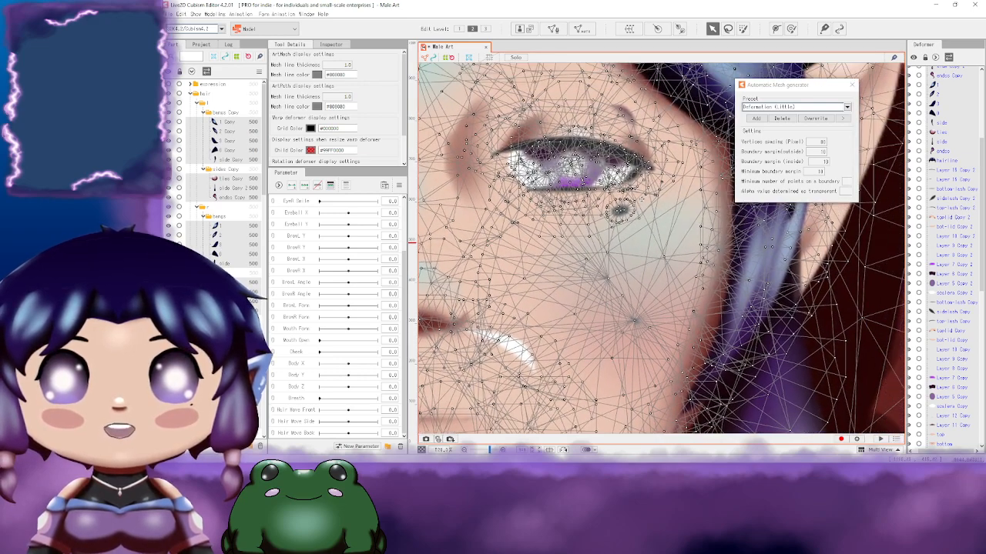
scroll(578, 213, "down", 1)
scroll(608, 208, "down", 3)
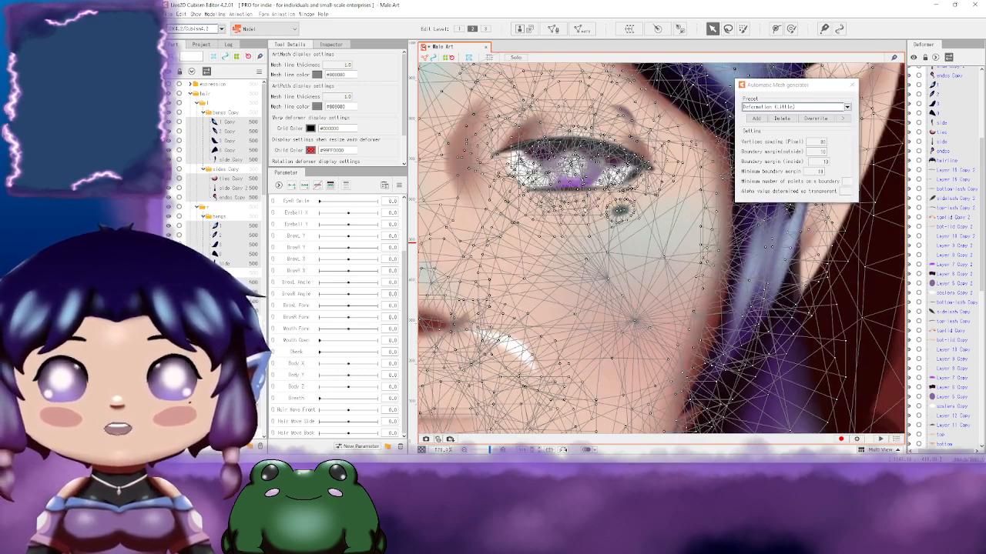
left_click_drag(525, 199, 569, 185)
left_click_drag(594, 413, 592, 250)
scroll(619, 227, "down", 5)
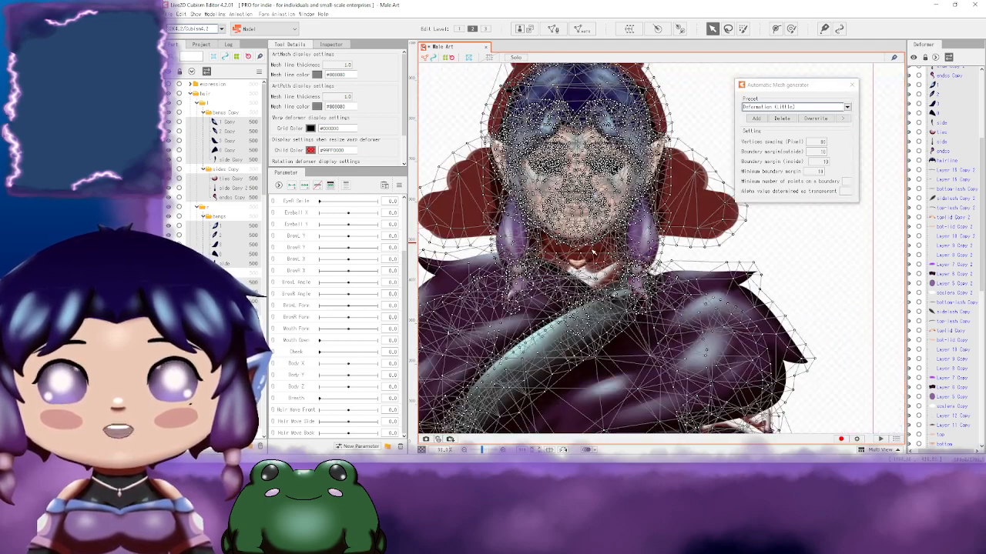
Step: Examine the regenerated meshes on the thighs and knees, including the mesh spacing above the boots
left_click_drag(642, 337, 568, 185)
left_click_drag(583, 378, 584, 228)
left_click_drag(595, 351, 614, 167)
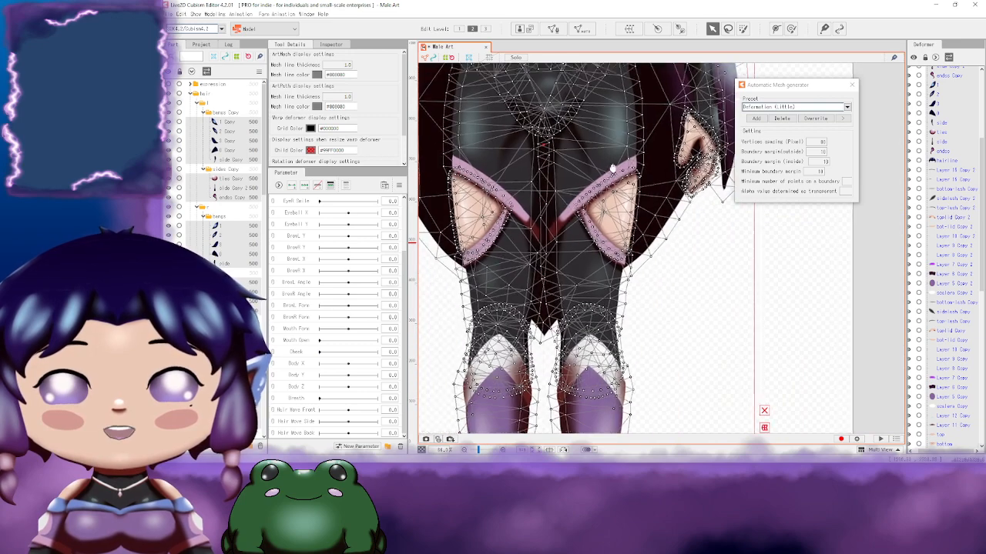
left_click_drag(605, 307, 659, 238)
scroll(569, 266, "up", 5)
left_click_drag(538, 193, 637, 159)
left_click_drag(545, 187, 552, 272)
left_click_drag(489, 169, 496, 201)
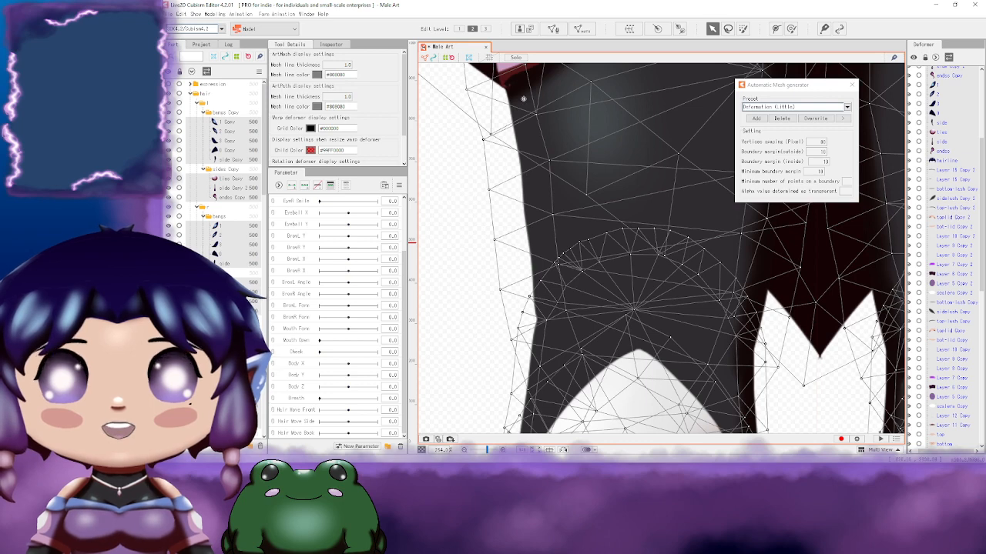
Step: Examine the regenerated meshes across the hips, belt and abdomen, including the edge where the scarf overlaps the torso
scroll(536, 385, "down", 2)
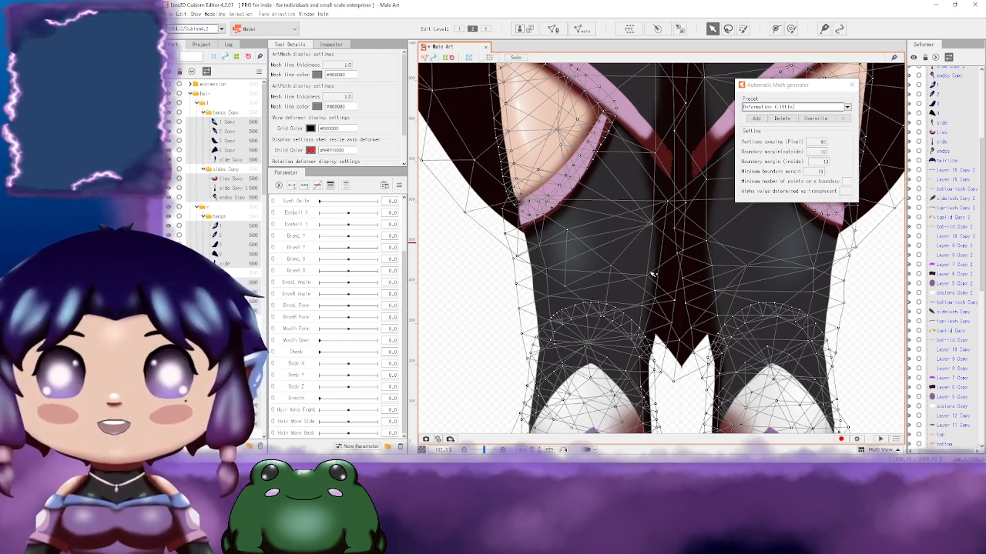
left_click_drag(625, 159, 622, 291)
left_click_drag(616, 191, 595, 252)
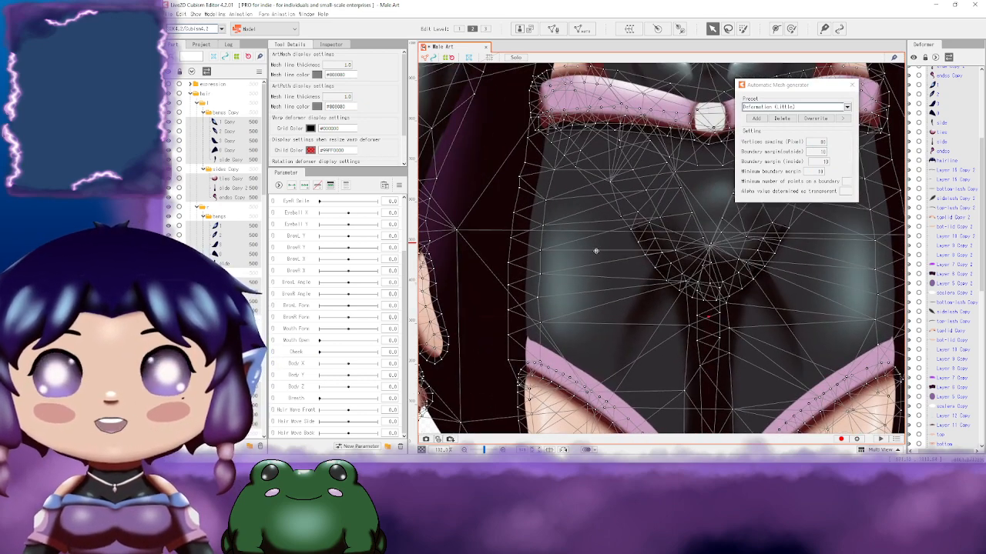
scroll(590, 237, "up", 3)
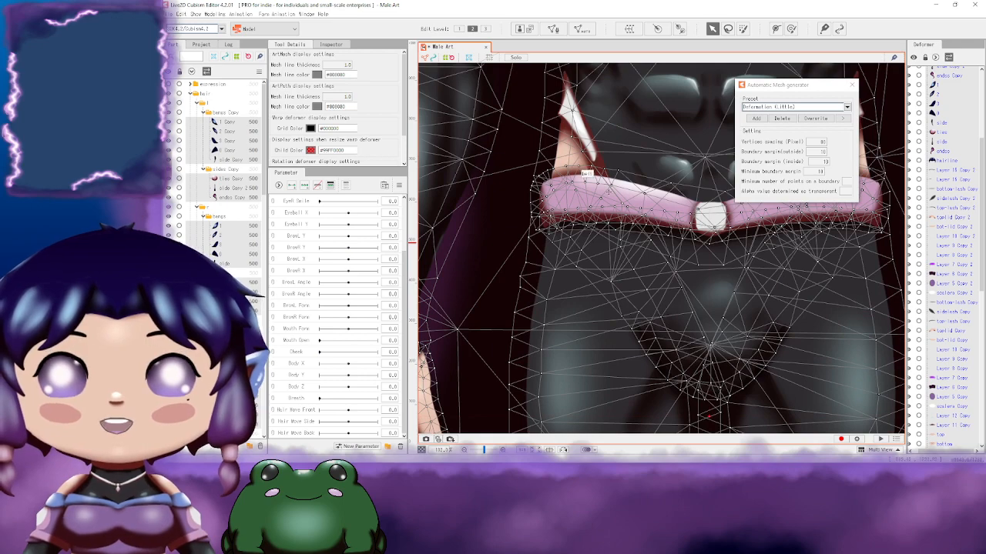
scroll(561, 213, "up", 8)
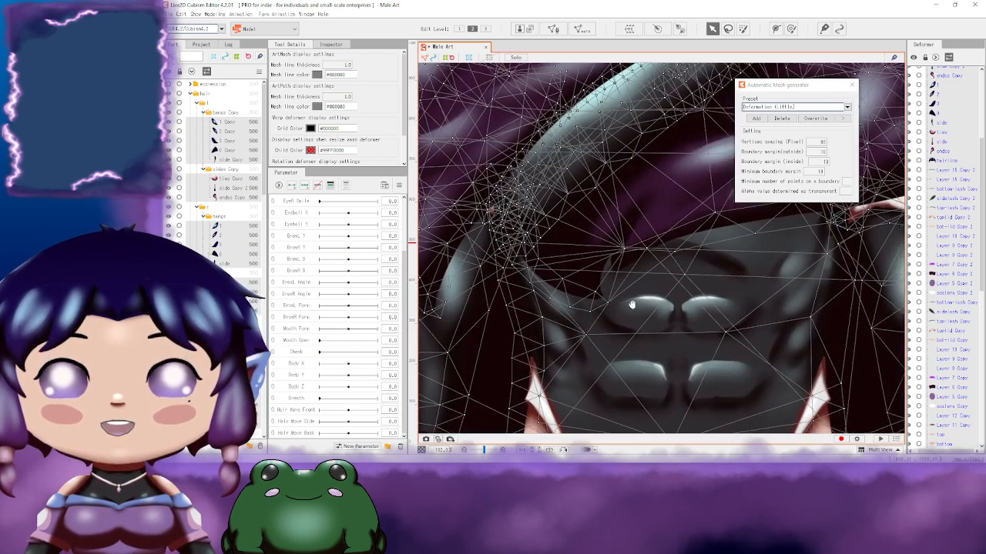
left_click_drag(632, 304, 614, 308)
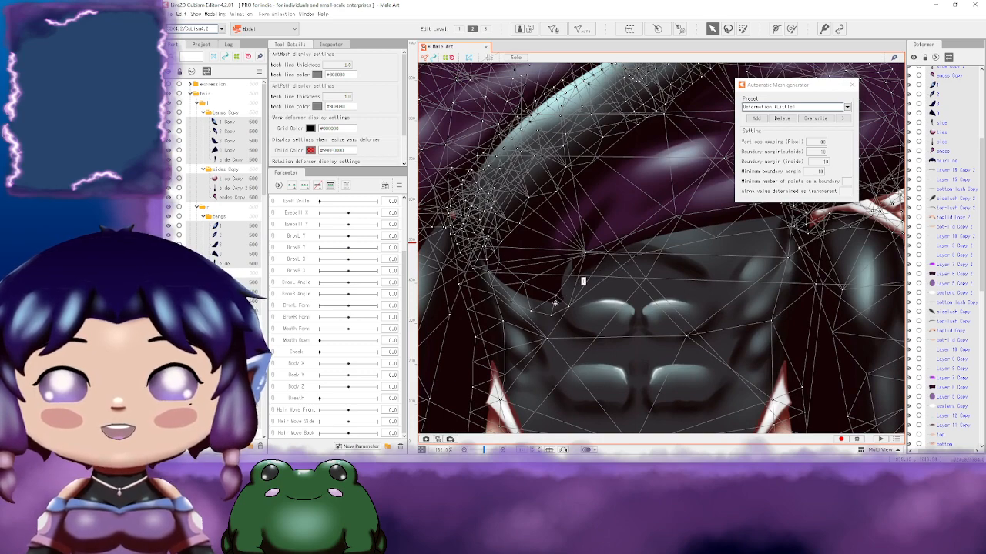
scroll(555, 302, "up", 4)
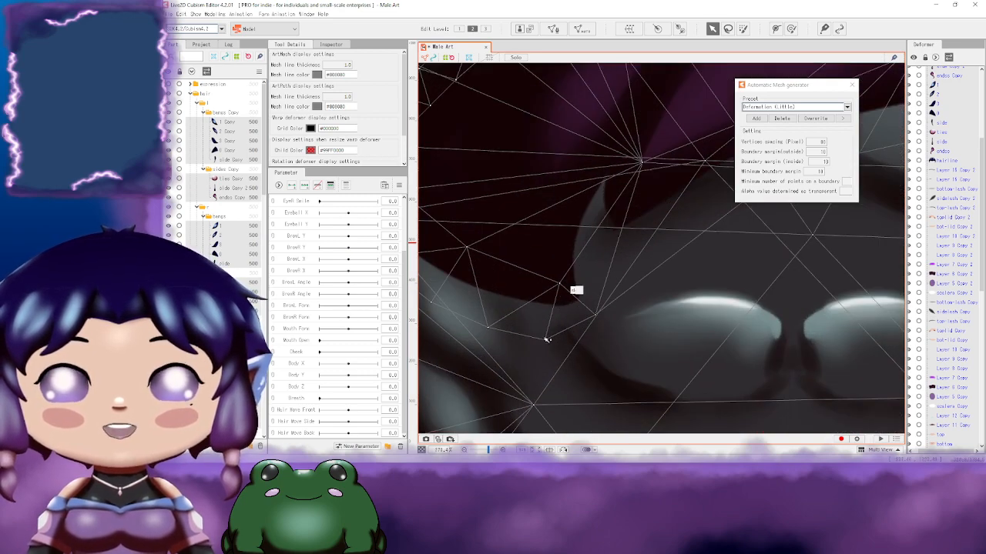
scroll(622, 308, "down", 8)
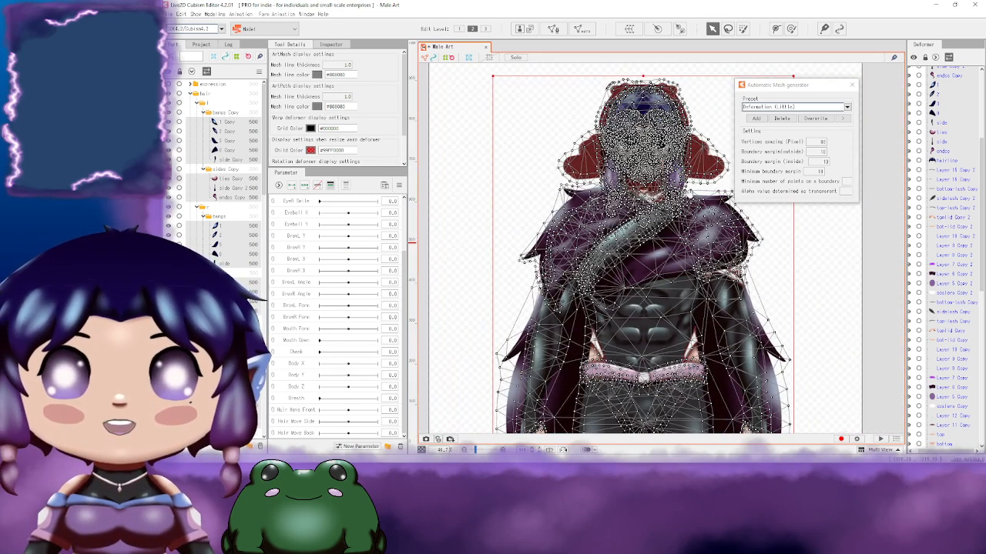
Step: Inspect the mesh margins around the head and along the hood's rounded outline on both sides of the face
left_click_drag(622, 308, 606, 364)
scroll(661, 231, "up", 5)
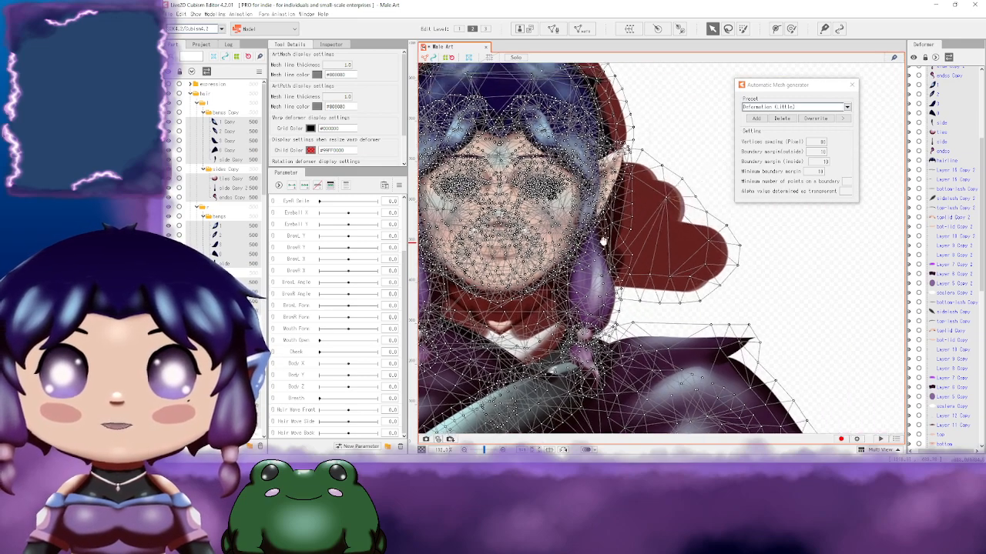
scroll(553, 226, "up", 6)
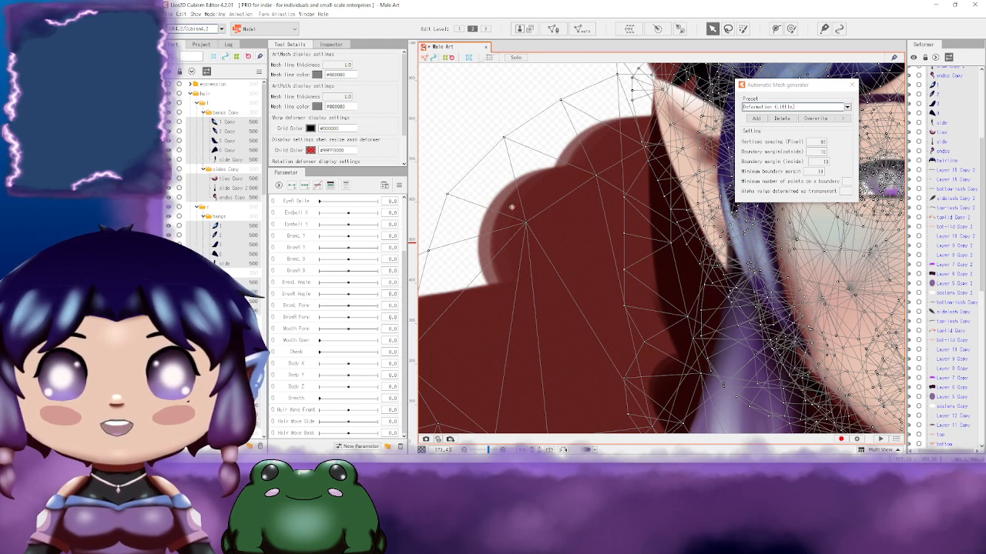
left_click_drag(511, 207, 576, 150)
left_click_drag(492, 260, 548, 193)
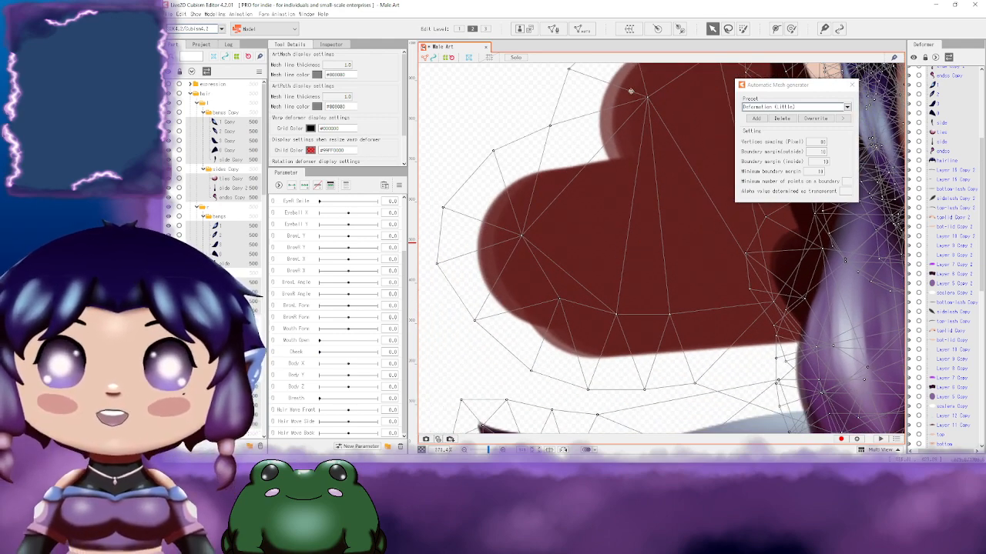
scroll(630, 93, "down", 5)
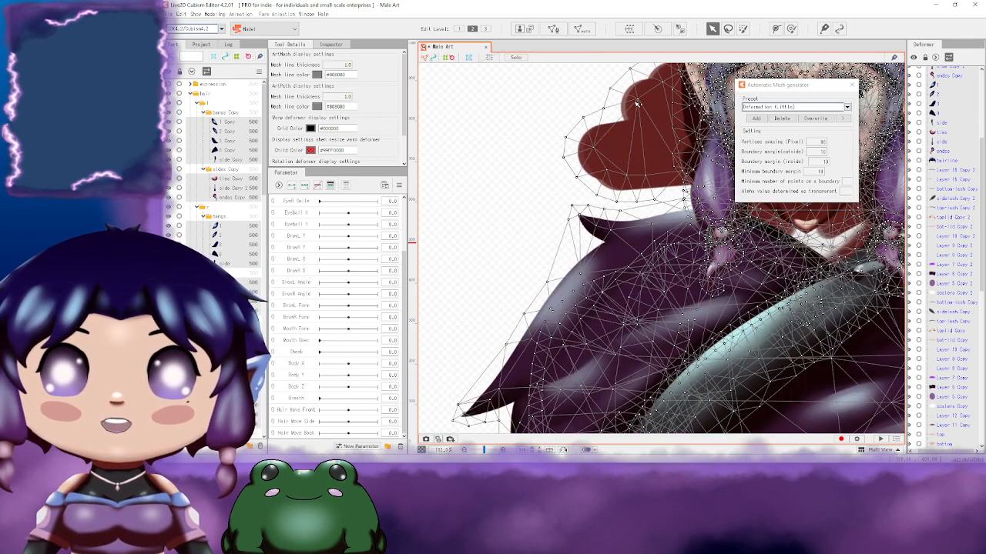
left_click_drag(622, 121, 472, 204)
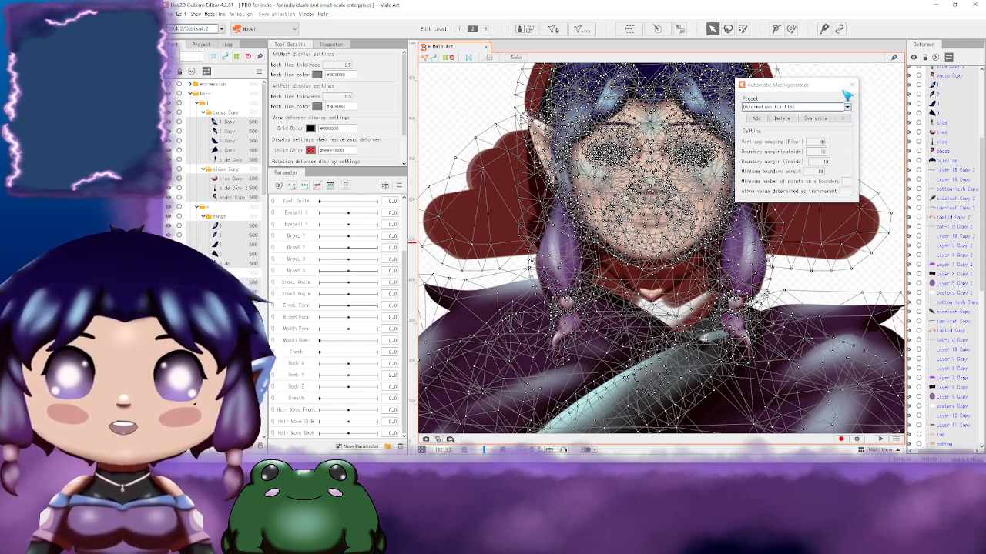
Step: Close the automatic mesh generator and deselect all the art meshes
left_click(852, 85)
scroll(778, 181, "down", 3)
left_click(789, 181)
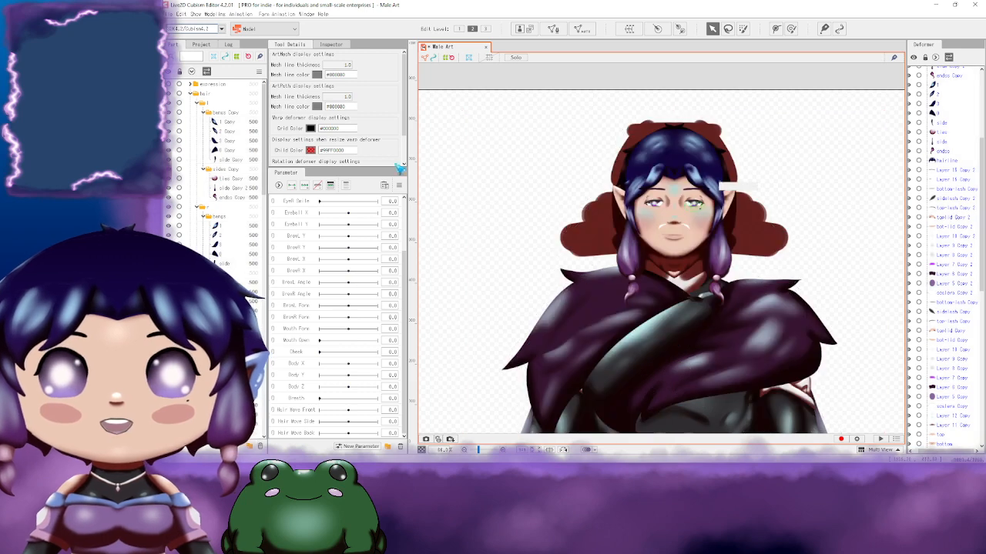
Step: Select the upper eyelid mesh of each eye, toplid Copy and toplid Copy 2, and inspect their generated vertices
scroll(693, 167, "up", 5)
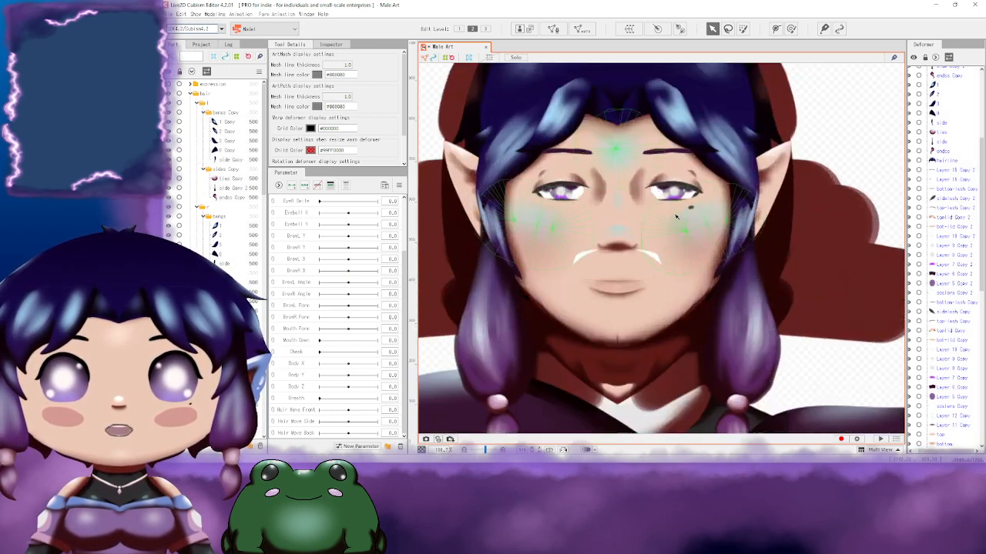
scroll(728, 169, "up", 6)
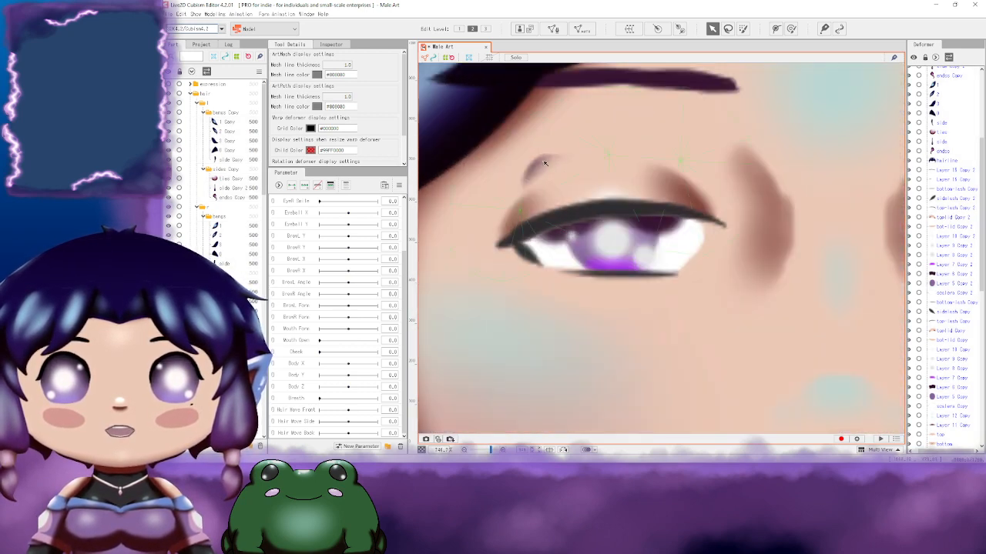
left_click(537, 164)
scroll(577, 154, "down", 5)
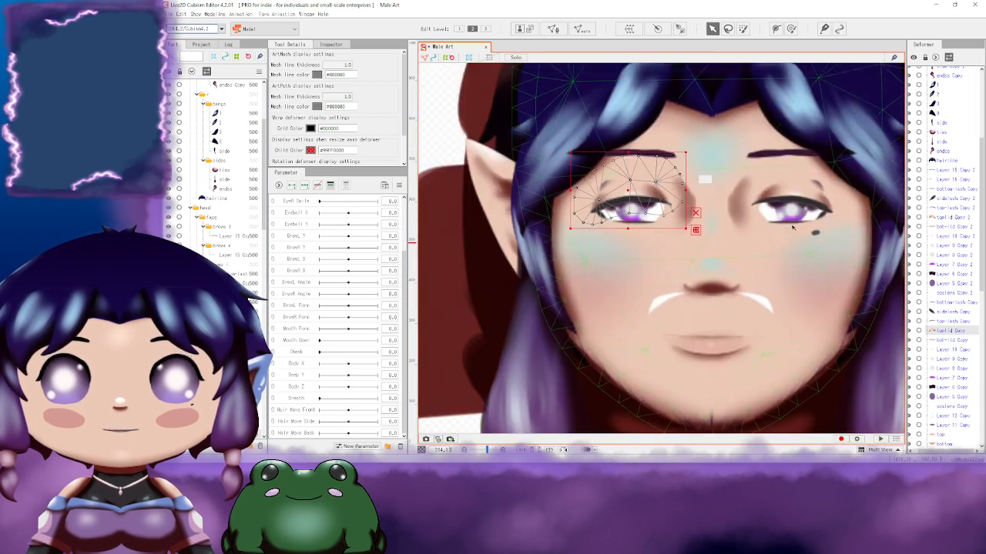
scroll(801, 229, "up", 5)
left_click_drag(836, 173, 710, 236)
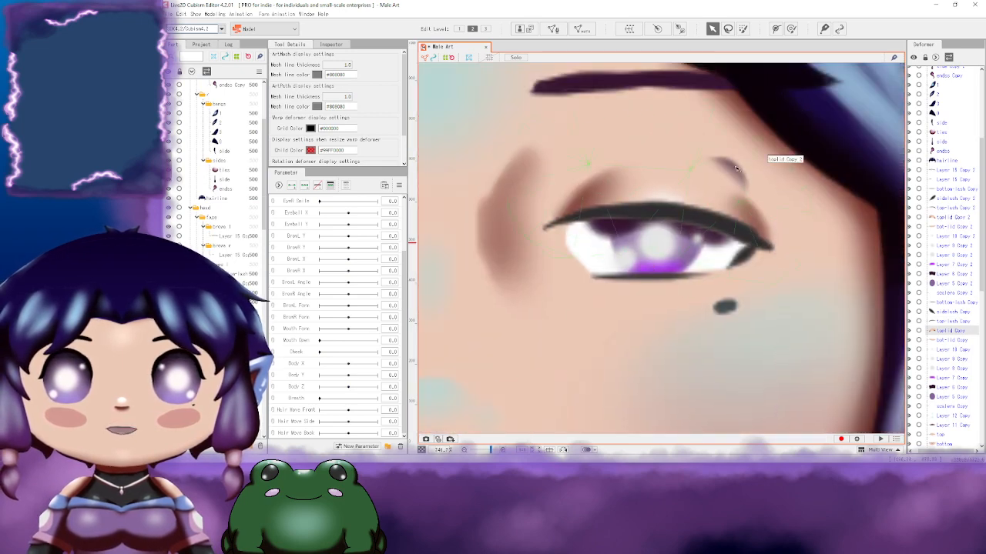
left_click(736, 169)
left_click_drag(703, 185, 570, 188)
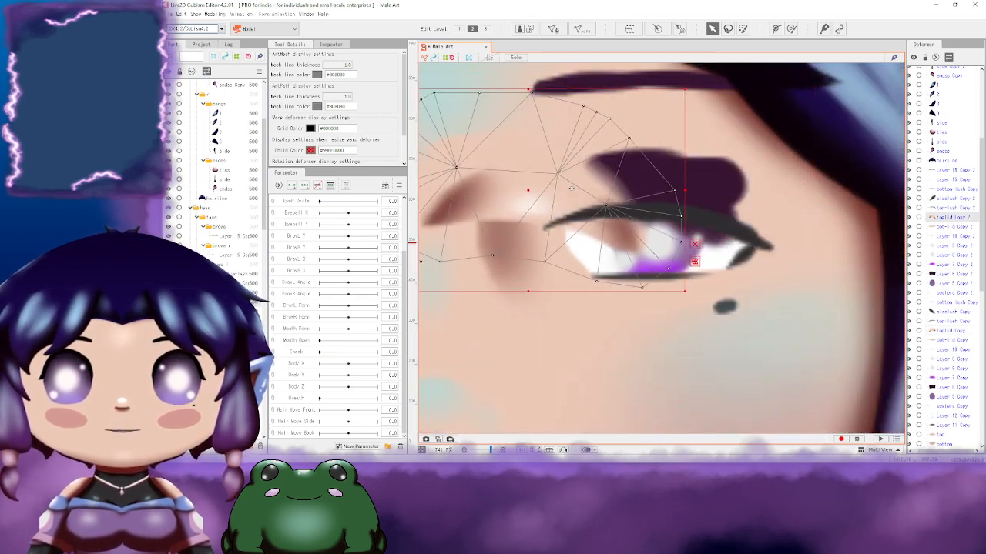
scroll(570, 188, "down", 5)
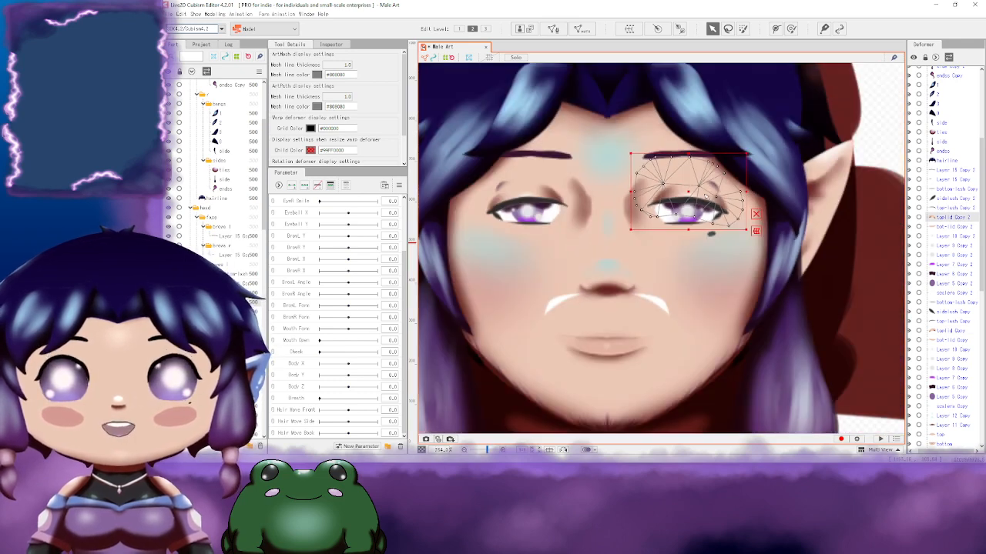
Step: Look over the unselected model from the head and cloak down to the legs and back to the full figure
scroll(730, 225, "down", 5)
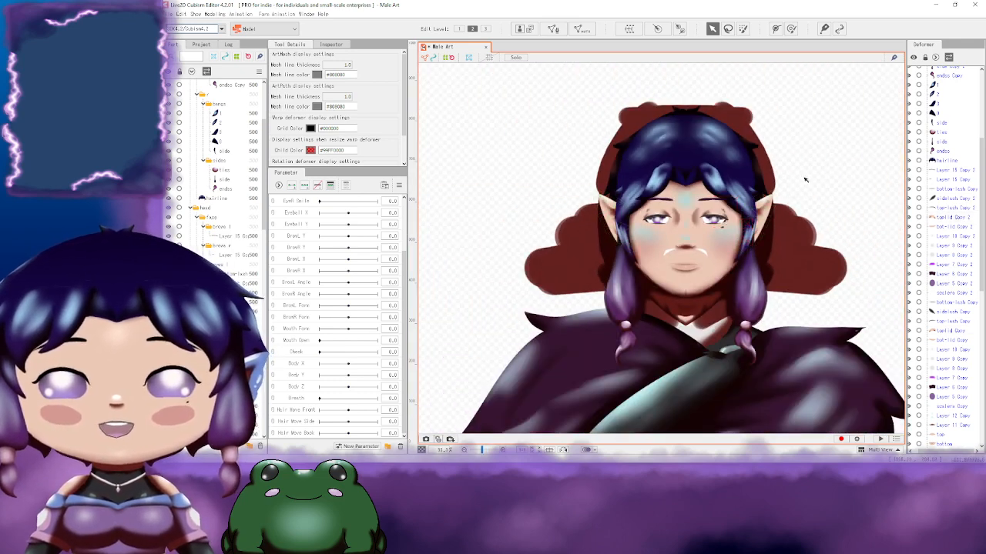
scroll(806, 180, "down", 2)
left_click_drag(819, 206, 604, 135)
left_click_drag(662, 223, 731, 111)
left_click_drag(737, 266, 777, 139)
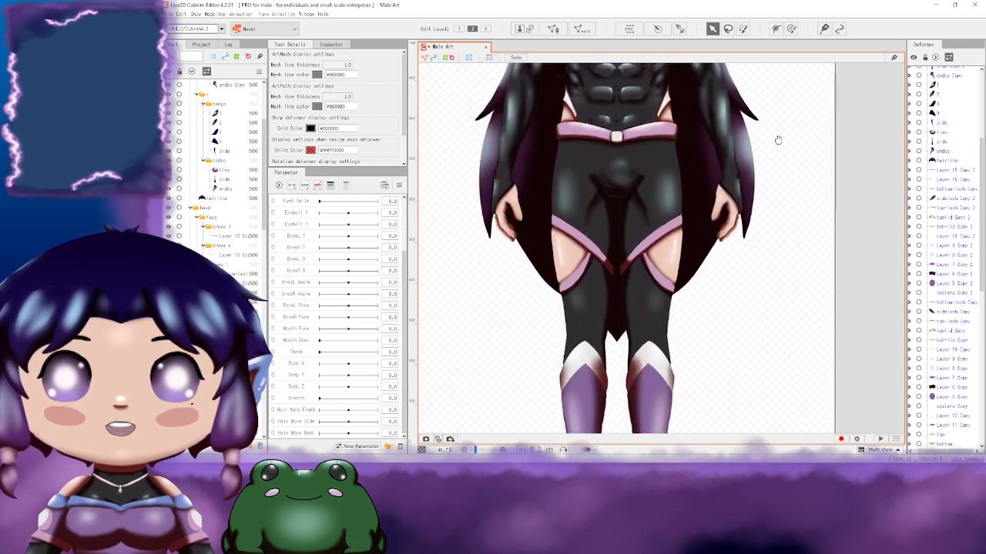
left_click_drag(745, 83, 775, 381)
mouse_move(770, 269)
left_mouse_down()
mouse_move(689, 159)
mouse_move(710, 262)
mouse_move(751, 265)
left_mouse_up()
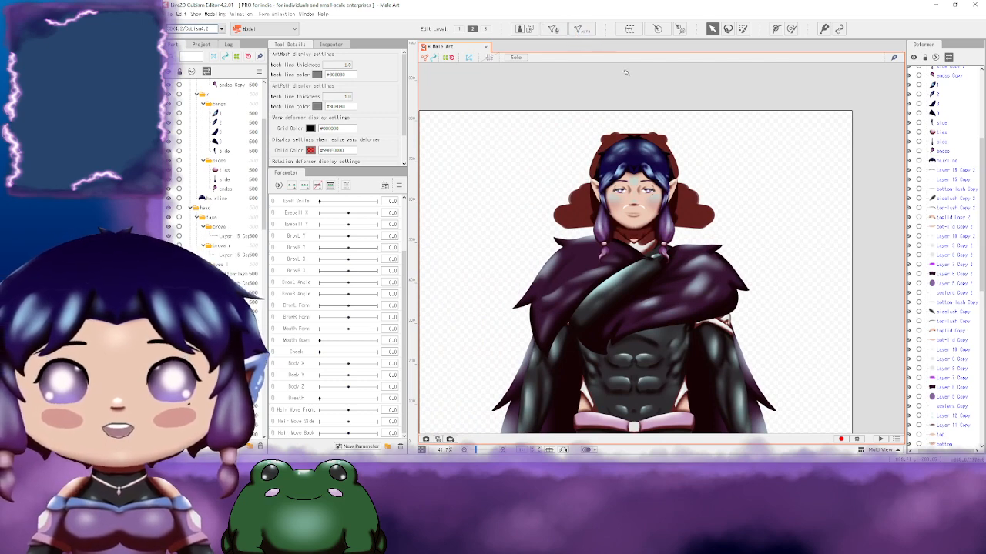
left_click_drag(748, 214, 707, 194)
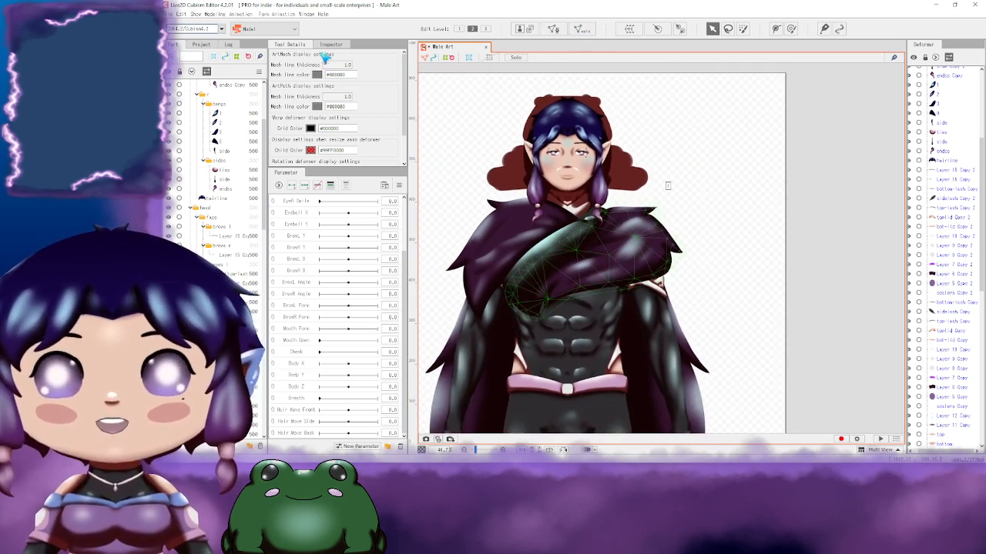
left_click(331, 46)
left_click(293, 46)
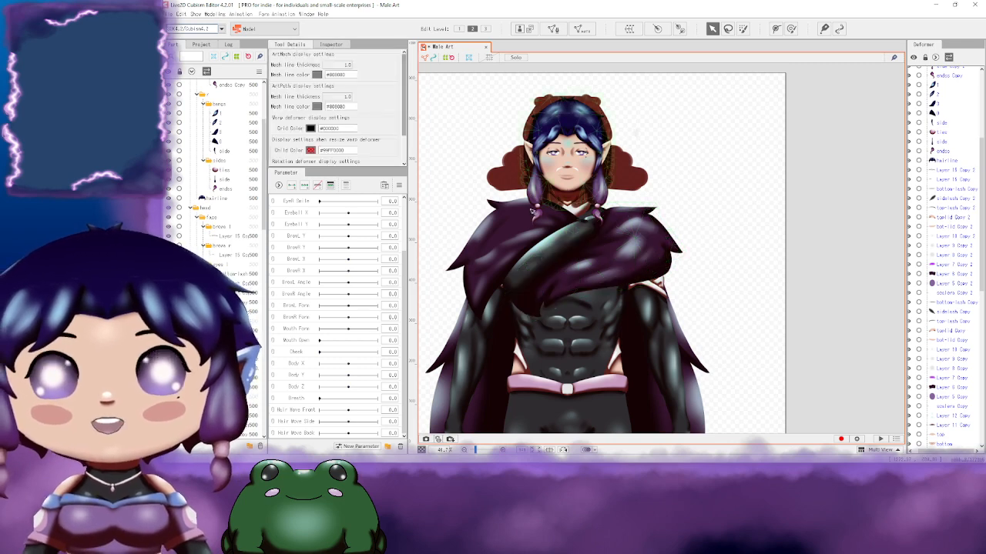
scroll(753, 229, "down", 3)
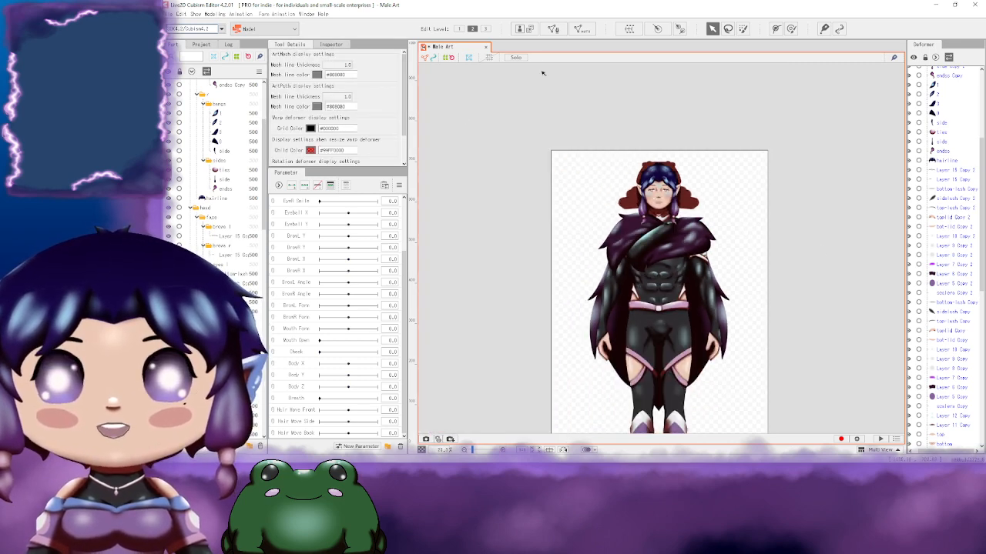
left_click(472, 30)
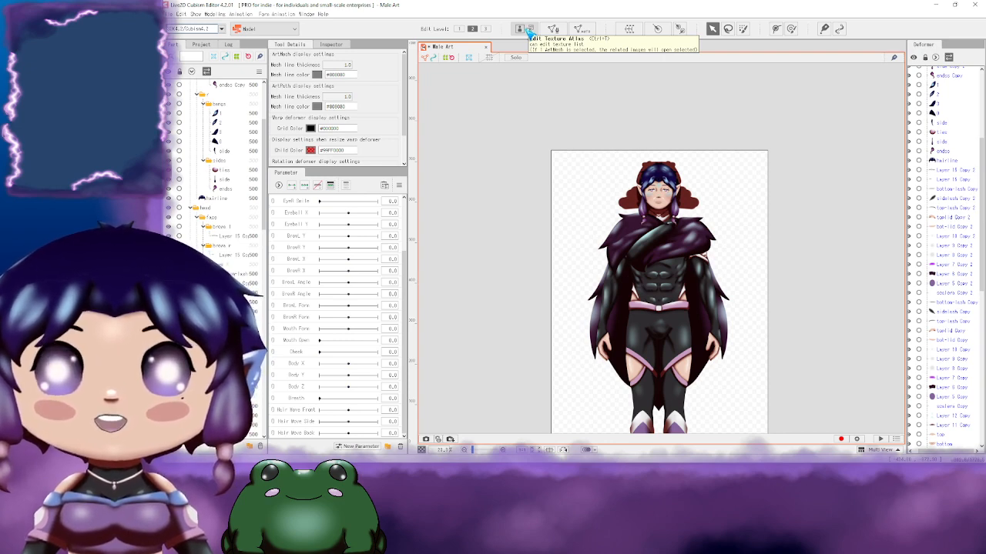
Step: Start a new texture atlas and name it Male Art
left_click(528, 31)
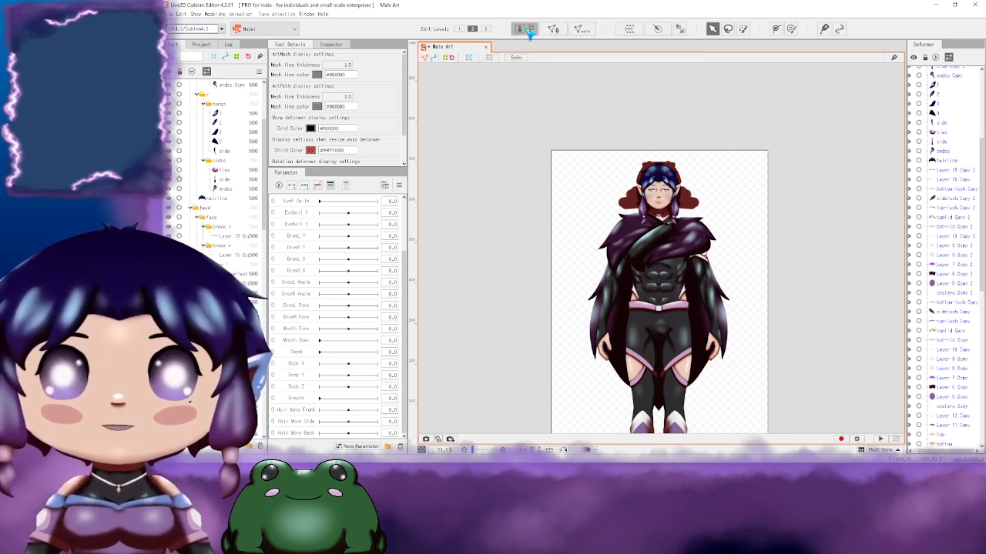
left_click_drag(573, 182, 718, 68)
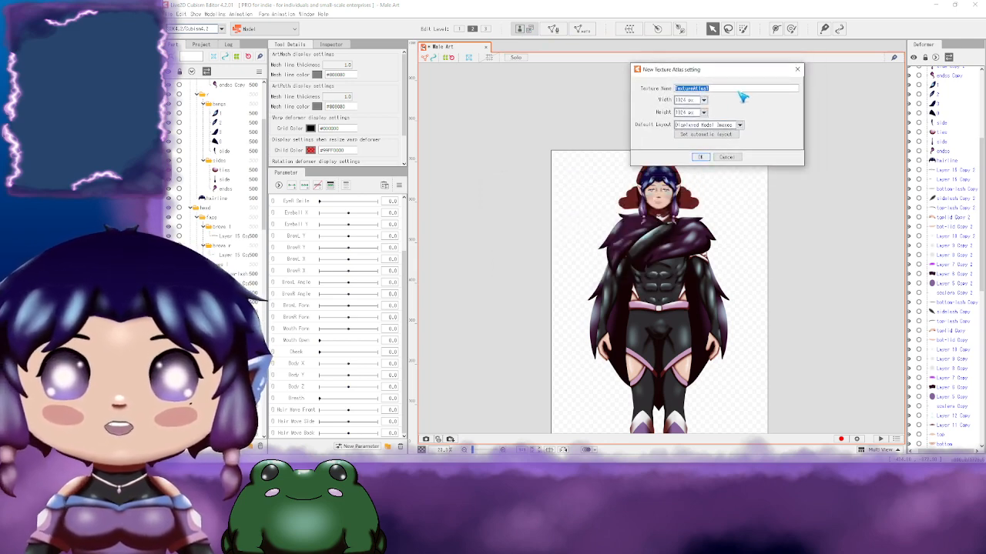
key("BackSpace")
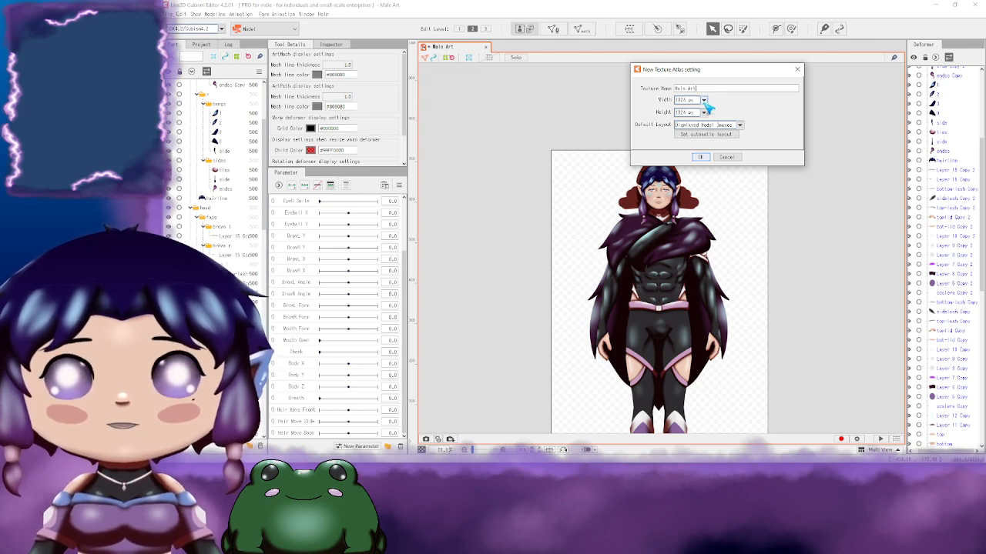
Step: Set the atlas width and height to 4096 px and create it with the displayed model images laid out automatically
left_click(703, 101)
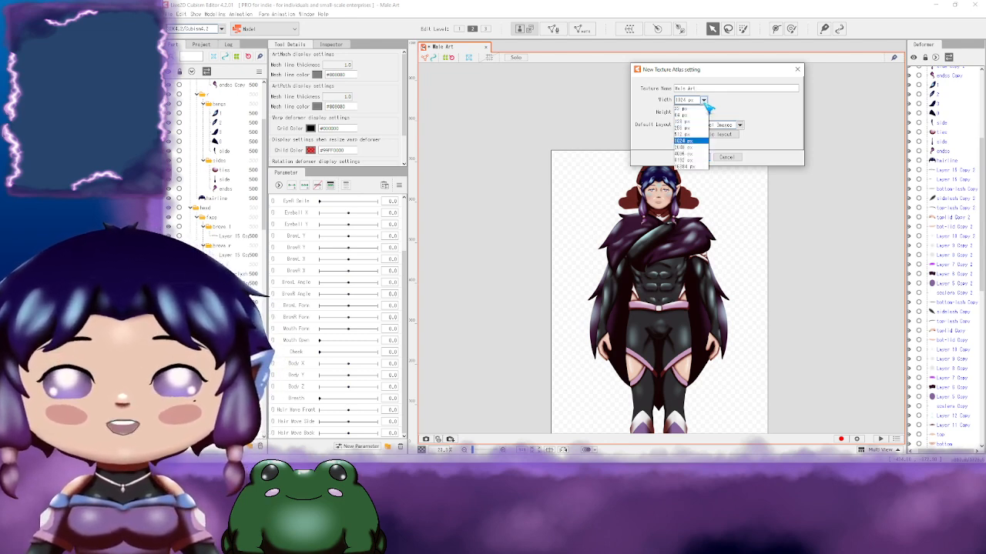
left_click(699, 154)
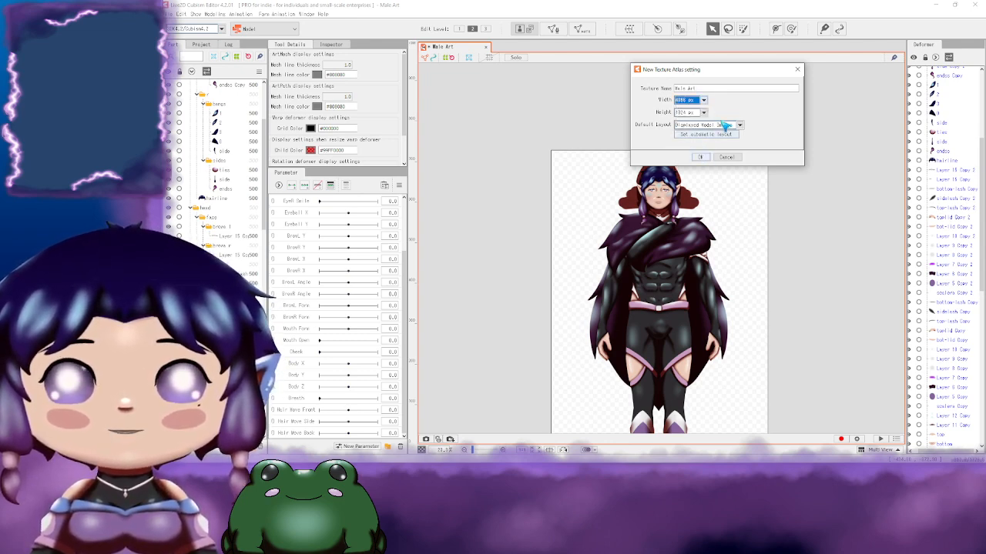
left_click(703, 113)
left_click(687, 166)
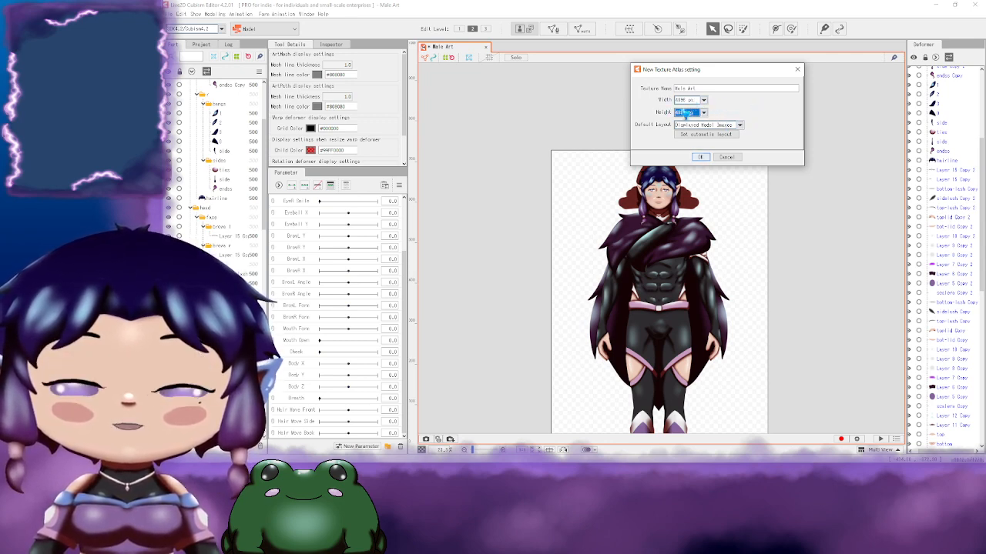
left_click(704, 101)
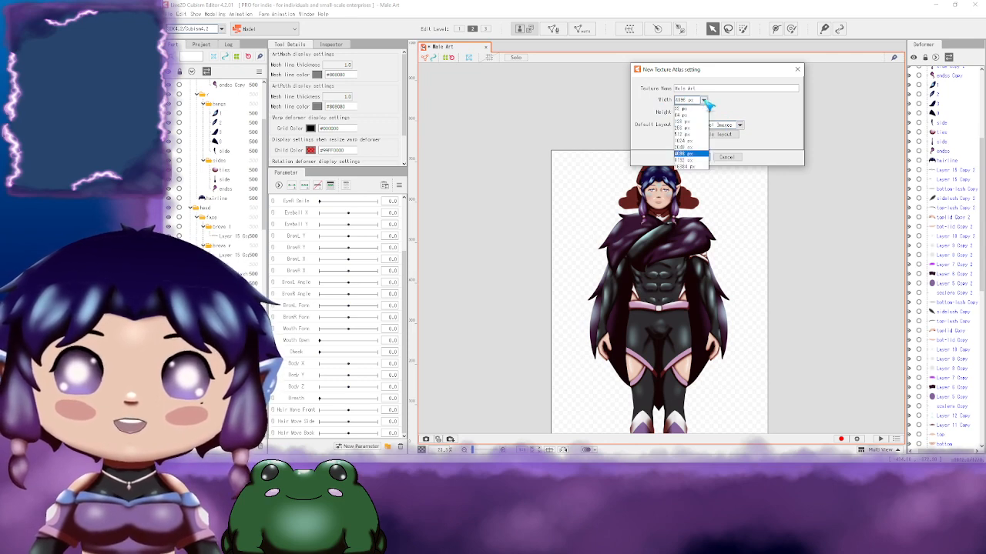
left_click(705, 101)
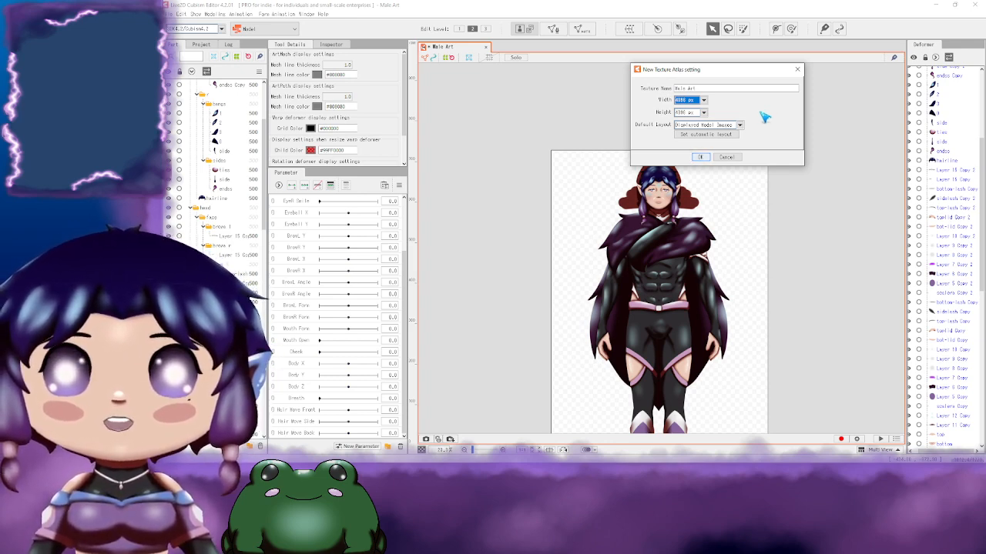
left_click(723, 158)
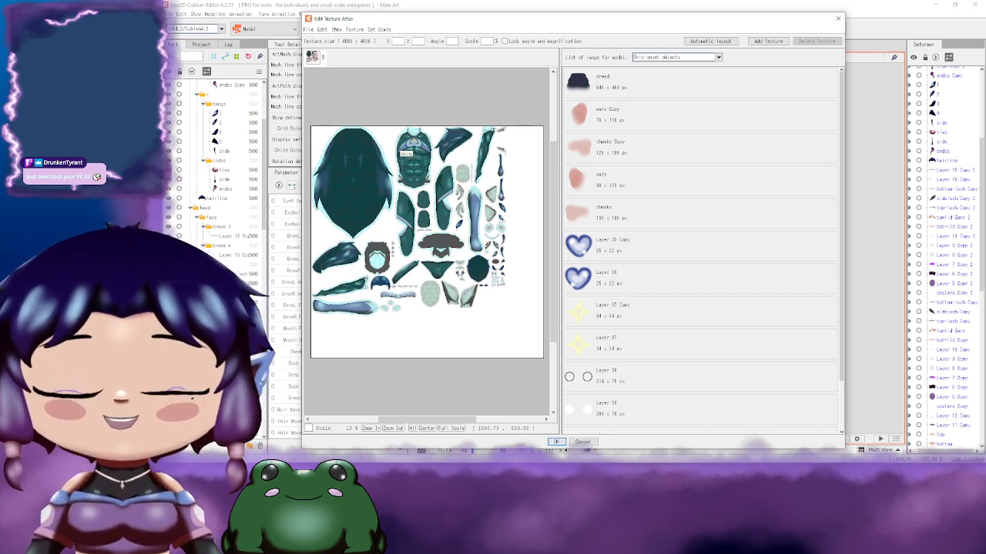
Step: Select all the parts on the texture sheet, enlarge them together to fill nearly the whole sheet, and confirm the atlas
left_click_drag(329, 115, 542, 348)
left_click_drag(506, 317, 526, 342)
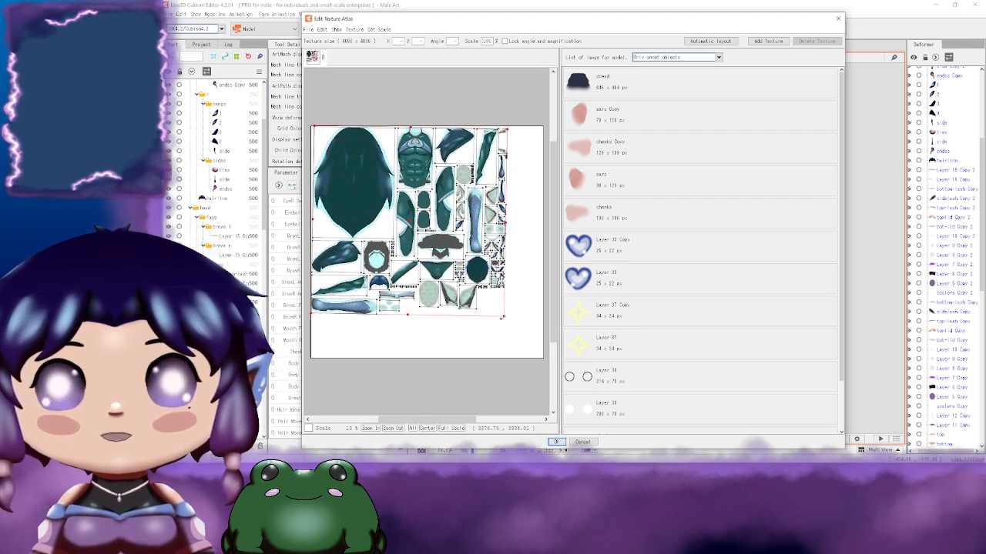
left_click_drag(507, 318, 508, 315)
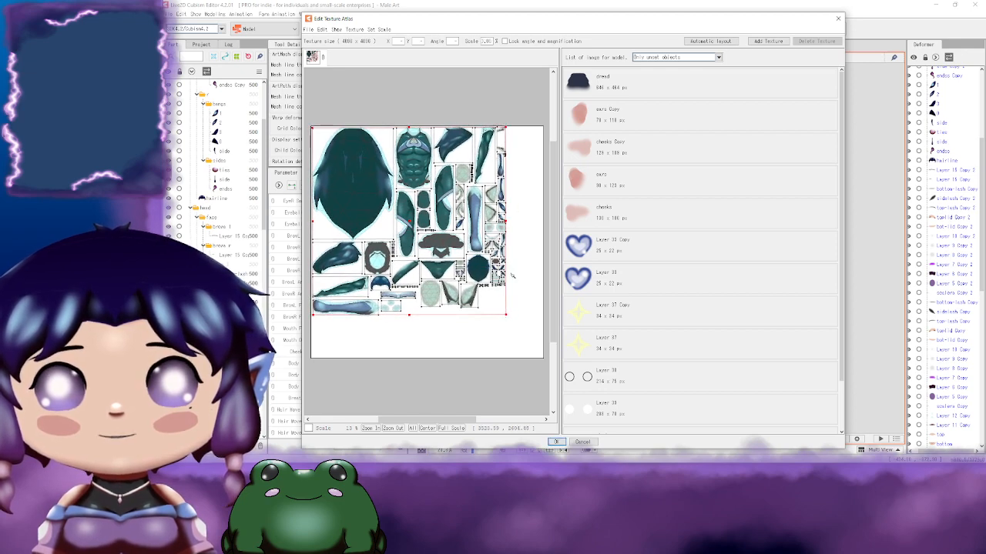
left_click_drag(504, 314, 542, 353)
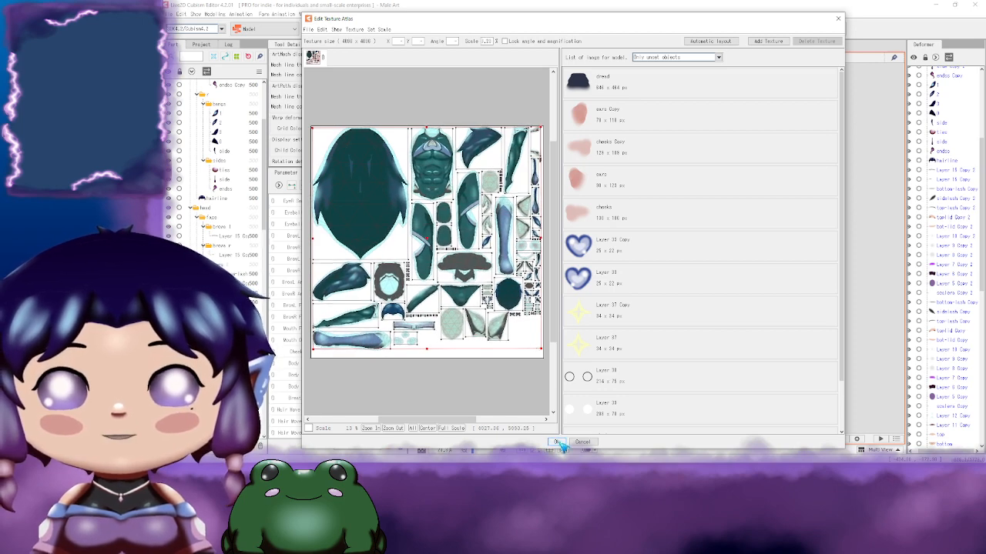
left_click(557, 443)
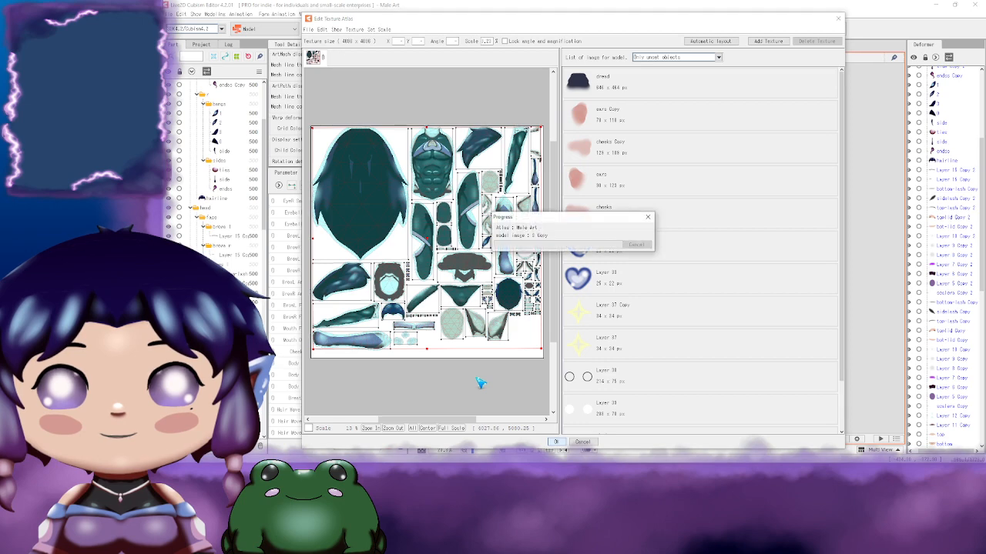
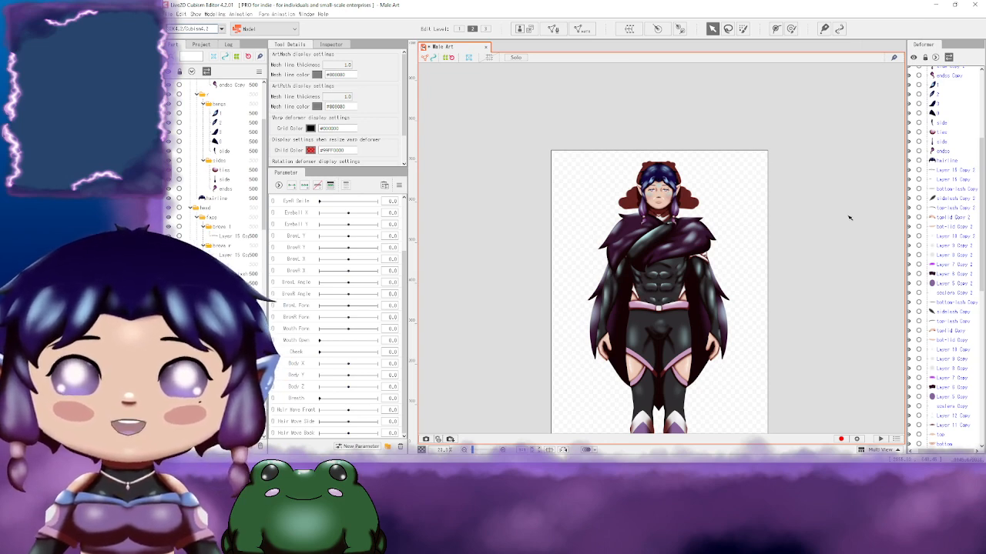
Step: Examine the artwork's appearance across the head, cloak, torso and hips with the texture atlas applied
scroll(802, 269, "up", 2)
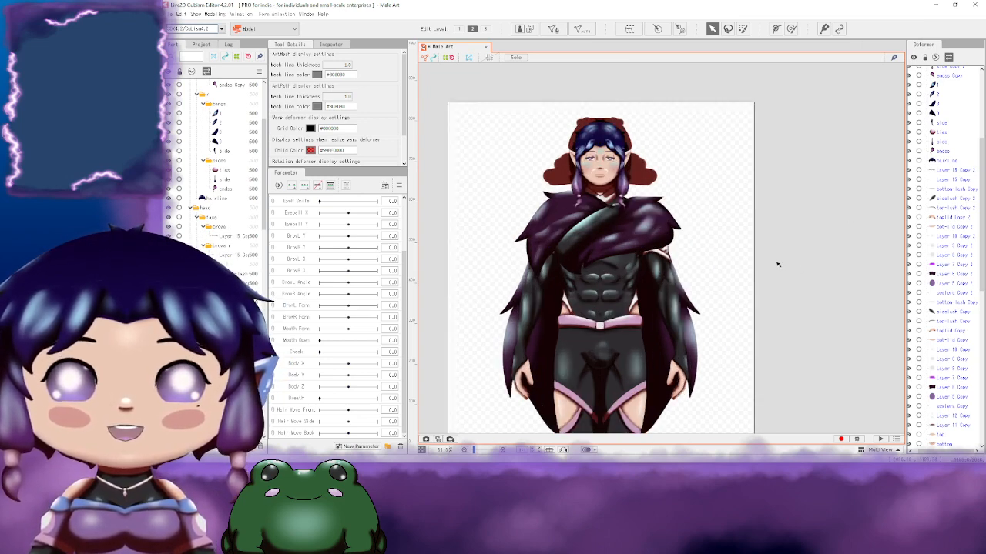
scroll(776, 264, "up", 2)
scroll(660, 193, "down", 1)
left_click_drag(746, 221, 736, 166)
left_click_drag(806, 233, 828, 229)
left_click_drag(760, 114, 775, 281)
left_click_drag(772, 225, 737, 237)
left_click_drag(714, 270, 762, 257)
scroll(763, 256, "down", 4)
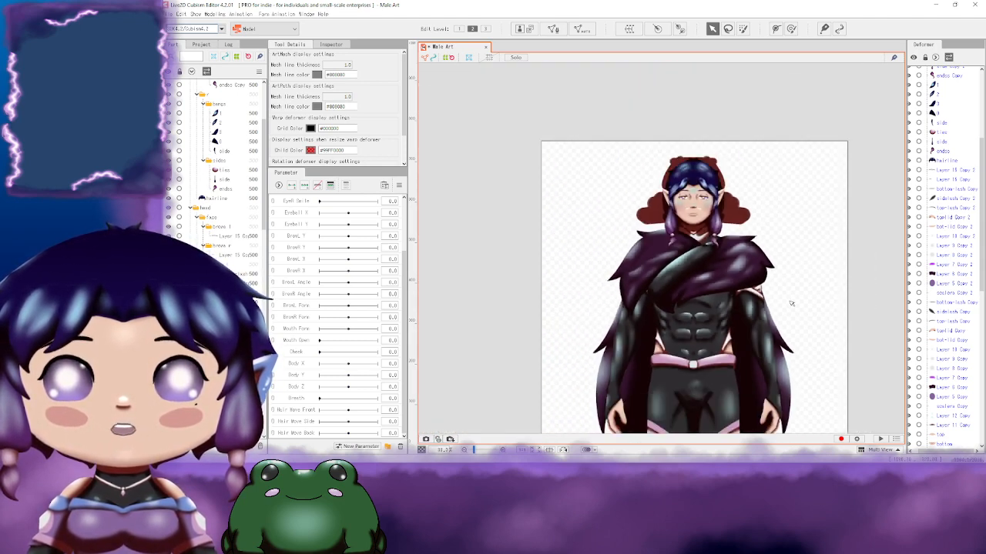
Step: Reopen the texture atlas, examine the list of model images not yet placed on it, and close the atlas editor
left_click(521, 30)
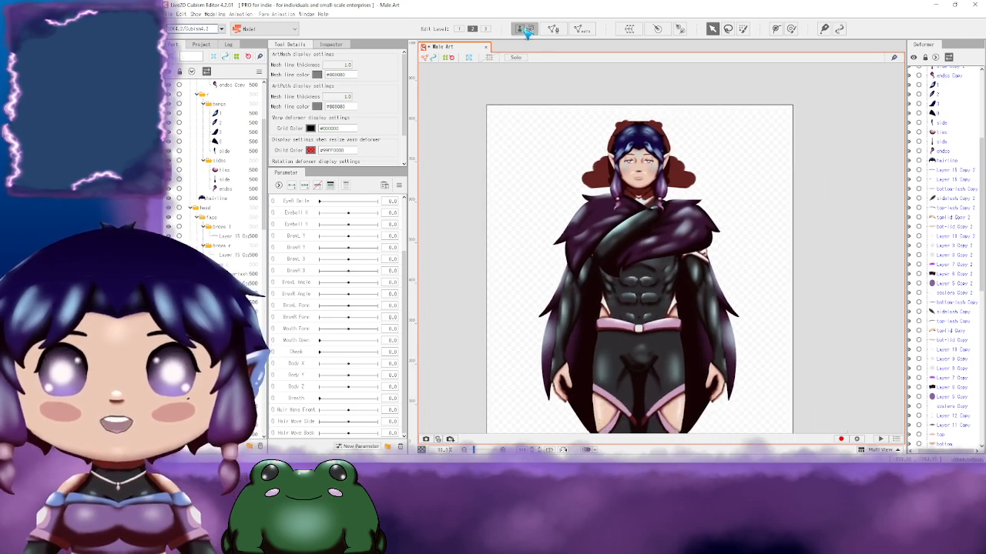
left_click_drag(493, 26, 591, 36)
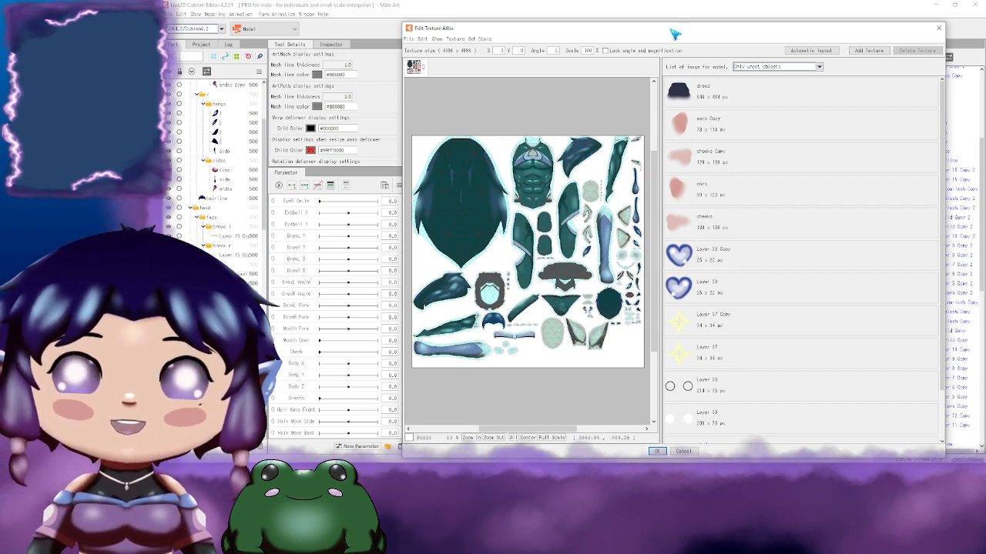
left_click_drag(674, 34, 634, 32)
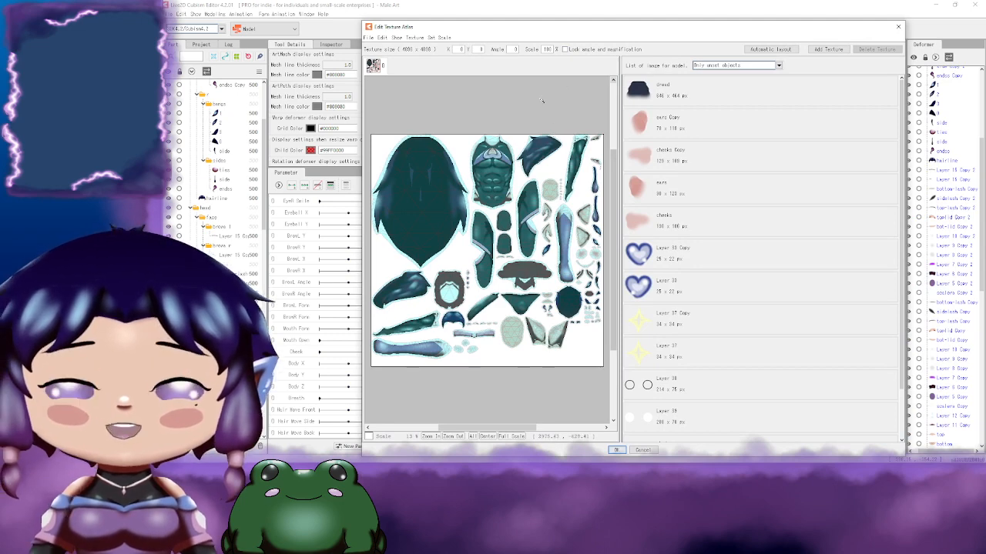
left_click_drag(628, 30, 554, 18)
scroll(723, 336, "down", 2)
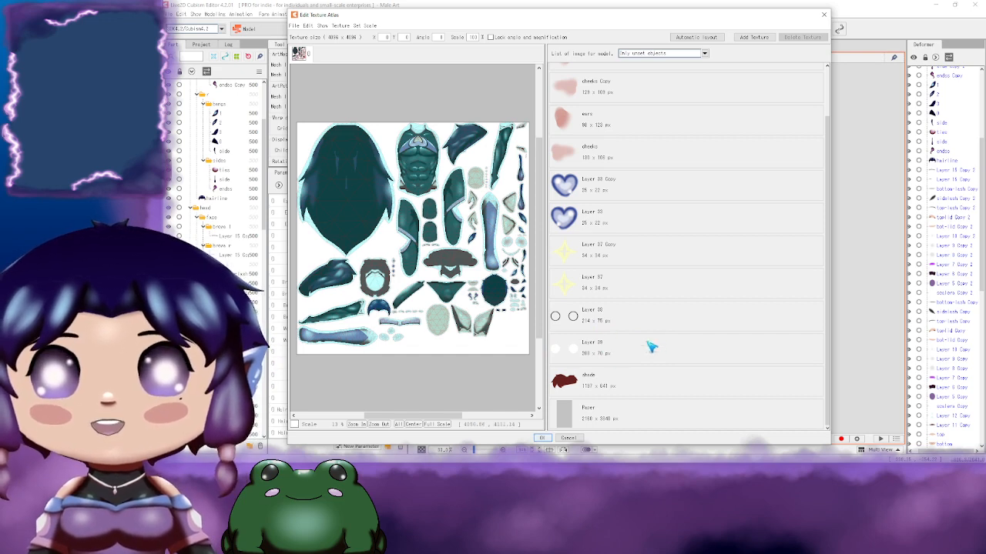
left_click_drag(655, 27, 738, 31)
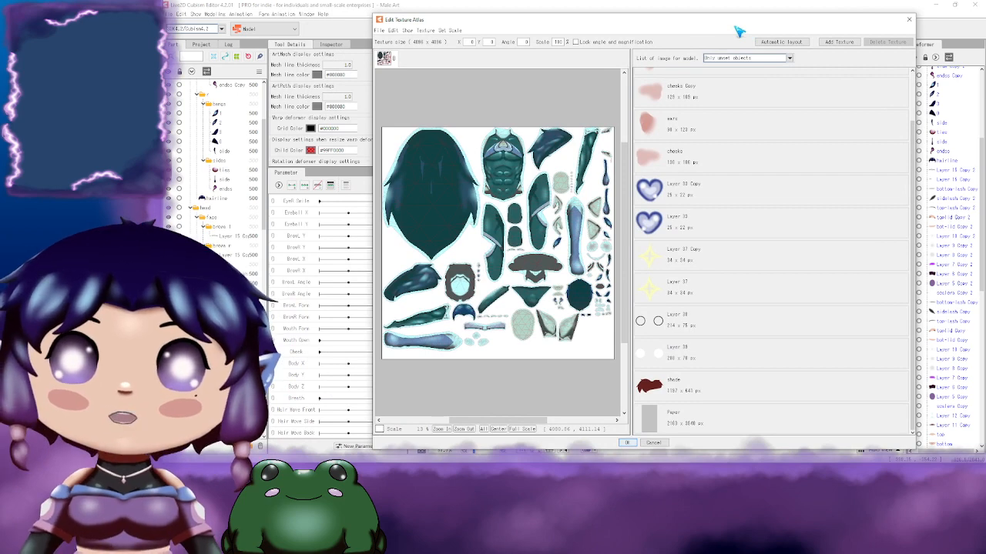
left_click_drag(737, 31, 655, 29)
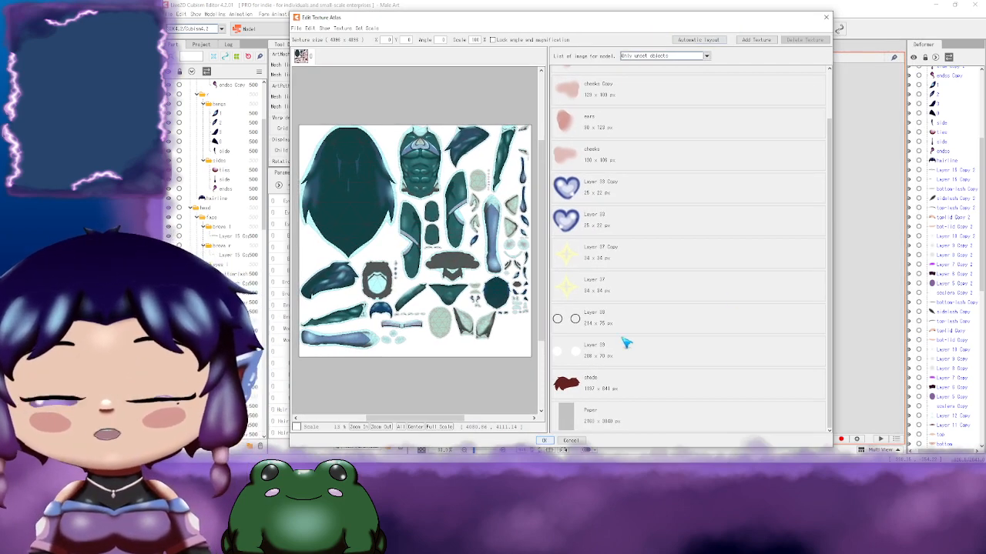
left_click(825, 16)
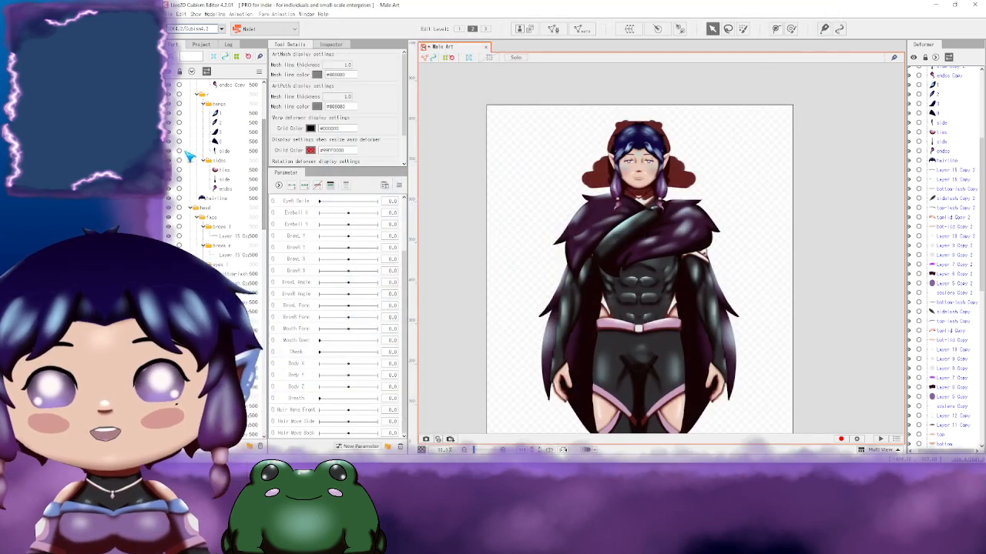
Step: Generate an automatic mesh for the cloak's shade part using the Deformation (Little) preset
scroll(208, 201, "up", 4)
scroll(223, 231, "down", 10)
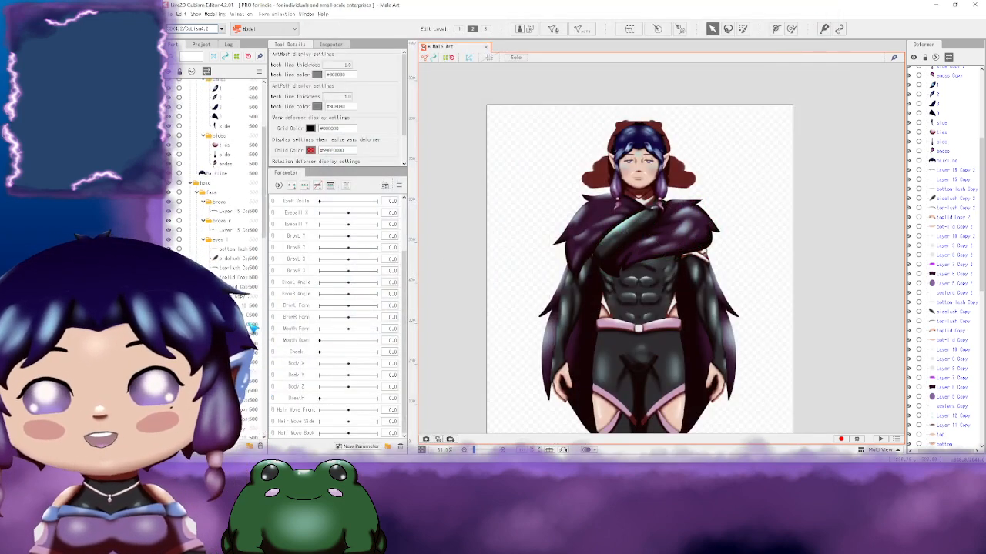
scroll(216, 178, "down", 5)
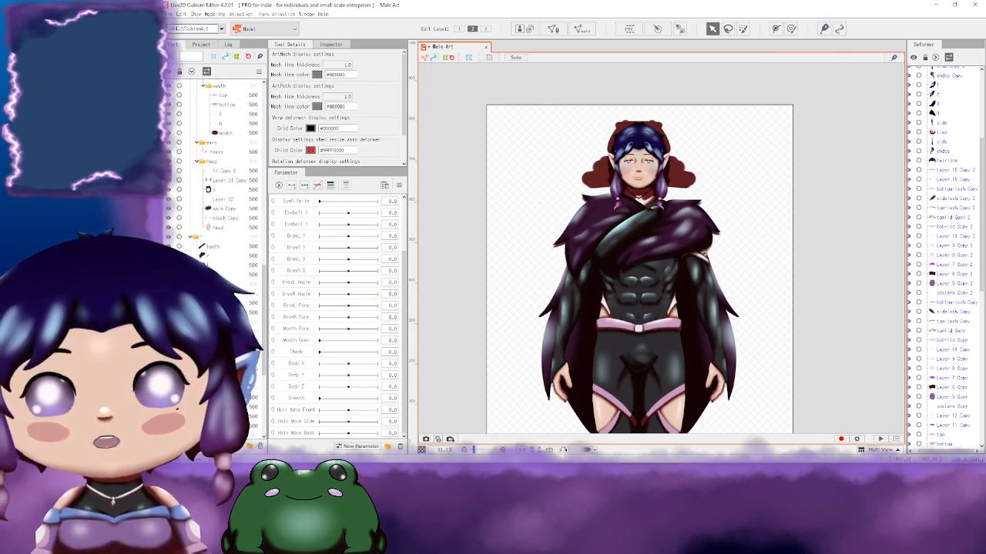
left_click(219, 275)
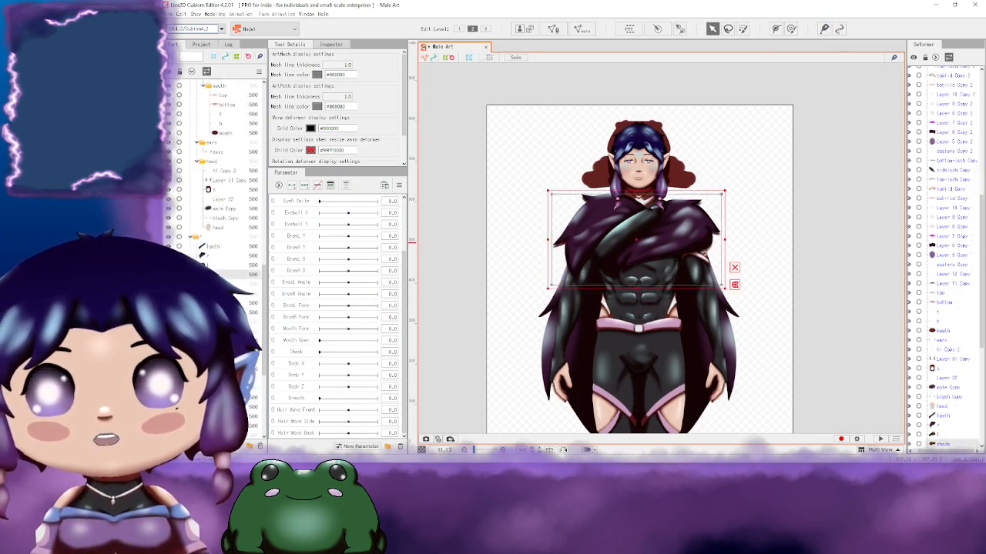
left_click(582, 30)
left_click_drag(787, 90, 787, 80)
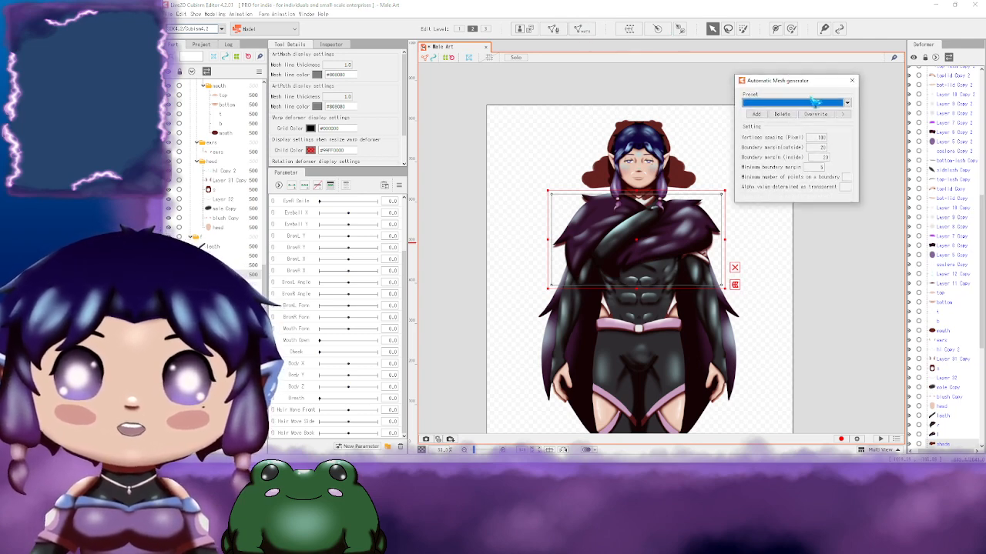
left_click(847, 103)
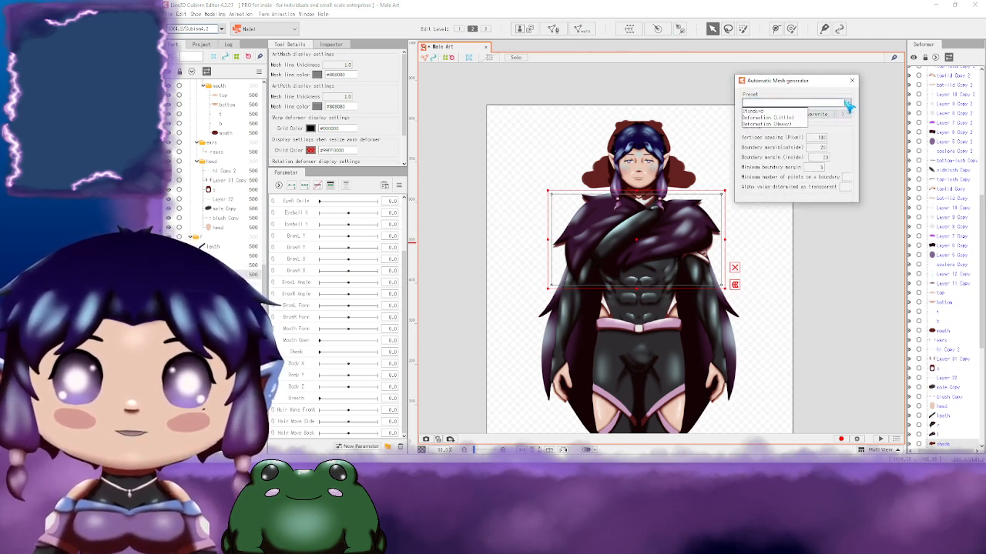
left_click(770, 117)
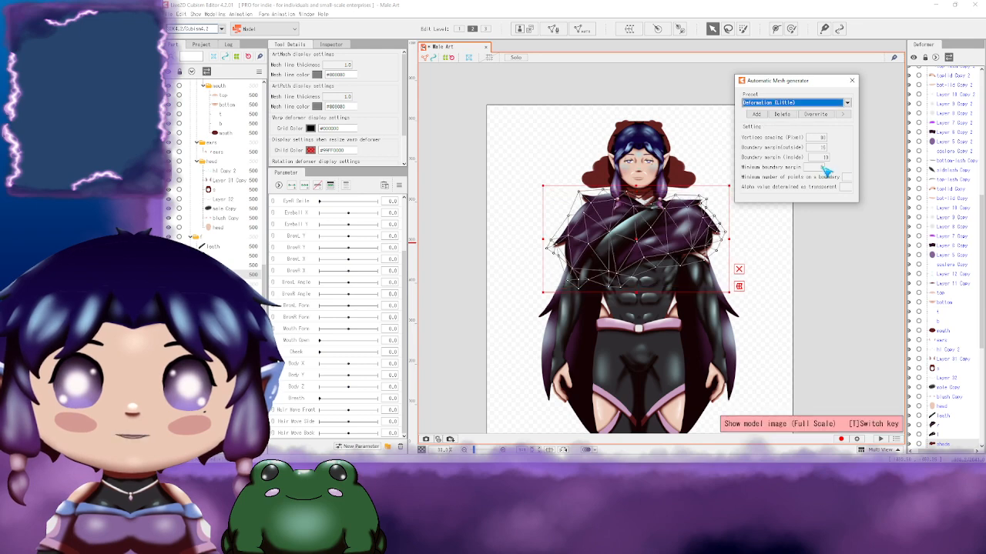
Step: Set the shade mesh's minimum boundary margin to 10, adjust its outside boundary margin, and close the mesh generator
left_click(824, 168)
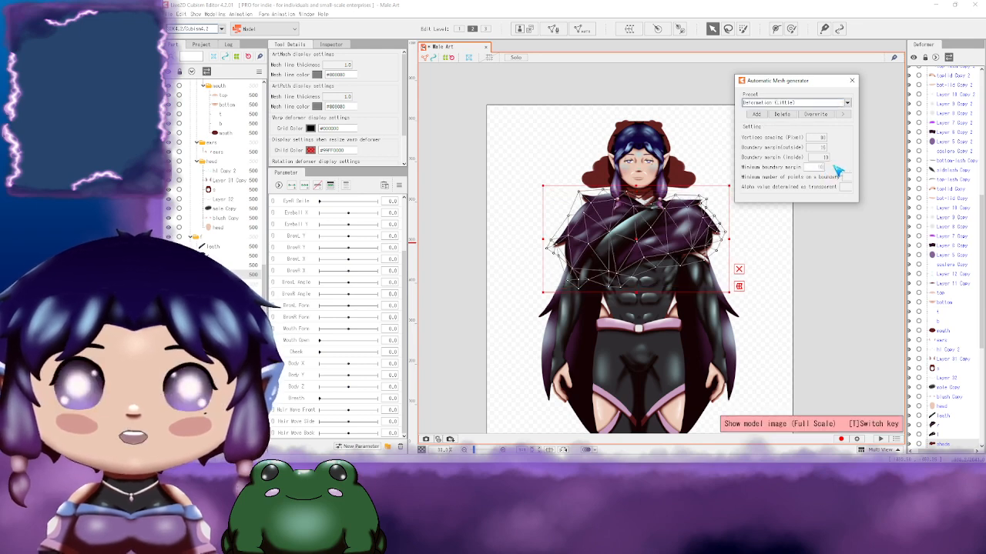
left_click(822, 147)
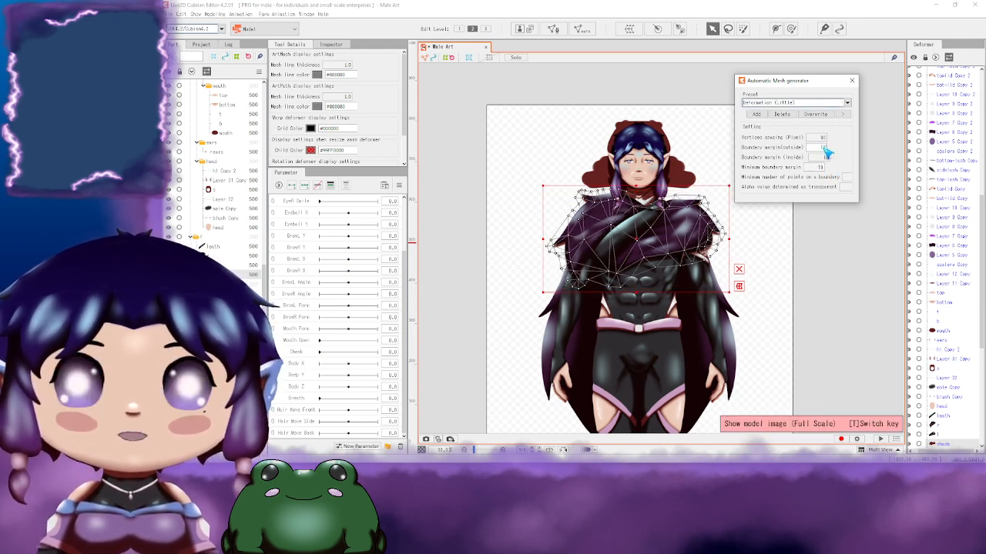
key("Return")
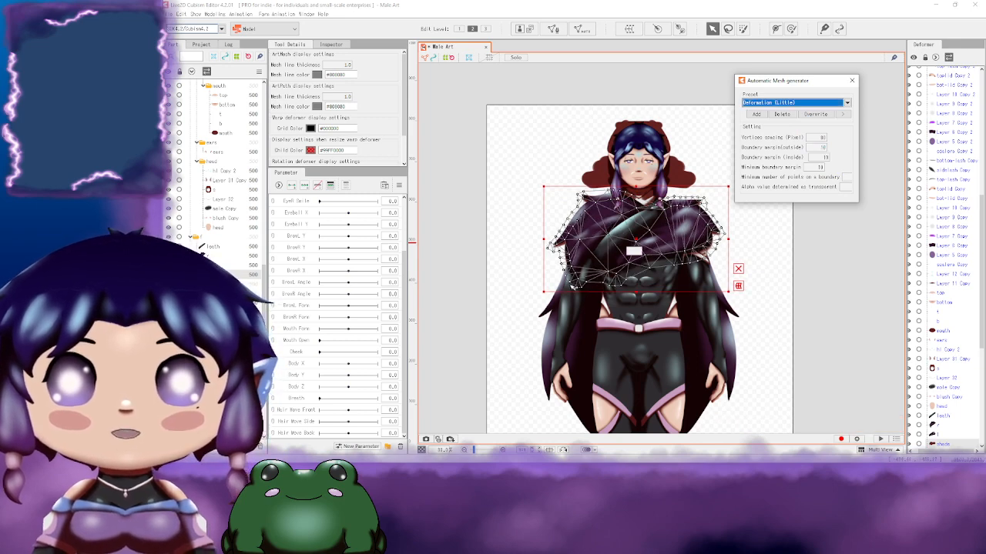
scroll(573, 287, "up", 3)
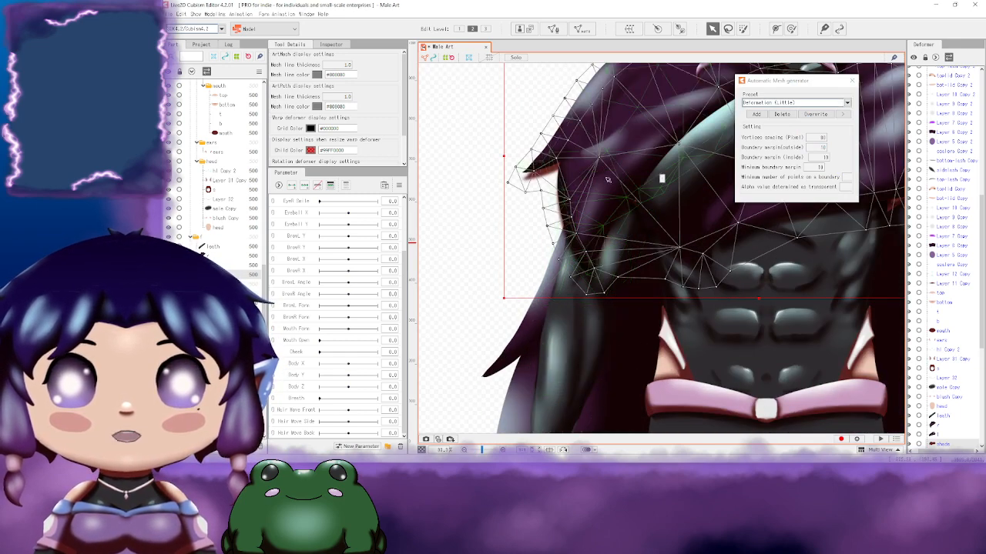
left_click(852, 81)
Step: Reopen the texture atlas and place the unplaced shade image on the existing texture sheet
scroll(733, 210, "down", 3)
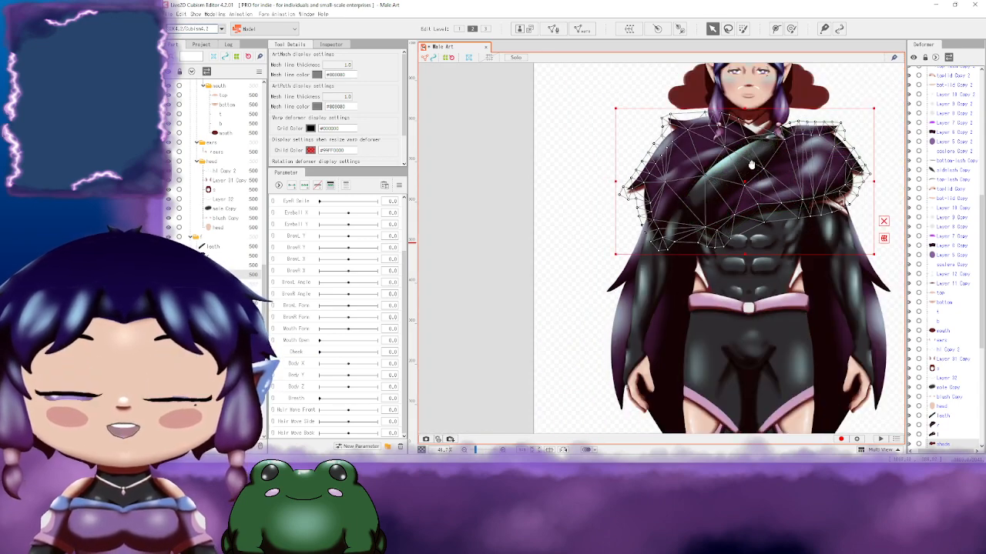
left_click_drag(765, 159, 674, 163)
scroll(734, 184, "up", 4)
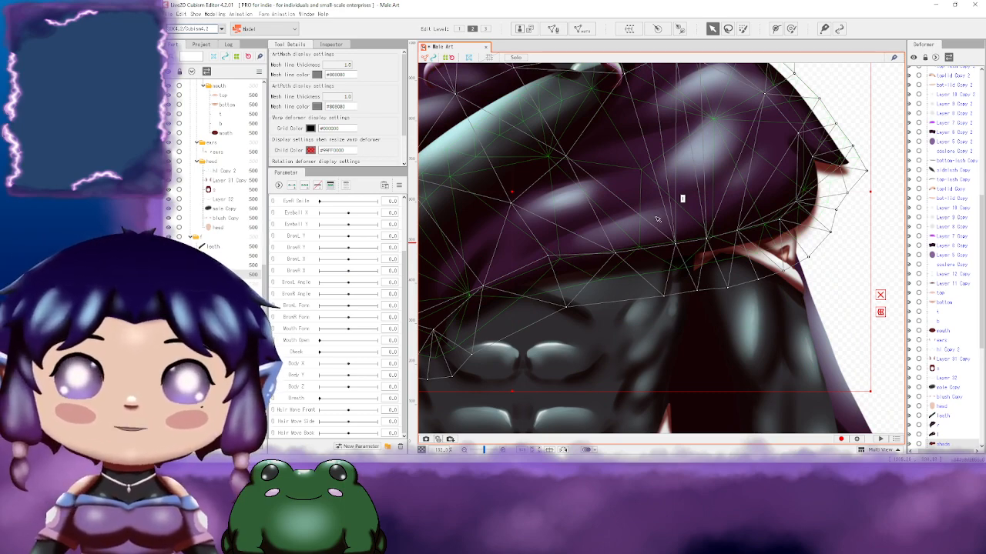
scroll(645, 221, "down", 6)
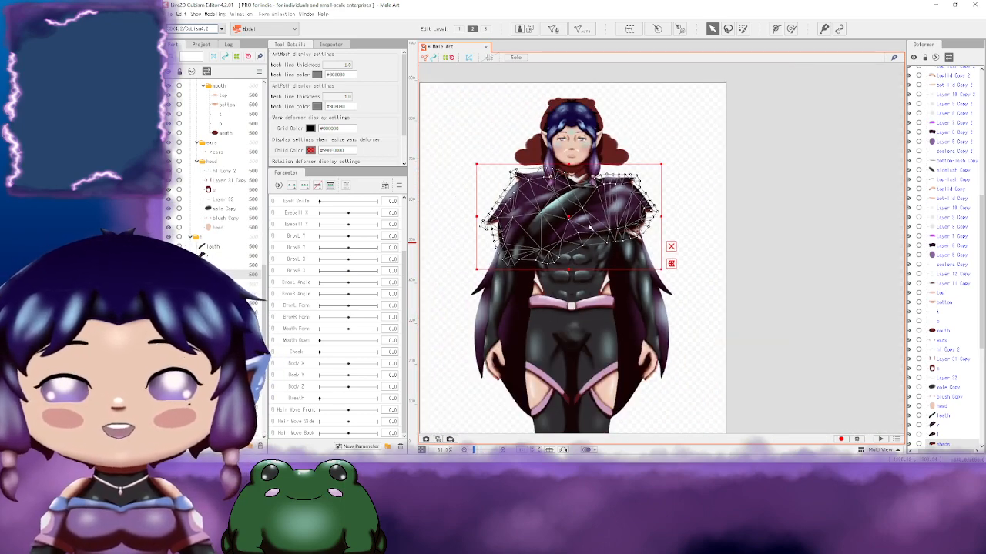
left_click(524, 29)
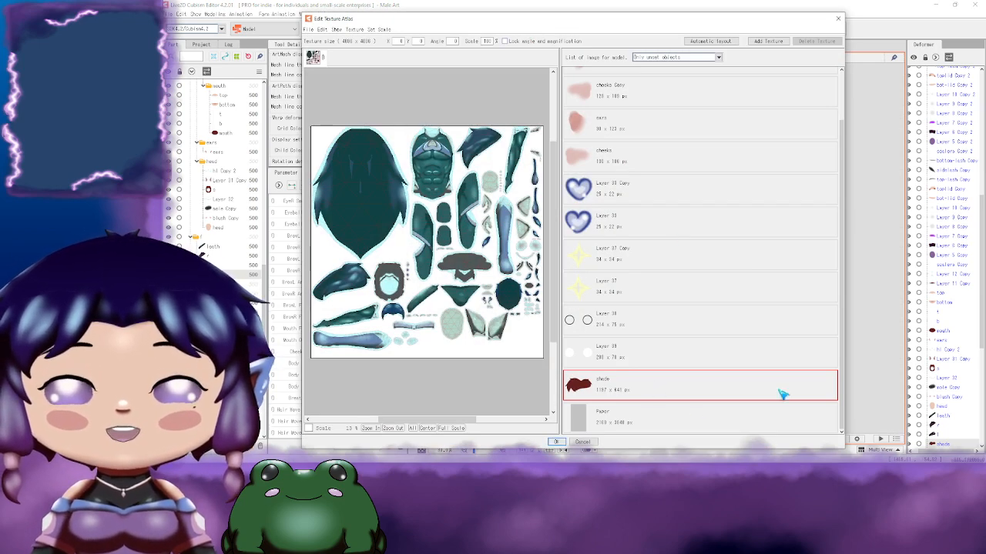
left_click(769, 42)
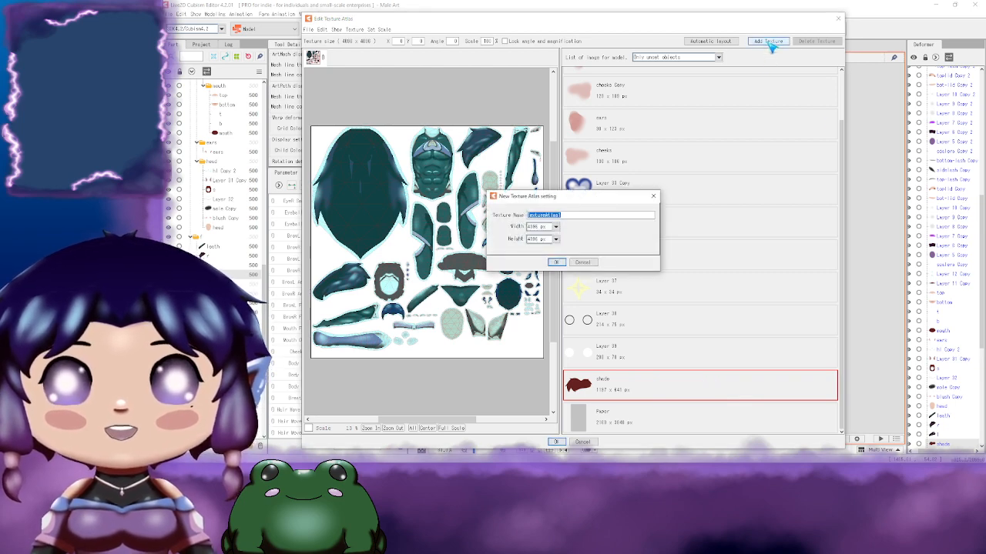
left_click(582, 262)
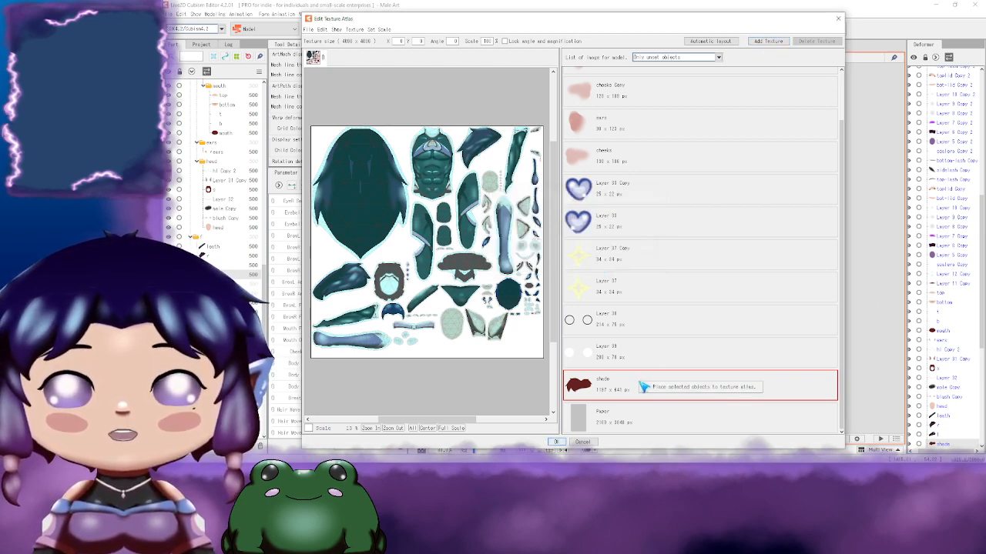
left_click(737, 390)
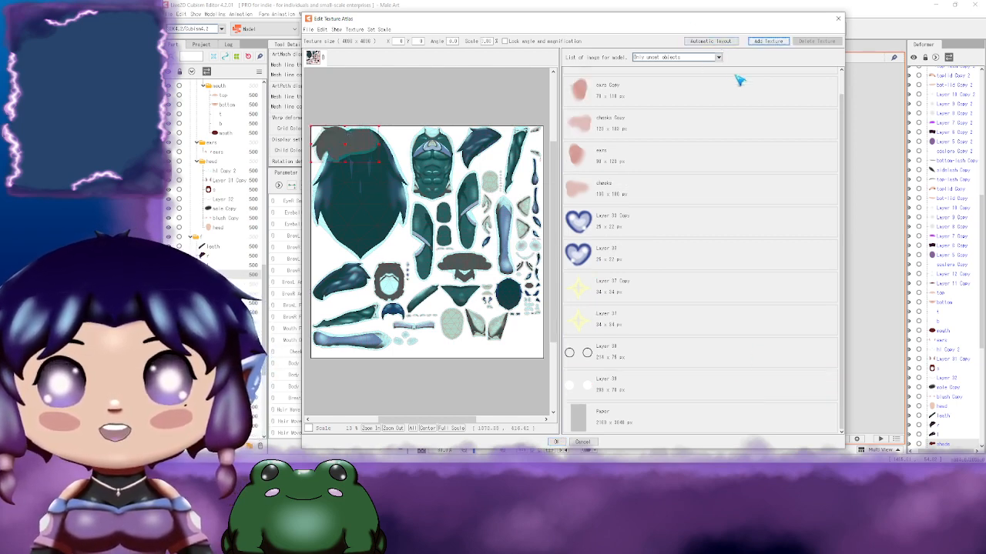
Step: Lay out the atlas automatically with automatic scale and rotation allowed, enlarge all parts to the sheet's full width, confirm the atlas, and deselect the shade
left_click(716, 42)
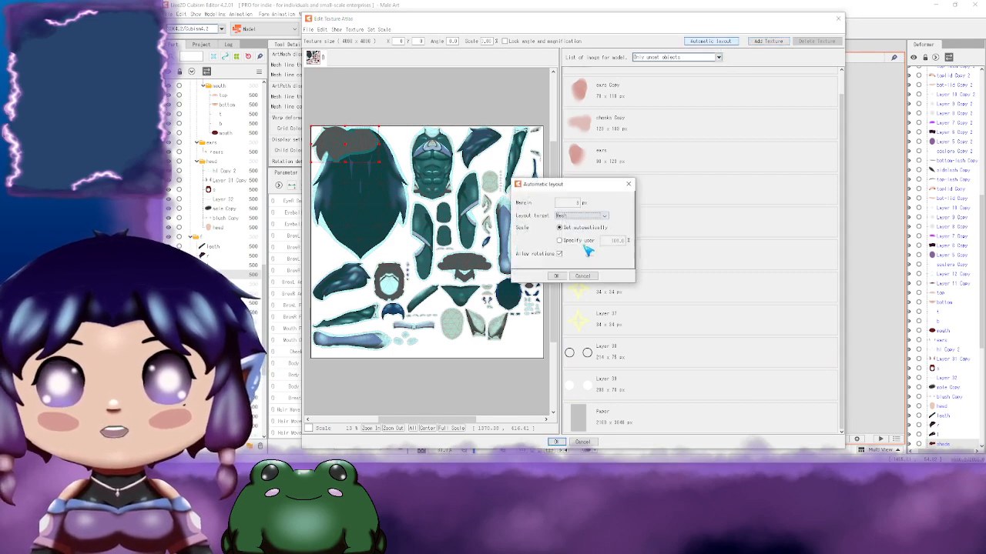
left_click(556, 275)
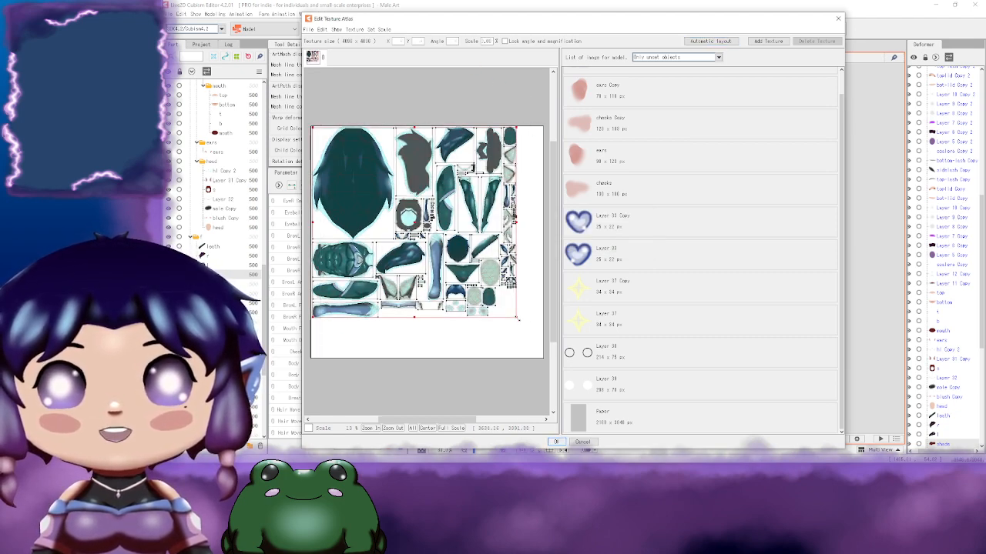
left_click_drag(517, 318, 543, 344)
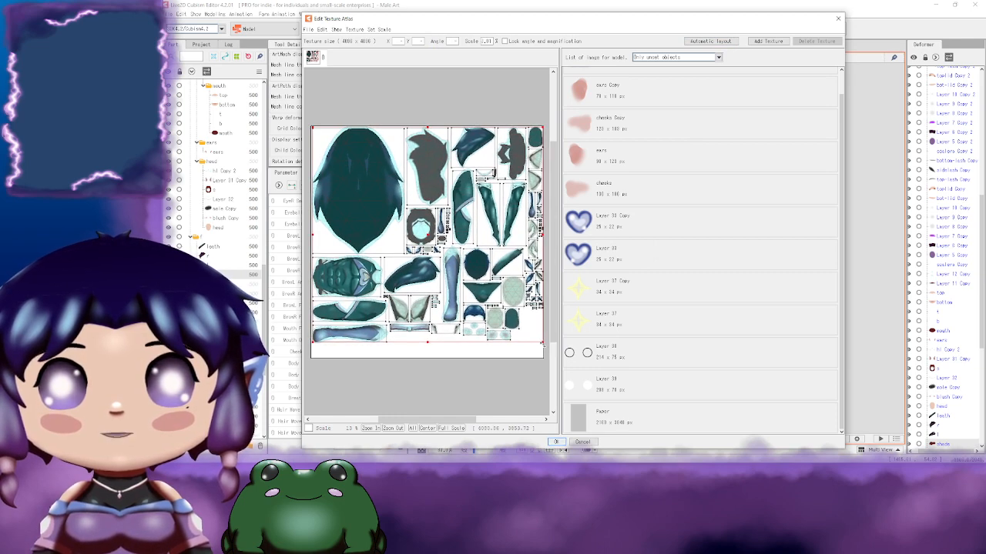
left_click(558, 443)
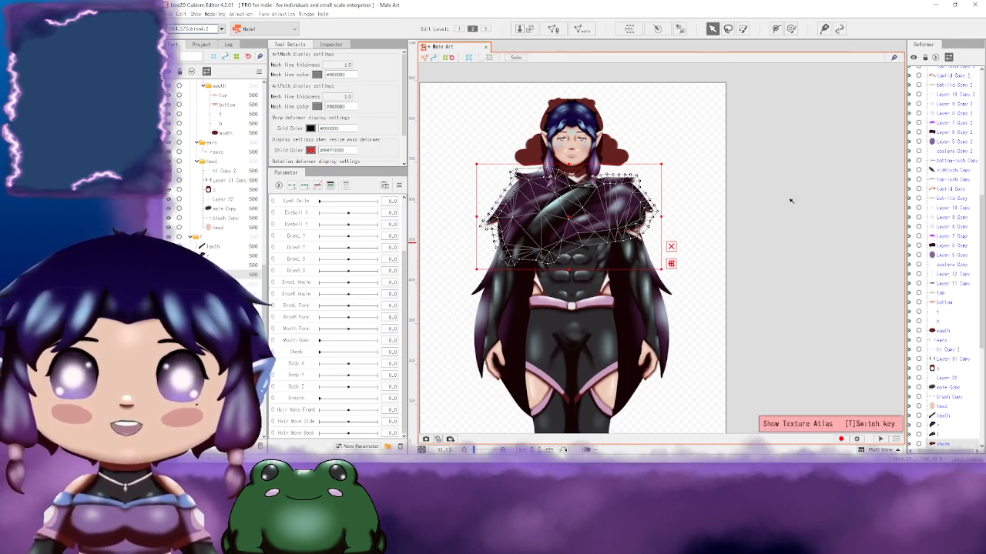
left_click(790, 201)
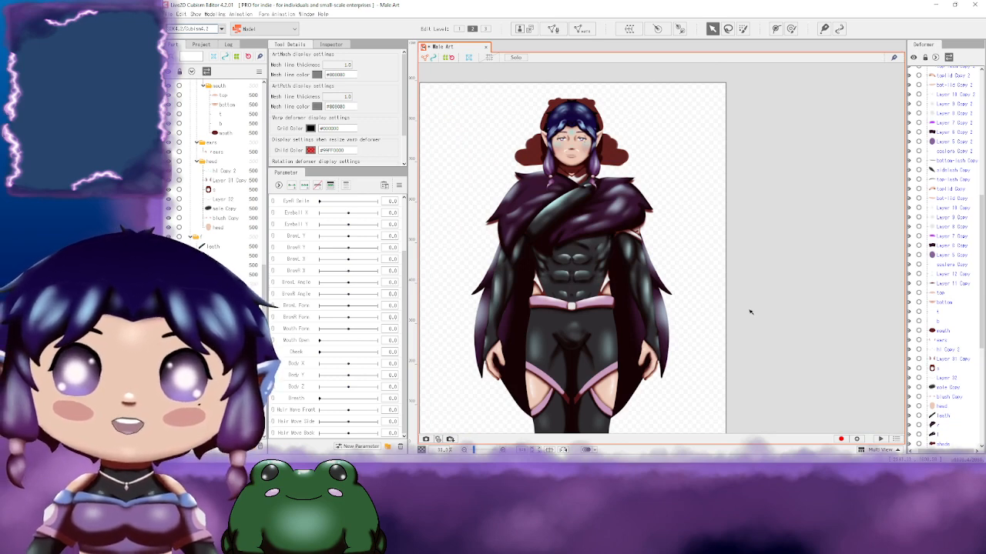
Step: Set the blend mode of the face highlight mesh over the forehead and cheeks to Additive and its opacity to 40%
scroll(679, 233, "up", 2)
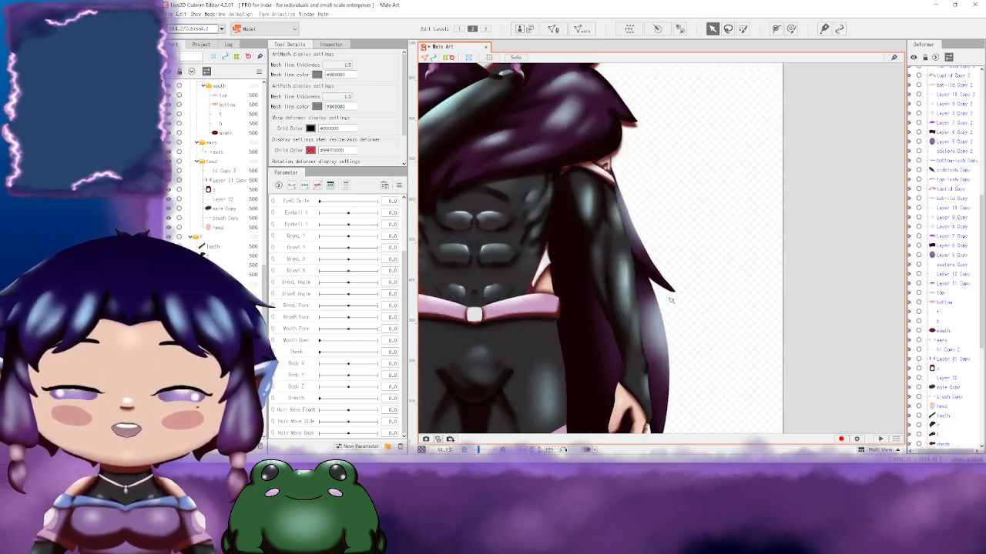
scroll(683, 192, "down", 3)
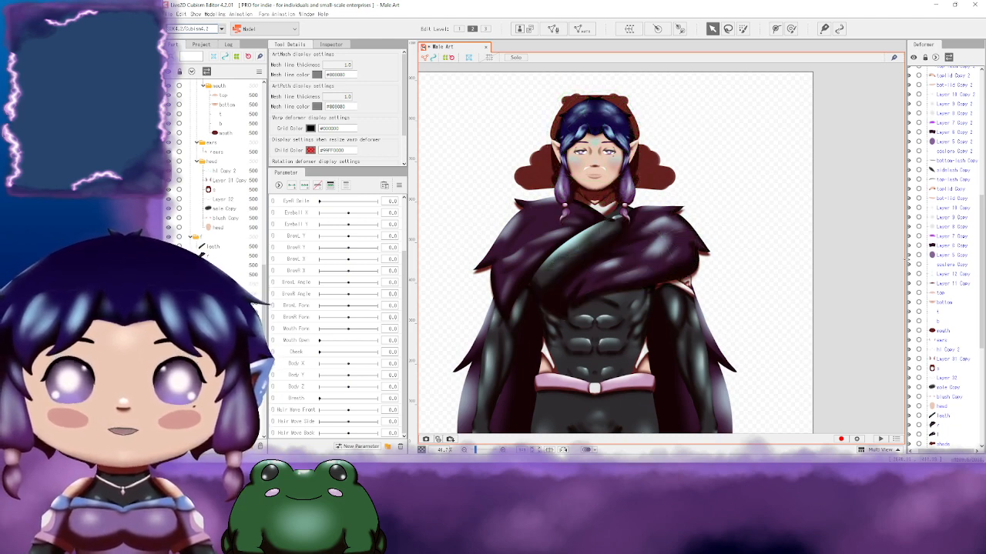
scroll(607, 135, "up", 3)
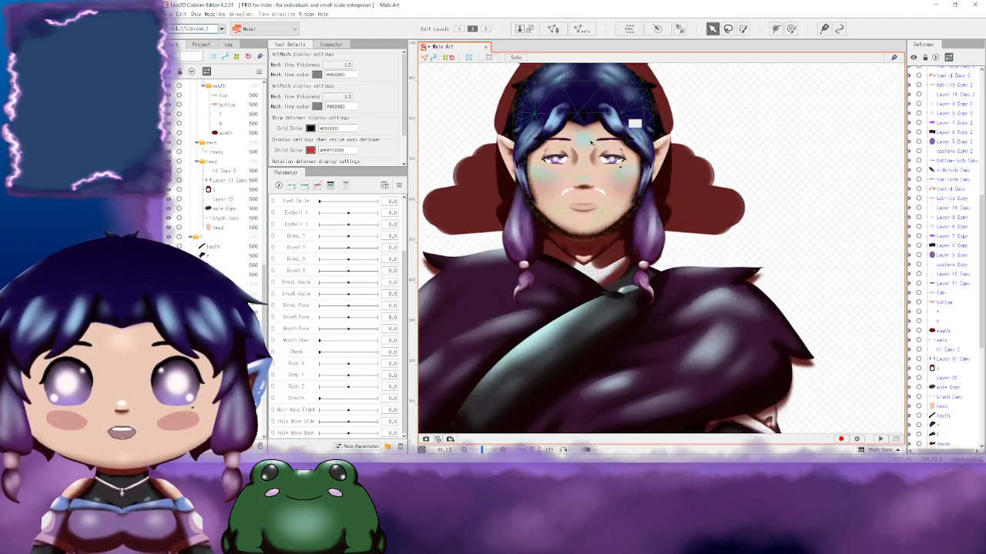
left_click(586, 142)
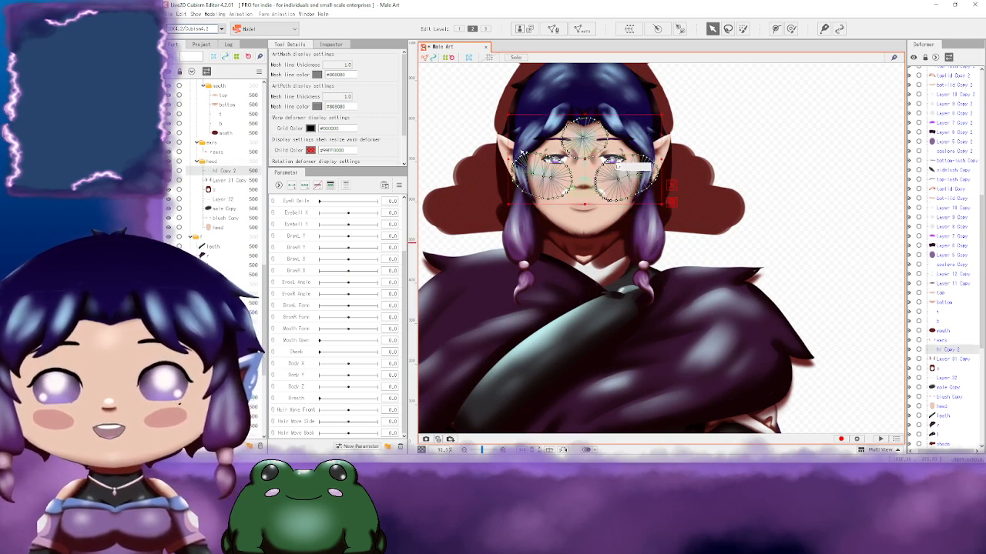
left_click(330, 44)
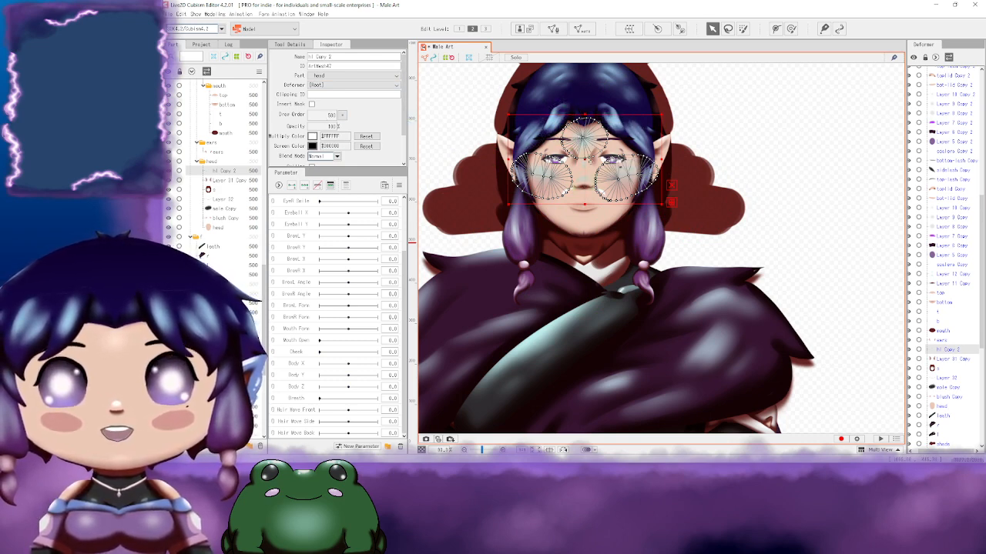
scroll(590, 171, "up", 3)
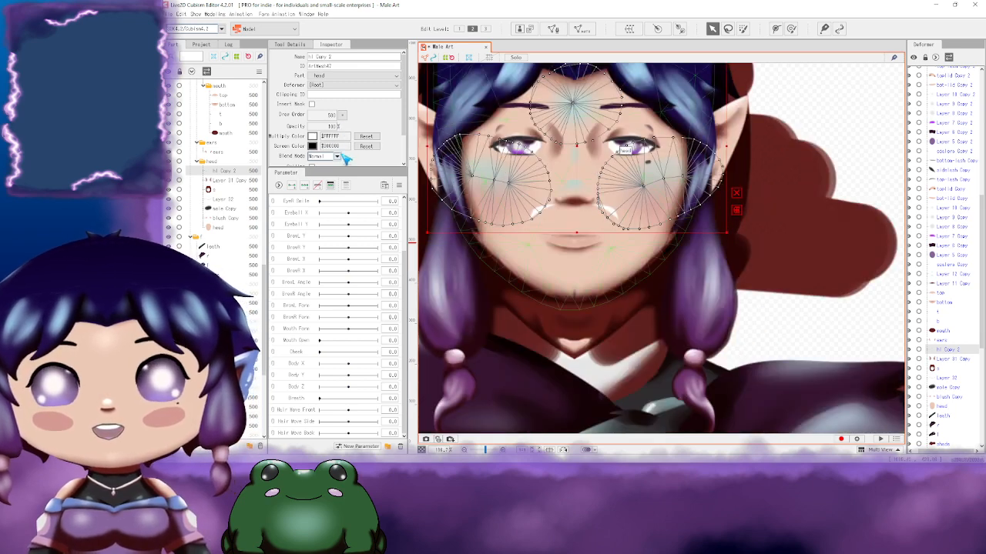
left_click(338, 157)
left_click(336, 170)
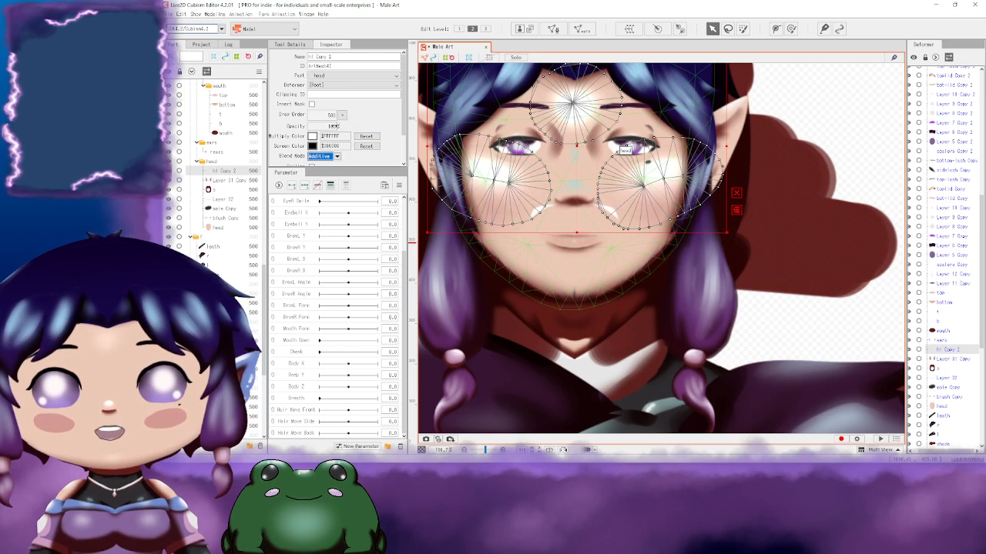
left_click(335, 126)
left_click_drag(332, 126, 312, 125)
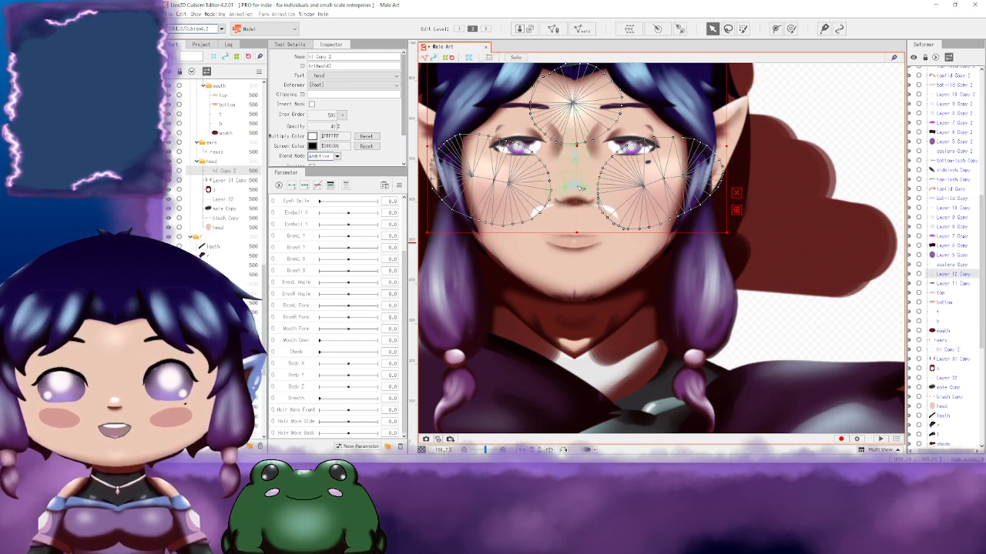
Step: Set the nose highlight mesh, Layer 12 Copy, to Additive blending, lower its opacity, and deselect it
left_click(581, 187)
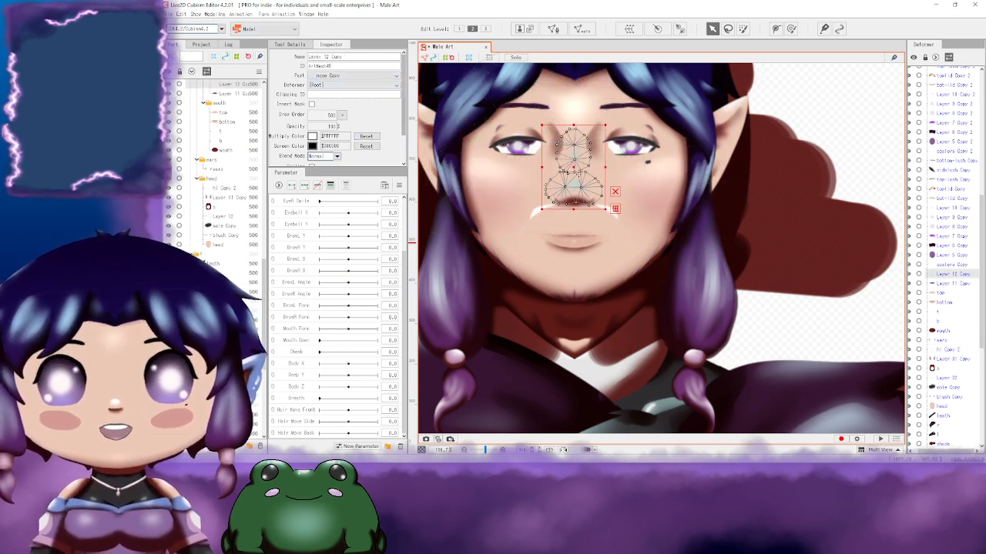
left_click(336, 157)
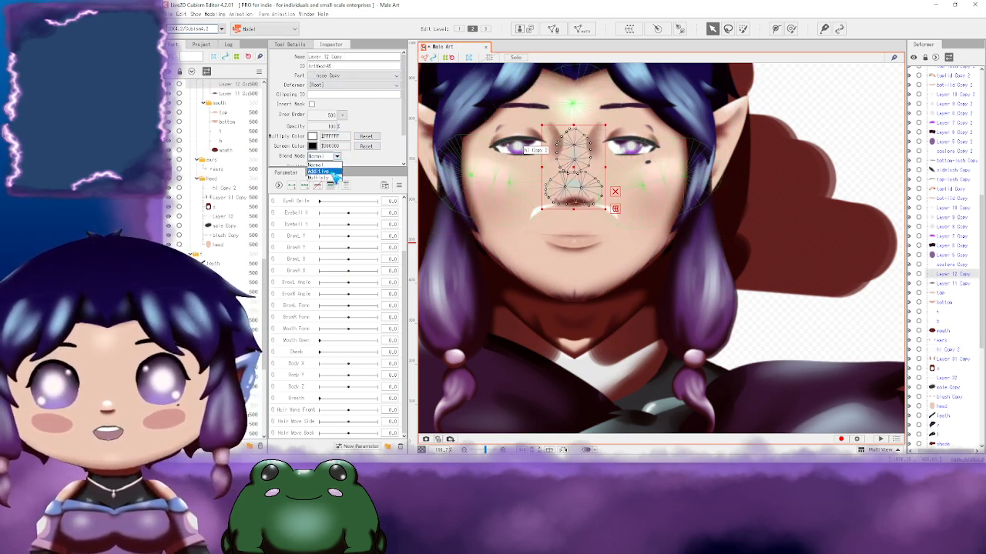
left_click(333, 172)
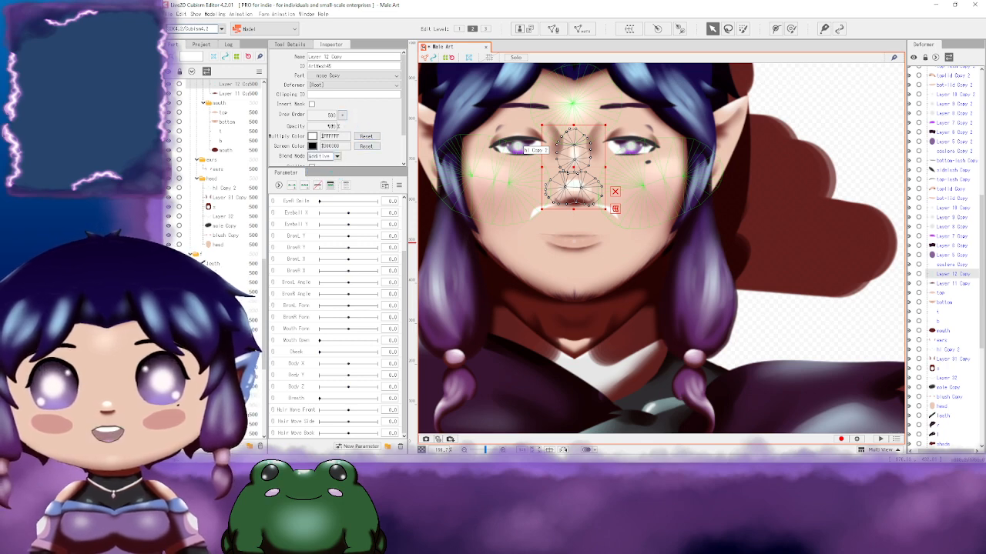
left_click_drag(332, 126, 311, 126)
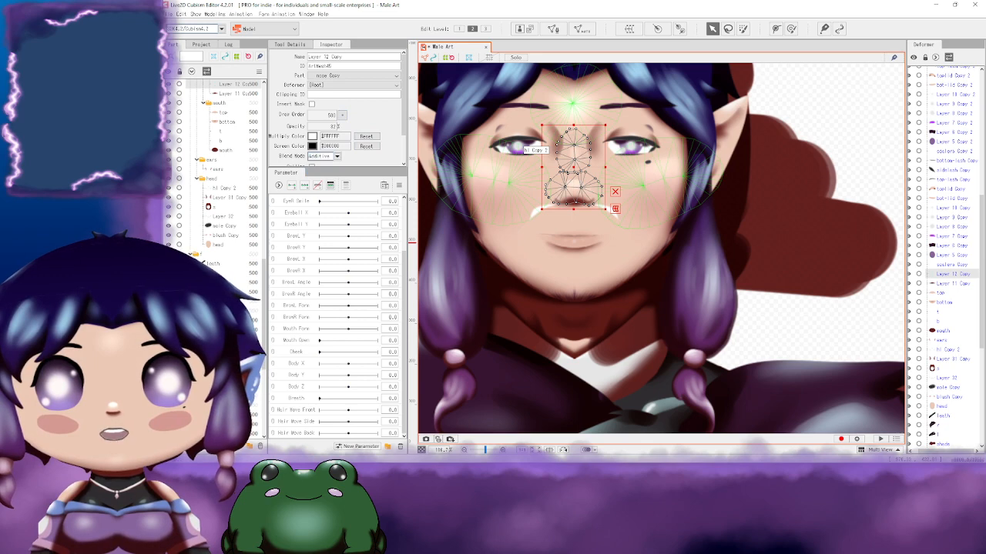
left_click(876, 136)
scroll(853, 204, "down", 4)
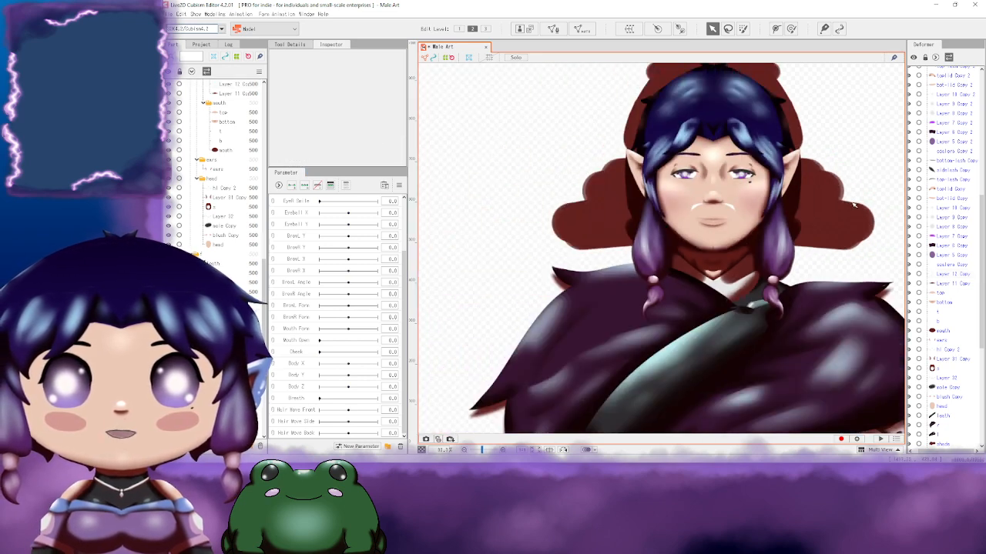
Step: Examine the full figure from the face down to the boots and back up to the head and cloak
scroll(853, 204, "down", 2)
scroll(808, 185, "up", 6)
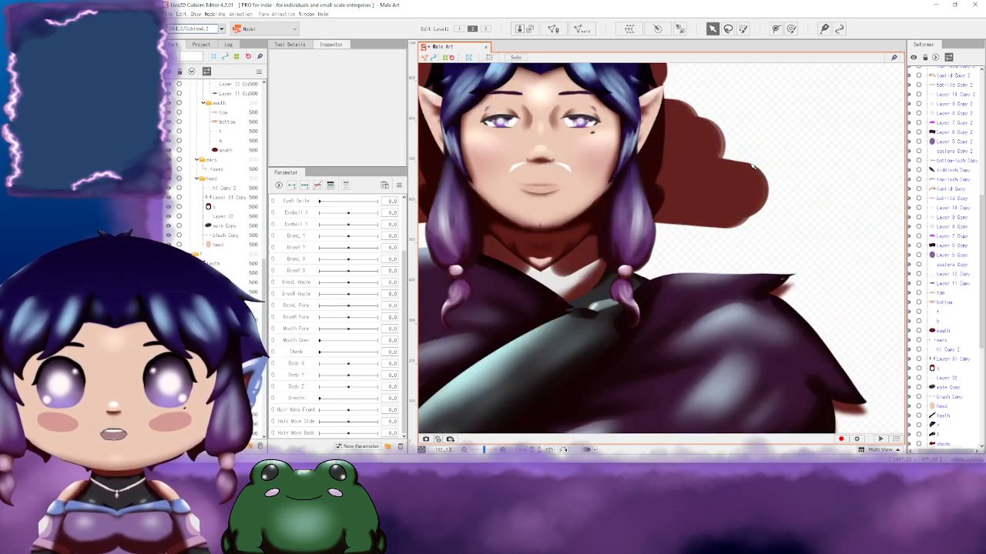
scroll(753, 166, "down", 2)
scroll(801, 204, "up", 1)
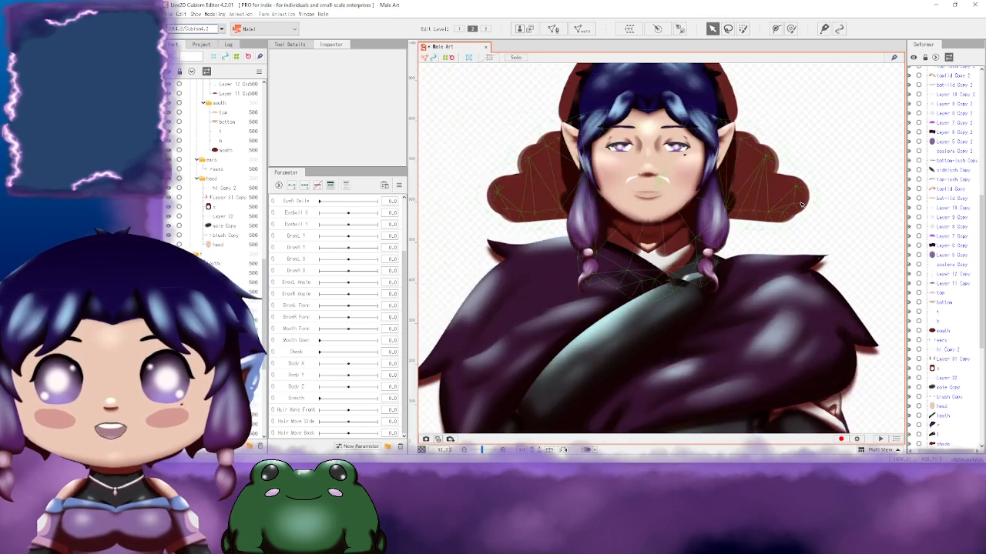
scroll(806, 205, "down", 4)
left_click_drag(818, 214, 695, 122)
left_click_drag(707, 319, 697, 159)
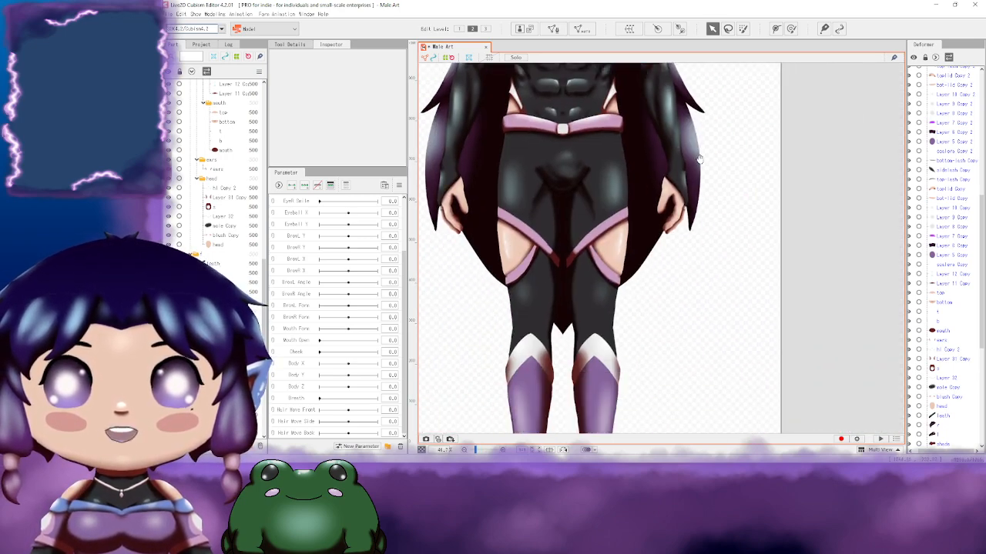
left_click_drag(692, 309, 713, 301)
left_click_drag(684, 248, 601, 251)
left_click_drag(591, 427, 662, 247)
left_click(618, 335)
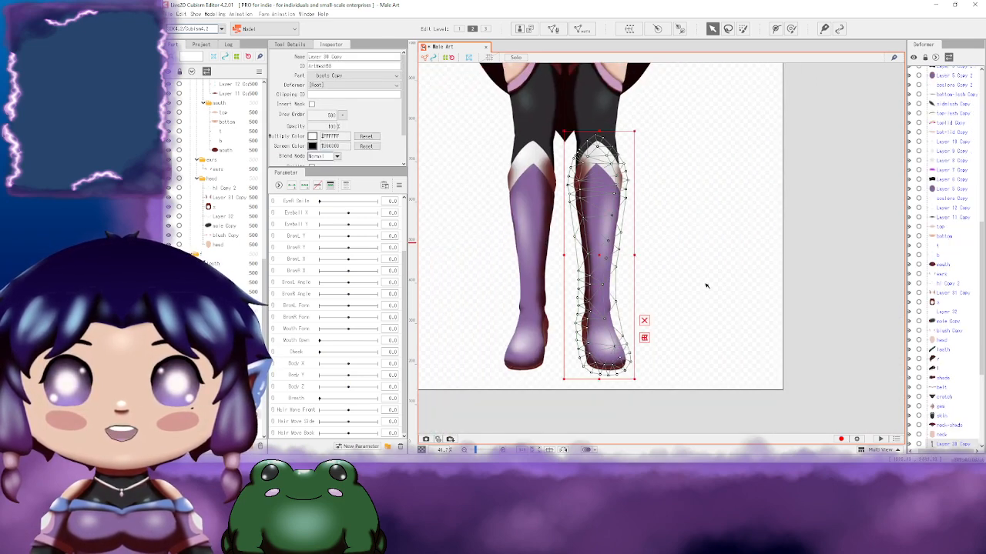
left_click(706, 285)
scroll(696, 208, "up", 2)
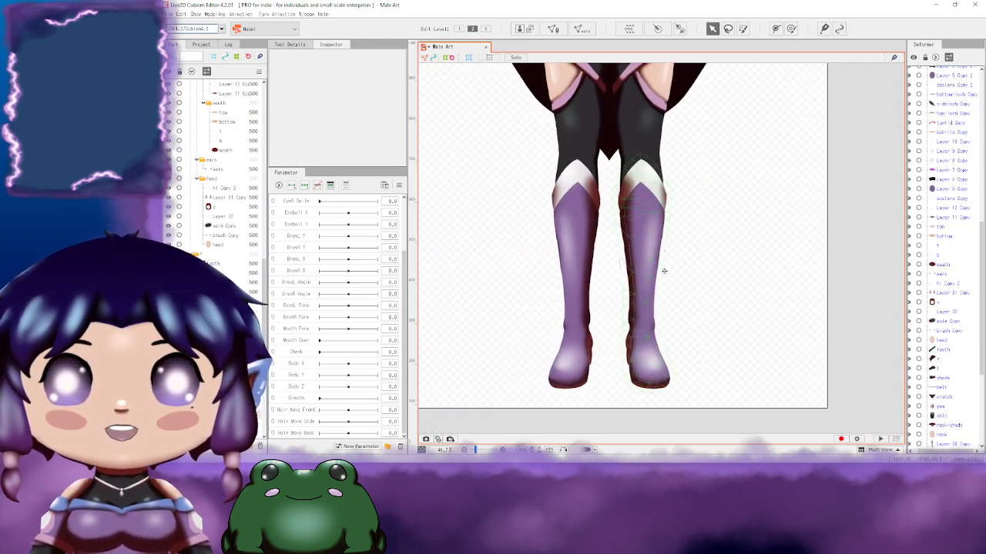
left_click(663, 271)
left_click(794, 301)
left_click_drag(714, 167, 713, 337)
left_click_drag(711, 220, 709, 266)
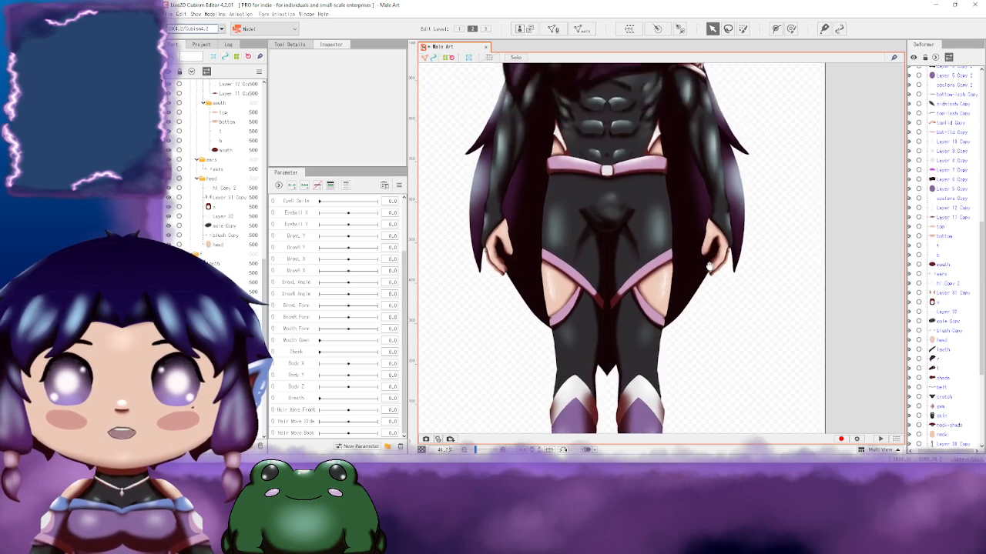
left_click_drag(669, 174, 669, 209)
left_click_drag(699, 253, 644, 259)
left_click_drag(615, 154, 606, 230)
left_click_drag(638, 176, 646, 217)
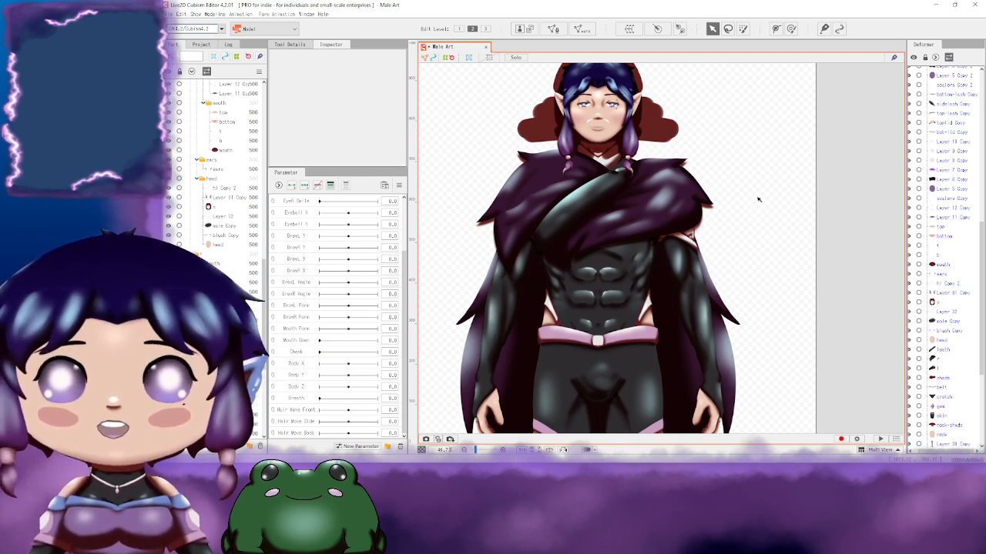
left_click_drag(716, 139, 754, 185)
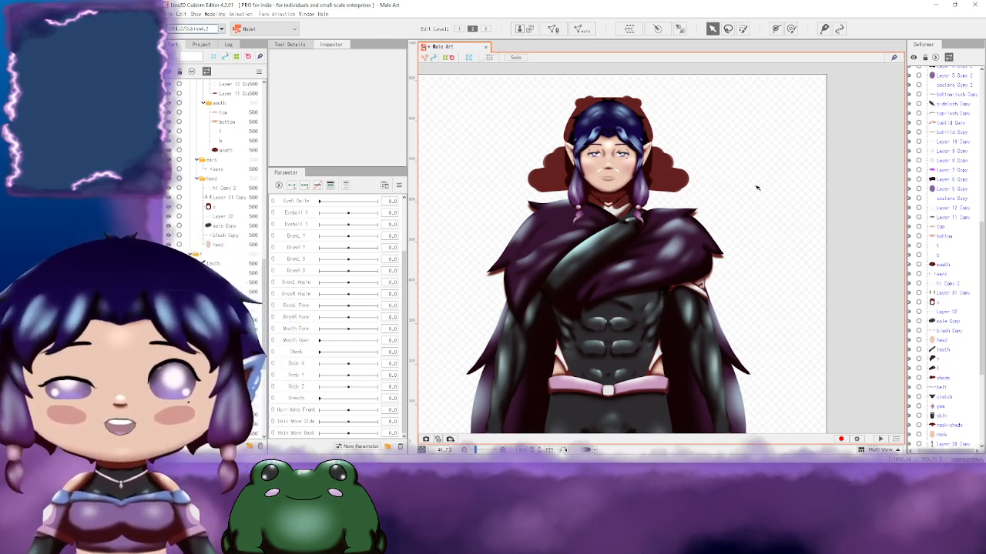
left_click(570, 198)
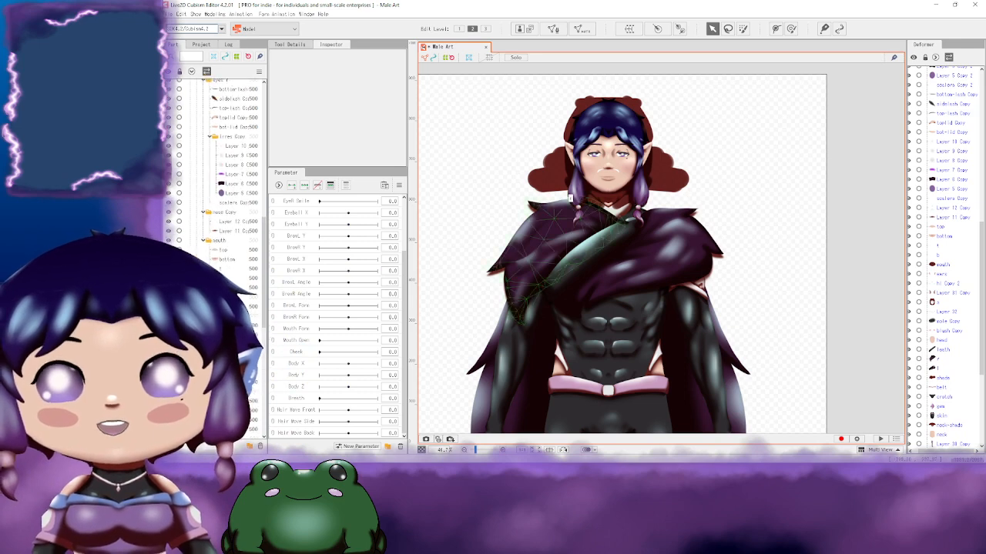
left_click(757, 201)
scroll(758, 201, "up", 3)
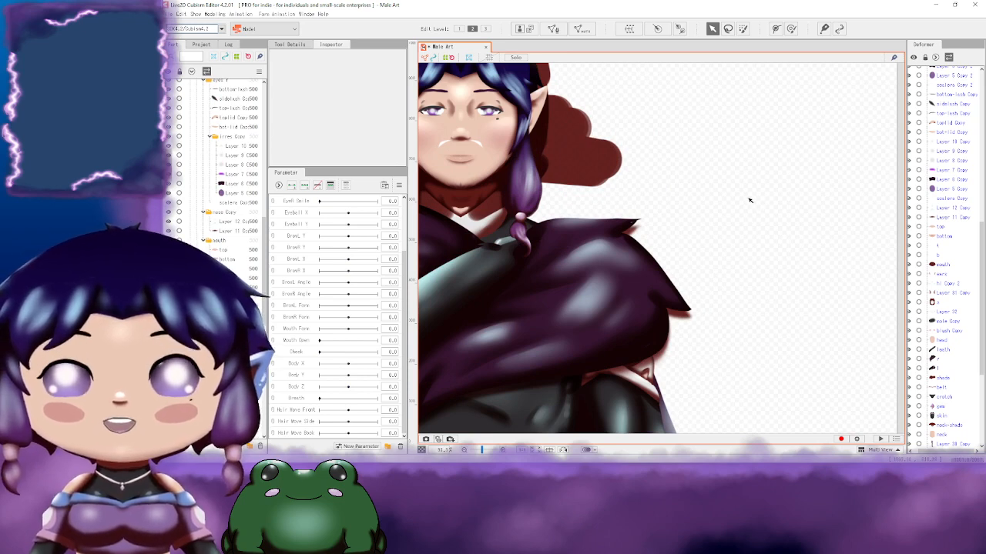
left_click_drag(659, 164, 754, 195)
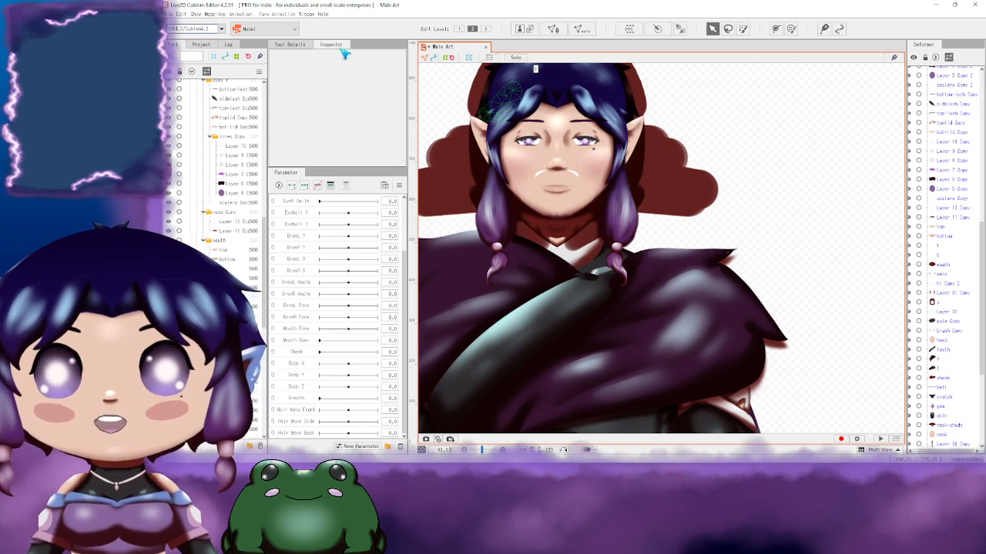
left_click(168, 14)
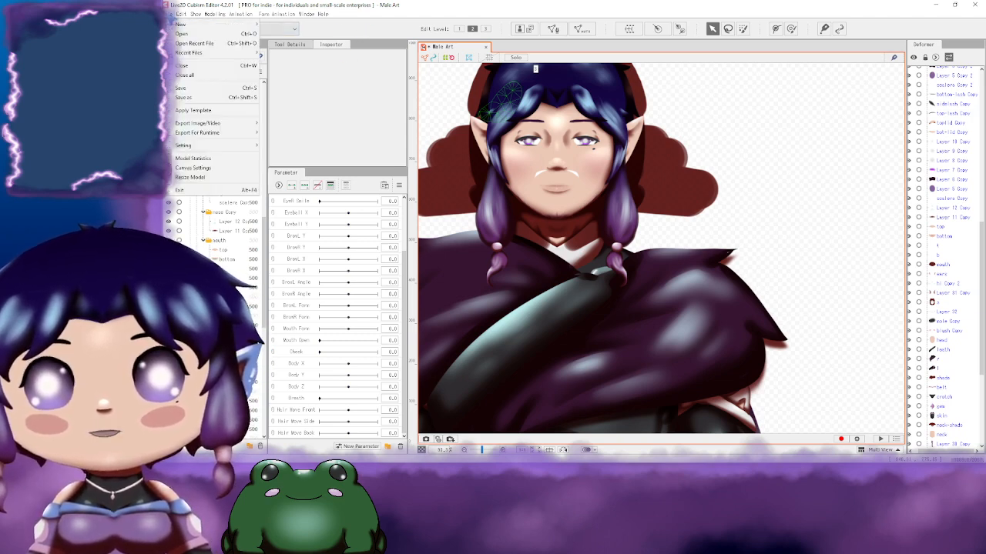
mouse_move(186, 20)
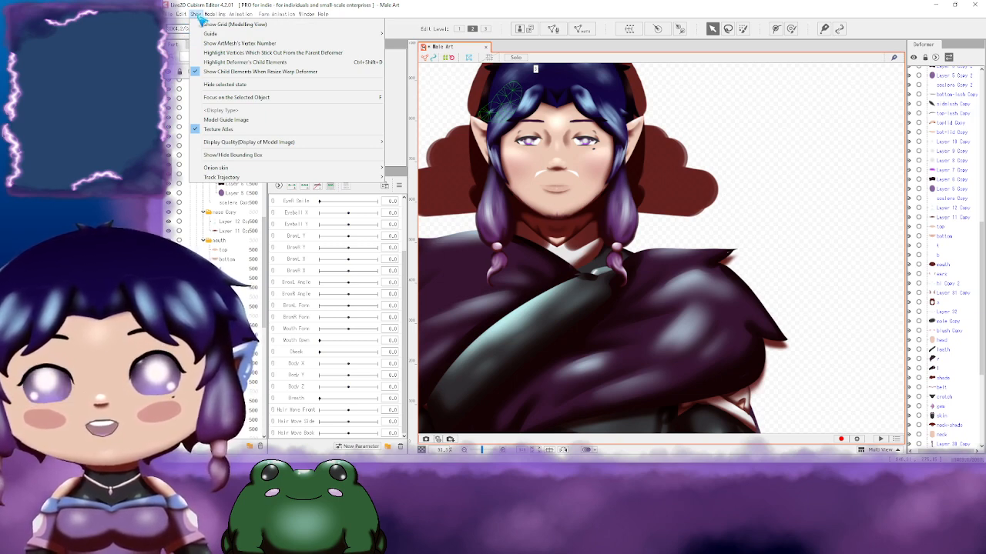
left_click(745, 161)
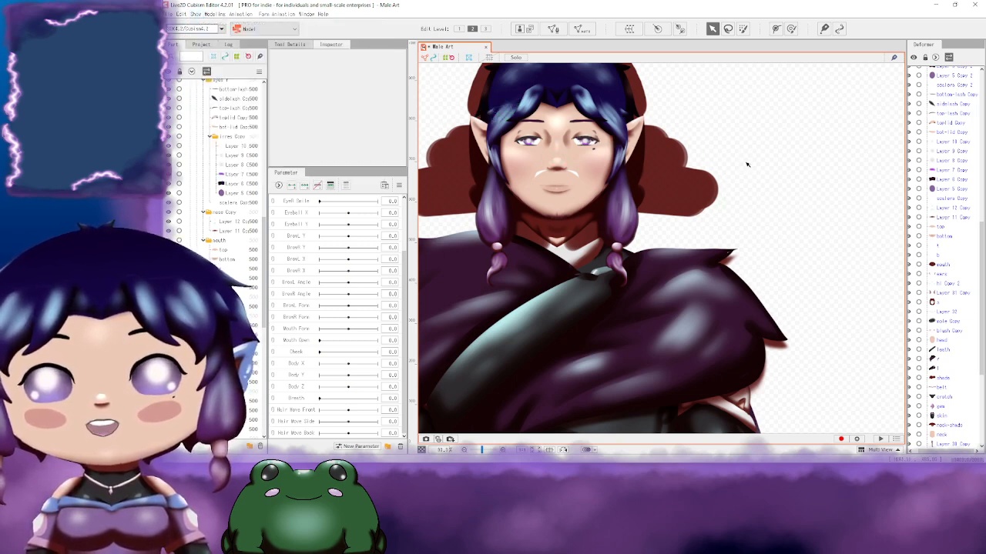
Step: Show the expression part temporarily to check its white eyes, hide it again, and collapse its folder
scroll(219, 204, "up", 5)
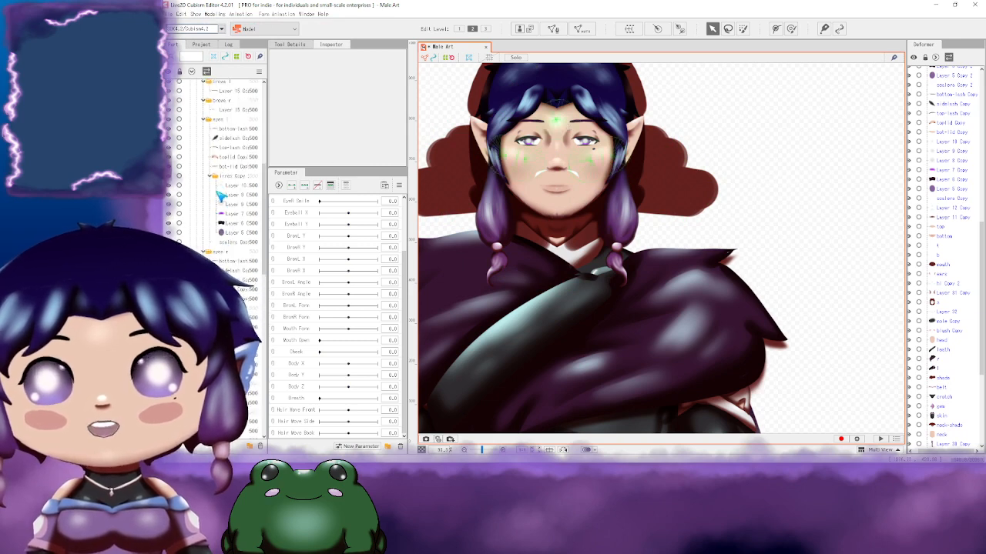
scroll(215, 169, "up", 4)
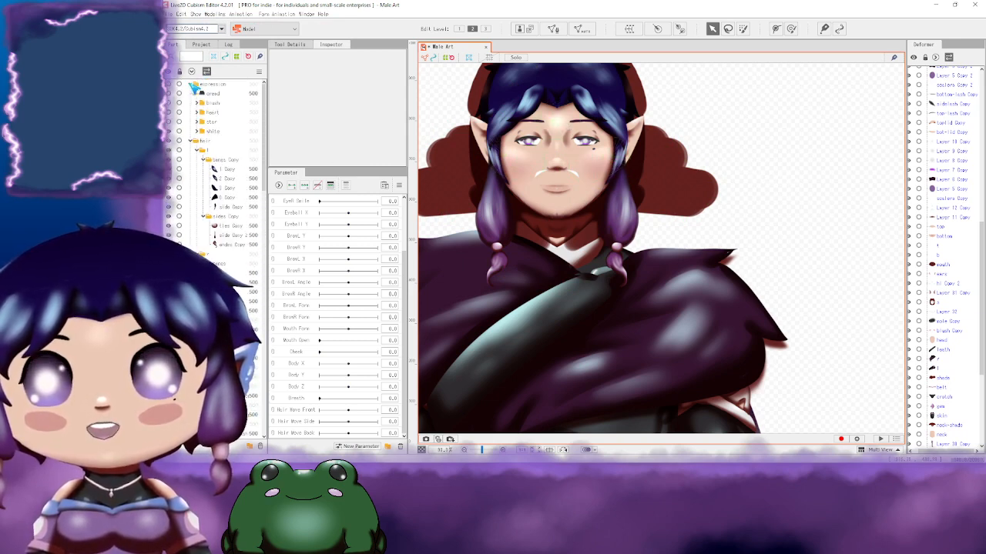
left_click(197, 132)
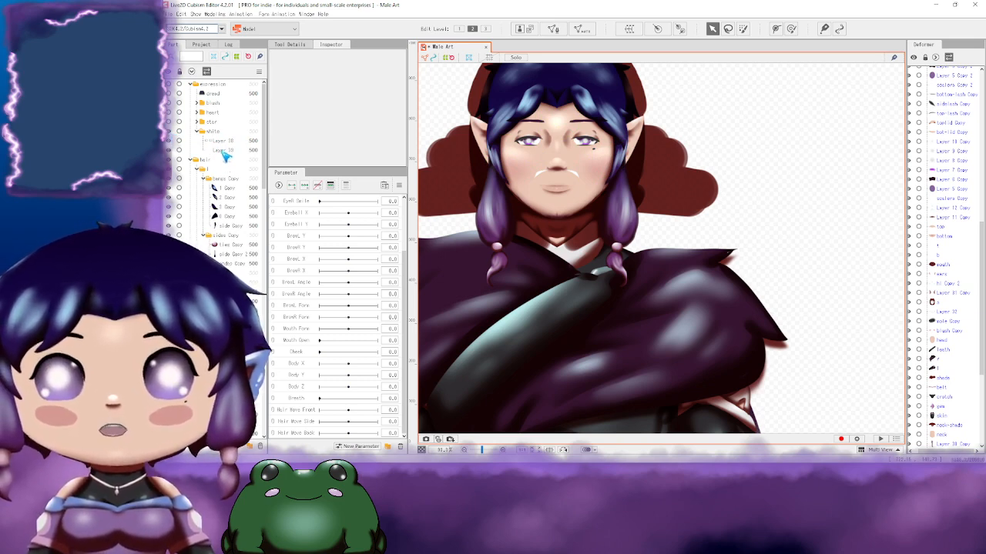
left_click(170, 92)
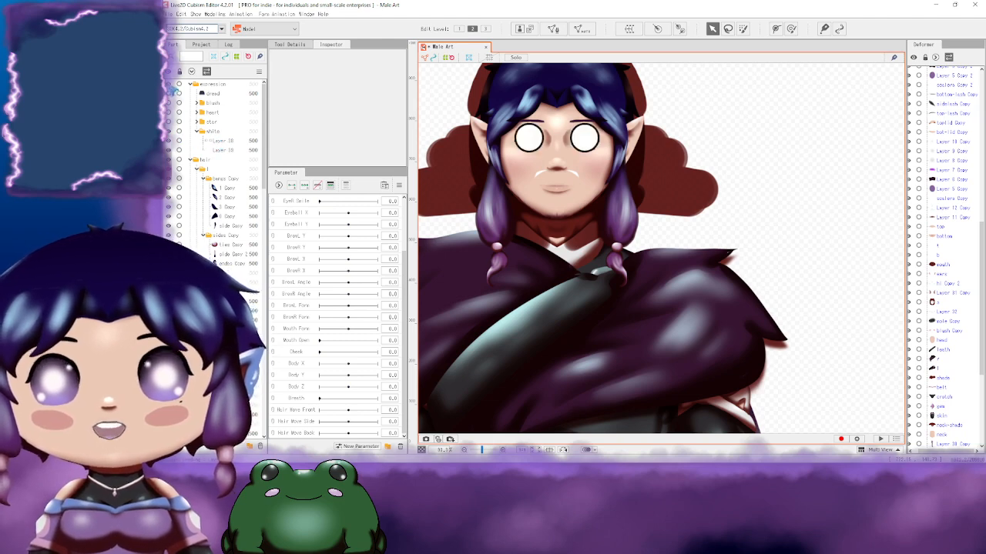
left_click(528, 139)
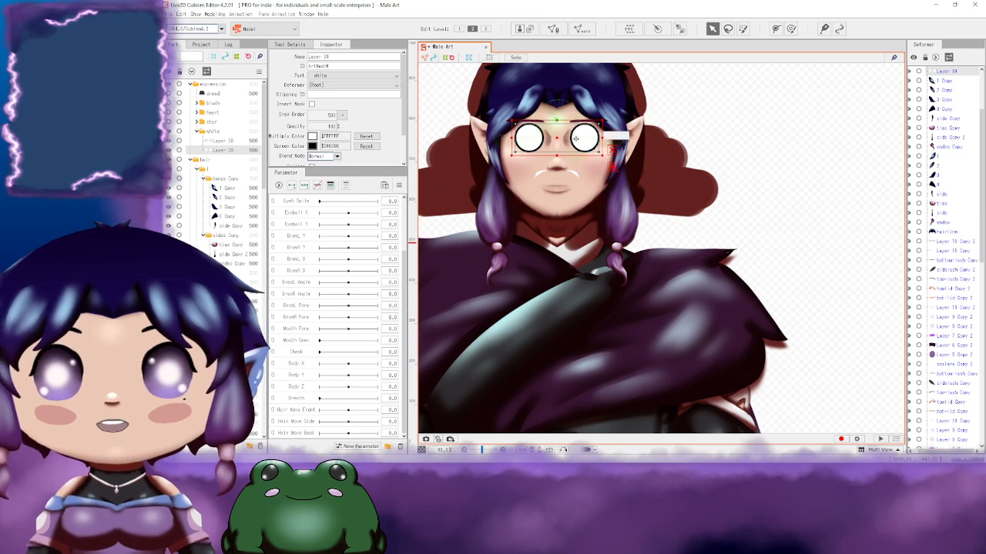
left_click(168, 84)
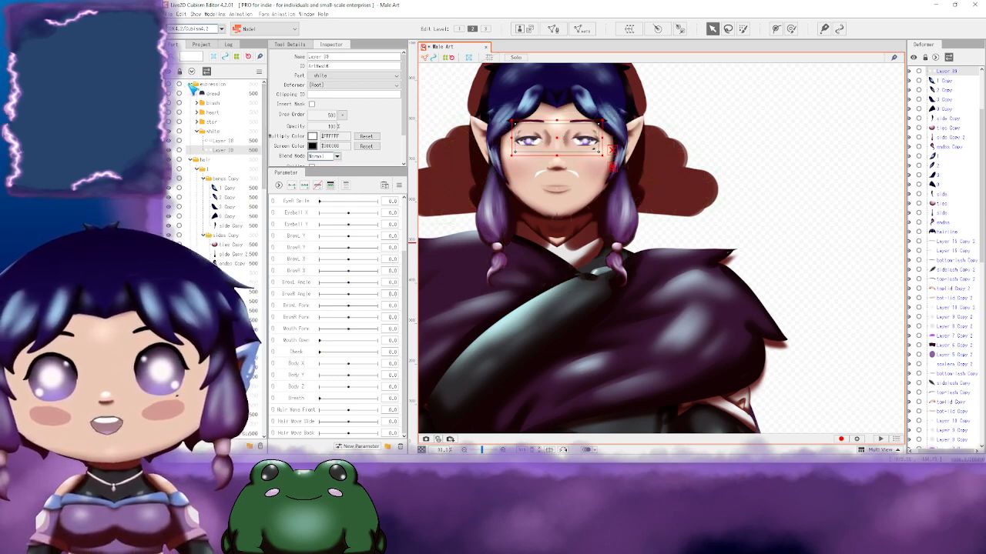
left_click(192, 85)
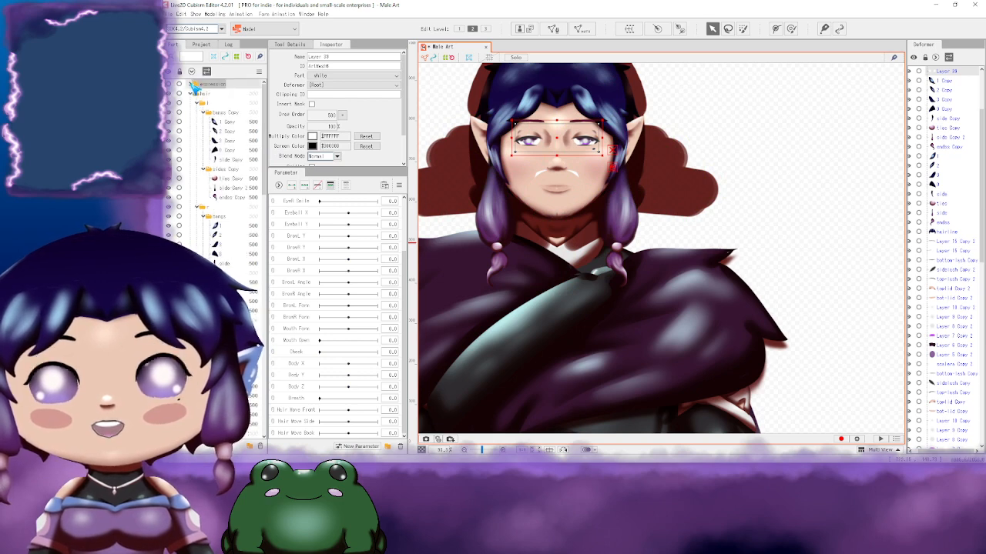
left_click(807, 198)
scroll(770, 193, "down", 4)
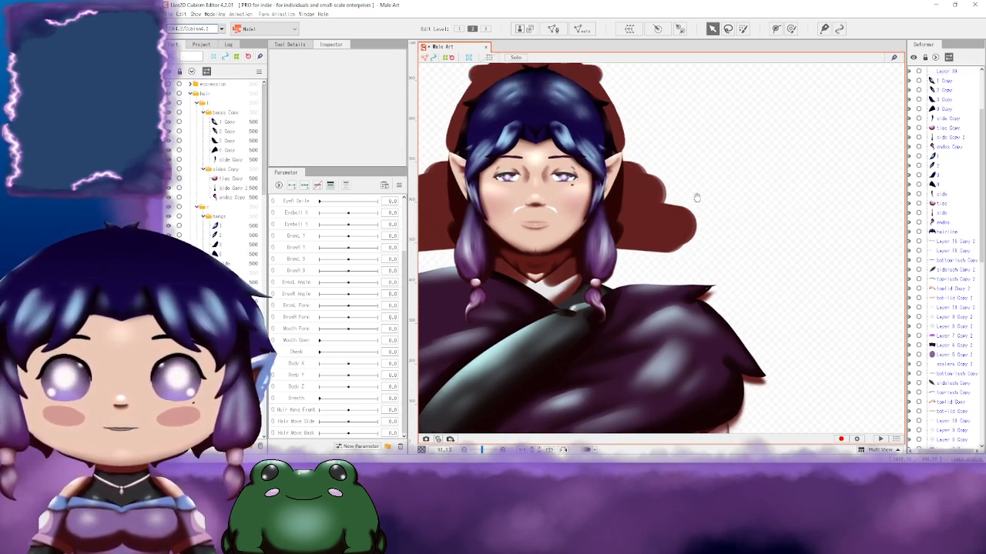
left_click_drag(670, 204, 638, 204)
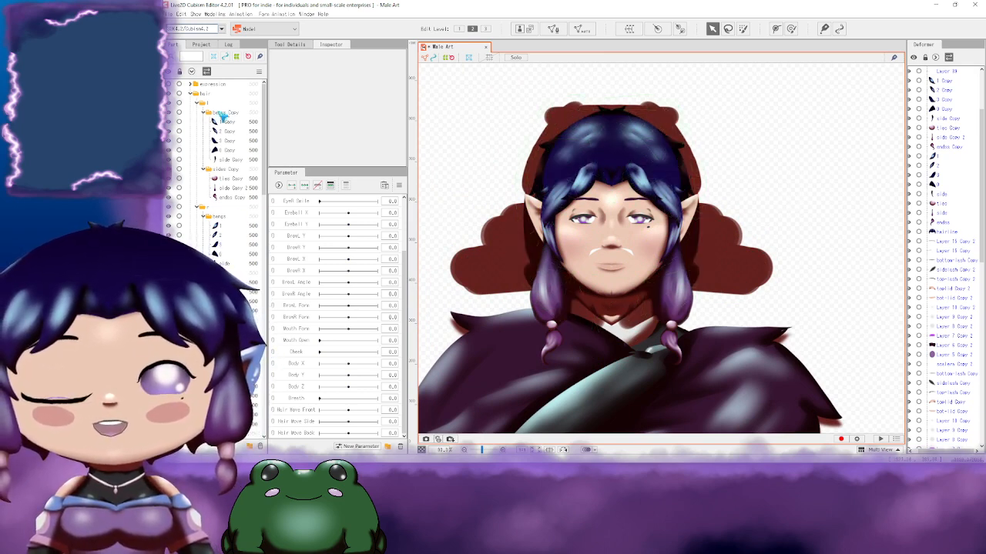
Step: Move the Multiply shade mesh surrounding the head off to the side of the face and undo the move
left_click(659, 123)
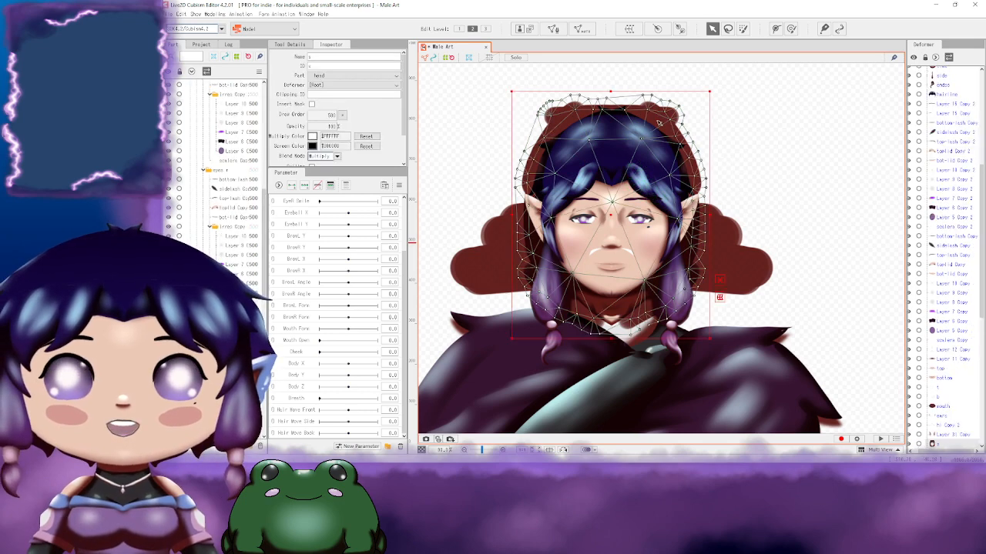
scroll(250, 314, "down", 3)
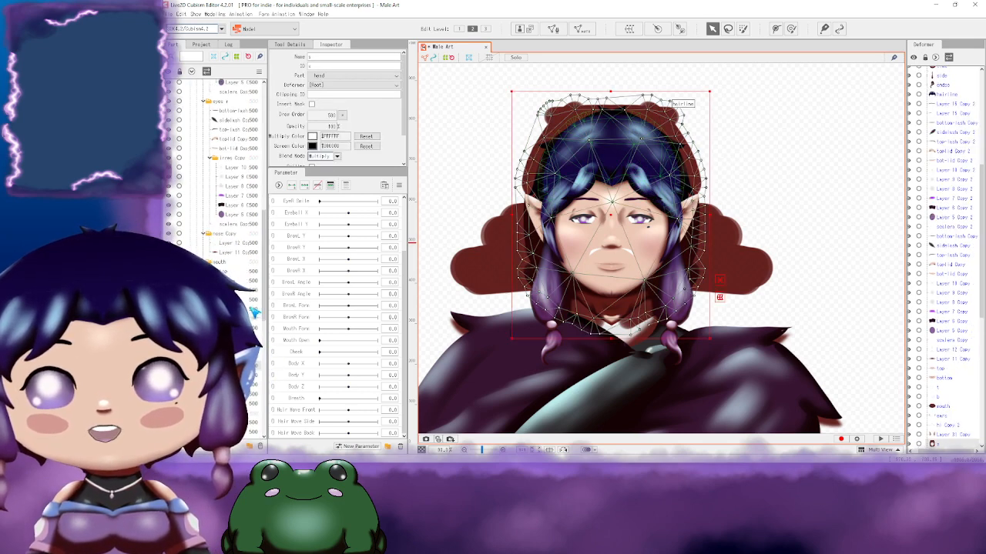
scroll(252, 313, "down", 2)
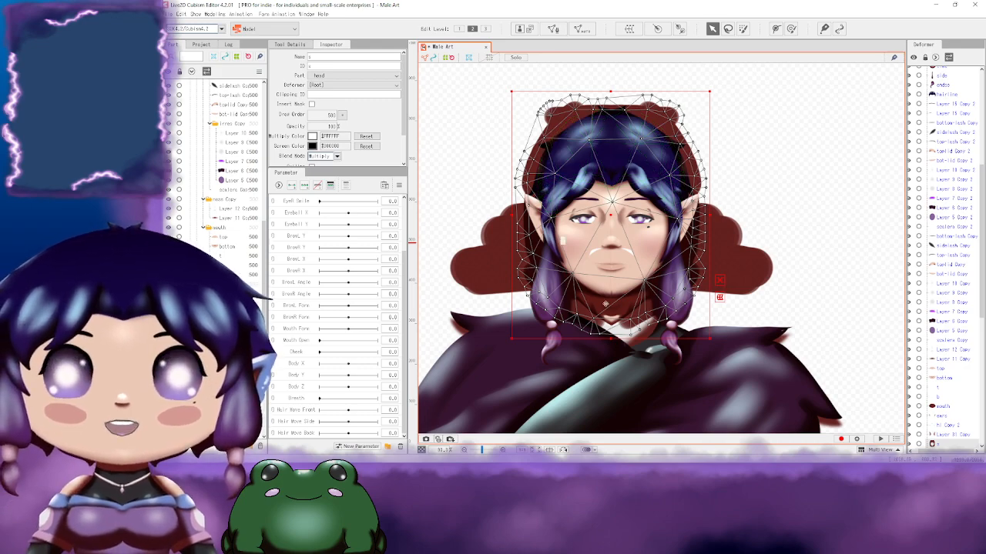
left_click_drag(609, 217, 758, 205)
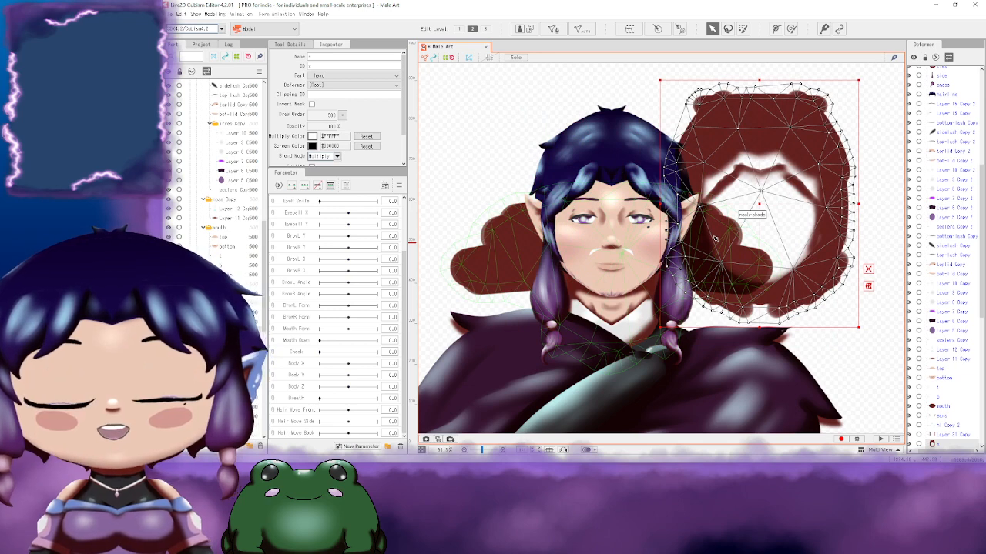
key("ctrl+z")
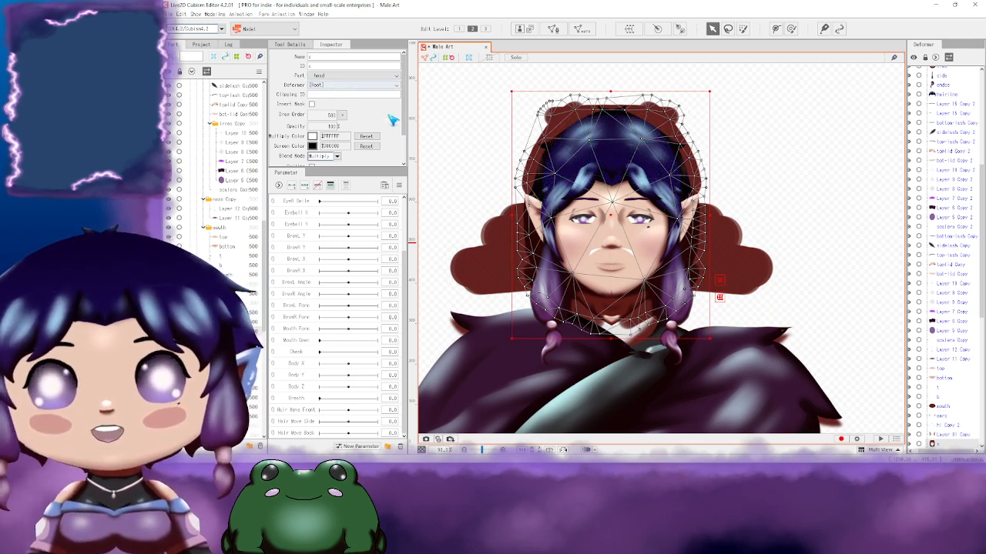
Step: Clip the Multiply shade mesh to the head by entering the head mesh's ID as its Clipping ID, and deselect it
left_click(234, 369)
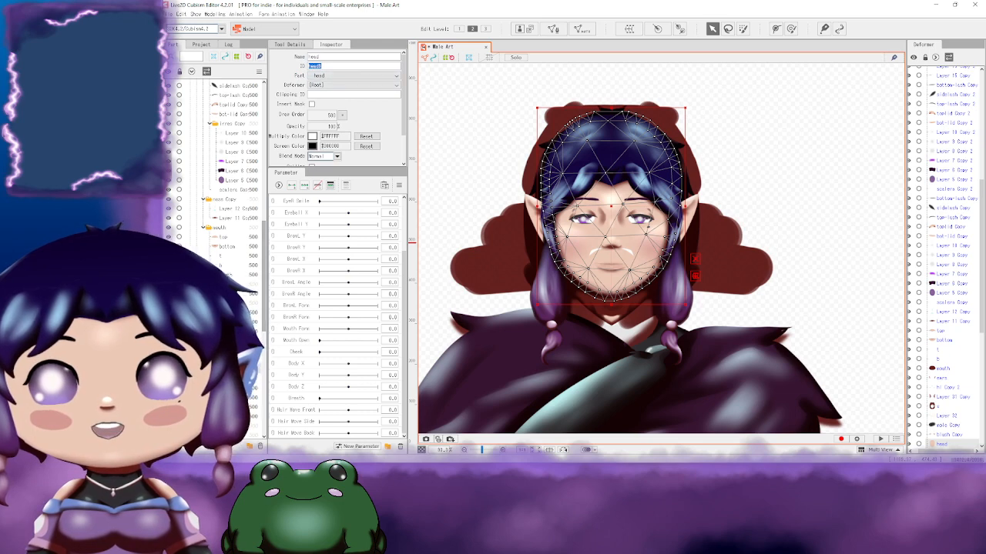
left_click(938, 406)
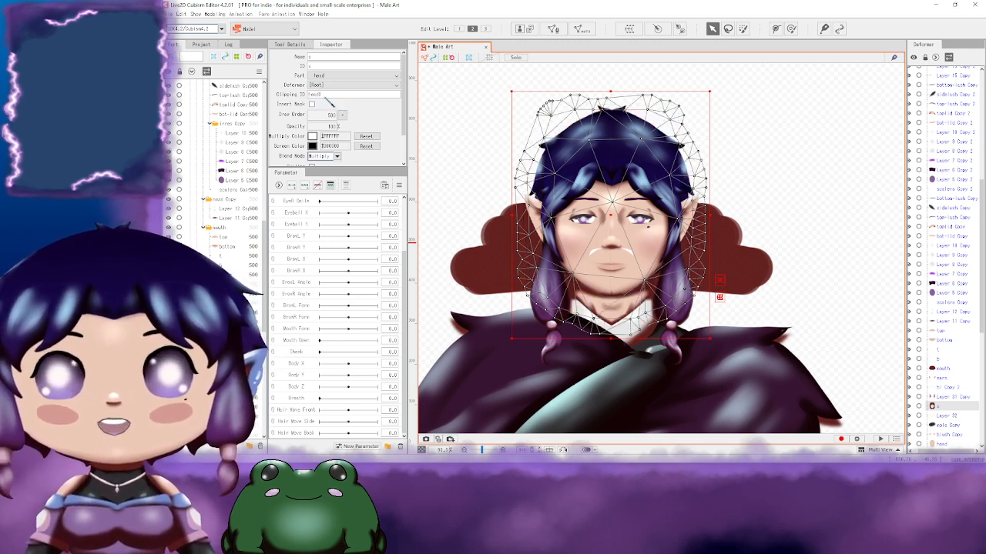
left_click(813, 224)
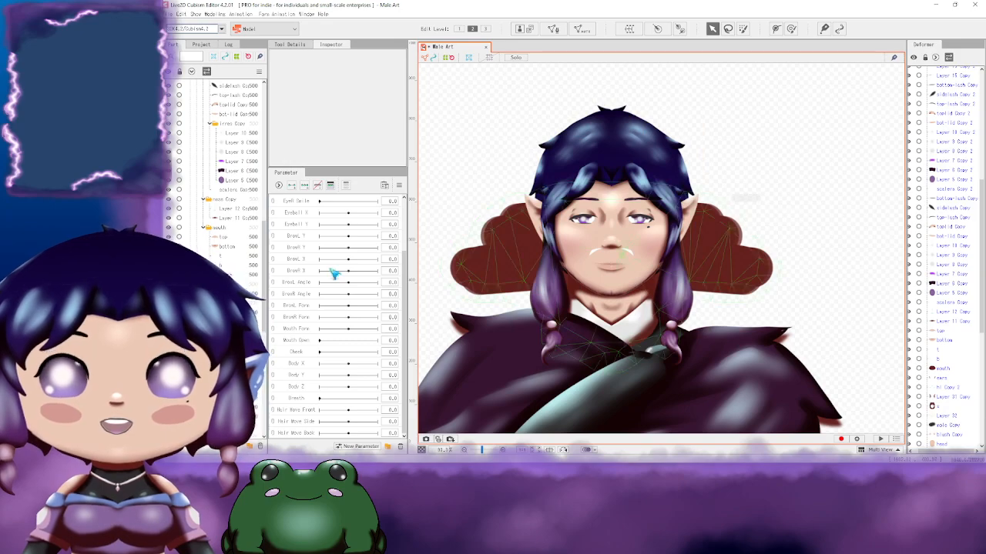
Step: Test the clipping by shifting the shade mesh slightly across the face, undo the shift, and deselect the mesh
left_click(651, 202)
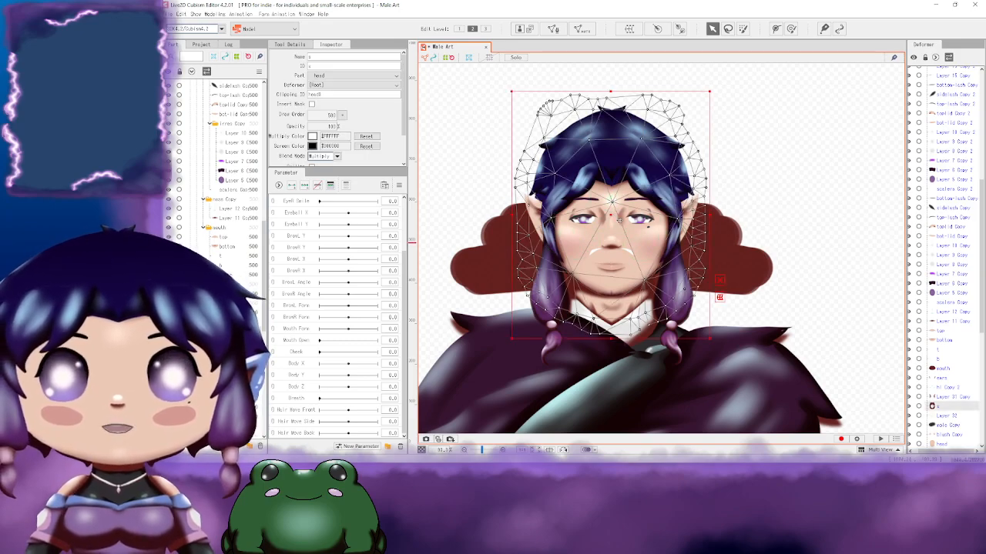
mouse_move(632, 226)
left_mouse_down()
mouse_move(662, 219)
mouse_move(620, 246)
mouse_move(614, 364)
mouse_move(652, 231)
mouse_move(751, 250)
mouse_move(629, 182)
mouse_move(661, 255)
mouse_move(565, 281)
mouse_move(598, 204)
mouse_move(724, 260)
mouse_move(630, 218)
left_mouse_up()
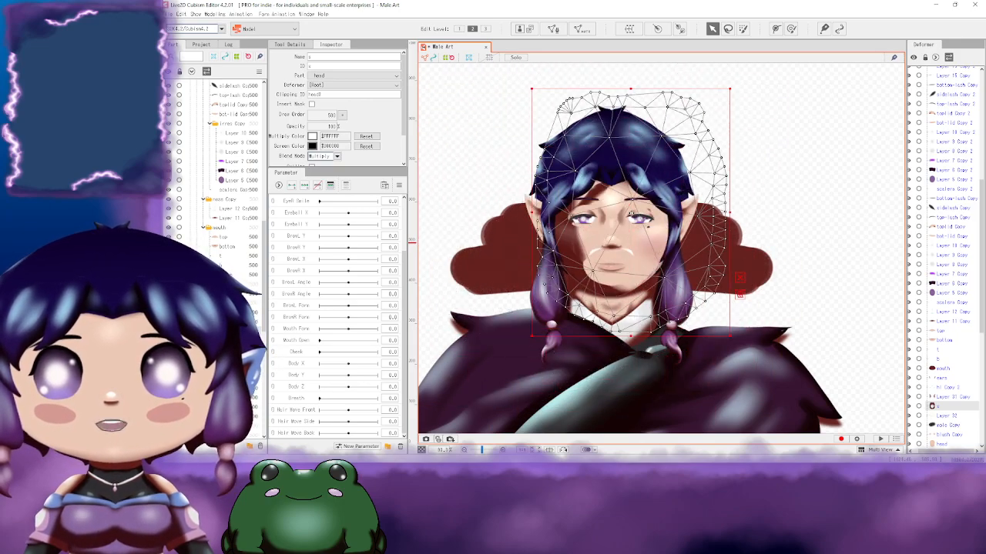
key("ctrl+z")
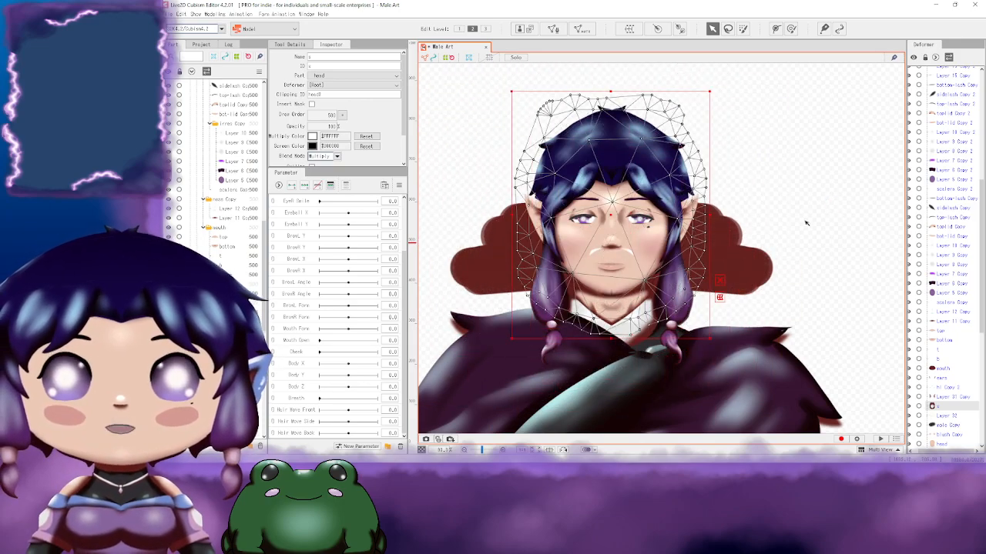
scroll(770, 215, "down", 2)
left_click(816, 214)
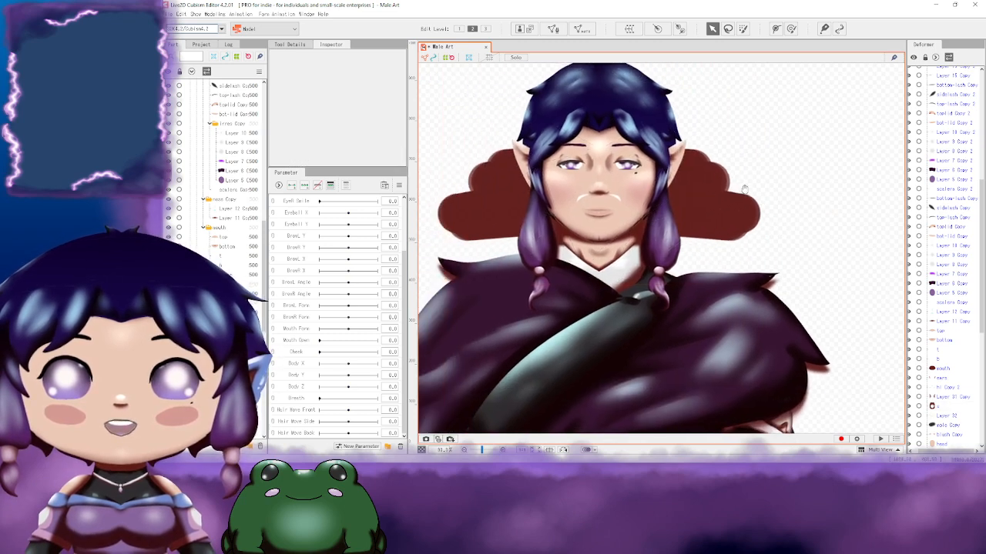
Step: Clip the neck-shade mesh to the neck by entering the neck mesh's ID as its Clipping ID, and deselect it
scroll(744, 187, "up", 2)
left_click_drag(829, 159, 786, 146)
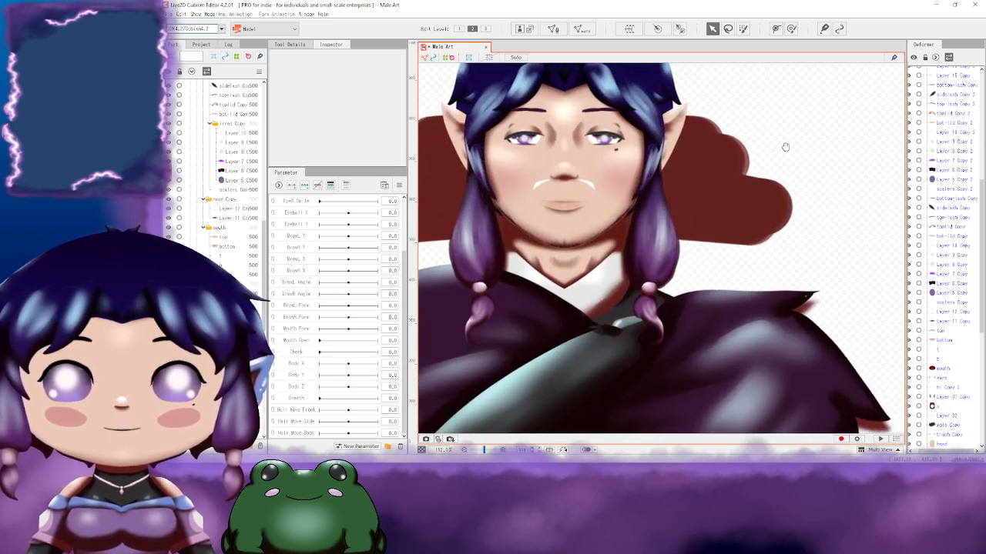
left_click_drag(671, 106, 783, 113)
left_click_drag(489, 154, 524, 158)
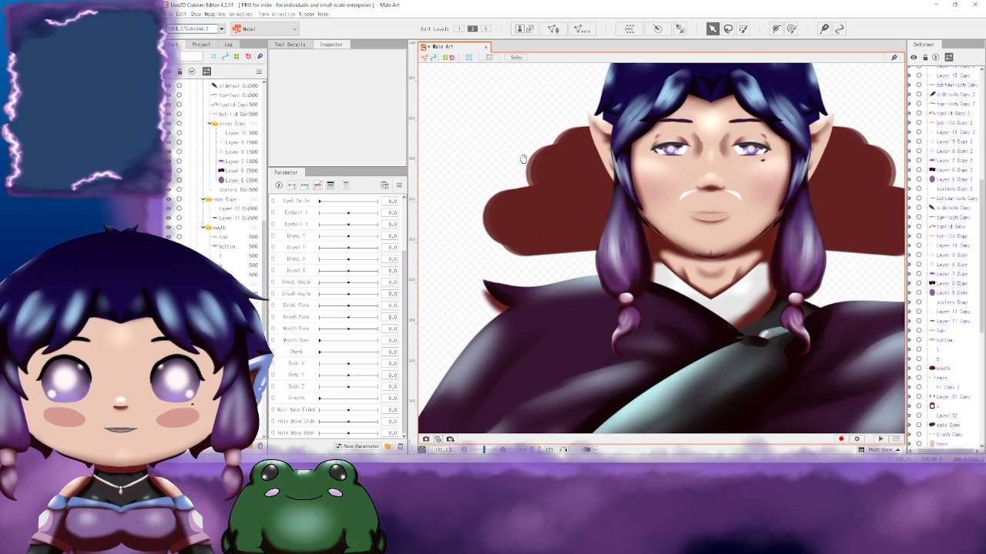
left_click(567, 206)
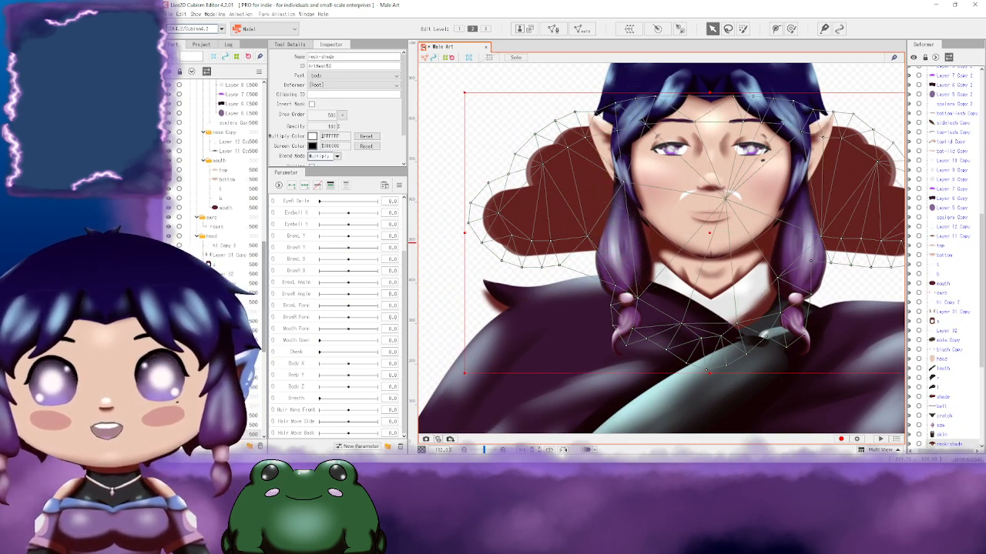
scroll(215, 192, "down", 2)
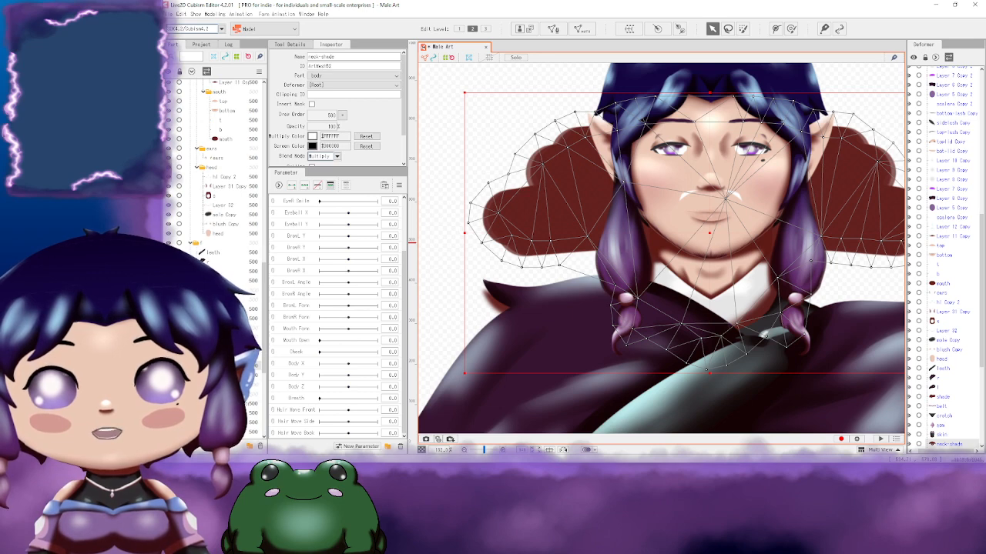
left_click(711, 271)
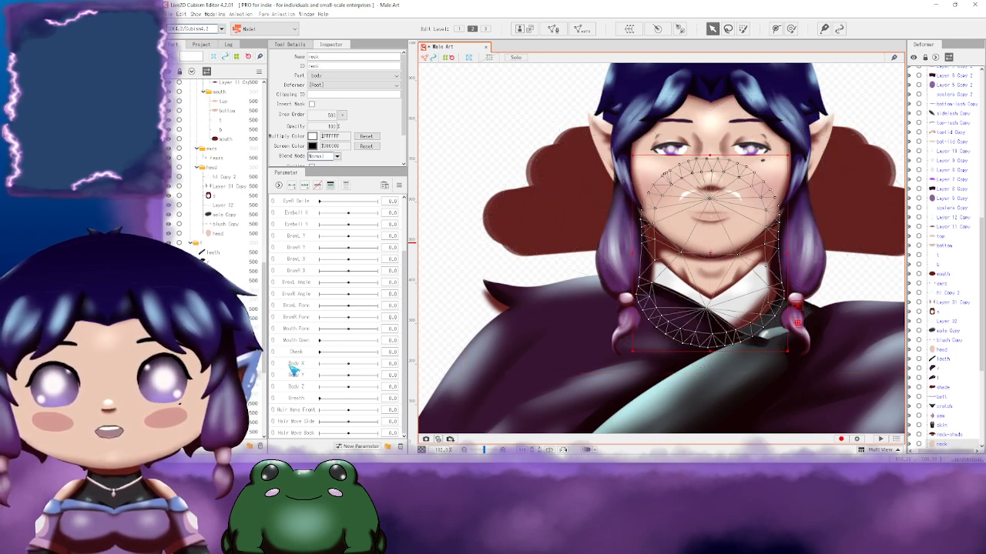
double_click(324, 67)
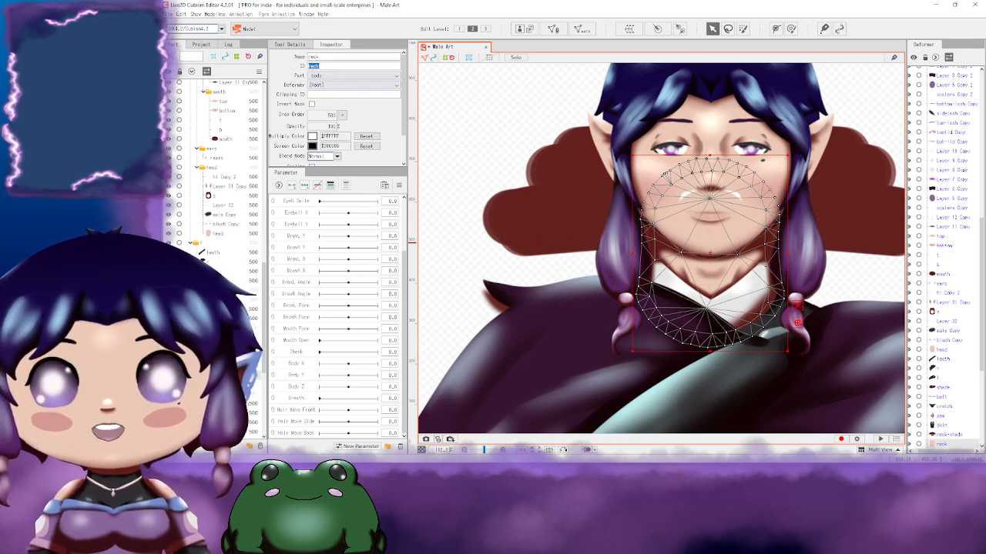
left_click(227, 337)
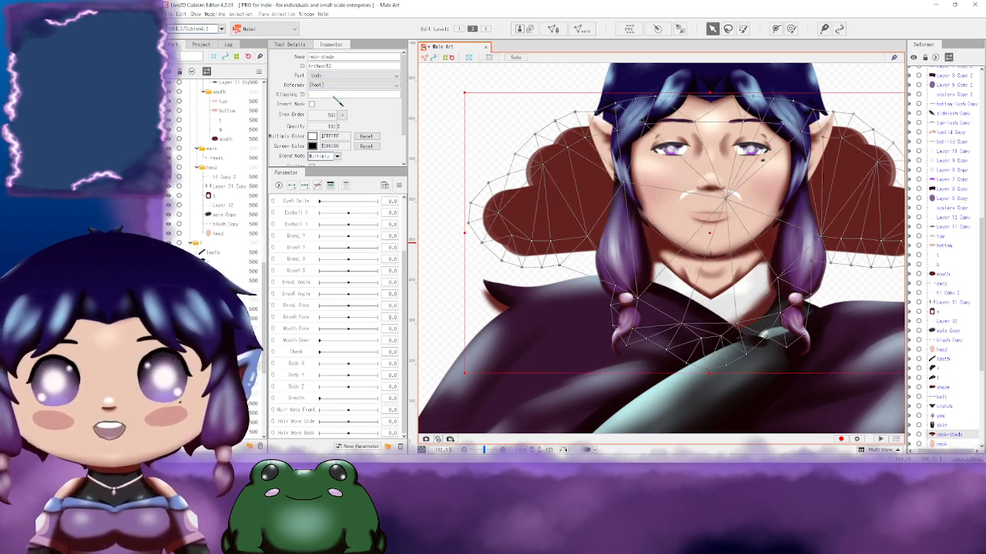
key("Return")
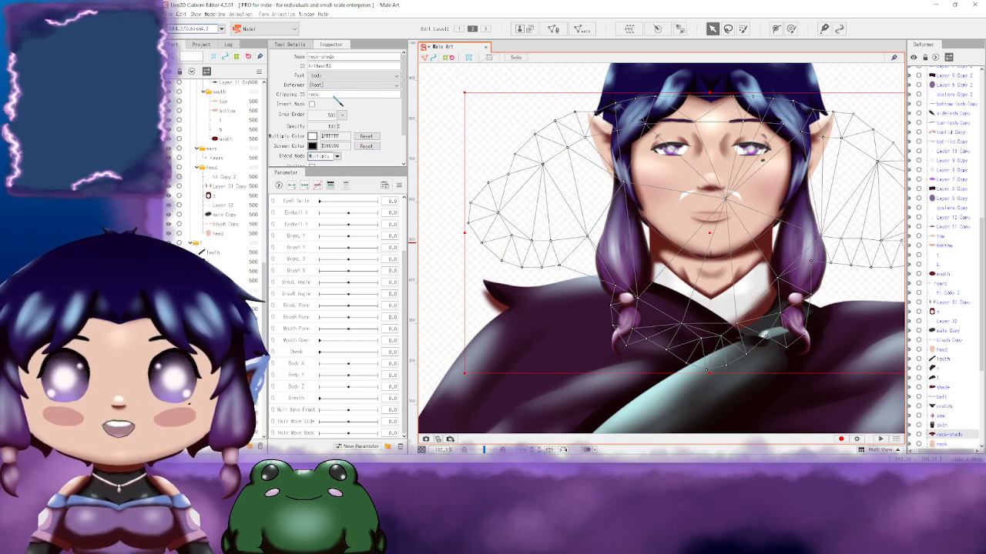
scroll(781, 189, "down", 3)
left_click(820, 270)
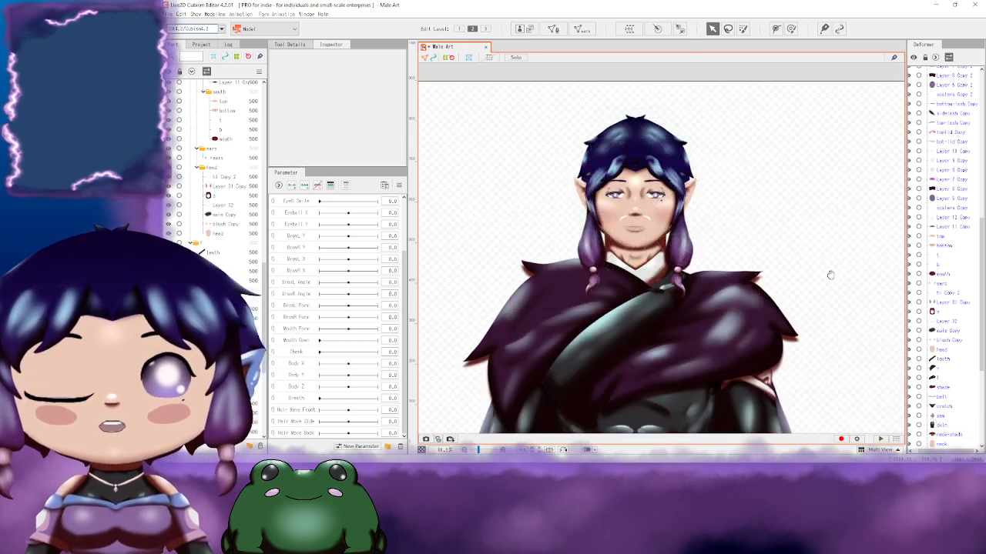
Step: Look over the character from head to legs to check the shading on the clothing and body
left_click_drag(830, 275, 684, 163)
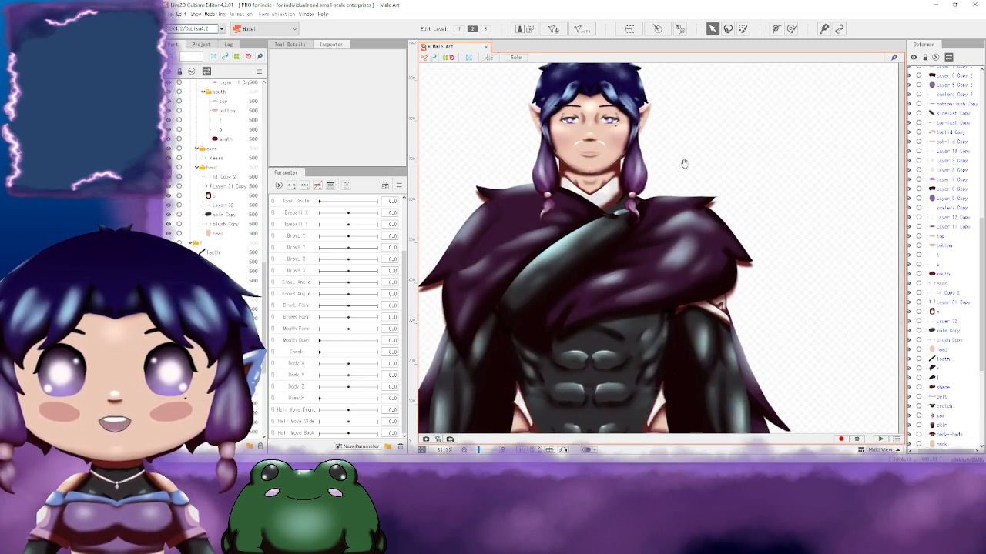
left_click_drag(756, 361, 733, 136)
left_click_drag(681, 311, 673, 185)
left_click_drag(660, 385, 668, 313)
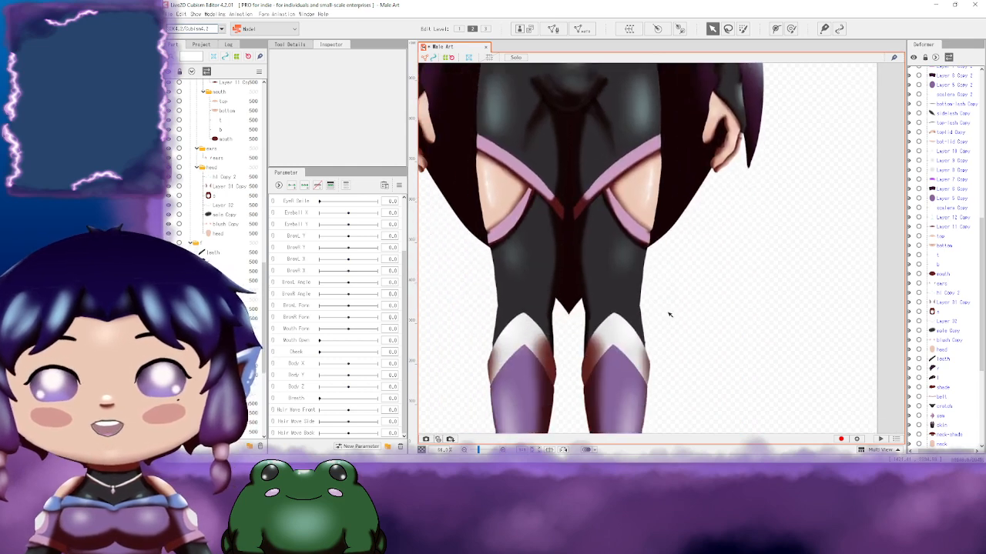
left_click_drag(696, 147, 722, 378)
left_click_drag(677, 192, 707, 372)
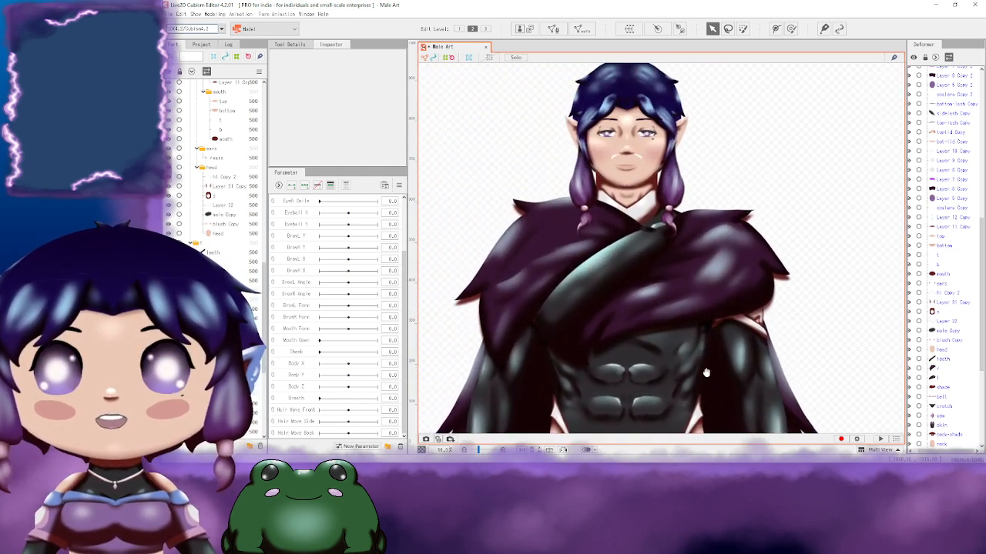
left_click_drag(691, 138, 692, 163)
Step: Clip the two white teeth meshes, t and b, to the mouth by entering the mouth mesh's ID as their Clipping ID
scroll(692, 163, "up", 6)
scroll(675, 253, "down", 2)
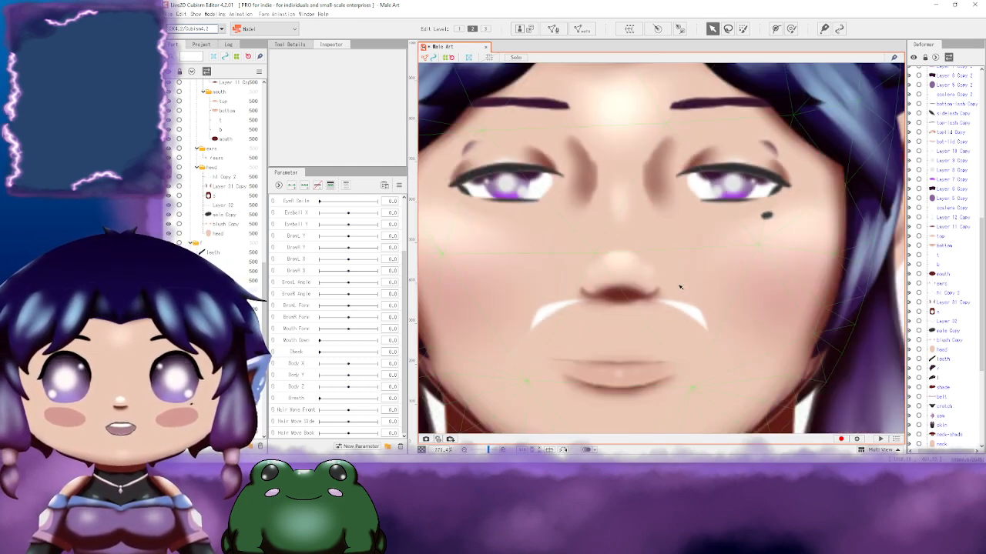
left_click(679, 309)
left_click(695, 314)
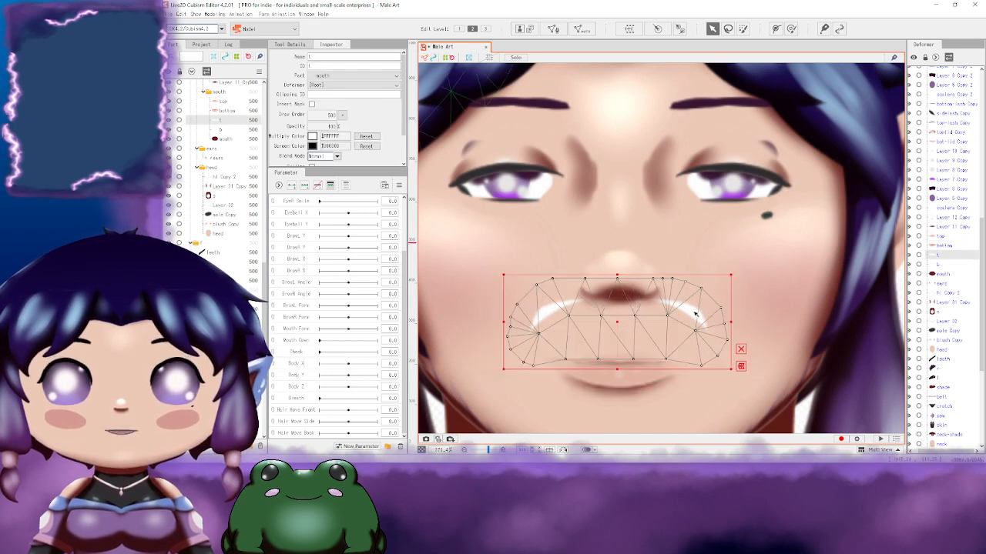
left_click(227, 130)
left_click(227, 121)
left_click(228, 130, "shift")
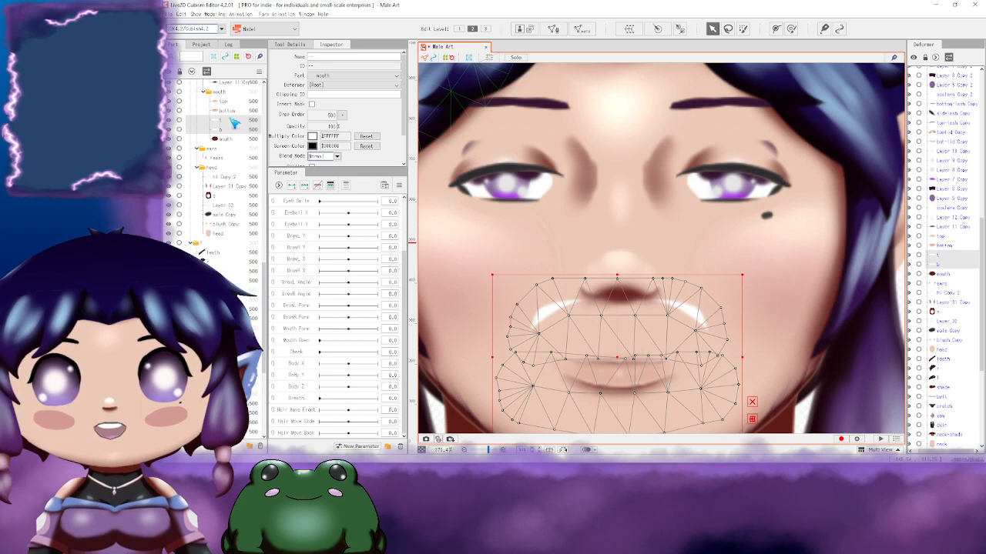
left_click(228, 139)
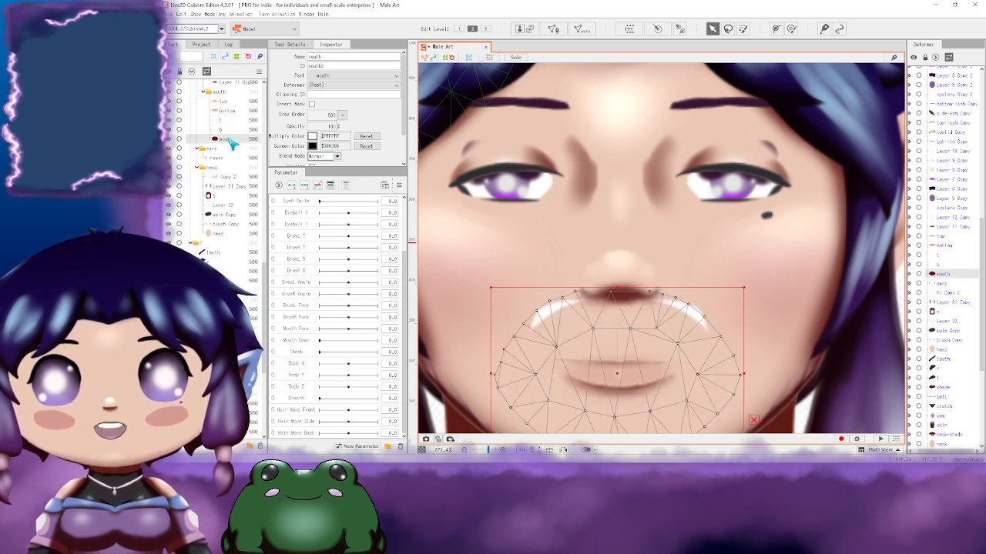
double_click(317, 66)
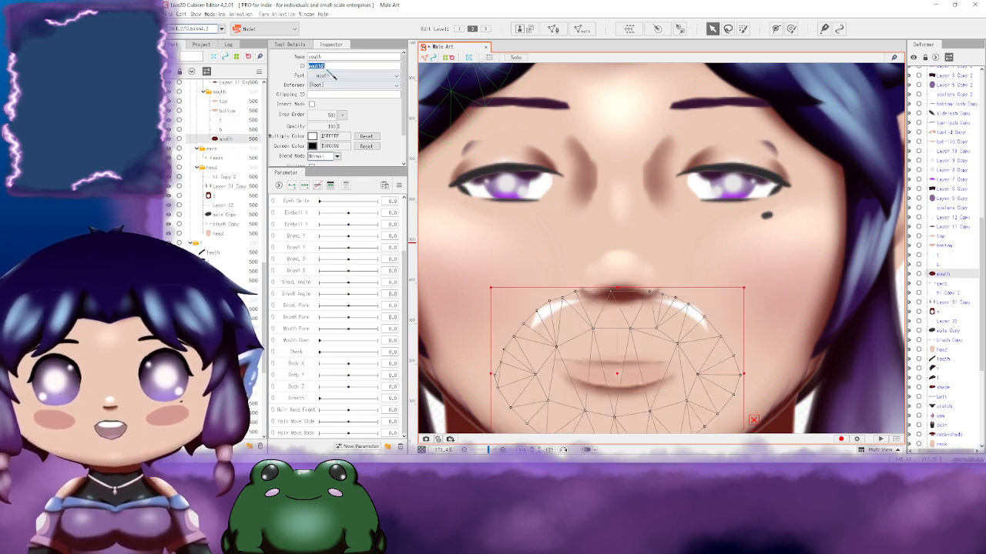
left_click(228, 129)
left_click(228, 120, "shift")
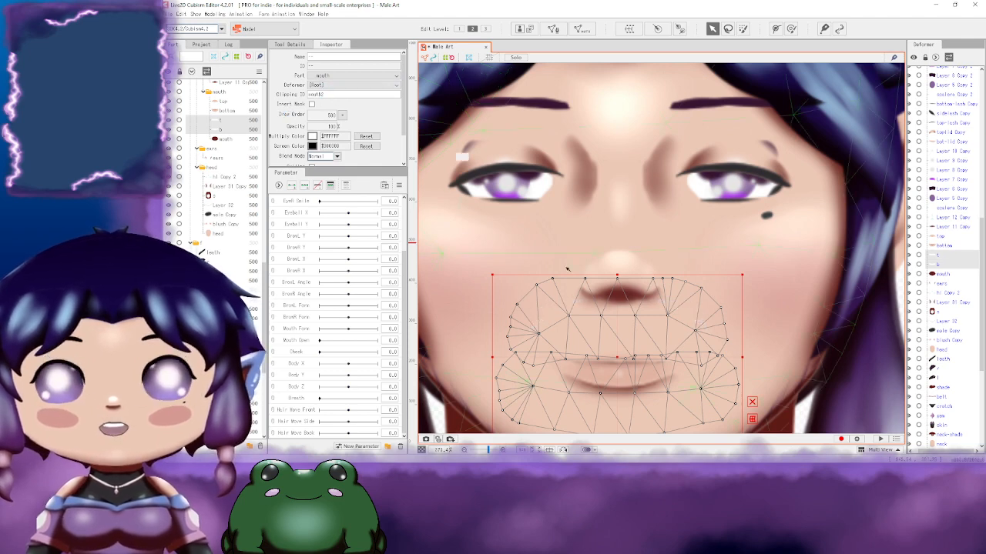
scroll(855, 300, "down", 3)
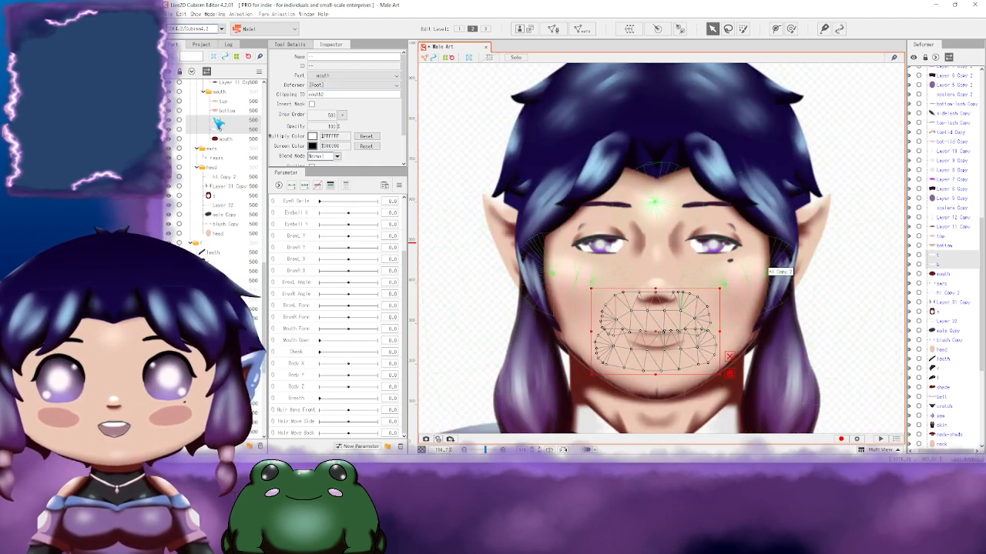
left_click(221, 140)
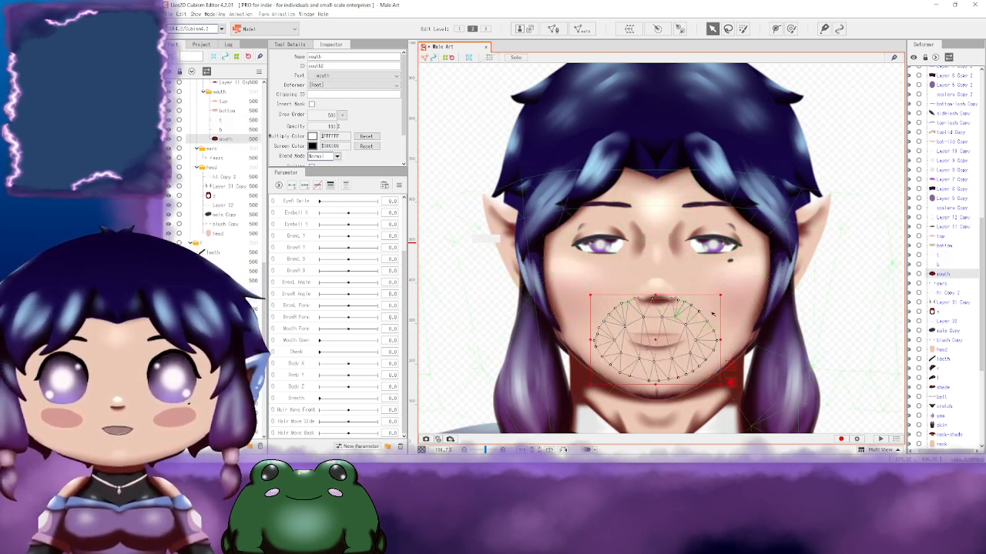
Step: Examine the iris layers of the eye above the mole, selecting the detail meshes from Layer 6 through Layer 9 together
scroll(766, 264, "up", 2)
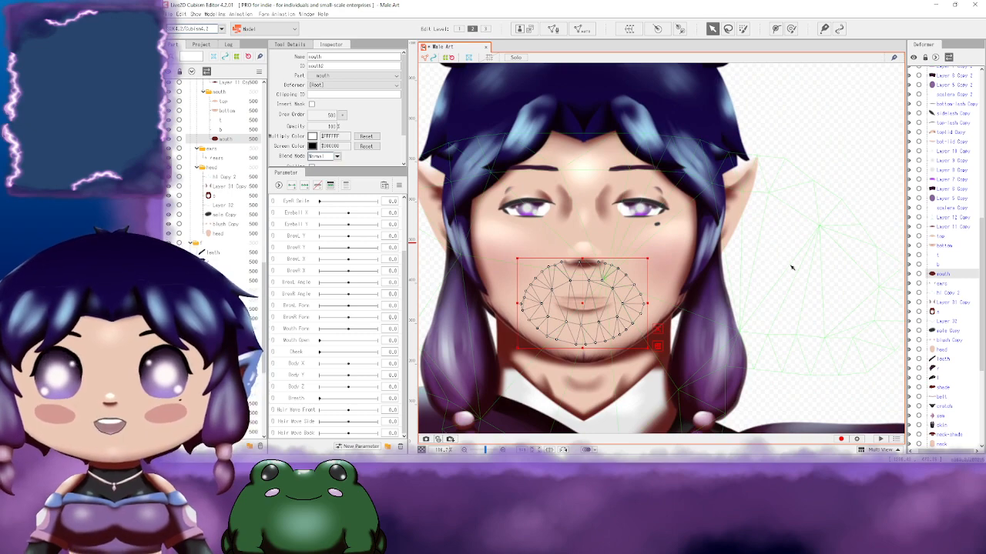
left_click_drag(686, 180, 646, 194)
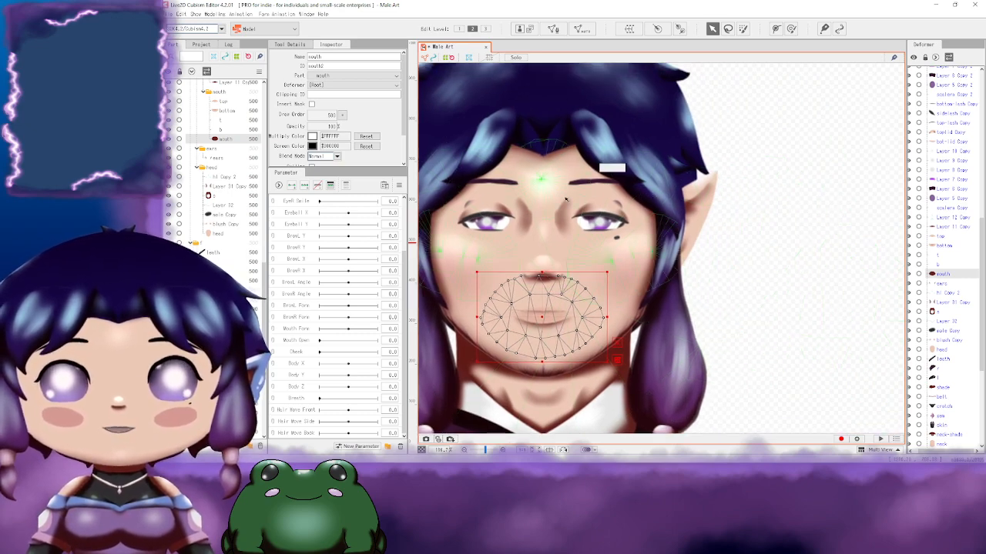
scroll(615, 224, "up", 6)
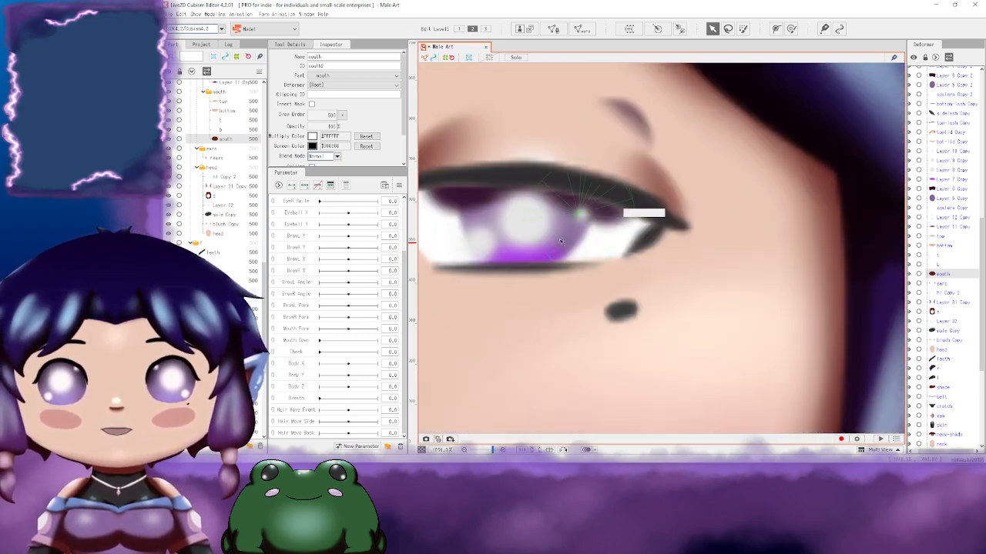
left_click(567, 238)
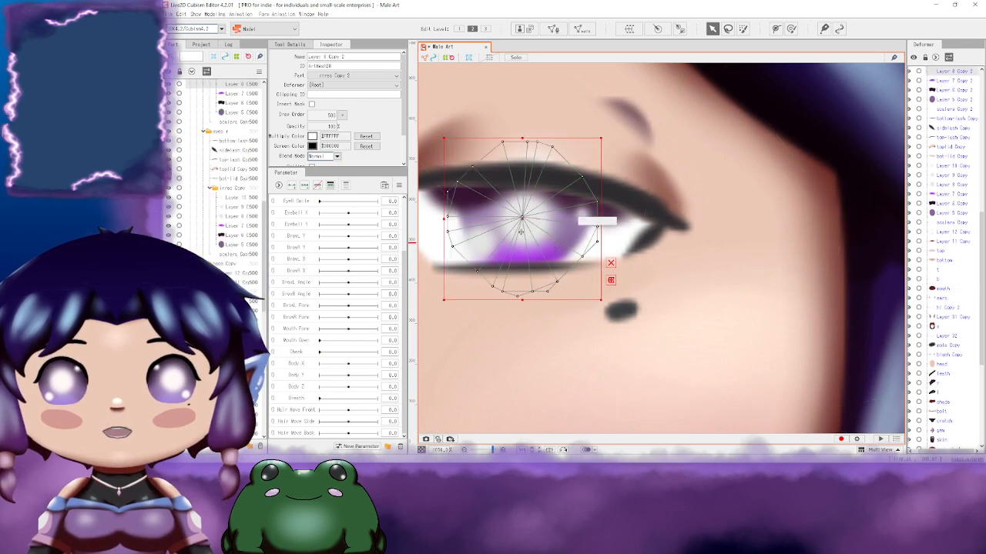
scroll(232, 230, "up", 1)
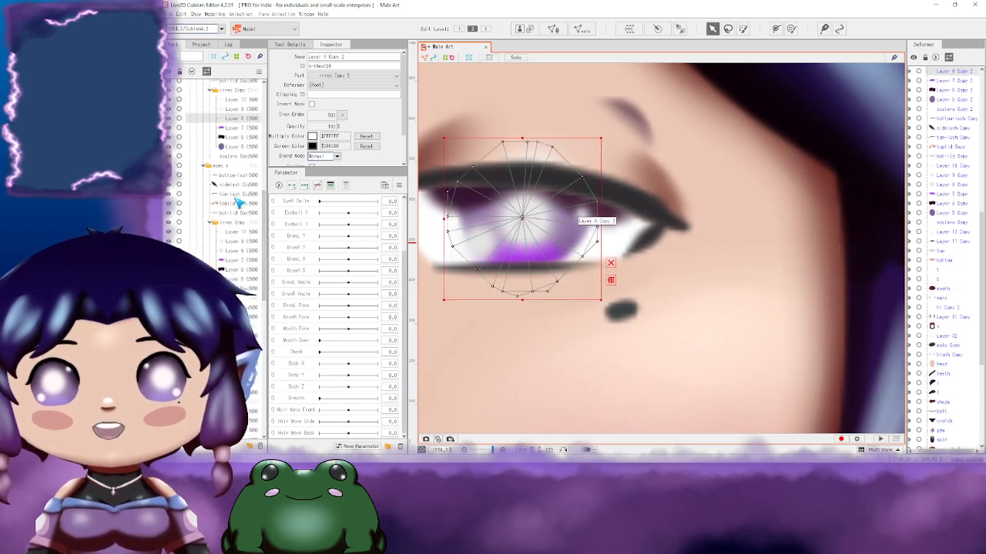
left_click(244, 147)
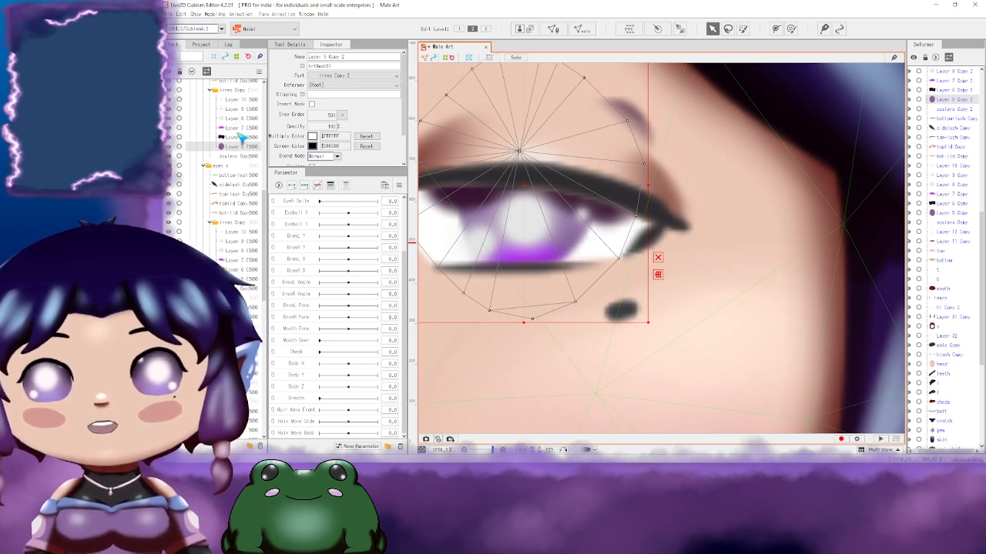
left_click(239, 138)
scroll(710, 229, "down", 2)
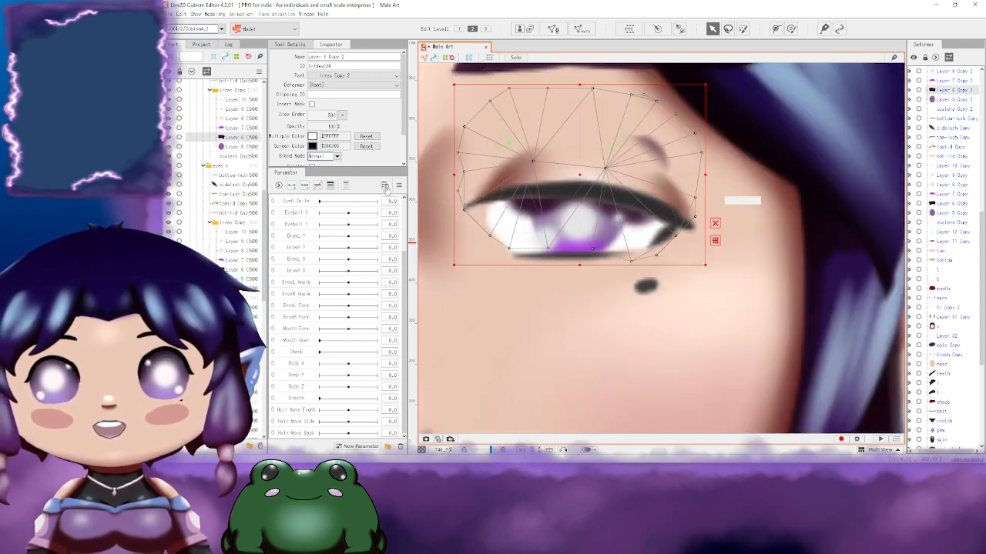
left_click(240, 109, "shift")
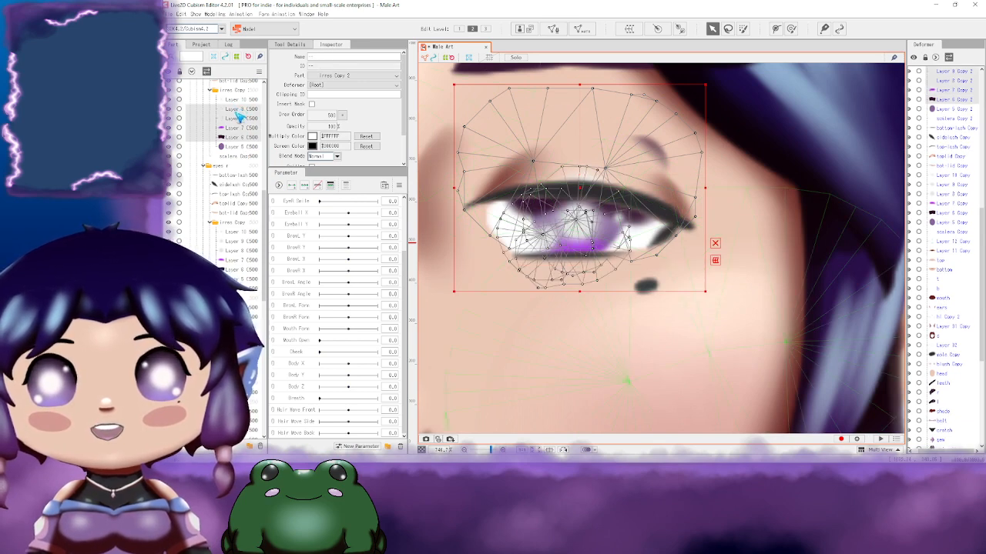
Step: Compare the Layer 5 iris base, the sclera mesh and Layer 10 of the eye above the mole as clipping candidates
left_click(234, 148)
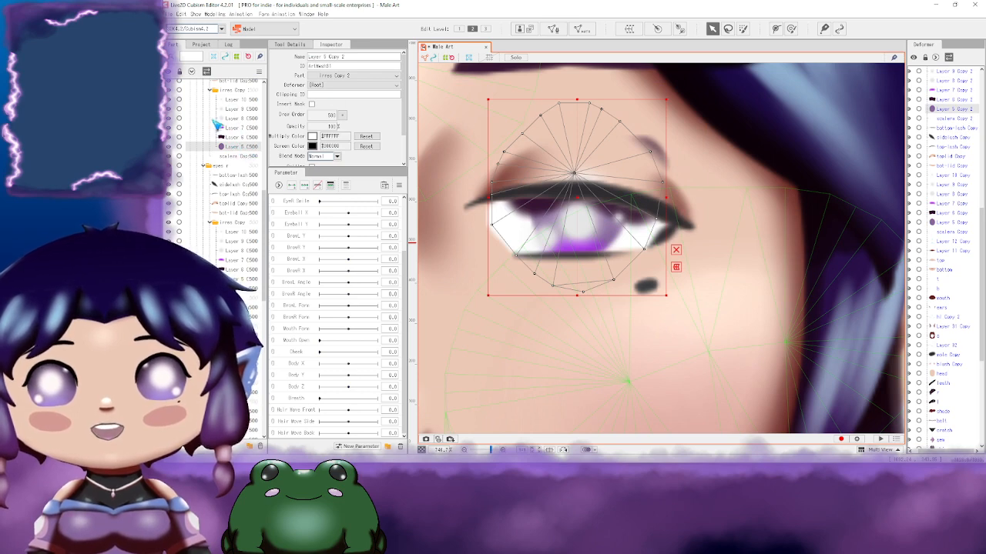
double_click(320, 65)
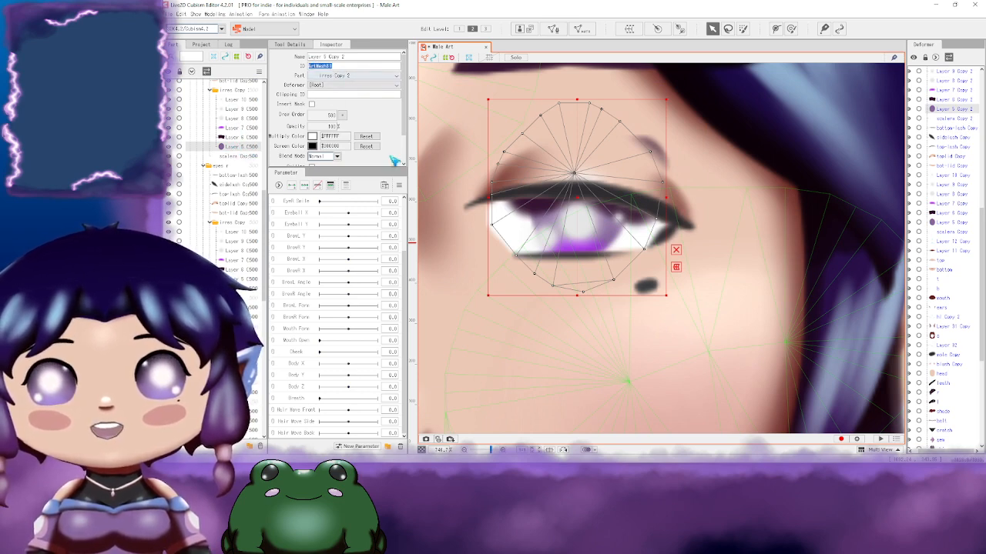
left_click(245, 156)
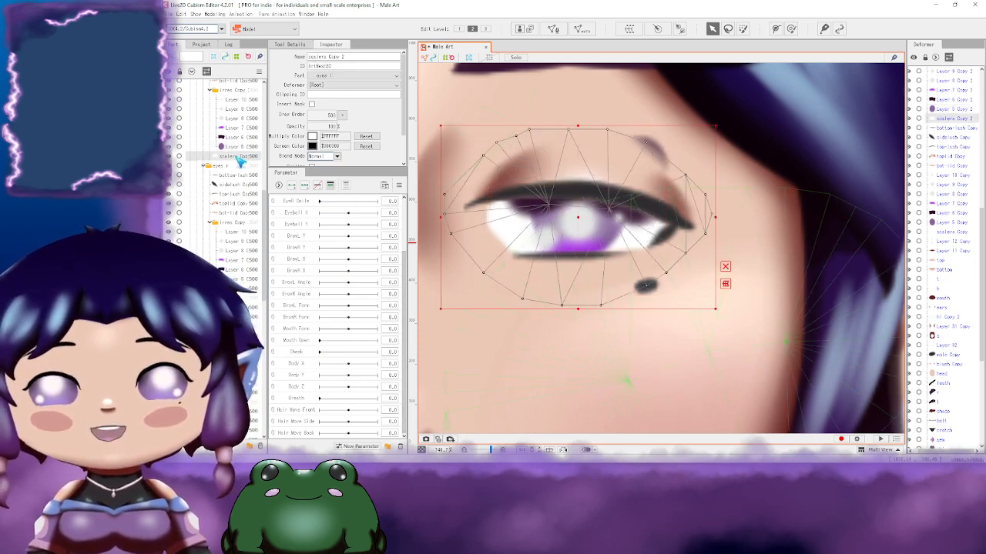
left_click(239, 146)
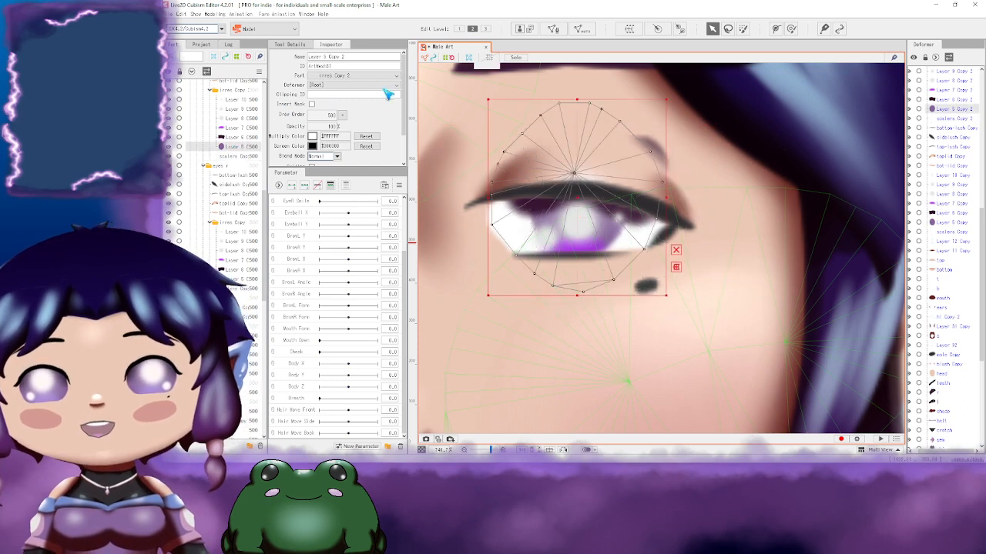
double_click(343, 67)
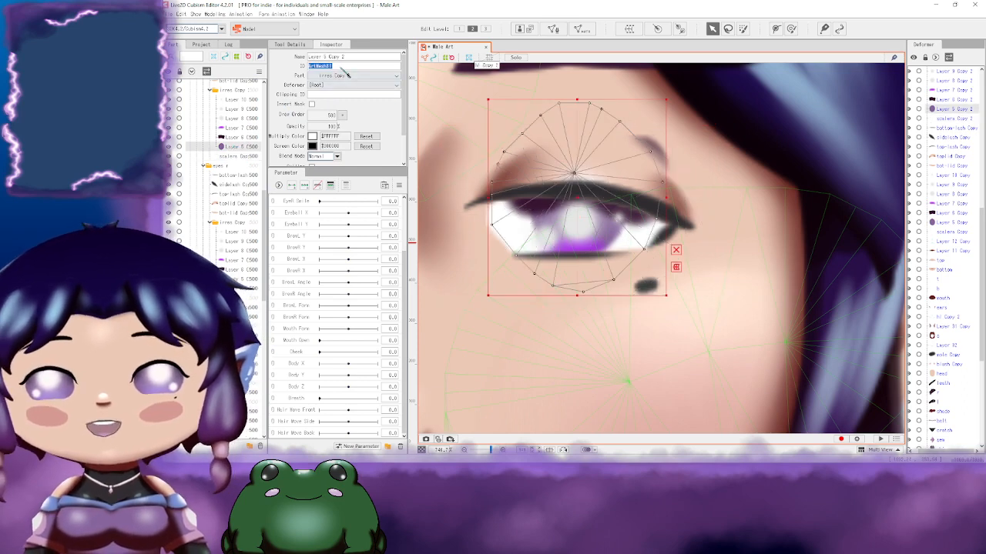
left_click(239, 157)
left_click(238, 148)
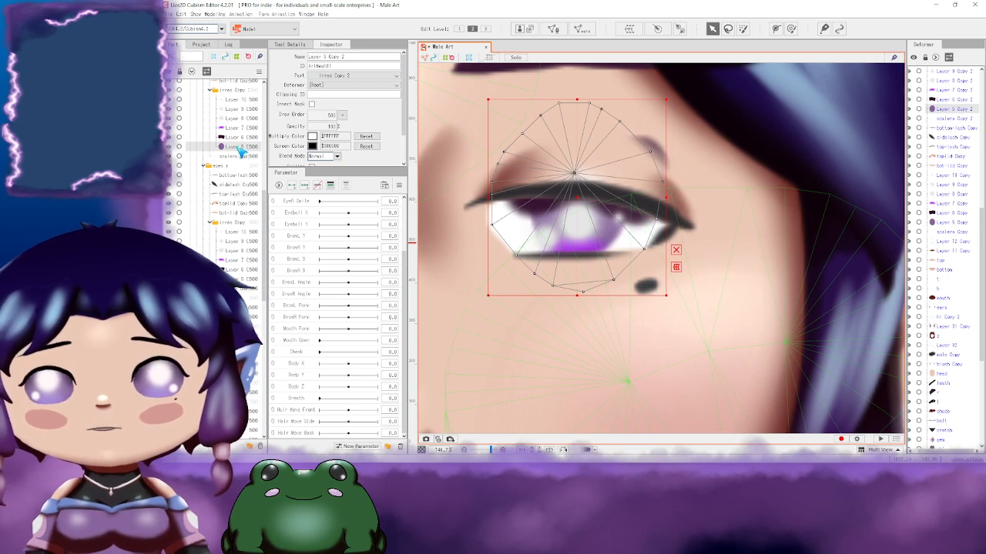
left_click(237, 101)
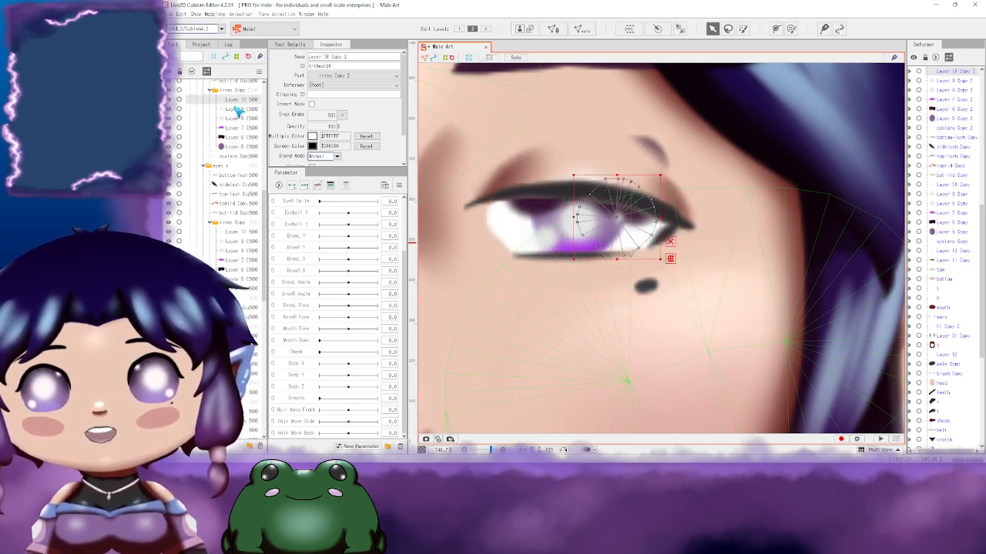
Step: Clip iris detail meshes Layer 6 through Layer 10 to the Layer 5 iris base by entering its mesh ID as their Clipping ID
left_click(239, 146)
double_click(339, 68)
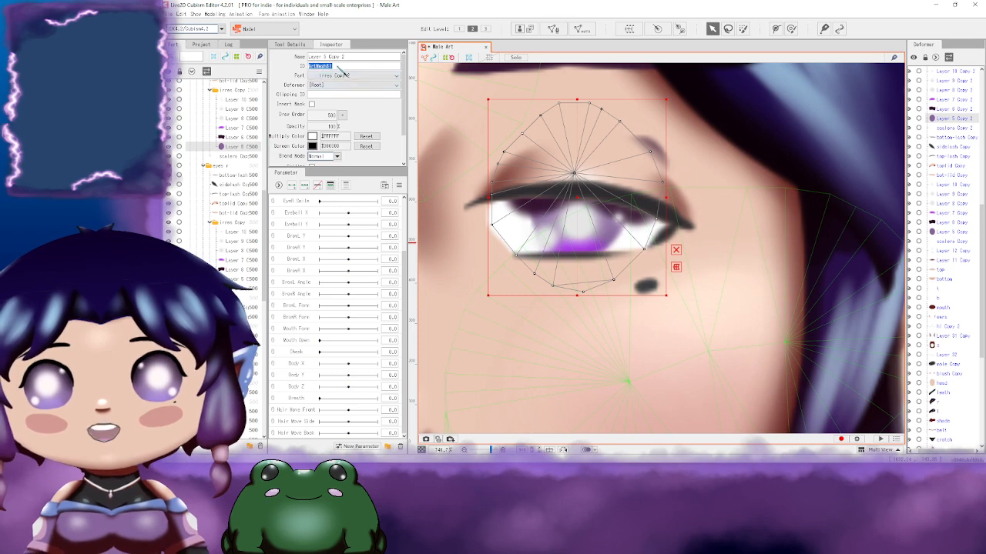
left_click(239, 137)
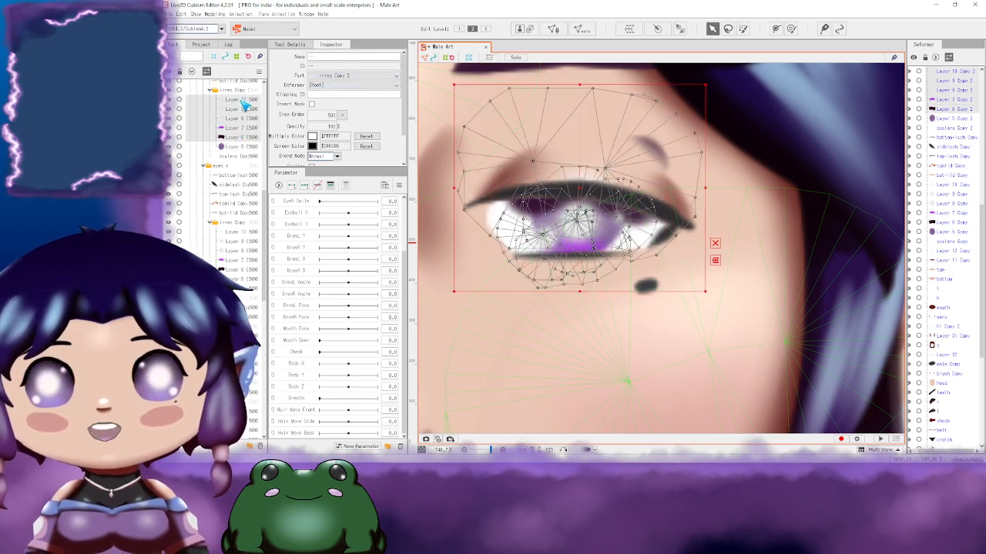
left_click(240, 100, "shift")
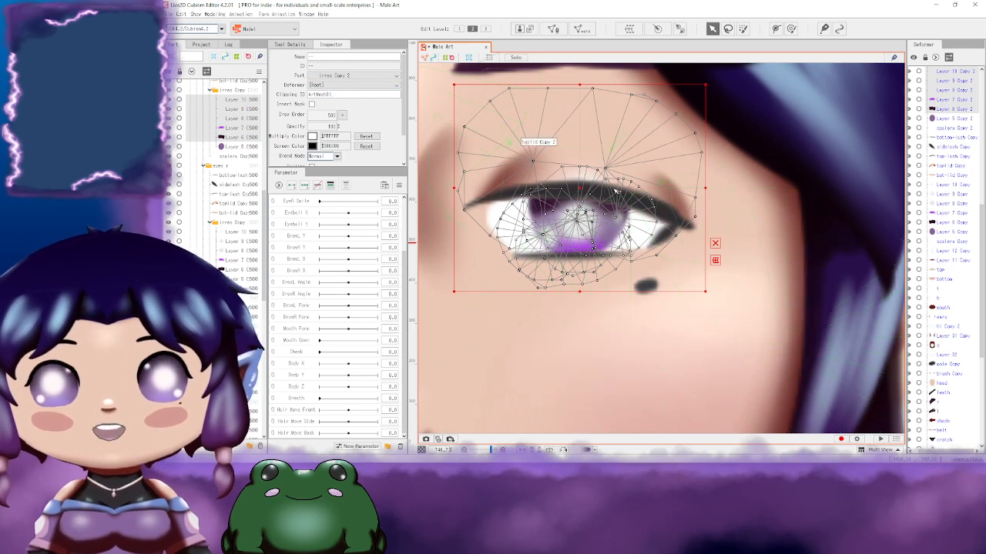
scroll(616, 188, "down", 3)
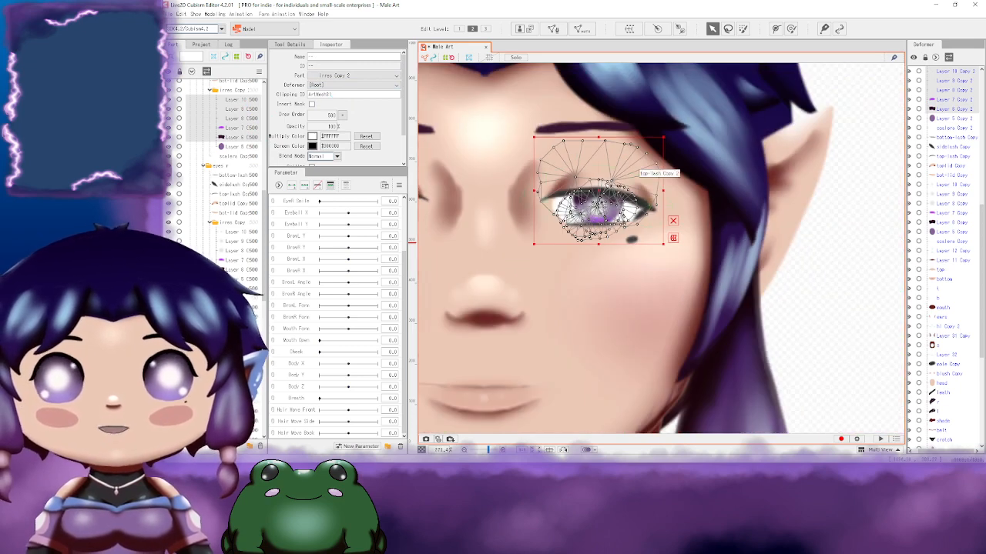
Step: Clip the Layer 5 iris base of the eye above the mole to the sclera by entering the sclera mesh's ID as its Clipping ID
left_click(238, 147)
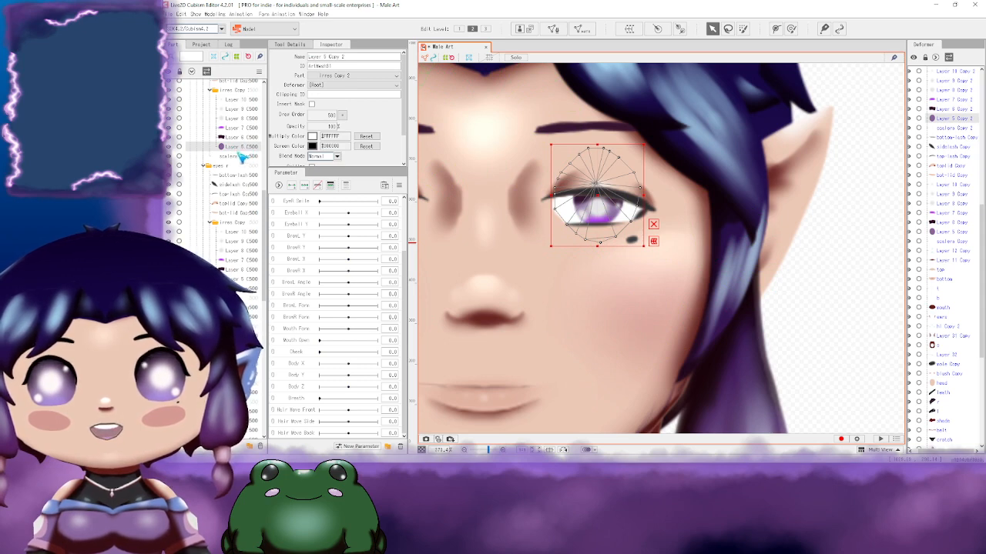
left_click(239, 156)
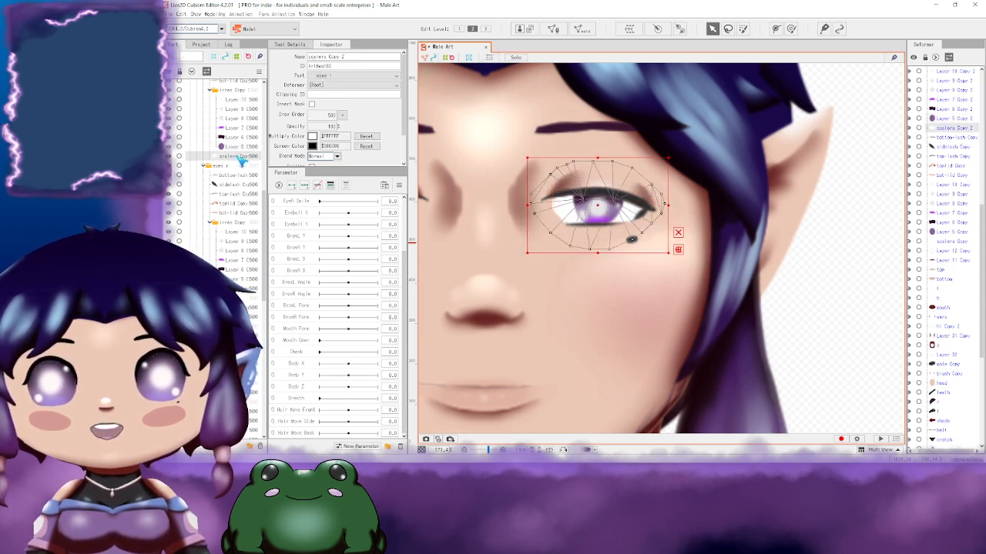
left_click(239, 147)
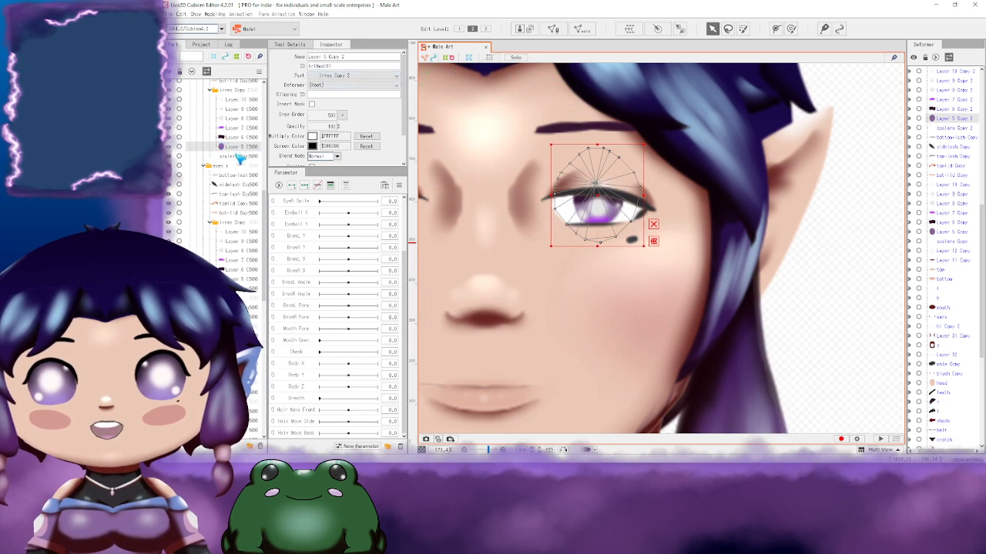
left_click(239, 156)
double_click(339, 66)
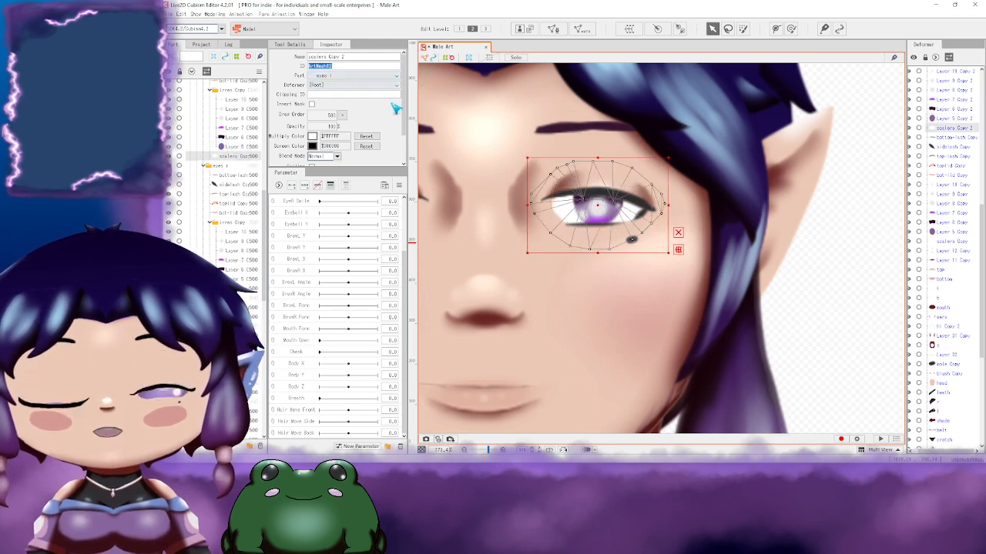
left_click(218, 145)
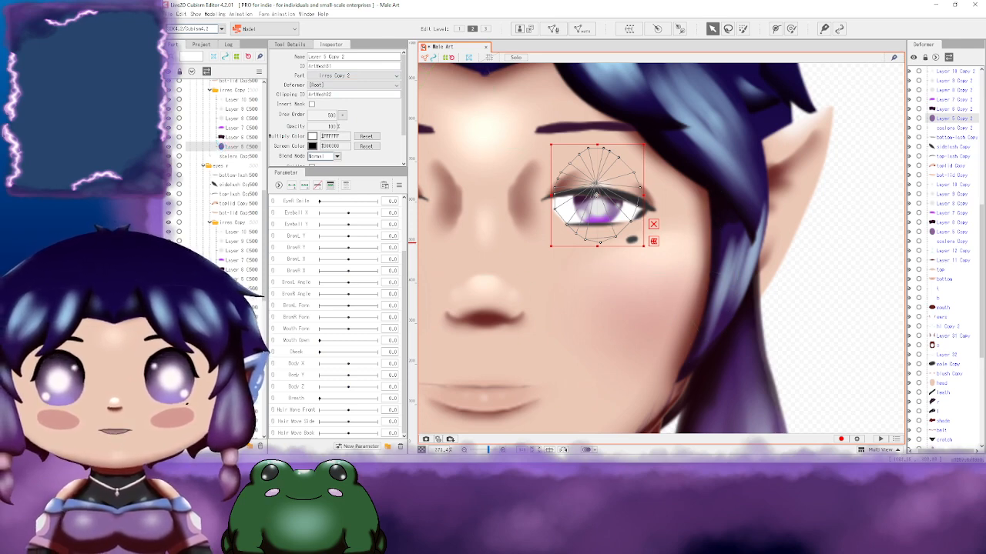
mouse_move(595, 195)
left_mouse_down()
mouse_move(634, 231)
mouse_move(591, 182)
mouse_move(595, 222)
mouse_move(579, 222)
mouse_move(596, 194)
mouse_move(593, 254)
mouse_move(602, 191)
mouse_move(574, 202)
mouse_move(589, 214)
mouse_move(580, 238)
mouse_move(598, 179)
mouse_move(616, 198)
mouse_move(543, 161)
mouse_move(639, 173)
mouse_move(651, 201)
mouse_move(622, 166)
mouse_move(601, 194)
left_mouse_up()
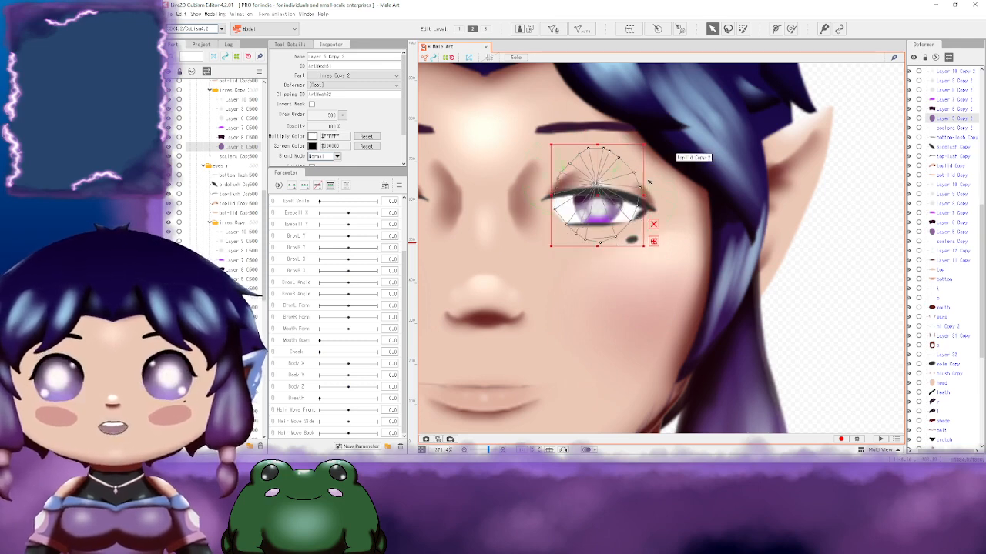
Step: Pull the upper outer vertices of the Layer 6 iris-shade mesh inward, closer to the eye above the mole
left_click(233, 139)
scroll(633, 194, "up", 3)
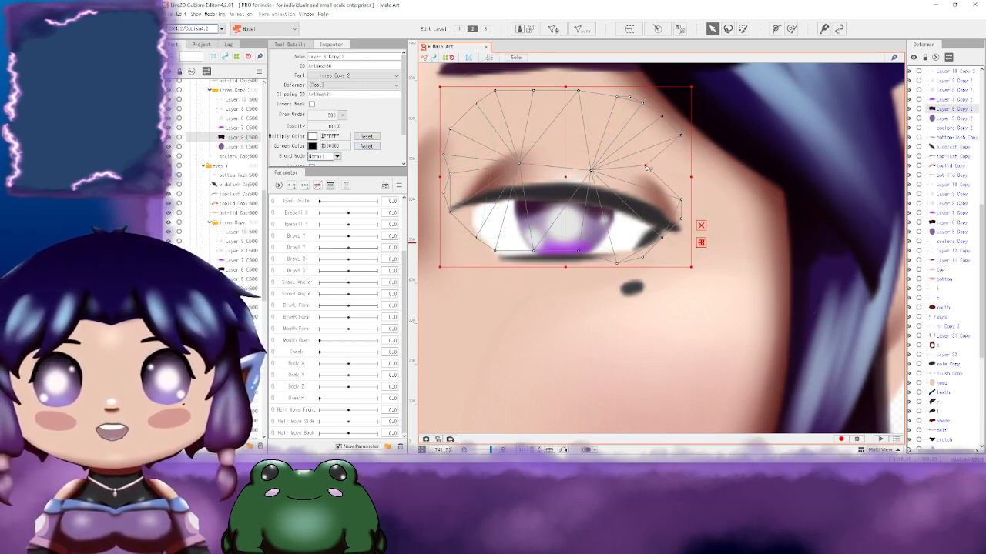
left_click_drag(648, 167, 649, 167)
left_click_drag(681, 136, 639, 152)
left_click_drag(661, 116, 631, 143)
left_click_drag(642, 103, 625, 128)
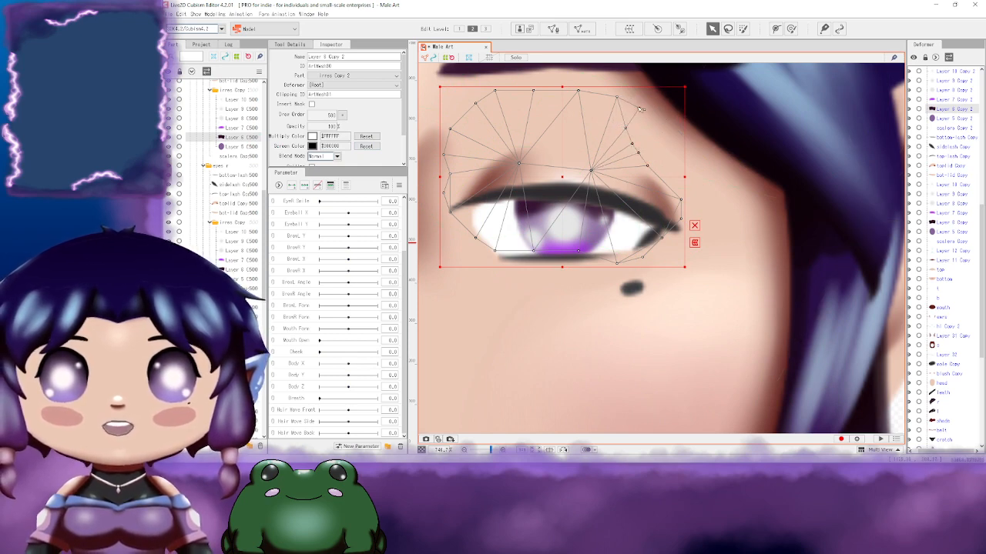
left_click_drag(617, 97, 596, 130)
left_click_drag(643, 109, 612, 129)
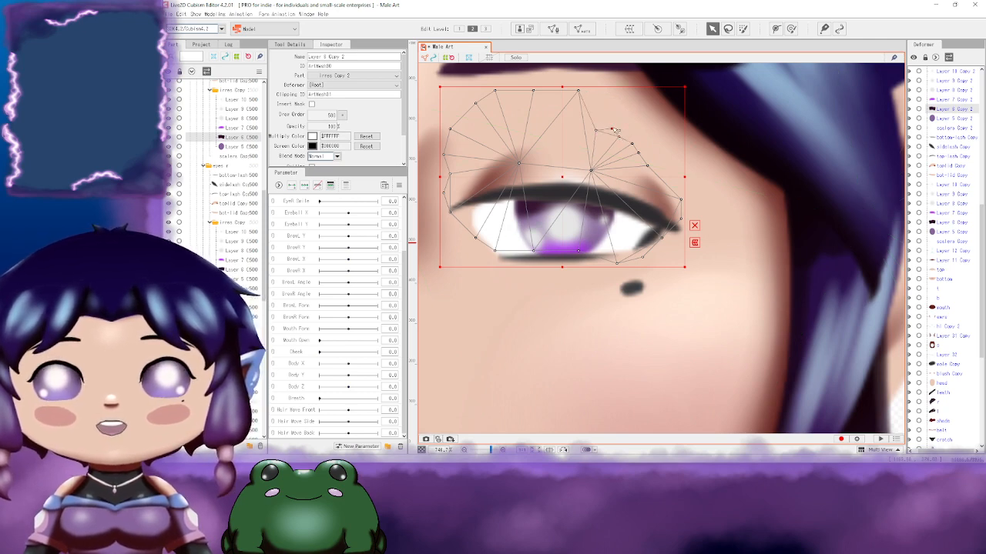
Step: Deselect the mesh and look over the whole character's face and upper body to check the clipped eyes
scroll(614, 129, "down", 6)
scroll(754, 194, "up", 2)
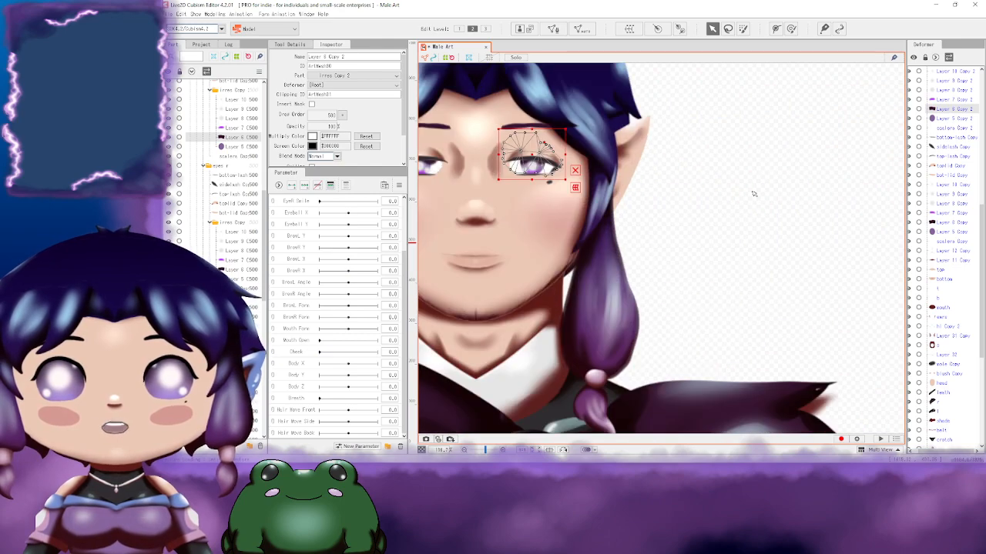
scroll(753, 194, "down", 2)
left_click(787, 197)
scroll(787, 197, "down", 2)
left_click_drag(787, 197, 711, 175)
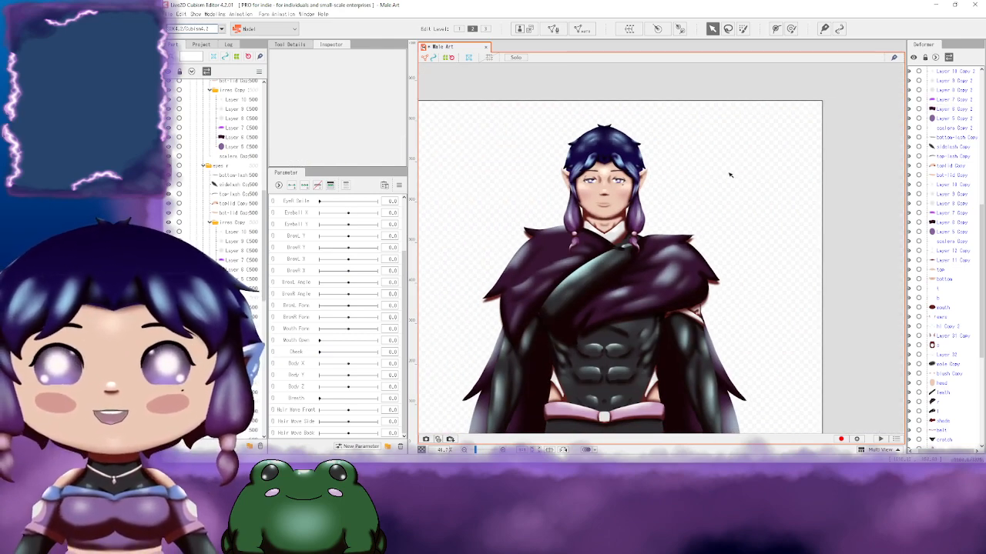
scroll(744, 210, "up", 1)
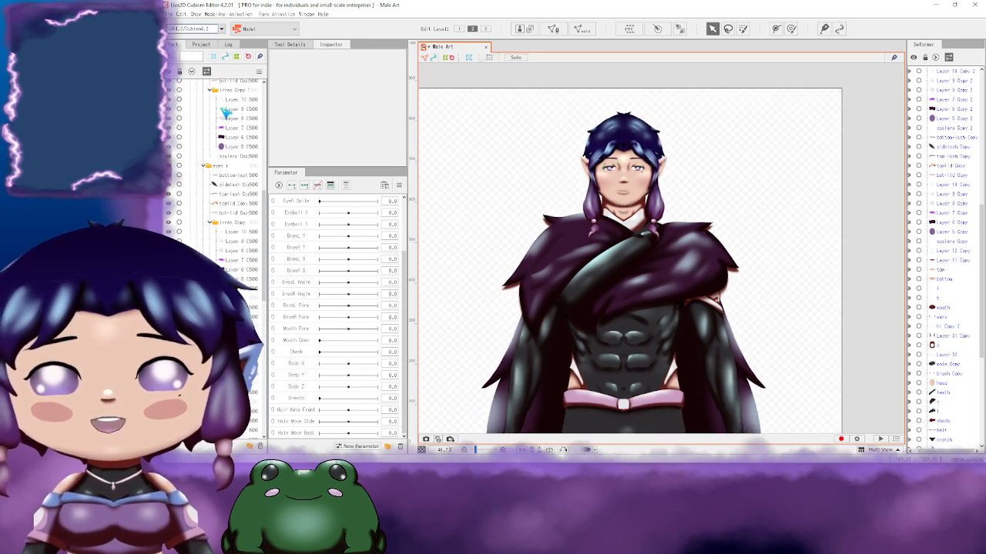
Step: Save the model as Male Art.cmo3 in the Male Art folder inside LIVE2D
left_click(171, 13)
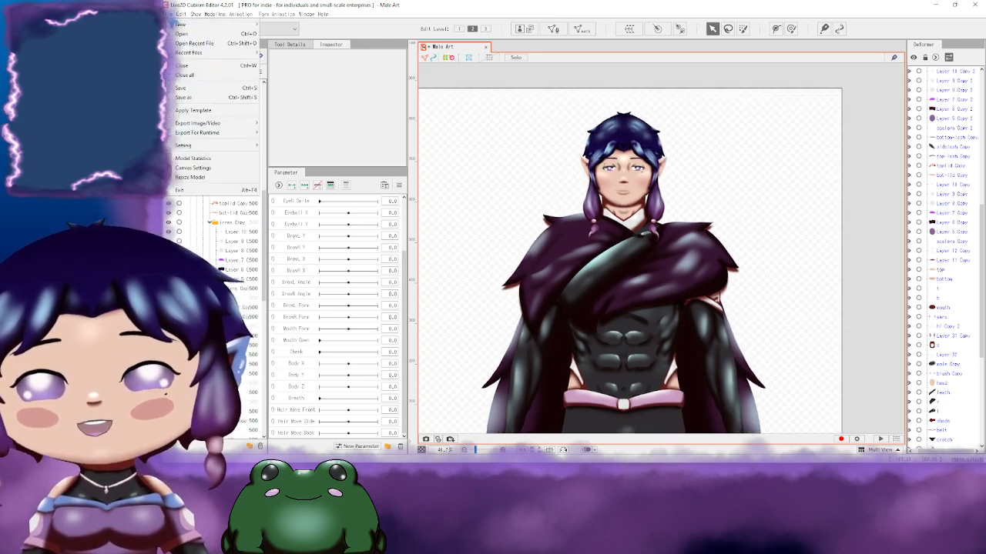
left_click(207, 98)
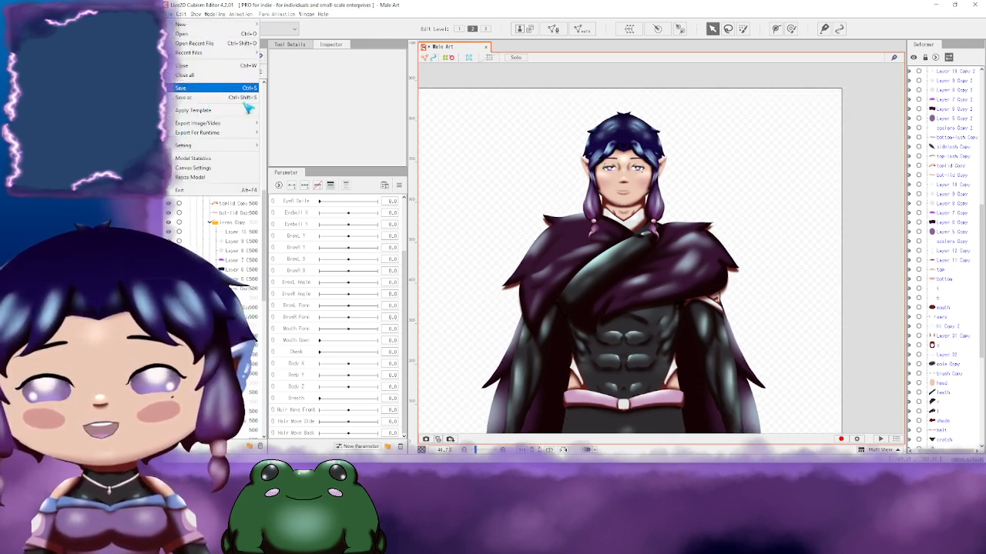
left_click_drag(557, 102, 660, 89)
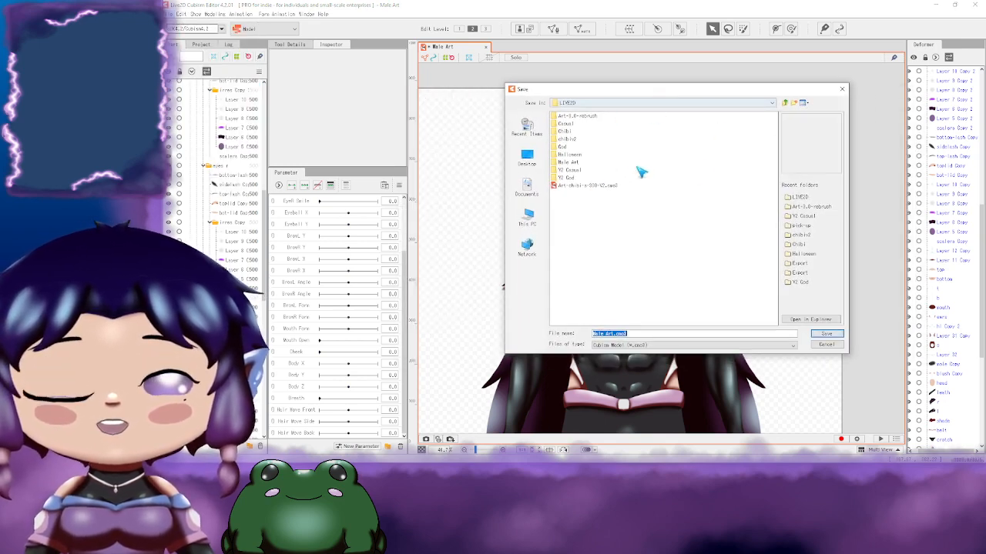
left_click(568, 163)
left_click(570, 164)
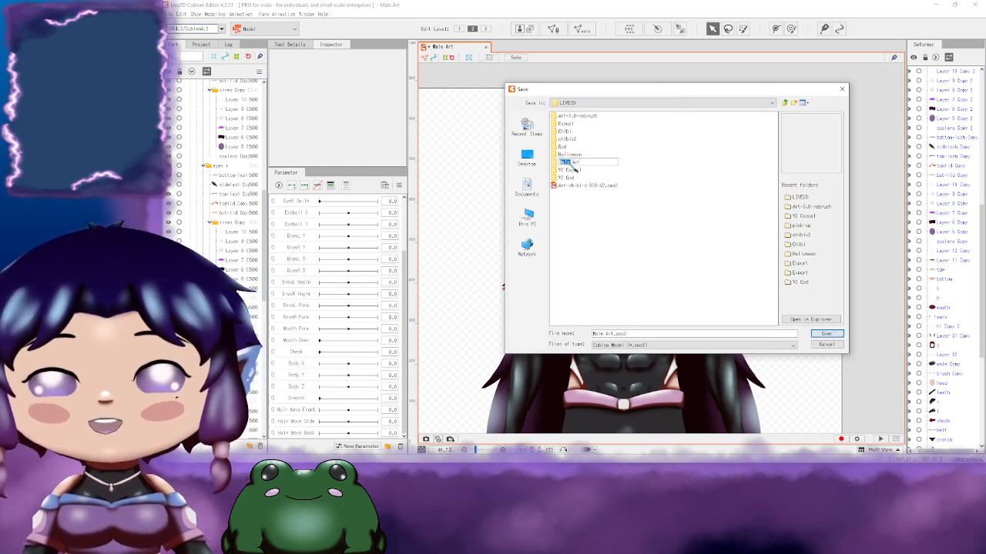
left_click(662, 179)
left_click(571, 162)
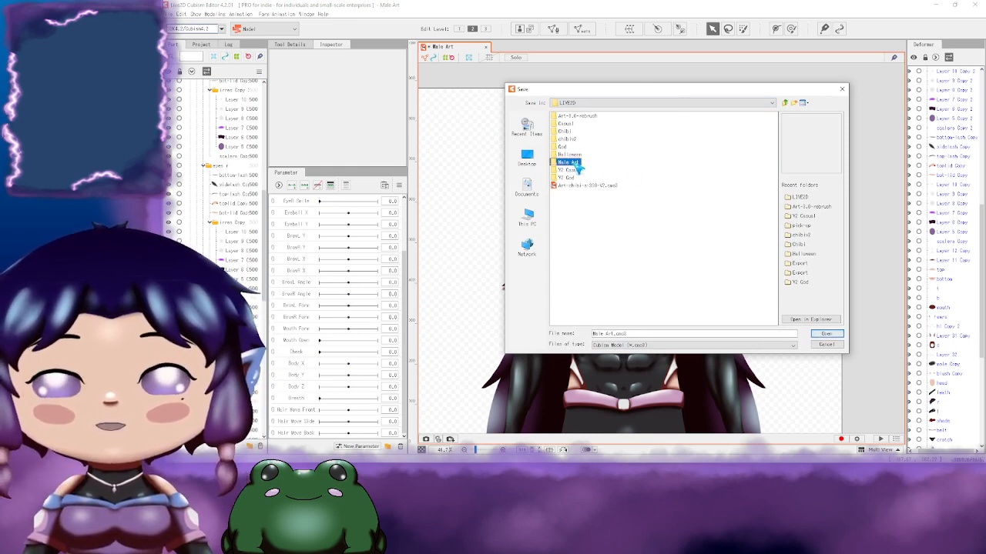
left_click(826, 334)
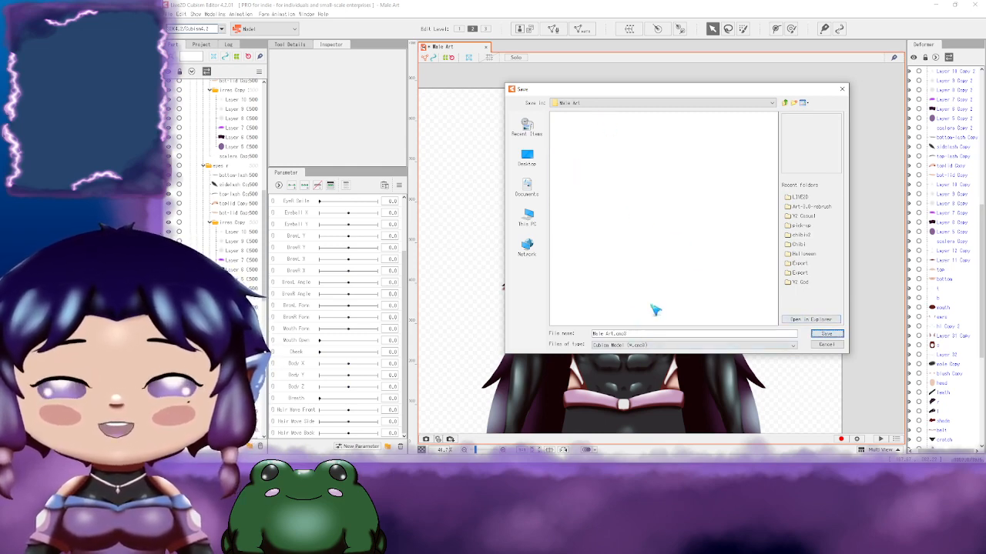
Step: Save the model as Male Art.cmo3 in the Male Art folder and close the file explorer window showing it
left_click(826, 334)
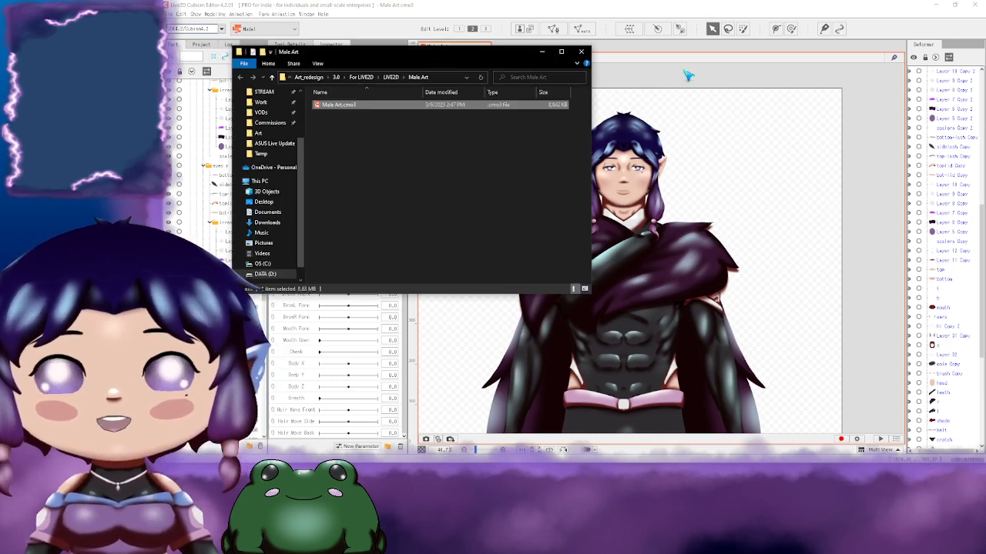
left_click_drag(419, 52, 686, 57)
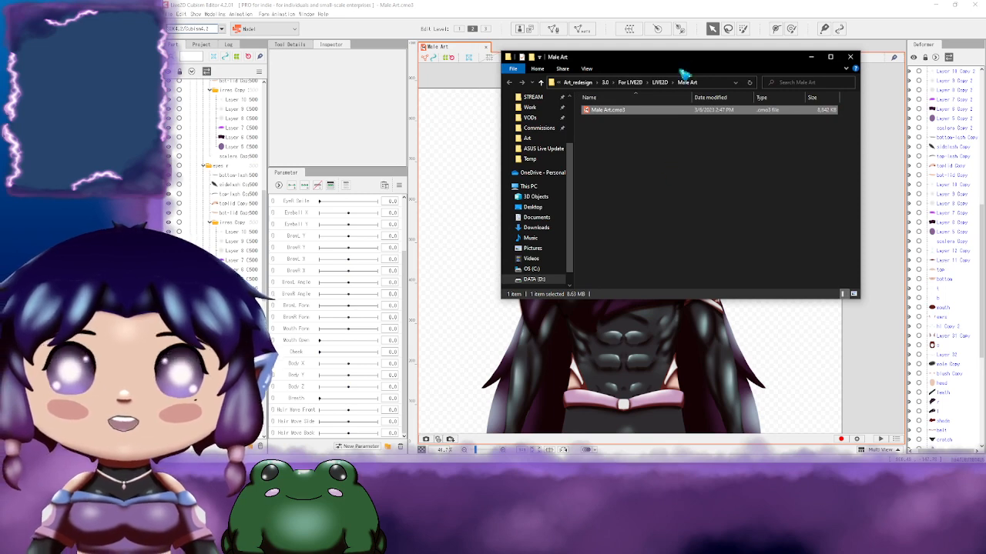
left_click_drag(680, 61, 712, 51)
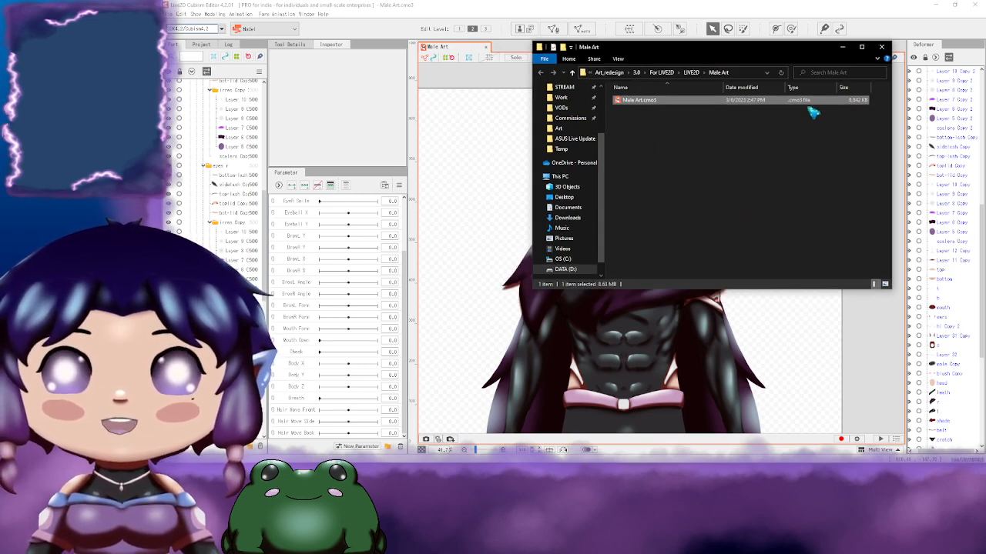
left_click_drag(730, 54, 625, 56)
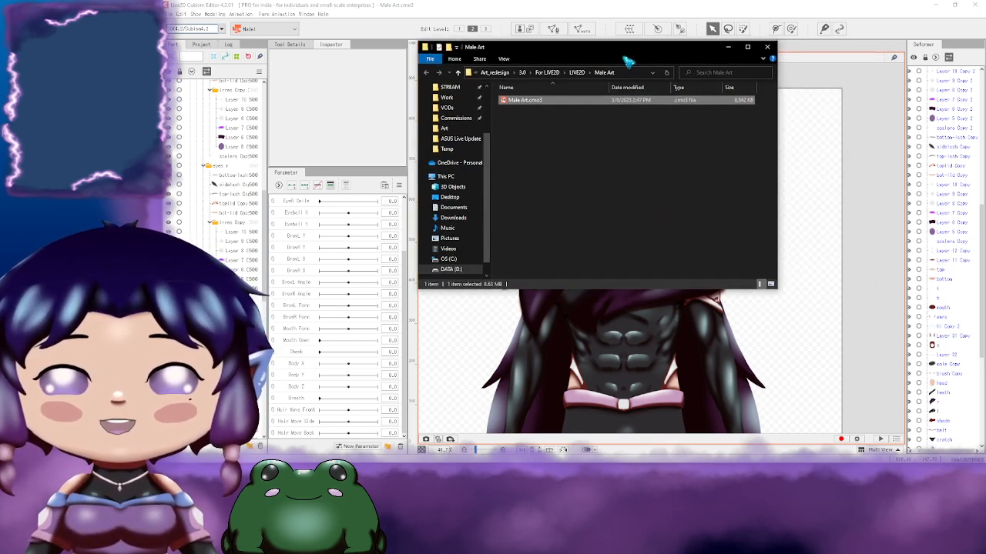
left_click(768, 47)
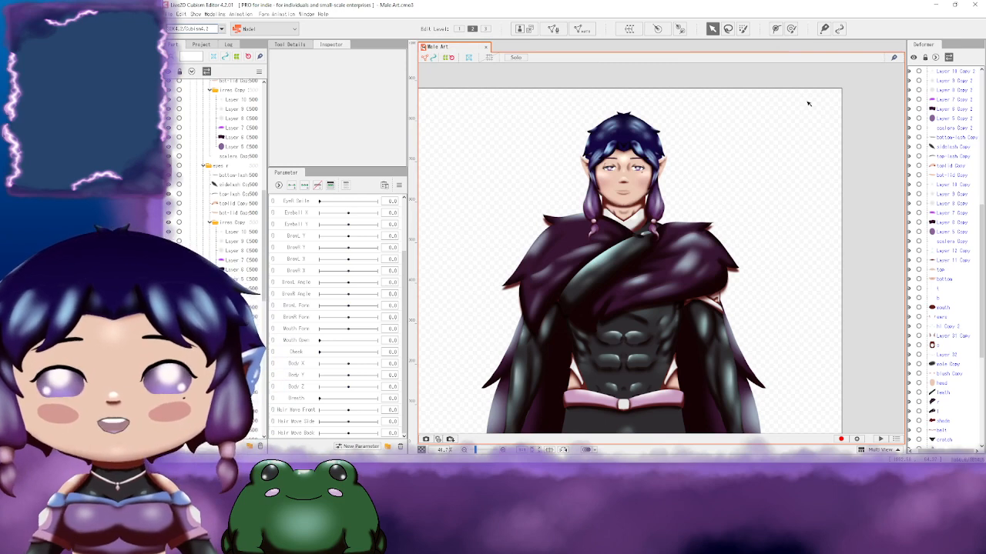
scroll(708, 177, "down", 2)
scroll(736, 215, "up", 4)
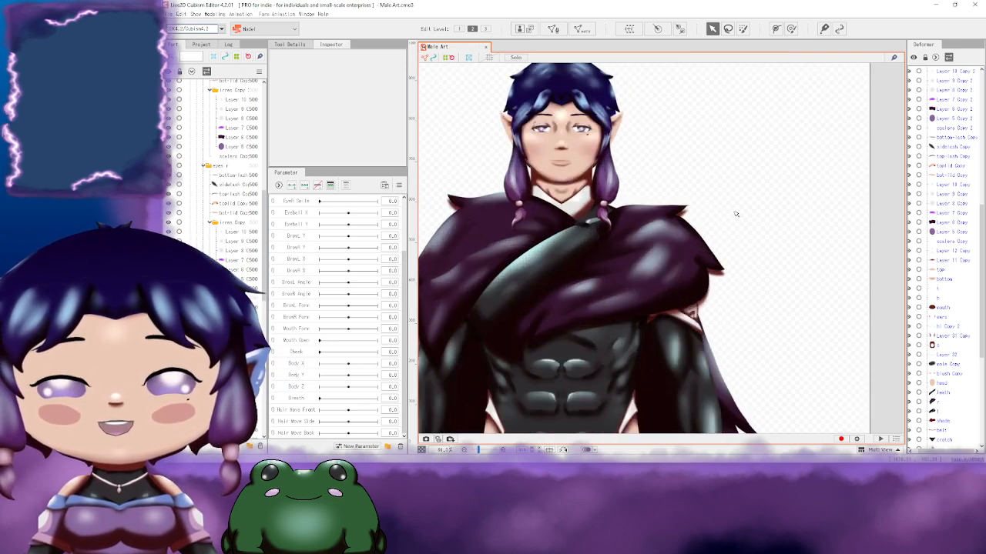
left_click_drag(669, 156, 721, 190)
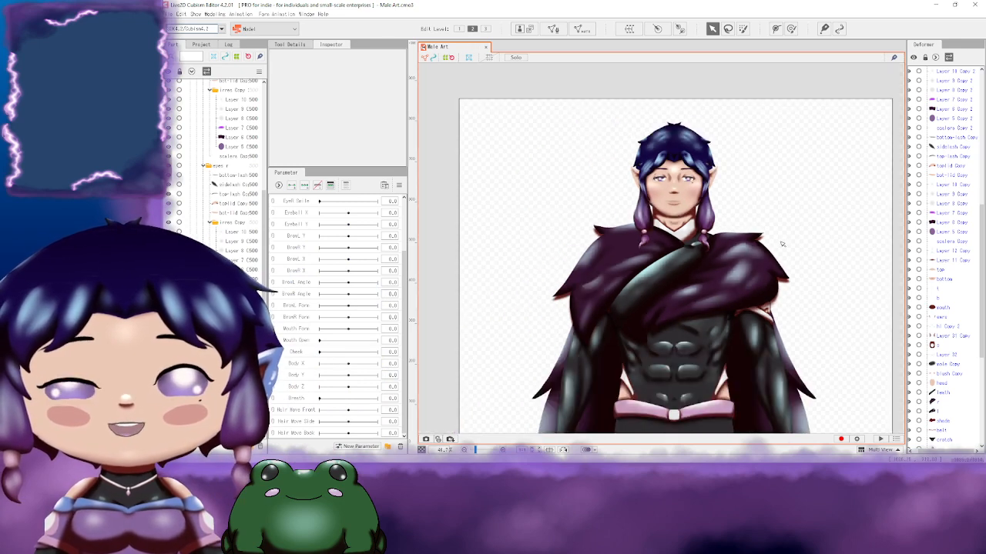
scroll(726, 210, "down", 2)
Step: Reshape the Layer 6 Copy mesh over the character's right eye by moving its upper outer vertices inward and down
scroll(727, 209, "up", 3)
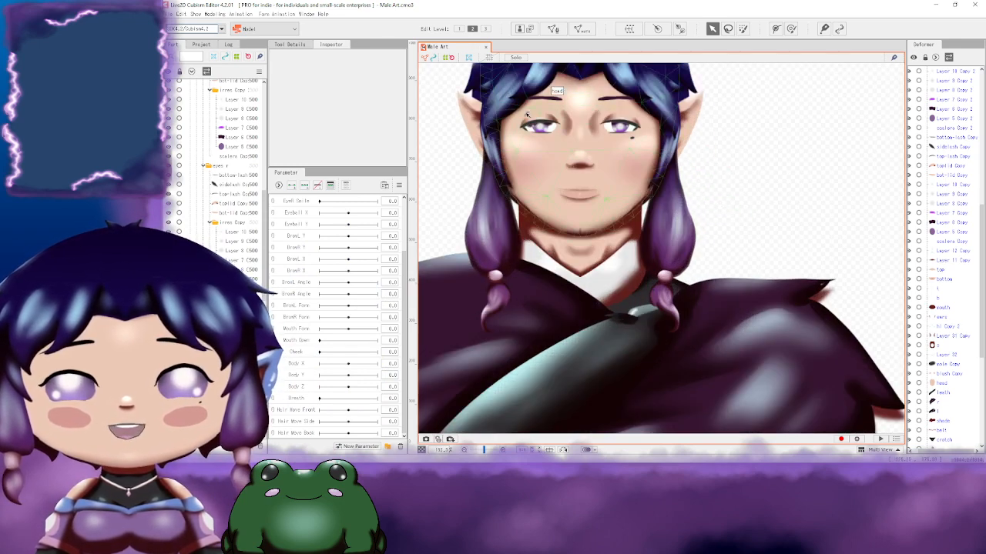
left_click(232, 137)
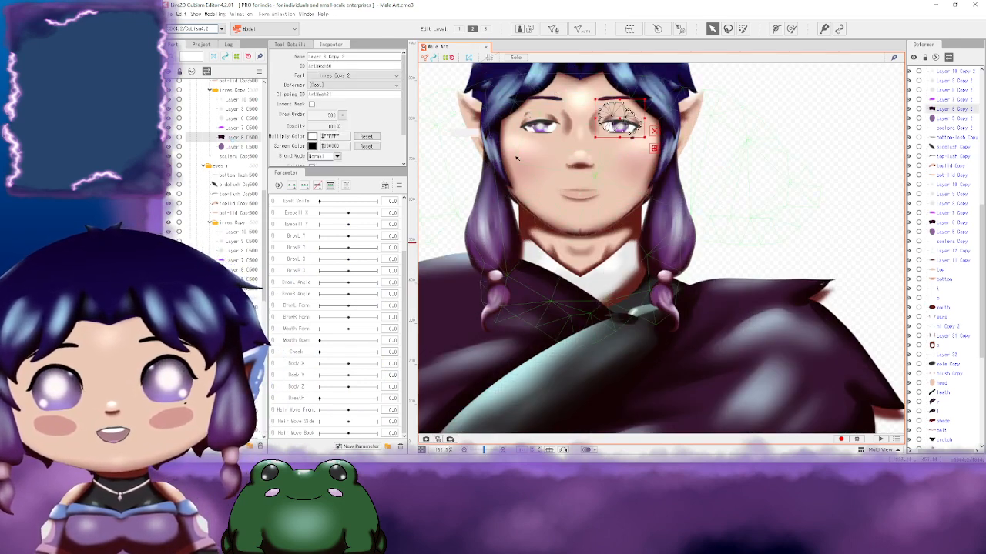
left_click(542, 127)
scroll(533, 159, "up", 3)
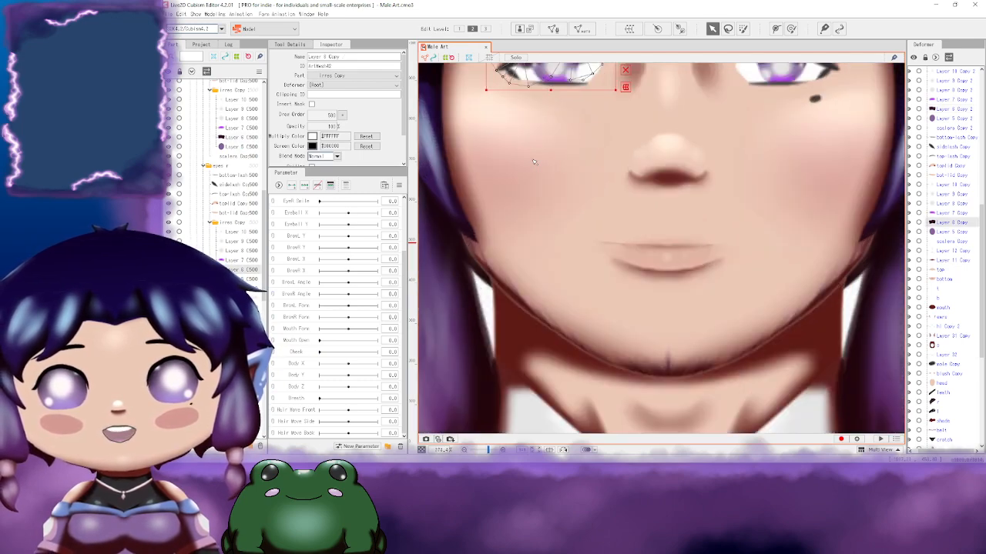
left_click_drag(525, 96, 606, 237)
scroll(607, 237, "up", 3)
left_click_drag(589, 93, 559, 171)
left_click_drag(560, 125, 585, 155)
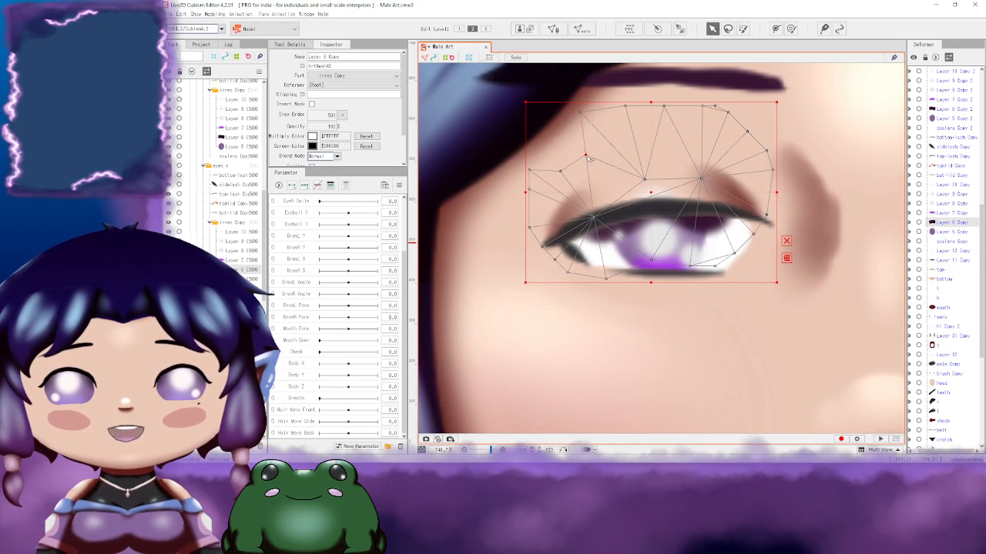
left_click_drag(580, 112, 604, 131)
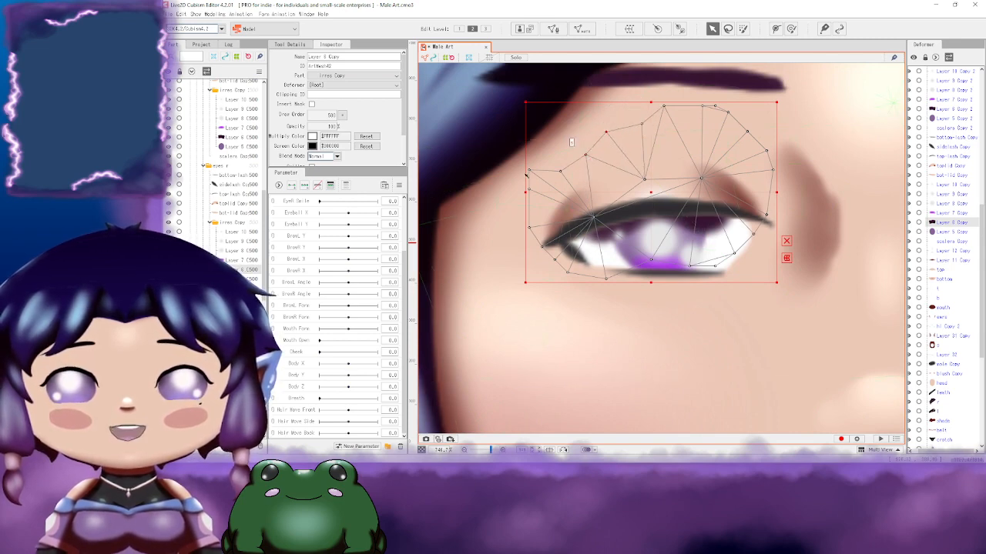
left_click_drag(528, 169, 543, 189)
scroll(675, 206, "down", 3)
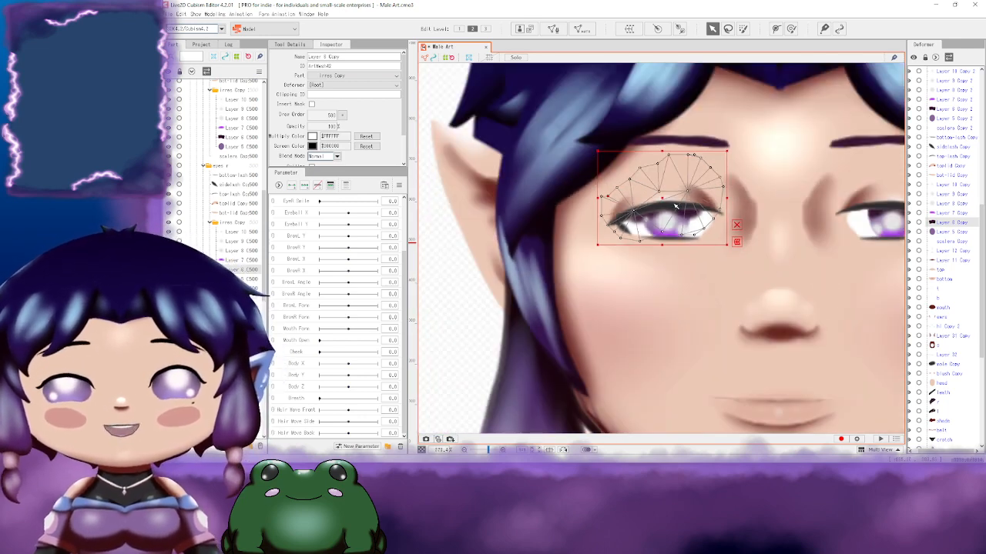
Step: Clip Layers 6 to 10 Copy of the right iris to Layer 5 Copy by entering its mesh ID as their Clipping ID
scroll(675, 207, "down", 5)
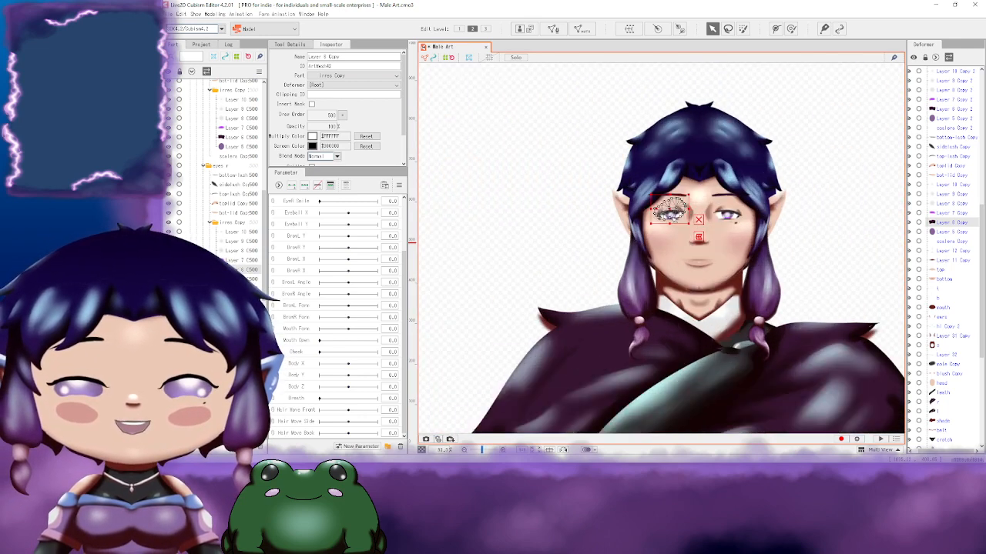
left_click_drag(839, 304, 770, 197)
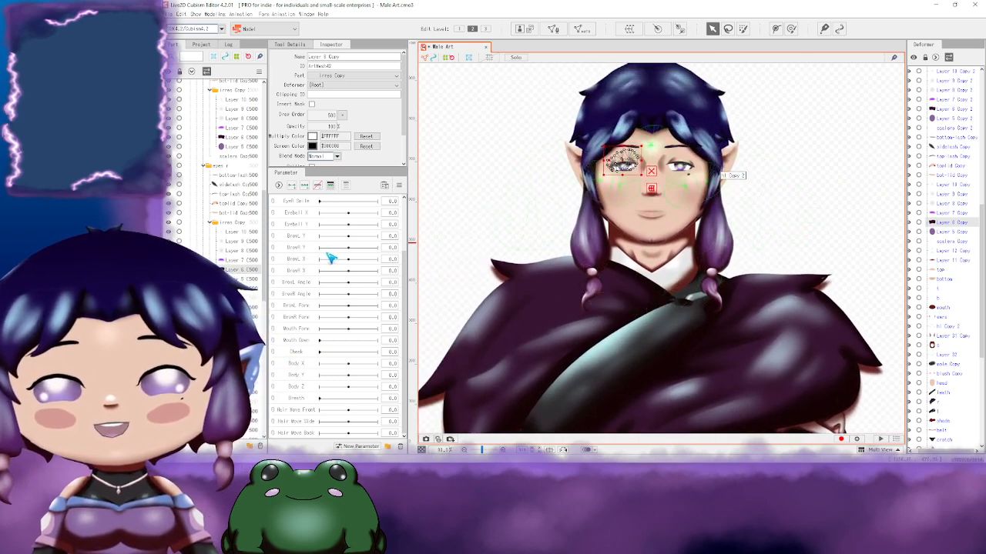
left_click(237, 278)
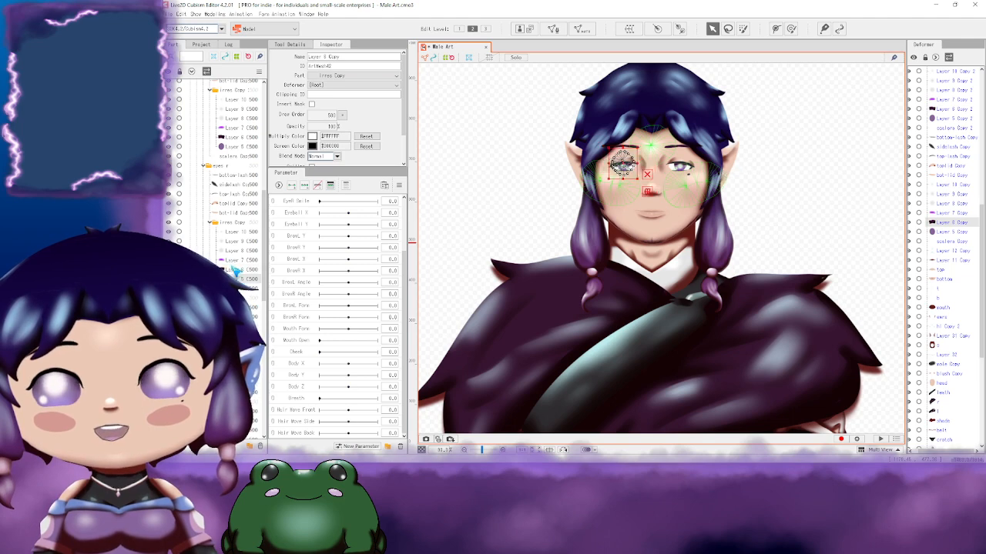
double_click(334, 67)
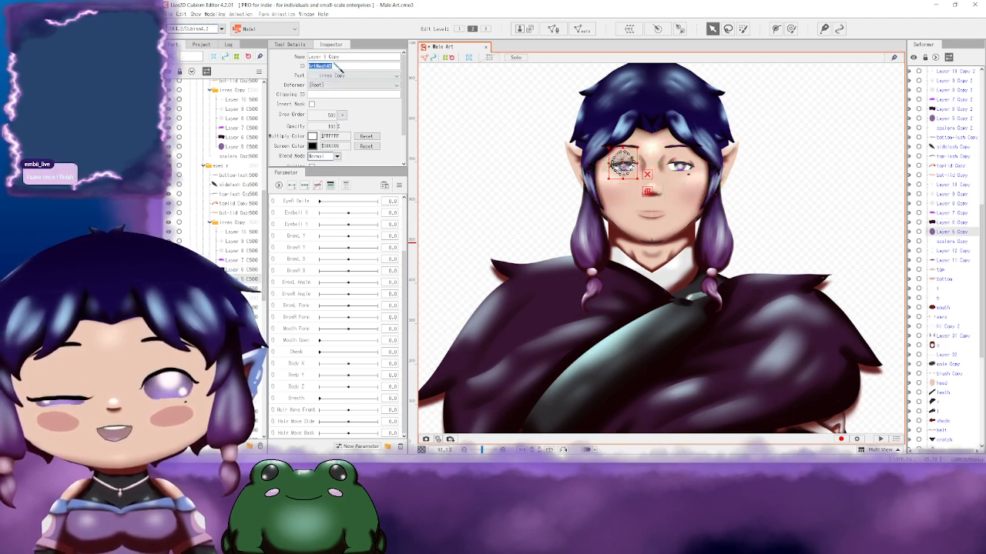
left_click(235, 271)
left_click(241, 233, "shift")
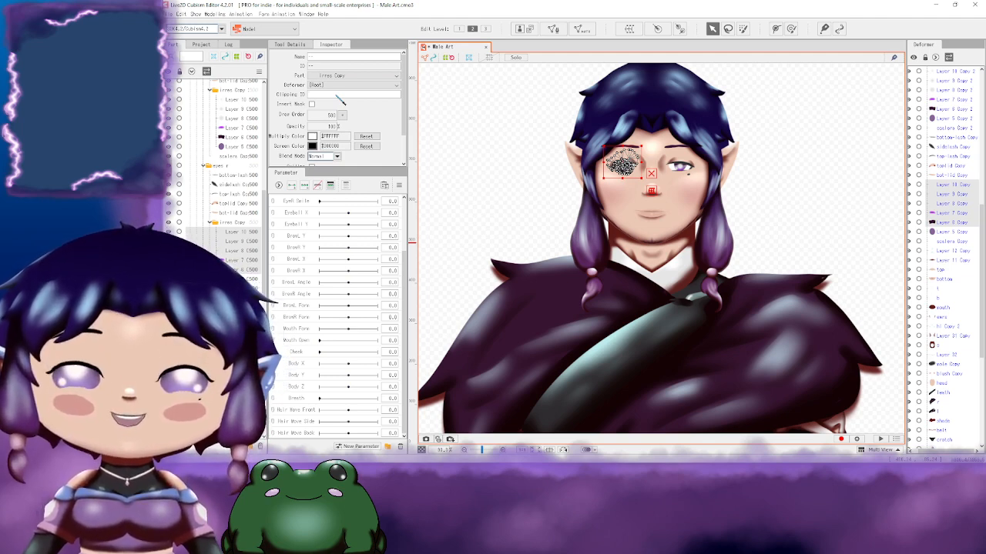
type("ArtMesh48")
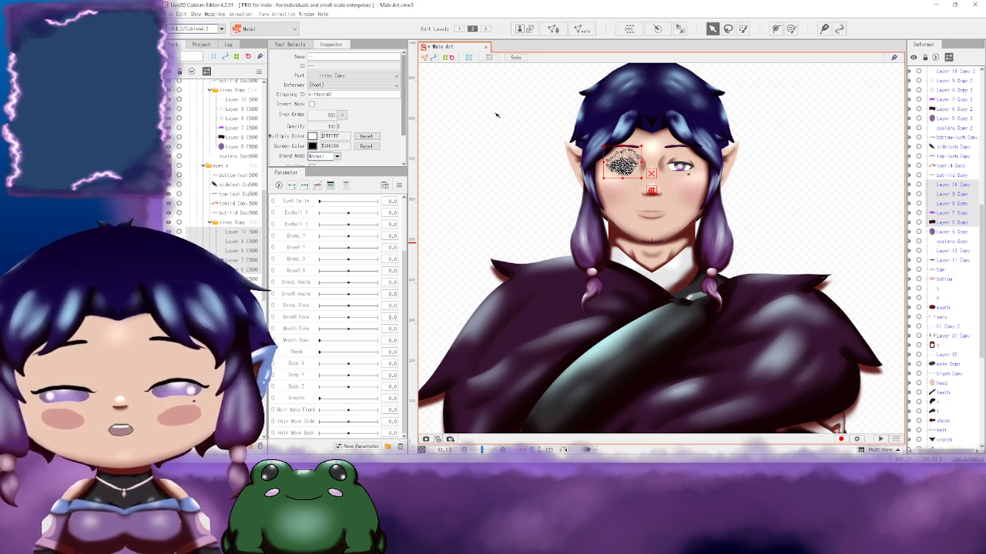
left_click(770, 198)
Step: Clip the right iris base, Layer 5 Copy, to the eye white by setting its Clipping ID to ArtMesh44
scroll(770, 199, "up", 3)
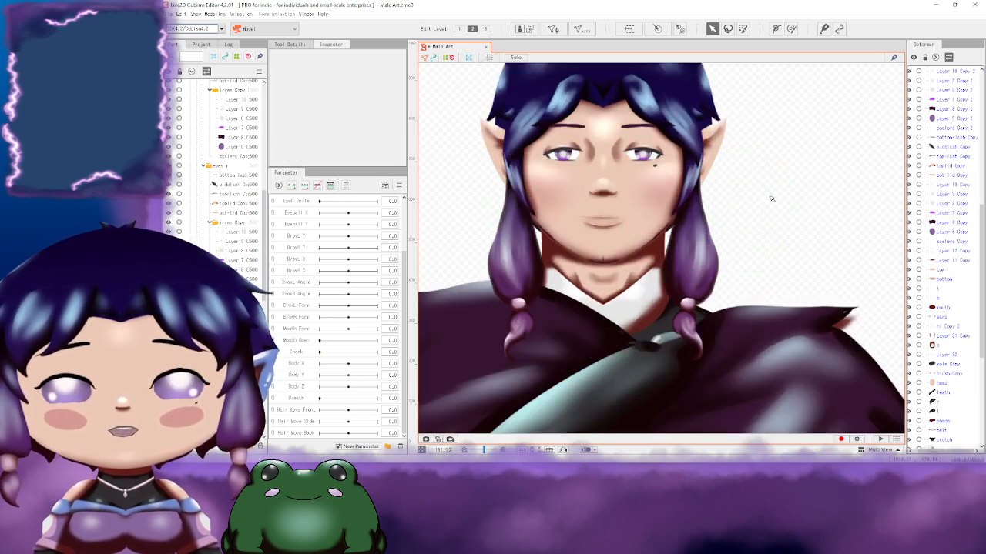
scroll(771, 198, "up", 4)
left_click_drag(632, 176, 819, 183)
left_click(532, 123)
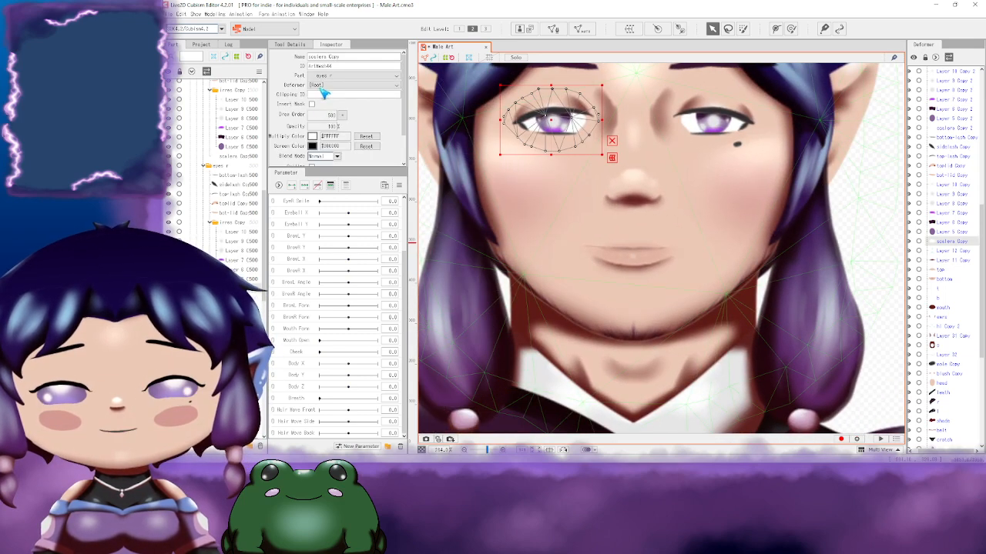
double_click(340, 68)
key("ctrl+c")
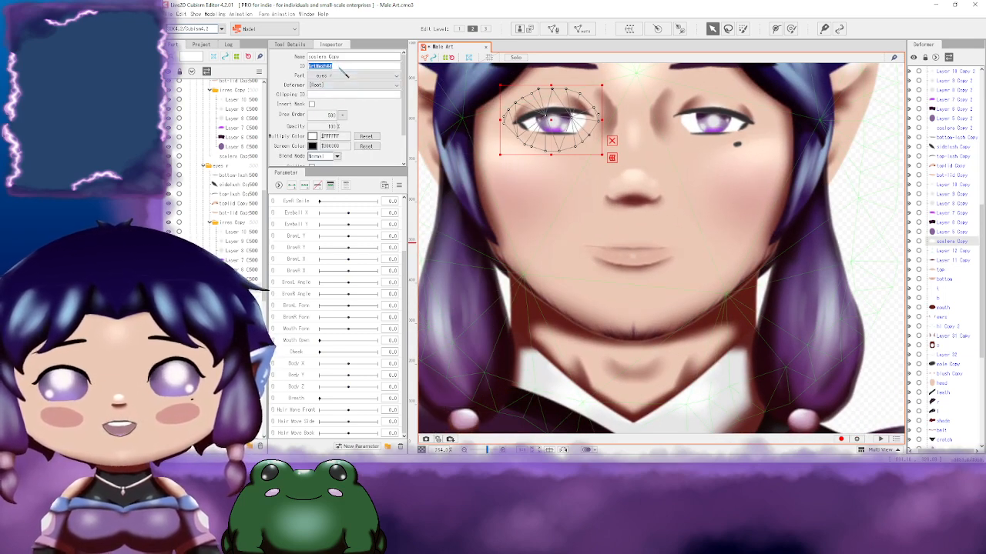
left_click(241, 279)
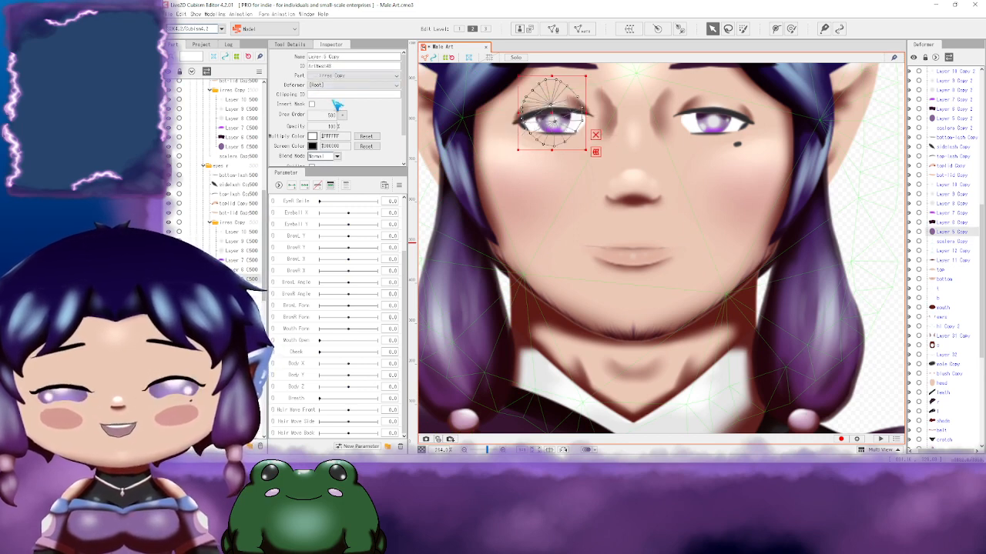
left_click(334, 95)
key("ctrl+v")
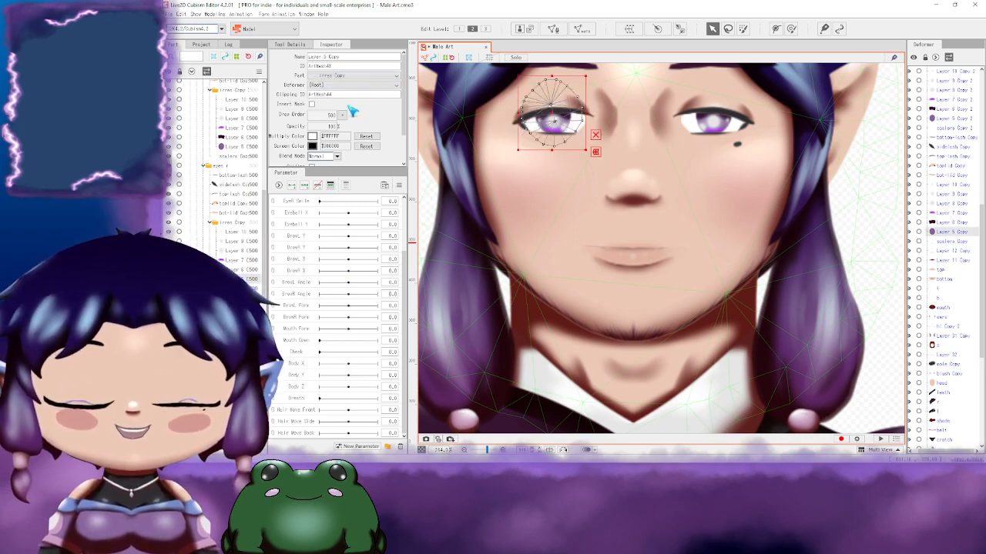
Step: Deselect the iris mesh and look over the whole character from the face and cloak down to the boots
scroll(839, 219, "down", 3)
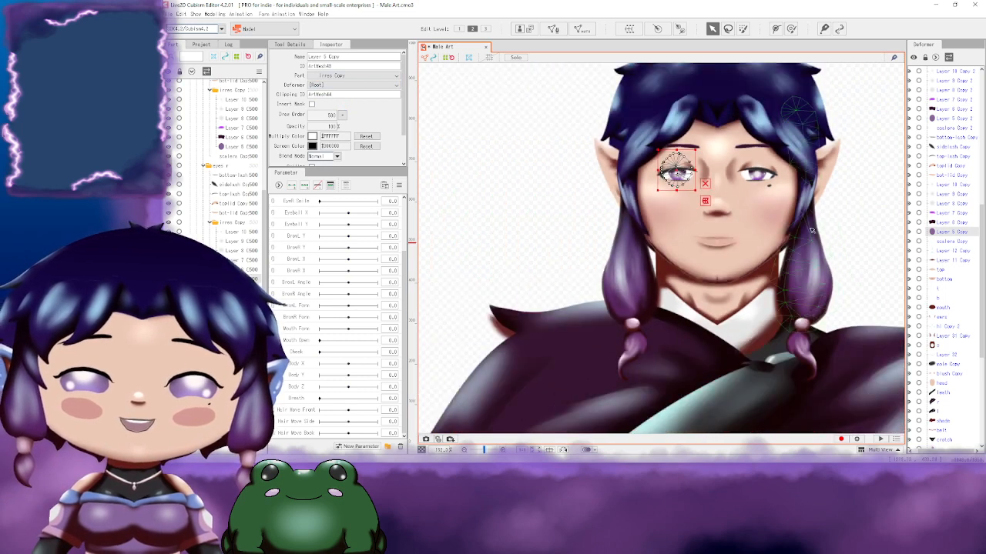
left_click_drag(851, 221, 752, 208)
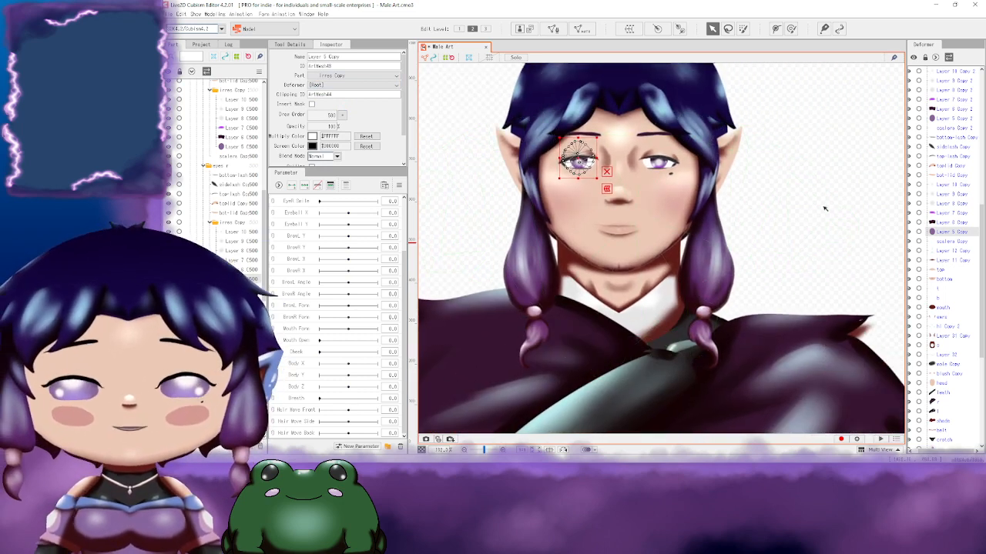
scroll(822, 196, "down", 2)
scroll(823, 185, "down", 2)
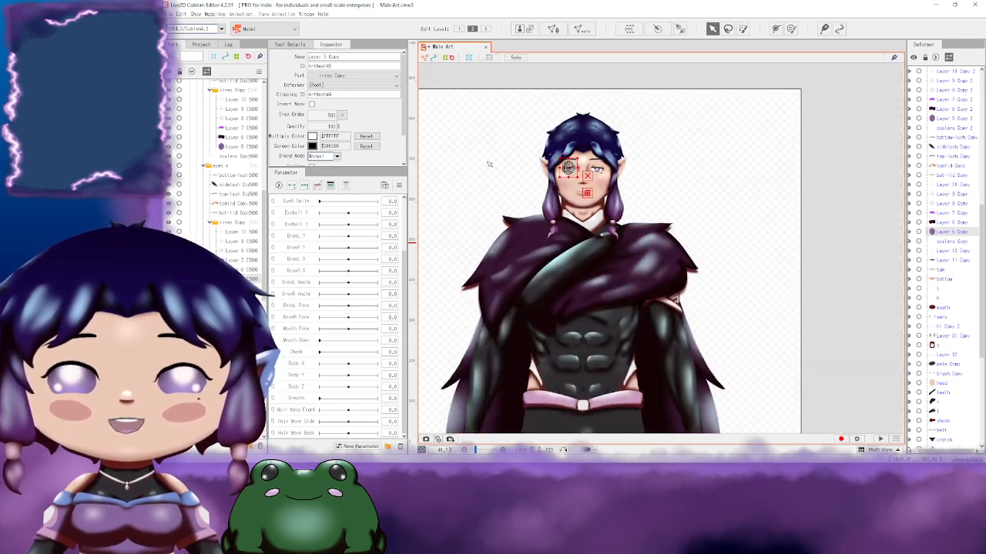
left_click(825, 149)
left_click_drag(729, 264, 781, 179)
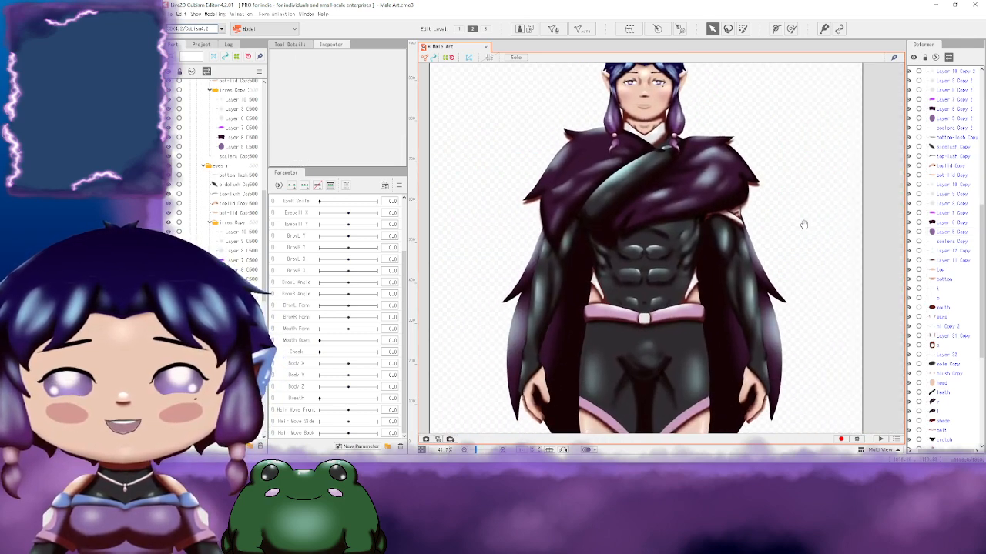
left_click_drag(804, 224, 722, 204)
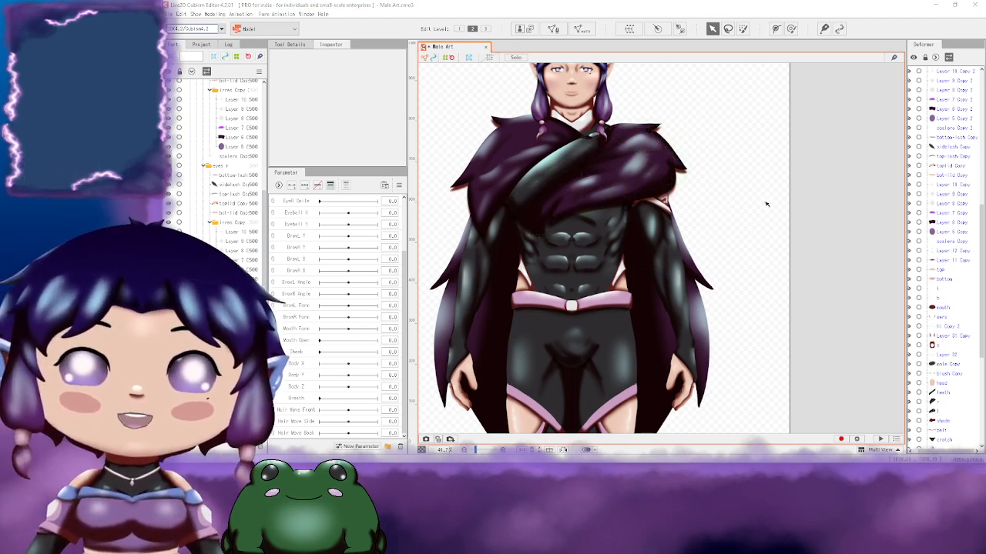
left_click_drag(737, 166, 815, 228)
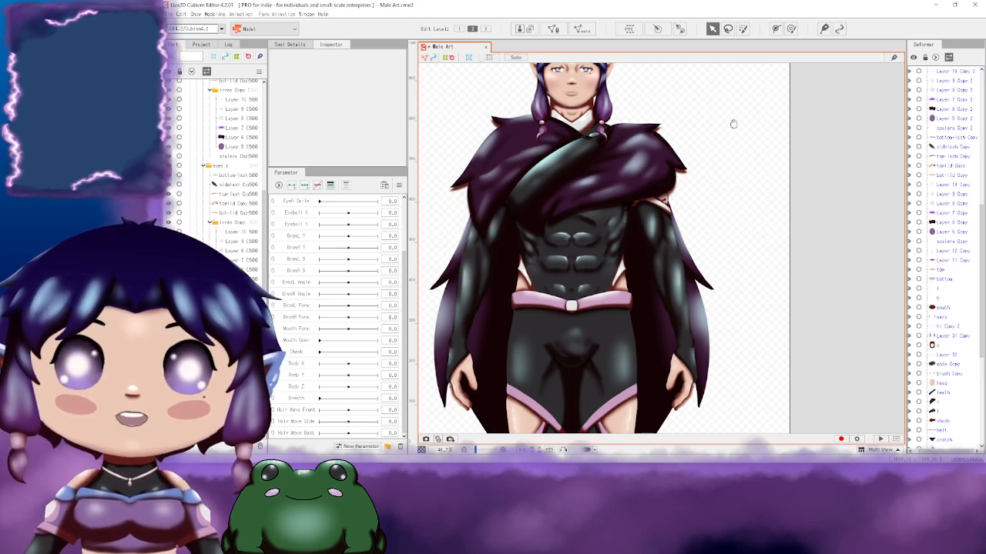
left_click_drag(733, 131, 807, 201)
left_click_drag(790, 161, 767, 174)
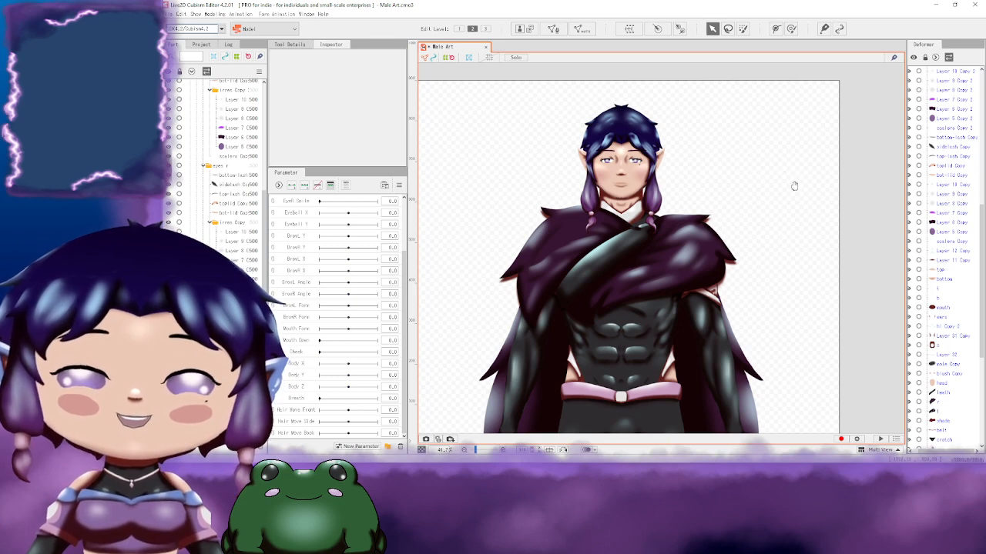
left_click_drag(779, 186, 731, 162)
left_click_drag(764, 234, 731, 158)
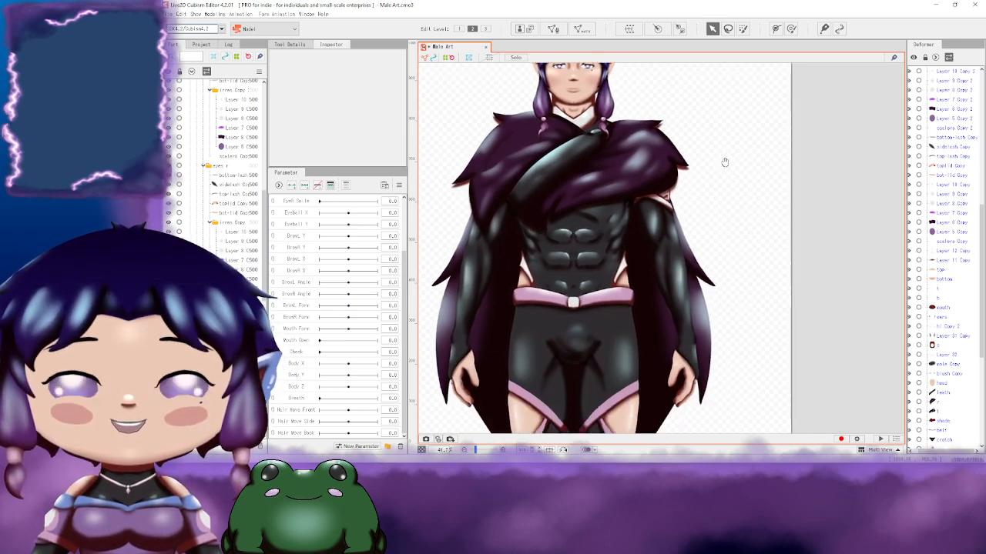
left_click_drag(751, 262, 717, 158)
left_click_drag(727, 297, 743, 226)
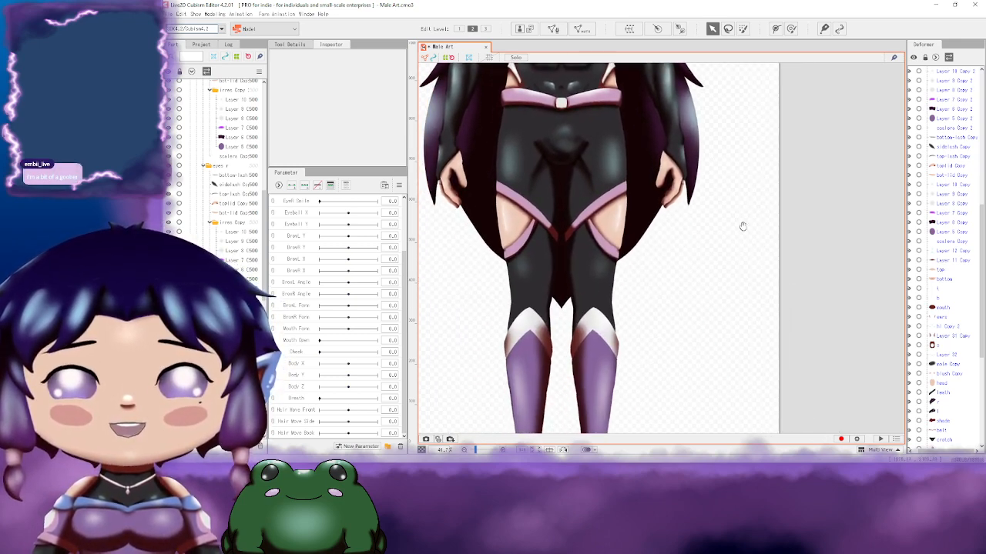
left_click_drag(748, 168, 758, 279)
mouse_move(740, 152)
left_mouse_down()
mouse_move(745, 198)
mouse_move(780, 247)
mouse_move(762, 219)
left_mouse_up()
left_click_drag(752, 302, 734, 204)
left_click_drag(720, 305, 719, 180)
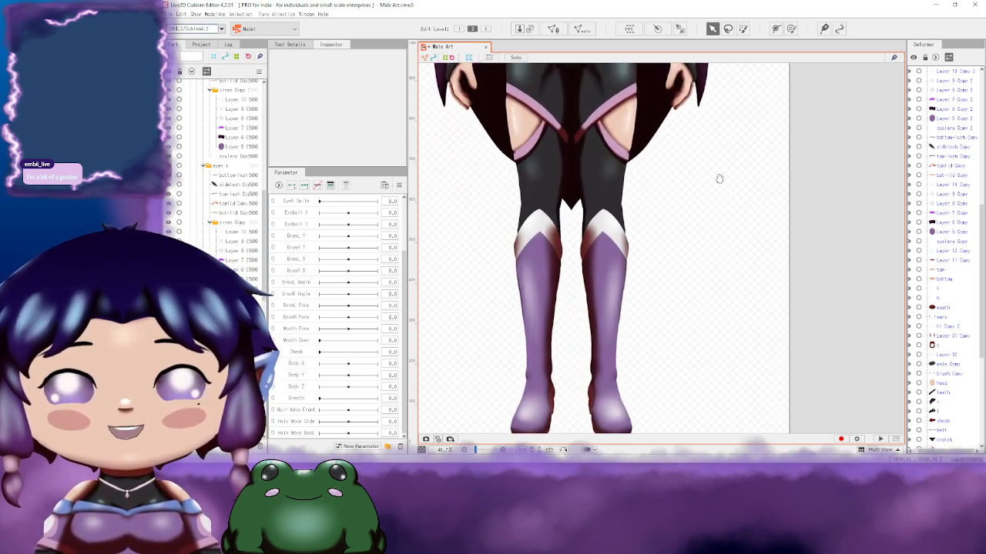
left_click_drag(679, 325, 677, 238)
left_click_drag(685, 166, 686, 302)
left_click_drag(725, 209, 711, 336)
mouse_move(740, 179)
left_mouse_down()
mouse_move(766, 293)
mouse_move(739, 159)
mouse_move(748, 196)
left_mouse_up()
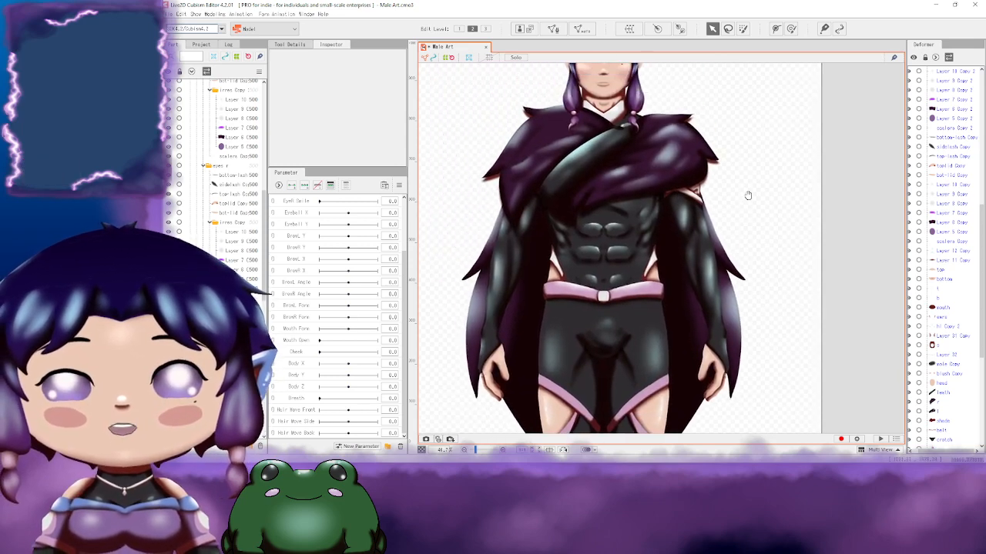
Step: Clip the cloak's shade mesh to the torso by entering skin as its Clipping ID
left_click(719, 164)
scroll(712, 161, "up", 3)
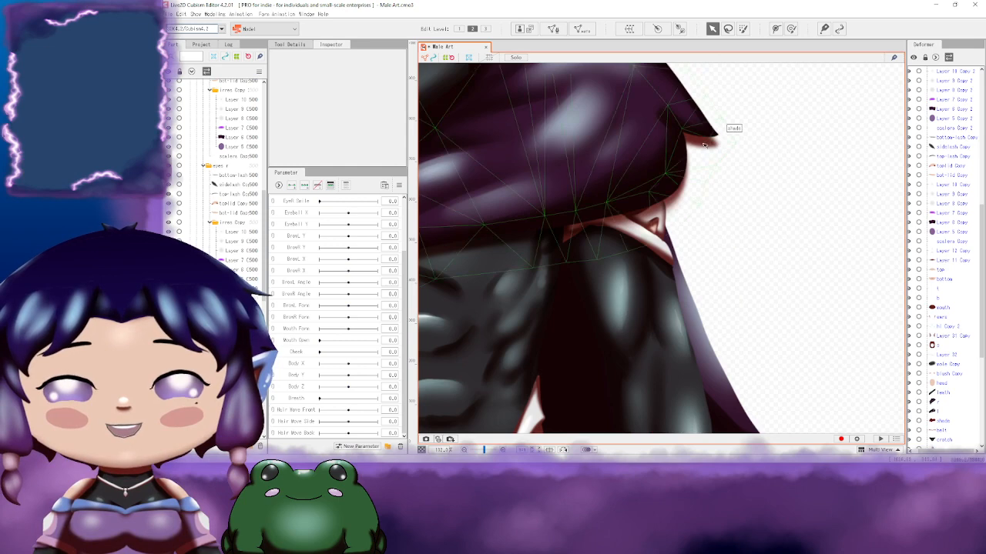
scroll(767, 214, "down", 3)
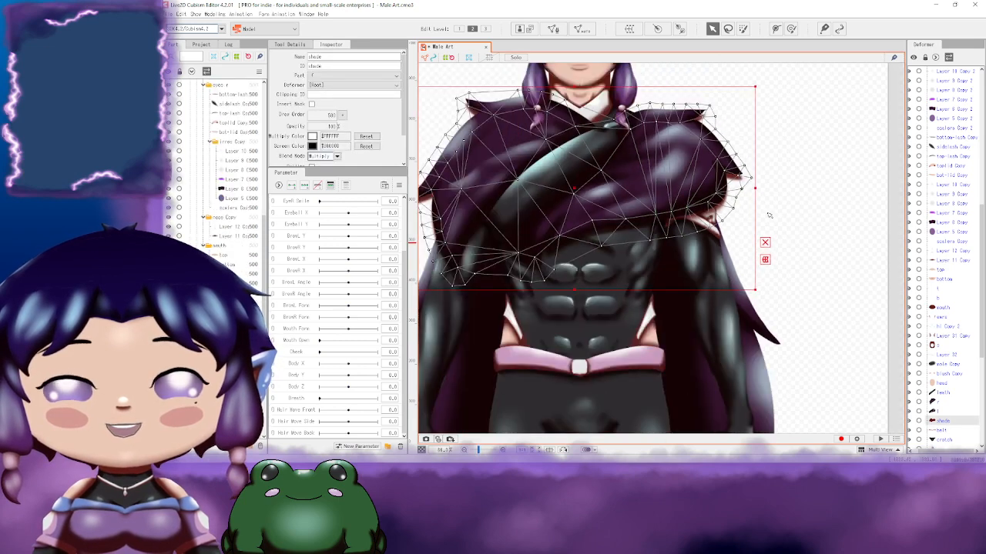
scroll(767, 215, "down", 2)
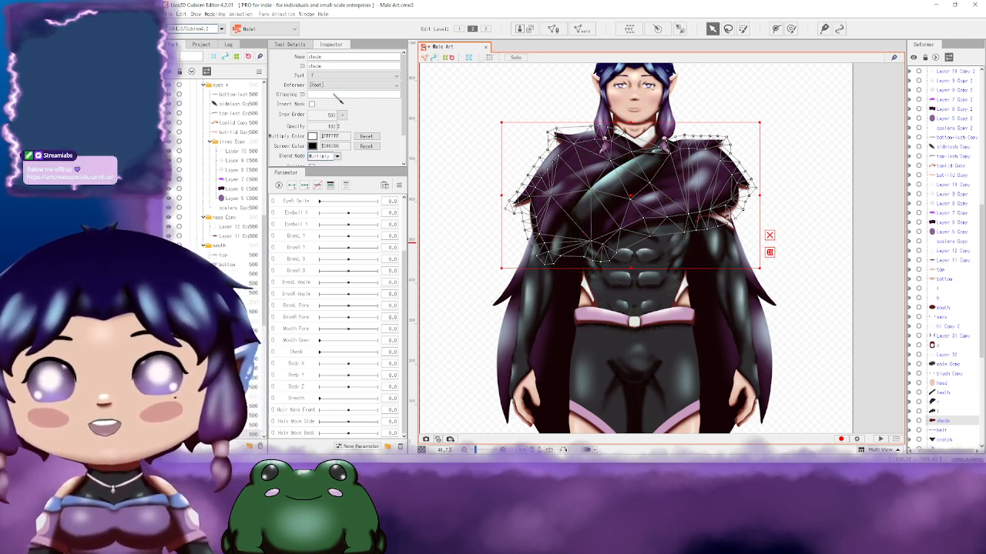
left_click(657, 286)
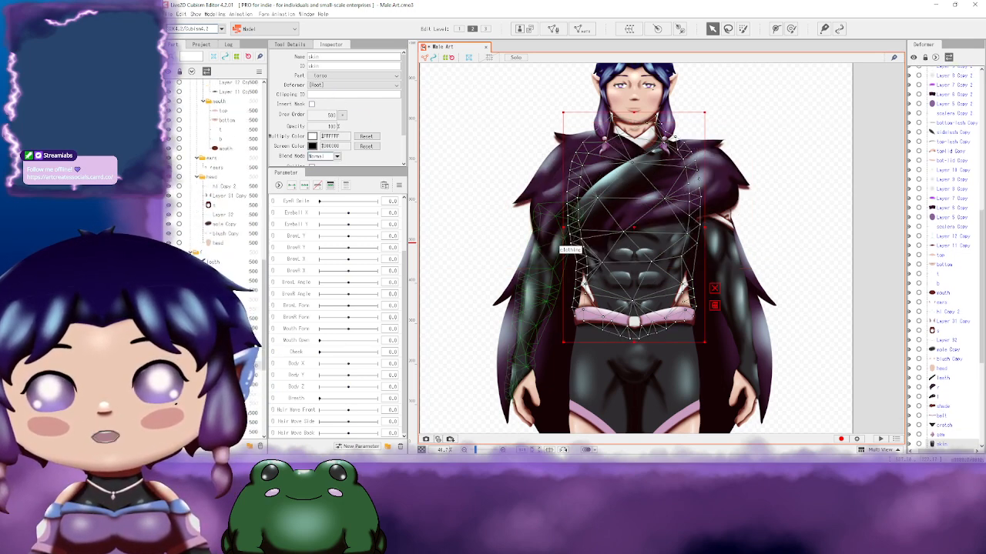
double_click(337, 68)
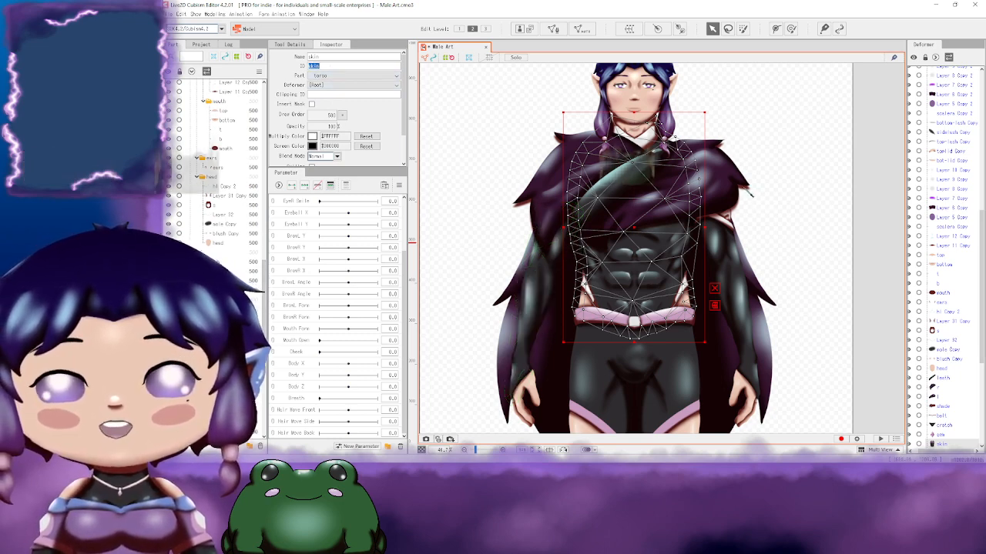
scroll(651, 153, "up", 5)
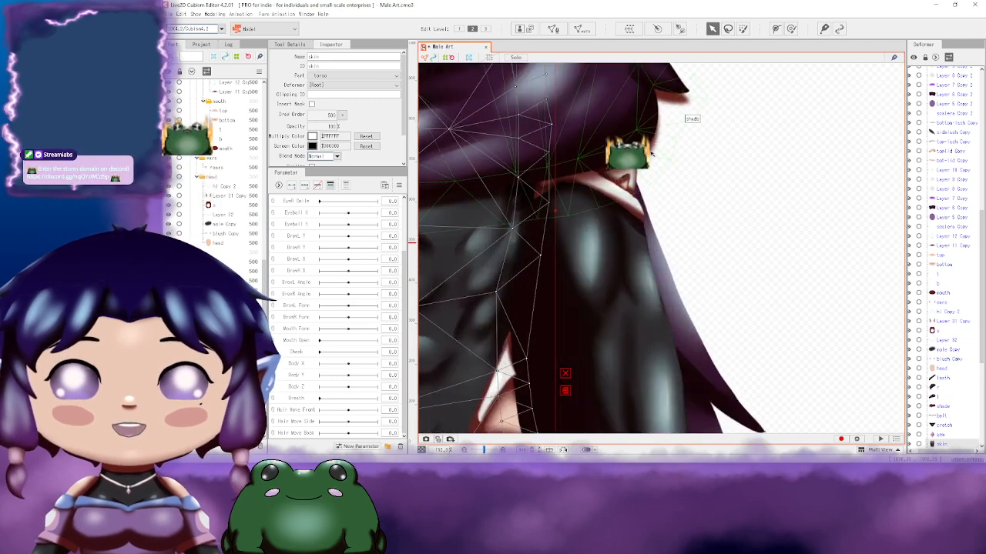
left_click(650, 153)
scroll(651, 153, "down", 5)
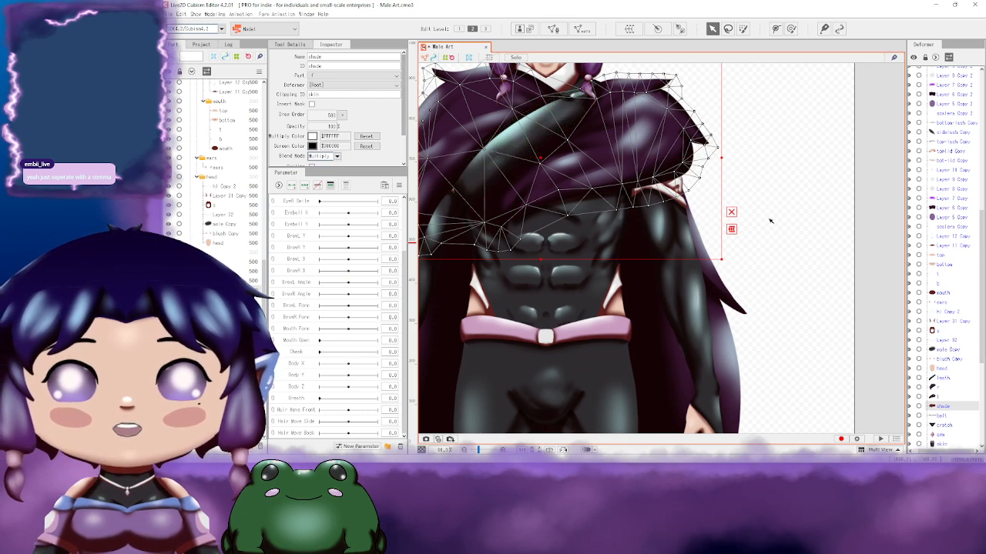
left_click(826, 215)
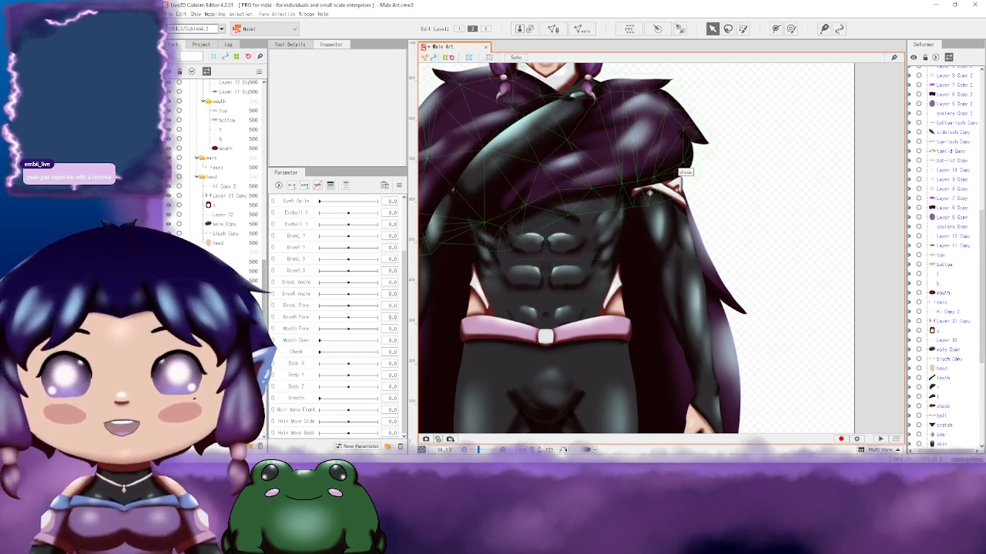
Step: Select the arm Copy mesh where the bare upper arm shows between the cloak and the sleeve
left_click(649, 192)
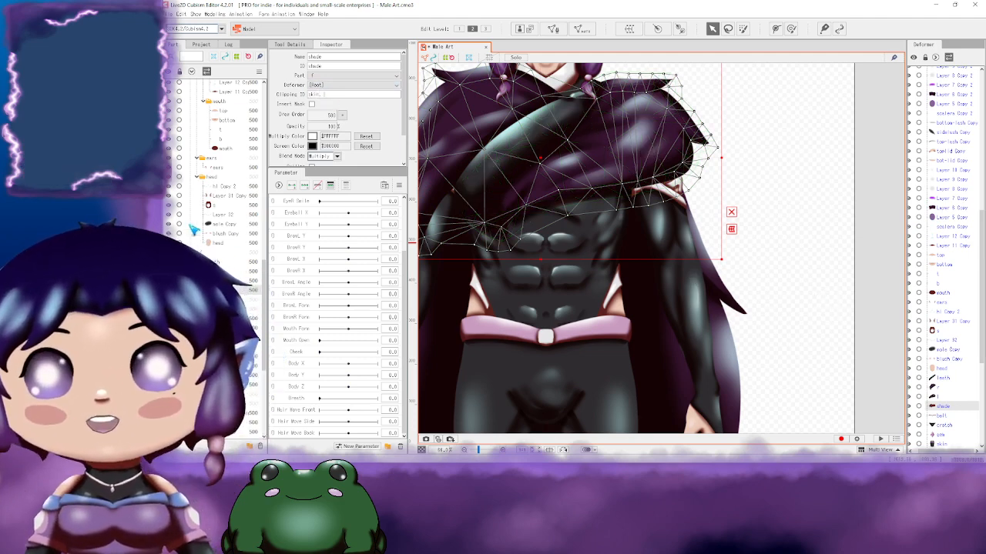
left_click(696, 327)
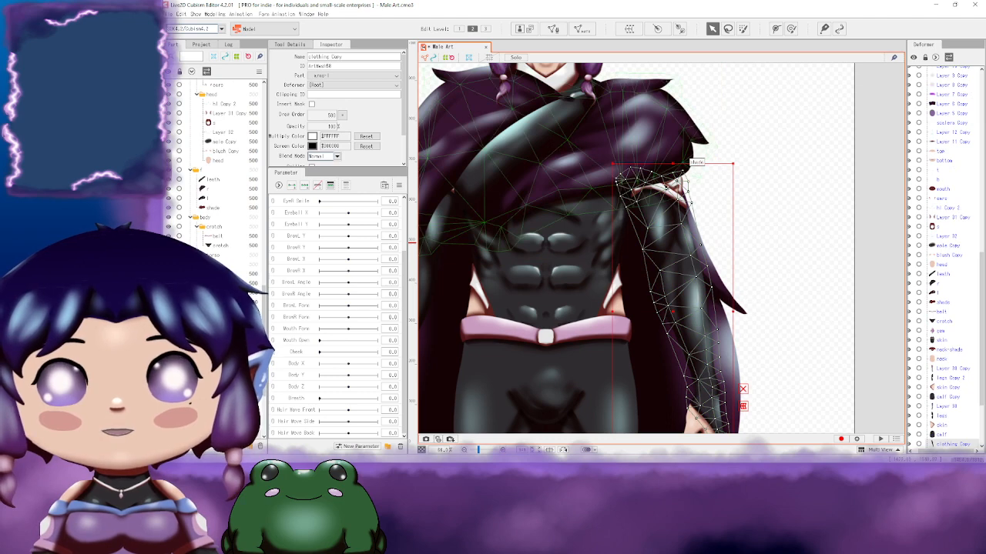
scroll(807, 184, "up", 3)
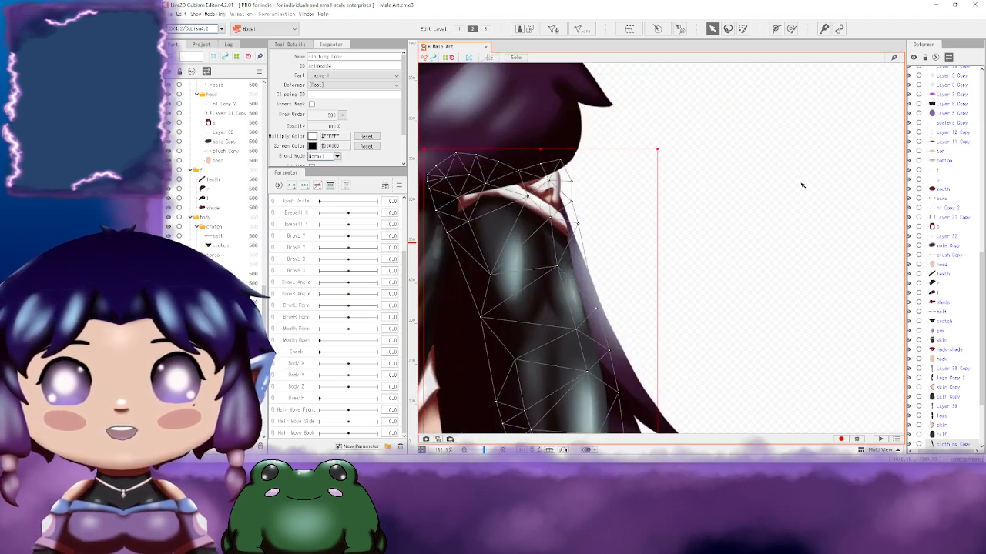
left_click(549, 198)
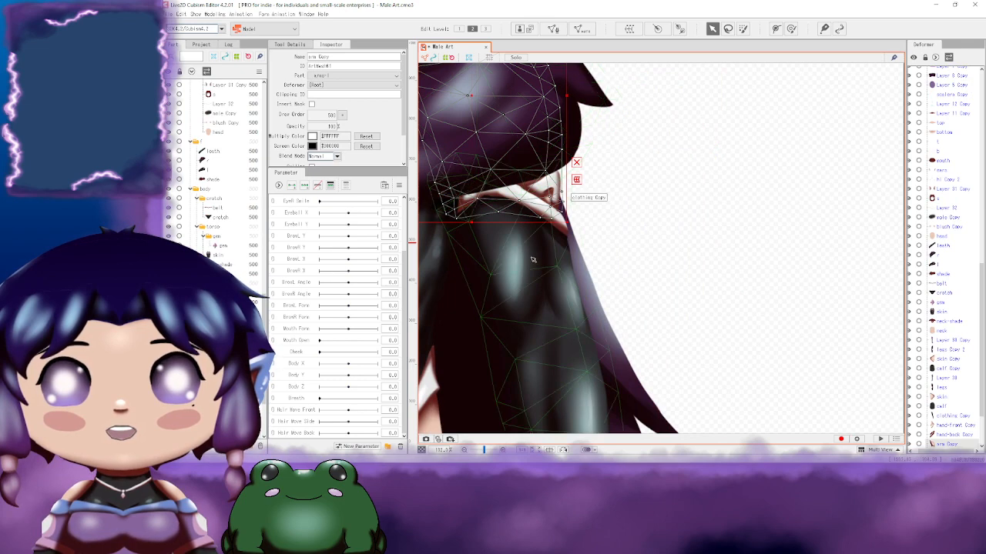
double_click(343, 67)
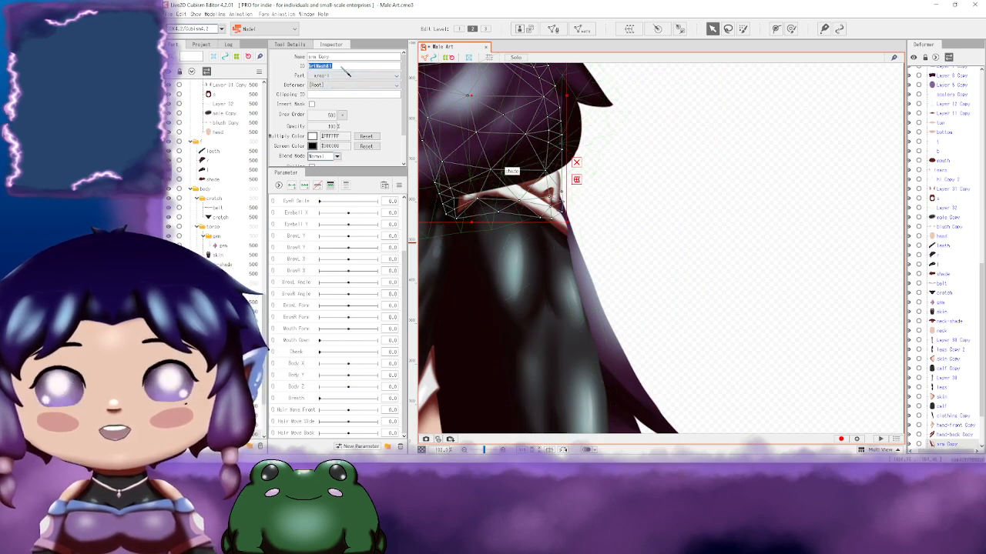
key("BackSpace")
left_click(724, 204)
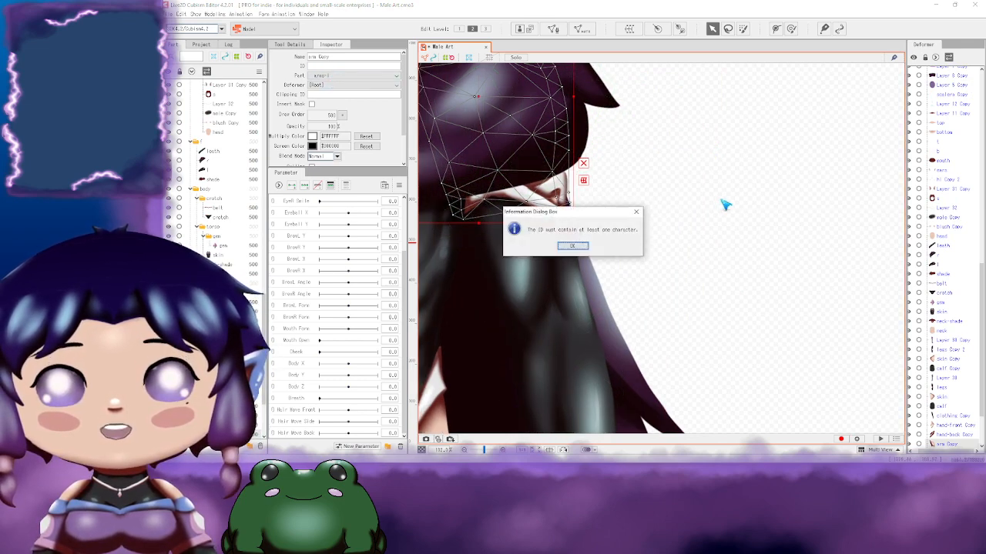
left_click(637, 212)
left_click(646, 201)
scroll(704, 224, "down", 2)
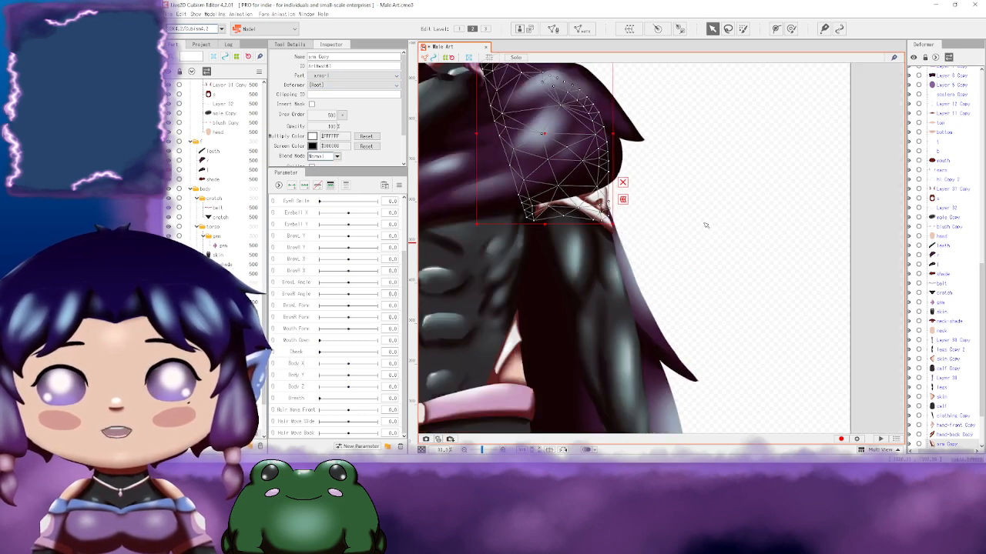
Step: Add the arm Copy mesh's ID after skin in the shade mesh's Clipping ID
double_click(346, 67)
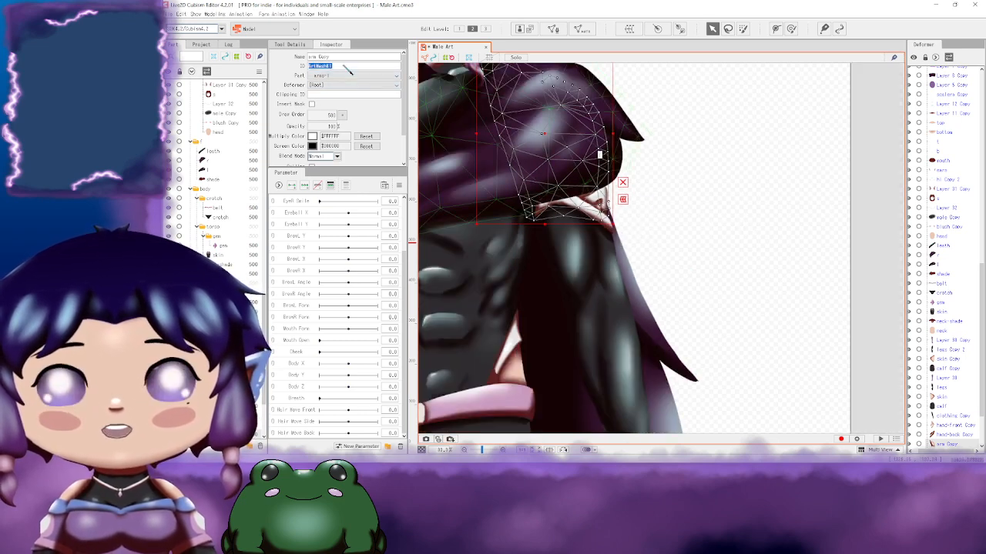
left_click(214, 179)
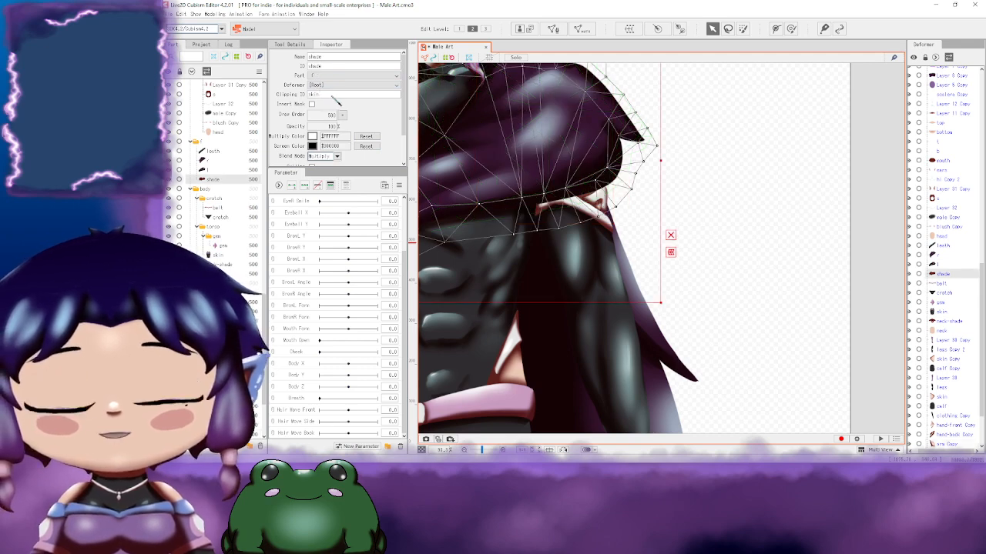
type("ArtMesh67")
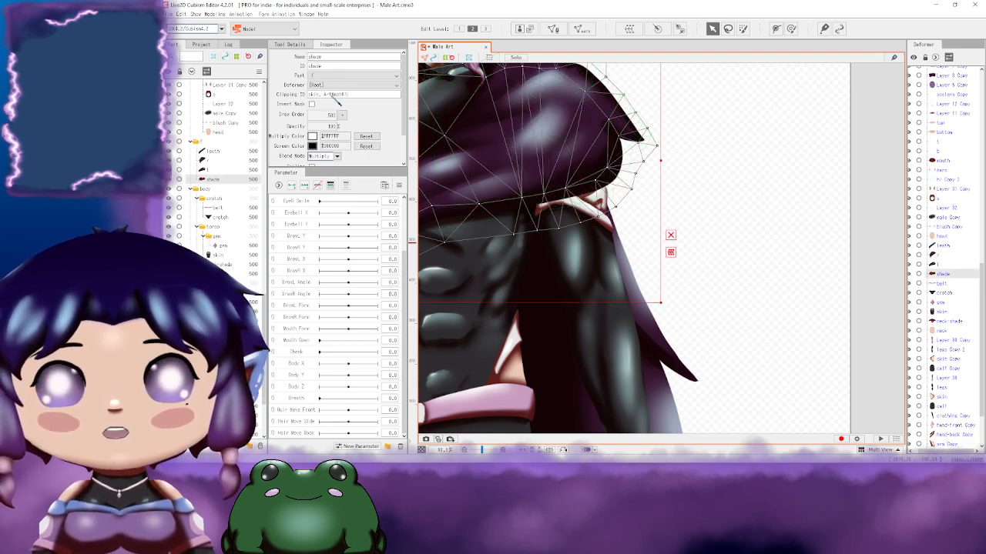
key("Return")
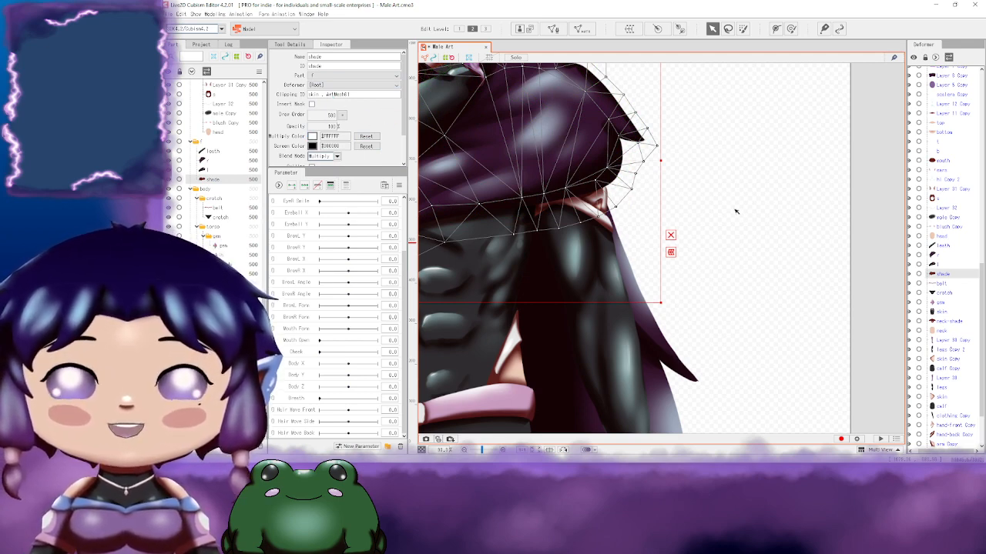
Step: Append the clothing Copy sleeve's mesh ID to the shade mesh's Clipping ID, separated by a comma
left_click(587, 276)
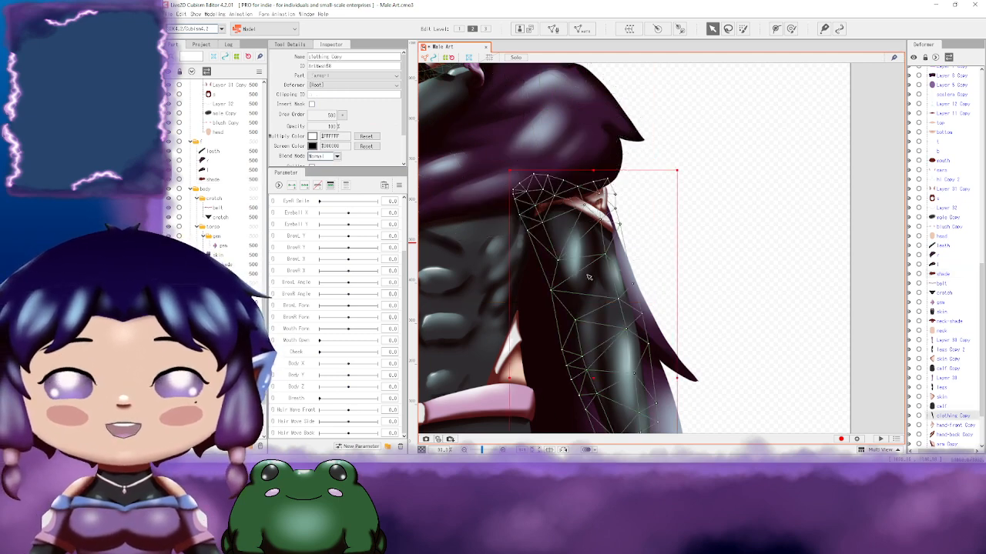
double_click(323, 67)
key("ctrl+c")
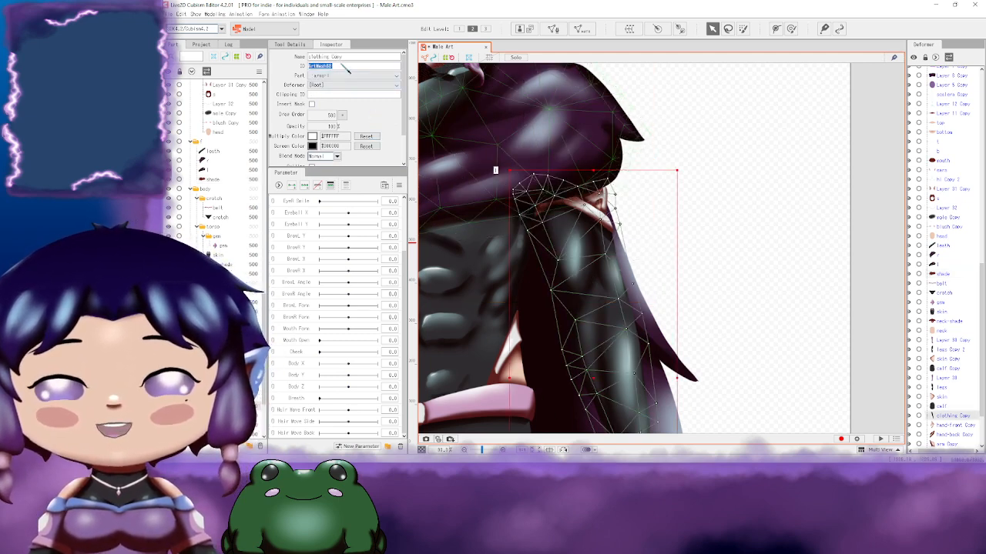
left_click(213, 179)
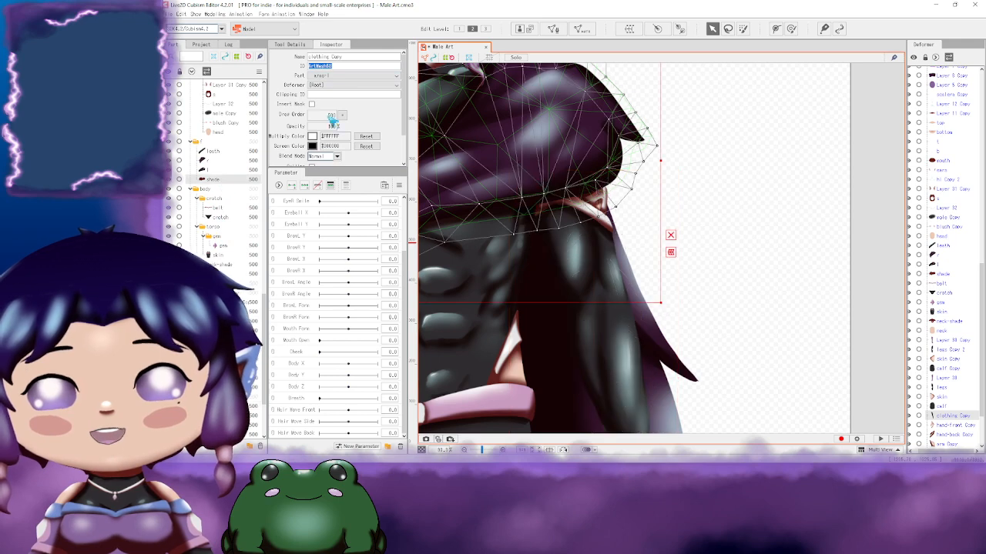
left_click(359, 94)
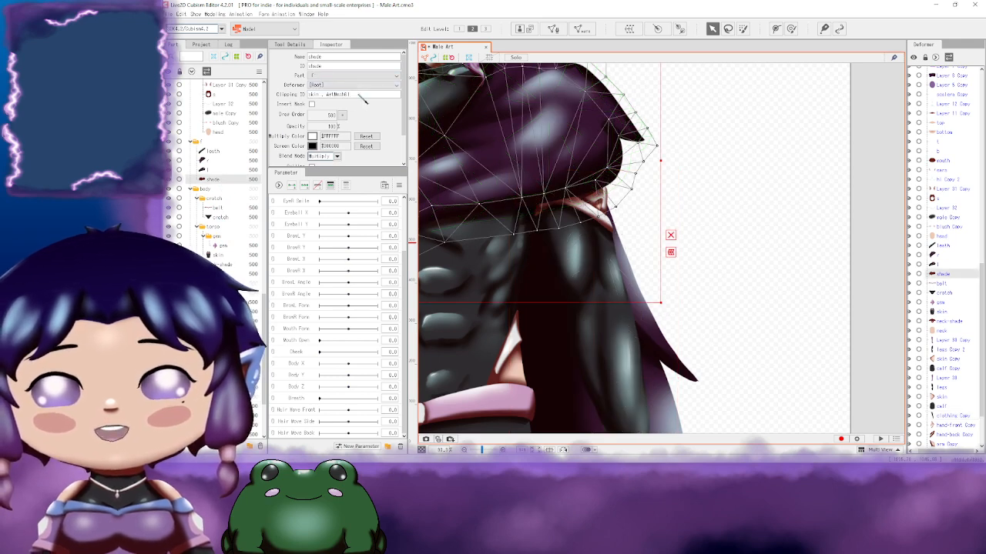
key("ctrl+v")
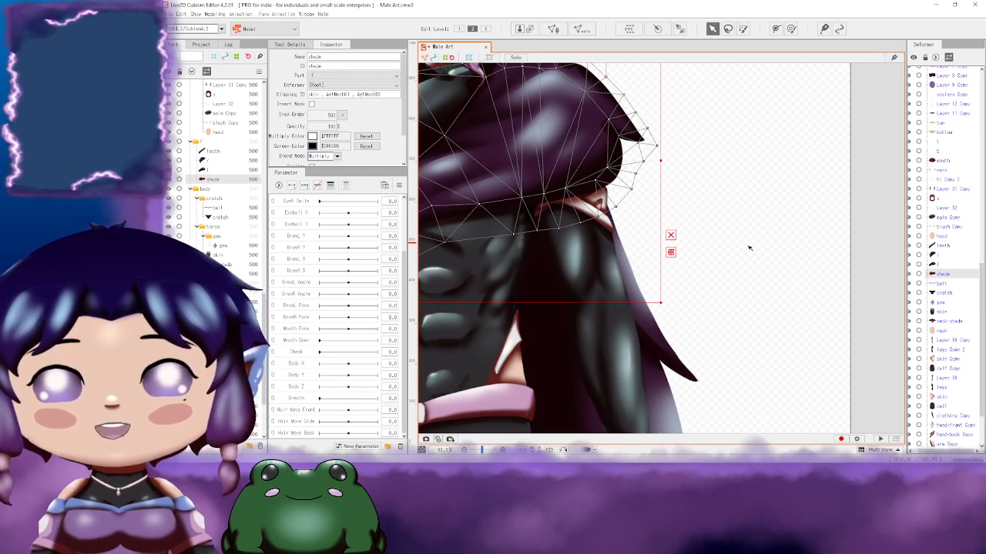
Step: Append clothing, the ID of the opposite sleeve's mesh, to the shade mesh's Clipping ID
scroll(748, 246, "down", 1)
left_click_drag(737, 233, 847, 219)
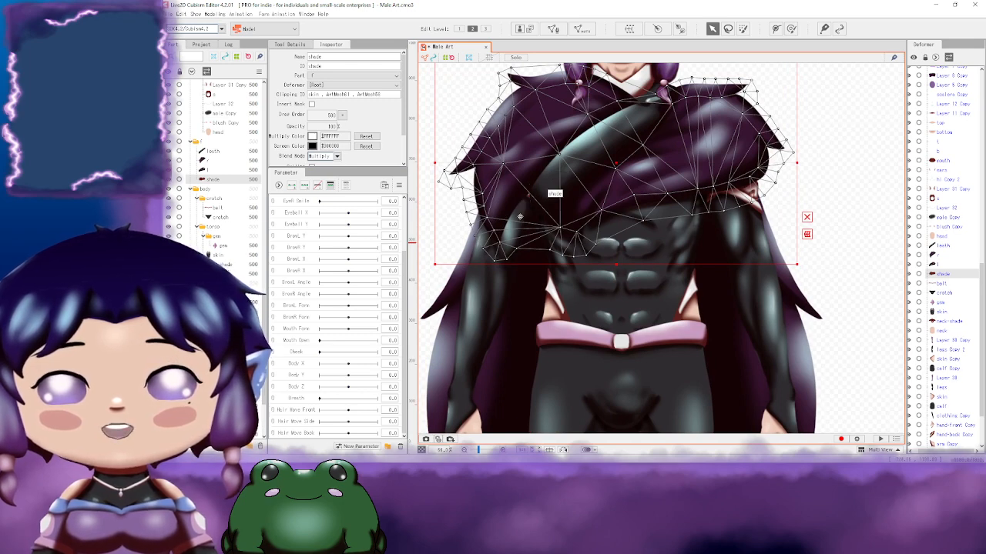
scroll(216, 193, "down", 1)
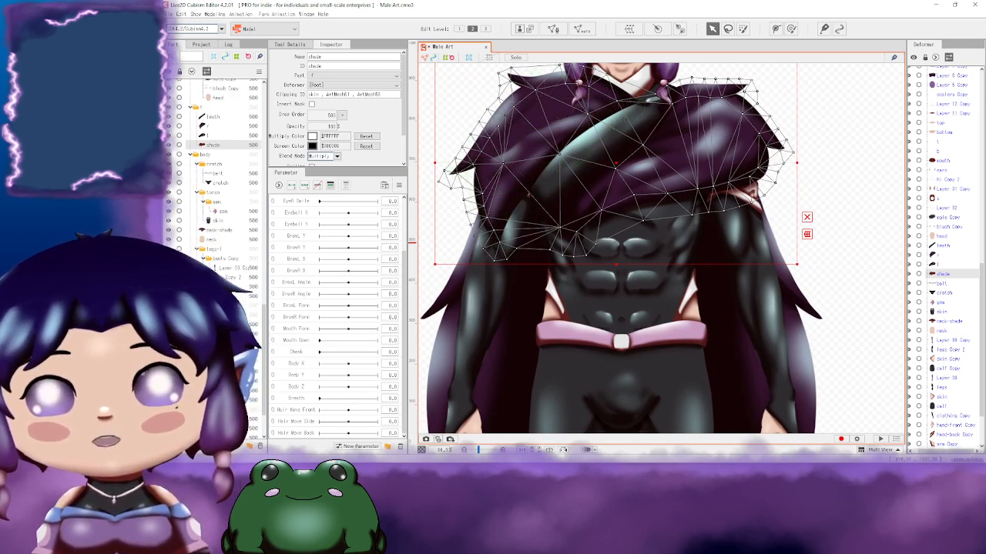
scroll(215, 192, "down", 1)
left_click(220, 385)
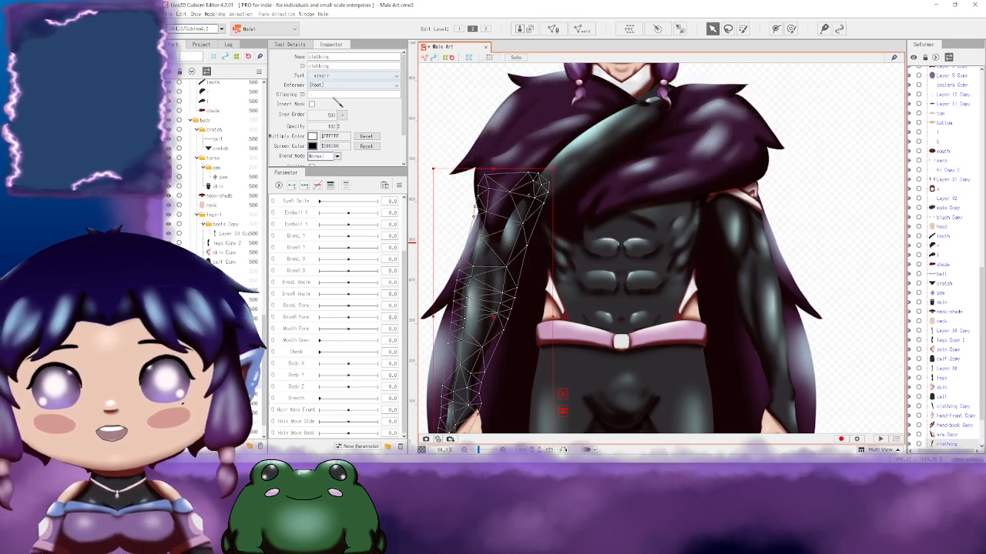
double_click(336, 67)
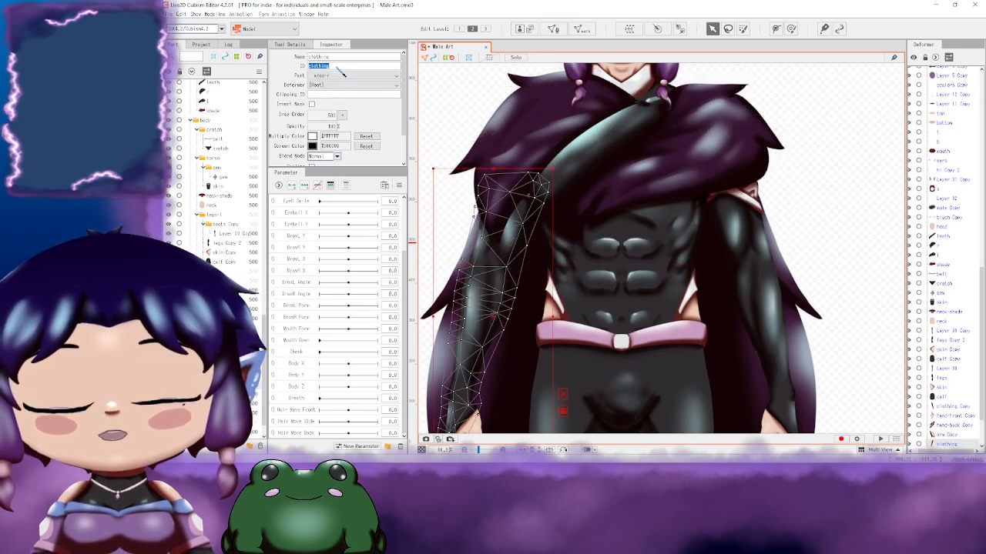
left_click(216, 112)
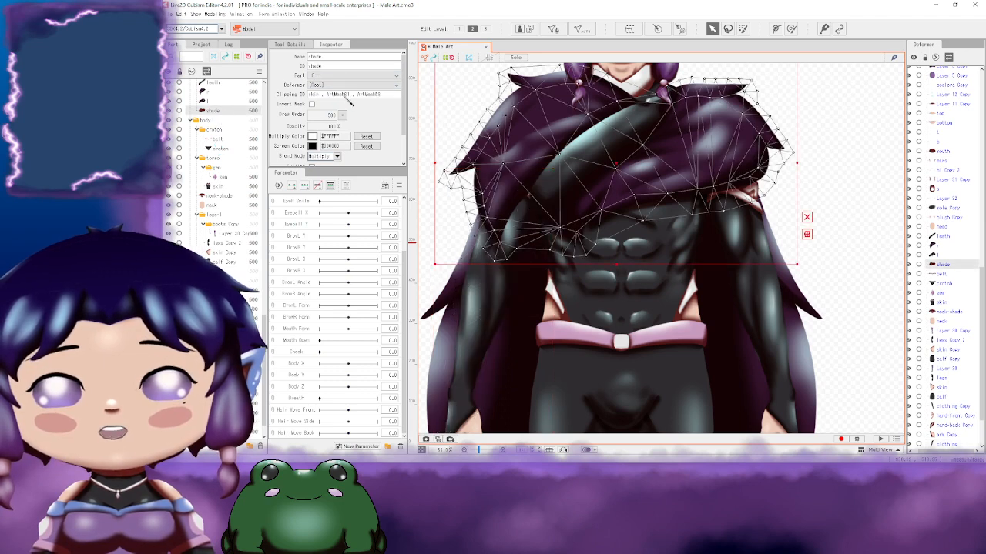
left_click(383, 94)
left_click(382, 95)
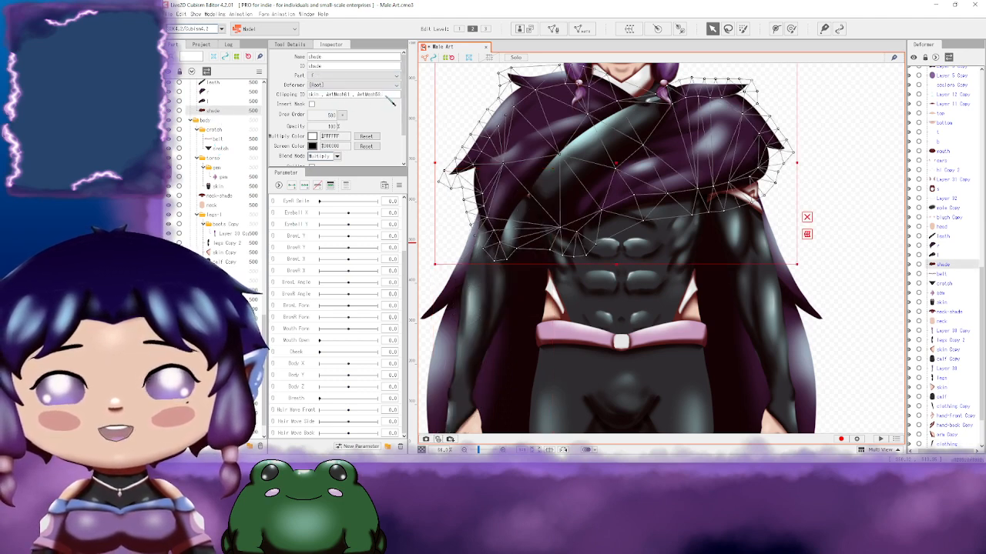
key("ctrl+v")
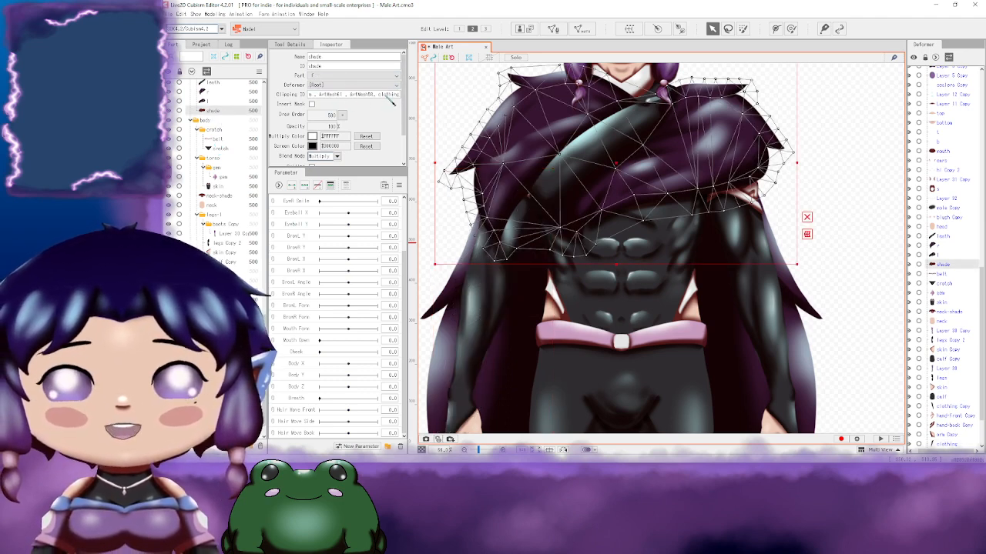
key("Return")
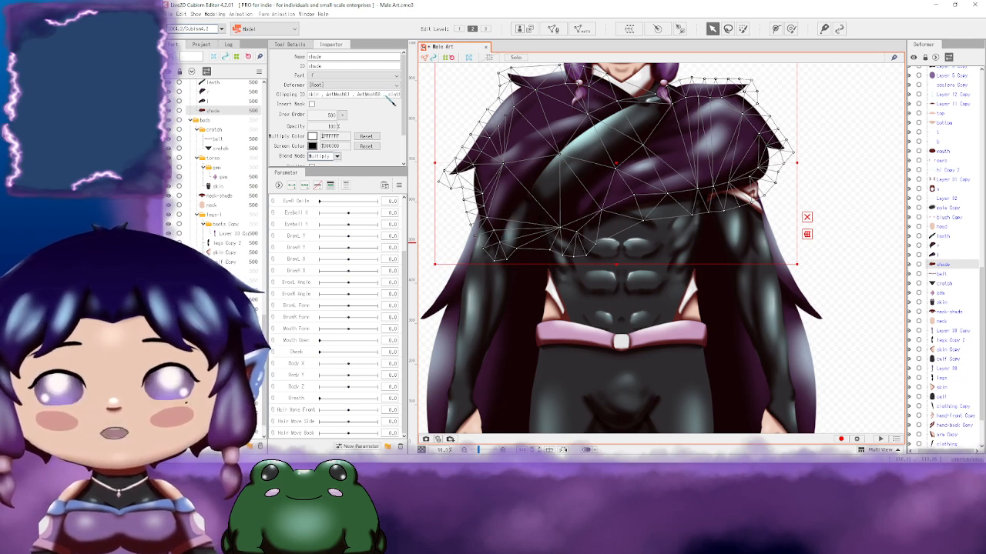
Step: Deselect the shade mesh and examine the clipped shading around the cloak, sleeves and torso
scroll(838, 245, "down", 1)
left_click(853, 264)
scroll(856, 297, "down", 2)
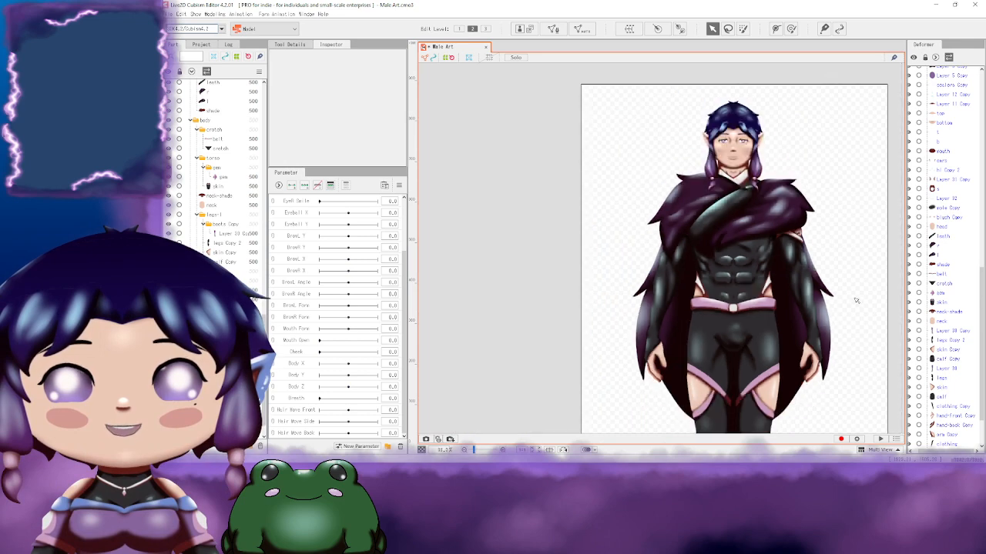
scroll(856, 300, "up", 2)
left_click_drag(822, 239, 770, 238)
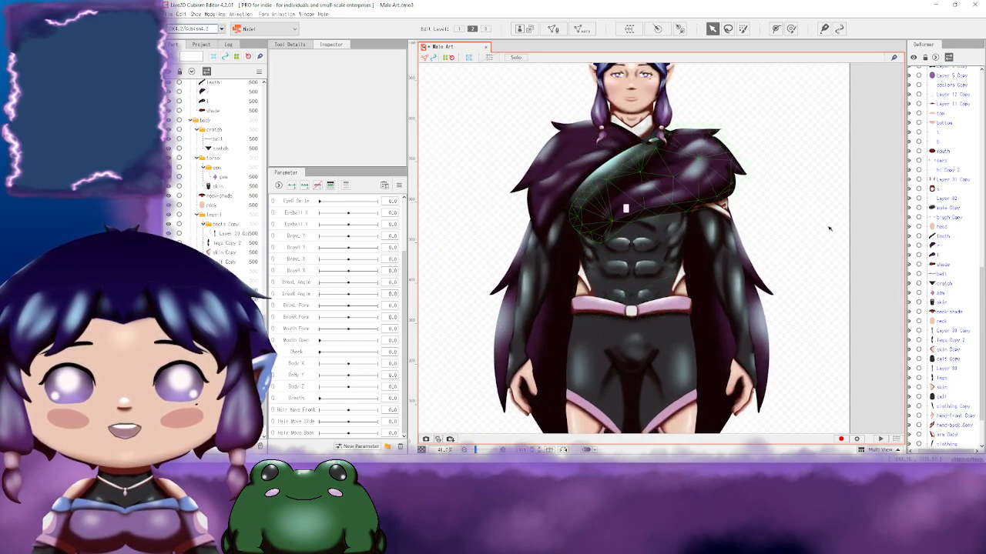
left_click_drag(819, 199, 755, 187)
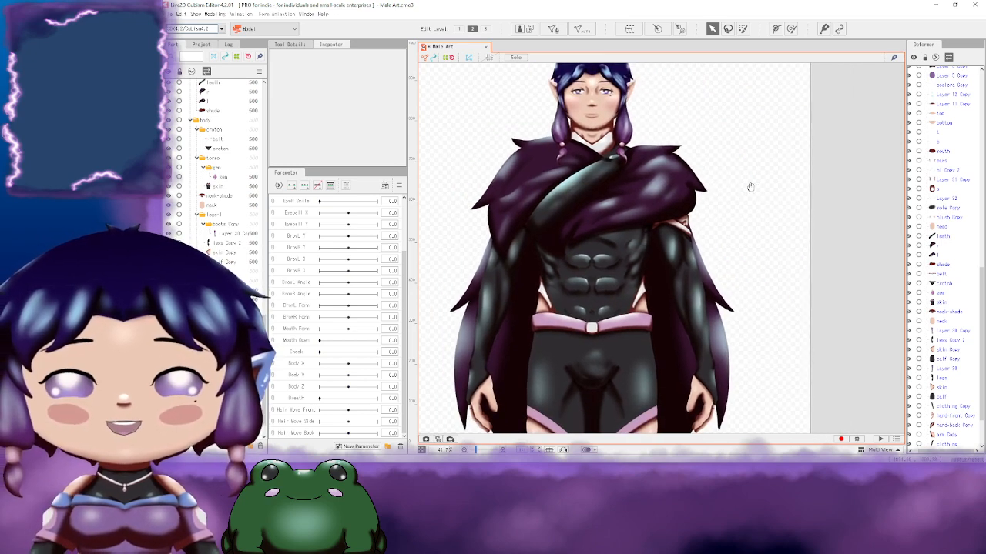
Step: Delete the Paper mesh from the model
scroll(755, 177, "up", 5)
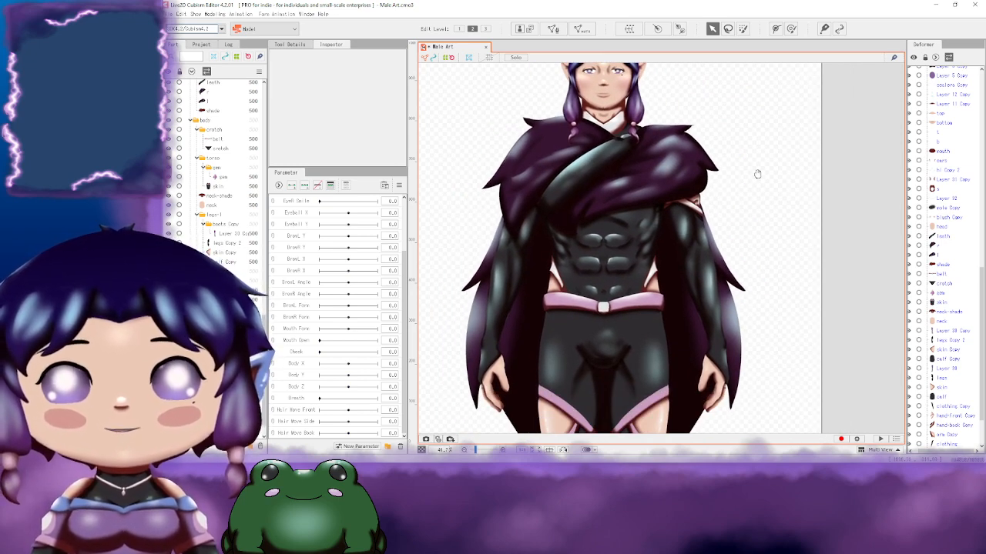
scroll(761, 190, "down", 3)
scroll(732, 215, "up", 4)
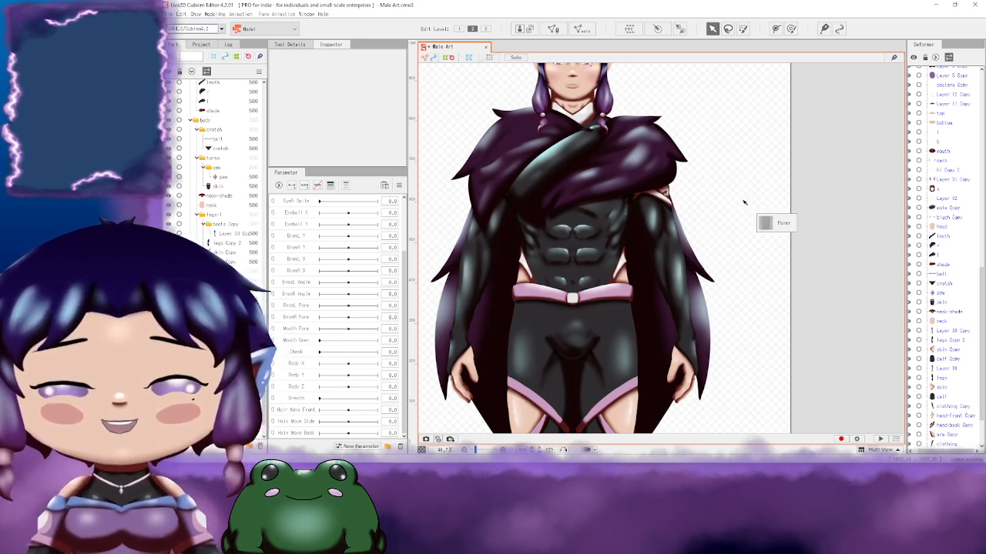
scroll(776, 199, "down", 2)
left_click(547, 242)
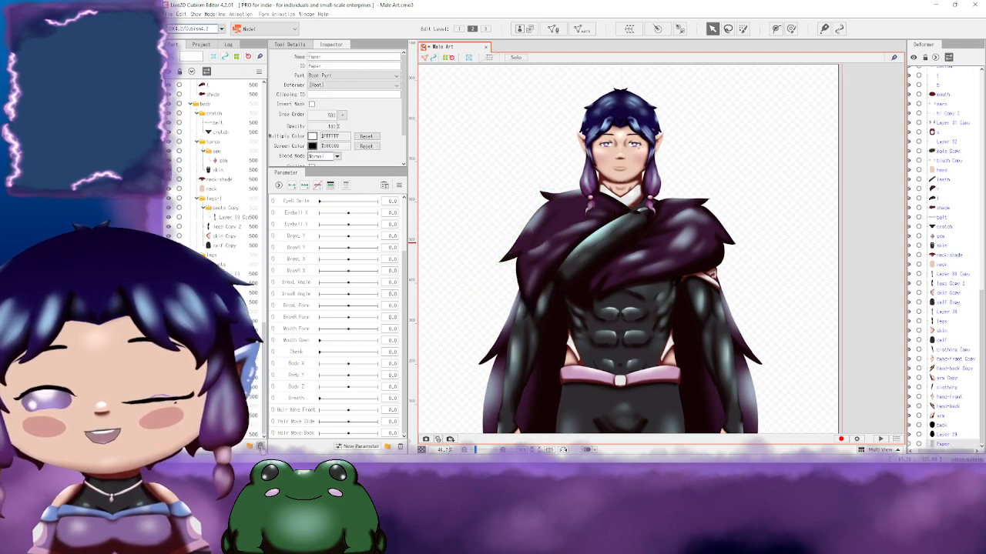
left_click(788, 275)
left_click_drag(823, 300, 761, 235)
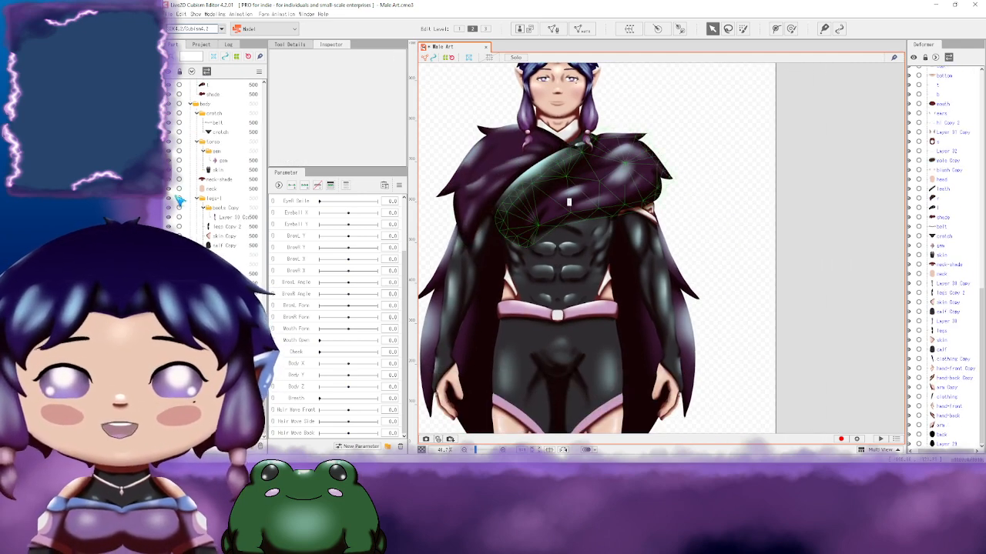
Step: Collapse the expanded part folders so that only the top-level parts are listed
scroll(182, 198, "up", 5)
scroll(207, 231, "up", 6)
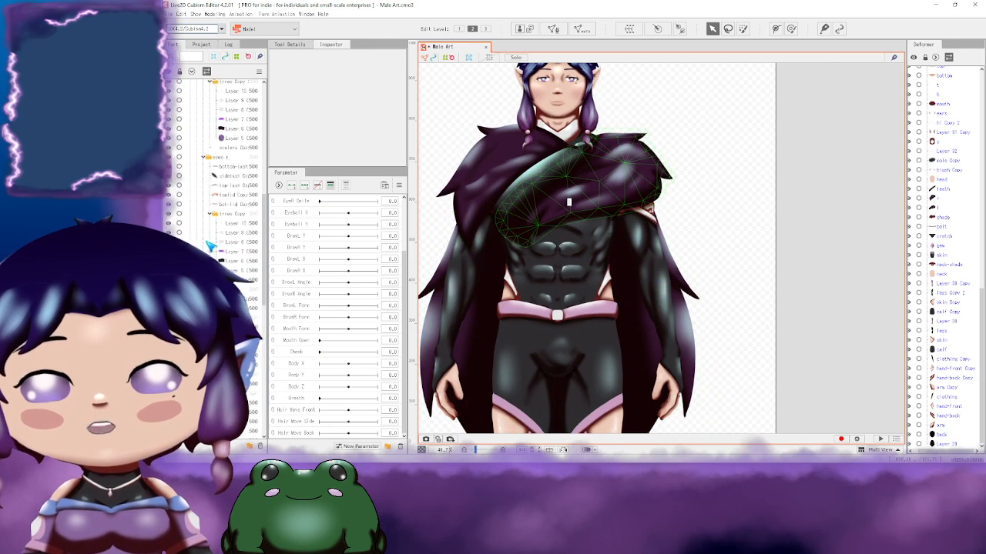
left_click(191, 175)
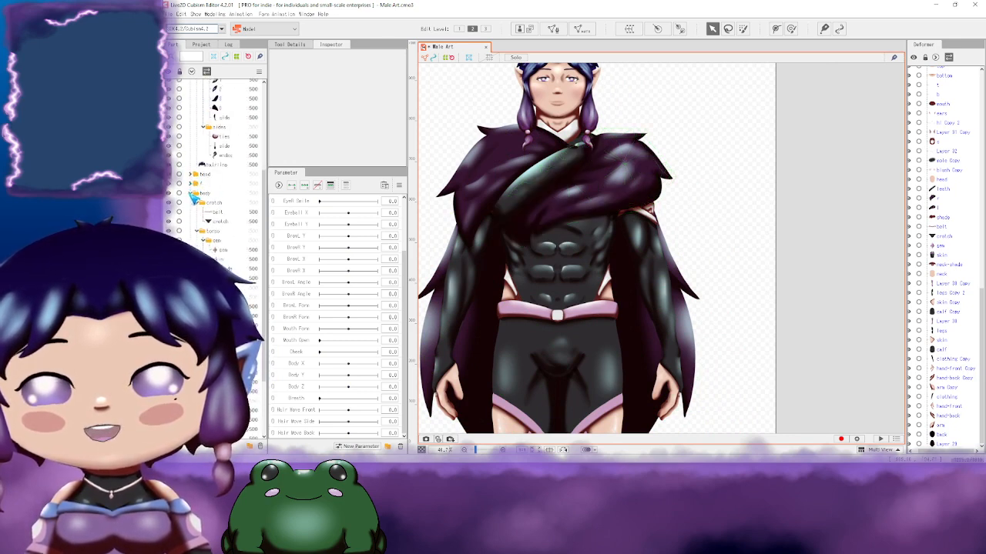
scroll(192, 188, "up", 4)
left_click(193, 98)
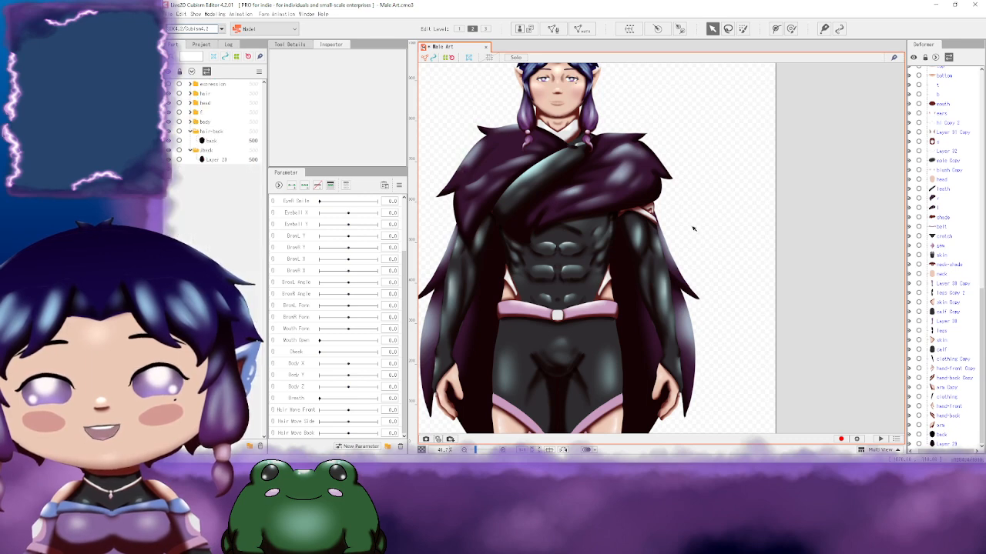
left_click(191, 131)
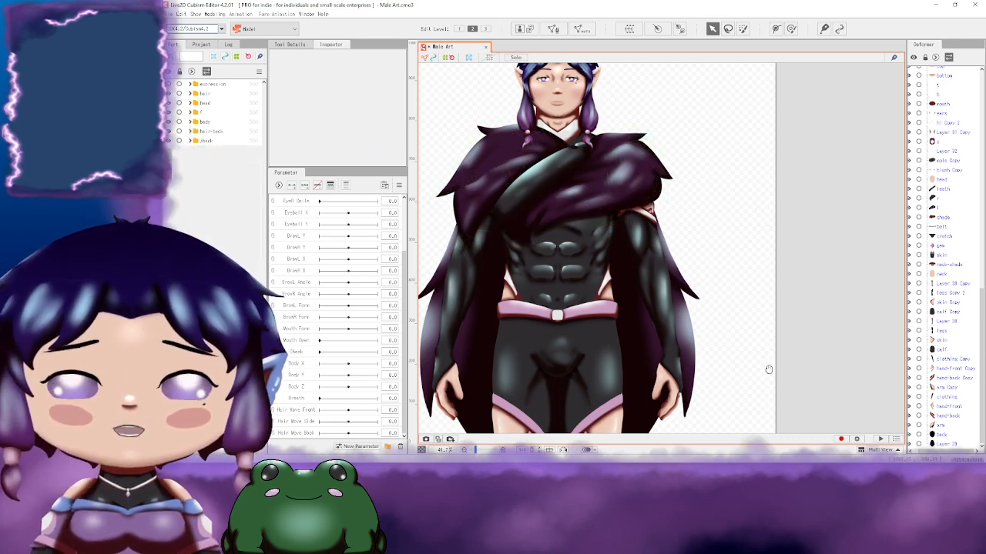
left_click_drag(768, 370, 809, 346)
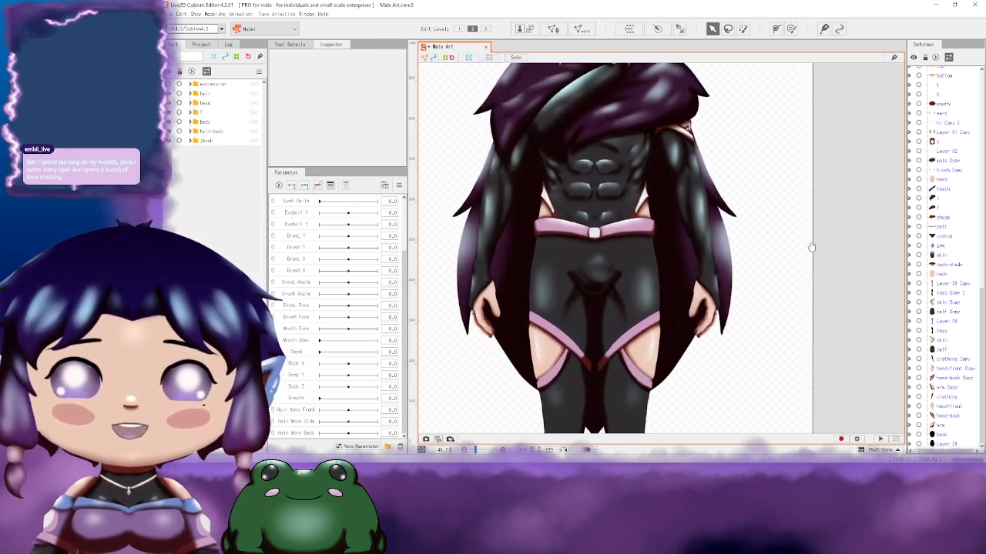
left_click_drag(811, 246, 779, 282)
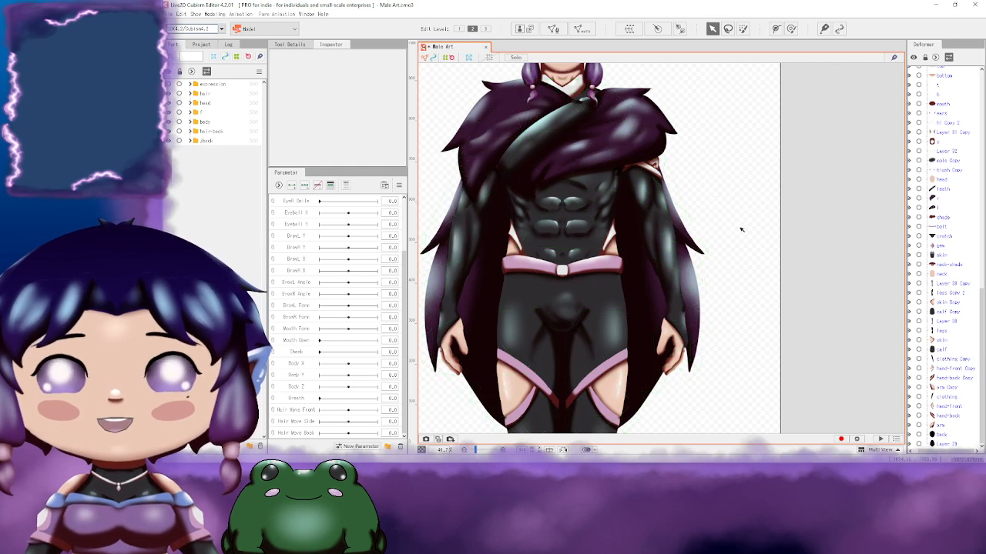
scroll(770, 216, "down", 2)
scroll(793, 269, "up", 6)
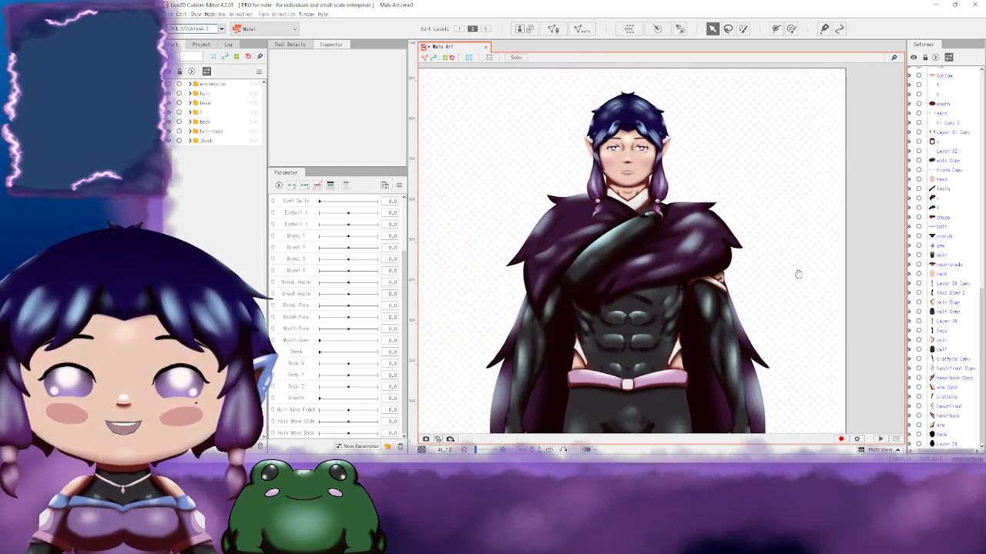
Step: Select the mouth's bottom mesh, isolate it with Solo and open it for manual mesh editing
scroll(596, 154, "down", 3)
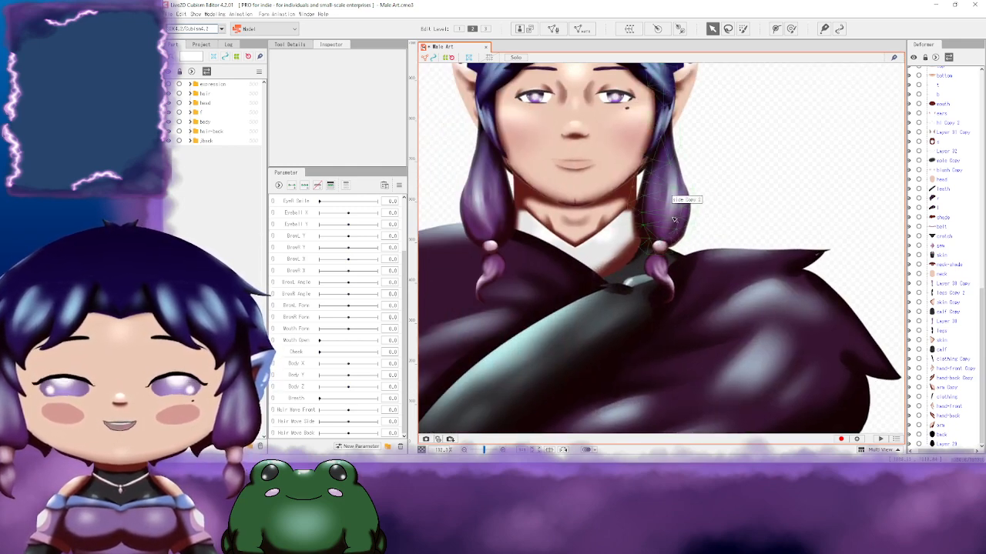
scroll(806, 224, "up", 3)
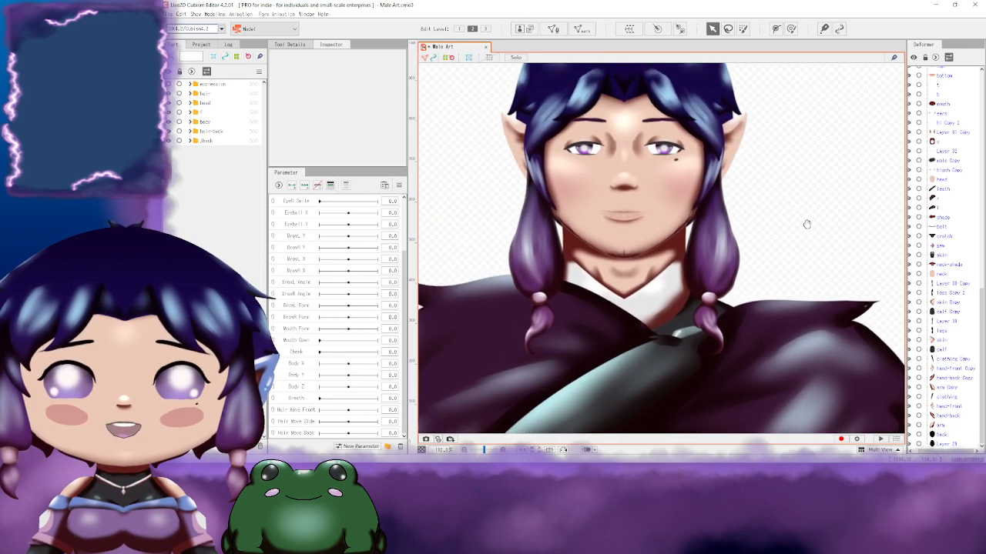
scroll(639, 224, "up", 4)
left_click(637, 225)
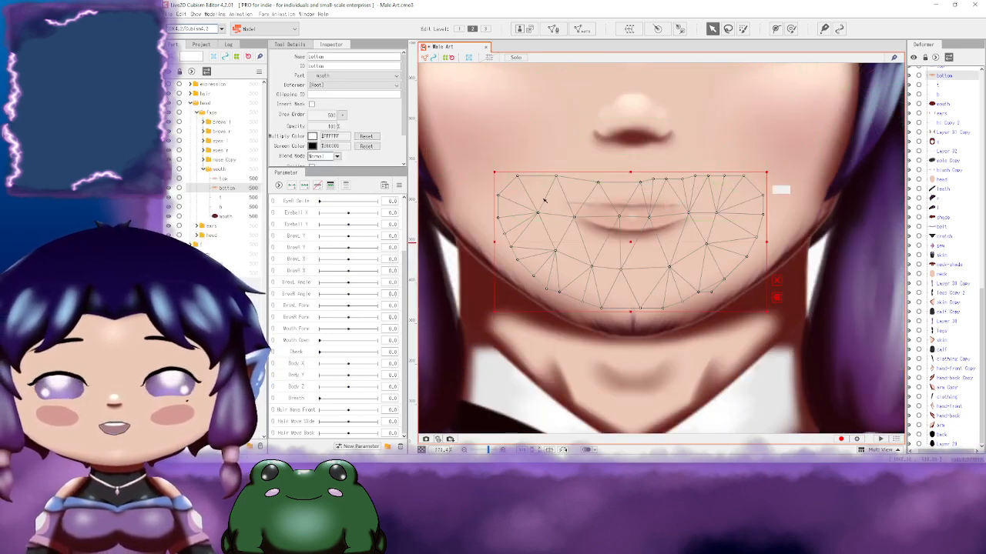
scroll(682, 206, "up", 2)
scroll(683, 205, "down", 2)
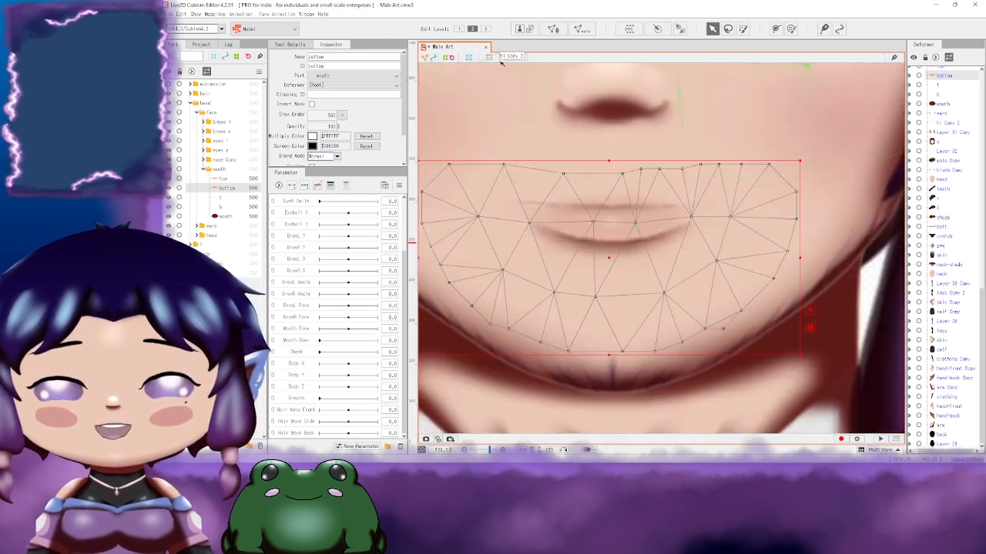
left_click(515, 58)
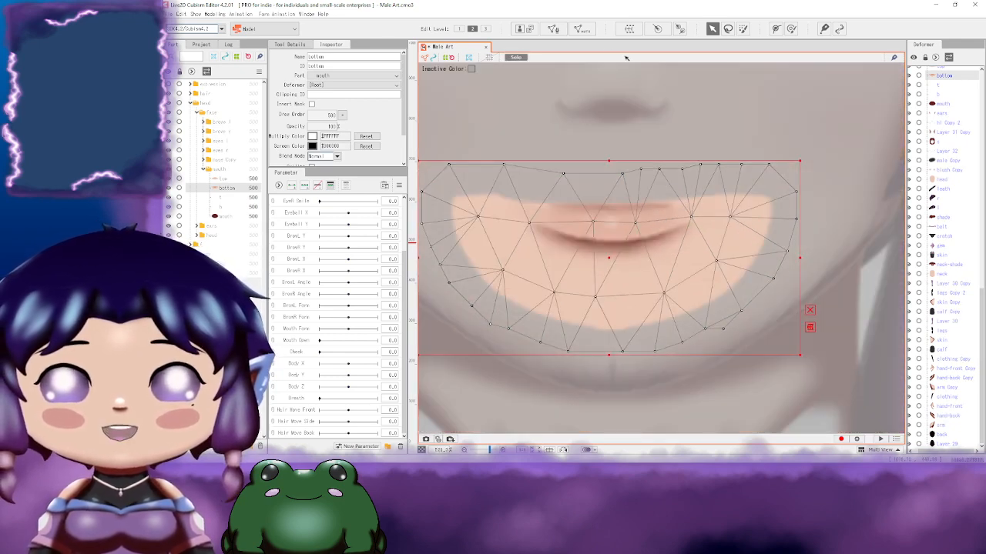
left_click(289, 44)
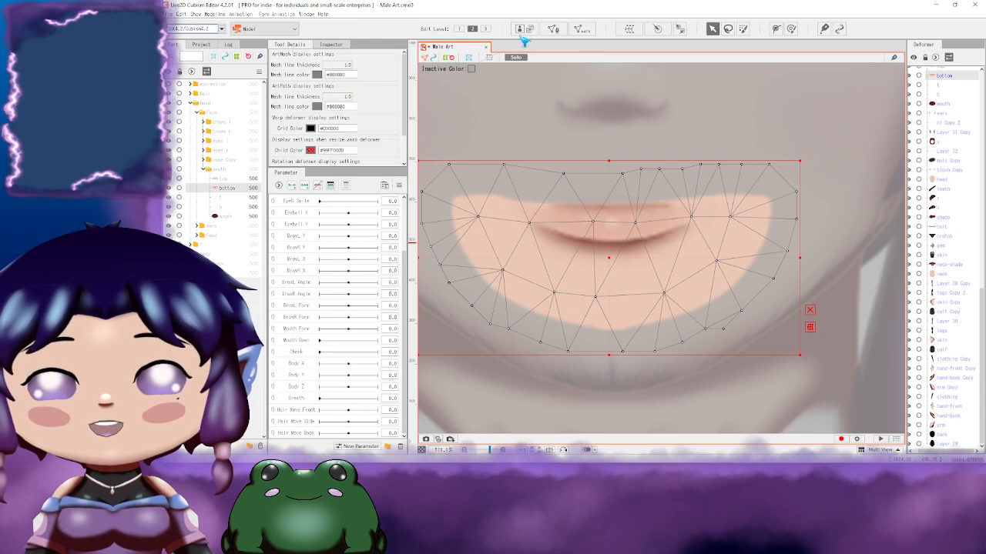
left_click(551, 29)
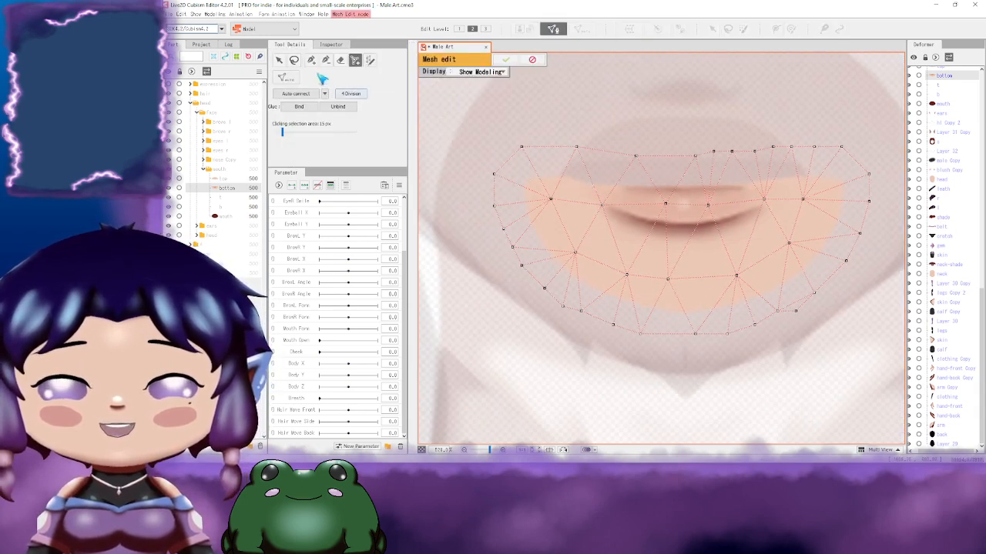
Step: Add mesh vertices along the upper edge of the mouth's bottom skin patch, from its left end to its right end
left_click(513, 193)
left_click(549, 164)
left_click(576, 183)
left_click(604, 168)
left_click(665, 172)
left_click(705, 171)
left_click(750, 167)
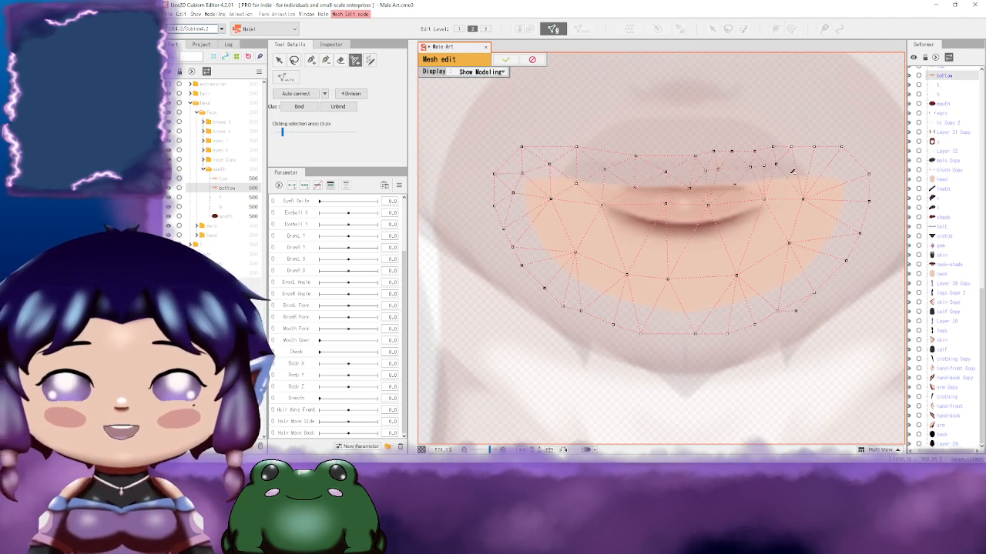
left_click(802, 164)
left_click(837, 174)
left_click(847, 192)
Step: Add mesh vertices on the lower lip's shadow line and along the left edge of the skin patch
left_click(688, 223)
left_click(655, 223)
left_click(520, 195)
left_click(544, 221)
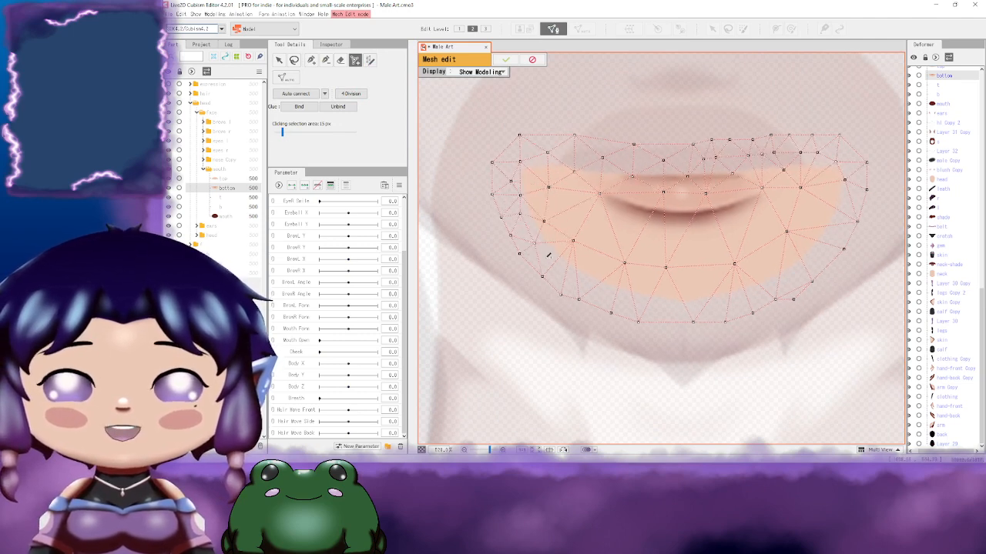
Step: Add mesh vertices along the lower and right edges of the mouth's bottom skin patch
left_click(571, 278)
left_click(592, 267)
left_click(642, 284)
left_click(665, 303)
left_click(698, 284)
left_click(717, 302)
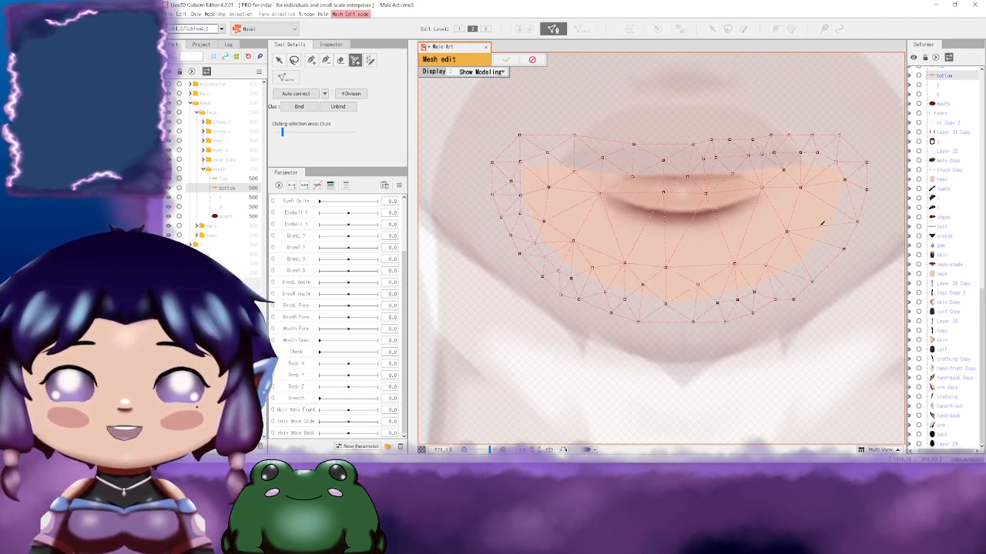
left_click(833, 196)
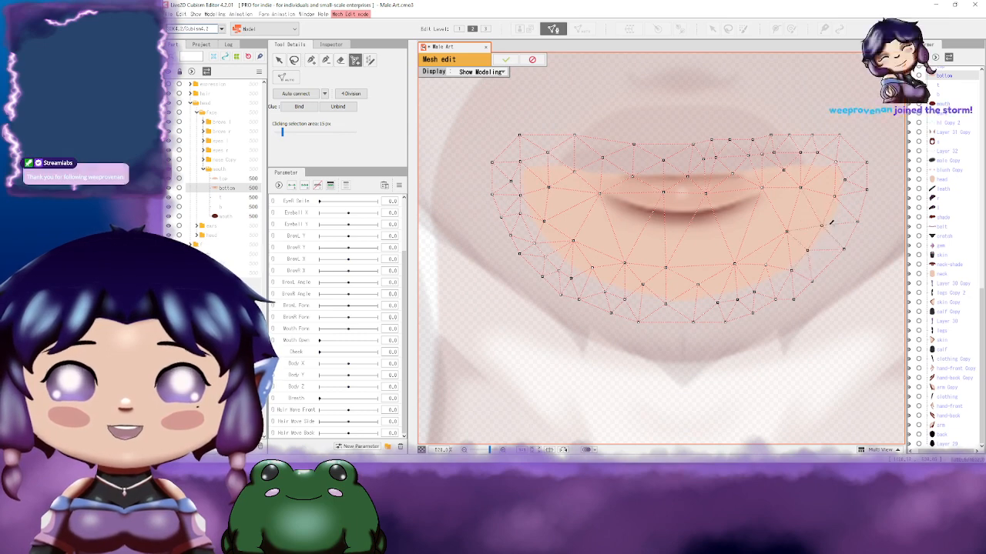
Step: Move the mesh vertices left of the upper lip line down onto the skin patch's upper edge
left_click_drag(843, 213, 746, 220)
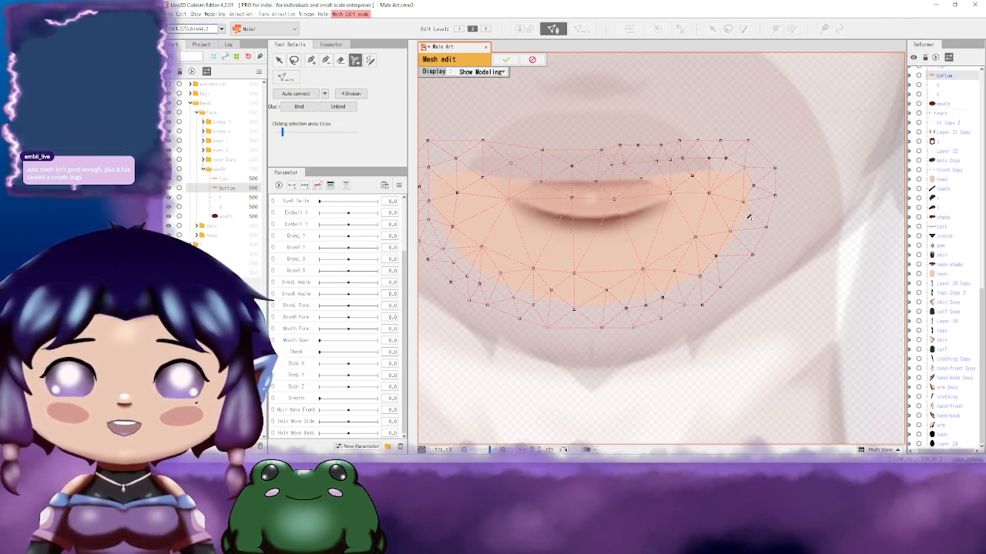
left_click_drag(674, 291, 736, 279)
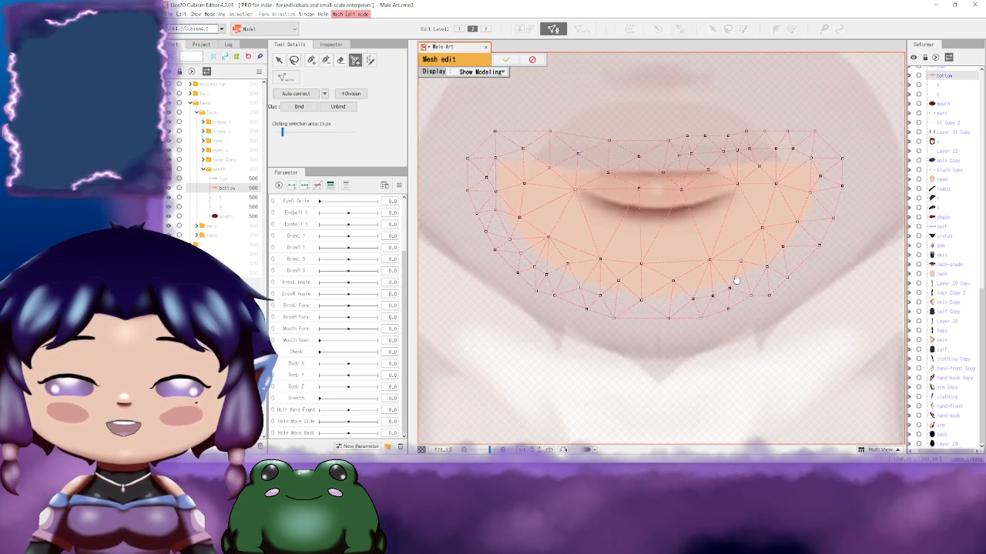
left_click_drag(757, 242, 756, 265)
mouse_move(696, 232)
left_mouse_down()
mouse_move(729, 240)
mouse_move(746, 214)
mouse_move(718, 204)
mouse_move(704, 217)
left_mouse_up()
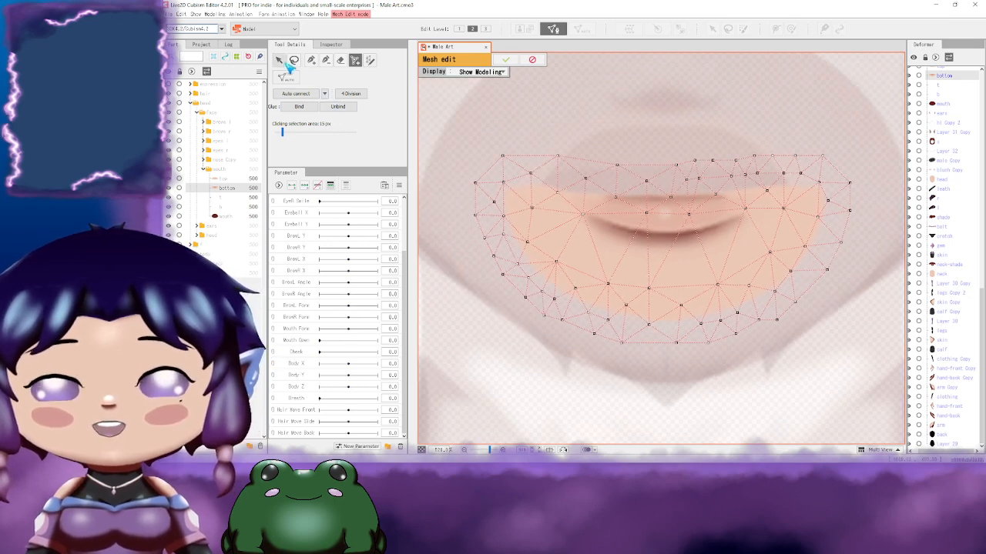
left_click(280, 61)
left_click_drag(585, 178, 586, 196)
left_click_drag(557, 157, 560, 196)
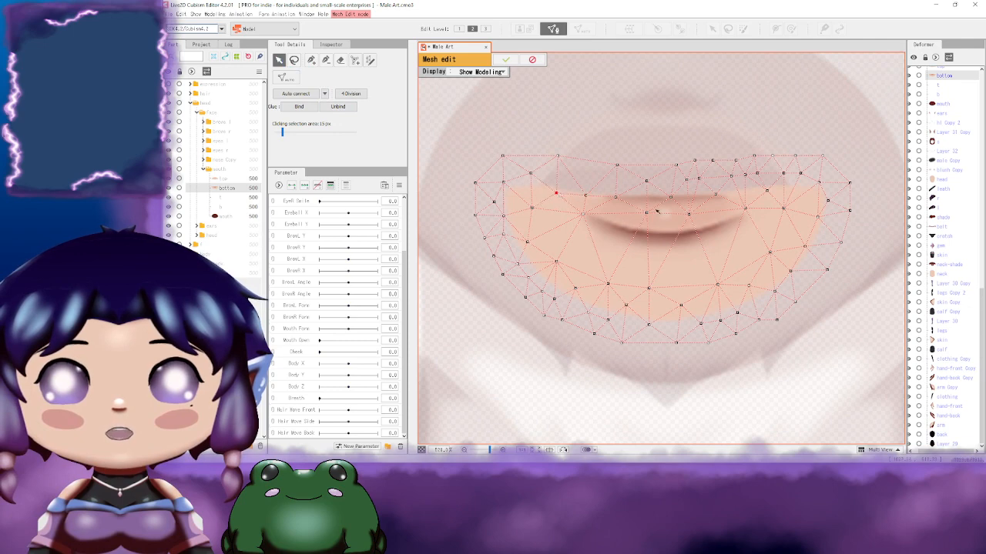
Step: Move the vertices inside the lower lip and at the right mouth corner down to just below the lip's shadow line
mouse_move(693, 205)
left_mouse_down()
mouse_move(638, 202)
mouse_move(680, 194)
mouse_move(681, 208)
left_mouse_up()
scroll(638, 202, "up", 4)
left_click_drag(624, 225, 627, 272)
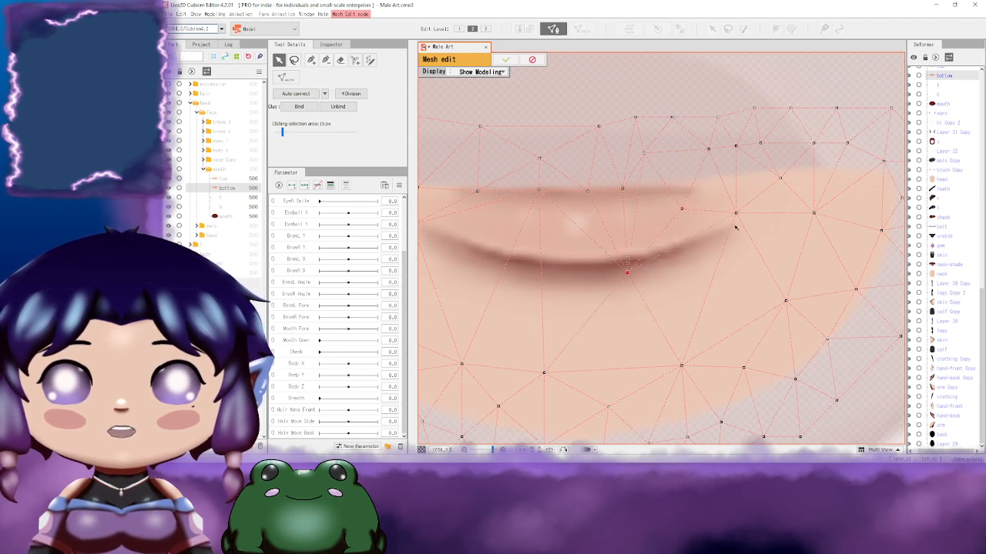
left_click_drag(735, 215, 746, 248)
Step: Reposition the vertices above the right half of the mouth onto the lip line and the skin patch's upper edge
left_click(670, 187)
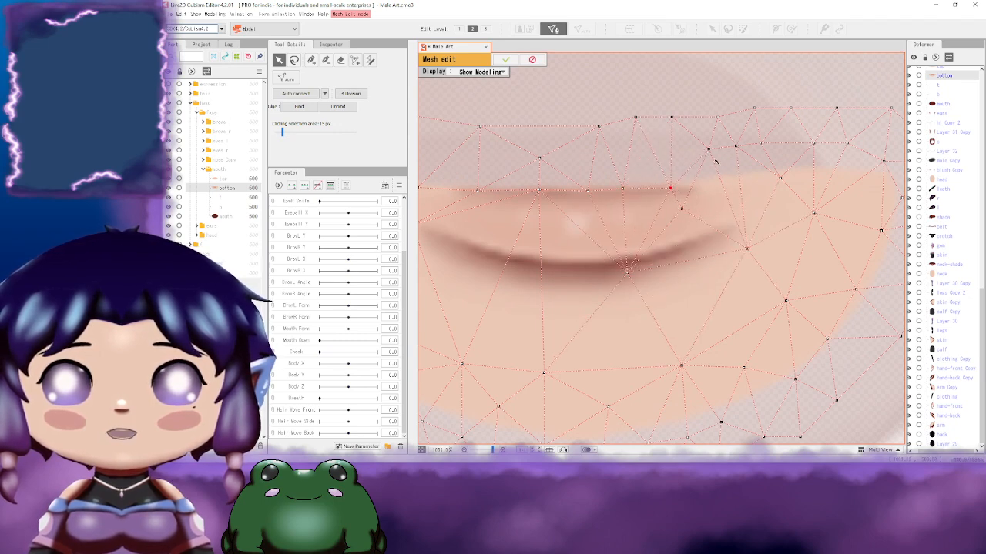
left_click_drag(707, 148, 744, 178)
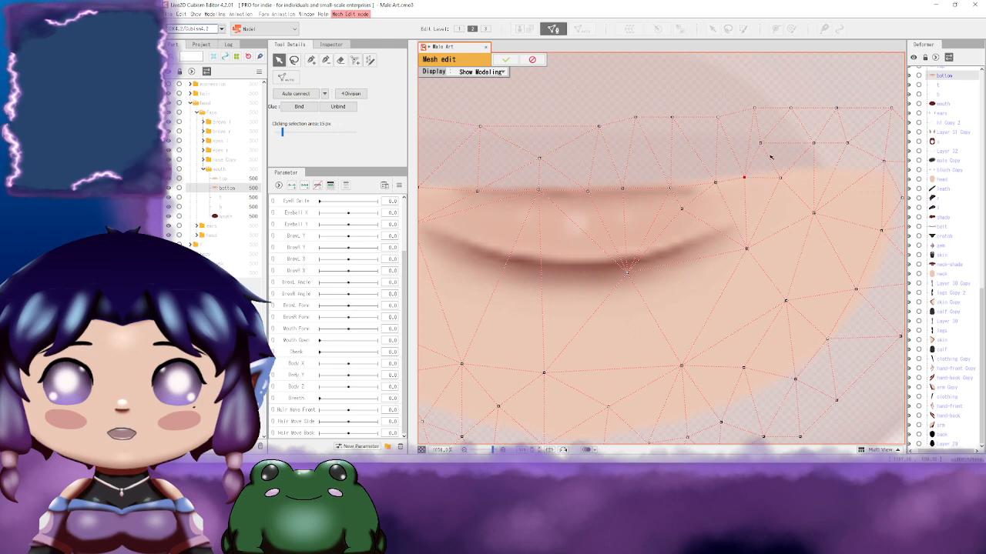
left_click_drag(760, 142, 782, 206)
left_click_drag(814, 142, 746, 178)
left_click_drag(754, 144, 795, 179)
Step: Align the vertices around the upper-left corner of the skin patch with its painted edge
left_click_drag(525, 187, 740, 197)
left_click_drag(510, 198, 622, 204)
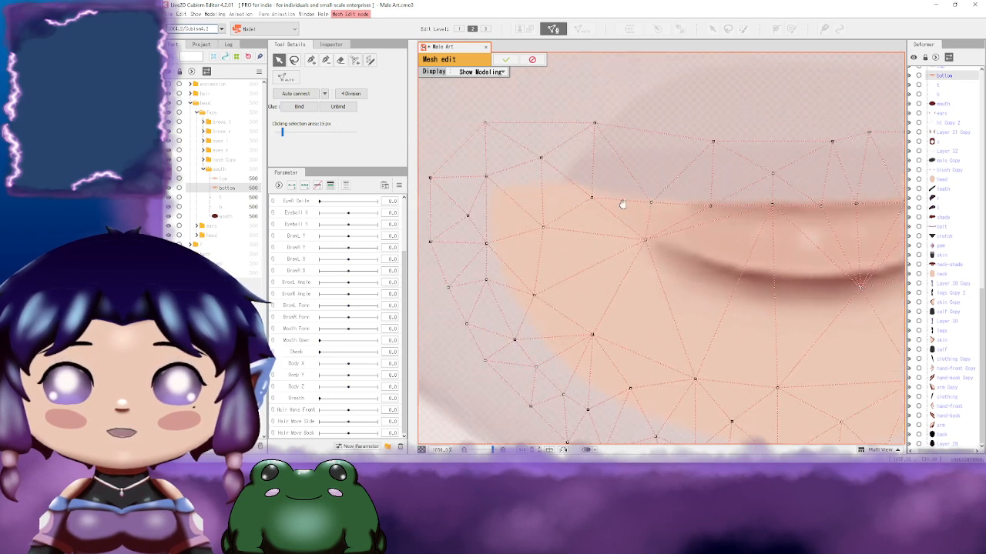
left_click_drag(541, 158, 559, 184)
left_click_drag(486, 177, 510, 182)
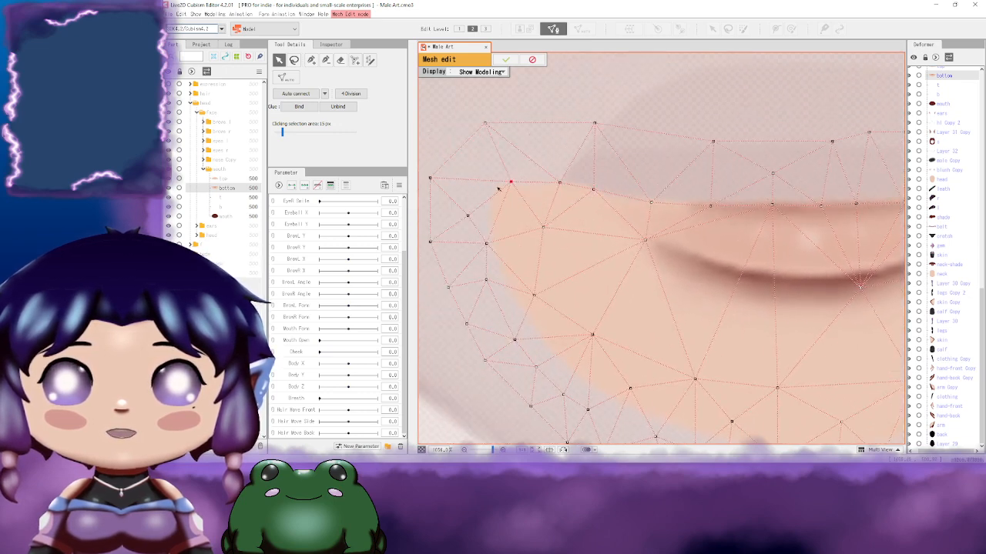
left_click_drag(467, 215, 483, 193)
left_click_drag(486, 244, 488, 242)
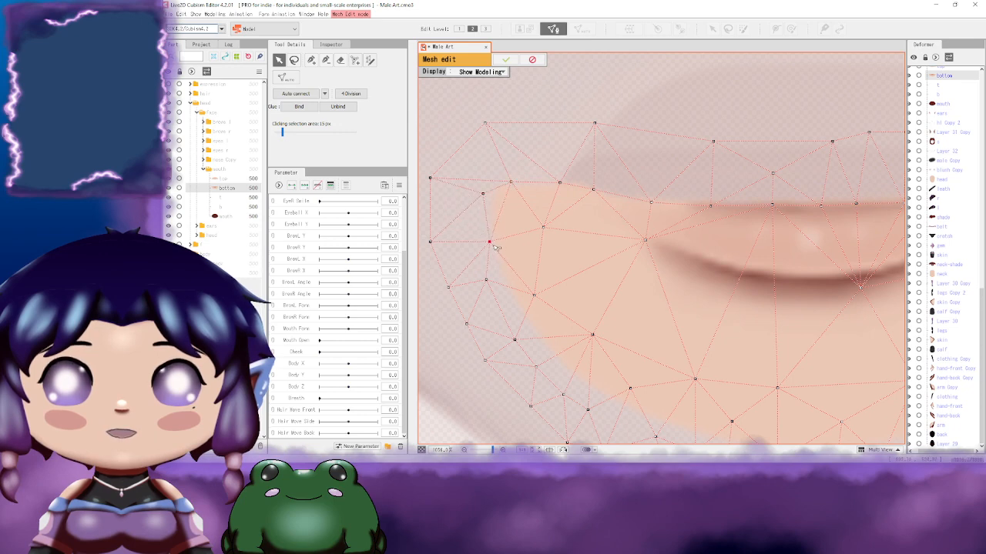
Step: Lower the outer mesh vertices above the mouth so they sit just above the upper lip line
left_click_drag(812, 248, 645, 242)
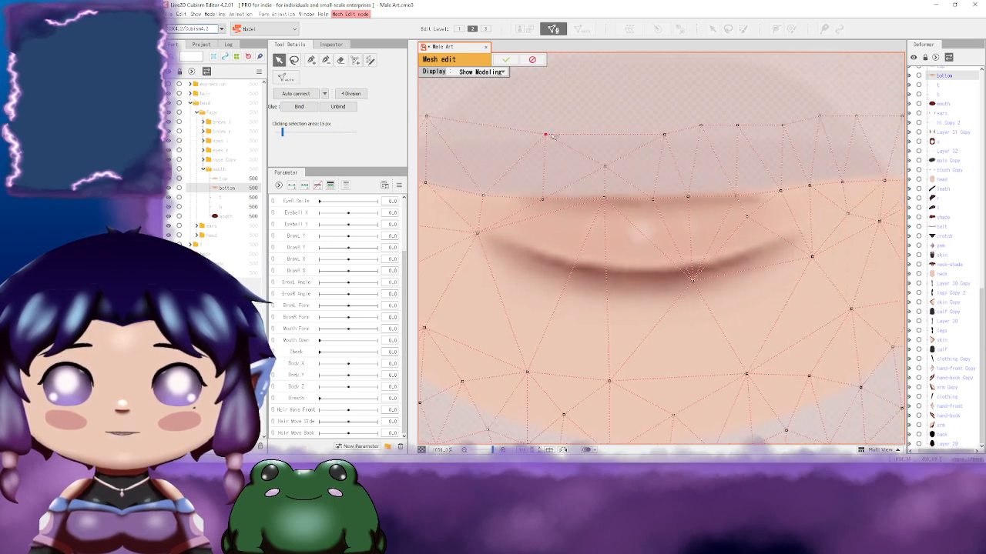
left_click_drag(545, 135, 547, 169)
left_click_drag(664, 135, 662, 171)
left_click_drag(604, 165, 605, 187)
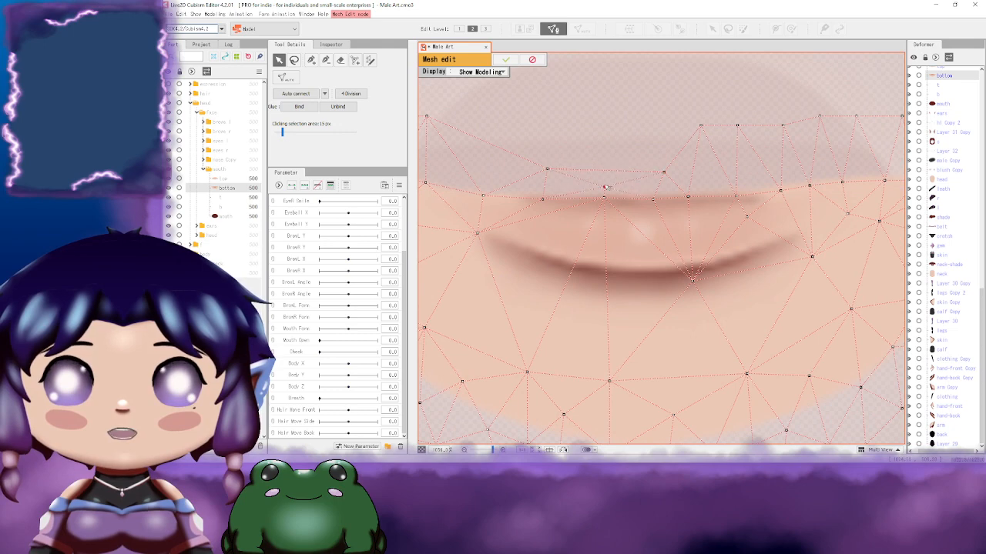
left_click_drag(685, 177, 599, 177)
left_click_drag(613, 126, 604, 175)
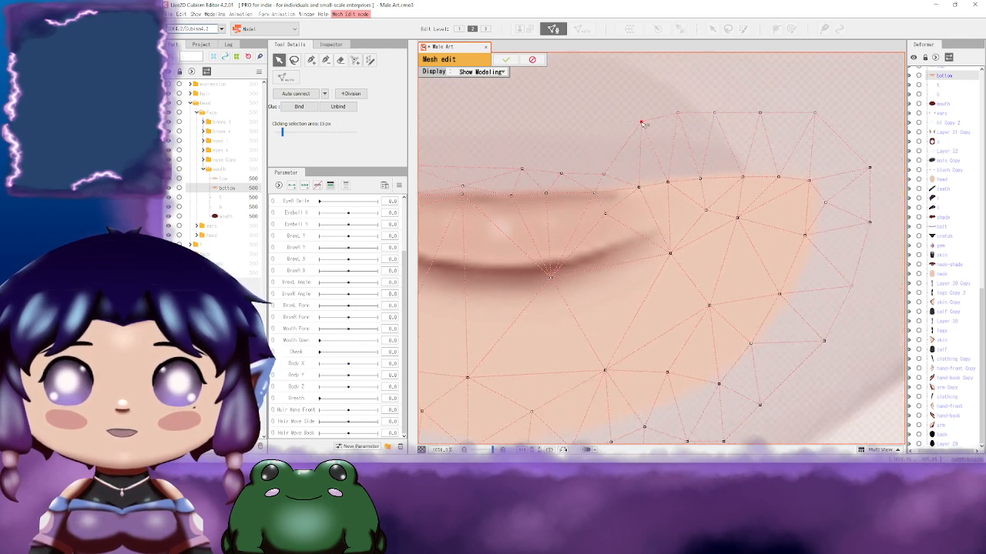
left_click_drag(640, 123, 619, 187)
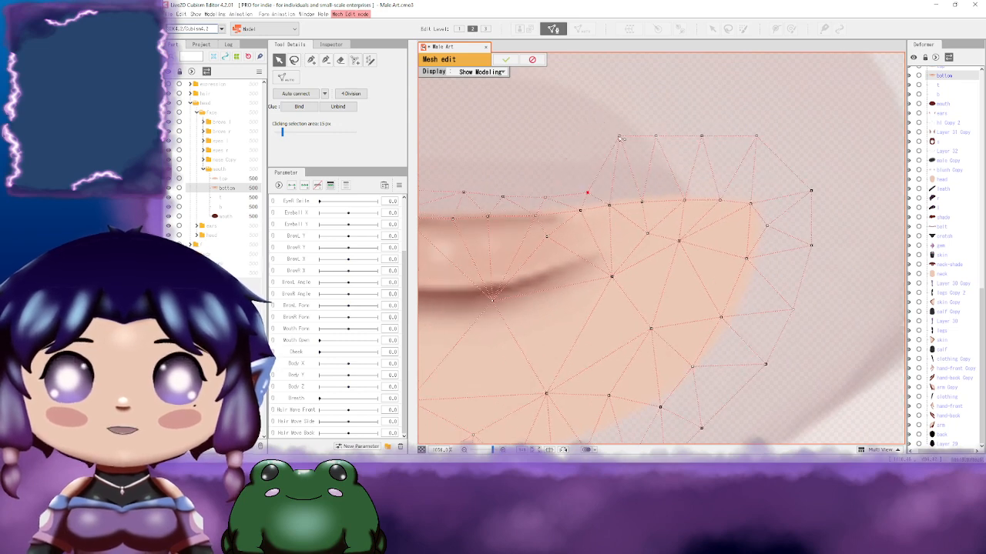
Step: Pull the outer mesh vertices around the skin patch's upper-right corner in close to its painted edge
left_click_drag(619, 138, 630, 189)
left_click_drag(656, 137, 638, 180)
left_click_drag(690, 134, 684, 189)
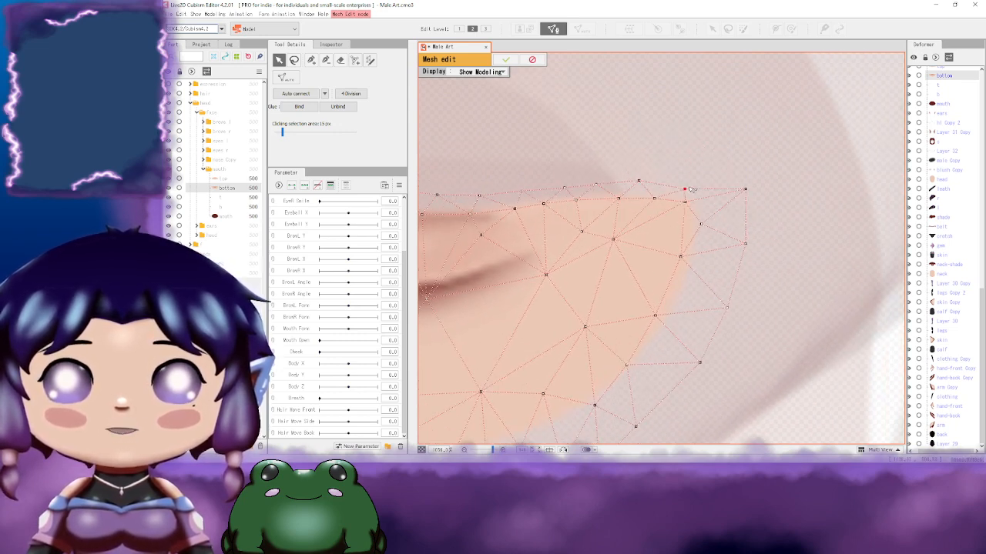
left_click_drag(744, 188, 710, 206)
left_click_drag(747, 245, 798, 205)
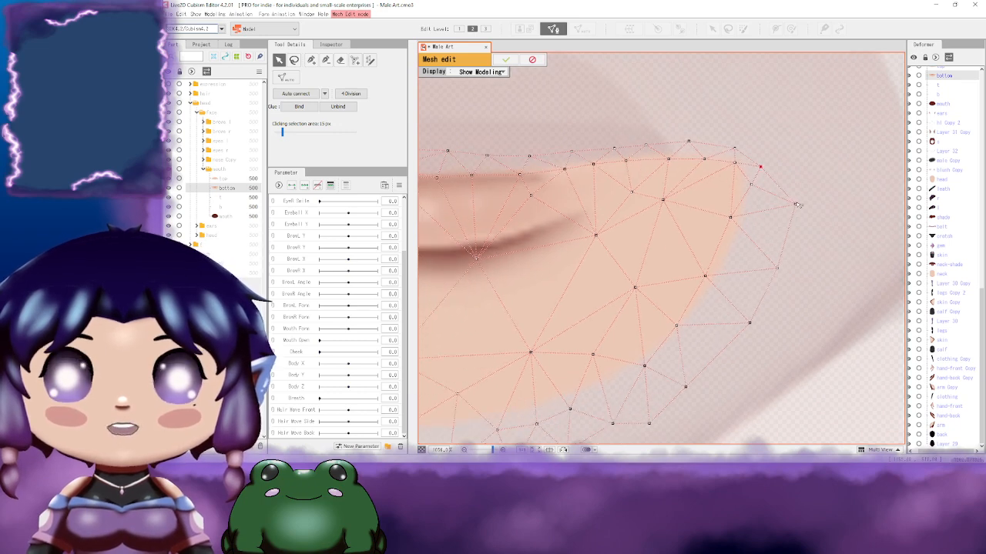
Step: Bring the outer vertices down the skin patch's right side in close to its curved edge
left_click_drag(777, 268, 743, 257)
left_click_drag(751, 297, 760, 258)
left_click_drag(733, 351, 733, 310)
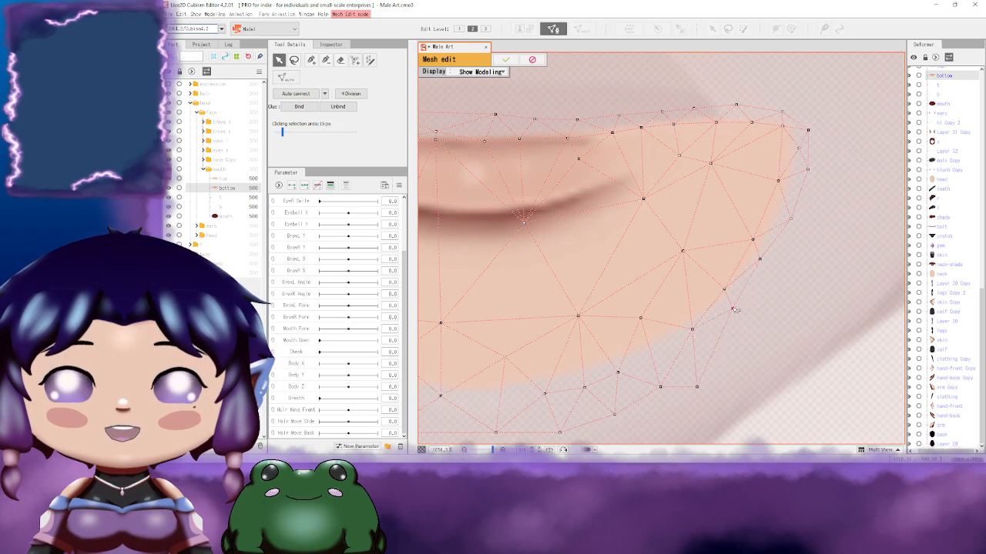
left_click_drag(701, 390, 705, 337)
scroll(739, 332, "up", 3)
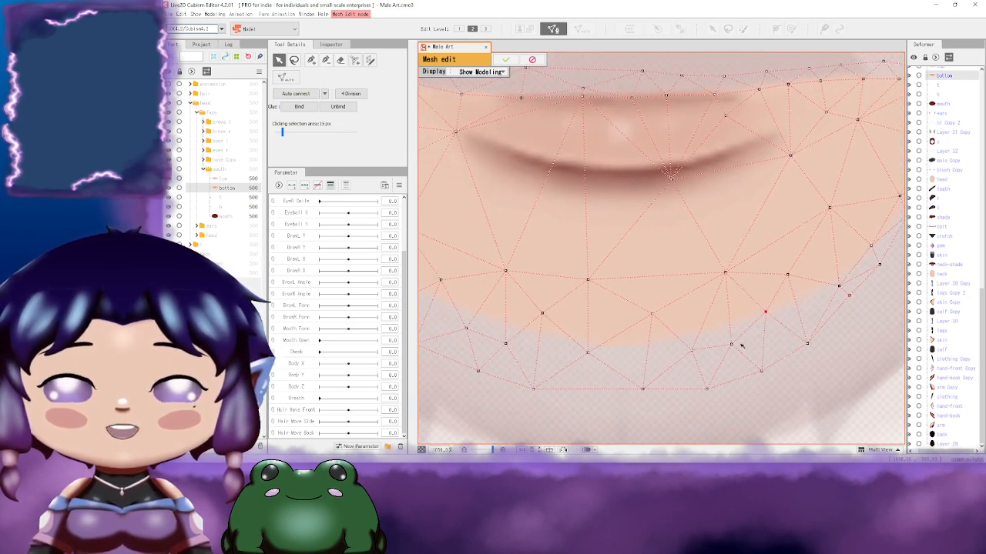
Step: Fit the vertices along the lower-right curve of the skin patch to its painted edge, with the outer row just outside it
left_click_drag(731, 344, 736, 320)
left_click_drag(691, 351, 649, 326)
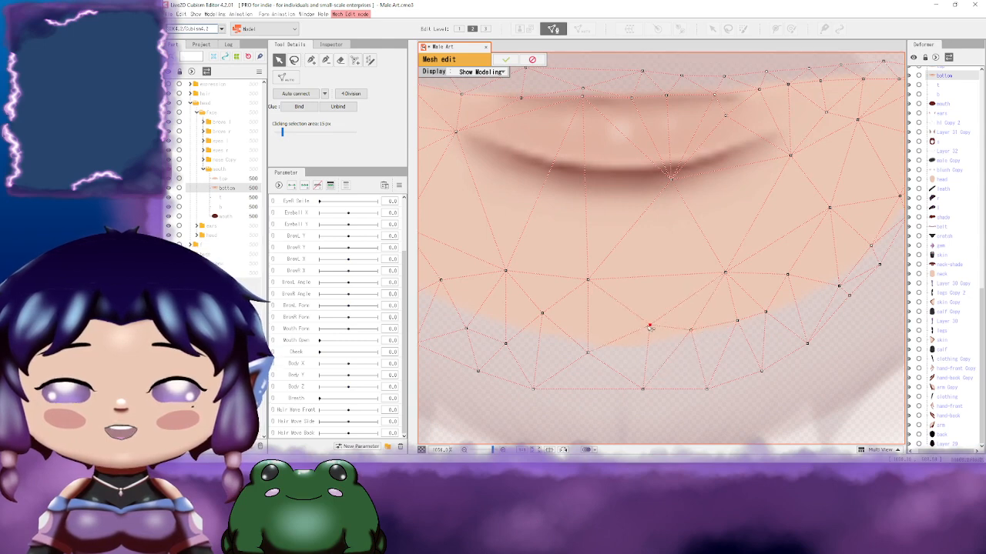
left_click_drag(641, 389, 645, 359)
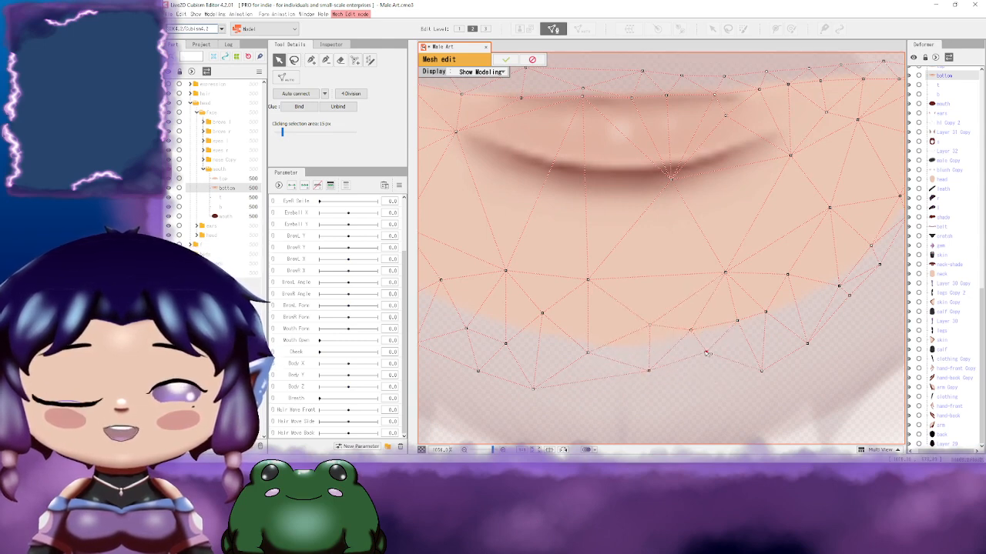
left_click_drag(760, 345, 715, 353)
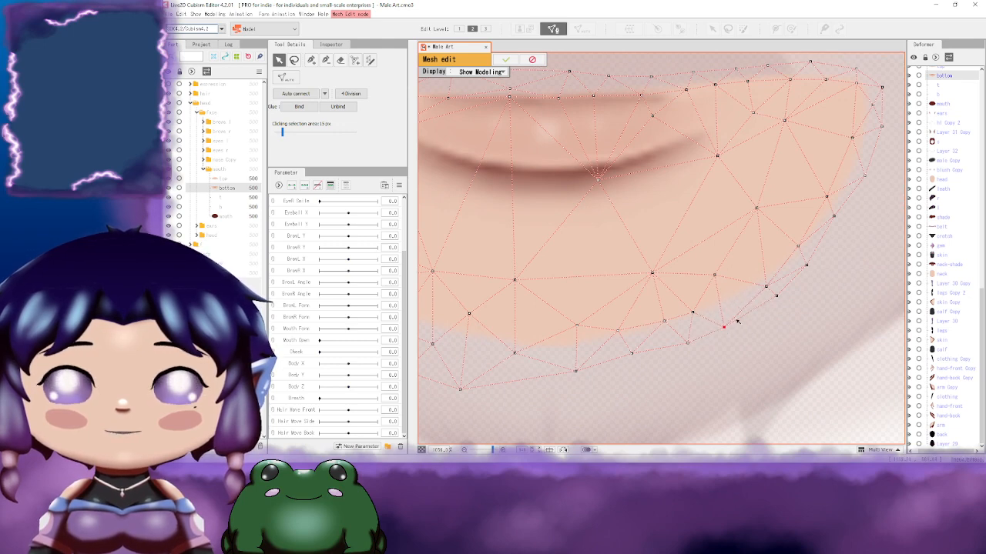
scroll(729, 331, "down", 2)
scroll(730, 331, "up", 2)
left_click_drag(743, 297, 758, 340)
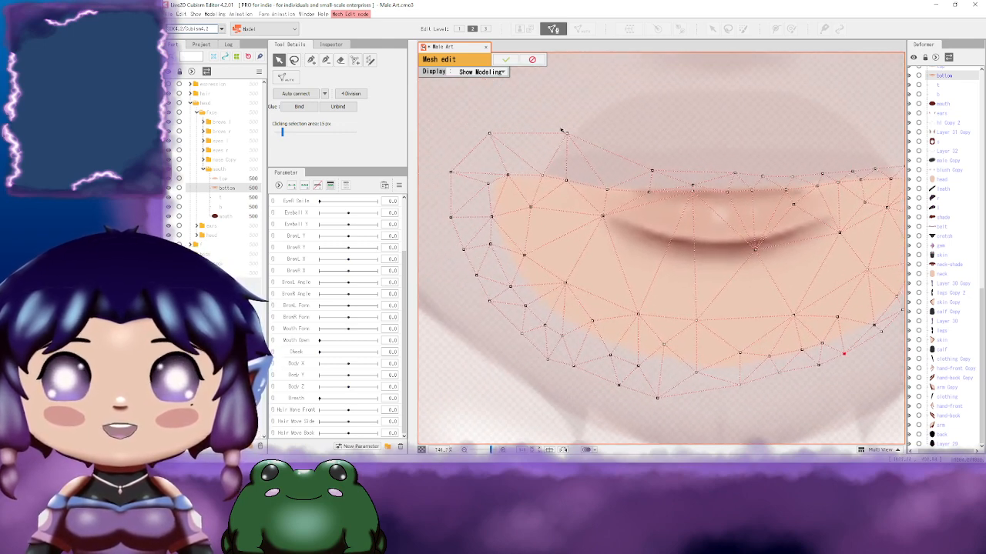
Step: Pull the outer vertices at the upper-left corner and along the left side in close to the skin patch
left_click_drag(481, 135, 505, 159)
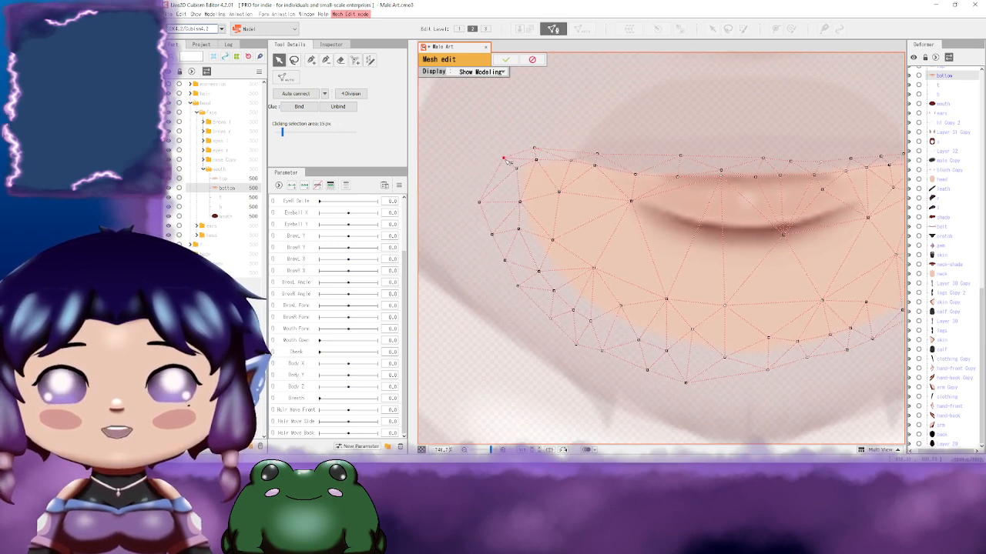
left_click_drag(480, 204, 502, 199)
left_click(493, 234)
left_click_drag(495, 234, 560, 264)
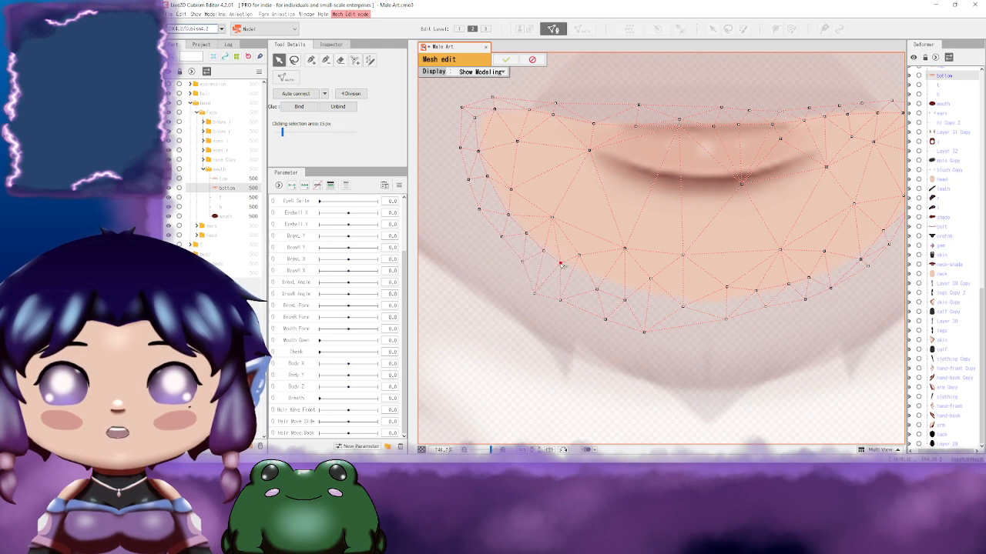
Step: Fit the inner and outer vertices along the lower-left curve and chin center closely around the skin patch's edge
mouse_move(542, 296)
left_mouse_down()
mouse_move(529, 282)
mouse_move(543, 276)
mouse_move(574, 290)
mouse_move(609, 280)
mouse_move(630, 289)
left_mouse_up()
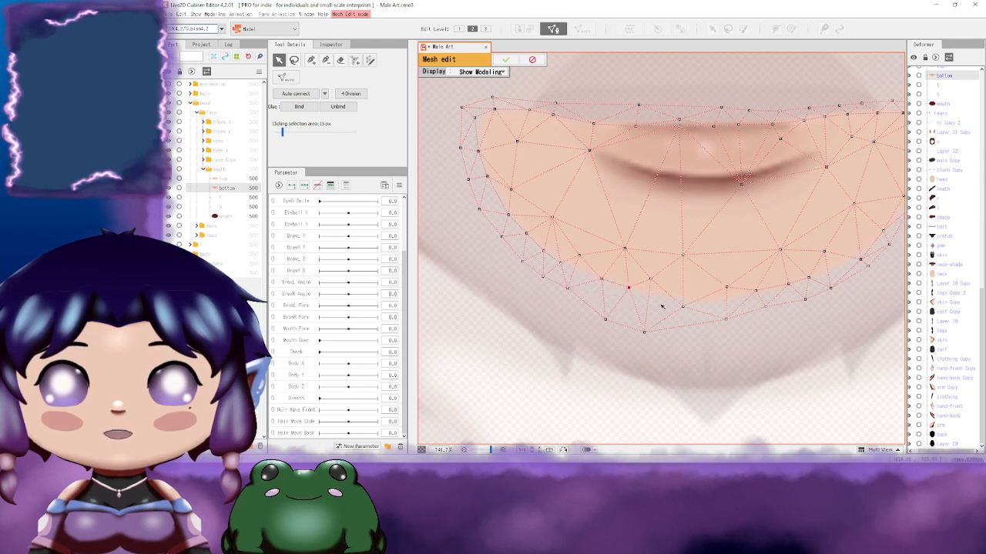
left_click_drag(645, 331, 609, 304)
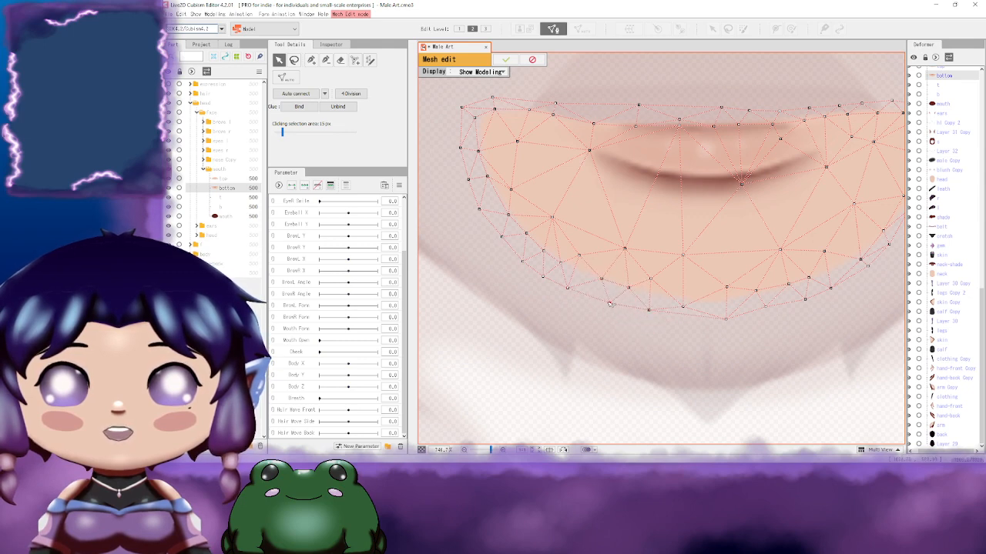
left_click_drag(717, 284, 608, 289)
left_click_drag(731, 265, 719, 243)
Step: Adjust the interior vertices around the lower lip shadow, beside the right mouth corner and in the patch's left and right cheek areas
scroll(724, 308, "down", 3)
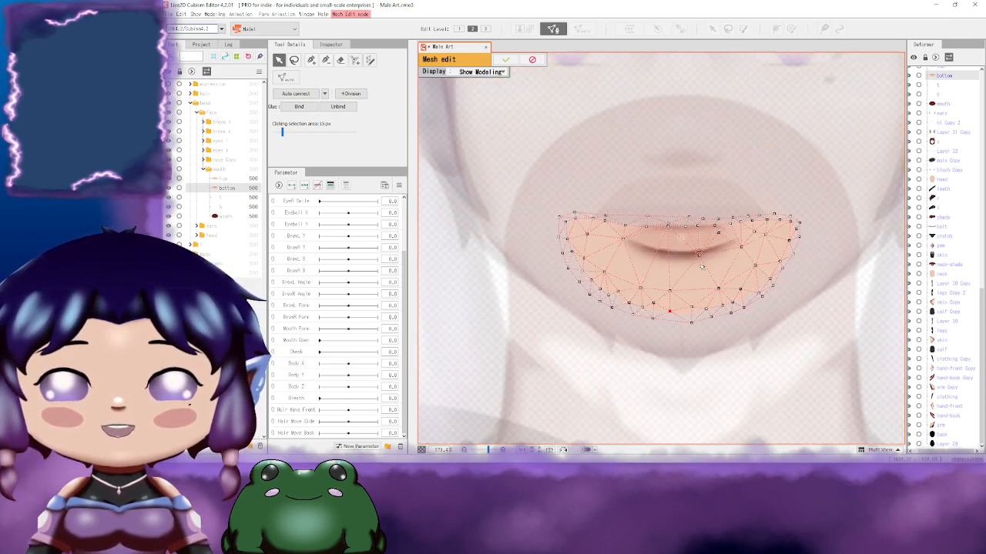
scroll(724, 308, "up", 3)
left_click_drag(721, 277, 710, 199)
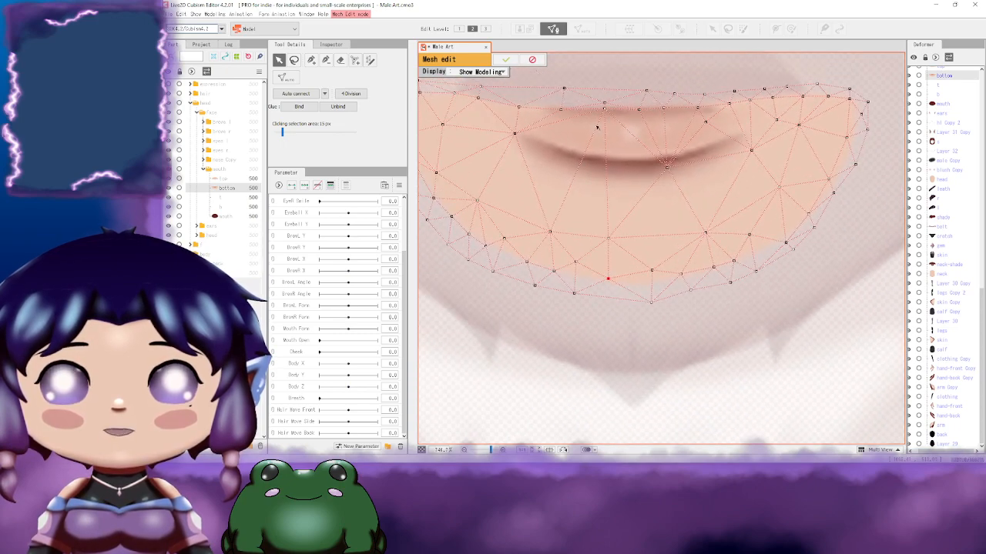
left_click(603, 122)
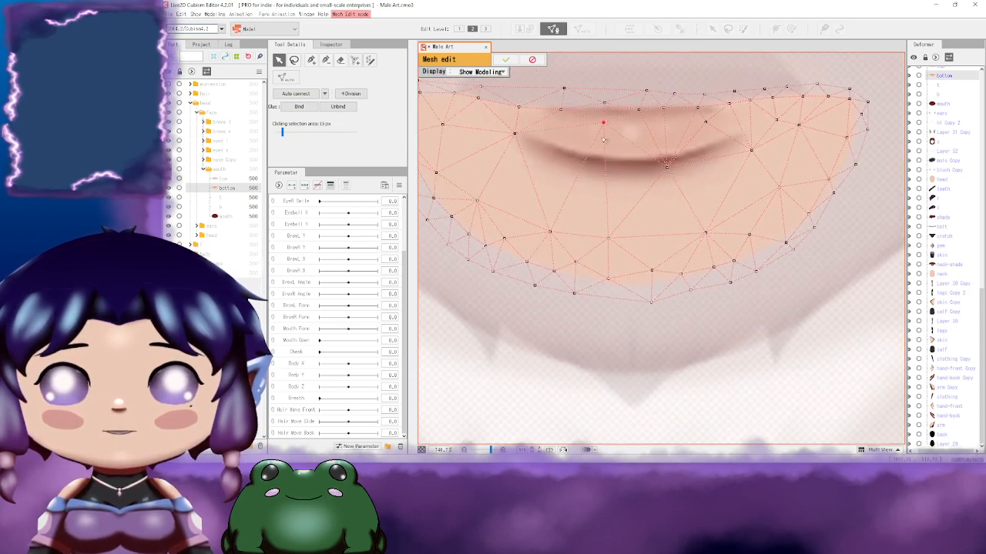
left_click(751, 157)
left_click_drag(799, 125, 806, 142)
left_click_drag(663, 137, 702, 149)
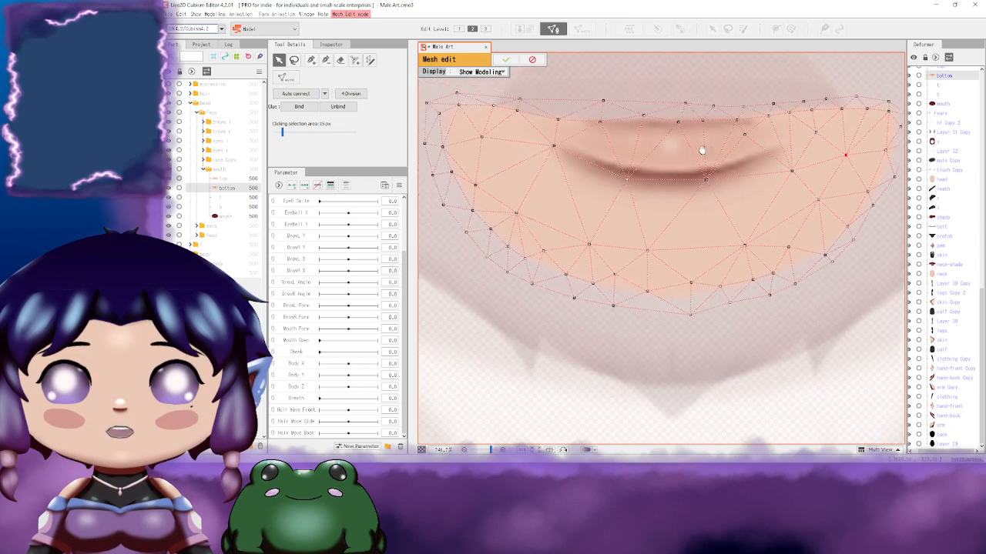
left_click(484, 143)
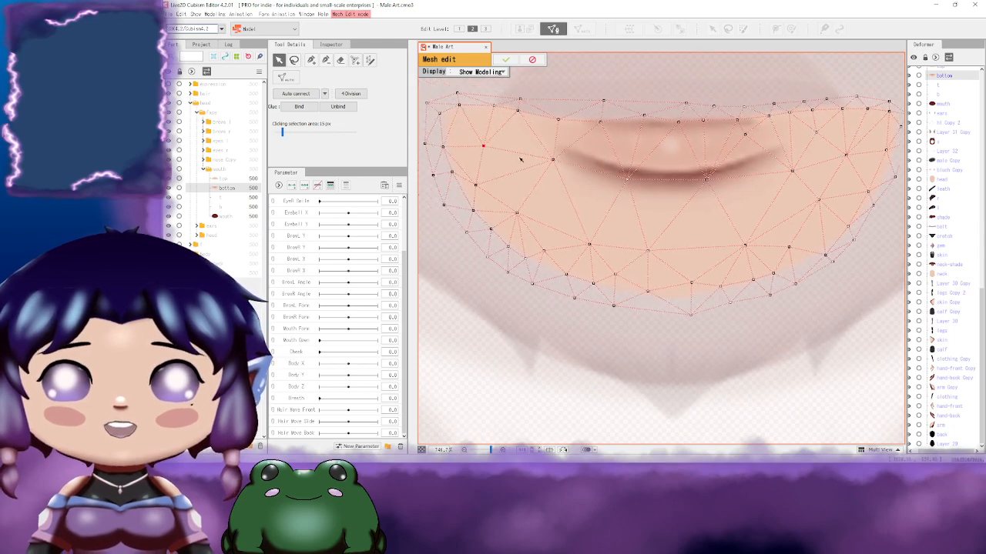
Step: Examine the whole mesh of the mouth's bottom part close up and from farther away for uneven spacing
scroll(569, 171, "down", 3)
scroll(636, 198, "down", 2)
scroll(641, 193, "up", 5)
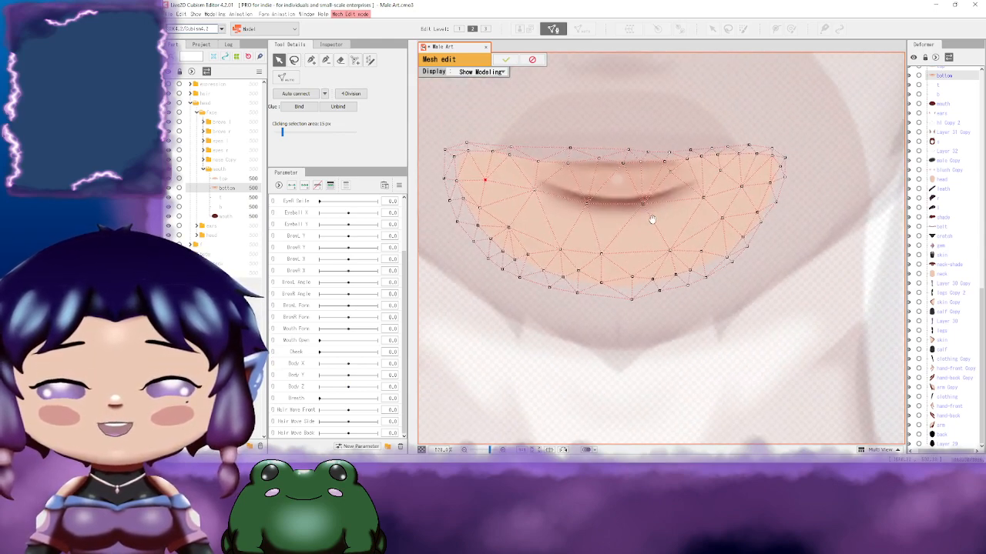
left_click_drag(676, 176, 651, 196)
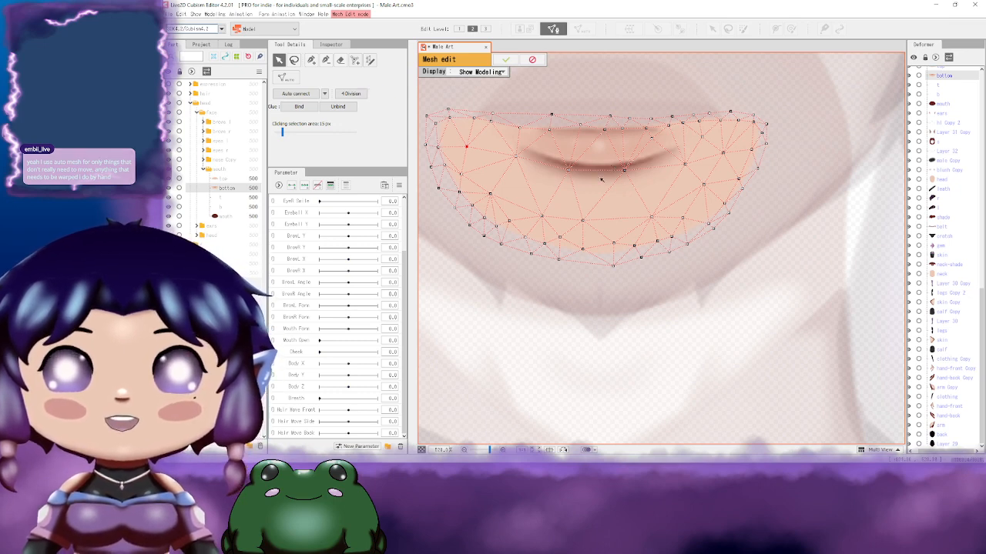
scroll(605, 183, "down", 3)
scroll(613, 191, "up", 3)
scroll(613, 191, "down", 3)
scroll(613, 191, "up", 6)
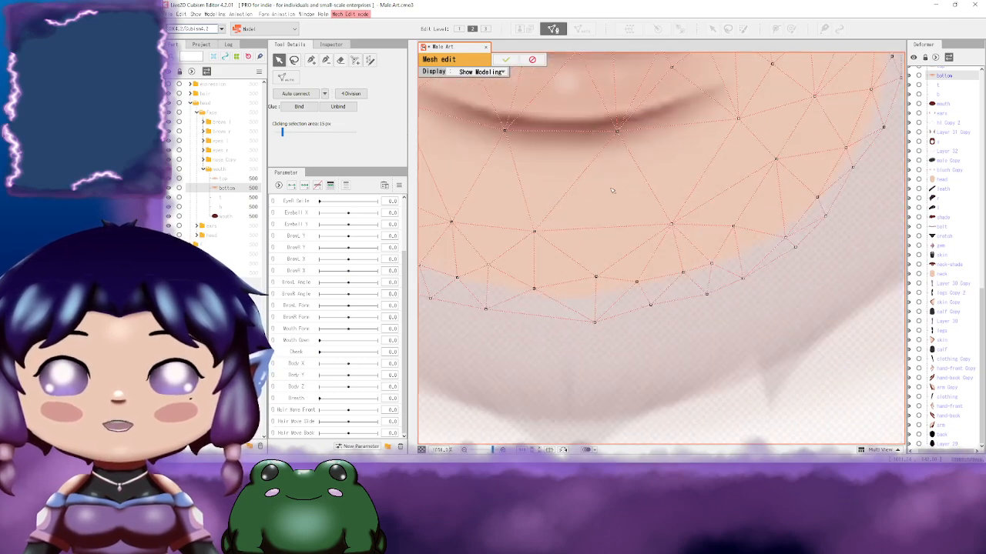
left_click_drag(615, 204, 656, 273)
scroll(629, 257, "down", 6)
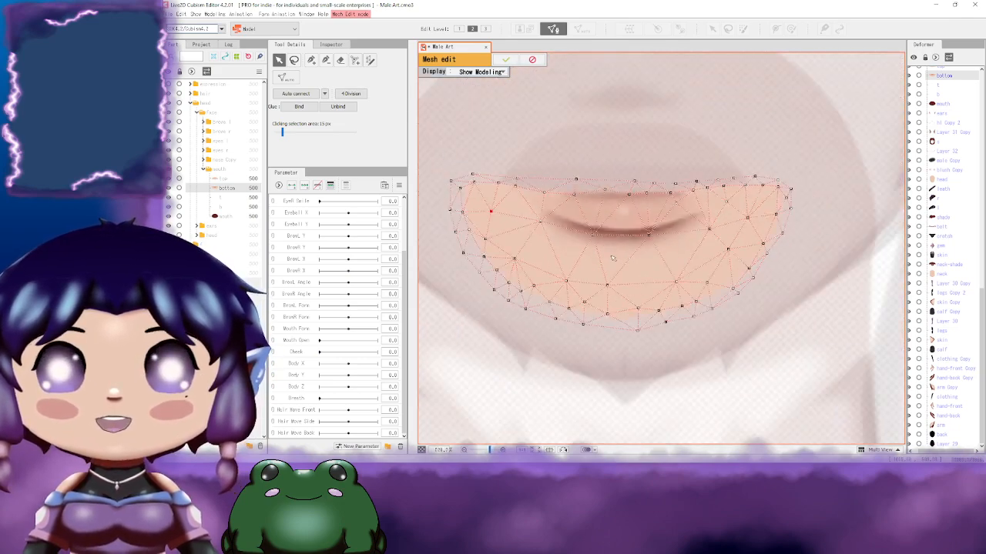
Step: Accept the bottom part's mesh edits and show the mouth's top part alone in solo display
left_click(505, 61)
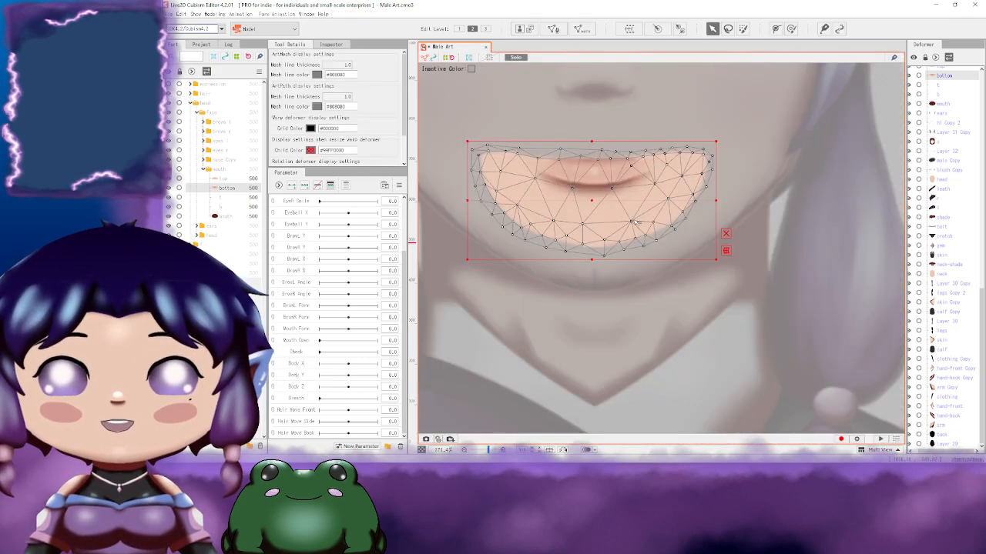
left_click_drag(606, 185, 633, 223)
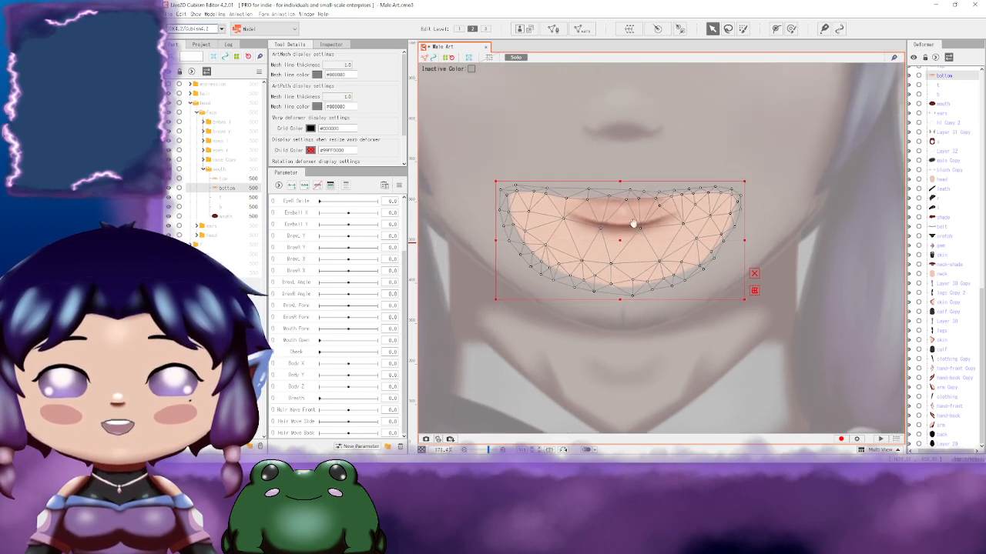
left_click(519, 58)
left_click(640, 147)
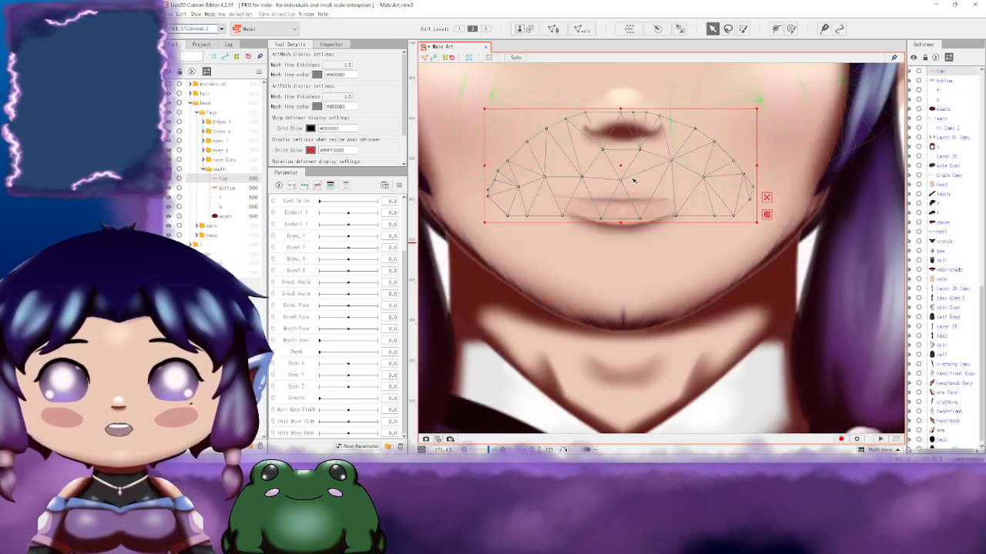
left_click(515, 59)
left_click_drag(585, 184, 612, 218)
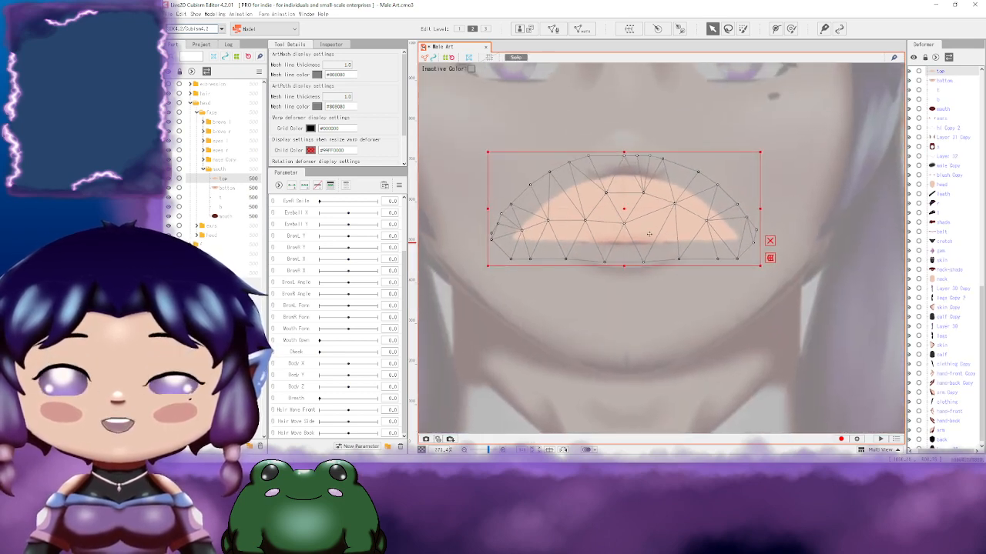
Step: Open the mesh of the mouth's top part for editing with the vertex deletion tool active
scroll(649, 234, "up", 3)
scroll(685, 202, "down", 3)
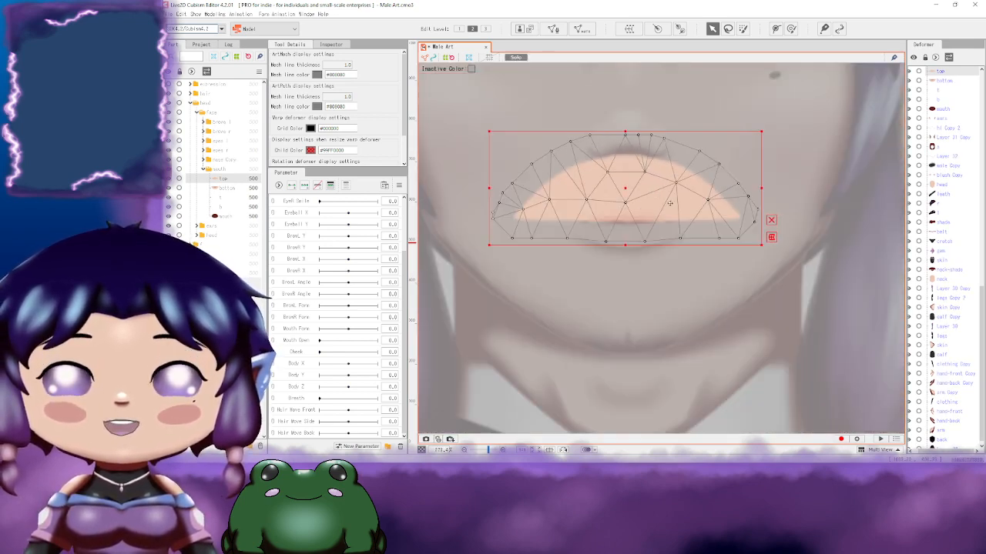
scroll(670, 204, "up", 3)
left_click_drag(628, 255, 733, 276)
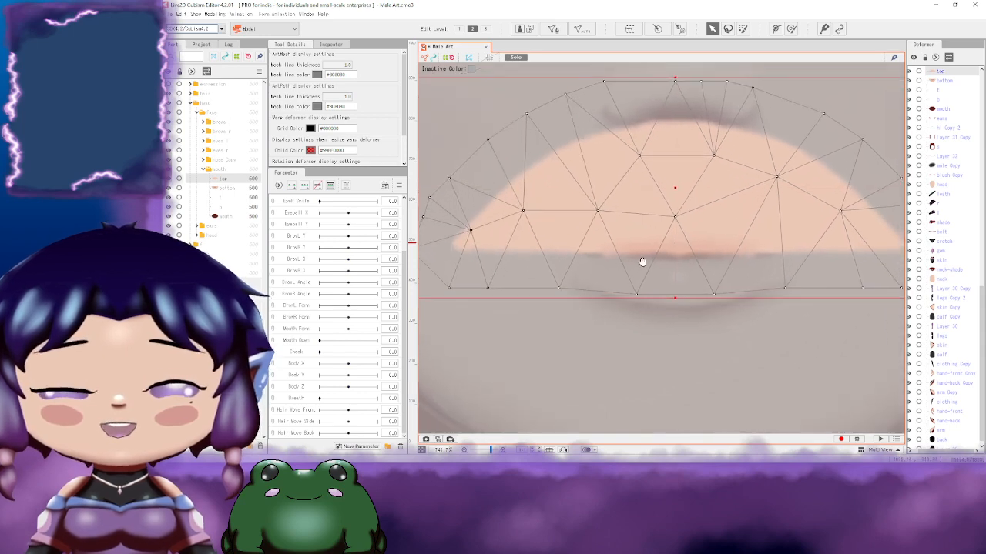
left_click_drag(642, 263, 698, 255)
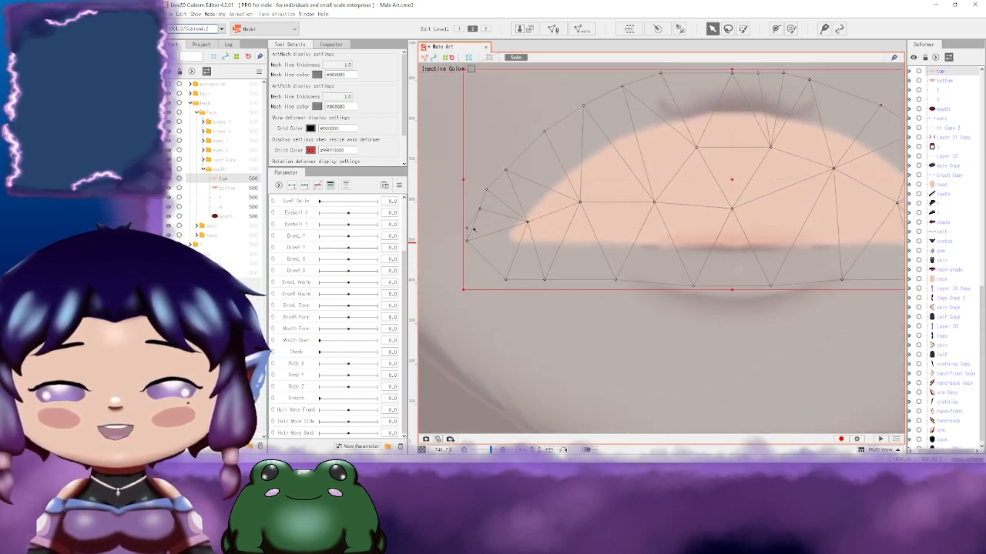
left_click(552, 29)
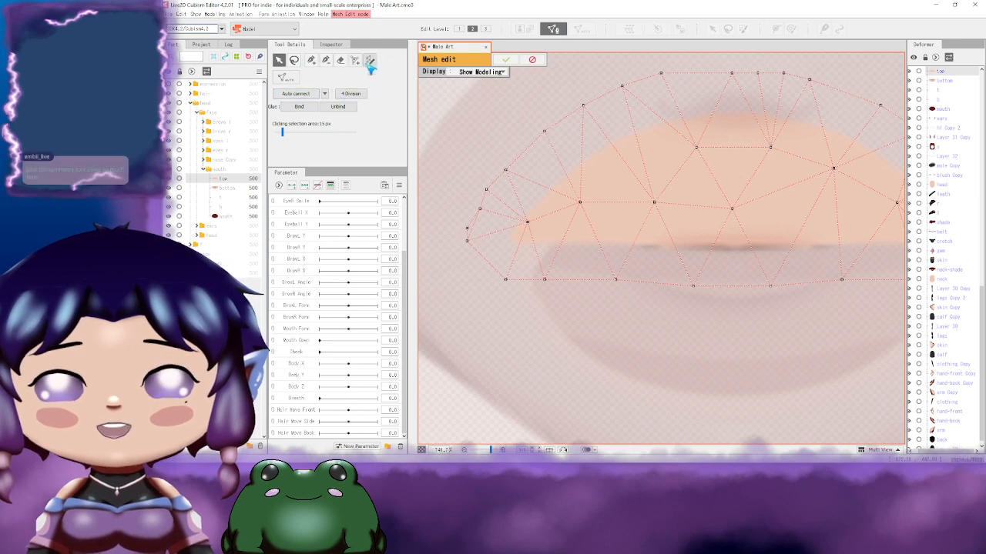
left_click(340, 60)
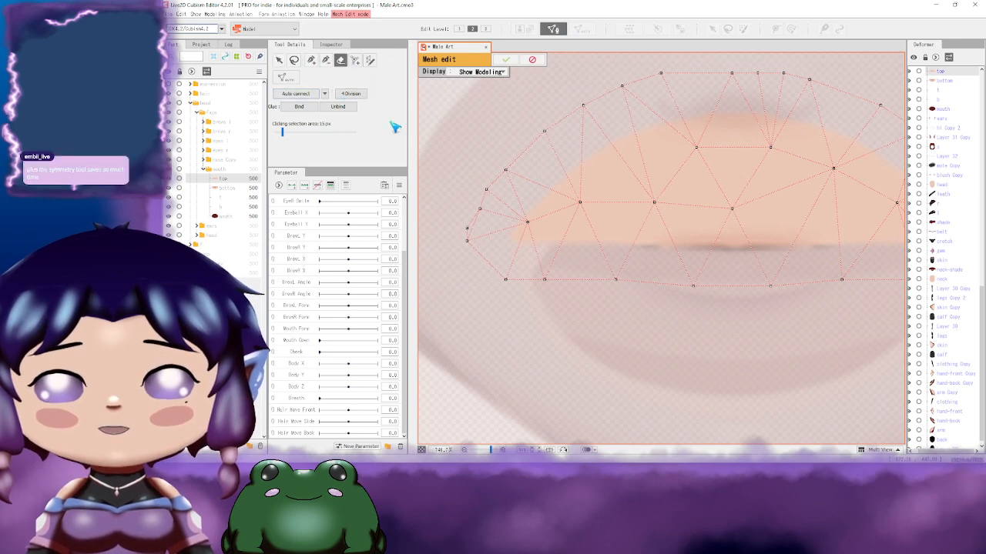
left_click(327, 61)
Step: Examine the top part's mesh close up and against the whole face, in both normal and mirrored view
left_click_drag(647, 199, 461, 194)
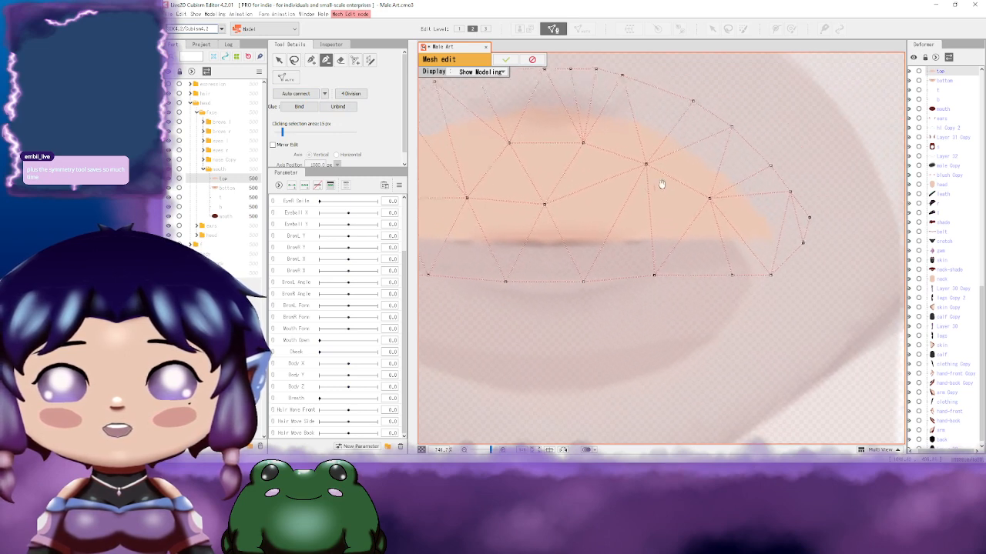
left_click_drag(745, 211, 801, 213)
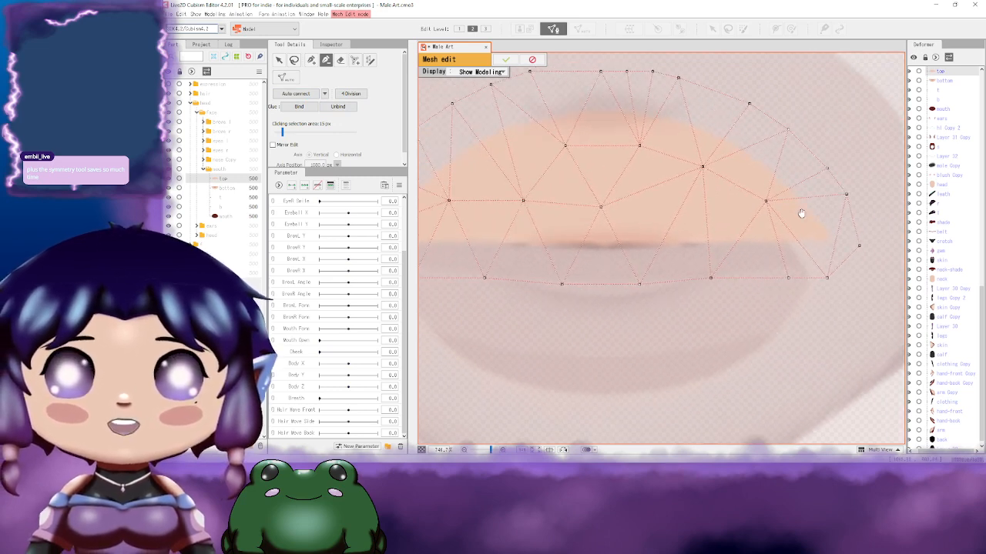
left_click_drag(658, 209, 696, 213)
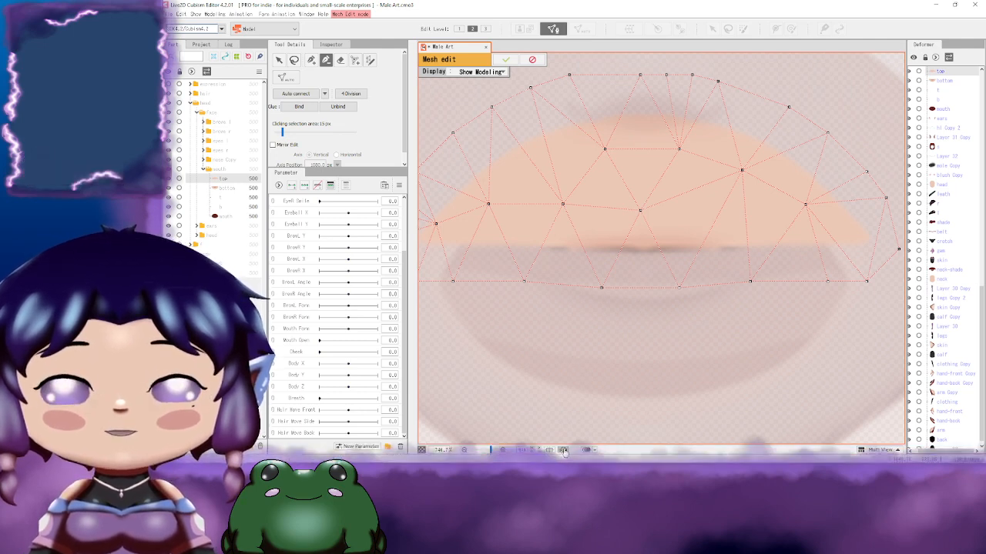
scroll(703, 344, "down", 5)
scroll(703, 344, "down", 4)
scroll(703, 344, "up", 3)
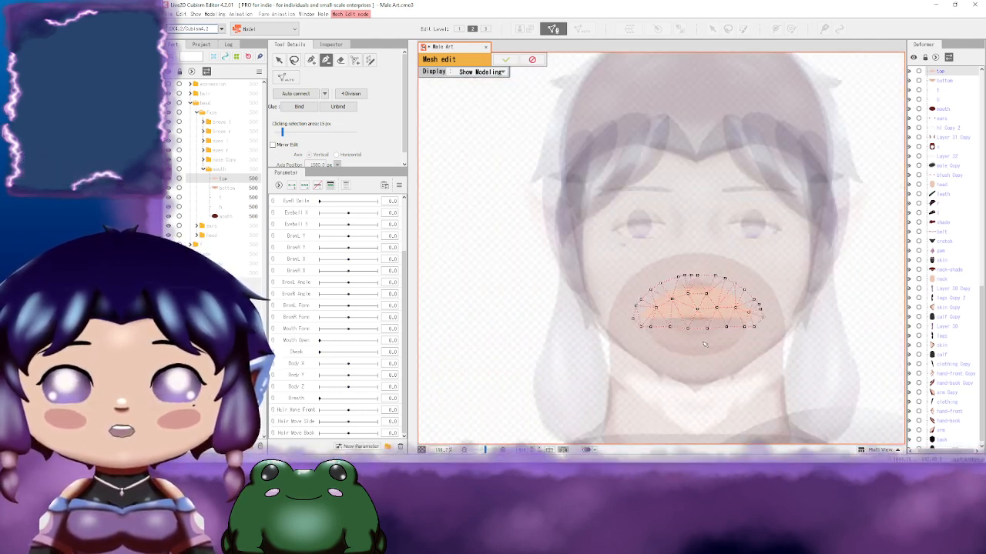
left_click(563, 450)
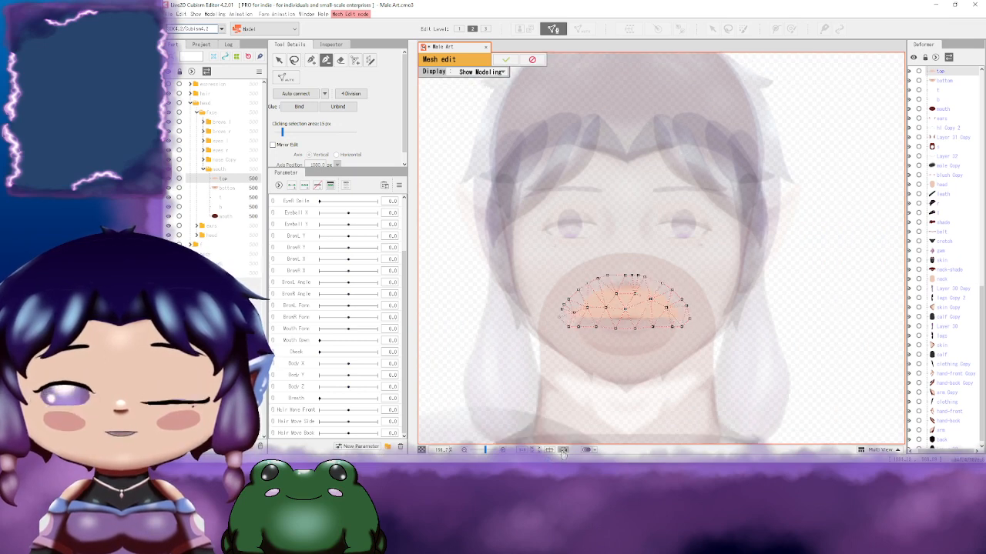
left_click(563, 450)
left_click(563, 450)
left_click_drag(769, 278, 698, 88)
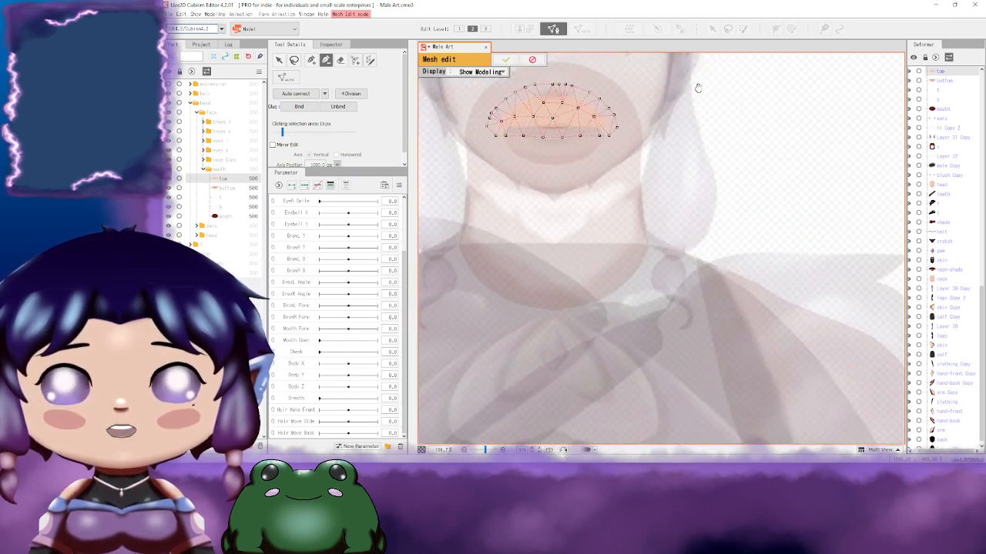
left_click_drag(656, 266, 711, 266)
left_click_drag(678, 158, 705, 308)
left_click_drag(727, 231, 685, 218)
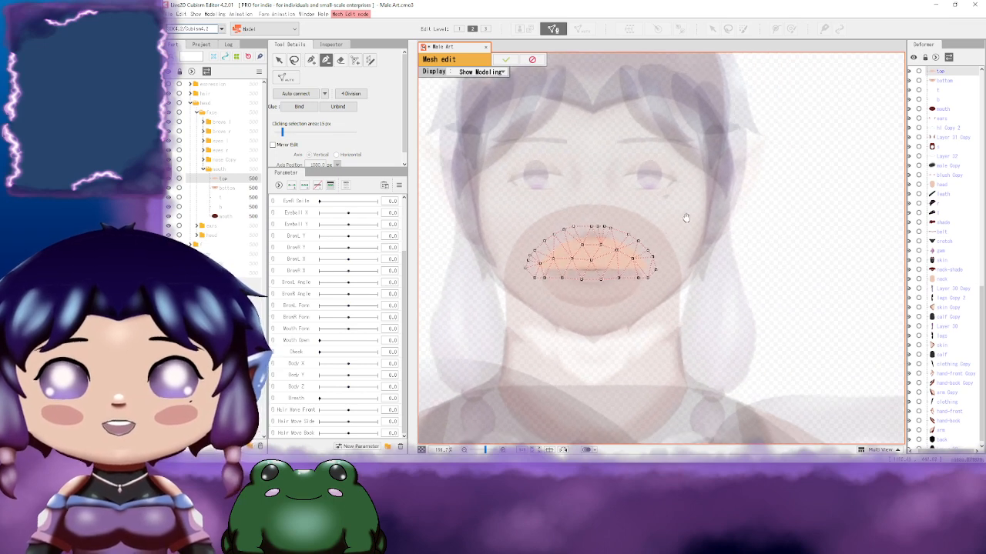
left_click_drag(640, 183, 651, 205)
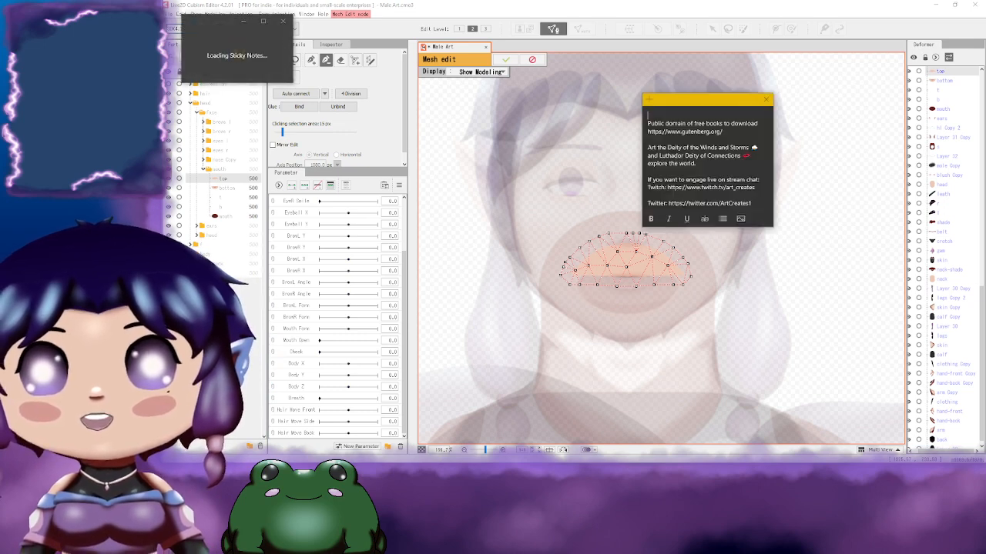
Step: Move the sticky note off the canvas and turn off Streamer Mode in Discord
left_click_drag(701, 102, 85, 46)
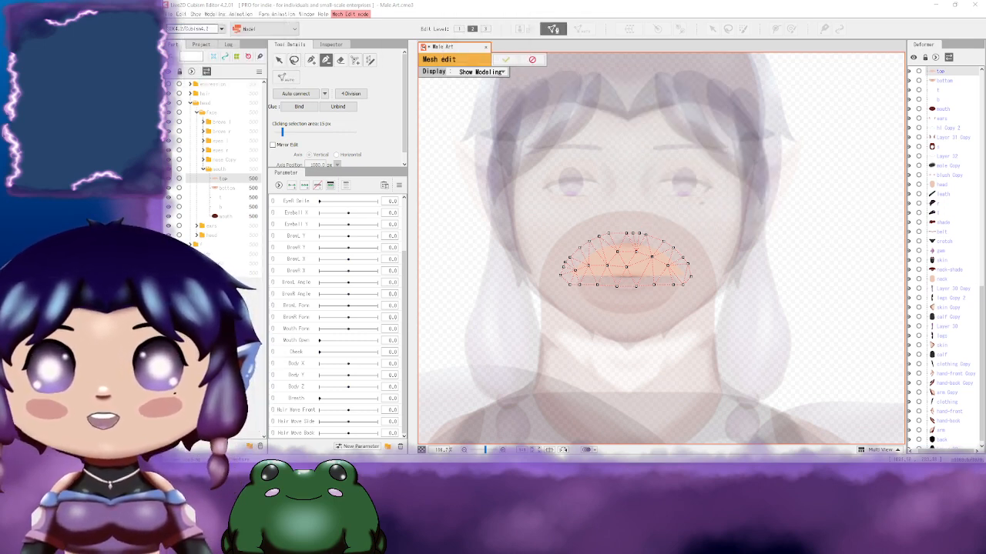
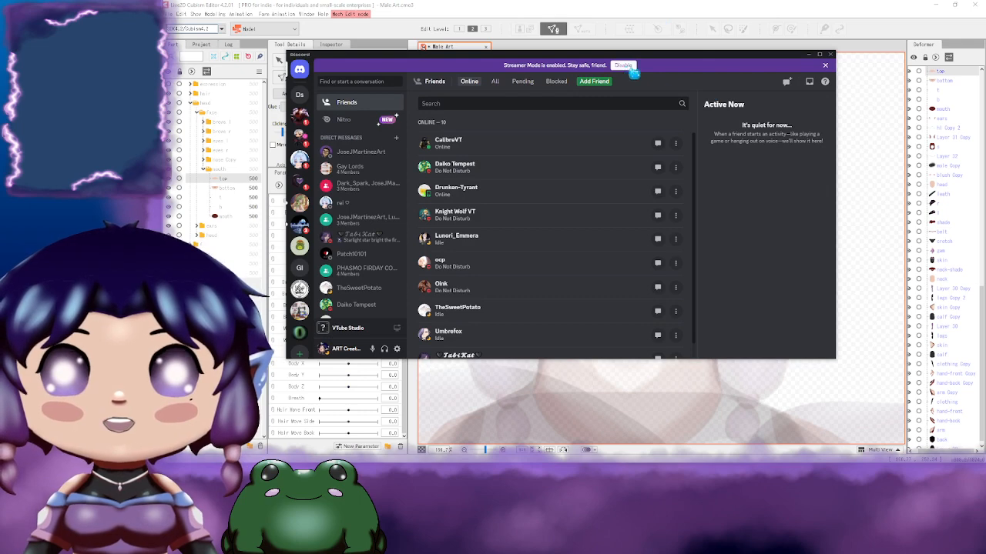
left_click(625, 66)
left_click(640, 46)
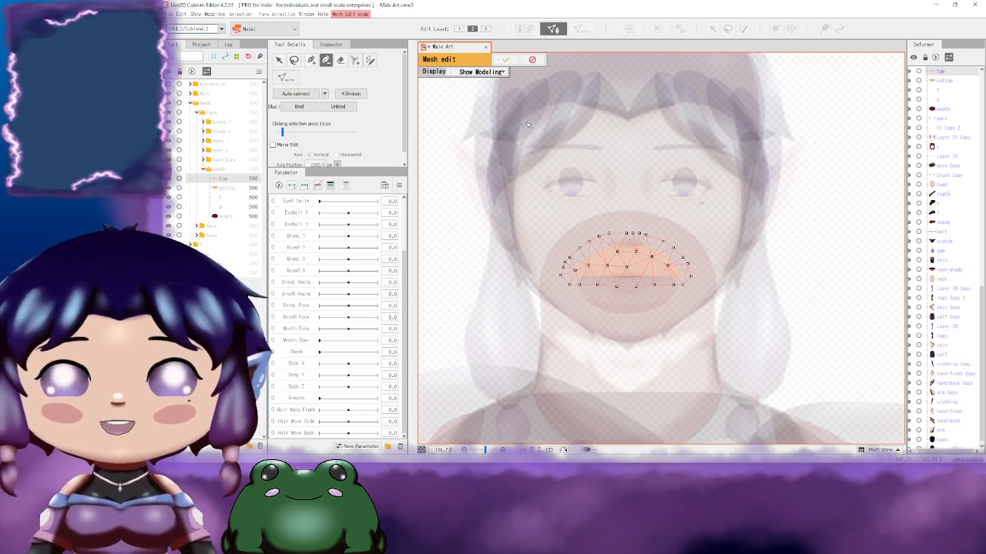
Step: Delete the vertex just left of center on the lower edge of the mouth's top mesh
scroll(688, 262, "up", 4)
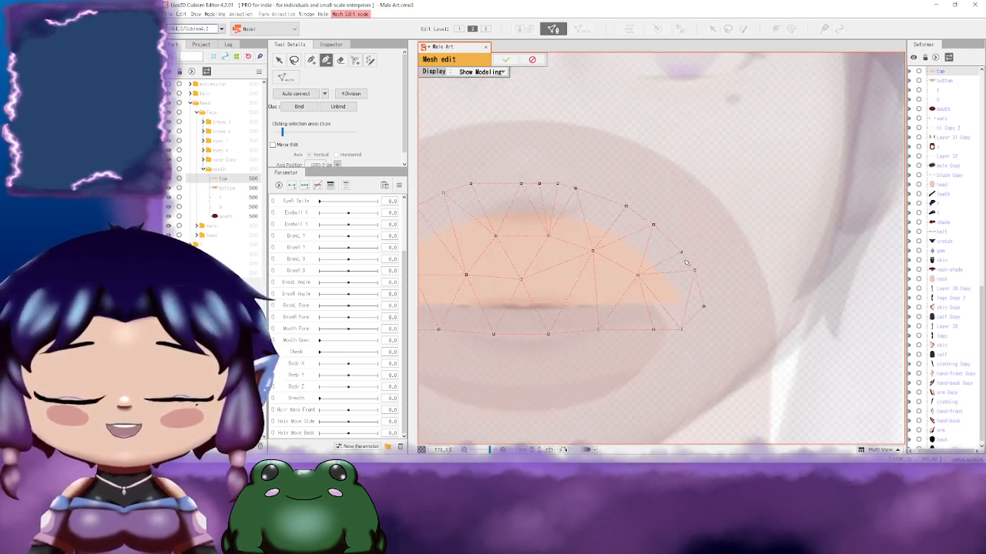
scroll(688, 261, "up", 2)
scroll(601, 274, "up", 2)
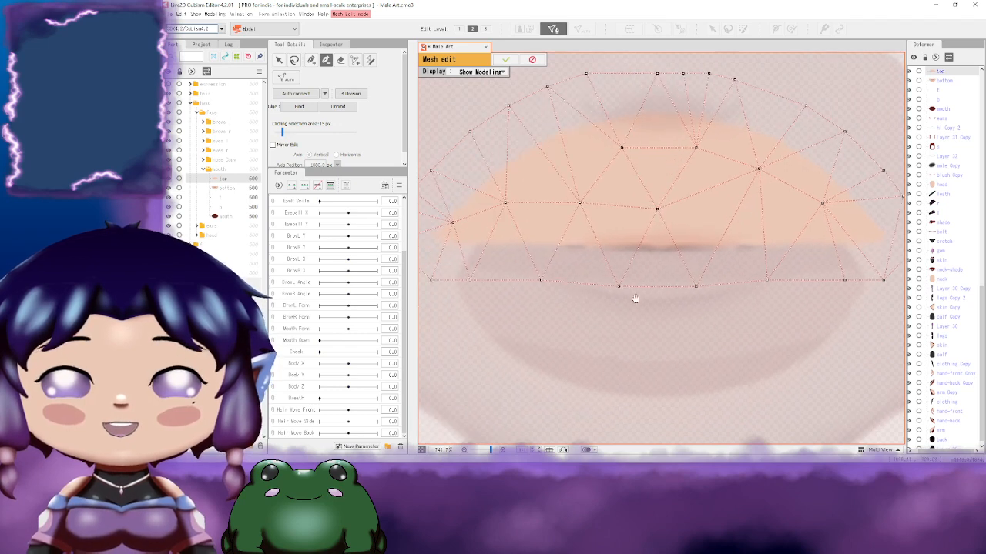
left_click(619, 287)
key("Delete")
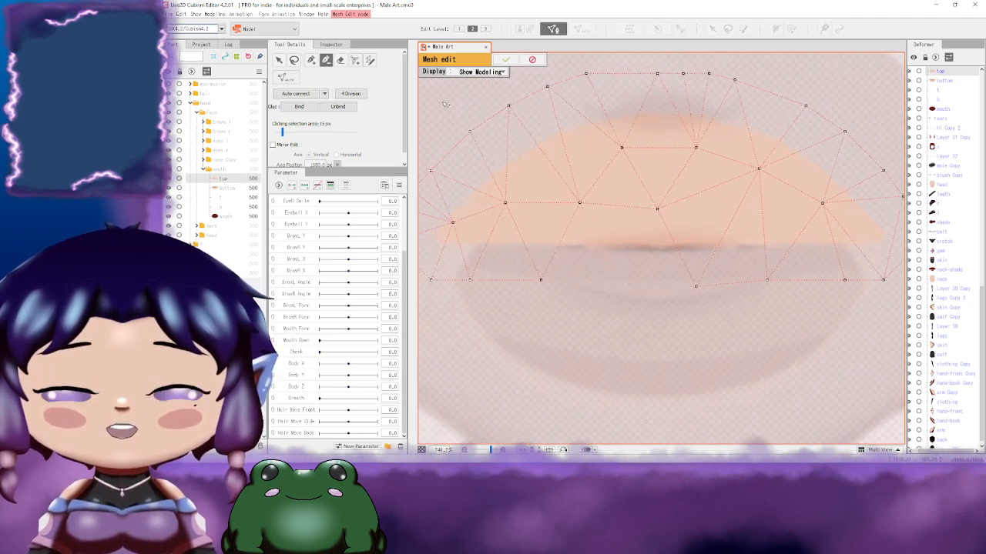
Step: Bridge the gap in the lower edge with a new edge and link its left vertex to the central interior vertex
left_click(313, 63)
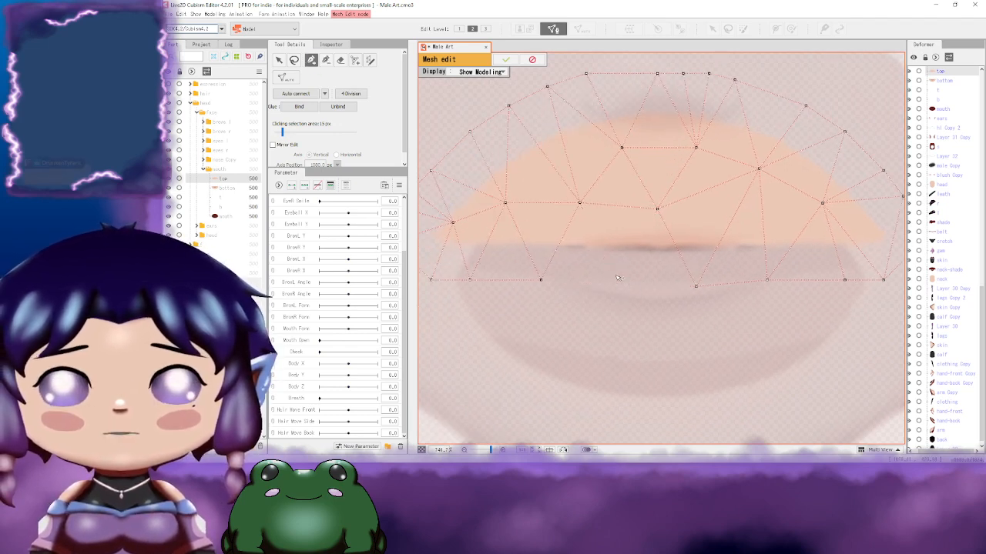
left_click(541, 281)
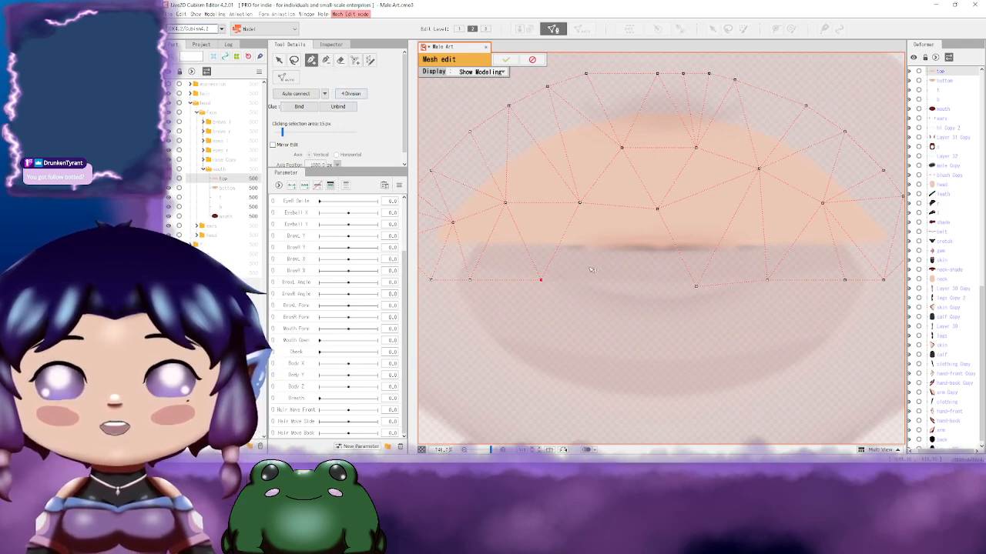
left_click(695, 287)
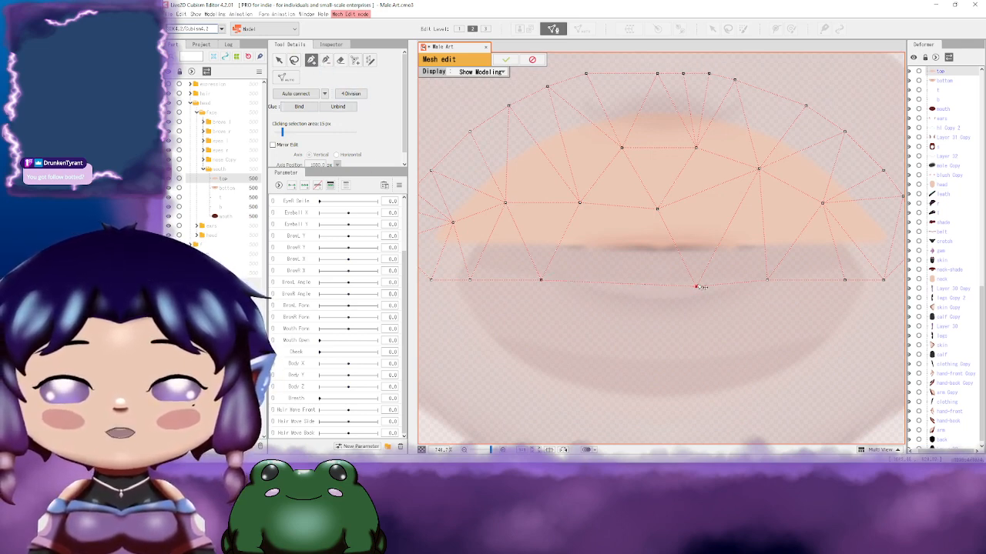
left_click(656, 208)
left_click(541, 281)
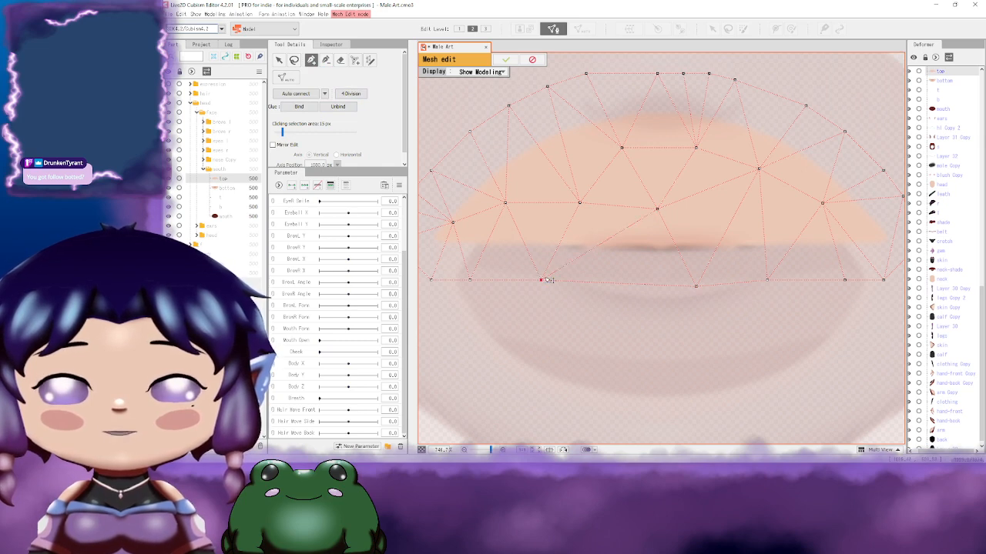
Step: Add a replacement vertex midway on the new lower edge and connect it to the two interior vertices above it
left_click(614, 284)
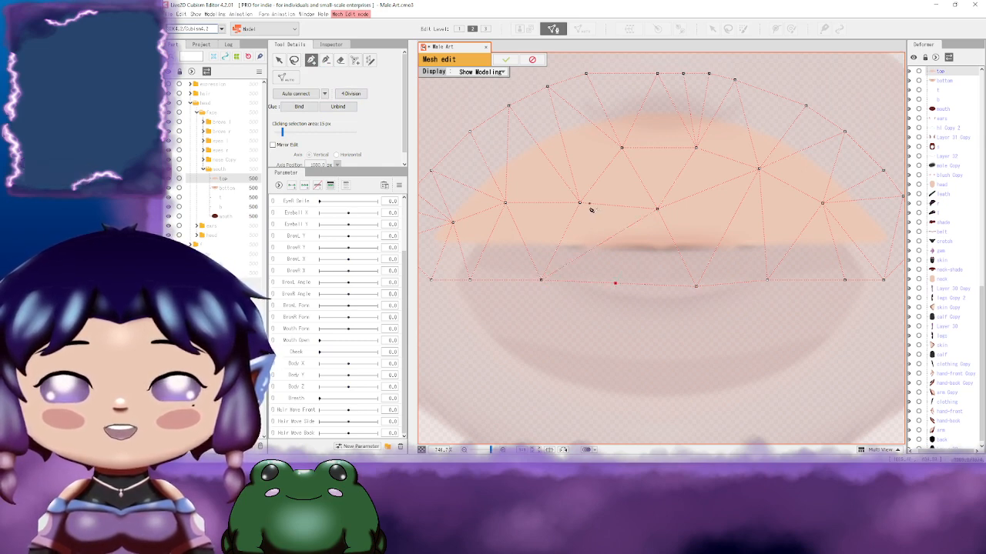
left_click_drag(616, 285, 657, 208)
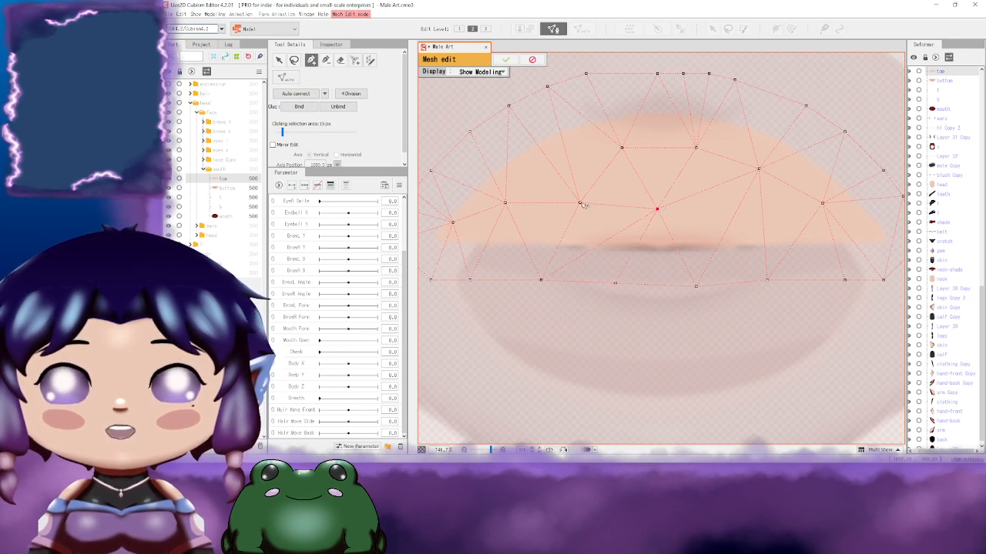
left_click(325, 60)
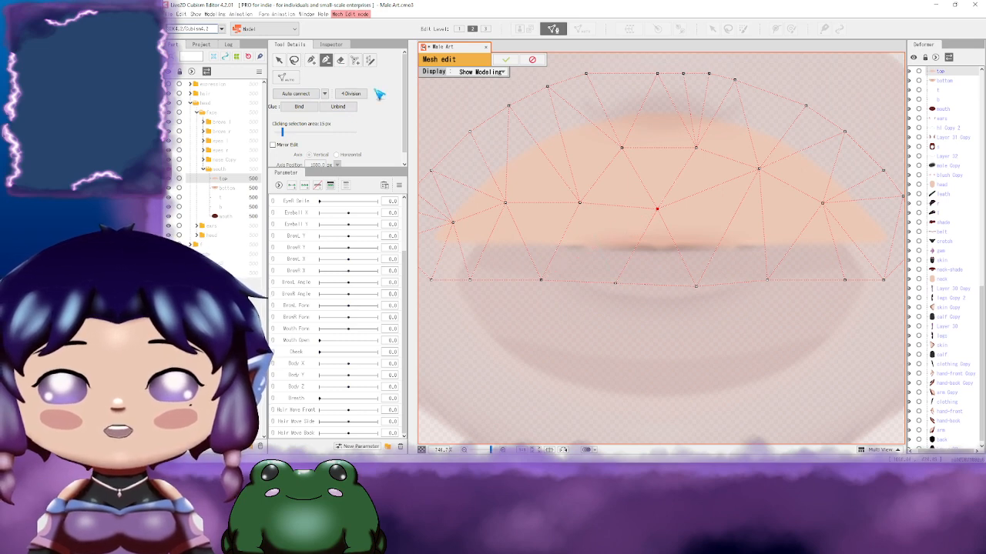
left_click(311, 60)
left_click(579, 203)
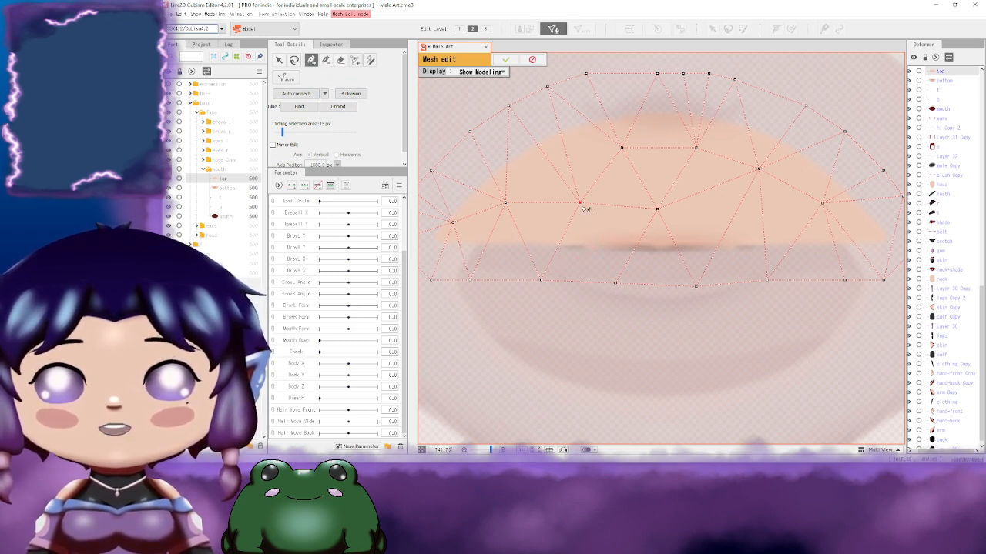
left_click(615, 283)
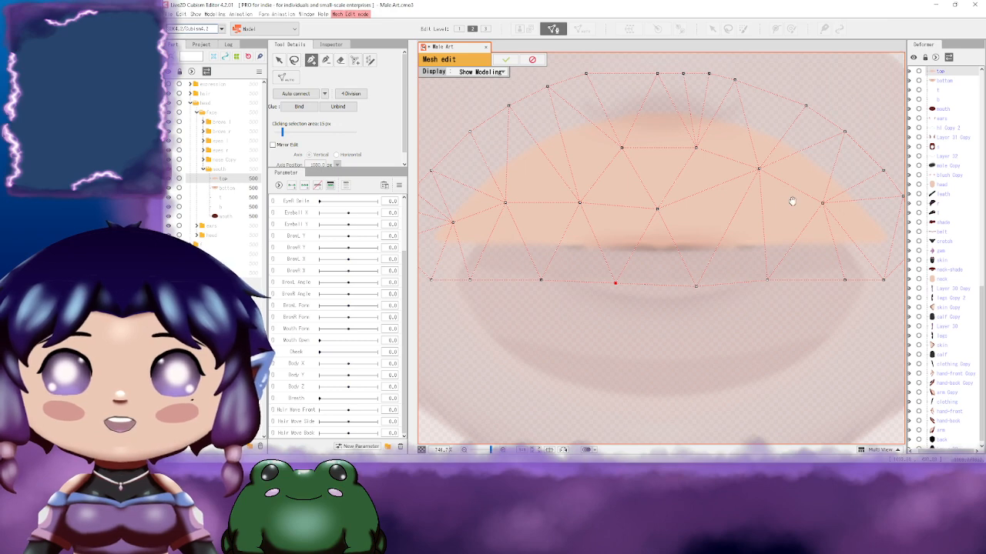
Step: Nudge the lower-edge vertex left of the replacement vertex slightly up and toward the center
left_click_drag(792, 201, 644, 192)
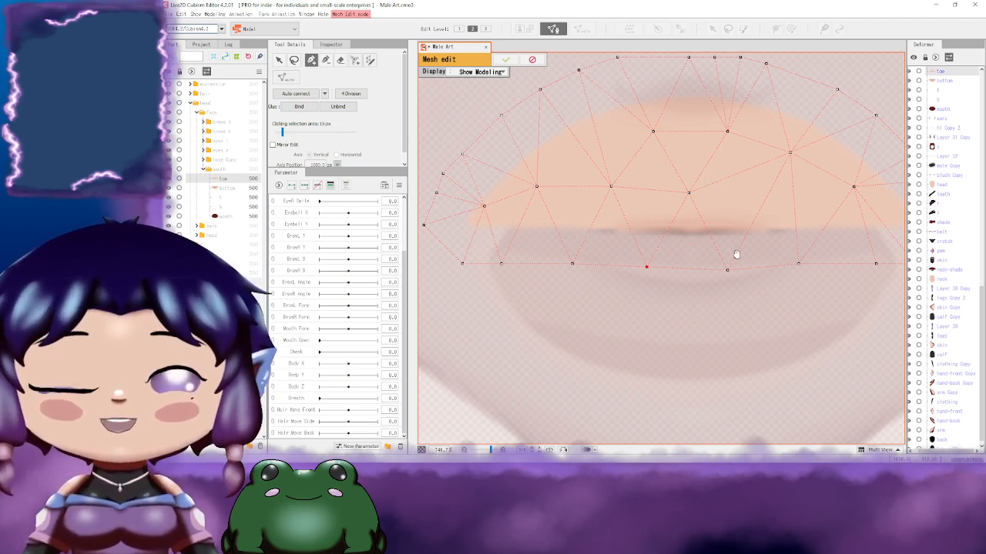
left_click_drag(751, 252, 692, 225)
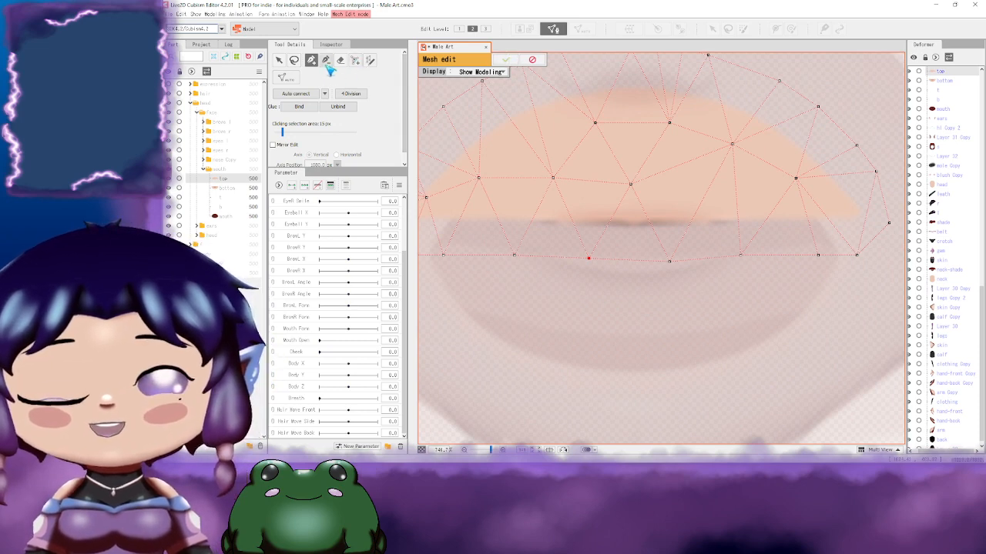
left_click_drag(602, 271, 650, 289)
left_click(278, 59)
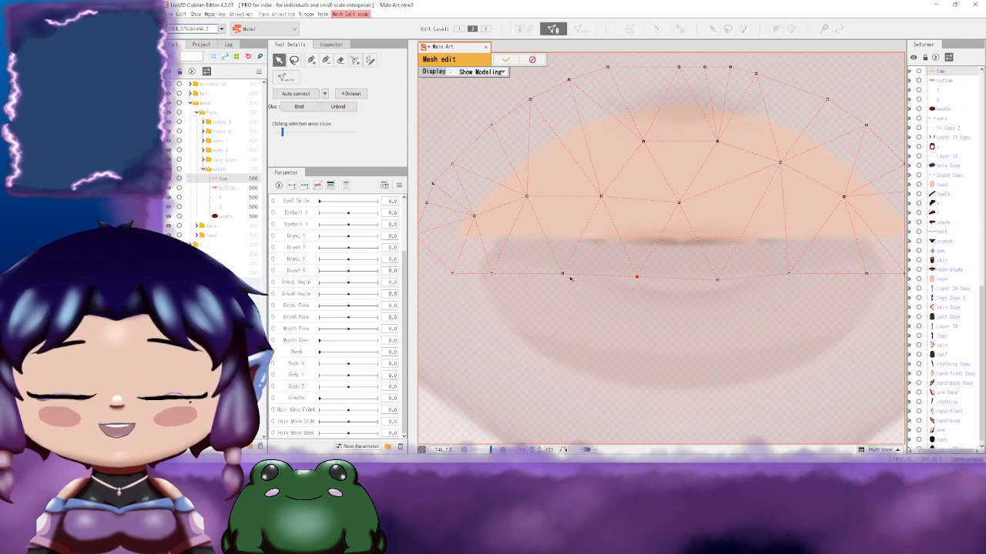
mouse_move(563, 275)
left_mouse_down()
mouse_move(568, 246)
mouse_move(568, 272)
left_mouse_up()
left_click(311, 59)
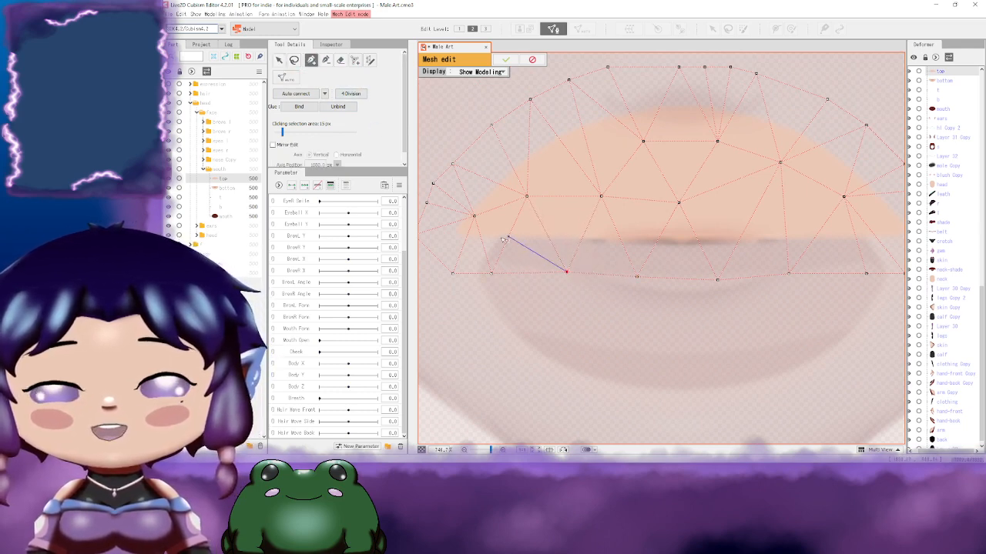
left_click(503, 239, "ctrl")
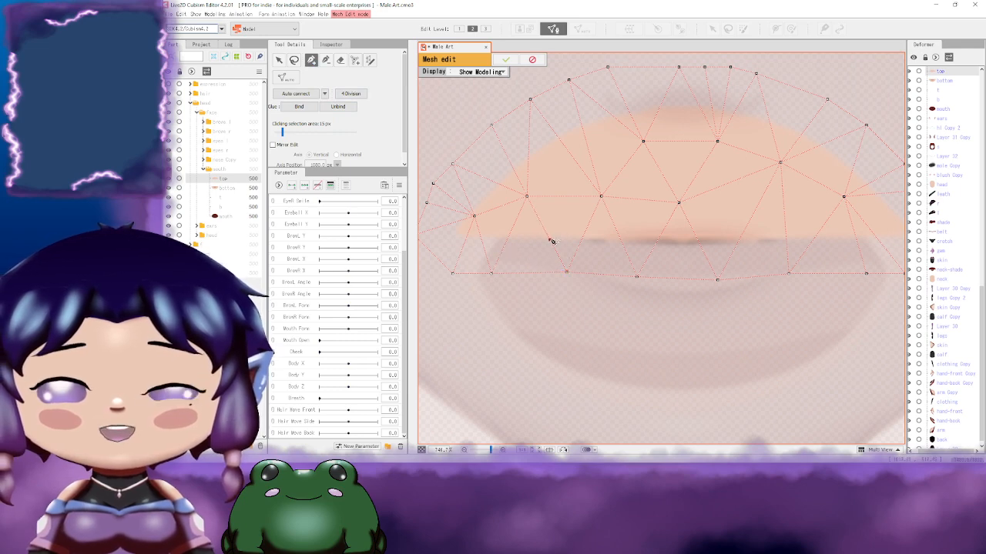
left_click(549, 240)
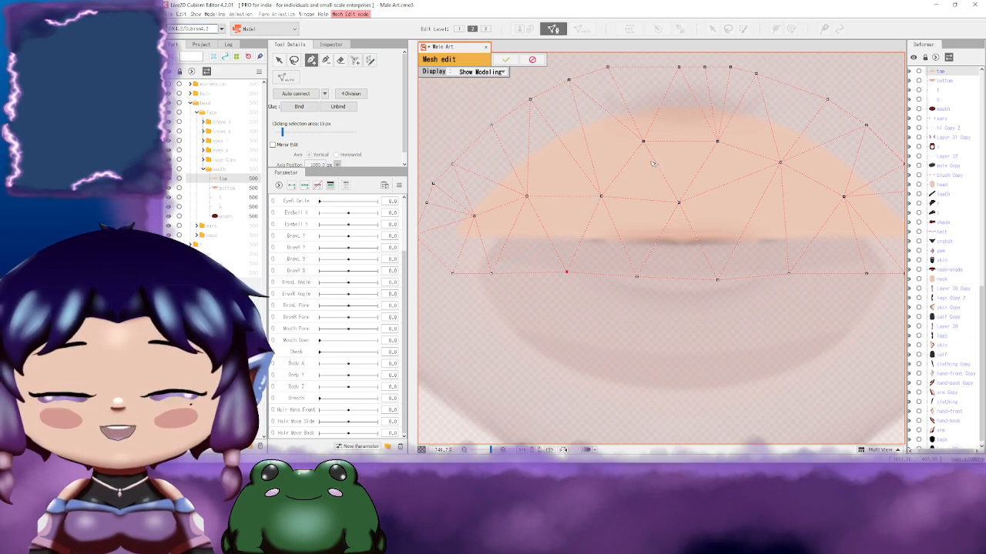
left_click(355, 60)
left_click_drag(674, 239, 615, 212)
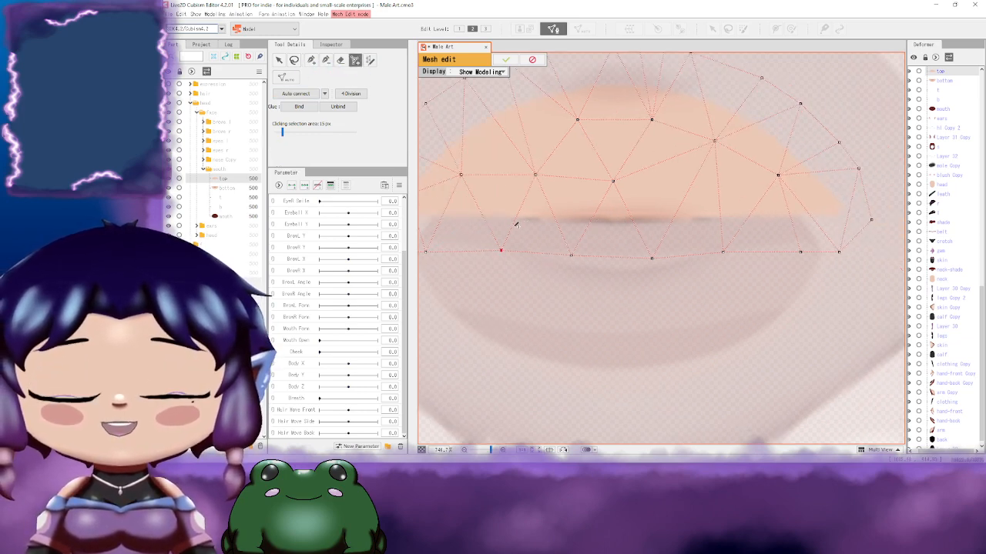
left_click(573, 204)
left_click(612, 232)
left_click(660, 194)
key("ctrl+z")
key("ctrl+z")
key("ctrl+z")
key("ctrl+z")
key("ctrl+z")
key("ctrl+z")
key("ctrl+z")
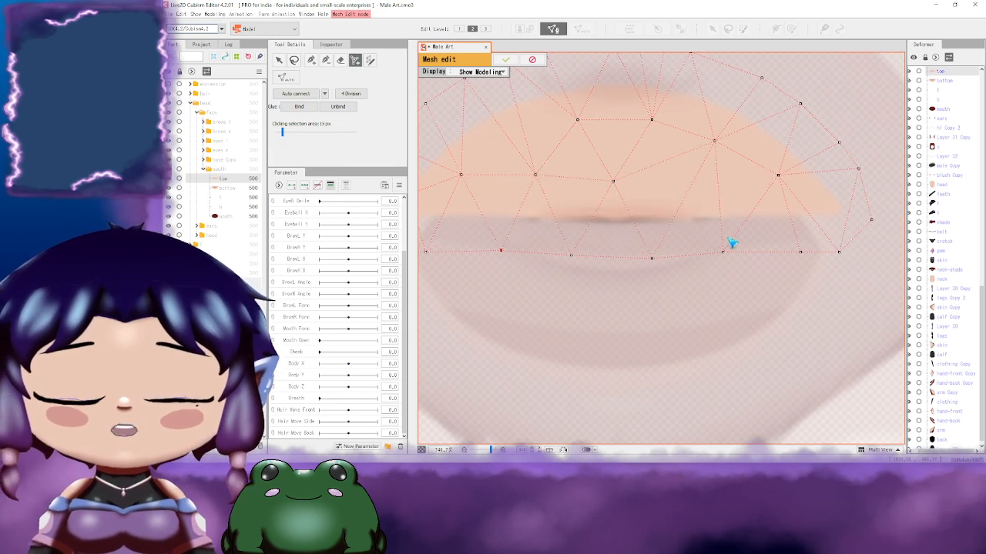
Step: Insert a row of vertices across the mouth's top mesh along the lip line, working from the left corner to the right corner
left_click_drag(506, 224, 593, 233)
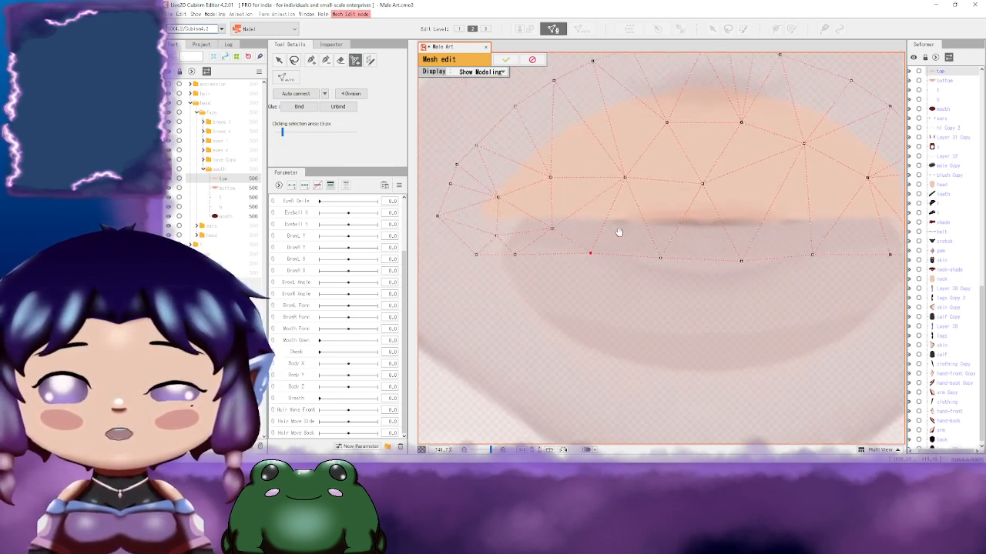
left_click_drag(619, 232, 553, 218)
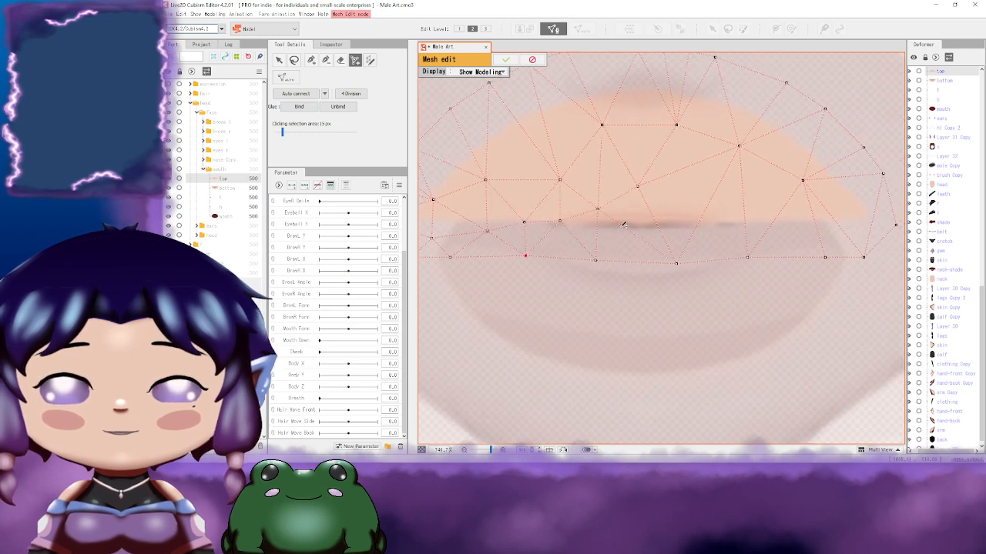
left_click_drag(678, 238, 562, 231)
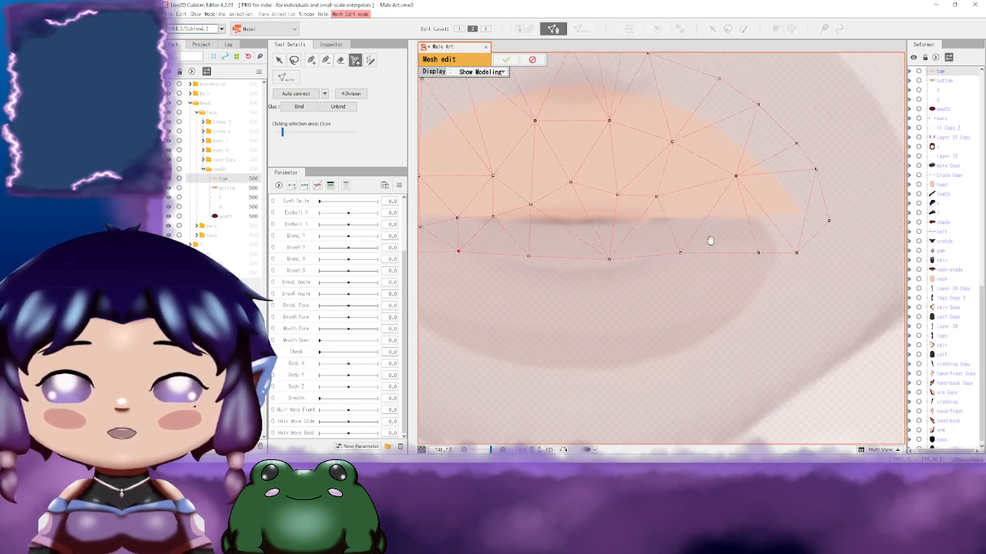
left_click(690, 218)
left_click(714, 228)
left_click(733, 199)
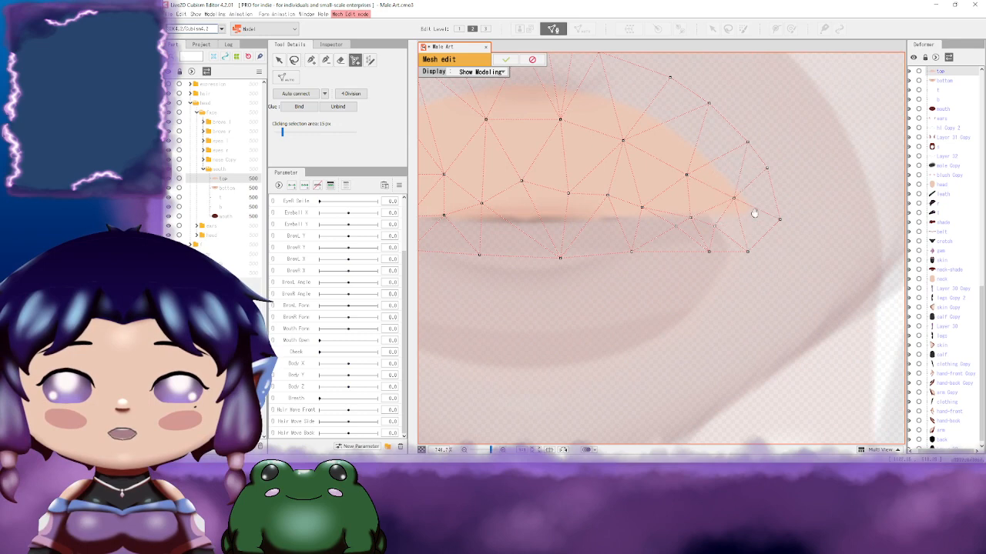
Step: Insert vertices inside the right and upper border of the top mesh, between the outer outline and the lip's curved edge
left_click_drag(755, 213, 803, 280)
left_click(772, 238)
left_click(799, 235)
left_click(763, 206)
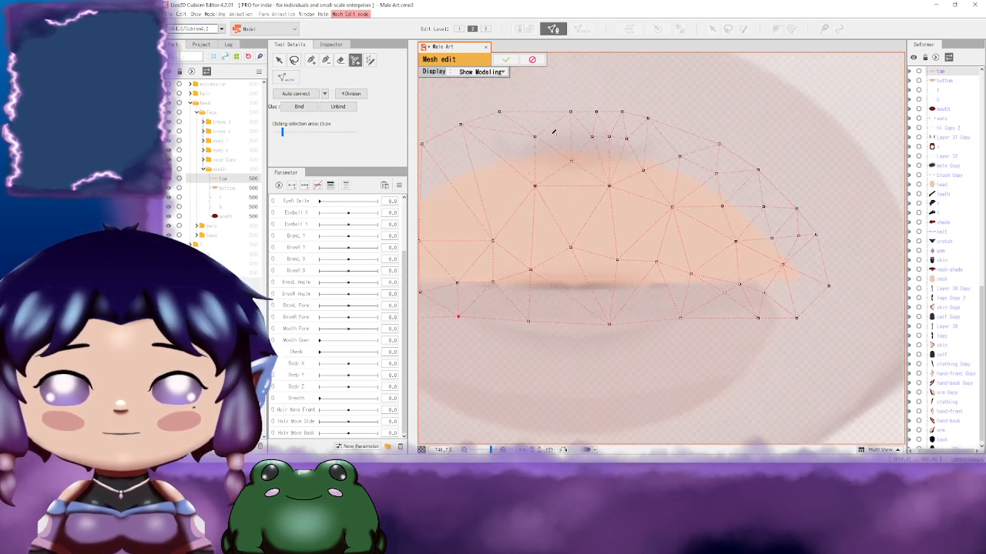
left_click_drag(503, 154, 722, 153)
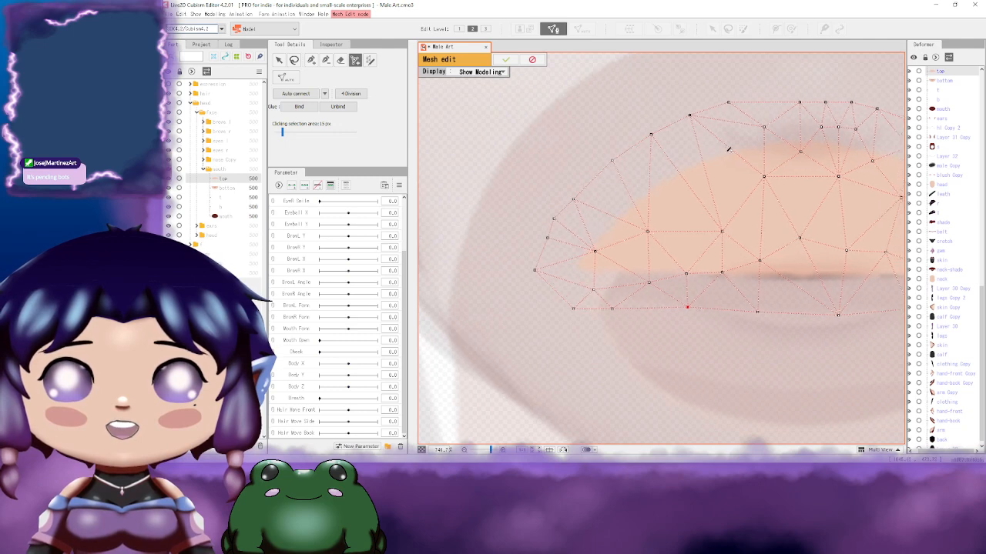
Step: Insert a zigzag of vertices along the lip's upper-left curve to subdivide that side of the top mesh
left_click(738, 139)
left_click(724, 174)
left_click(687, 160)
left_click(673, 199)
left_click(636, 175)
left_click(612, 195)
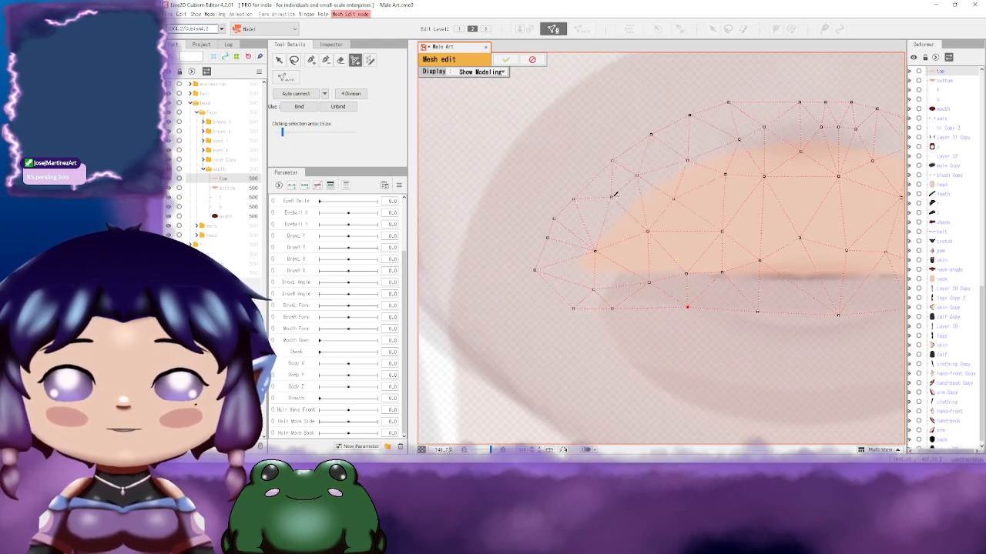
left_click_drag(662, 246, 605, 194)
left_click_drag(719, 197, 653, 195)
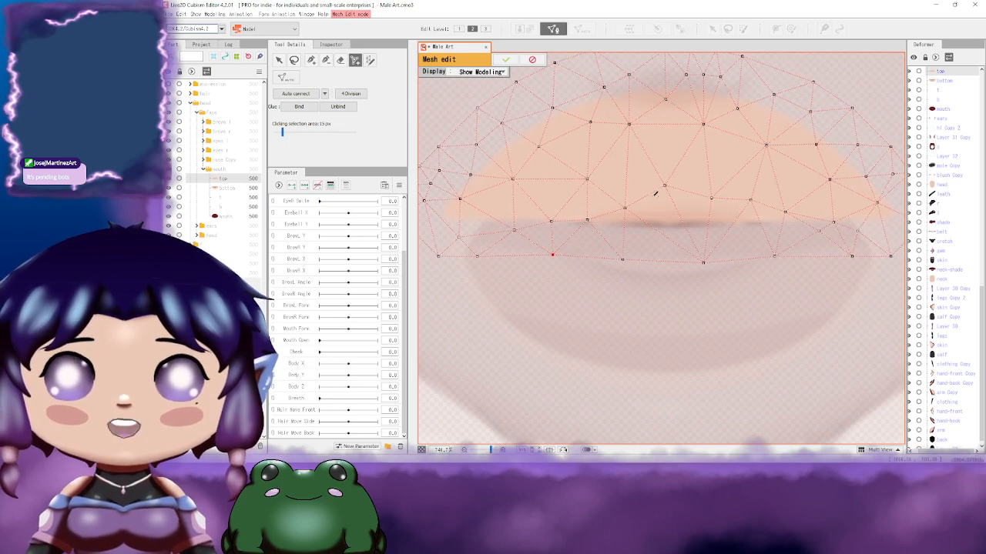
mouse_move(654, 178)
left_mouse_down()
mouse_move(731, 178)
mouse_move(667, 182)
left_mouse_up()
left_click_drag(623, 206, 610, 179)
mouse_move(548, 199)
left_mouse_down()
mouse_move(677, 206)
mouse_move(654, 197)
left_mouse_up()
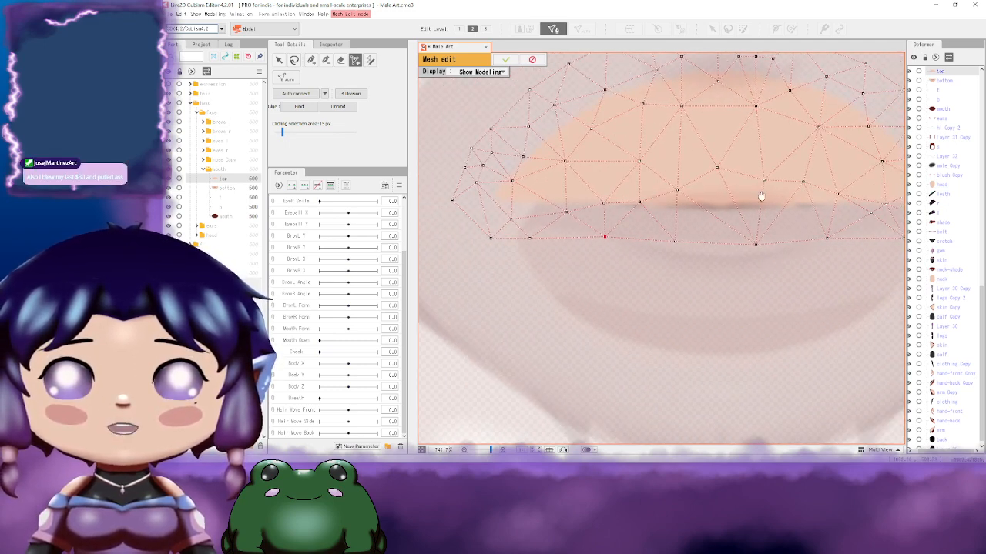
left_click_drag(761, 196, 587, 224)
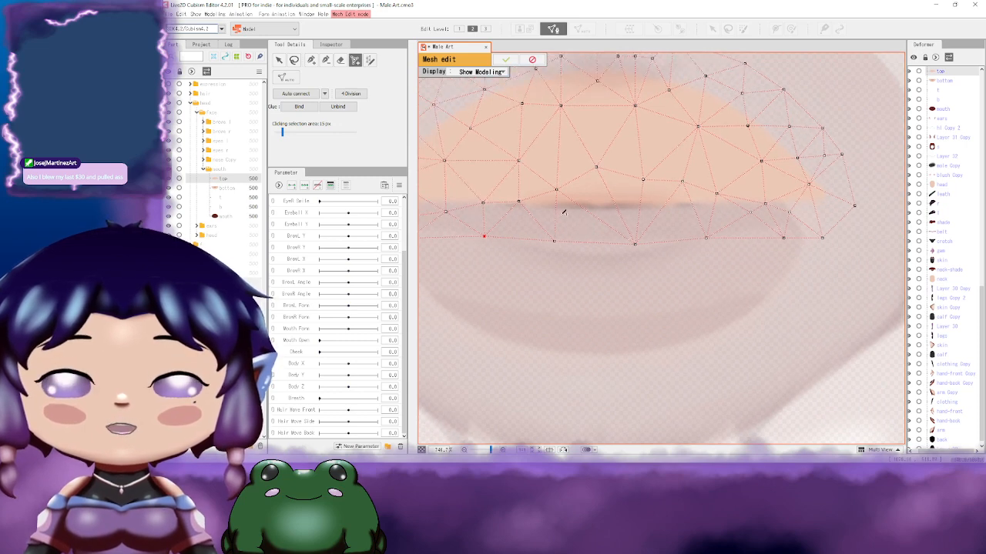
scroll(663, 214, "up", 2)
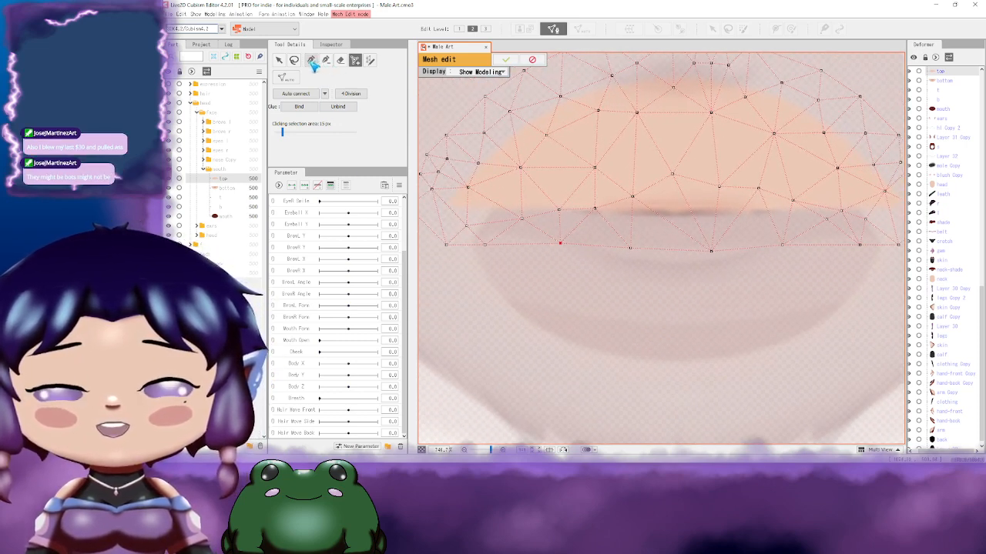
Step: Move the inserted vertices on the middle and right part of the lip line down onto the dark line
left_click(279, 60)
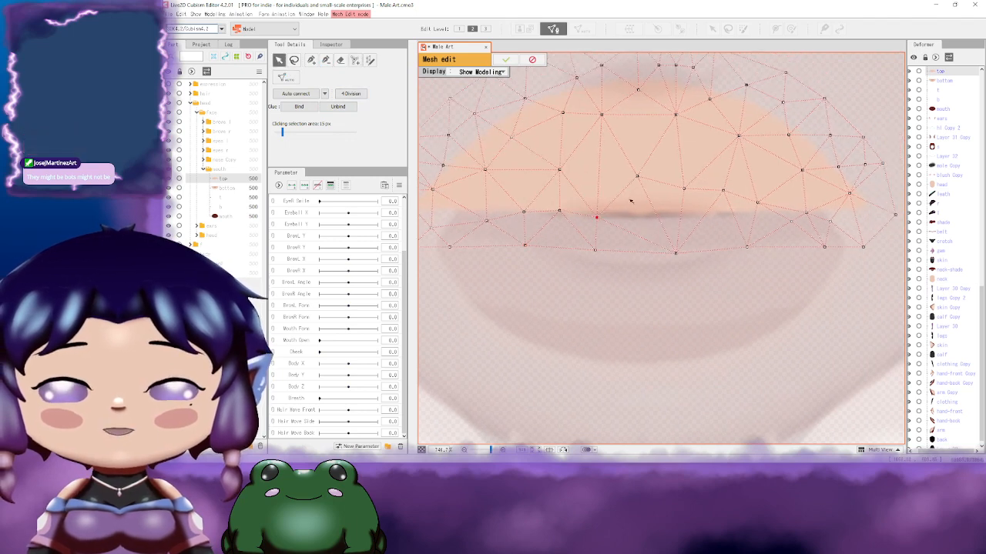
left_click_drag(683, 189, 686, 220)
mouse_move(754, 222)
left_mouse_down()
mouse_move(675, 224)
mouse_move(747, 243)
mouse_move(721, 231)
mouse_move(722, 240)
mouse_move(740, 234)
left_mouse_up()
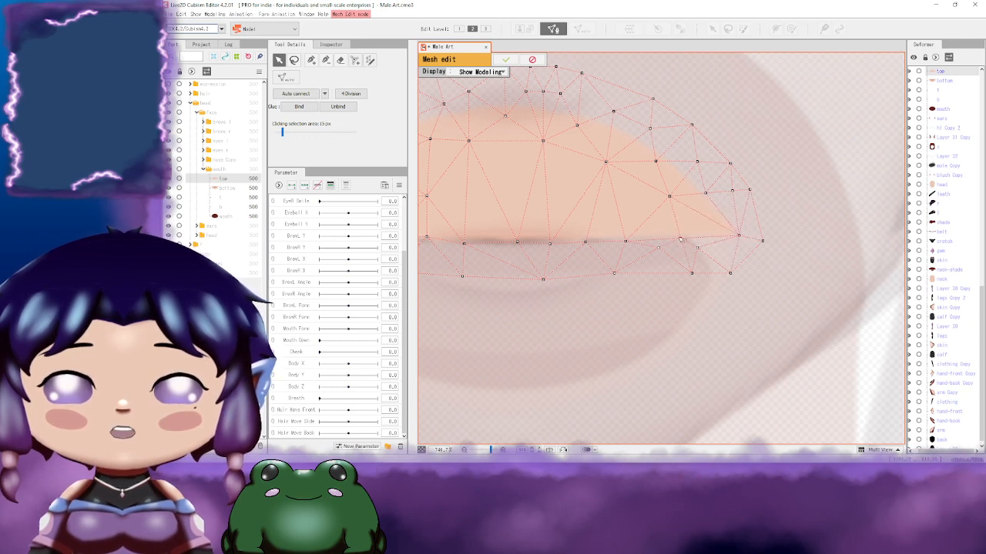
left_click_drag(697, 247, 647, 256)
Step: Reposition the vertices around the lip's upper curve so they sit on the edge of the skin-coloured shape
left_click_drag(716, 213, 773, 235)
scroll(760, 198, "up", 2)
left_click_drag(780, 187, 756, 201)
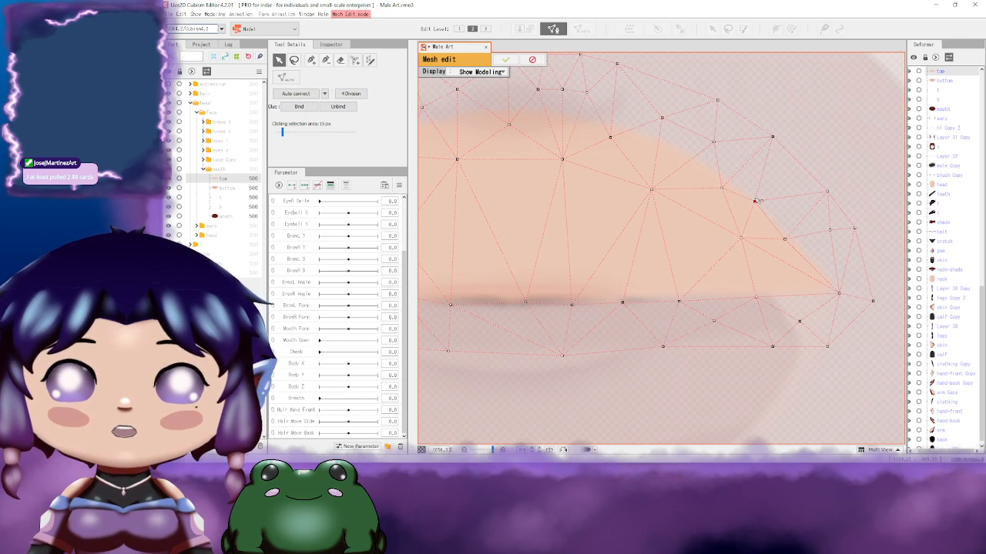
left_click_drag(791, 244, 774, 244)
left_click_drag(767, 238, 803, 263)
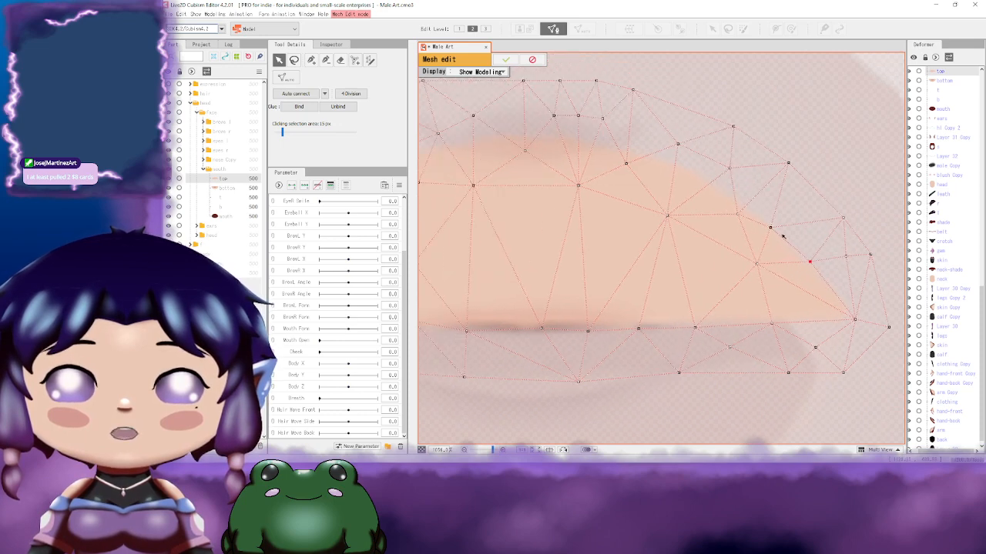
left_click_drag(735, 216, 789, 228)
mouse_move(760, 190)
left_mouse_down()
mouse_move(755, 209)
mouse_move(733, 210)
mouse_move(764, 215)
mouse_move(755, 202)
left_mouse_up()
left_click_drag(723, 171, 747, 169)
mouse_move(677, 180)
left_mouse_down()
mouse_move(692, 199)
mouse_move(721, 160)
mouse_move(660, 211)
mouse_move(668, 189)
left_mouse_up()
Step: Align the vertices at the left mouth corner with the lip line and space the small ones beside the corner
left_click_drag(685, 230, 654, 203)
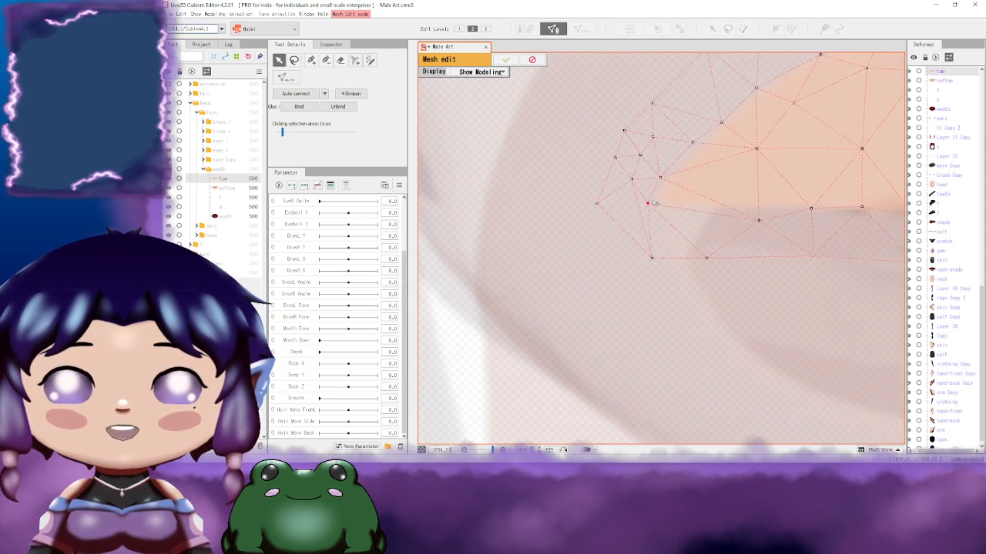
left_click_drag(766, 225, 755, 216)
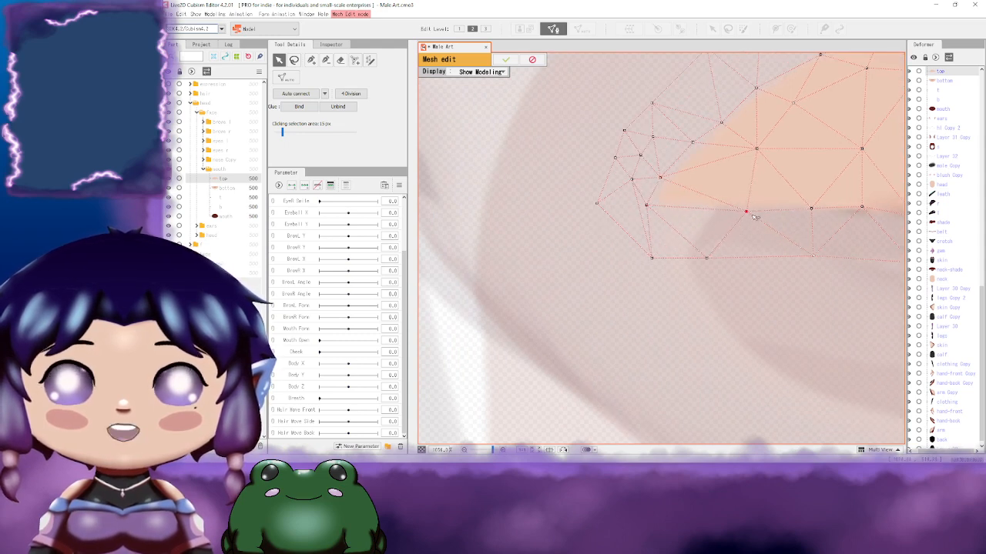
left_click_drag(653, 208, 663, 211)
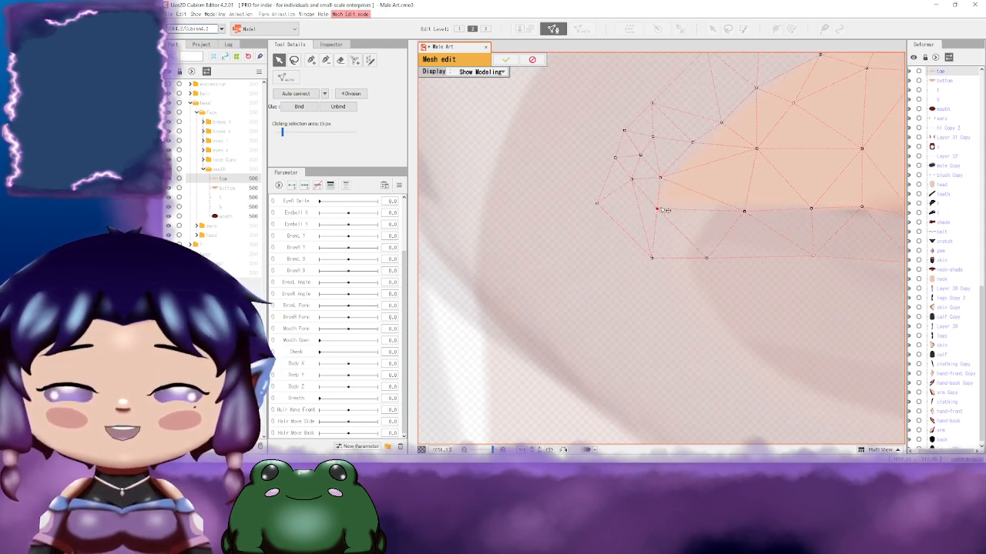
left_click_drag(635, 179, 607, 226)
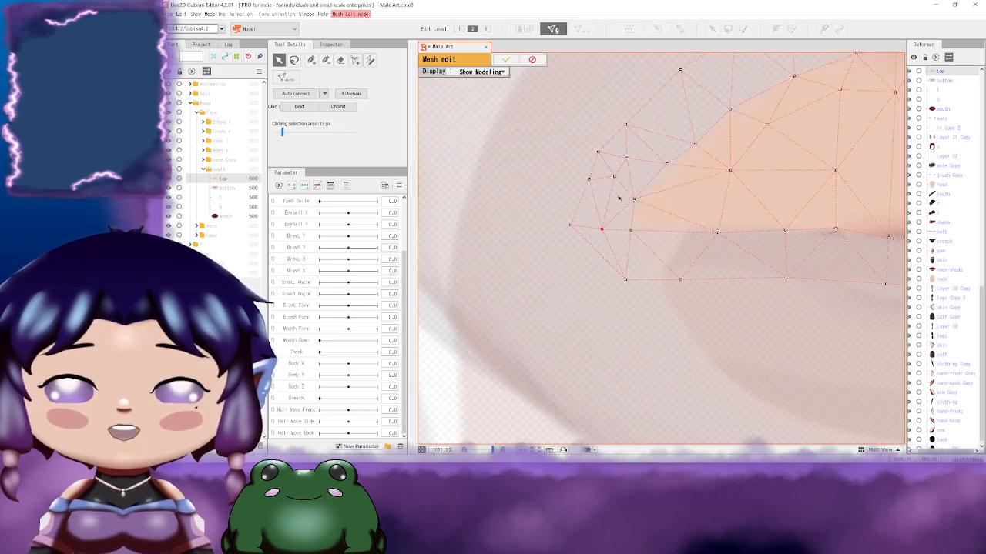
left_click_drag(616, 178, 610, 197)
Step: Raise the left and middle vertices of the top mesh's lower border to just below the lip line
left_click_drag(685, 228, 629, 213)
left_click_drag(627, 268, 631, 236)
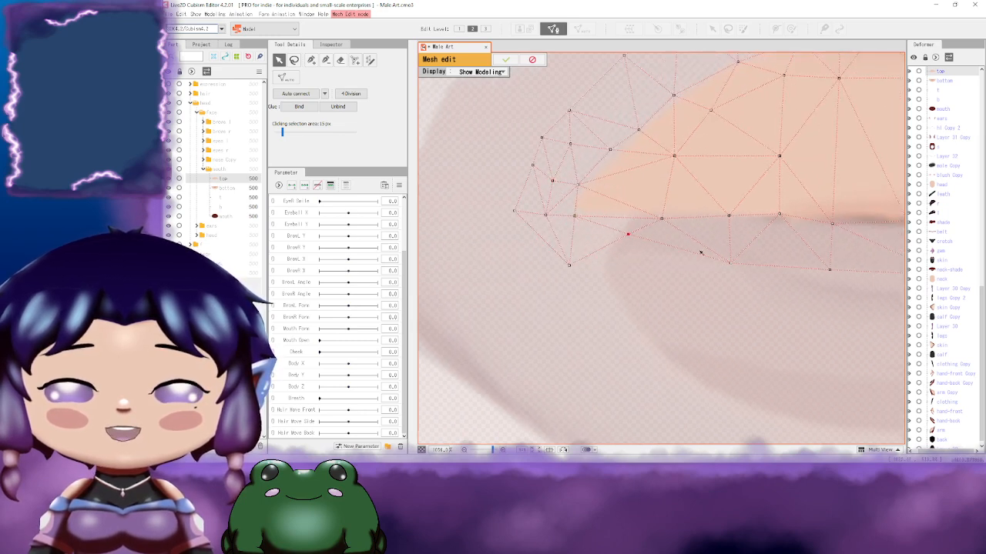
left_click_drag(735, 238, 738, 234)
left_click_drag(794, 259, 643, 236)
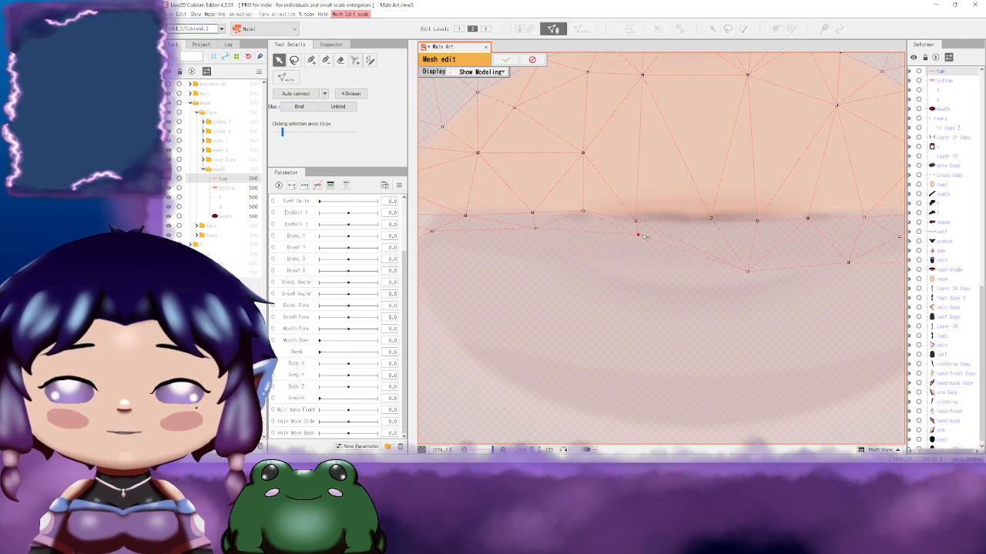
left_click_drag(749, 276, 583, 250)
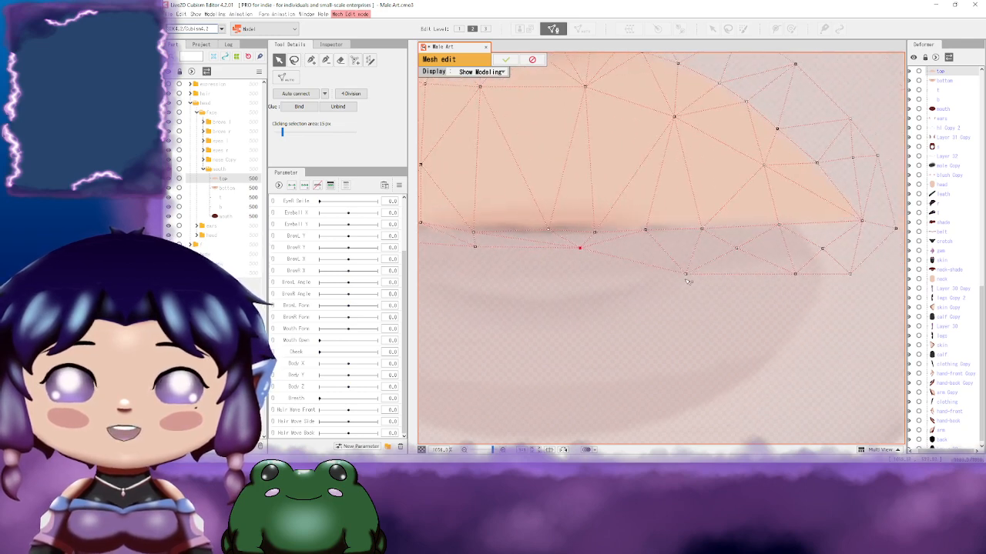
Step: Raise the remaining right-hand vertices of the lower border close to the lip line
left_click_drag(691, 275, 546, 294)
left_click_drag(608, 258, 612, 248)
left_click_drag(656, 285, 687, 246)
left_click_drag(715, 284, 716, 256)
Step: Pull the outer border vertices around the right corner and right slope in close to the lip's edge
left_click_drag(716, 256, 803, 315)
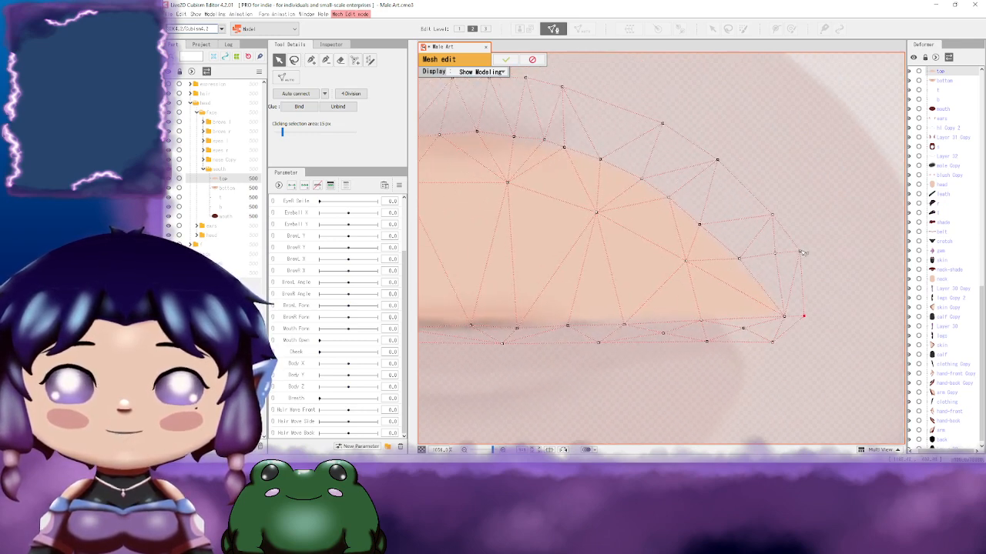
left_click_drag(758, 249, 791, 250)
left_click_drag(780, 199, 815, 258)
left_click_drag(790, 180, 791, 232)
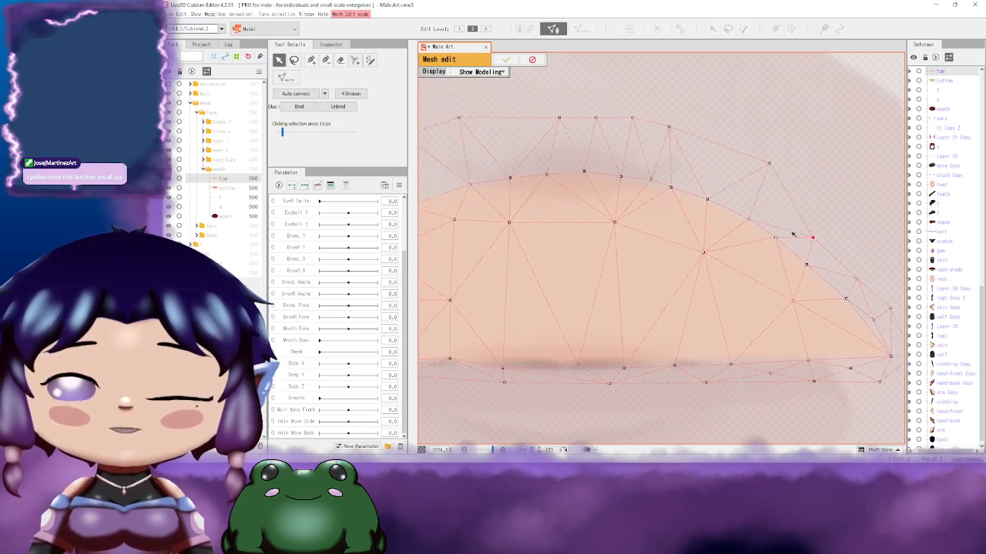
left_click_drag(770, 233, 834, 225)
Step: Lower the outer border vertices above the lip's peak so they closely follow its upper edge
left_click(755, 189)
left_click_drag(740, 141, 812, 199)
left_click_drag(770, 145, 770, 187)
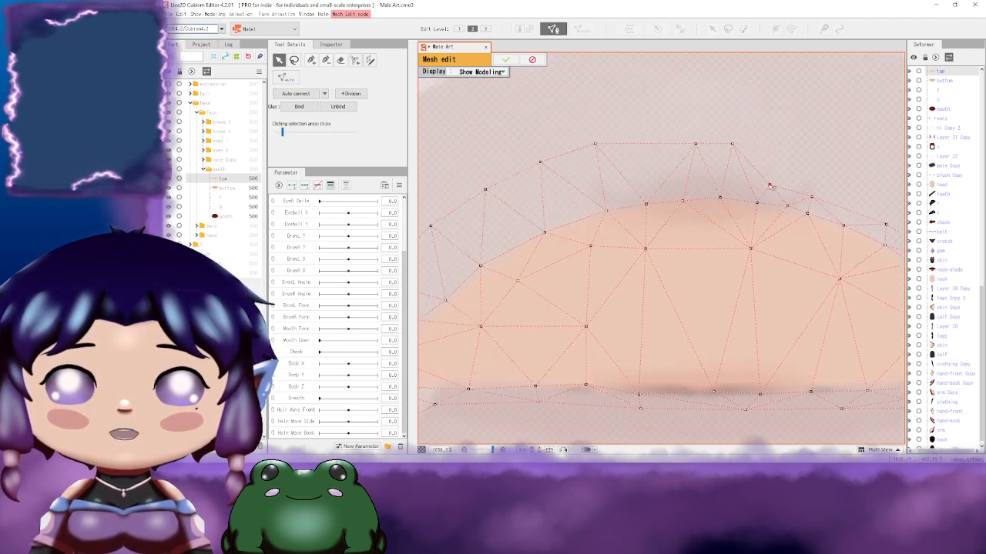
left_click_drag(731, 144, 733, 186)
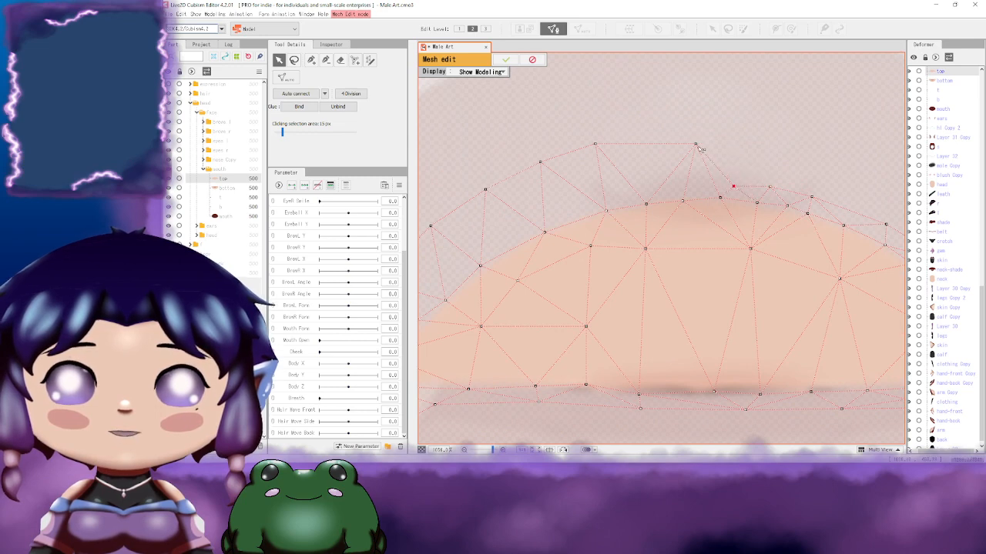
left_click_drag(696, 145, 756, 165)
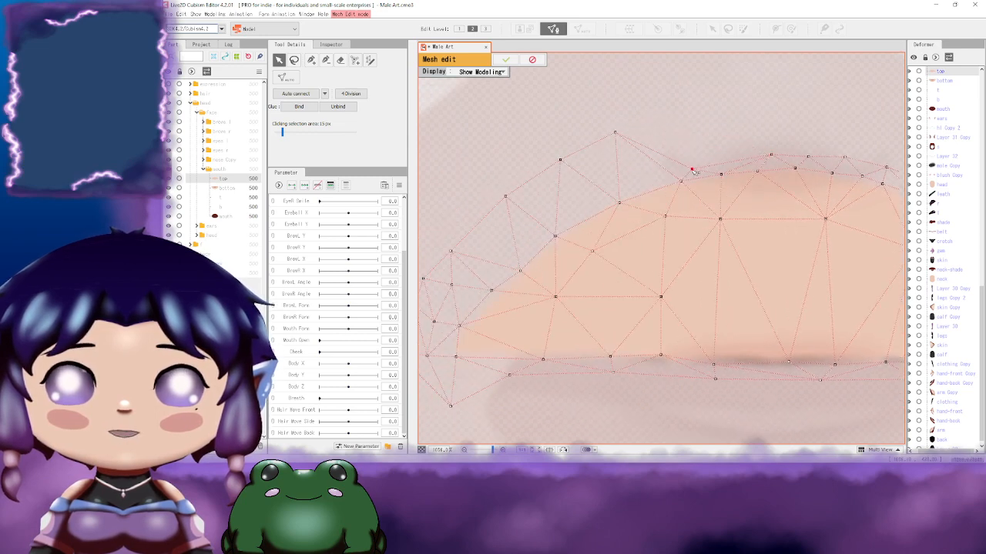
Step: Pull the outer border vertices along the left slope and left corner in close to the lip's edge
left_click_drag(670, 174, 782, 168)
left_click_drag(727, 127, 751, 157)
left_click_drag(708, 121, 722, 170)
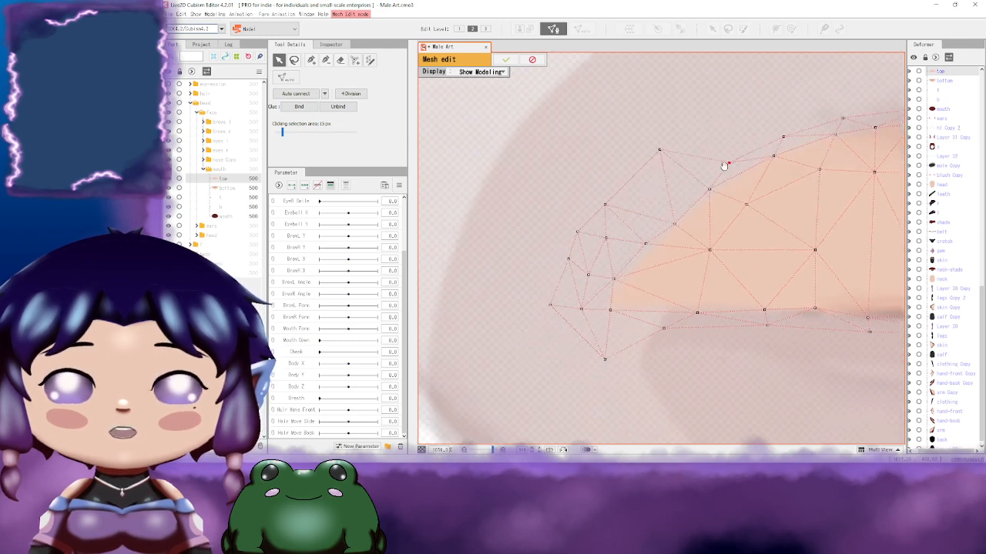
mouse_move(653, 160)
left_mouse_down()
mouse_move(699, 127)
mouse_move(717, 170)
left_mouse_up()
mouse_move(660, 192)
left_mouse_down()
mouse_move(682, 163)
mouse_move(705, 181)
left_mouse_up()
left_click_drag(668, 154, 658, 186)
left_click_drag(594, 216, 633, 218)
left_click_drag(650, 271, 597, 223)
Step: Add an outer and an inner vertex below the right mouth corner and connect them to the neighbouring border vertices
left_click_drag(751, 242, 532, 235)
left_click_drag(744, 218, 681, 227)
left_click(313, 62)
left_click_drag(795, 195, 731, 200)
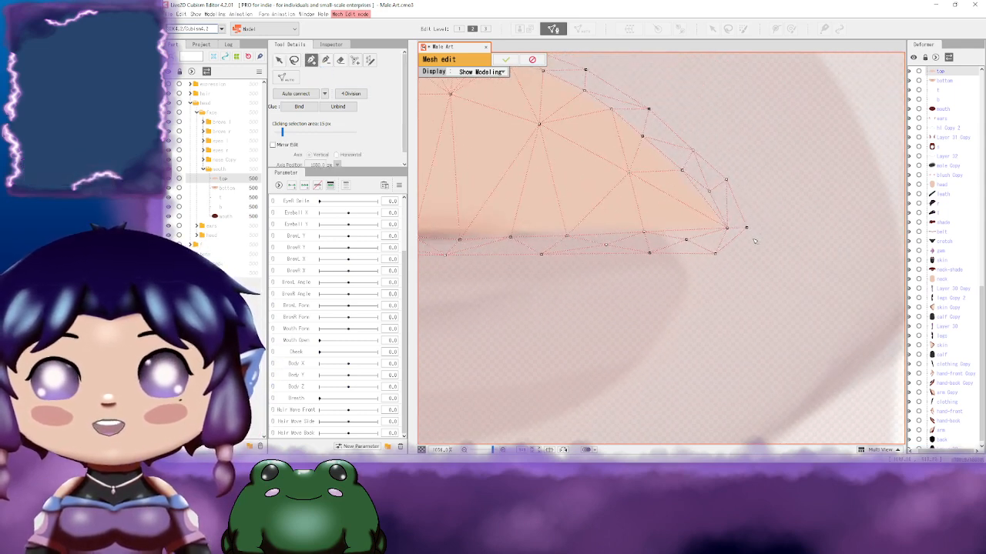
scroll(746, 236, "up", 2)
left_click(726, 254)
left_click(677, 269)
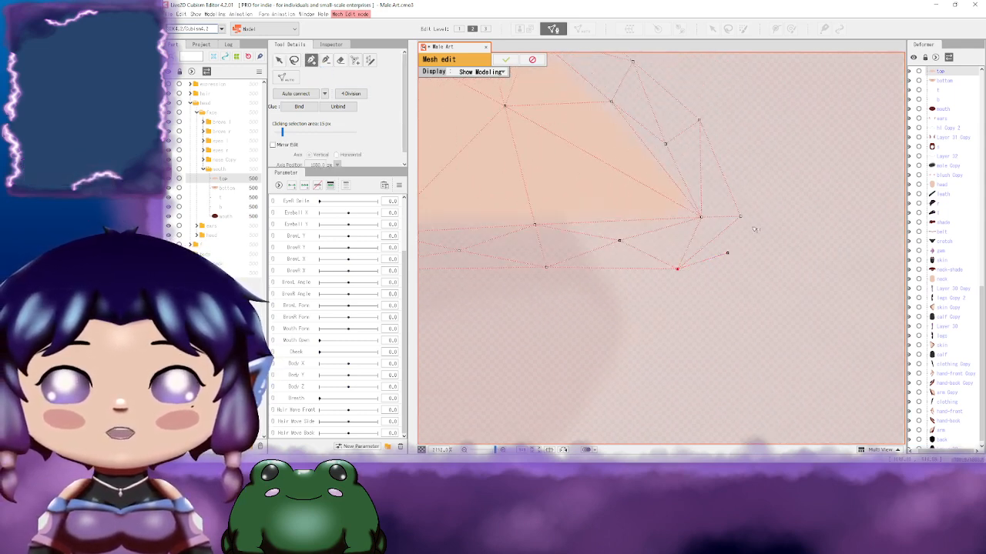
left_click(741, 217)
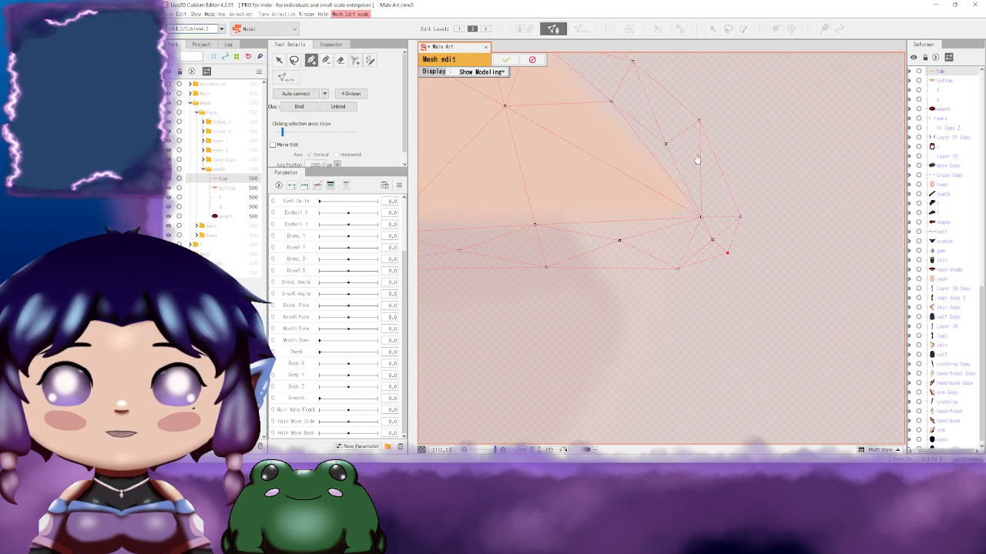
Step: Add vertices along the right slope of the lip's border and connect them to the neighbouring border and interior vertices
left_click_drag(698, 160, 754, 207)
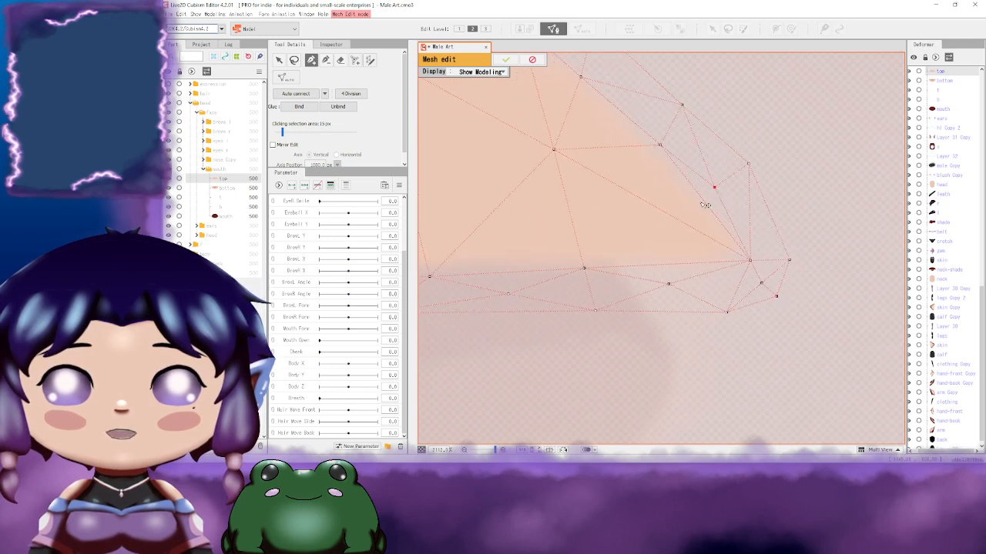
left_click(554, 150)
left_click_drag(666, 152, 765, 240)
left_click(720, 199)
left_click(784, 195)
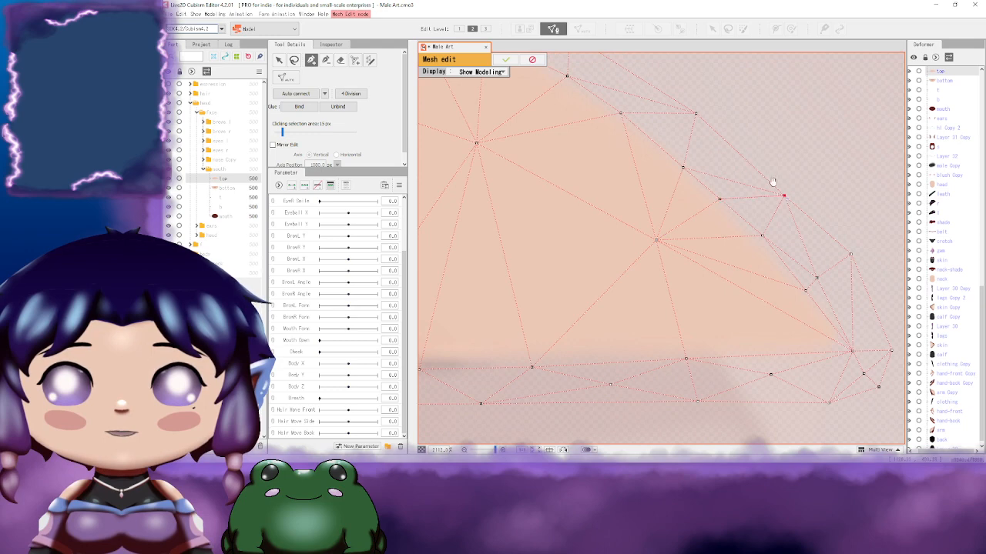
left_click_drag(749, 170, 842, 233)
left_click(788, 177)
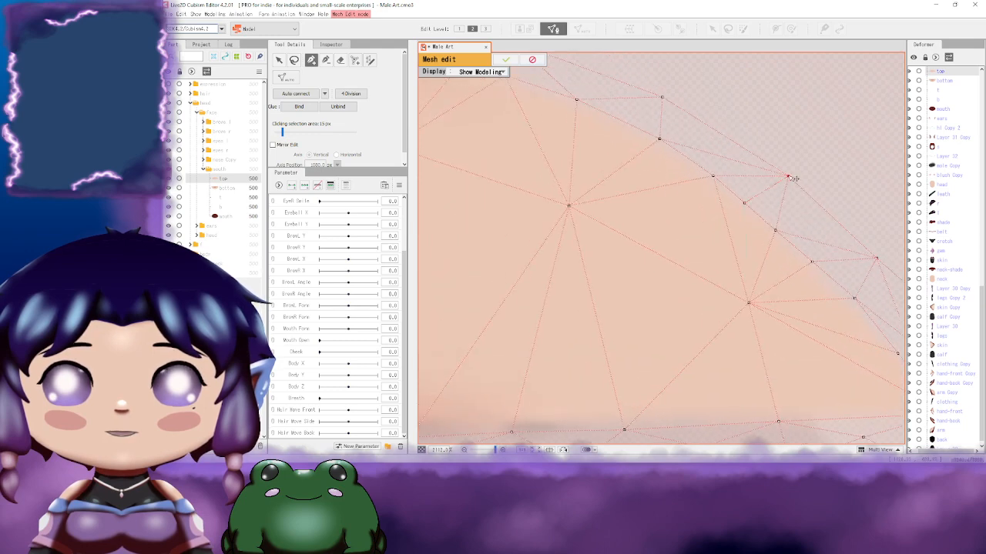
left_click(745, 204)
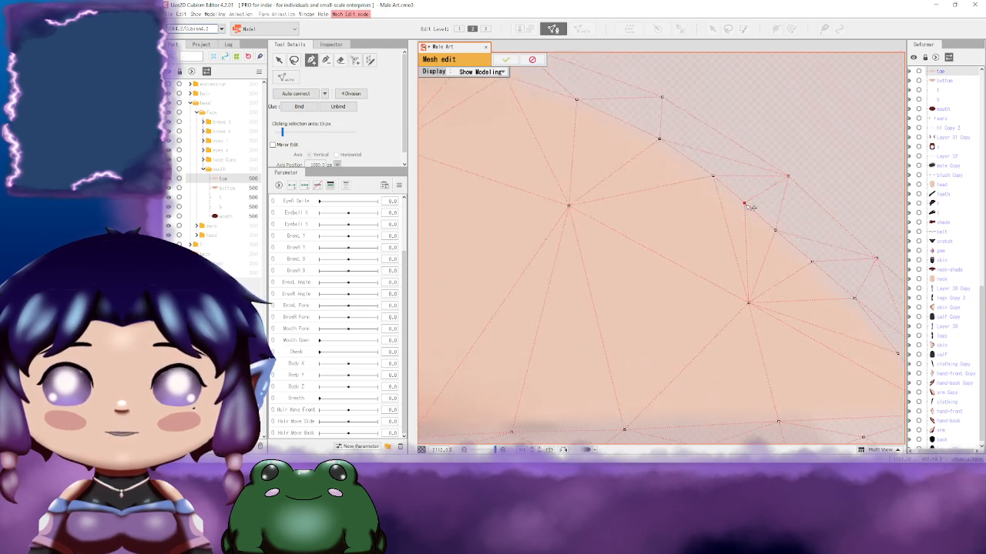
Step: Try to add automatically connected vertices inside the lower border strip near the left mouth corner
left_click_drag(632, 167, 832, 255)
left_click_drag(632, 190, 777, 221)
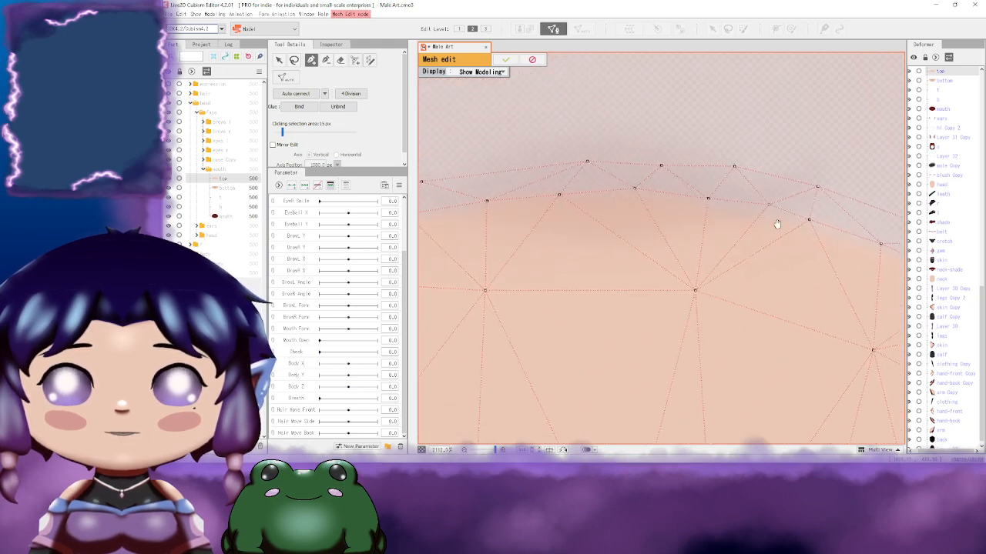
left_click_drag(561, 202, 760, 213)
left_click_drag(510, 244, 609, 162)
left_click_drag(469, 347, 684, 206)
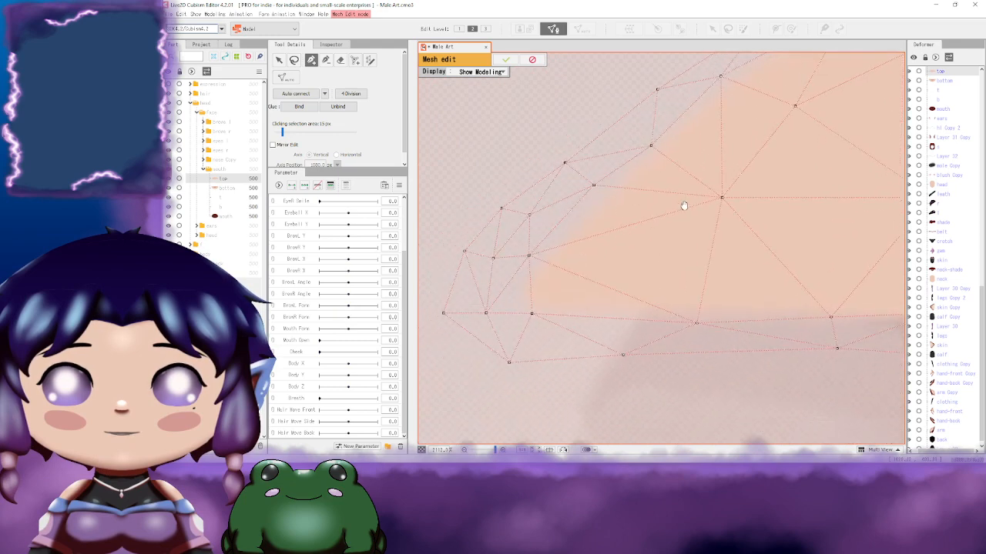
left_click_drag(606, 261, 603, 239)
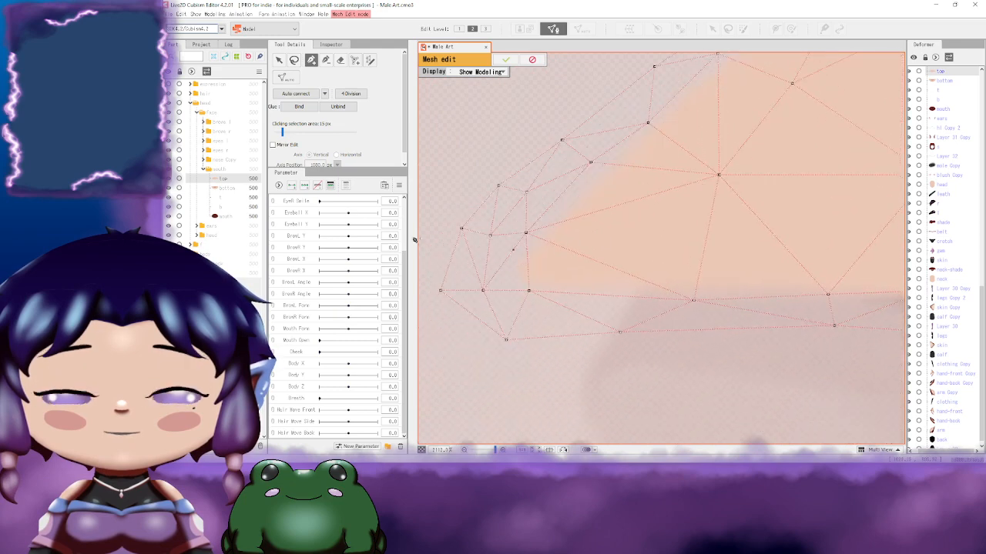
left_click(355, 60)
left_click_drag(723, 221, 647, 208)
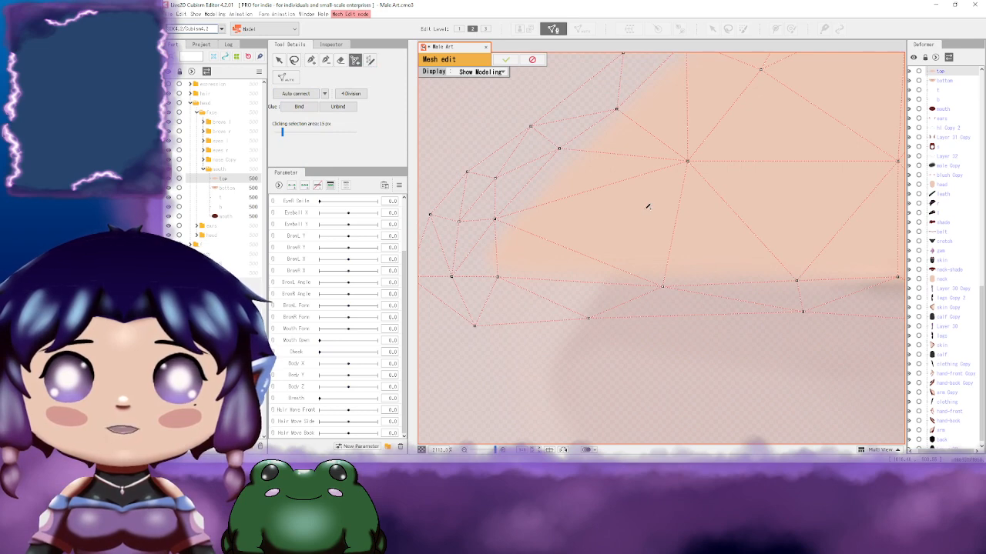
left_click_drag(553, 248, 607, 212)
left_click(528, 257)
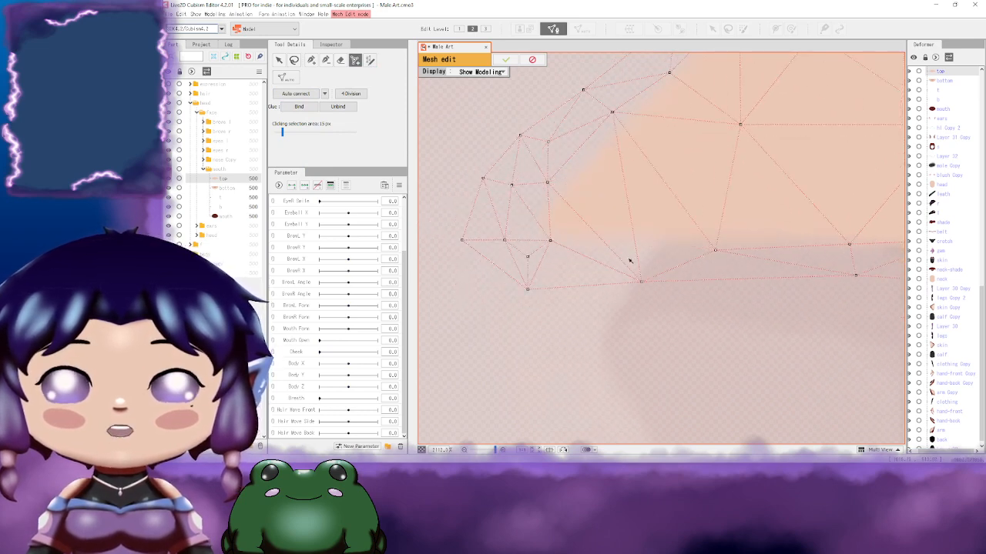
left_click_drag(586, 268, 565, 266)
left_click(551, 269)
left_click(614, 255)
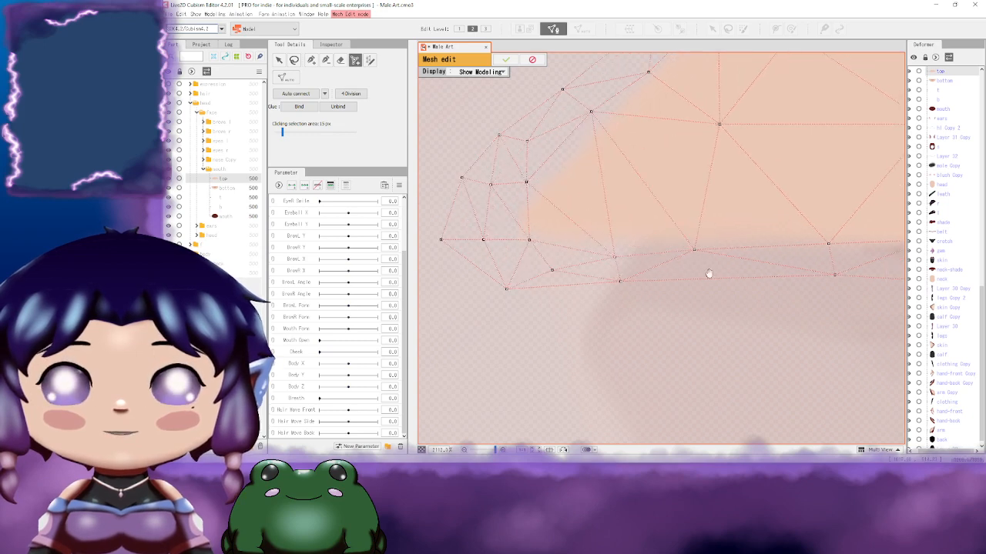
left_click(583, 269)
left_click_drag(708, 273, 601, 275)
left_click(656, 277)
key("ctrl+z")
key("ctrl+z")
key("ctrl+z")
key("ctrl+z")
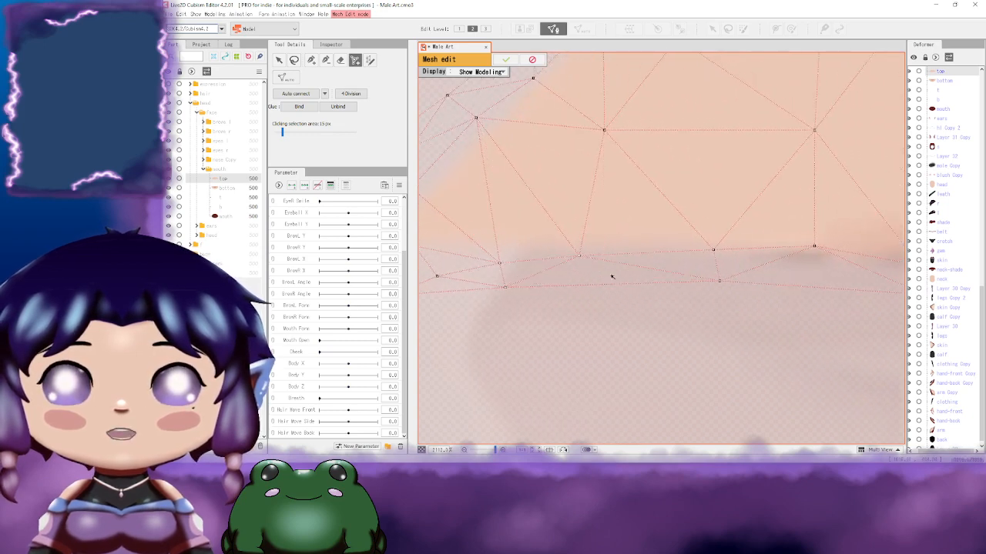
Step: Reduce the clicking selection area to 12 px and test vertex placement near the left mouth corner
left_click_drag(541, 259, 698, 278)
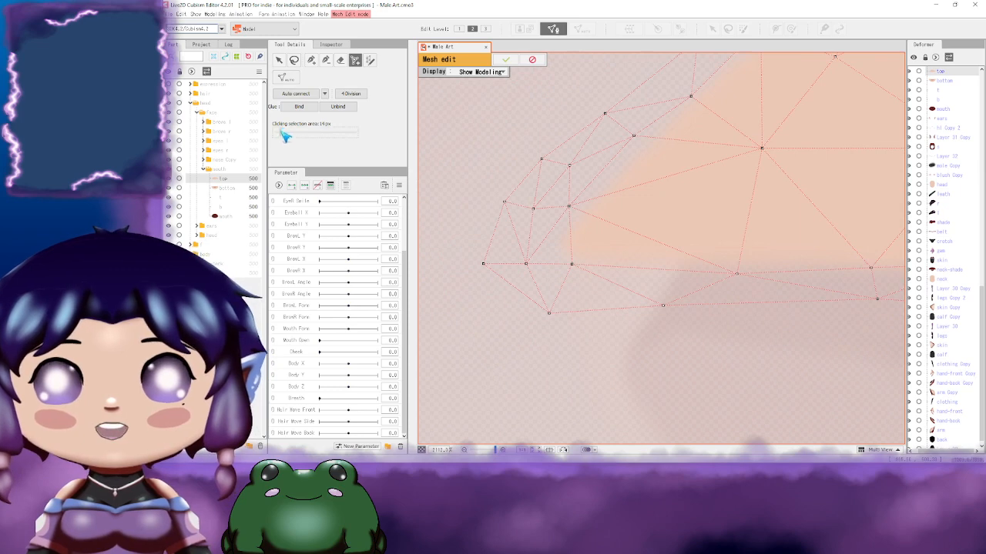
left_click_drag(286, 136, 279, 134)
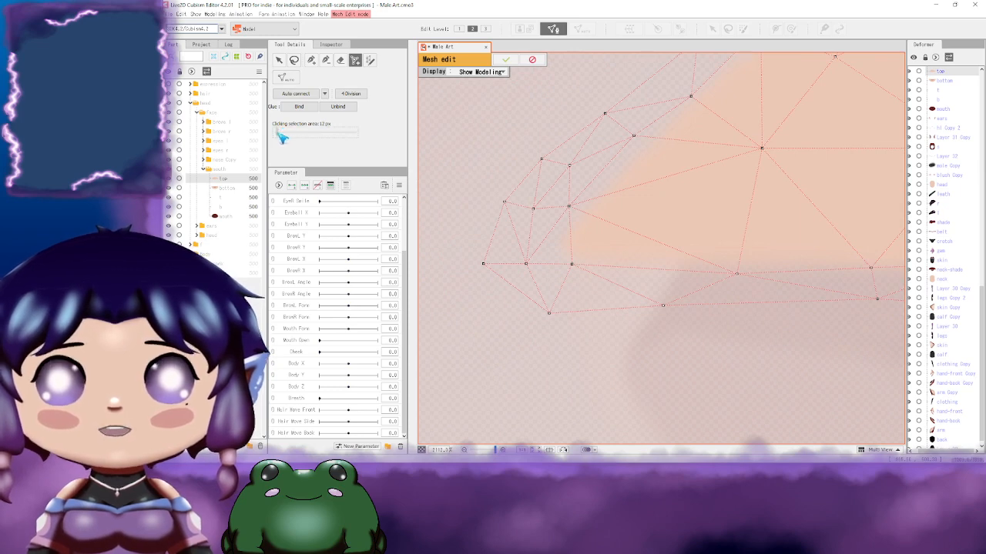
left_click_drag(523, 227, 506, 216)
left_click(577, 283)
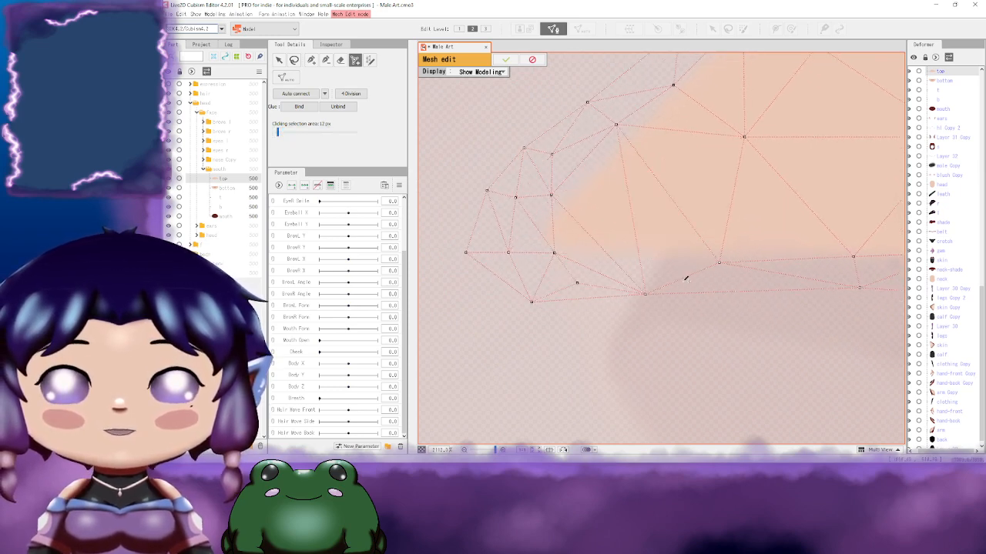
key("ctrl+z")
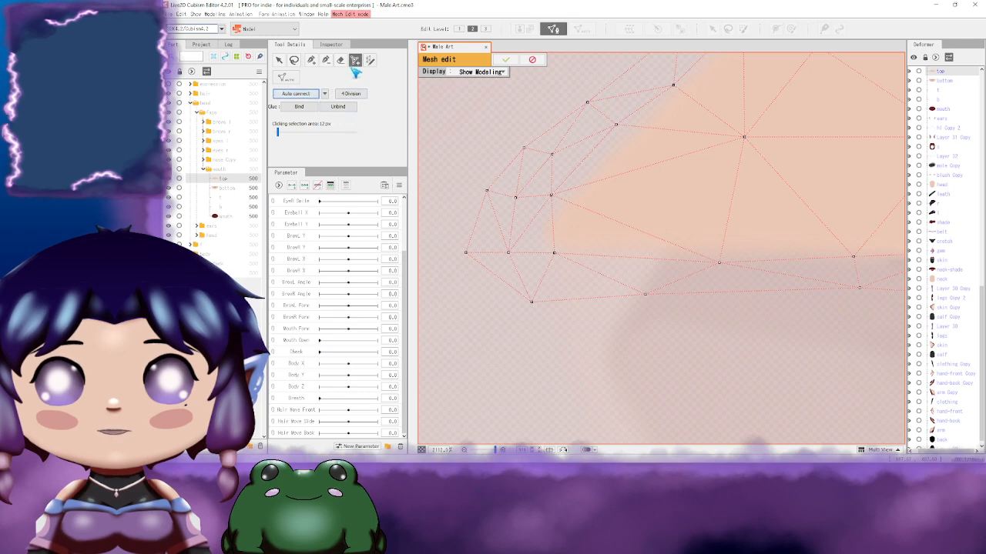
Step: Add a vertex in the lower border strip beside the left mouth corner and connect it to the surrounding vertices
left_click(324, 61)
left_click(311, 62)
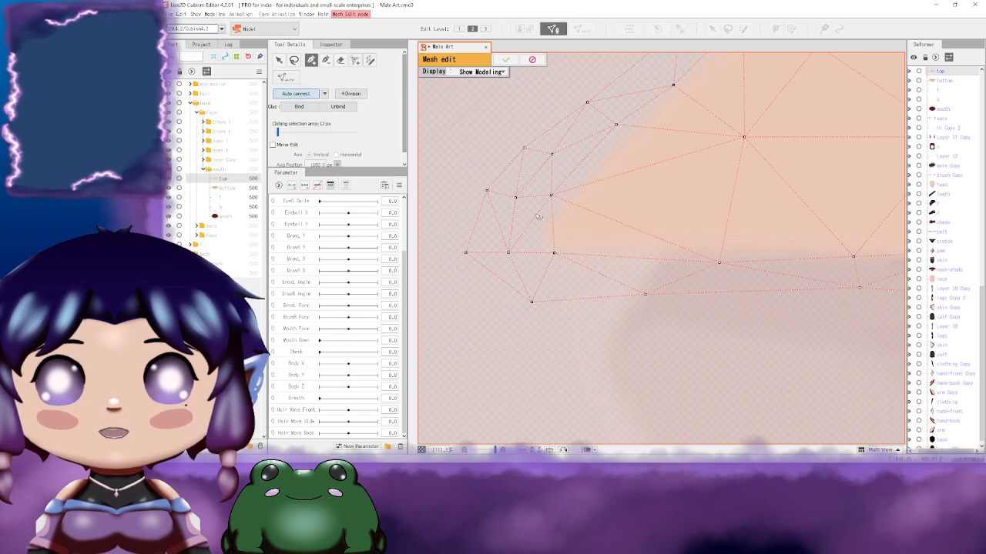
left_click_drag(705, 287, 621, 280)
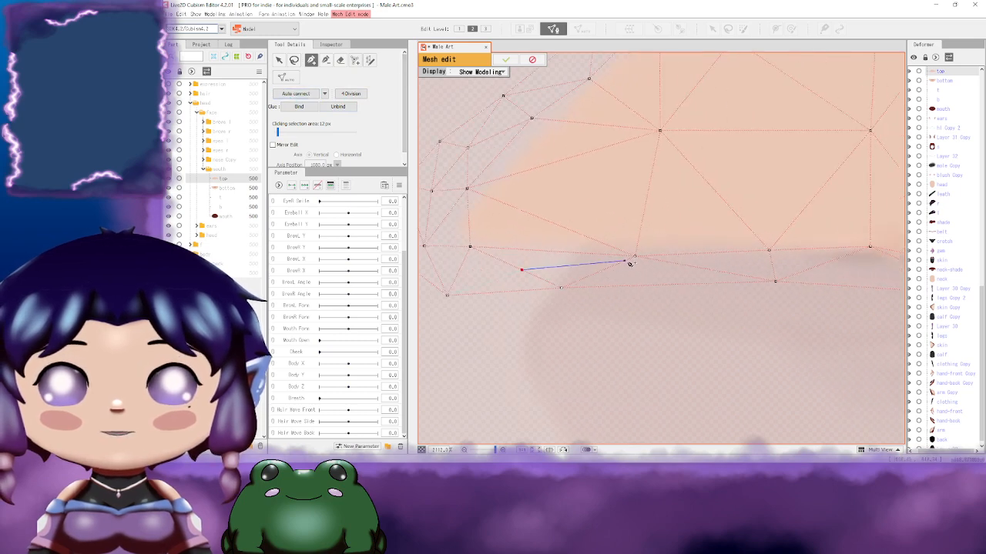
left_click(635, 256)
left_click_drag(526, 271, 616, 271)
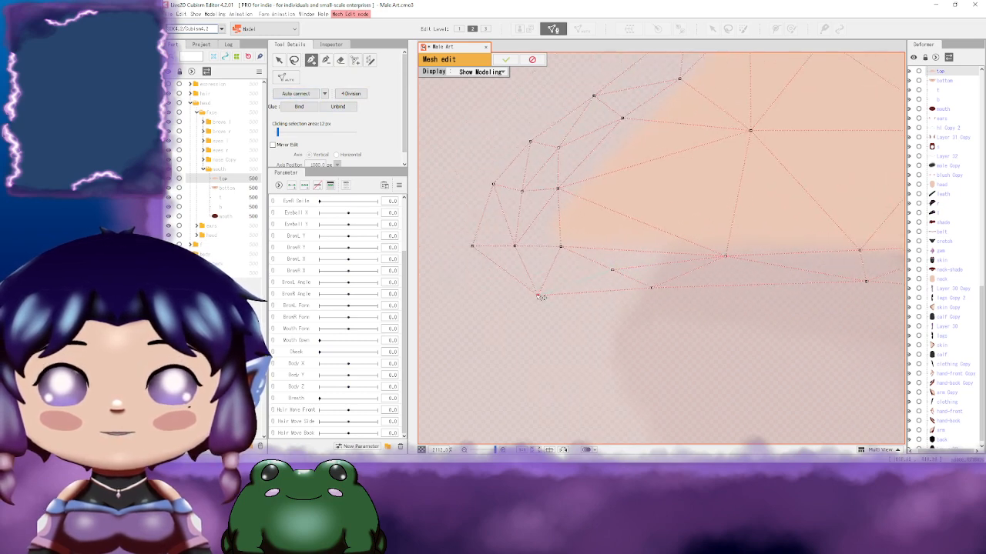
left_click(615, 272)
Step: Add two vertices along the left half of the lip's lower edge and connect them to the neighbouring border and interior vertices
left_click_drag(806, 277, 536, 264)
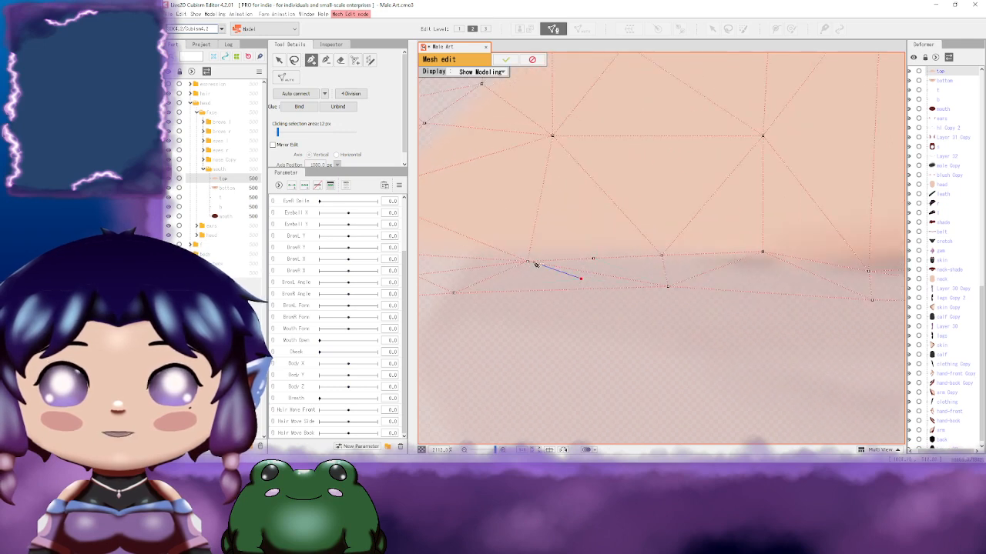
left_click(592, 259)
left_click(590, 272)
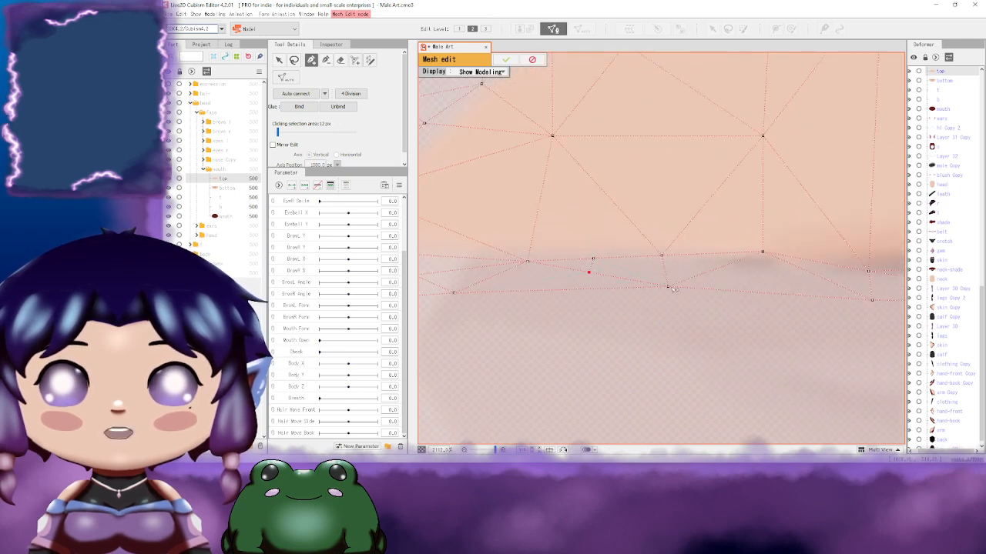
left_click(661, 257)
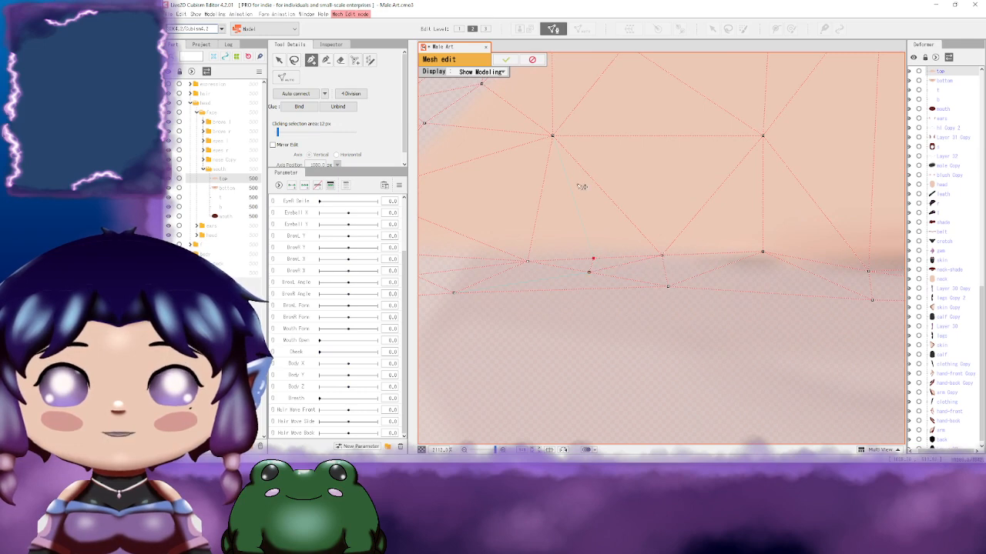
left_click(551, 137)
Step: Insert automatically connected interior vertices across the middle of the top lip mesh
left_click_drag(565, 245, 666, 228)
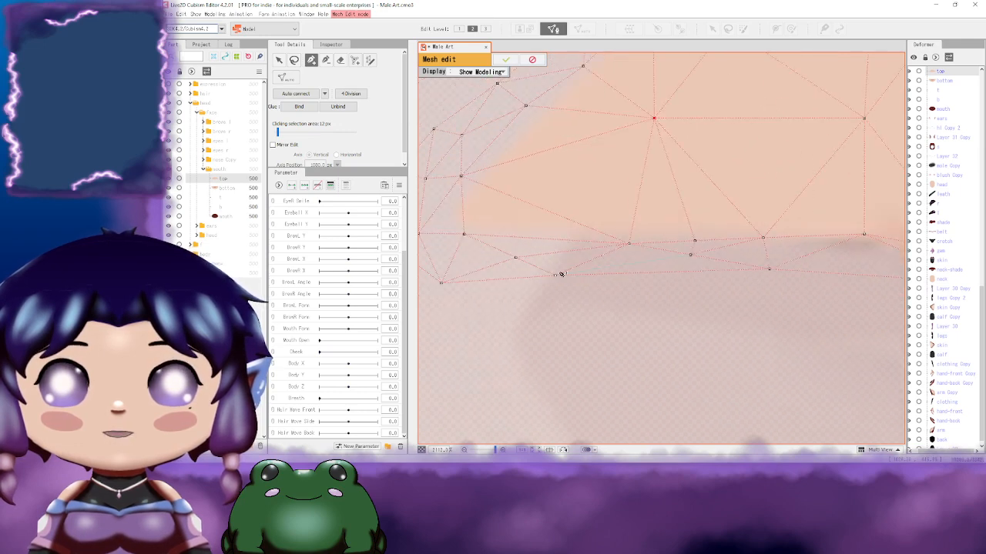
left_click_drag(760, 223, 569, 221)
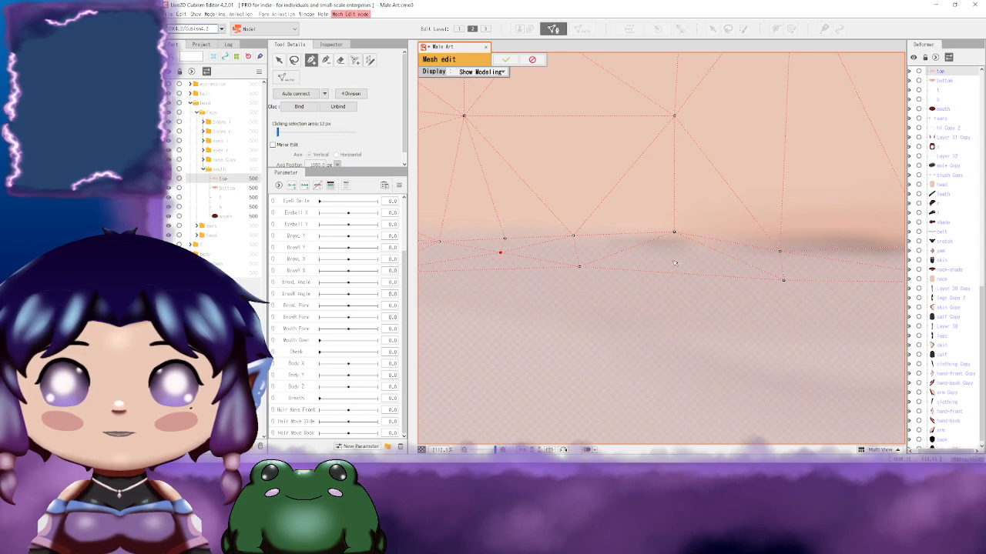
scroll(752, 265, "down", 5)
left_click_drag(790, 259, 595, 266)
scroll(531, 253, "up", 3)
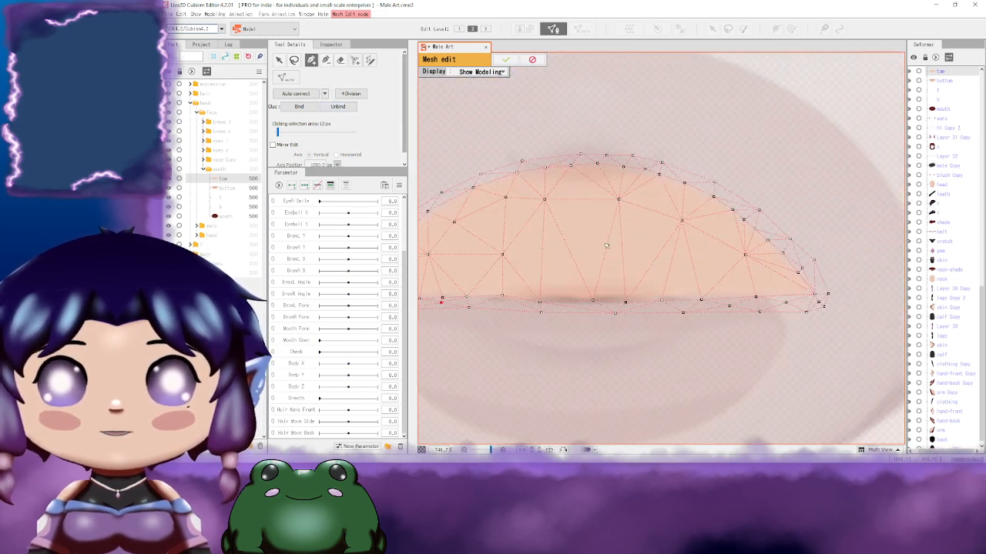
left_click(356, 61)
left_click(528, 252)
left_click(559, 267)
left_click(589, 254)
left_click(612, 267)
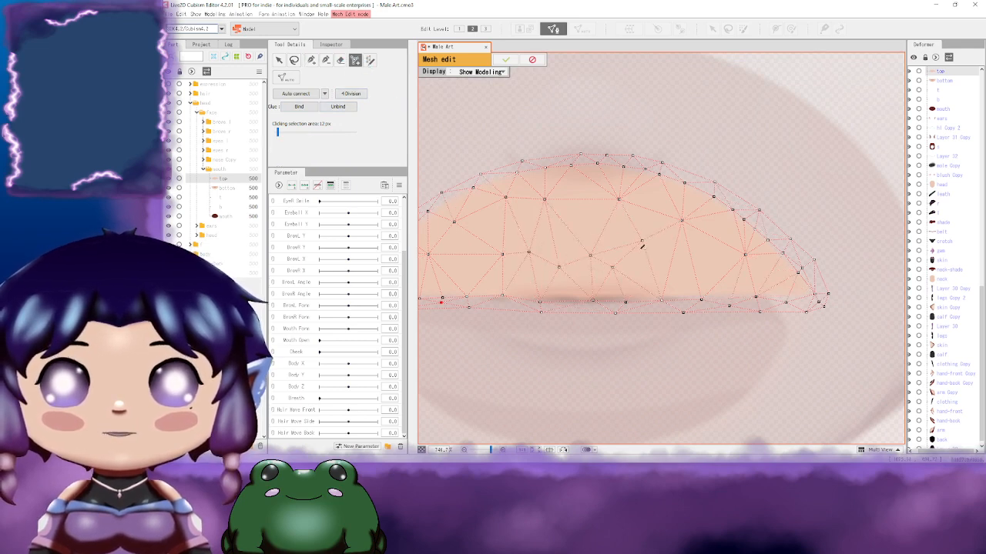
Step: Replace the last two interior vertices with more widely spaced ones toward the lip's right side
left_click_drag(655, 255, 730, 262)
left_click_drag(655, 274, 670, 256)
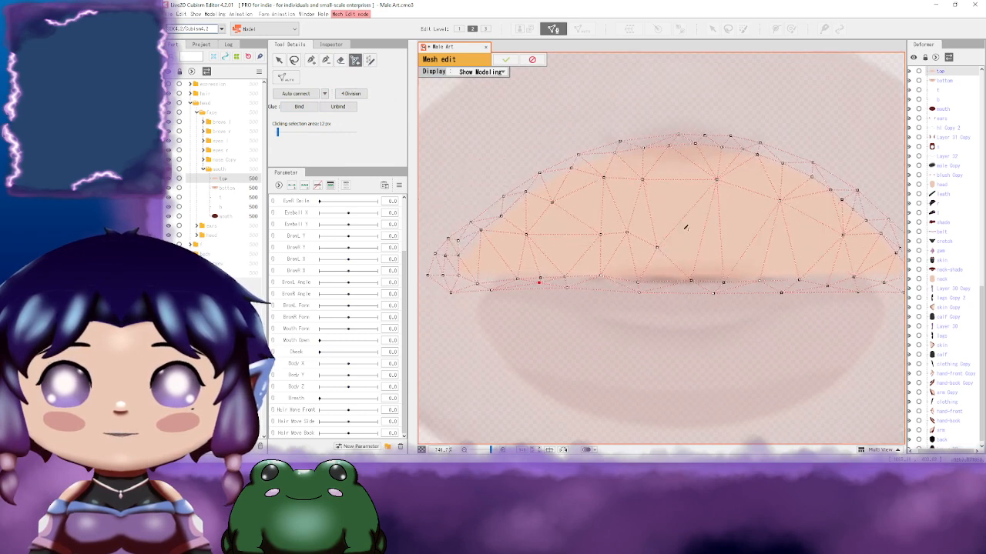
left_click_drag(717, 233, 679, 229)
left_click_drag(744, 242, 647, 231)
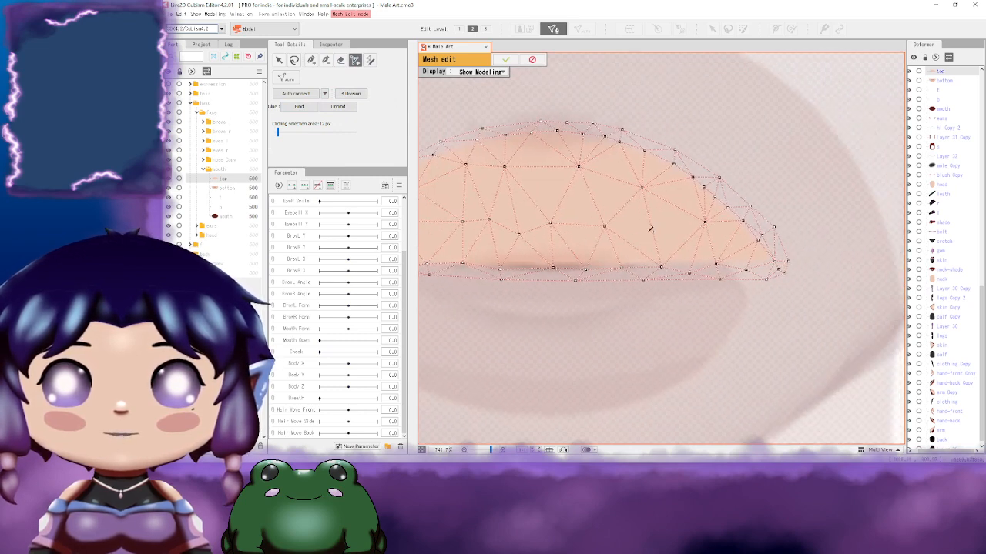
left_click_drag(716, 233, 819, 269)
Step: Apply the mesh edits to the mouth's top part and leave mesh editing
scroll(720, 272, "down", 8)
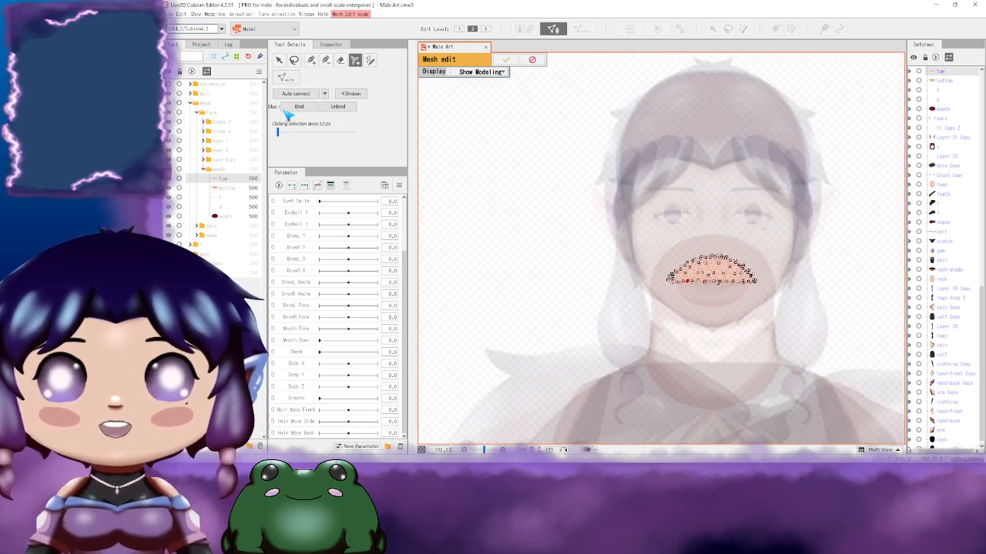
left_click(279, 59)
scroll(689, 231, "up", 4)
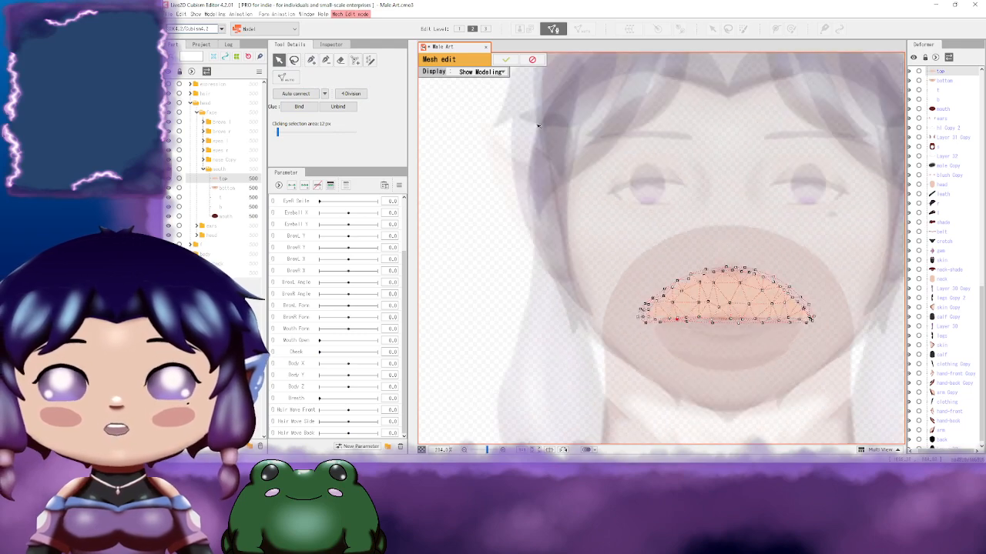
left_click(510, 60)
Step: Select the top-lid Copy part in the eyes r folder and open its mesh for editing
left_click_drag(765, 213, 688, 233)
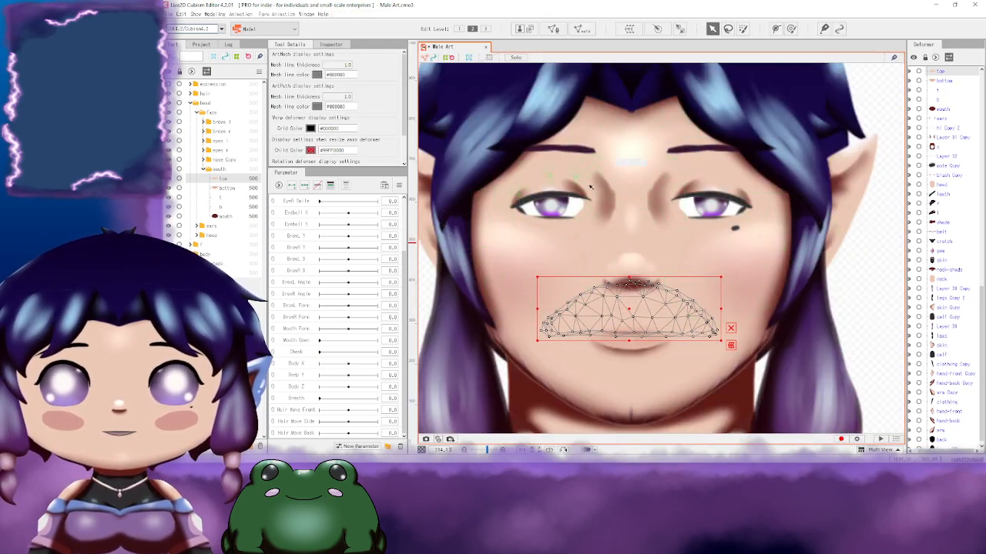
scroll(578, 183, "up", 4)
left_click(573, 202)
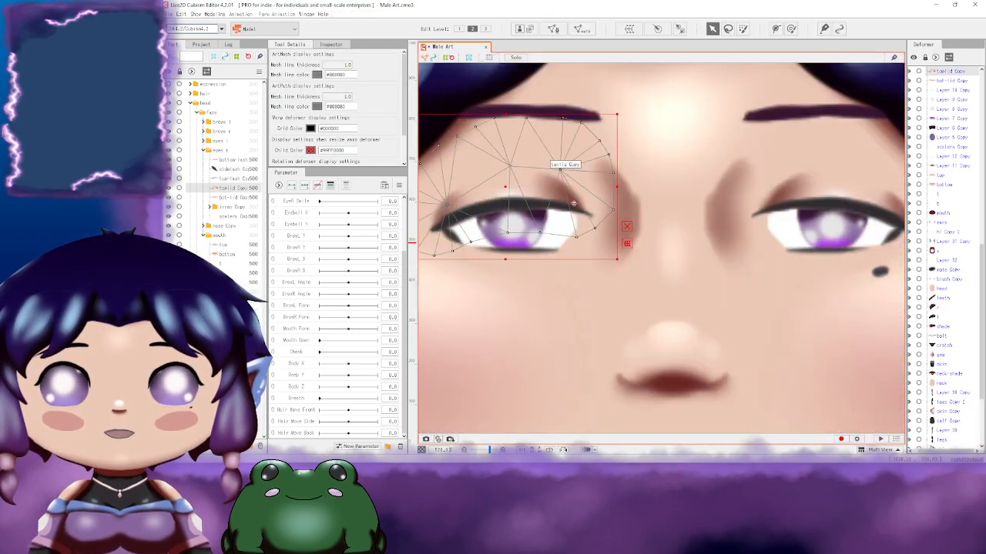
scroll(616, 228, "down", 4)
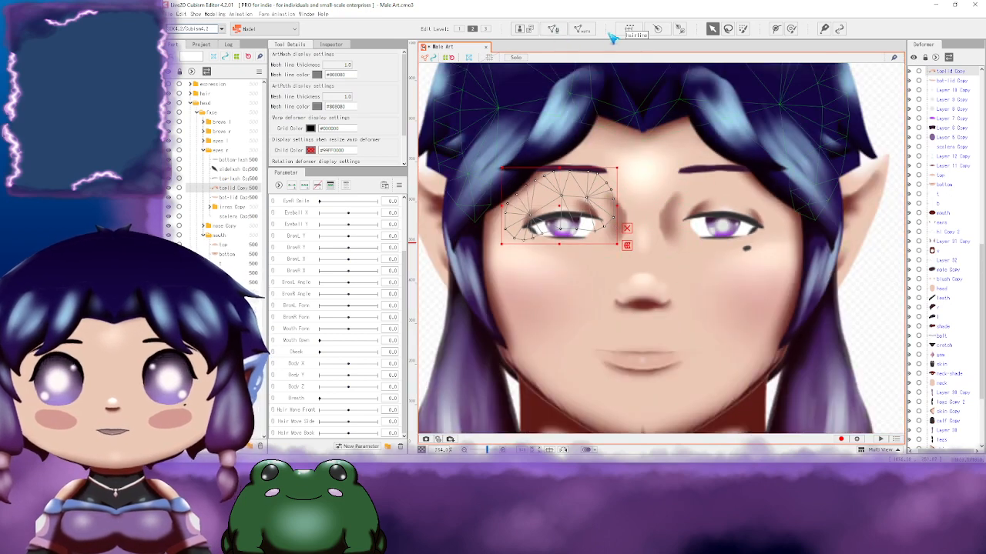
scroll(535, 162, "up", 2)
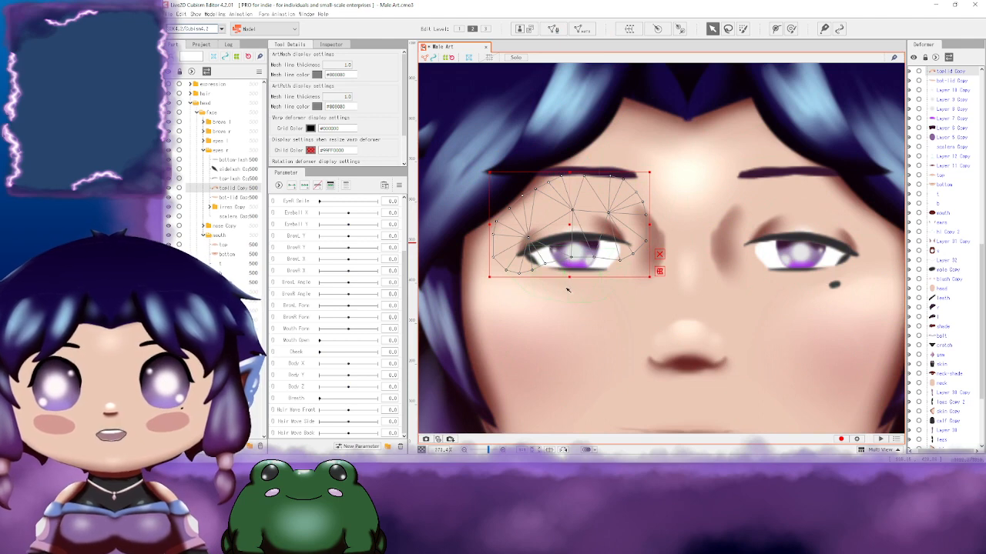
left_click(244, 197)
left_click(234, 188)
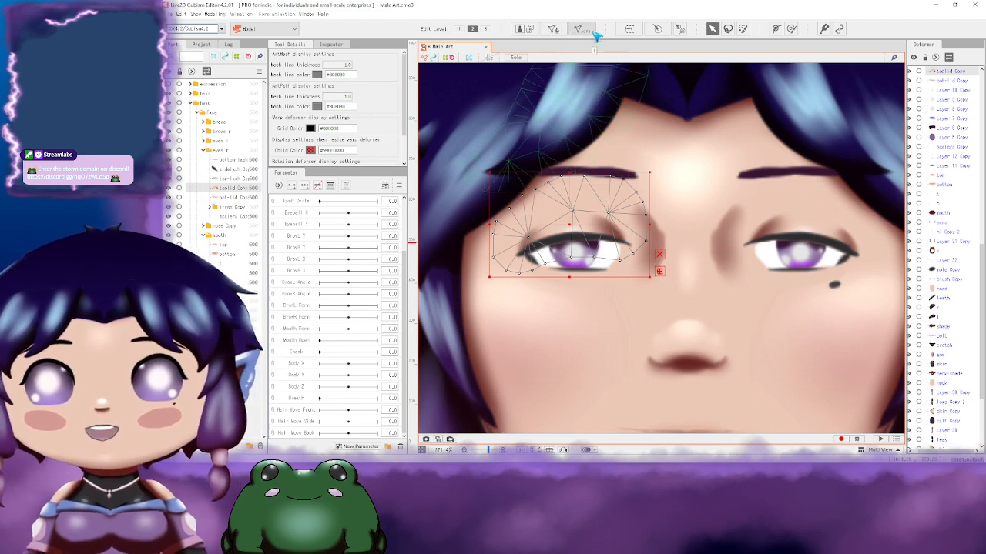
left_click(554, 30)
scroll(629, 252, "up", 5)
left_click_drag(560, 167, 696, 226)
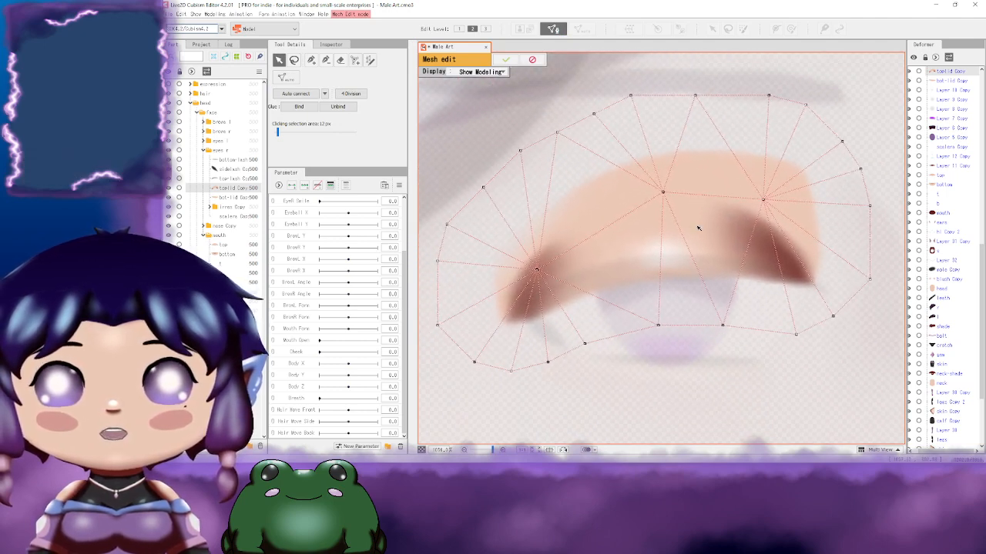
Step: Pull the top-lid mesh's upper outline vertices down to the lid's upper edge and right shoulder
left_click_drag(630, 97, 652, 150)
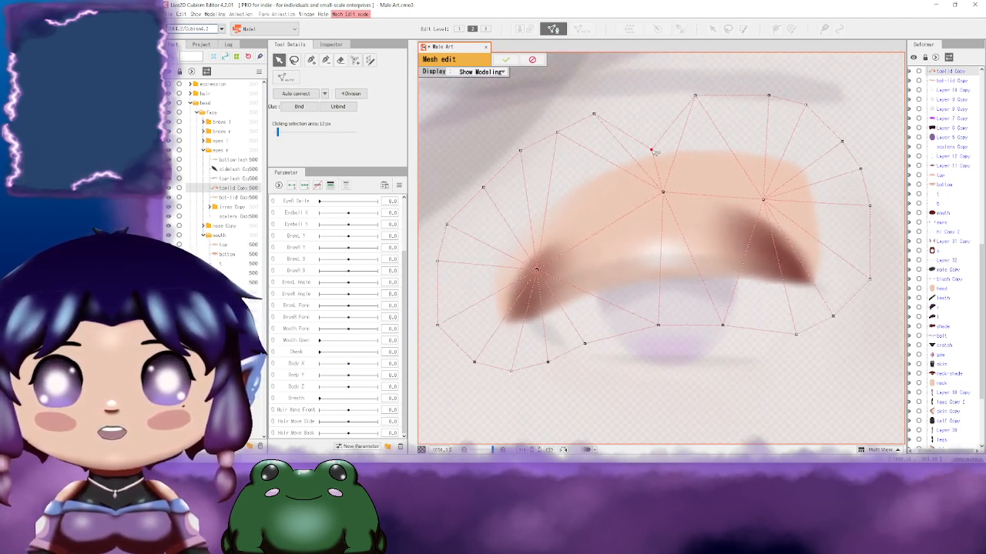
left_click_drag(601, 116, 610, 152)
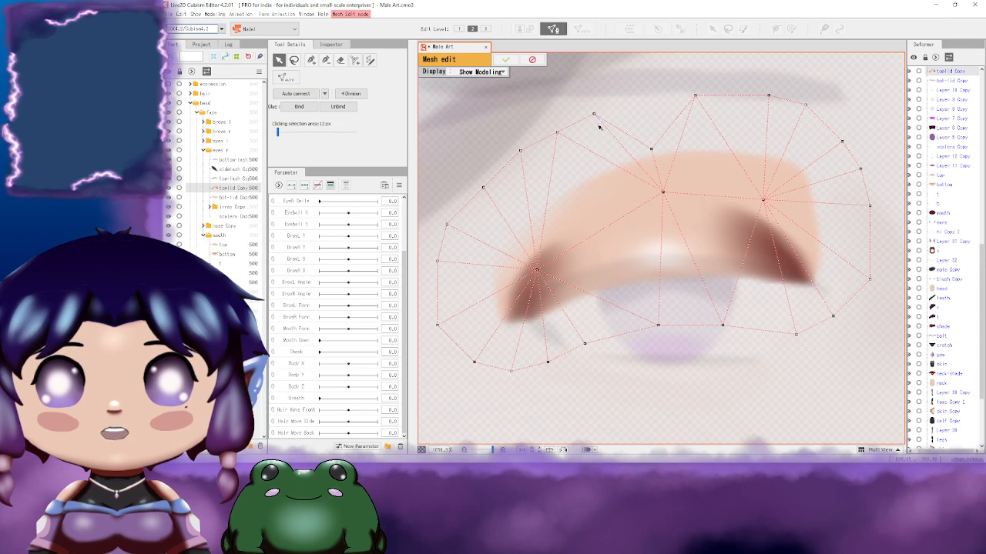
left_click_drag(593, 116, 620, 156)
left_click_drag(557, 133, 573, 186)
left_click_drag(692, 98, 701, 145)
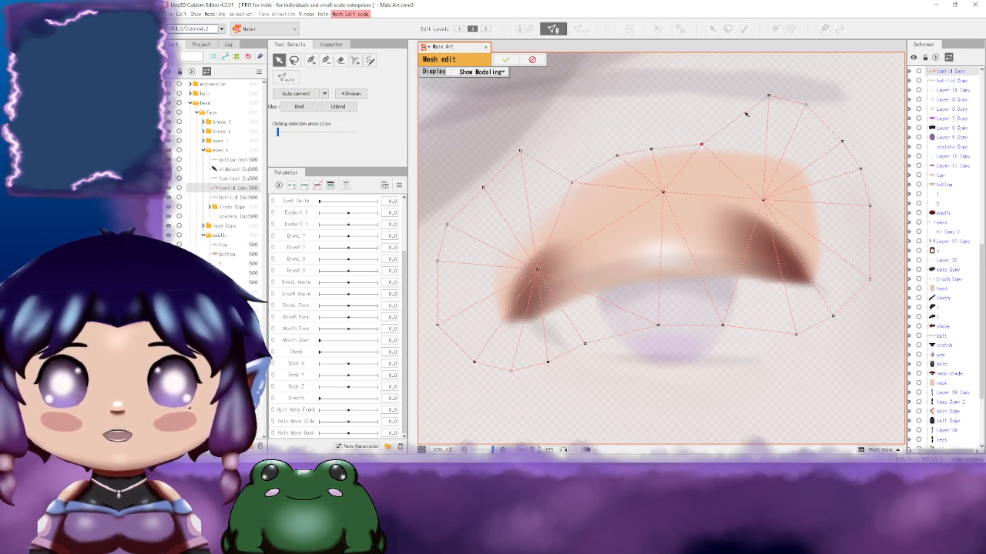
left_click_drag(768, 97, 764, 149)
left_click_drag(806, 107, 821, 217)
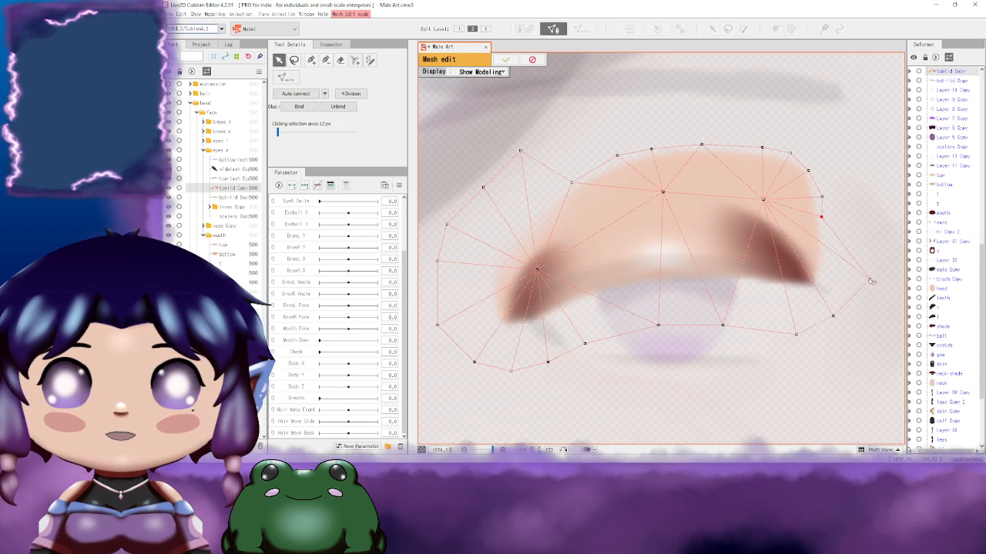
Step: Move the outline vertices around the lid's right corner and the right half of its lower edge close to the artwork
left_click_drag(871, 281, 825, 258)
left_click_drag(832, 316, 820, 295)
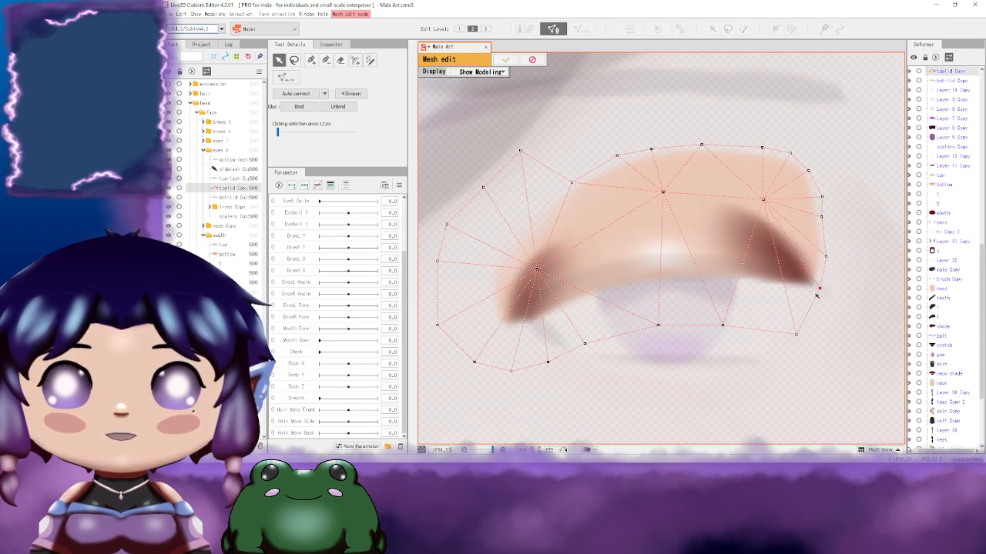
left_click_drag(796, 337, 801, 299)
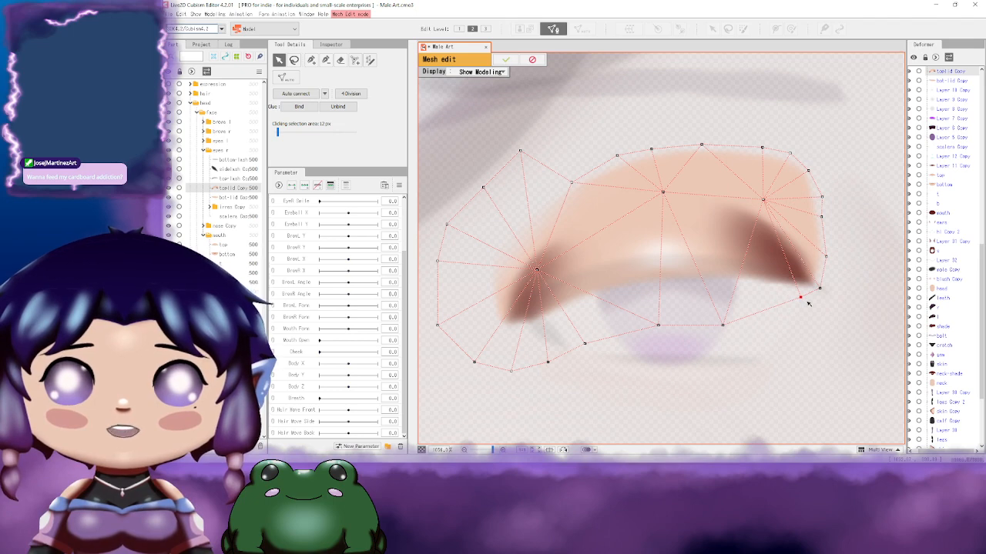
left_click_drag(776, 301, 800, 291)
left_click_drag(748, 315, 766, 279)
left_click_drag(682, 316, 709, 277)
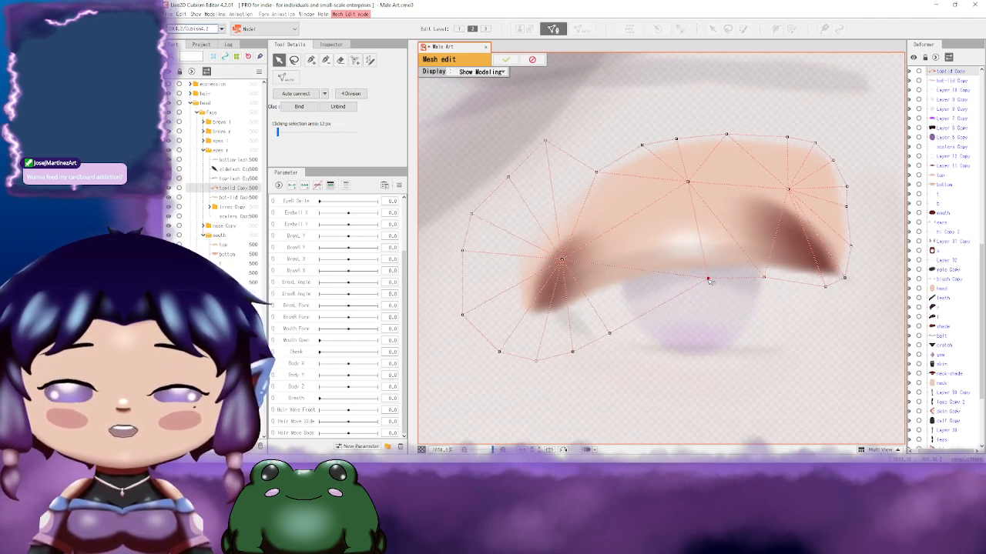
Step: Fit the remaining outline vertices closely around the lower-left edge and left corner of the lid
left_click_drag(660, 316, 674, 274)
left_click_drag(661, 341, 664, 304)
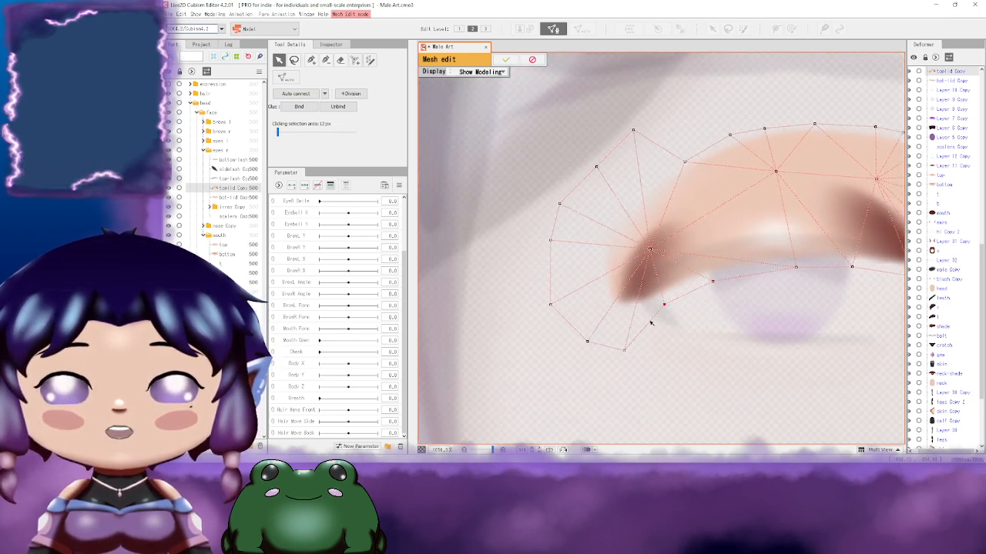
left_click_drag(631, 344, 635, 310)
mouse_move(586, 341)
left_mouse_down()
mouse_move(599, 306)
mouse_move(595, 277)
mouse_move(585, 325)
left_mouse_up()
left_click_drag(537, 304, 588, 305)
left_click_drag(548, 268, 600, 286)
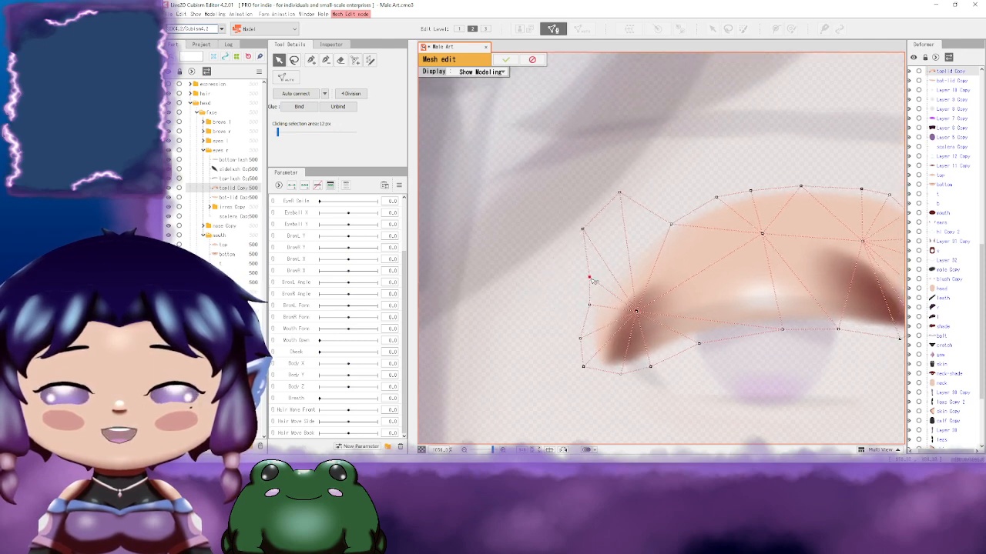
left_click_drag(585, 231, 624, 262)
mouse_move(621, 194)
left_mouse_down()
mouse_move(643, 242)
mouse_move(614, 201)
left_mouse_up()
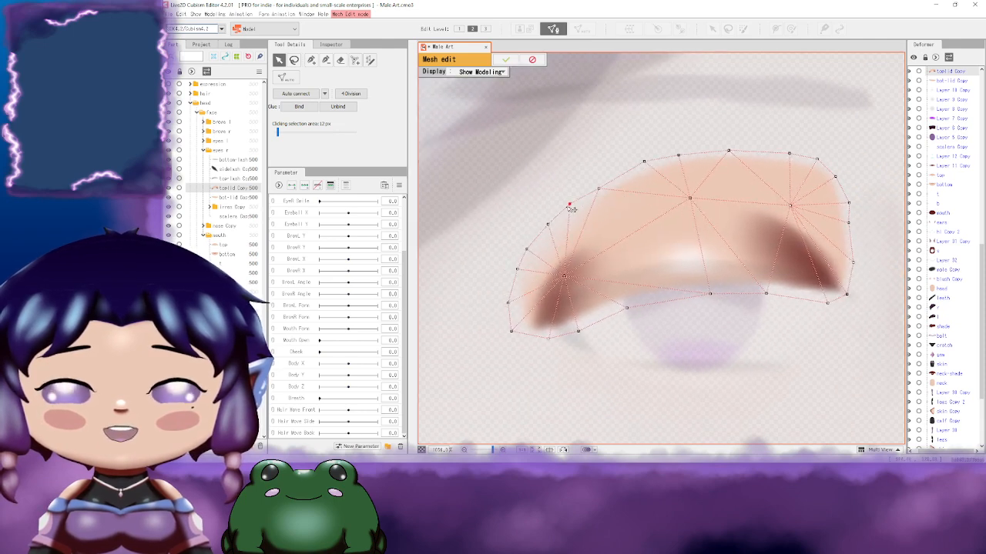
Step: Add one interior vertex in the left half of the top-lid mesh, between its upper and lower edges
left_click_drag(668, 248, 630, 236)
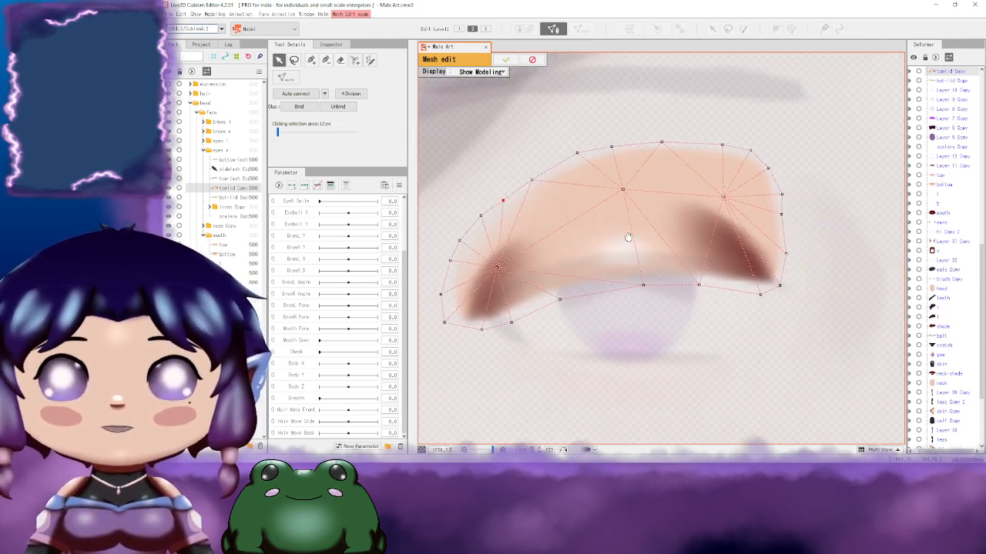
left_click(311, 60)
left_click_drag(544, 238, 645, 208)
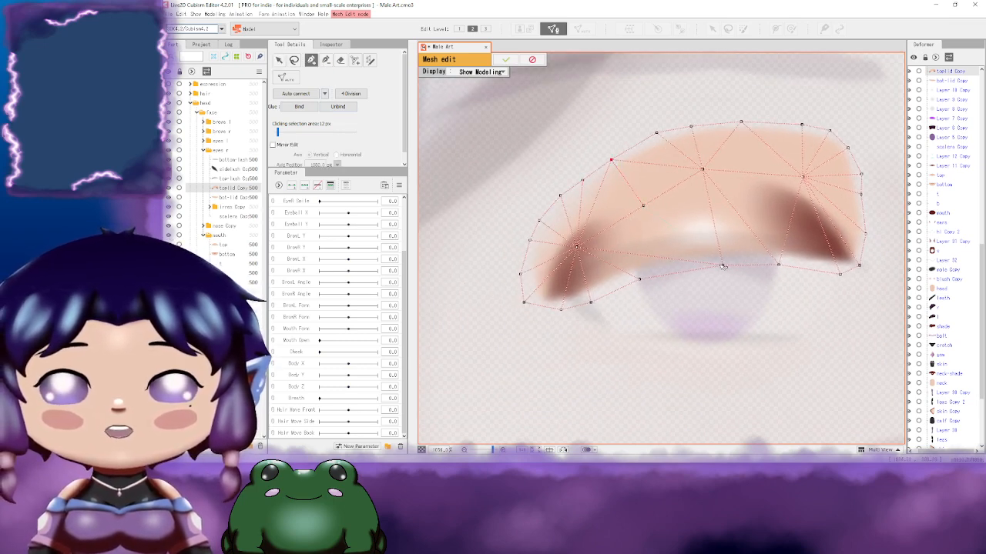
left_click(643, 206)
left_click_drag(813, 241, 686, 259)
mouse_move(614, 262)
left_mouse_down()
mouse_move(744, 269)
mouse_move(651, 289)
mouse_move(542, 277)
left_mouse_up()
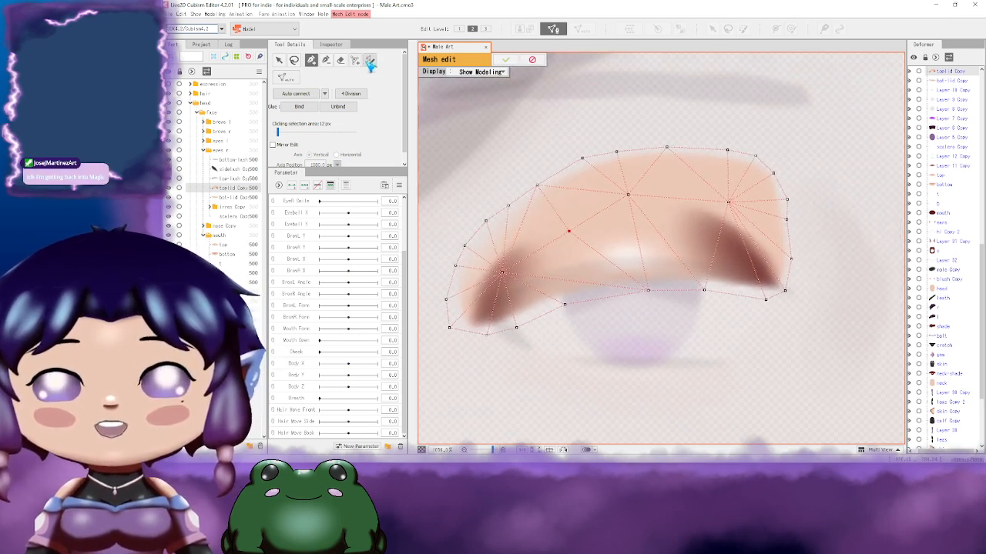
left_click(370, 61)
mouse_move(490, 196)
left_mouse_down()
mouse_move(565, 151)
mouse_move(668, 122)
mouse_move(740, 133)
mouse_move(784, 159)
left_mouse_up()
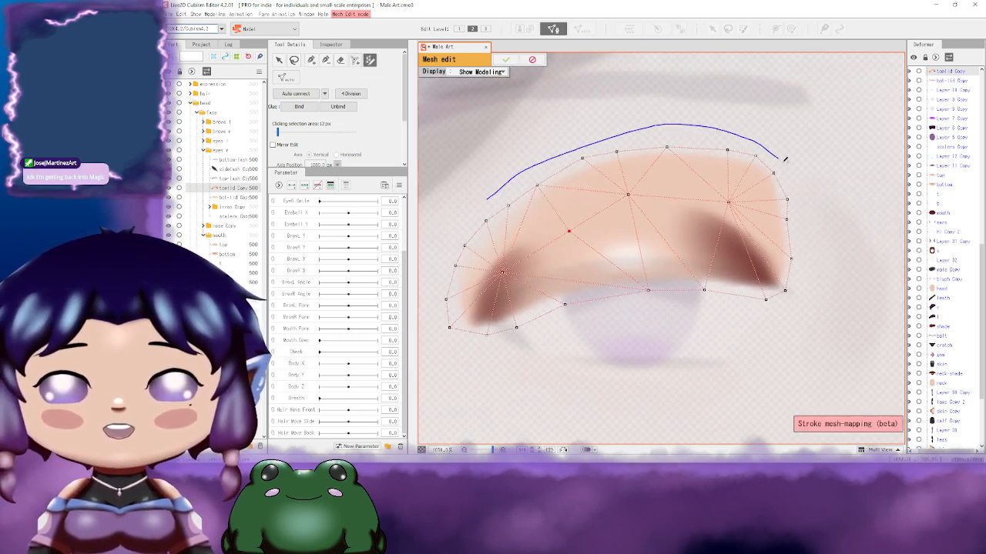
mouse_move(806, 271)
left_mouse_down()
mouse_move(769, 335)
mouse_move(458, 347)
mouse_move(438, 335)
mouse_move(437, 237)
left_mouse_up()
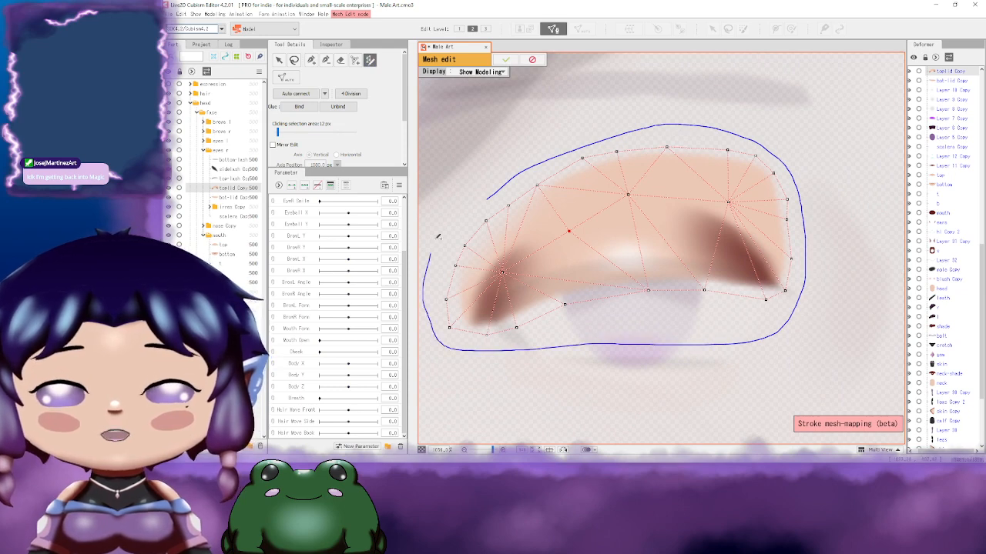
left_click_drag(488, 195, 490, 194)
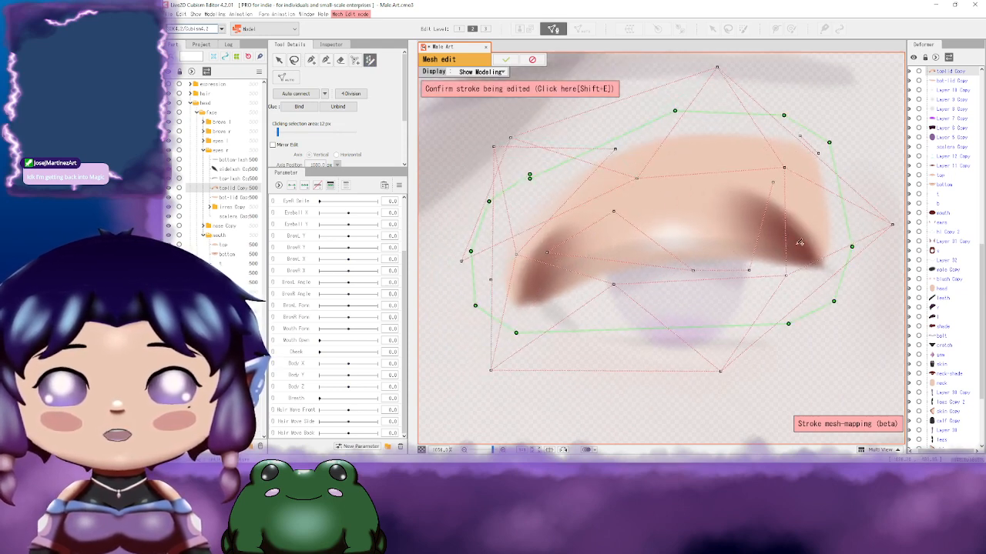
key("shift+e")
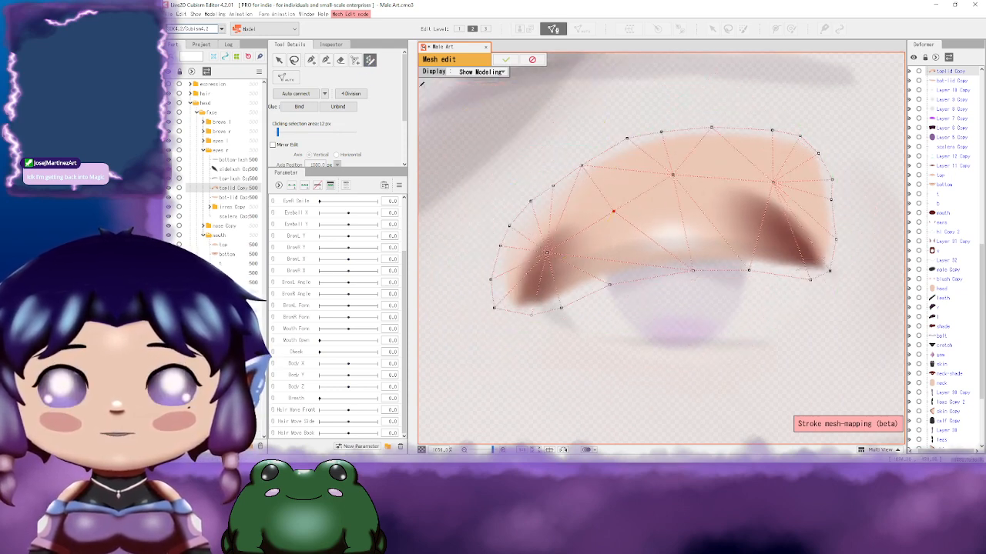
Step: Insert automatically connected interior vertices across the upper middle and right end of the top-lid mesh
left_click(355, 60)
left_click_drag(562, 159, 538, 157)
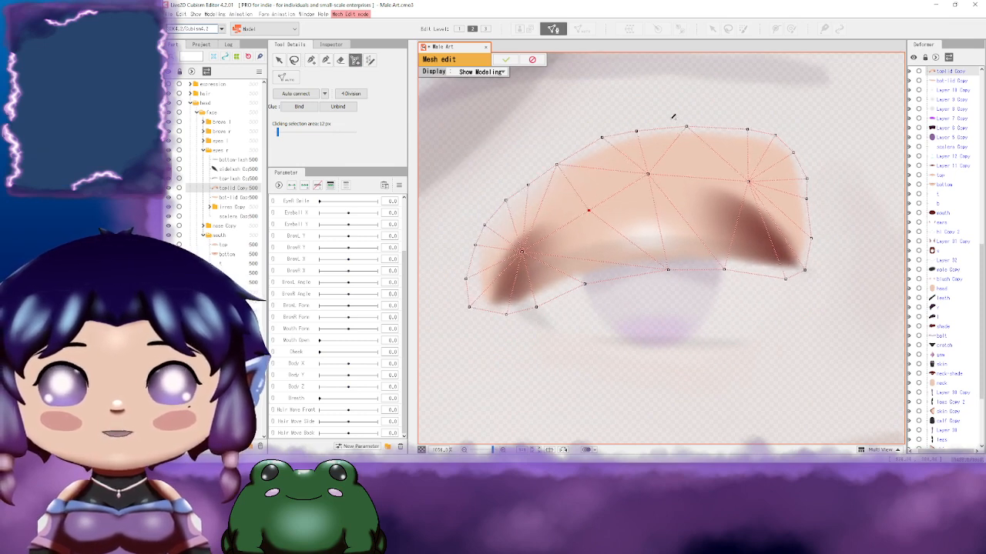
left_click_drag(673, 117, 681, 105)
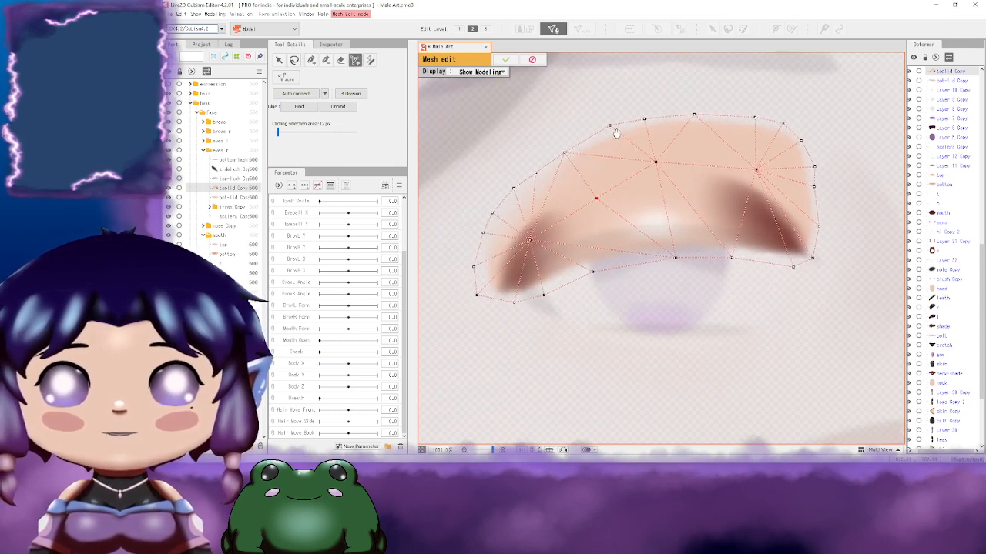
left_click(702, 148)
left_click(735, 134)
left_click(763, 137)
left_click_drag(773, 206, 785, 198)
left_click(781, 209)
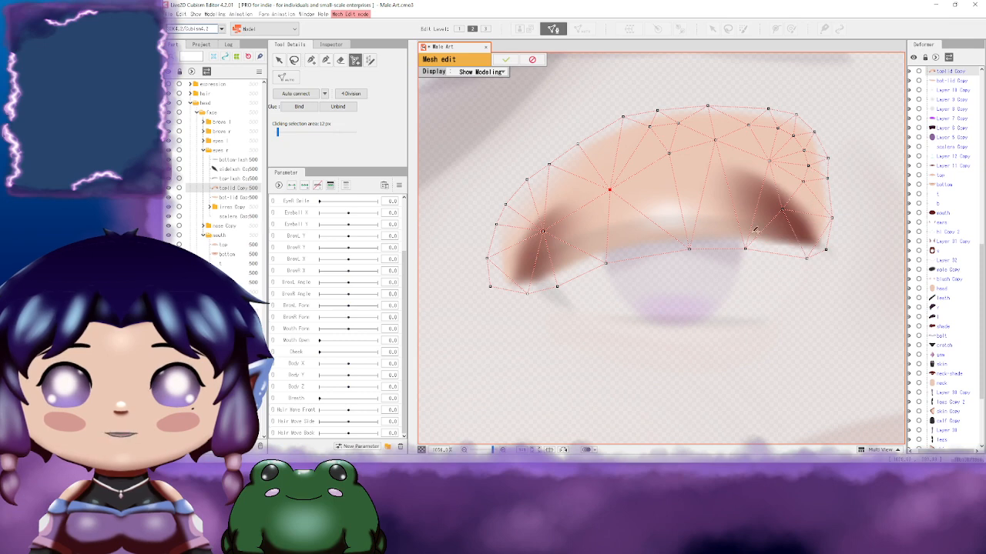
Step: Insert automatically connected vertices in the lid's left corner and along its lower edge toward the middle
left_click_drag(527, 265, 601, 262)
left_click(575, 276)
left_click(592, 258)
left_click(616, 268)
left_click(641, 257)
left_click(660, 225)
left_click(709, 231)
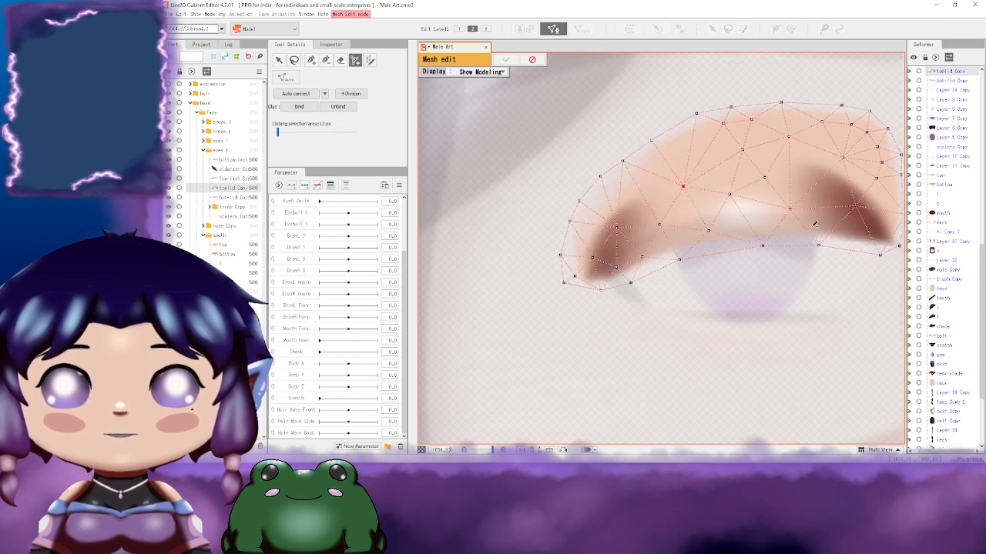
left_click(816, 180)
Step: Fill the remaining gaps in the left end and upper middle of the top-lid mesh with automatically connected vertices
left_click_drag(746, 235, 767, 254)
left_click(613, 253)
left_click(595, 263)
left_click(619, 219)
left_click(697, 165)
left_click(759, 149)
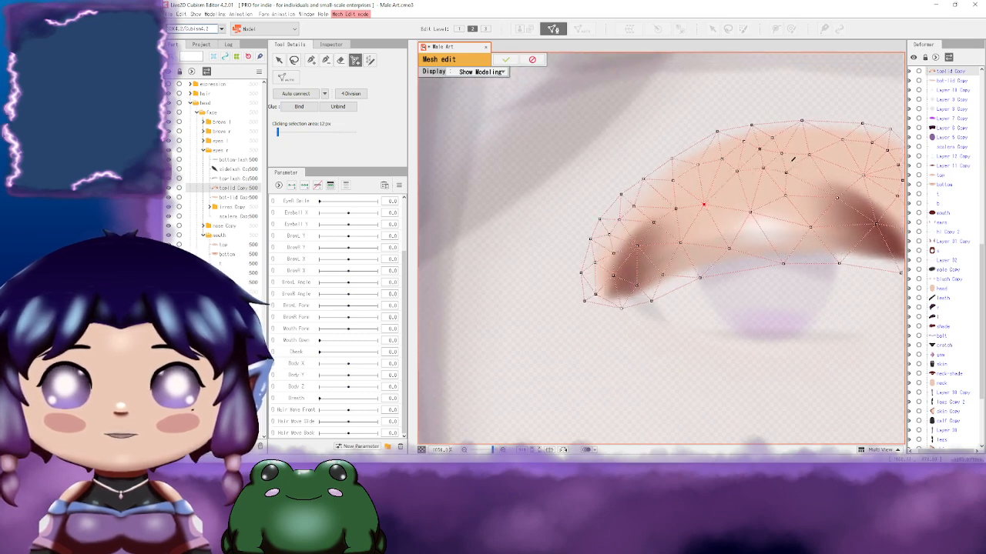
left_click_drag(819, 184, 695, 183)
left_click_drag(600, 243, 528, 259)
left_click(606, 235)
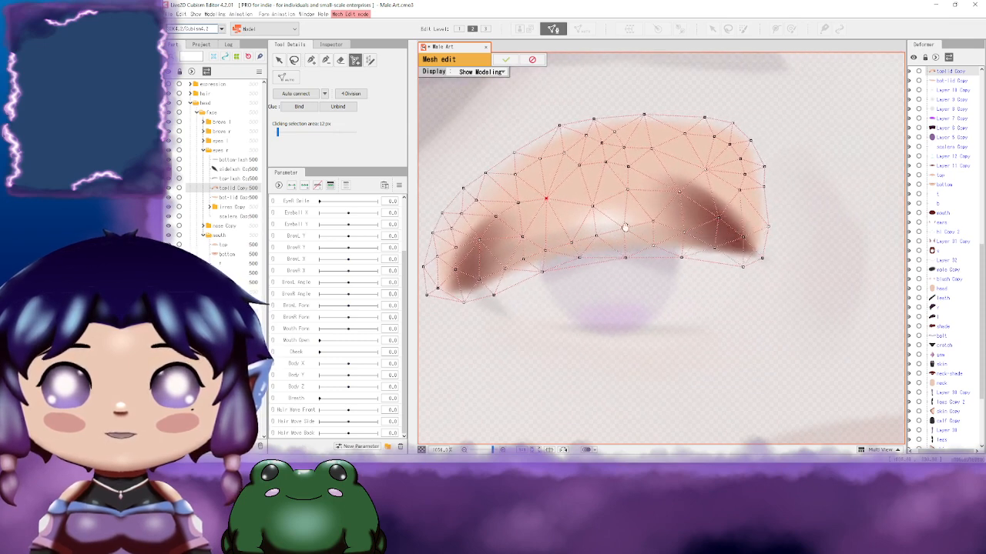
Step: Add a second outer row of linked vertices just below the lid's lower outline, from the left corner to the right corner
left_click_drag(622, 223, 700, 266)
mouse_move(573, 256)
left_mouse_down()
mouse_move(541, 268)
mouse_move(564, 263)
left_mouse_up()
left_click(311, 60)
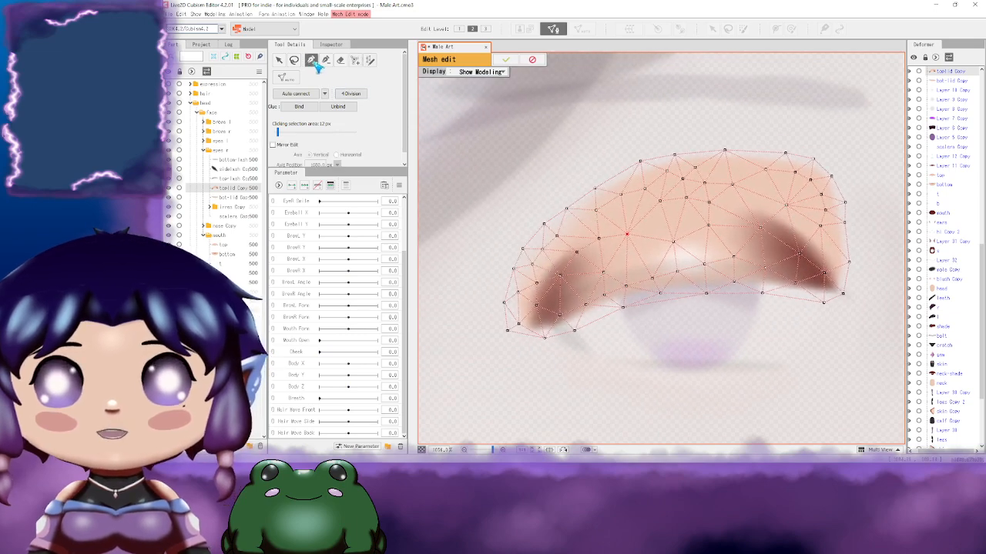
left_click_drag(687, 197, 594, 159)
left_click_drag(618, 226, 702, 146)
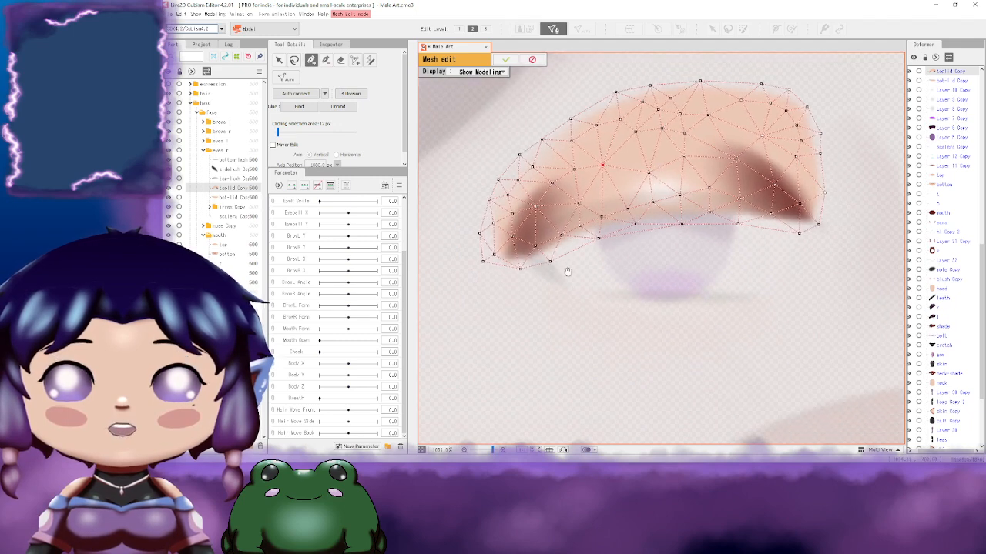
left_click(479, 273)
left_click(514, 282)
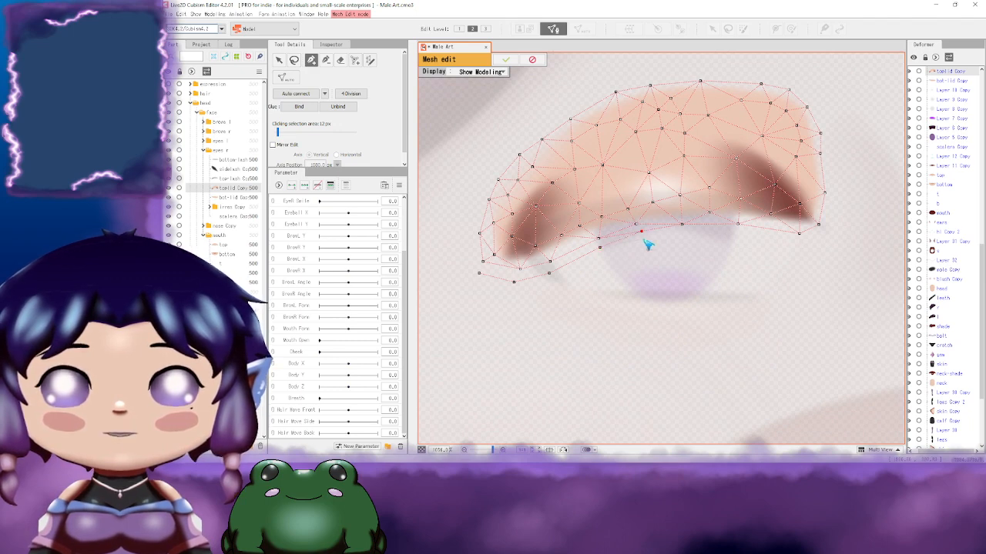
left_click(681, 236)
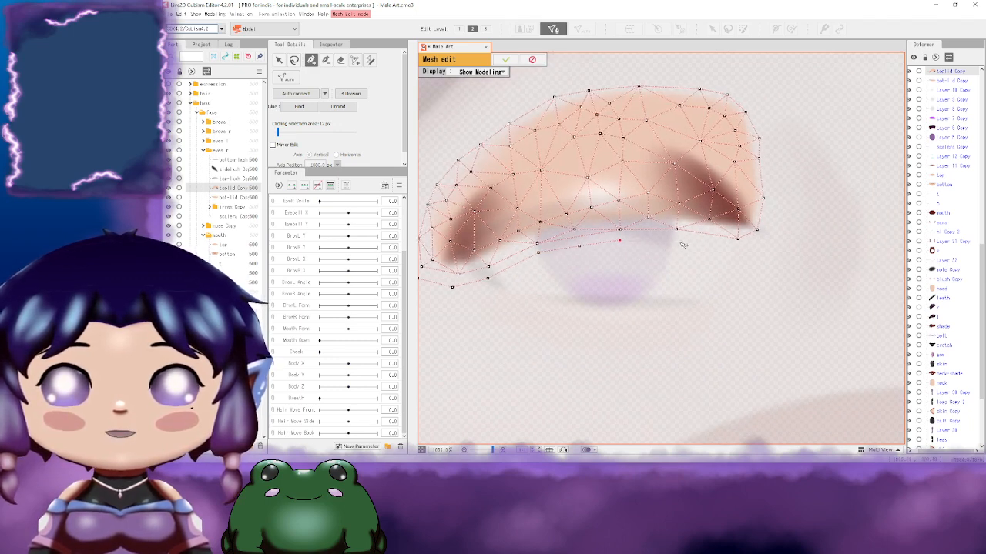
left_click(735, 250)
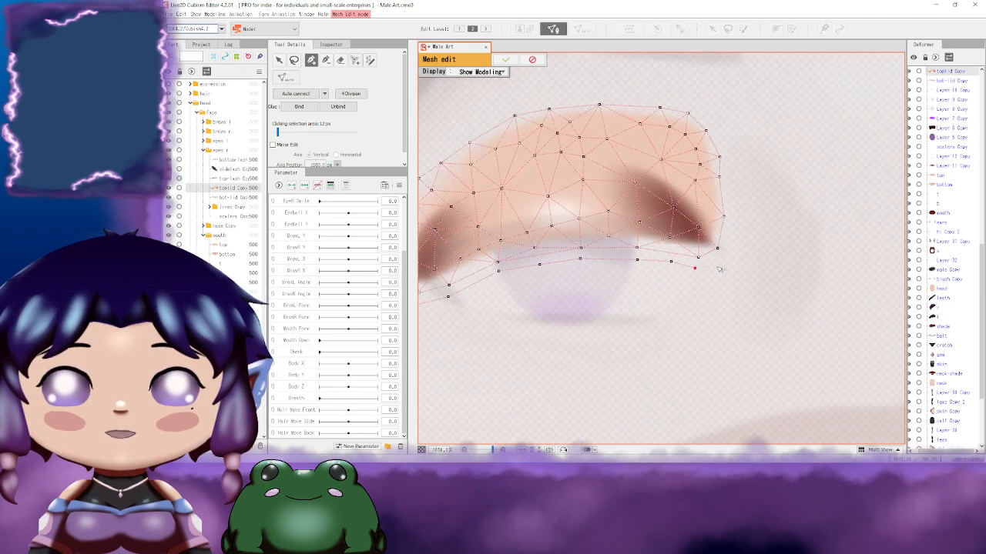
Step: Continue the outer vertex row up around the lid's right side and along the right half of the upper edge
left_click_drag(725, 262, 724, 297)
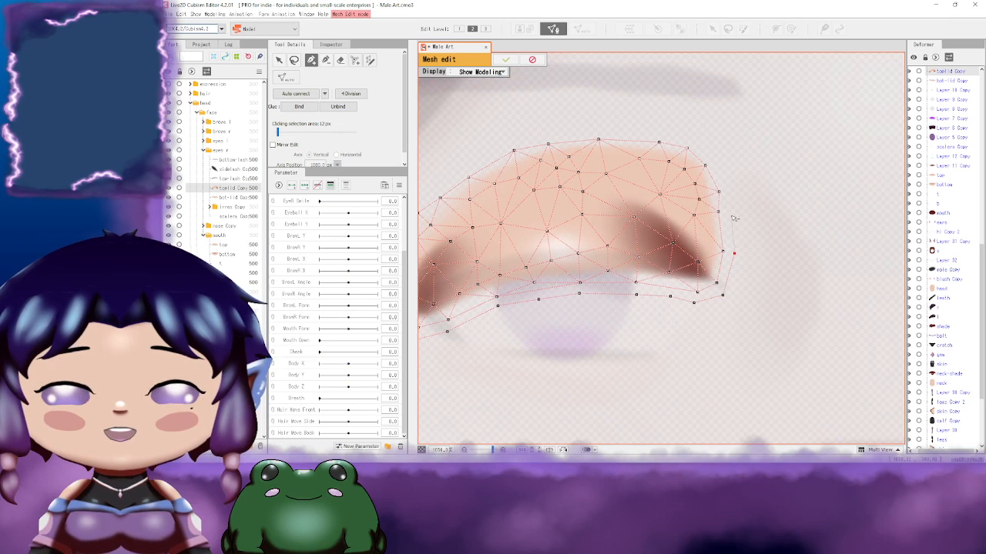
left_click_drag(732, 193, 769, 222)
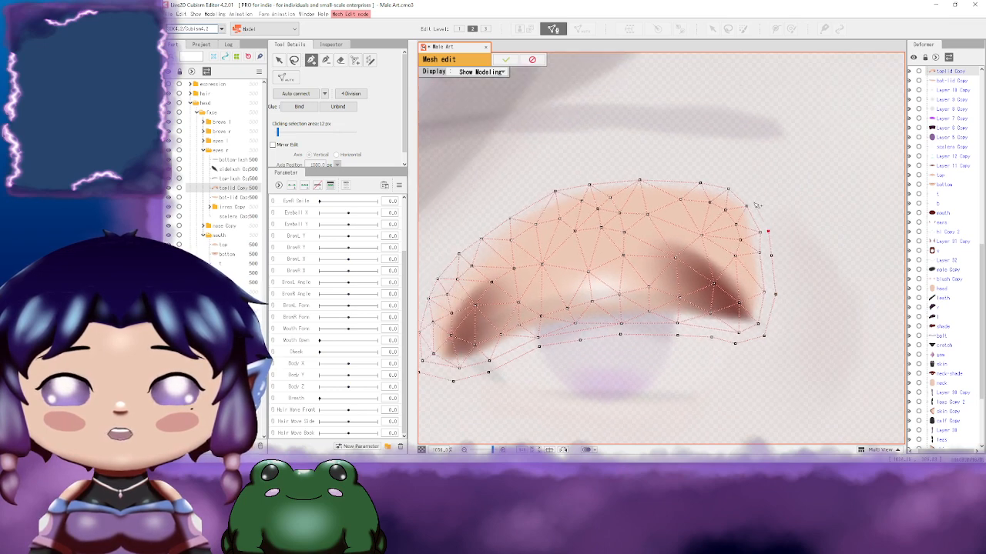
left_click(698, 178)
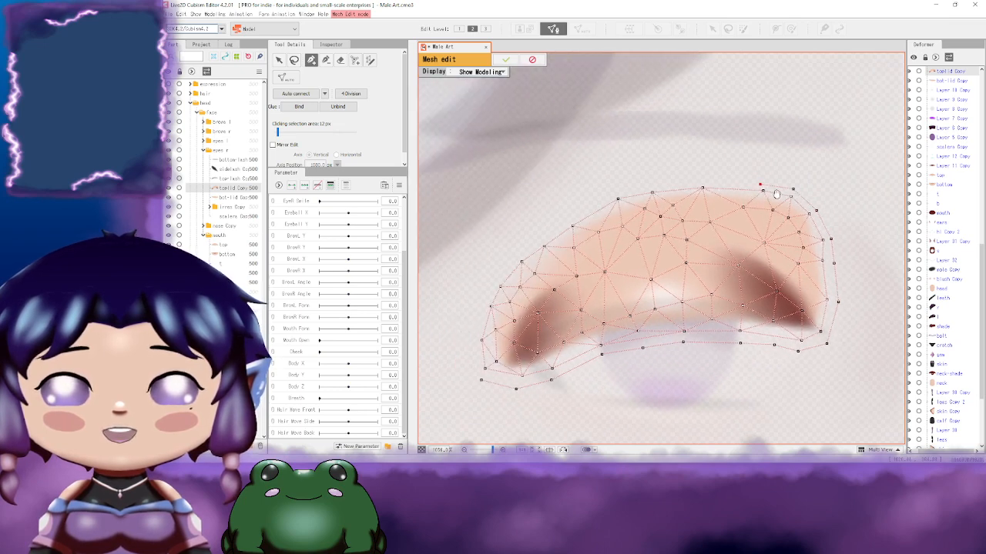
left_click(731, 185)
left_click_drag(722, 186, 789, 187)
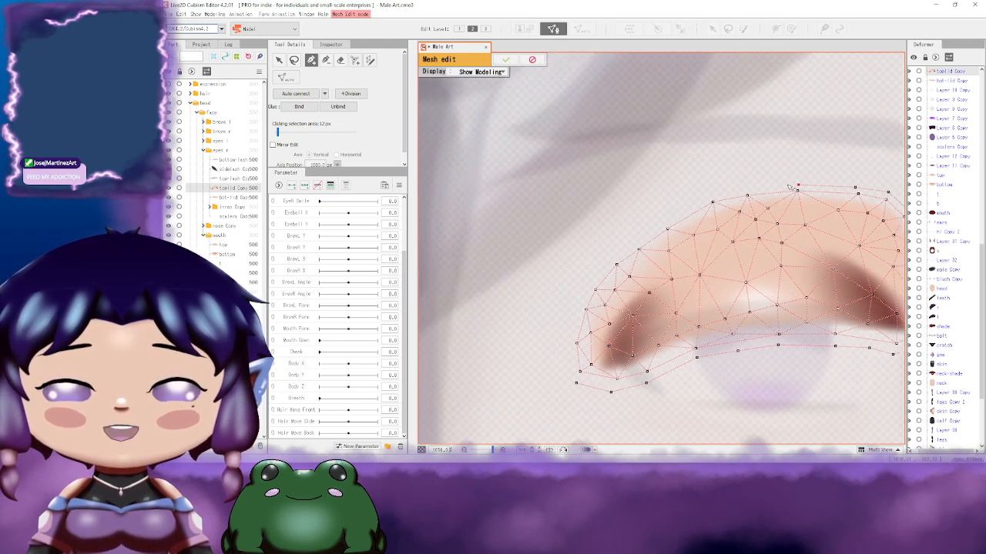
Step: Continue the outer vertex row along the left half of the upper edge and down around the lid's left corner
left_click(750, 186)
left_click_drag(707, 190, 651, 167)
left_click(747, 187)
left_click(735, 192)
left_click(742, 193)
left_click(730, 172)
left_click(650, 200)
left_click(653, 199)
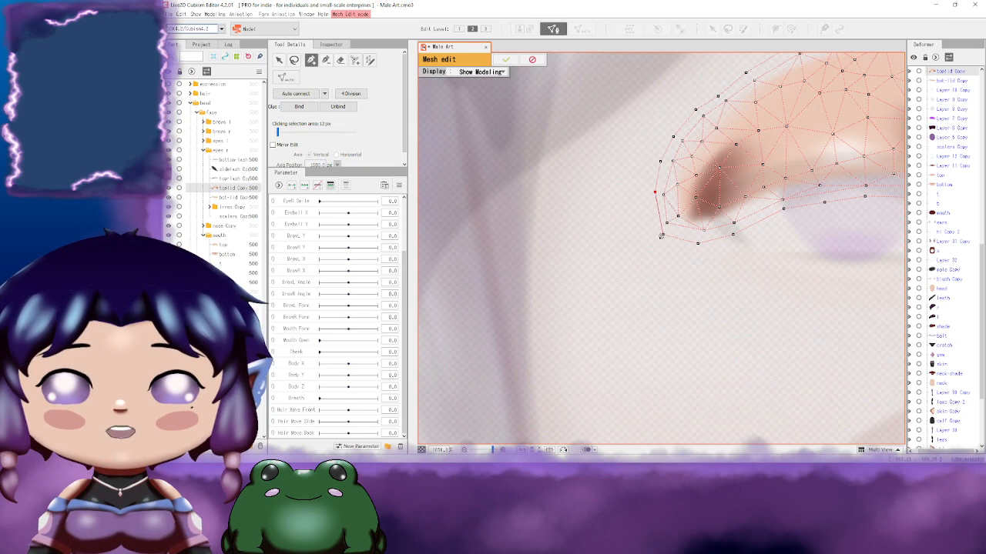
Step: Undo the stray vertex and link the top-lid mesh's outer row to its inner outline around the left corner and left part of the lower edge
scroll(669, 224, "up", 3)
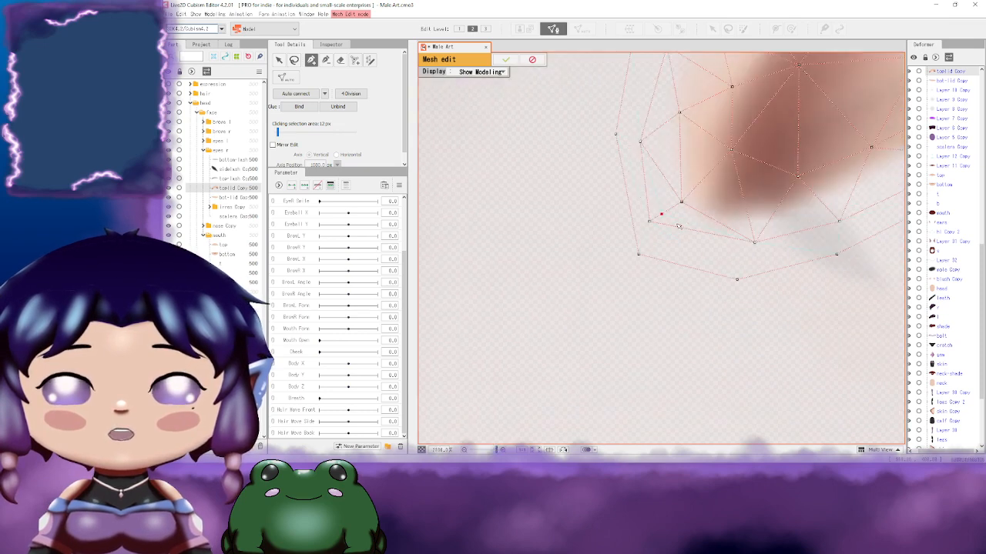
key("ctrl+z")
left_click(639, 254)
left_click(650, 221)
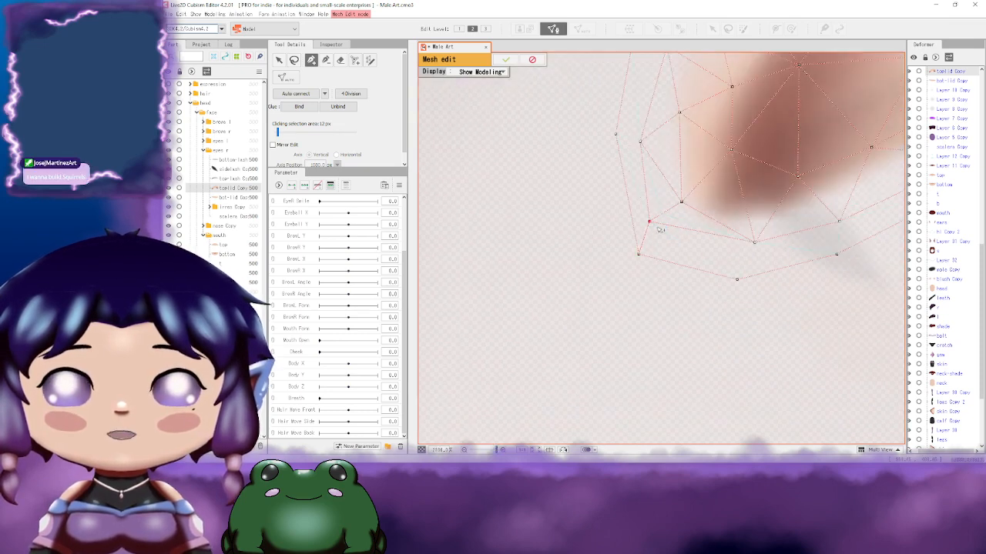
left_click(737, 279)
left_click_drag(779, 272, 580, 295)
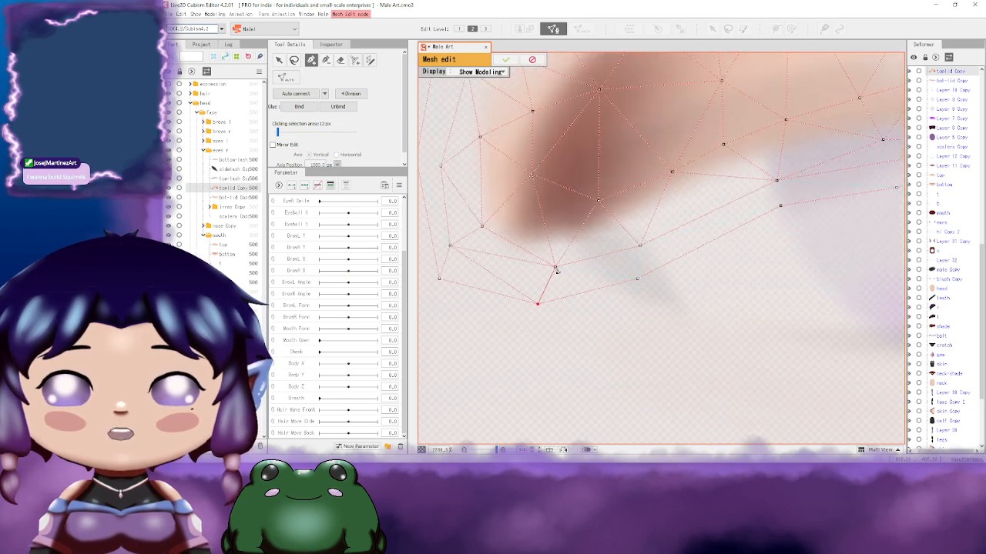
left_click(555, 267)
left_click(637, 279)
left_click(641, 246)
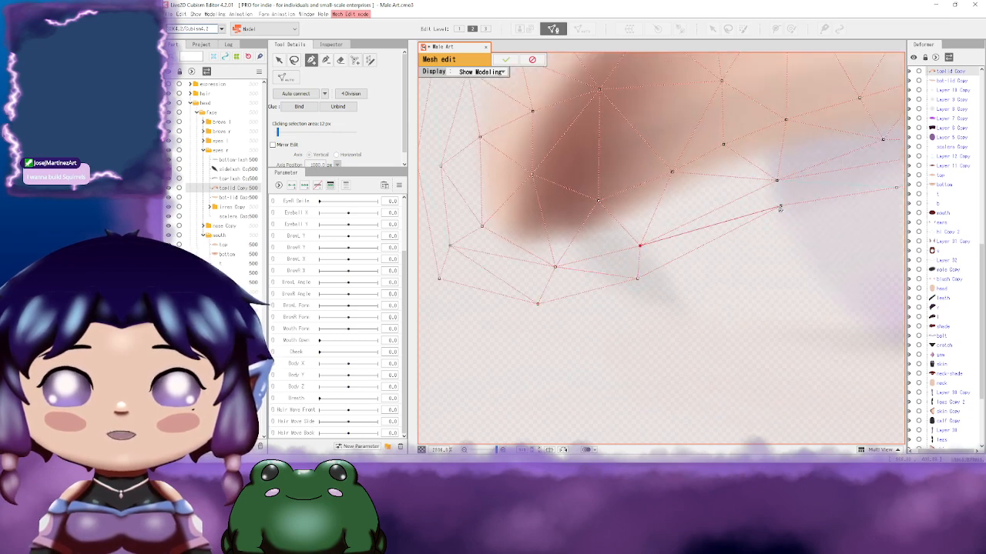
left_click(780, 206)
Step: Link the outer vertex row to the inner outline along the middle of the top lid's lower edge
left_click_drag(716, 243, 520, 327)
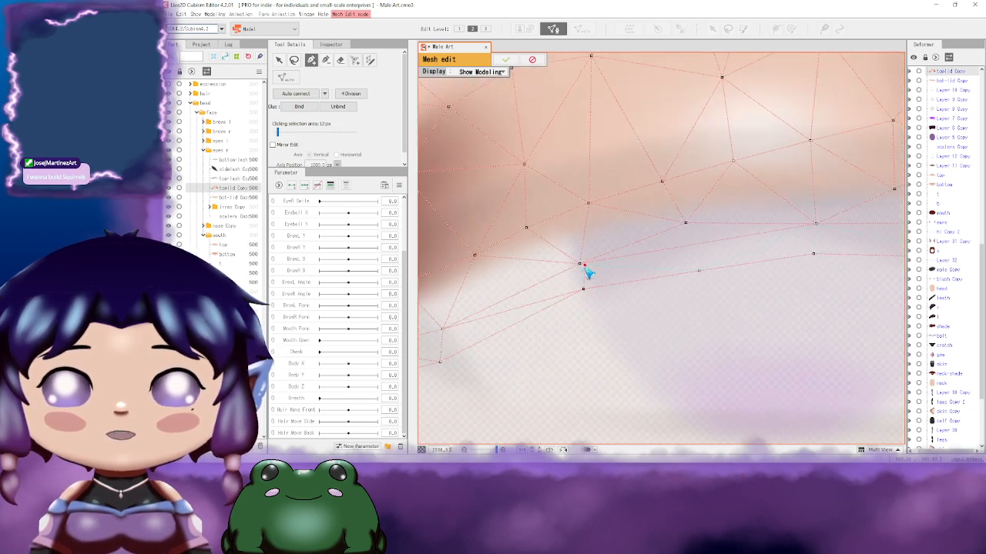
left_click(580, 266)
left_click_drag(697, 277, 605, 308)
left_click(637, 277)
left_click(672, 256)
left_click(669, 286)
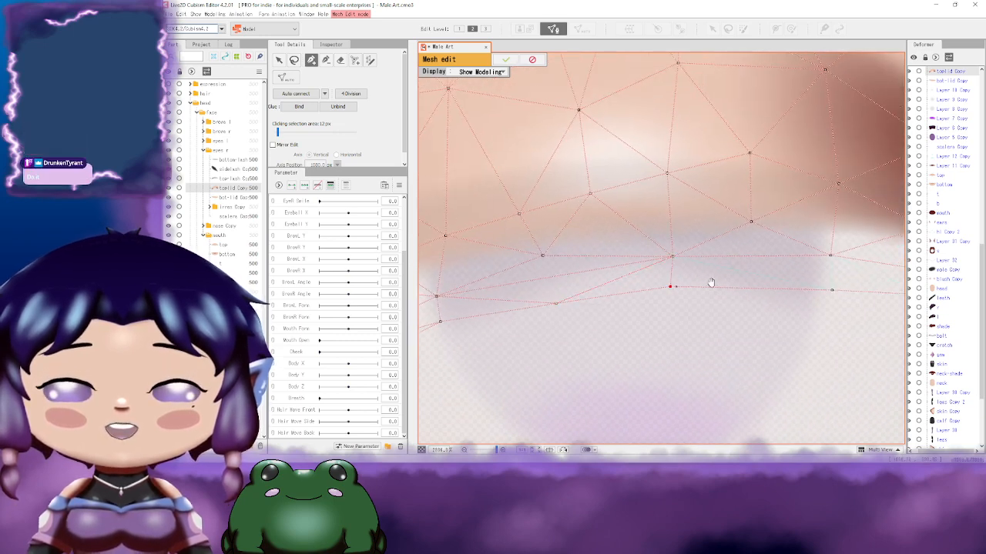
left_click_drag(711, 283, 616, 266)
left_click(618, 264)
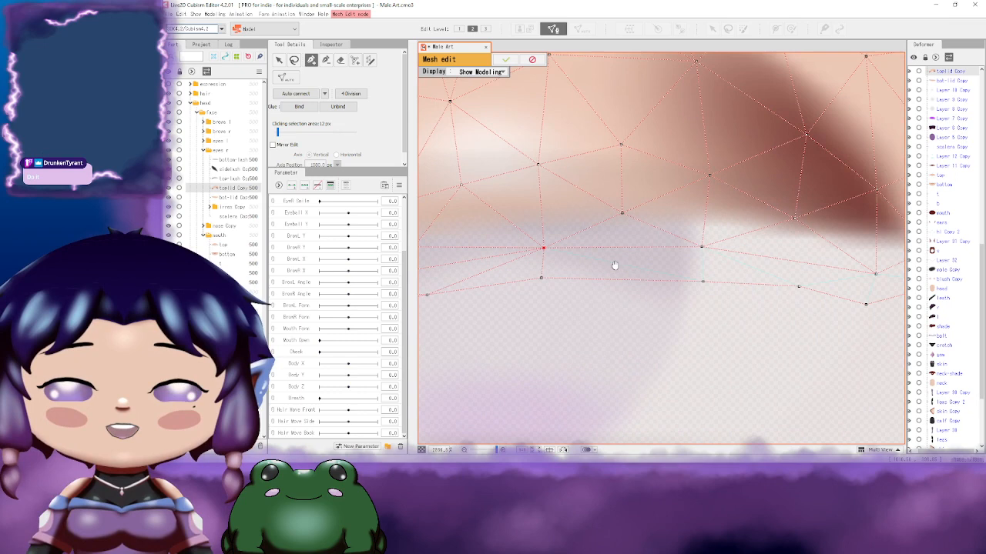
left_click(700, 282)
Step: Continue the cross-links between the outer row and the inner outline around the top lid's lower right corner
left_click_drag(711, 251, 539, 245)
left_click(626, 282)
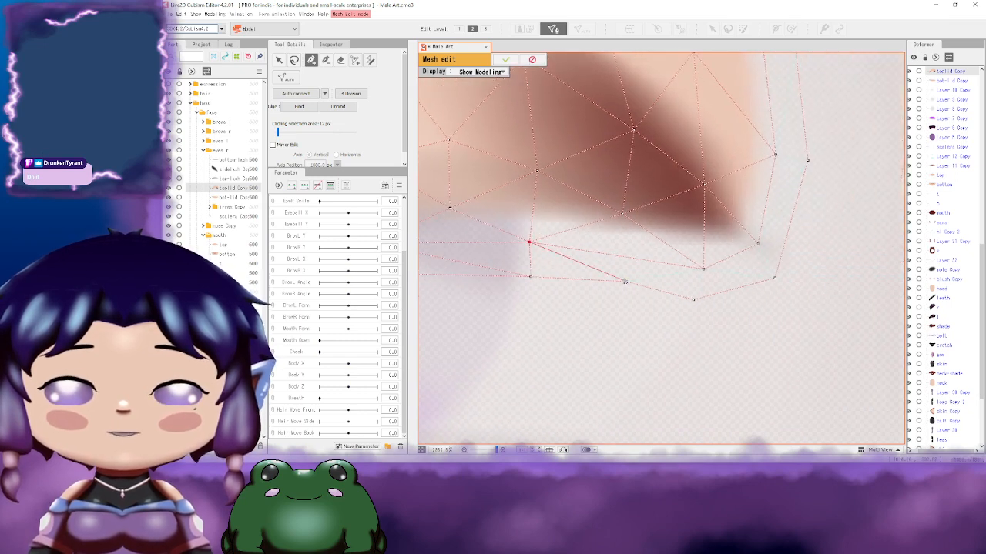
left_click(703, 270)
left_click(691, 297)
mouse_move(722, 283)
left_mouse_down()
mouse_move(660, 301)
mouse_move(709, 295)
left_mouse_up()
left_click_drag(720, 251, 708, 354)
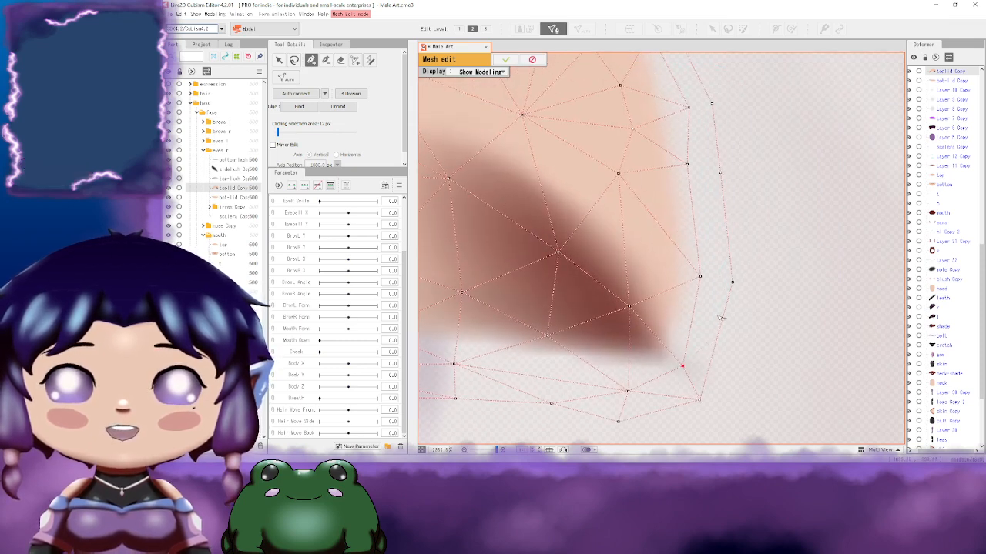
Step: Connect the outer row to the inner outline up the top lid's right side to the upper right curve
left_click_drag(718, 209, 732, 325)
left_click(734, 290)
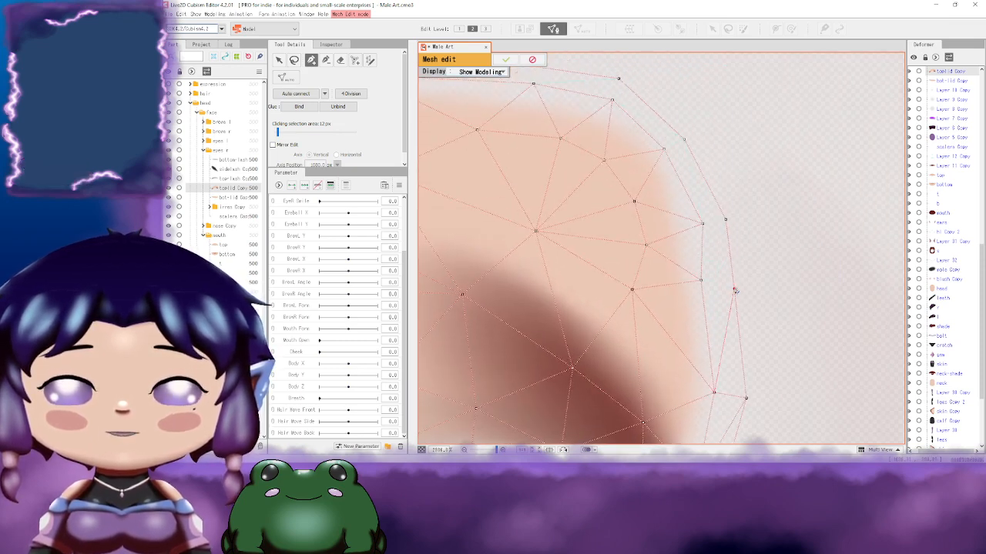
left_click(702, 282)
left_click_drag(719, 238, 744, 314)
left_click(750, 297)
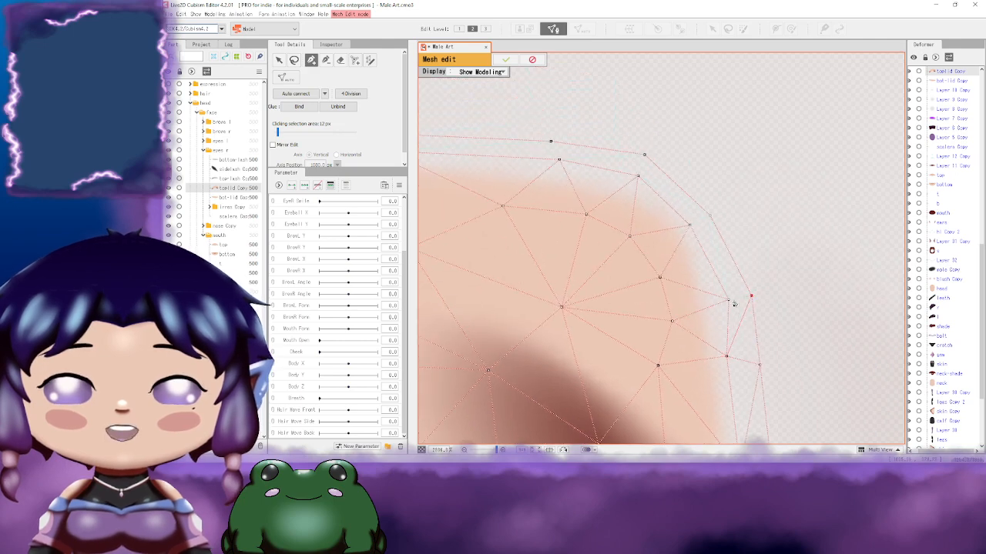
left_click(709, 218)
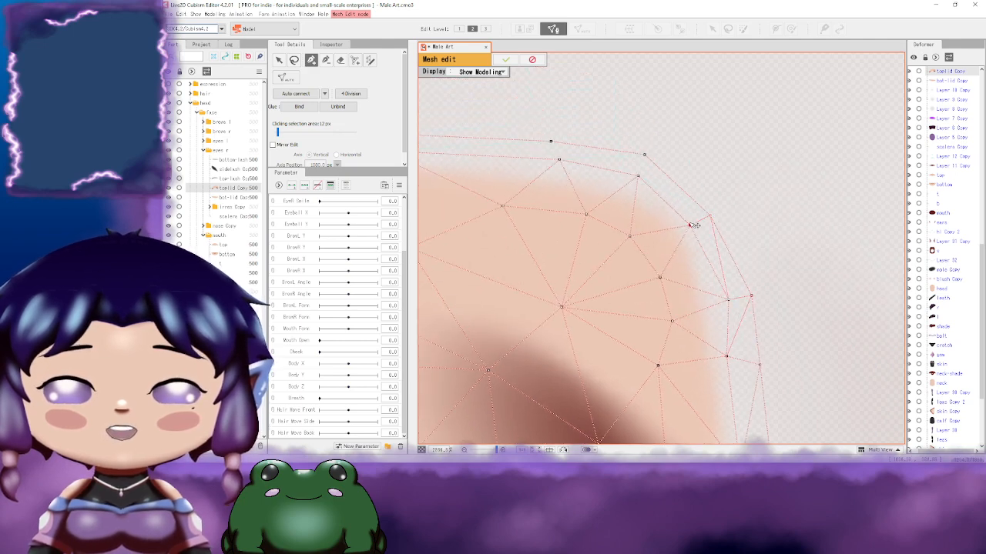
left_click_drag(690, 225, 723, 222)
Step: Connect the outer and inner vertex rows across the top lid's upper edge, working from right to left
left_click(645, 157)
left_click(664, 194)
left_click(673, 211)
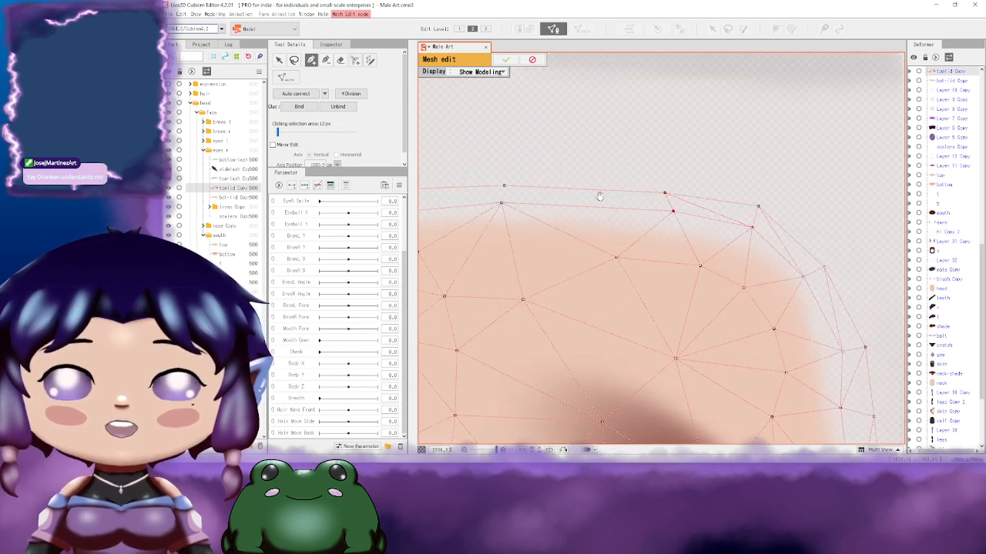
left_click_drag(598, 195, 766, 237)
left_click(671, 229)
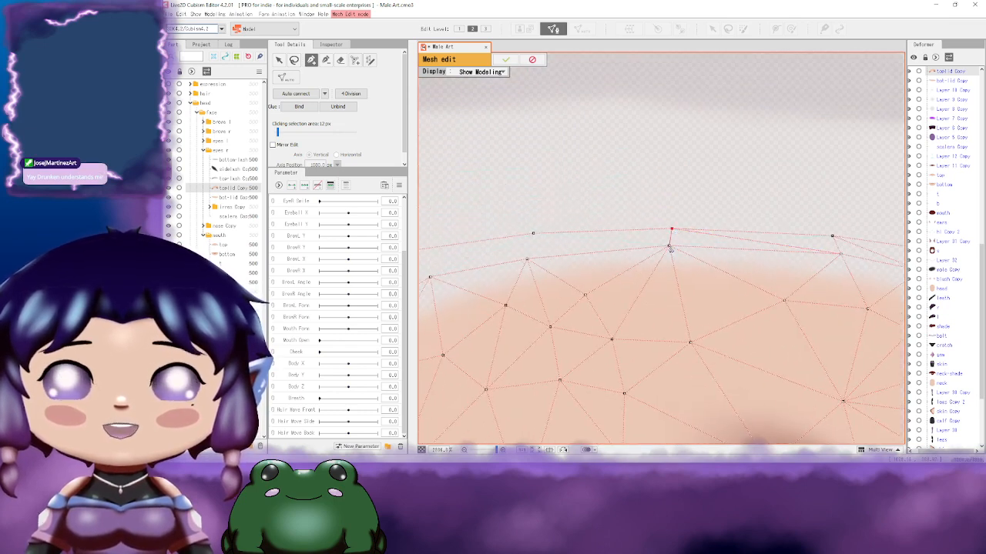
left_click_drag(633, 247, 778, 244)
left_click(680, 231)
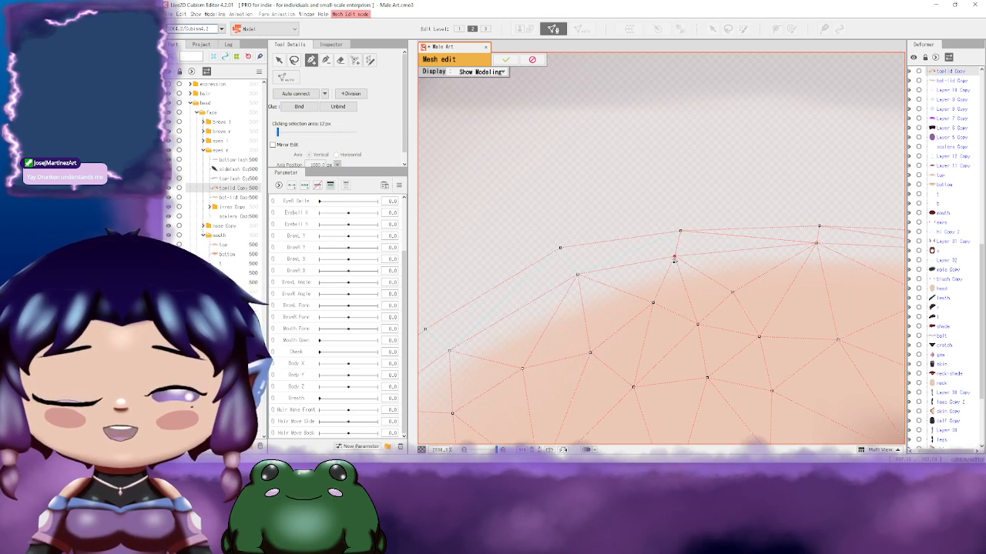
left_click_drag(588, 261, 677, 232)
left_click(649, 219)
left_click(667, 244)
Step: Connect the outer and inner vertex rows down the top lid's upper left slope
left_click_drag(611, 238, 785, 163)
left_click(689, 224)
left_click_drag(704, 226, 811, 169)
left_click(745, 209)
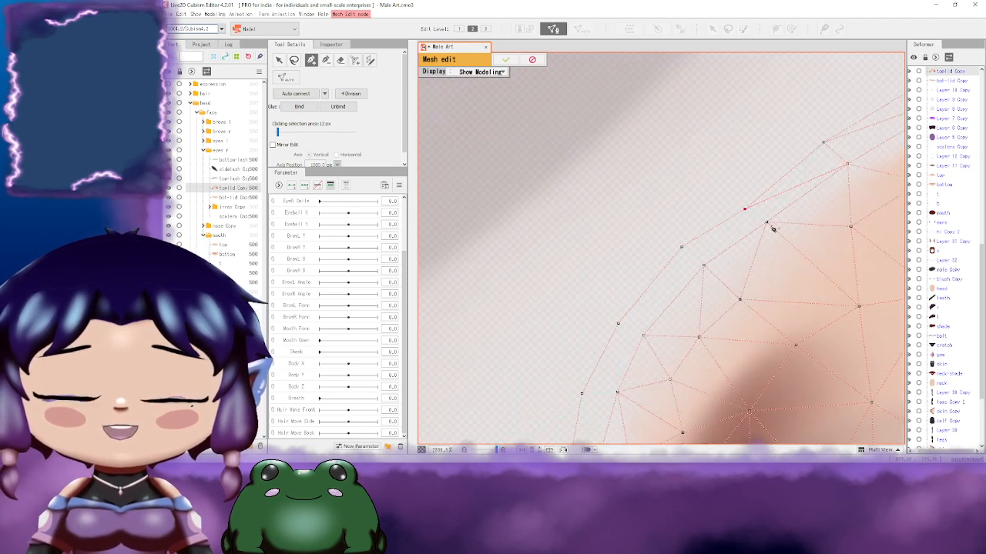
left_click_drag(700, 254, 750, 190)
left_click(732, 183)
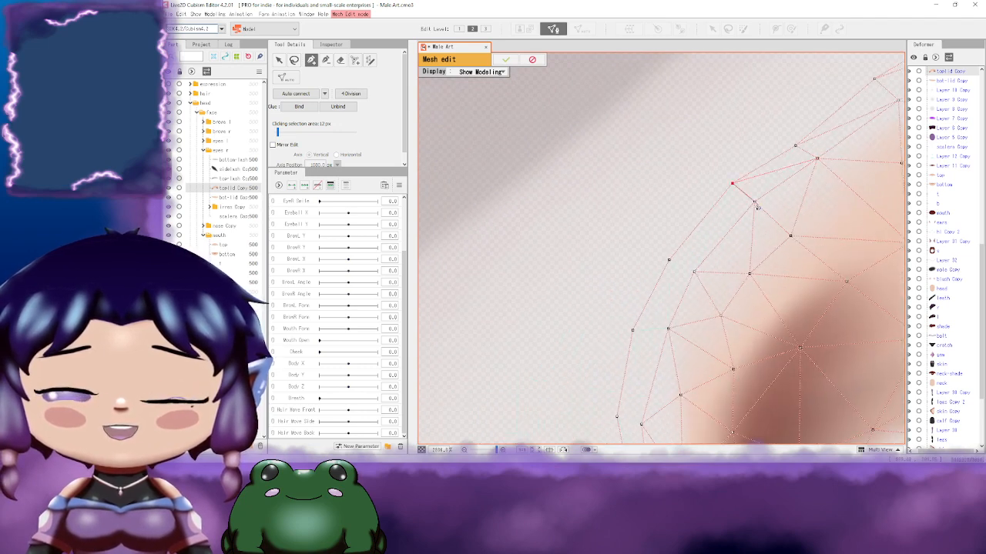
left_click(755, 202)
left_click_drag(734, 234, 771, 154)
Step: Finish the cross-links down the top lid's left side to the lower corner and apply the mesh edit
left_click(705, 180)
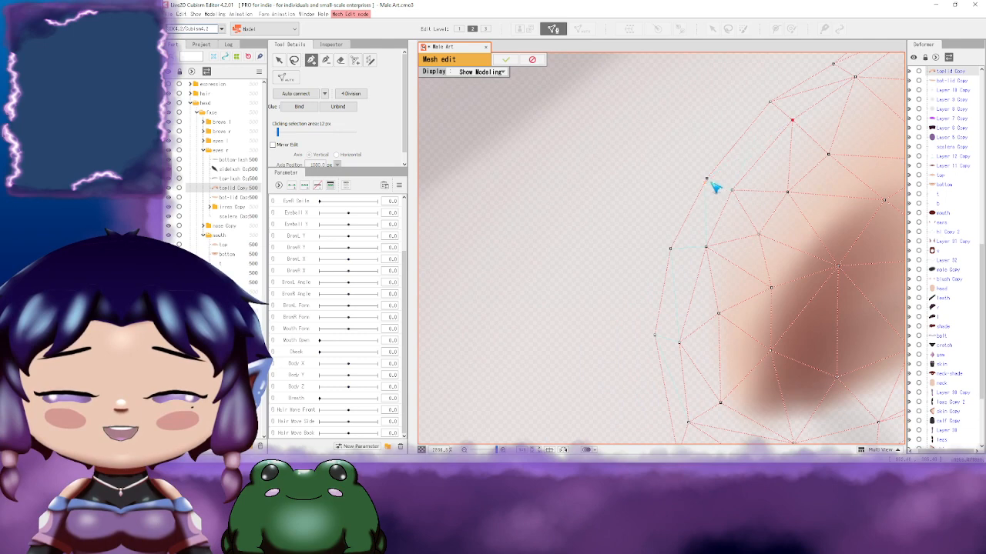
left_click(733, 192)
left_click_drag(700, 215, 717, 153)
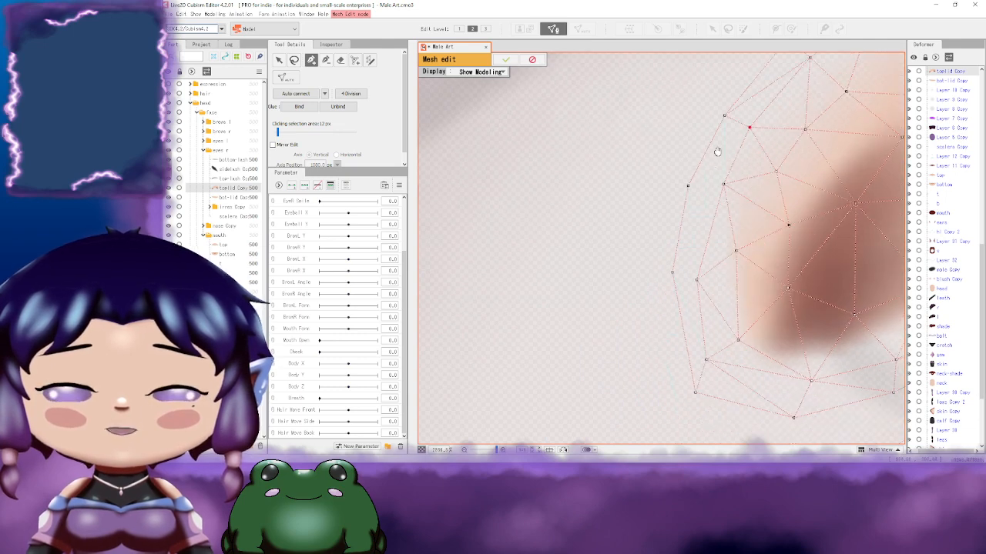
left_click(688, 186)
left_click(724, 186)
left_click_drag(727, 214, 706, 129)
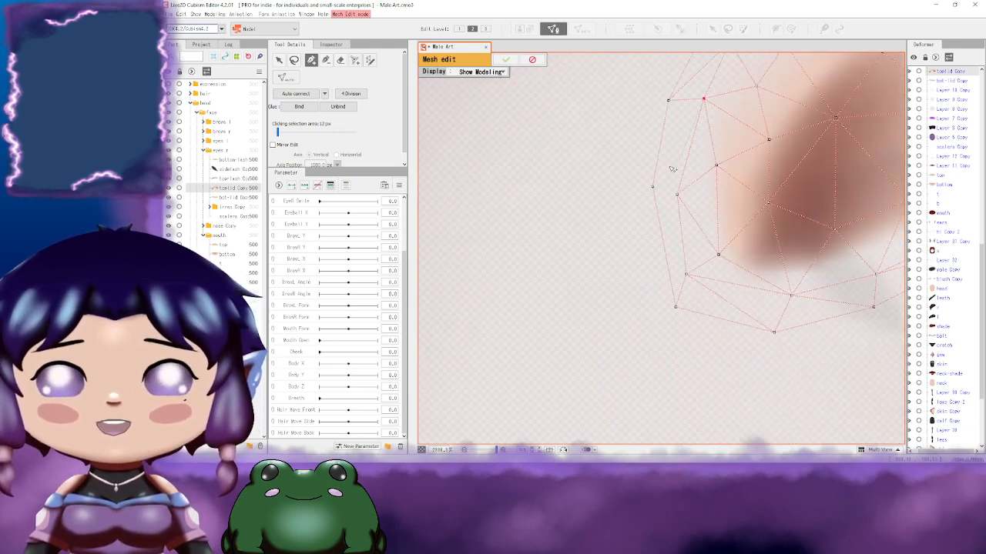
left_click(653, 187)
left_click(678, 197)
left_click_drag(677, 197, 672, 137)
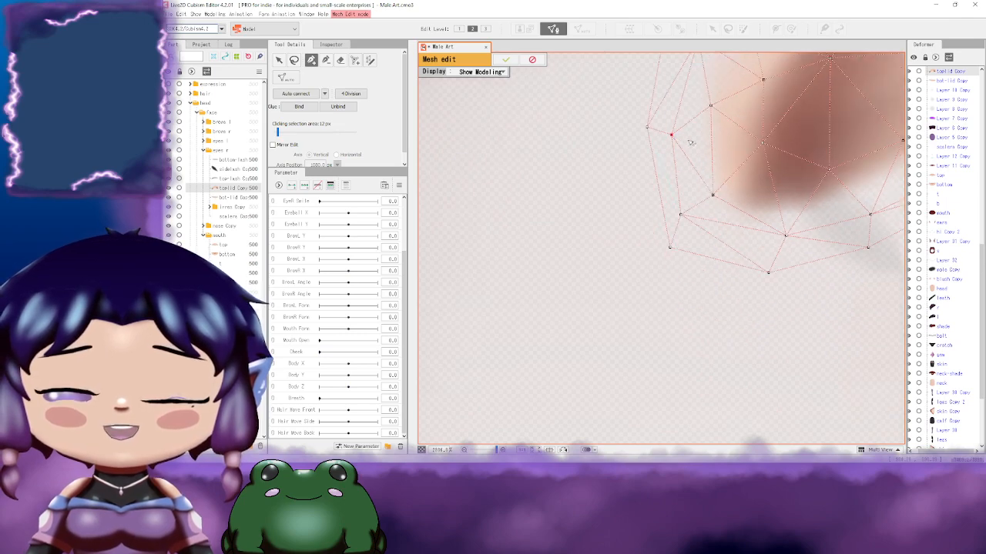
left_click(670, 246)
left_click_drag(745, 193, 712, 202)
scroll(712, 202, "down", 6)
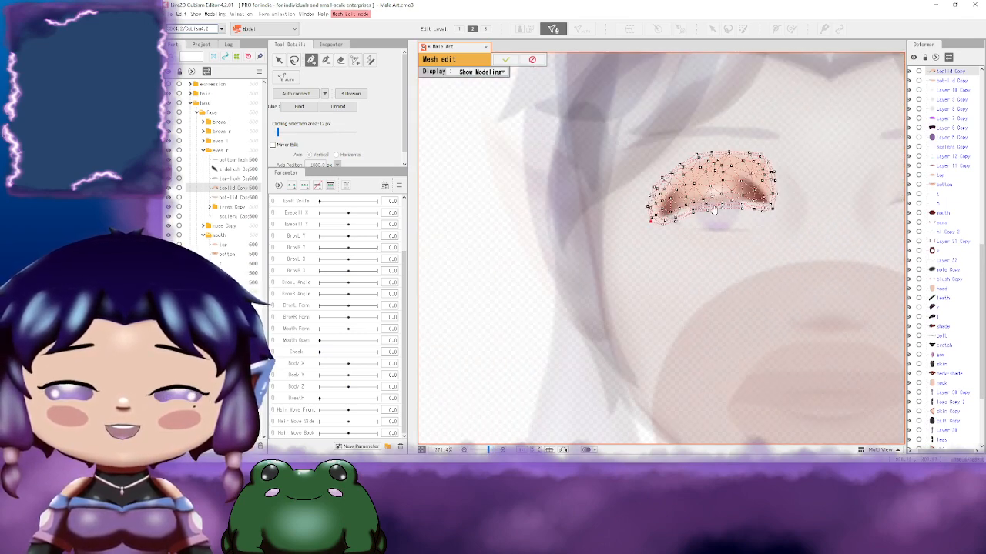
left_click(511, 62)
Step: Open the bottom-lid mesh for editing and pull the right half of its upper edge vertices in close to the skin shape
scroll(741, 216, "up", 4)
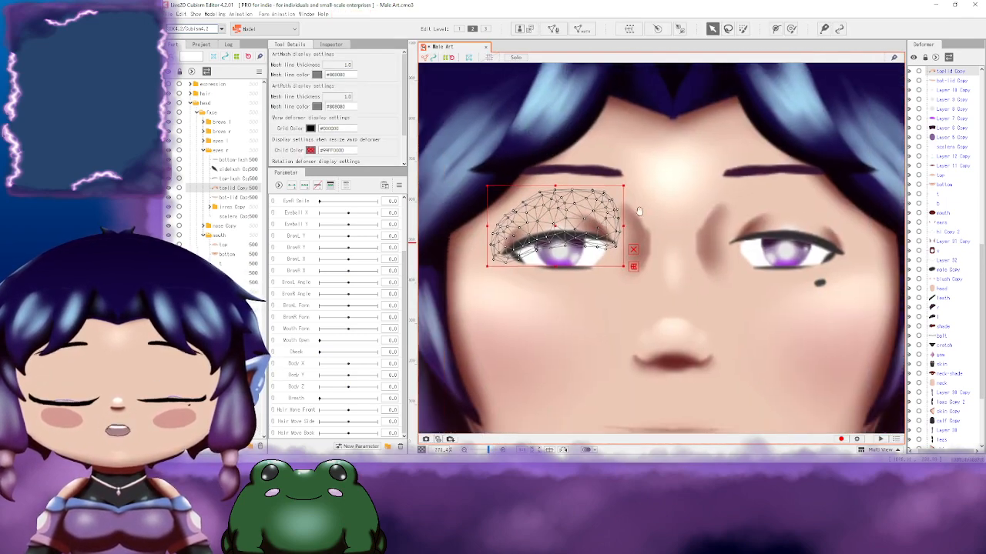
left_click_drag(741, 216, 683, 203)
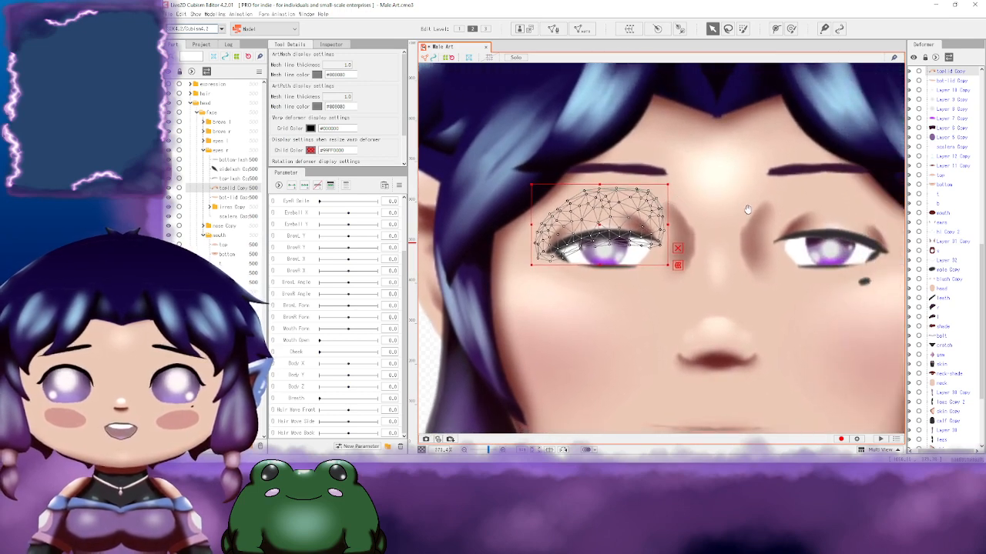
left_click_drag(746, 209, 763, 197)
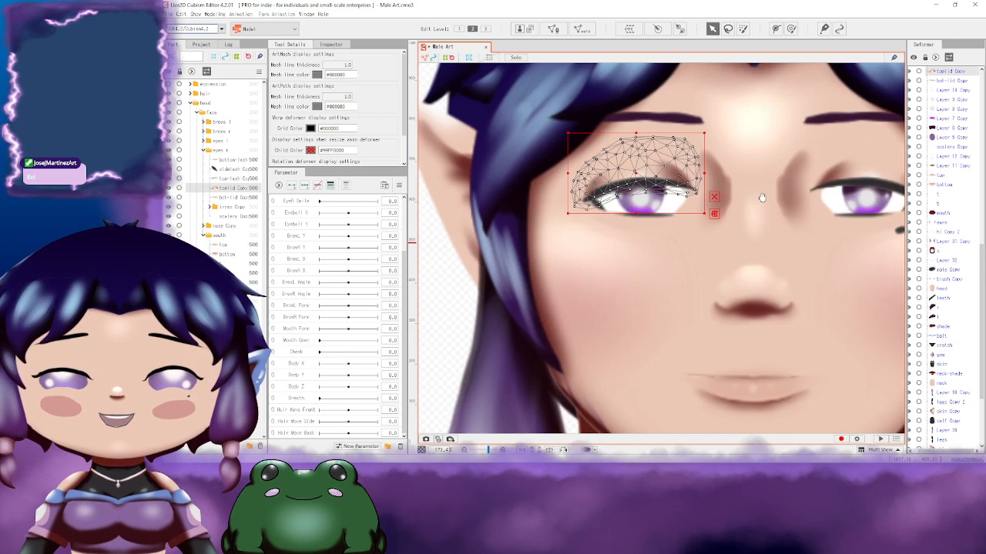
left_click(655, 228)
left_click_drag(652, 221, 559, 235)
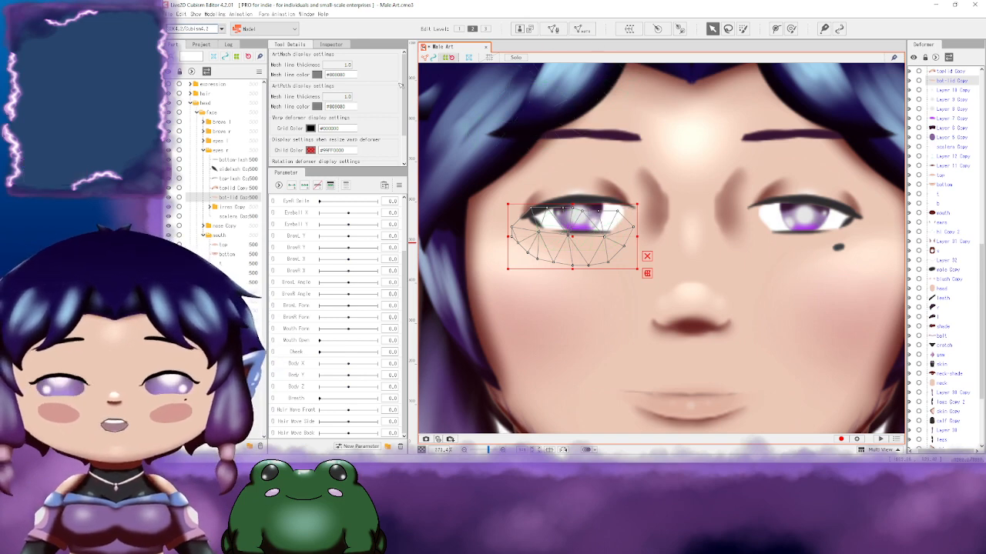
left_click(553, 28)
scroll(612, 231, "up", 5)
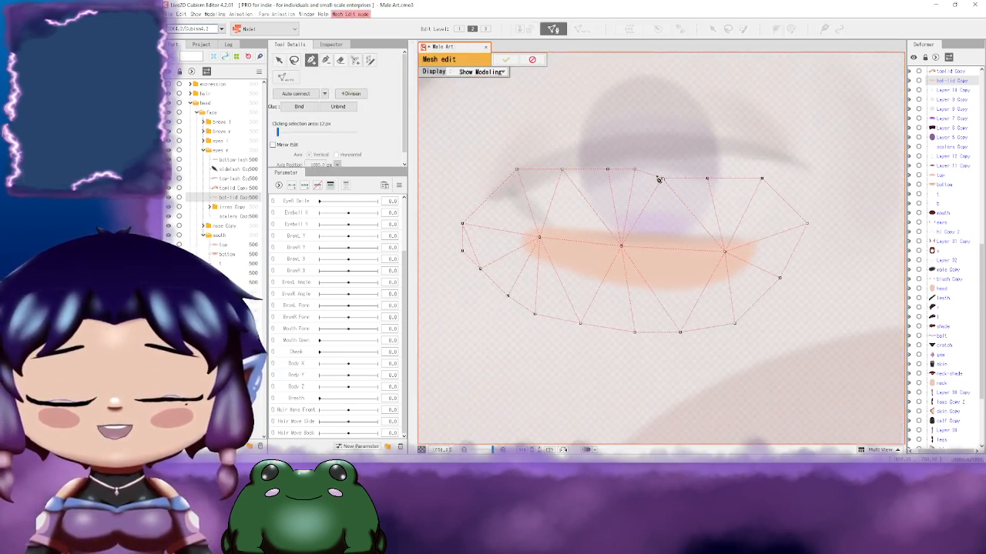
left_click_drag(658, 179, 659, 230)
left_click_drag(708, 178, 715, 230)
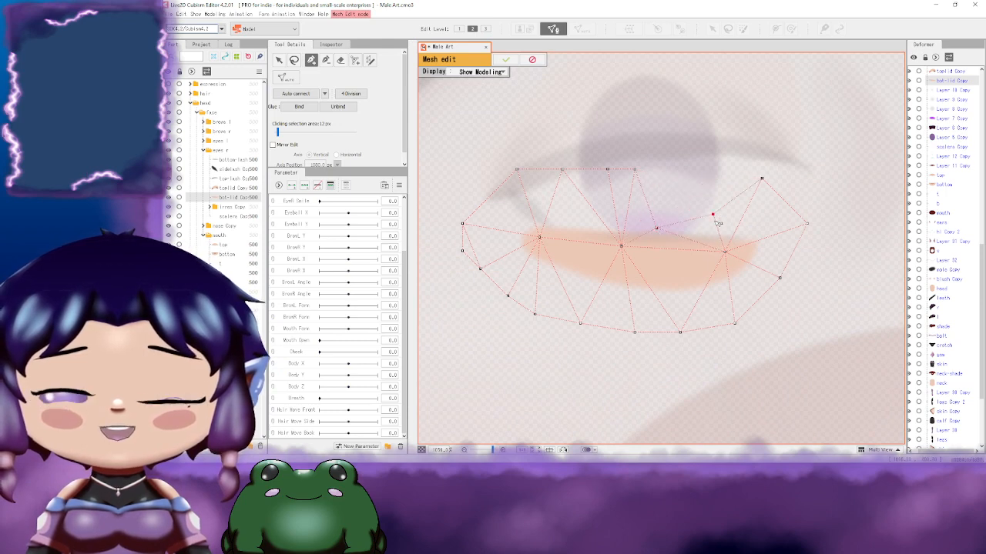
left_click_drag(761, 179, 742, 229)
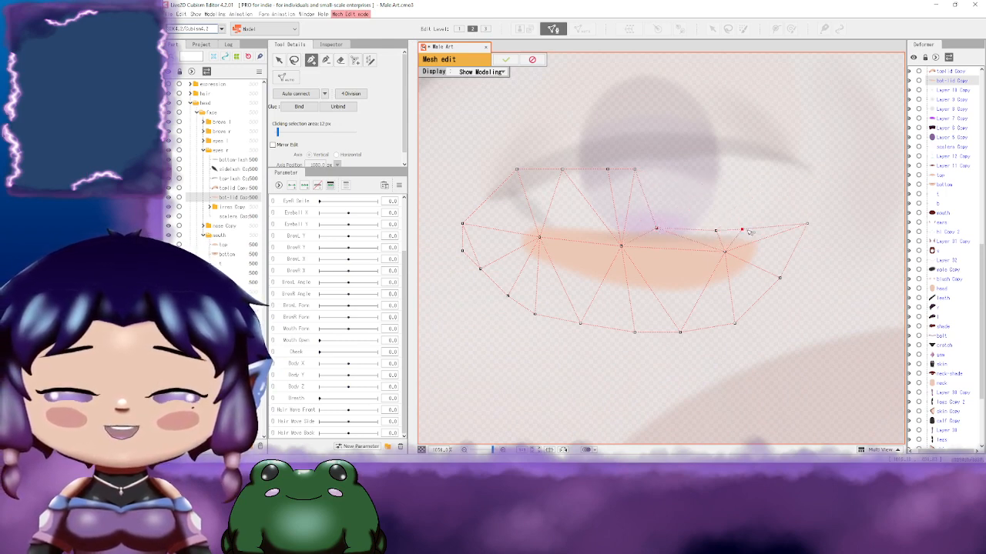
left_click_drag(806, 223, 811, 199)
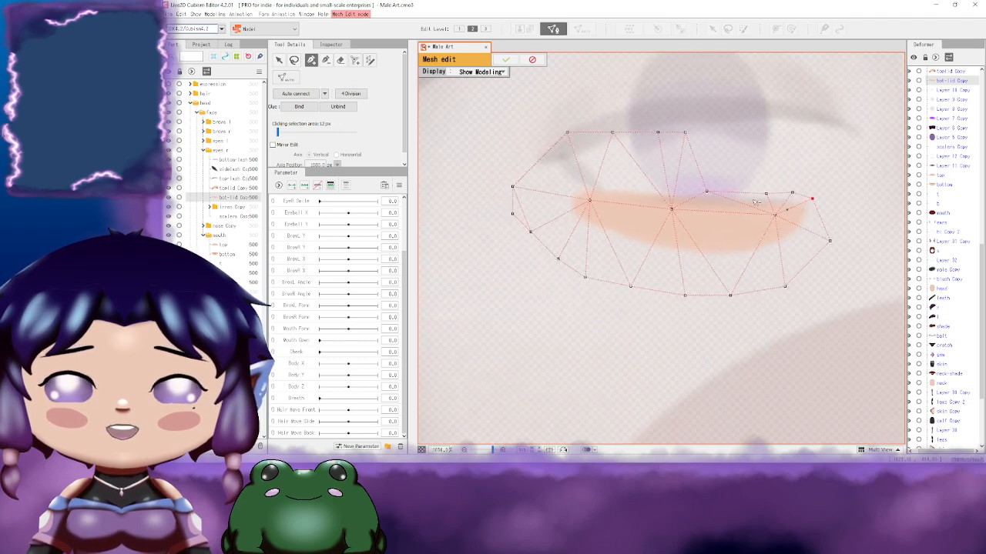
Step: Move the remaining upper edge vertices and the left corner vertices of the bottom-lid mesh close to the skin shape
left_click(685, 132)
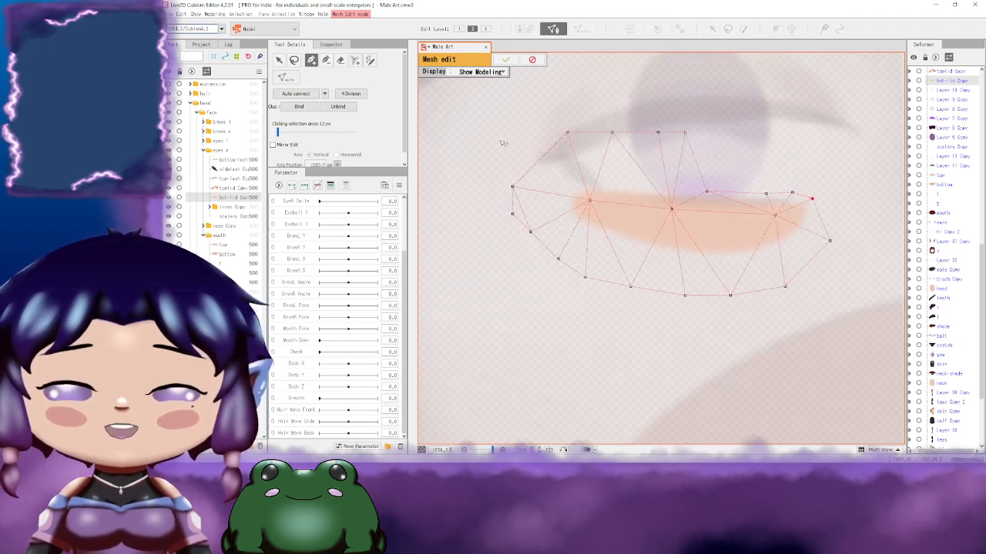
left_click(281, 60)
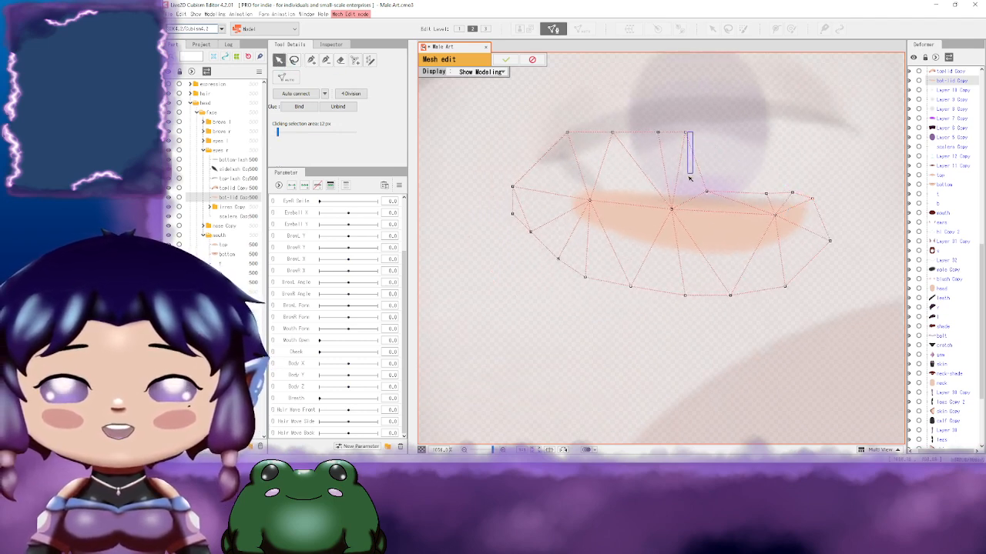
left_click_drag(684, 133, 682, 189)
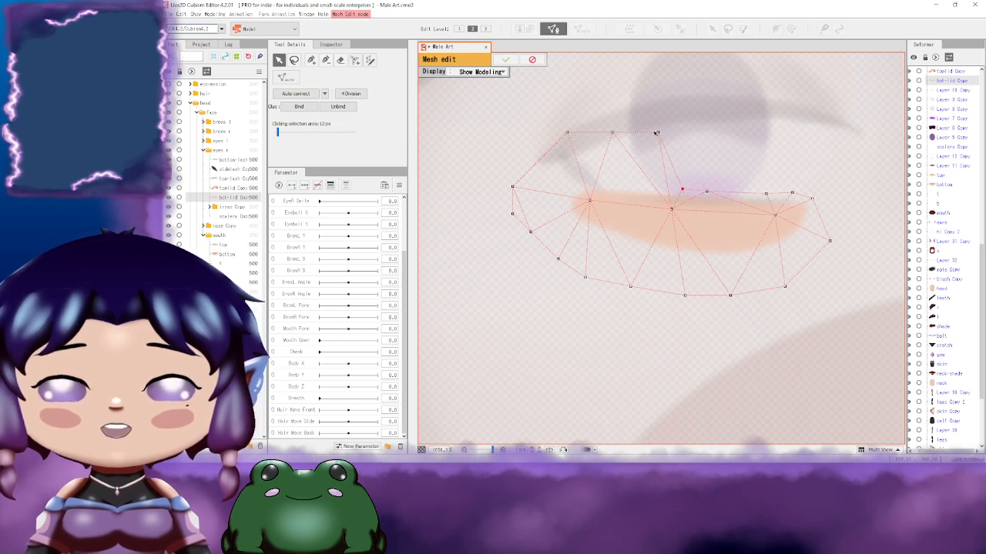
left_click_drag(656, 132, 656, 183)
left_click_drag(612, 132, 670, 181)
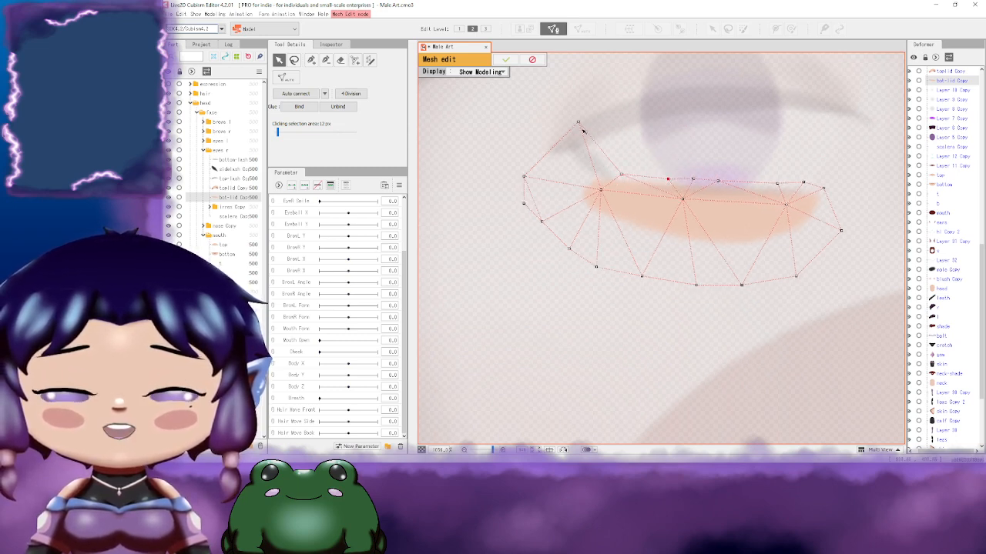
left_click_drag(579, 123, 562, 176)
left_click_drag(486, 163, 541, 173)
left_click_drag(661, 184, 625, 185)
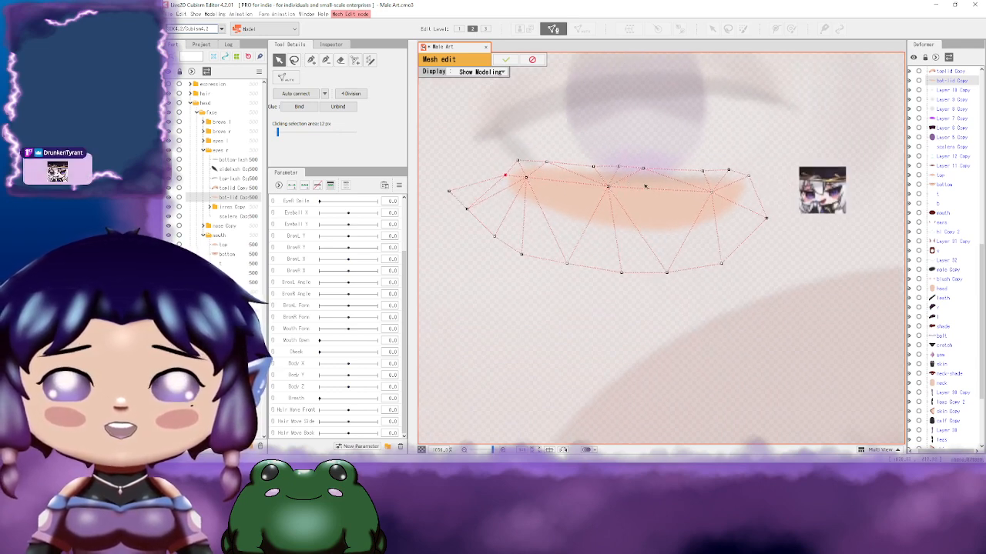
Step: Pull the right corner and lower edge vertices of the bottom-lid mesh in close to the skin shape
mouse_move(749, 189)
left_mouse_down()
mouse_move(738, 183)
mouse_move(741, 198)
left_mouse_up()
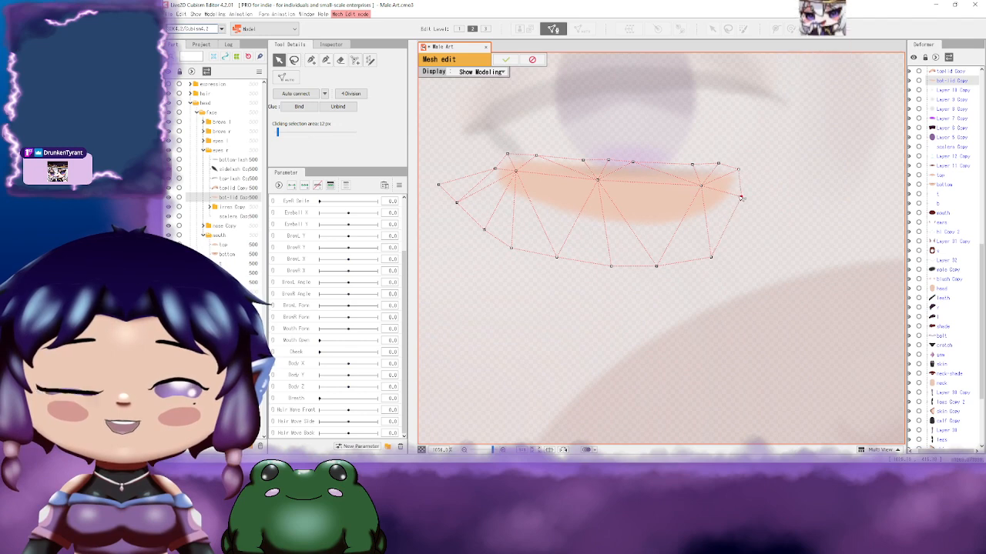
left_click_drag(712, 258, 773, 258)
left_click_drag(726, 291, 725, 254)
left_click_drag(673, 283, 695, 246)
left_click_drag(645, 276, 612, 218)
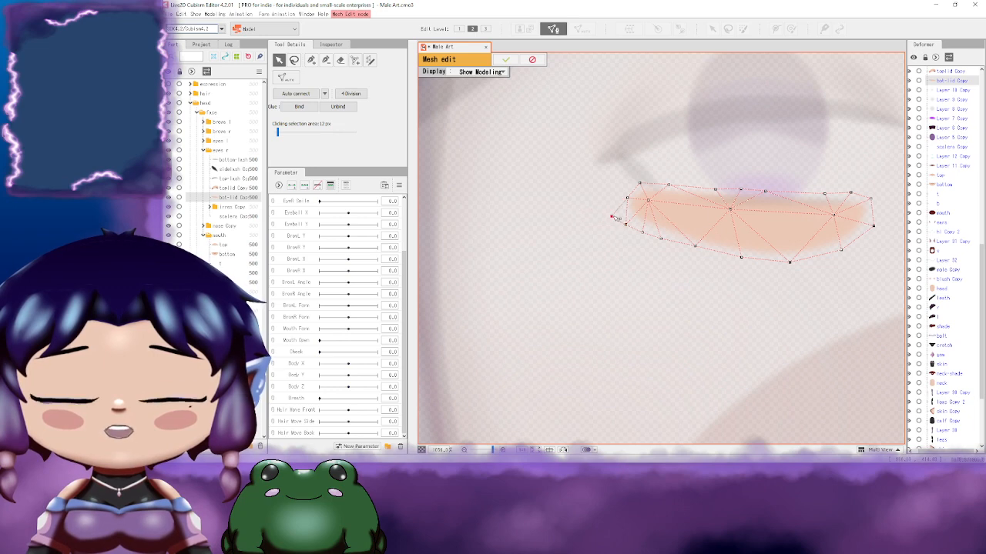
Step: Start an outer row of vertices around the left corner of the bottom-lid mesh, just outside the existing outline
left_click(326, 59)
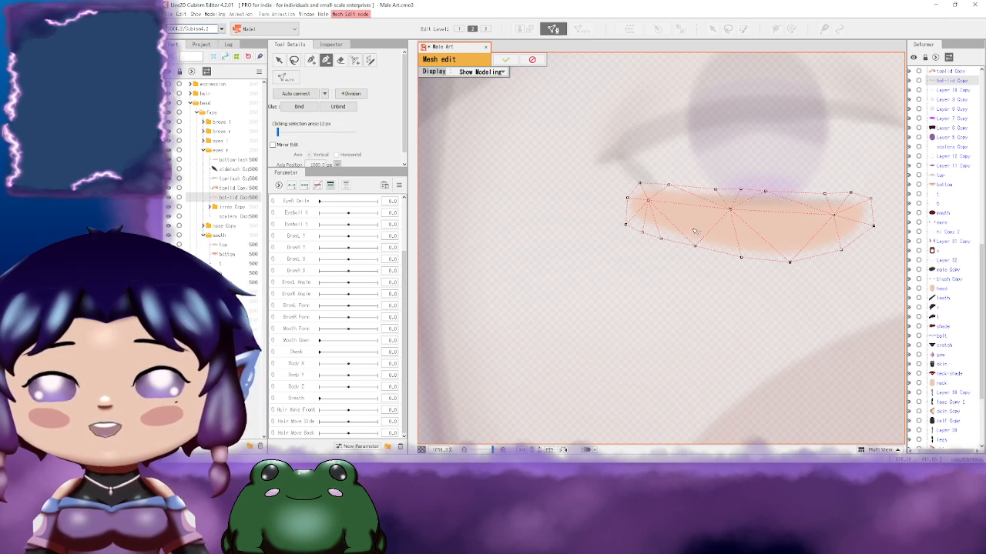
left_click_drag(785, 230, 712, 235)
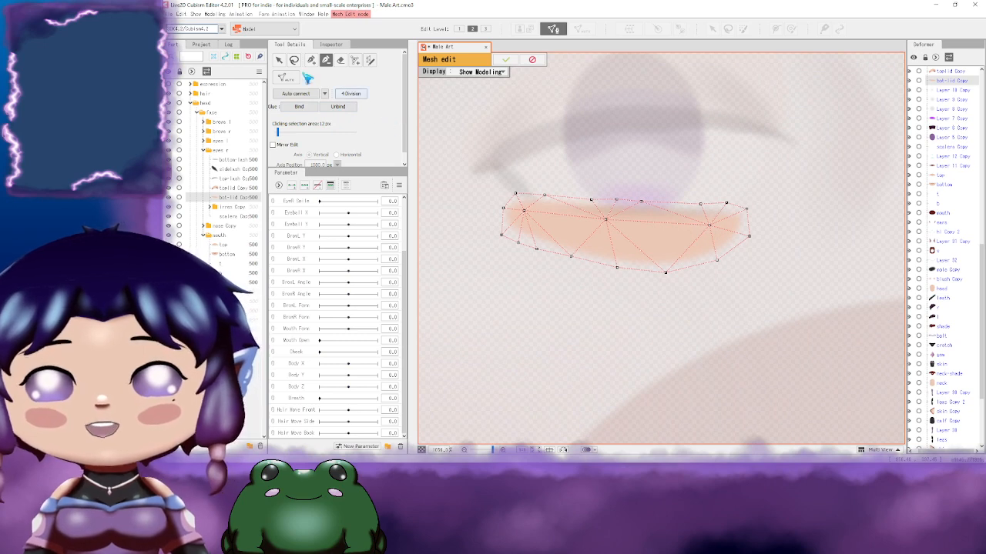
left_click(311, 60)
scroll(552, 200, "up", 3)
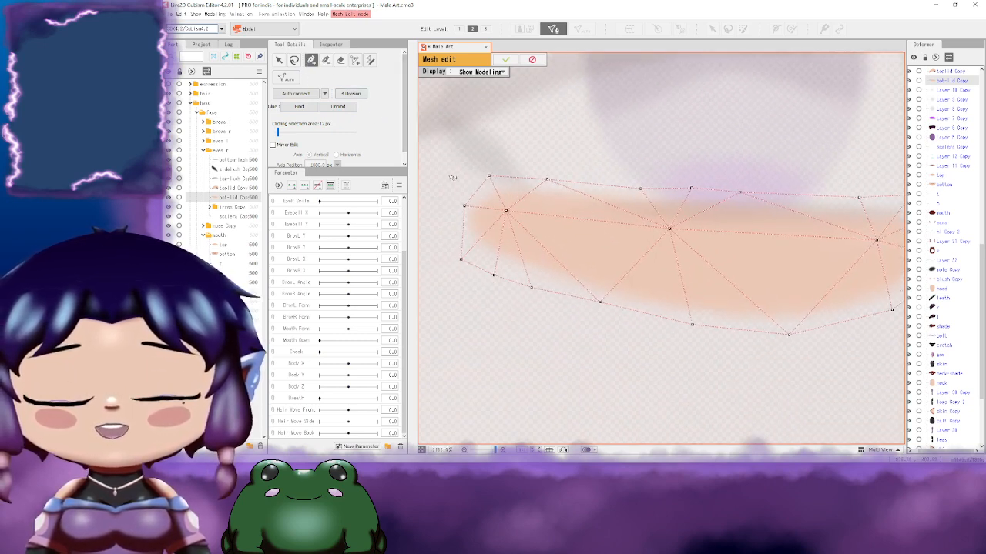
left_click(454, 196)
left_click_drag(454, 223, 480, 164)
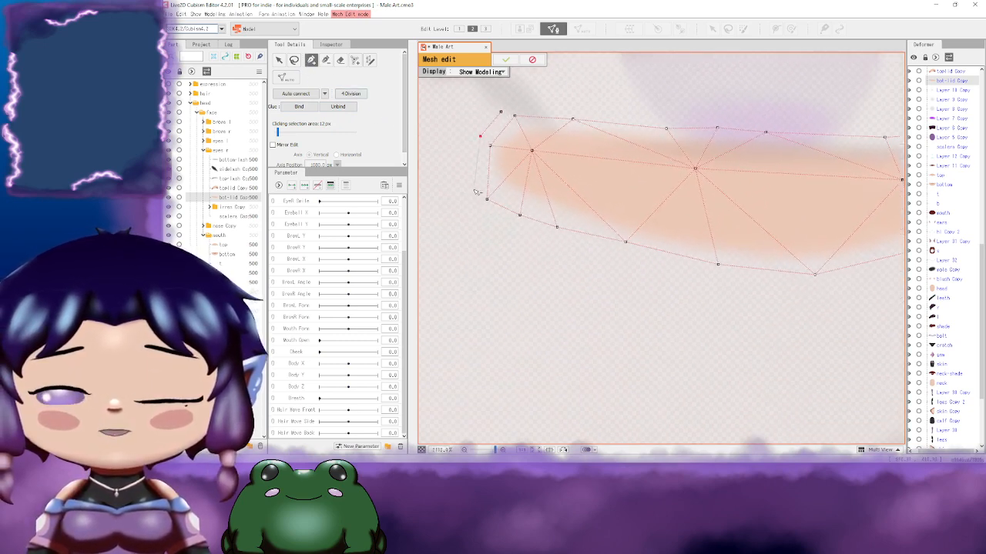
left_click_drag(473, 209, 455, 168)
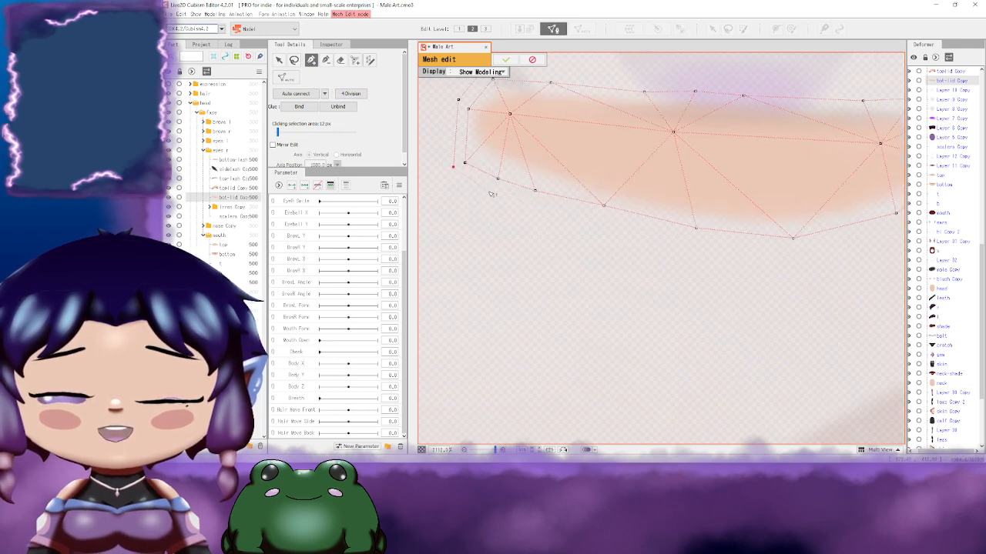
Step: Continue the outer vertex row along the bottom lid's lower edge and up around its right corner
left_click_drag(538, 210, 489, 229)
left_click(541, 236)
left_click_drag(589, 247, 562, 262)
left_click(577, 248)
left_click_drag(665, 235, 639, 272)
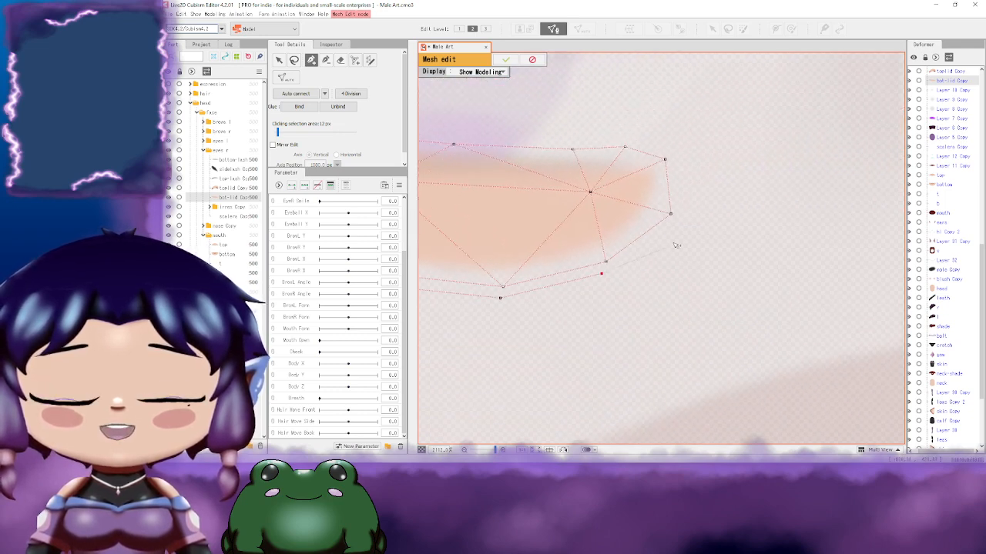
left_click_drag(686, 227, 770, 229)
left_click(687, 234)
left_click(719, 217)
left_click_drag(656, 216, 777, 228)
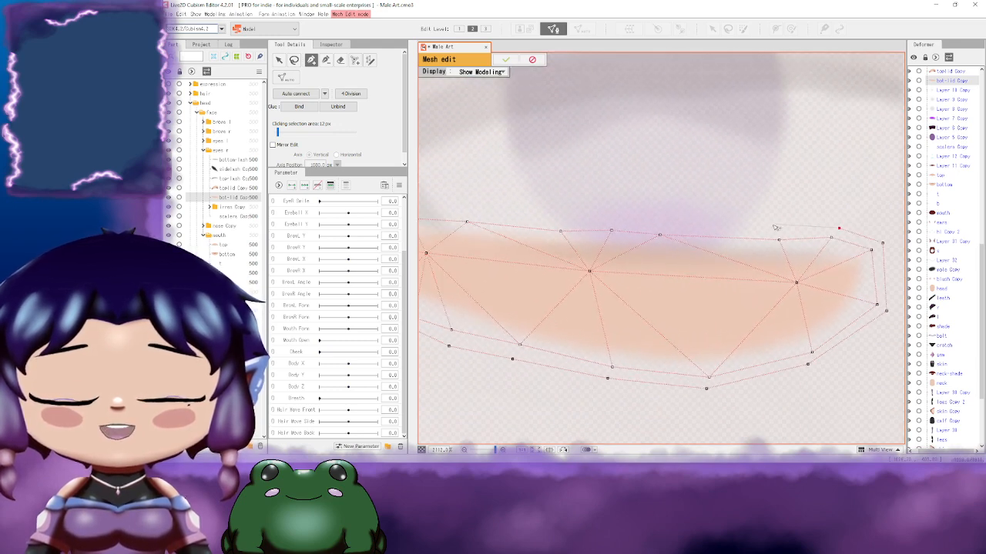
Step: Run the outer vertex row back along the bottom lid's upper edge and close it at the upper left corner
left_click(775, 230)
left_click_drag(700, 228, 784, 225)
left_click(746, 226)
left_click_drag(722, 223, 797, 216)
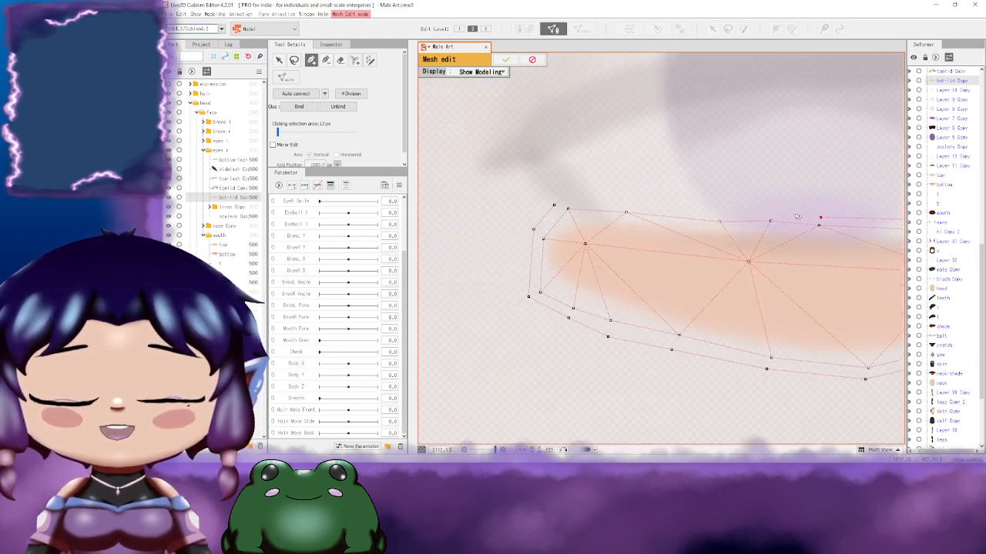
left_click(764, 211)
left_click_drag(701, 204, 763, 202)
left_click(779, 212)
left_click_drag(697, 205, 743, 207)
left_click(663, 207)
Step: Connect the outer and inner vertex rows around the bottom lid's left corner
left_click_drag(732, 168, 581, 126)
scroll(638, 160, "up", 3)
left_click_drag(567, 168, 734, 167)
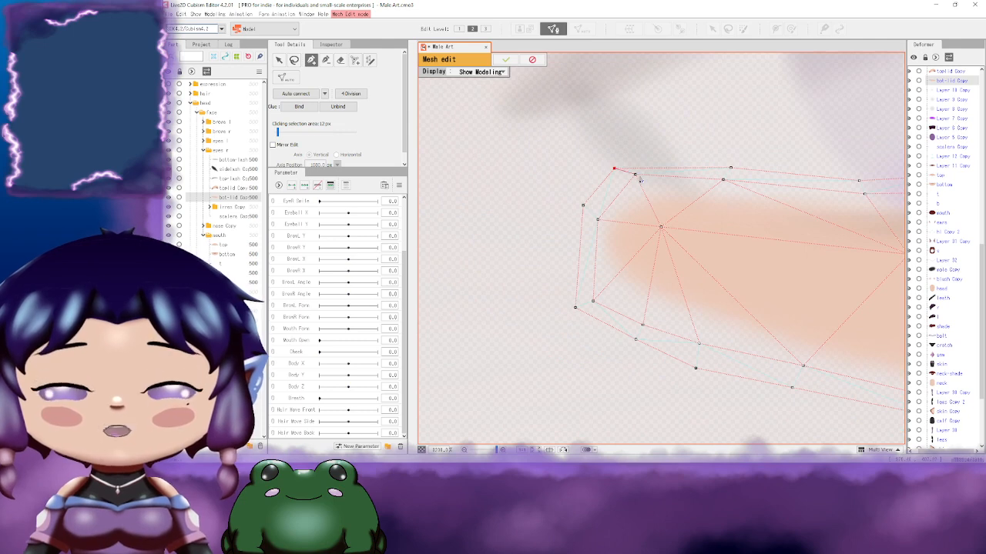
left_click_drag(625, 188, 649, 167)
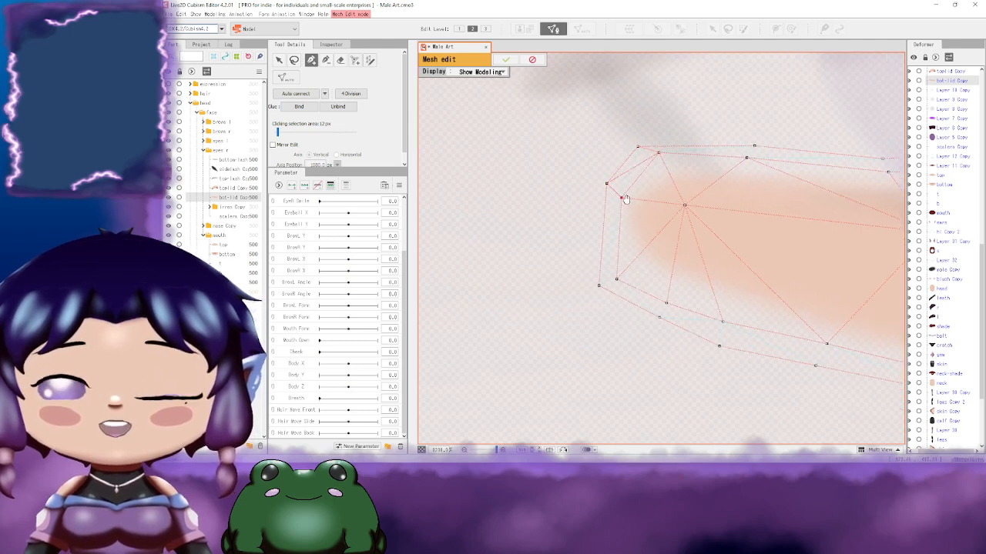
scroll(625, 199, "down", 2)
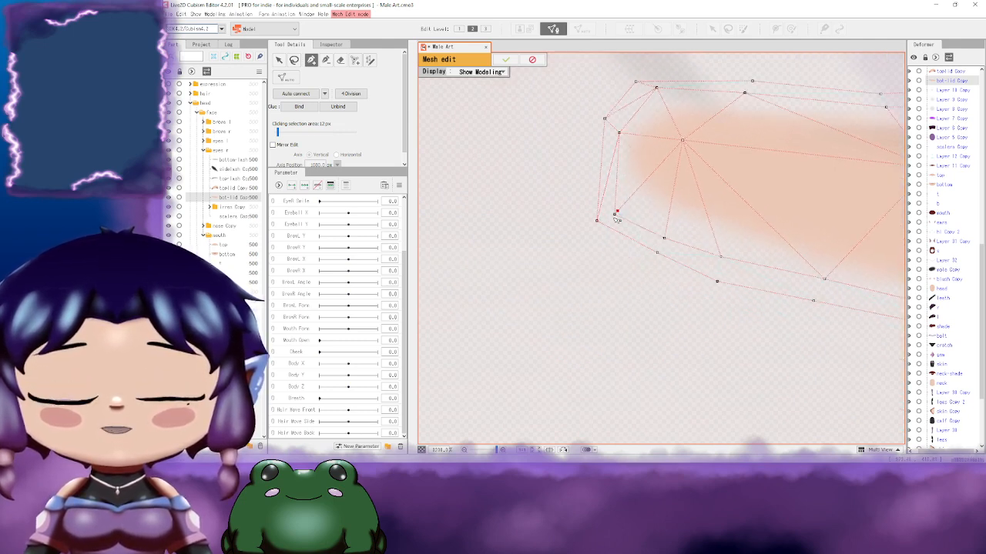
left_click(614, 216)
left_click_drag(654, 204, 560, 174)
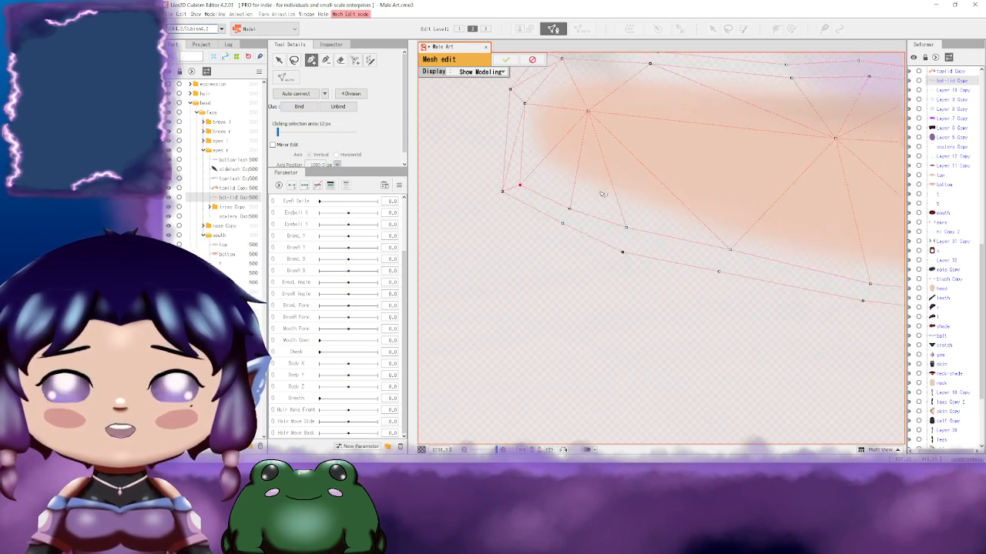
left_click(563, 224)
left_click(569, 209)
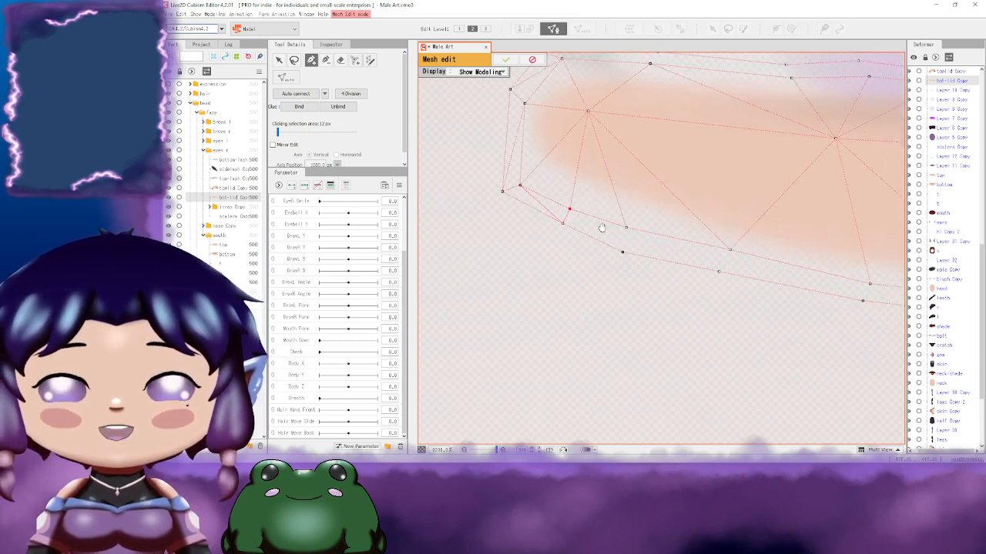
Step: Cross-link the outer and inner vertex rows along the left and middle parts of the bottom lid's lower edge
left_click_drag(614, 226, 579, 207)
left_click_drag(679, 222, 627, 215)
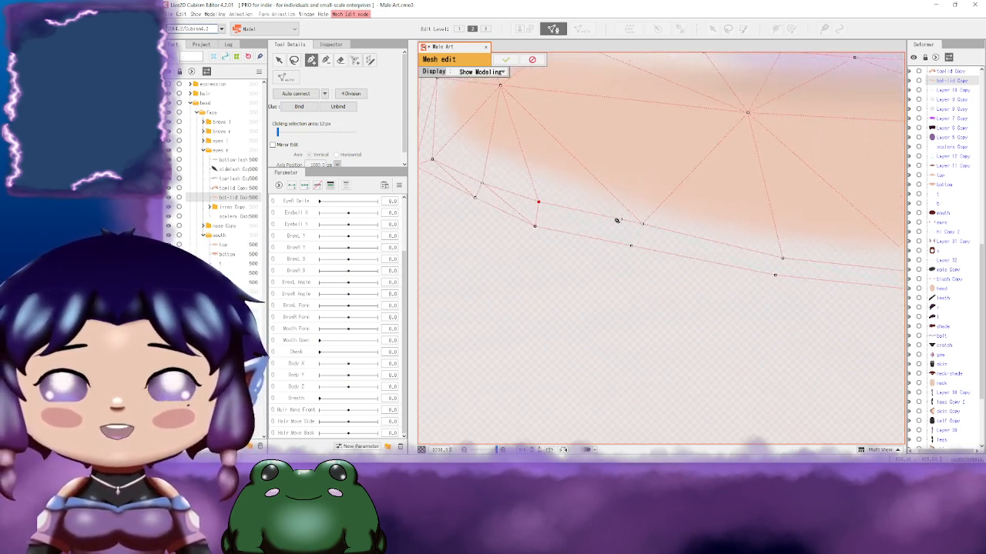
left_click(632, 246)
left_click(643, 224)
left_click_drag(768, 272, 672, 259)
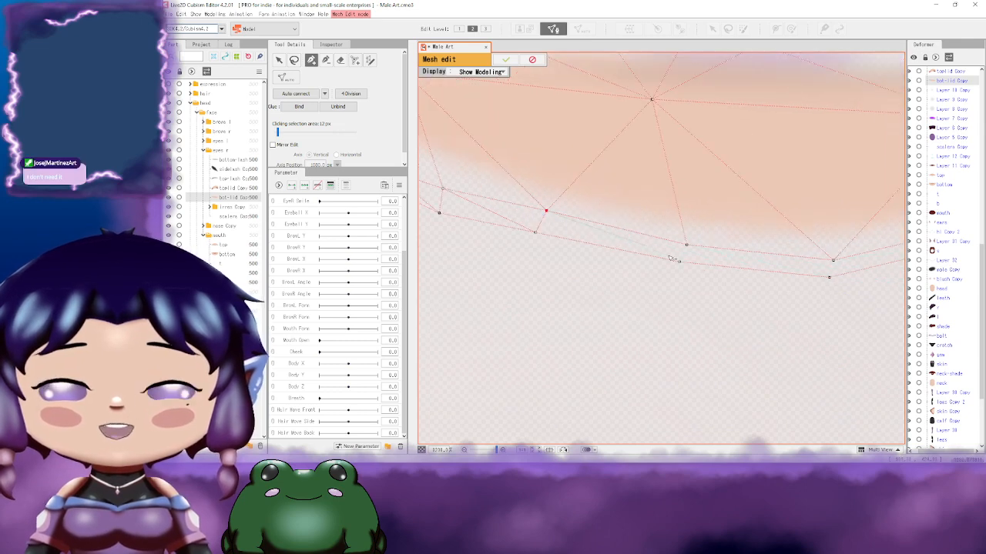
left_click(678, 262)
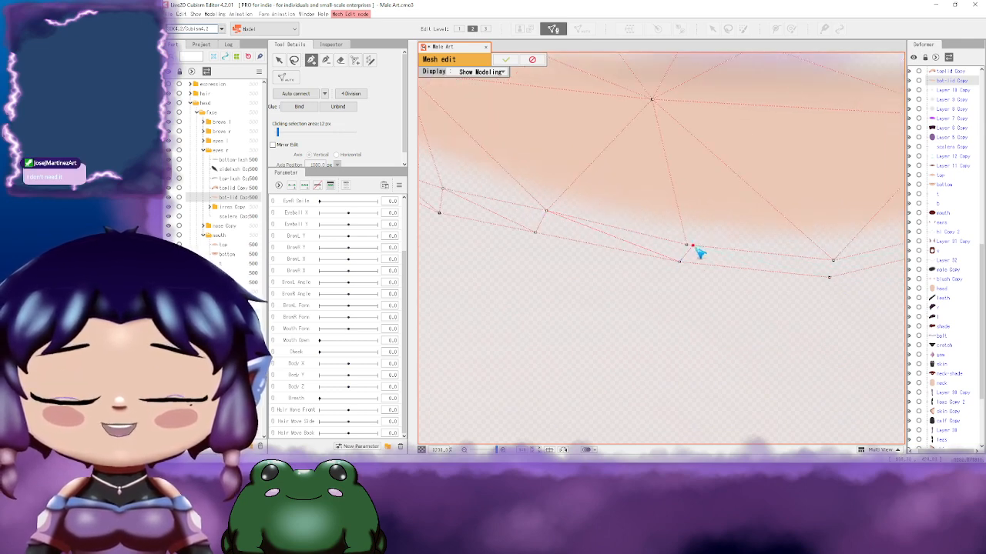
left_click(687, 244)
left_click_drag(729, 255, 551, 242)
left_click(652, 264)
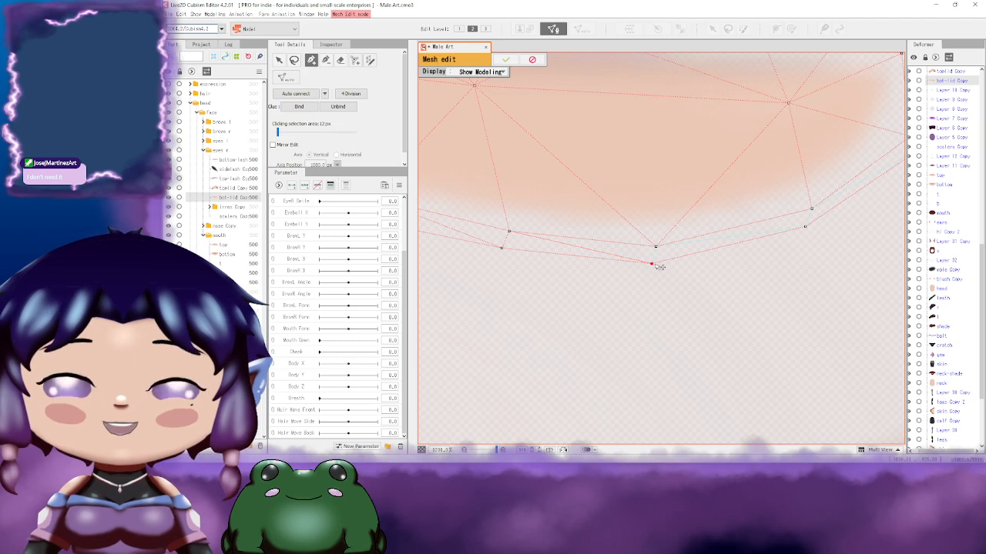
Step: Connect the outer and inner vertex rows along the lower right edge up to the bottom lid's right corner
left_click_drag(659, 267, 542, 290)
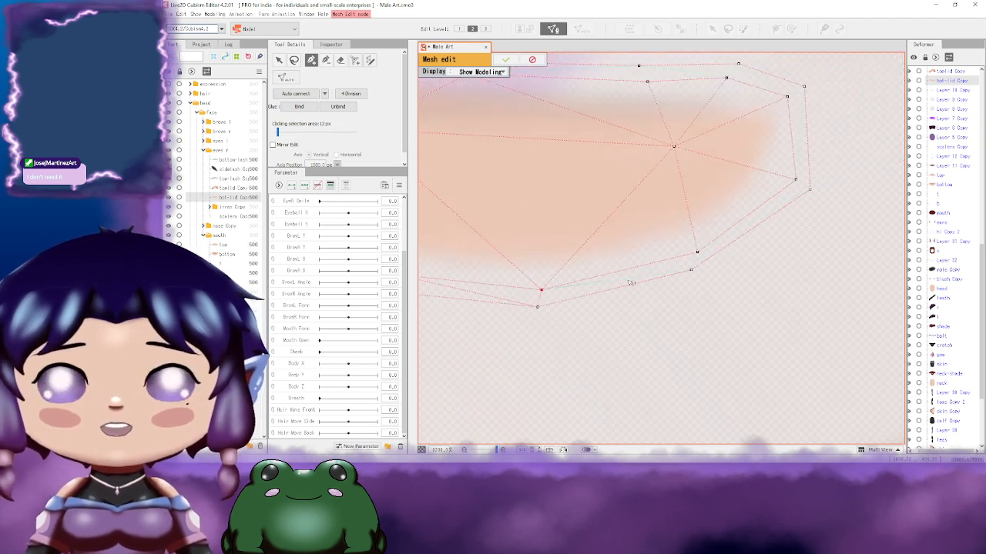
left_click(692, 271)
left_click(699, 252)
left_click_drag(700, 253, 632, 311)
left_click(743, 248)
left_click(730, 238)
left_click_drag(731, 238, 739, 315)
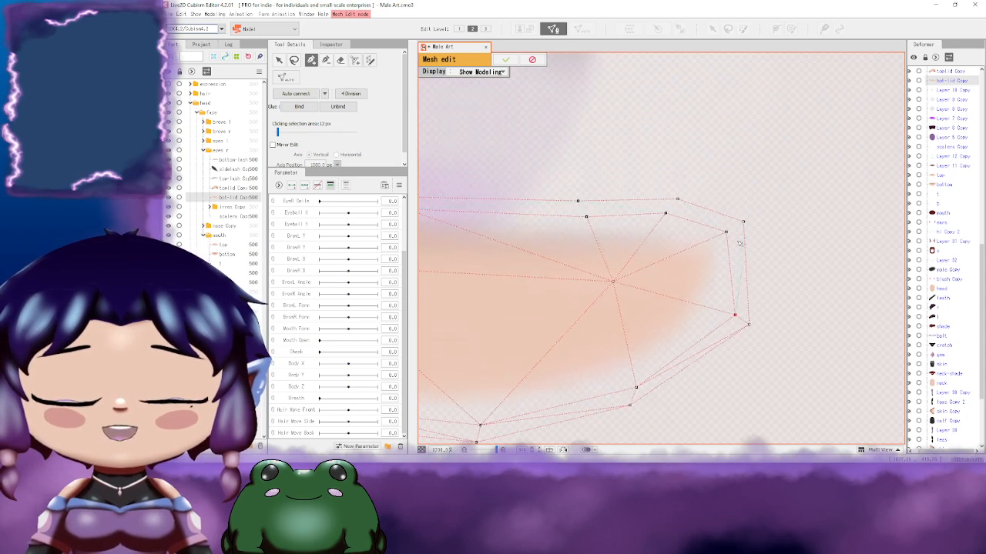
Step: Cross-link the outer and inner vertex rows around the bottom lid's upper right corner
left_click(744, 223)
left_click_drag(714, 247, 743, 258)
left_click(707, 211)
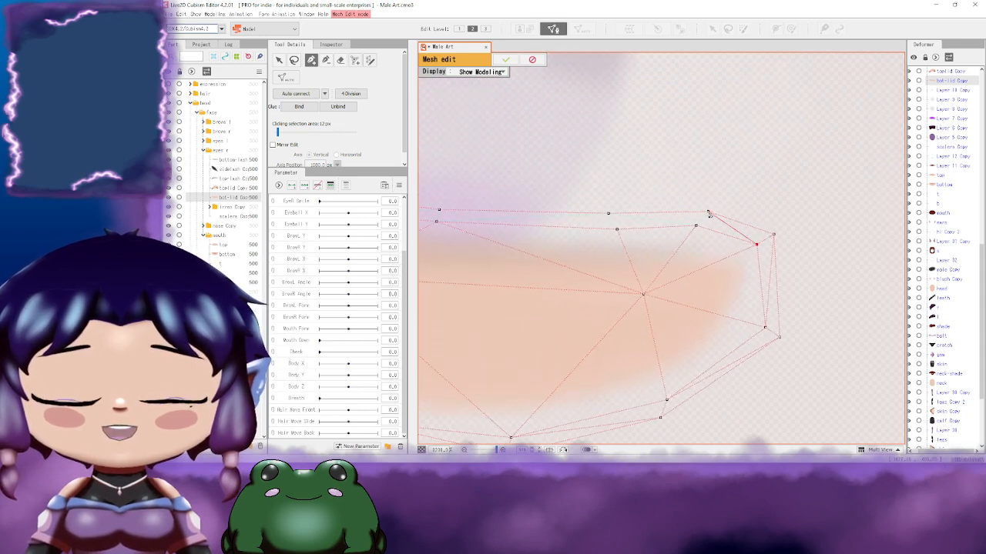
left_click_drag(695, 227, 768, 241)
left_click(734, 231)
left_click(713, 222)
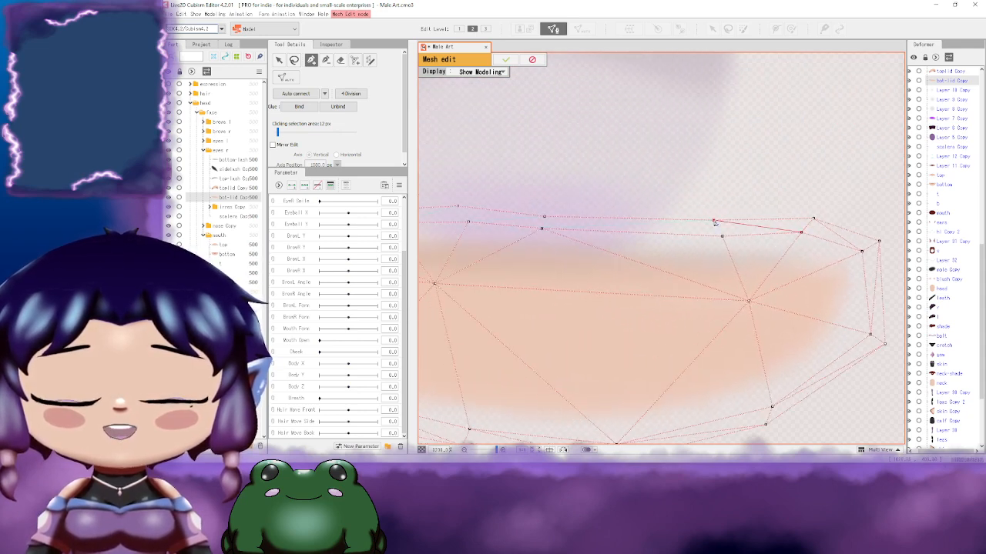
left_click(722, 236)
Step: Connect the outer and inner vertex rows along the middle of the bottom lid's upper edge
left_click_drag(649, 234, 736, 248)
left_click(631, 232)
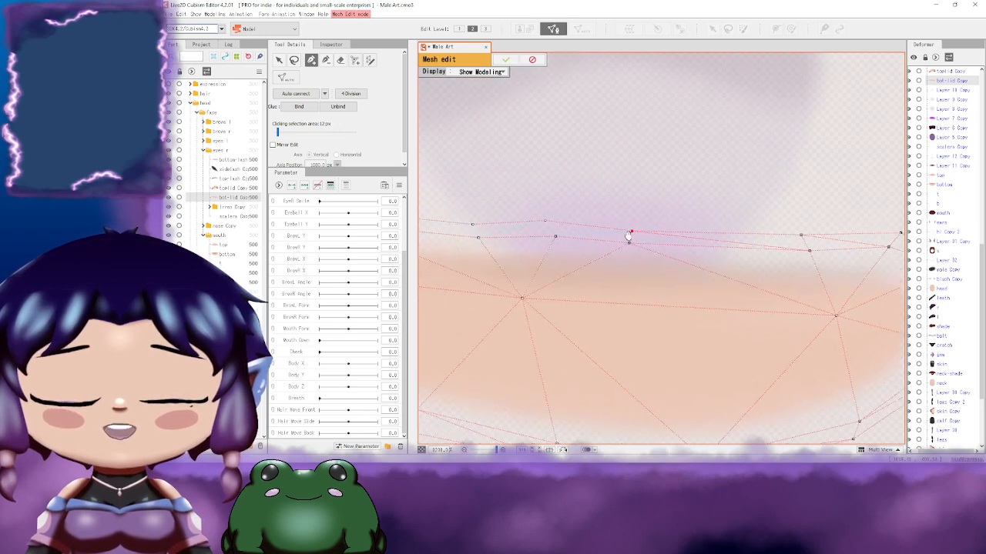
left_click_drag(629, 235, 789, 250)
left_click(696, 243)
left_click(709, 226)
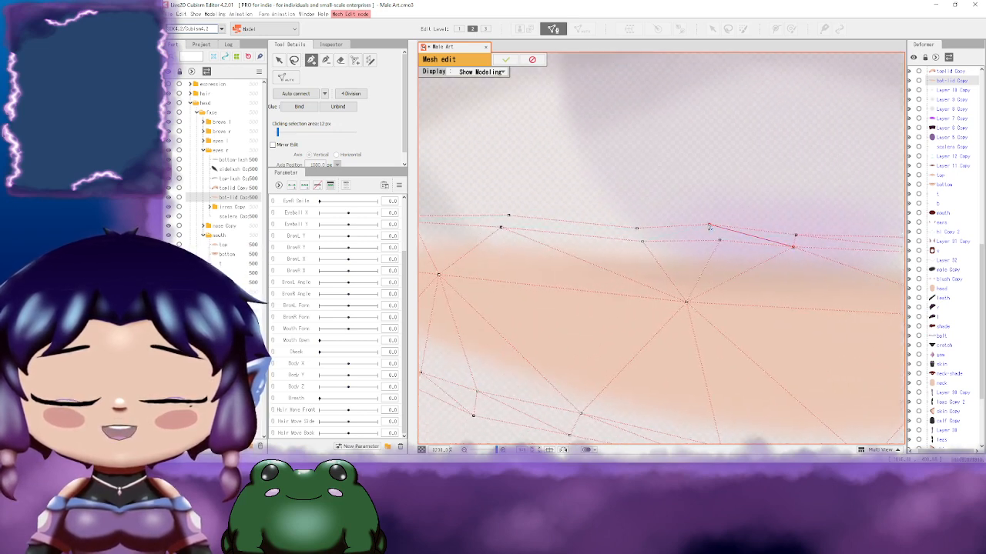
left_click_drag(724, 244, 828, 244)
left_click(742, 230)
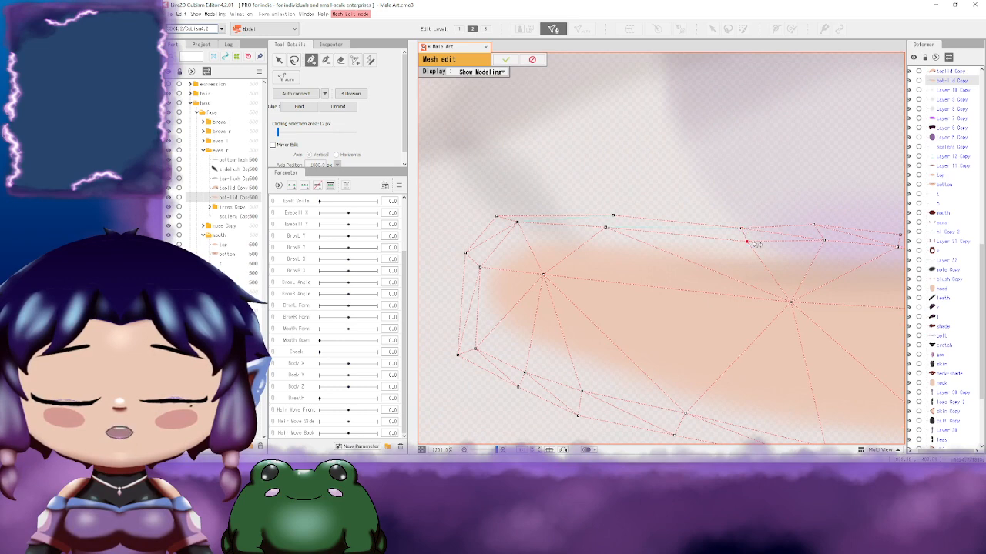
Step: Finish the cross-links between the two vertex rows at the upper left end of the bottom lid
left_click_drag(688, 243, 768, 242)
left_click(693, 223)
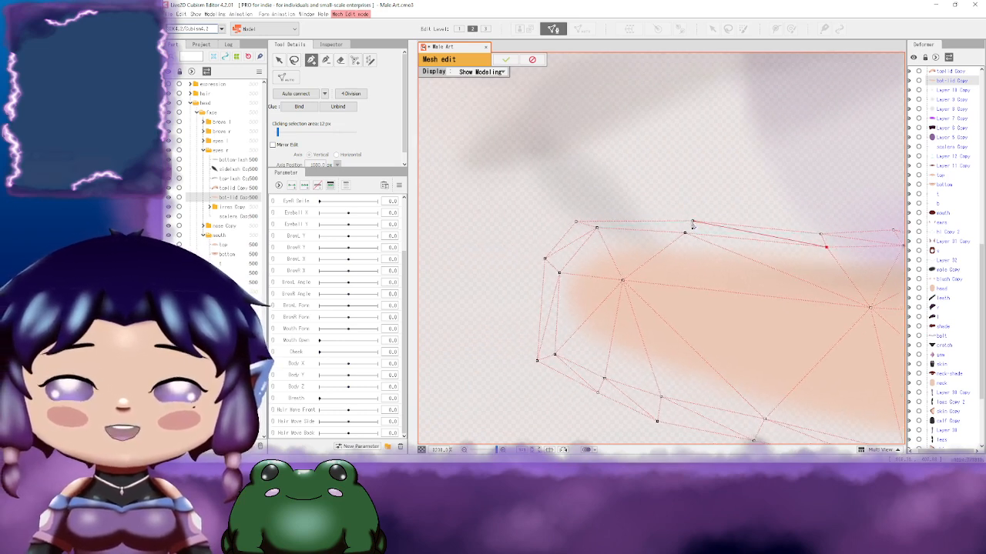
left_click(692, 223)
left_click_drag(687, 238, 750, 235)
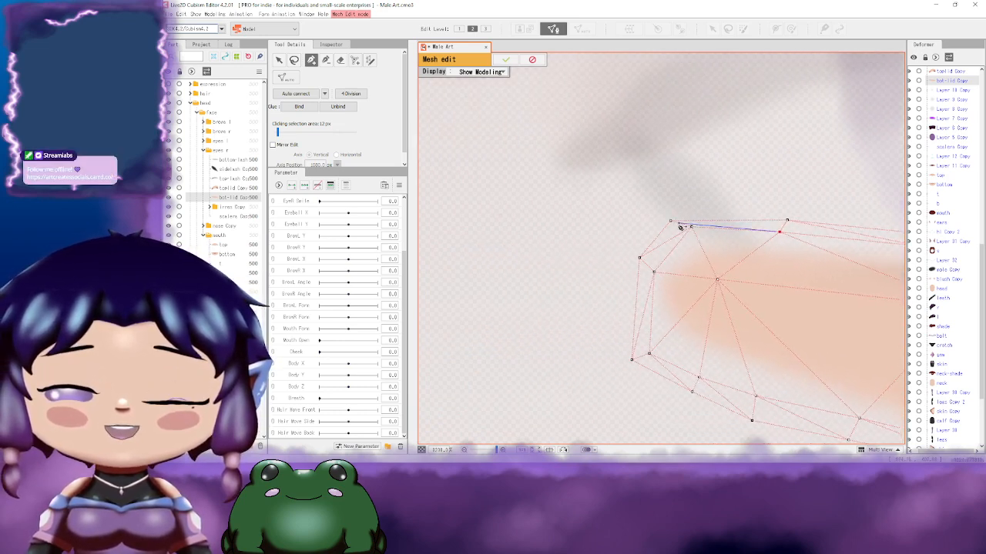
left_click(670, 221)
scroll(800, 243, "down", 6)
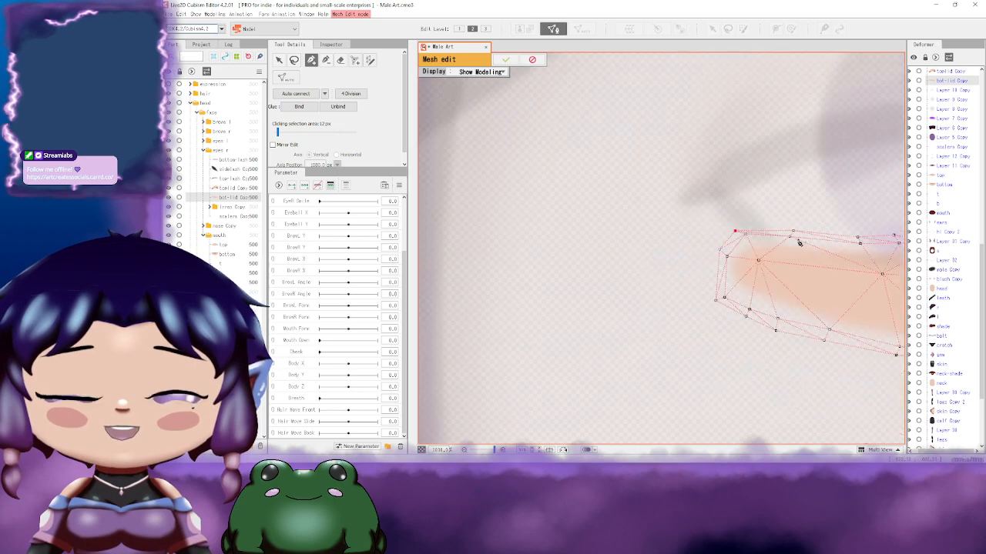
scroll(546, 157, "down", 1)
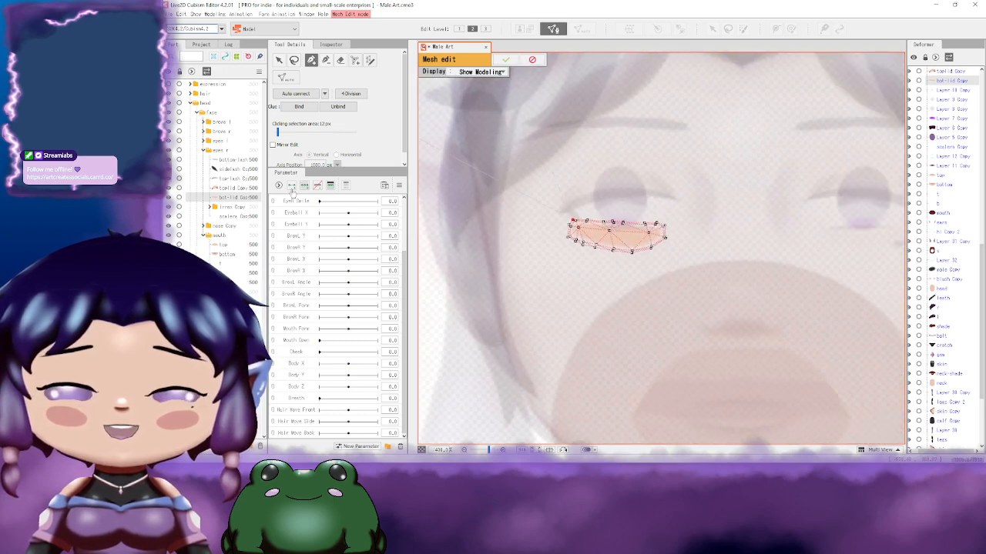
Step: Add vertices between the existing ones on the bottom lid's centre line and connect them to the edge vertices
left_click(355, 59)
scroll(743, 241, "up", 5)
scroll(744, 241, "down", 4)
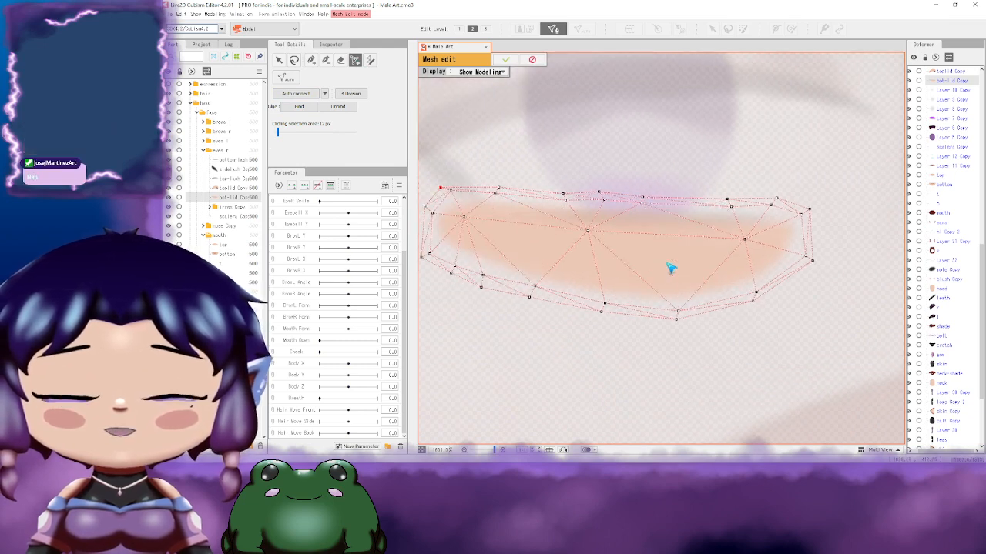
left_click(312, 60)
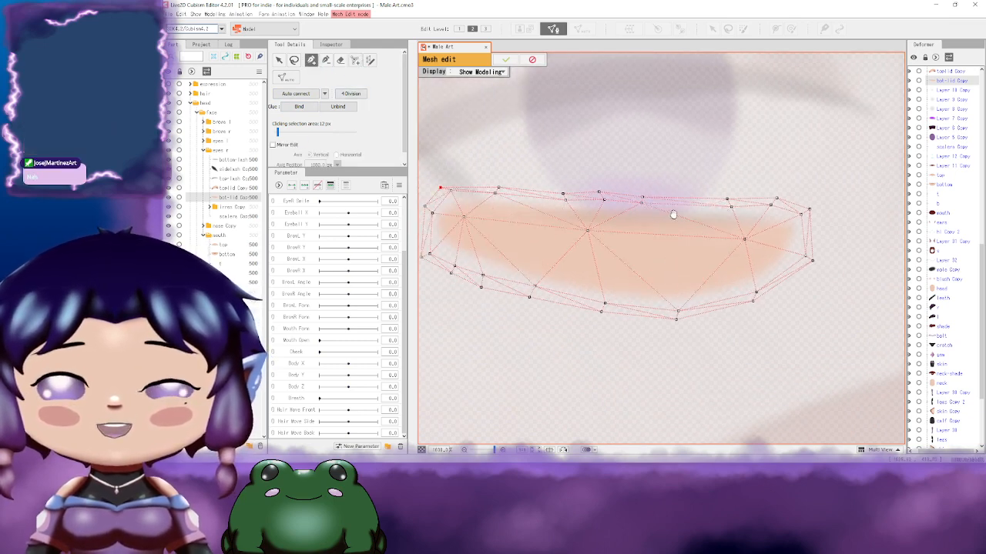
left_click_drag(673, 214, 708, 210)
left_click(686, 230)
left_click(713, 309)
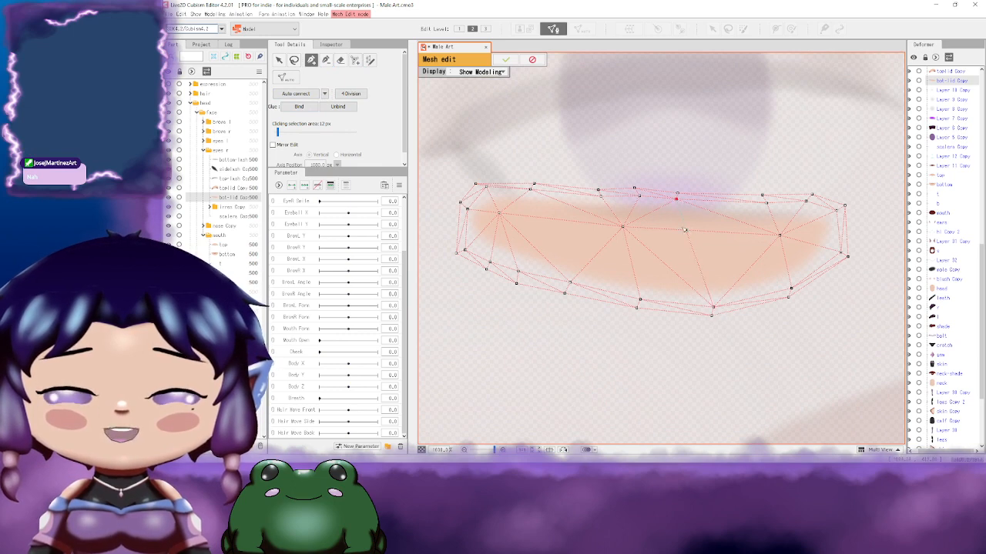
left_click_drag(623, 237, 694, 246)
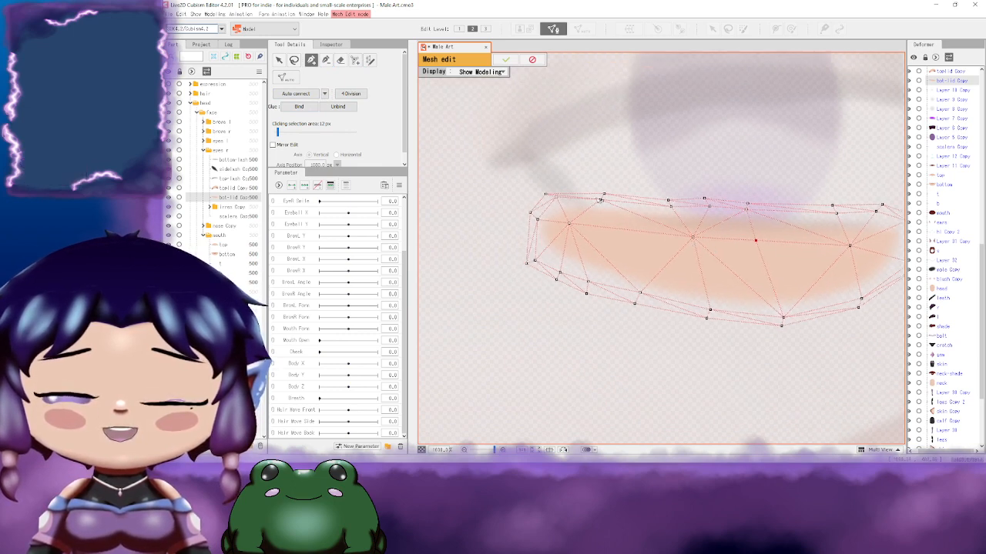
left_click(632, 230)
left_click(640, 293)
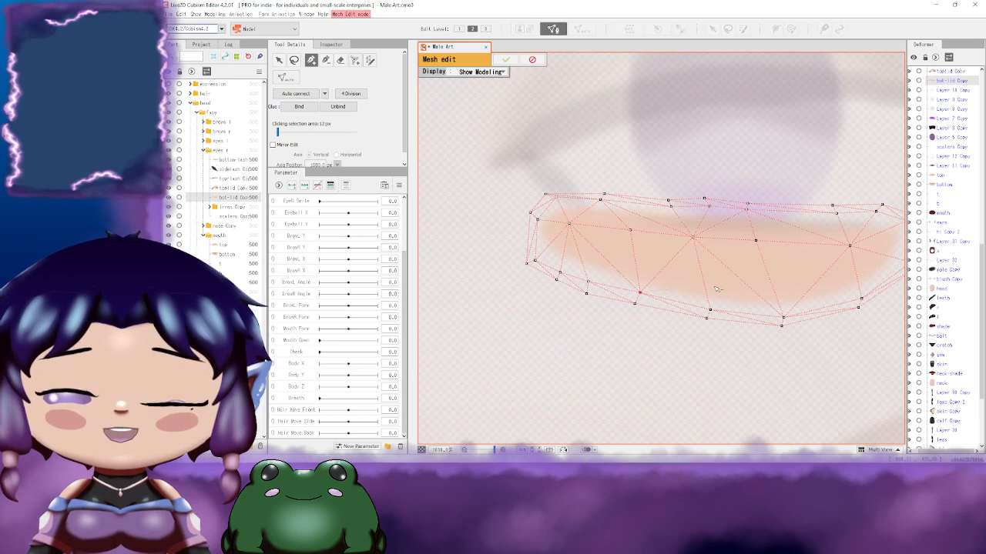
Step: Add a row of connected vertices below the bottom lid's centre line, running from the left part past the middle
left_click_drag(773, 274, 677, 270)
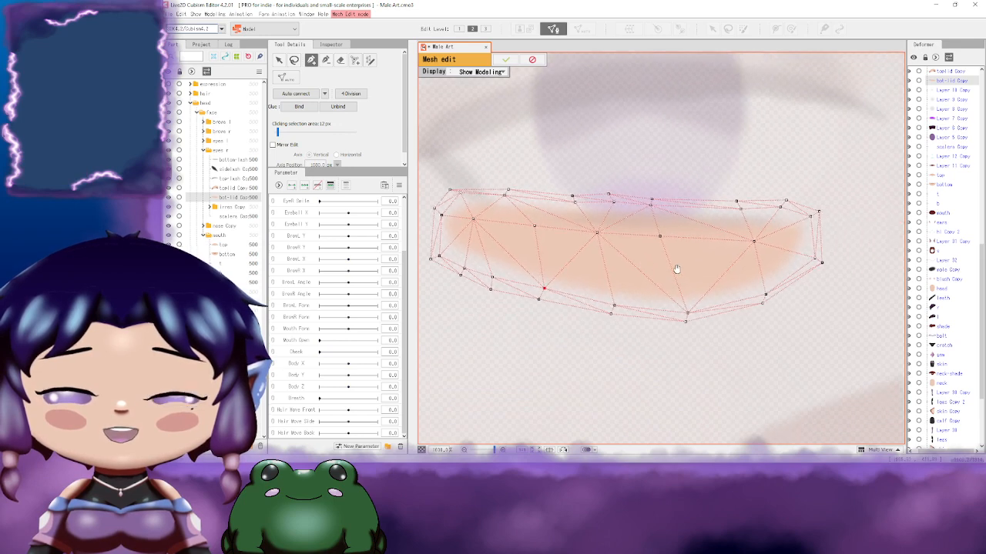
left_click(586, 253)
left_click(619, 254)
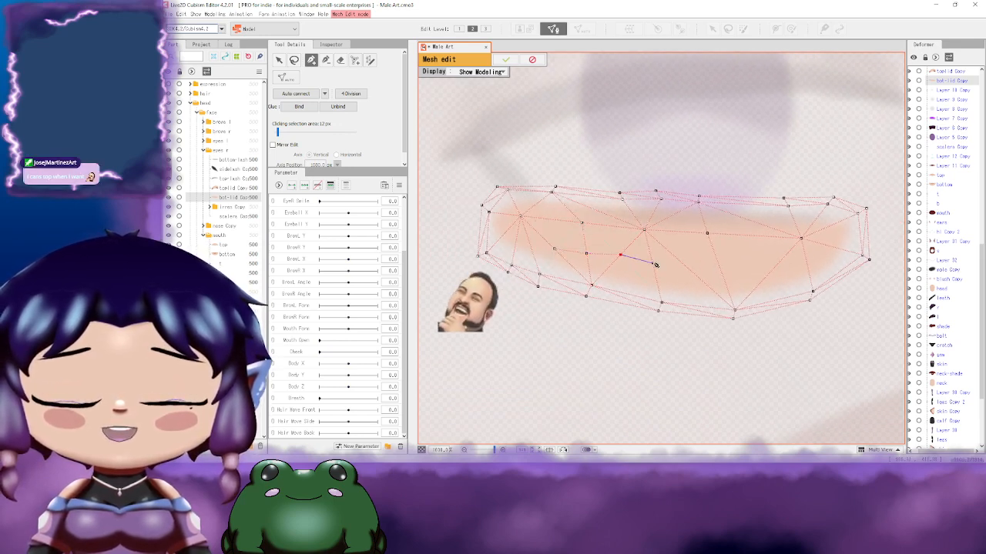
left_click(653, 264)
left_click_drag(706, 276, 633, 271)
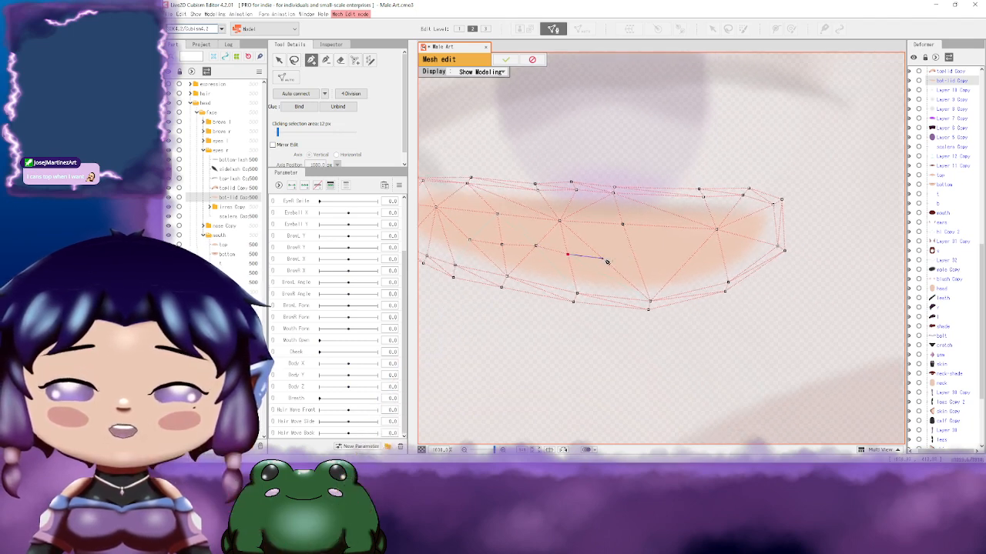
left_click(636, 262)
left_click(692, 255)
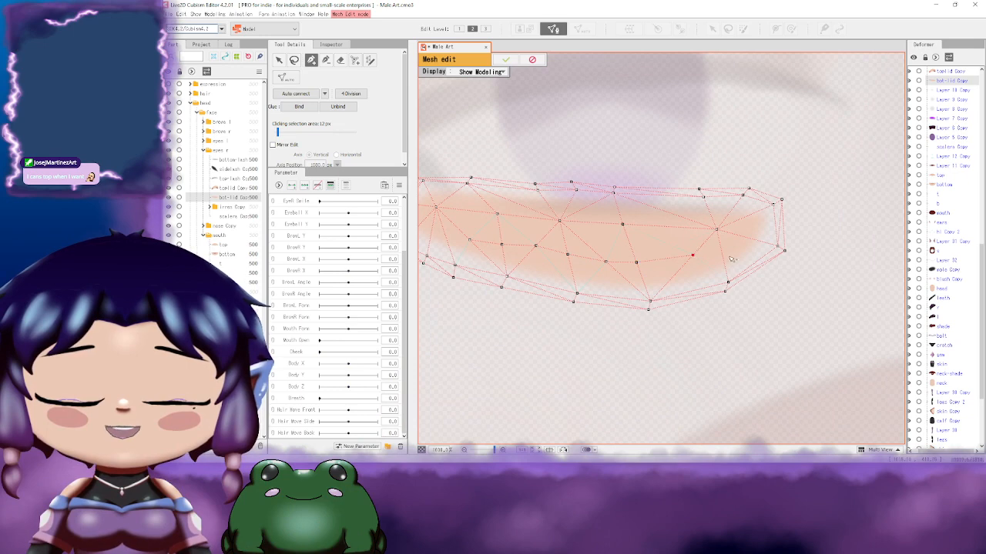
Step: Extend the lower vertex row to the bottom lid's right end and join it to the edge vertices there
left_click(723, 256)
left_click(762, 243)
key("ctrl+z")
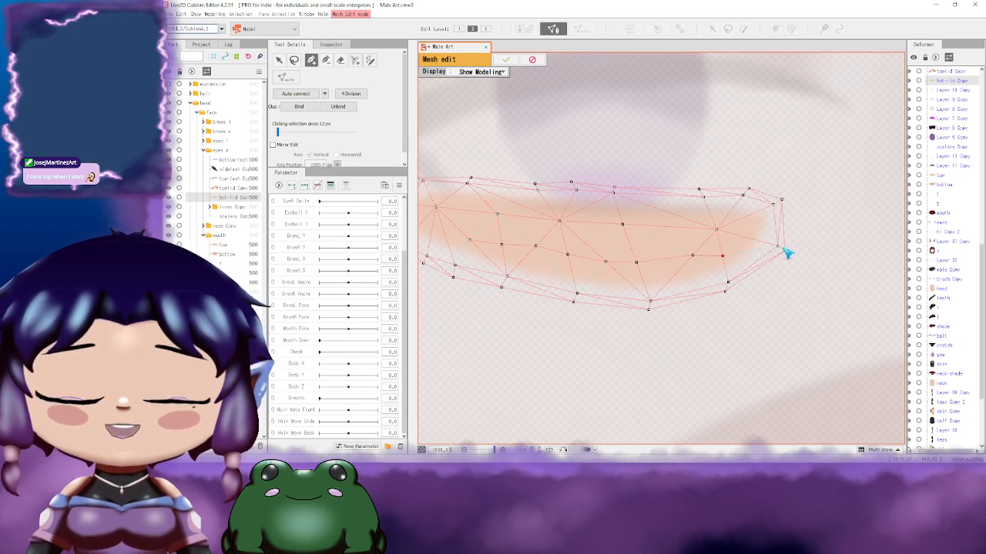
left_click(778, 247)
left_click_drag(677, 247, 760, 248)
left_click(809, 284)
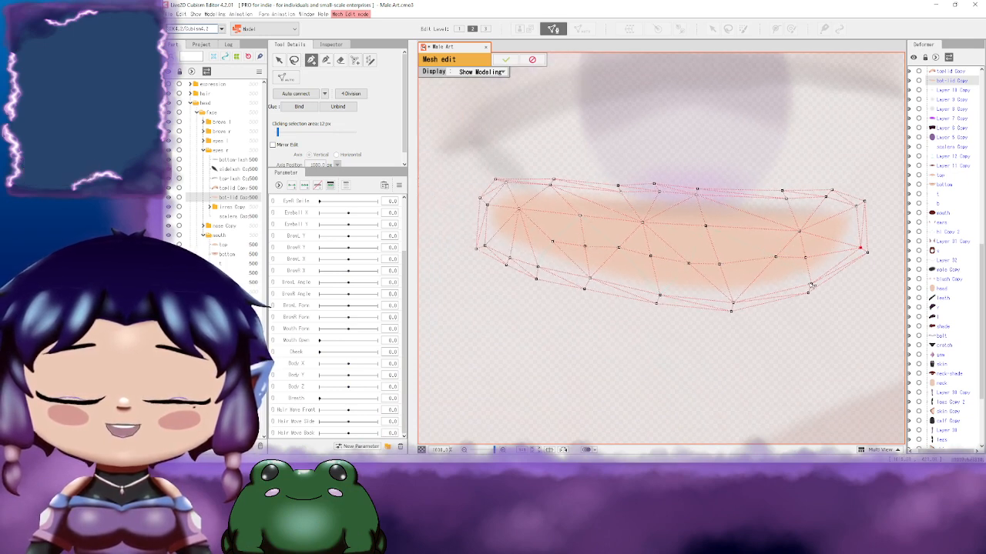
Step: Cross-link the bottom lid's new lower vertex row with the centre line and outer edge, and apply the mesh edit
left_click(705, 226)
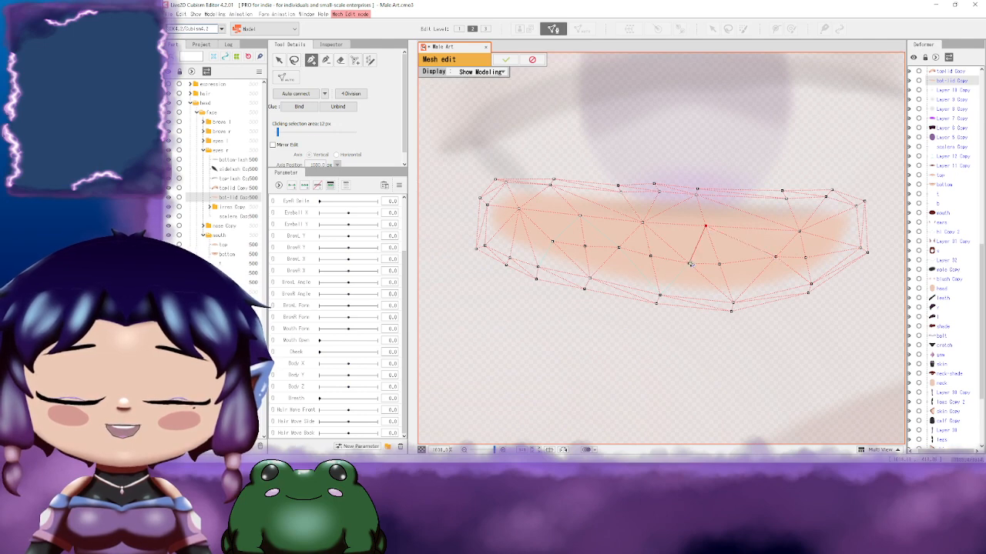
left_click(617, 248)
left_click(552, 242)
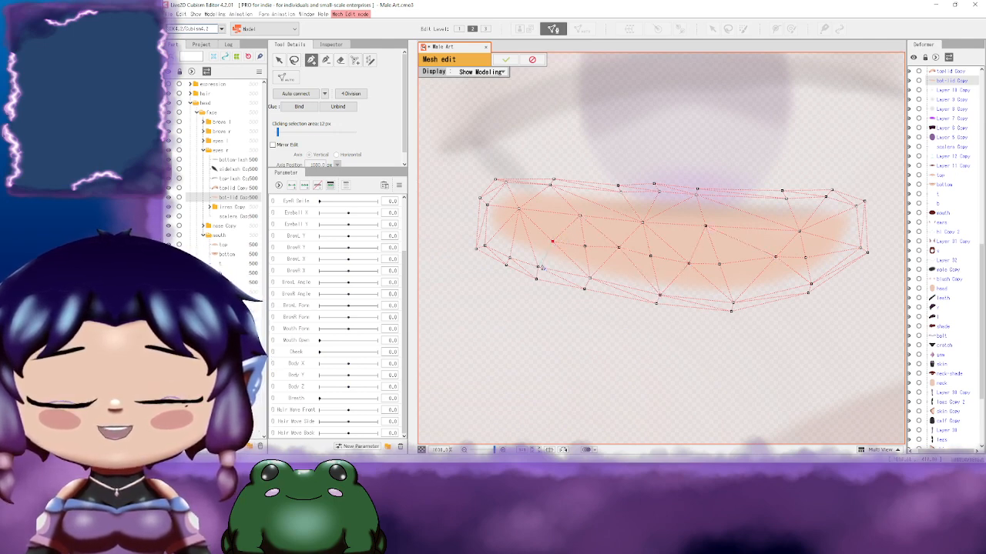
scroll(765, 245, "down", 5)
left_click_drag(765, 246, 700, 283)
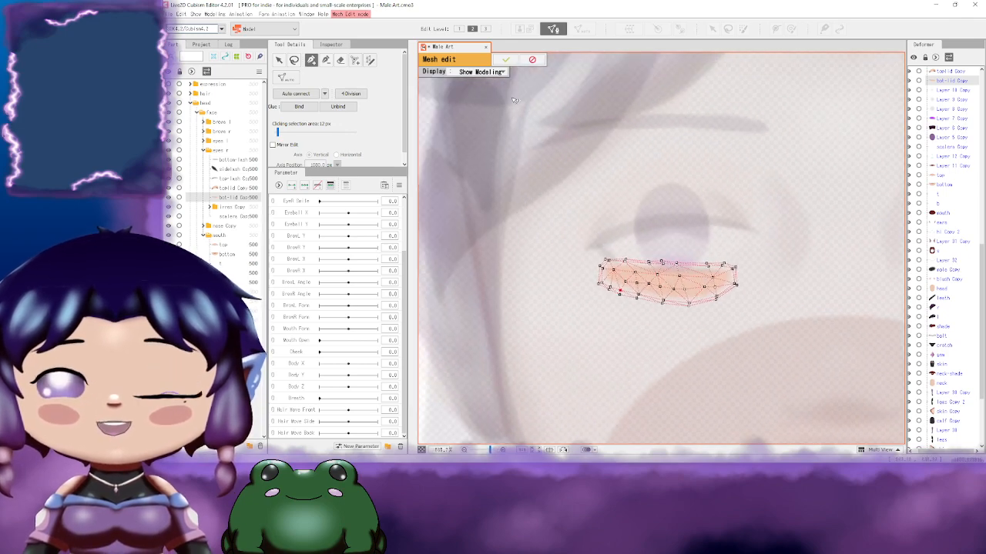
left_click(506, 60)
Step: Examine the character's face, chin and neckline from close up and from further away
scroll(740, 252, "down", 5)
left_click_drag(803, 284, 669, 178)
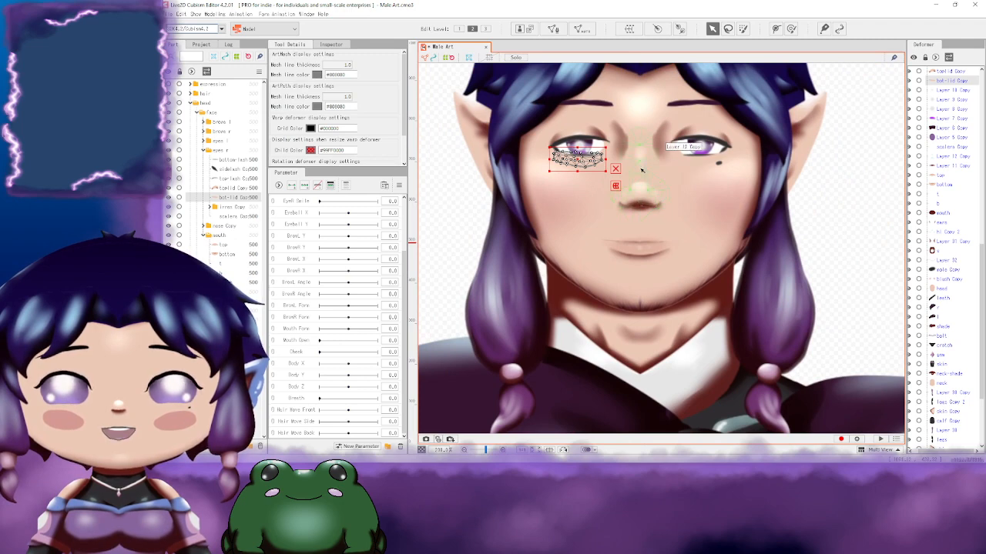
left_click_drag(662, 145, 752, 233)
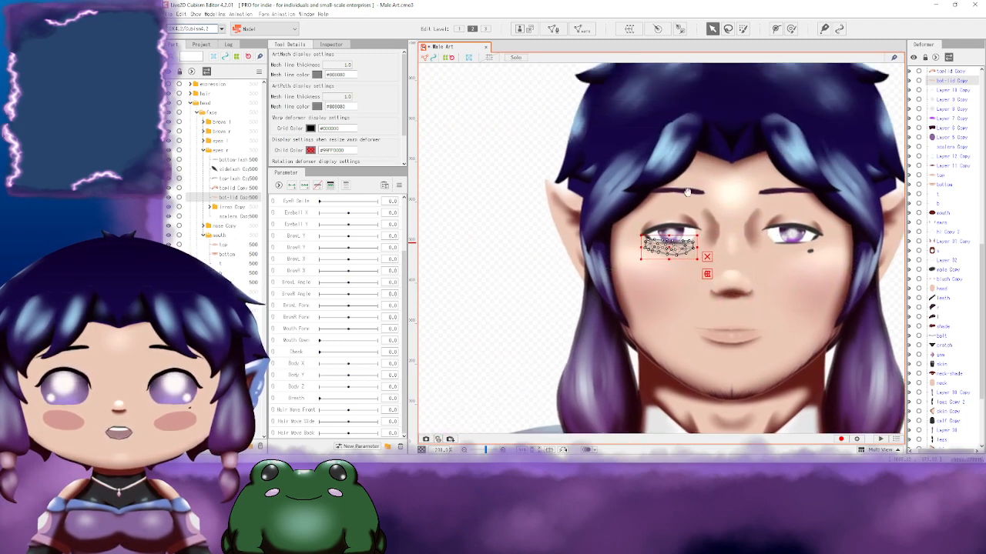
left_click(677, 193)
left_click_drag(698, 214, 563, 190)
left_click_drag(679, 314, 717, 199)
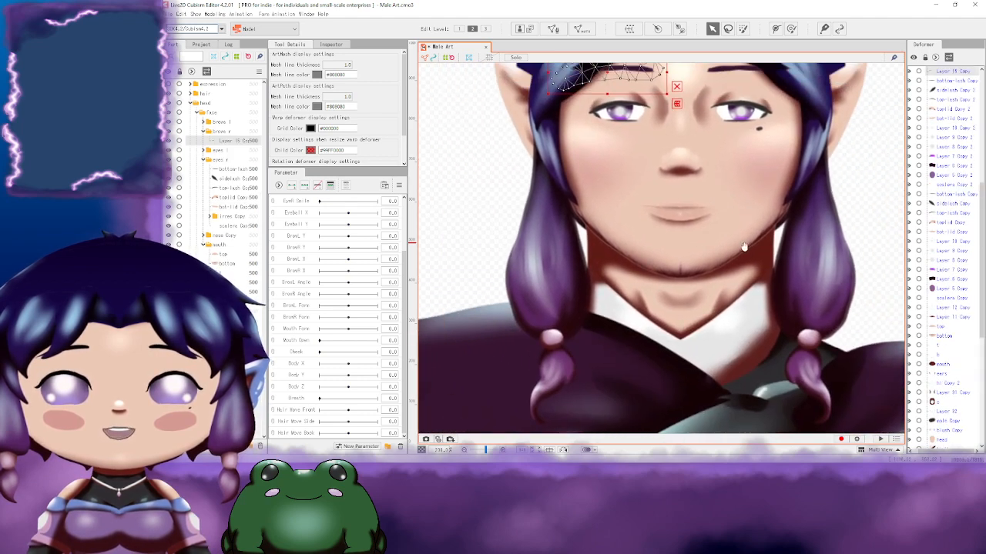
left_click_drag(744, 247, 741, 237)
scroll(689, 274, "up", 5)
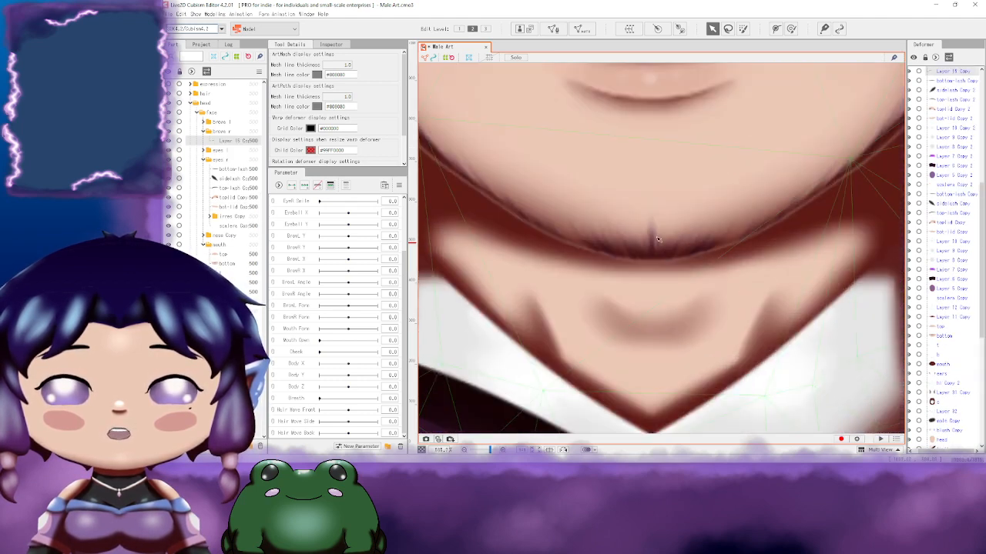
scroll(653, 241, "down", 5)
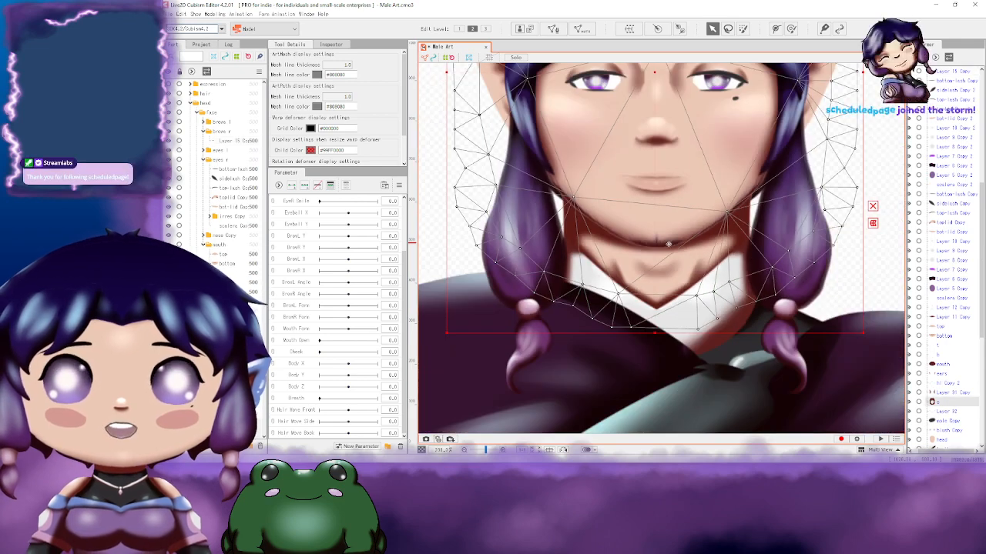
scroll(668, 244, "down", 4)
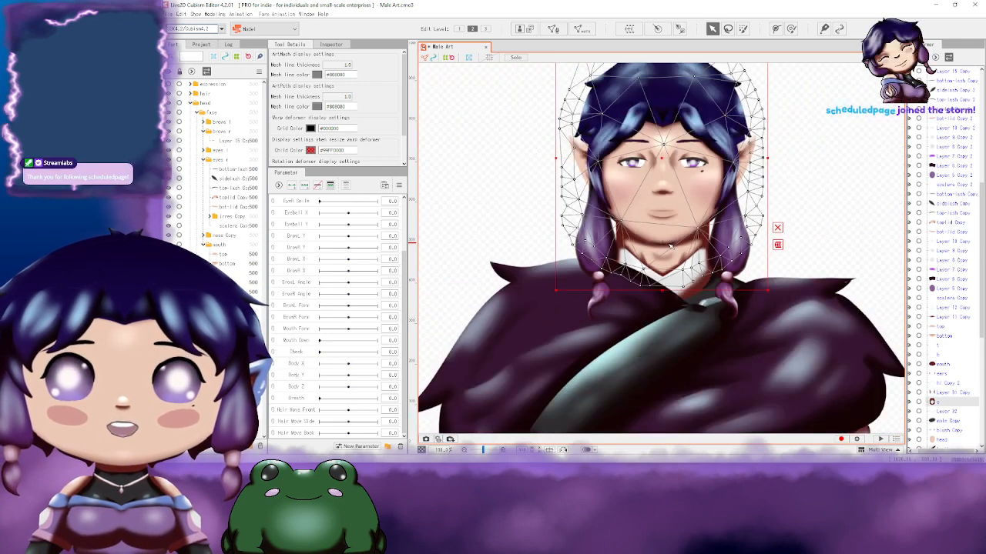
left_click(499, 189)
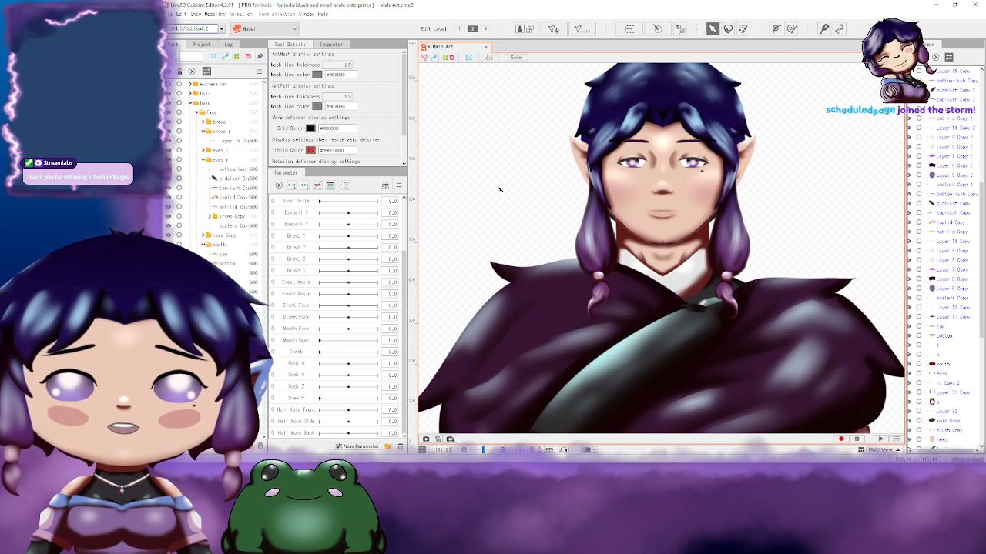
scroll(640, 154, "up", 4)
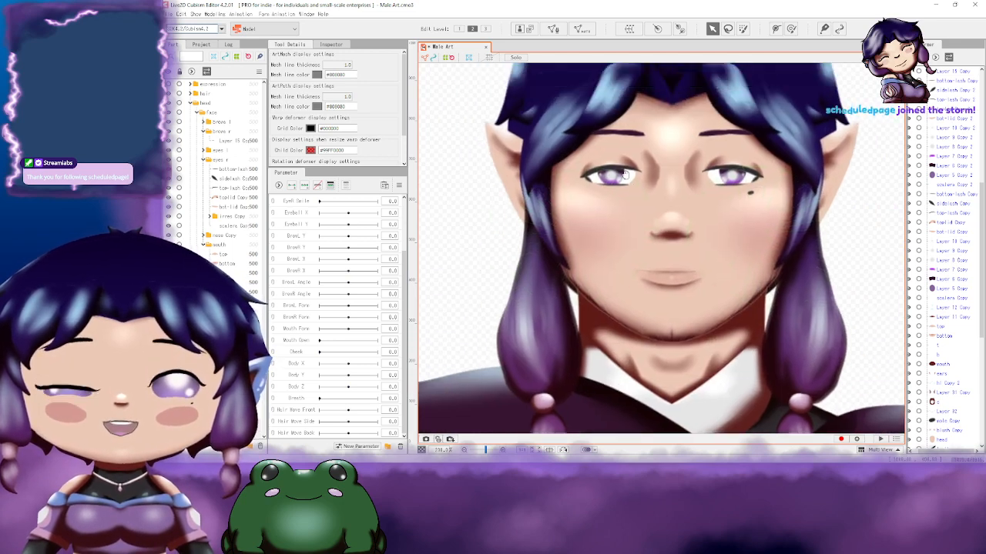
Step: Open the mesh of the eyebrow above the finished eye for editing and add vertices between its upper edge and the brow line
left_click(640, 156)
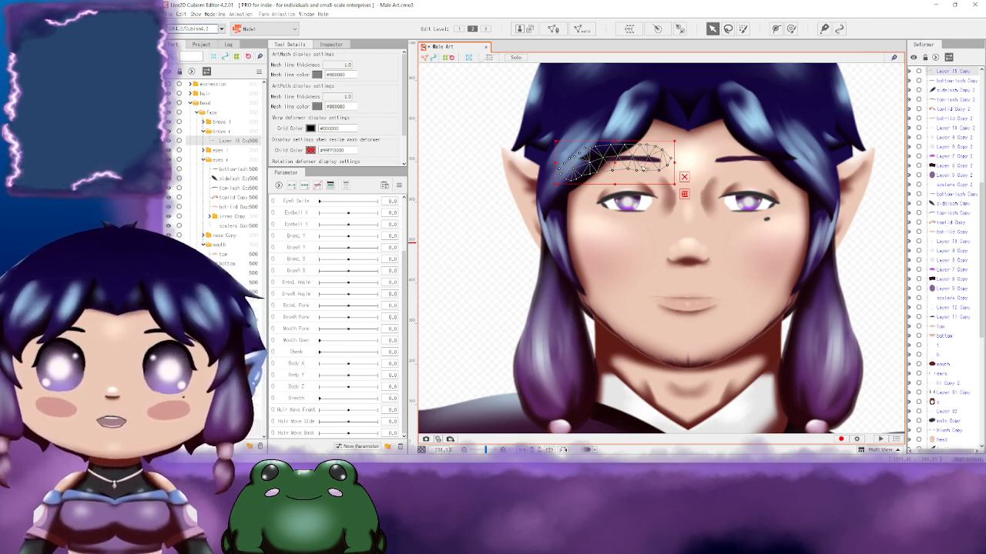
scroll(643, 169, "up", 5)
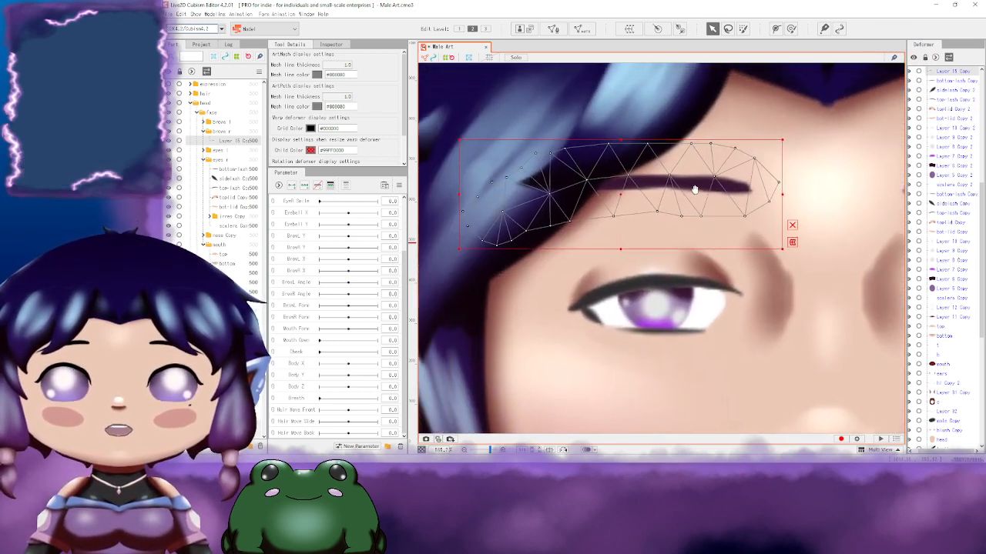
left_click(551, 31)
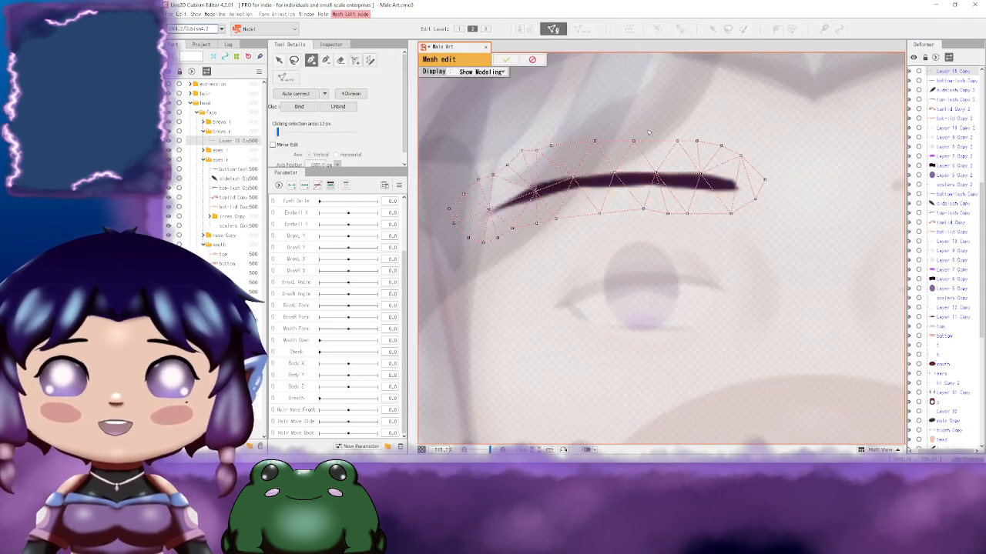
left_click_drag(617, 173, 634, 187)
scroll(613, 191, "up", 2)
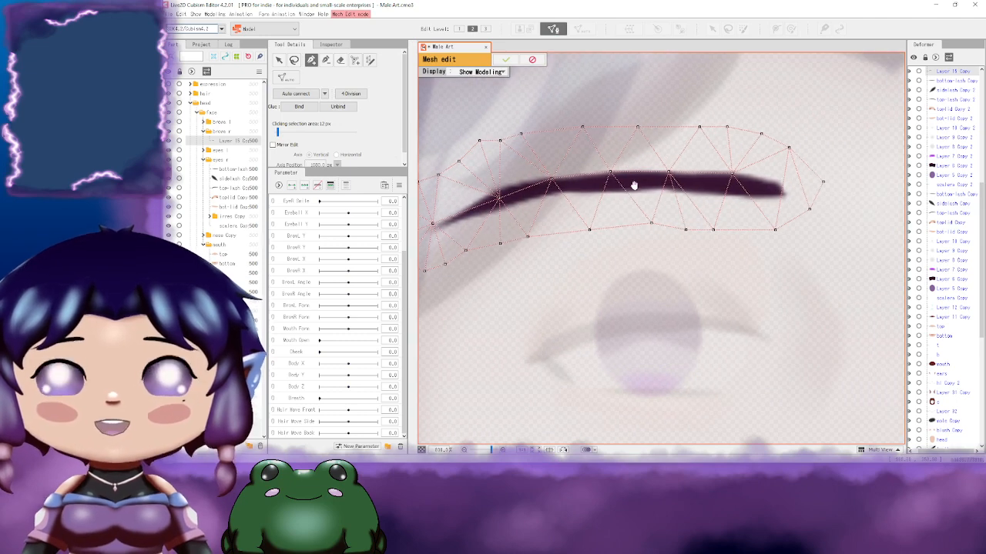
scroll(629, 185, "up", 2)
left_click(355, 59)
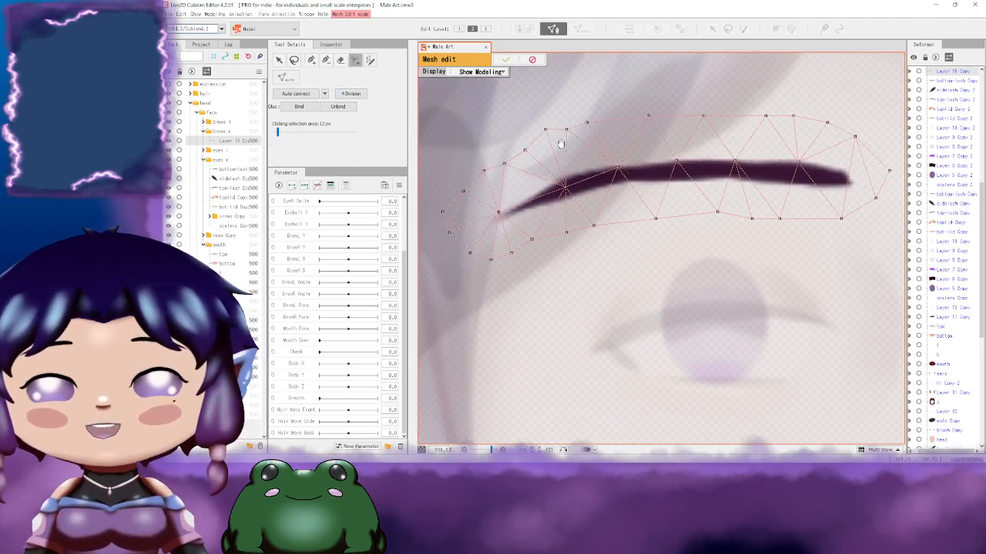
left_click(468, 183)
left_click(509, 180)
left_click(532, 148)
left_click(663, 123)
left_click(722, 123)
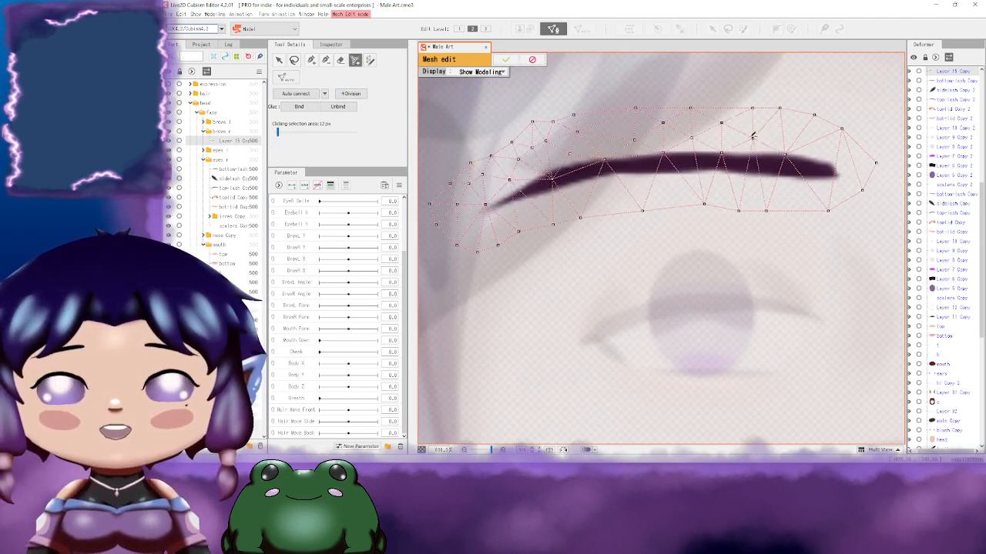
Step: Try adding connected vertices around the thick end of the right eyebrow's mesh
left_click(773, 122)
left_click(793, 126)
mouse_move(457, 218)
left_mouse_down()
mouse_move(574, 169)
mouse_move(777, 150)
mouse_move(865, 171)
mouse_move(789, 212)
left_mouse_up()
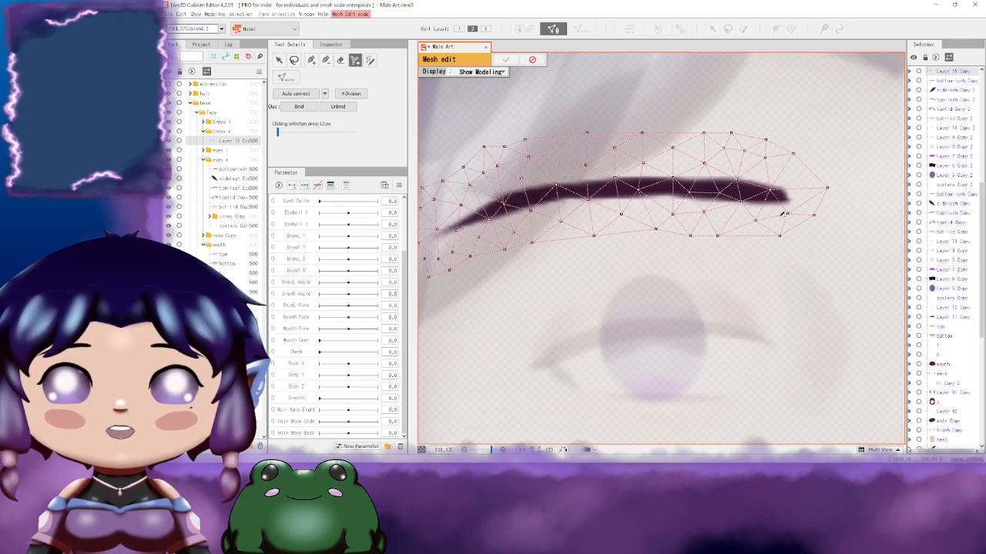
left_click(801, 186)
left_click_drag(619, 187, 738, 187)
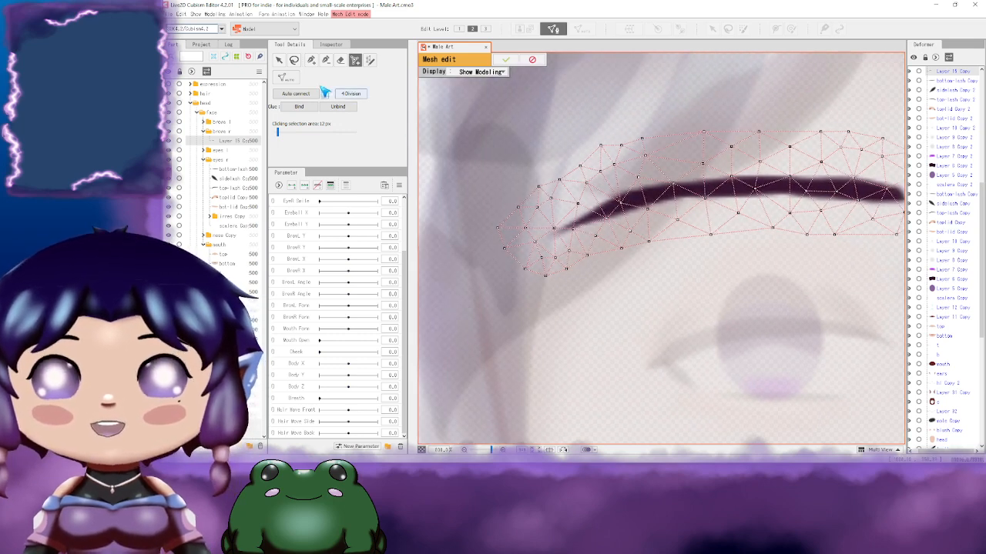
Step: Try repositioning a vertex along the eyebrow's upper side, and undo the recent mesh changes
left_click(280, 60)
left_click_drag(660, 169, 551, 160)
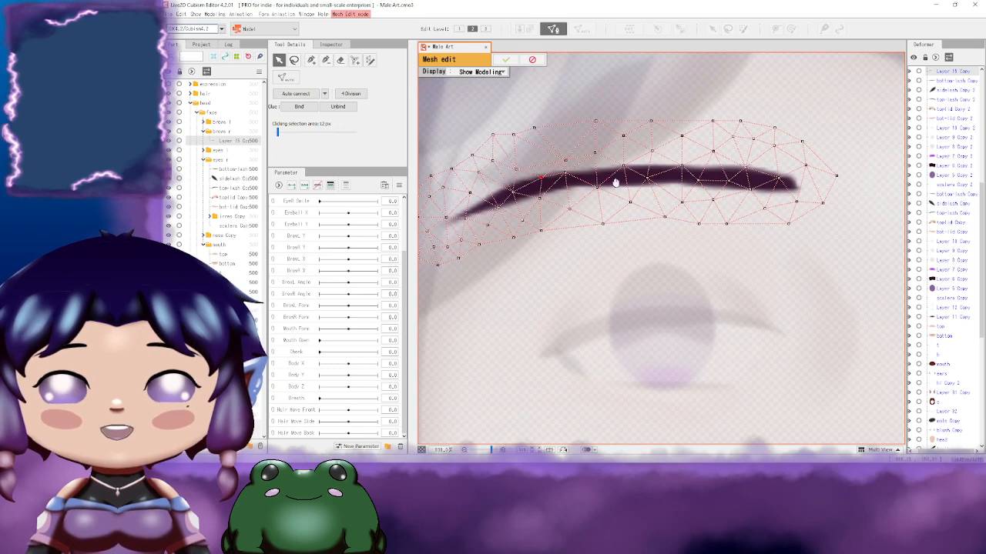
left_click_drag(615, 183, 649, 177)
left_click_drag(713, 175, 655, 171)
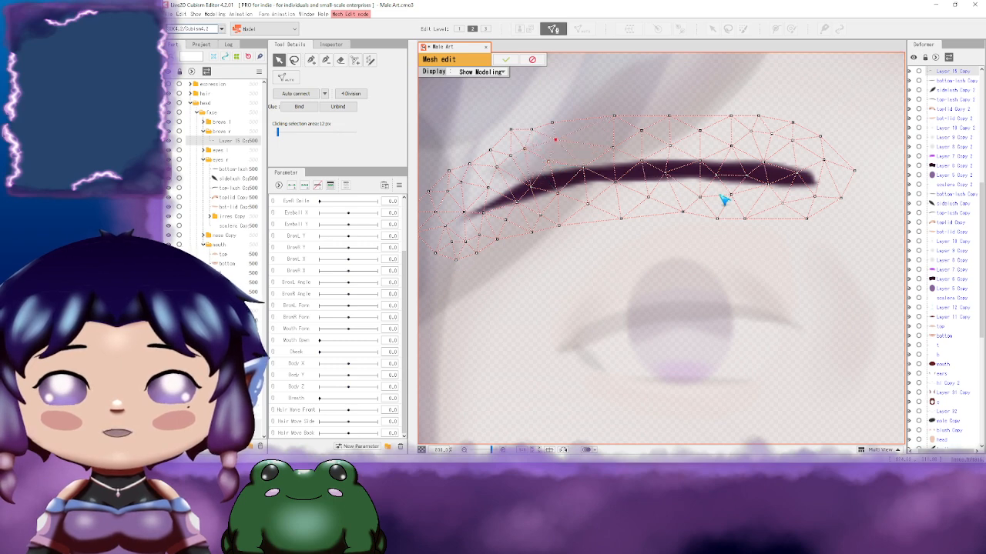
key("ctrl+z")
key("ctrl+z")
Step: Move the mesh's upper outline vertices down close to the eyebrow's upper edge
left_click_drag(717, 182, 823, 184)
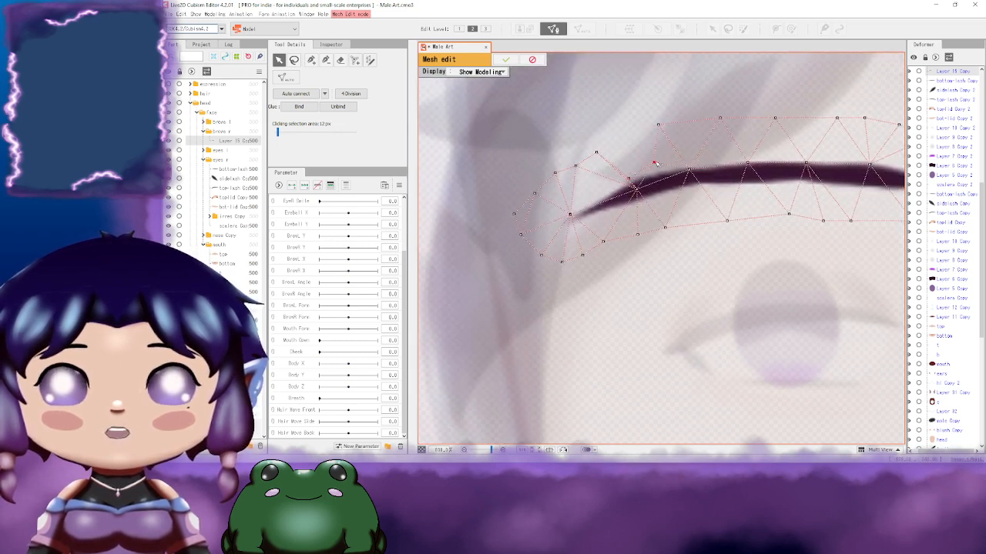
left_click_drag(685, 157, 687, 163)
left_click_drag(725, 121, 655, 124)
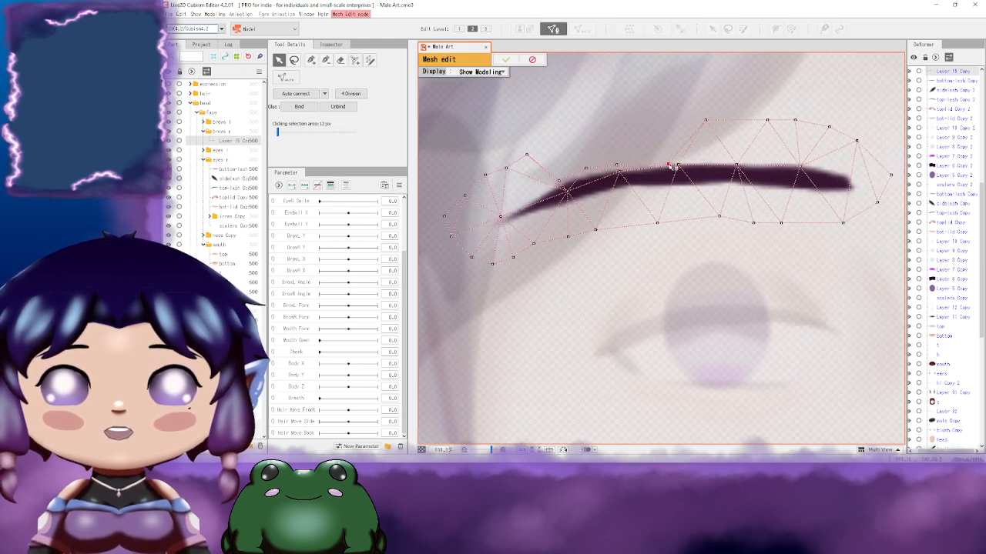
left_click_drag(710, 119, 654, 162)
left_click_drag(700, 127, 770, 220)
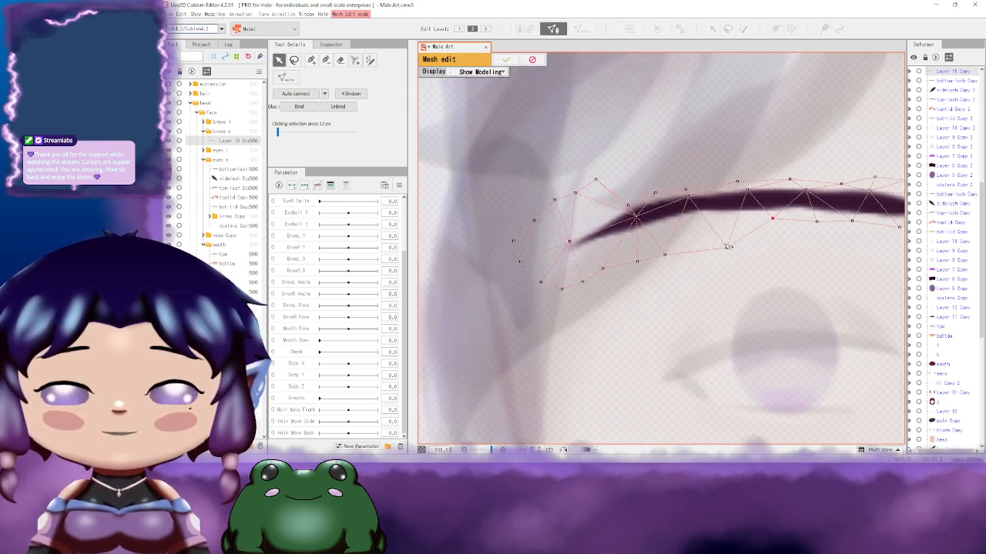
Step: Pull the lower outline vertices and those around the tapered tip in close to the eyebrow
left_click_drag(723, 247, 711, 231)
mouse_move(643, 181)
left_mouse_down()
mouse_move(631, 225)
mouse_move(632, 179)
left_mouse_up()
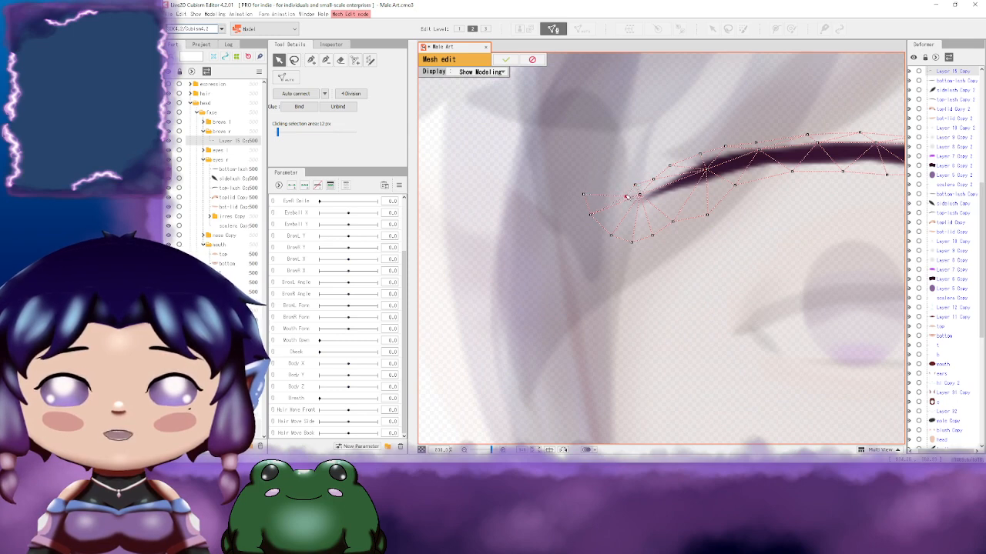
left_click_drag(597, 210, 616, 209)
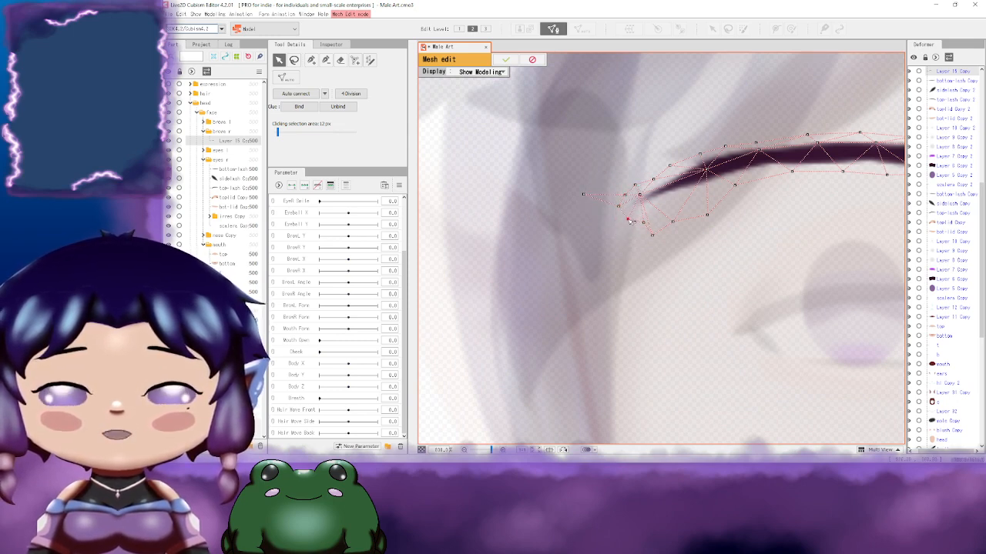
left_click_drag(673, 223, 715, 228)
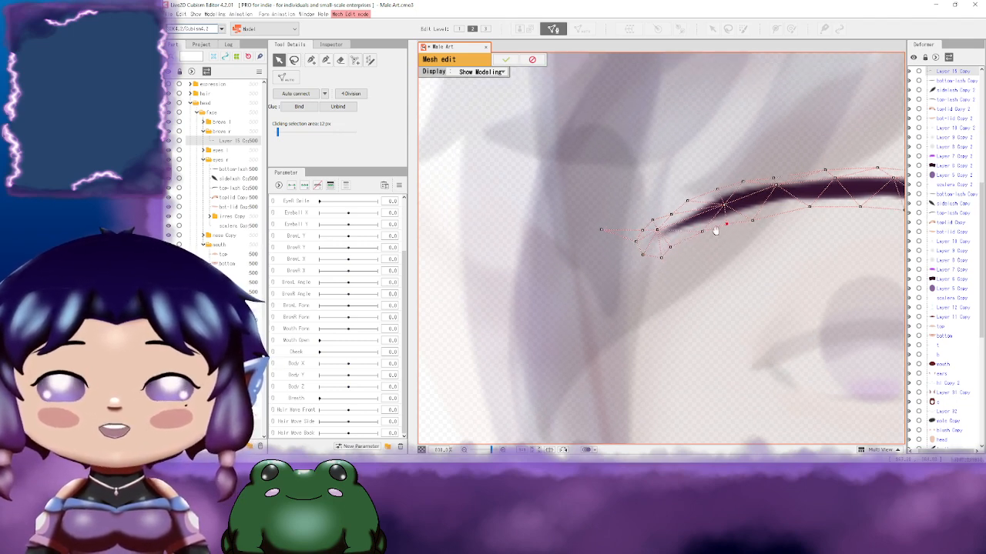
Step: Delete the stray mesh vertices beyond the eyebrow's tapered tip and at its thick end
left_click(326, 61)
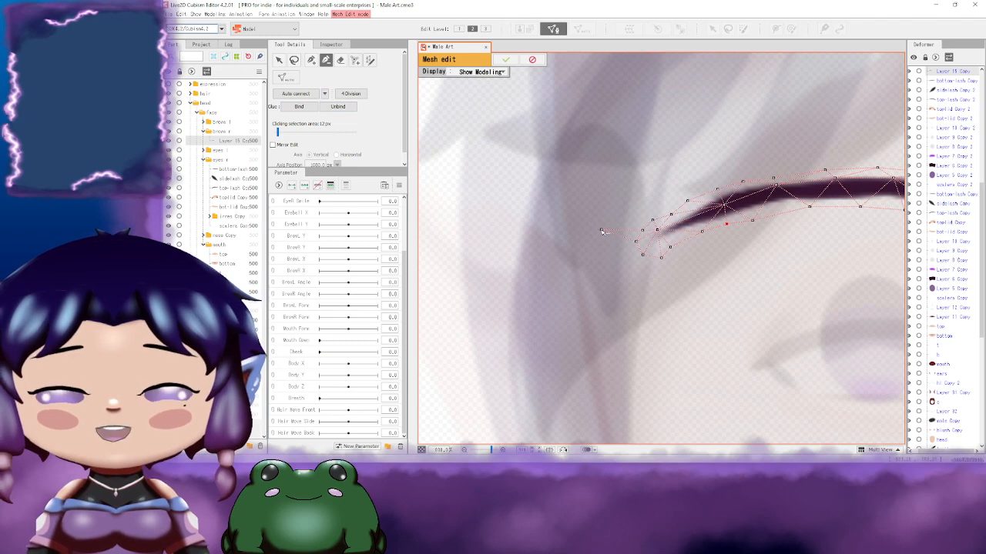
left_click_drag(893, 189, 765, 243)
left_click(753, 208)
Step: Add connected outline vertices around the eyebrow's thick end and nudge a nearby upper outline vertex slightly outward
left_click(312, 61)
scroll(770, 225, "up", 2)
scroll(751, 222, "up", 1)
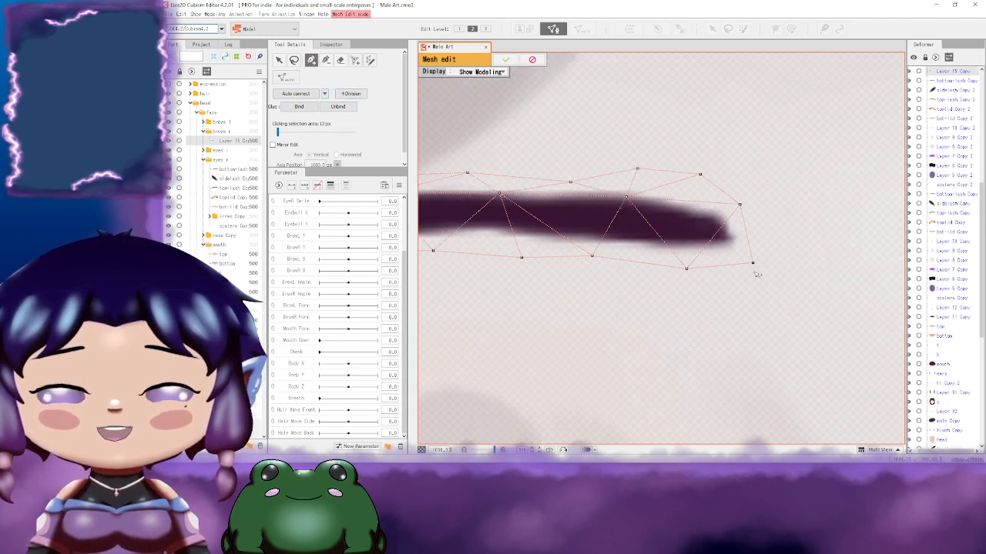
left_click_drag(757, 266, 744, 266)
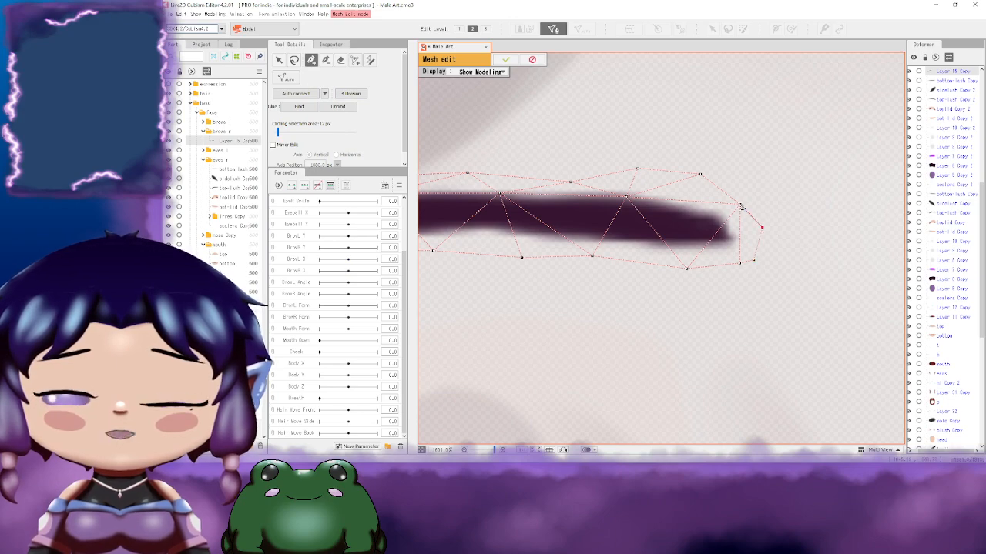
left_click_drag(781, 244, 797, 242)
left_click(757, 262)
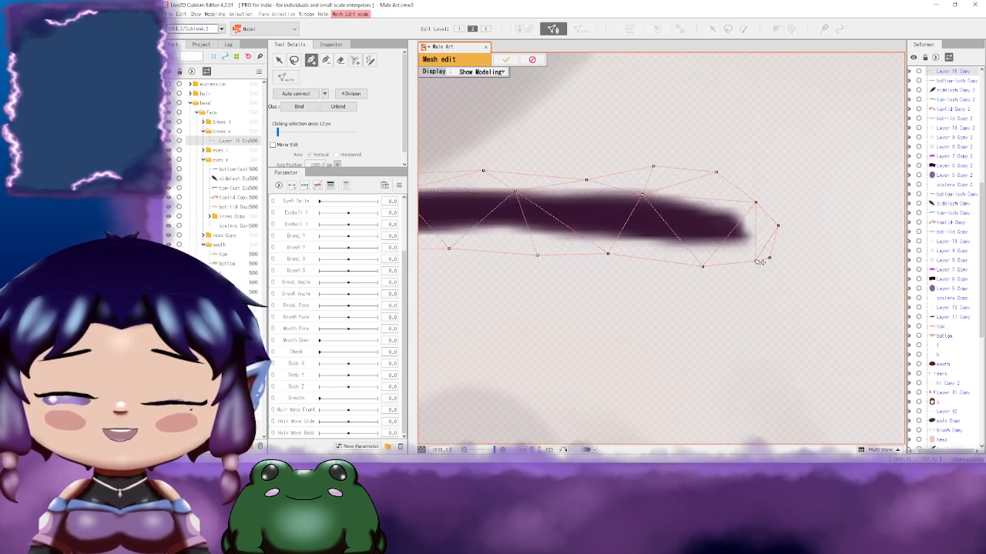
left_click_drag(648, 213, 827, 240)
mouse_move(564, 235)
left_mouse_down()
mouse_move(770, 216)
mouse_move(504, 212)
left_mouse_up()
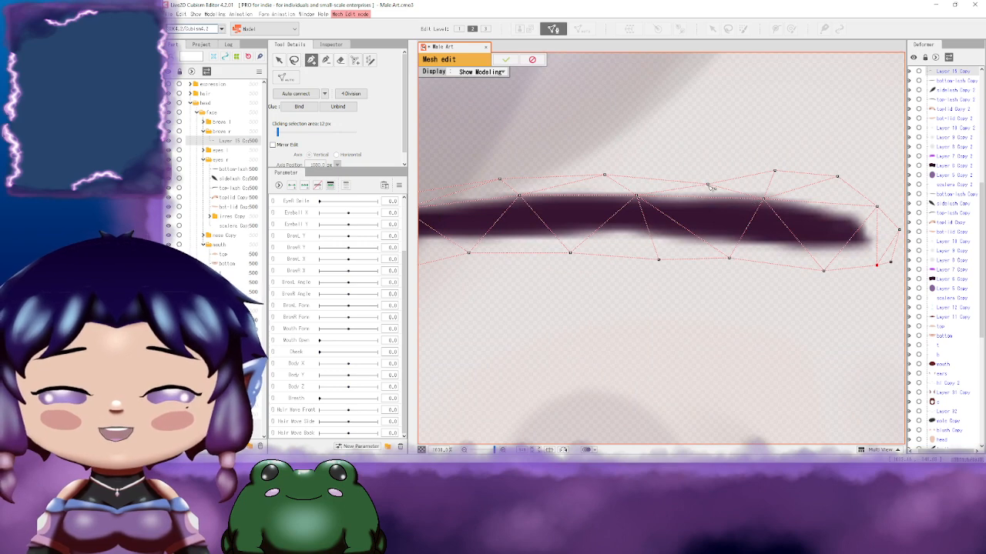
left_click_drag(708, 184, 704, 179)
Step: Add an outer row of vertices above the eyebrow's upper outline, running from the tapered tip to the thick end
left_click_drag(603, 181, 829, 178)
left_click_drag(494, 234, 667, 189)
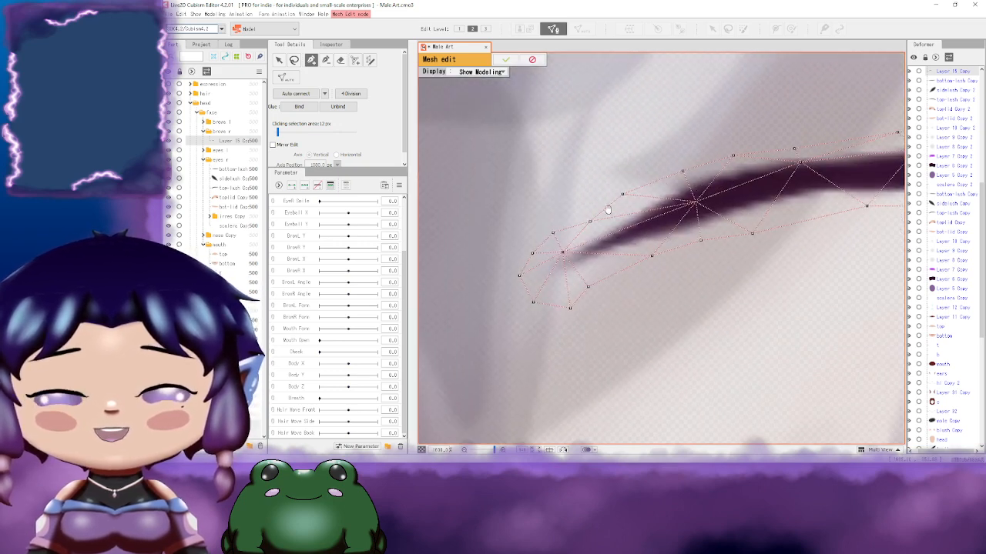
left_click_drag(608, 209, 565, 207)
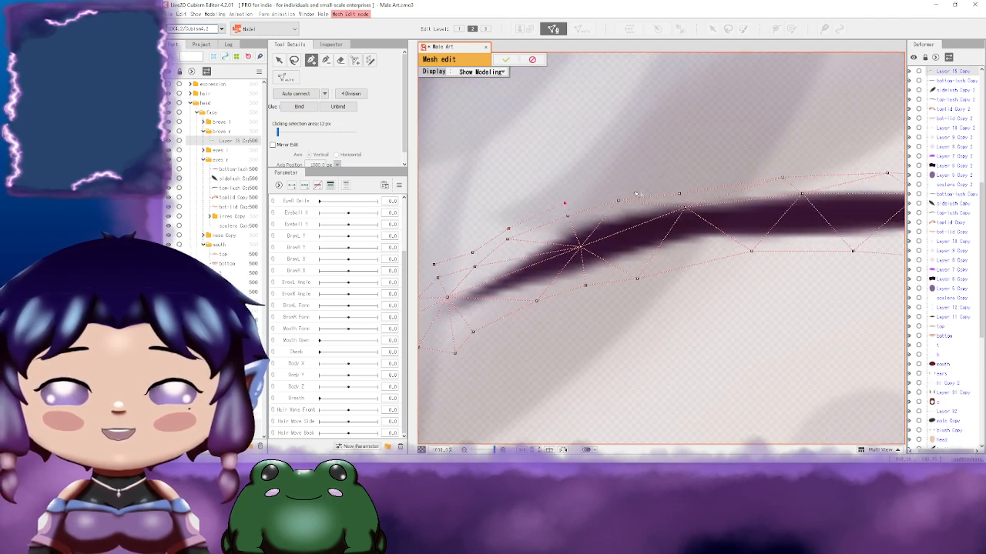
left_click_drag(616, 190, 539, 235)
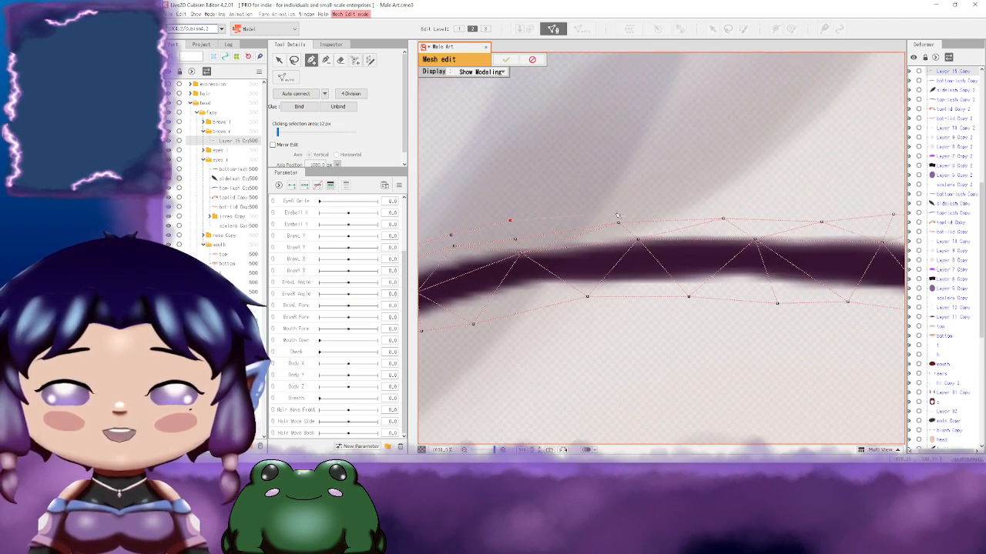
left_click(581, 216)
left_click_drag(631, 220, 543, 218)
left_click(583, 218)
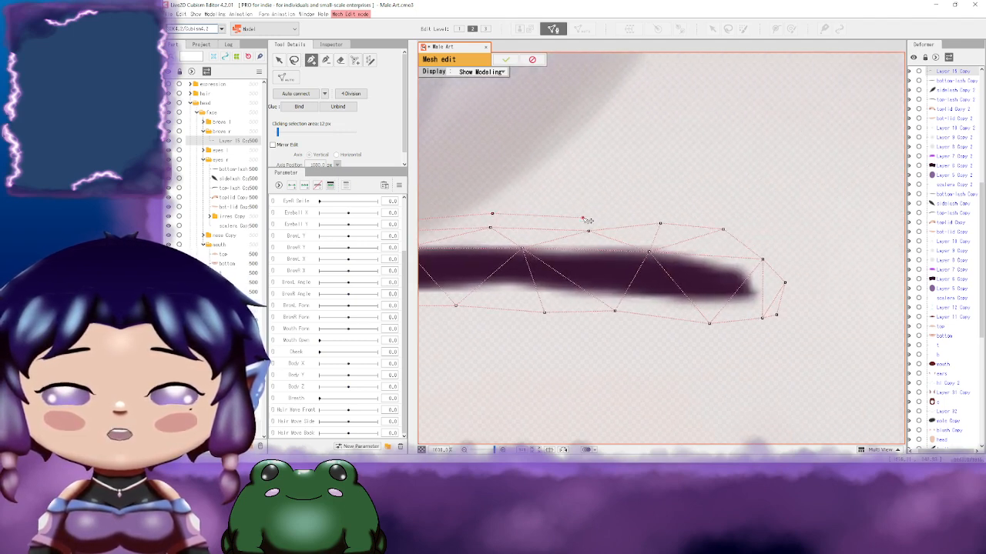
left_click(733, 221)
left_click_drag(712, 212, 615, 176)
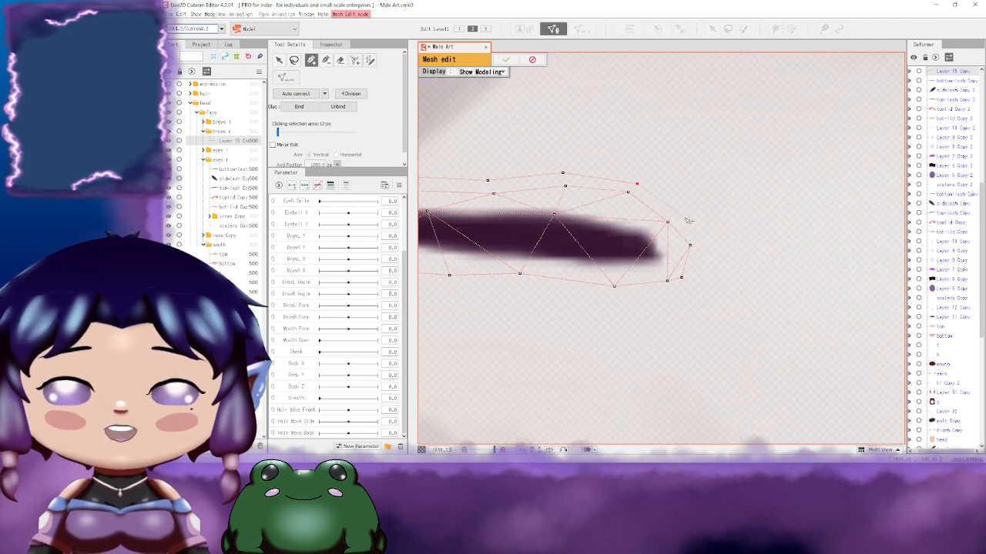
Step: Continue the outer row of vertices around the thick end and back beneath the eyebrow's lower outline
left_click(683, 219)
left_click(694, 244)
left_click_drag(706, 277, 835, 251)
left_click(796, 248)
left_click_drag(773, 252, 833, 256)
left_click(769, 239)
left_click_drag(733, 247, 808, 256)
left_click(768, 248)
left_click_drag(724, 255, 785, 254)
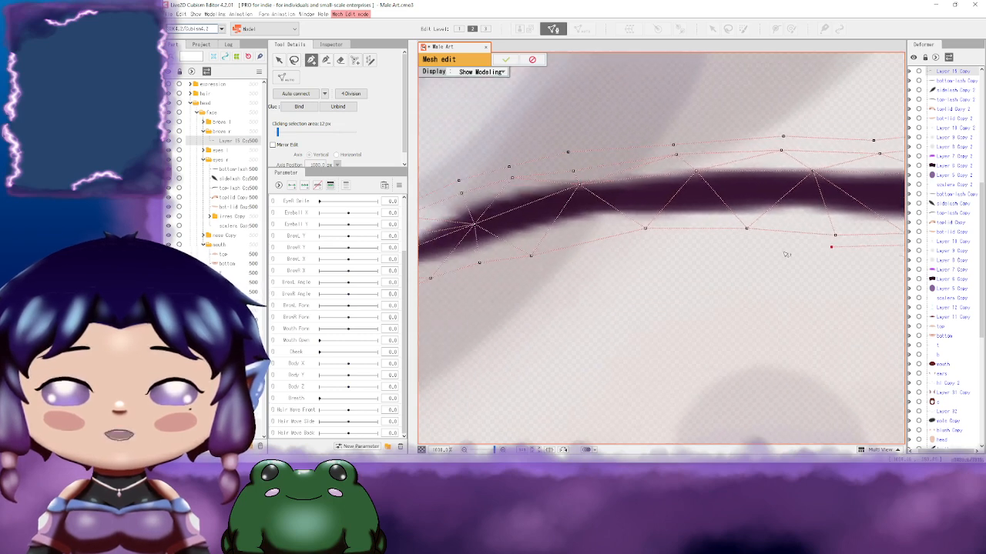
Step: Extend the outer vertex row beneath the eyebrow's lower outline toward the tapered tip
left_click(745, 239)
left_click_drag(682, 245, 762, 230)
left_click(740, 235)
left_click(696, 251)
left_click_drag(644, 251, 815, 221)
left_click(763, 239)
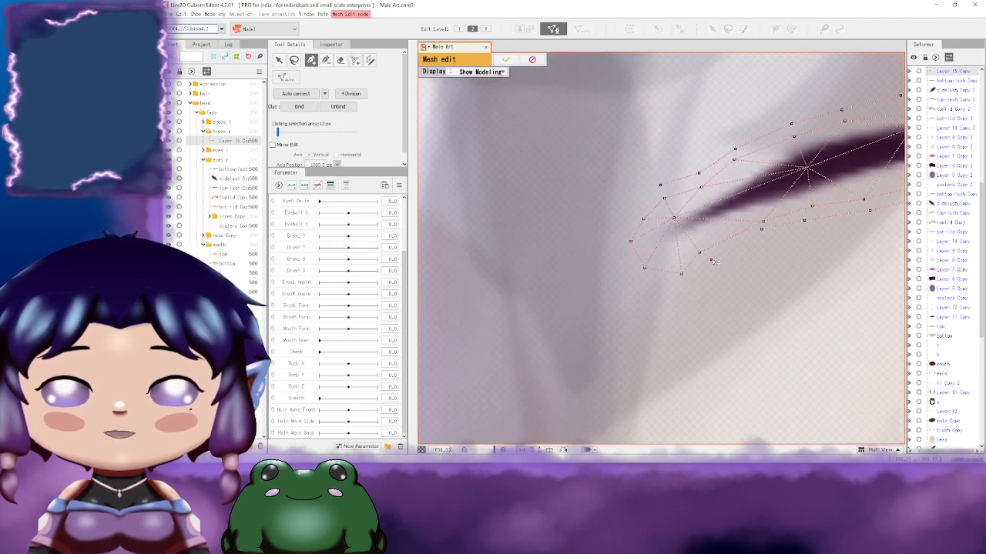
Step: Close the outer vertex ring around the eyebrow's tapered tip, joining it to the upper row
left_click_drag(693, 274, 714, 249)
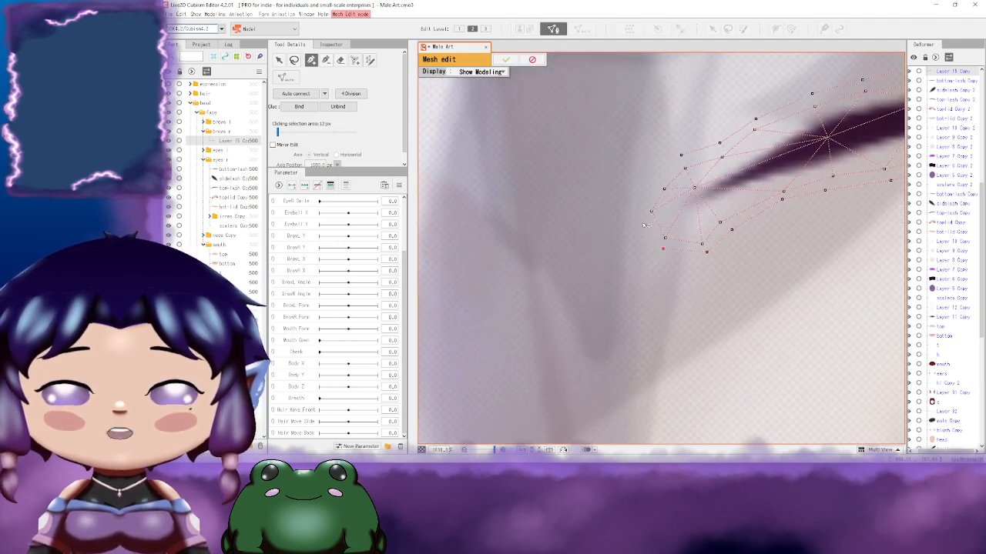
left_click_drag(638, 210, 641, 250)
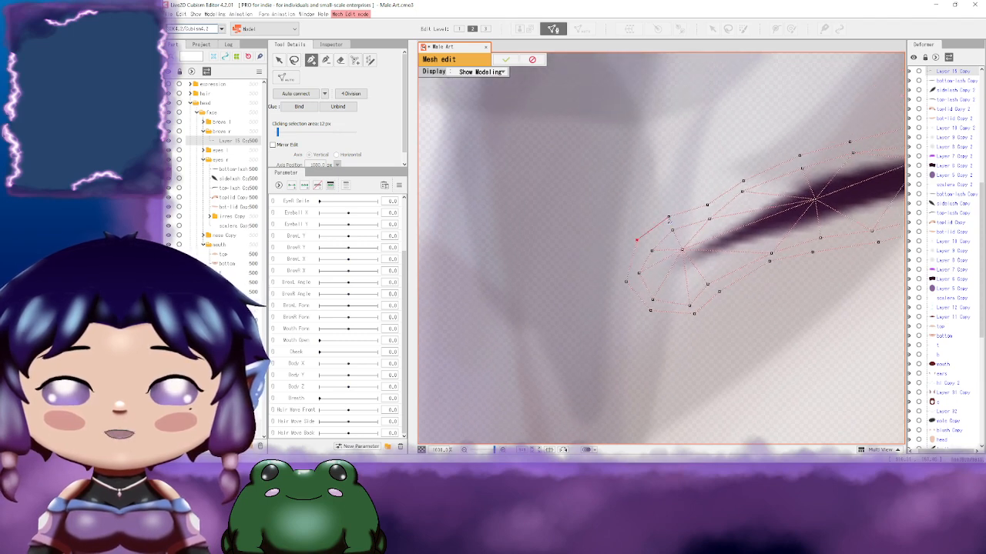
left_click_drag(711, 198, 584, 189)
Step: Connect the outer ring's vertices to the inner outline on the upper side of the tapered tip
left_click_drag(742, 186, 542, 226)
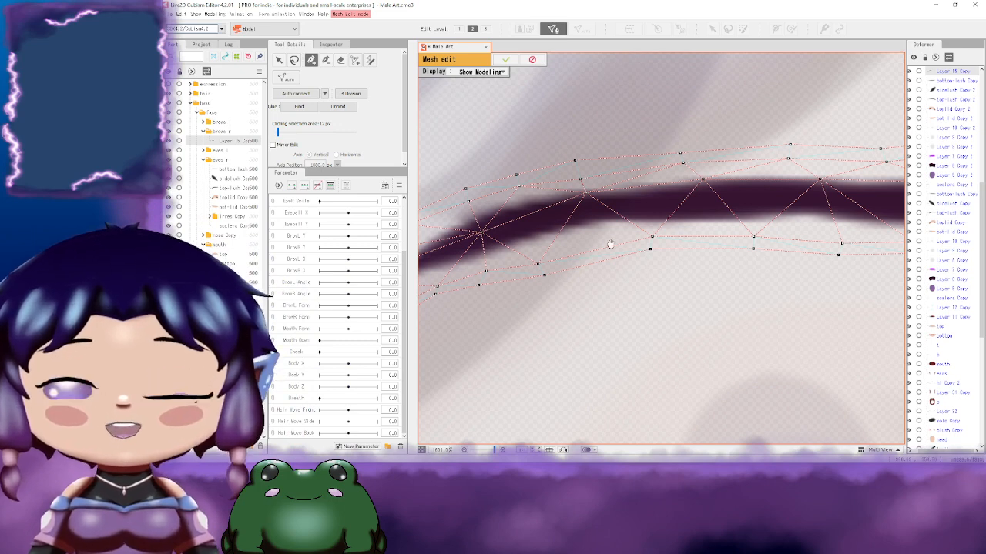
left_click_drag(554, 267, 683, 227)
left_click_drag(513, 234, 566, 236)
left_click(498, 246)
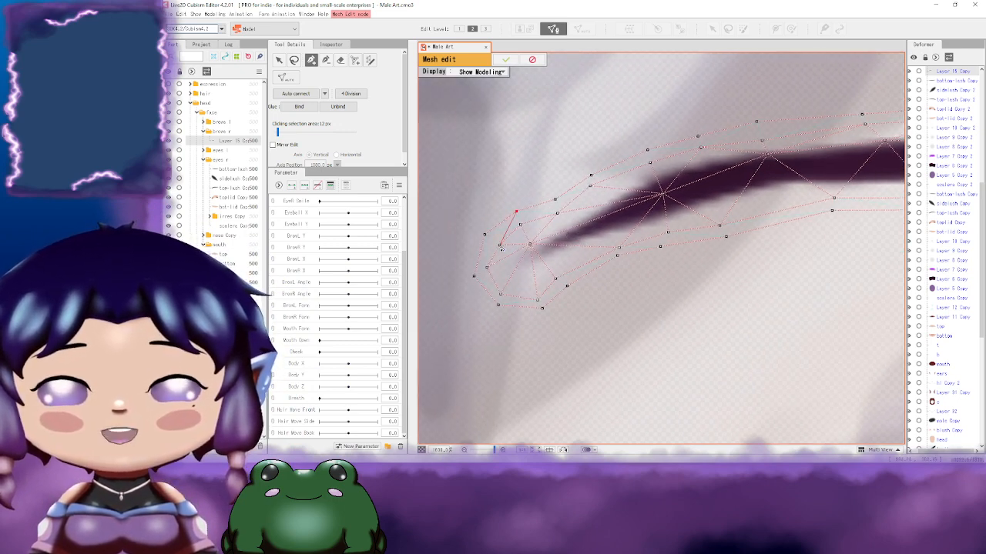
left_click(484, 237)
left_click_drag(501, 268, 517, 239)
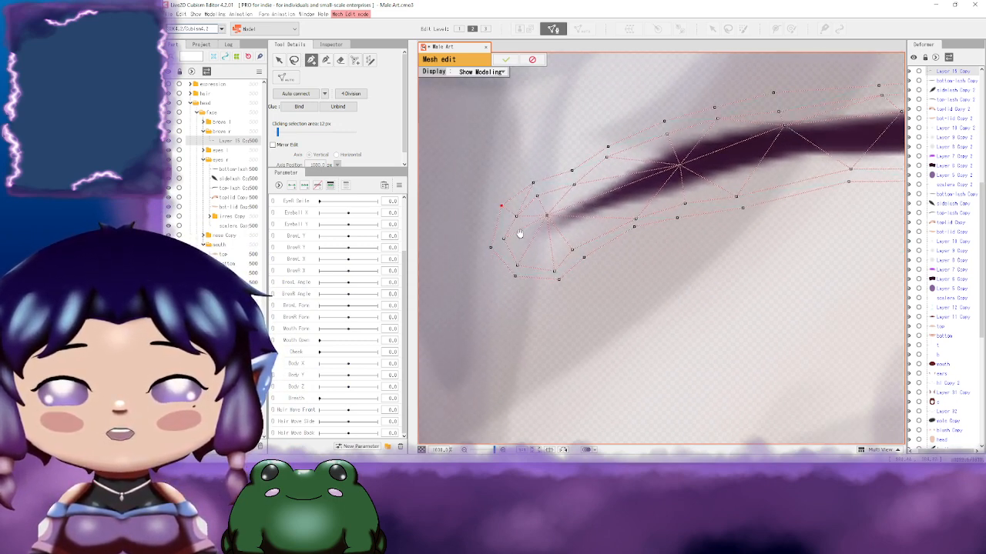
left_click(503, 240)
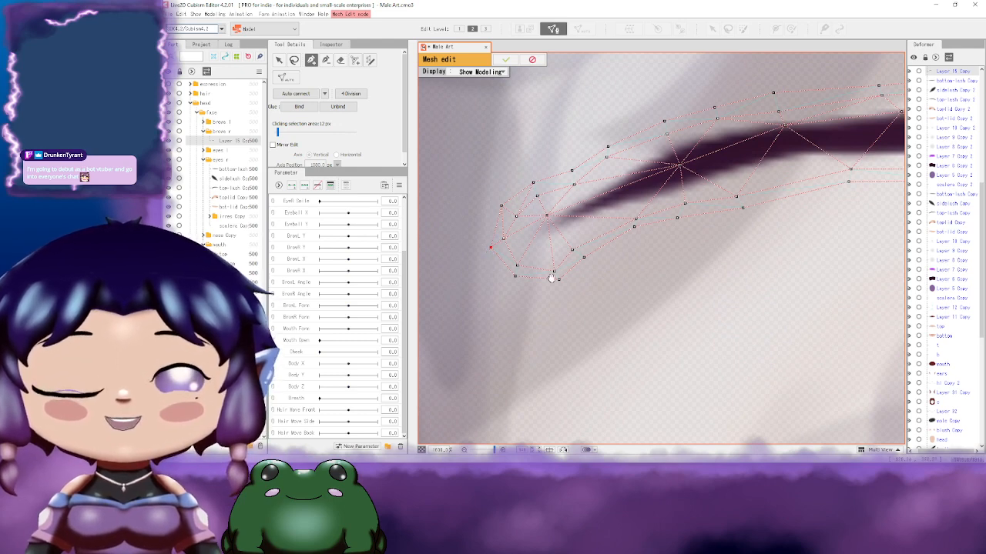
Step: Connect the outer and inner outline vertices around the underside of the tapered tip
left_click_drag(551, 278, 550, 275)
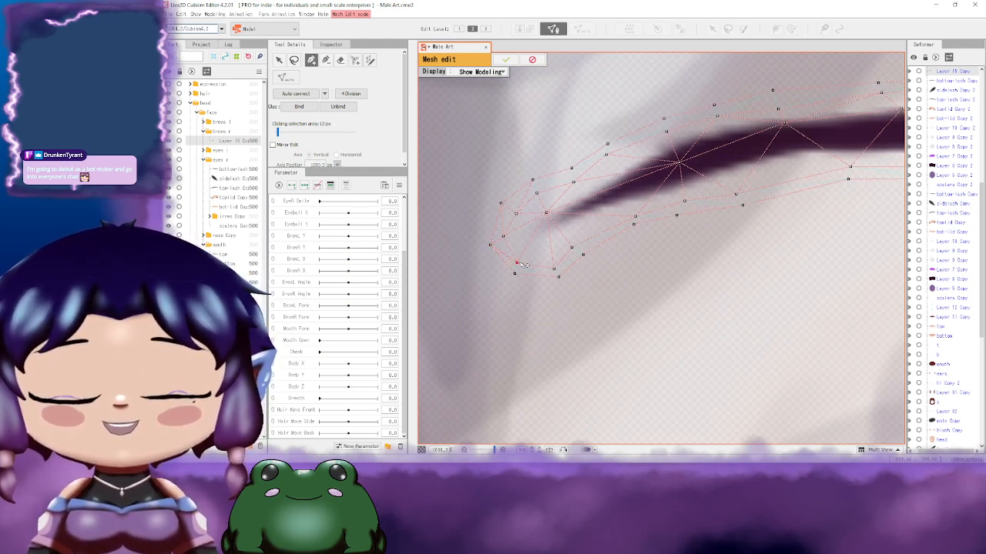
left_click_drag(515, 273, 567, 273)
left_click(559, 278)
left_click(557, 264)
left_click(556, 239)
left_click_drag(660, 251, 627, 270)
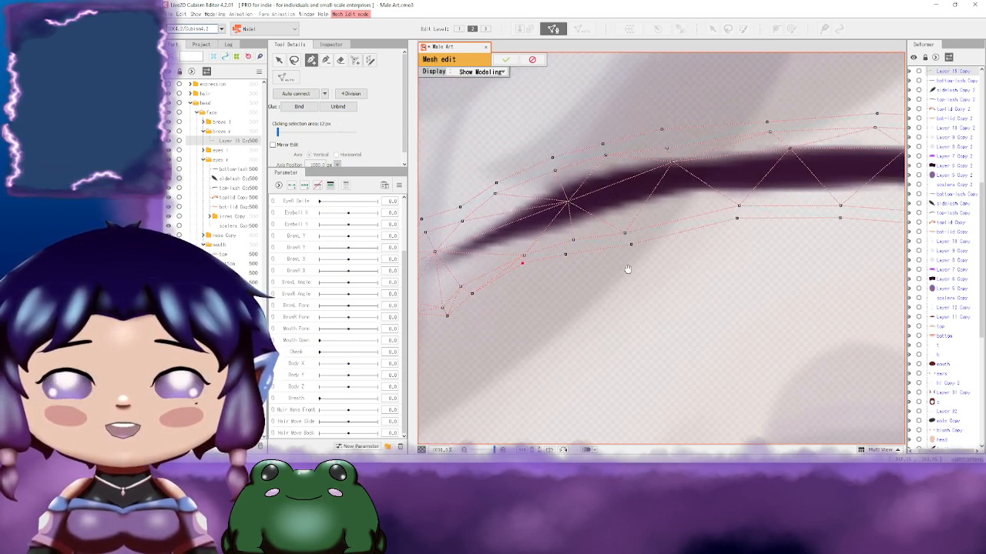
Step: Connect the outer and inner outline vertices beneath the eyebrow where it begins to taper
scroll(616, 272, "up", 1)
left_click(533, 211)
left_click(532, 212)
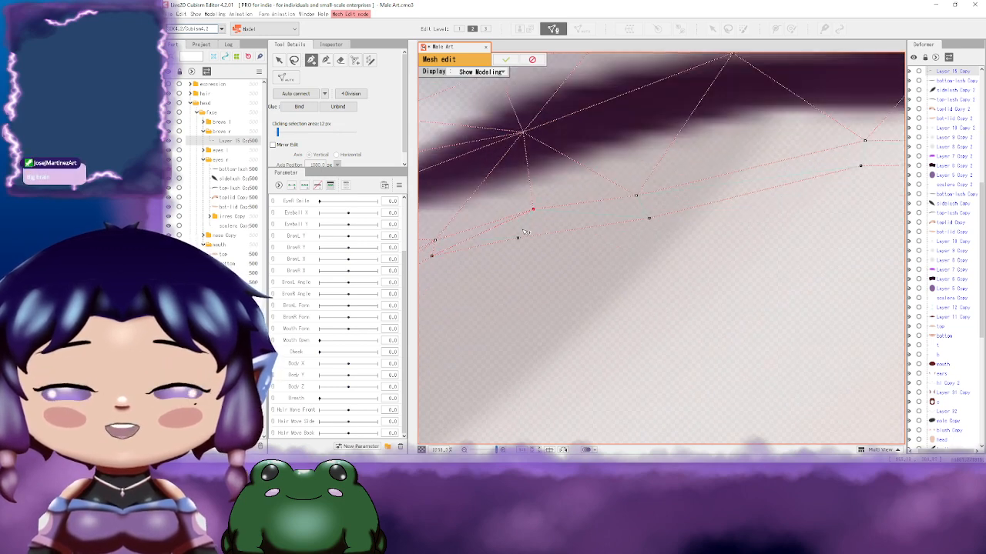
left_click(519, 239)
left_click_drag(649, 235, 615, 250)
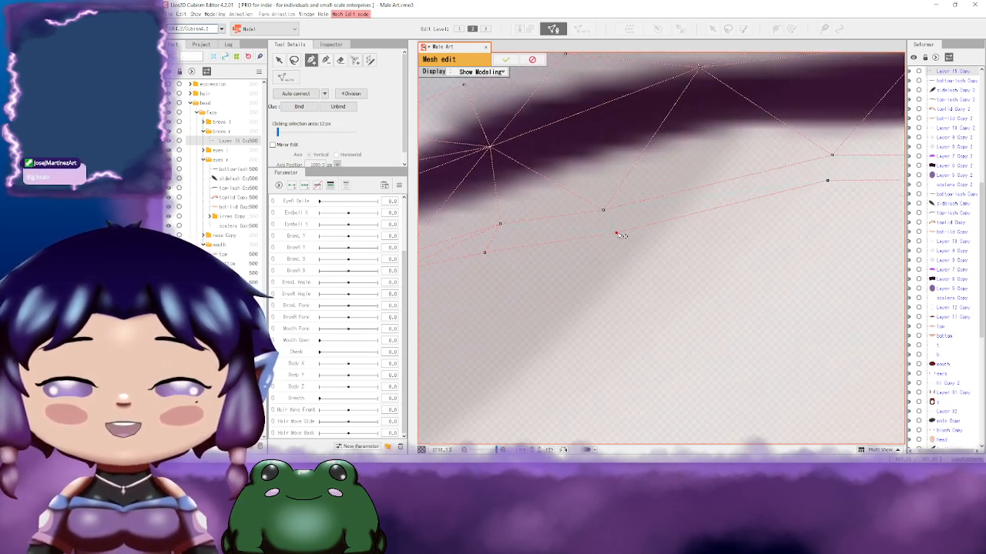
left_click(501, 224)
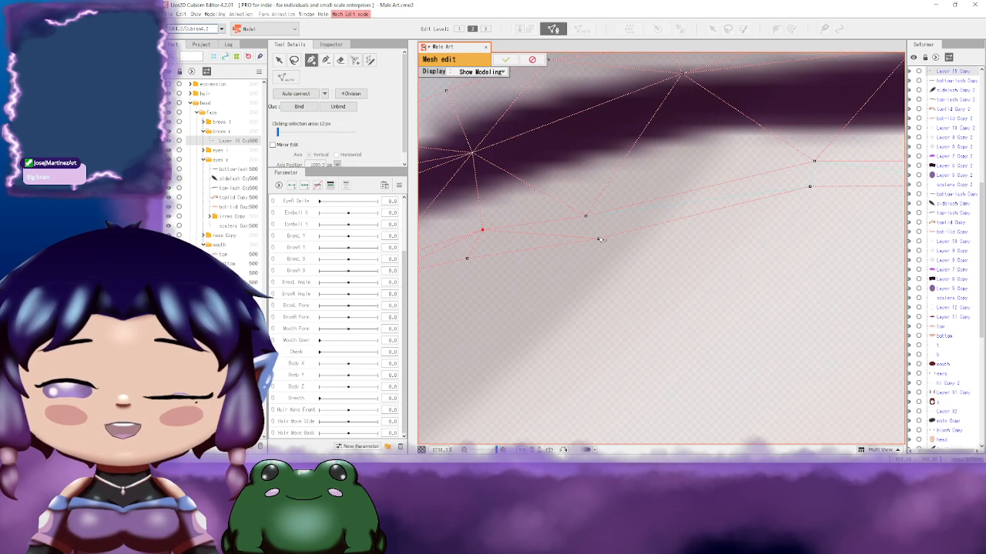
left_click_drag(772, 222, 662, 256)
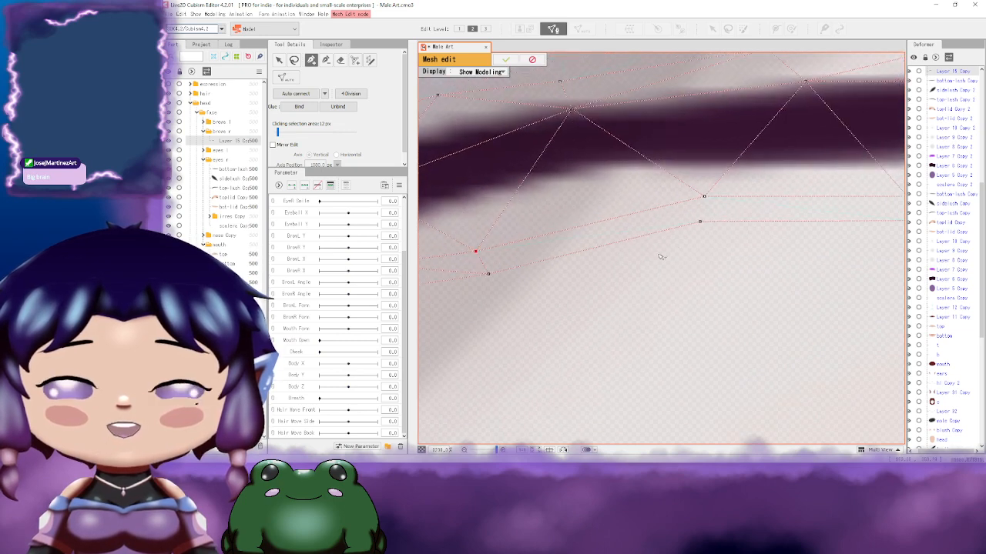
Step: Connect the outer and inner outline vertices along the middle of the eyebrow's lower side
left_click(700, 223)
left_click_drag(772, 244, 646, 250)
left_click(577, 203)
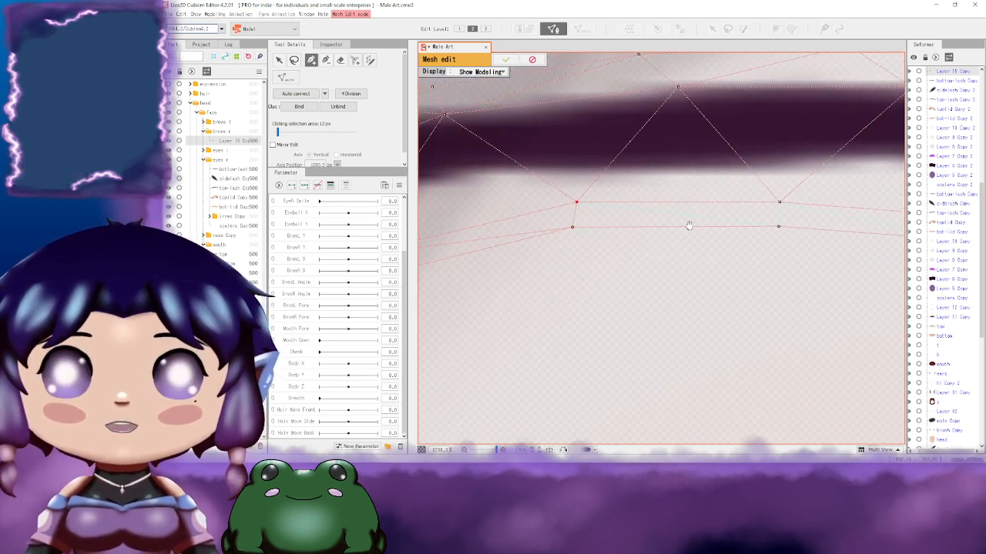
left_click_drag(689, 226, 599, 245)
left_click(691, 246)
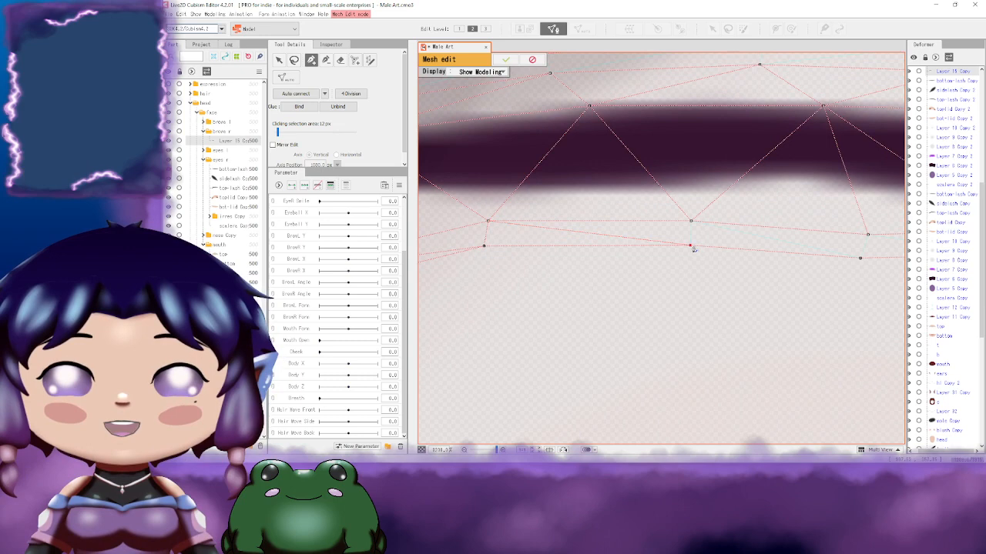
left_click_drag(740, 247, 627, 254)
Step: Continue the connecting edges between both outlines along the lower side toward the eyebrow's blunt end
left_click(744, 268)
left_click_drag(797, 278, 612, 281)
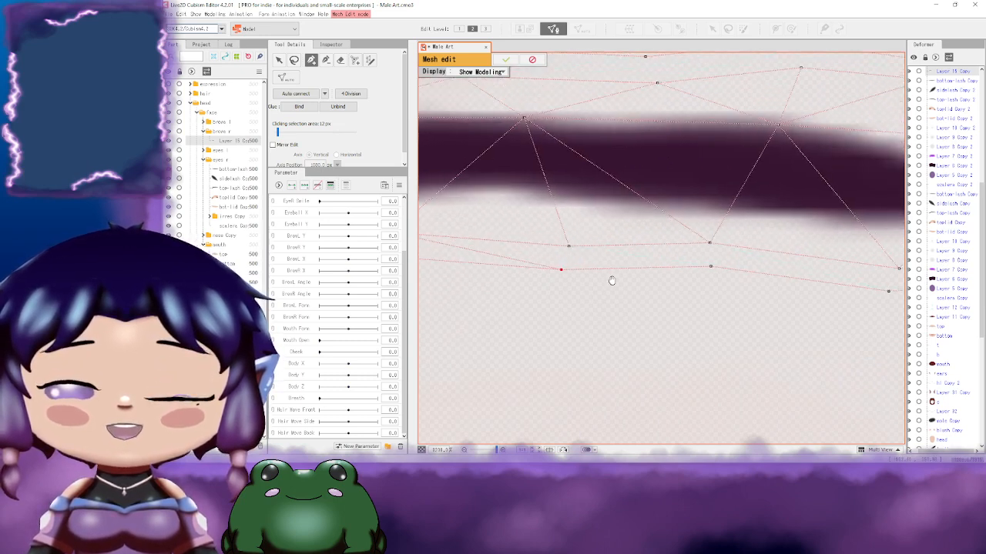
left_click(568, 246)
left_click(710, 267)
left_click(710, 268)
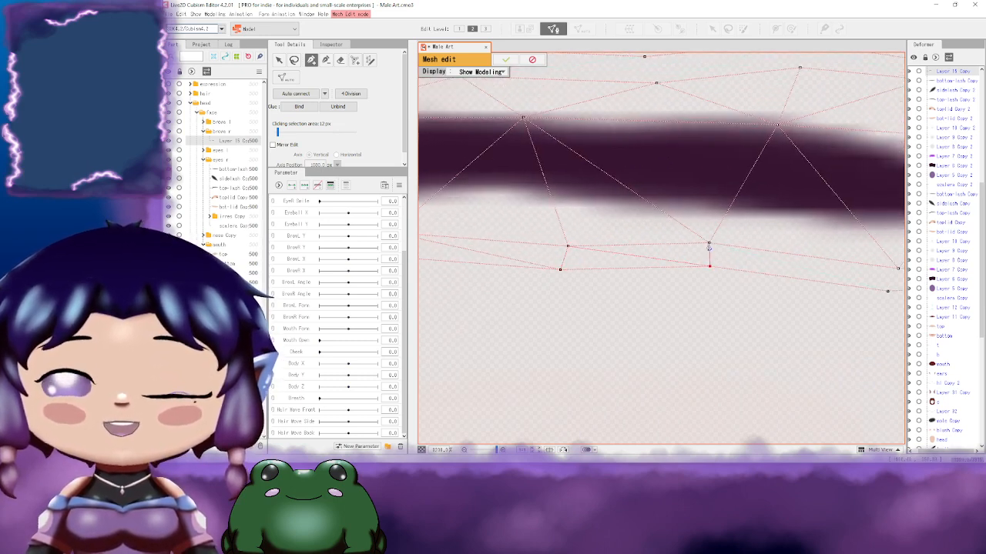
left_click_drag(718, 250, 570, 275)
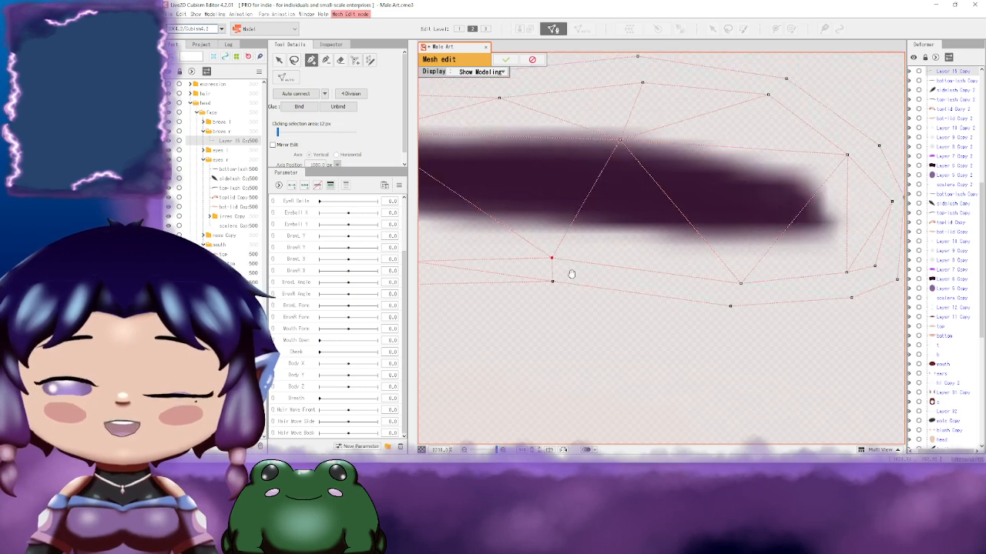
Step: Connect the outer and inner outline vertices around the eyebrow's blunt end
left_click(731, 306)
left_click_drag(747, 283, 649, 296)
left_click(752, 309)
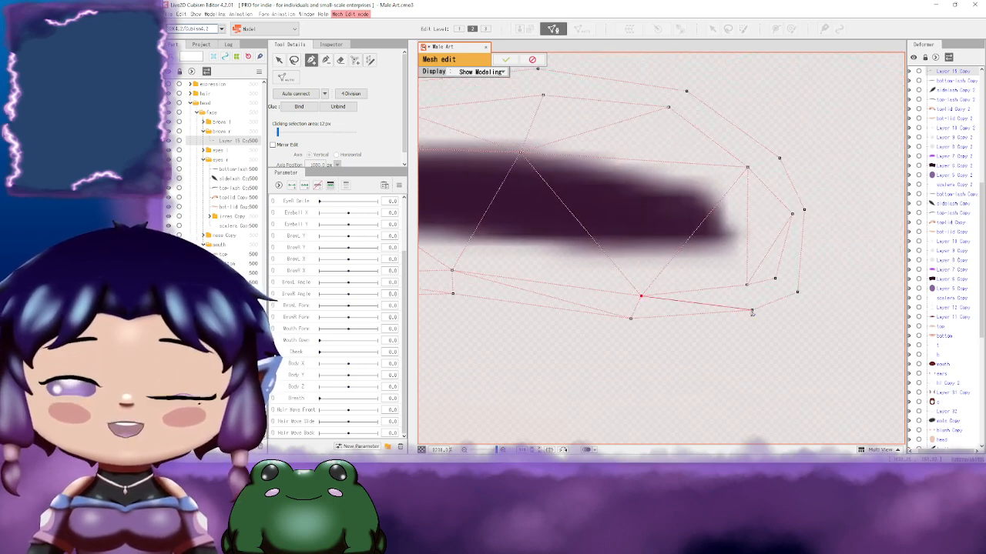
left_click_drag(803, 252, 802, 314)
left_click(804, 272)
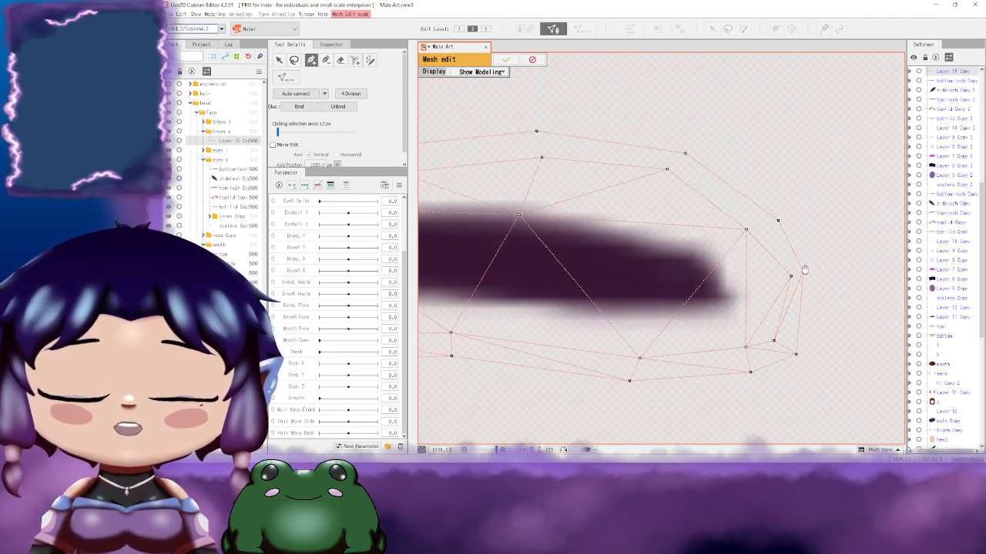
left_click_drag(804, 269, 810, 306)
left_click(783, 258)
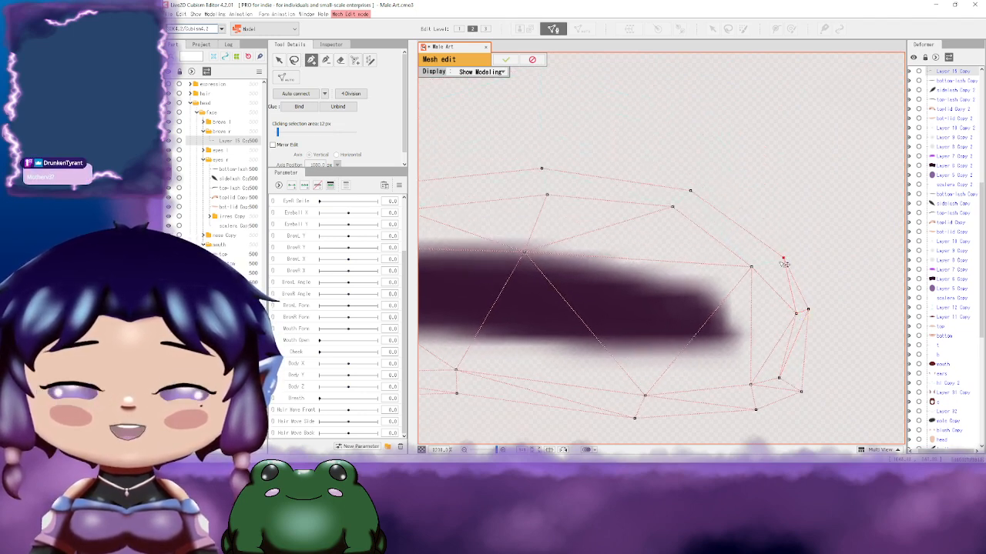
Step: Connect the outer and inner outline vertices above the blunt end, working back along the eyebrow's upper side
left_click_drag(771, 266, 817, 271)
left_click(737, 197)
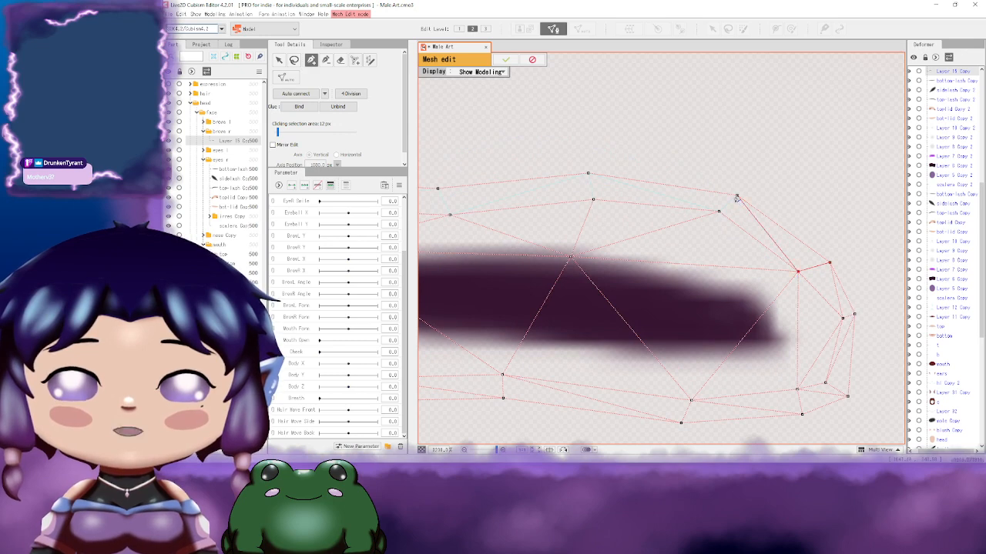
left_click_drag(727, 209, 817, 231)
left_click(793, 232)
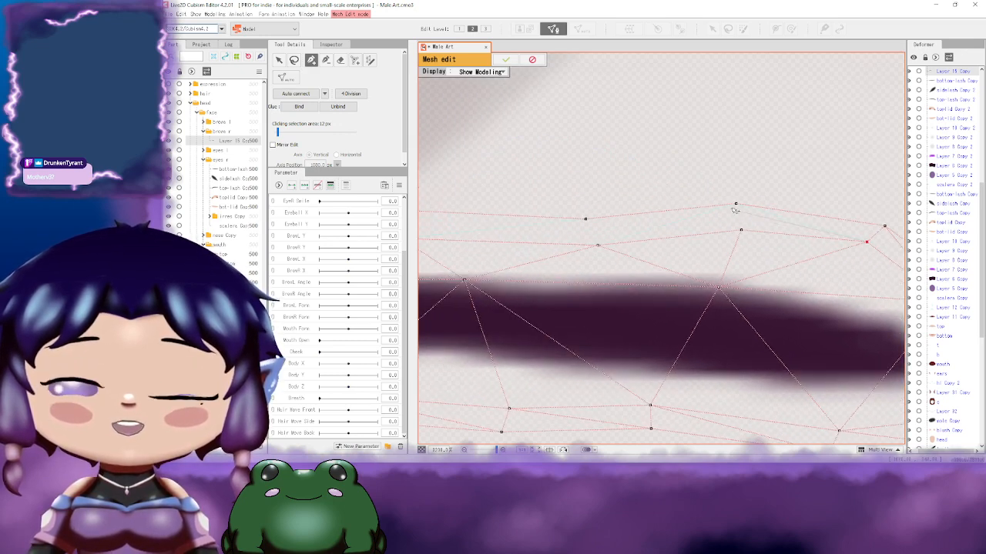
left_click(736, 205)
left_click_drag(713, 229, 811, 233)
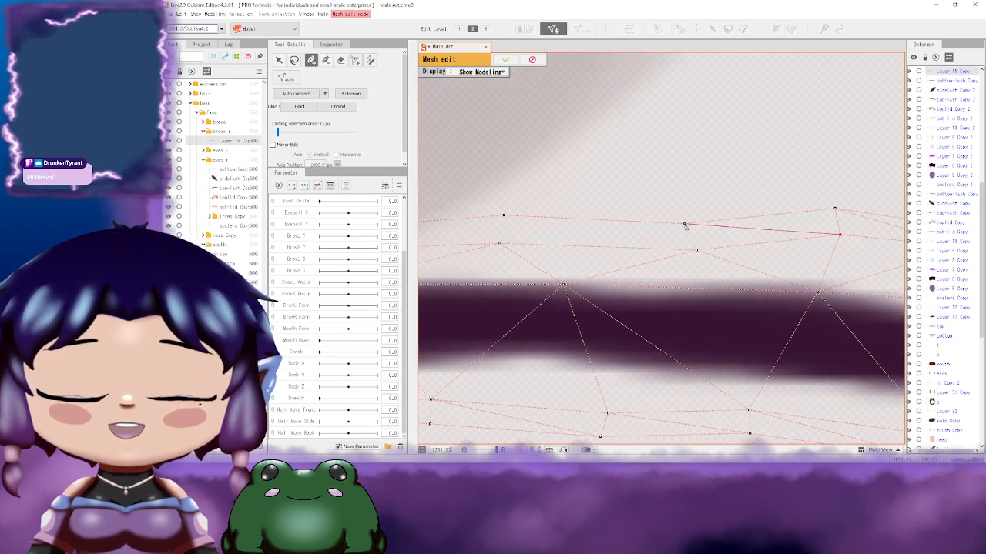
left_click(684, 225)
left_click(696, 252)
Step: Connect the outer and inner outline vertices along the middle of the eyebrow's upper side
left_click_drag(619, 243, 806, 264)
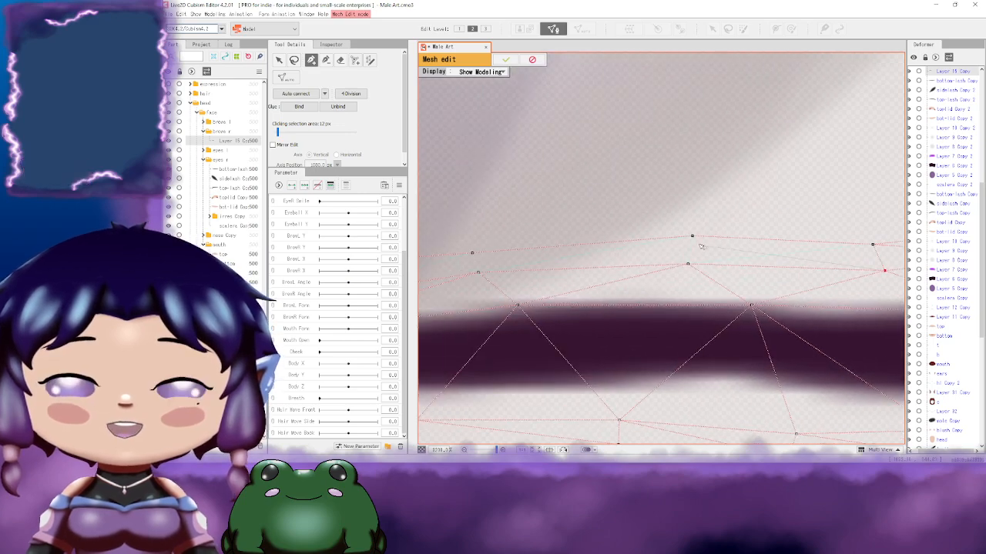
left_click(692, 237)
left_click_drag(628, 262, 831, 222)
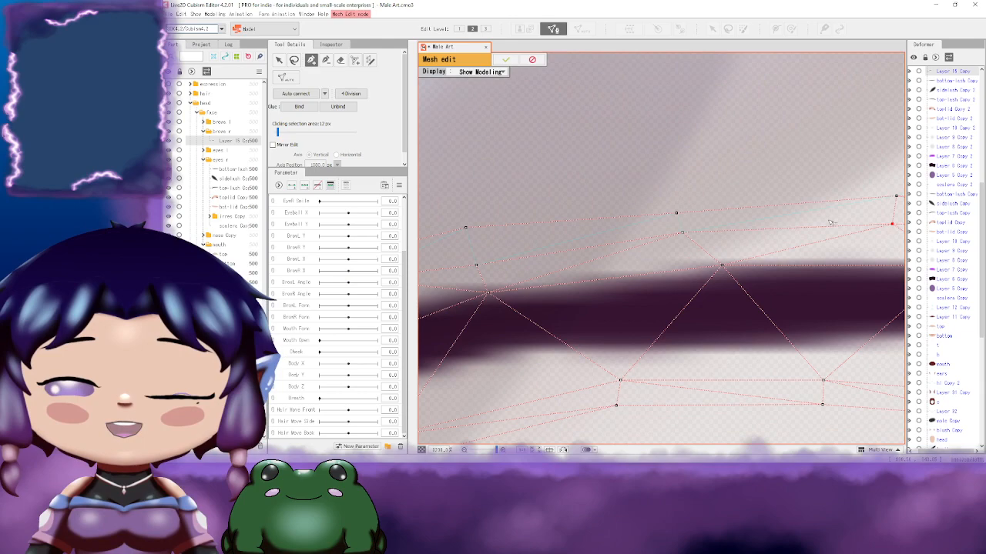
left_click(678, 214)
left_click_drag(606, 225, 768, 190)
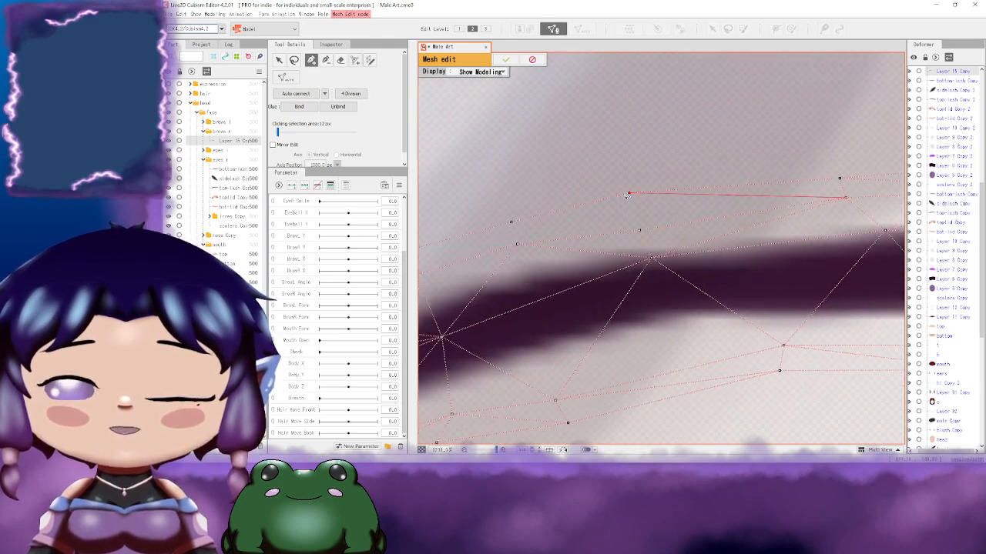
left_click(628, 193)
left_click(638, 229)
Step: Connect the outer and inner outline vertices above the section where the eyebrow narrows
left_click_drag(645, 225, 809, 197)
left_click(673, 194)
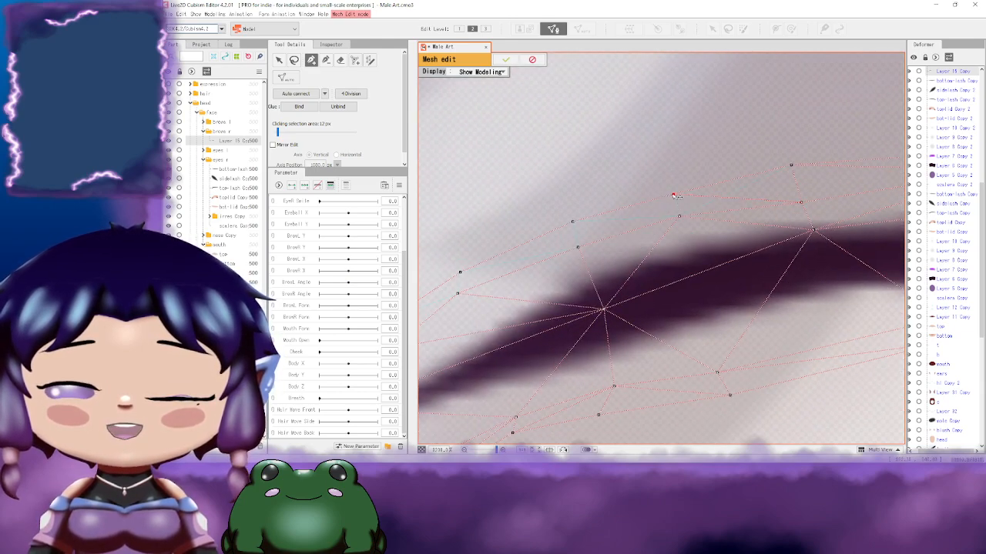
left_click_drag(702, 208, 775, 187)
left_click_drag(720, 201, 826, 158)
left_click(752, 157)
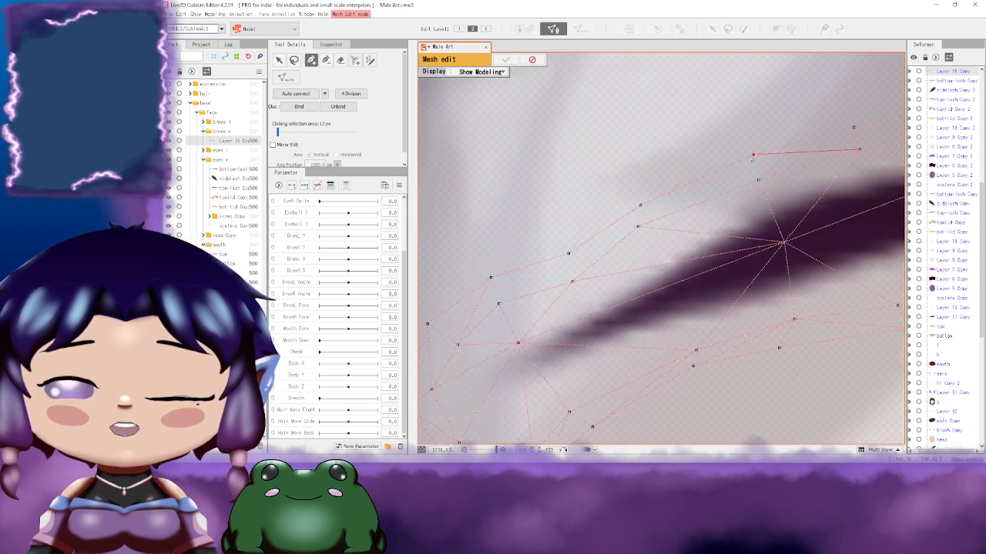
left_click(758, 182)
Step: Connect the remaining upper vertices of both outlines near the tapered tip and apply the eyebrow's mesh edit
left_click_drag(744, 185, 835, 152)
left_click(733, 174)
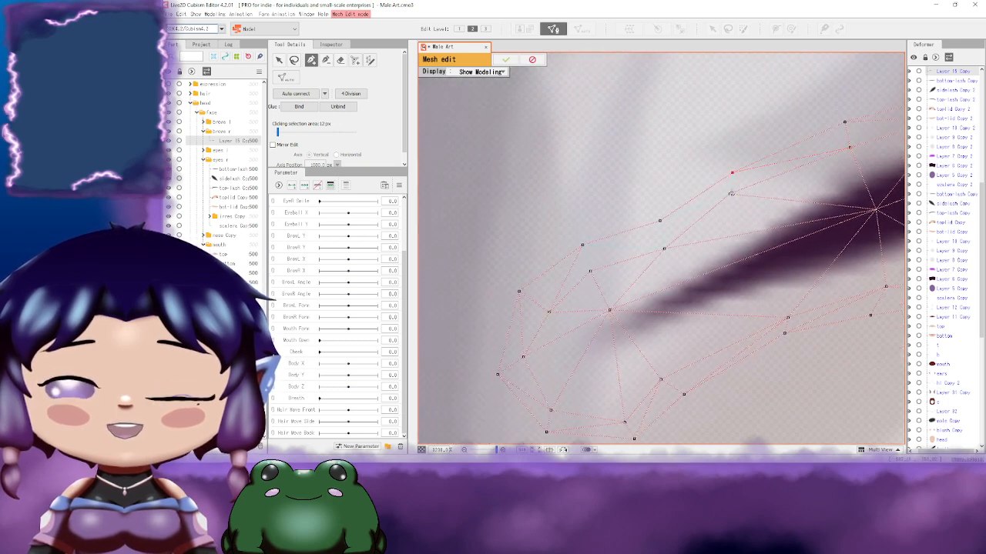
left_click_drag(711, 201, 808, 155)
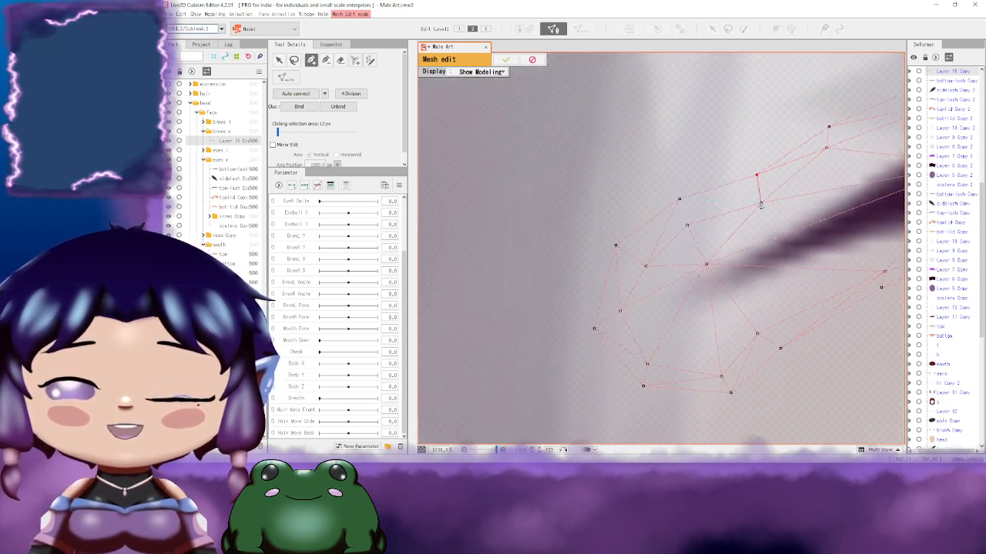
left_click(760, 203)
left_click(679, 200)
scroll(687, 224, "down", 5)
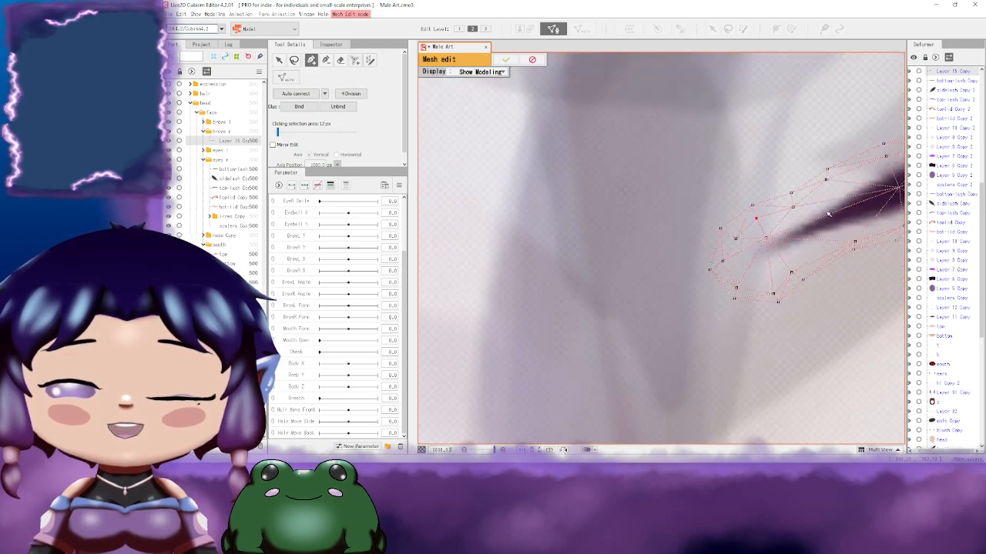
left_click_drag(775, 203, 555, 198)
left_click(507, 60)
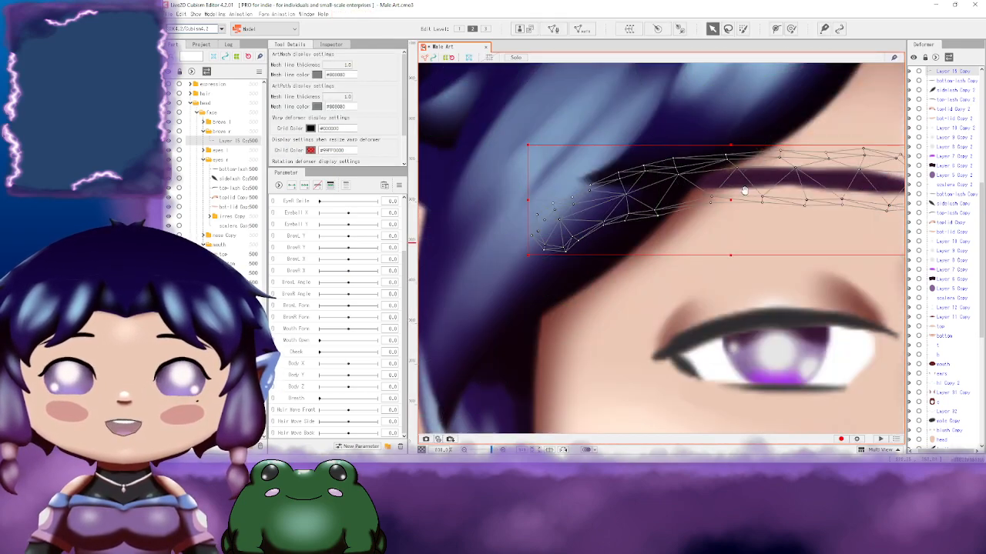
Step: Look over the whole face and hair to check the eyebrow mesh and find the next part needing mesh work
scroll(614, 206, "down", 5)
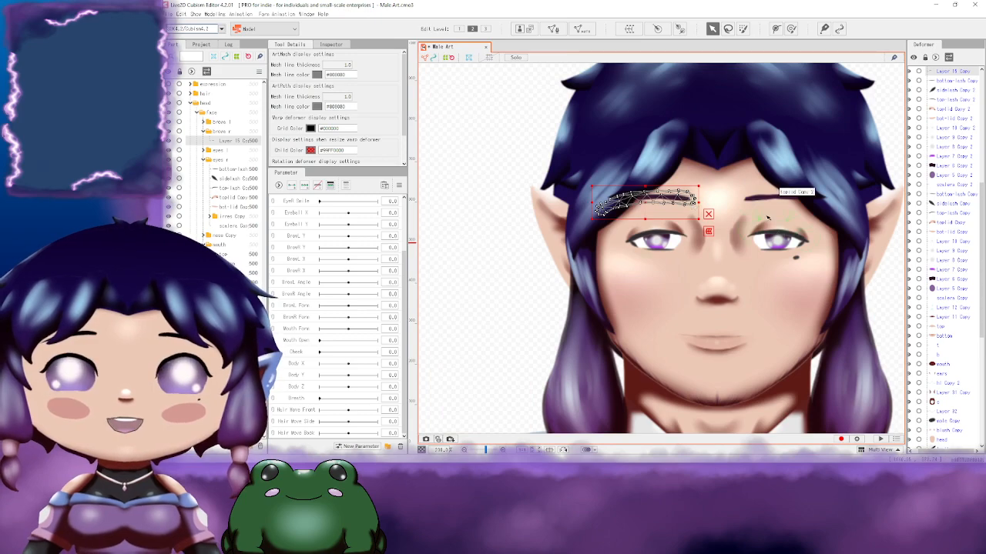
scroll(785, 212, "down", 5)
scroll(840, 246, "up", 5)
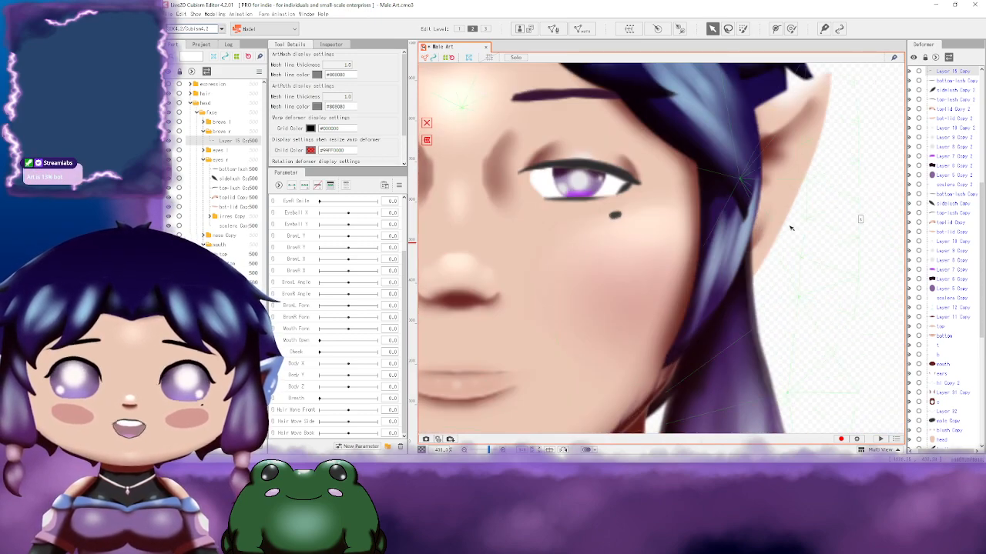
scroll(655, 166, "down", 4)
scroll(674, 191, "up", 5)
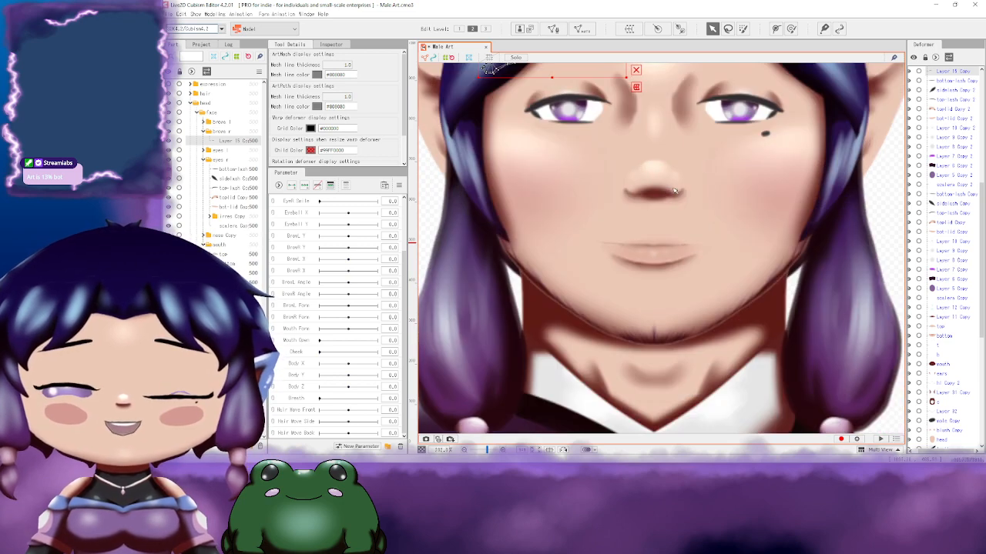
left_click_drag(727, 189, 645, 264)
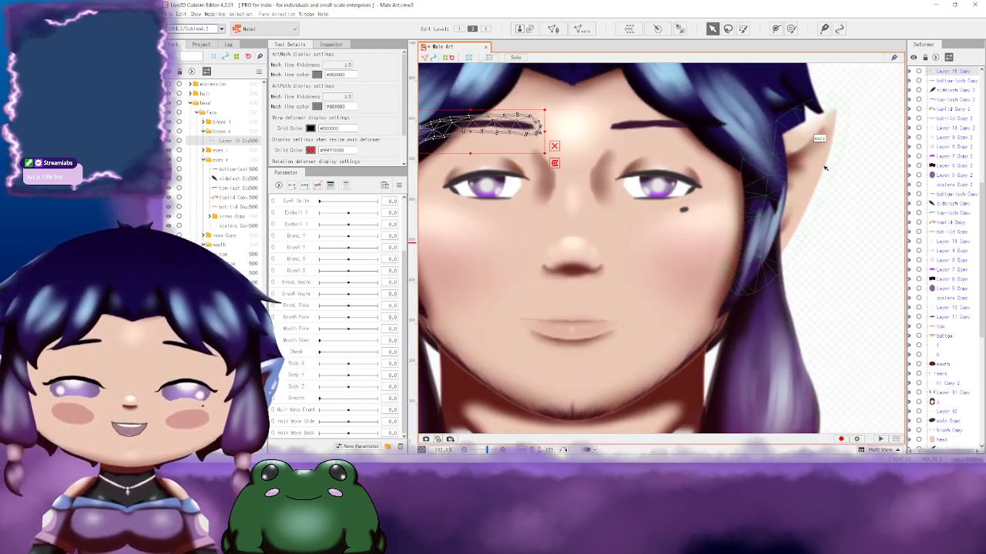
scroll(825, 168, "down", 2)
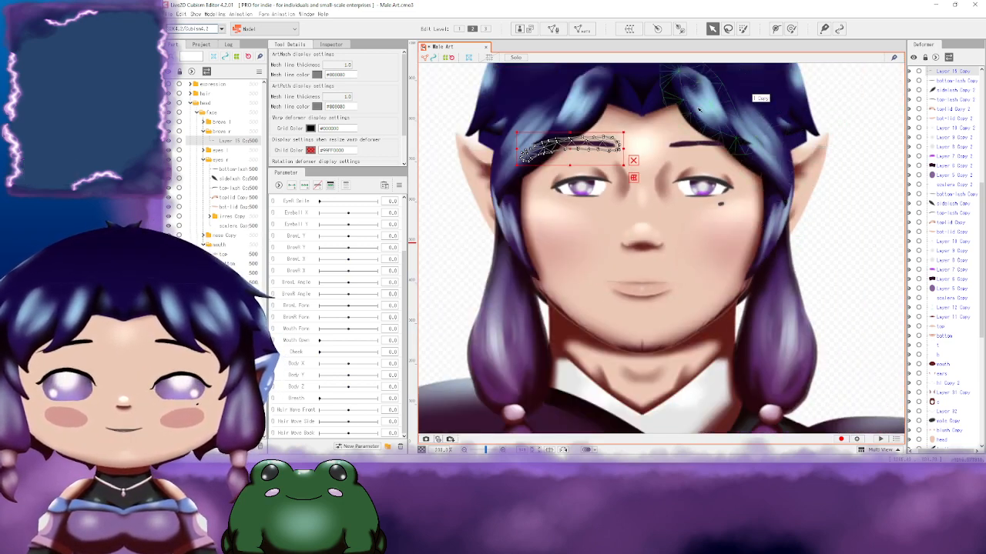
left_click_drag(637, 139, 659, 190)
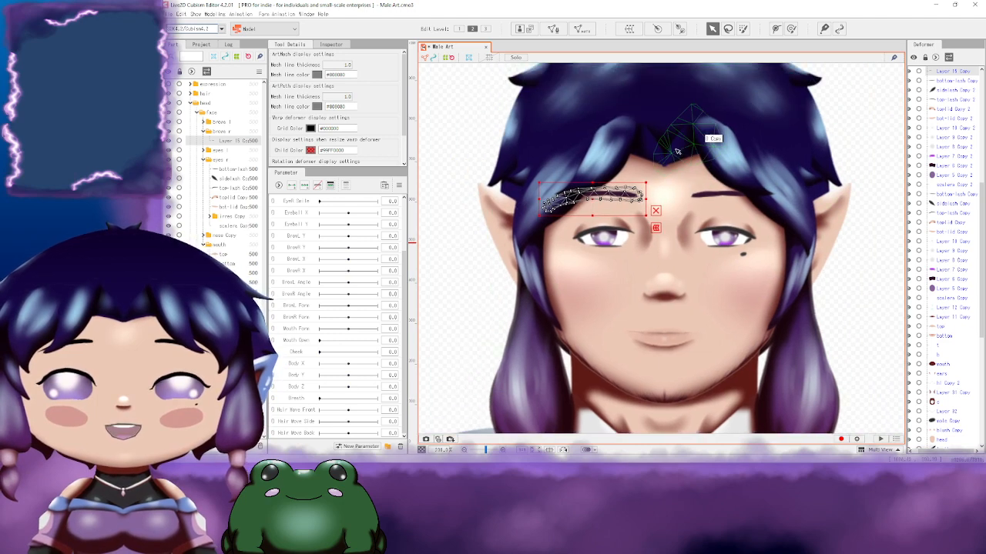
Step: Delete the surplus outline vertices at the upper and lower tips of the small central bang's mesh and apply the edit
left_click(676, 151)
scroll(713, 81, "up", 4)
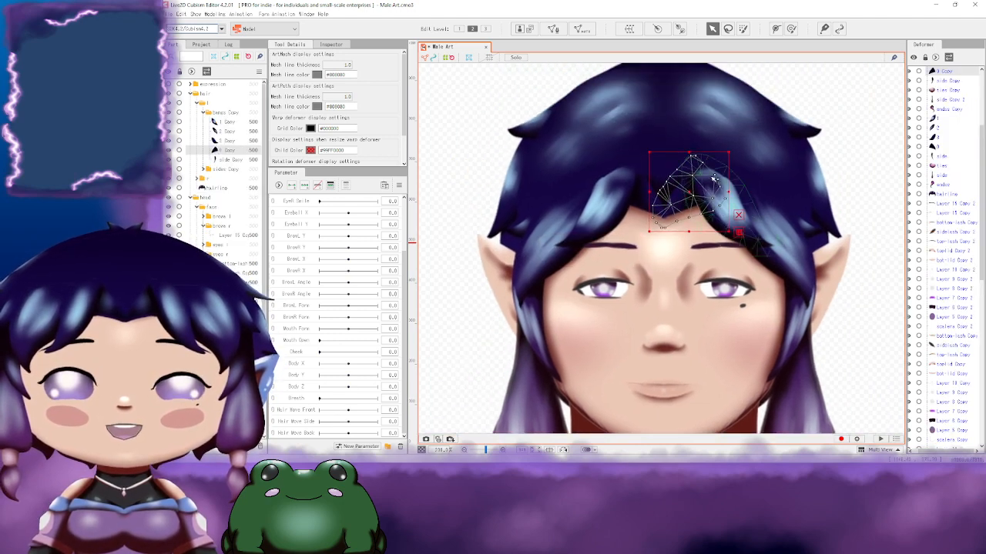
left_click(553, 28)
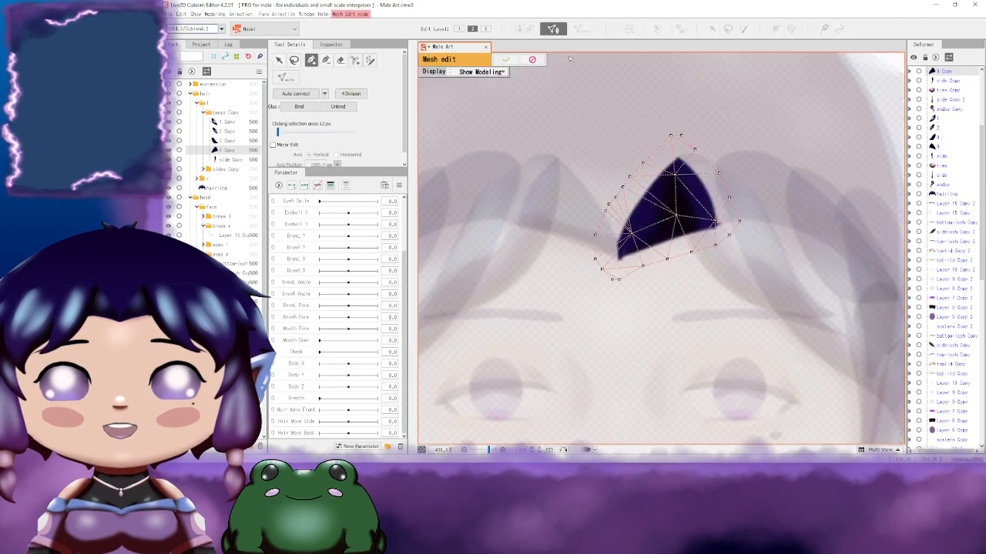
left_click(326, 59)
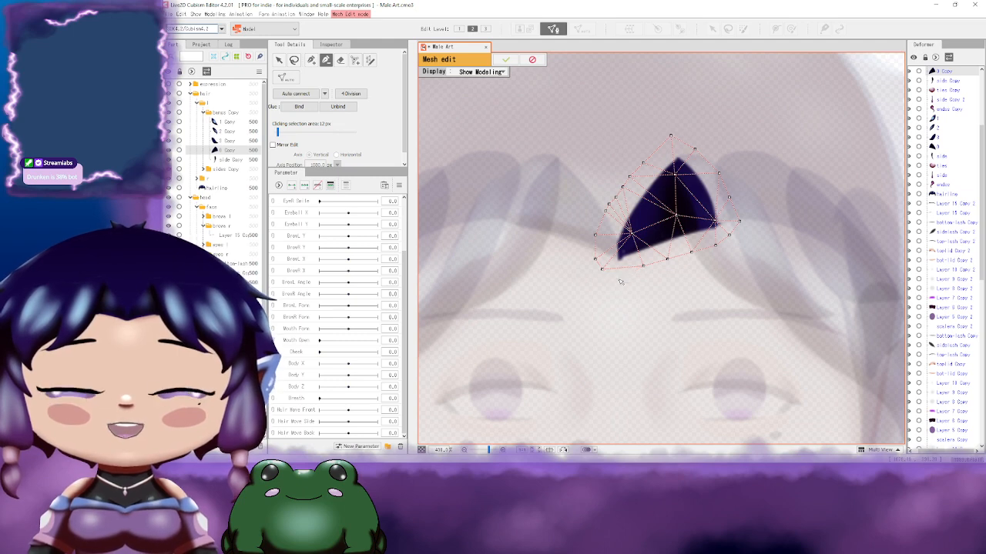
scroll(700, 305, "down", 3)
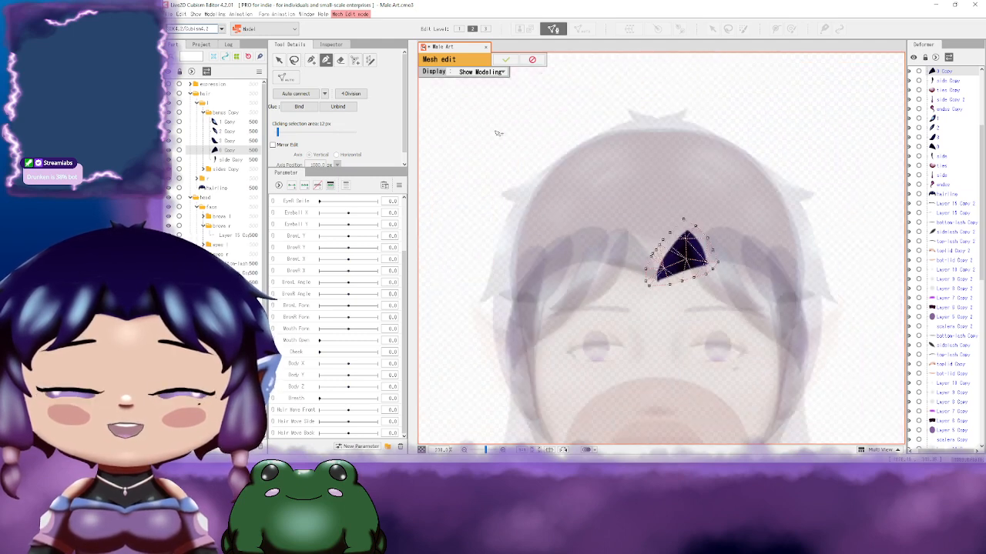
left_click(506, 60)
scroll(579, 178, "up", 5)
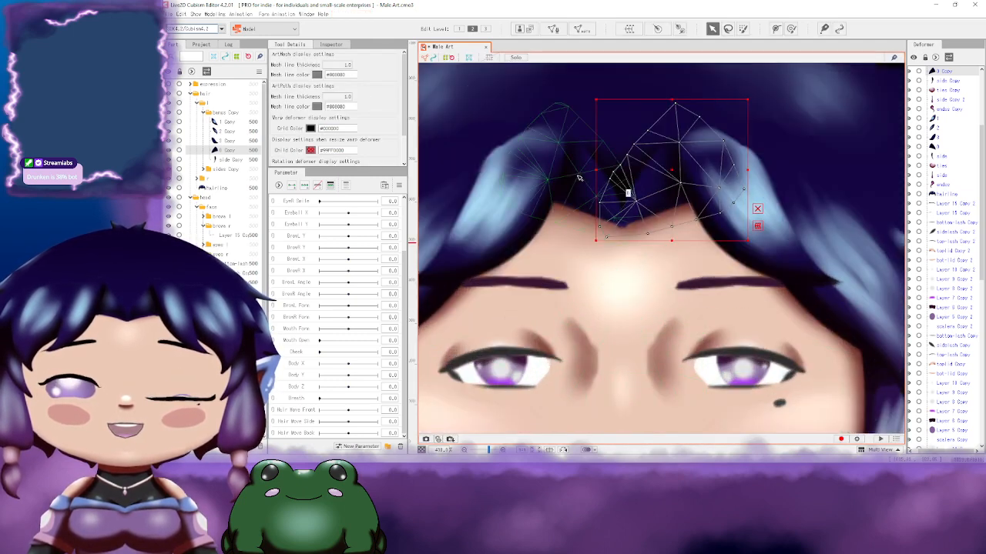
Step: Delete the surplus outline vertices from the other small central bang's mesh, including those at its tips, and apply the edit
left_click(579, 178)
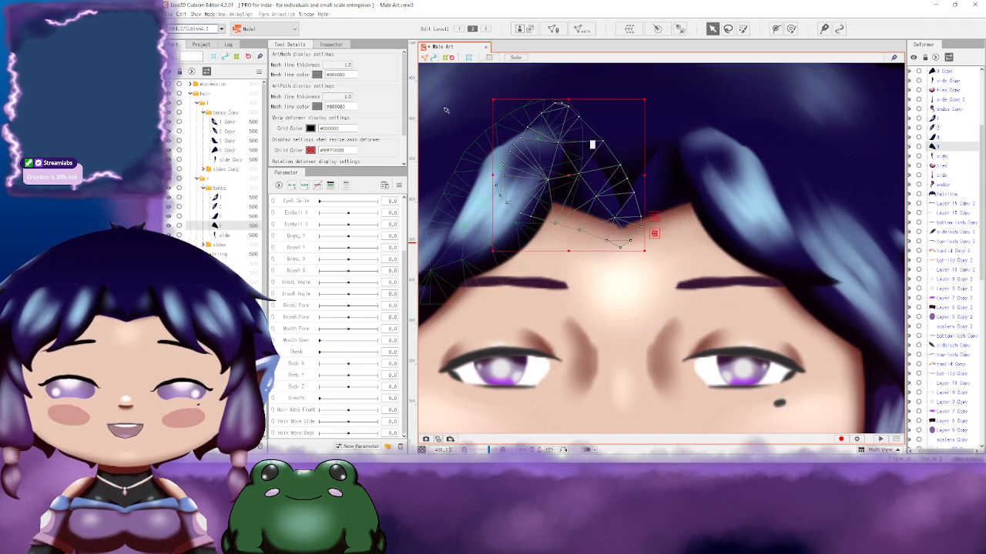
left_click(553, 29)
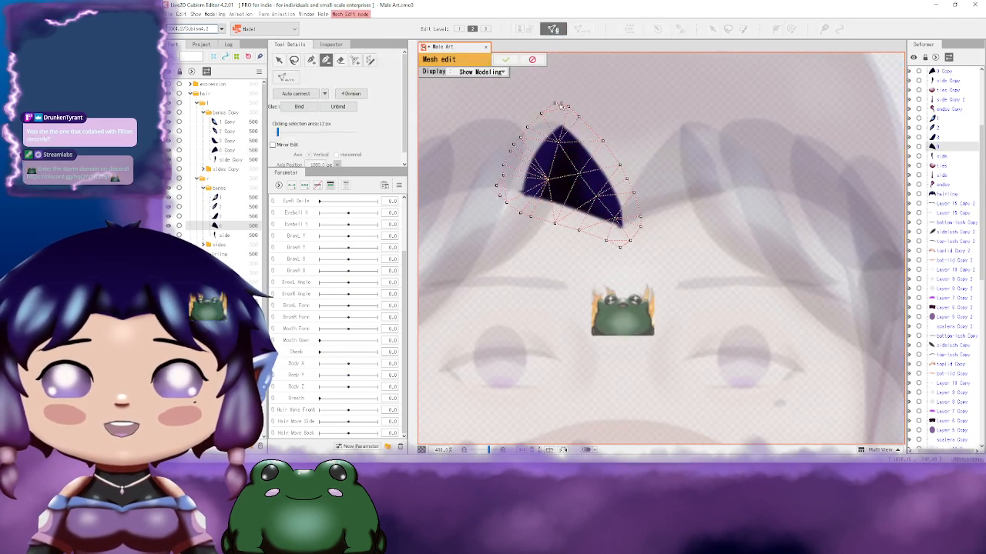
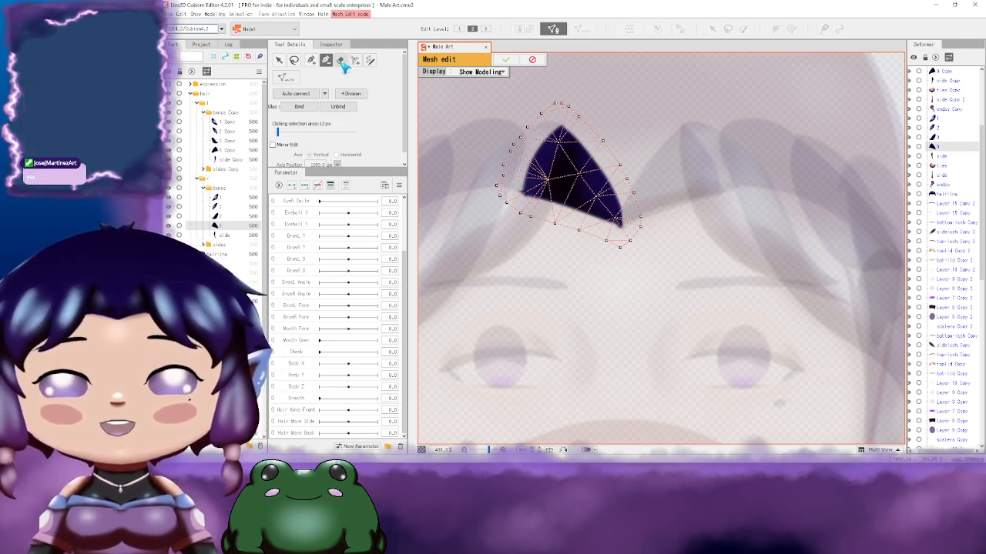
scroll(566, 106, "up", 3)
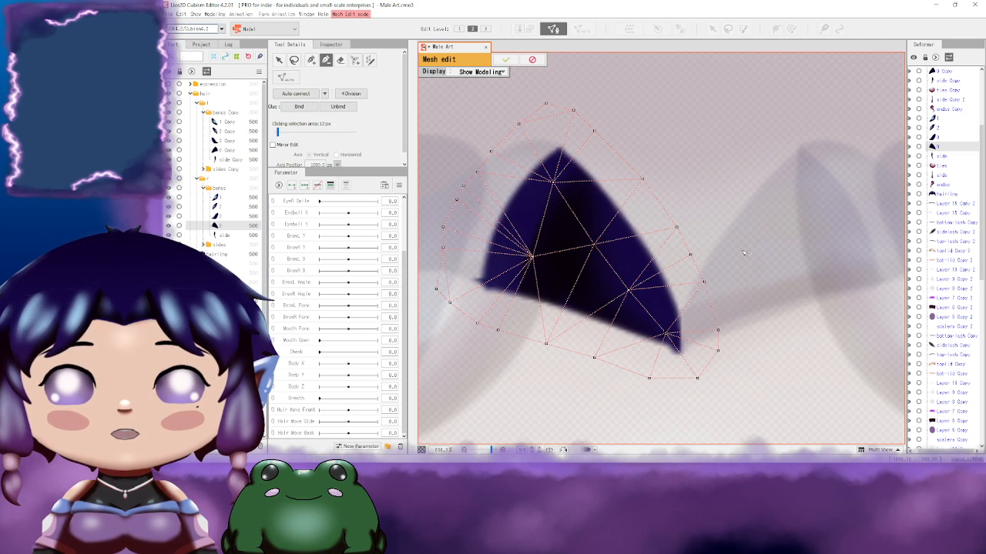
scroll(767, 257, "down", 3)
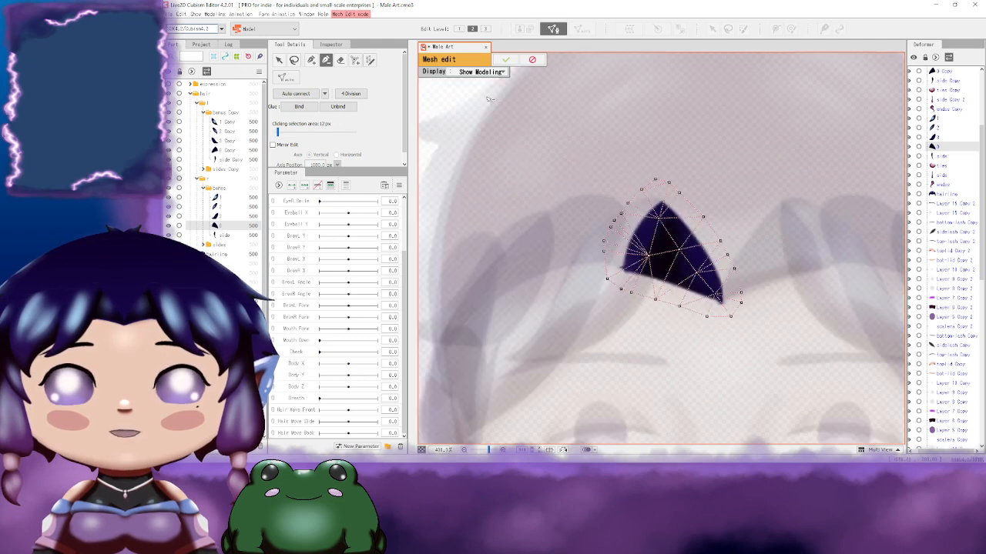
left_click(505, 60)
scroll(731, 253, "down", 3)
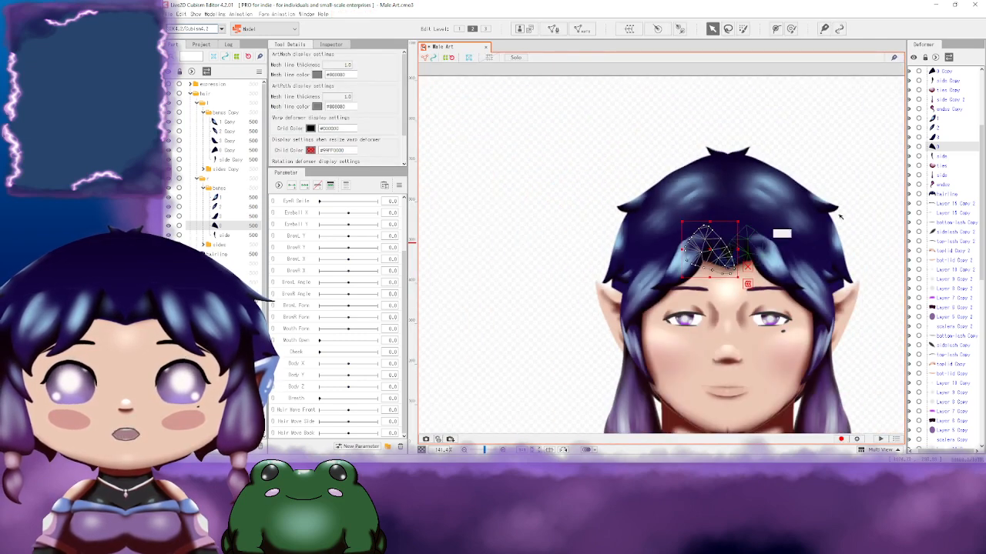
Step: Look over the hair, face and chin for the next part that needs mesh work
left_click(849, 150)
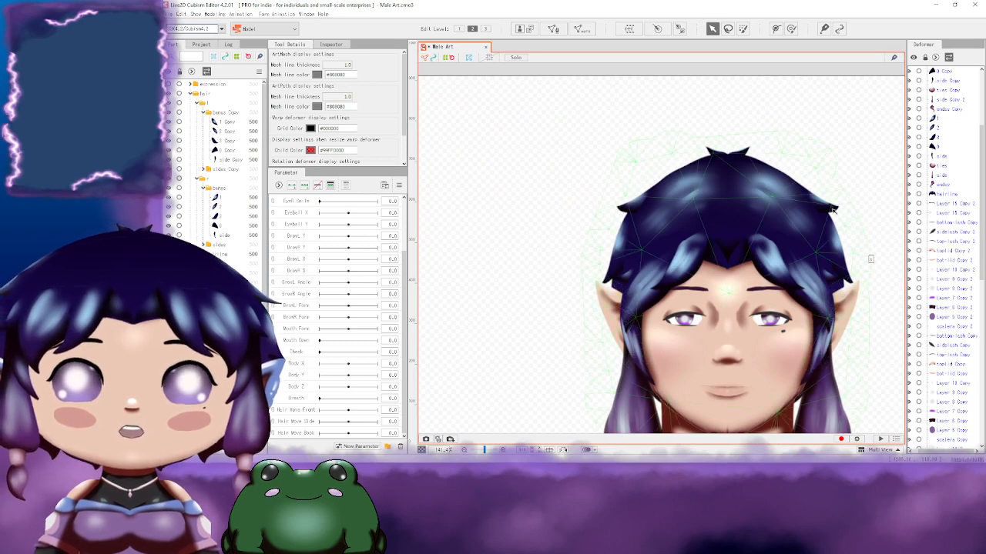
left_click_drag(816, 254, 762, 213)
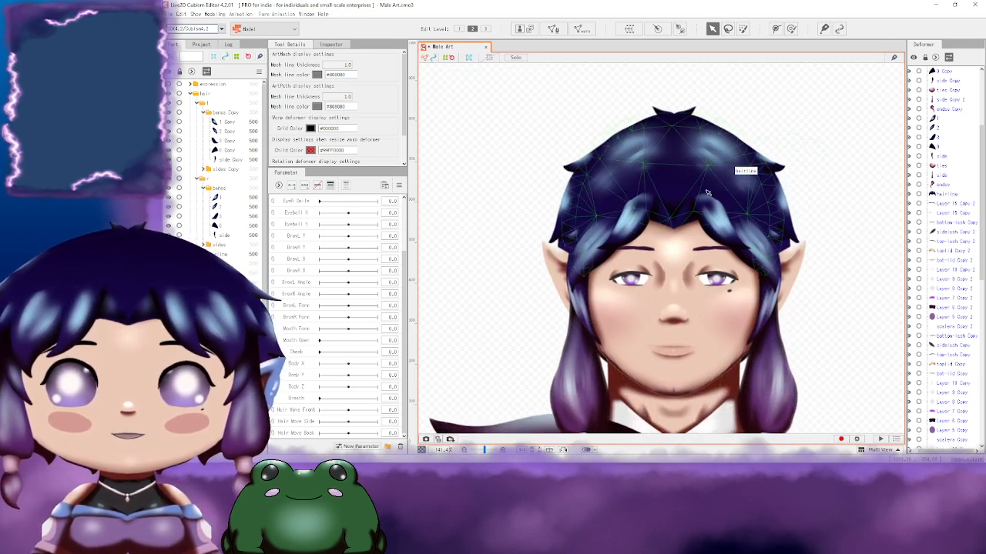
left_click_drag(840, 350, 786, 212)
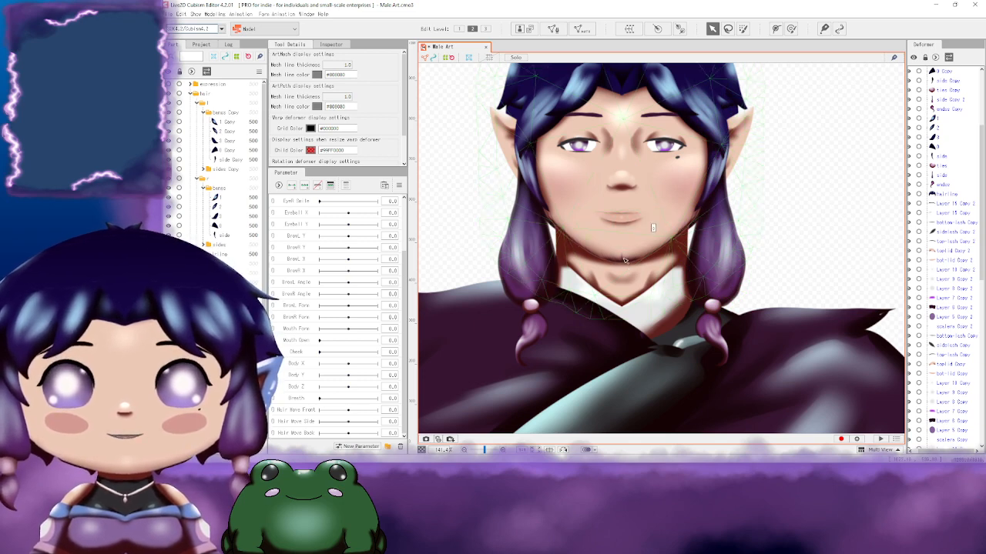
scroll(624, 260, "up", 5)
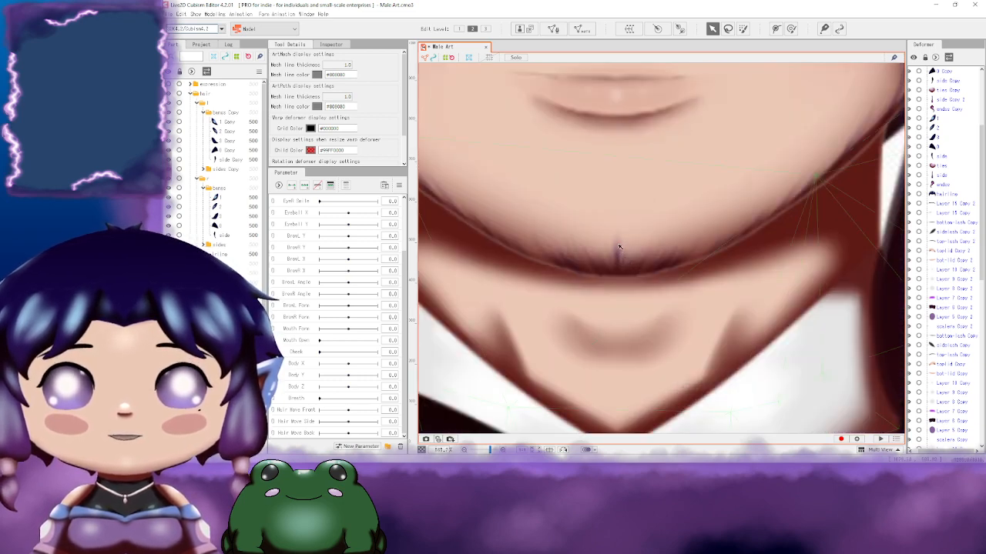
scroll(220, 165, "down", 4)
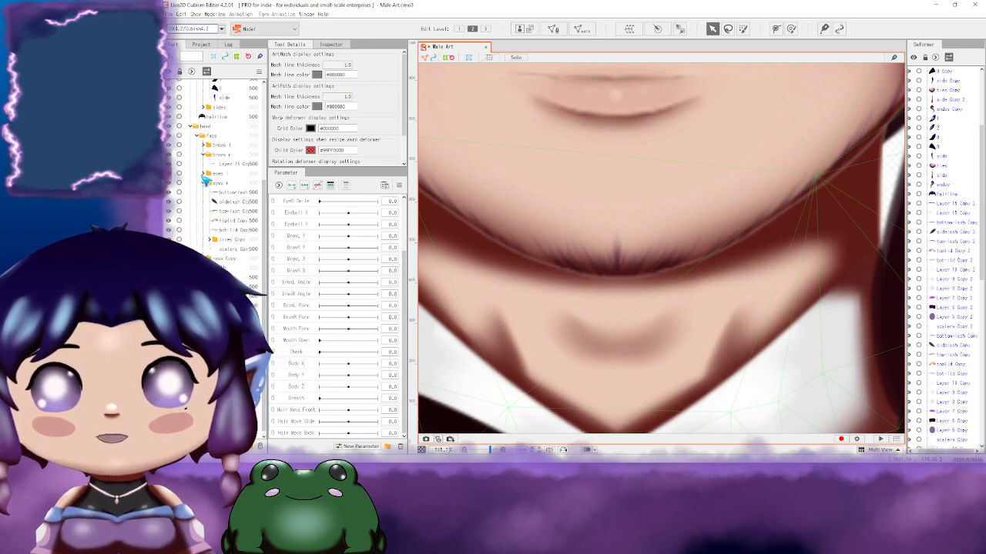
Step: Inspect the meshes of both eyes' bottom lashes and the right eye's side lash
left_click(205, 174)
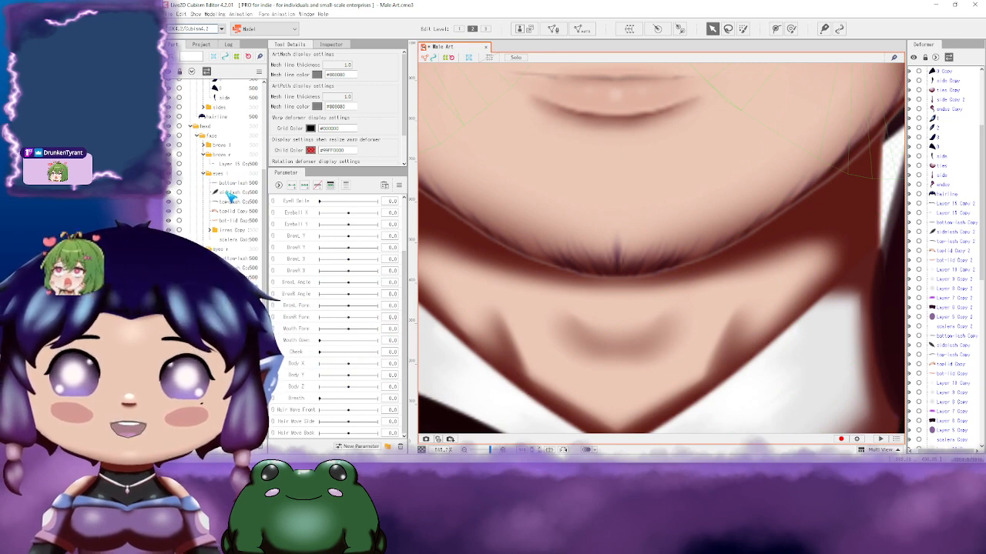
left_click(229, 184)
left_click_drag(665, 133, 659, 361)
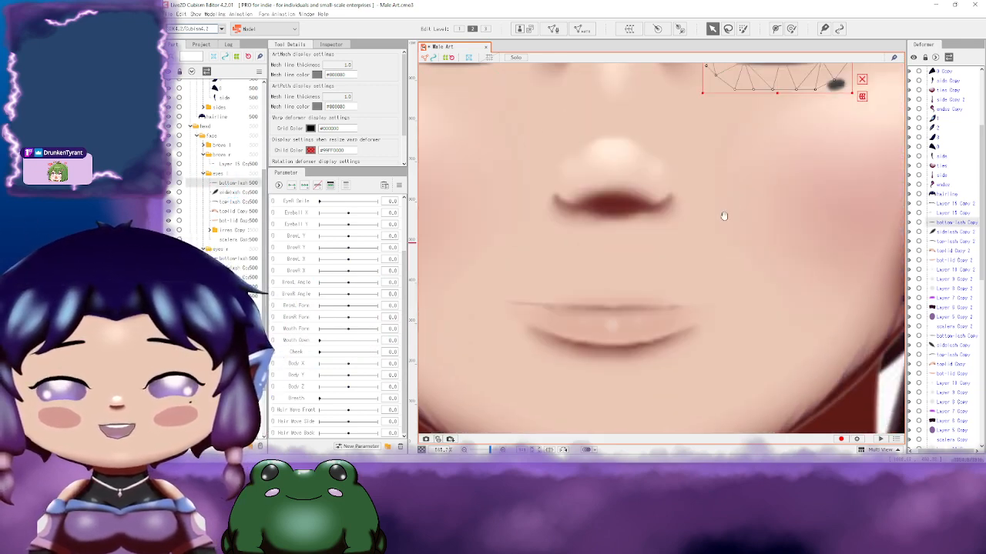
left_click_drag(723, 216, 644, 327)
left_click_drag(590, 246, 627, 239)
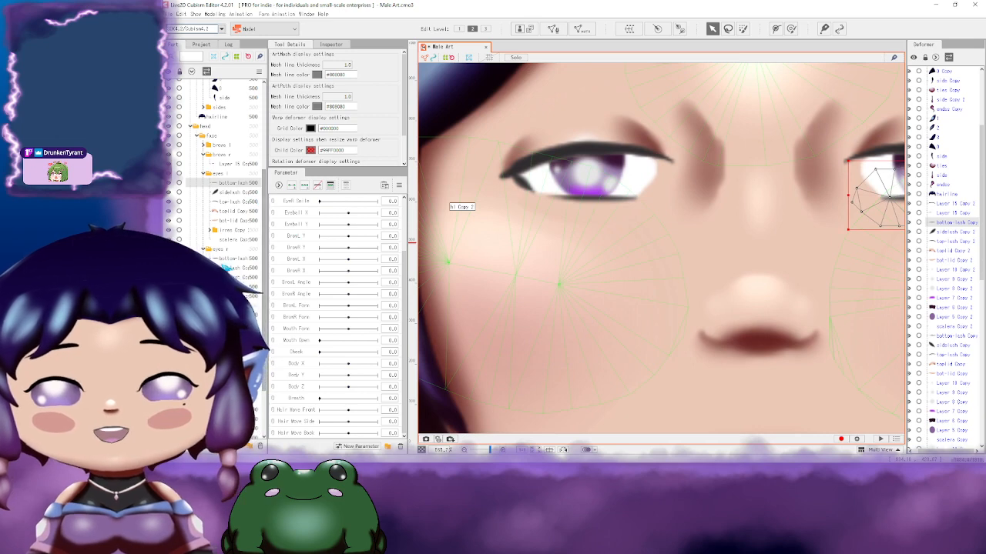
left_click(230, 259)
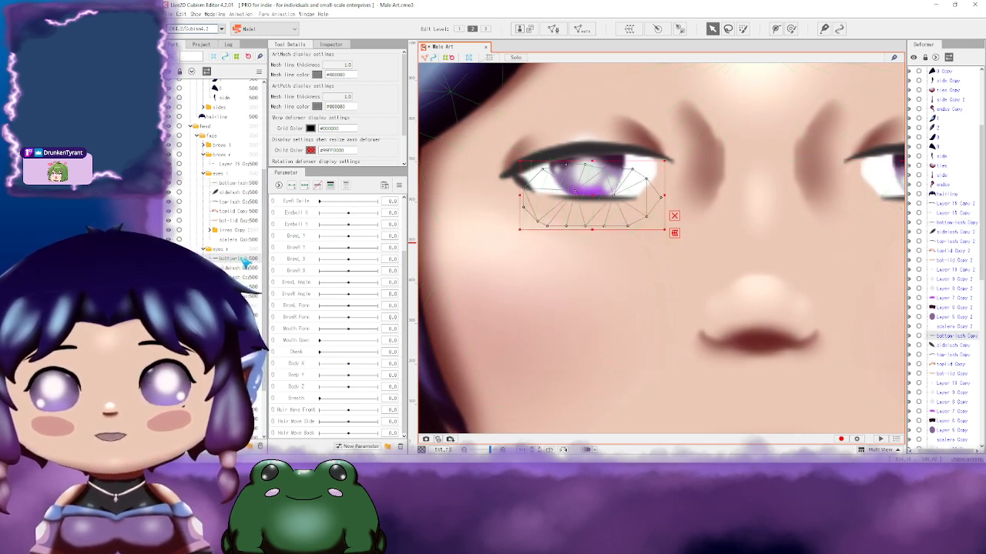
left_click_drag(658, 194, 649, 200)
left_click(249, 269)
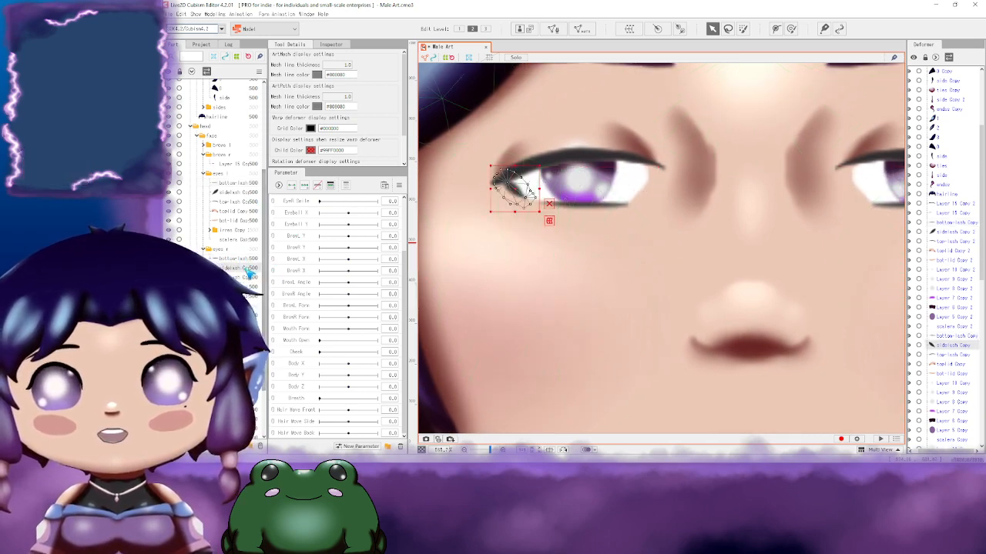
Step: Start editing the mesh of the right eye's top lash and add an interior vertex near the lash's inner end
left_click(248, 278)
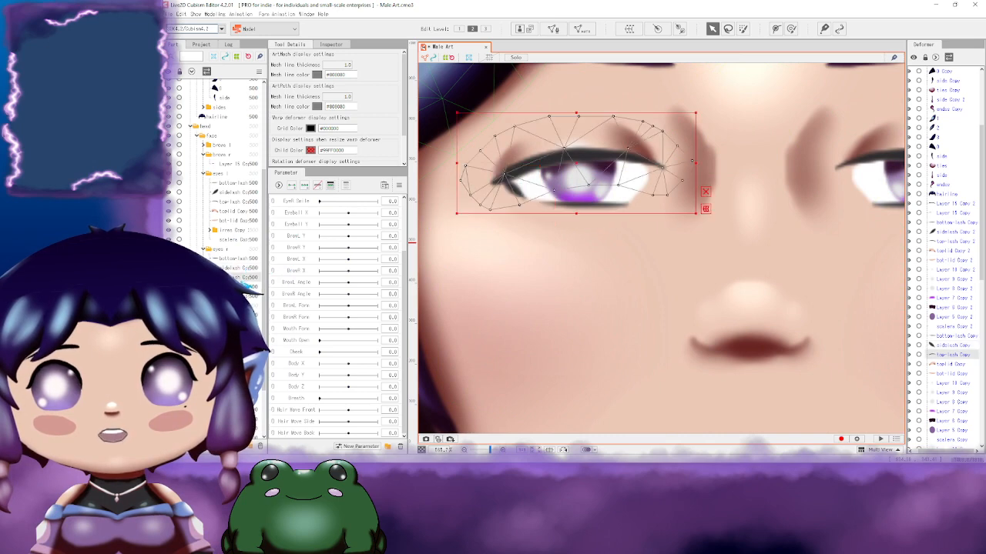
left_click_drag(699, 178, 770, 220)
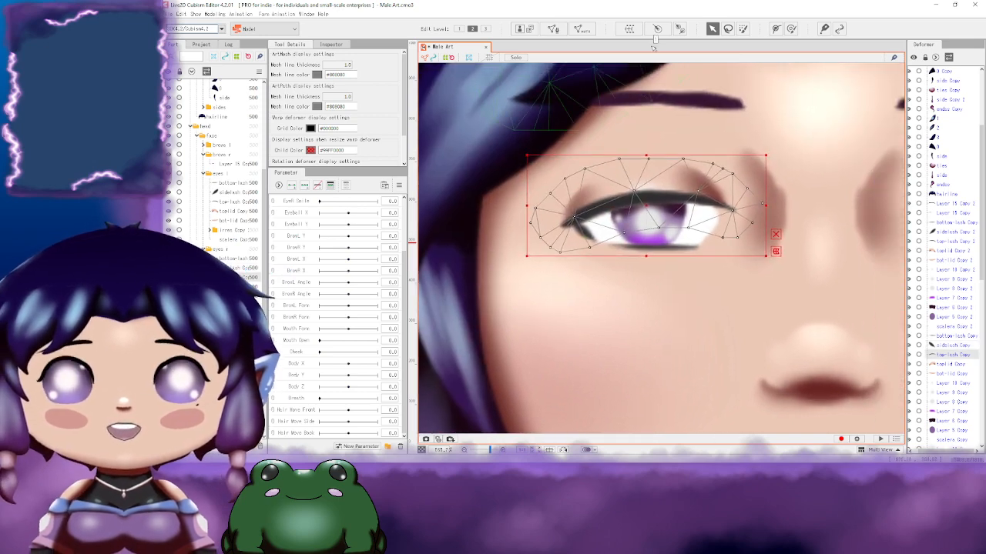
left_click(553, 29)
scroll(704, 196, "up", 2)
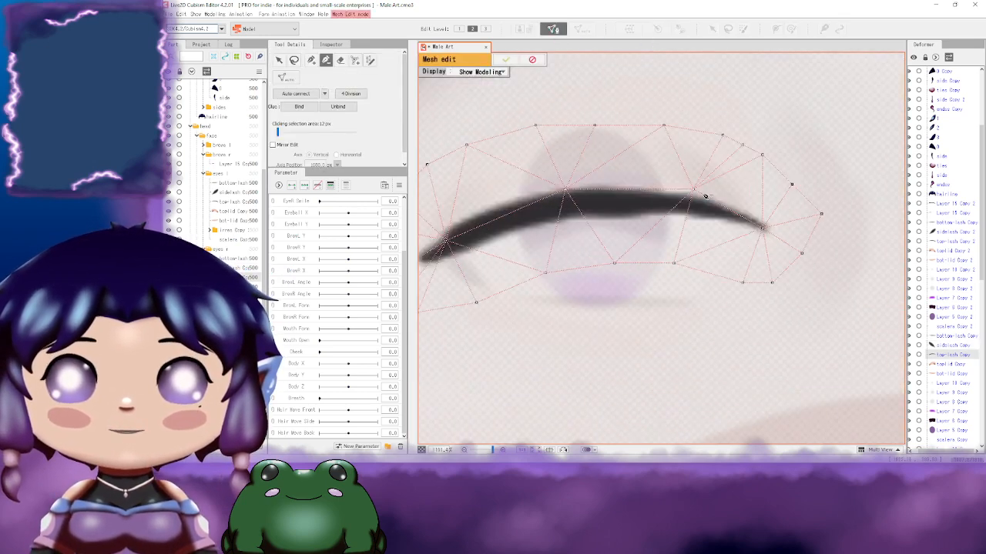
left_click_drag(705, 197, 776, 173)
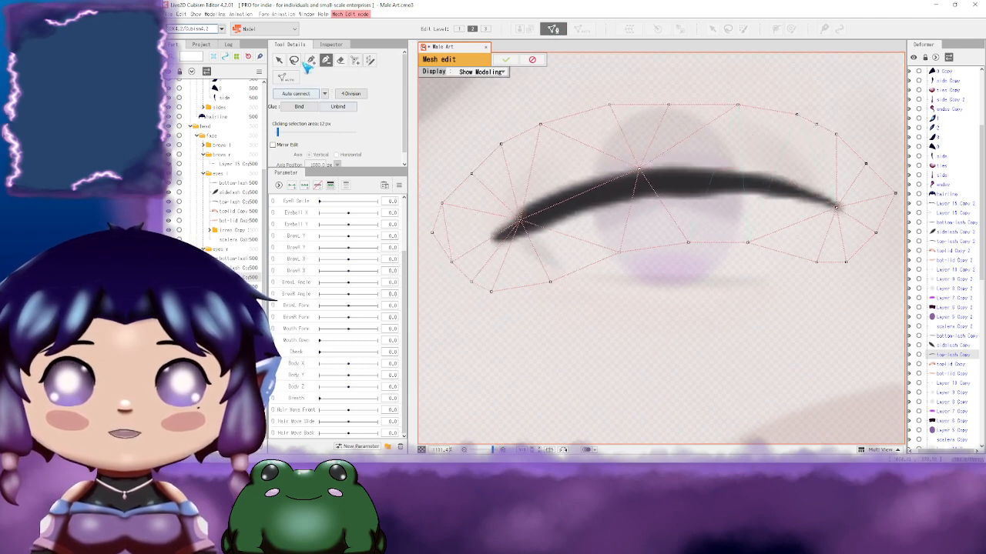
left_click(312, 61)
left_click(766, 168)
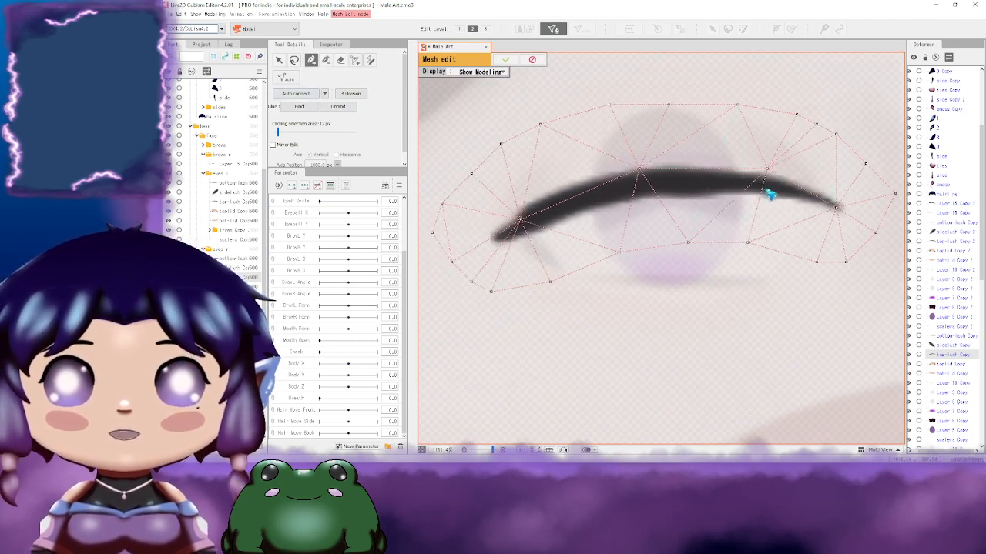
Step: Move the top lash's three main interior vertices onto the centre line of the lash stroke
left_click(278, 60)
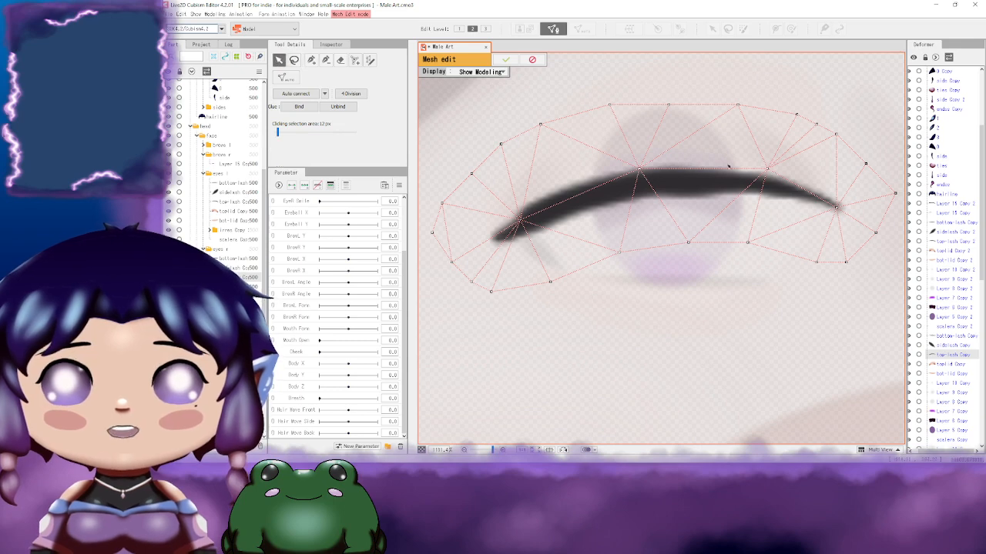
left_click_drag(766, 168, 760, 185)
left_click_drag(639, 168, 646, 183)
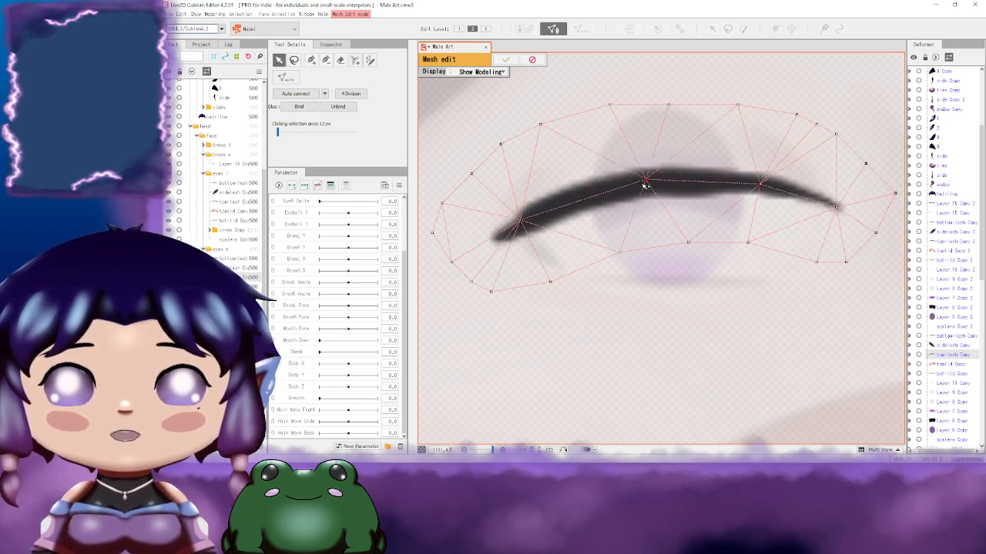
left_click_drag(519, 222, 531, 222)
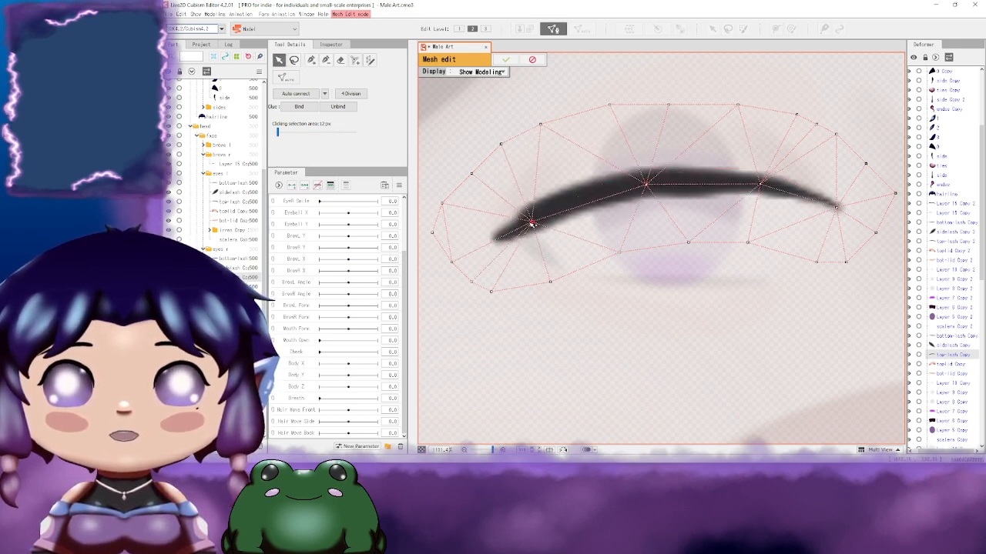
Step: Add a vertex midway between the lash's outer and middle interior vertices and connect it to the upper and lower outline
left_click(311, 60)
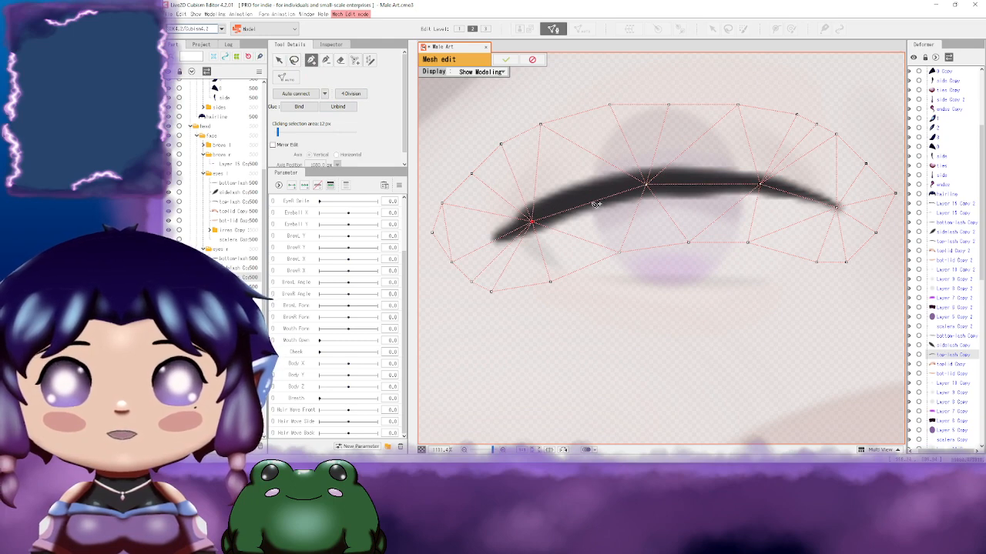
left_click(541, 125)
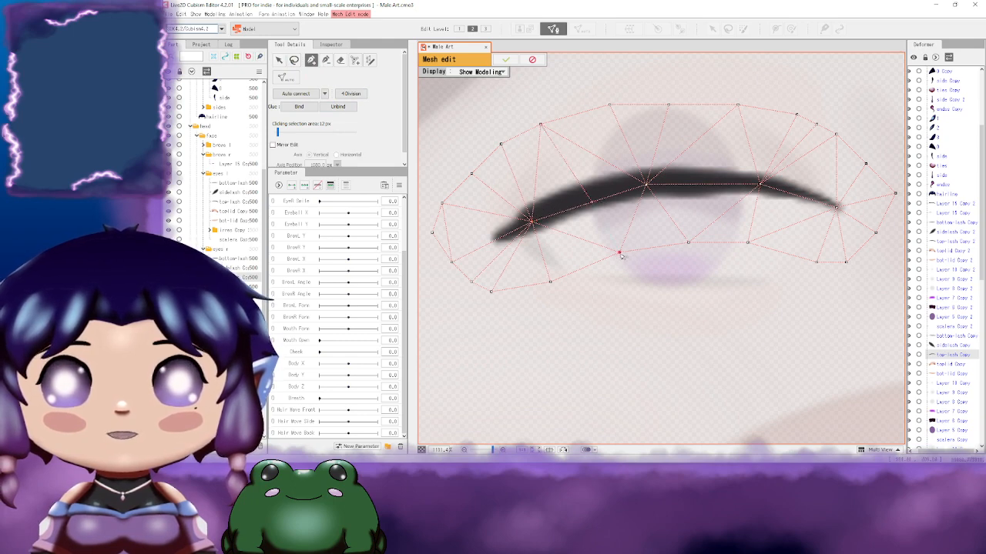
left_click_drag(707, 220, 673, 227)
left_click(559, 208)
Step: Add connected centre-line vertices between the middle and inner interior vertices and between the inner one and the lash's inner tip
left_click_drag(700, 171, 681, 177)
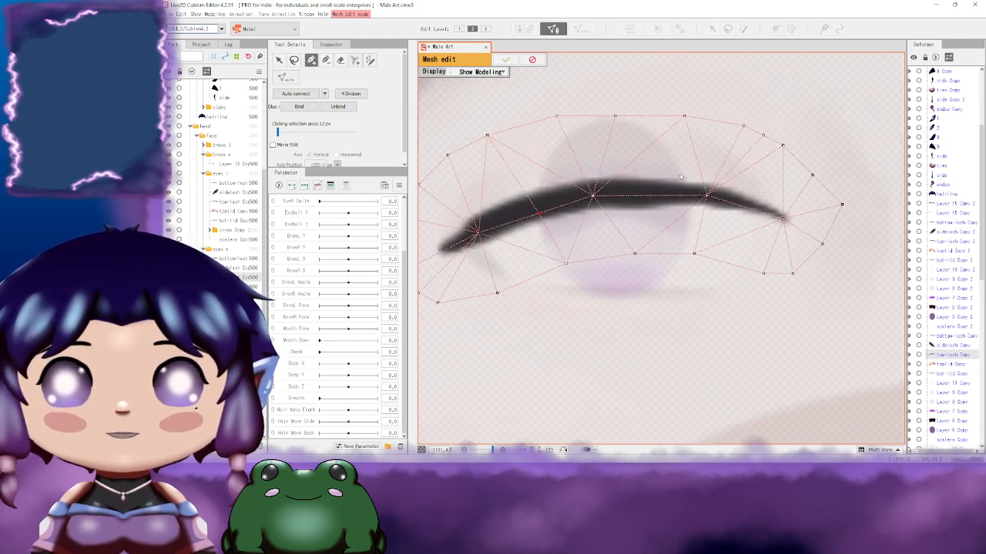
left_click(652, 196)
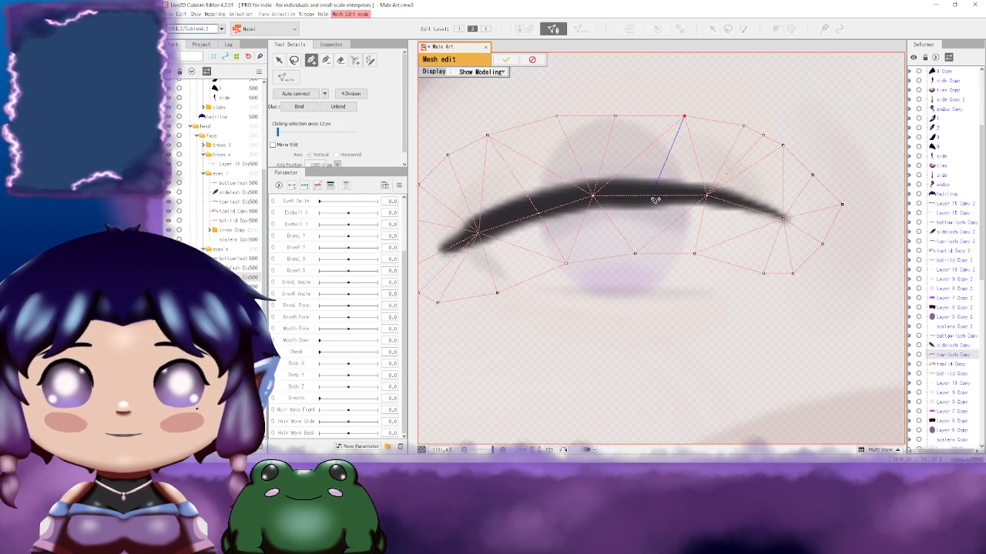
left_click(638, 255)
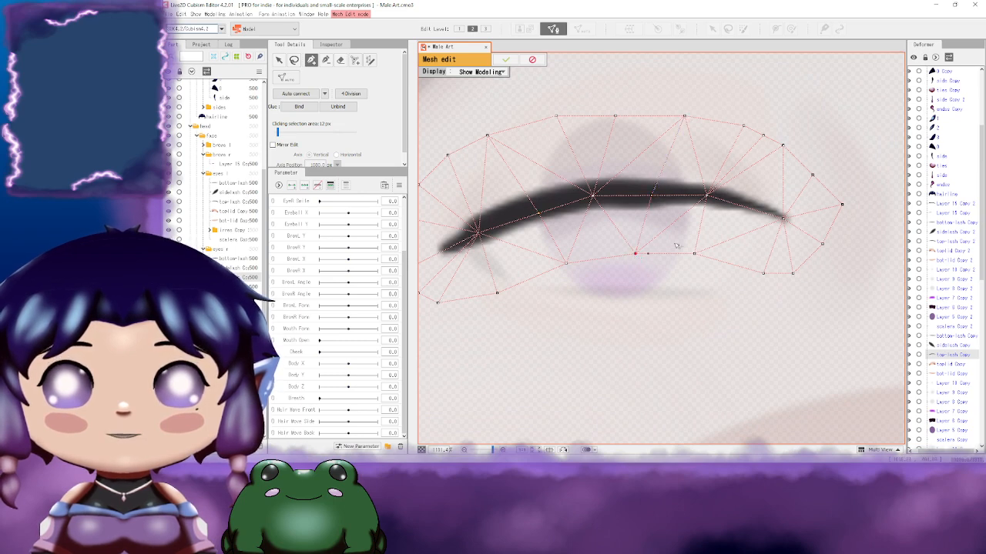
left_click_drag(751, 217, 691, 215)
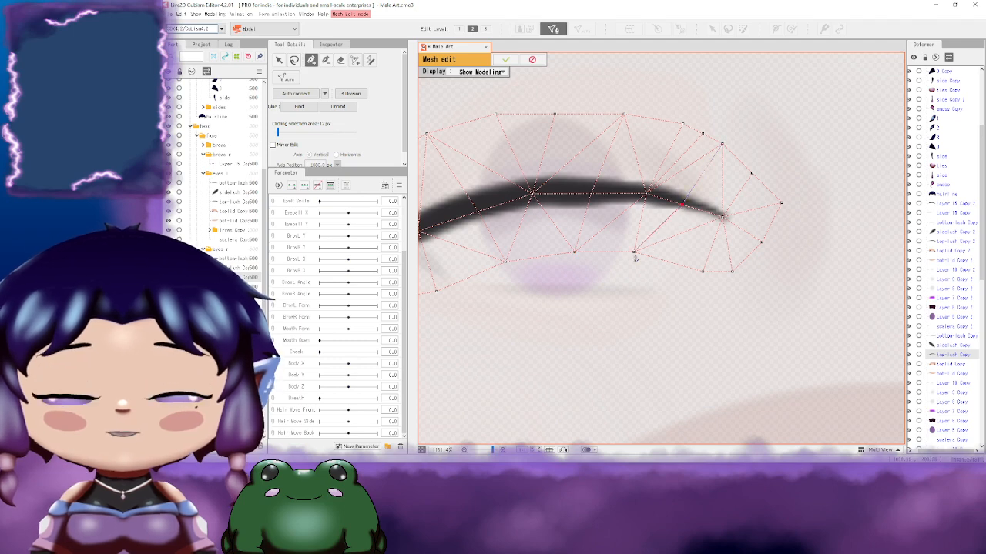
left_click(632, 253)
Step: Move the top lash's upper outline vertices down close to the stroke, from its outer end to past the middle
left_click_drag(596, 221, 806, 183)
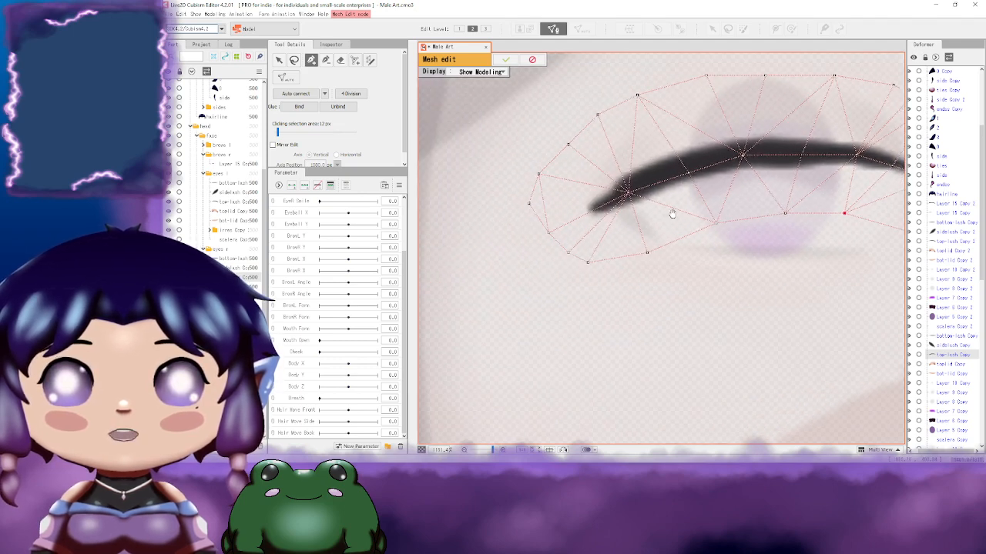
left_click(278, 59)
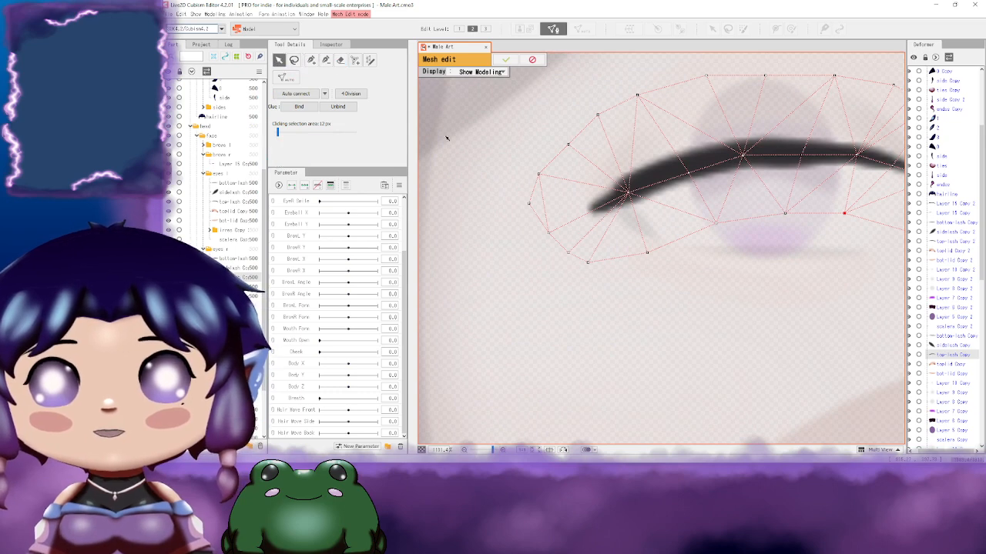
left_click_drag(590, 160, 574, 197)
left_click_drag(569, 131, 593, 175)
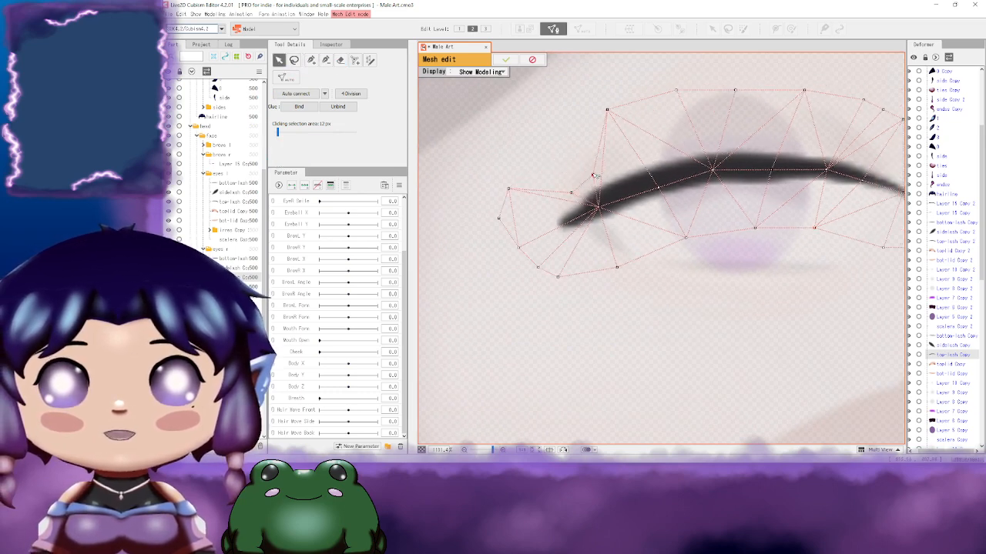
left_click_drag(608, 111, 632, 162)
left_click_drag(678, 90, 610, 174)
left_click_drag(646, 122, 645, 172)
left_click_drag(714, 122, 703, 178)
left_click_drag(703, 177, 637, 186)
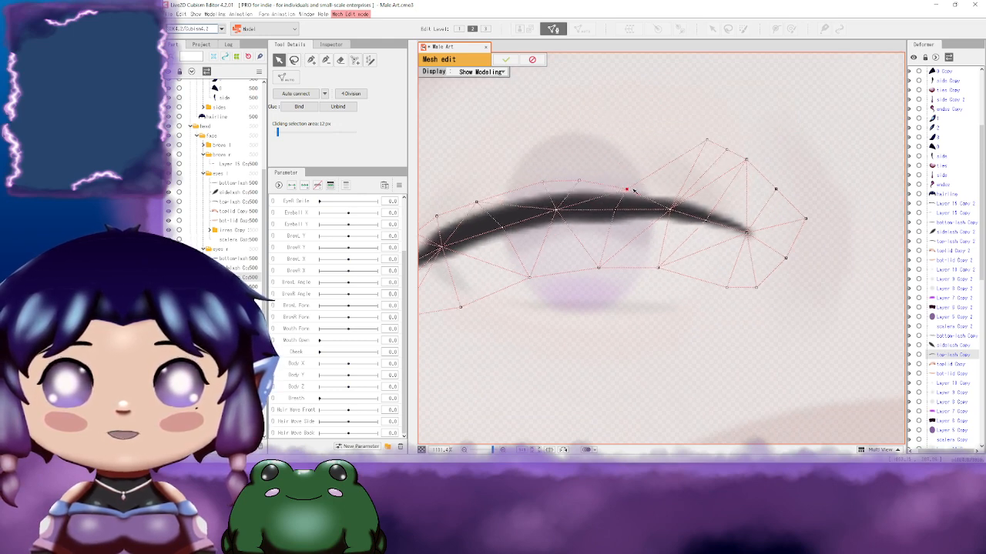
Step: Pull the remaining upper outline vertices and those around the lash's inner tip in close to the stroke
left_click_drag(707, 142, 674, 188)
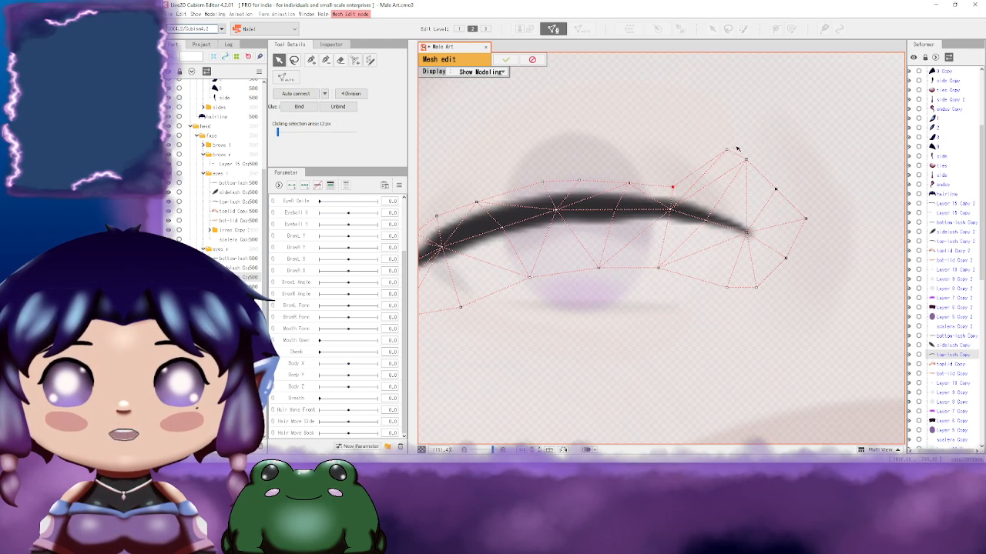
left_click_drag(726, 150, 688, 189)
left_click_drag(746, 161, 725, 209)
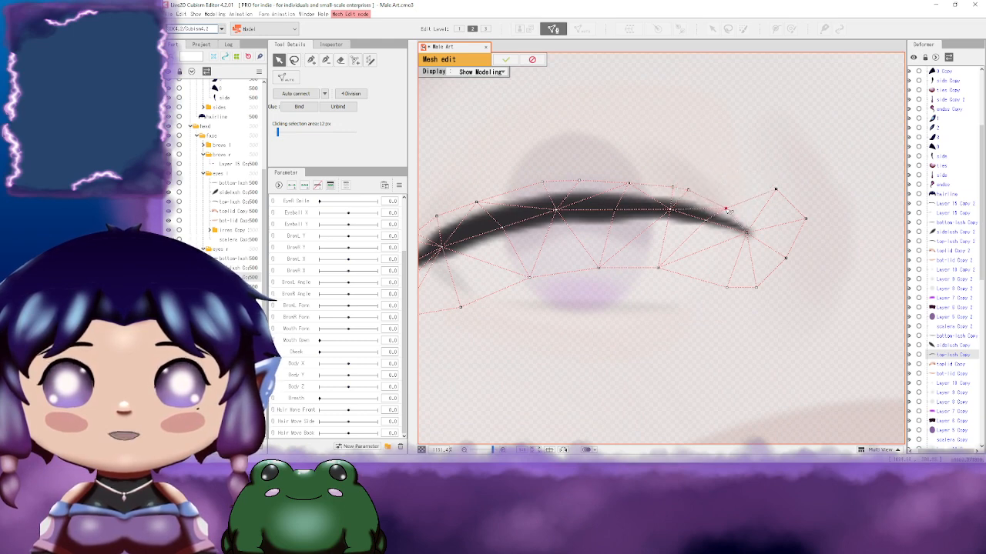
left_click_drag(803, 220, 849, 229)
left_click(822, 215)
left_click_drag(826, 260, 792, 225)
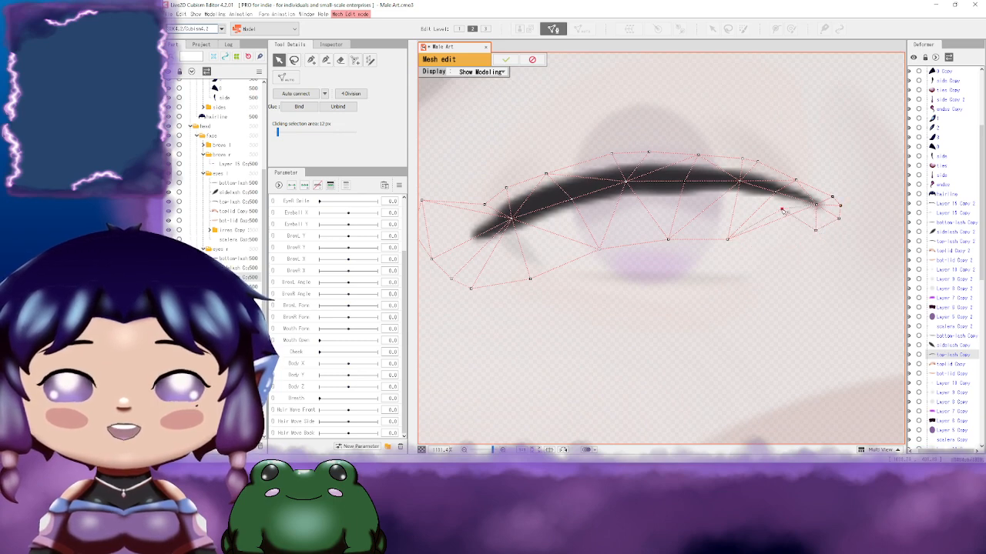
Step: Move the lower outline vertices up close beneath the stroke, from its inner part to the outer end
left_click_drag(729, 240, 849, 243)
left_click_drag(734, 264, 724, 225)
left_click_drag(723, 225, 759, 218)
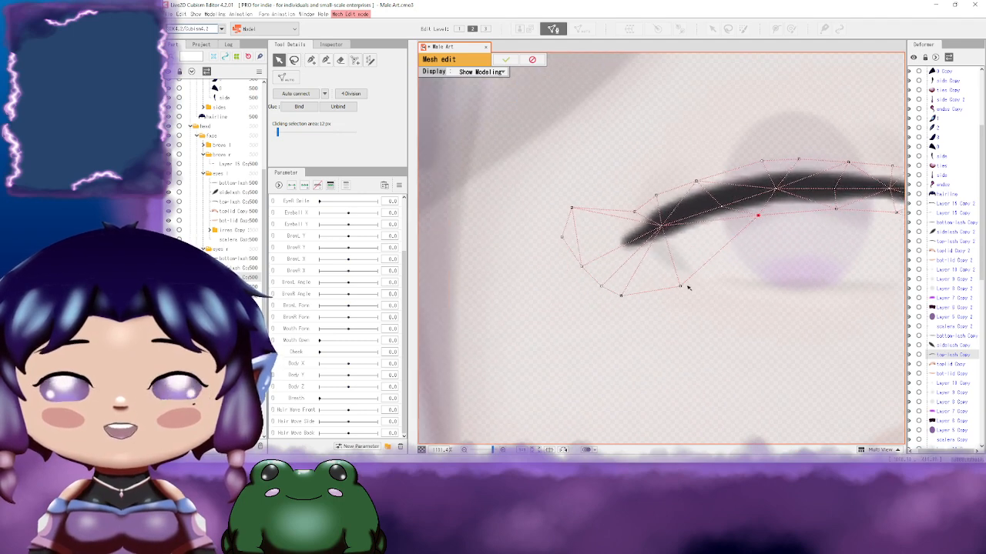
left_click_drag(686, 286, 725, 262)
left_click_drag(663, 310, 674, 256)
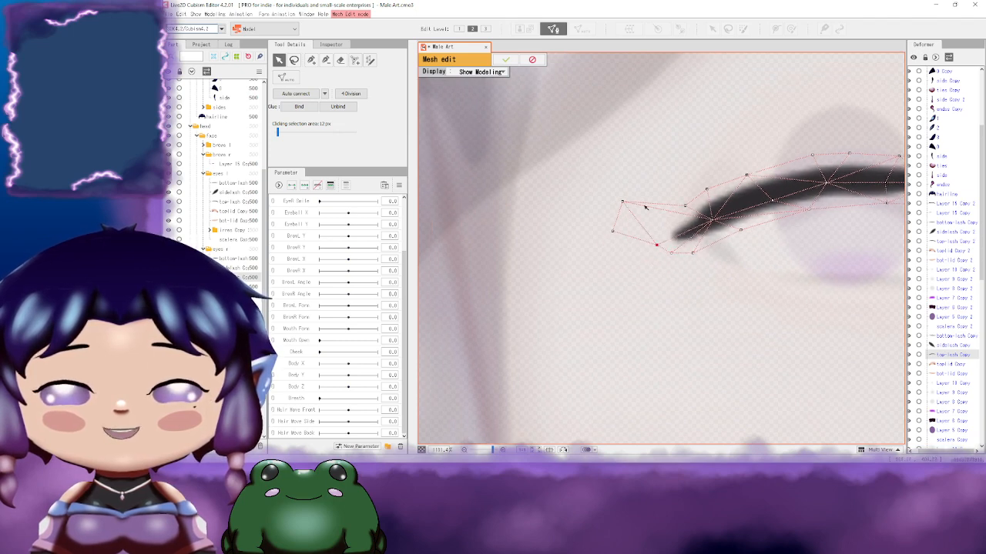
Step: Pull the upper outline vertex at the outer tip in close to the stroke and delete the stray vertex beyond it
left_click_drag(624, 204, 661, 225)
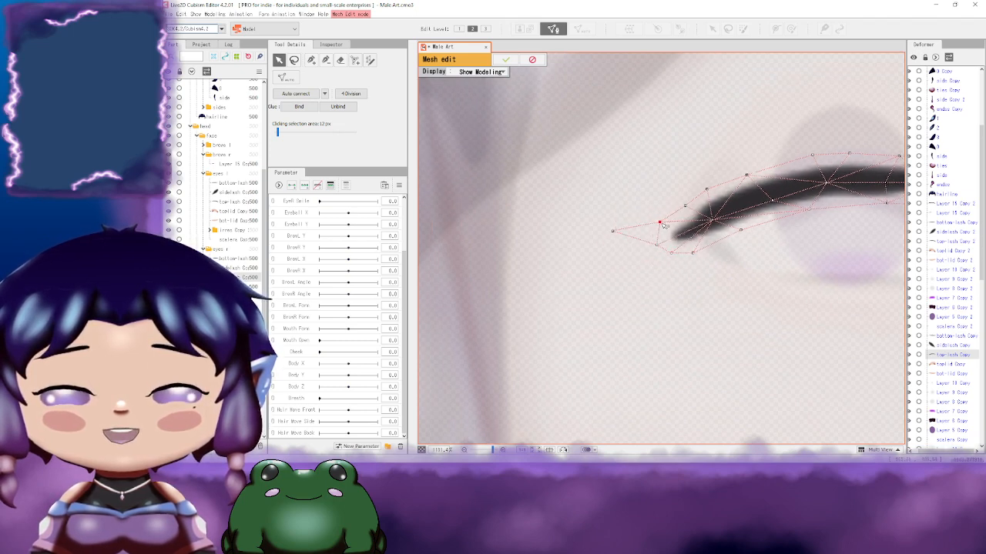
left_click(326, 60)
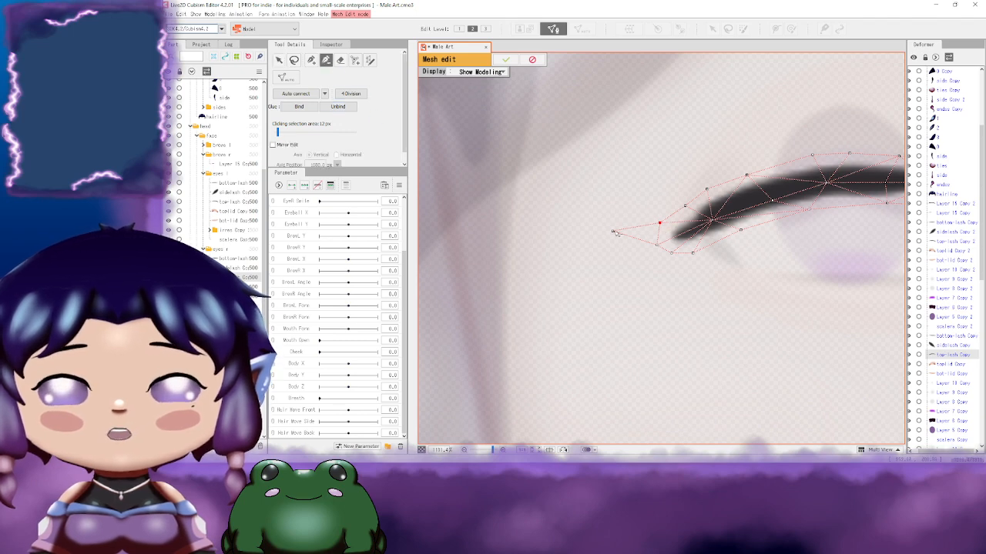
left_click(614, 232)
Step: Add a closed second ring of vertices just outside the top lash's existing outline
left_click_drag(735, 195, 540, 200)
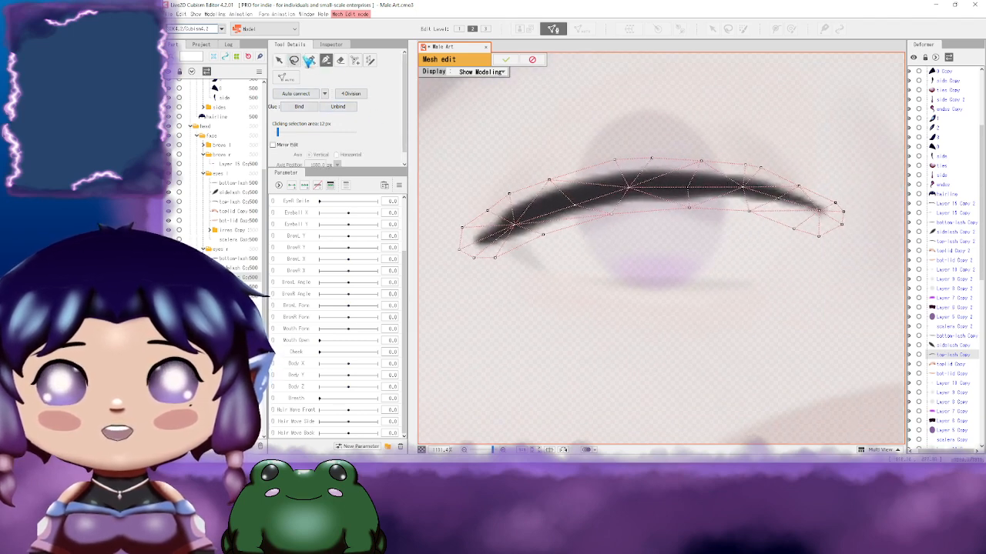
left_click(309, 60)
left_click_drag(448, 227, 498, 223)
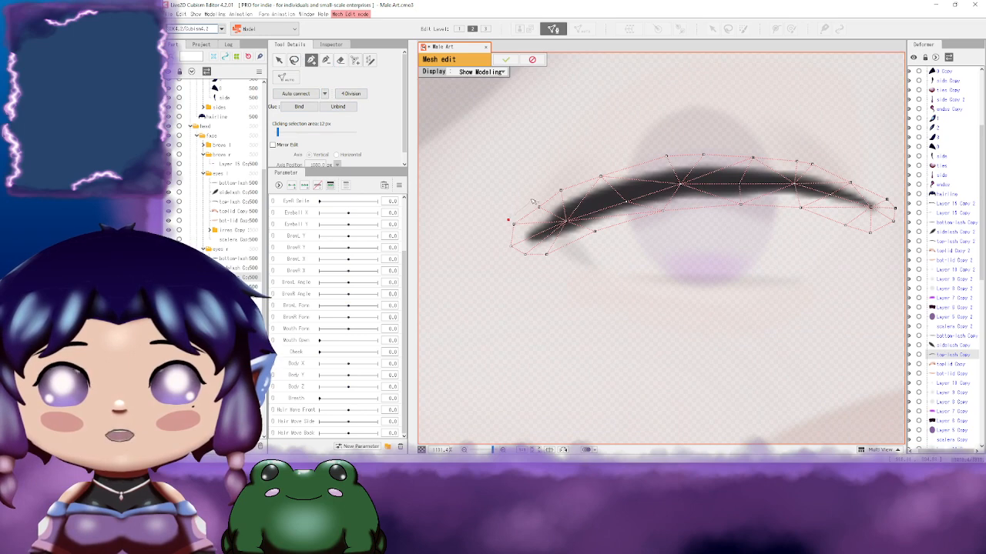
left_click_drag(573, 187, 552, 202)
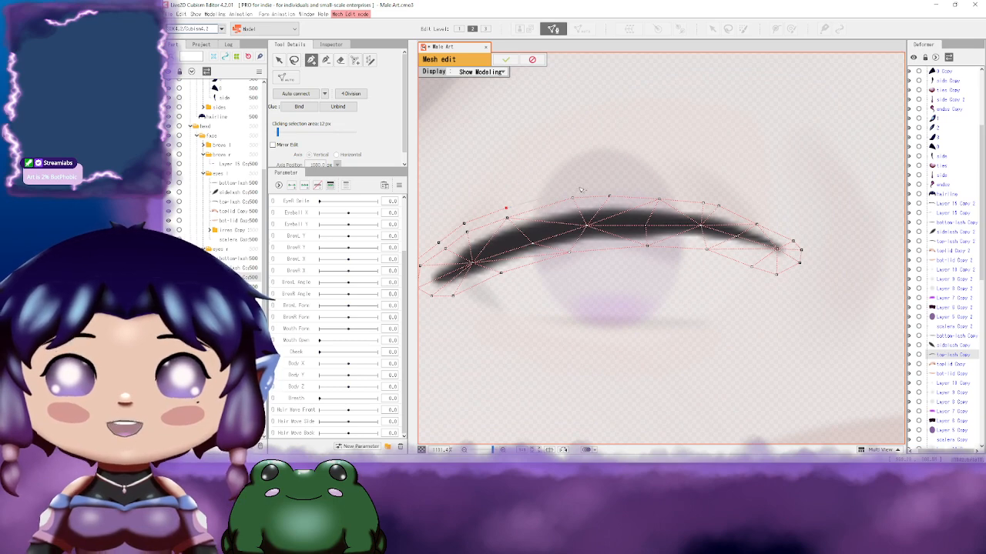
left_click_drag(704, 193, 761, 230)
left_click(778, 232)
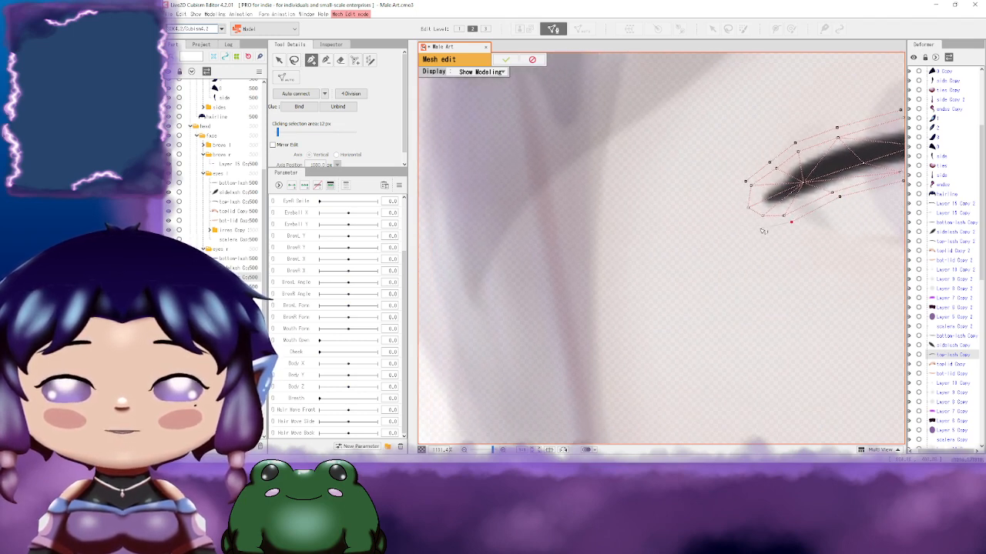
left_click(745, 182)
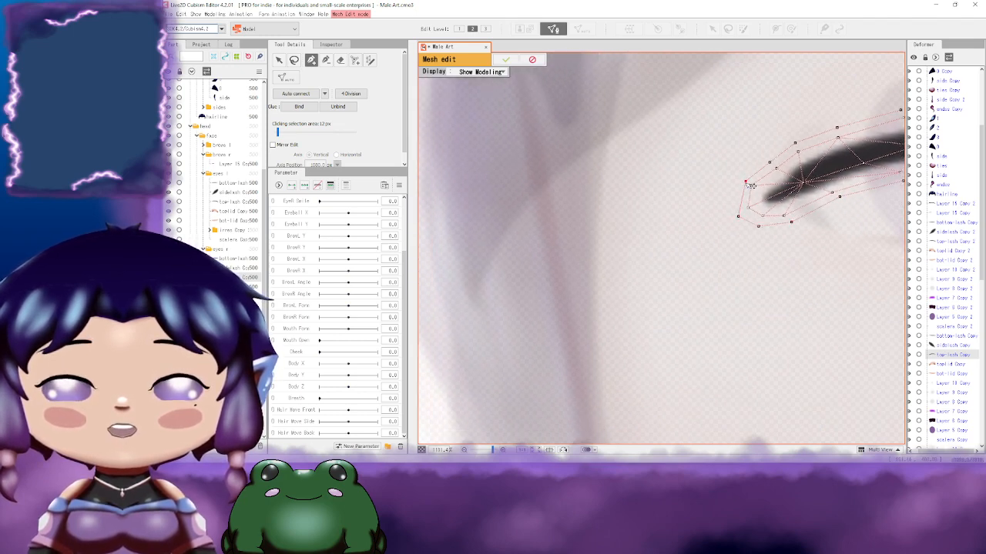
Step: Connect the outer ring's vertices to the inner outline along the upper side of the lash's outer end
scroll(661, 199, "up", 3)
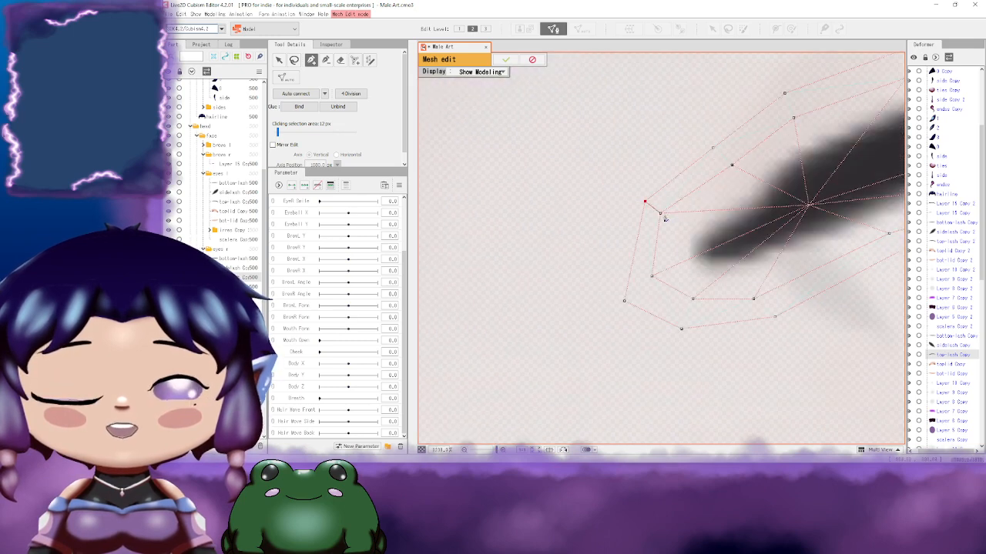
left_click_drag(669, 217, 620, 261)
left_click(662, 191)
left_click(681, 209)
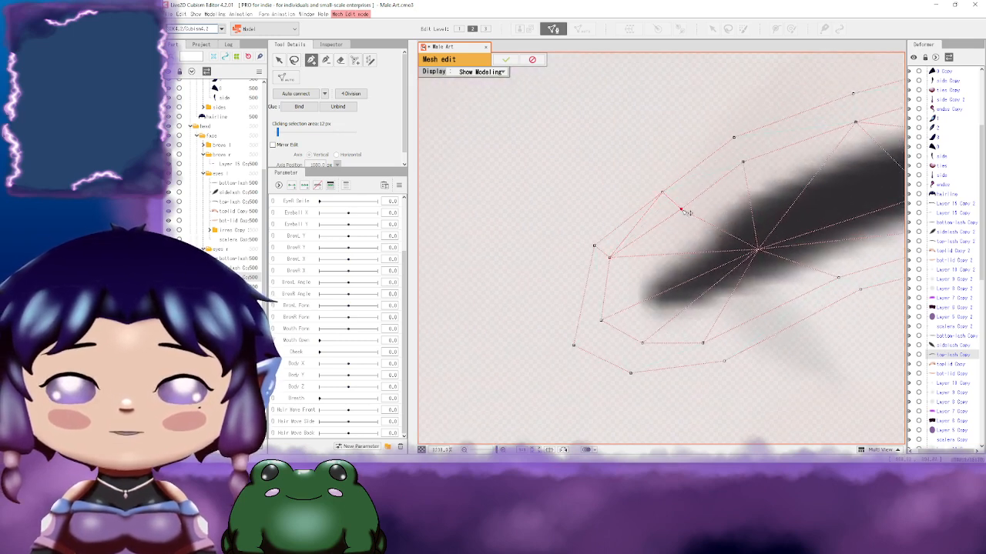
left_click_drag(745, 149, 701, 205)
left_click(691, 194)
left_click(699, 218)
Step: Connect the outer ring to the inner outline along the upper edge across the lash's middle
scroll(748, 208, "up", 2)
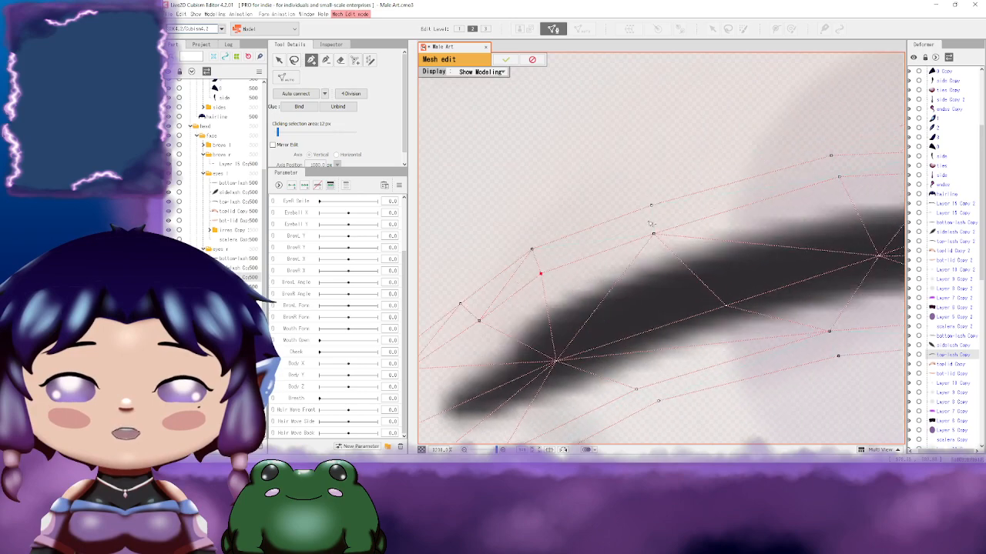
scroll(759, 213, "up", 1)
left_click(718, 195)
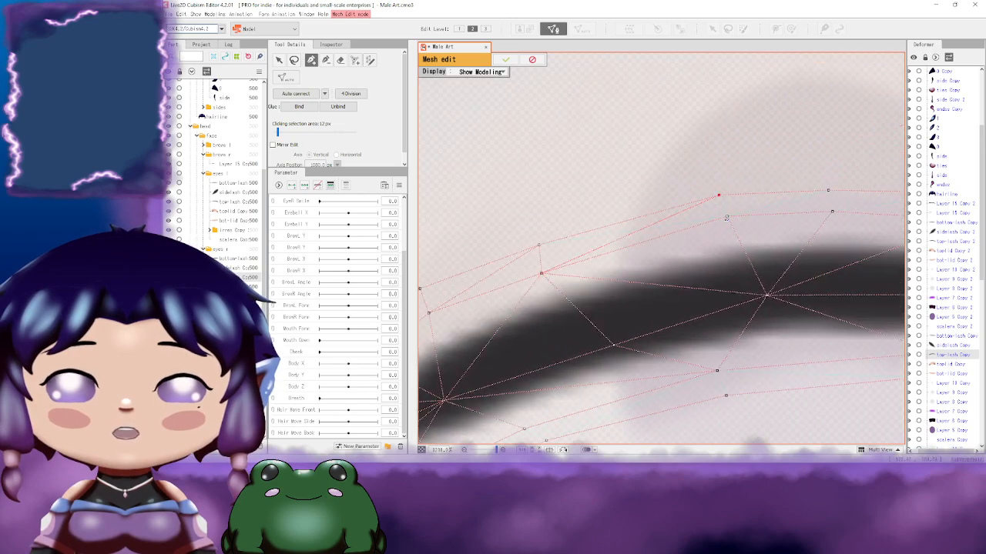
left_click_drag(826, 223, 608, 234)
left_click(611, 201)
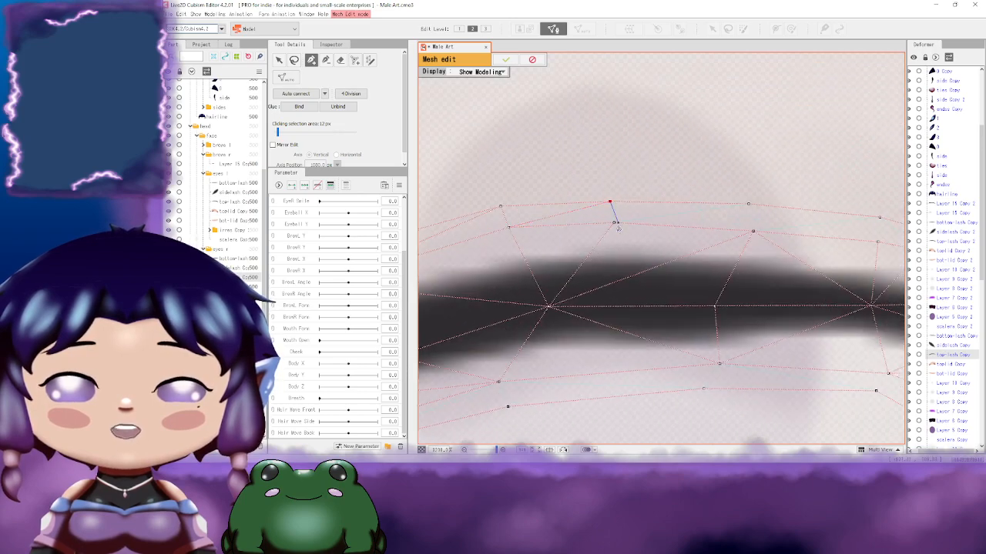
left_click(614, 222)
left_click_drag(739, 237, 640, 230)
left_click(649, 197)
left_click(653, 223)
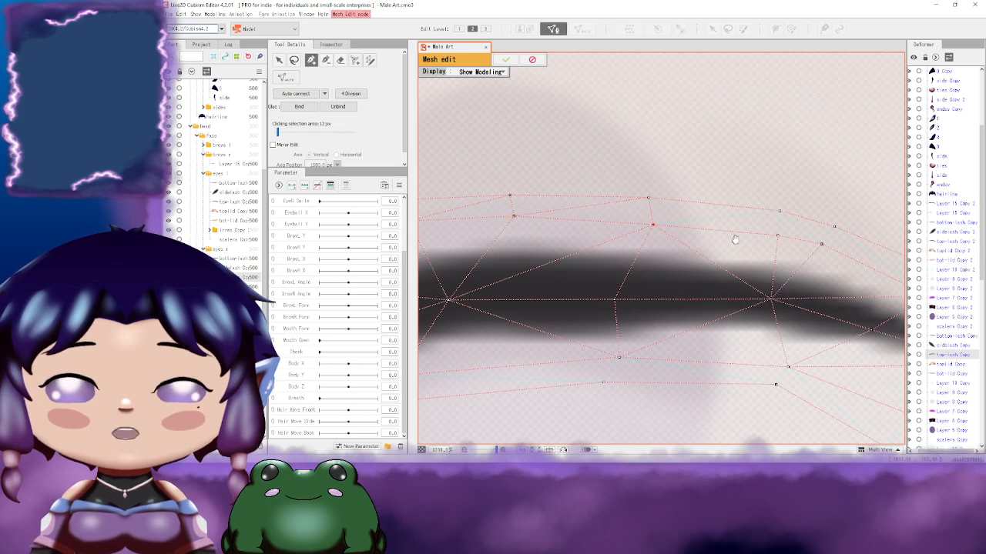
Step: Connect the outer ring to the inner outline along the upper edge of the lash's tapering inner part
left_click_drag(734, 238, 574, 192)
left_click(617, 207)
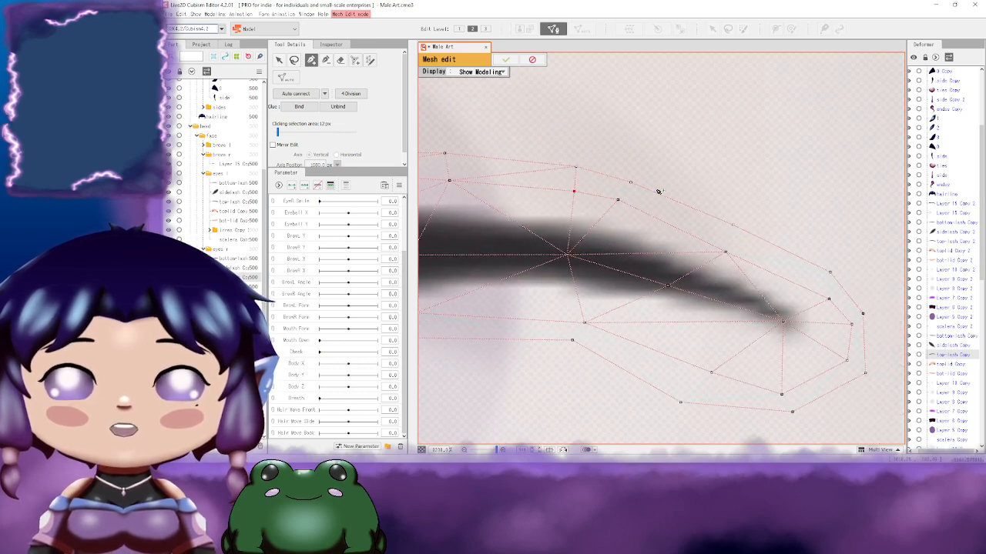
left_click_drag(685, 202, 617, 160)
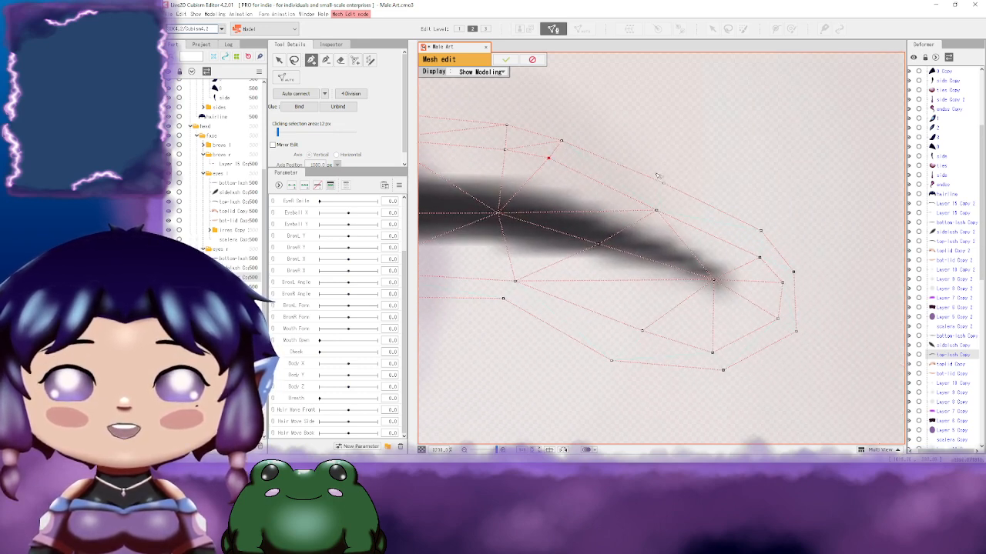
left_click(663, 183)
left_click_drag(671, 184, 615, 144)
left_click(705, 191)
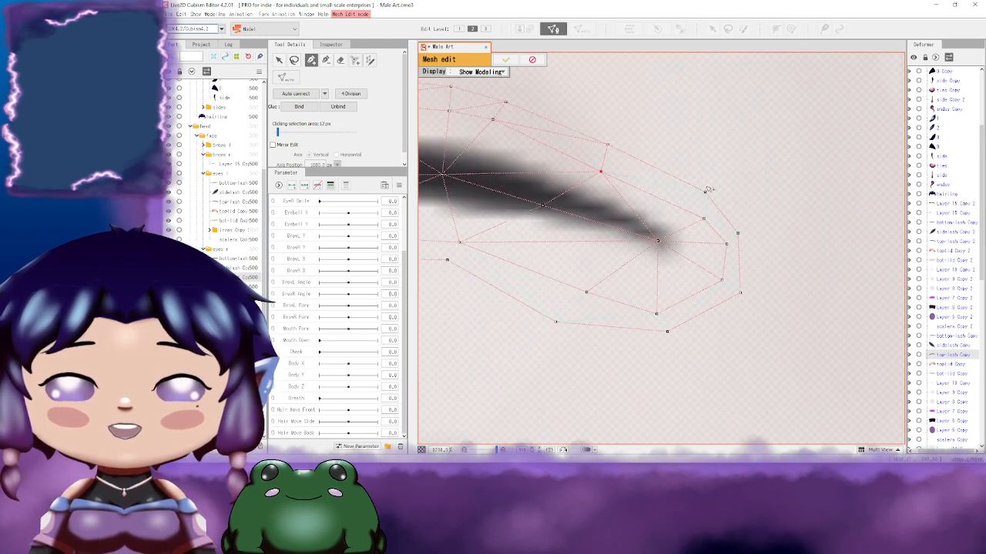
Step: Connect the outer ring to the inner outline around the lash's inner tip and down to its underside
left_click_drag(744, 213, 718, 150)
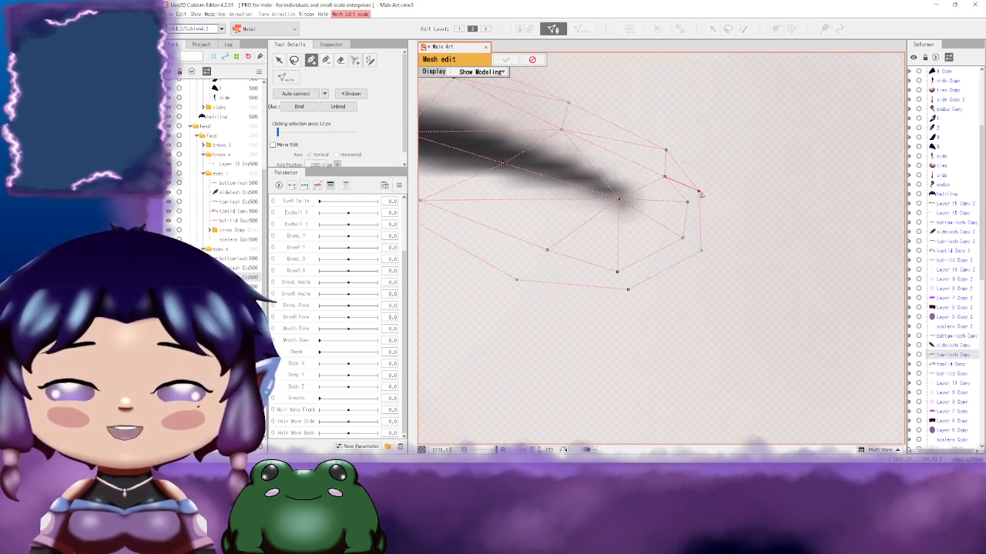
left_click(711, 170)
left_click(700, 181)
left_click(714, 230)
left_click_drag(716, 230, 766, 195)
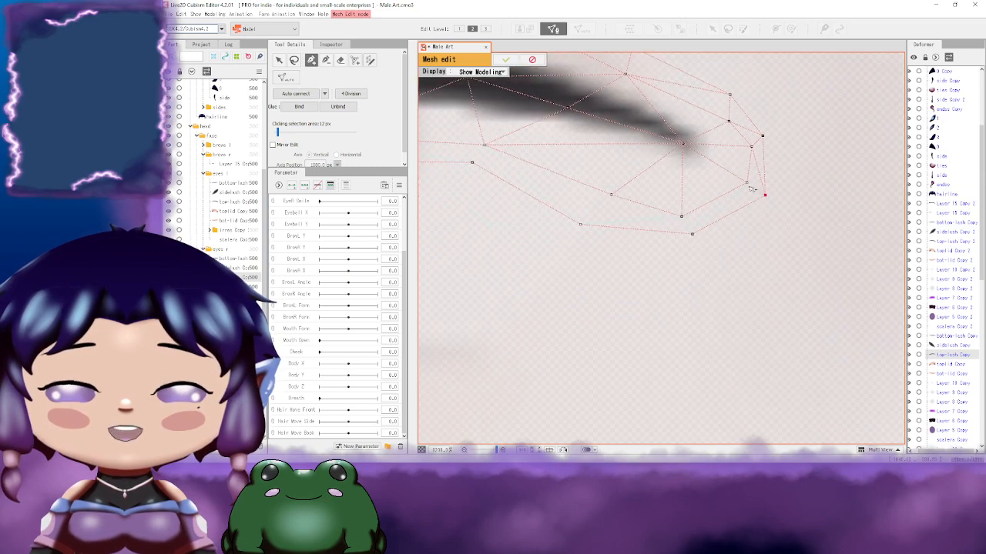
left_click(747, 183)
left_click(692, 233)
left_click_drag(695, 234, 814, 246)
left_click(800, 228)
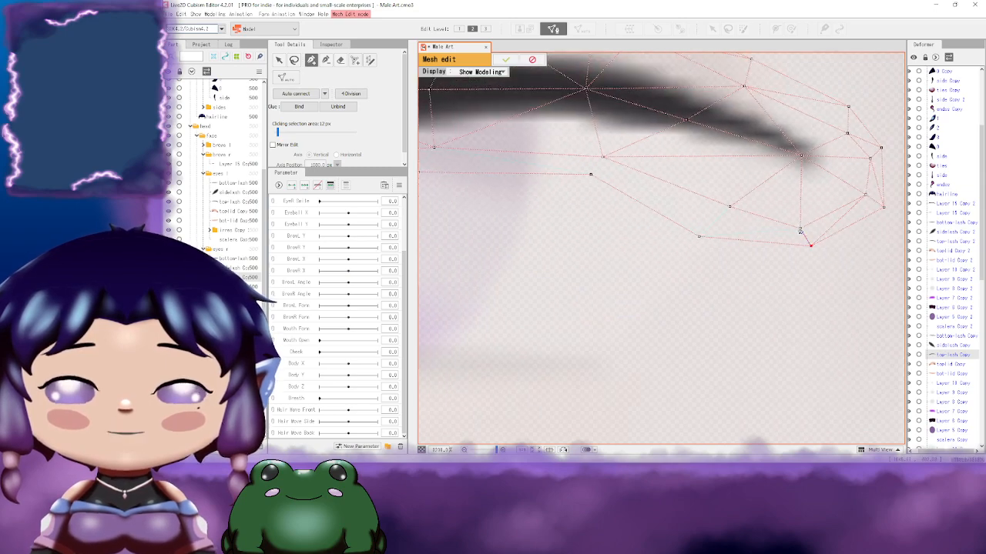
Step: Connect the outer ring to the inner outline along the lower edge from the inner end to the middle
left_click(700, 237)
left_click(730, 207)
left_click_drag(653, 199, 763, 233)
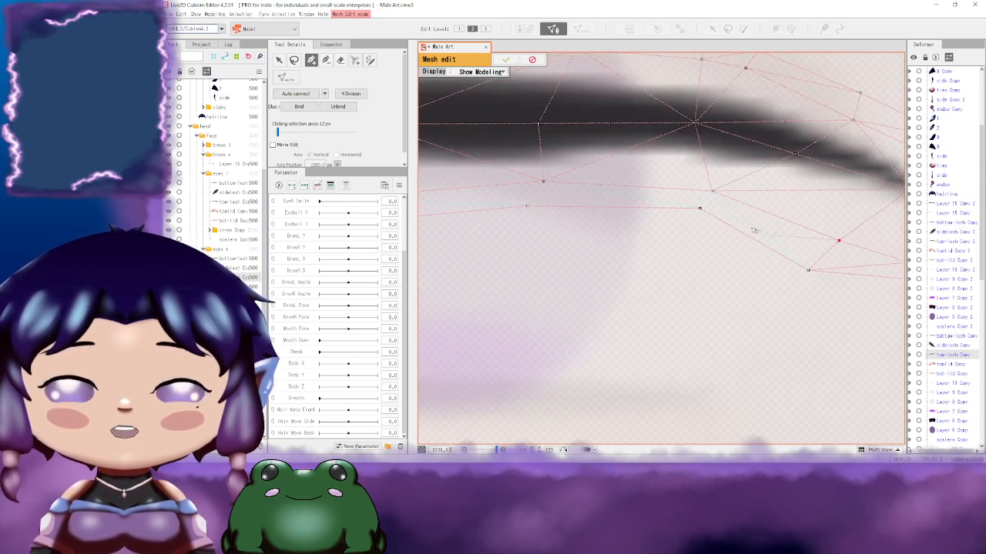
left_click(698, 208)
left_click_drag(698, 209, 854, 241)
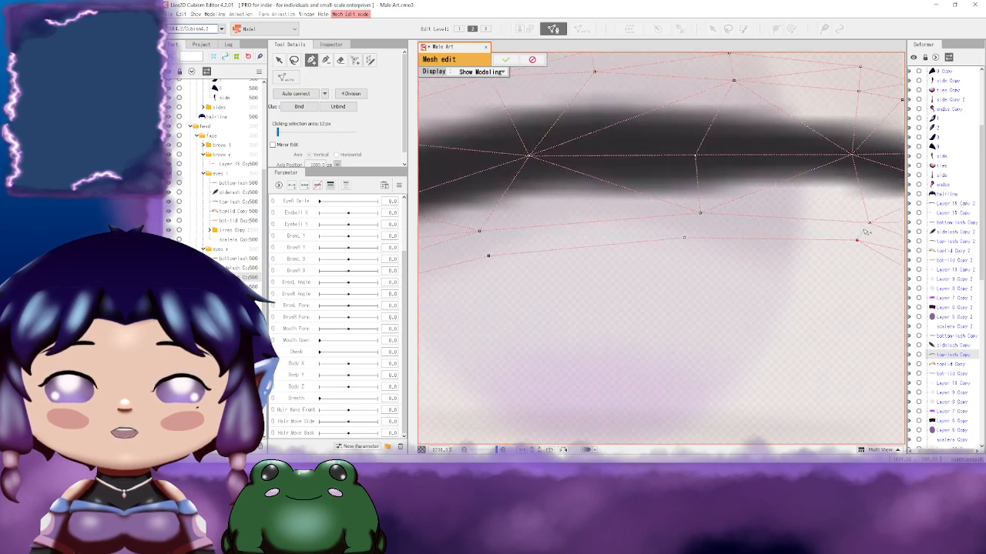
left_click(867, 224)
left_click(700, 212)
Step: Connect the outer ring to the inner outline along the lower edge from the middle towards the outer end
left_click_drag(646, 241, 810, 215)
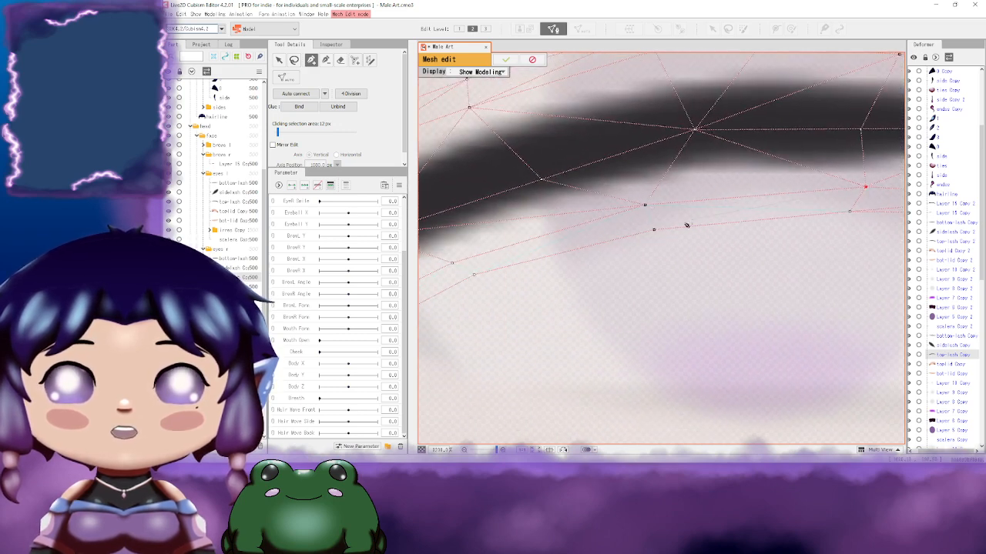
left_click(653, 229)
left_click(644, 207)
left_click_drag(662, 203, 838, 144)
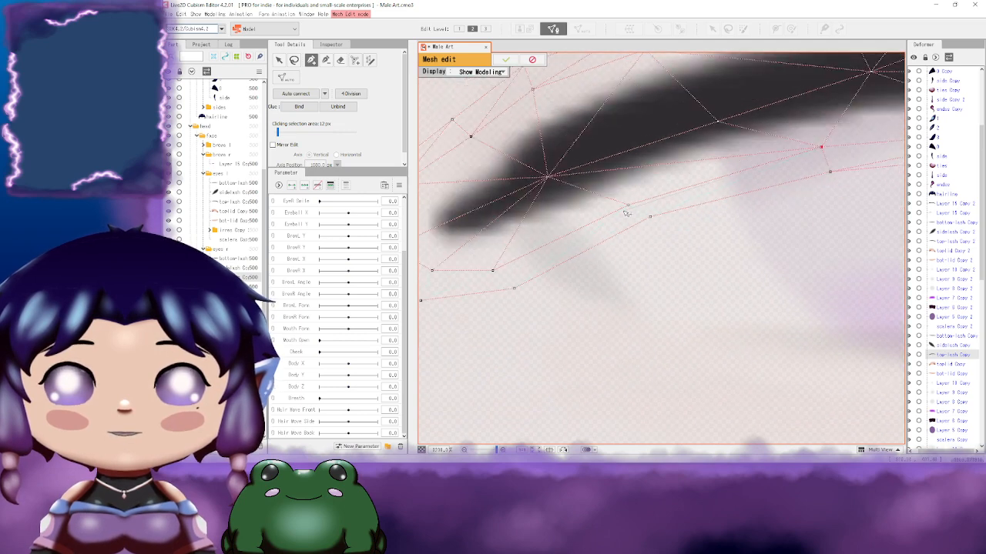
left_click(651, 217)
left_click(627, 207)
Step: Connect the outer ring to the inner outline around the top lash's outer tip and apply the mesh
left_click_drag(613, 234, 749, 219)
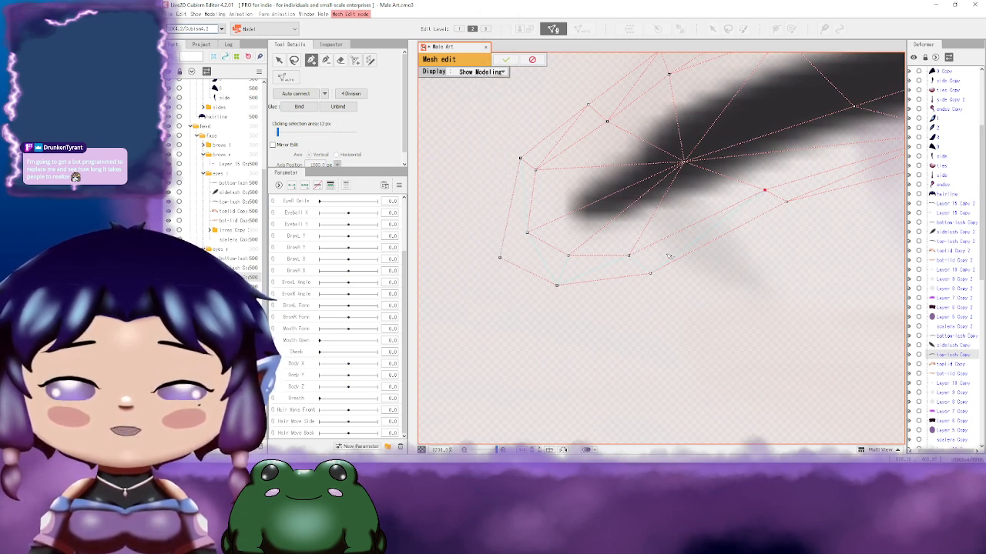
left_click(651, 274)
left_click_drag(634, 286, 718, 274)
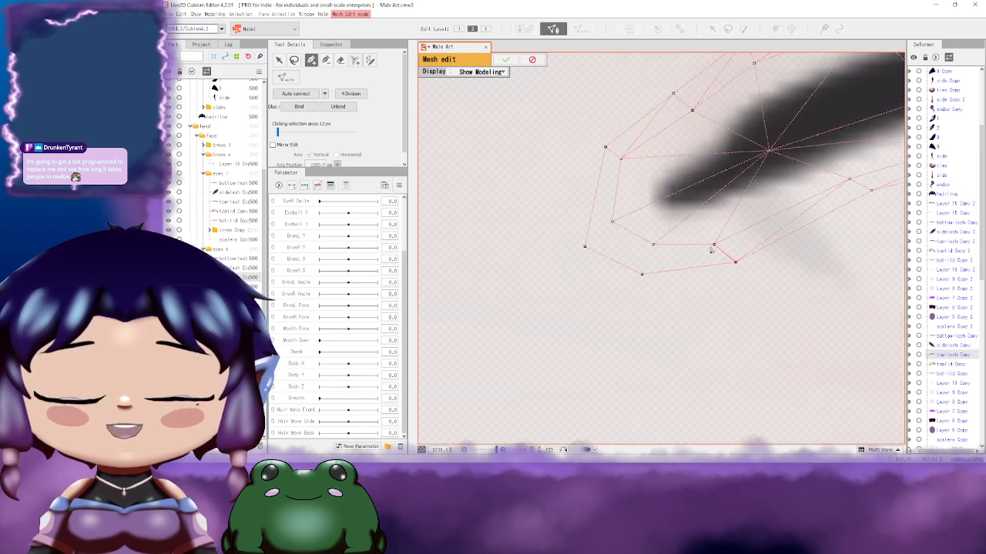
left_click_drag(656, 260, 725, 260)
left_click(654, 245)
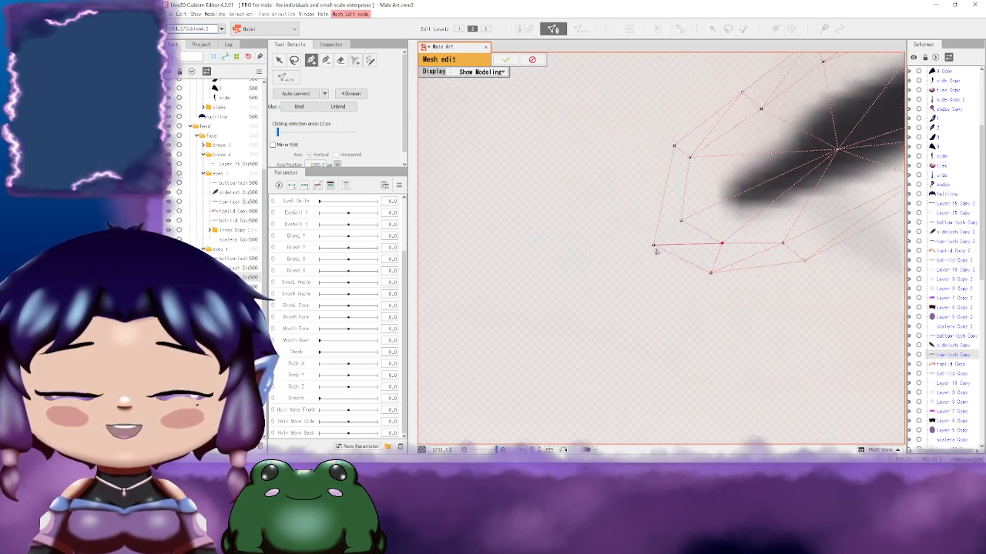
left_click(654, 246)
left_click(681, 221)
left_click_drag(693, 203, 699, 276)
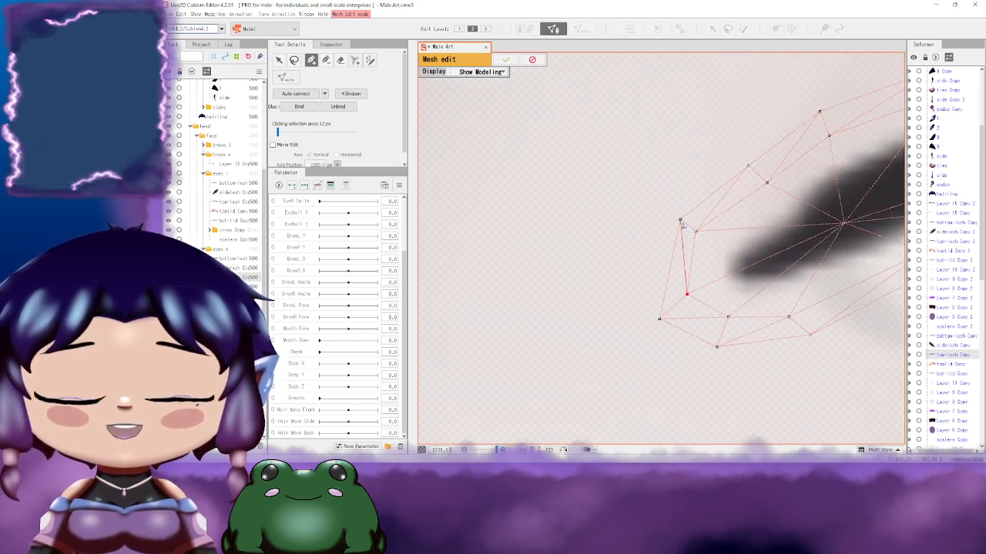
scroll(682, 224, "down", 6)
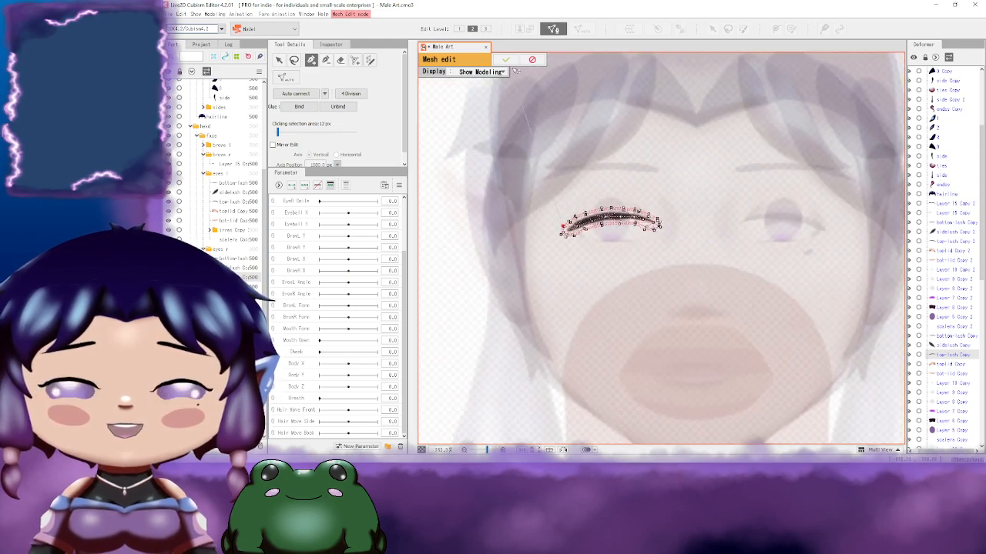
left_click(505, 59)
Step: Open the small side lash at the same eye's outer corner for manual mesh editing
scroll(678, 231, "up", 4)
scroll(670, 243, "down", 2)
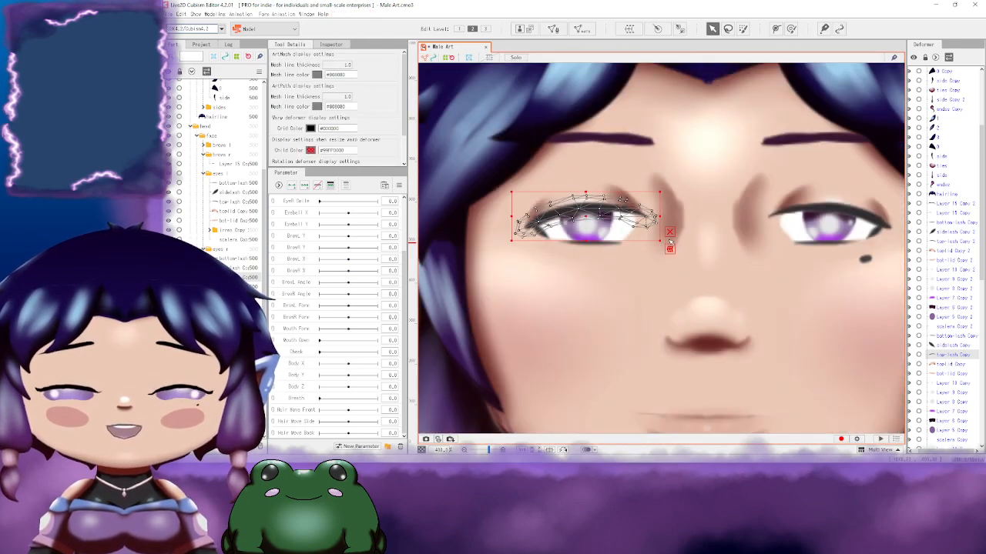
scroll(676, 242, "down", 2)
scroll(684, 244, "up", 3)
left_click_drag(582, 278, 655, 270)
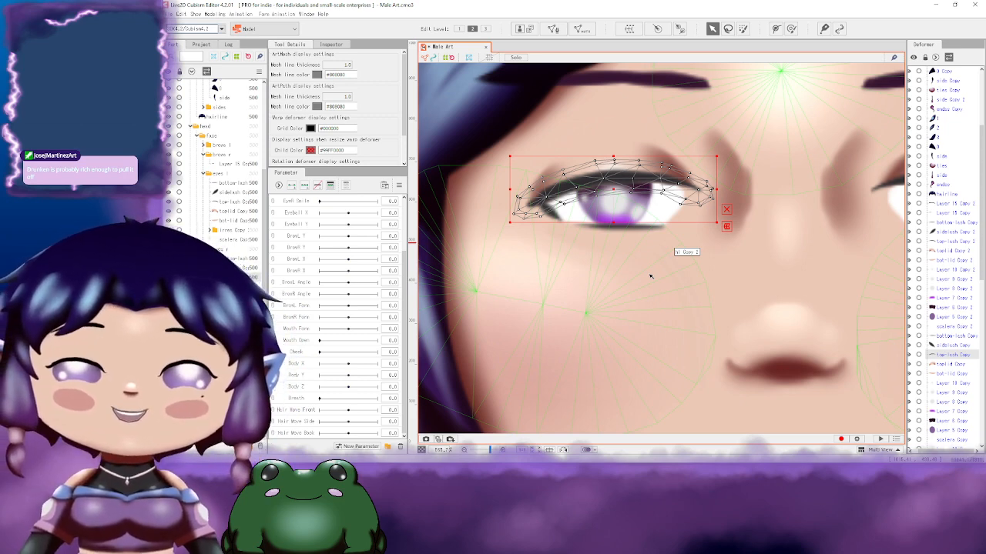
left_click(550, 215)
scroll(553, 216, "up", 3)
scroll(553, 216, "up", 2)
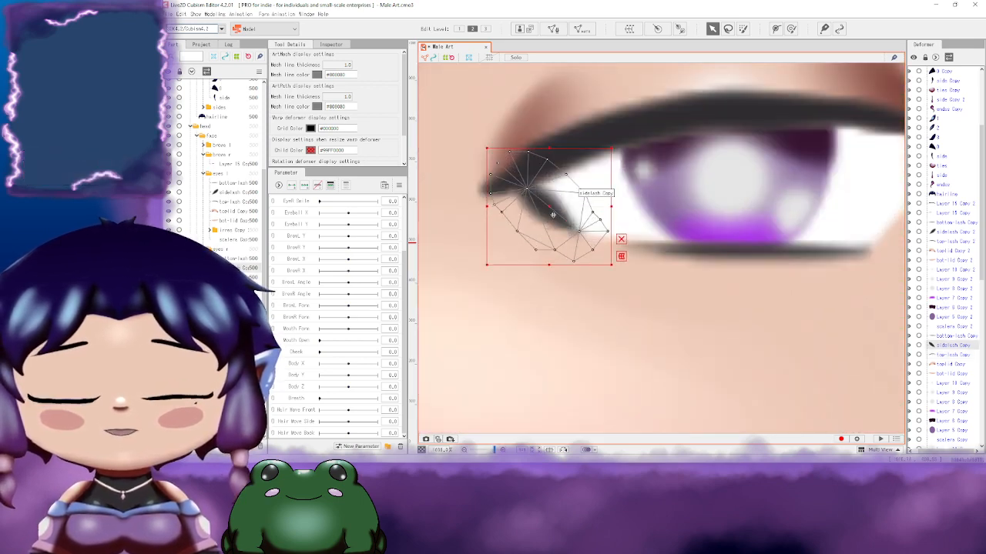
left_click(553, 28)
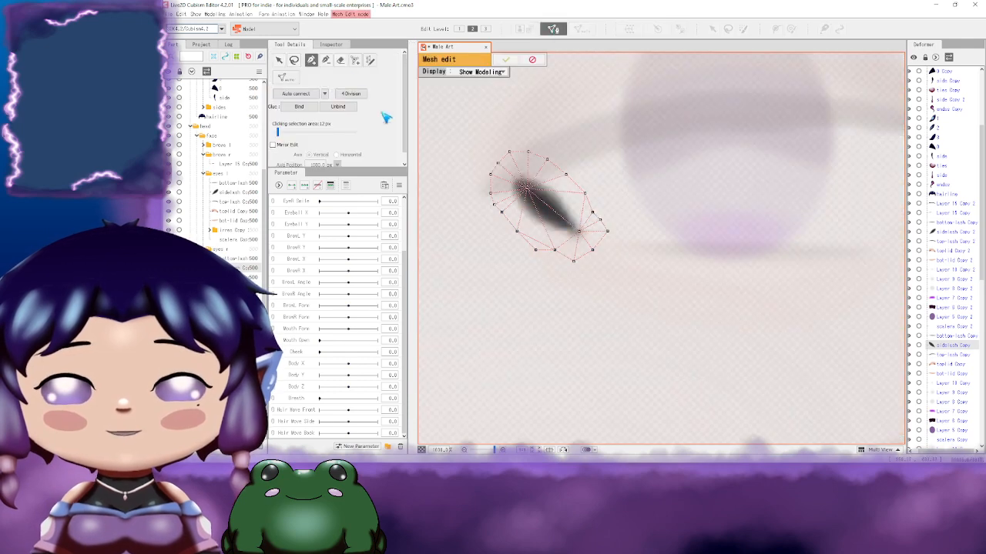
Step: Try to clean up the side lash's existing mesh by removing outline vertices and moving its central vertex towards the middle
left_click(338, 64)
left_click(326, 62)
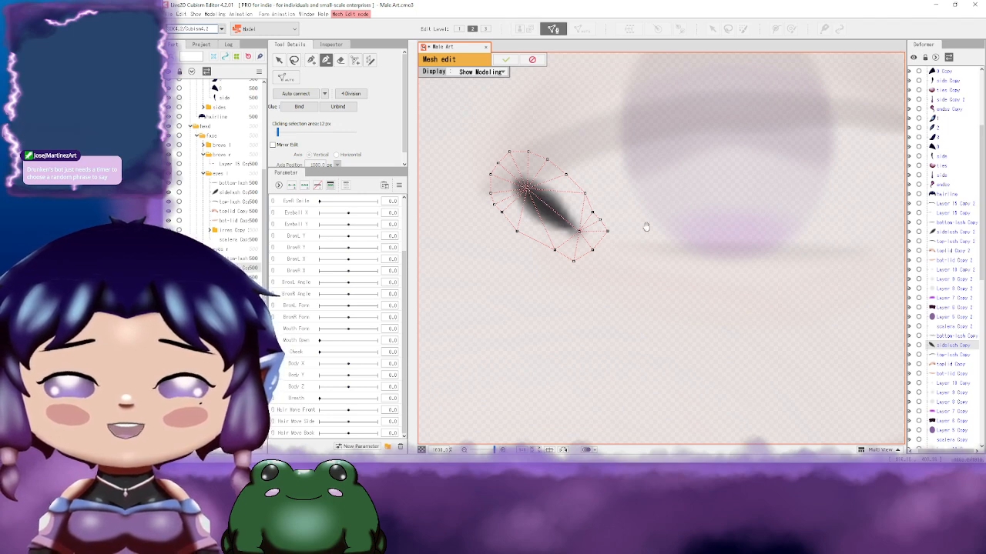
left_click_drag(646, 226, 684, 218)
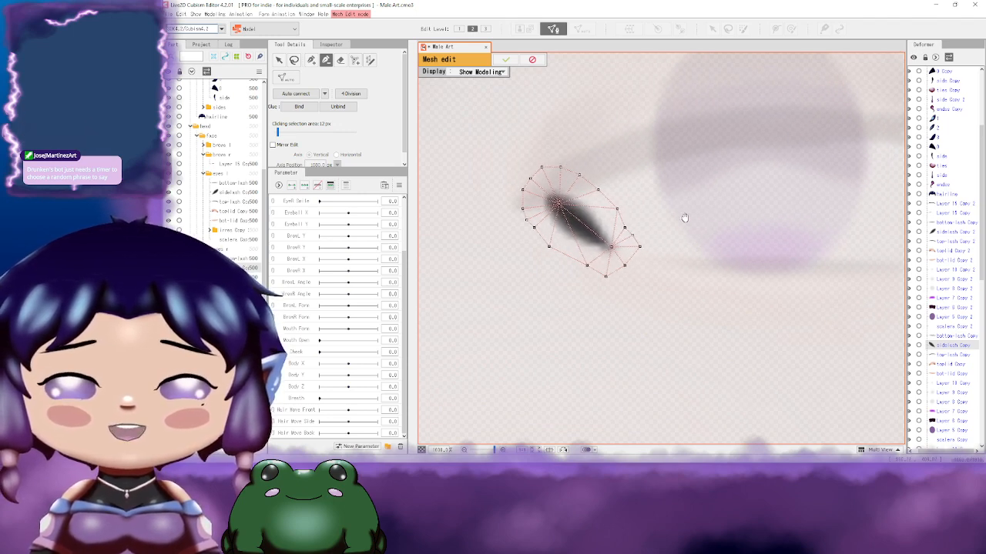
scroll(567, 196, "up", 3)
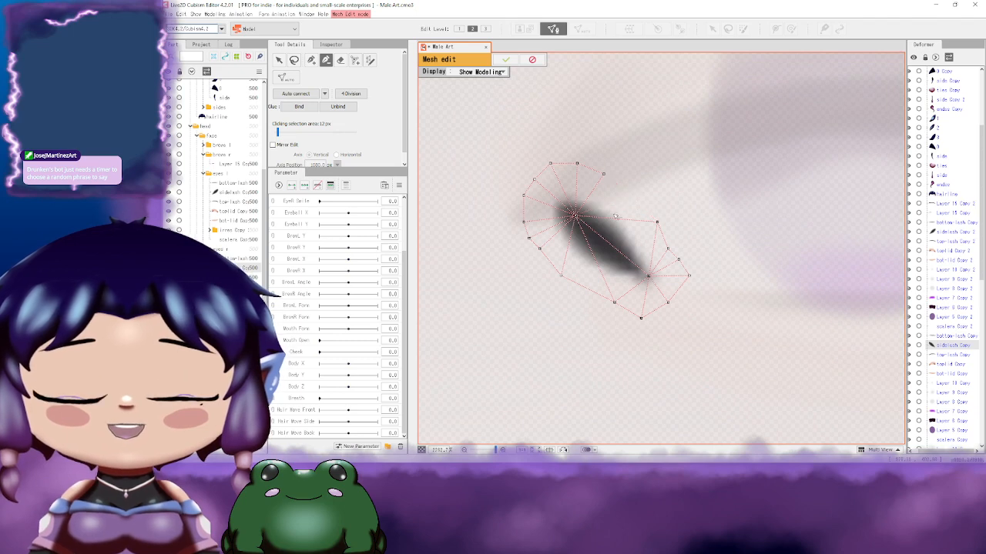
left_click(630, 195)
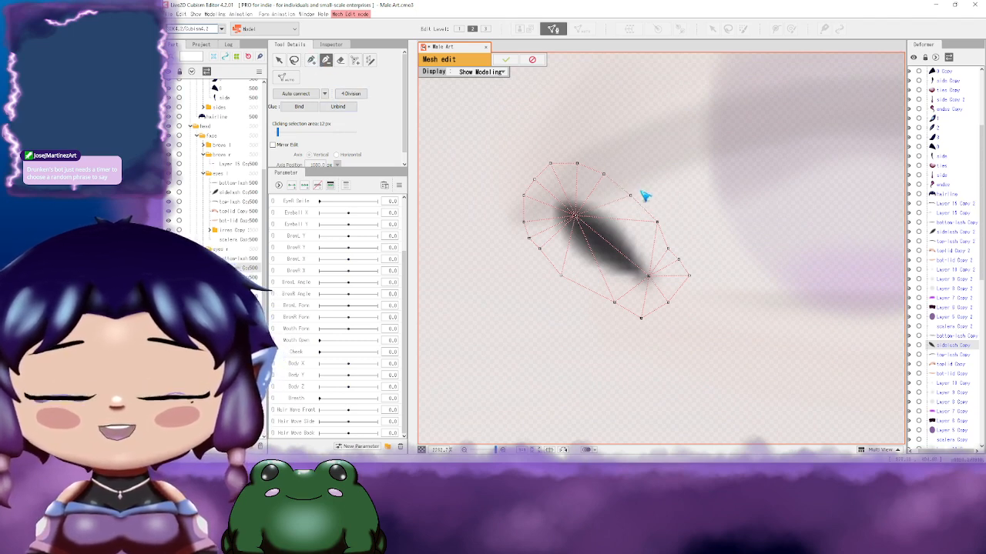
left_click(279, 59)
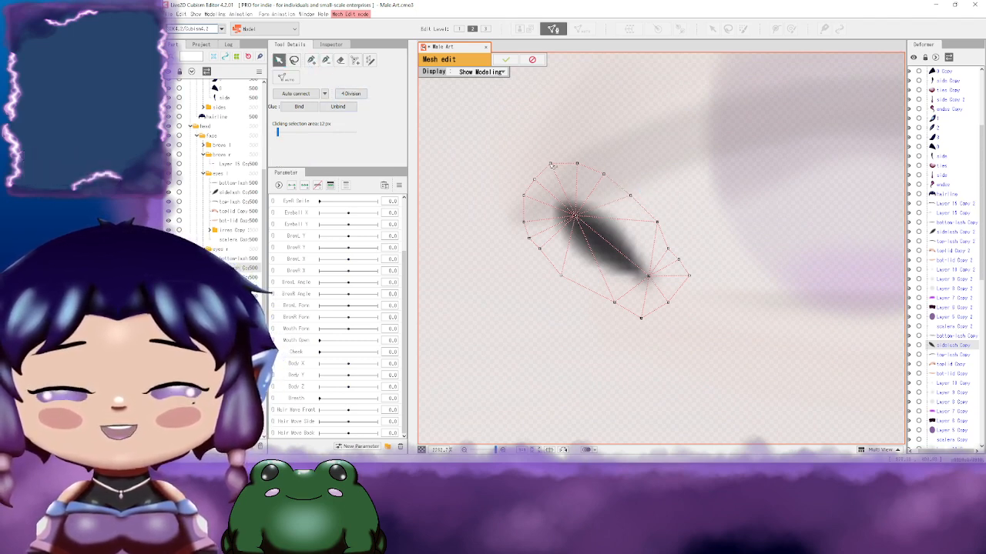
mouse_move(579, 216)
left_mouse_down()
mouse_move(623, 255)
mouse_move(606, 241)
left_mouse_up()
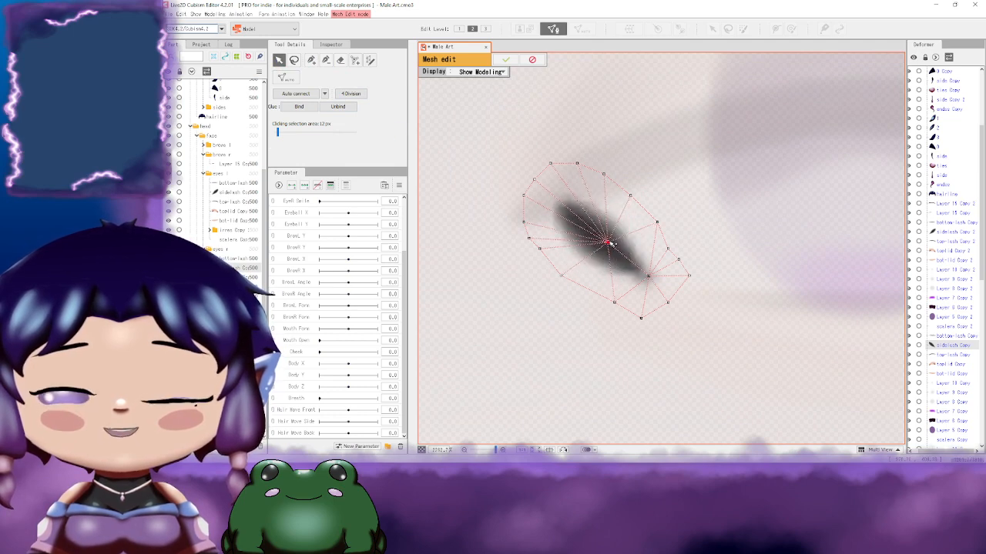
Step: Erase the side lash's entire old mesh and lay a line of connected vertices along its centre from end to end
left_click(340, 61)
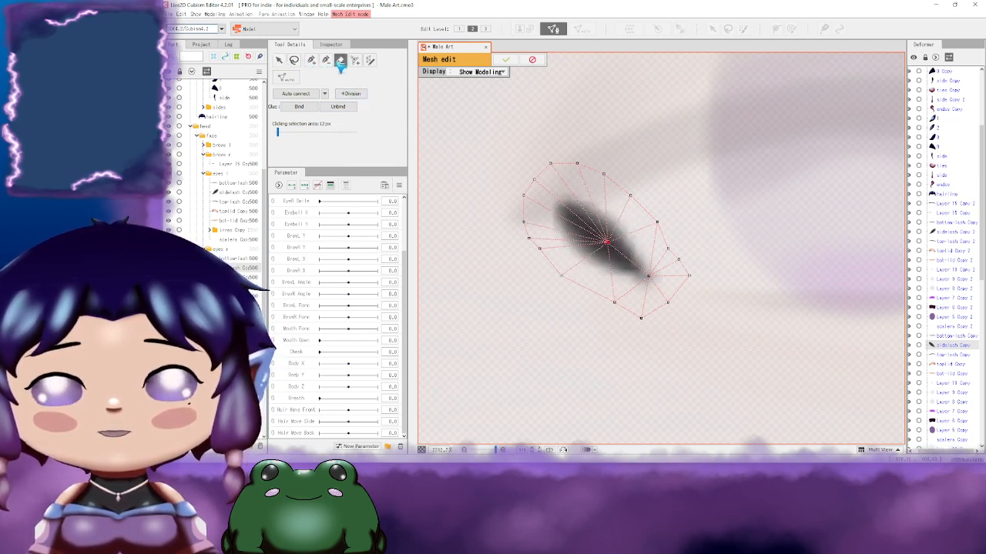
left_click(632, 258)
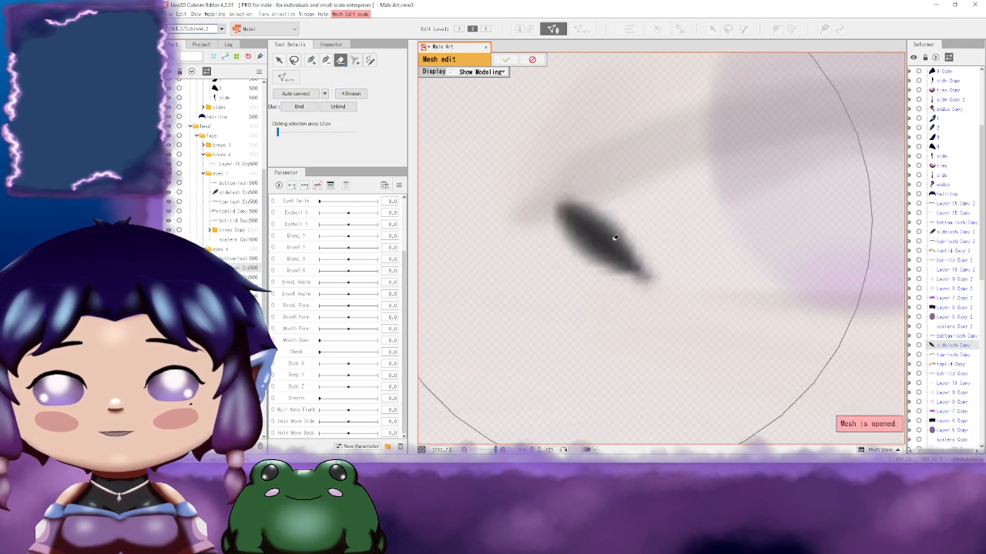
left_click(311, 60)
left_click_drag(585, 204, 566, 177)
left_click(537, 177)
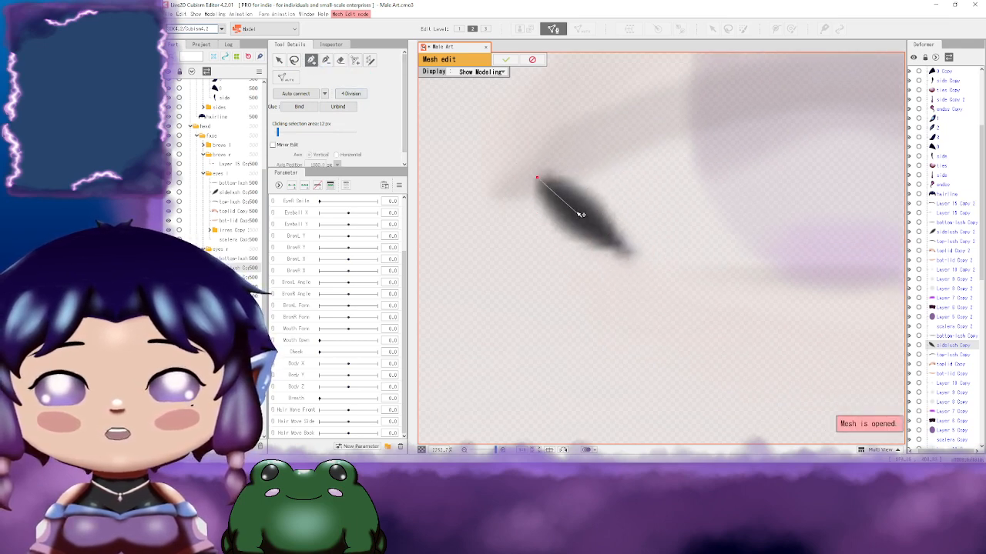
left_click(569, 204)
left_click(602, 232)
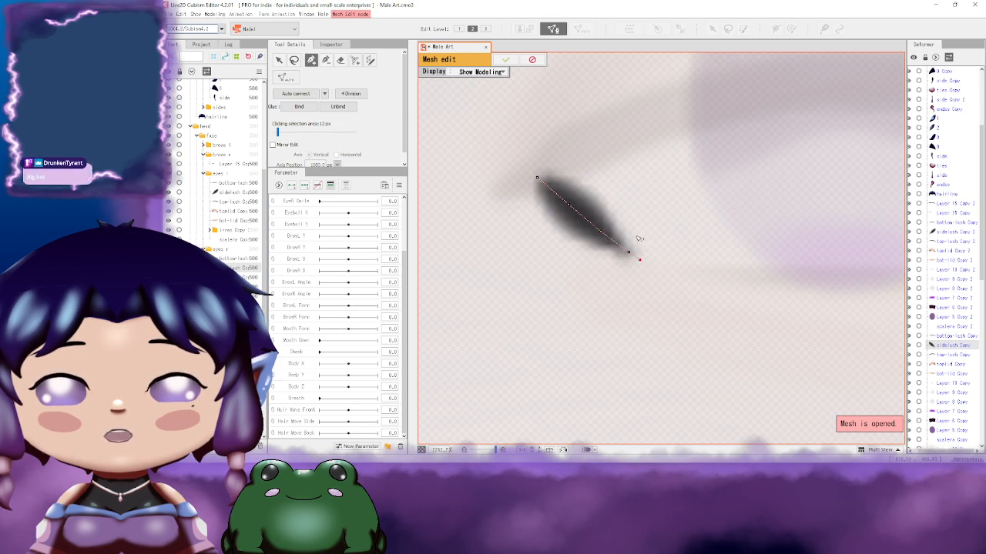
Step: Draw a closed outline of vertices tightly around the upper and lower edges of the side lash
left_click(631, 227)
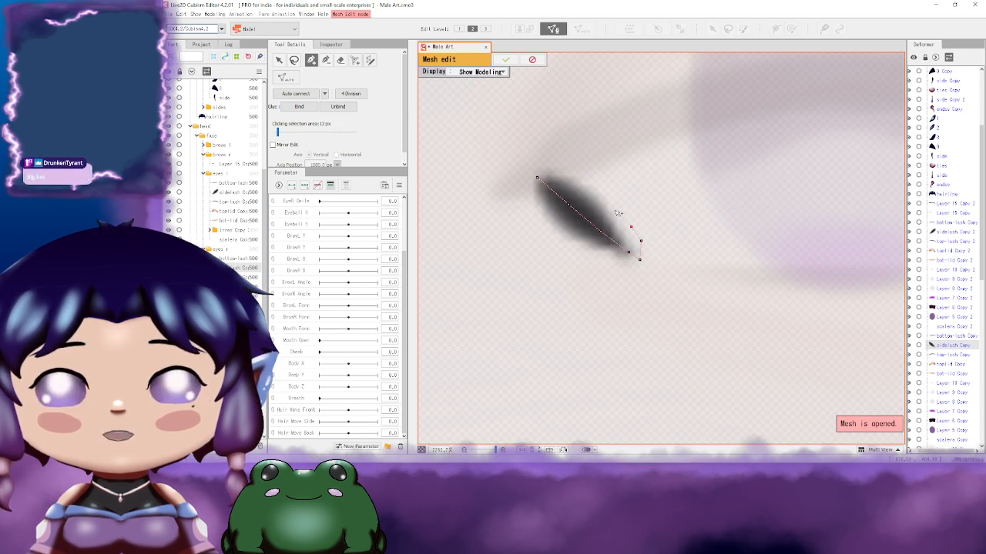
left_click(613, 210)
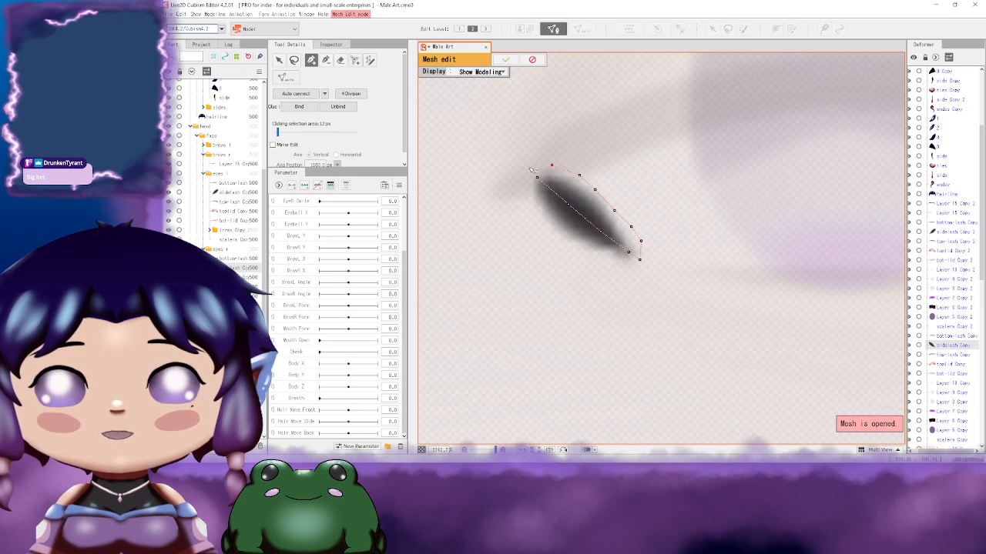
left_click(537, 178)
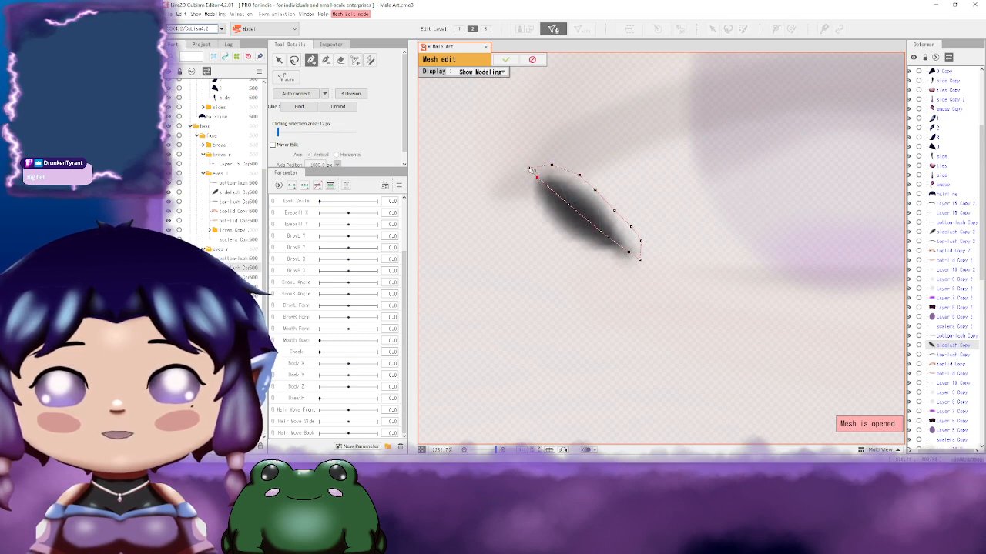
left_click(532, 214)
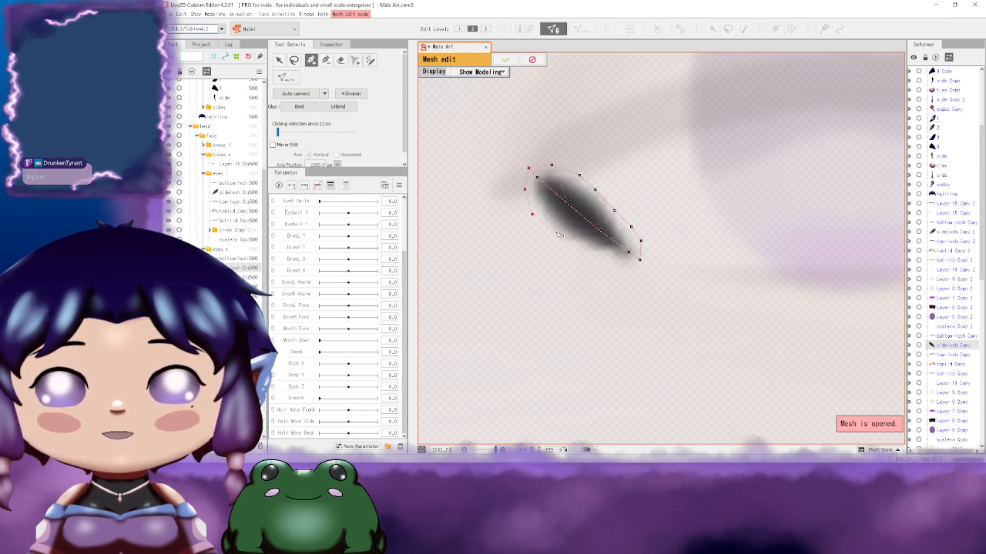
left_click(556, 232)
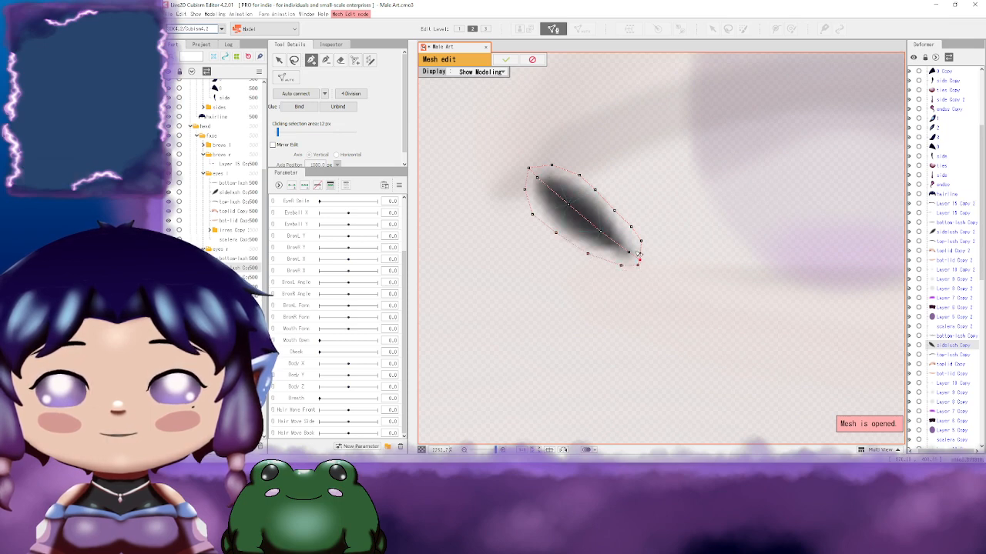
Step: Connect the side lash's centre line to the outline along the upper edge, from the lower tip to the upper end
scroll(643, 259, "up", 2)
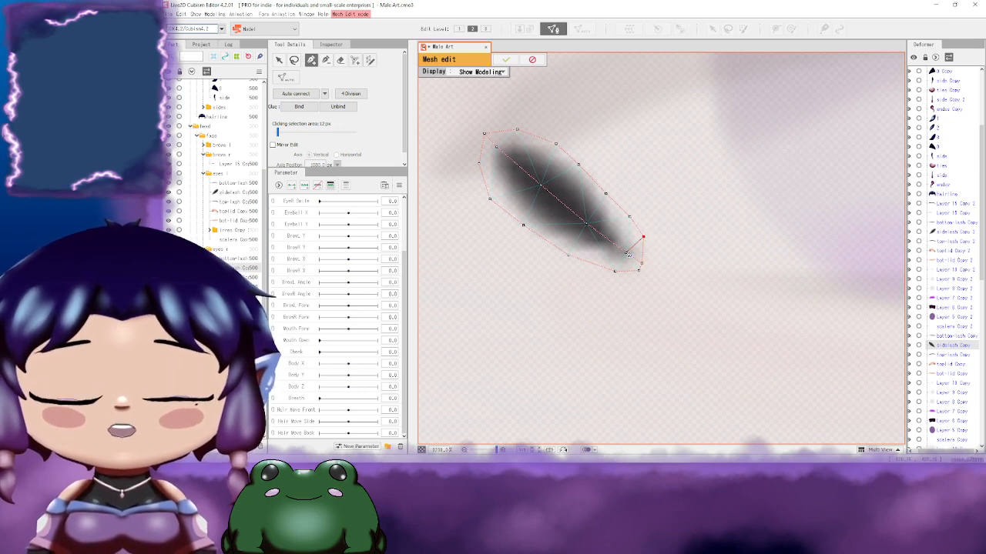
left_click(629, 217)
left_click(587, 223)
left_click(605, 193)
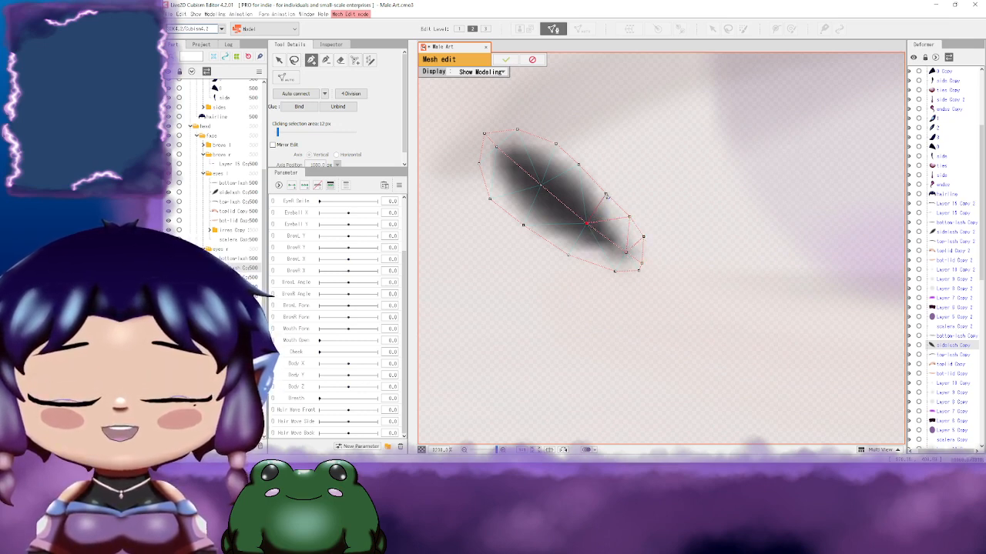
left_click(541, 185)
left_click(579, 165)
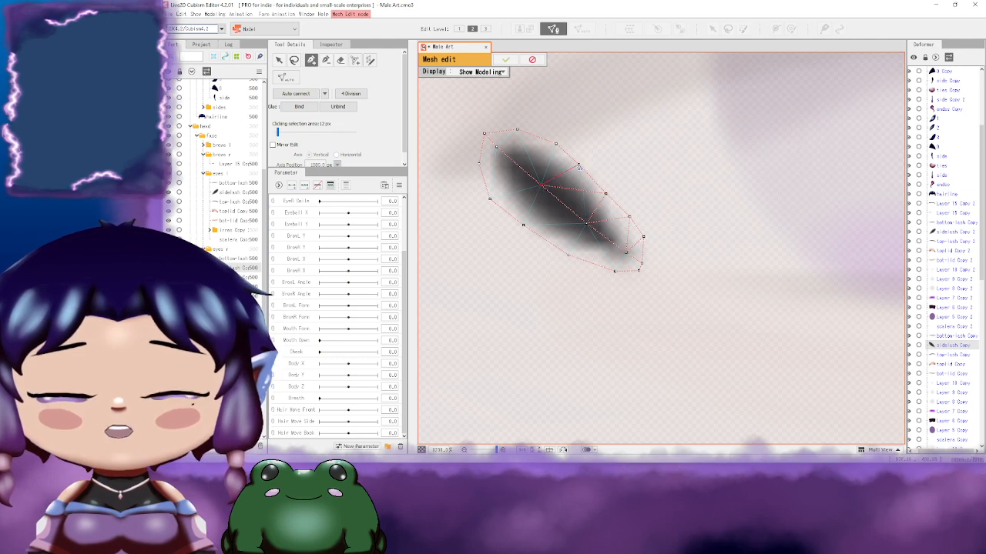
left_click_drag(561, 163, 669, 197)
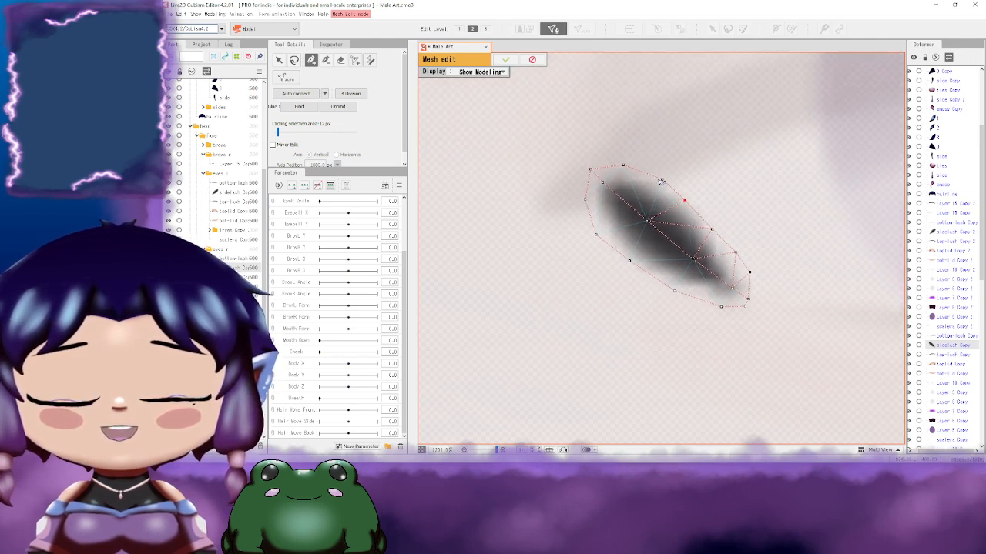
left_click(623, 165)
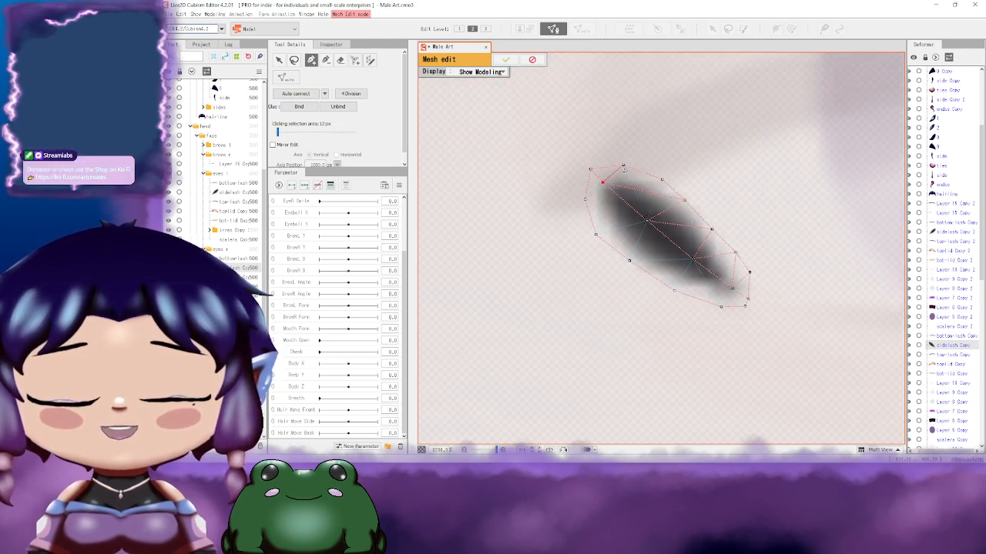
left_click(603, 183)
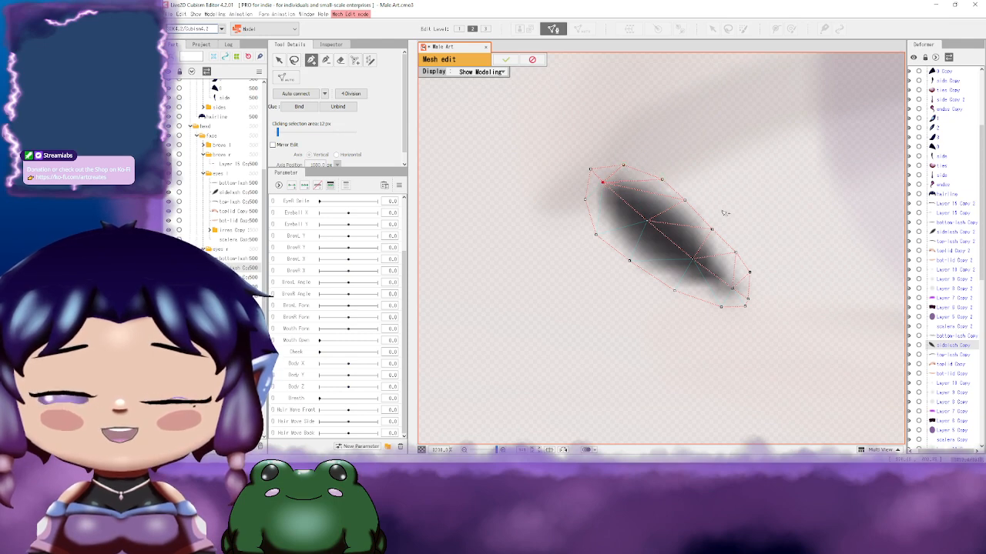
Step: Connect the side lash's centre line to the outline along the lower edge and around the lower tip
left_click_drag(724, 214, 749, 190)
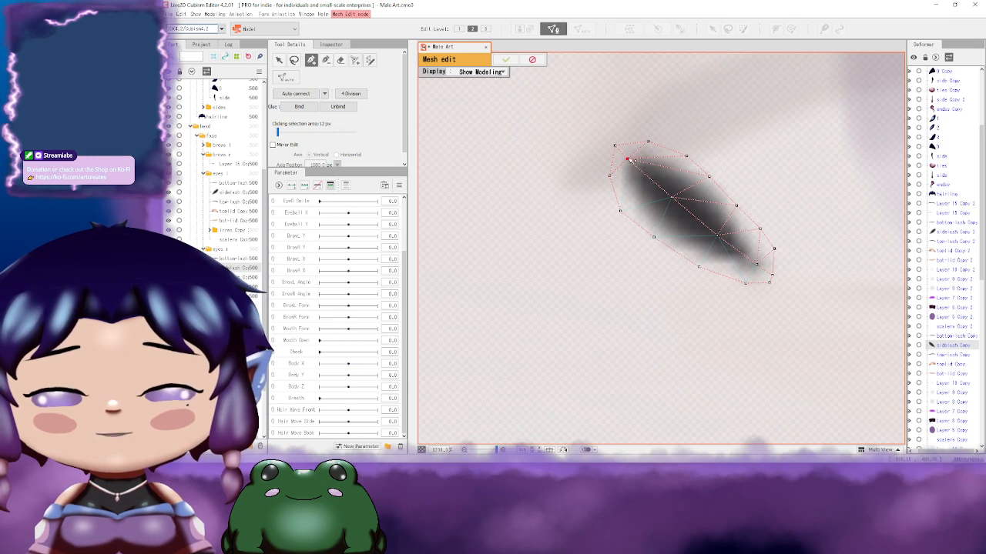
left_click(653, 237)
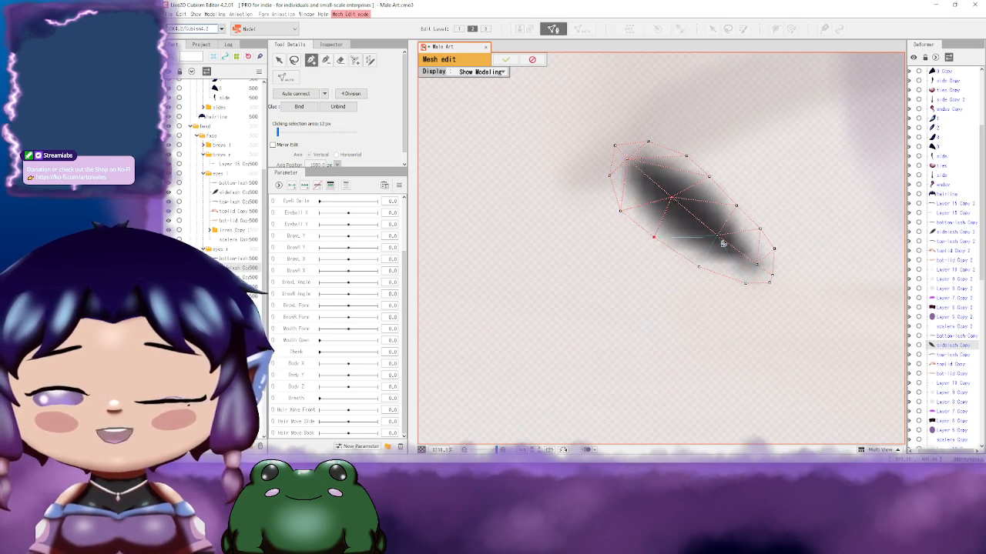
left_click(719, 238)
left_click_drag(731, 247, 701, 230)
left_click(670, 251)
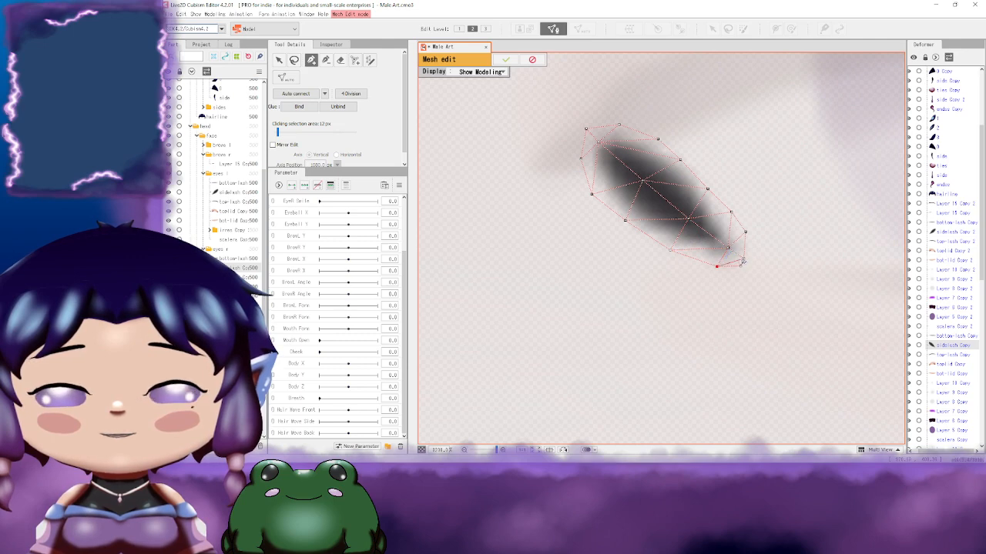
left_click(740, 267)
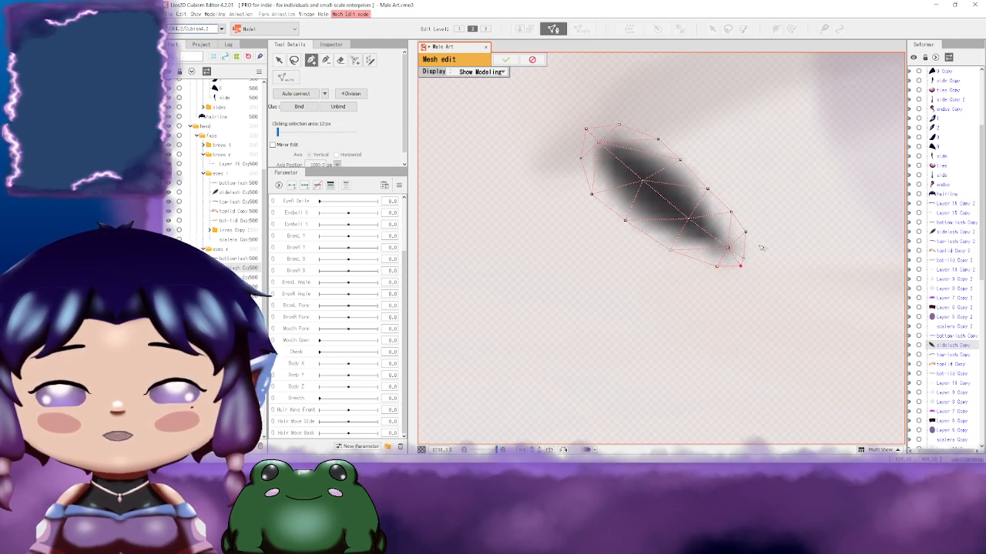
Step: Draw a second closed ring of vertices just outside the side lash's existing outline, all the way around
left_click_drag(759, 215, 707, 215)
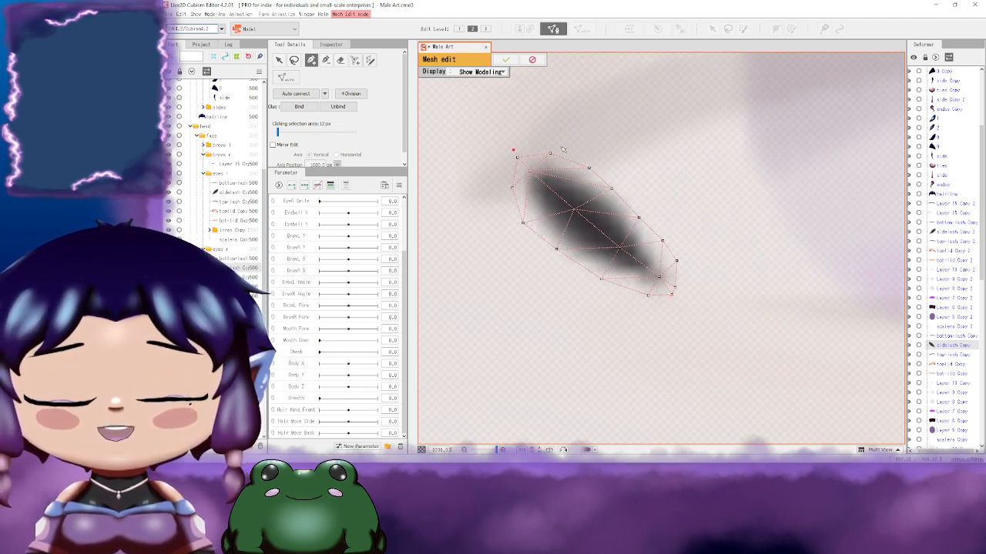
left_click(594, 161)
left_click_drag(641, 174, 631, 162)
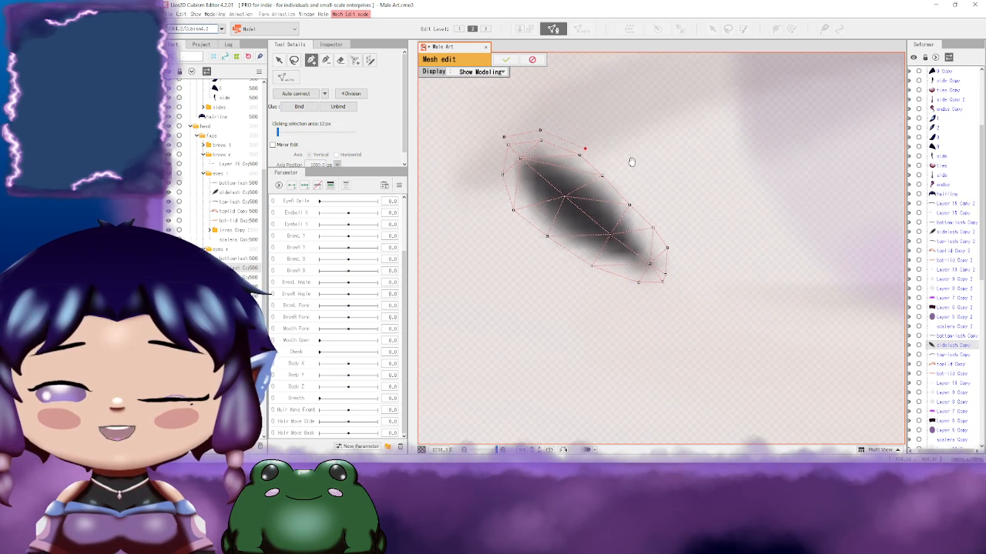
left_click(610, 173)
left_click(635, 198)
left_click(659, 224)
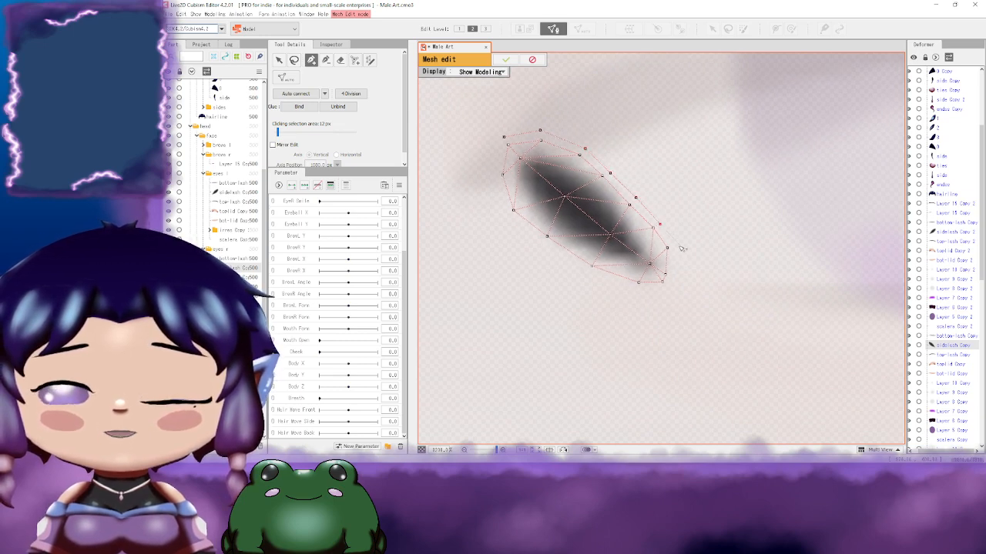
left_click(677, 246)
left_click(663, 281)
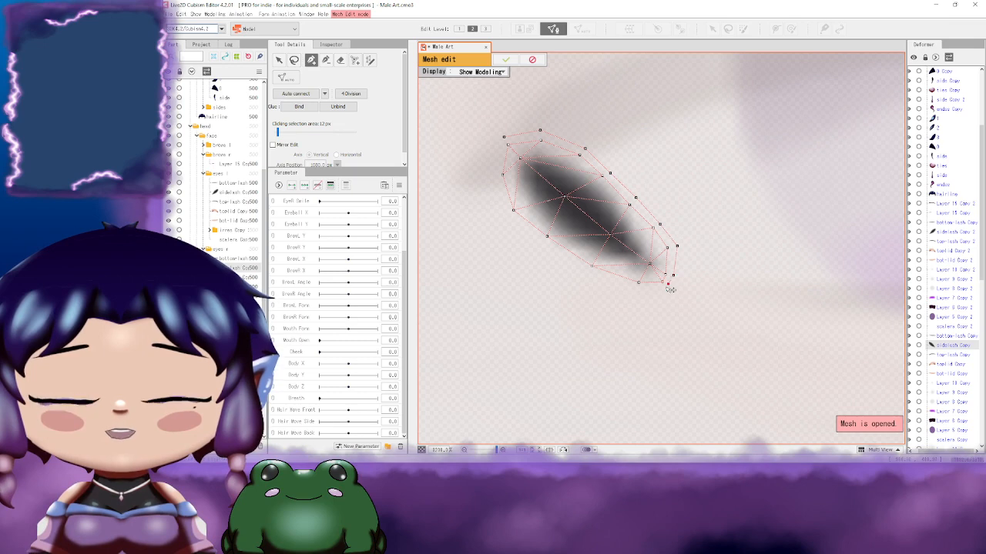
left_click_drag(596, 280, 618, 287)
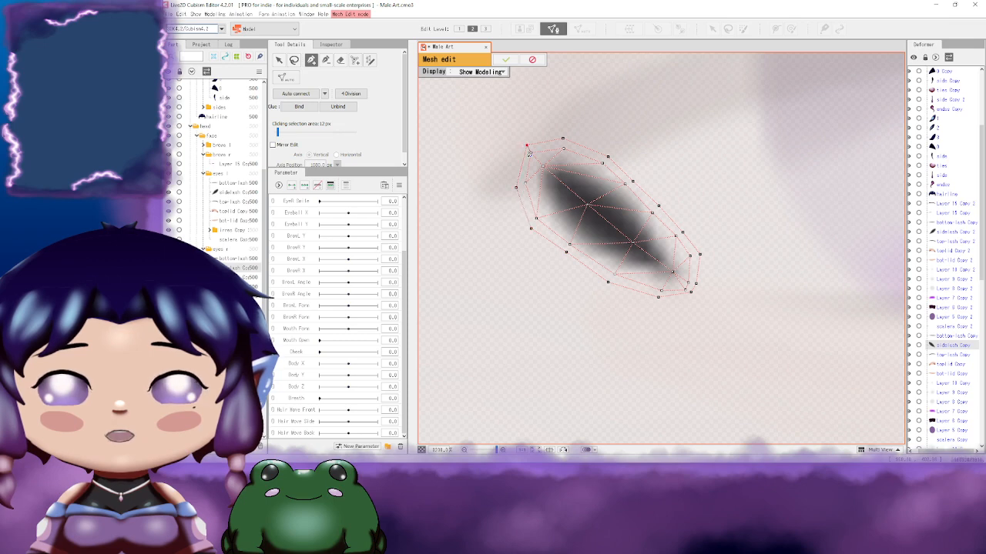
Step: Connect the side lash's inner outline to the outer ring along the upper edge and around the lower tip
left_click(562, 140)
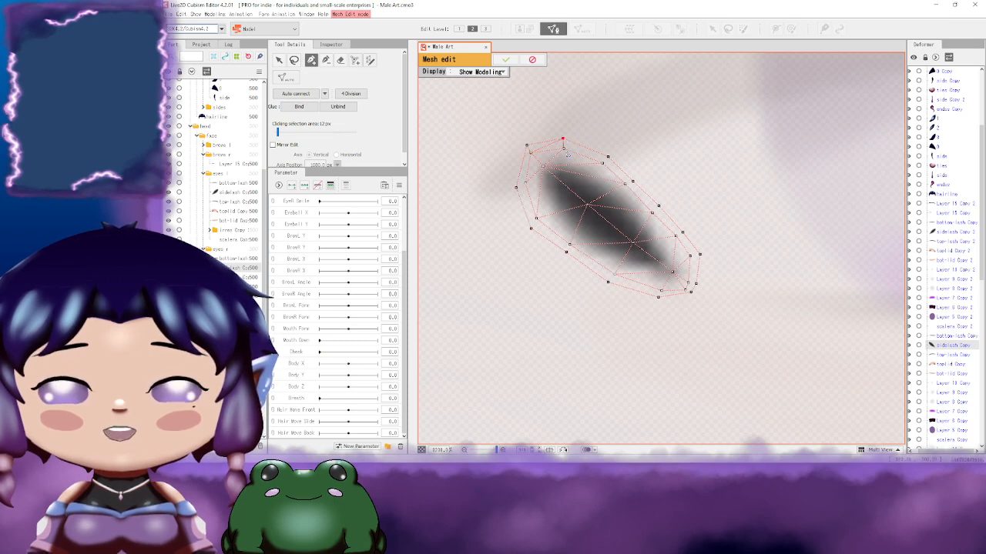
left_click(608, 158)
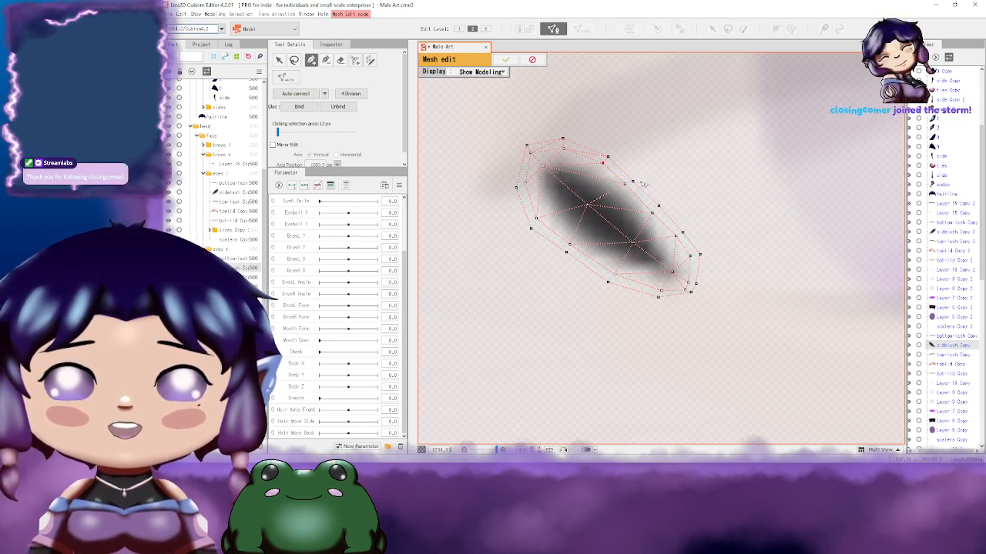
left_click(633, 181)
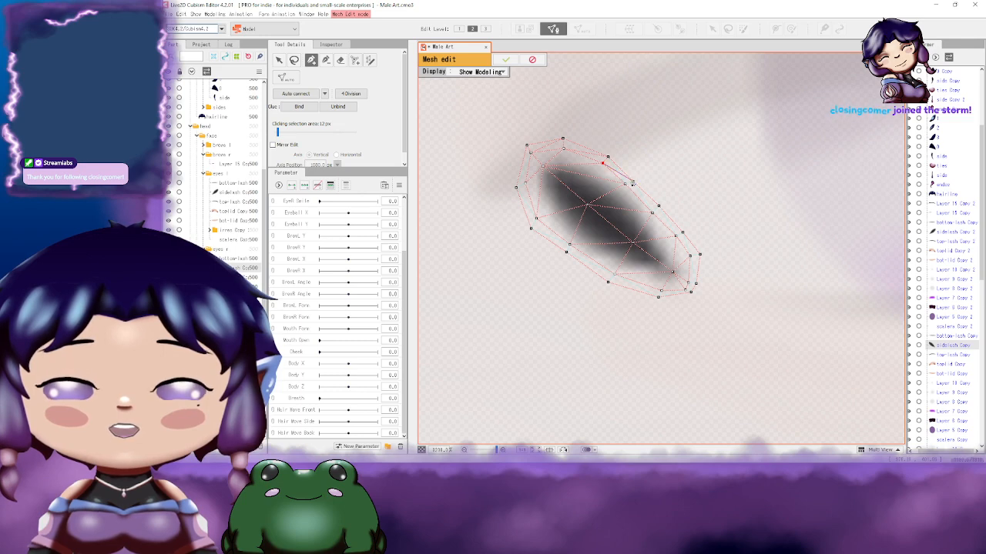
left_click(624, 184)
left_click(652, 213)
left_click_drag(727, 234, 675, 183)
left_click(630, 182)
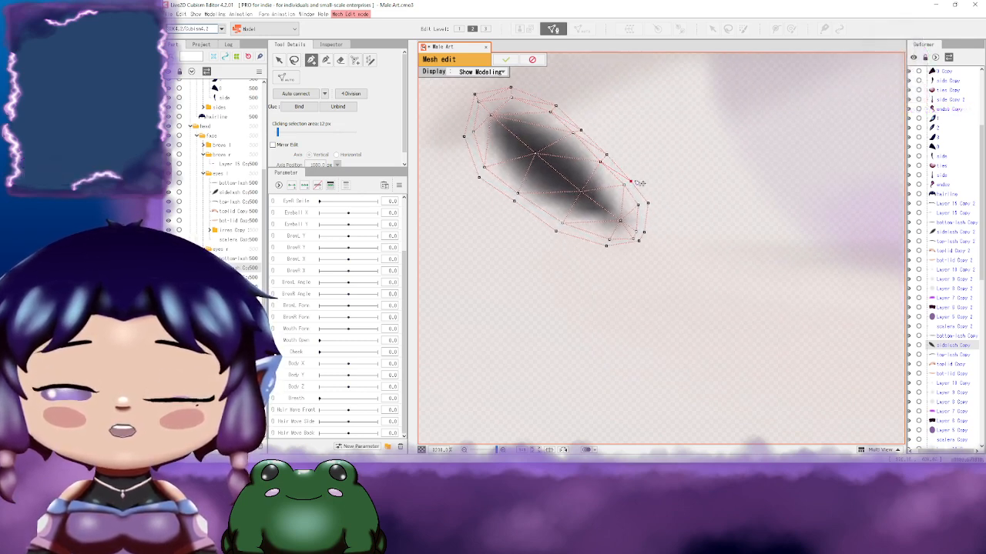
left_click(647, 205)
left_click(638, 204)
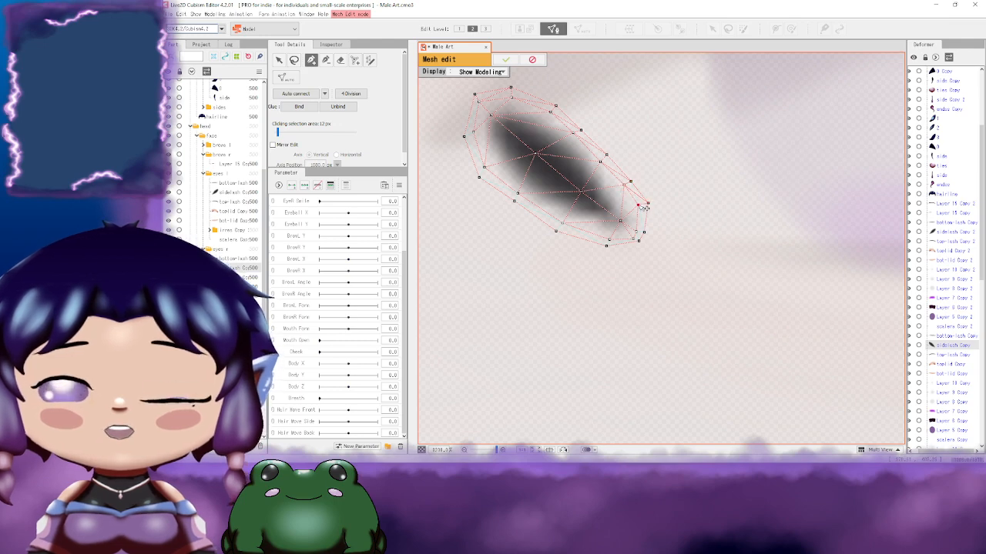
left_click(643, 232)
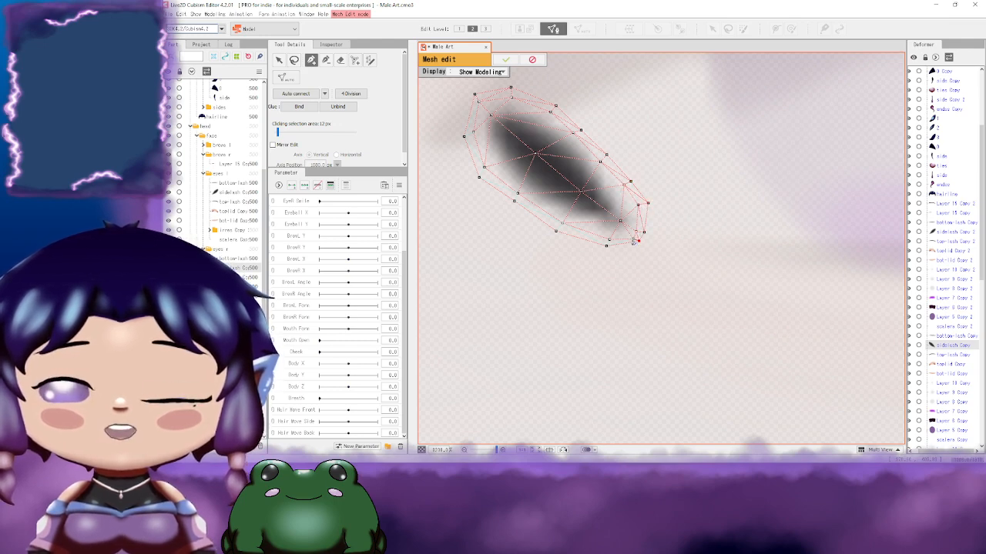
Step: Connect the side lash's two rings along the lower edge and around the upper end, and apply the finished mesh
left_click(556, 230)
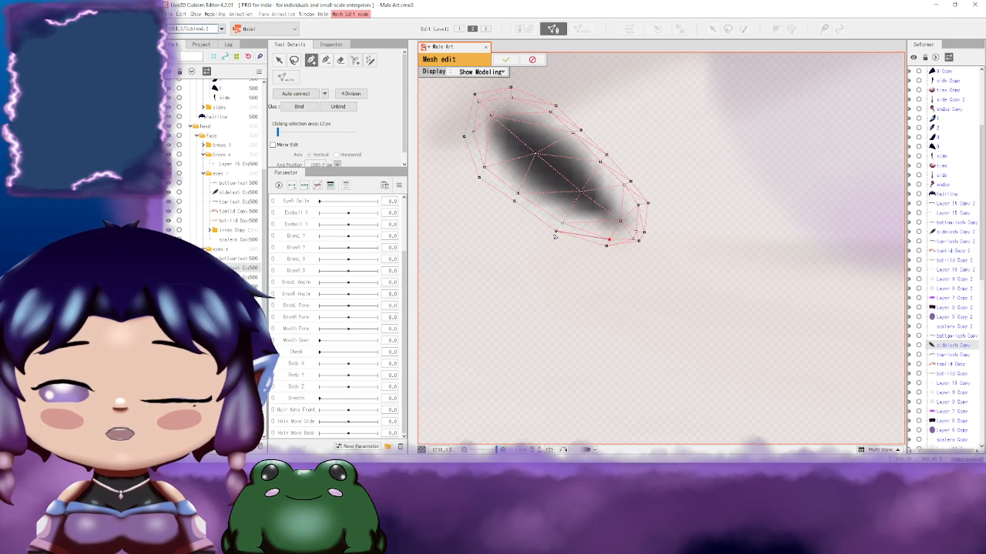
left_click_drag(558, 224, 627, 248)
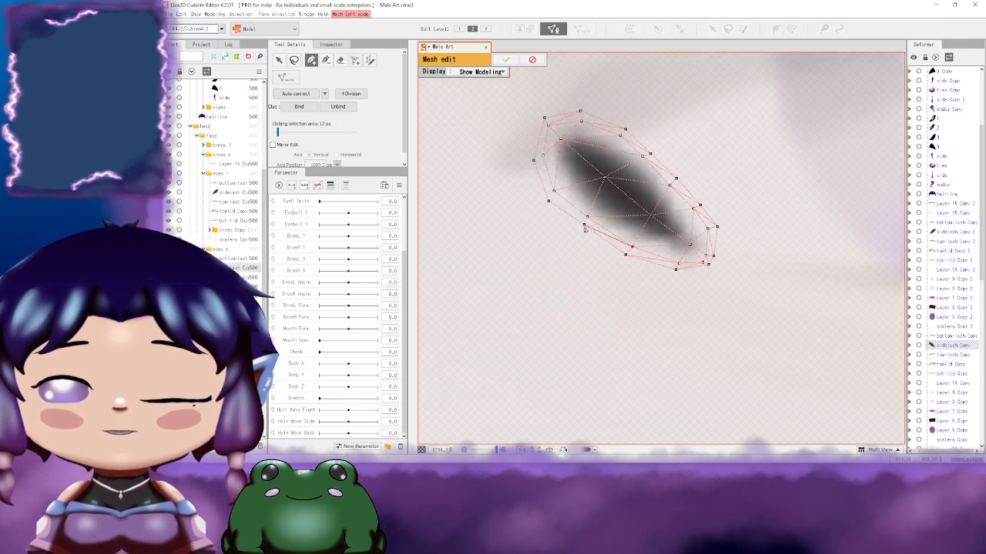
left_click(584, 224)
left_click(587, 216)
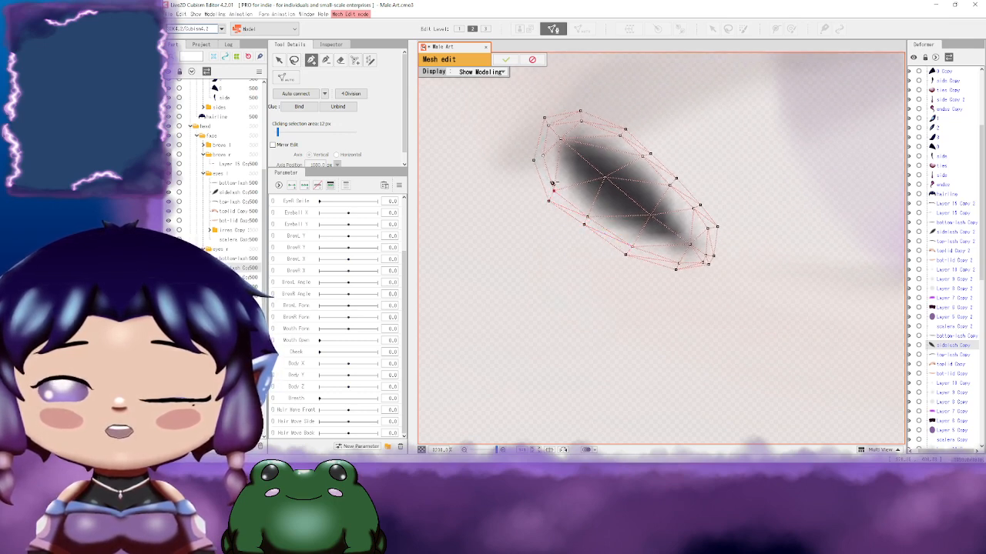
left_click(543, 156)
left_click_drag(577, 159, 595, 183)
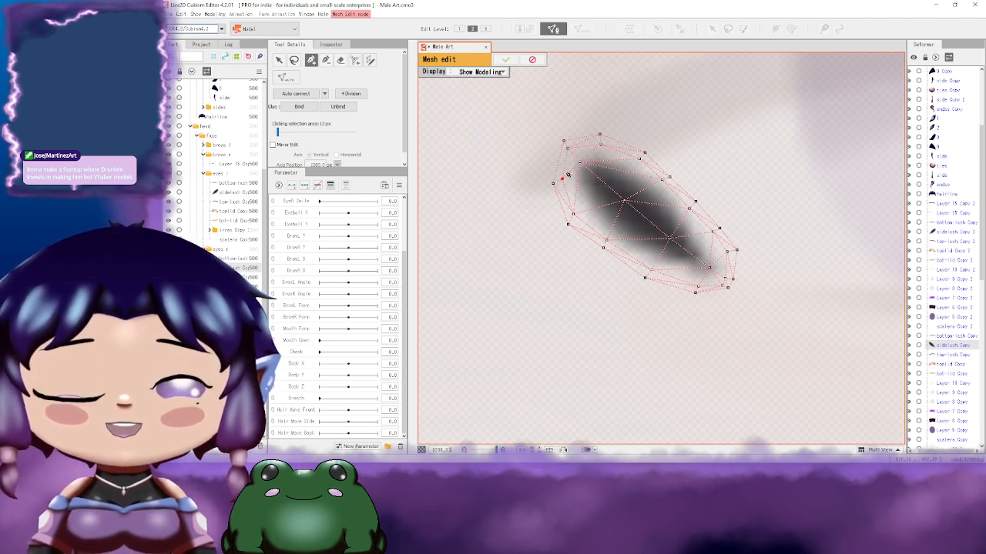
left_click(564, 142)
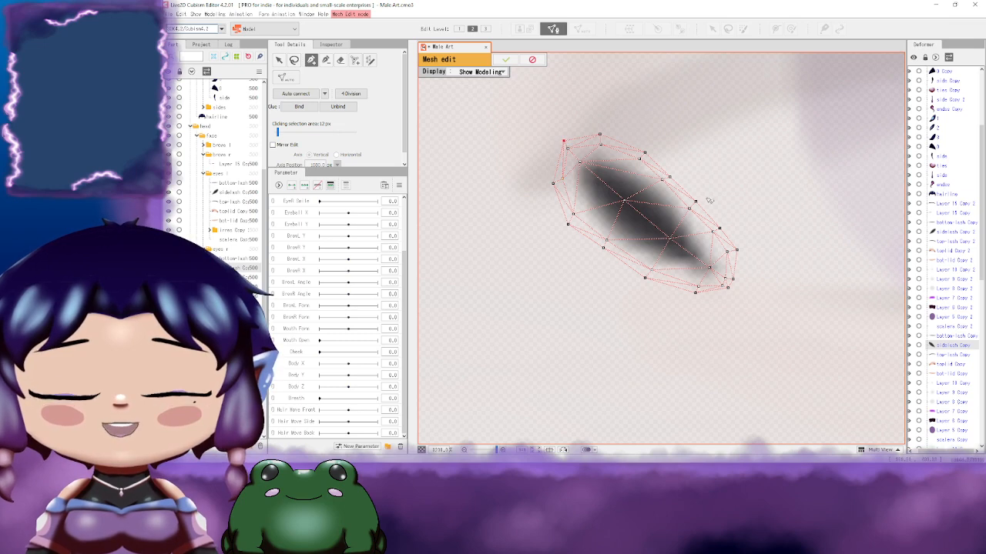
scroll(709, 200, "down", 6)
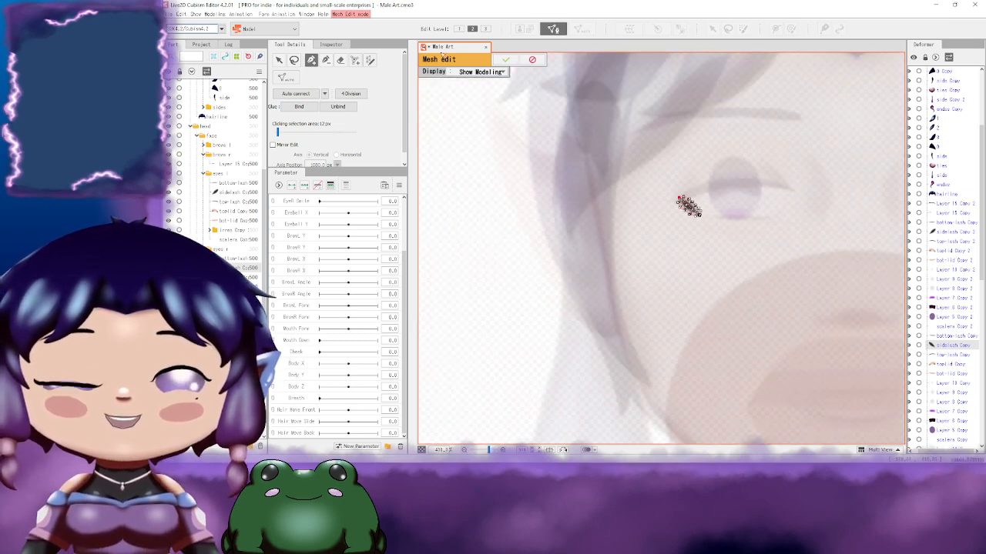
left_click(505, 60)
Step: Open the same eye's bottom lash for mesh editing and move its two inner vertices onto the lash's opposite ends
left_click_drag(793, 214, 588, 215)
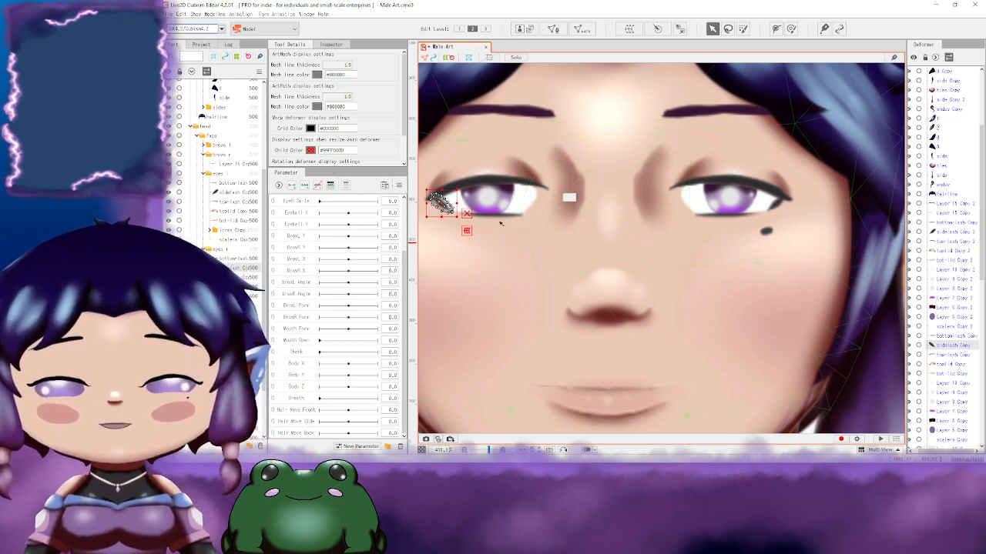
scroll(517, 224, "up", 2)
left_click_drag(496, 220, 625, 248)
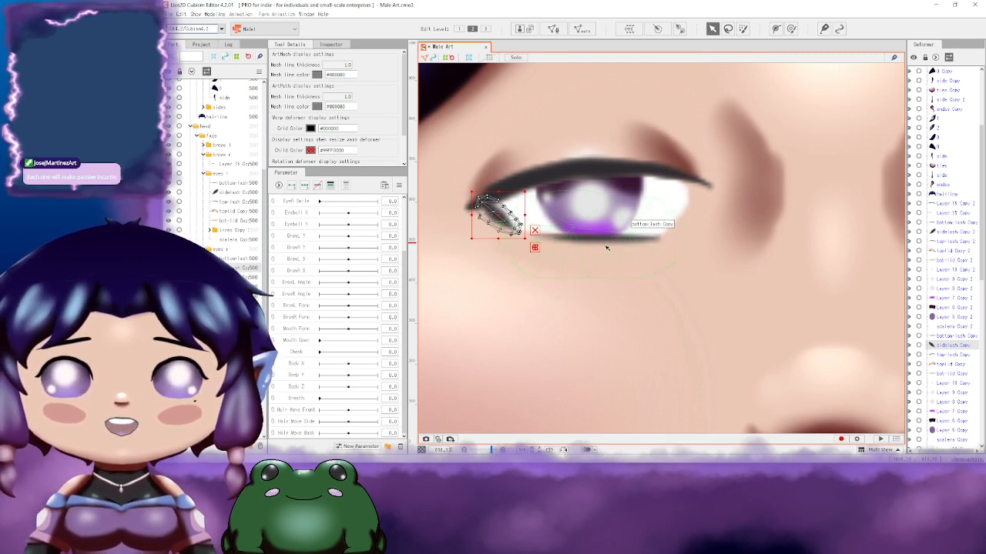
left_click(613, 240)
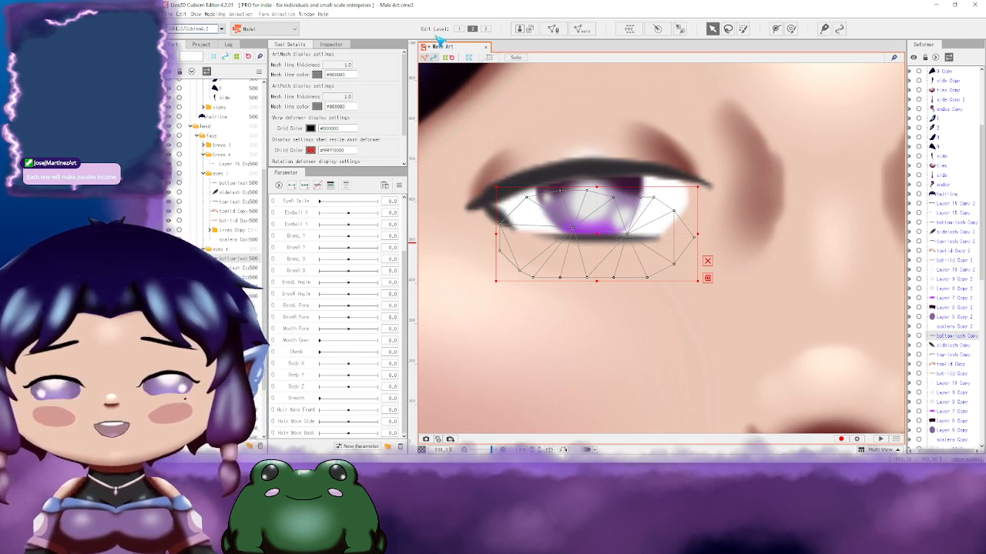
left_click(553, 29)
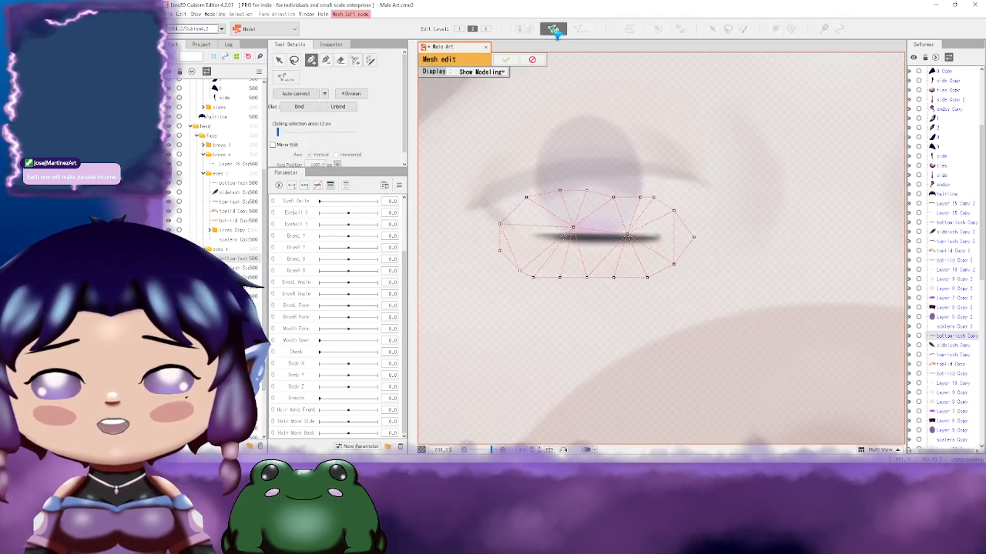
scroll(576, 229, "up", 3)
left_click_drag(577, 230, 644, 225)
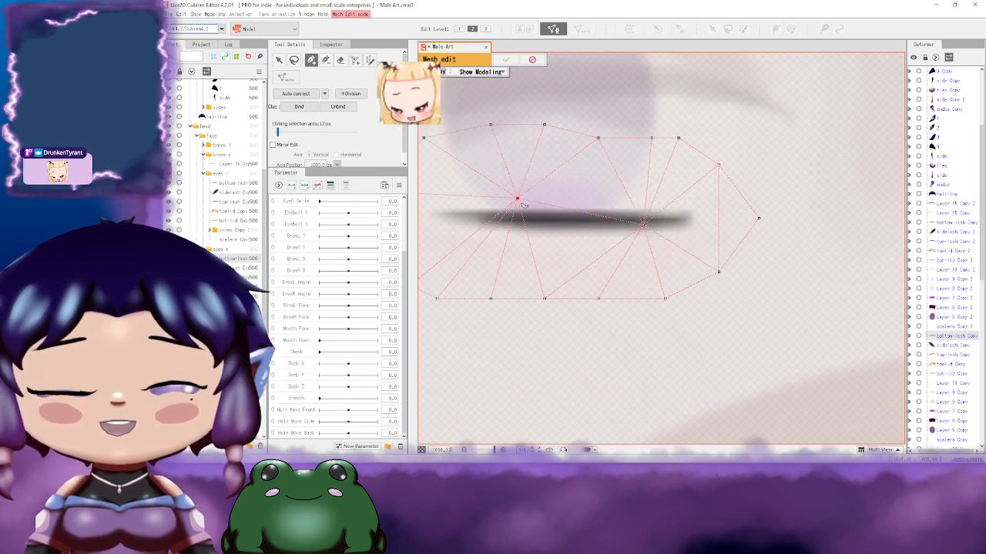
left_click_drag(517, 199, 461, 218)
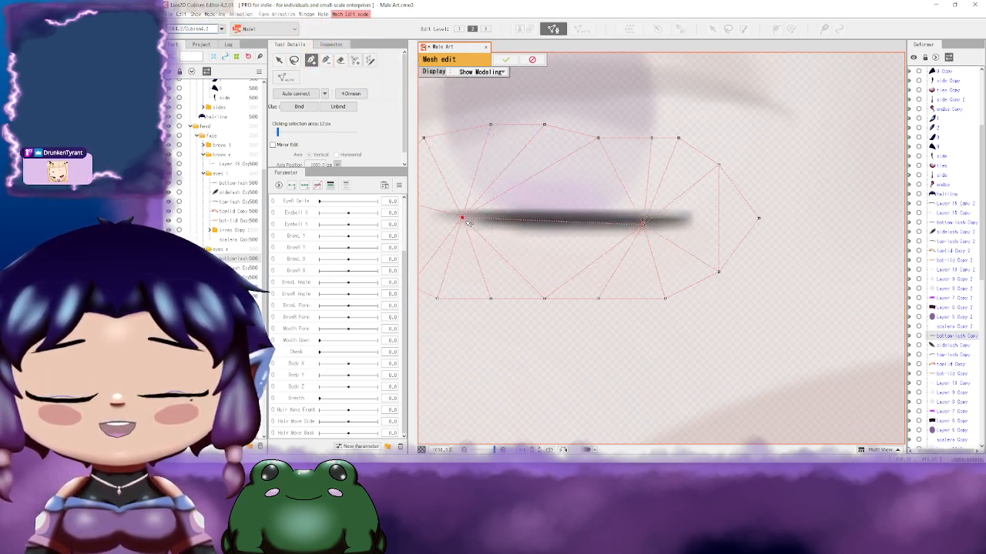
left_click_drag(645, 225, 673, 218)
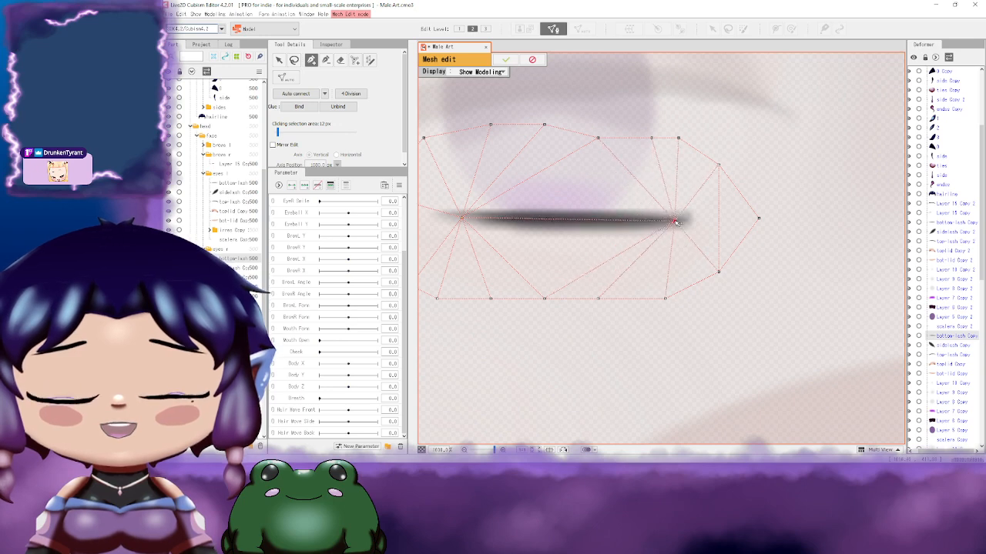
left_click_drag(465, 218, 530, 216)
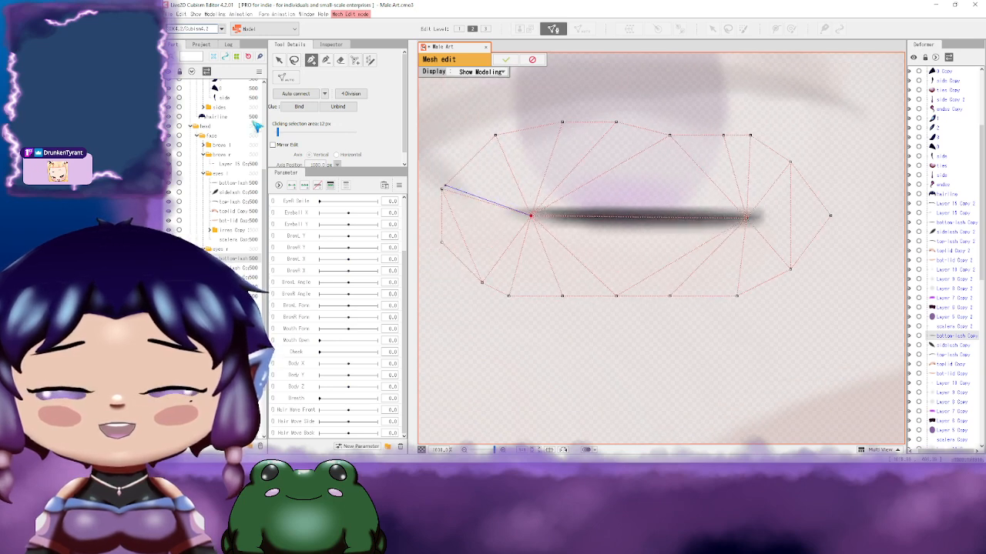
Step: Delete the bottom lash's old outer mesh vertices along the upper edge and around the inner-corner end
left_click(341, 62)
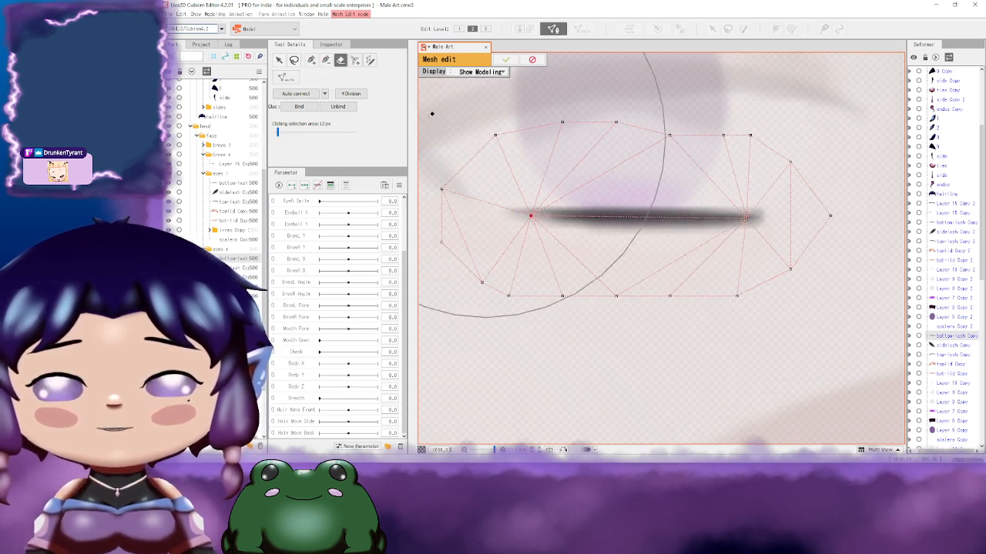
left_click(327, 62)
left_click(488, 136)
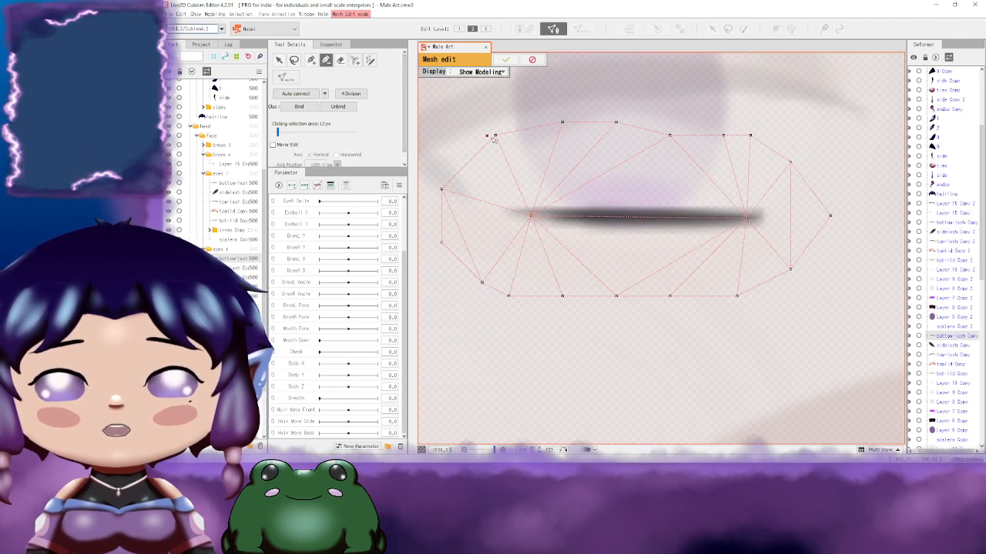
left_click(496, 135)
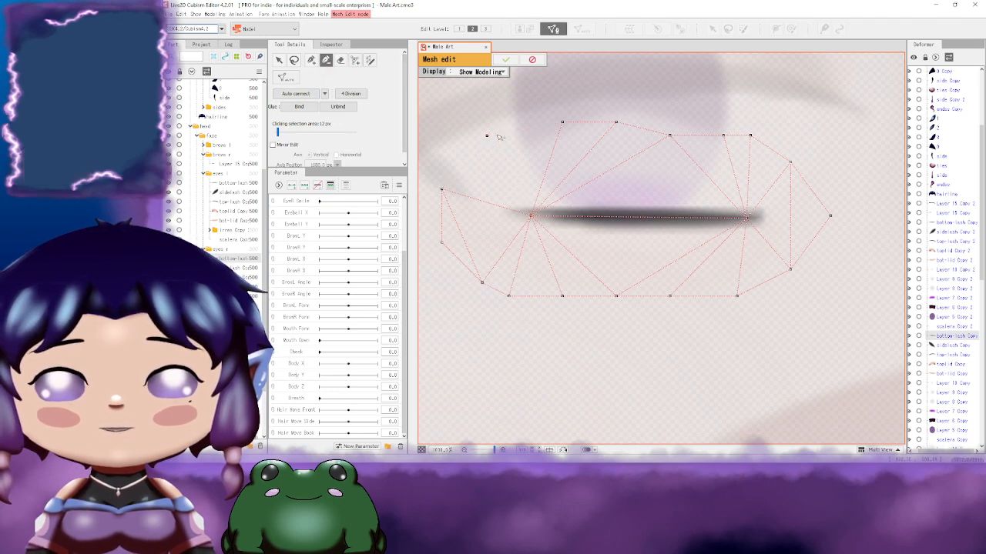
left_click(563, 122)
left_click(616, 121)
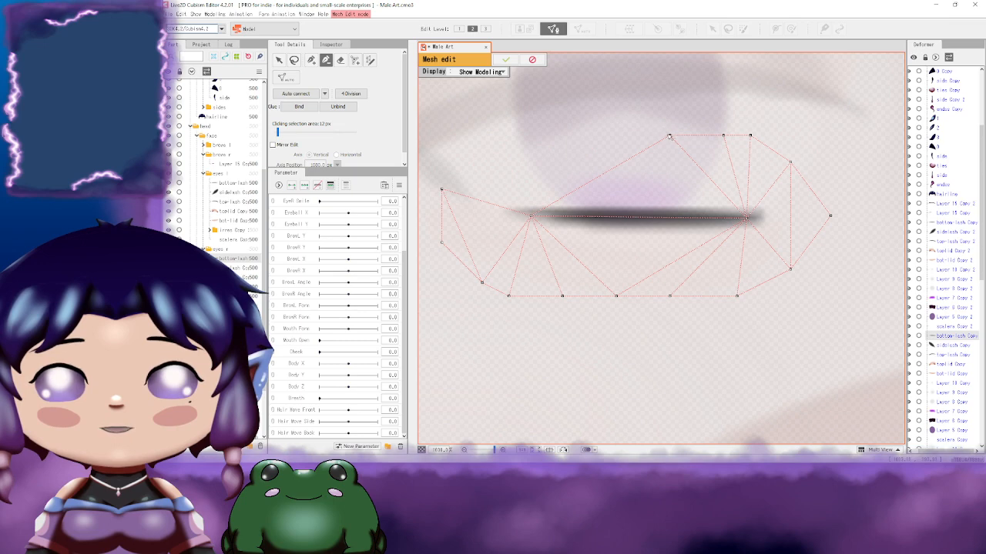
left_click(669, 137)
left_click(723, 135)
left_click(750, 136)
left_click(791, 163)
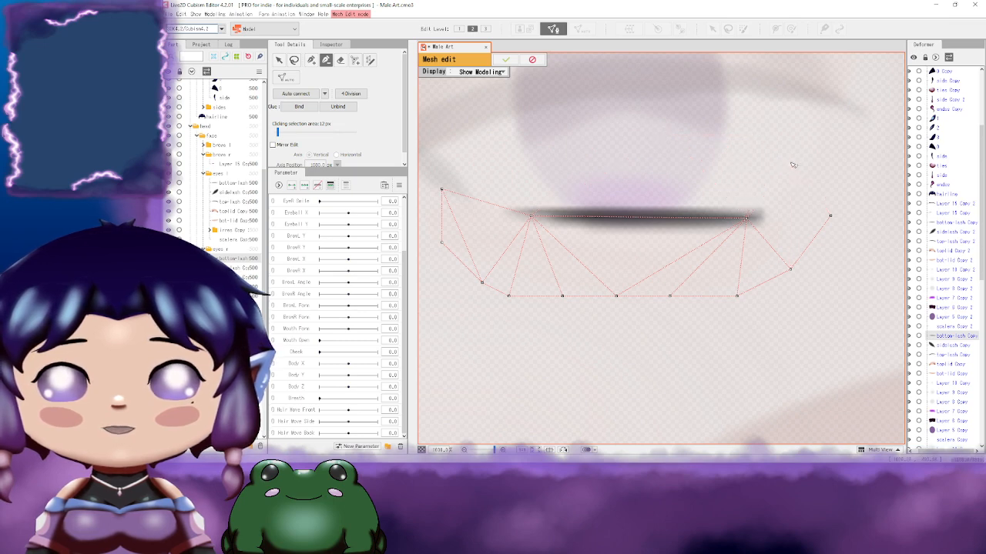
left_click(830, 216)
Step: Delete the bottom lash's old outer mesh vertices along the lower edge, up to the outer-corner end
left_click_drag(804, 263, 861, 255)
left_click(846, 262)
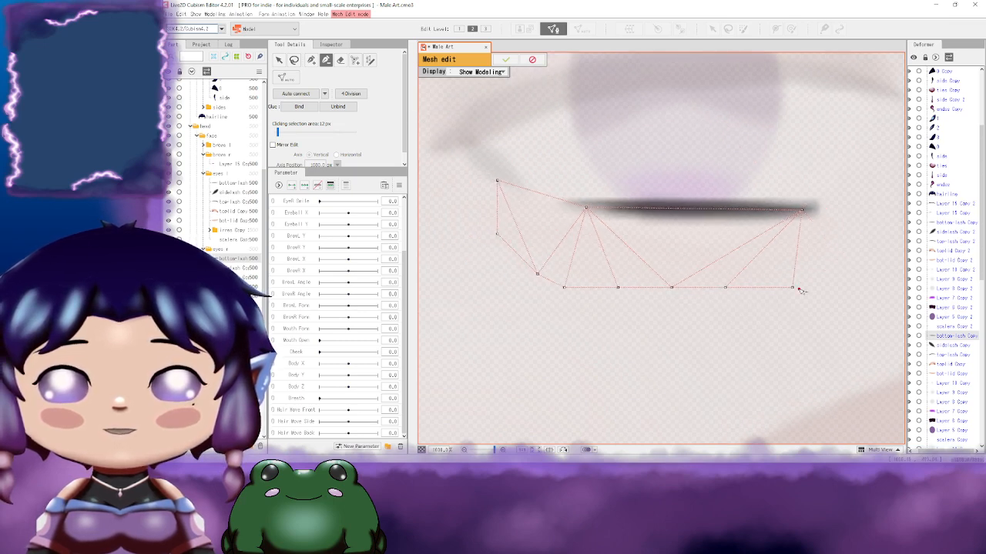
left_click(793, 288)
left_click(725, 288)
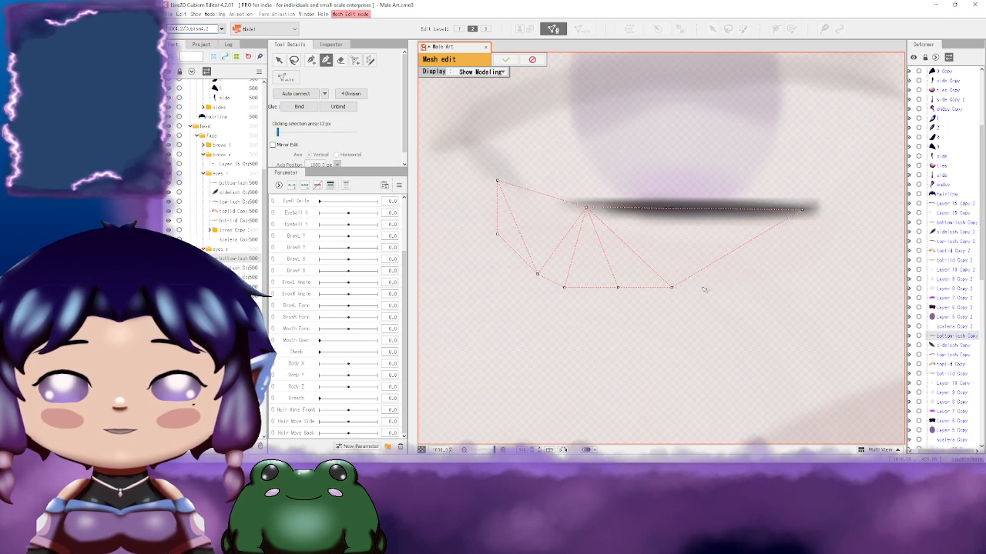
left_click(672, 287)
left_click(618, 288)
left_click(564, 288)
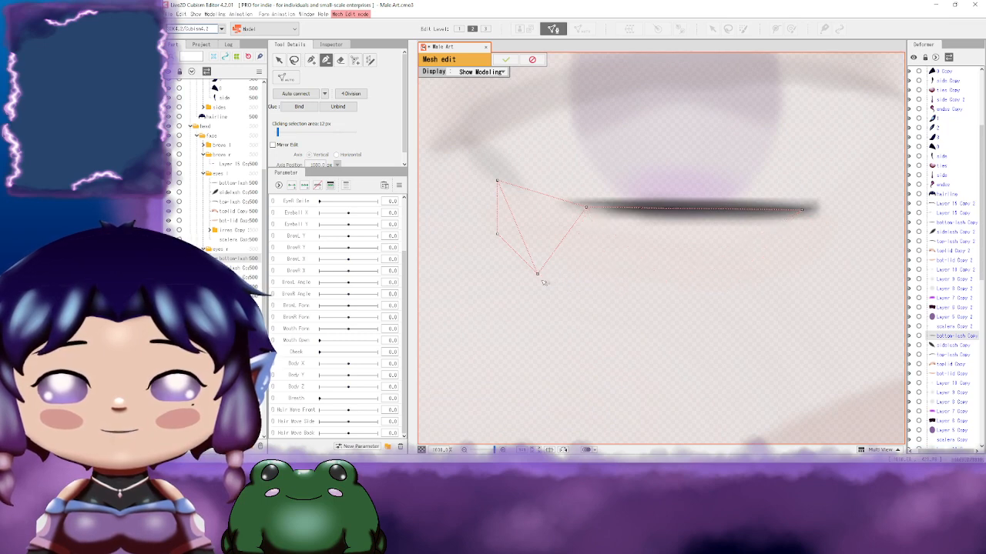
left_click(537, 275)
left_click(497, 234)
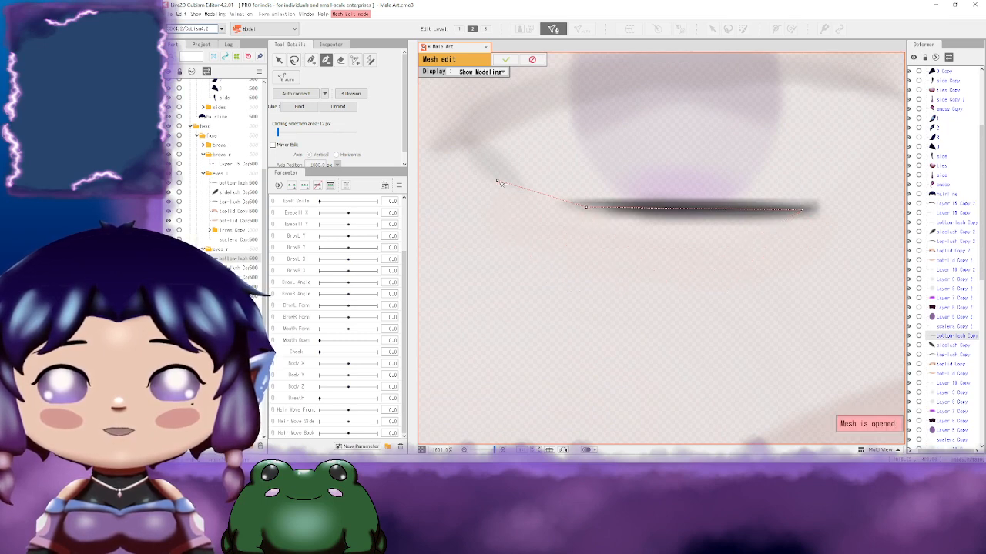
Step: Reposition the bottom lash's inner vertices, placing one at the outer-corner end and one midway along the lash
left_click(280, 60)
left_click_drag(586, 207, 757, 211)
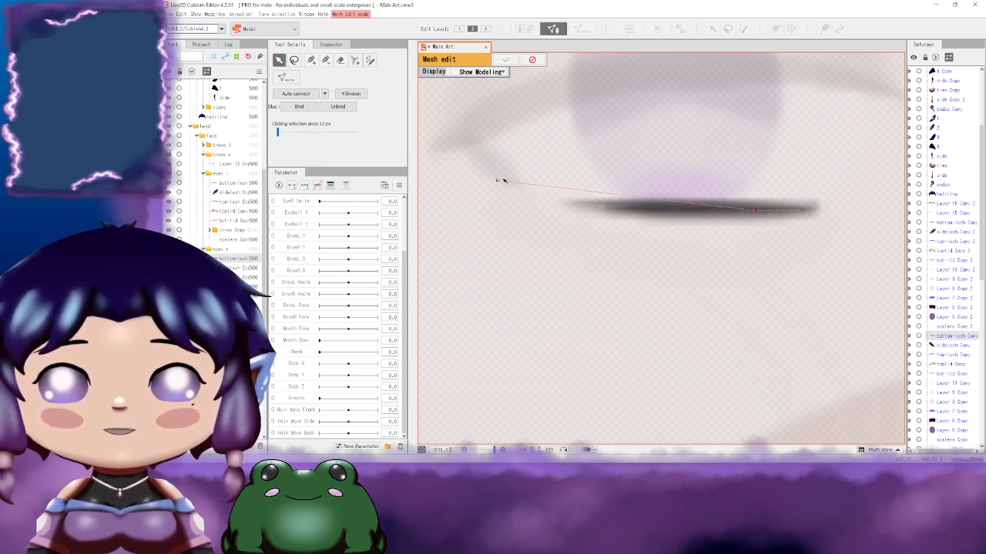
left_click_drag(502, 180, 586, 206)
left_click_drag(758, 211, 691, 208)
Step: Add a vertex on each side of the middle one along the lash's centre line, joining the row up to its outer-corner end
left_click(312, 63)
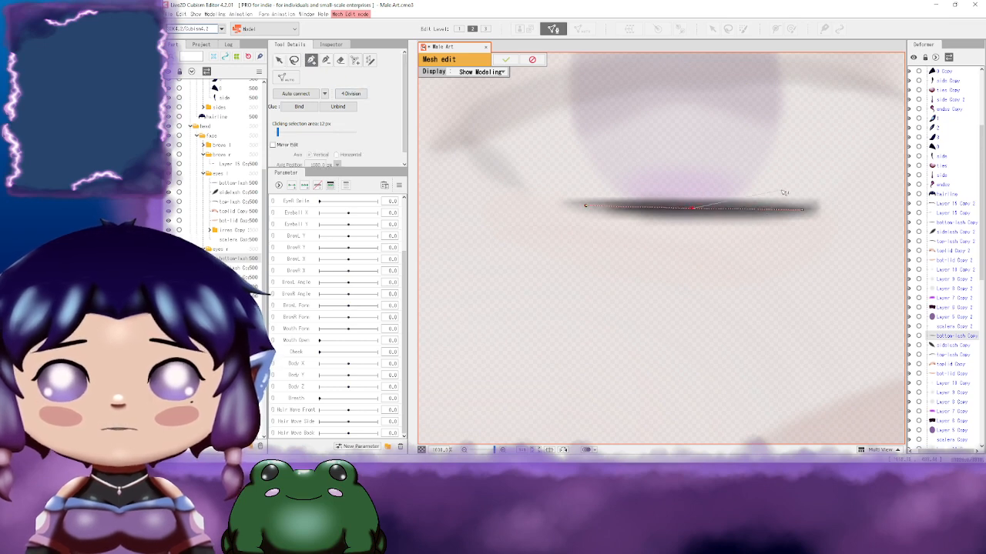
left_click(763, 210)
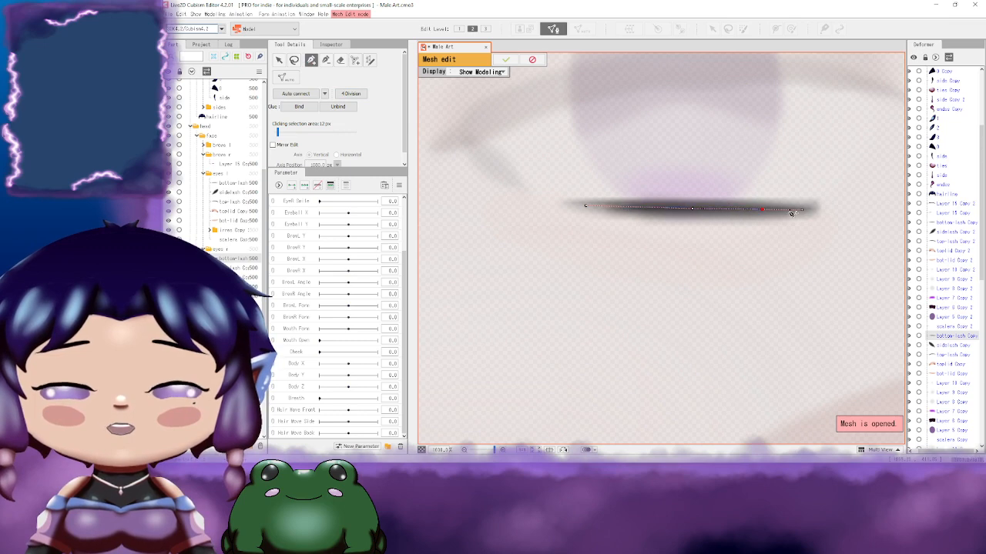
left_click(693, 209)
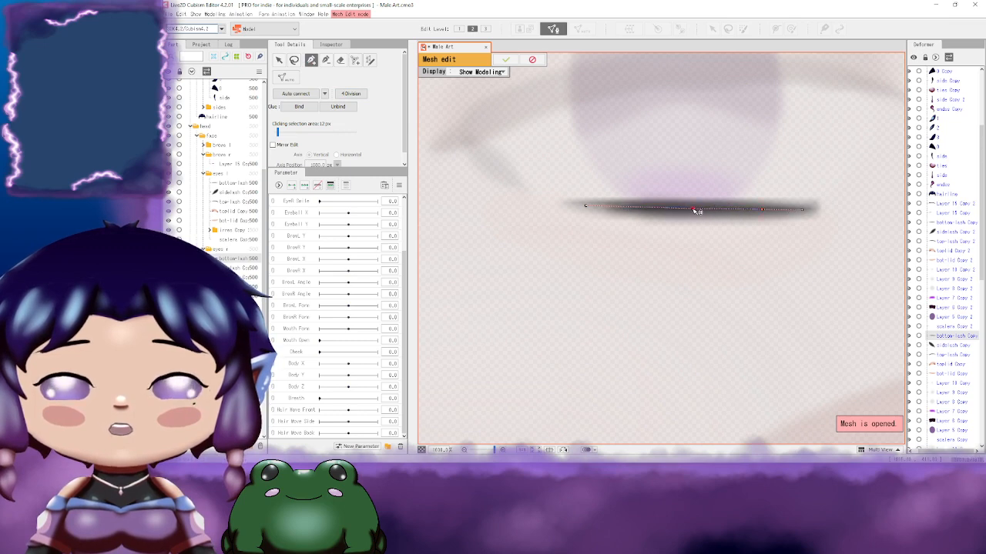
left_click(630, 208)
left_click_drag(813, 186, 785, 198)
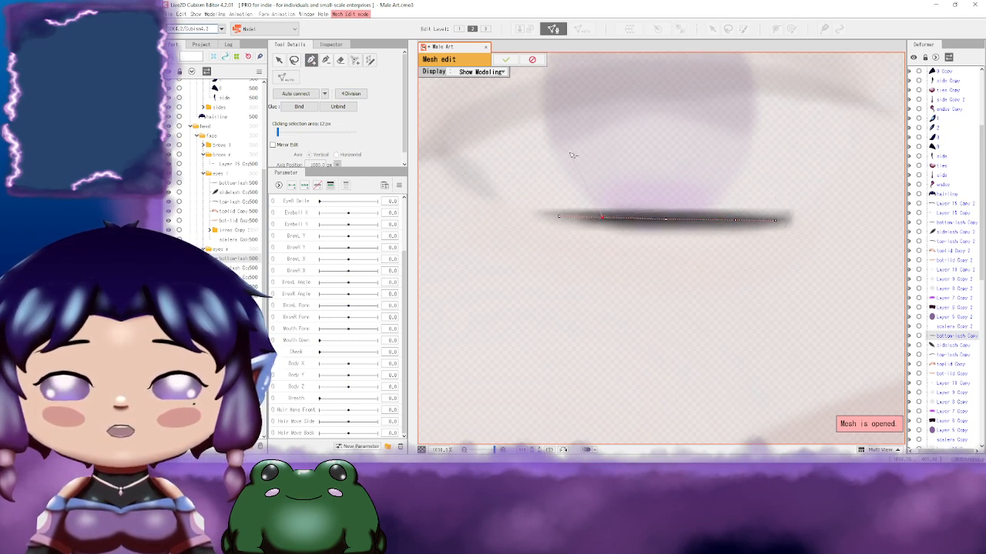
left_click(281, 61)
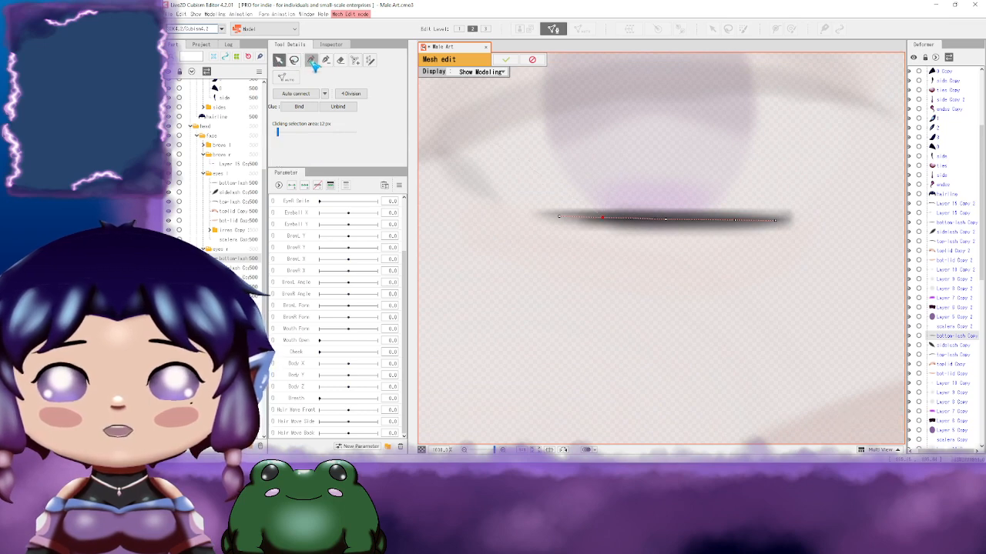
left_click(312, 61)
left_click_drag(642, 179, 642, 167)
left_click(557, 205)
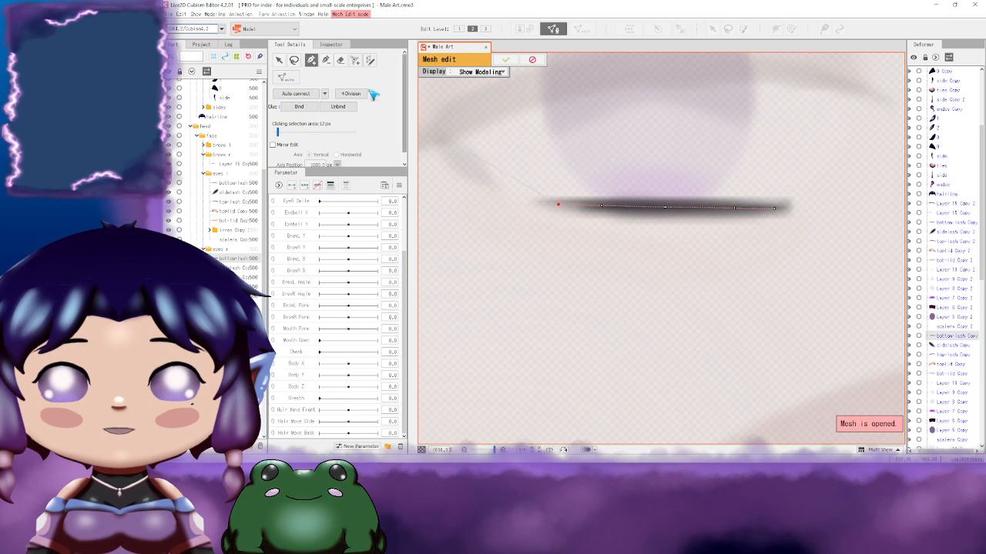
Step: Trace a tight outer ring of mesh vertices along the bottom lash's upper edge, inner-corner end, lower edge and outer-corner end
left_click(326, 60)
left_click(515, 165)
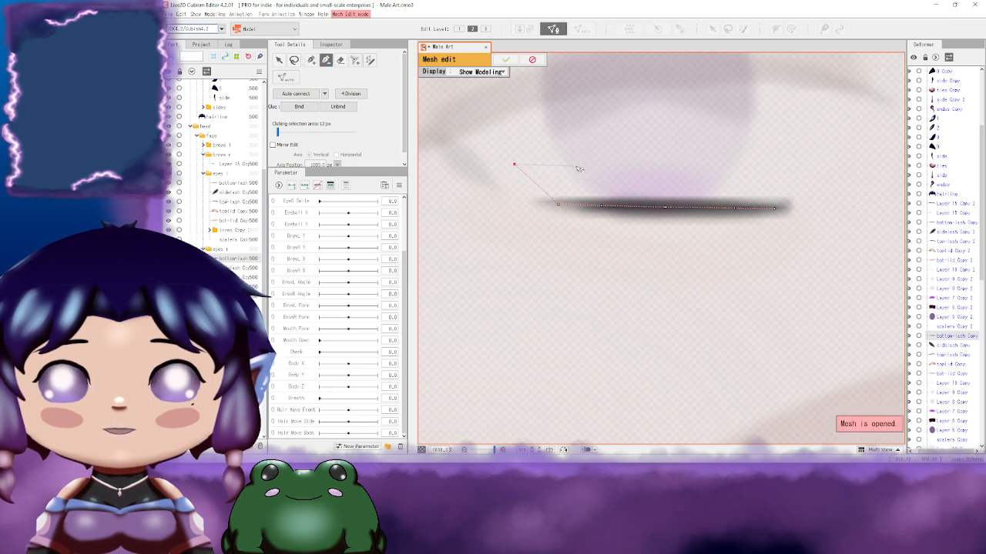
left_click(584, 194)
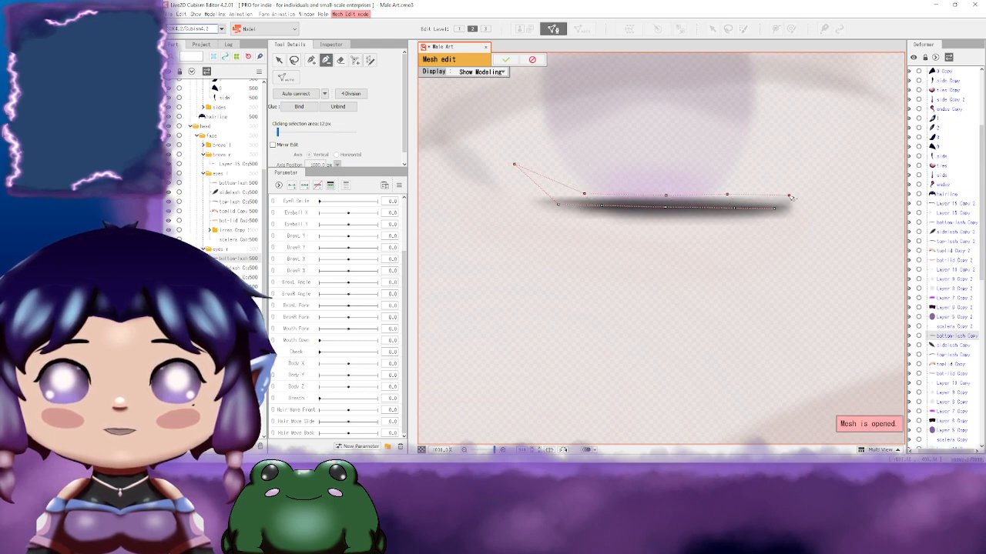
left_click(744, 224)
left_click(664, 223)
left_click(603, 224)
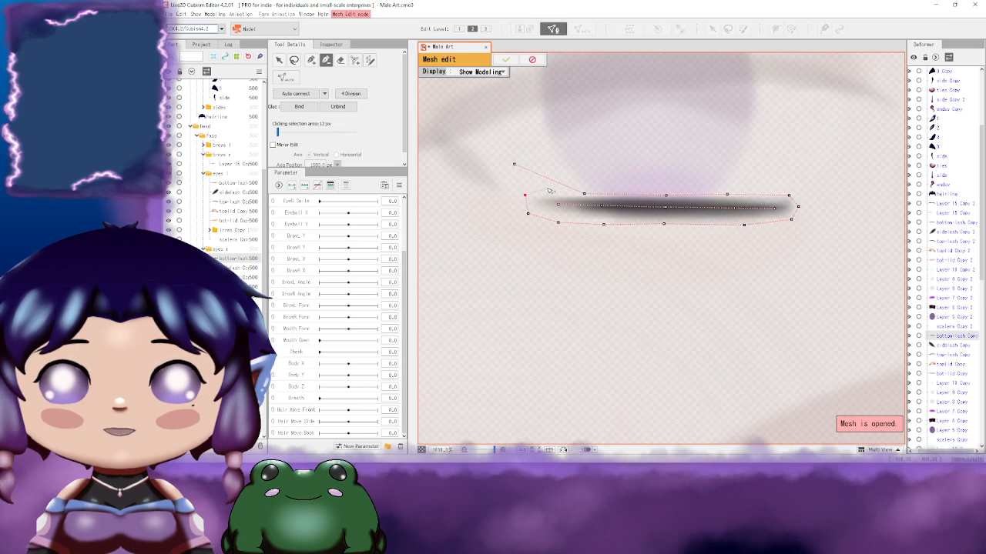
Step: Close the outer ring along the upper edge with a replacement vertex, and delete the stray vertex above the outer-corner end
left_click(585, 195)
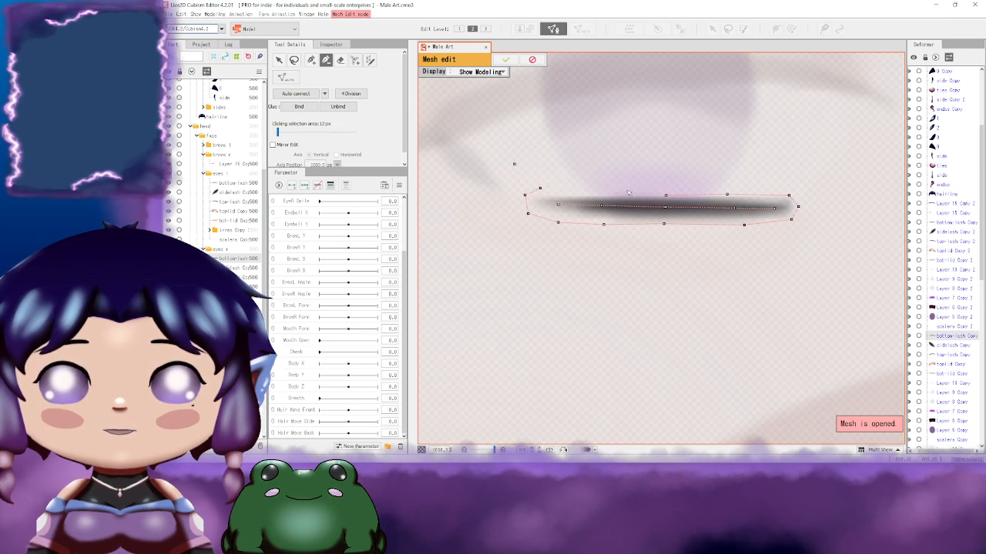
left_click(311, 61)
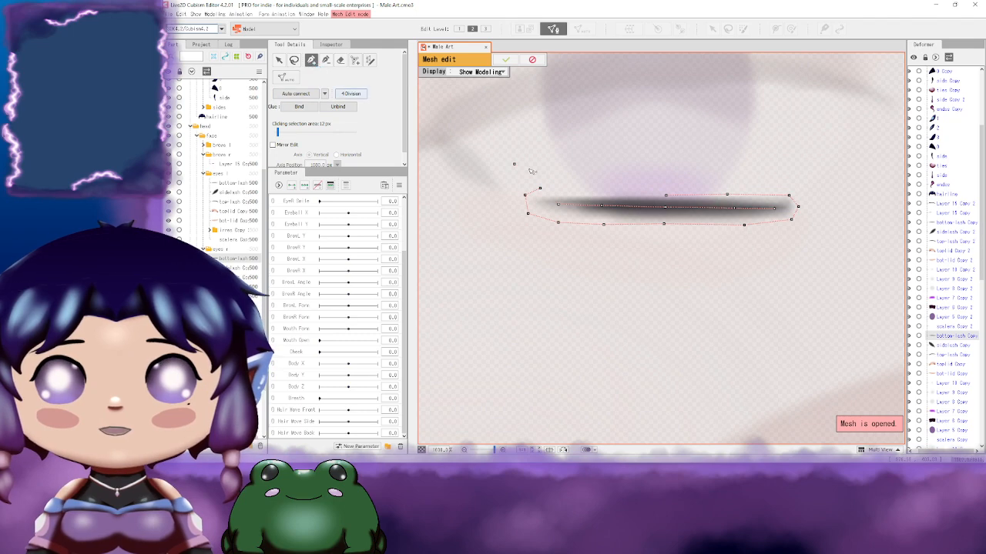
left_click(597, 191)
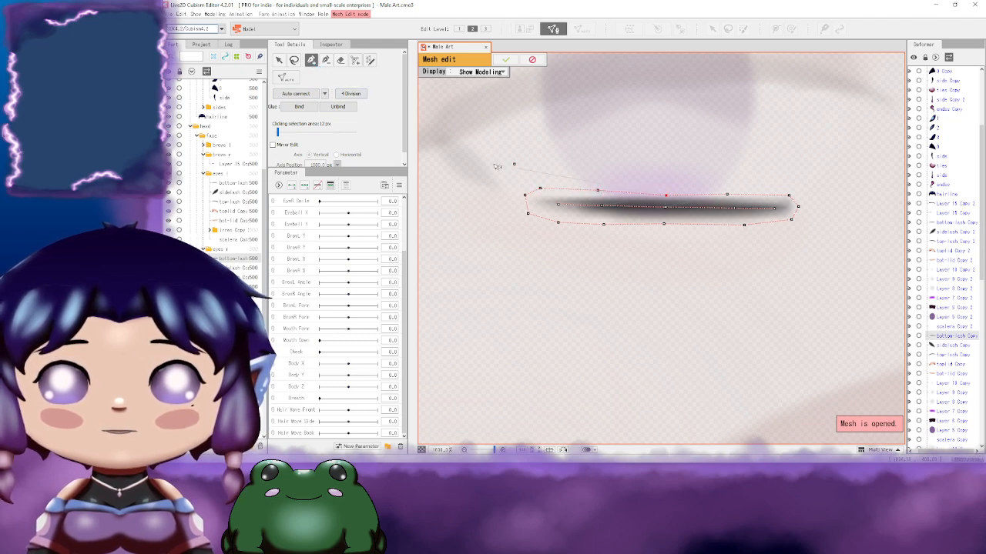
left_click(327, 61)
left_click(514, 164)
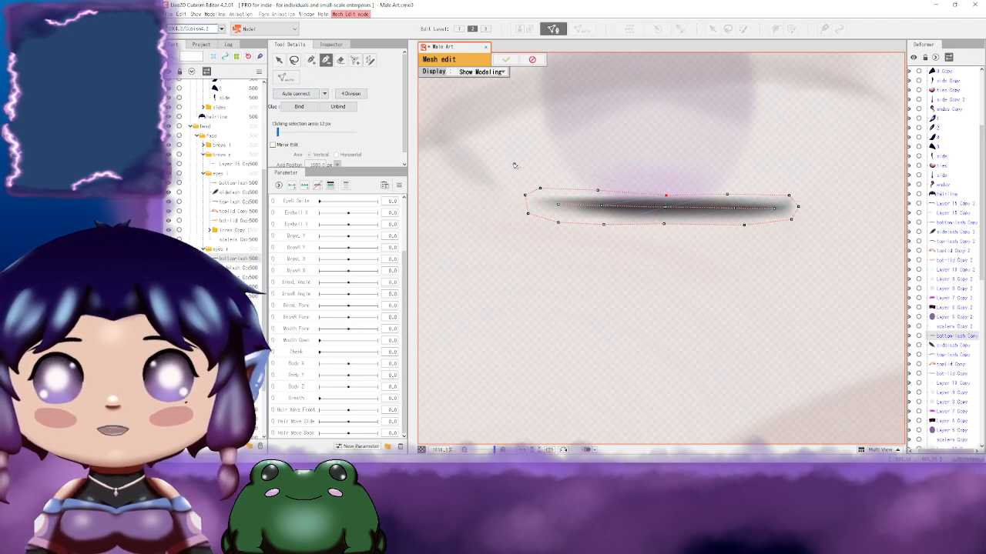
left_click(311, 60)
scroll(648, 163, "up", 2)
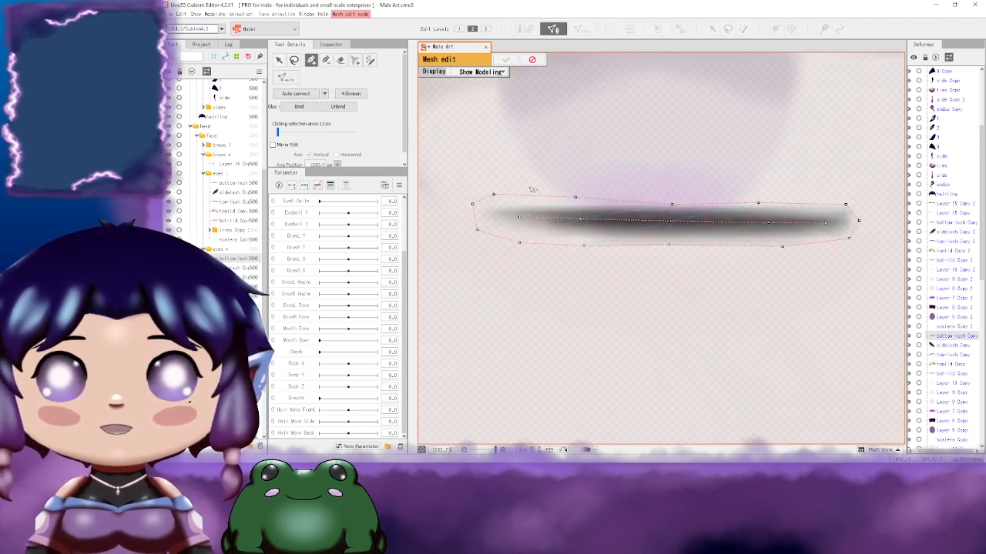
left_click(672, 206)
left_click_drag(674, 206, 673, 198)
key("ctrl+z")
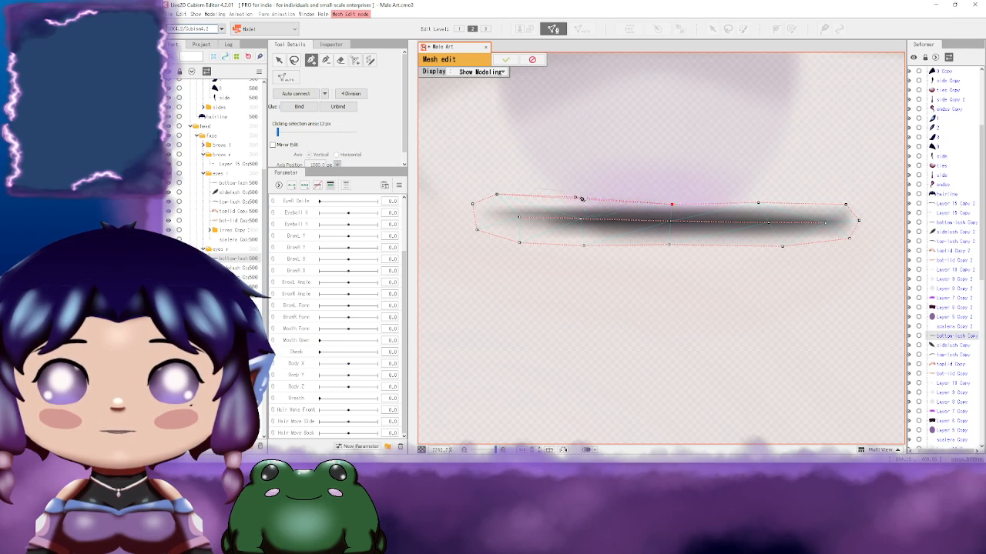
key("ctrl+z")
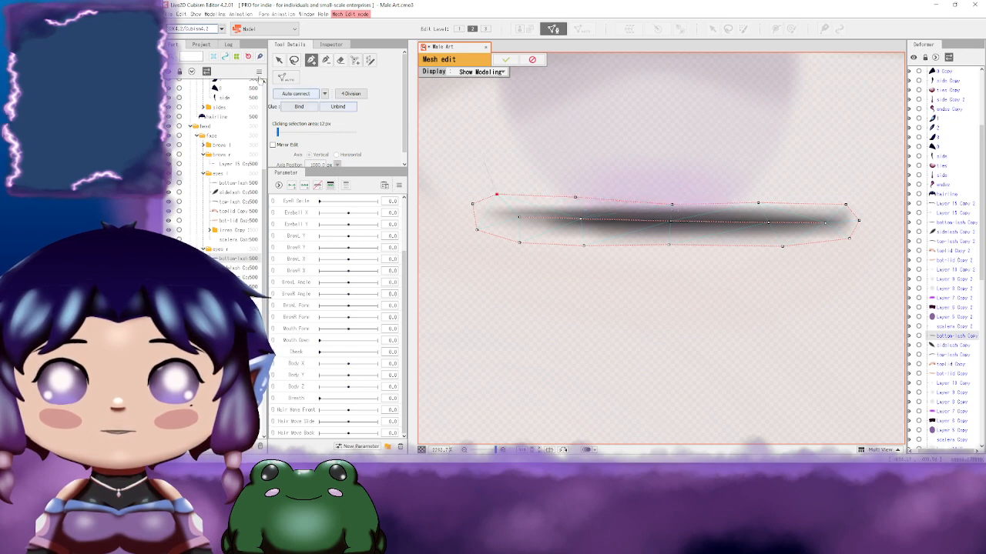
Step: Raise the ring's upper-edge vertices from the middle to the inner-corner end slightly away from the lash
left_click(281, 62)
left_click(672, 199)
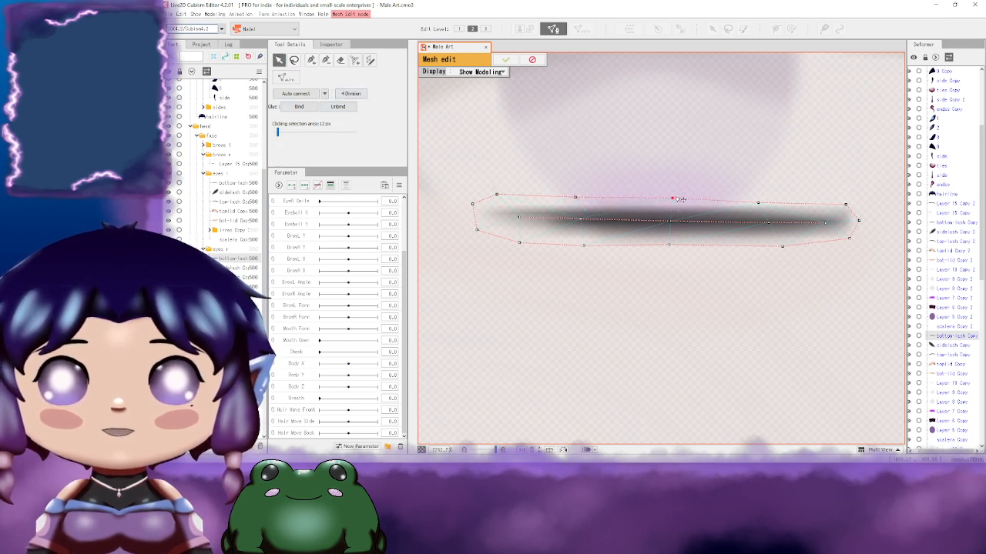
left_click_drag(759, 204, 769, 206)
left_click_drag(847, 207, 844, 203)
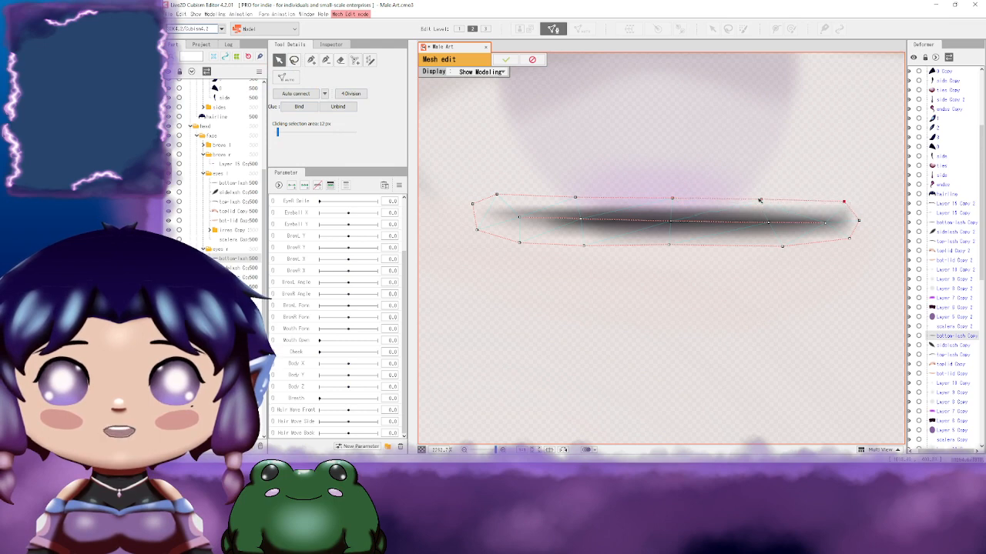
Step: Connect the ring's upper-edge vertices to the centre line in triangles, from the outer-corner end to the inner-corner end
left_click(311, 60)
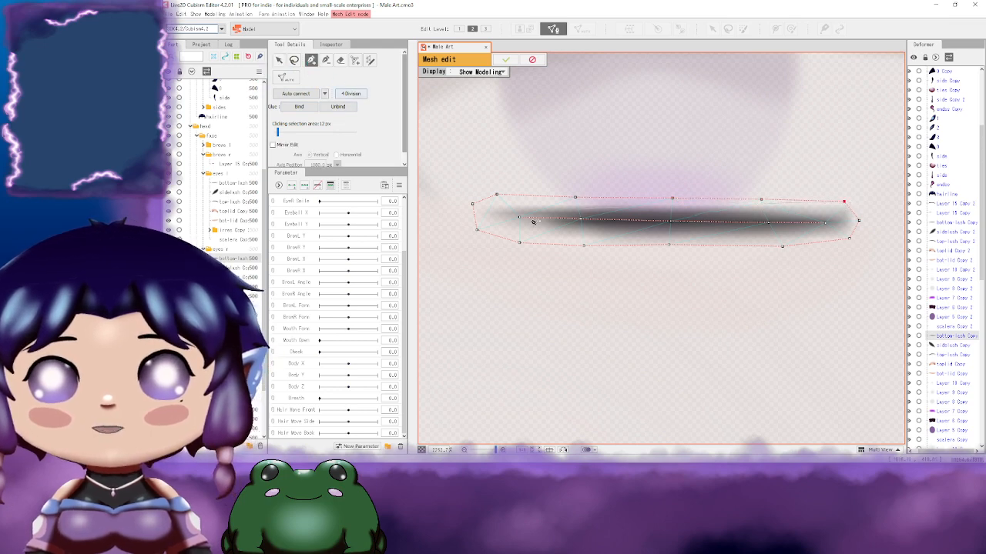
left_click(497, 195)
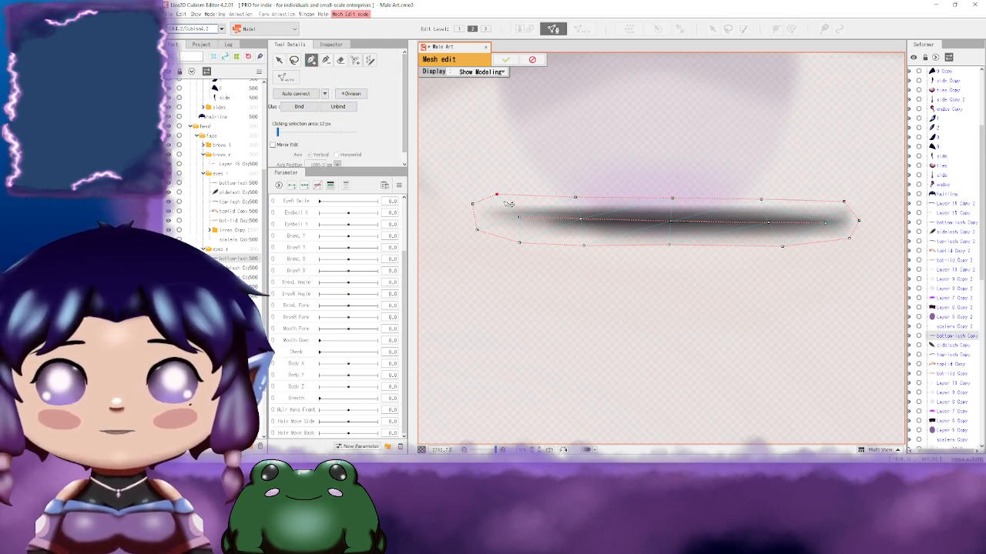
left_click(580, 218)
left_click_drag(651, 211, 582, 216)
left_click(604, 202)
left_click(602, 224)
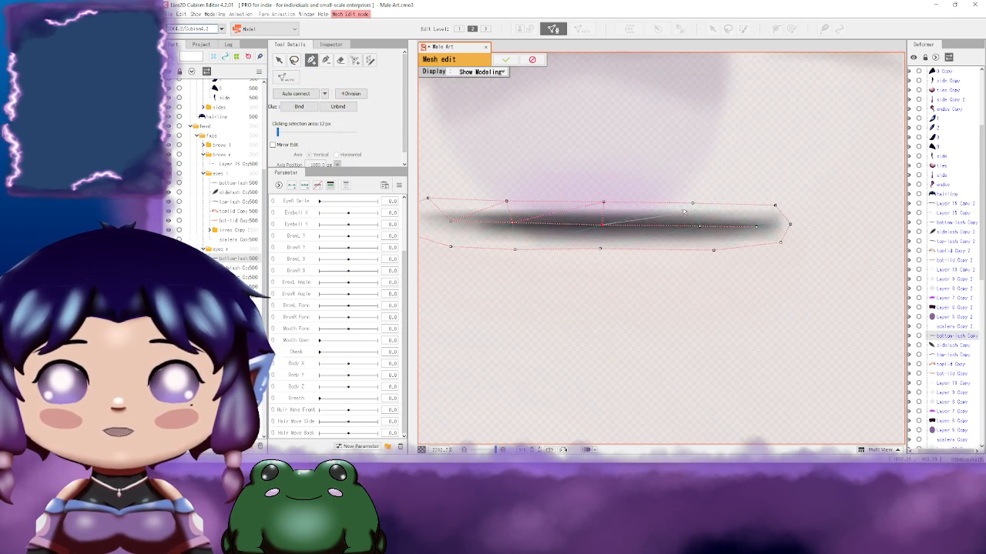
left_click(692, 203)
left_click(699, 225)
left_click(775, 206)
left_click(755, 226)
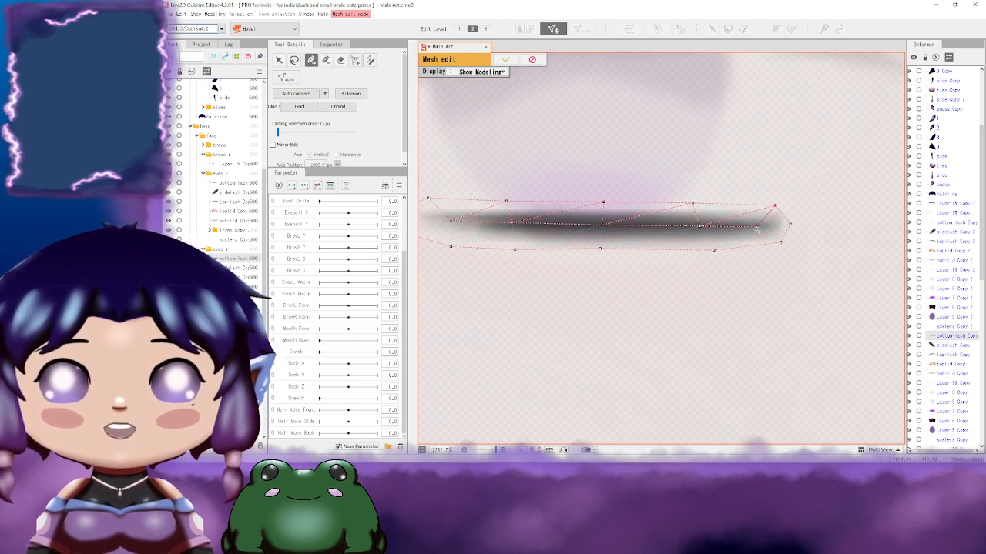
Step: Connect the outer ring to the centre line around the inner-corner end and back along the whole lower edge
left_click(789, 224)
left_click(780, 242)
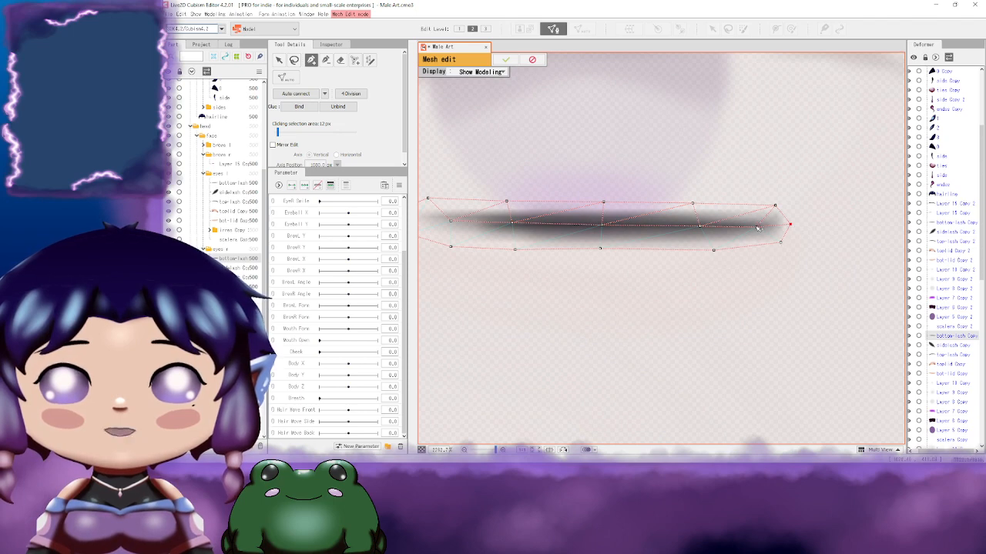
left_click(757, 226)
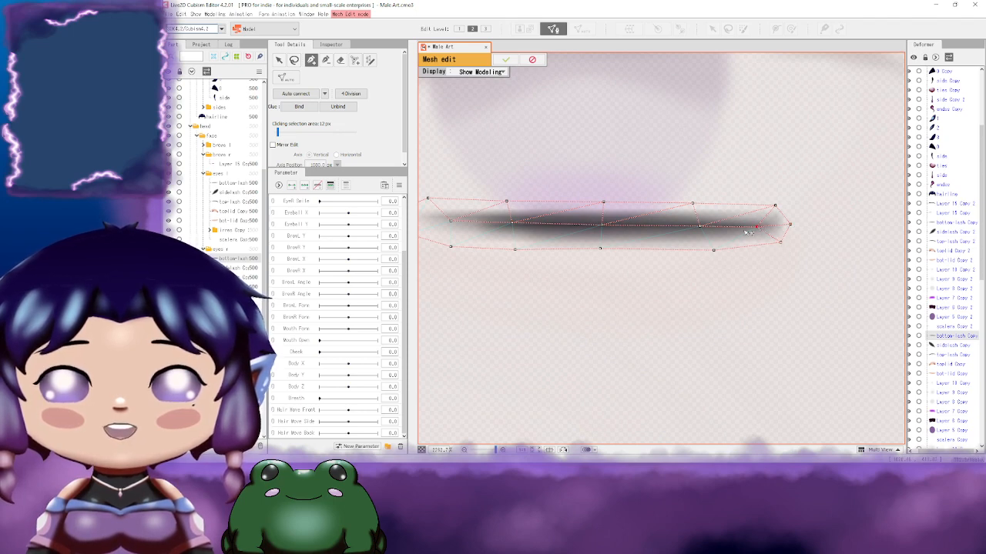
left_click(714, 251)
left_click(700, 227)
left_click_drag(677, 237, 788, 242)
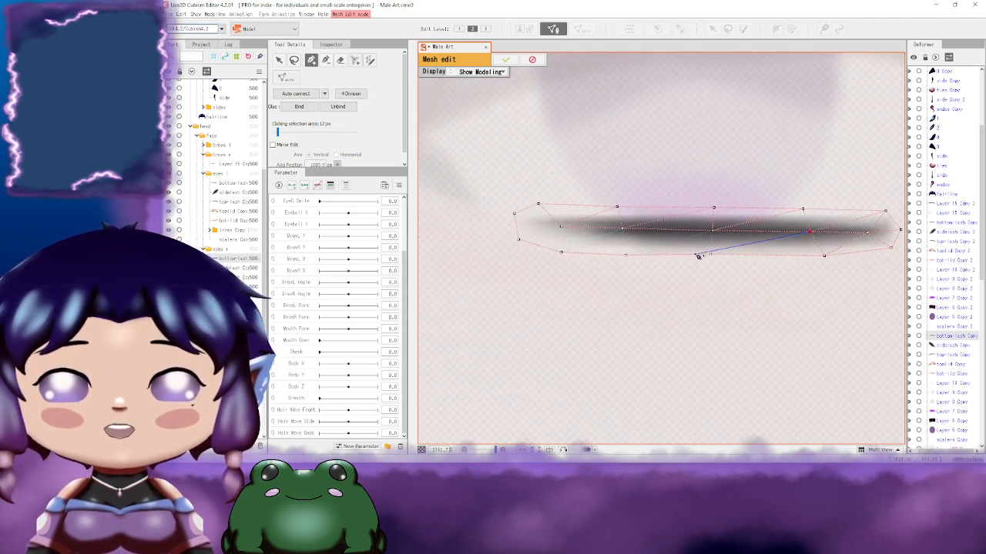
left_click(709, 255)
left_click(713, 231)
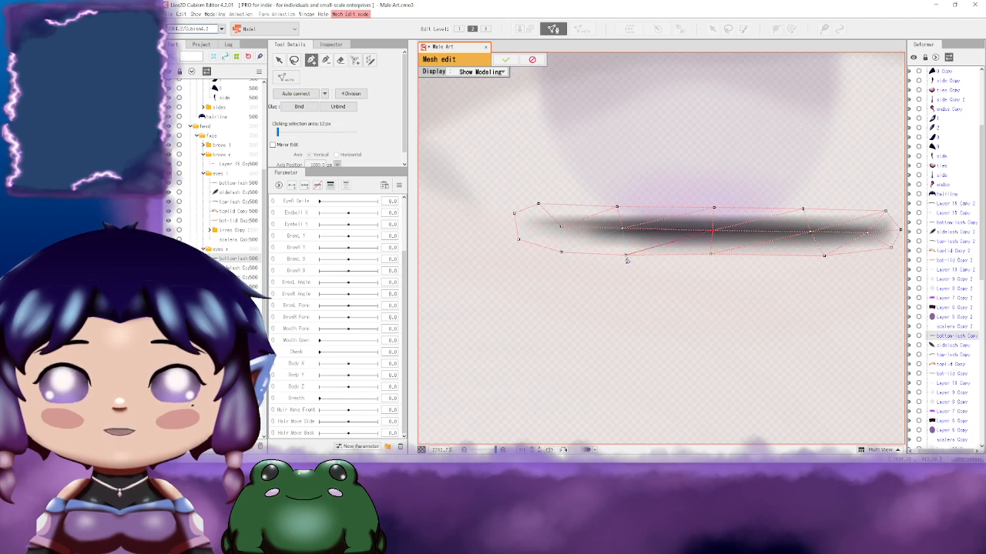
left_click(626, 256)
left_click(623, 229)
left_click(561, 253)
left_click(561, 226)
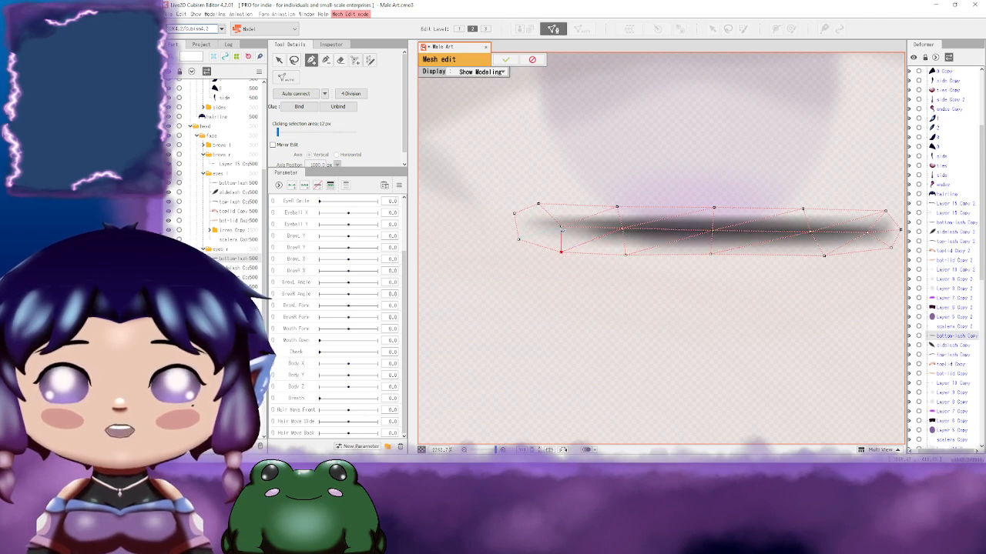
Step: Complete the connections at the outer-corner end with one extra centre vertex, and apply the bottom lash's finished mesh
left_click(518, 239)
left_click(540, 205)
scroll(606, 241, "down", 2)
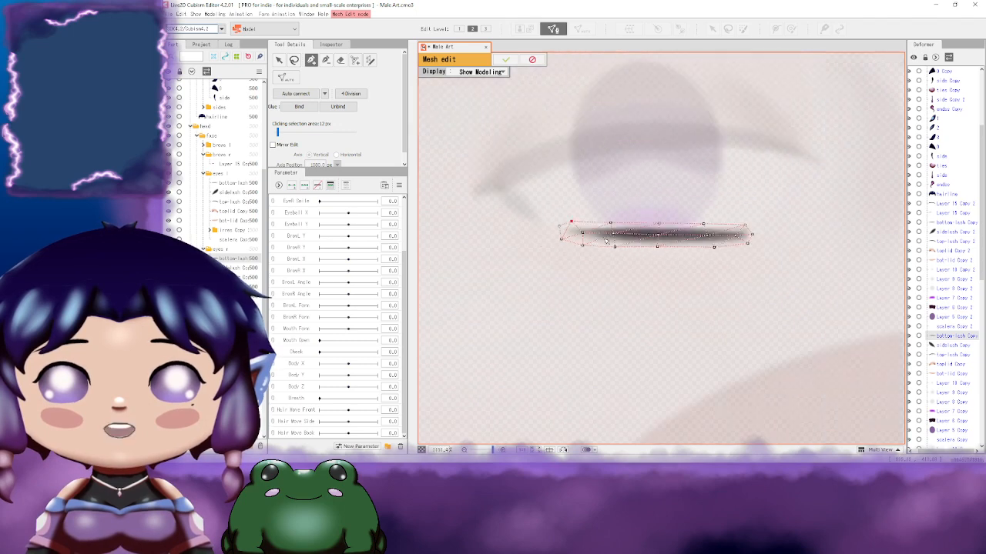
scroll(606, 241, "up", 2)
left_click(514, 214)
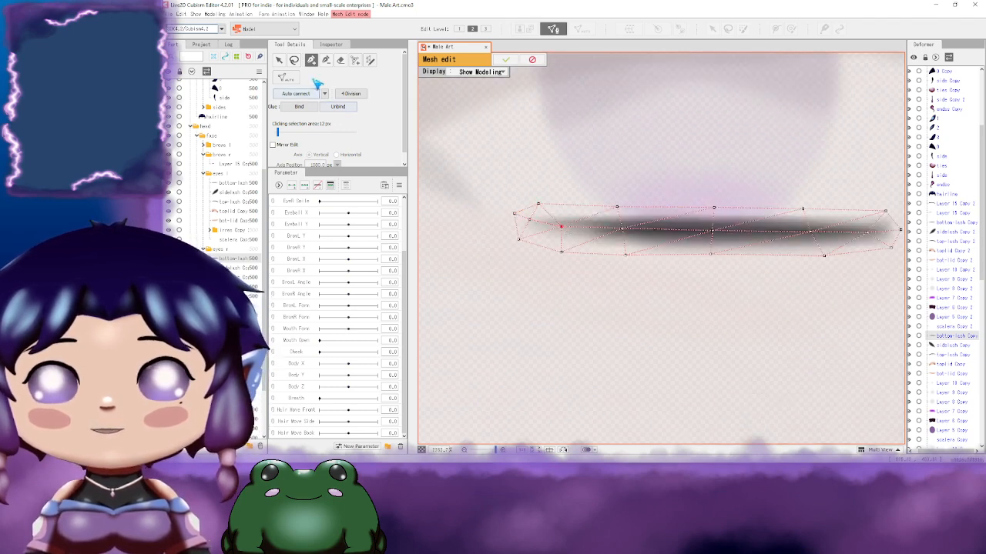
left_click(280, 61)
scroll(704, 272, "down", 3)
left_click(505, 59)
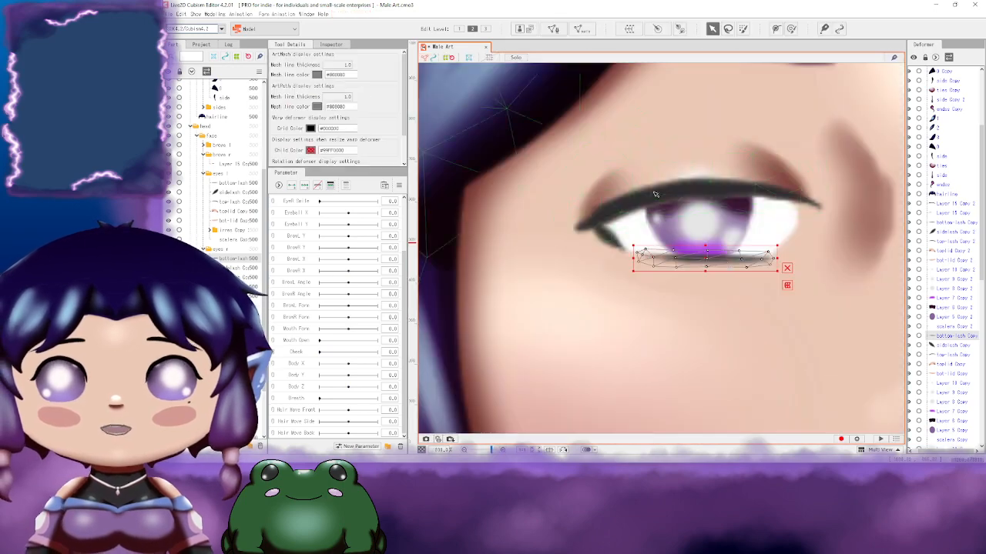
scroll(684, 317, "down", 3)
scroll(852, 282, "up", 5)
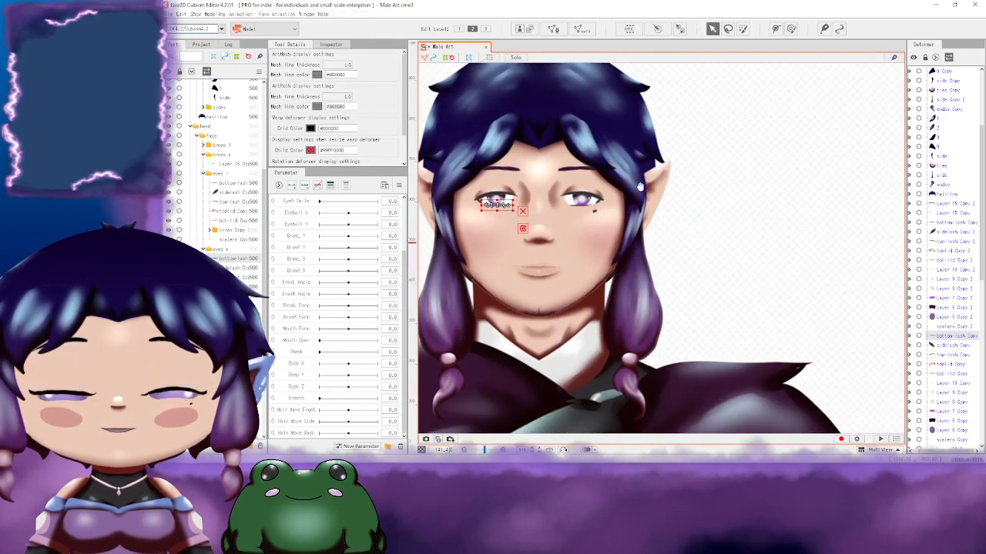
left_click_drag(696, 210, 781, 202)
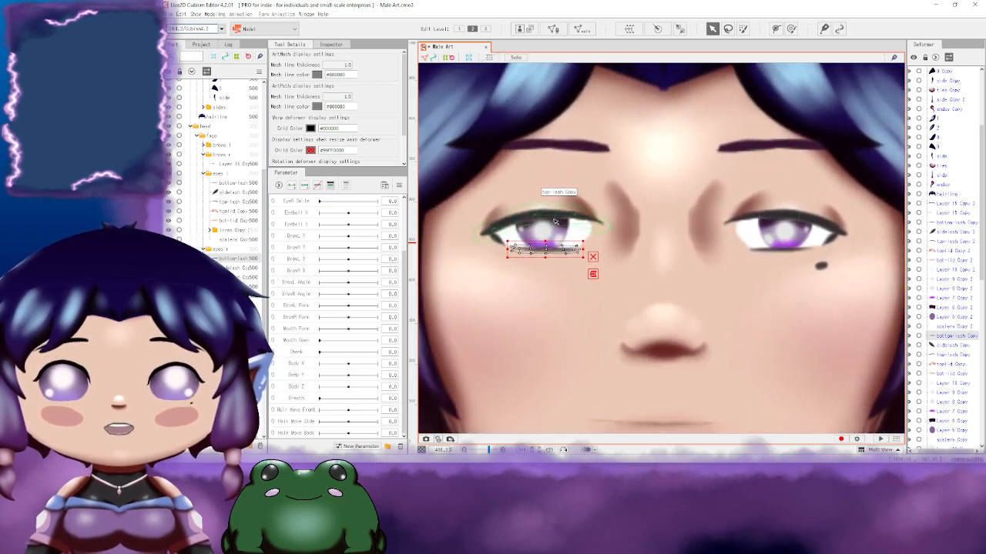
left_click_drag(807, 265, 618, 294)
scroll(617, 294, "down", 2)
scroll(677, 305, "down", 2)
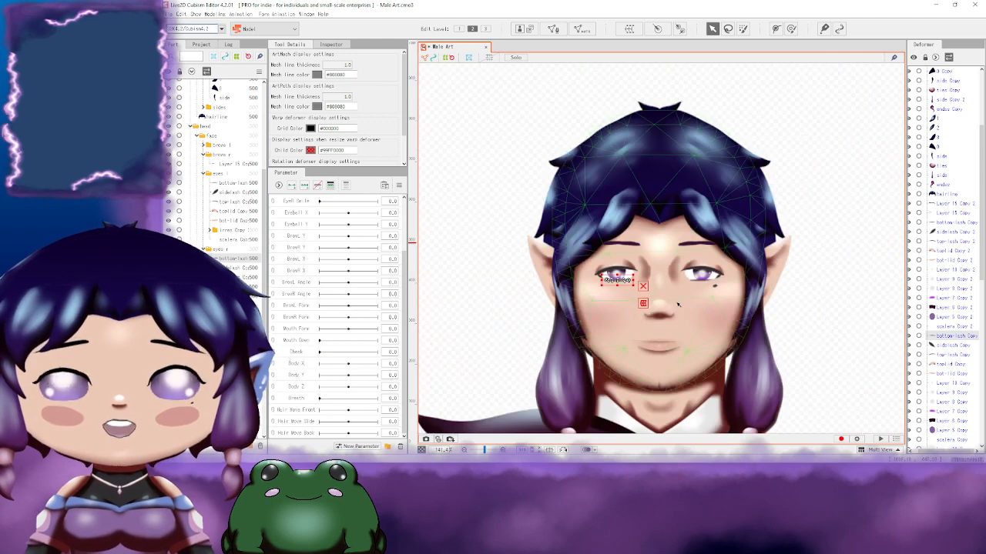
scroll(672, 284, "up", 3)
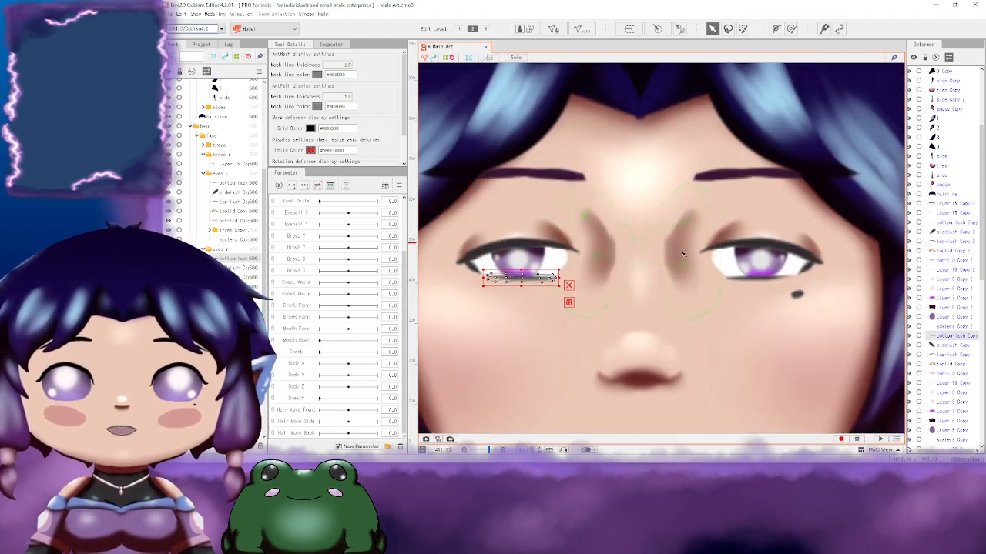
Step: Look over the whole male figure, from the face down to the legs and back up to the eyes and eyebrows
left_click(682, 254)
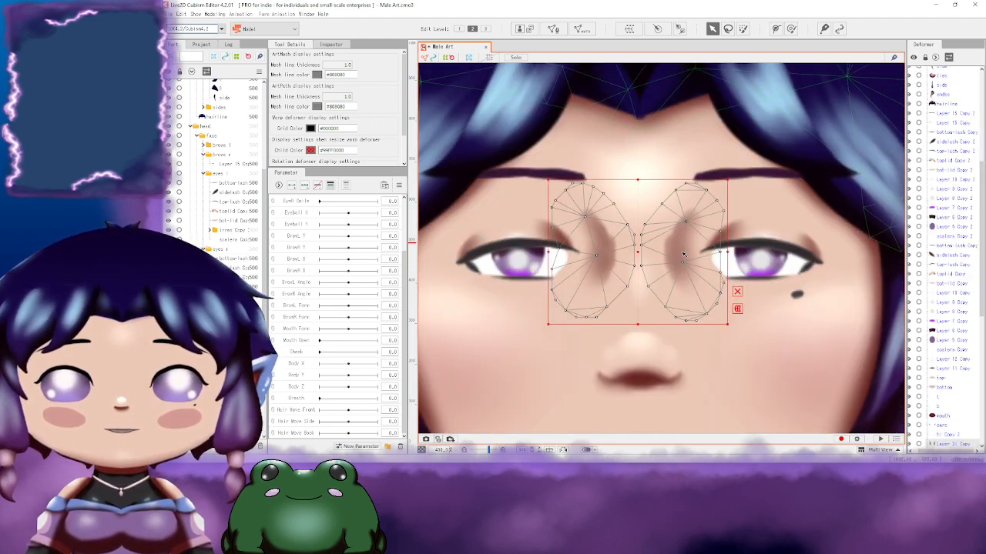
scroll(727, 286, "down", 3)
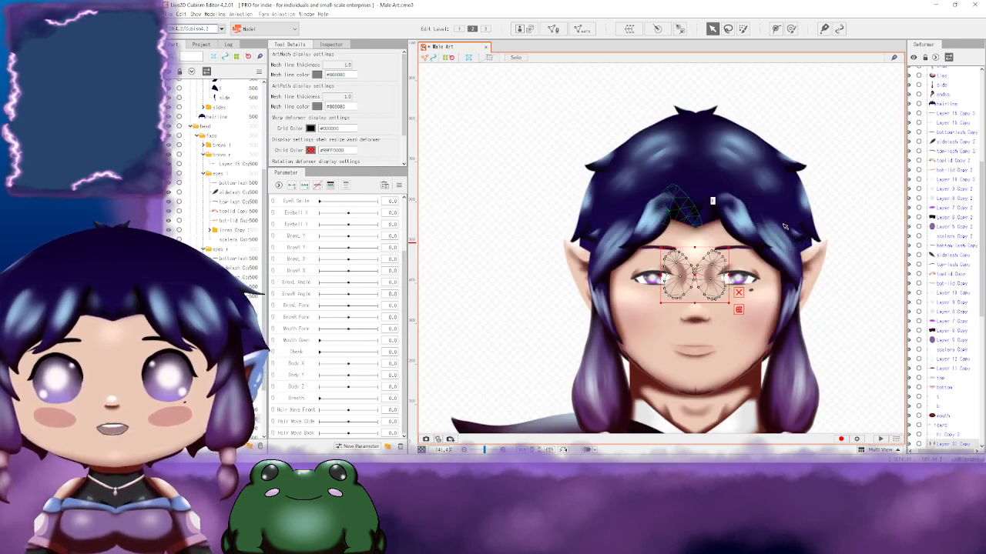
left_click(819, 117)
left_click_drag(832, 319, 626, 121)
scroll(724, 239, "down", 5)
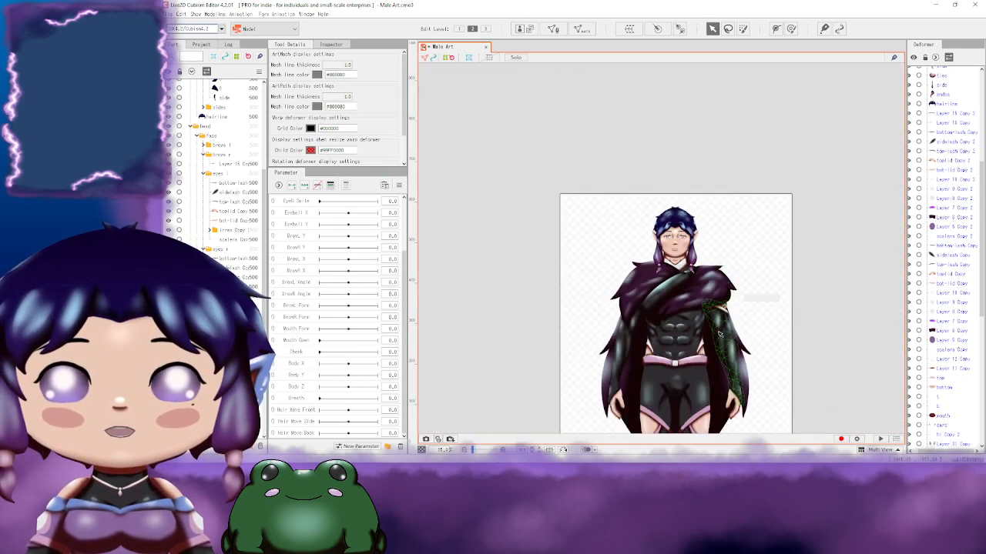
scroll(690, 306, "up", 5)
left_click_drag(703, 352, 598, 163)
left_click_drag(600, 346, 616, 147)
scroll(625, 247, "down", 6)
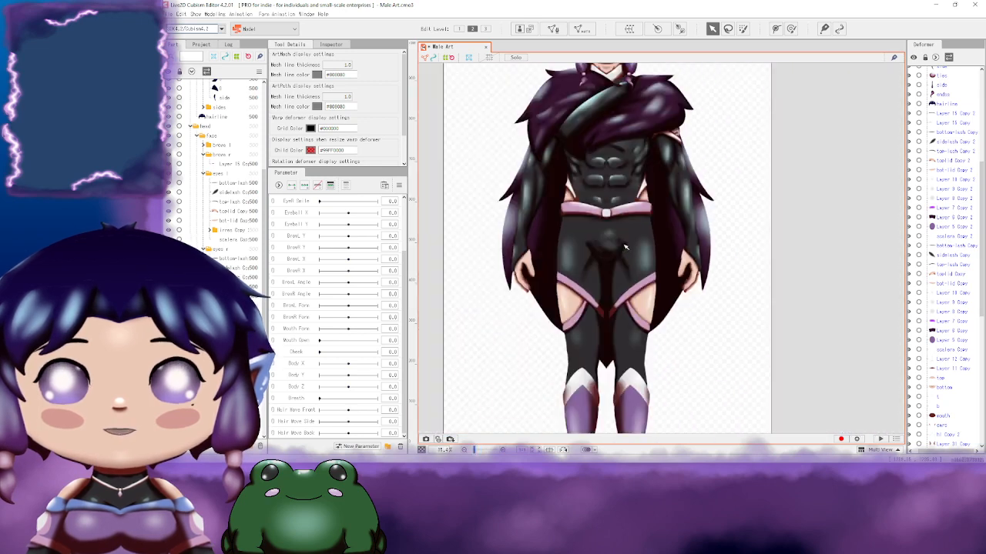
scroll(625, 247, "up", 3)
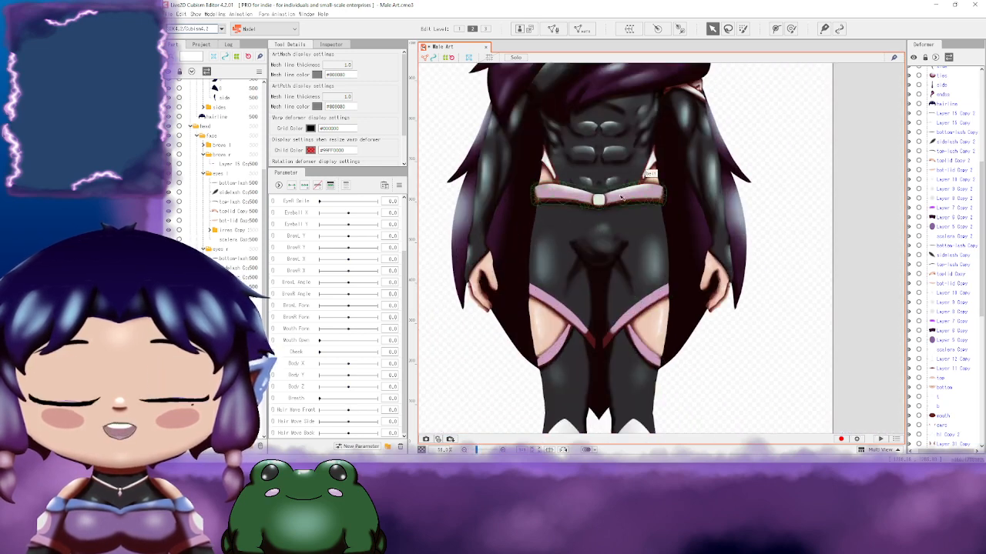
left_click_drag(727, 259, 752, 383)
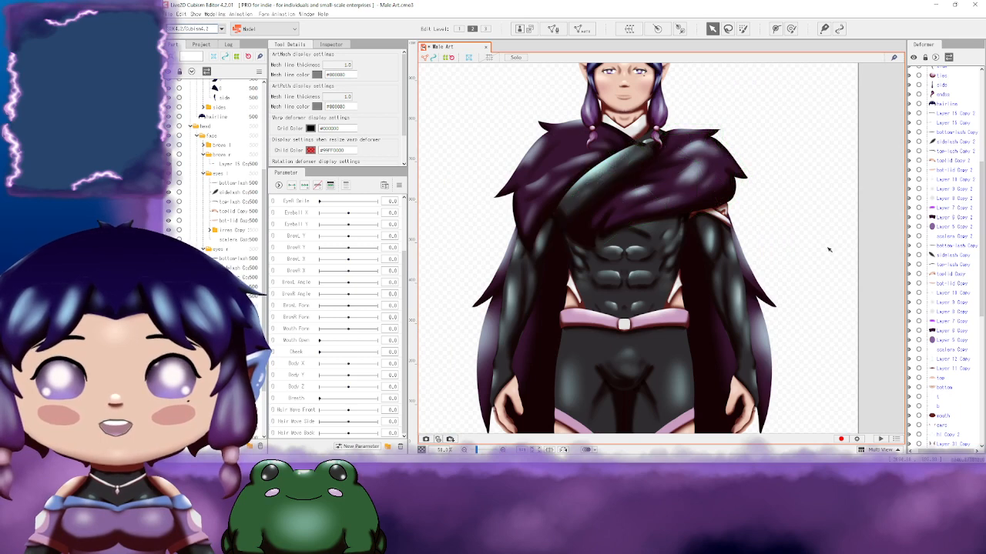
left_click_drag(805, 215, 744, 220)
scroll(757, 293, "down", 3)
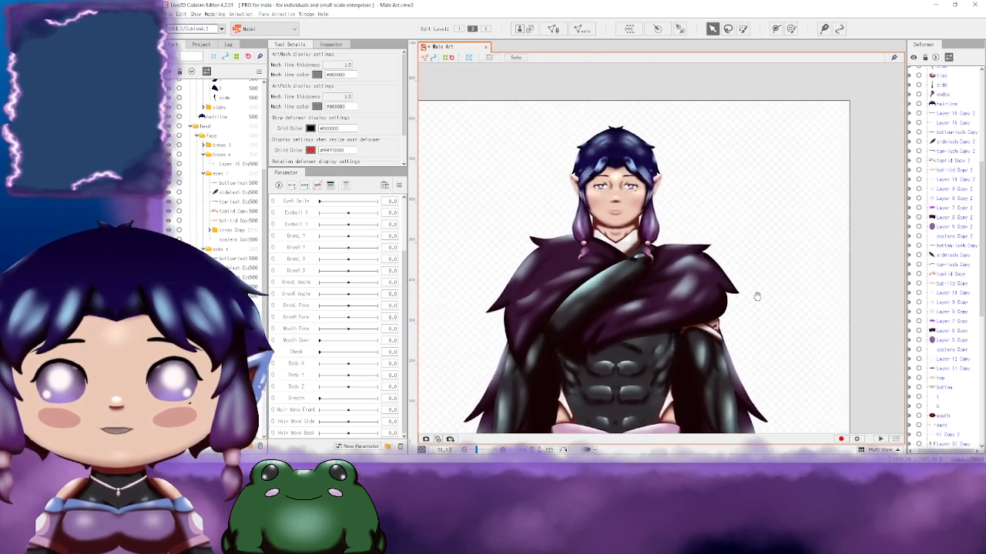
scroll(748, 266, "up", 1)
left_click_drag(682, 130, 701, 148)
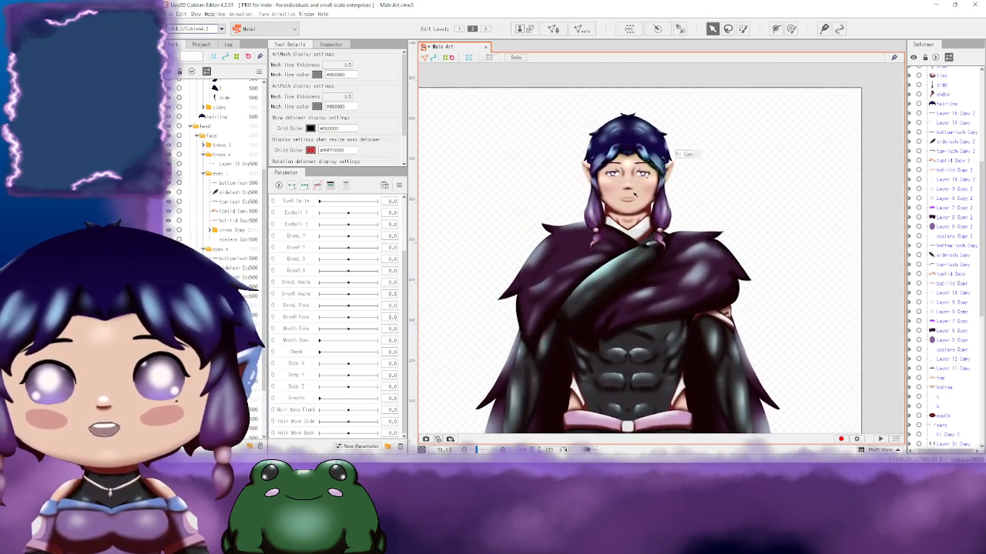
scroll(635, 194, "up", 7)
mouse_move(667, 177)
left_mouse_down()
mouse_move(638, 220)
mouse_move(618, 187)
left_mouse_up()
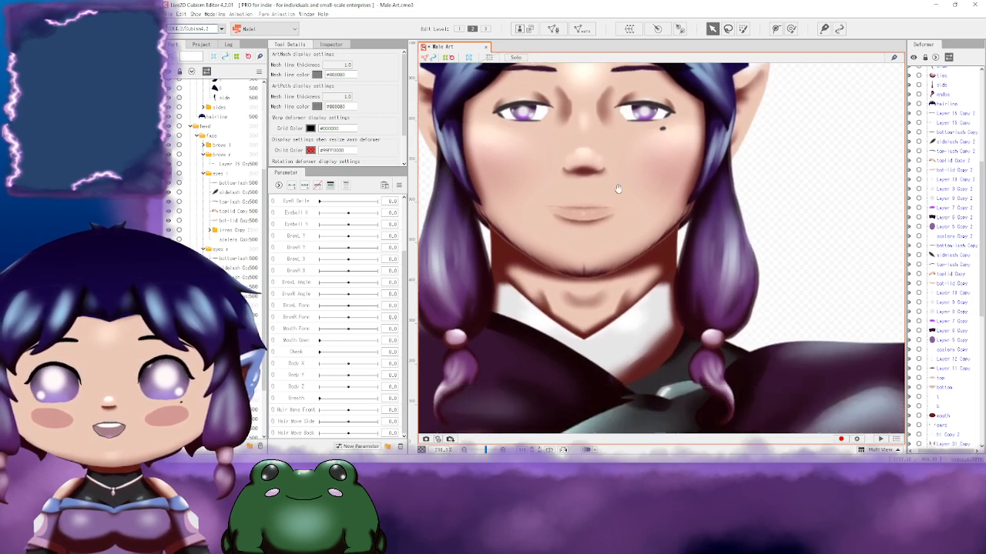
left_click_drag(627, 143, 636, 220)
left_click_drag(646, 162, 653, 206)
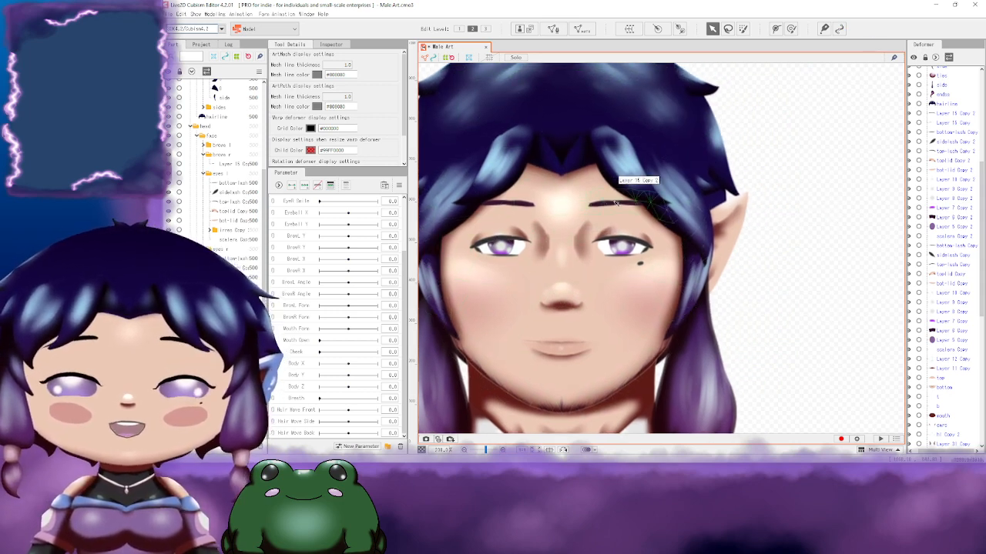
Step: Select the left eyebrow's art mesh in the brows folder and open it for manual mesh editing
left_click(620, 202)
scroll(638, 236, "up", 5)
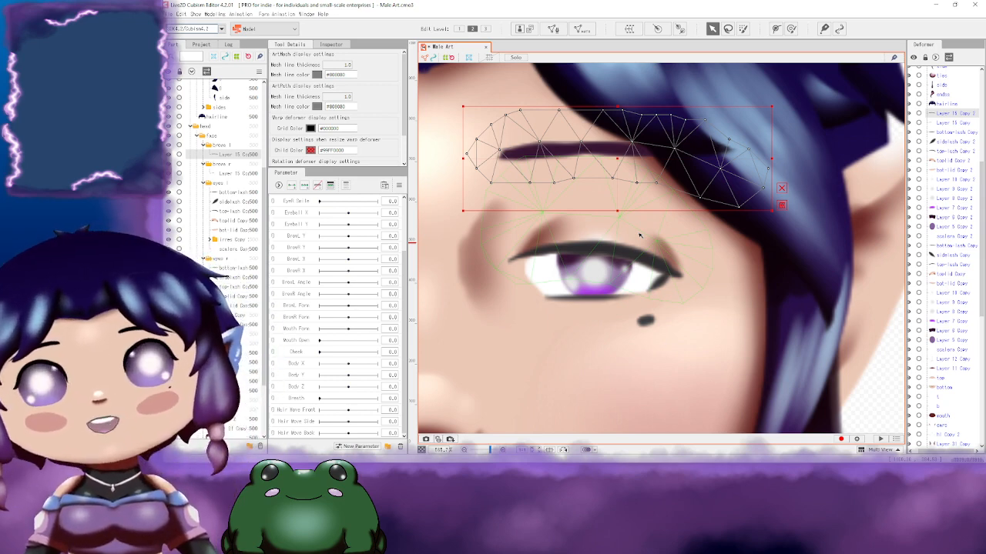
left_click(592, 300)
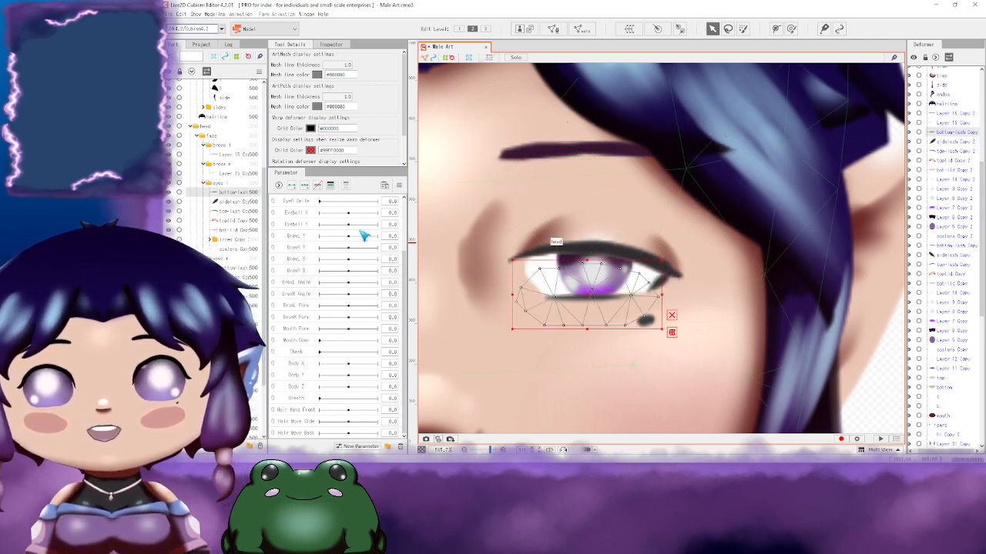
left_click(231, 173)
left_click(235, 155)
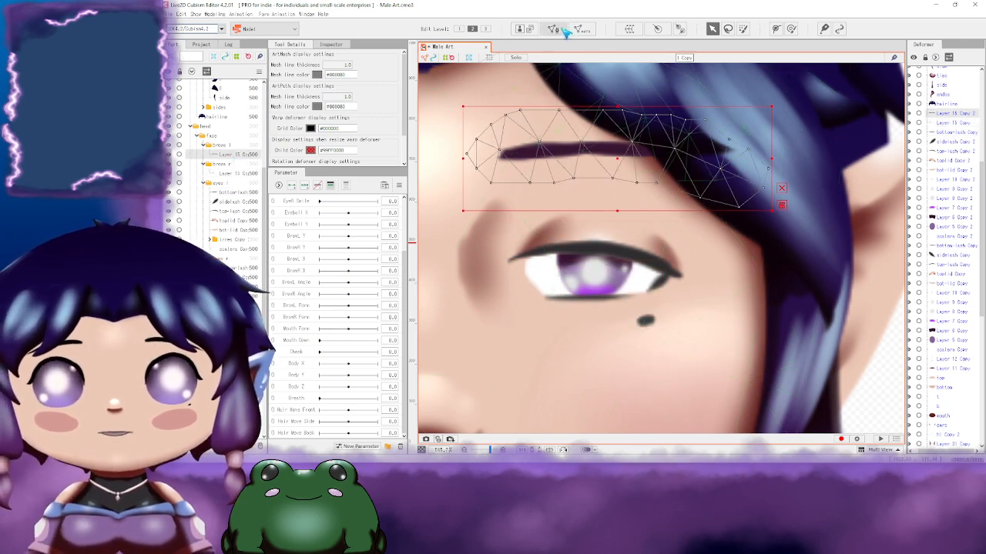
left_click(472, 29)
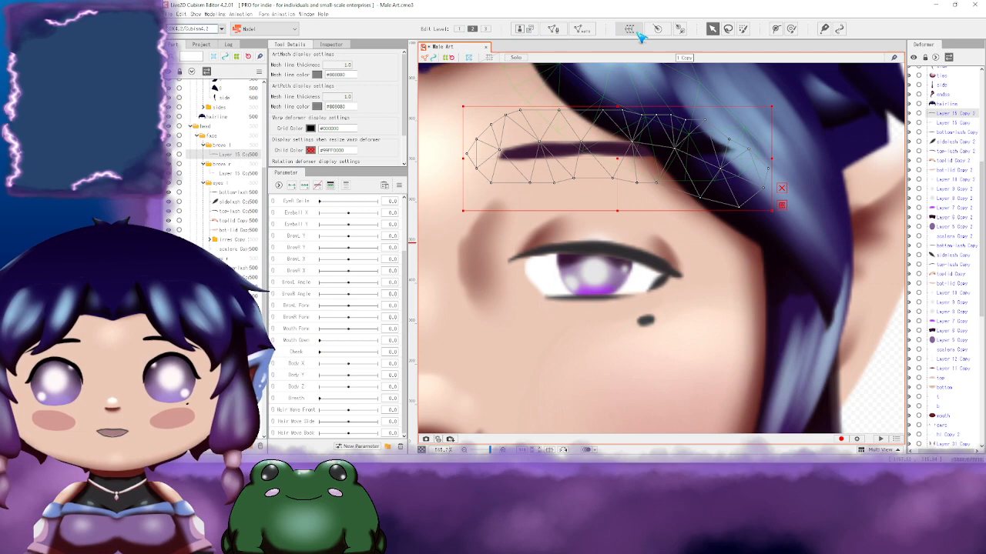
left_click(560, 29)
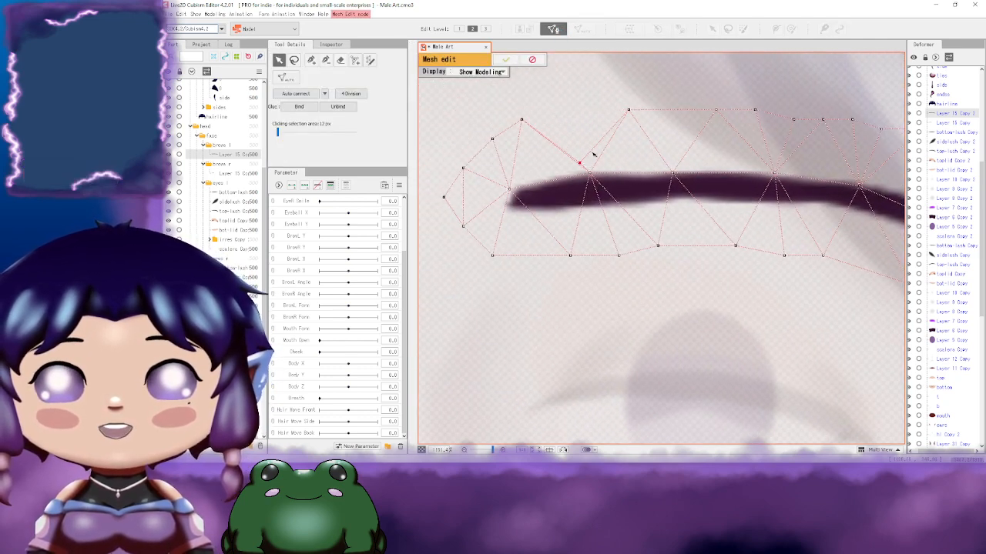
Step: Pull the upper-edge vertices at the left eyebrow's inner end down close to the brow
left_click_drag(630, 112, 636, 161)
left_click_drag(522, 121, 531, 153)
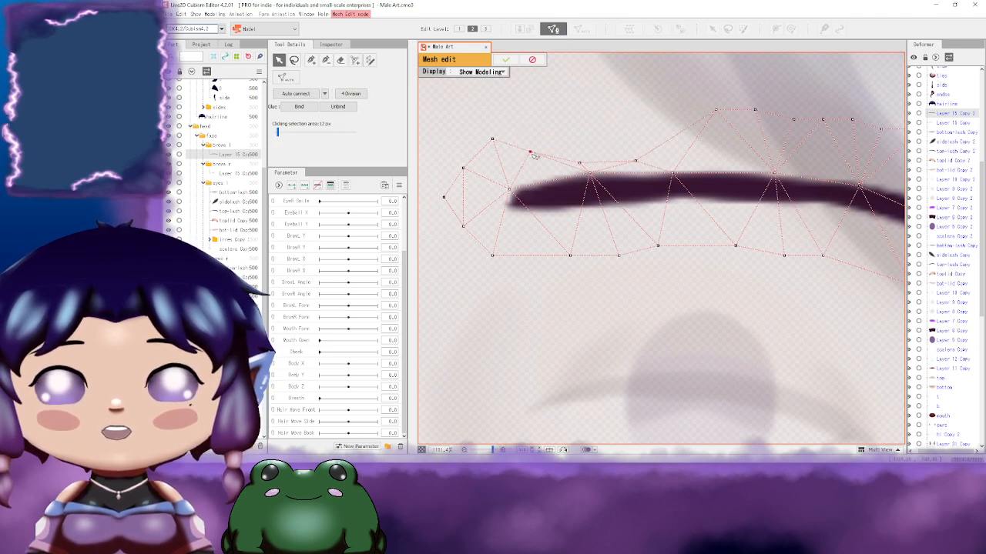
left_click_drag(593, 175, 593, 190)
mouse_move(631, 192)
left_mouse_down()
mouse_move(572, 192)
mouse_move(617, 191)
left_mouse_up()
left_click(613, 175)
left_click_drag(686, 195, 649, 186)
left_click_drag(744, 194, 660, 188)
left_click_drag(716, 205, 633, 186)
left_click_drag(706, 217, 697, 208)
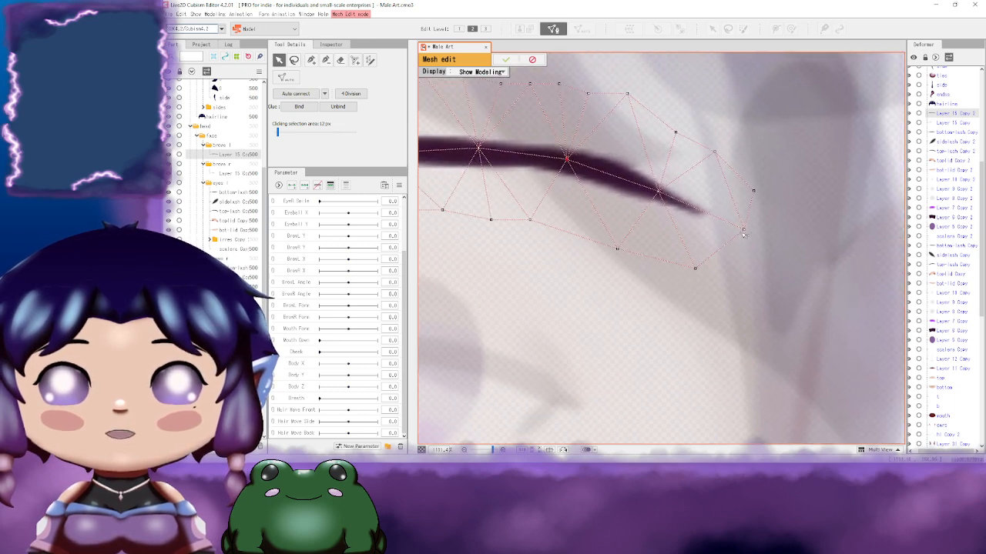
Step: Draw the vertices around the eyebrow's outer tip in tightly against the painted end
left_click_drag(744, 230, 724, 226)
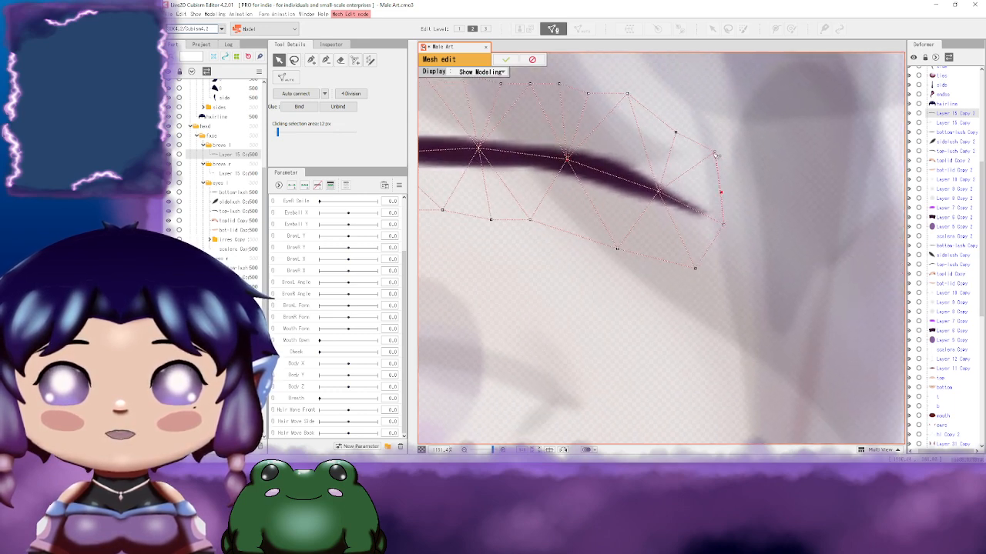
left_click_drag(715, 154, 721, 192)
left_click_drag(675, 133, 660, 171)
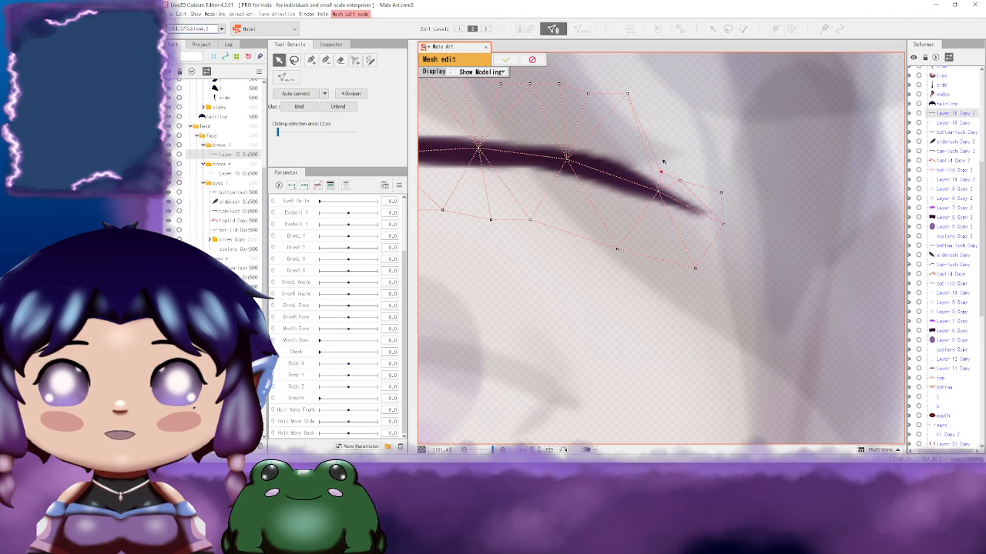
Step: Lower the remaining upper-edge vertices close to the brow, working from the outer part back to the middle
left_click_drag(628, 95, 686, 177)
left_click_drag(653, 126, 659, 171)
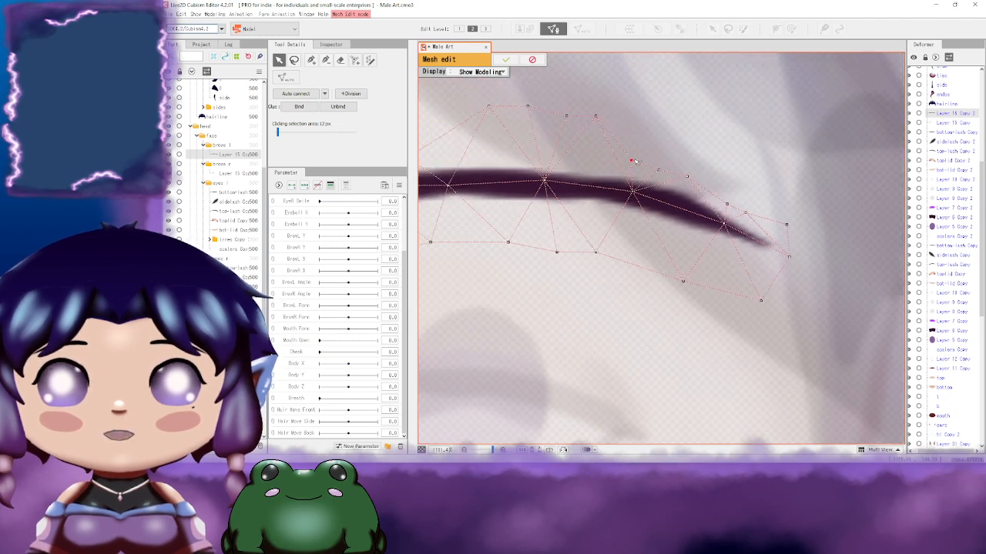
left_click_drag(597, 125, 739, 191)
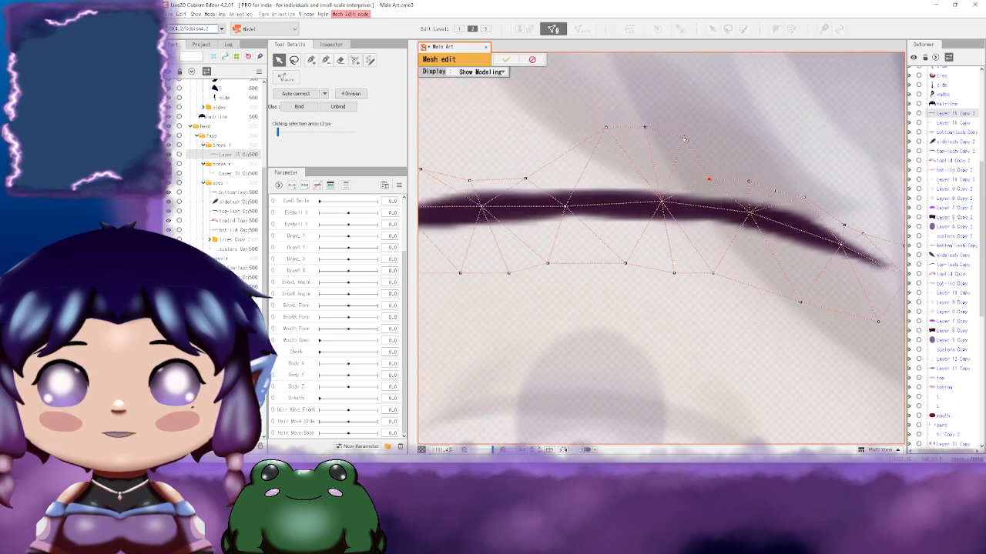
left_click_drag(683, 139, 680, 172)
left_click_drag(646, 128, 648, 171)
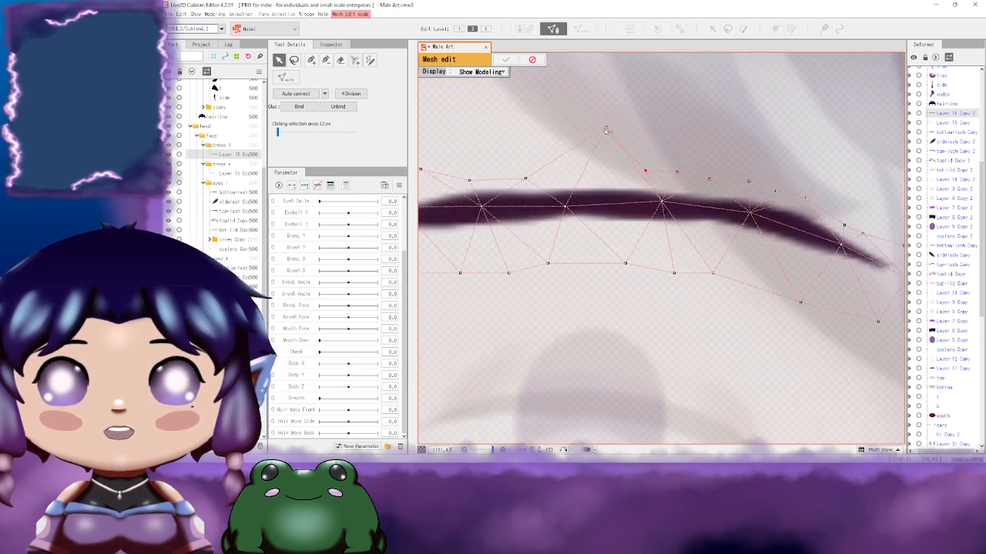
left_click_drag(606, 130, 759, 174)
left_click_drag(647, 165, 478, 158)
Step: Delete the farthest protruding vertex at the eyebrow's inner tip
left_click(327, 60)
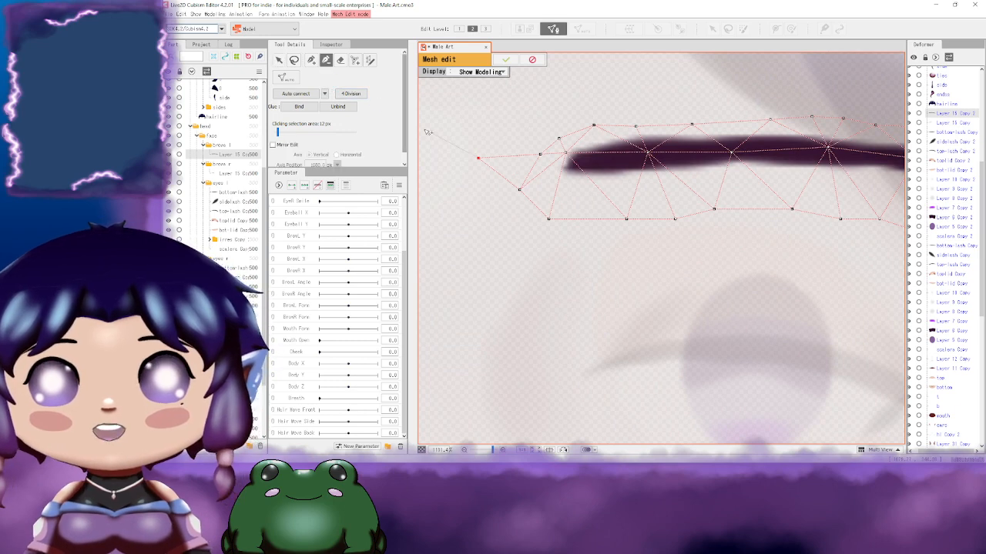
left_click(478, 158)
key("v")
left_click_drag(463, 123, 425, 109)
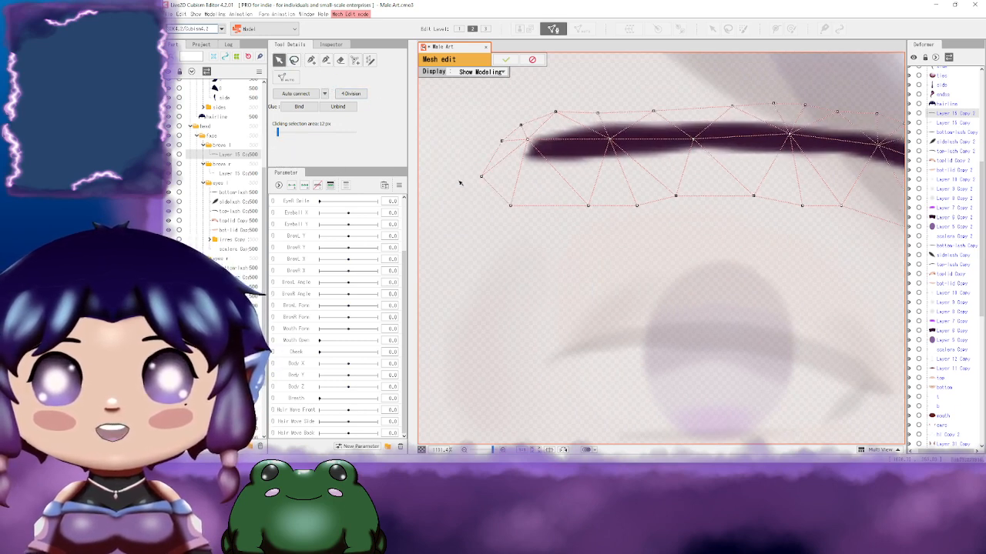
Step: Tighten the vertices around the inner tip and raise the lower-edge vertices up to the middle of the brow
left_click_drag(481, 176, 503, 169)
left_click_drag(510, 205, 528, 180)
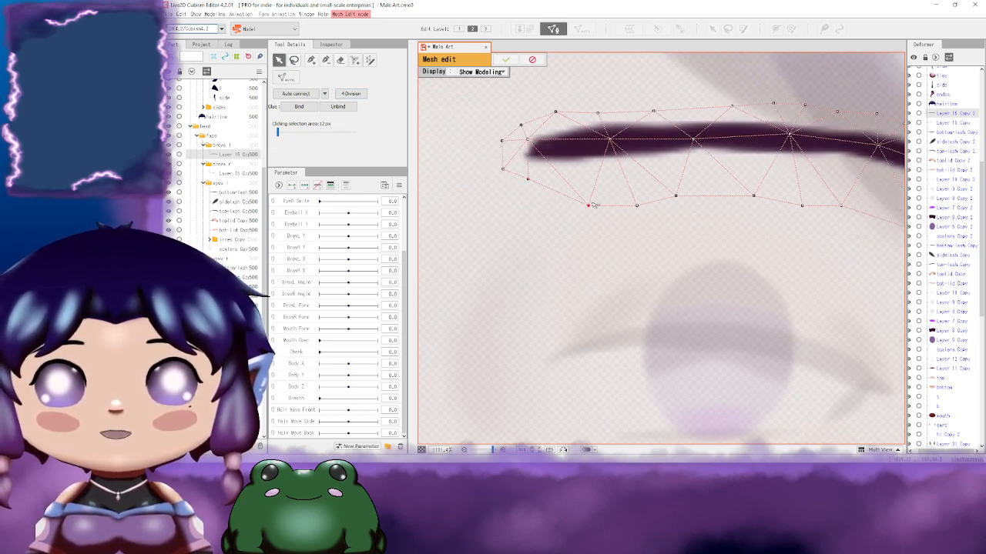
left_click_drag(590, 204, 596, 173)
left_click_drag(637, 205, 628, 170)
left_click_drag(679, 196, 638, 188)
left_click_drag(707, 224, 709, 194)
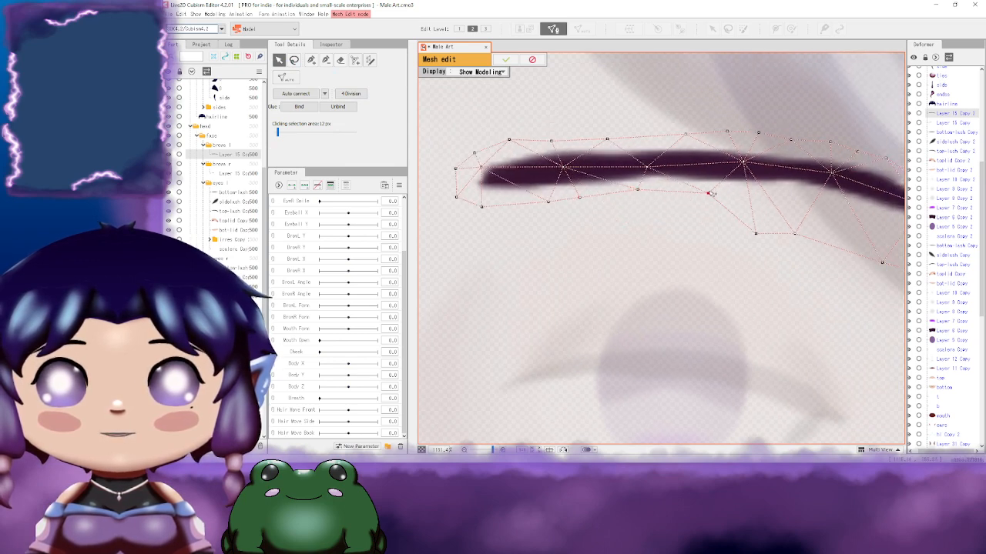
Step: Raise the lower-edge vertices on the eyebrow's outer half close to the brow, up to the outer tip
left_click_drag(755, 232, 643, 217)
left_click_drag(686, 257, 683, 217)
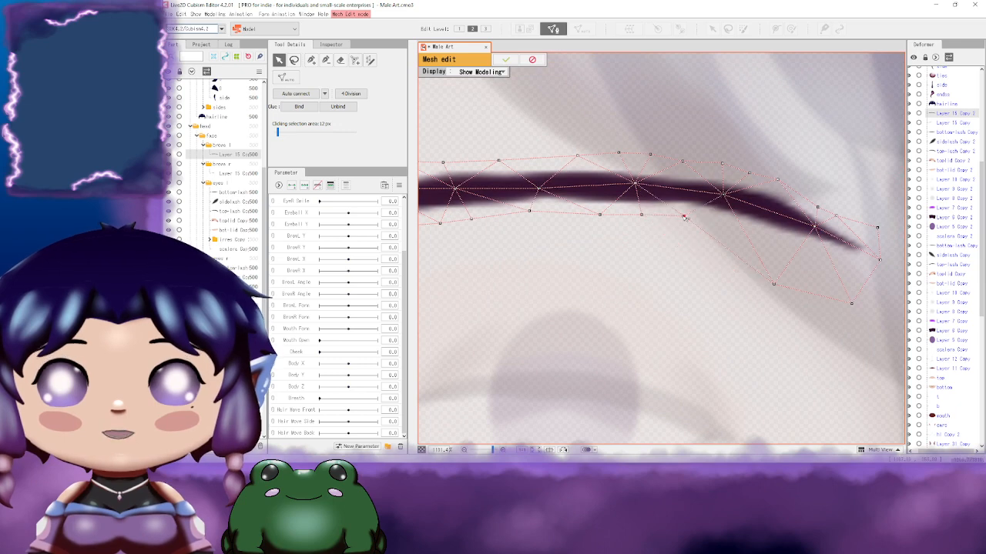
left_click_drag(754, 252, 675, 254)
left_click_drag(695, 285, 661, 229)
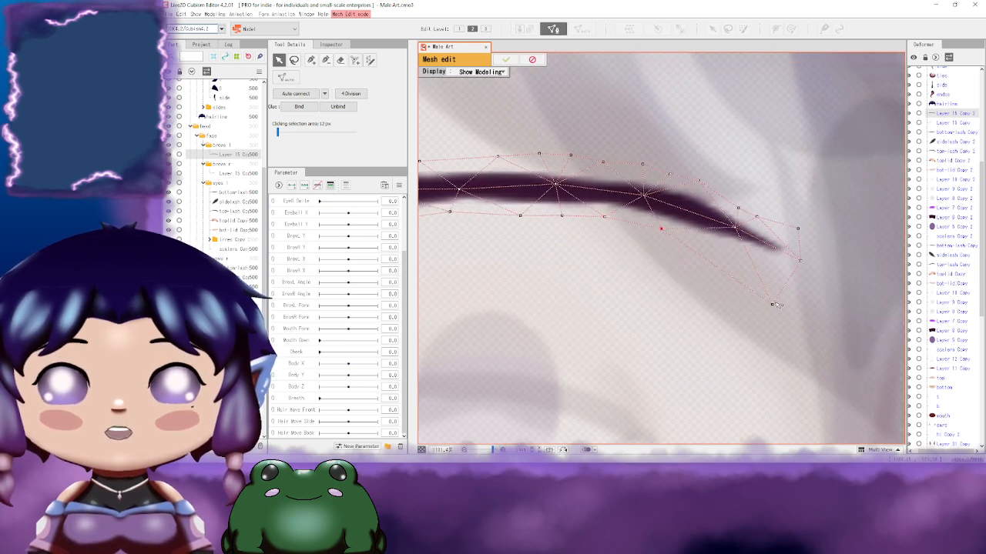
left_click_drag(773, 304, 770, 272)
left_click_drag(669, 238, 755, 234)
Step: Add an outer row of connected vertices just above the mesh's upper edge, from the inner end past the middle
left_click(312, 62)
mouse_move(582, 166)
left_mouse_down()
mouse_move(602, 141)
mouse_move(535, 168)
mouse_move(582, 171)
mouse_move(574, 174)
left_mouse_up()
left_click(515, 166)
left_click(547, 168)
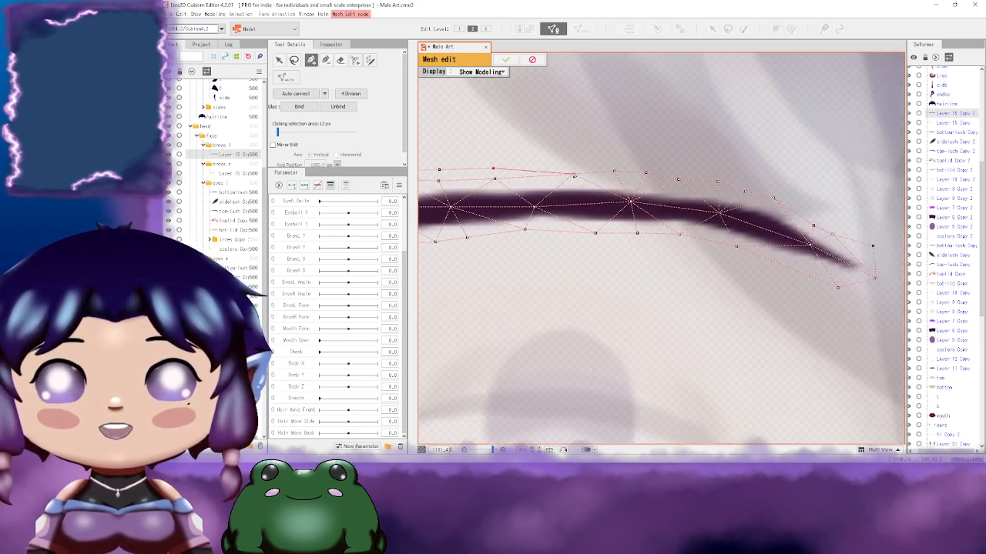
left_click(571, 164)
left_click_drag(633, 165, 605, 166)
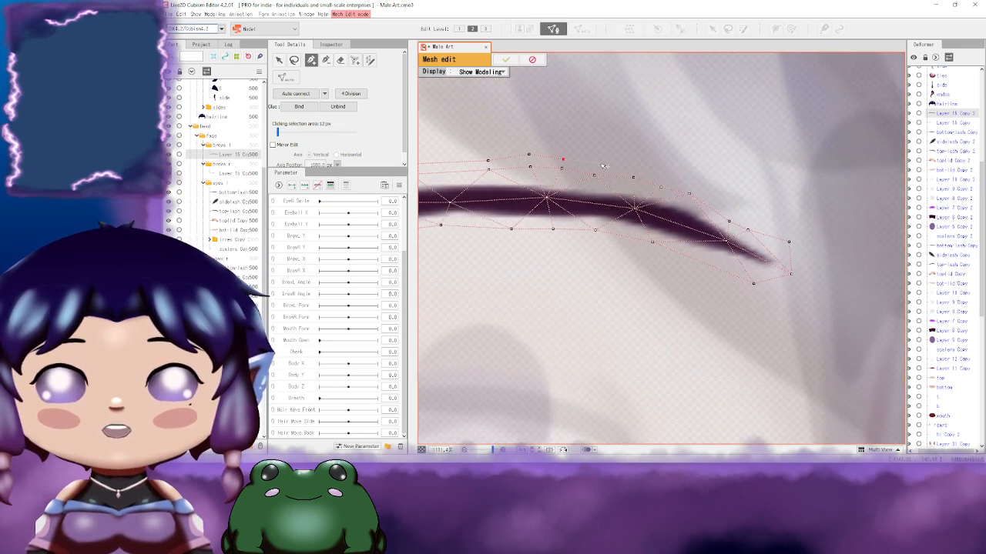
Step: Continue the outer row of vertices along the upper edge's outer part and around the eyebrow's outer tip
left_click_drag(698, 175, 665, 168)
left_click(645, 173)
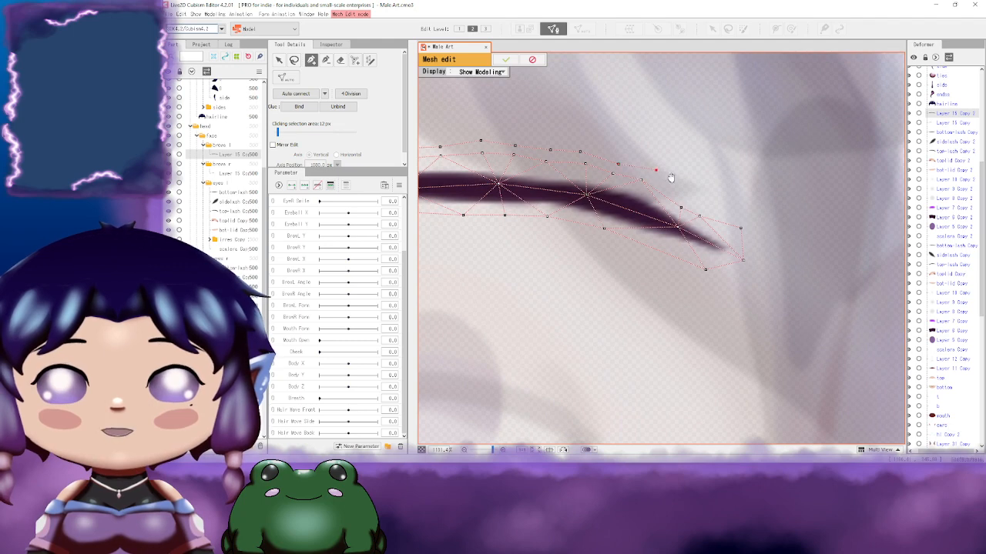
left_click_drag(696, 197, 718, 161)
left_click(705, 187)
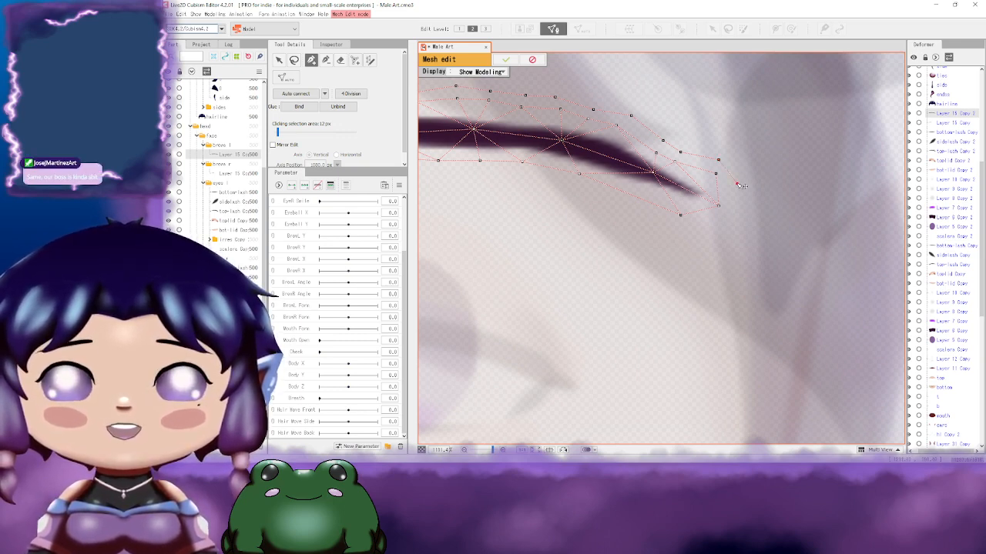
left_click_drag(752, 206, 819, 239)
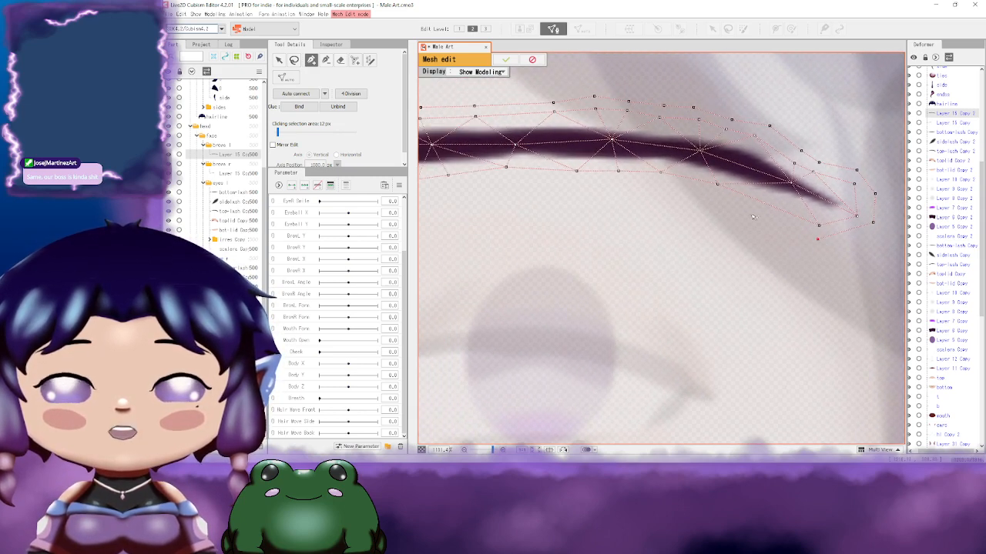
Step: Continue the outer row of vertices below the eyebrow's lower edge to the inner end and close the ring
left_click_drag(722, 204, 842, 241)
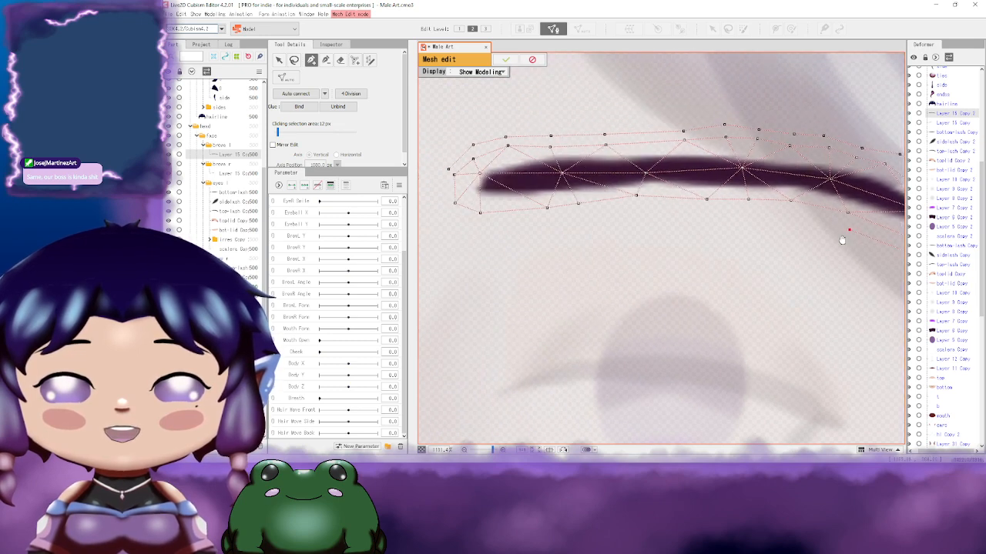
left_click(791, 215)
mouse_move(791, 217)
left_mouse_down()
mouse_move(831, 211)
mouse_move(785, 200)
left_mouse_up()
left_click(778, 209)
left_click_drag(721, 209, 749, 211)
left_click(715, 211)
left_click_drag(682, 213, 707, 218)
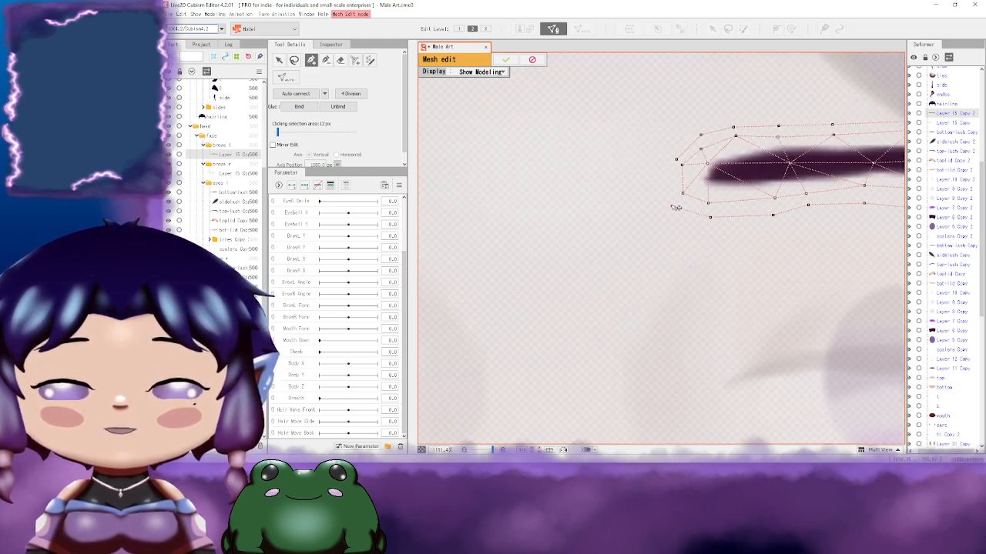
left_click(676, 160)
Step: Connect the outer ring to the inner mesh vertices around the lower side of the eyebrow's outer tip
left_click_drag(713, 175, 543, 173)
scroll(732, 199, "up", 3)
left_click_drag(674, 191, 431, 175)
left_click_drag(664, 198, 566, 189)
left_click(724, 242)
left_click_drag(724, 243, 780, 230)
left_click(700, 273)
left_click(703, 246)
left_click_drag(604, 234, 718, 259)
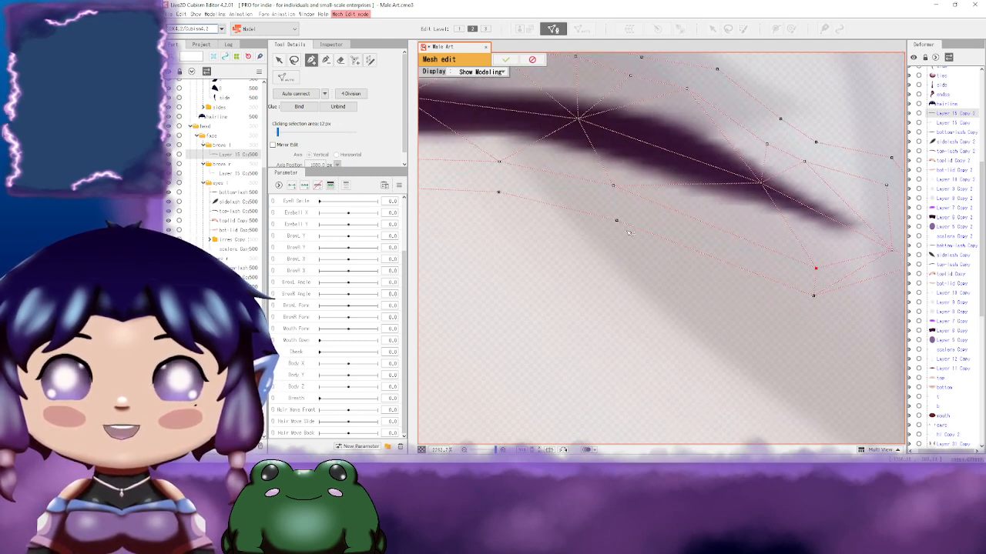
left_click(612, 219)
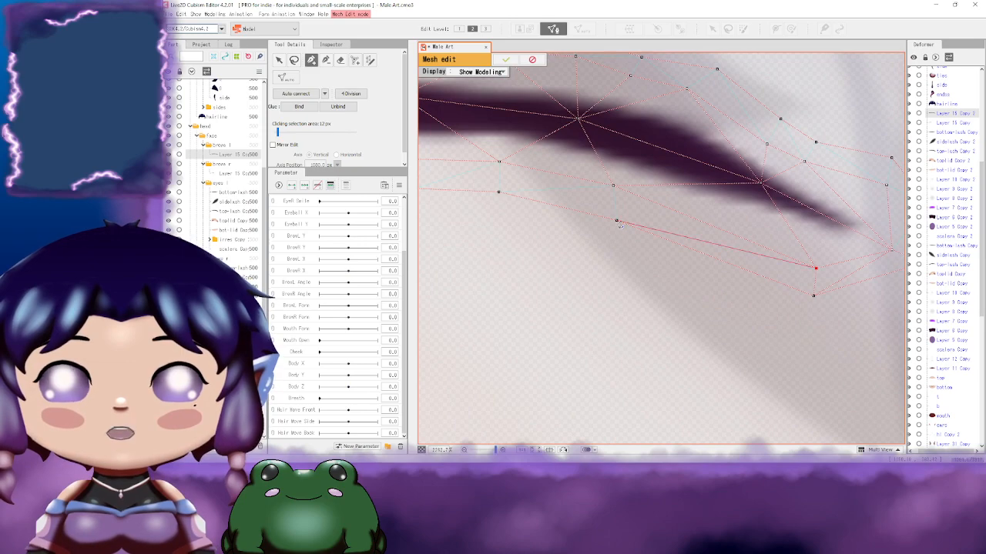
Step: Link the outer ring's lower vertices to the inner mesh from the brow's outer part through the middle
left_click(617, 221)
left_click_drag(631, 227, 691, 256)
left_click(674, 215)
left_click_drag(577, 214, 675, 240)
left_click(656, 245)
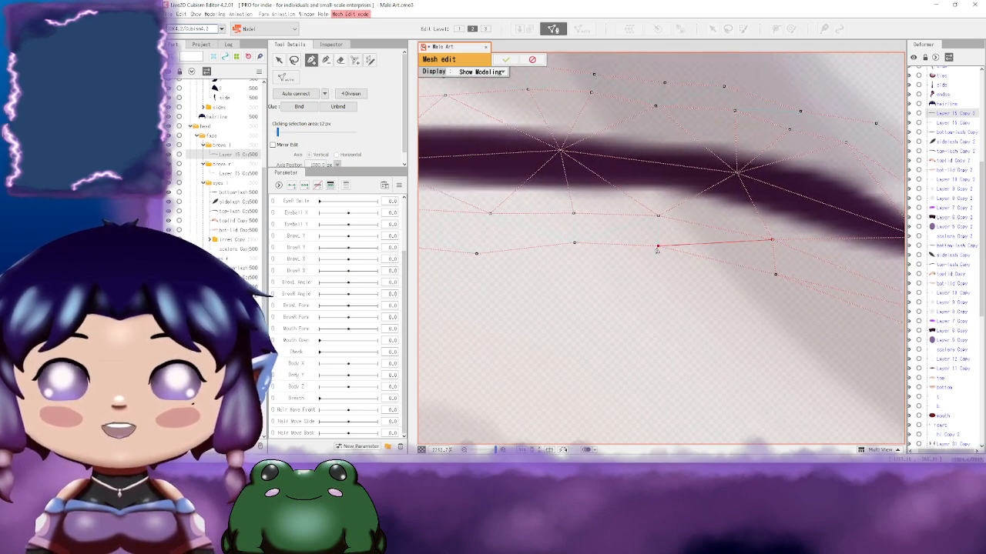
left_click(657, 216)
left_click_drag(578, 241, 667, 242)
left_click(663, 242)
left_click(661, 213)
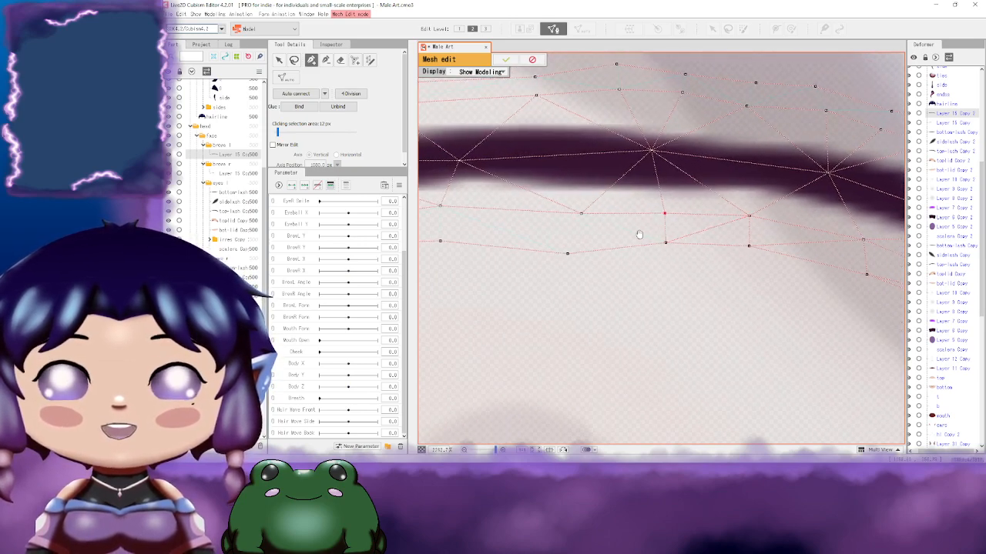
left_click_drag(572, 245, 679, 243)
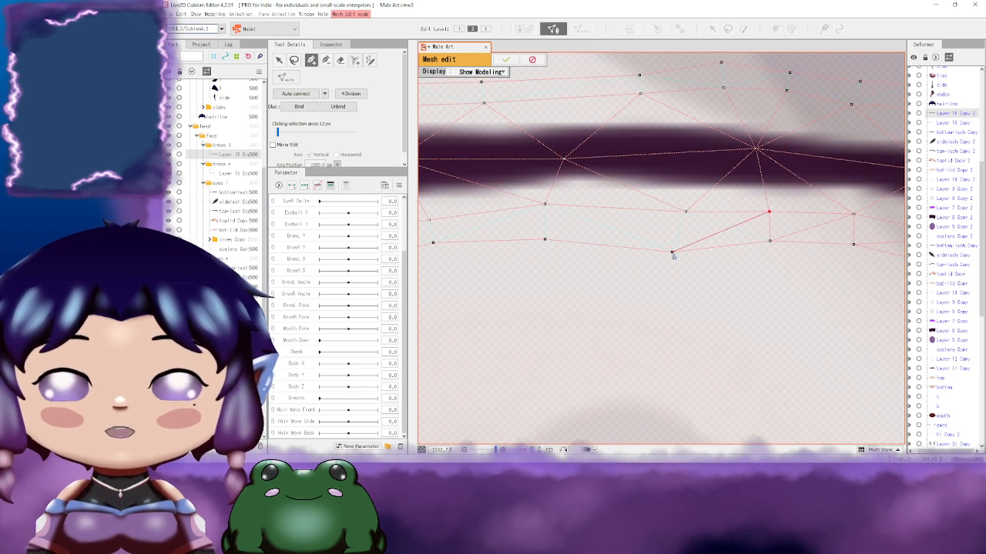
left_click(685, 211)
Step: Connect the lower outer and inner vertices along the inner half, adding an in-between outer vertex there
left_click_drag(598, 240, 745, 244)
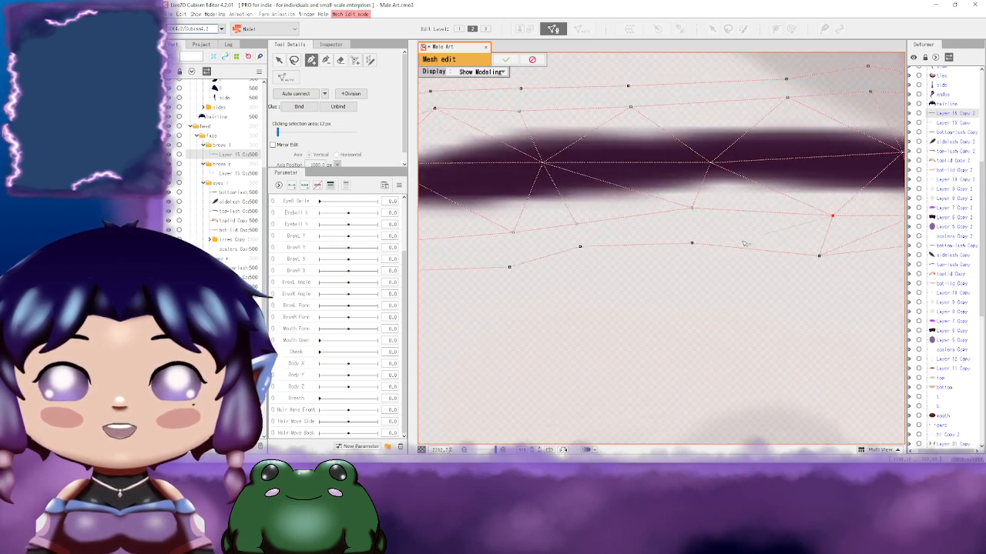
left_click(692, 243)
left_click(693, 209)
left_click_drag(669, 210, 748, 196)
left_click(659, 231)
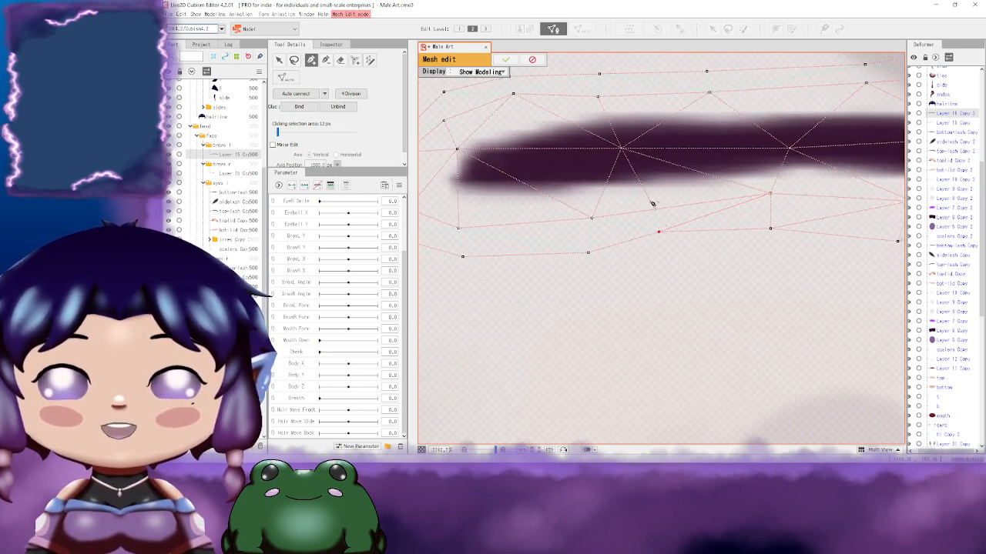
left_click_drag(656, 216, 782, 192)
left_click(714, 229)
left_click(717, 195)
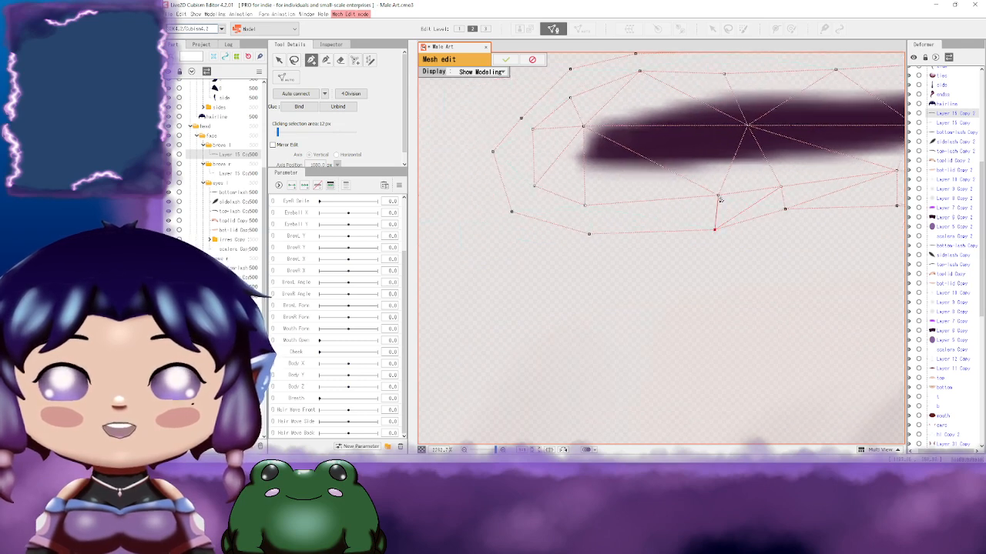
left_click_drag(689, 221, 764, 229)
left_click(664, 242)
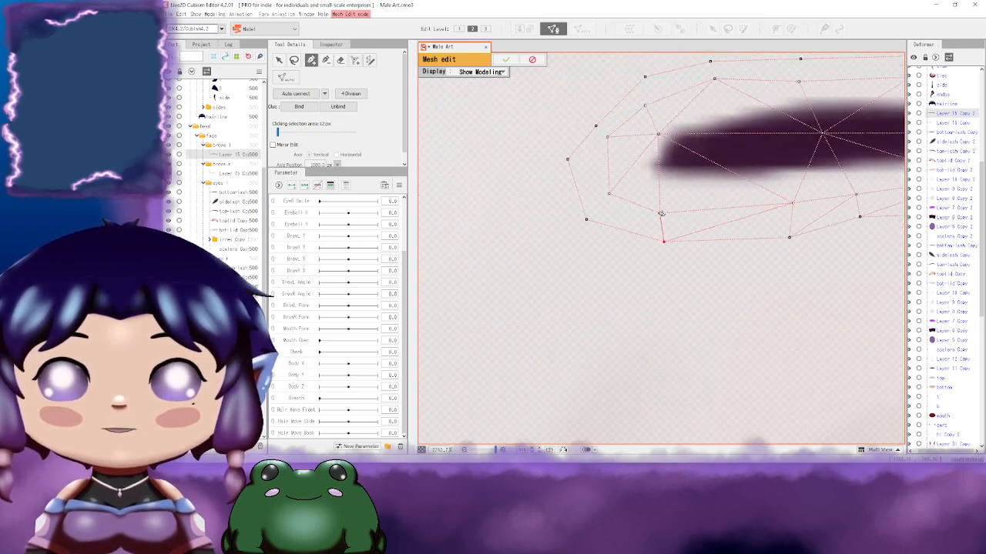
left_click(660, 214)
Step: Join the outer ring's vertices to the inner mesh vertices around the eyebrow's inner tip
left_click_drag(661, 214, 702, 246)
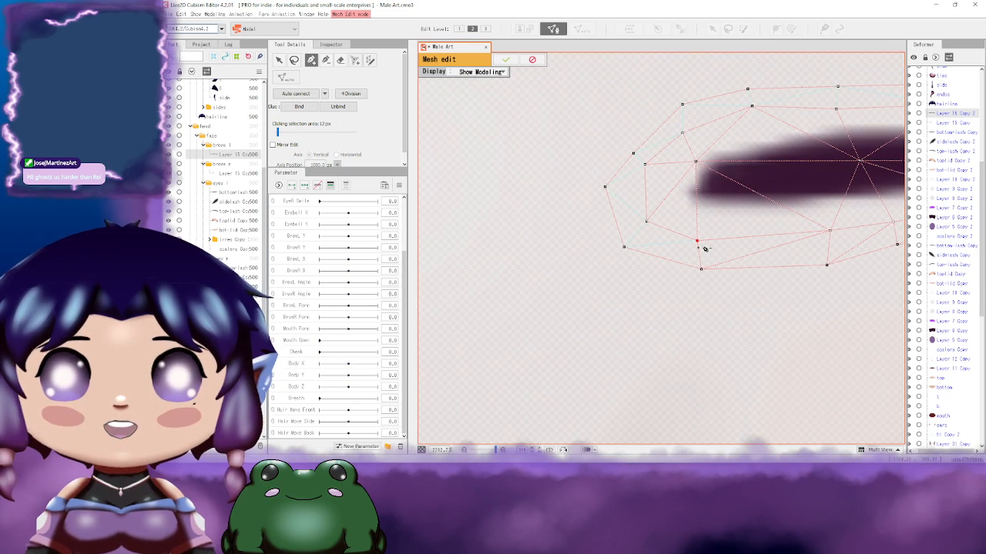
left_click(623, 246)
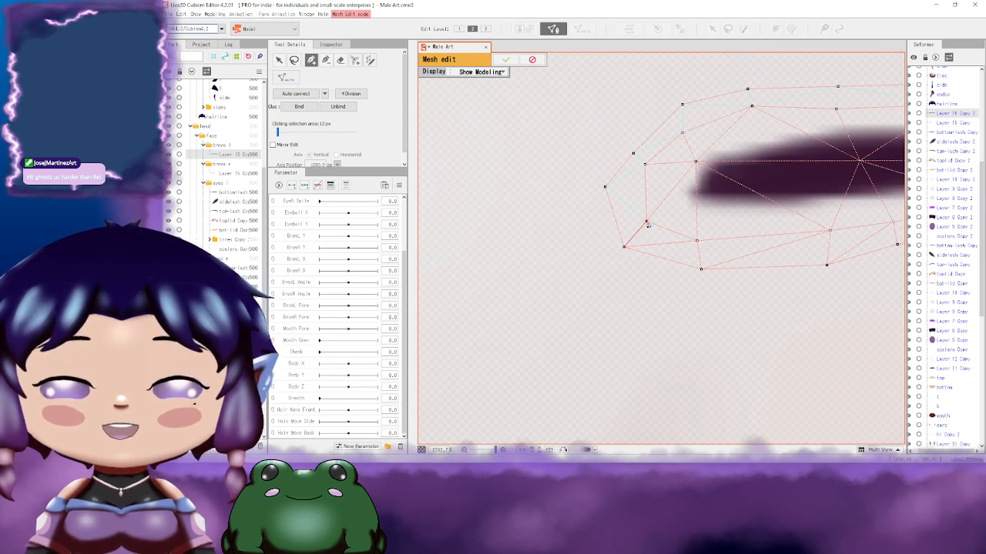
left_click(648, 223)
left_click_drag(645, 204, 648, 251)
left_click(607, 235)
left_click_drag(647, 214, 649, 246)
left_click(646, 247)
left_click(635, 235)
left_click(657, 234)
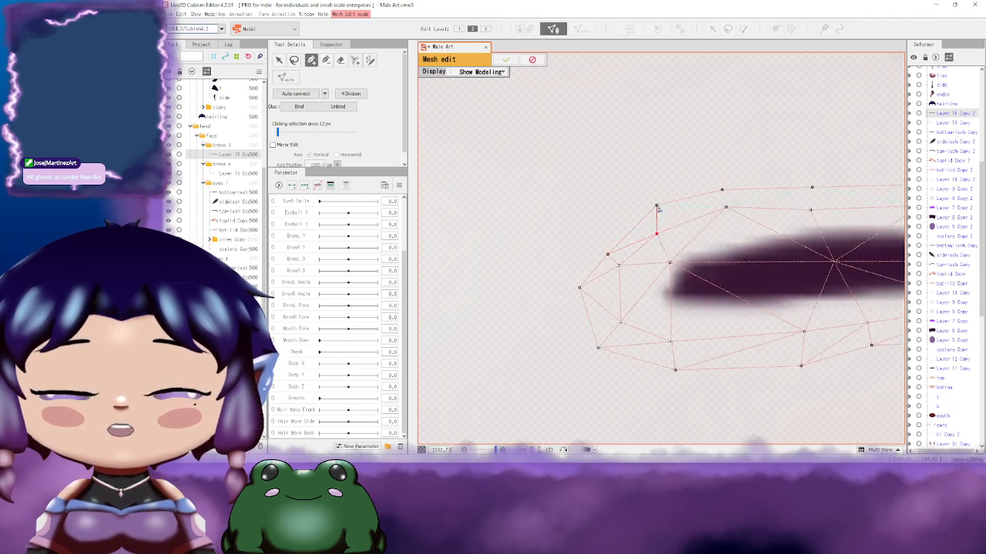
left_click(657, 206)
Step: Connect the outer and inner vertices above the upper edge along the eyebrow's inner half
left_click_drag(706, 215, 649, 219)
left_click(668, 211)
left_click(665, 194)
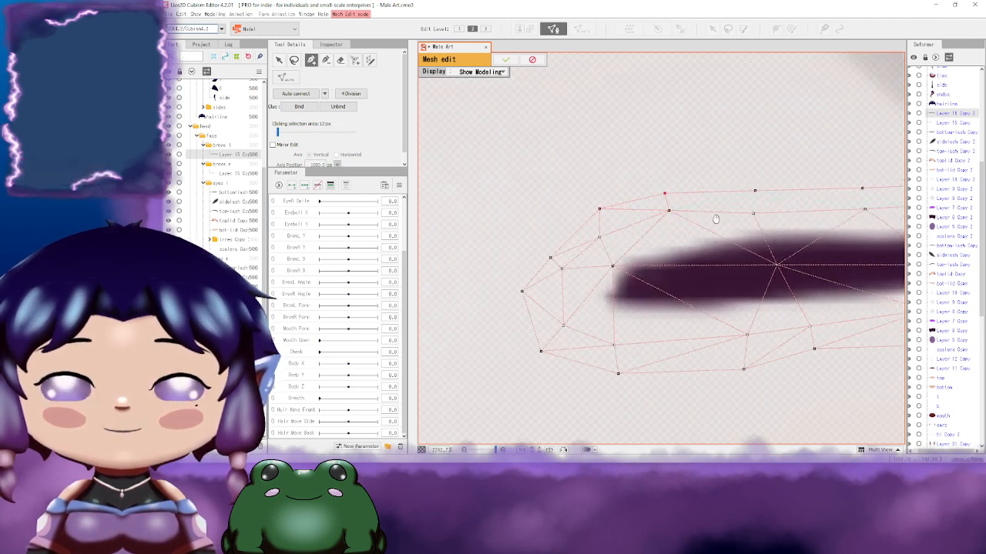
left_click_drag(716, 220, 568, 227)
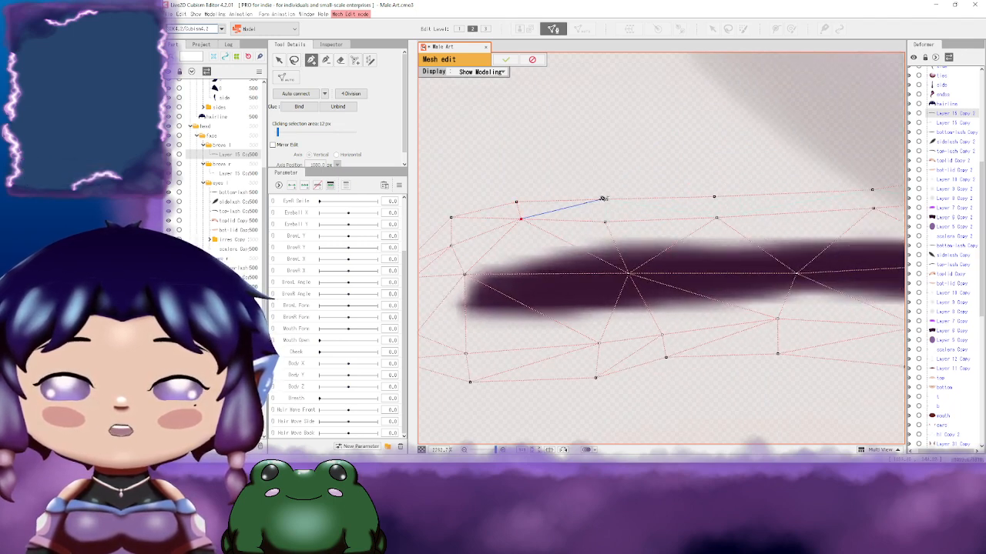
left_click(604, 222)
left_click_drag(673, 226, 616, 235)
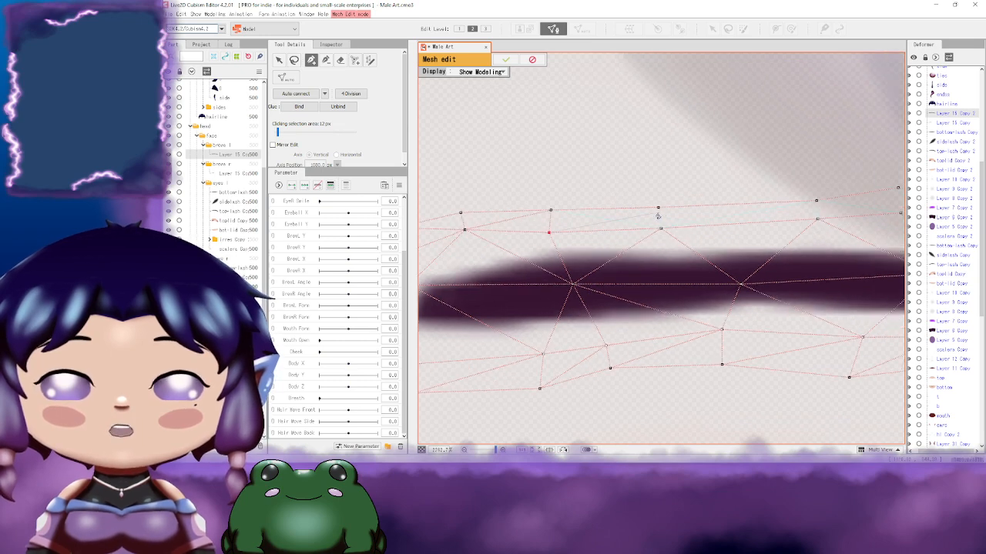
left_click(658, 208)
left_click(660, 227)
Step: Remove the stray vertex above the brow's middle and connect the upper outer and inner vertices there
left_click_drag(724, 228, 565, 240)
left_click(658, 215)
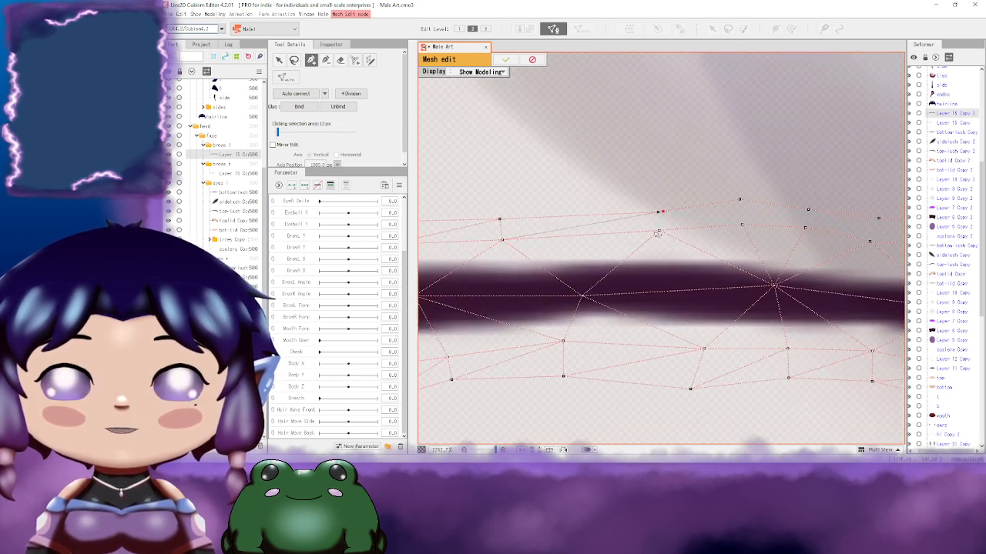
key("ctrl+z")
left_click(658, 212)
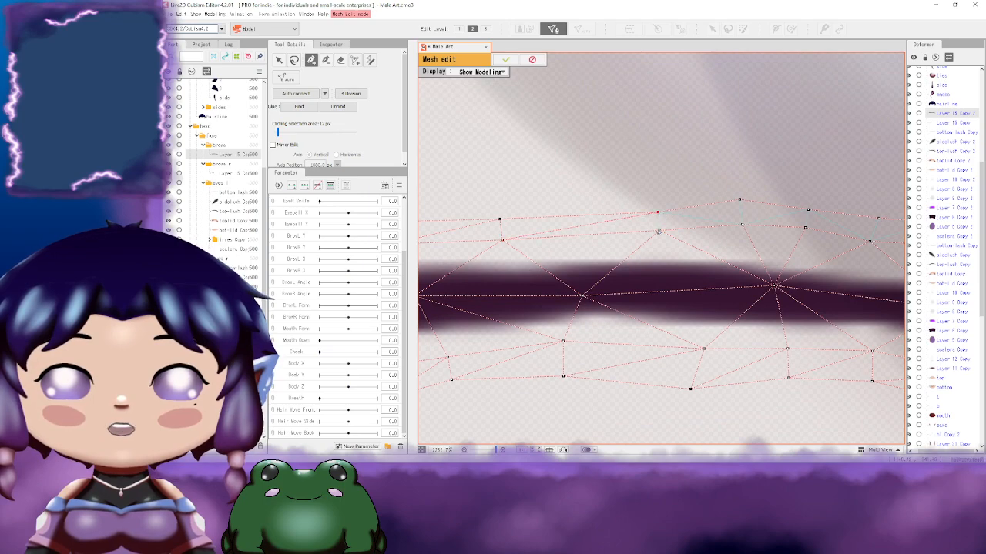
left_click(659, 231)
left_click_drag(726, 228, 593, 225)
left_click(606, 197)
left_click(608, 220)
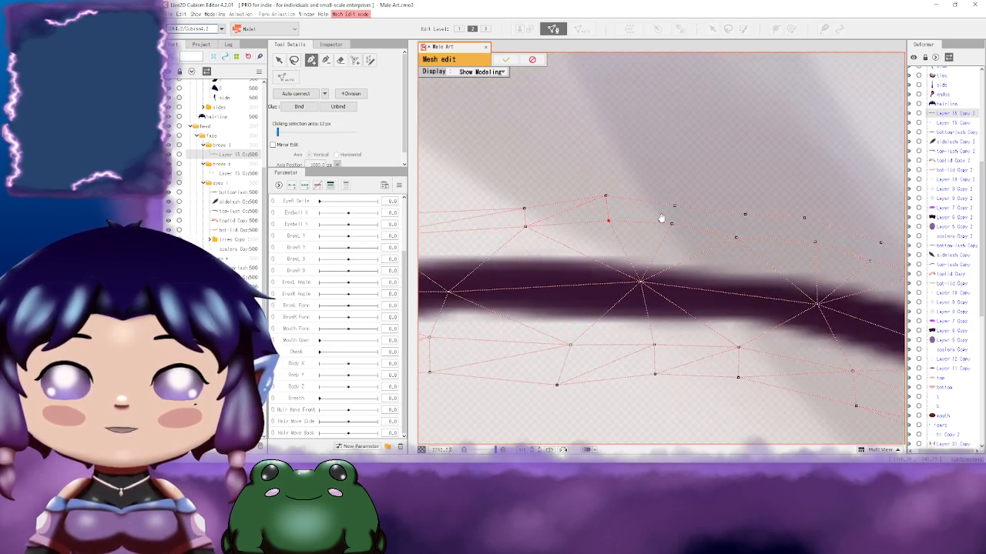
Step: Connect the outer and inner vertices above the upper edge along the eyebrow's outer half
left_click_drag(662, 218, 553, 206)
left_click(565, 198)
left_click(563, 213)
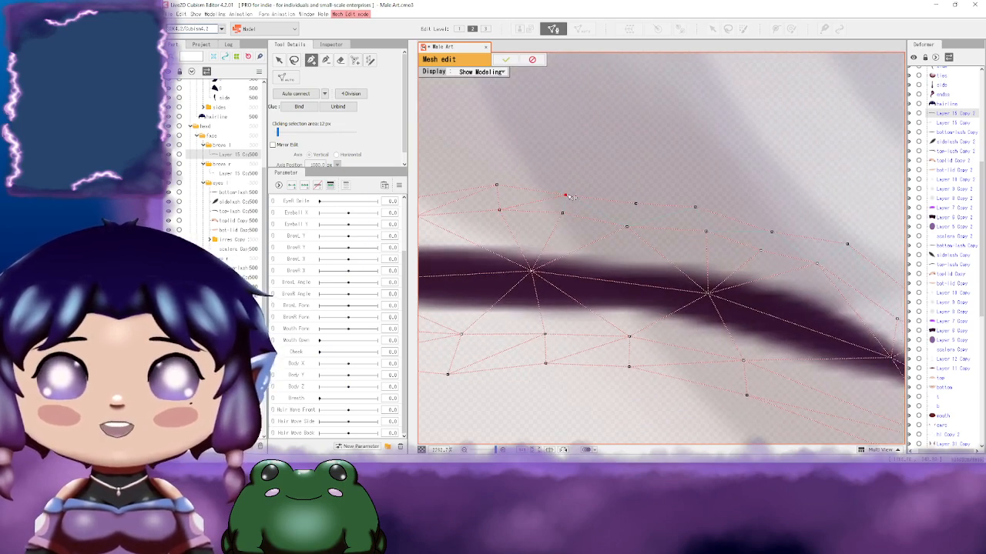
left_click_drag(621, 214, 547, 203)
left_click(592, 197)
left_click(584, 217)
left_click(588, 189)
left_click(599, 213)
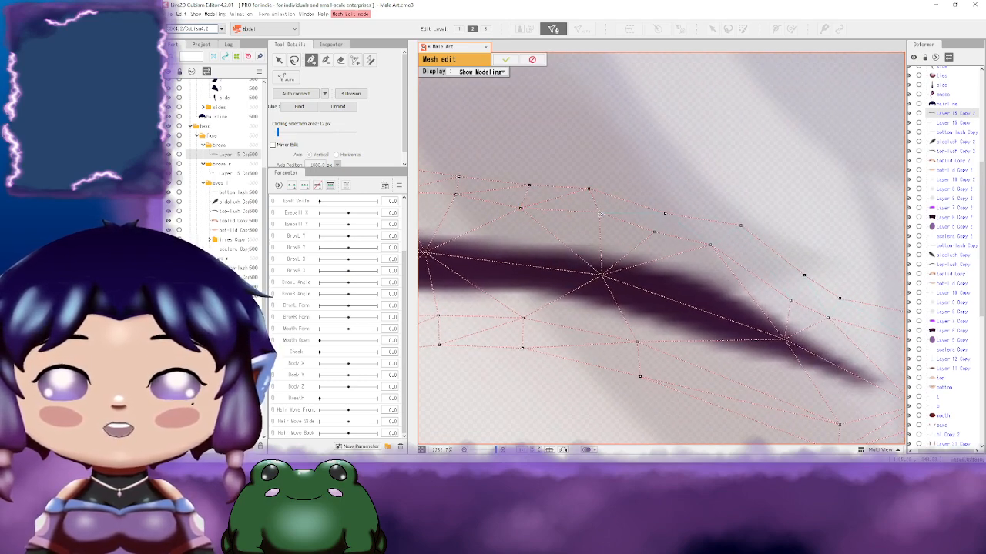
left_click_drag(651, 221, 599, 211)
left_click(615, 204)
left_click(603, 222)
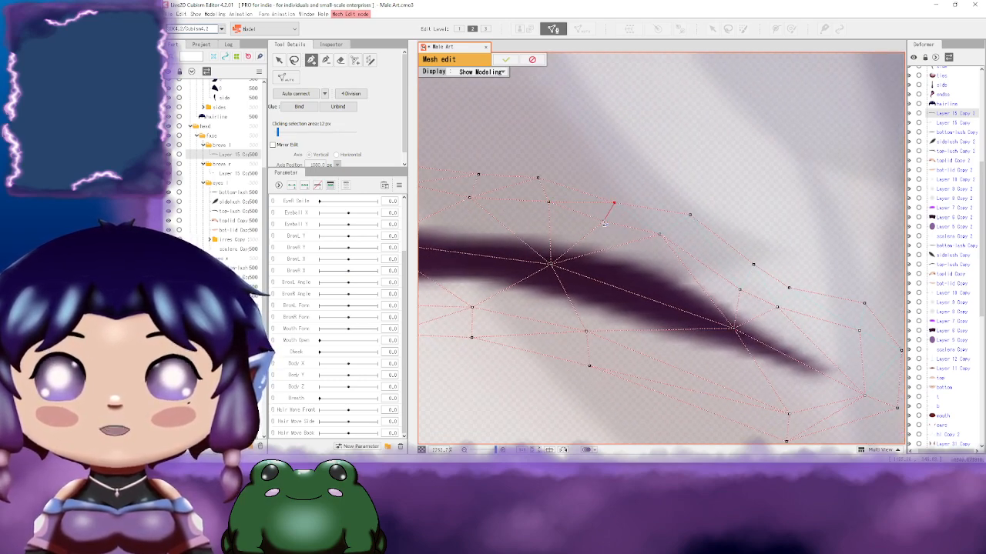
Step: Join the outer ring's vertices to the inner mesh above and around the eyebrow's outer tip
left_click_drag(661, 222, 559, 184)
left_click(643, 192)
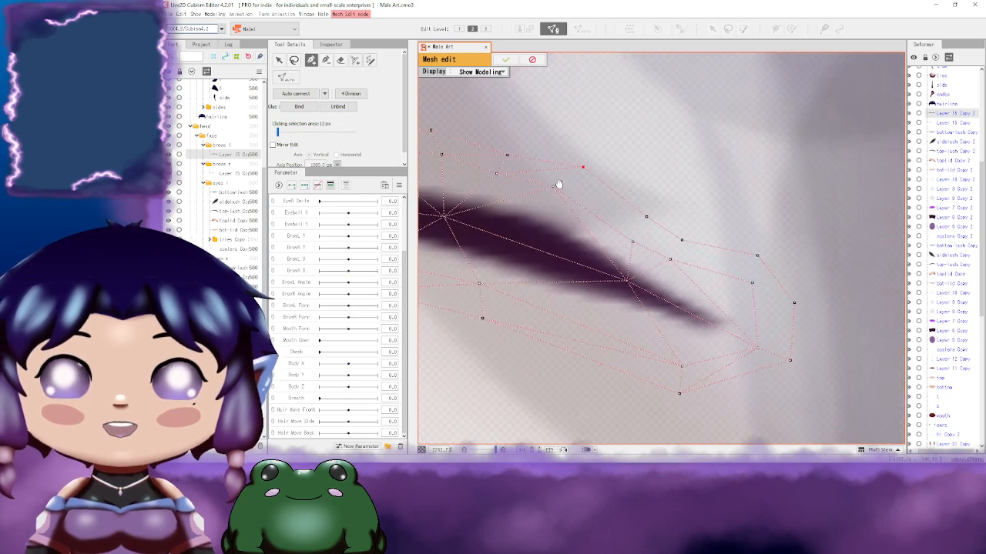
left_click(632, 241)
left_click_drag(670, 236, 575, 206)
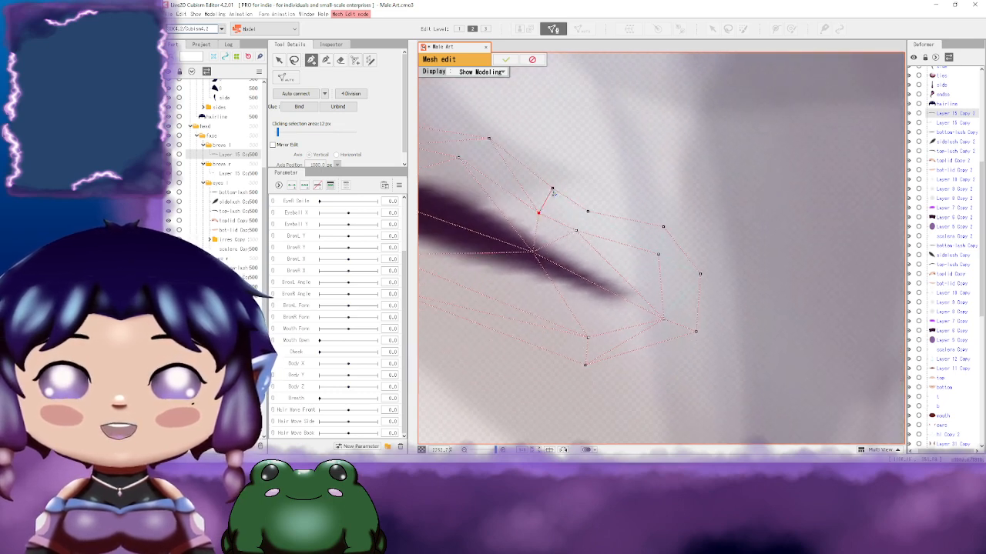
left_click(552, 188)
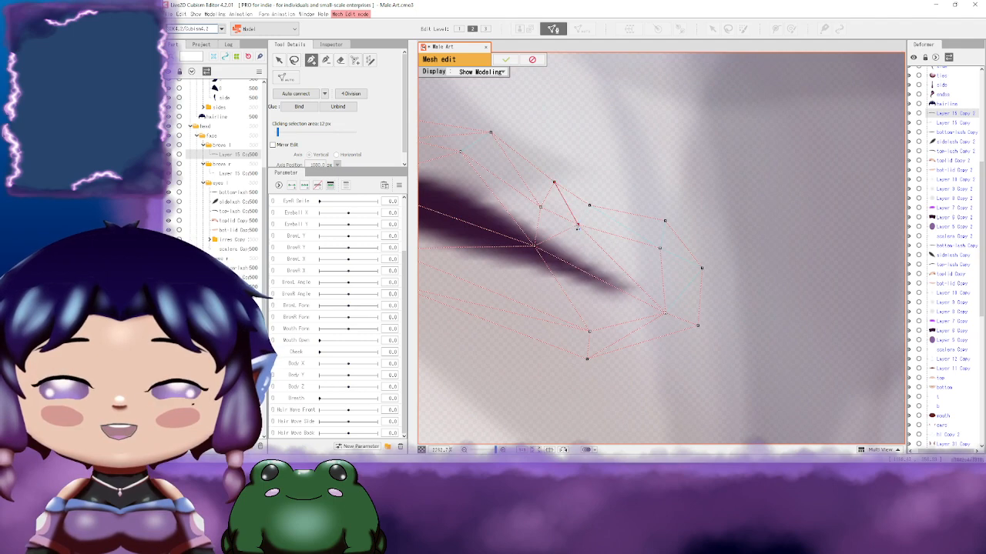
left_click(589, 205)
left_click_drag(652, 227, 600, 192)
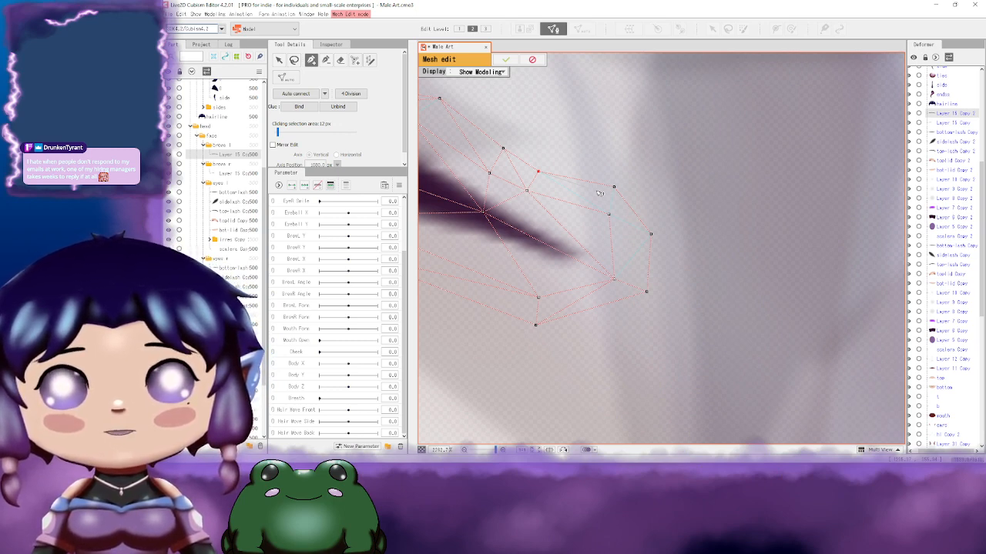
left_click(609, 215)
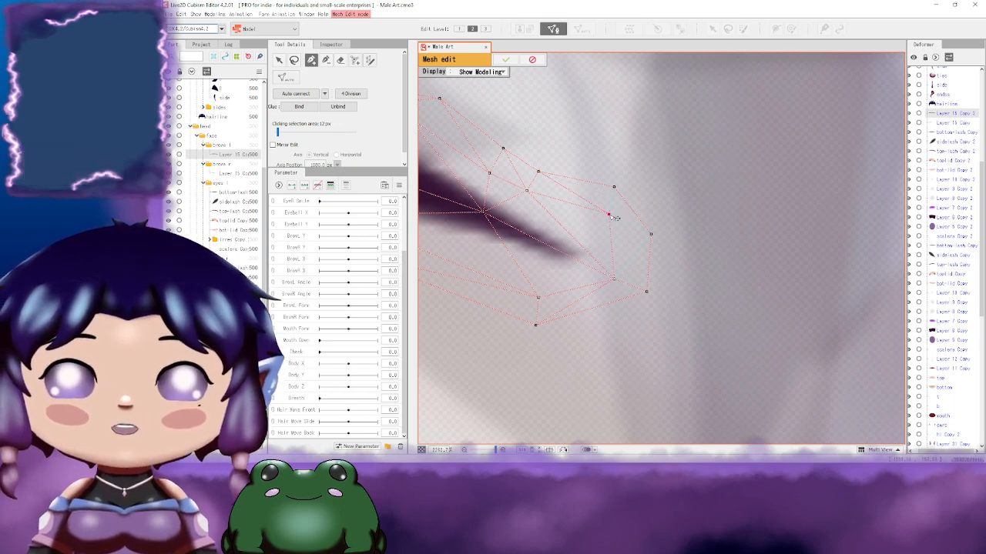
left_click(614, 186)
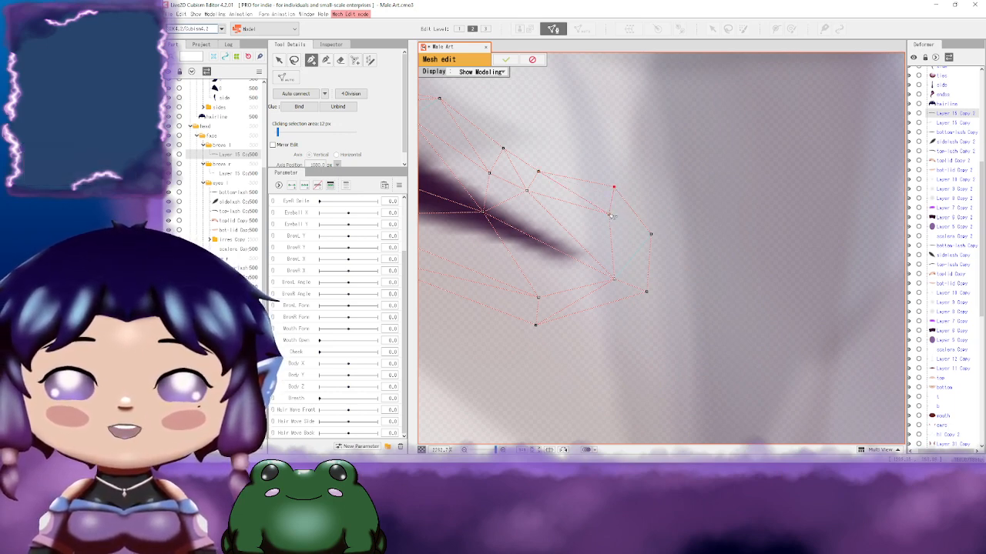
left_click(614, 279)
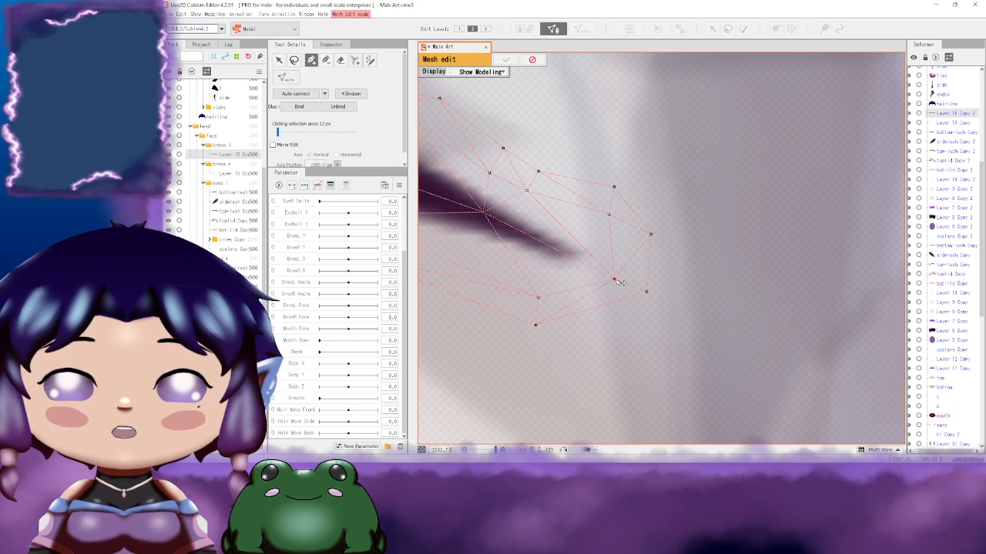
left_click_drag(442, 163, 613, 251)
left_click_drag(565, 206, 633, 218)
left_click(680, 201)
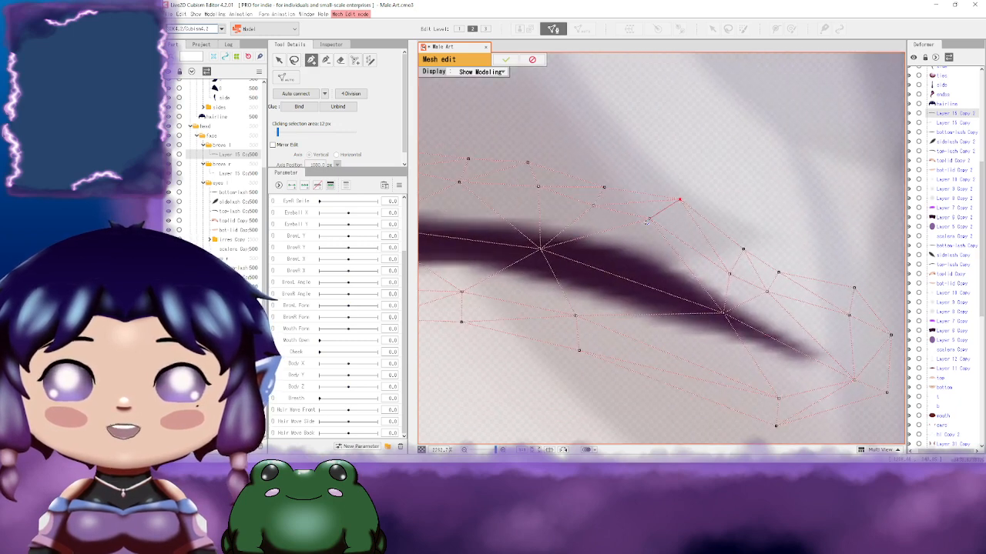
Step: Move the inner vertices above the left eyebrow closer to its upper edge, from the middle to the outer end
scroll(722, 214, "down", 5)
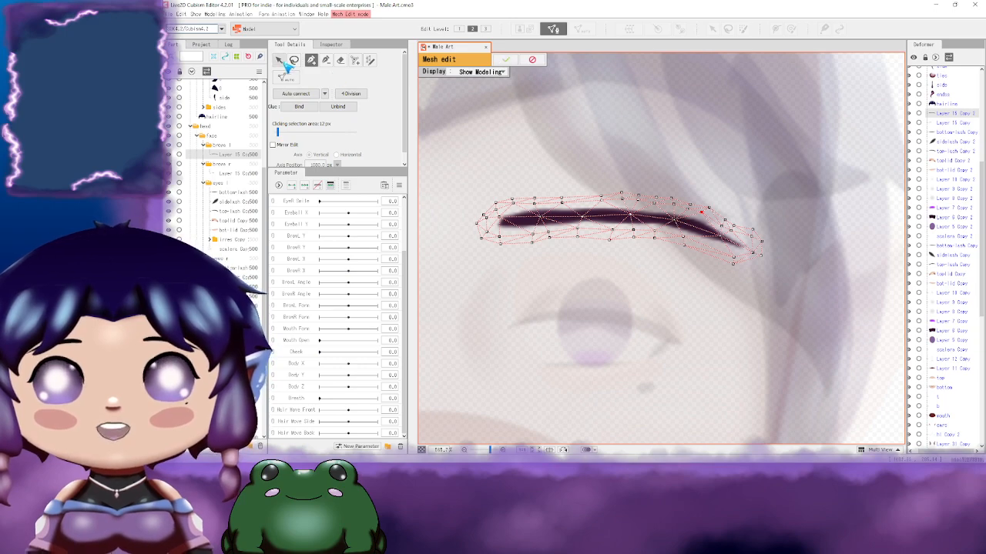
left_click(280, 62)
scroll(572, 211, "up", 4)
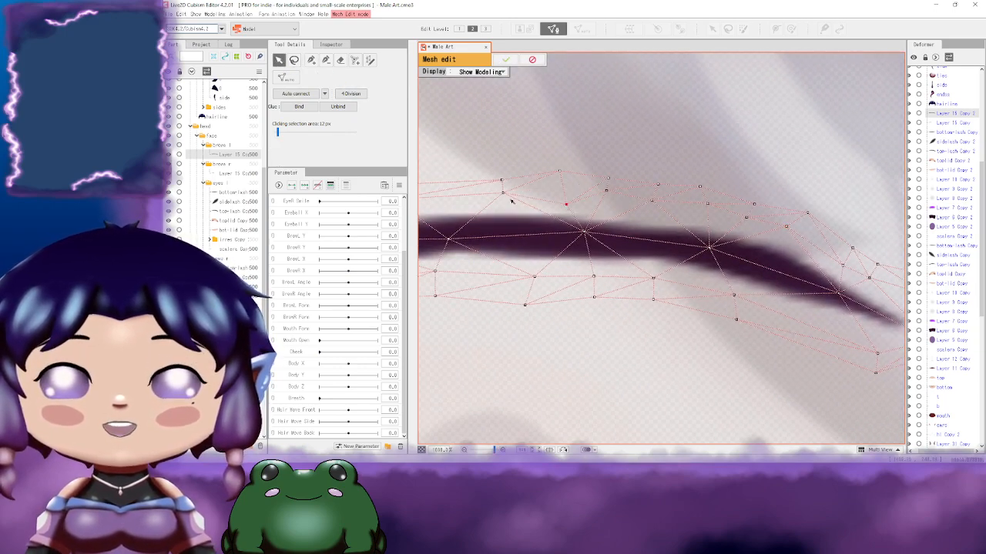
left_click_drag(607, 191, 607, 210)
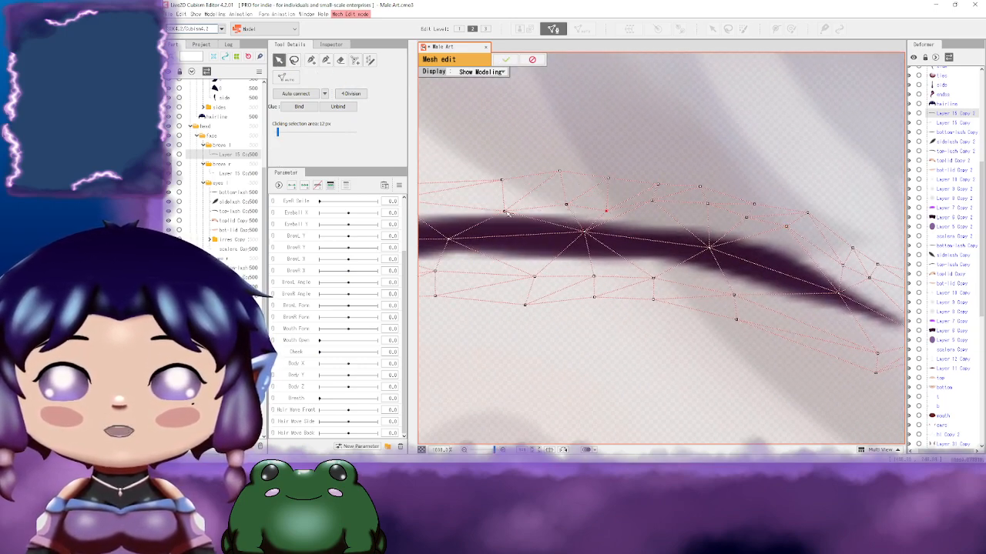
mouse_move(505, 211)
left_mouse_down()
mouse_move(552, 201)
mouse_move(696, 228)
mouse_move(653, 210)
left_mouse_up()
scroll(572, 201, "down", 2)
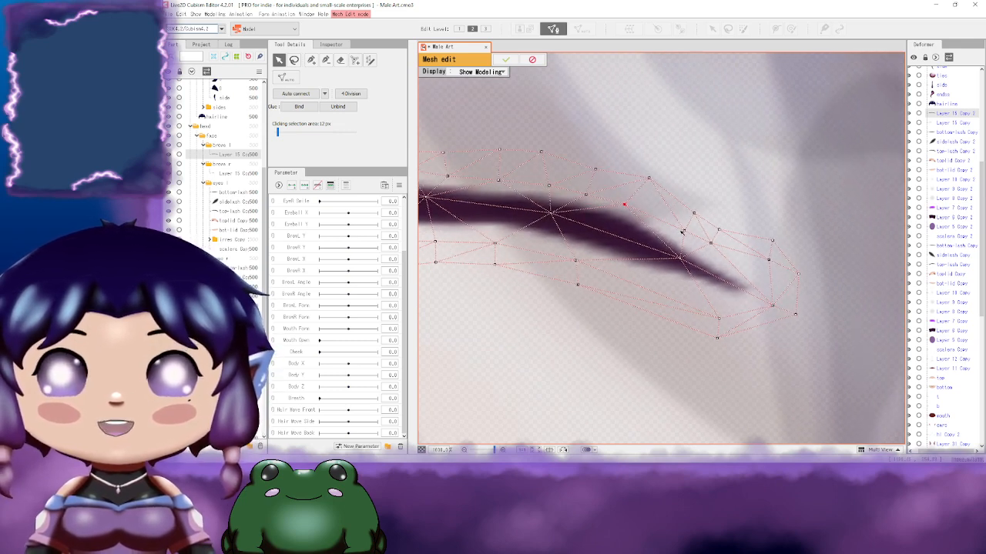
left_click_drag(705, 239, 586, 198)
left_click_drag(680, 253, 642, 247)
Step: Pull the vertices below the eyebrow's outer half closer to its lower edge
left_click_drag(516, 225, 559, 228)
left_click_drag(600, 258, 565, 246)
left_click_drag(663, 302, 652, 280)
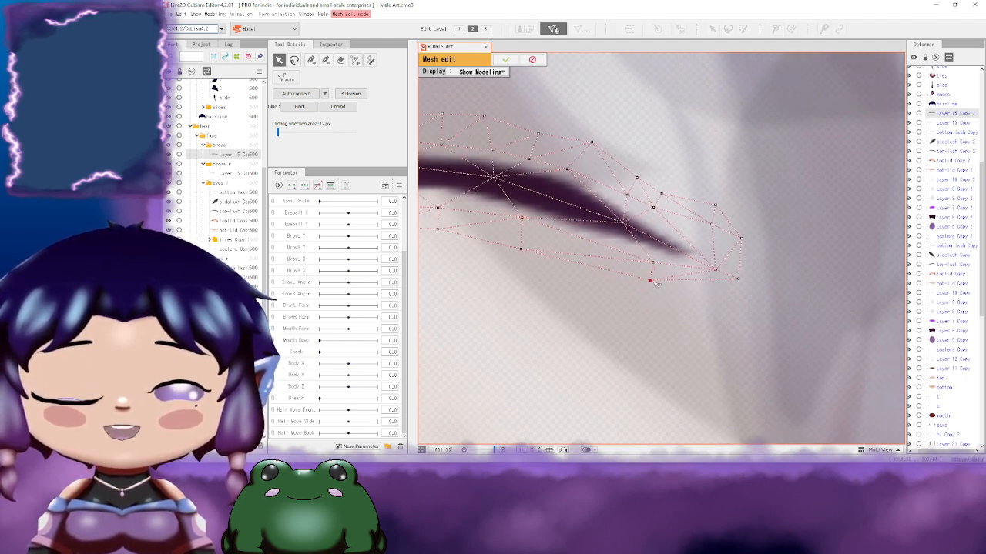
left_click_drag(580, 276, 714, 320)
left_click_drag(630, 284, 704, 294)
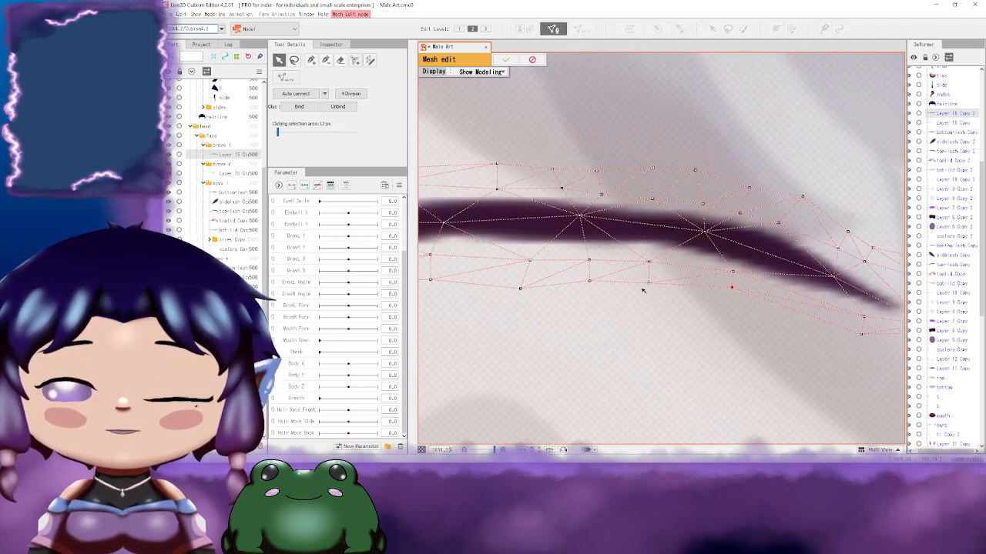
left_click_drag(637, 292, 706, 260)
left_click_drag(642, 274, 699, 264)
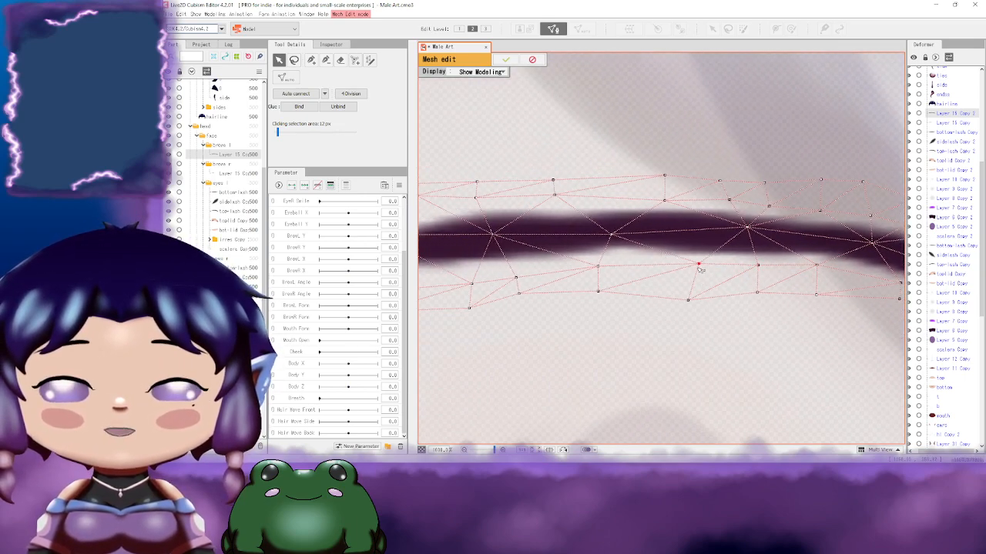
Step: Pull the outer vertices below the eyebrow's inner half up toward its lower edge, evening out the mesh border
left_click_drag(598, 271, 653, 272)
left_click_drag(573, 282, 607, 274)
left_click_drag(512, 291, 515, 265)
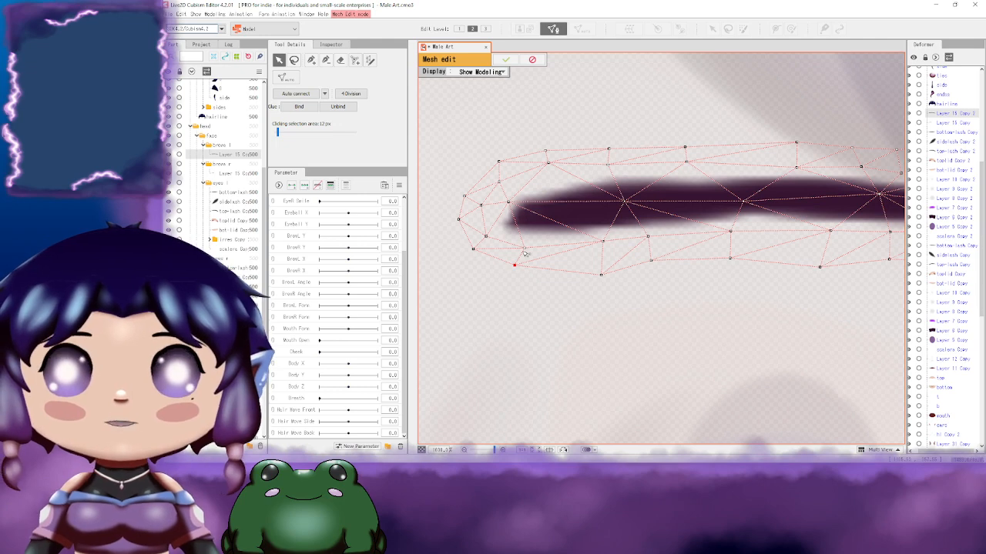
left_click_drag(601, 275, 597, 261)
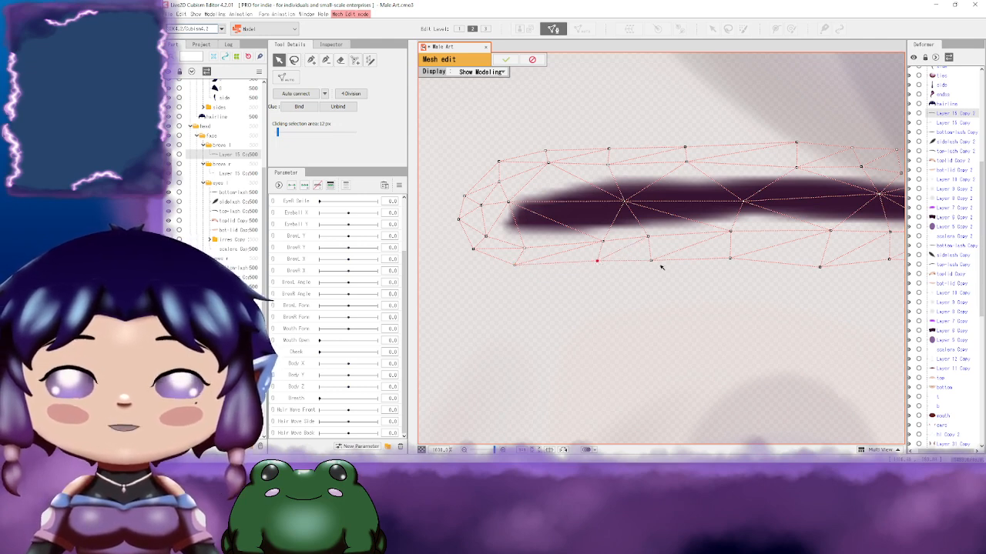
left_click_drag(765, 280, 663, 296)
left_click_drag(628, 247, 627, 265)
left_click_drag(717, 284, 718, 267)
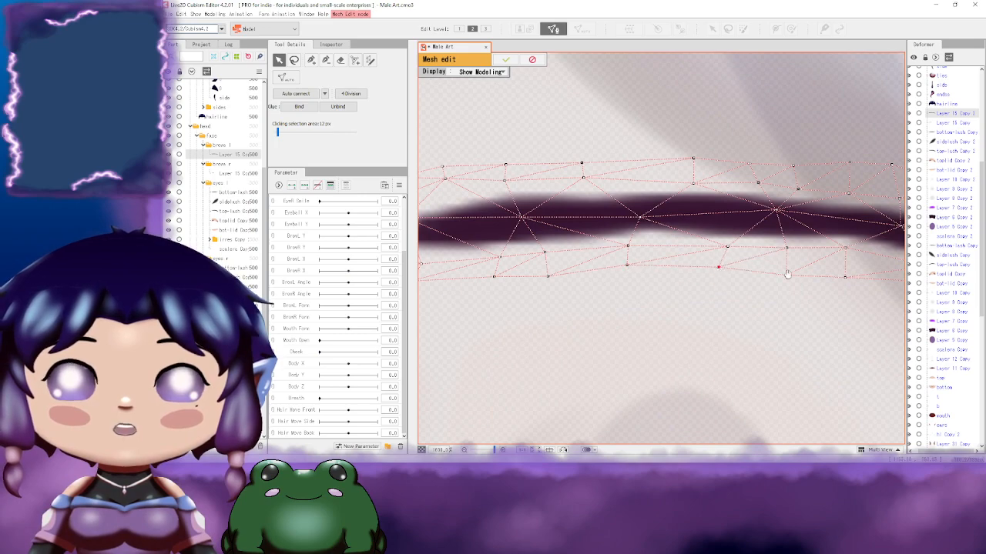
left_click_drag(838, 287, 659, 301)
Step: Apply the edited eyebrow mesh and check it on the model's face
scroll(682, 304, "down", 5)
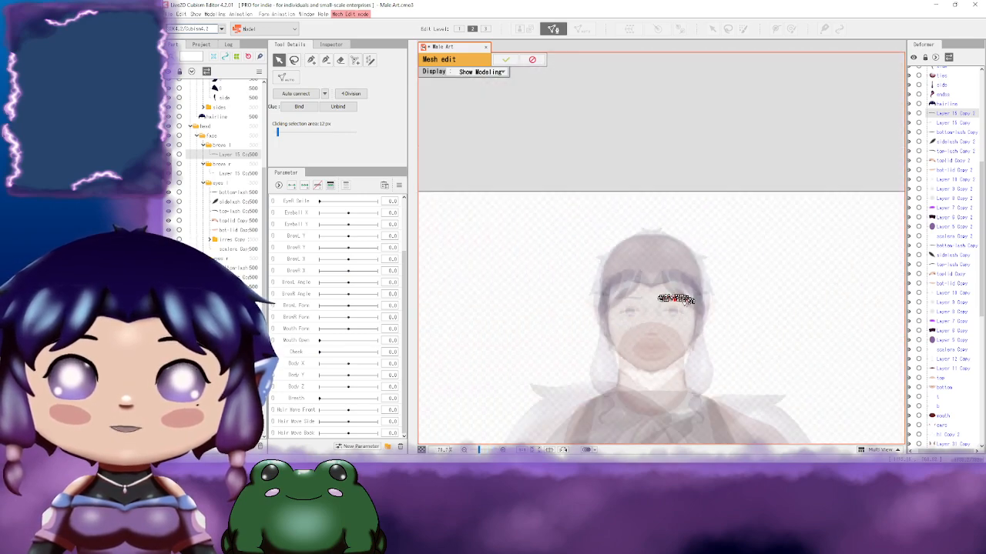
left_click(505, 60)
scroll(680, 224, "up", 4)
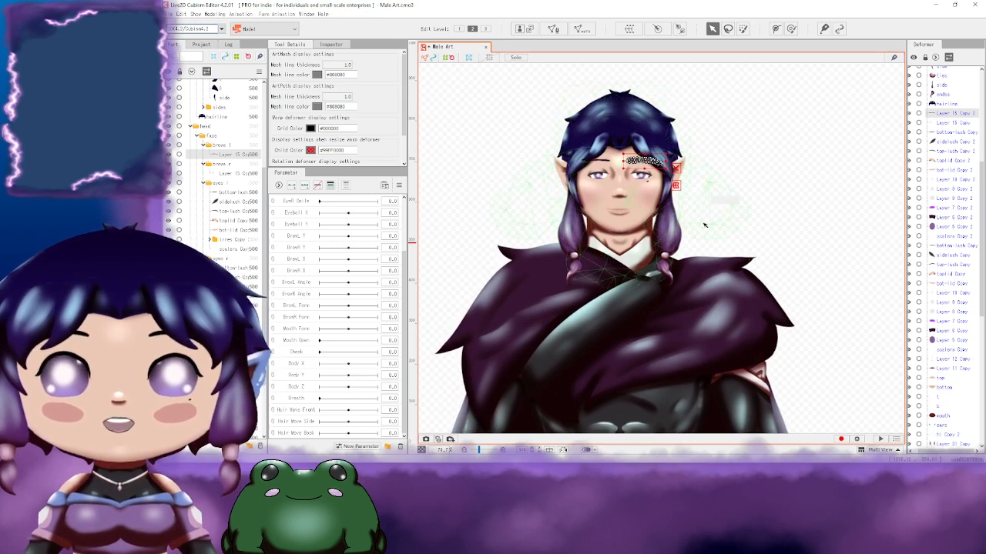
scroll(704, 225, "up", 4)
scroll(660, 193, "down", 1)
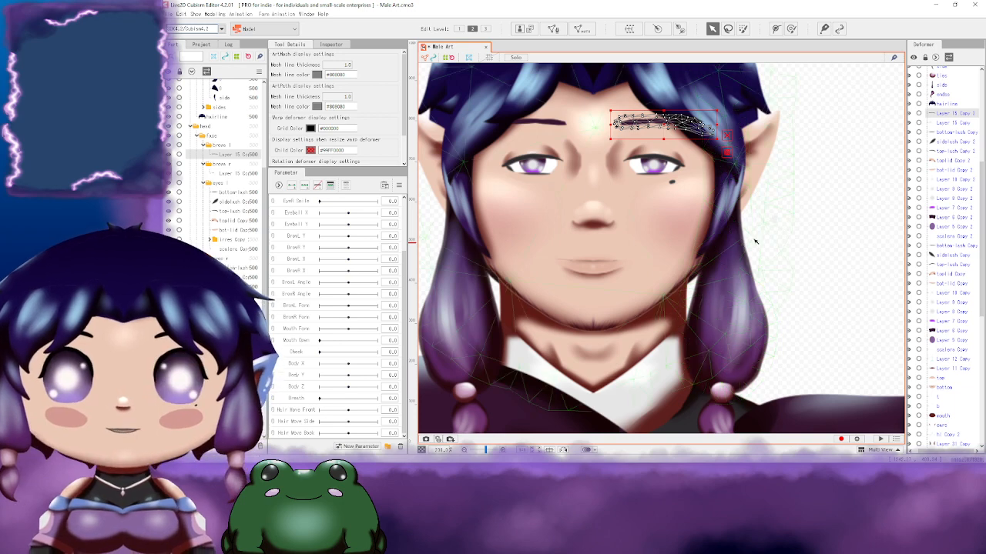
Step: Select the left eye's side lash, sidelash Copy 2, and open its mesh for editing
scroll(721, 167, "up", 3)
left_click_drag(666, 150, 667, 230)
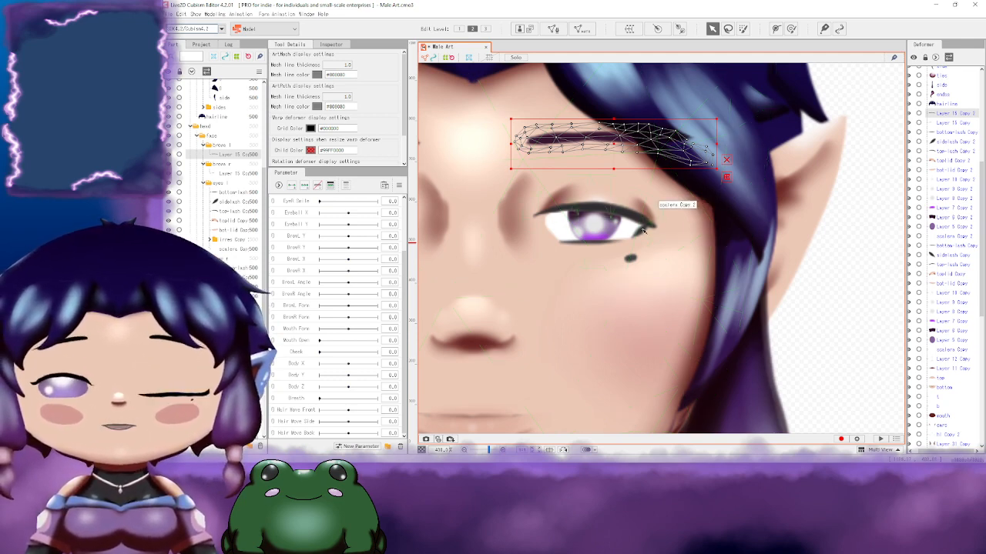
left_click(645, 230)
scroll(649, 235, "up", 4)
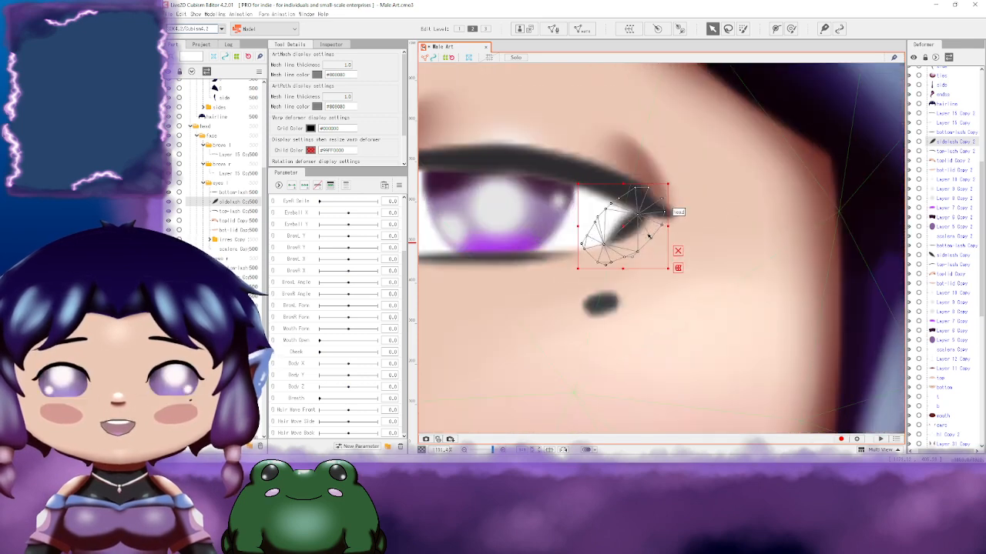
scroll(649, 236, "down", 2)
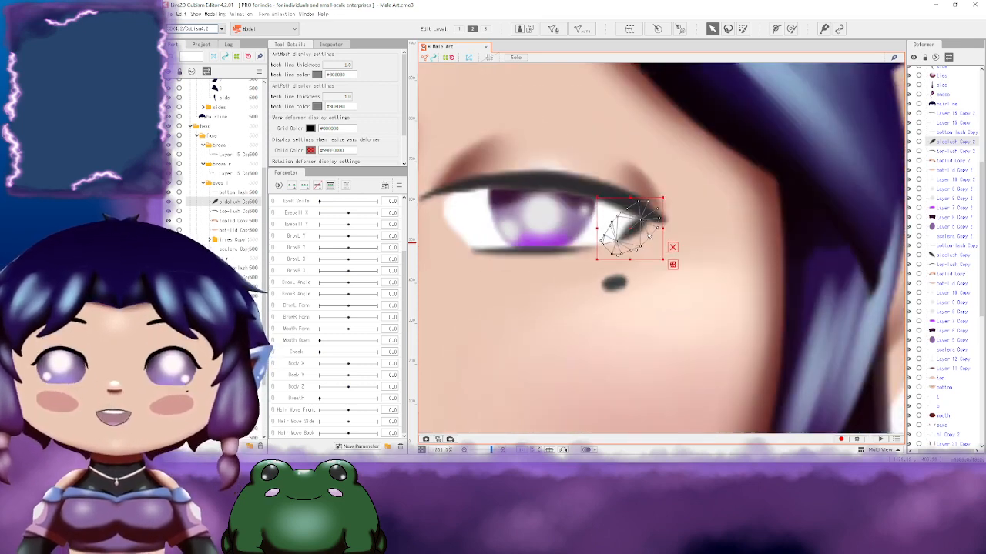
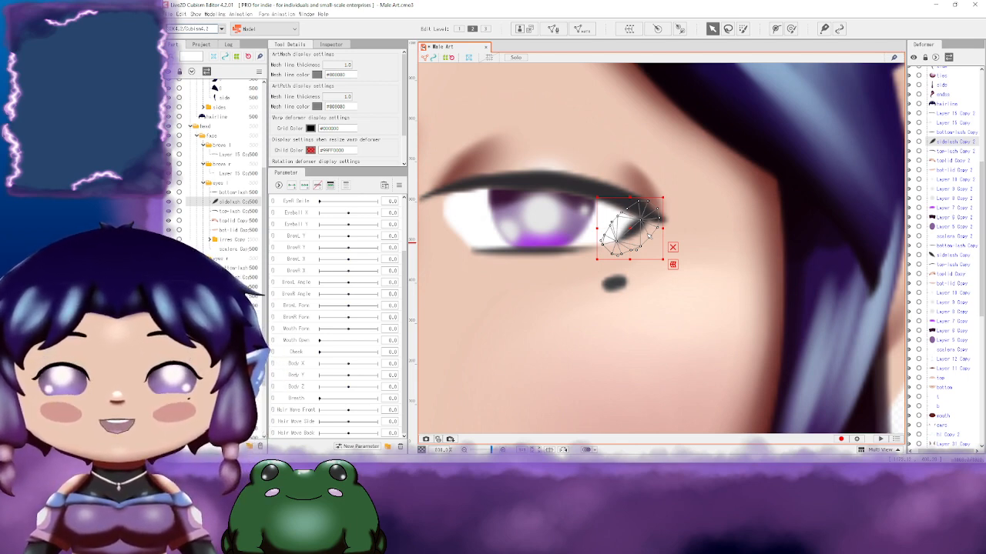
left_click(553, 28)
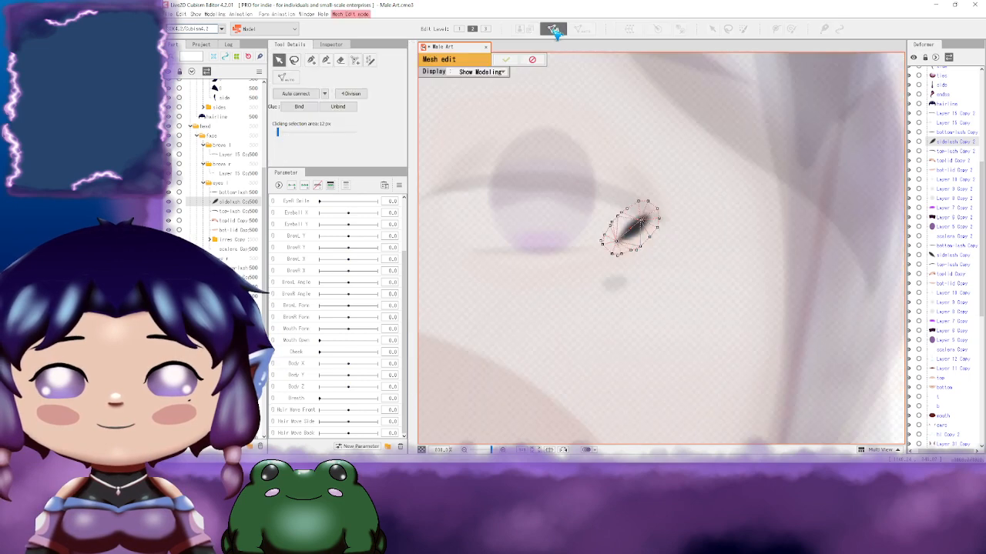
scroll(656, 211, "up", 3)
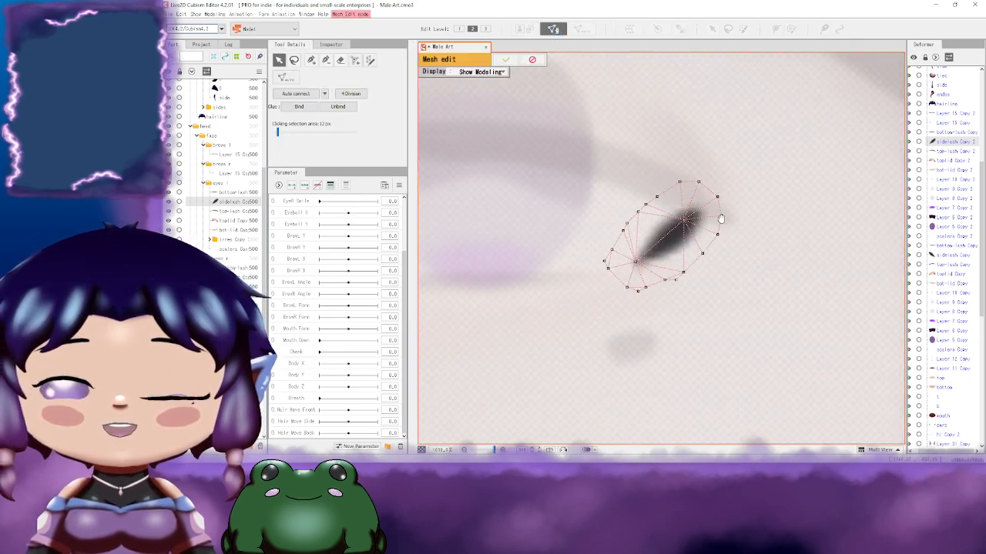
Step: Clear the side lash's existing mesh and draw a line of connected vertices along the lash's centre
left_click(311, 60)
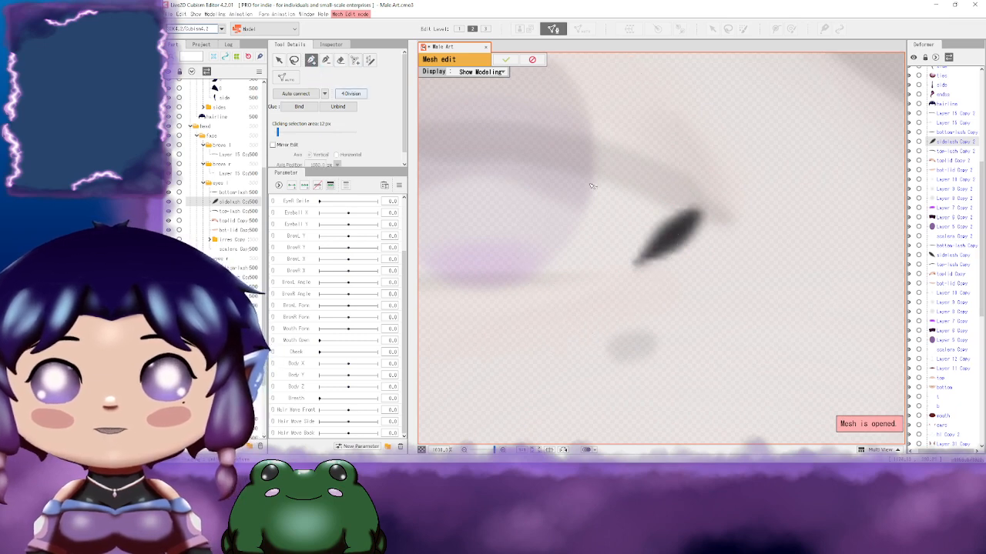
left_click_drag(686, 253, 708, 238)
left_click(656, 251)
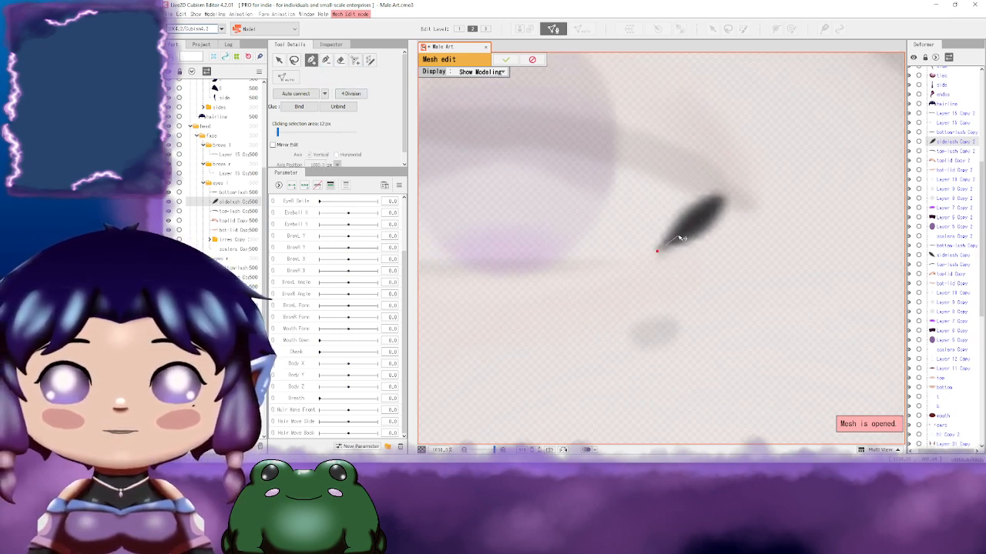
left_click(701, 216)
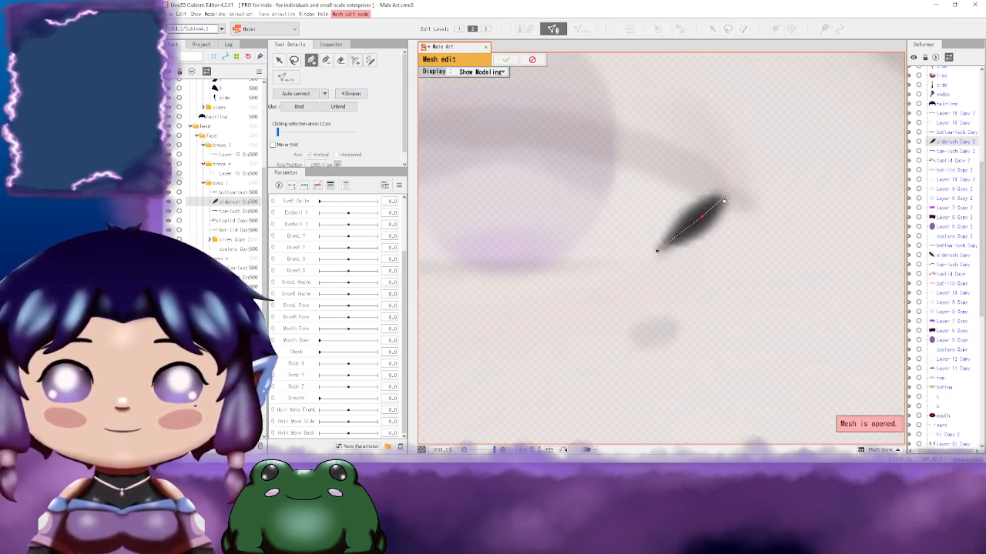
Step: Draw the mesh outline from the lash's outer tip along its lower edge to the inner tip
scroll(727, 199, "up", 2)
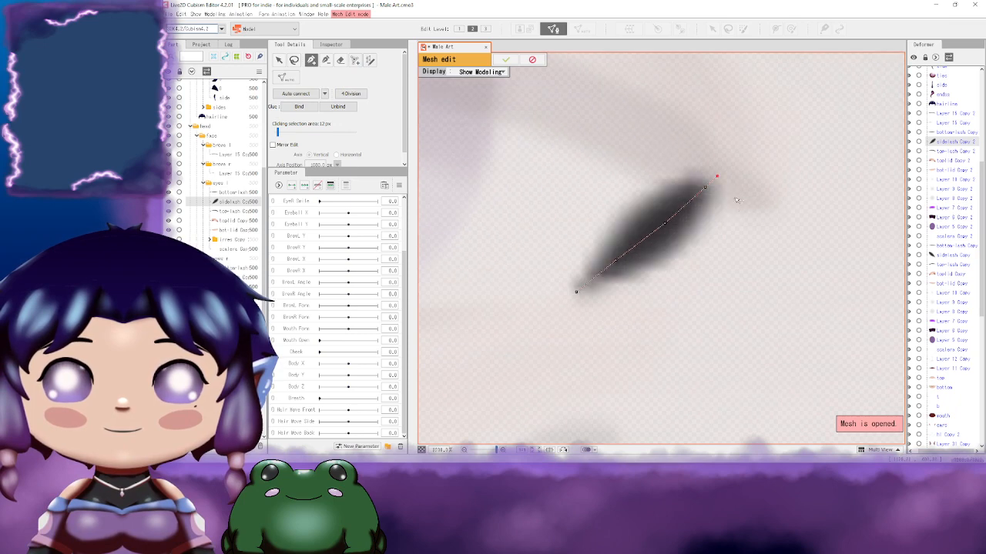
left_click(730, 194)
left_click(718, 222)
left_click(682, 260)
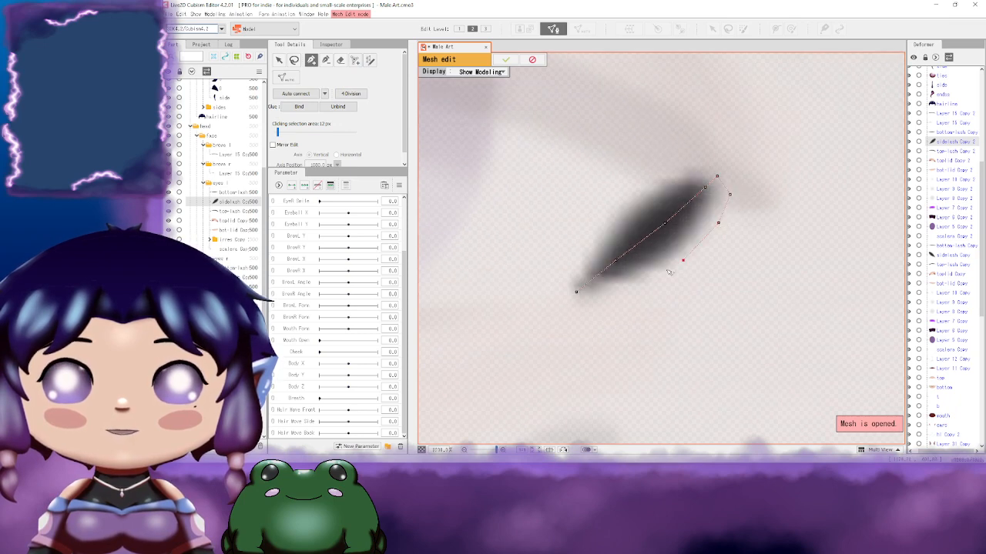
left_click(633, 295)
left_click(594, 305)
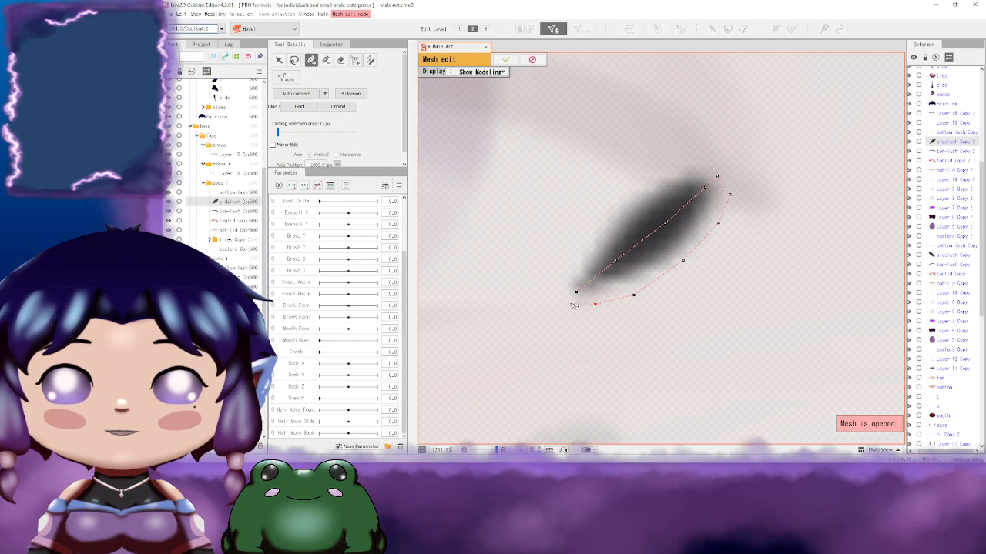
left_click(571, 304)
left_click(576, 293)
left_click_drag(624, 271, 646, 289)
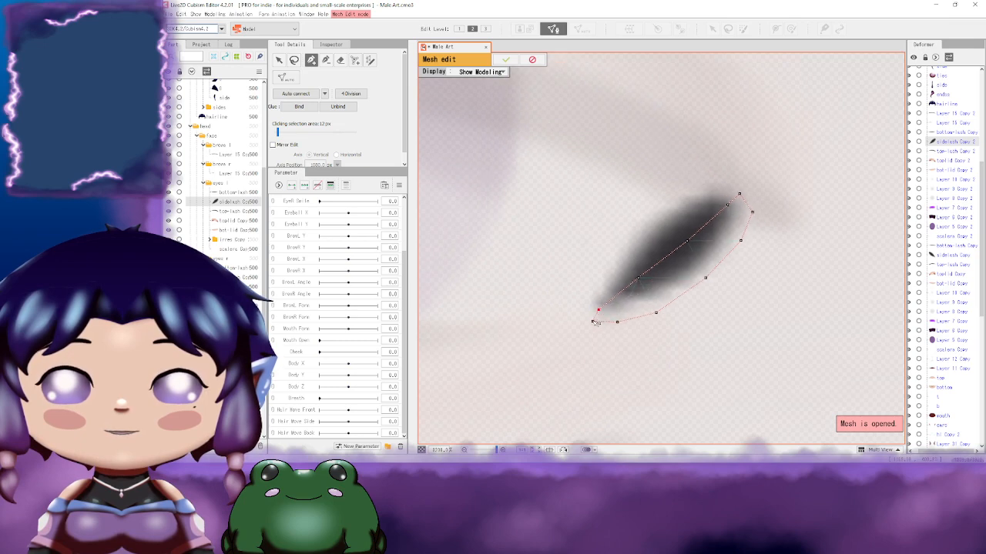
Step: Continue the outline around the inner tip and along the lash's upper edge, closing it at the outer tip
left_click(576, 309)
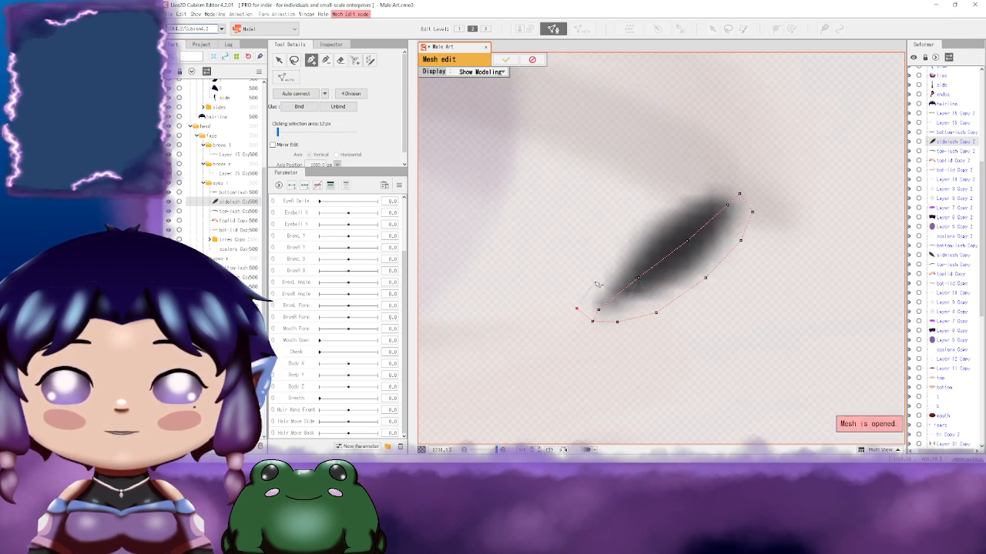
left_click(596, 280)
left_click(622, 247)
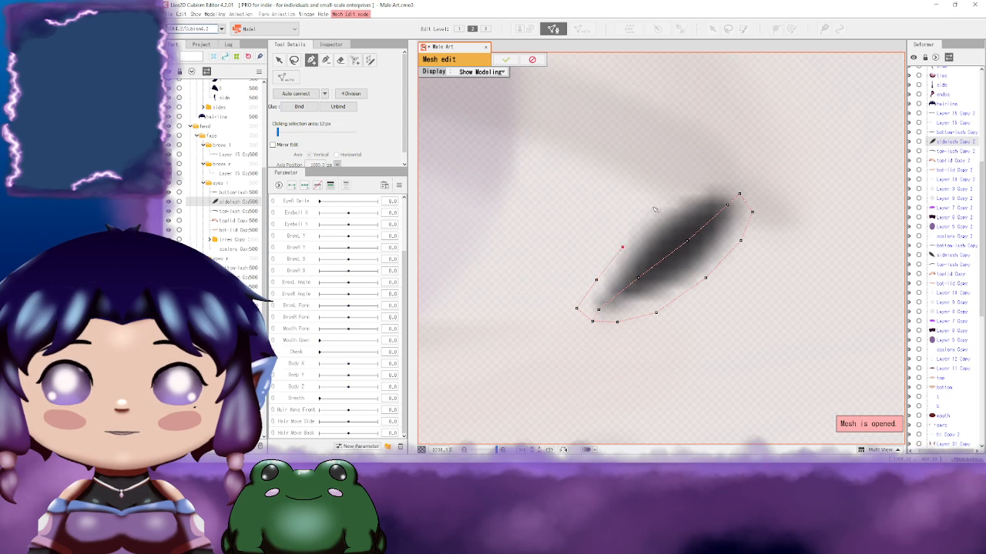
left_click(652, 207)
left_click(691, 186)
left_click(728, 178)
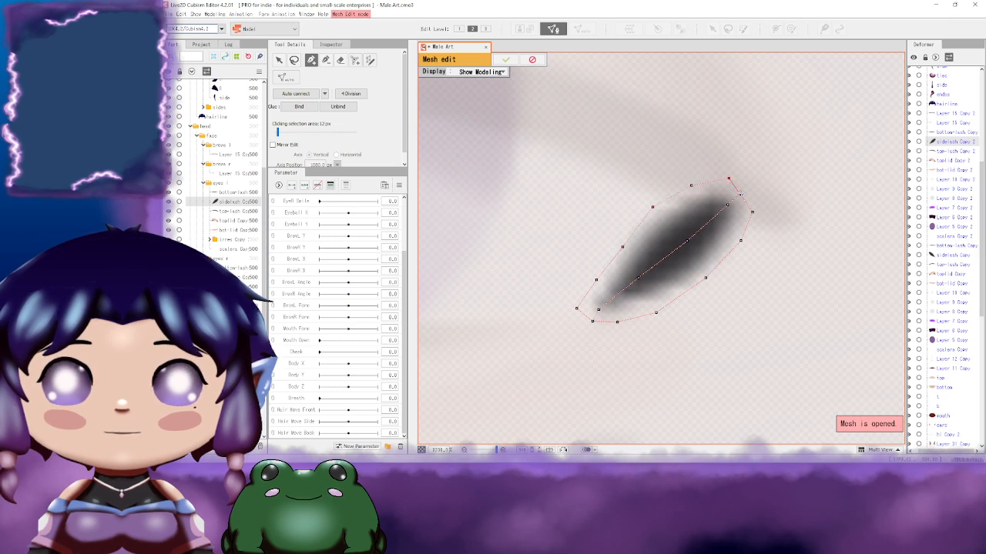
left_click(739, 194)
left_click(724, 183)
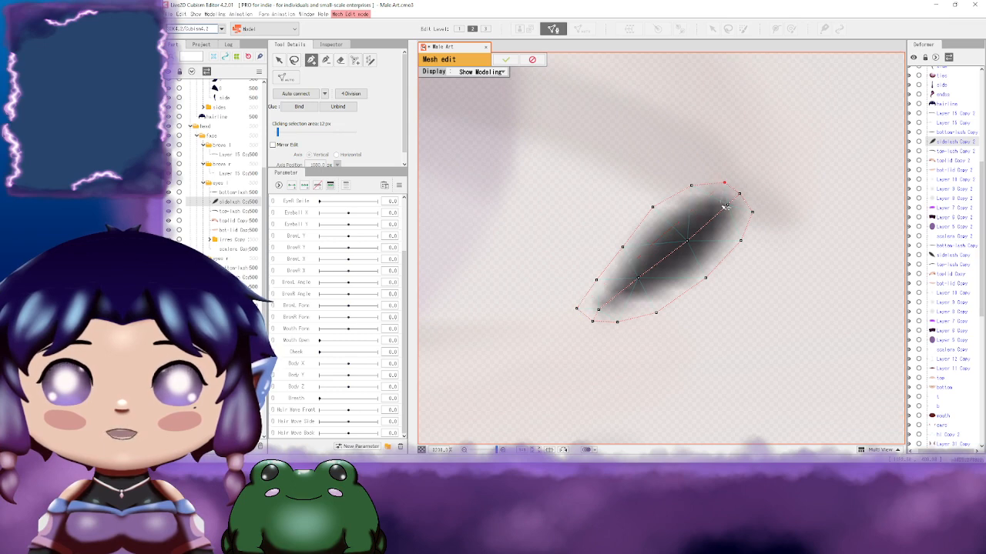
Step: Connect the outline vertices along the lash's upper edge to the centre-line vertices
left_click(692, 187)
left_click(687, 241)
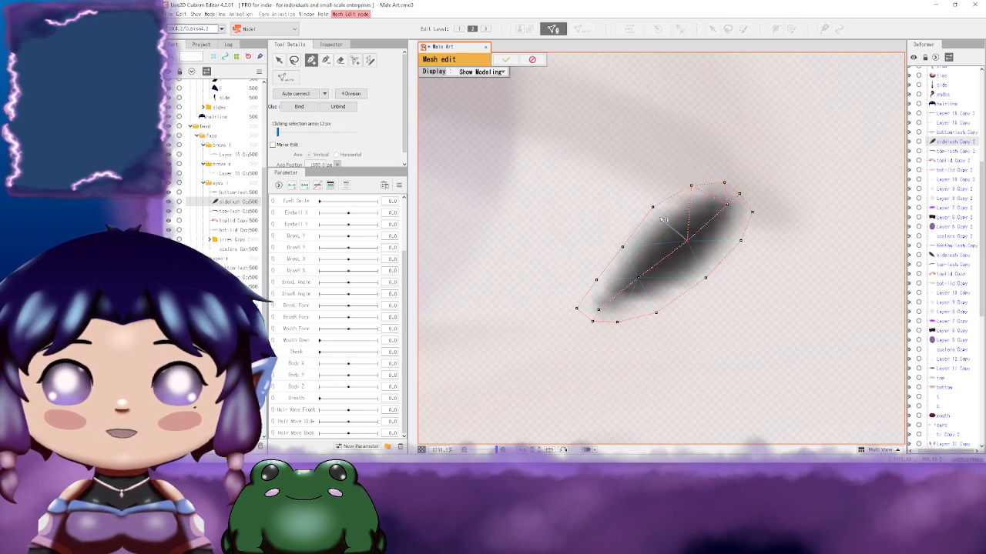
left_click(653, 207)
left_click_drag(627, 258, 669, 221)
left_click(729, 204)
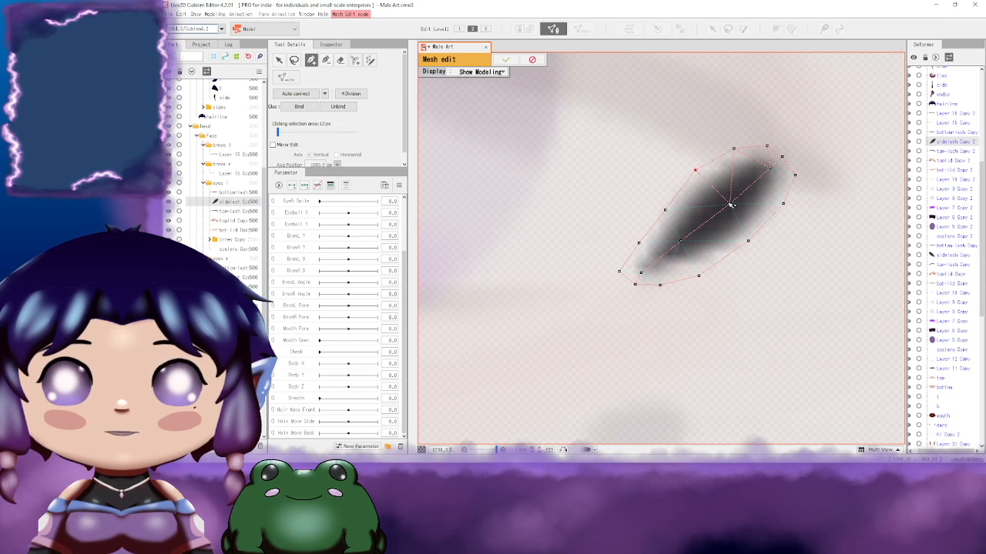
left_click(666, 209)
left_click(680, 242)
left_click_drag(678, 245, 707, 221)
left_click(668, 221)
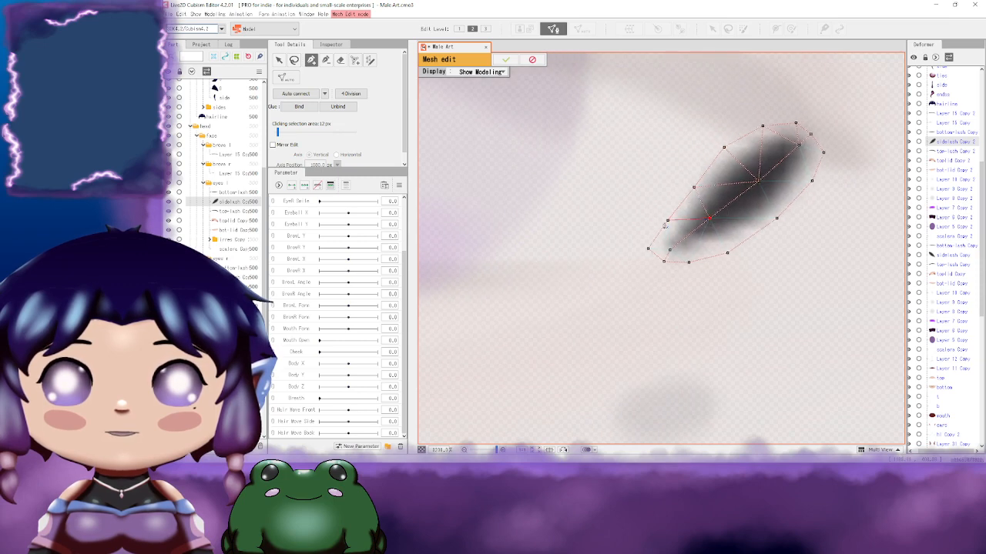
Step: Connect the inner-tip and lower-edge outline vertices to the side lash's centre line and apply the finished mesh
left_click(669, 249)
left_click(649, 249)
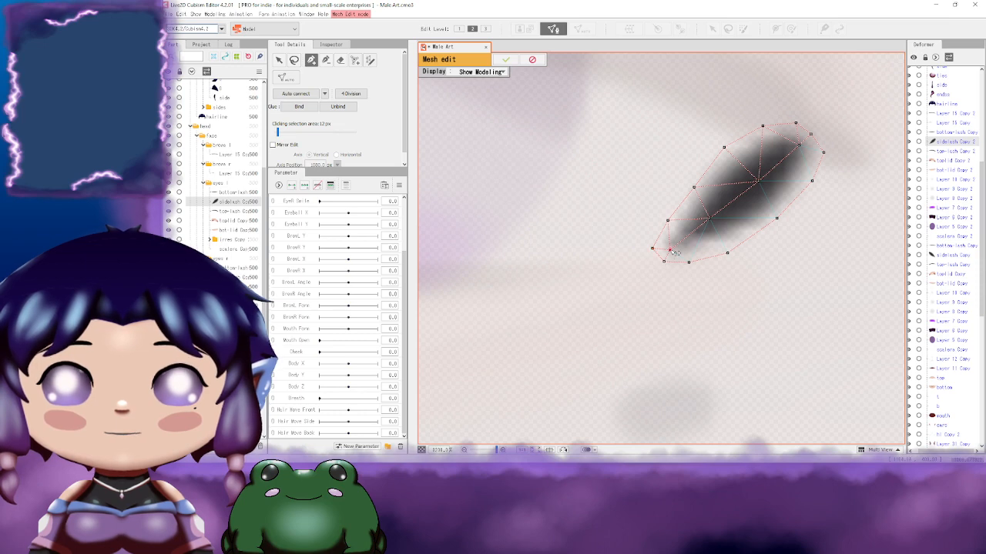
left_click(709, 218)
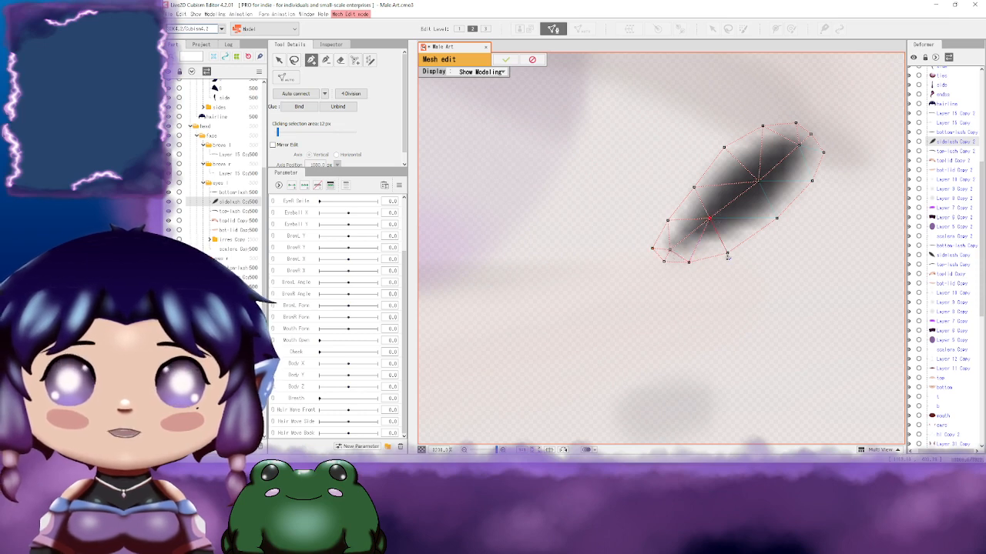
left_click(758, 181)
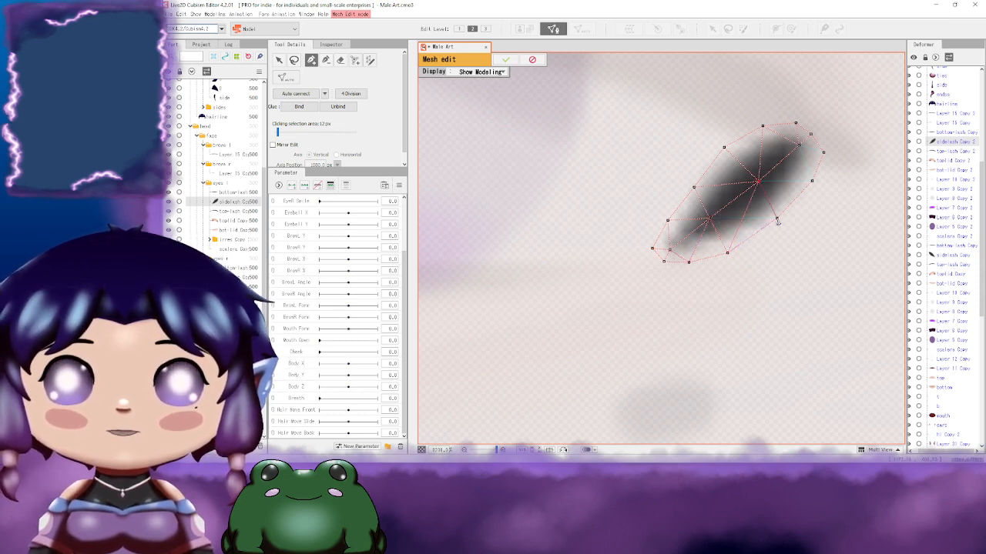
left_click(777, 220)
left_click_drag(800, 203, 775, 255)
left_click(735, 232)
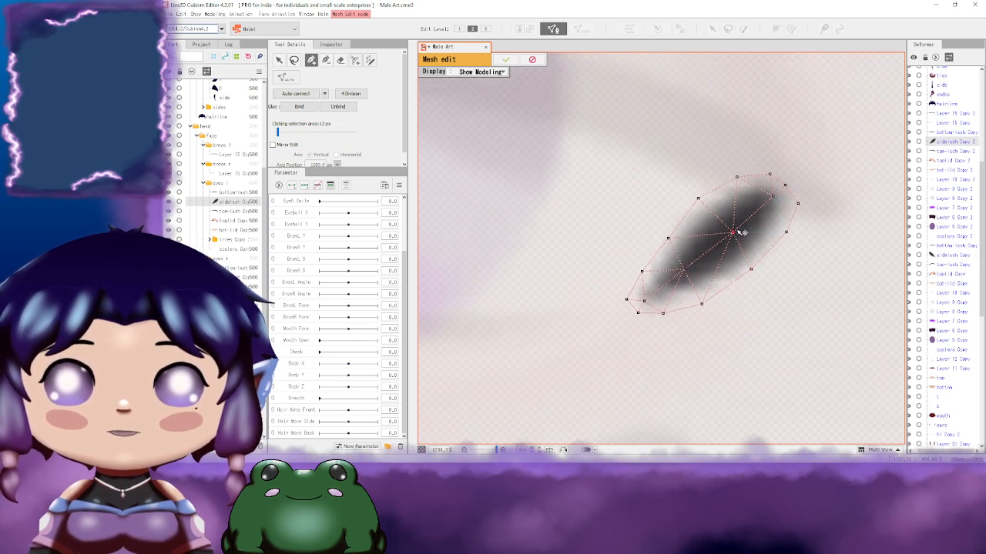
left_click(797, 203)
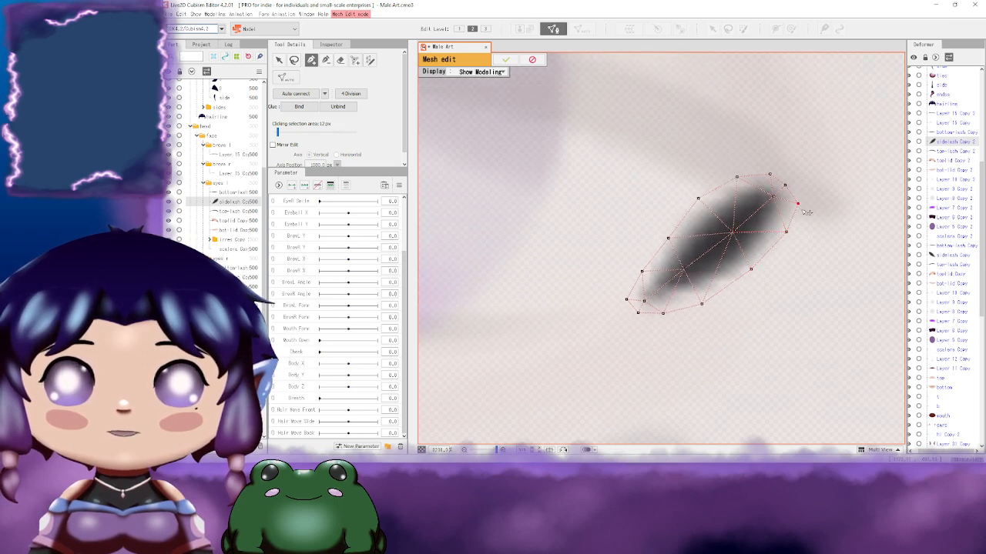
left_click(506, 59)
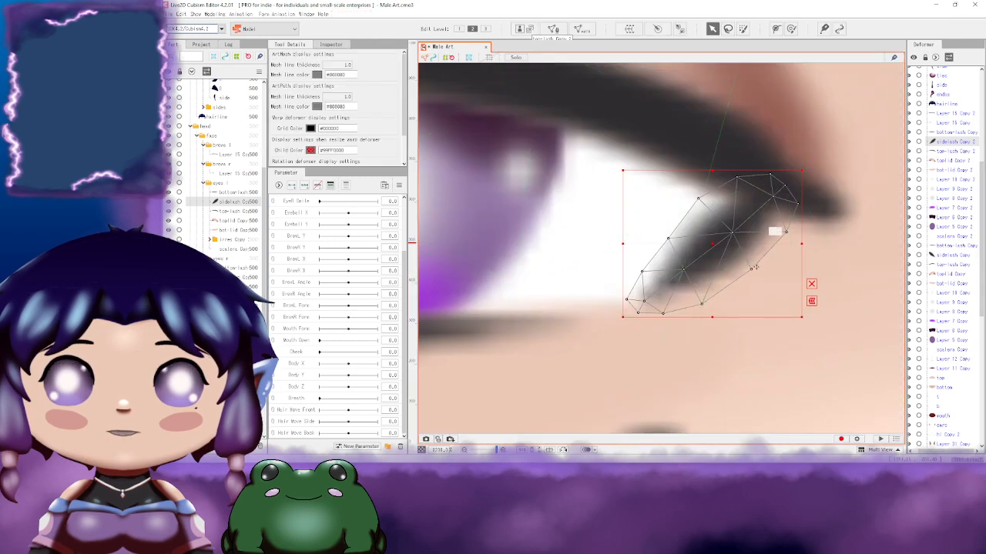
Step: Select the left eye's top lash
scroll(757, 270, "down", 6)
scroll(767, 274, "up", 4)
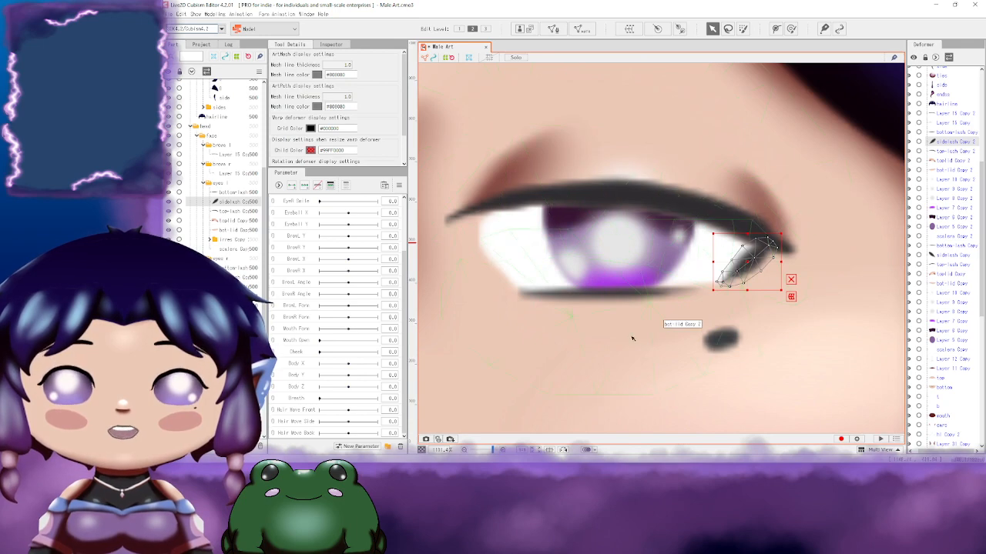
scroll(632, 338, "down", 3)
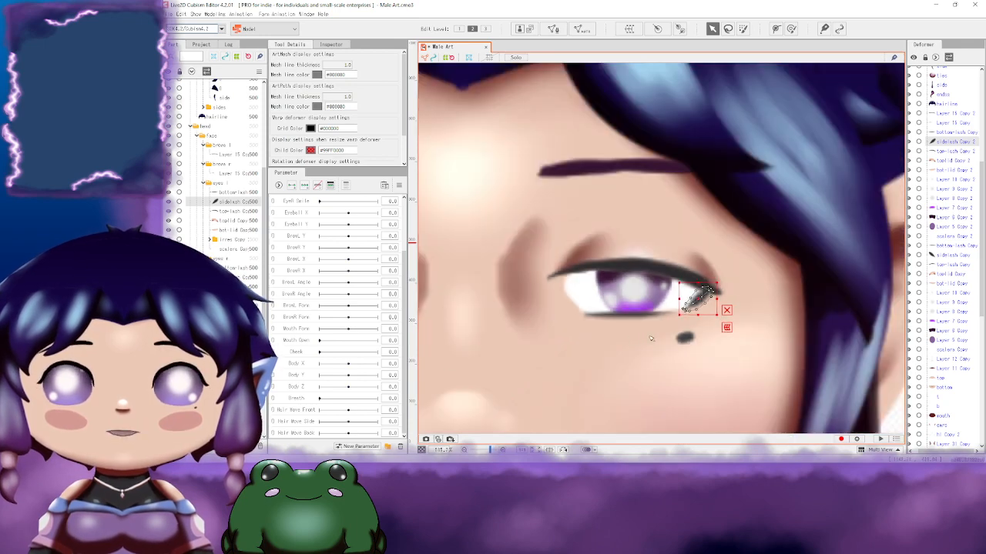
left_click(629, 268)
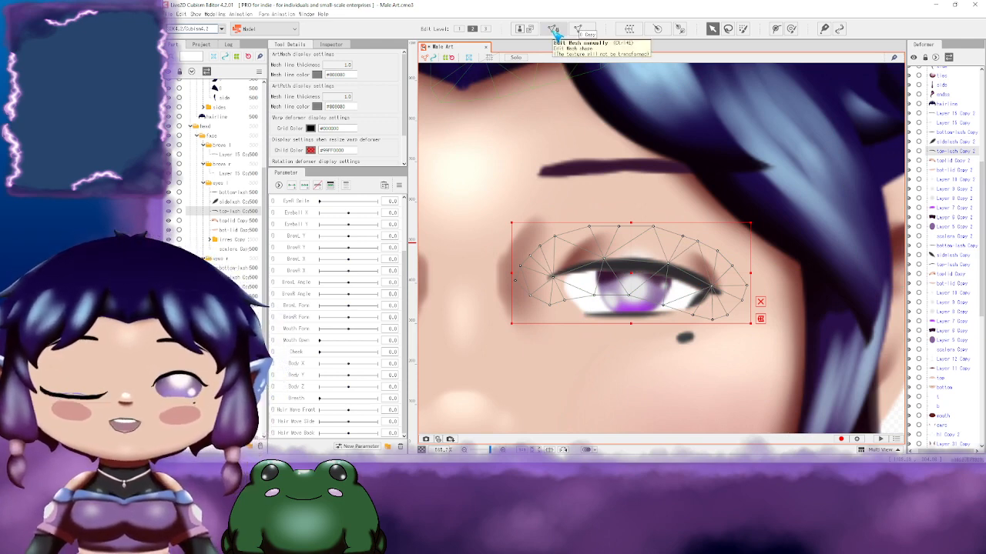
Step: Look over the whole male model, then the face and the left eye
scroll(531, 305, "down", 5)
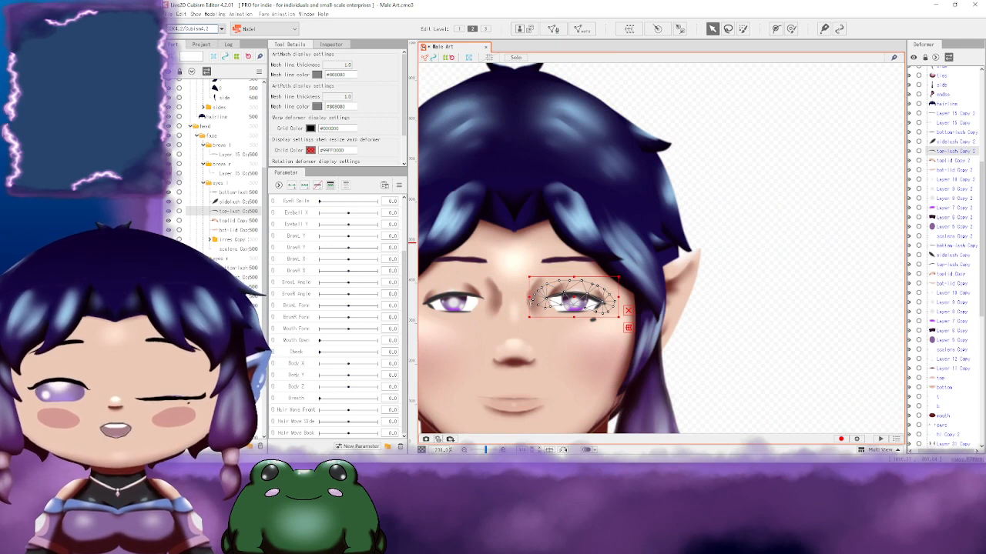
scroll(639, 312, "down", 3)
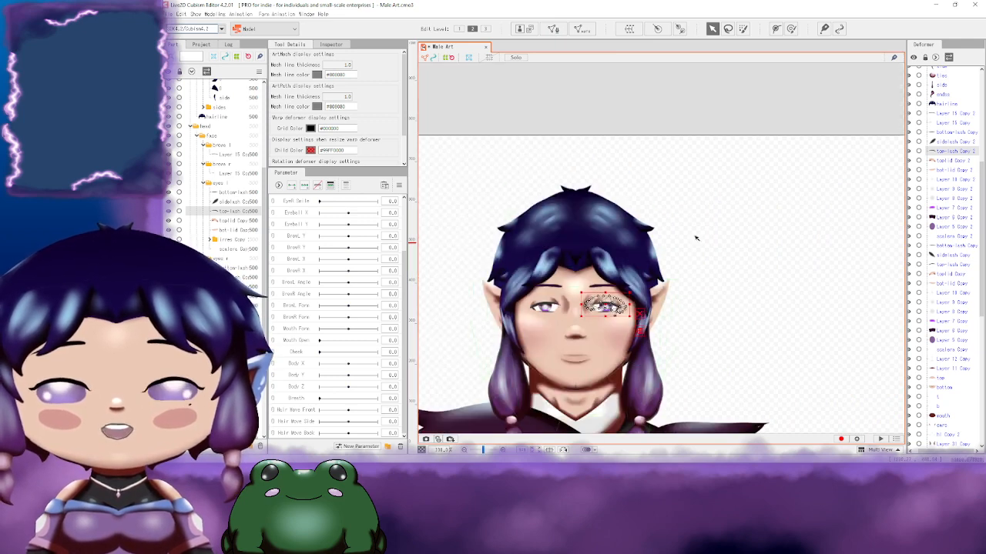
scroll(766, 241, "down", 3)
left_click_drag(798, 301, 719, 167)
left_click_drag(747, 348, 743, 208)
left_click_drag(743, 315, 716, 336)
left_click(587, 333)
left_click_drag(762, 155, 772, 310)
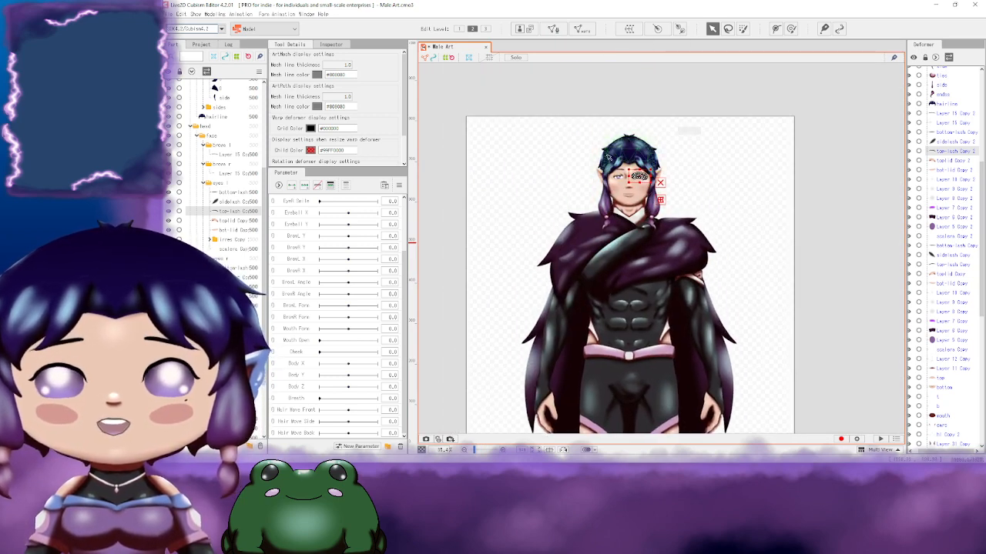
left_click_drag(762, 291, 750, 332)
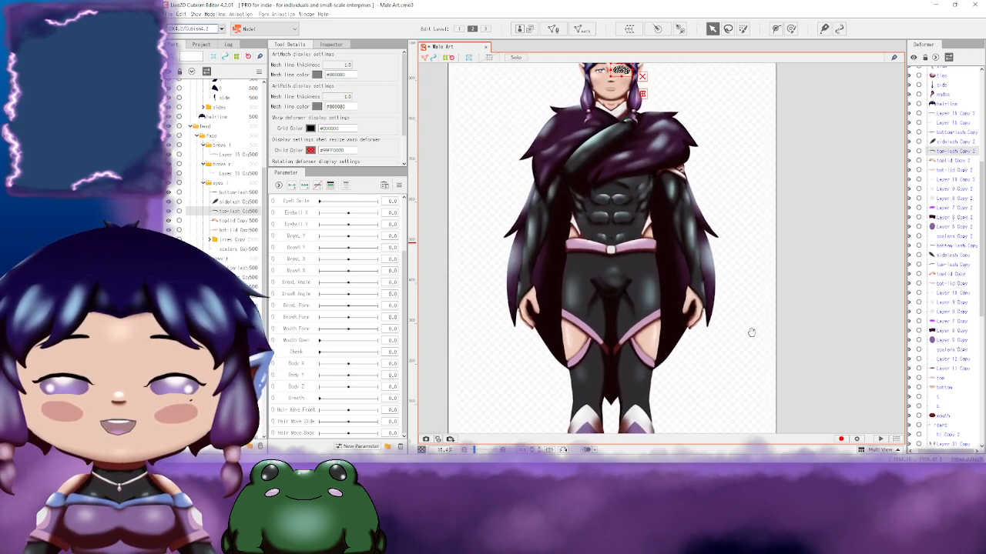
left_click_drag(752, 187, 778, 295)
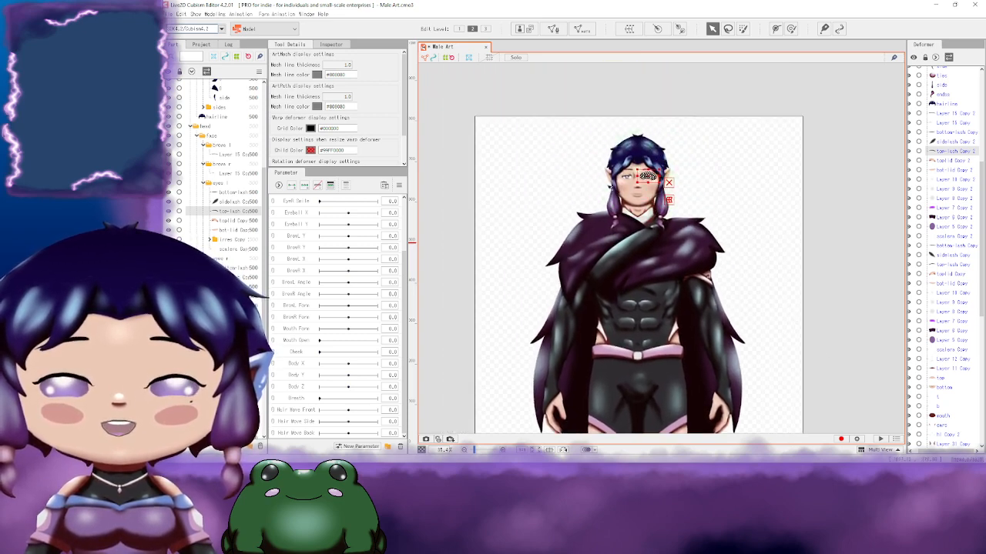
scroll(778, 218, "up", 3)
left_click_drag(675, 174, 794, 192)
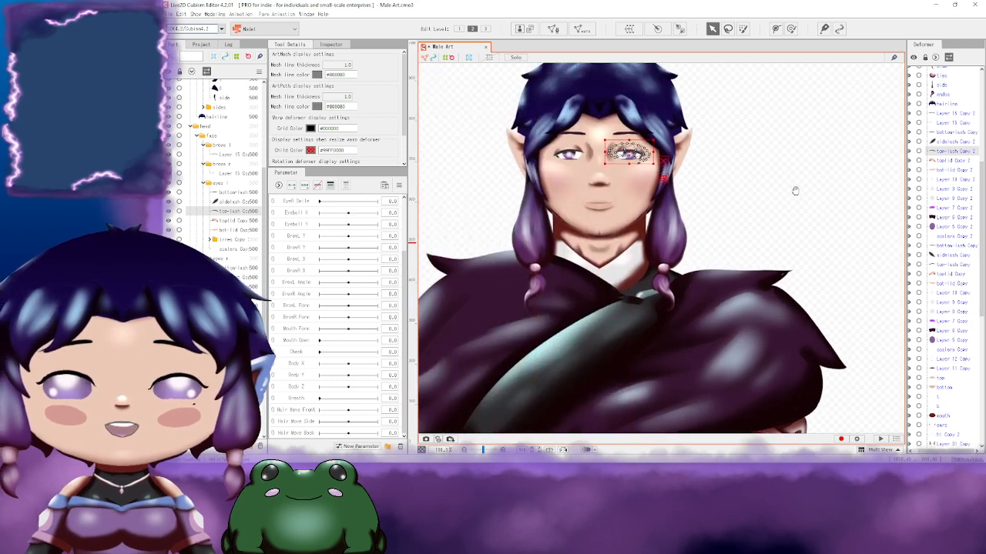
left_click_drag(748, 147, 780, 180)
scroll(734, 212, "up", 3)
left_click_drag(588, 166, 673, 205)
scroll(758, 305, "down", 3)
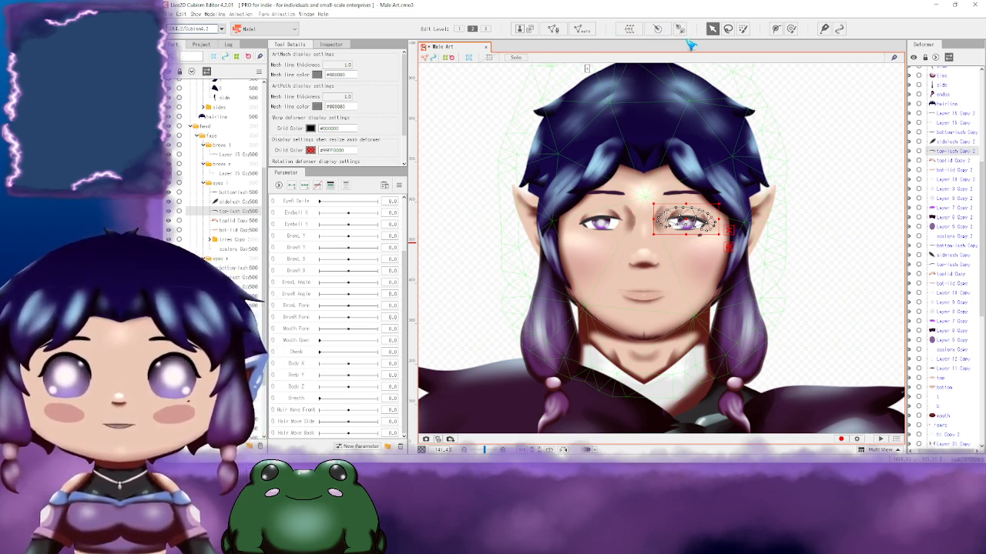
scroll(770, 231, "up", 2)
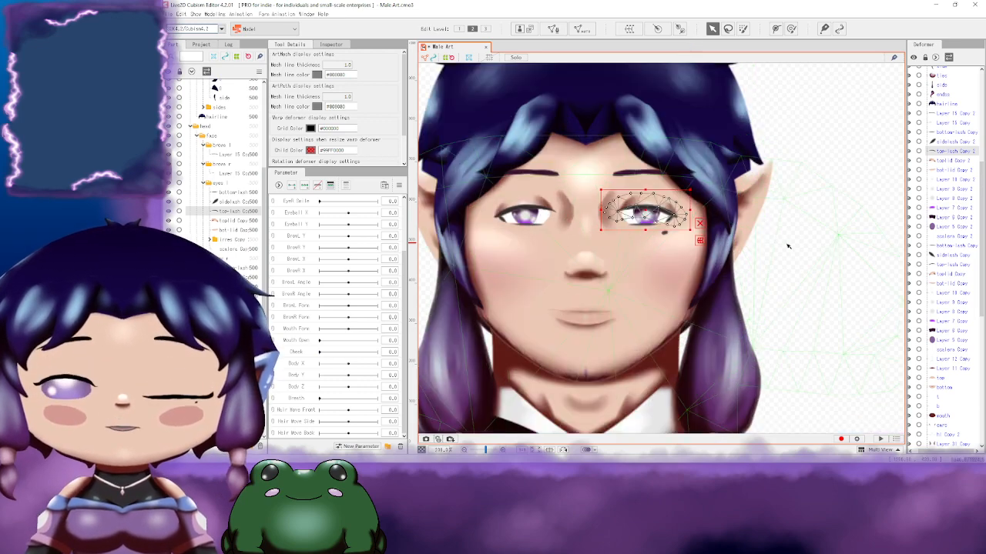
scroll(712, 254, "up", 3)
scroll(638, 223, "up", 2)
scroll(647, 154, "down", 2)
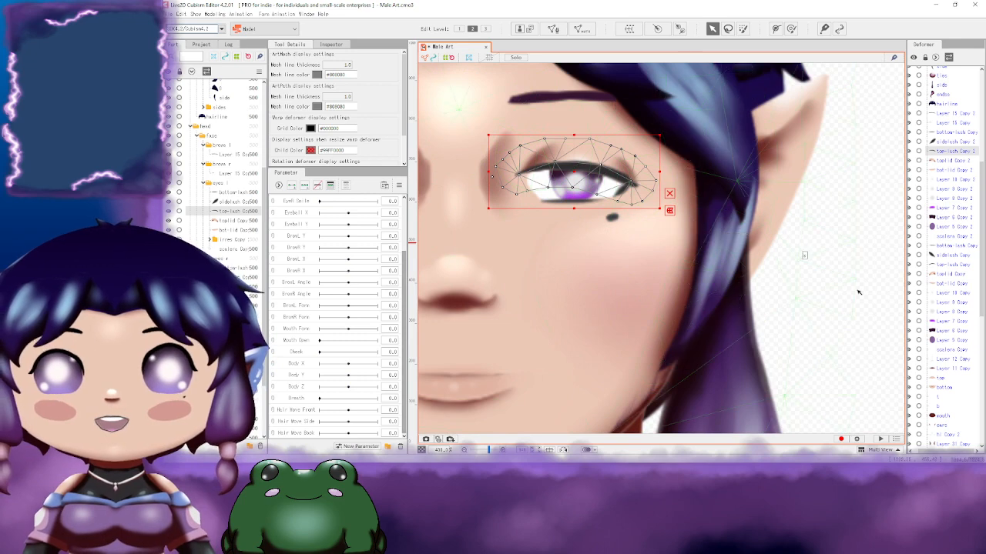
left_click_drag(587, 213, 629, 268)
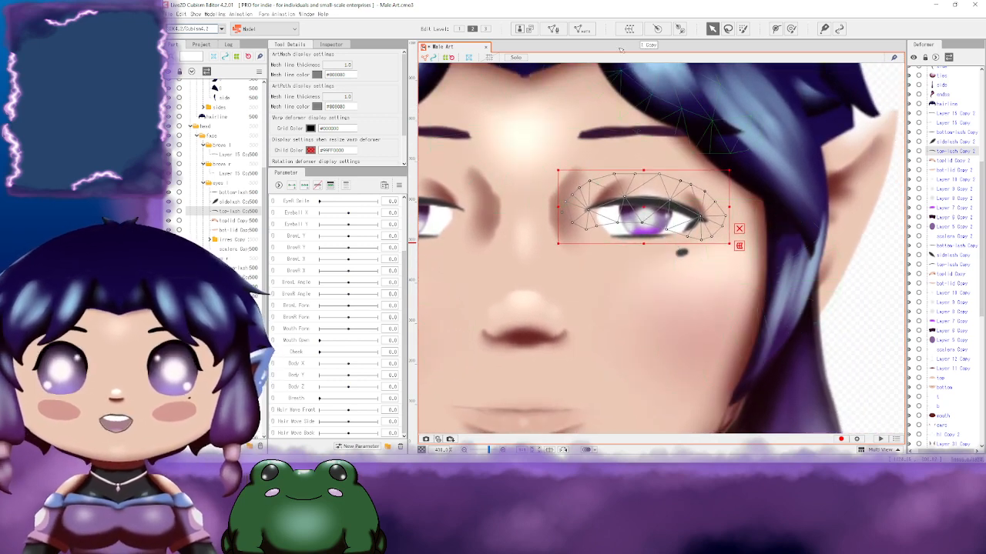
Step: Edit the top lash's mesh manually and shift its centre-line vertices onto the middle of the dark lash stroke
left_click(553, 28)
scroll(661, 181, "up", 3)
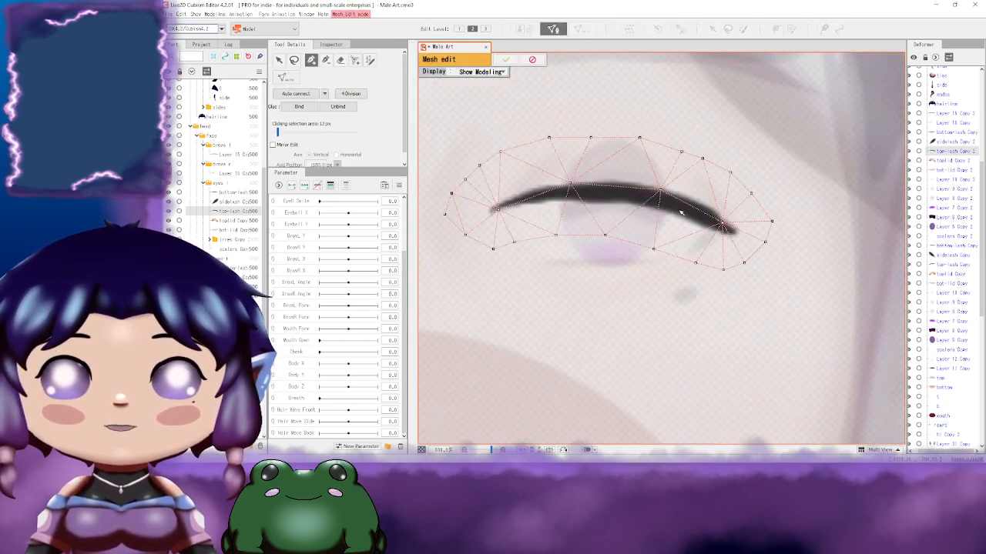
left_click_drag(595, 198, 599, 205)
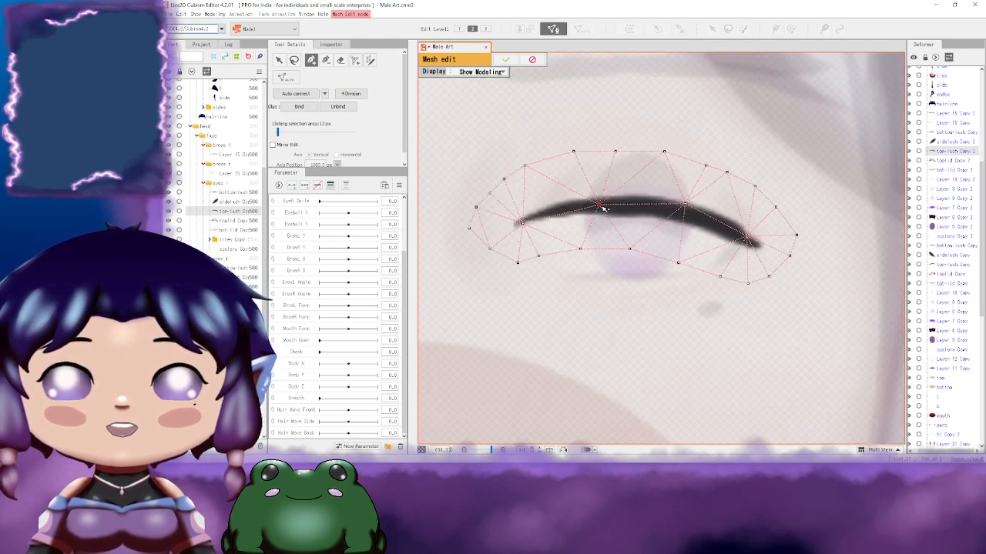
left_click_drag(685, 204, 680, 211)
left_click_drag(747, 237, 746, 239)
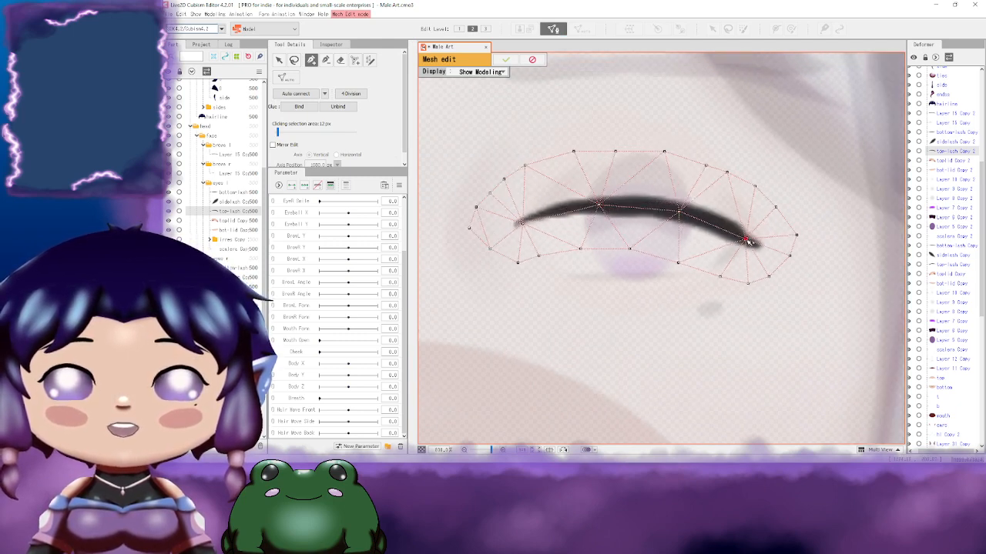
Step: Delete the outline vertex farthest beyond the top lash's inner tip
left_click_drag(678, 231, 710, 226)
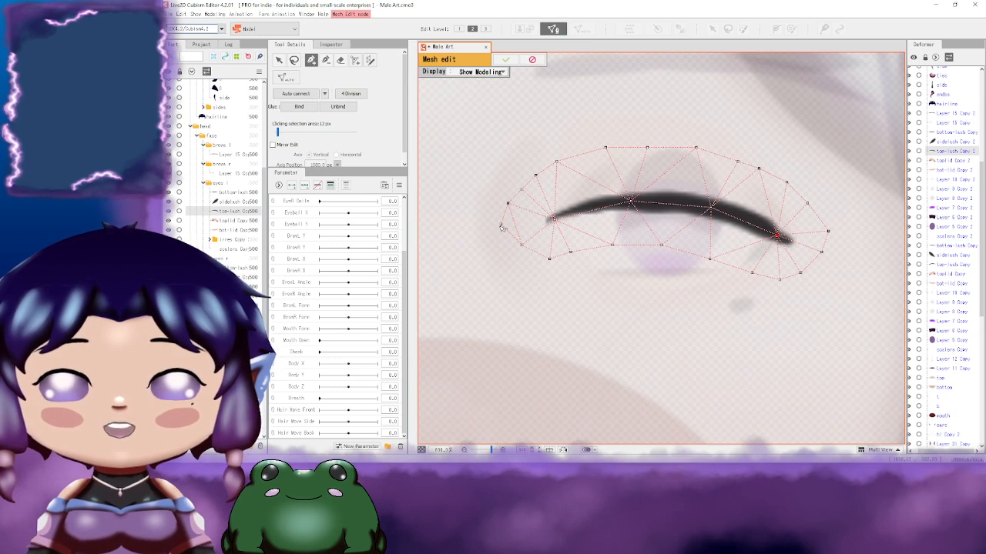
left_click(326, 59)
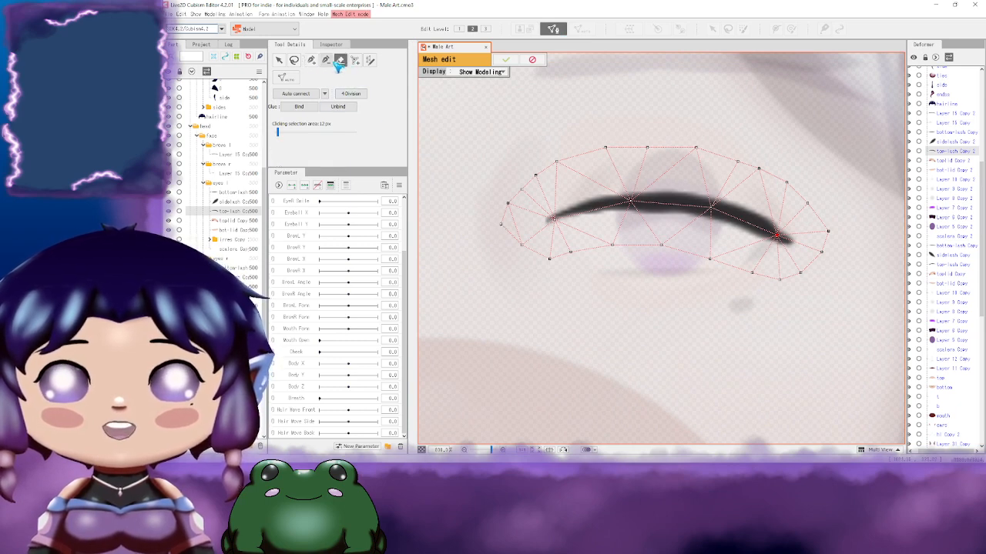
left_click(500, 224)
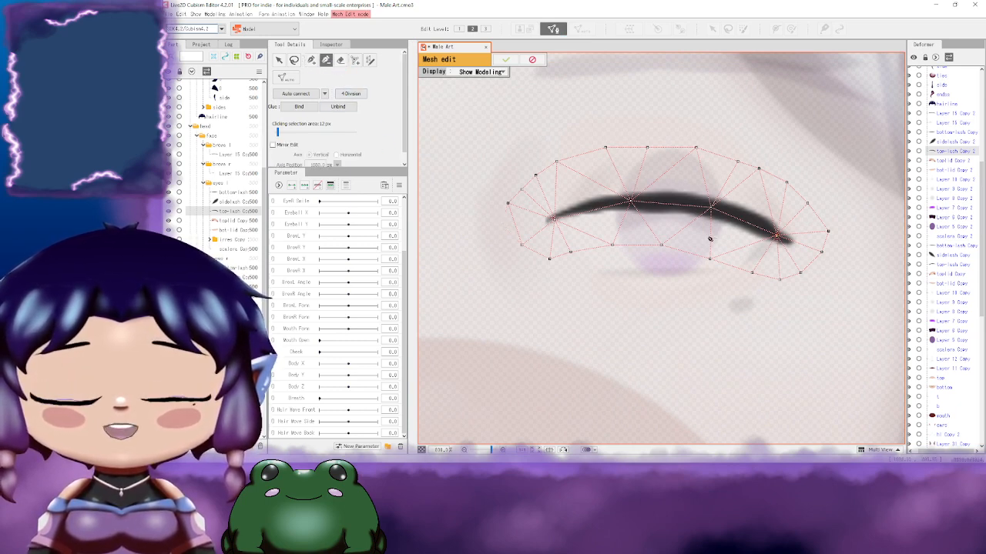
Step: Move the outline vertices above the top lash's inner and middle sections down close to its upper edge
left_click(311, 59)
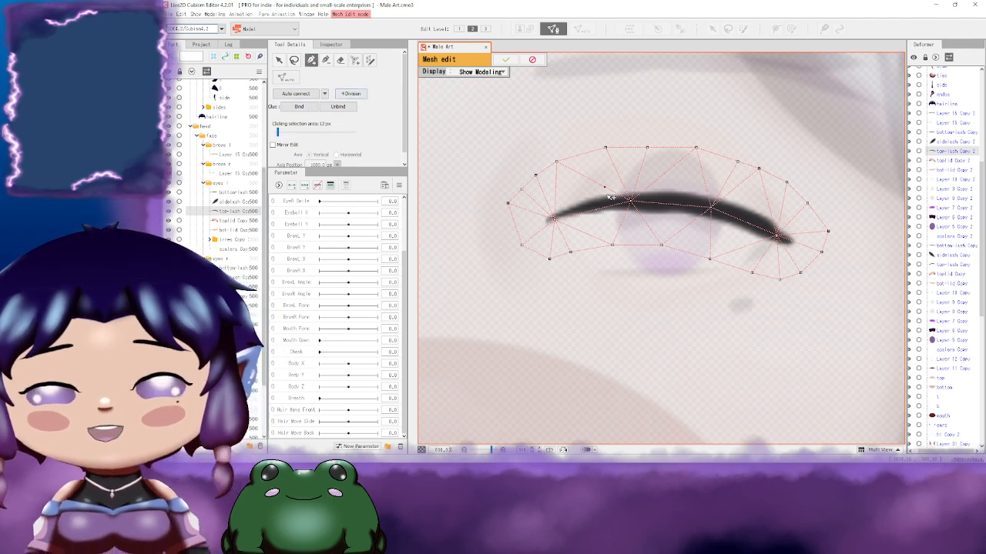
scroll(606, 198, "up", 3)
left_click_drag(575, 191, 605, 194)
left_click_drag(535, 128, 580, 187)
left_click_drag(643, 191, 543, 204)
left_click_drag(539, 113, 566, 193)
left_click_drag(618, 114, 600, 190)
left_click_drag(716, 113, 661, 190)
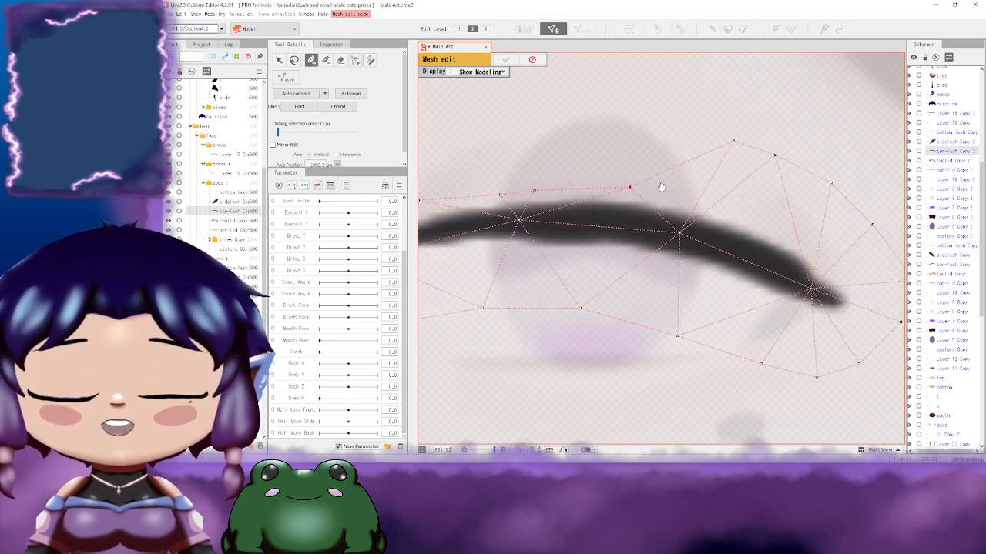
Step: Tighten the outline vertices above the lash's outer section and around its outer tip so they hug the lash
left_click_drag(711, 143, 675, 199)
left_click_drag(739, 214, 722, 193)
left_click_drag(763, 141, 754, 203)
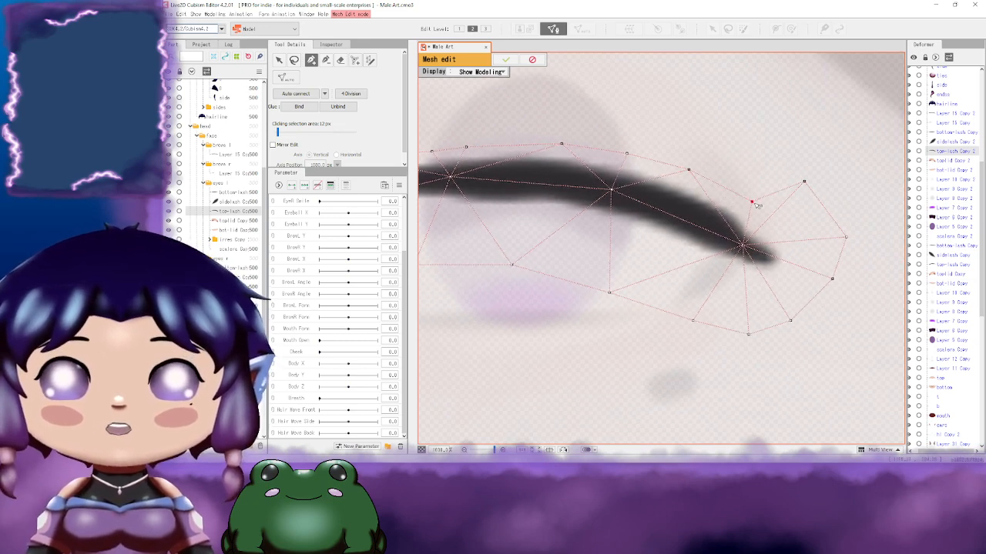
left_click_drag(805, 183, 813, 251)
mouse_move(813, 296)
left_mouse_down()
mouse_move(792, 267)
mouse_move(812, 288)
left_mouse_up()
left_click_drag(788, 332, 781, 282)
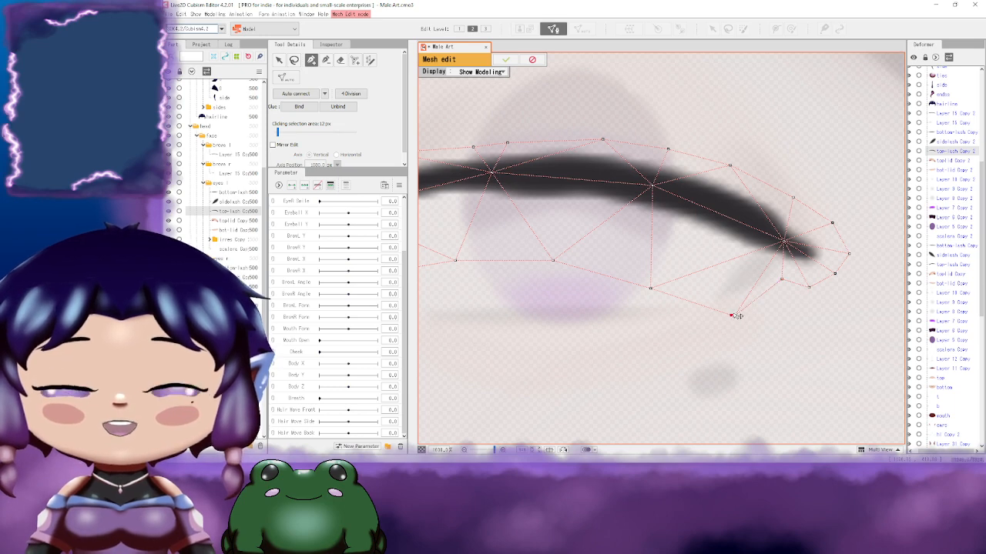
Step: Move the outline vertices below the lash's outer half up close to its lower edge
left_click_drag(734, 312, 785, 291)
left_click_drag(689, 305, 732, 254)
left_click_drag(778, 287, 786, 277)
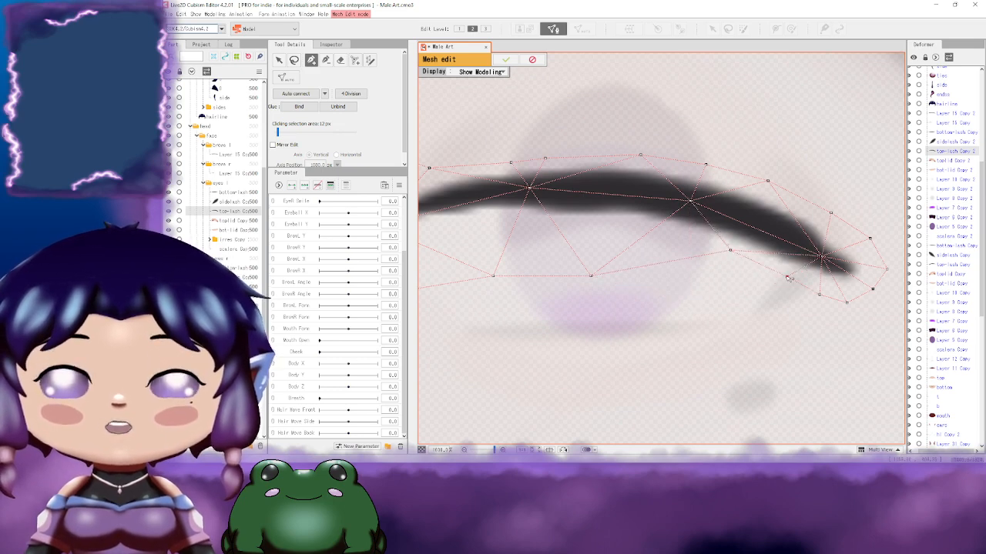
left_click_drag(638, 244, 757, 265)
left_click(712, 298)
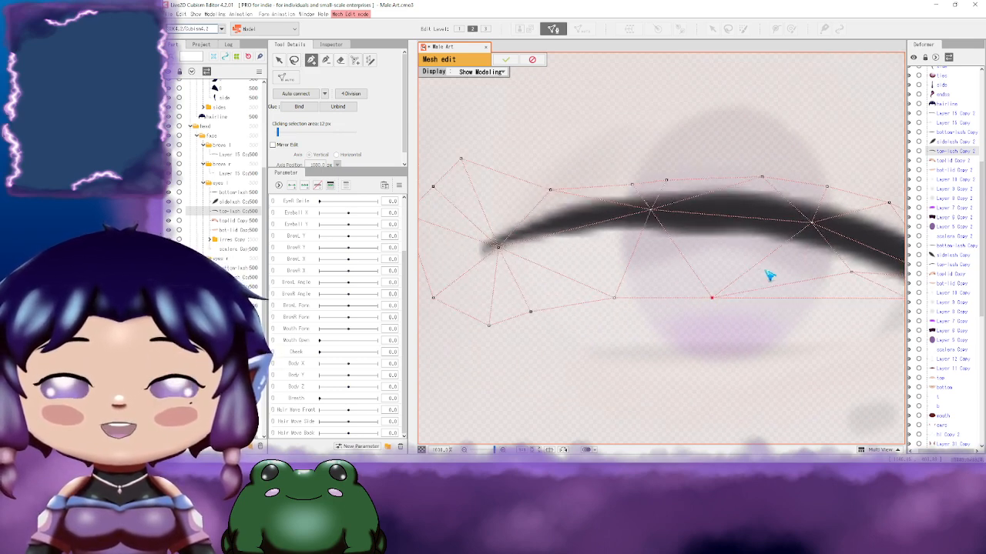
left_click(718, 299)
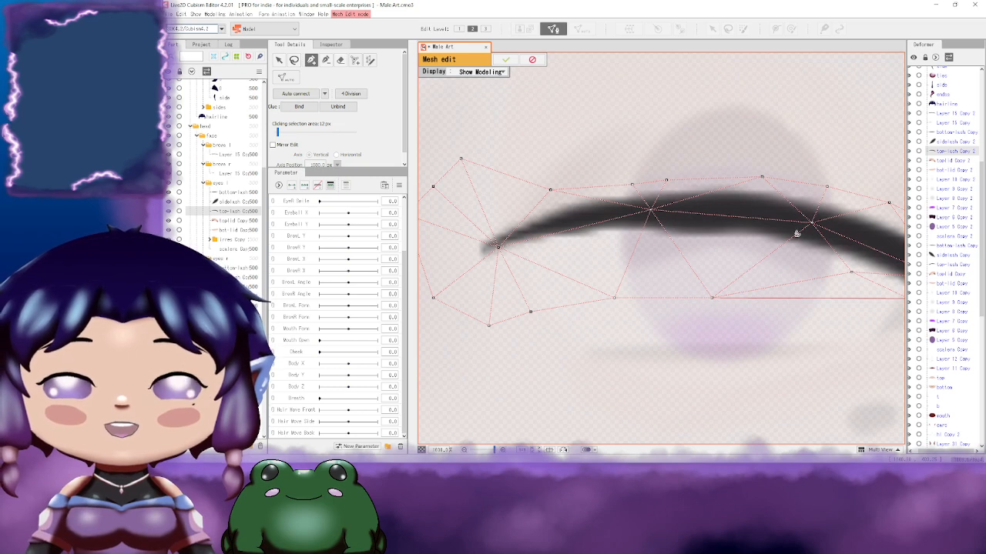
Step: Move the mesh points below the top lash's lower edge up closer to the lash stroke
key("ctrl+z")
left_click_drag(797, 234, 632, 185)
left_click_drag(761, 233, 789, 240)
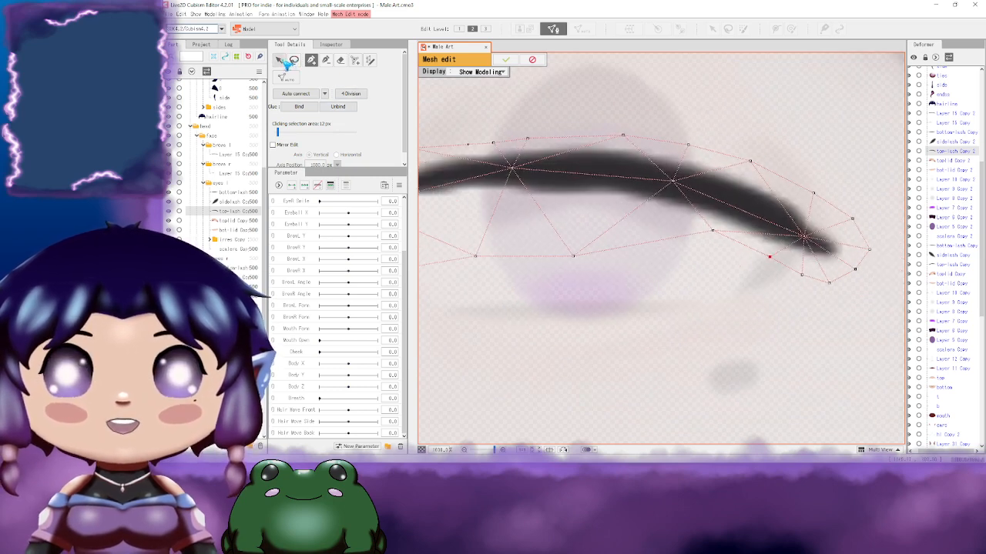
left_click(279, 60)
left_click_drag(598, 203, 780, 234)
left_click_drag(661, 287, 674, 237)
left_click_drag(589, 239, 619, 242)
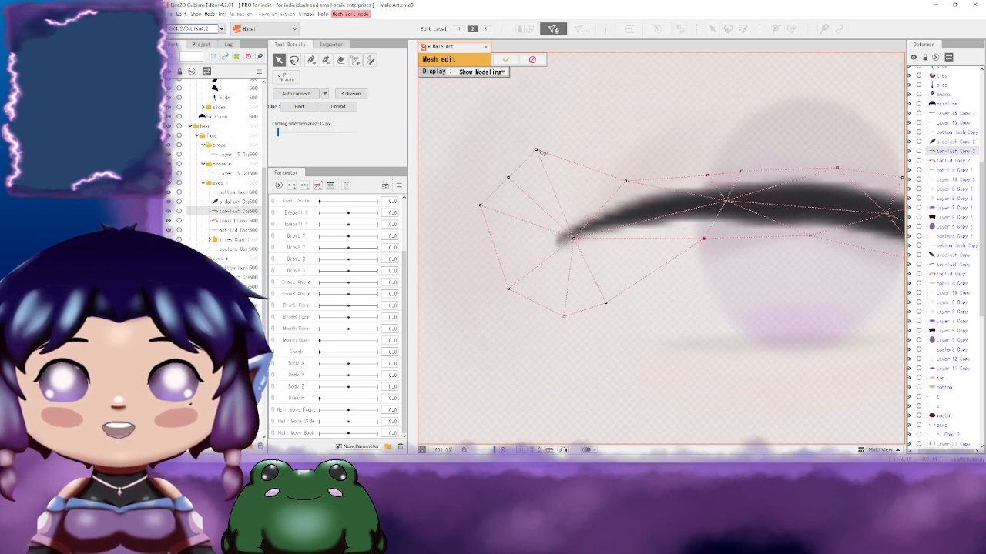
Step: Pull the mesh points around the top lash's inner end in tight to its tip and apply the mesh edit
left_click_drag(538, 150, 542, 223)
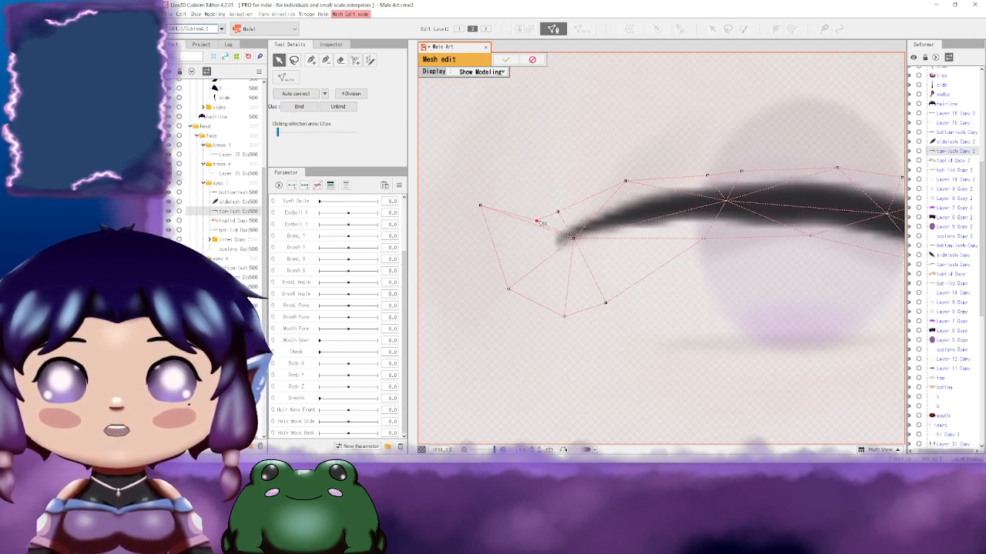
left_click_drag(481, 206, 526, 250)
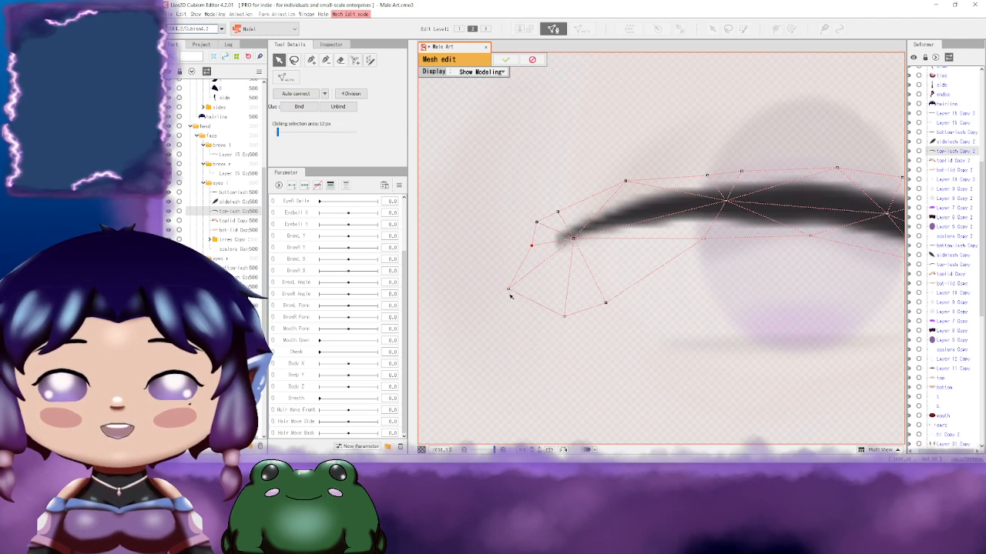
left_click_drag(510, 297, 539, 267)
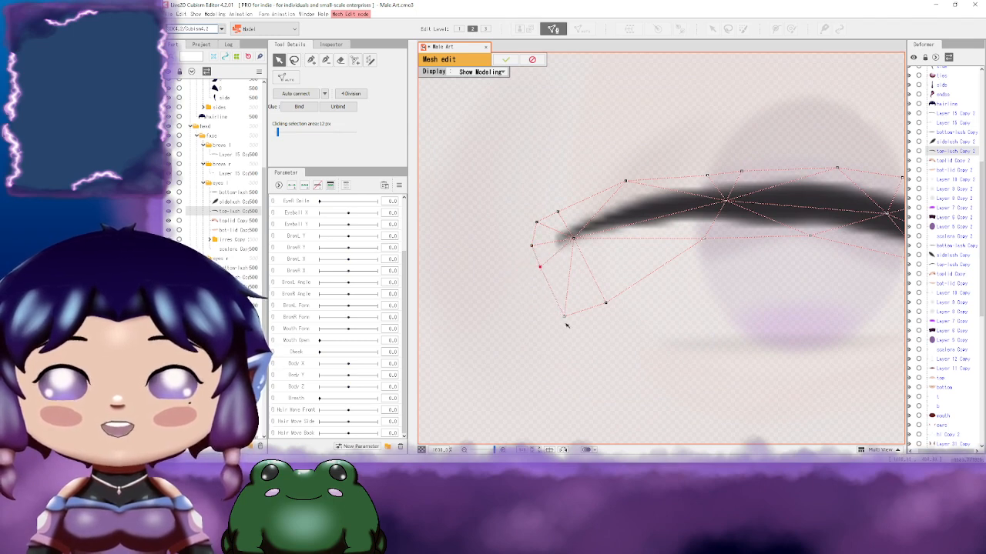
left_click_drag(564, 317, 570, 268)
left_click_drag(605, 304, 610, 257)
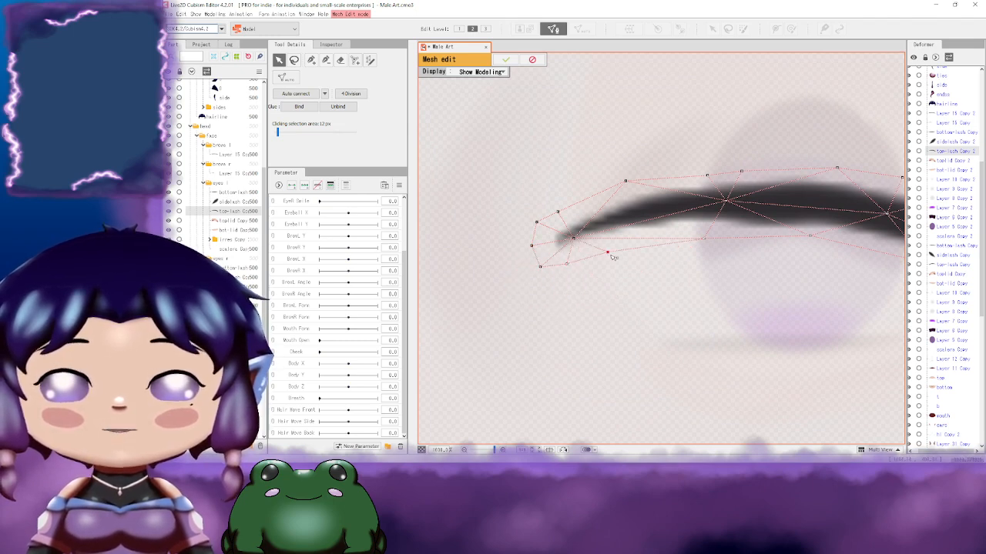
scroll(697, 287, "down", 3)
scroll(698, 287, "down", 4)
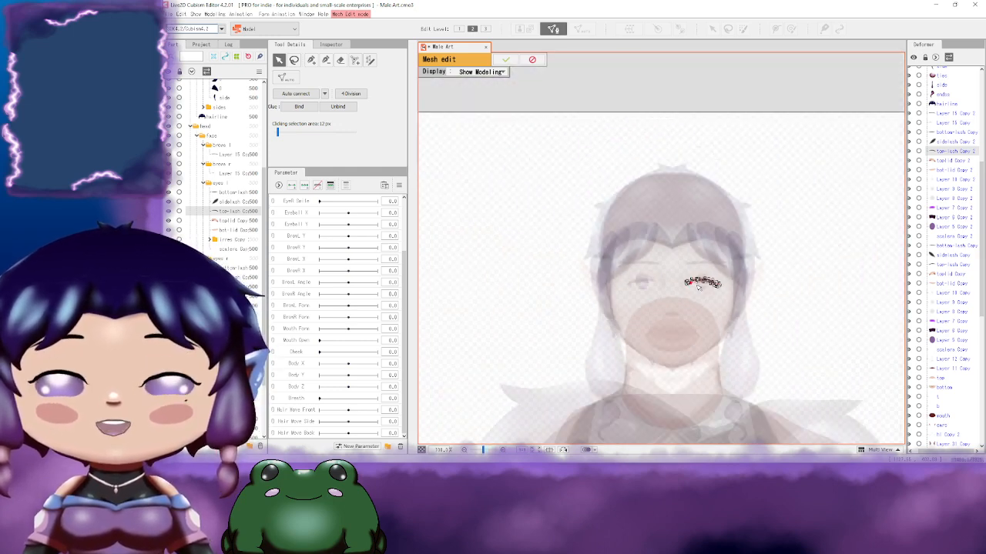
scroll(698, 286, "up", 2)
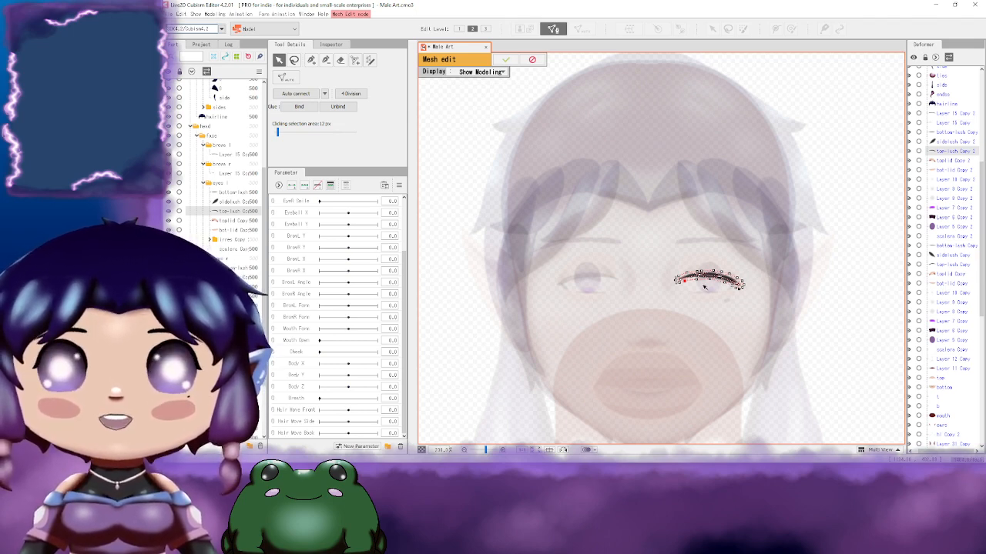
scroll(704, 286, "up", 5)
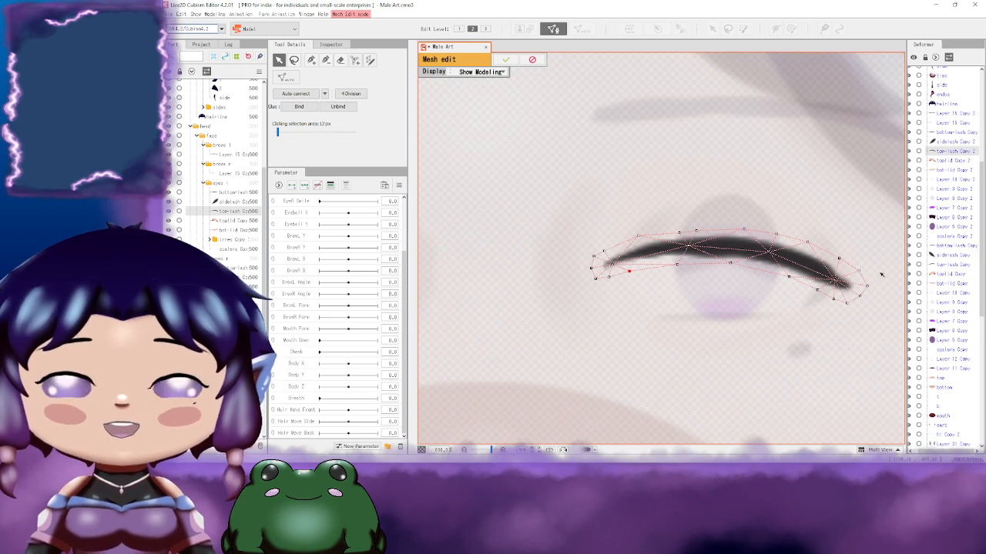
left_click(506, 59)
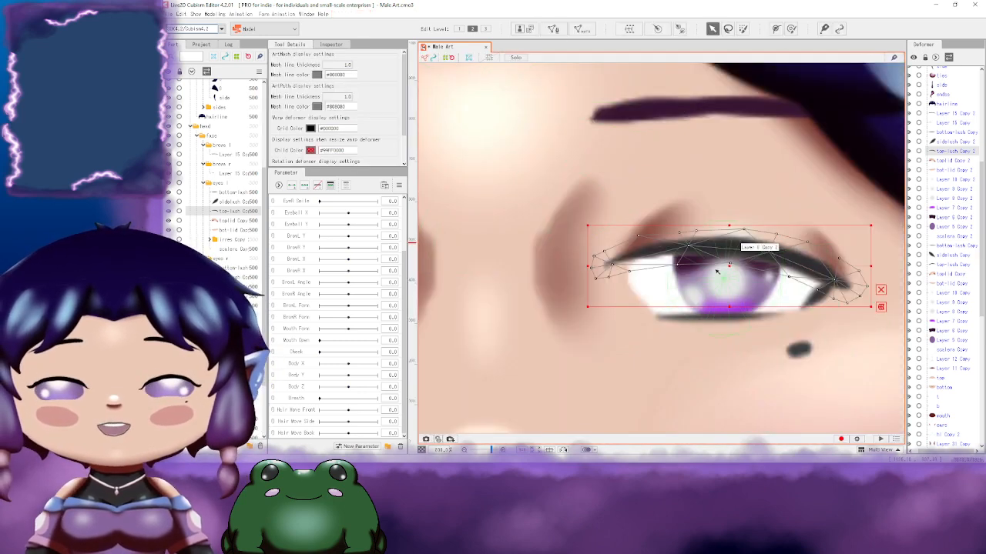
Step: Place a five-point deform path along the top lash and try bending the lash by lowering its inner points
left_click_drag(823, 275, 677, 180)
left_click(777, 30)
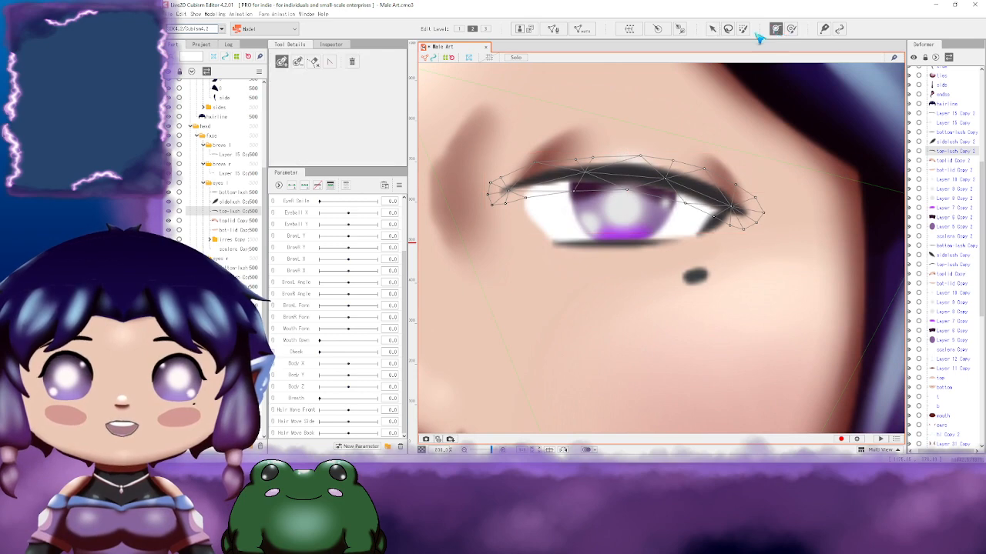
left_click(500, 190)
left_click(556, 177)
left_click(645, 179)
left_click(715, 195)
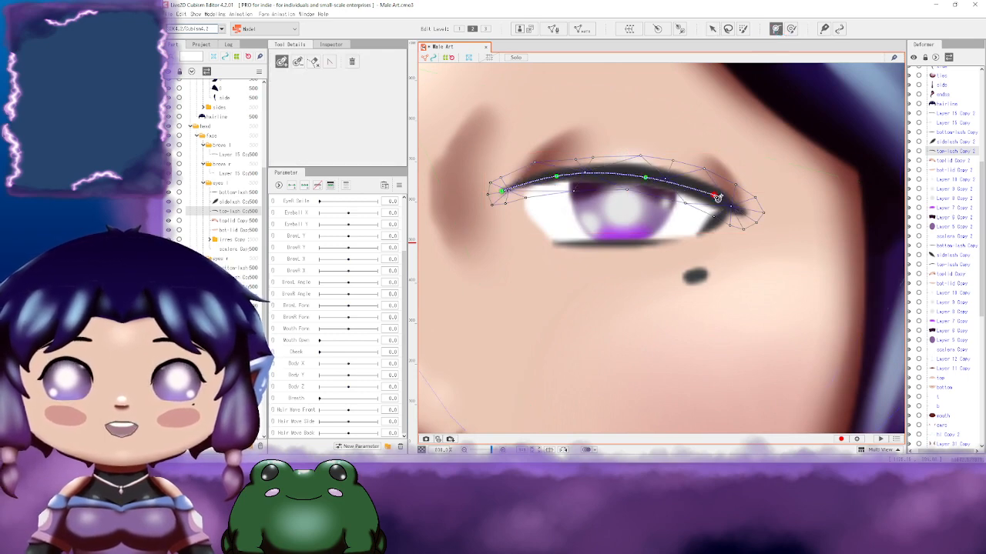
left_click(743, 212)
left_click(712, 29)
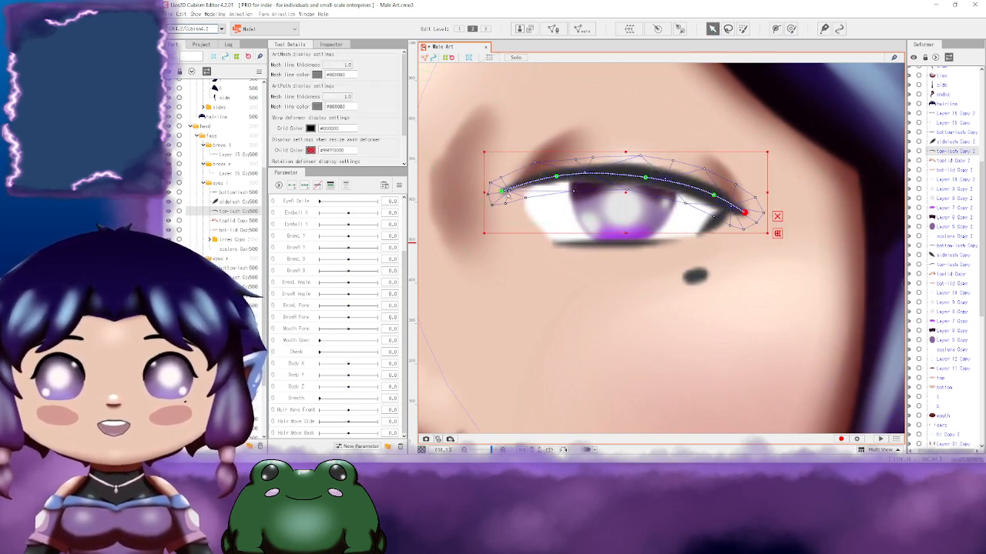
mouse_move(500, 190)
left_mouse_down()
mouse_move(508, 235)
mouse_move(501, 106)
mouse_move(502, 209)
left_mouse_up()
mouse_move(555, 181)
left_mouse_down()
mouse_move(559, 213)
mouse_move(547, 137)
mouse_move(574, 218)
mouse_move(559, 168)
mouse_move(555, 183)
left_mouse_up()
Step: Undo the path-point moves and the whole deform path on the top lash
key("ctrl+z")
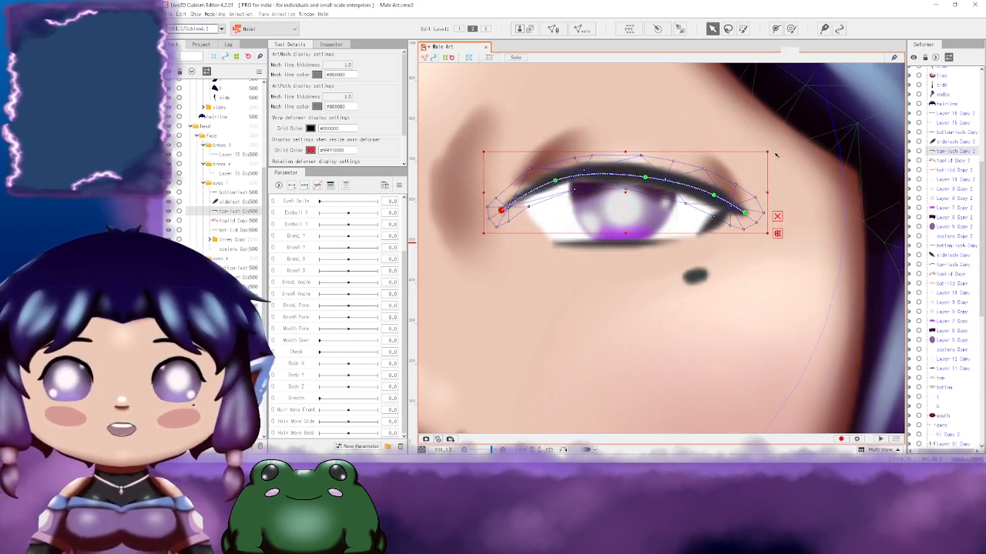
key("ctrl+z")
key("ctrl+z")
key("ctrl+z")
key("ctrl+z")
key("ctrl+z")
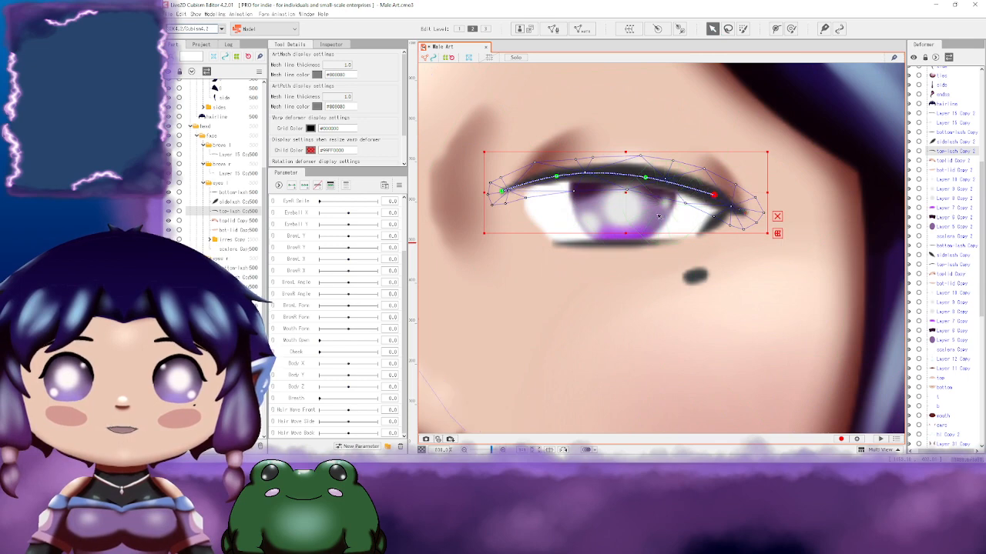
key("ctrl+z")
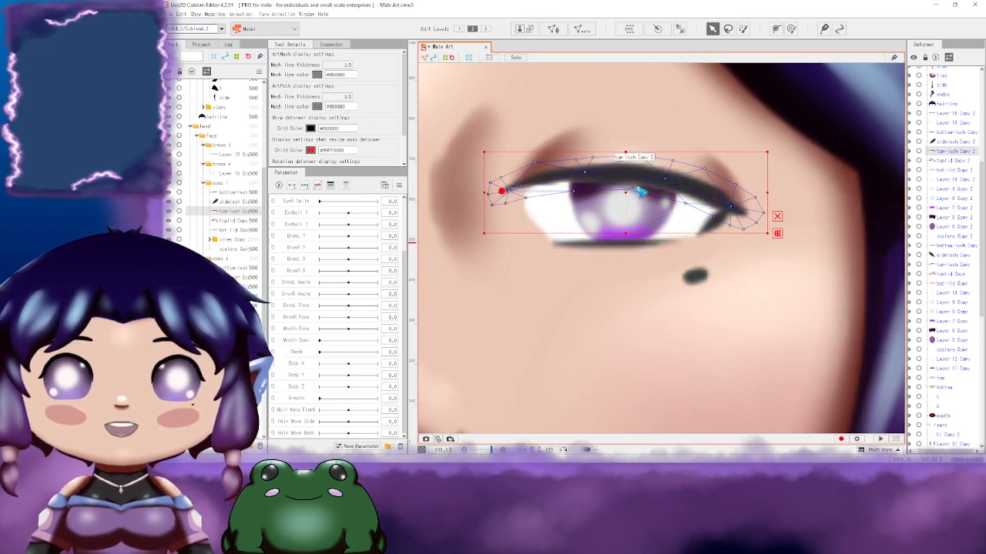
key("ctrl+z")
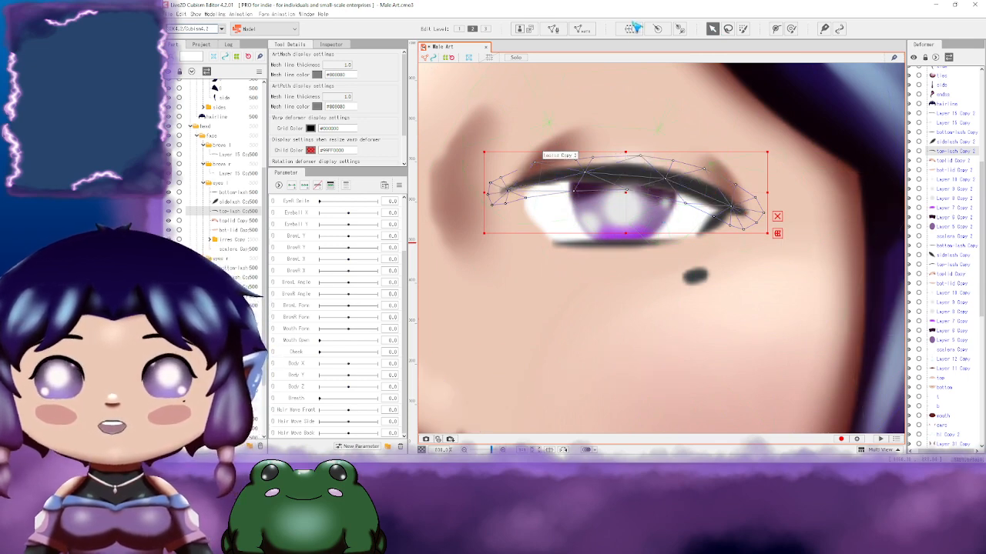
Step: Subdivide the top lash's mesh once with 4 Division and apply the mesh edit
left_click(553, 31)
scroll(630, 202, "up", 3)
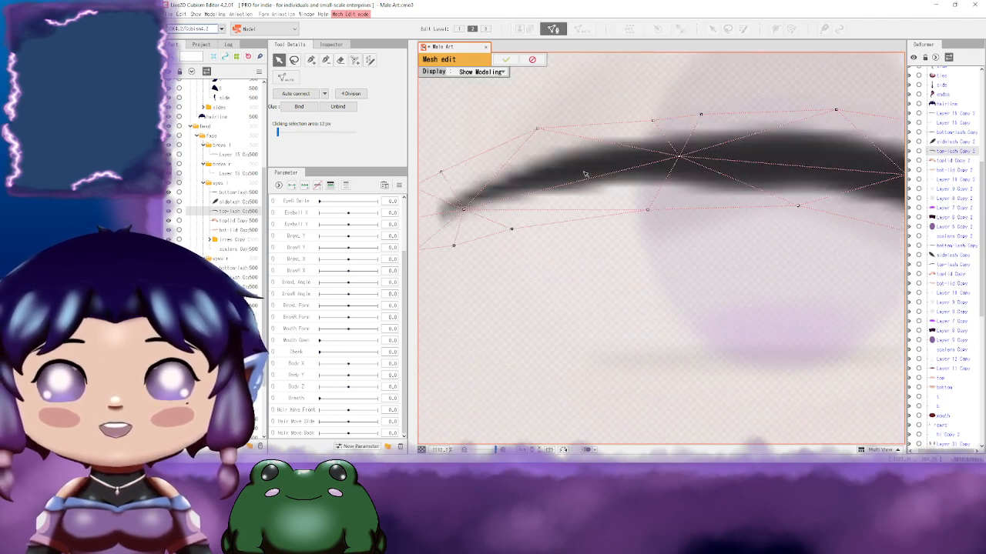
left_click(355, 60)
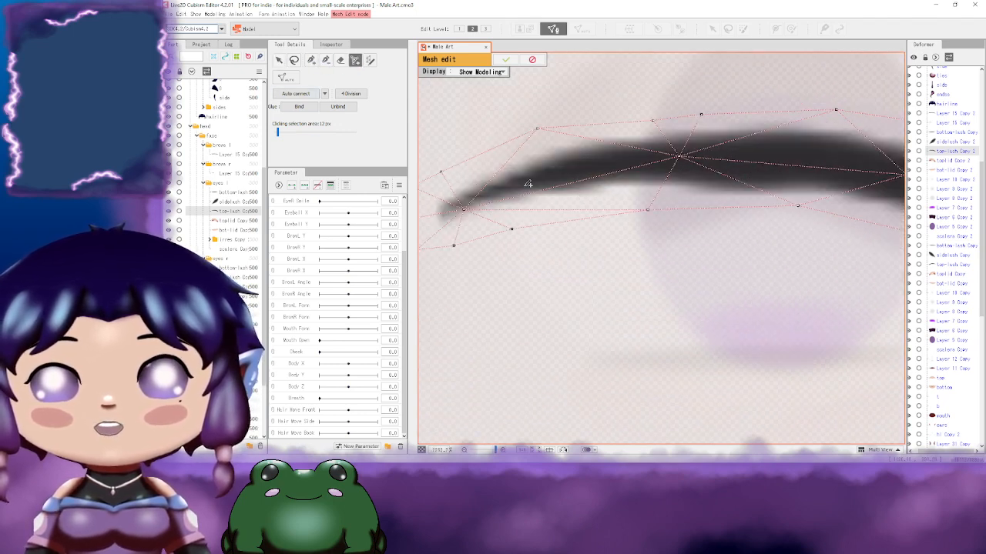
left_click_drag(720, 187, 671, 213)
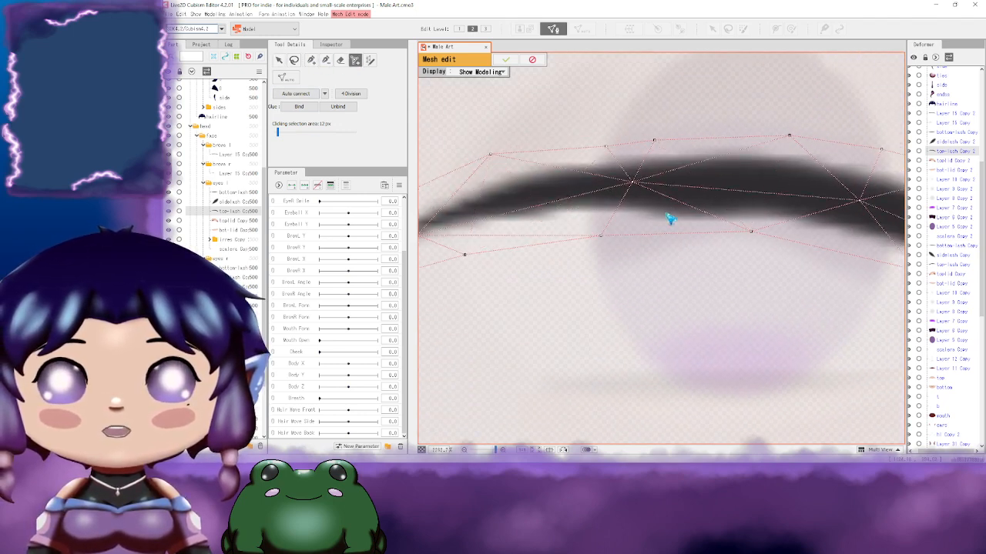
left_click_drag(526, 194, 587, 189)
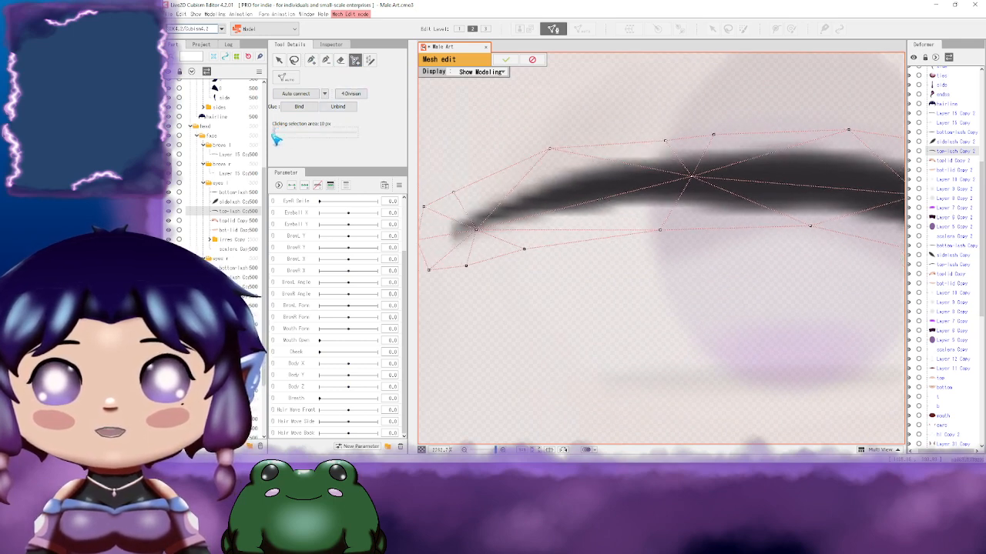
left_click(353, 94)
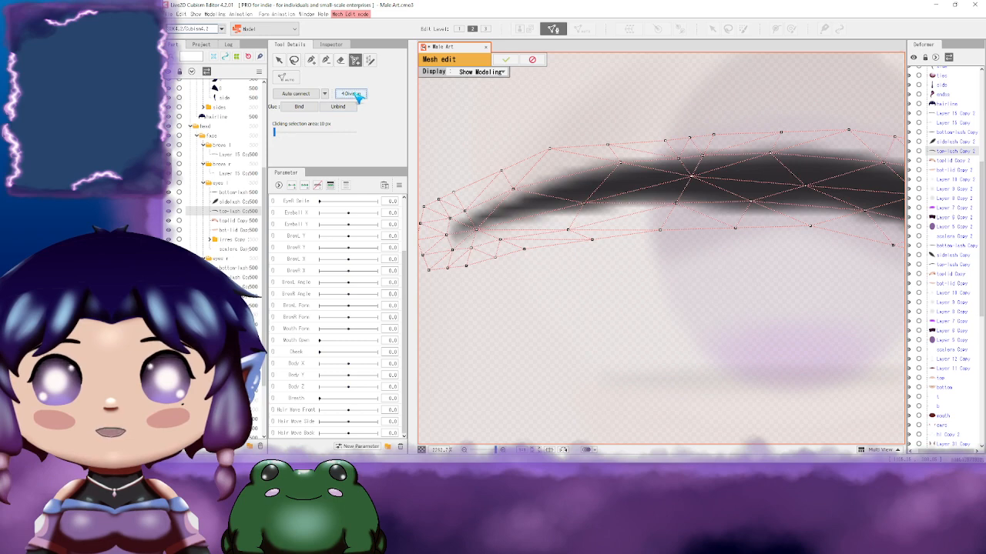
scroll(748, 223, "down", 2)
mouse_move(739, 215)
left_mouse_down()
mouse_move(597, 198)
mouse_move(560, 183)
mouse_move(611, 181)
left_mouse_up()
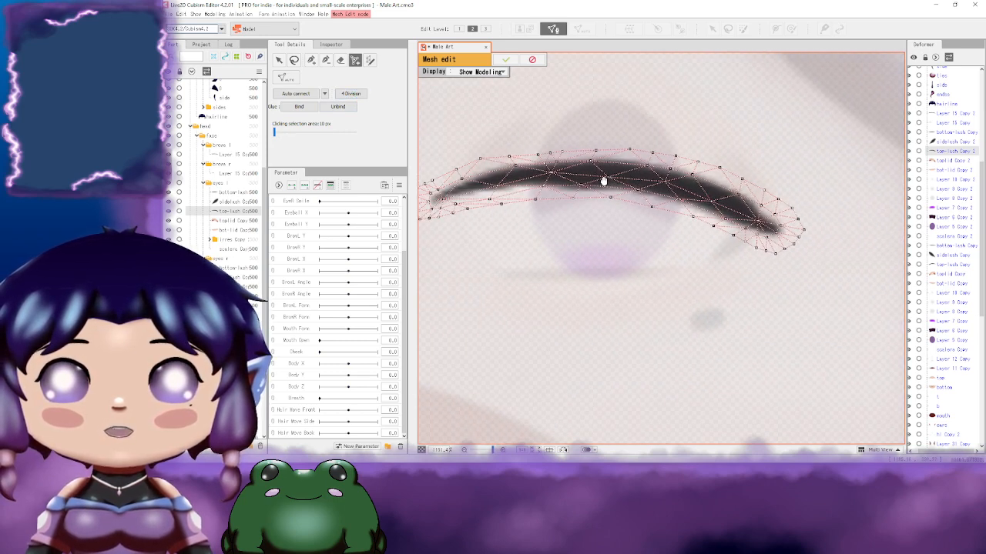
left_click_drag(548, 182, 631, 180)
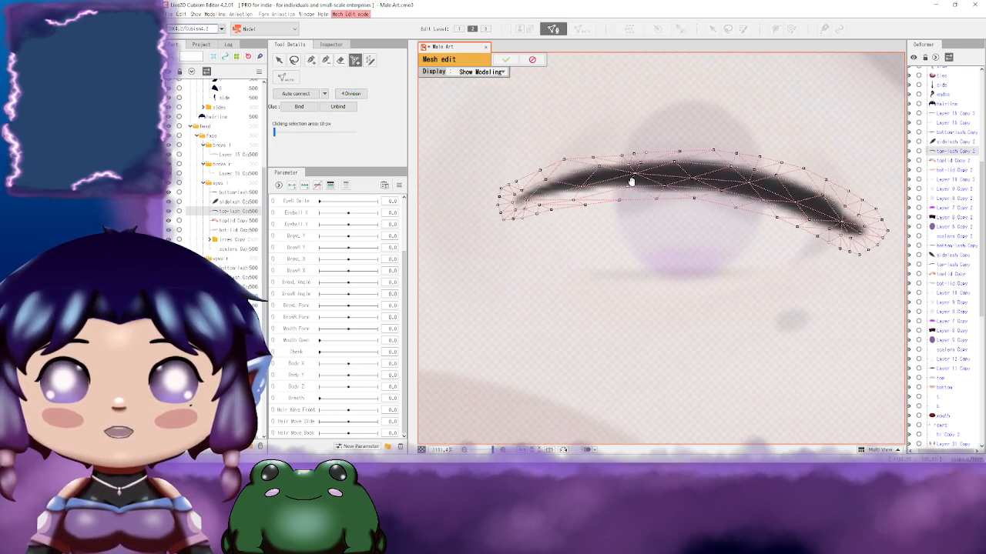
left_click(506, 60)
Step: Try 4 Division on the other eye's top-lash mesh, undo the subdivision, and close the mesh edit
left_click_drag(428, 192, 832, 194)
left_click_drag(439, 199, 584, 211)
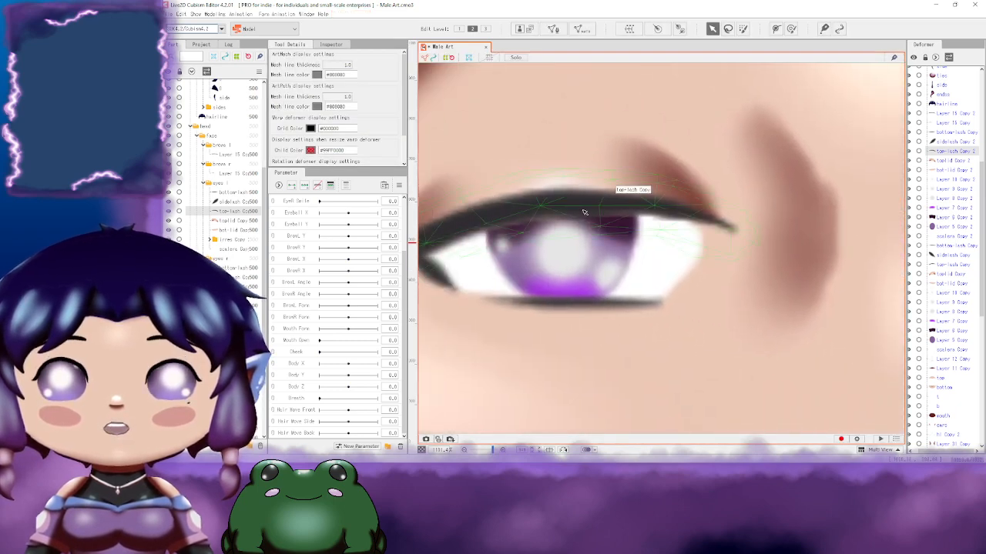
left_click(580, 210)
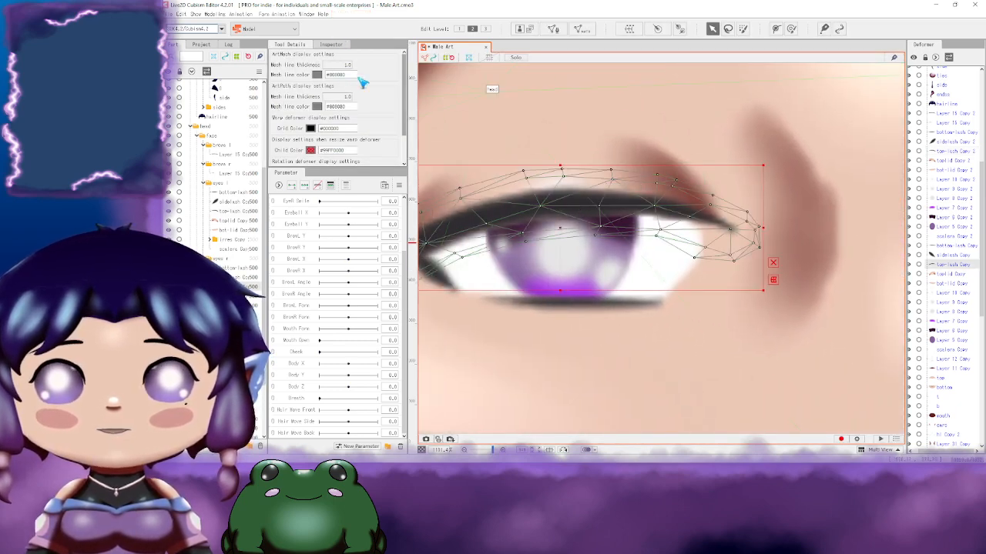
left_click(553, 29)
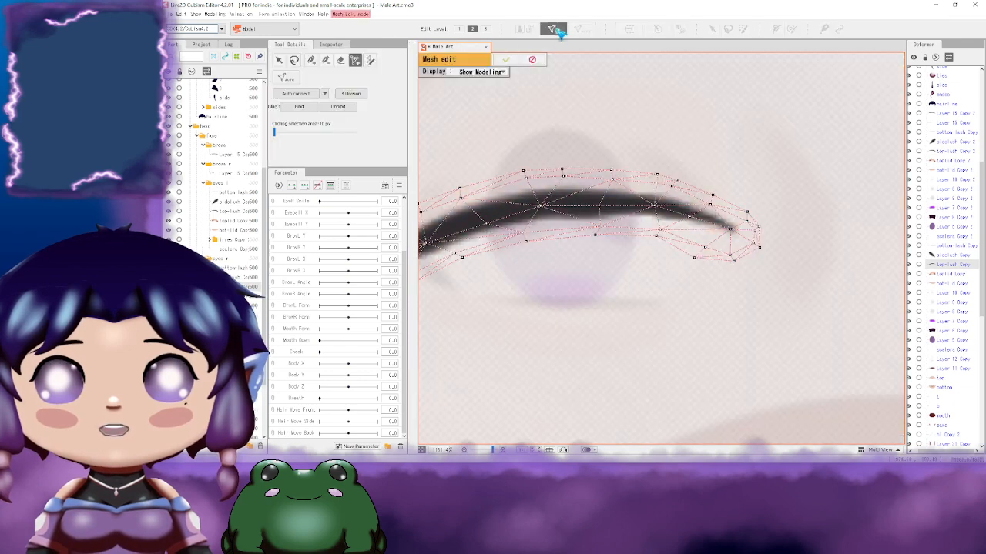
left_click(359, 94)
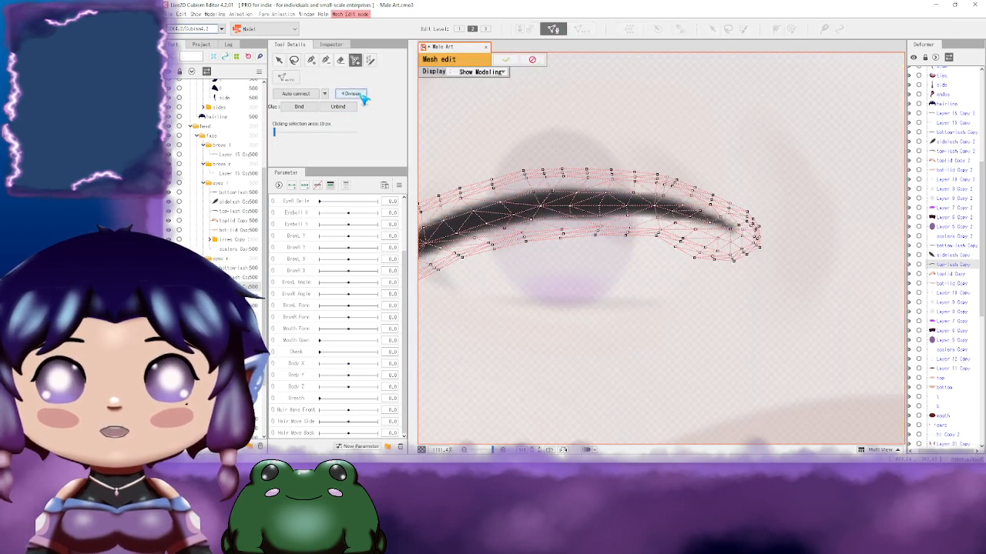
key("ctrl+z")
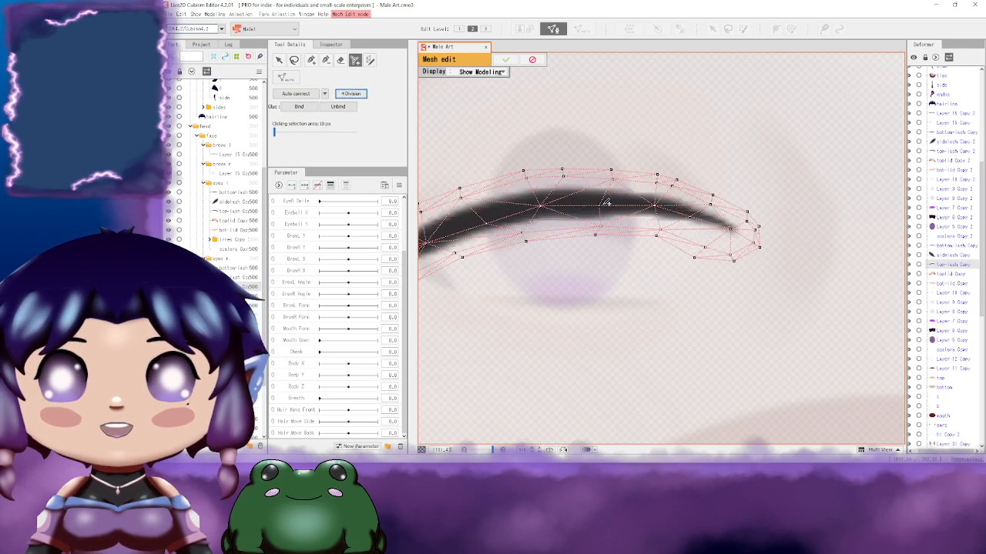
key("space")
left_click_drag(603, 203, 593, 147)
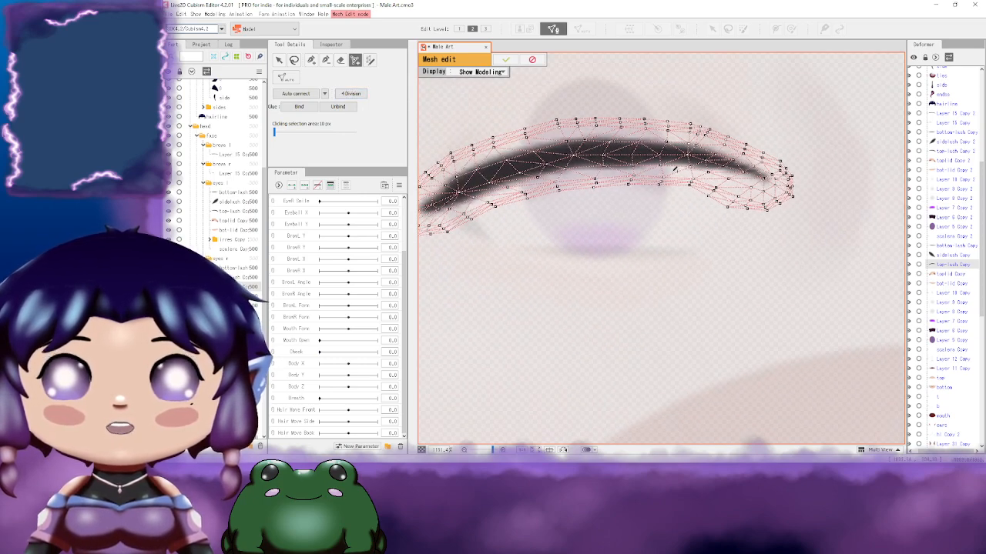
key("ctrl+z")
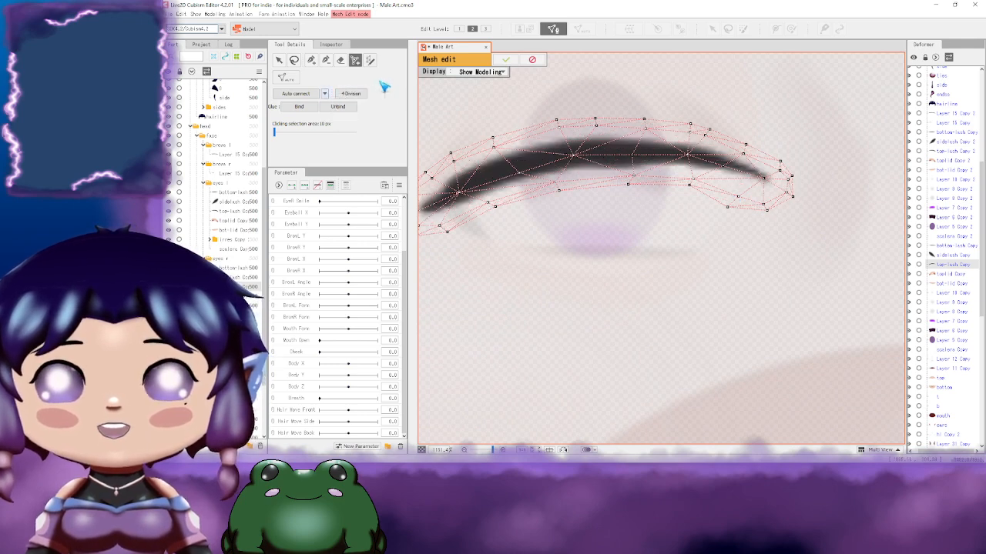
left_click(506, 60)
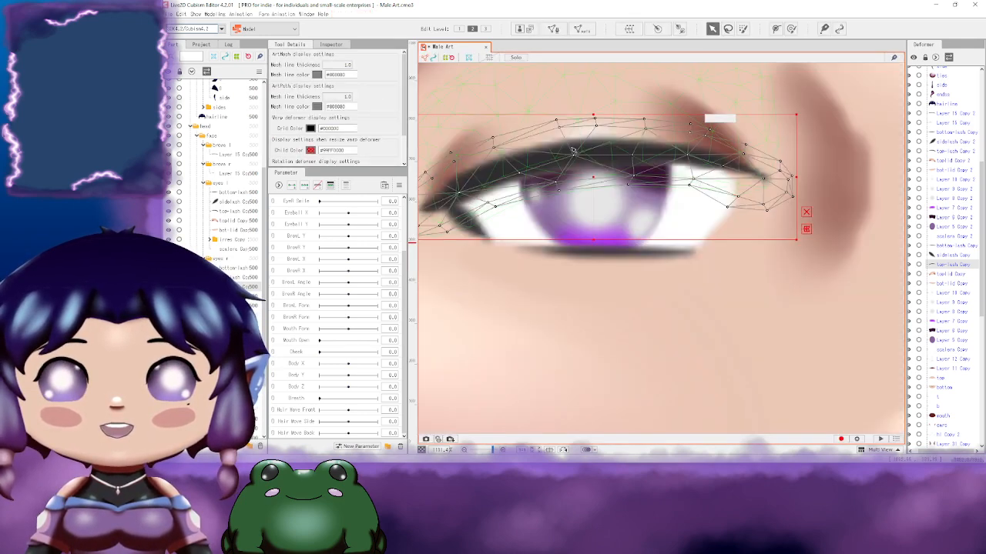
Step: Place a six-point deform path along the top lash of the eye above the beauty mark, from its inner to outer corner
left_click_drag(751, 171, 639, 154)
scroll(639, 154, "down", 3)
scroll(726, 136, "up", 1)
left_click(700, 167)
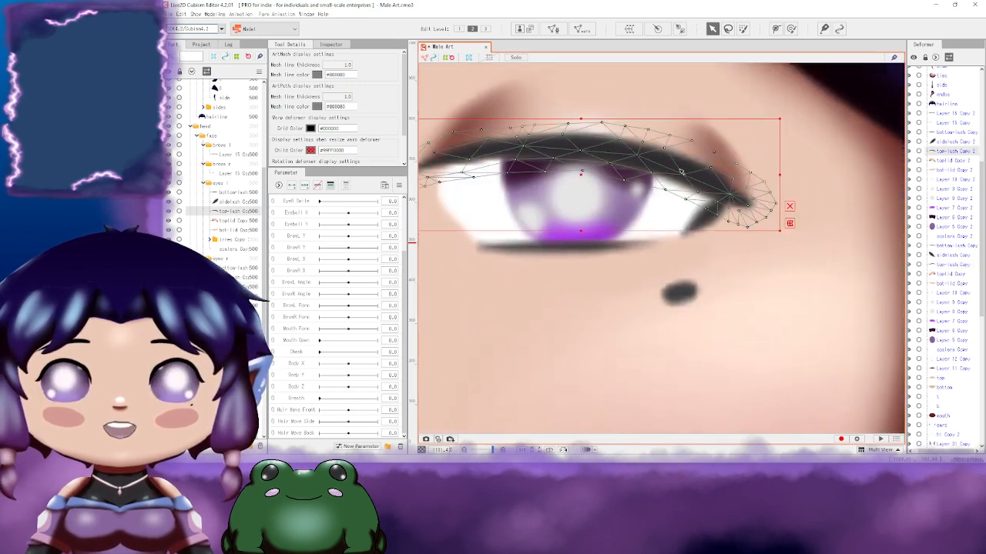
scroll(686, 162, "down", 1)
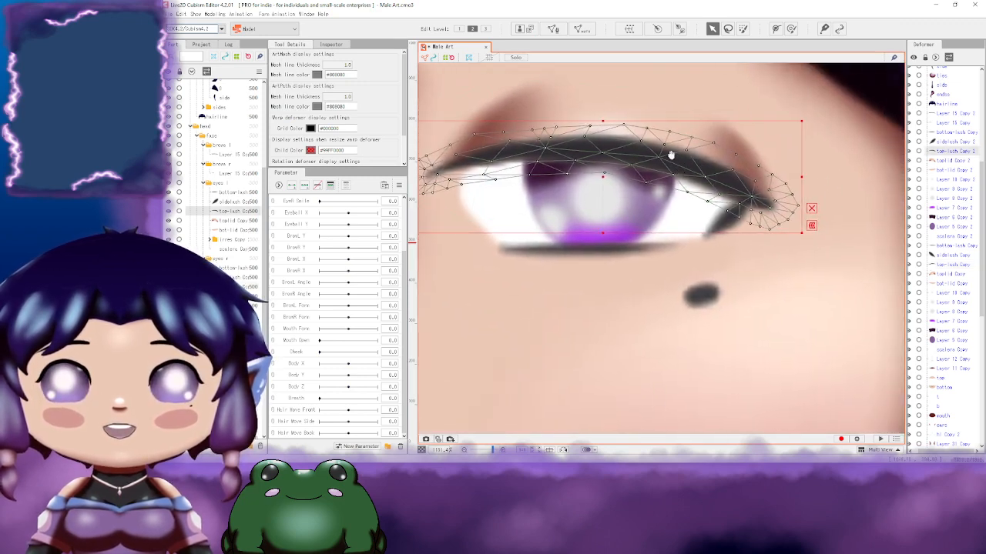
scroll(636, 160, "up", 1)
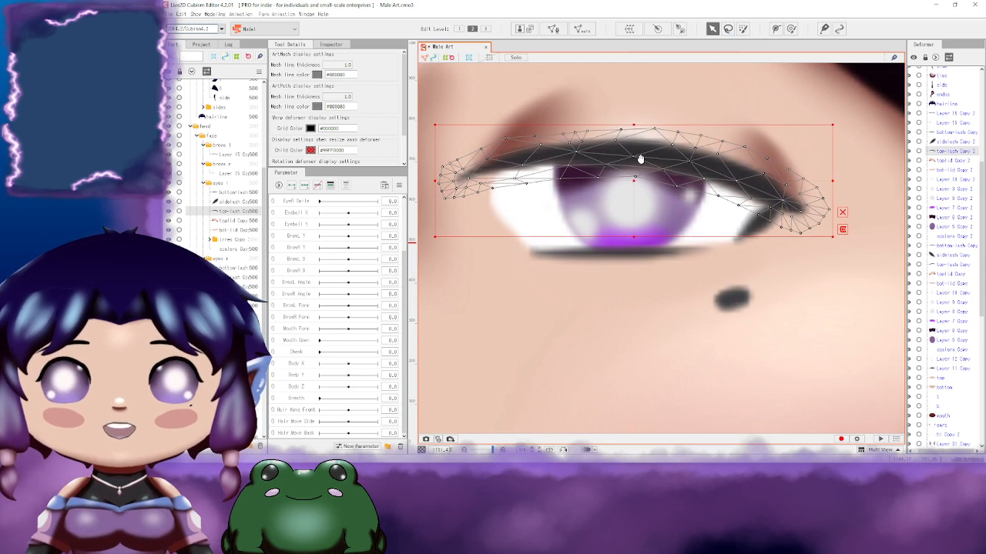
left_click_drag(757, 98, 725, 103)
left_click_drag(735, 160, 872, 177)
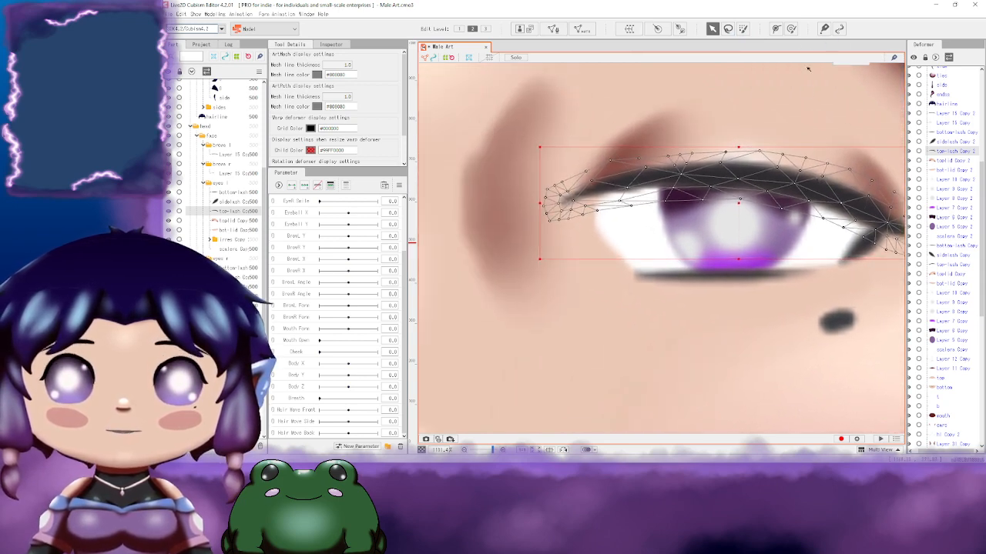
left_click(775, 30)
left_click_drag(717, 157, 670, 161)
left_click(501, 203)
left_click(583, 184)
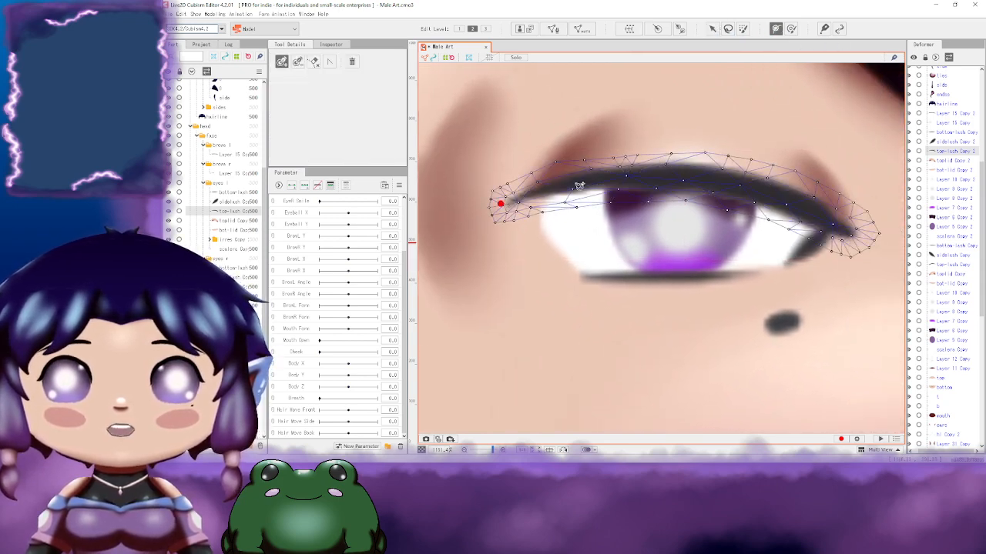
left_click(669, 177)
left_click(662, 194)
left_click_drag(723, 188, 714, 220)
left_click(728, 215)
left_click(758, 235)
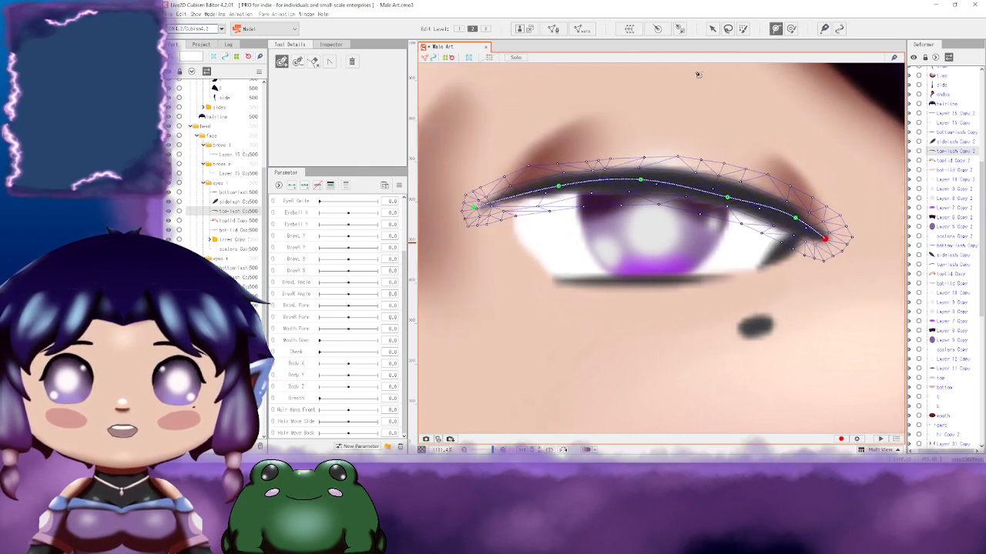
Step: Try bending the top lash by lowering the path's middle point, and undo the move and the whole deform path
left_click(713, 30)
left_click_drag(641, 180, 637, 223)
key("ctrl+z")
key("ctrl+z")
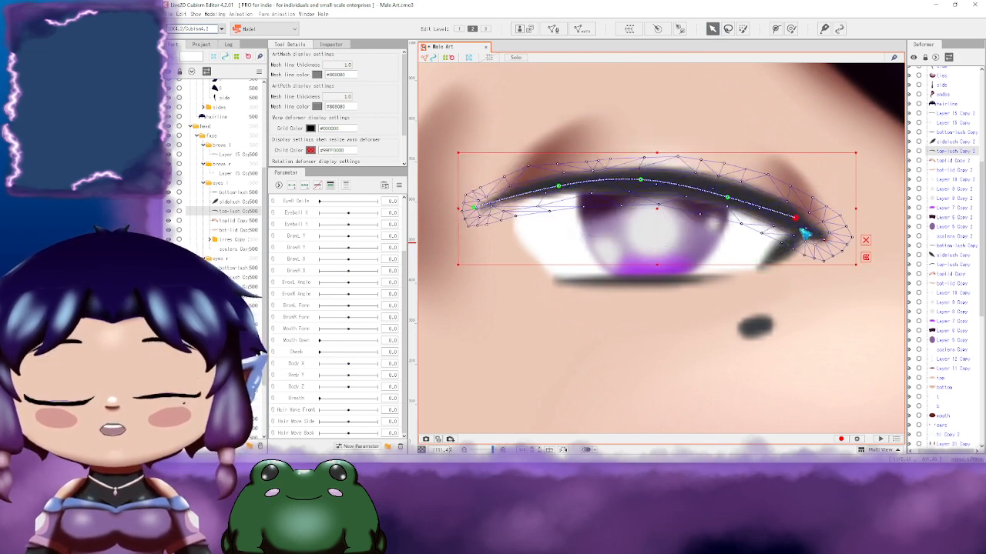
key("ctrl+z")
key("ctrl+z")
key("ctrl+z")
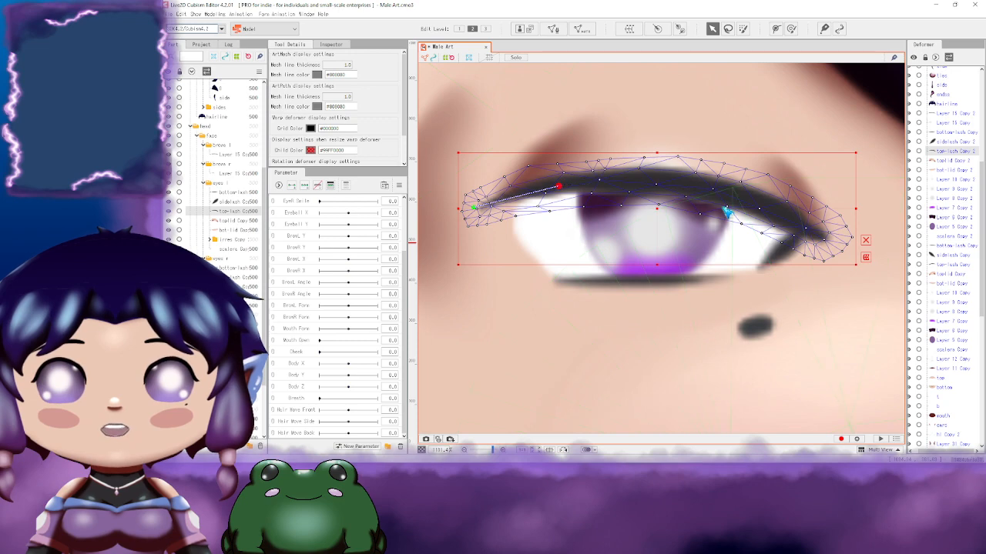
key("ctrl+z")
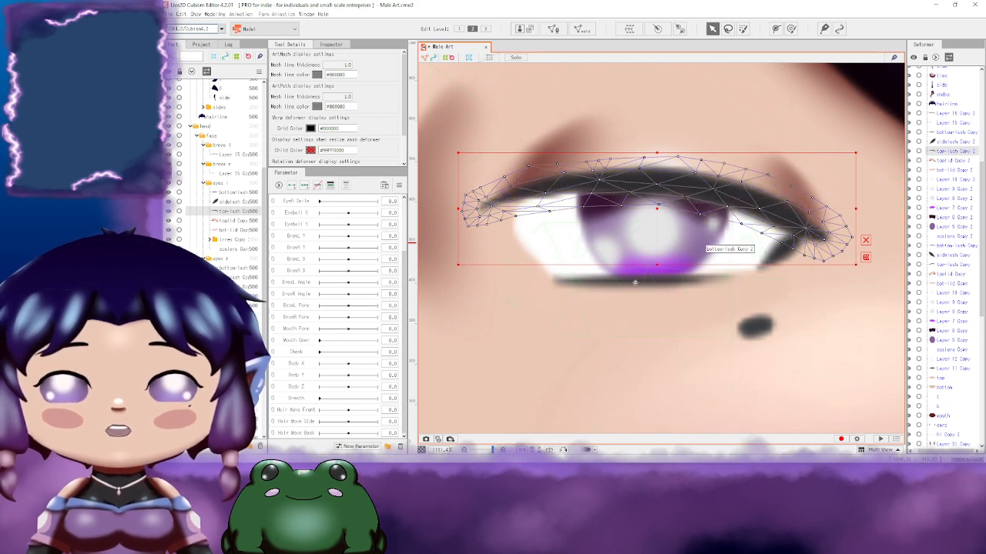
Step: Open the same eye's bottom-lash mesh for editing and move its central vertex onto the lash line
left_click(635, 283)
left_click_drag(767, 264, 674, 261)
left_click(691, 252)
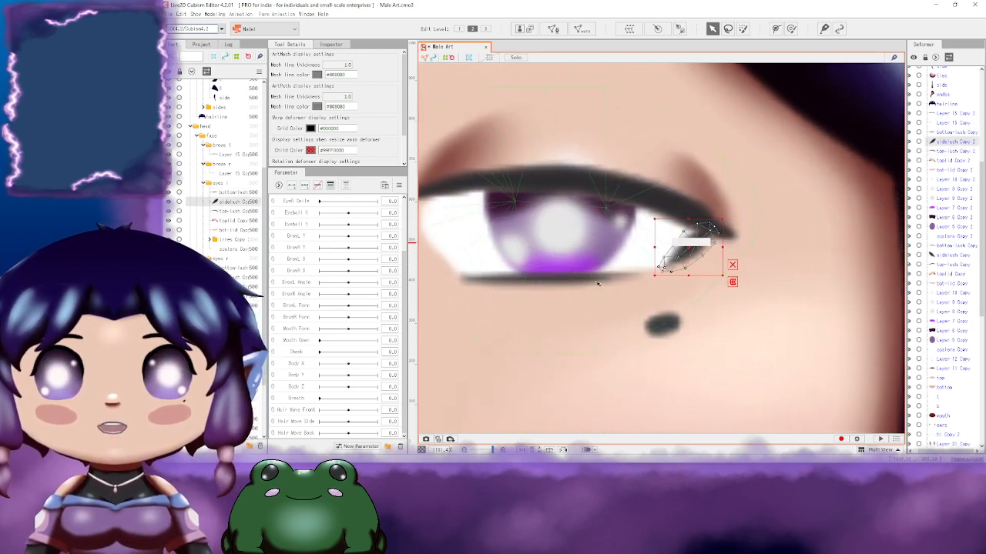
left_click(579, 281)
left_click_drag(515, 290, 596, 244)
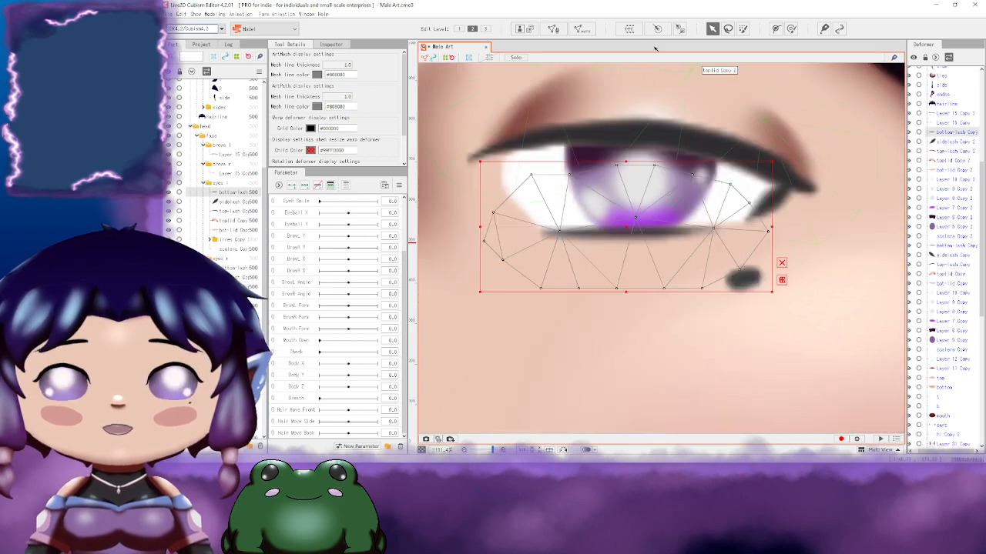
left_click(552, 29)
left_click_drag(659, 214, 656, 207)
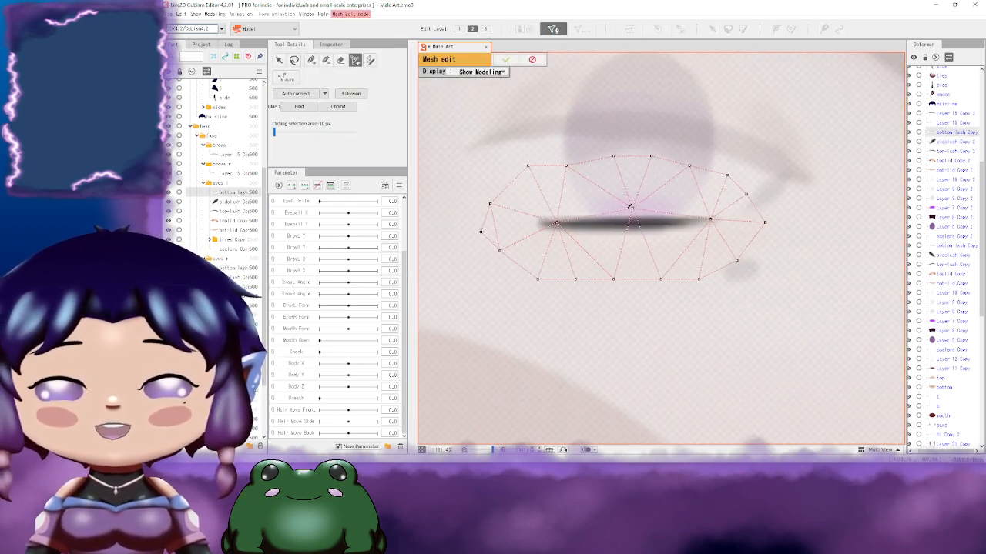
left_click(311, 60)
scroll(631, 226, "up", 3)
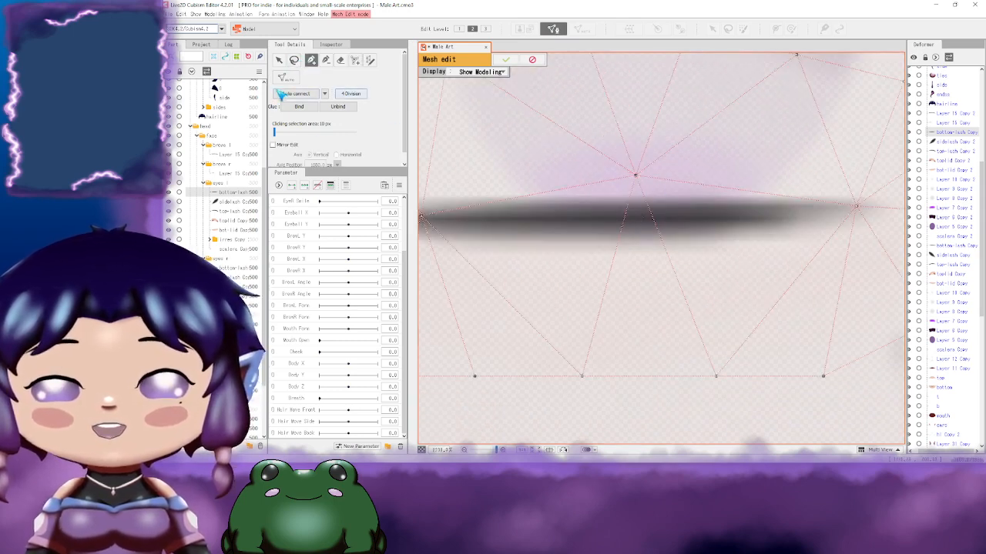
left_click(278, 60)
left_click_drag(636, 176, 663, 187)
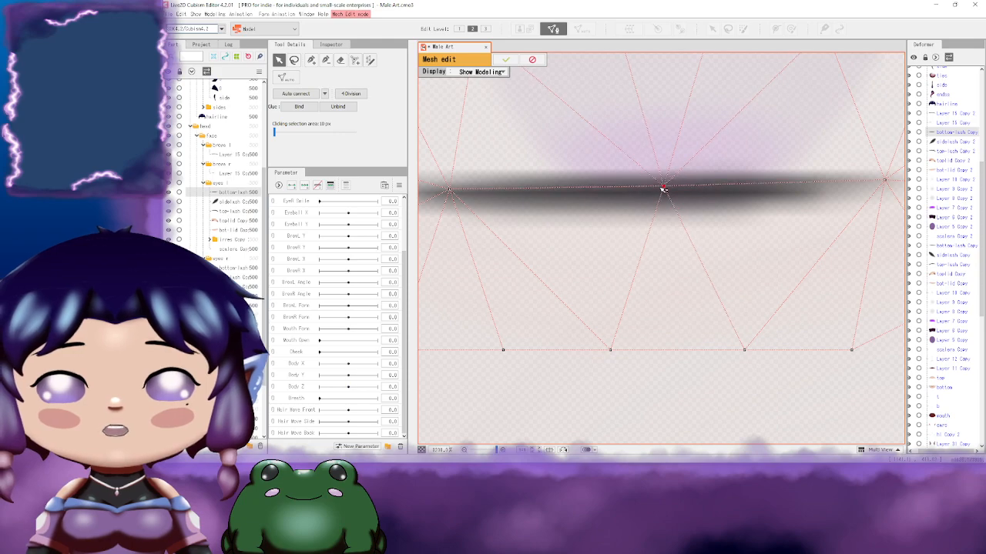
Step: Pull the upper-edge vertices over the inner half of the bottom lash down close to the lash
left_click_drag(877, 198, 665, 201)
left_click_drag(551, 210, 797, 192)
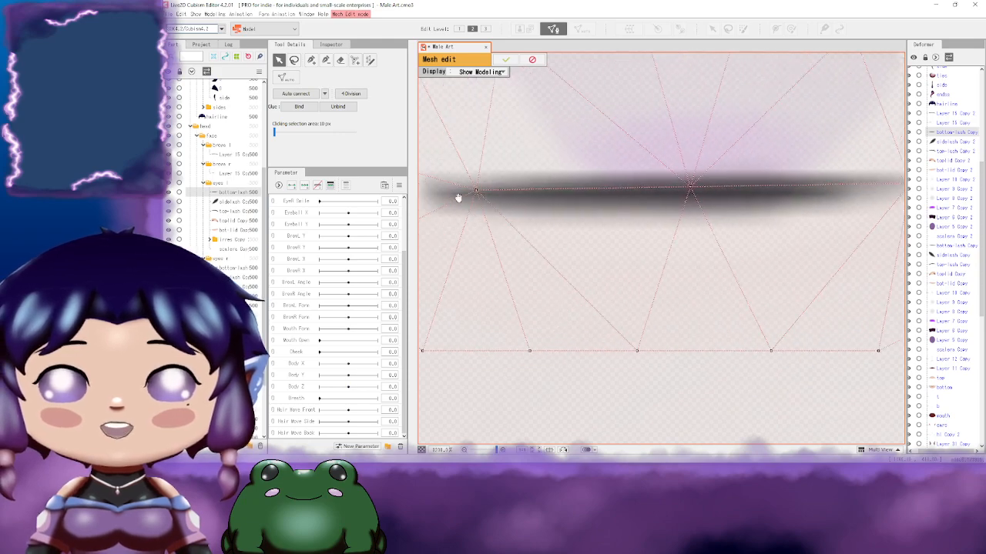
left_click_drag(431, 180, 610, 246)
left_click_drag(492, 217, 489, 258)
left_click_drag(483, 105, 550, 232)
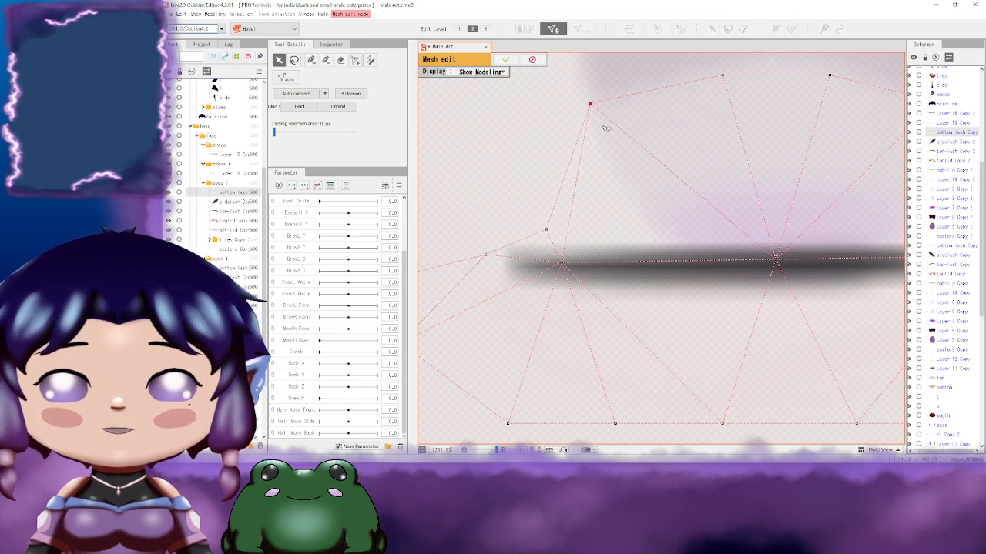
left_click_drag(587, 102, 635, 225)
left_click_drag(546, 230, 530, 228)
left_click_drag(674, 223, 629, 223)
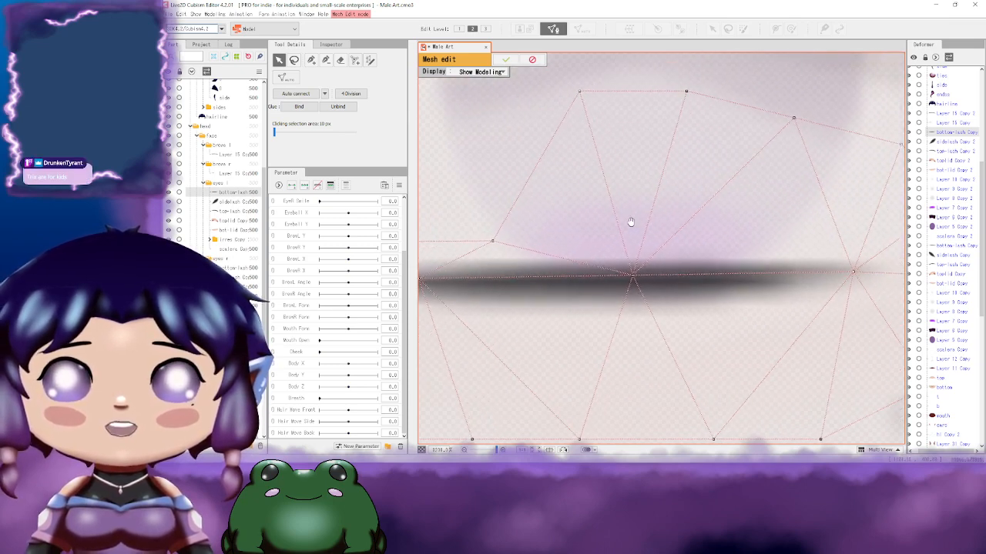
left_click_drag(579, 91, 621, 247)
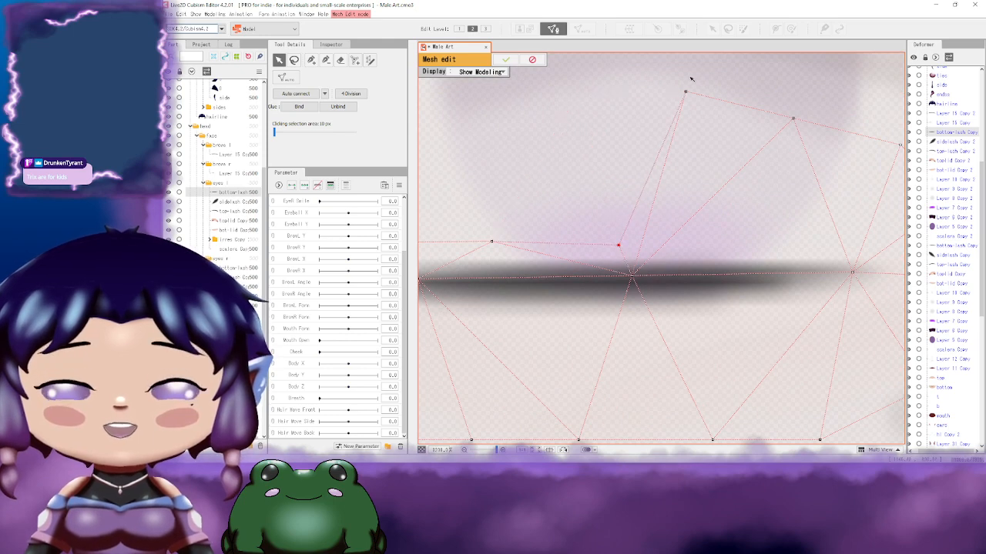
Step: Bring the upper-edge vertices over the bottom lash's outer half and the vertex at its outer tip in close to the lash
left_click_drag(686, 92, 672, 226)
left_click_drag(788, 199, 693, 205)
left_click_drag(698, 125, 595, 214)
left_click_drag(470, 214, 472, 231)
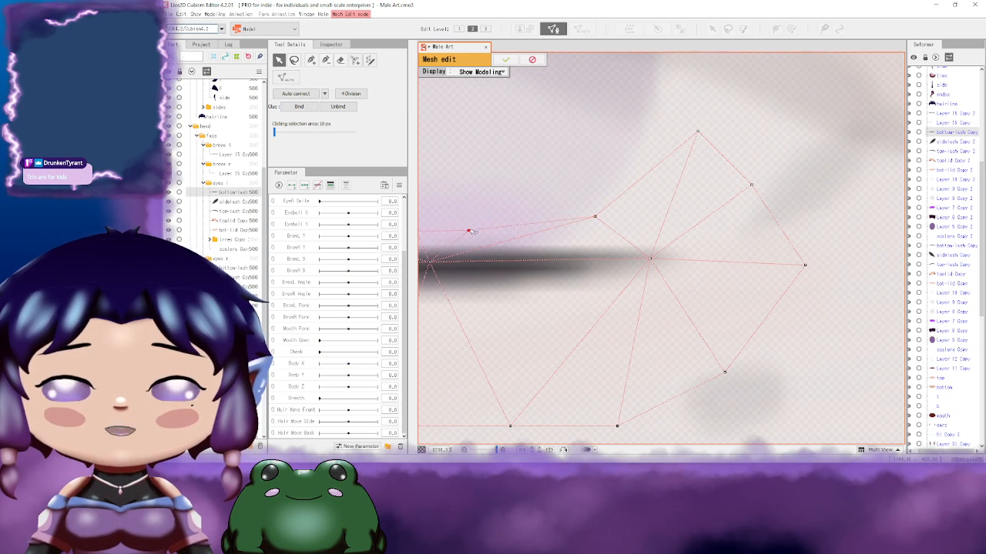
left_click_drag(697, 134, 673, 229)
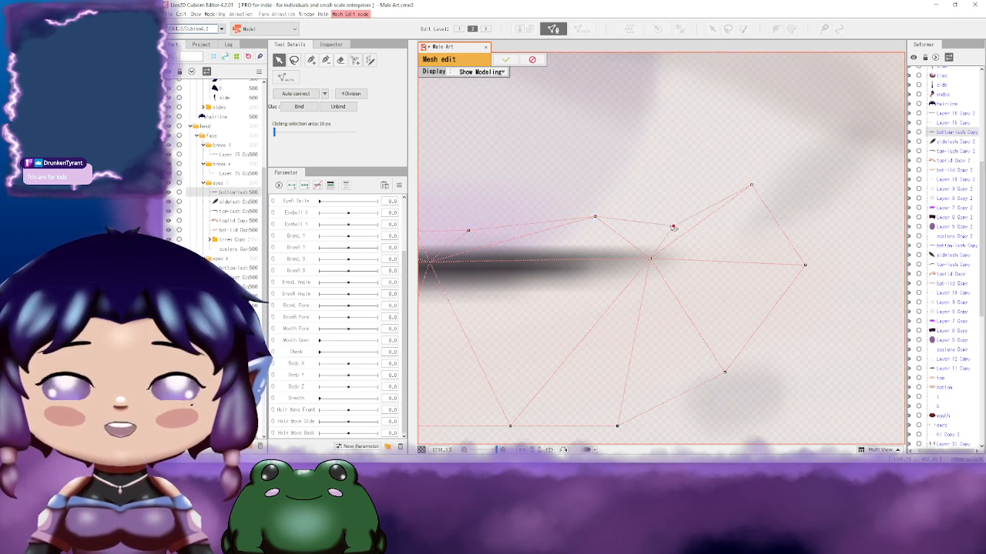
left_click_drag(752, 186, 759, 221)
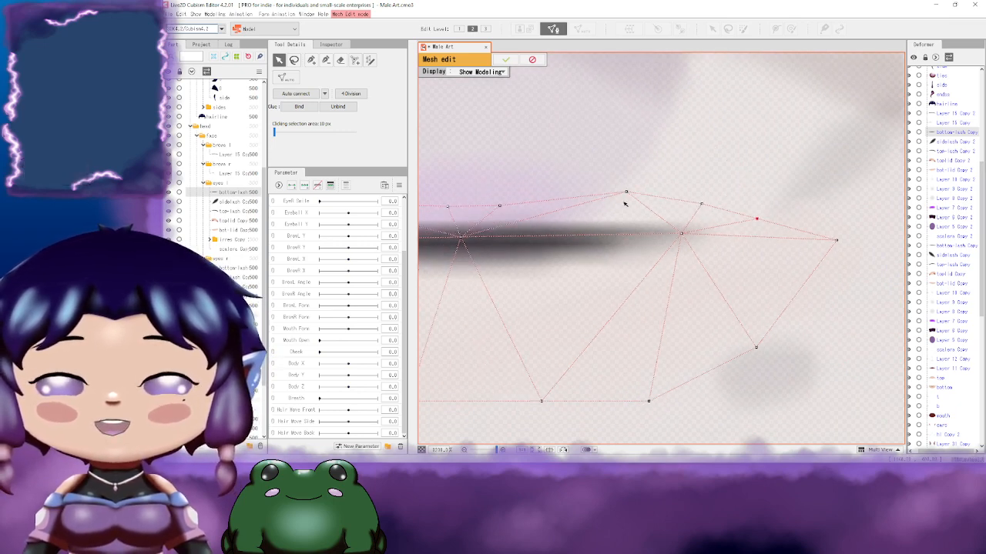
left_click_drag(627, 193, 626, 206)
left_click_drag(838, 241, 759, 245)
Step: Raise the lower-edge vertices beneath the outer and middle parts of the bottom lash close to the lash
left_click_drag(750, 354, 832, 234)
left_click_drag(762, 378, 785, 248)
left_click_drag(770, 302, 802, 309)
left_click_drag(690, 388, 673, 260)
left_click_drag(637, 294, 729, 288)
left_click_drag(648, 377, 672, 260)
left_click_drag(761, 248, 764, 254)
left_click_drag(626, 311, 699, 311)
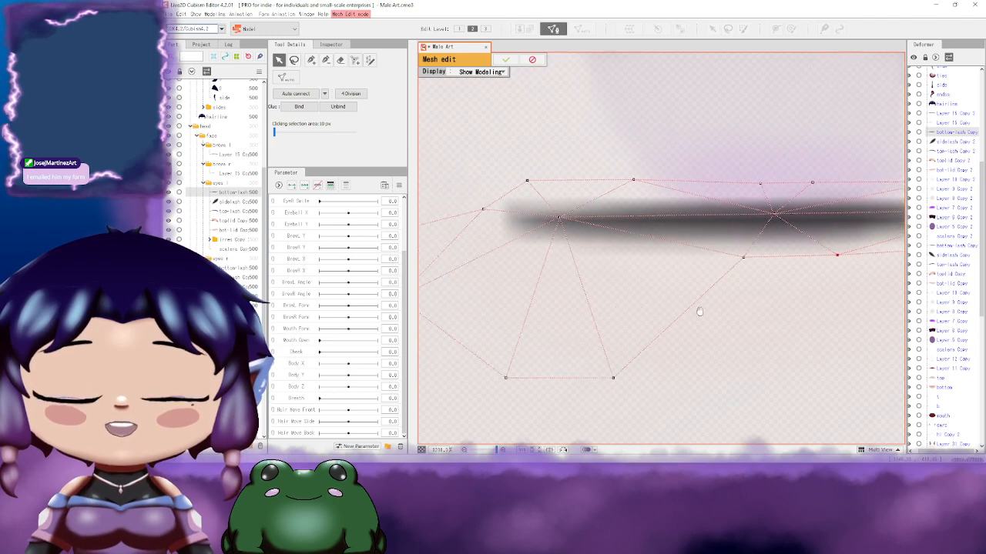
Step: Raise the remaining lower-edge vertices beneath the bottom lash's inner part to close the outline around that end
left_click_drag(617, 380, 608, 257)
left_click_drag(568, 304, 711, 299)
left_click_drag(602, 366, 642, 288)
left_click_drag(541, 312, 614, 279)
left_click_drag(735, 274, 639, 266)
mouse_move(563, 288)
left_mouse_down()
mouse_move(644, 280)
mouse_move(565, 273)
left_mouse_up()
left_click(531, 271)
left_click_drag(751, 271, 925, 266)
Step: Delete the leftover vertex beyond the bottom lash's inner end and check the outline along its length
left_click(325, 59)
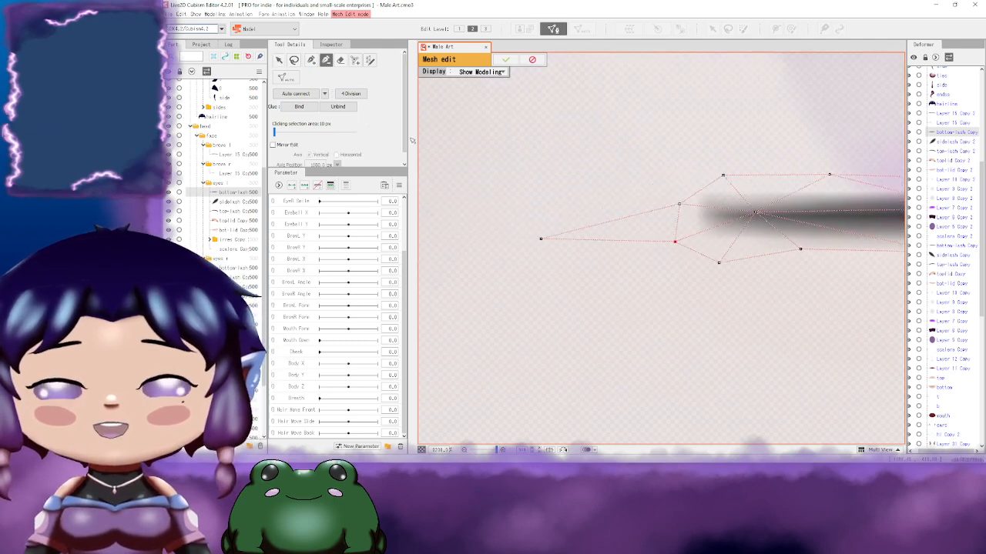
left_click_drag(689, 220, 432, 219)
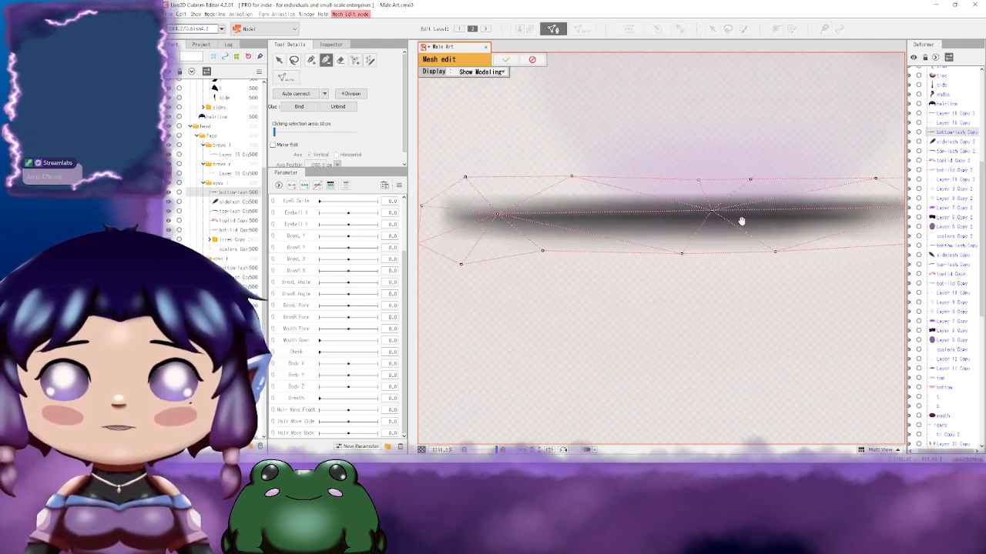
left_click_drag(741, 220, 457, 221)
left_click_drag(576, 212, 671, 227)
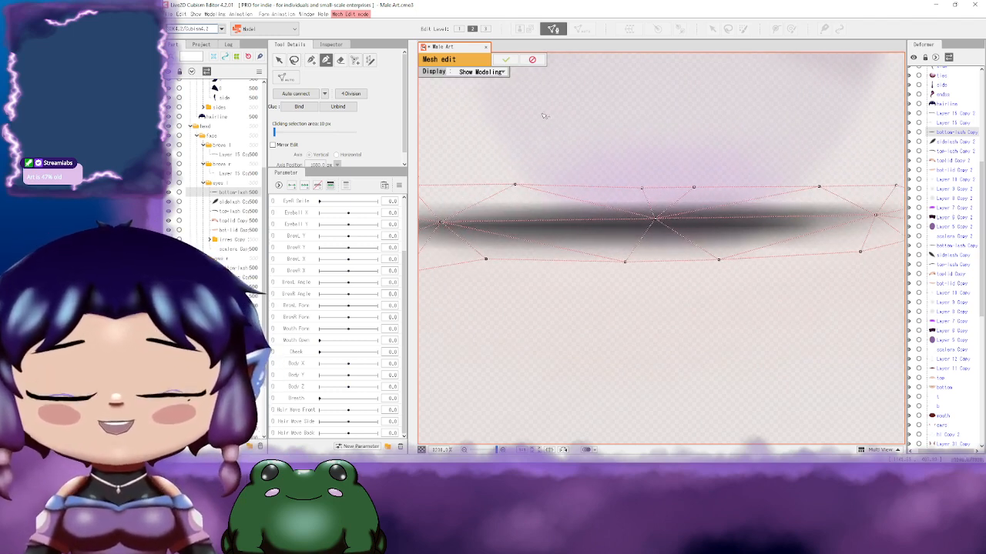
Step: Subdivide the bottom lash's mesh once with 4 Division and apply the mesh edit
left_click(354, 96)
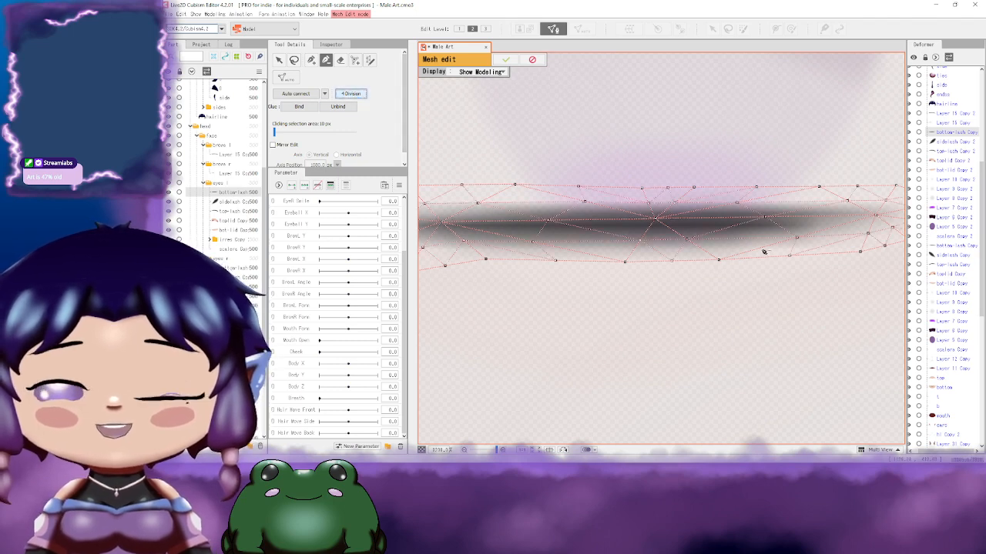
scroll(764, 252, "down", 2)
scroll(763, 252, "down", 3)
left_click(505, 59)
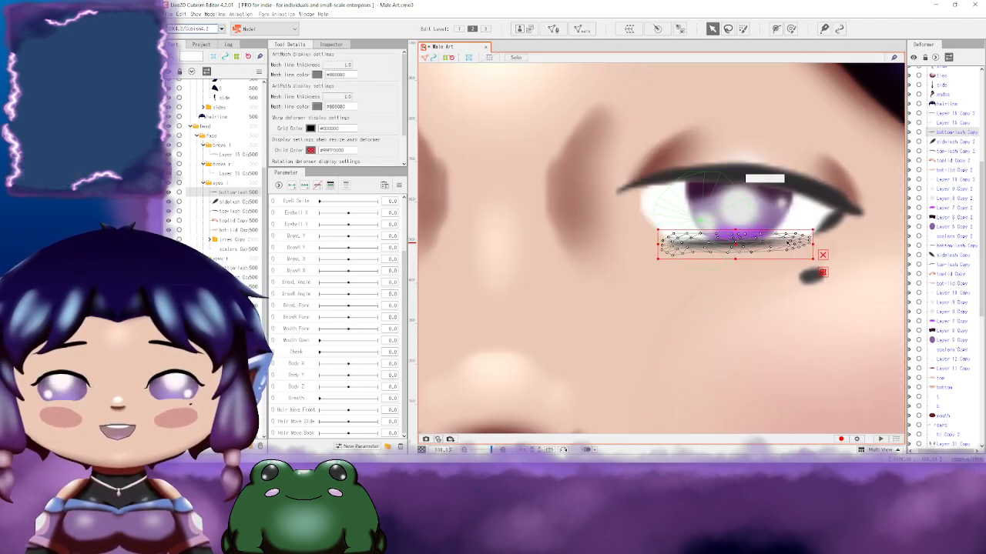
Step: Open the same eye's top-lid mesh for editing, try deleting its inner interior vertex, and undo the deletion
left_click_drag(807, 218, 671, 218)
left_click_drag(748, 216, 660, 226)
left_click_drag(582, 228, 693, 203)
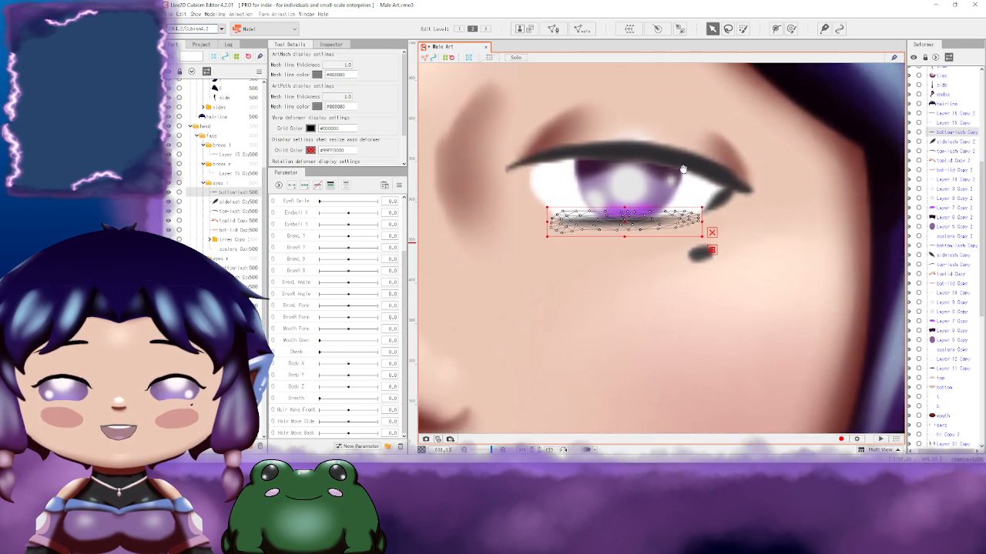
left_click_drag(655, 132, 656, 188)
left_click(638, 176)
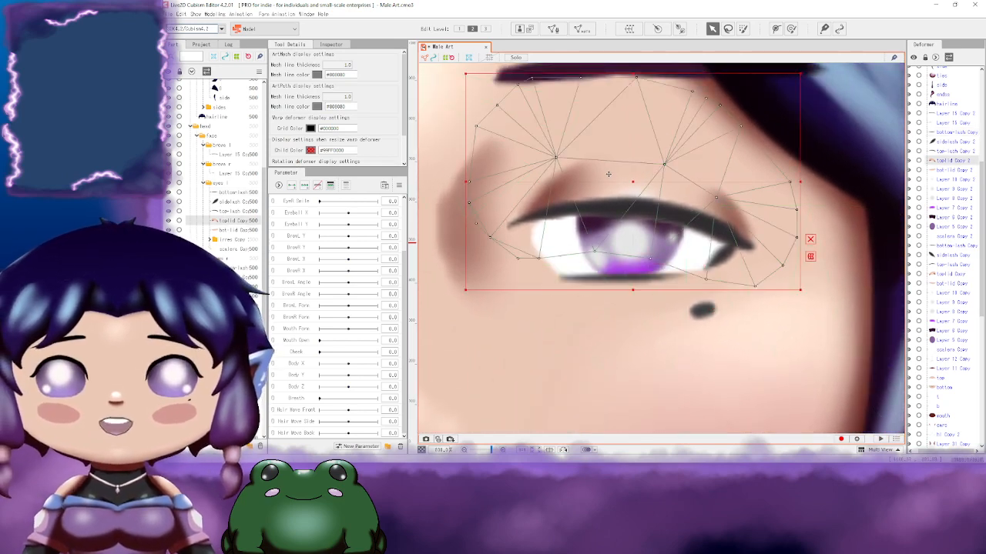
left_click(552, 29)
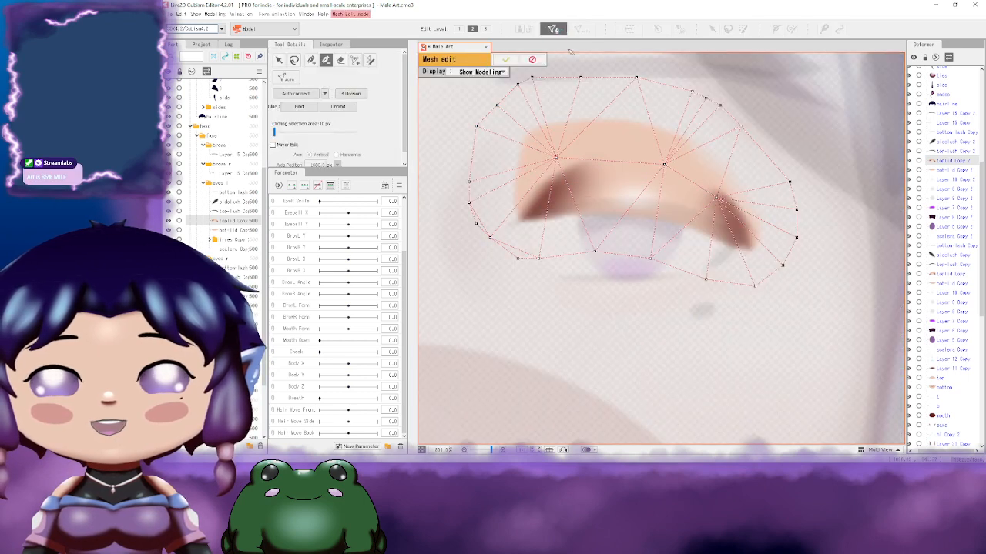
left_click(559, 160)
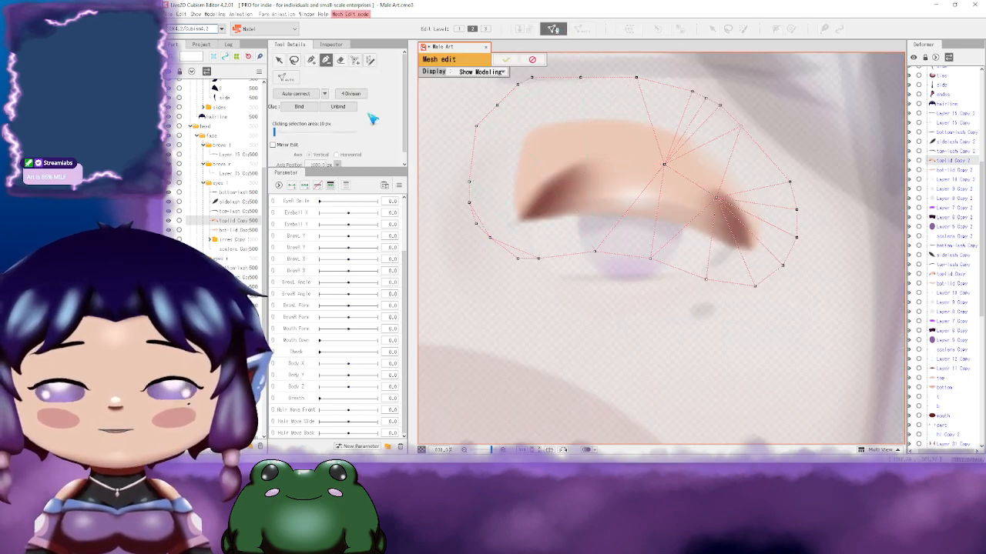
key("ctrl+z")
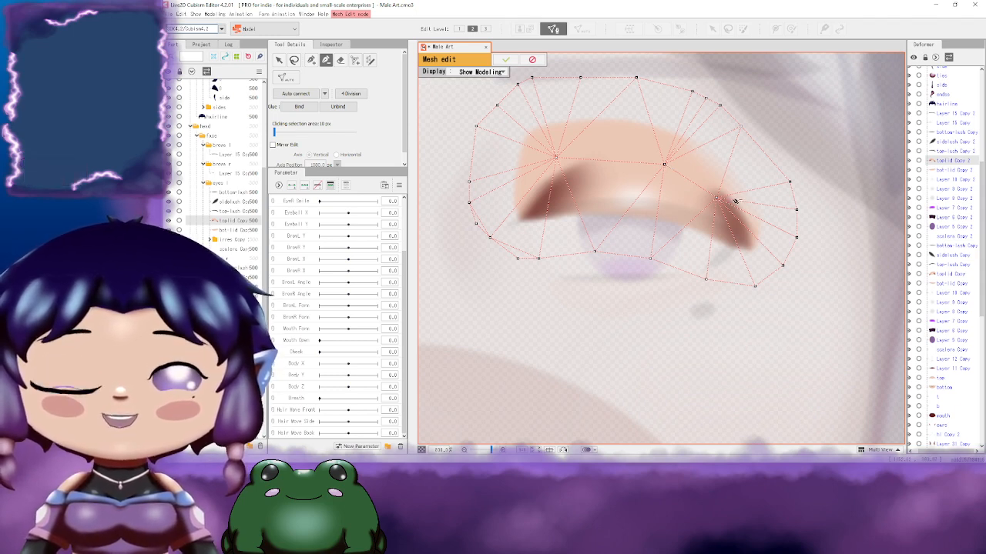
Step: Shift the top lid's interior mesh vertices slightly to redistribute them through the lid
left_click(279, 60)
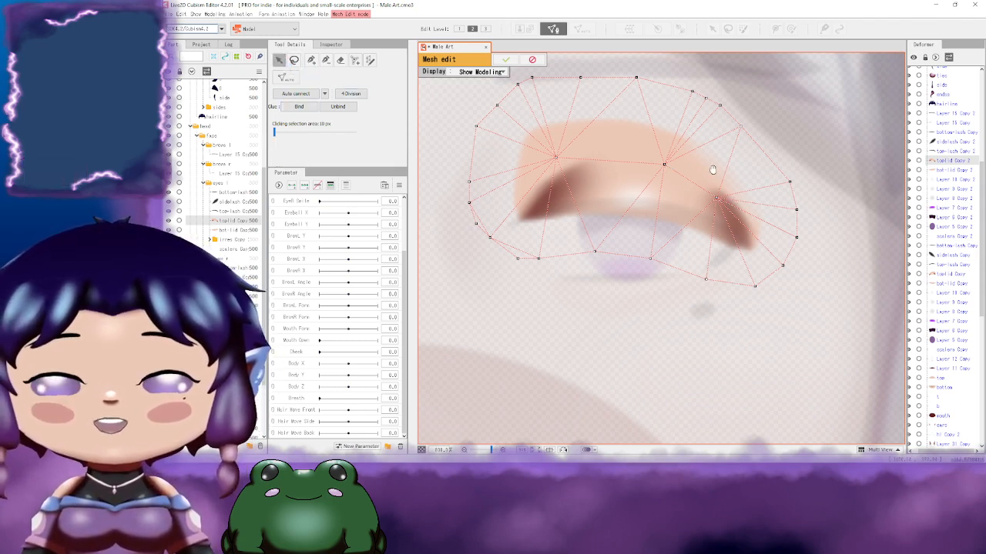
left_click_drag(711, 169, 701, 187)
left_click_drag(546, 174, 553, 178)
left_click_drag(641, 214, 593, 174)
Step: Lower the upper-edge vertices of the top-lid mesh so the outline closely follows the lid's upper curve
left_click_drag(469, 113, 545, 167)
left_click_drag(573, 121, 576, 164)
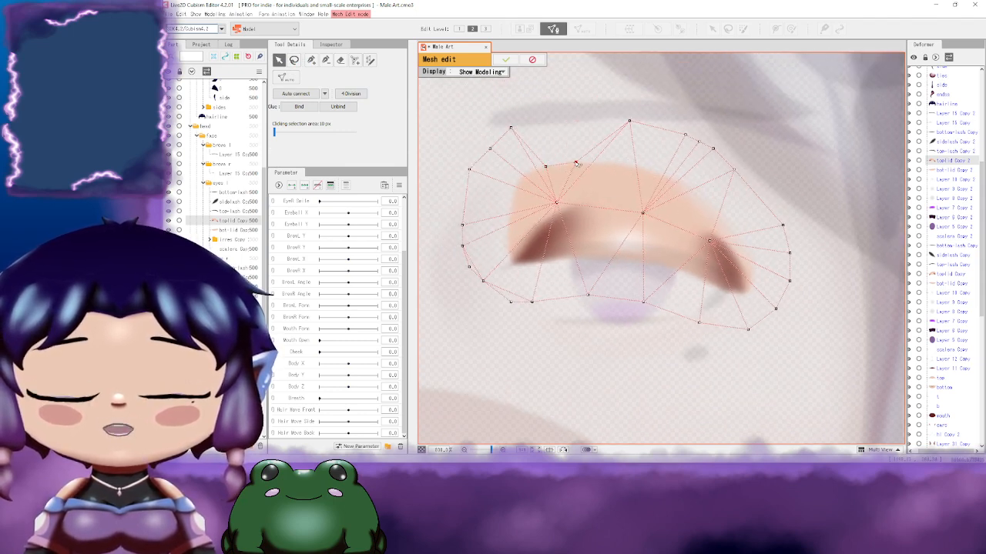
left_click_drag(630, 121, 613, 162)
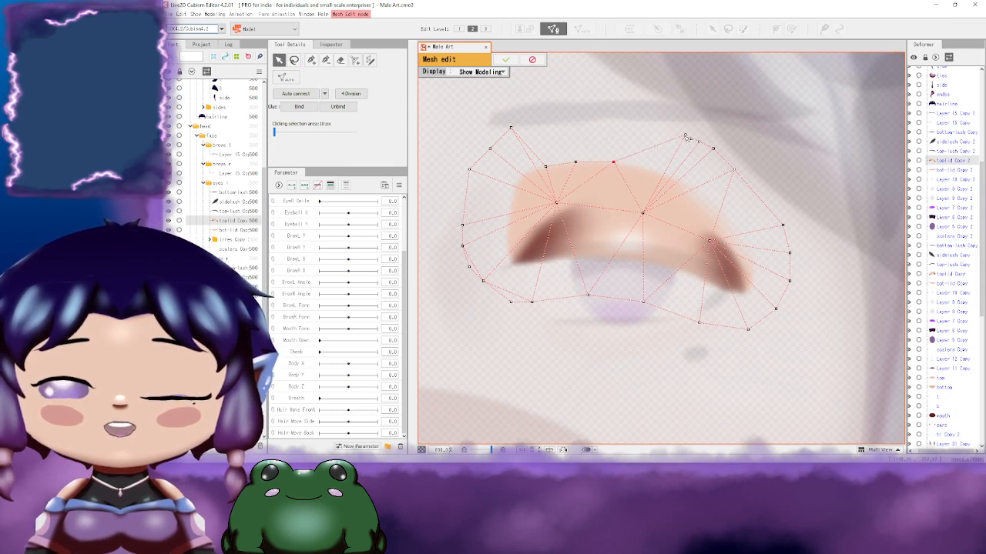
left_click_drag(686, 136, 650, 168)
left_click_drag(700, 142, 672, 175)
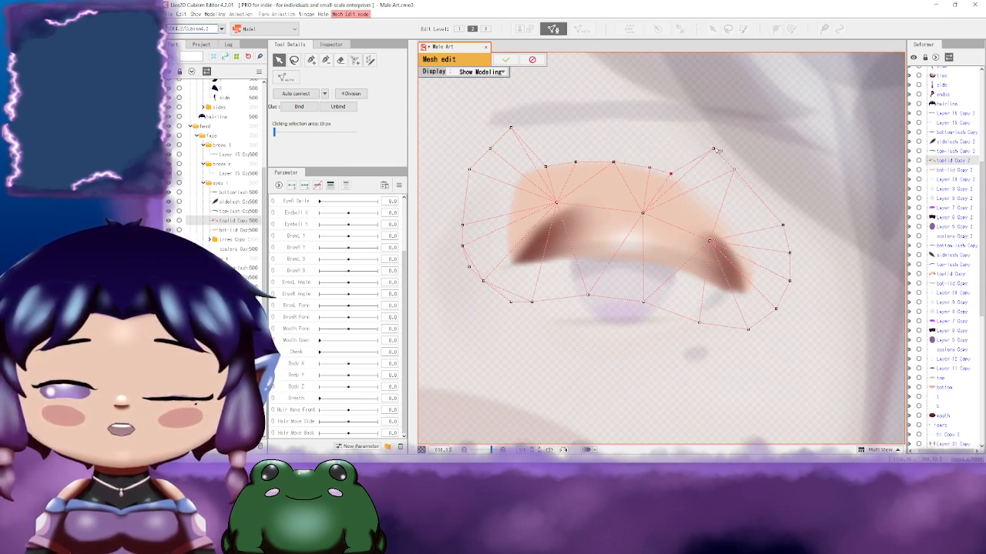
left_click_drag(713, 149, 716, 206)
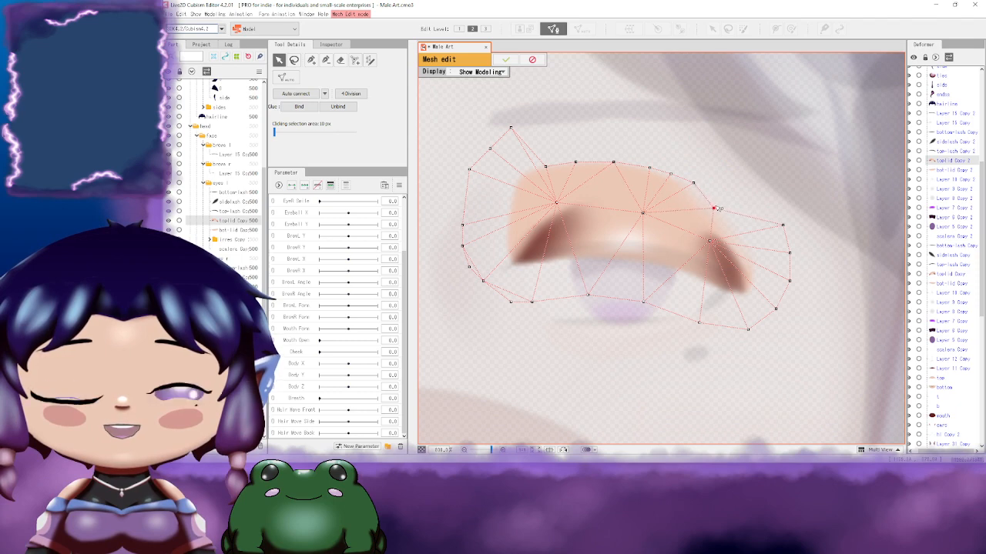
Step: Pull the outer-end and lower-edge vertices of the top-lid mesh in close to the lid's shape
left_click_drag(783, 226, 752, 283)
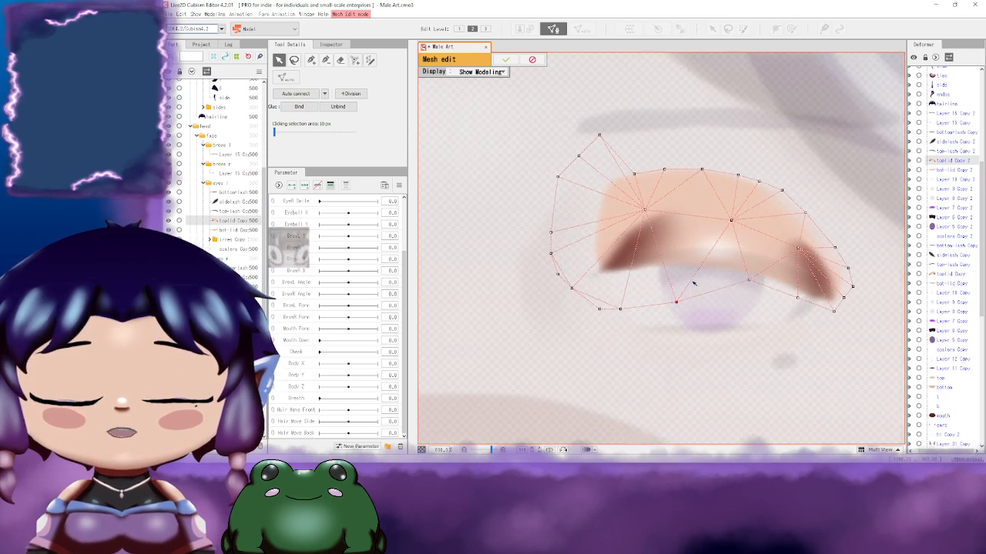
left_click_drag(675, 302, 706, 277)
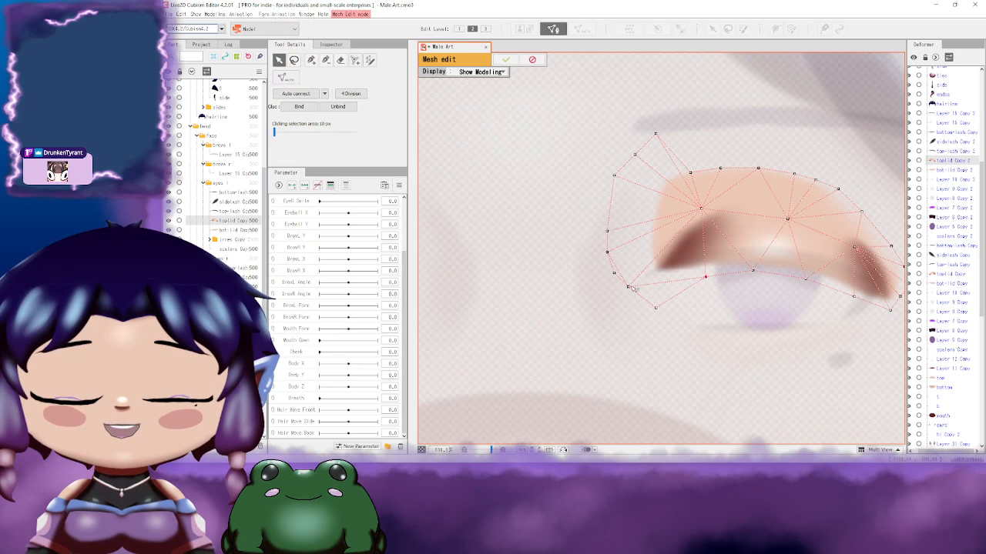
Step: Move the vertices around the top lid's inner end inward so the outline hugs that side
left_click_drag(629, 288, 651, 282)
left_click_drag(608, 251, 635, 235)
left_click_drag(573, 187, 598, 220)
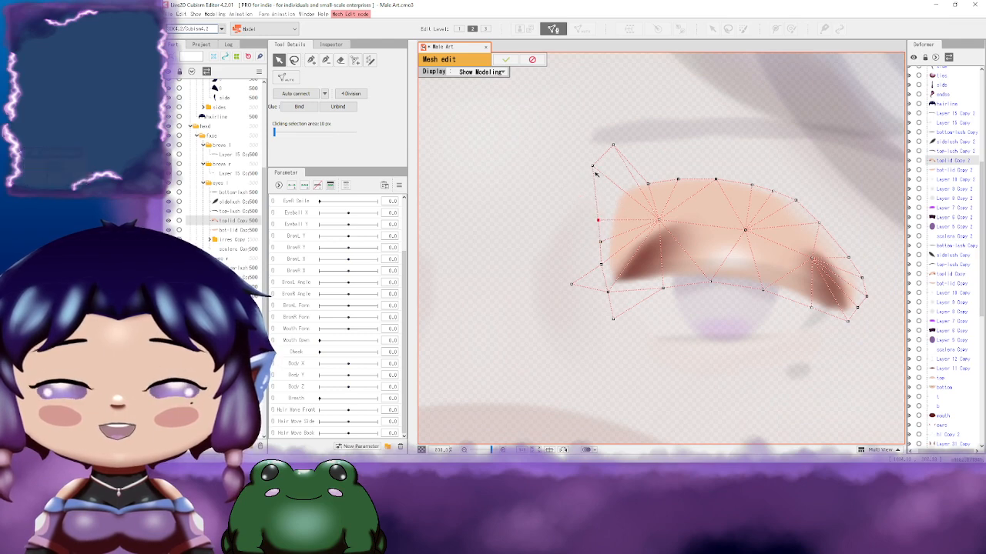
left_click_drag(592, 166, 608, 203)
left_click_drag(613, 145, 626, 185)
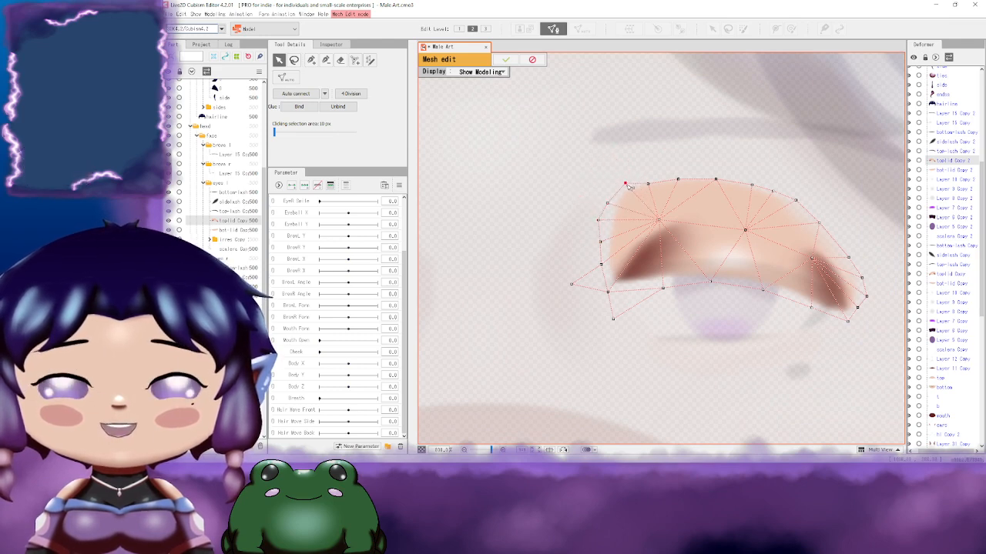
left_click(677, 180)
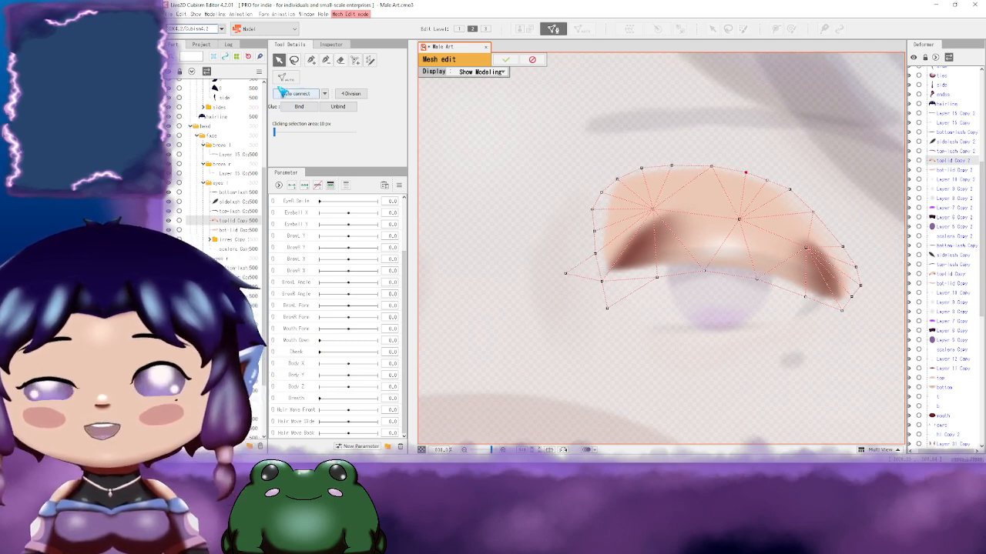
Step: Delete the leftover vertices sticking out at the top lid's lower inner corner
left_click(325, 60)
left_click(564, 272)
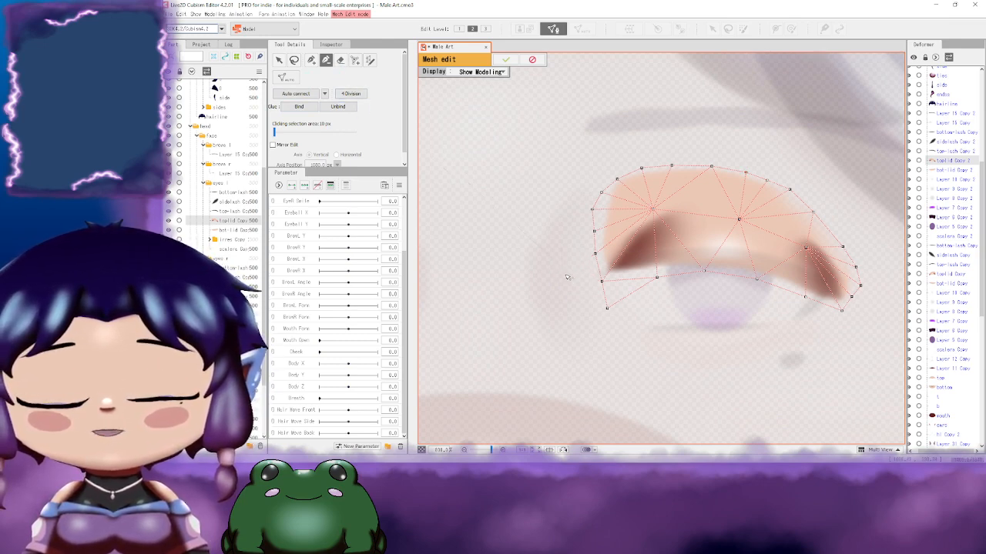
left_click_drag(775, 306, 632, 269)
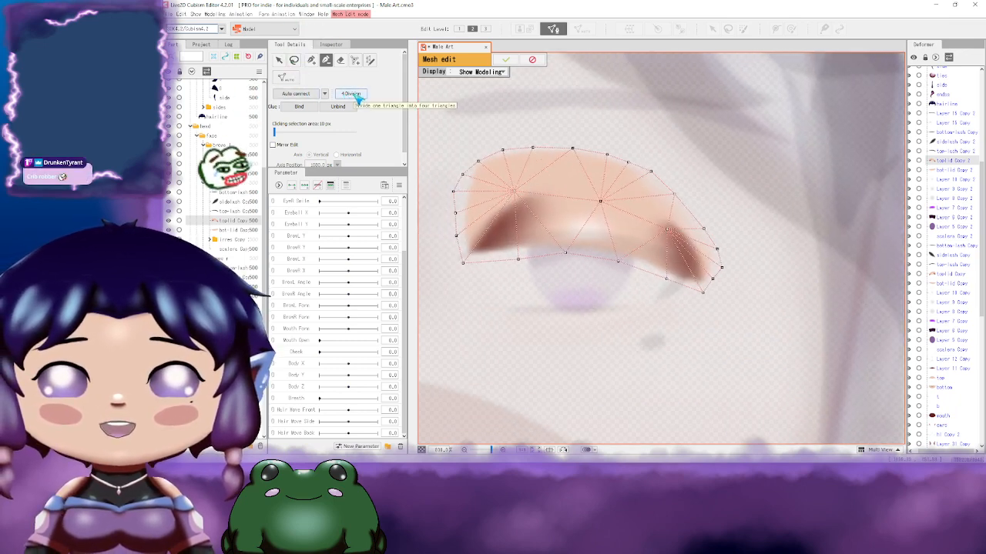
Step: Subdivide the top lid's mesh once with 4 Division and apply the mesh edit
left_click(351, 94)
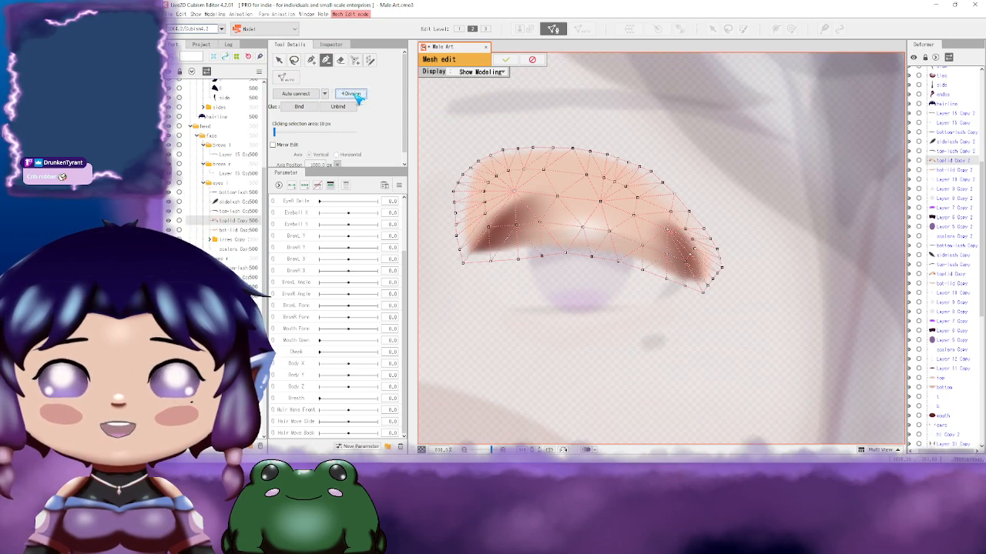
left_click(505, 59)
scroll(692, 260, "down", 5)
scroll(693, 260, "down", 2)
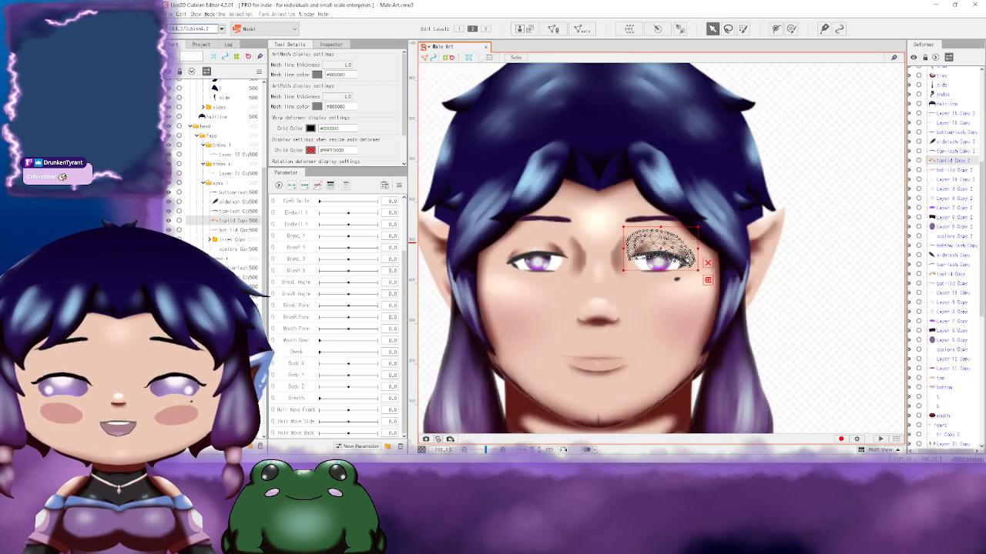
Step: Select the same eye's bottom lid and open its mesh for editing
scroll(691, 293, "up", 5)
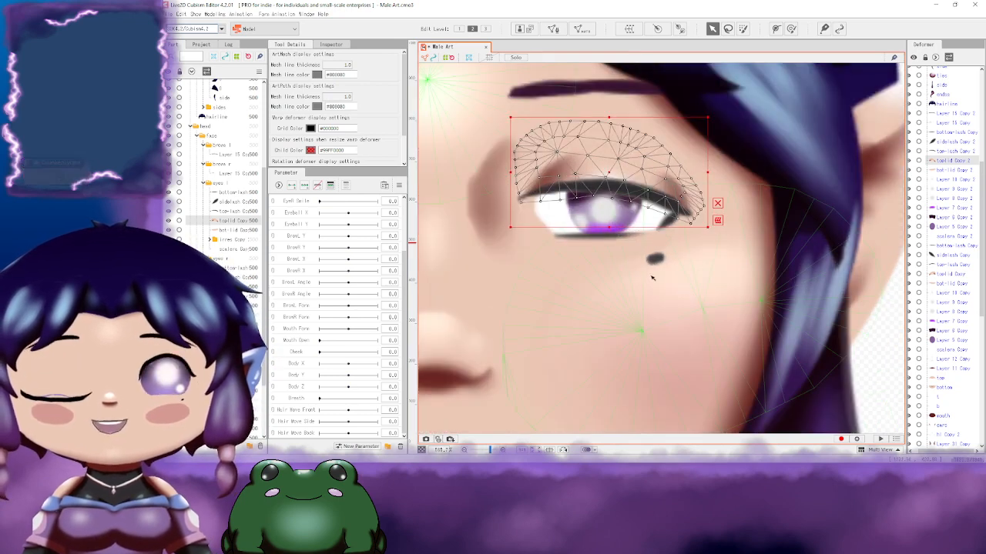
left_click(604, 251)
left_click_drag(594, 246, 678, 253)
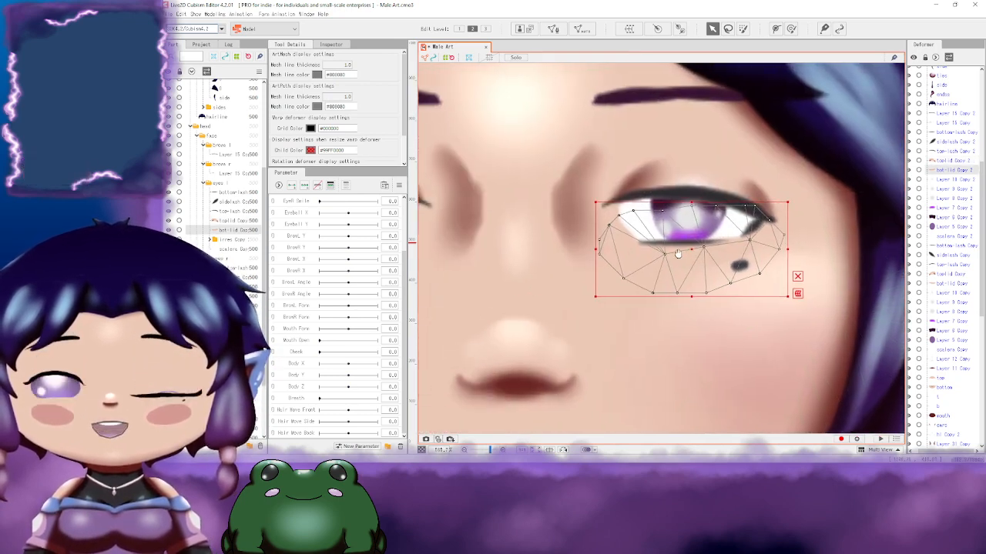
left_click(336, 45)
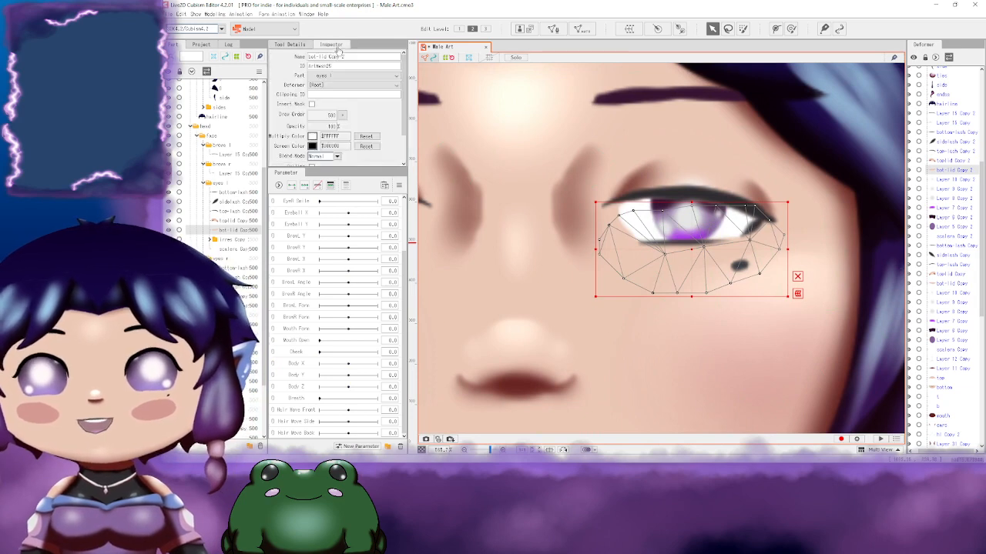
left_click(289, 45)
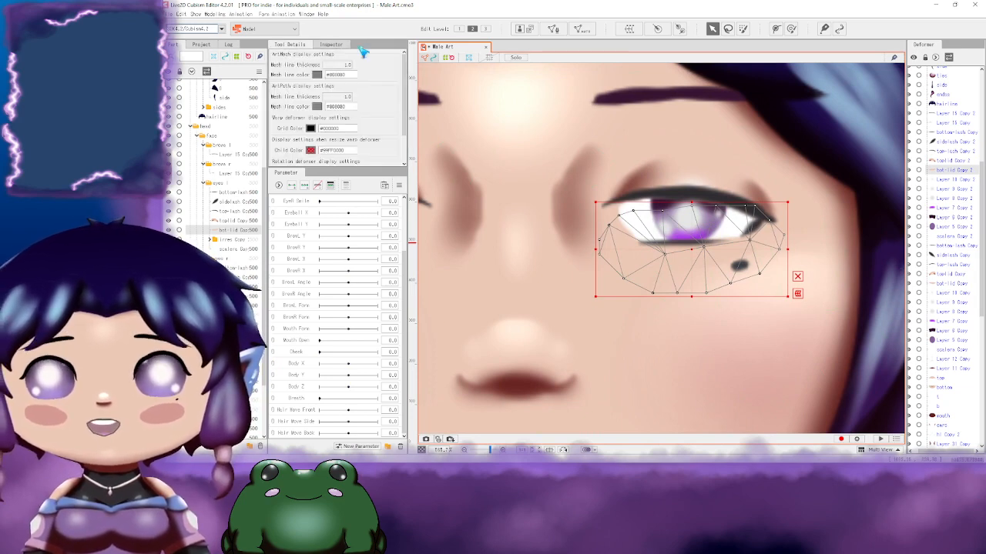
left_click(555, 29)
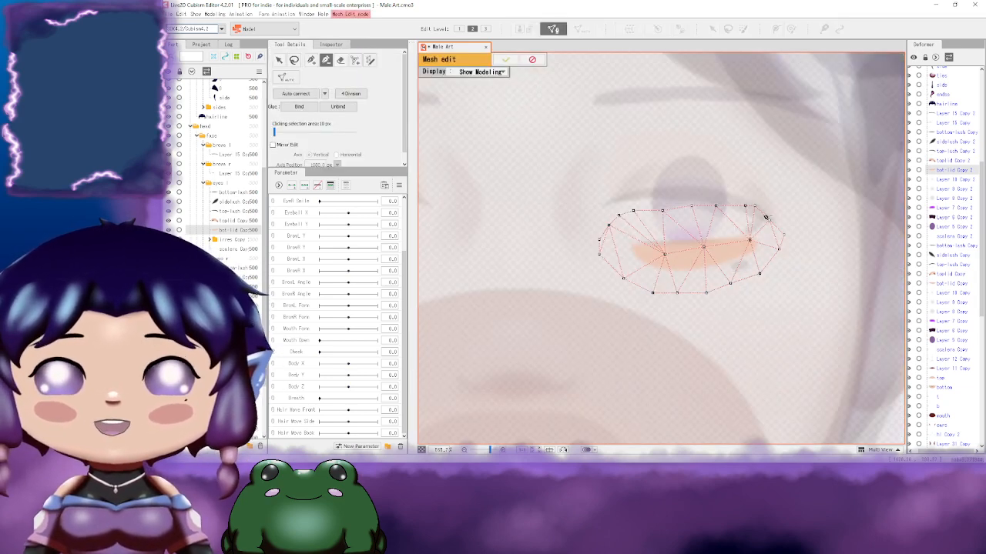
Step: Remove an extra outline vertex at each end of the bottom-lid mesh while keeping its interior vertices
scroll(591, 222, "up", 5)
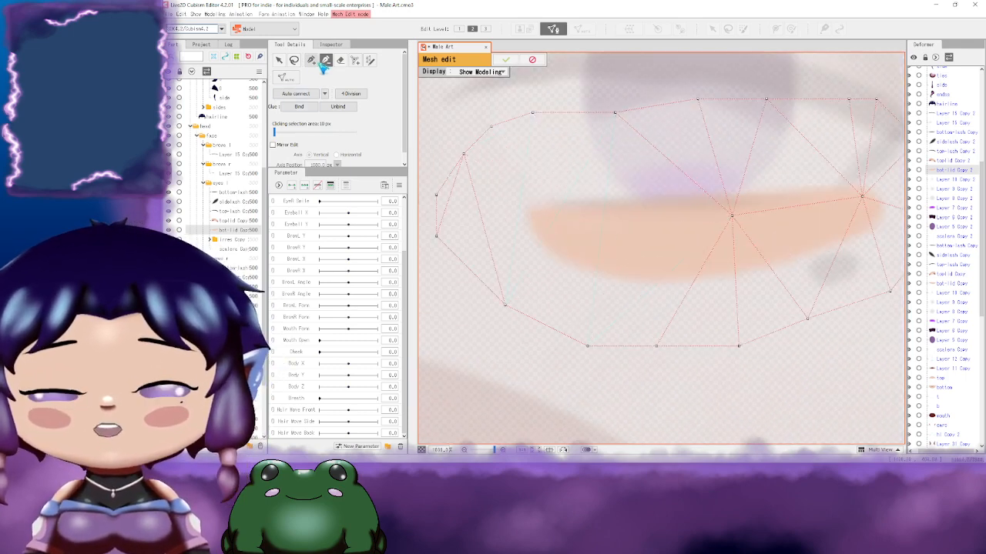
left_click(620, 235)
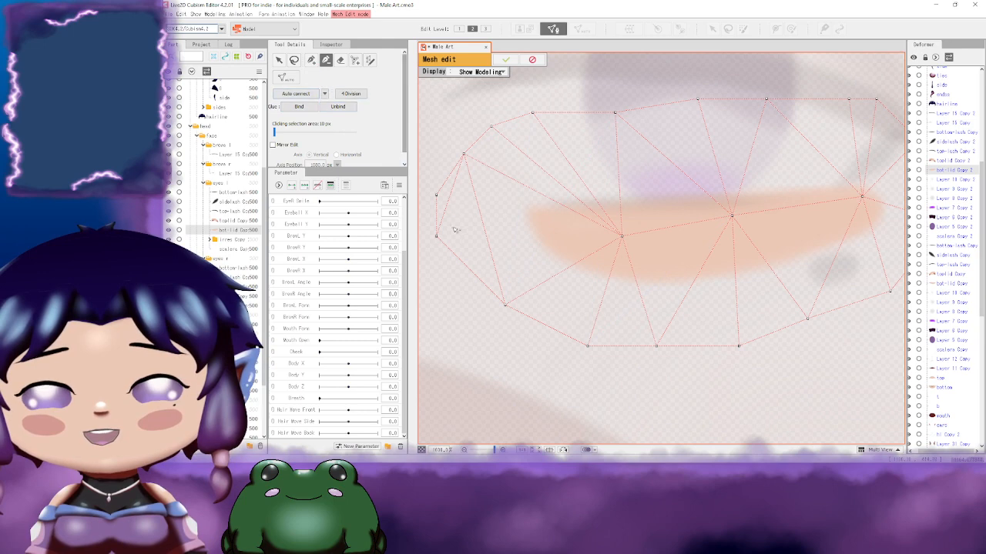
left_click_drag(798, 253, 704, 256)
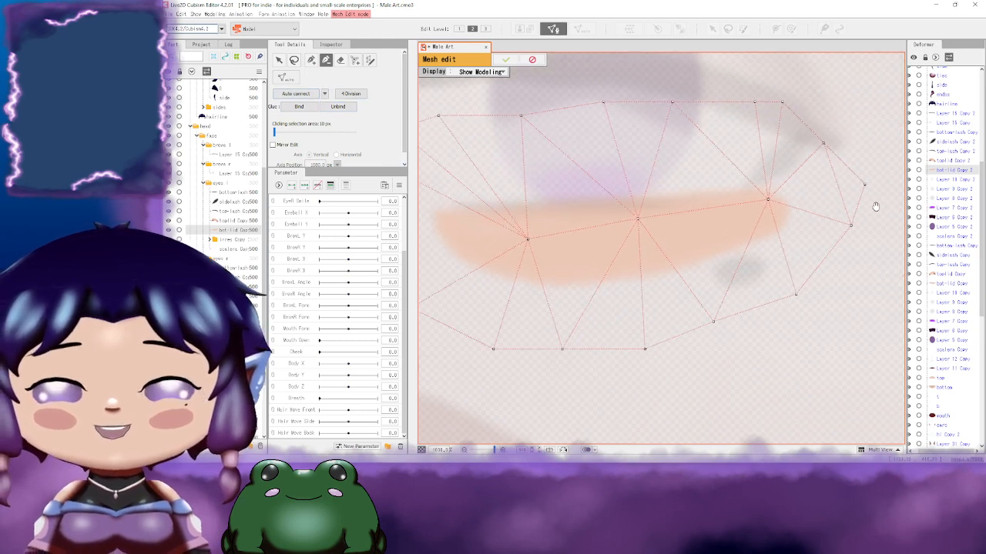
left_click_drag(876, 206, 949, 209)
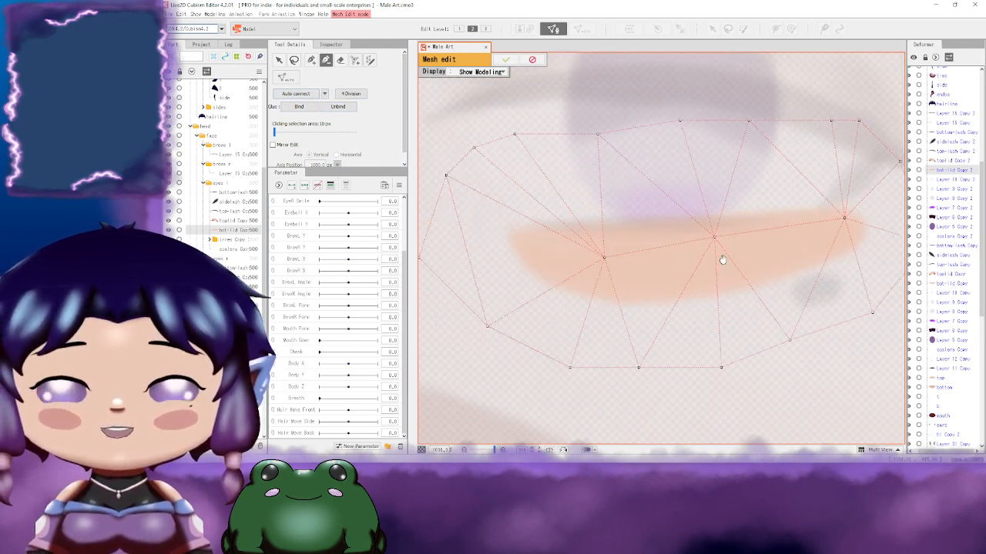
left_click_drag(761, 265, 886, 227)
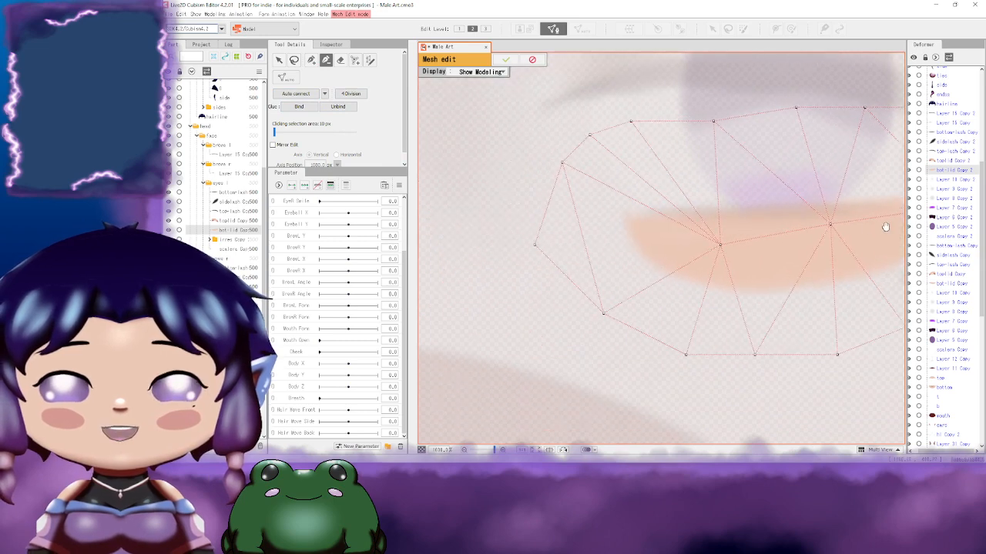
left_click_drag(768, 231, 740, 229)
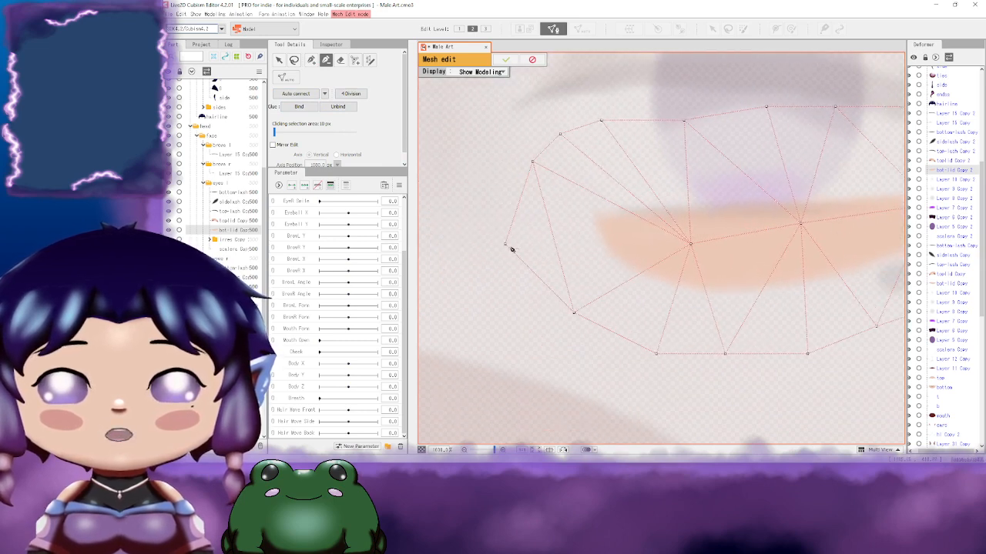
Step: Add a vertex to the bottom-lid mesh near its inner end and another on its outer-end outline
left_click(311, 61)
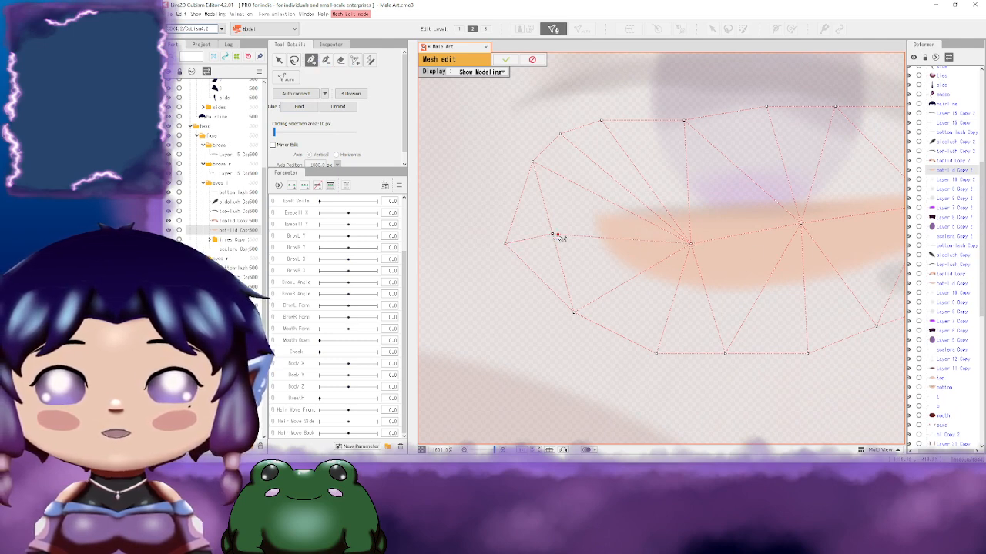
left_click_drag(693, 267, 453, 288)
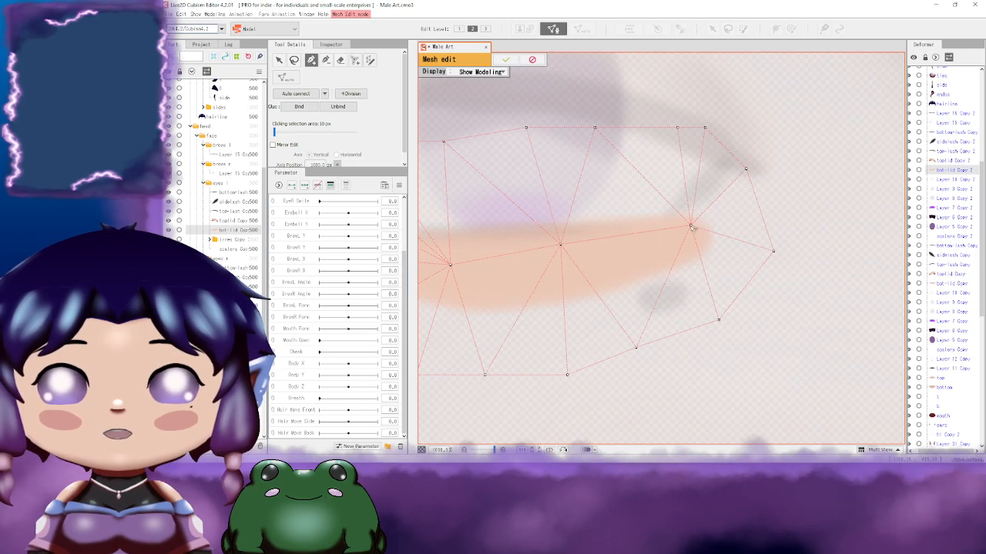
left_click_drag(553, 221, 724, 205)
left_click_drag(600, 241, 653, 231)
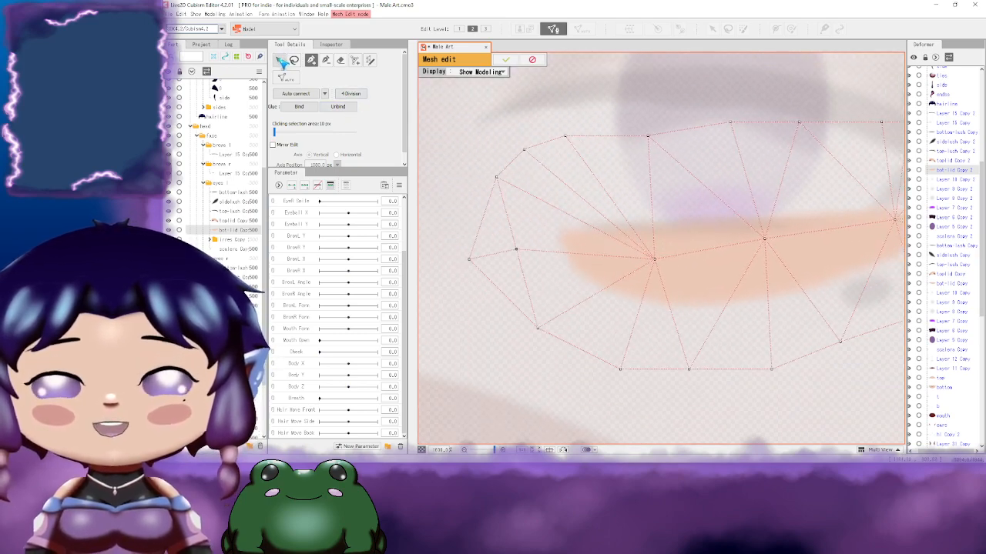
Step: Lower the upper-edge vertices of the bottom-lid mesh to just above the lid, from its middle to the outer part
left_click(279, 61)
left_click_drag(592, 183, 580, 183)
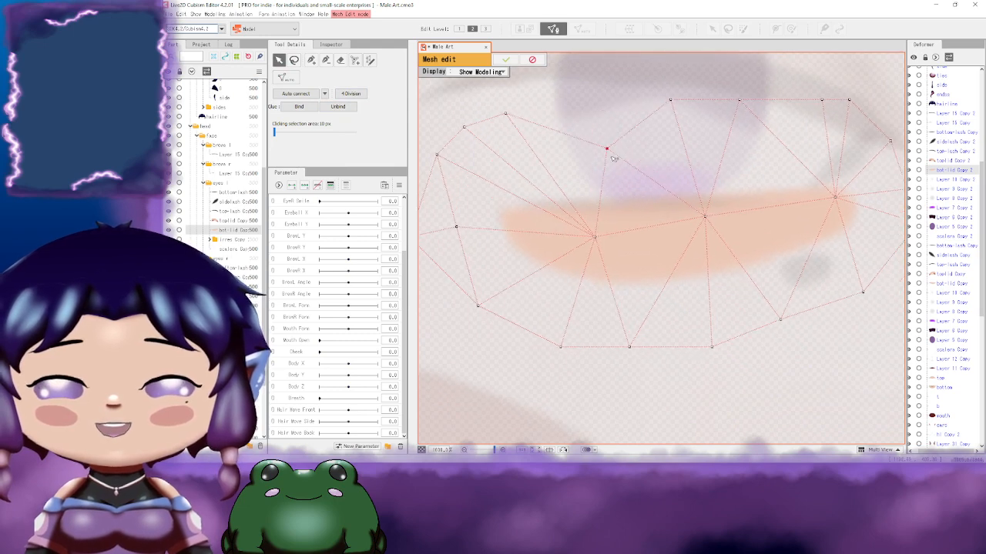
left_click(621, 185)
left_click_drag(674, 107, 701, 193)
left_click_drag(741, 102, 629, 182)
left_click_drag(661, 109, 659, 180)
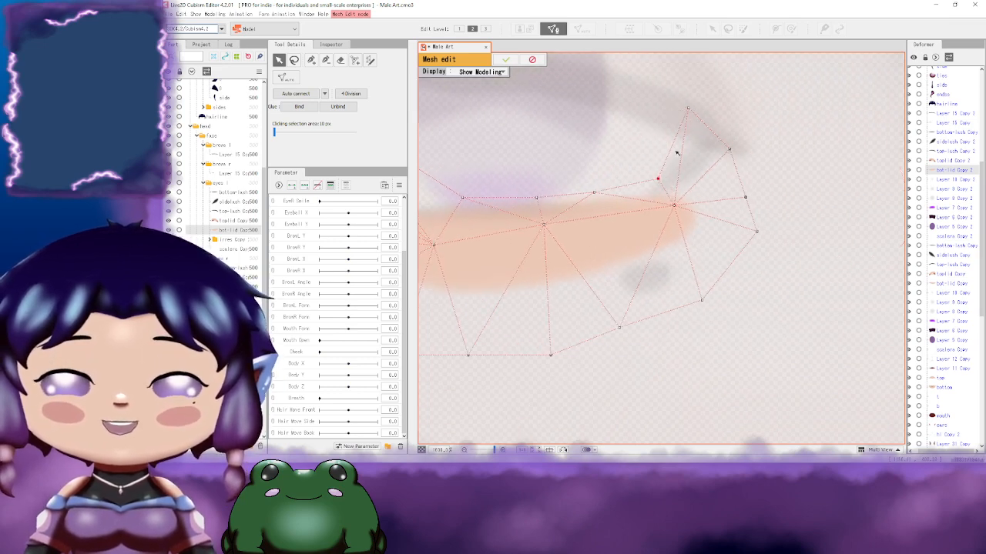
Step: Pull the vertices around the bottom lid's outer end and outer underside in close to its shape
left_click_drag(688, 110, 693, 180)
left_click_drag(731, 149, 714, 231)
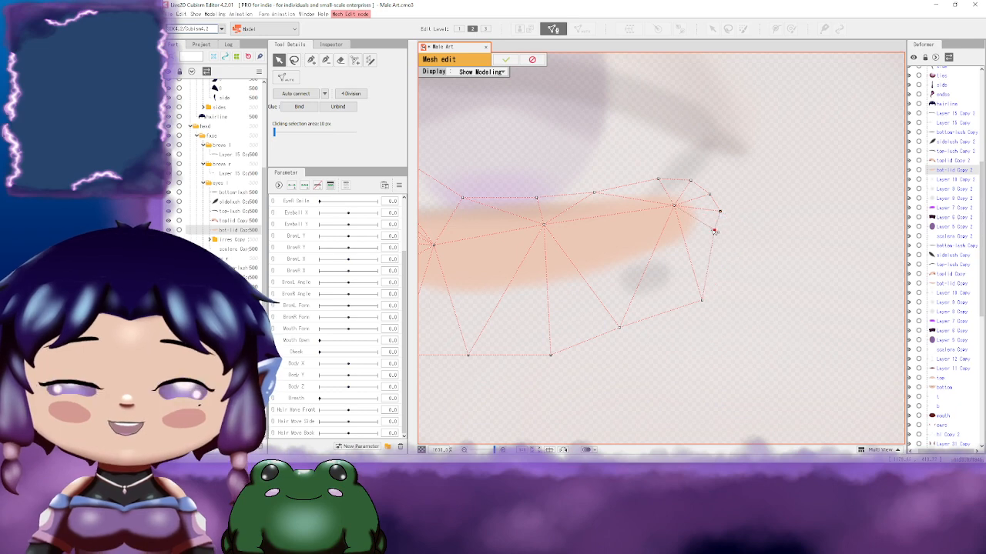
left_click_drag(727, 273, 784, 238)
left_click_drag(736, 298, 776, 254)
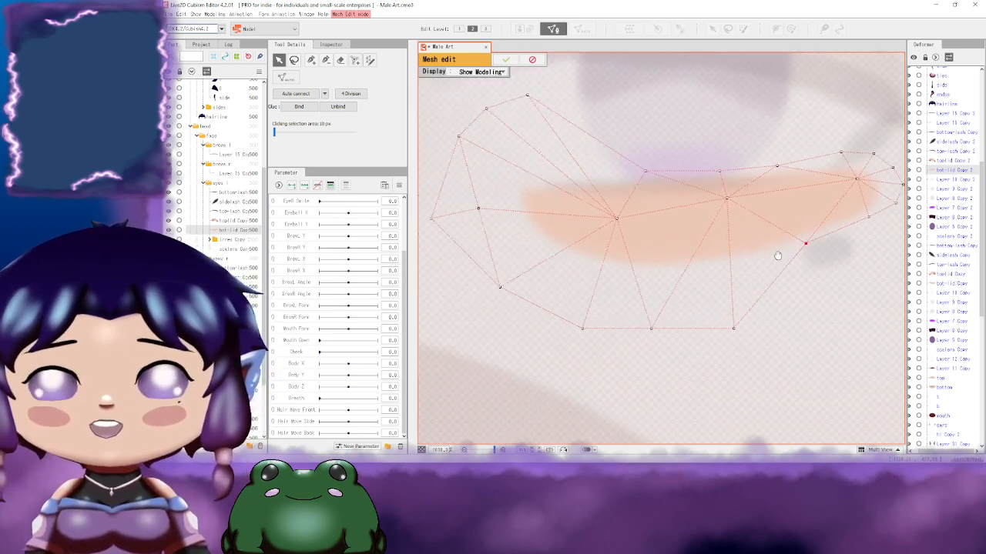
Step: Raise the remaining lower-edge vertices of the bottom-lid mesh toward its inner end to follow the lid's underside
left_click_drag(732, 333, 748, 301)
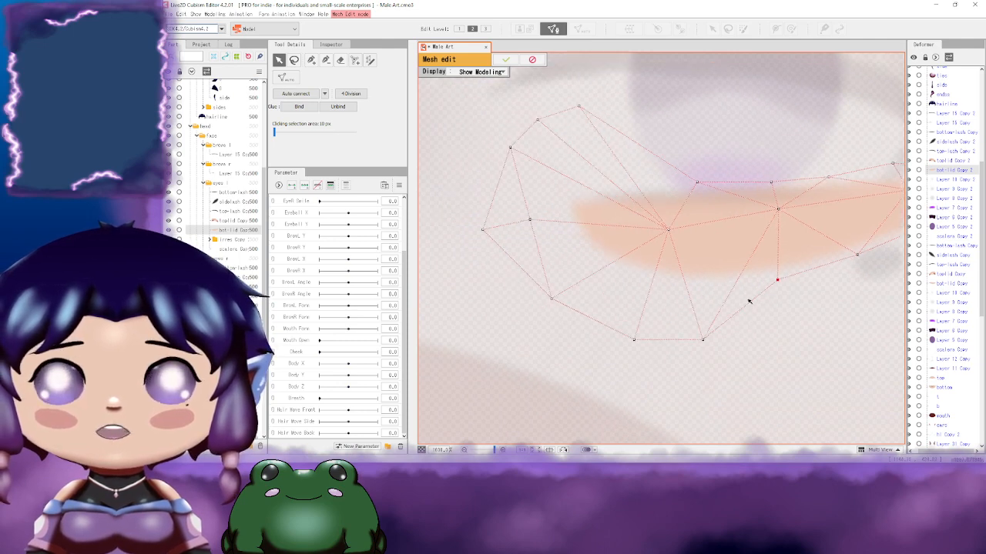
left_click_drag(702, 344, 641, 325)
left_click_drag(620, 327, 669, 330)
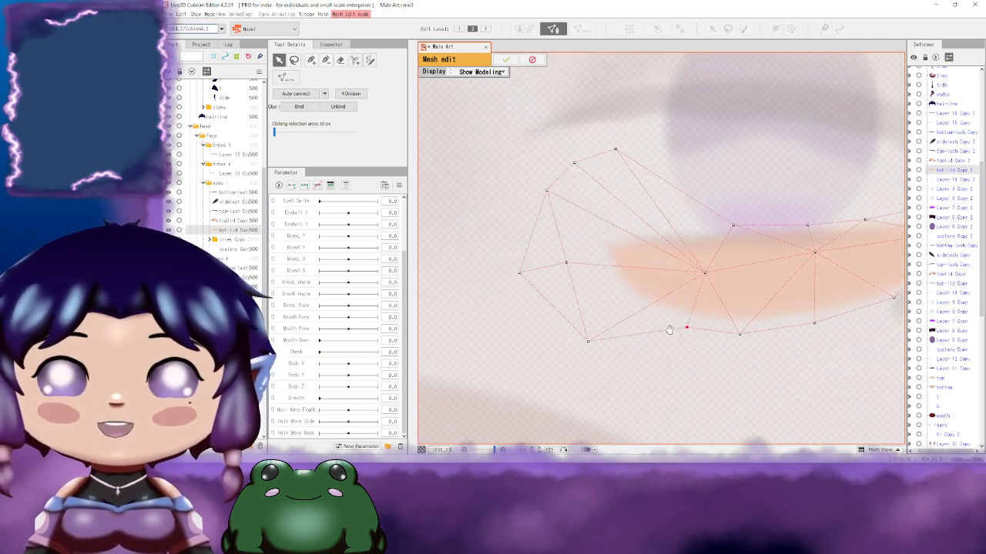
left_click_drag(588, 342, 624, 311)
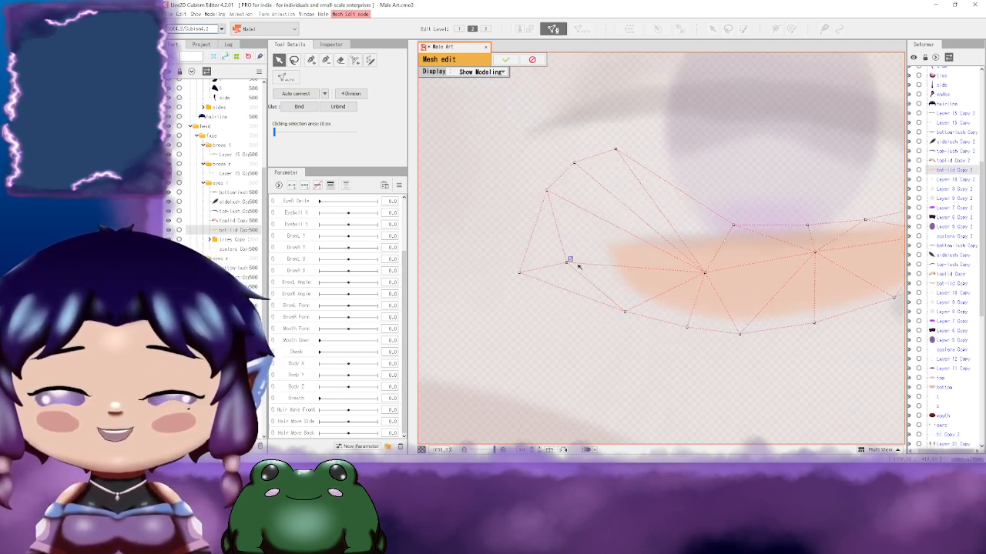
Step: Pull the vertices around the bottom lid's inner end in close to its shape, including the high ones above its upper edge
left_click_drag(568, 261, 607, 268)
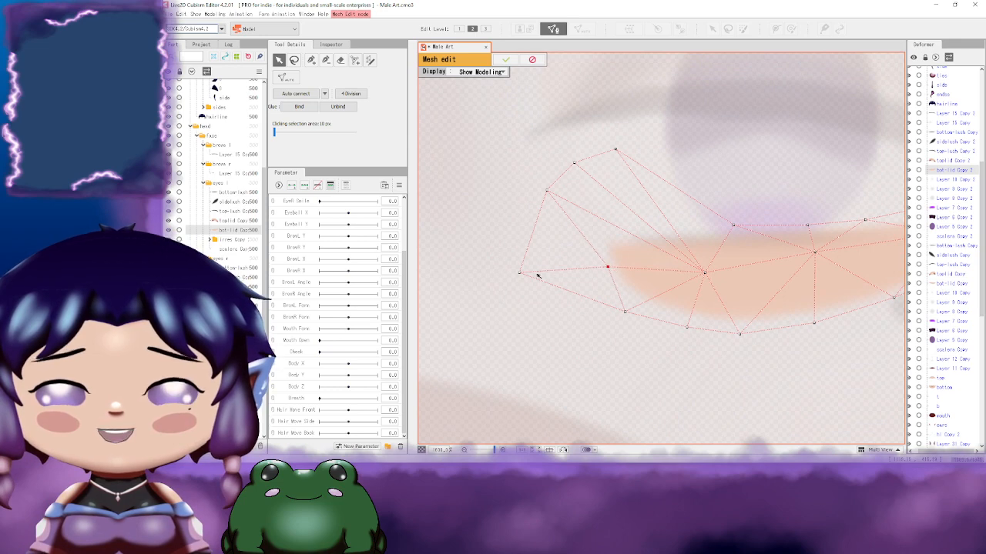
left_click_drag(521, 274, 589, 283)
left_click_drag(546, 191, 590, 227)
left_click_drag(573, 163, 629, 220)
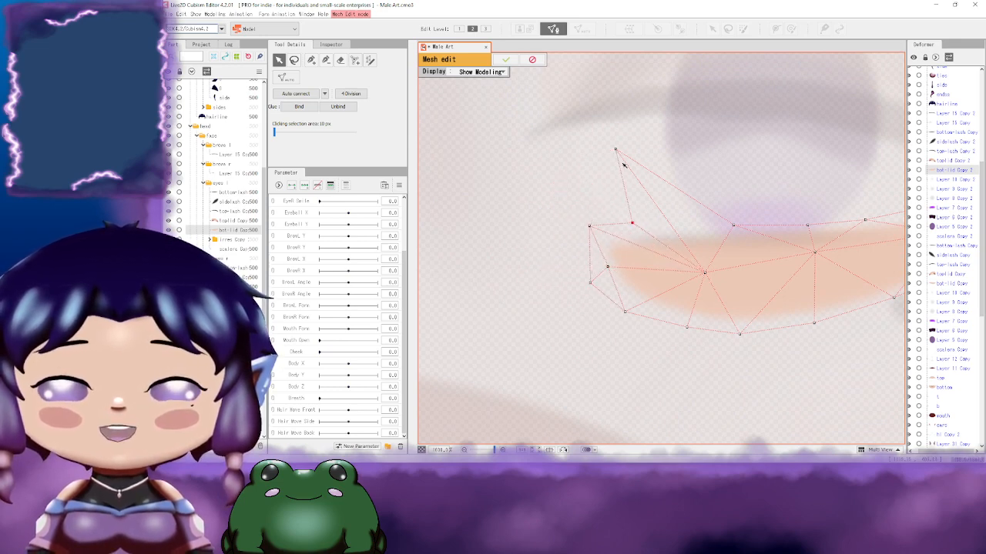
left_click_drag(615, 149, 686, 228)
left_click_drag(591, 227, 597, 234)
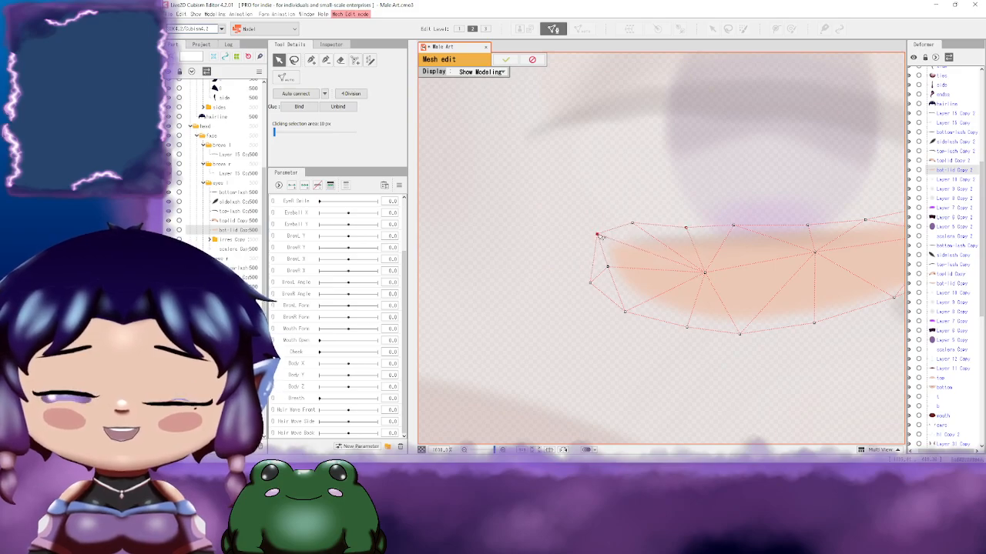
Step: Subdivide the bottom-lid mesh with 4 Division, apply the mesh edit and deselect the lid
left_click_drag(734, 240, 617, 239)
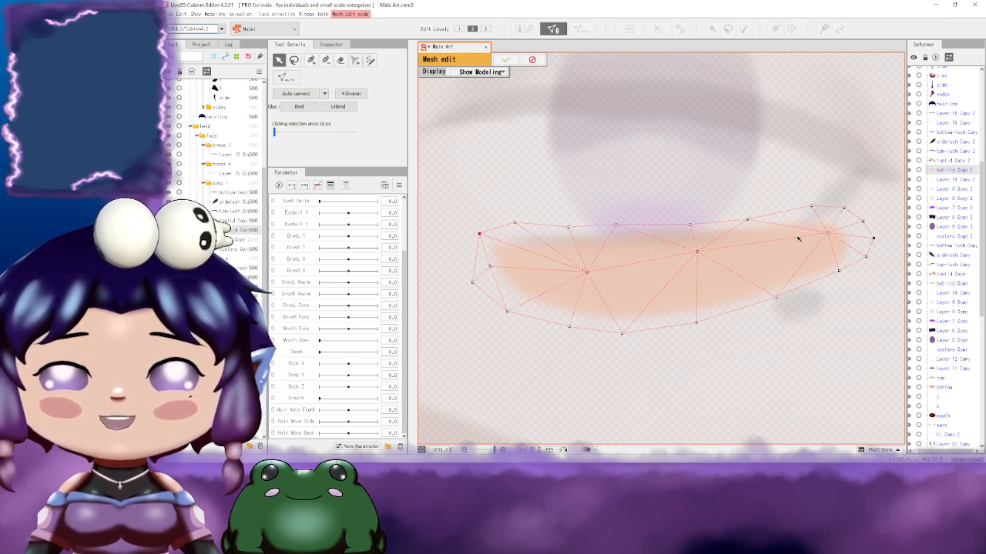
left_click(351, 93)
left_click(505, 61)
scroll(681, 223, "down", 10)
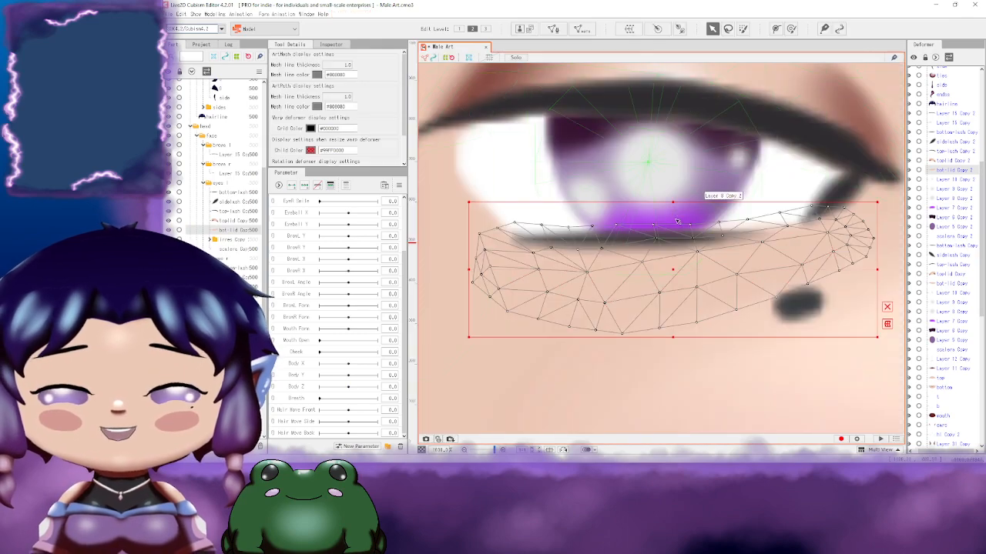
scroll(825, 281, "down", 2)
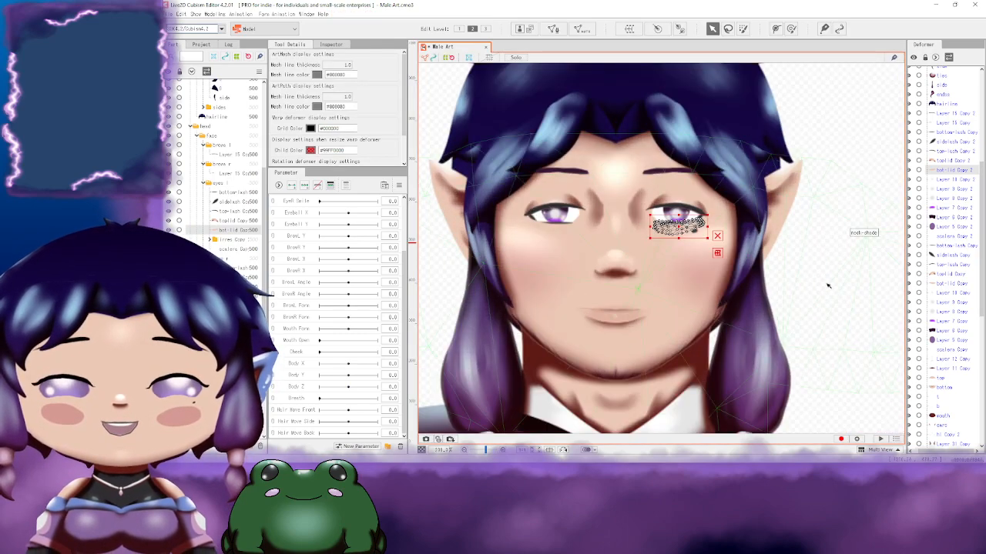
scroll(838, 293, "down", 2)
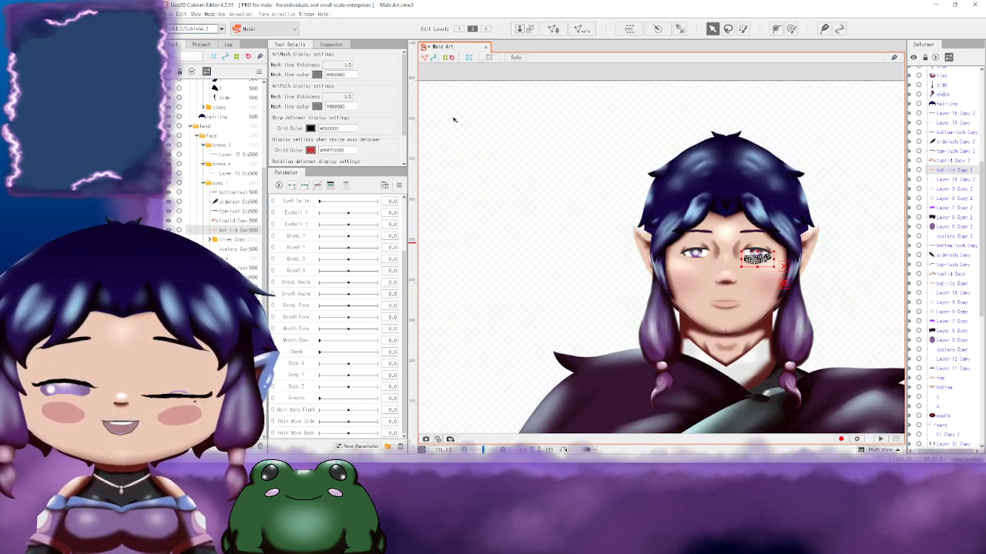
left_click(477, 136)
Step: Look over the character's face, then select the bottom mouth part and examine its mesh
left_click_drag(812, 139, 690, 125)
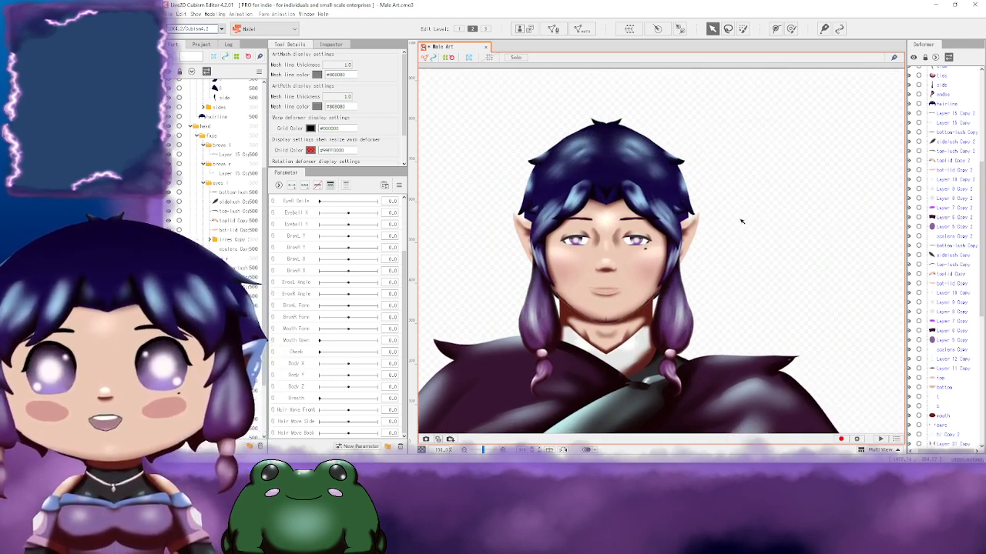
left_click_drag(765, 263, 748, 225)
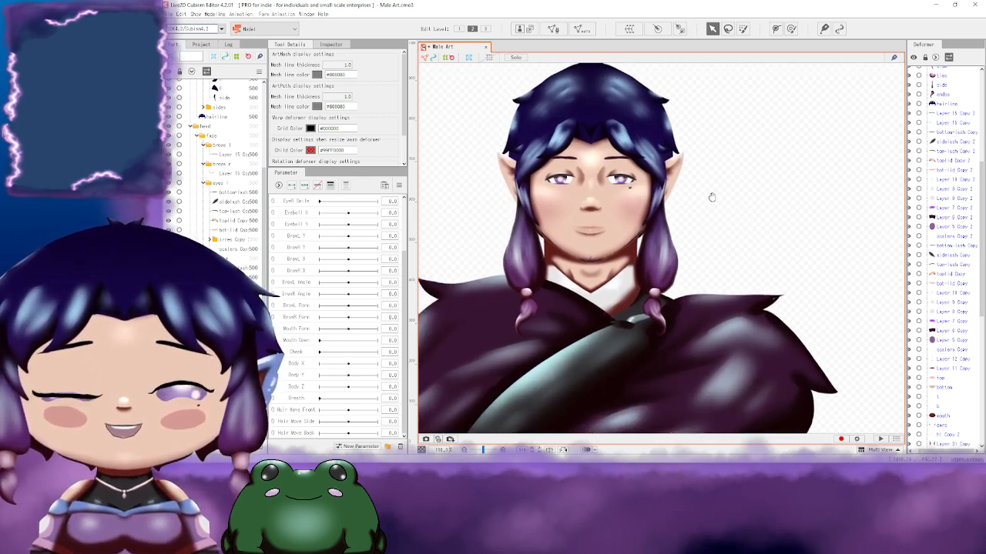
mouse_move(710, 194)
left_mouse_down()
mouse_move(737, 213)
mouse_move(716, 178)
left_mouse_up()
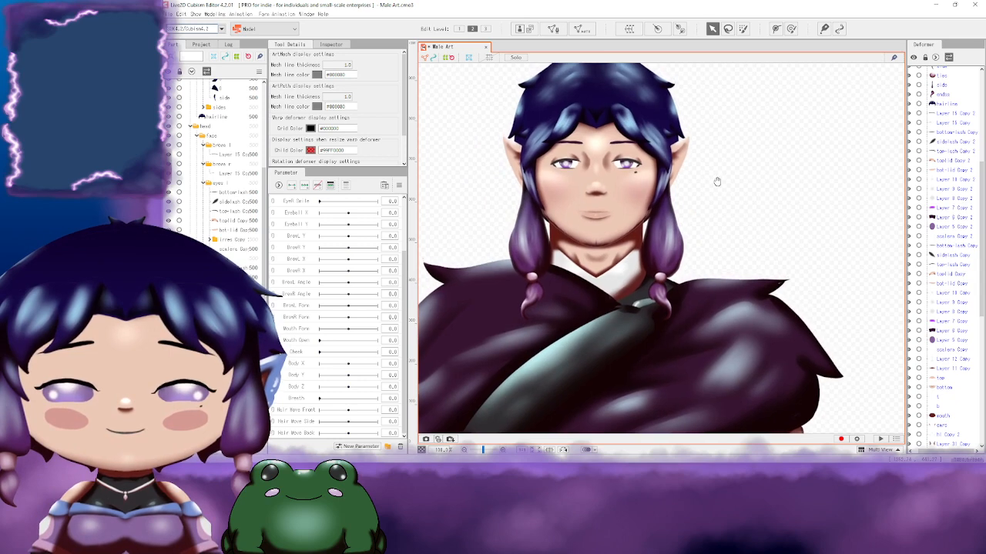
left_click_drag(718, 222, 747, 210)
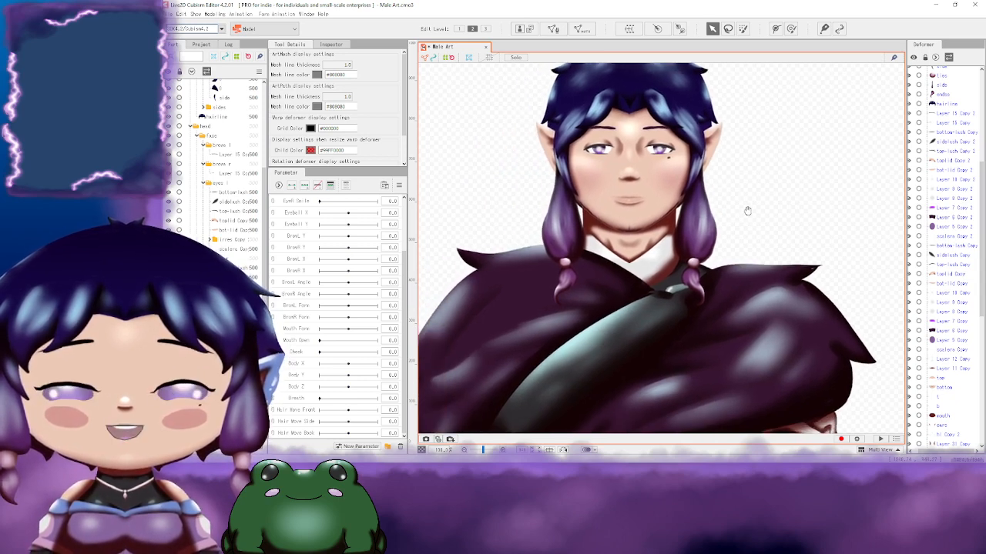
left_click(627, 207)
scroll(651, 215, "up", 5)
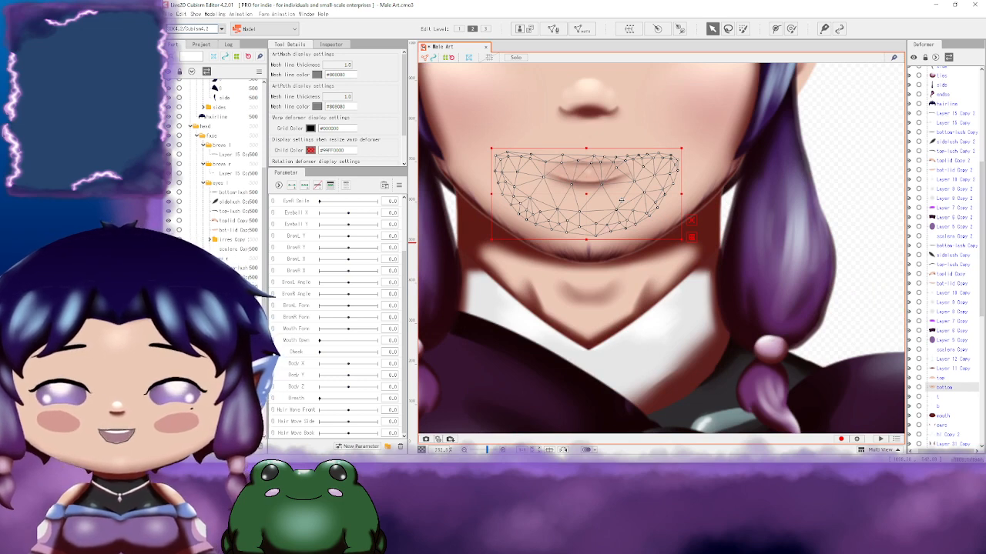
scroll(621, 200, "down", 4)
scroll(820, 143, "down", 3)
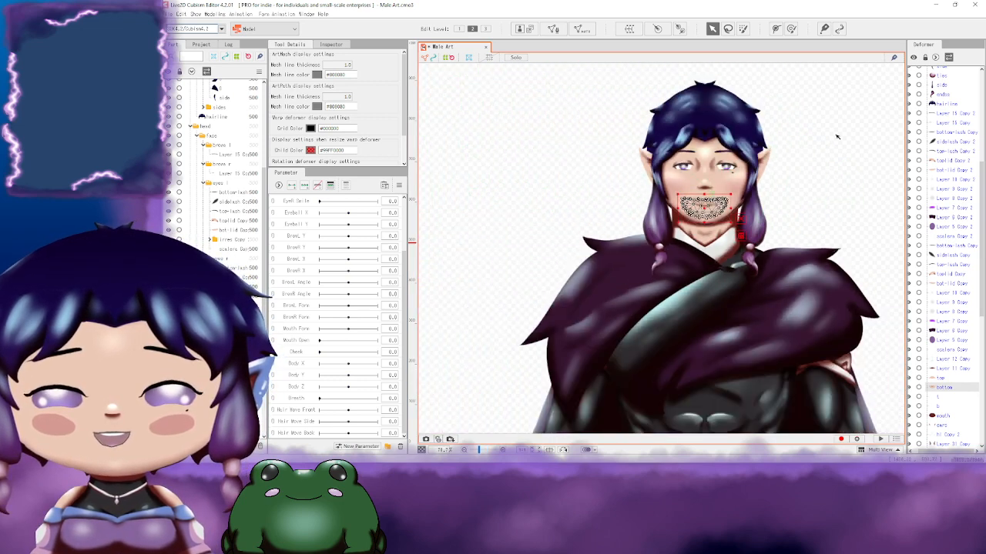
Step: Collapse the expanded hair folders and hide the folders holding the front fur cloak and the cape behind the body
left_click_drag(841, 167, 737, 123)
mouse_move(848, 270)
left_mouse_down()
mouse_move(764, 228)
mouse_move(794, 196)
left_mouse_up()
left_click_drag(764, 236, 802, 226)
scroll(195, 137, "up", 5)
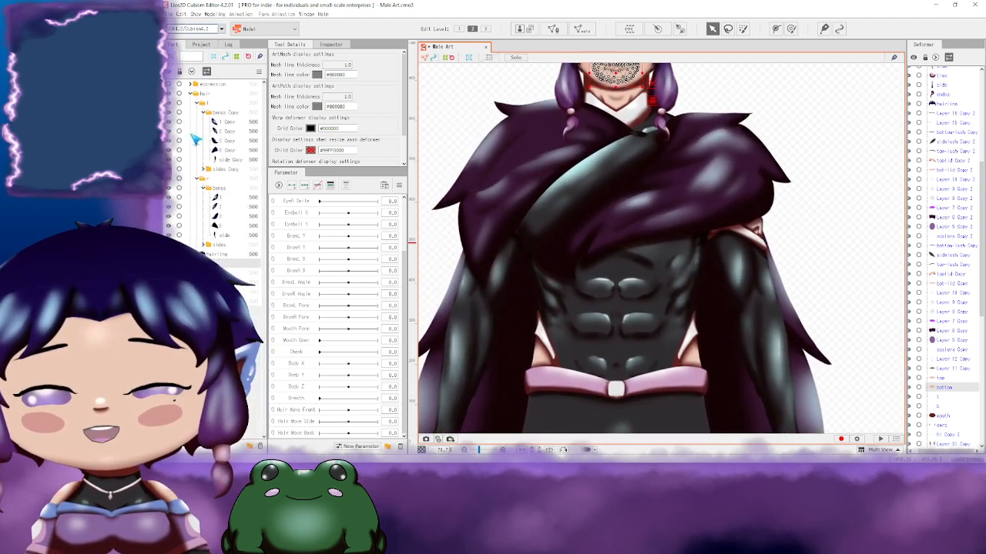
left_click(199, 179)
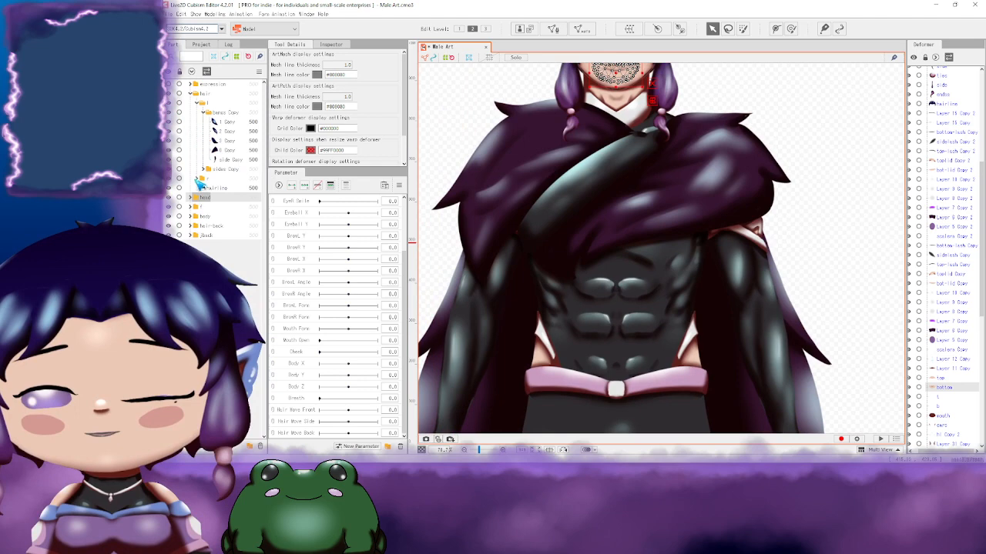
left_click(189, 94)
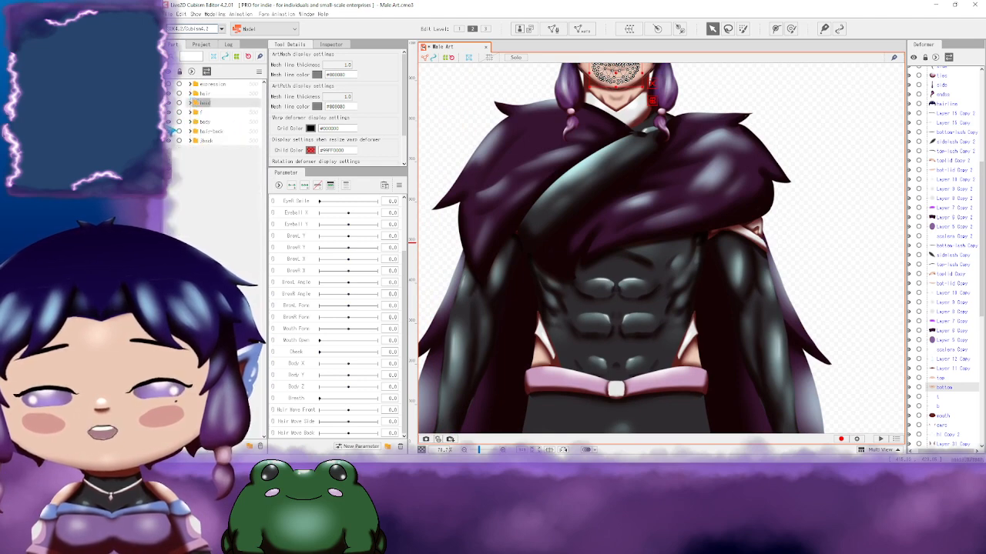
left_click(178, 112)
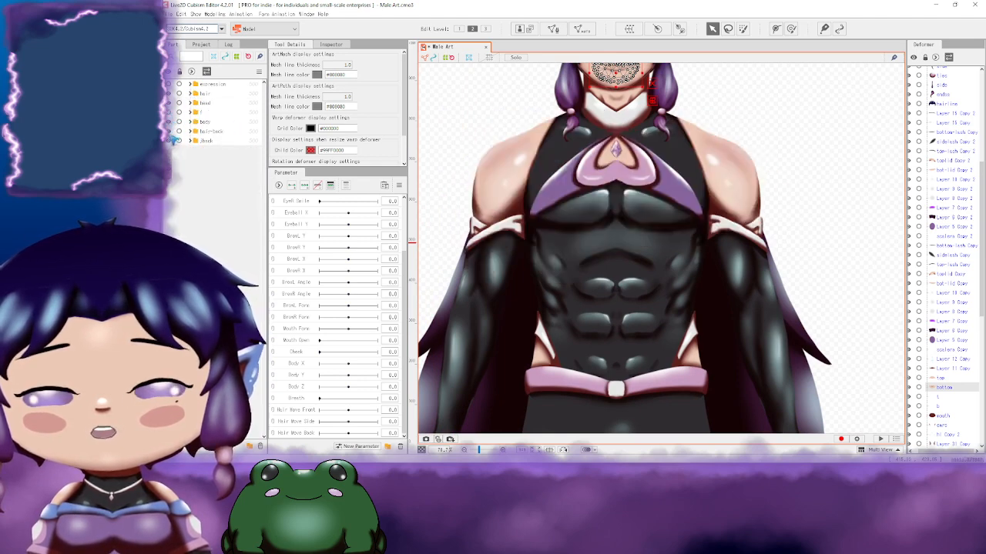
left_click(178, 141)
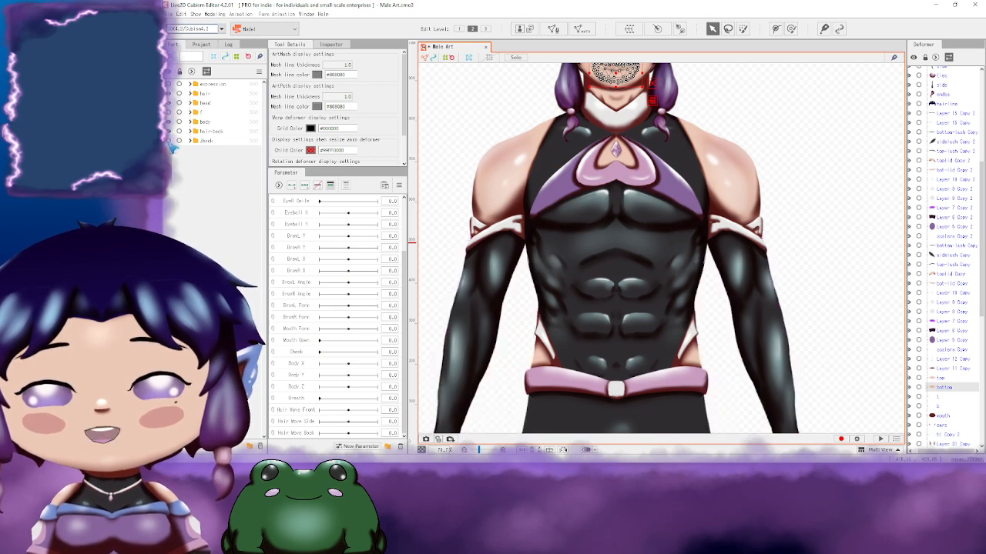
Step: Clear the selection and look over the uncloaked character from head to legs
scroll(797, 203, "down", 4)
left_click_drag(821, 208, 742, 194)
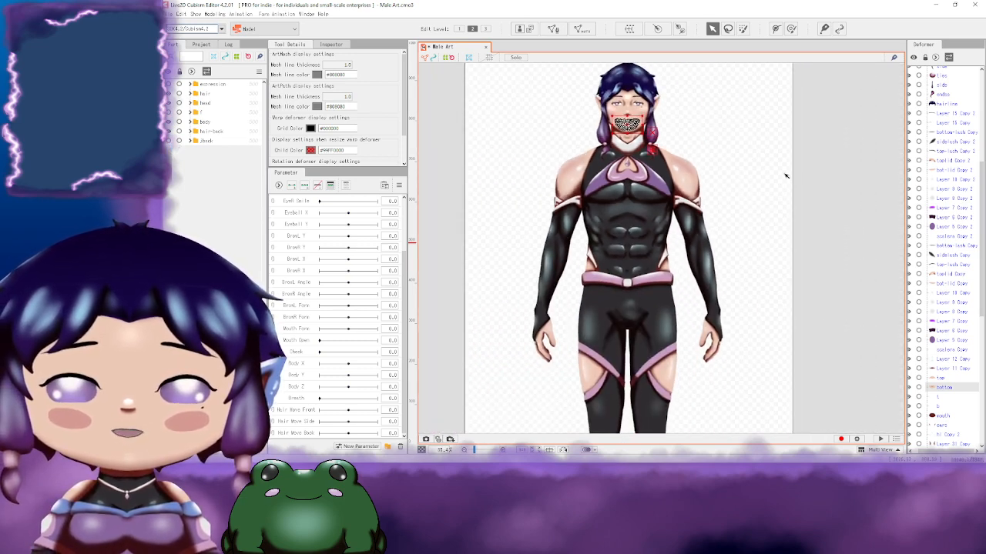
left_click(786, 174)
left_click_drag(799, 211, 772, 210)
mouse_move(729, 173)
left_mouse_down()
mouse_move(757, 194)
mouse_move(744, 181)
mouse_move(726, 184)
left_mouse_up()
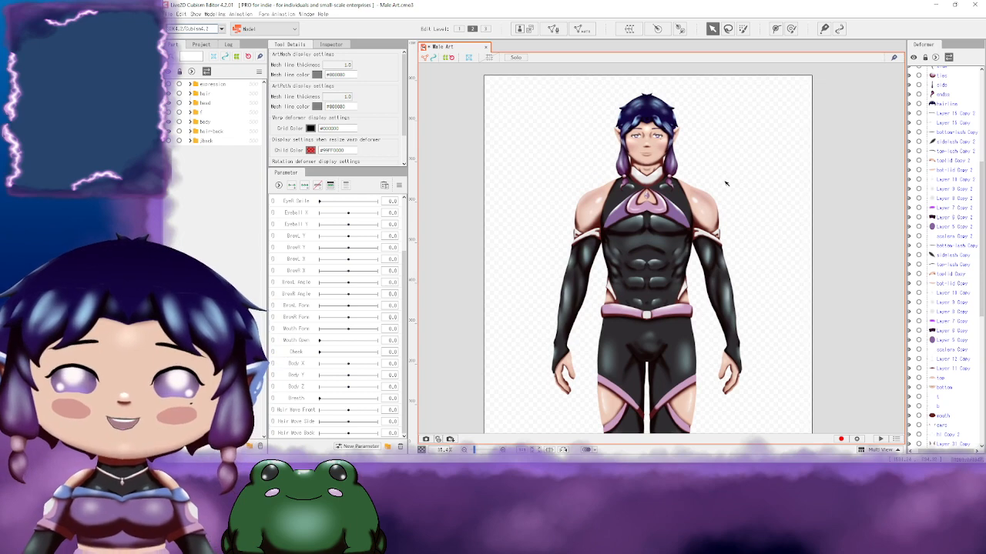
scroll(726, 185, "up", 3)
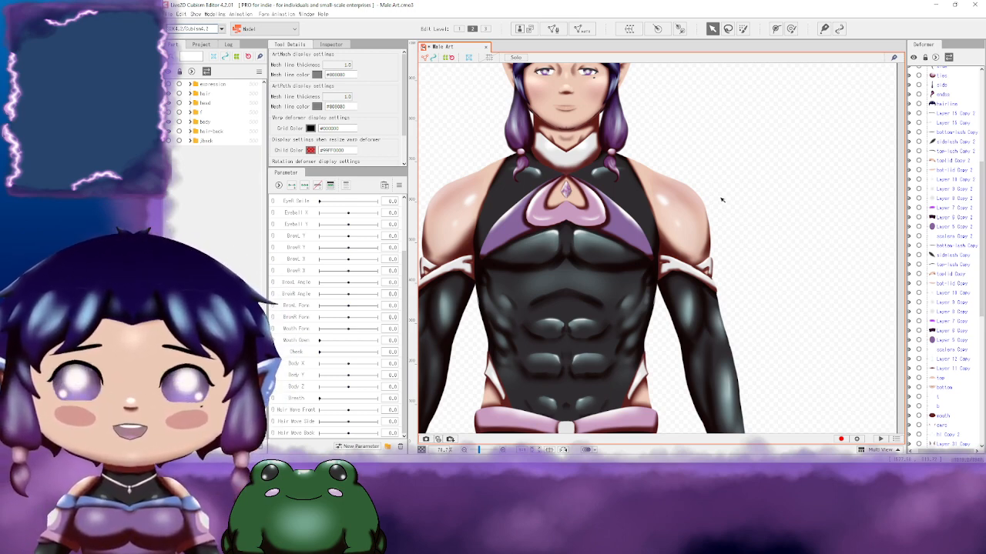
scroll(745, 211, "down", 2)
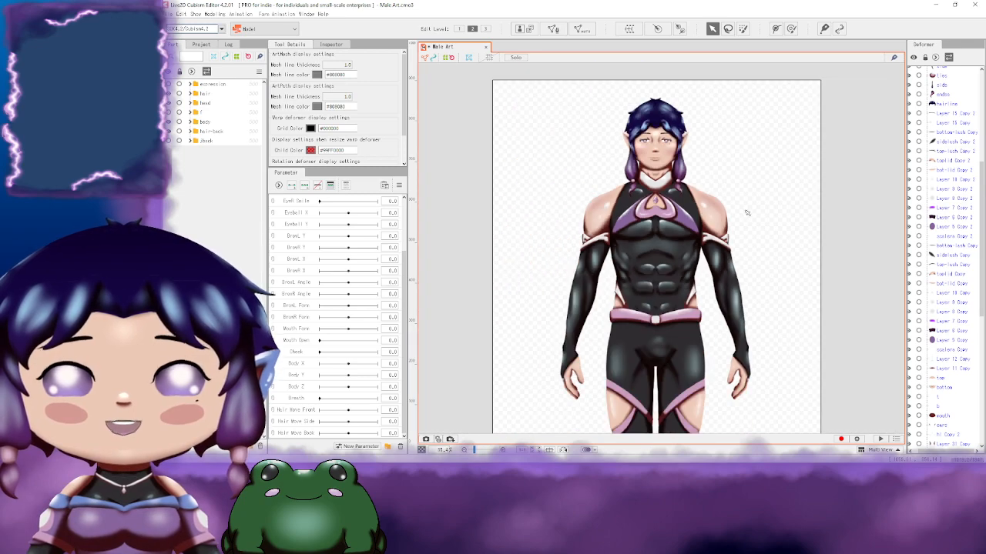
mouse_move(794, 295)
left_mouse_down()
mouse_move(693, 216)
mouse_move(741, 231)
mouse_move(746, 249)
left_mouse_up()
left_click_drag(714, 190, 722, 248)
scroll(722, 247, "up", 3)
left_click_drag(629, 173, 812, 300)
left_click_drag(793, 263, 829, 275)
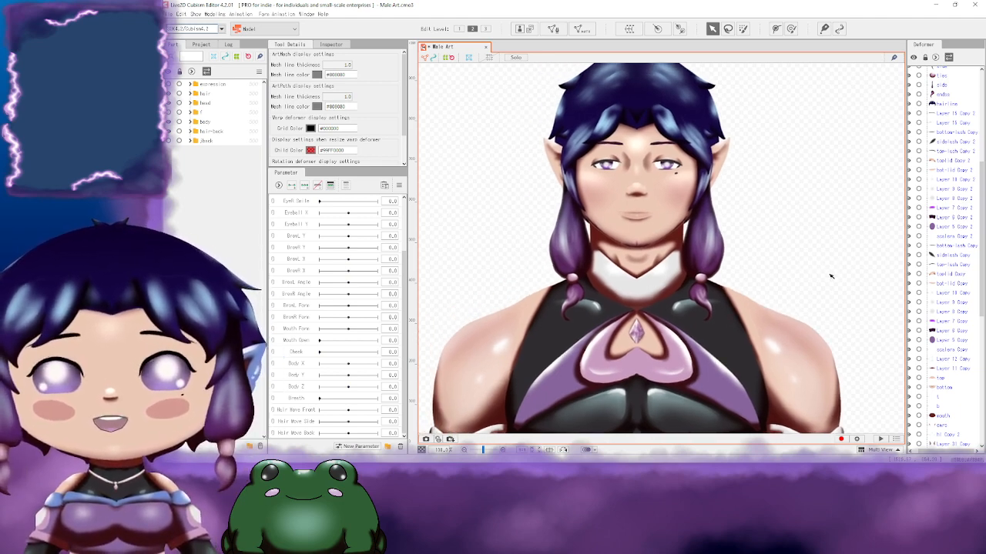
left_click_drag(847, 320, 810, 227)
scroll(811, 231, "down", 4)
left_click_drag(849, 312, 778, 218)
left_click_drag(812, 318, 776, 221)
left_click_drag(764, 155, 767, 243)
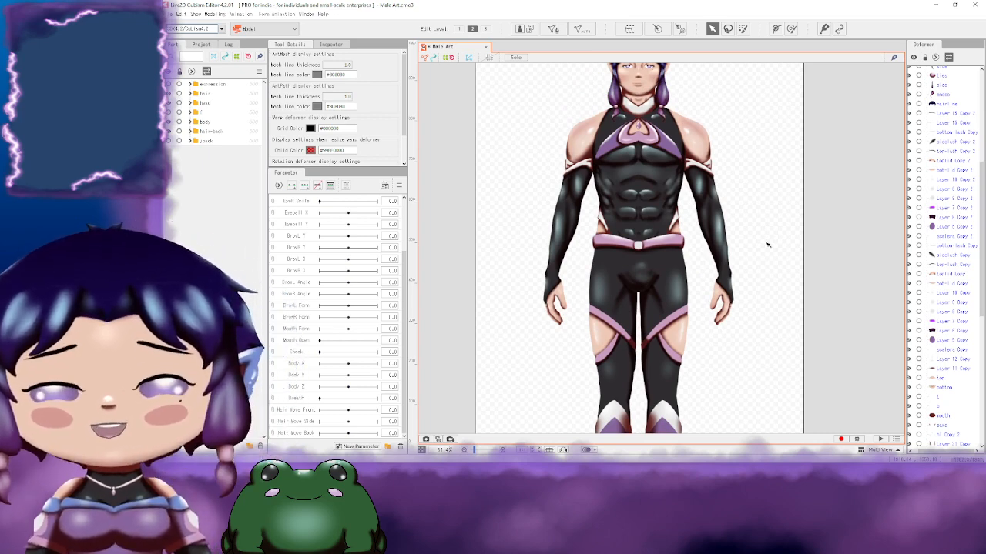
left_click_drag(760, 195, 757, 238)
scroll(759, 240, "up", 3)
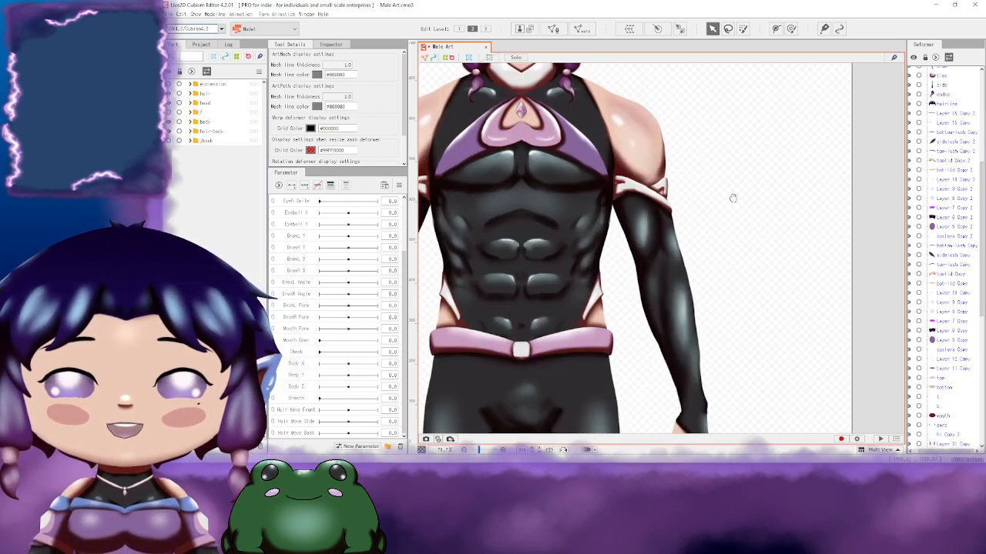
Step: Save the model file
left_click_drag(733, 198, 779, 244)
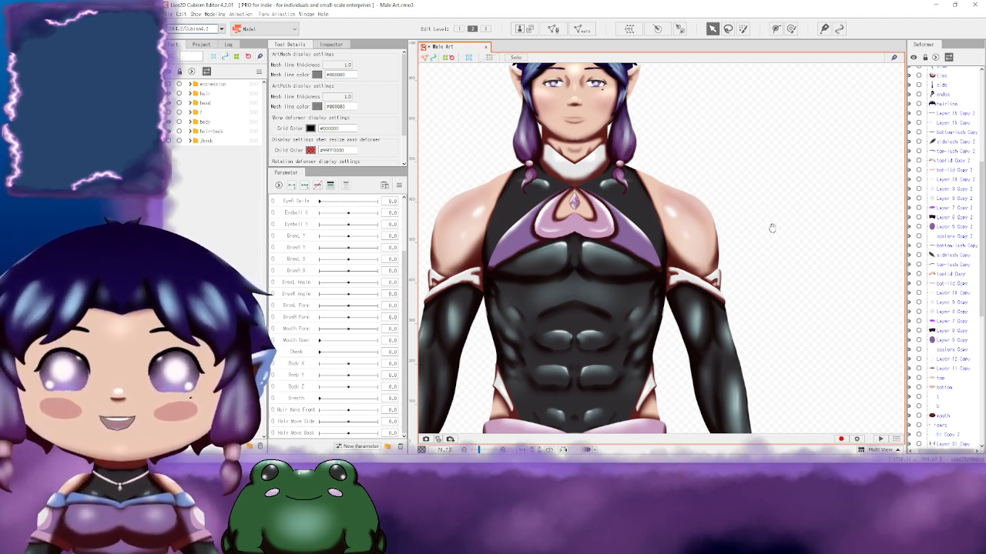
left_click_drag(741, 192, 812, 229)
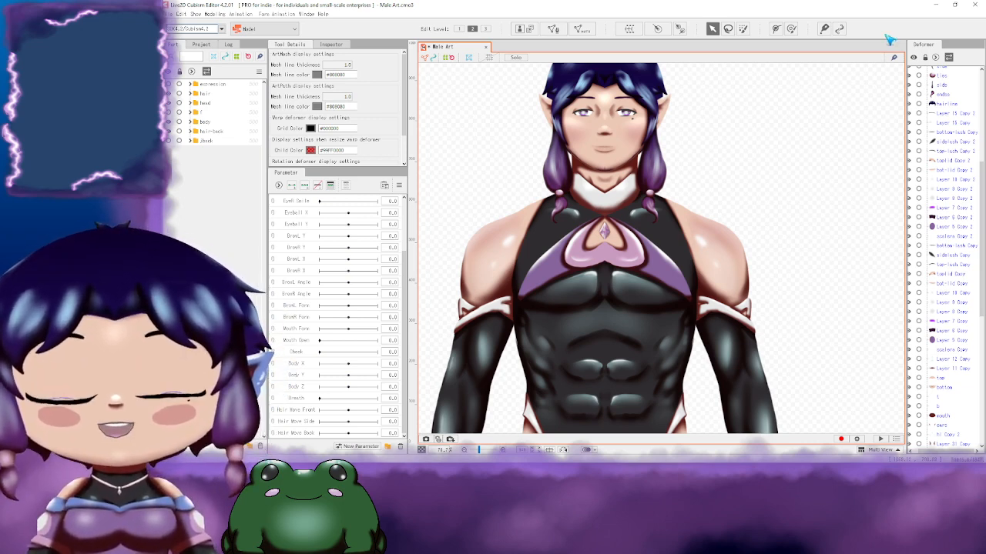
key("ctrl+s")
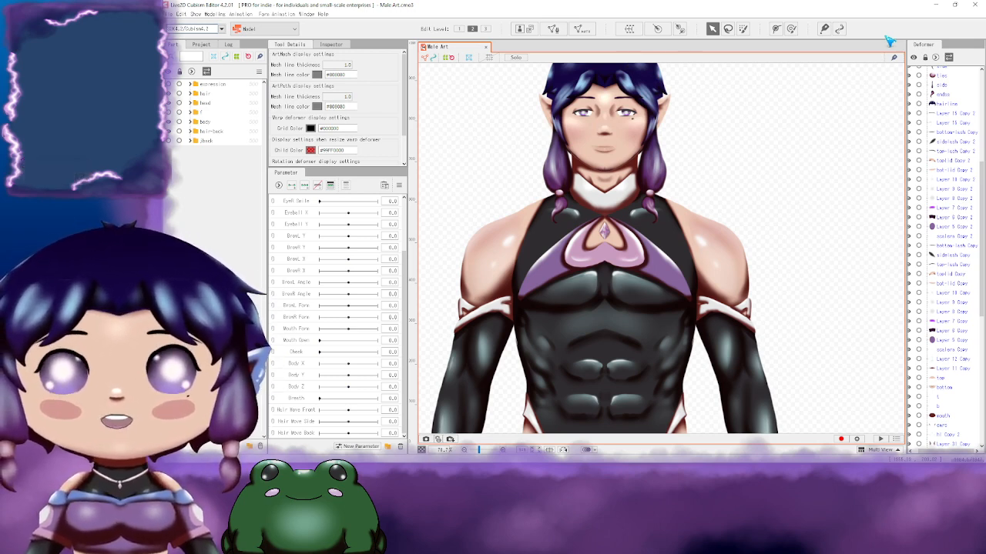
scroll(747, 190, "down", 3)
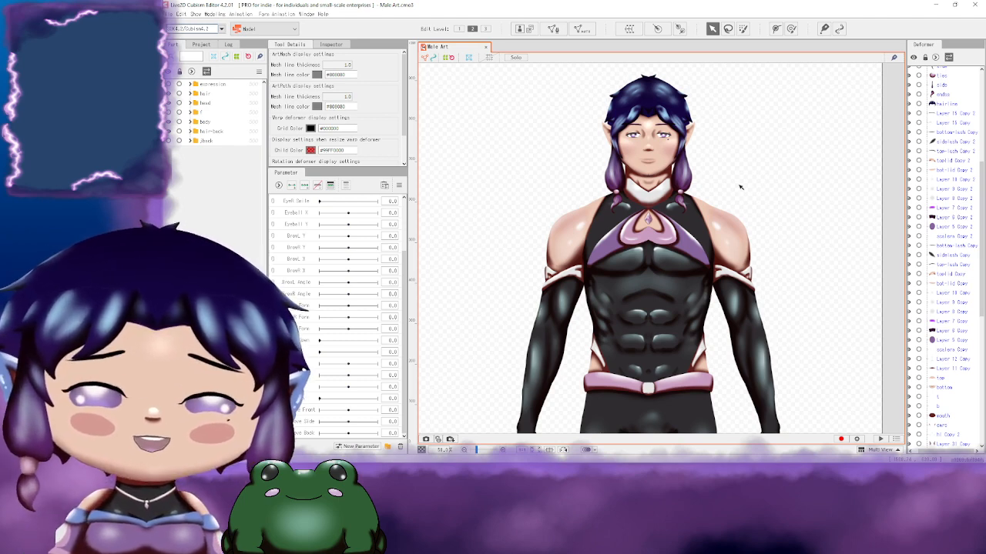
scroll(733, 191, "up", 3)
scroll(734, 190, "down", 2)
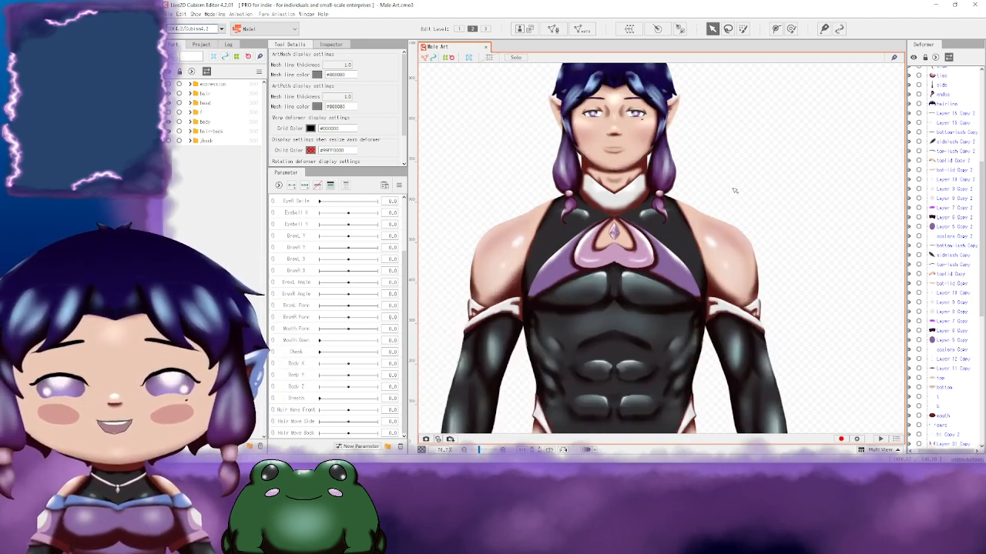
left_click_drag(778, 178, 808, 194)
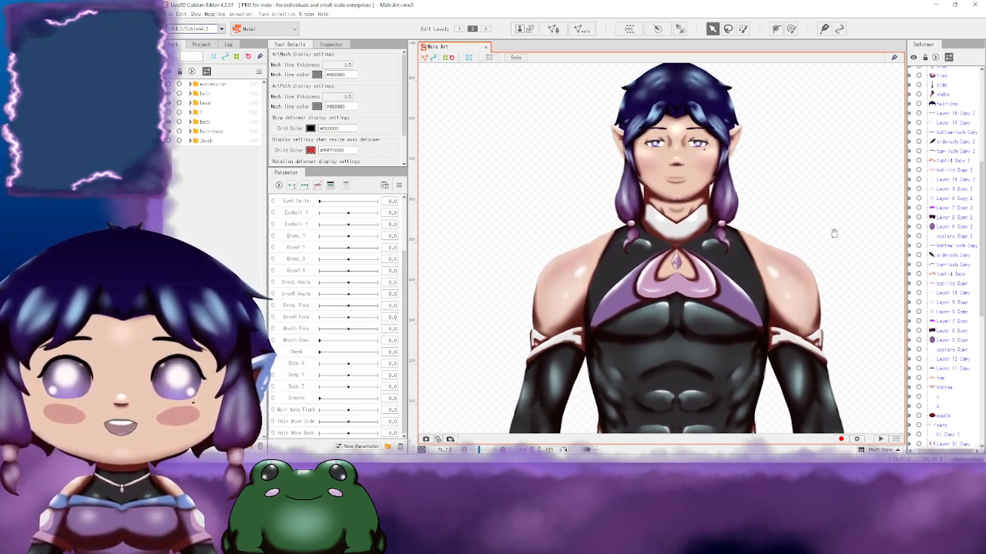
left_click_drag(831, 229, 759, 180)
scroll(768, 255, "down", 10)
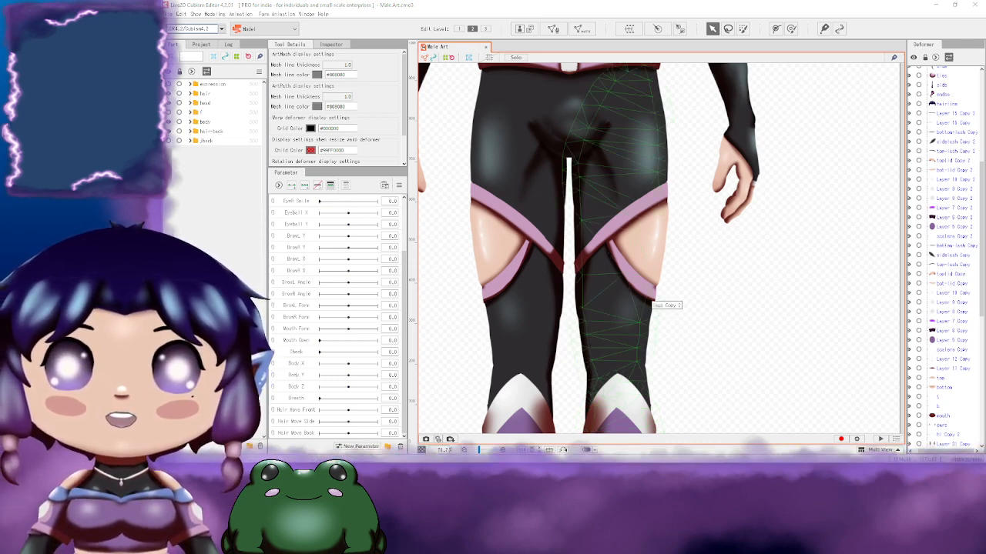
scroll(817, 171, "down", 5)
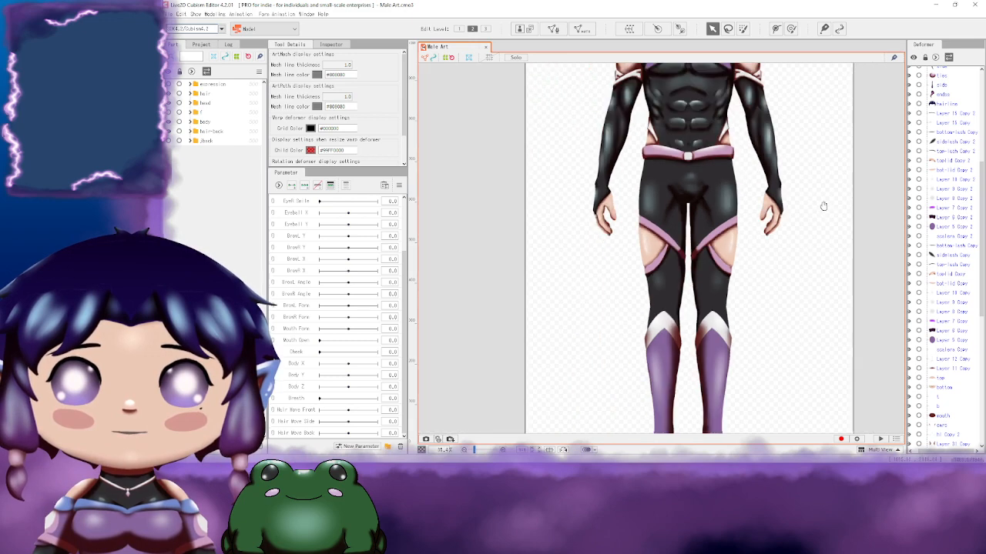
left_click_drag(726, 175, 717, 184)
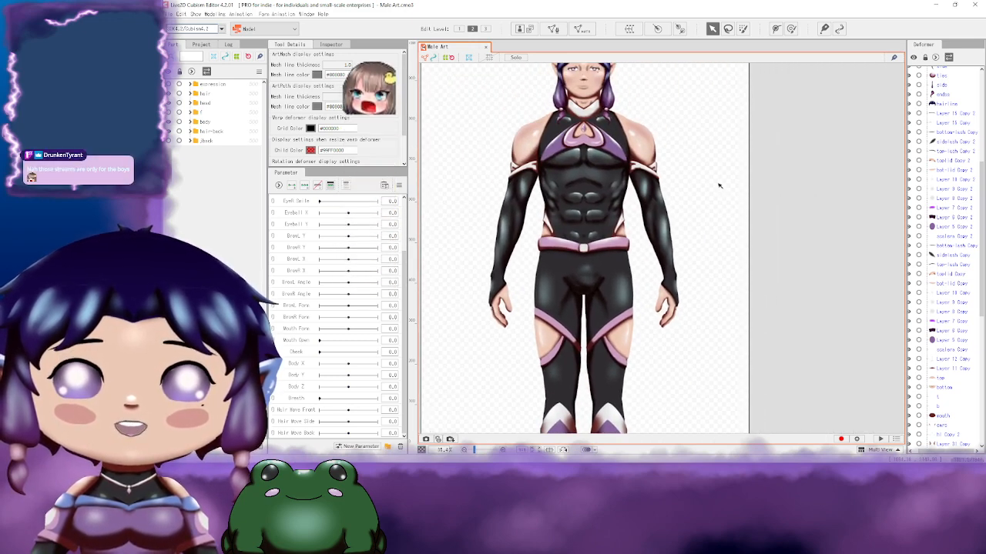
scroll(737, 154, "up", 5)
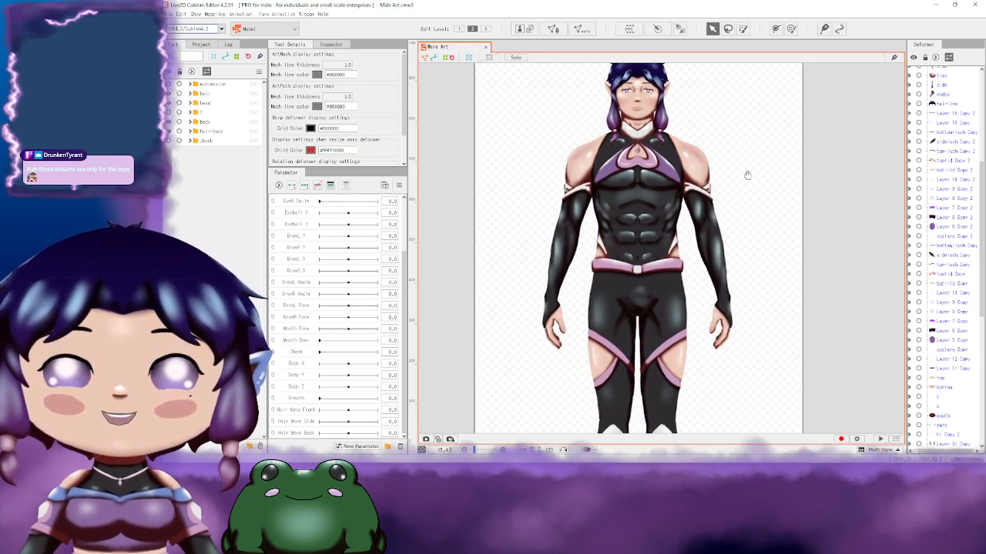
Step: Look over the uncloaked character's side hair, face, torso and arms for the next part to refine
scroll(729, 185, "down", 3)
left_click_drag(717, 132, 763, 198)
scroll(743, 210, "up", 5)
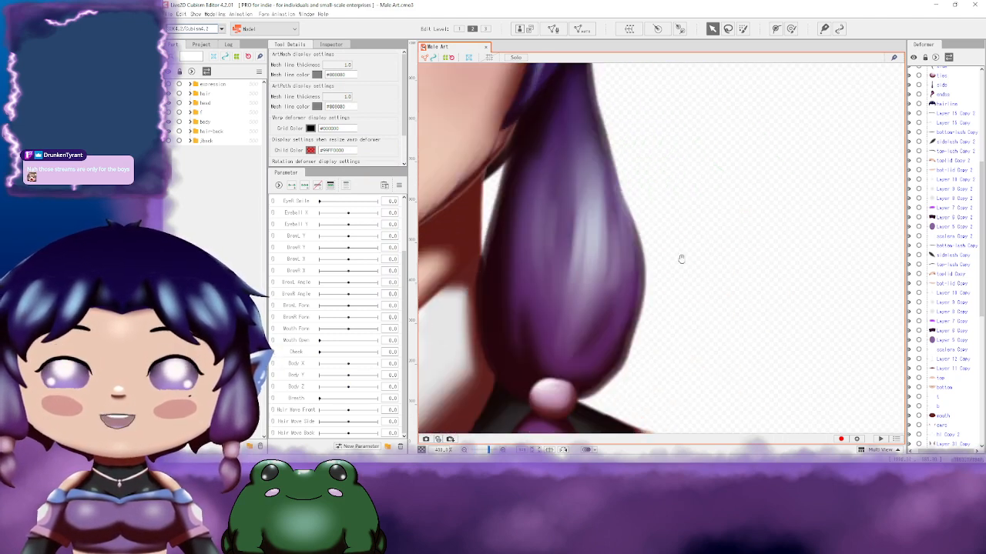
left_click_drag(681, 258, 862, 245)
scroll(744, 245, "down", 5)
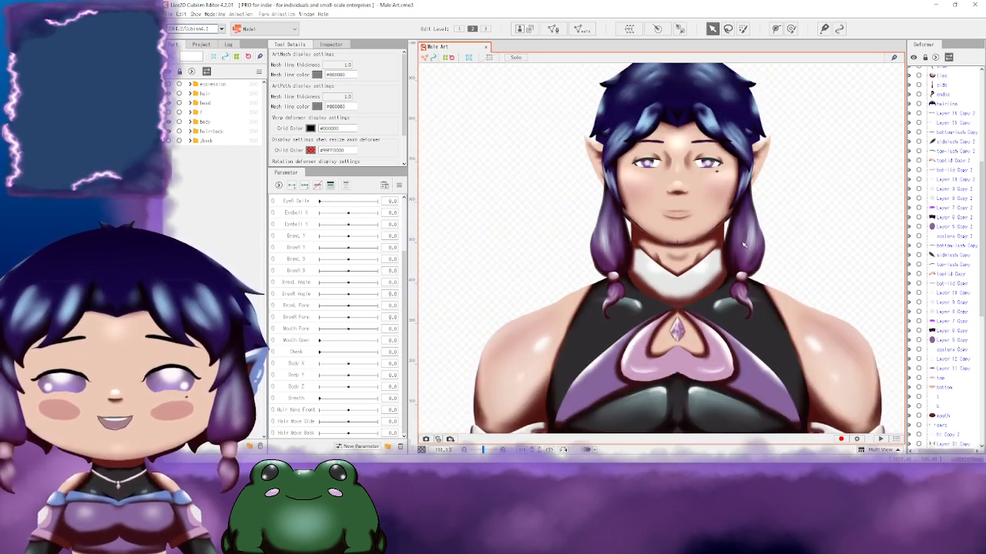
scroll(744, 245, "down", 3)
left_click_drag(821, 240, 713, 193)
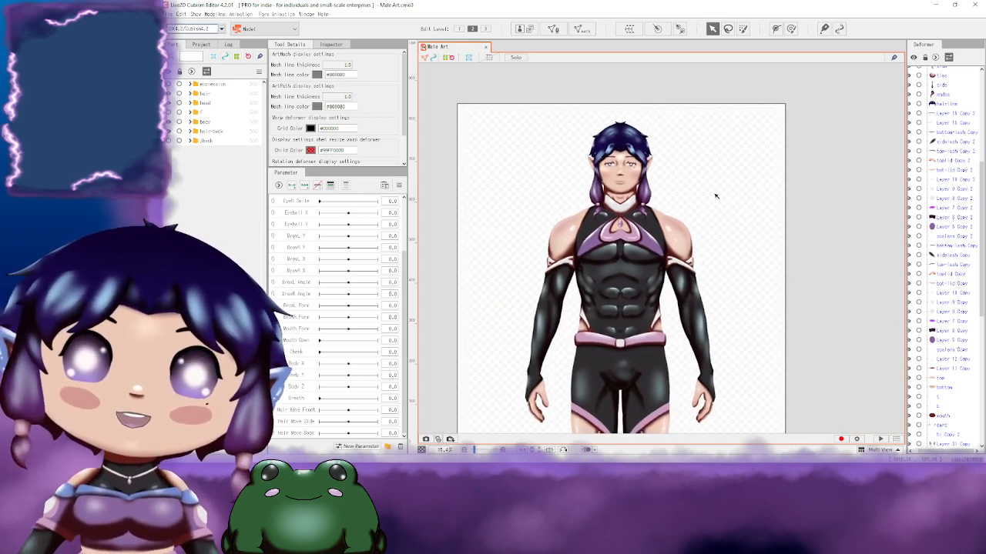
left_click_drag(712, 190, 721, 197)
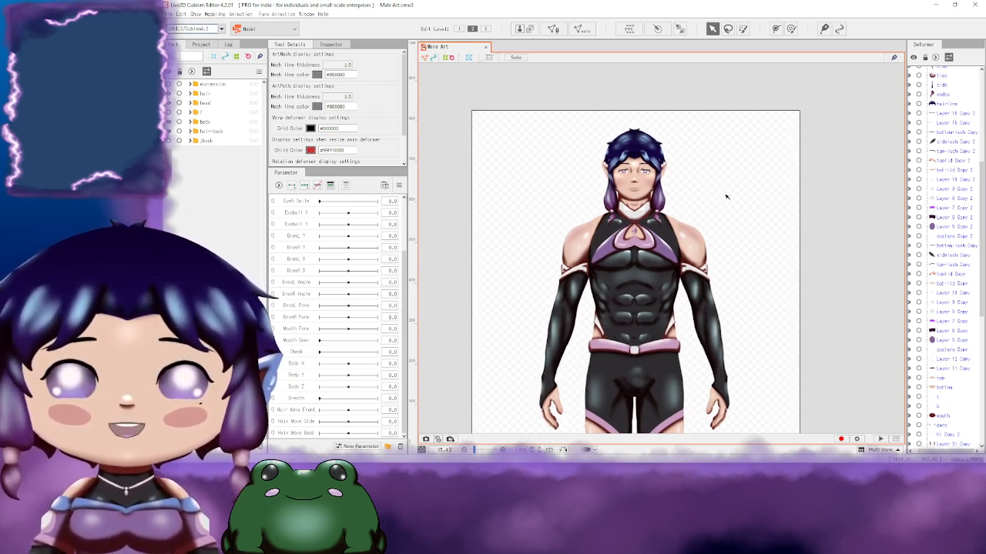
scroll(727, 196, "up", 3)
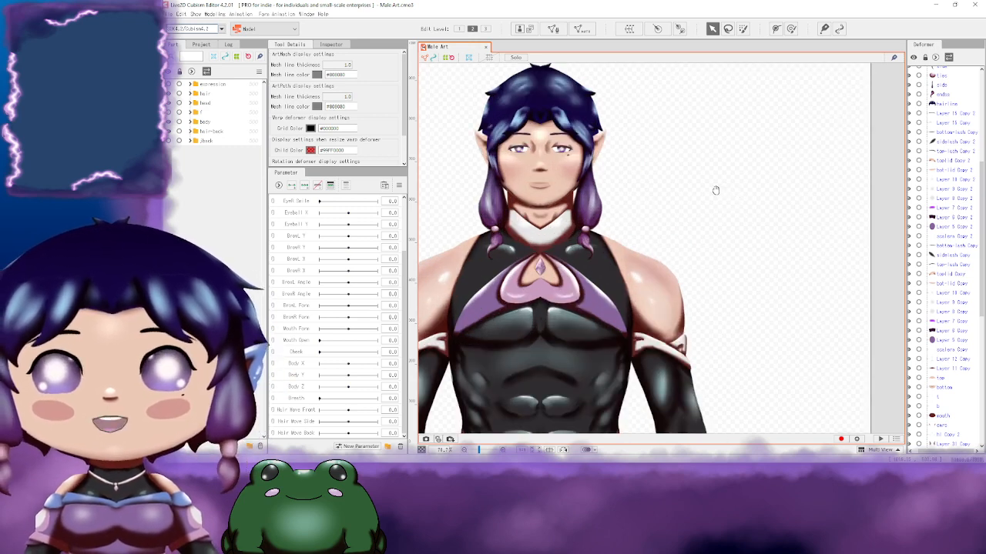
left_click_drag(715, 190, 793, 197)
left_click_drag(786, 255, 768, 184)
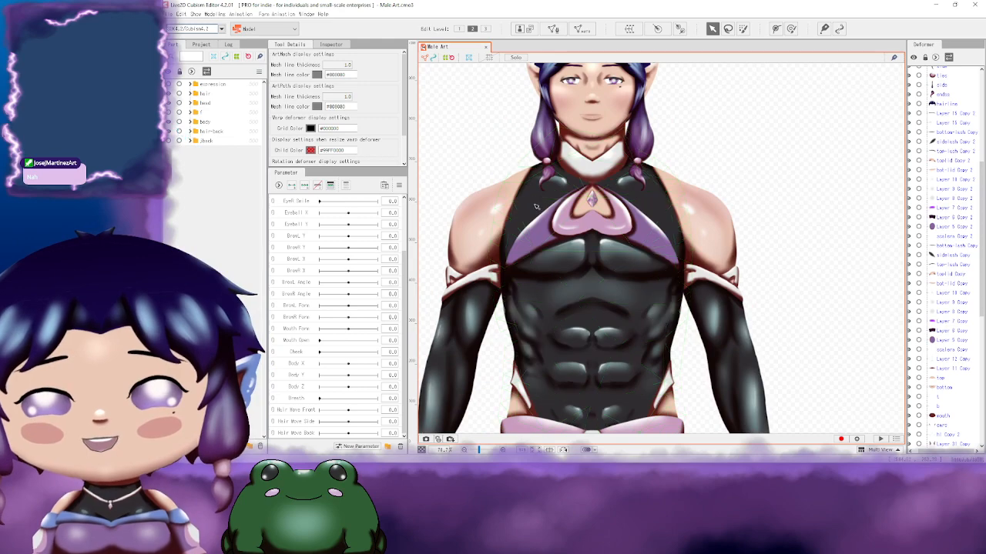
Step: Open the torso's skin part for mesh editing, try subdividing its mesh, and undo the division
left_click(667, 218)
left_click_drag(815, 242, 781, 177)
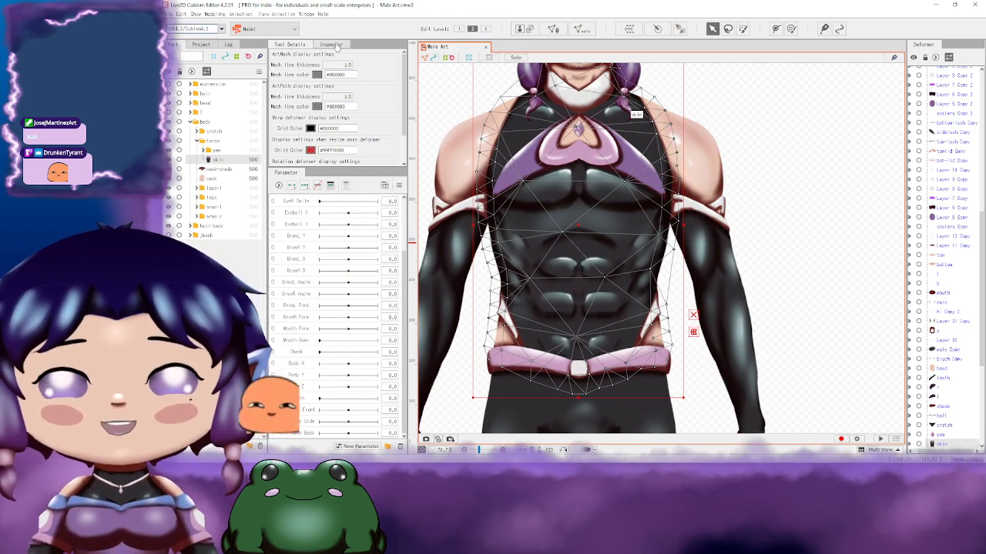
left_click(332, 45)
left_click(290, 46)
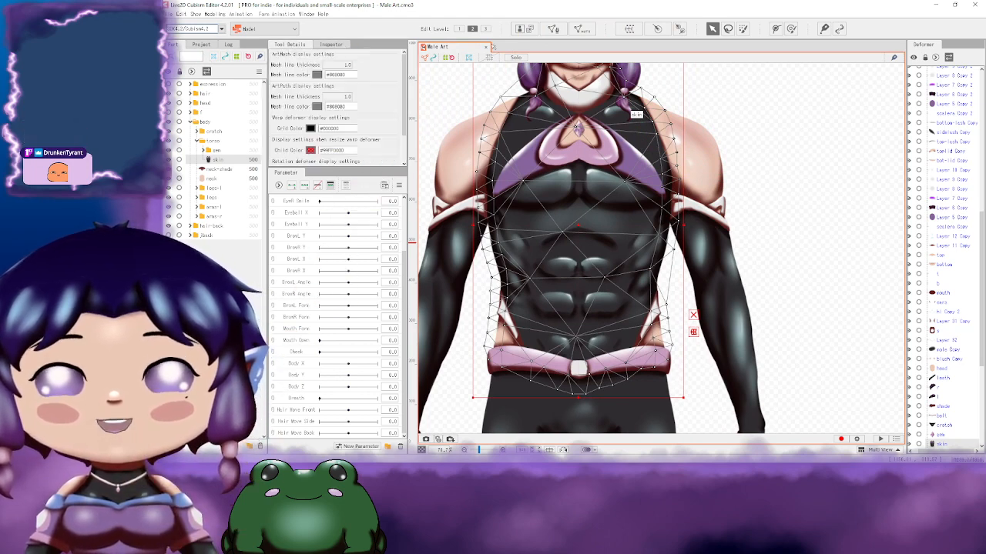
left_click(552, 29)
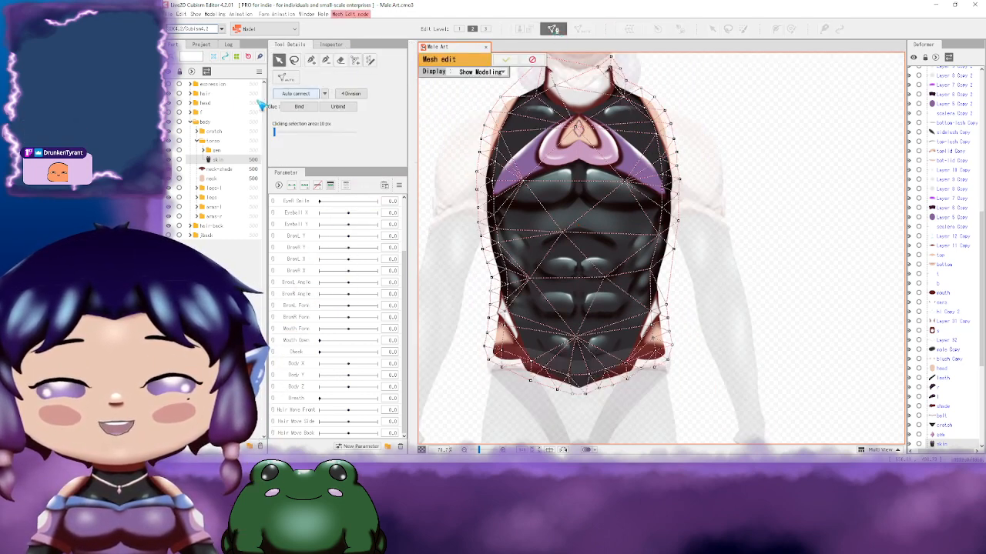
left_click(353, 94)
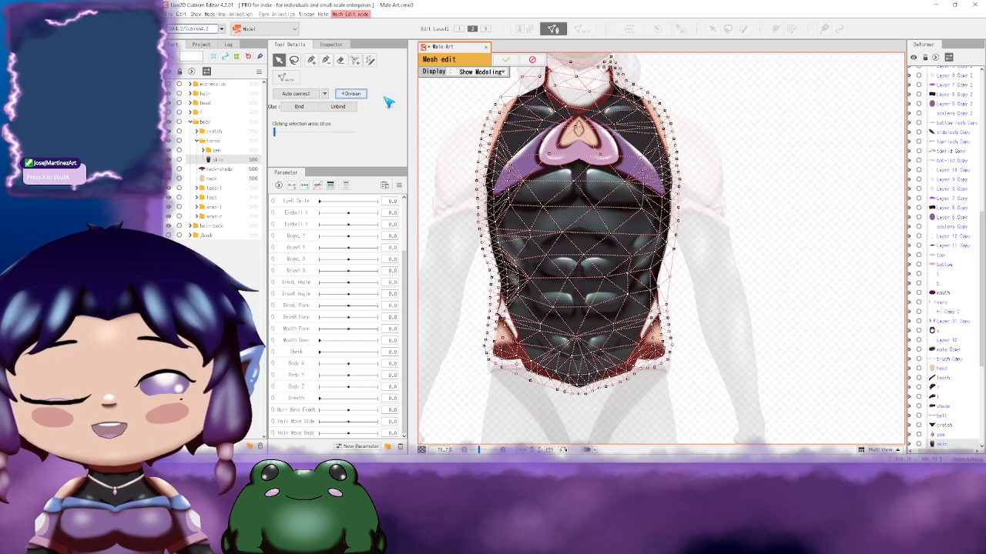
key("ctrl+z")
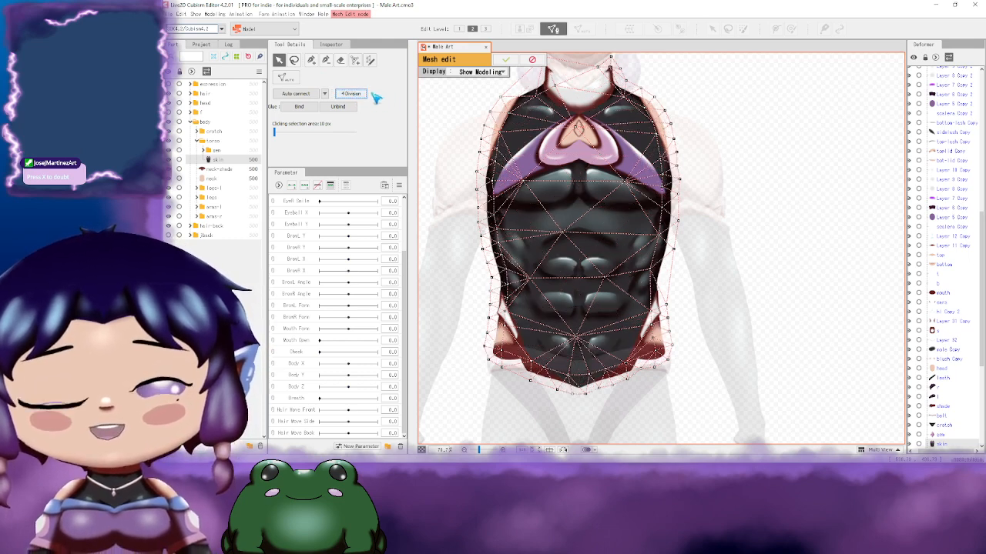
Step: Add a vertex above the white collar in the torso mesh and connect it to the existing vertex inside the collar
left_click(311, 60)
scroll(657, 187, "up", 4)
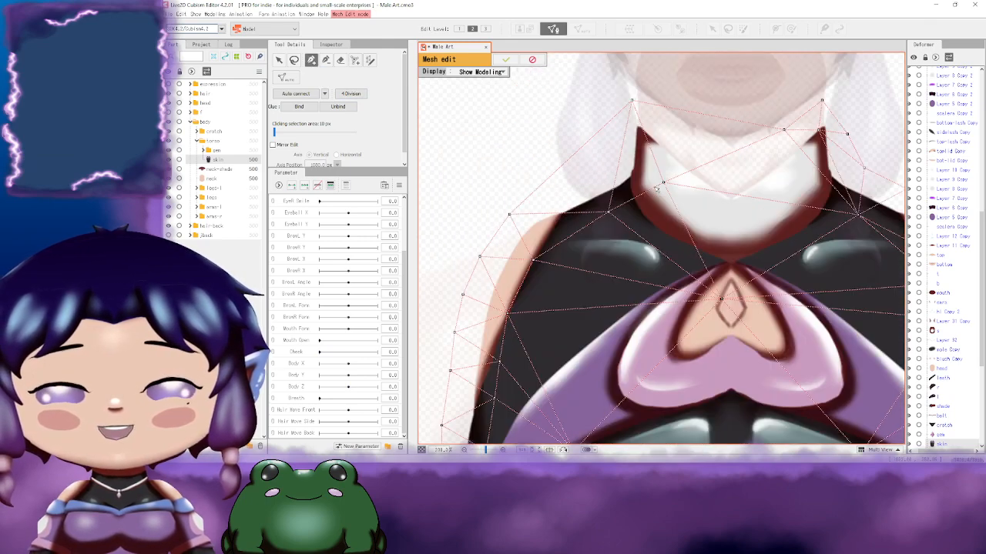
scroll(657, 187, "up", 2)
scroll(528, 136, "down", 2)
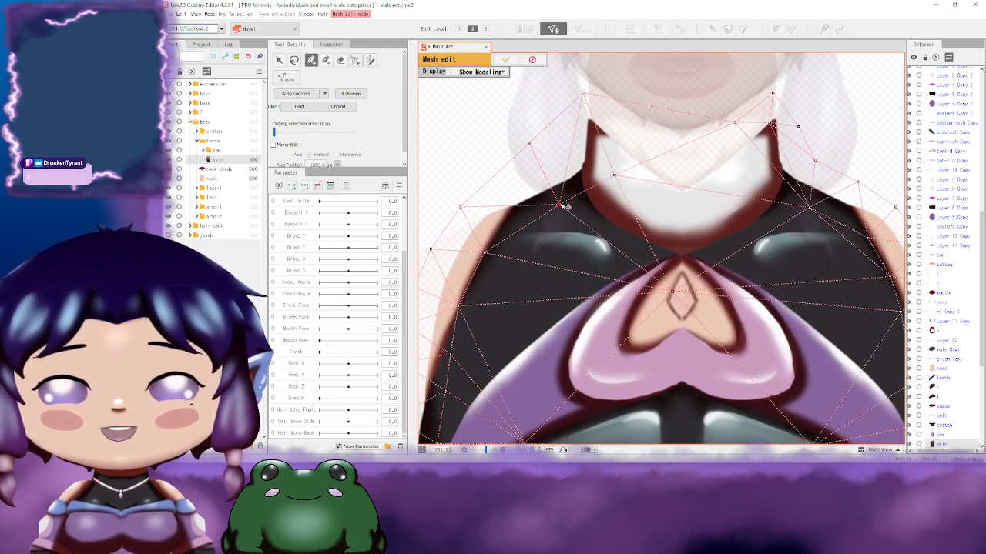
scroll(566, 206, "up", 2)
scroll(625, 167, "down", 2)
scroll(631, 177, "up", 2)
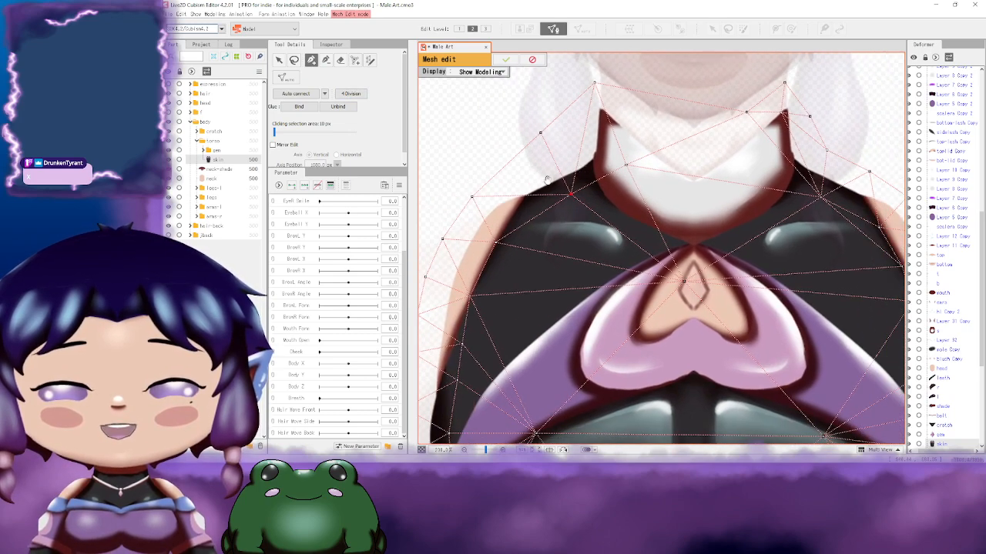
scroll(551, 182, "down", 2)
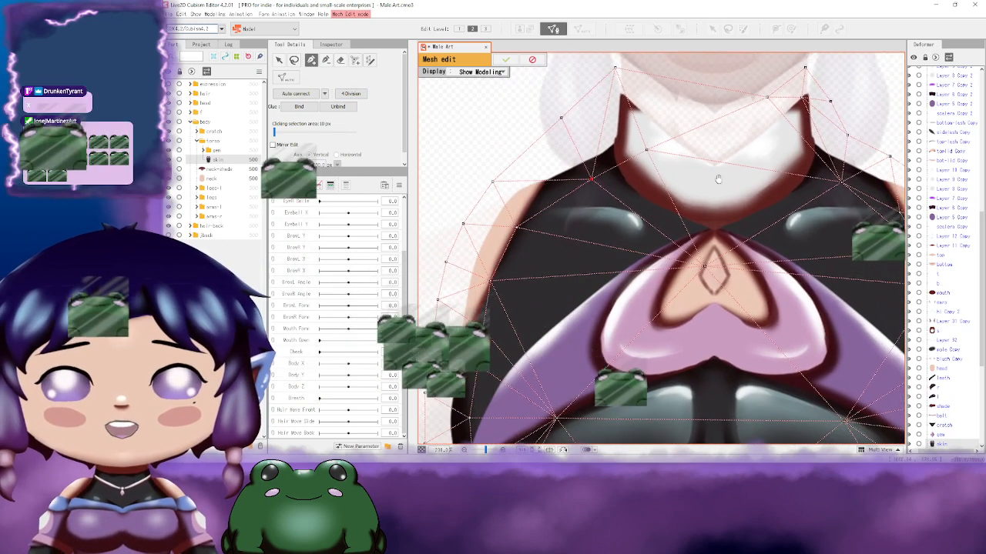
left_click_drag(724, 171, 635, 195)
left_click(564, 105)
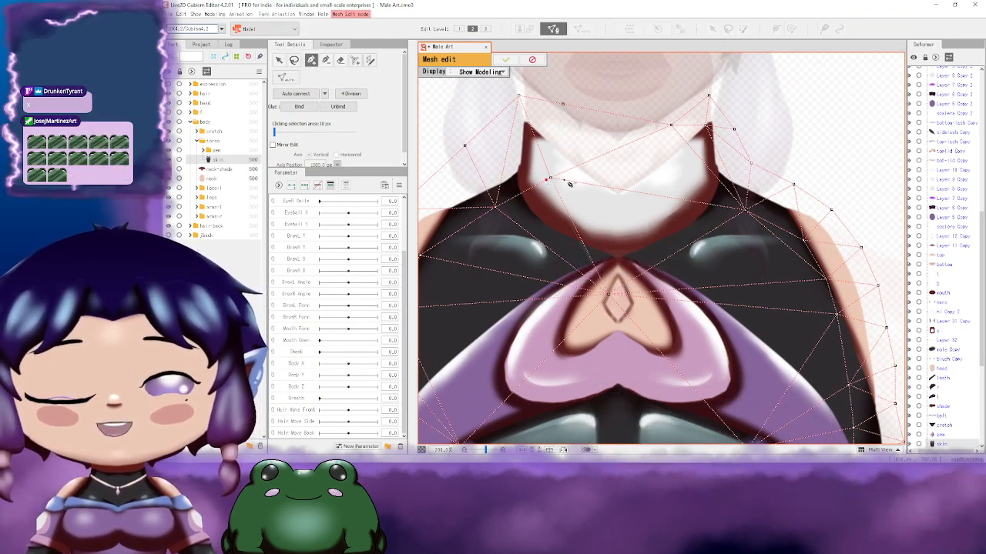
key("ctrl+z")
left_click_drag(593, 168, 659, 155)
left_click(567, 94)
left_click(565, 170)
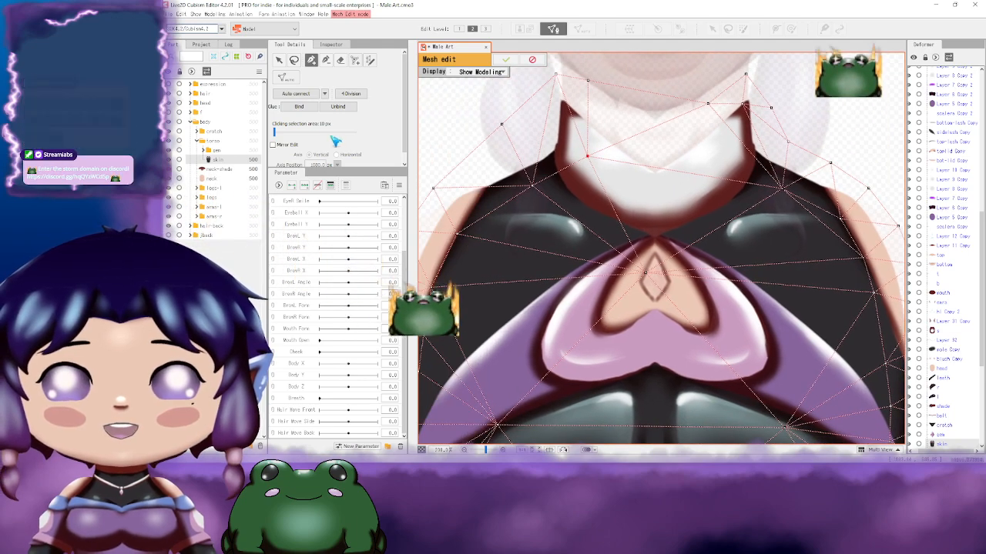
Step: Insert extra vertices and edges across the white collar area to make the torso mesh denser at the neck
left_click(357, 63)
left_click_drag(591, 135, 563, 132)
left_click(548, 101)
left_click(599, 110)
left_click(664, 145)
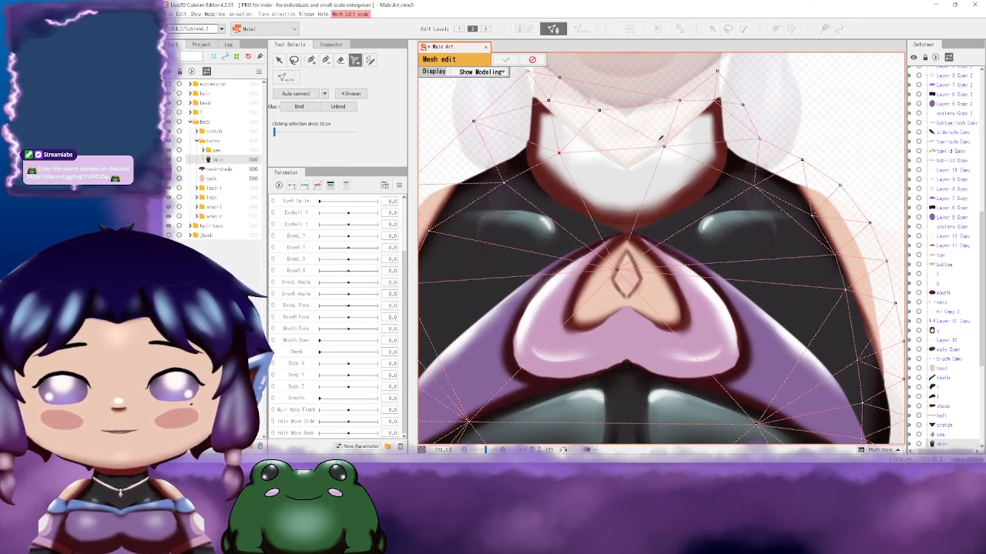
left_click_drag(588, 184, 753, 145)
left_click_drag(690, 179, 563, 165)
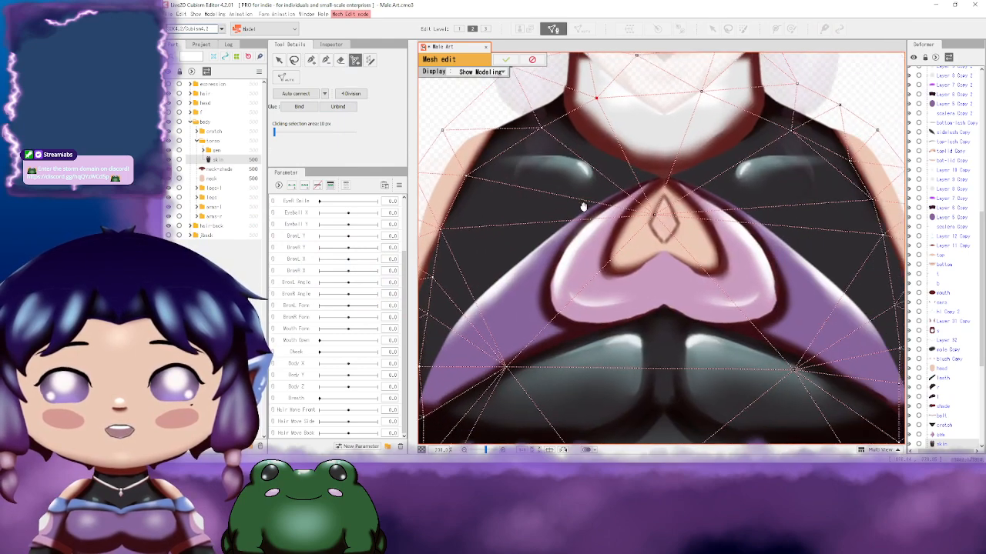
left_click_drag(526, 270, 649, 155)
left_click_drag(700, 61, 613, 231)
Step: Add a vertex on the torso mesh's outer edge beside the neck and connect it to the vertex at the collar's upper corner
left_click(311, 61)
scroll(539, 168, "up", 3)
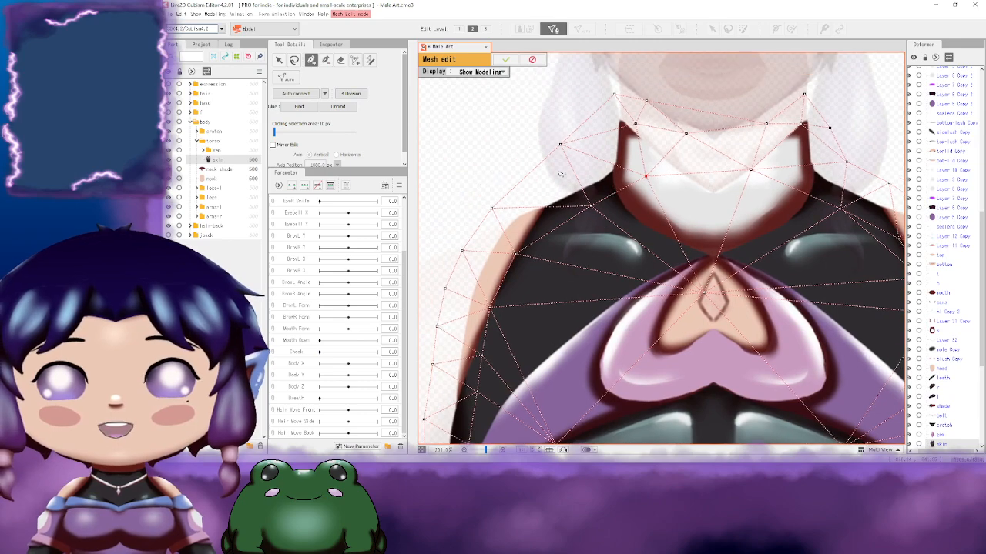
left_click_drag(626, 234, 608, 209)
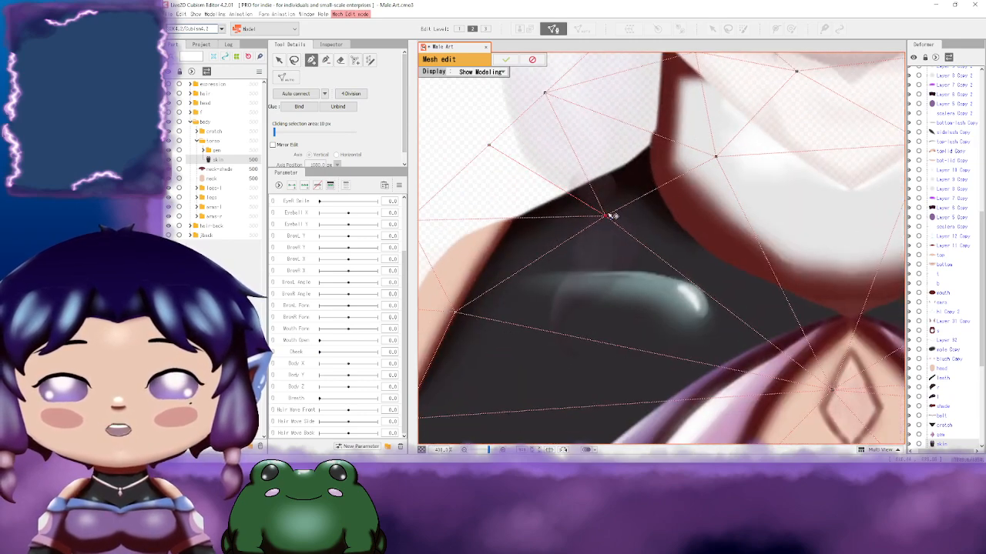
left_click_drag(679, 188, 669, 265)
left_click_drag(666, 208, 640, 249)
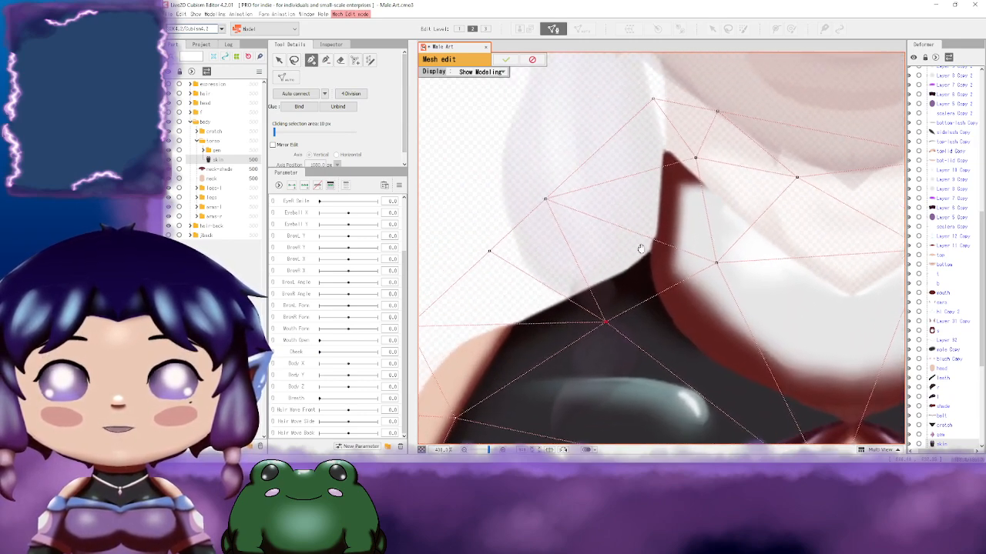
left_click_drag(631, 162, 617, 163)
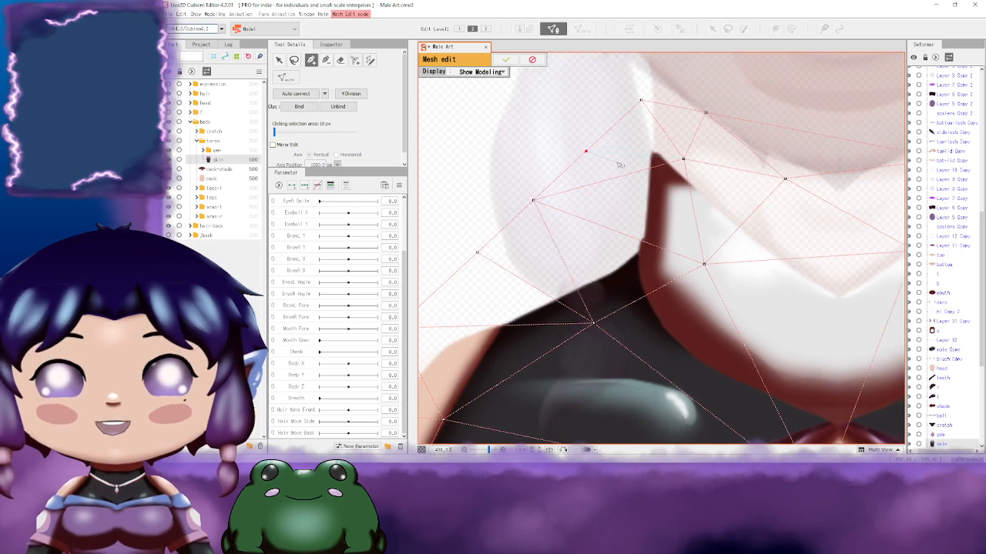
left_click(684, 160)
Step: Check the torso mesh on the opposite side of the collar and down across the abdomen
left_click_drag(654, 195, 643, 159)
left_click_drag(877, 186, 580, 207)
left_click_drag(762, 212, 670, 209)
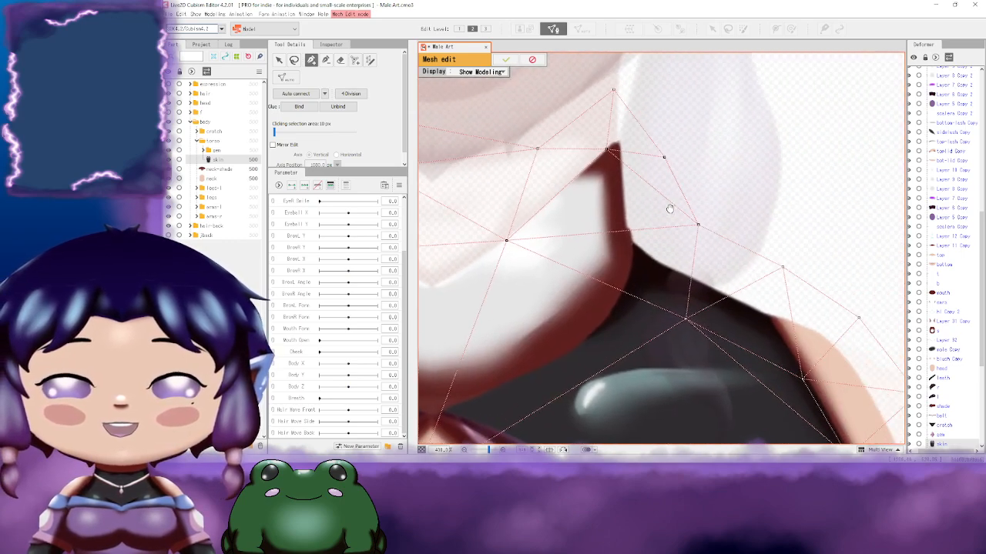
left_click_drag(720, 238, 618, 169)
scroll(651, 222, "down", 9)
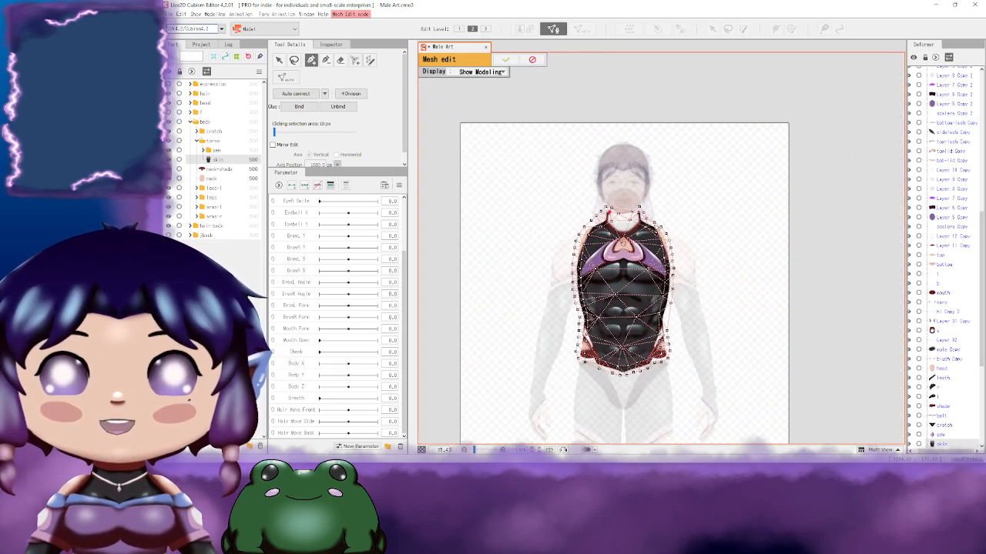
scroll(666, 328, "up", 4)
left_click_drag(638, 351, 678, 254)
left_click_drag(619, 264, 817, 291)
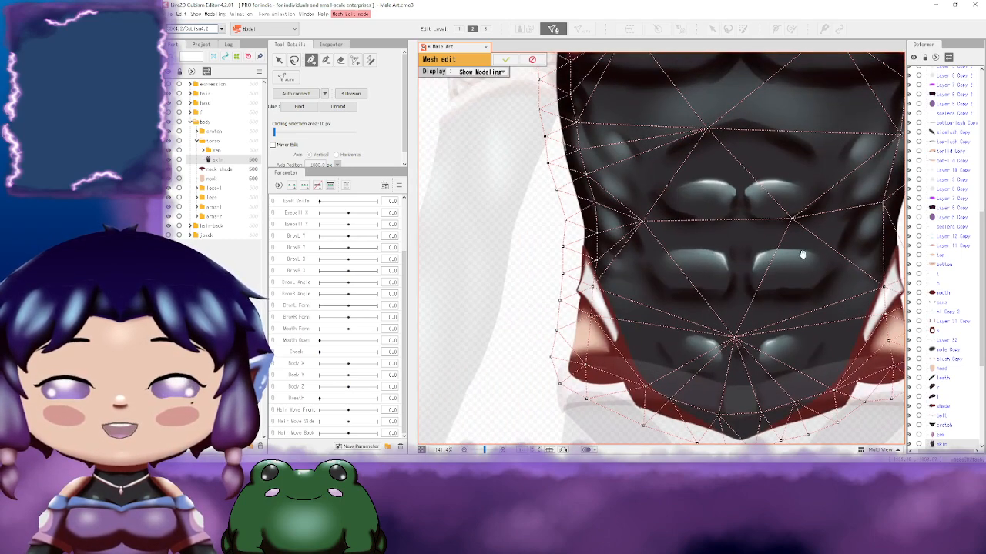
Step: Add vertices along the outer edge at the waist, linked to the inner side vertex, and apply the torso mesh edit
left_click_drag(889, 230, 700, 208)
scroll(701, 208, "up", 3)
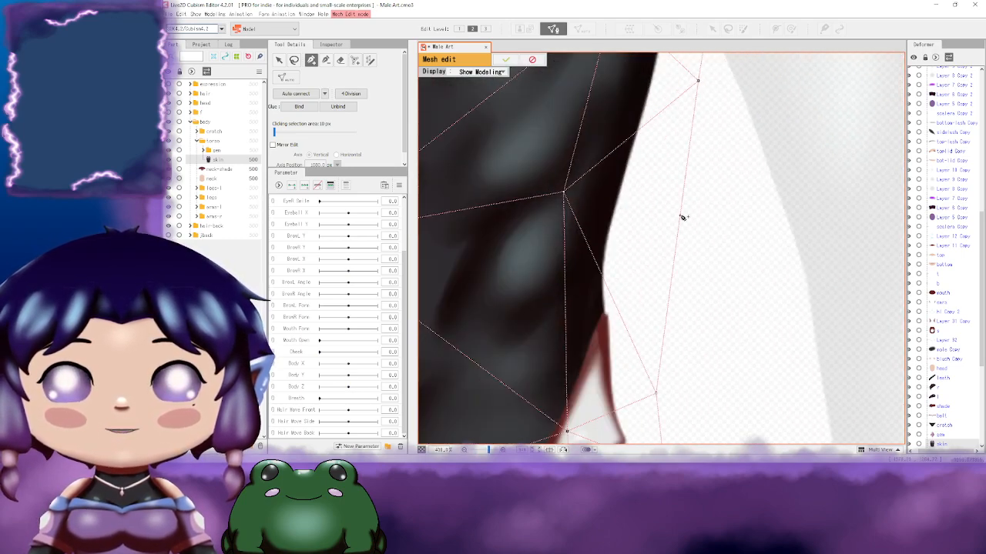
scroll(710, 264, "down", 5)
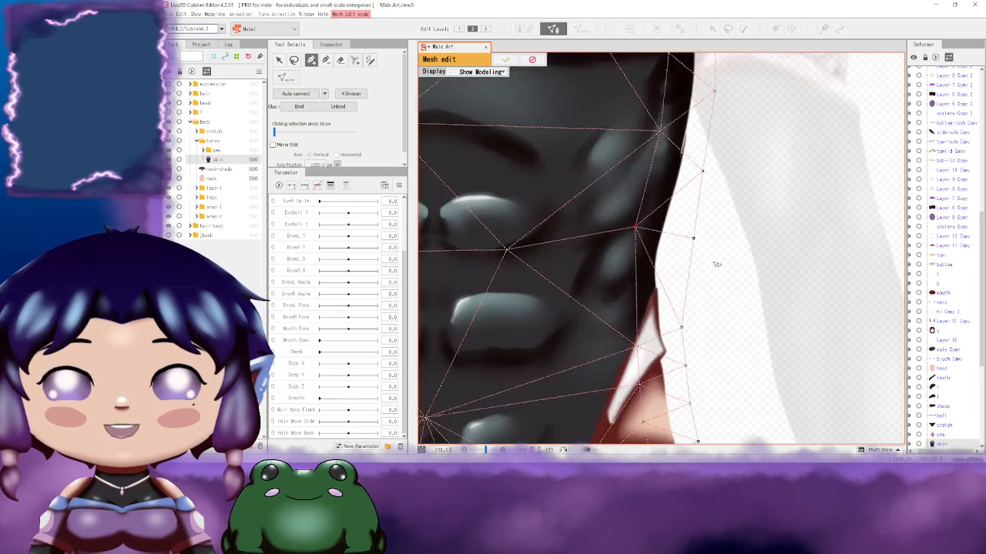
scroll(715, 264, "up", 3)
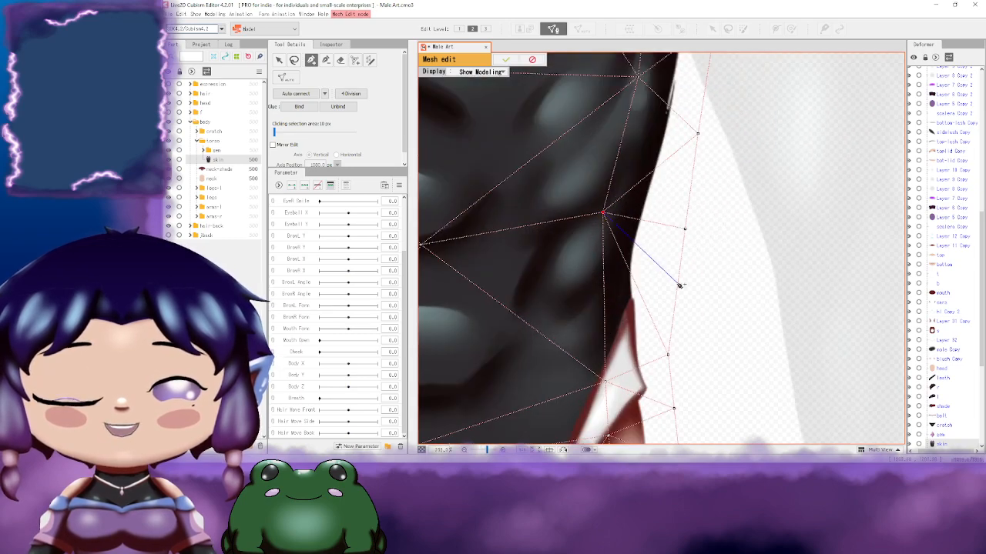
left_click(679, 285)
scroll(730, 256, "down", 5)
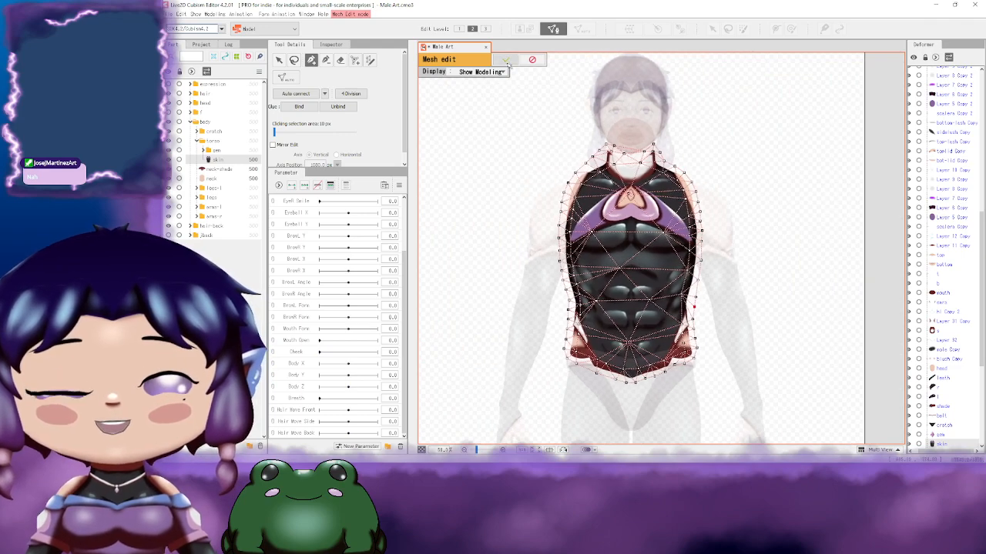
left_click(505, 59)
Step: Select the two upper-arm parts one after the other and examine their meshes around the shoulders
left_click_drag(619, 218, 642, 233)
left_click(531, 177)
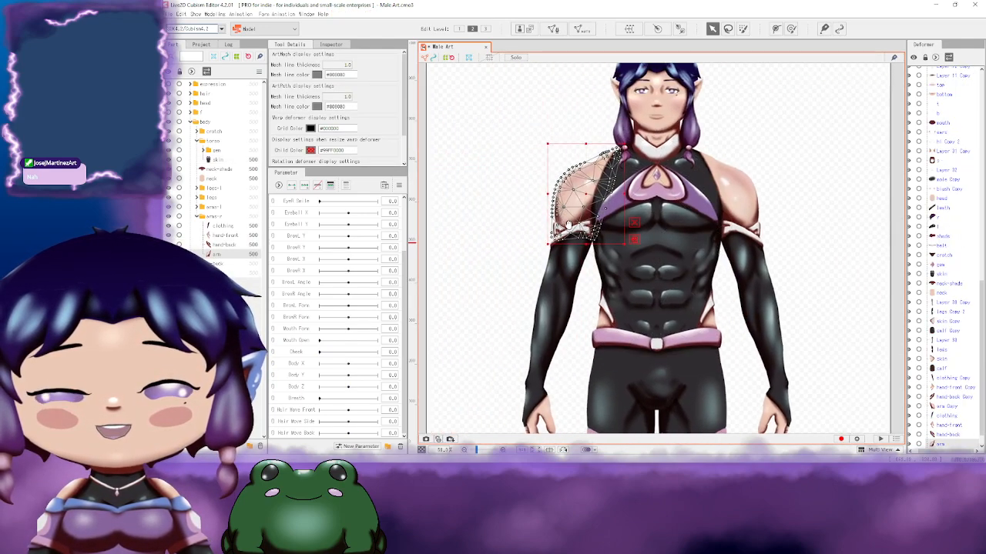
scroll(574, 223, "up", 5)
left_click_drag(626, 204, 531, 325)
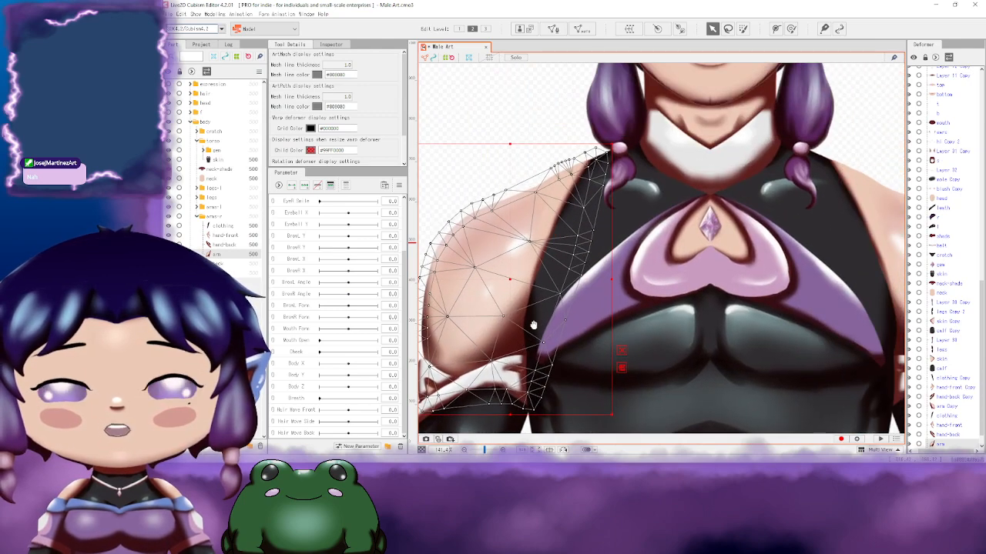
scroll(534, 209, "up", 3)
scroll(535, 210, "up", 2)
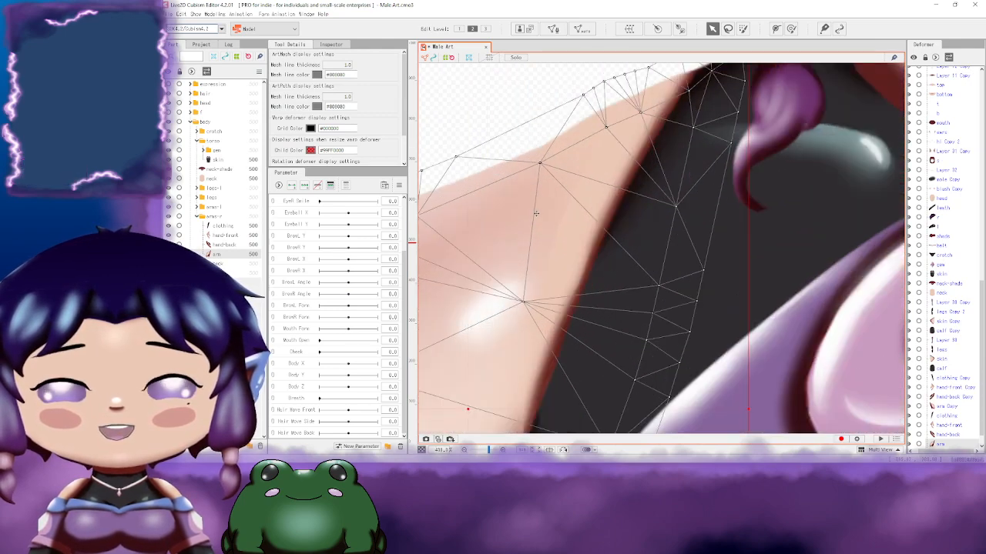
scroll(536, 213, "down", 5)
scroll(583, 216, "up", 1)
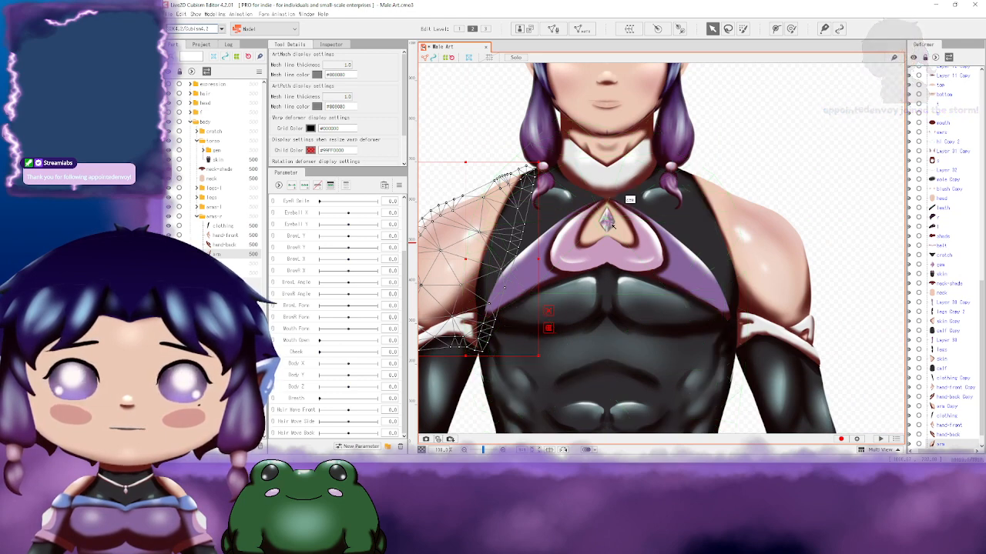
left_click(774, 252)
left_click_drag(865, 216, 737, 178)
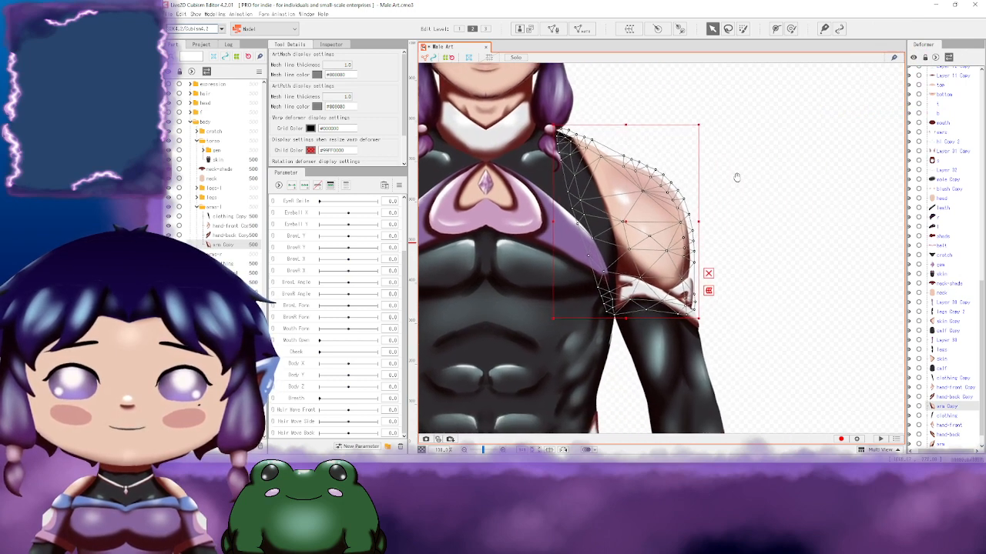
Step: Look over both upper arms, the chest and the torso down to the belt with no part selected
left_click_drag(741, 312, 788, 254)
left_click_drag(532, 267, 635, 274)
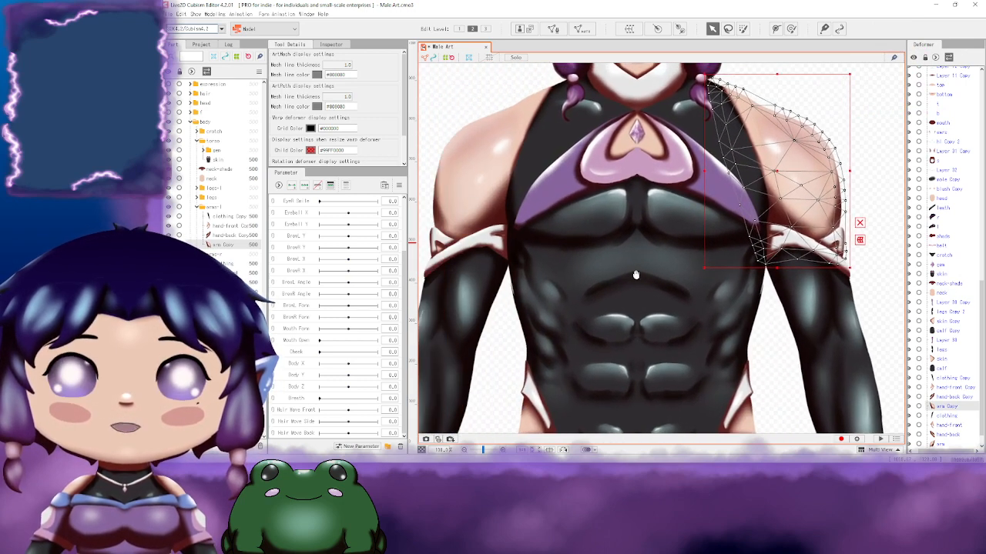
left_click_drag(542, 218, 572, 220)
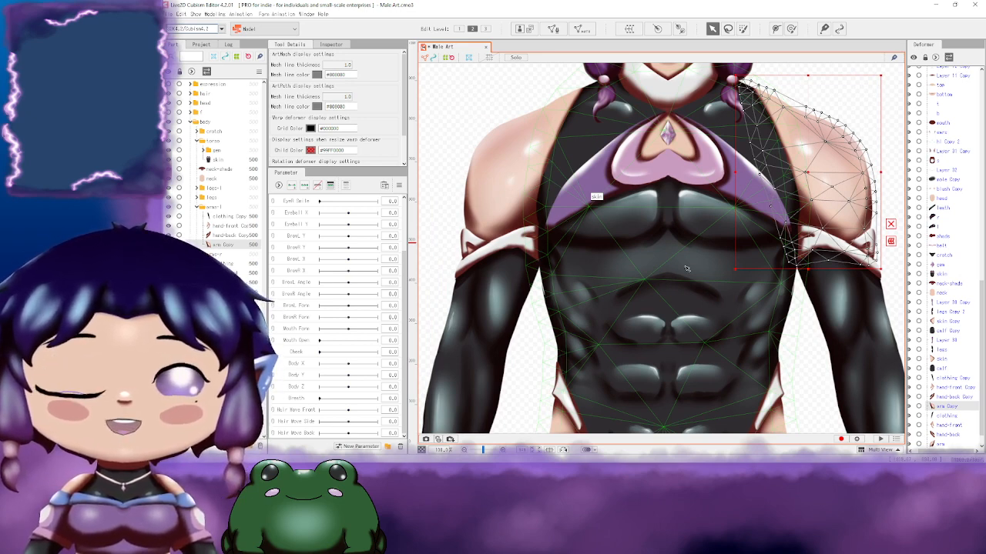
scroll(686, 268, "down", 2)
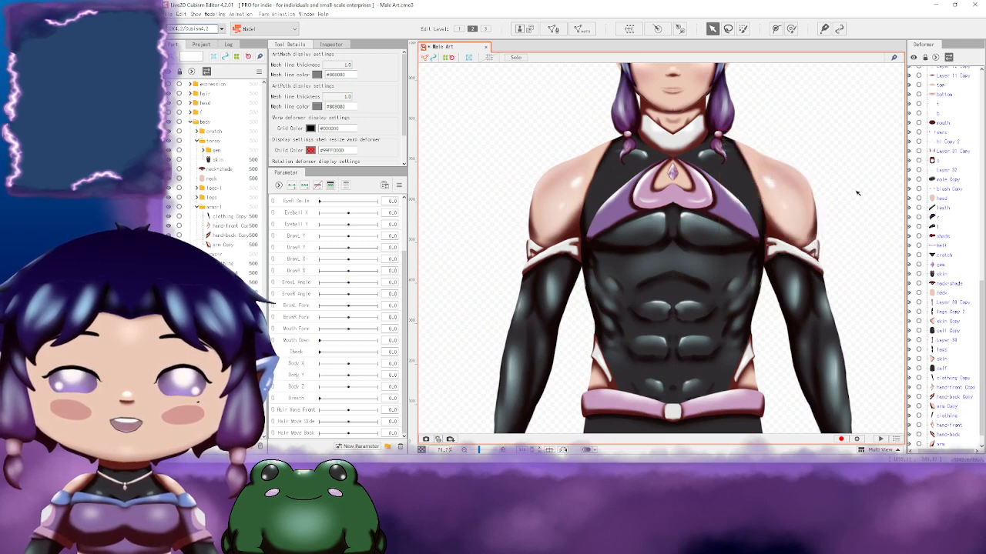
left_click_drag(847, 195, 741, 185)
left_click_drag(546, 241, 607, 263)
left_click_drag(691, 267, 625, 255)
left_click_drag(713, 225, 715, 276)
Step: Open the chest gem's mesh for editing, and try a 4Division subdivision before undoing it
left_click(623, 216)
scroll(628, 228, "up", 3)
scroll(583, 213, "up", 5)
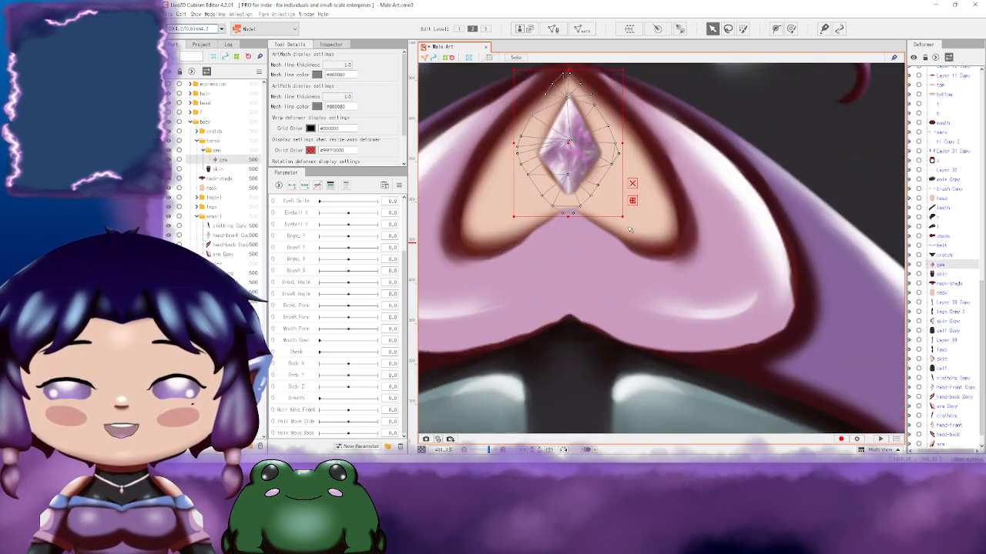
left_click(553, 28)
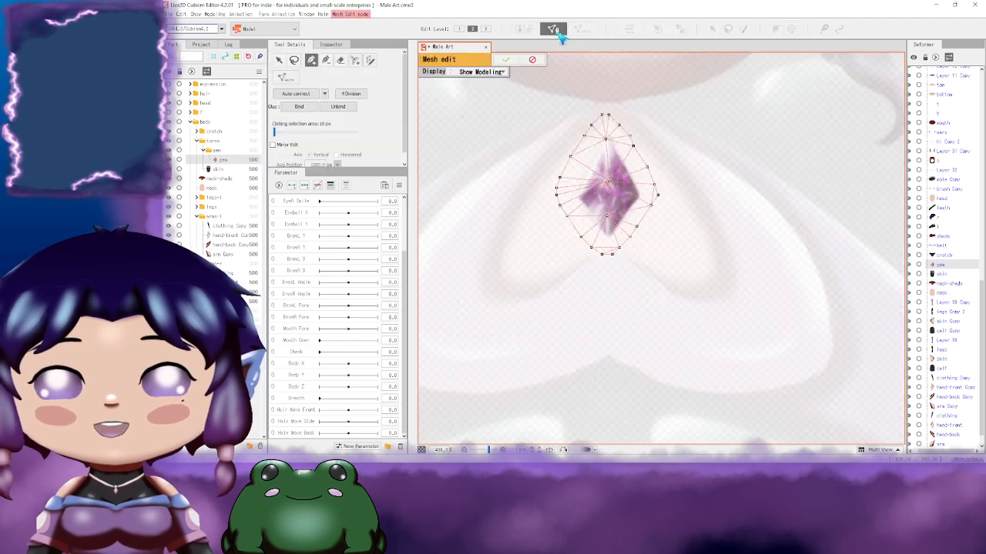
left_click(352, 94)
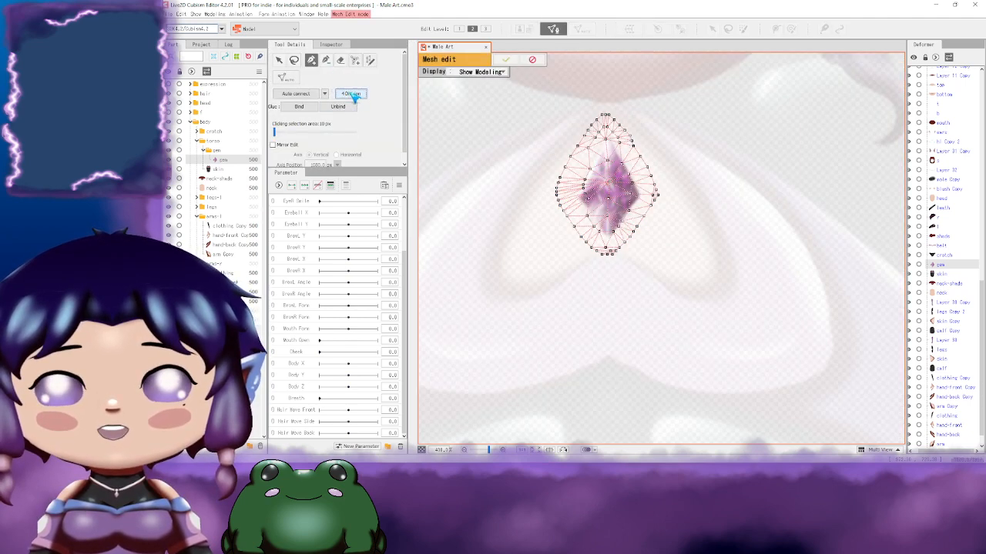
key("ctrl+z")
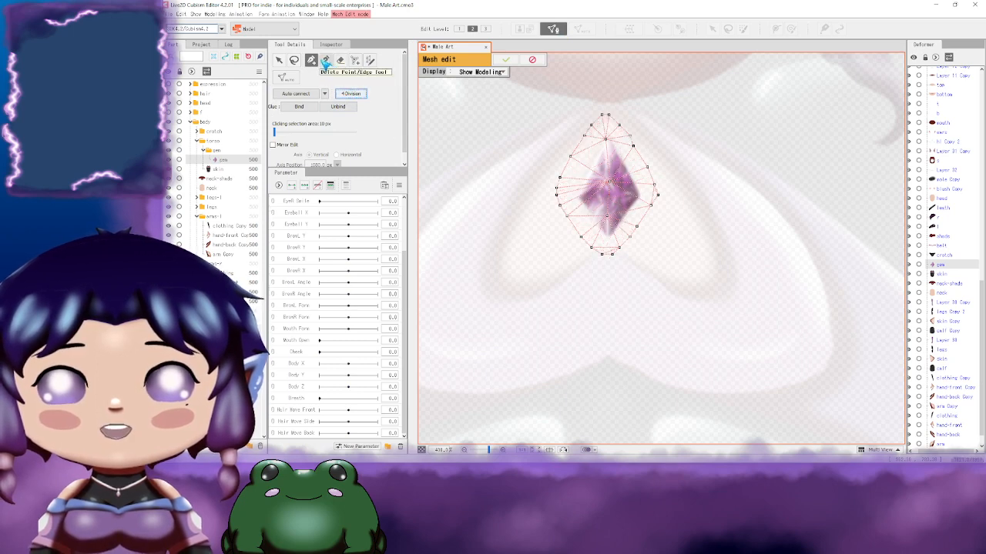
Step: Delete the two lowest outline vertices of the gem's mesh
left_click(326, 61)
scroll(669, 215, "up", 4)
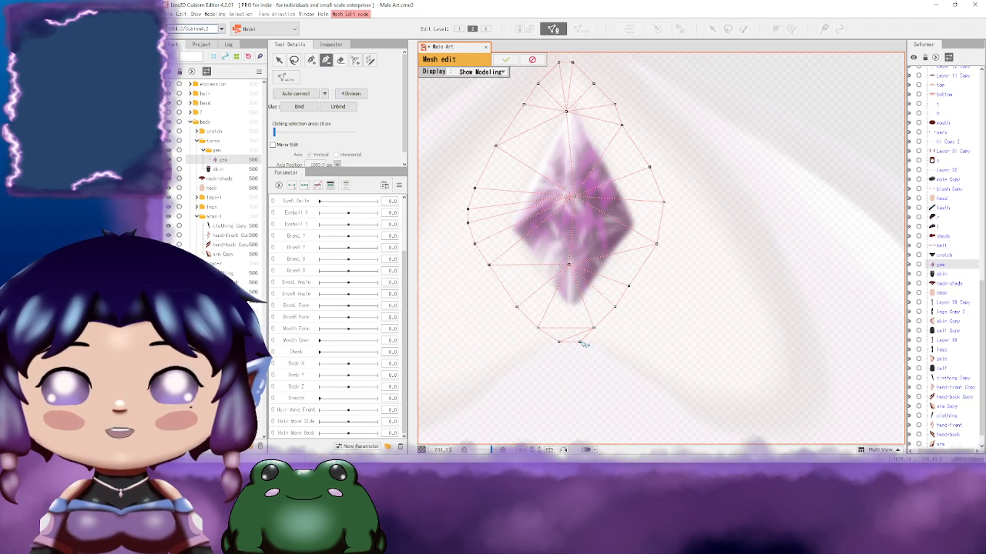
left_click_drag(608, 351, 645, 342)
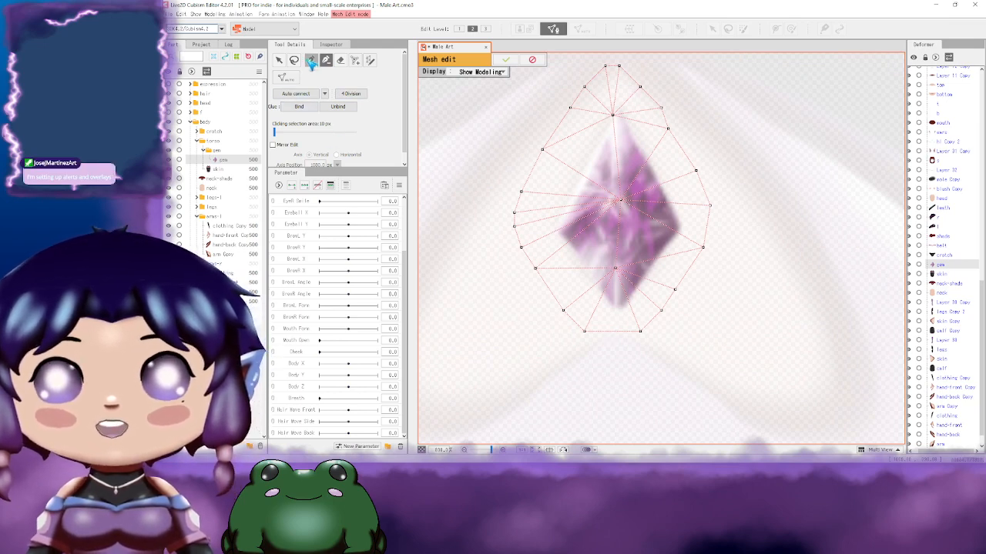
Step: Add a vertex below the gem's lower tip and link it up through the bottom edge to the lower inner vertex
left_click(312, 61)
left_click(611, 347)
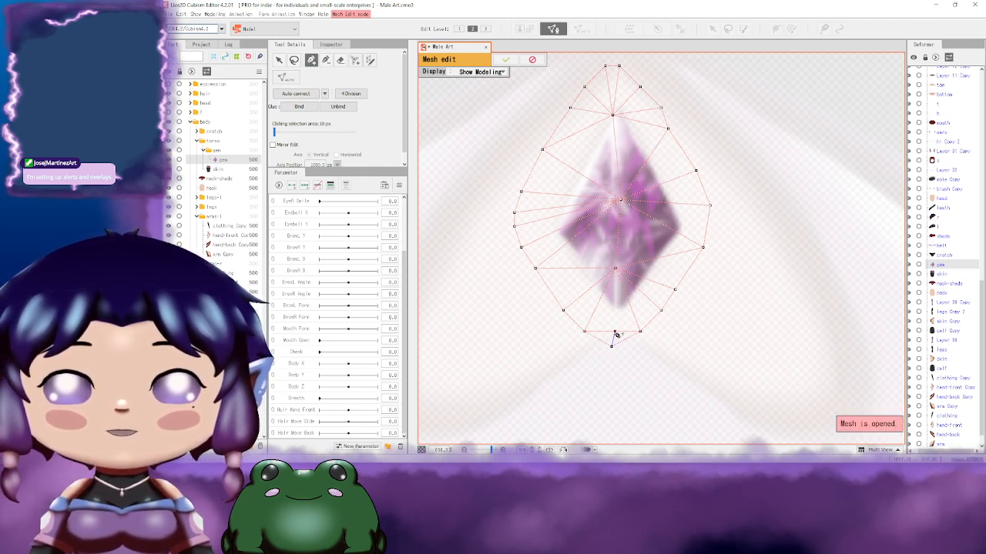
left_click(615, 332)
left_click(615, 268)
Step: Pull the top outline vertices of the gem's mesh closer to its upper tip, undoing the last misplaced move
left_click_drag(676, 203, 664, 245)
left_click(279, 60)
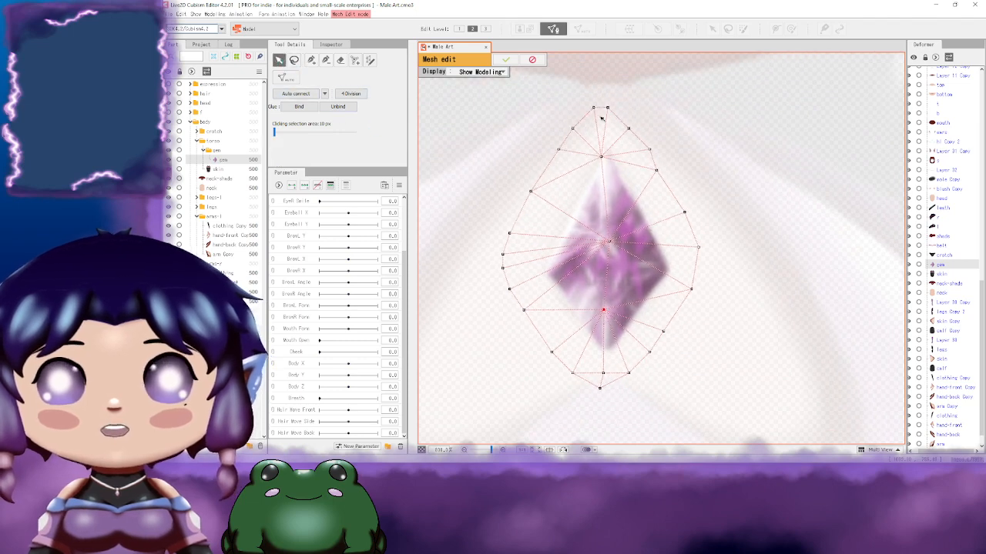
left_click_drag(609, 110, 637, 148)
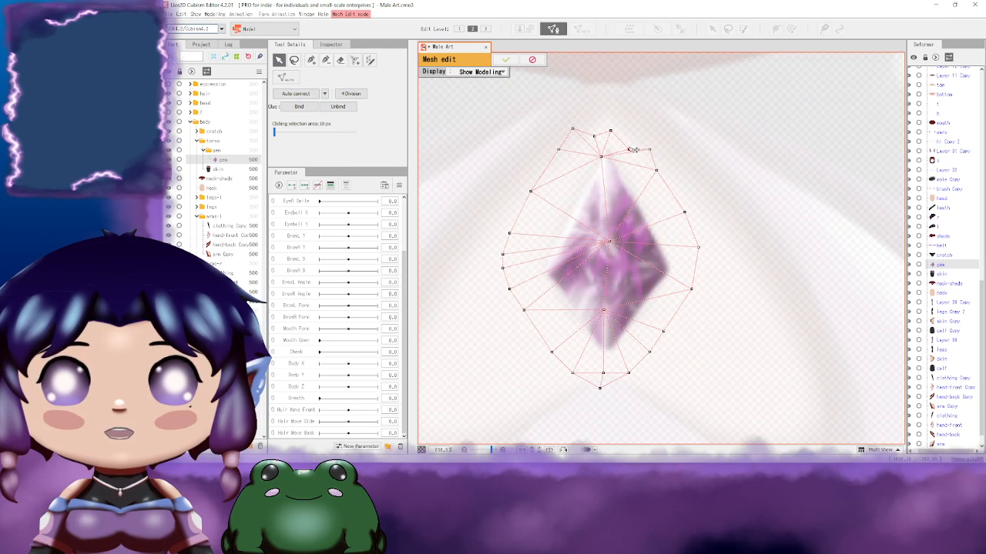
key("ctrl+z")
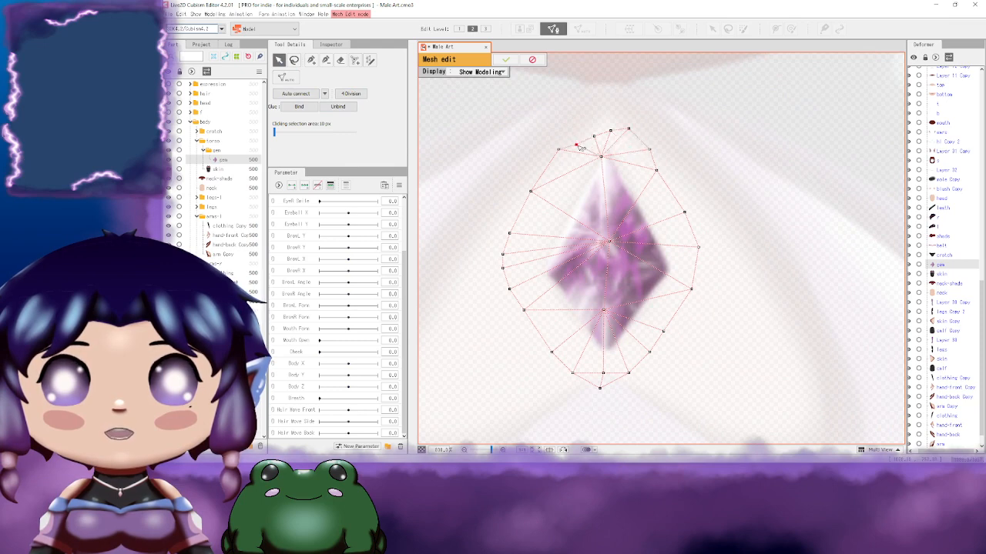
Step: Move the outline vertices along the left side and bottom of the gem's mesh inward to follow the gem's shape
left_click_drag(559, 151, 563, 191)
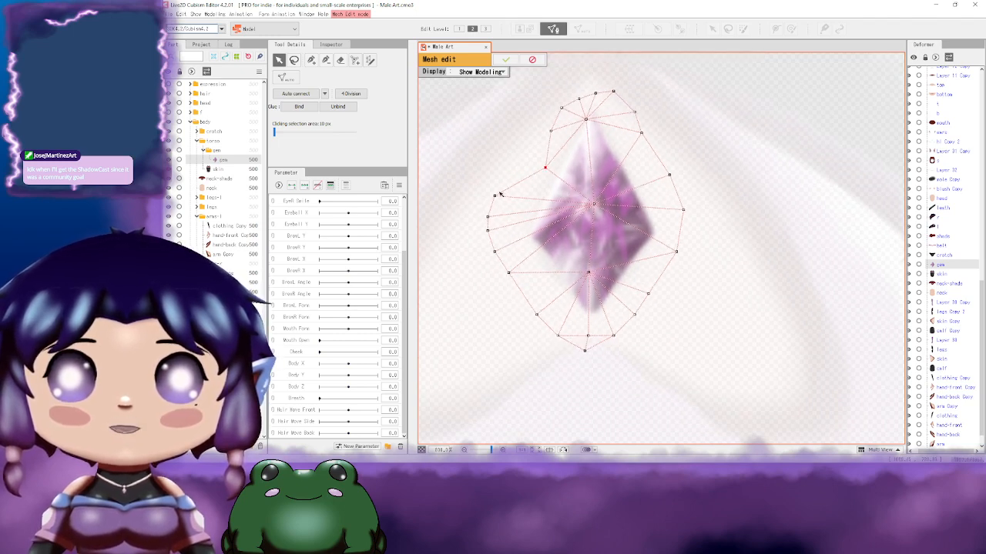
left_click_drag(499, 193, 505, 234)
mouse_move(512, 242)
left_mouse_down()
mouse_move(500, 235)
mouse_move(518, 251)
left_mouse_up()
left_click_drag(481, 250, 515, 252)
mouse_move(509, 295)
left_mouse_down()
mouse_move(534, 279)
mouse_move(539, 306)
mouse_move(550, 293)
mouse_move(570, 318)
mouse_move(590, 292)
mouse_move(605, 339)
mouse_move(629, 297)
mouse_move(663, 352)
mouse_move(681, 328)
left_mouse_up()
Step: Tighten the gem mesh's right-side and top outline vertices around the diamond shape and apply the mesh edit
left_click_drag(704, 286, 699, 295)
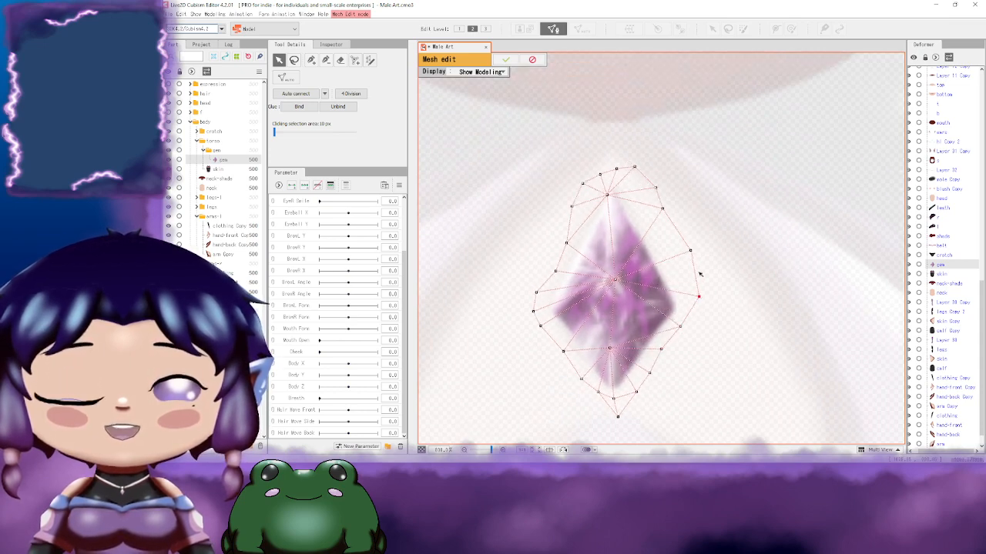
left_click_drag(690, 251, 693, 278)
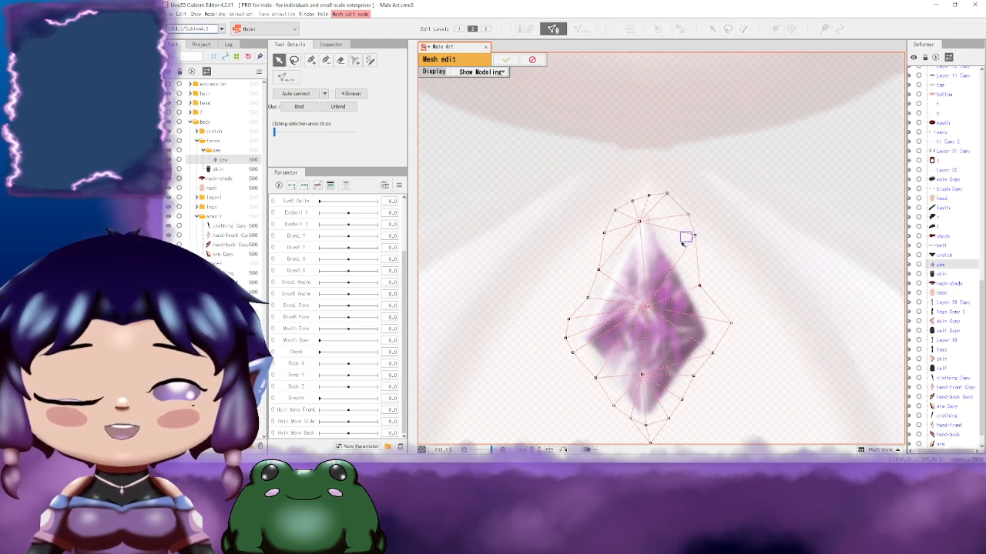
left_click_drag(693, 235, 681, 252)
left_click_drag(688, 214, 678, 229)
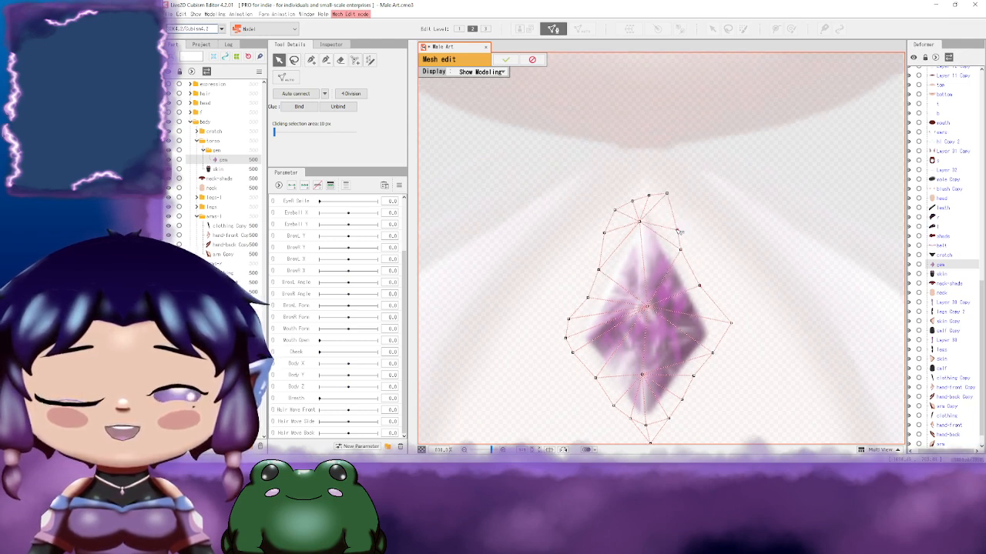
left_click_drag(666, 194, 634, 198)
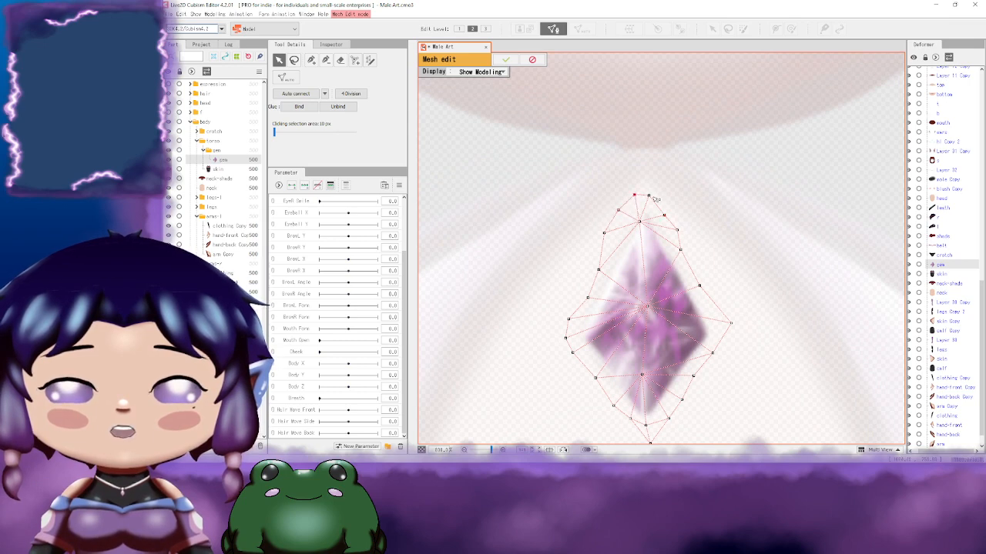
left_click_drag(730, 322, 719, 327)
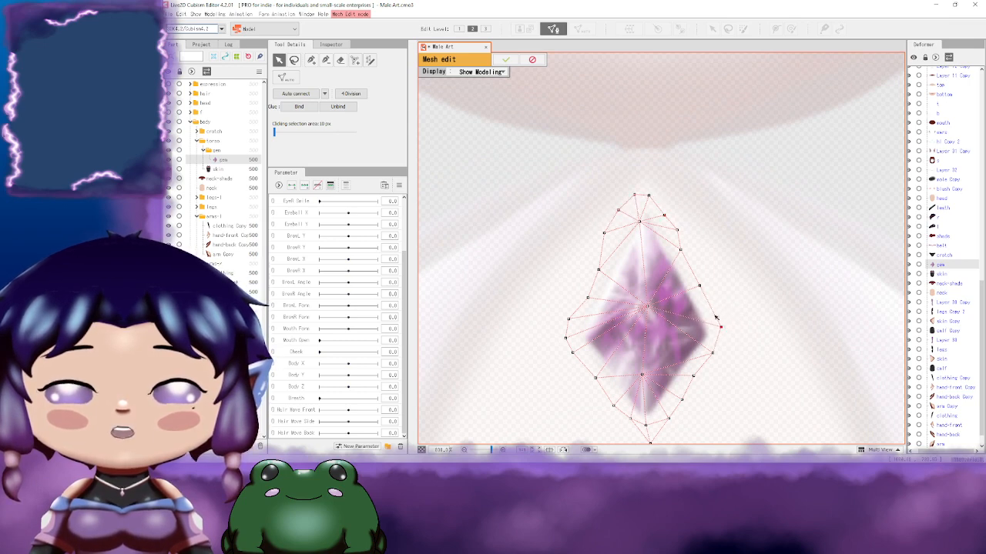
left_click_drag(700, 287, 700, 290)
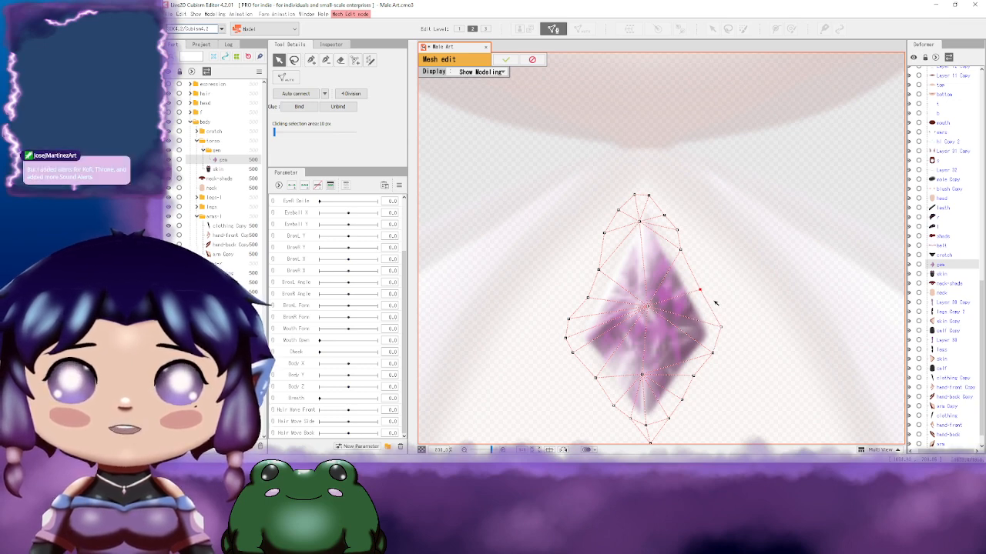
scroll(712, 308, "down", 3)
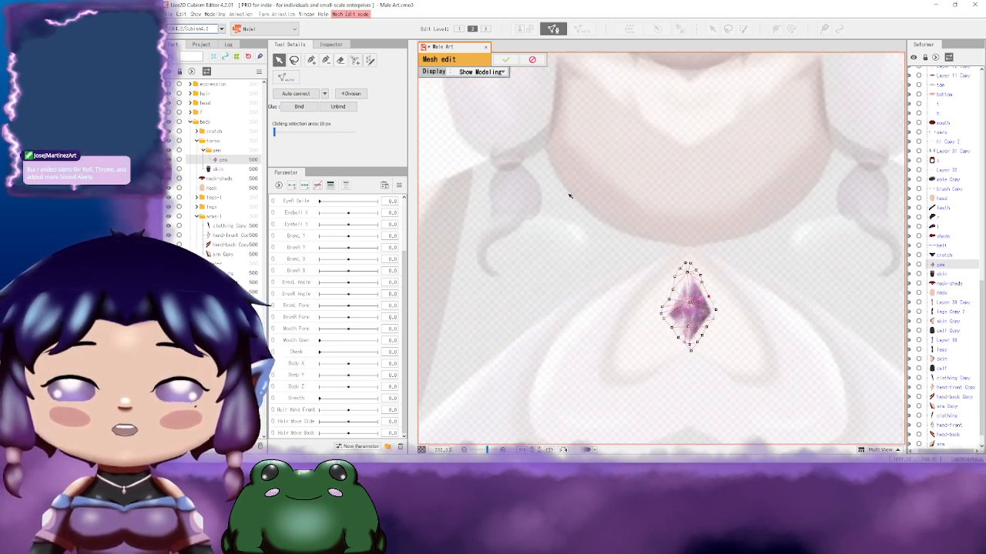
key("Return")
Step: Select the dark sleeve on the arm at the viewer's right and examine its mesh from elbow to wrist
scroll(685, 309, "down", 3)
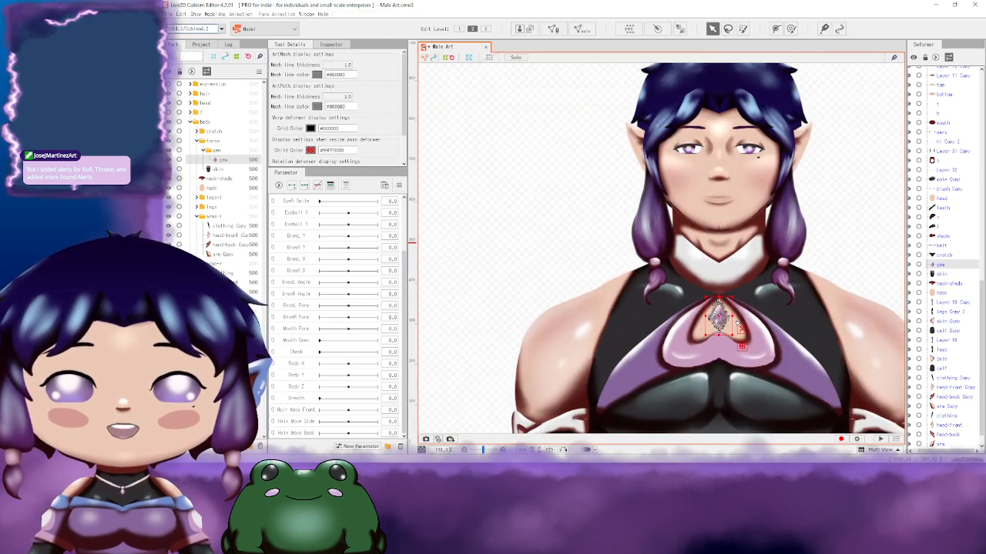
scroll(801, 308, "down", 3)
scroll(841, 266, "down", 5)
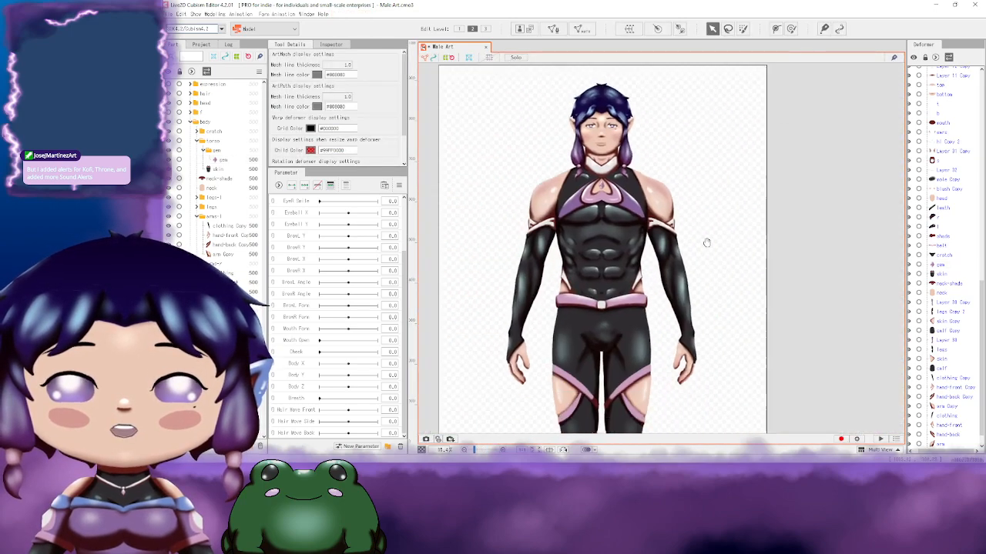
scroll(736, 235, "up", 3)
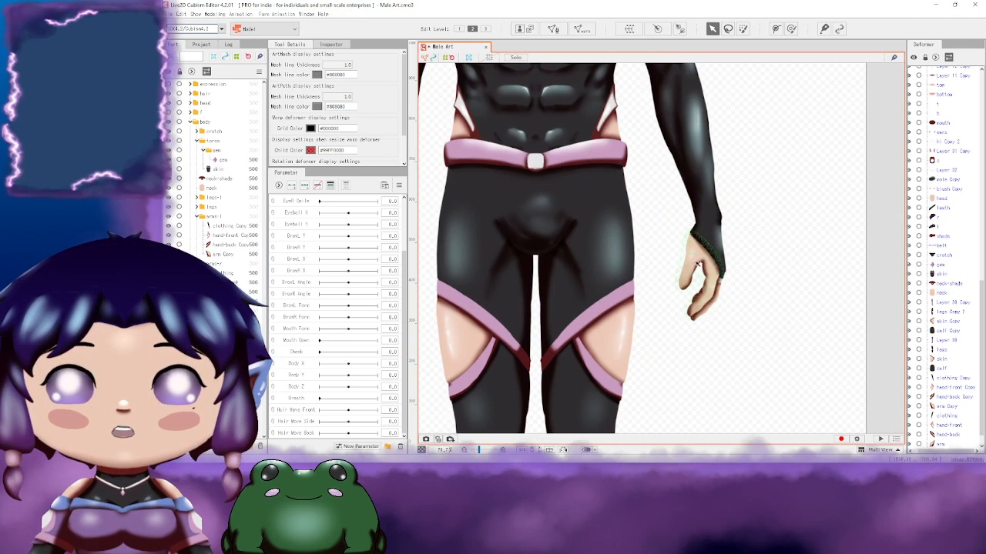
scroll(729, 263, "down", 4)
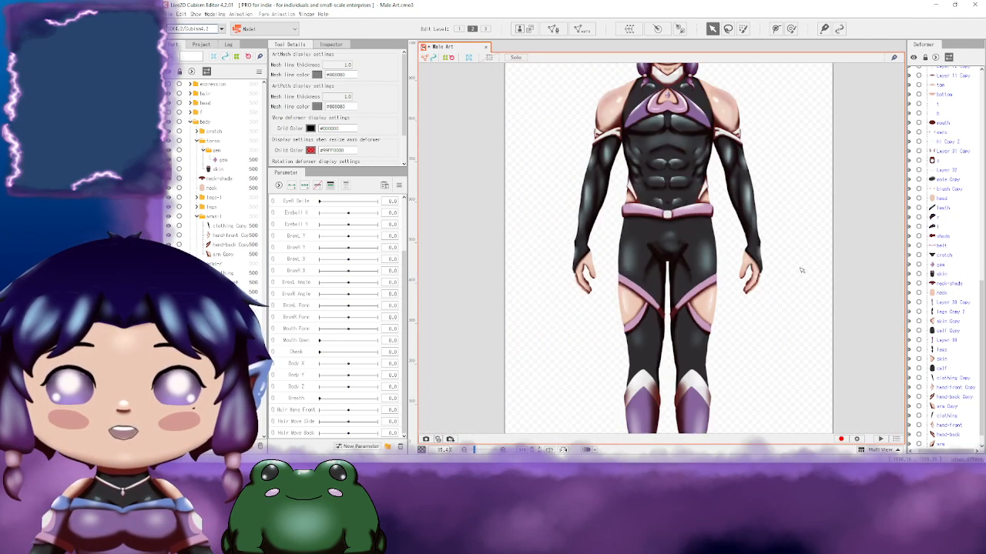
scroll(801, 268, "up", 3)
scroll(728, 238, "up", 3)
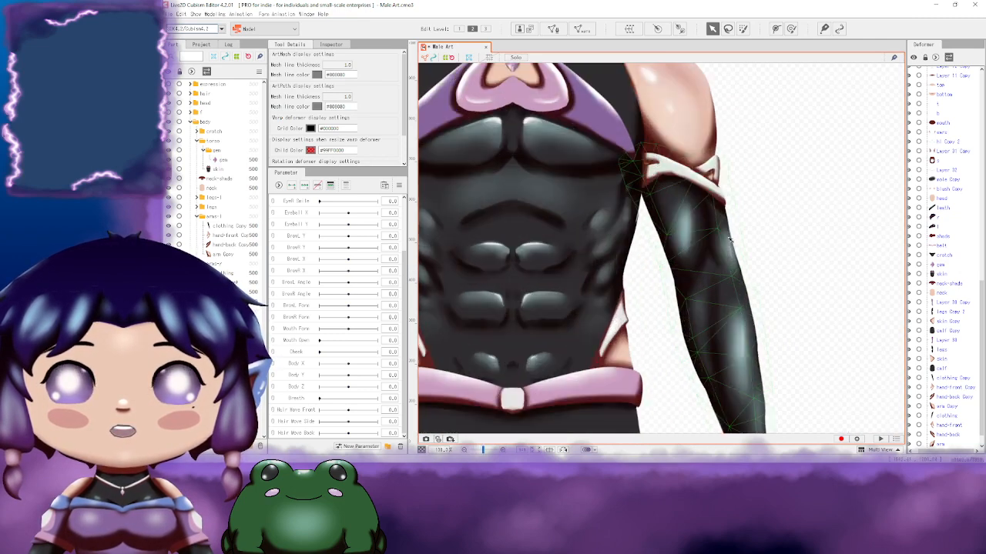
left_click(713, 241)
scroll(860, 311, "down", 5)
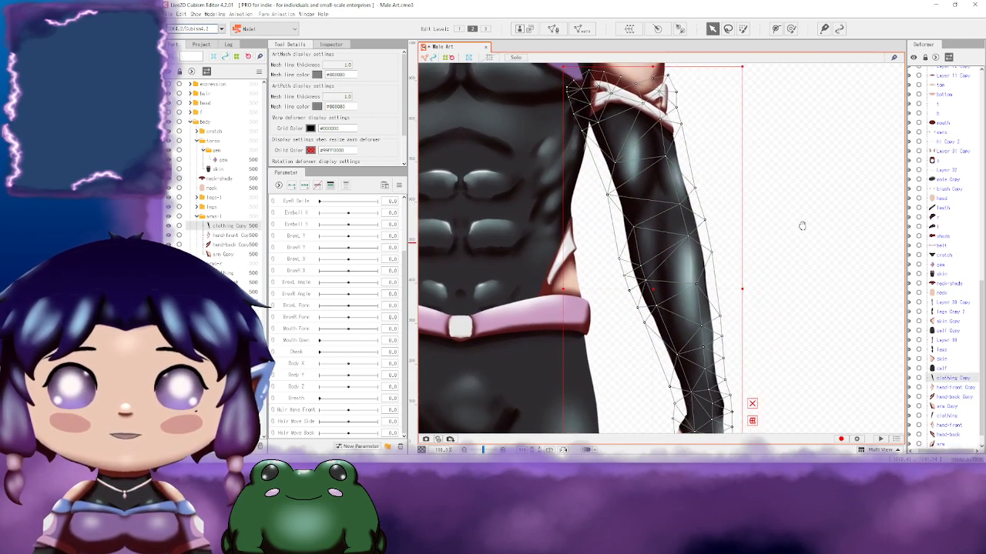
left_click_drag(720, 184, 820, 319)
Step: Select the dark sleeve on the opposite arm and examine its mesh
left_click_drag(599, 202, 833, 255)
left_click(543, 285)
left_click(543, 285)
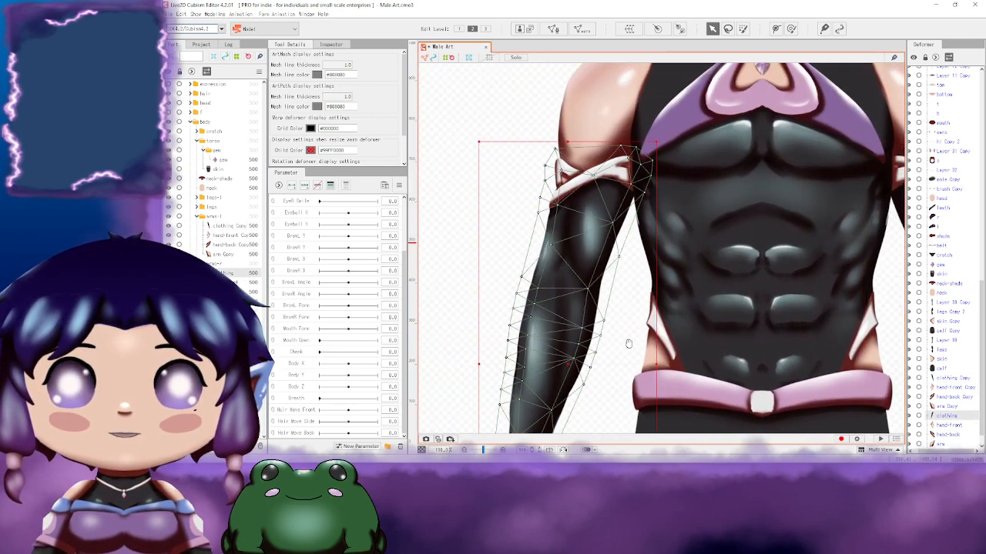
scroll(601, 231, "down", 5)
left_click_drag(571, 296, 558, 284)
left_click_drag(608, 245, 609, 282)
Step: Select the back part of the hand at the viewer's right, check its mesh, and deselect it
left_click_drag(811, 316, 541, 196)
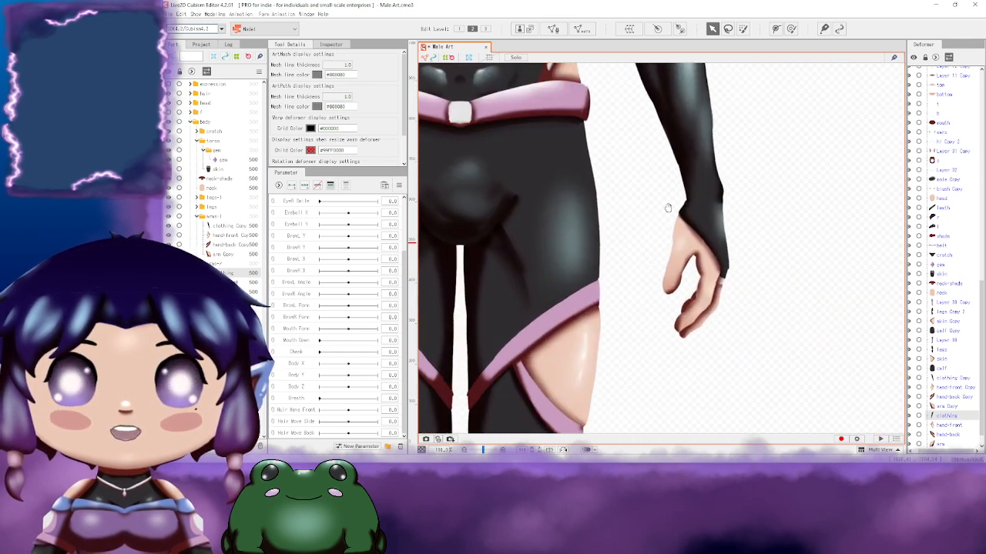
left_click(707, 307)
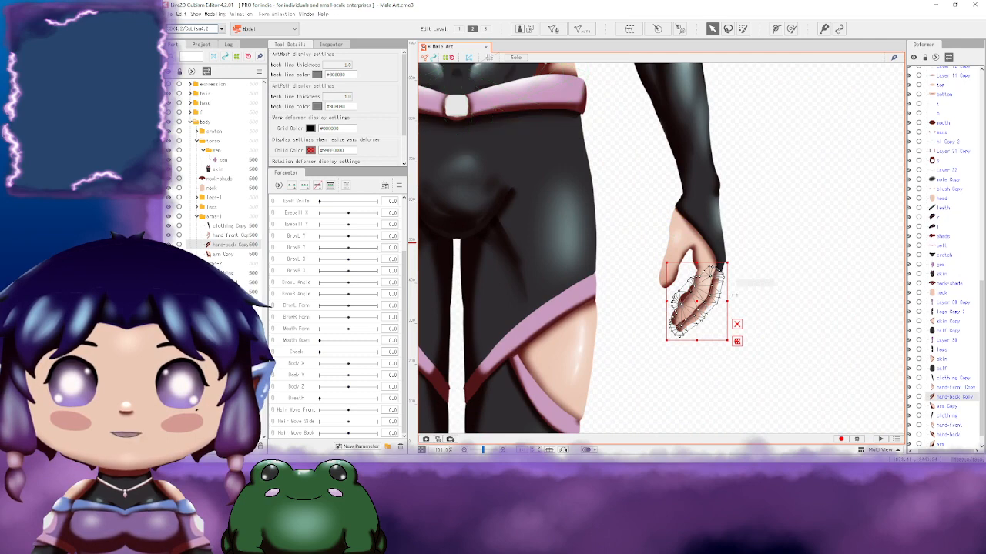
left_click(785, 248)
Step: Add vertices to the torso skin mesh just below the chest muscles, apply the mesh edit, and deselect the torso
left_click_drag(536, 182, 690, 229)
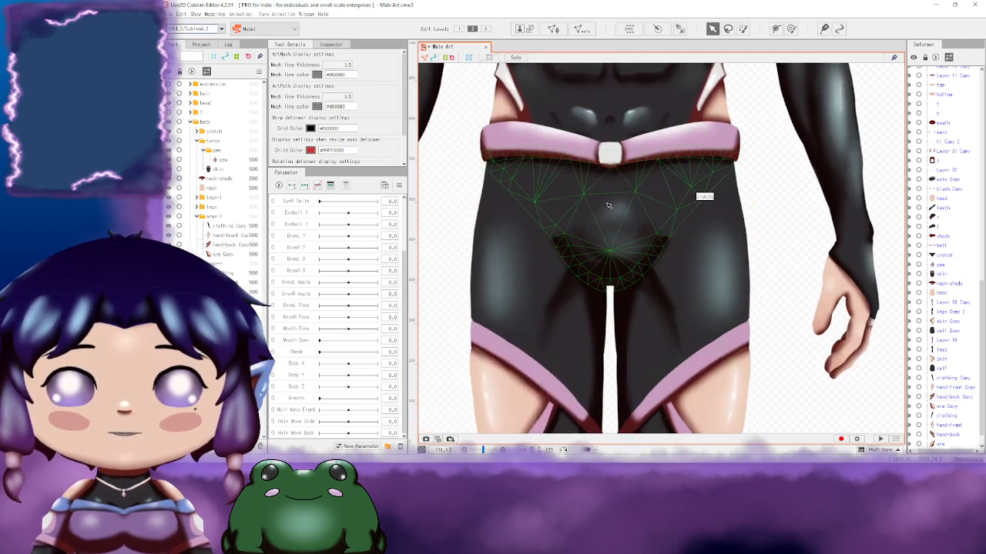
left_click_drag(660, 179, 663, 282)
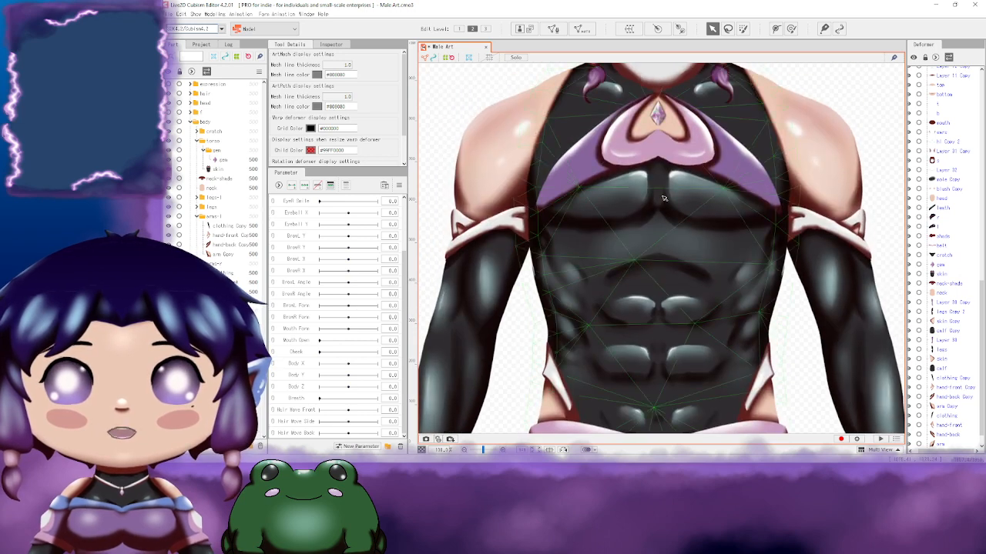
left_click(663, 199)
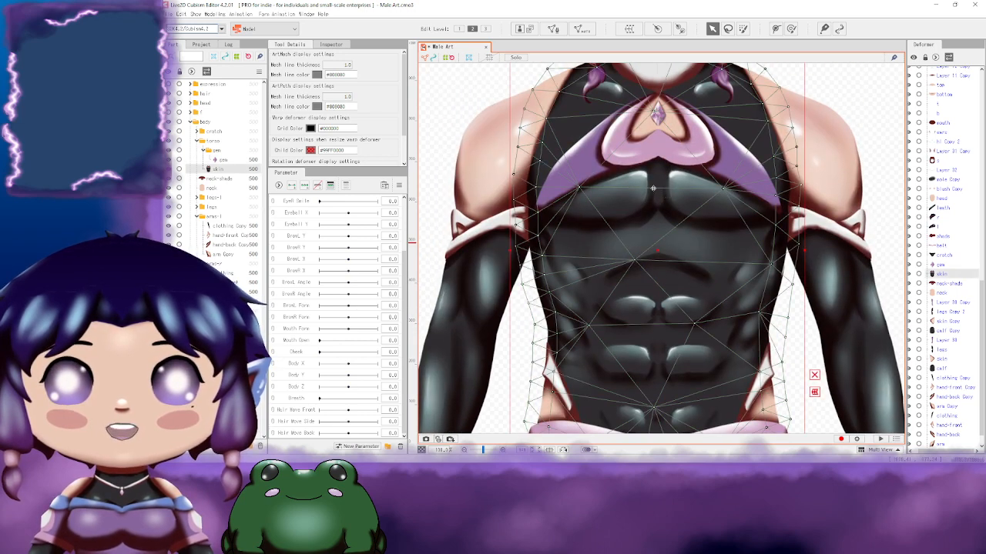
left_click(553, 29)
left_click(355, 64)
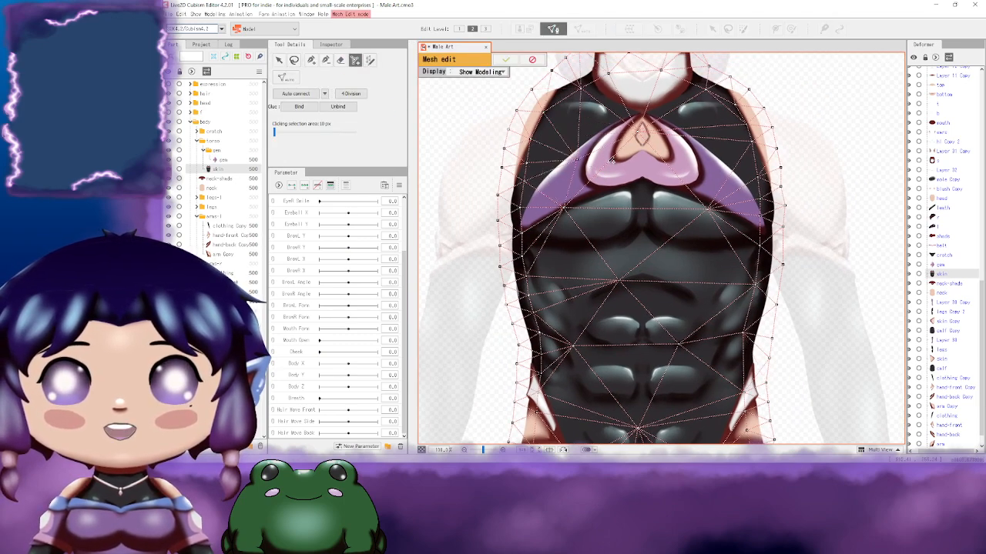
scroll(678, 193, "up", 2)
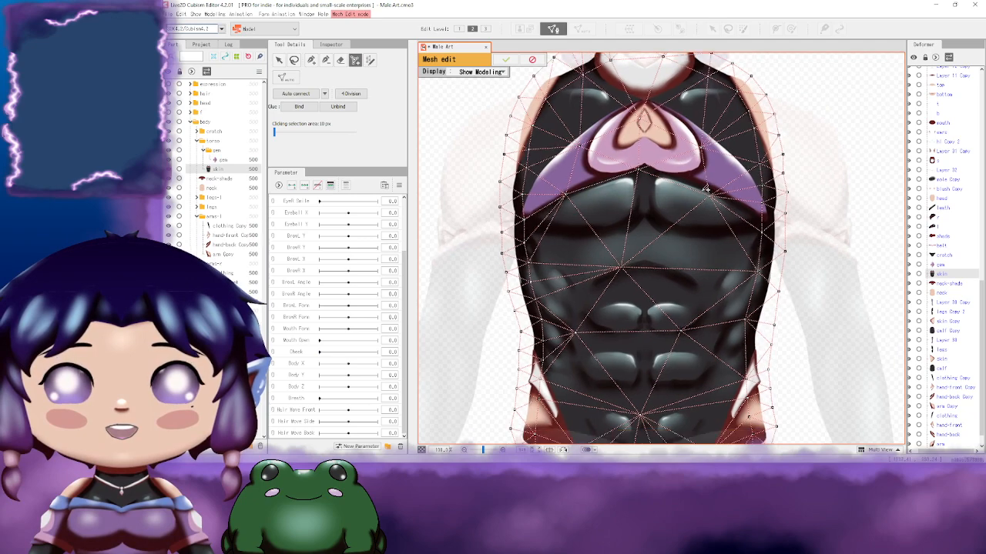
scroll(662, 220, "up", 2)
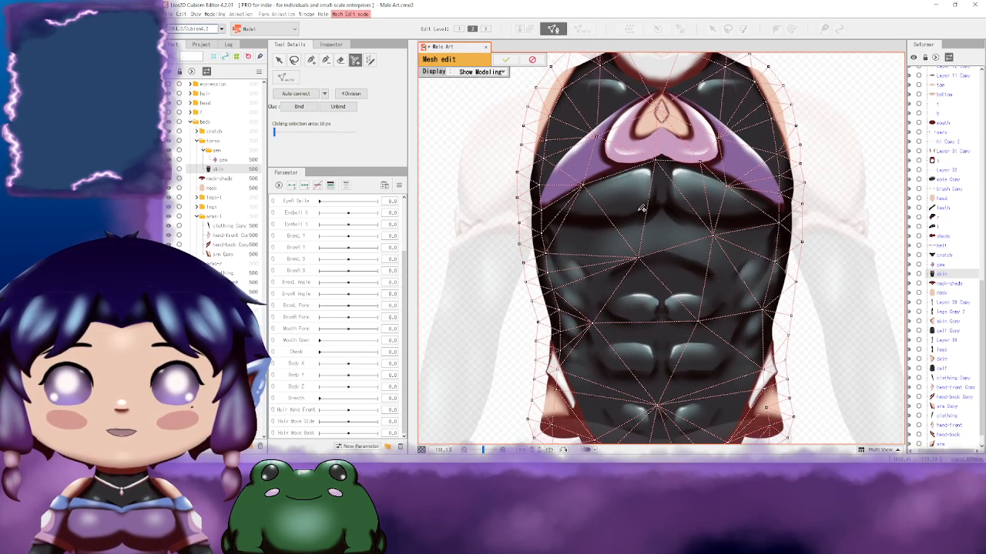
left_click(603, 231)
left_click_drag(685, 217, 683, 218)
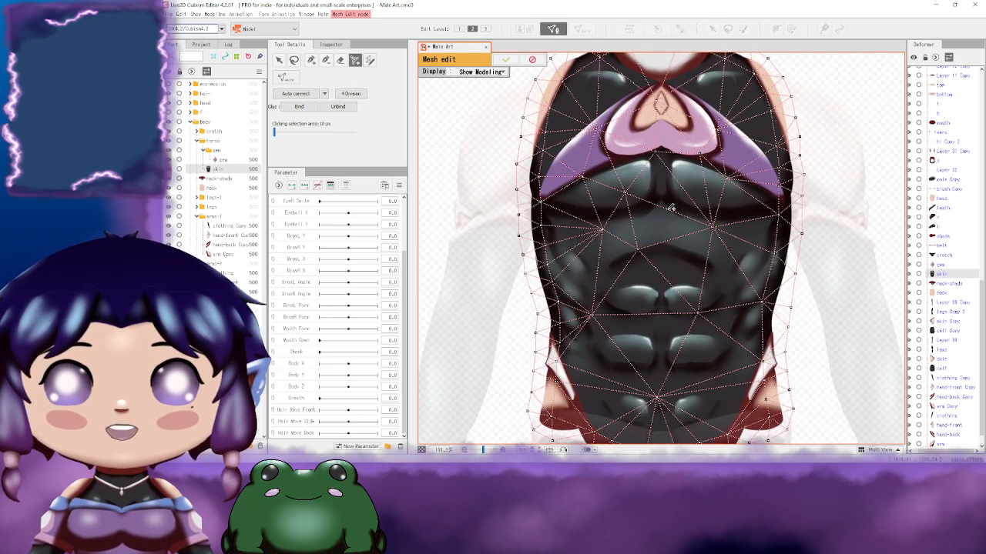
left_click(664, 191)
scroll(693, 231, "down", 3)
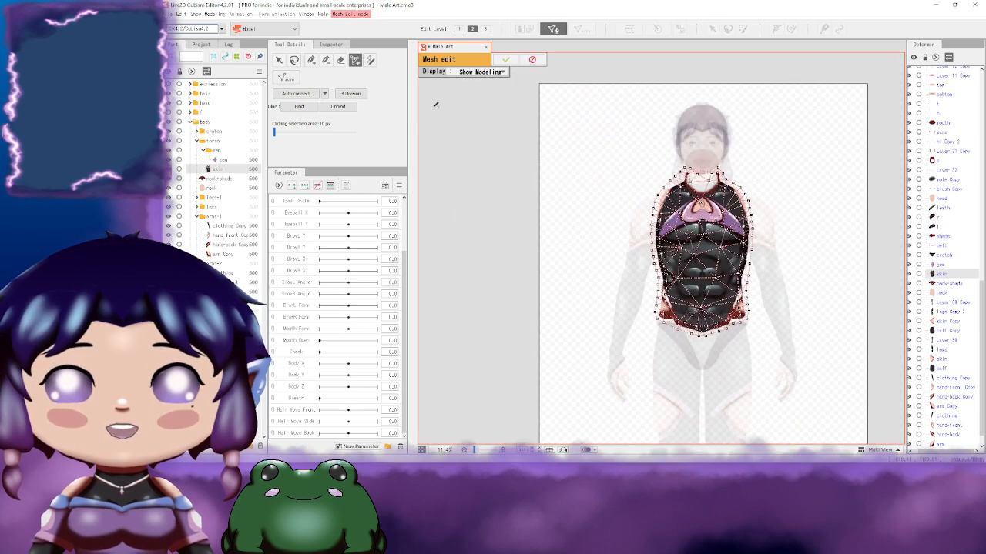
left_click(505, 59)
left_click_drag(796, 204, 719, 161)
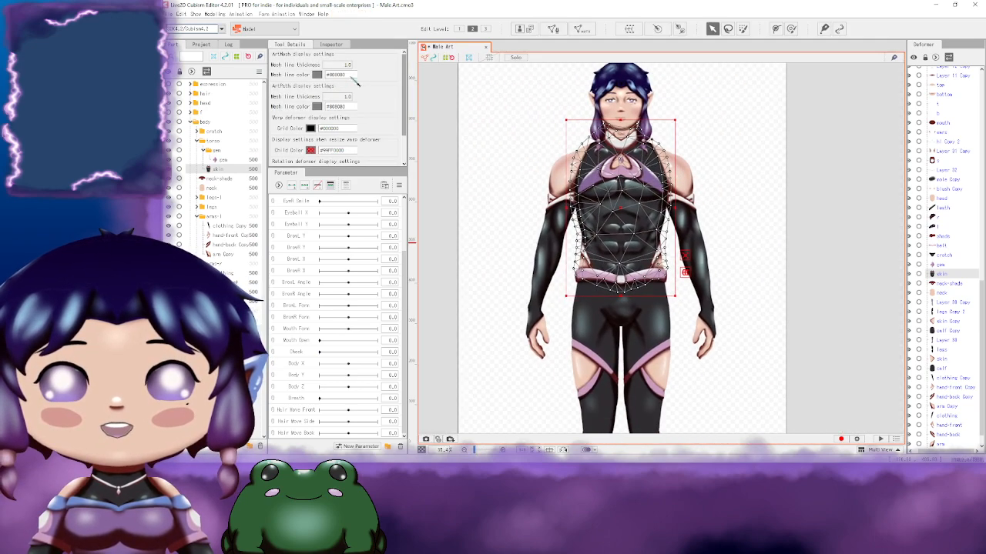
left_click_drag(729, 257, 777, 194)
left_click(734, 214)
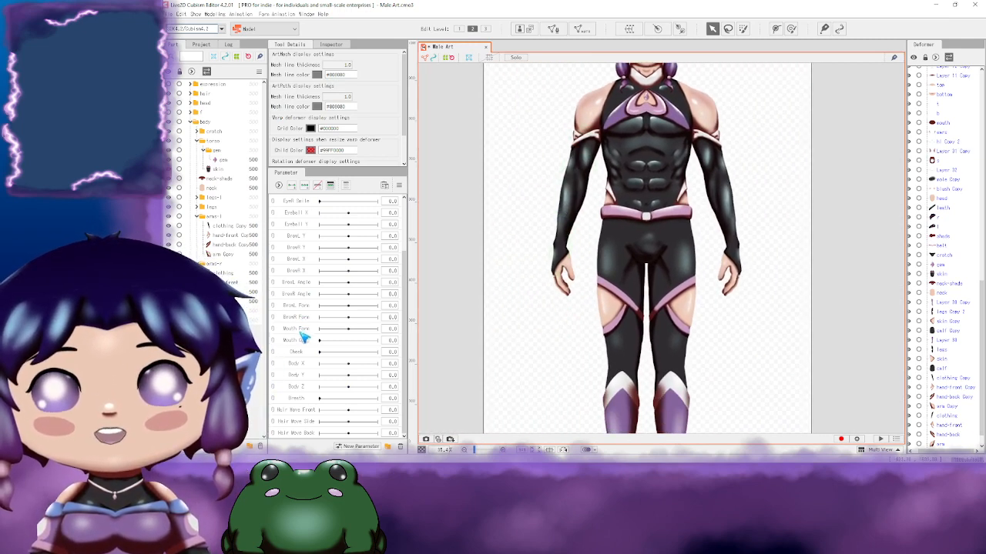
Step: Group the Angle X, Angle Y and Angle Z parameters in a new parameter folder named head
left_click(294, 203)
scroll(303, 239, "up", 3)
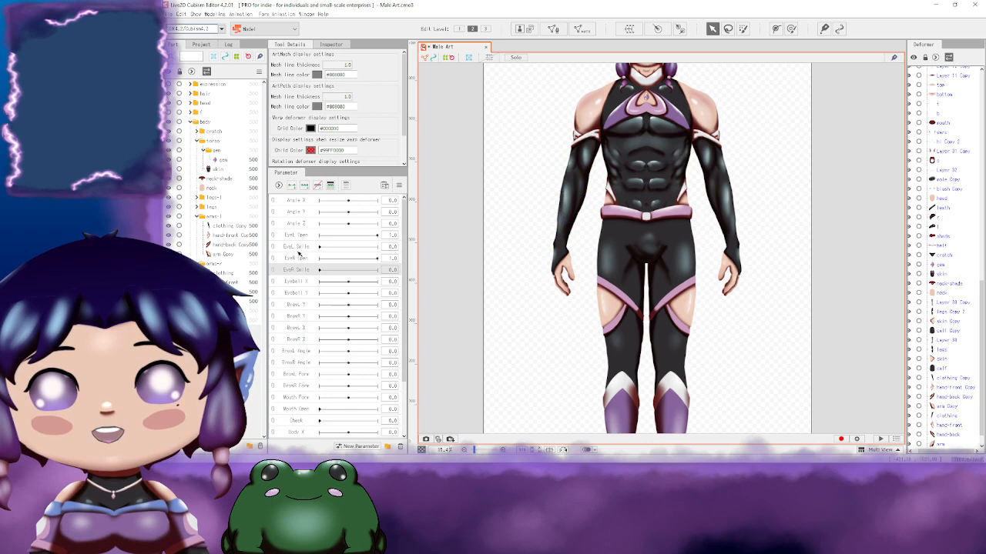
left_click(295, 201)
left_click(387, 446)
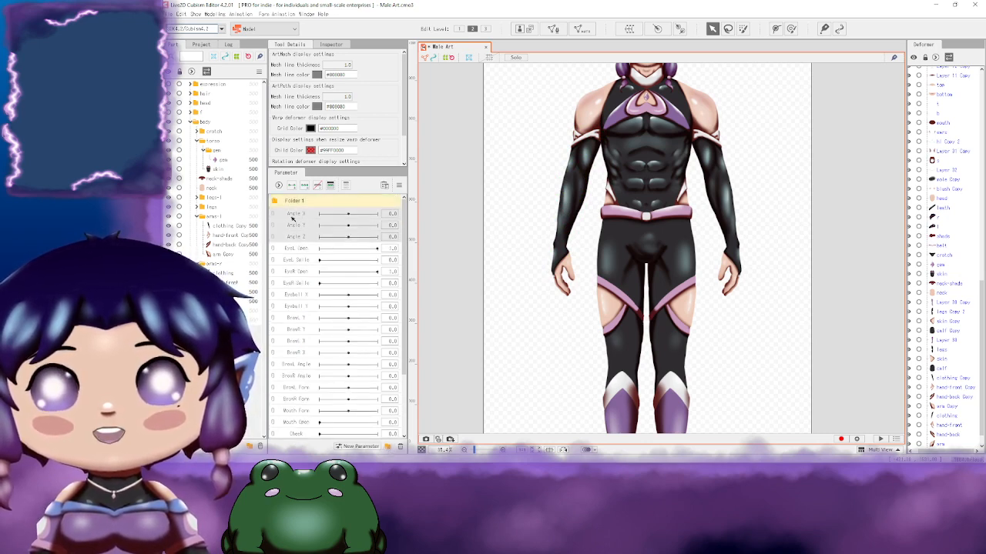
double_click(301, 201)
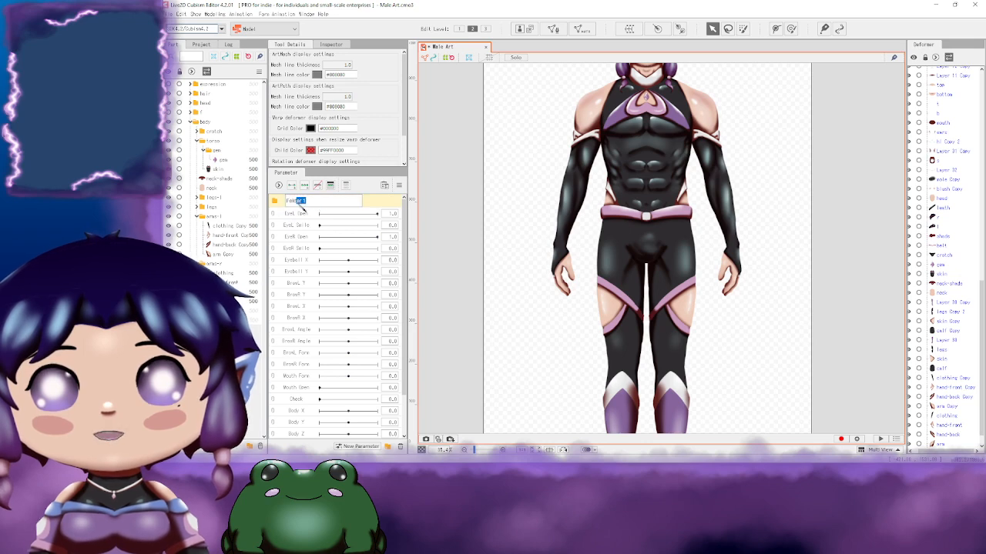
key("BackSpace")
type("head")
key("Return")
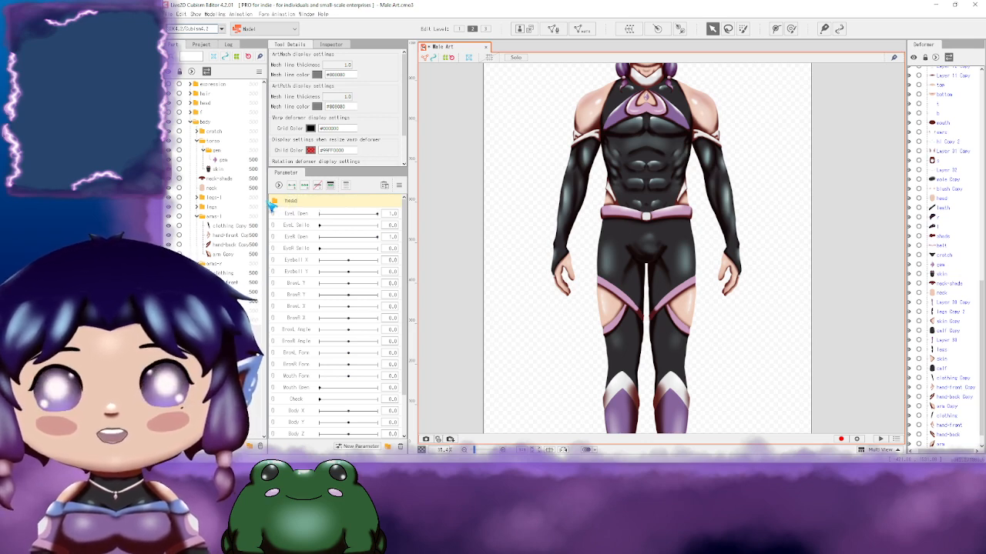
Step: Create a parameter folder named eye and move the parameters from EyeL Open through BrowR Form into it
left_click(388, 447)
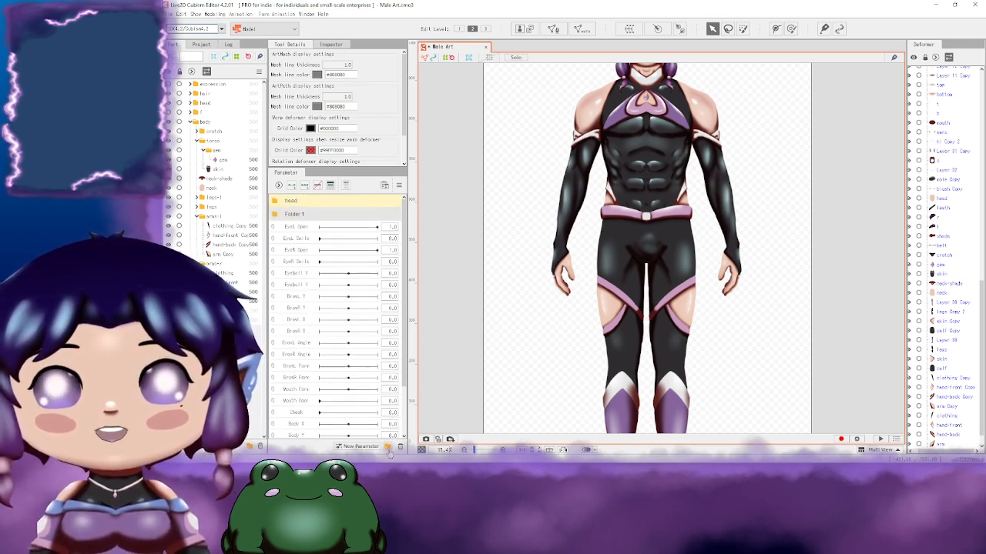
left_click(300, 378, "shift")
left_click_drag(293, 229, 294, 214)
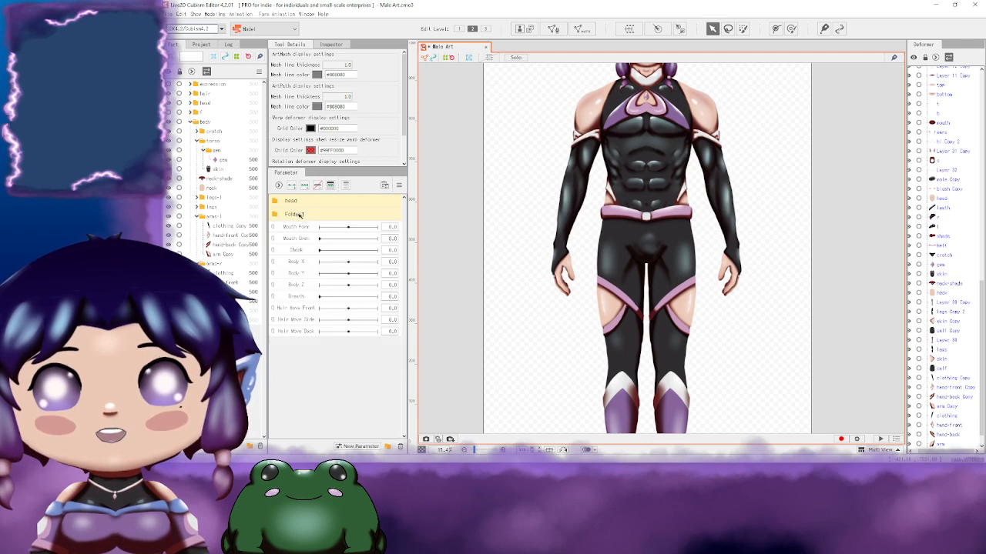
double_click(304, 216)
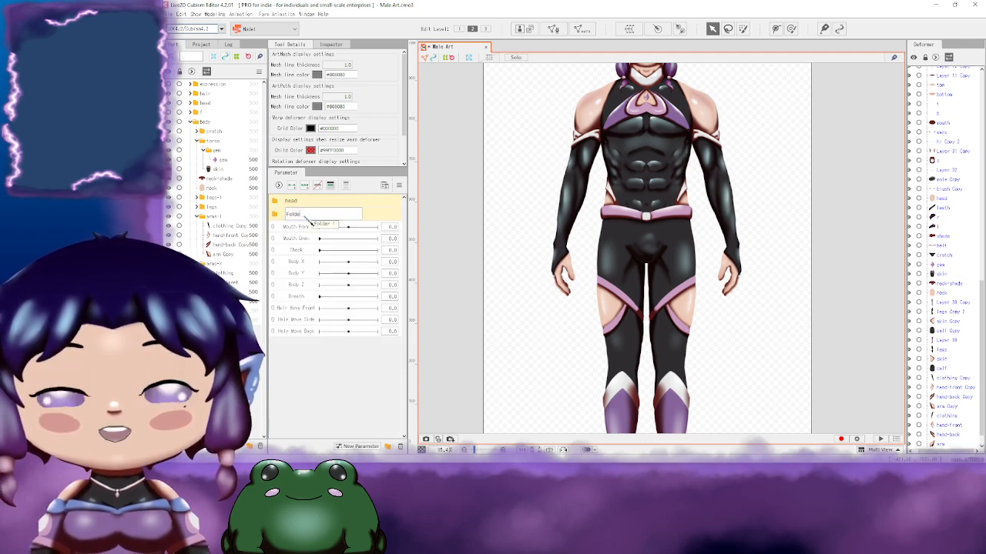
type("Fo")
type("eye")
key("Return")
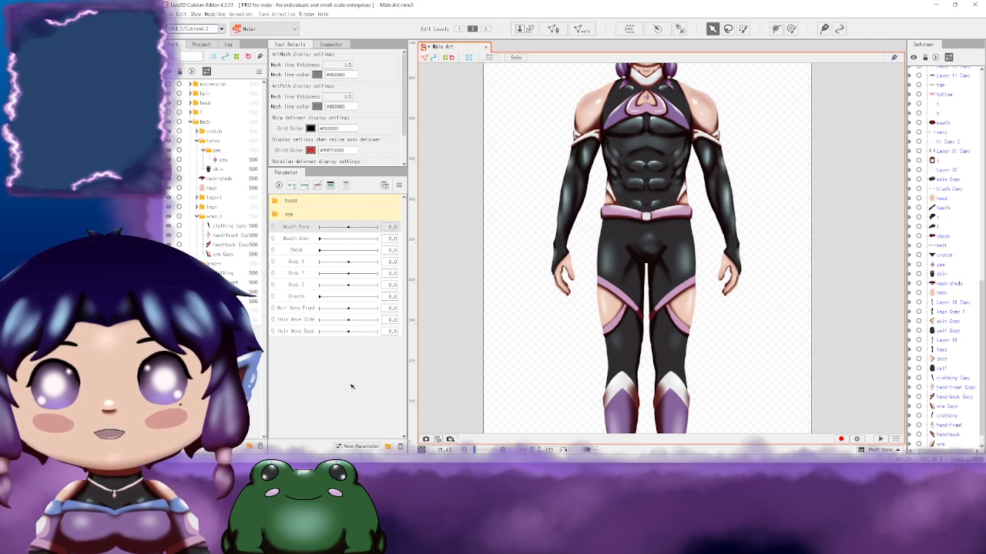
Step: Create another parameter folder below eye and name it mouth
left_click(387, 447)
double_click(308, 230)
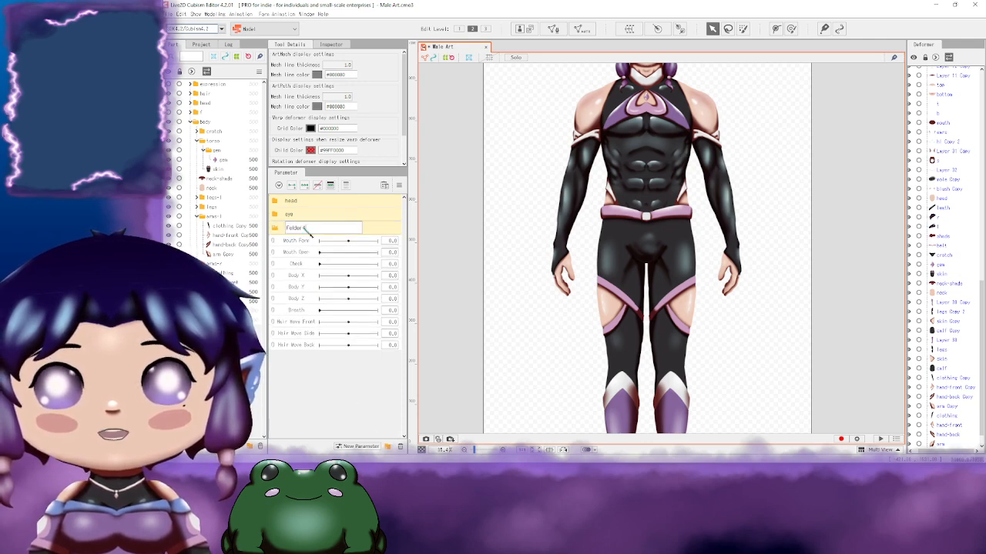
key("BackSpace")
key("BackSpace")
key("BackSpace")
key("BackSpace")
key("BackSpace")
key("BackSpace")
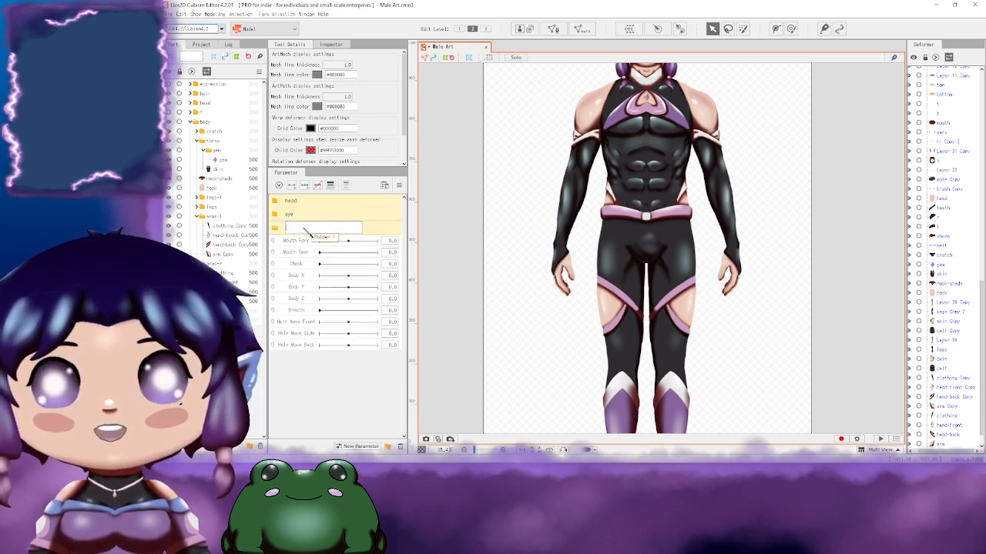
type("mouth")
key("Return")
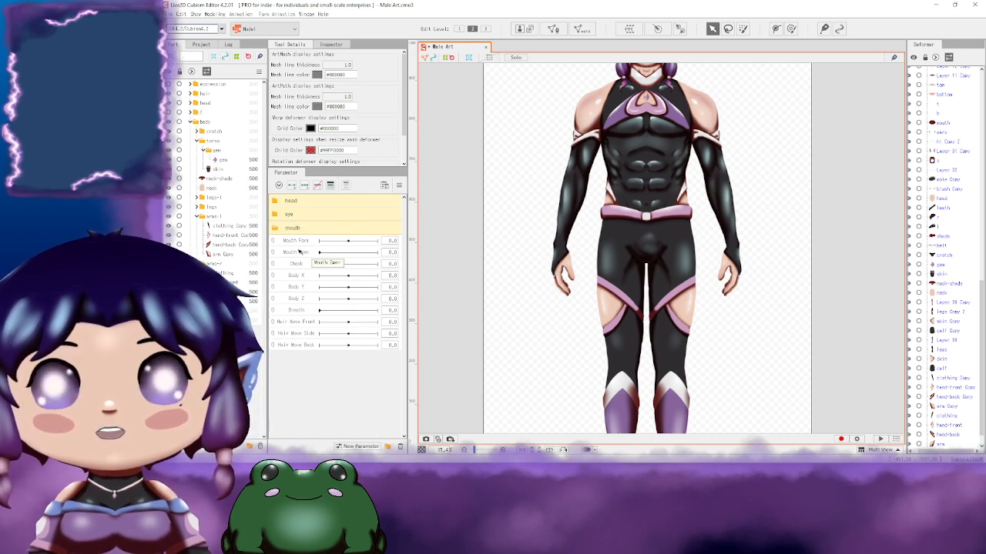
Step: Move Mouth Form, Mouth Open and Cheek into the mouth folder and collapse it
left_click_drag(299, 264, 301, 240)
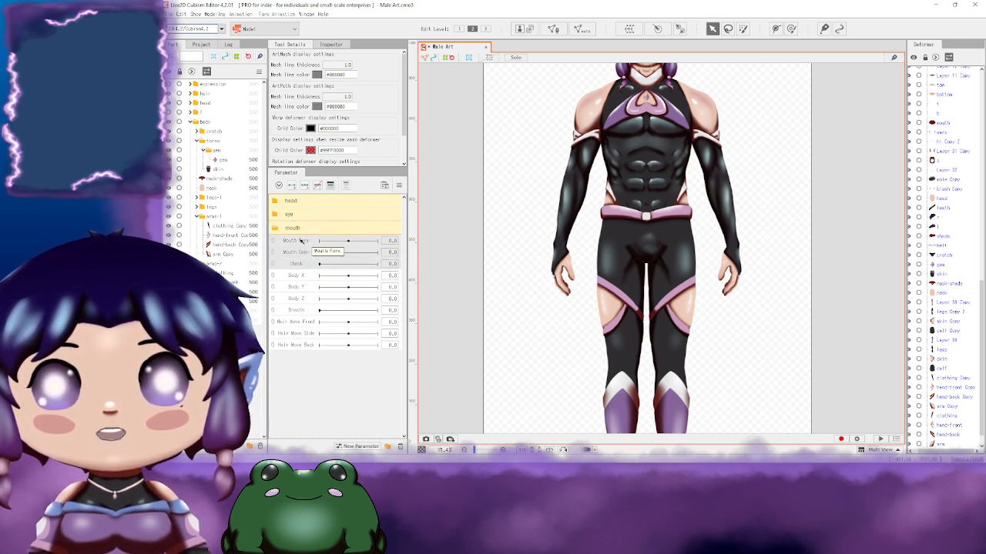
left_click(275, 229)
left_click(274, 229)
left_click(274, 229)
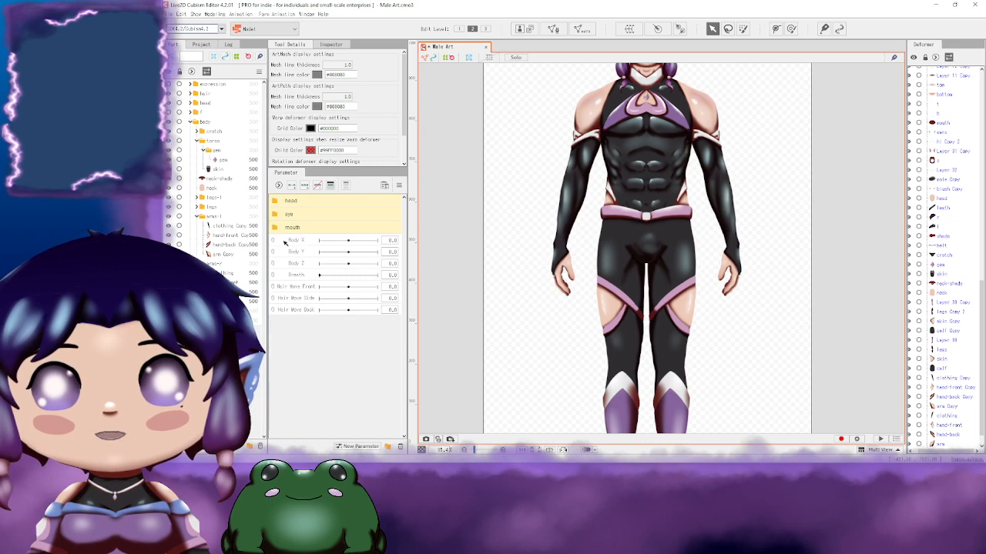
Step: Create a parameter folder named Body and move Body X, Body Y, Body Z and Breath into it
left_click(290, 289)
left_click(387, 447)
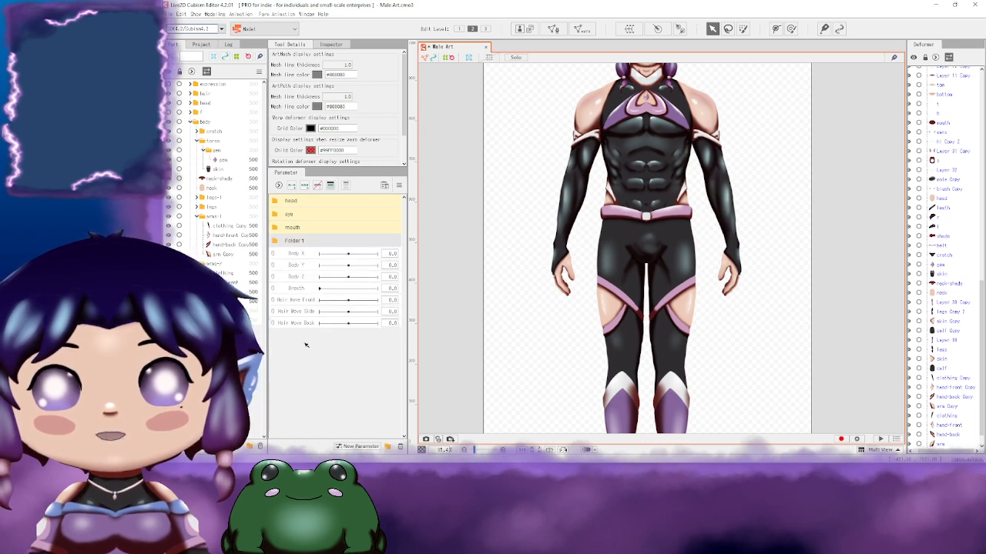
double_click(300, 241)
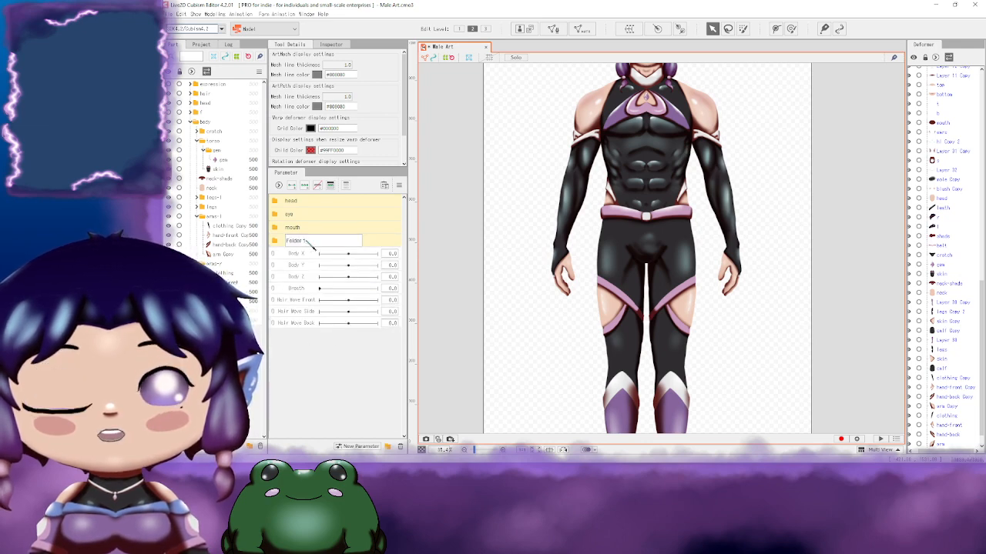
key("BackSpace")
type("Bod")
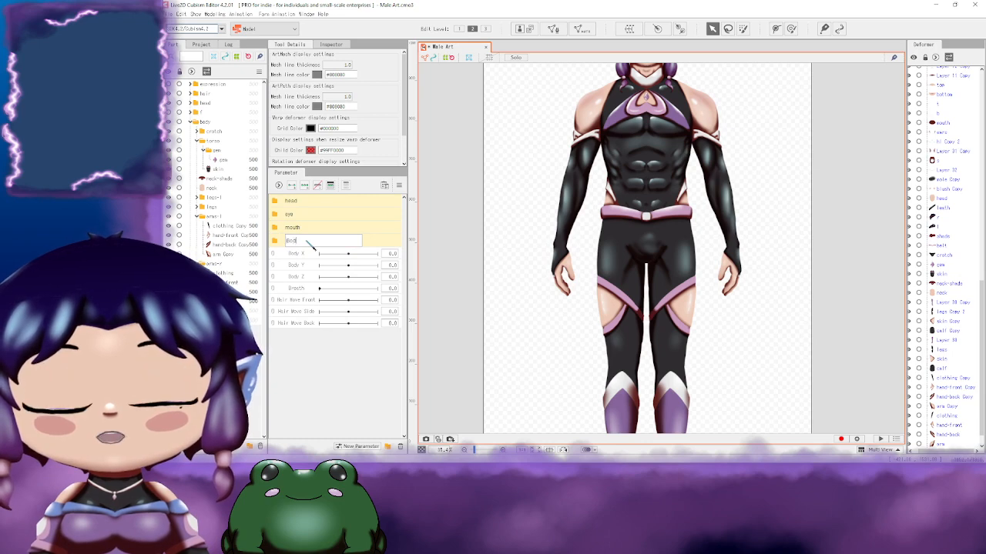
type("y")
key("Return")
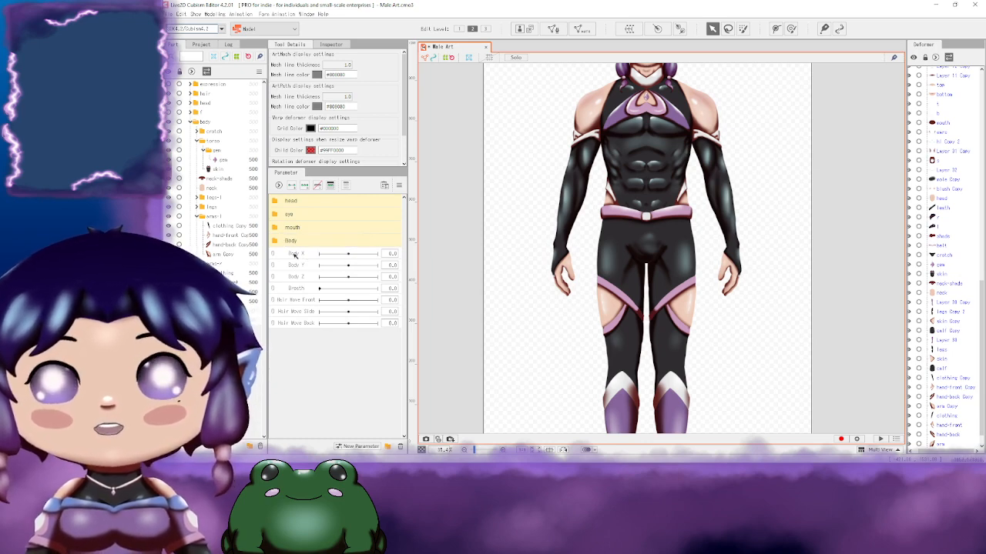
left_click_drag(295, 256, 297, 288)
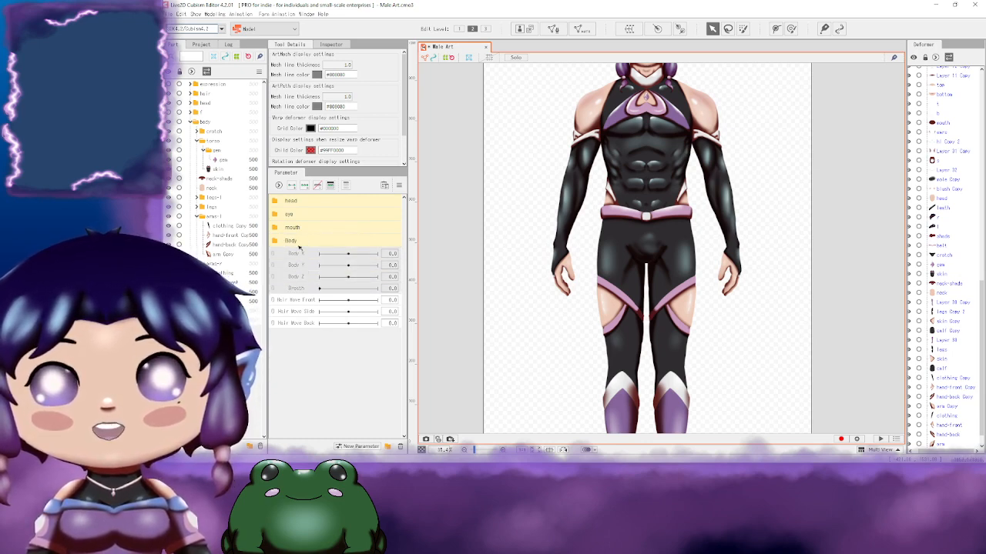
left_click_drag(299, 248, 301, 247)
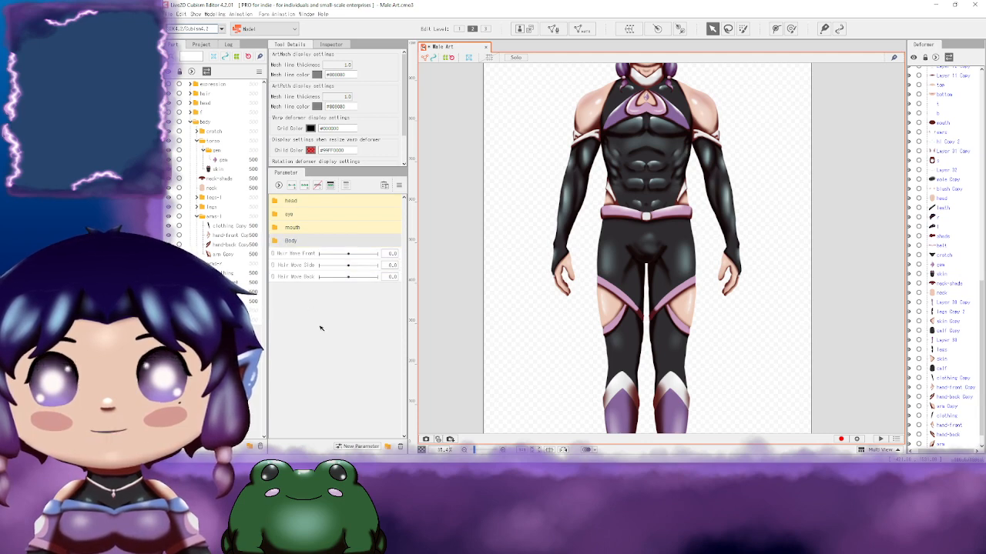
Step: Create a parameter folder named hair and move the Hair Move Front, Side and Back parameters into it
left_click(388, 447)
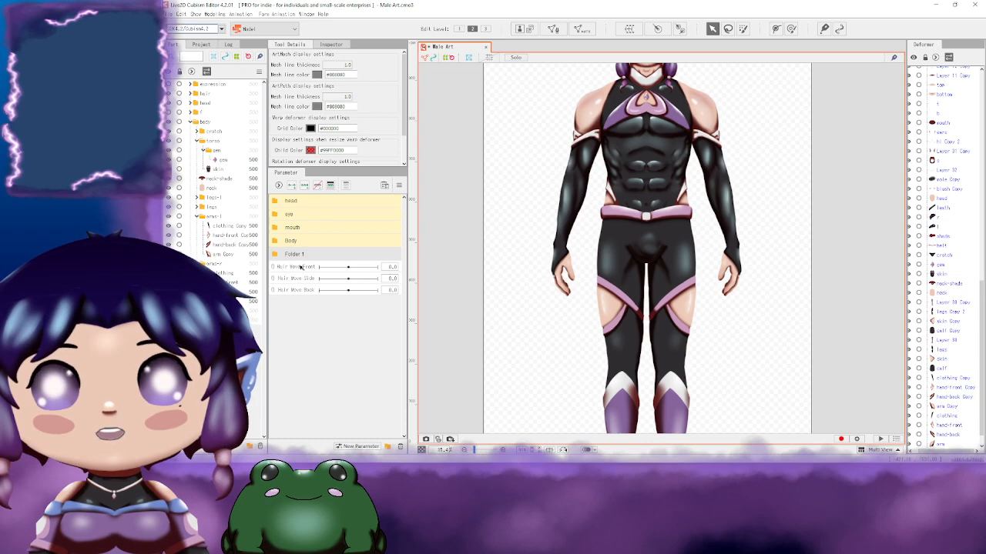
double_click(304, 255)
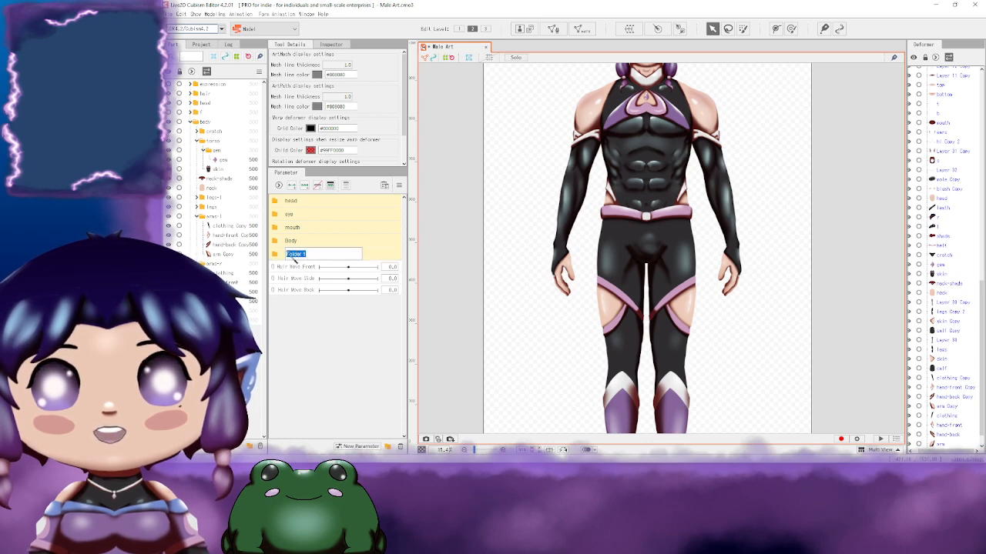
type("H")
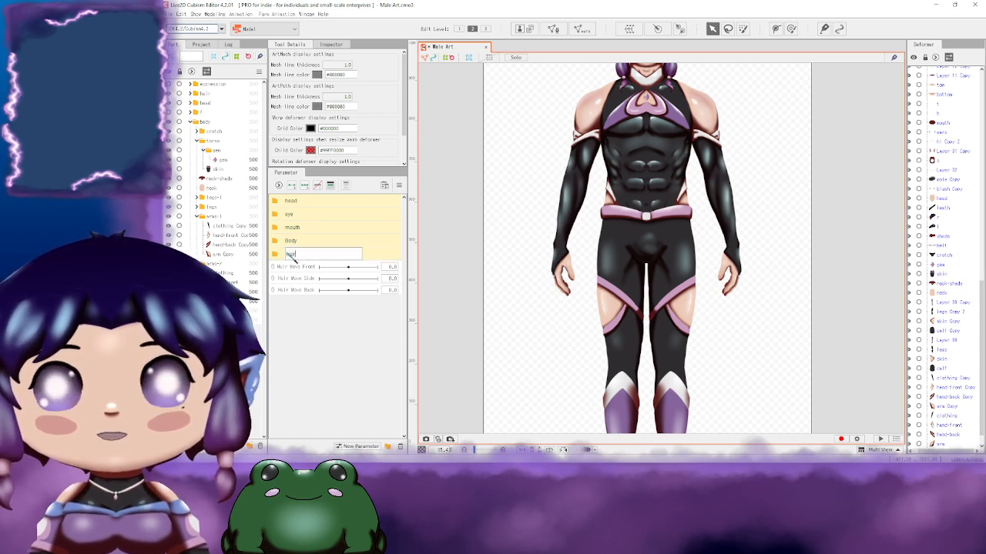
type("air")
key("Return")
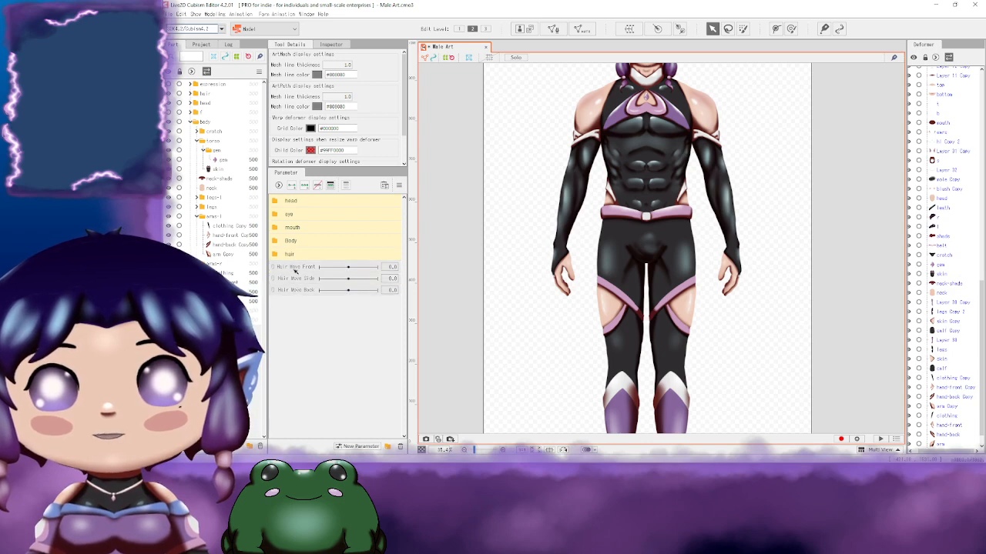
Step: Expand the Body parameter folder and check the contents of the head folder
left_click(275, 241)
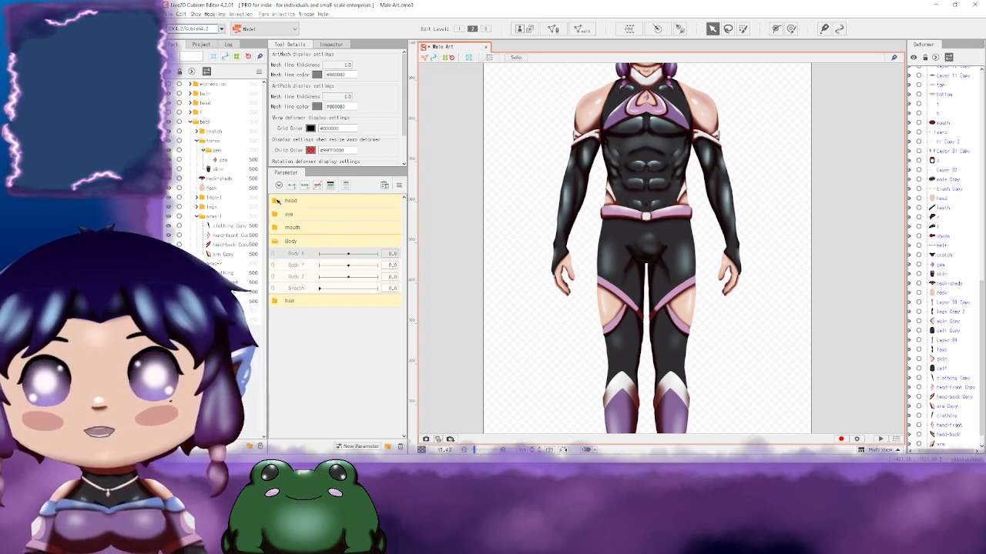
left_click(276, 201)
left_click(277, 201)
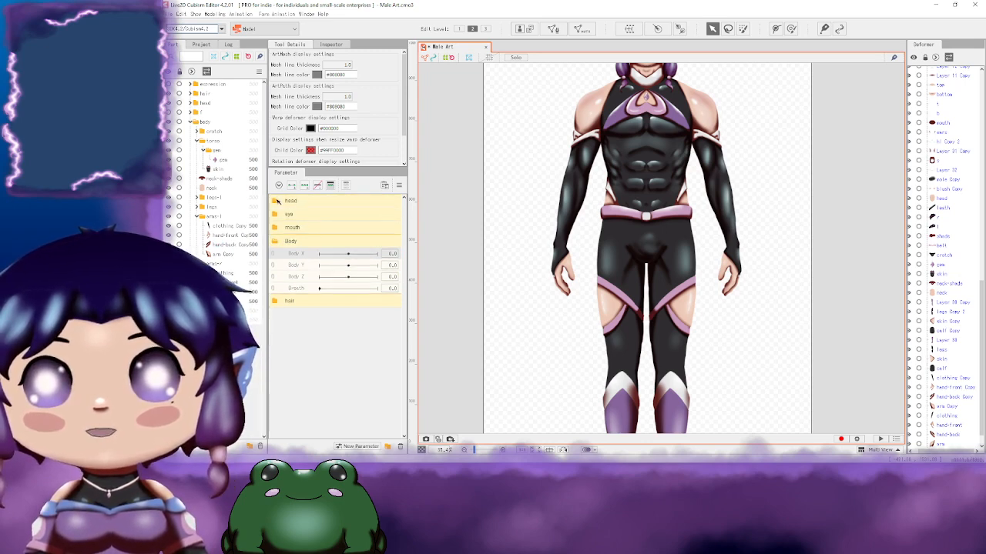
Step: Look through the Body X, Body Y, Body Z and Breath parameters in the Body folder
left_click(300, 254)
left_click(301, 267)
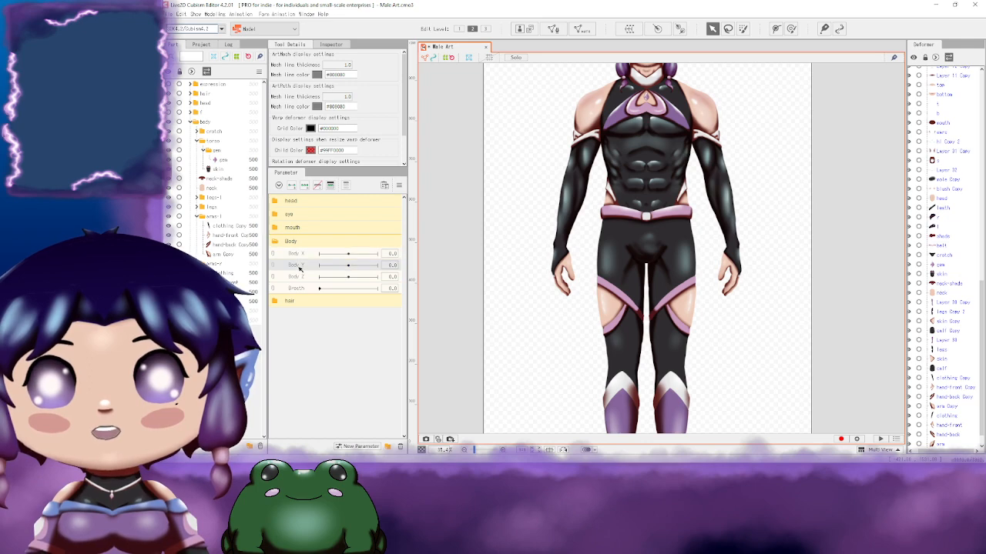
left_click(300, 278)
left_click(301, 289)
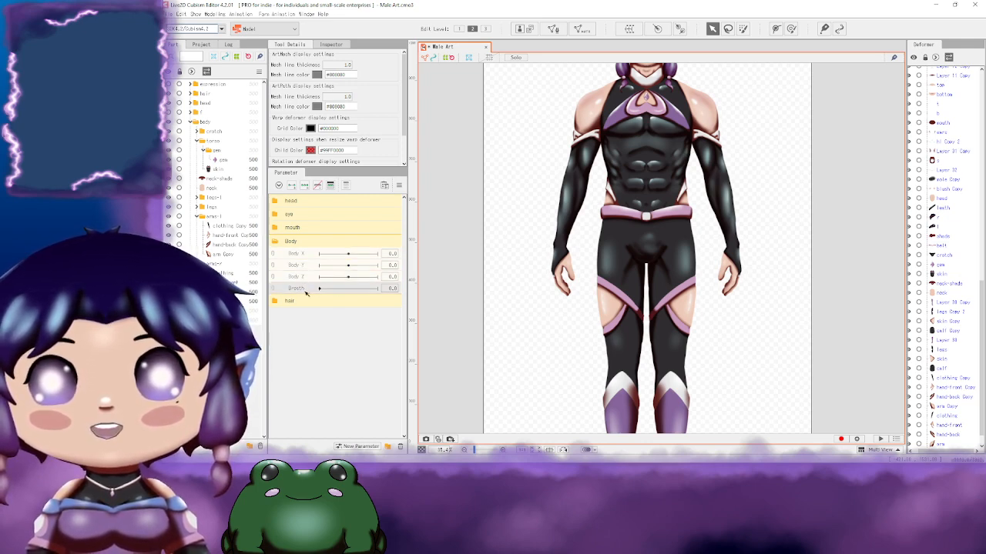
scroll(732, 254, "down", 4)
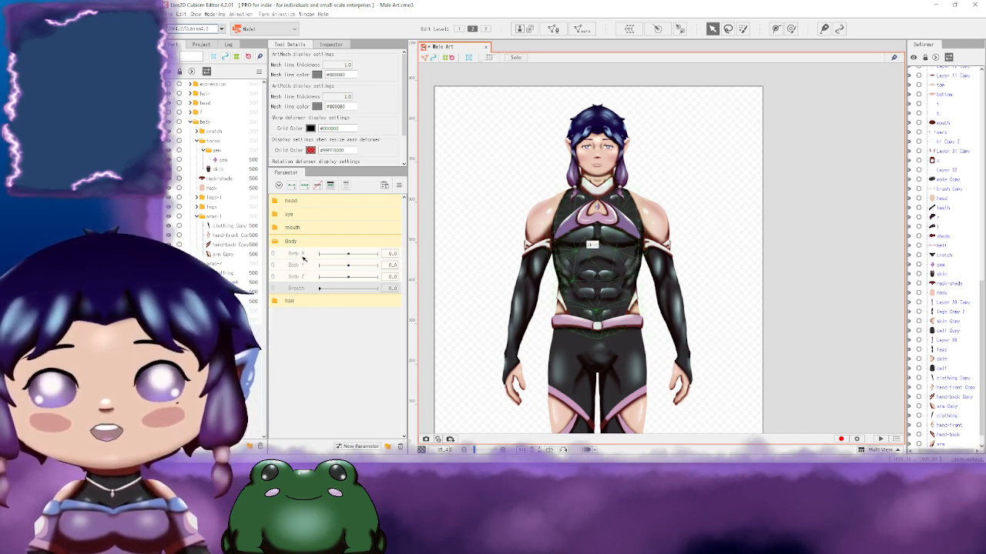
left_click(304, 257)
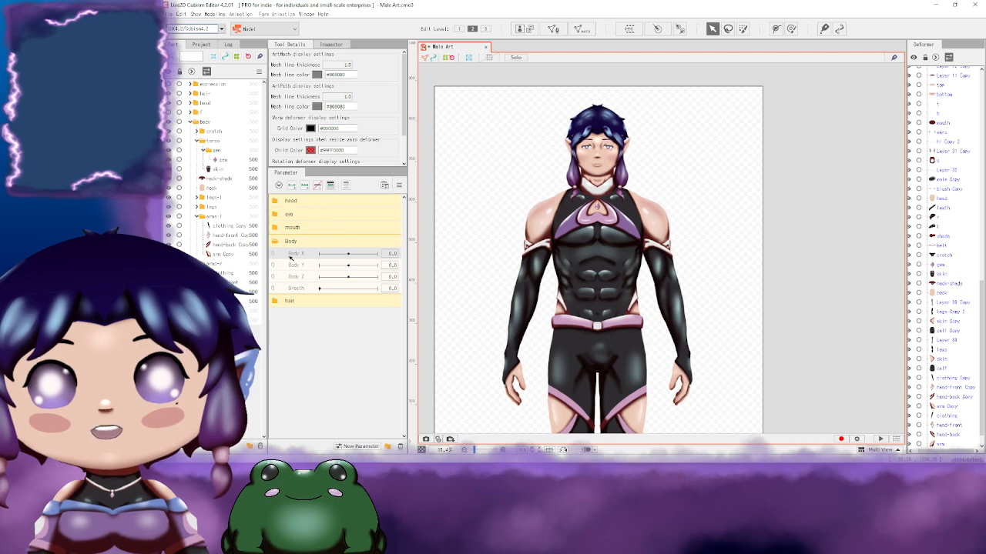
left_click(289, 266)
left_click(291, 279)
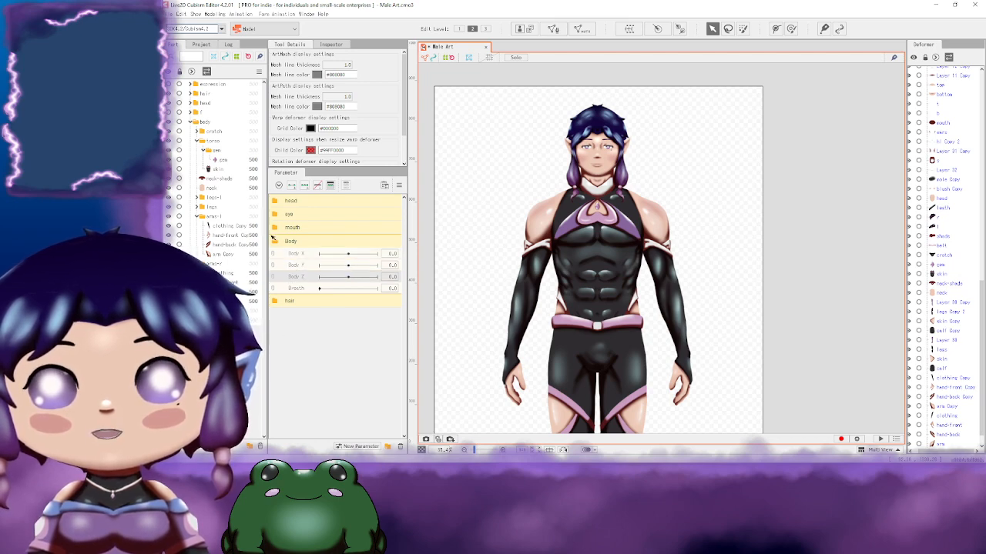
left_click(274, 239)
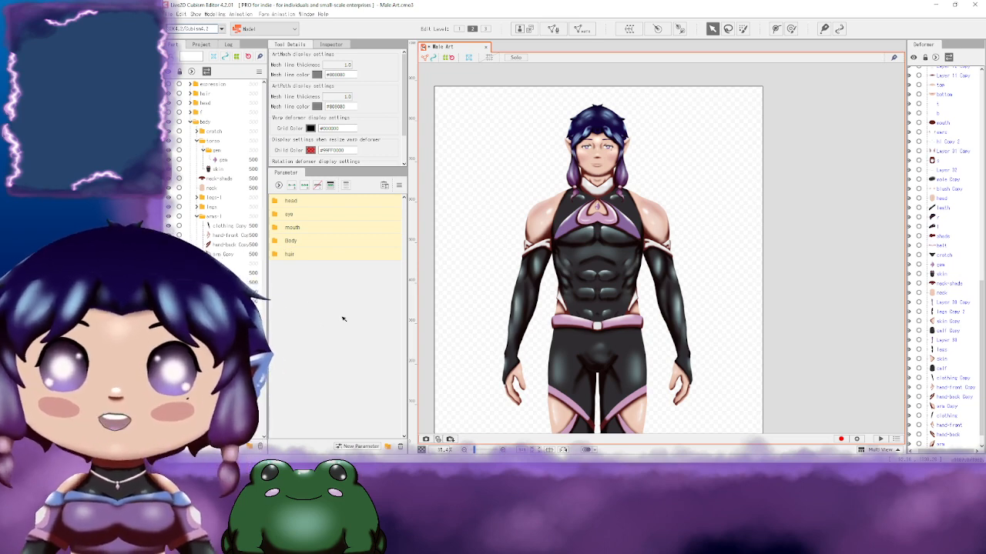
left_click(275, 241)
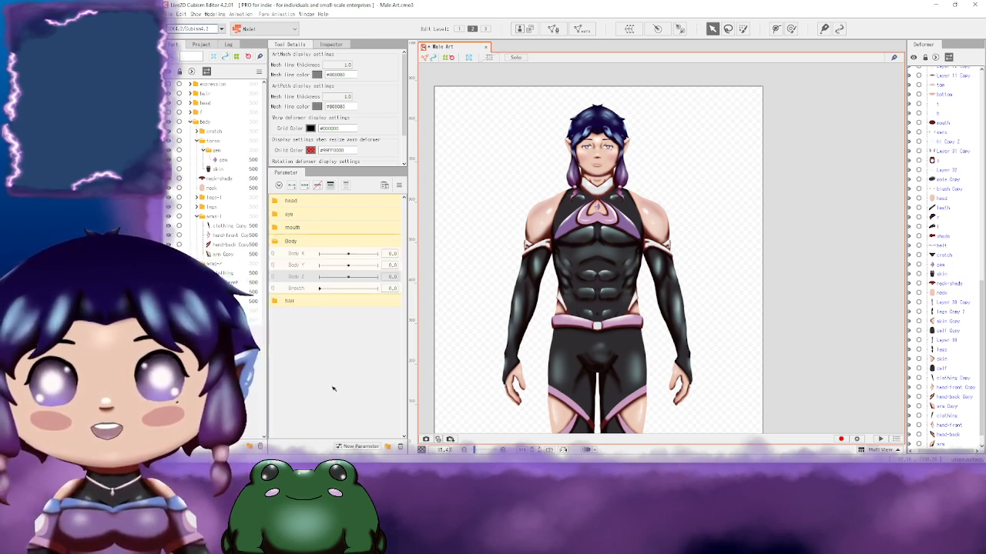
left_click(287, 255)
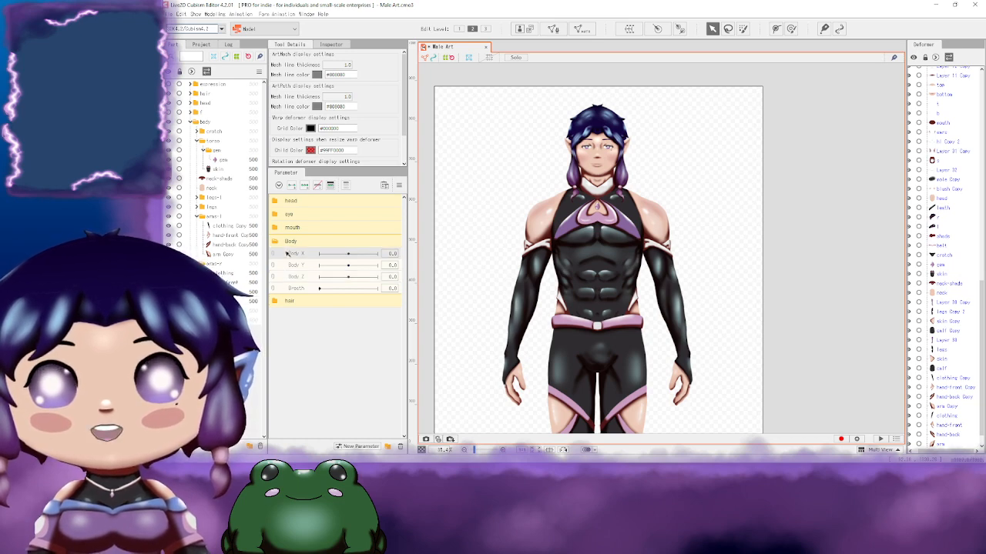
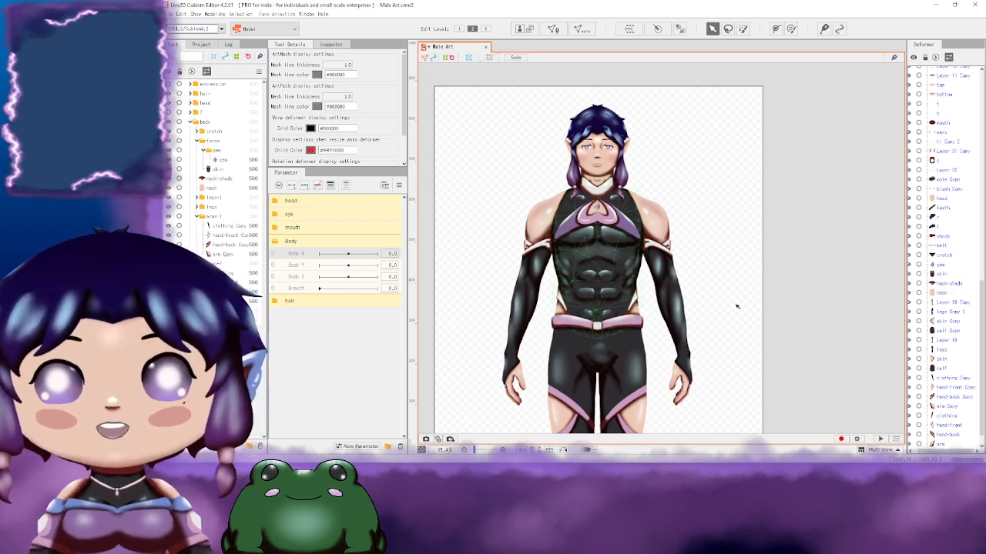
Step: Select the torso's skin mesh on the canvas and inspect how it covers the shoulders, chest and waist
scroll(962, 328, "up", 10)
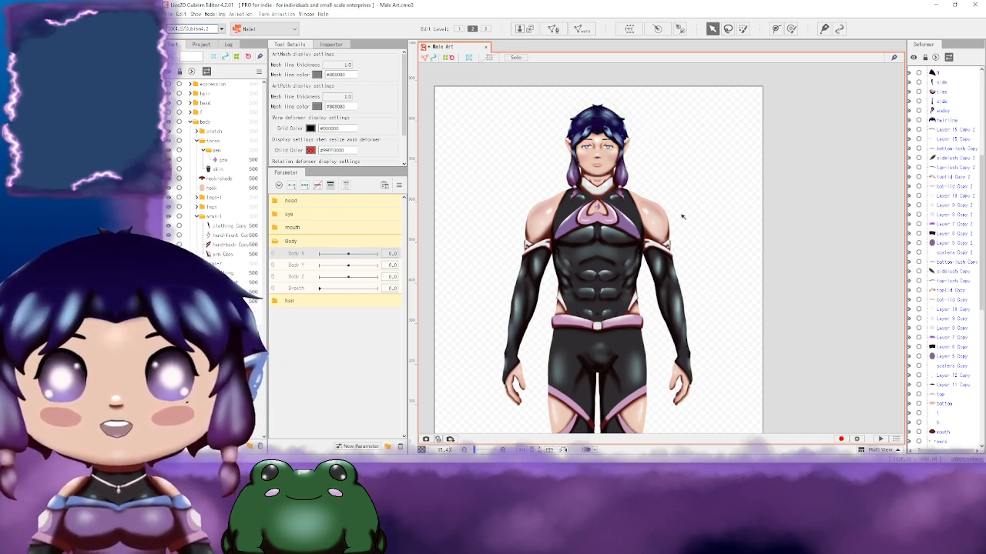
left_click(585, 283)
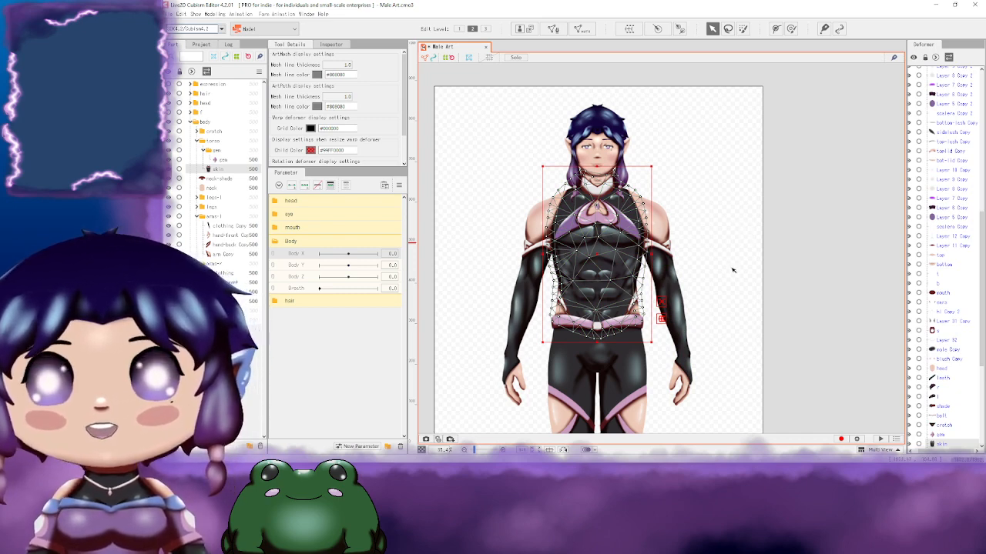
scroll(733, 269, "up", 3)
scroll(733, 269, "down", 1)
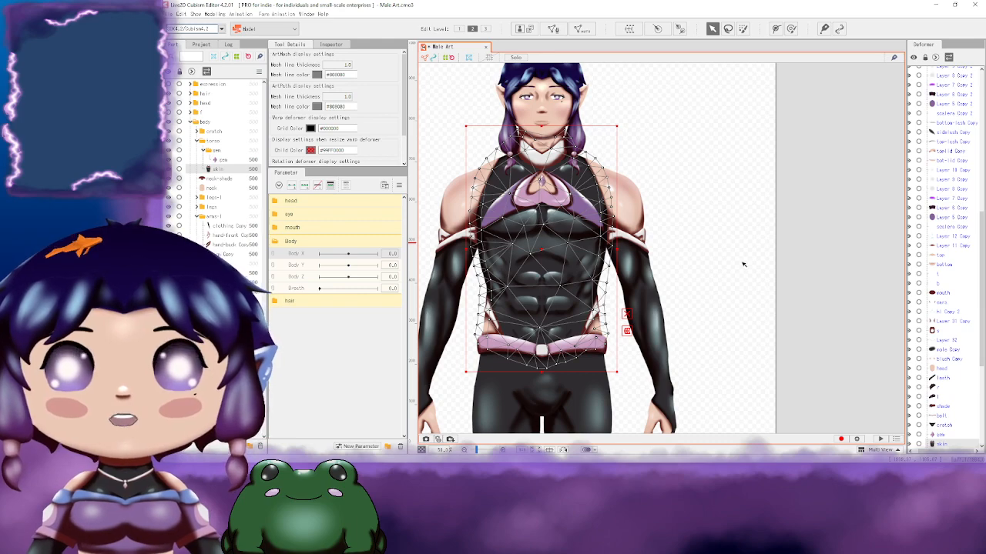
scroll(711, 260, "up", 4)
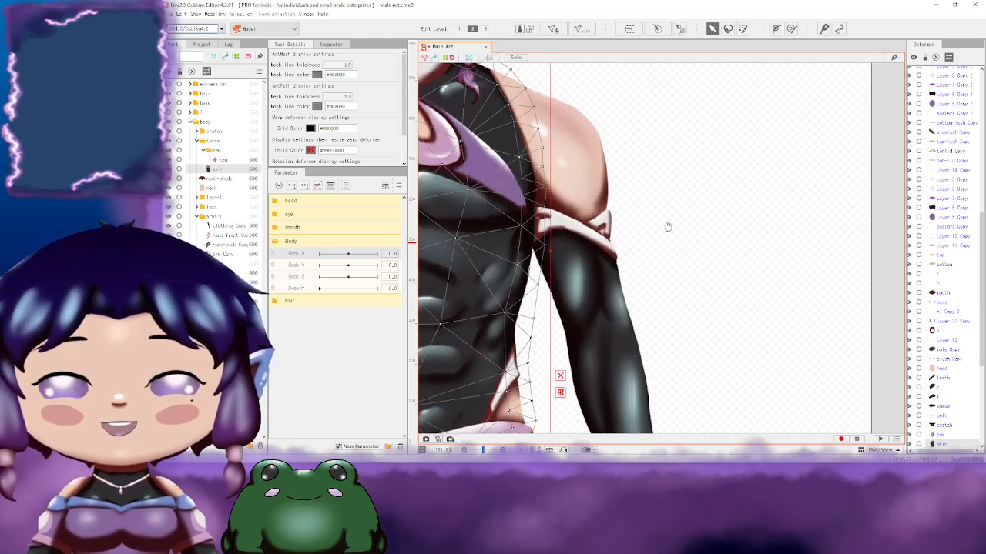
scroll(667, 226, "down", 4)
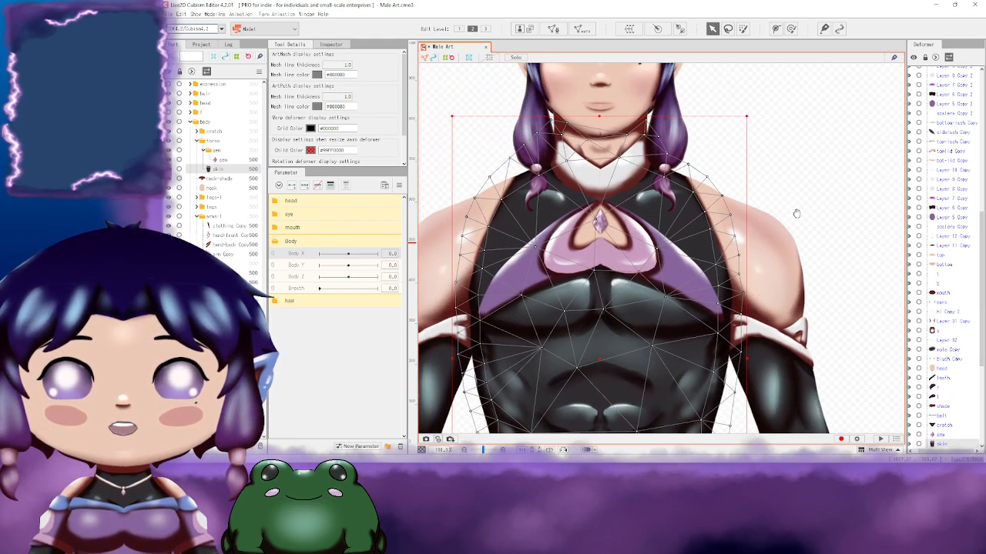
left_click_drag(796, 213, 790, 230)
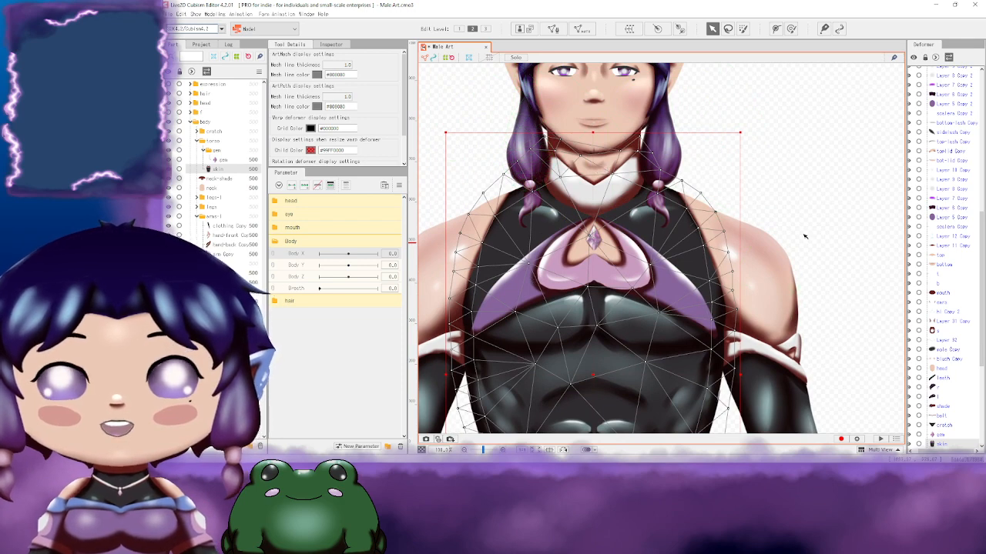
scroll(805, 237, "down", 5)
scroll(807, 236, "up", 2)
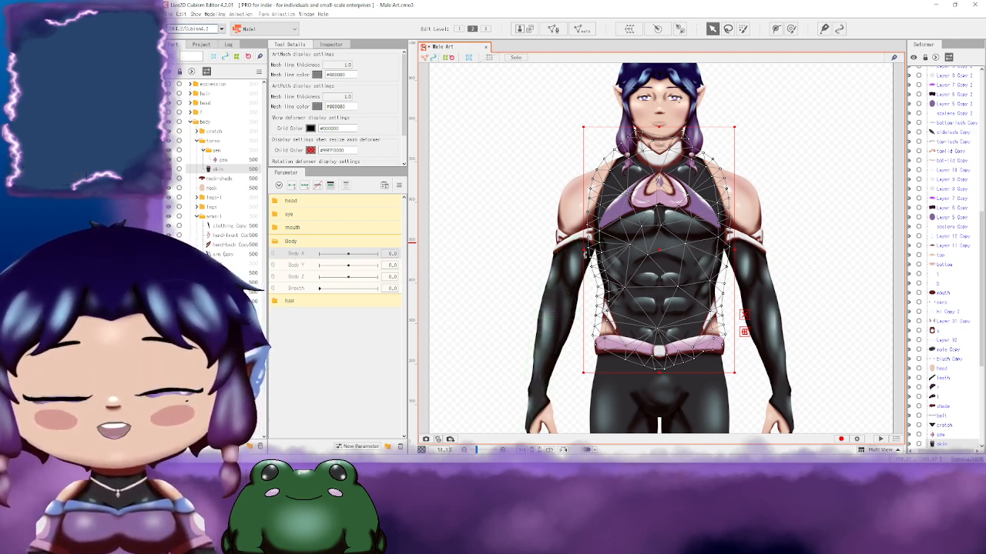
mouse_move(583, 251)
left_mouse_down()
mouse_move(575, 247)
mouse_move(583, 247)
left_mouse_up()
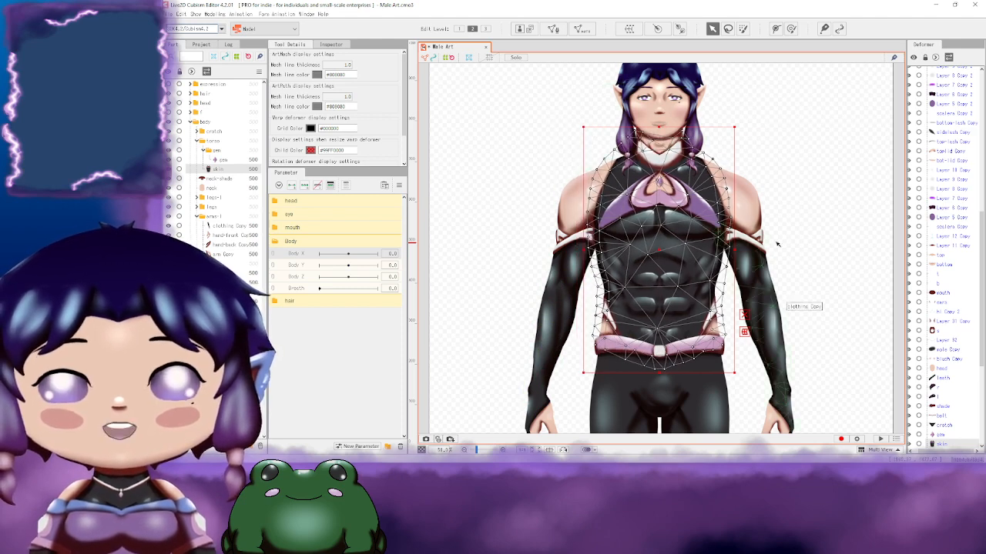
Step: Create a warp deformer named Torso as parent of the selected skin mesh, with the torso part as destination
left_click(631, 30)
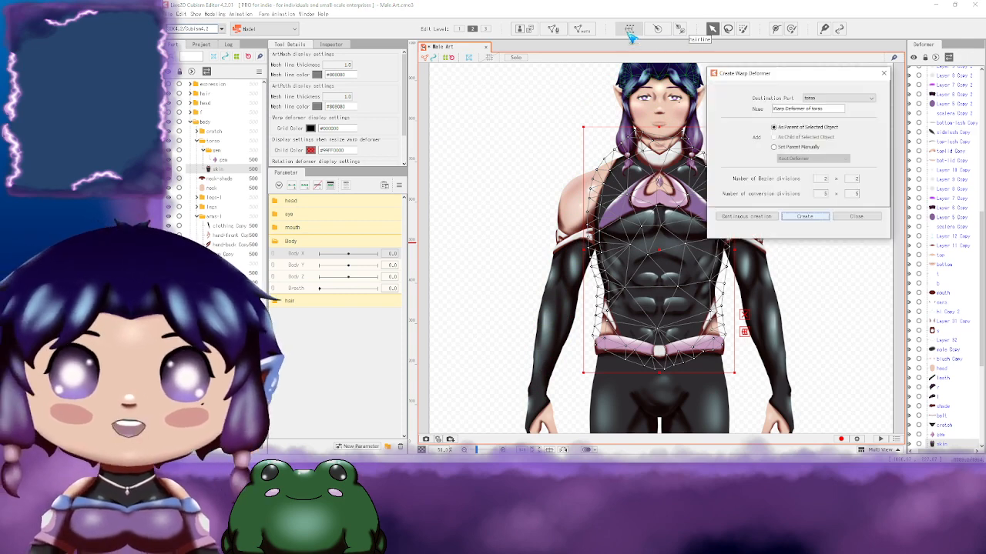
left_click_drag(832, 72, 486, 43)
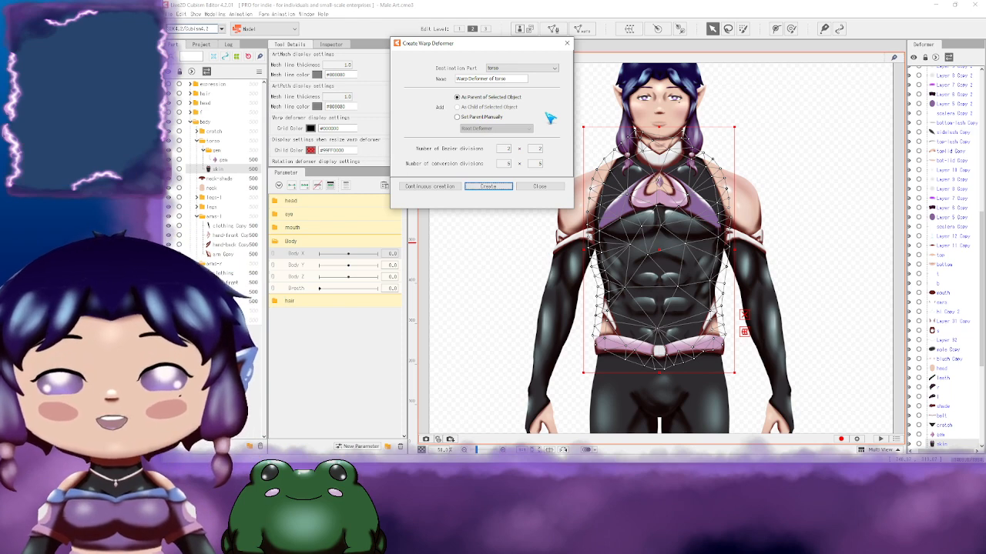
left_click_drag(512, 78, 445, 79)
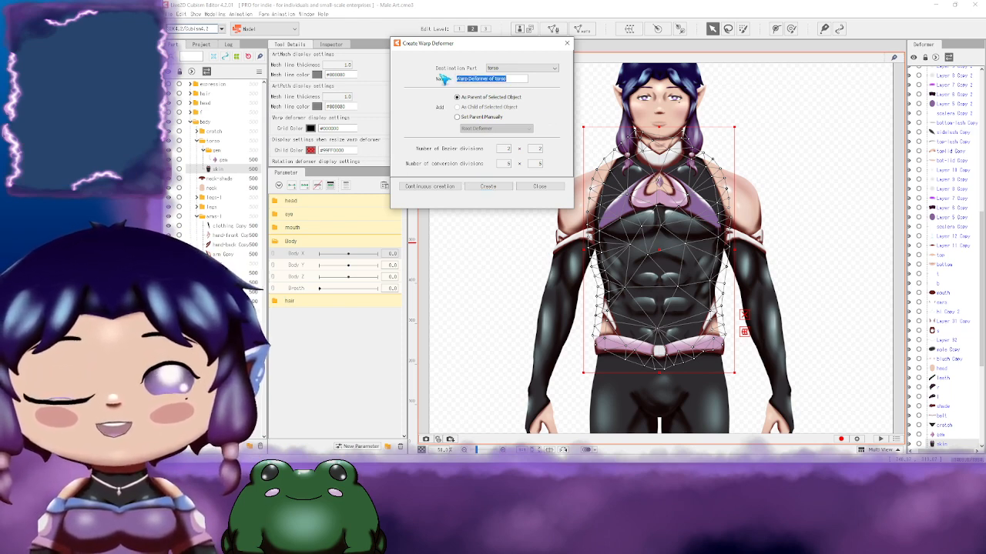
type("T")
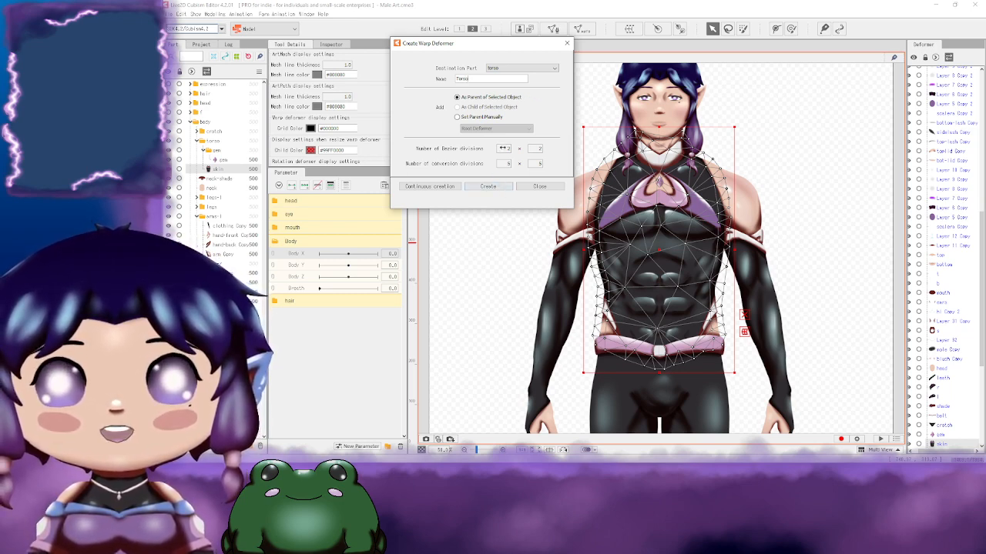
left_click(494, 188)
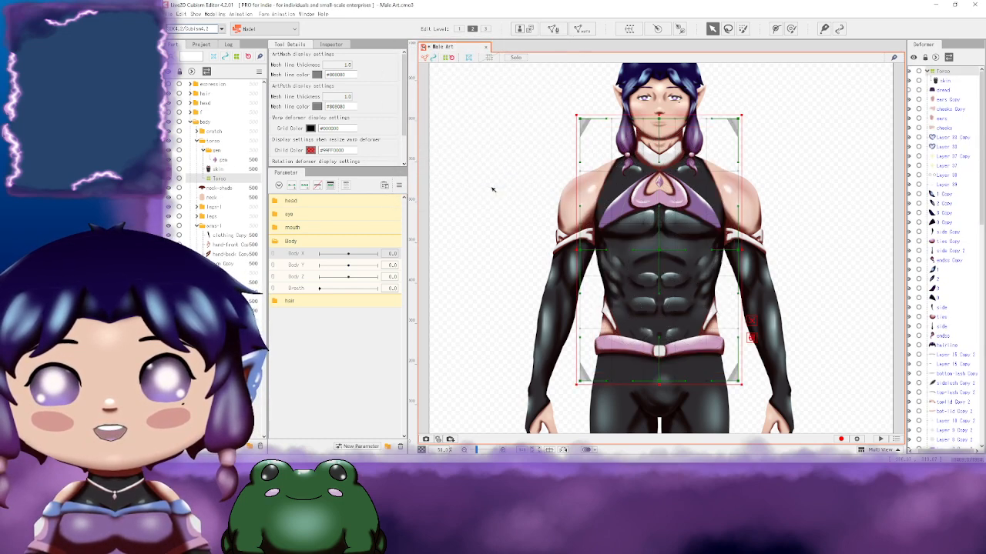
Step: Set the Torso warp deformer's Bezier divisions to 4 in width and 3 in height
left_click(331, 45)
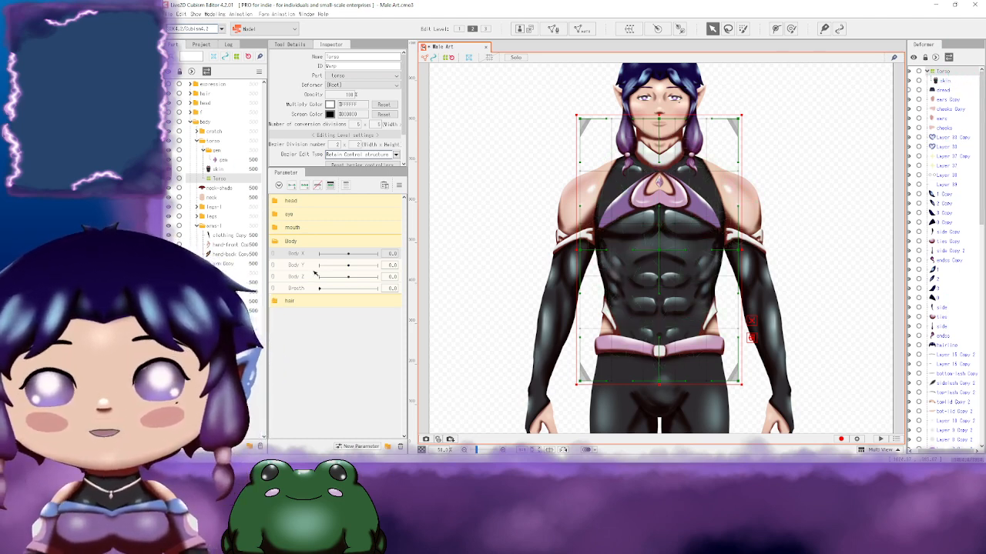
scroll(806, 187, "up", 2)
scroll(807, 188, "down", 2)
mouse_move(803, 180)
left_mouse_down()
mouse_move(760, 185)
mouse_move(784, 162)
mouse_move(795, 166)
left_mouse_up()
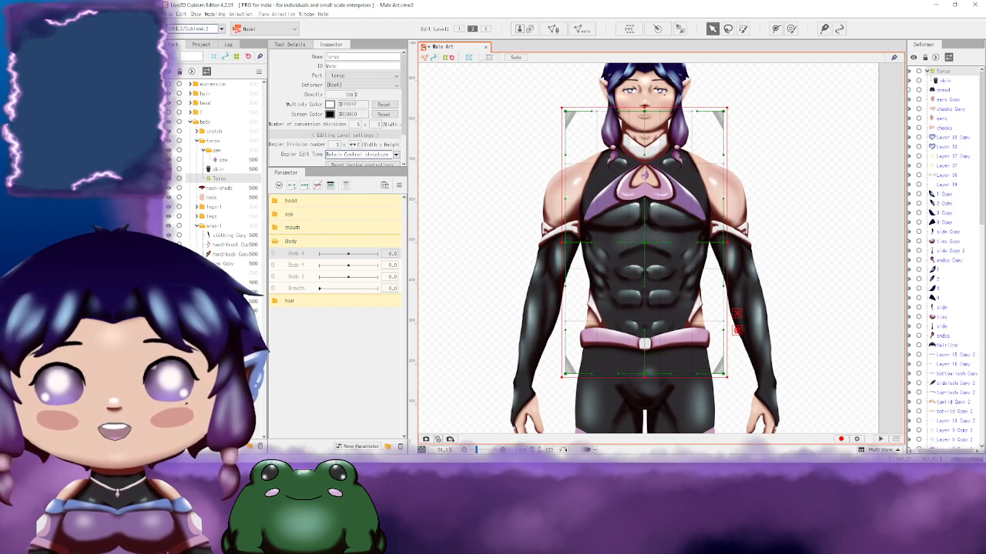
left_click_drag(352, 144, 332, 146)
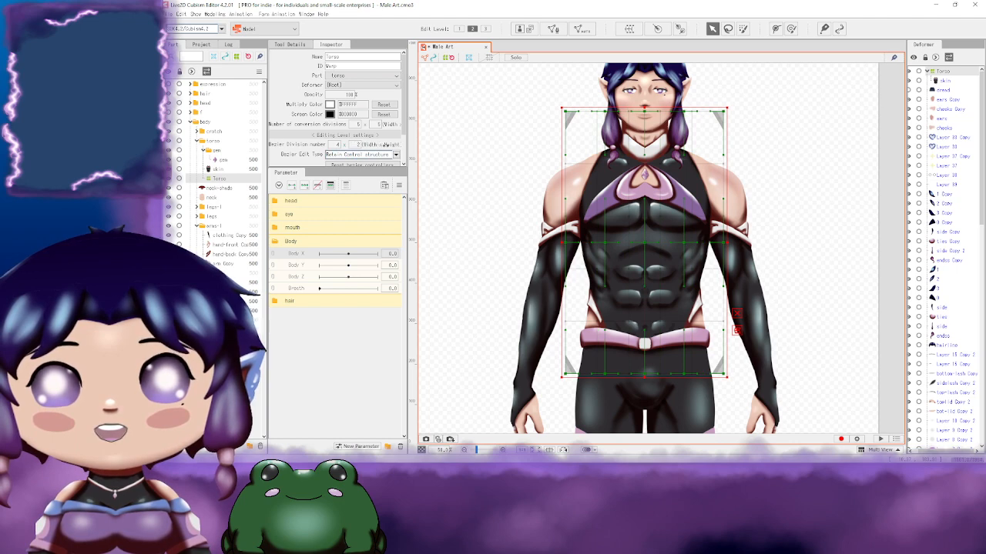
left_click_drag(360, 144, 377, 150)
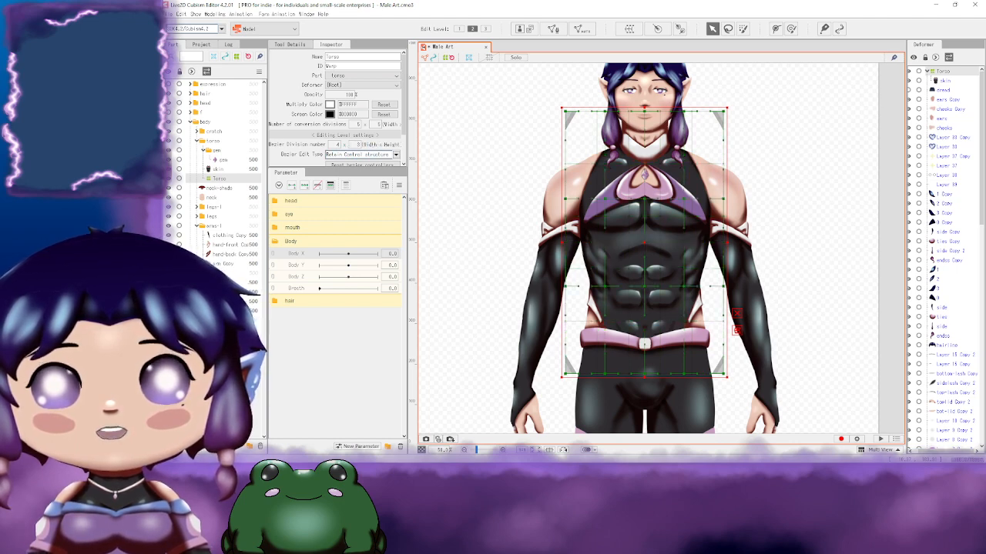
Step: Try 5 Bezier divisions in width on the Torso deformer and examine its grid over the chest and abdomen
scroll(799, 212, "up", 2)
scroll(800, 212, "down", 1)
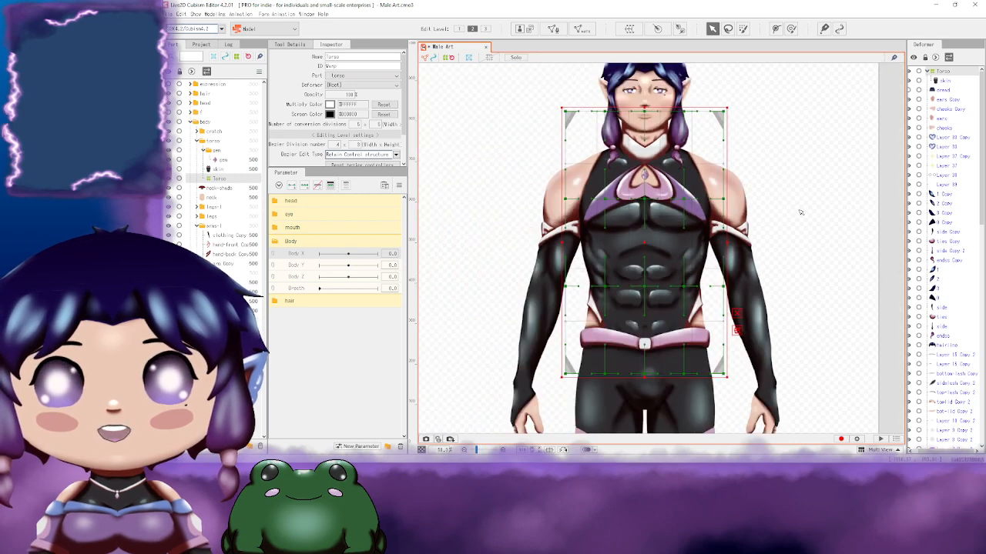
scroll(800, 213, "up", 2)
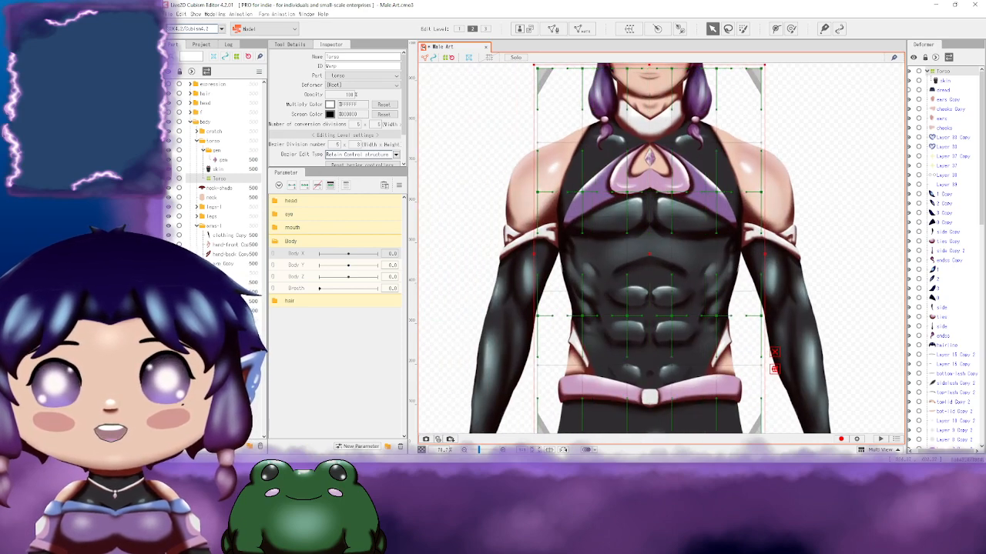
left_click_drag(654, 196, 624, 189)
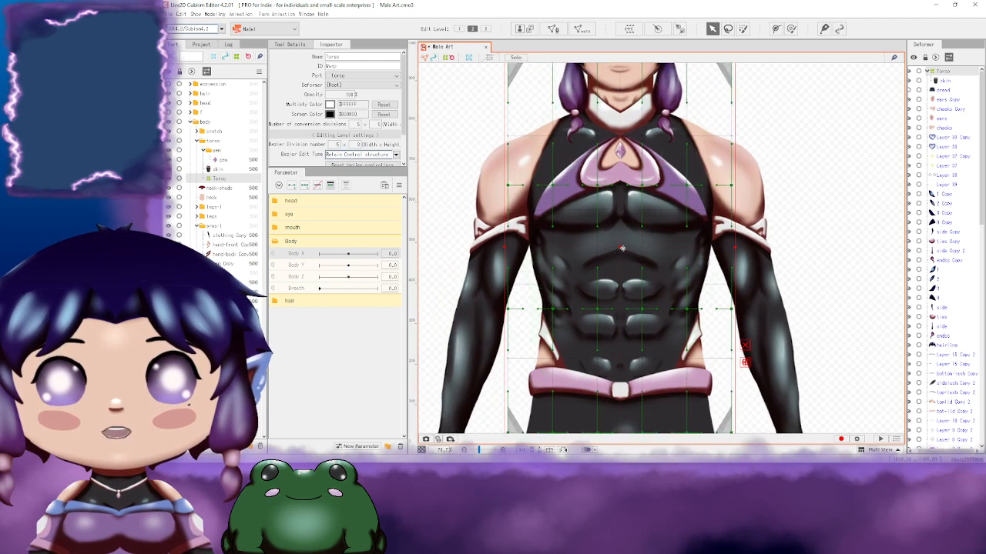
left_click_drag(674, 164, 655, 212)
left_click_drag(639, 248, 642, 197)
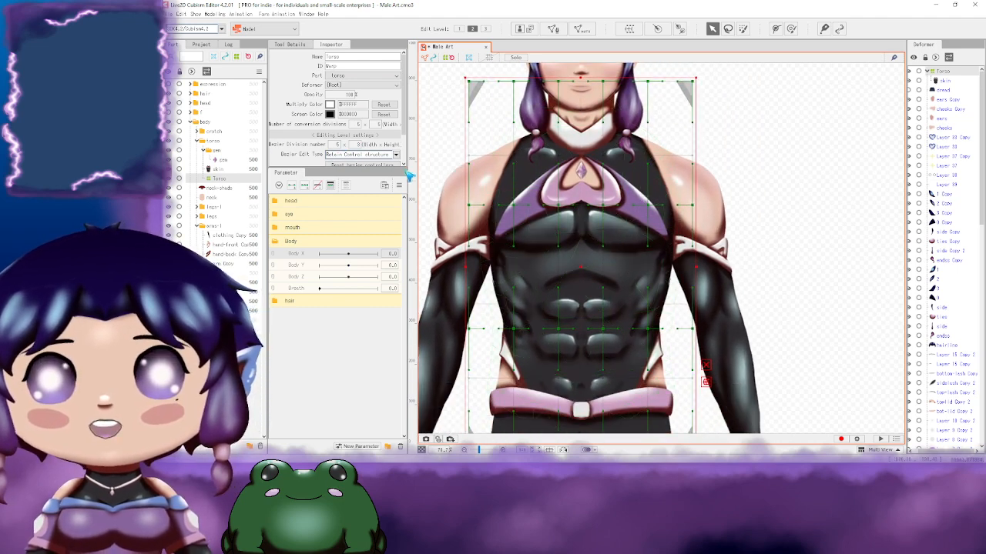
left_click_drag(531, 314, 459, 341)
left_click_drag(489, 212, 548, 199)
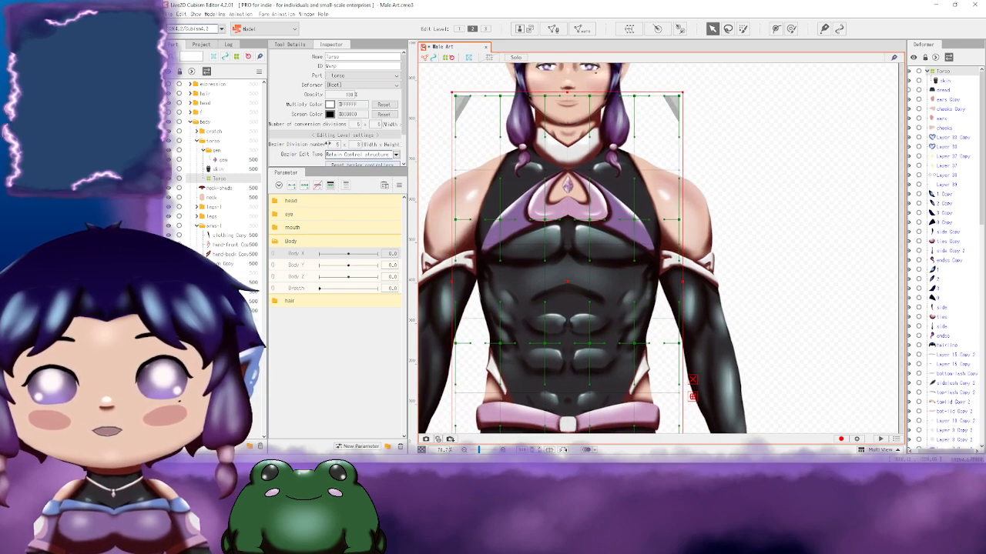
Step: Set the Torso deformer's Bezier division width to 3 and check the grid against the torso artwork
left_click_drag(329, 144, 314, 144)
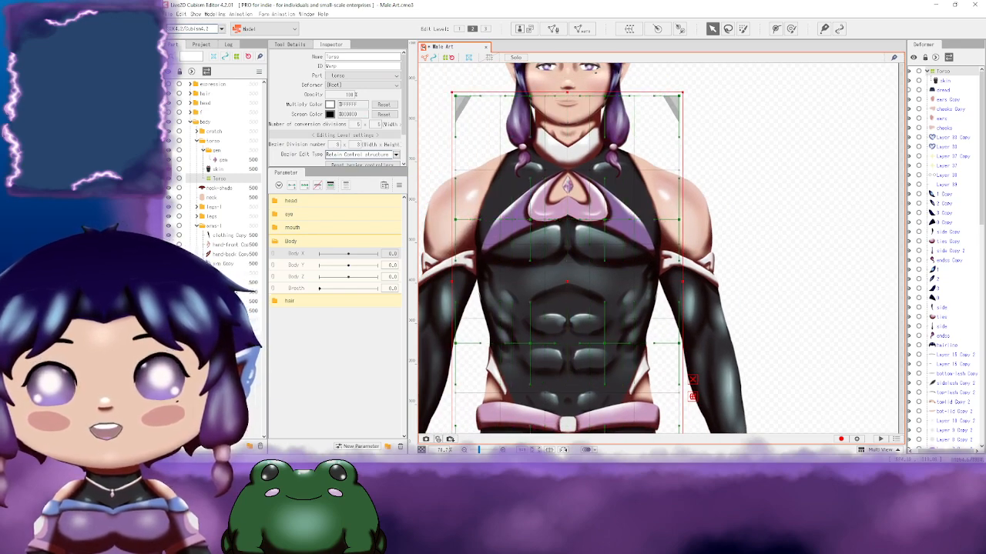
left_click_drag(660, 295, 651, 148)
left_click_drag(614, 262, 617, 364)
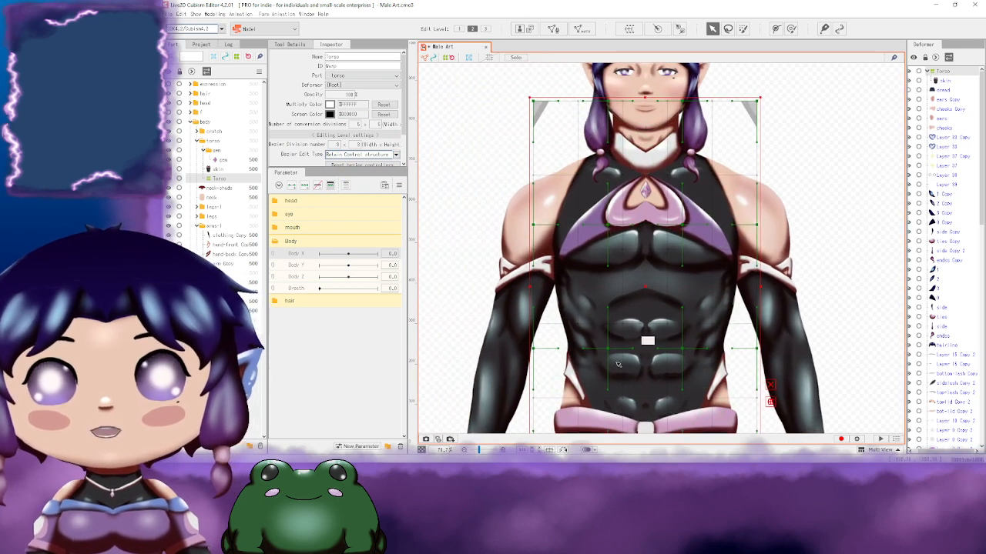
left_click_drag(634, 244, 599, 220)
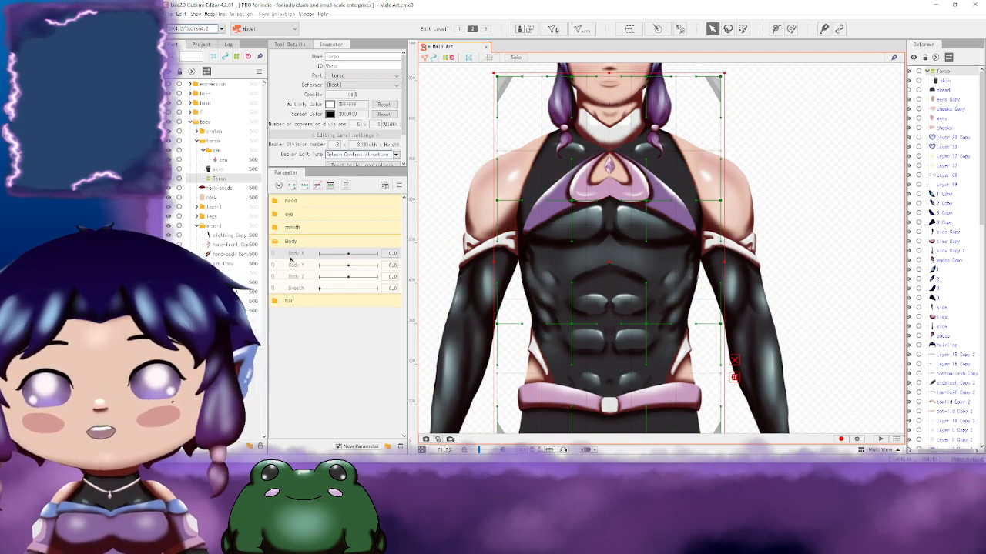
left_click_drag(747, 178, 633, 229)
left_click_drag(572, 218, 679, 228)
left_click_drag(843, 282, 772, 243)
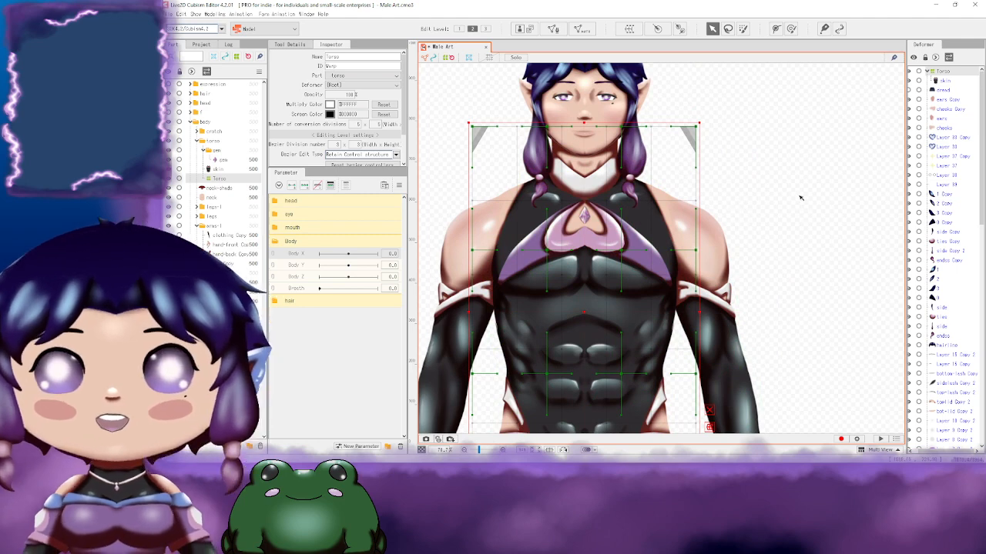
Step: Assign the gem mesh on the chest to the Torso deformer
left_click(224, 159)
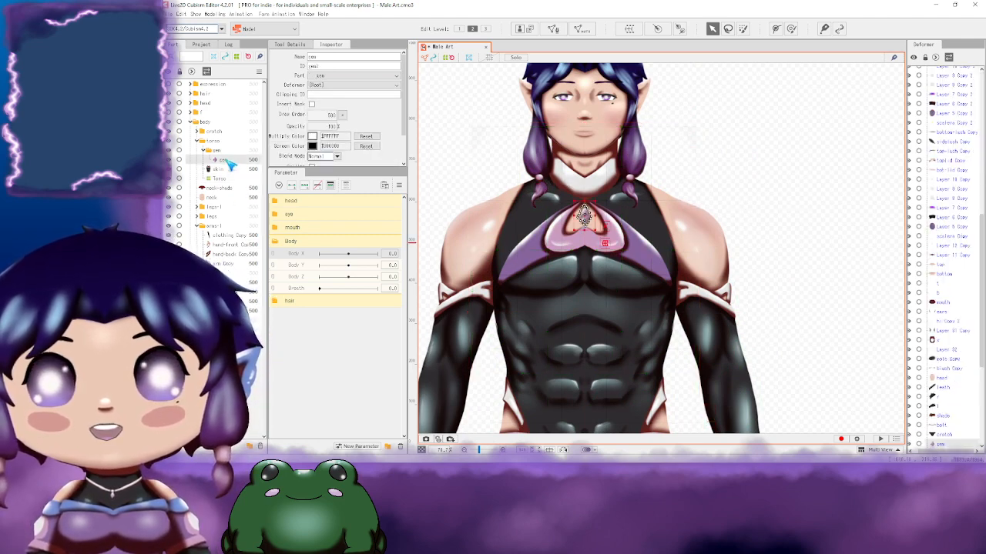
left_click(383, 86)
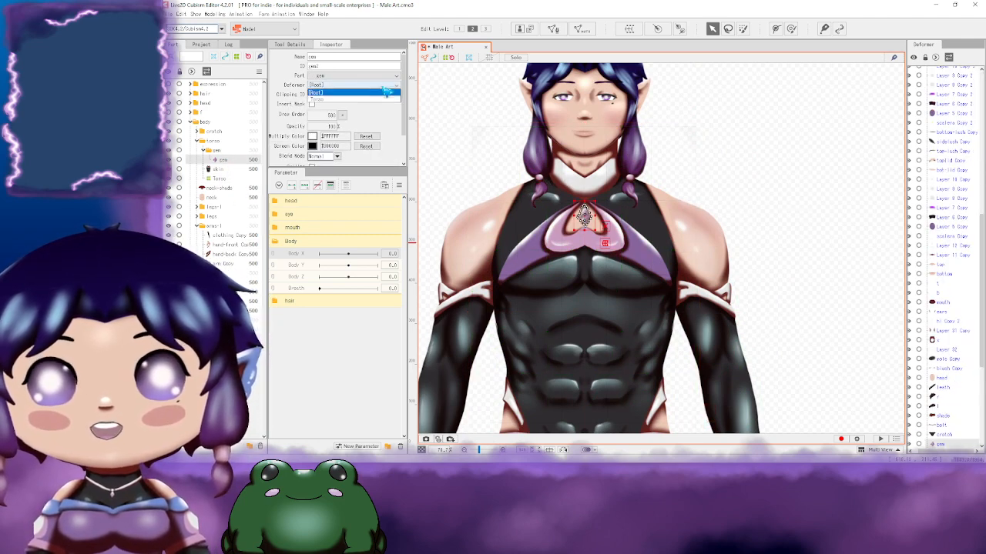
left_click(350, 99)
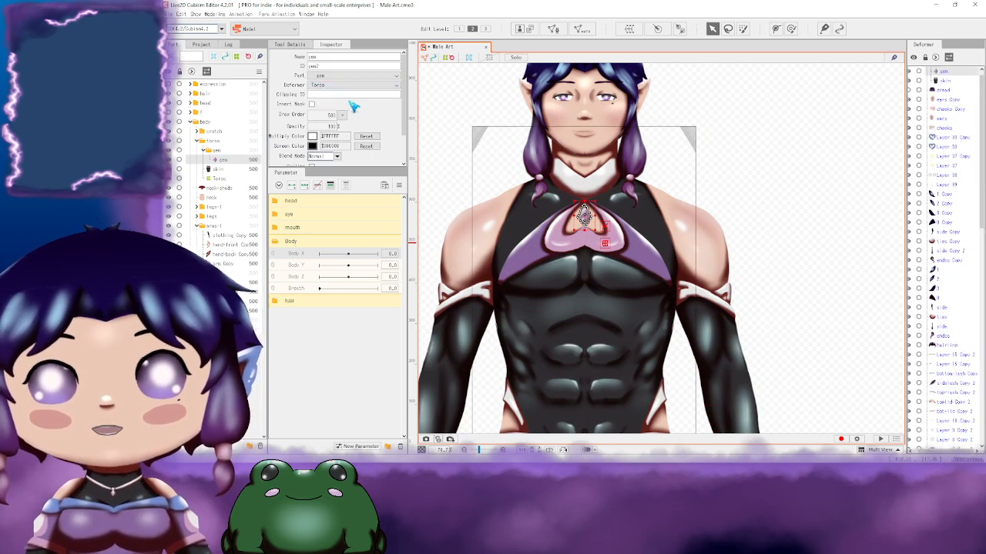
scroll(969, 105, "up", 1)
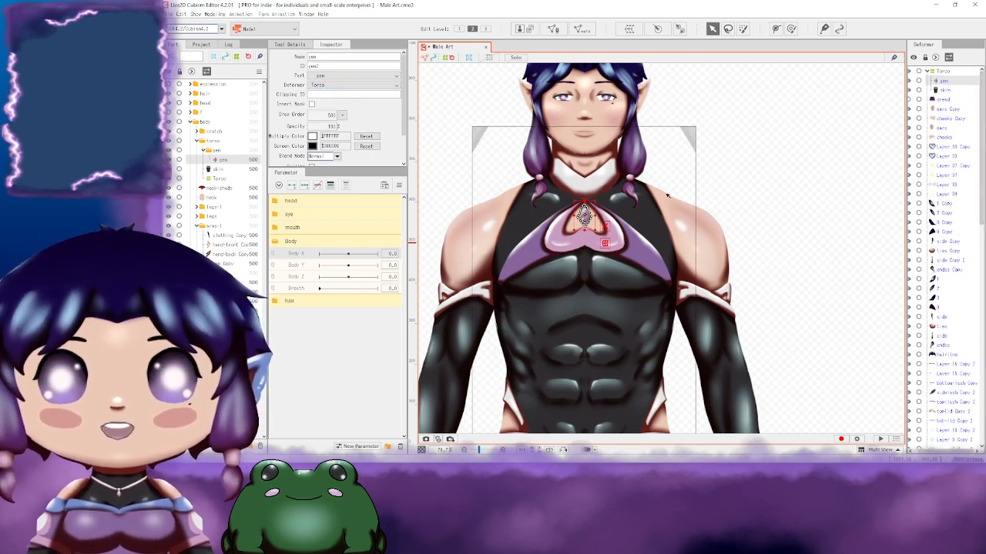
left_click(851, 209)
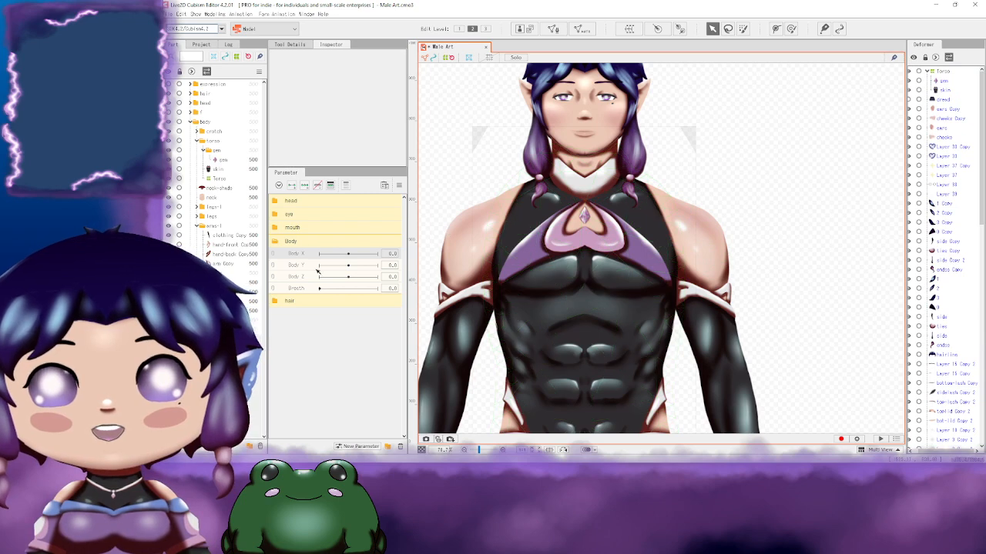
Step: Try the neck mesh under the Torso deformer and return it to Root
left_click(219, 179)
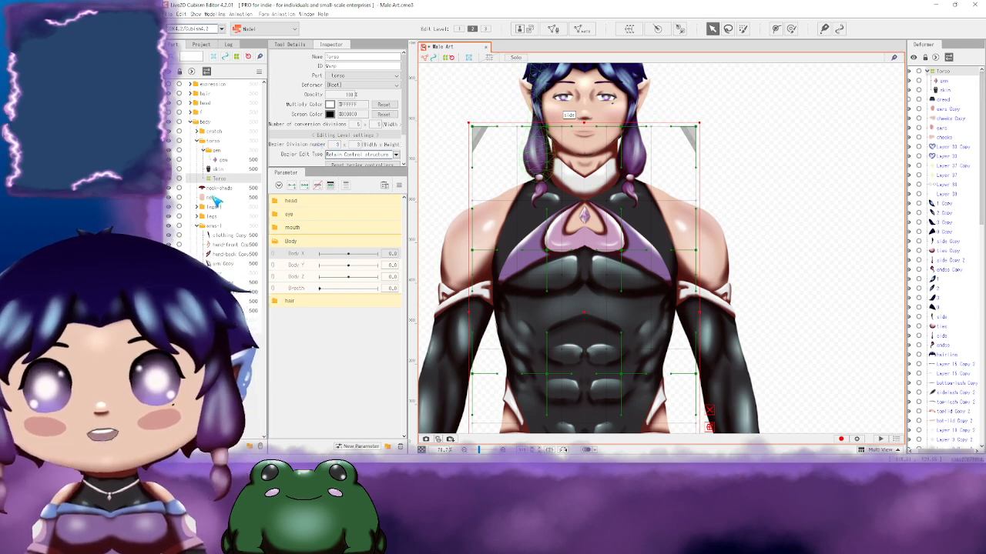
left_click(215, 198)
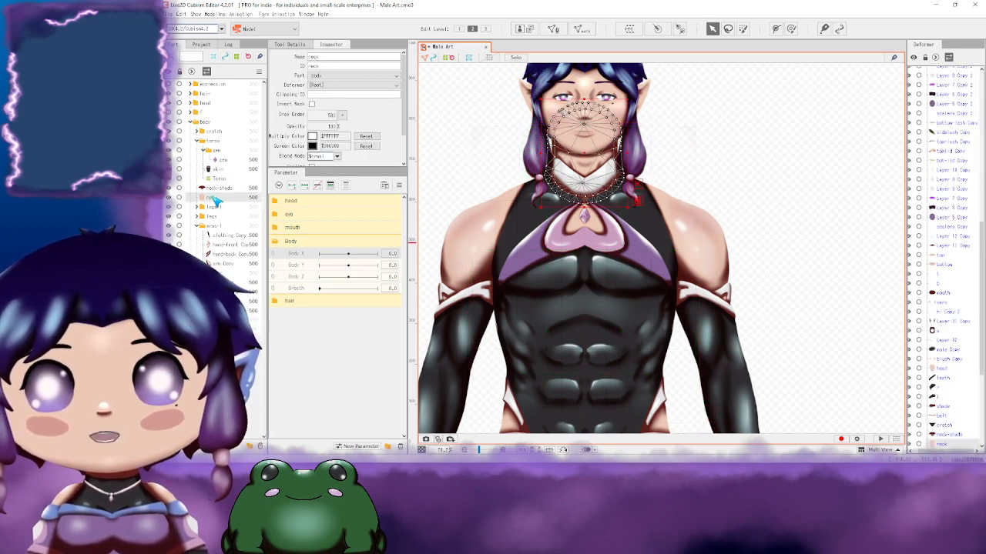
left_click(357, 85)
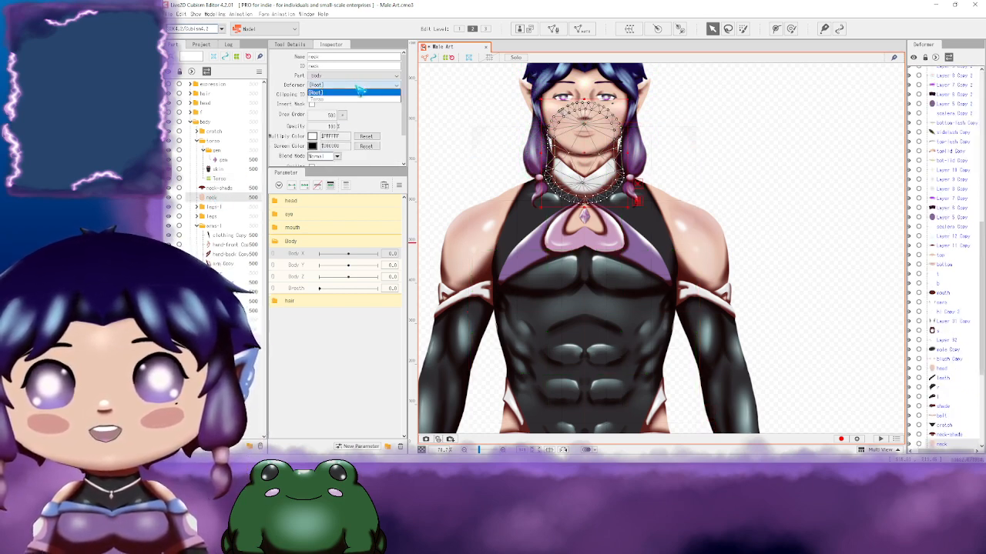
left_click(339, 99)
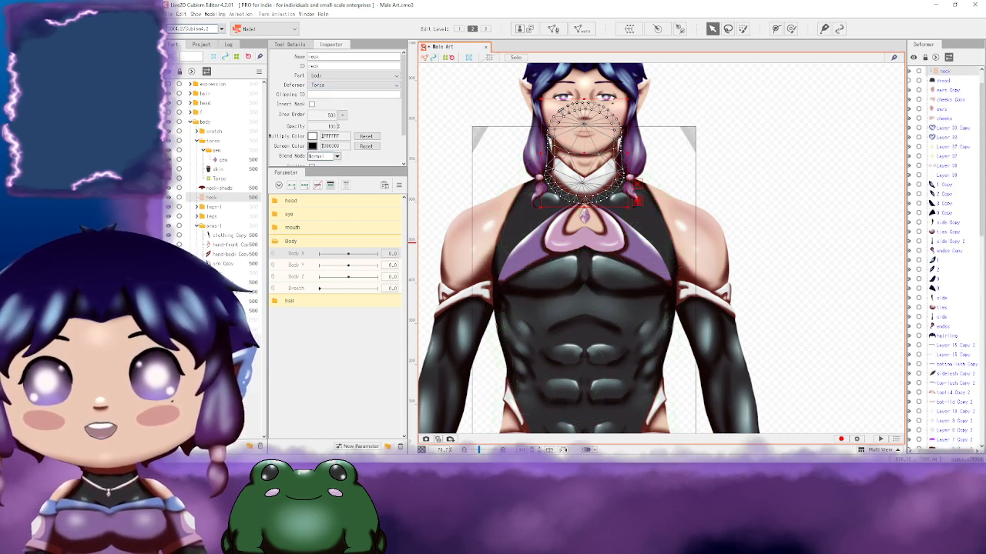
left_click(344, 85)
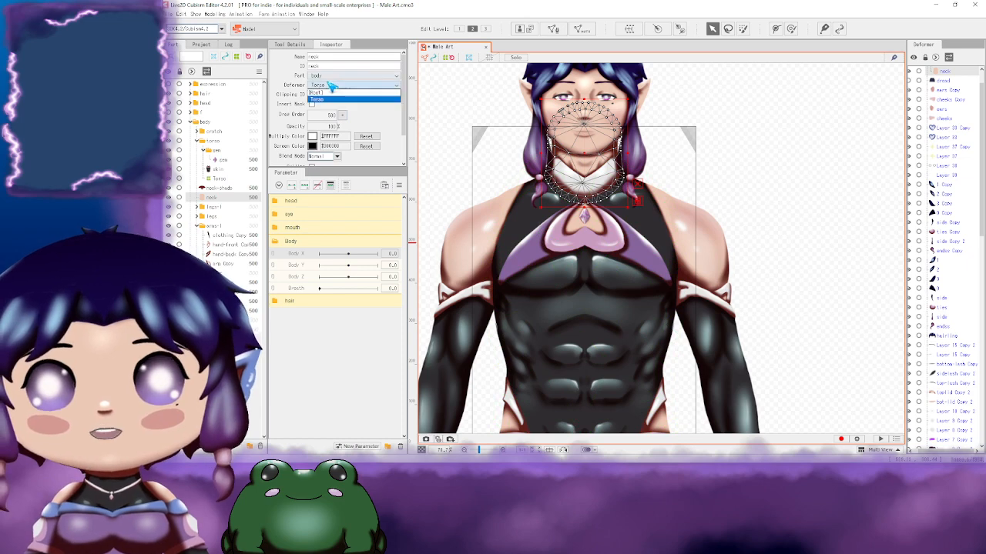
left_click(329, 91)
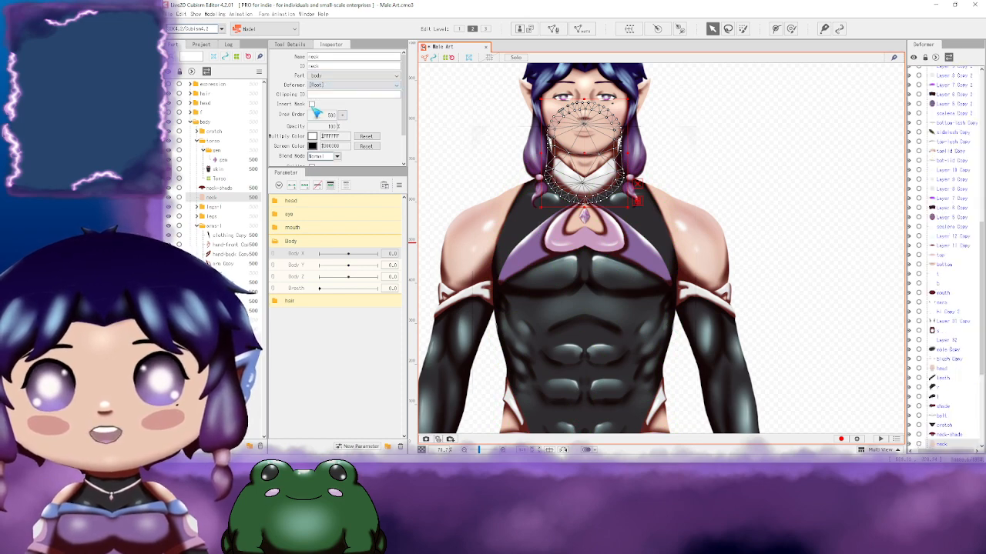
left_click(846, 209)
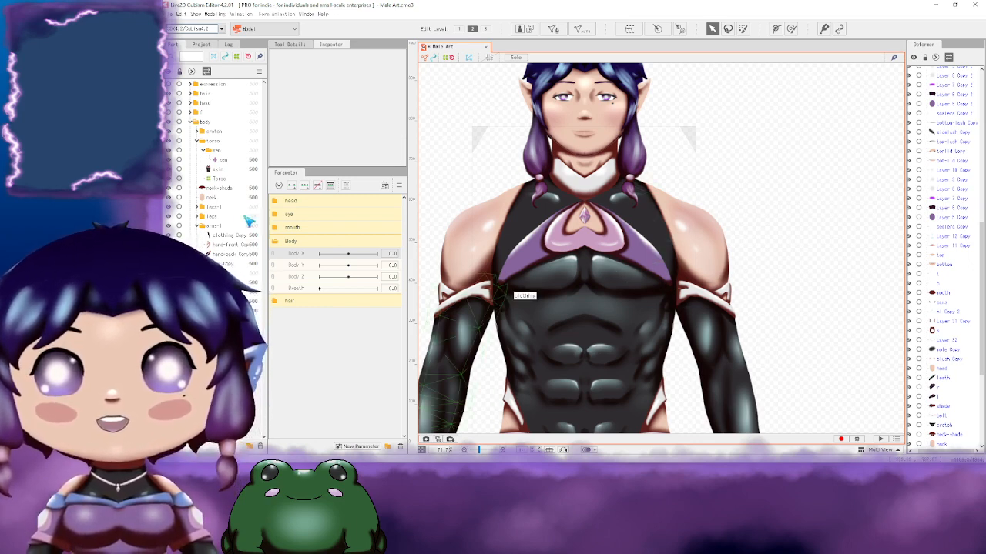
Step: Rename the Torso warp deformer as TorsoX
left_click(220, 182)
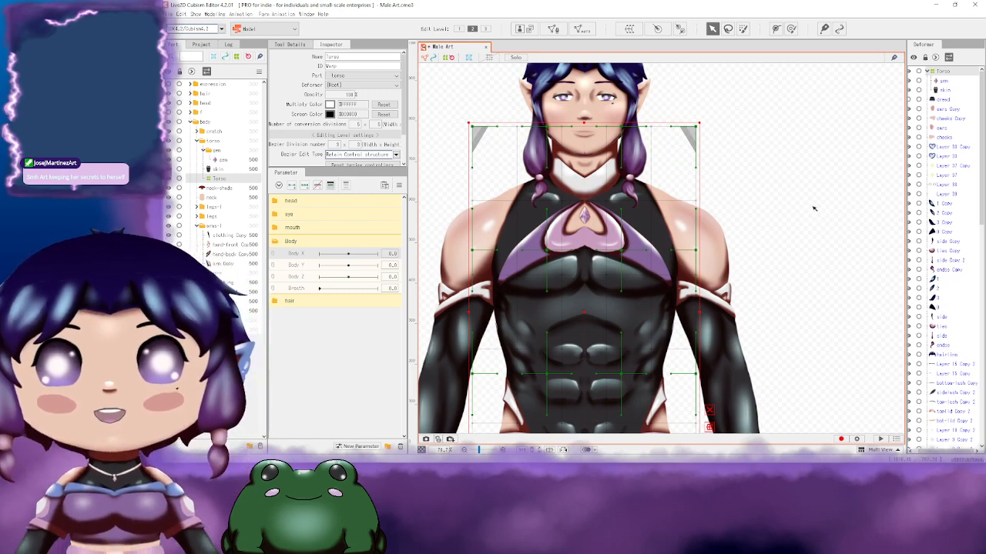
scroll(780, 255, "up", 2)
left_click_drag(604, 230, 834, 246)
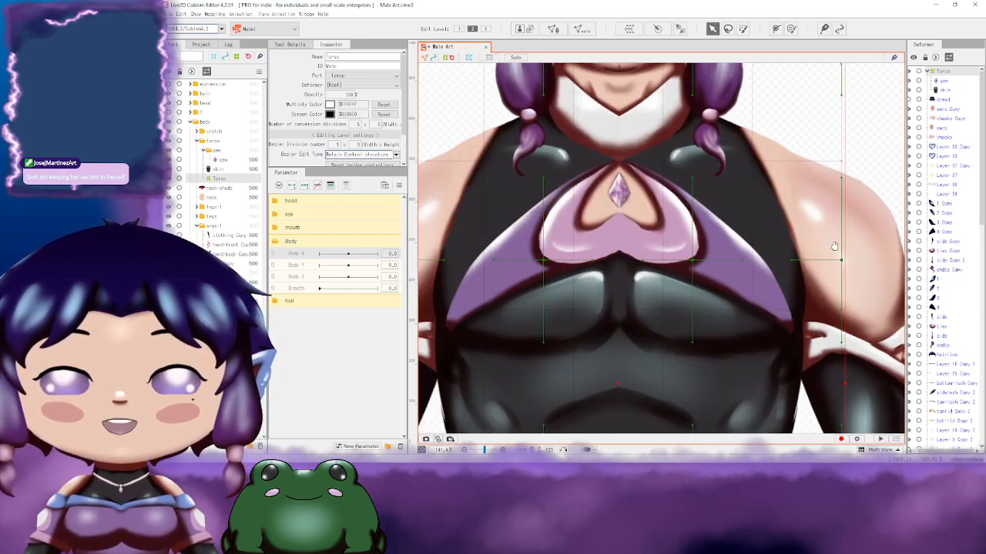
scroll(707, 208, "down", 2)
left_click_drag(719, 266, 667, 276)
left_click_drag(773, 174, 803, 120)
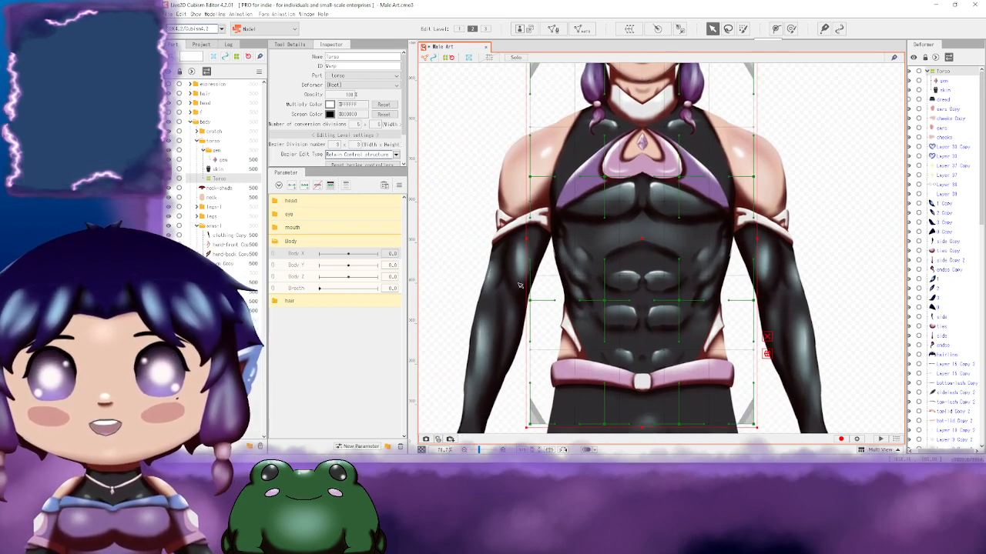
left_click_drag(747, 221, 679, 319)
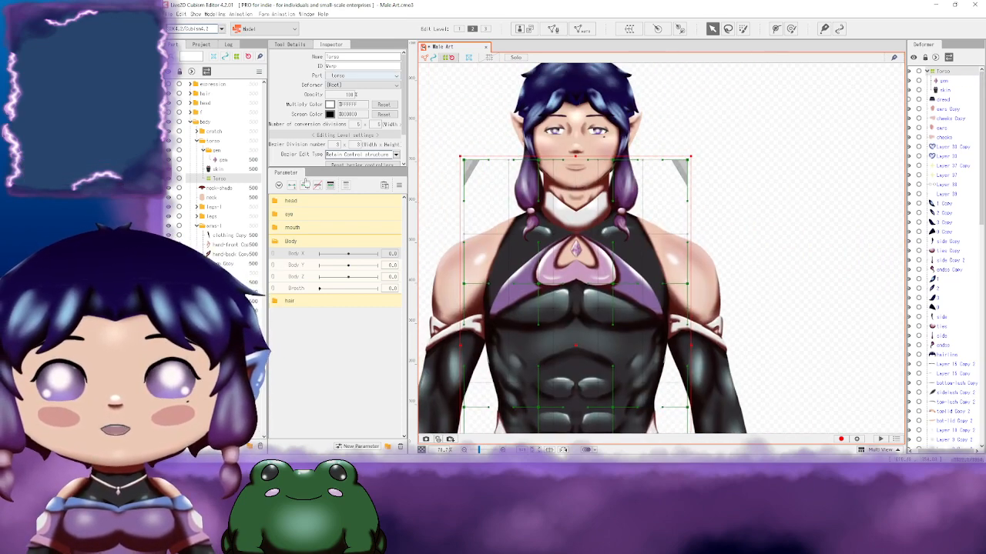
double_click(354, 57)
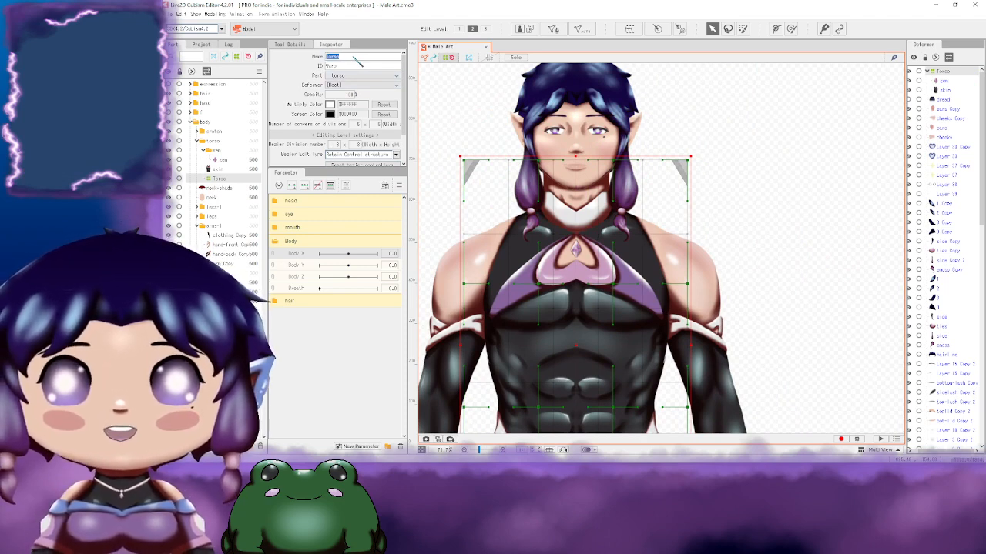
left_click(354, 57)
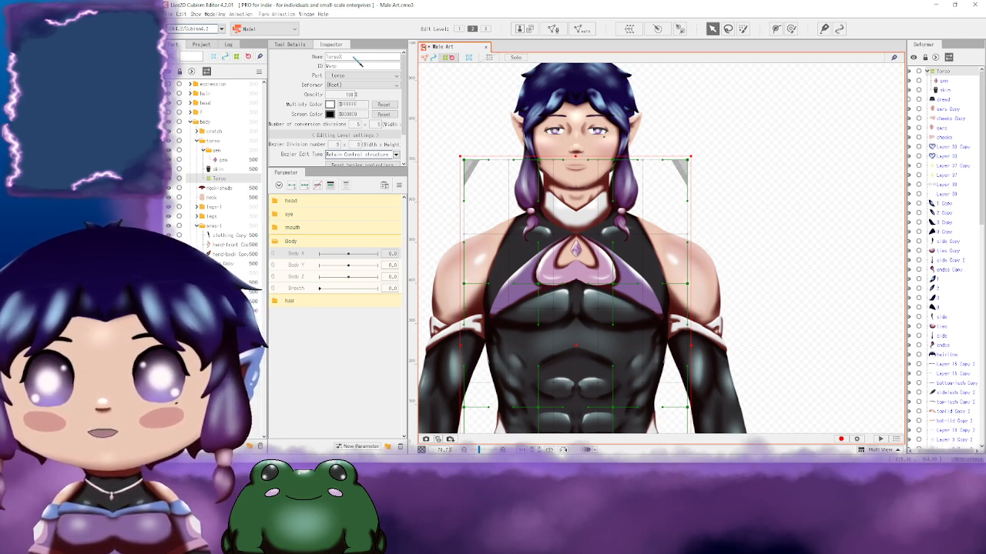
type("1")
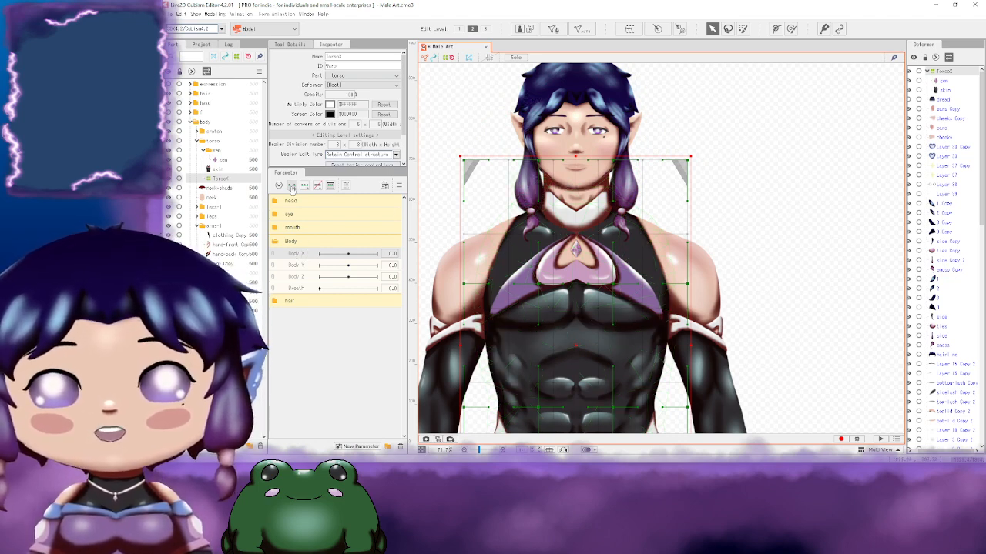
Step: Add three key points for the TorsoX deformer to both the Body X and Body Y parameters
left_click(304, 186)
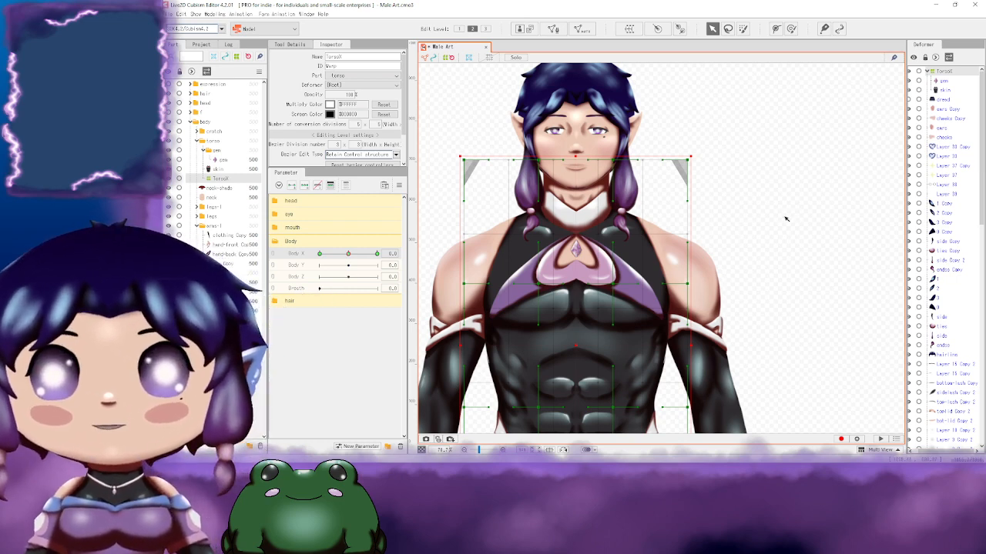
left_click_drag(755, 259, 754, 236)
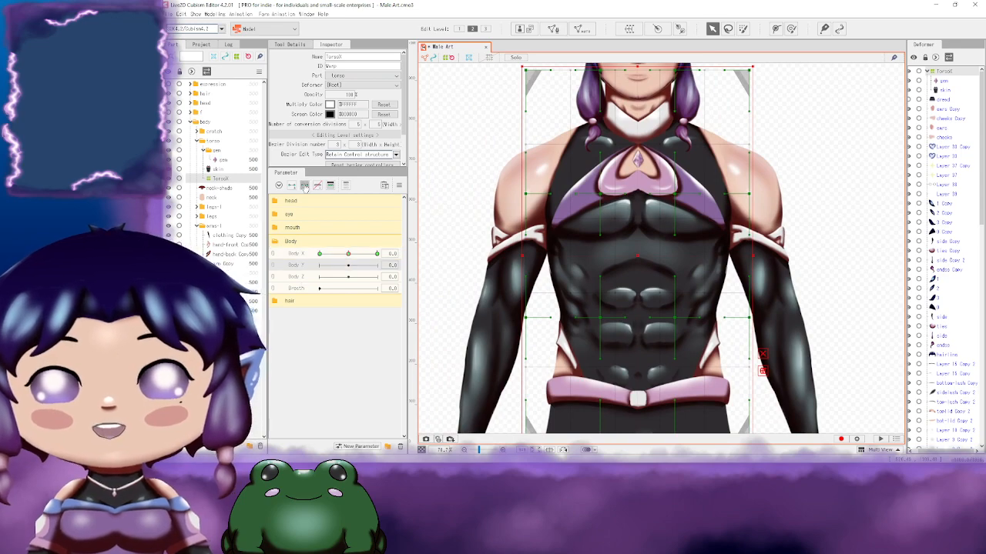
left_click_drag(782, 159, 820, 203)
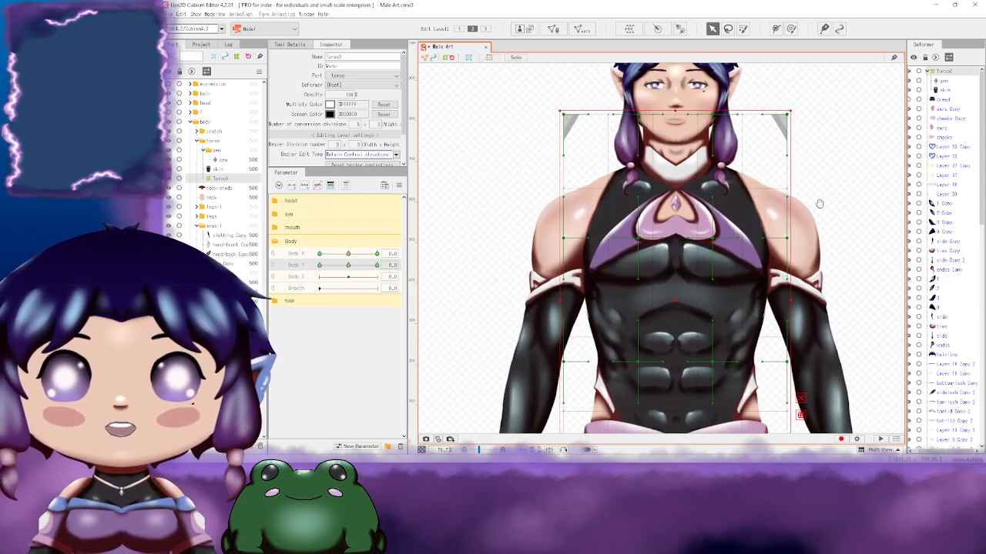
Step: Try shifting the whole TorsoX deformer far sideways at Body X 10 and at Body X -10
left_click(300, 255)
left_click_drag(795, 259, 685, 290)
left_click_drag(614, 275, 640, 251)
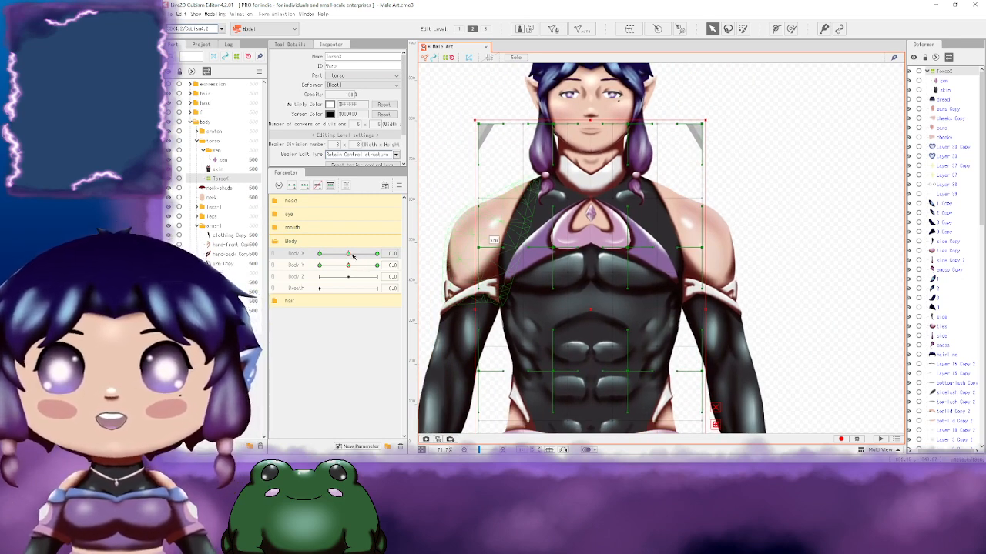
left_click_drag(348, 254, 388, 257)
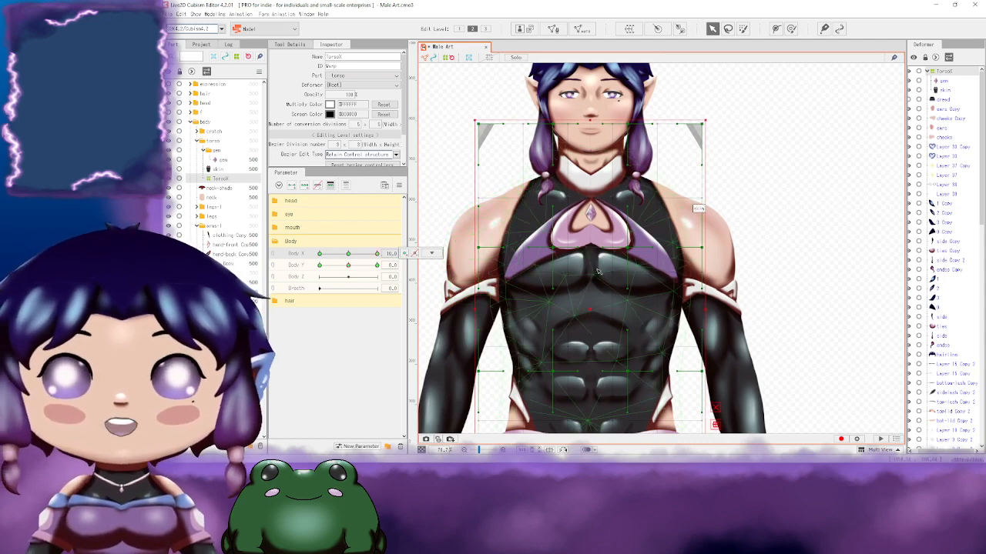
left_click_drag(561, 310, 608, 305)
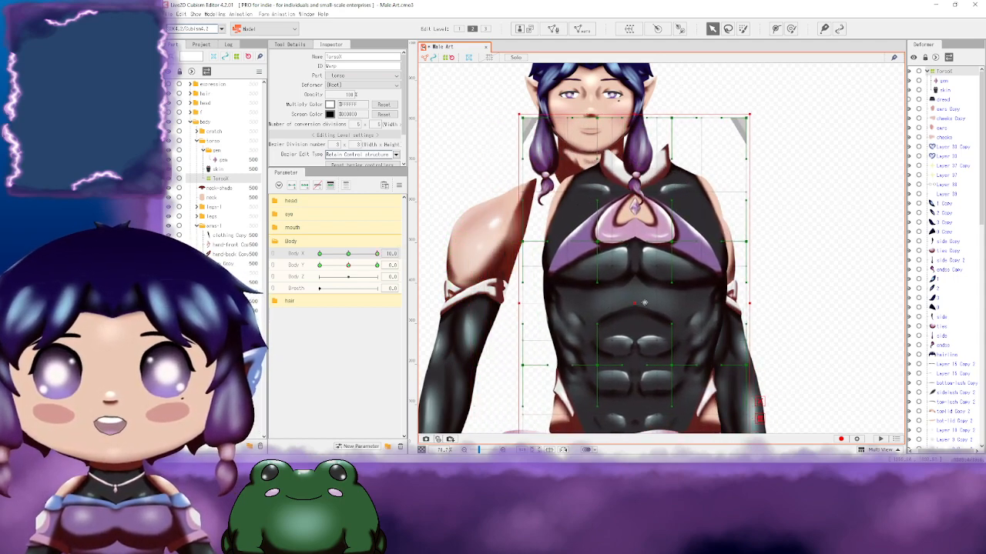
key("ctrl+z")
left_click_drag(376, 254, 318, 255)
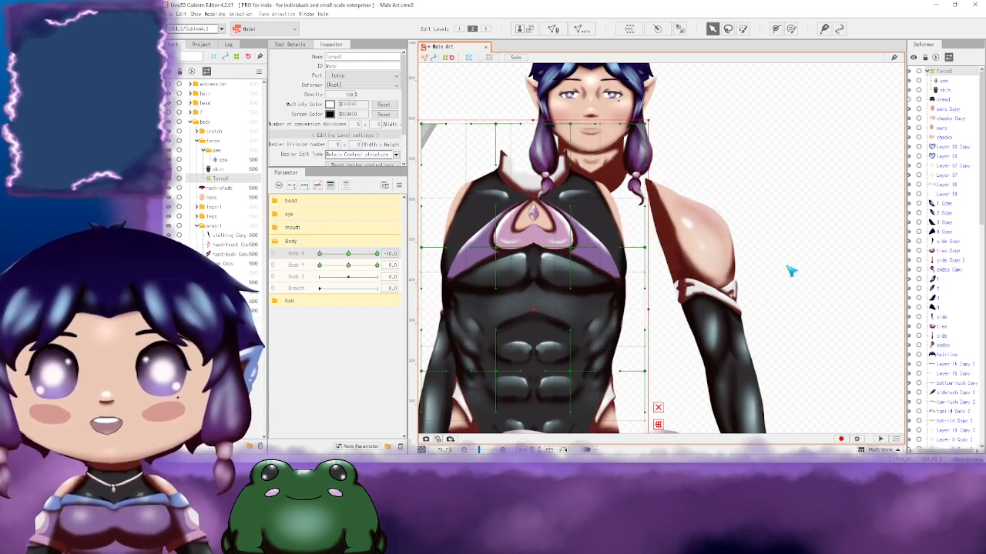
left_click(378, 253)
Step: Set Body X to 10 and shift the whole TorsoX deformer slightly sideways, away from the body's centre line
left_click(377, 254)
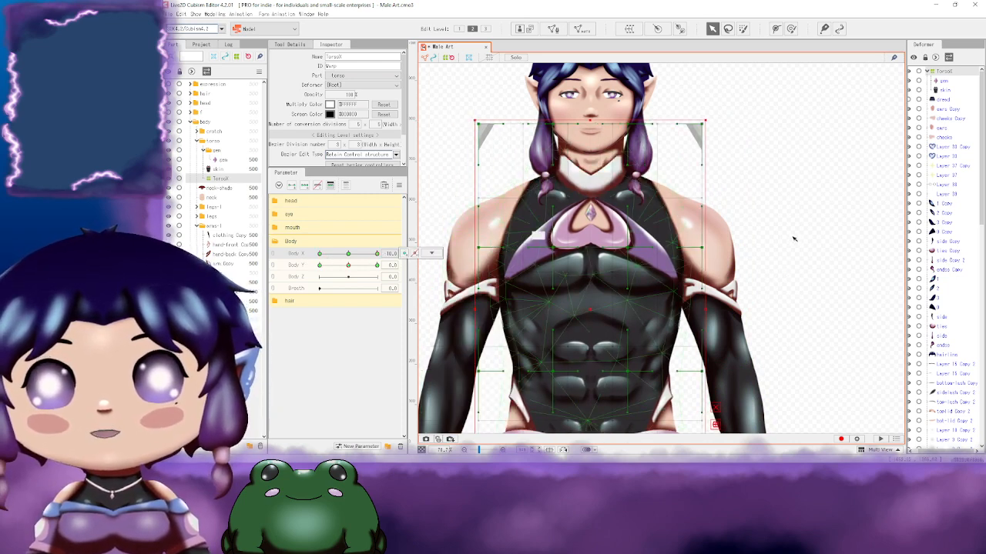
mouse_move(785, 245)
left_mouse_down()
mouse_move(748, 209)
mouse_move(783, 225)
left_mouse_up()
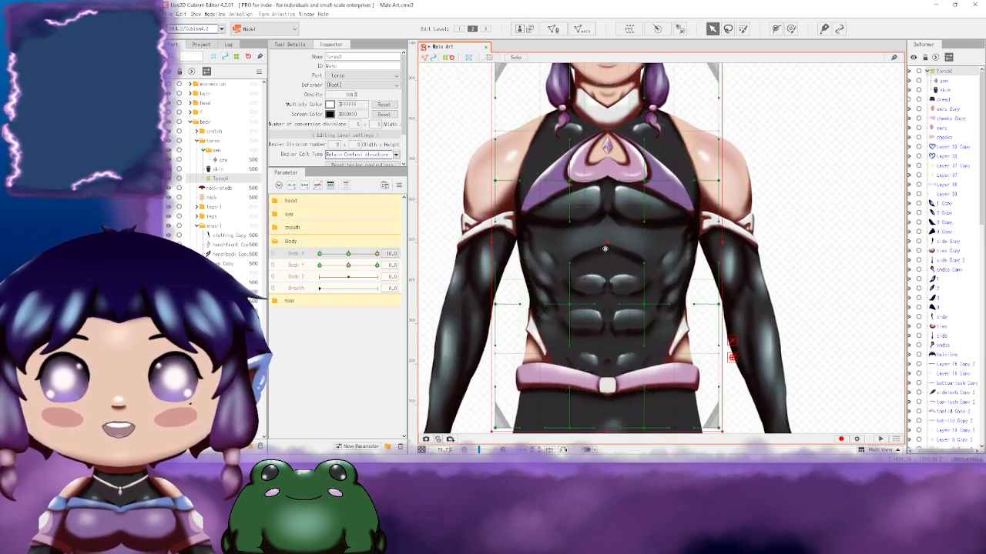
left_click_drag(606, 247, 615, 248)
left_click_drag(846, 202, 839, 178)
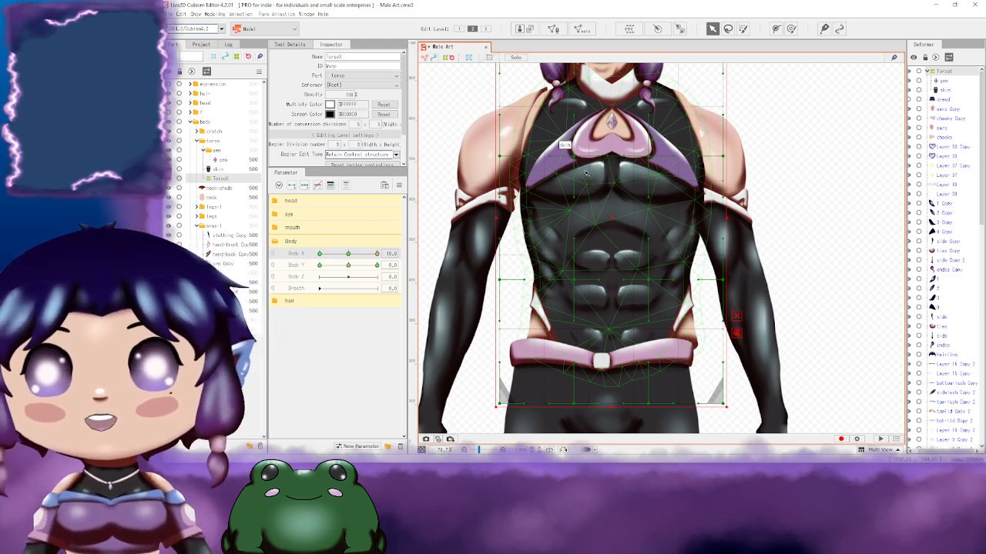
Step: At Body X 10, shift the TorsoX deformer's inner chest and abdomen control points sideways to suggest a torso turn
left_click_drag(716, 197, 683, 248)
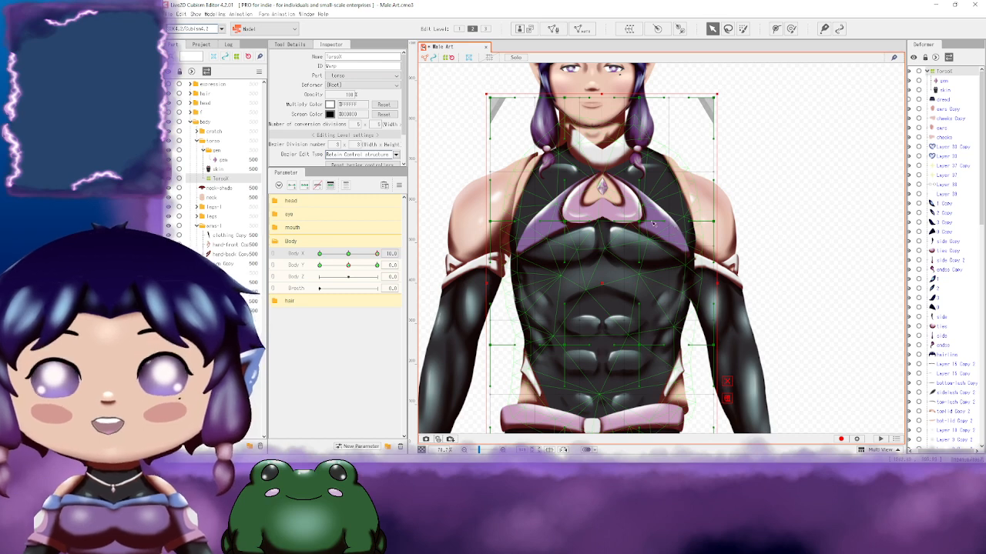
left_click_drag(639, 221, 654, 222)
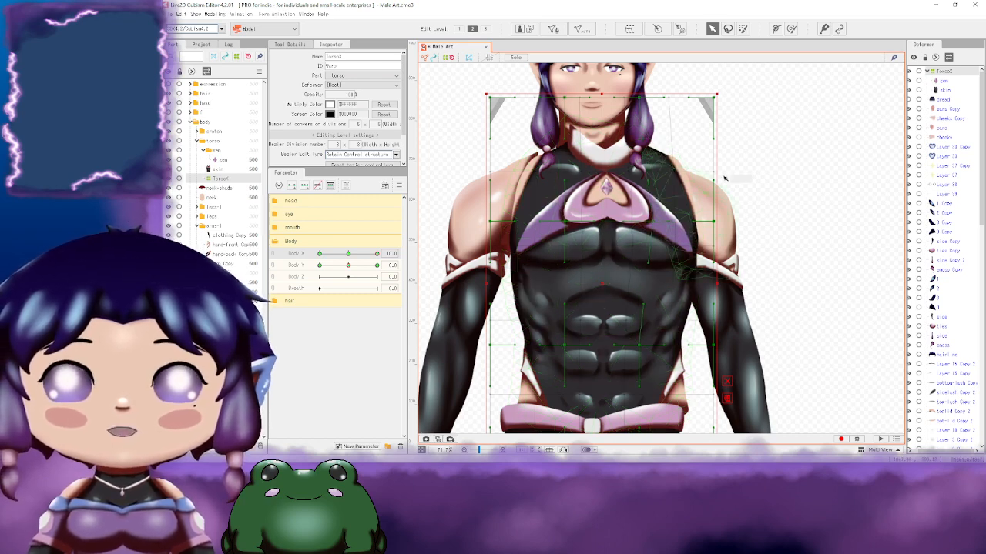
left_click_drag(671, 296, 686, 266)
left_click_drag(656, 316, 682, 311)
left_click_drag(595, 310, 590, 343)
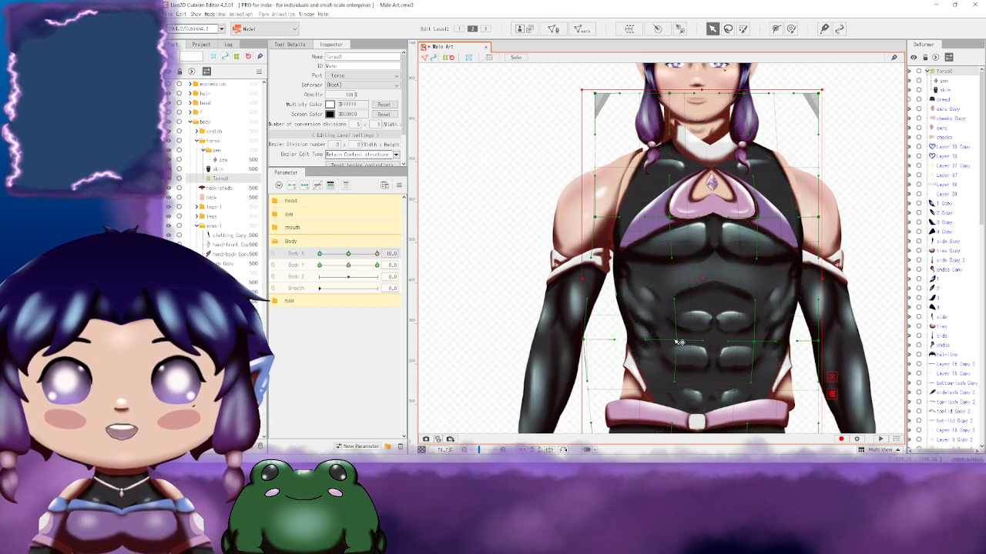
Step: At Body X 10, pull in the TorsoX deformer's far upper corner and reshape its outer chest edge
left_click_drag(740, 338, 667, 320)
left_click_drag(626, 200, 752, 191)
left_click_drag(741, 138, 752, 168)
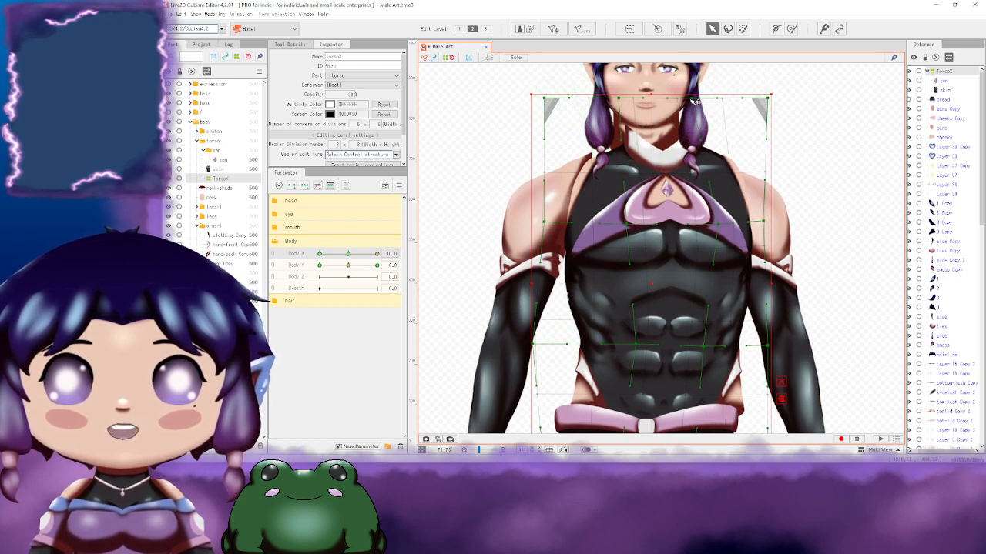
left_click_drag(773, 101, 753, 101)
scroll(633, 177, "down", 2)
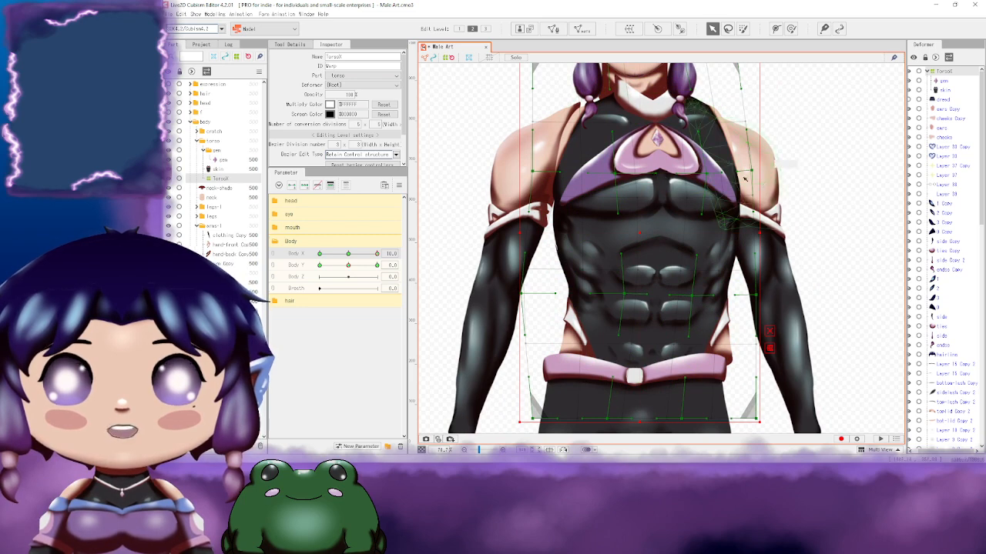
left_click_drag(794, 199, 713, 160)
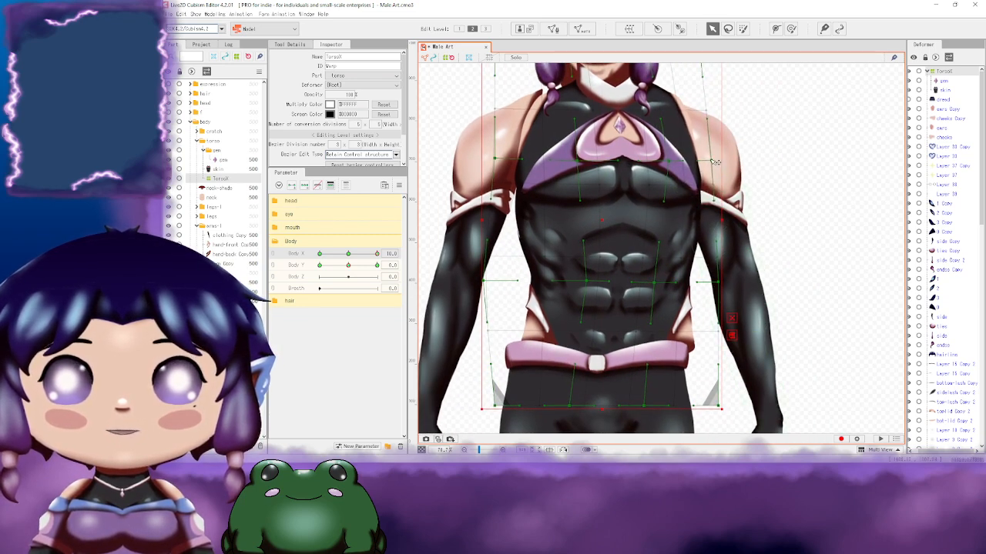
Step: At Body X 10, adjust the TorsoX deformer's waist-row control points and outer waist handles to curve the torso's sides
left_click_drag(717, 290, 750, 260)
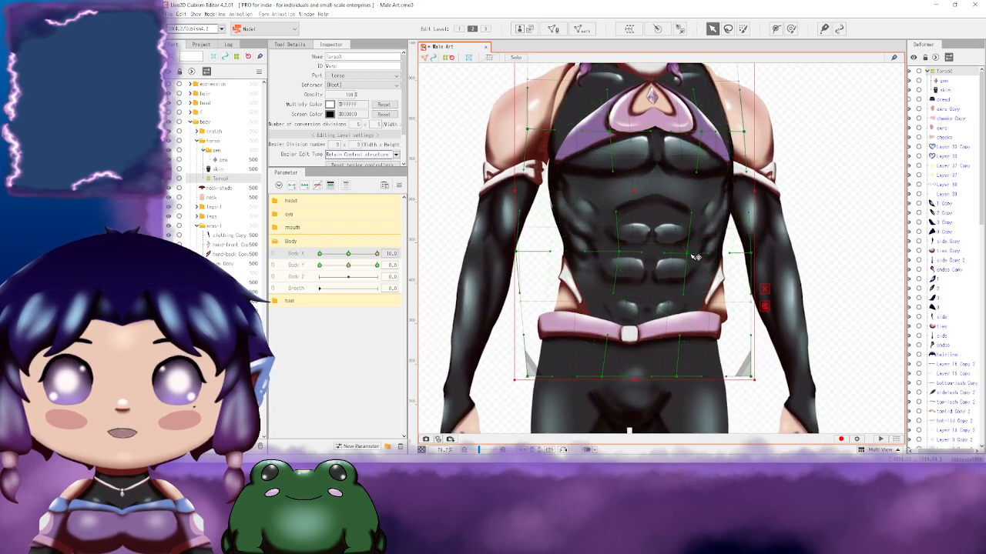
left_click_drag(686, 252, 688, 253)
left_click_drag(750, 253, 756, 258)
left_click_drag(526, 255, 540, 265)
left_click_drag(622, 272, 584, 196)
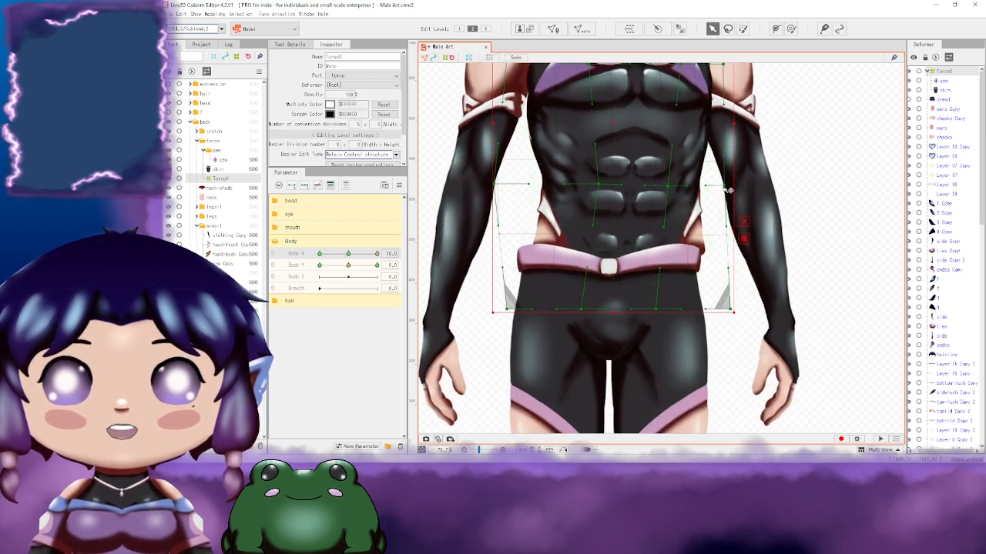
left_click_drag(724, 186, 722, 185)
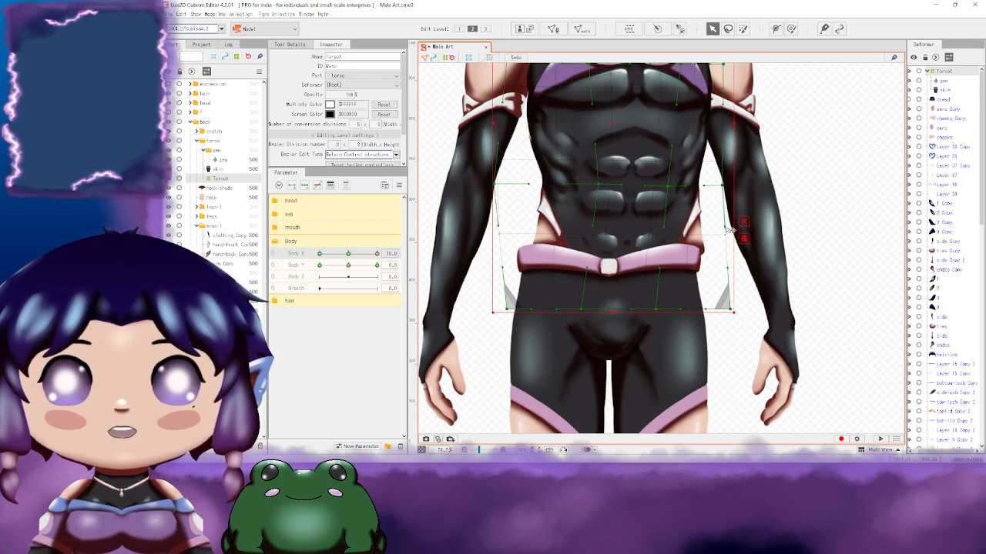
left_click_drag(724, 226, 715, 226)
Step: At Body X 10, fit the TorsoX deformer's lower corner and inner hip points to the belt, refining the lower abdomen handles
left_click_drag(736, 313, 701, 312)
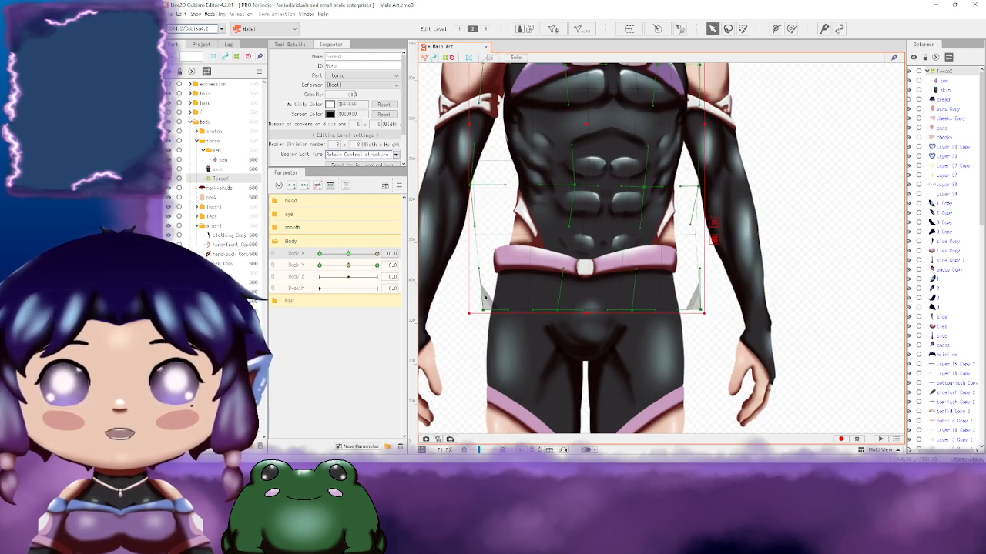
left_click_drag(483, 310, 479, 308)
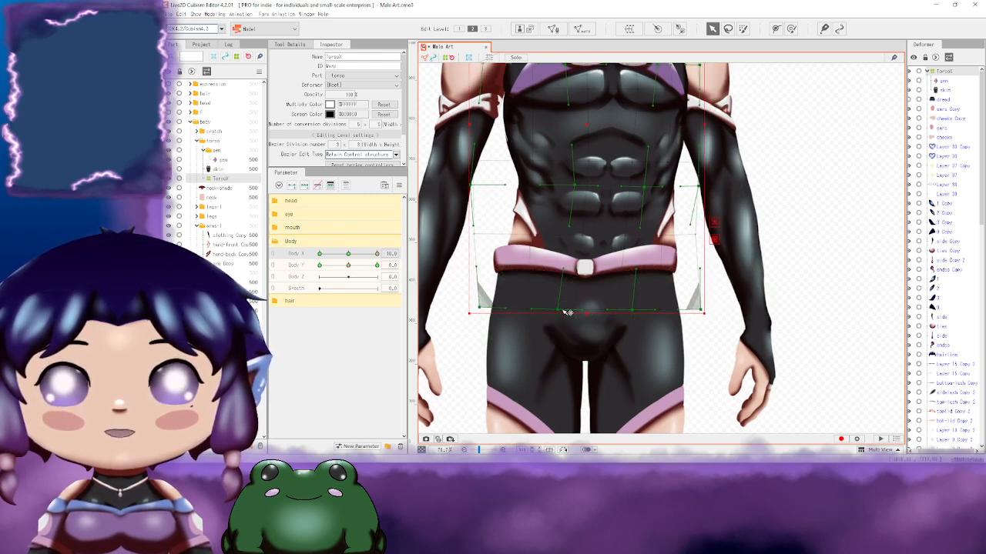
left_click_drag(566, 312, 574, 313)
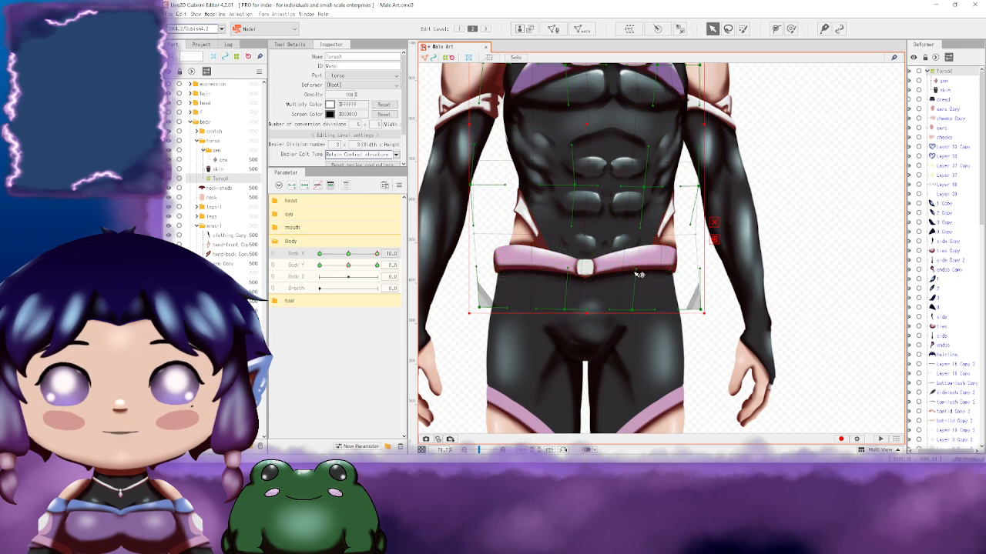
left_click_drag(636, 271, 640, 270)
left_click_drag(568, 270, 579, 270)
left_click_drag(575, 230, 579, 232)
mouse_move(647, 208)
left_mouse_down()
mouse_move(652, 272)
mouse_move(639, 259)
left_mouse_up()
mouse_move(661, 223)
left_mouse_down()
mouse_move(665, 267)
mouse_move(681, 266)
left_mouse_up()
left_click_drag(677, 177, 701, 190)
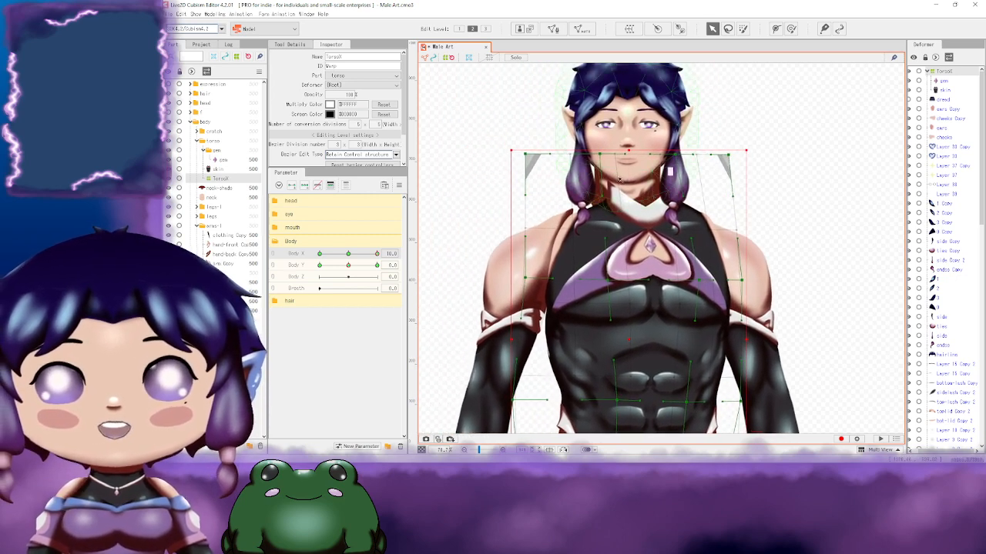
Step: Set Body X to -10 and shift the whole TorsoX deformer slightly sideways, opposite to the Body X 10 pose
left_click_drag(651, 172, 635, 138)
left_click_drag(377, 255, 311, 250)
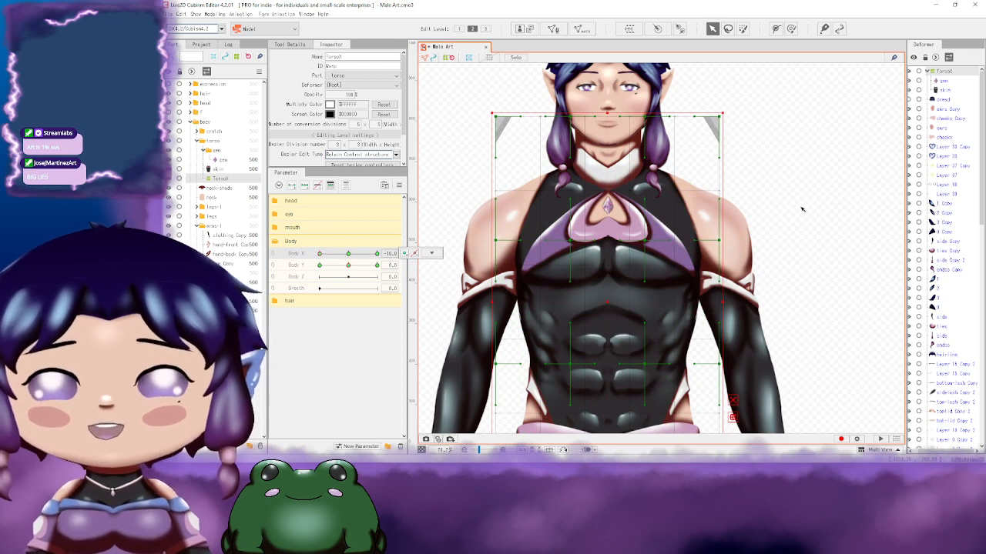
scroll(808, 208, "down", 2)
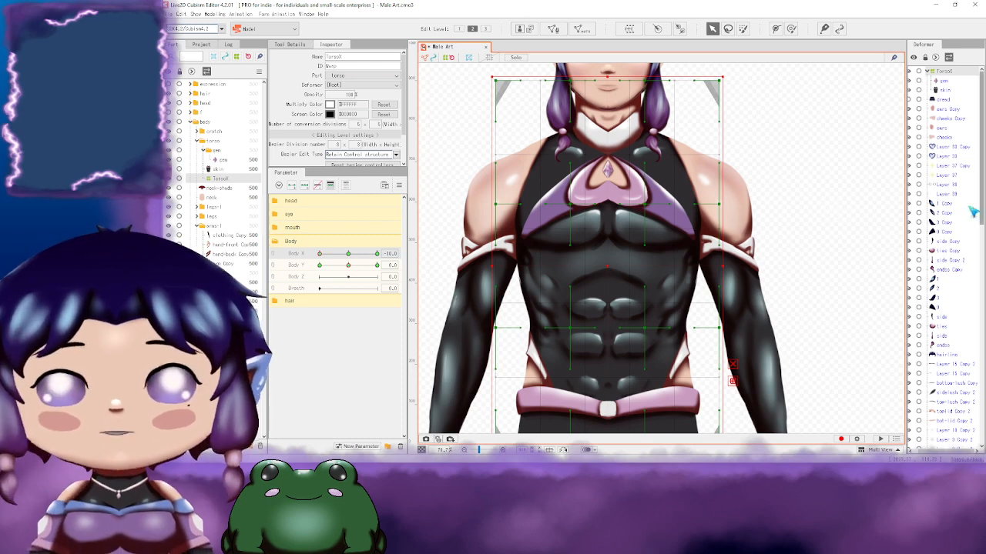
left_click_drag(608, 267, 599, 268)
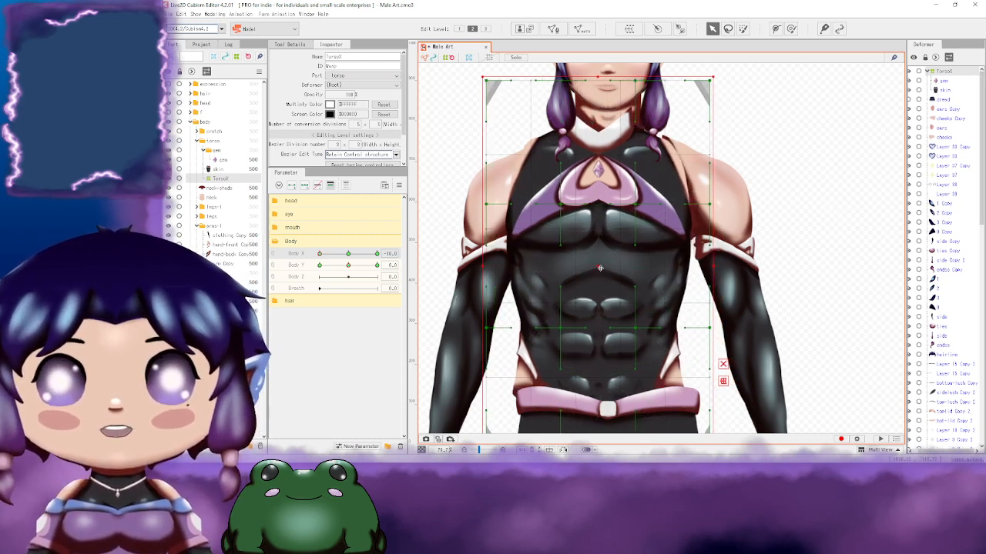
left_click_drag(671, 262, 694, 231)
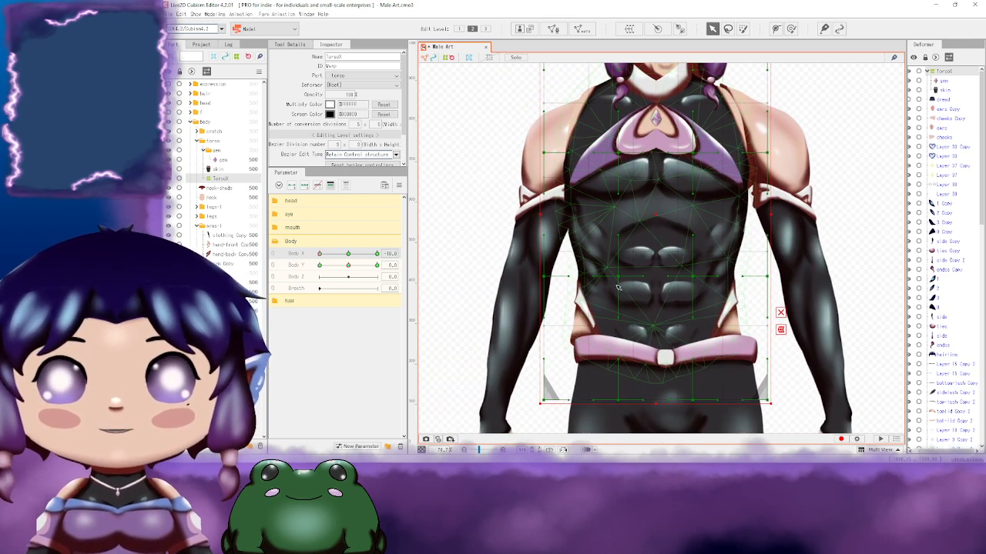
left_click_drag(623, 299, 586, 302)
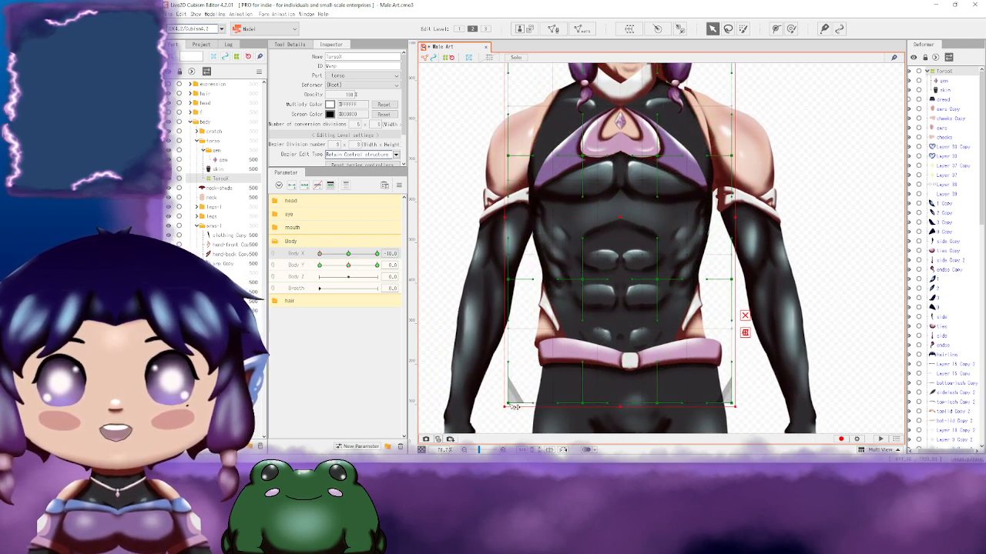
Step: At Body X -10, shift the TorsoX deformer's inner abdomen and chest control points sideways to suggest the opposite torso turn
left_click_drag(582, 279, 573, 277)
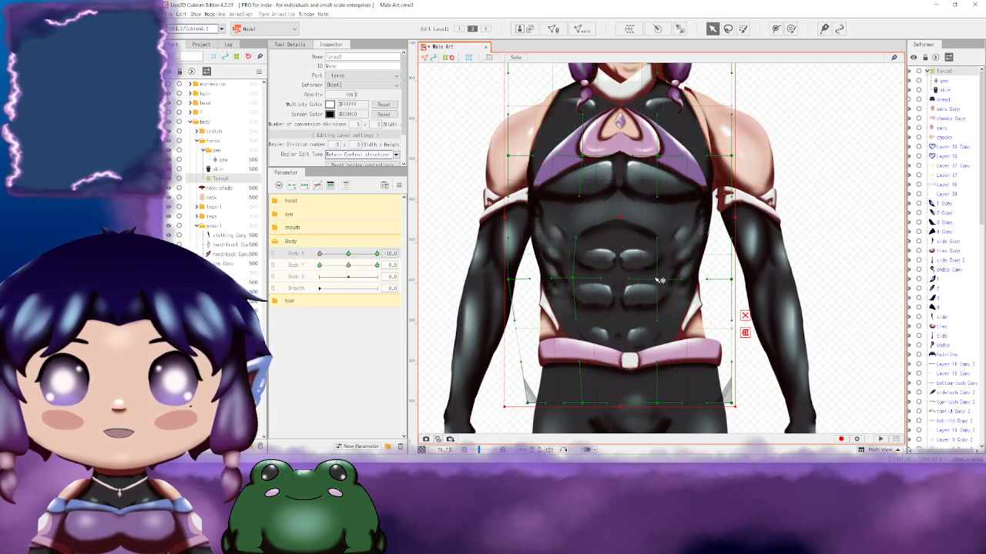
left_click_drag(659, 280, 606, 286)
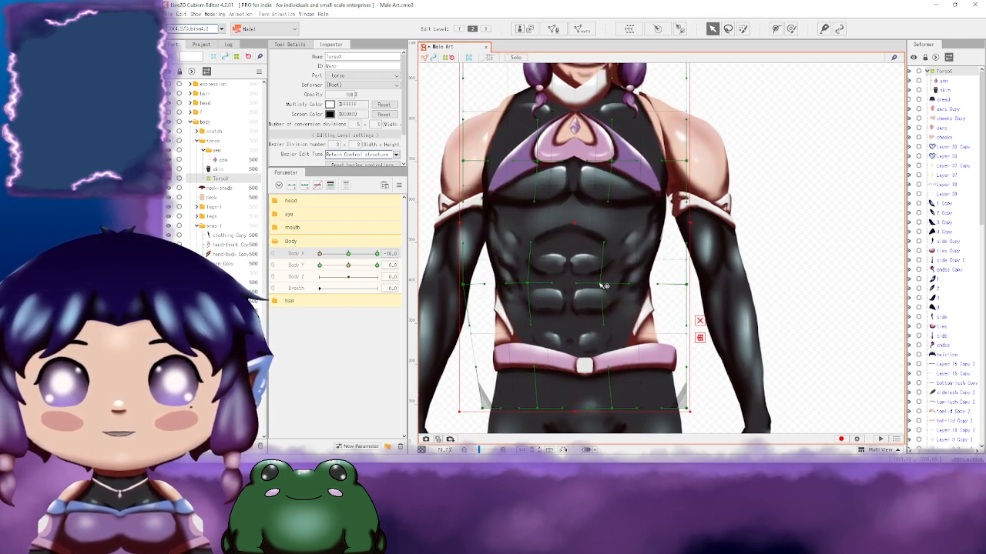
scroll(533, 220, "up", 3)
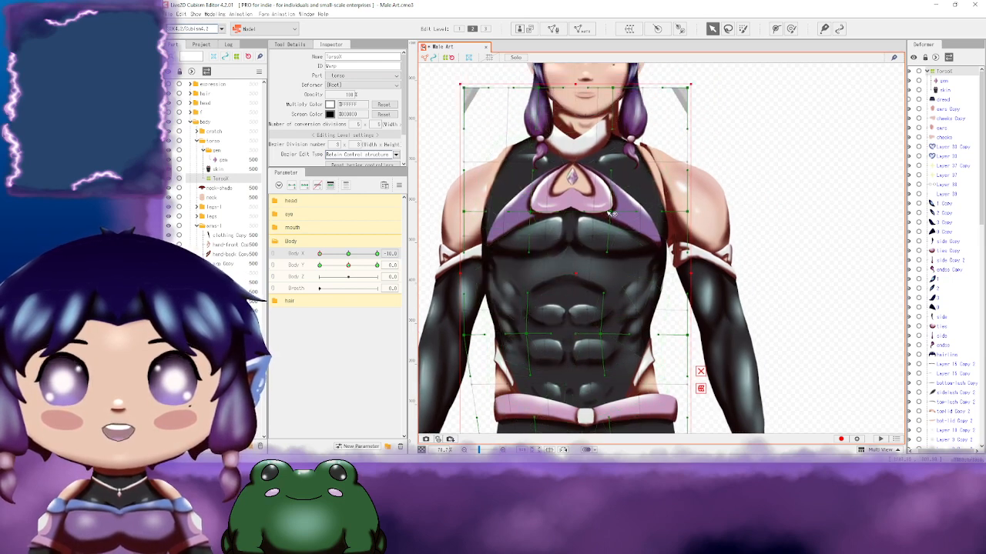
left_click_drag(630, 224, 593, 222)
left_click_drag(651, 212, 704, 217)
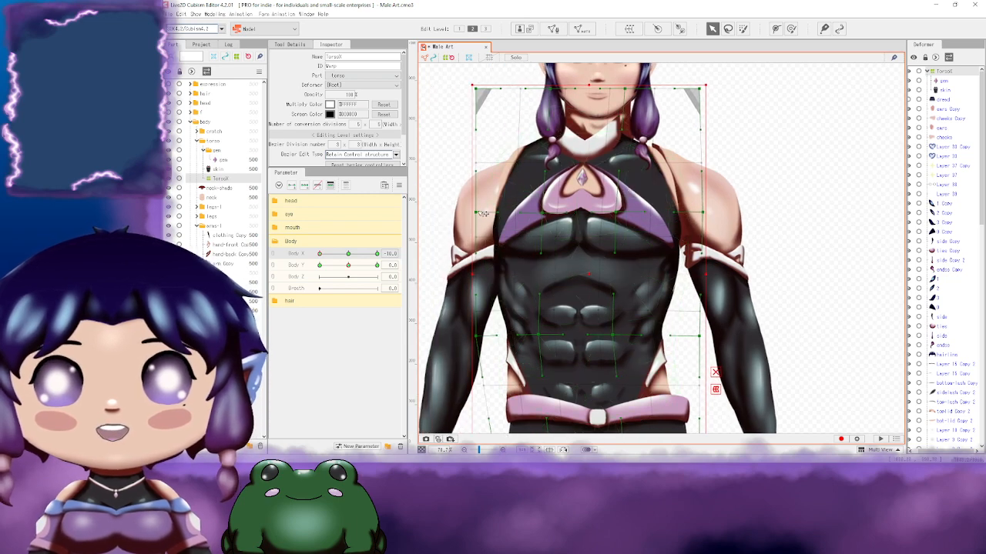
Step: At Body X -10, pull in the TorsoX deformer's upper corner on the turning side and reshape the edge beside the shoulder
left_click_drag(477, 94, 495, 114)
left_click_drag(575, 130, 536, 133)
left_click_drag(511, 238, 533, 188)
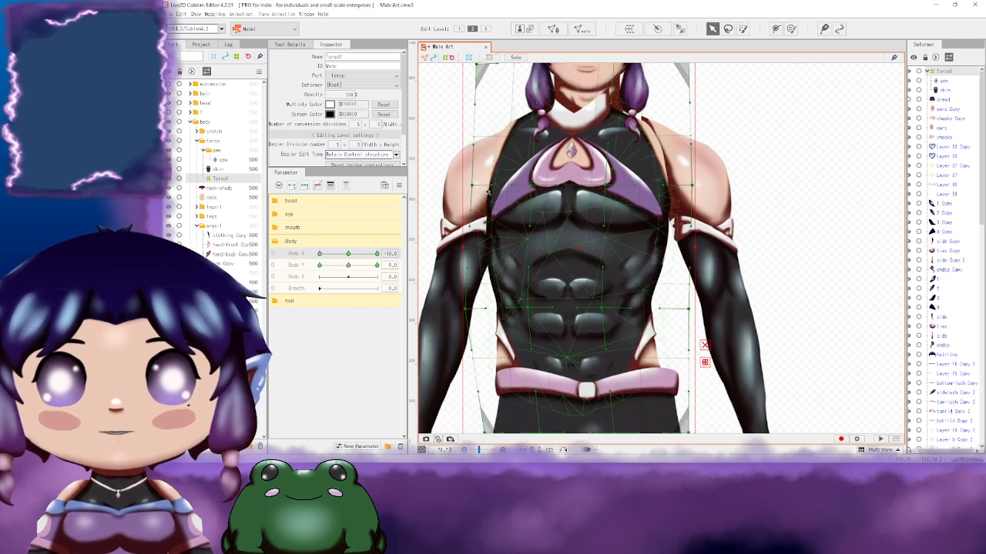
left_click_drag(592, 254, 556, 222)
left_click_drag(579, 285, 612, 267)
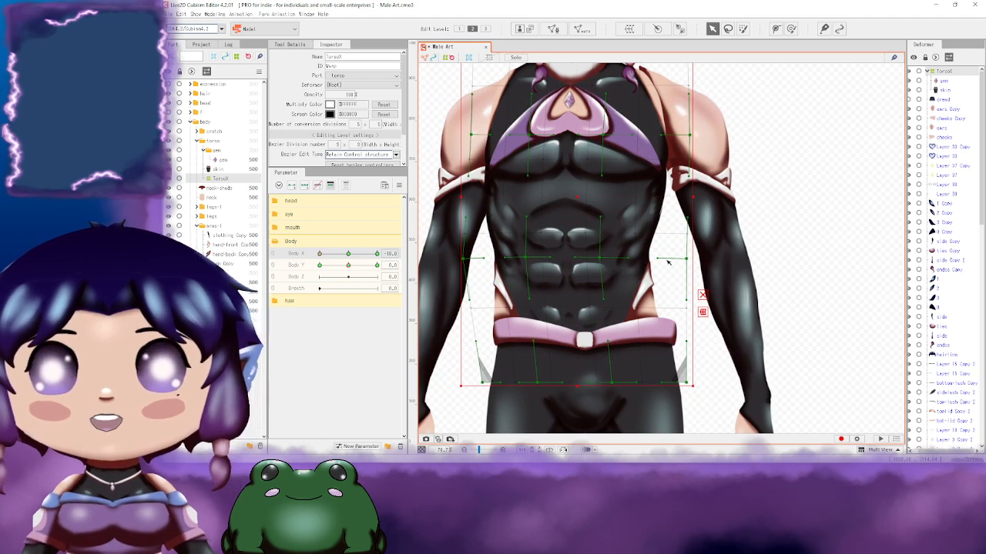
Step: At Body X -10, adjust the TorsoX deformer's lower corners and hip-row points to line the torso up with the belt
scroll(664, 265, "down", 3)
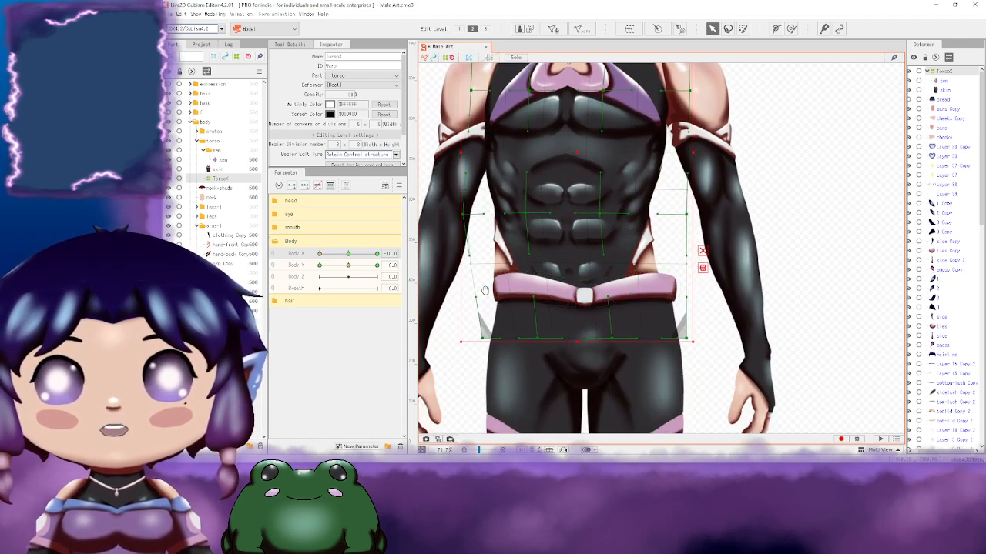
left_click_drag(486, 290, 498, 292)
left_click_drag(497, 340, 503, 339)
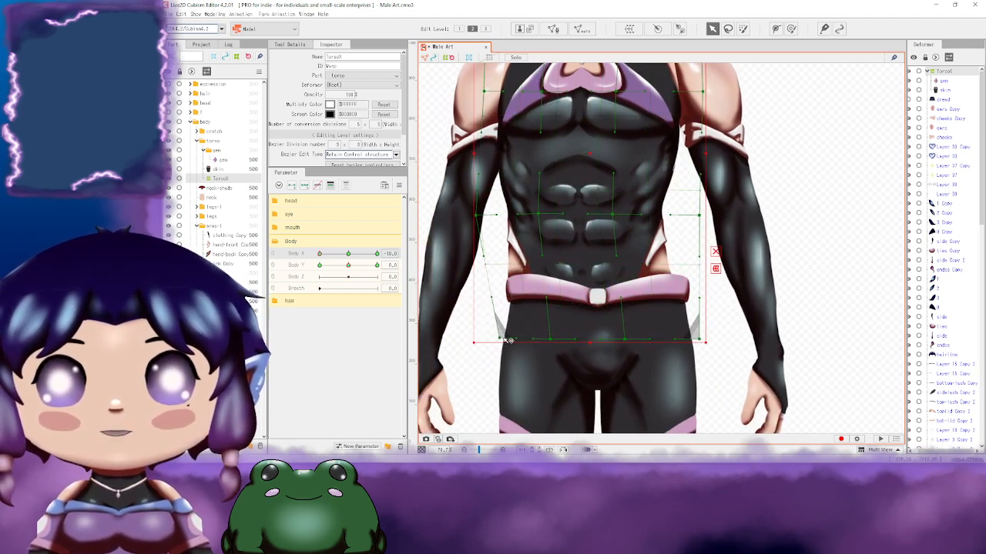
left_click_drag(701, 339, 680, 348)
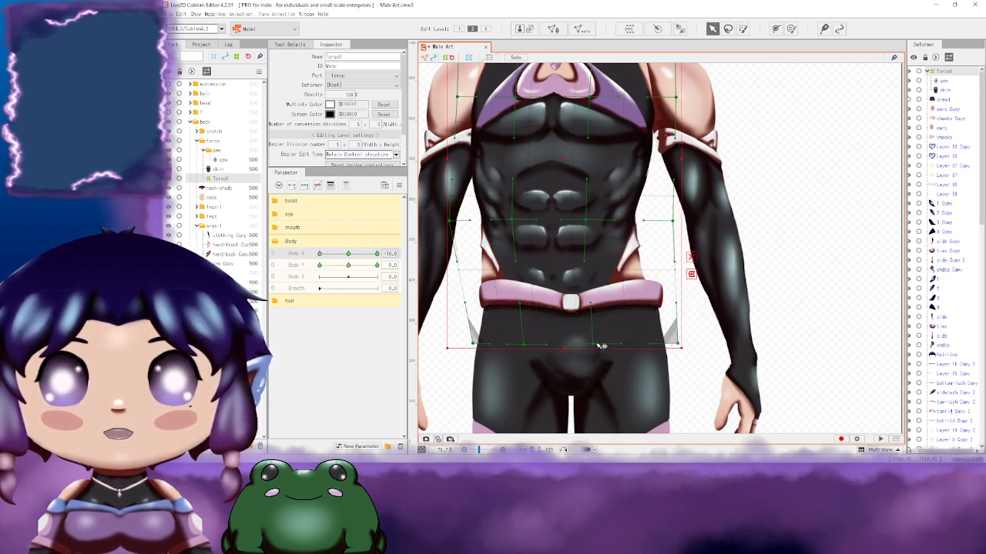
Step: At Body X -10, refine the TorsoX deformer's chest-row control points, moving the outer edge point and both inner points slightly
scroll(608, 339, "up", 3)
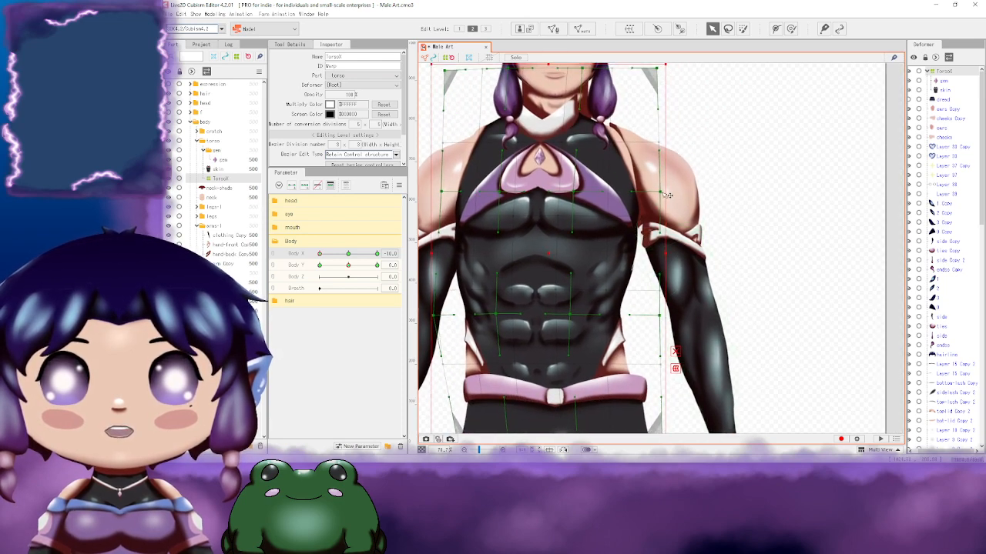
left_click_drag(706, 186, 774, 178)
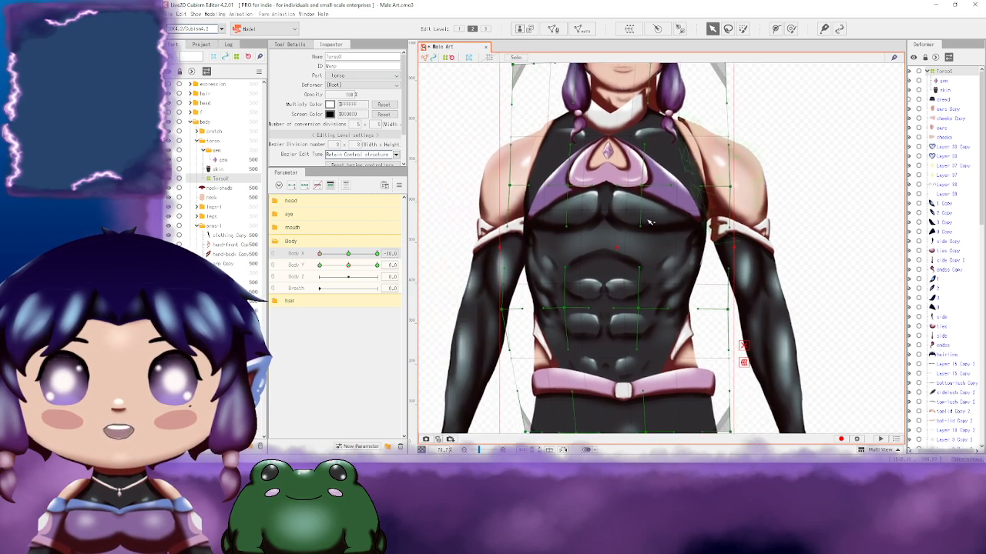
mouse_move(310, 262)
left_mouse_down()
mouse_move(384, 264)
mouse_move(253, 261)
mouse_move(414, 267)
mouse_move(308, 263)
left_mouse_up()
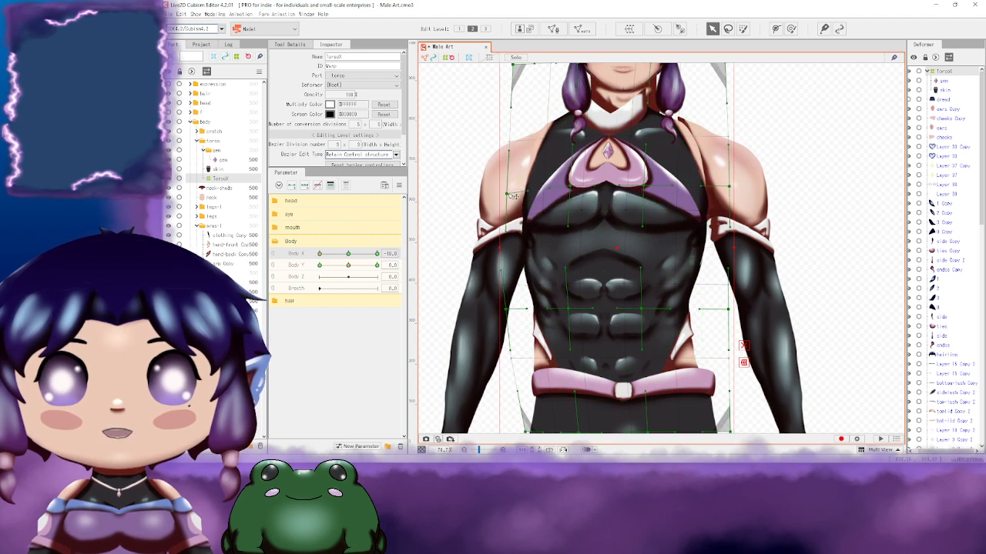
left_click_drag(506, 194, 506, 192)
left_click_drag(570, 186, 566, 186)
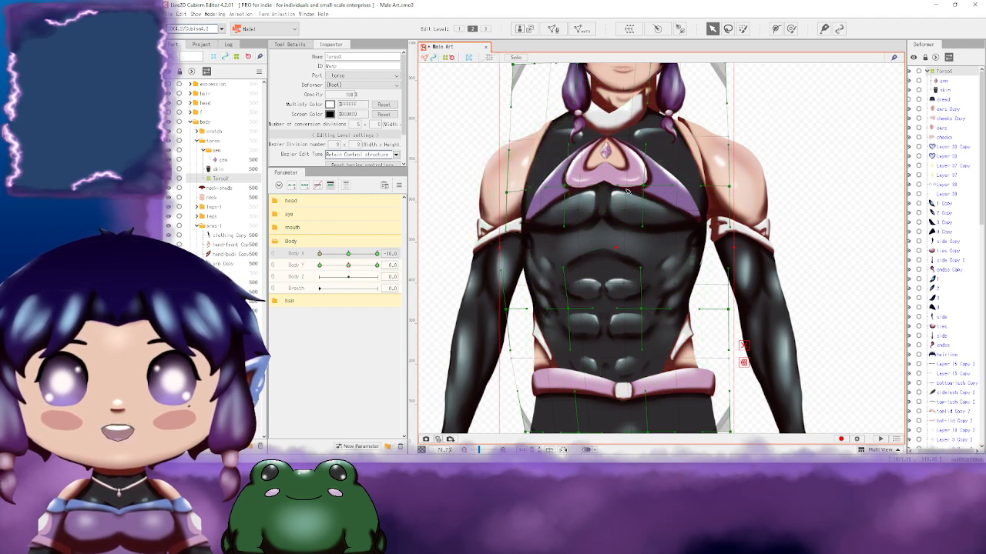
left_click_drag(644, 186, 644, 164)
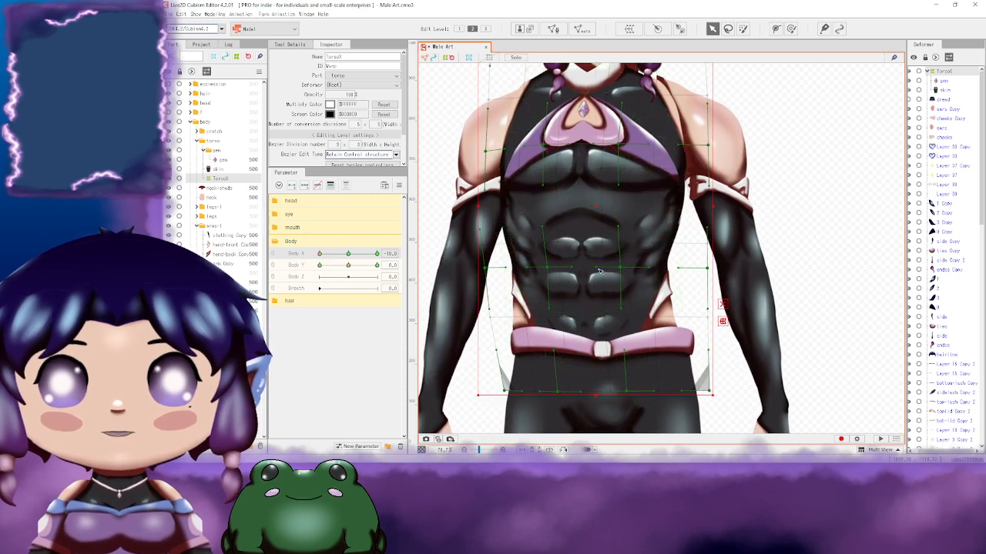
Step: At Body X -10, shift the TorsoX deformer's two inner abdomen points sideways and pull its outer waist point slightly inward
left_click_drag(625, 270, 613, 269)
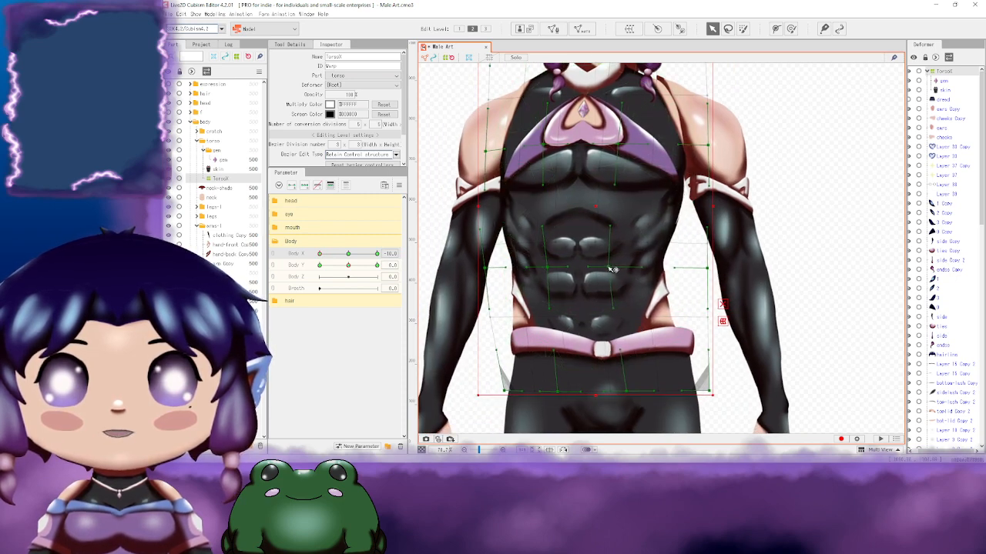
left_click_drag(549, 269, 545, 269)
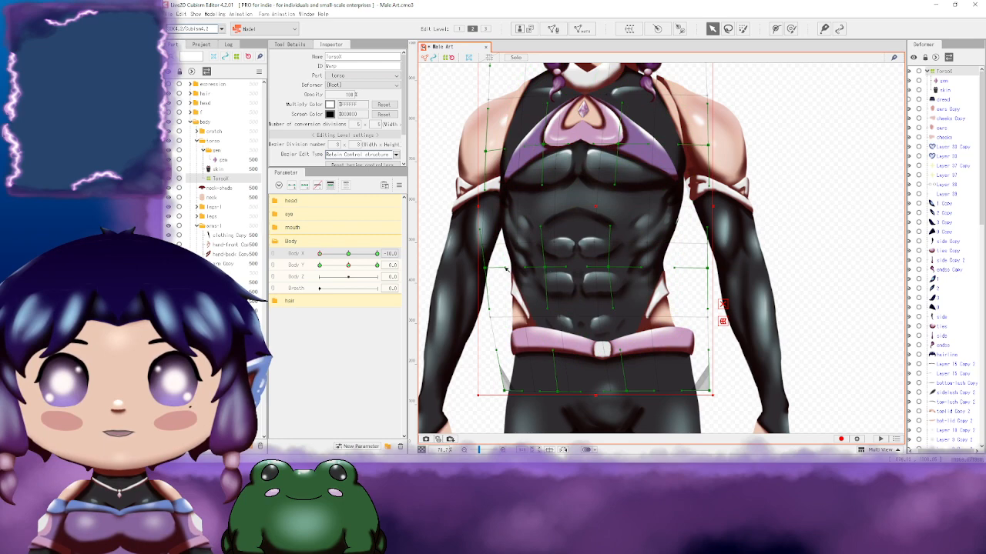
left_click_drag(485, 267, 490, 267)
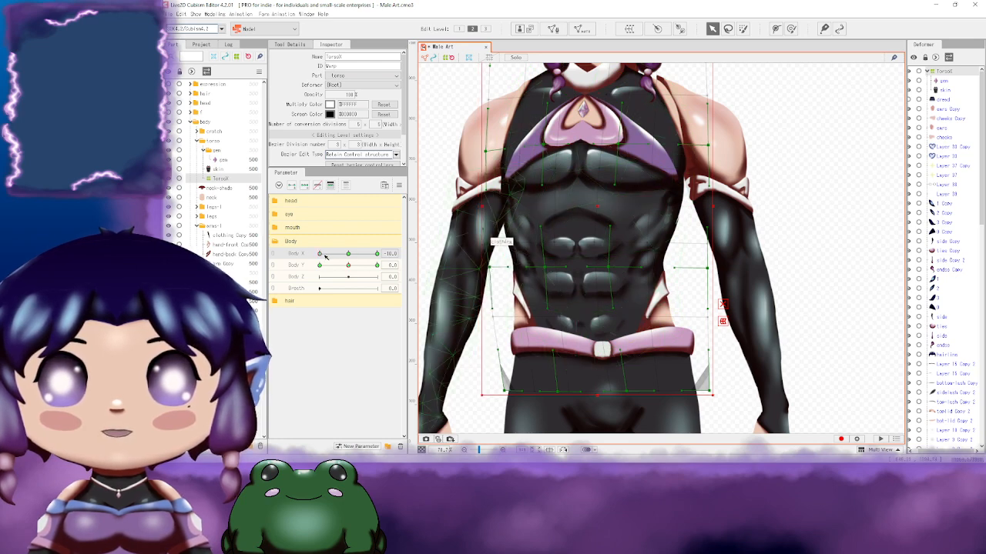
Step: Return Body X to 0, scrub Body Y briefly and leave it at 0
left_click_drag(324, 257, 361, 271)
type("0")
key("Return")
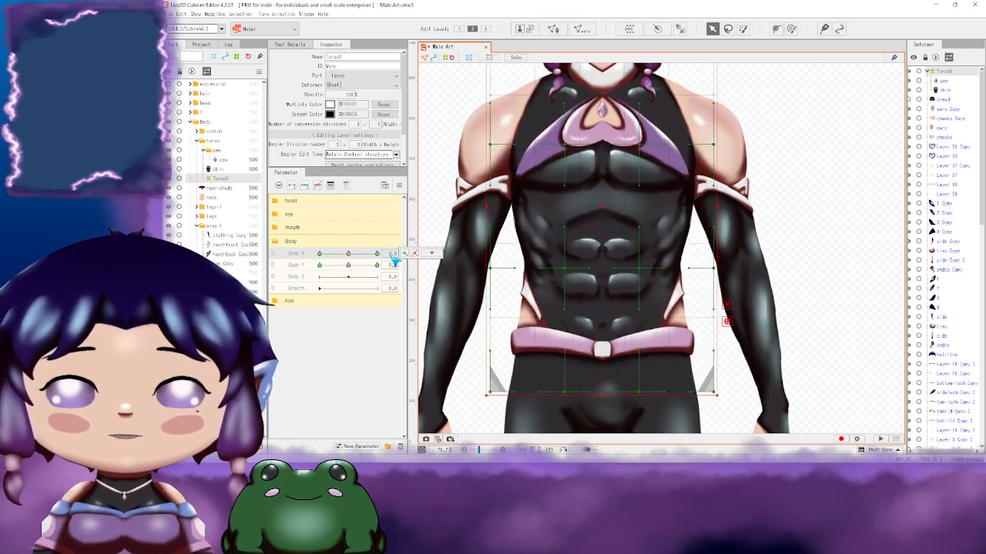
left_click(350, 266)
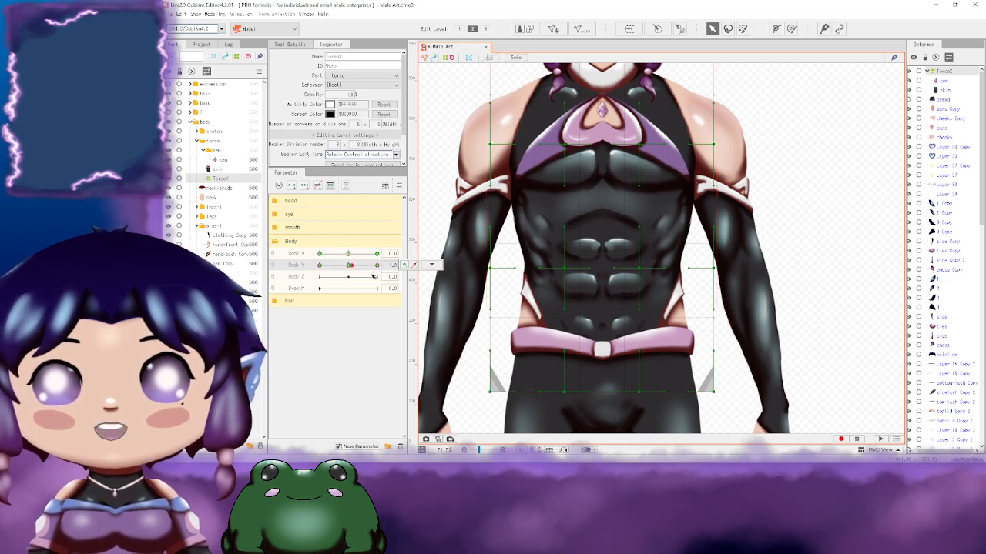
left_click_drag(373, 277, 392, 277)
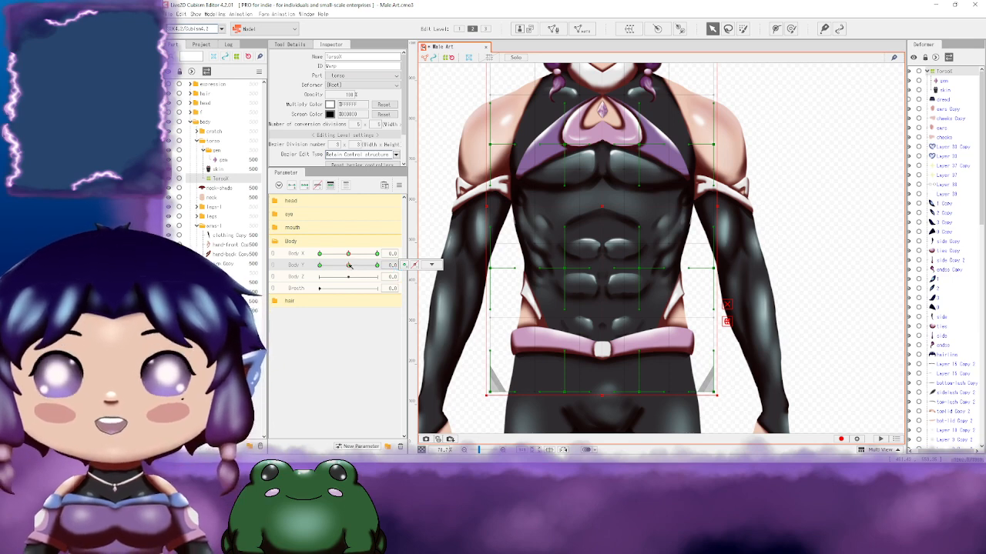
Step: Set Body Y to 10 and work on the TorsoX deformer at edit level 2
left_click_drag(348, 265, 378, 265)
key("1")
left_click_drag(772, 159, 729, 236)
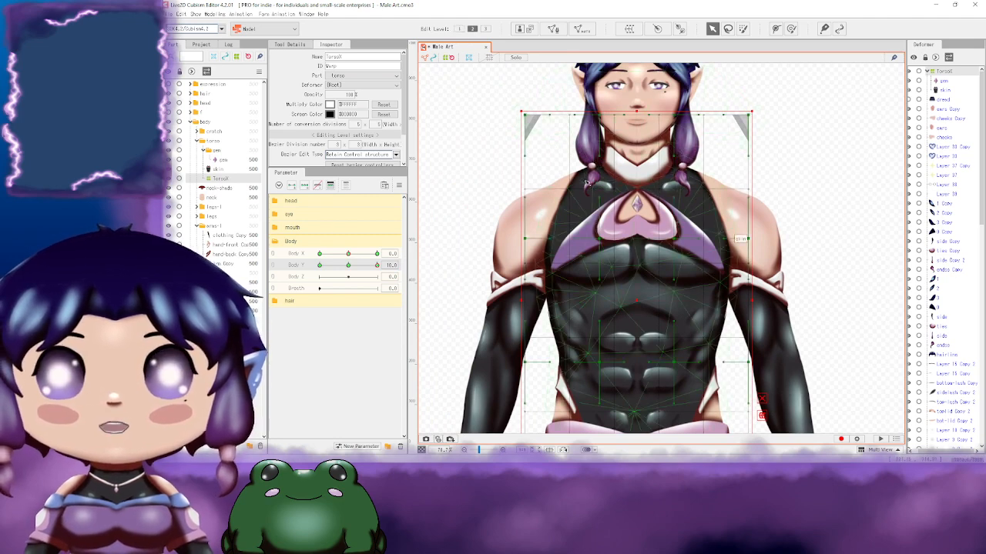
left_click(472, 29)
left_click_drag(766, 201, 706, 162)
left_click(459, 28)
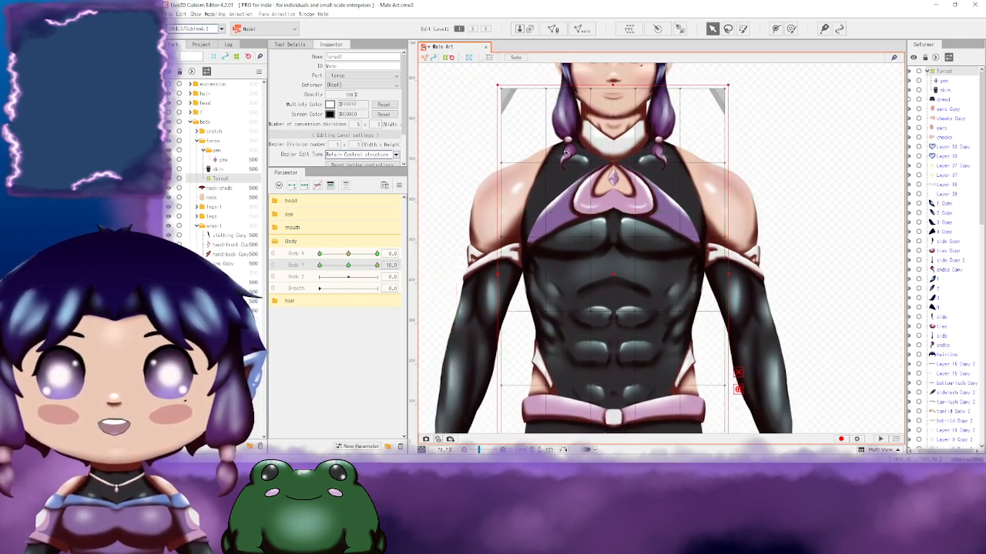
left_click(472, 28)
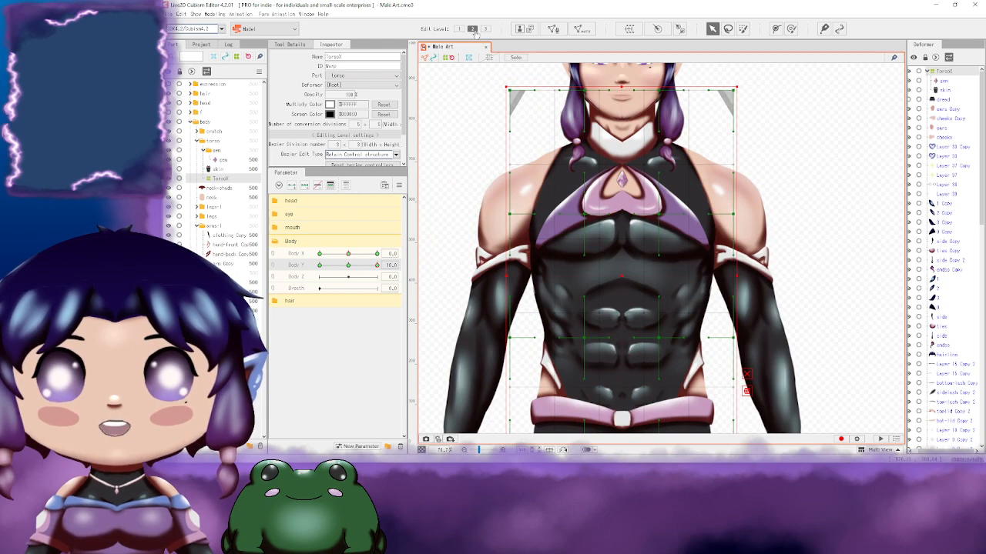
Step: At Body Y 10, pull the TorsoX deformer's two upper corner points slightly inward
left_click_drag(761, 246, 649, 209)
left_click_drag(597, 229, 661, 324)
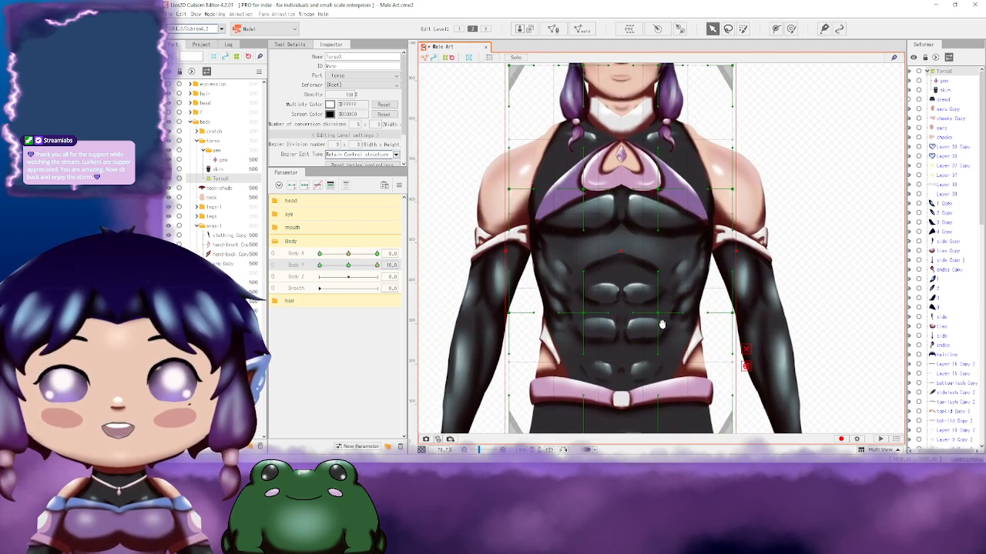
left_click_drag(669, 248, 668, 294)
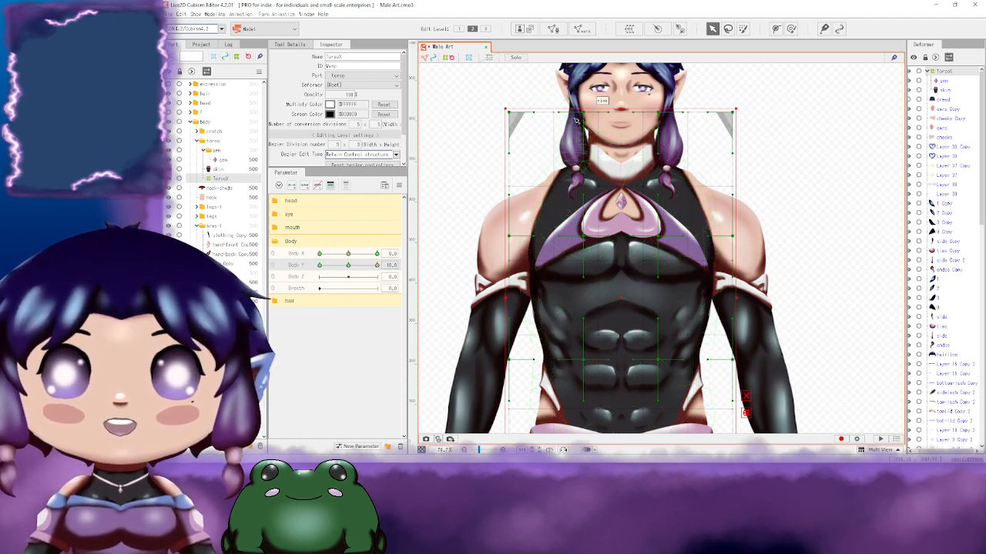
left_click_drag(511, 113, 521, 115)
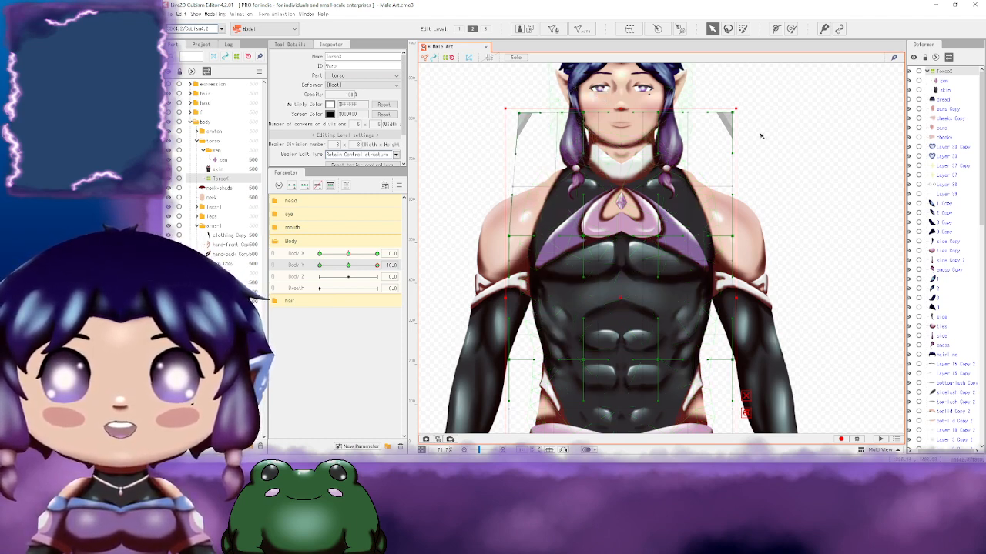
left_click_drag(733, 114, 726, 117)
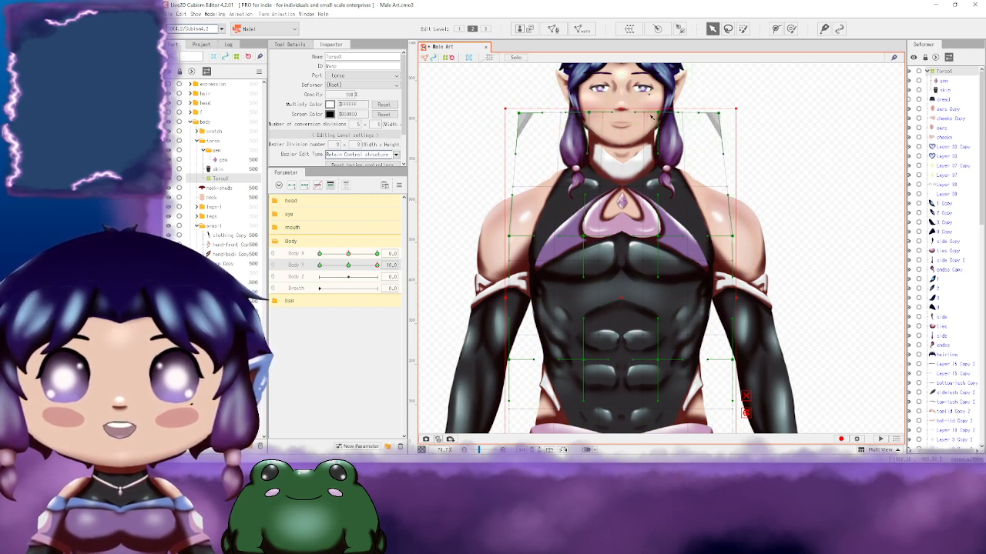
Step: At Body Y 10, draw the TorsoX deformer's outer chest points slightly inward and spread its two inner chest points apart
scroll(658, 116, "down", 5)
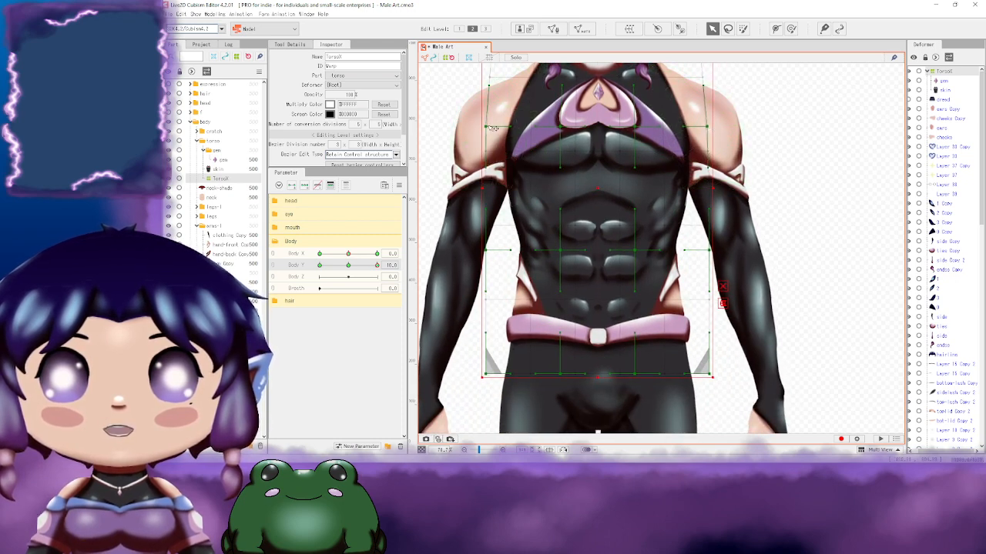
left_click_drag(558, 128, 555, 129)
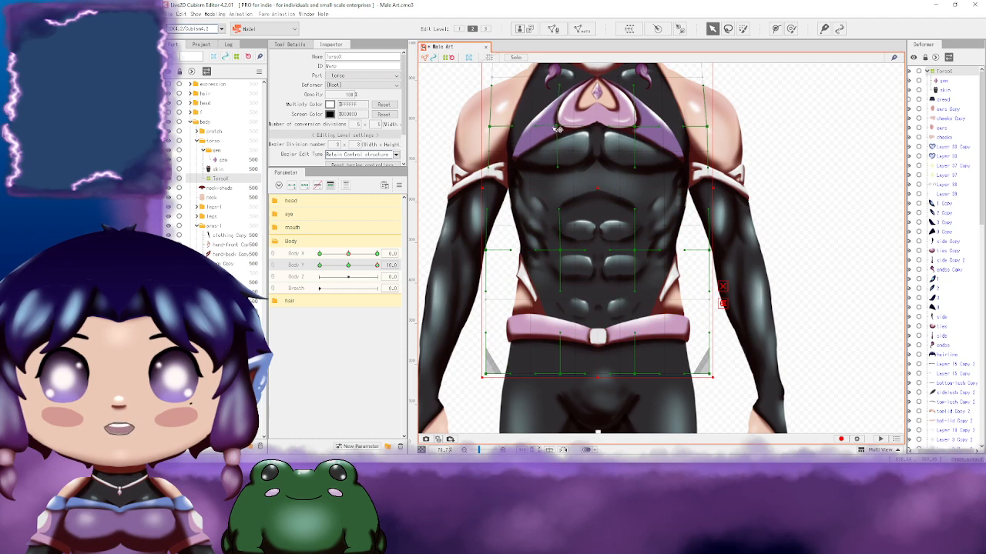
left_click_drag(635, 127, 639, 127)
Step: At Body Y 10, spread the TorsoX deformer's inner abdomen points and inner bottom-row points slightly outward
left_click_drag(647, 204, 641, 174)
left_click_drag(631, 221, 638, 220)
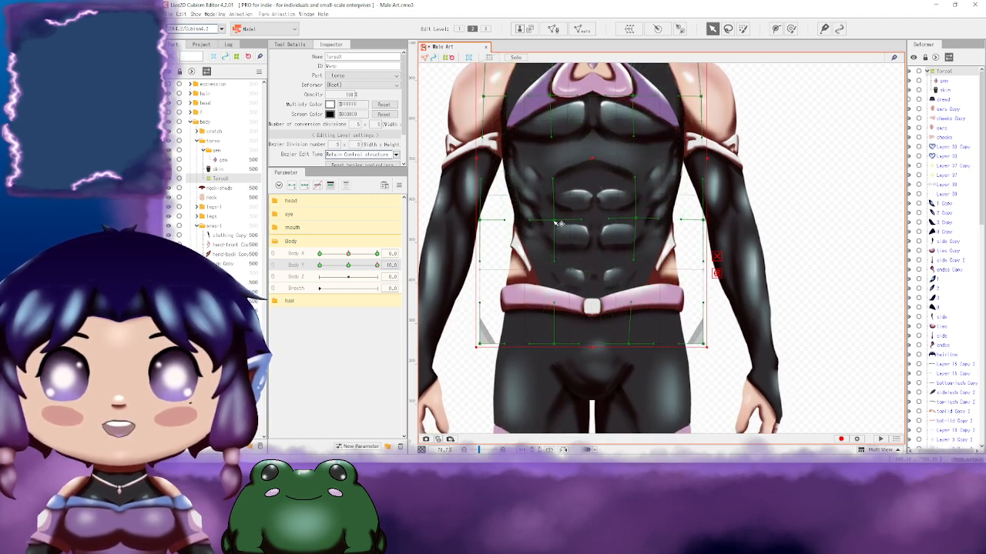
left_click_drag(555, 221, 548, 218)
left_click_drag(640, 241, 640, 219)
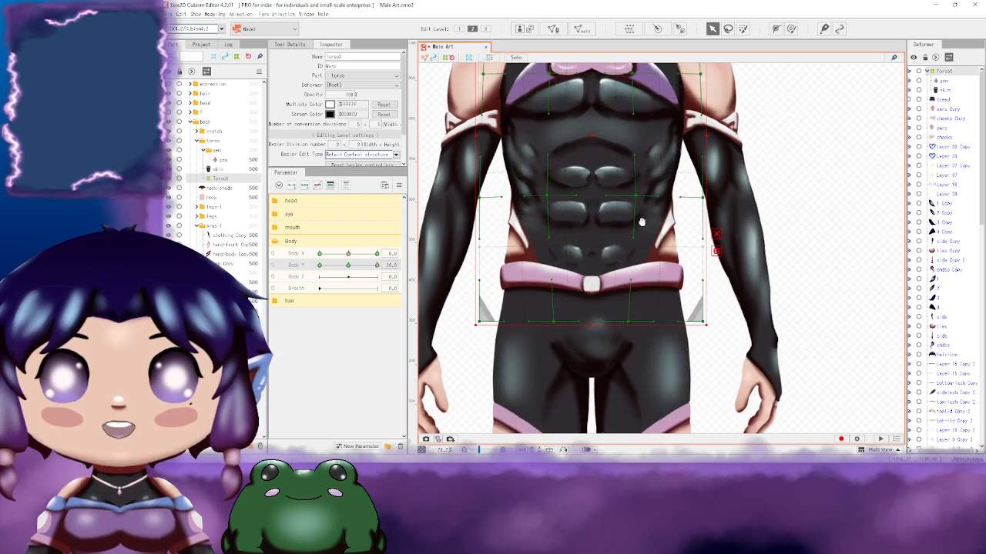
left_click_drag(631, 322, 638, 323)
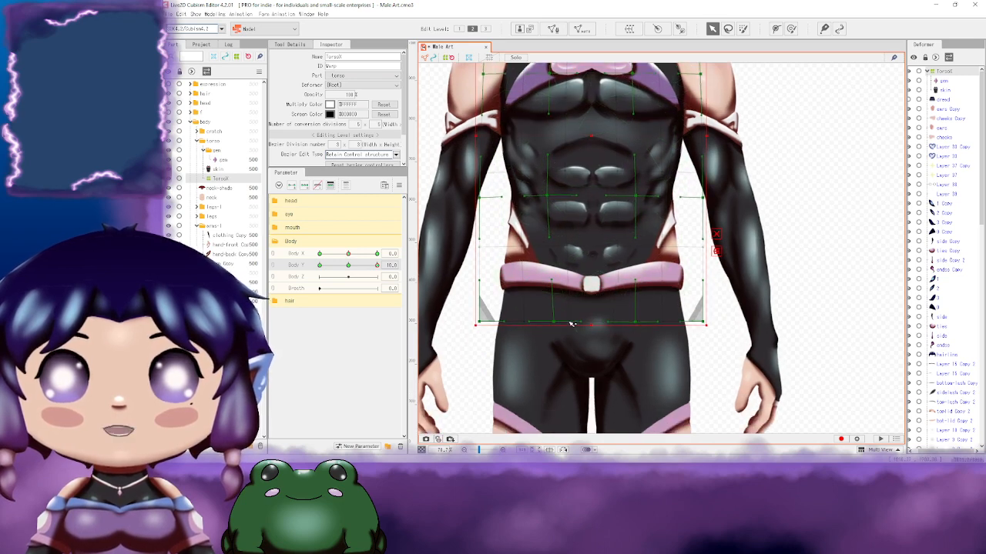
left_click_drag(552, 321, 547, 321)
Step: Check the torso's shape at Body Y 10, and set Body Y to -10
scroll(654, 240, "down", 4)
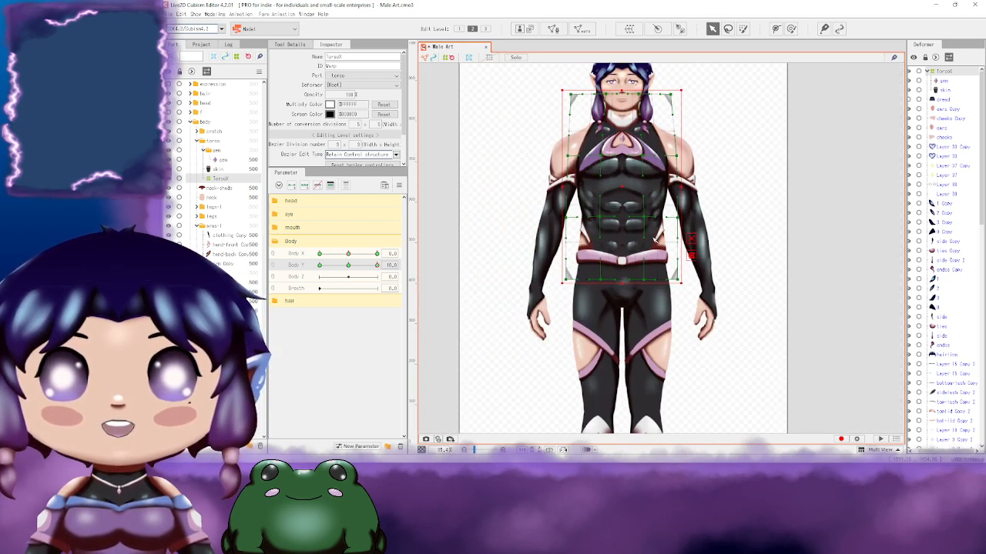
scroll(654, 241, "up", 2)
scroll(653, 240, "up", 5)
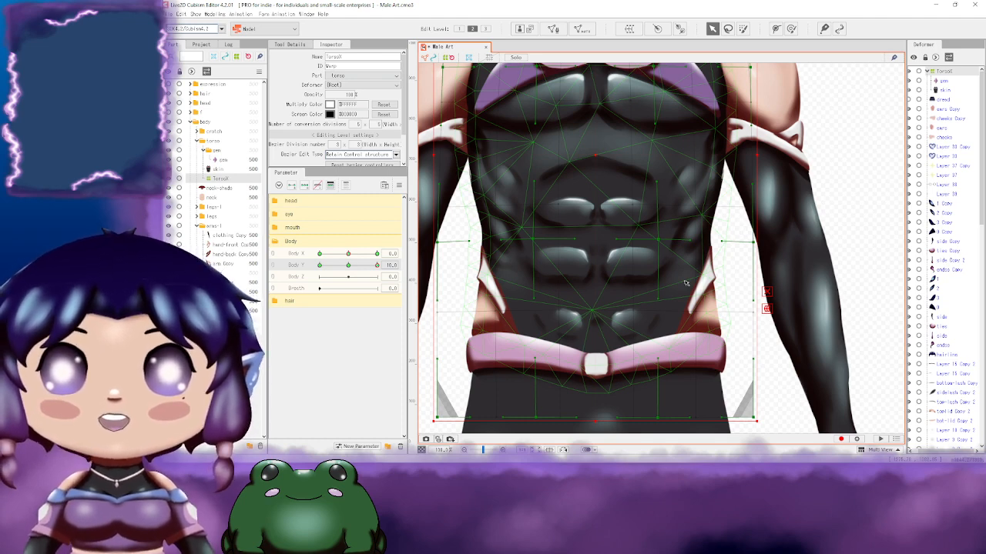
scroll(678, 268, "down", 4)
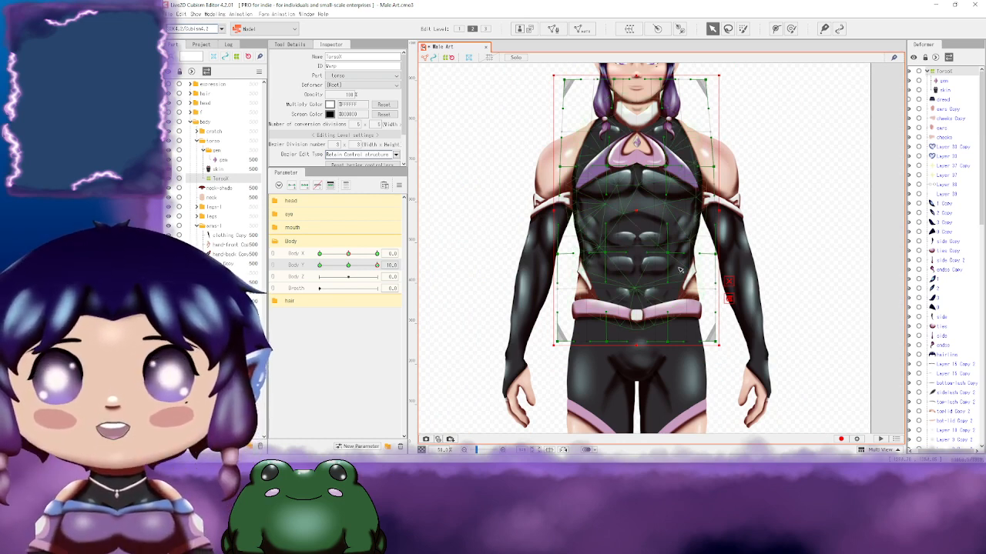
left_click_drag(368, 266, 433, 277)
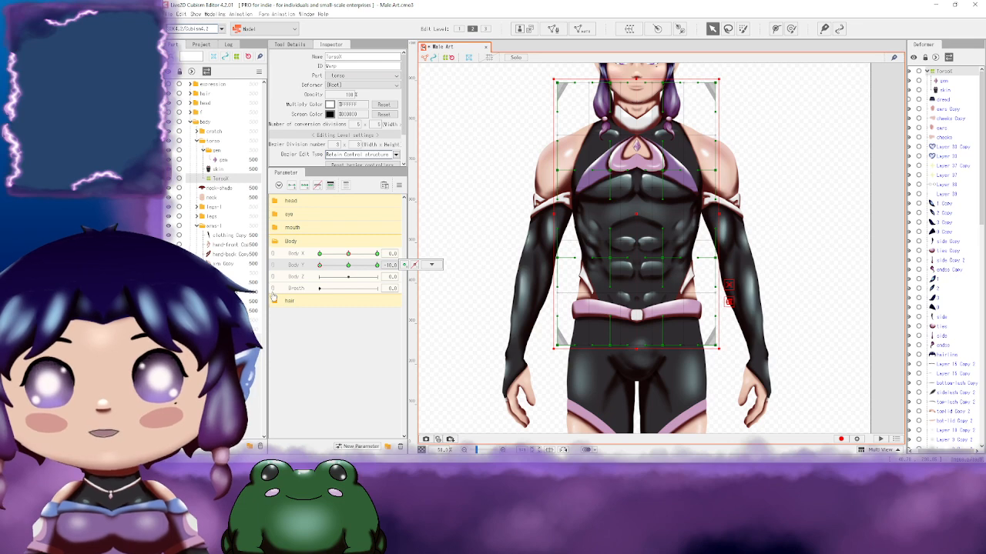
left_click_drag(668, 210, 646, 223)
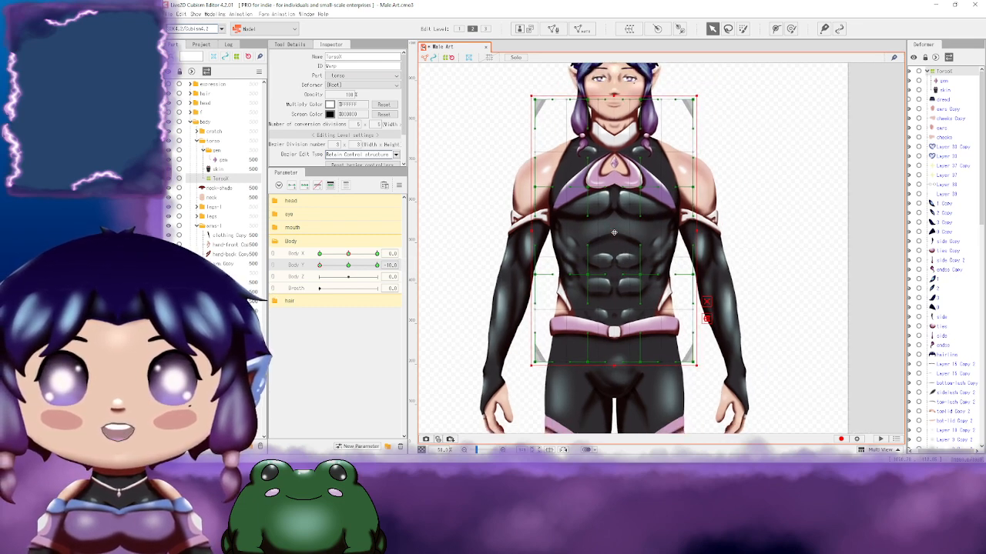
scroll(646, 223, "up", 3)
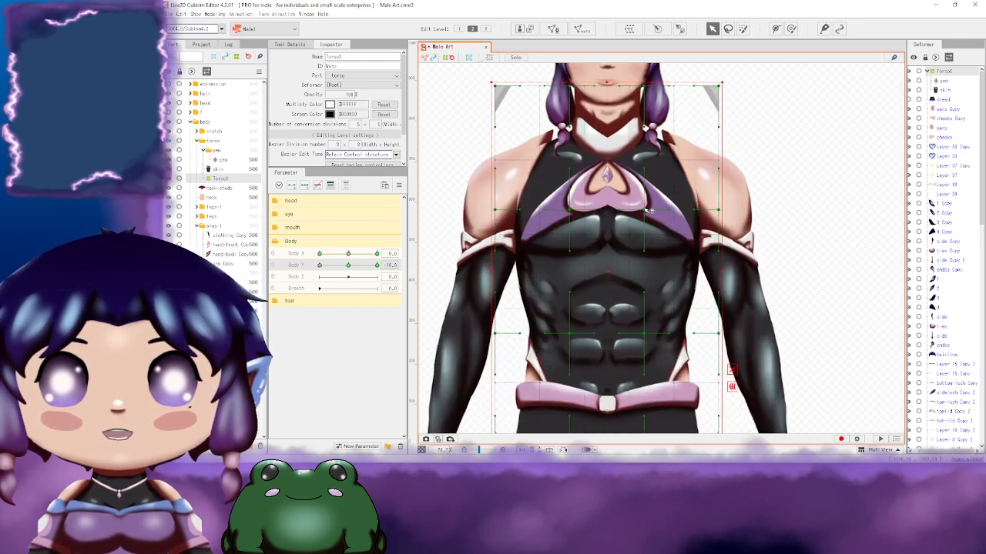
Step: At Body Y -10, move the TorsoX deformer's two inner chest points down and outward
left_click_drag(644, 210, 648, 222)
left_click_drag(569, 210, 558, 228)
left_click_drag(649, 223, 652, 227)
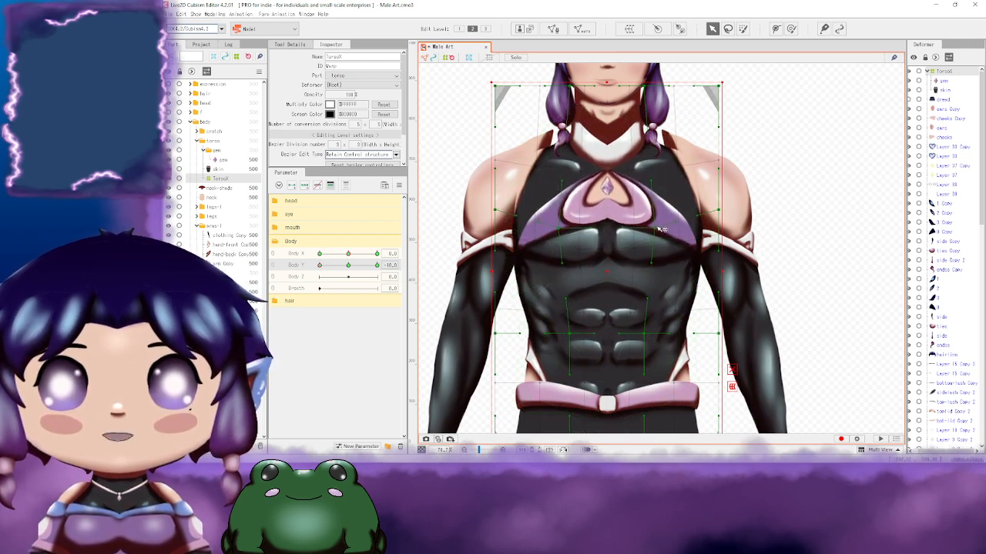
left_click_drag(558, 228, 555, 229)
Step: At Body Y -10, nudge the TorsoX deformer's inner abdomen points toward the centre and pull both lower corner points slightly inward
left_click_drag(632, 273, 629, 243)
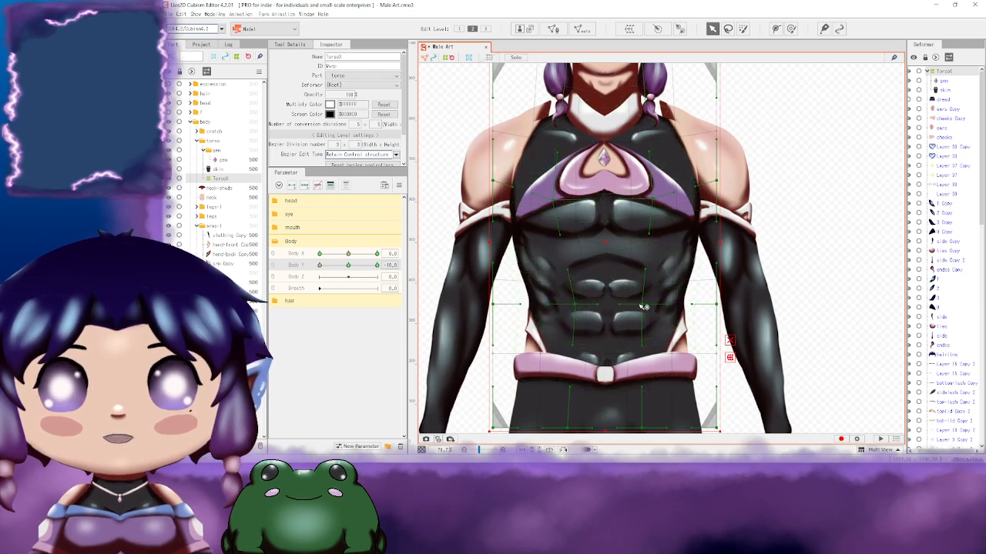
left_click_drag(650, 316, 651, 294)
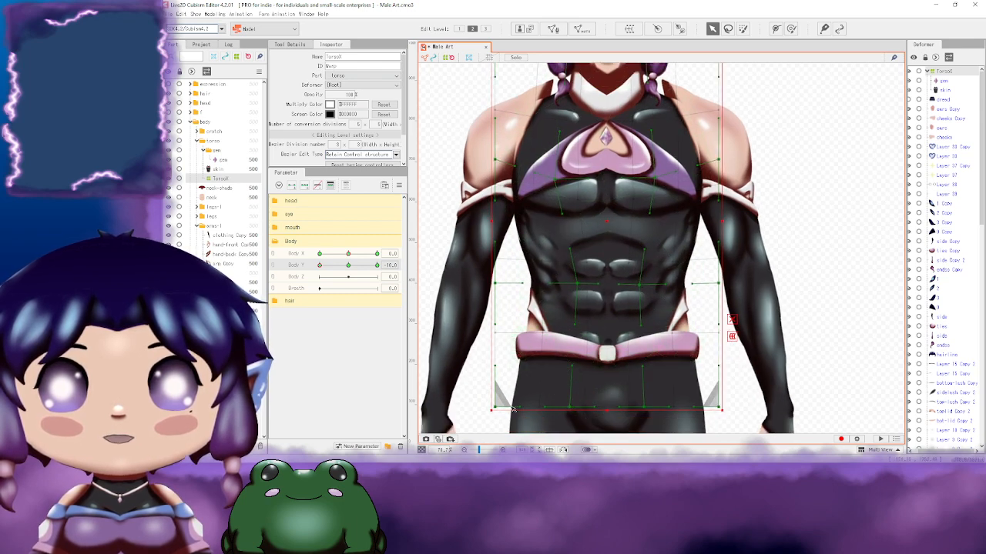
left_click_drag(494, 407, 504, 406)
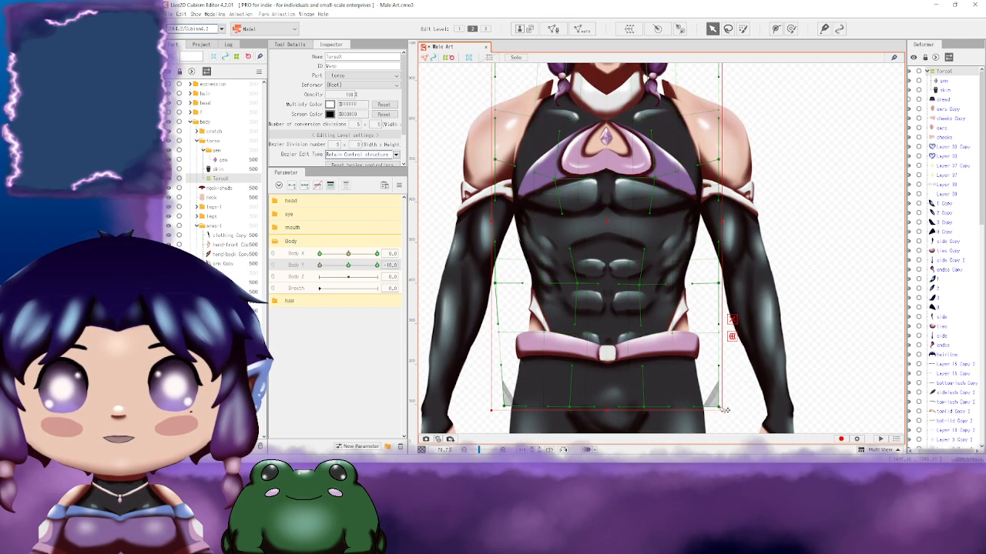
left_click_drag(719, 408, 716, 407)
scroll(707, 310, "up", 3)
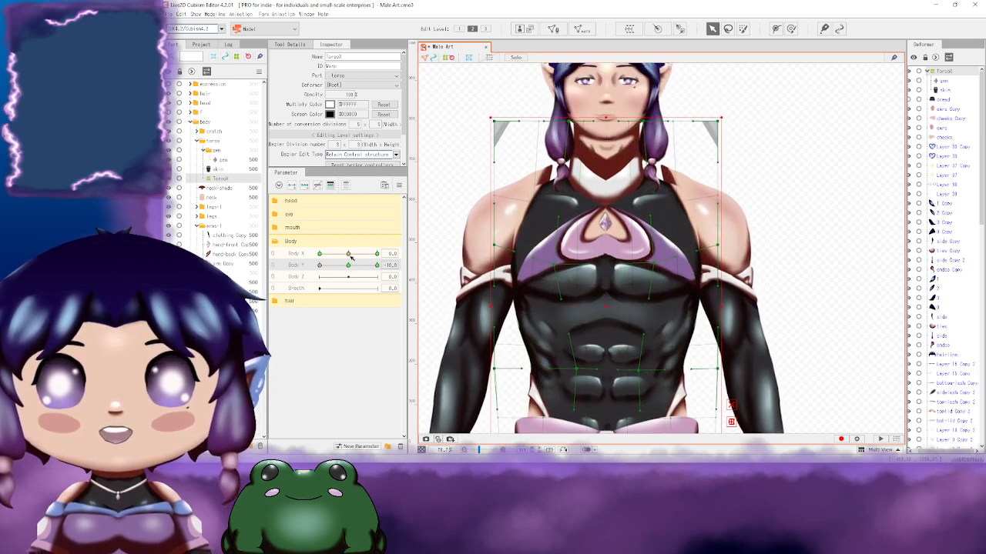
Step: Preview the torso deformer at both extremes of Body Y, then return Body Y to 0
left_click_drag(322, 266, 457, 277)
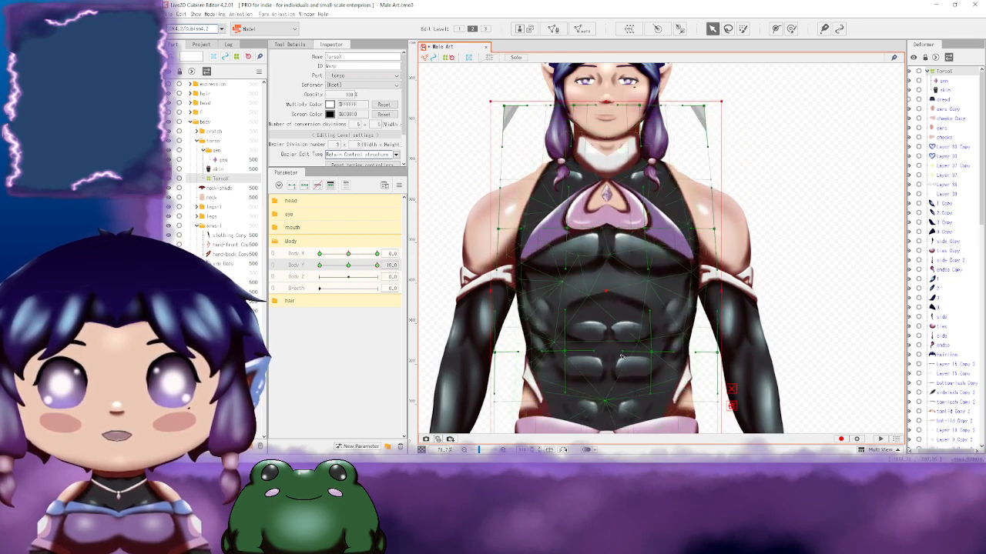
left_click_drag(635, 352, 634, 298)
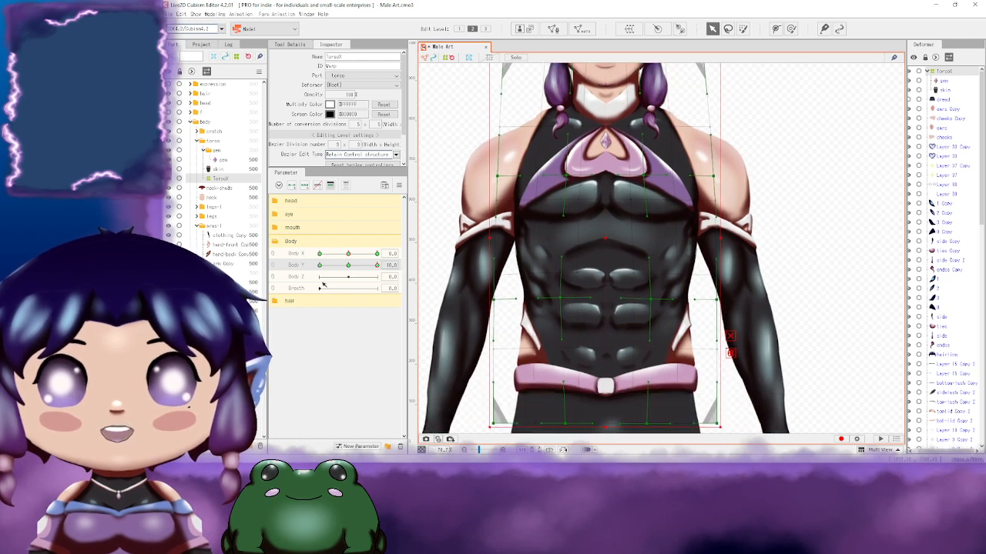
left_click_drag(377, 266, 242, 269)
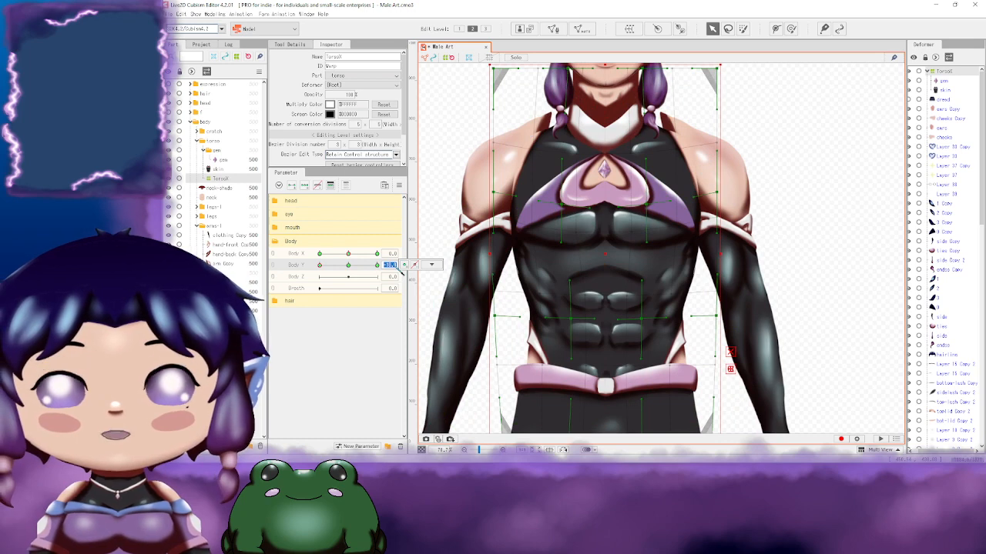
type("0")
key("Return")
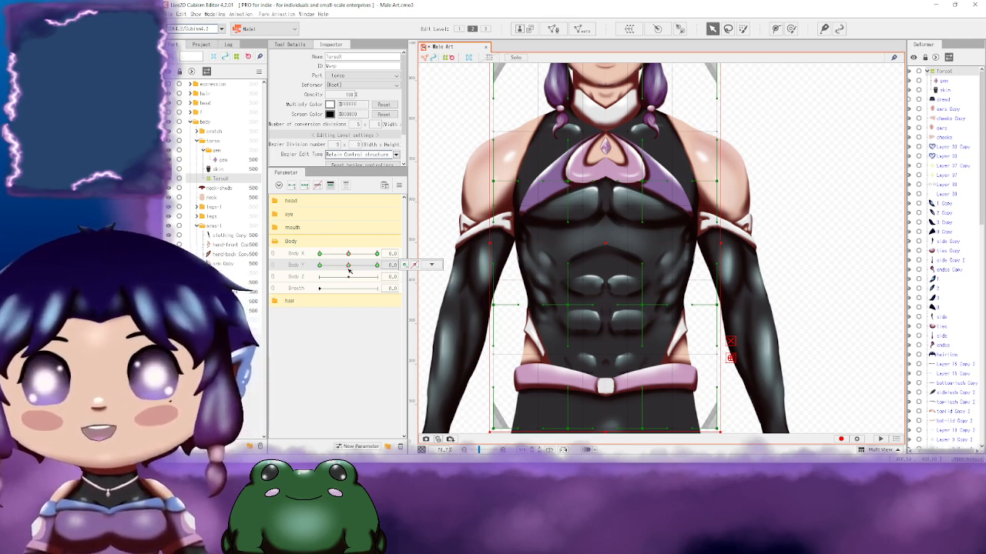
Step: Link the Body X and Body Y parameters into one combined grid and try moving its control point
scroll(814, 232, "down", 2)
left_click_drag(823, 224, 721, 222)
left_click_drag(708, 264, 688, 258)
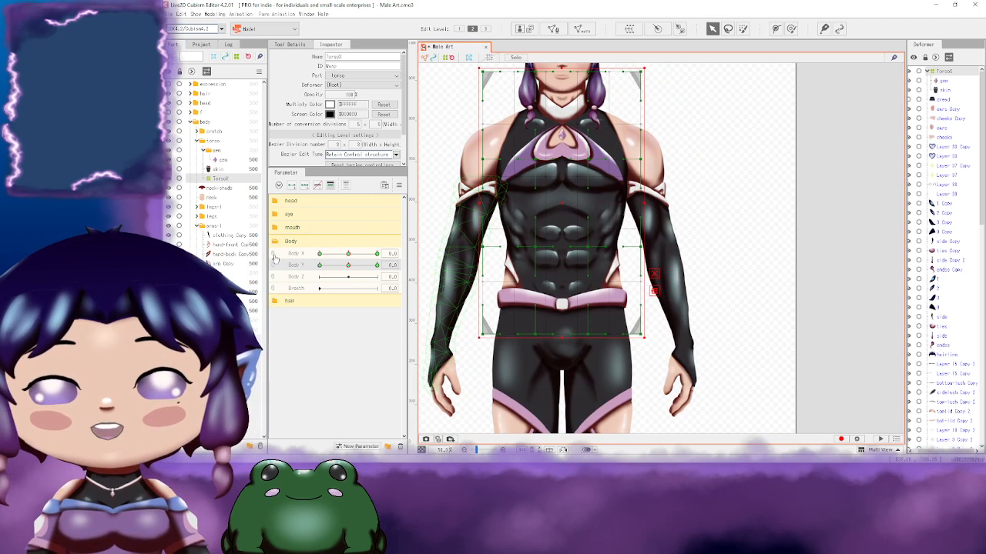
left_click(273, 255)
mouse_move(348, 269)
left_mouse_down()
mouse_move(367, 260)
mouse_move(330, 262)
mouse_move(386, 291)
mouse_move(313, 281)
mouse_move(344, 247)
mouse_move(317, 278)
mouse_move(377, 279)
mouse_move(370, 256)
mouse_move(379, 254)
mouse_move(361, 266)
mouse_move(331, 261)
mouse_move(369, 275)
mouse_move(355, 279)
mouse_move(349, 266)
left_mouse_up()
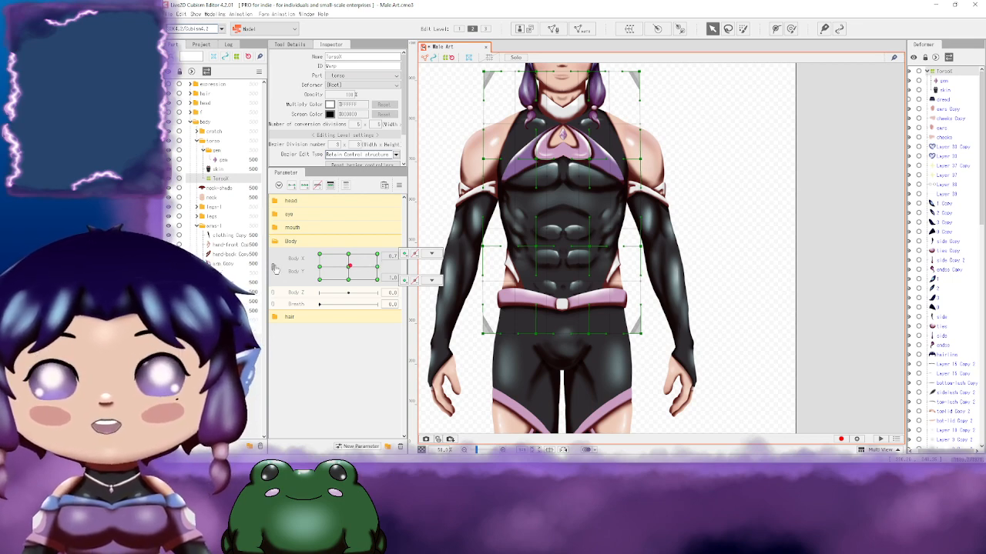
Step: Reset the linked Body Y and Body X parameters to exactly 0
left_click(394, 280)
left_click(627, 213)
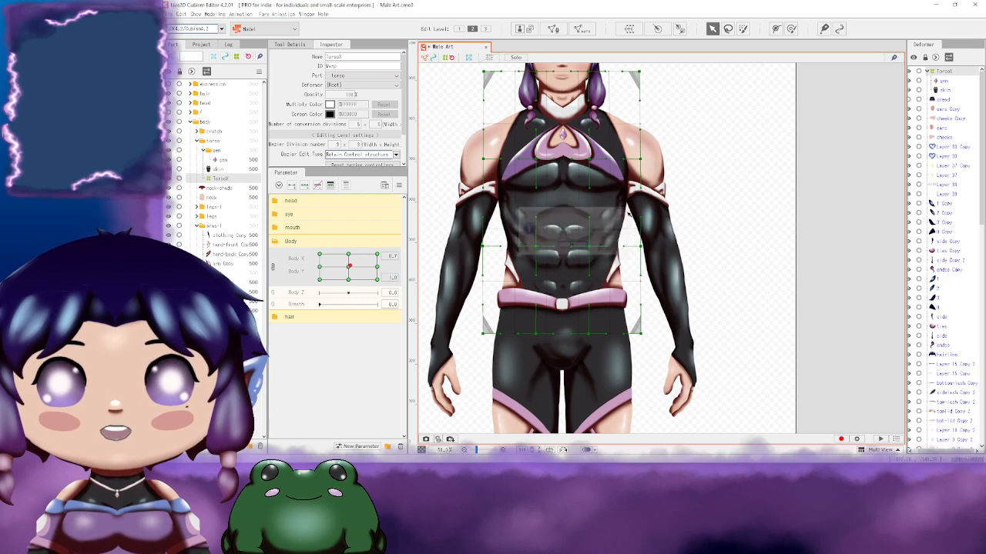
left_click(396, 278)
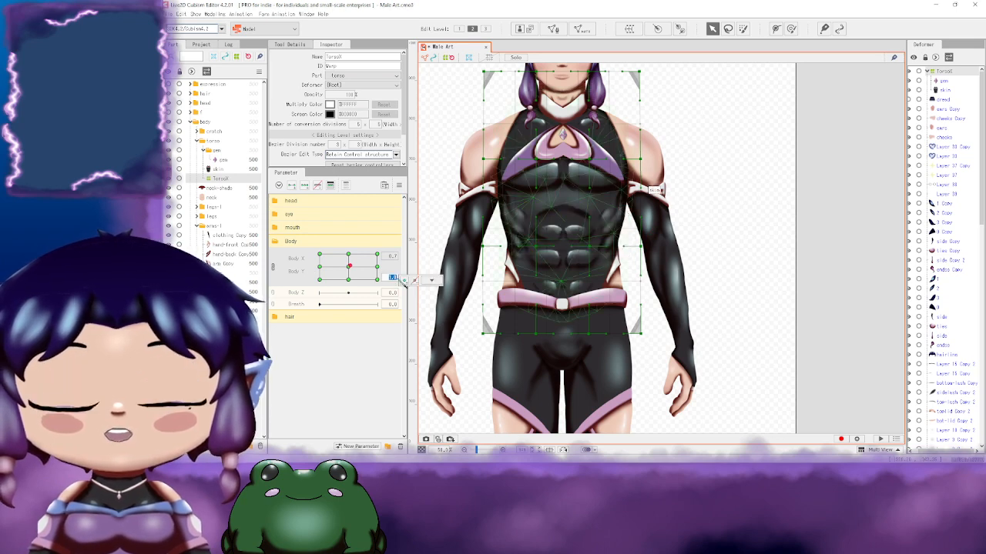
type("0")
key("Return")
left_click(396, 257)
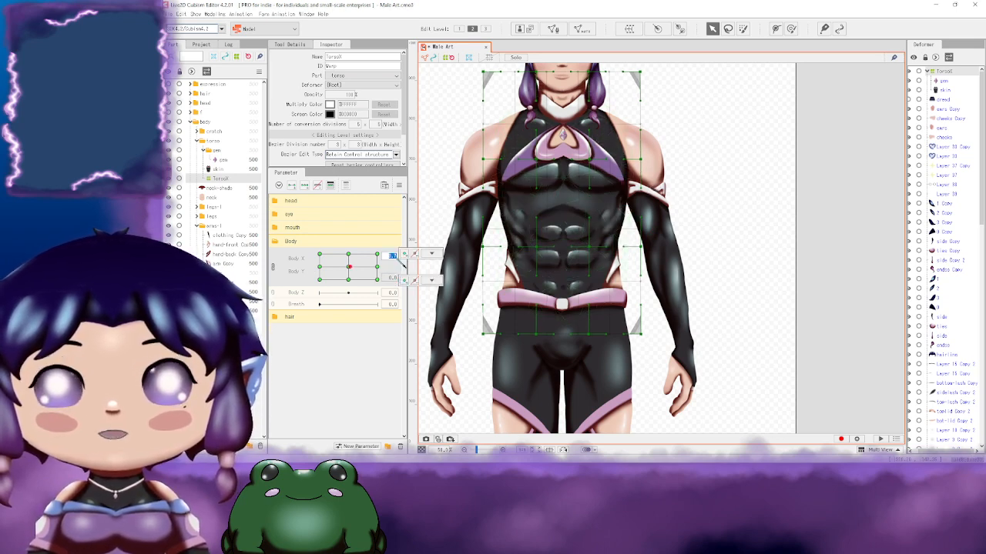
type("0")
key("Return")
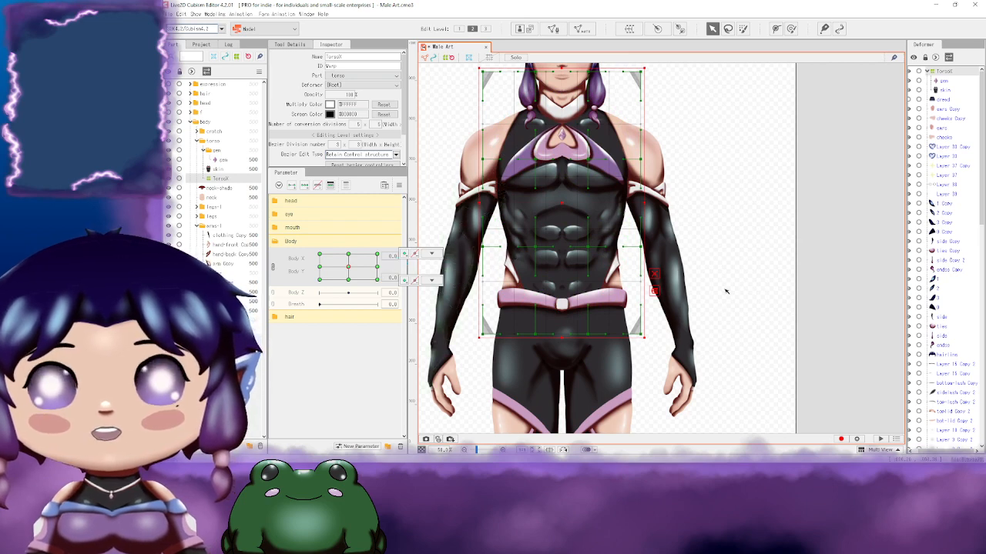
right_click(292, 265)
left_click(772, 226)
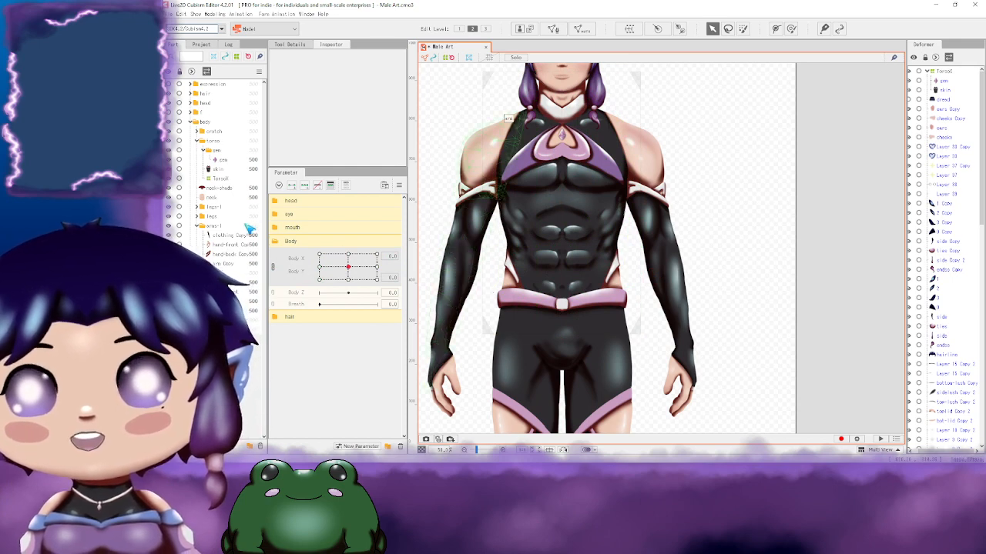
left_click(221, 178)
left_click(215, 15)
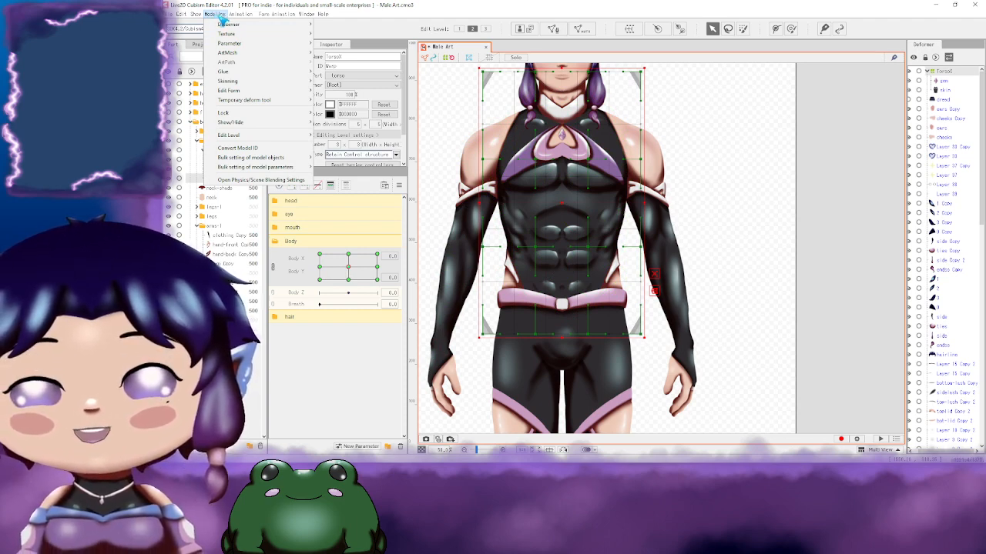
mouse_move(198, 15)
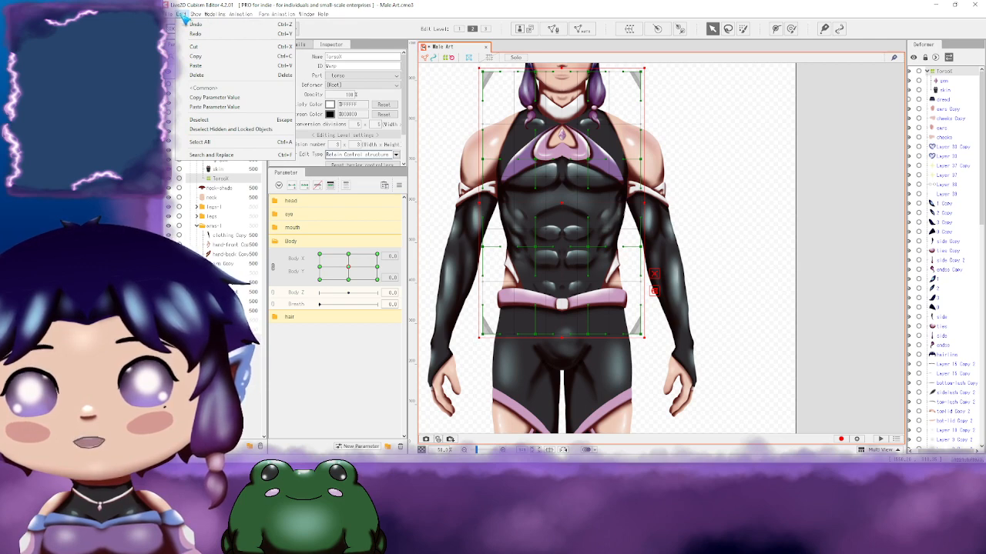
left_click(301, 280)
right_click(301, 280)
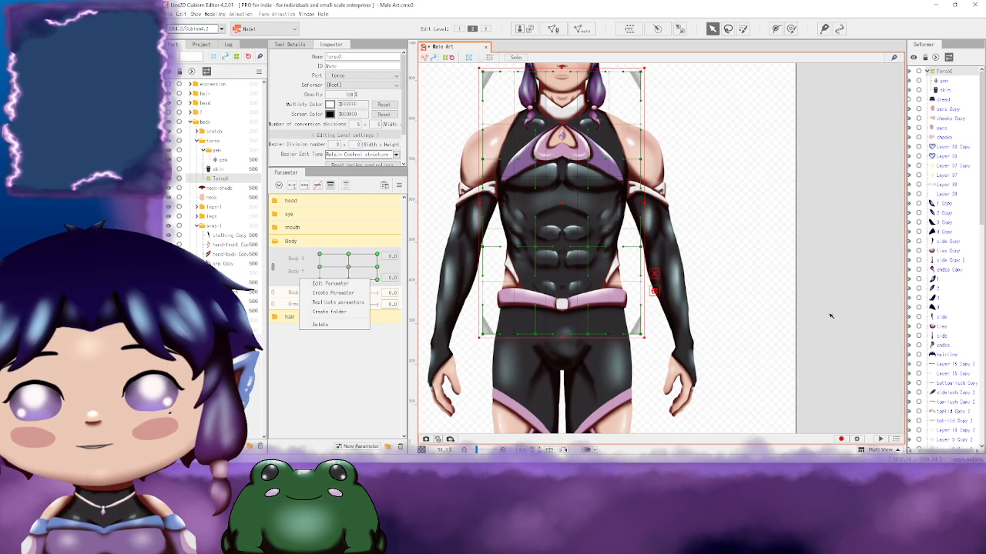
left_click(303, 268)
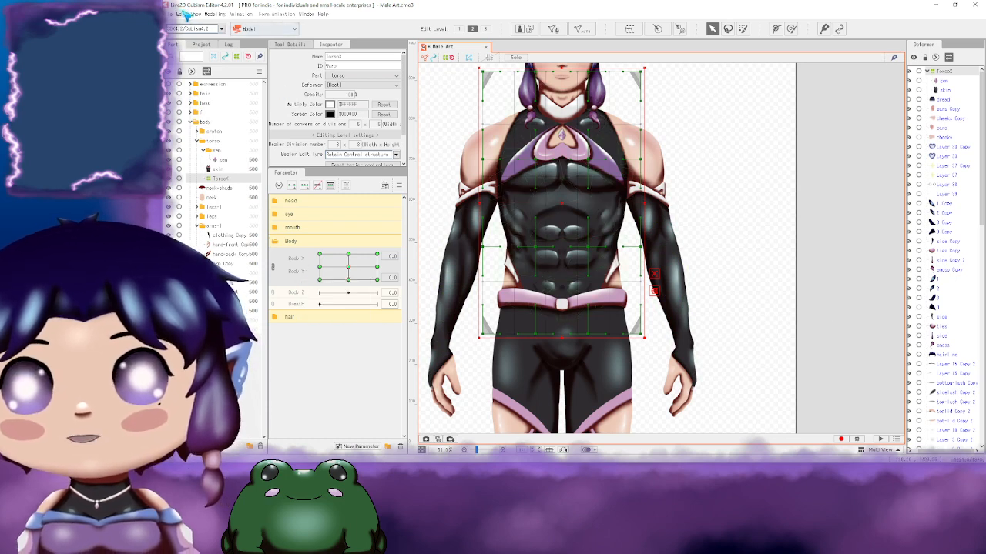
Step: Synthesize all four corners of Body X and Body Y for the selected torso deformer, keeping Default value as reference and Selected object as target
left_click(186, 14)
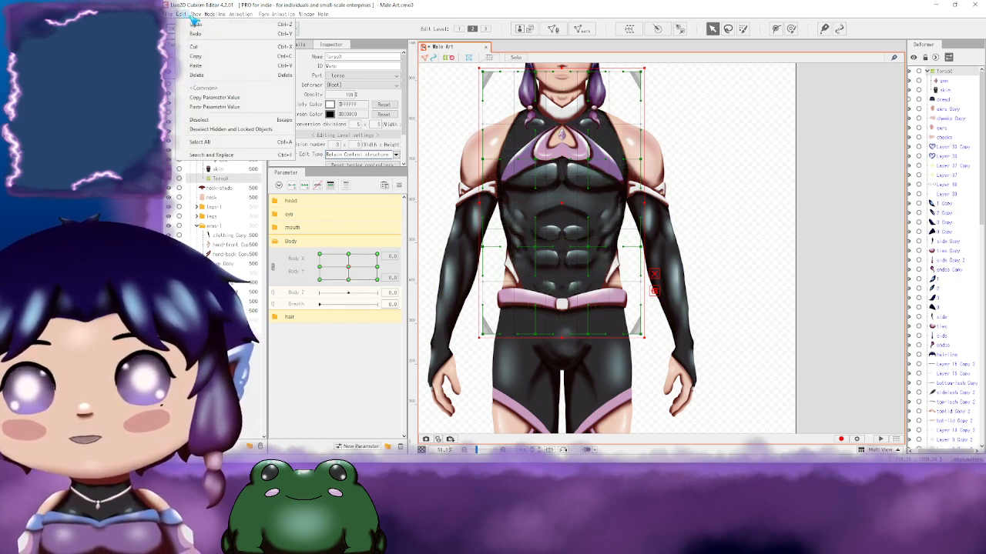
mouse_move(198, 17)
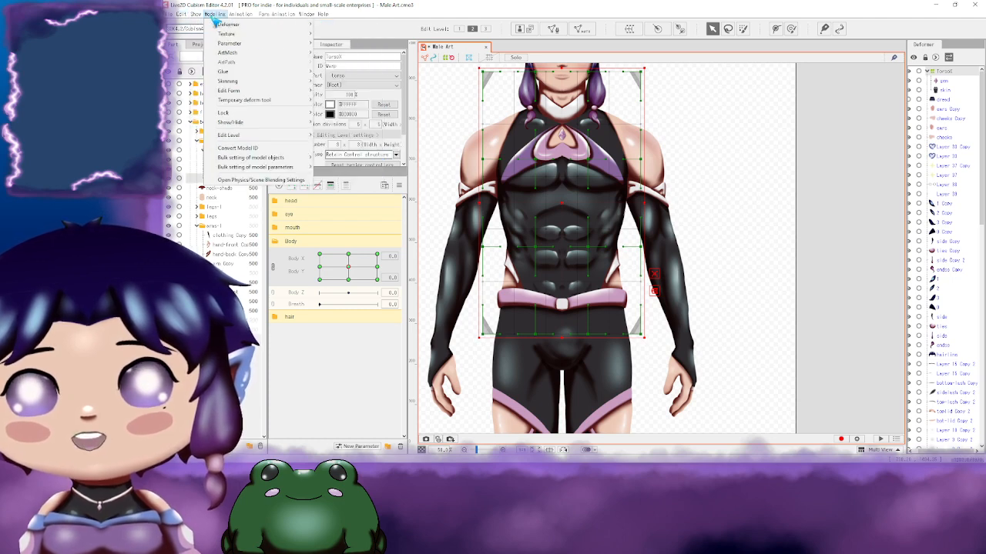
mouse_move(273, 25)
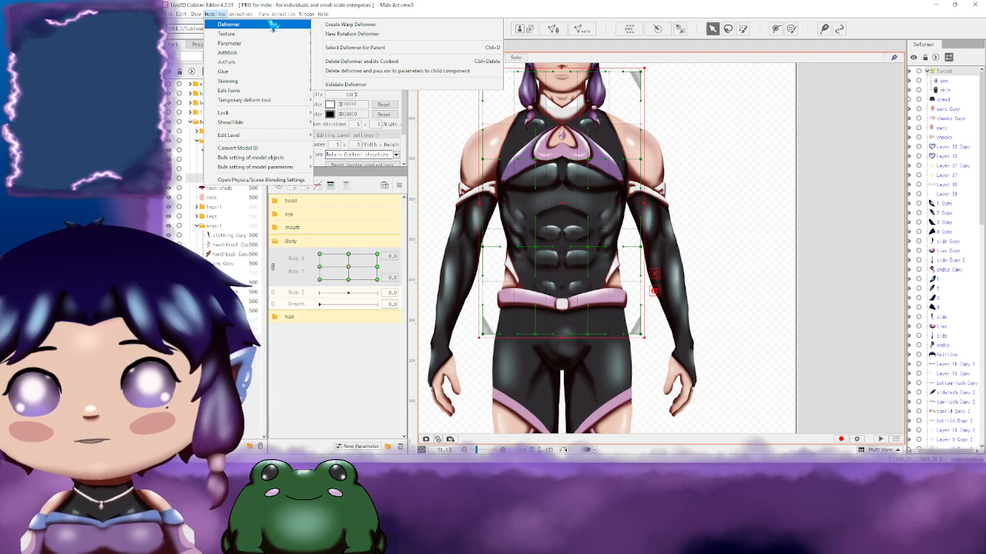
mouse_move(273, 48)
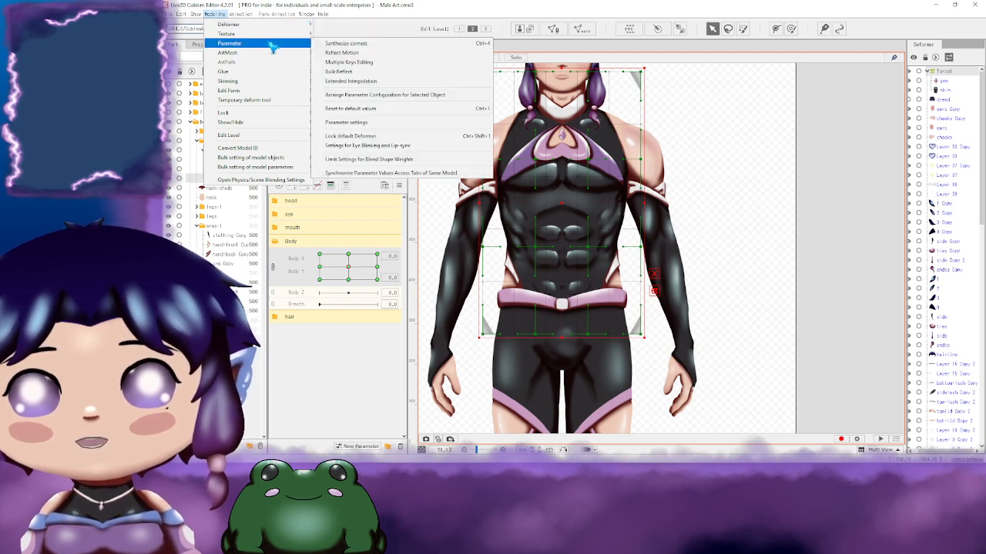
left_click(412, 48)
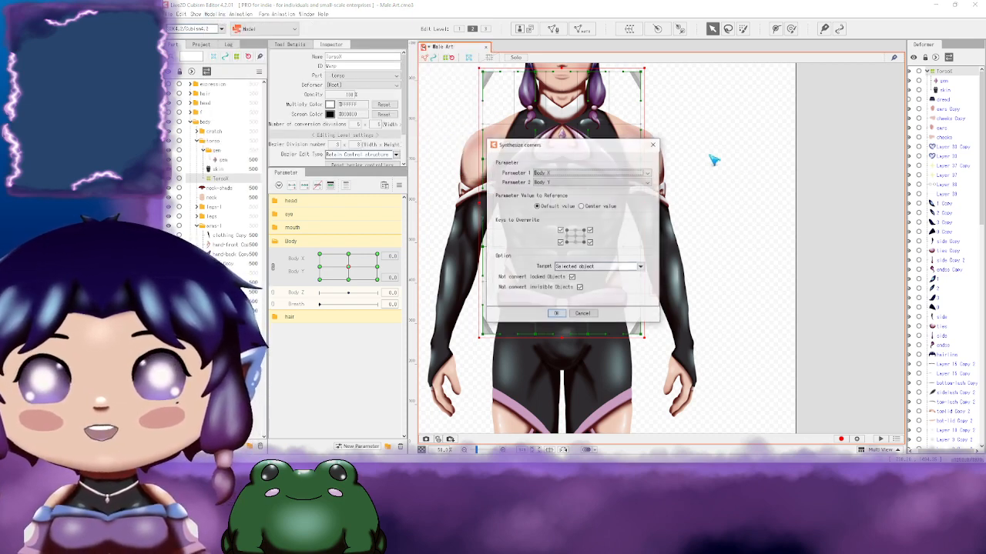
left_click_drag(570, 143, 752, 109)
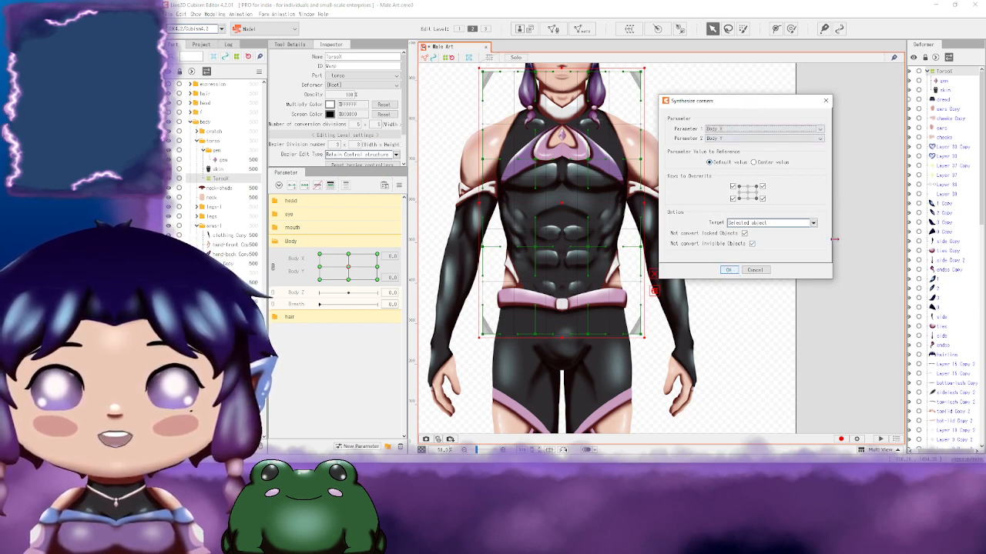
left_click(815, 223)
left_click(819, 226)
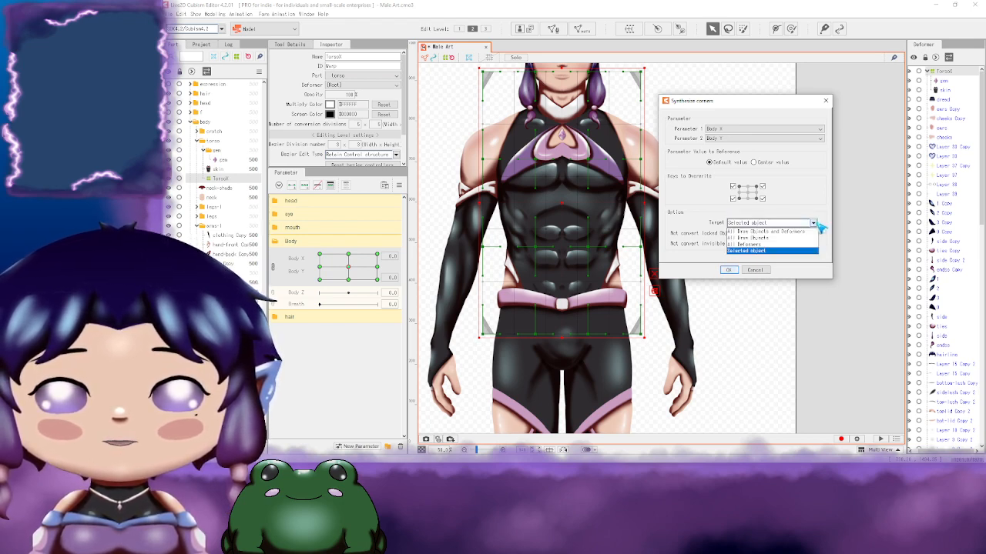
left_click(817, 225)
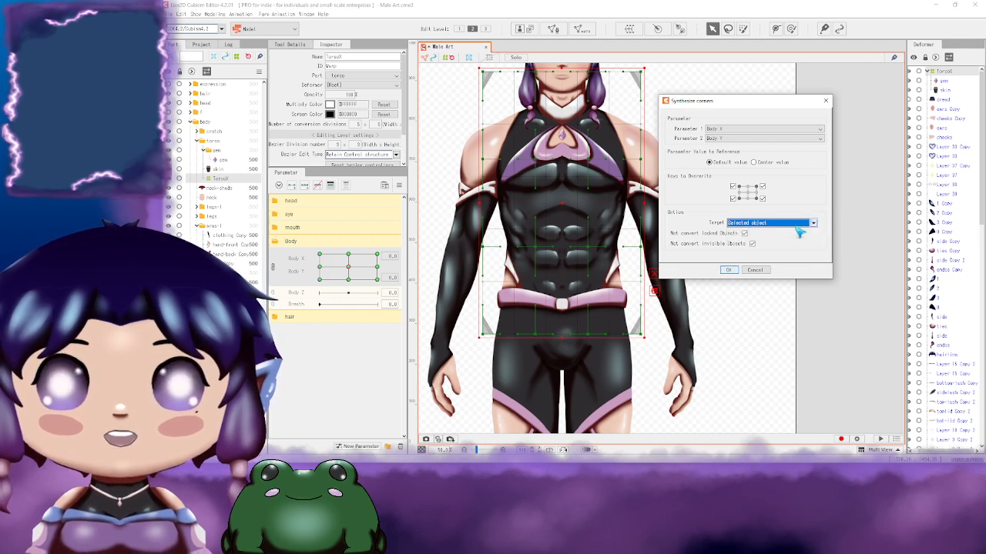
left_click(729, 270)
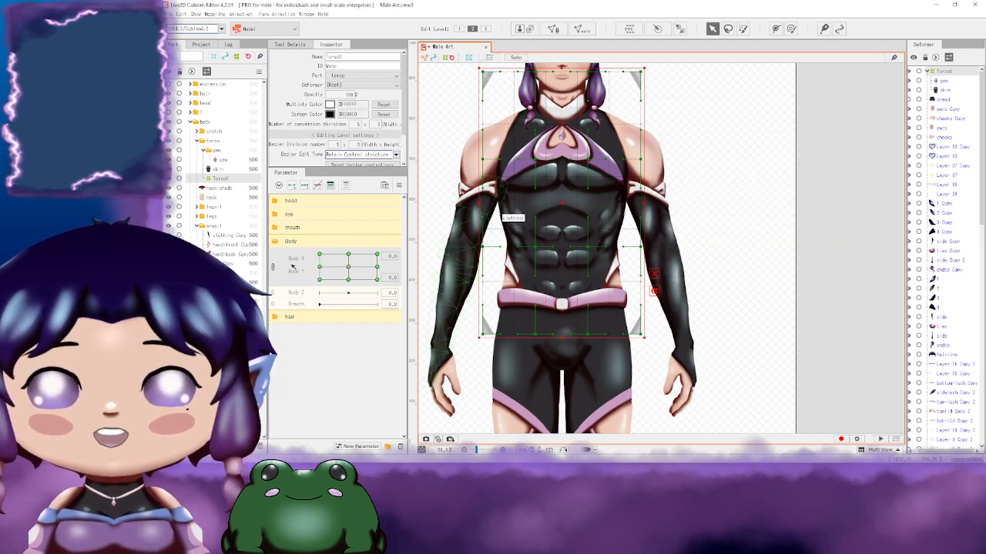
Step: Preview the torso deformation across the corners and edges of the combined Body X and Body Y grid
left_click(376, 255)
mouse_move(382, 247)
left_mouse_down()
mouse_move(324, 242)
mouse_move(318, 278)
mouse_move(337, 284)
mouse_move(381, 246)
left_mouse_up()
left_click_drag(355, 286, 376, 292)
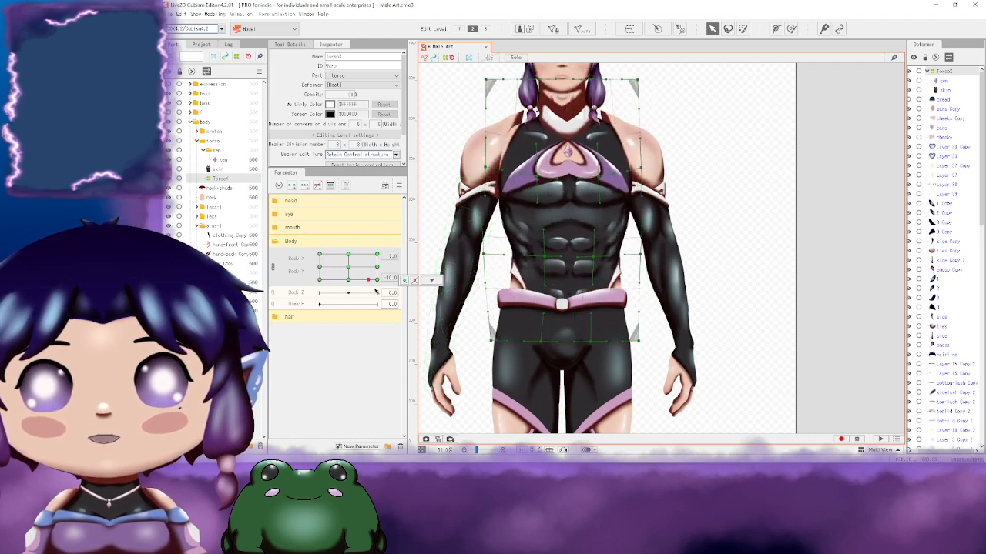
left_click_drag(373, 253, 345, 233)
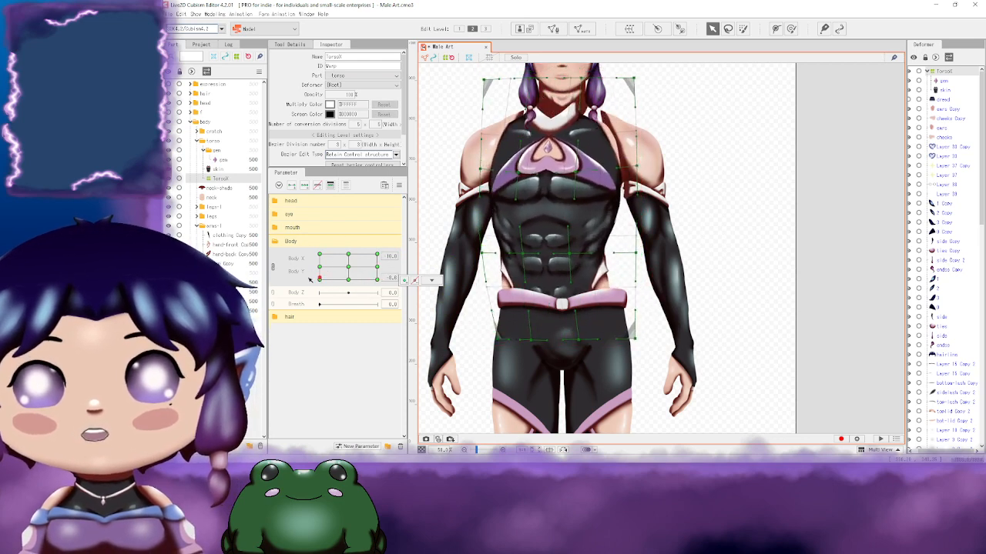
left_click_drag(310, 278, 305, 258)
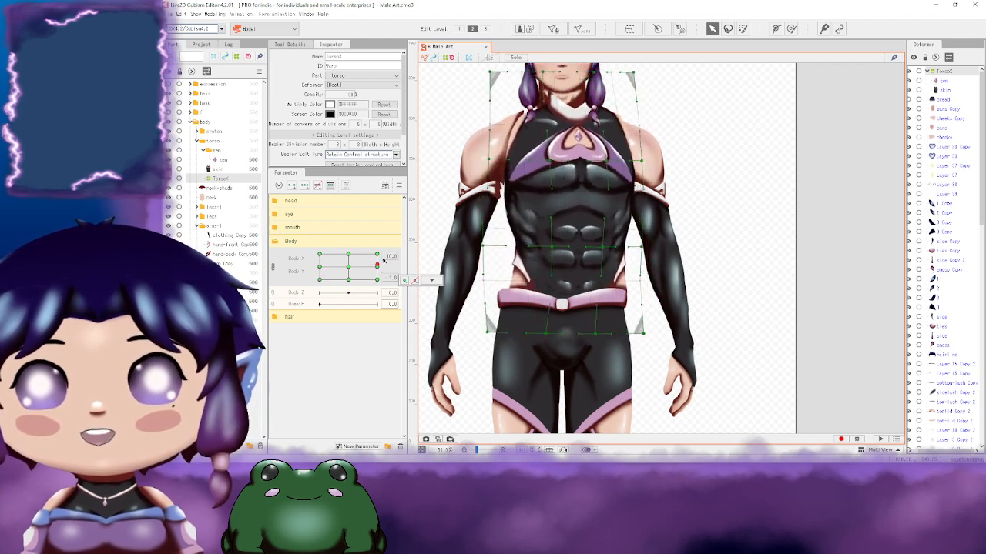
left_click_drag(383, 261, 351, 281)
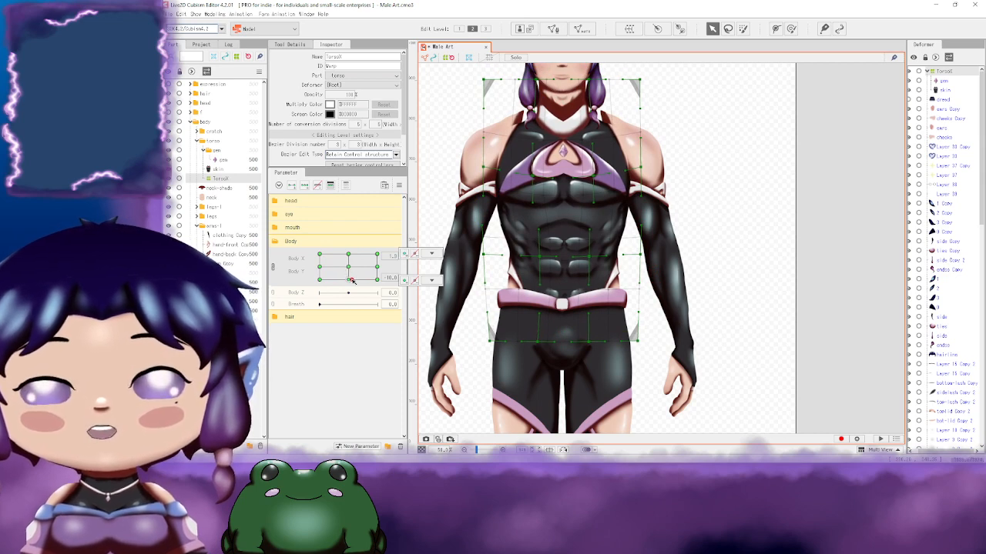
mouse_move(349, 279)
left_mouse_down()
mouse_move(377, 280)
mouse_move(355, 291)
left_mouse_up()
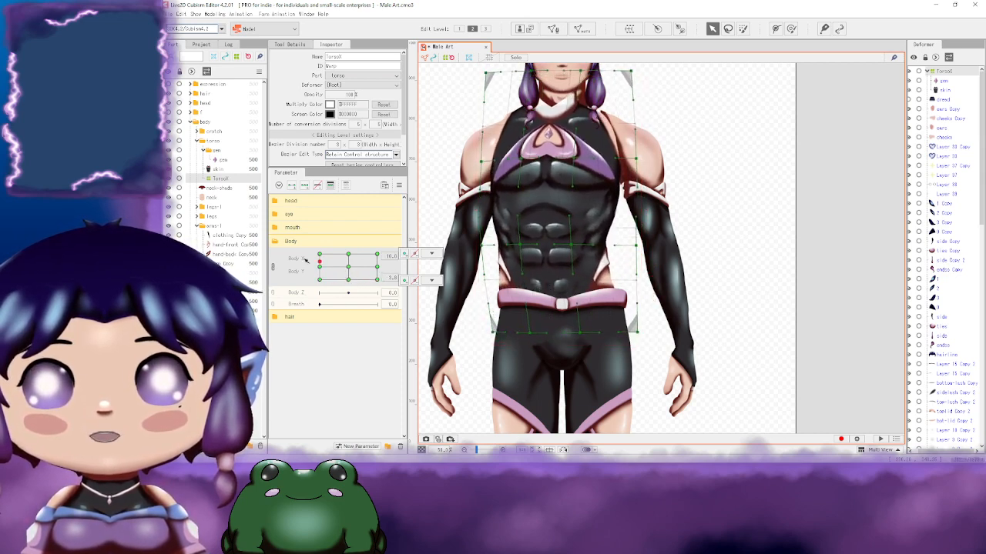
left_click_drag(306, 259, 345, 296)
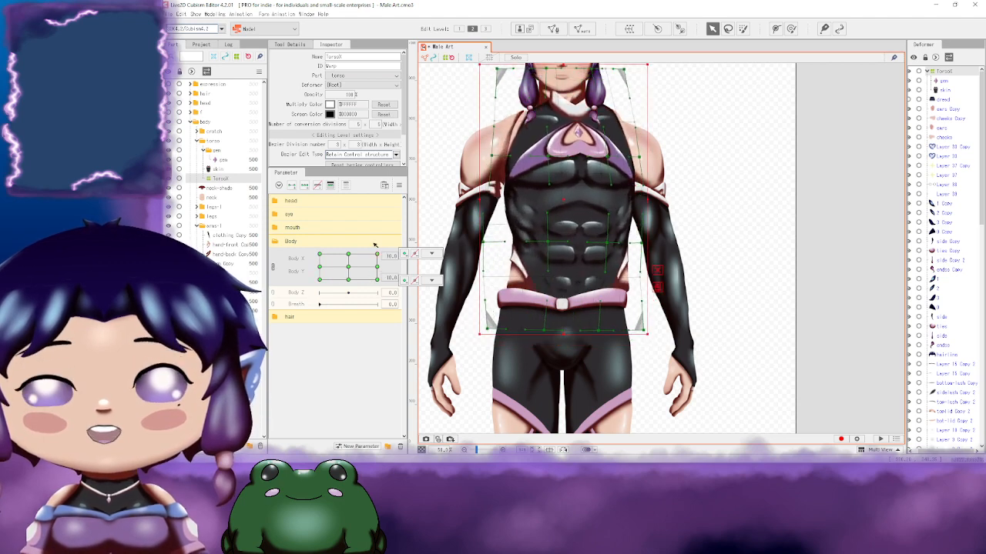
left_click_drag(319, 271, 351, 258)
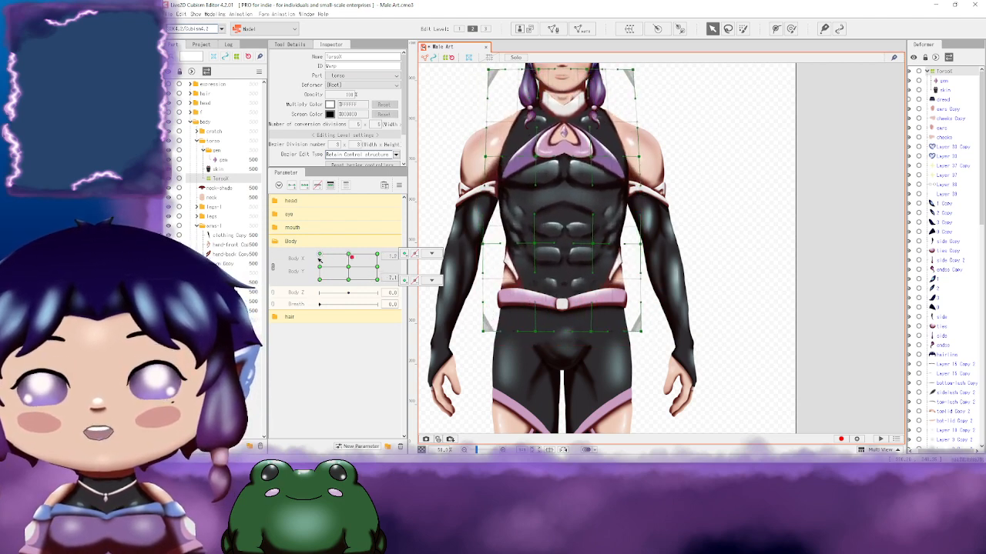
Step: Unlink Body X and Body Y into separate sliders, then link them back into the combined grid
left_click(273, 269)
left_click(350, 255)
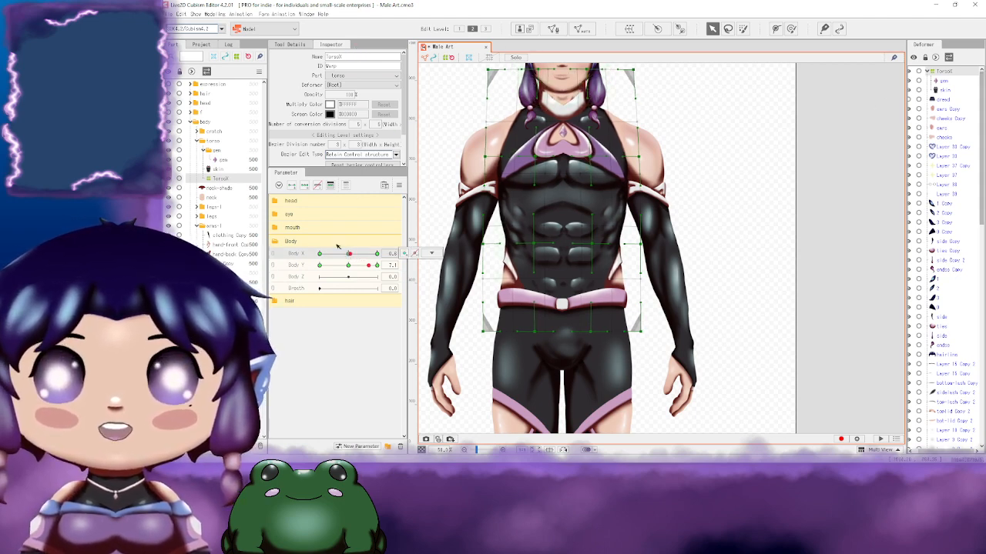
left_click(274, 259)
mouse_move(352, 262)
left_mouse_down()
mouse_move(365, 266)
mouse_move(341, 249)
mouse_move(342, 274)
mouse_move(376, 287)
mouse_move(301, 287)
mouse_move(360, 274)
mouse_move(399, 234)
mouse_move(266, 303)
mouse_move(361, 262)
mouse_move(292, 279)
mouse_move(374, 234)
mouse_move(350, 278)
left_mouse_up()
Step: Return Body X and Body Y to 0 so the torso is in its default pose
left_click(395, 258)
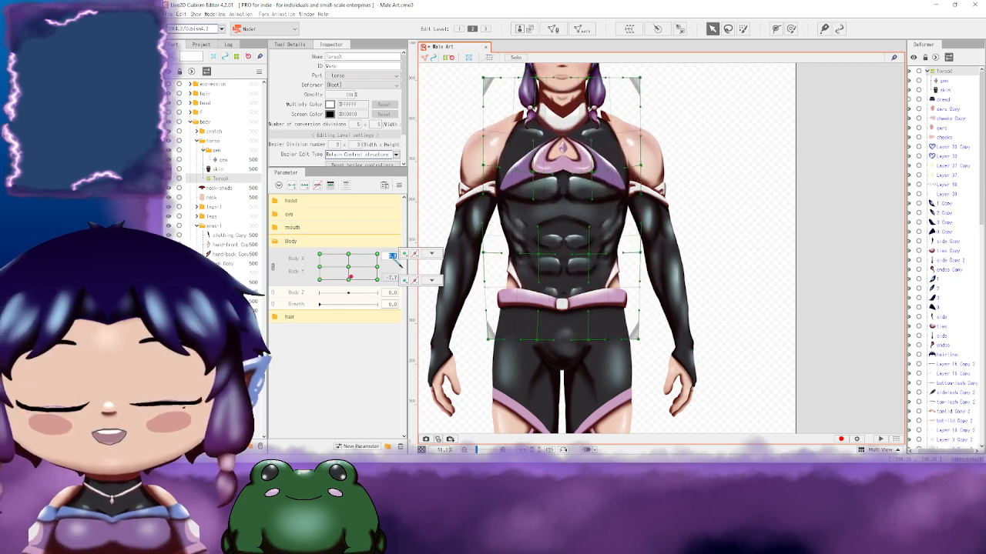
type("0")
left_click(391, 277)
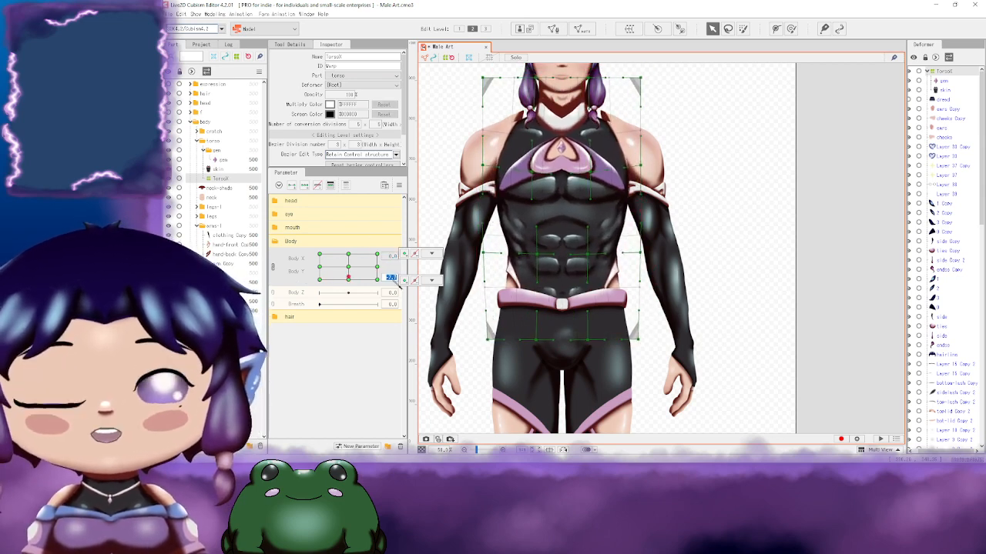
type("0")
key("Return")
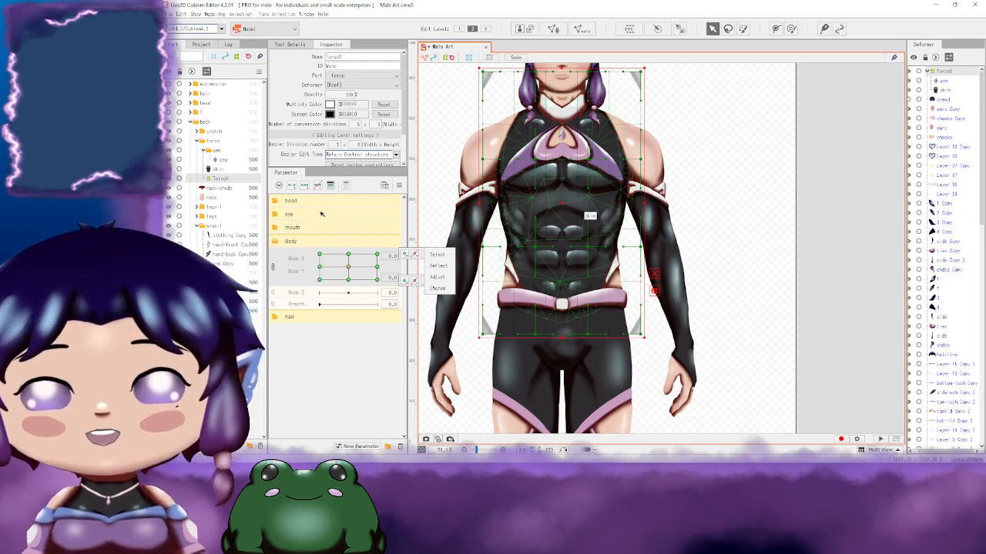
Step: Unlink Body X and Body Y, and add keys at -5 and 5 to Body X for the torso deformer
left_click(272, 267)
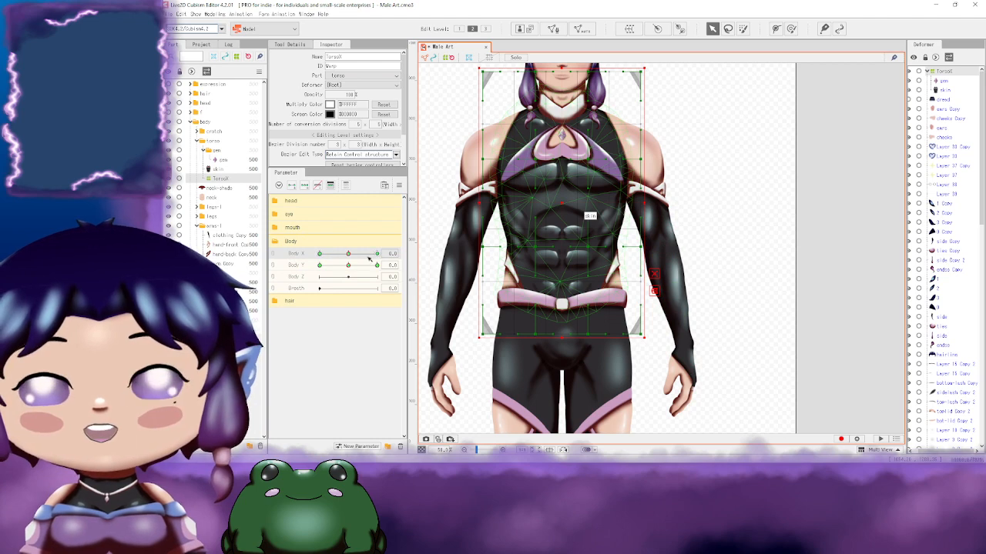
left_click(329, 186)
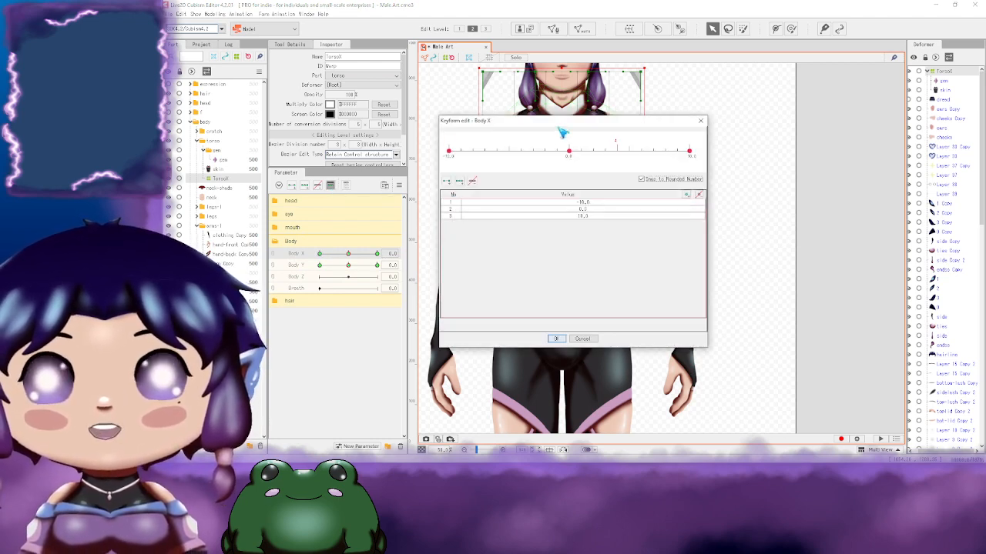
left_click_drag(561, 127, 718, 110)
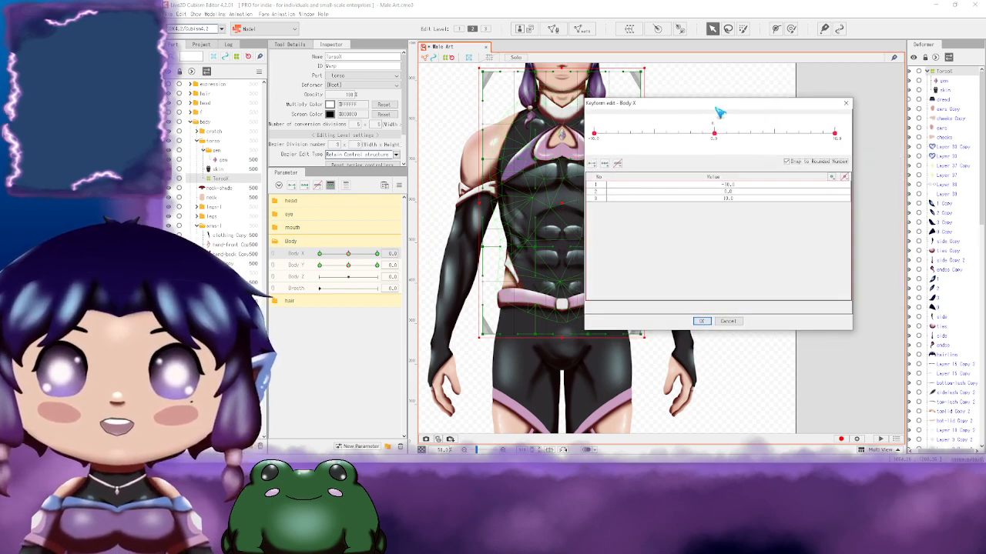
left_click(653, 136)
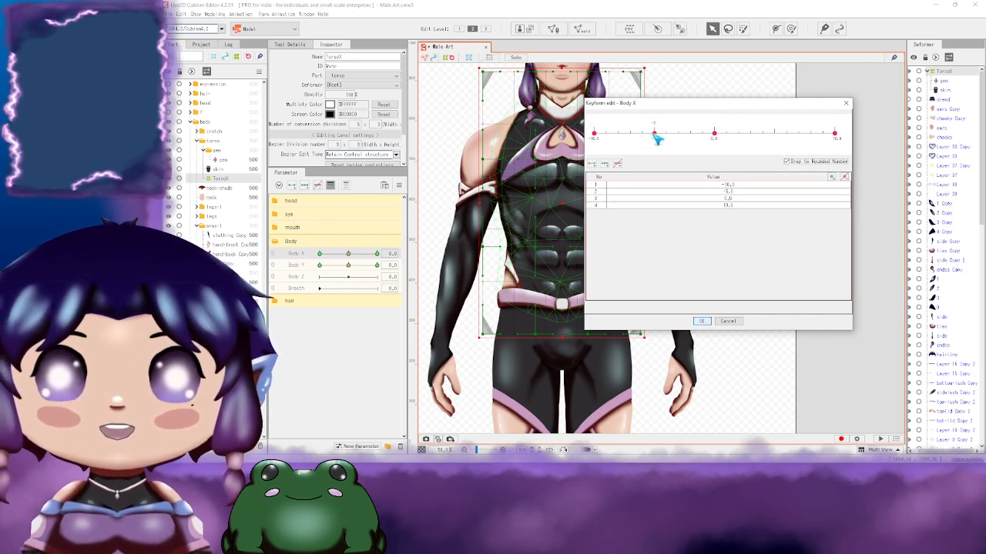
left_click(776, 142)
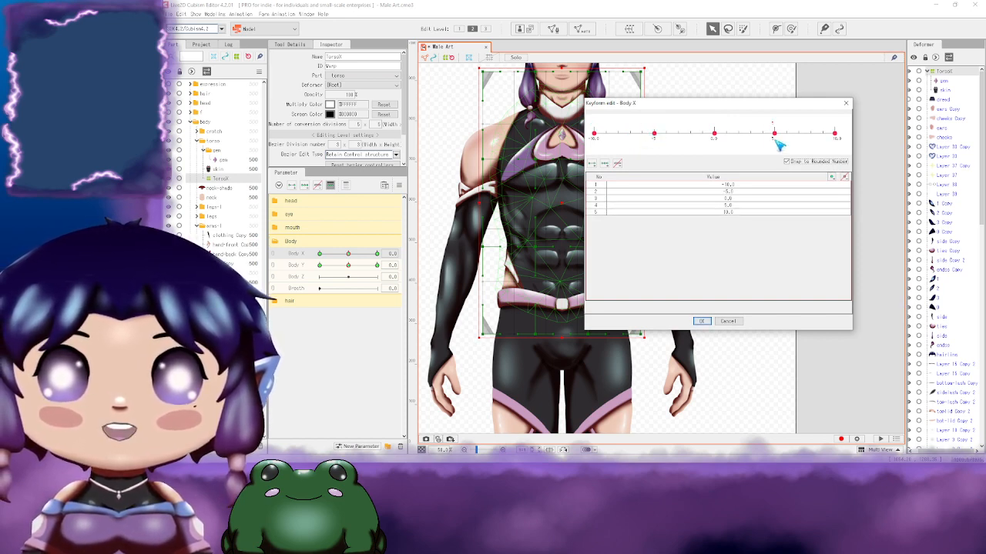
left_click(701, 321)
Step: Add keys at -5 and 5 to Body Y and link it with Body X into a combined grid
left_click(293, 266)
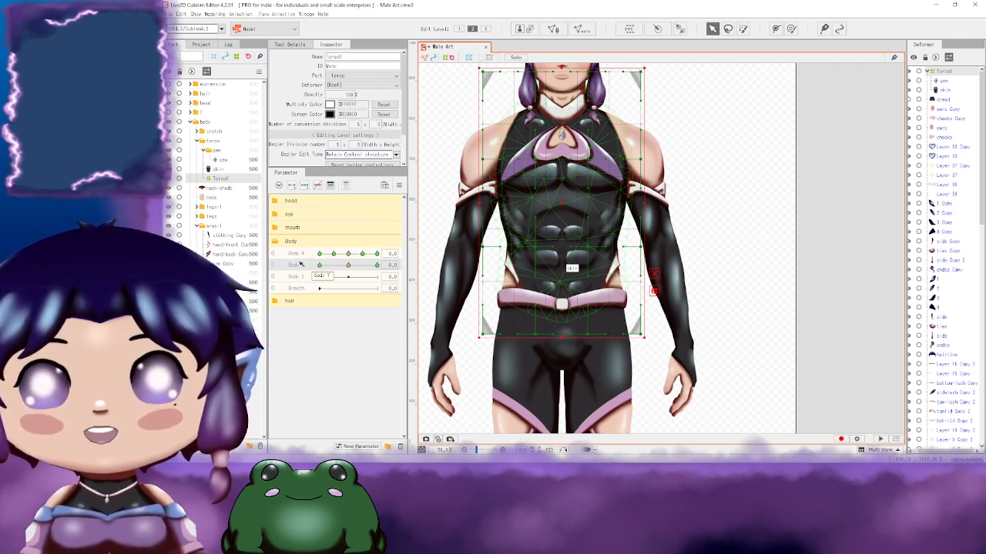
left_click(330, 185)
left_click(509, 152)
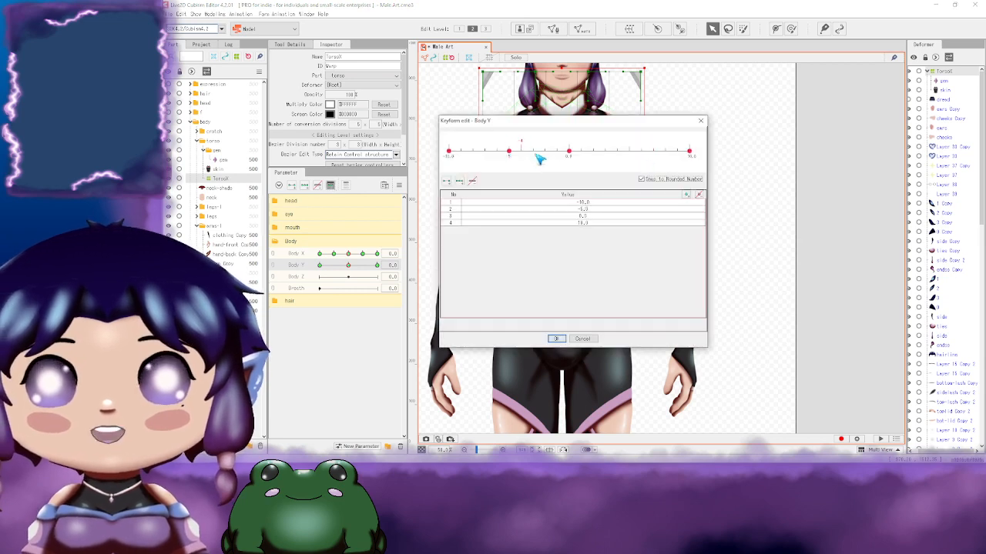
left_click(636, 158)
left_click(558, 339)
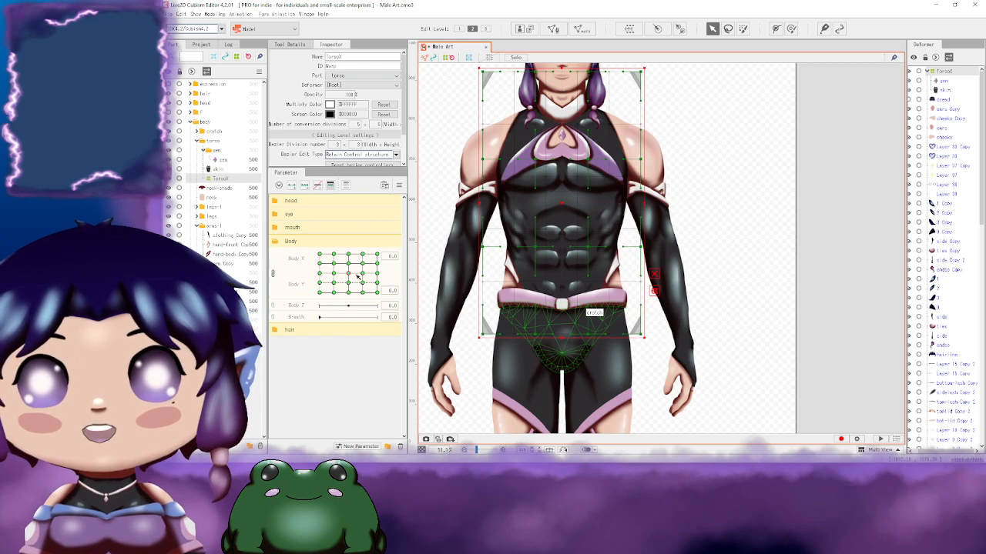
Step: Preview the torso at Body Y -10, deselect the deformer, and return Body X and Body Y to 0
left_click(347, 292)
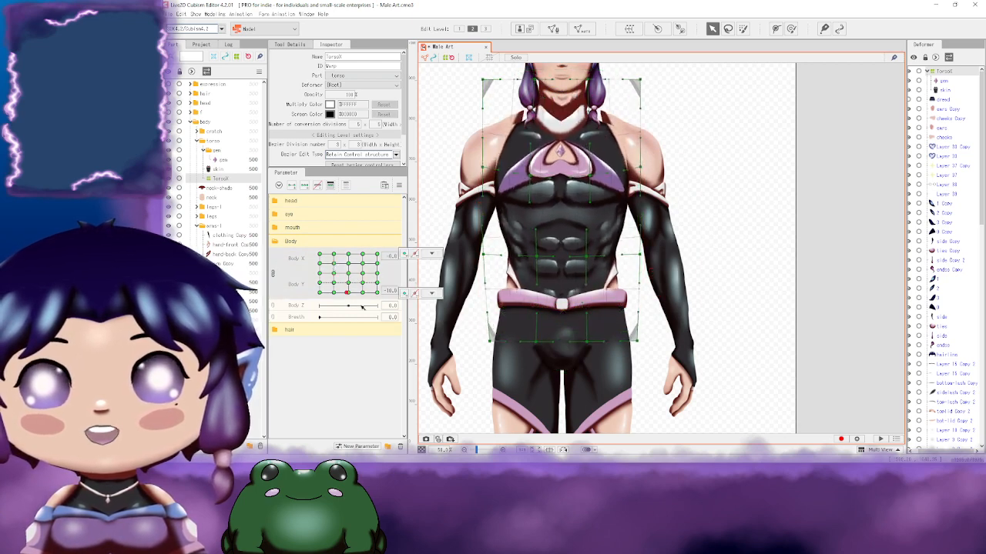
mouse_move(347, 292)
left_mouse_down()
mouse_move(319, 278)
mouse_move(324, 266)
mouse_move(325, 305)
mouse_move(298, 281)
mouse_move(348, 273)
left_mouse_up()
left_click(740, 252)
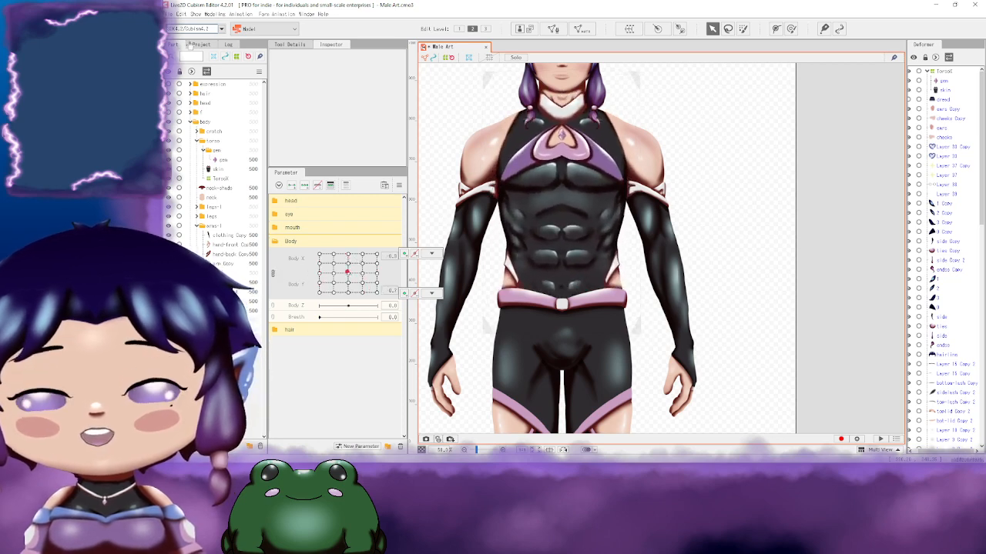
double_click(394, 257)
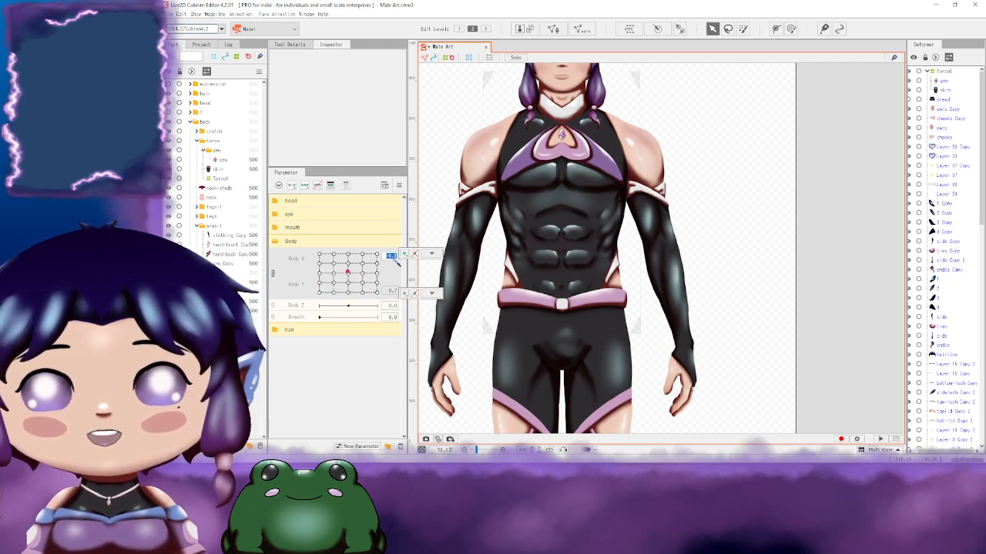
double_click(392, 291)
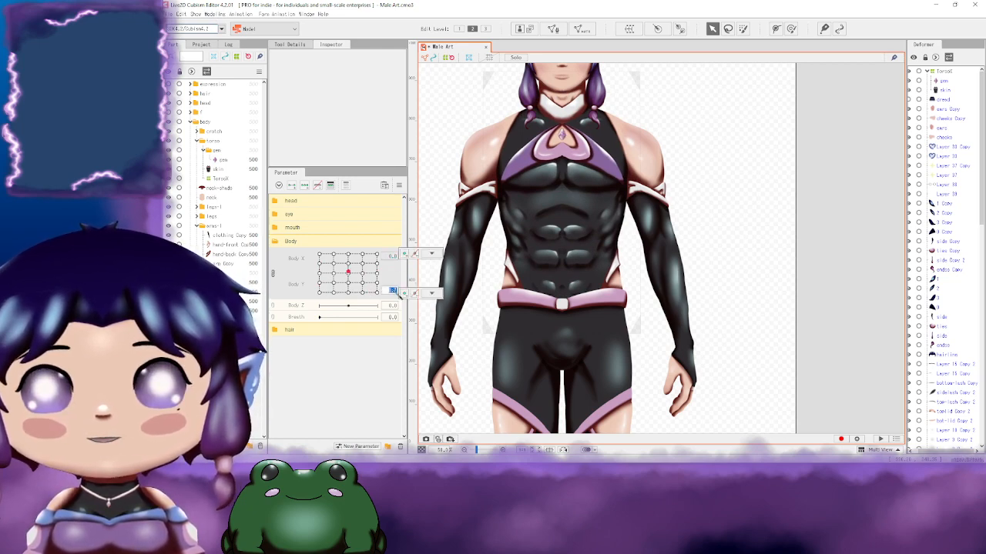
key("Return")
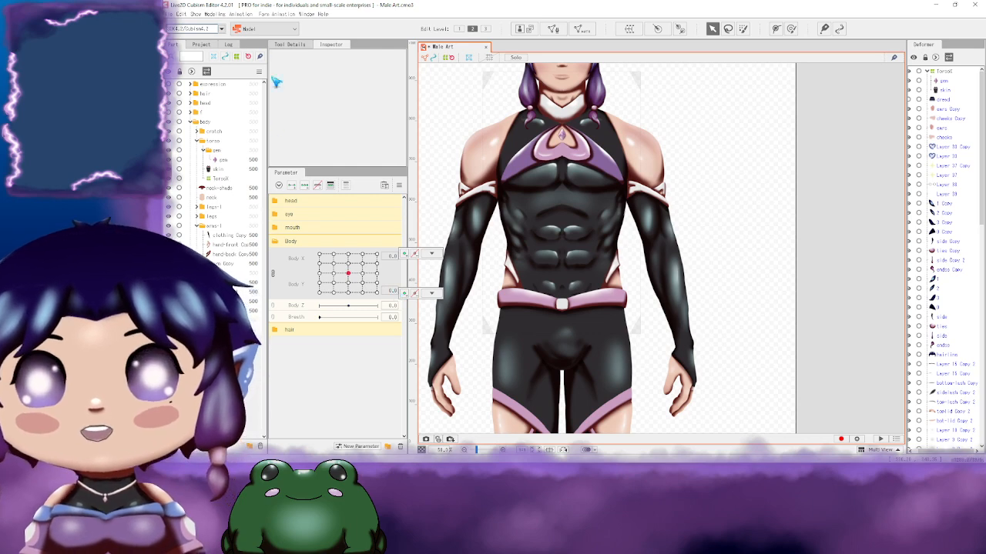
Step: Reselect the torso deformer and review the Synthesize corners options for Body X and Body Y without applying them
left_click(245, 270)
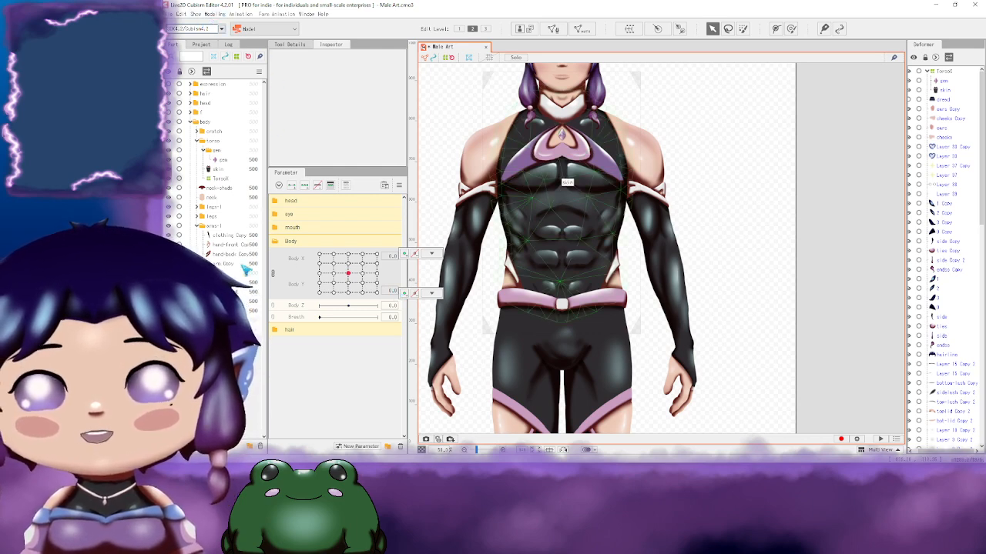
left_click(221, 180)
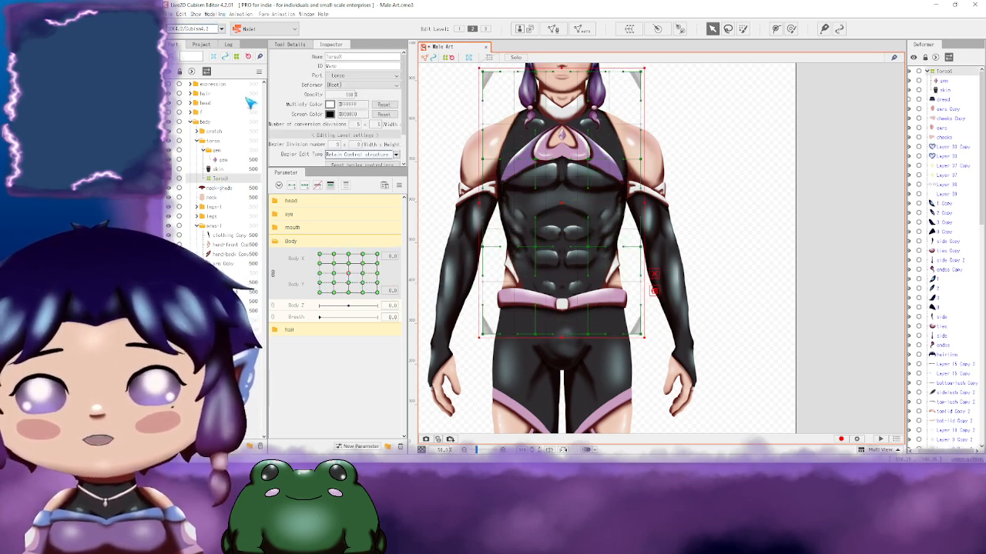
left_click(212, 14)
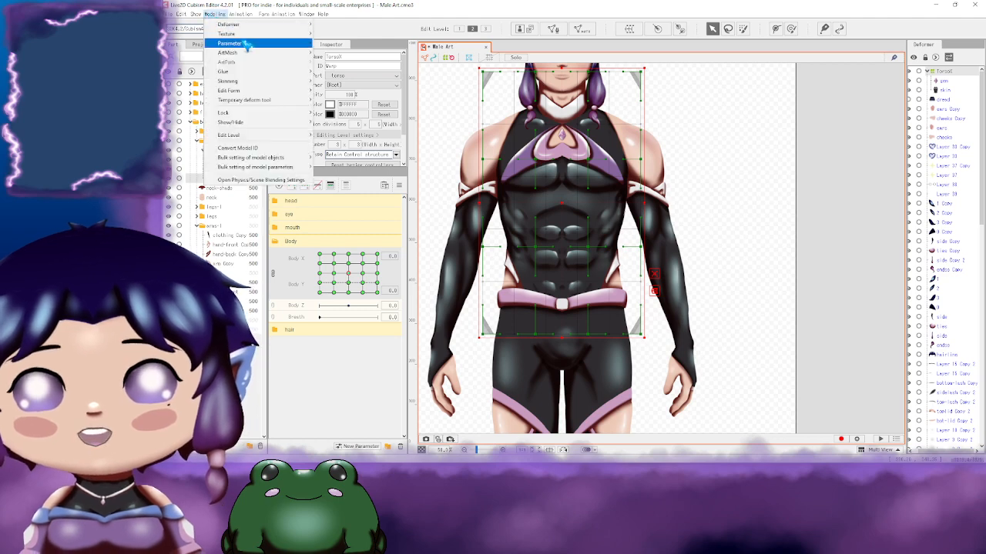
mouse_move(245, 43)
left_click(375, 41)
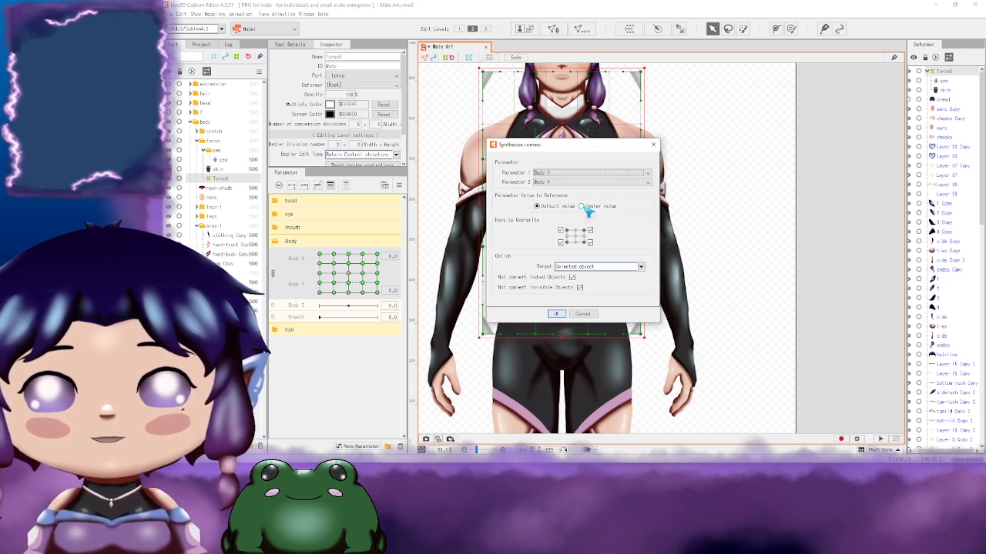
left_click(653, 144)
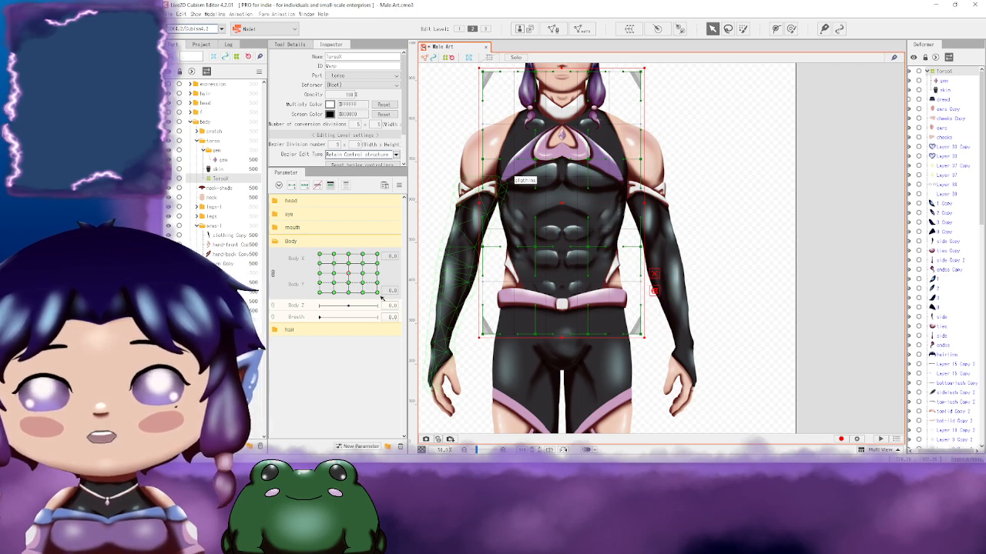
Step: Unlink Body X and Body Y, and remove the -5 and 5 keys from Body X
left_click(273, 274)
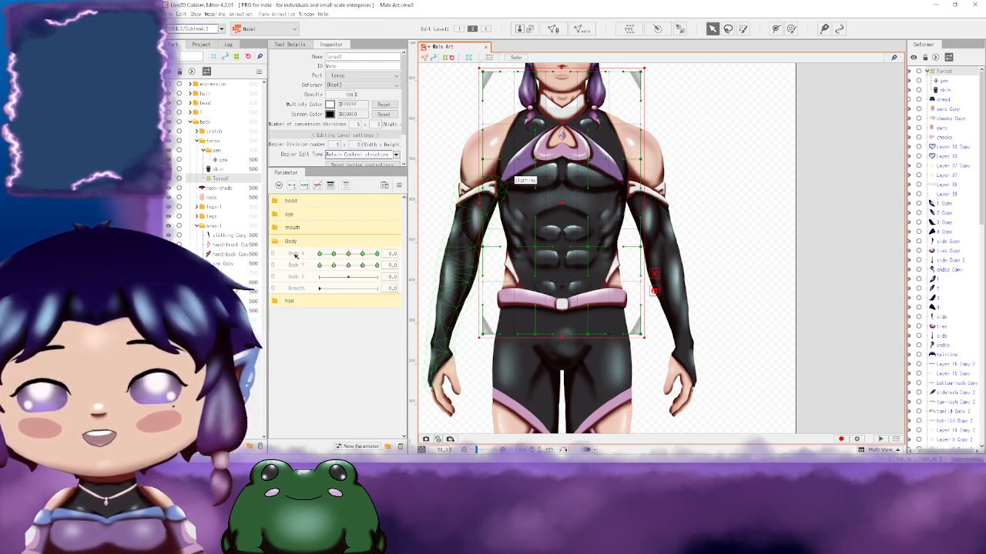
left_click(330, 186)
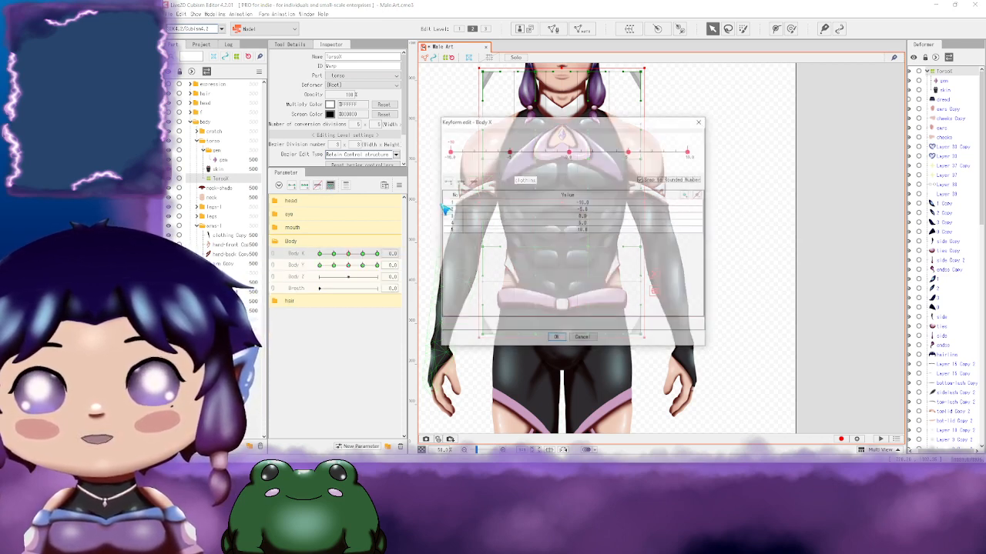
key("Delete")
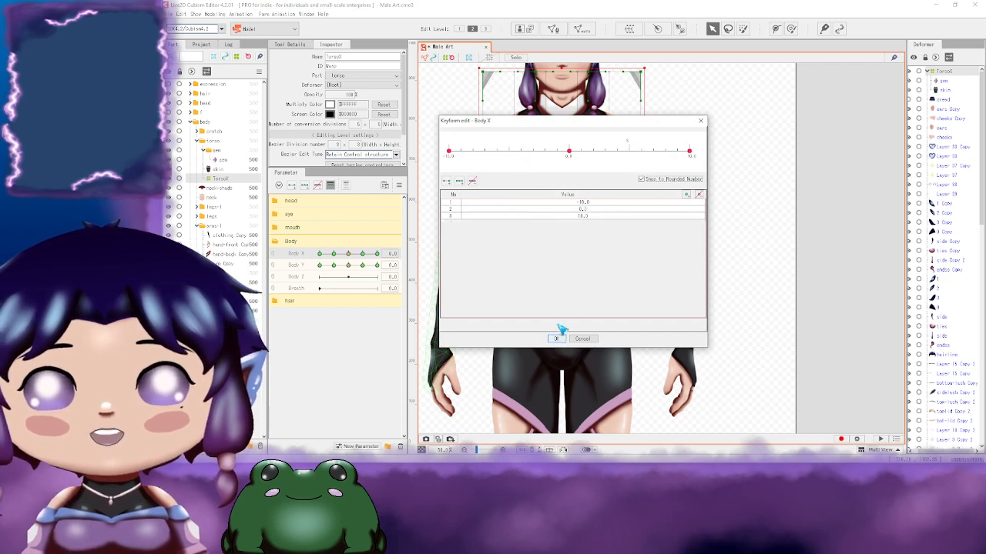
left_click(557, 339)
Step: Remove the -5 and 5 keys from Body Y, keeping its end and center keys
left_click(292, 265)
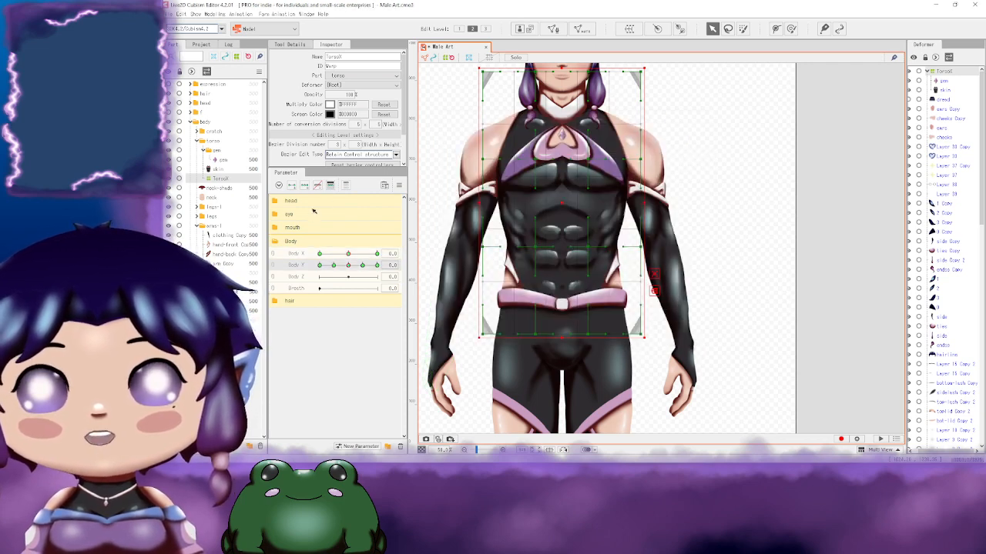
left_click(329, 185)
left_click(510, 153)
key("Delete")
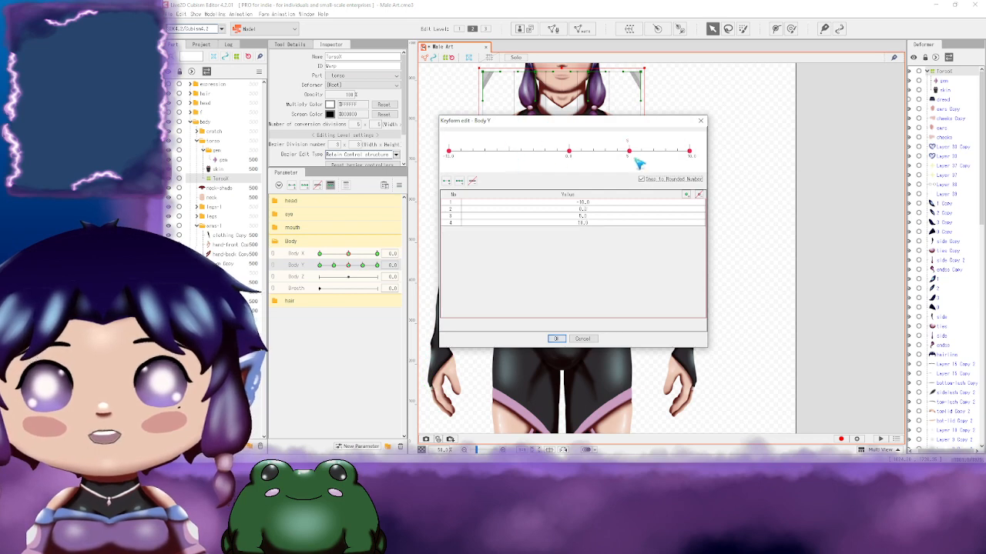
left_click(628, 151)
key("Delete")
left_click(556, 338)
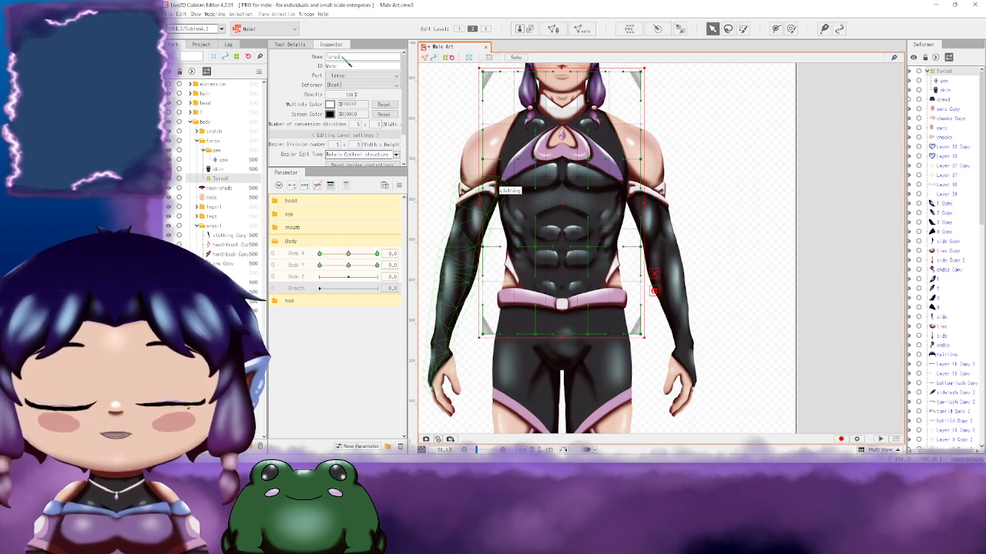
Step: Rename the TorsoX deformer to Torso and deselect it
key("Return")
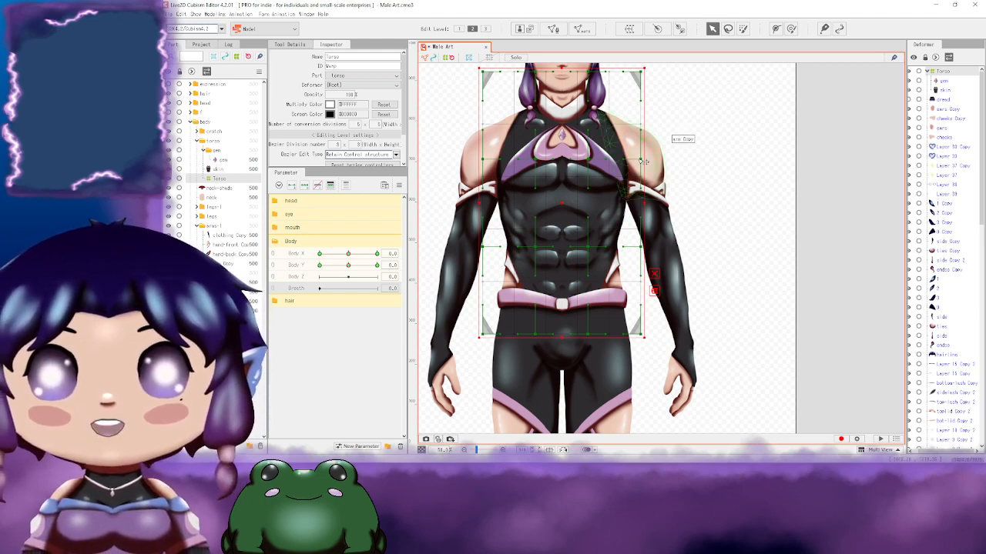
left_click(722, 242)
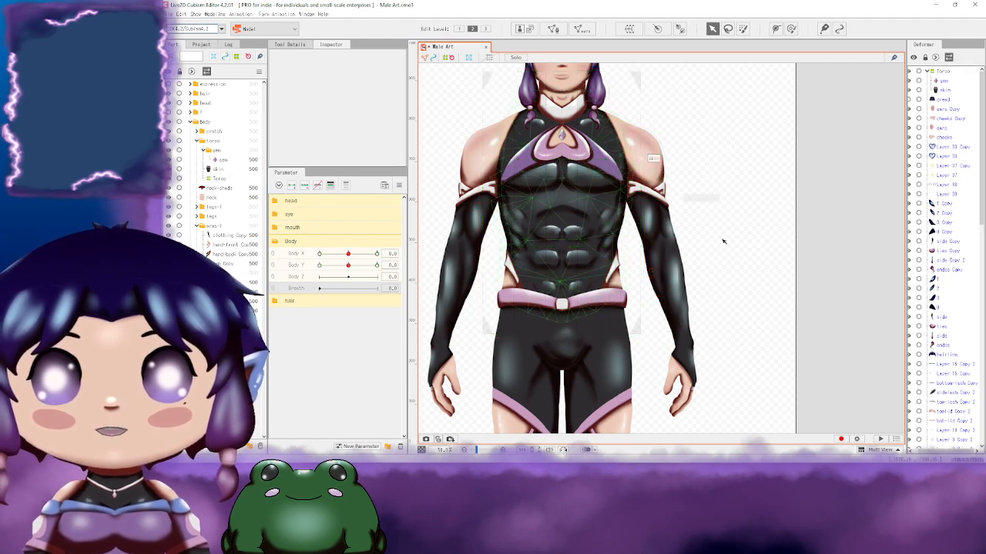
Step: Examine the clothing and upper-arm meshes of one arm and how the arm connects to the torso
left_click(662, 166)
left_click(648, 227)
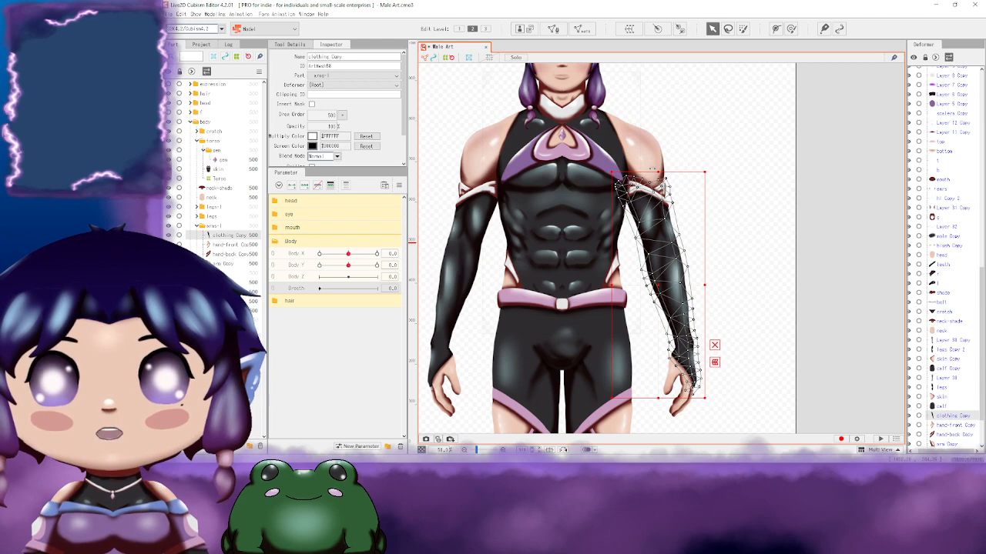
left_click(646, 144)
left_click(656, 267)
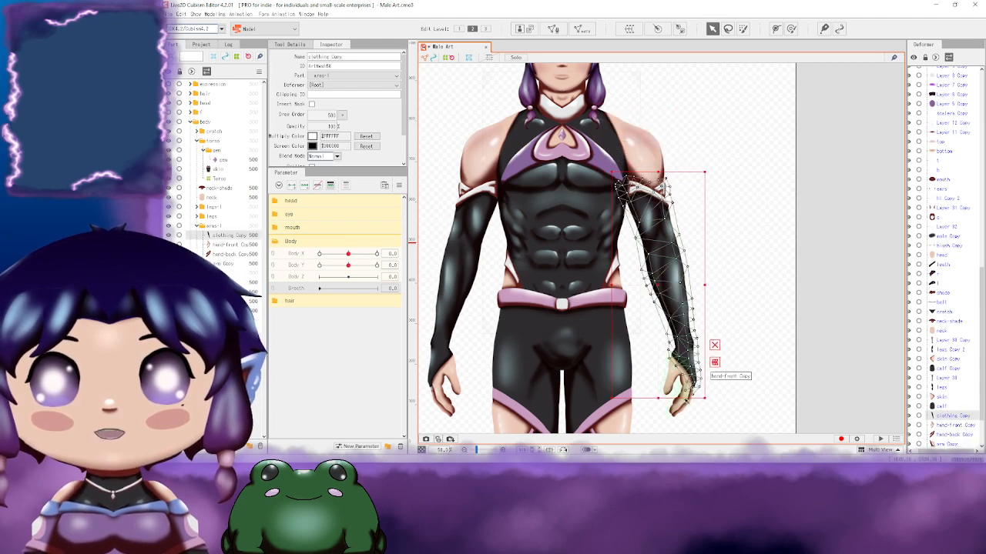
left_click(655, 143)
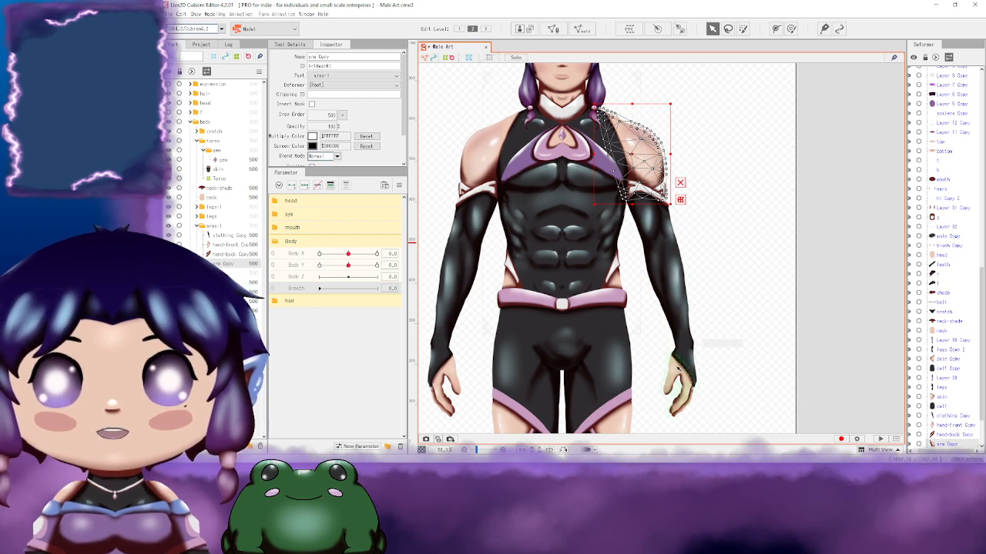
left_click(793, 202)
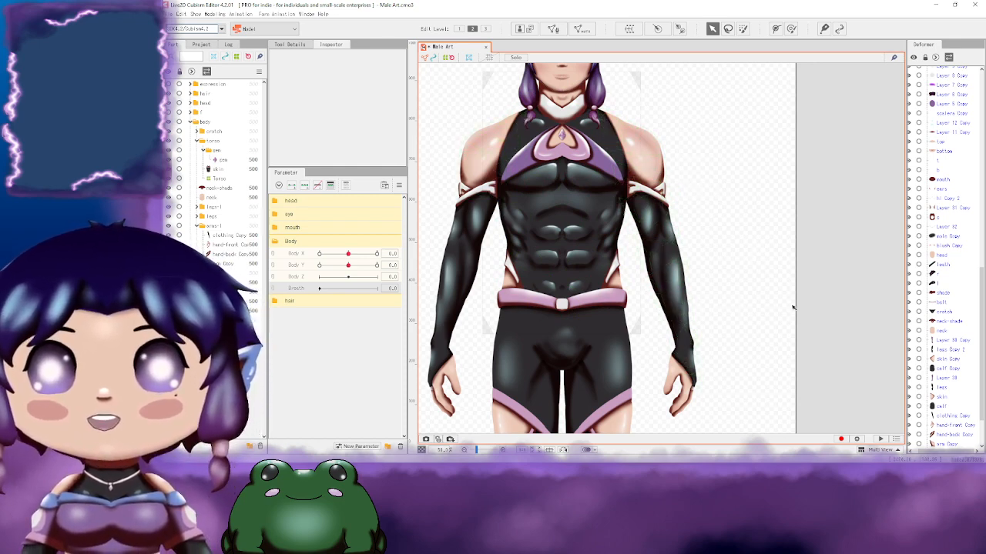
scroll(816, 248, "down", 2)
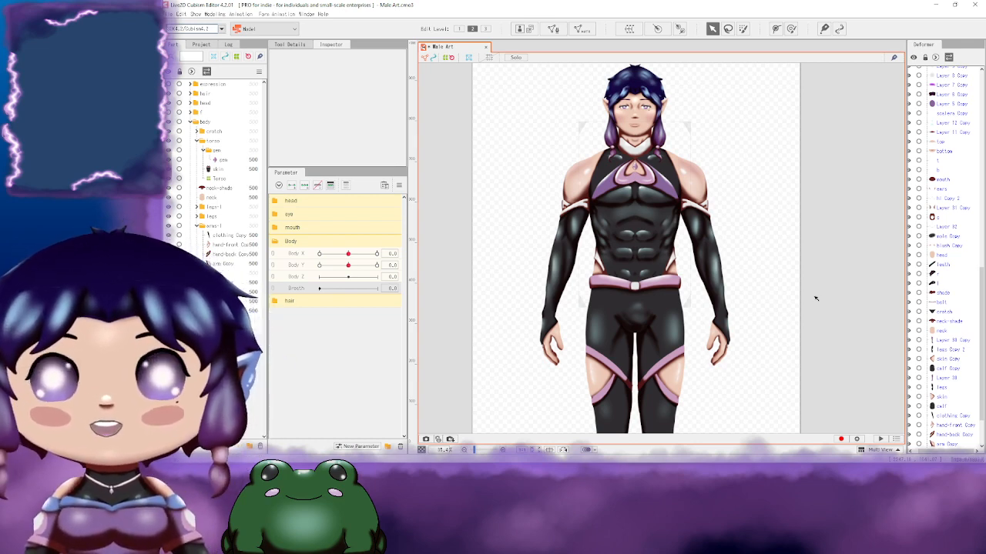
scroll(812, 297, "up", 3)
scroll(730, 282, "down", 2)
left_click_drag(725, 242, 719, 270)
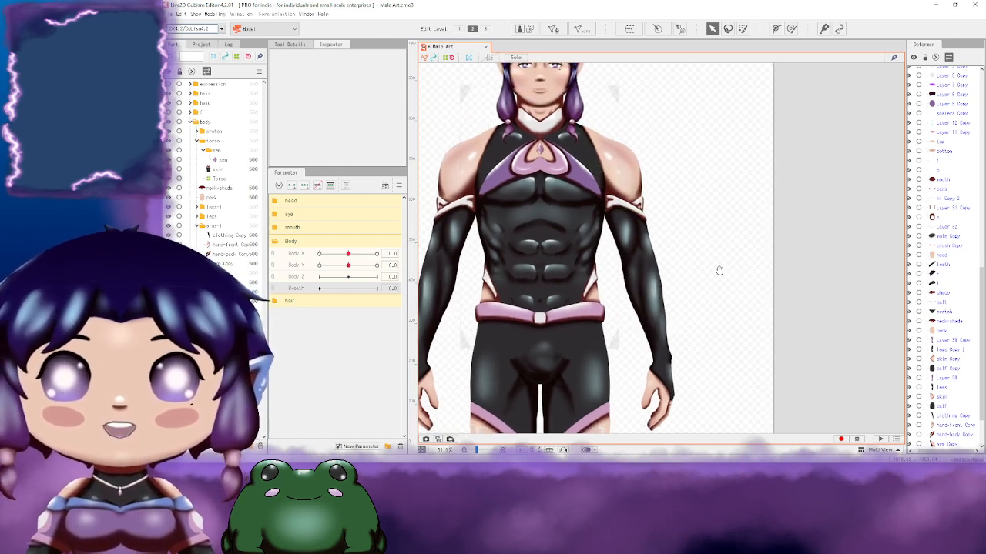
Step: Examine the clothing, front-hand, back-hand and upper-arm meshes of one arm and which area each covers
left_click(624, 167)
left_click(654, 310)
scroll(654, 310, "down", 2)
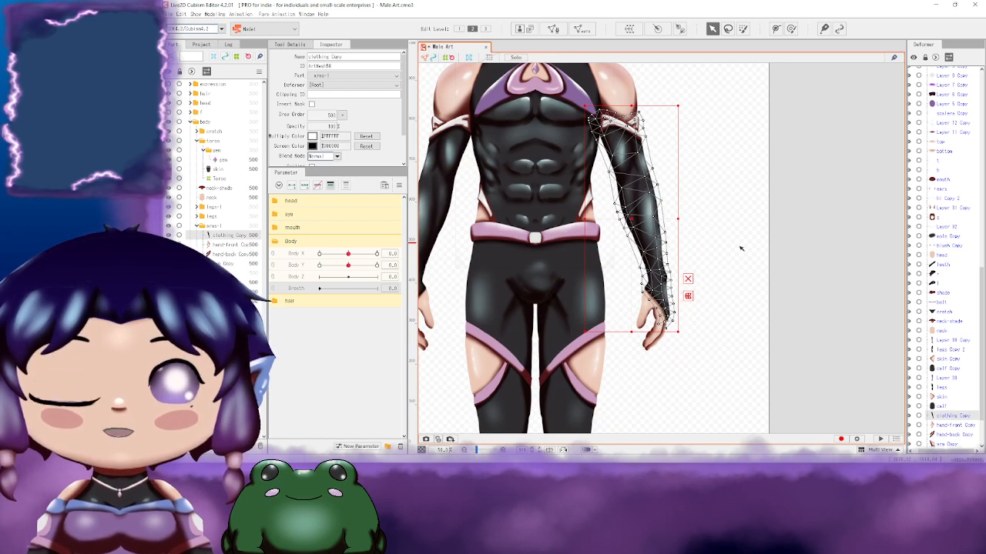
left_click(653, 312)
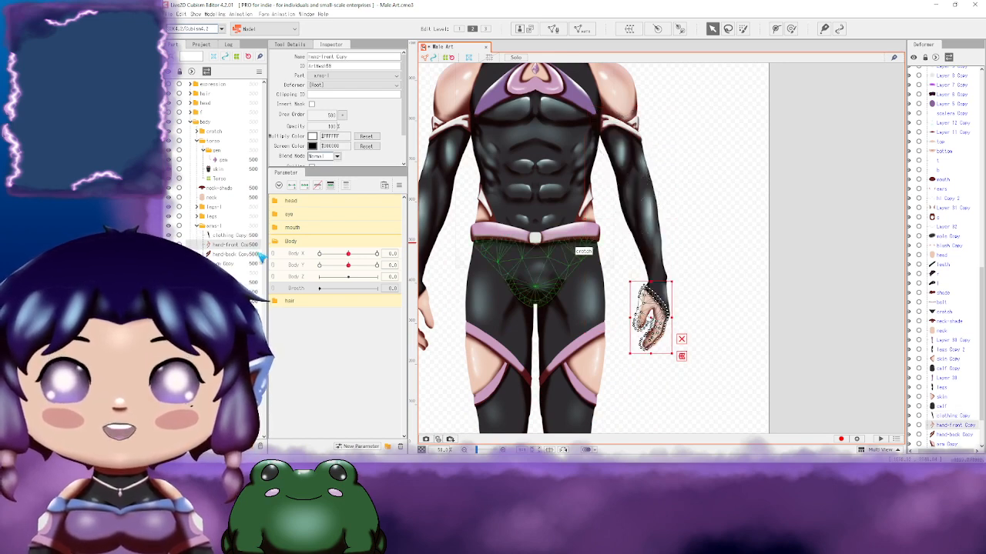
left_click(224, 254)
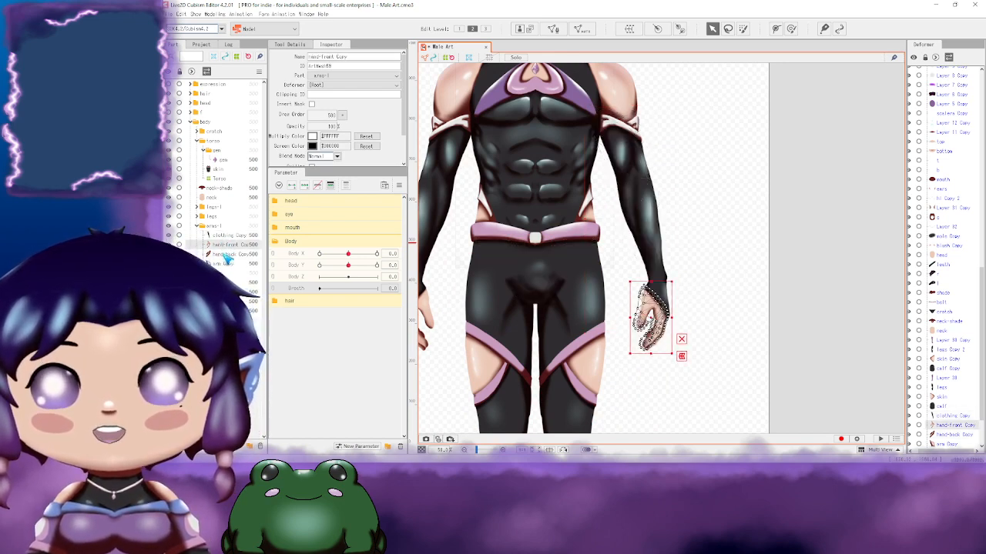
left_click(222, 263)
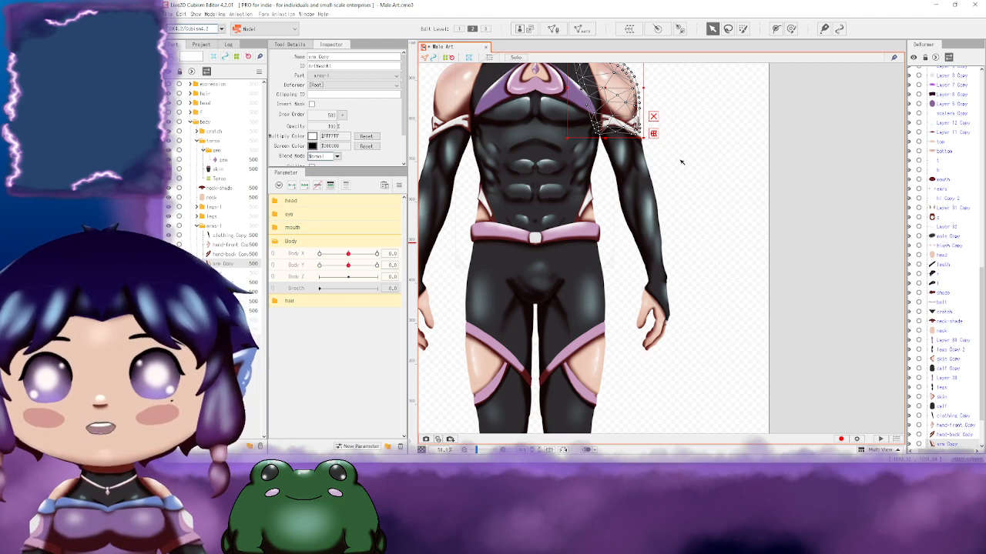
left_click(228, 236)
left_click(226, 245)
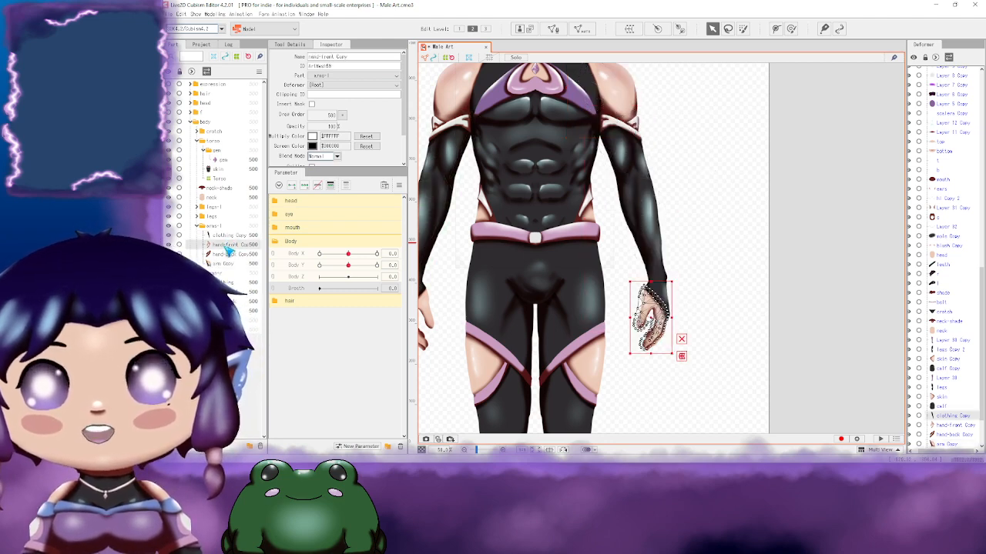
left_click(226, 254)
left_click(226, 244)
Step: Create a warp deformer named forearm as the parent of the clothing Copy mesh in the arm part
left_click(228, 235)
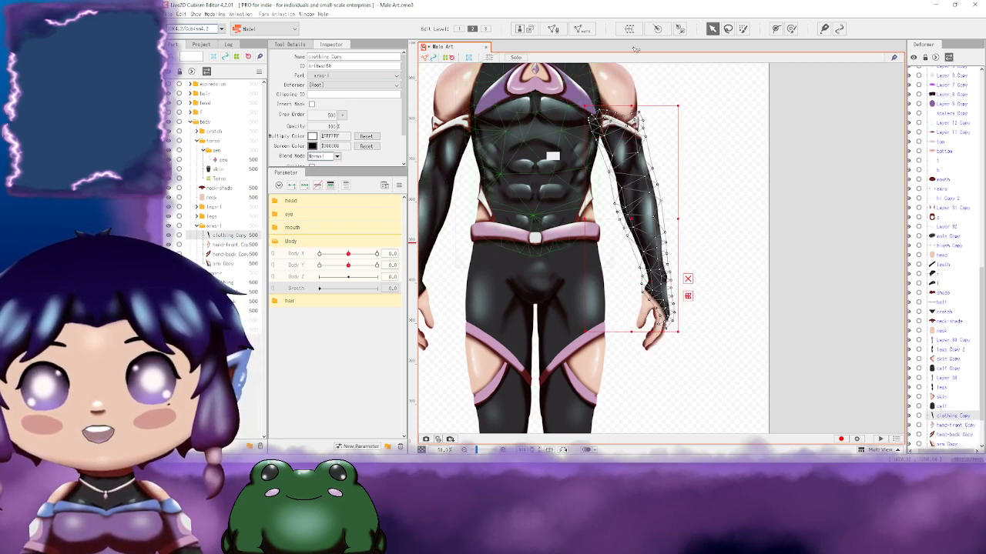
left_click(629, 28)
left_click_drag(510, 79, 456, 79)
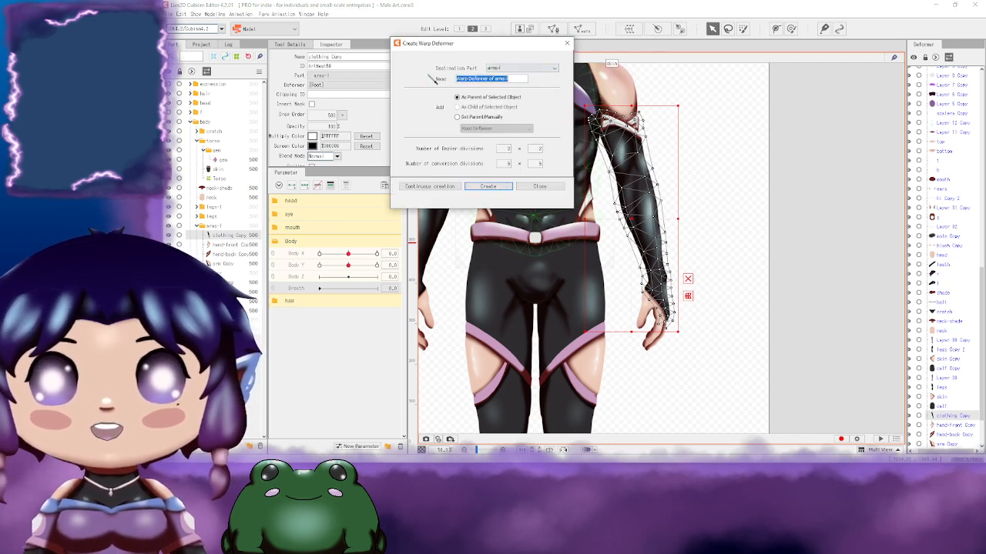
key("BackSpace")
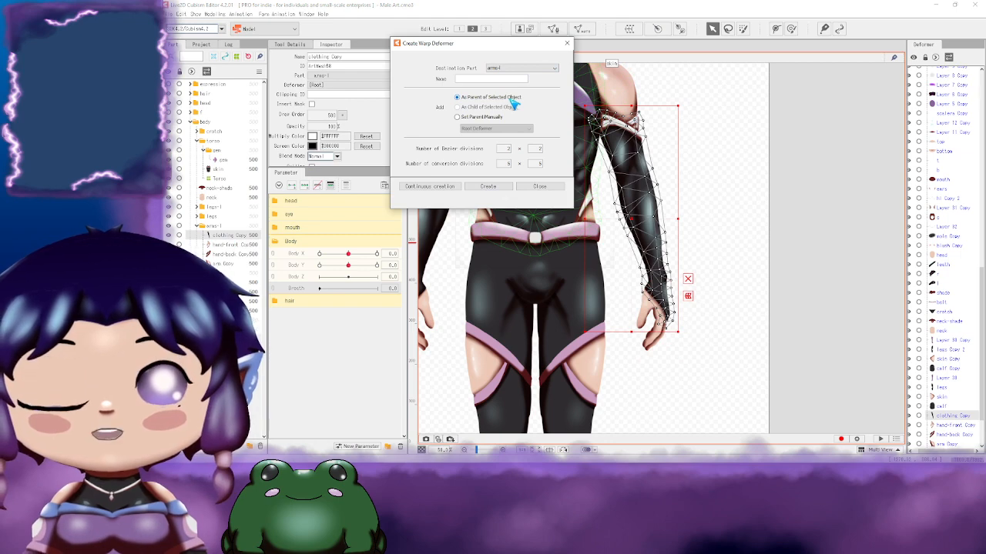
type("for")
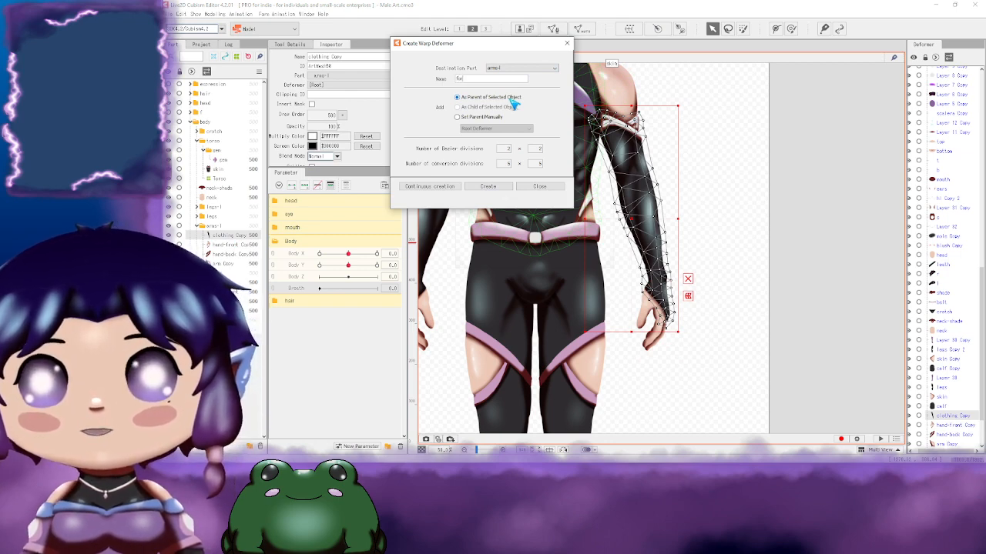
type("earm")
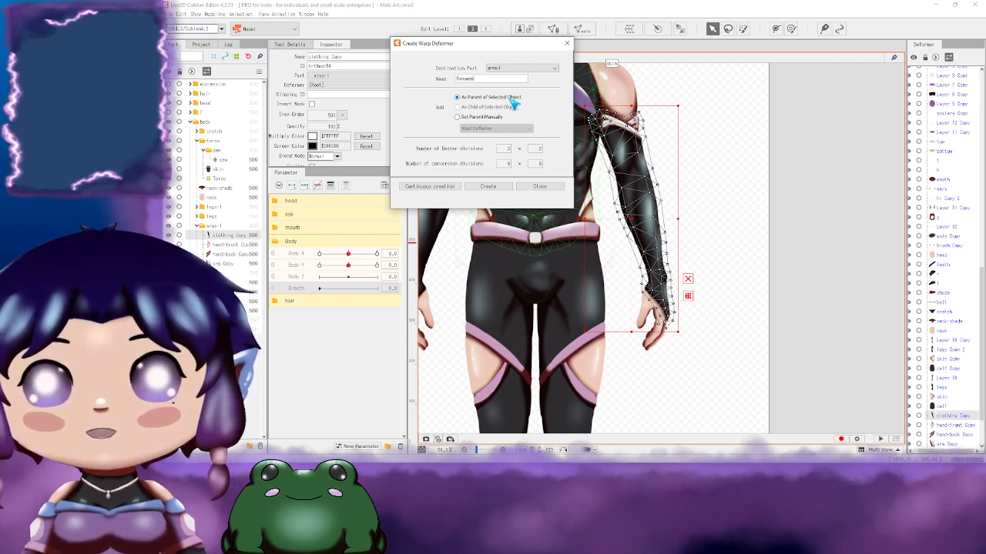
key("BackSpace")
key("BackSpace")
key("BackSpace")
key("BackSpace")
key("BackSpace")
key("BackSpace")
type("ore")
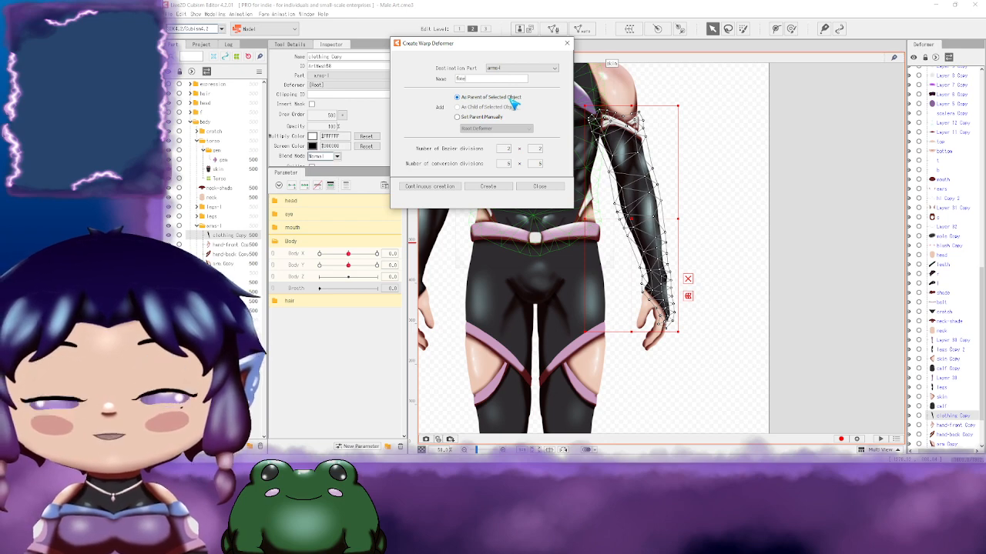
type("arm")
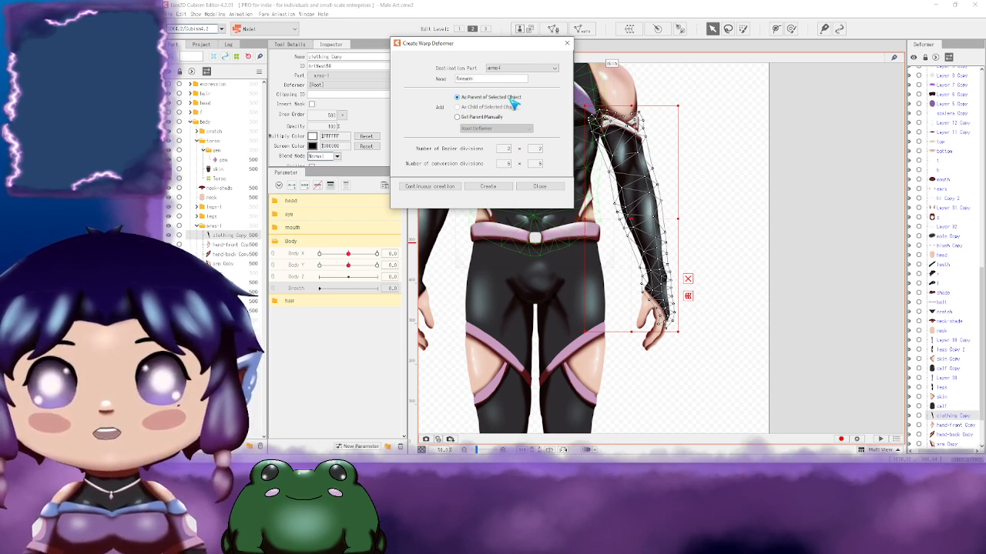
left_click(497, 191)
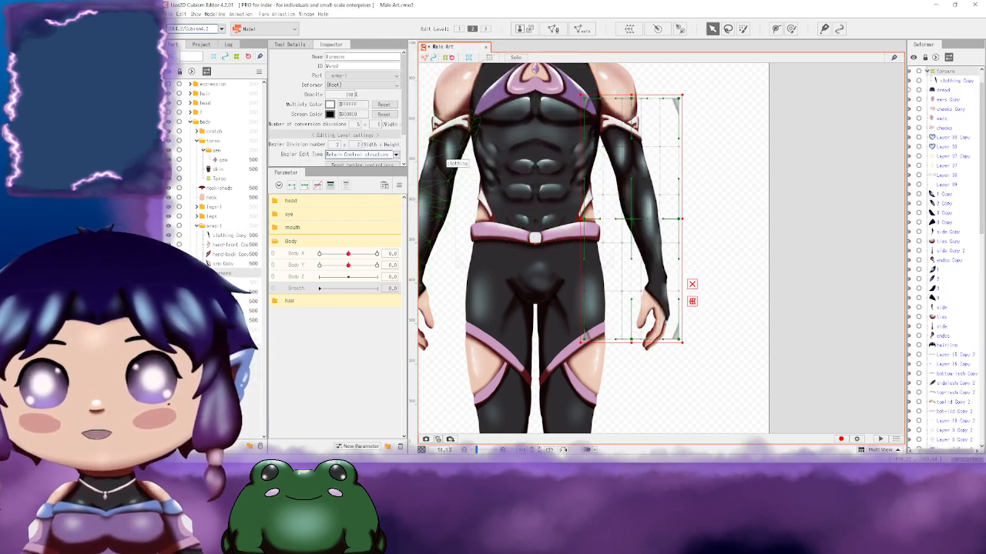
Step: Create a warp deformer named upperarm as the parent of the arm Copy mesh
left_click(225, 264)
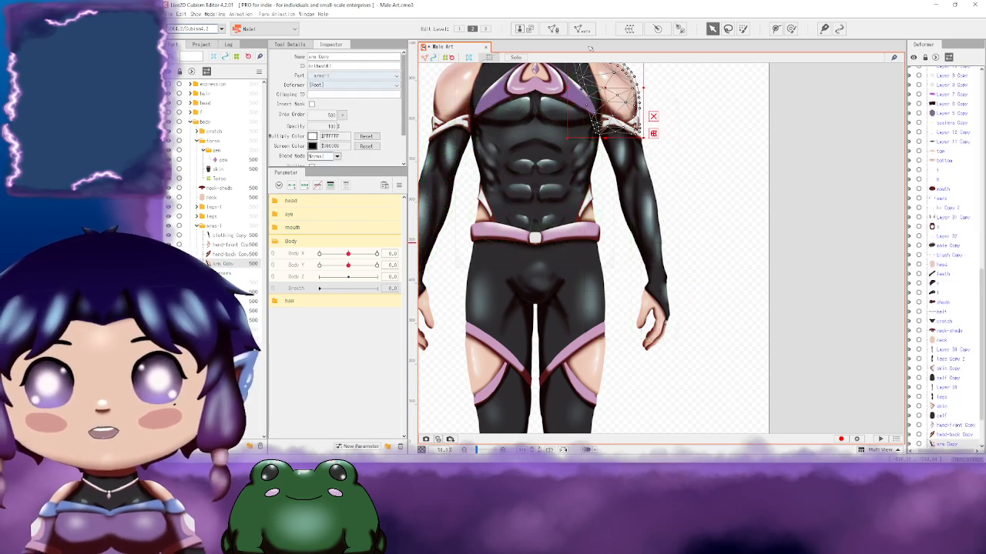
left_click(628, 29)
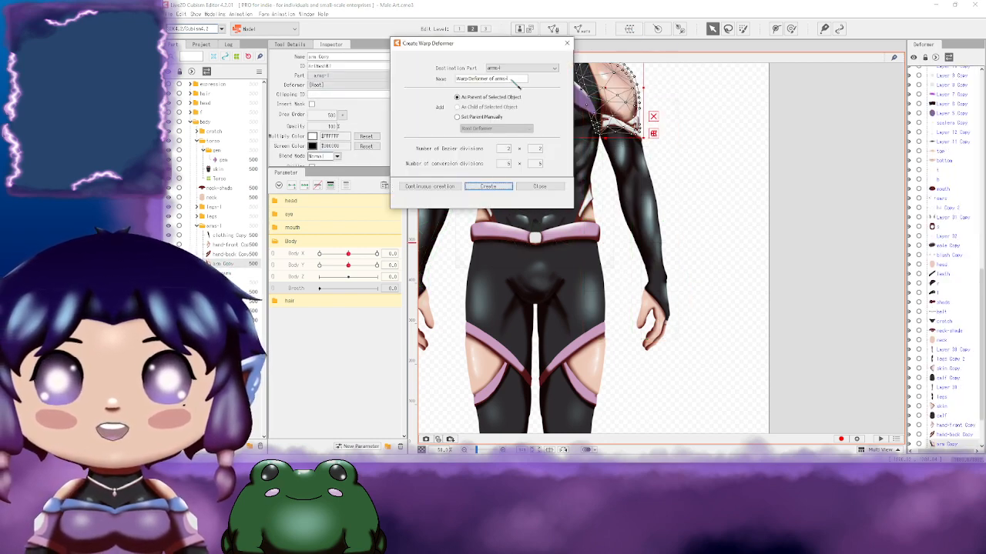
type("upp")
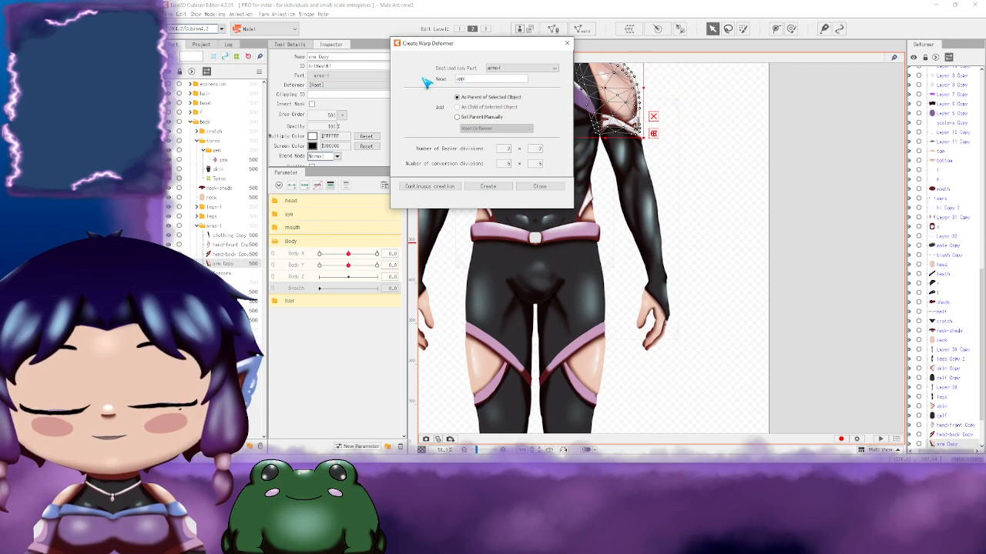
type("erar")
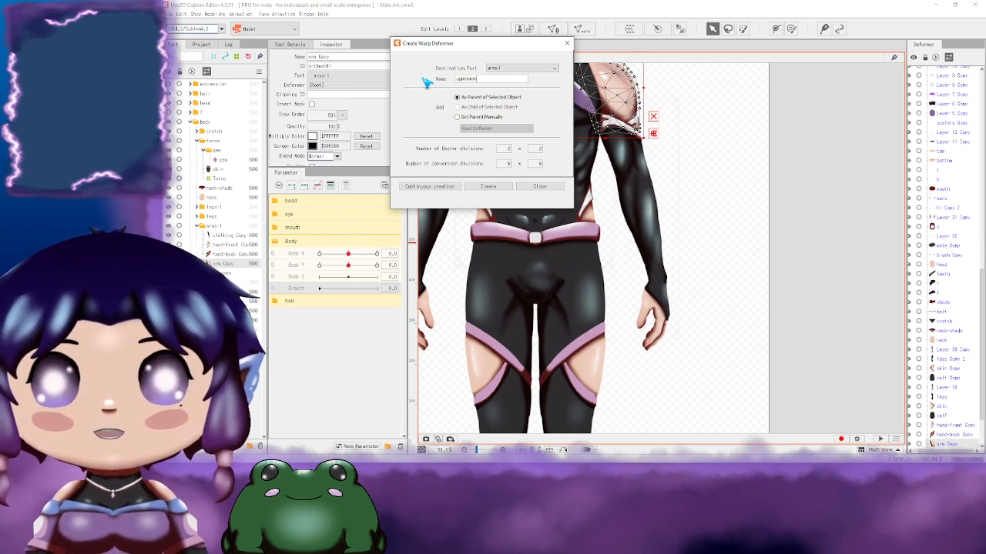
type("m")
left_click(497, 189)
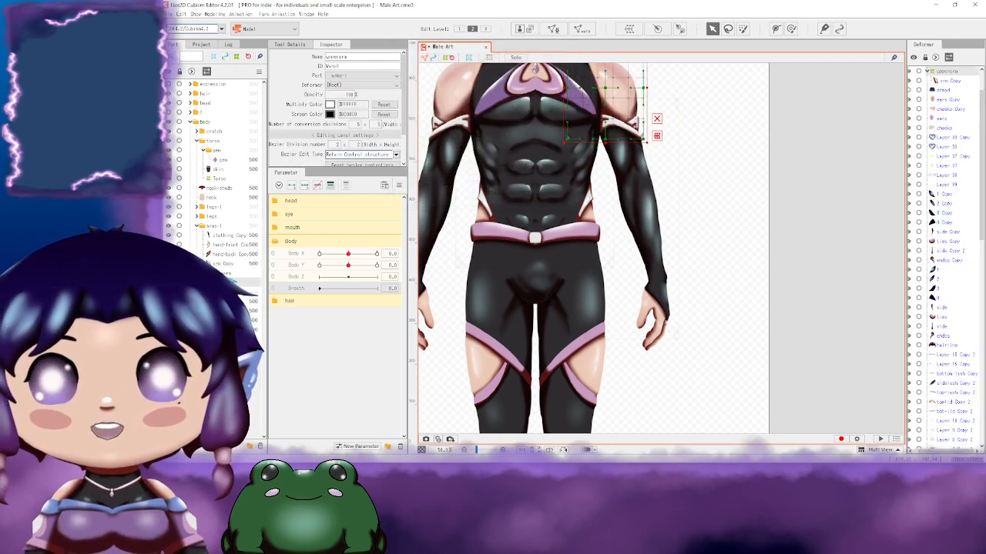
Step: Create a warp deformer named back fingers as the parent of the hand-back Copy mesh
left_click(226, 255)
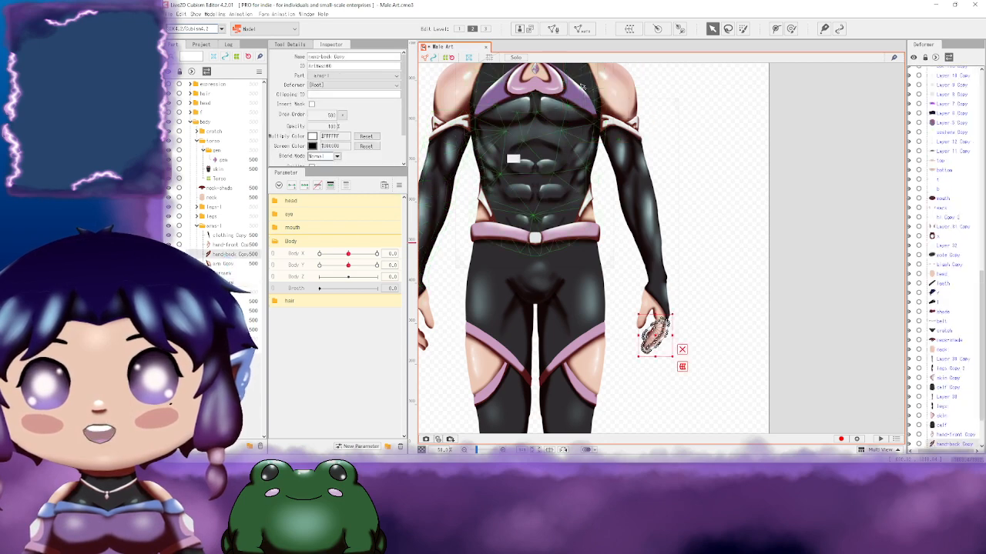
left_click(630, 29)
left_click_drag(508, 79, 462, 82)
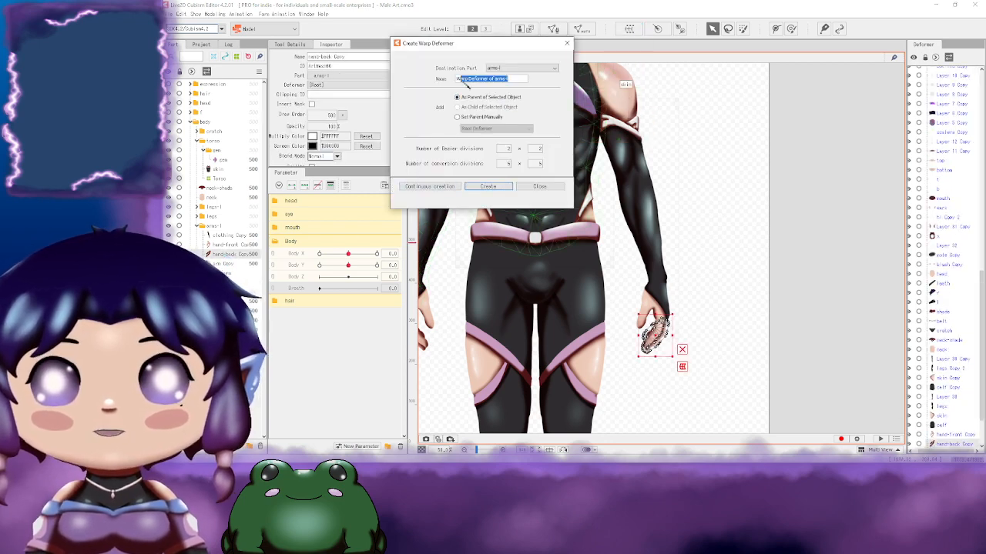
key("BackSpace")
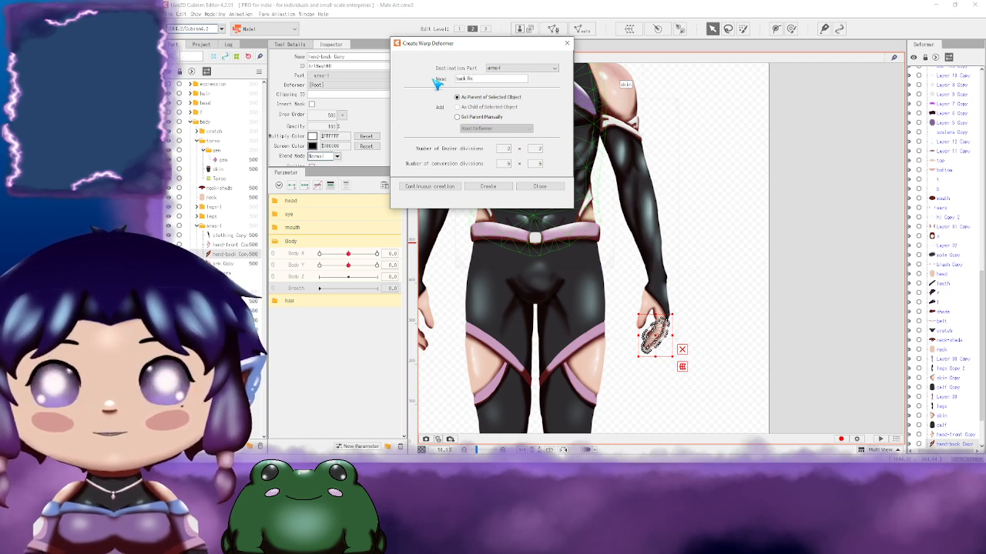
left_click(493, 187)
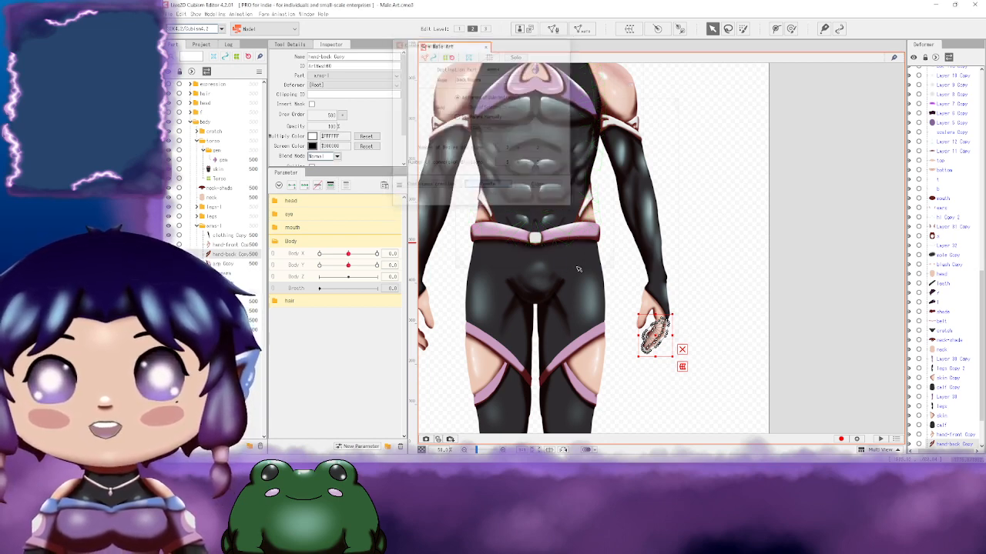
Step: Create a warp deformer named front finger as the parent of the hand-front Copy mesh
left_click(228, 255)
left_click(227, 244)
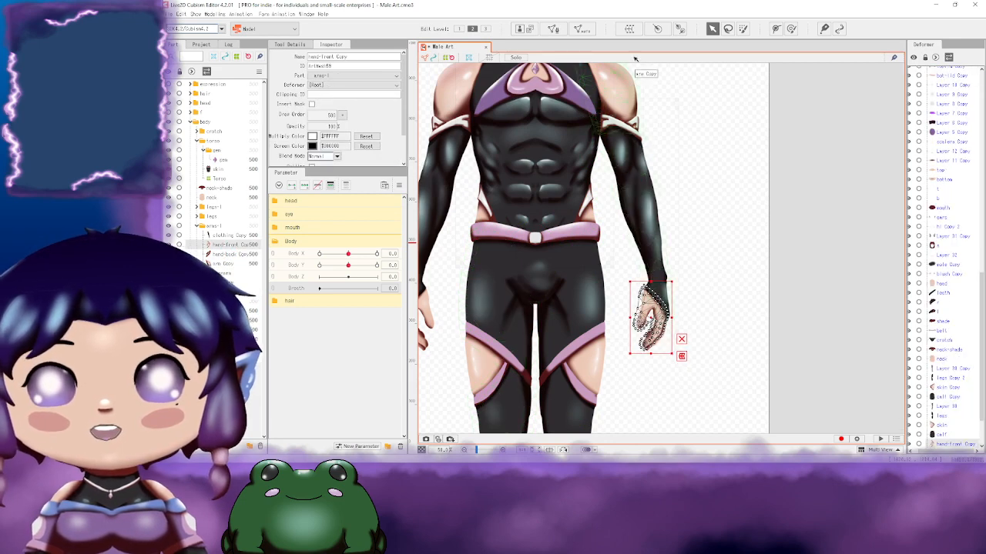
left_click(629, 28)
left_click_drag(505, 80, 429, 79)
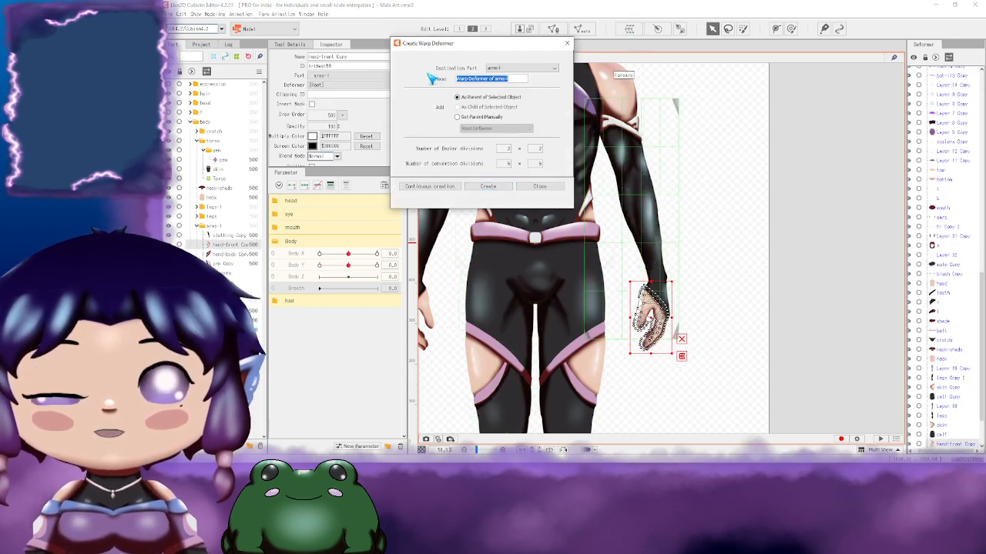
type("h")
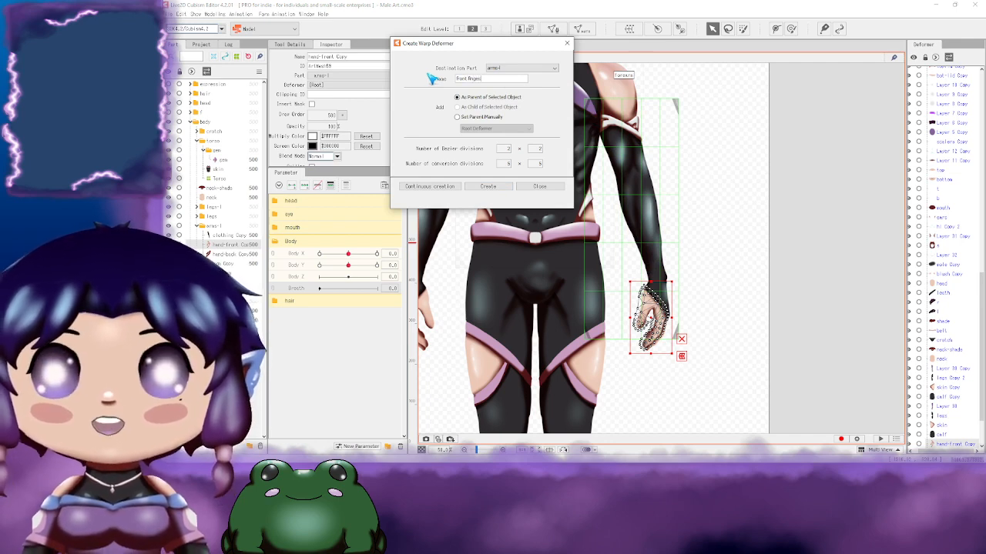
left_click(485, 188)
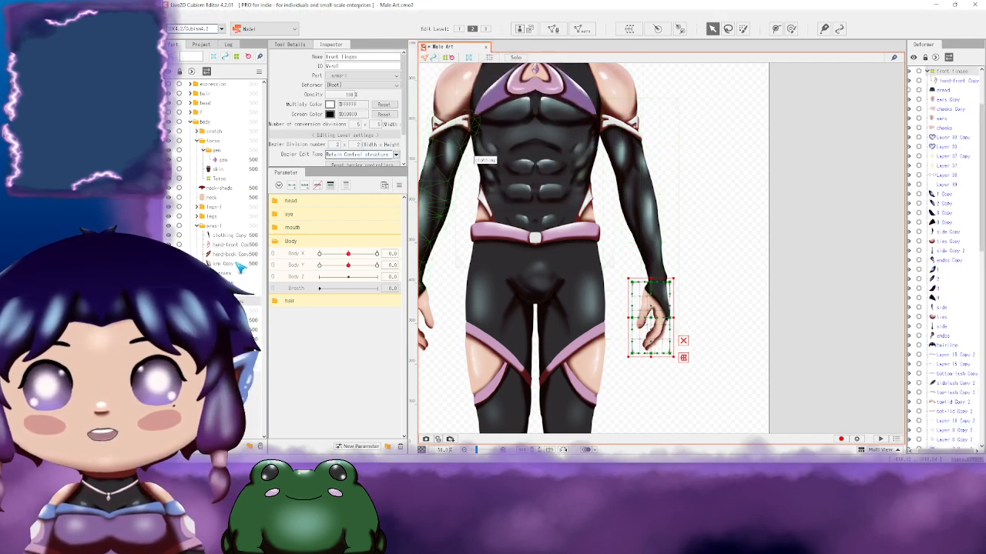
Step: Select the forearm deformer to check its coverage of the sleeve, and save the model
left_click(228, 234)
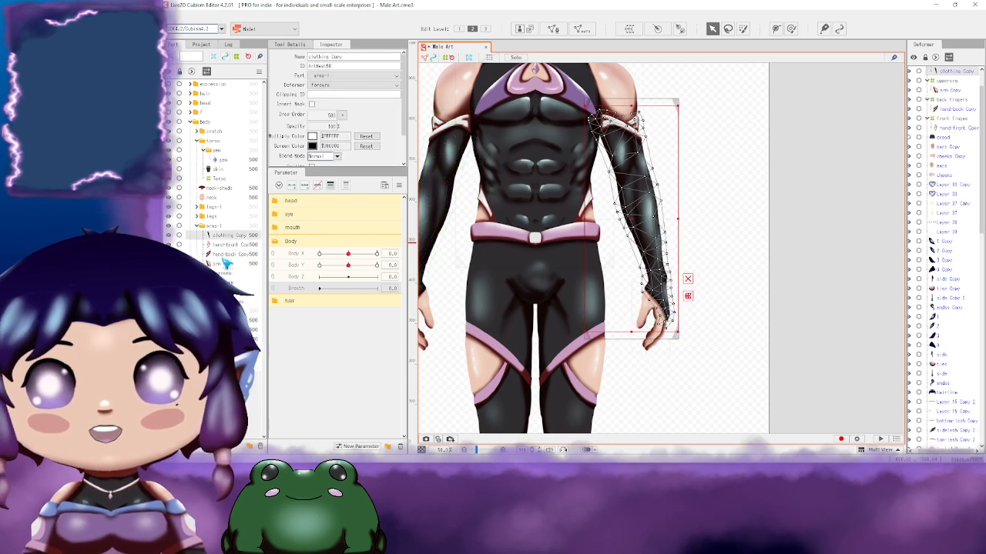
left_click(224, 274)
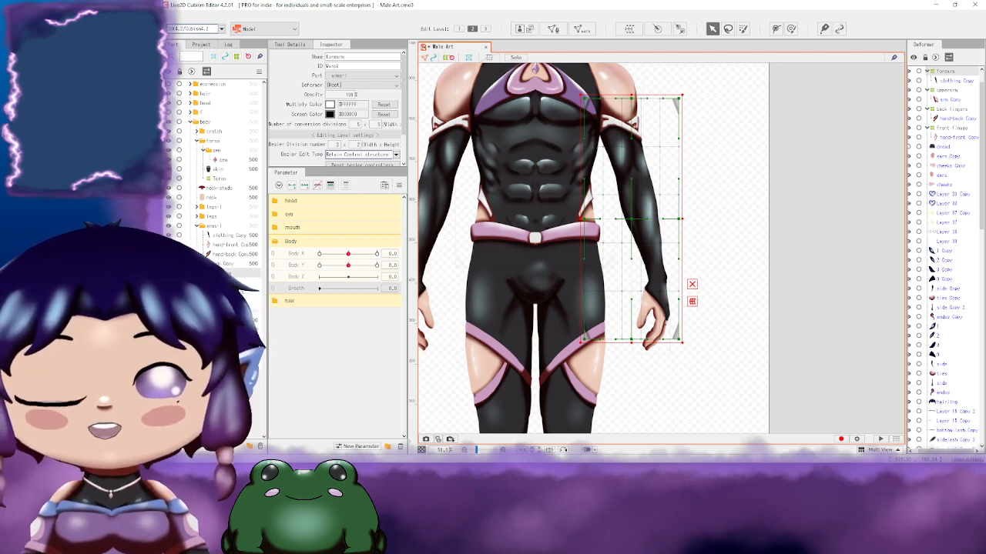
left_click_drag(749, 168, 703, 249)
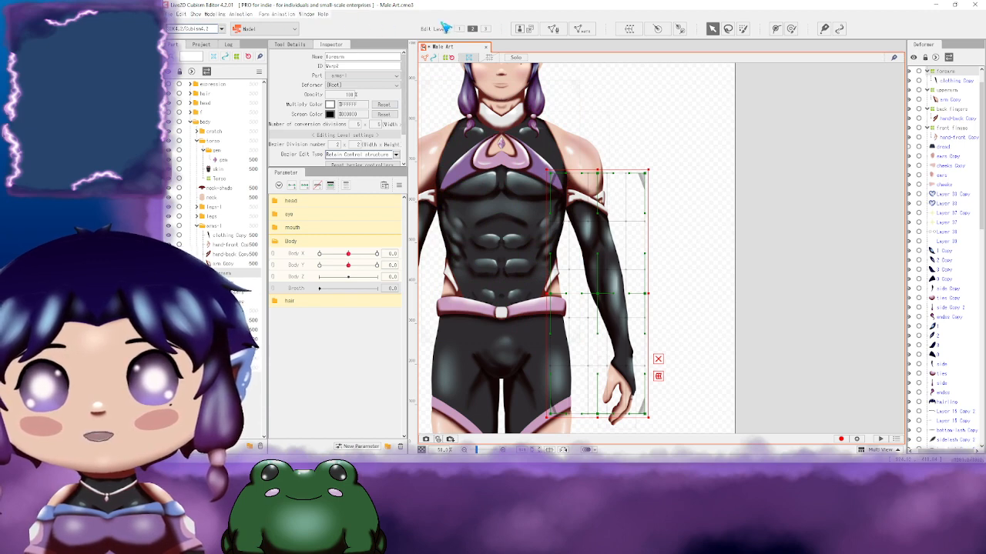
left_click_drag(731, 264, 836, 216)
left_click_drag(811, 180, 763, 214)
left_click(772, 185)
key("ctrl+s")
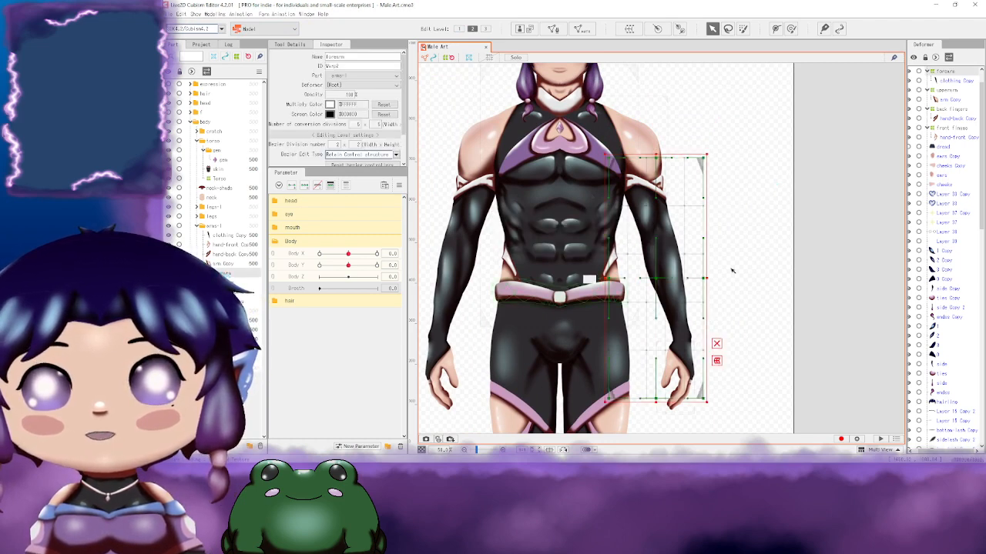
Step: Deselect the forearm deformer and create a warp deformer named armL in the Root Part
left_click_drag(762, 276, 669, 222)
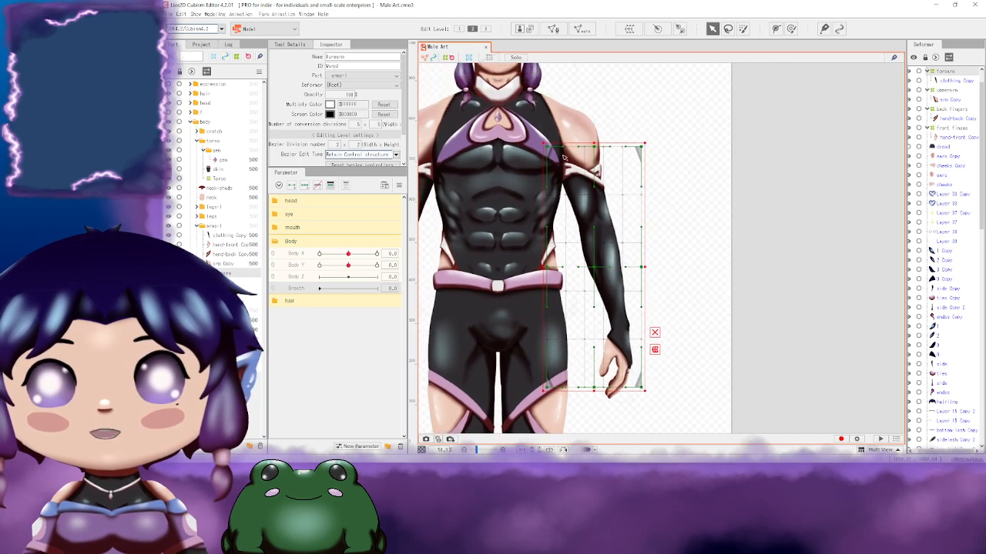
left_click_drag(701, 272, 722, 234)
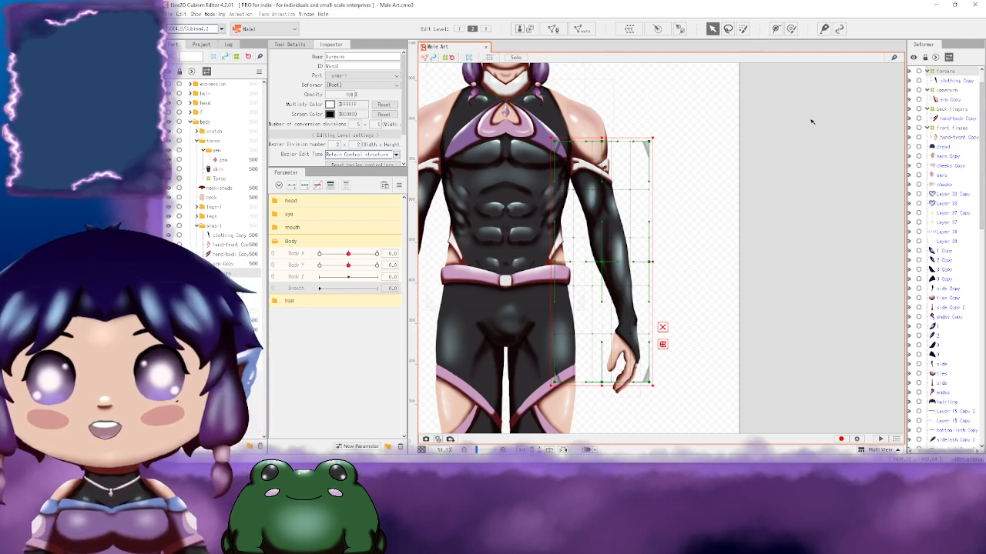
left_click(774, 170)
left_click(630, 29)
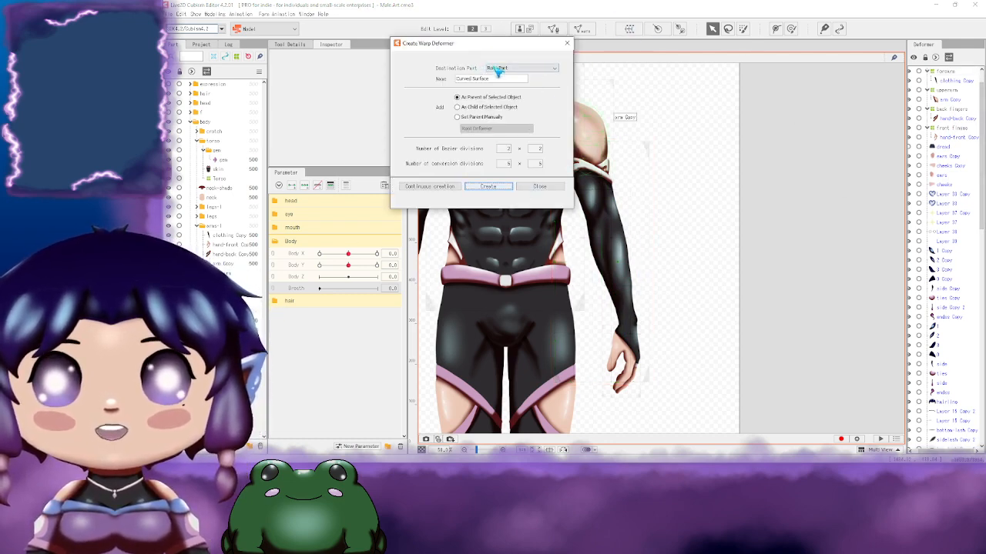
left_click_drag(490, 79, 456, 80)
key("BackSpace")
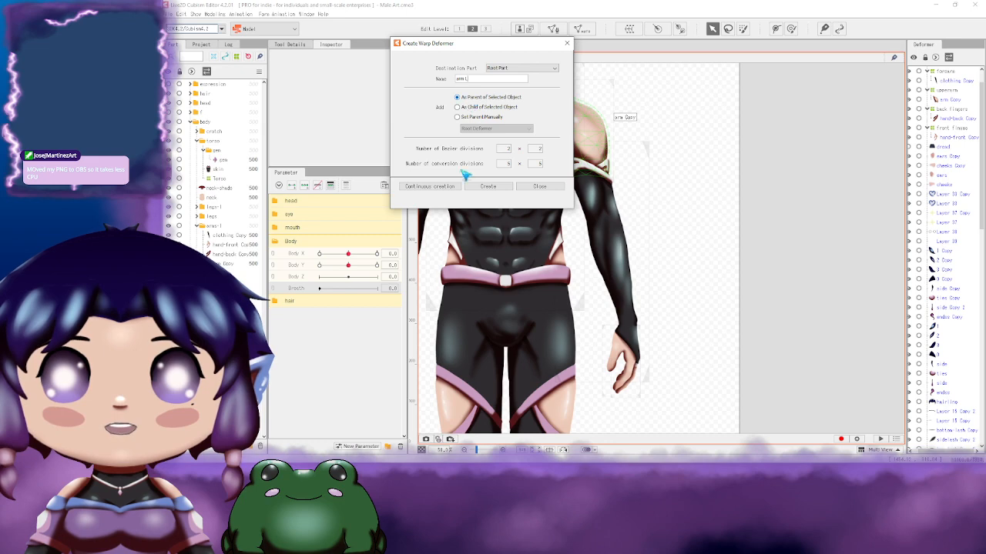
left_click(490, 187)
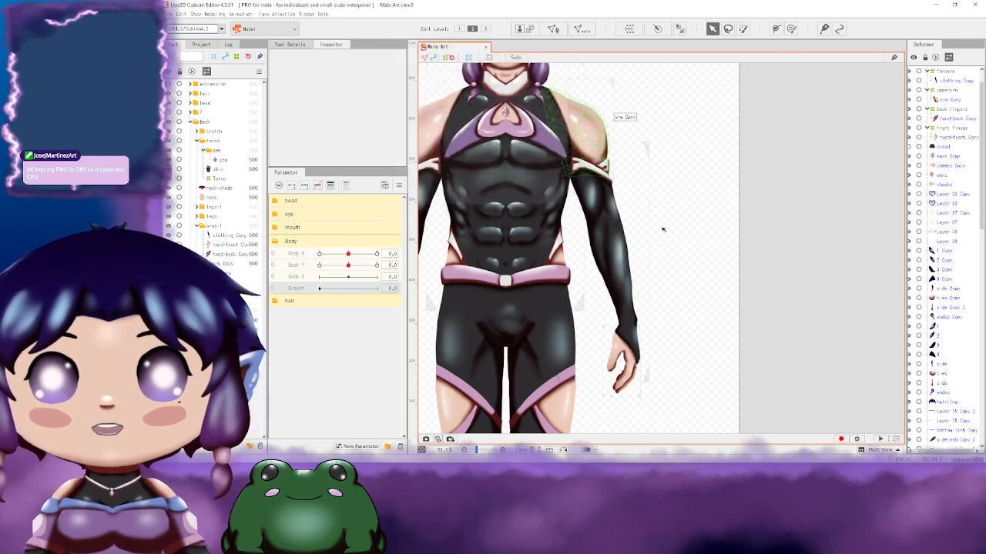
Step: Resize the arm L warp deformer to enclose the whole arm from above the shoulder to below the fingertips
scroll(770, 213, "down", 5)
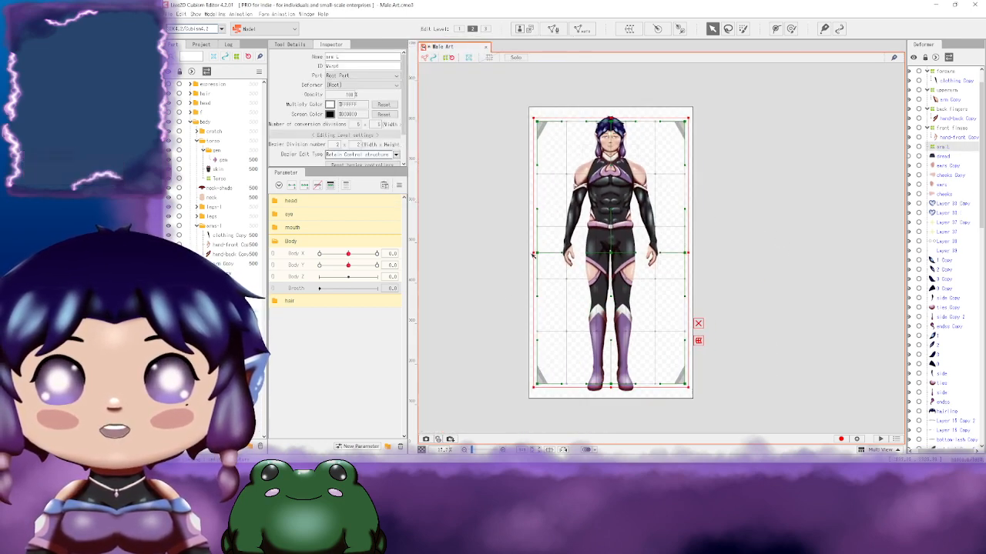
left_click_drag(534, 253, 620, 252)
left_click_drag(691, 391, 652, 226)
left_click_drag(638, 172, 647, 213)
scroll(647, 213, "up", 5)
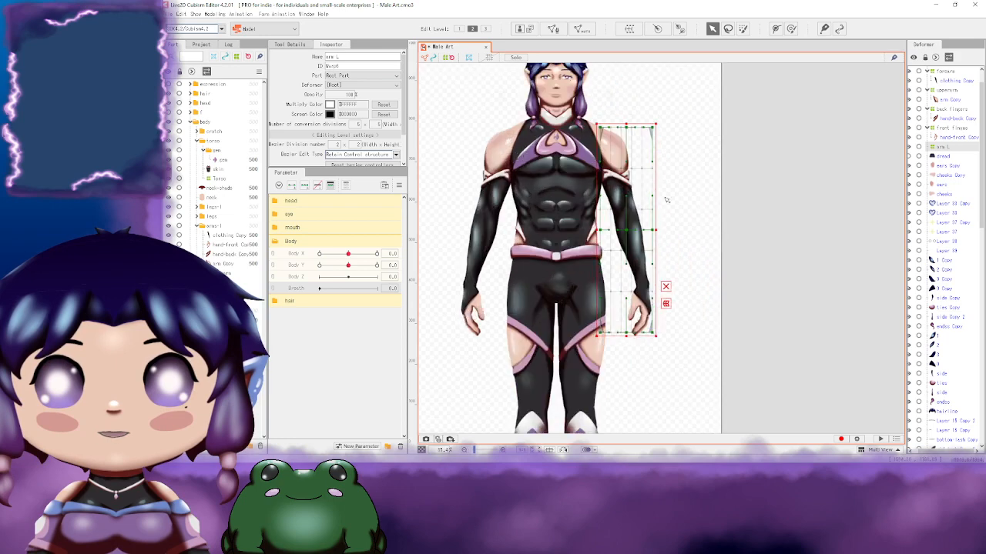
left_click_drag(594, 134, 577, 105)
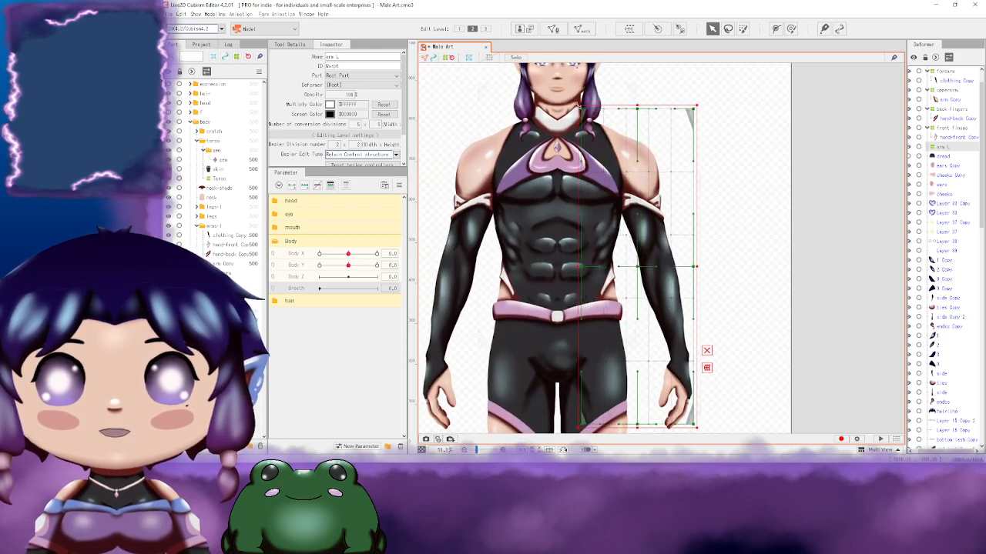
left_click_drag(719, 342, 680, 266)
left_click_drag(658, 353, 670, 362)
left_click_drag(538, 196, 541, 196)
left_click_drag(621, 184, 638, 273)
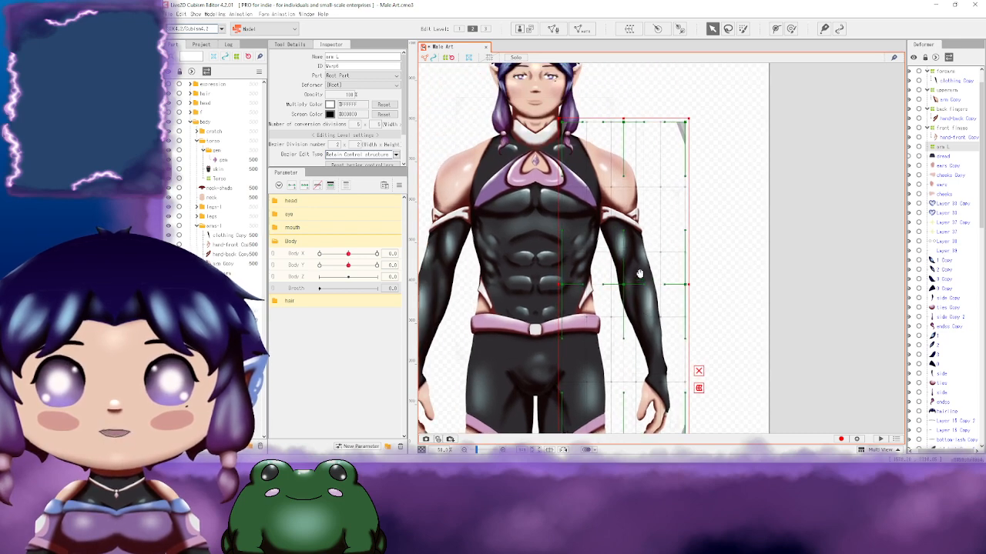
left_click_drag(732, 282, 679, 173)
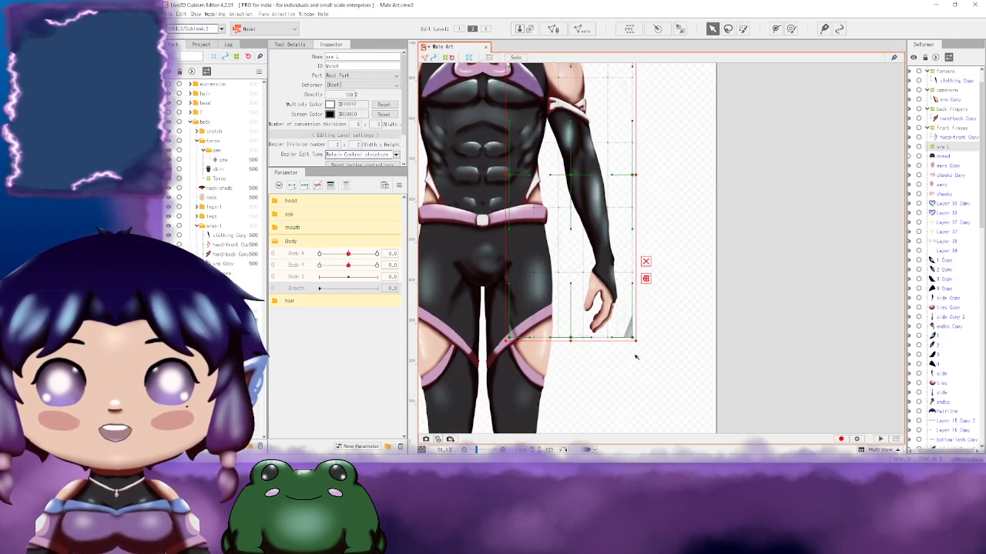
Step: Rotate the arm L warp deformer so its grid follows the outward slant of the arm
left_click_drag(649, 341, 684, 317)
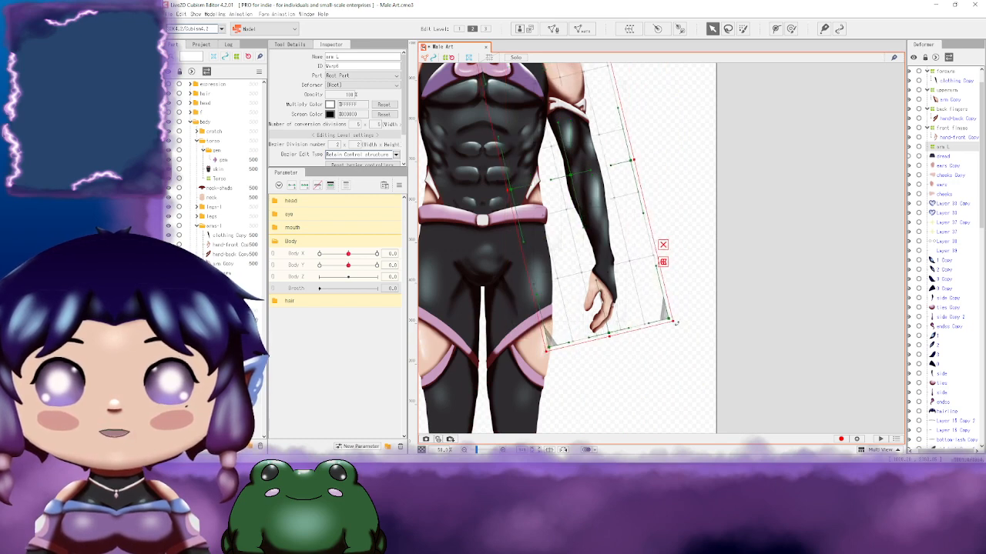
left_click_drag(617, 284, 644, 385)
left_click_drag(628, 261, 643, 283)
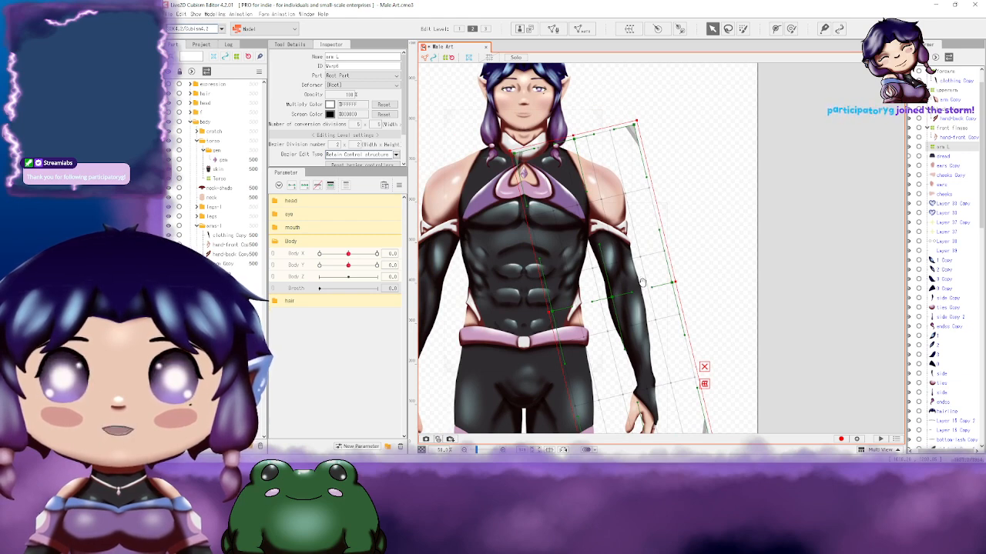
left_click_drag(643, 284, 633, 276)
left_click_drag(627, 113, 629, 109)
left_click_drag(594, 162, 605, 102)
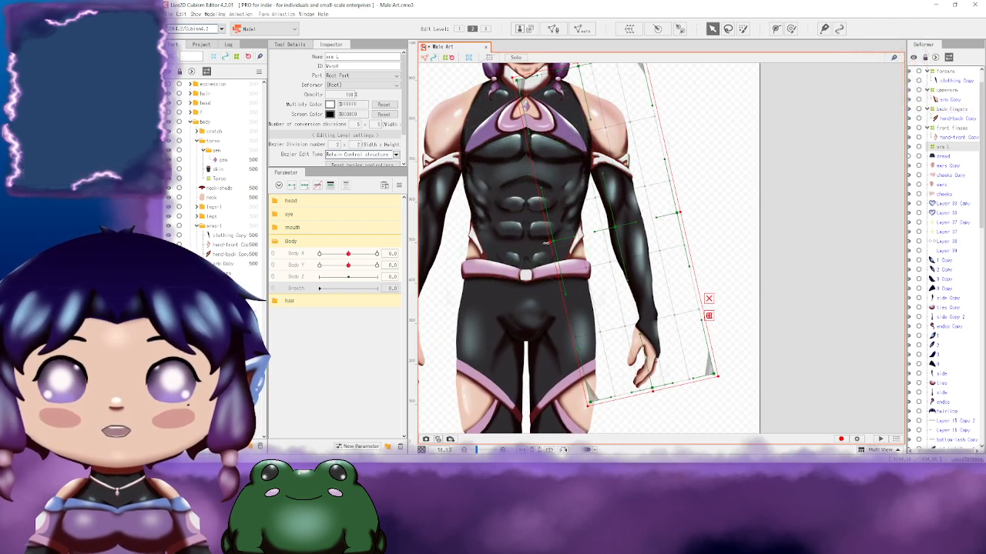
left_click_drag(699, 208, 679, 239)
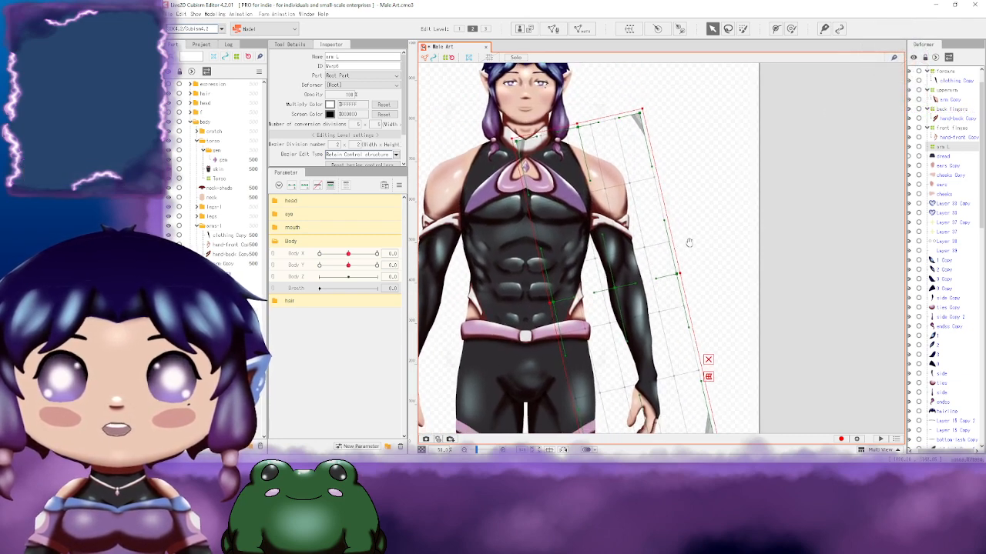
left_click_drag(695, 285, 745, 254)
left_click(680, 240)
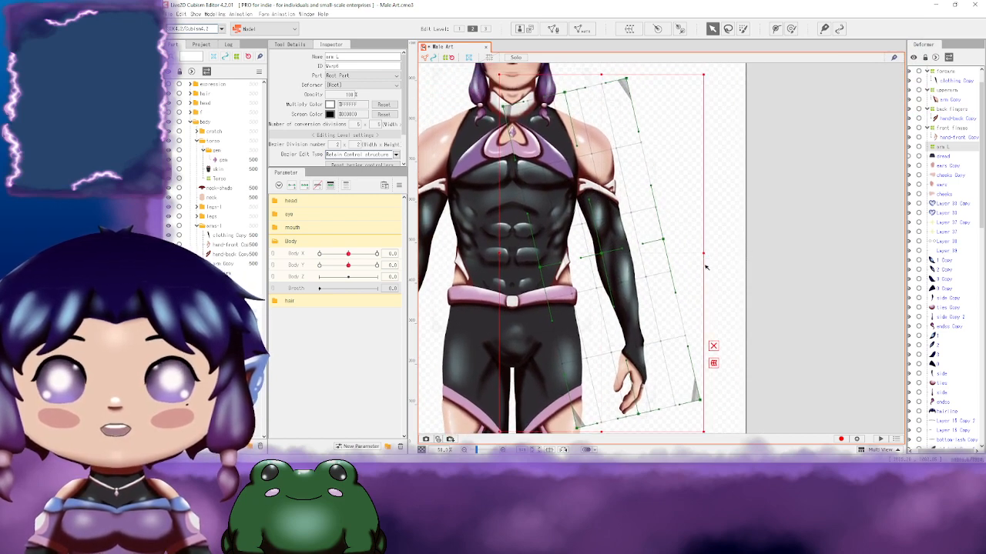
left_click_drag(674, 221, 683, 234)
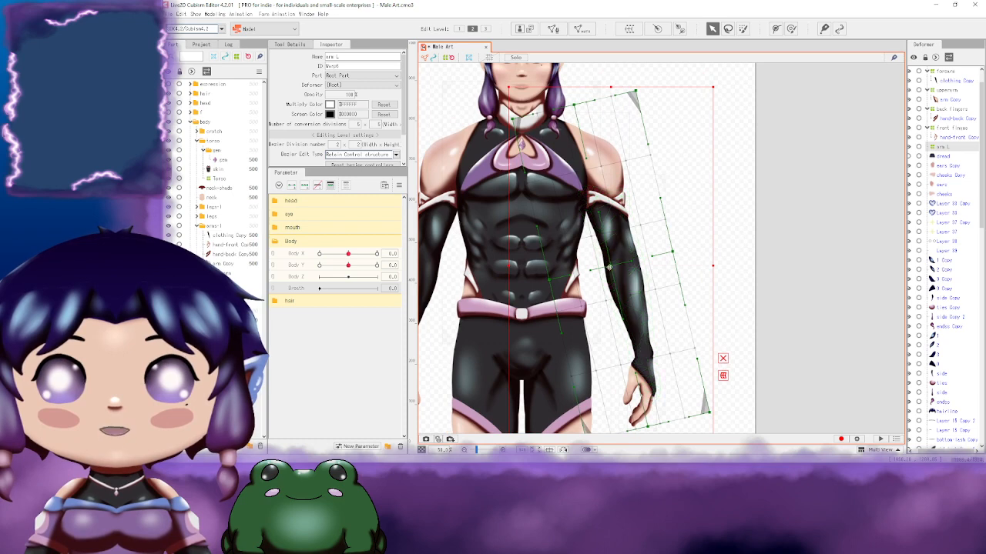
left_click_drag(609, 267, 638, 231)
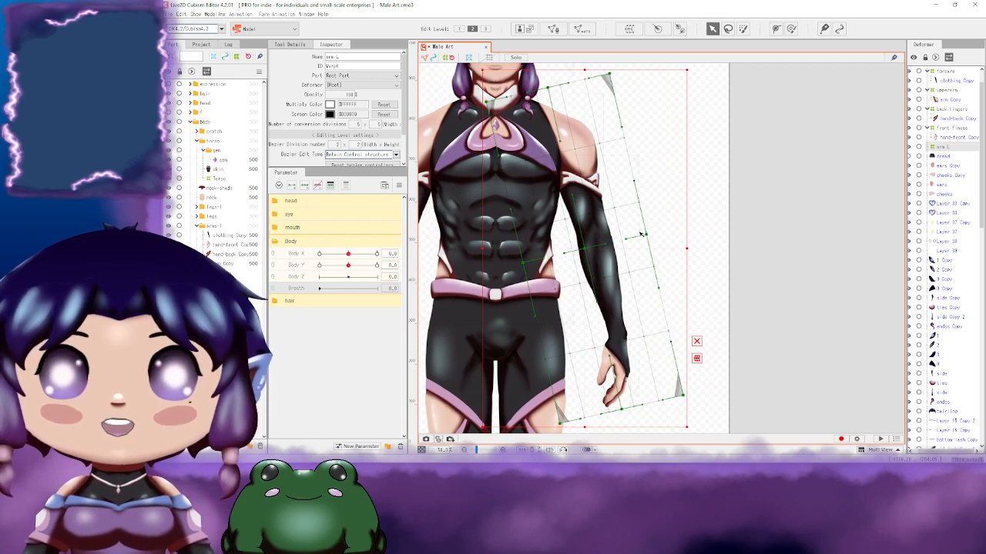
left_click_drag(730, 221, 716, 198)
left_click_drag(749, 258, 755, 277)
left_click_drag(809, 187, 793, 315)
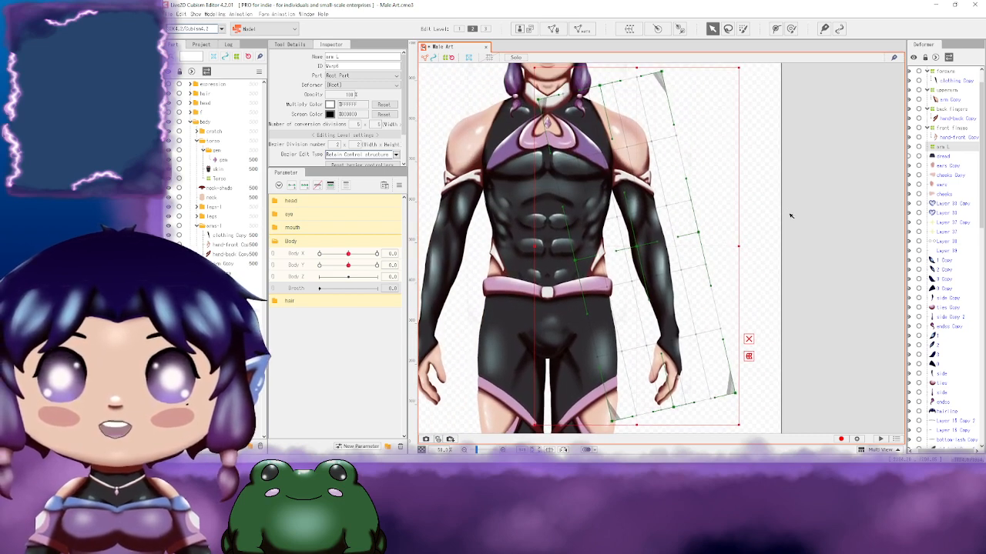
mouse_move(753, 209)
left_mouse_down()
mouse_move(752, 246)
mouse_move(704, 215)
mouse_move(757, 229)
left_mouse_up()
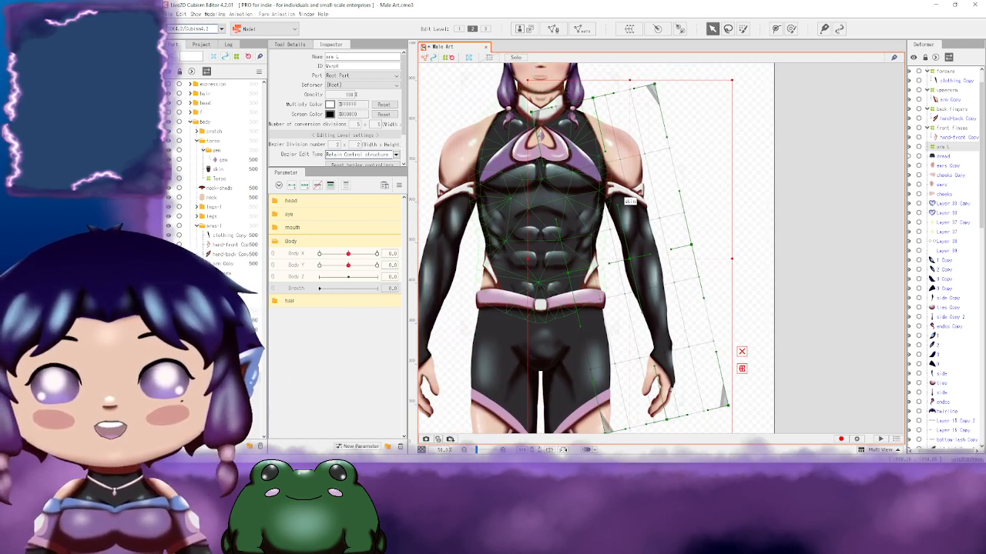
Step: Set arm L as the parent deformer of the forearm, upperarm, back fingers and front finger deformers
left_click(223, 301)
left_click(223, 273, "shift")
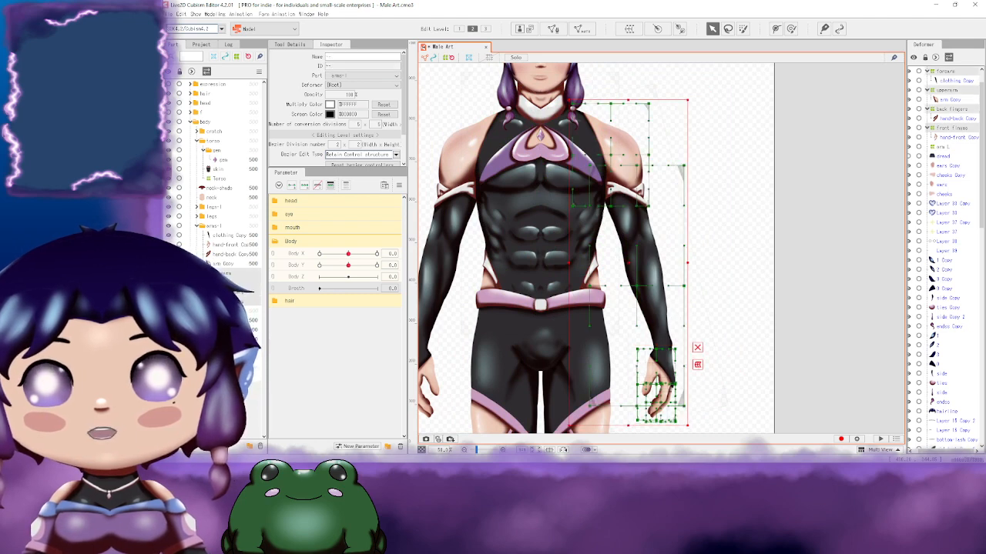
left_click(376, 86)
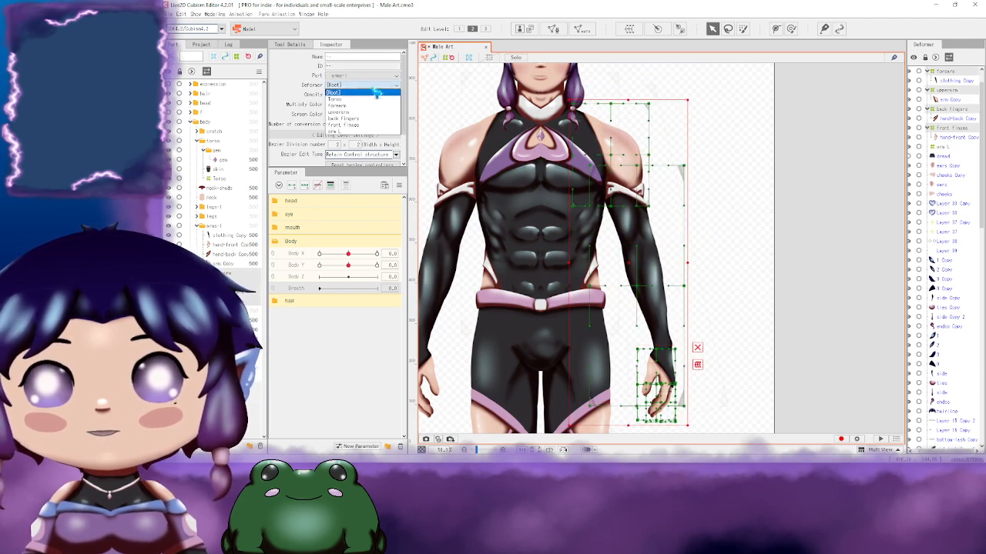
left_click(352, 132)
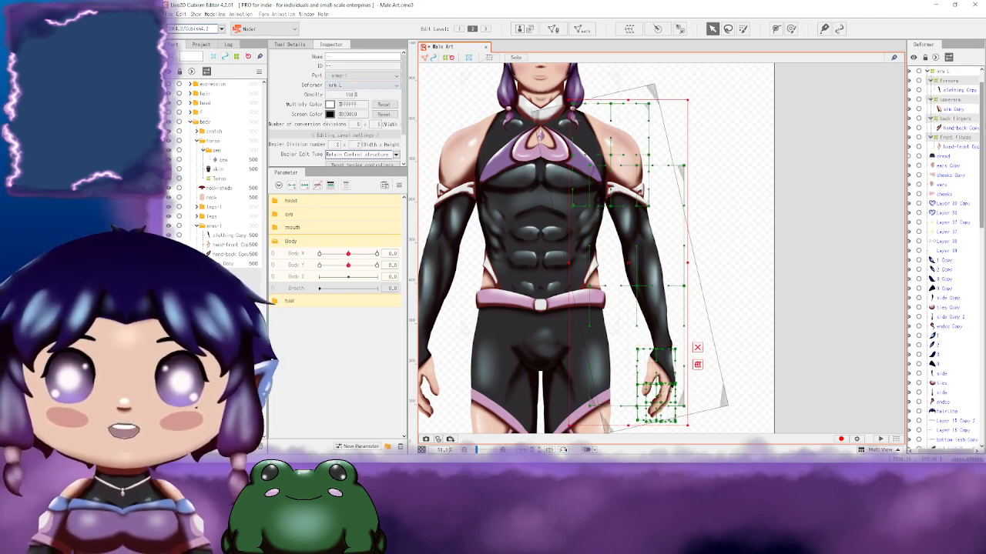
left_click(371, 87)
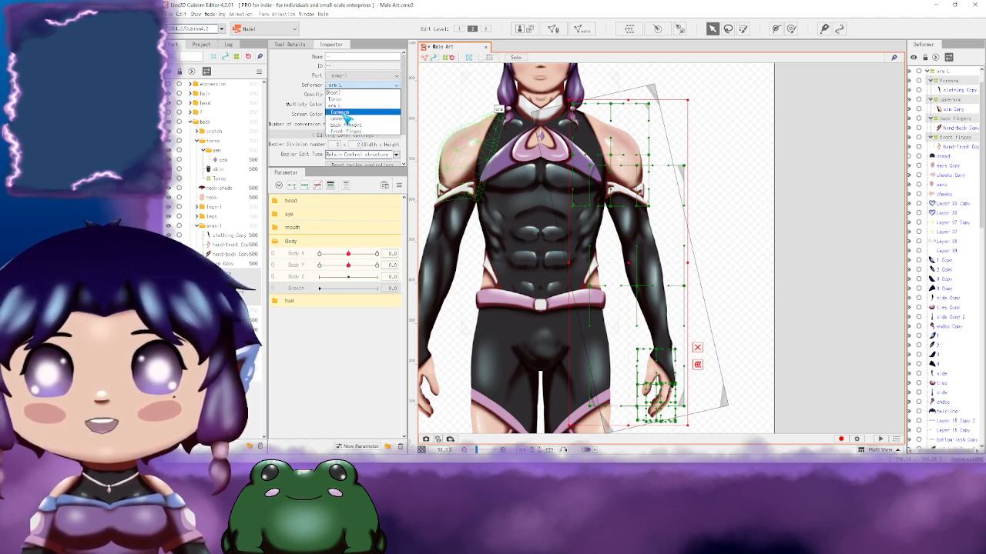
left_click(738, 201)
left_click_drag(721, 223, 762, 233)
Step: Select the arm L deformer and add three keyforms to it on both Body X and Body Y
left_click(737, 370)
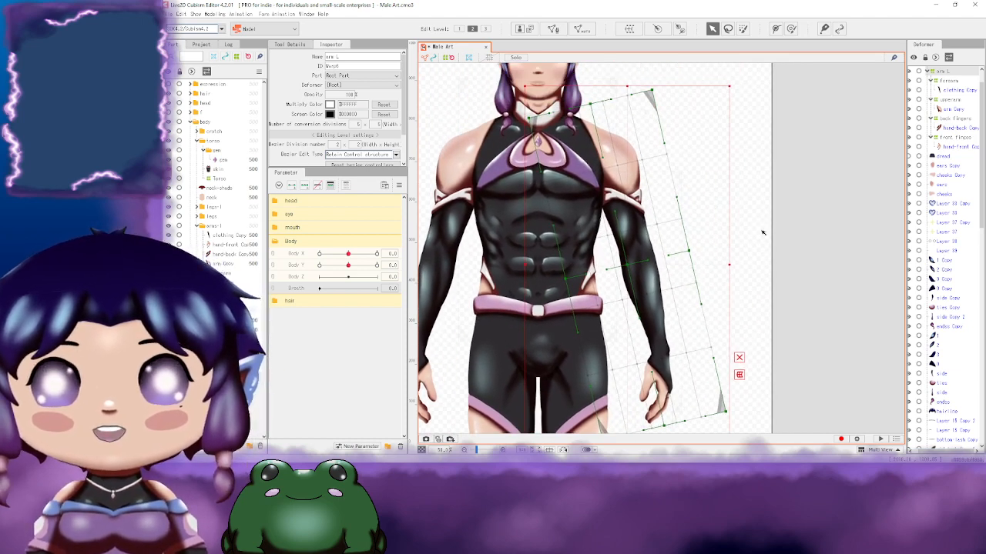
left_click_drag(762, 232, 714, 206)
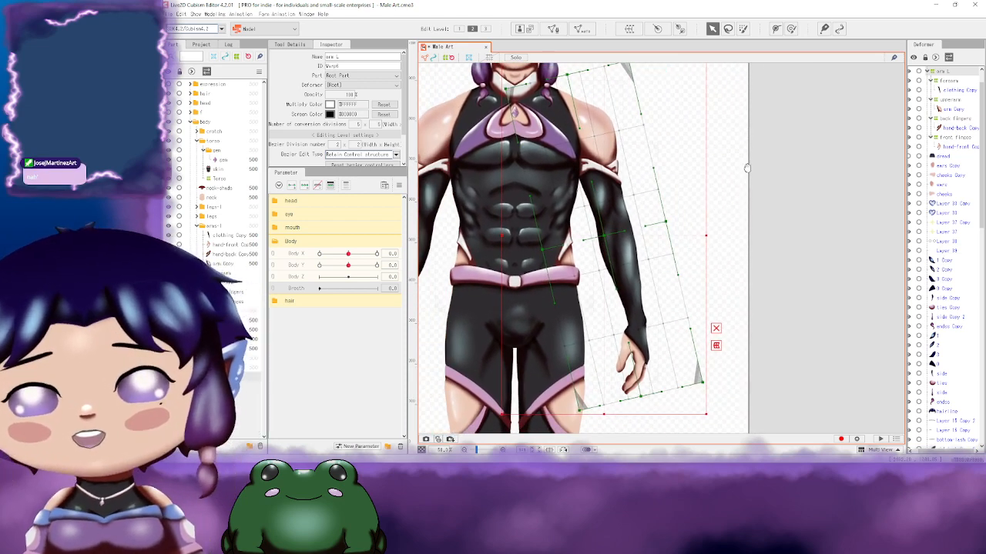
left_click_drag(747, 168, 723, 222)
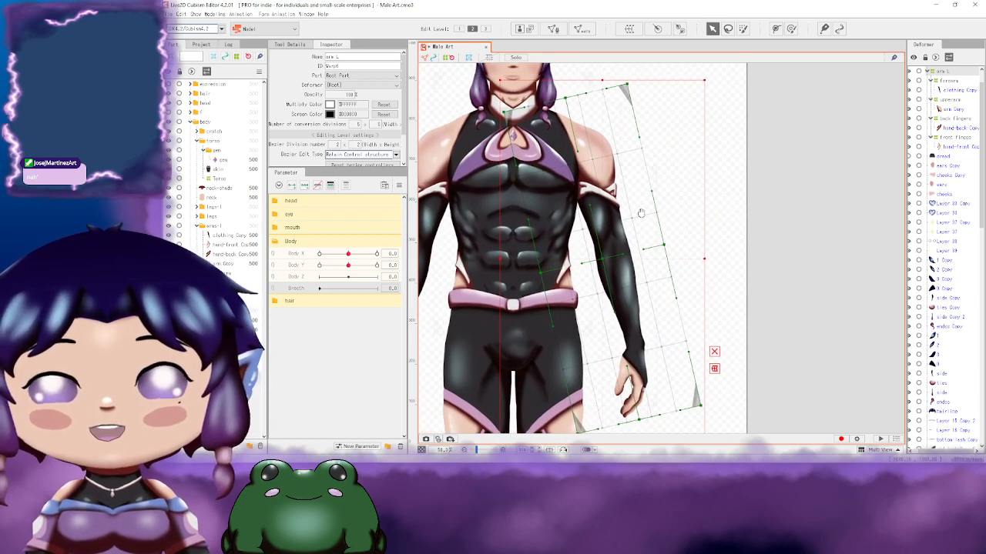
mouse_move(640, 213)
left_mouse_down()
mouse_move(700, 202)
mouse_move(655, 202)
left_mouse_up()
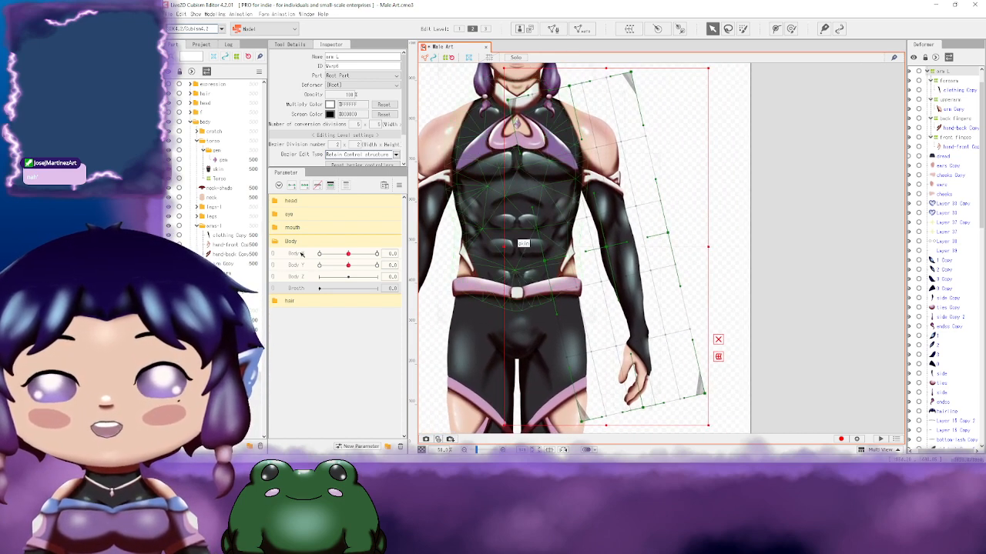
left_click(309, 187)
left_click_drag(586, 195, 706, 238)
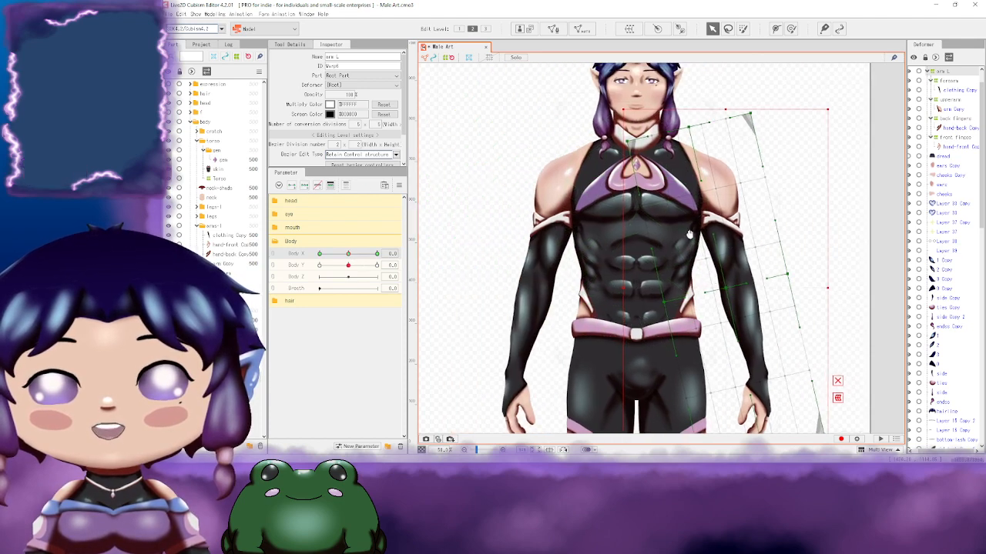
left_click(302, 268)
left_click(304, 187)
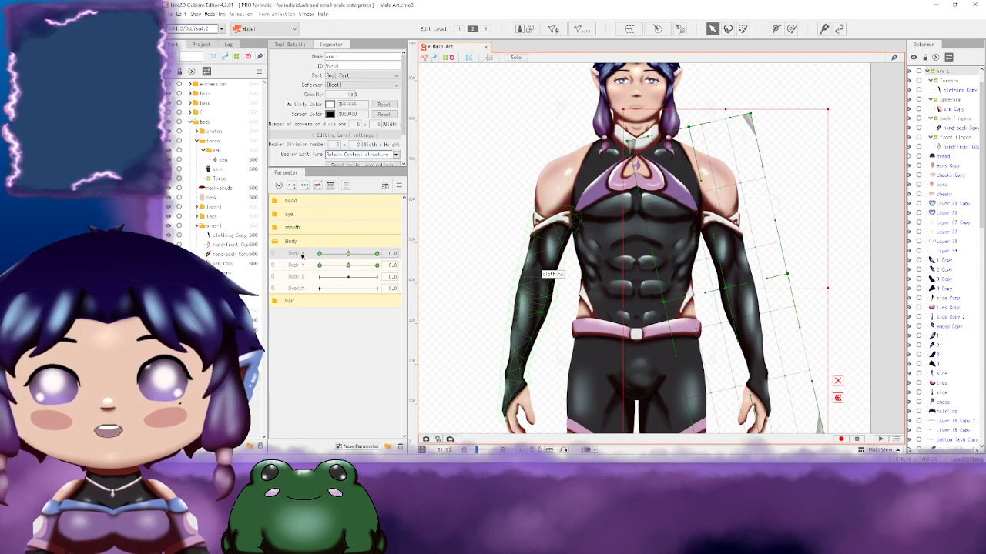
left_click_drag(773, 270, 661, 237)
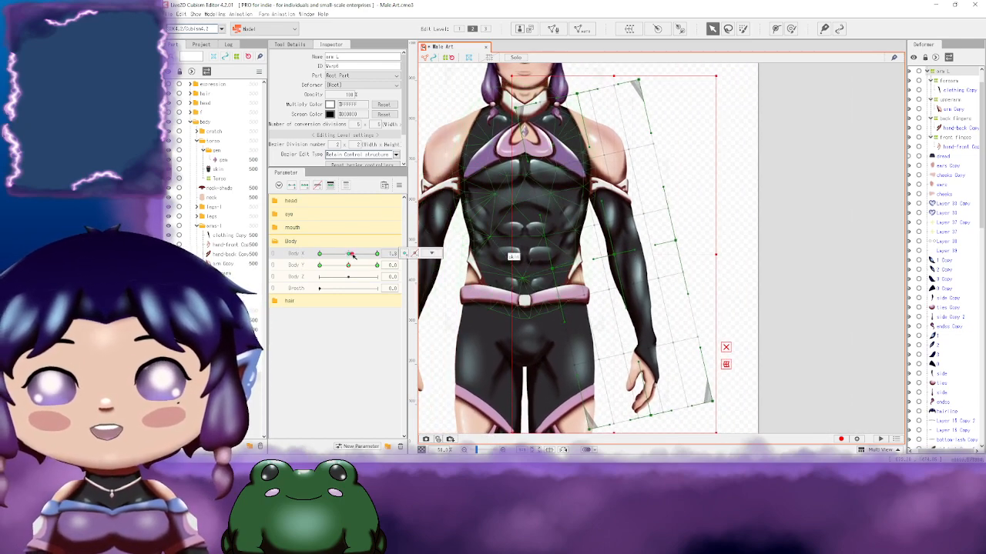
Step: Set Body X to 10 and narrow the arm L deformer by pulling its outer edge toward the torso
left_click_drag(350, 254, 379, 255)
left_click_drag(683, 224, 731, 206)
left_click_drag(723, 70, 727, 135)
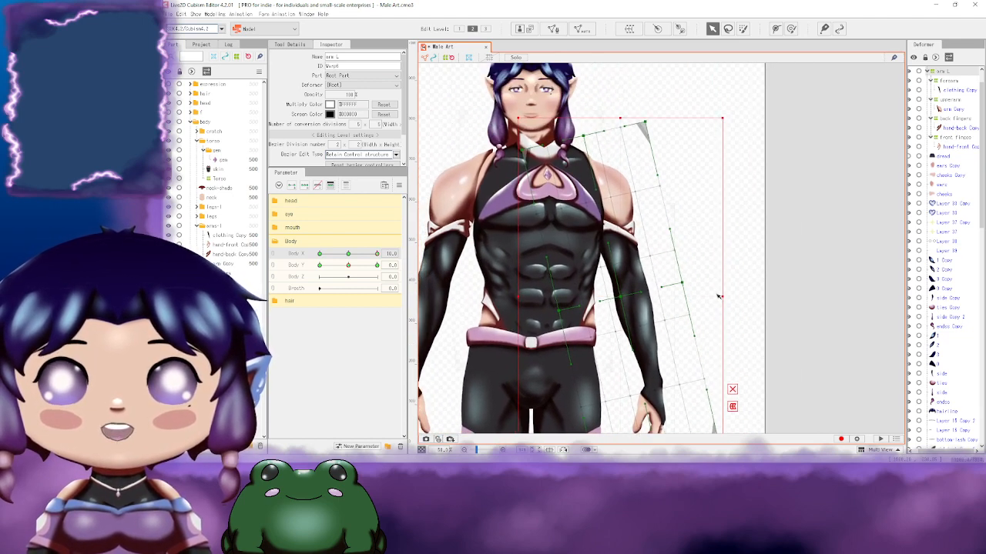
left_click_drag(724, 296, 695, 298)
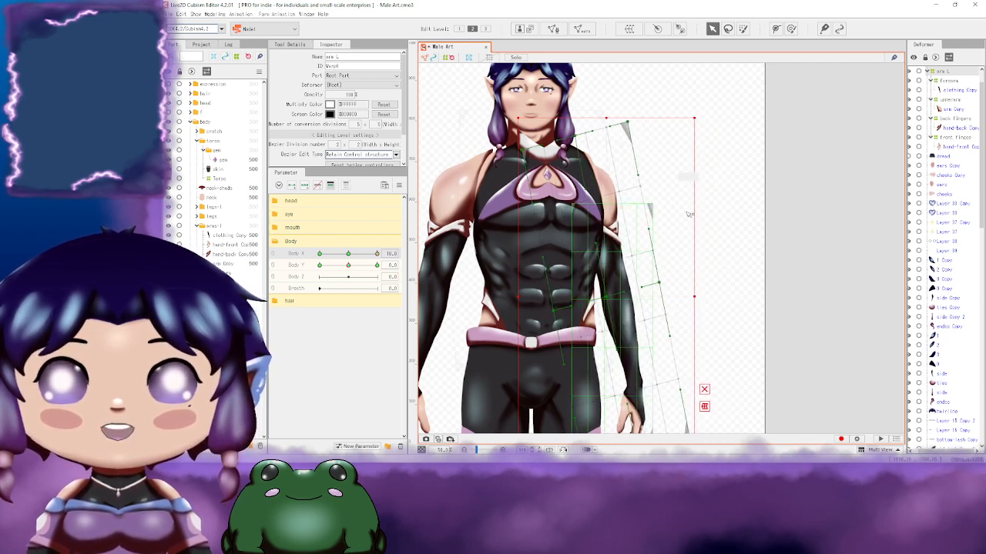
left_click_drag(686, 213, 693, 196)
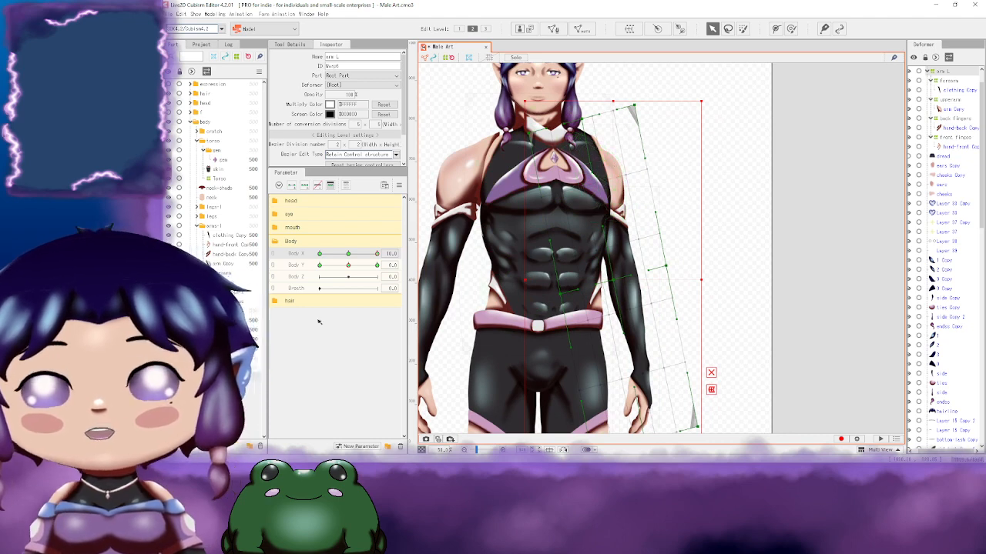
Step: Reset Body X to 0 and add three keyforms on Body X and Body Y to the four deformers inside arm L
left_click(620, 308)
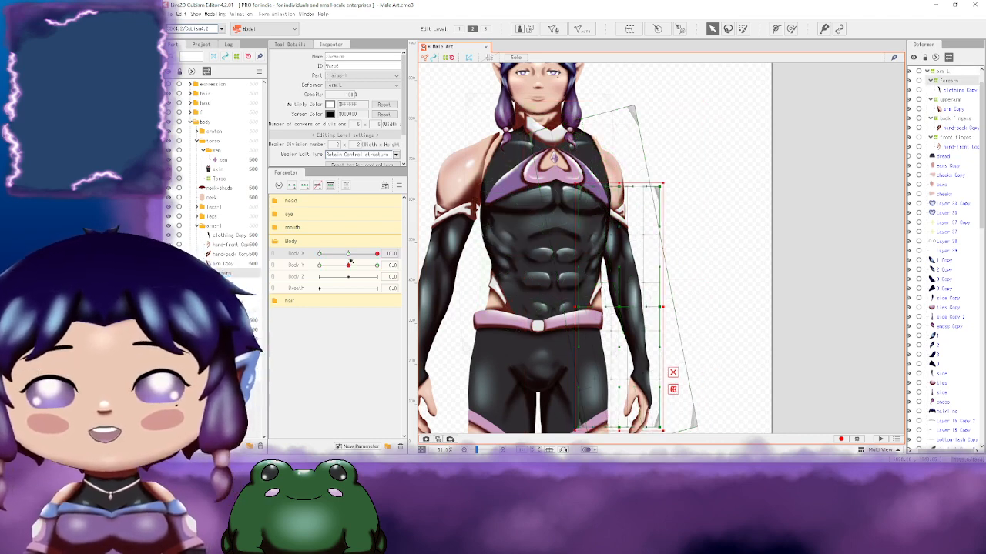
left_click(391, 254)
type("0")
key("Return")
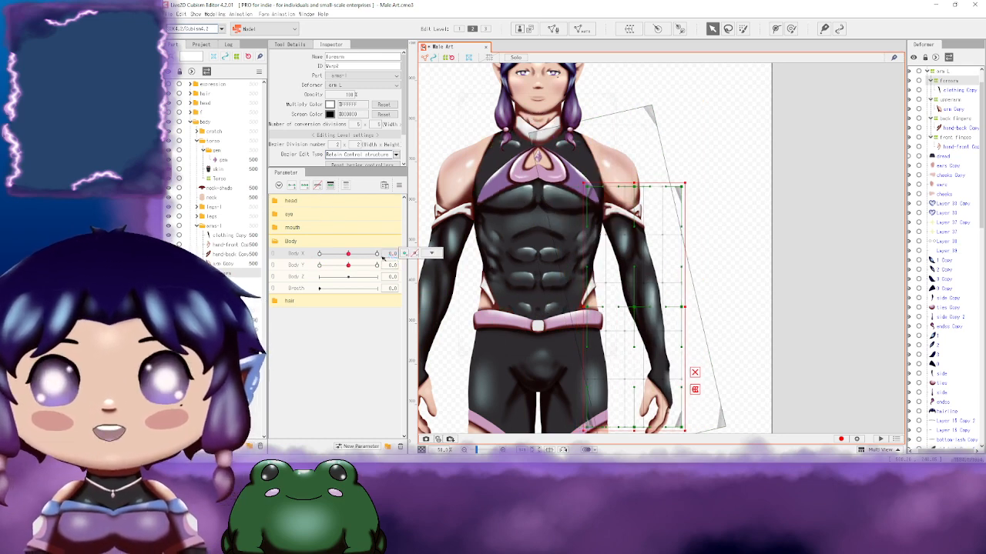
left_click(304, 253)
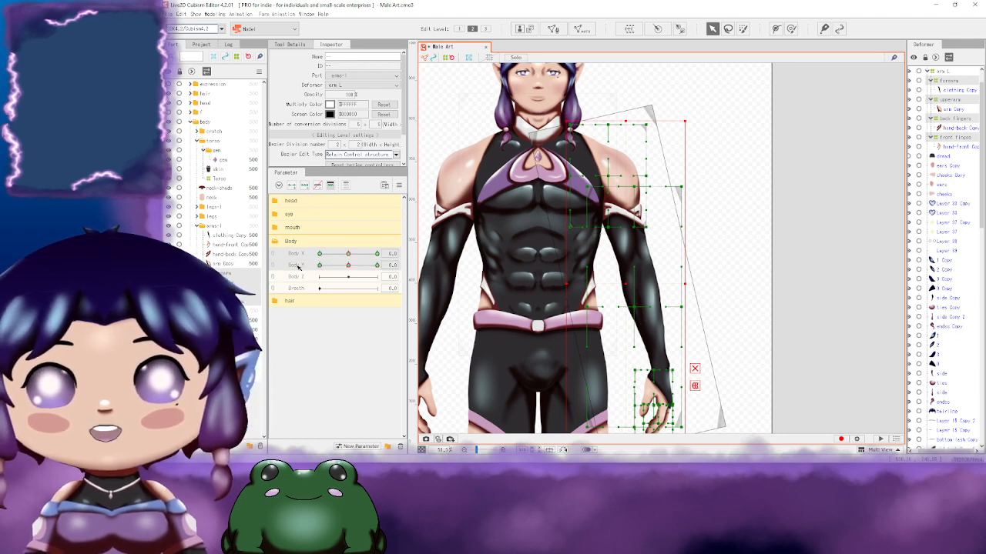
Step: Set Body X to 10 and narrow the upperarm deformer by pulling its outer edge toward the torso
left_click(630, 239)
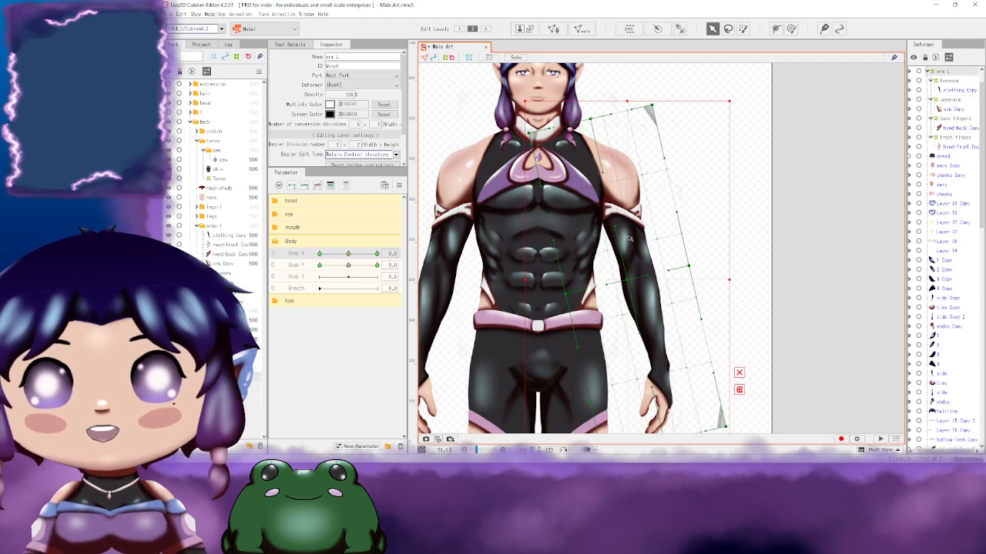
left_click_drag(348, 254, 405, 264)
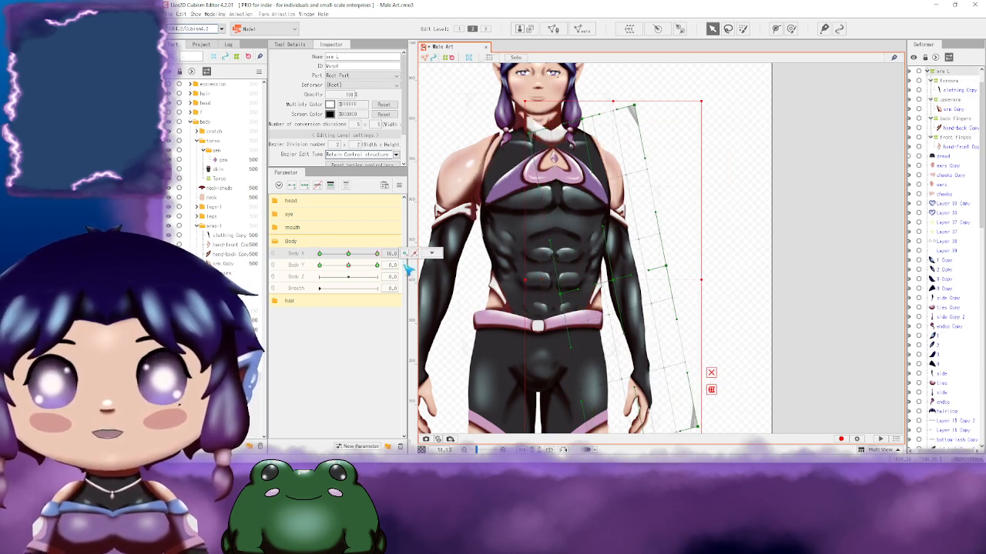
left_click(628, 240)
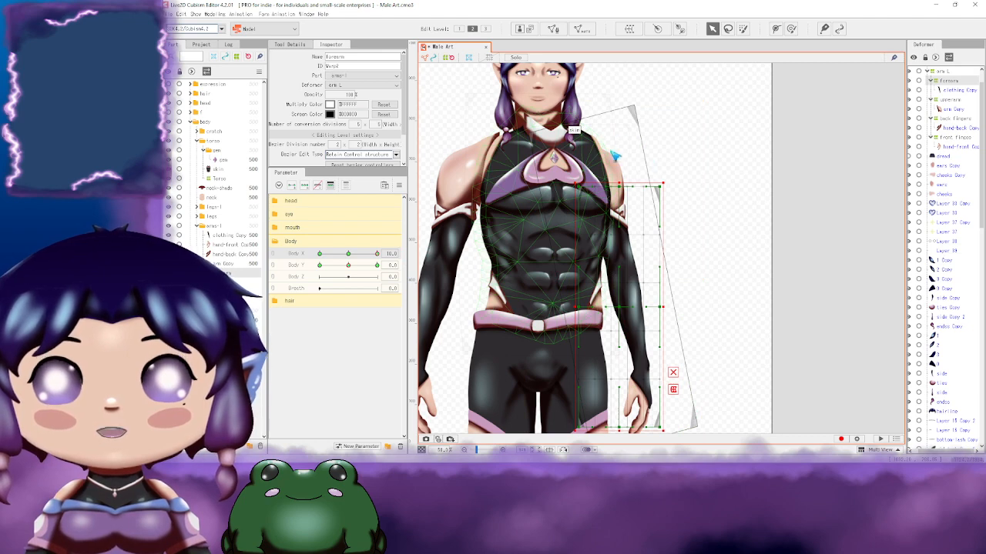
left_click(616, 157)
scroll(691, 189, "up", 5)
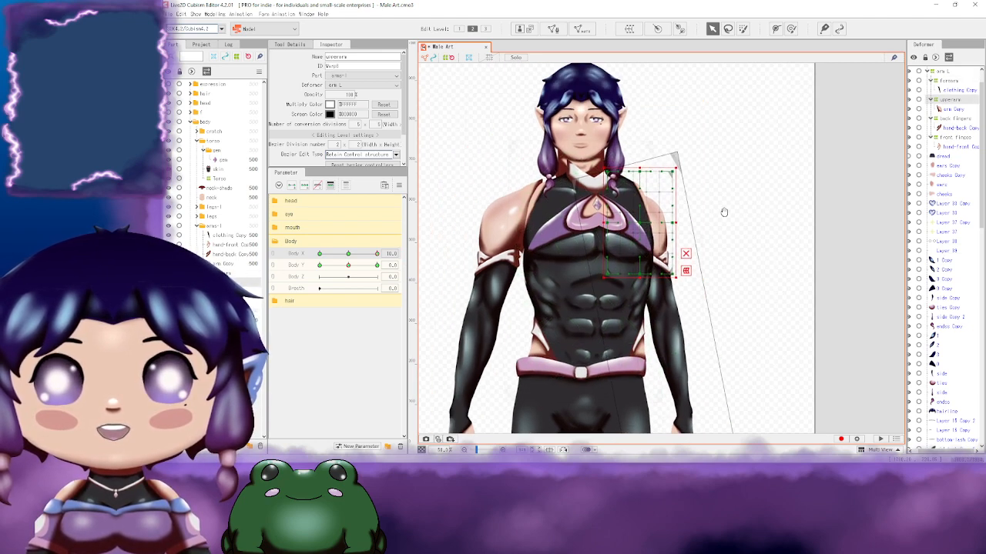
left_click_drag(609, 231, 637, 237)
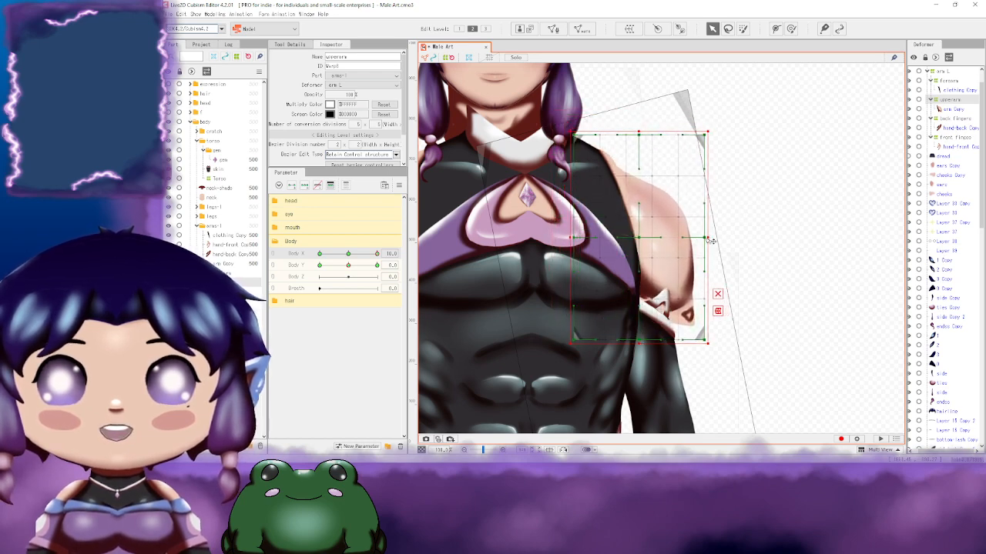
left_click_drag(707, 237, 684, 236)
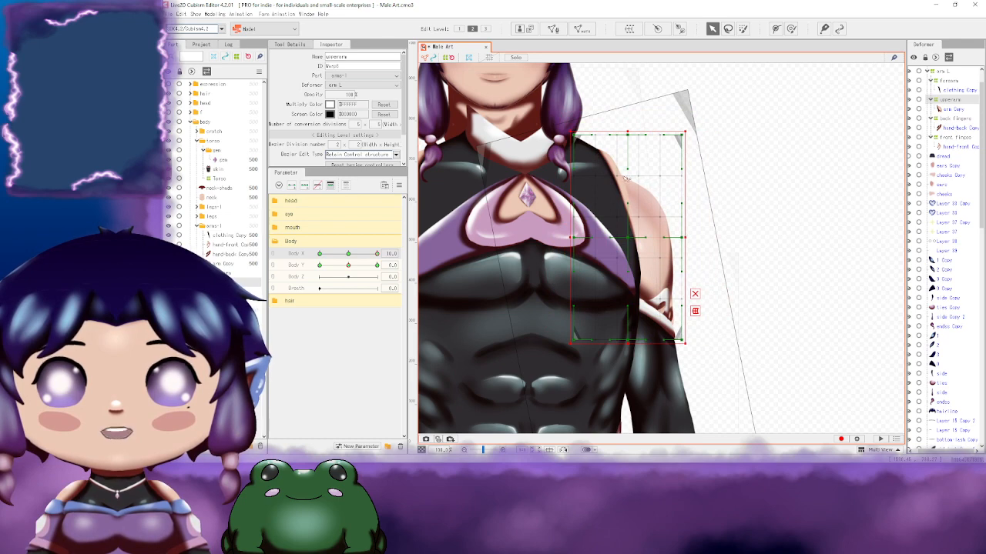
Step: Shift the upperarm deformer's top middle point outward and move its top inner corner slightly toward the shoulder
left_click_drag(631, 136, 661, 134)
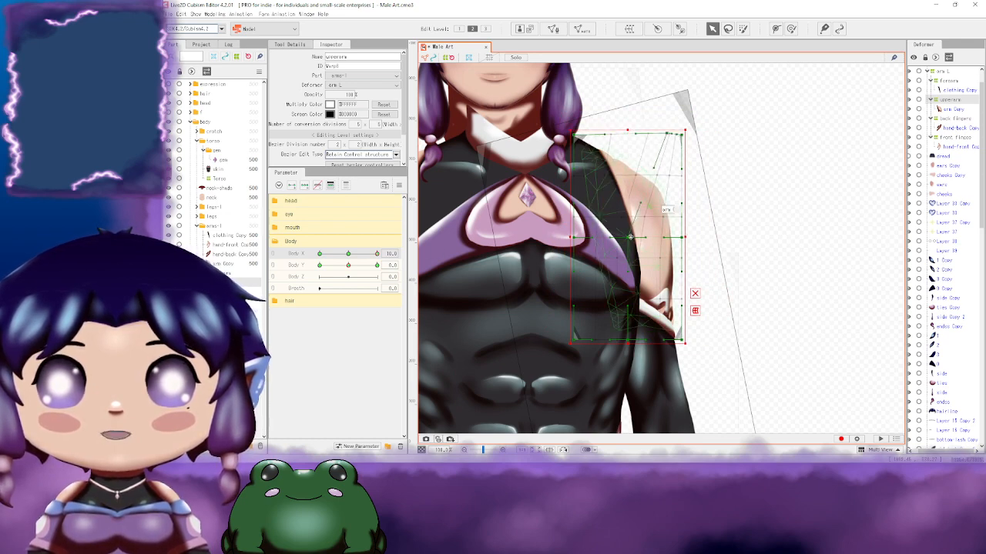
left_click_drag(684, 237, 695, 237)
key("ctrl+z")
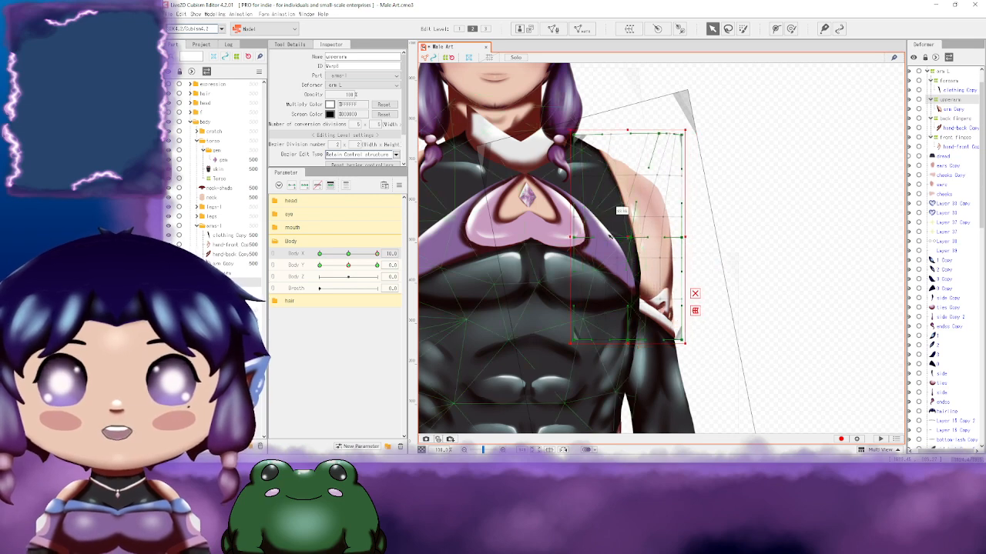
scroll(616, 225, "up", 4)
left_click_drag(616, 224, 644, 224)
scroll(691, 341, "down", 2)
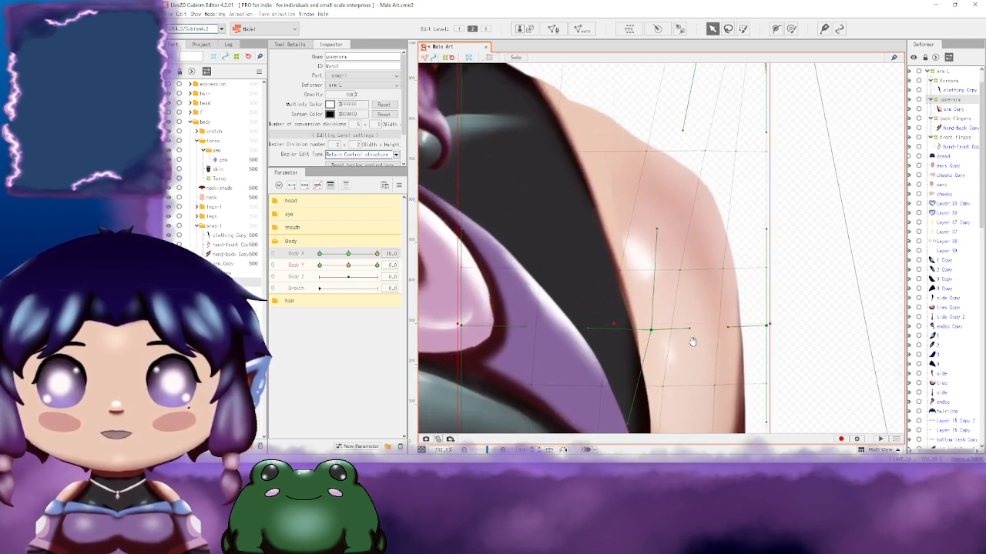
scroll(707, 289, "down", 2)
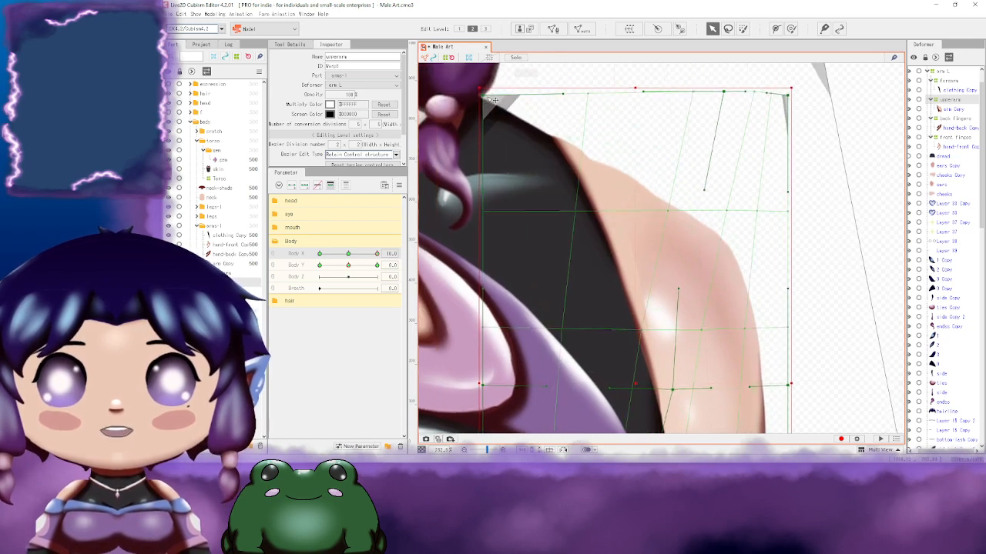
left_click_drag(568, 93, 505, 93)
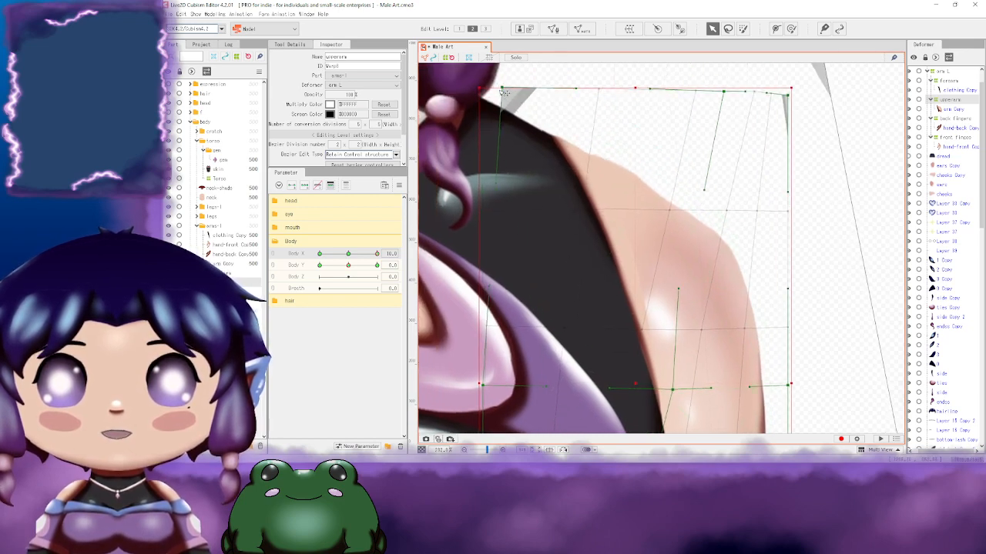
Step: Pull in the upperarm deformer's top outer corner and curve its outer edge to follow the shoulder
scroll(651, 244, "down", 4)
left_click_drag(745, 257, 834, 211)
scroll(744, 201, "up", 4)
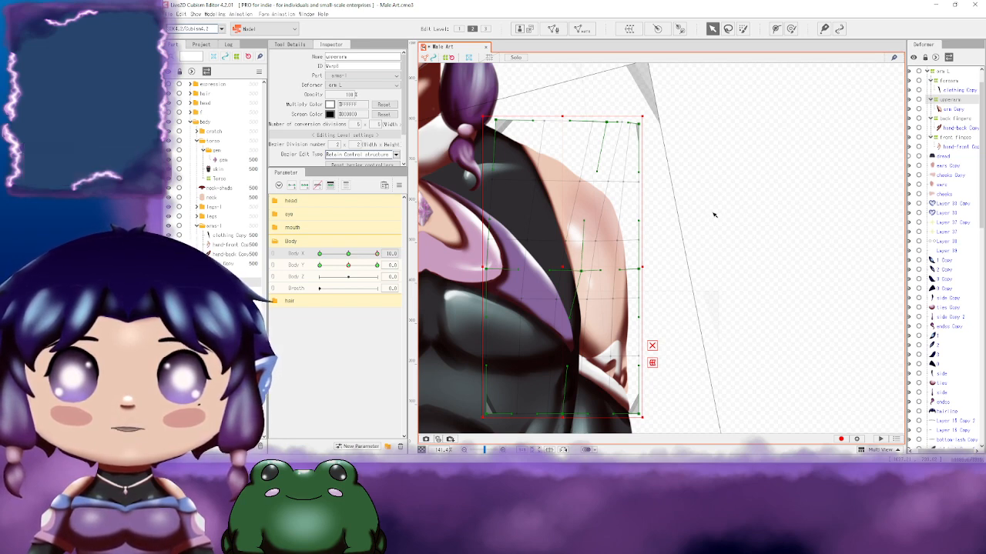
left_click_drag(697, 214, 759, 213)
mouse_move(667, 121)
left_mouse_down()
mouse_move(656, 124)
mouse_move(682, 135)
left_mouse_up()
left_click_drag(699, 233, 703, 168)
left_click_drag(708, 203, 707, 203)
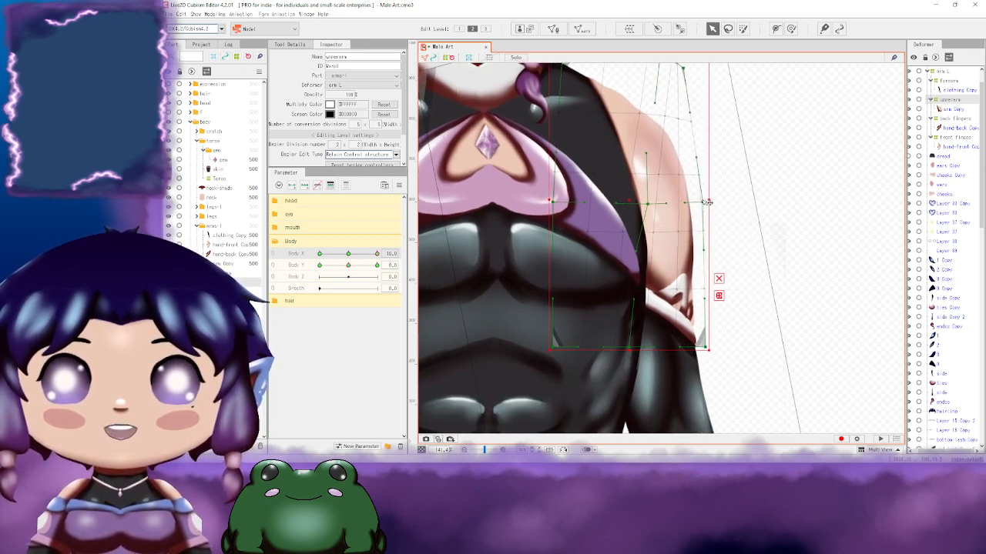
Step: Examine how the reshaped upper arm lines up with the torso, forearm and hand at Body X 10
scroll(844, 227, "down", 4)
scroll(847, 229, "up", 1)
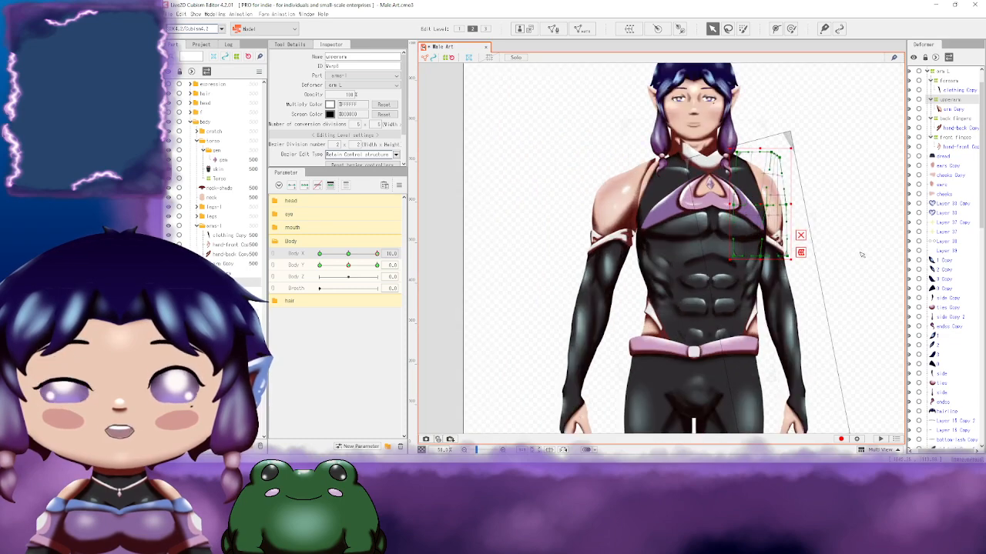
scroll(861, 255, "up", 2)
left_click_drag(860, 250, 825, 235)
left_click_drag(781, 325, 839, 304)
left_click_drag(727, 274, 709, 194)
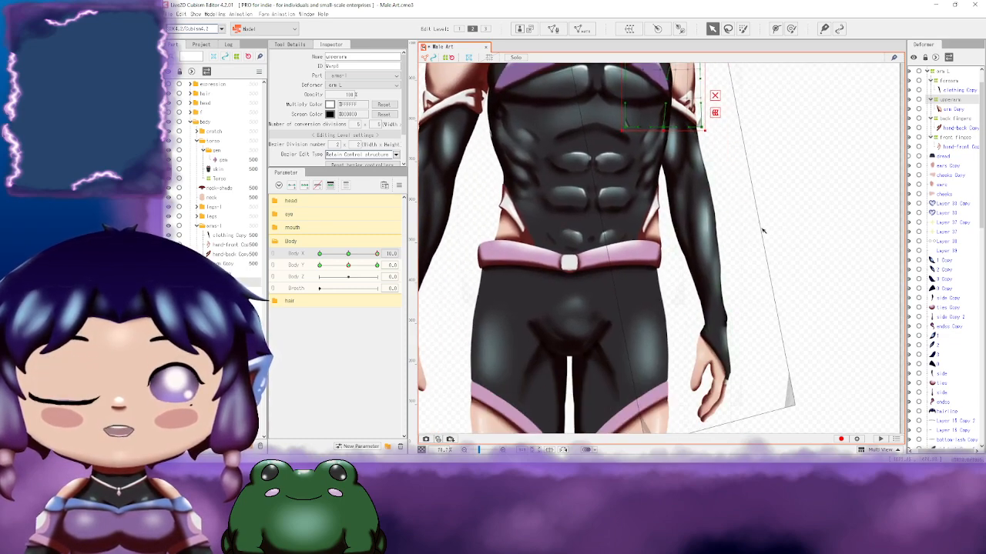
left_click_drag(787, 214, 788, 284)
left_click_drag(766, 157, 740, 189)
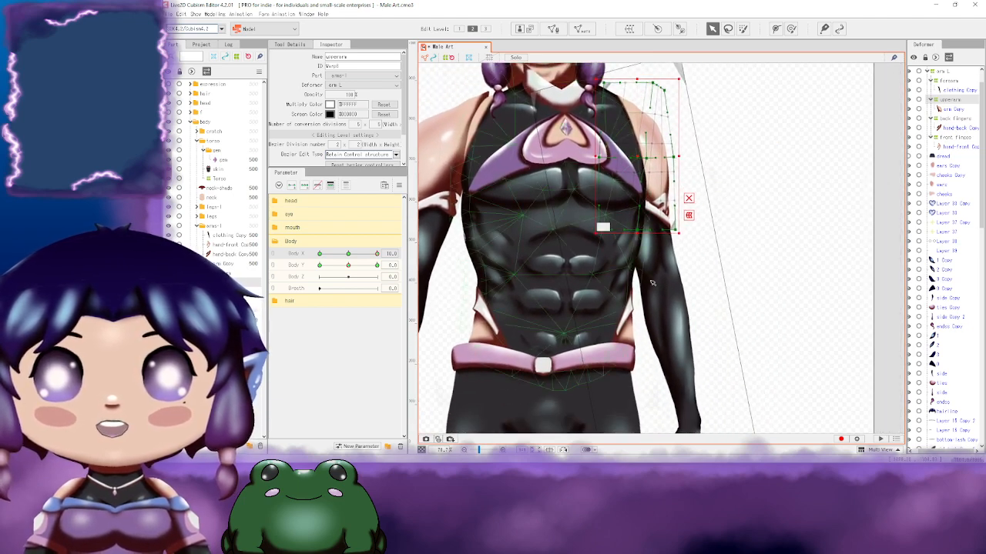
key("ctrl+z")
left_click_drag(734, 271, 690, 197)
key("ctrl+z")
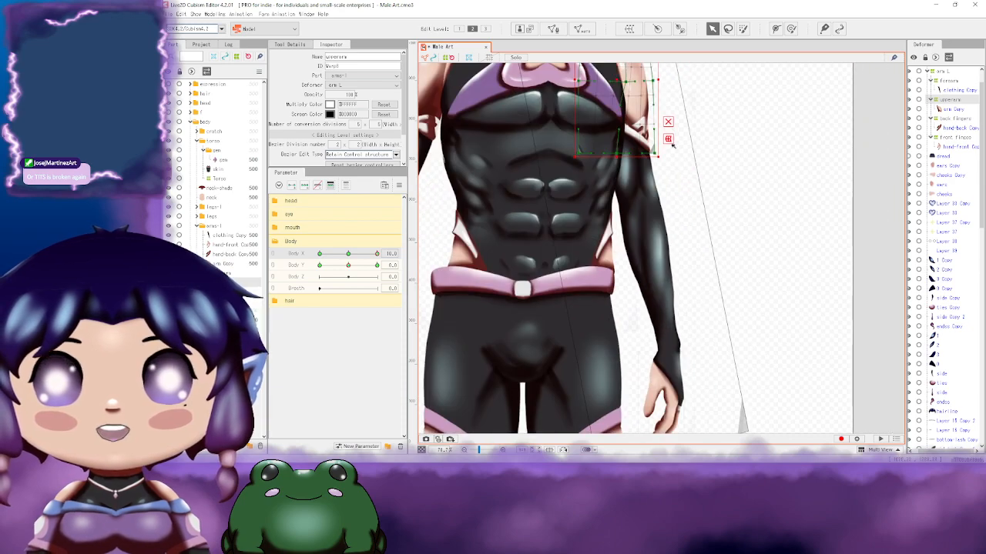
Step: Select the forearm deformer inside arm L
left_click(645, 183)
mouse_move(746, 210)
left_mouse_down()
mouse_move(753, 217)
mouse_move(775, 174)
mouse_move(736, 203)
left_mouse_up()
left_click_drag(799, 222, 776, 257)
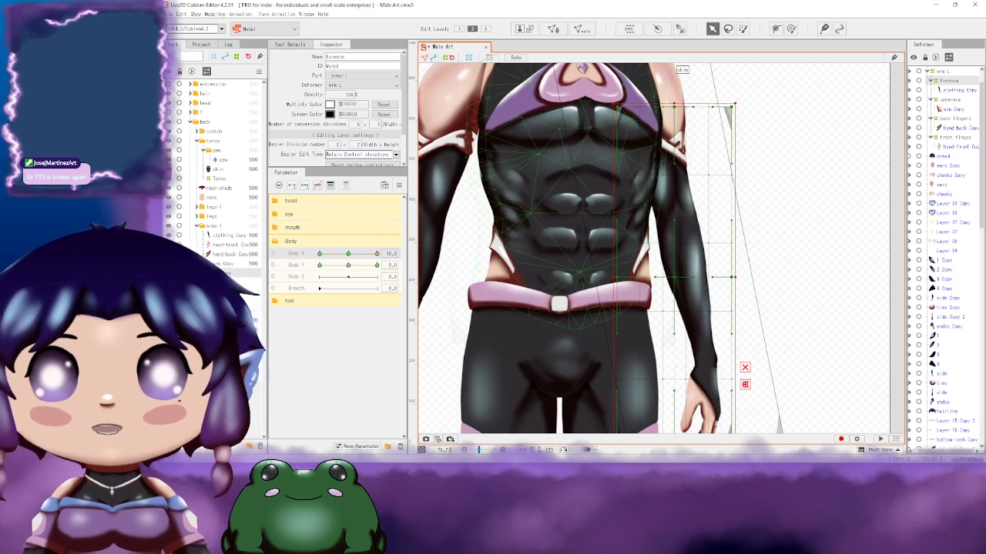
Step: Switch to T.I.T.S. and check the connection status of its platforms, apps and integrations
key("alt+Tab")
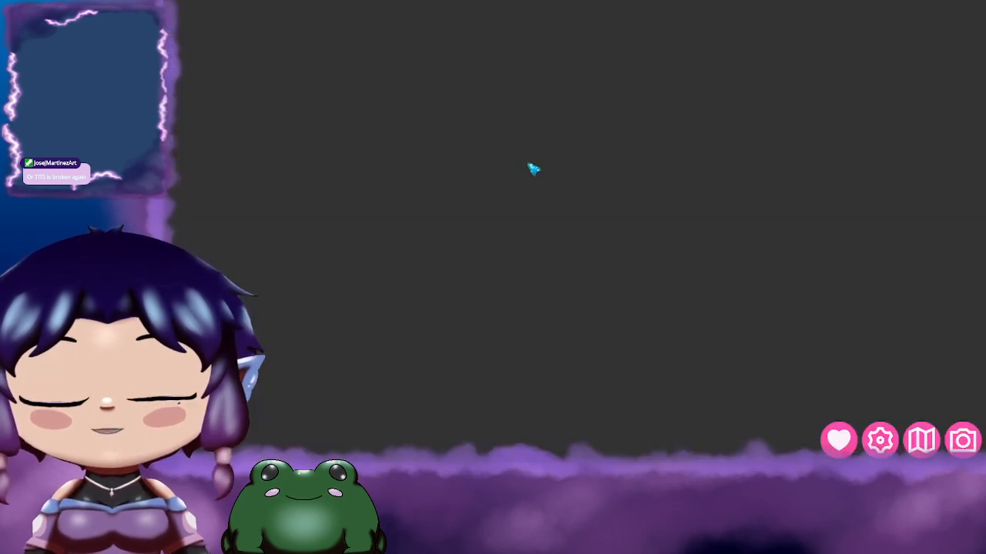
key("Escape")
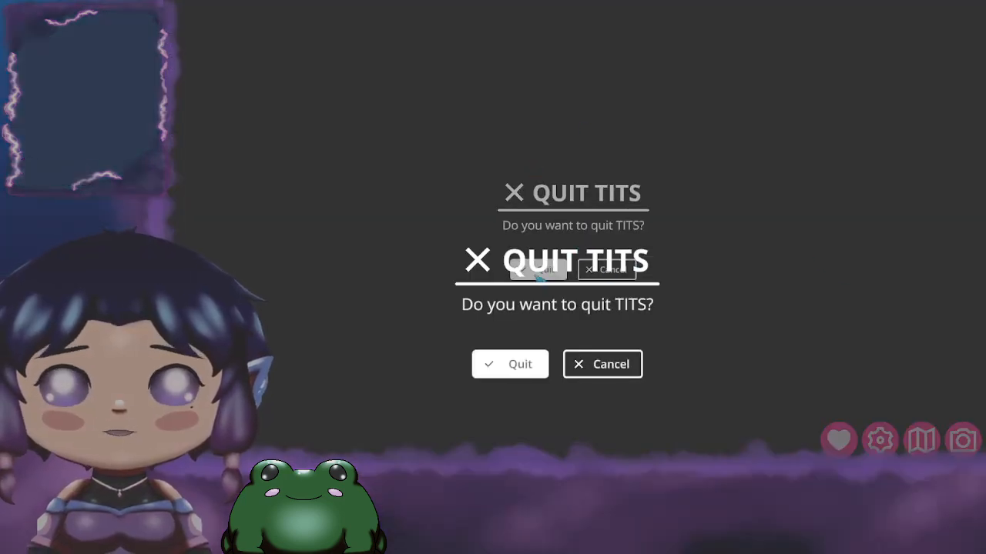
key("Escape")
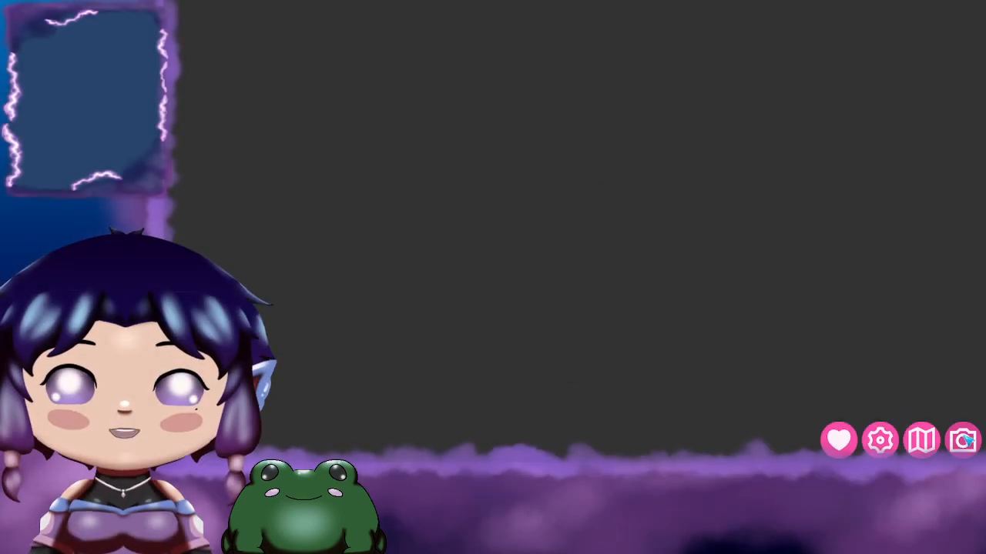
left_click(967, 437)
left_click(934, 23)
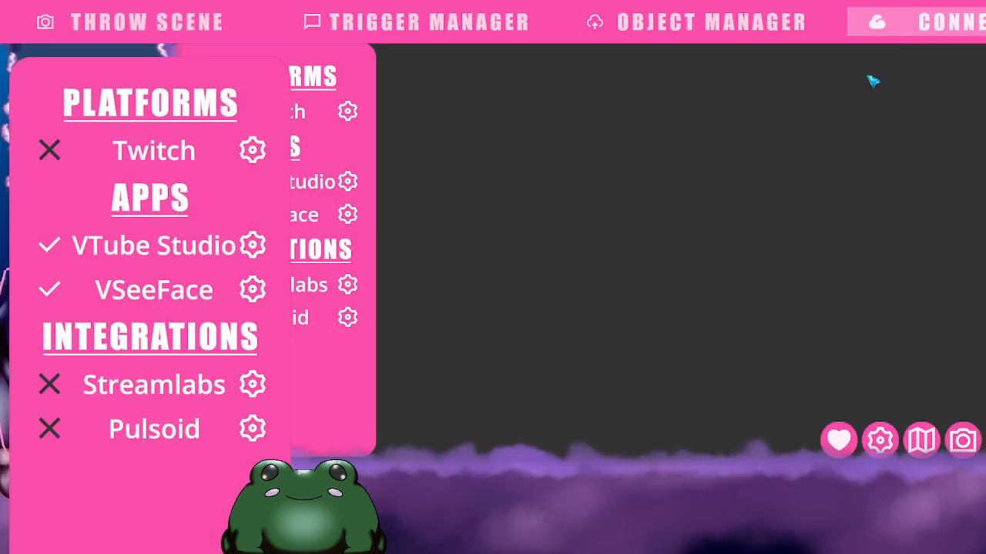
left_click(964, 438)
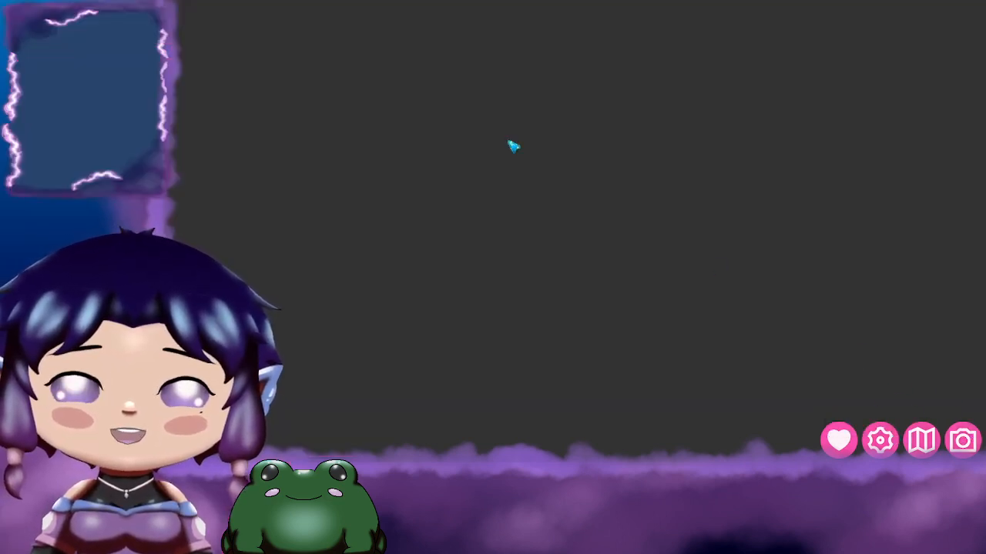
Step: Quit T.I.T.S. and relaunch it with TITS Launcher.exe from the Stream folder inside the desktop's steam Games folder
key("Escape")
left_click(538, 269)
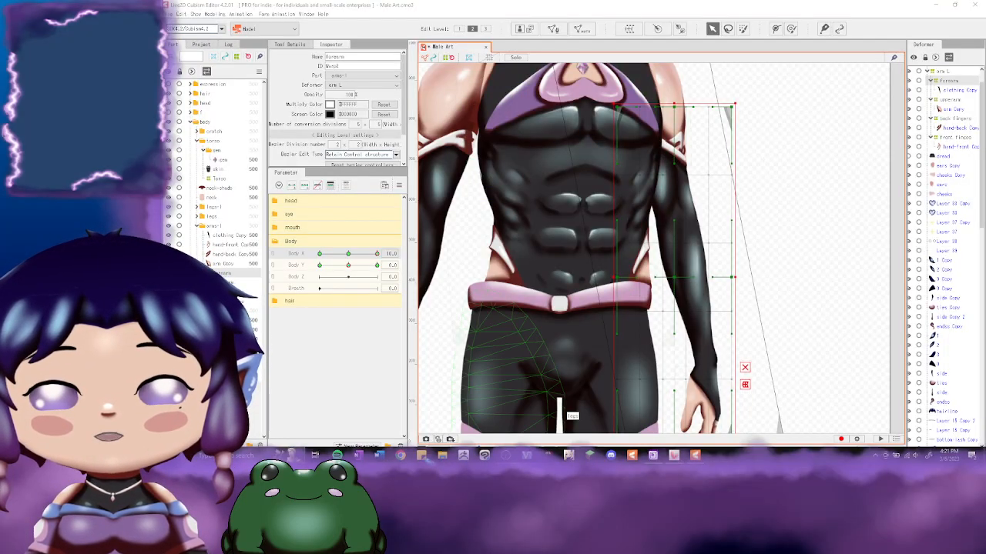
key("super+e")
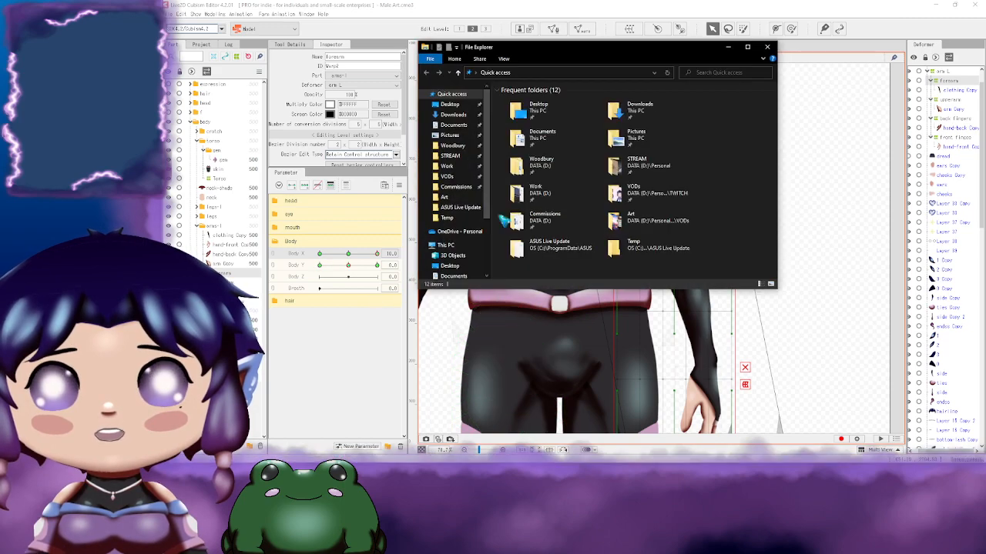
left_click(454, 157)
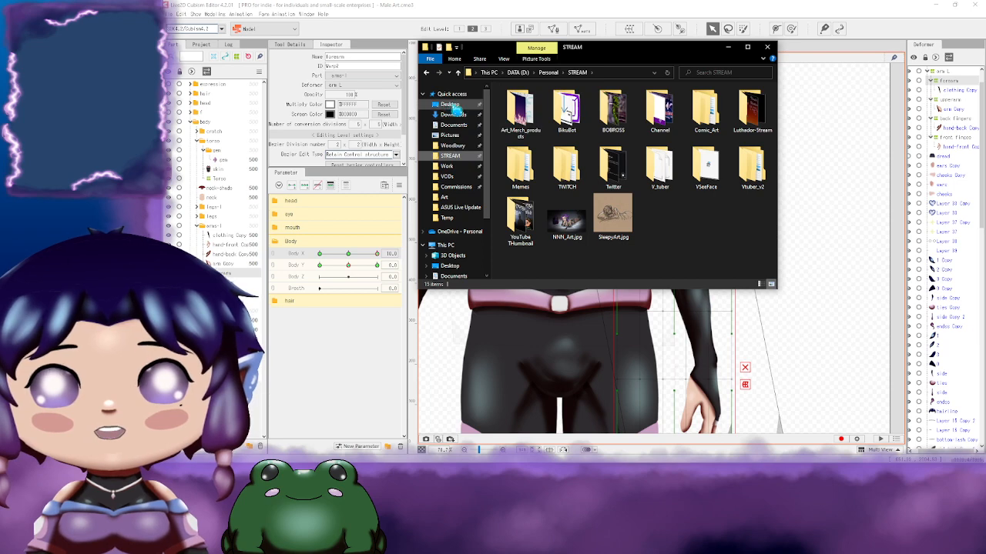
left_click(449, 104)
double_click(520, 110)
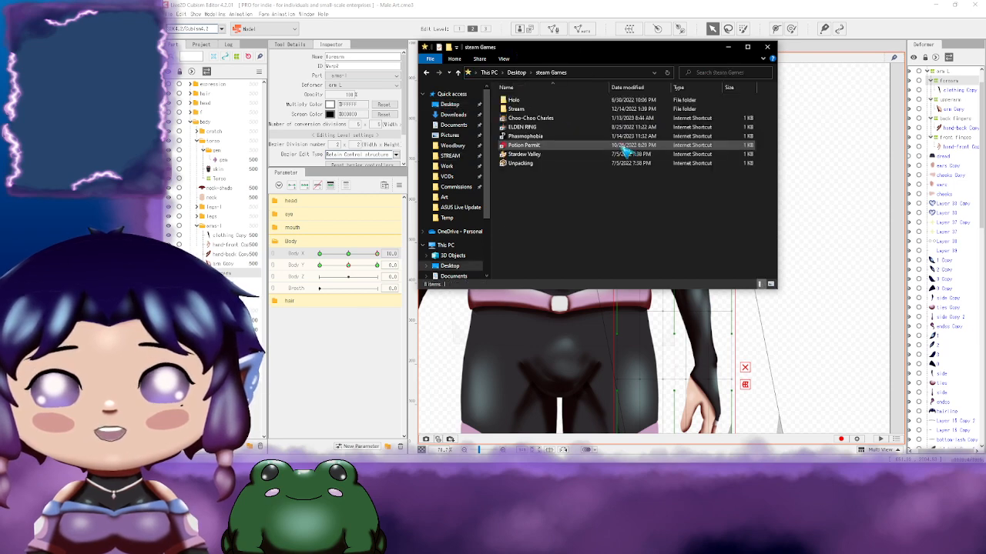
double_click(539, 109)
double_click(545, 145)
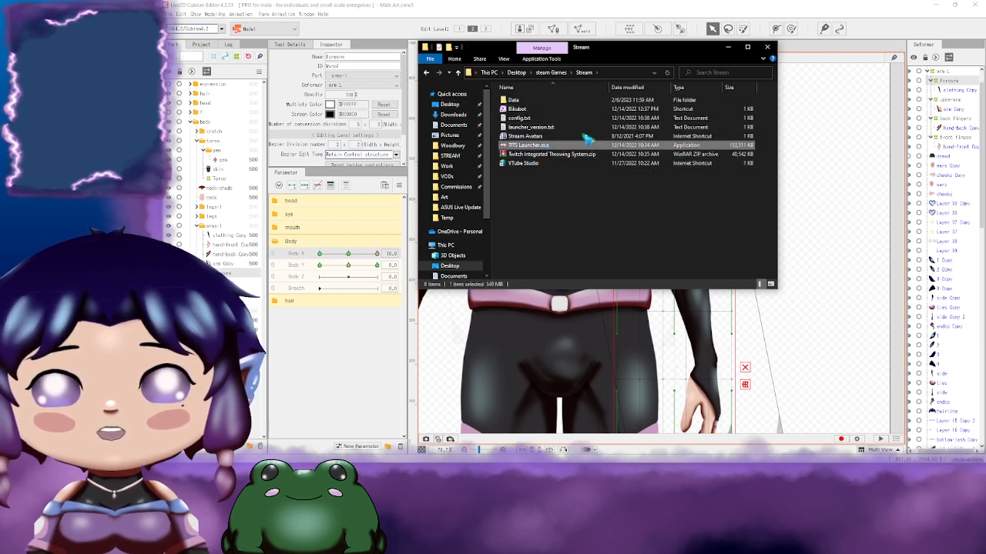
left_click(767, 46)
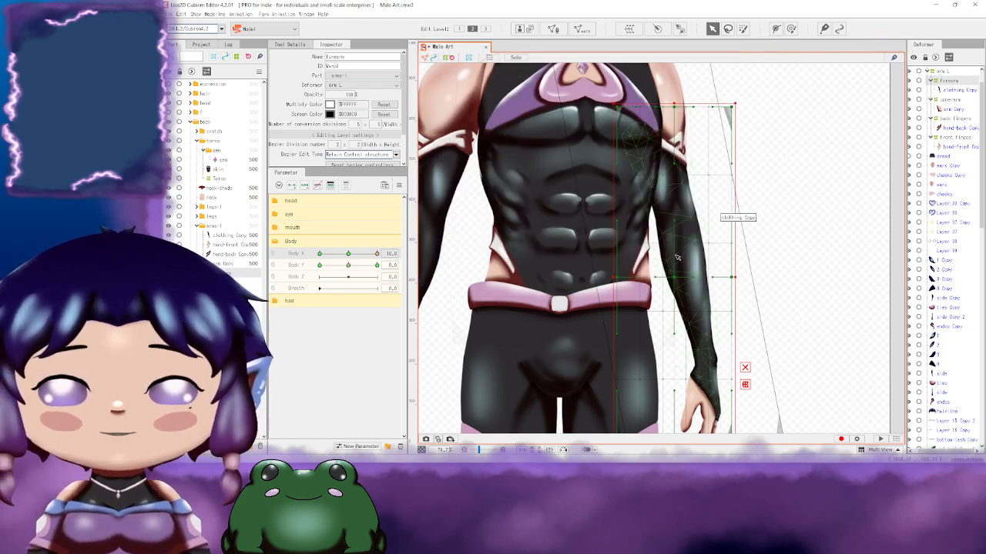
left_click_drag(832, 201, 733, 197)
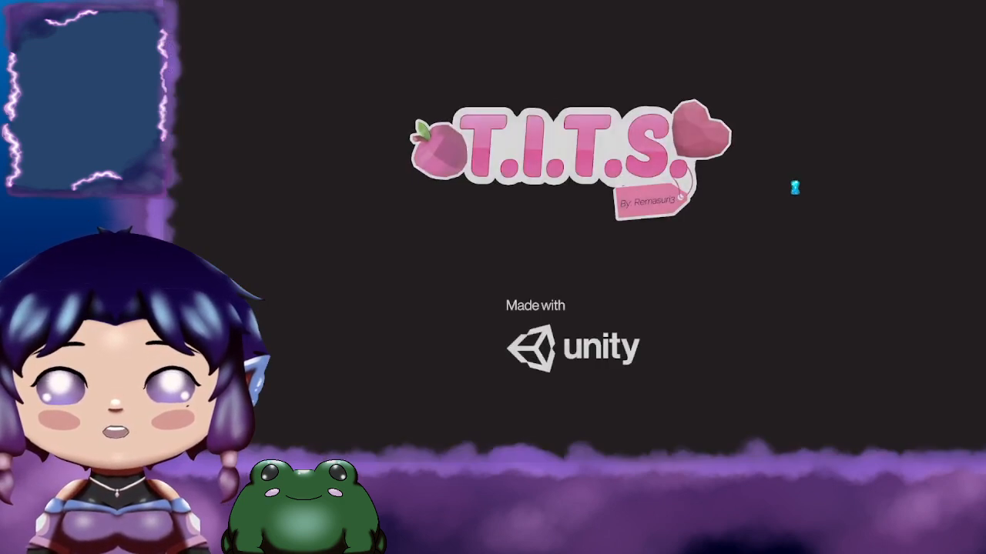
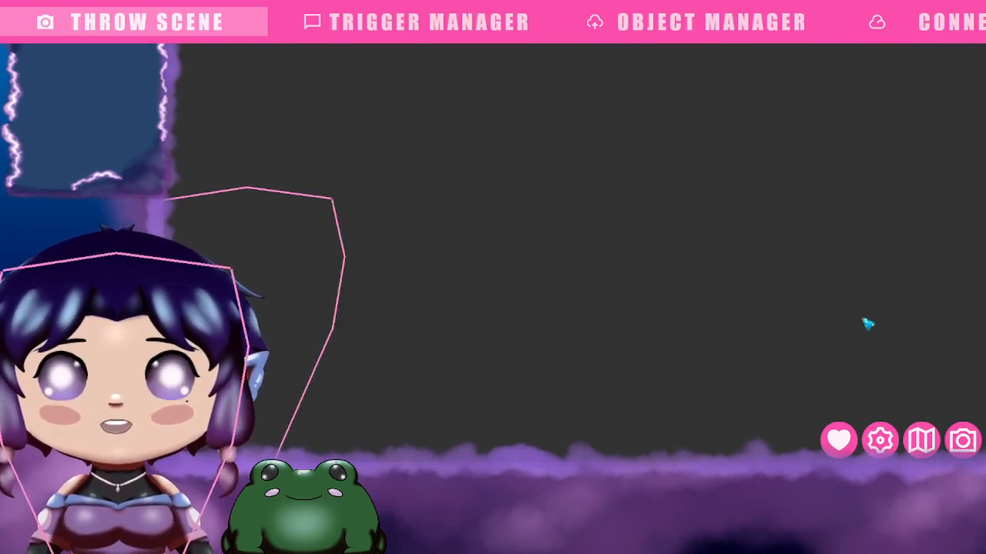
Step: Check the platform connections in the relaunched T.I.T.S., restore the throw scene without its menu, and return to Live2D Cubism Editor
left_click(916, 21)
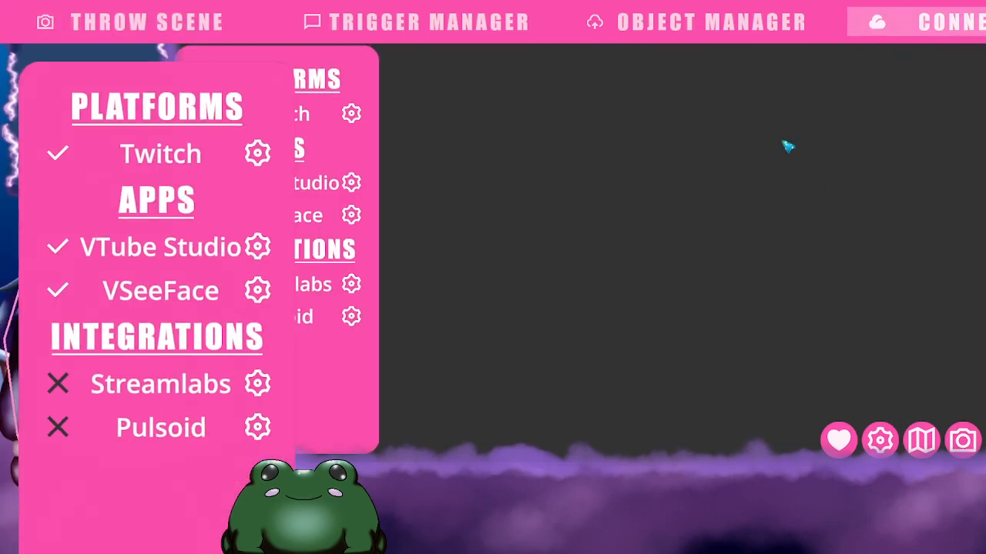
left_click(177, 25)
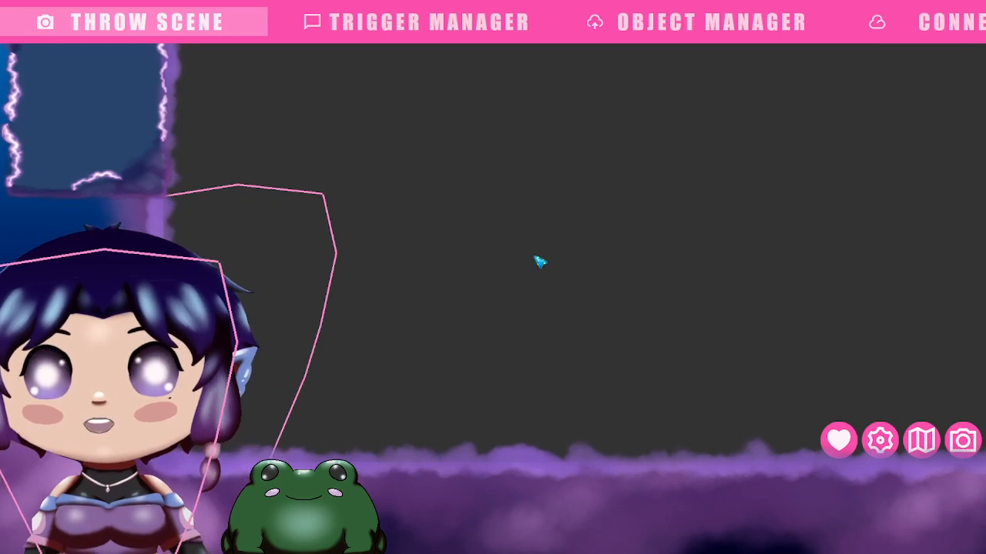
left_click(962, 439)
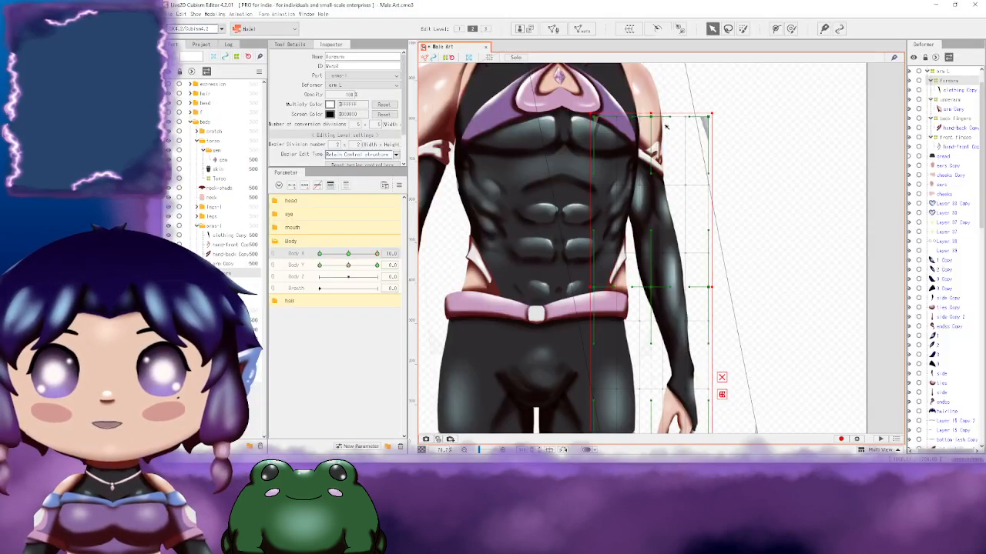
left_click_drag(815, 276, 777, 218)
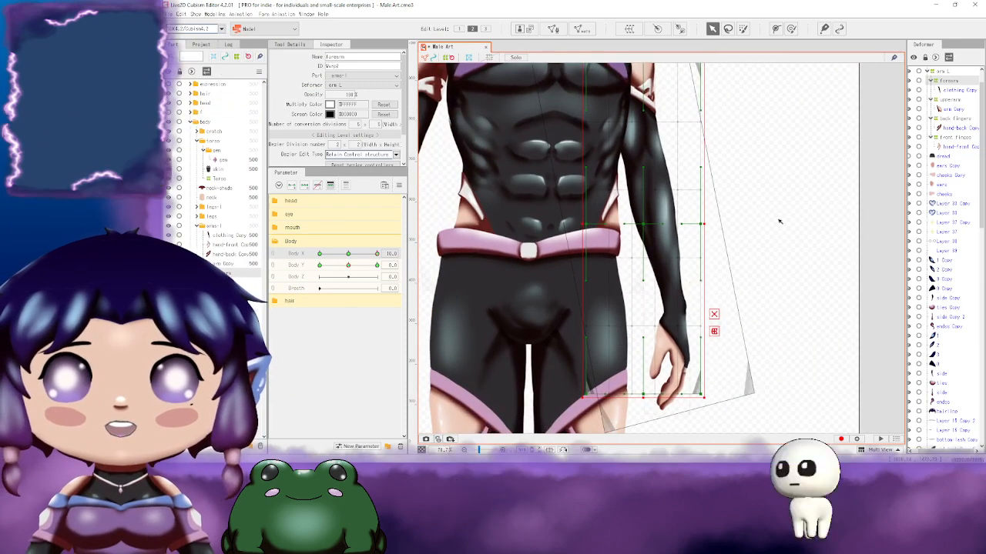
Step: Nudge the outer edge of the forearm warp deformer slightly inward beside the elbow at Body X 10
left_click_drag(783, 216, 808, 224)
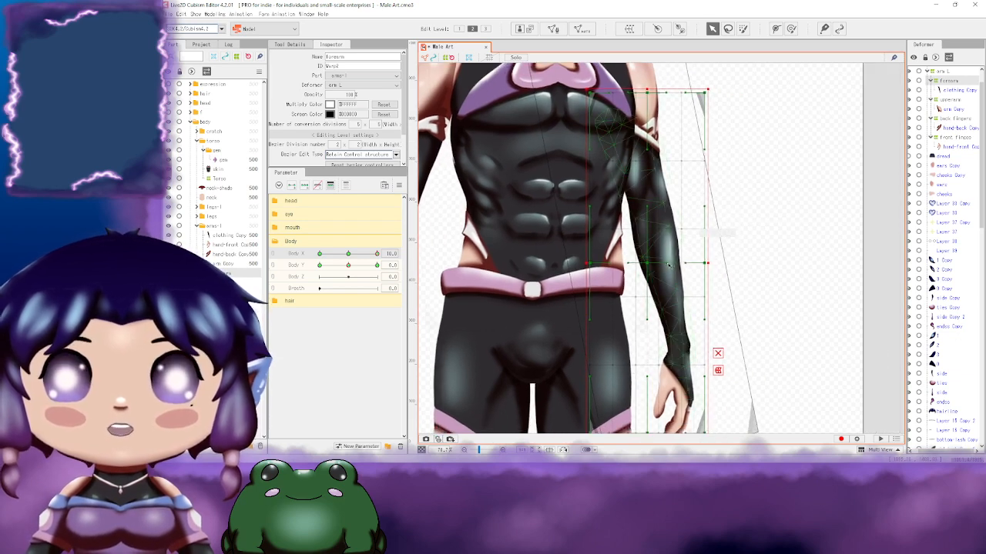
left_click_drag(713, 264, 710, 265)
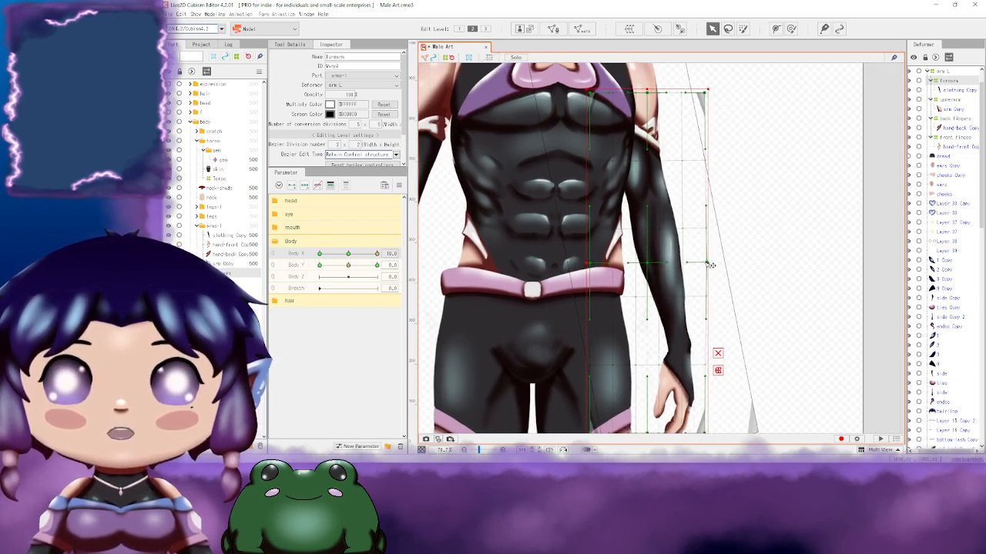
left_click_drag(774, 249, 827, 213)
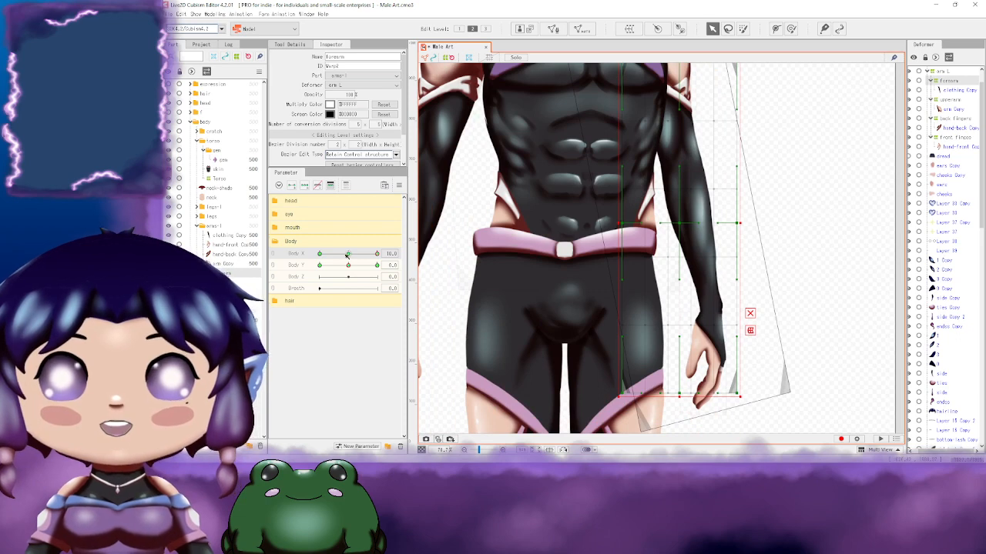
left_click_drag(797, 177, 786, 306)
left_click_drag(766, 246, 737, 264)
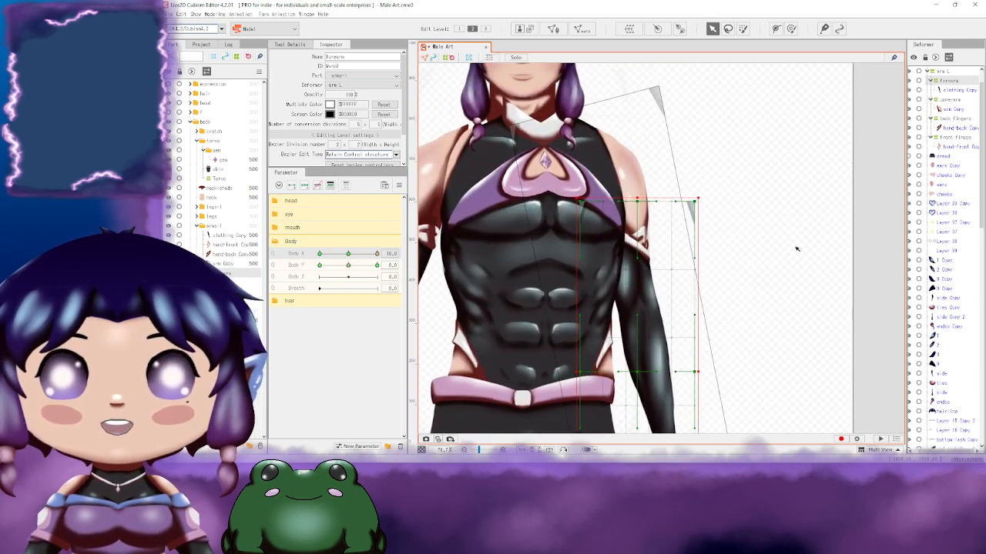
scroll(797, 249, "down", 5)
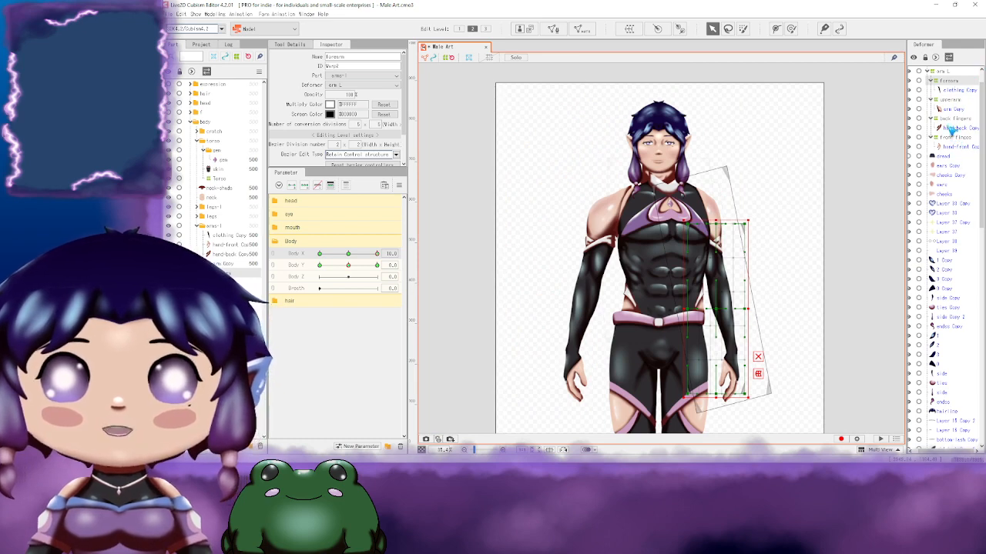
Step: Select the arm L deformer and set Body X to 0
left_click(944, 72)
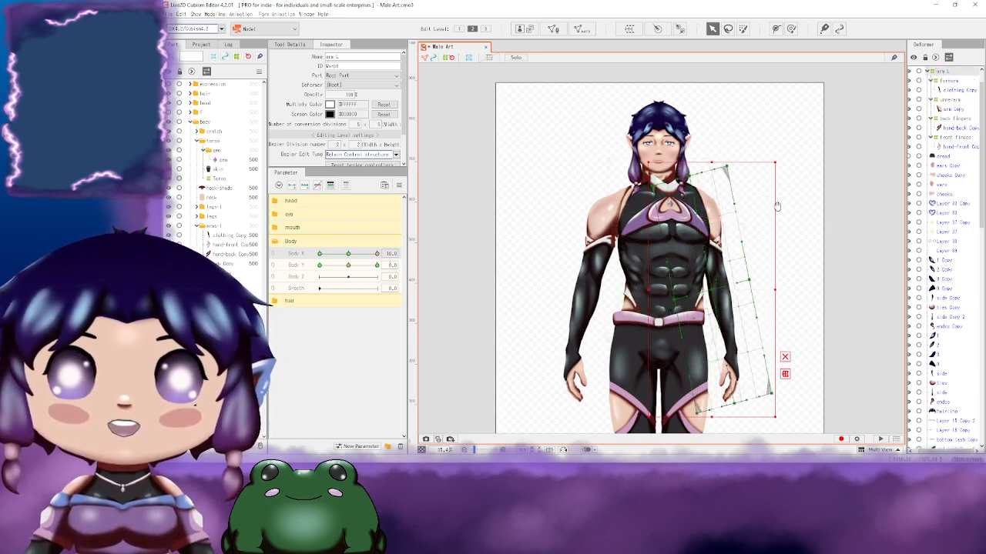
left_click_drag(777, 207, 719, 186)
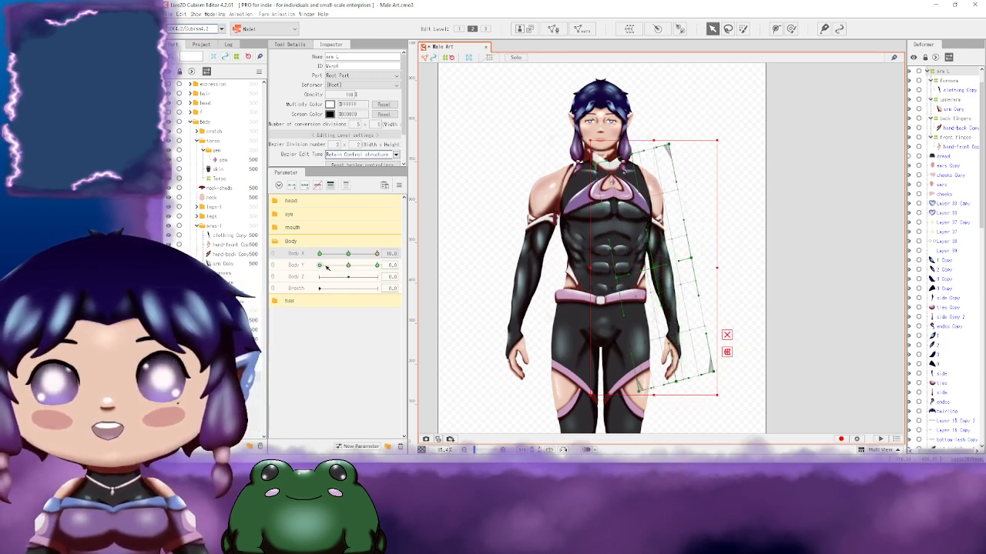
left_click(393, 255)
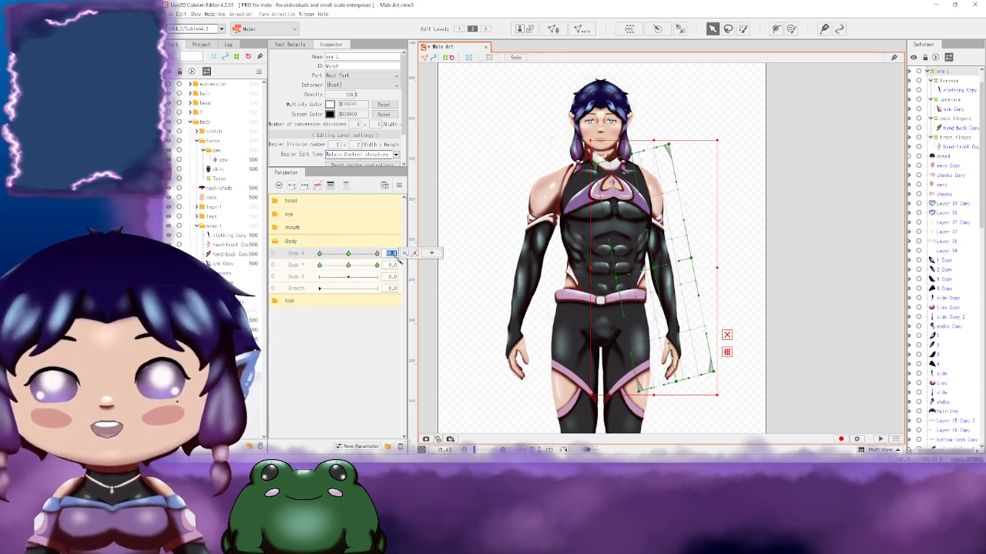
type("0")
key("Return")
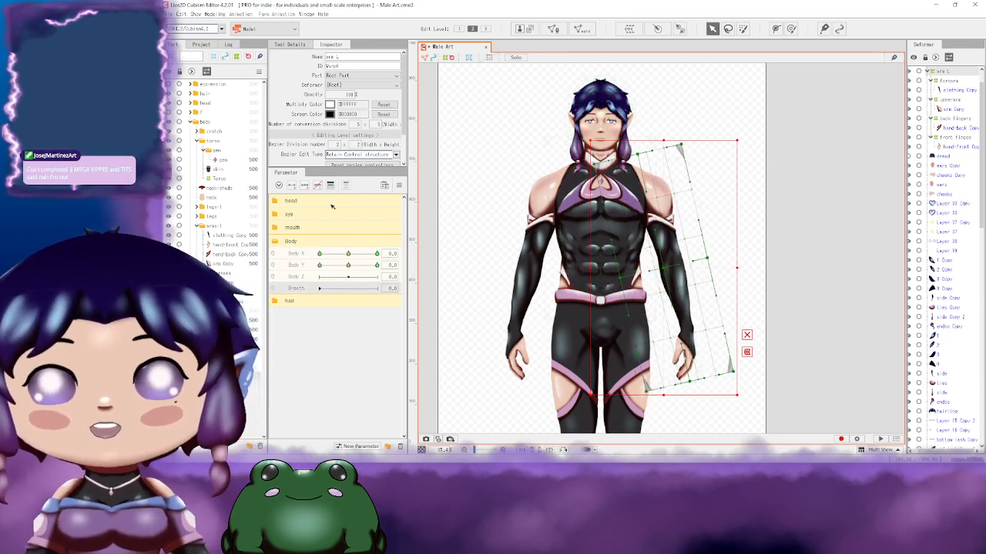
Step: Create a parameter named ArmPhysics with ID ParamArmPhysics and a range of -30 to 30, default 0
left_click(359, 446)
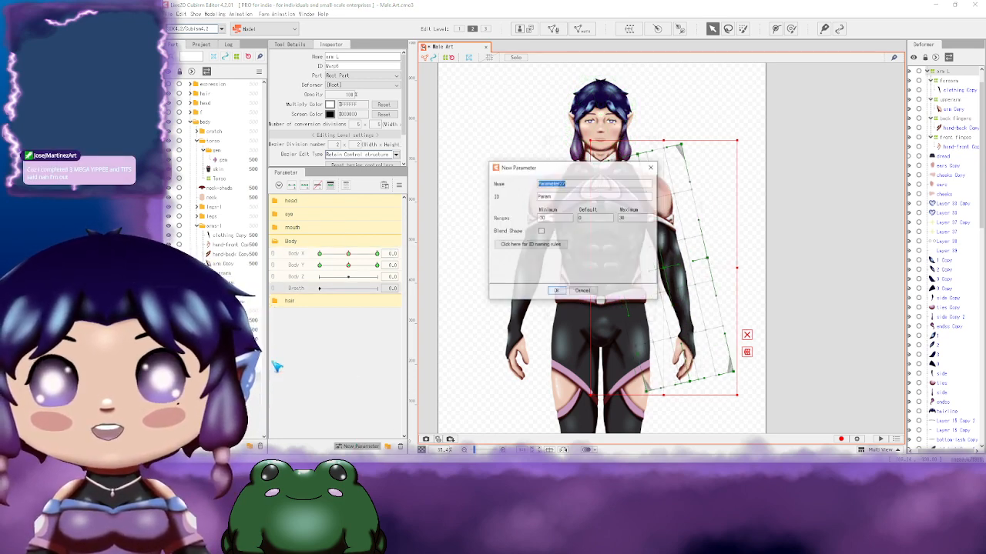
left_click_drag(579, 175, 667, 153)
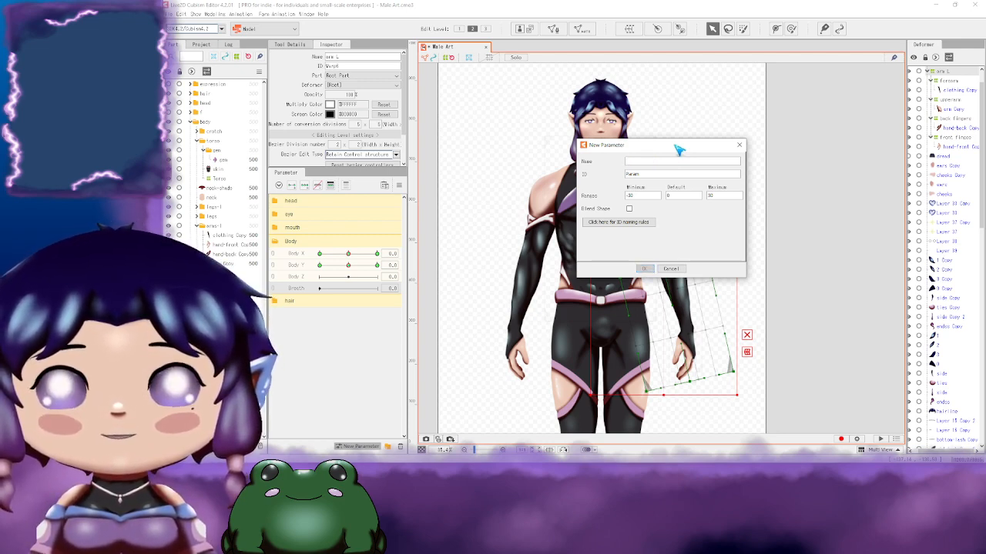
type("ArmP")
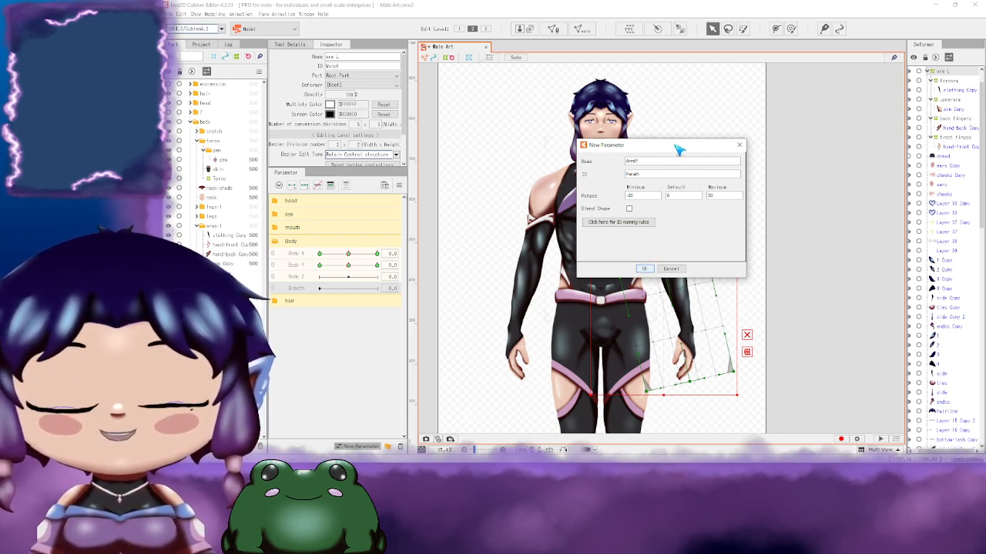
type("hysics")
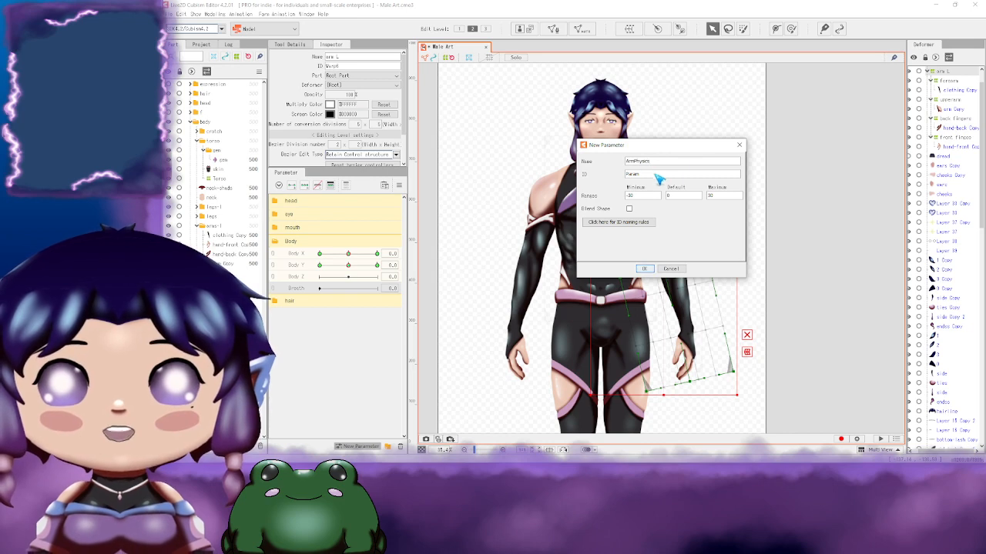
left_click(661, 175)
left_click(662, 175)
type("ArmPhysics")
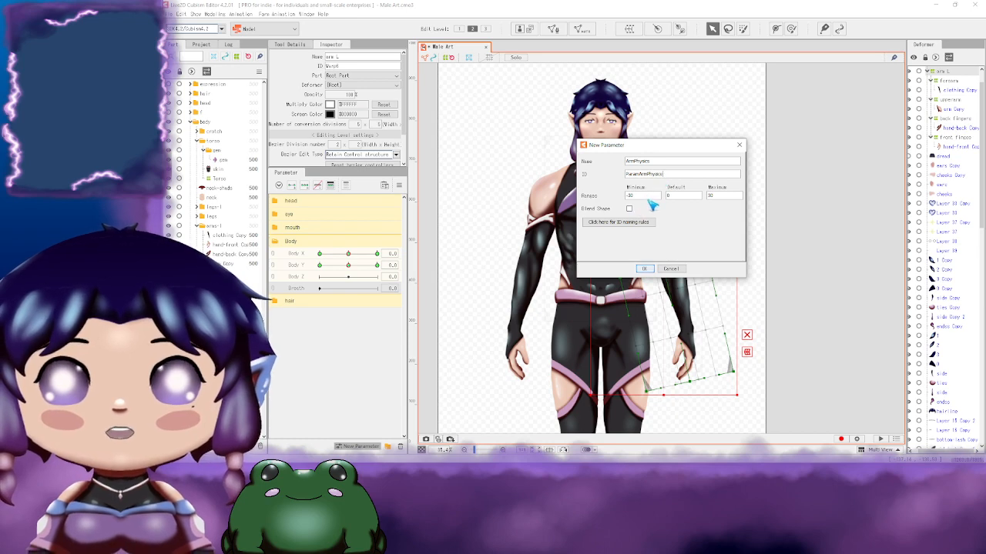
left_click(645, 268)
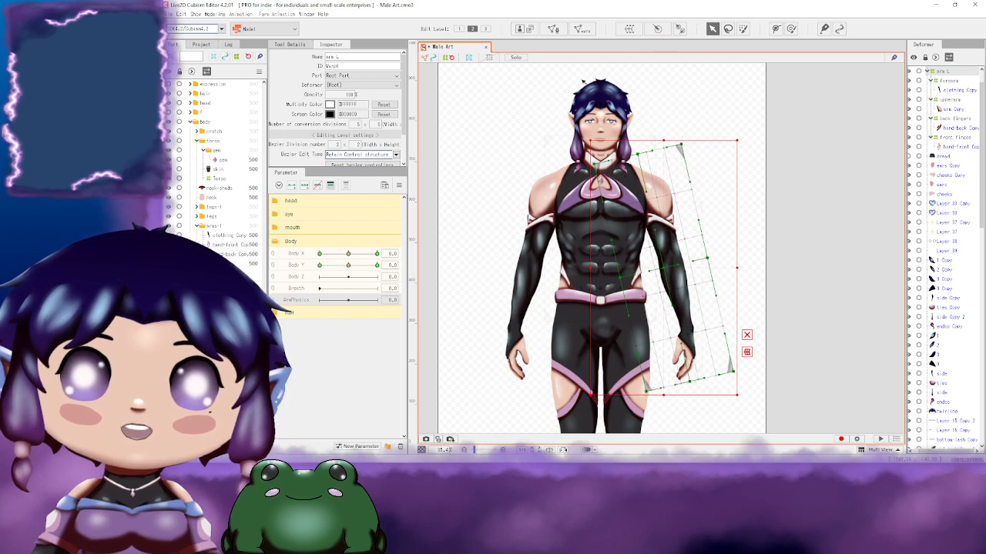
left_click(657, 28)
key("Return")
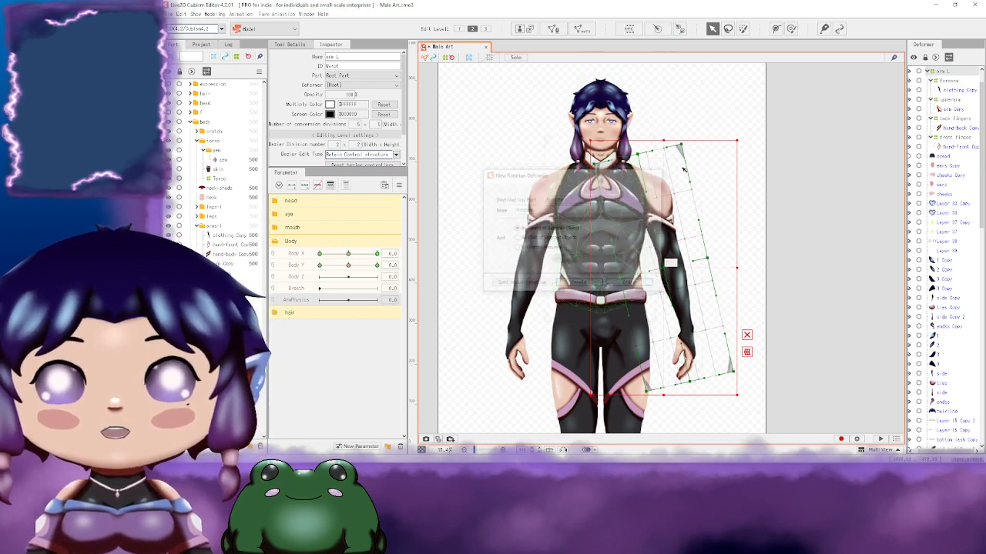
left_click(678, 28)
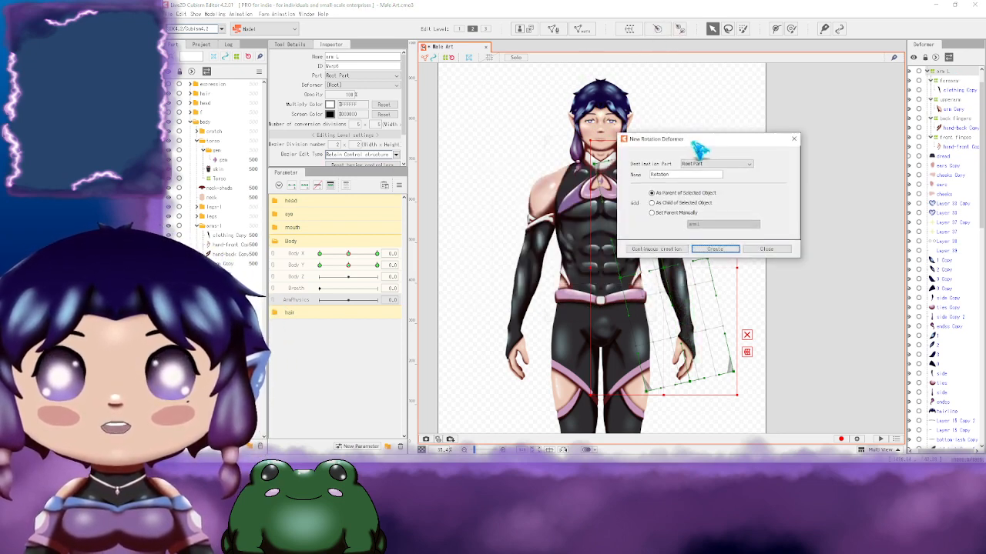
left_click(772, 243)
Step: Draw a rotation deformer inside arm L, with its pivot on the shoulder and its handle extending down the arm
left_click(681, 29)
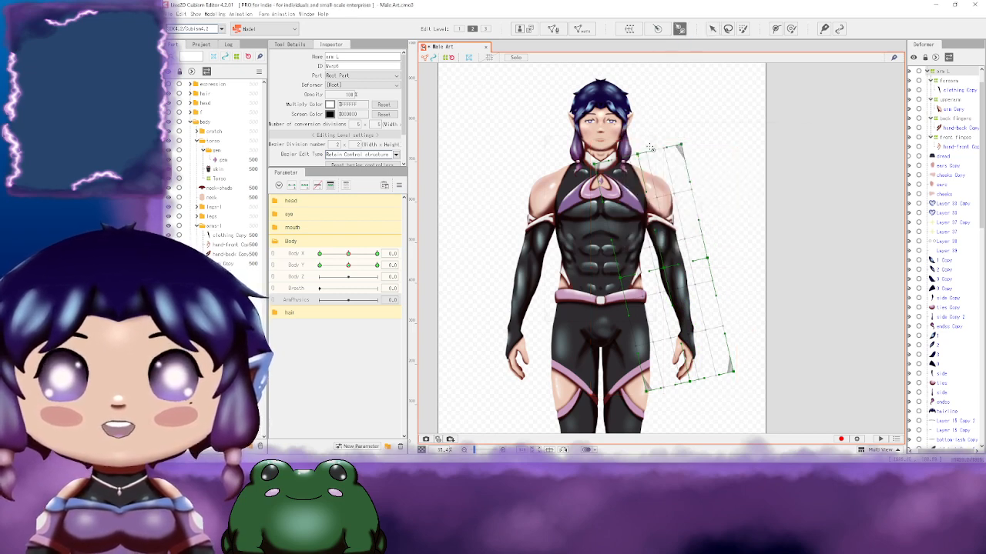
scroll(678, 158, "up", 3)
scroll(677, 177, "down", 5)
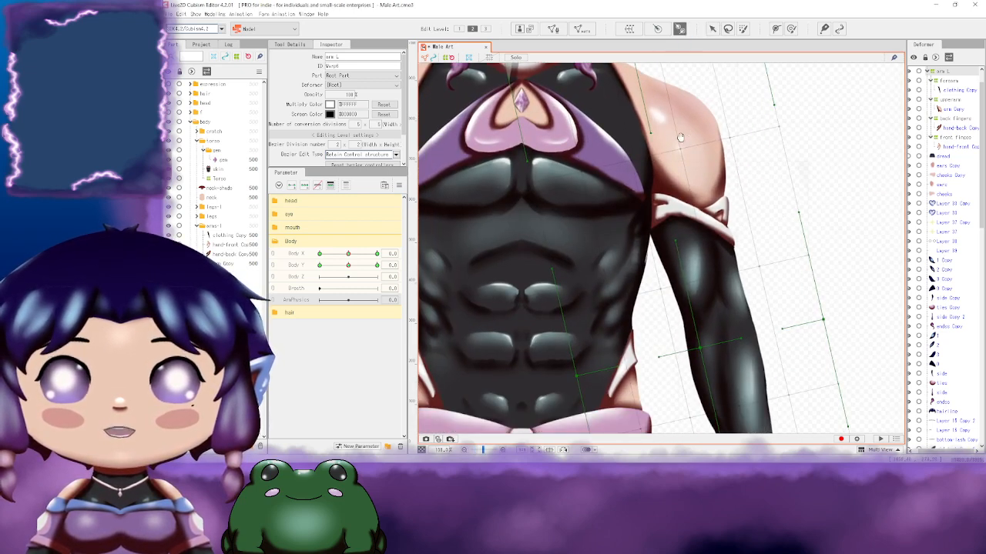
scroll(677, 138, "up", 3)
left_click_drag(604, 185, 677, 186)
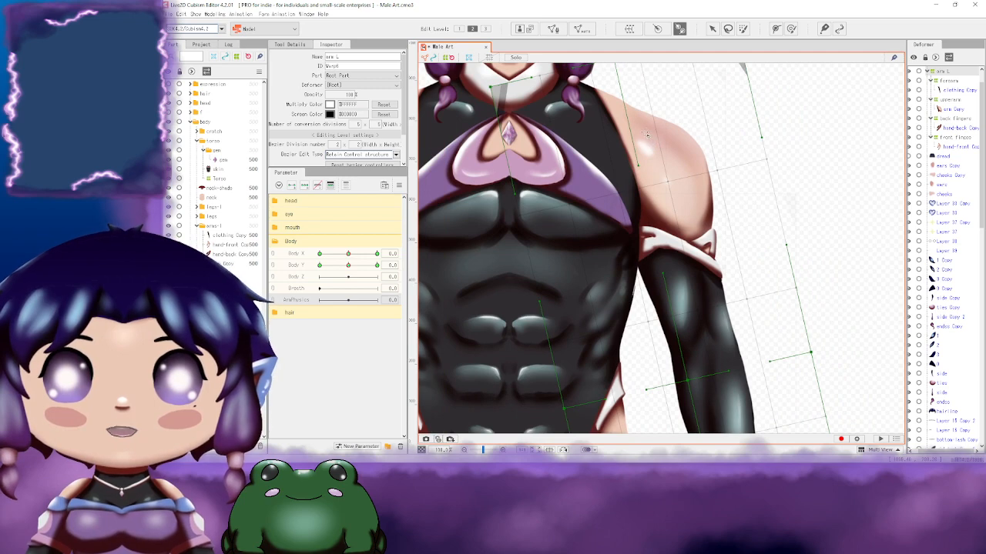
mouse_move(662, 144)
left_mouse_down()
mouse_move(714, 438)
mouse_move(702, 455)
mouse_move(704, 389)
left_mouse_up()
scroll(819, 215, "down", 2)
scroll(820, 217, "down", 2)
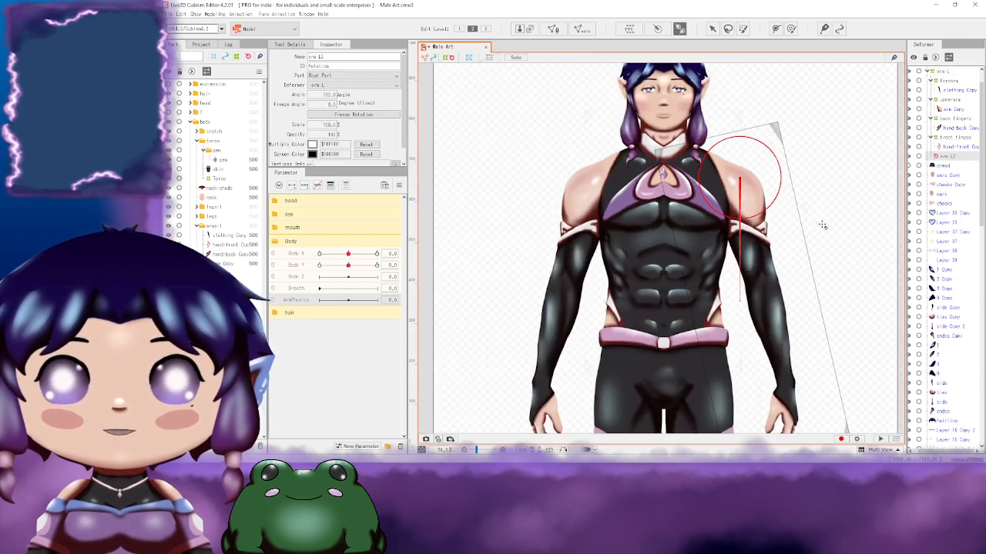
left_click(680, 28)
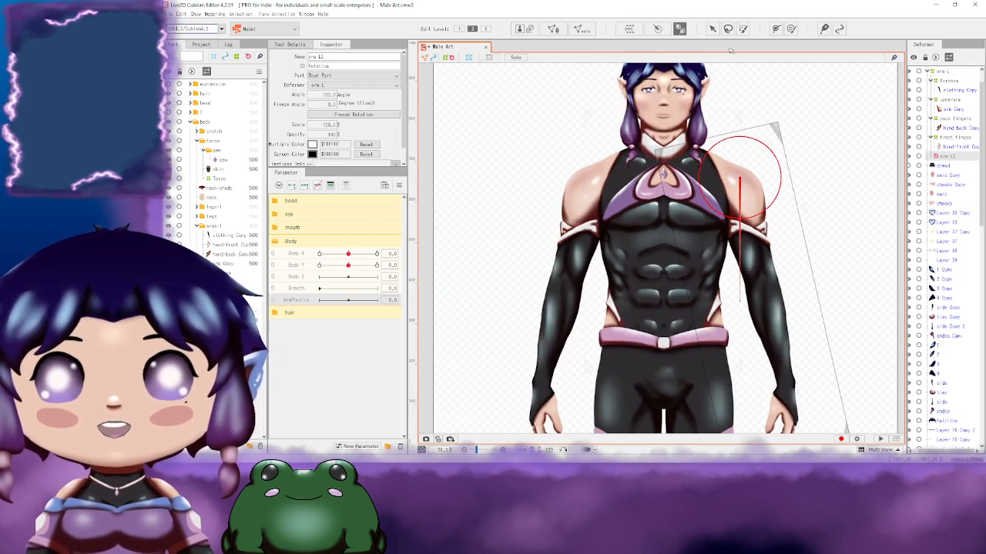
Step: Angle the rotation deformer's handle along the upper arm and shift its pivot slightly toward the torso
scroll(769, 258, "up", 3)
left_click(712, 28)
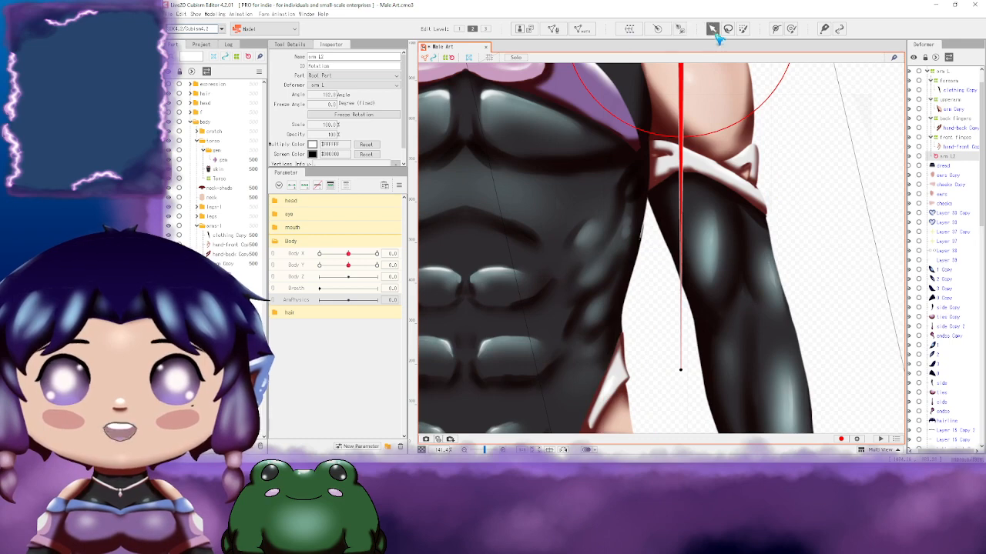
left_click_drag(681, 369, 764, 349)
scroll(770, 338, "down", 4)
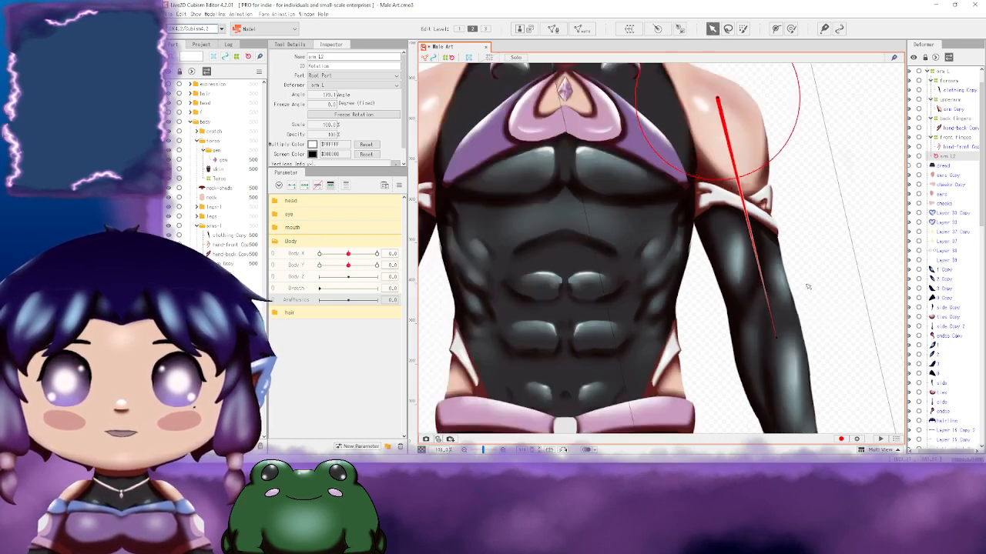
scroll(801, 200, "up", 4)
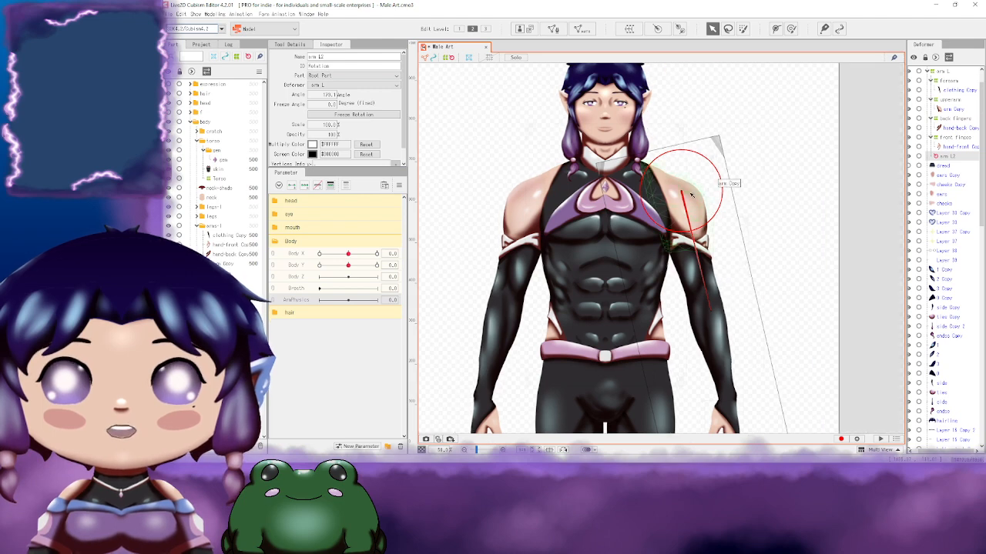
left_click_drag(674, 192, 653, 194)
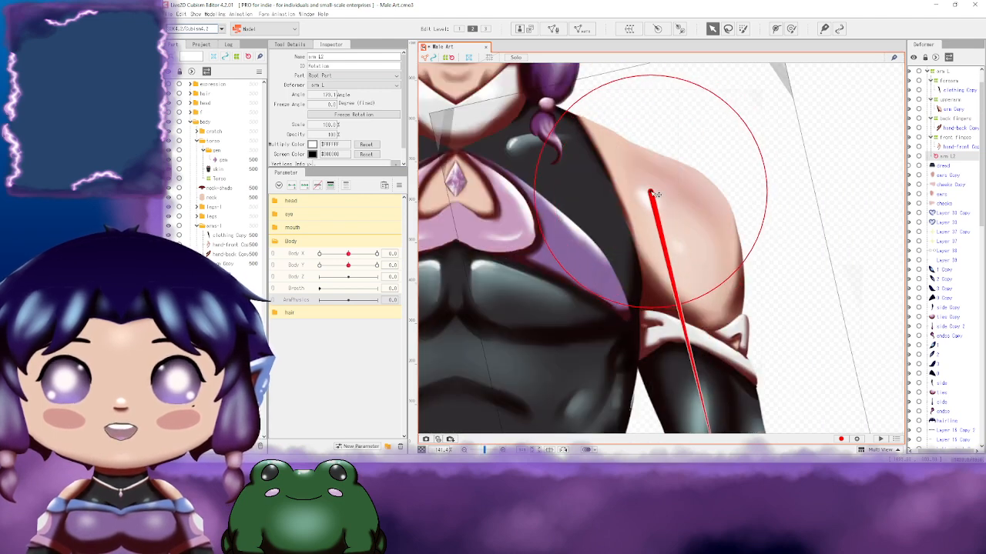
Step: Fine-tune the shoulder rotation deformer's pivot and angle at edit level 1 so it follows the arm
scroll(767, 248, "down", 4)
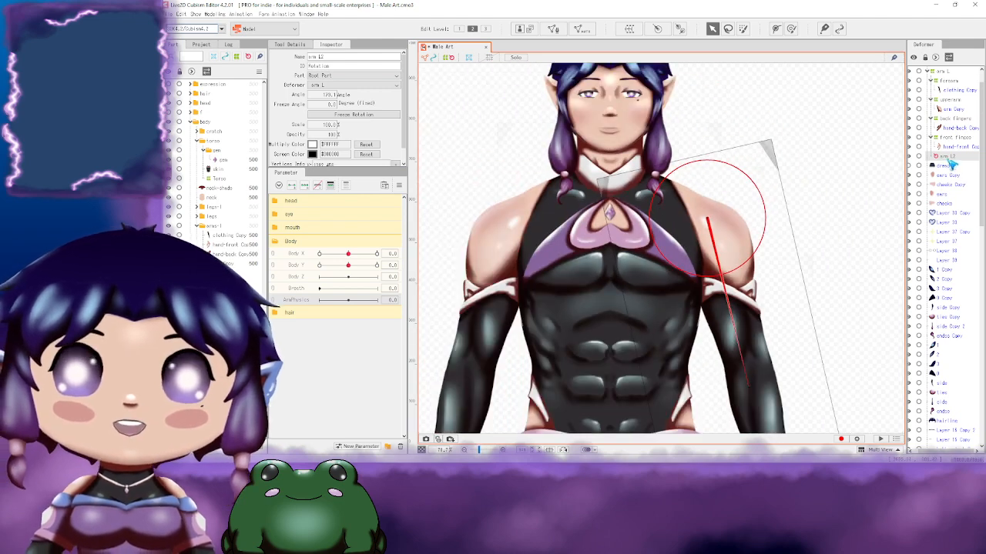
left_click_drag(857, 259, 792, 178)
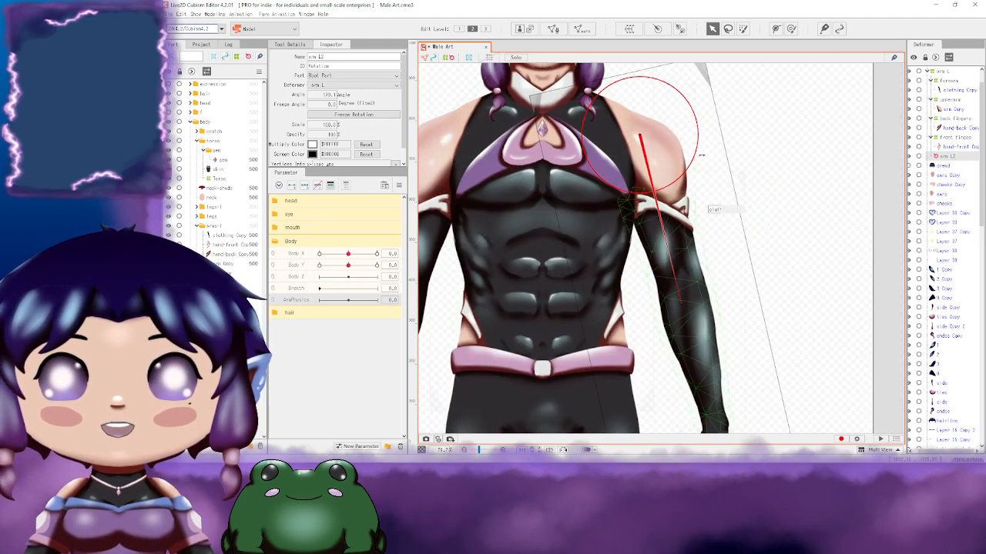
left_click_drag(798, 263, 747, 258)
left_click_drag(641, 308, 638, 296)
left_click_drag(716, 225, 779, 281)
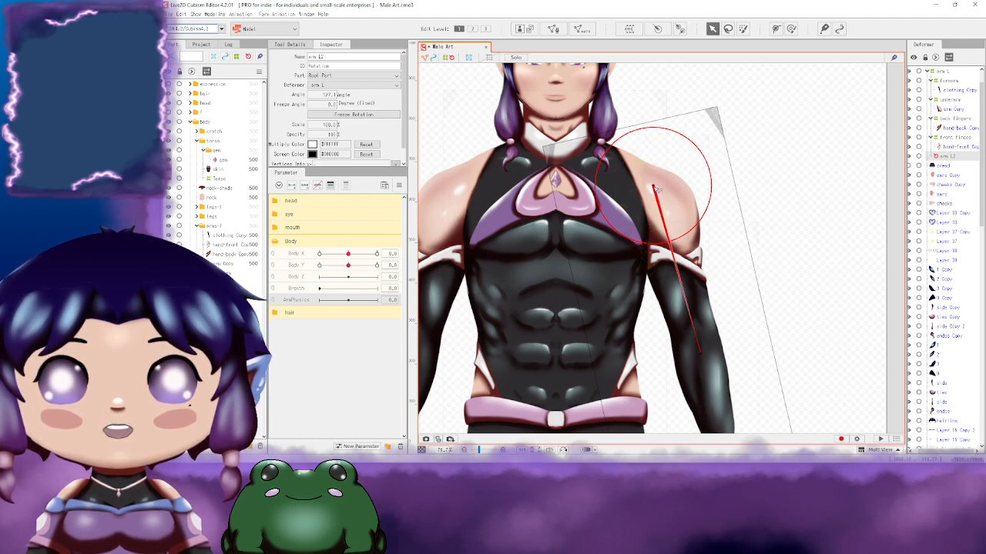
left_click_drag(655, 188, 649, 191)
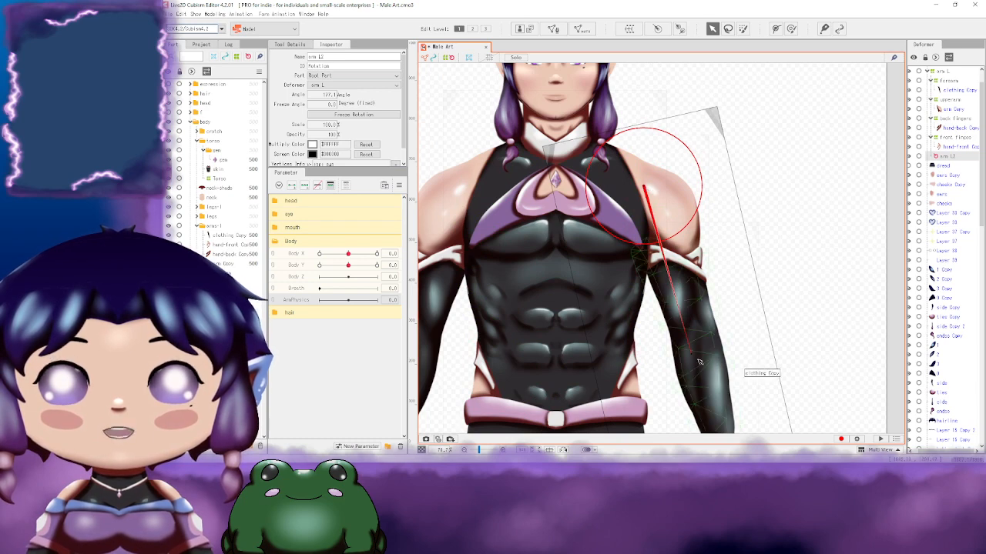
left_click_drag(692, 357, 702, 354)
left_click_drag(647, 191, 656, 195)
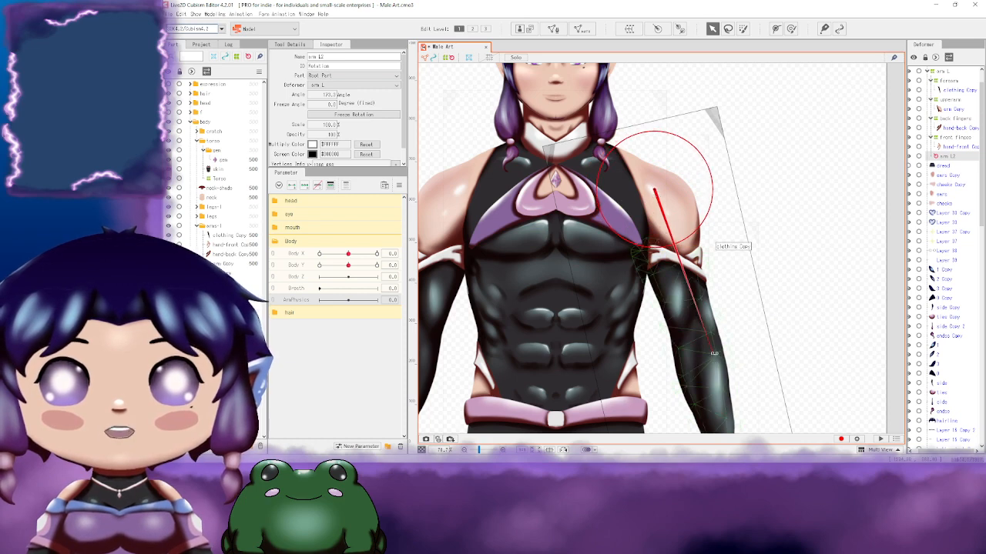
left_click_drag(713, 353, 702, 358)
Step: Add three keys on ArmPhysics to the shoulder rotation deformer and keep arm L as its parent deformer
scroll(889, 277, "down", 5)
scroll(888, 298, "up", 3)
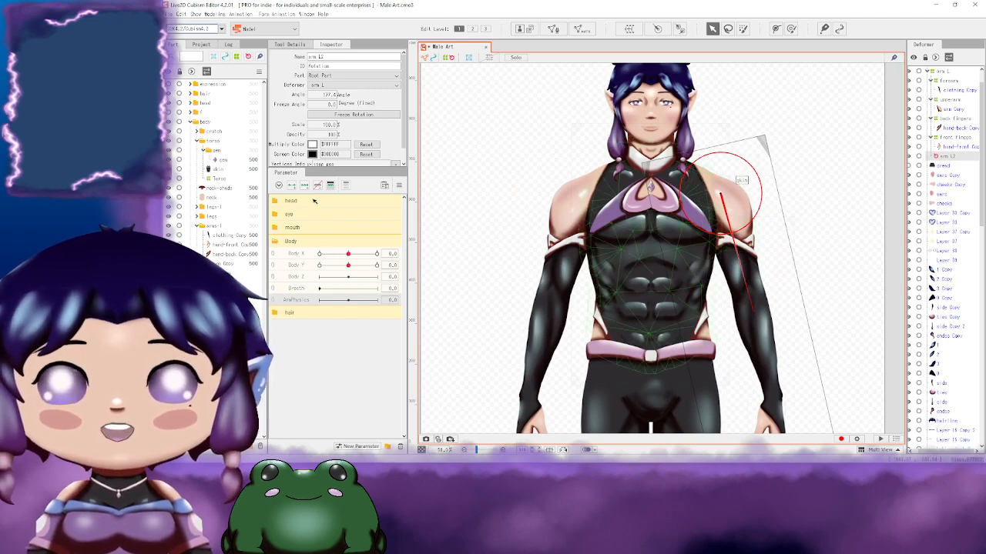
left_click(304, 186)
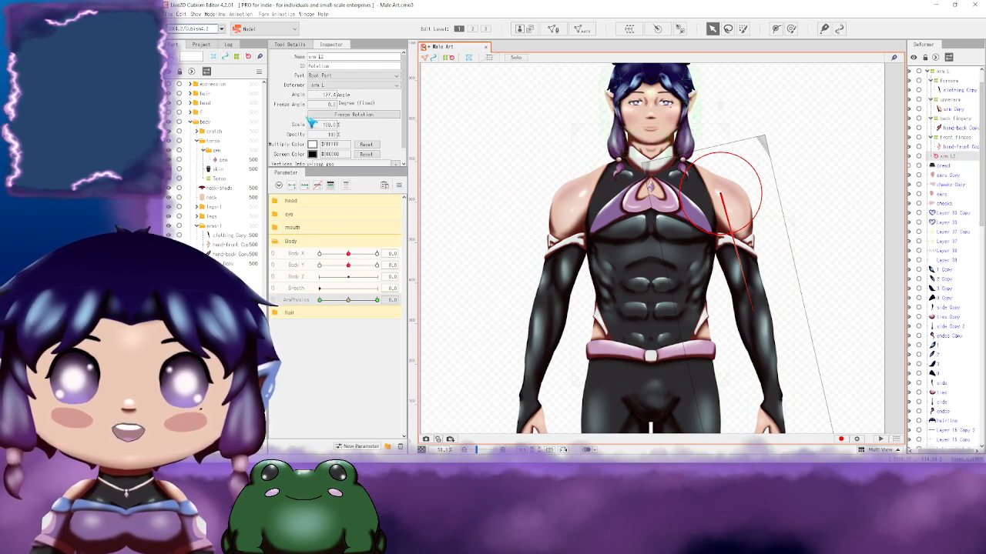
left_click(359, 85)
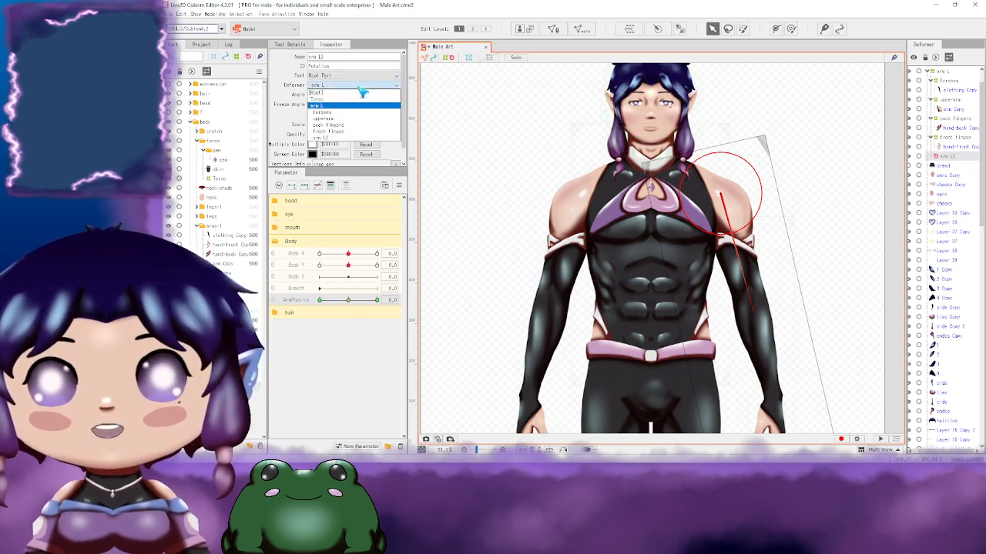
left_click(359, 86)
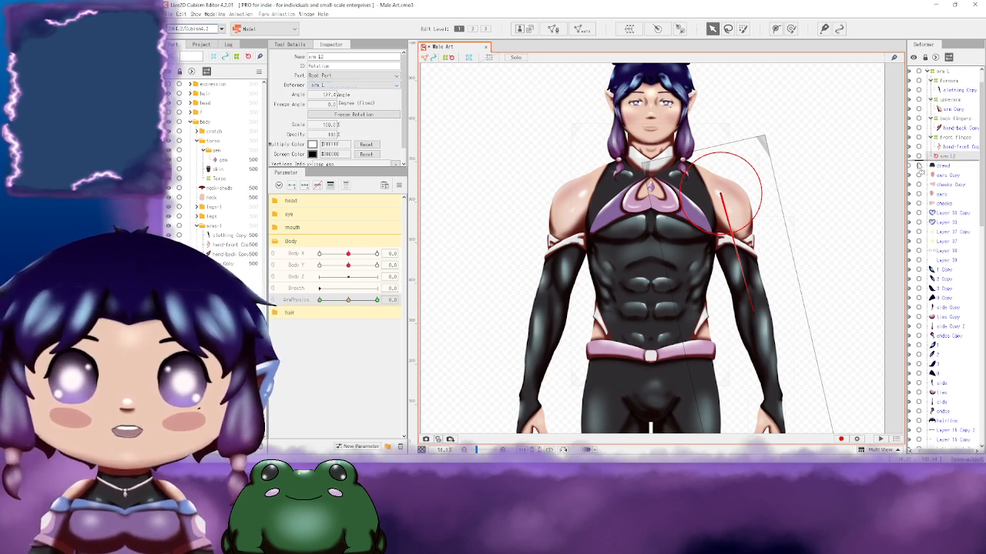
Step: Move the shoulder rotation deformer out of arm L to the root and make it arm L's parent deformer
left_click_drag(911, 167, 915, 164)
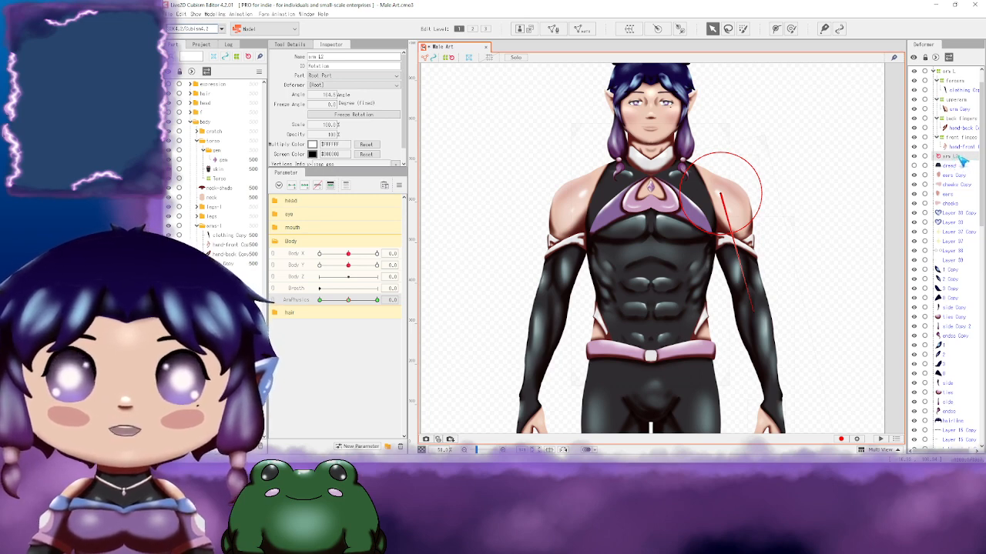
left_click(945, 72)
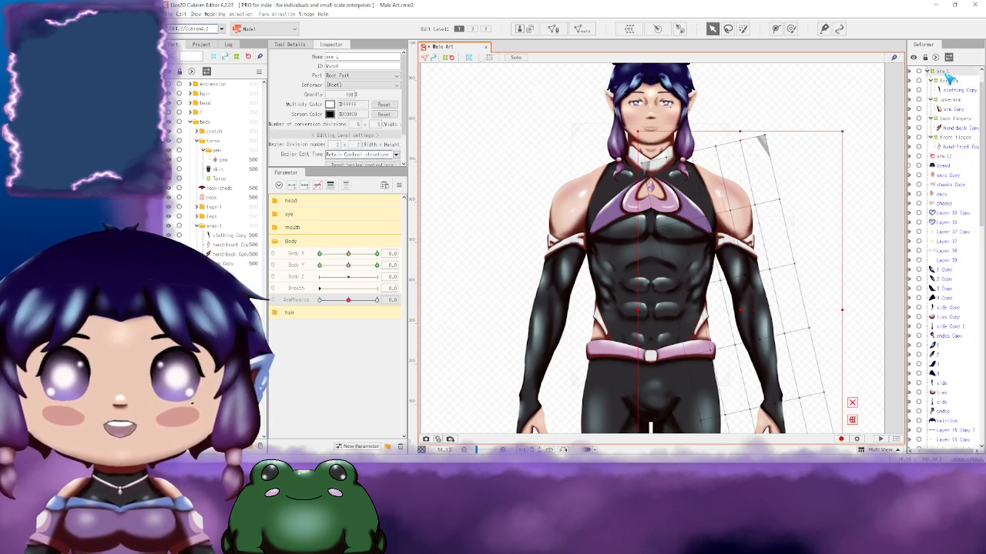
left_click(951, 156)
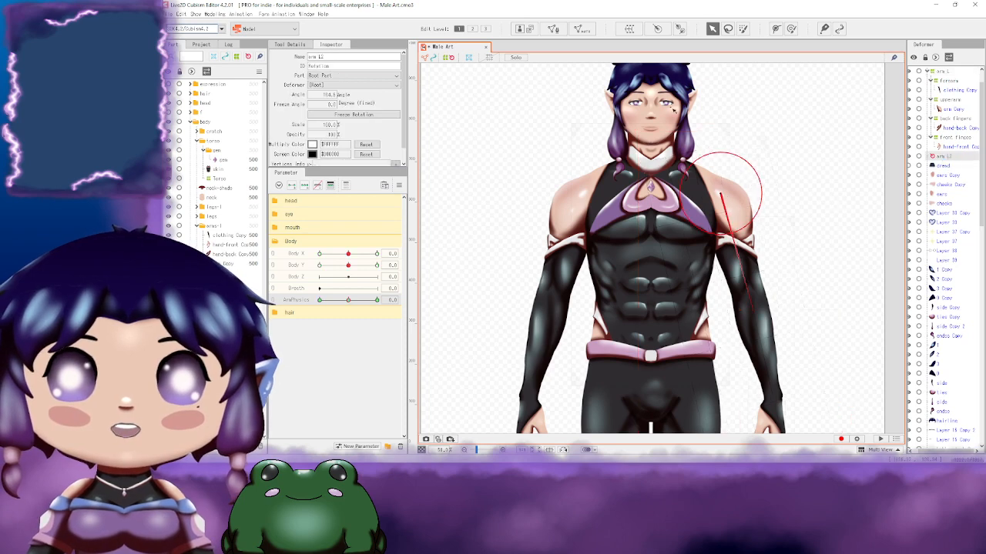
left_click(366, 84)
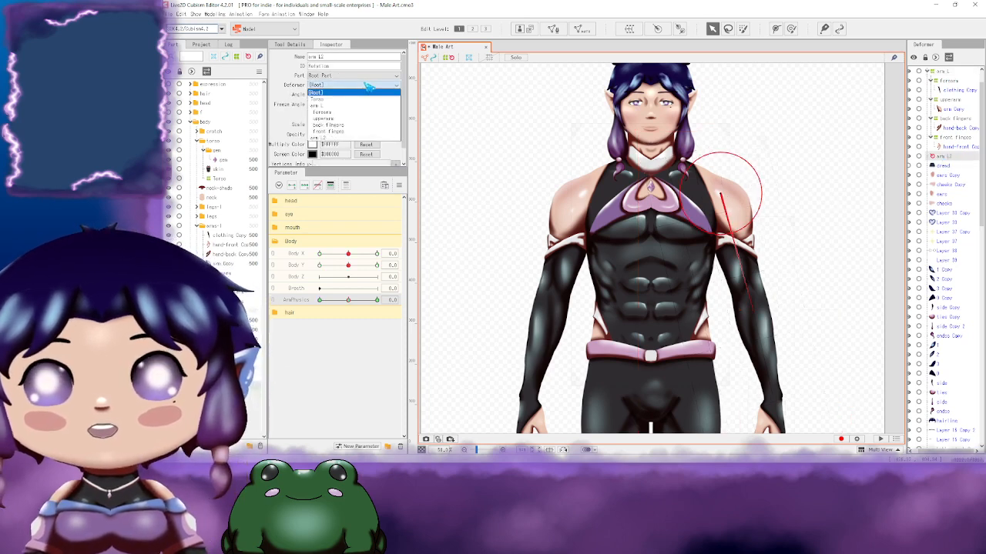
left_click(340, 104)
left_click(947, 74)
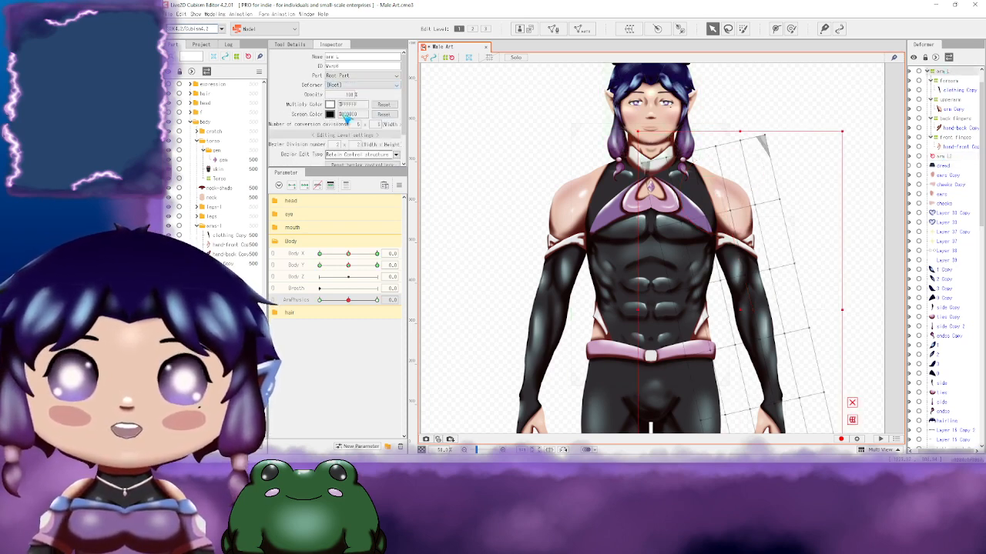
left_click(365, 84)
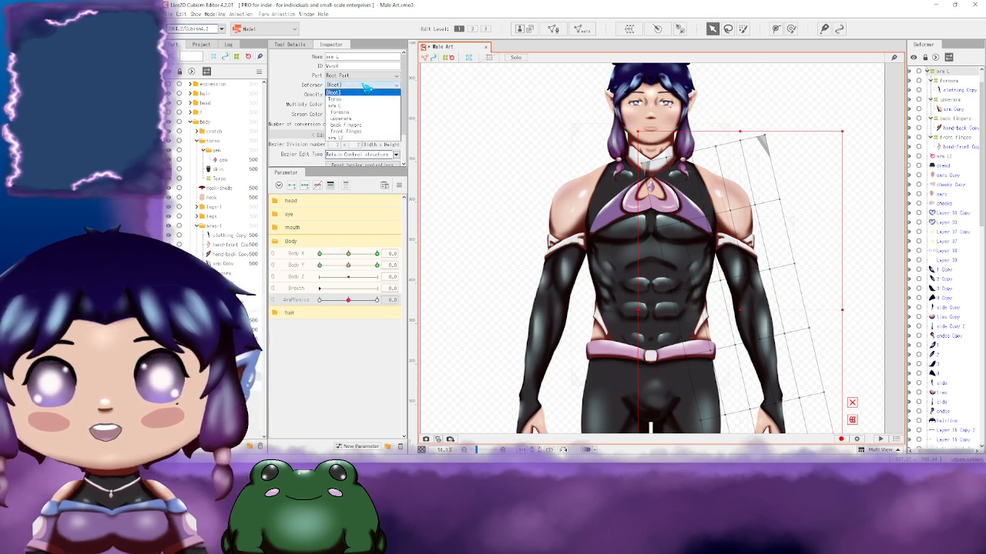
left_click(347, 139)
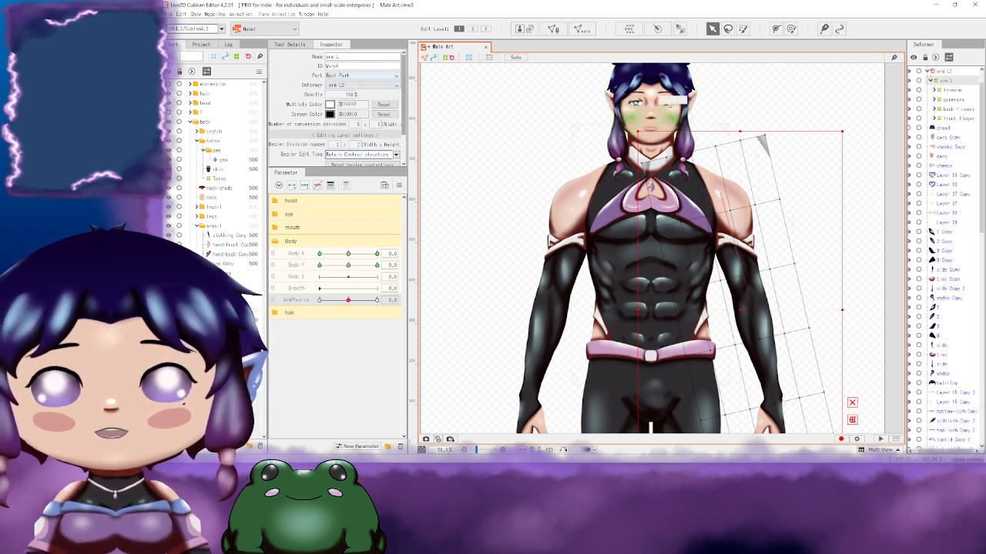
Step: Rename the shoulder rotation deformer to "arm LR" and test-rotate the arm with its handle, undoing the rotation
left_click(945, 71)
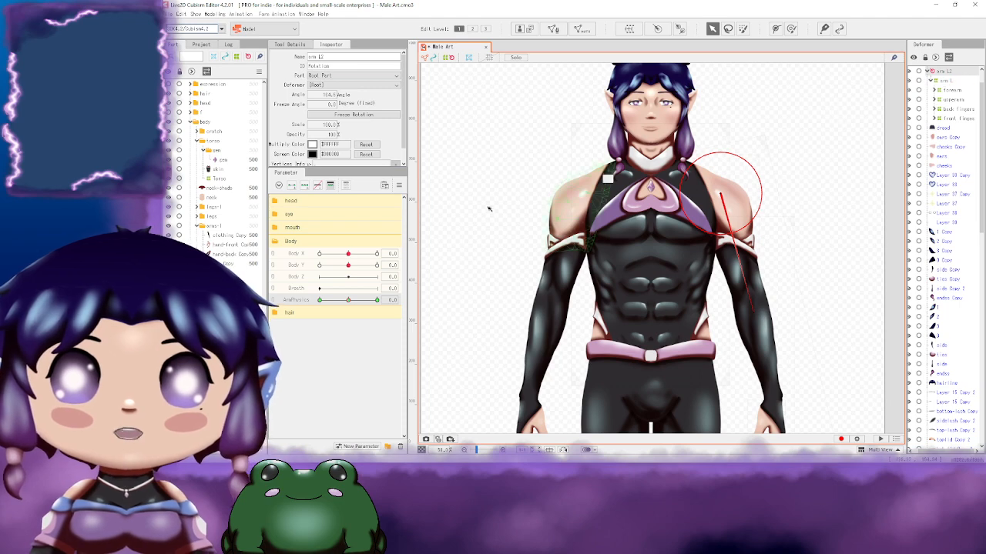
double_click(321, 57)
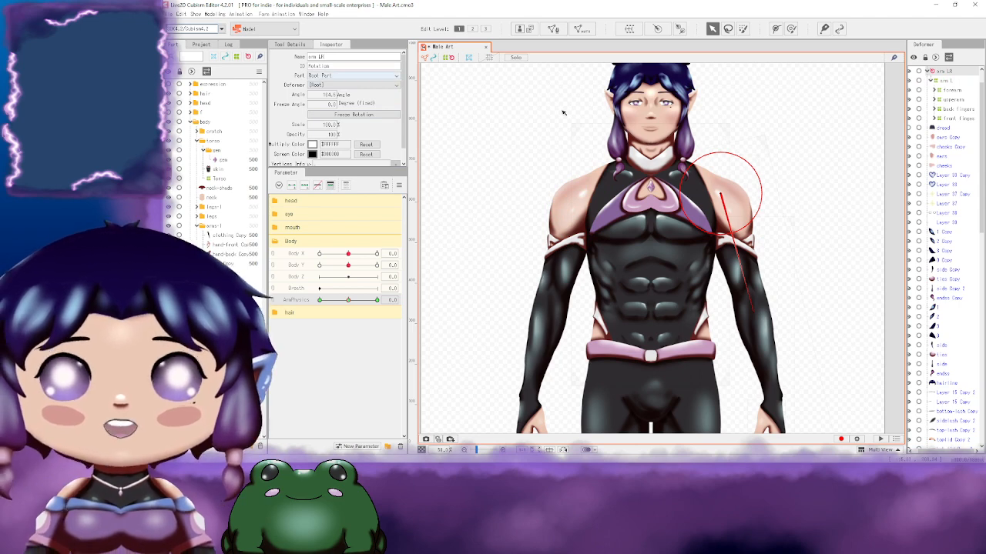
left_click_drag(816, 212, 735, 187)
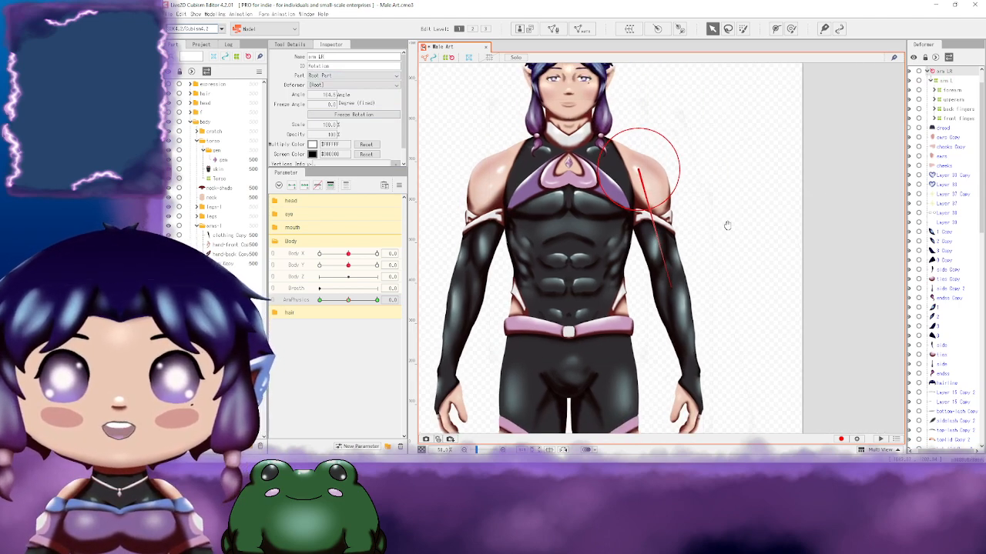
left_click_drag(671, 288, 790, 307)
key("ctrl+z")
Step: Try shifting the arm LR pivot from the shoulder slightly toward the torso
left_click_drag(760, 256, 798, 219)
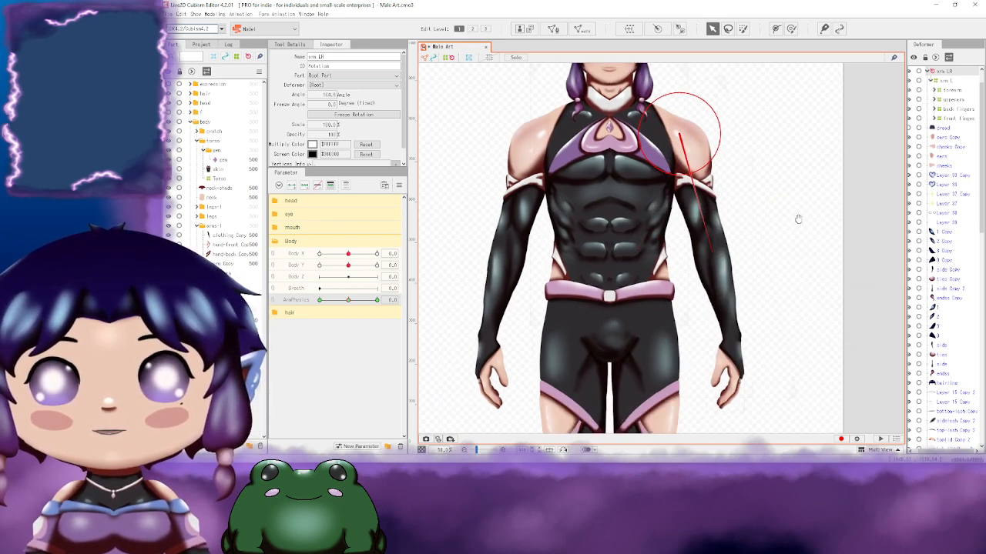
scroll(778, 189, "up", 2)
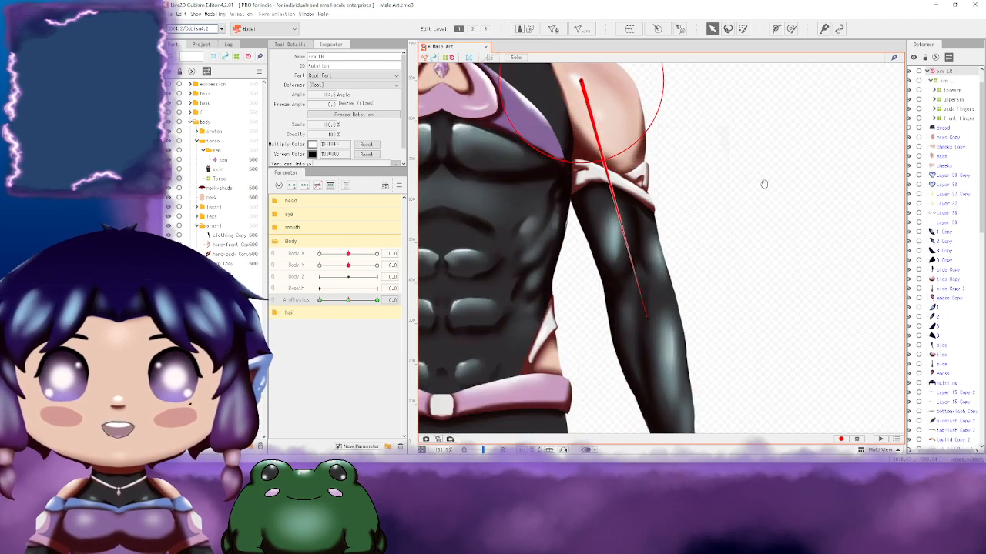
left_click_drag(763, 182, 817, 244)
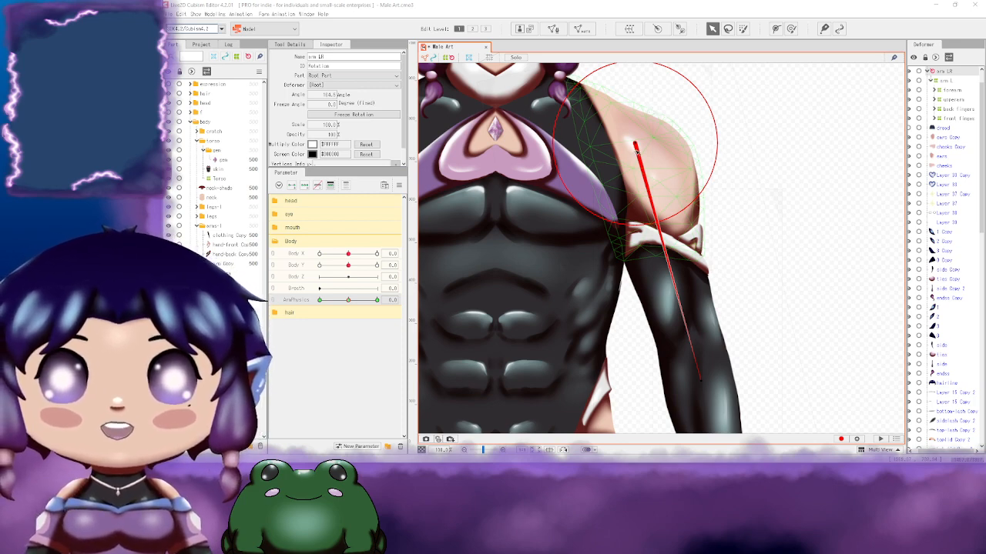
left_click_drag(634, 144, 617, 144)
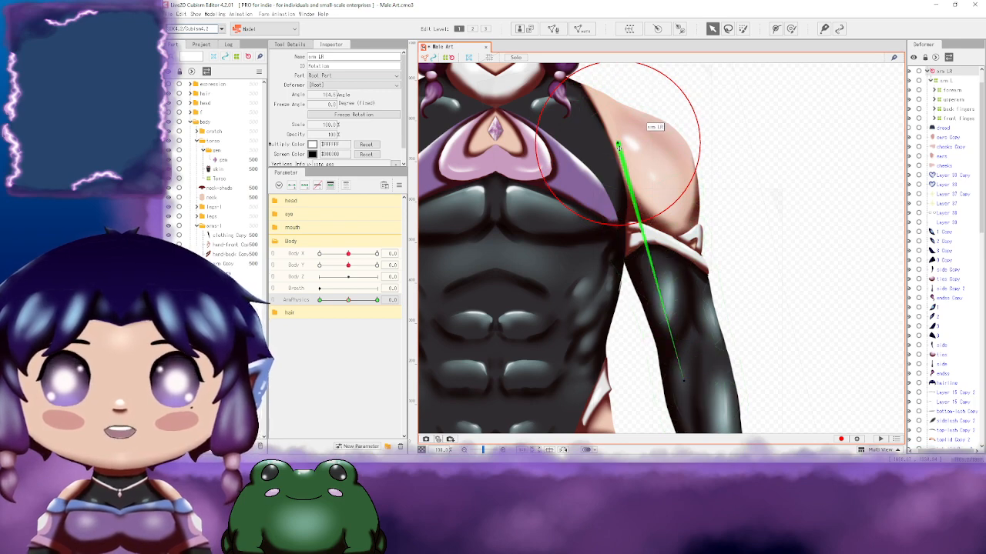
scroll(793, 261, "down", 5)
scroll(792, 262, "down", 1)
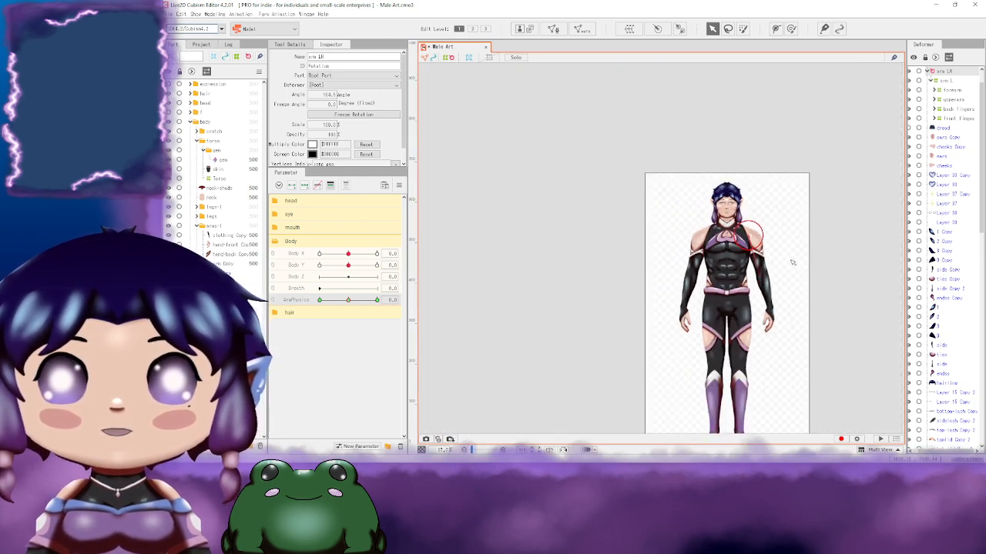
scroll(792, 262, "up", 3)
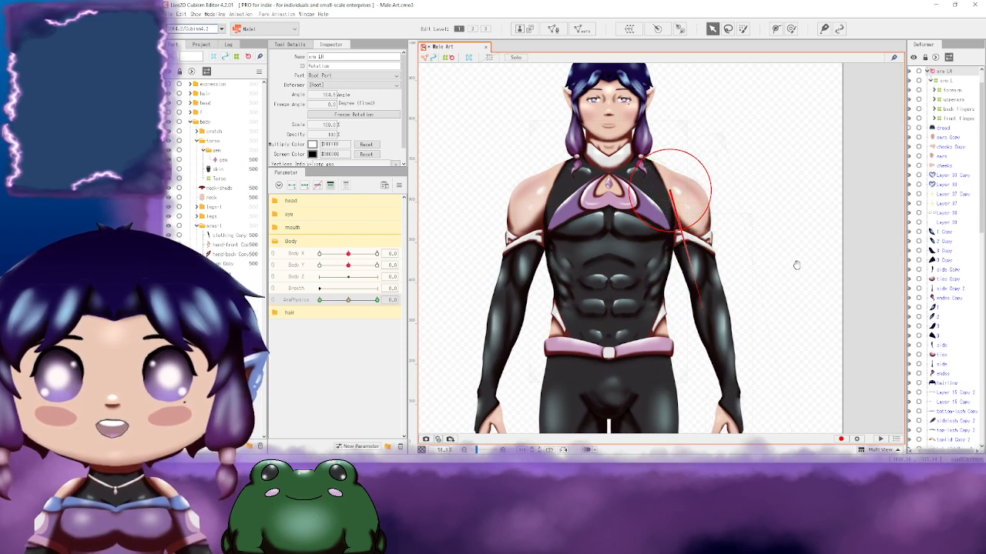
left_click_drag(796, 264, 723, 246)
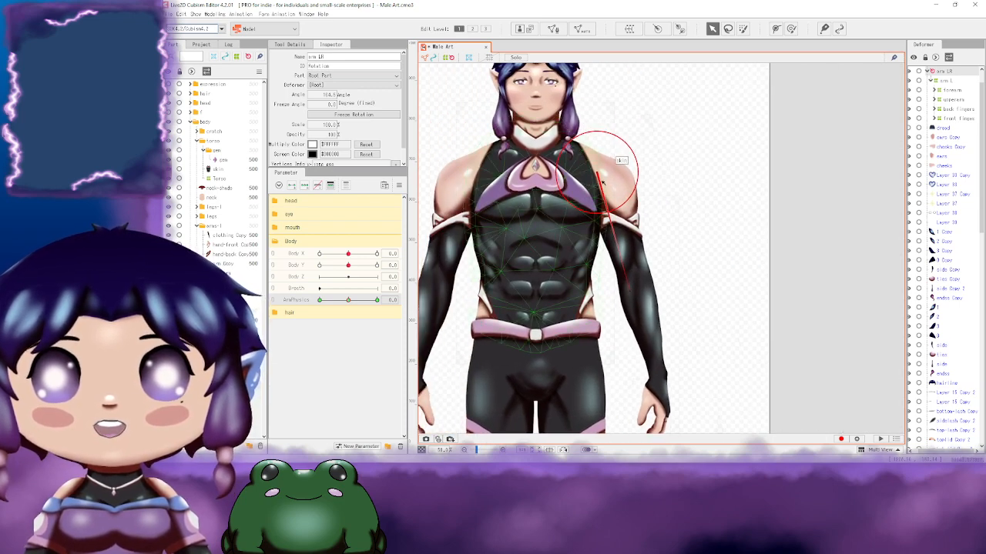
mouse_move(779, 224)
left_mouse_down()
mouse_move(729, 224)
mouse_move(767, 210)
left_mouse_up()
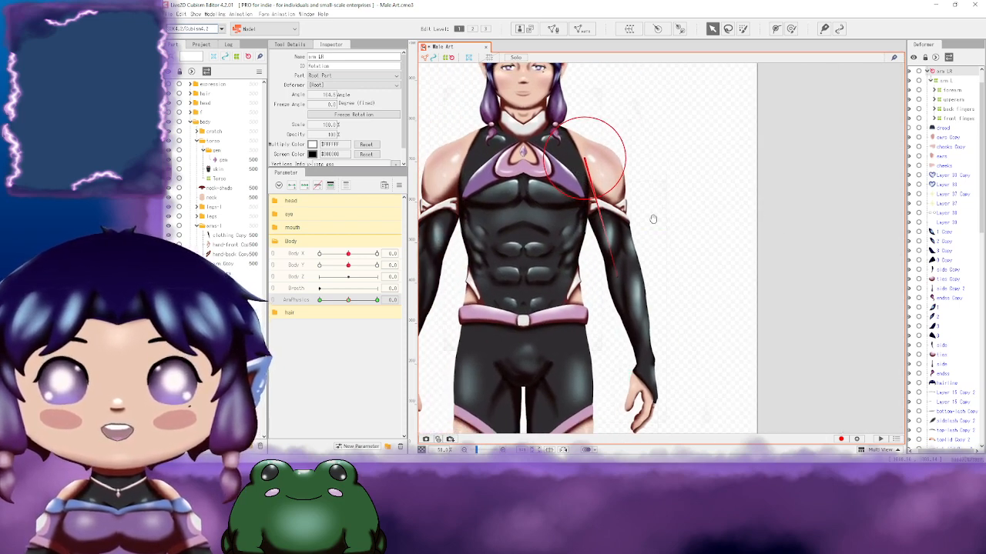
left_click_drag(653, 220, 697, 195)
Step: Preview the arm at the ArmPhysics maximum and undo the pivot shift
left_click_drag(348, 301, 377, 300)
left_click(433, 302)
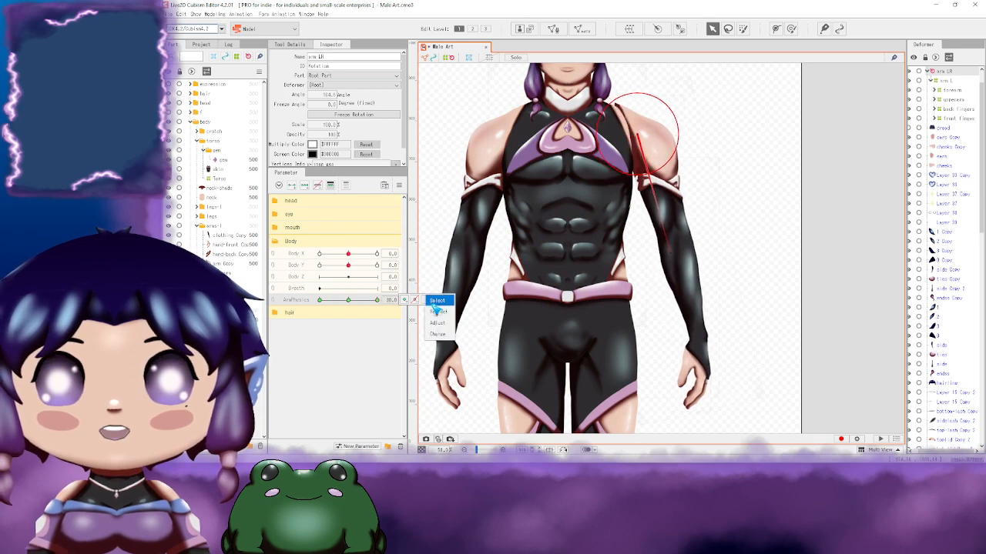
left_click(766, 233)
key("ctrl+z")
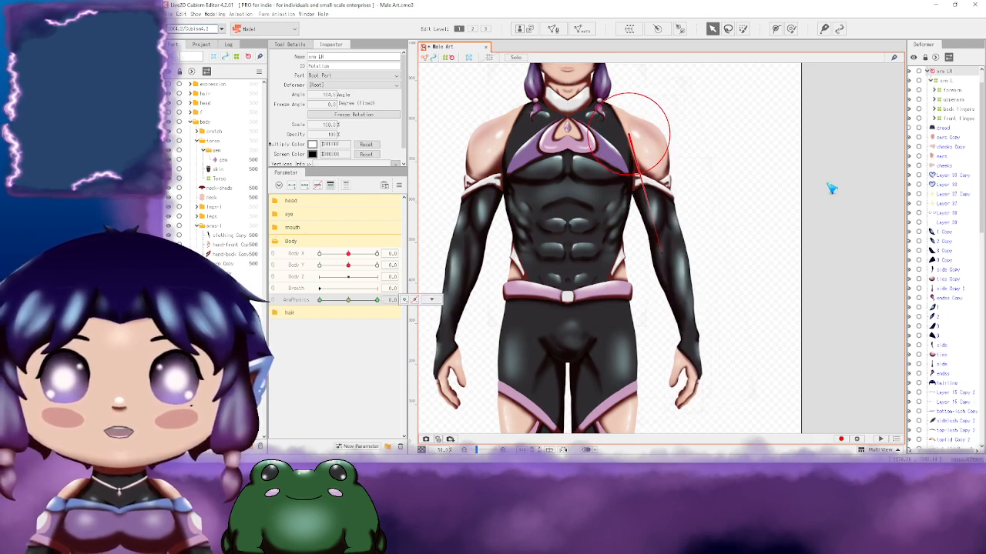
Step: Shift the arm LR rotation deformer's pivot horizontally toward the torso, near the inner edge of the shoulder
scroll(706, 173, "up", 3)
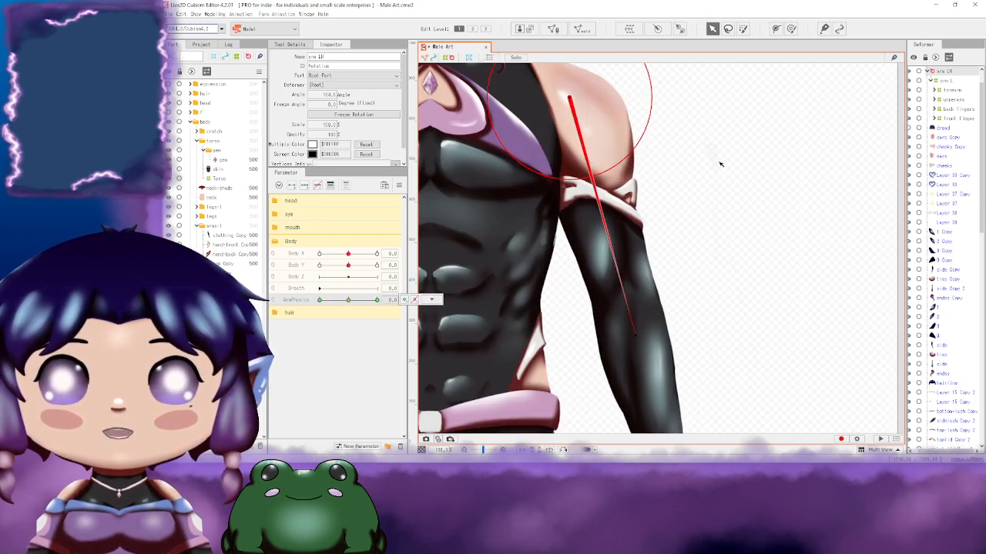
left_click_drag(691, 170, 742, 190)
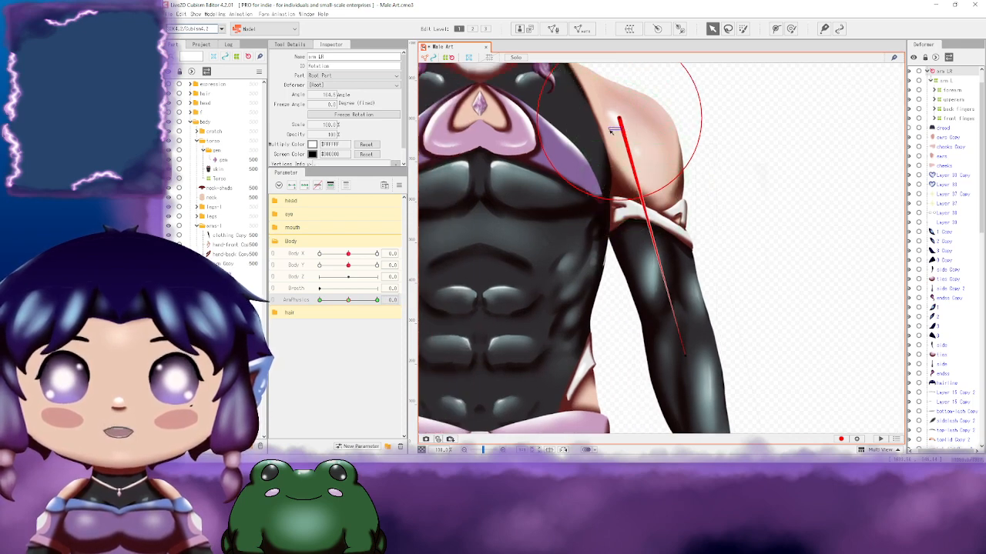
left_click_drag(622, 129, 604, 121)
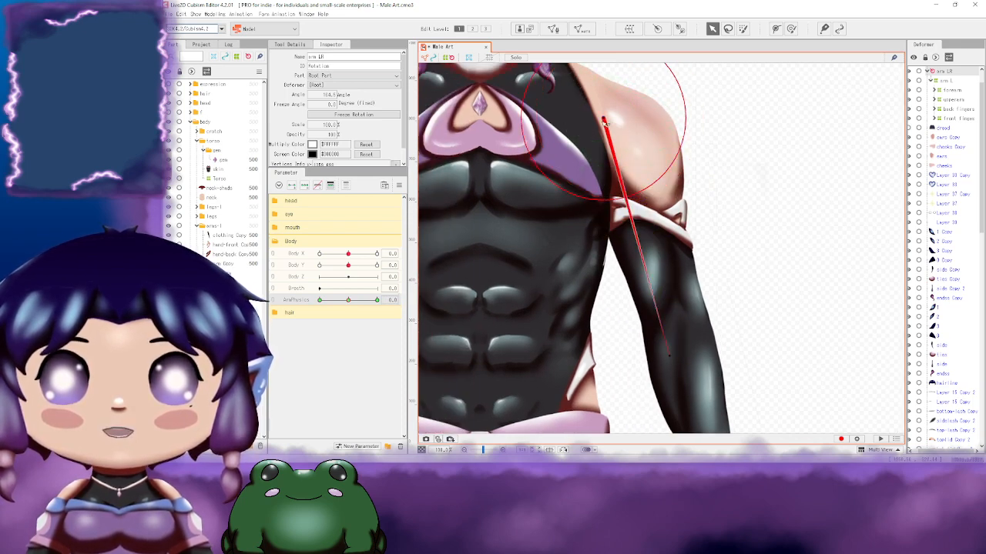
Step: Compare the pivot at the ArmPhysics maximum, reset the parameter to 0 and rebuild arm LR's ArmPhysics keys from that pose
left_click_drag(347, 300, 421, 301)
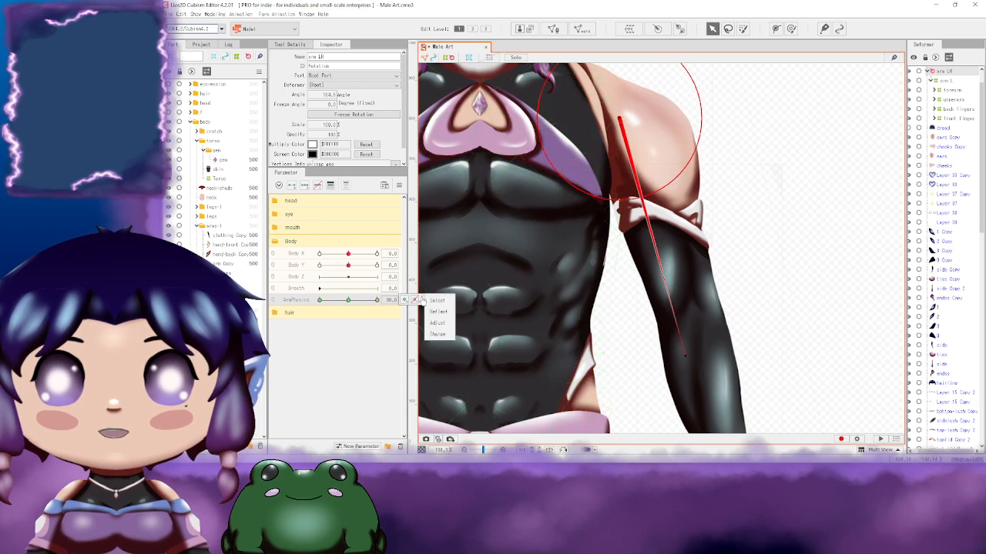
left_click(390, 300)
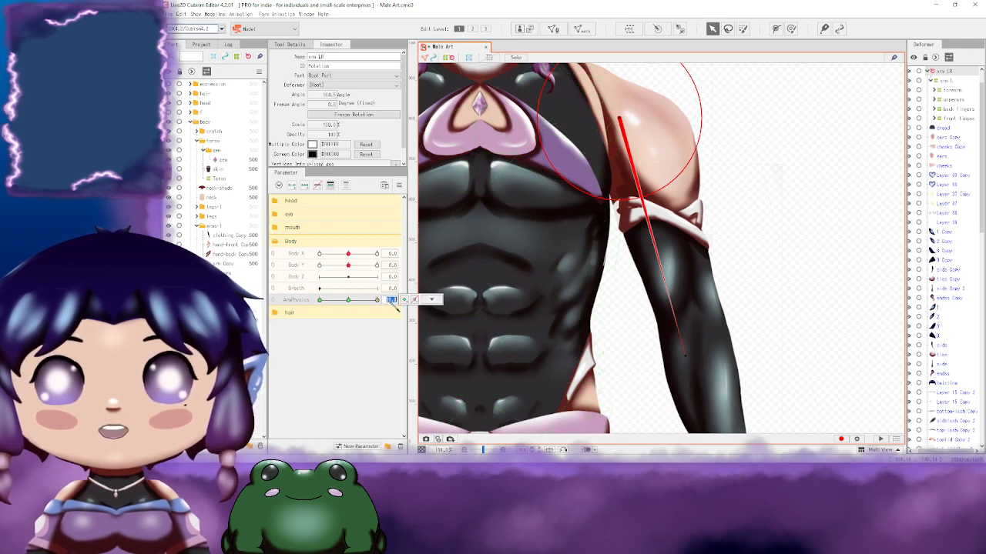
type("0")
key("Return")
left_click(319, 187)
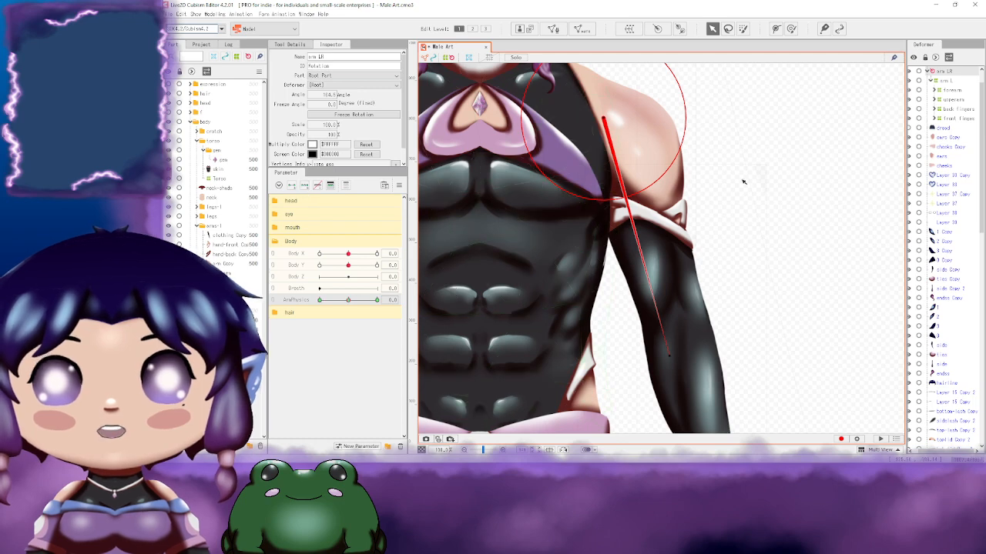
Step: Preview the arm with ArmPhysics at its maximum and Body X at 10, and return Body X to 0
scroll(770, 193, "down", 4)
scroll(637, 222, "down", 2)
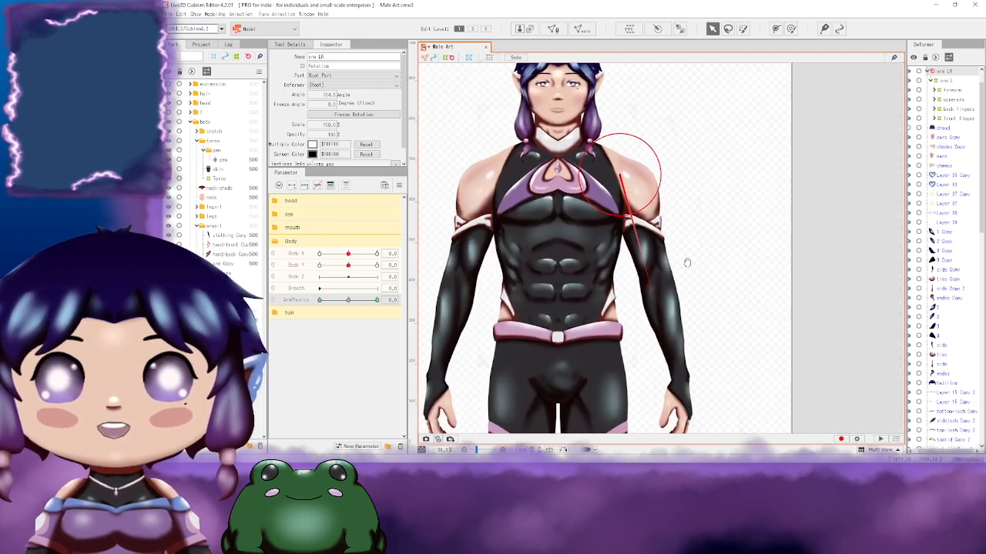
scroll(685, 260, "up", 3)
left_click_drag(634, 268, 641, 232)
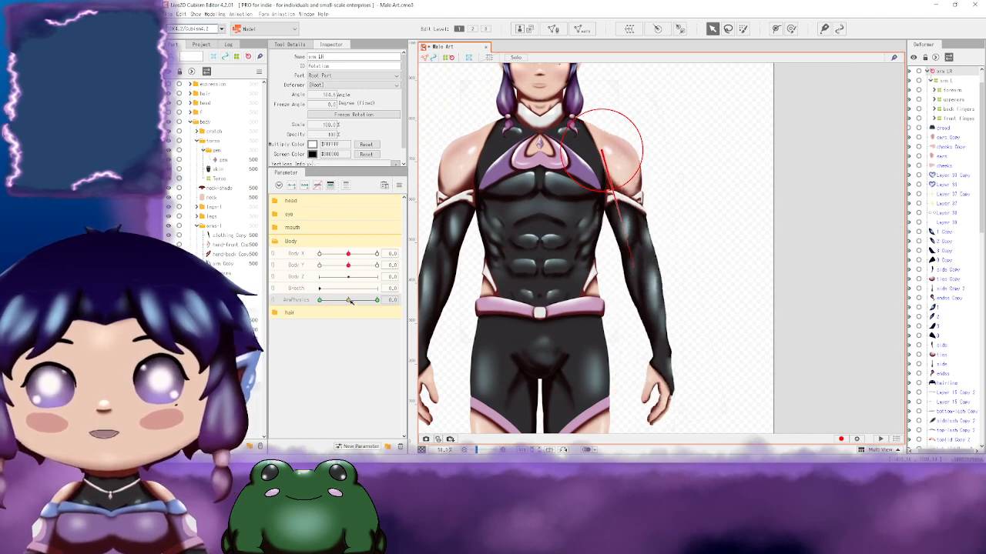
left_click_drag(350, 301, 411, 301)
left_click_drag(348, 255, 376, 254)
left_click(421, 256)
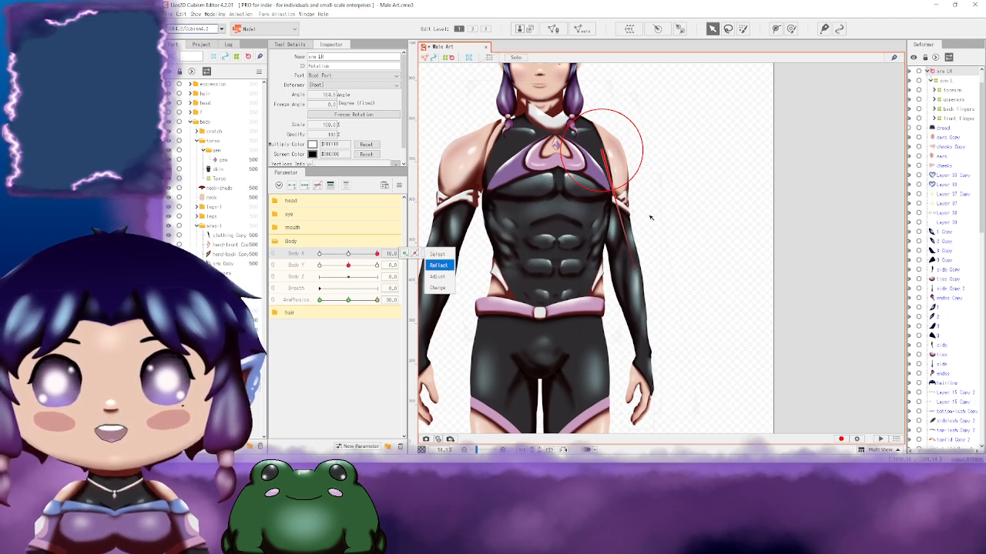
left_click(393, 255)
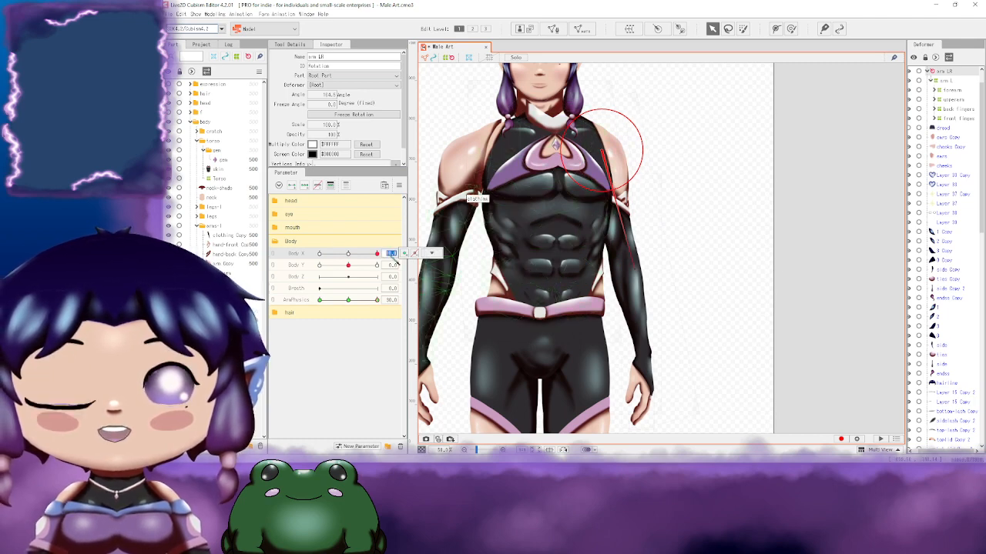
type("0")
key("Return")
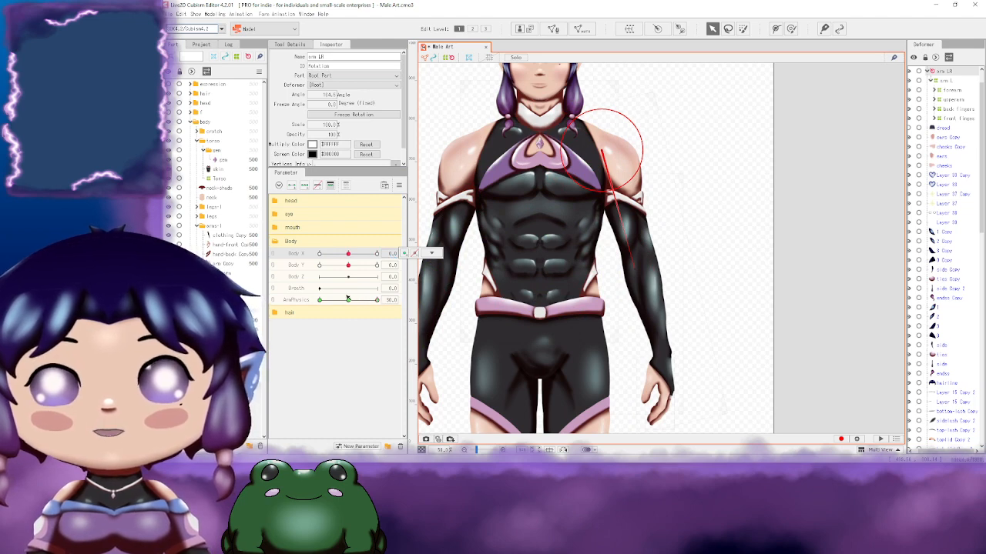
Step: Rotate arm LR outward to about 161 degrees at the ArmPhysics maximum and inward to about 167 degrees at the minimum
left_click_drag(348, 299, 386, 311)
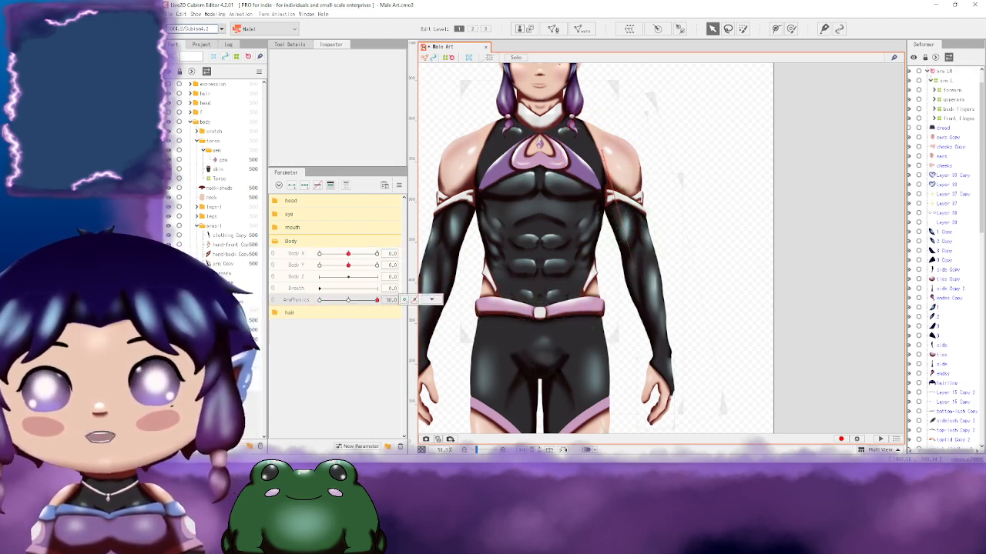
left_click(630, 274)
left_click_drag(632, 271, 640, 267)
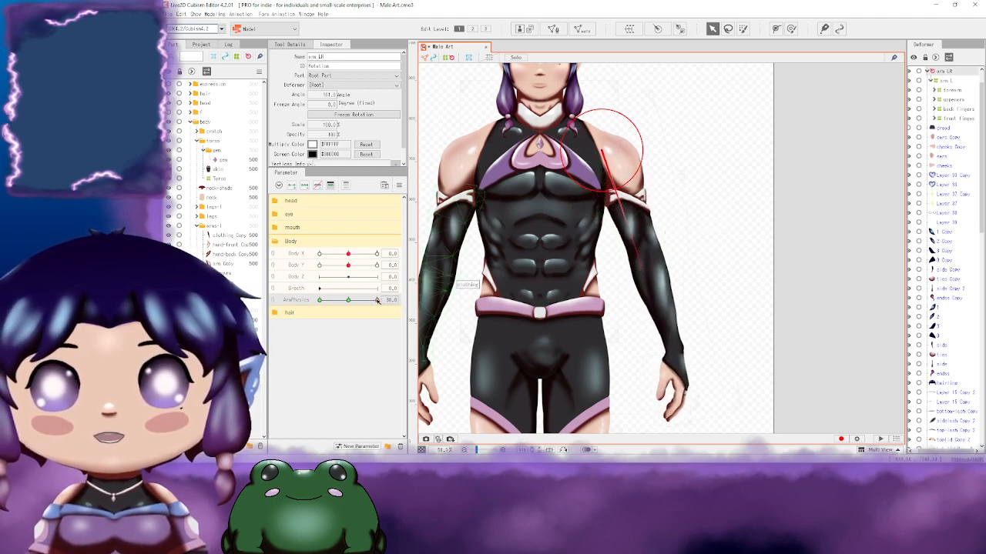
key("ctrl+z")
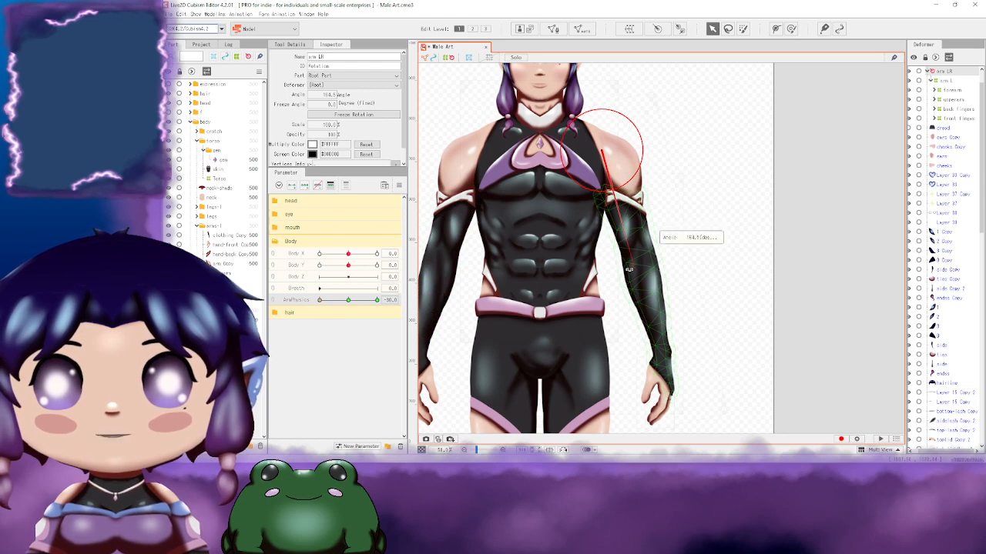
left_click_drag(629, 269, 627, 271)
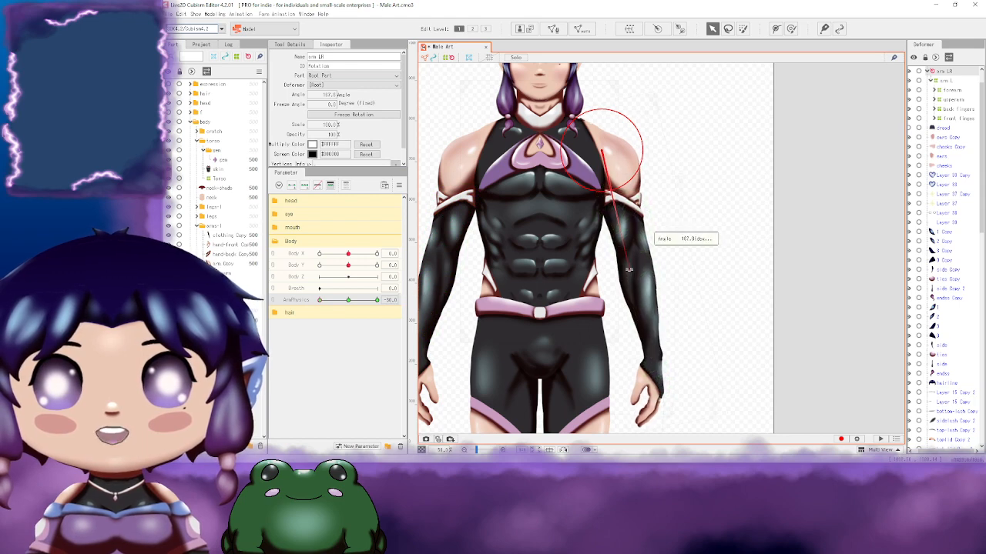
Step: At the ArmPhysics maximum, rotate the arm LR deformer slightly back inward to about 162 degrees
left_click(611, 161)
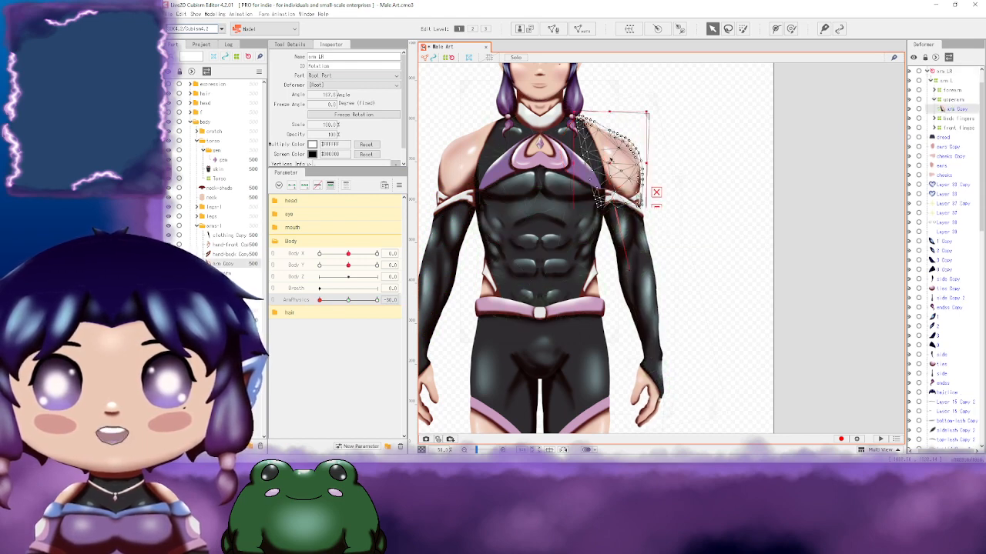
left_click(683, 149)
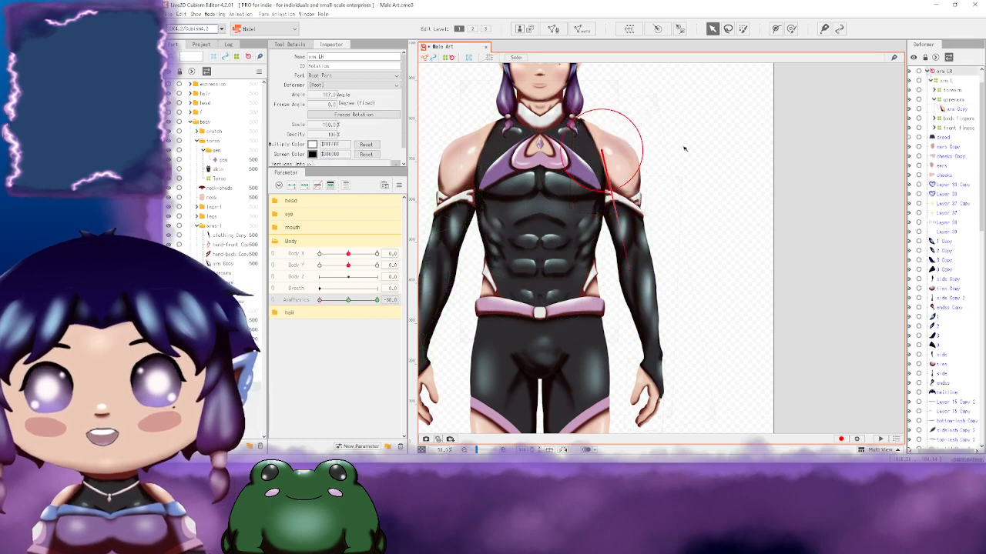
scroll(684, 149, "up", 5)
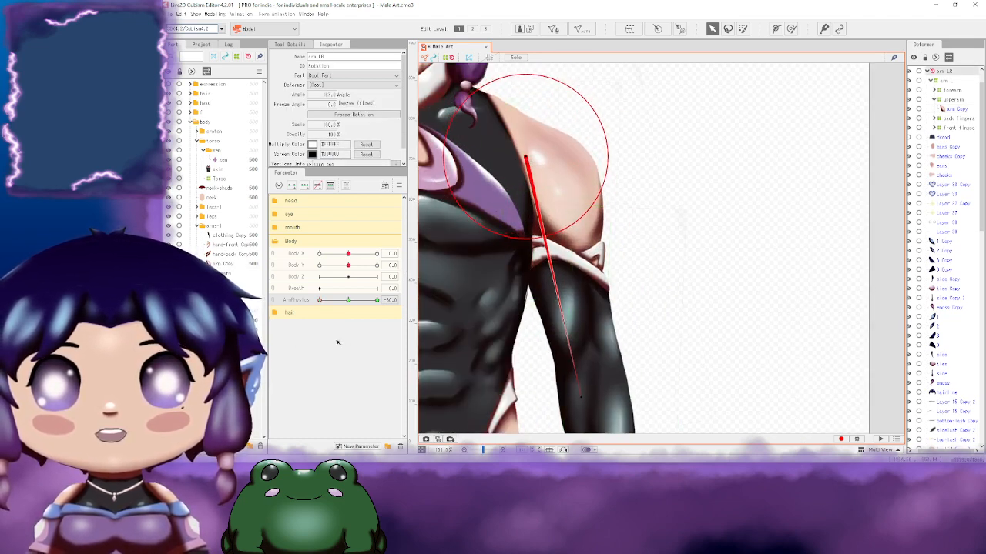
left_click_drag(330, 300, 387, 295)
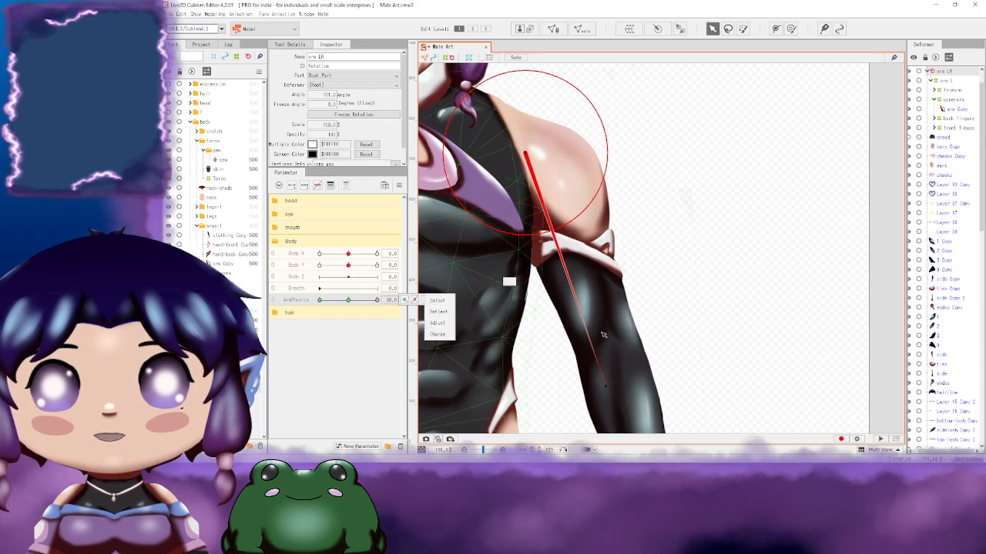
left_click_drag(607, 388, 600, 389)
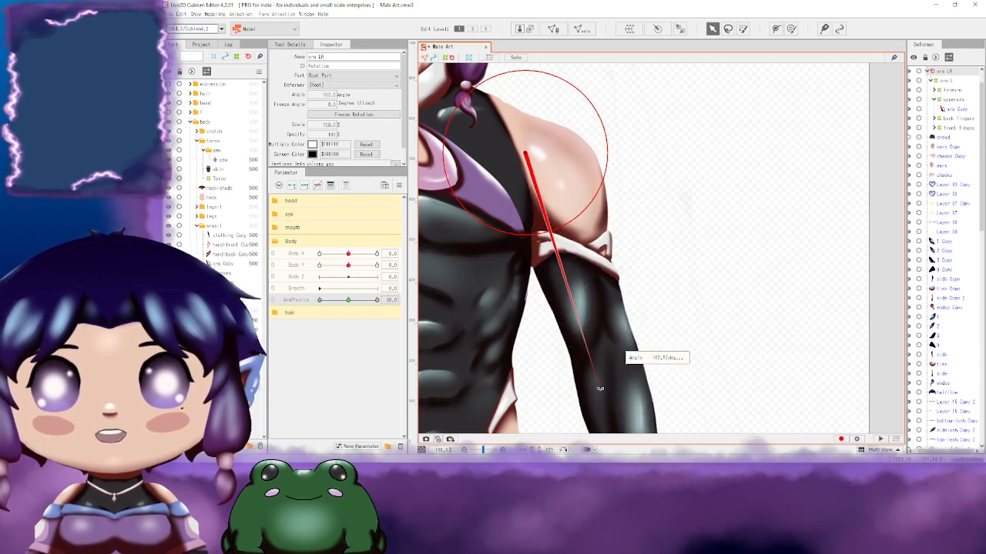
scroll(649, 324, "down", 5)
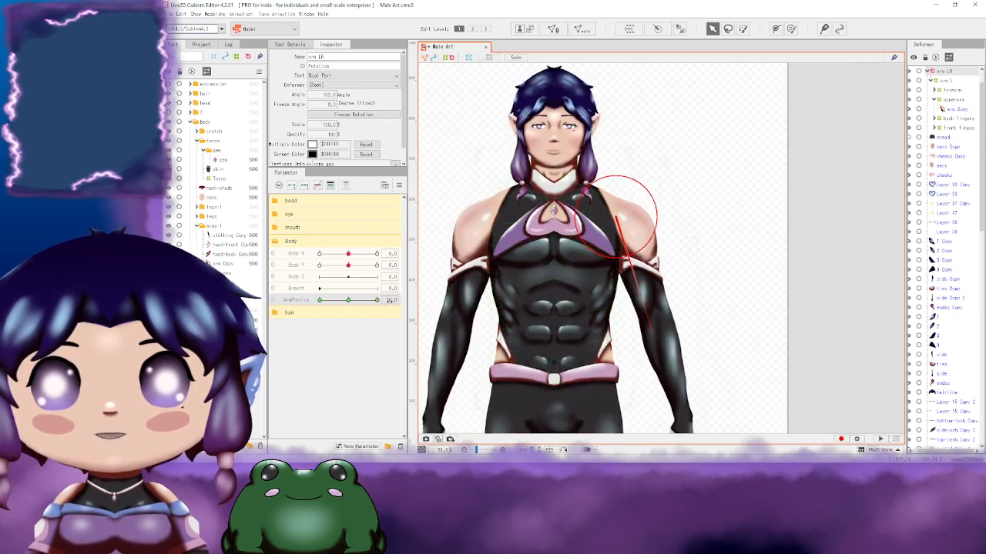
Step: Reset ArmPhysics to 0 and link the Body X and Body Y parameters into a combined two-axis control
double_click(392, 300)
type("0")
key("Return")
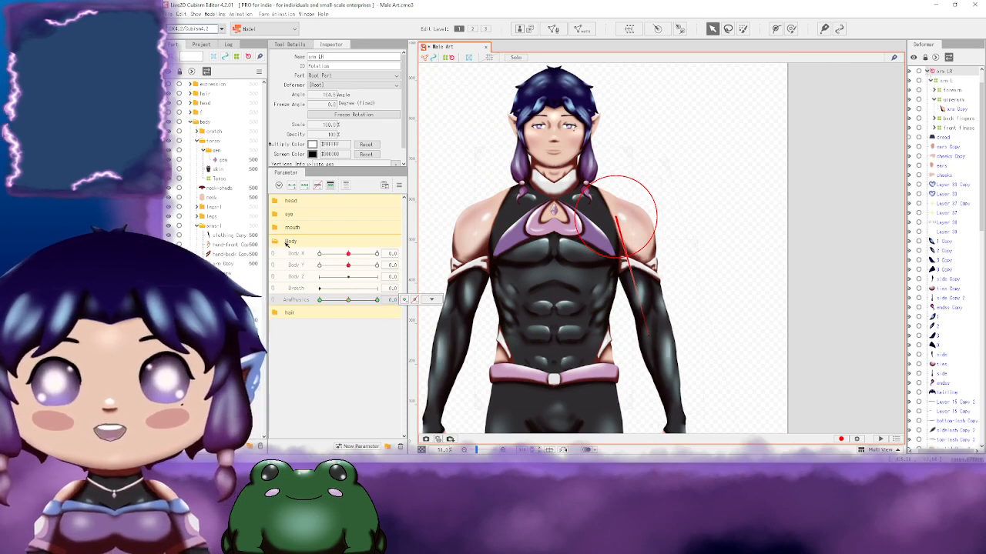
left_click(296, 254)
left_click(273, 255)
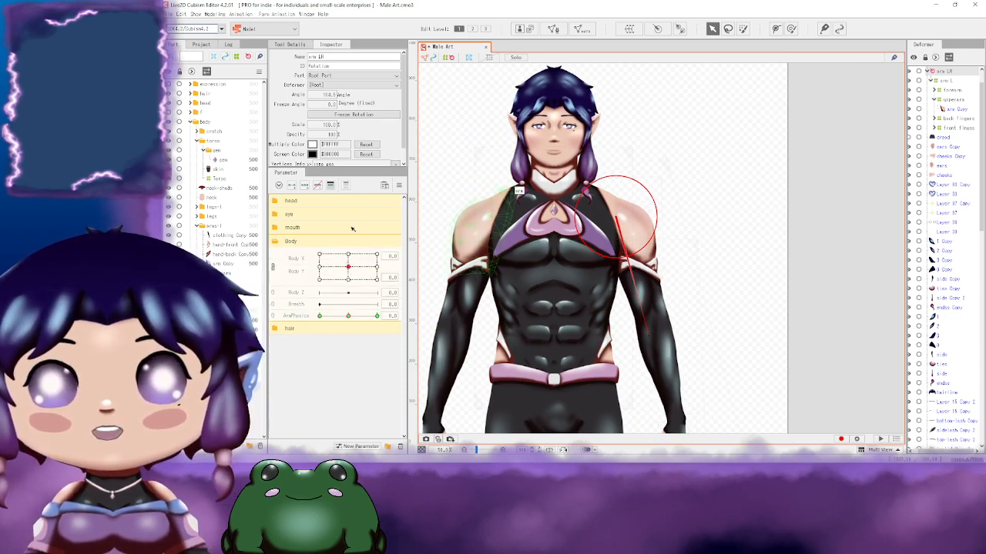
Step: Open the Physics/Scene Blending Settings and add a physics group named Arm Bounce
left_click(214, 17)
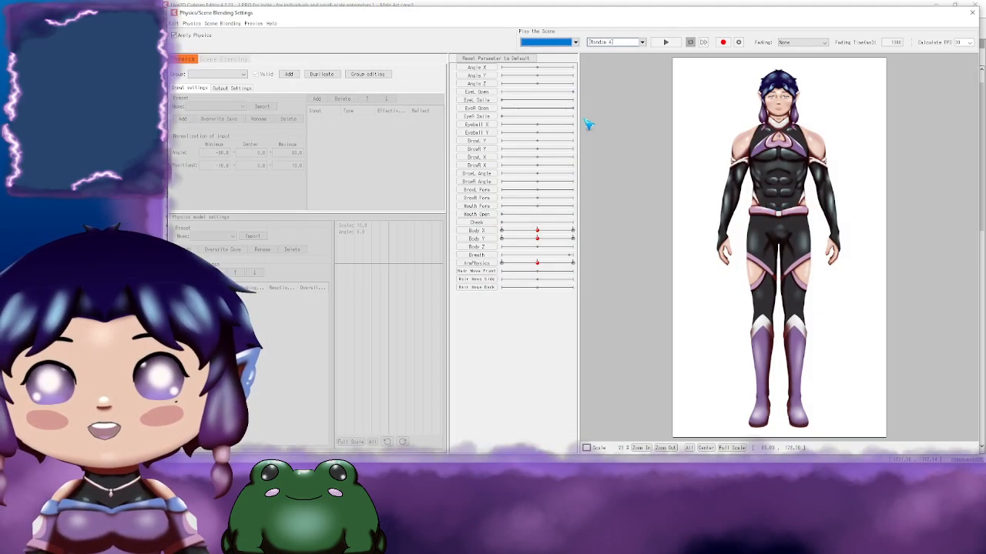
mouse_move(449, 13)
left_mouse_down()
mouse_move(566, 29)
mouse_move(459, 15)
left_mouse_up()
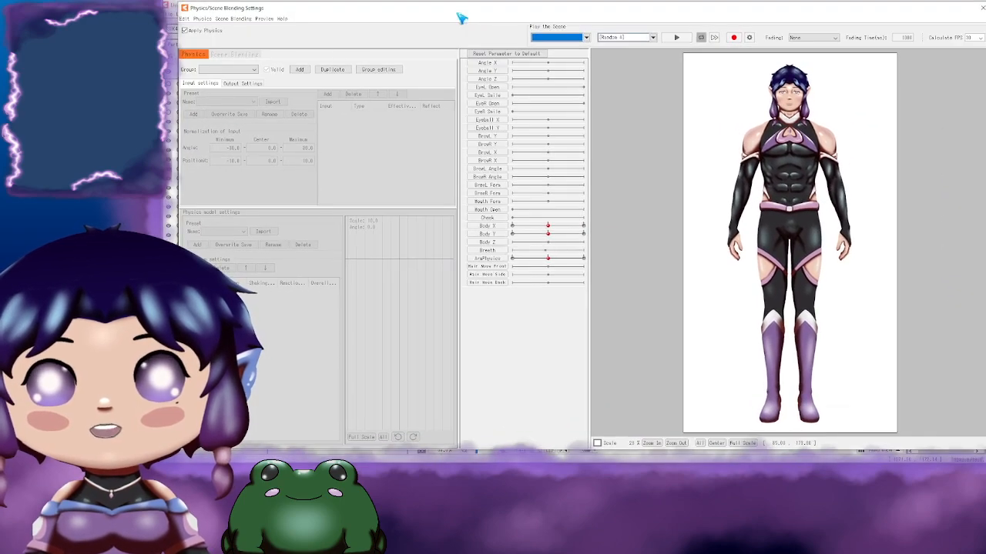
left_click(254, 71)
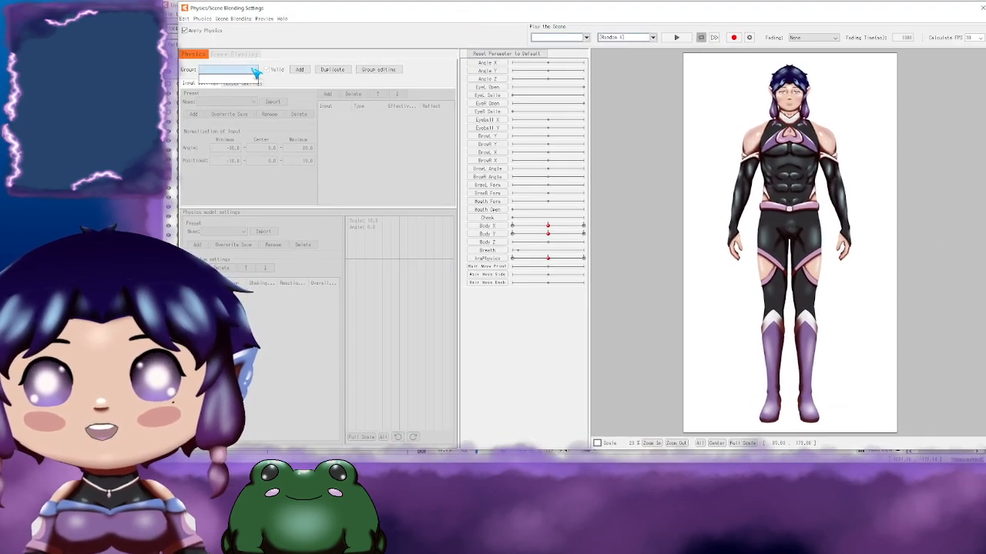
left_click(302, 69)
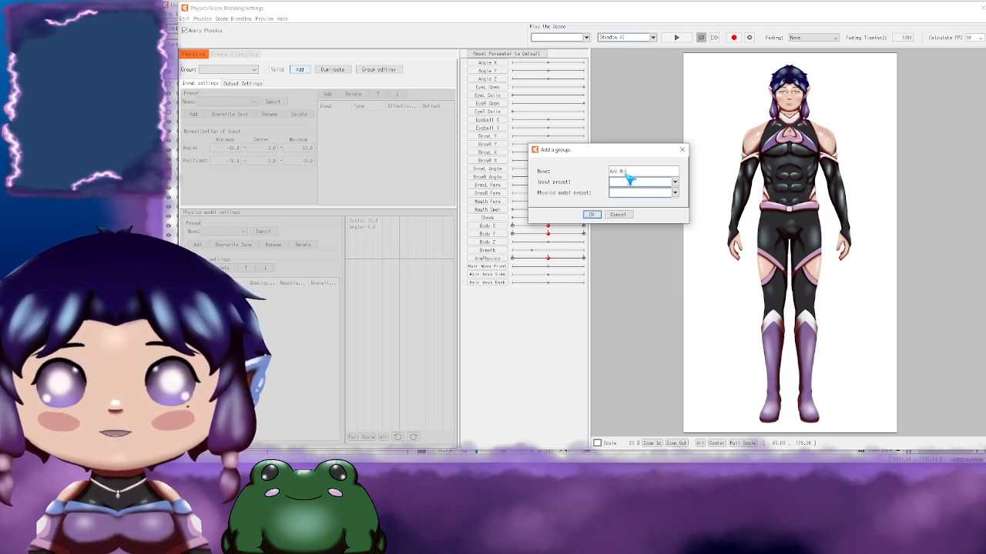
left_click(592, 216)
Step: Add Body X, Body Y and Body Z as input parameters of the Arm Bounce group
left_click(328, 94)
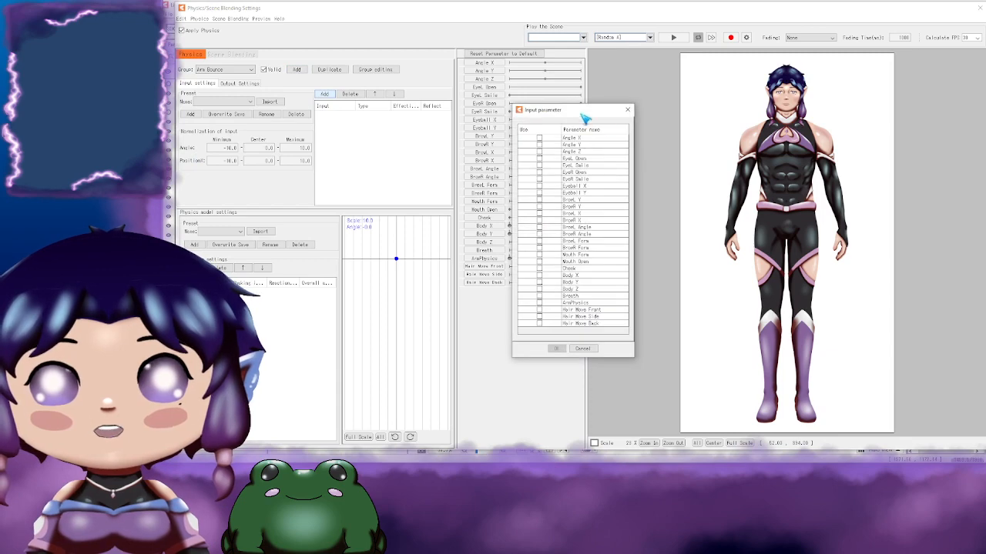
left_click_drag(585, 116, 780, 73)
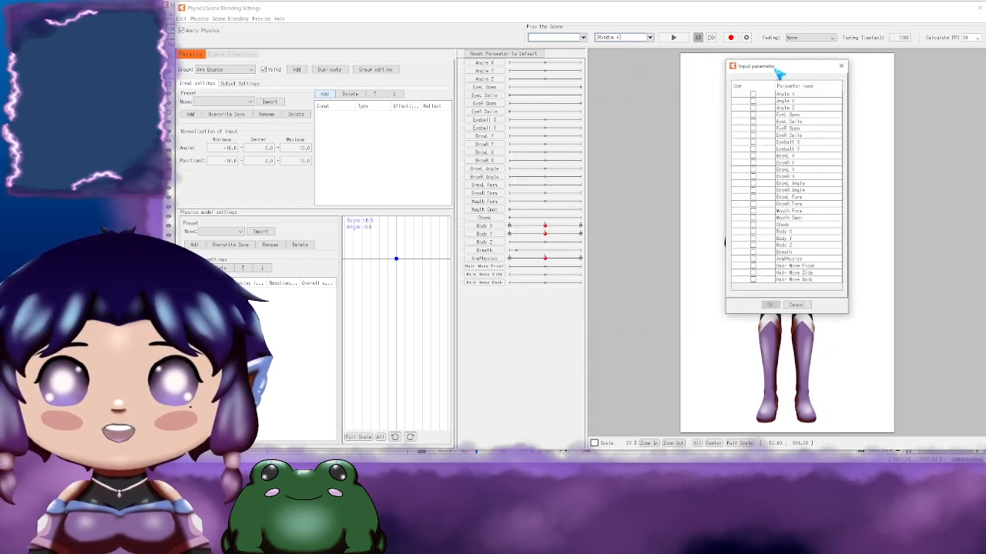
left_click(753, 231)
left_click(753, 238)
left_click(752, 245)
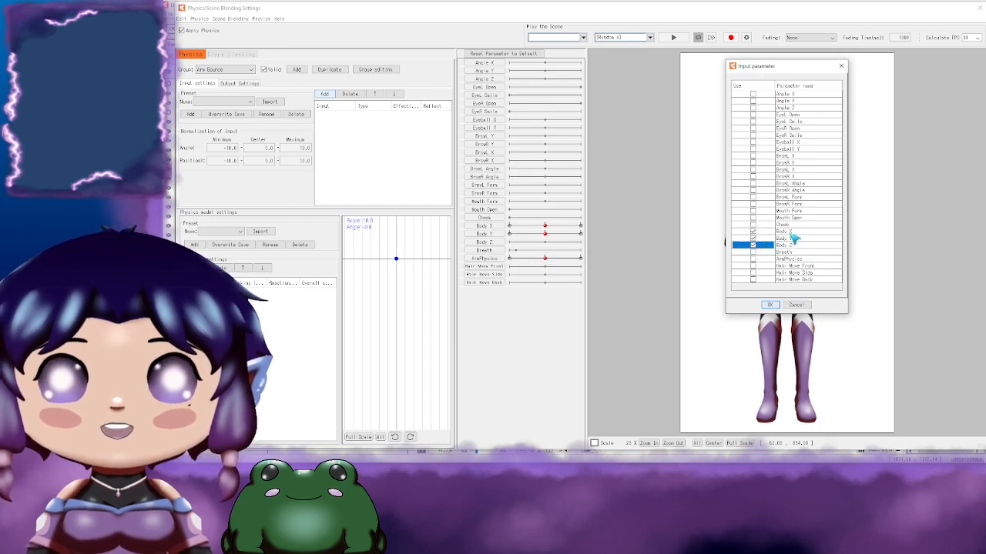
left_click(772, 305)
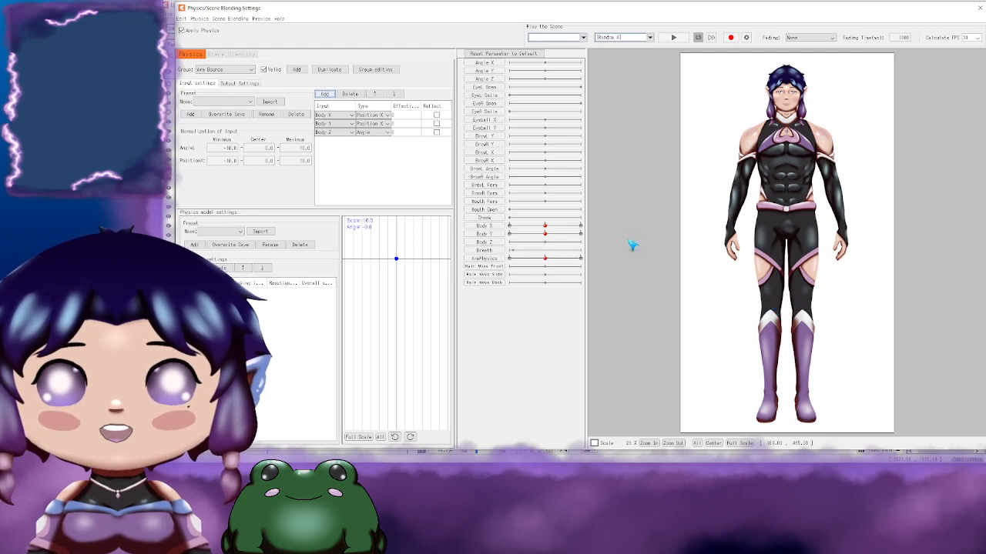
Step: Set the input effectiveness to 50 for Body X, 50 for Body Y and 100 for Body Z
left_click(396, 115)
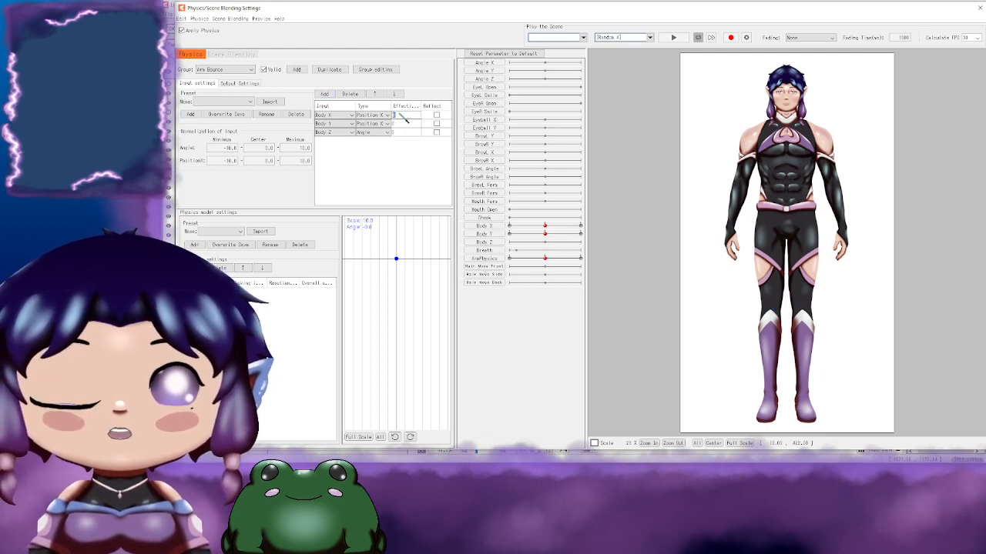
left_click(400, 125)
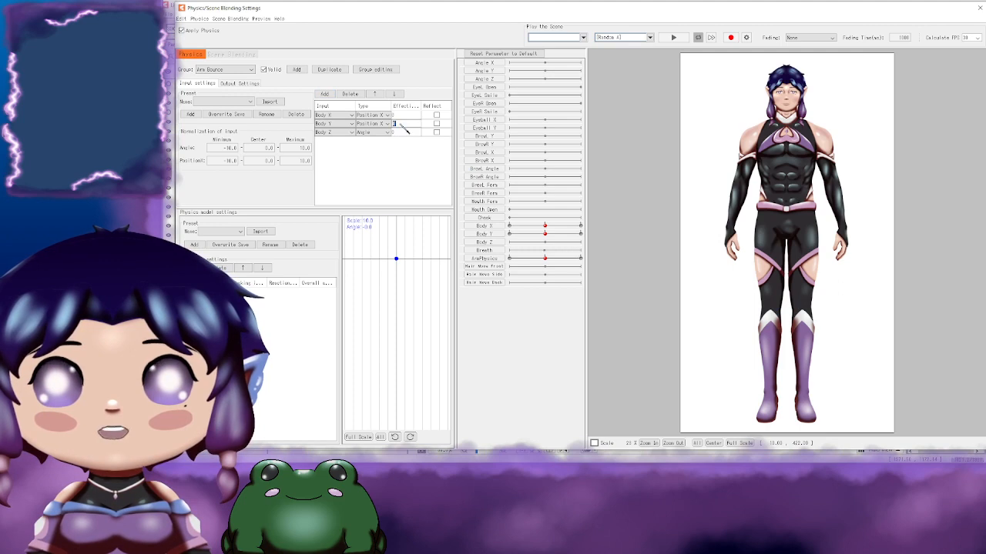
left_click(398, 114)
left_click(396, 114)
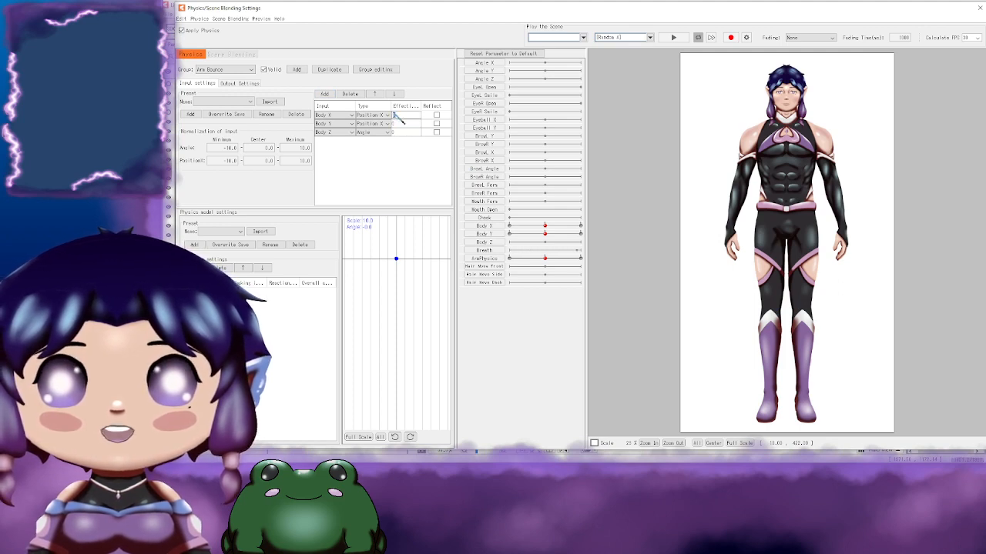
double_click(393, 114)
left_click(397, 123)
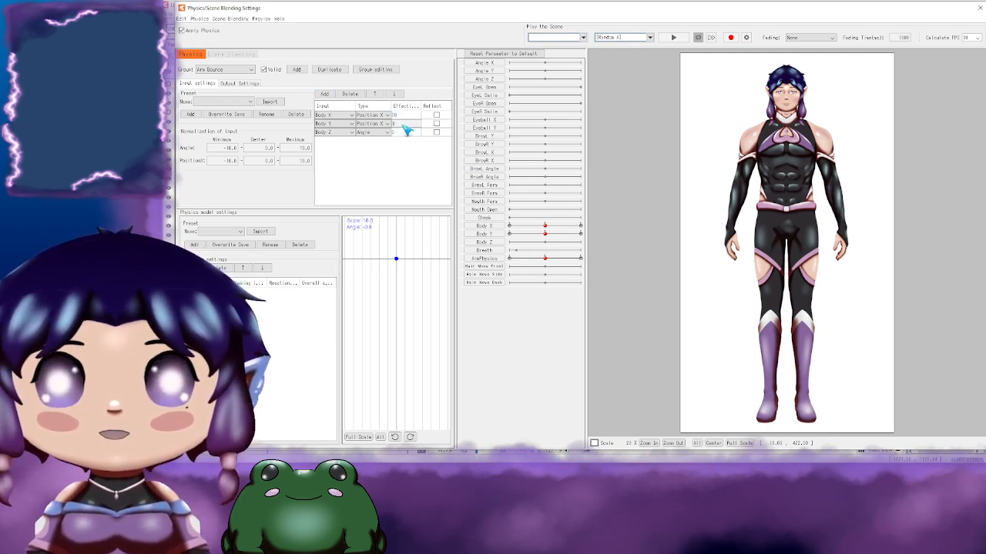
double_click(398, 124)
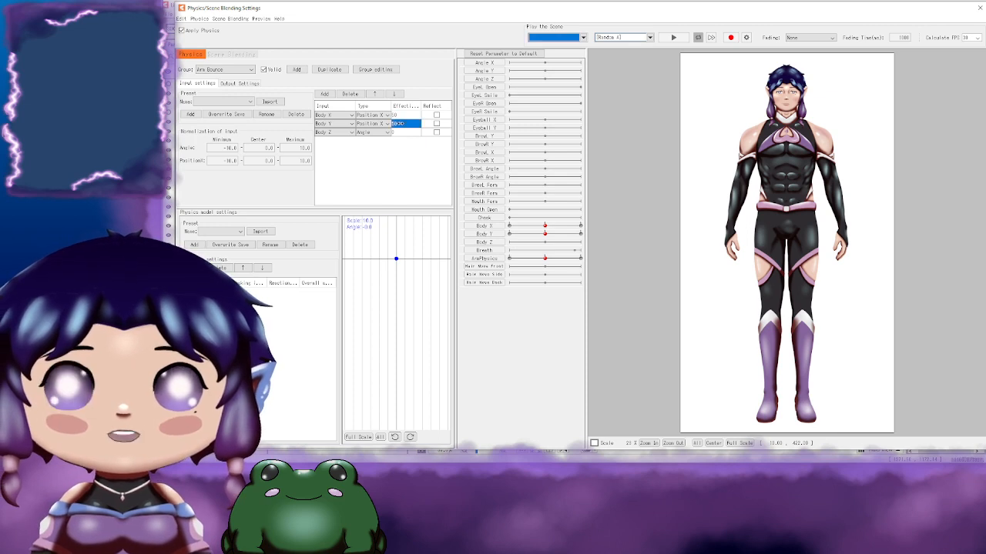
left_click(395, 132)
double_click(397, 132)
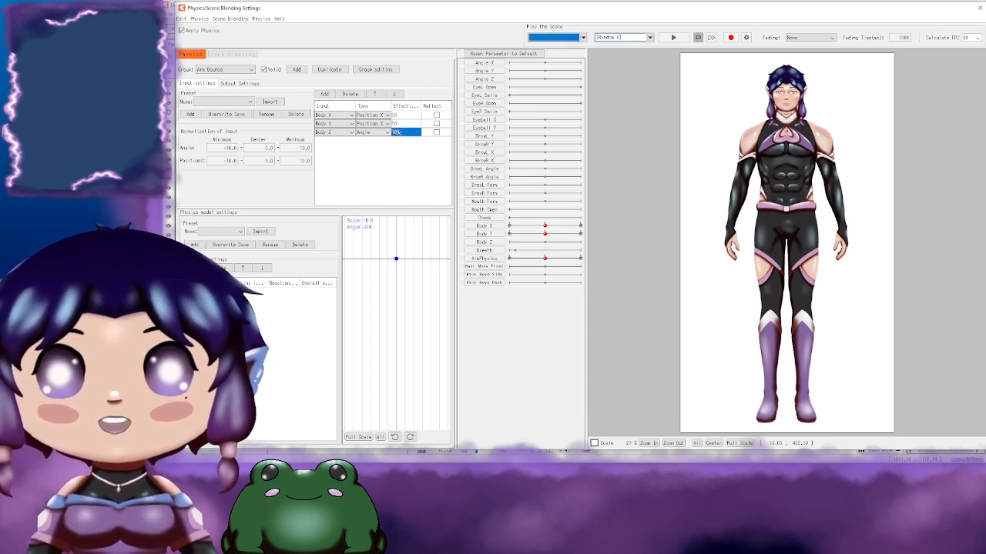
left_click(403, 151)
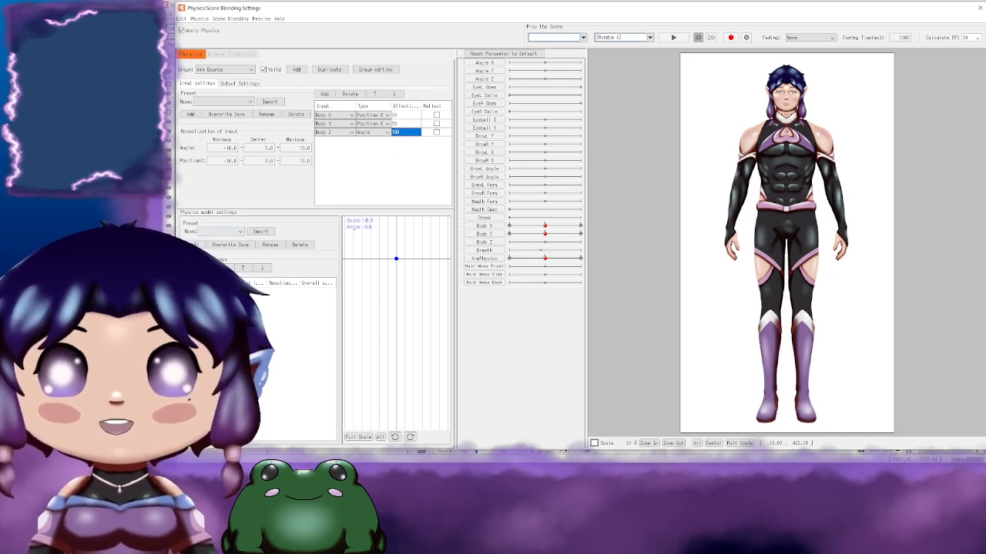
Step: Add a pendulum to the Arm Bounce physics model and assign ArmPhysics as the output parameter
left_click(192, 268)
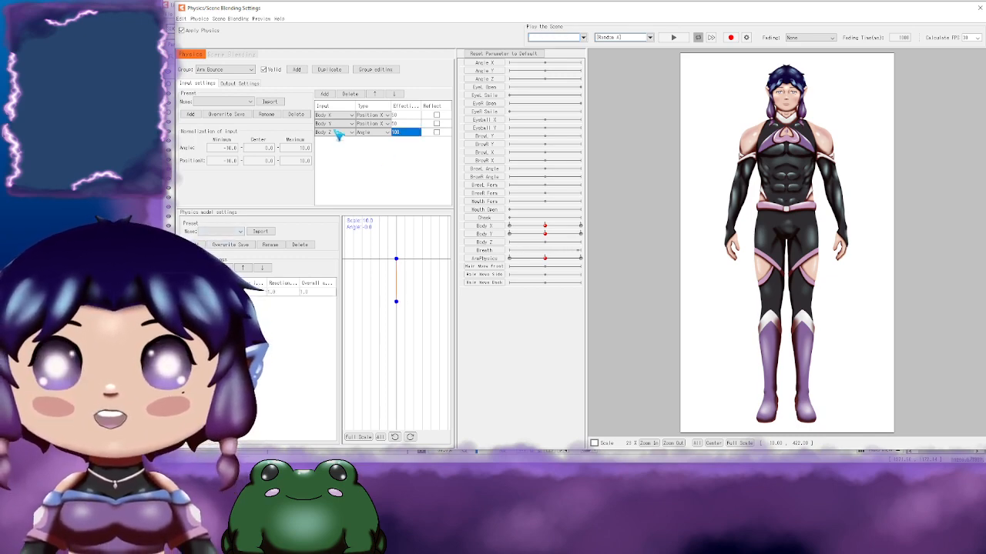
left_click(242, 84)
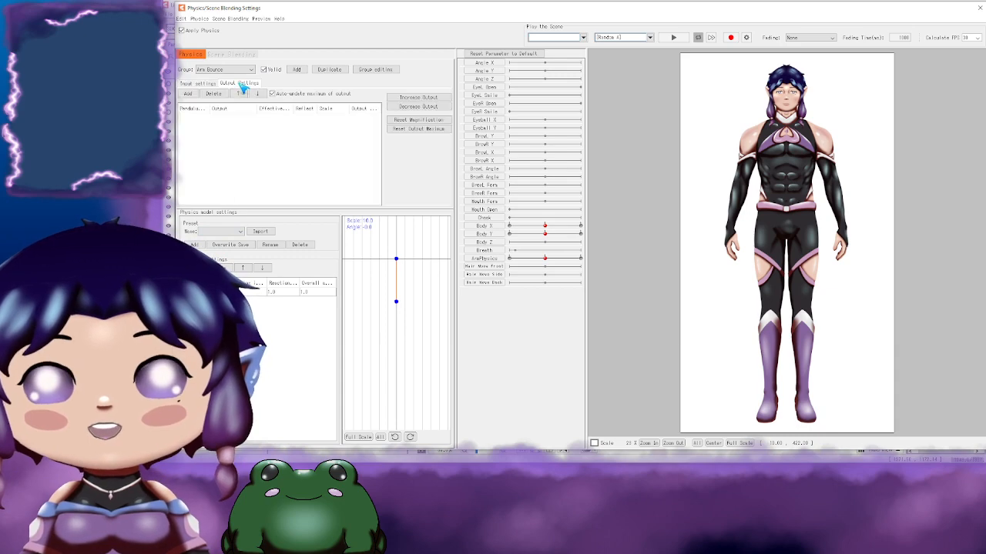
left_click(188, 94)
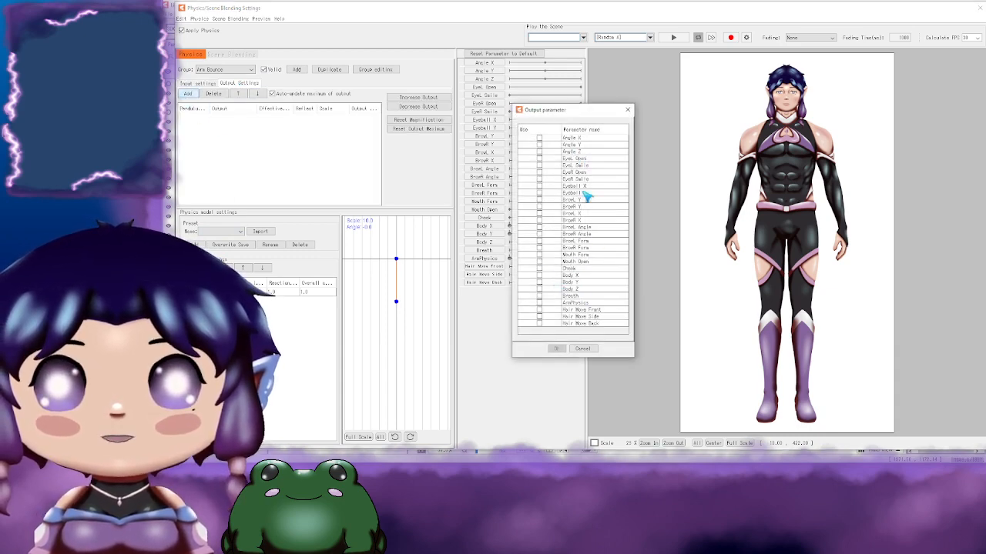
left_click(539, 302)
left_click(555, 348)
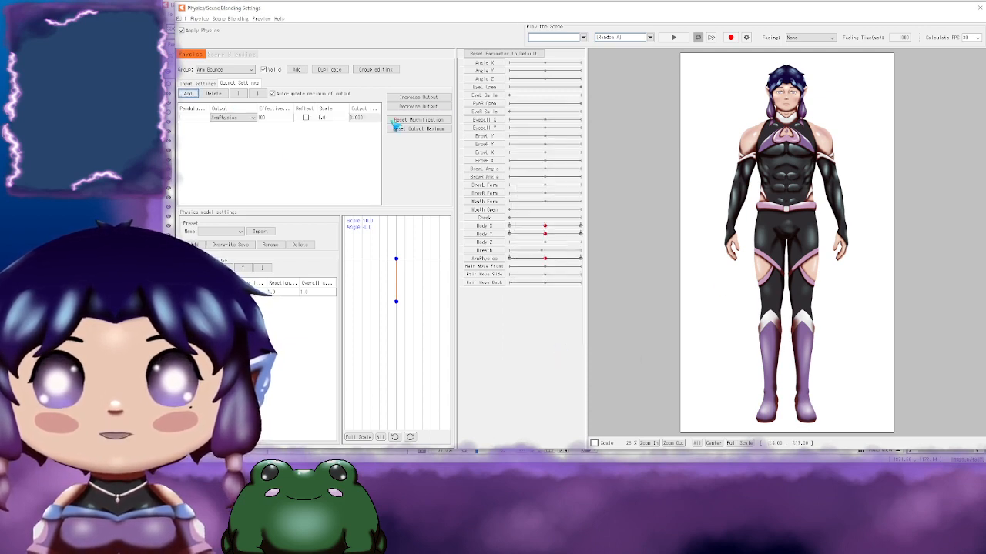
Step: Test the arm's physics response by swinging the model's body in the preview, viewing the arms up close
left_click_drag(806, 209, 673, 241)
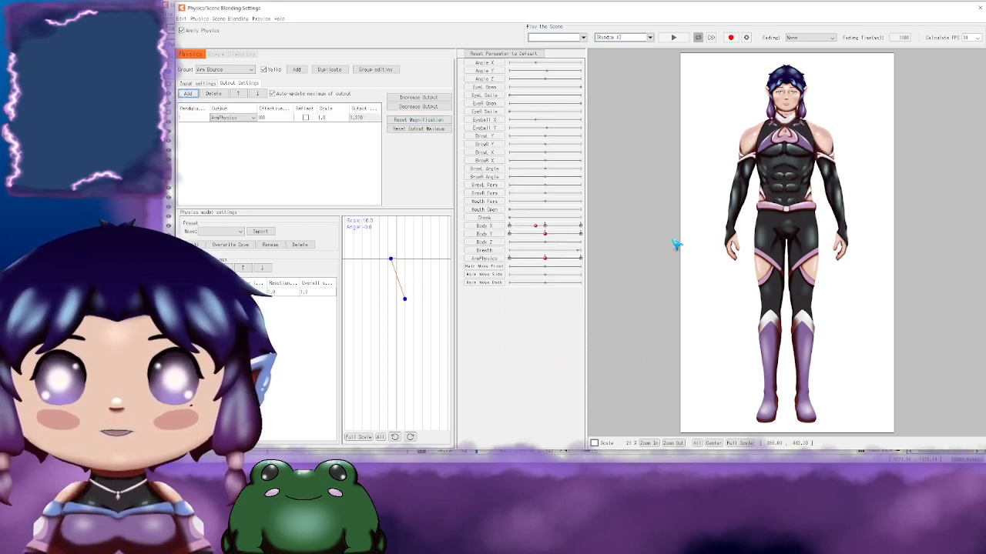
scroll(874, 218, "up", 4)
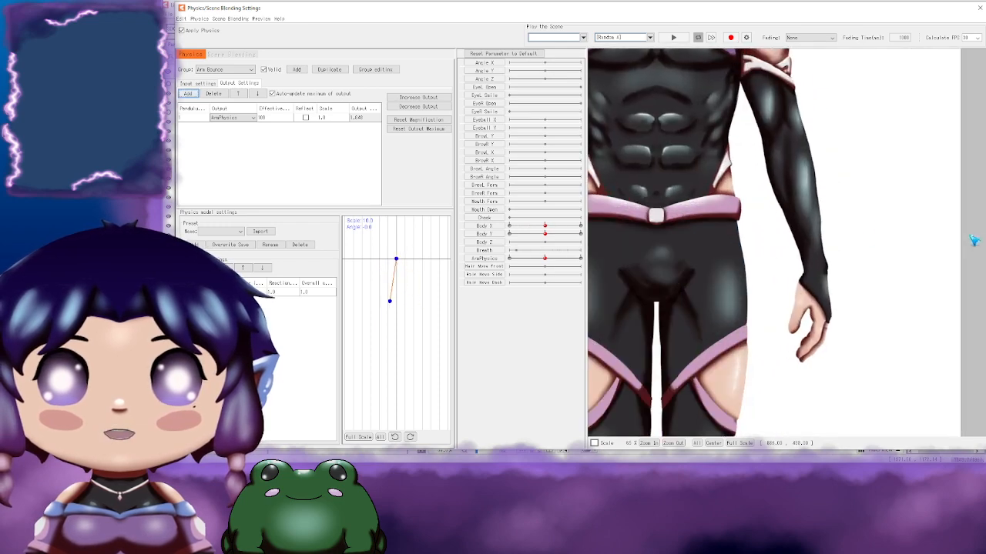
left_click_drag(796, 174, 971, 201)
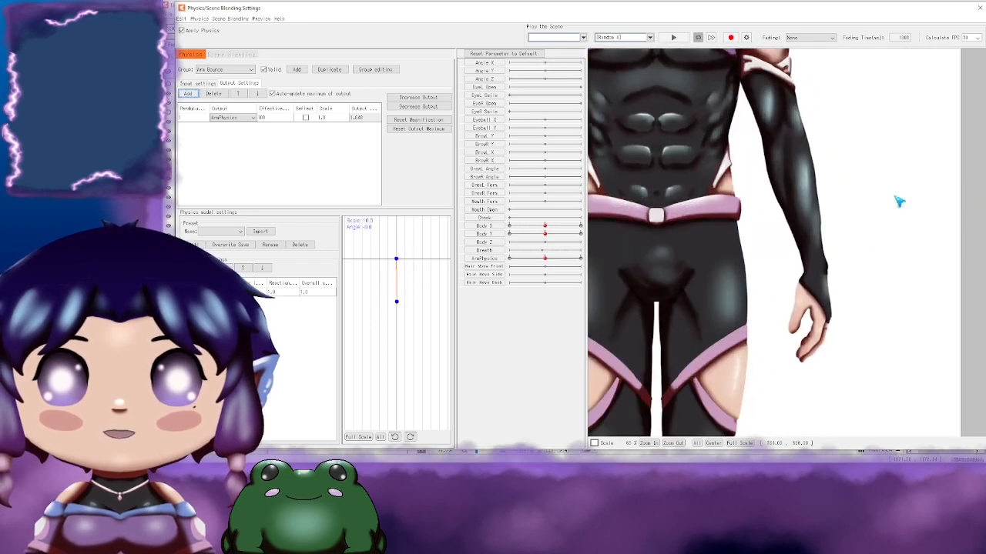
scroll(886, 194, "down", 2)
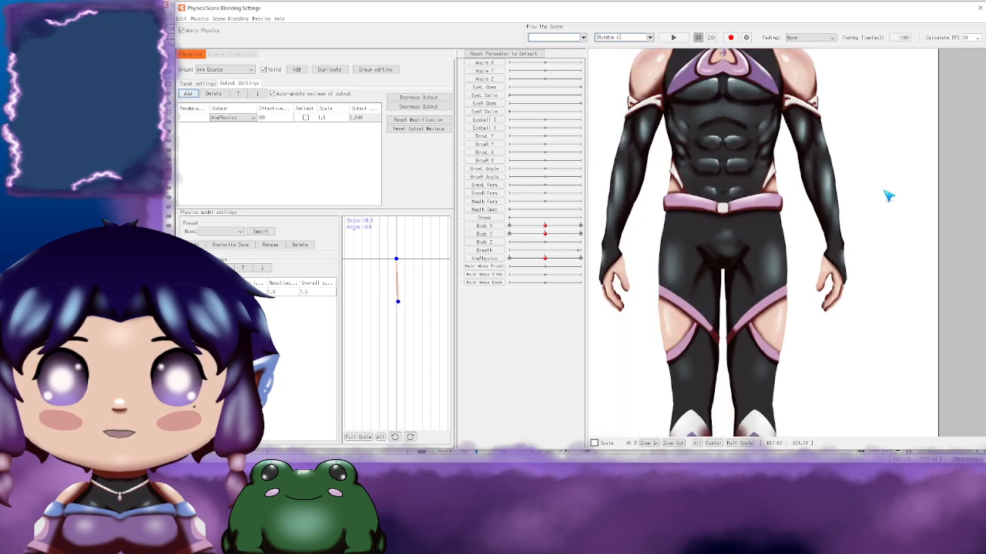
key("space")
left_click_drag(898, 159, 838, 249)
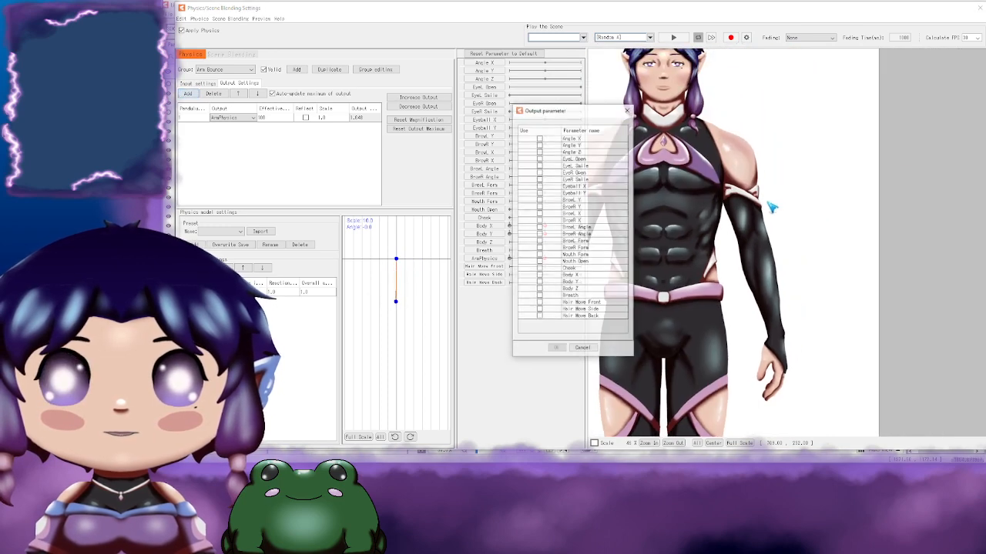
left_click(583, 349)
Step: Set the output scale of ArmPhysics to 10
left_click(327, 118)
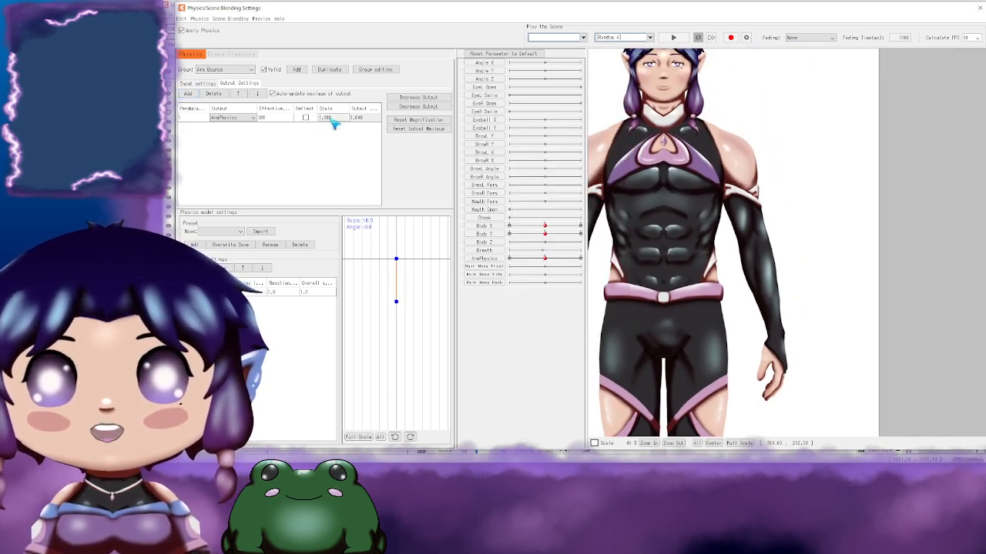
double_click(327, 118)
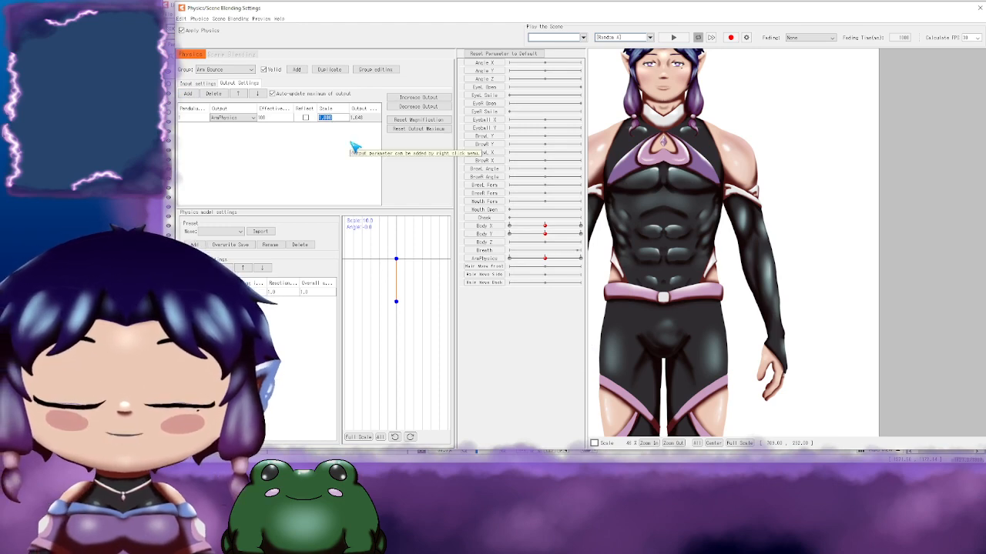
type("10")
key("Return")
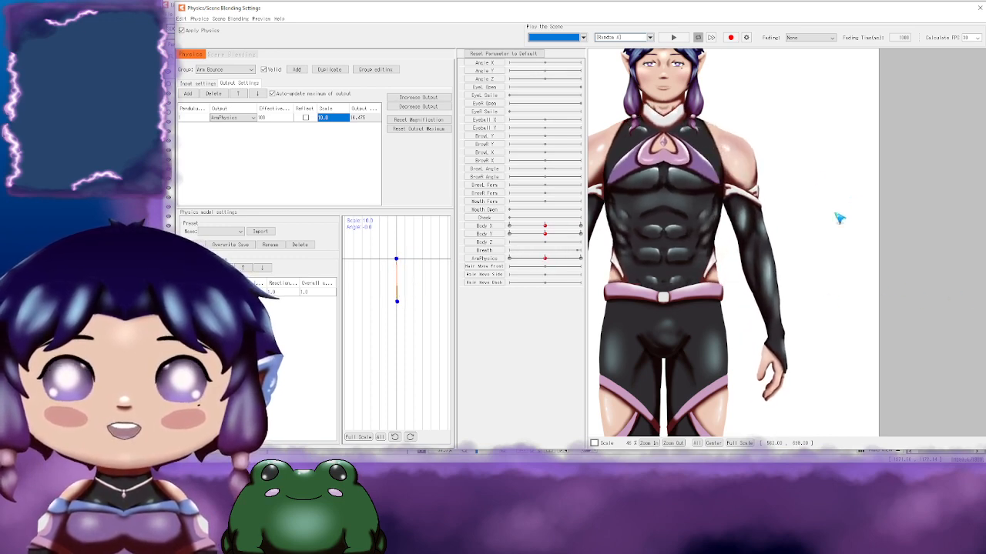
Step: Close the physics settings and delete the arm LR rotation deformer together with its ArmPhysics keys
left_click(243, 70)
left_click(243, 70)
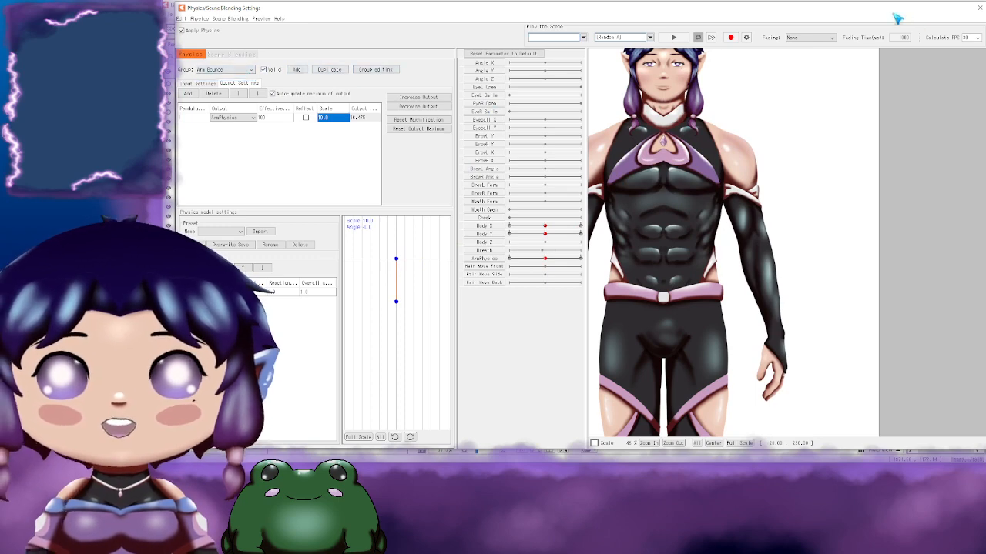
left_click(979, 8)
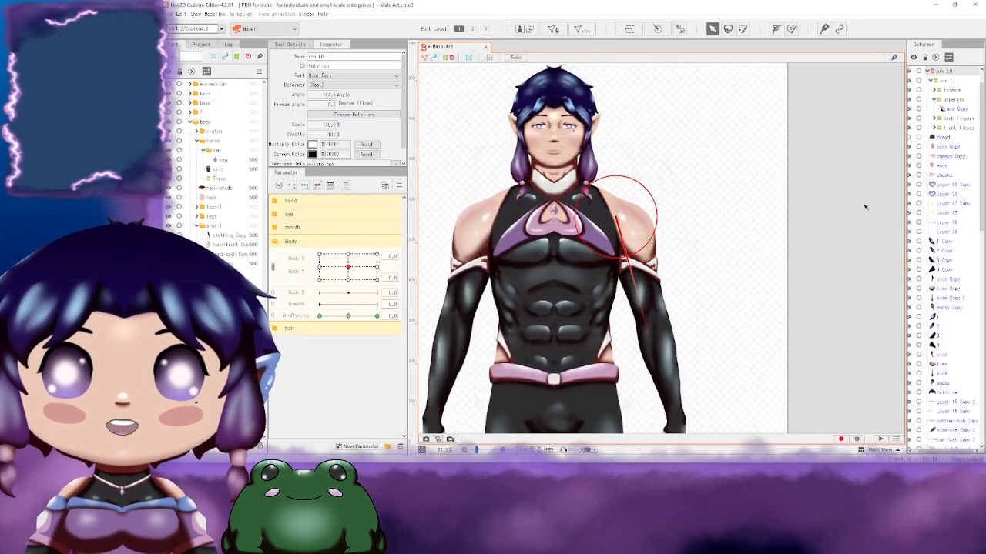
left_click(296, 316)
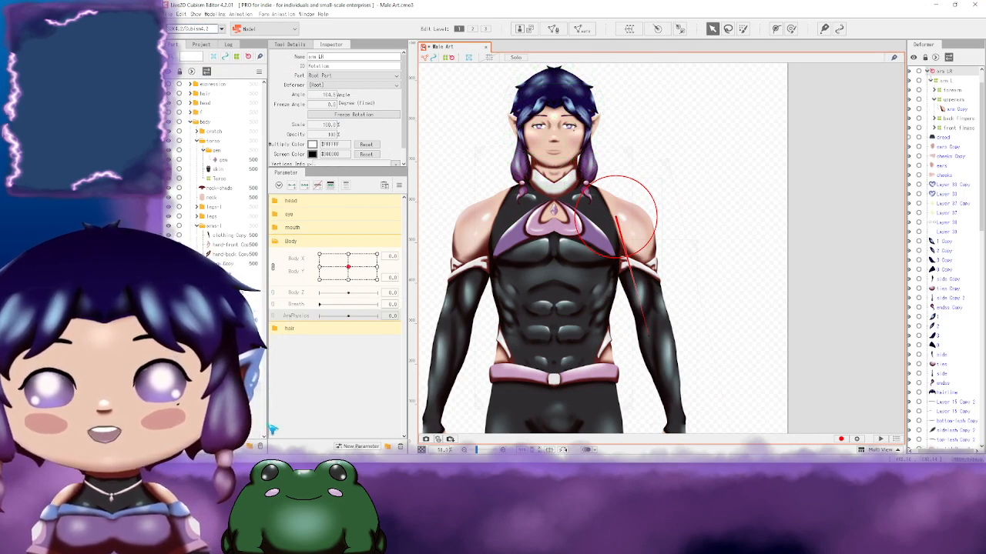
key("Delete")
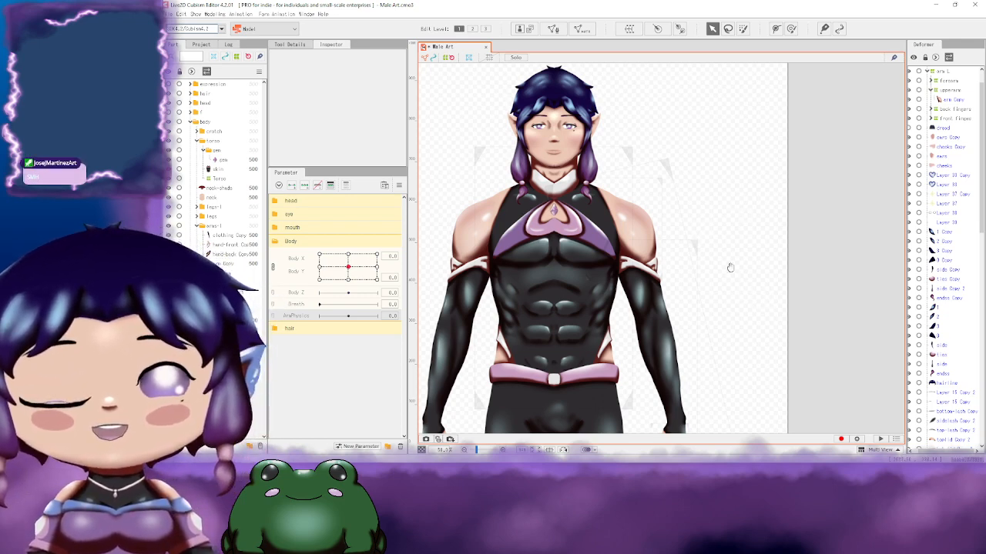
Step: Select the crotch mesh and split the combined Body X and Body Y parameter into two separate sliders
mouse_move(729, 269)
left_mouse_down()
mouse_move(723, 181)
mouse_move(781, 275)
mouse_move(776, 316)
mouse_move(762, 289)
mouse_move(696, 258)
mouse_move(711, 154)
left_mouse_up()
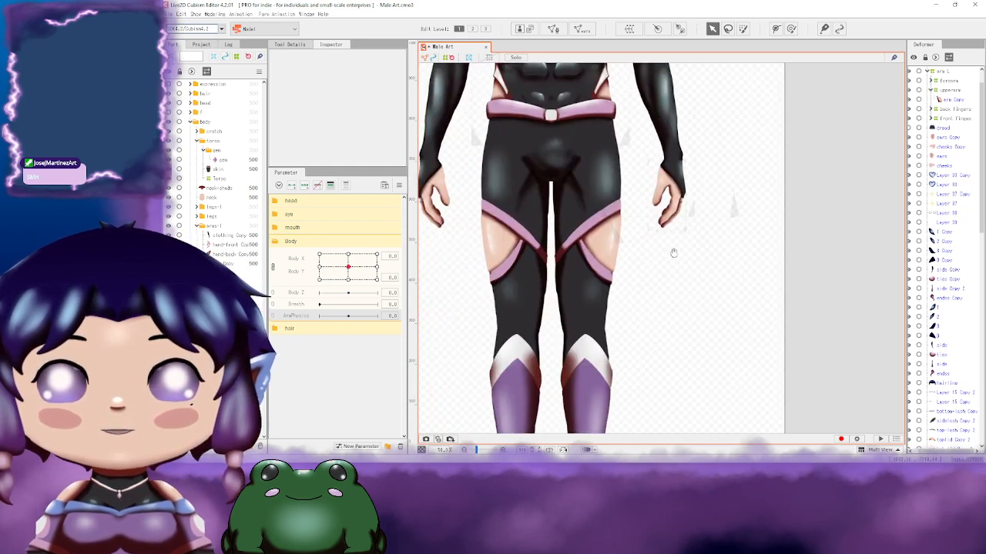
left_click_drag(671, 254, 669, 146)
left_click_drag(683, 279, 684, 163)
left_click_drag(668, 125, 694, 344)
left_click_drag(709, 176, 697, 362)
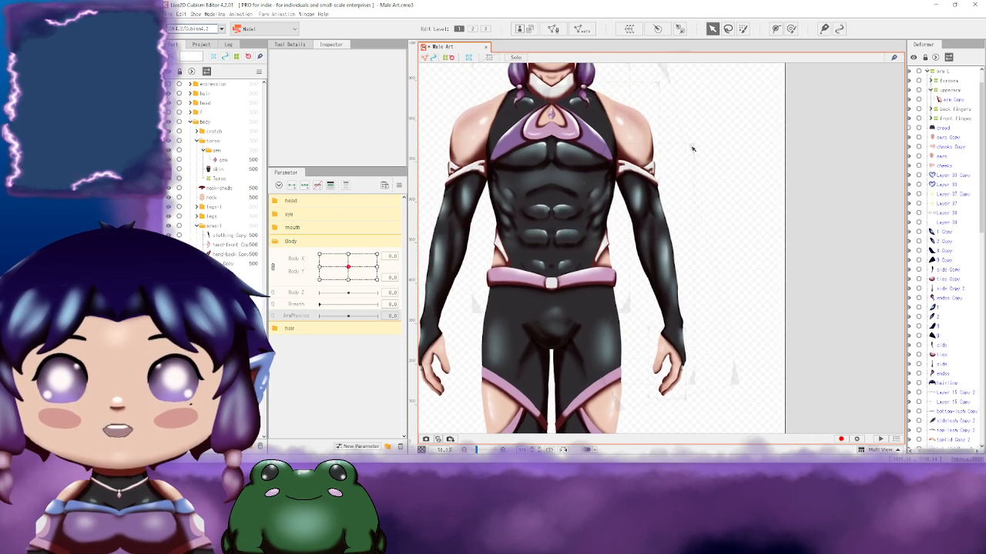
left_click_drag(688, 149, 724, 167)
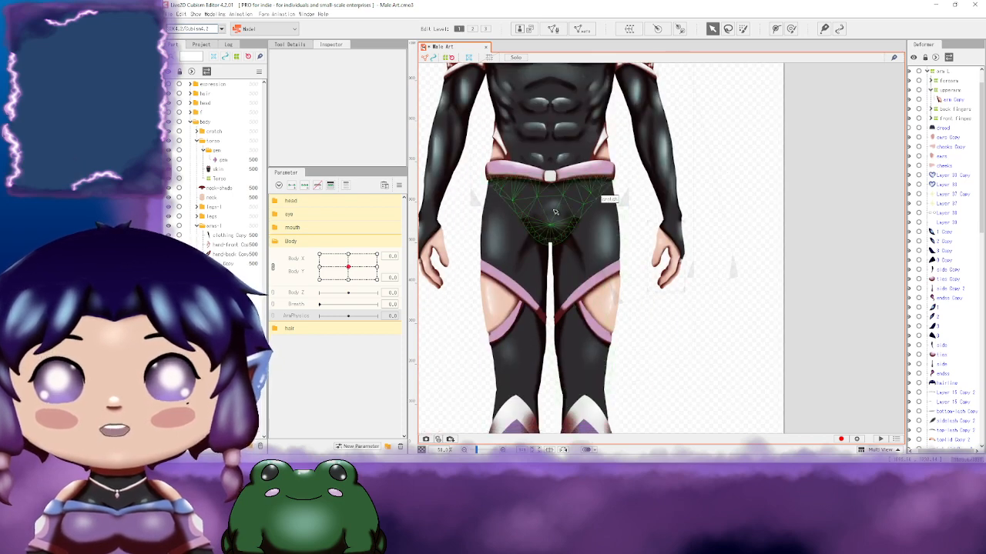
left_click_drag(603, 168, 599, 259)
left_click(574, 312)
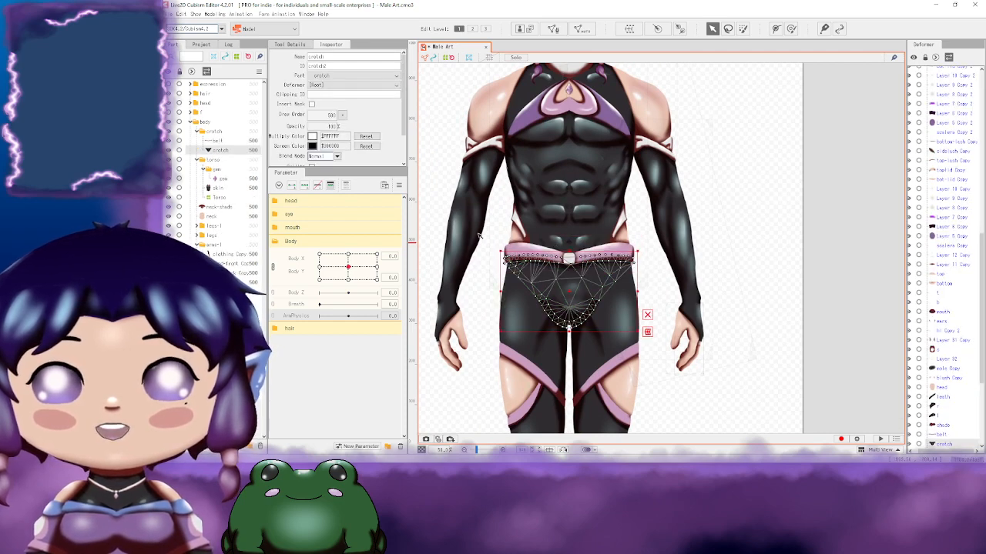
left_click(271, 267)
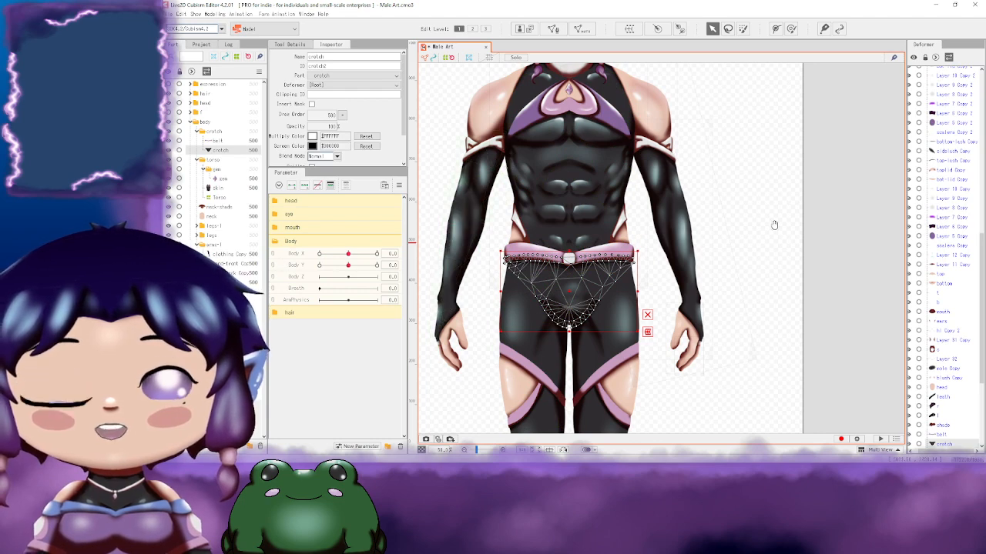
Step: Examine the model's upper body and the Torso deformer's body keys, and look through the parameter commands
mouse_move(728, 196)
left_mouse_down()
mouse_move(678, 195)
mouse_move(722, 214)
left_mouse_up()
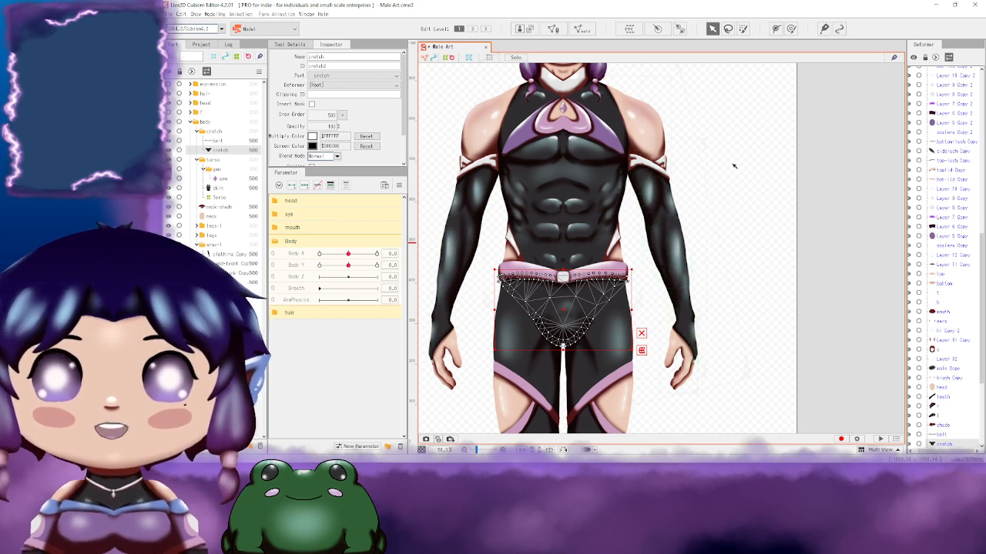
key("space")
left_click_drag(715, 135, 736, 259)
left_click_drag(753, 185, 771, 232)
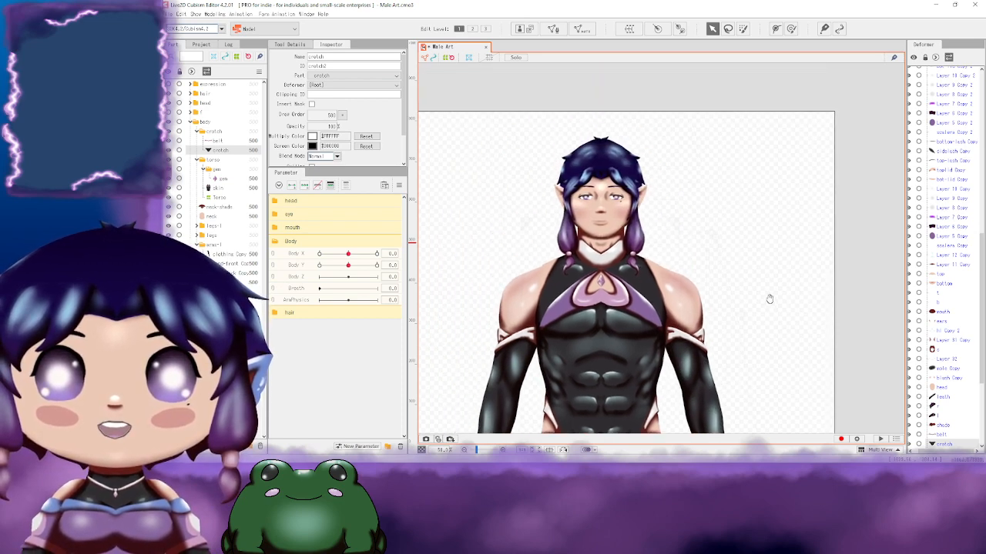
left_click_drag(769, 299, 700, 131)
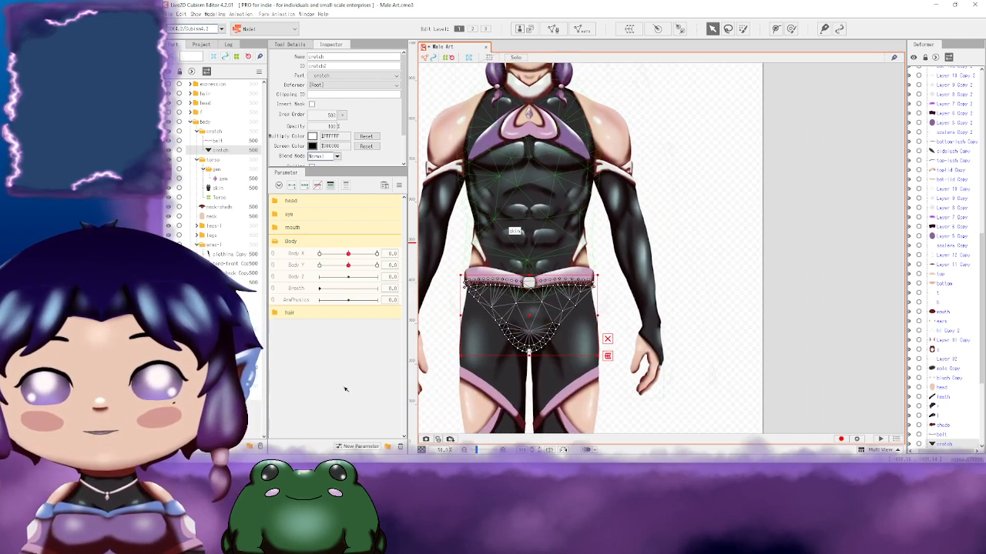
left_click(220, 198)
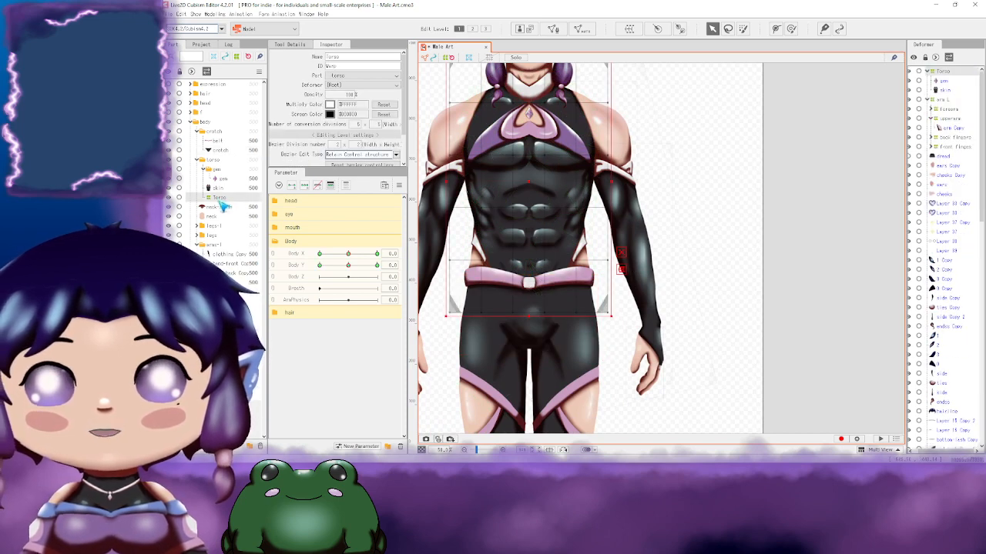
left_click(215, 14)
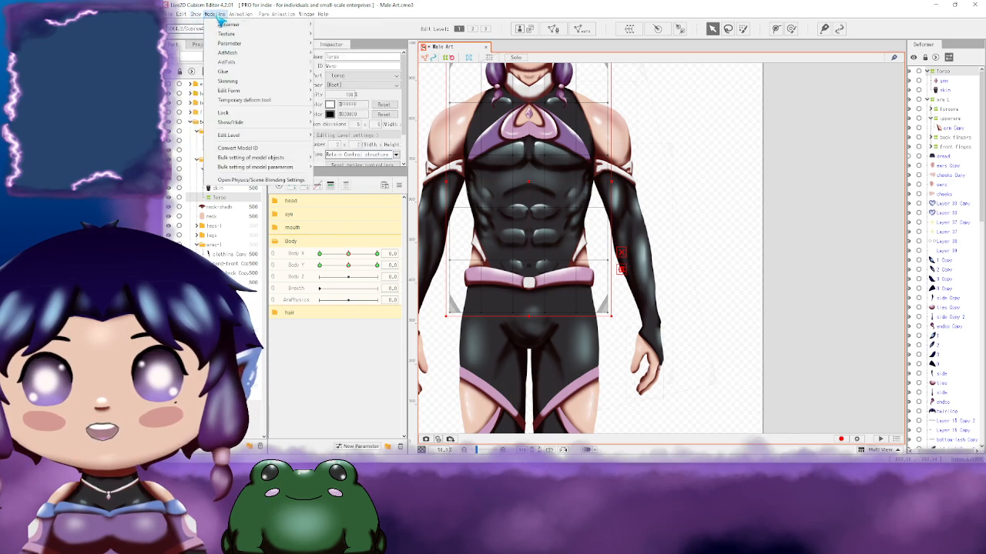
mouse_move(237, 44)
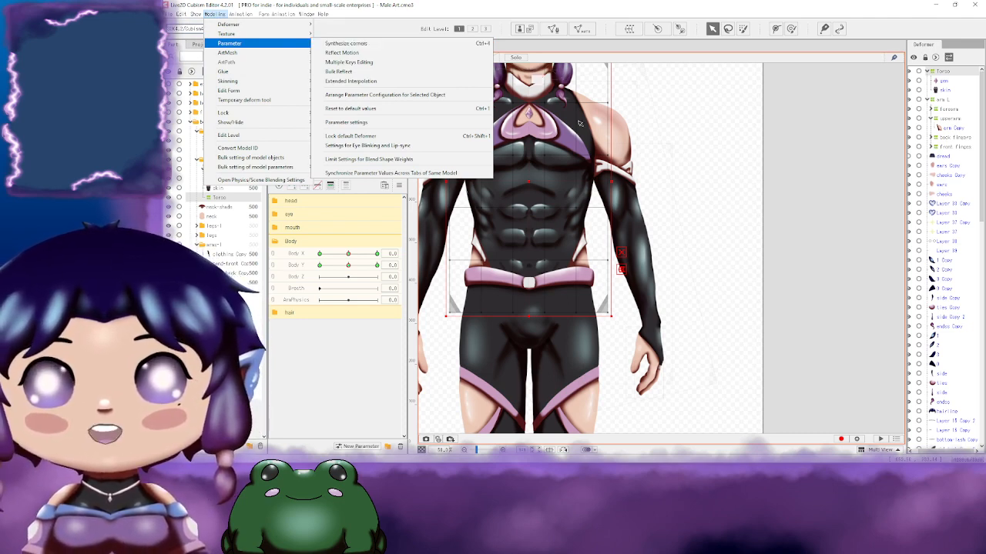
left_click(724, 181)
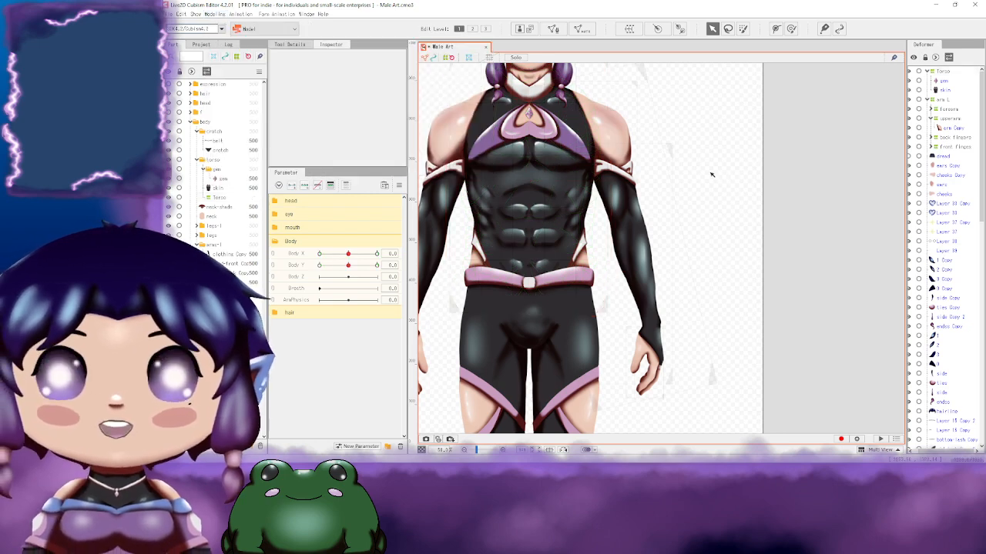
Step: Inspect the model's head and front hair up close, followed by the torso, arms and legs
left_click_drag(696, 155, 710, 261)
left_click_drag(679, 188, 731, 249)
scroll(674, 219, "up", 5)
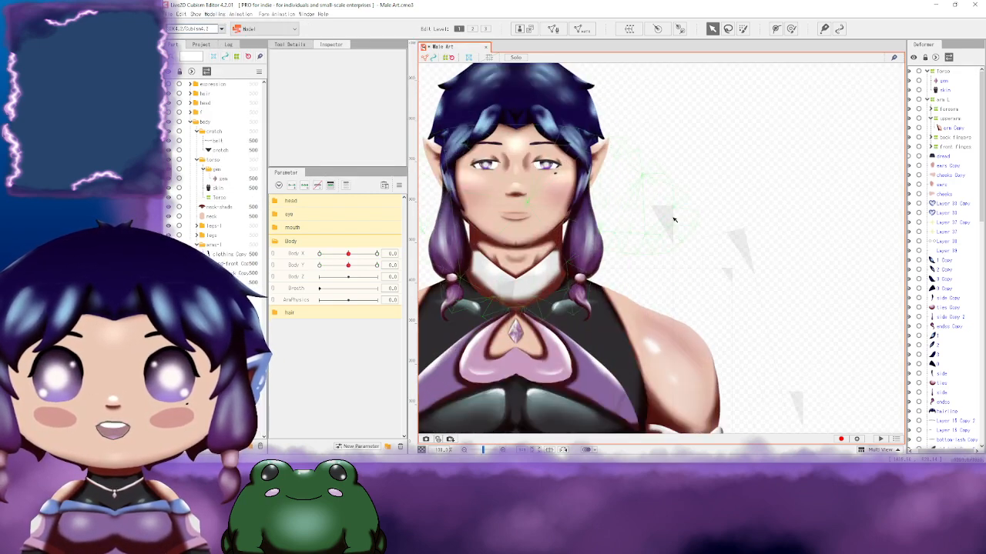
left_click_drag(673, 220, 744, 252)
left_click(622, 156)
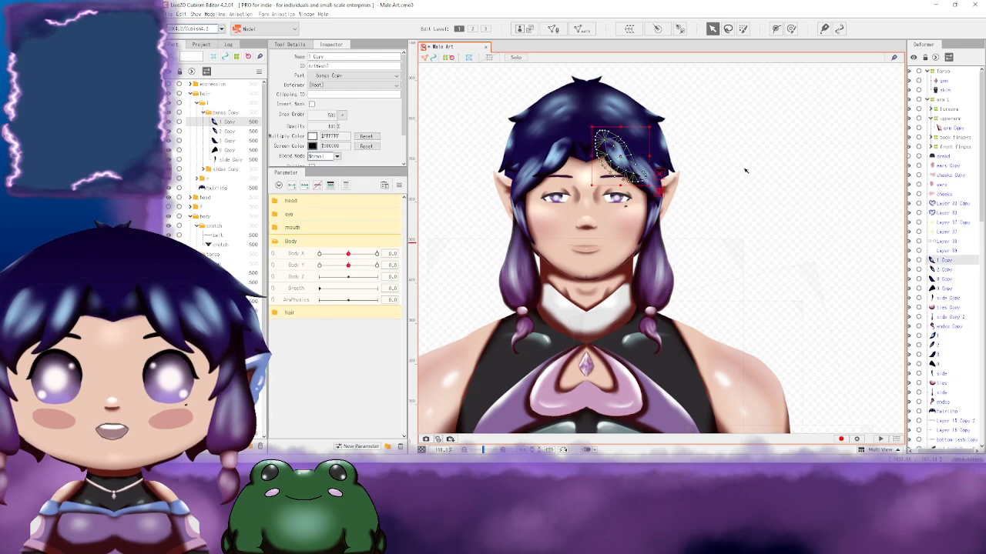
scroll(746, 172, "down", 5)
left_click_drag(761, 188, 637, 165)
left_click_drag(706, 306, 681, 141)
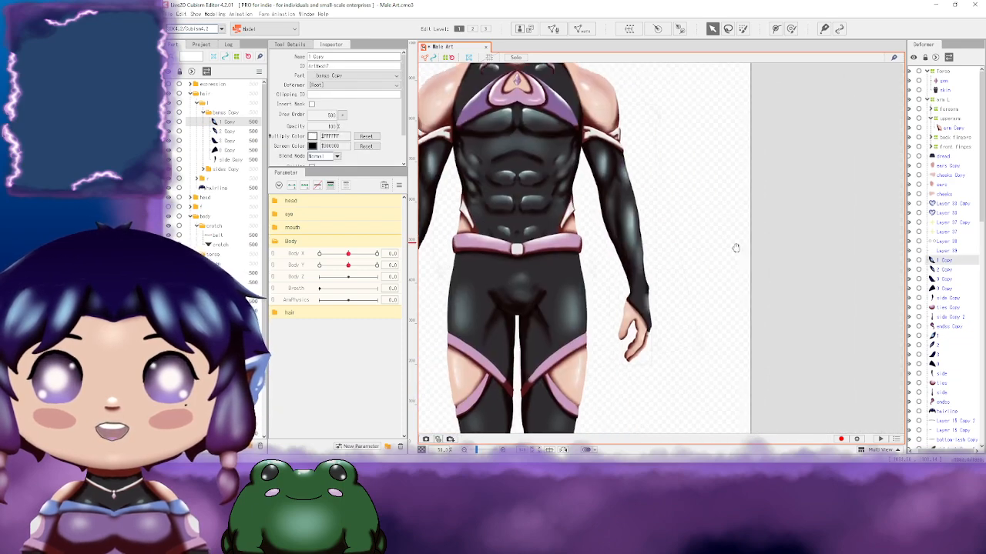
left_click_drag(736, 248, 709, 264)
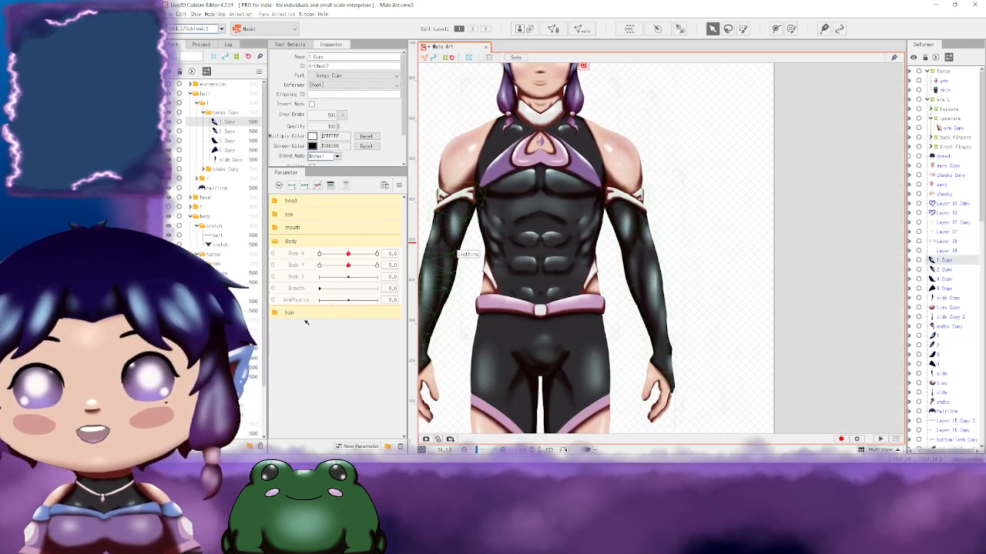
Step: Select the arm L warp deformer and switch to edit level 2
left_click(295, 299)
left_click(653, 381)
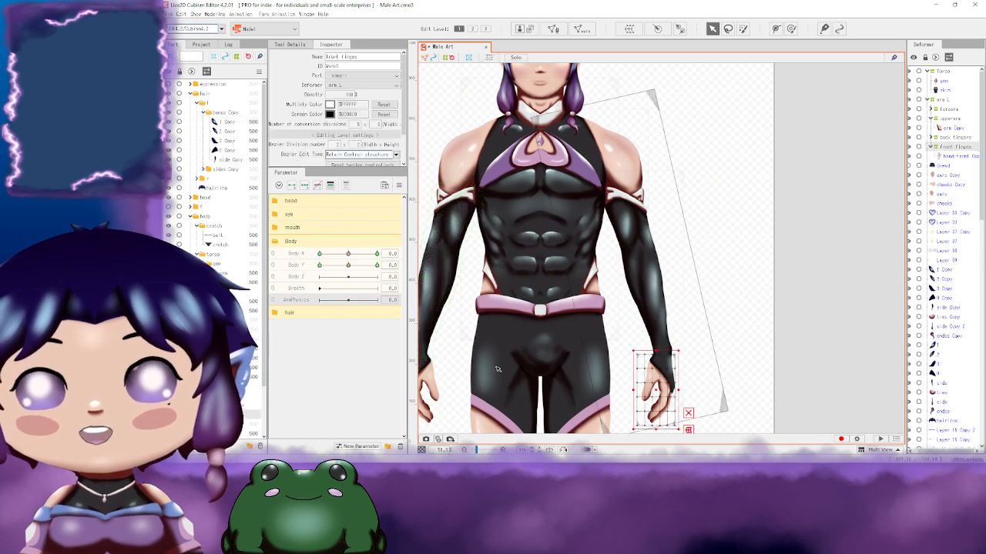
left_click(557, 286)
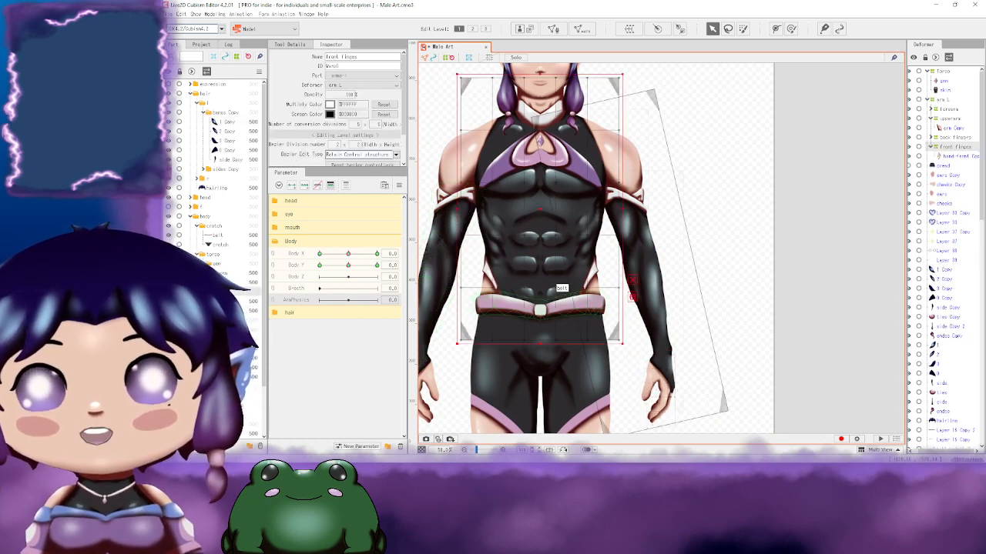
scroll(220, 200, "down", 2)
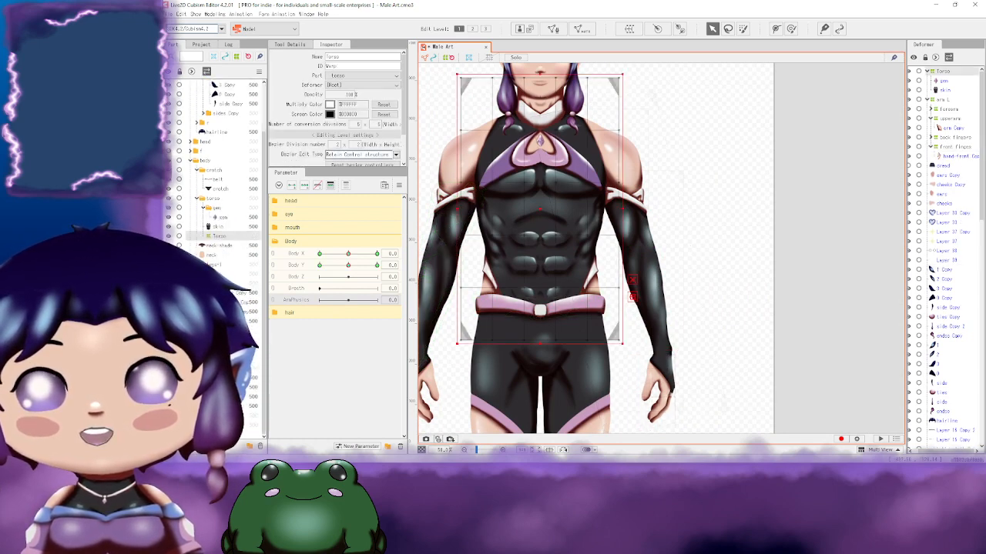
left_click(661, 301)
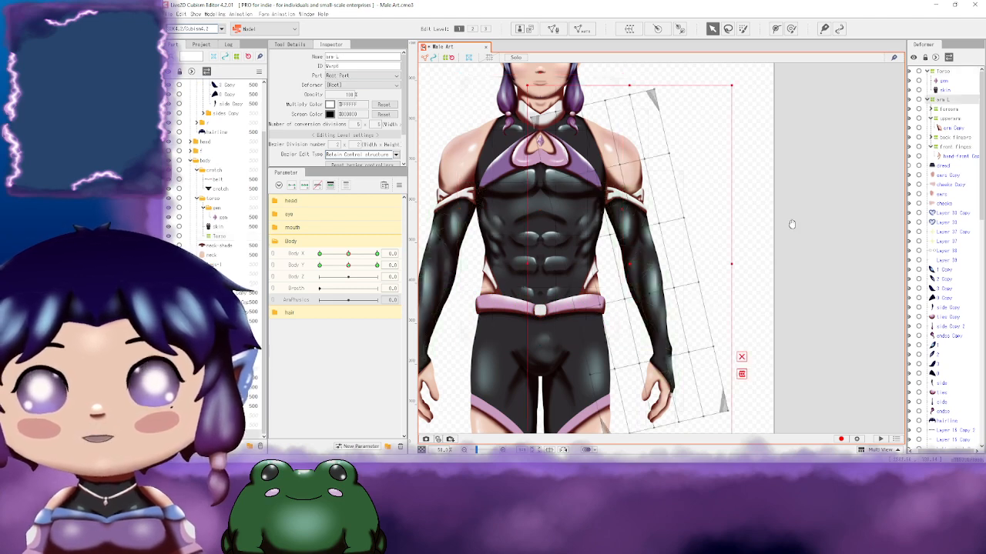
left_click_drag(792, 223, 740, 227)
left_click(475, 30)
left_click_drag(732, 169, 751, 276)
left_click_drag(630, 148, 690, 205)
left_click_drag(643, 179, 666, 201)
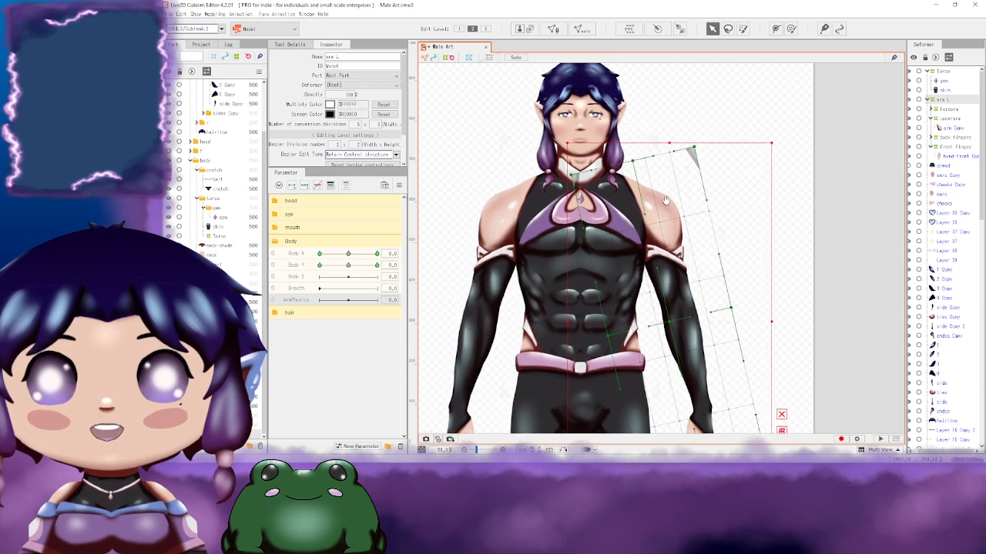
left_click_drag(722, 287, 668, 244)
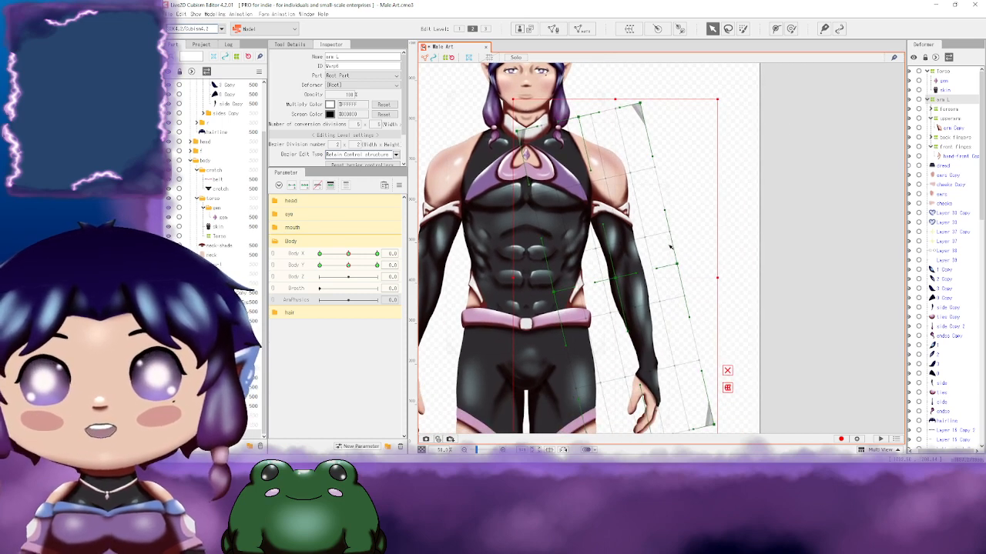
left_click_drag(623, 206, 666, 231)
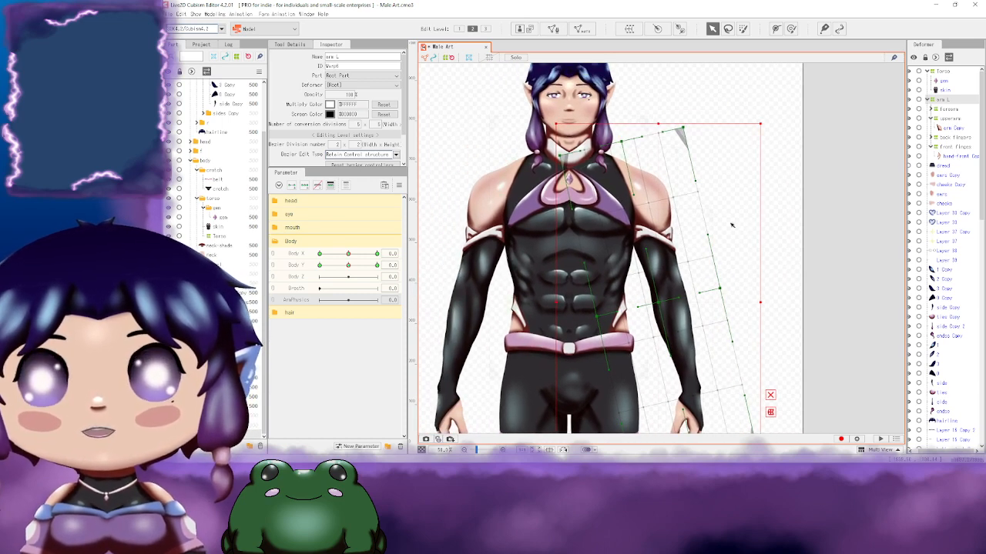
left_click(214, 14)
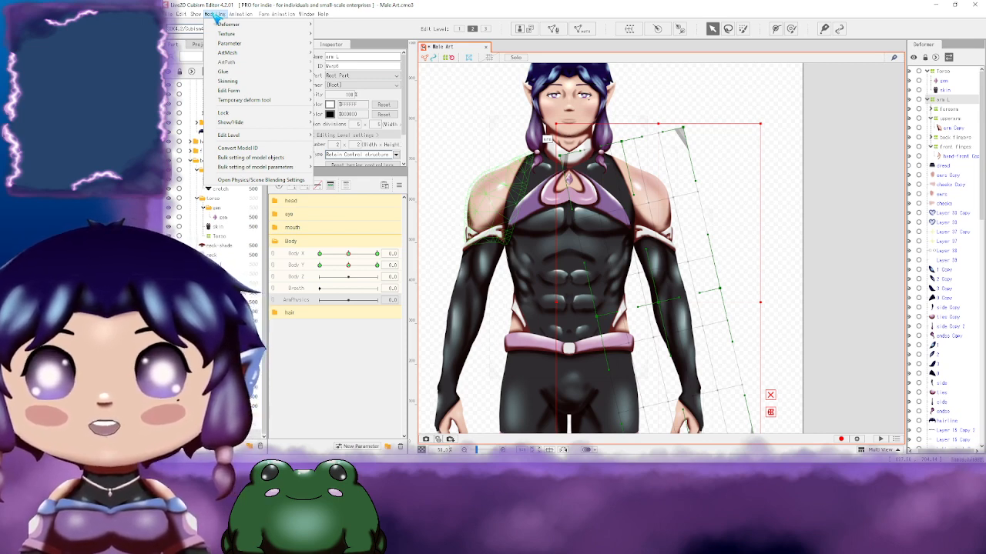
mouse_move(197, 18)
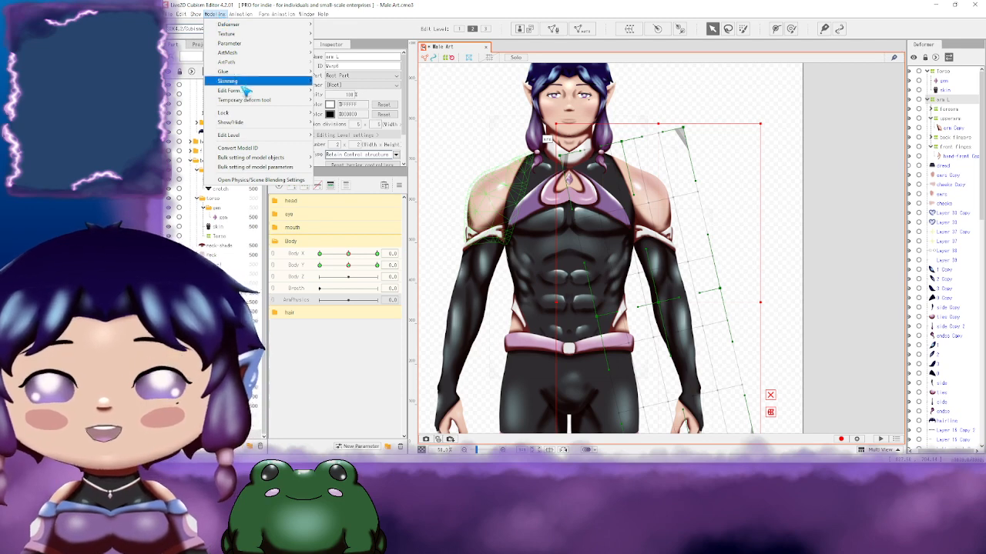
mouse_move(281, 103)
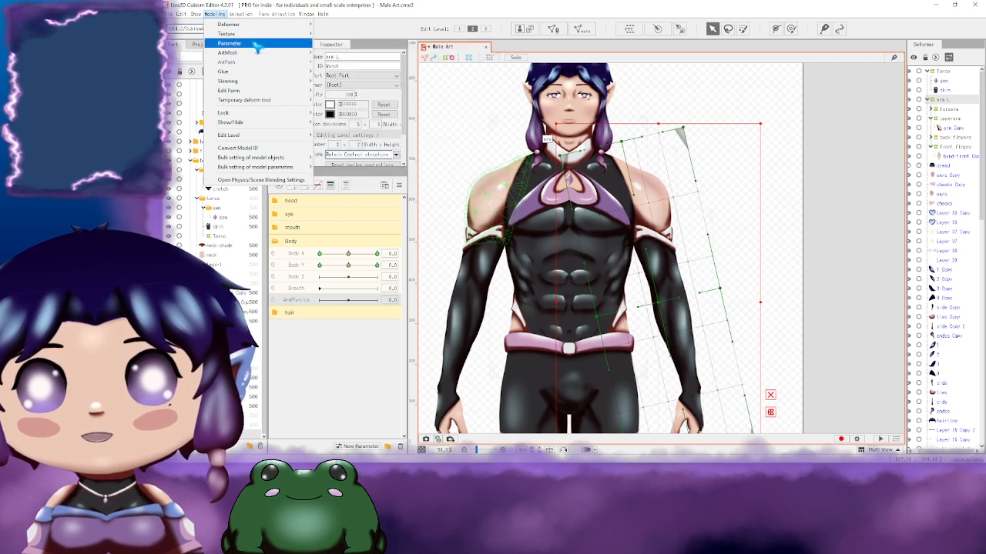
mouse_move(263, 27)
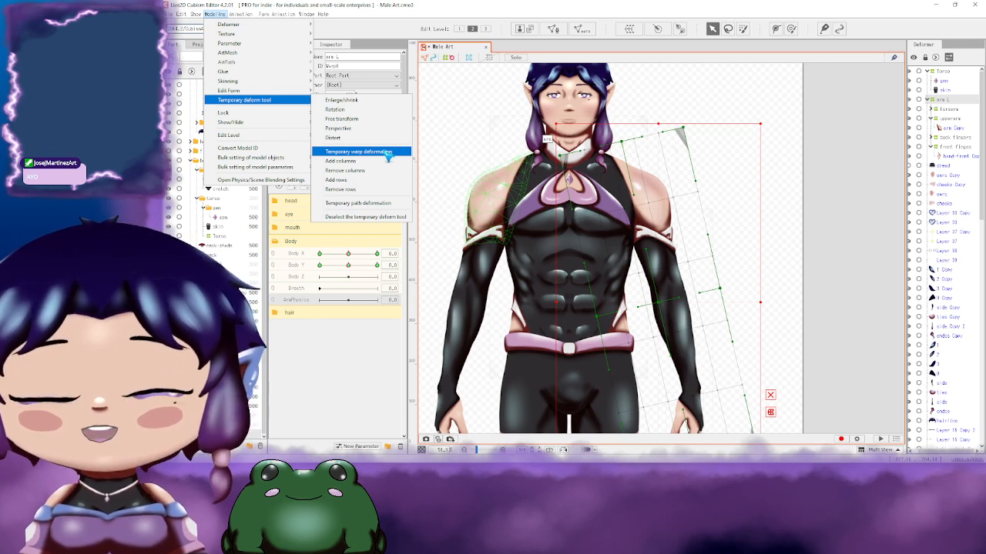
mouse_move(231, 36)
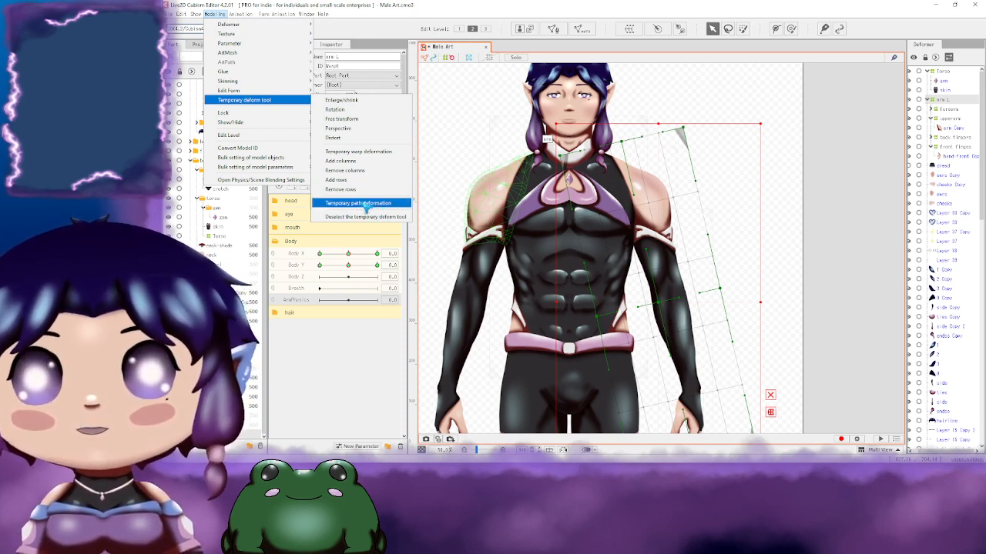
left_click(330, 368)
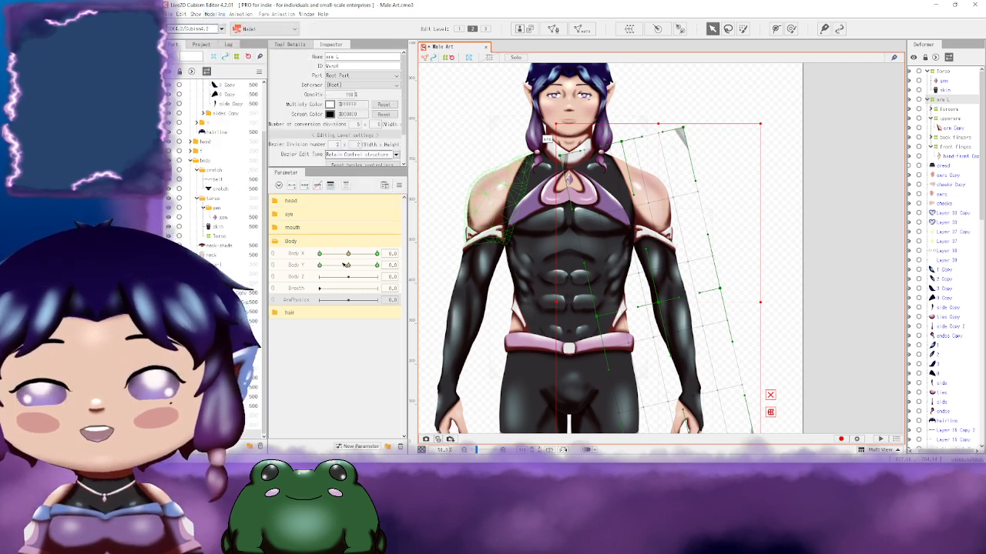
Step: Nudge Body X off its default and set it back to 0 with arm L selected
mouse_move(348, 254)
left_mouse_down()
mouse_move(362, 255)
mouse_move(349, 259)
left_mouse_up()
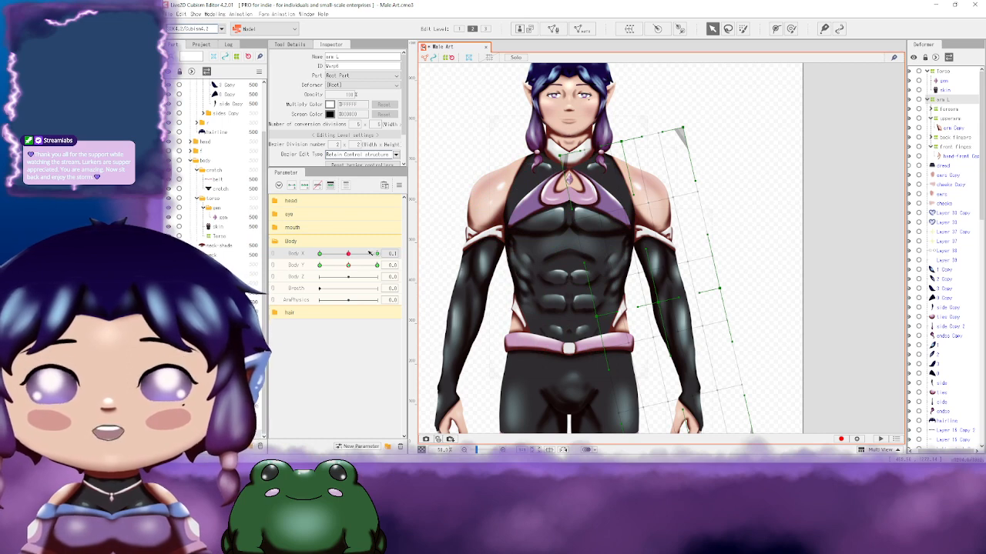
left_click(393, 254)
type("0")
key("Return")
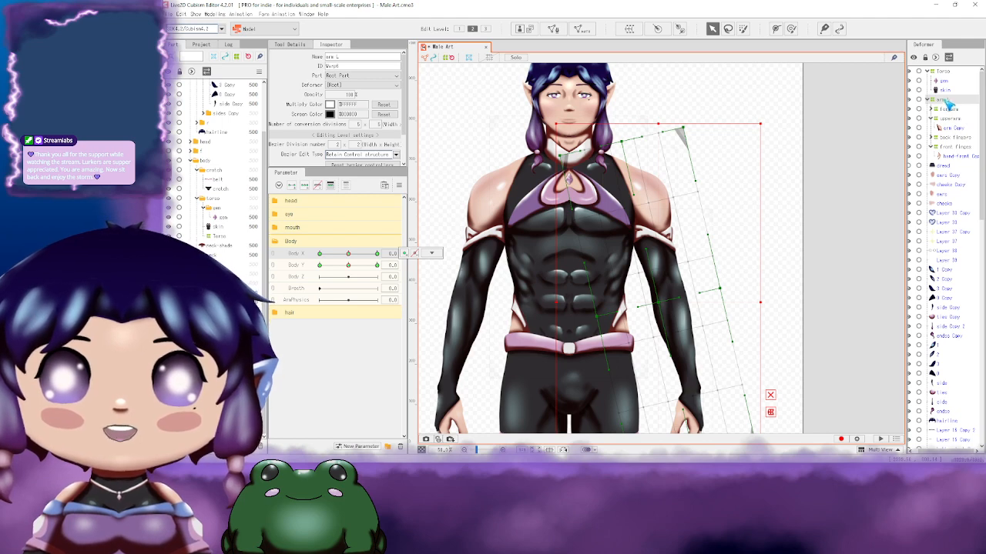
Step: Create a warp deformer named "arm L Phys" as the parent of the arm L deformer
left_click(579, 29)
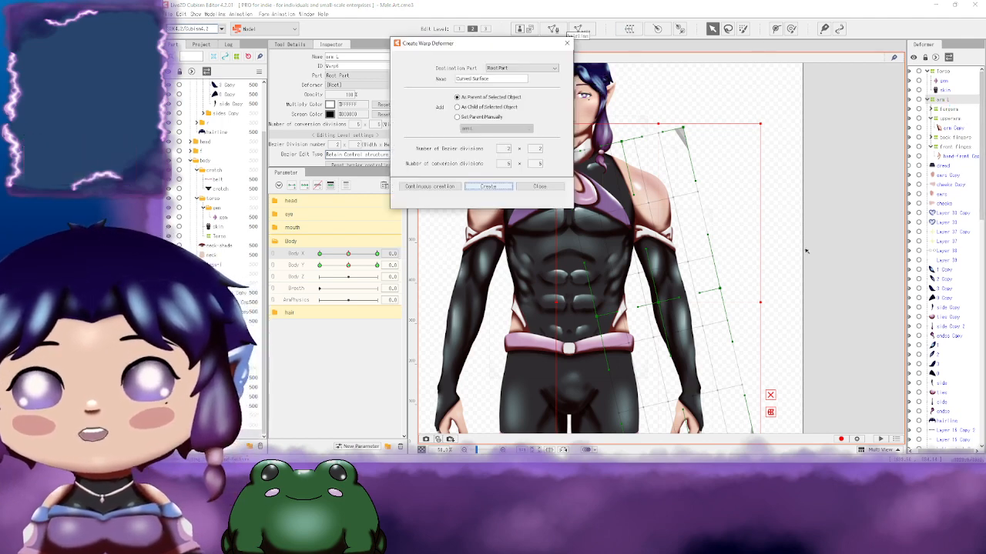
left_click_drag(501, 80, 440, 81)
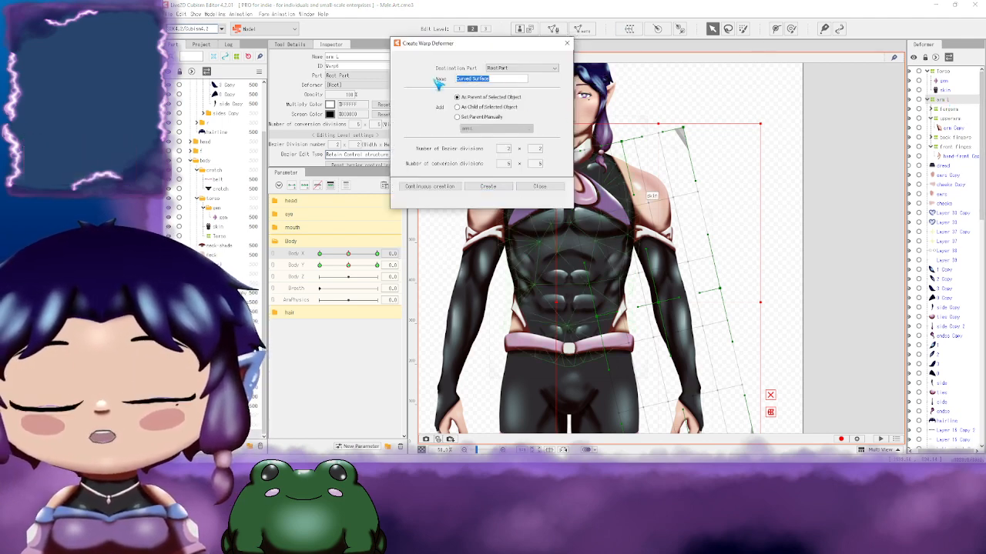
key("BackSpace")
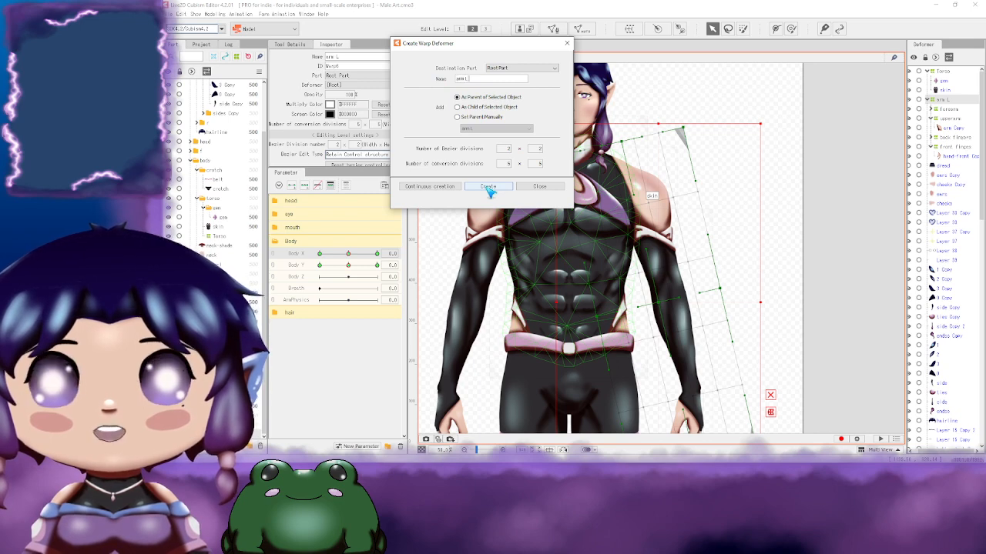
left_click(489, 187)
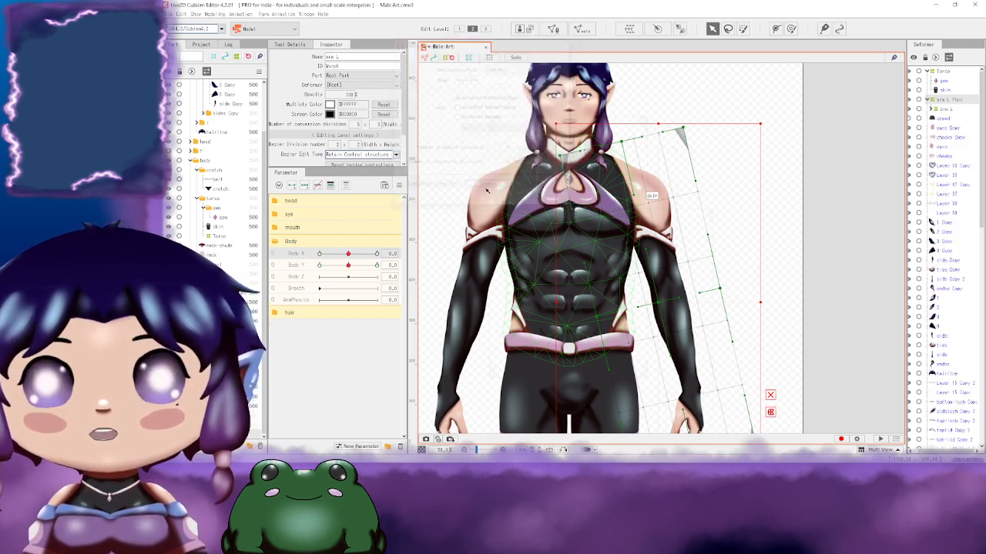
Step: Try to narrow the arm L Phys deformer around the arm with the temporary deform tool, leaving the tool once finished
left_click_drag(763, 238, 704, 238)
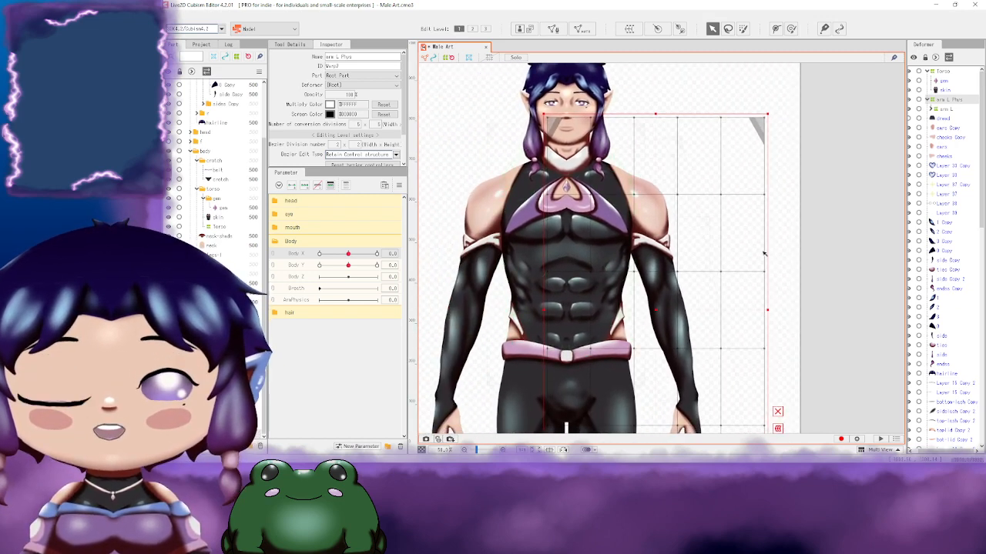
left_click_drag(764, 254, 706, 264)
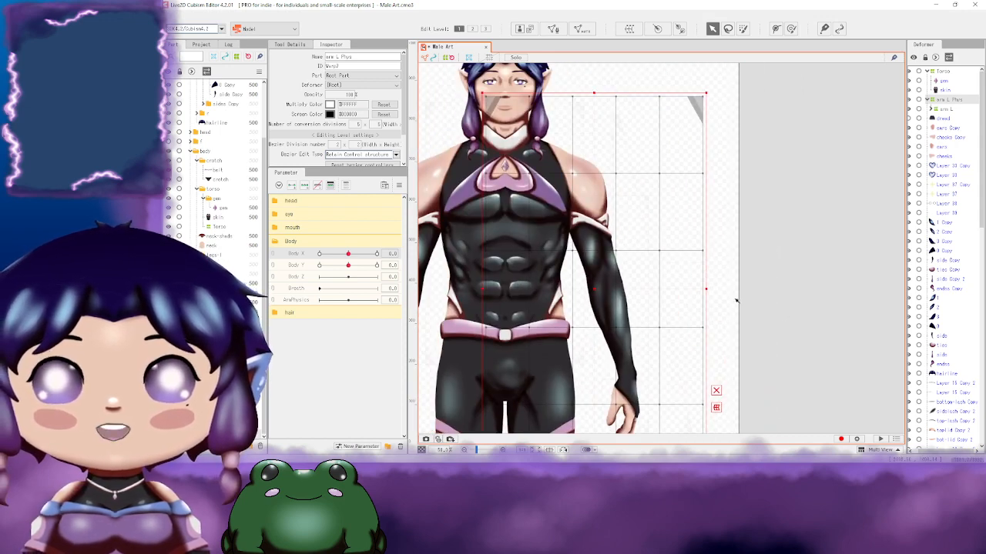
scroll(736, 301, "down", 3)
key("2")
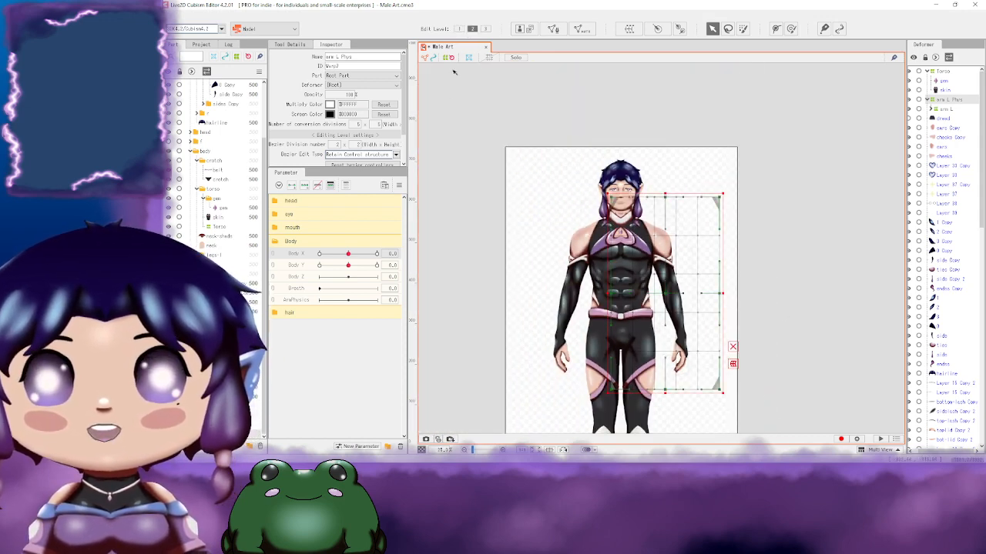
left_click(449, 58)
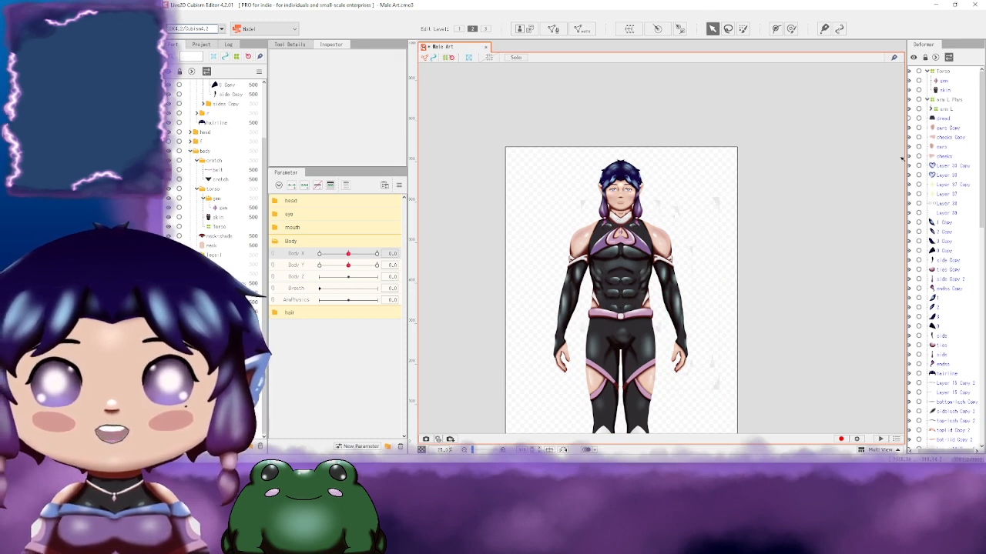
left_click(944, 107)
left_click_drag(749, 237, 719, 190)
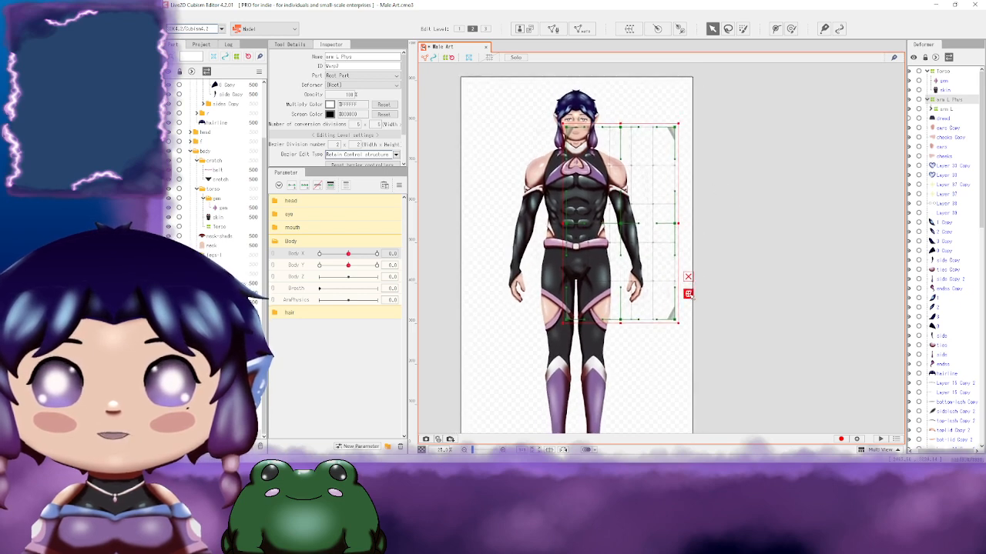
left_click(688, 293)
scroll(688, 294, "up", 5)
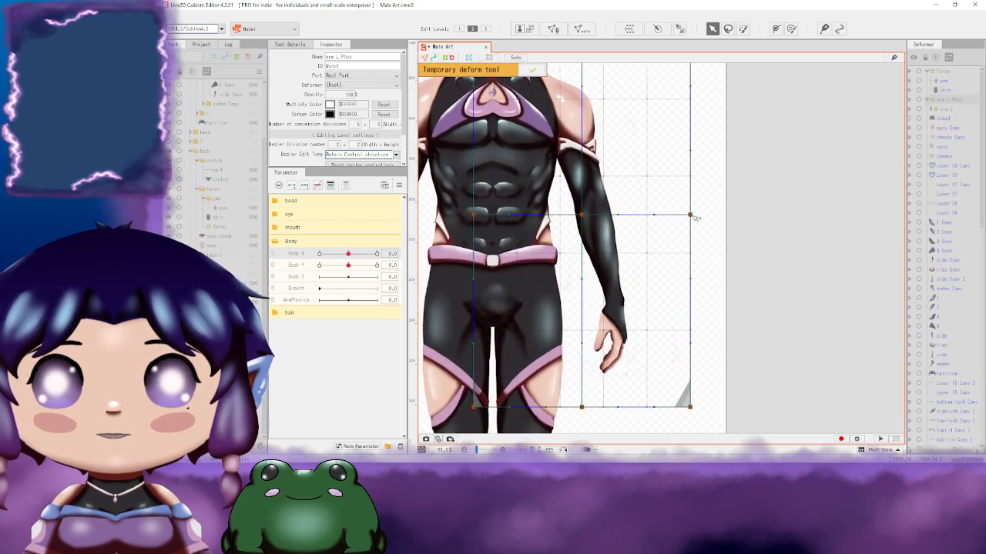
left_click_drag(693, 214, 645, 215)
key("ctrl+z")
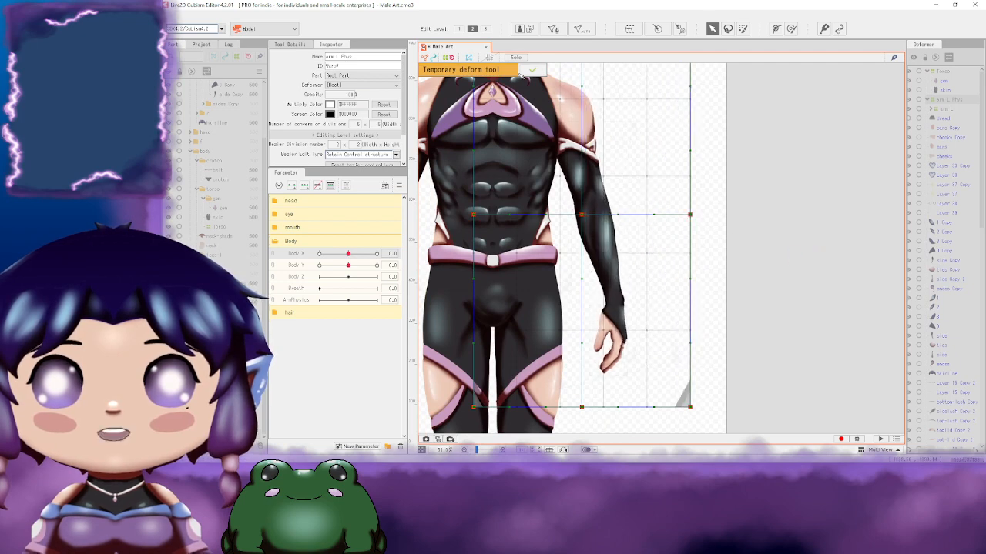
left_click(531, 70)
Step: Undo the creation of the arm L Phys deformer
scroll(716, 293, "down", 2)
left_click_drag(738, 252, 700, 220)
key("ctrl+z")
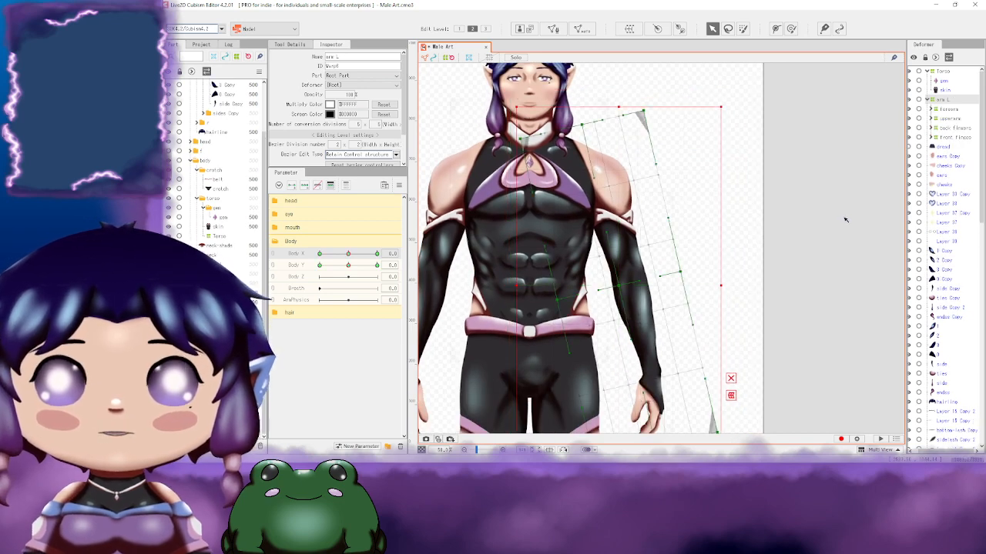
Step: With nothing selected, create a new warp deformer using the default settings and select it
left_click(849, 213)
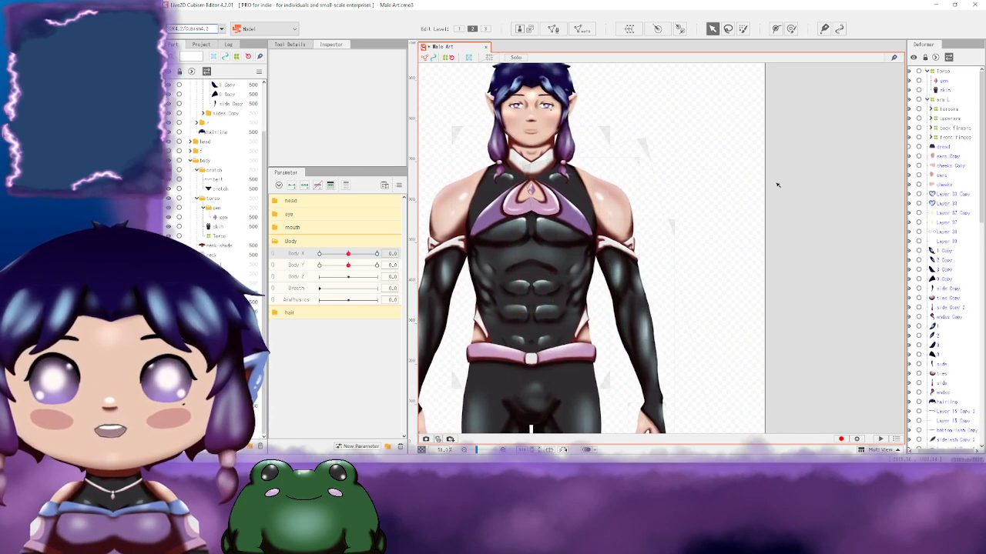
left_click(629, 30)
key("Return")
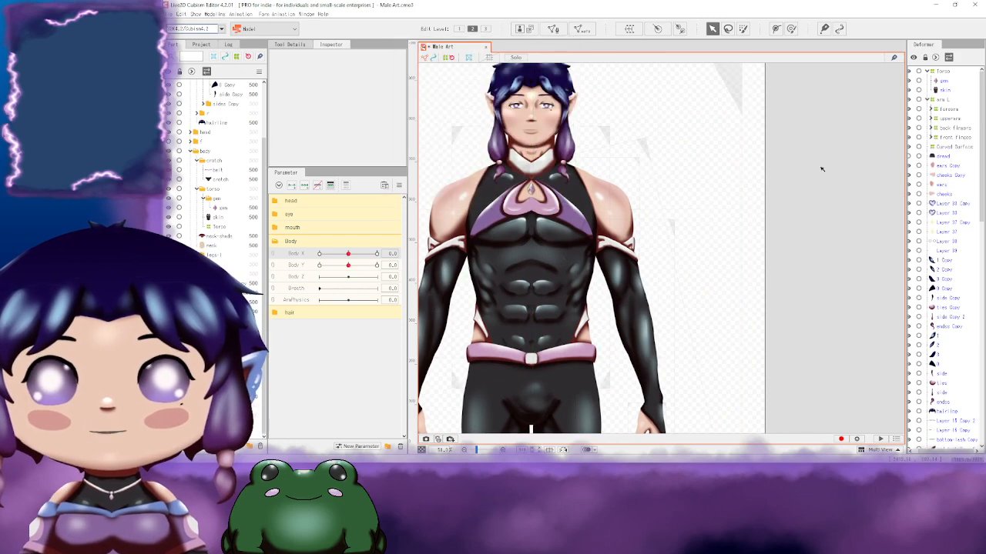
left_click(954, 146)
Step: Shrink the new warp deformer to cover only the arm L area, from the neck down past the fingertips
scroll(762, 223, "down", 5)
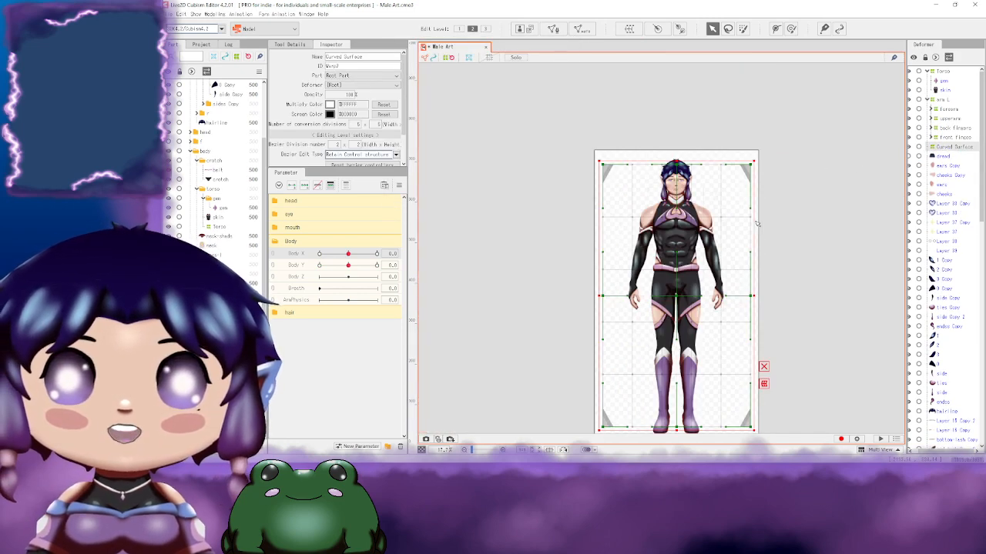
left_click_drag(792, 217, 716, 183)
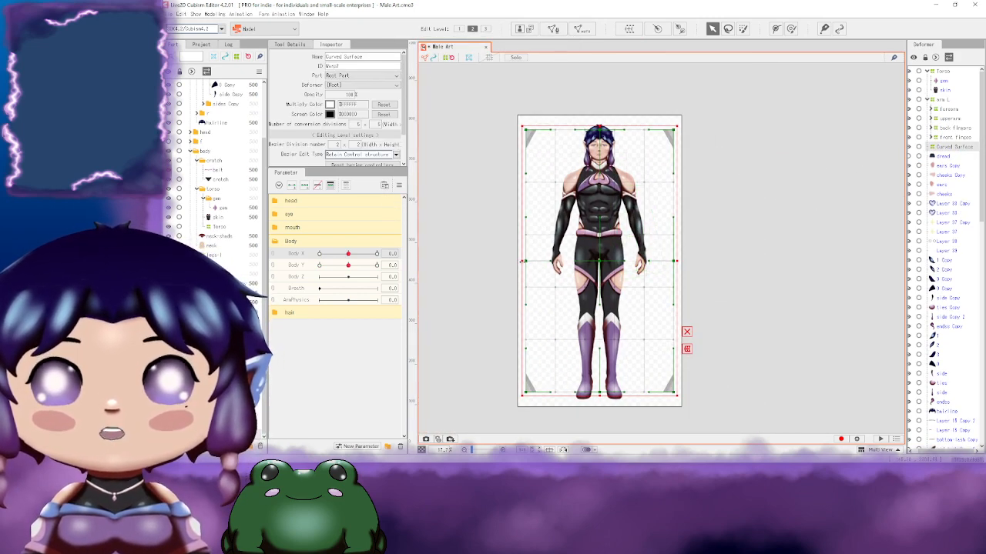
left_click_drag(522, 261, 597, 262)
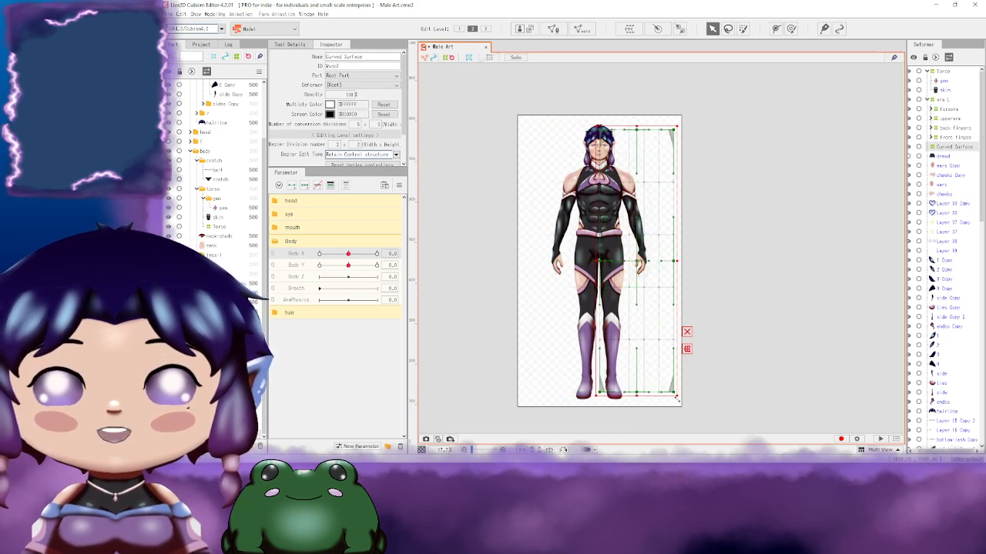
left_click_drag(676, 396, 656, 279)
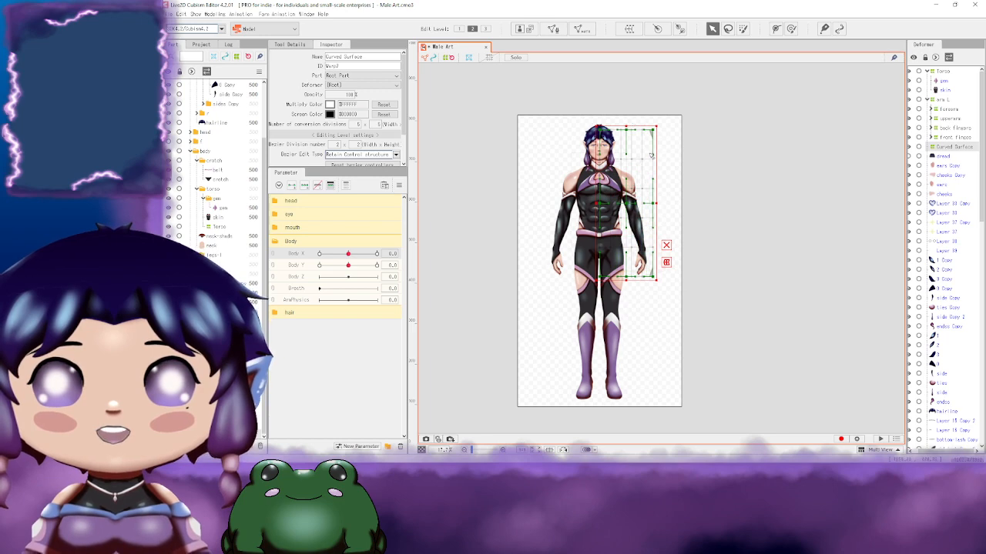
scroll(651, 155, "up", 4)
left_click_drag(522, 87, 518, 176)
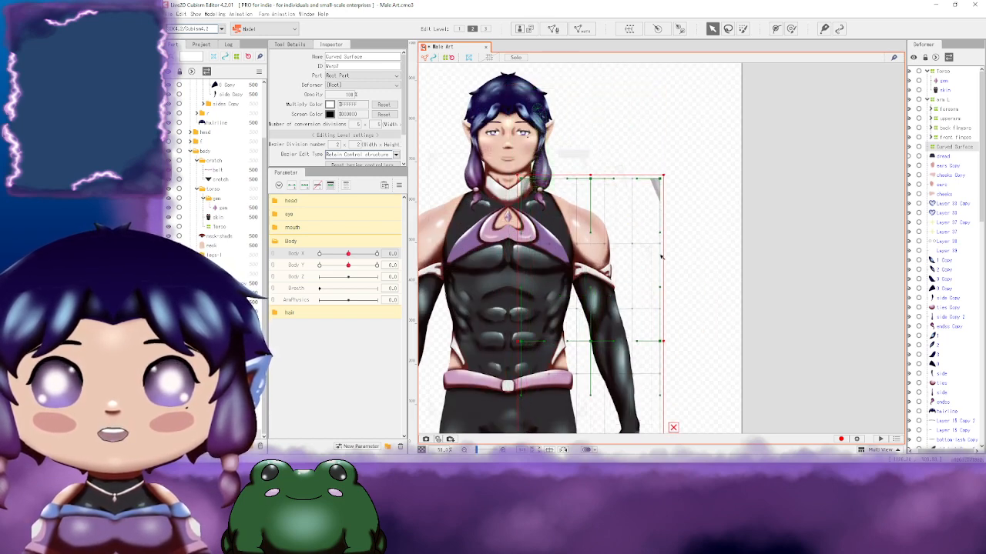
left_click_drag(655, 284, 631, 171)
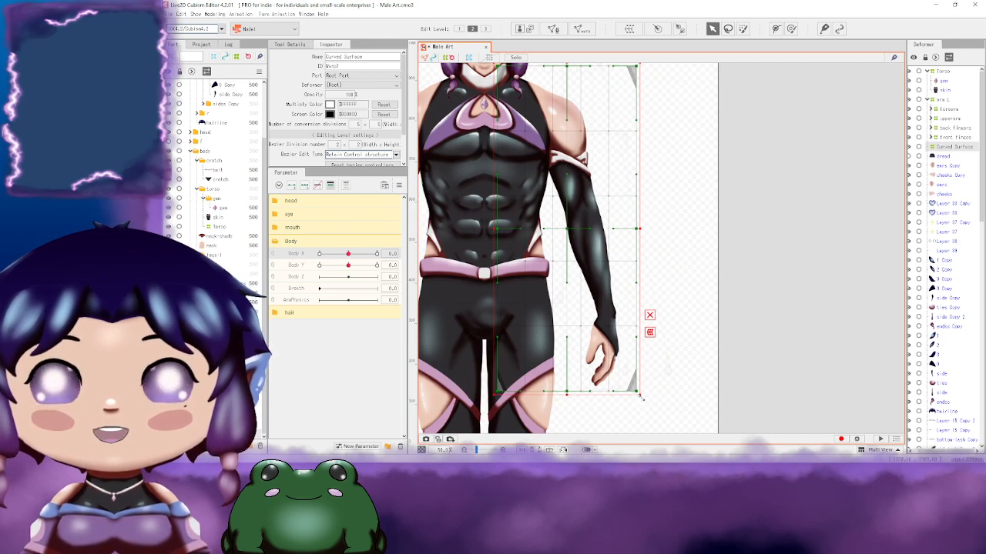
left_click_drag(641, 397, 637, 394)
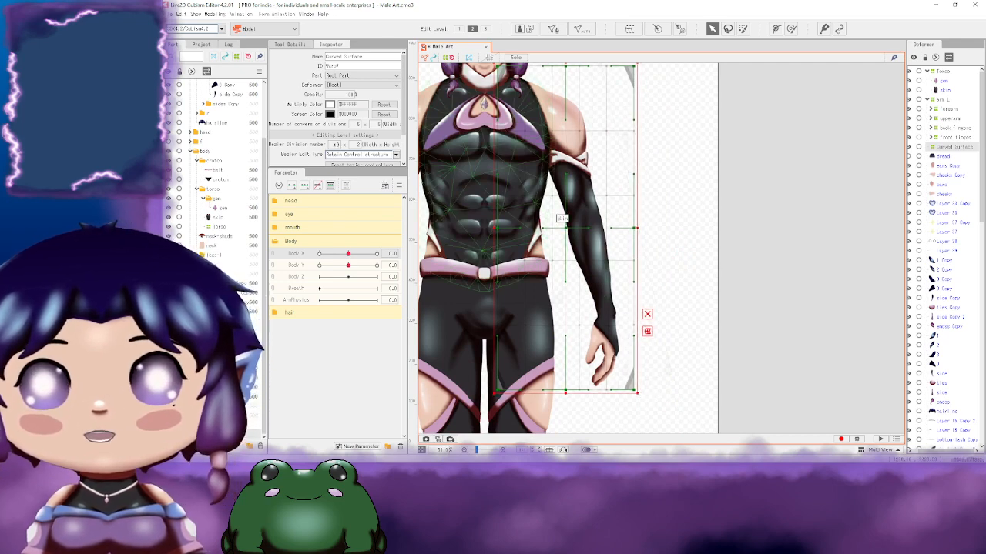
Step: Set the new warp deformer's Bezier divisions to 3 × 4
type("3")
key("Return")
key("Return")
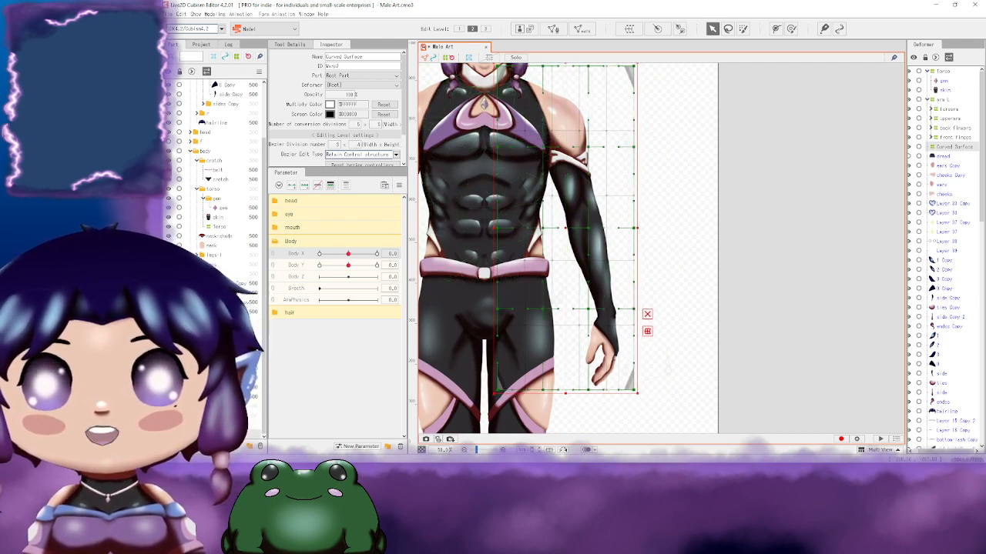
Step: Narrow the new warp deformer from its torso side and rotate it to follow the slant of the arm
left_click_drag(714, 204, 703, 245)
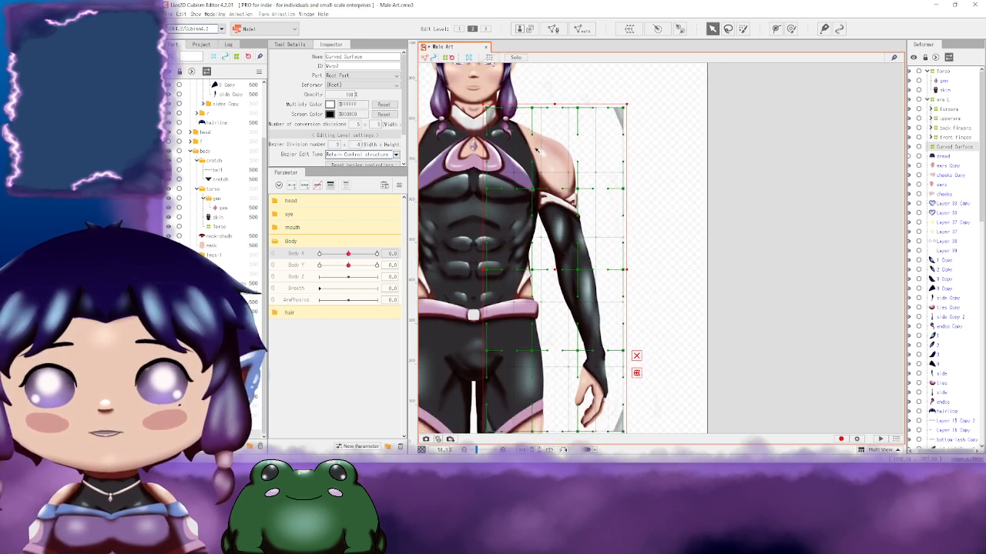
left_click_drag(705, 290, 718, 264)
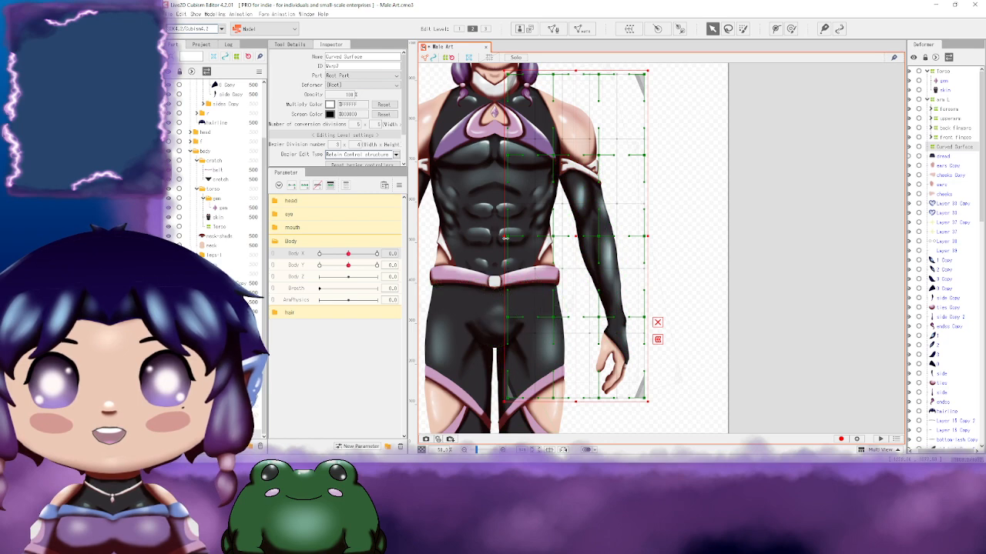
left_click_drag(504, 237, 516, 241)
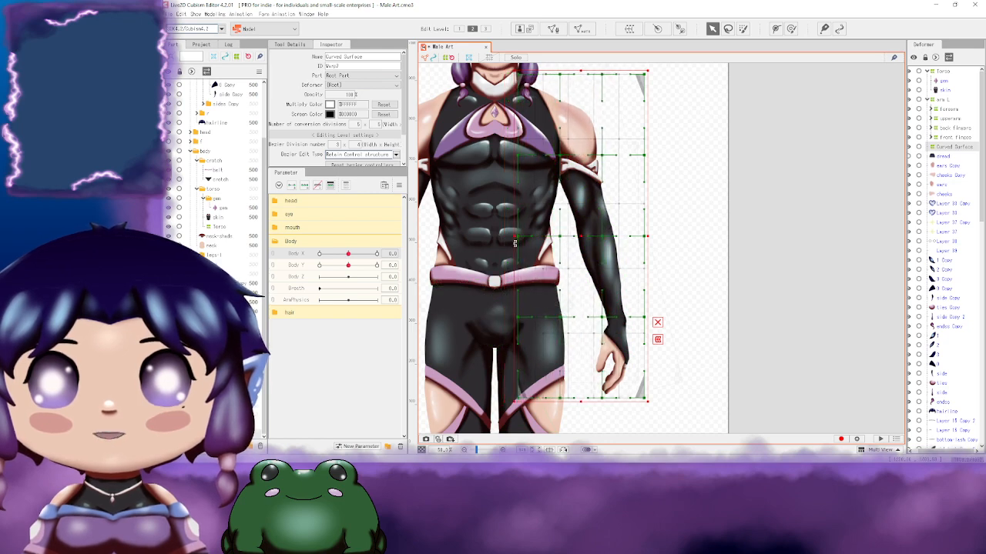
left_click_drag(666, 410, 689, 396)
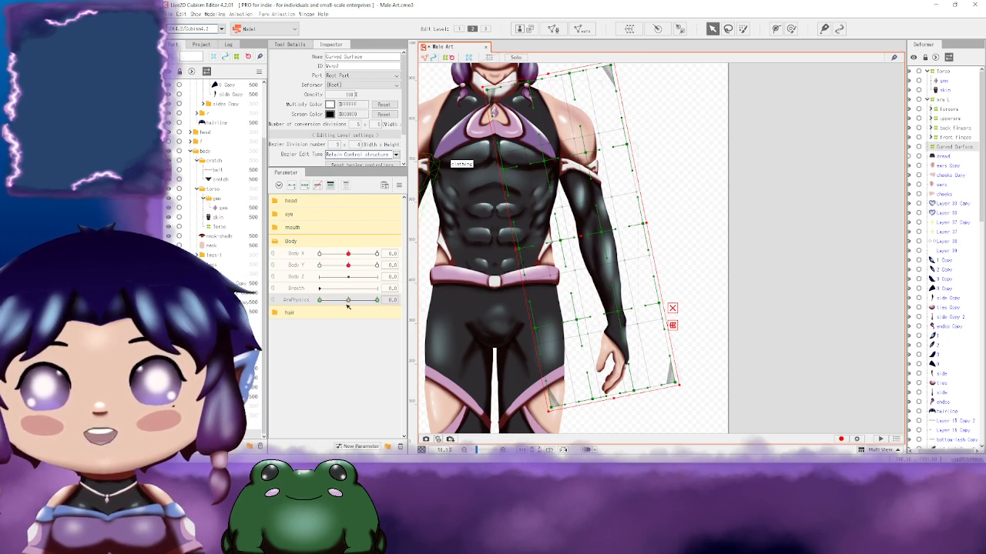
Step: Give the new warp deformer three ArmPhysics keys and move the parameter to its maximum key
left_click_drag(356, 303, 391, 300)
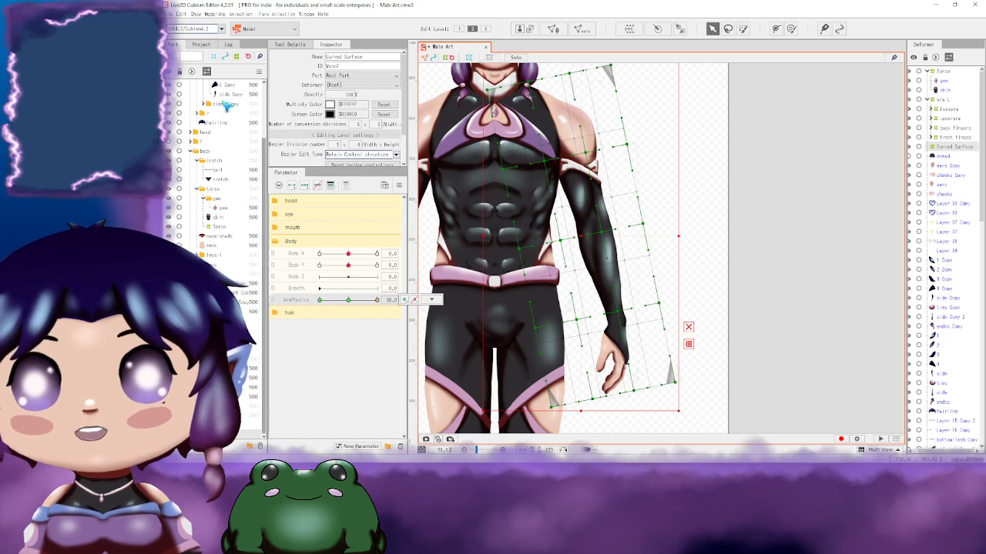
Step: Try temporary path deformation on the new deformer, placing path points along the arm from the shoulder to the fingertips
left_click(214, 14)
mouse_move(278, 112)
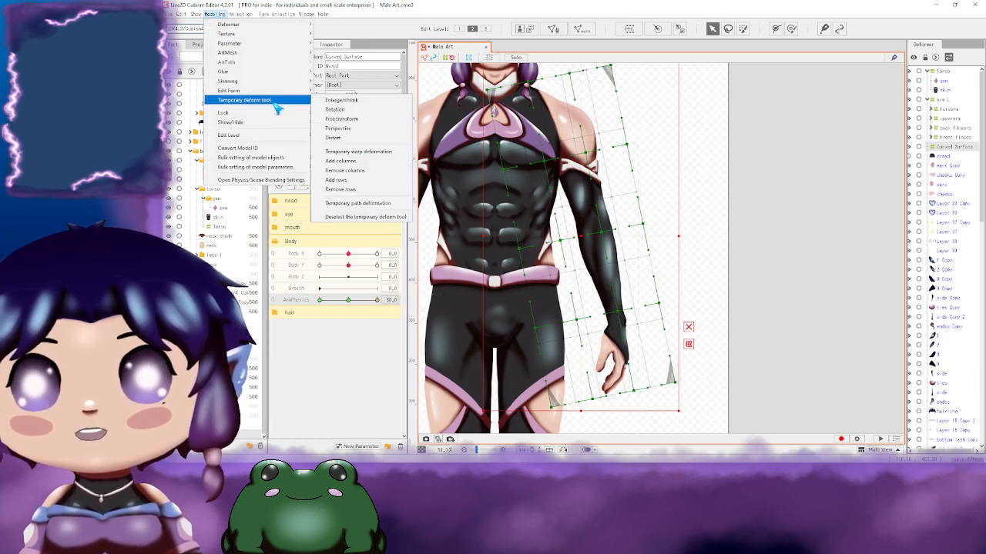
left_click(348, 204)
left_click_drag(676, 149, 701, 205)
scroll(565, 144, "up", 5)
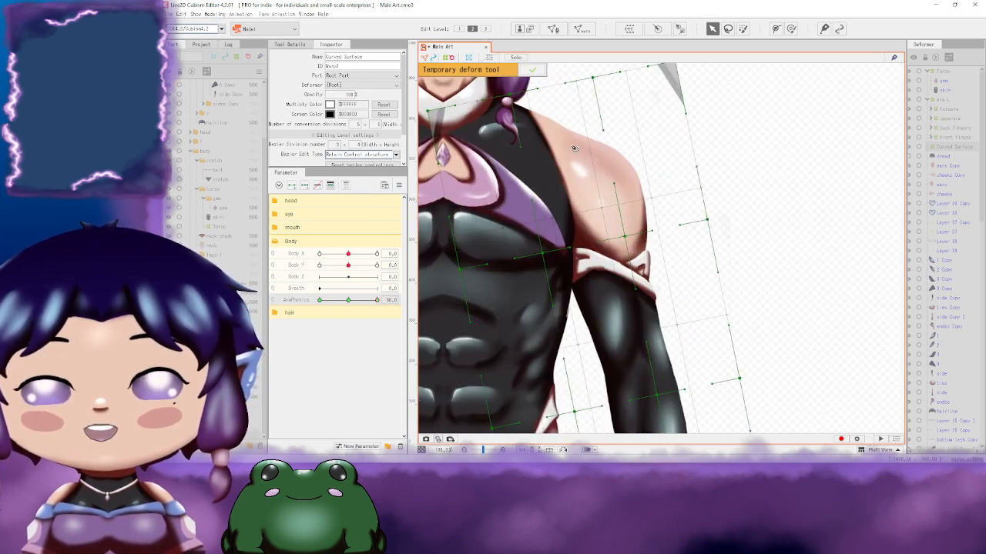
left_click_drag(625, 299, 632, 183)
left_click(633, 185)
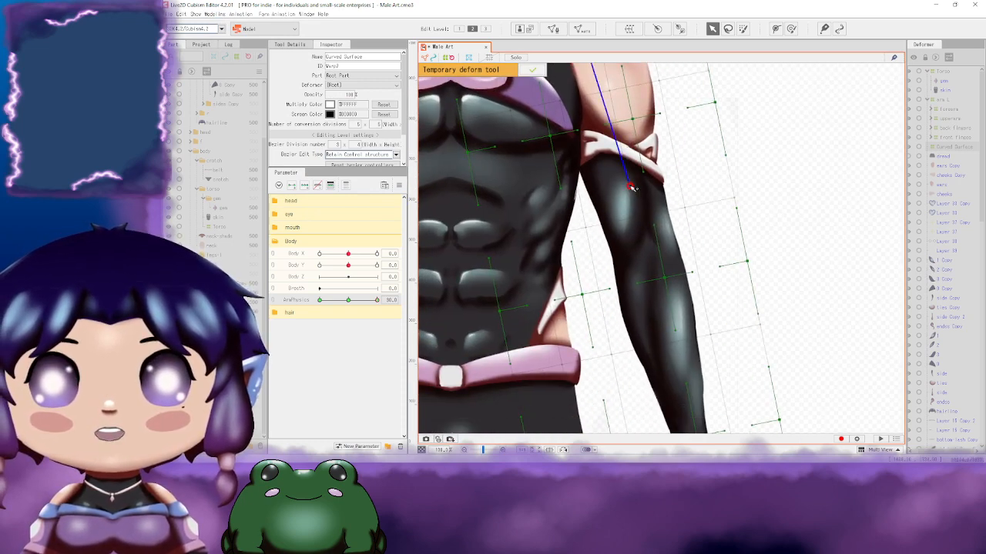
left_click_drag(655, 297, 641, 184)
left_click(668, 256)
scroll(676, 283, "down", 5)
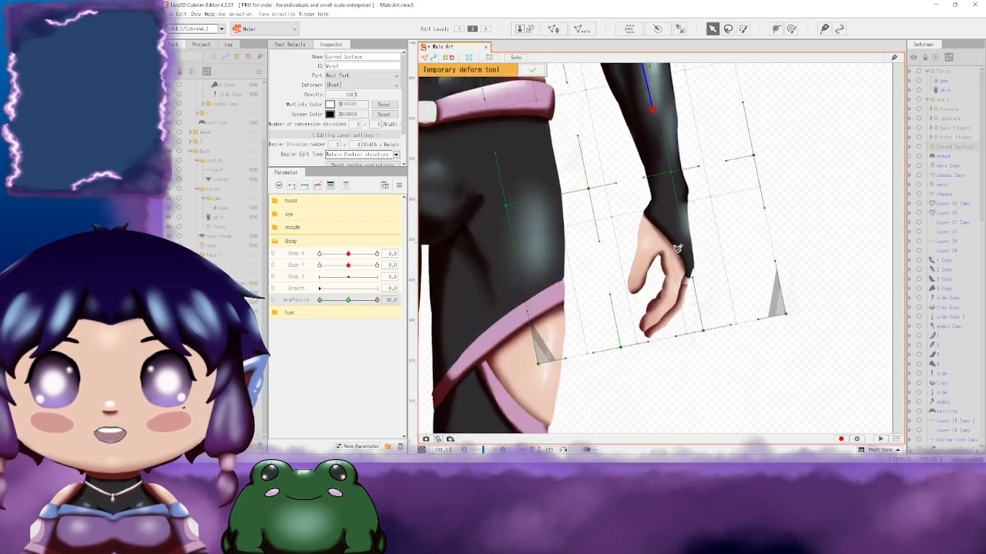
left_click(675, 245)
left_click(663, 320)
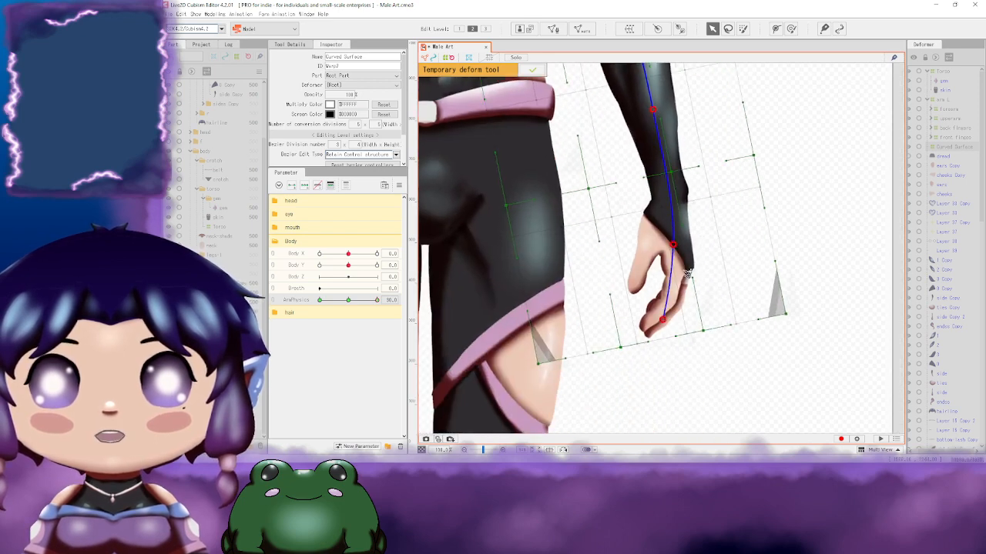
scroll(687, 274, "down", 2)
left_click(533, 70)
Step: Restart temporary path deformation on the arm deformer and place path points at the shoulder and the upper-arm band
left_click_drag(706, 167, 707, 268)
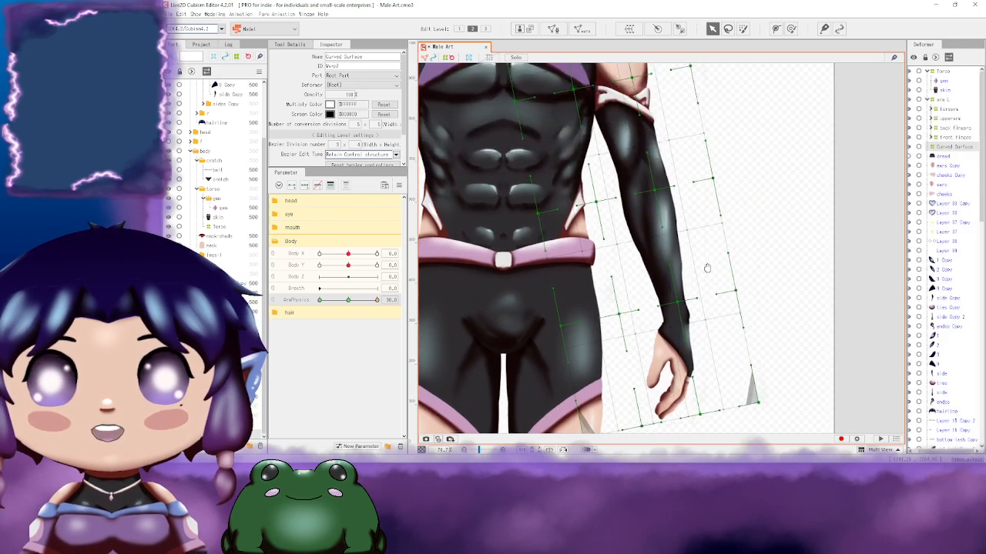
left_click_drag(631, 223, 605, 181)
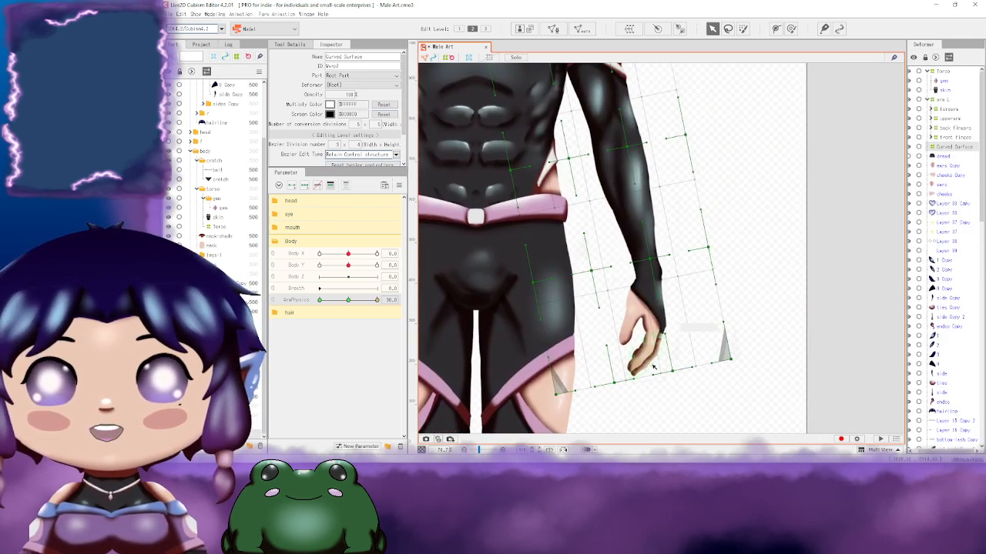
left_click_drag(654, 367, 629, 396)
left_click(215, 14)
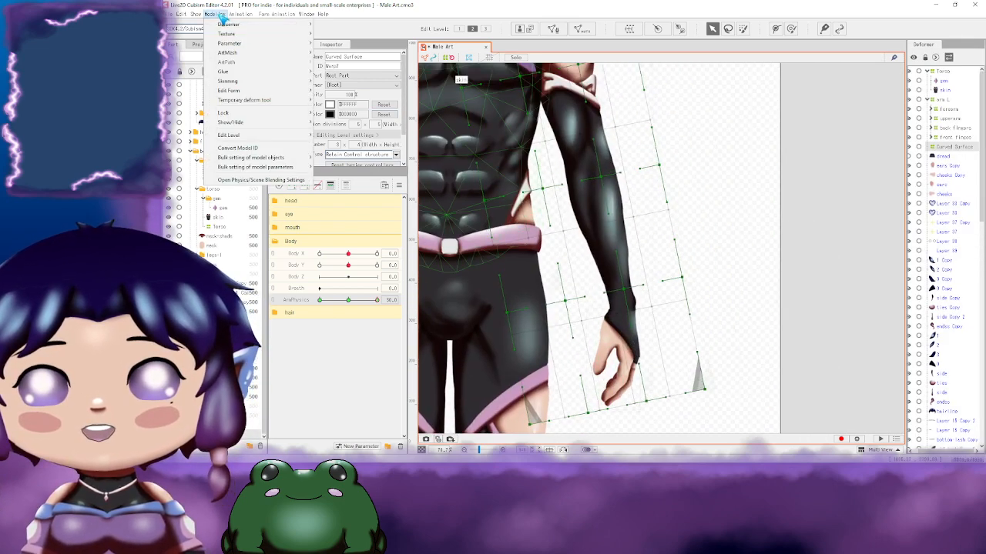
mouse_move(259, 100)
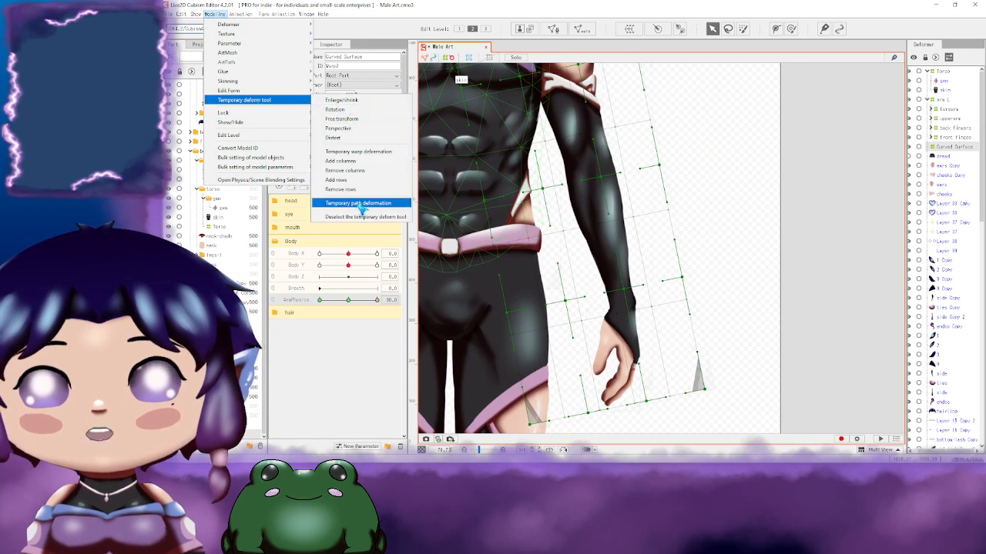
left_click(359, 205)
left_click_drag(605, 246, 646, 421)
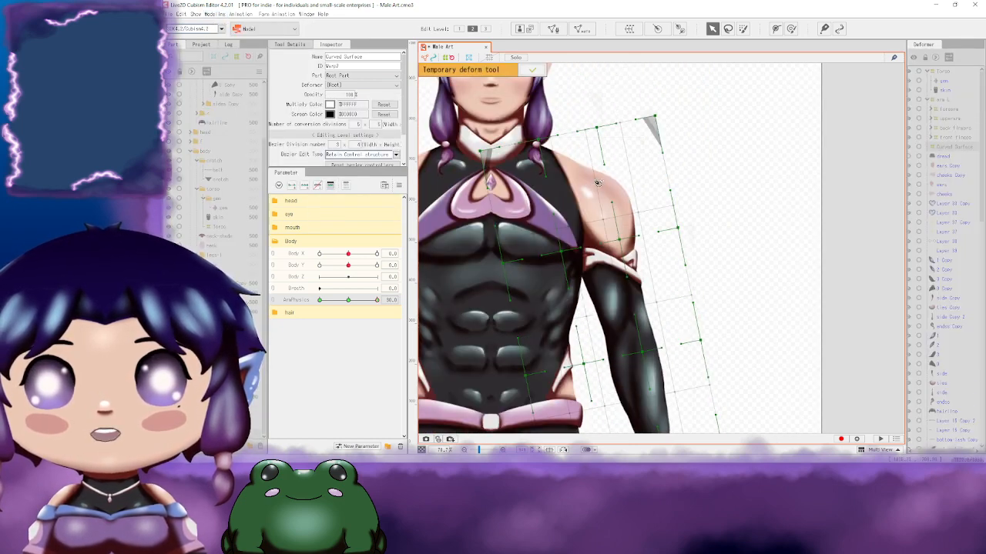
scroll(599, 187, "down", 1)
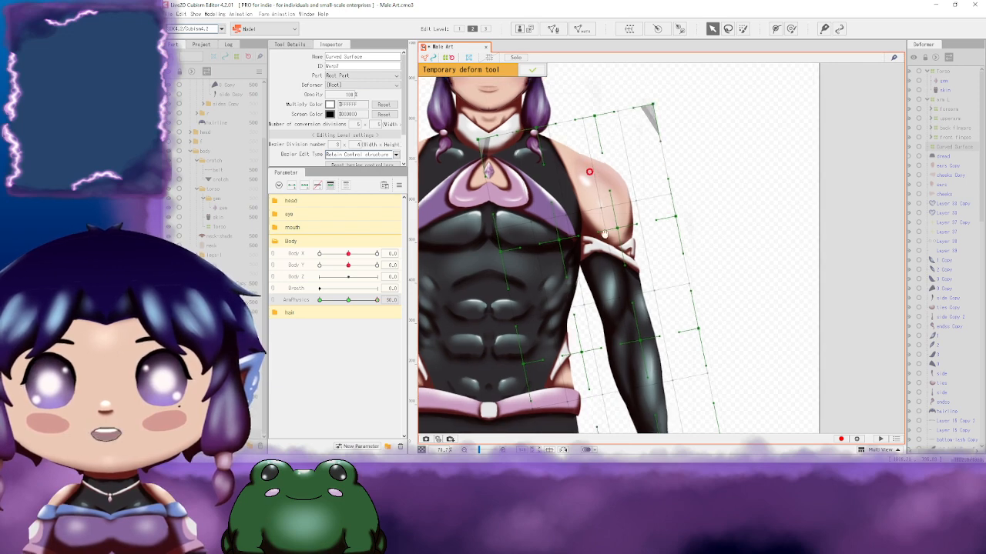
scroll(608, 181, "down", 4)
left_click(610, 169)
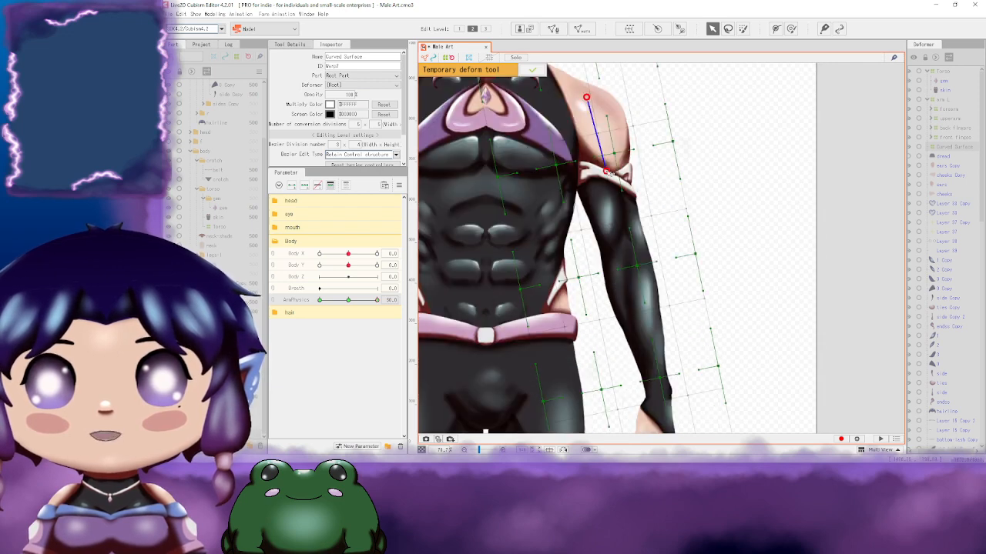
Step: Extend the deformation path down the arm with points near the elbow, at the wrist, on the fingers and at the fingertips
scroll(628, 179, "down", 4)
left_click(630, 176)
scroll(633, 181, "down", 4)
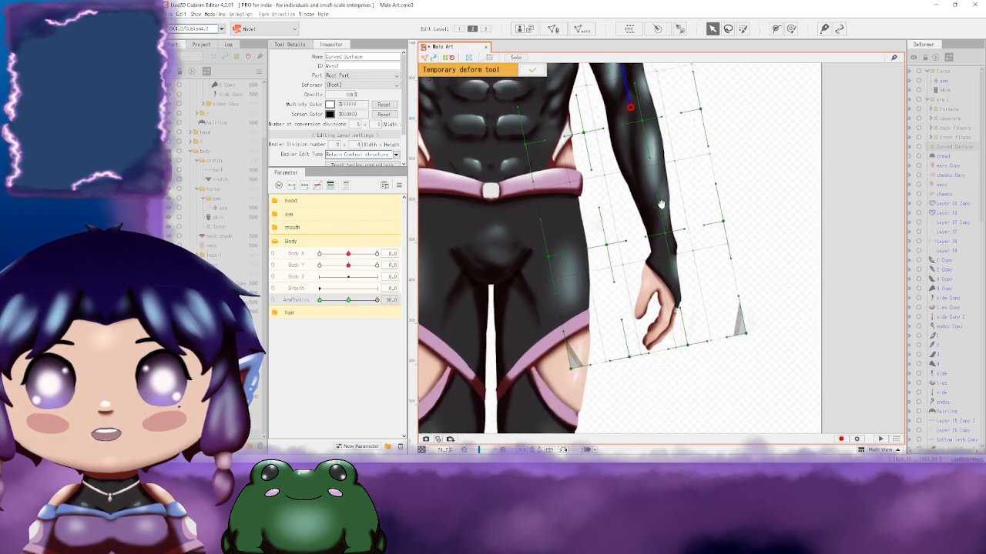
left_click(666, 241)
scroll(666, 242, "down", 4)
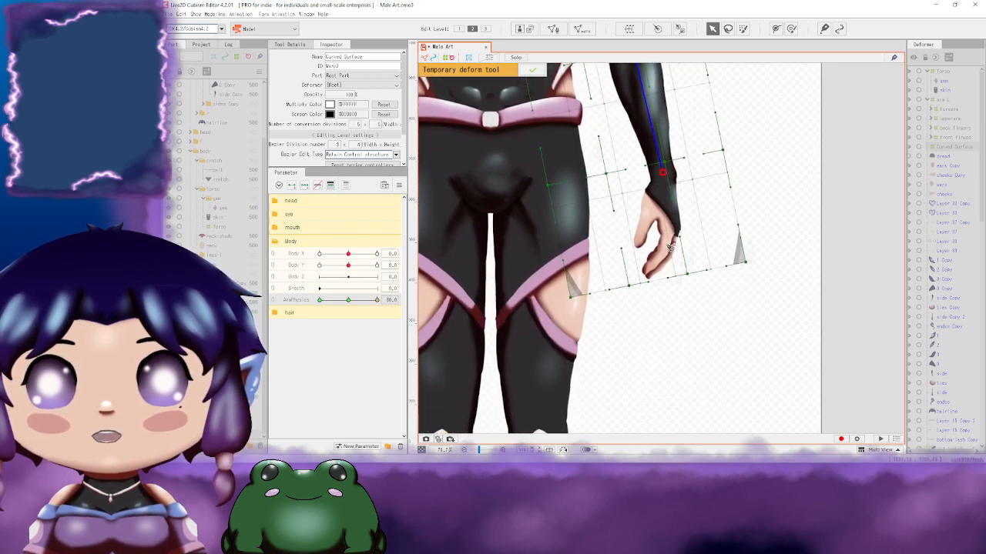
left_click(665, 242)
left_click(649, 277)
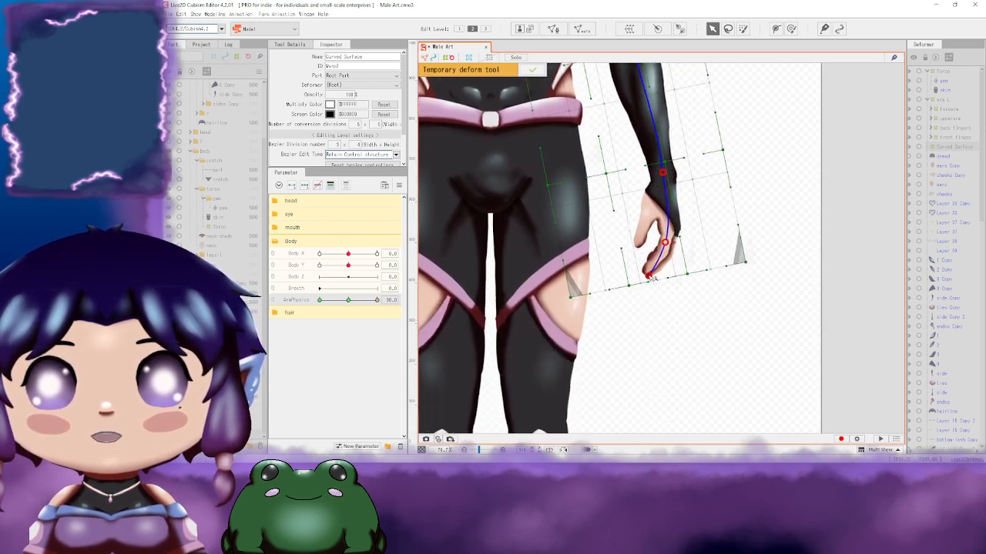
Step: Nudge the path point near the elbow slightly up and toward the torso
scroll(714, 144, "up", 5)
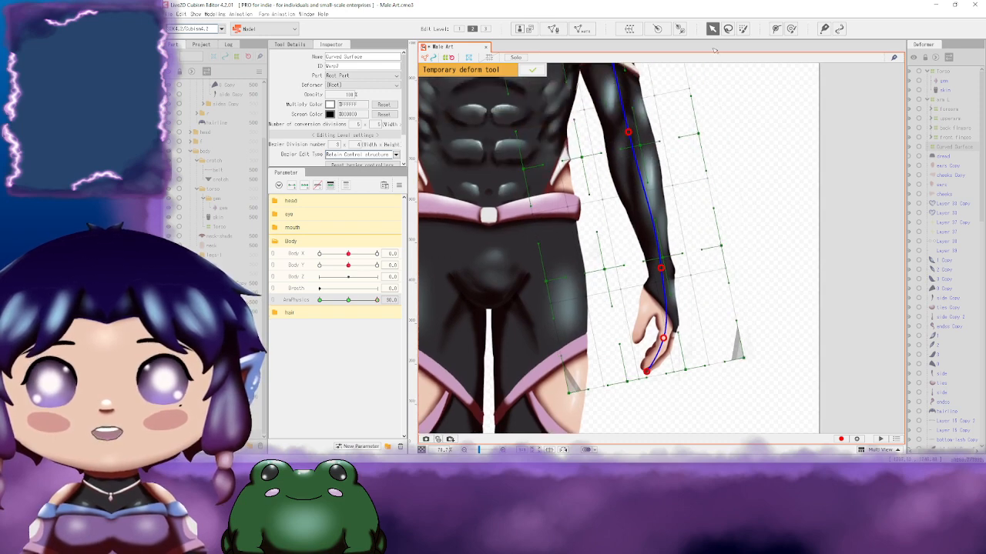
scroll(692, 149, "up", 6)
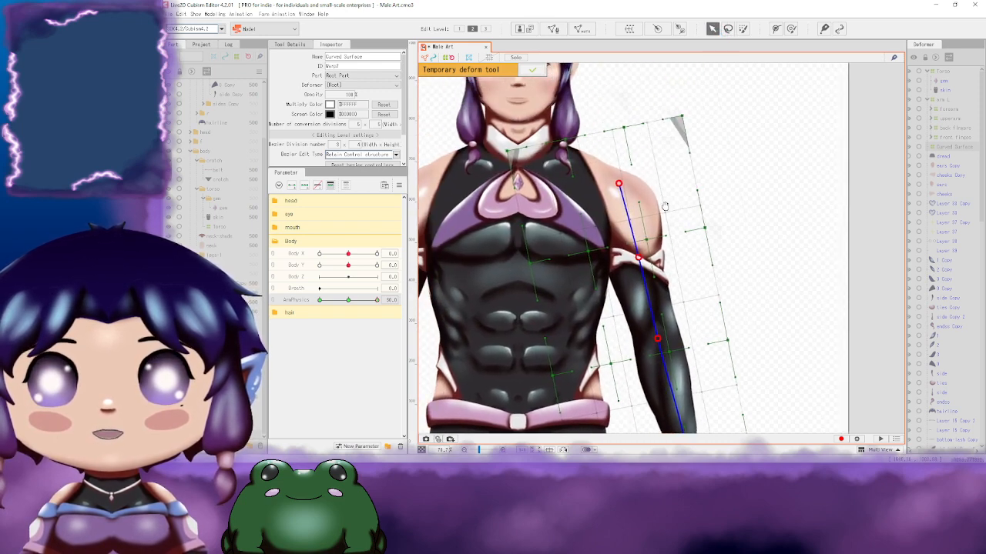
scroll(664, 142, "down", 3)
left_click_drag(664, 143, 617, 57)
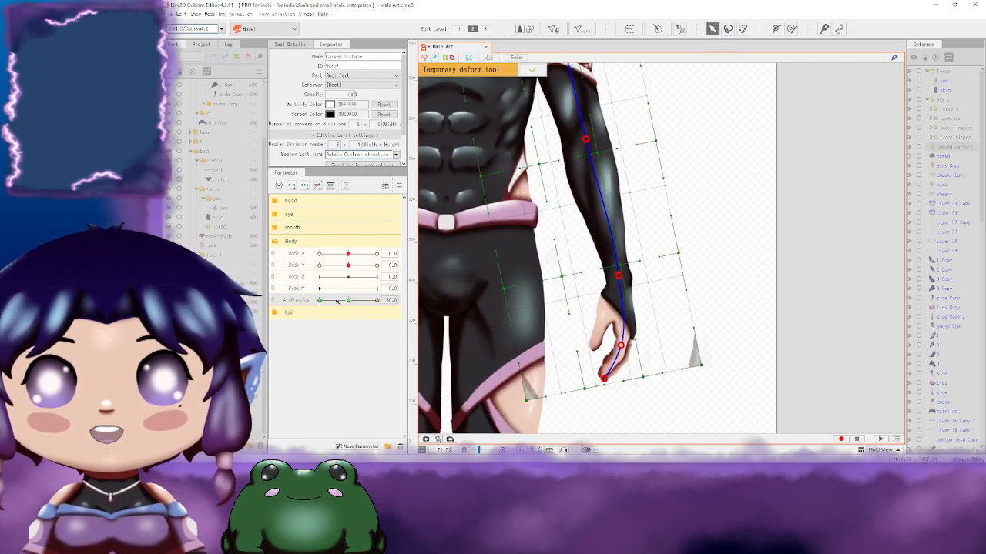
left_click_drag(622, 215, 626, 281)
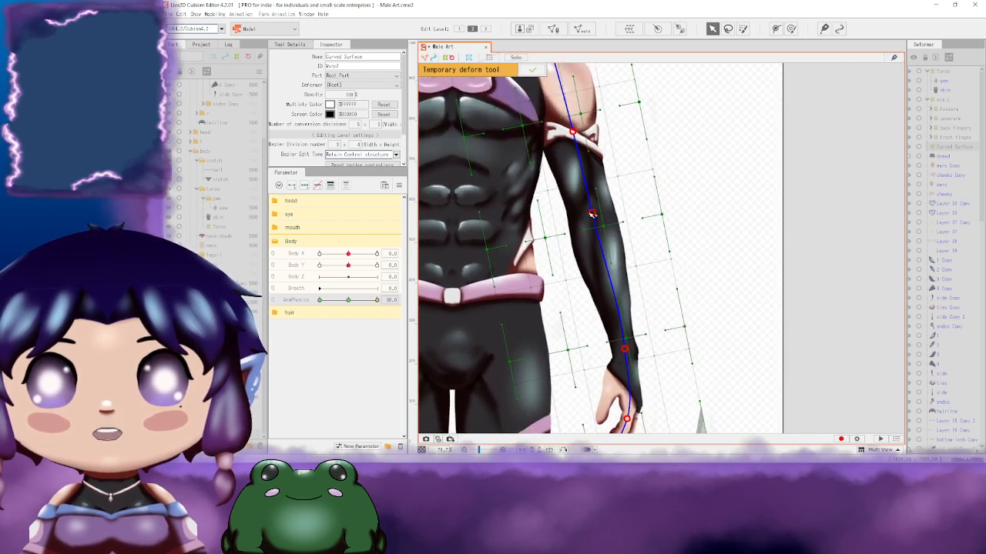
mouse_move(592, 213)
left_mouse_down()
mouse_move(611, 210)
mouse_move(591, 213)
left_mouse_up()
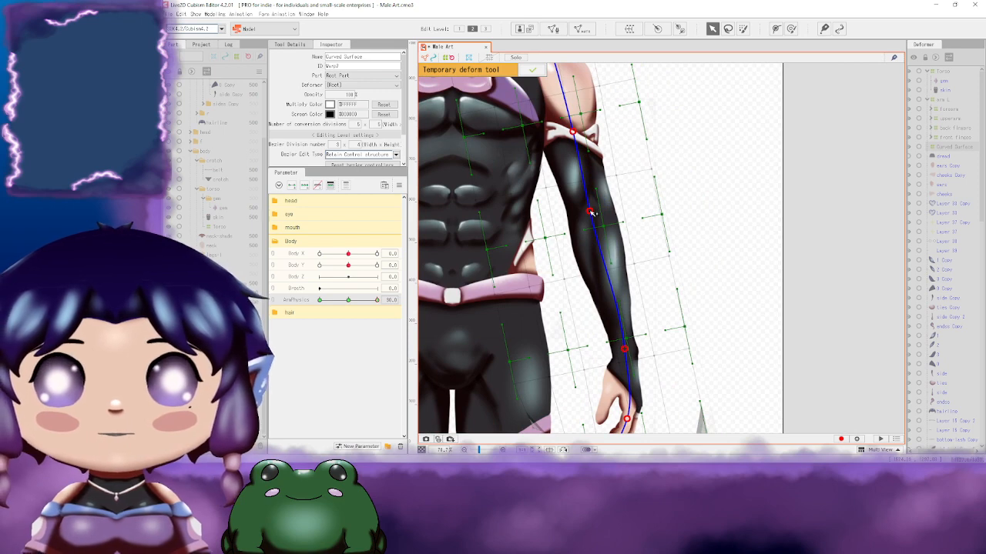
Step: Try moving the elbow path point outward and the fingertip point toward the leg, undoing each move
left_click_drag(592, 212, 618, 208)
key("ctrl+z")
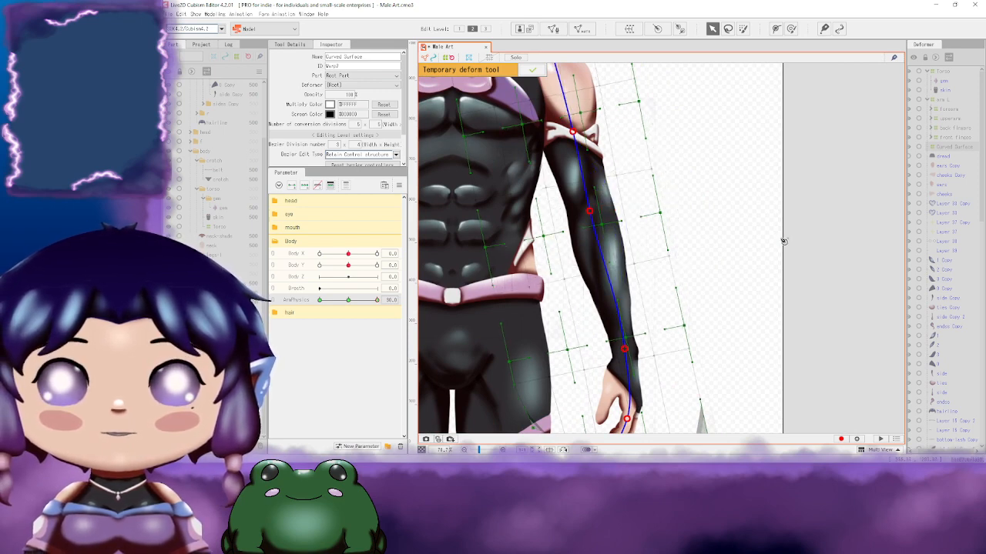
scroll(783, 241, "down", 5)
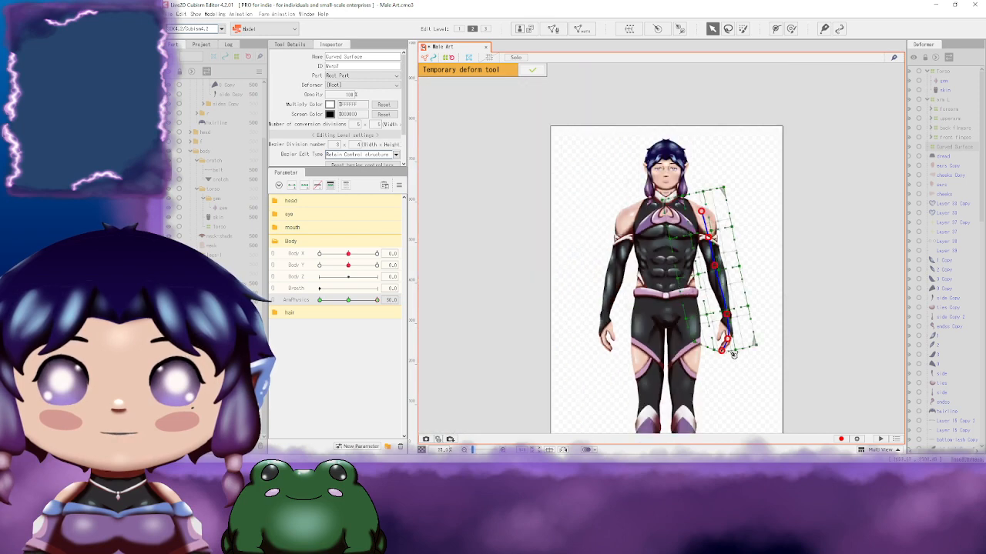
left_click_drag(724, 353, 713, 351)
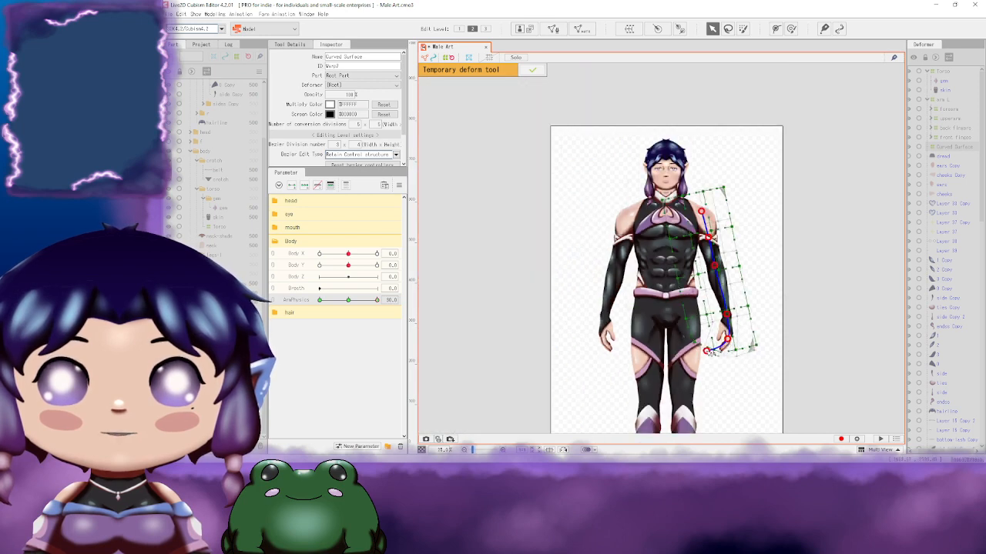
key("ctrl+z")
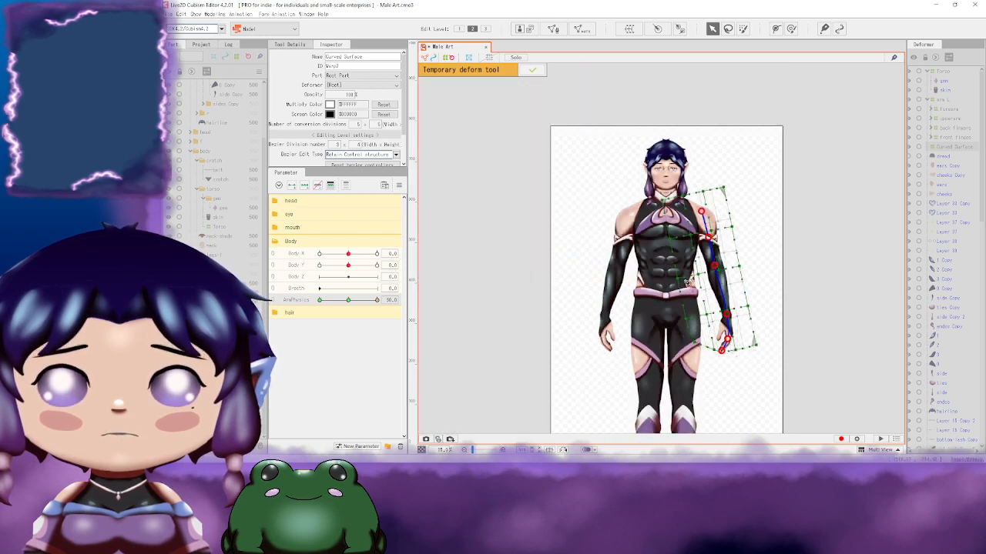
Step: Apply the pending temporary deformation and nest the arm L deformer under the Curved Surface deformer
left_click(532, 69)
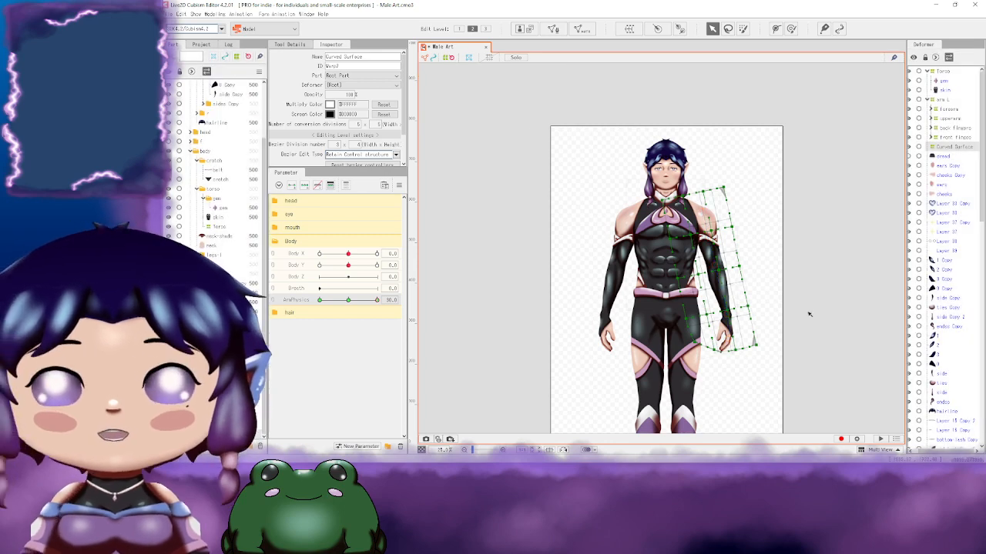
scroll(808, 315, "up", 3)
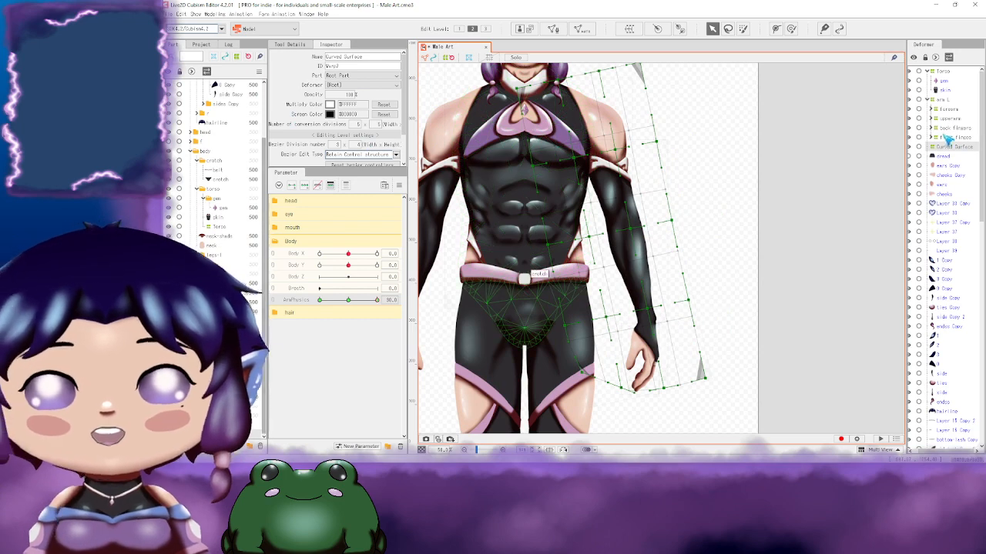
left_click(944, 100)
left_click_drag(941, 101, 951, 155)
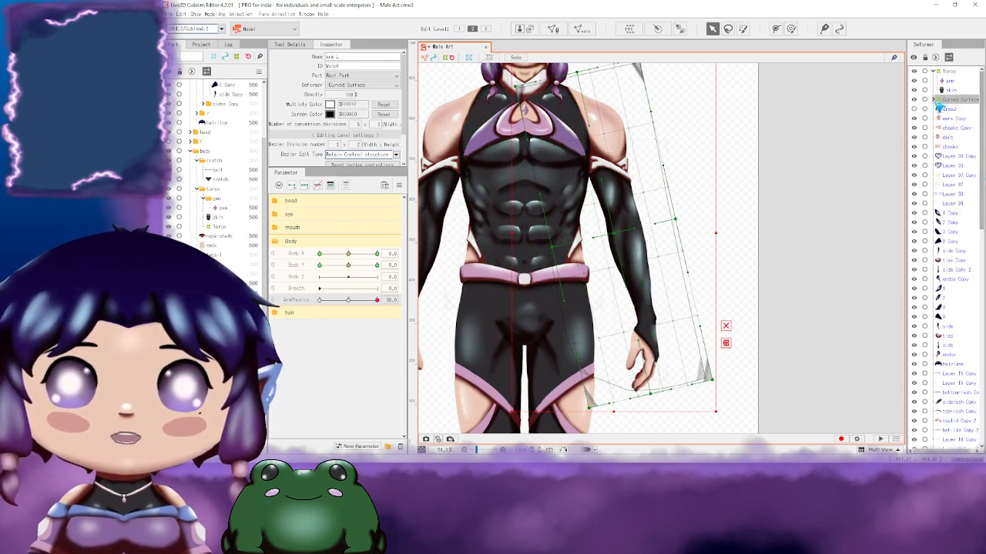
left_click_drag(757, 203, 770, 198)
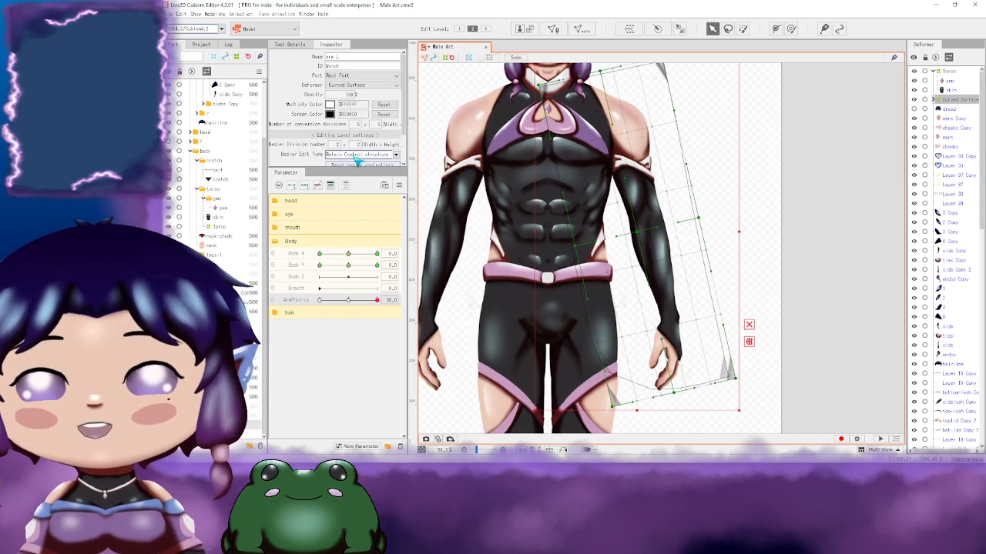
Step: Start a temporary path deformation on the Curved Surface deformer and place path points along the arm from the shoulder to the fingertips
left_click(964, 102)
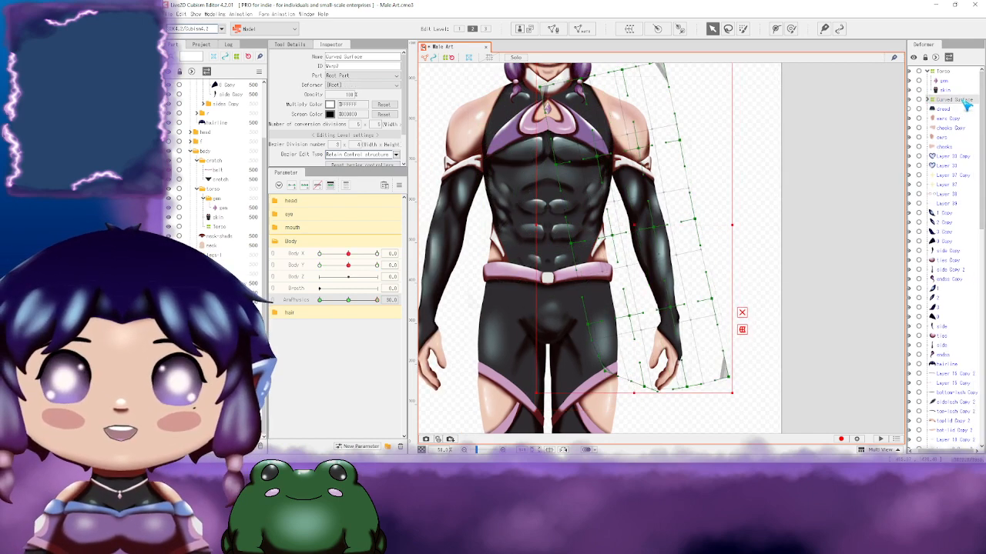
left_click(215, 14)
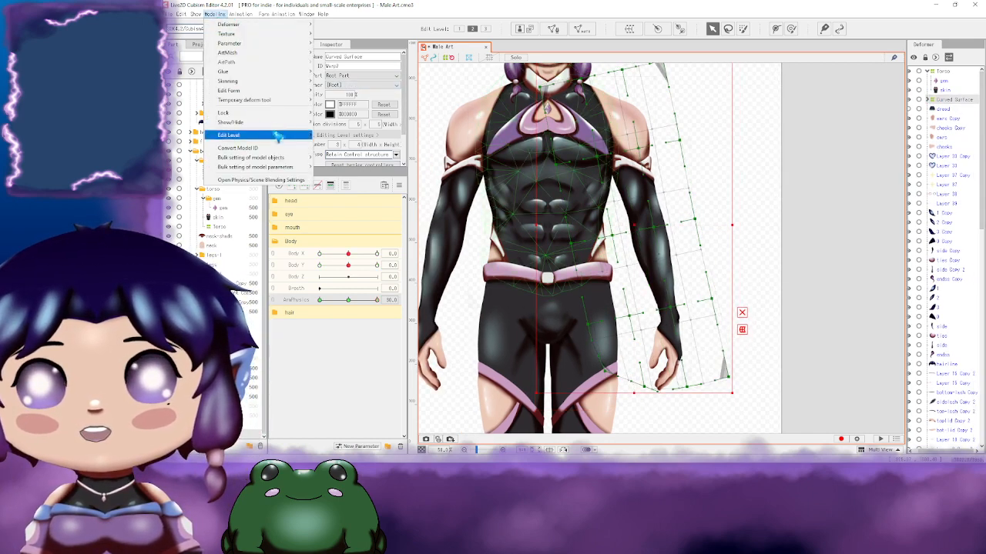
mouse_move(275, 100)
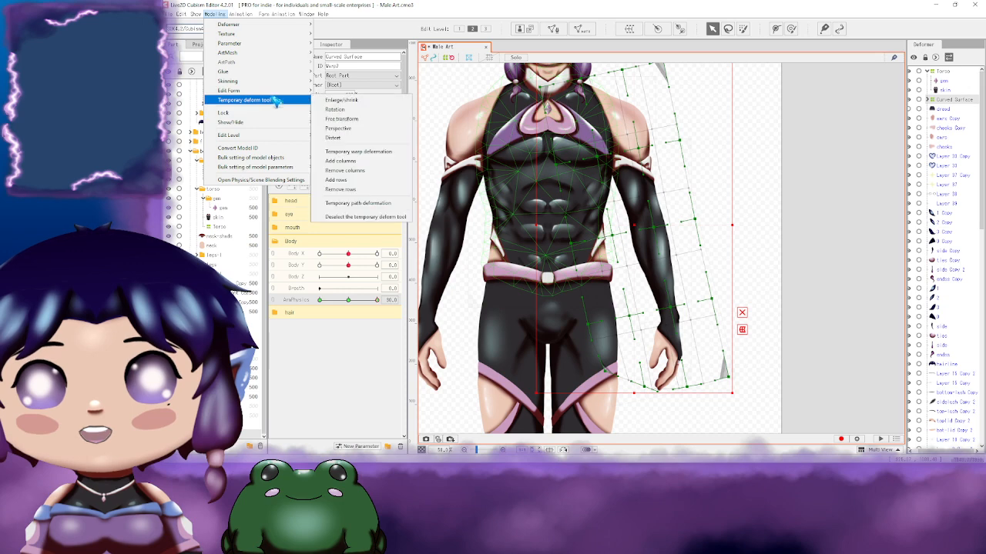
left_click(370, 205)
left_click_drag(702, 177, 658, 207)
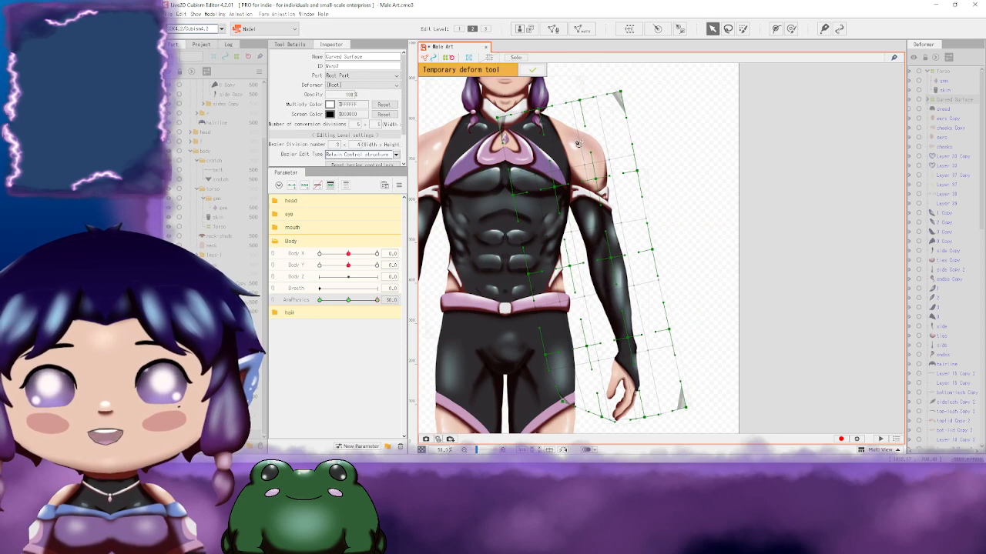
left_click_drag(580, 145, 596, 156)
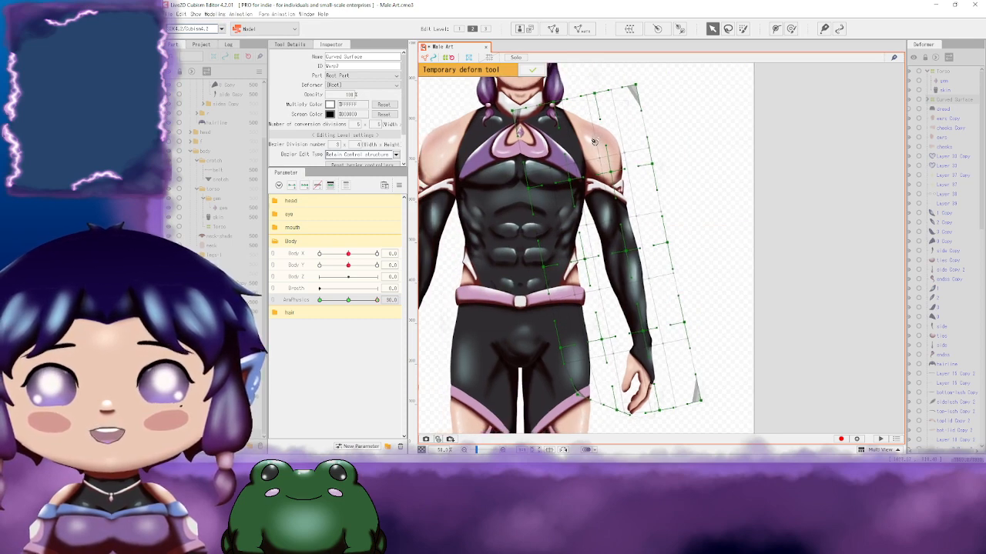
left_click_drag(614, 209, 618, 178)
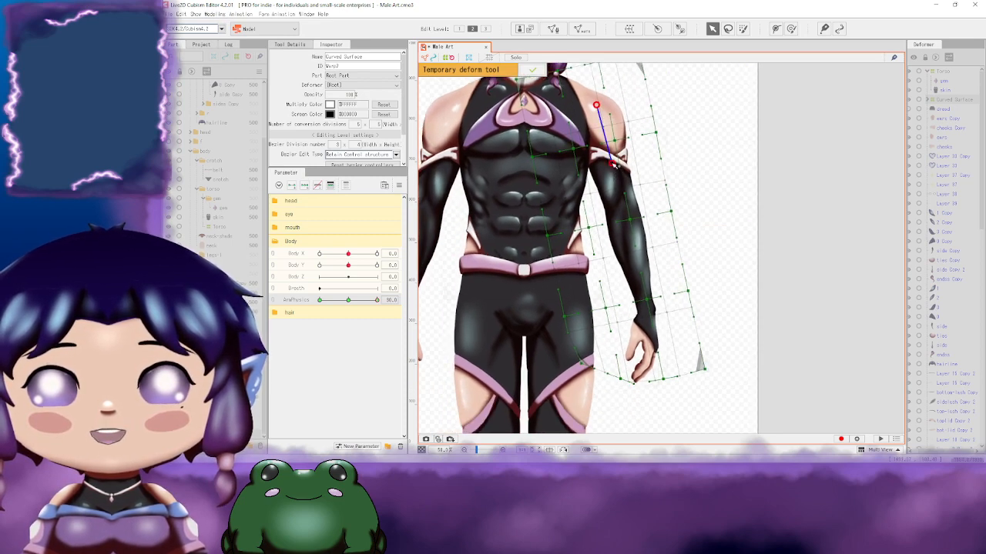
left_click_drag(640, 223, 634, 180)
left_click(614, 163)
left_click_drag(639, 226, 639, 194)
left_click_drag(649, 281, 654, 230)
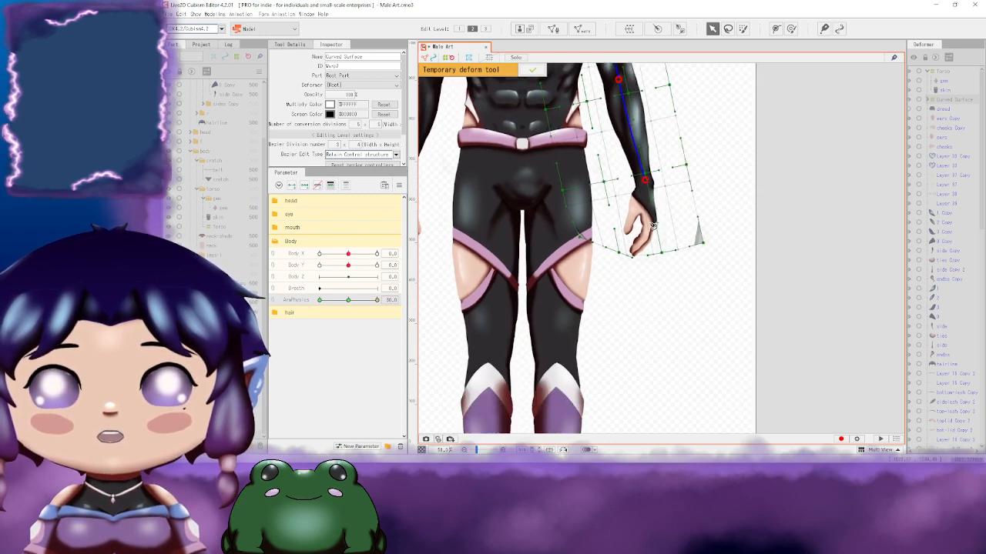
left_click(649, 223)
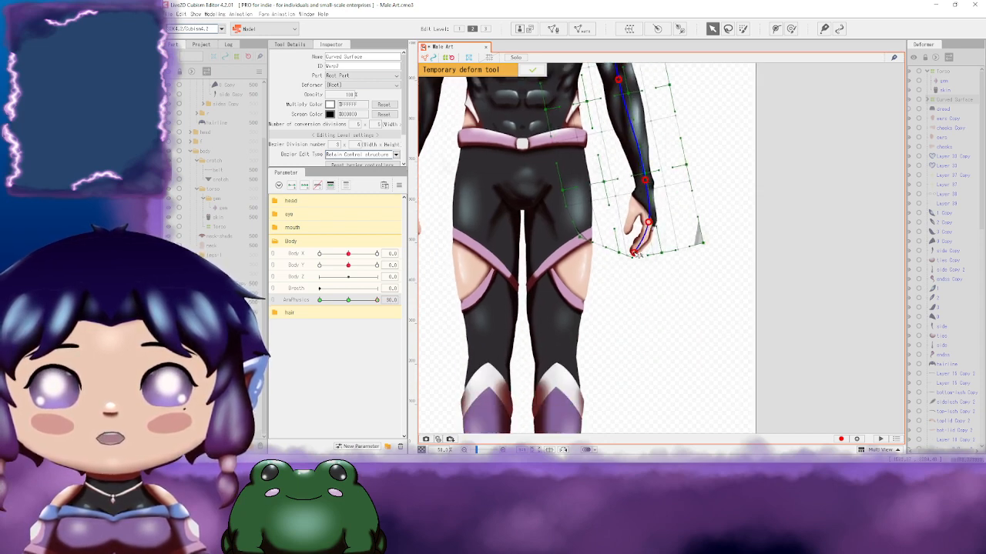
Step: Try to shift the path point at the upper-arm band outward, and undo the shift
left_click_drag(593, 115, 577, 164)
left_click_drag(646, 161, 673, 261)
left_click_drag(671, 194, 641, 197)
scroll(666, 189, "up", 4)
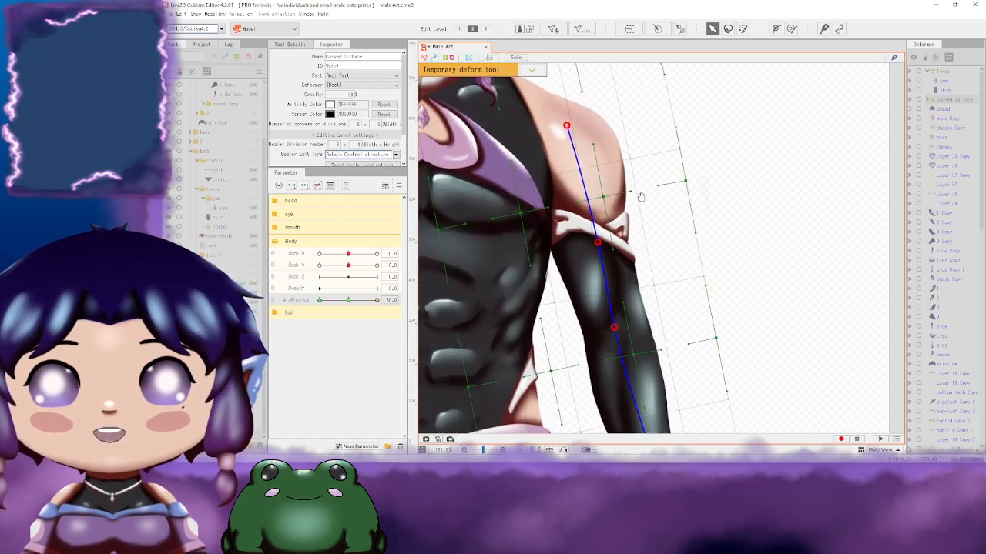
left_click(724, 33)
left_click(715, 32)
left_click_drag(658, 158, 650, 135)
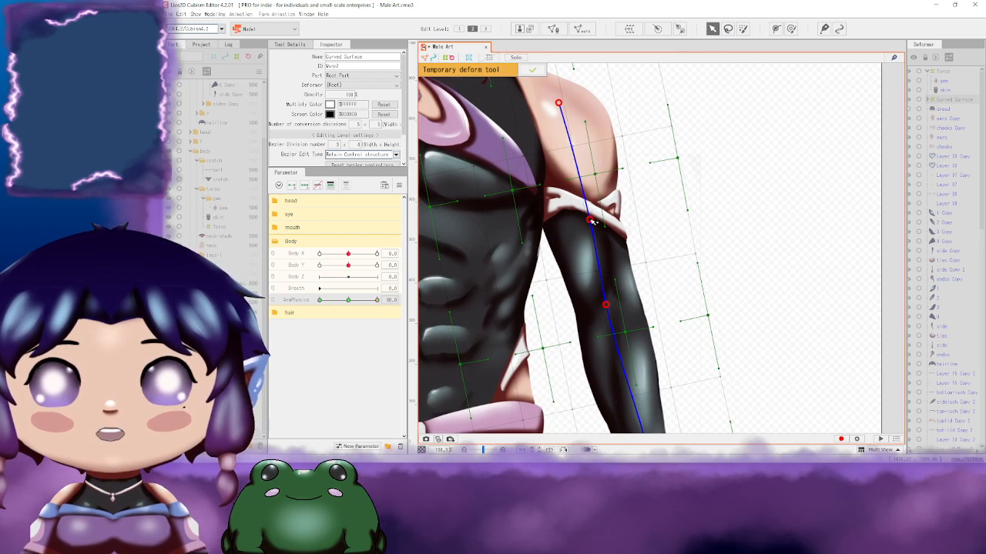
left_click_drag(592, 222, 605, 220)
key("ctrl+z")
Step: Move the path's wrist, knuckle and fingertip points outward so the forearm and hand swing away from the body
left_click_drag(649, 279, 623, 128)
left_click_drag(644, 351, 658, 318)
left_click_drag(681, 370, 659, 252)
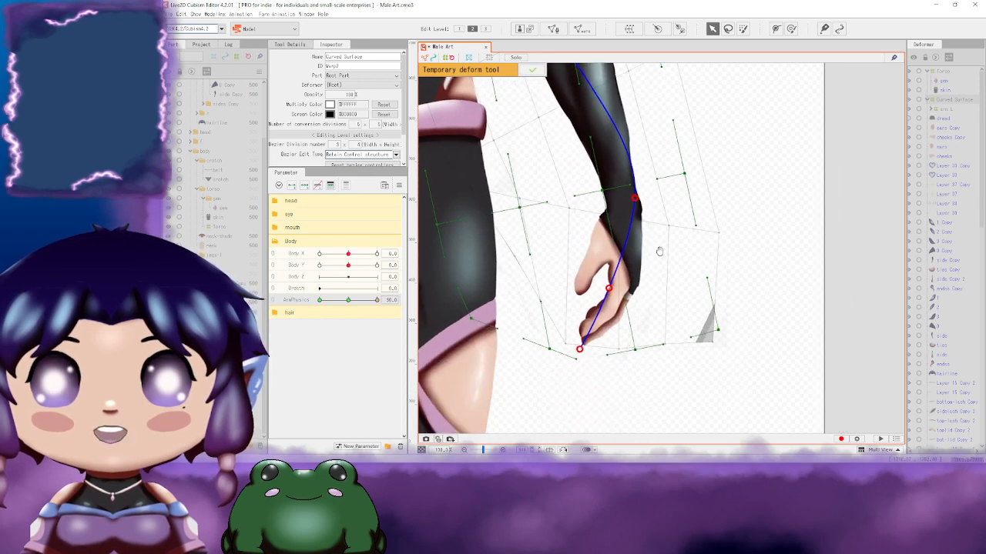
left_click_drag(612, 289, 634, 293)
left_click_drag(616, 291, 612, 293)
left_click_drag(583, 351, 614, 349)
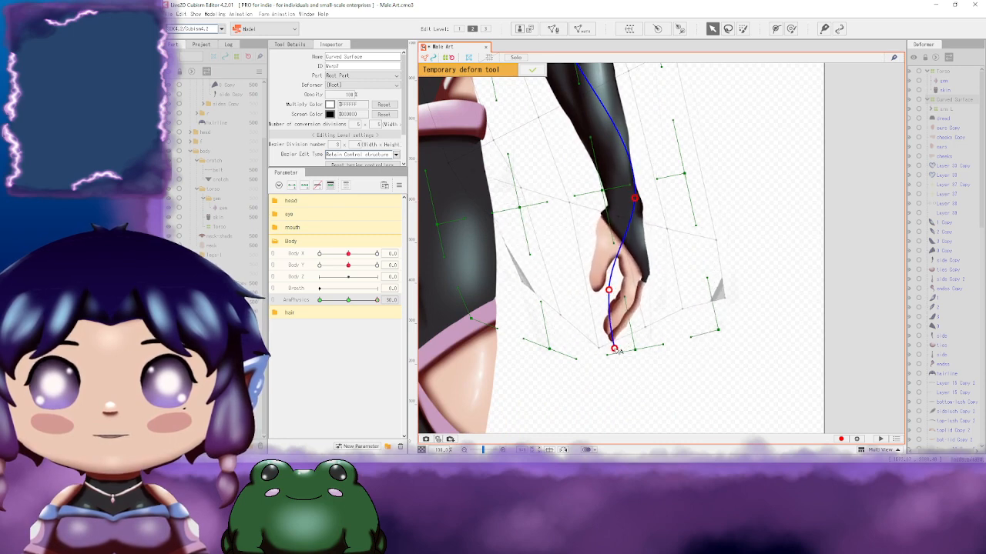
left_click_drag(609, 291, 638, 298)
left_click_drag(615, 350, 633, 353)
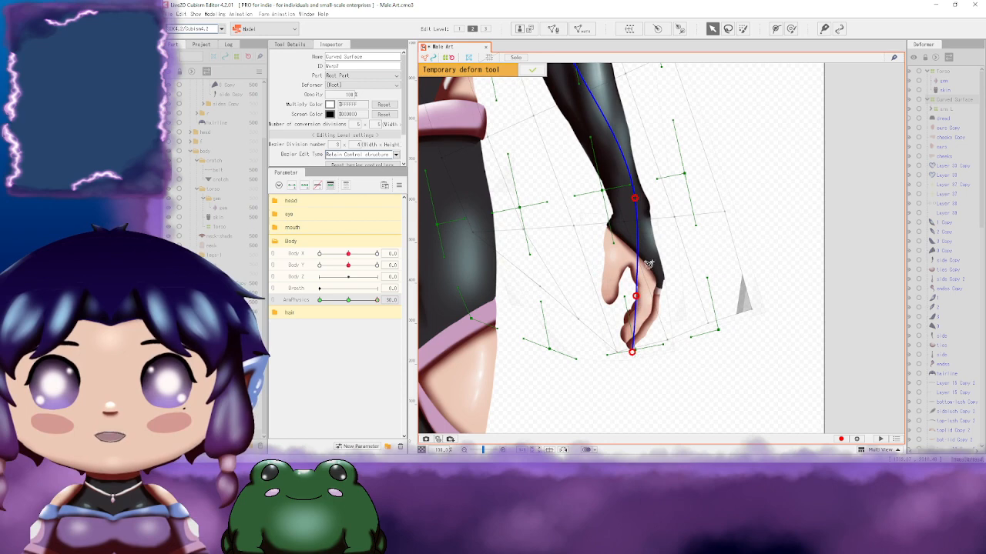
left_click_drag(640, 201, 637, 201)
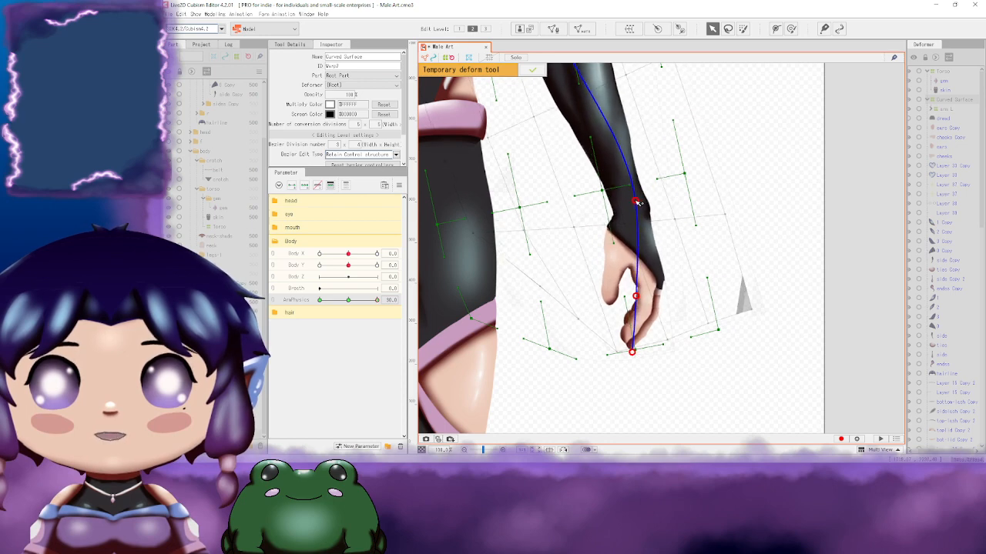
Step: Fine-tune the path's wrist point and shift the knuckle point slightly outward to follow the swung arm
scroll(678, 229, "down", 3)
scroll(626, 191, "up", 5)
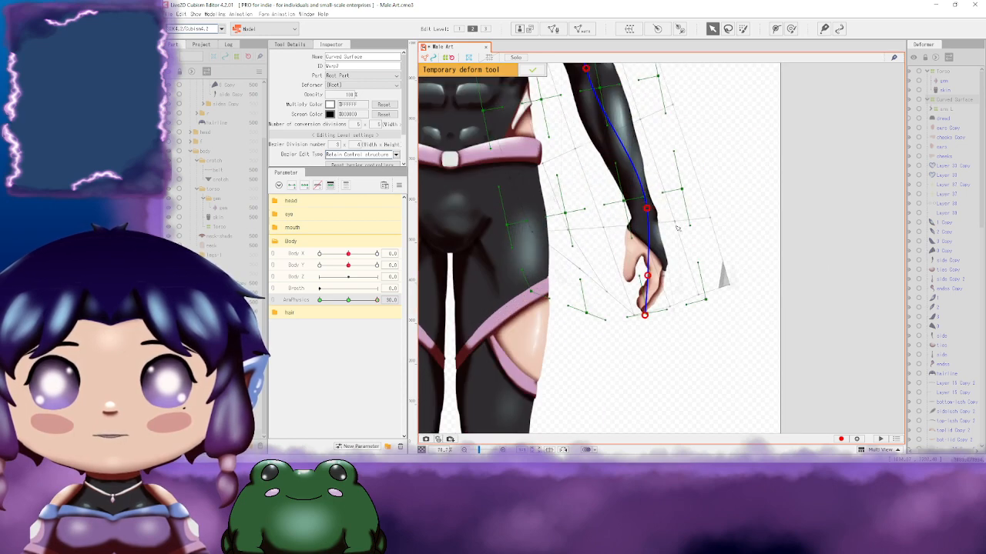
left_click_drag(619, 197, 635, 246)
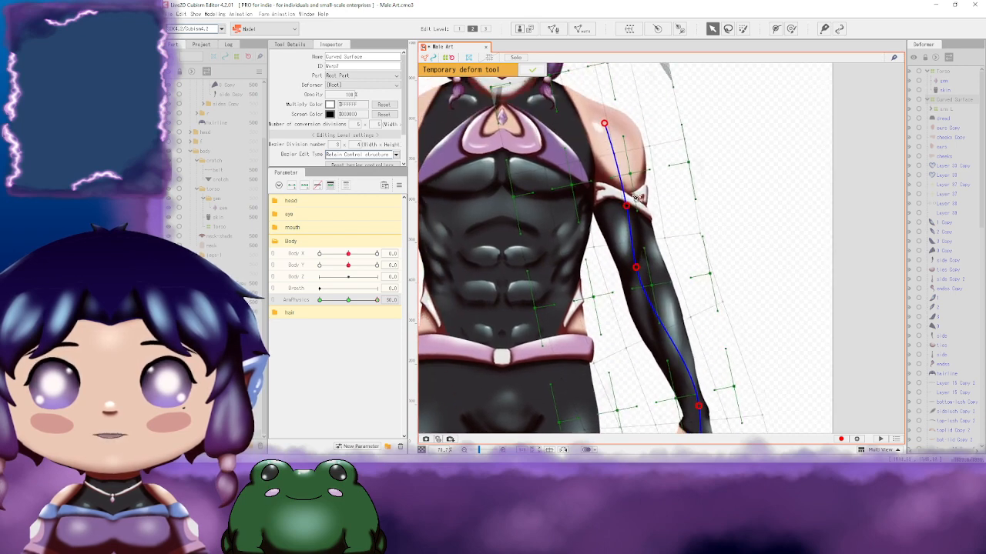
mouse_move(628, 205)
left_mouse_down()
mouse_move(675, 195)
mouse_move(640, 203)
left_mouse_up()
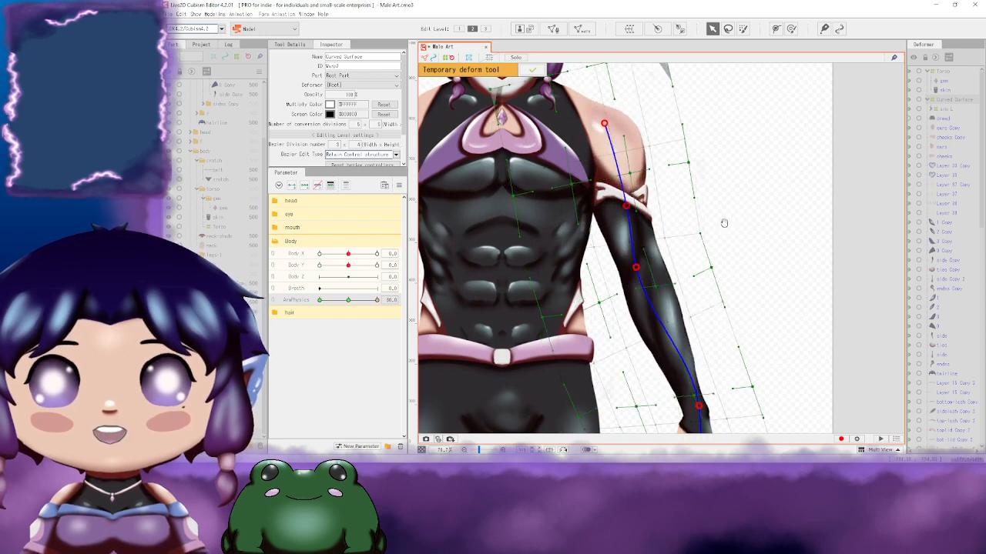
left_click_drag(723, 223, 660, 92)
left_click_drag(699, 251, 729, 236)
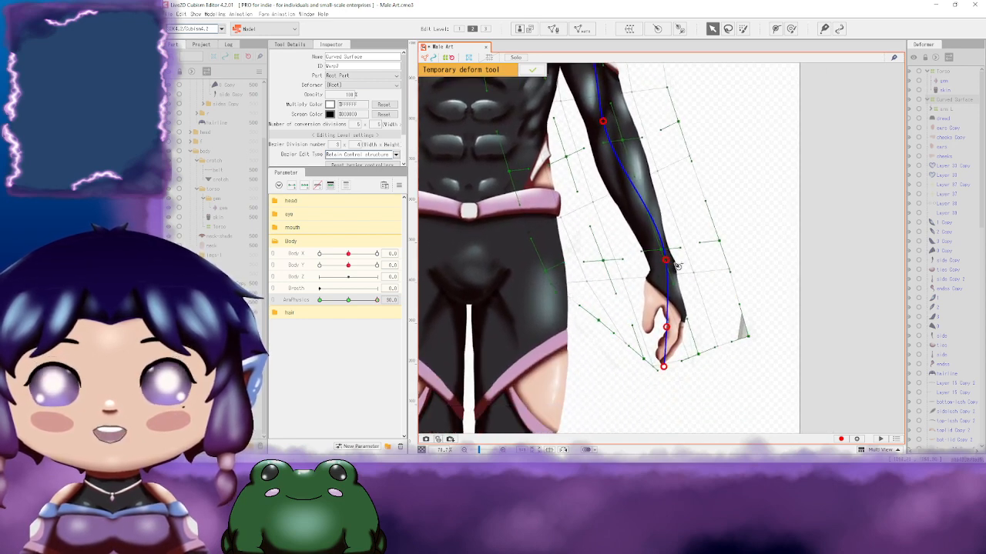
left_click_drag(667, 261, 670, 260)
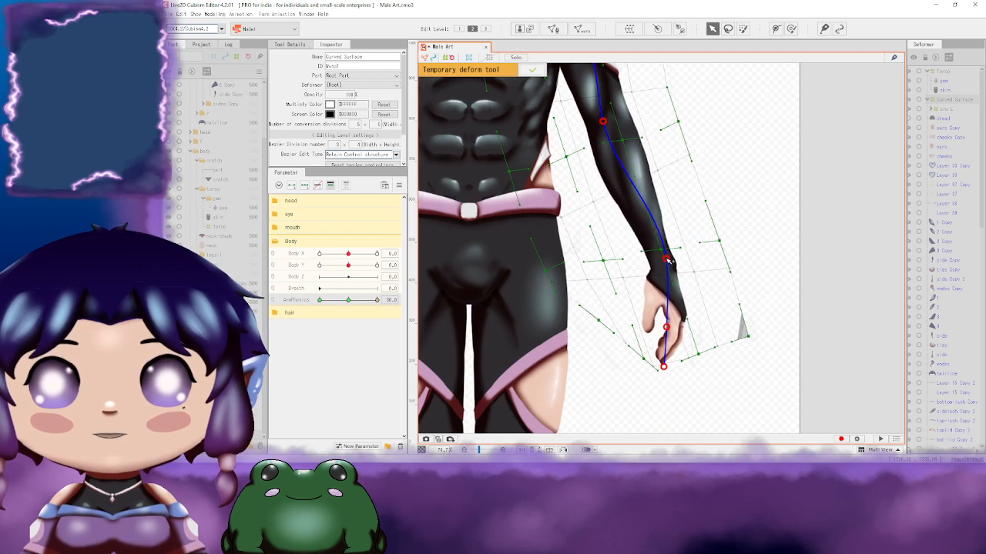
scroll(730, 257, "down", 2)
scroll(730, 257, "up", 1)
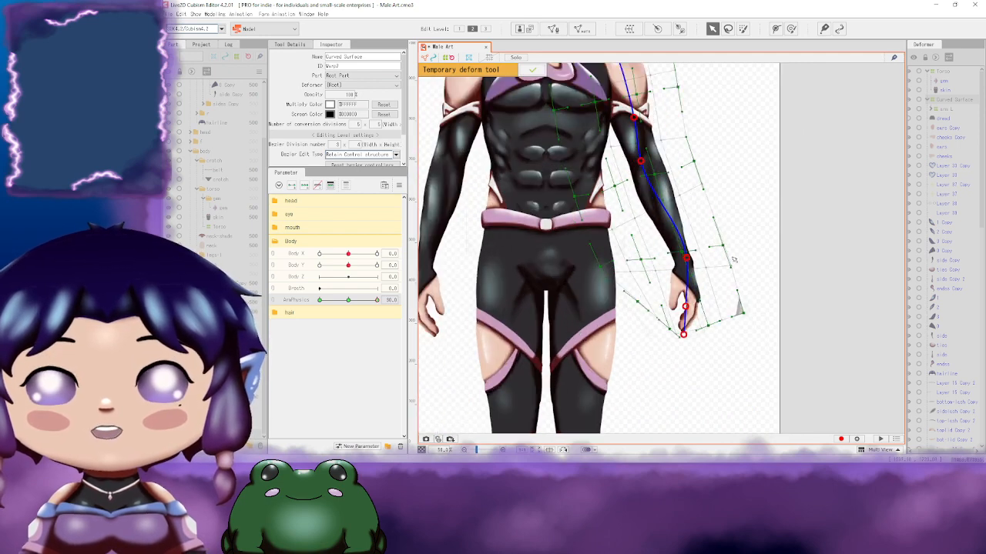
left_click_drag(377, 300, 416, 339)
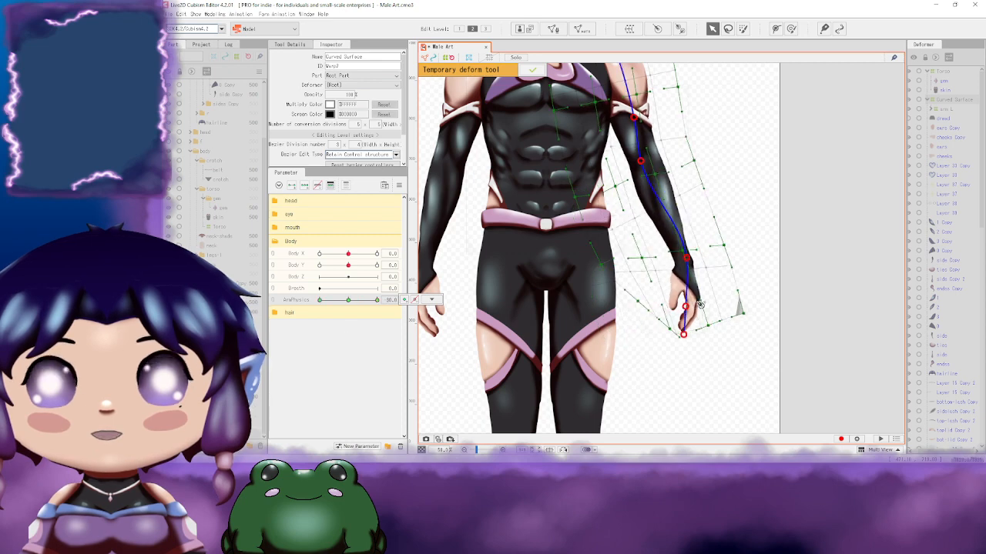
scroll(699, 305, "up", 2)
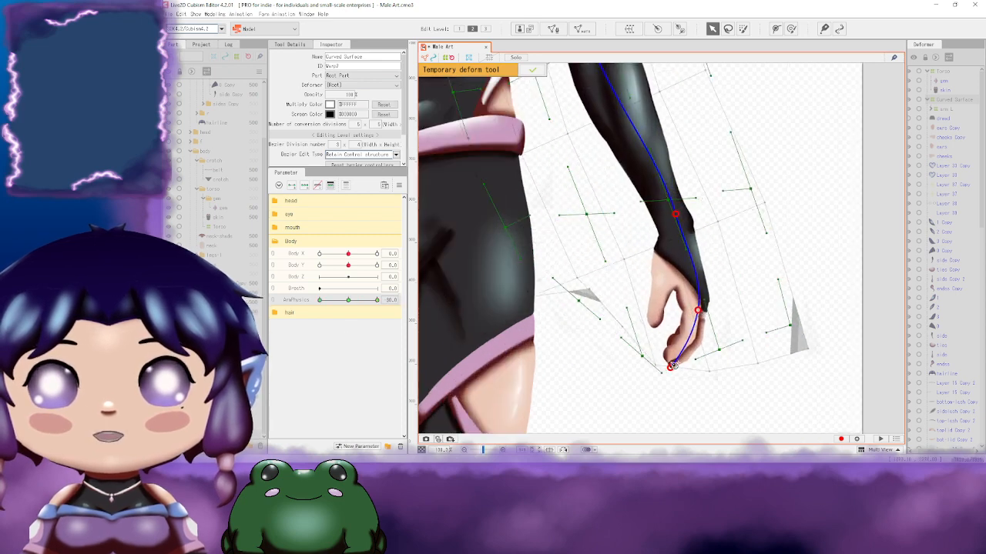
Step: Try to bend the hand far outward with the path's fingertip, knuckle and wrist points, and undo these moves
left_click_drag(672, 365, 788, 324)
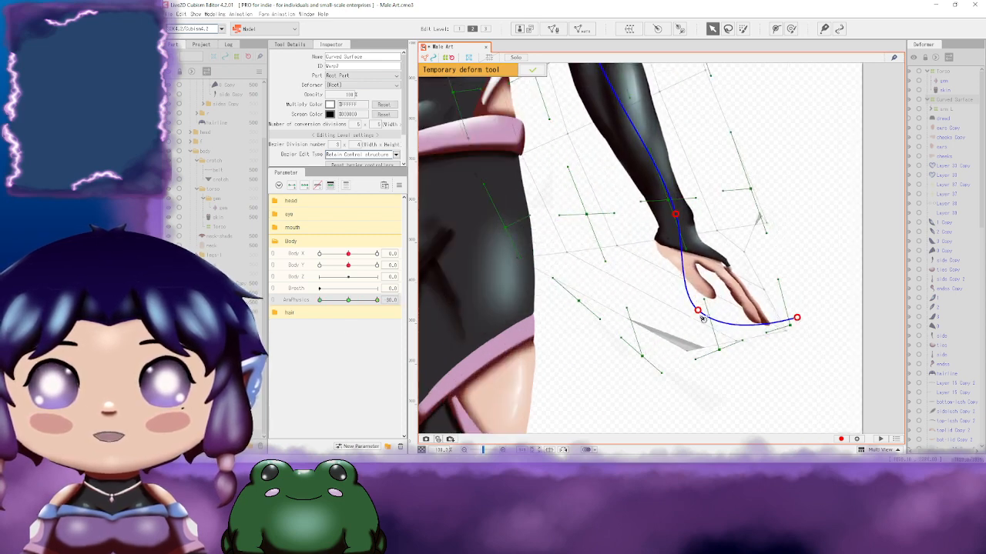
left_click_drag(701, 317, 767, 267)
mouse_move(680, 216)
left_mouse_down()
mouse_move(741, 208)
mouse_move(682, 231)
left_mouse_up()
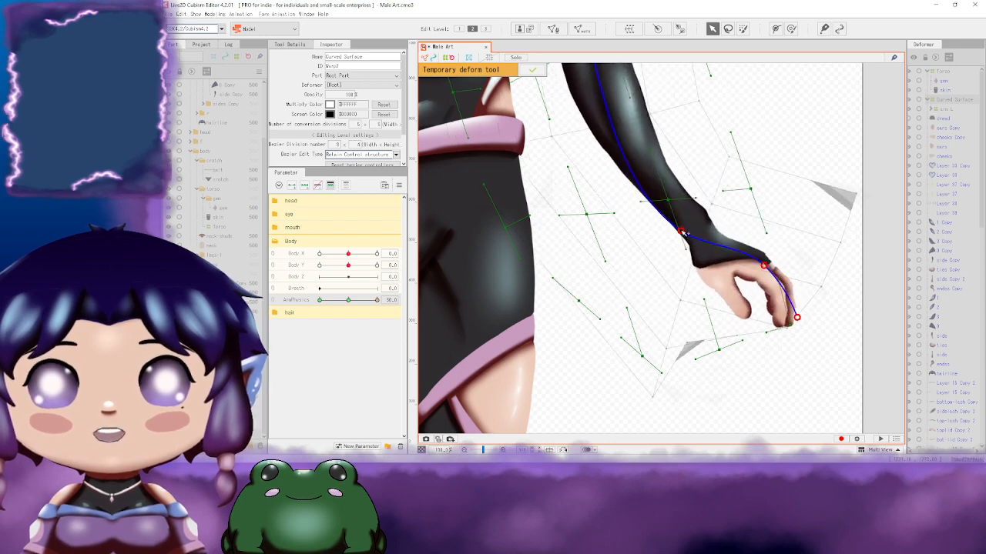
key("ctrl+z")
key("ctrl+z")
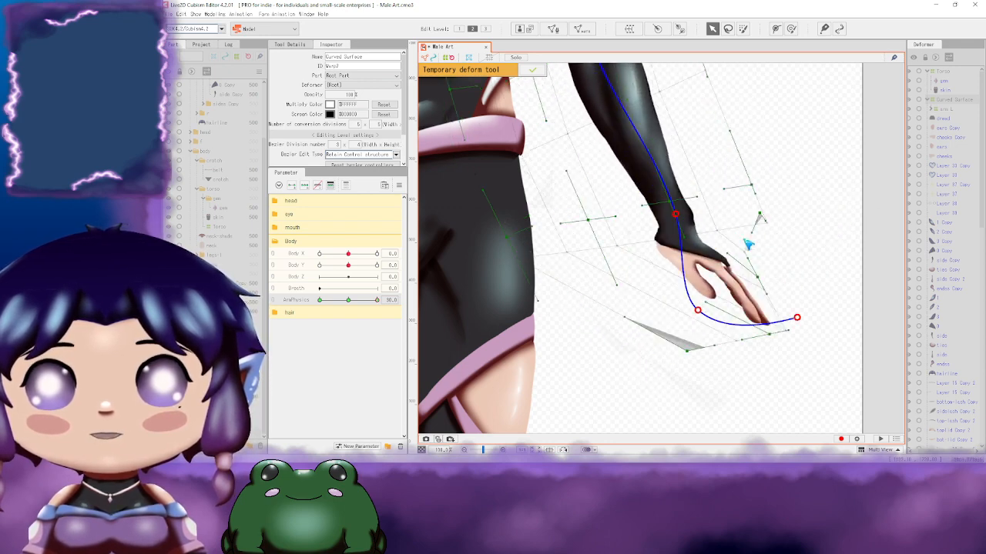
key("ctrl+z")
Step: Check the arm's pose against the whole figure and apply the path deformation to the Curved Surface deformer
scroll(715, 274, "down", 4)
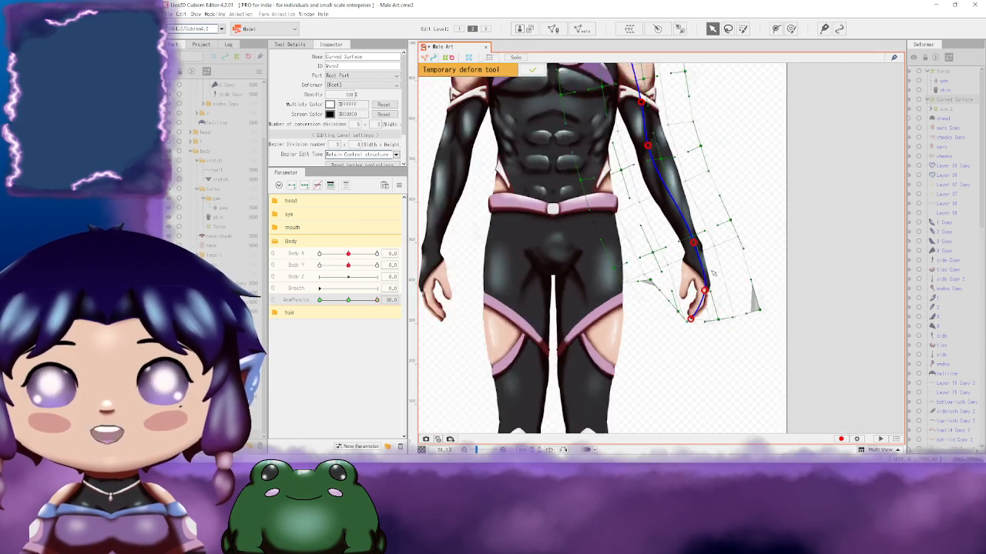
scroll(715, 275, "up", 4)
left_click_drag(736, 213, 726, 321)
left_click_drag(658, 211, 688, 312)
scroll(687, 312, "down", 4)
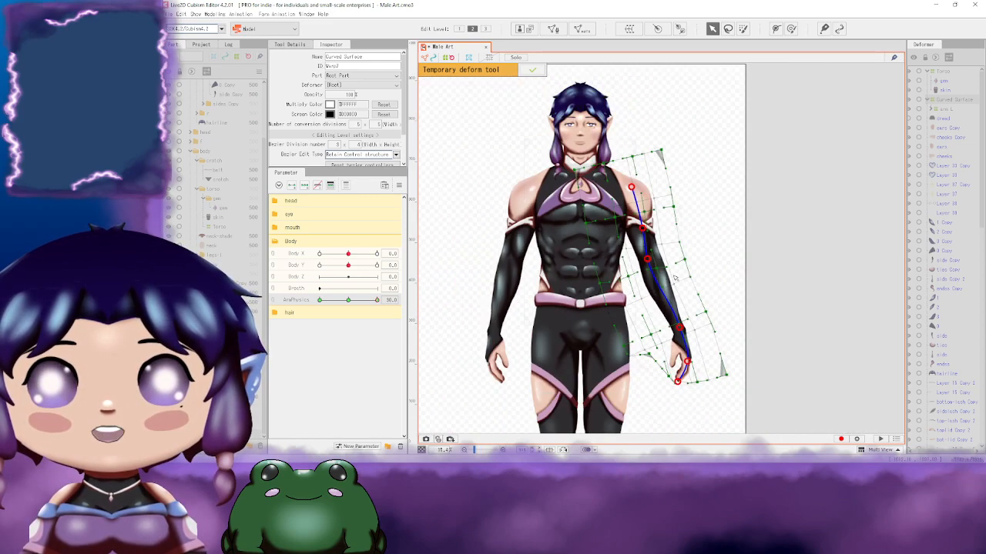
scroll(684, 273, "up", 2)
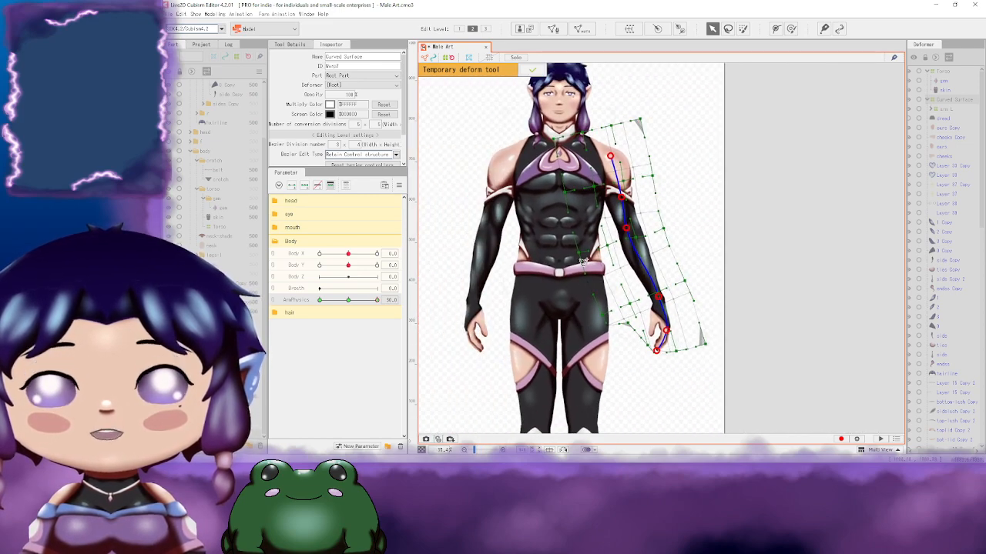
left_click_drag(655, 247, 607, 255)
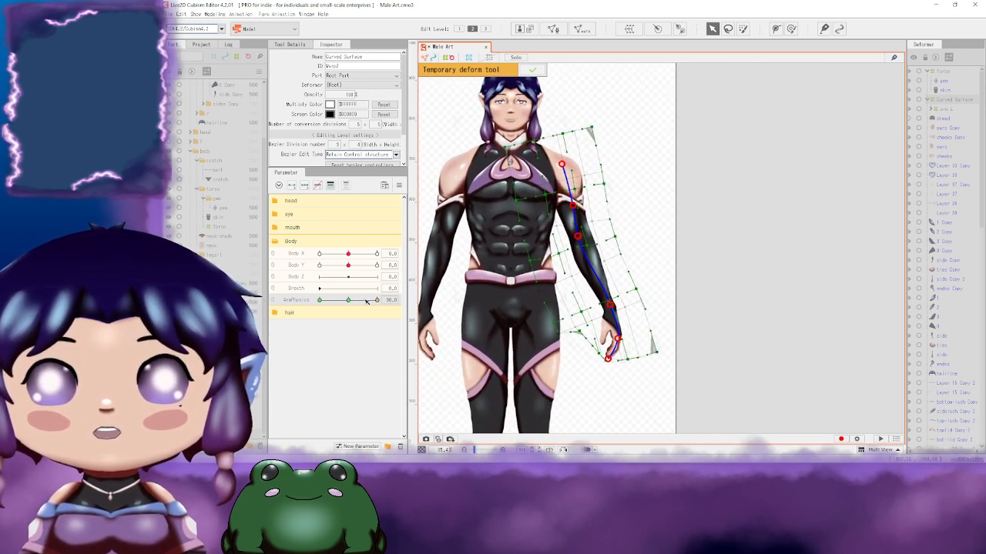
left_click_drag(349, 300, 400, 321)
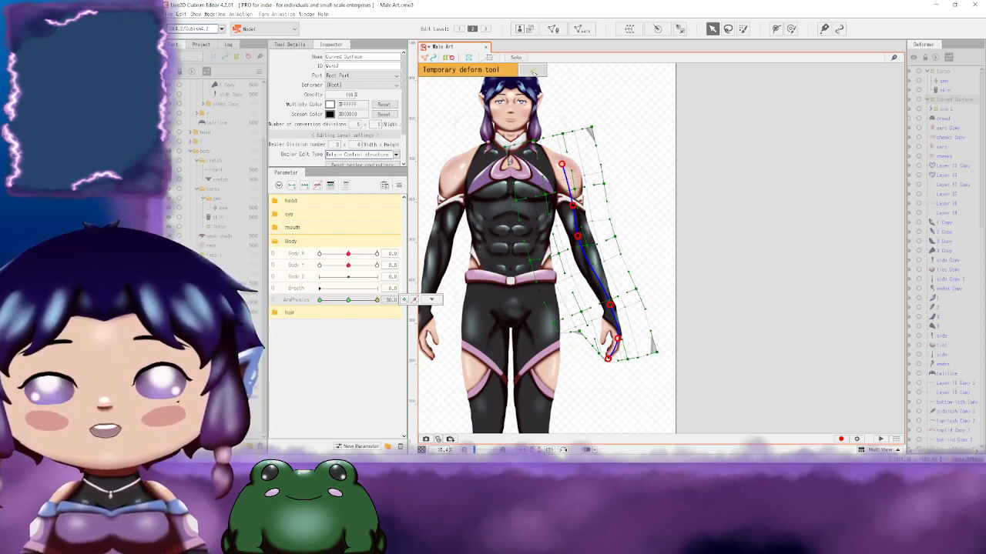
left_click(534, 72)
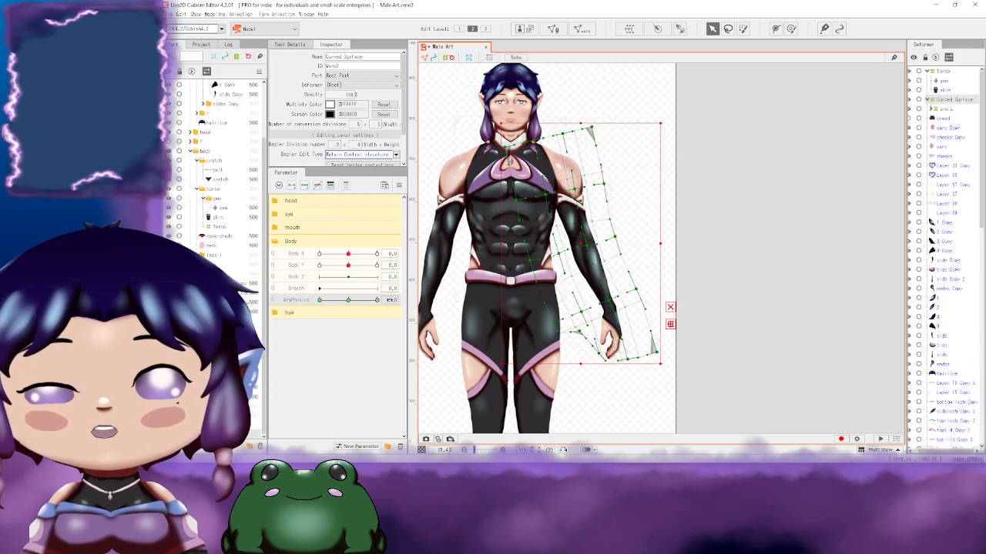
Step: Set the ArmPhysics parameter to 0 and select the forearm's clothing Copy mesh
left_click(391, 301)
type("0")
key("Return")
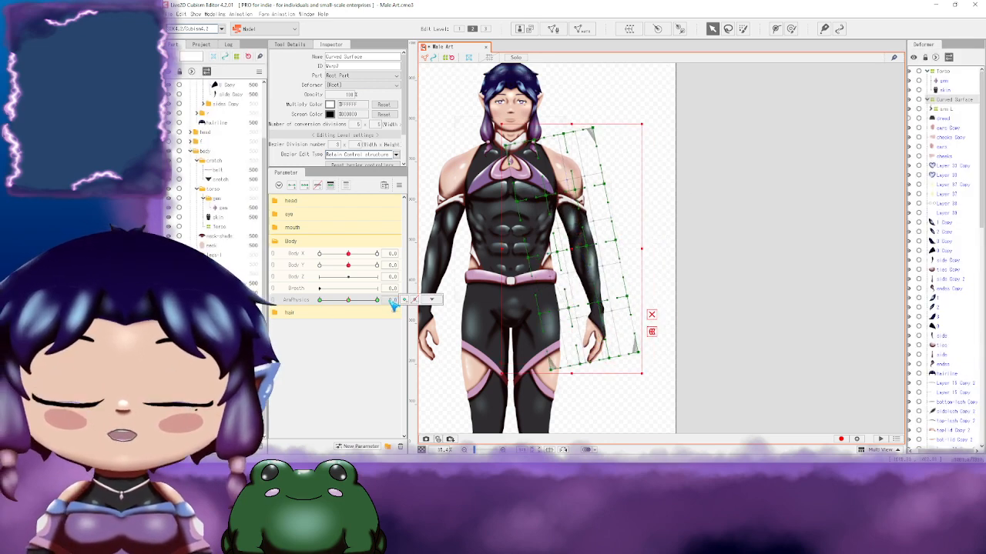
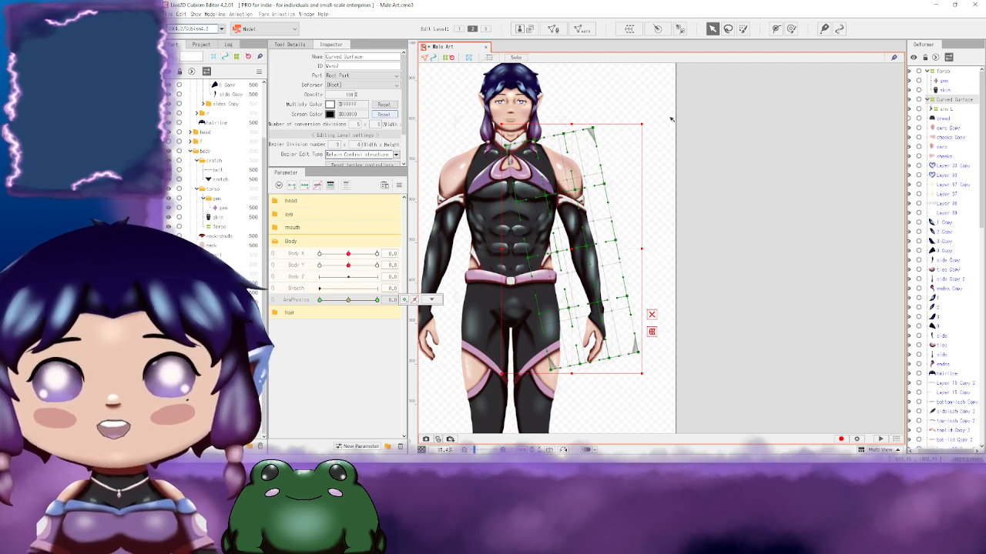
scroll(609, 177, "up", 3)
left_click_drag(531, 159, 711, 339)
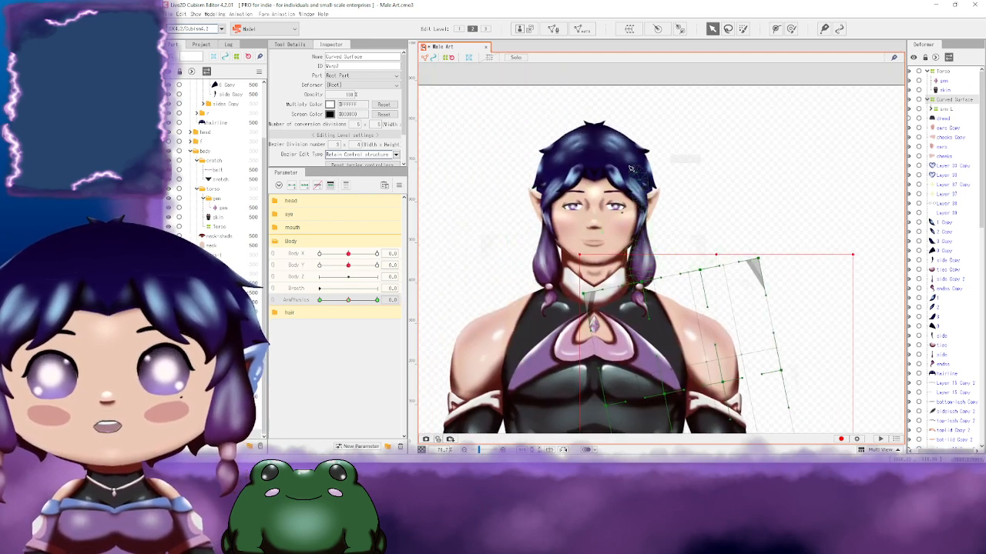
left_click(652, 255)
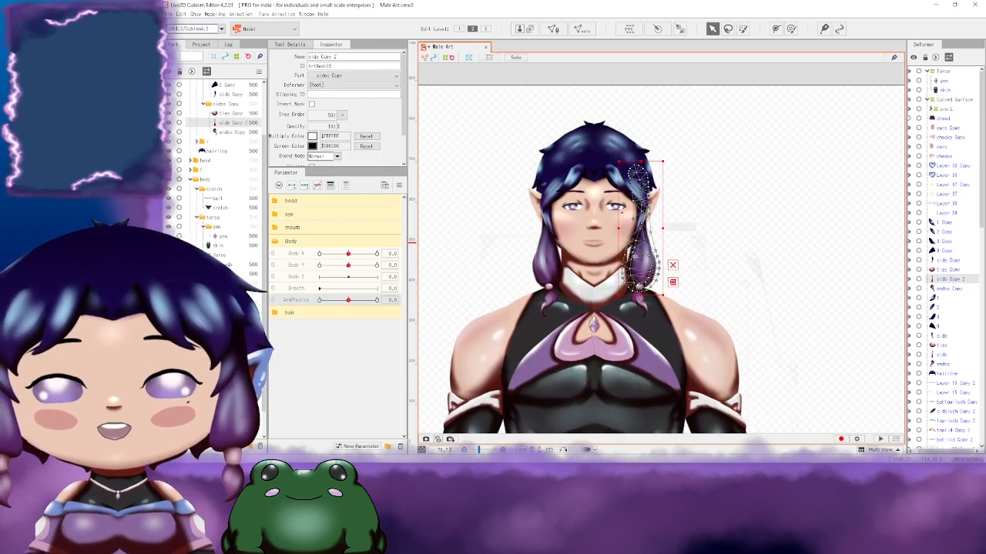
left_click_drag(734, 195, 664, 193)
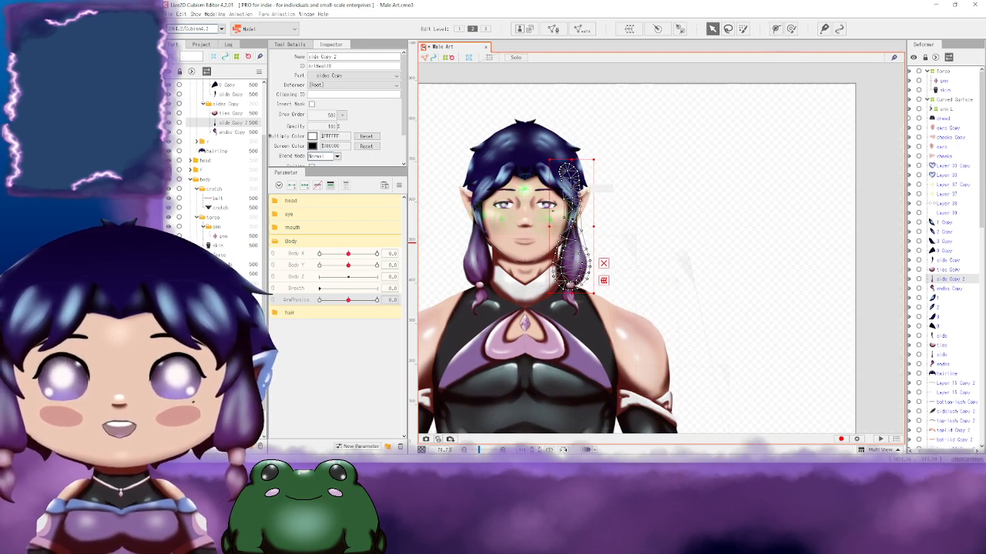
left_click_drag(746, 295, 635, 155)
left_click_drag(645, 312, 686, 249)
left_click(629, 235)
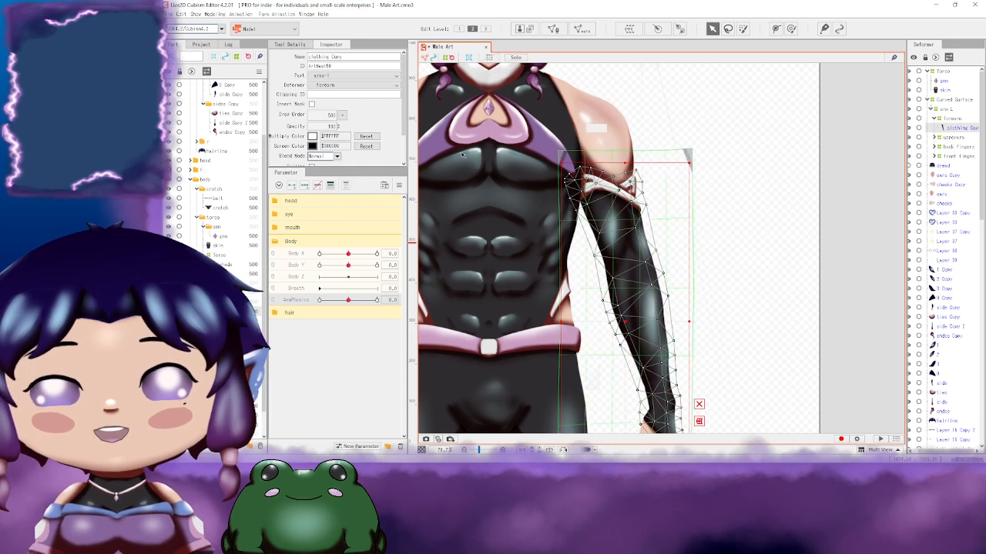
Step: Place a four-point deform path on the clothing Copy mesh from the sleeve's cuff down the forearm to the wrist
left_click_drag(762, 303, 775, 227)
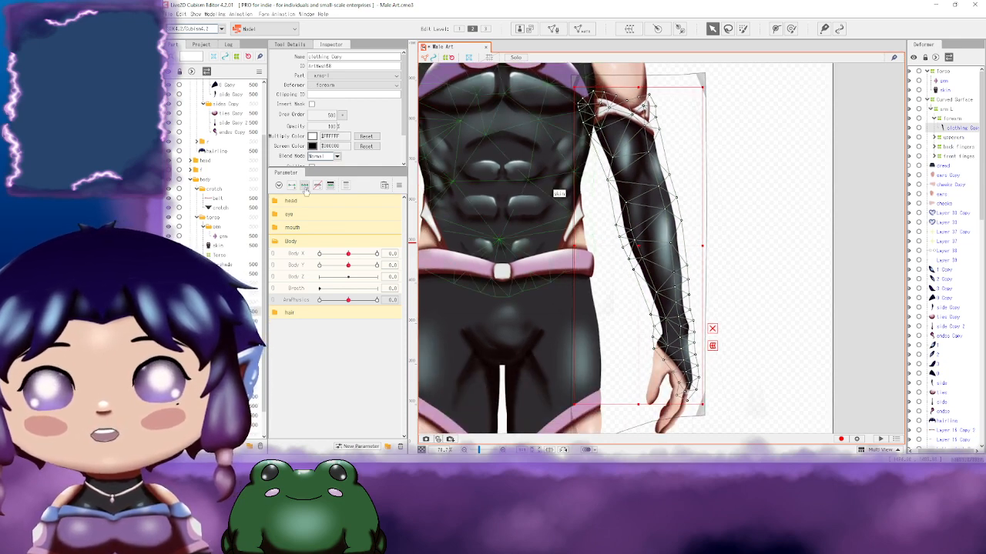
left_click_drag(674, 156, 698, 226)
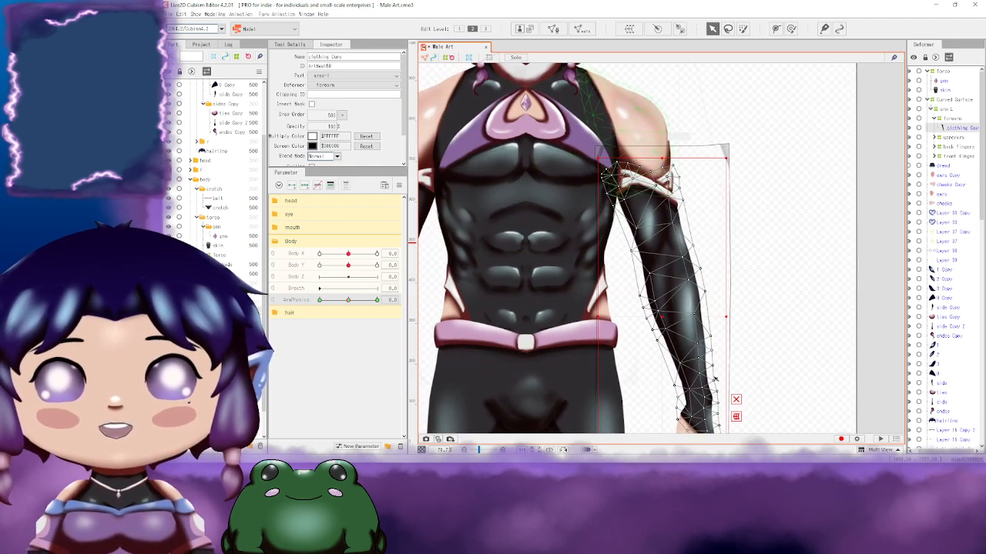
left_click_drag(677, 137, 599, 144)
left_click(777, 30)
left_click_drag(754, 196, 829, 215)
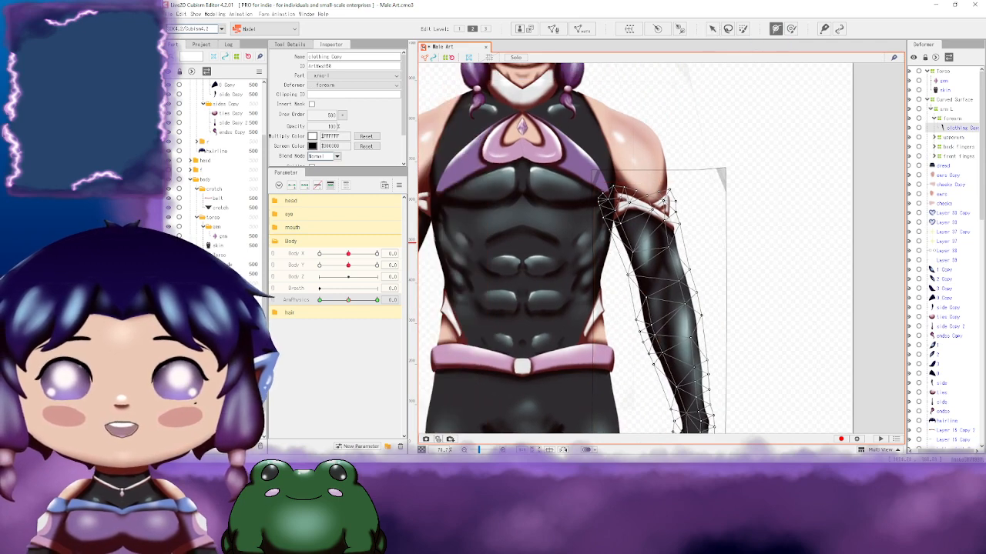
left_click_drag(768, 235, 737, 218)
left_click(610, 107)
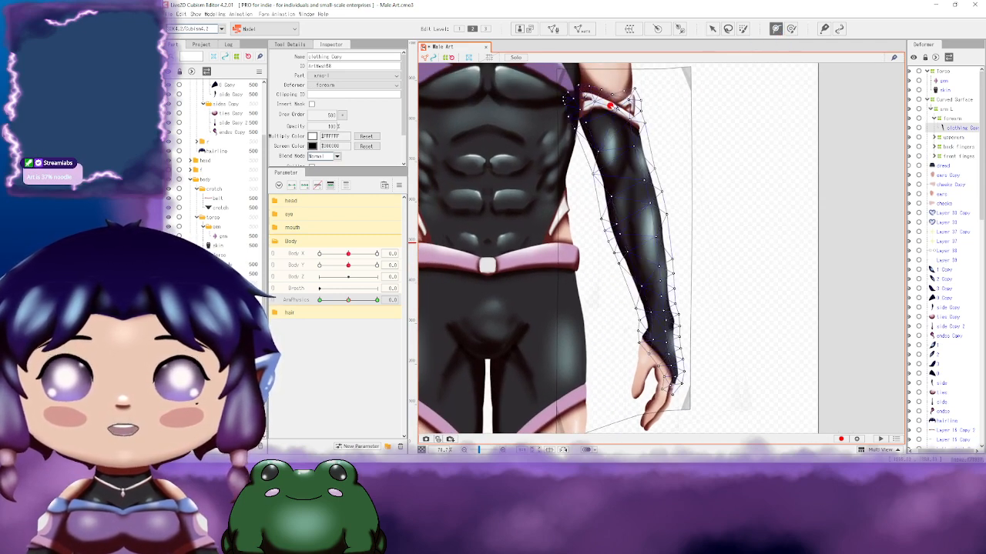
left_click(618, 166)
left_click(652, 263)
left_click(659, 338)
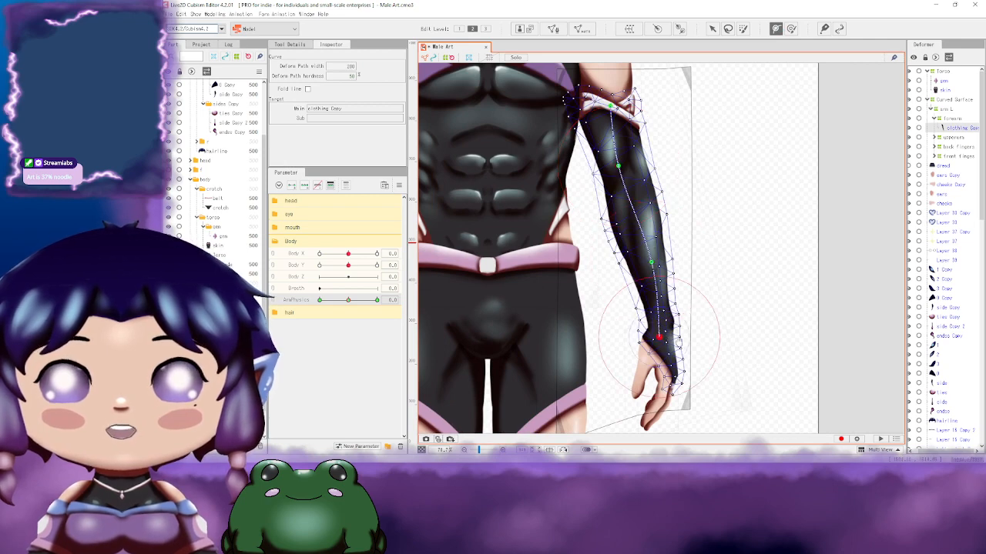
Step: Try to bend the sleeve outward at ArmPhysics' maximum by moving the path's wrist, forearm and upper sleeve points
left_click_drag(742, 398, 713, 361)
left_click_drag(691, 192, 687, 267)
left_click(712, 31)
left_click_drag(707, 219, 746, 160)
left_click_drag(349, 300, 385, 302)
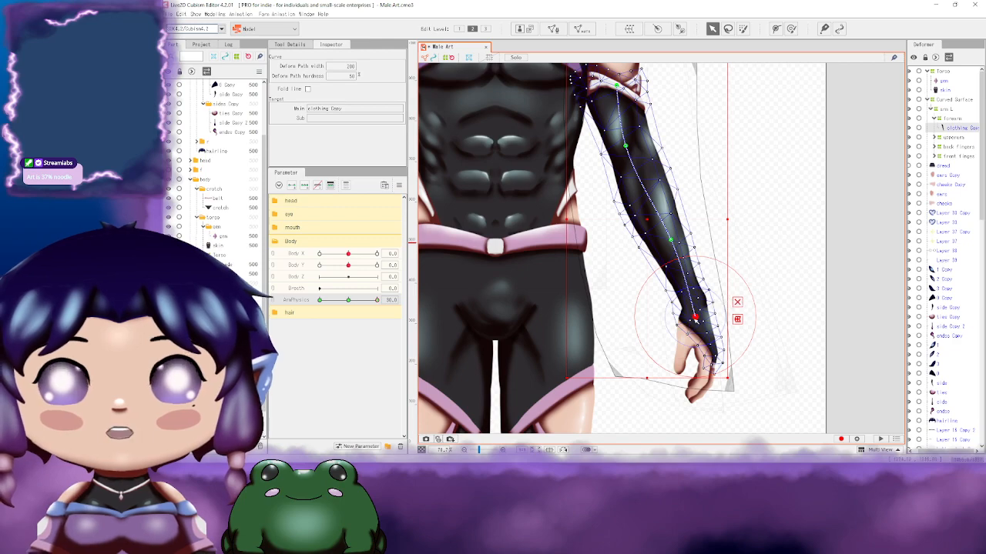
left_click_drag(695, 317, 739, 304)
left_click_drag(670, 239, 705, 216)
mouse_move(625, 146)
left_mouse_down()
mouse_move(676, 140)
mouse_move(613, 173)
mouse_move(634, 163)
left_mouse_up()
Step: Undo the sleeve's path point moves and the deform path points placed on it
key("ctrl+z")
key("ctrl+z")
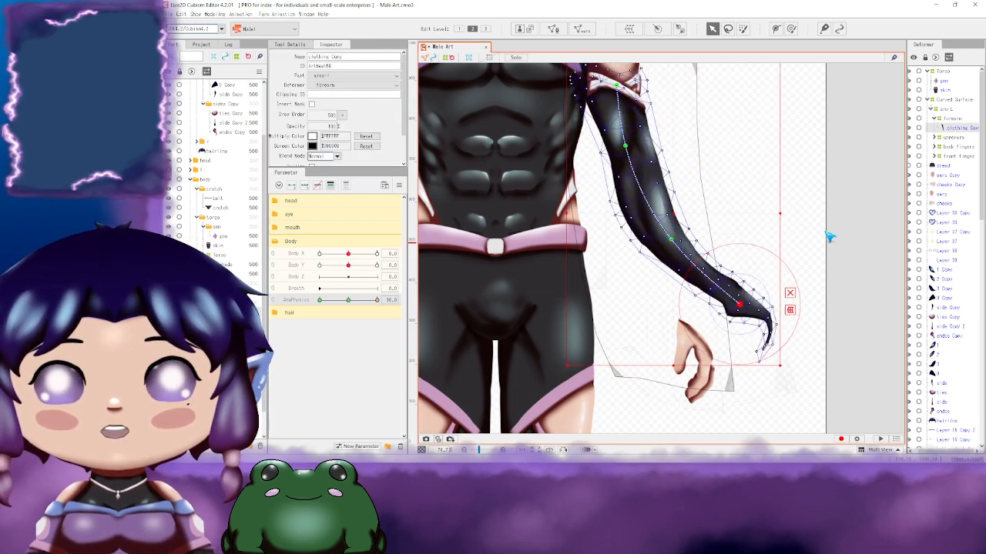
key("ctrl+z")
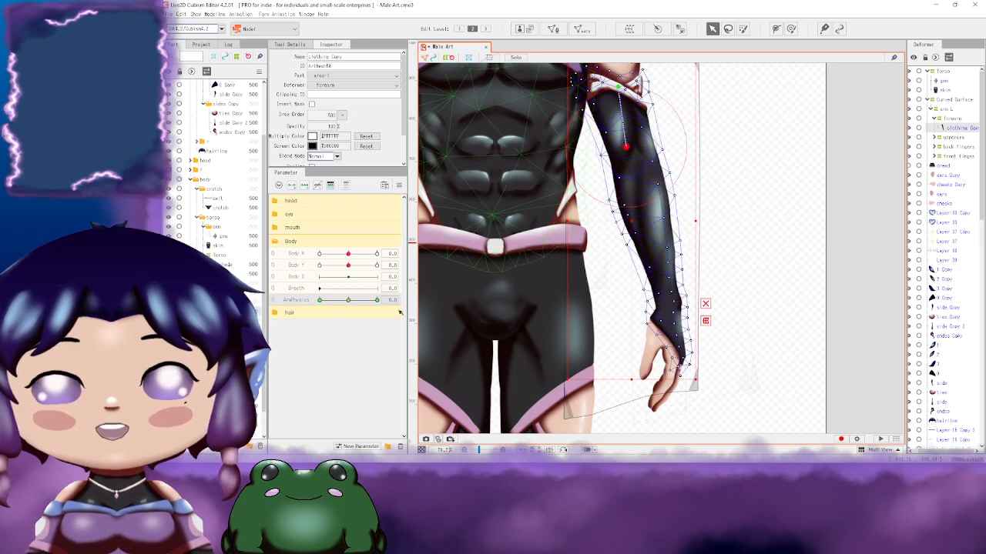
key("ctrl+z")
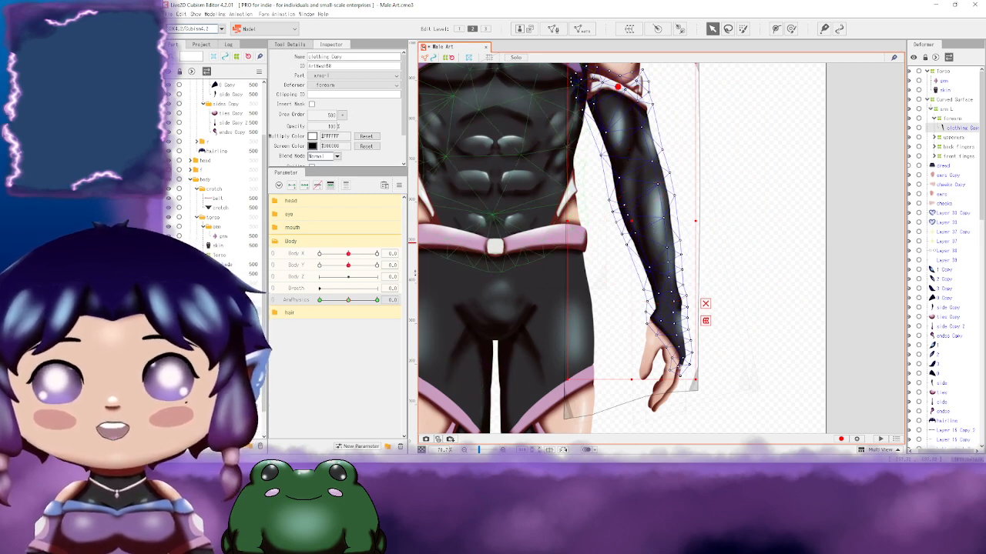
key("ctrl+z")
Step: Remove the ArmPhysics keys from the Curved Surface deformer and delete that deformer
left_click(316, 186)
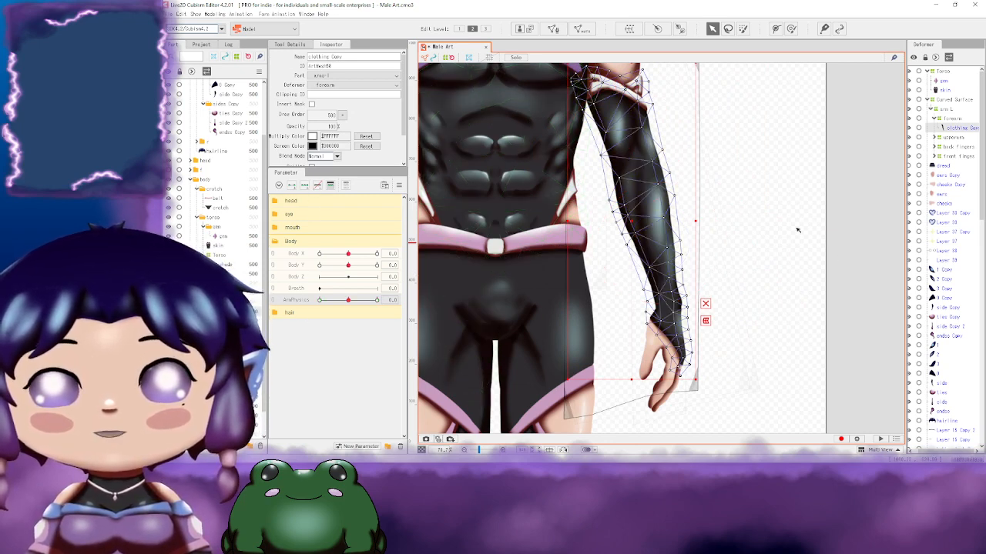
left_click_drag(796, 229, 777, 298)
left_click(953, 100)
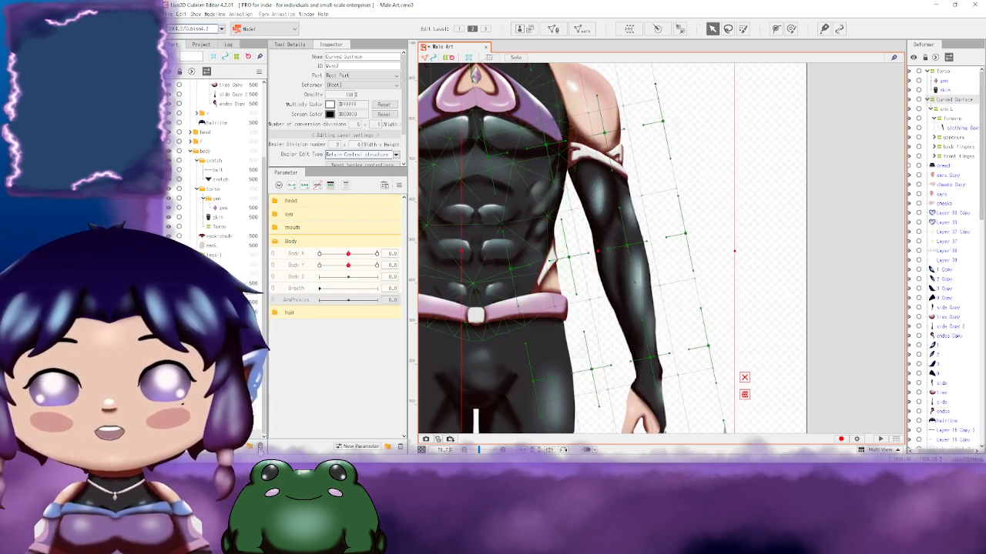
left_click(492, 247)
scroll(748, 231, "down", 5)
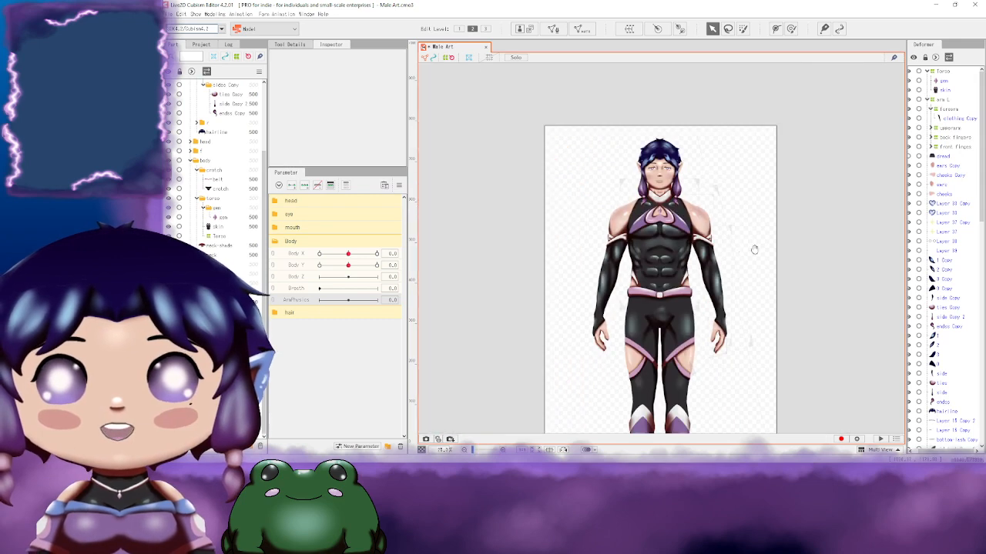
Step: Examine the arms' default pose on the whole figure and up close around the shoulders, torso and sleeves
left_click_drag(750, 249, 713, 262)
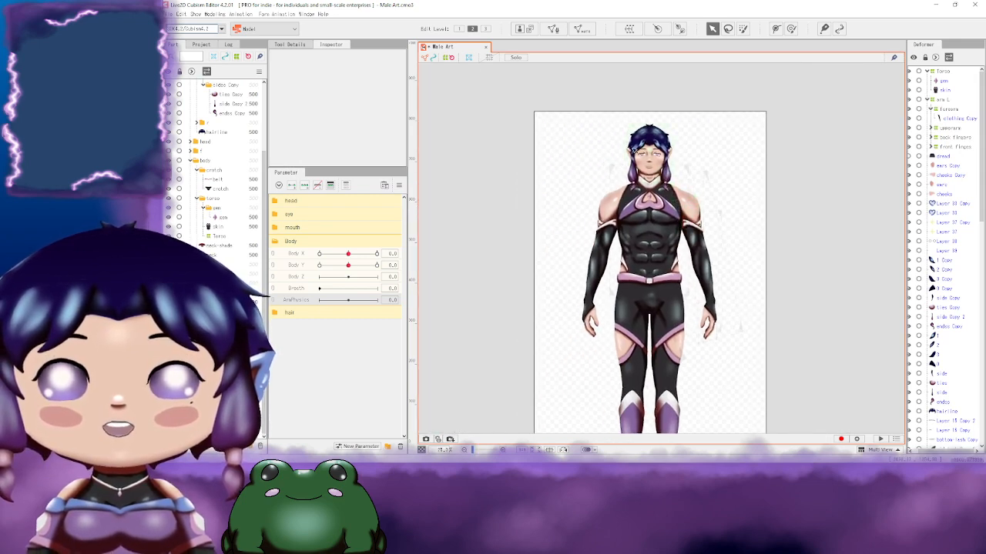
left_click_drag(796, 235, 684, 284)
left_click_drag(723, 242, 640, 201)
left_click_drag(664, 213, 692, 265)
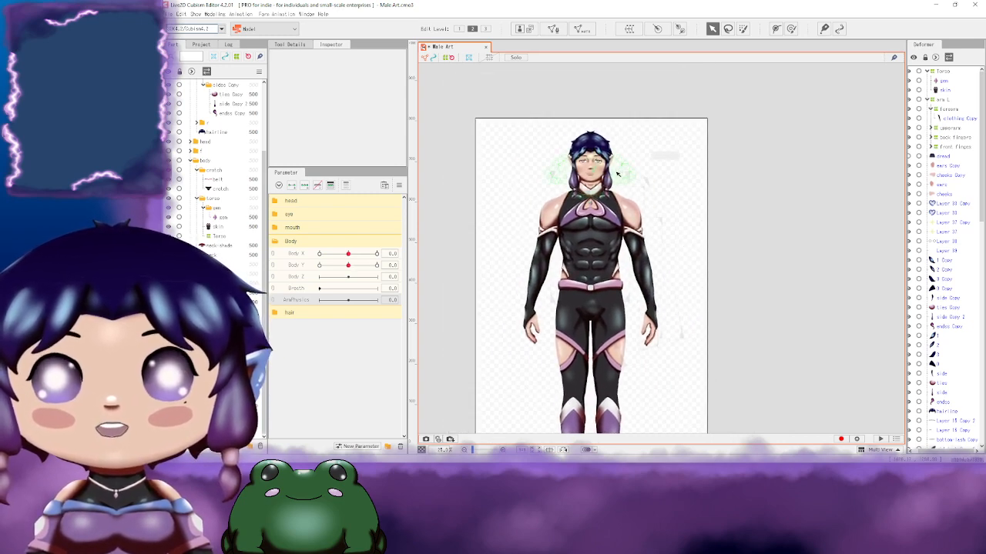
left_click_drag(681, 320, 662, 271)
left_click_drag(515, 309, 643, 332)
left_click_drag(711, 288, 680, 272)
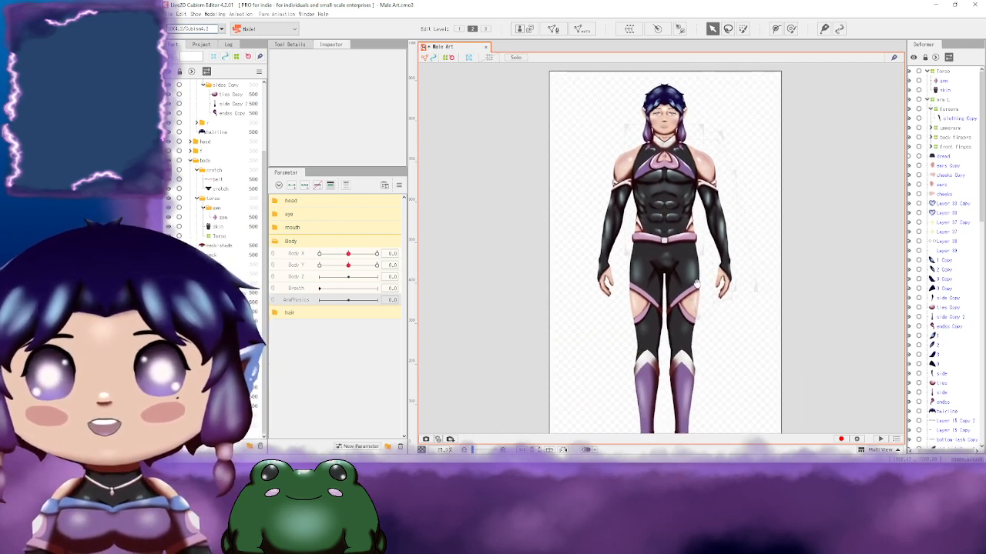
scroll(678, 278, "up", 5)
left_click_drag(649, 212, 623, 308)
left_click_drag(570, 162, 572, 380)
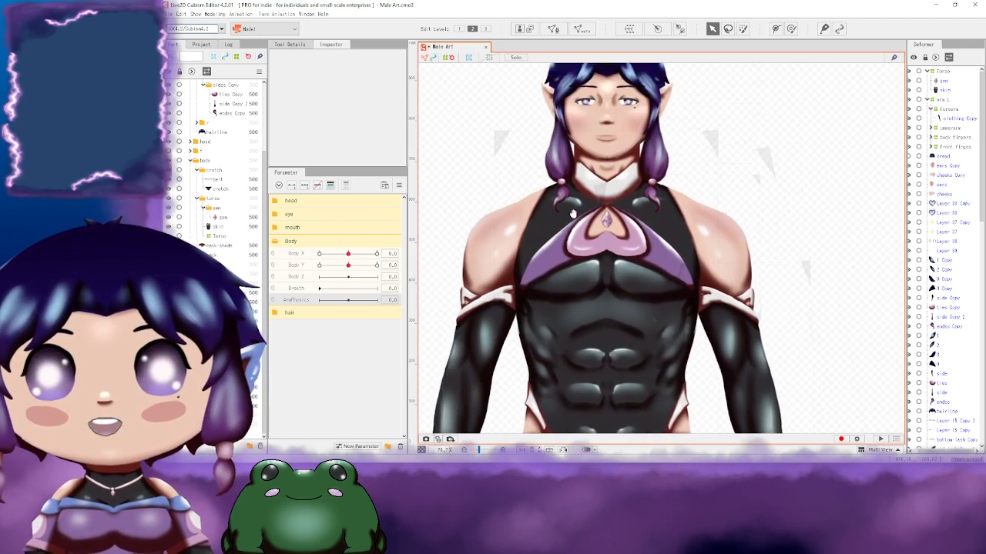
left_click_drag(704, 242, 620, 170)
left_click_drag(652, 368, 601, 232)
left_click_drag(621, 309, 634, 337)
Step: Delete the ArmPhysics parameter together with its related physics setting
left_click_drag(604, 220, 633, 298)
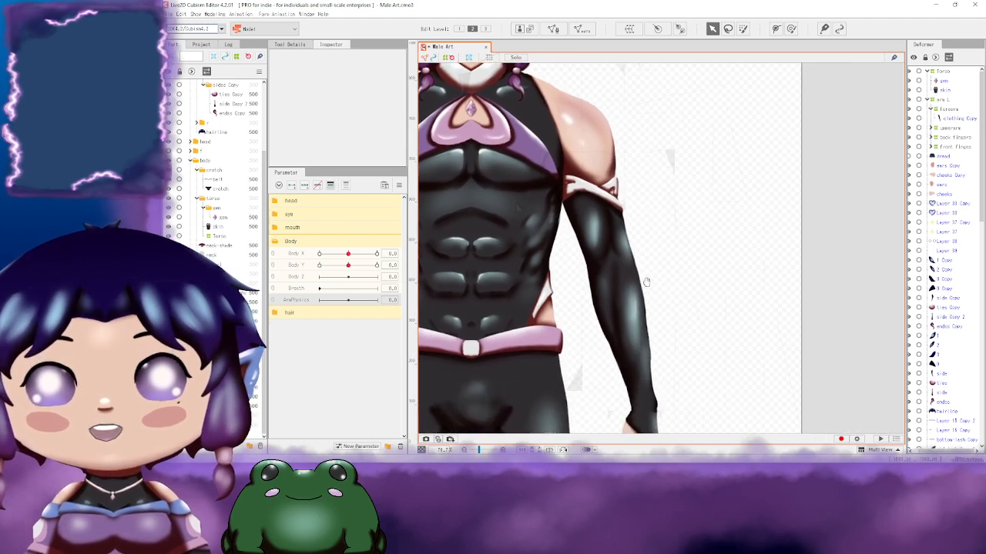
left_click(401, 447)
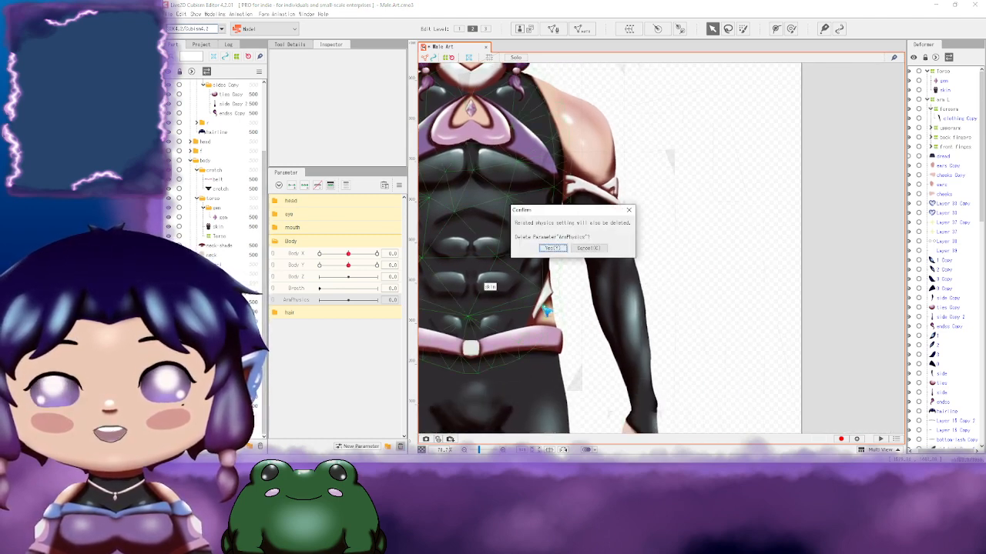
left_click(553, 248)
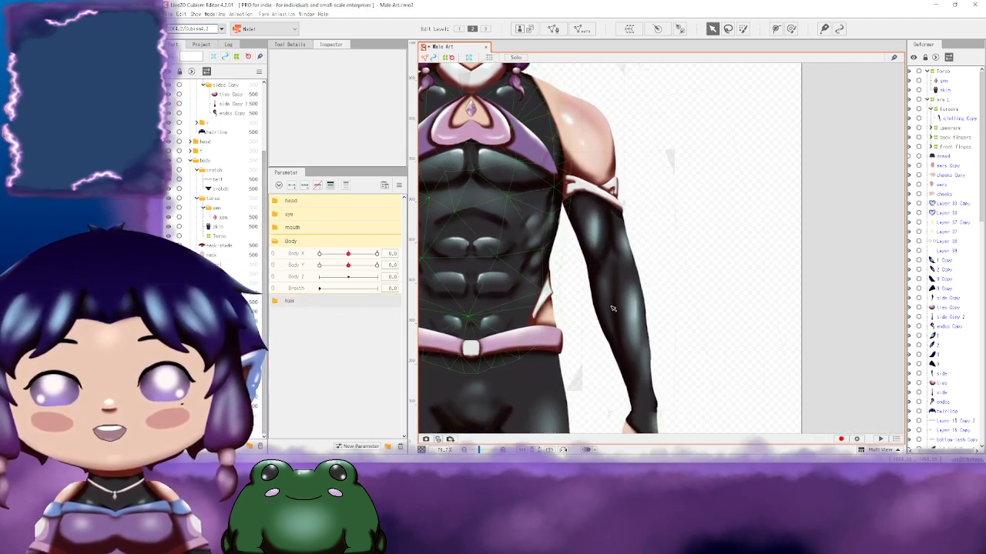
Step: Set Body X to 10 and check how the arm follows the turned torso
left_click_drag(605, 265, 684, 273)
left_click_drag(637, 148, 688, 264)
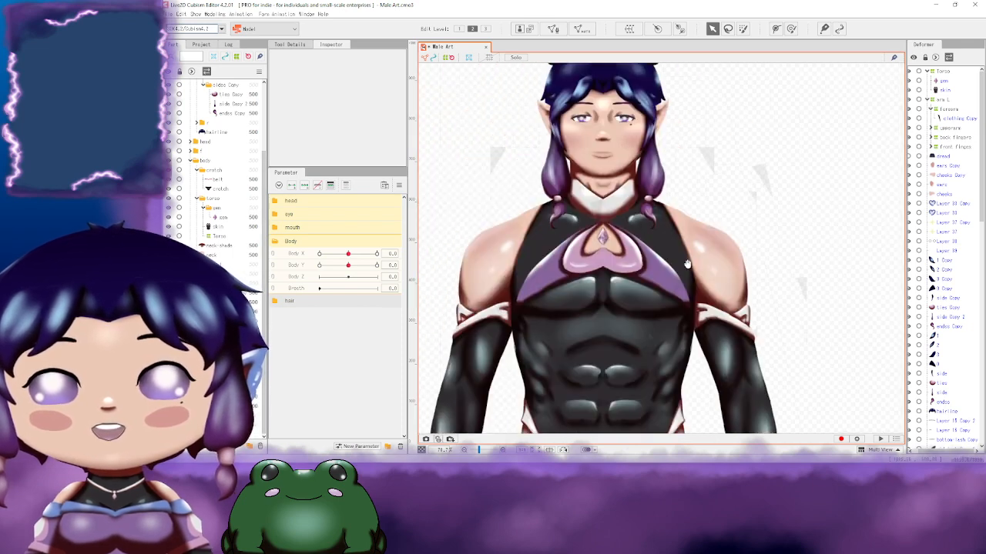
left_click_drag(699, 142, 700, 230)
left_click_drag(713, 329, 602, 154)
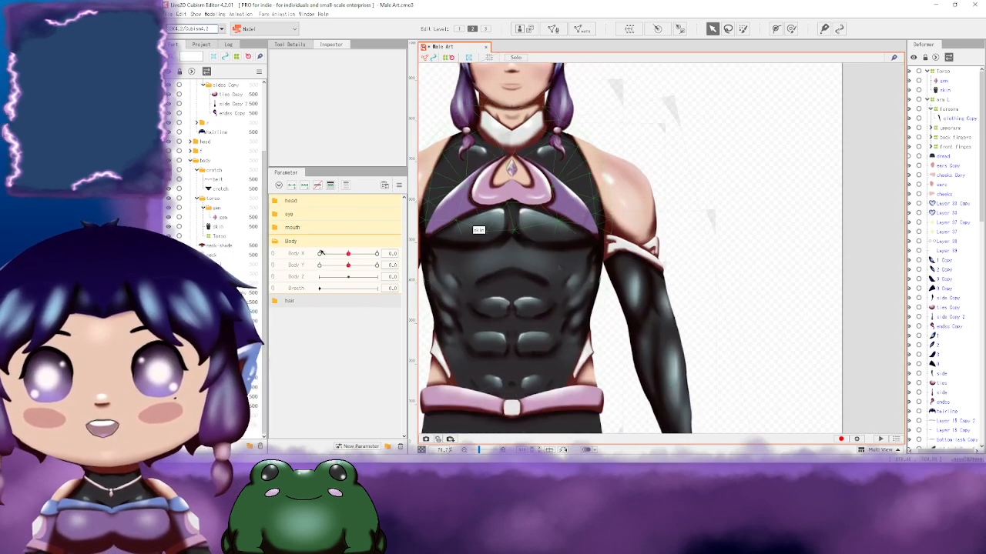
left_click_drag(321, 253, 424, 249)
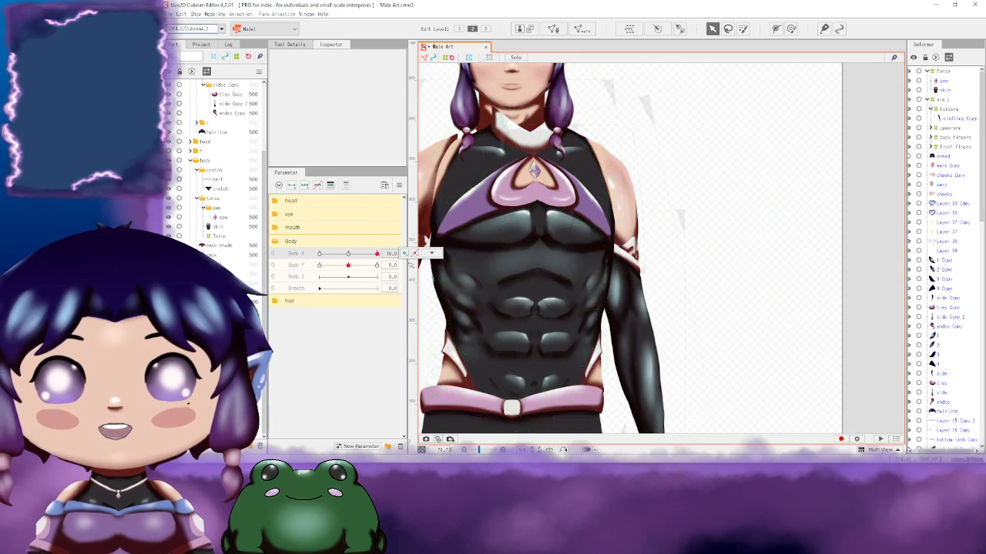
left_click_drag(690, 293, 649, 241)
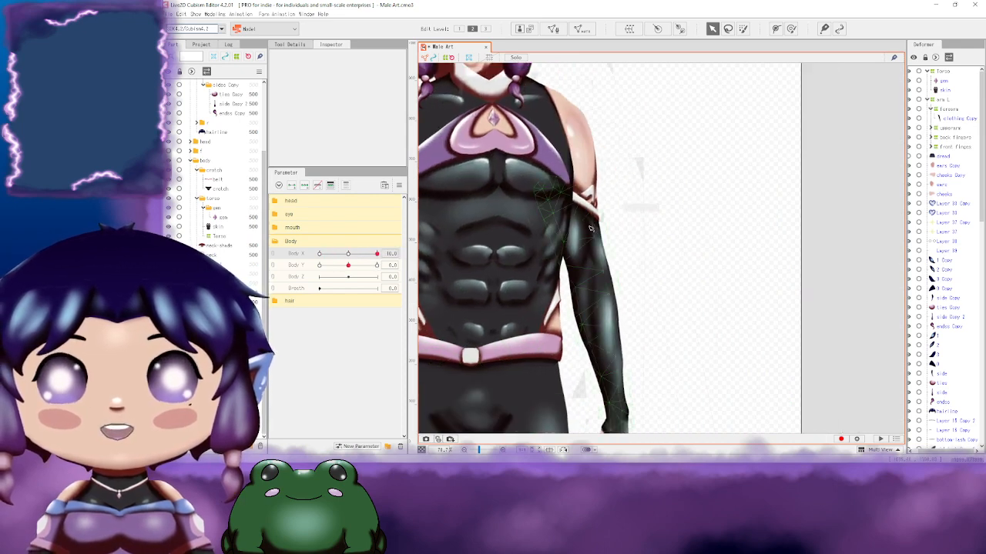
Step: Select the forearm deformer and reshape its upper edge and inner side for the Body X 10 pose
left_click(590, 228)
left_click(953, 137)
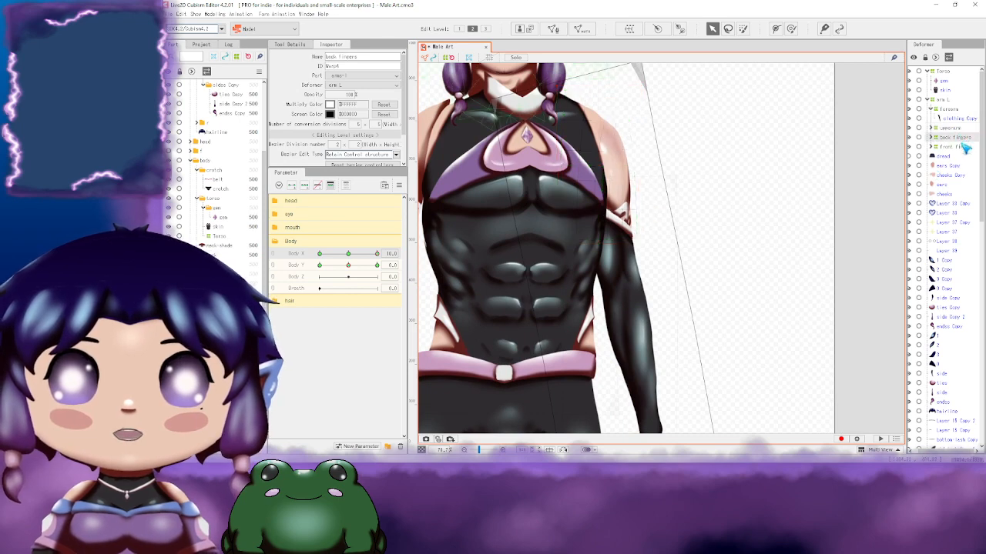
left_click(955, 129)
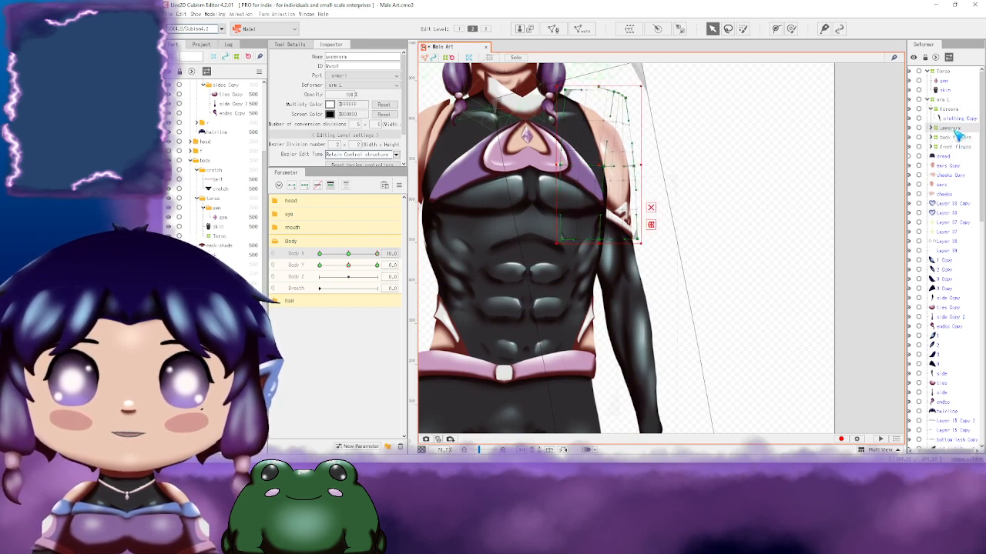
left_click(957, 110)
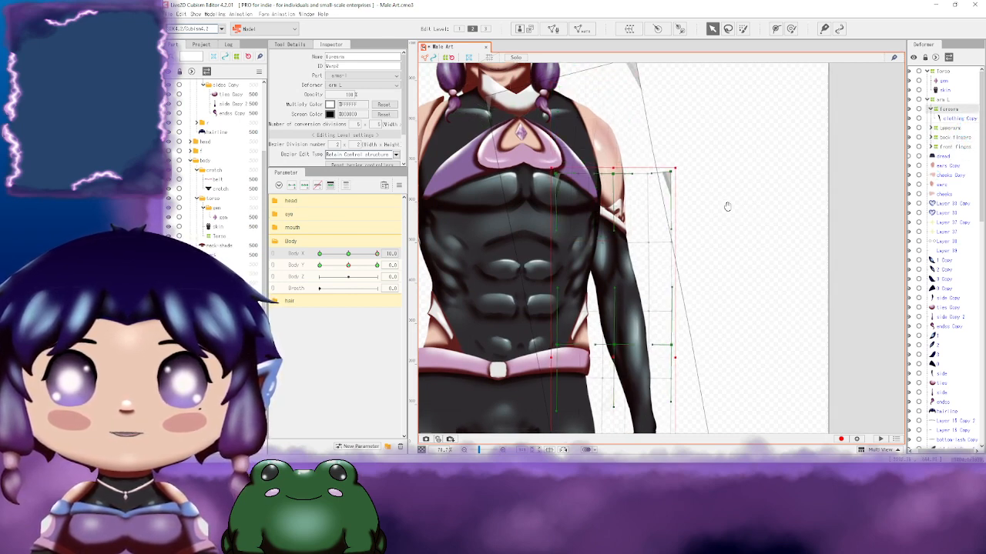
left_click_drag(635, 157, 649, 155)
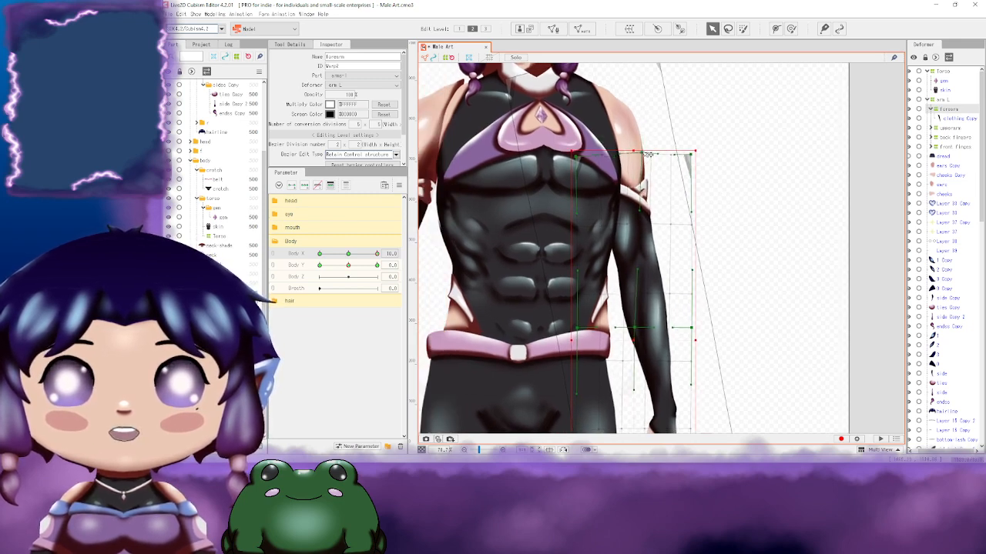
scroll(644, 246, "down", 2)
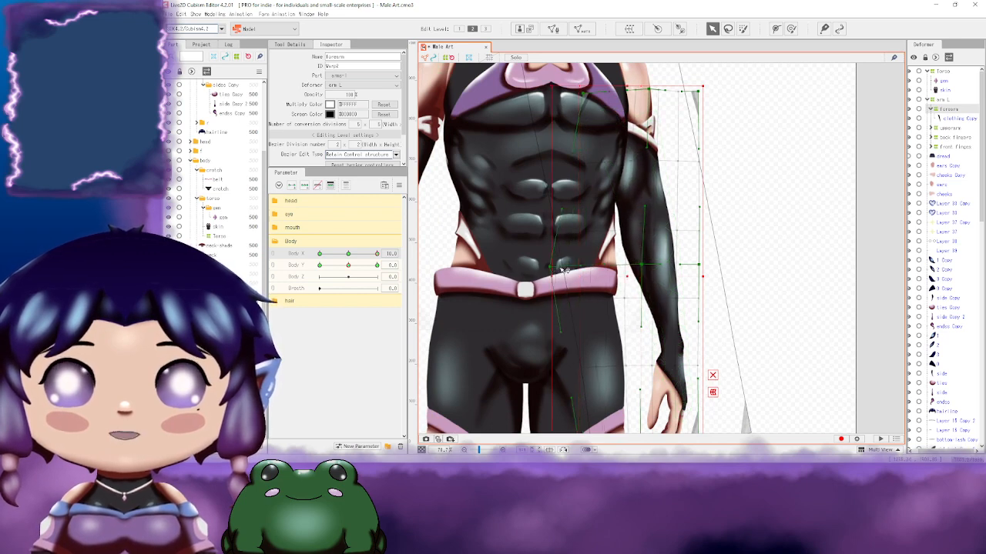
scroll(655, 387, "down", 2)
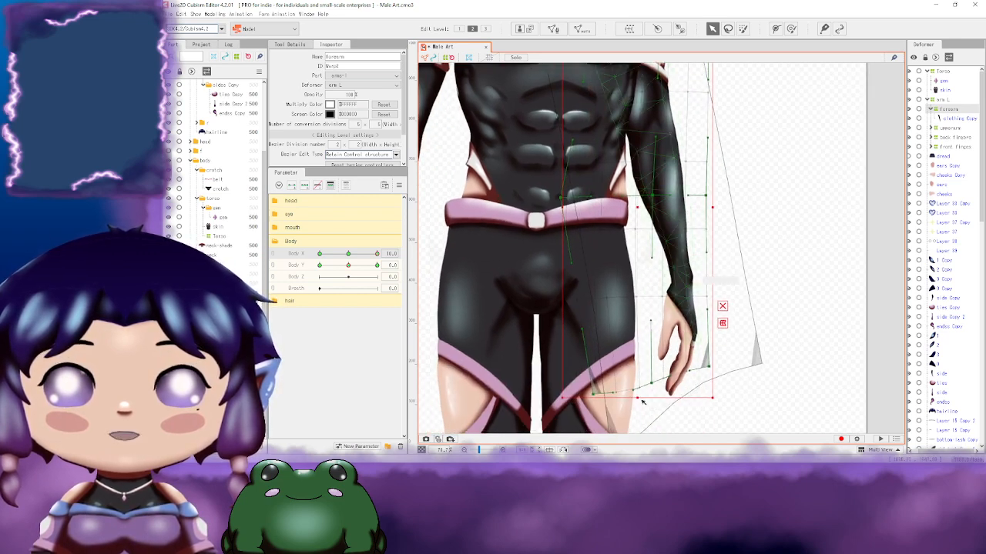
Step: Reshape the forearm deformer's lower edge around the hand, moving its middle point inward, outer corner outward and inner corner upward
mouse_move(652, 384)
left_mouse_down()
mouse_move(658, 390)
mouse_move(646, 373)
left_mouse_up()
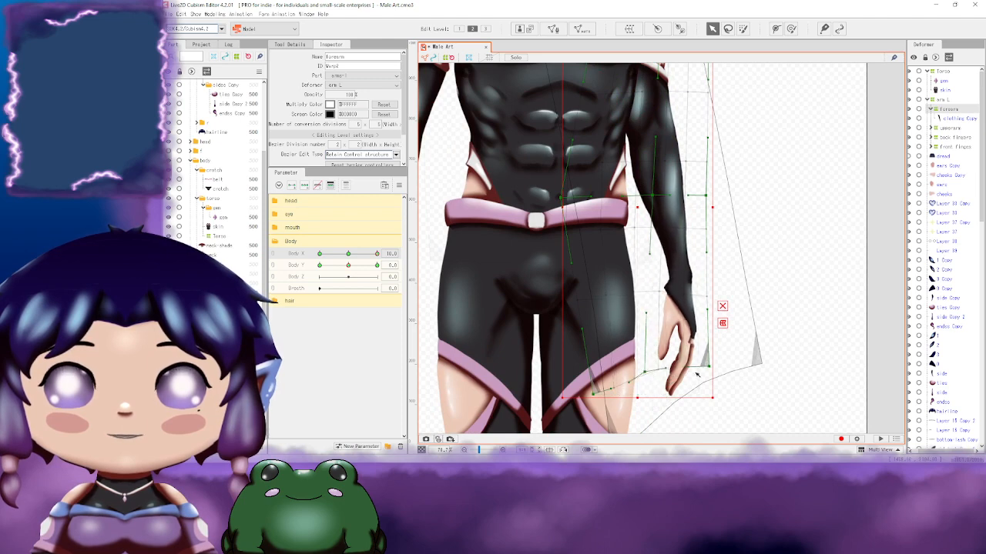
left_click_drag(714, 368, 725, 371)
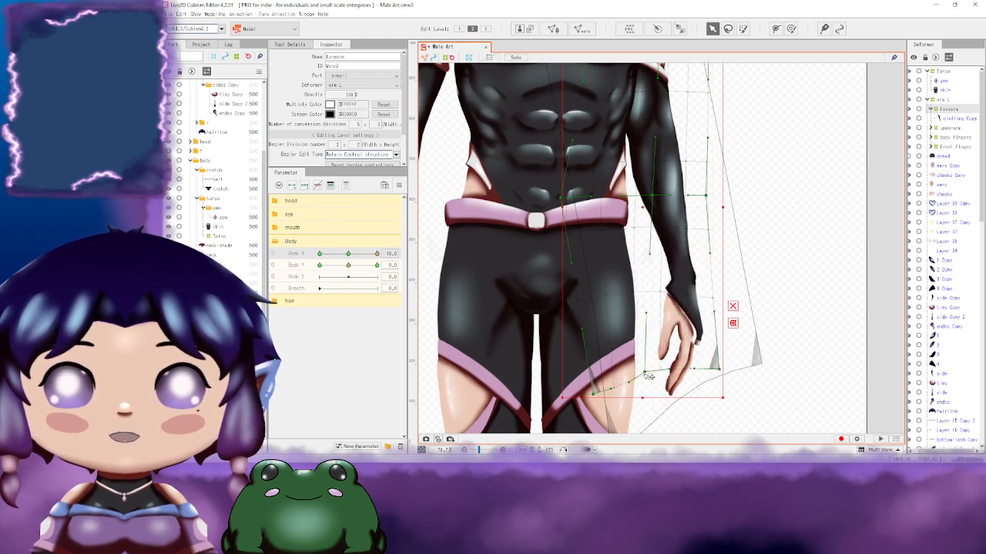
left_click_drag(650, 383, 638, 381)
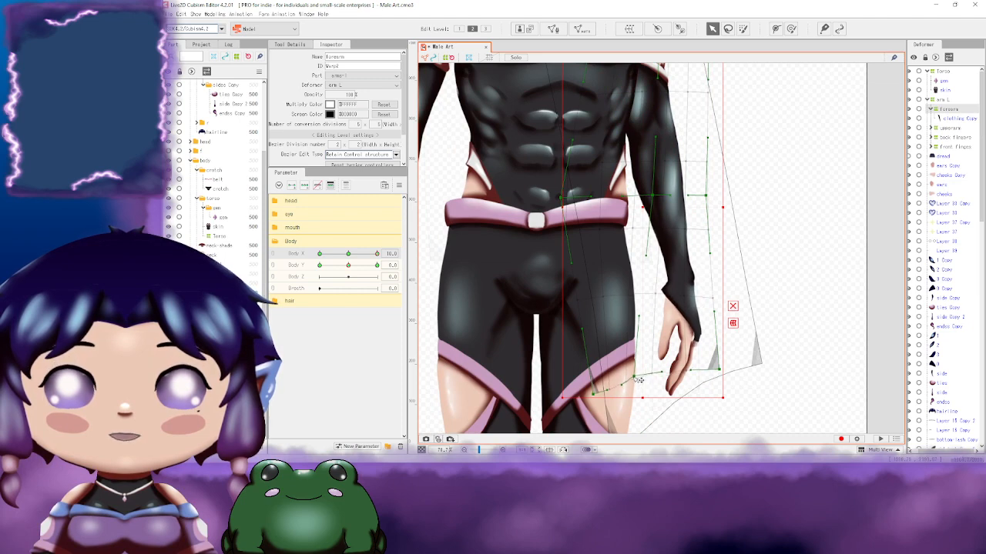
left_click_drag(643, 397, 640, 377)
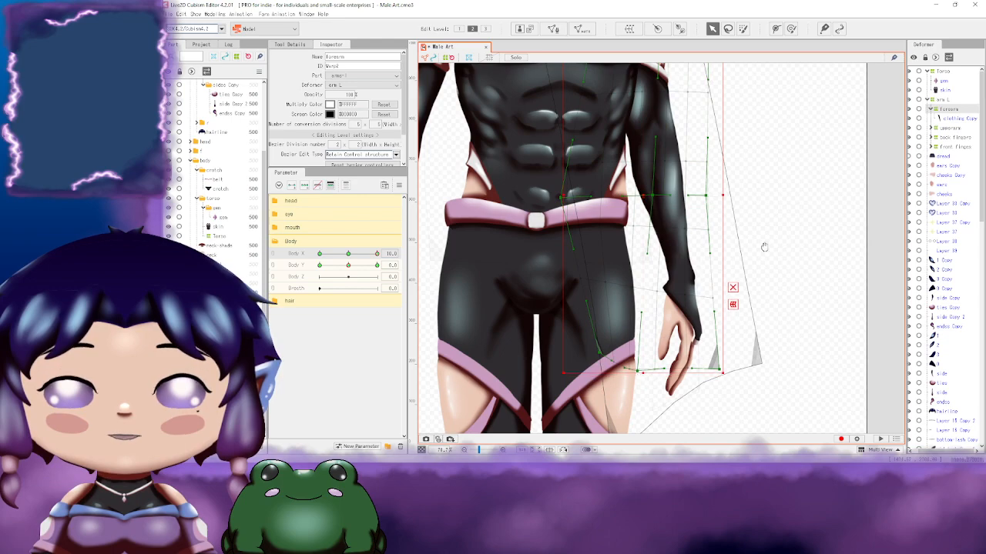
left_click_drag(763, 247, 744, 193)
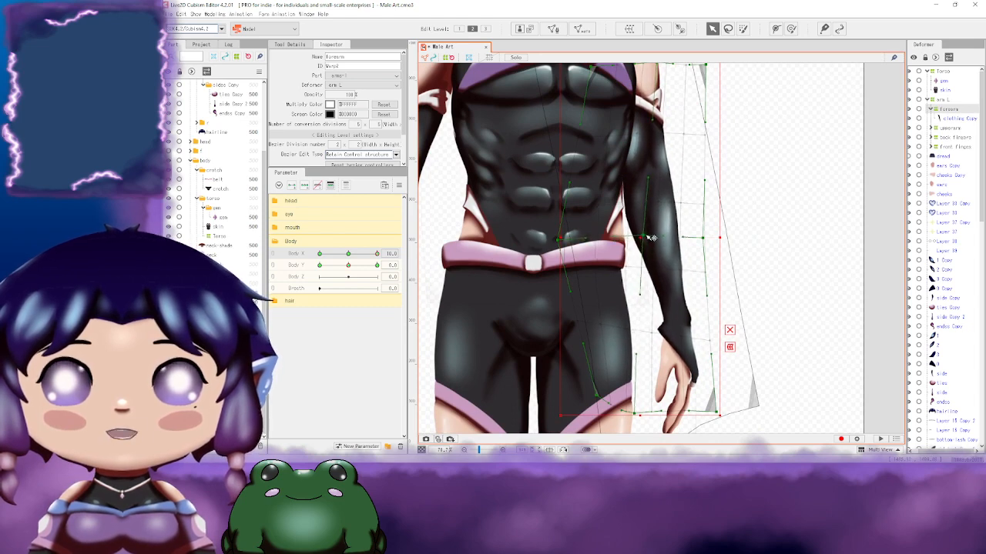
scroll(721, 203, "up", 3)
scroll(709, 198, "down", 4)
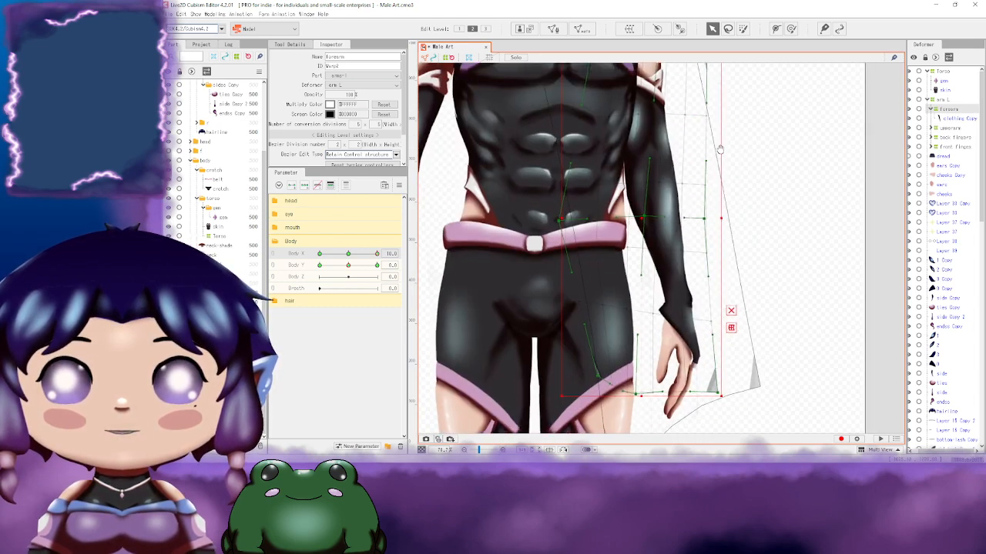
left_click_drag(745, 238, 709, 188)
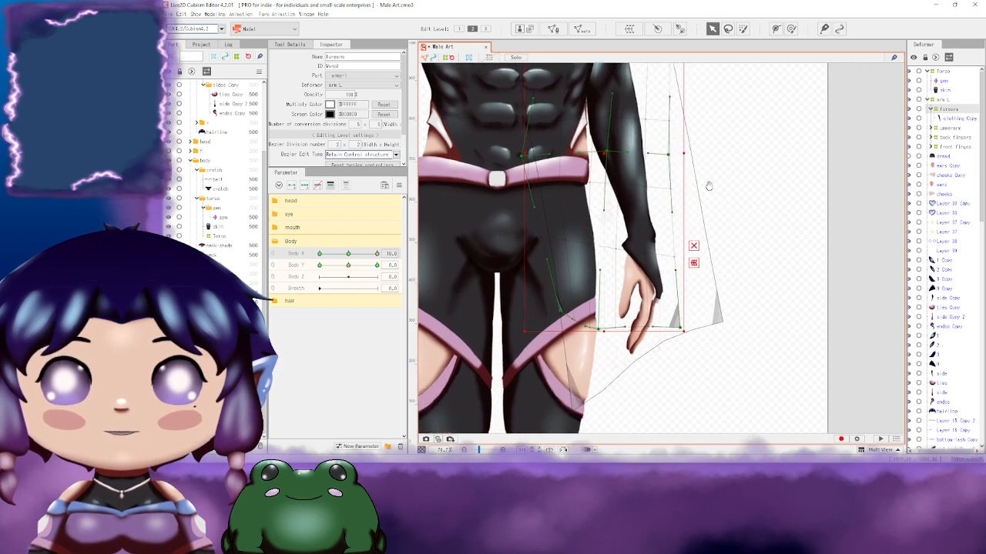
Step: Widen the back fingers deformer by pulling its lower and middle outer points slightly outward
left_click(957, 139)
scroll(661, 348, "up", 2)
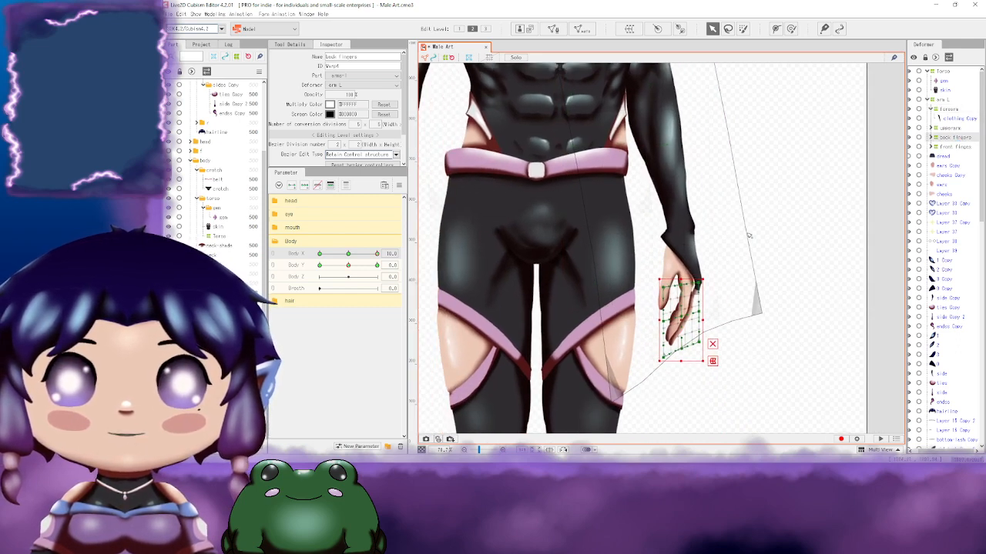
left_click_drag(654, 343, 657, 339)
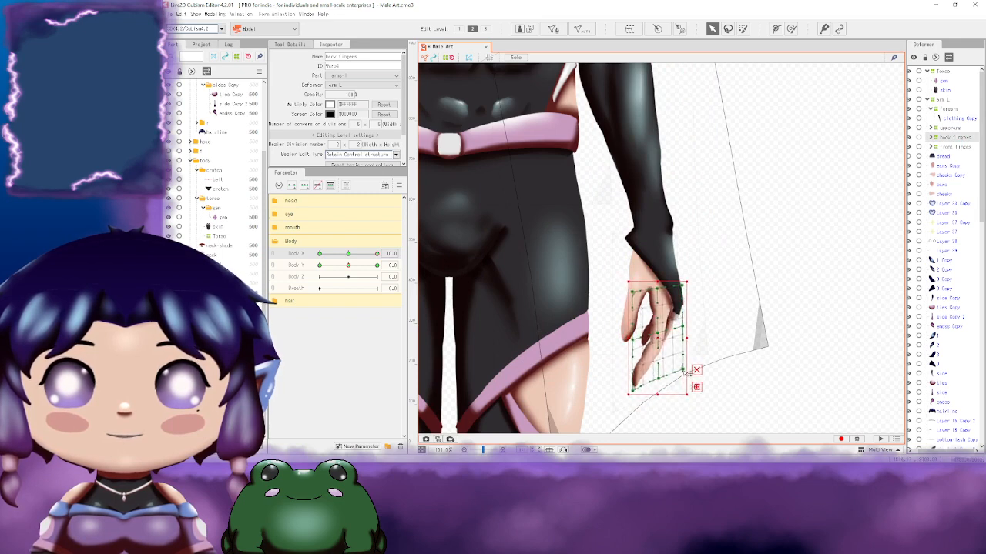
left_click_drag(688, 372, 691, 373)
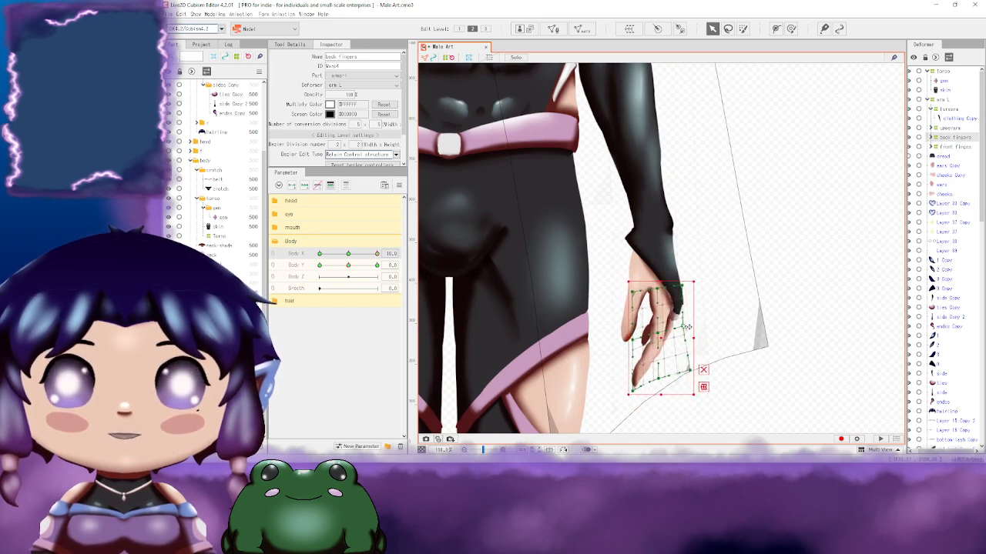
left_click_drag(683, 327, 693, 329)
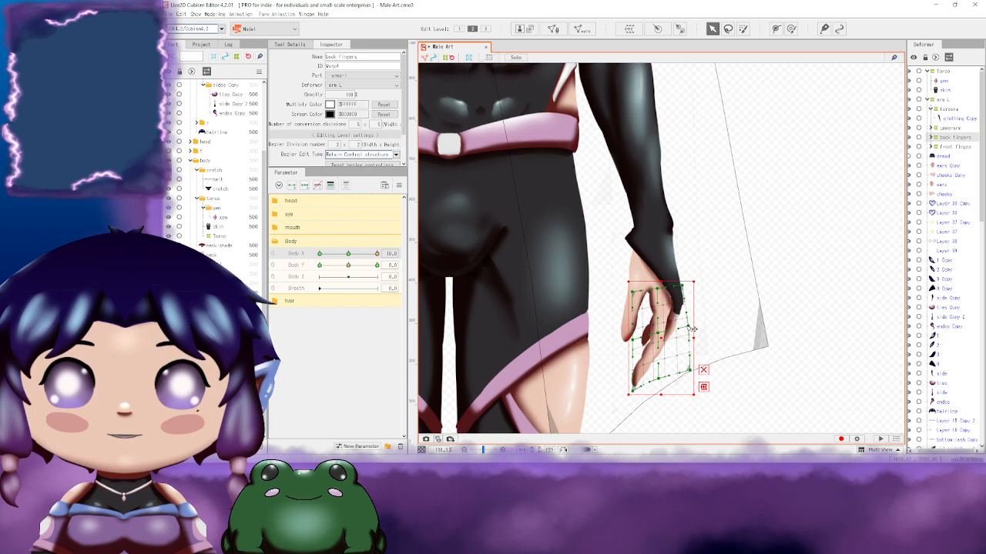
Step: Reshape the front fingers deformer by moving its inner side and upper inner corner outward, then adjusting its outer side and lower edge
left_click(955, 146)
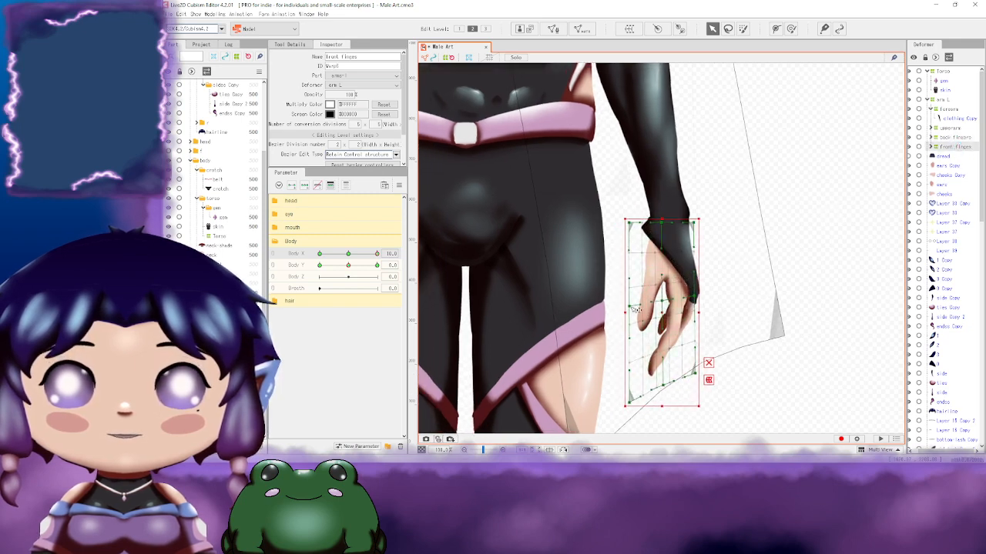
left_click_drag(635, 308, 622, 307)
left_click_drag(628, 224, 612, 210)
left_click_drag(622, 289, 617, 284)
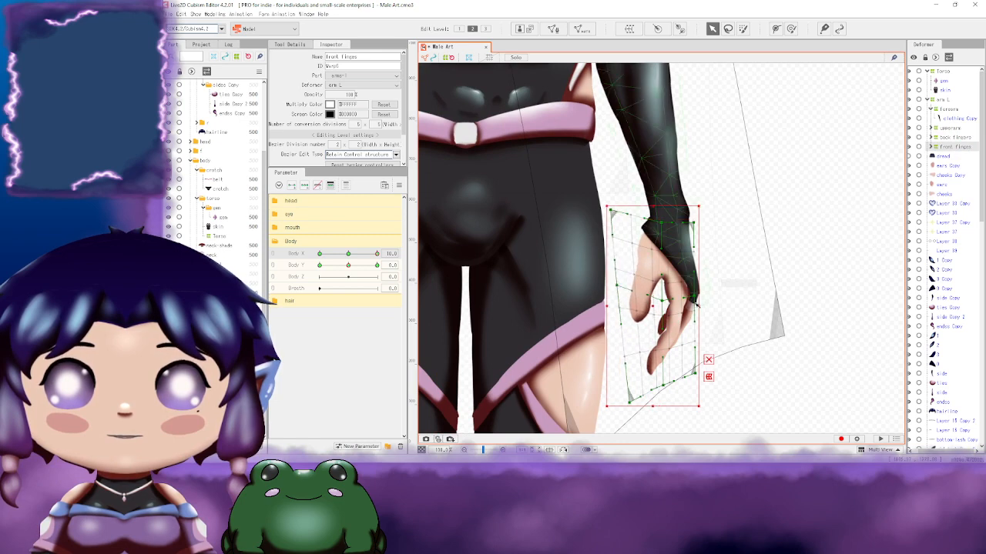
left_click_drag(693, 297, 697, 298)
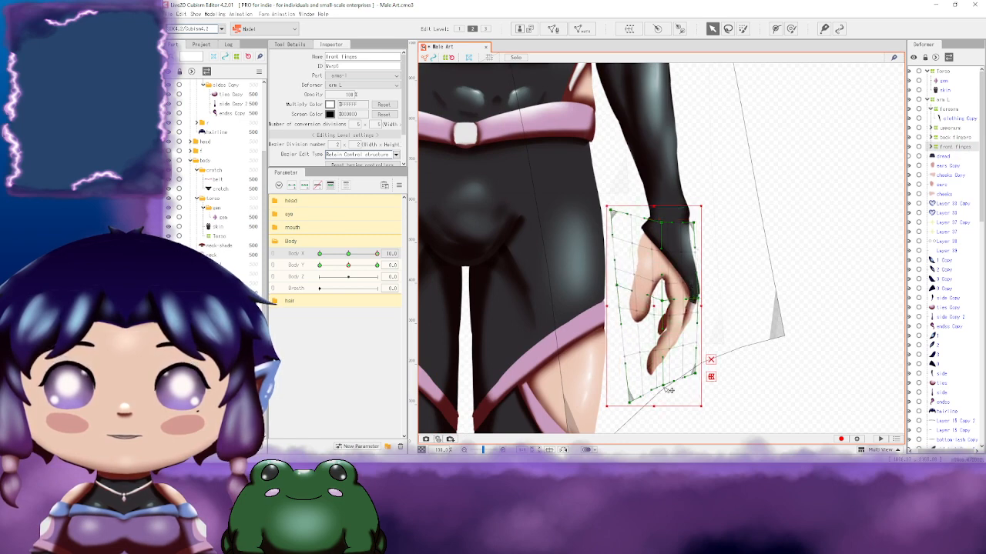
left_click_drag(663, 385, 622, 379)
scroll(622, 378, "down", 3)
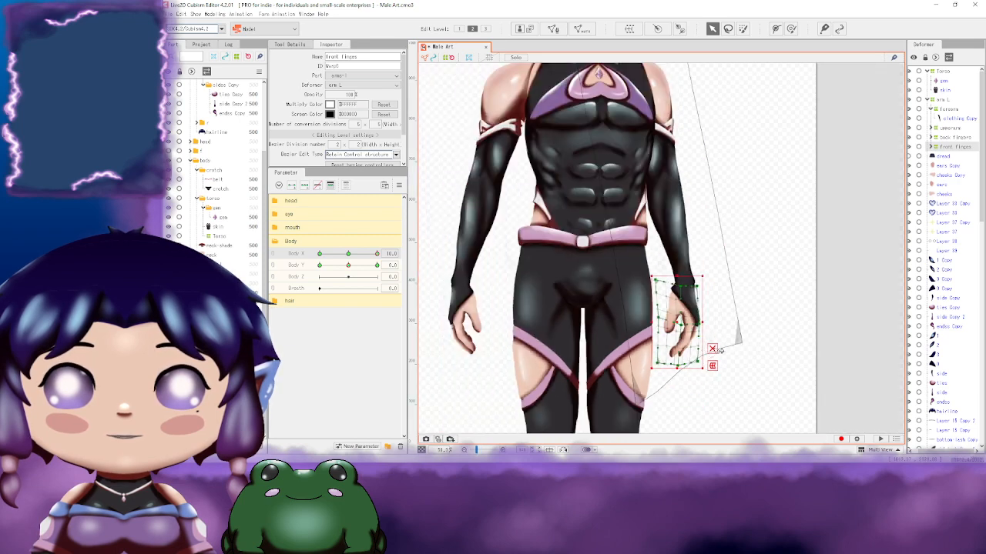
Step: Select the arm L deformer and adjust its lower edge and upper outer corner at Body X 10
left_click(739, 342)
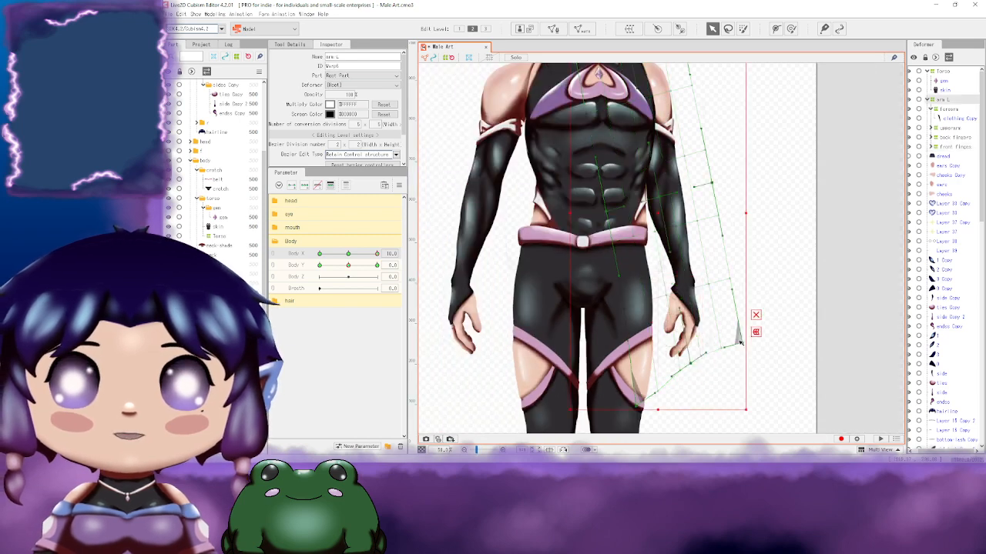
left_click_drag(741, 342, 724, 318)
left_click_drag(677, 344, 669, 364)
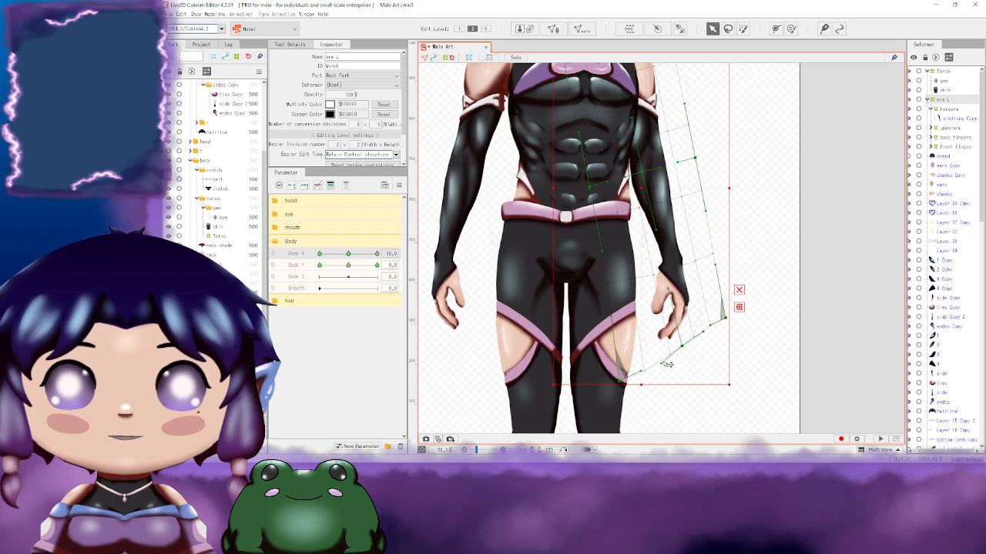
left_click_drag(747, 297, 717, 322)
left_click_drag(700, 155, 728, 321)
left_click_drag(699, 158, 699, 161)
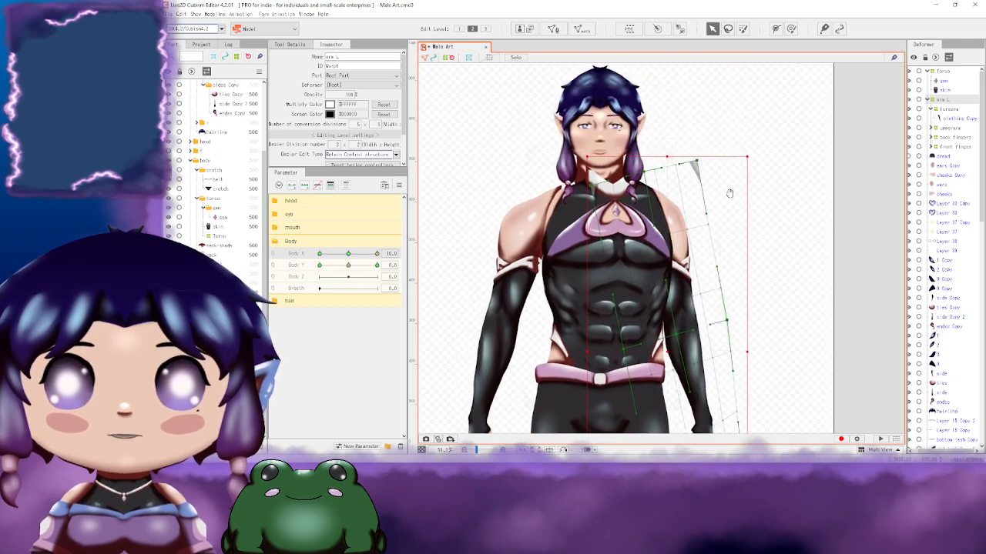
left_click_drag(724, 198, 763, 190)
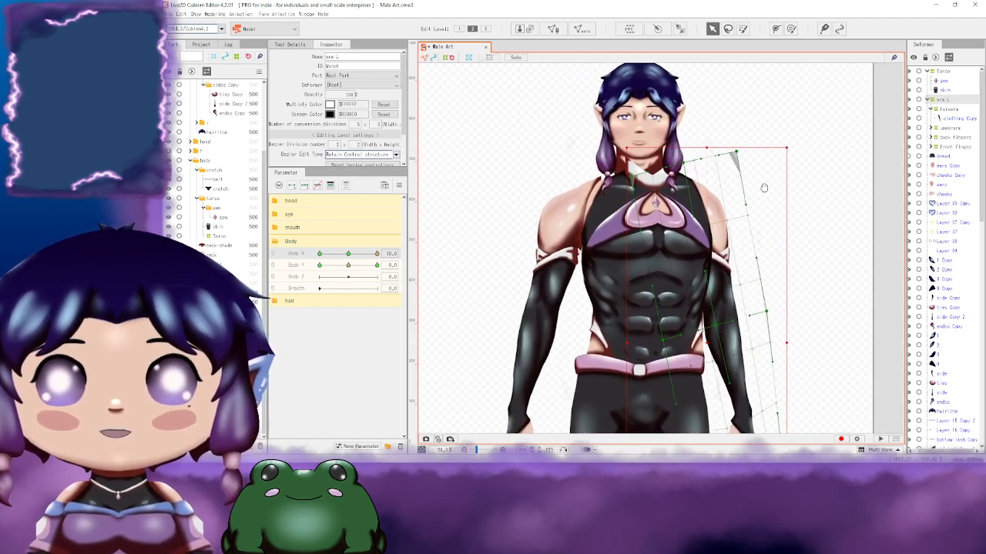
Step: Set Body X to 0 and check the arm's neutral pose on the whole figure
left_click(395, 255)
type("0")
key("Return")
scroll(676, 270, "down", 2)
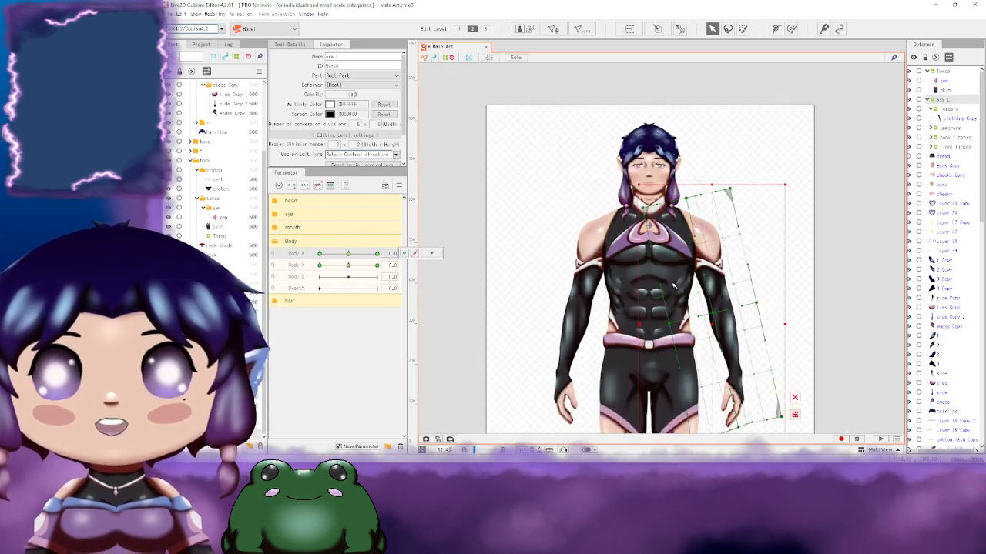
left_click_drag(750, 244, 691, 217)
left_click_drag(673, 290, 661, 275)
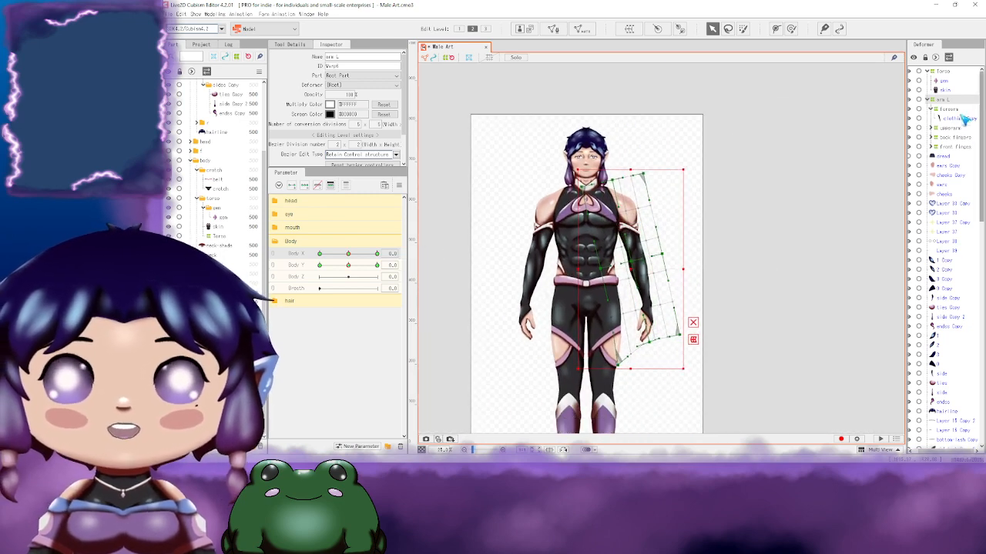
Step: Select the arm L deformer and collapse its group in the deformer hierarchy
left_click(927, 146)
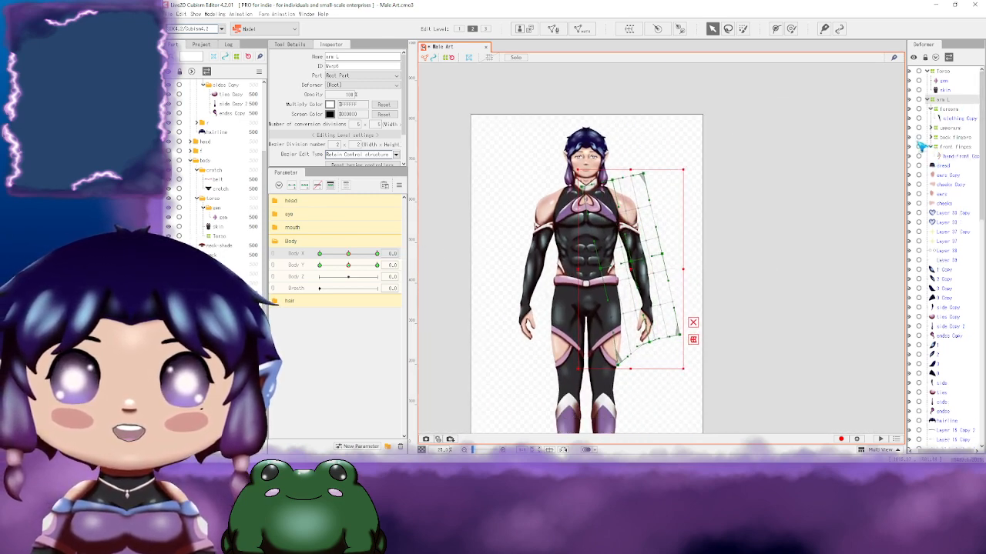
left_click(932, 137)
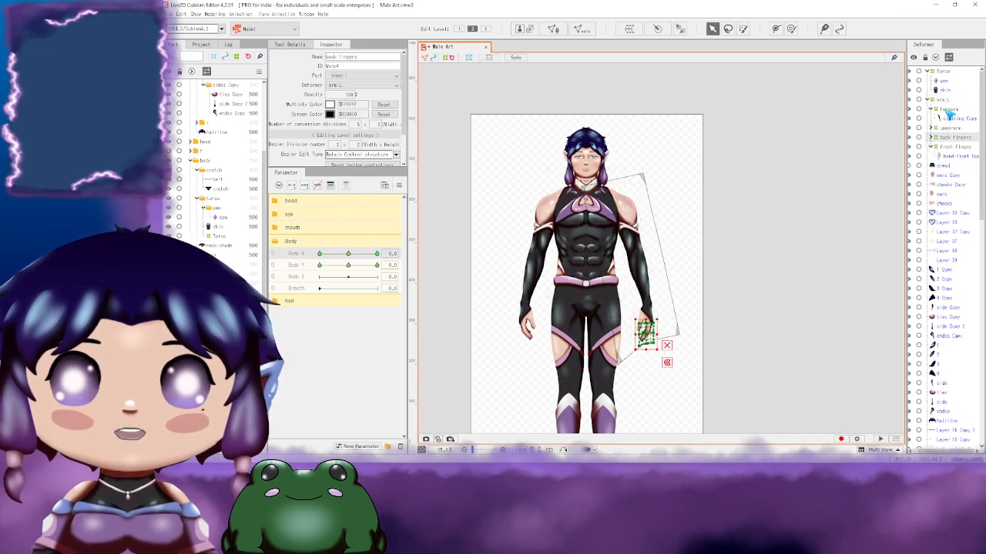
left_click(940, 100)
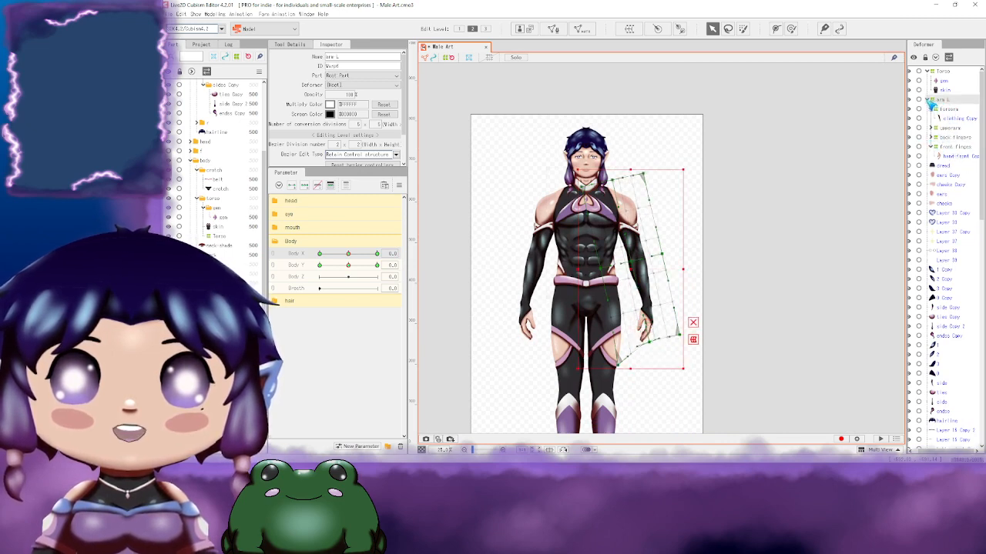
Step: Raise the arm L deformer's lower inner corner at Body X 0 to straighten its bottom edge
left_click_drag(631, 198, 696, 191)
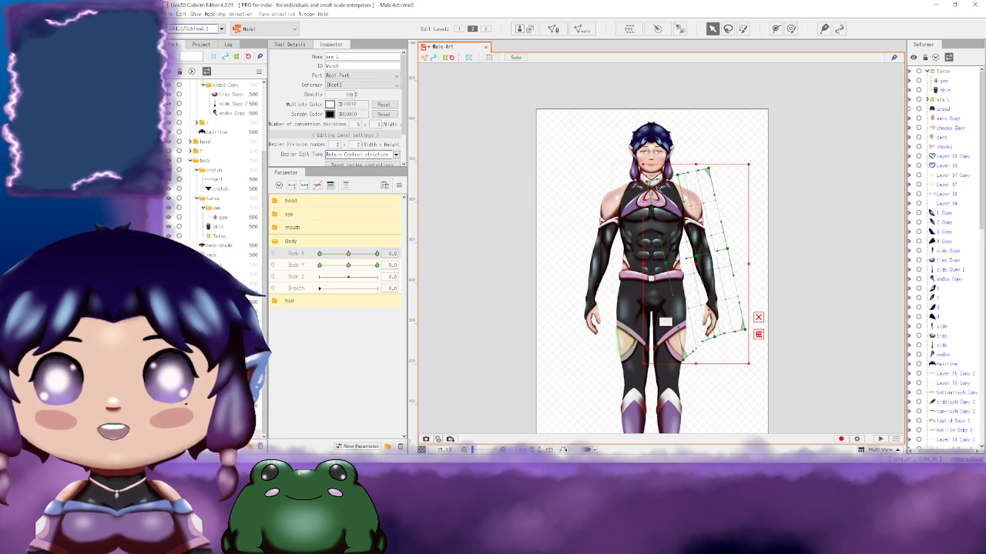
left_click_drag(786, 234, 701, 221)
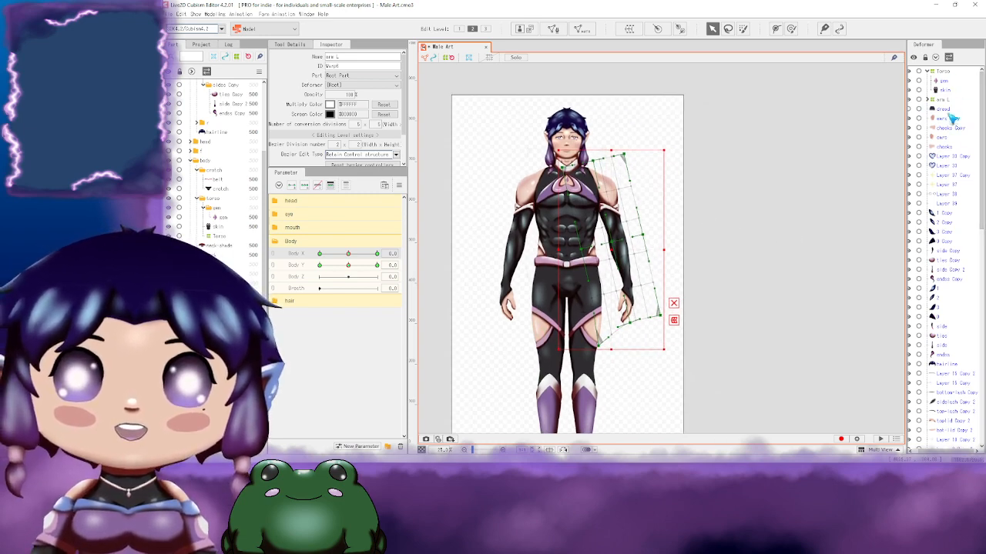
left_click_drag(739, 190, 805, 201)
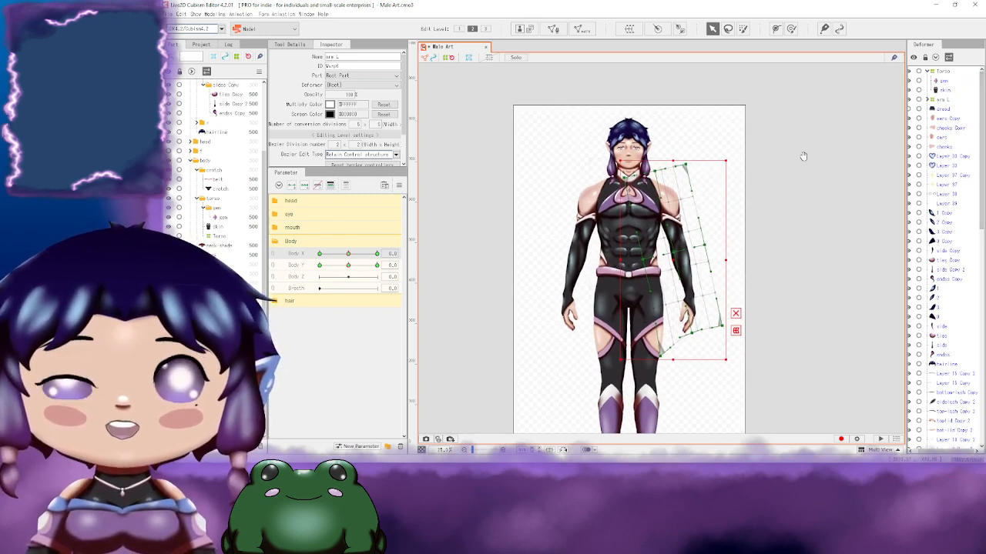
left_click_drag(803, 157, 707, 187)
left_click_drag(733, 225, 757, 190)
left_click_drag(759, 243, 759, 190)
scroll(727, 284, "up", 3)
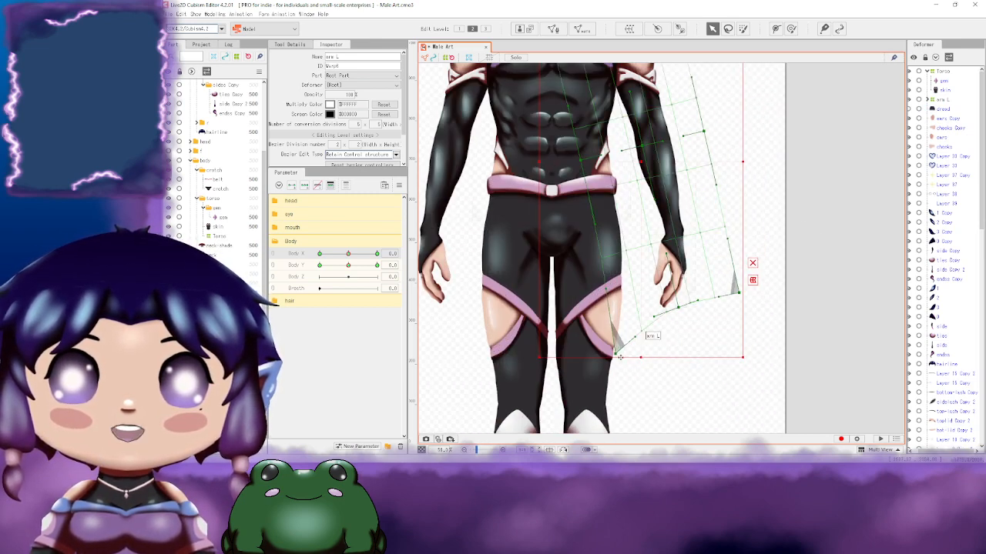
left_click_drag(620, 355, 630, 327)
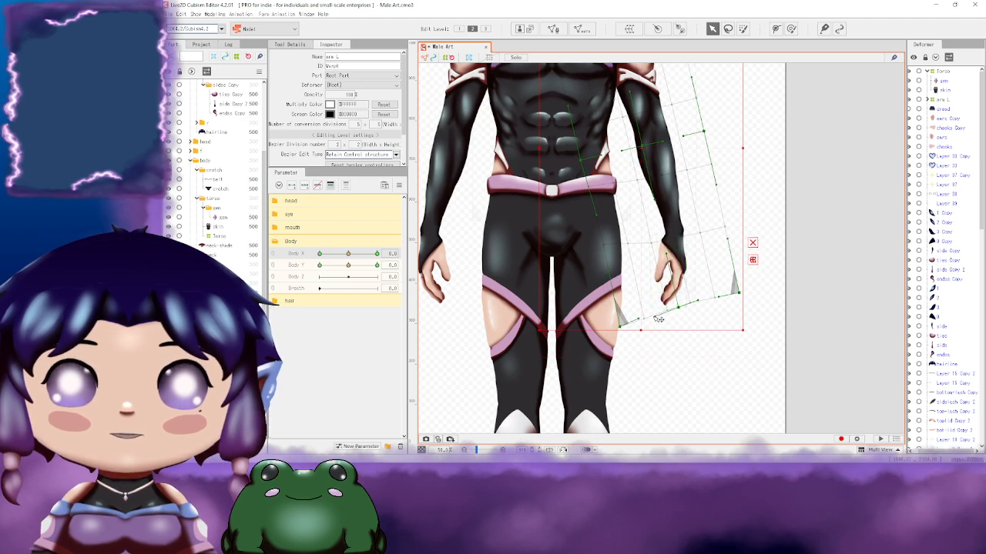
Step: Try to smooth the arm L deformer's lower edge below the fingers at Body X 0 by adjusting its handles and middle point
left_click_drag(708, 301, 715, 309)
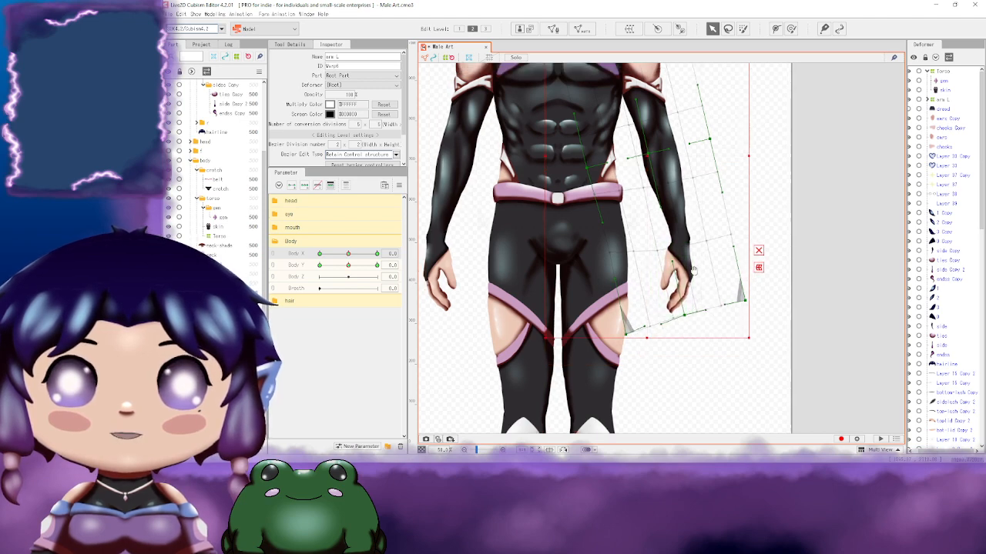
left_click_drag(676, 200, 676, 236)
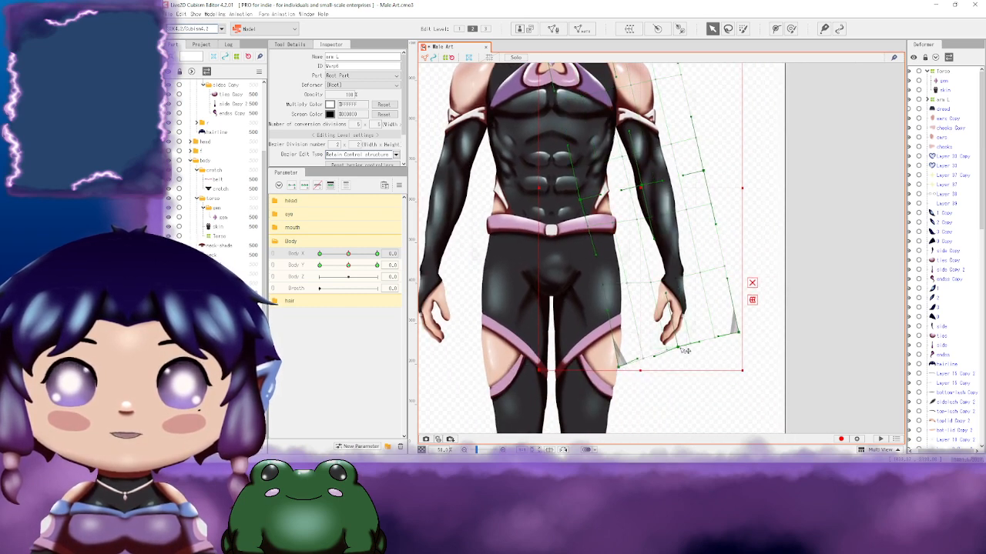
left_click_drag(693, 348, 693, 268)
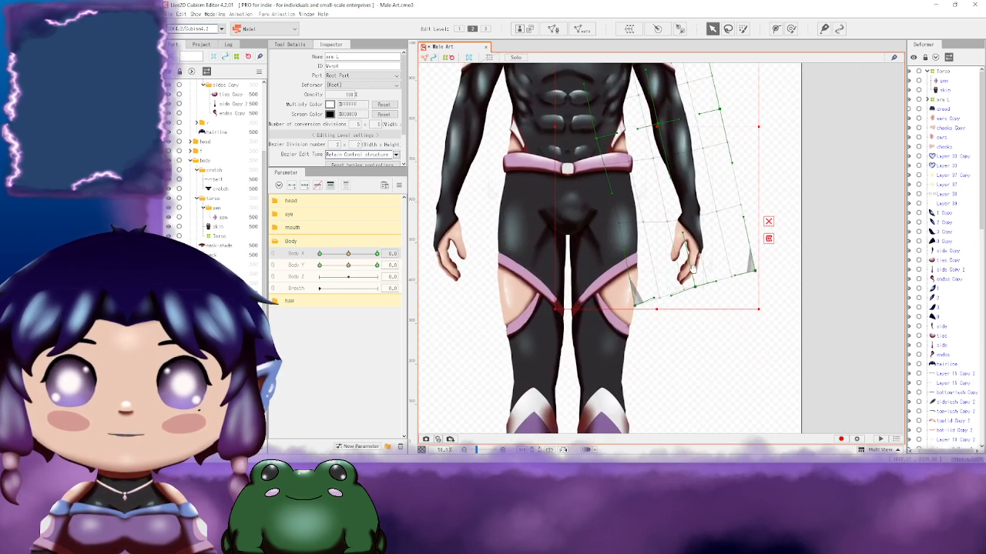
scroll(659, 300, "up", 4)
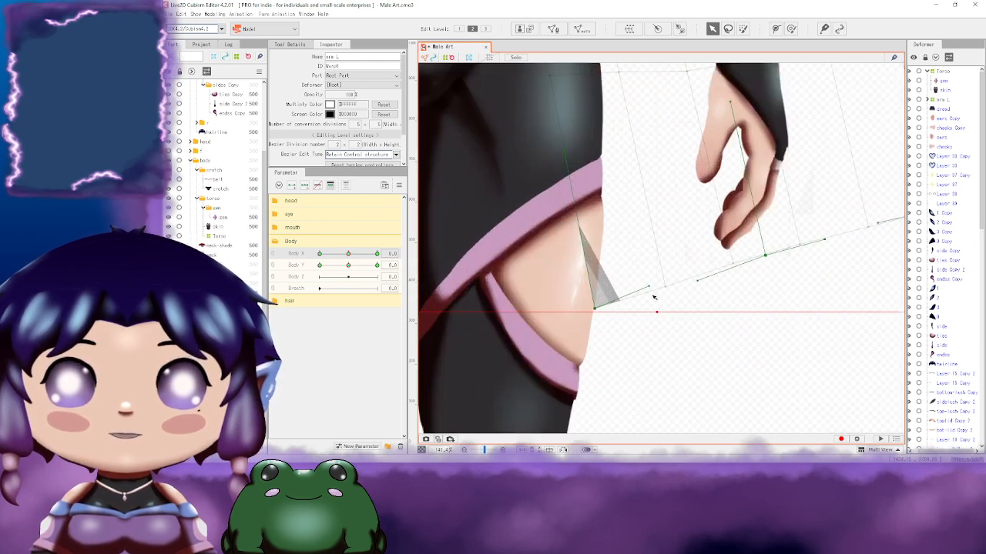
left_click_drag(651, 289, 657, 296)
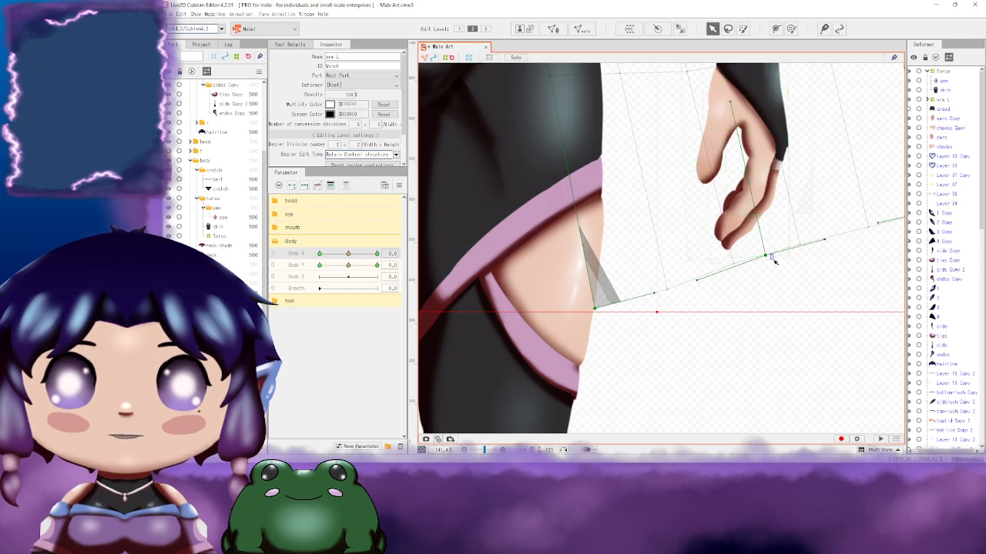
left_click_drag(771, 257, 774, 265)
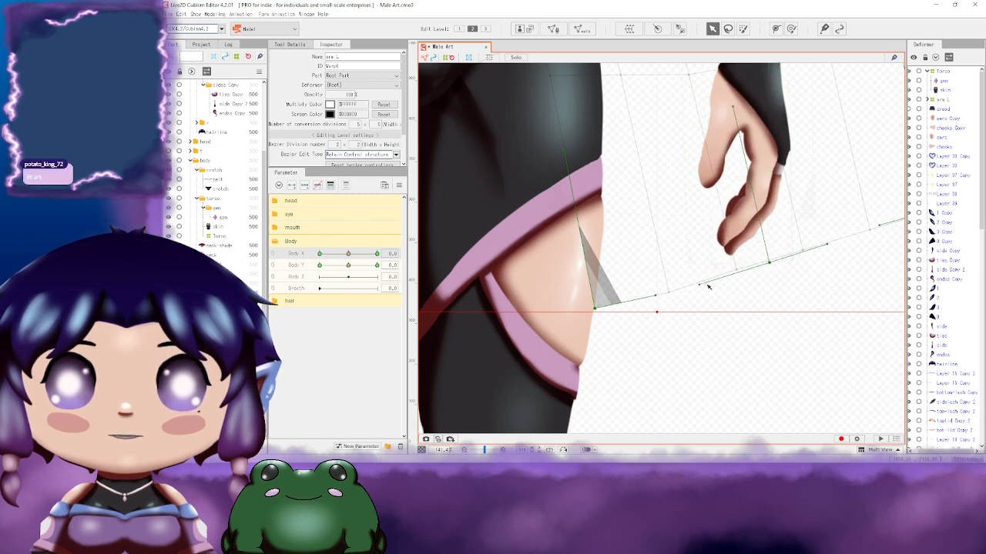
left_click_drag(704, 282, 706, 287)
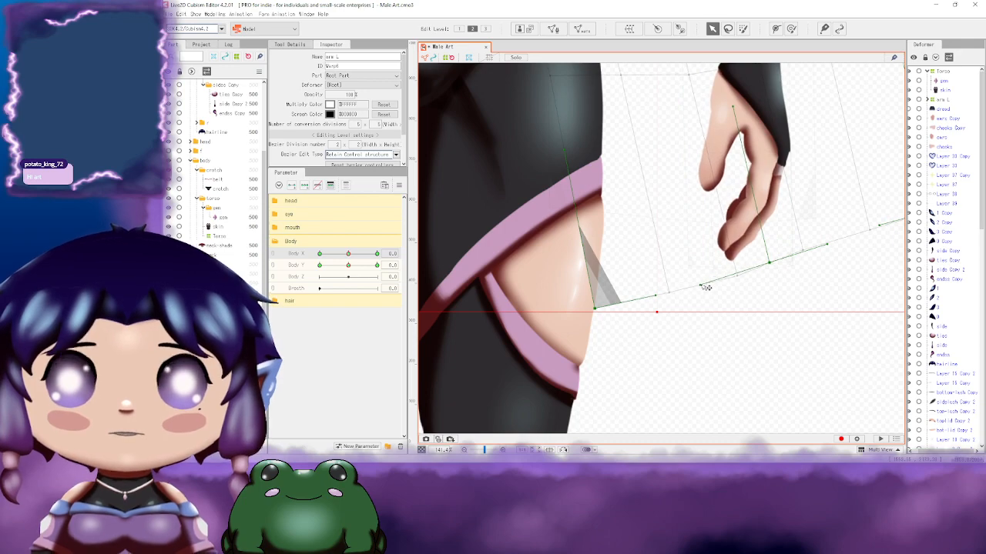
Step: Examine the reshaped arm's neutral pose against the whole figure
scroll(732, 279, "down", 2)
left_click_drag(797, 257, 731, 285)
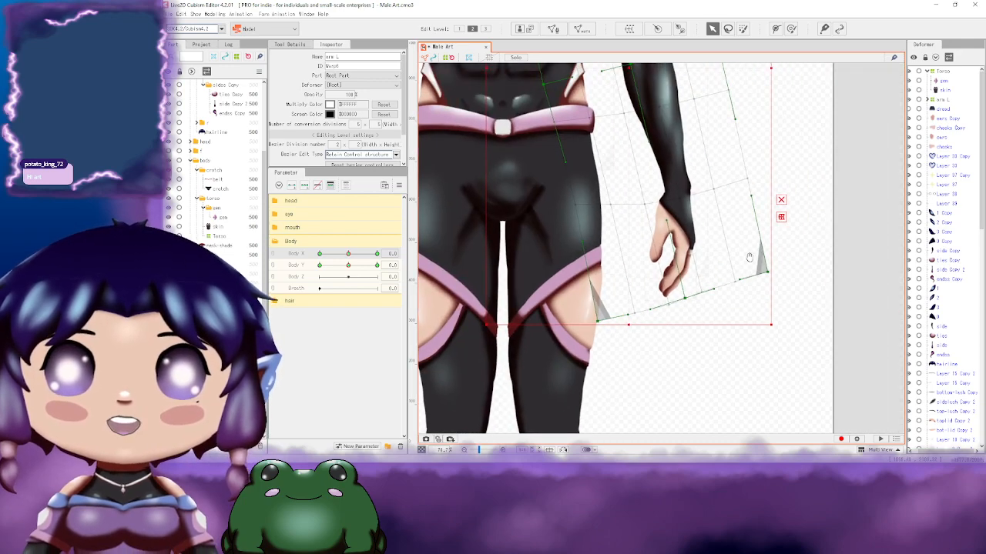
left_click_drag(737, 238, 775, 373)
scroll(767, 335, "down", 2)
left_click_drag(770, 278, 749, 287)
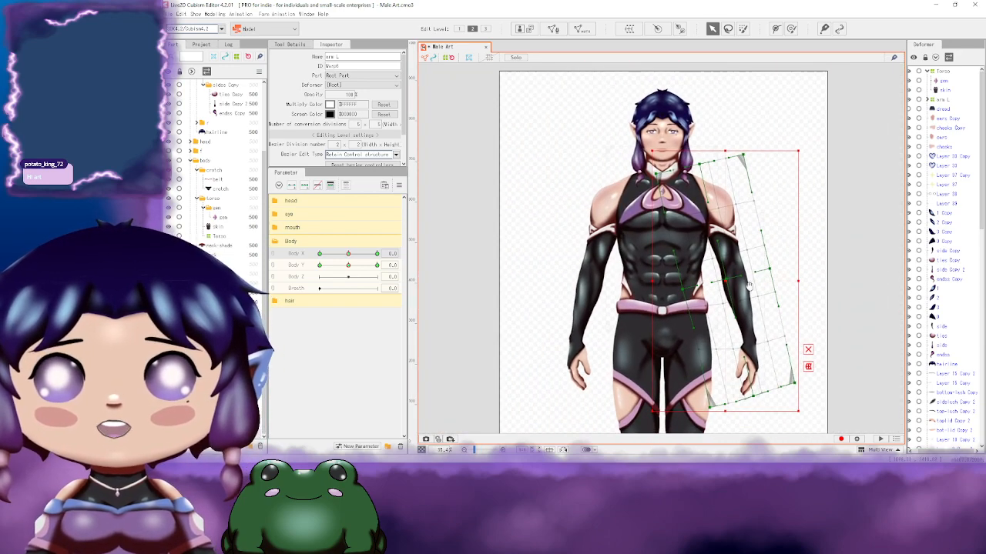
left_click_drag(785, 250, 759, 219)
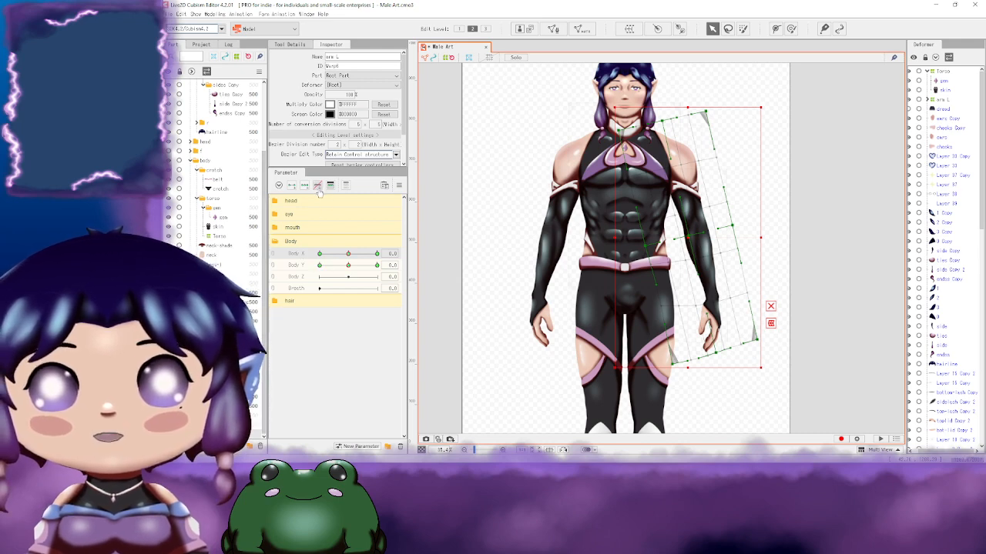
left_click(260, 447)
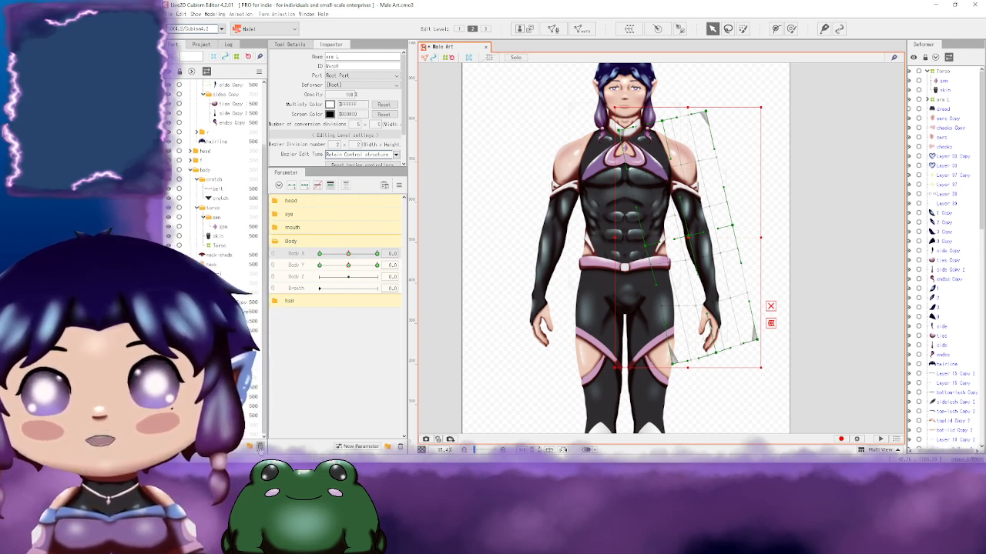
left_click_drag(759, 211, 728, 222)
Step: Undo the arm L, finger and forearm deformer edits back past the deletion of the ArmPhysics parameter
key("ctrl+z")
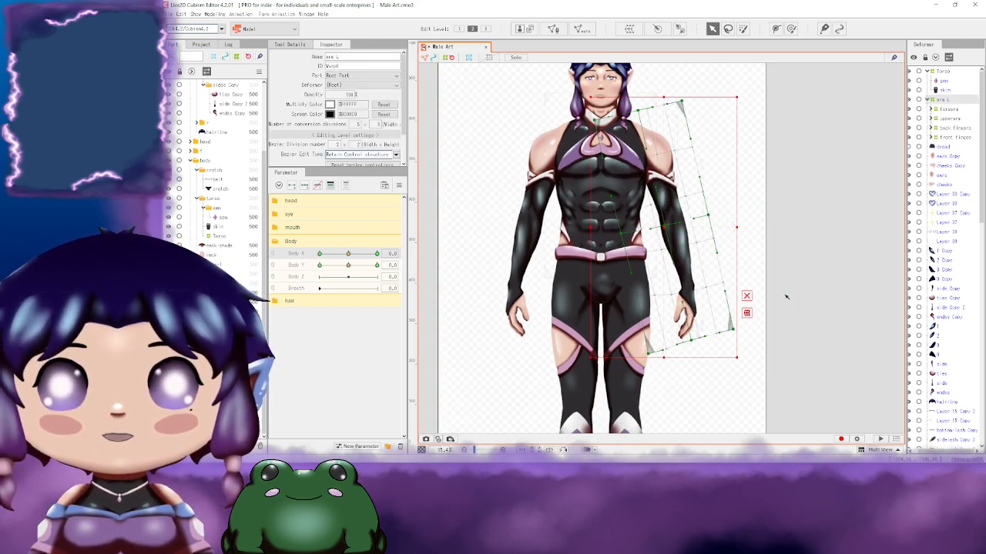
key("ctrl+z")
key("ctrl+z")
key("ctrl+z")
key("ctrl+z")
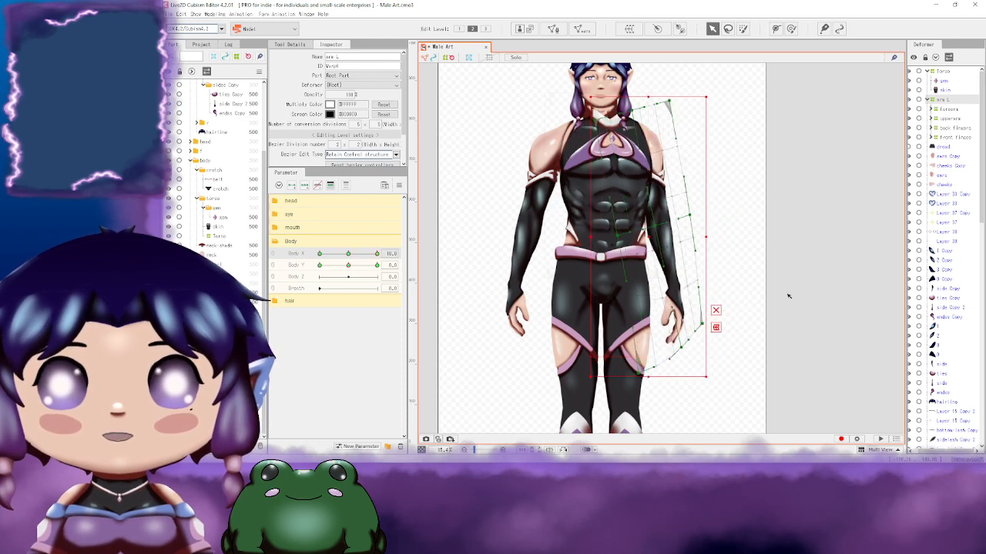
key("ctrl+z")
key("ctrl+z")
key("ctrl+z")
key("ctrl+z")
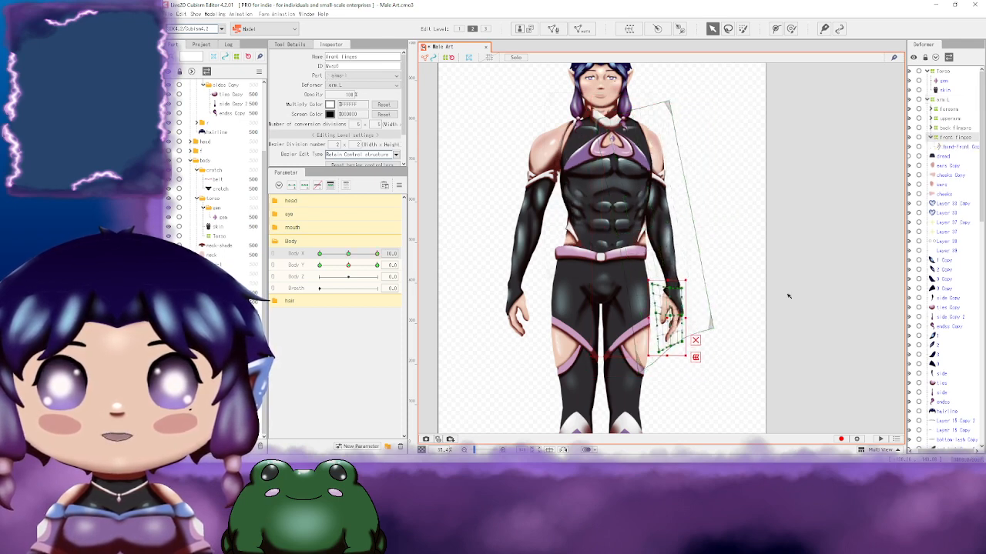
key("ctrl+z")
key("ctrl+z")
key("ctrl+z")
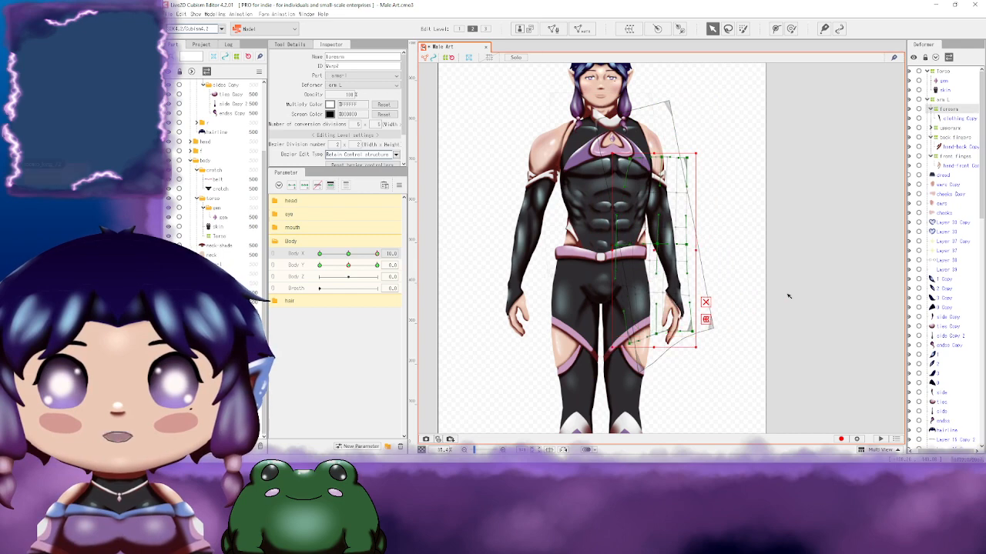
key("ctrl+z")
key("ctrl+z")
key("ctrl+z")
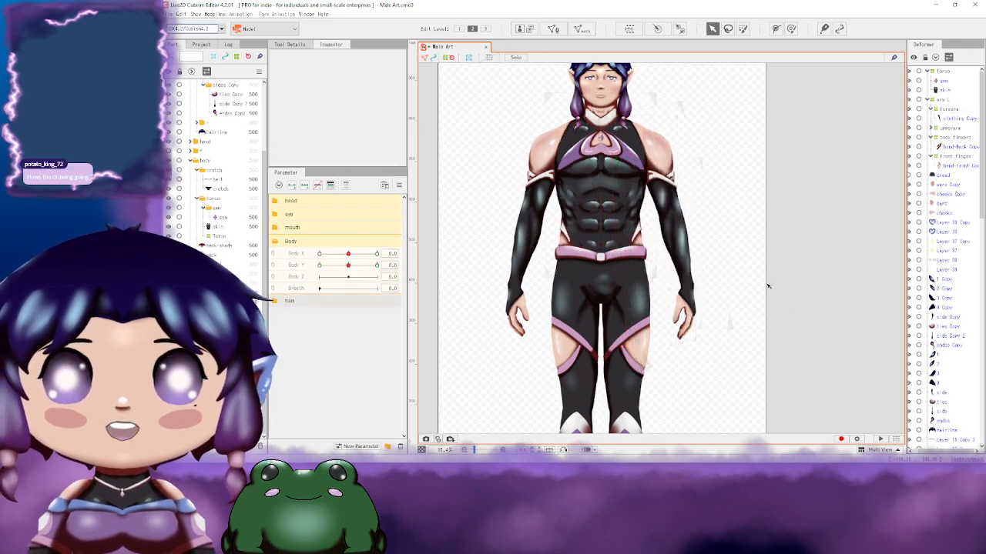
scroll(762, 288, "up", 2)
key("ctrl+z")
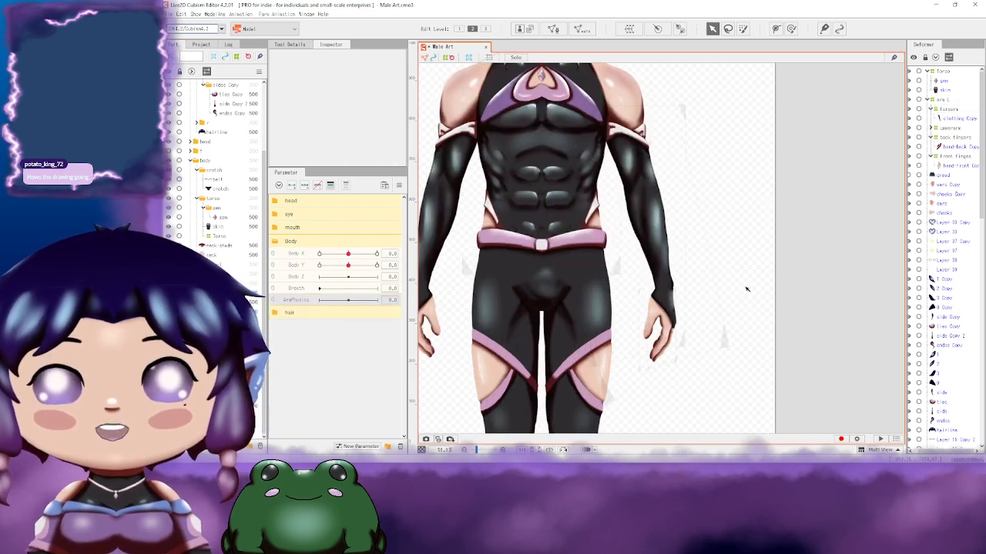
key("ctrl+z")
Step: Select the Curved Surface deformer around the arm, set ArmPhysics to 0 and delete the deformer's keys on that parameter
left_click_drag(737, 331, 718, 320)
left_click_drag(689, 354, 713, 327)
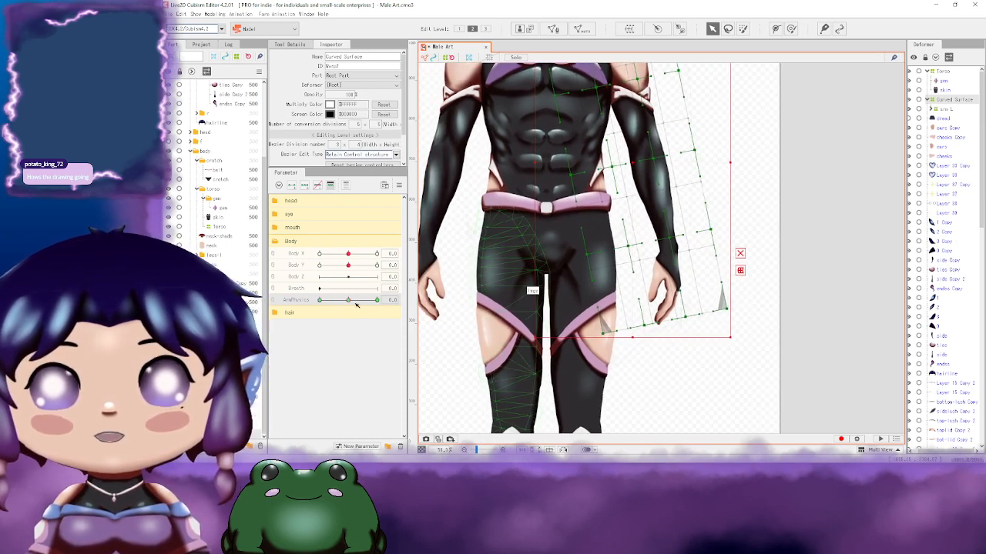
mouse_move(349, 301)
left_mouse_down()
mouse_move(295, 302)
mouse_move(411, 318)
mouse_move(305, 309)
mouse_move(350, 309)
left_mouse_up()
left_click(394, 302)
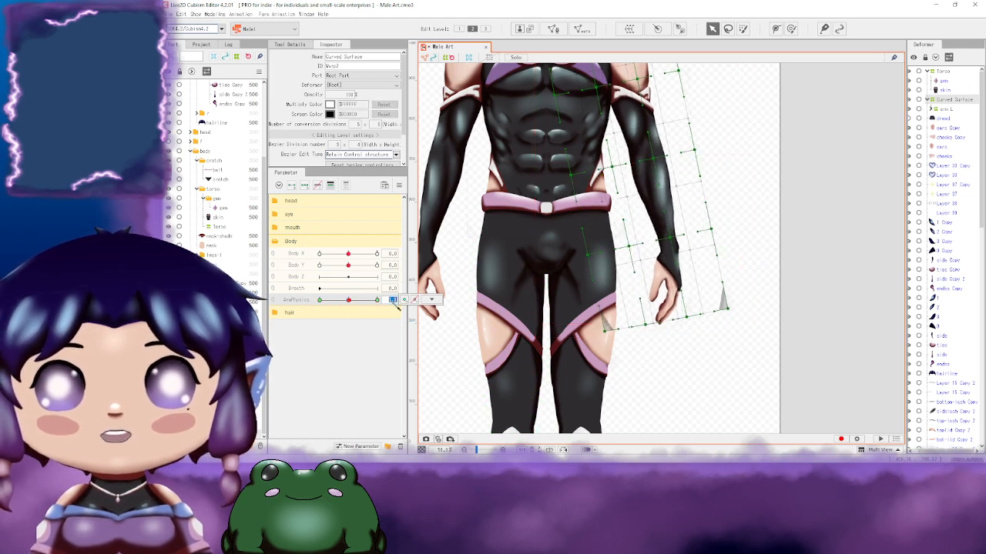
type("0")
key("Return")
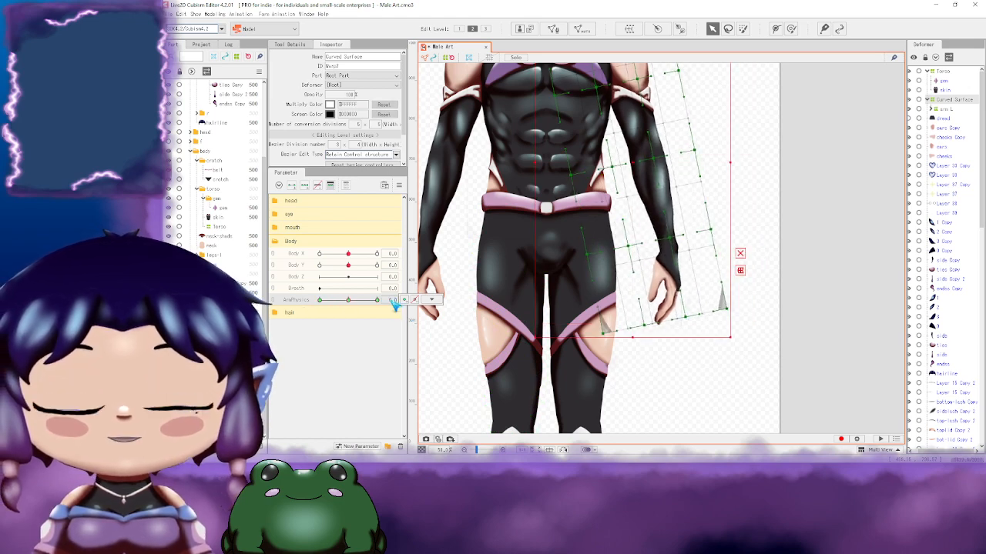
left_click(317, 186)
left_click_drag(800, 297, 791, 353)
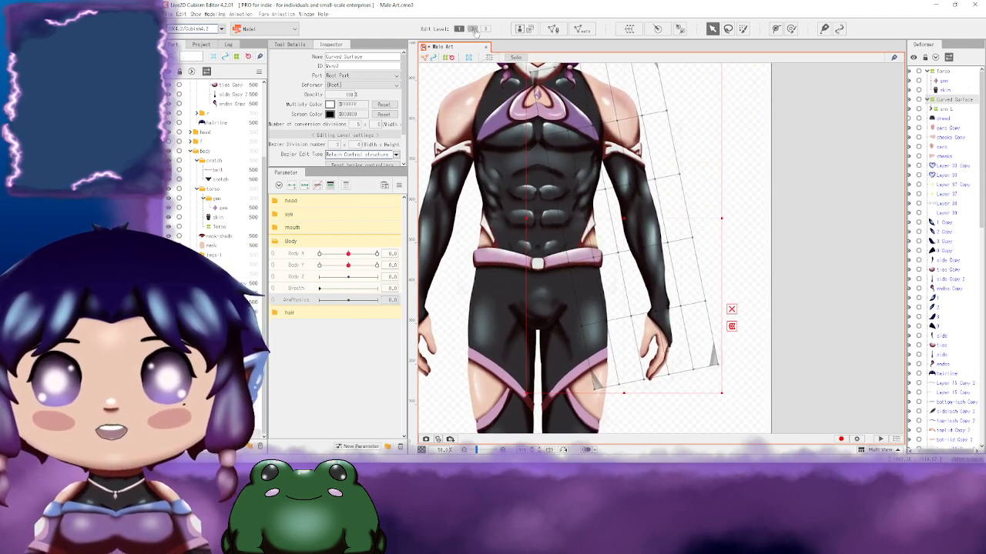
Step: Set the edit level to 2, deselect the arm deformer and delete the ArmPhysics parameter
left_click(473, 29)
left_click_drag(806, 235, 776, 294)
left_click(756, 271)
left_click_drag(721, 193, 752, 266)
mouse_move(782, 306)
left_mouse_down()
mouse_move(730, 270)
mouse_move(767, 233)
mouse_move(777, 316)
left_mouse_up()
left_click_drag(734, 215, 714, 230)
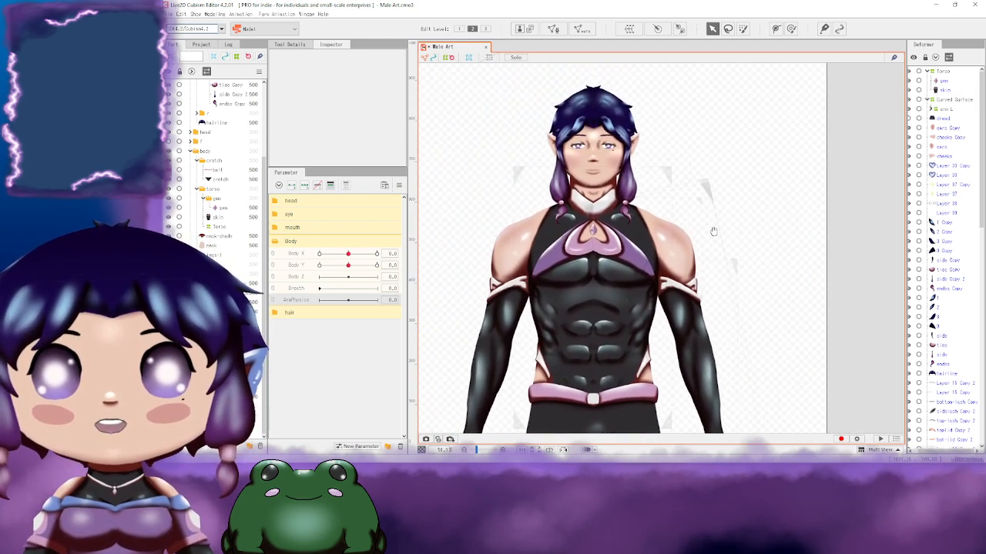
left_click_drag(719, 312, 674, 234)
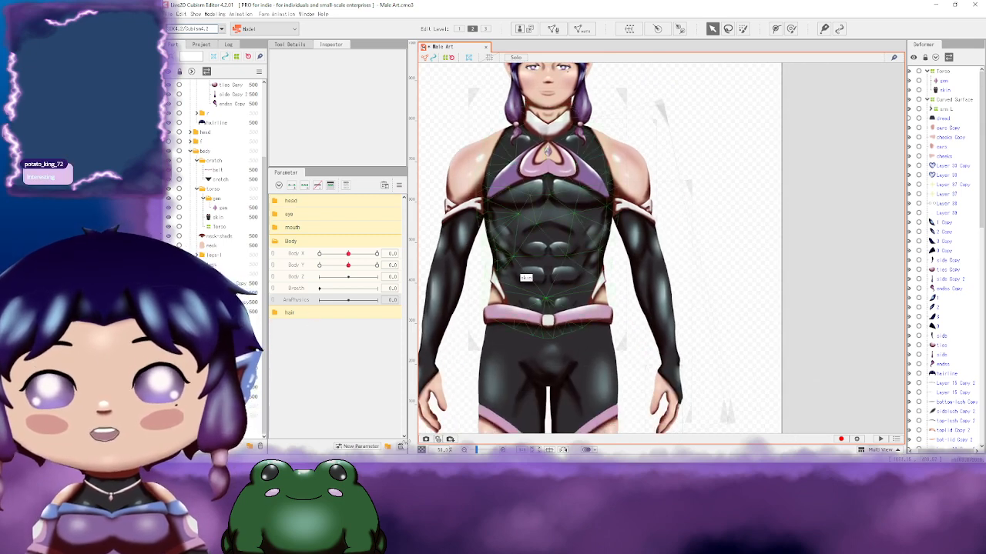
left_click(400, 446)
left_click(552, 249)
Step: Preview the body turn by moving Body X to 10 and reset it to 0
left_click_drag(749, 287, 758, 247)
left_click_drag(778, 202, 785, 309)
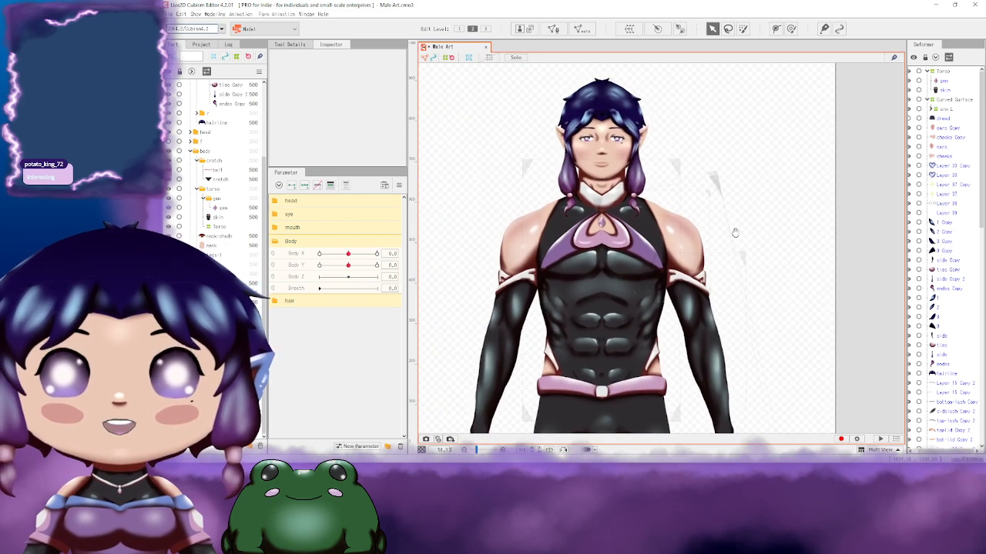
left_click_drag(723, 215, 734, 256)
left_click_drag(681, 237, 616, 227)
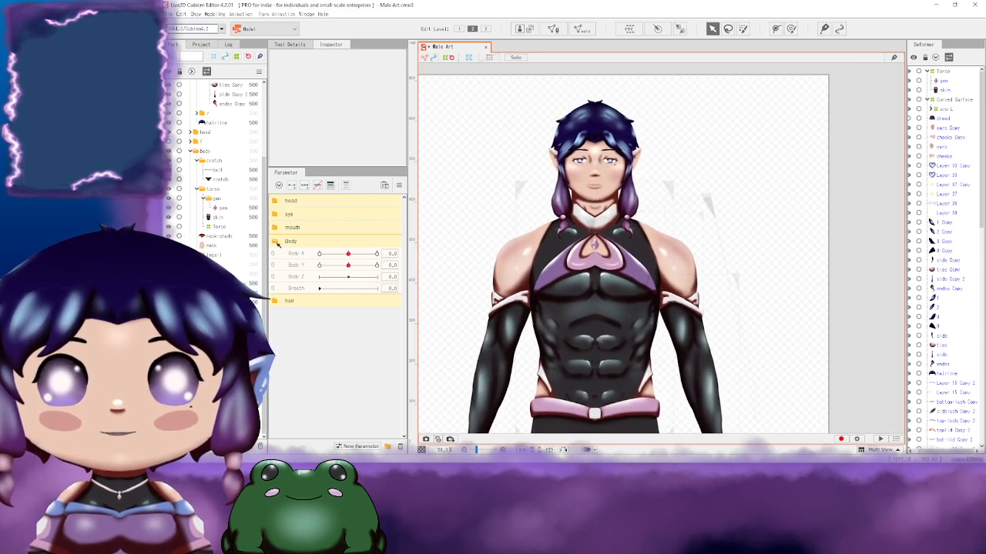
left_click_drag(794, 278, 797, 199)
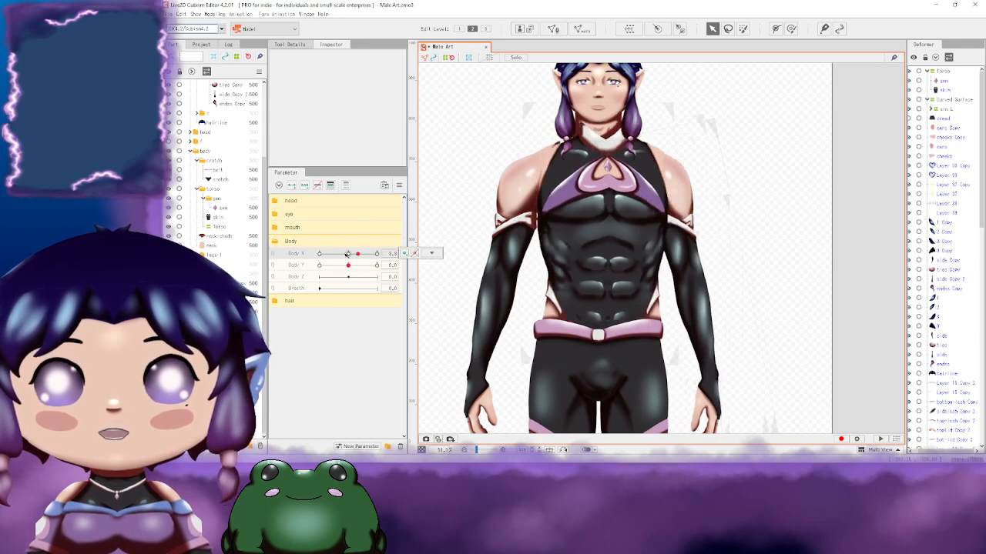
left_click_drag(347, 257, 379, 255)
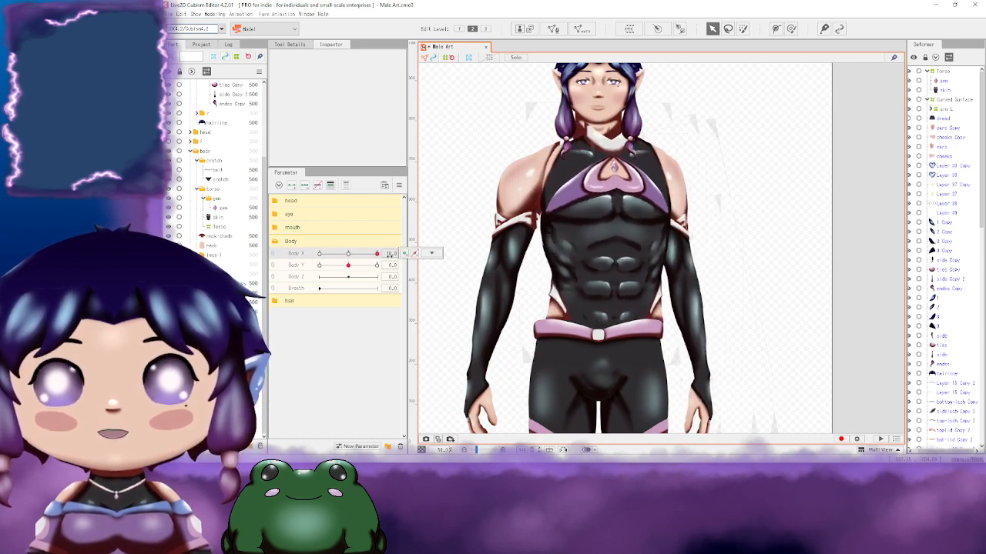
left_click(391, 255)
type("0")
key("Return")
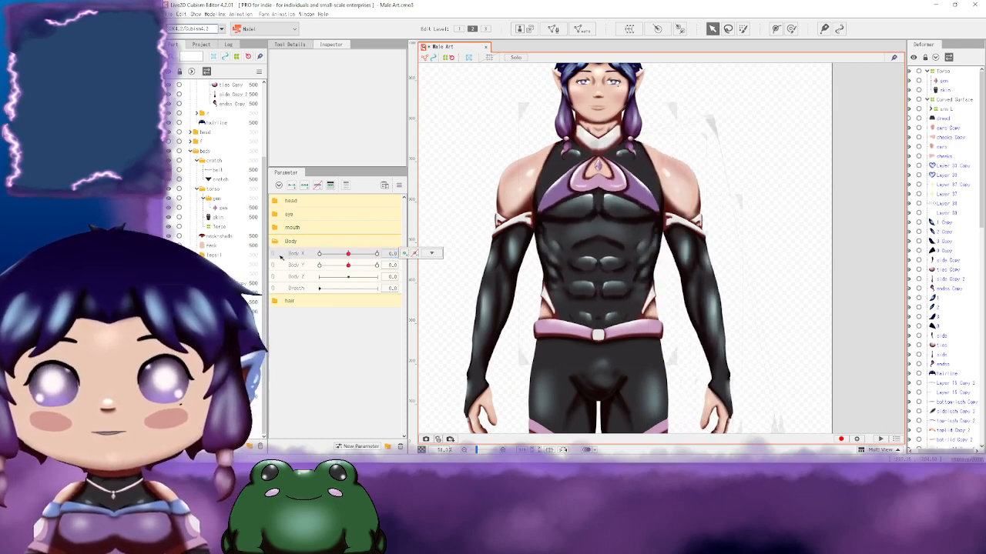
Step: Link Body X and Body Y to preview the combined body movement, reset both to 0 and unlink them
left_click(273, 254)
left_click_drag(348, 267, 391, 256)
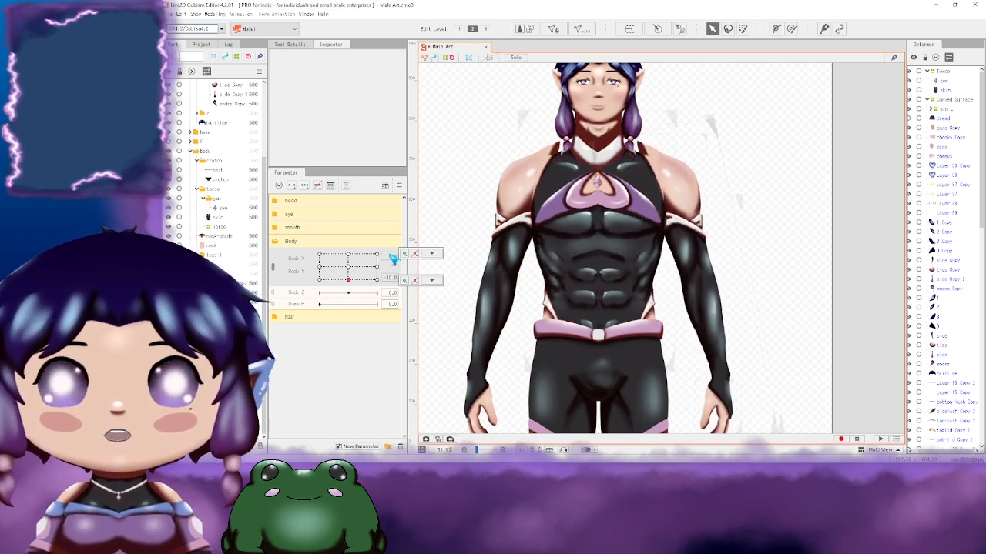
type("0")
key("Return")
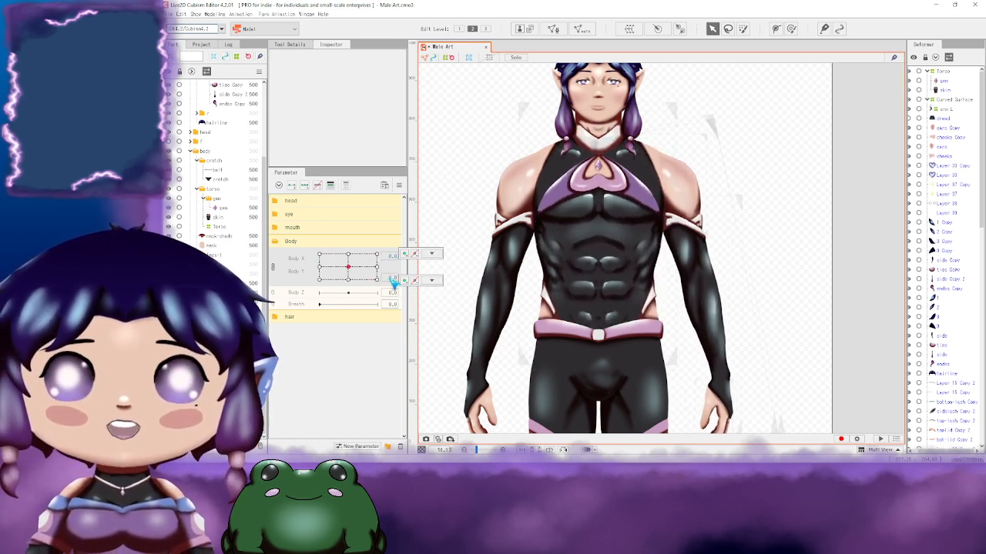
left_click(273, 268)
left_click(458, 29)
left_click_drag(783, 229, 735, 227)
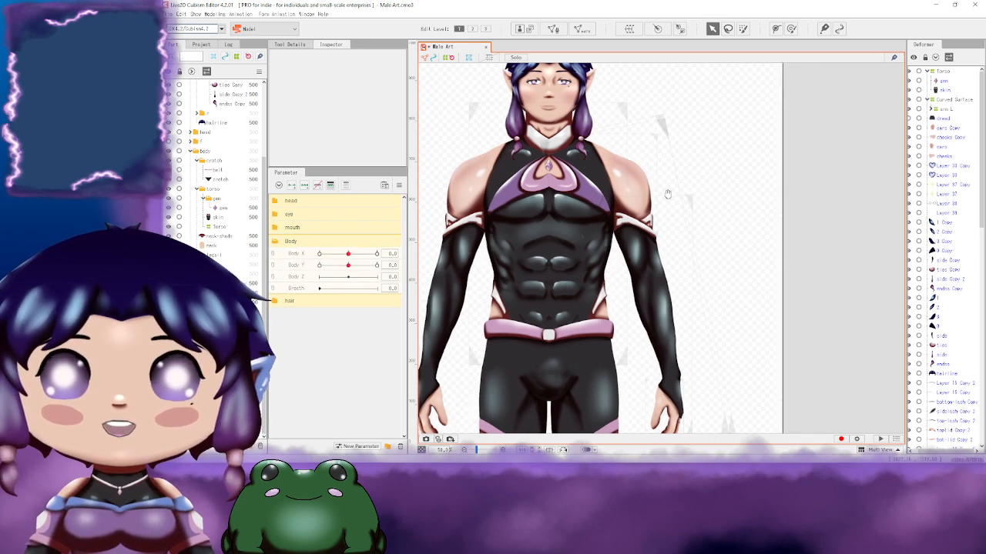
left_click_drag(665, 192, 696, 200)
left_click(472, 29)
scroll(720, 165, "up", 3)
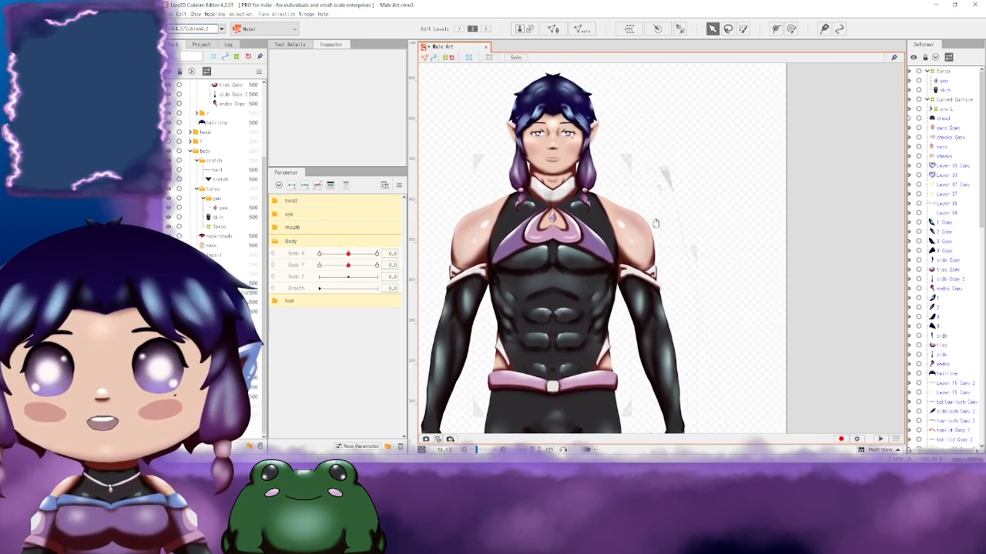
left_click_drag(790, 281, 702, 278)
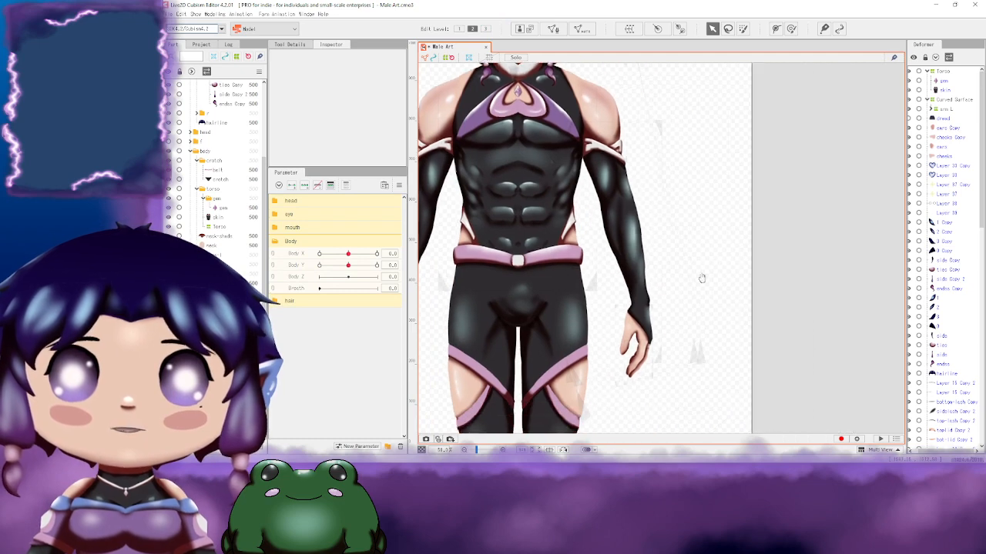
left_click_drag(609, 291, 675, 325)
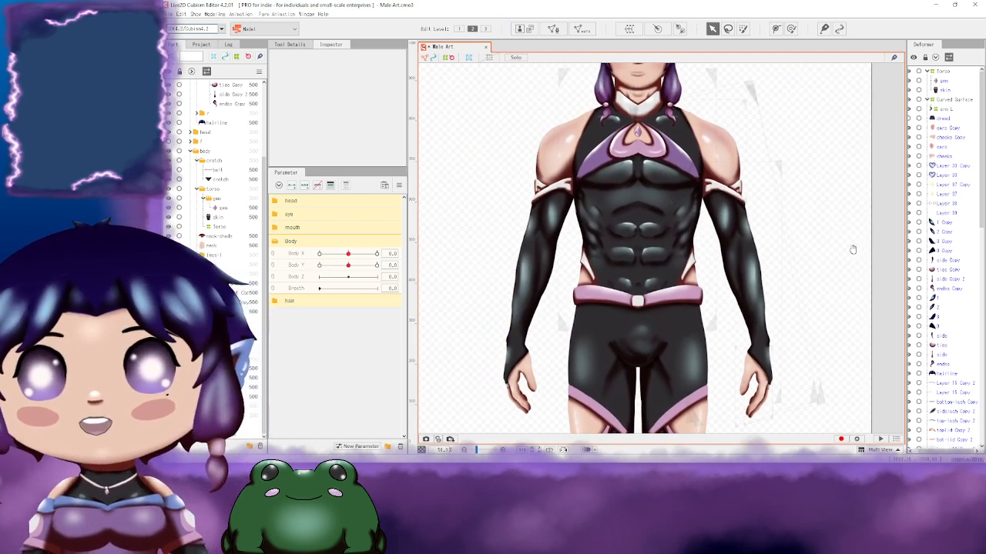
left_click_drag(852, 250, 834, 257)
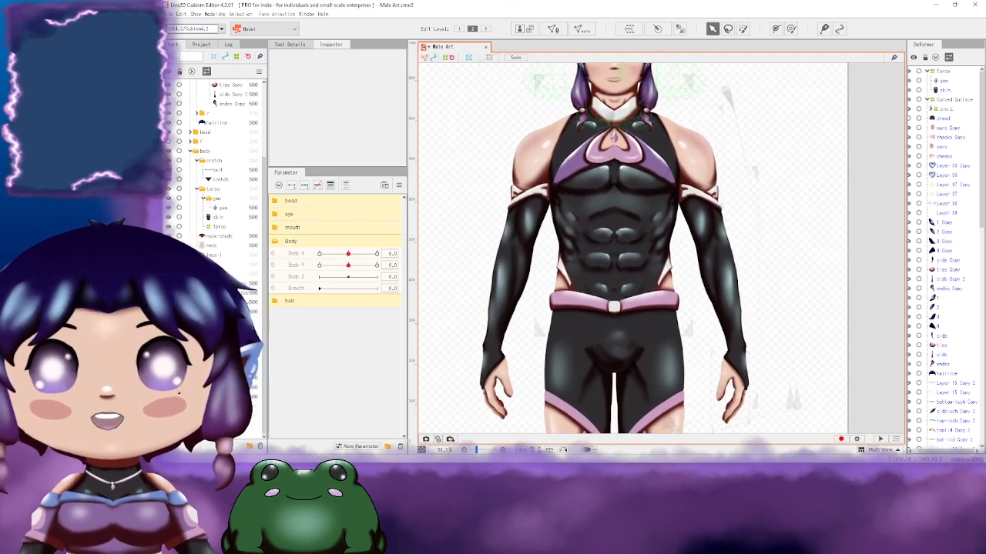
key("alt+Tab")
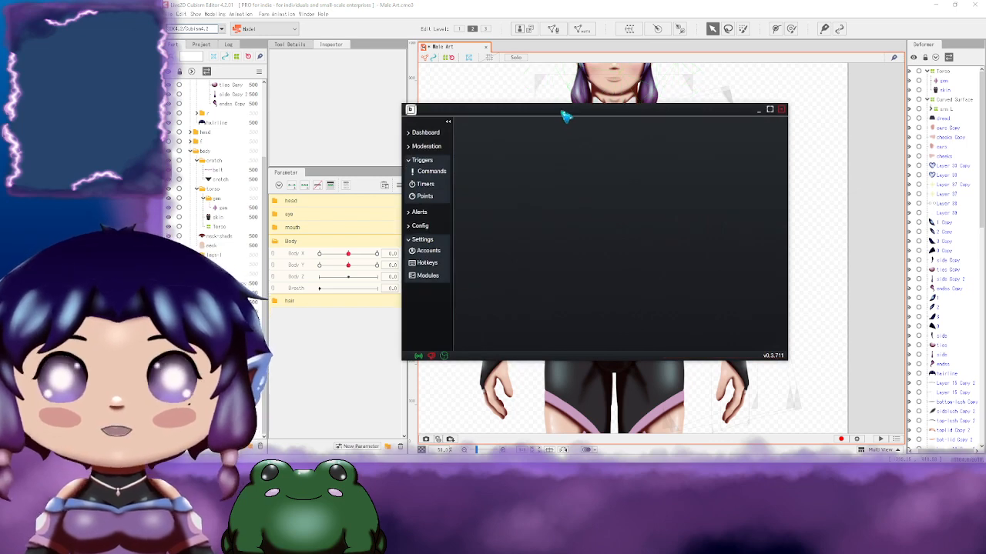
left_click_drag(561, 110, 490, 0)
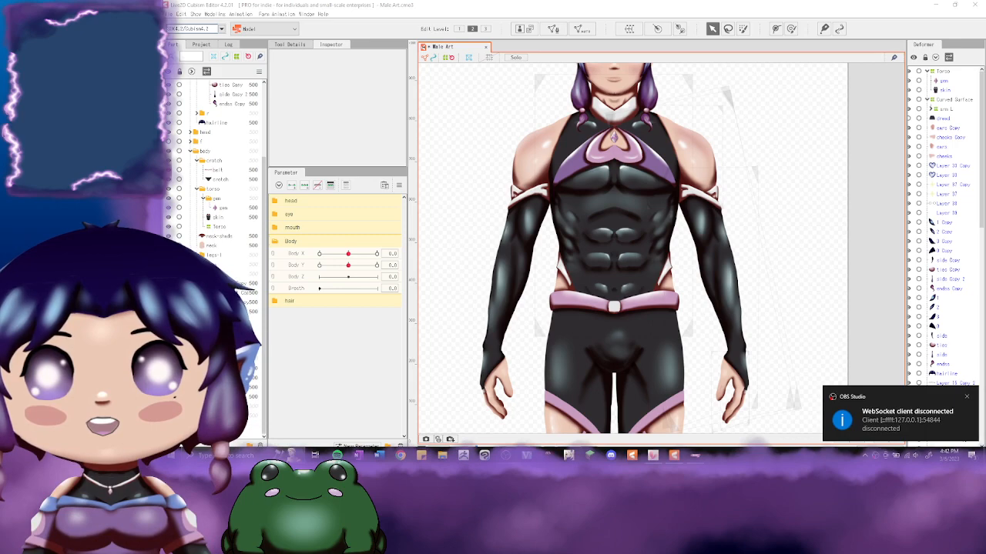
left_click(442, 456)
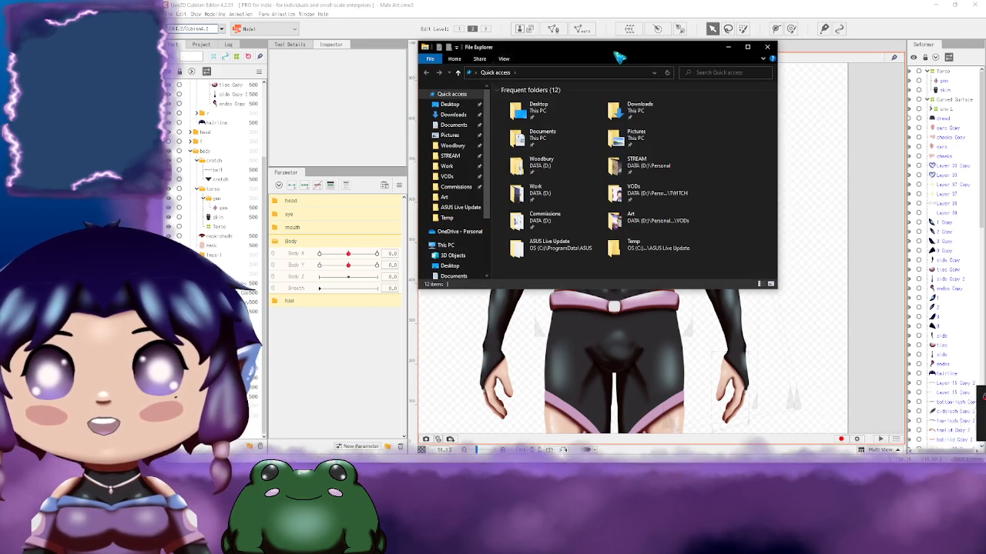
left_click(771, 47)
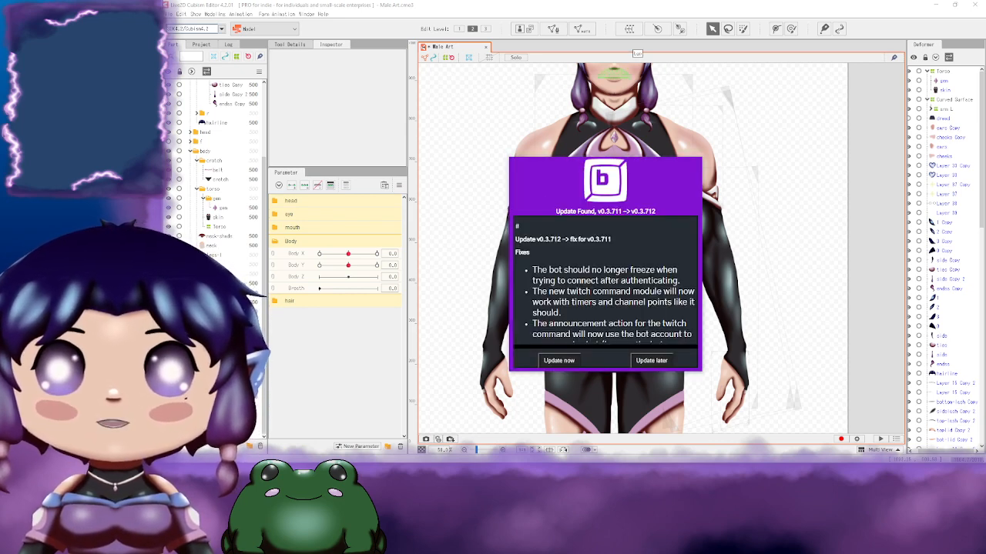
Step: Move the bot's update notice aside, view the timer list in the stream bot and close its window
left_click_drag(622, 160, 556, 0)
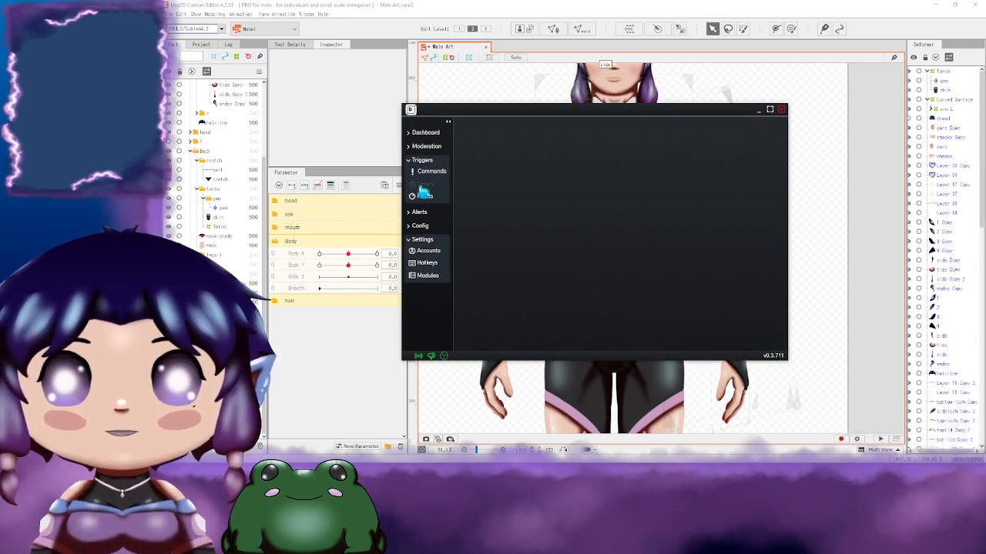
left_click(424, 184)
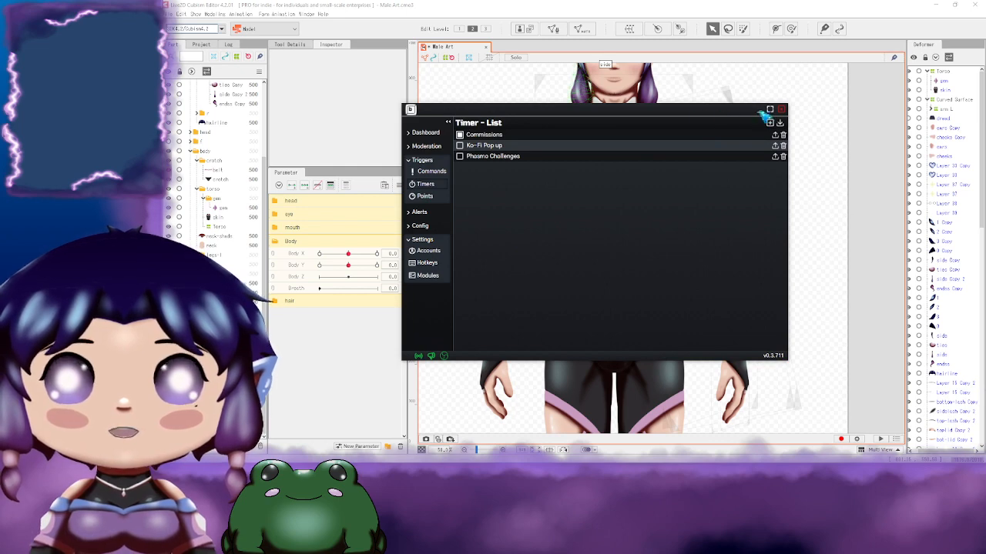
left_click(780, 110)
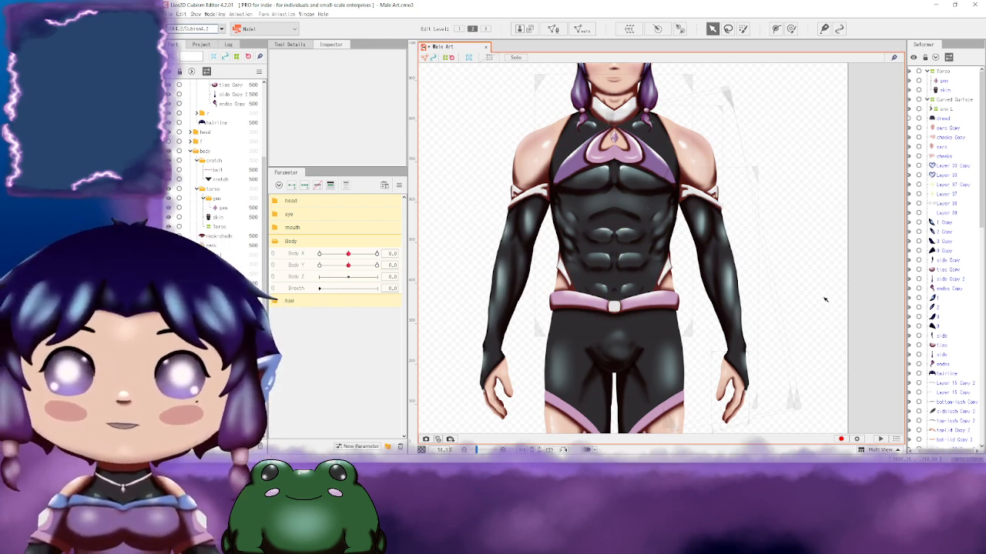
Step: Delete the Curved Surface deformer that contains arm L and select the arm L deformer to inspect its grid
scroll(825, 299, "down", 5)
scroll(824, 343, "up", 4)
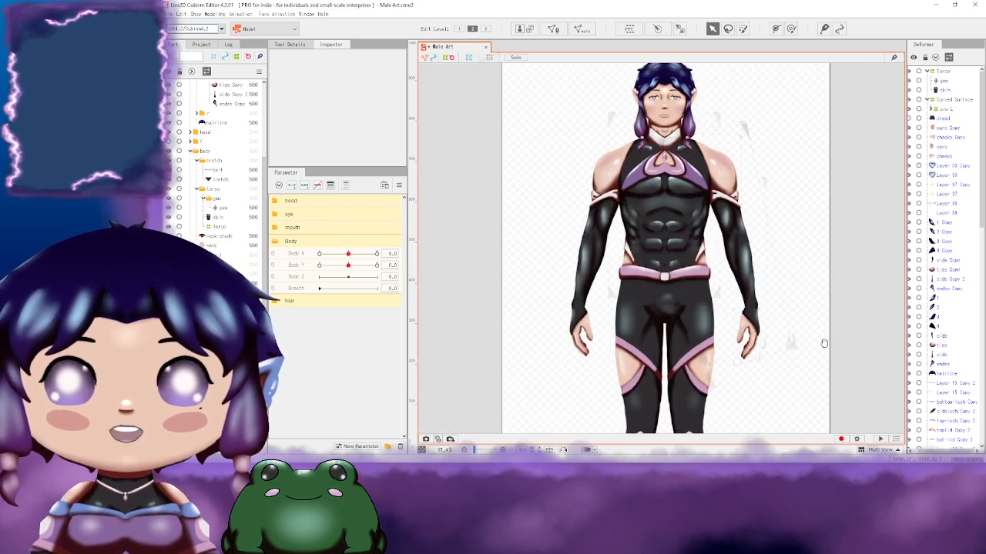
left_click_drag(823, 343, 690, 202)
mouse_move(697, 352)
left_mouse_down()
mouse_move(699, 247)
mouse_move(692, 338)
left_mouse_up()
left_click(934, 101)
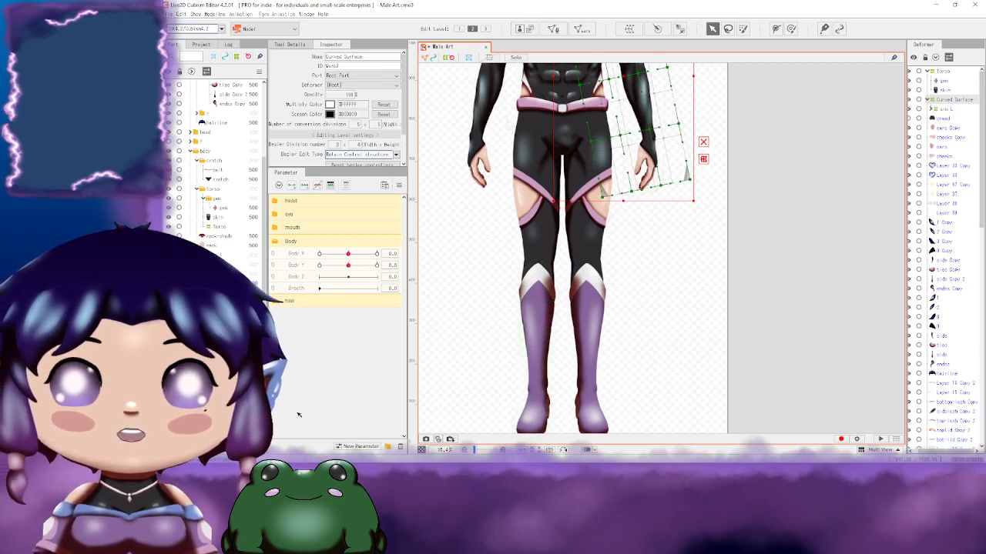
key("Delete")
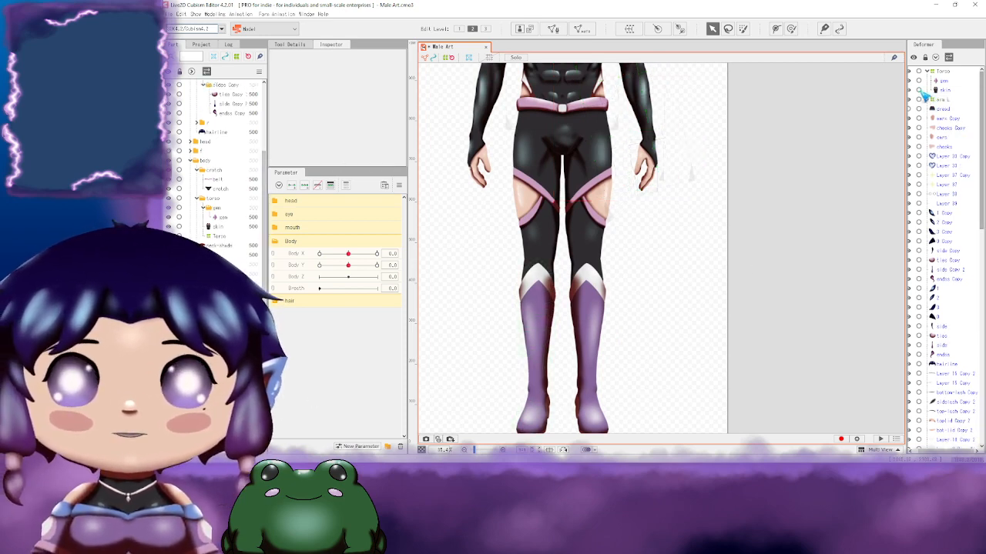
left_click_drag(745, 166, 764, 187)
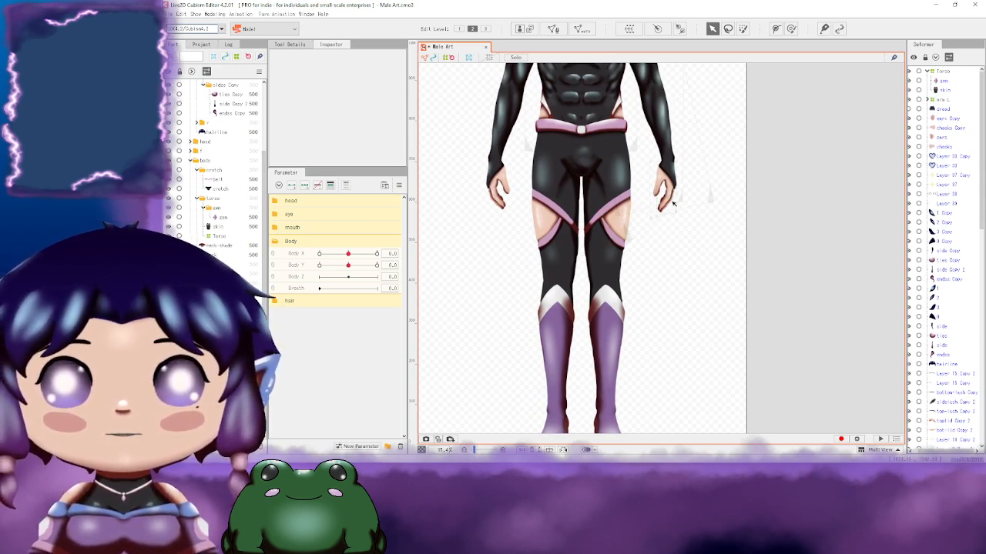
scroll(702, 281, "up", 4)
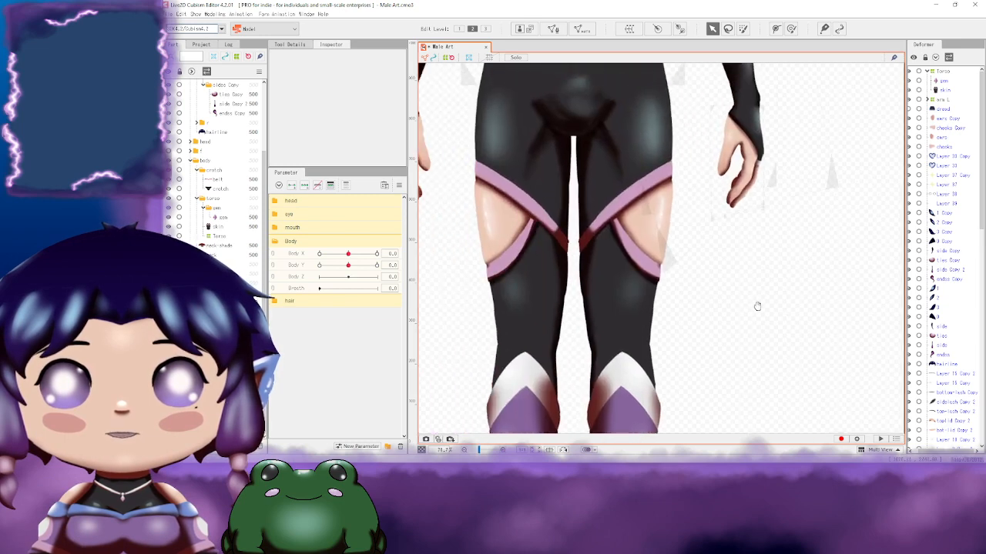
left_click(949, 100)
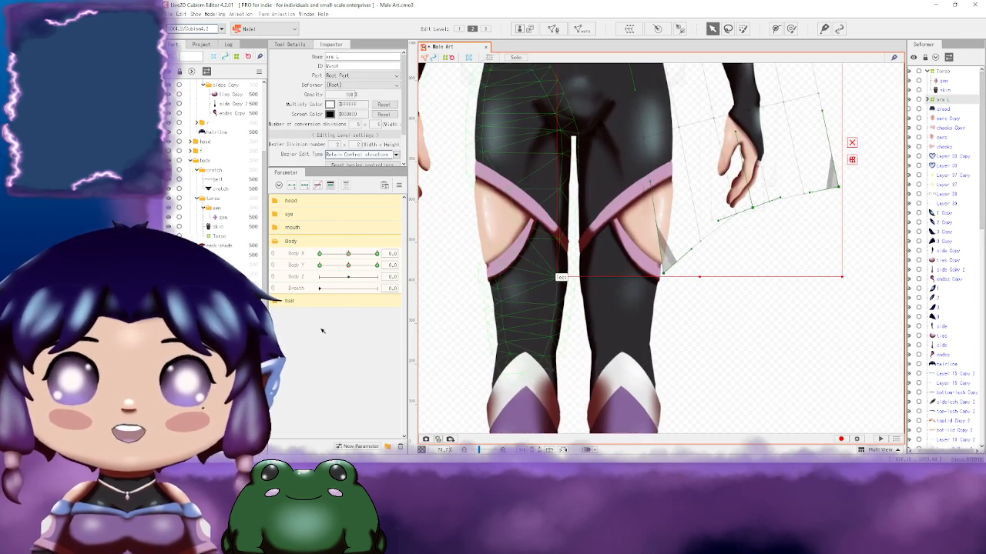
Step: Undo the deletion of the Curved Surface deformer and compare its grid with that of arm L
key("ctrl+z")
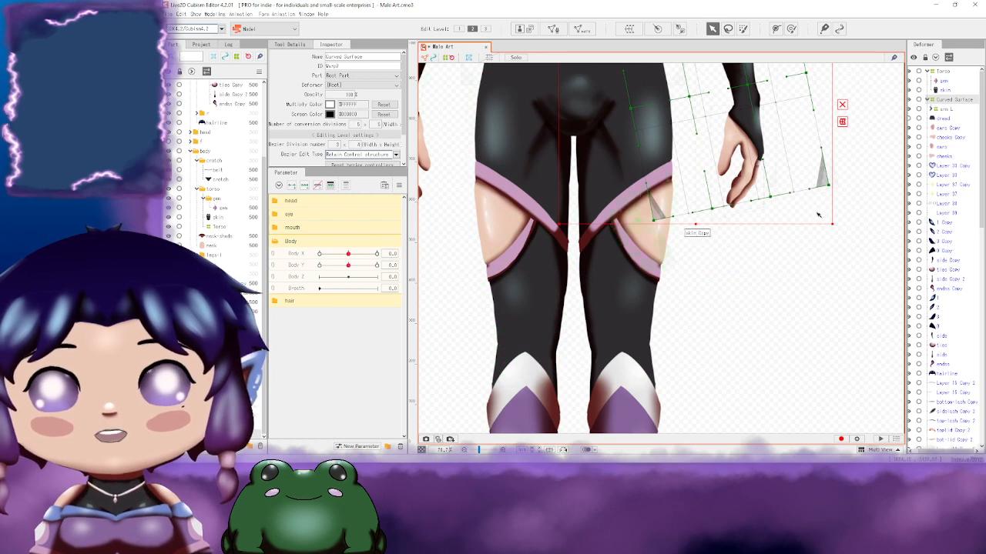
left_click(951, 110)
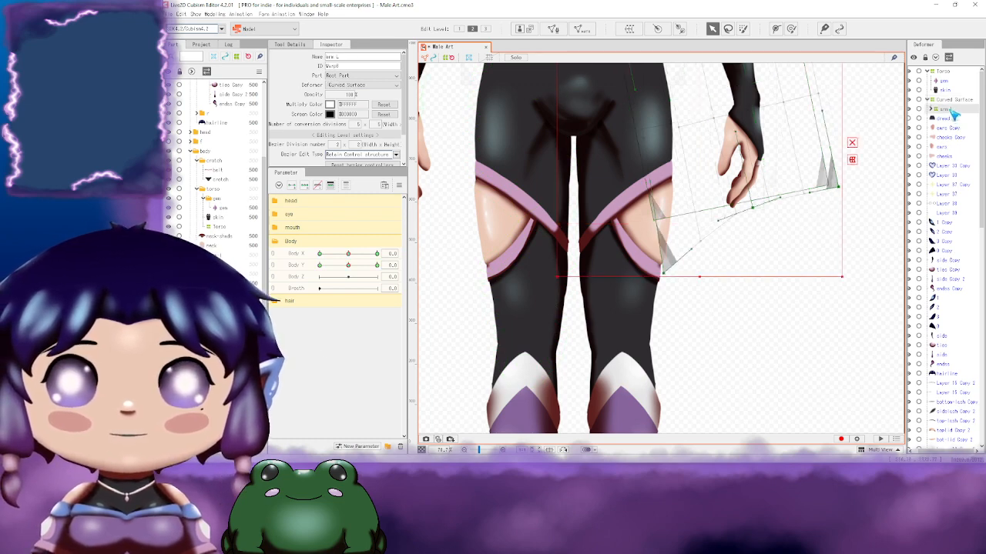
left_click(954, 100)
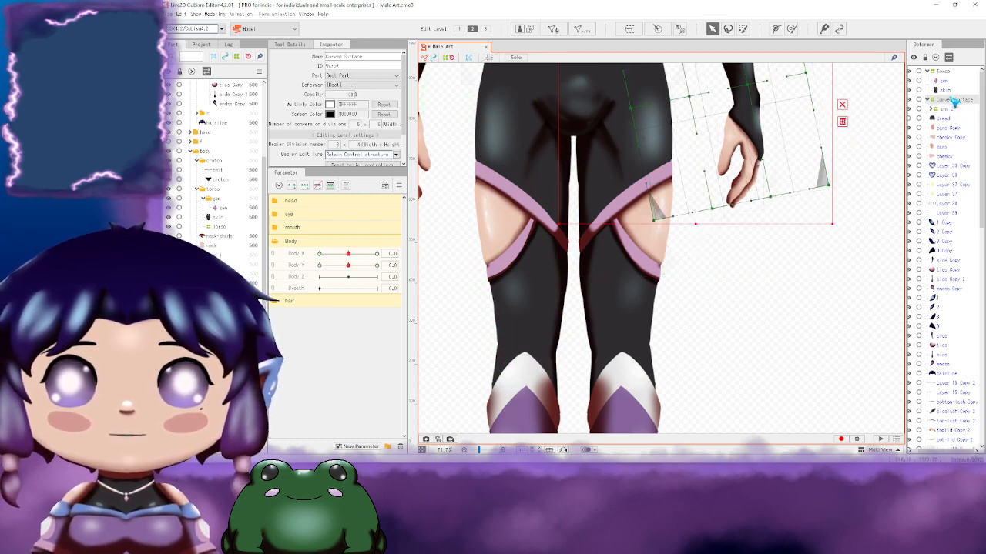
left_click(952, 109)
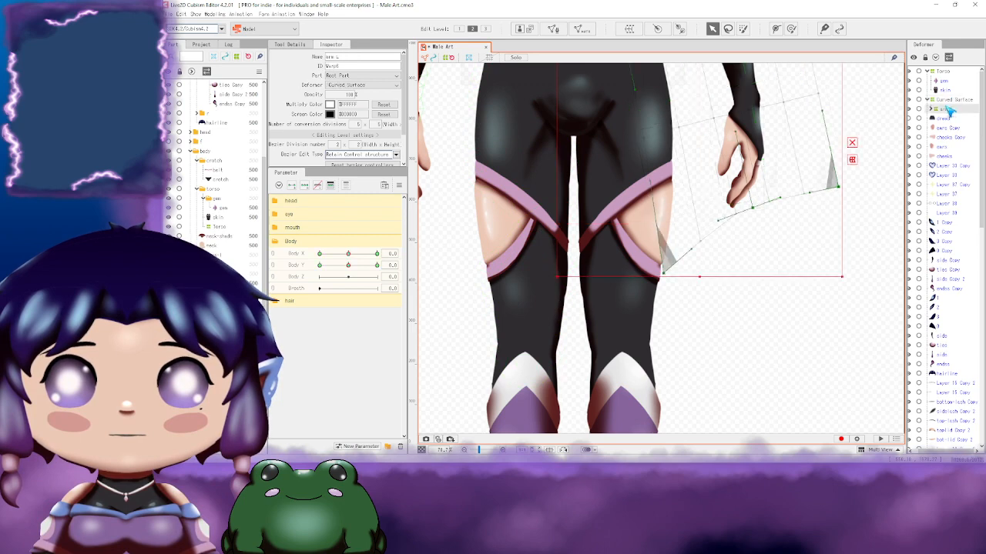
Step: Undo the arm edits back to the point where the Curved Surface deformer is separate from arm L
key("ctrl+z")
key("ctrl+z")
key("ctrl+z")
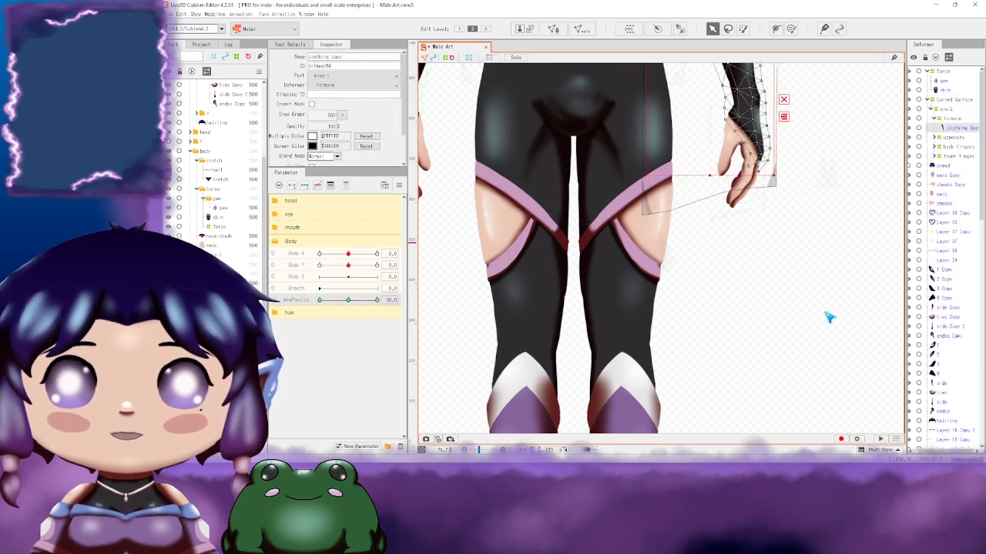
key("ctrl+y")
key("ctrl+z")
key("ctrl+z")
key("ctrl+z")
key("ctrl+z")
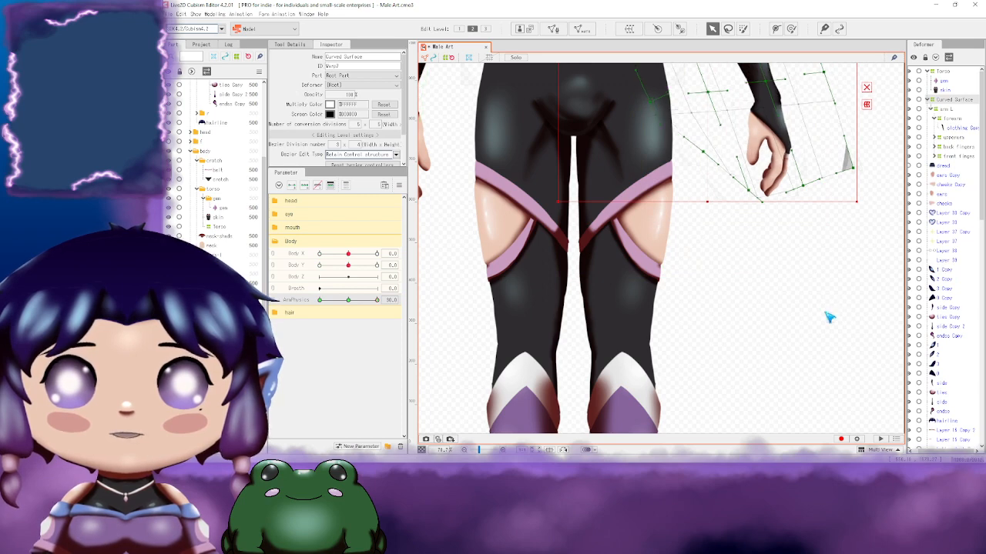
key("ctrl+z")
key("ctrl+z")
key("ctrl+z")
key("ctrl+z")
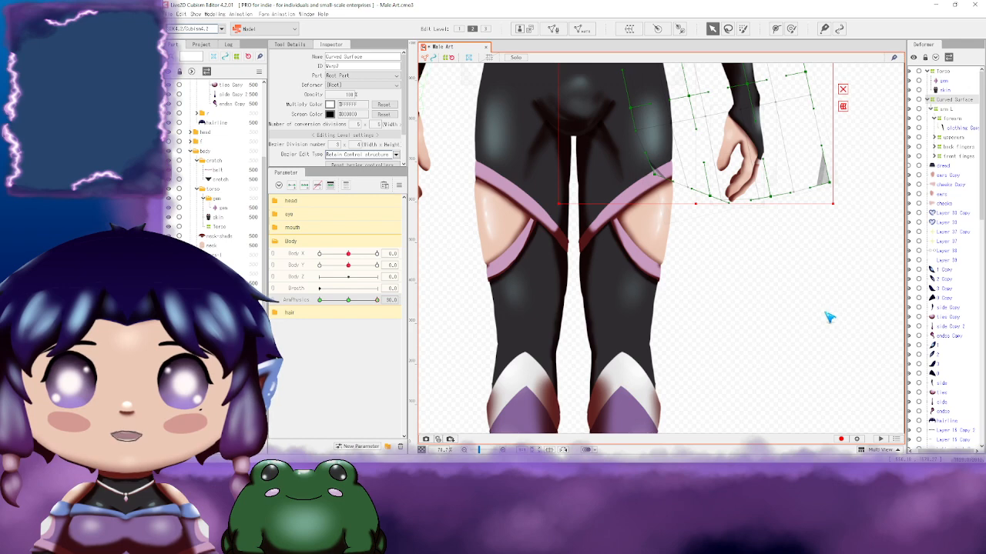
scroll(761, 276, "down", 3)
key("ctrl+z")
key("ctrl+z")
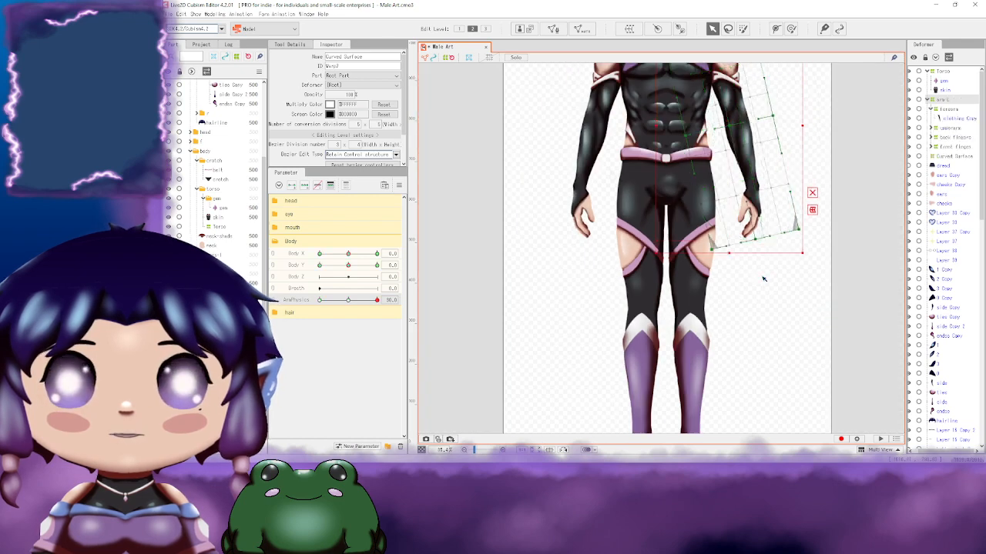
key("ctrl+z")
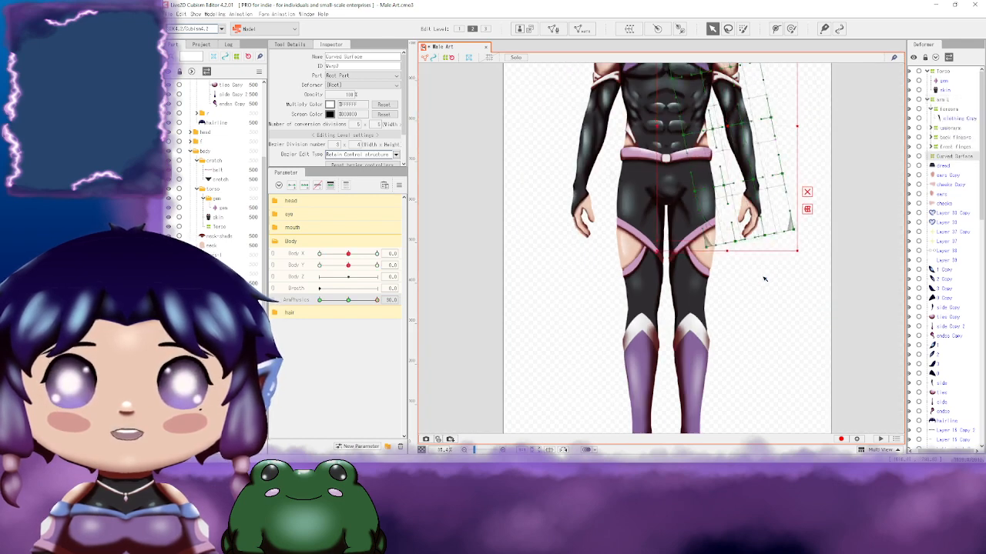
Step: Compare arm L with the separate Curved Surface deformer and delete the Curved Surface deformer
left_click_drag(894, 232, 861, 244)
left_click(944, 100)
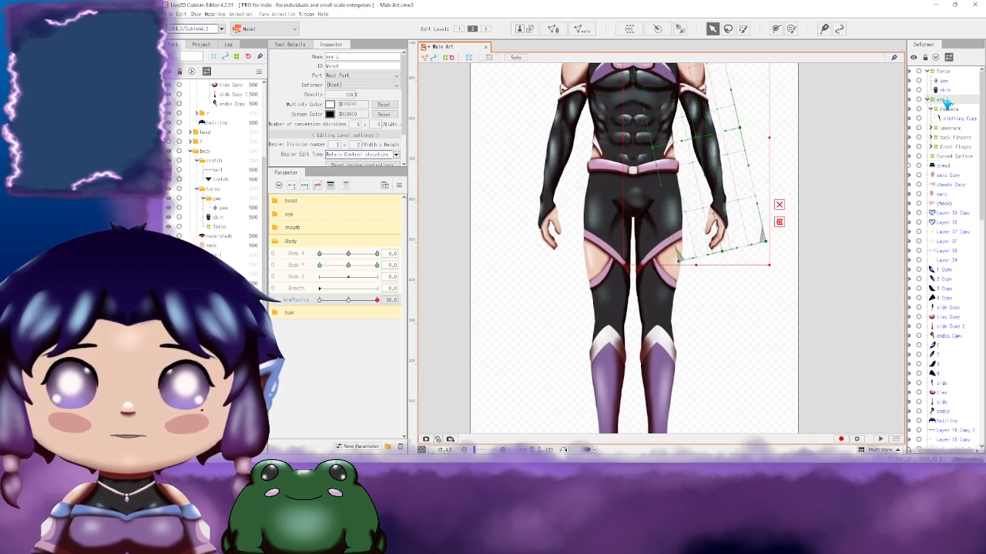
left_click(964, 157)
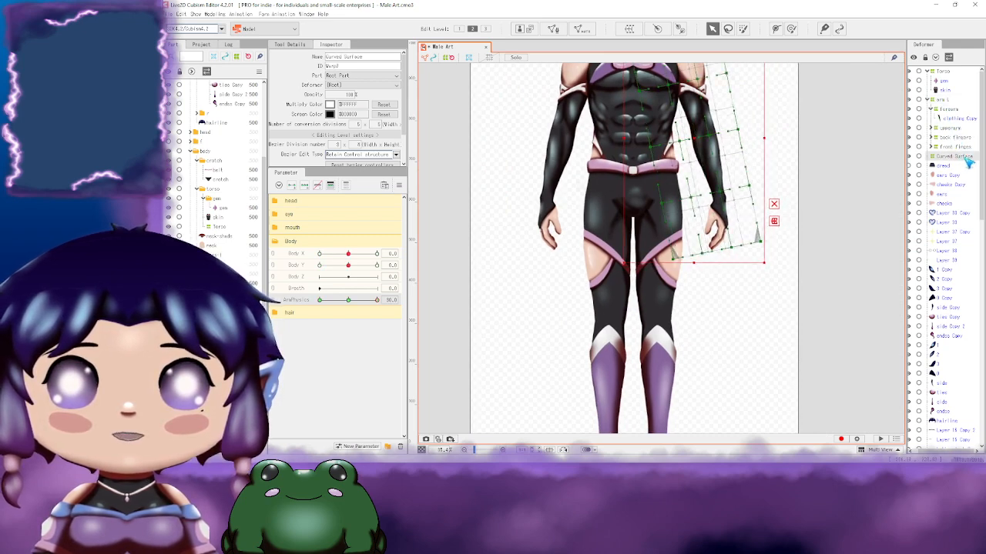
key("Delete")
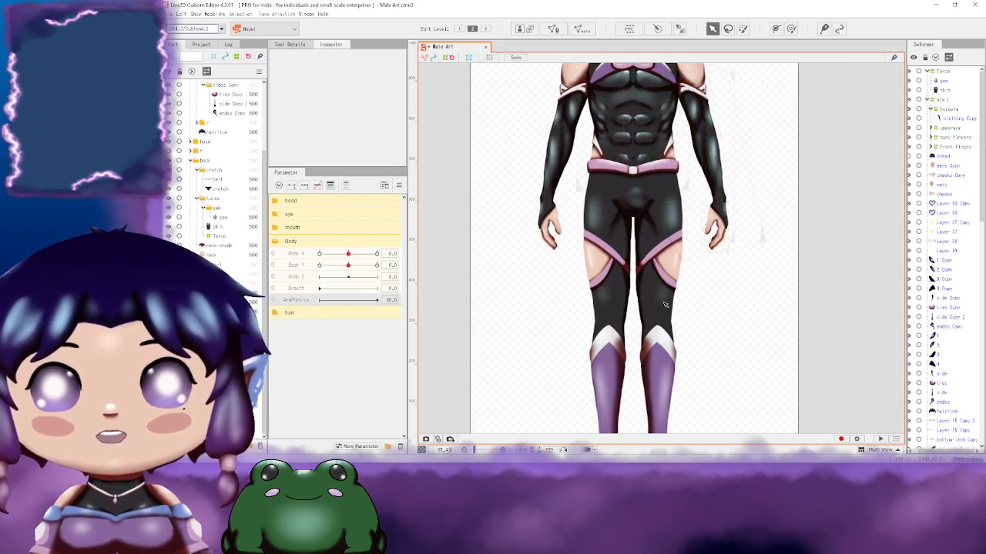
Step: Set the ArmPhysics parameter to 0 and the edit level to 1
left_click_drag(783, 277, 691, 324)
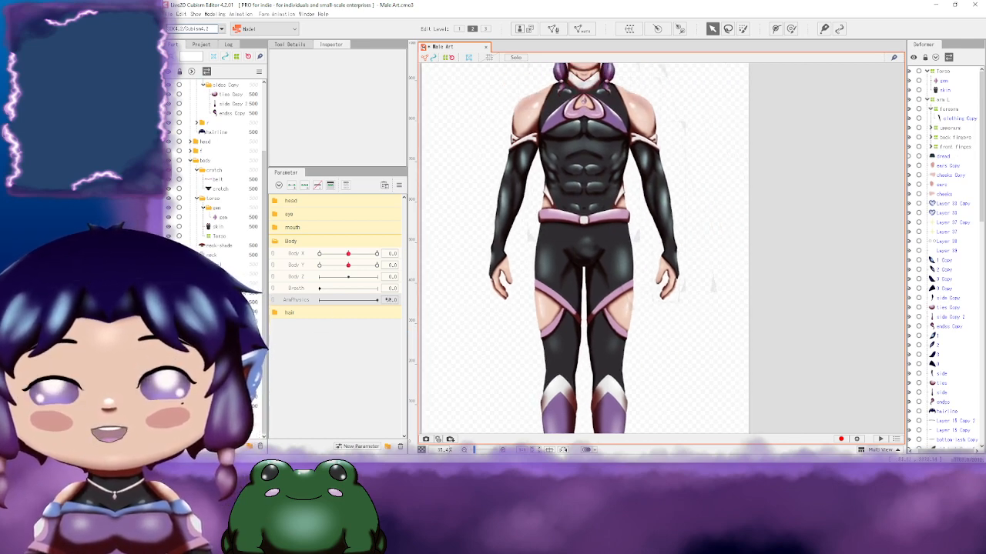
left_click(390, 300)
type("0")
key("Return")
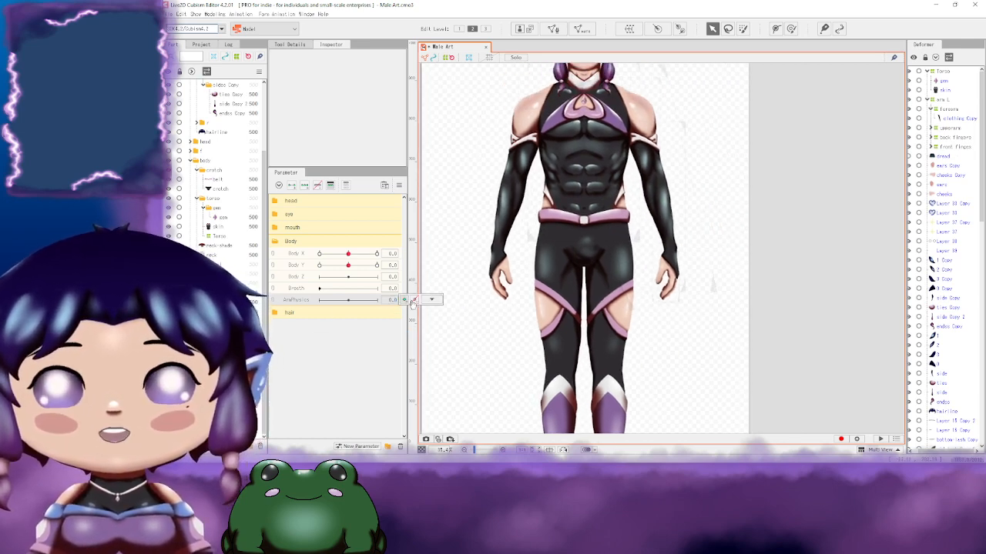
scroll(781, 259, "down", 4)
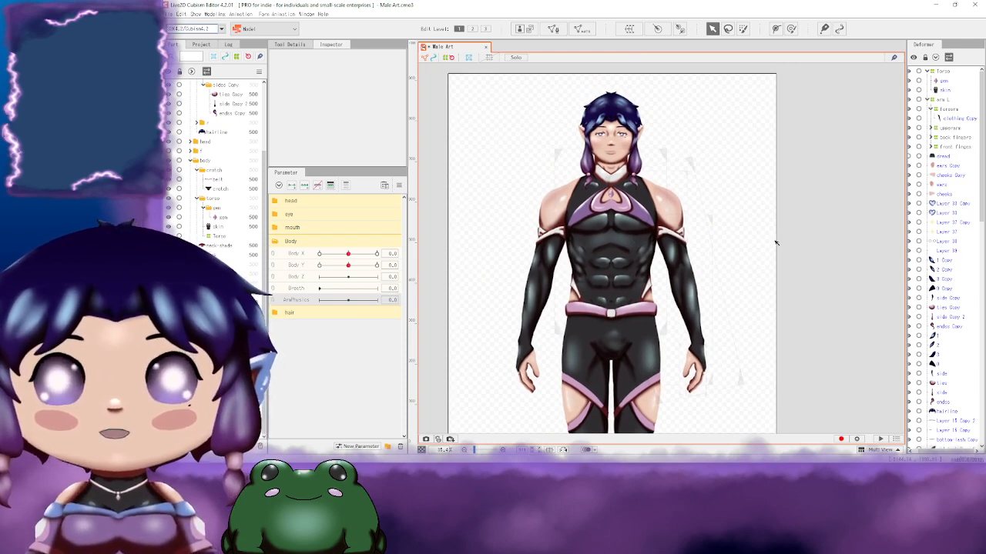
mouse_move(754, 260)
left_mouse_down()
mouse_move(716, 246)
mouse_move(741, 238)
mouse_move(755, 246)
left_mouse_up()
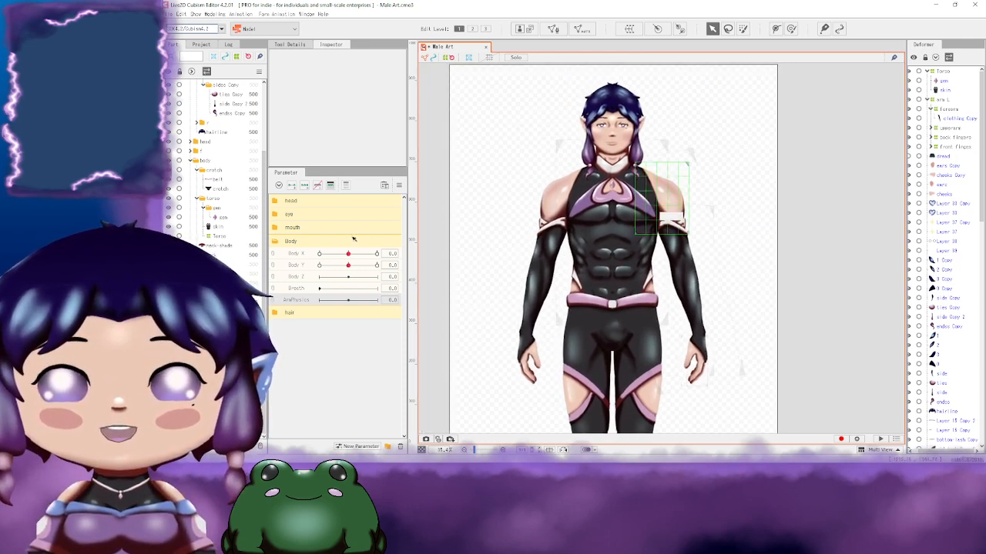
Step: Briefly link and unlink Body X and Body Y, and collapse the Body parameter group
left_click(274, 259)
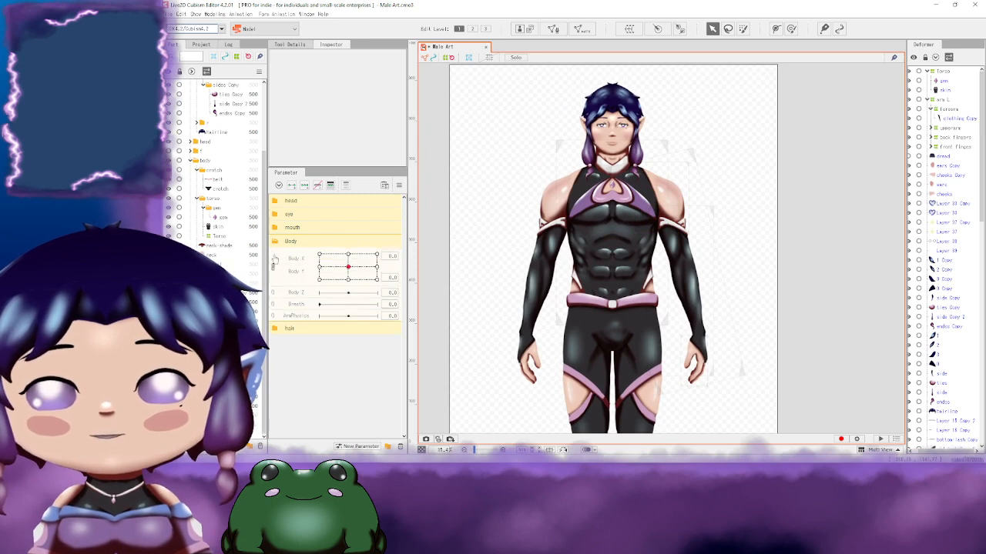
left_click(273, 260)
left_click(275, 241)
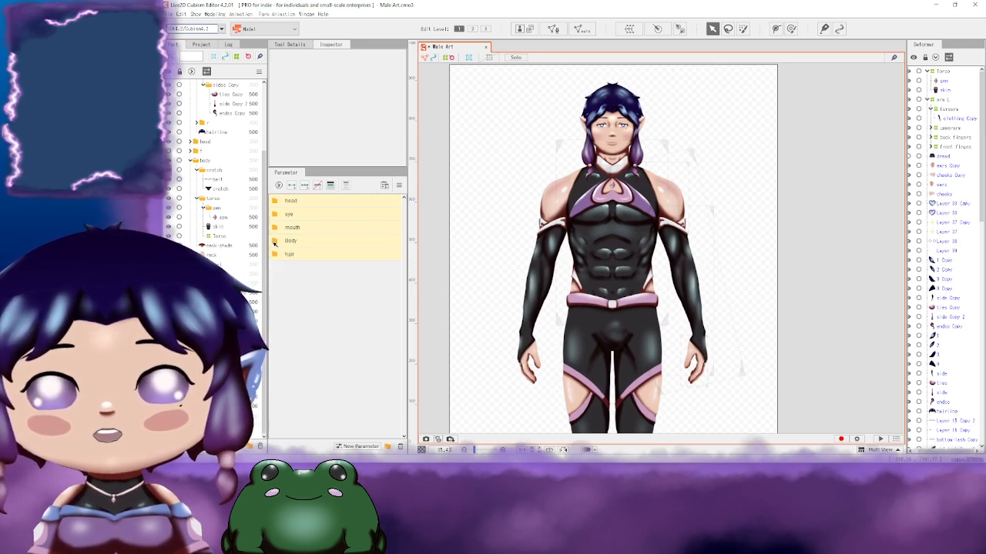
left_click(274, 242)
left_click(274, 242)
left_click(274, 242)
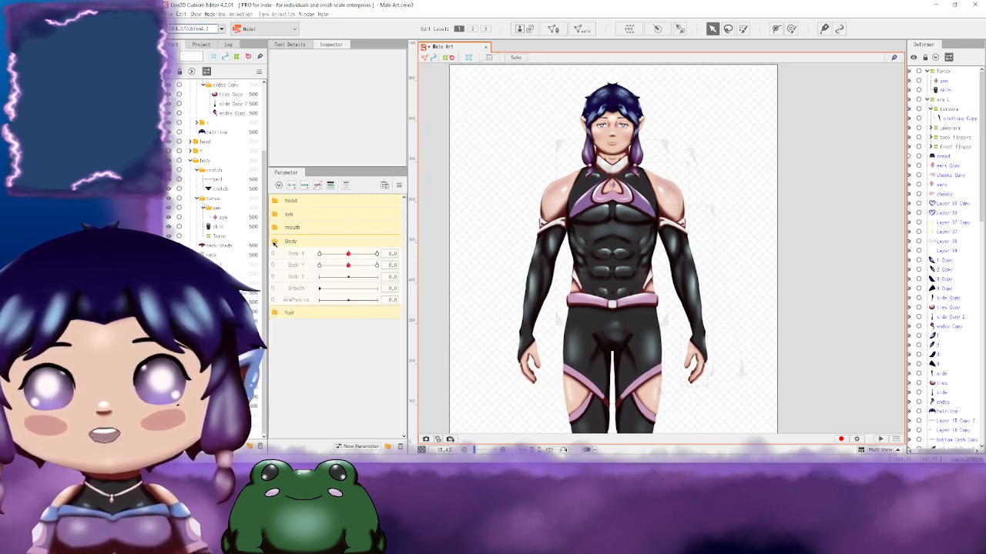
left_click(274, 242)
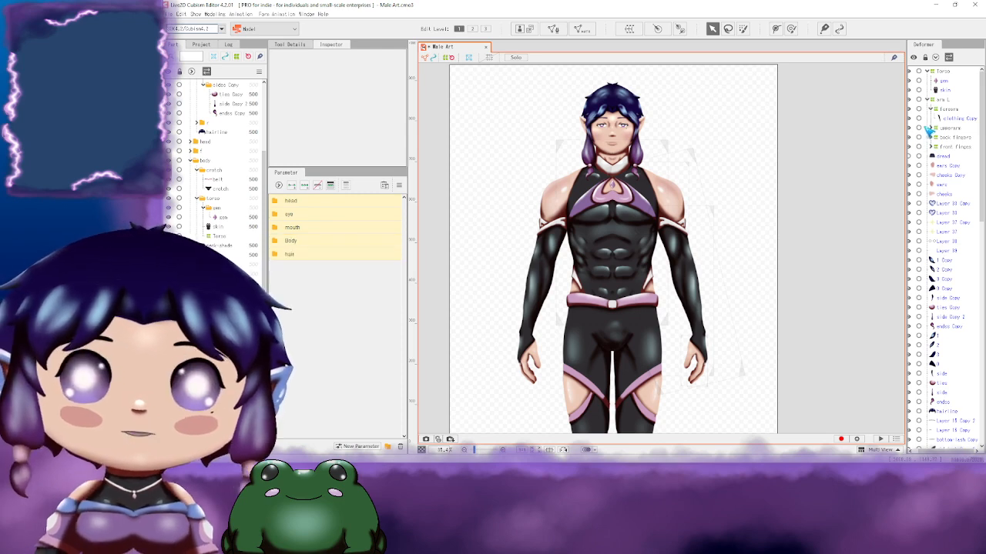
left_click_drag(746, 121, 725, 140)
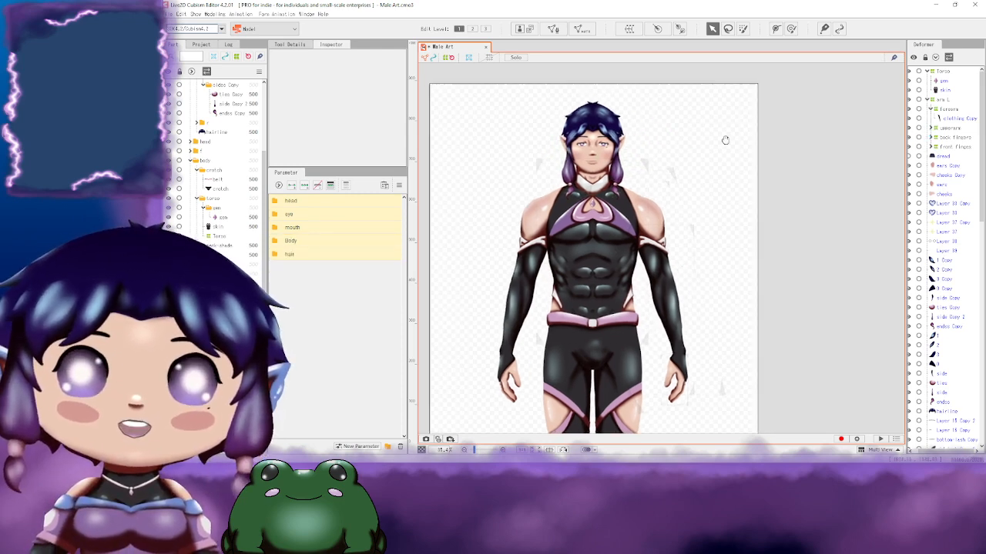
scroll(682, 139, "up", 3)
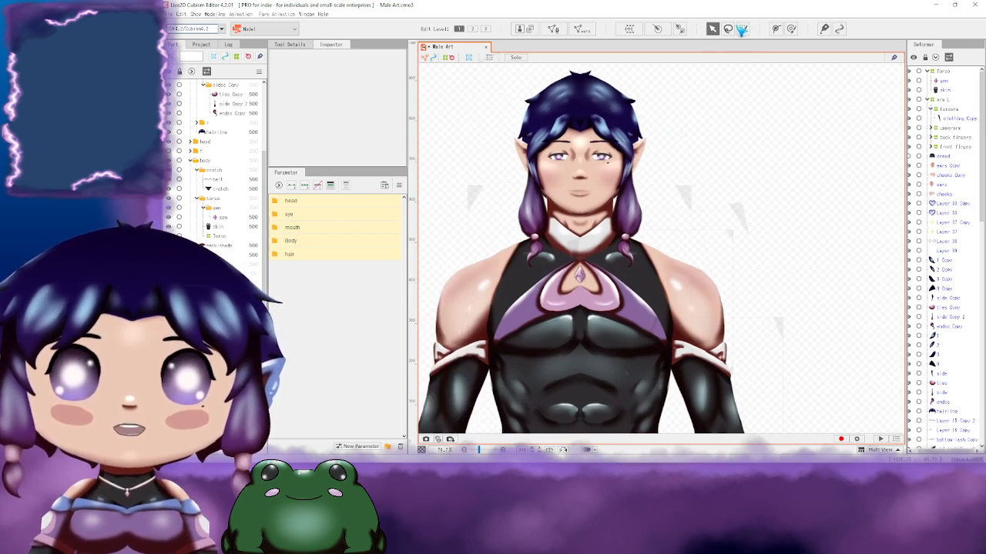
Step: Select the mouth's bottom mesh and expand the Body parameter group to check its parameter keys
left_click_drag(754, 152, 700, 184)
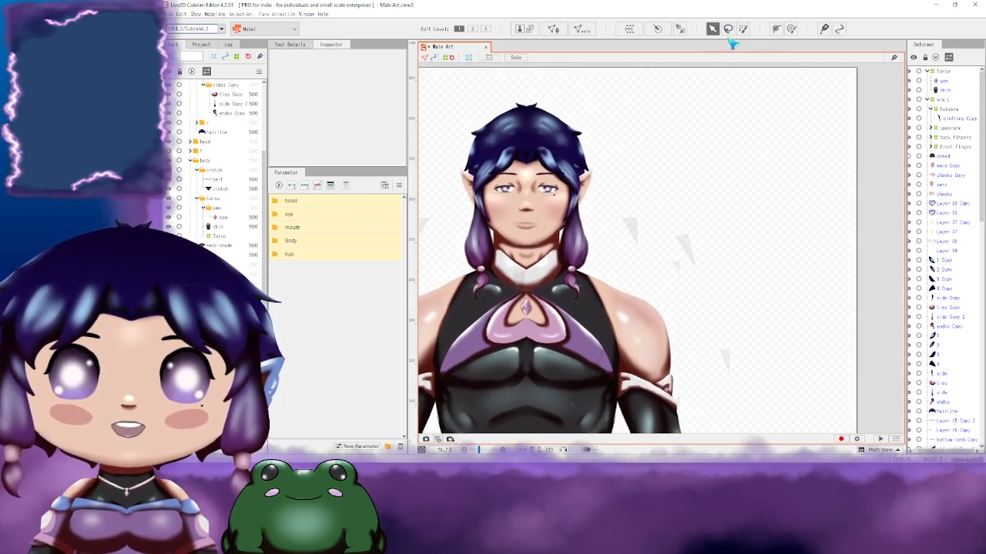
scroll(539, 215, "up", 2)
scroll(523, 206, "up", 4)
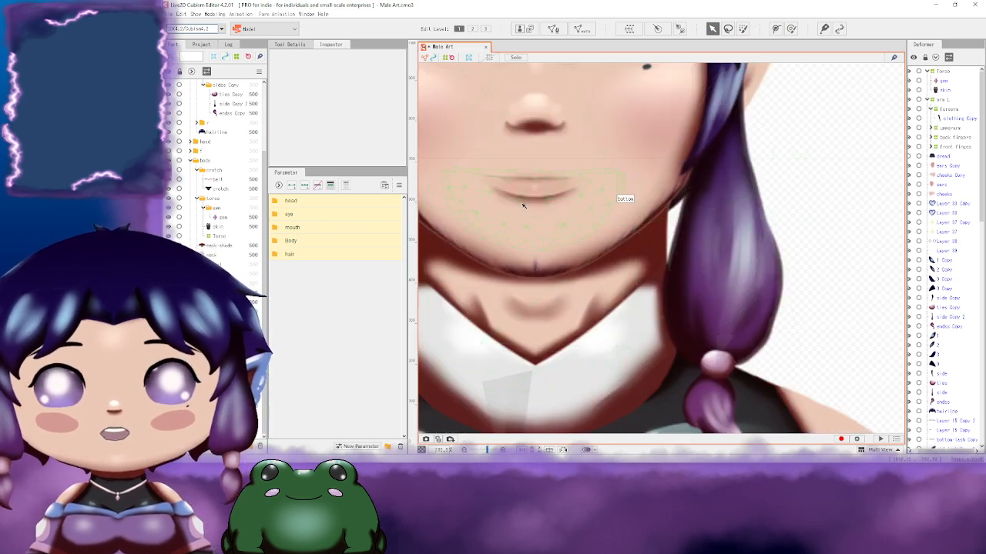
left_click(608, 160)
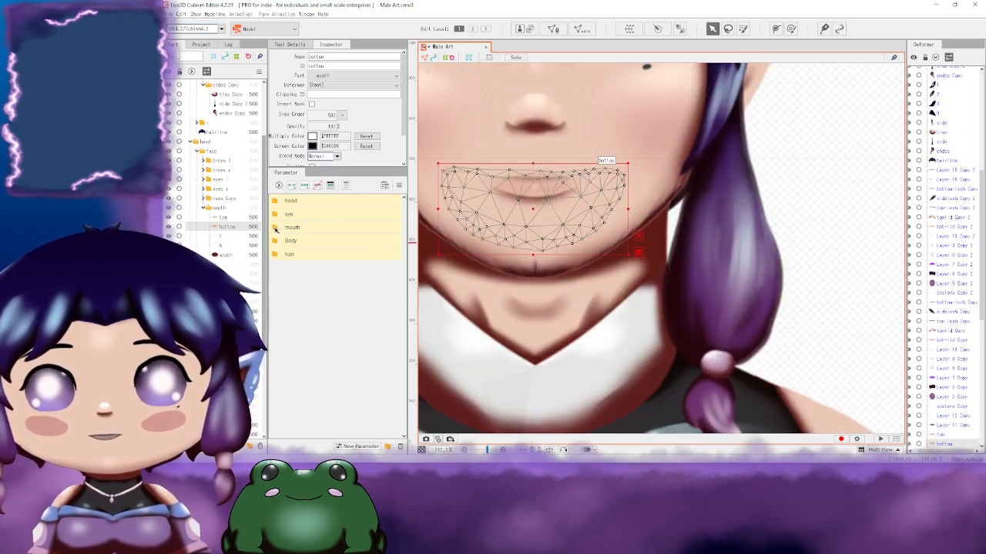
left_click(275, 230)
left_click(277, 228)
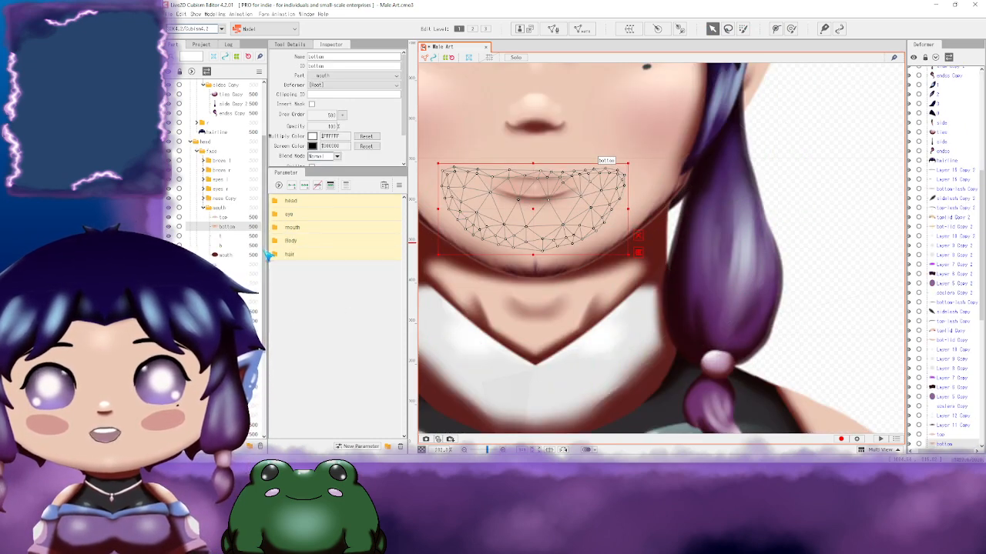
left_click(279, 241)
left_click(278, 242)
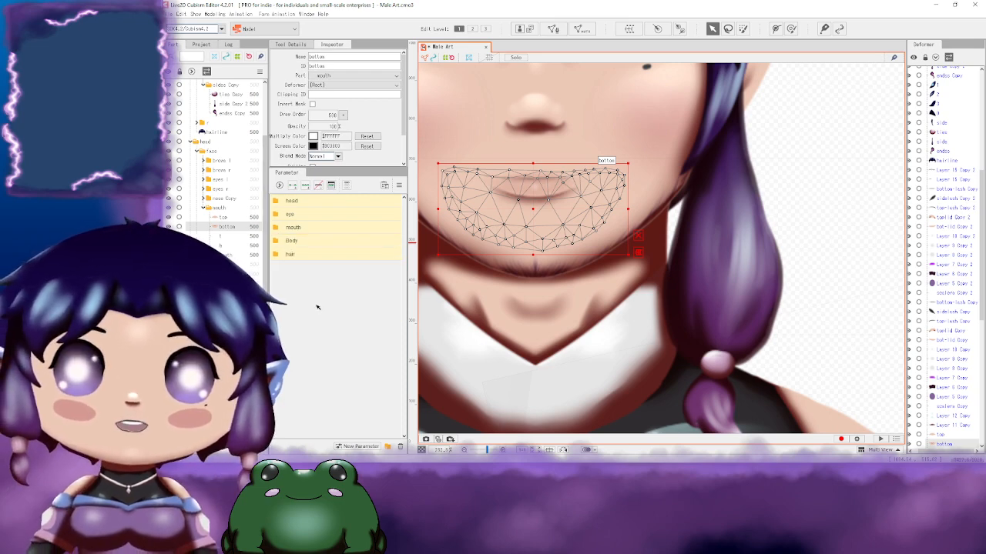
left_click(275, 241)
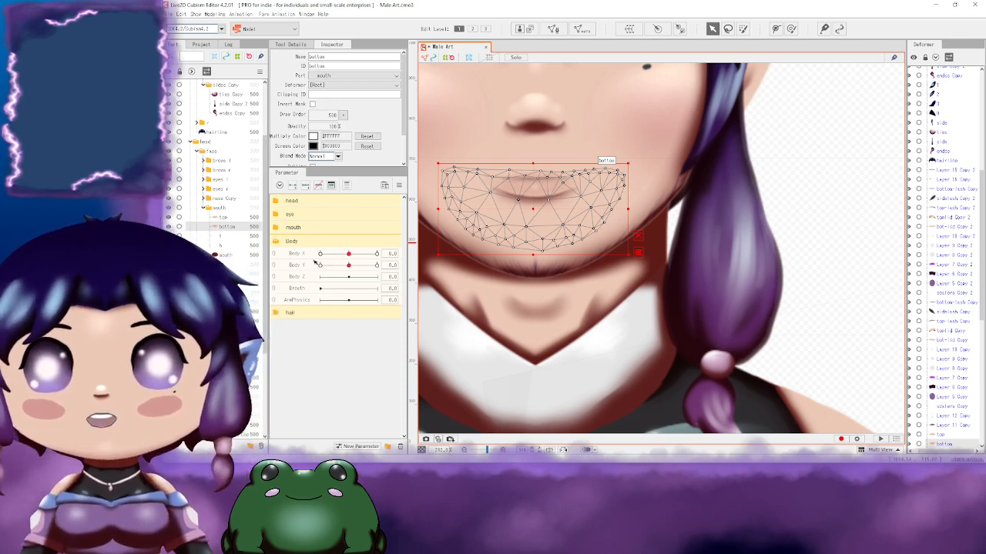
left_click(275, 241)
left_click(275, 242)
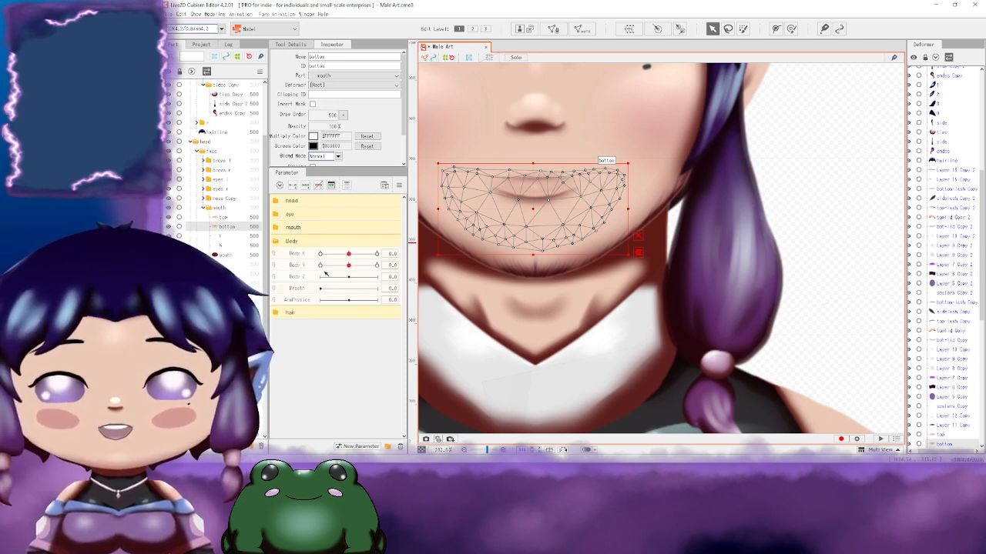
scroll(821, 251, "down", 2)
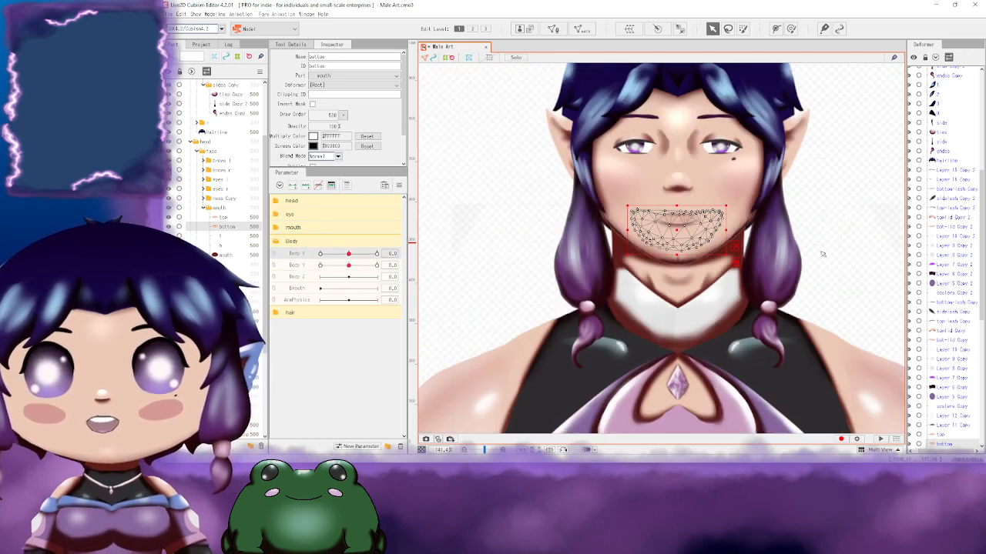
left_click_drag(829, 229, 706, 138)
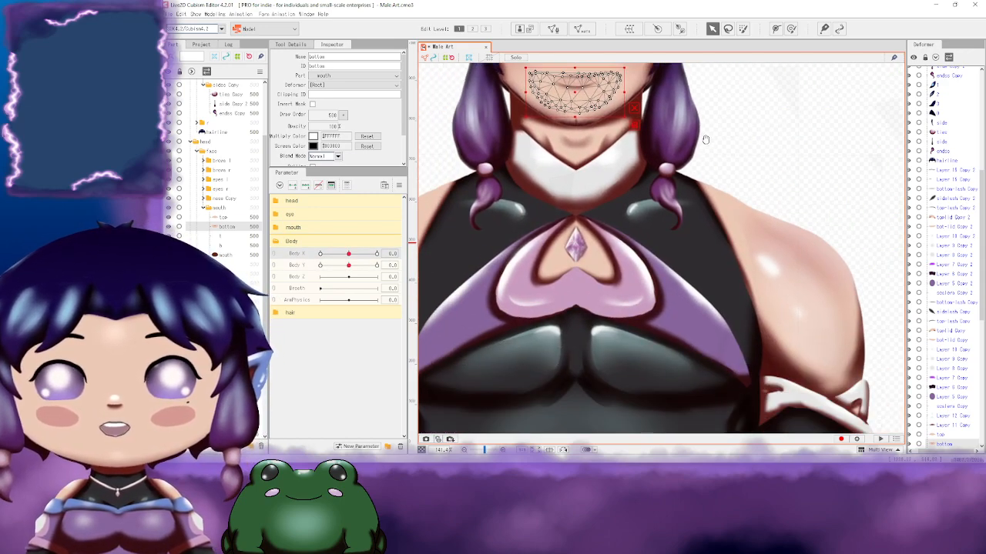
scroll(685, 289, "down", 3)
left_click_drag(828, 337, 765, 228)
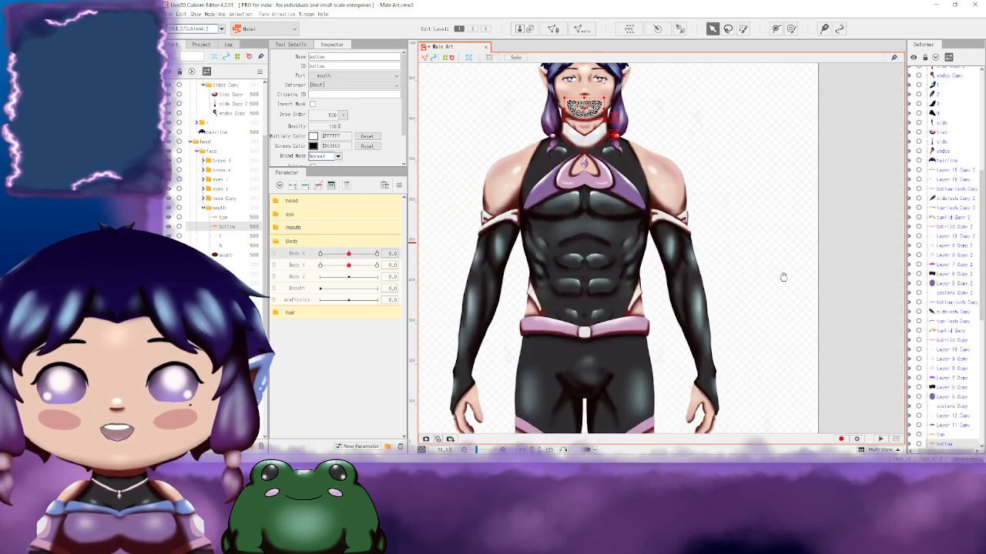
left_click_drag(731, 283, 741, 224)
left_click_drag(812, 192, 770, 239)
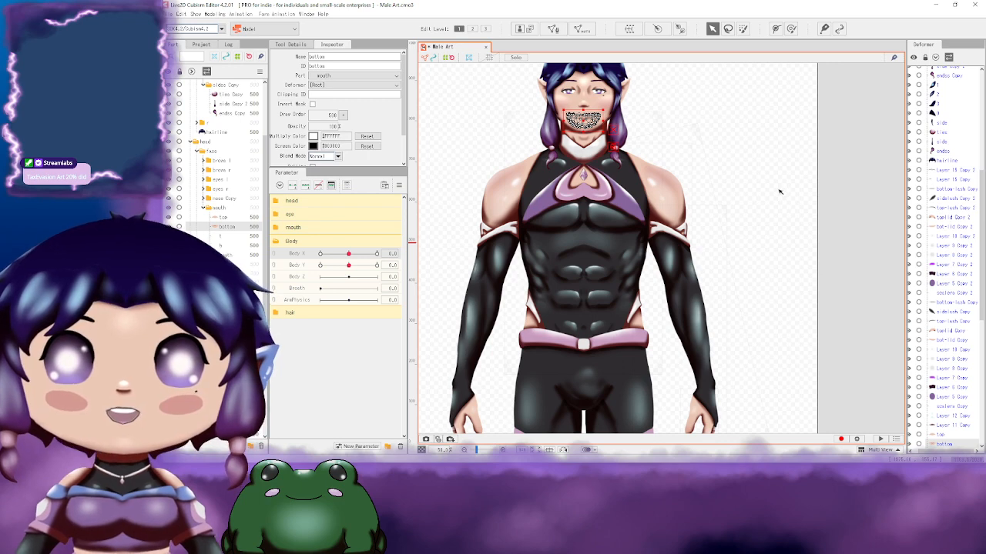
Step: Look through the head, eye, mouth, Body and hair parameter groups, with nothing selected on the model
left_click(276, 241)
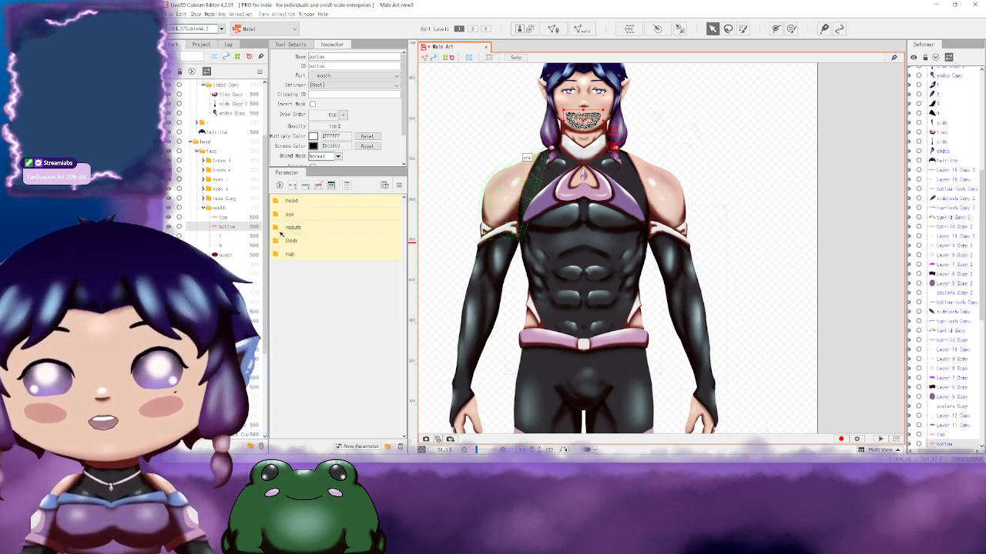
left_click(276, 228)
left_click(276, 228)
left_click(276, 215)
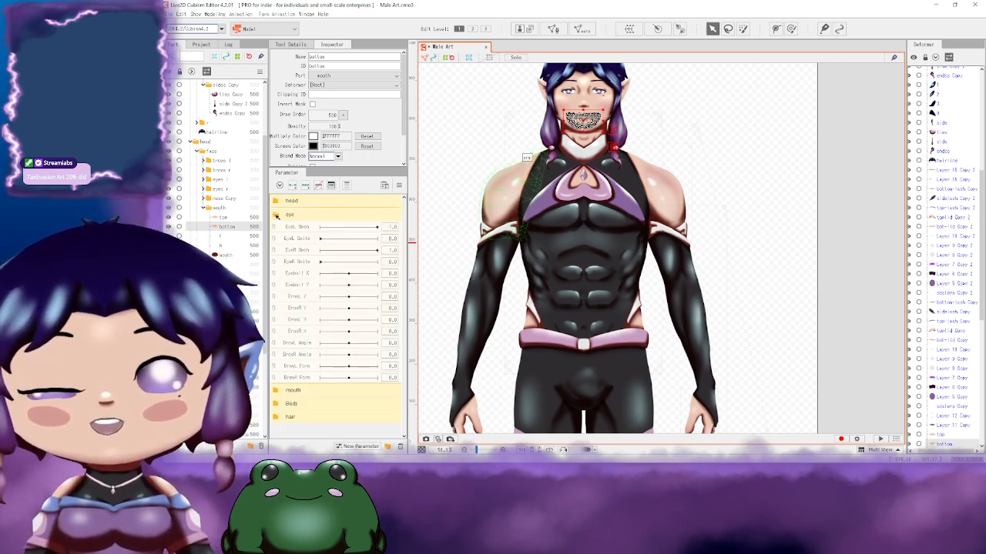
left_click(277, 217)
left_click(275, 201)
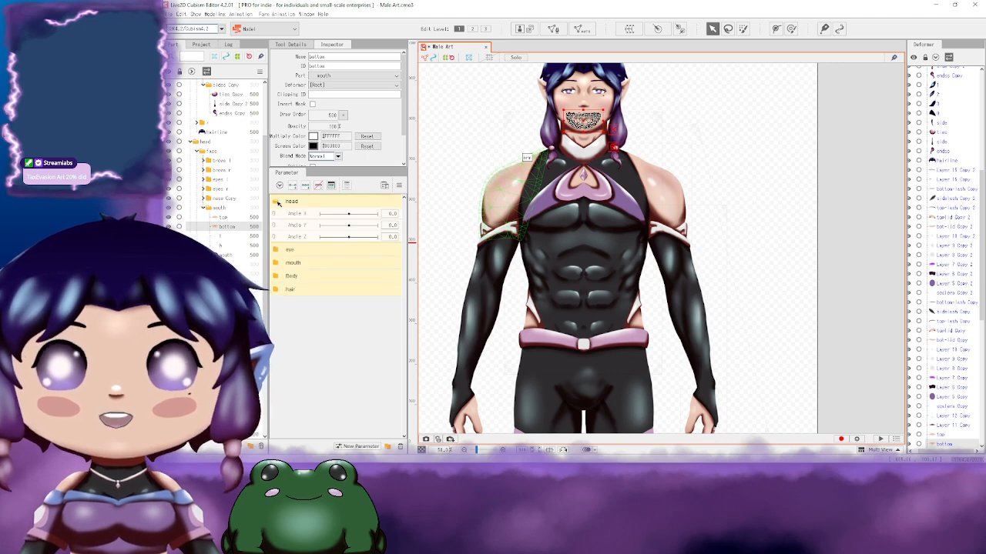
left_click(794, 174)
left_click_drag(779, 187, 718, 141)
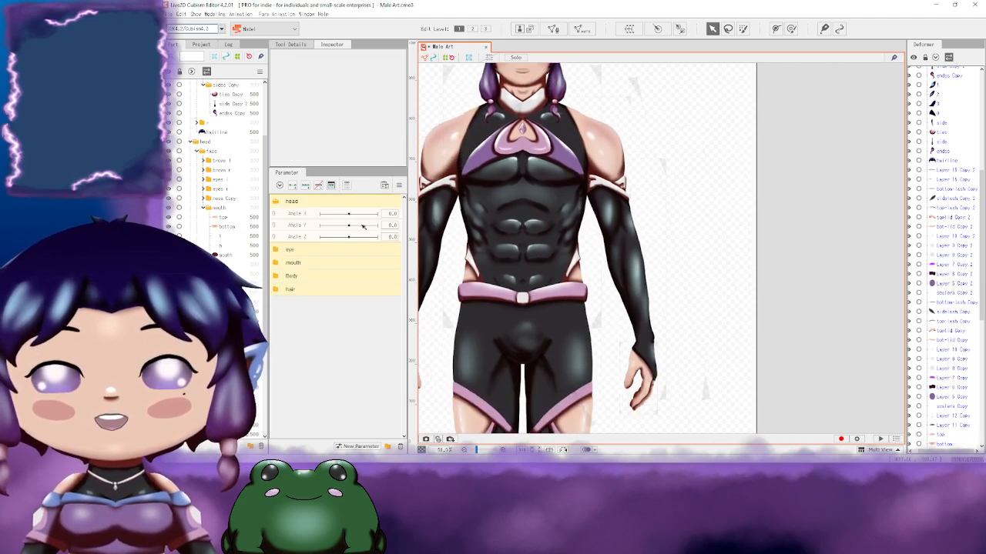
left_click(276, 201)
left_click(277, 215)
left_click(276, 215)
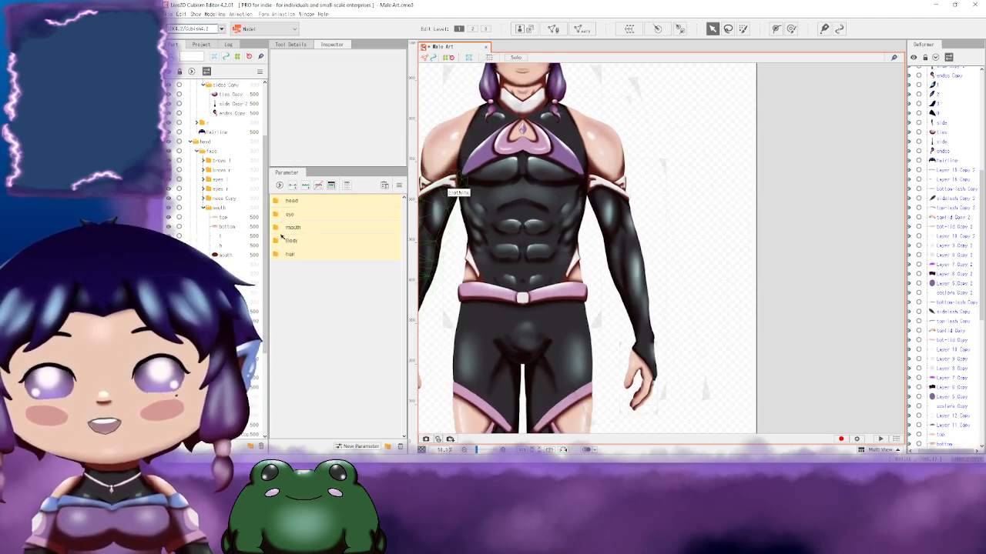
left_click(278, 239)
left_click(279, 240)
left_click(278, 239)
left_click(278, 241)
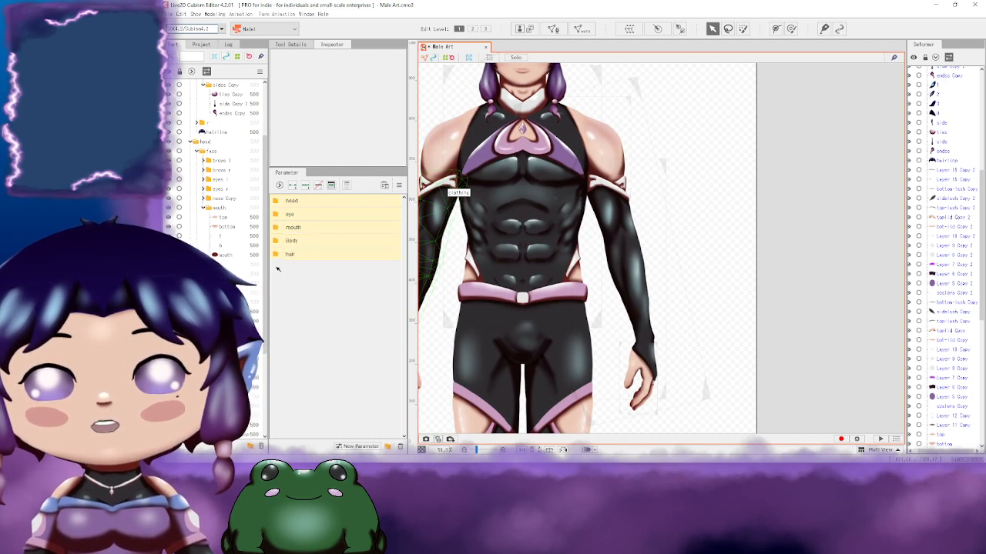
left_click(276, 255)
left_click(275, 256)
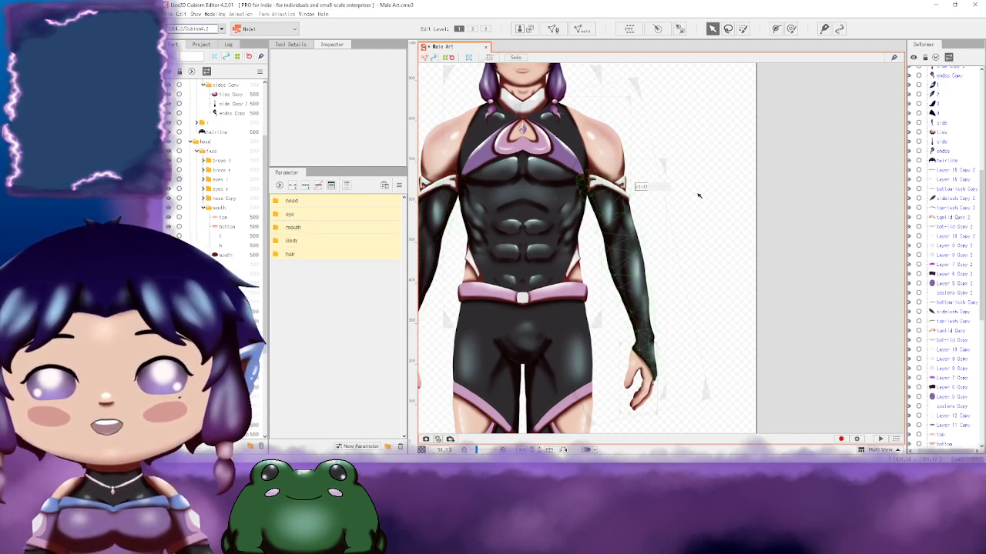
left_click_drag(773, 195, 811, 222)
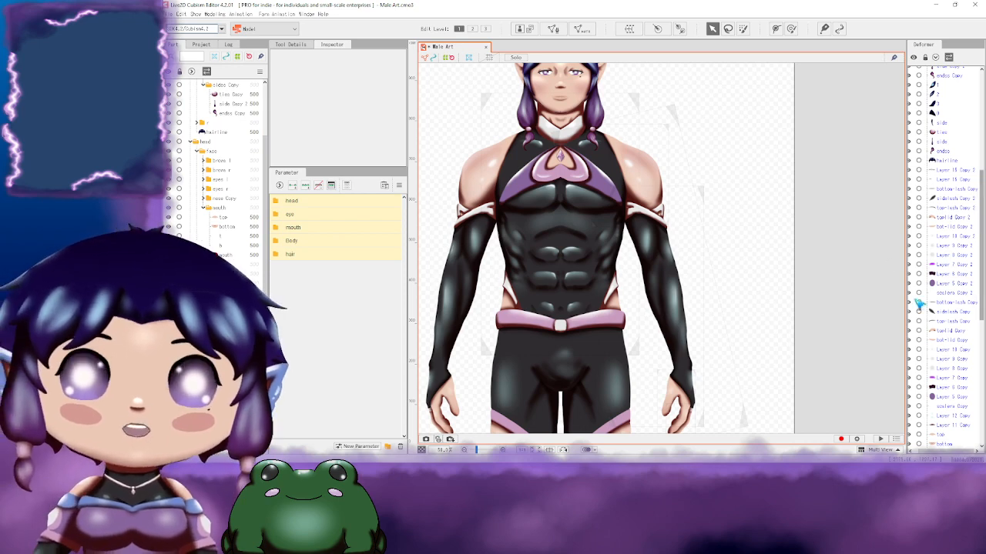
Step: Check the arm L and forearm deformers, deselect them, and set the edit level to 2
scroll(941, 325, "up", 5)
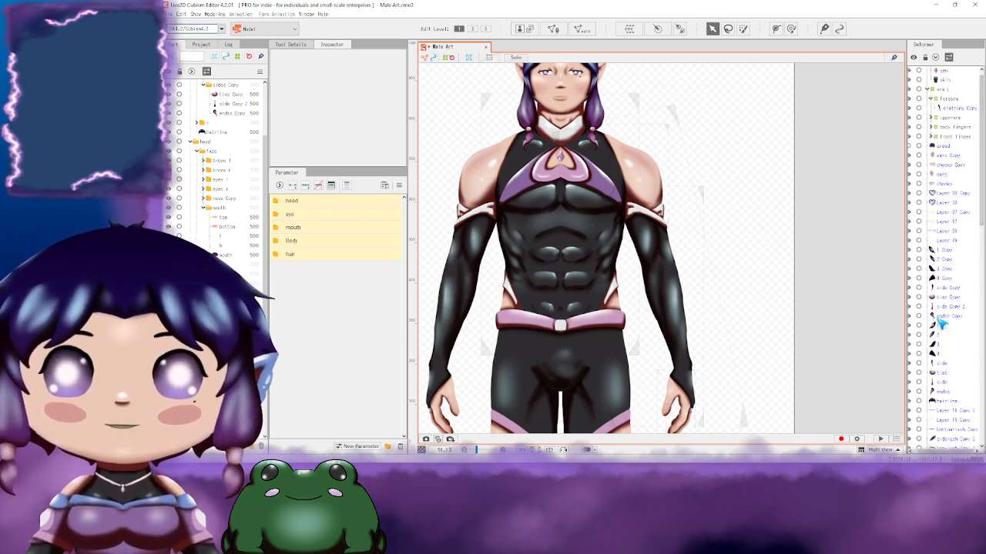
left_click(942, 90)
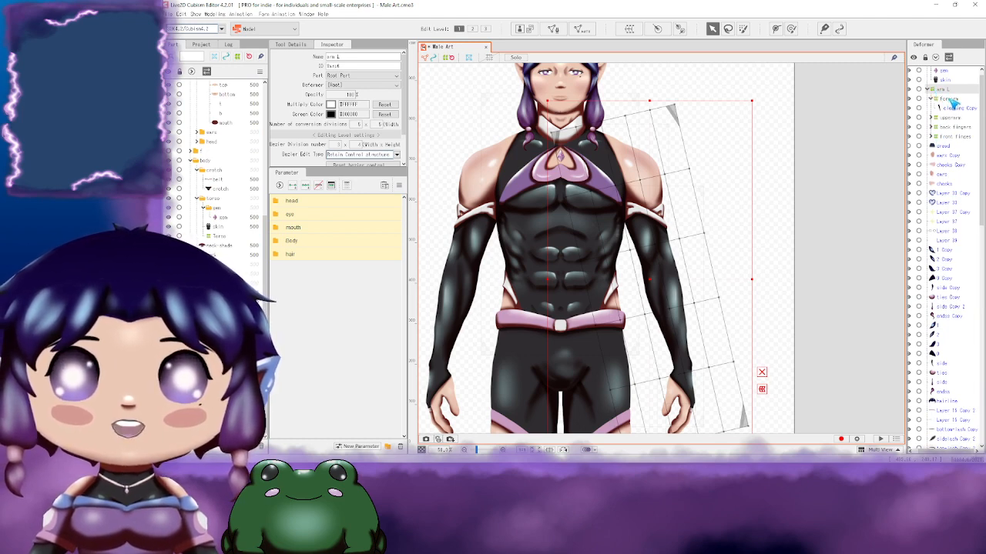
left_click(949, 100)
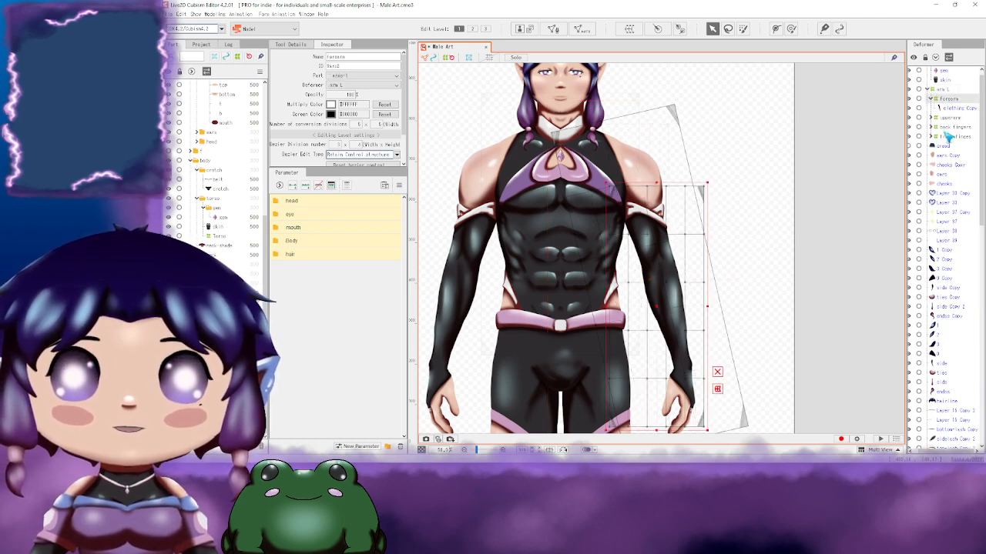
left_click(839, 239)
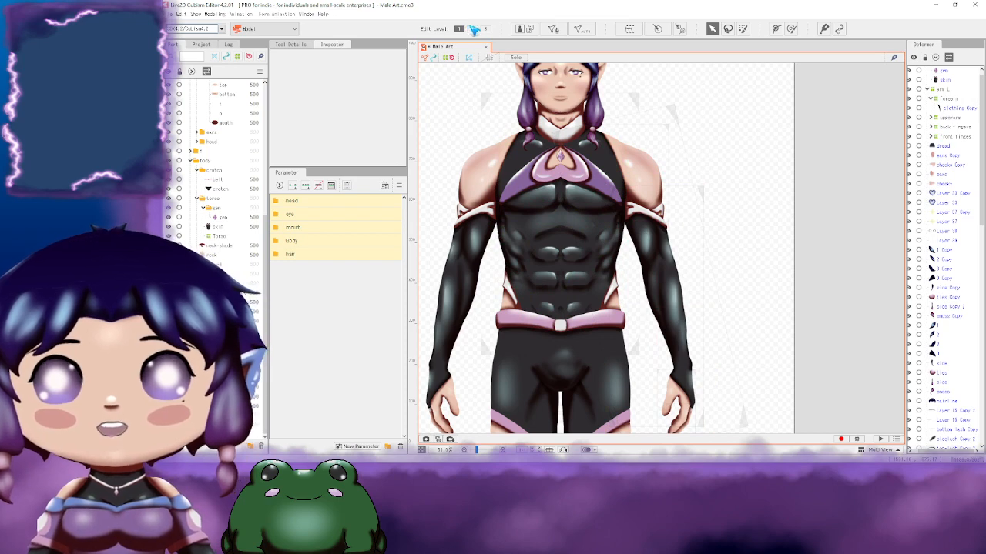
left_click(472, 28)
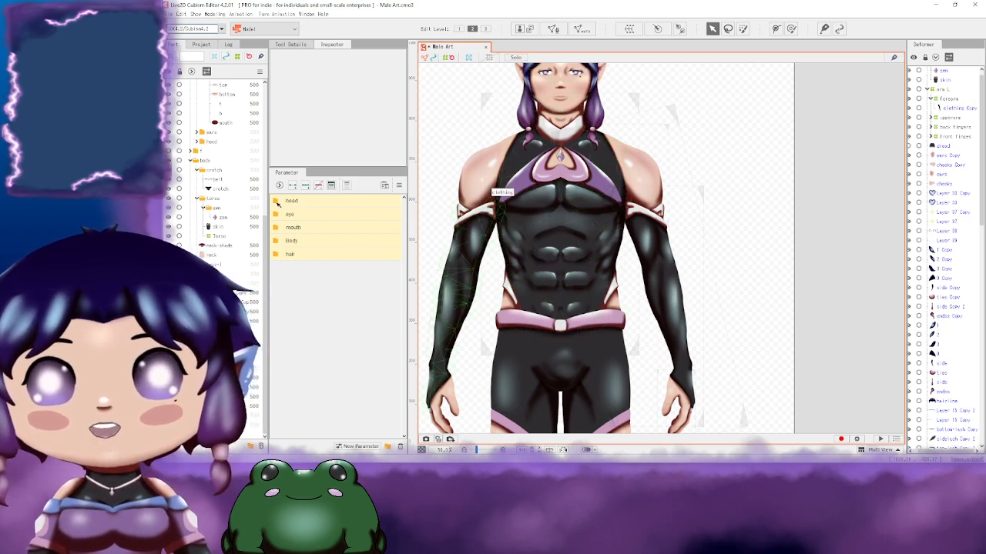
Step: Examine the head and eye parameter groups, including the head's Angle X, Y and Z, and collapse them
left_click(277, 202)
left_click(277, 202)
left_click(277, 201)
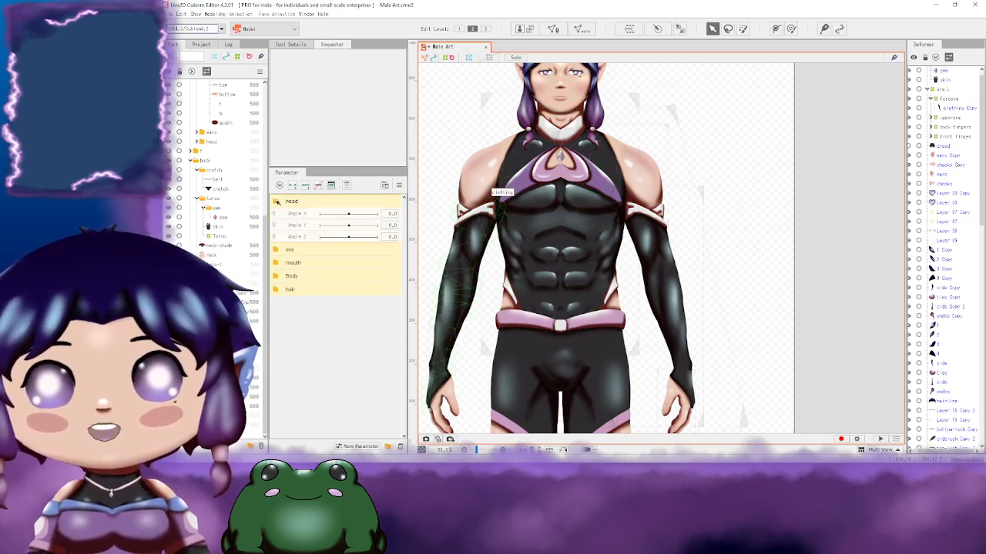
left_click(277, 249)
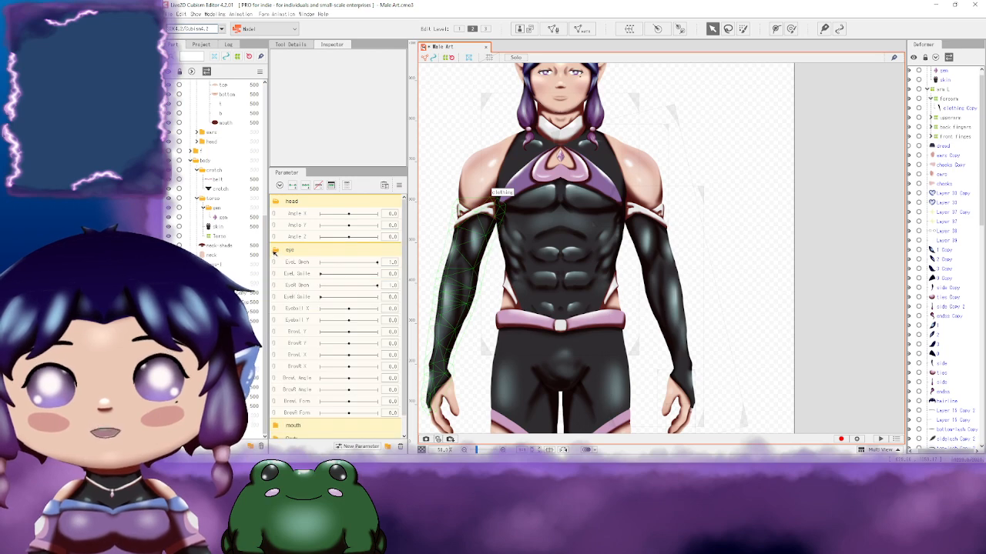
left_click(275, 250)
left_click(277, 201)
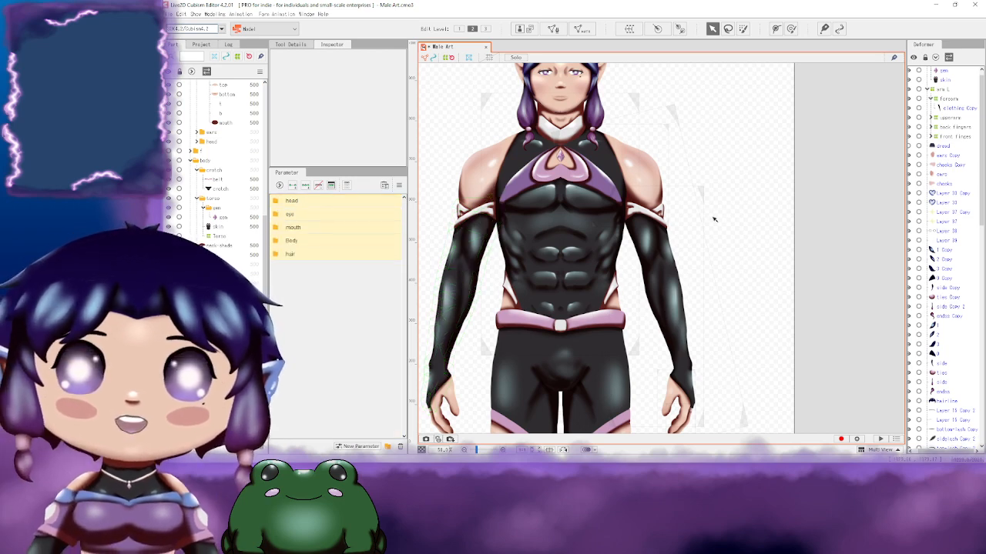
left_click(276, 202)
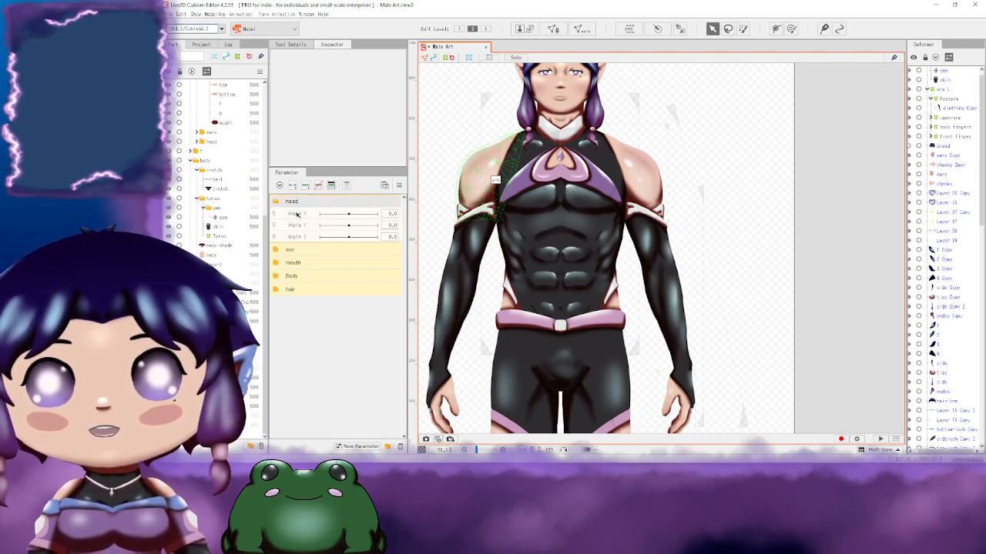
left_click(297, 215)
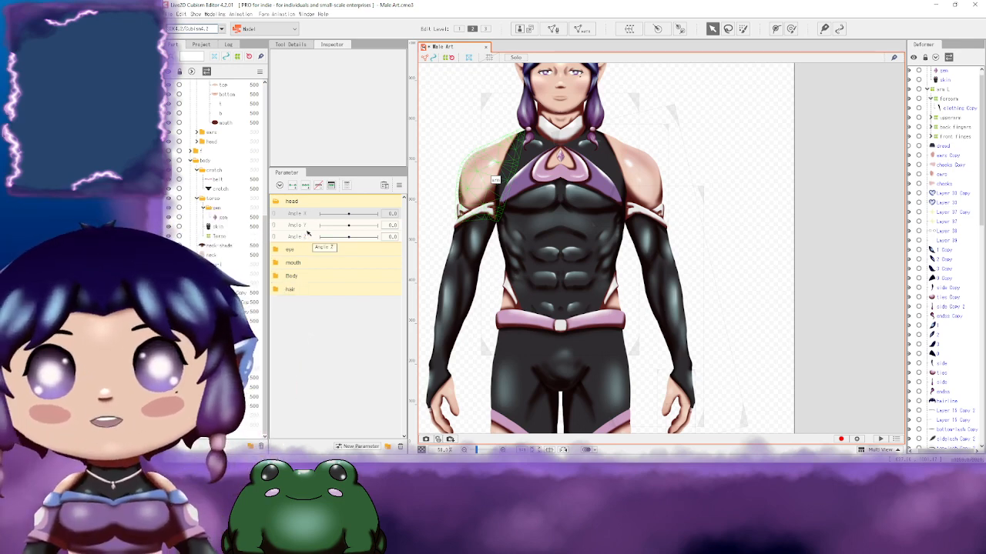
left_click(277, 200)
Step: Delete the BrowL X and BrowR X parameters from the eye parameter group
left_click(278, 214)
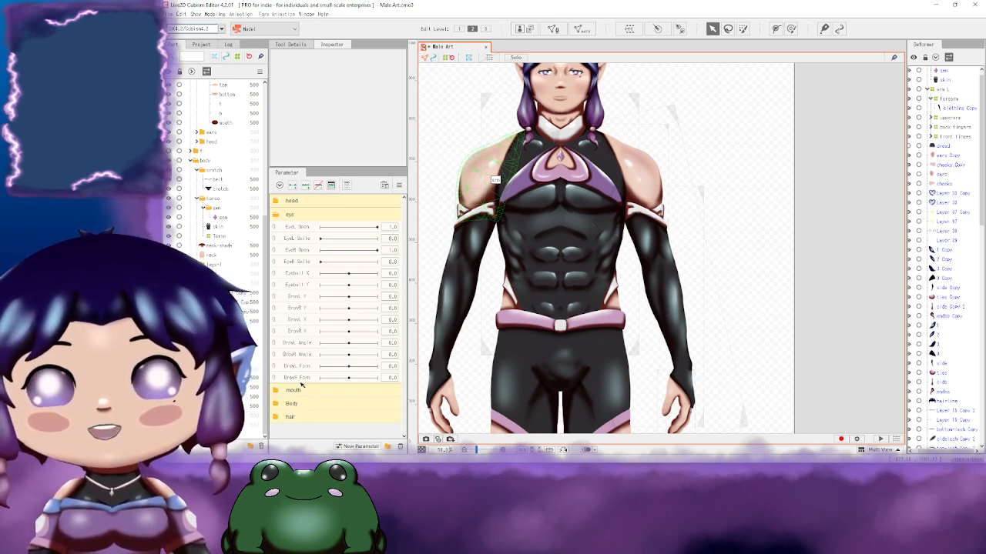
left_click(298, 329)
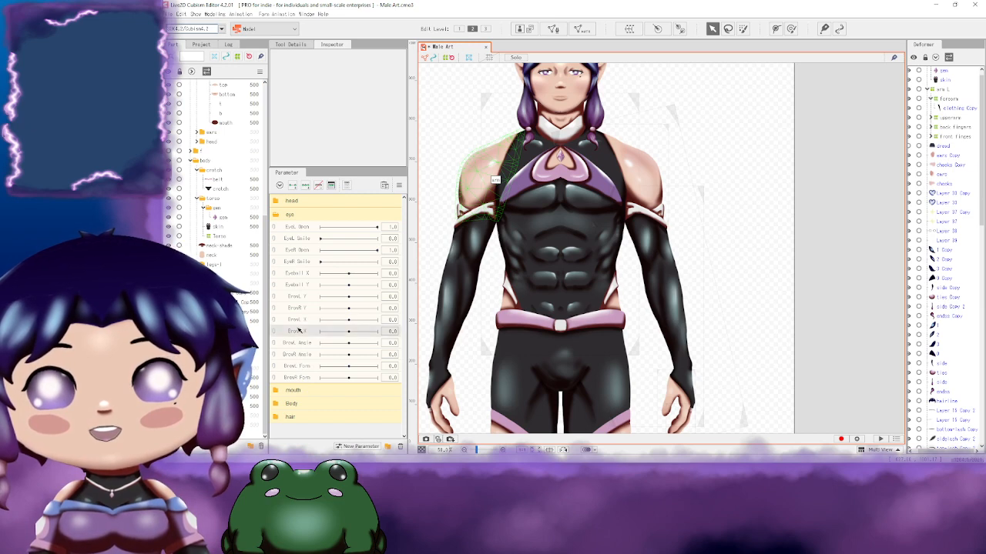
left_click(299, 322, "ctrl")
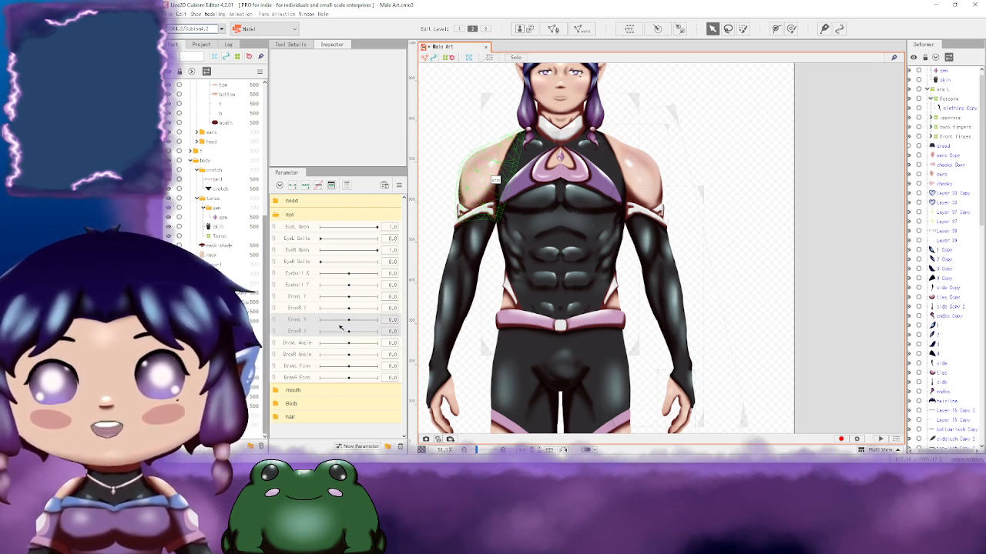
left_click(400, 447)
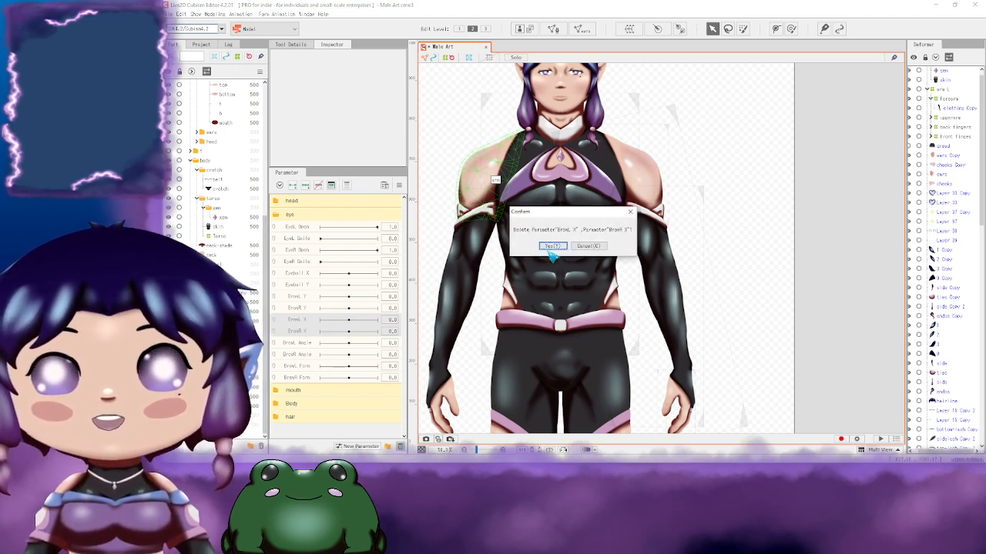
left_click_drag(563, 213, 811, 109)
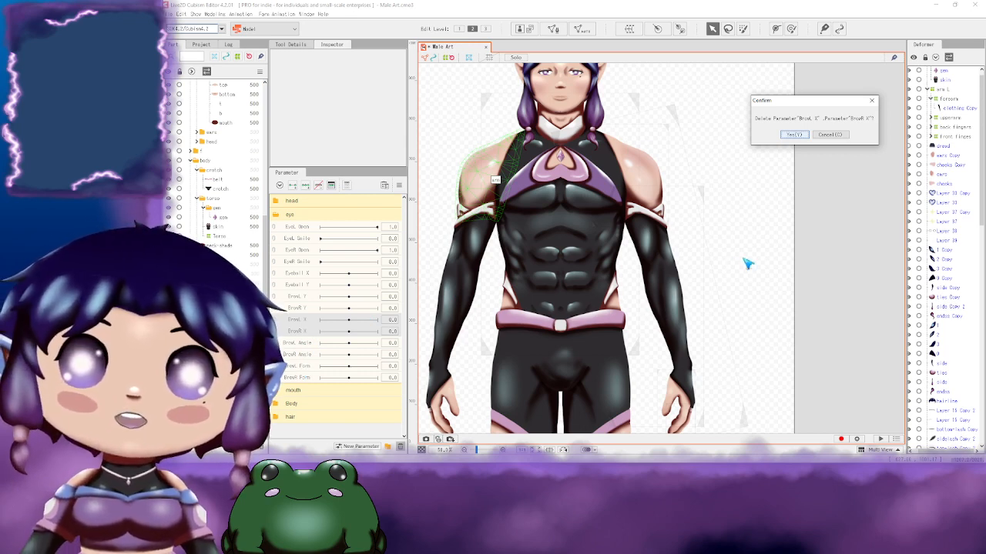
left_click(800, 137)
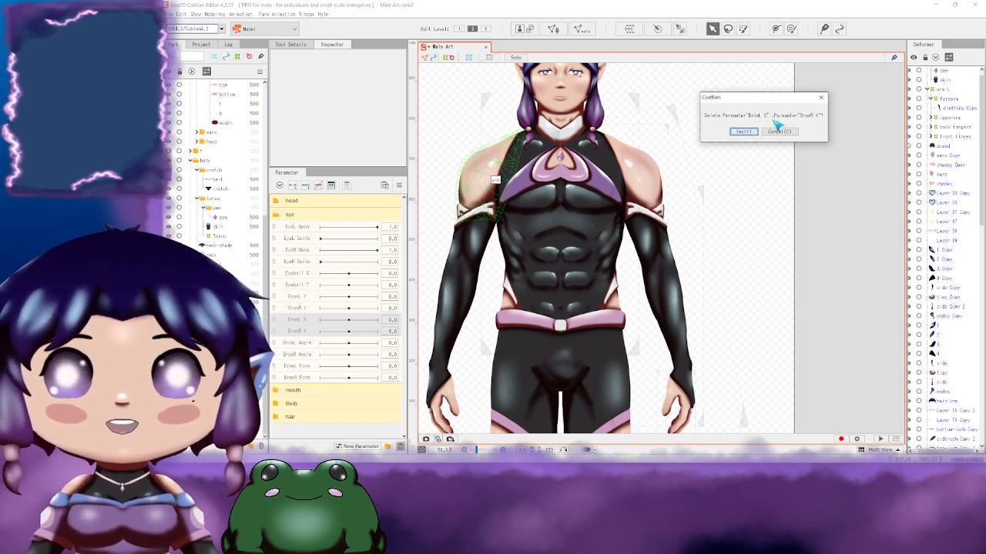
left_click(747, 134)
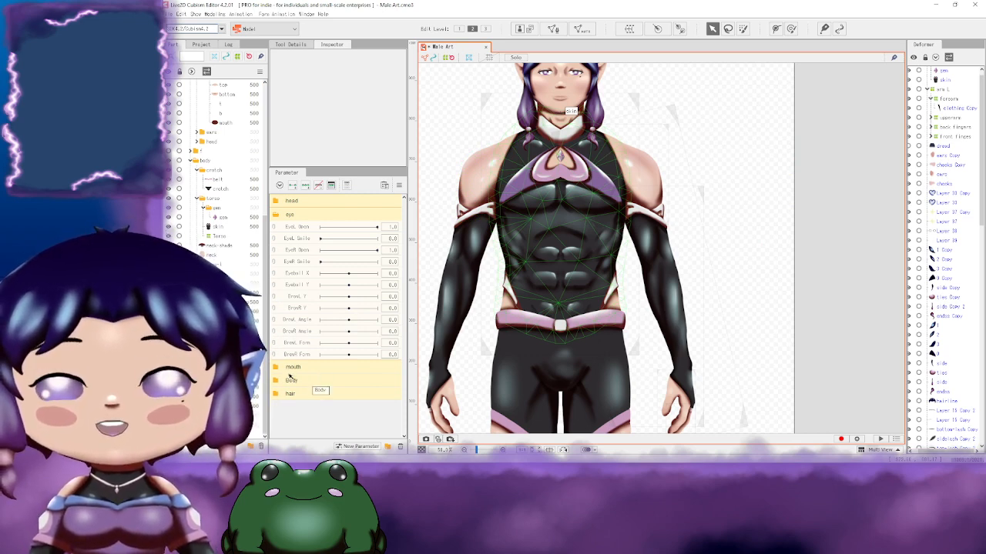
Step: Examine the EyeL Open parameter's name, ID and range settings, and close them without changes
left_click(297, 229)
right_click(297, 228)
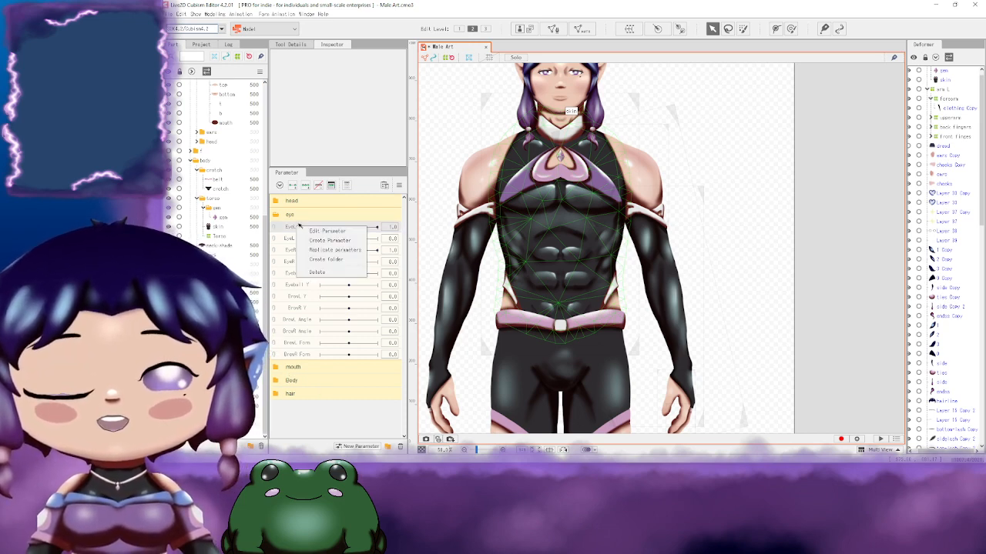
left_click(294, 230)
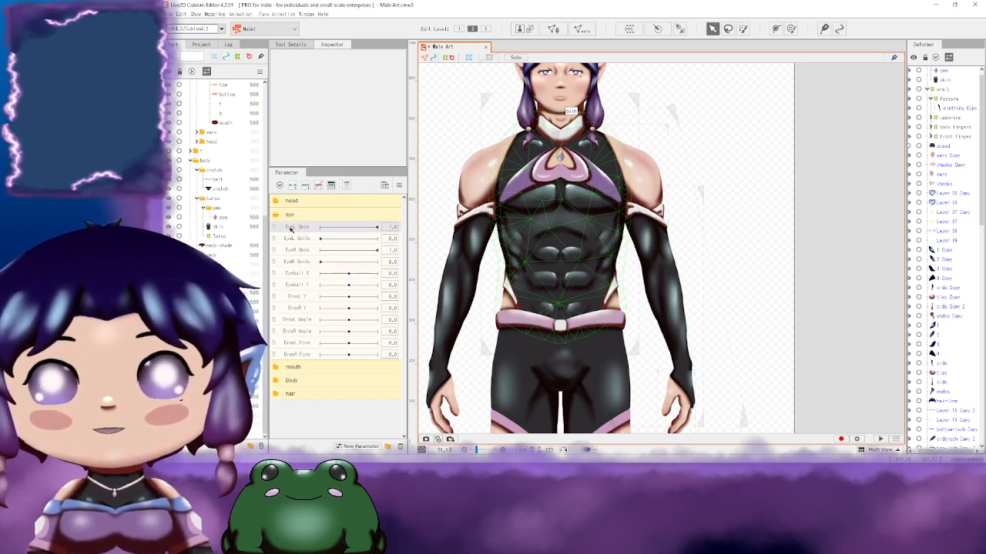
right_click(293, 231)
left_click(344, 235)
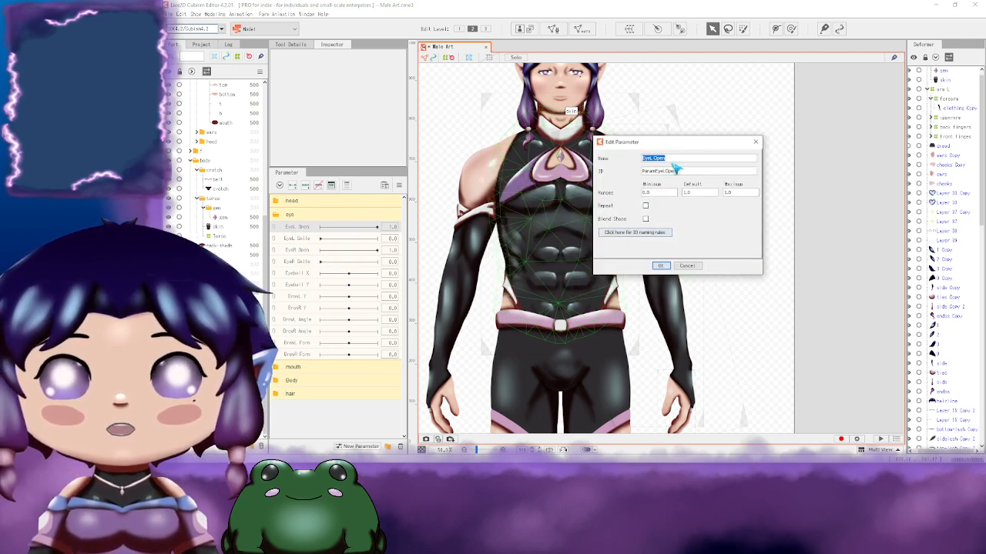
left_click_drag(637, 144, 685, 127)
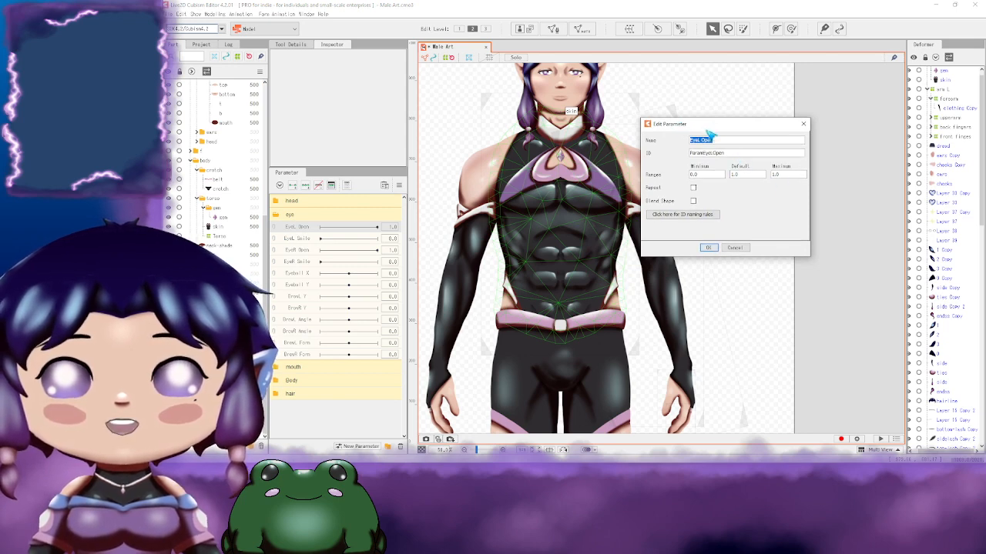
left_click_drag(699, 125, 706, 120)
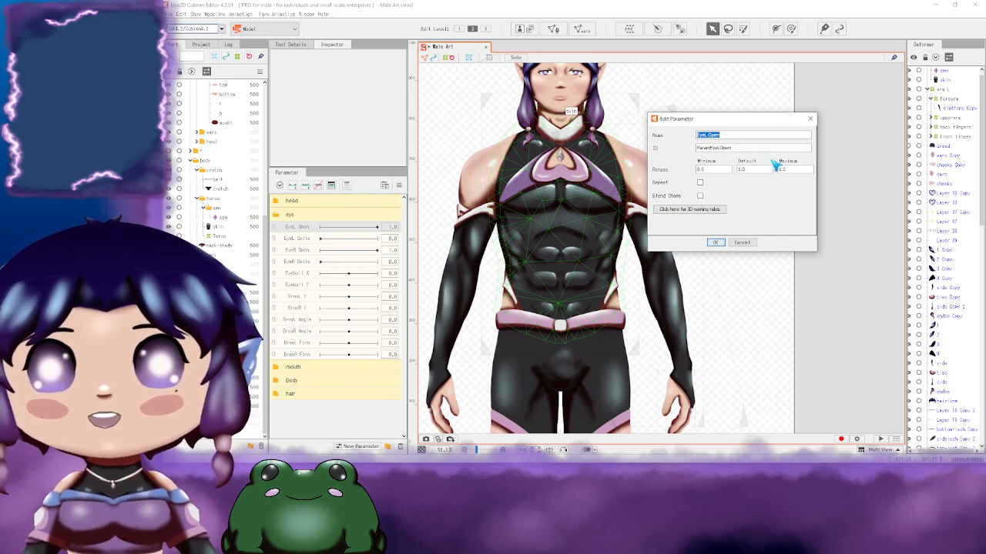
double_click(735, 150)
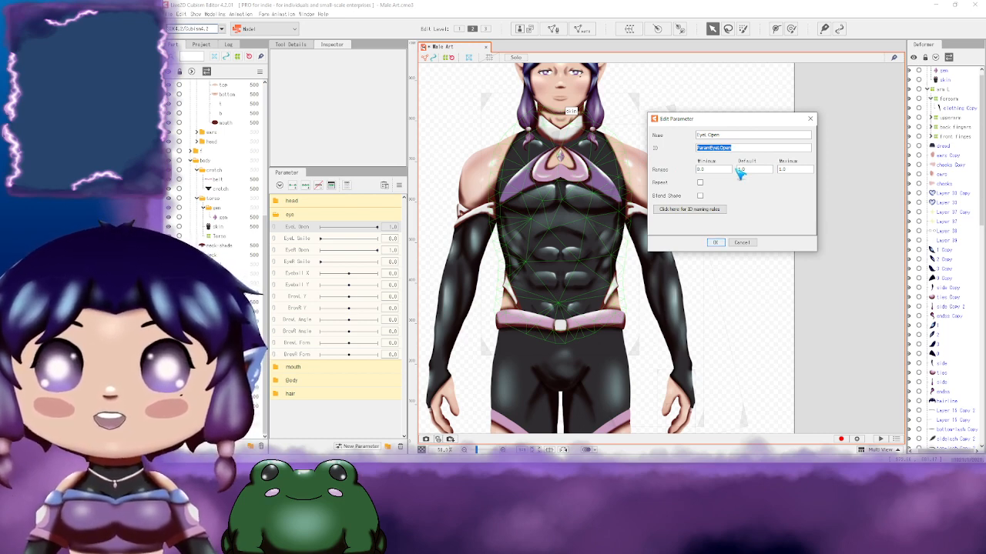
left_click(712, 243)
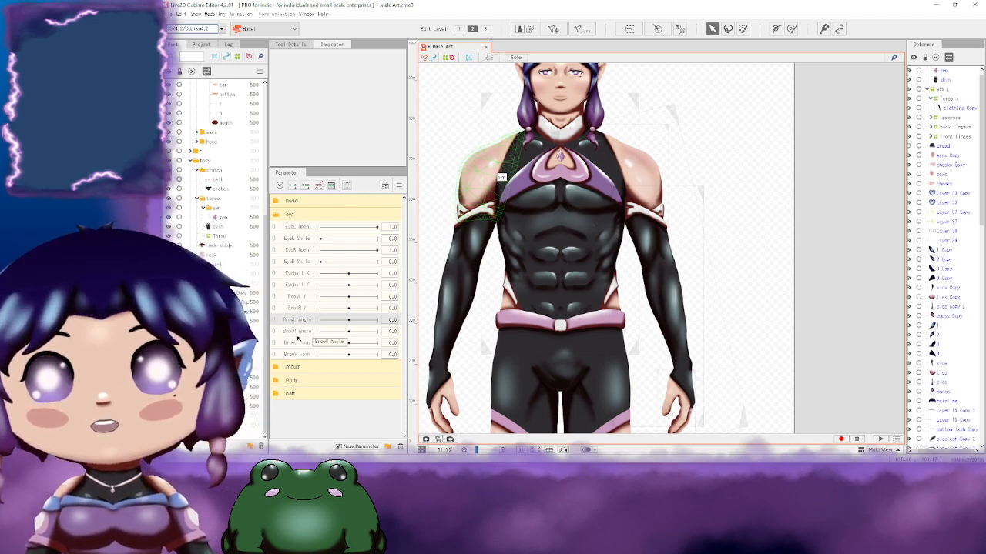
Step: Review the remaining brow angle and form parameters and the mouth parameters, collapsing both groups
left_click(298, 331)
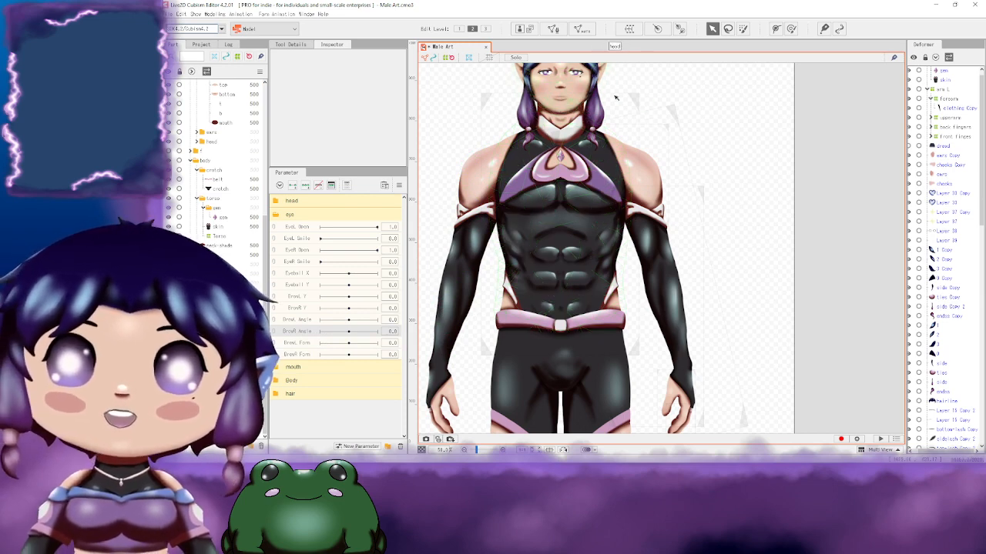
left_click(300, 343)
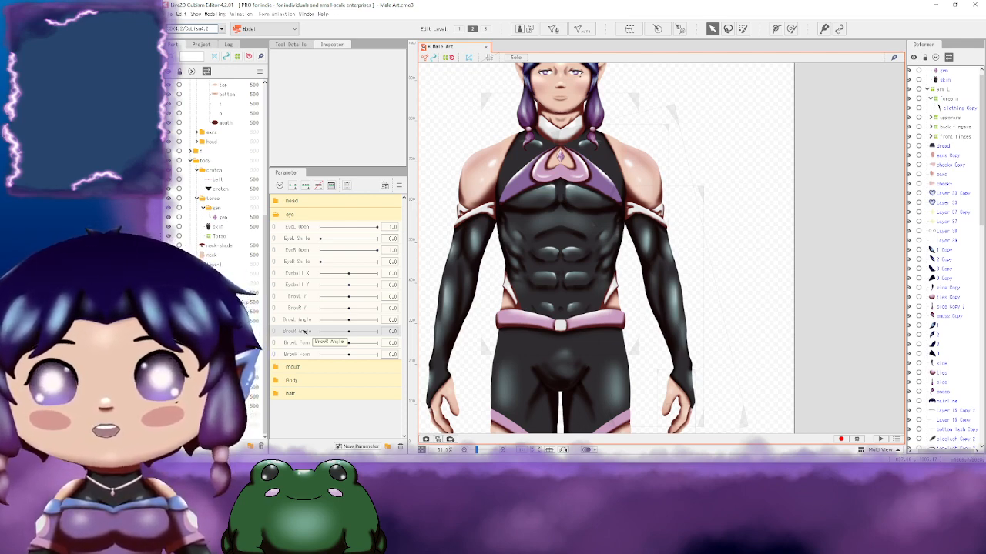
left_click(288, 214)
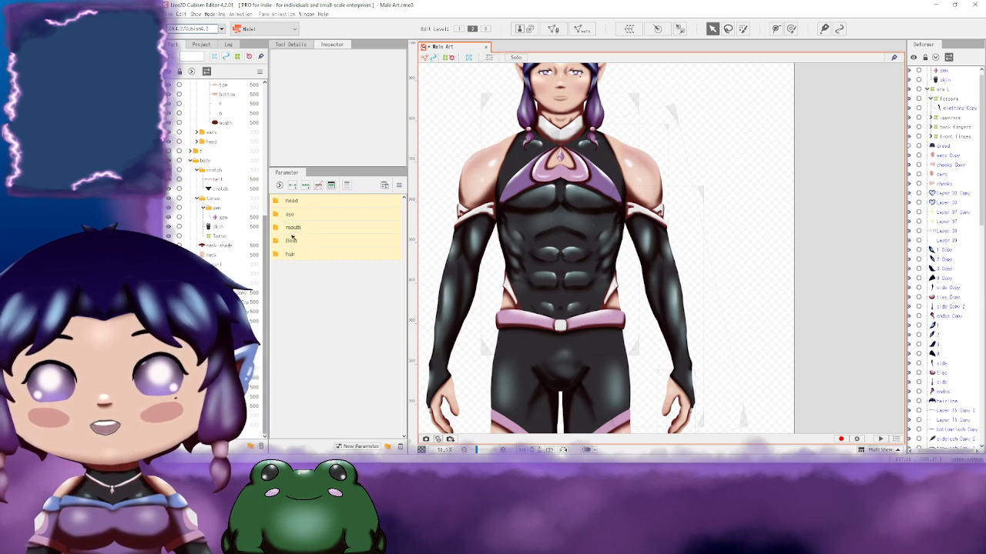
left_click(293, 227)
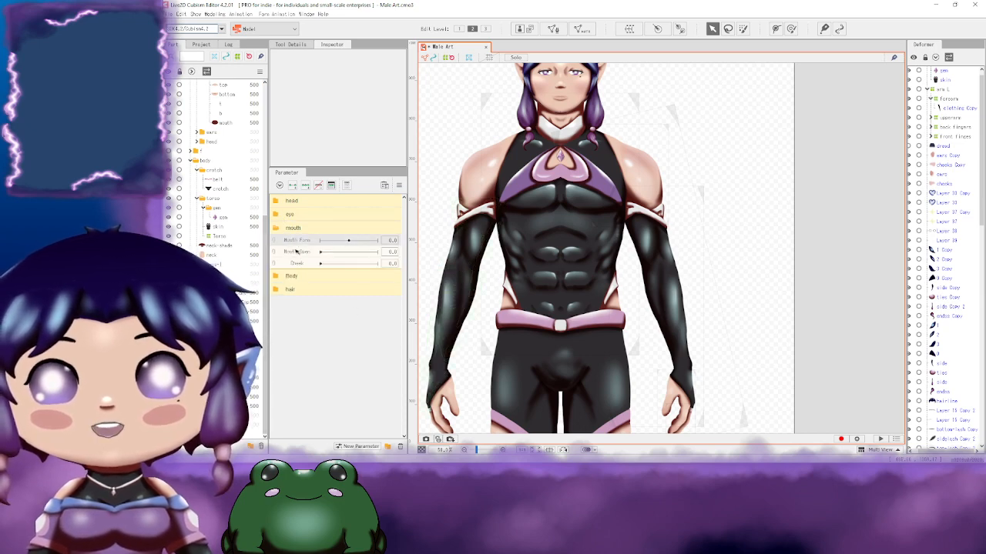
left_click(279, 229)
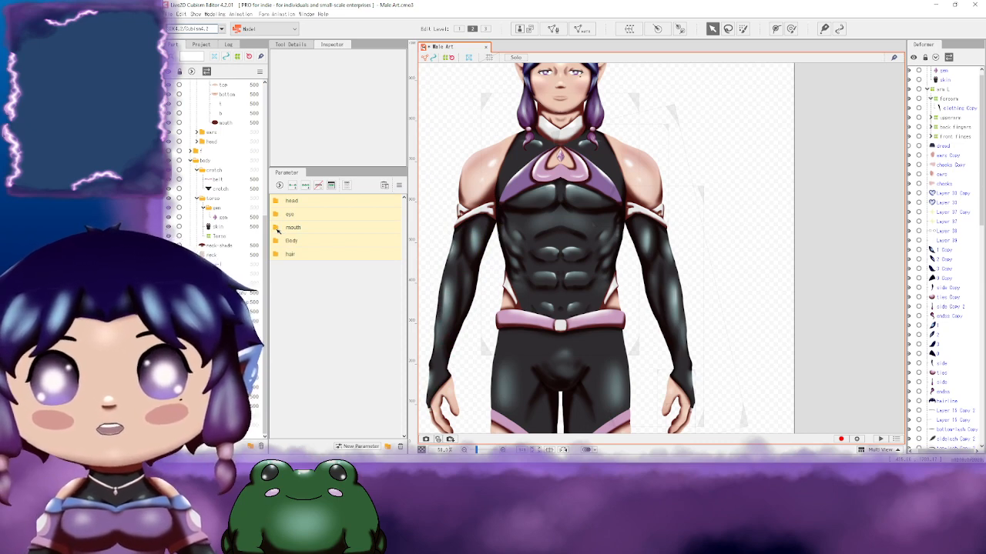
left_click(279, 228)
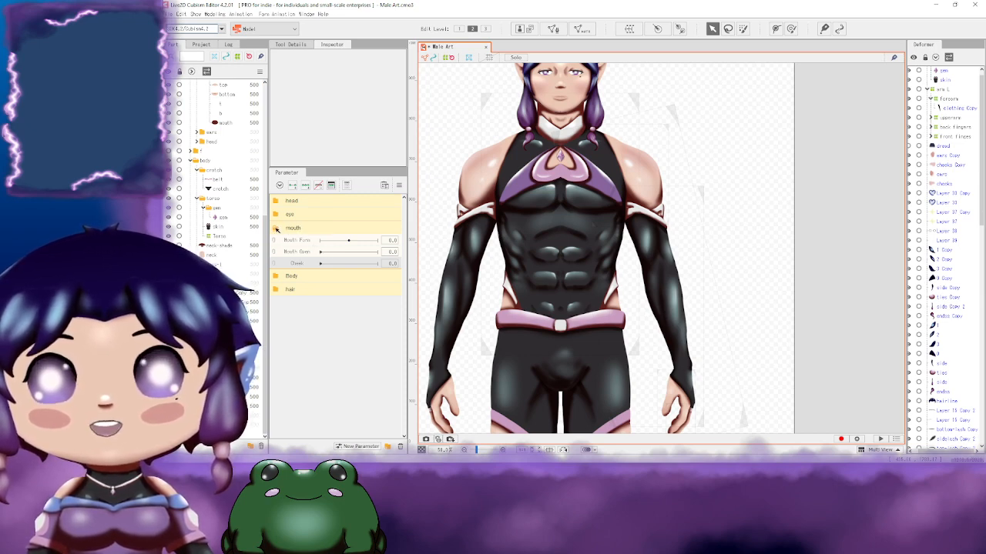
left_click(281, 228)
Step: Test Body X in the Body parameter group, reset it to 0, and select the Breath parameter
left_click(281, 242)
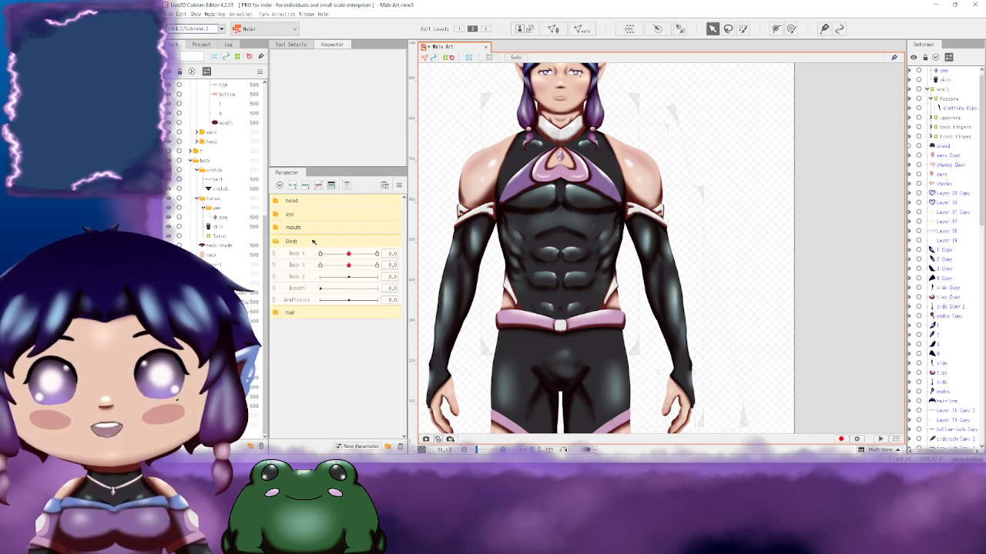
mouse_move(349, 254)
left_mouse_down()
mouse_move(376, 254)
mouse_move(350, 258)
left_mouse_up()
left_click(392, 256)
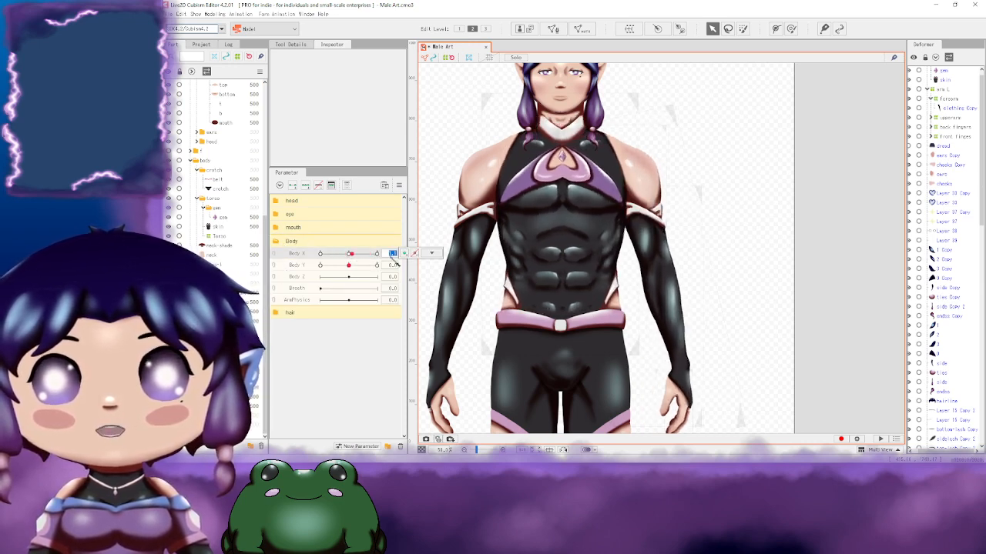
type("0")
key("Return")
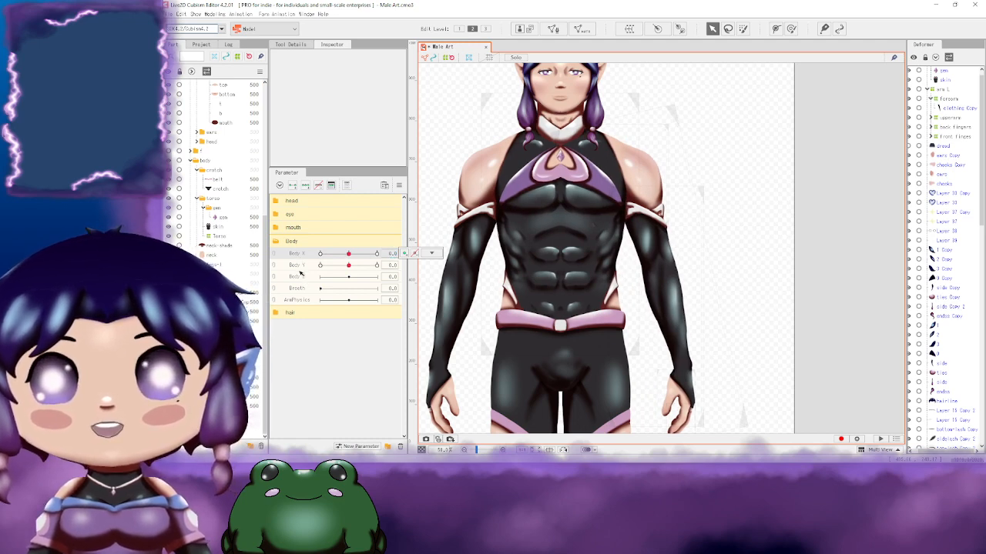
left_click(335, 278)
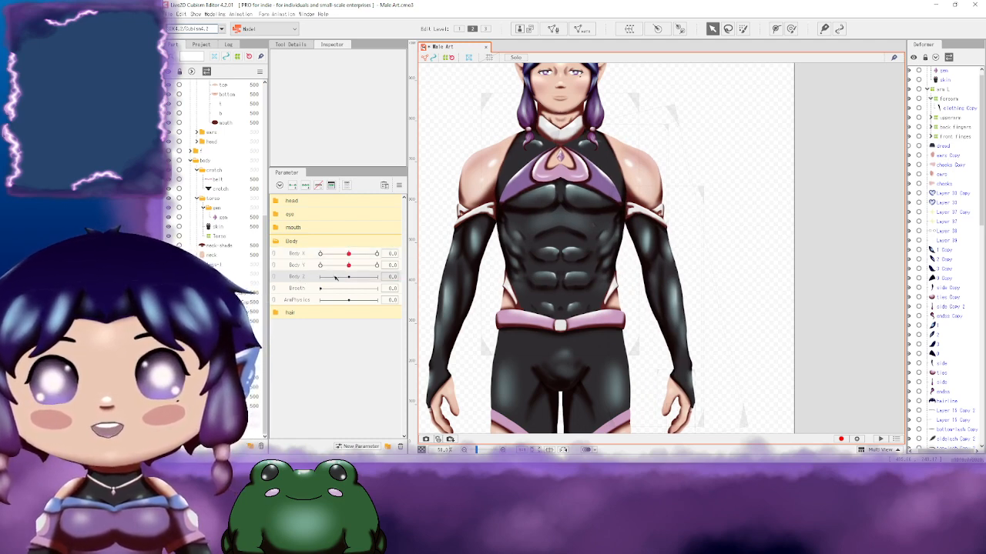
left_click(293, 289)
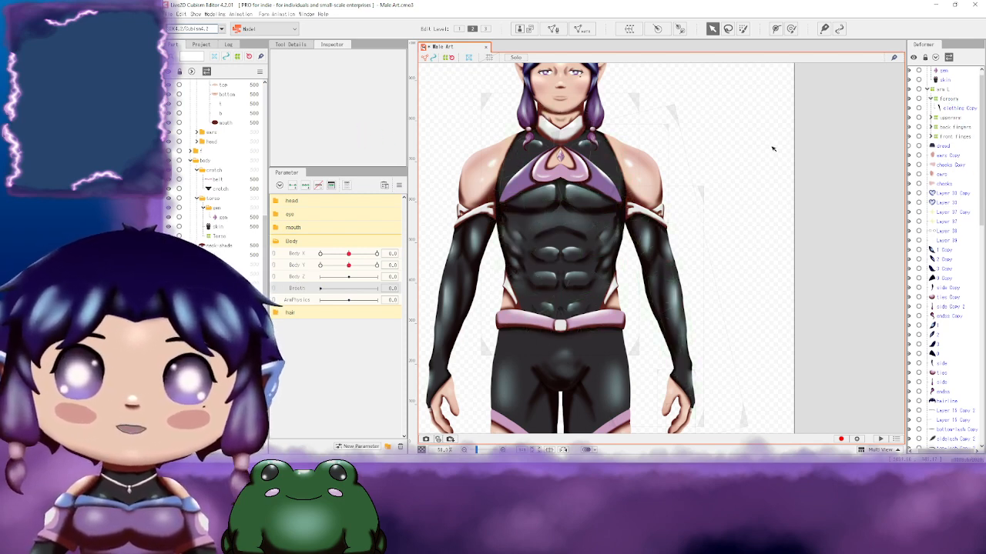
Step: Check the arm L deformer and collapse its forearm and arm L hierarchies
left_click(949, 91)
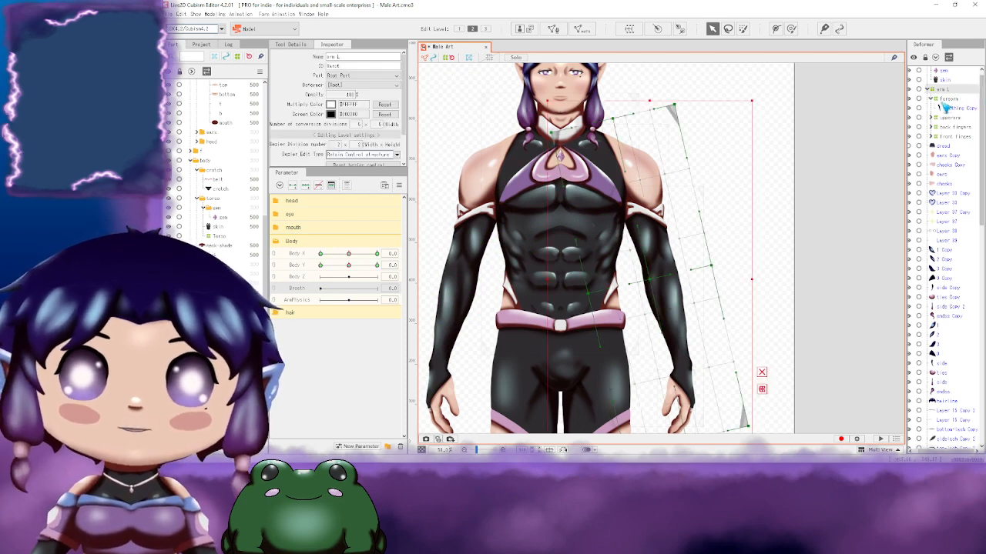
left_click(930, 99)
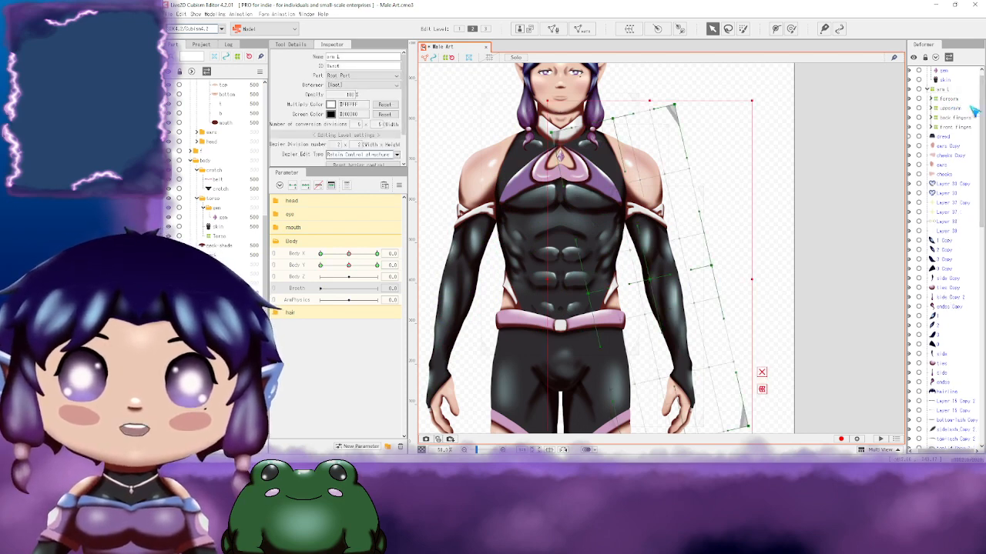
left_click(930, 91)
scroll(935, 93, "up", 1)
left_click(941, 71)
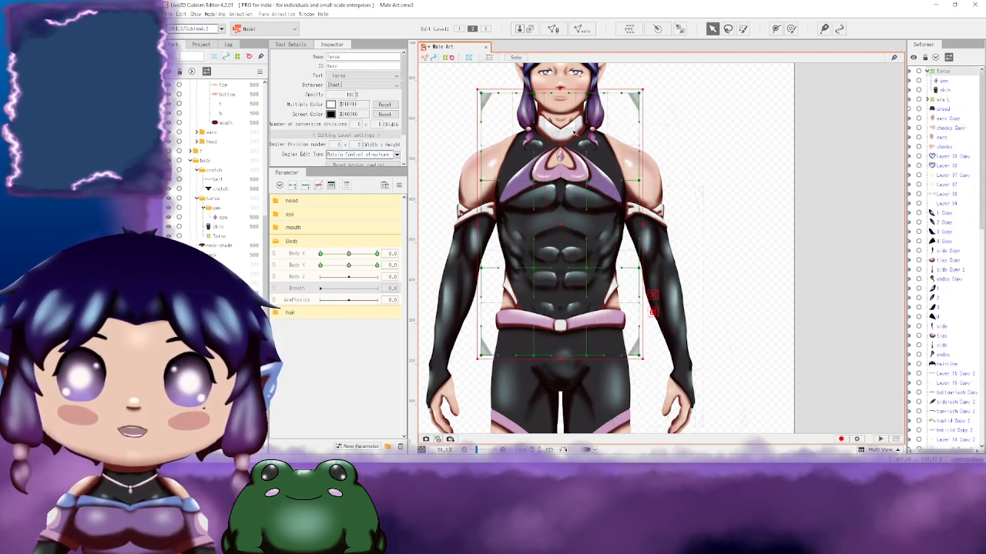
left_click(629, 29)
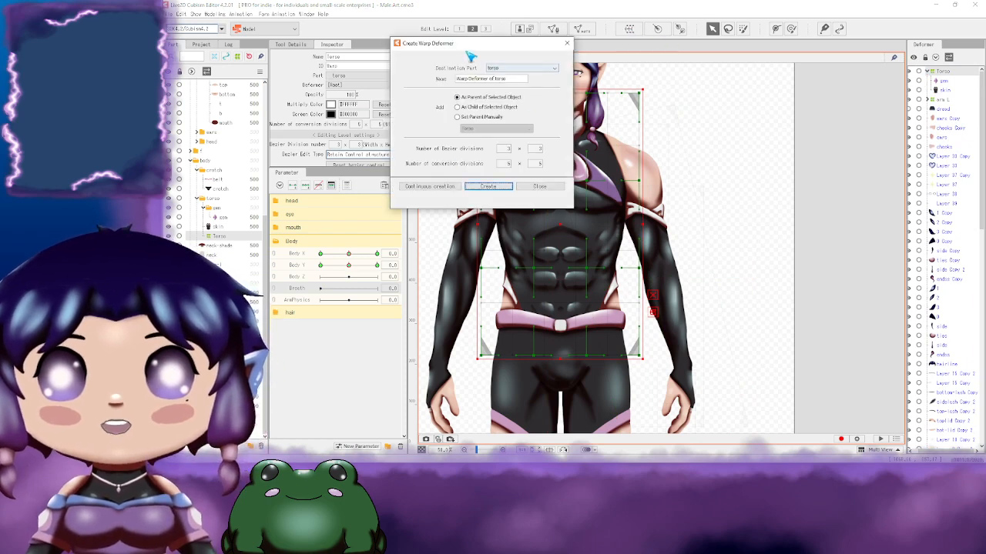
left_click_drag(470, 55, 658, 65)
left_click(728, 207)
left_click(832, 137)
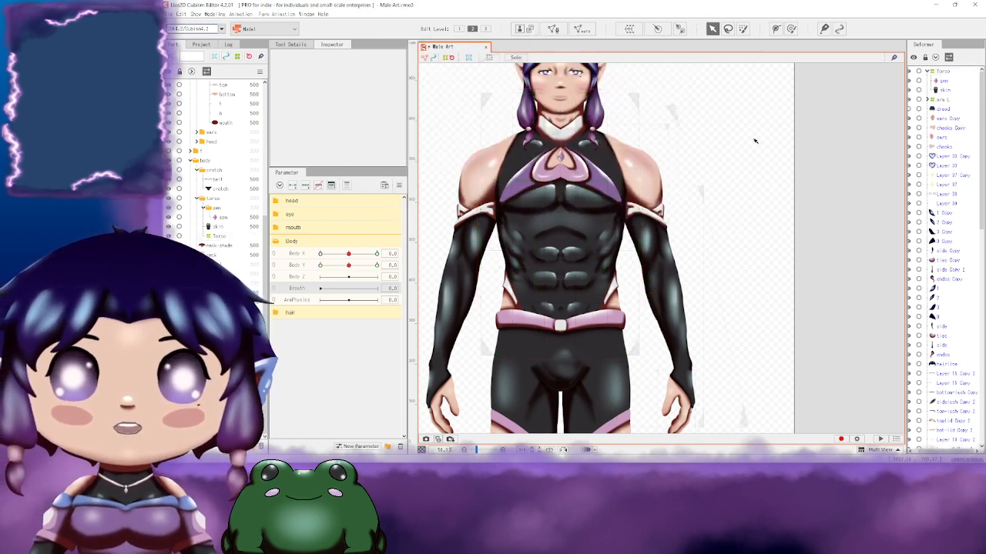
Step: Create a warp deformer named Breathe in the Root Part, with nothing selected on the model
left_click(638, 33)
left_click_drag(639, 70, 728, 77)
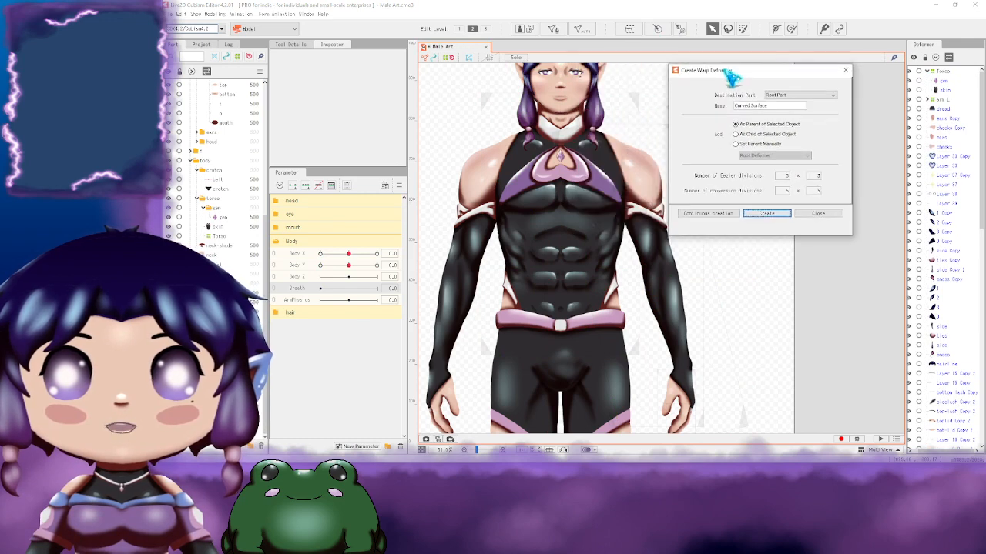
left_click_drag(774, 107, 720, 109)
key("BackSpace")
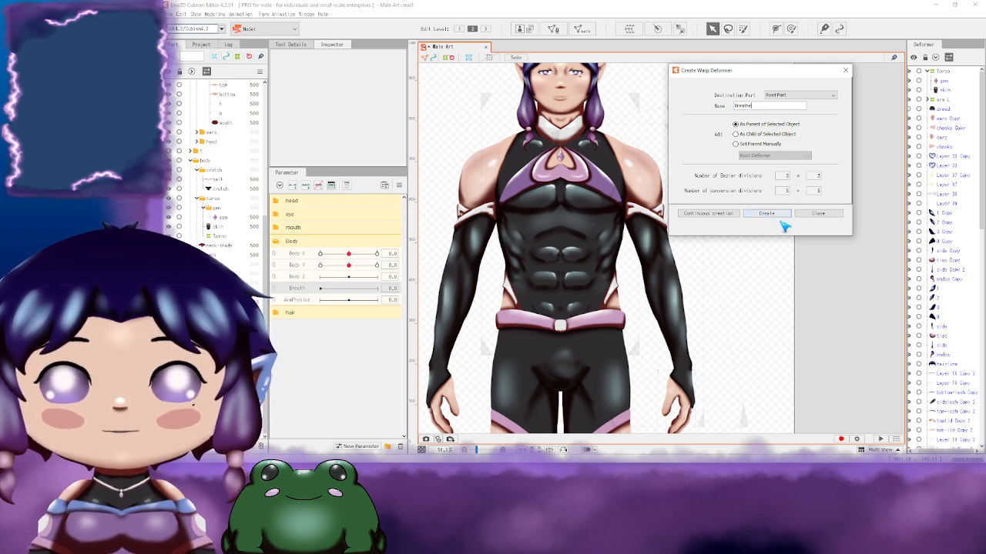
left_click(766, 215)
Step: Shrink the Breathe deformer's height so it spans from the character's neck down to the upper abdomen
scroll(824, 228, "down", 5)
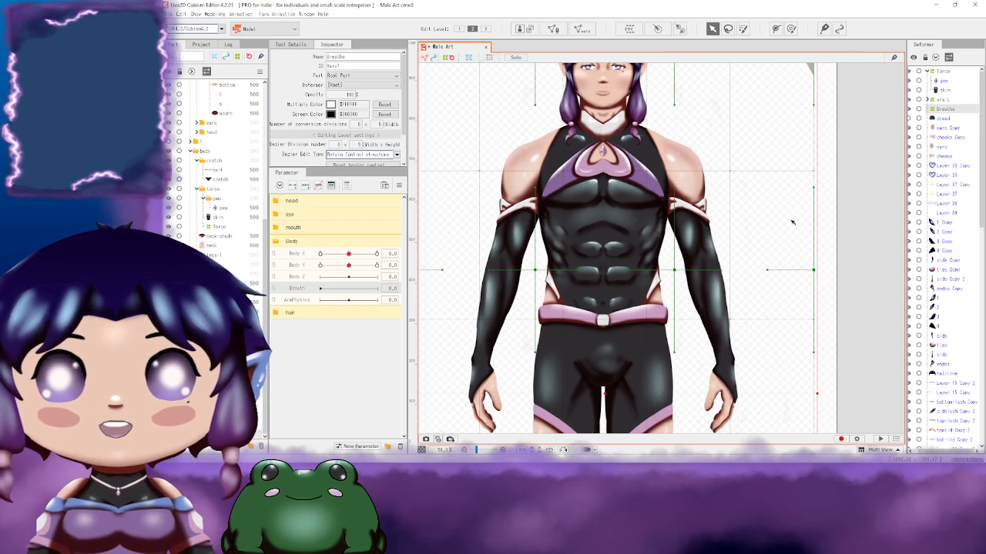
left_click_drag(727, 416, 725, 228)
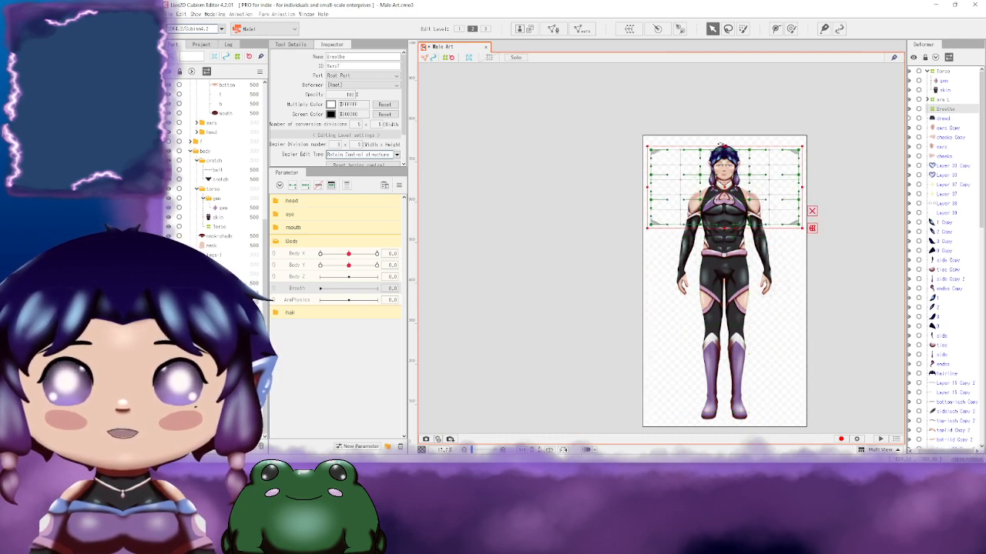
left_click_drag(721, 146, 724, 185)
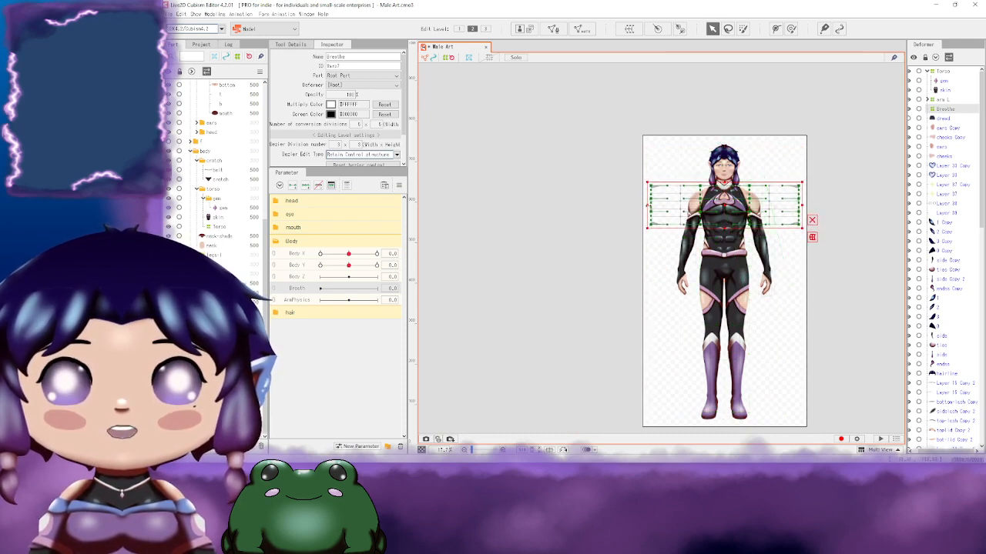
Step: Narrow the Breathe deformer to the width of the shoulders and add two keyforms to it on the Breath parameter
left_click_drag(647, 204, 678, 204)
left_click_drag(802, 206, 747, 206)
scroll(747, 201, "up", 5)
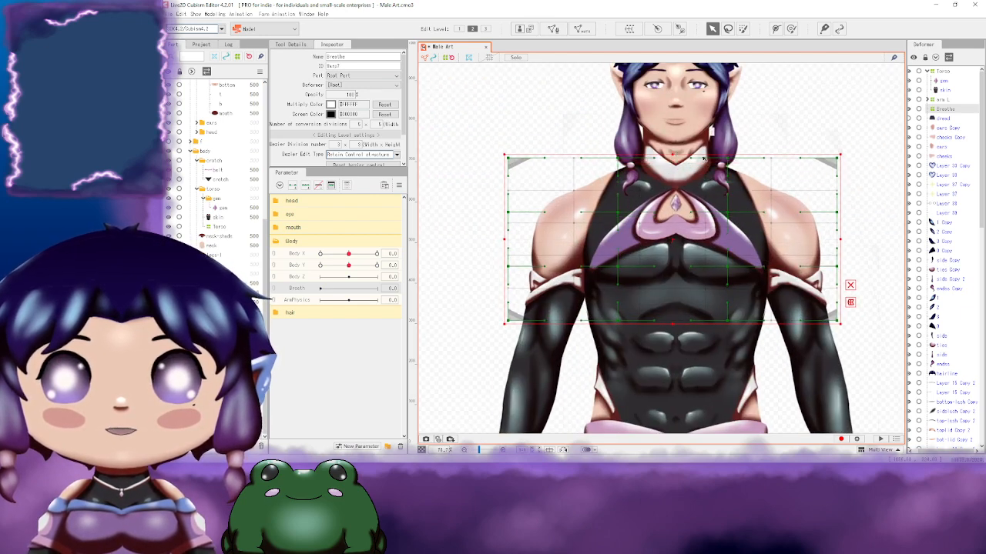
left_click_drag(703, 159, 664, 161)
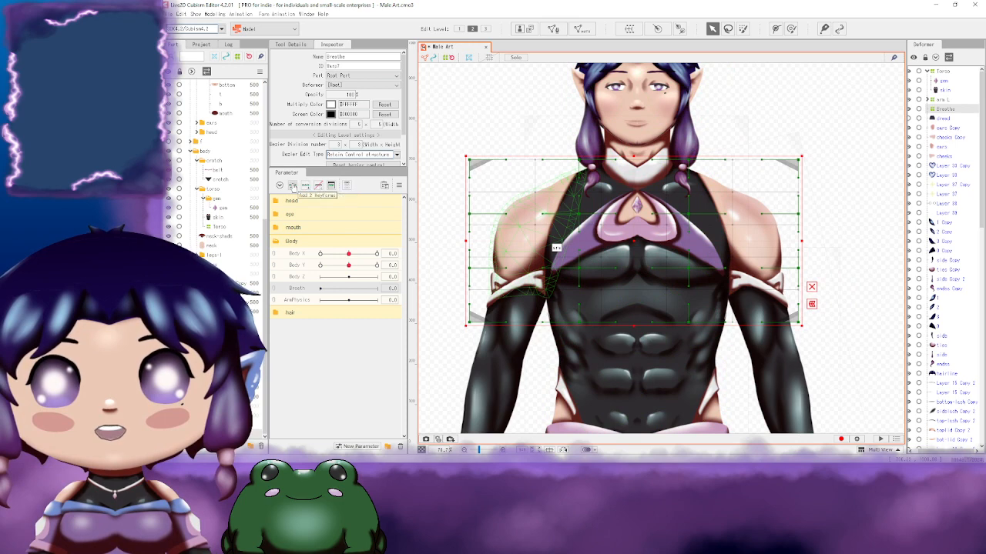
left_click(293, 187)
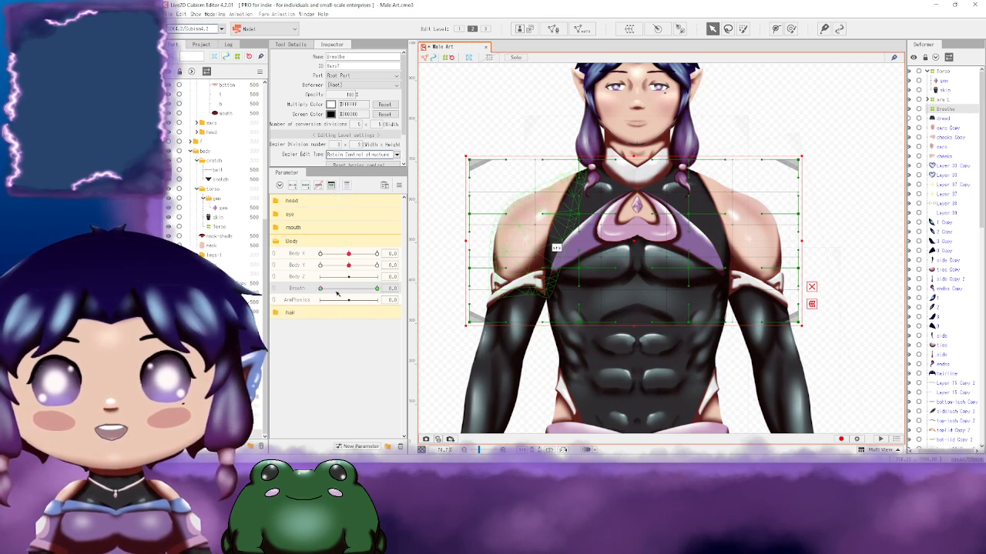
left_click_drag(377, 289, 320, 289)
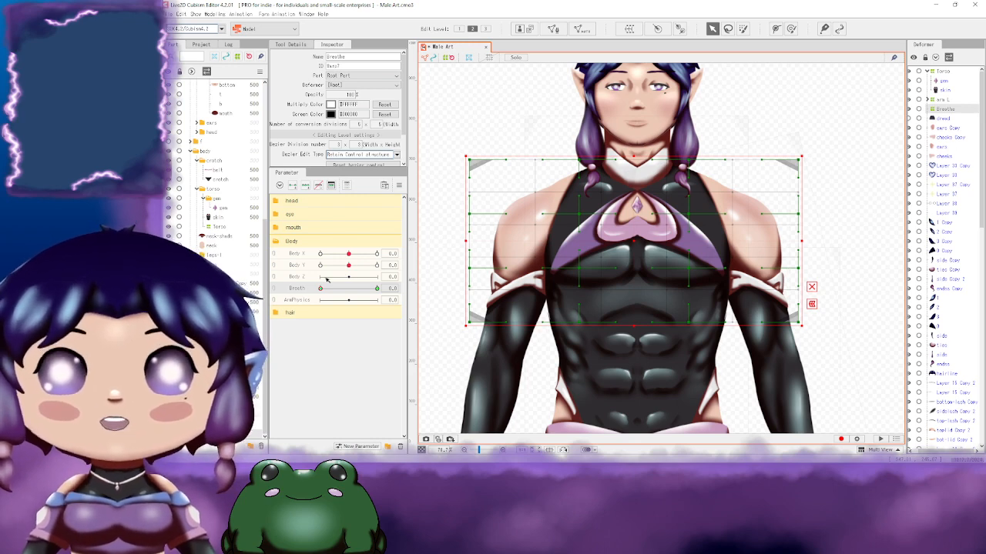
scroll(650, 214, "down", 3)
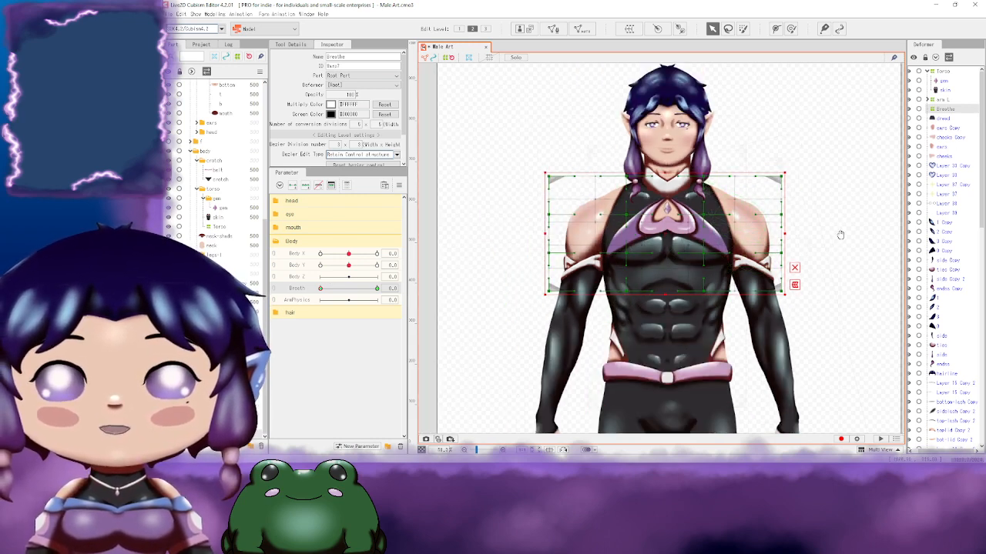
left_click_drag(765, 198, 775, 230)
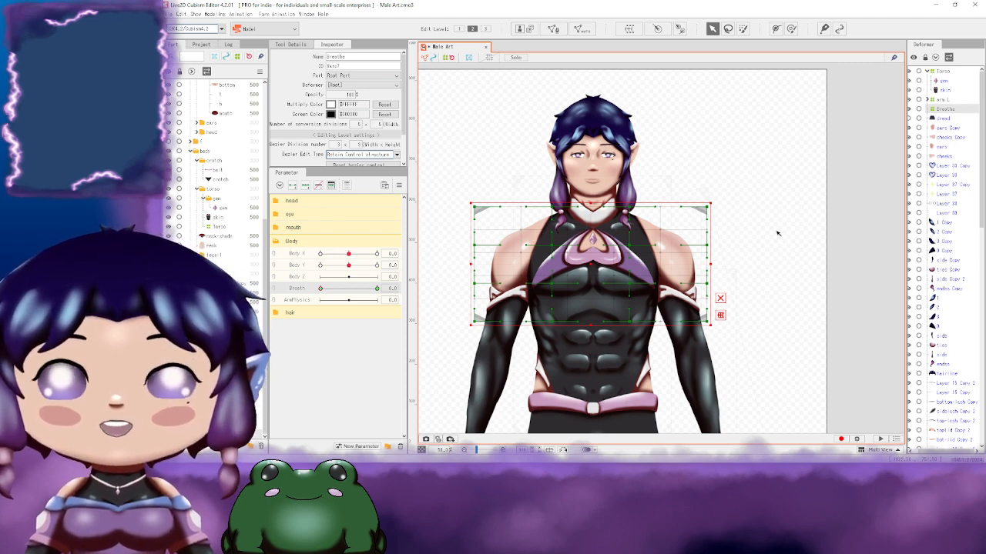
scroll(766, 300, "up", 1)
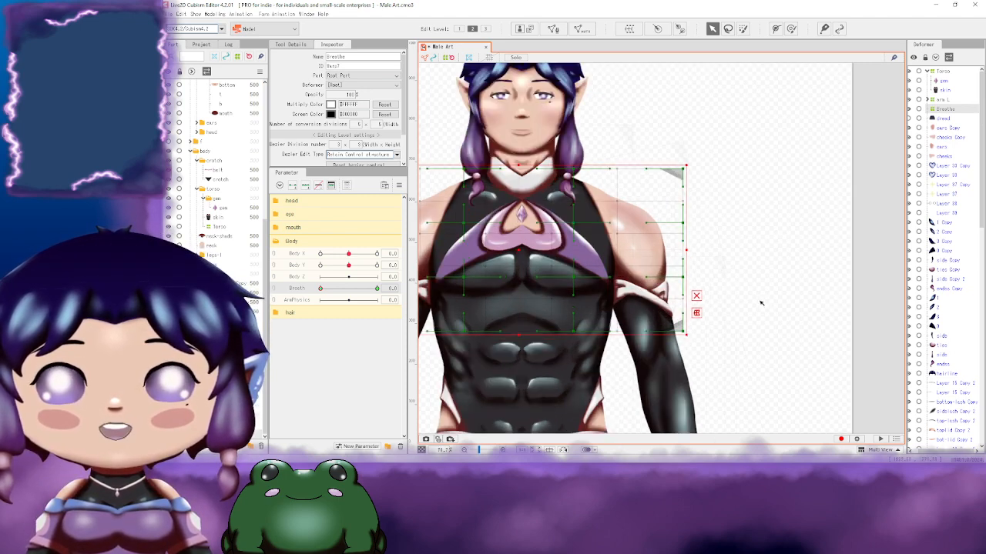
scroll(765, 302, "down", 1)
scroll(763, 304, "up", 2)
left_click_drag(518, 309, 577, 320)
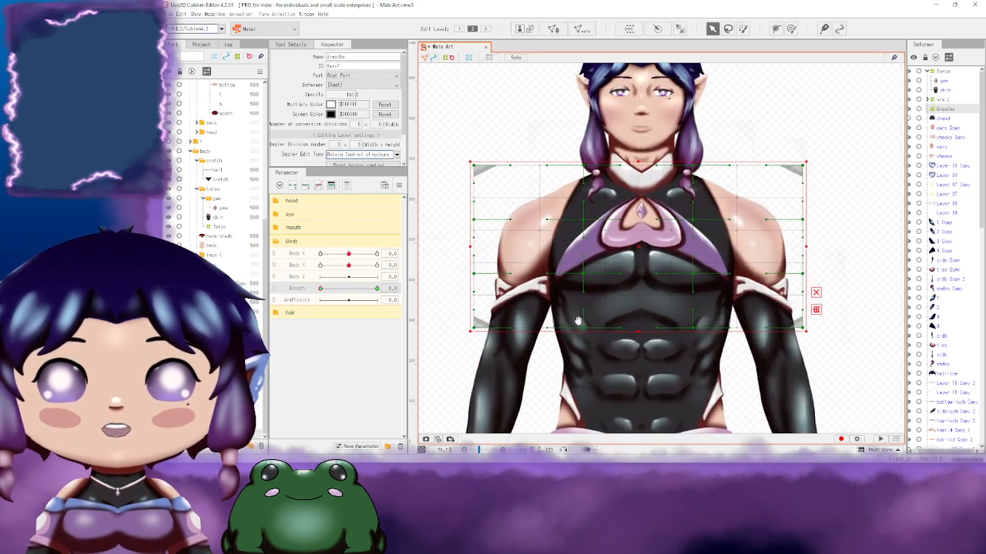
left_click_drag(752, 167, 702, 103)
left_click_drag(840, 170, 874, 207)
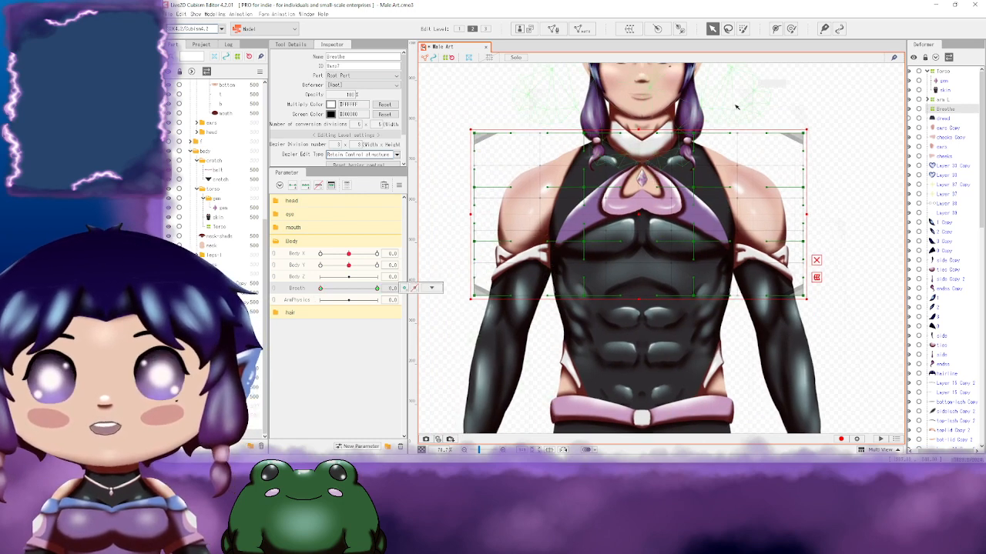
left_click_drag(811, 202, 783, 209)
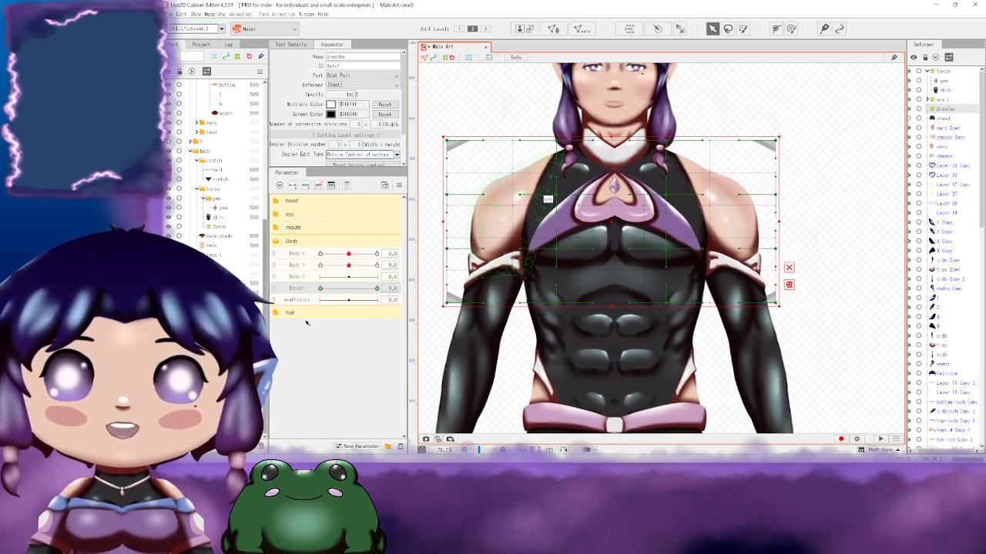
left_click_drag(870, 81, 904, 148)
left_click_drag(841, 161, 788, 121)
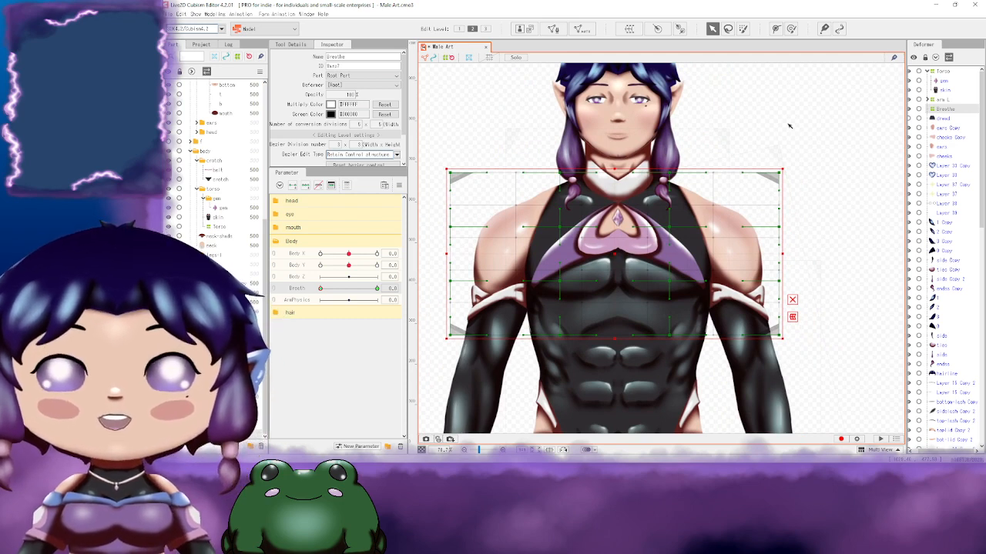
Step: Collapse the Torso hierarchy, parent the Torso and arm L deformers under Breathe, and select Breathe
left_click(939, 100)
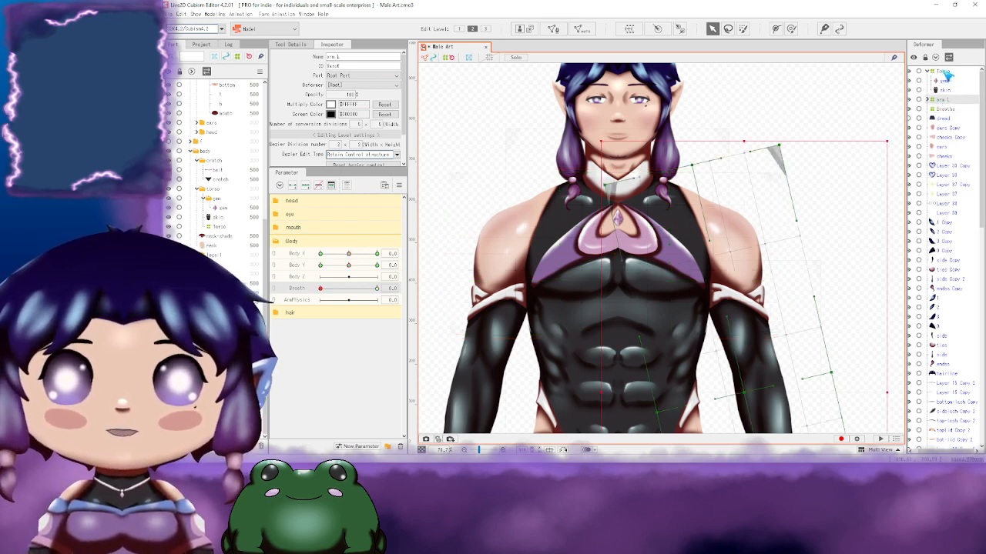
left_click(941, 79)
left_click(946, 72)
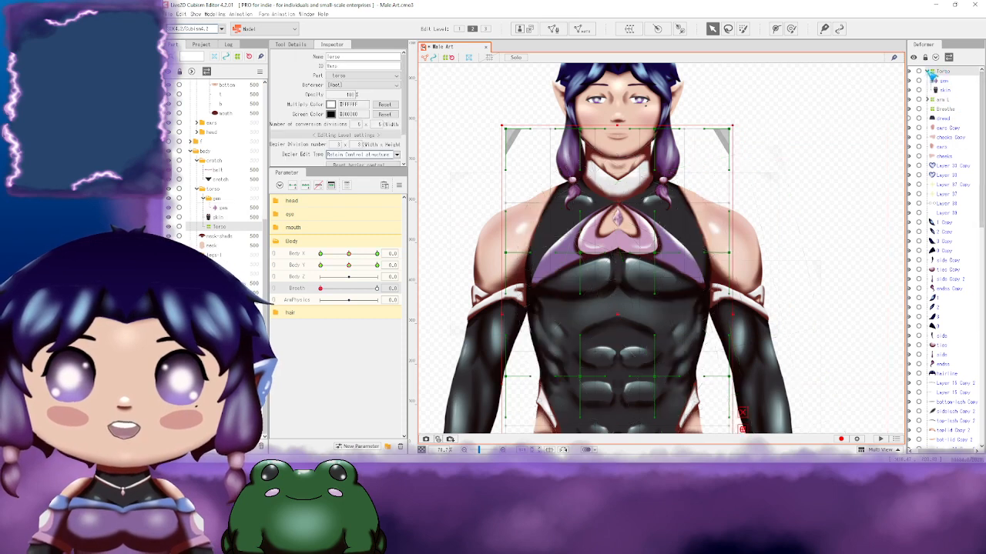
left_click(929, 71)
left_click(952, 80, "ctrl")
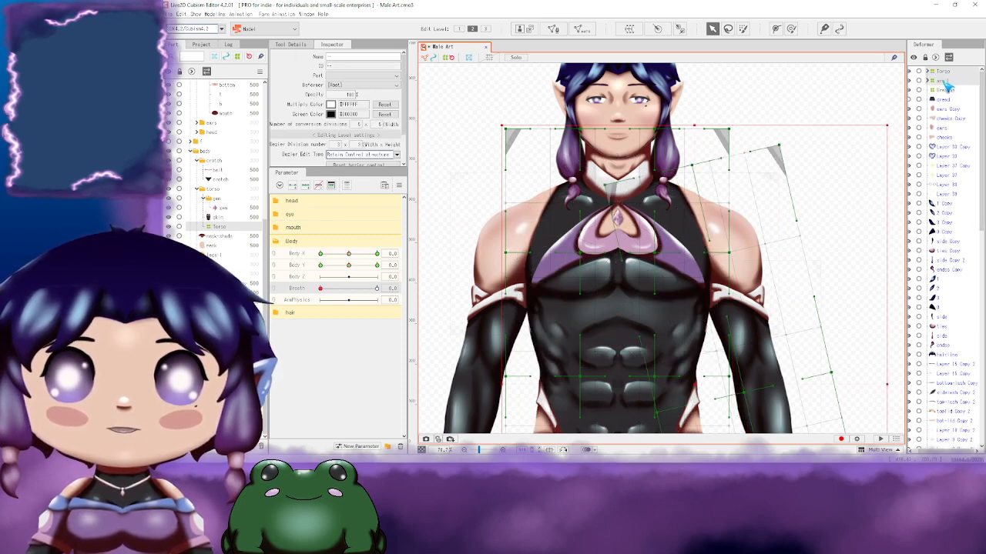
left_click_drag(941, 82, 941, 96)
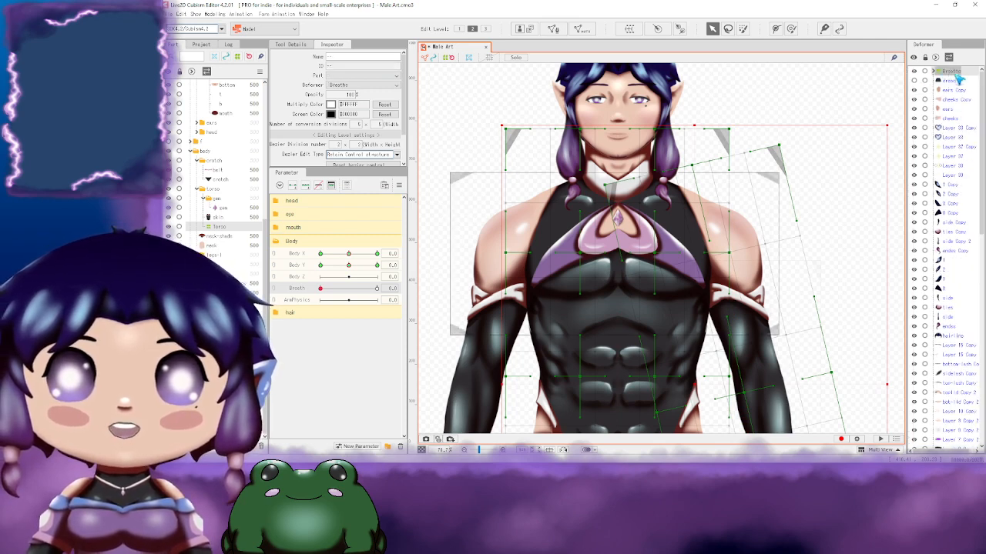
left_click(946, 73)
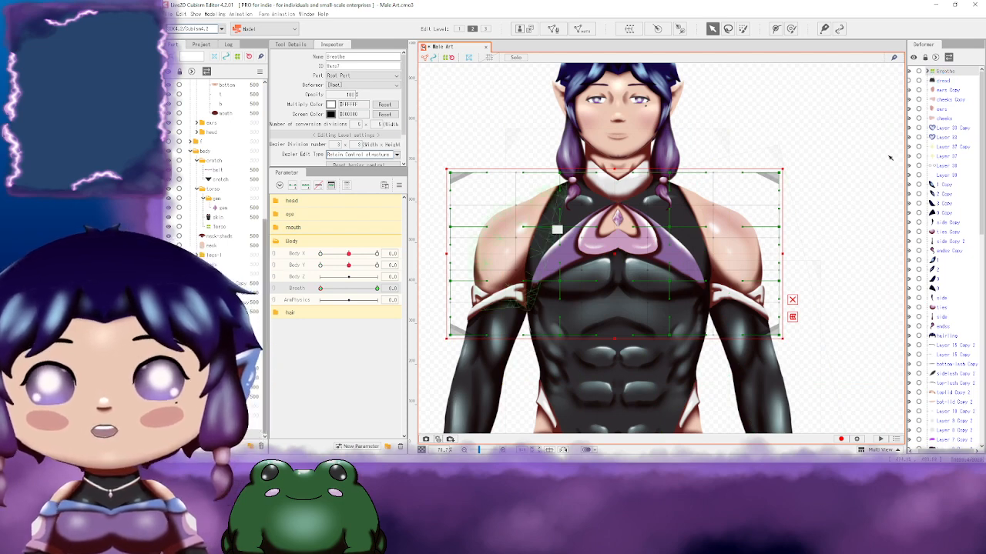
Step: Return Breath to 0 and set the Breathe deformer's Bezier division number to 5 across its width
left_click_drag(322, 290, 381, 293)
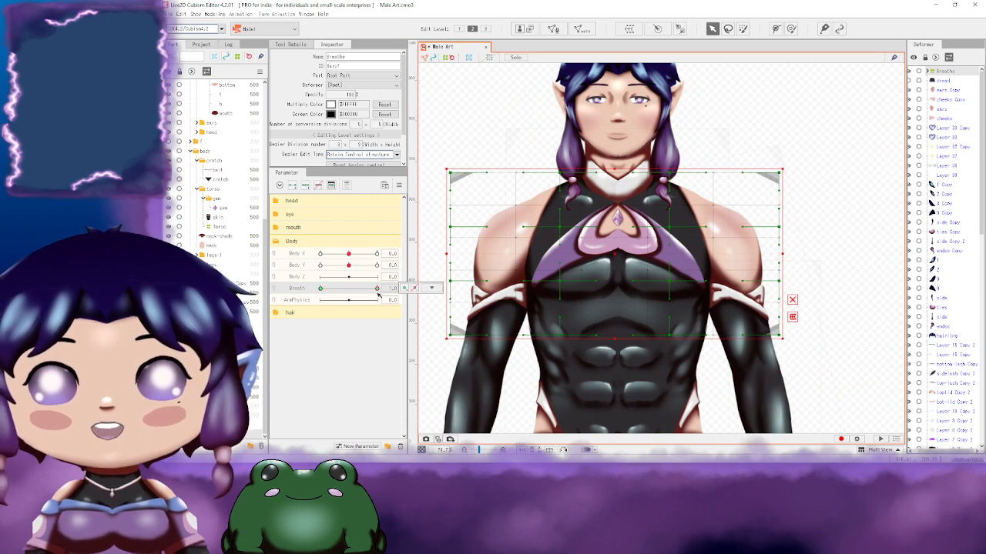
scroll(761, 142, "up", 2)
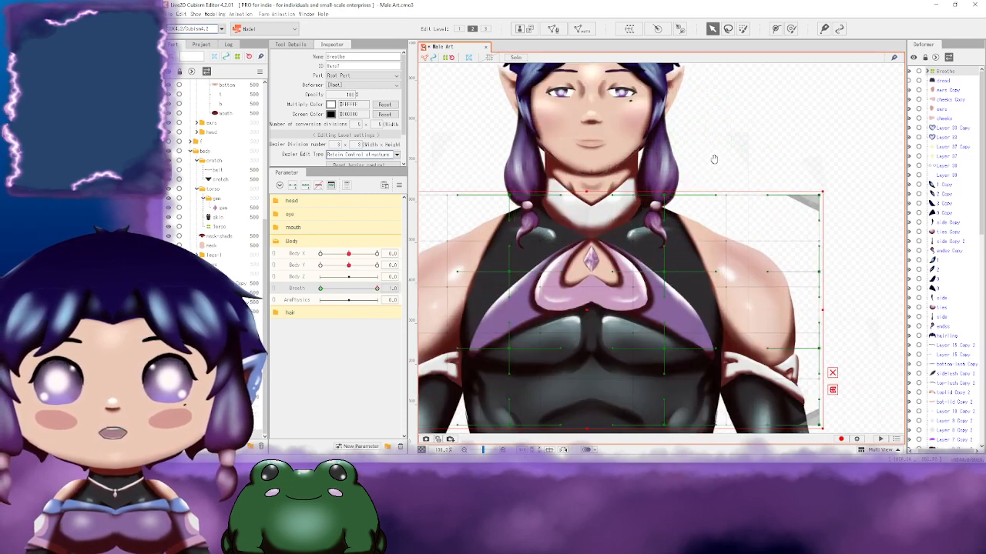
scroll(714, 158, "up", 1)
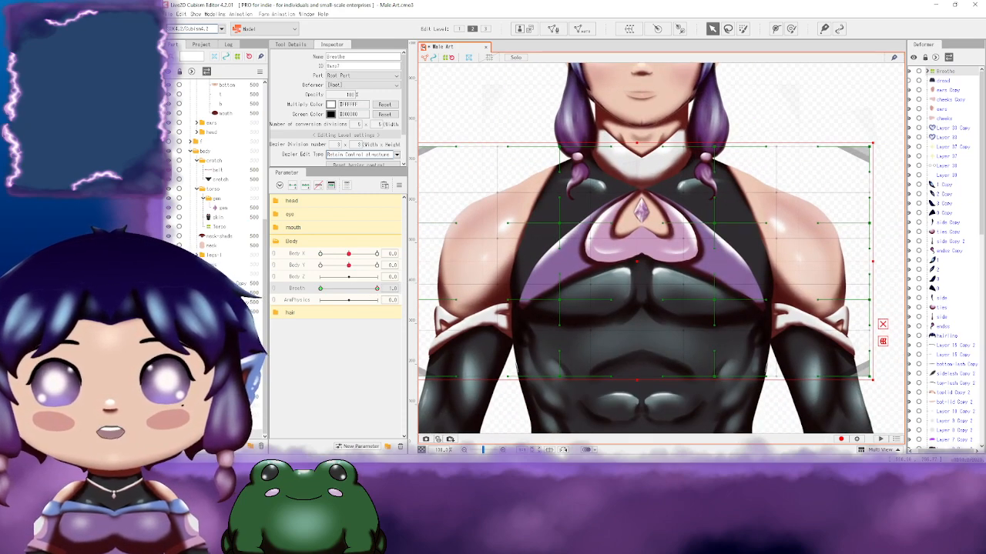
left_click(394, 289)
type("0")
key("Return")
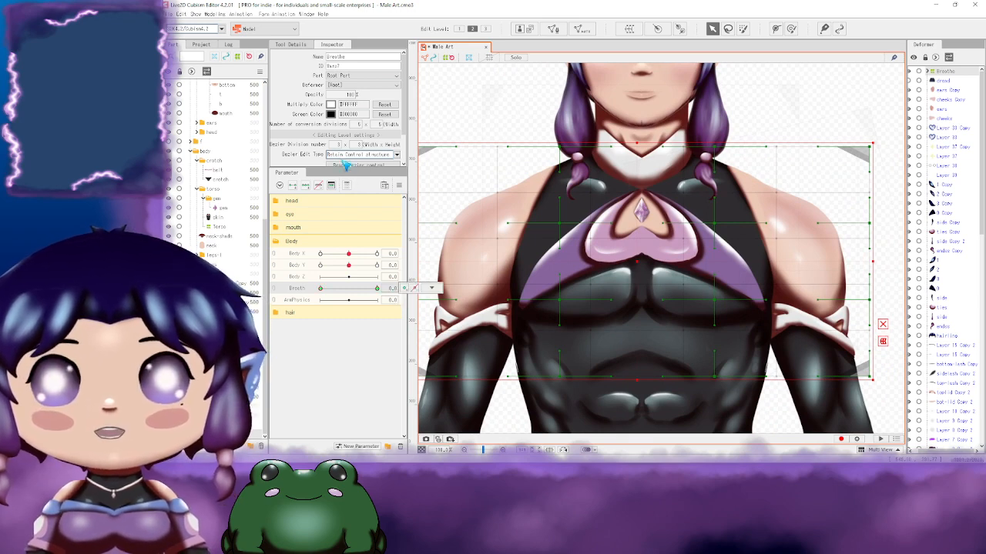
left_click(338, 145)
type("4")
key("Return")
scroll(338, 145, "up", 2)
scroll(338, 145, "down", 1)
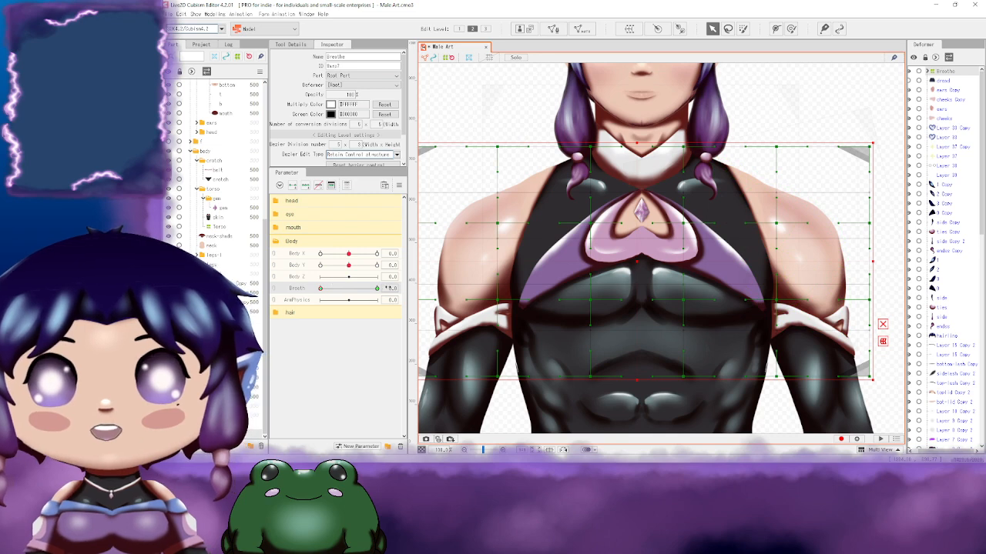
Step: With Breath at 1.0, slightly raise the four inner upper-chest control points of Breathe at edit level 2, and return Breath to 0
left_click(391, 287)
type("1")
key("Return")
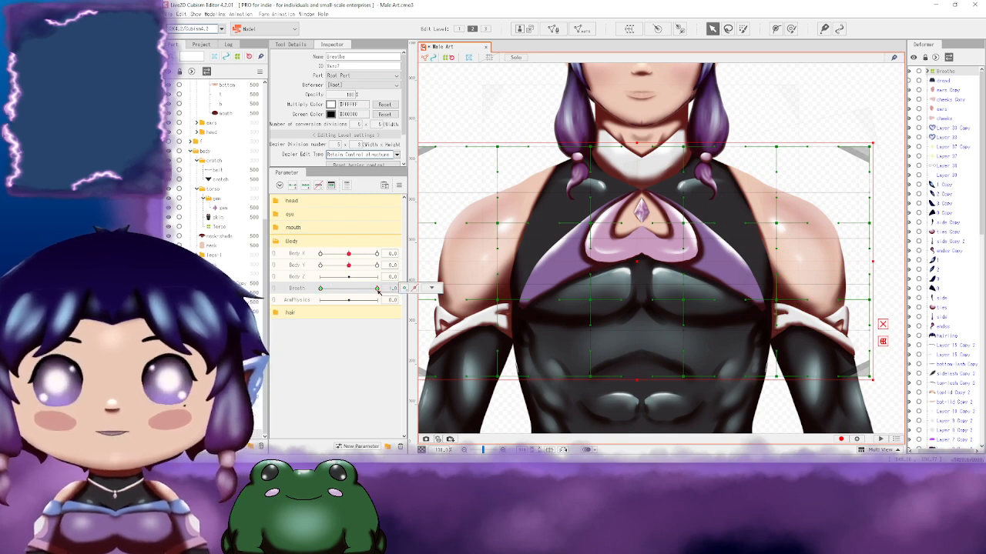
key("1")
left_click_drag(744, 132, 759, 123)
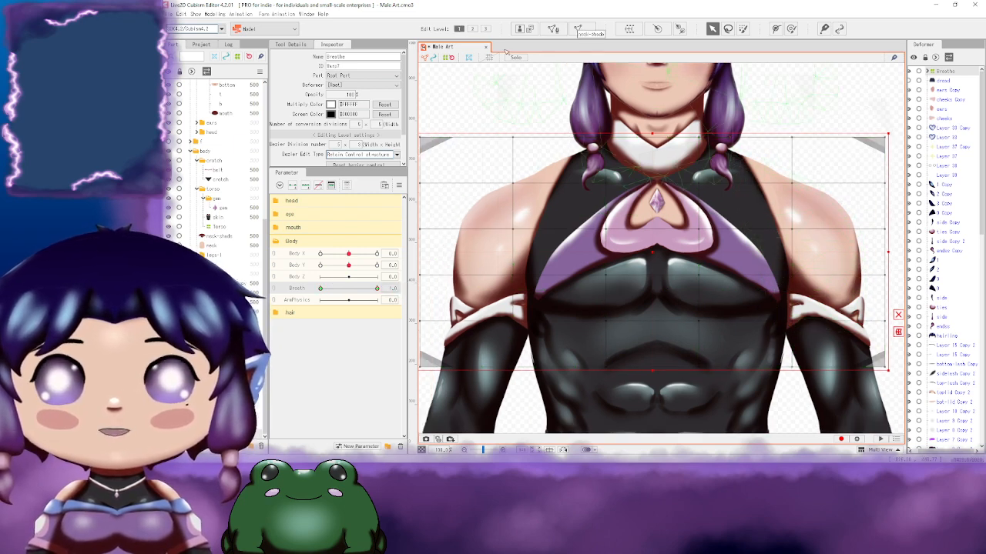
key("2")
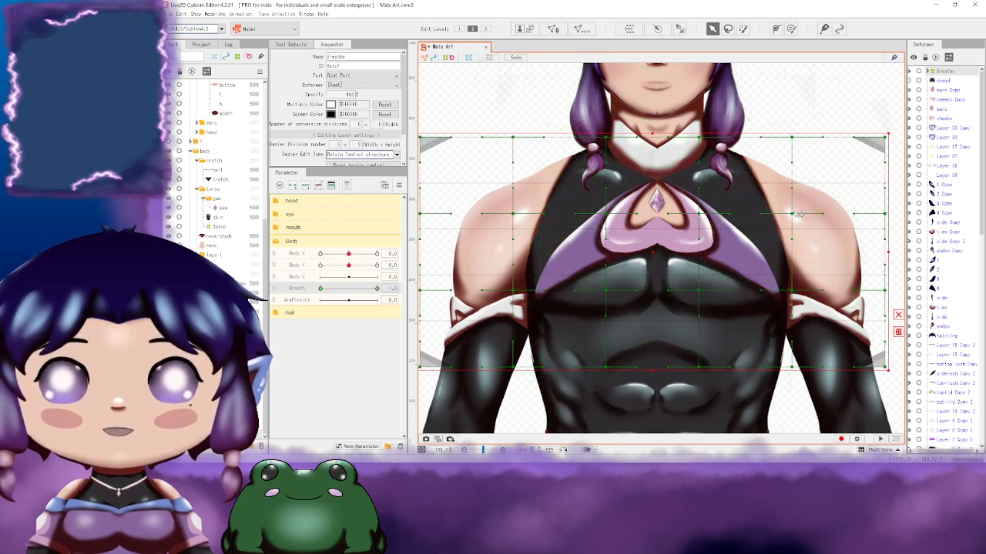
left_click_drag(794, 209, 794, 207)
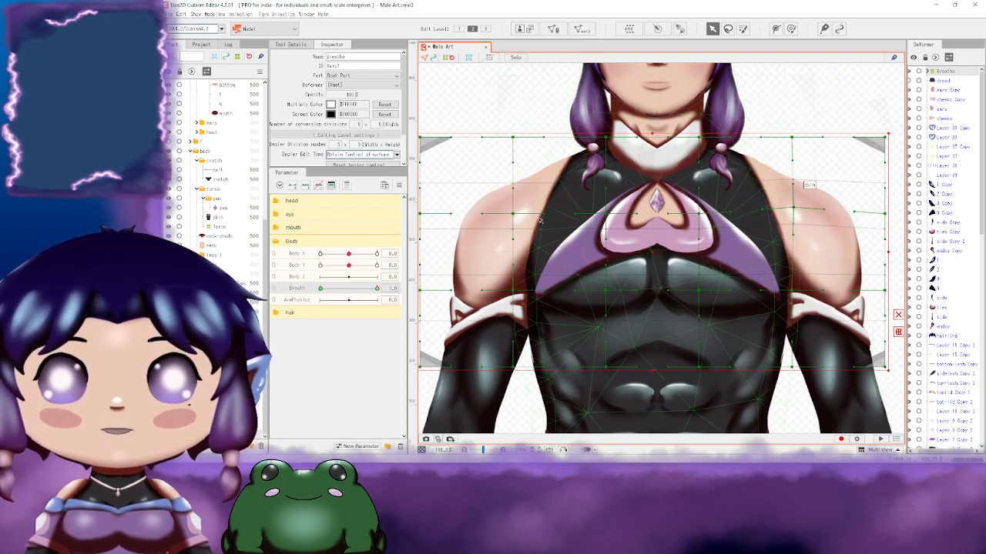
left_click_drag(512, 214, 514, 208)
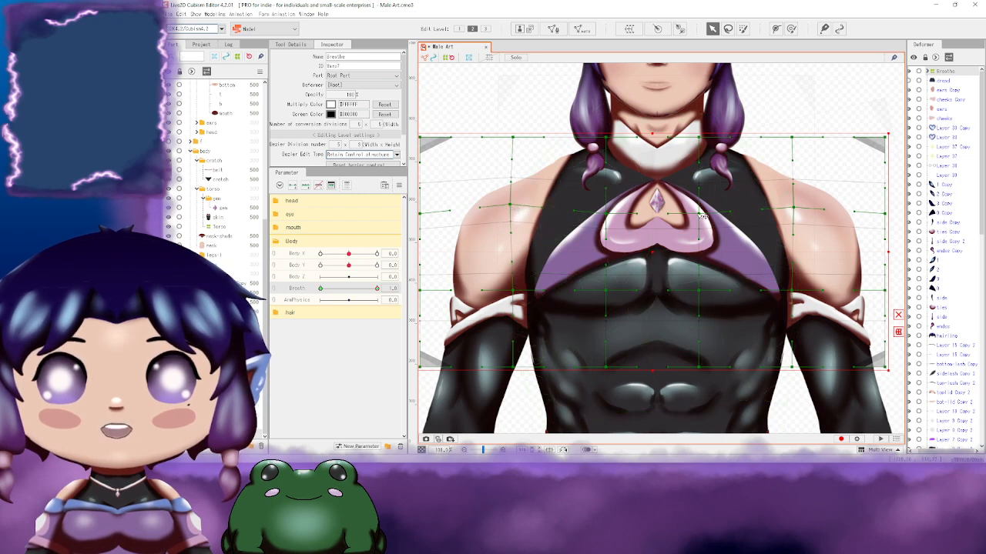
left_click_drag(700, 213, 701, 208)
left_click_drag(605, 215, 607, 211)
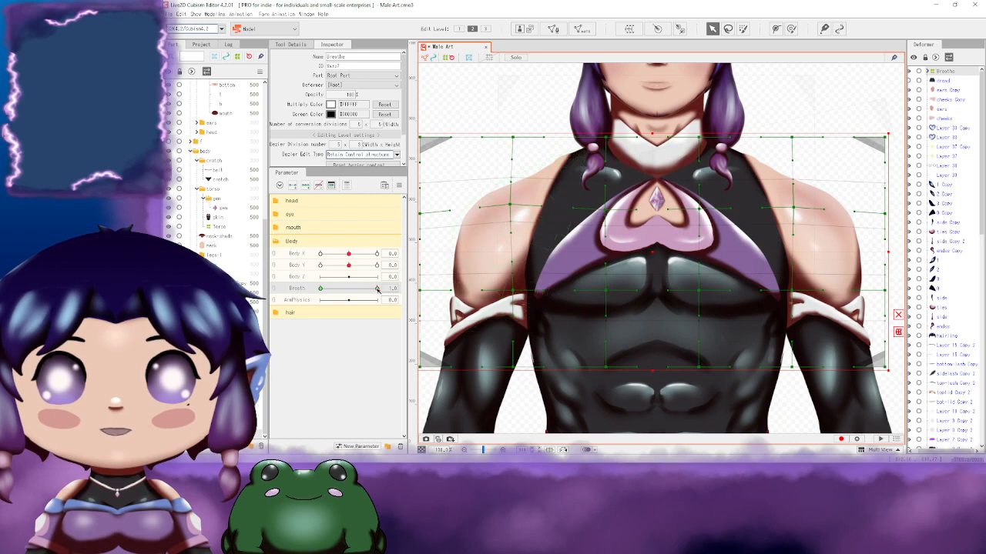
left_click_drag(378, 289, 303, 295)
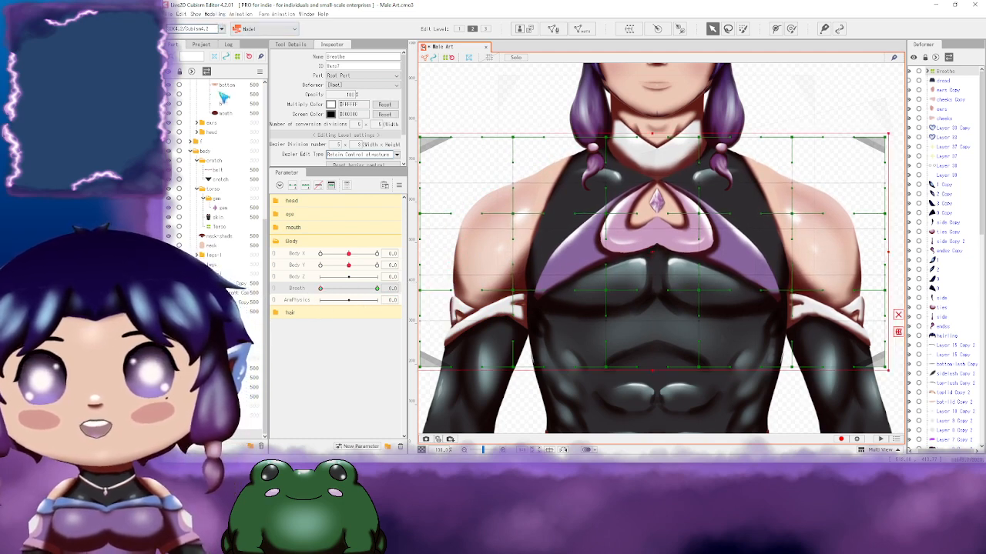
Step: Open the Physics/Scene Blending Settings and examine the breathing motion on the chest and shoulders, up close and at full upper-body view
left_click(215, 14)
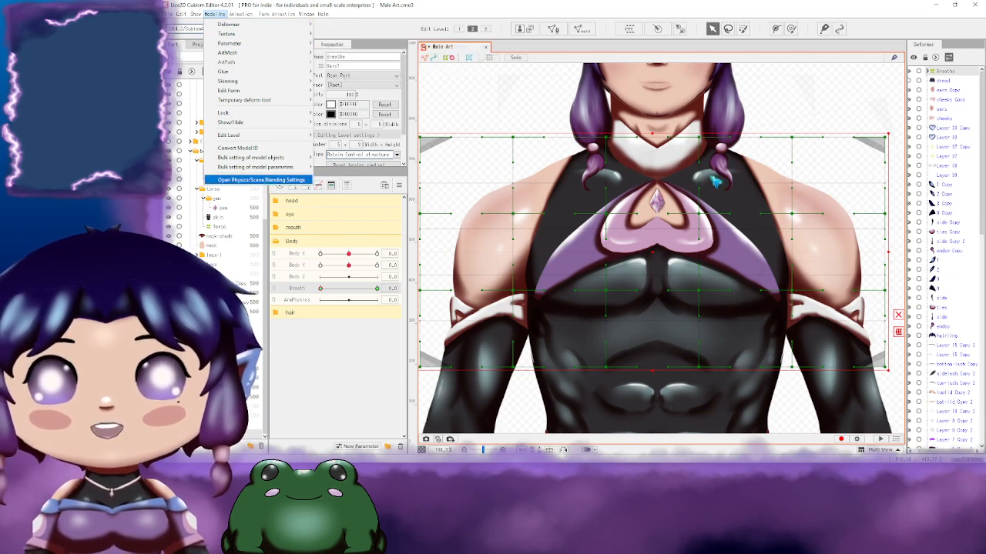
left_click(269, 185)
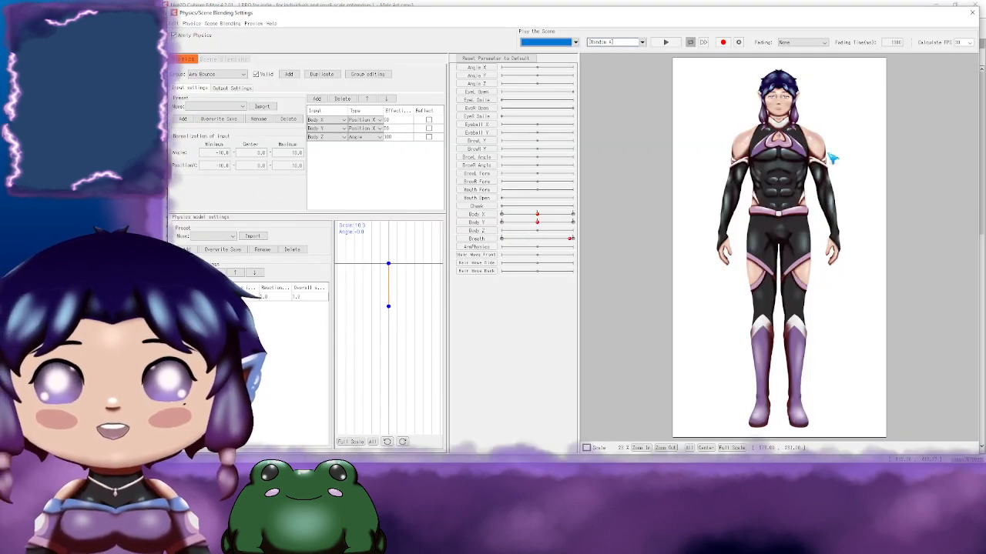
scroll(831, 159, "up", 5)
left_click_drag(764, 164, 817, 242)
scroll(818, 243, "up", 3)
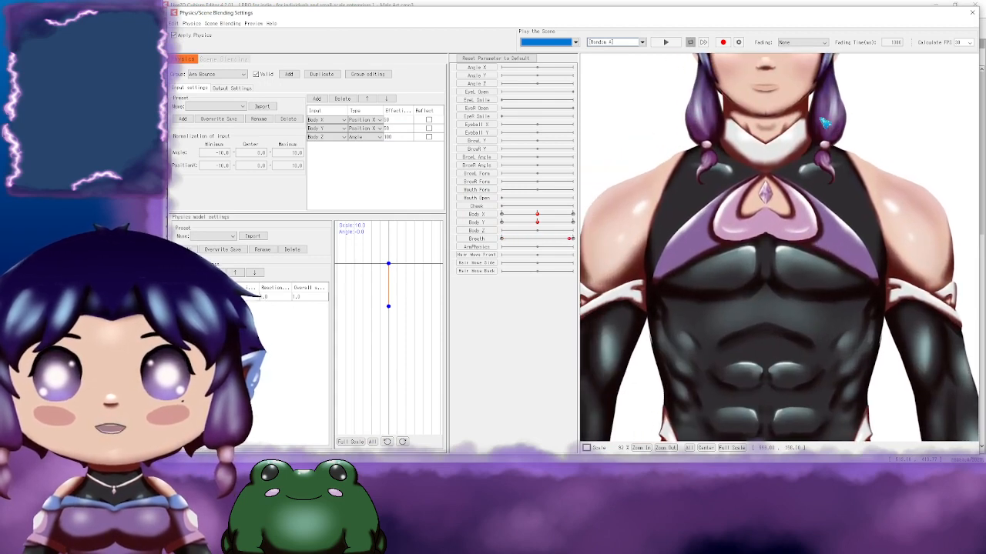
scroll(880, 271, "down", 3)
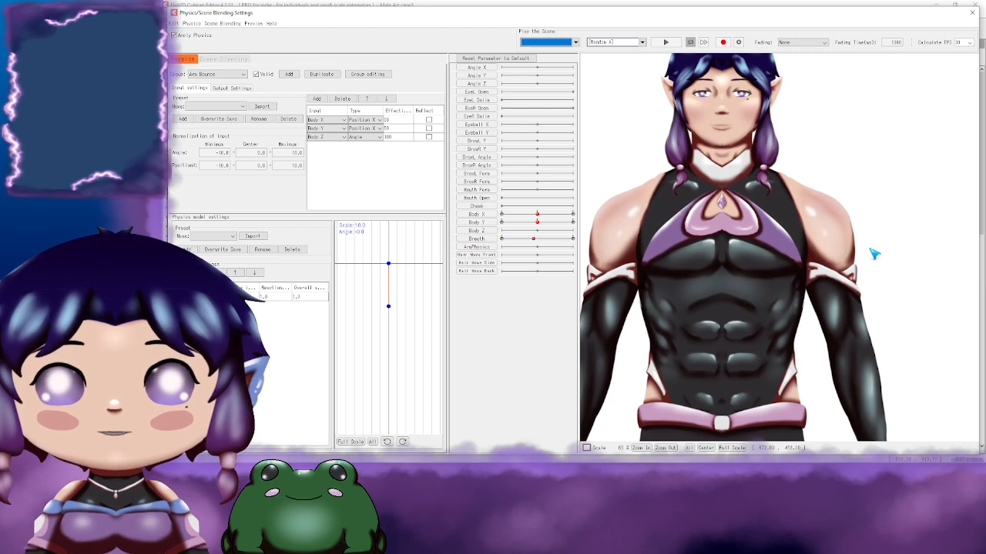
scroll(851, 291, "up", 2)
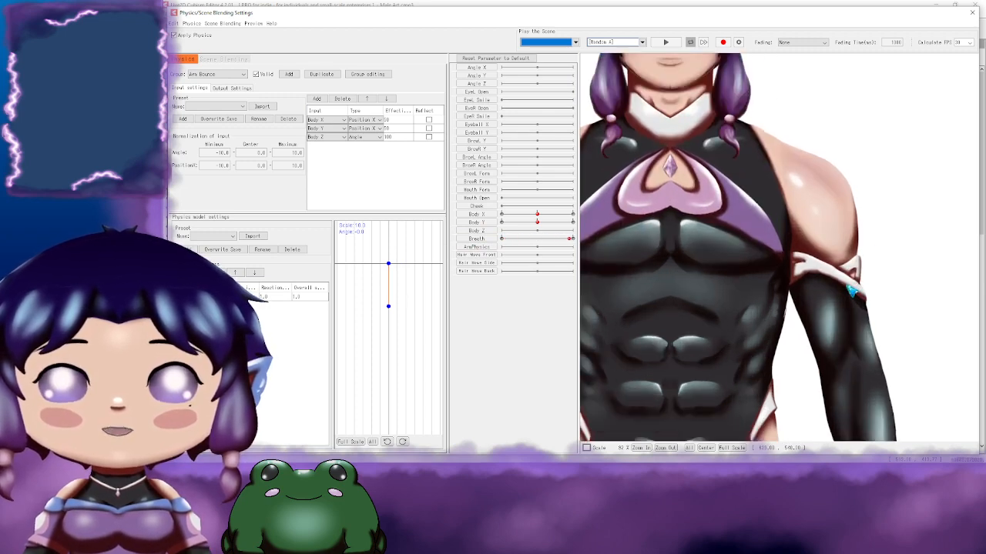
scroll(851, 290, "down", 2)
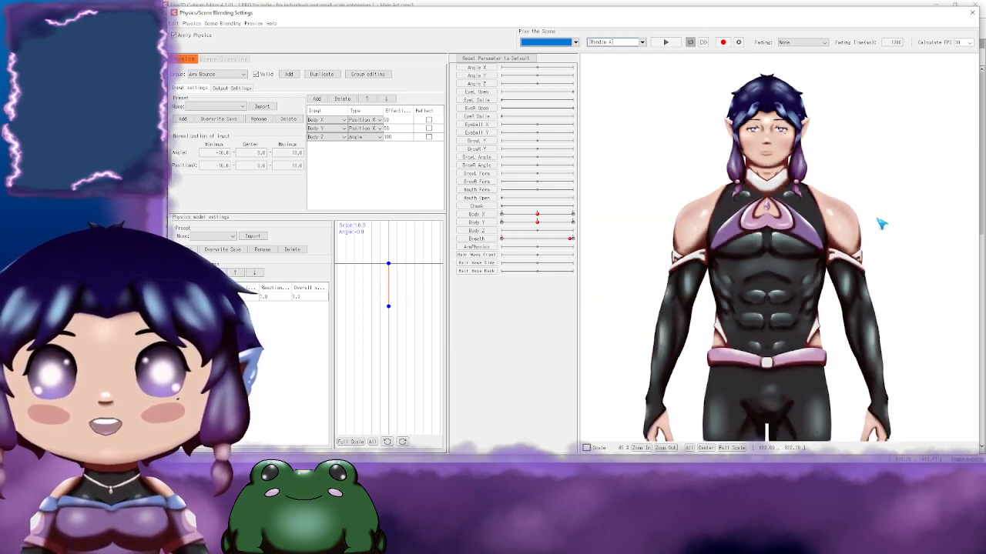
left_click_drag(885, 198, 866, 259)
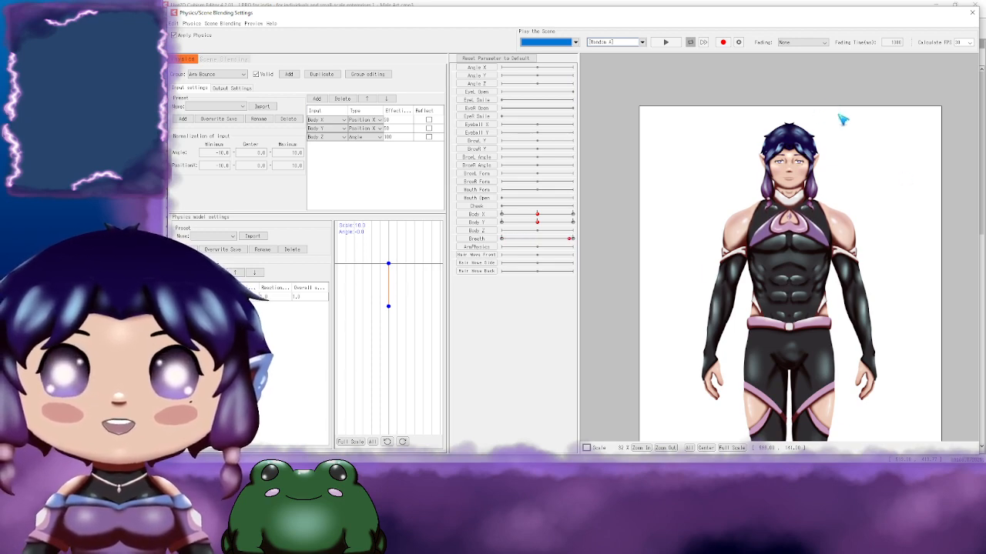
Step: Close the Physics/Scene Blending Settings and deselect the Breathe deformer on the model
left_click_drag(868, 204, 844, 194)
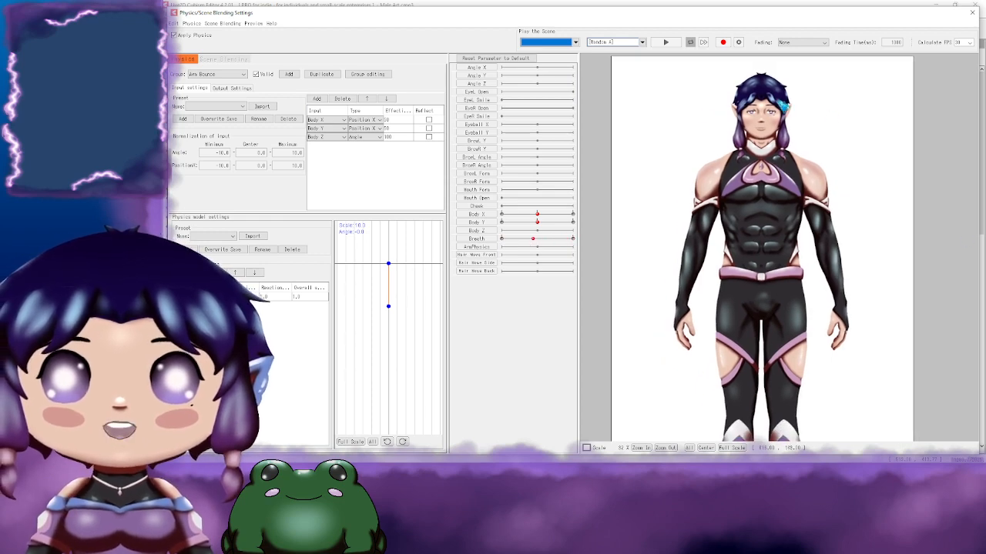
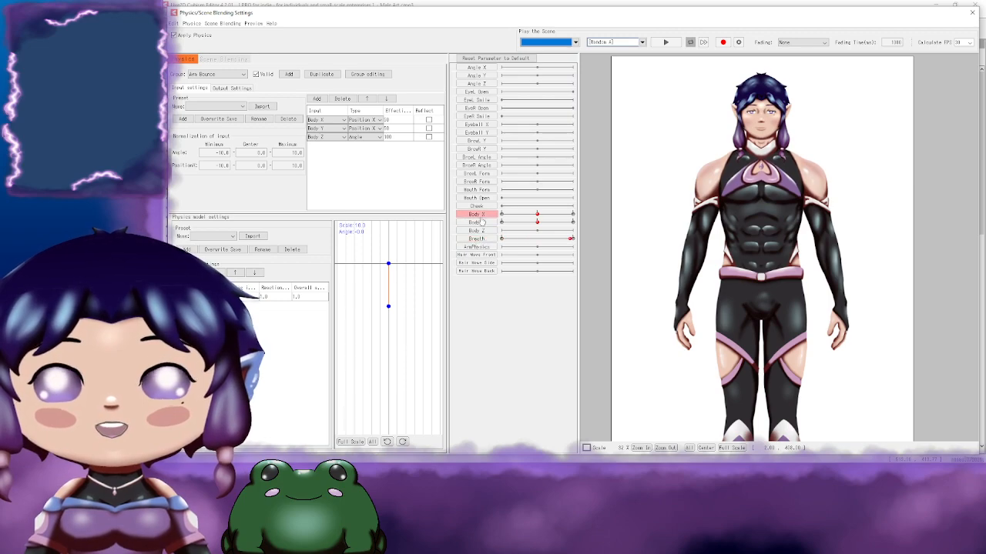
left_click(973, 16)
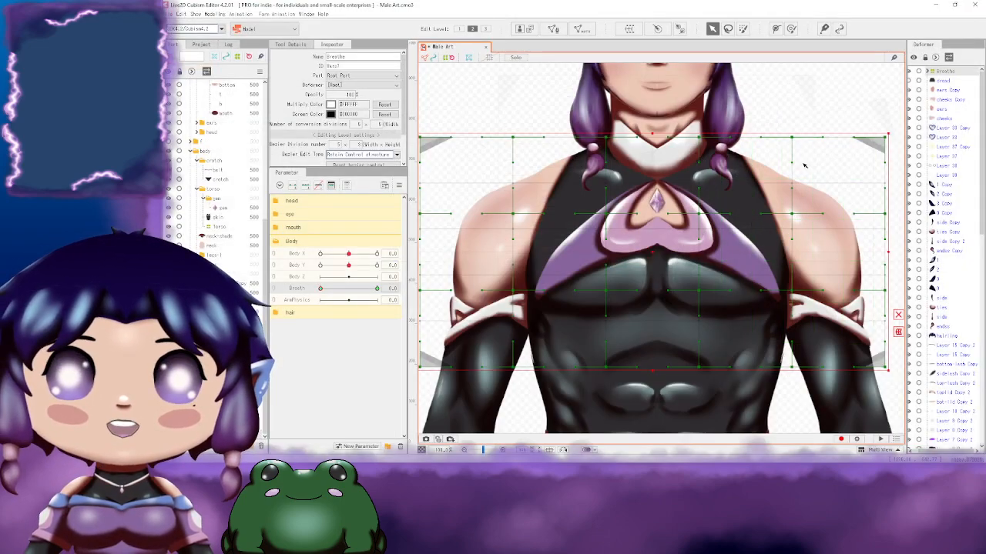
scroll(874, 230, "down", 2)
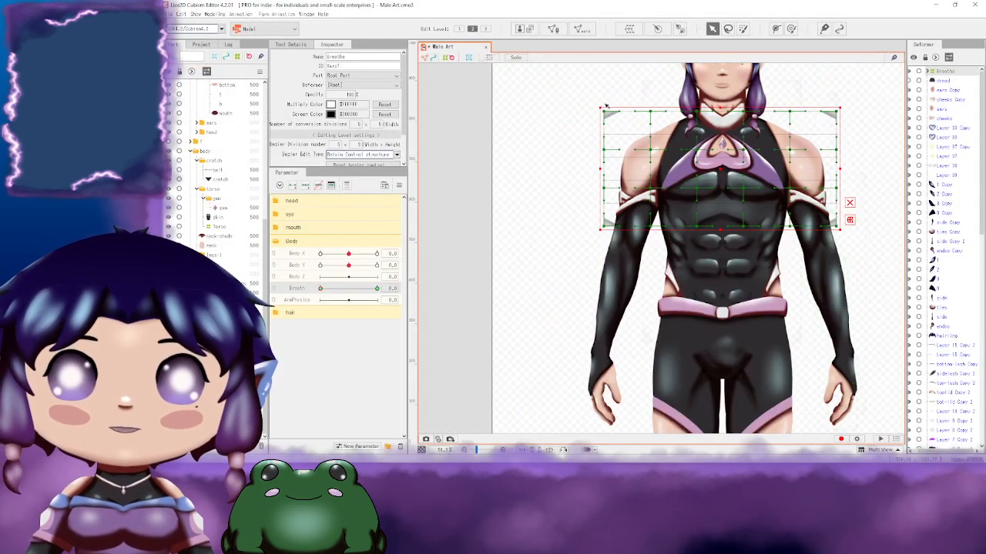
left_click(298, 253)
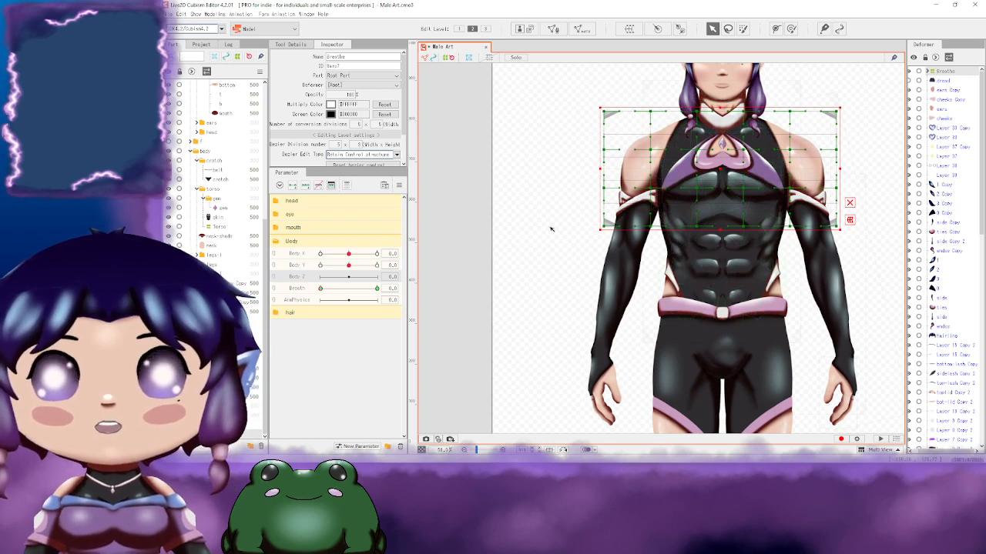
left_click_drag(755, 222, 634, 246)
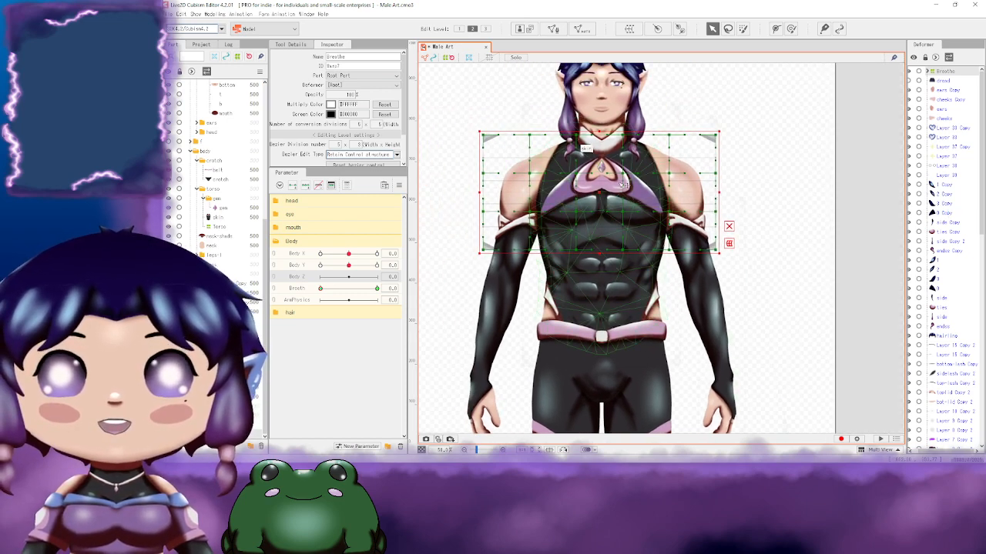
left_click(833, 148)
left_click(655, 29)
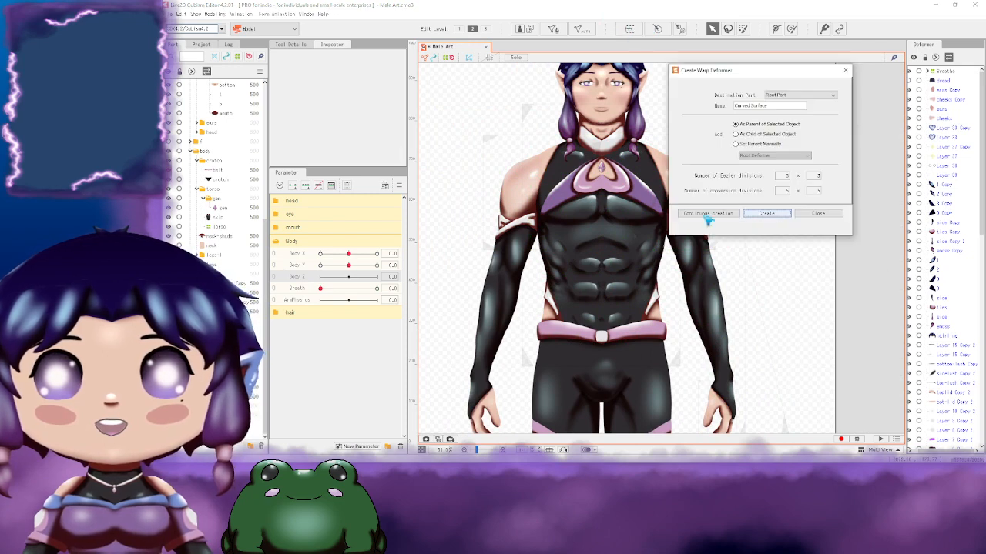
left_click_drag(751, 73, 812, 66)
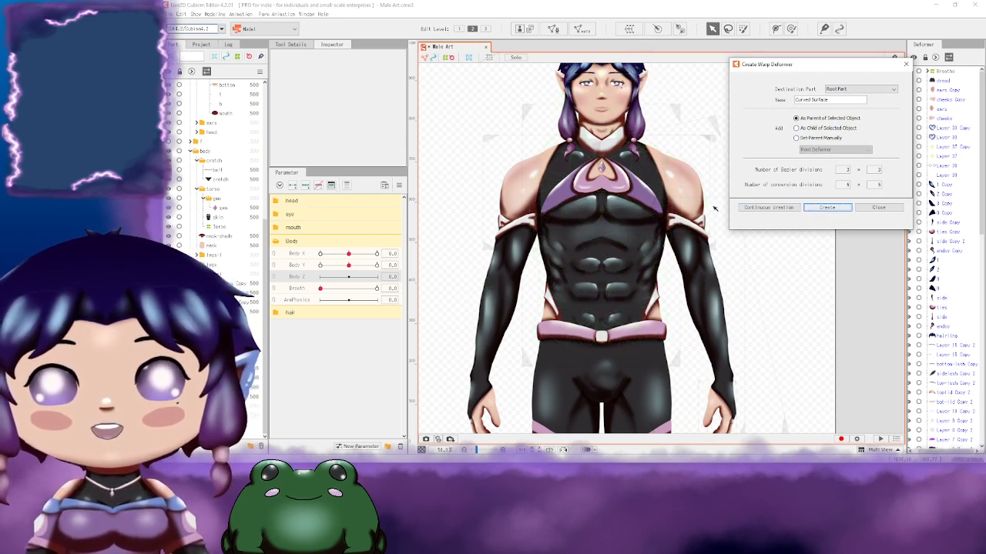
left_click(878, 209)
left_click_drag(719, 163, 769, 126)
left_click_drag(797, 188, 805, 229)
Step: Expand the Breathe deformer and examine the objects parented under Torso
left_click(928, 70)
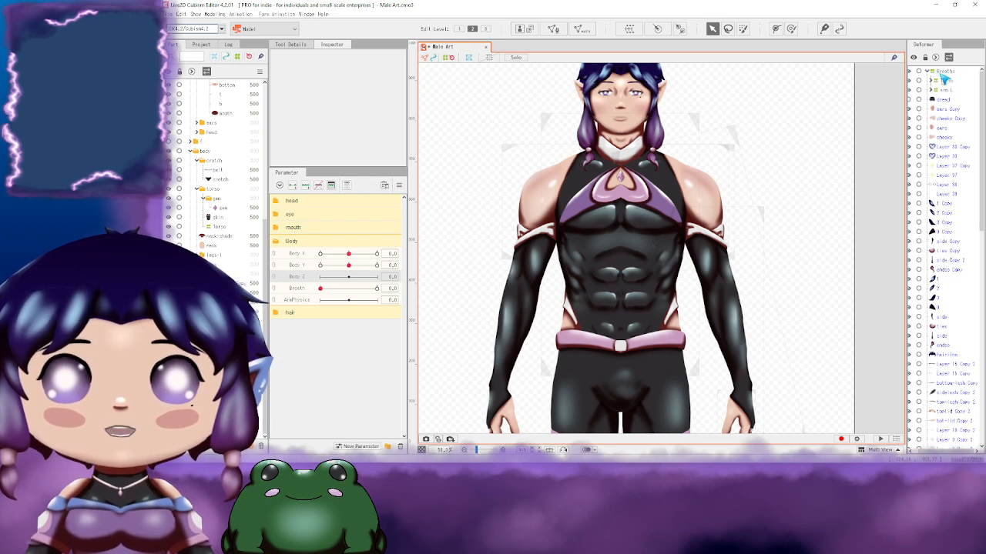
left_click(931, 81)
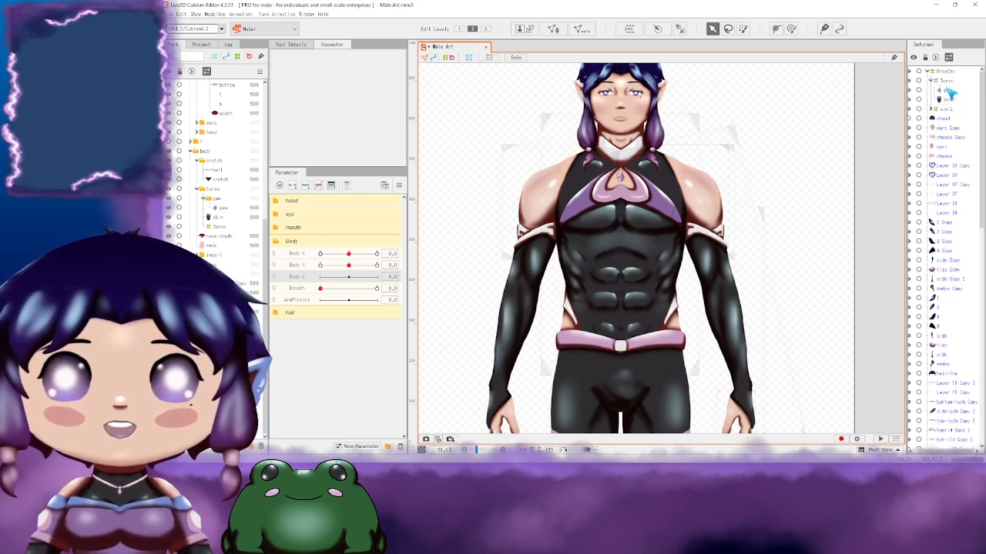
left_click(932, 81)
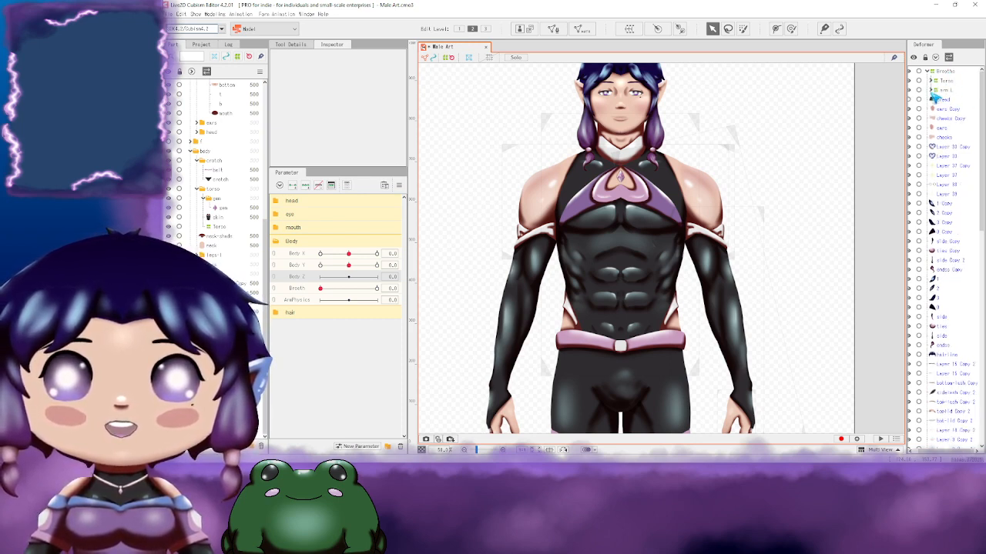
Step: Inspect arm L's child deformers one by one, including the mesh inside the front fingers deformer, and collapse the hierarchy
left_click(933, 90)
left_click(952, 100)
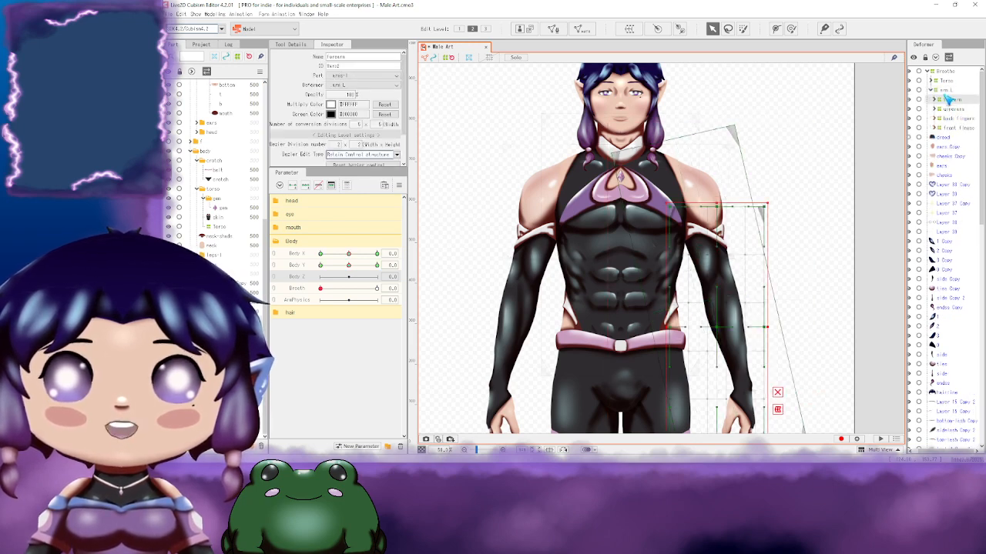
left_click(952, 110)
left_click(953, 119)
left_click(957, 128)
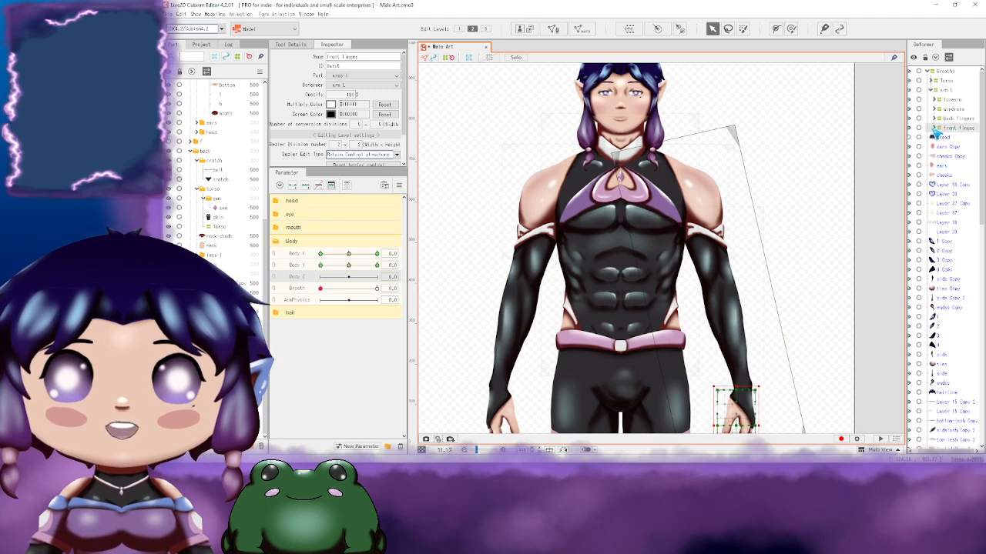
left_click(933, 128)
left_click(956, 137)
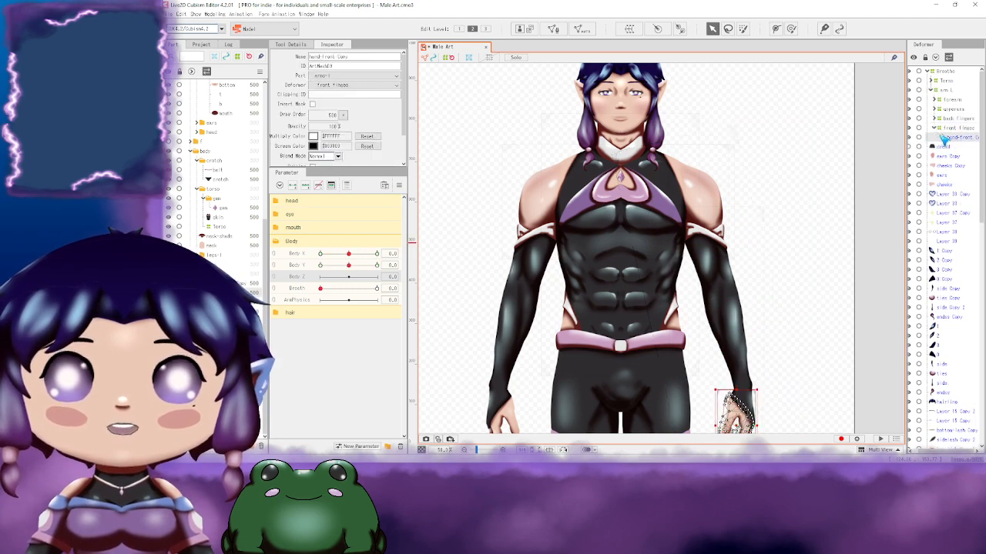
left_click(934, 128)
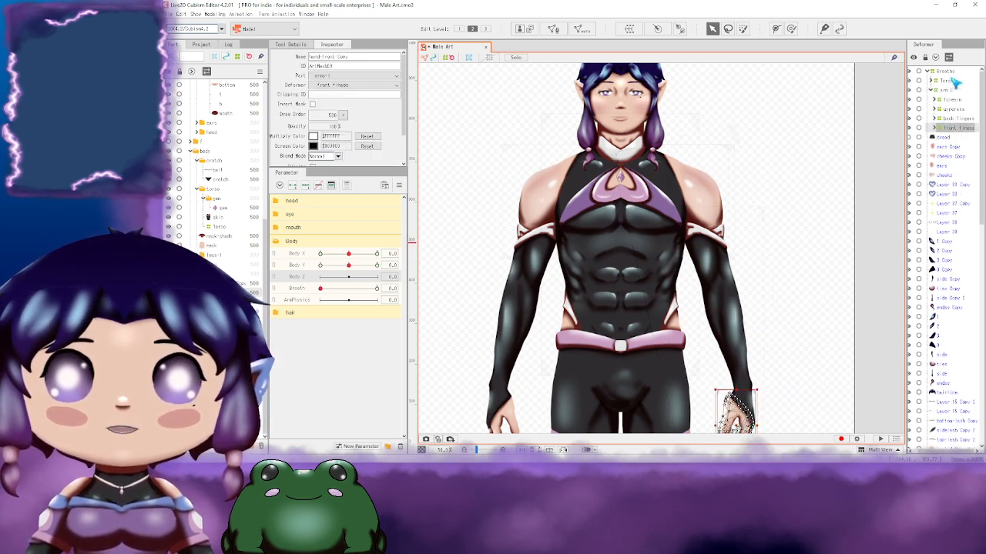
left_click(937, 90)
left_click(933, 91)
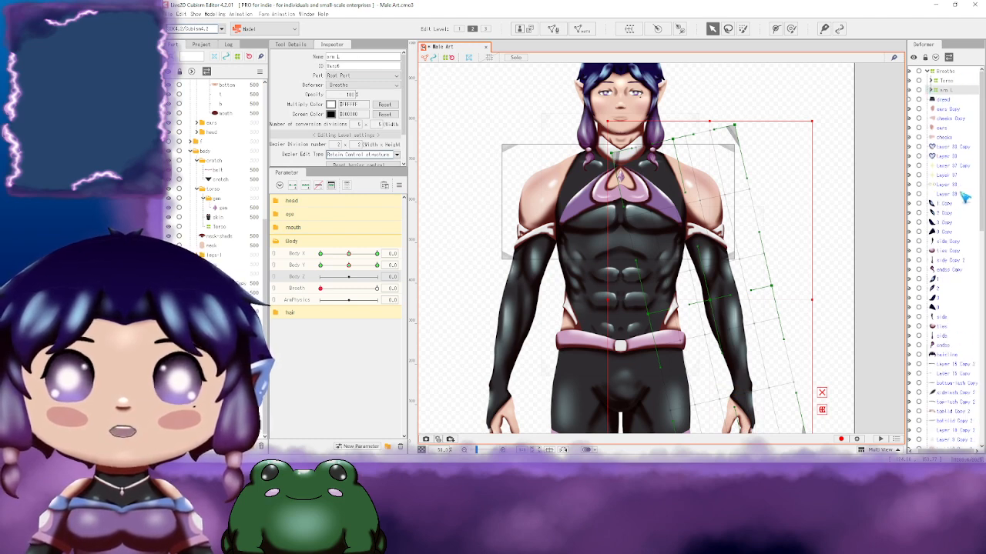
Step: Look through the unparented art meshes in the deformer hierarchy and deselect arm L
scroll(956, 258, "down", 10)
scroll(956, 235, "down", 4)
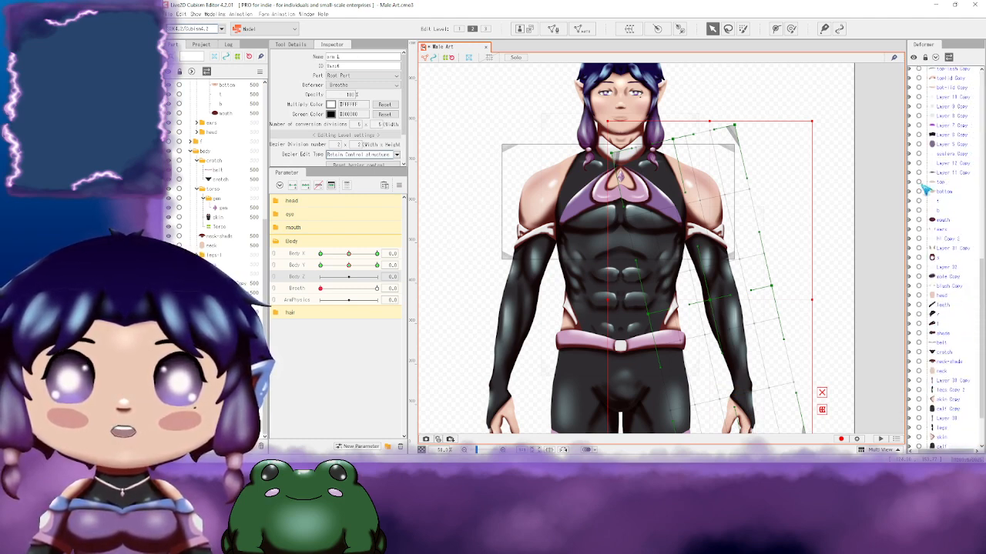
scroll(957, 337, "up", 12)
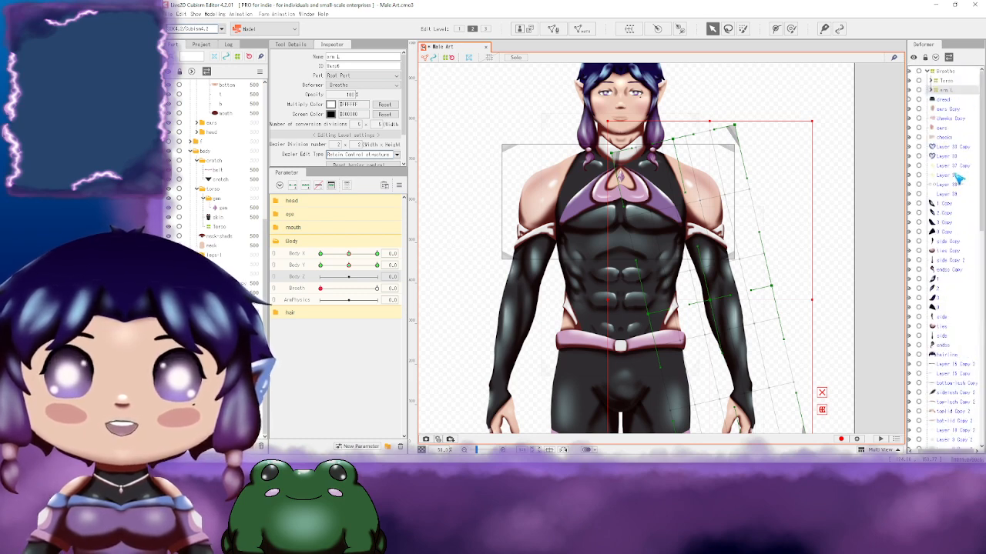
scroll(960, 281, "down", 3)
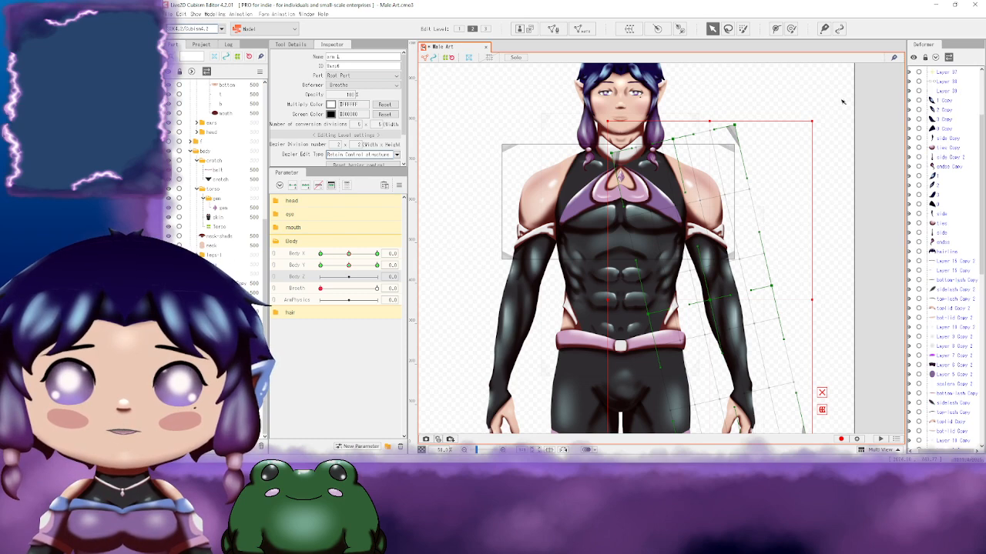
left_click(844, 102)
scroll(959, 241, "up", 3)
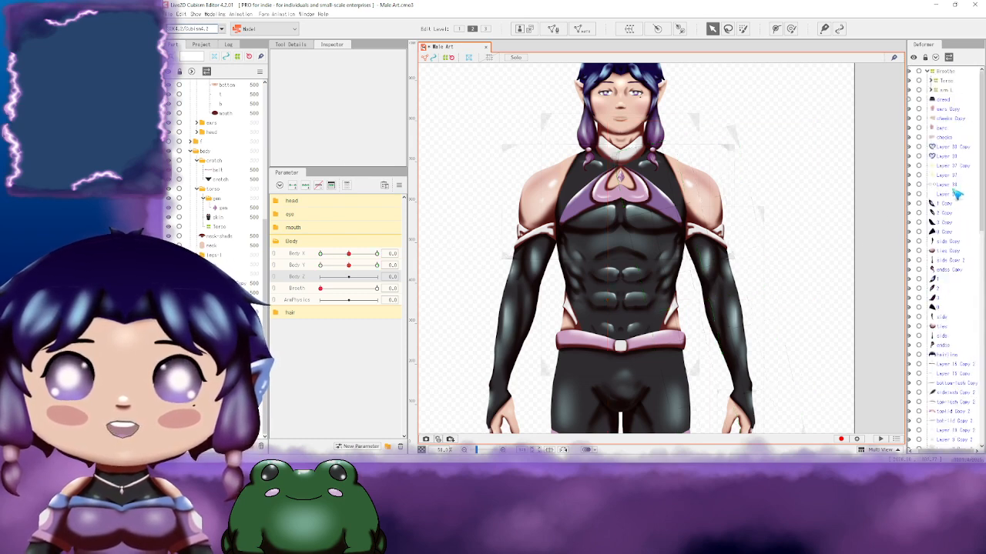
Step: Collapse the Body parameter group and save the model with the whole figure in view
left_click(276, 244)
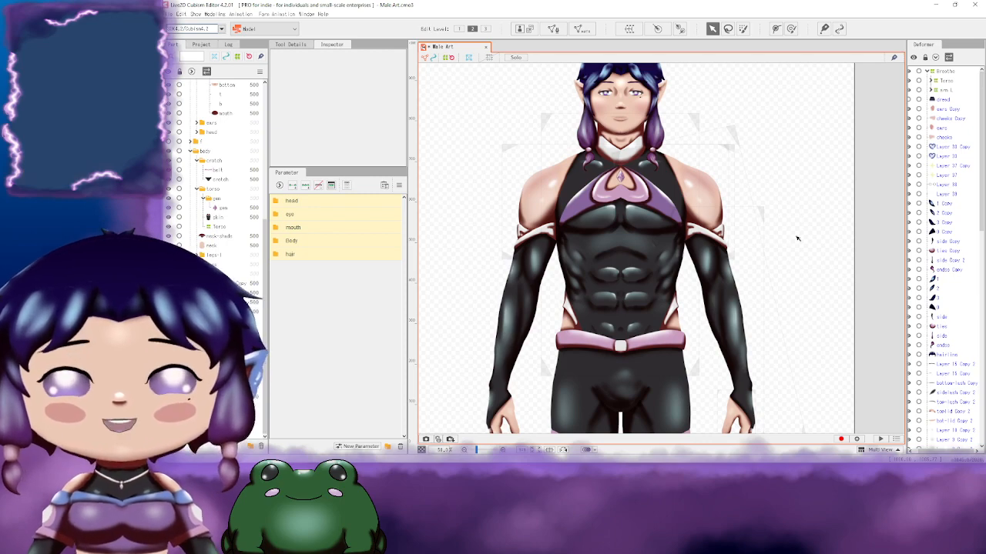
scroll(797, 239, "up", 2)
scroll(779, 169, "down", 4)
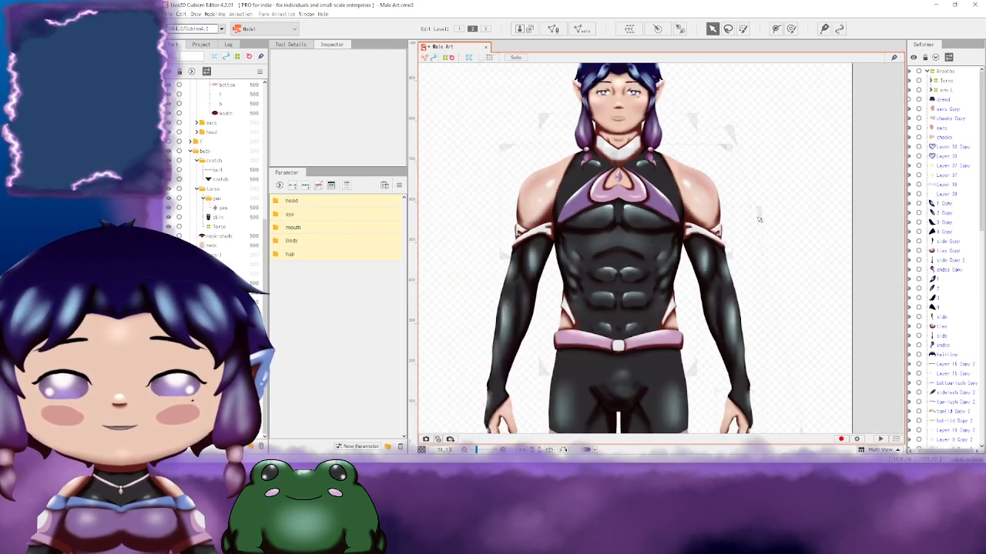
mouse_move(779, 169)
left_mouse_down()
mouse_move(750, 121)
mouse_move(784, 164)
left_mouse_up()
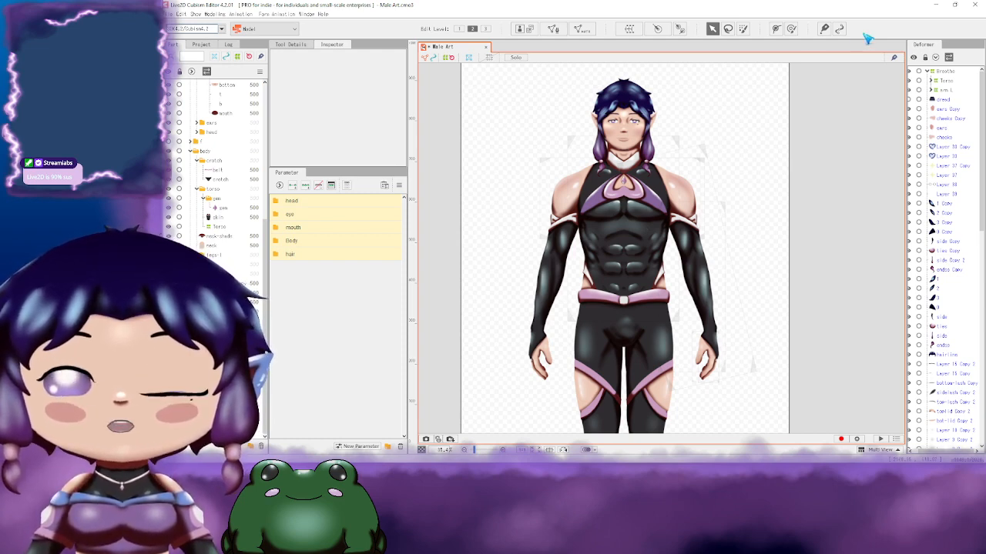
key("ctrl+s")
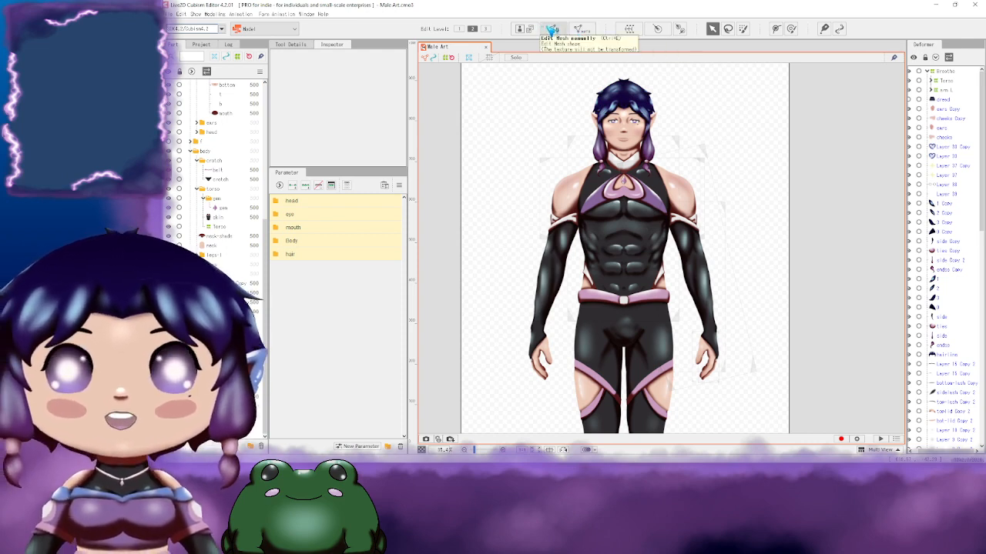
Step: Examine the mesh of the mouth's top part up close on the face and deselect it
scroll(685, 143, "up", 3)
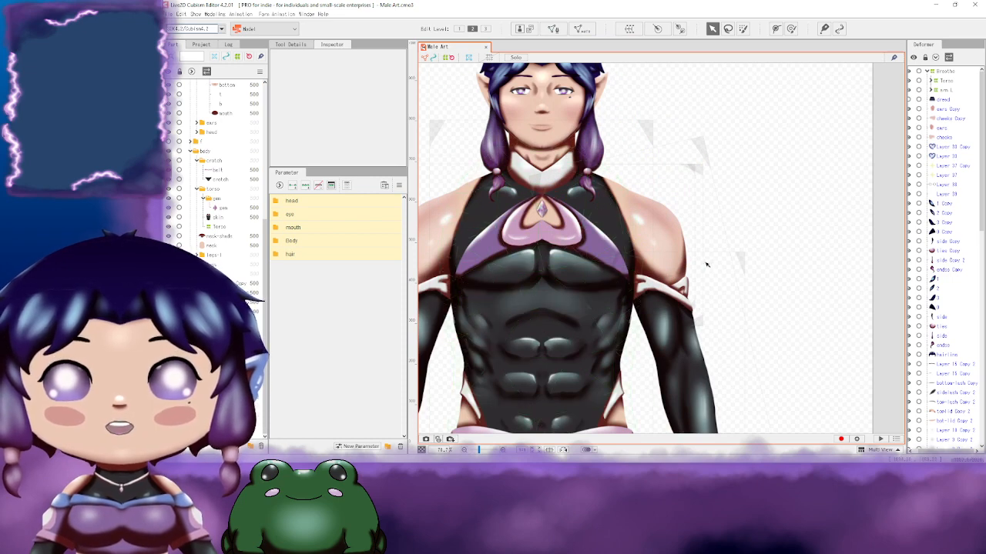
left_click(552, 122)
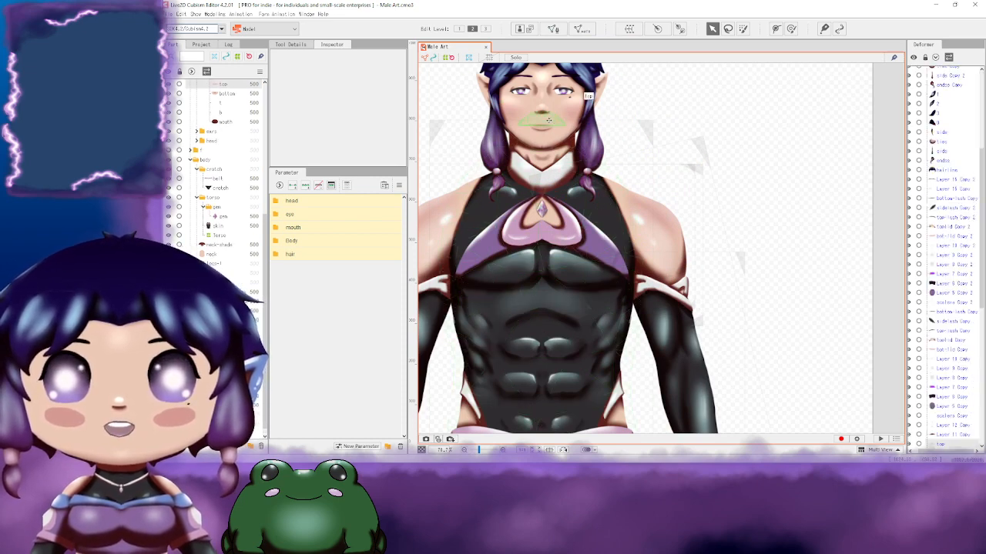
scroll(744, 166, "up", 3)
scroll(639, 169, "down", 2)
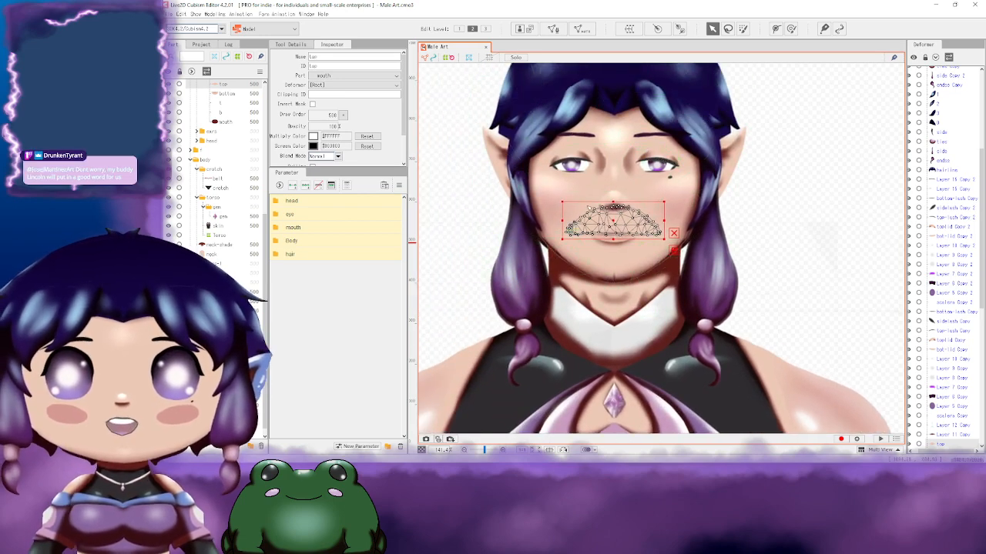
scroll(708, 212, "down", 2)
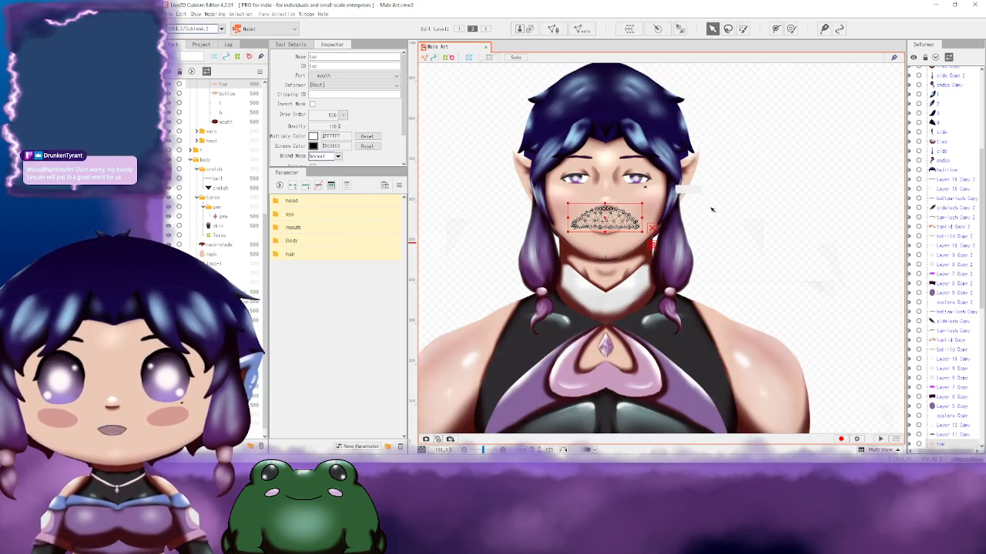
left_click(829, 255)
scroll(820, 223, "down", 3)
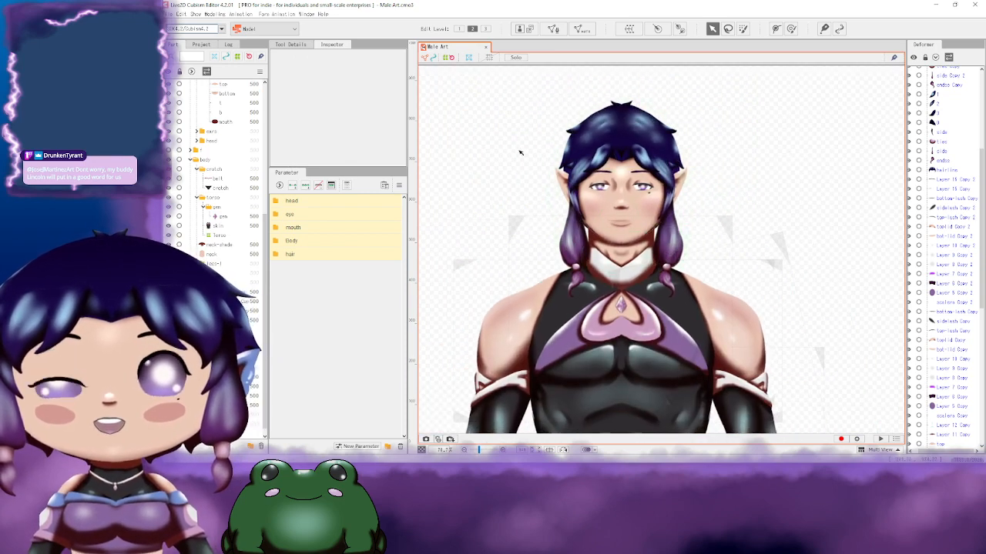
Step: Inspect the ID of the mouth mesh and the Clipping ID of the b mesh
left_click(226, 123)
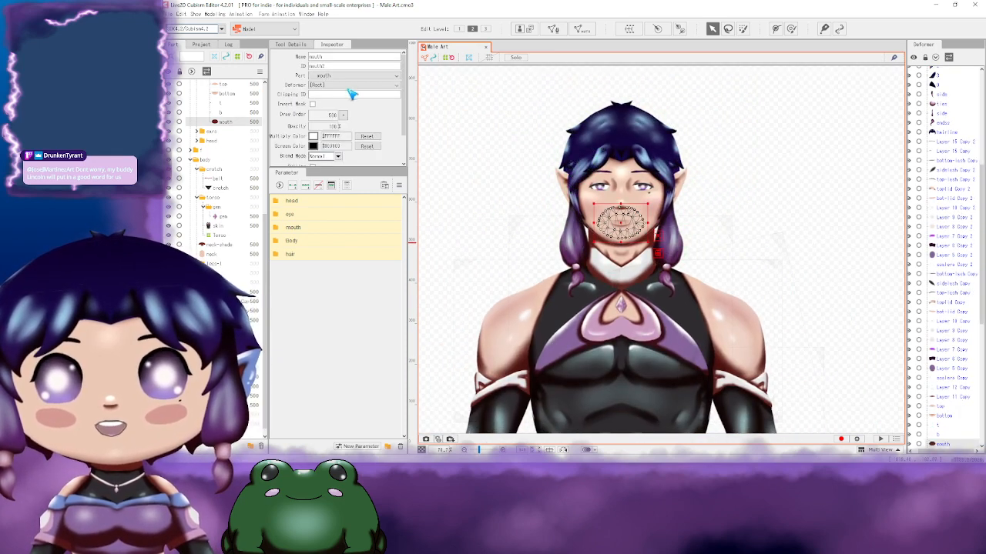
left_click(220, 112)
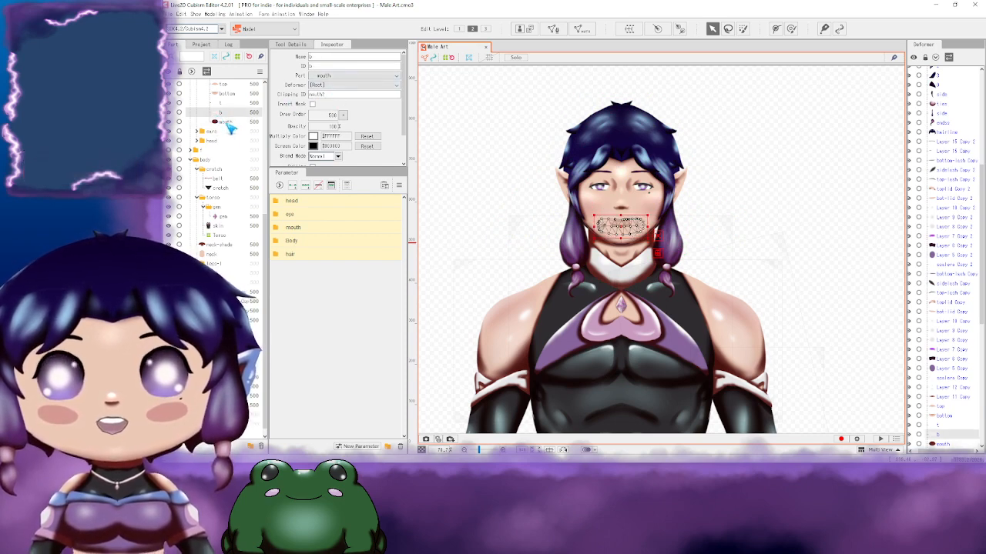
left_click(819, 154)
scroll(818, 162, "down", 2)
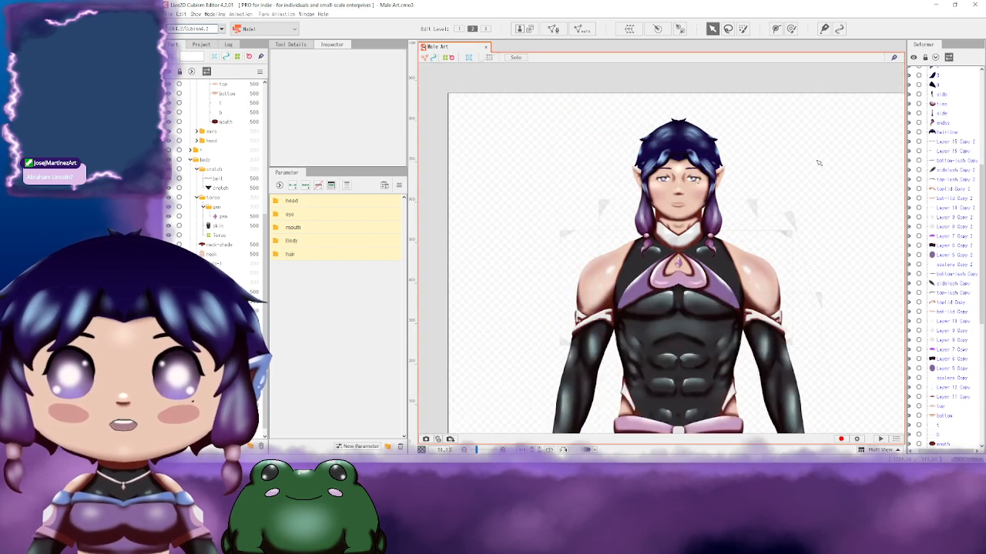
Step: Expand the Body parameter group with the head and torso in view
left_click_drag(786, 157, 695, 121)
left_click_drag(743, 241, 756, 219)
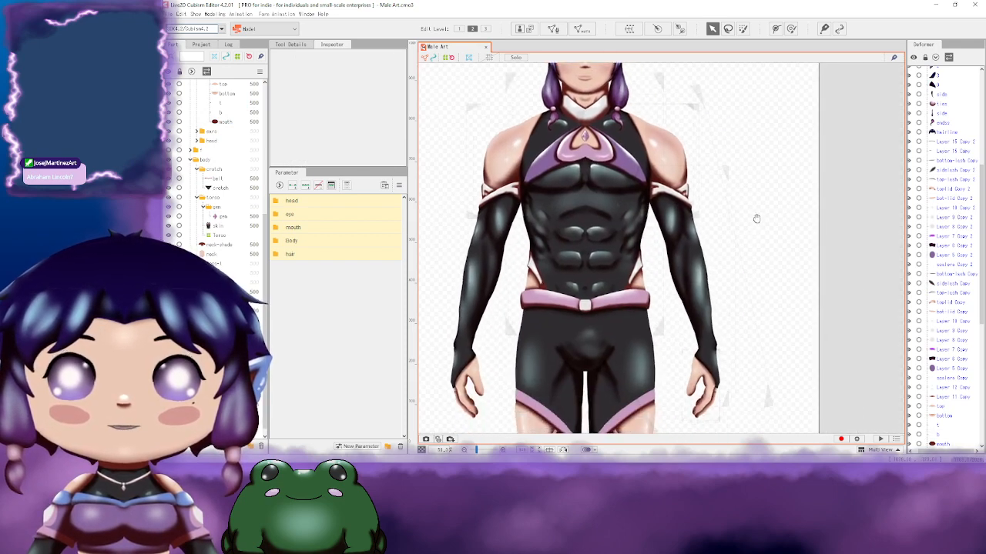
left_click_drag(734, 141, 769, 210)
left_click_drag(770, 154, 770, 175)
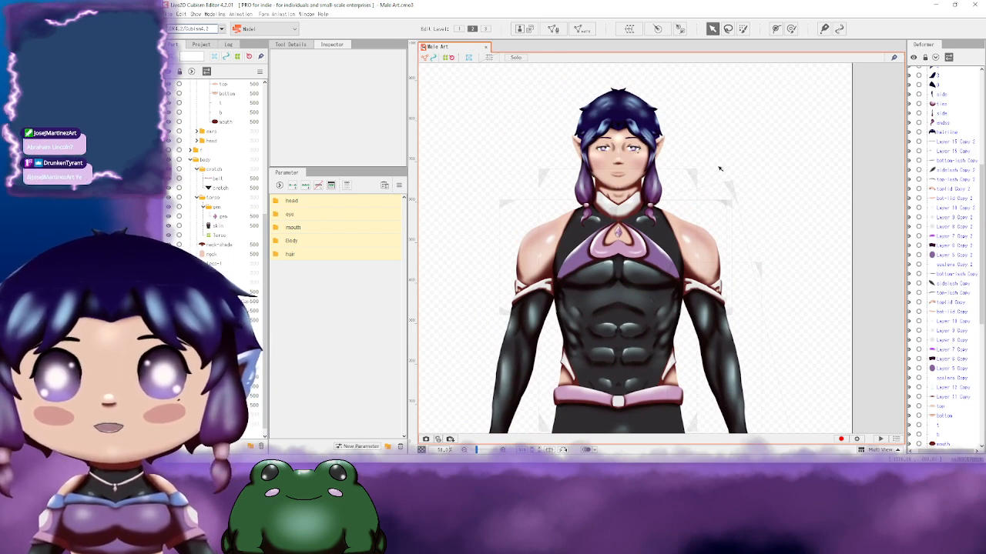
left_click(290, 241)
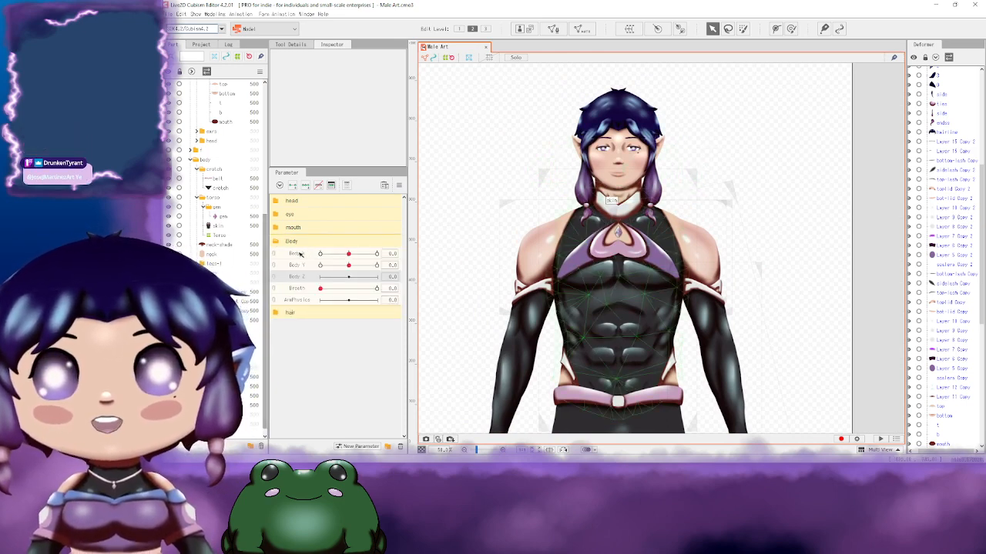
Step: Link Body X and Body Y, preview the torso with both at -10, and unlink the two parameters
left_click(300, 254)
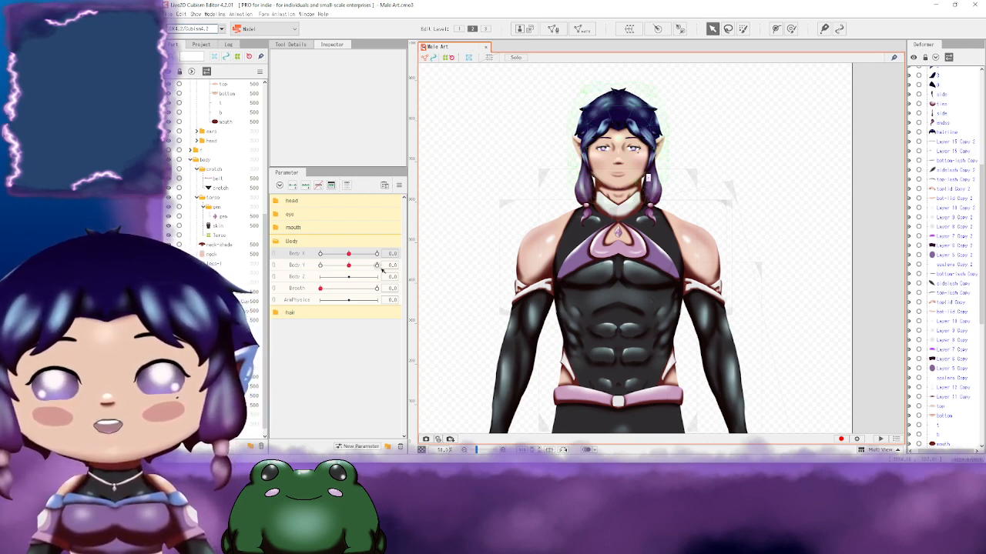
left_click(273, 256)
left_click_drag(350, 267, 300, 309)
left_click_drag(320, 241, 300, 305)
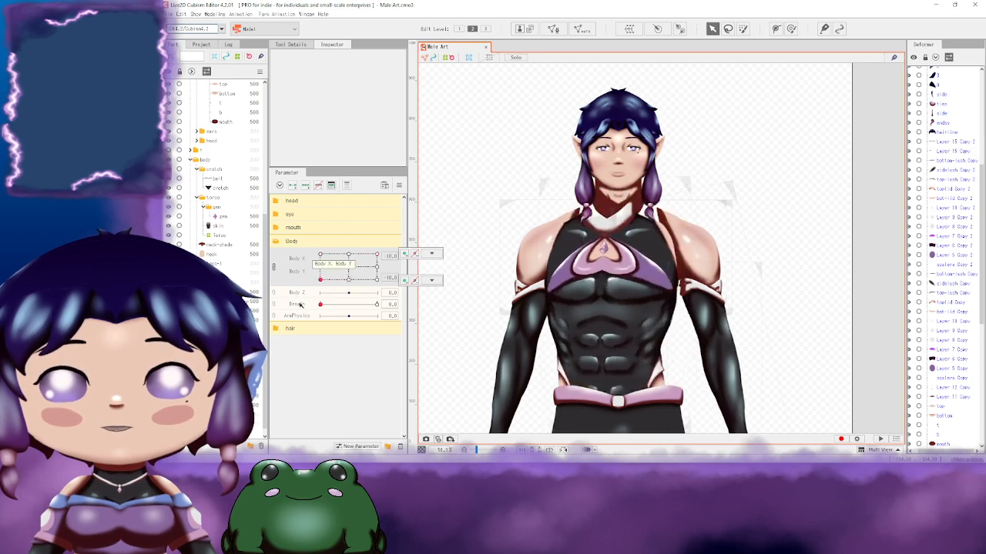
left_click(275, 270)
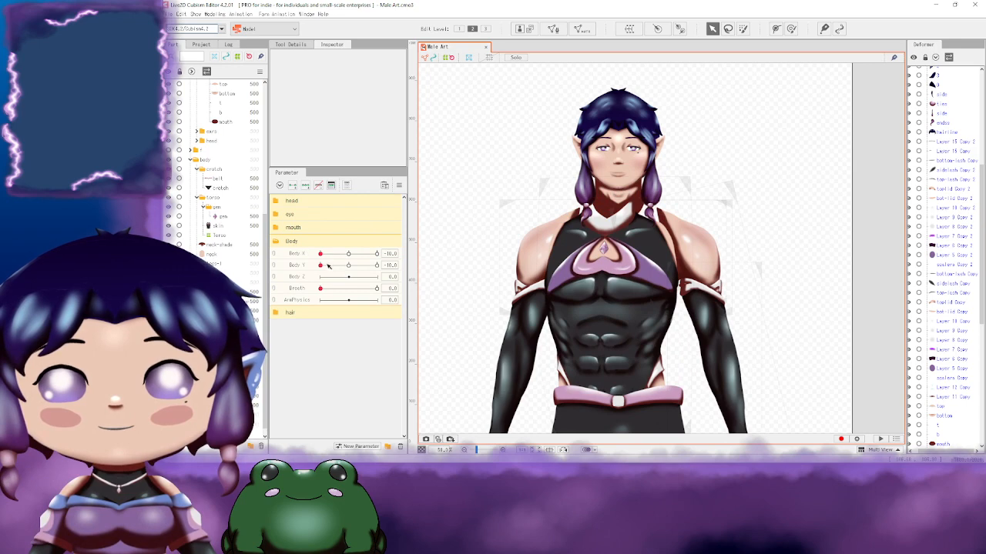
Step: Reset the Body X and Body Y parameters to 0
left_click(377, 254)
left_click_drag(378, 259, 348, 263)
left_click(393, 254)
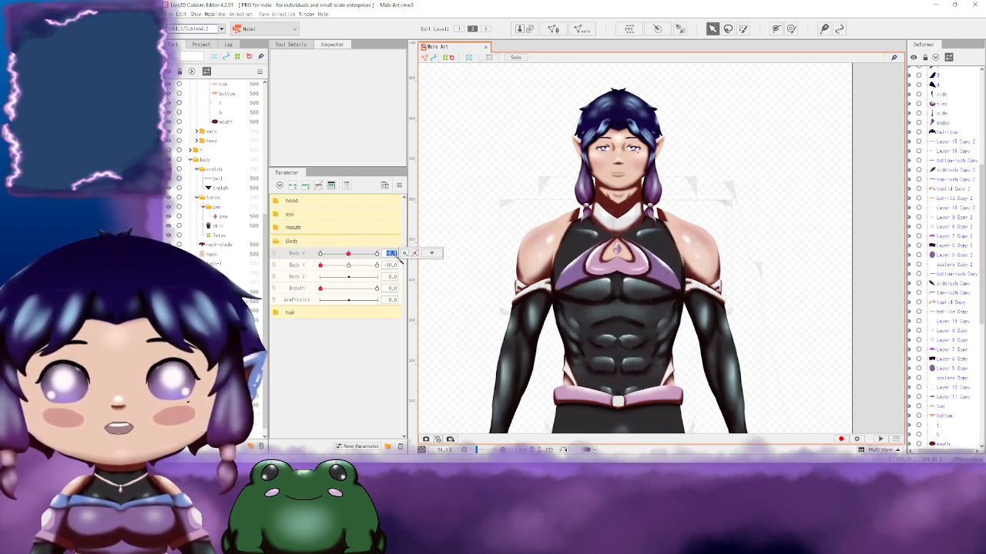
type("0")
key("Return")
left_click(394, 265)
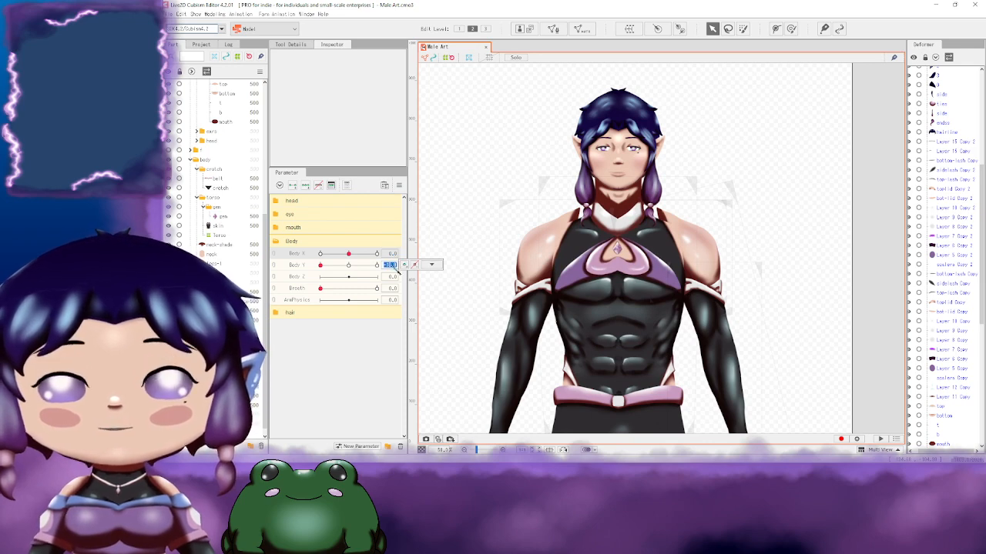
type("0")
key("Return")
left_click(431, 264)
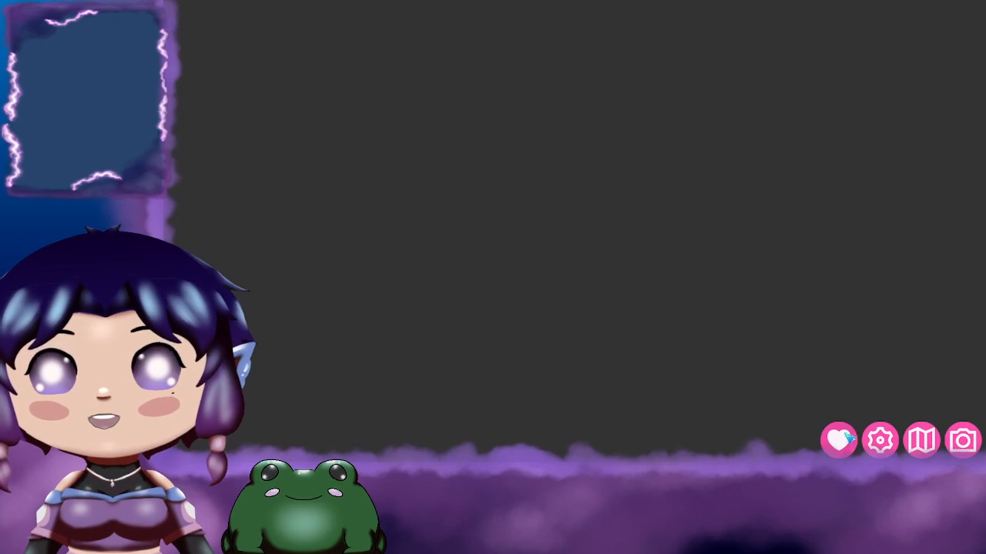
Step: Switch to the stream-throwing overlay app and connect its Twitch platform
left_click(962, 441)
left_click(924, 22)
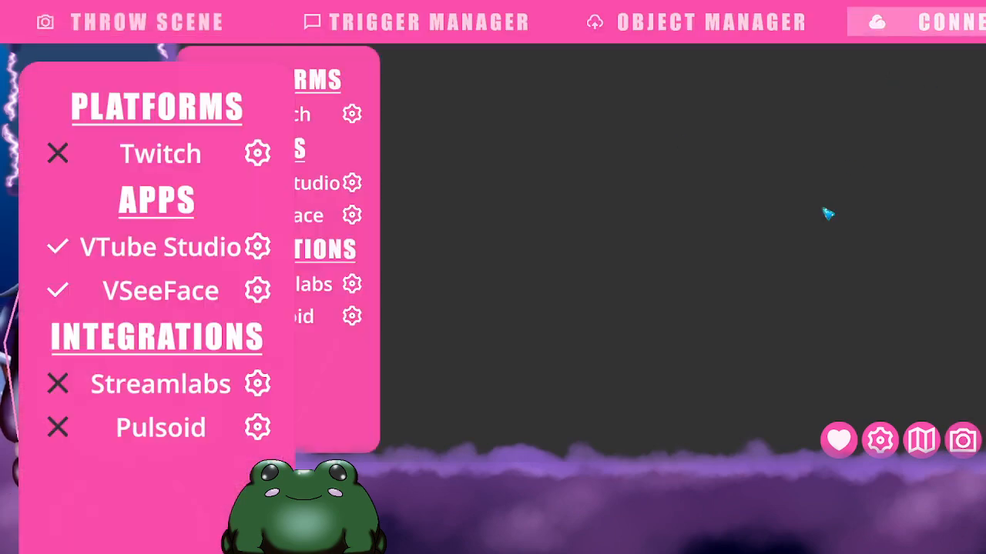
left_click(335, 115)
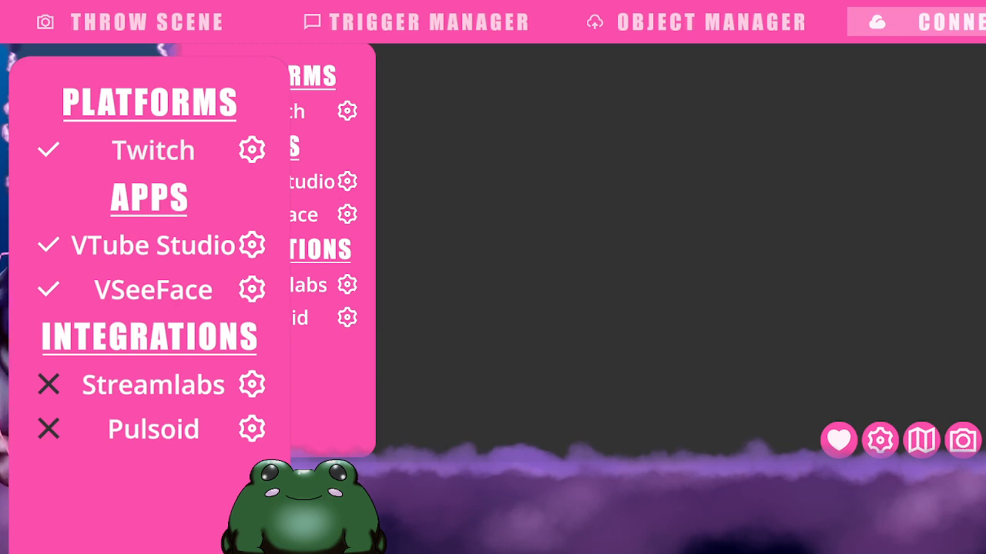
left_click(147, 22)
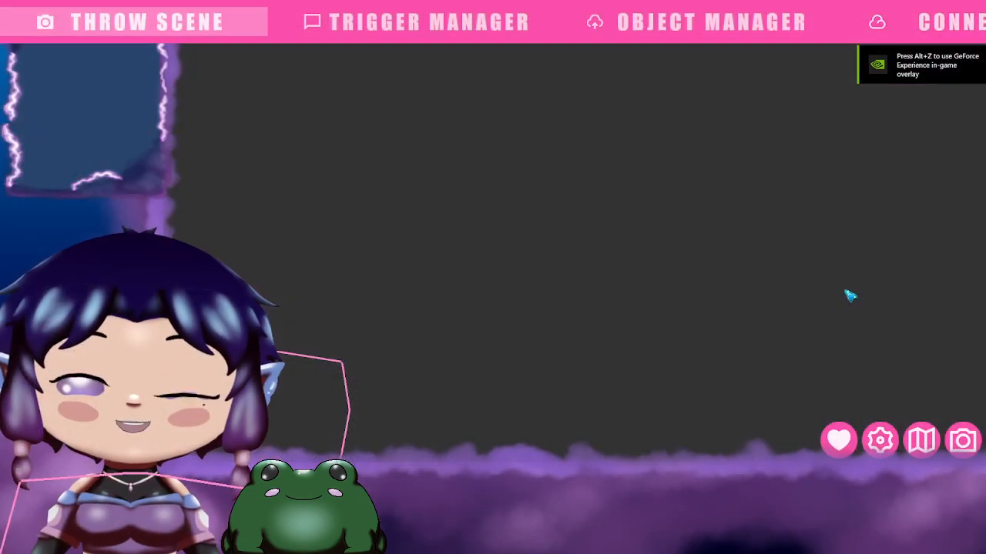
left_click(916, 21)
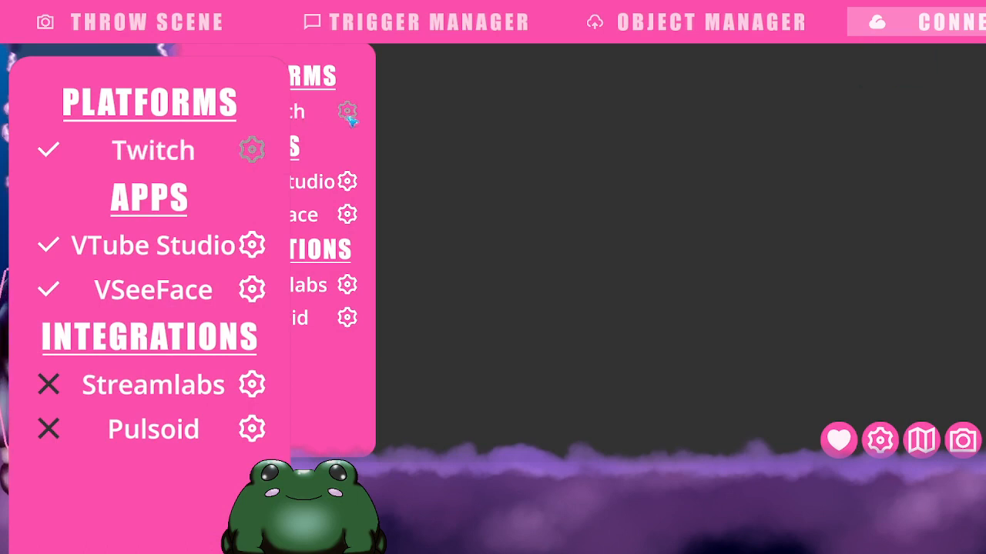
left_click(944, 426)
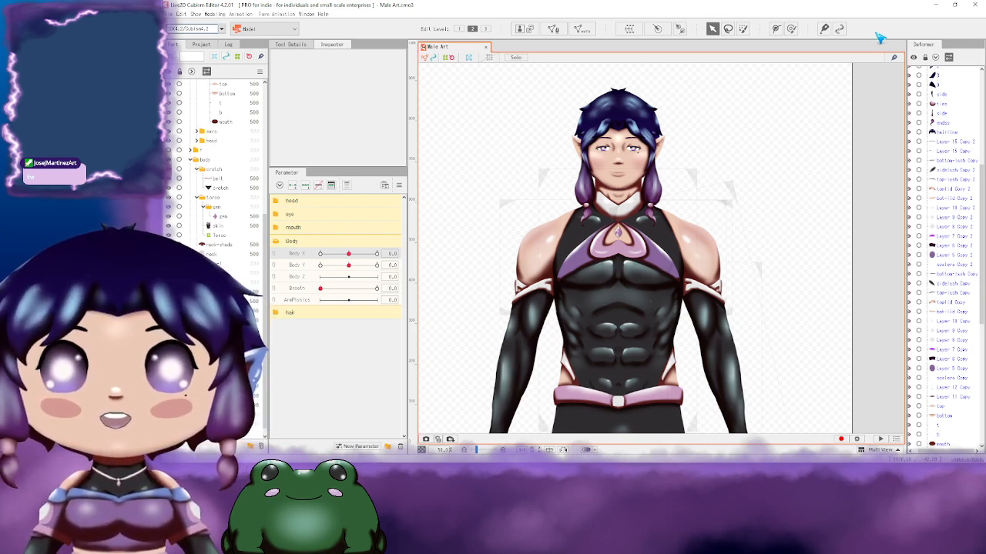
Step: Switch back to Live2D Cubism Editor and save the model with the whole figure in view
scroll(808, 225, "down", 2)
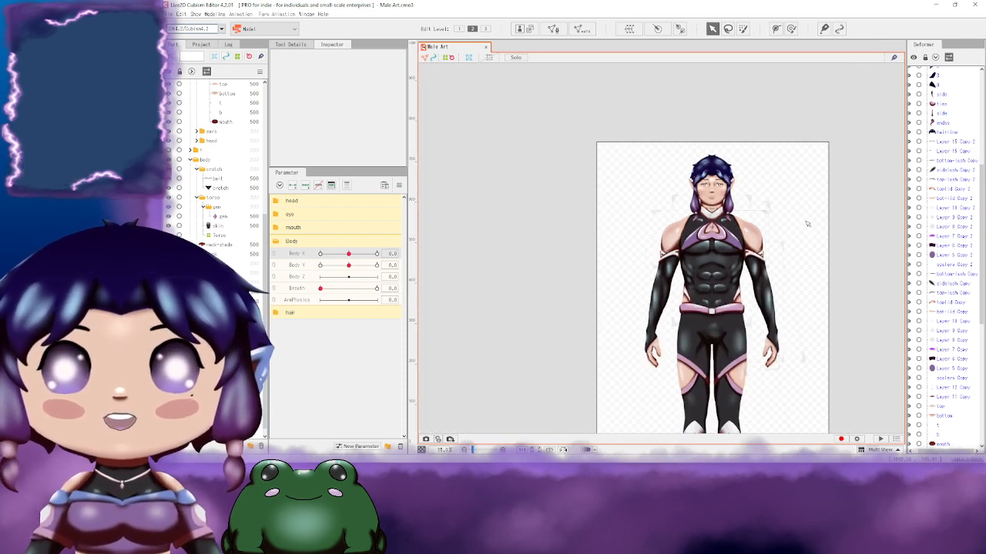
left_click_drag(821, 244, 764, 221)
scroll(842, 221, "down", 2)
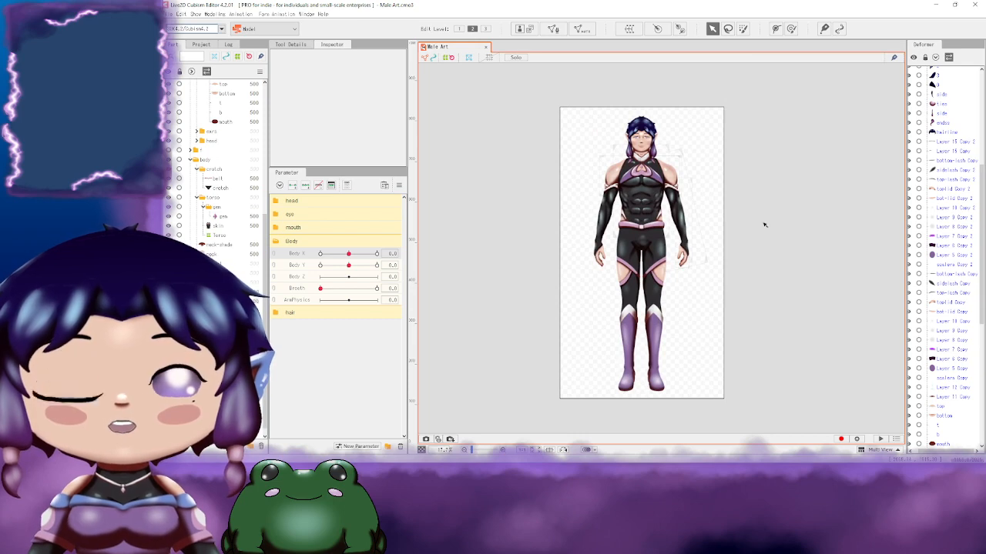
key("ctrl+s")
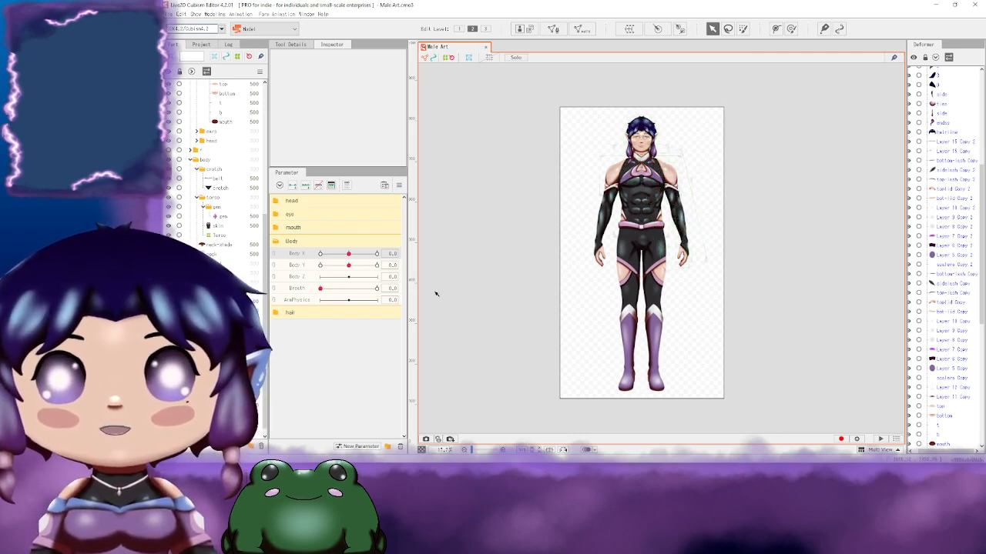
Step: Collapse the torso and head part folders and the left-side hair subfolder
left_click(197, 198)
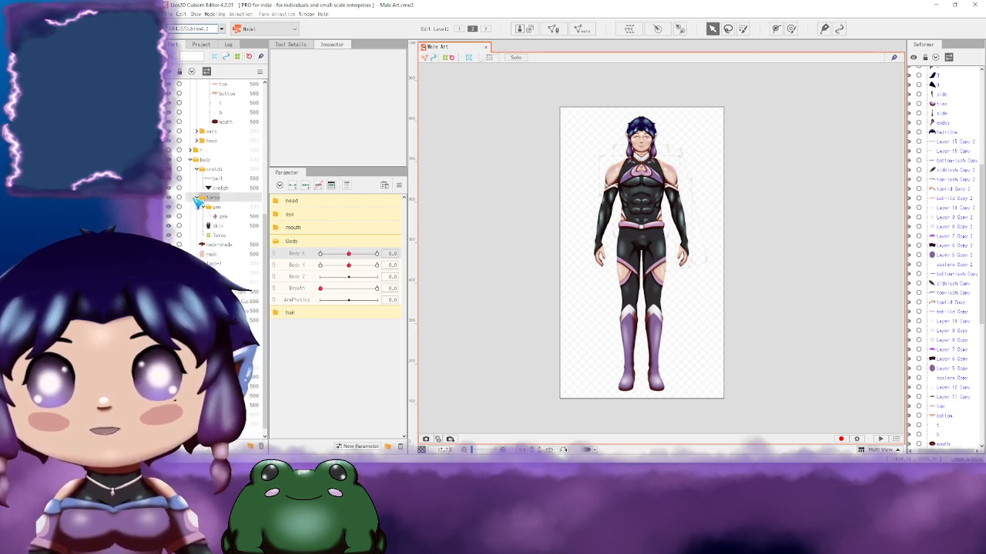
left_click(197, 198)
left_click(211, 273)
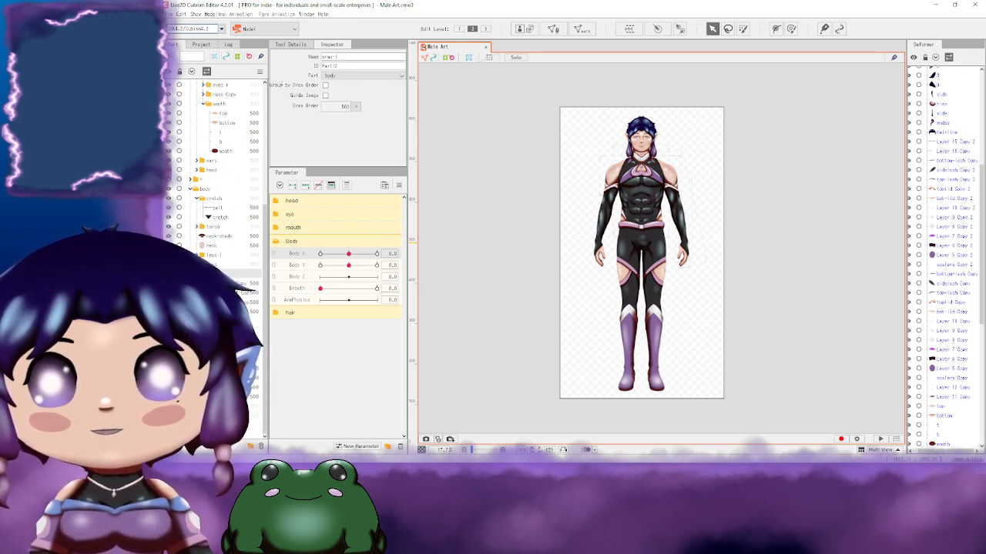
scroll(238, 291, "up", 3)
scroll(215, 178, "up", 2)
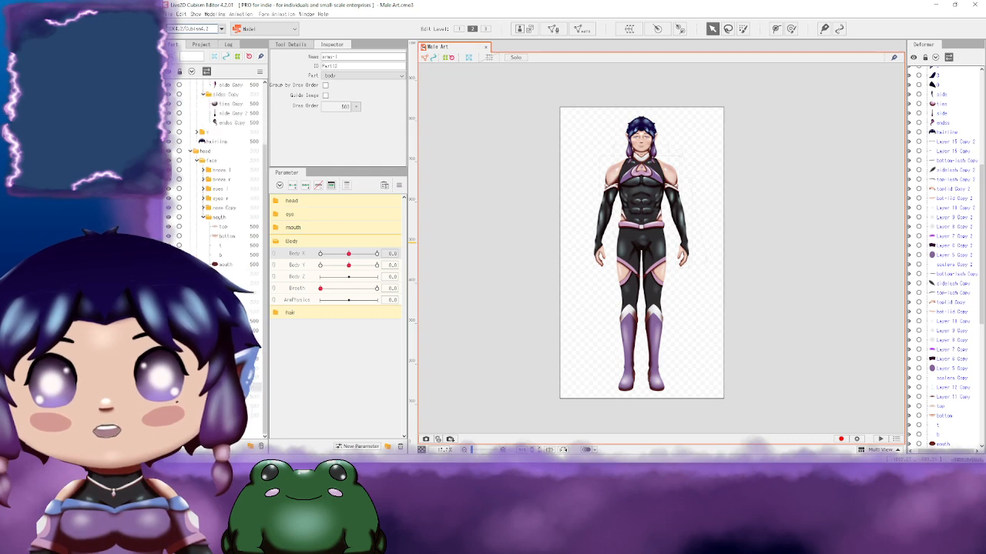
left_click(190, 152)
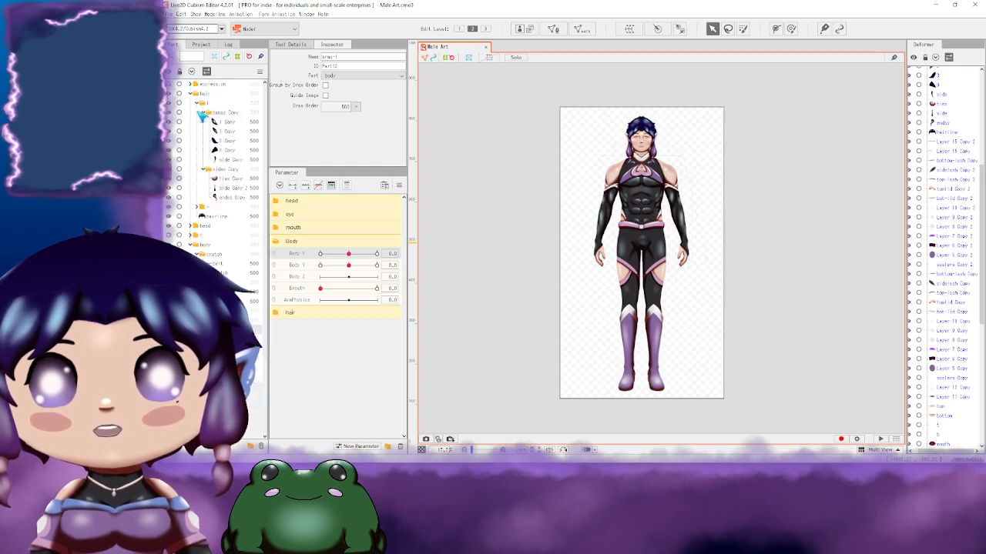
left_click(199, 103)
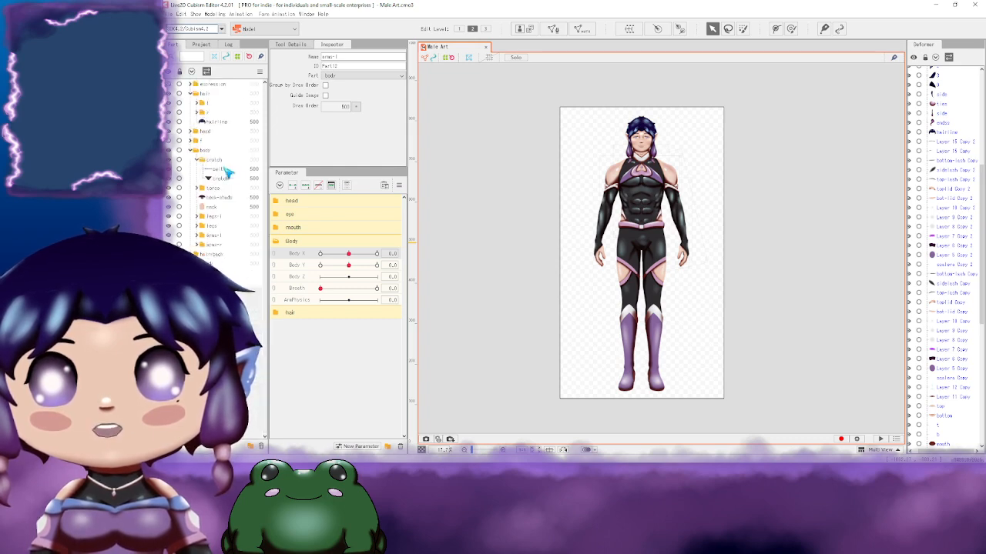
Step: Show the front cloak and toggle the back cloak's visibility to compare the figure with and without it
left_click(169, 141)
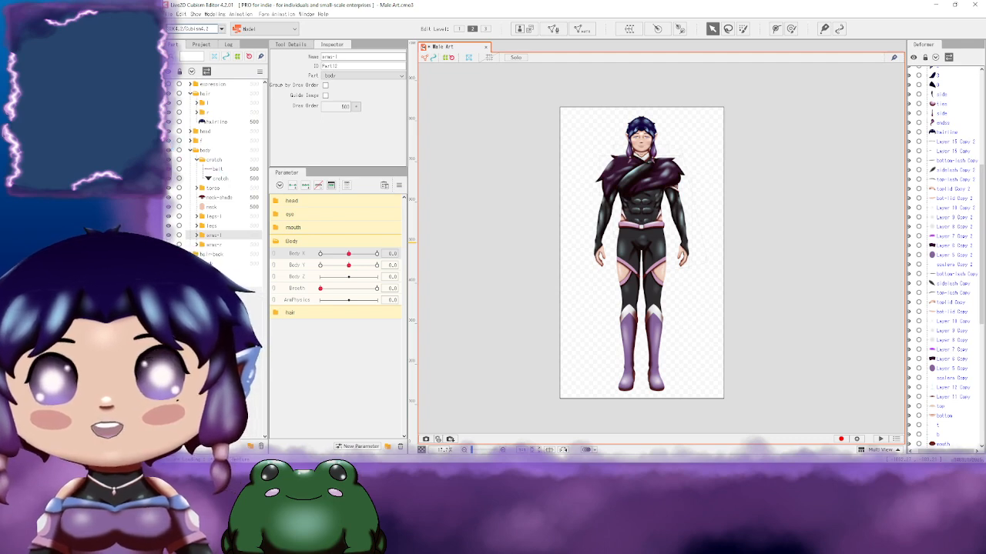
left_click(168, 264)
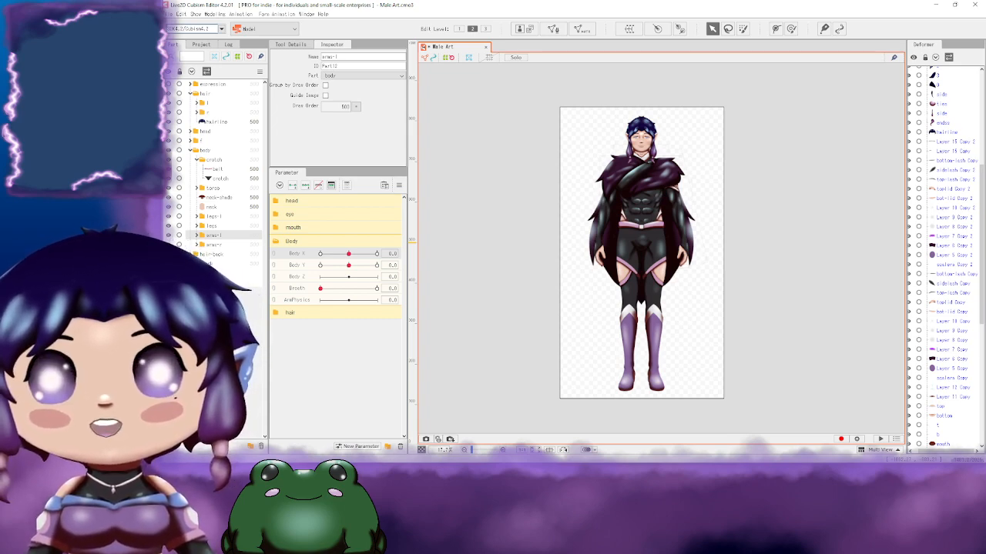
left_click(168, 263)
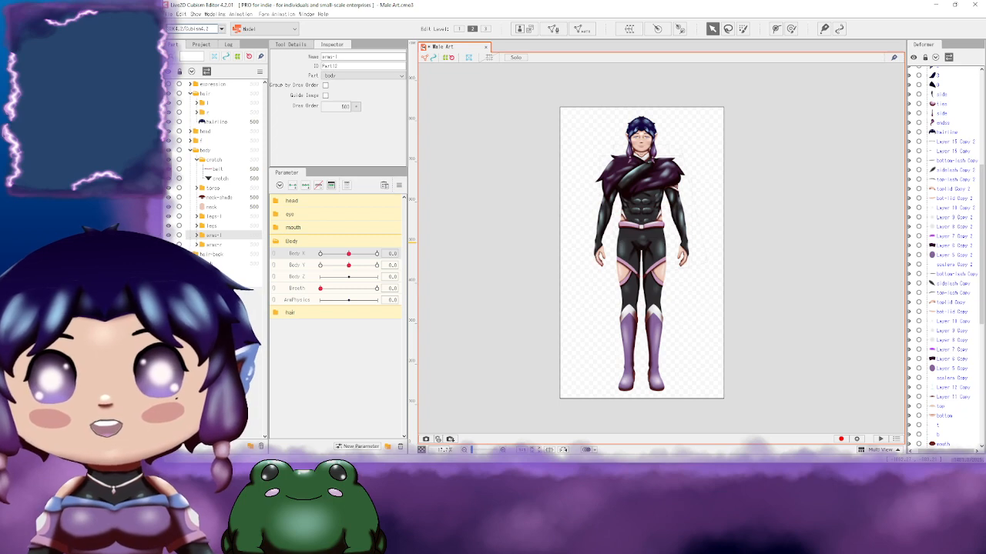
left_click(168, 263)
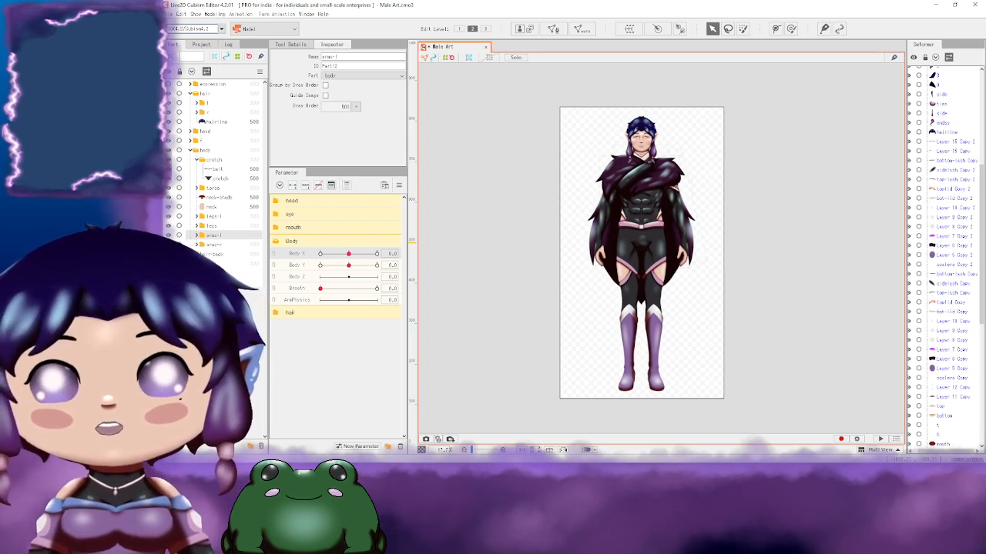
left_click(168, 263)
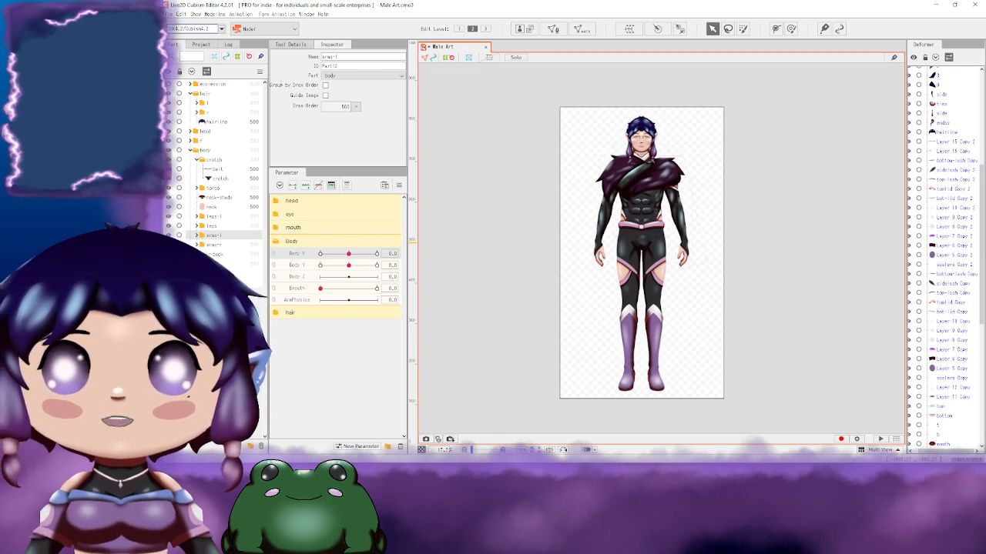
Step: Collapse the body and hair part folders and hide the front cloak while keeping the body shown
left_click(190, 150)
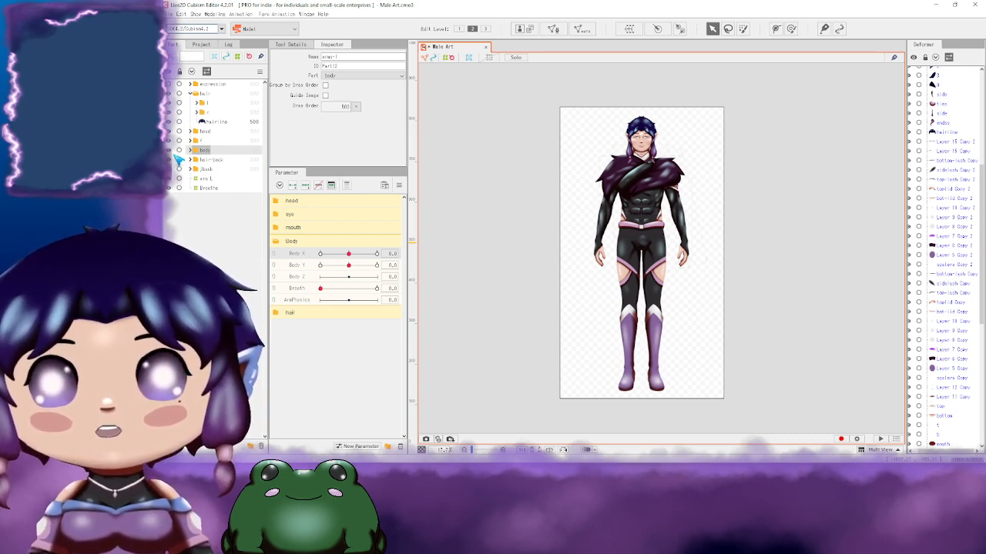
left_click(194, 94)
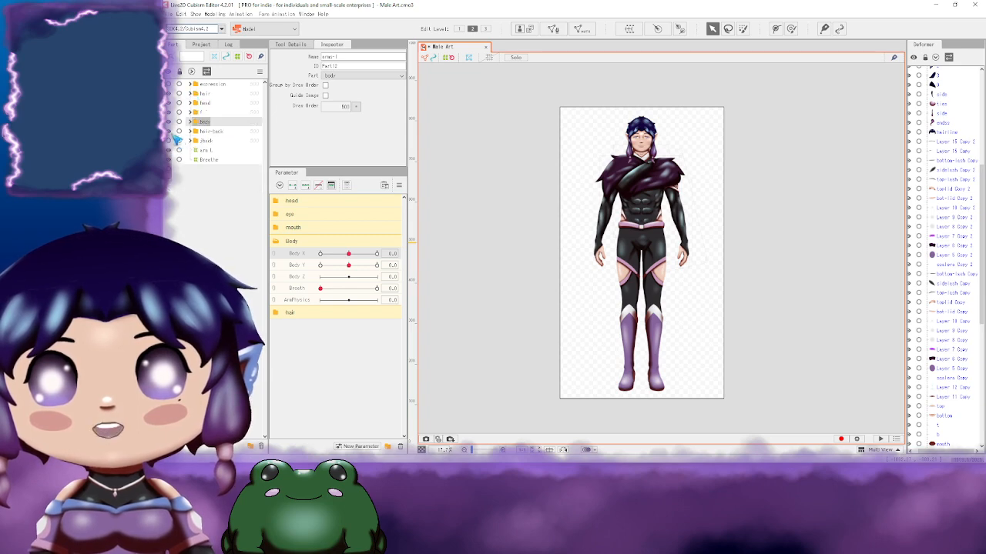
left_click(178, 122)
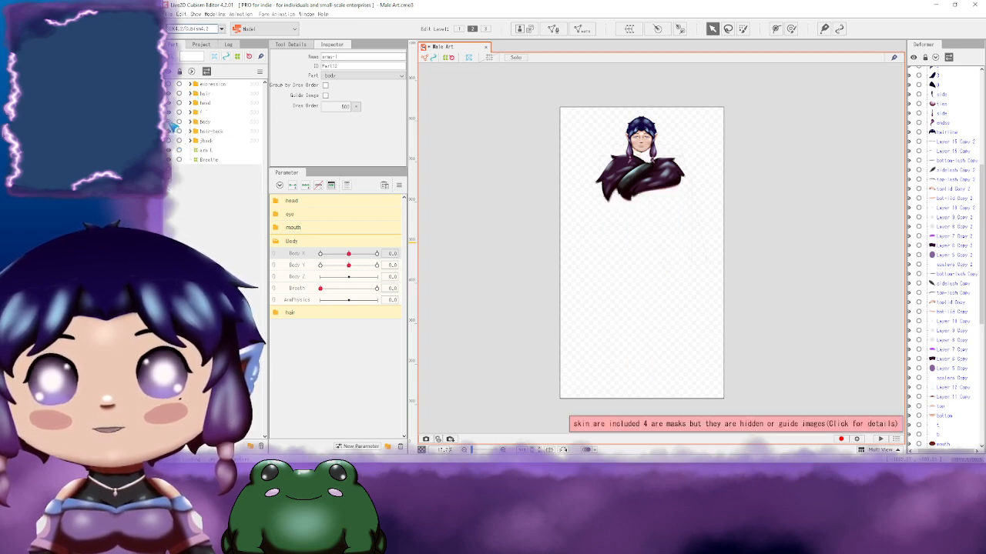
left_click(178, 122)
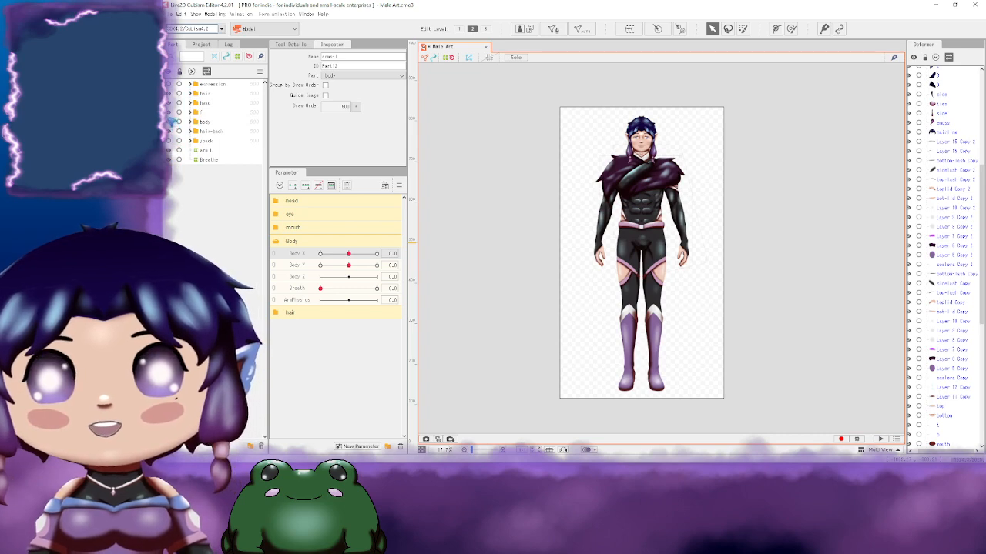
left_click(172, 113)
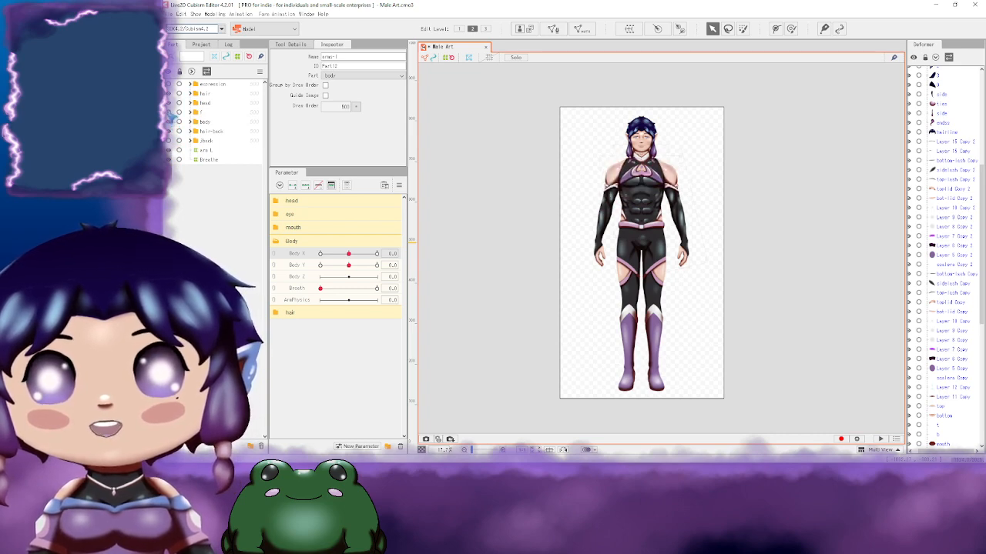
left_click(178, 121)
left_click(178, 121)
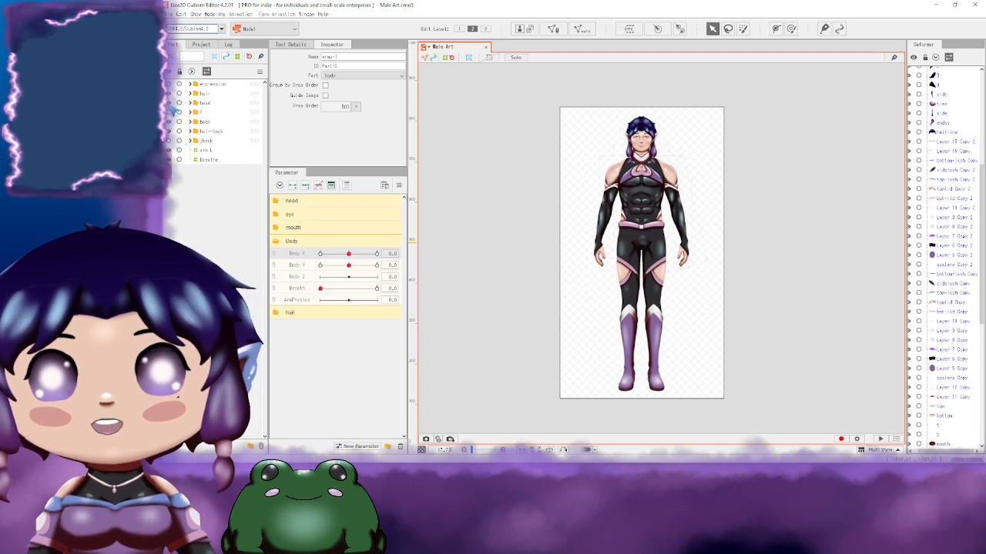
Step: Hide the head, hair and hair-back parts so only the body is displayed
left_click(172, 113)
left_click(172, 94)
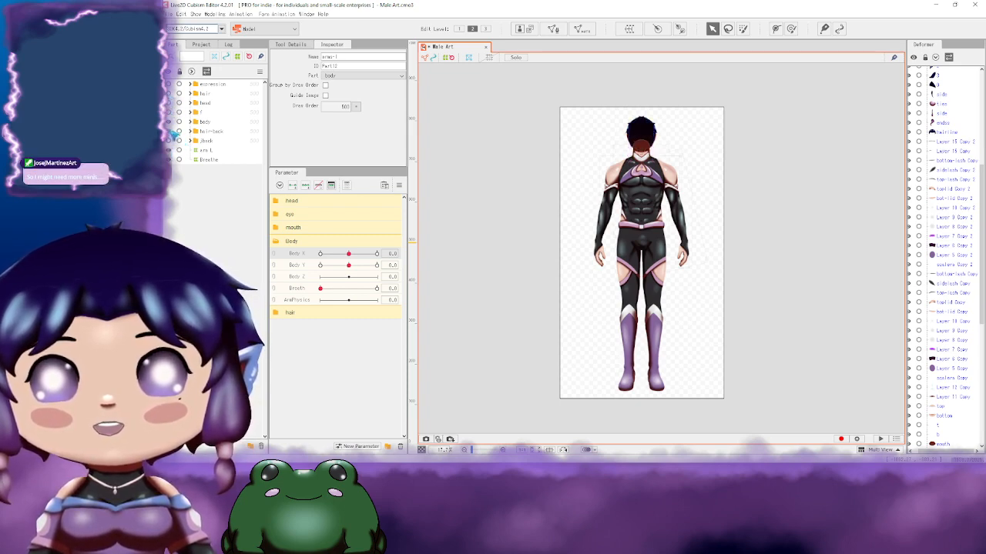
left_click(178, 132)
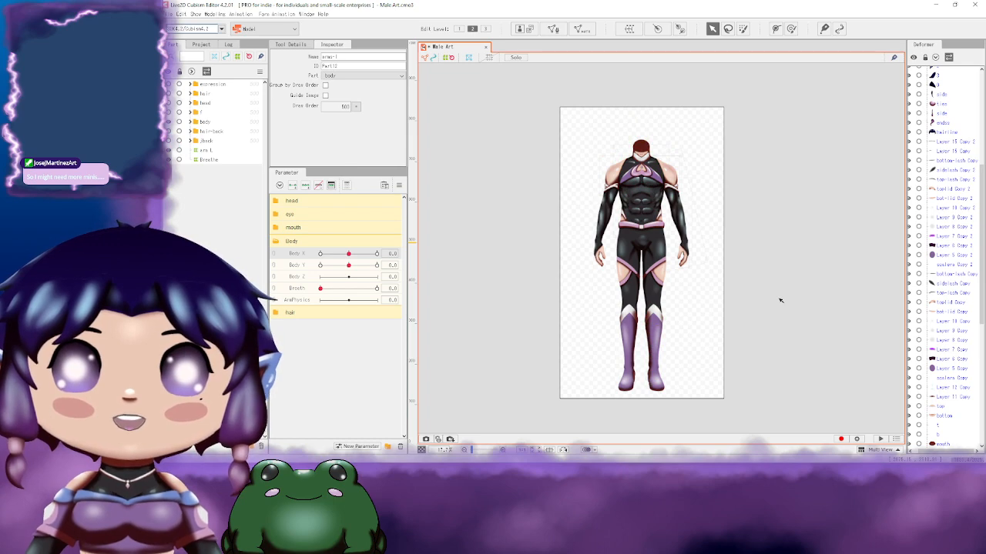
Step: Show the front and back cloak parts over the headless body
scroll(751, 299, "up", 2)
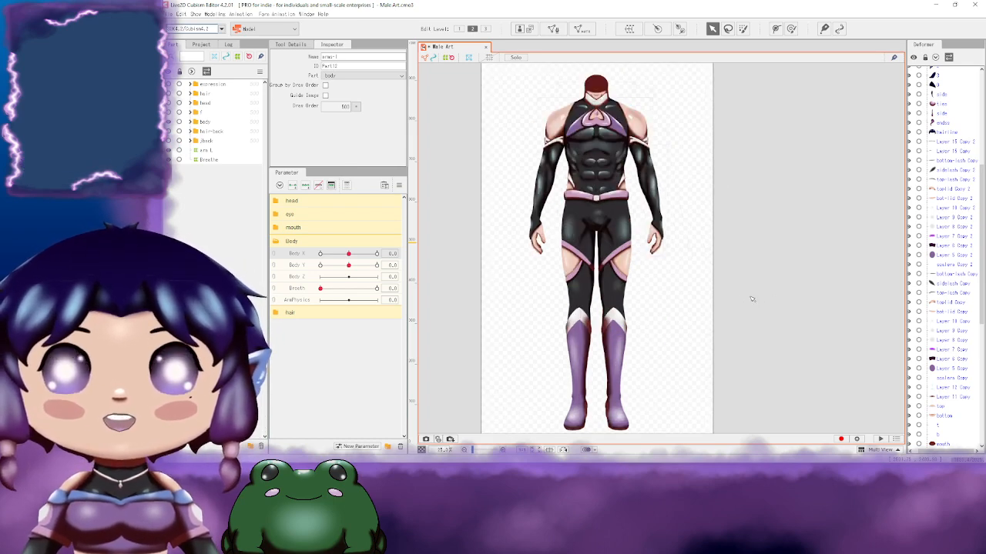
left_click(176, 113)
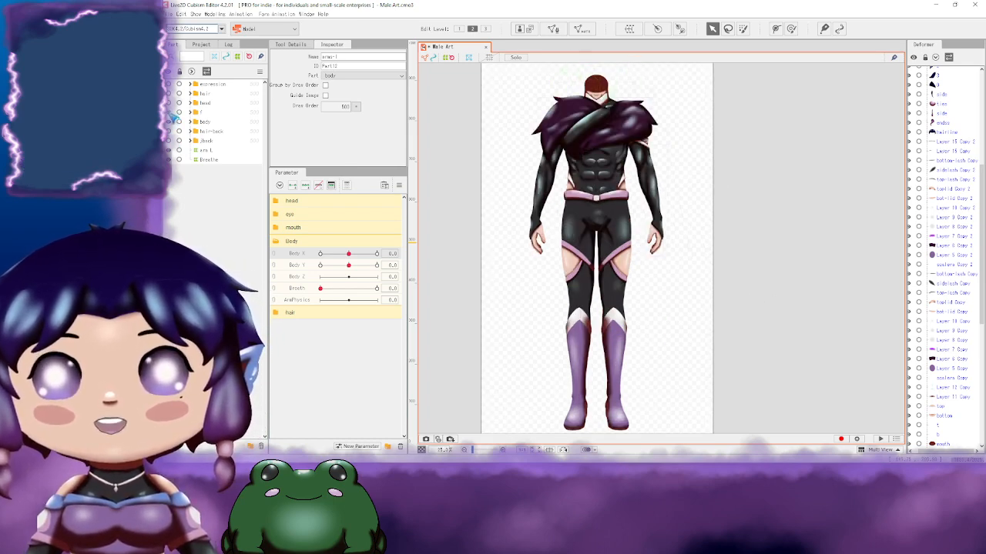
left_click(175, 142)
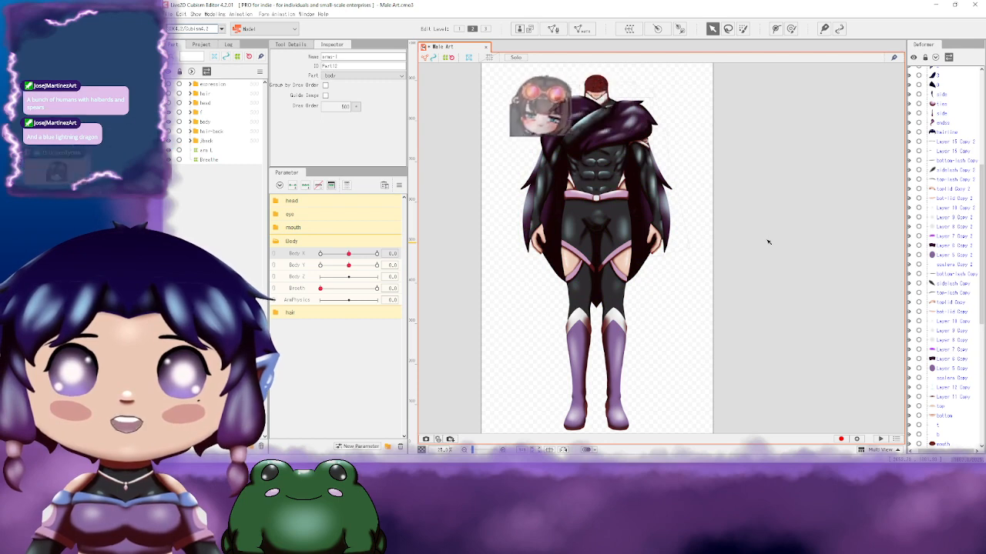
Step: Bring the full headless figure with its cloak into view and save the model
scroll(769, 242, "down", 2)
left_click_drag(767, 185, 720, 205)
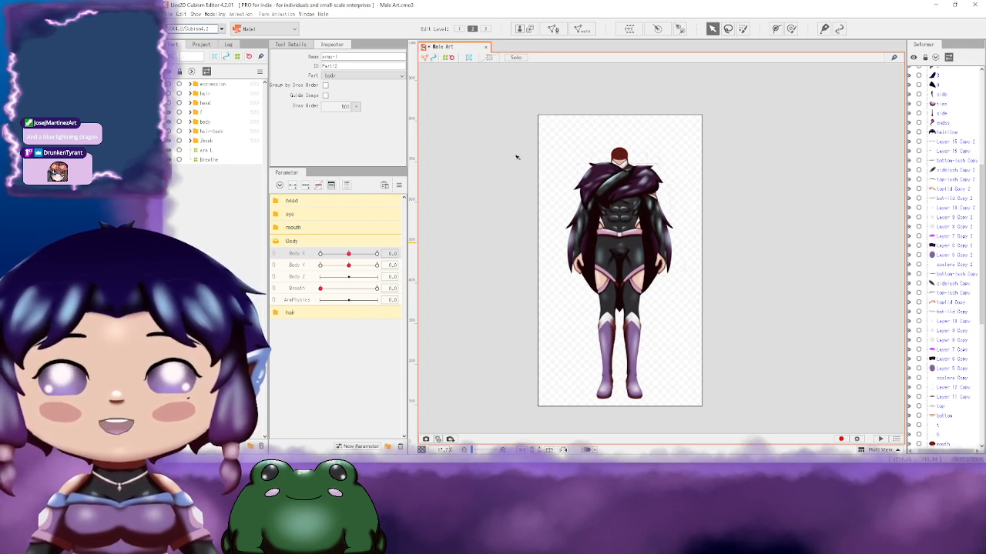
left_click_drag(762, 202, 708, 182)
left_click_drag(726, 261, 680, 277)
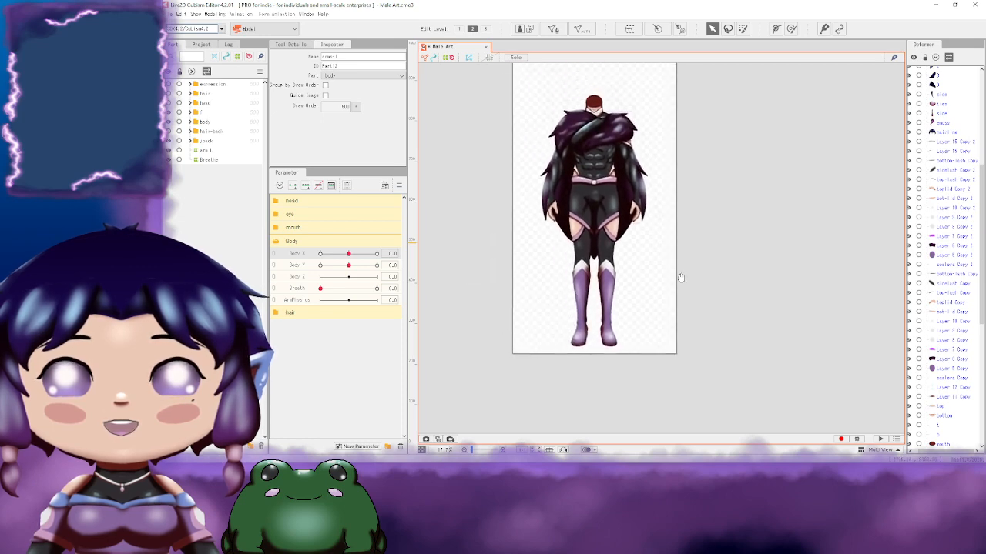
key("ctrl+s")
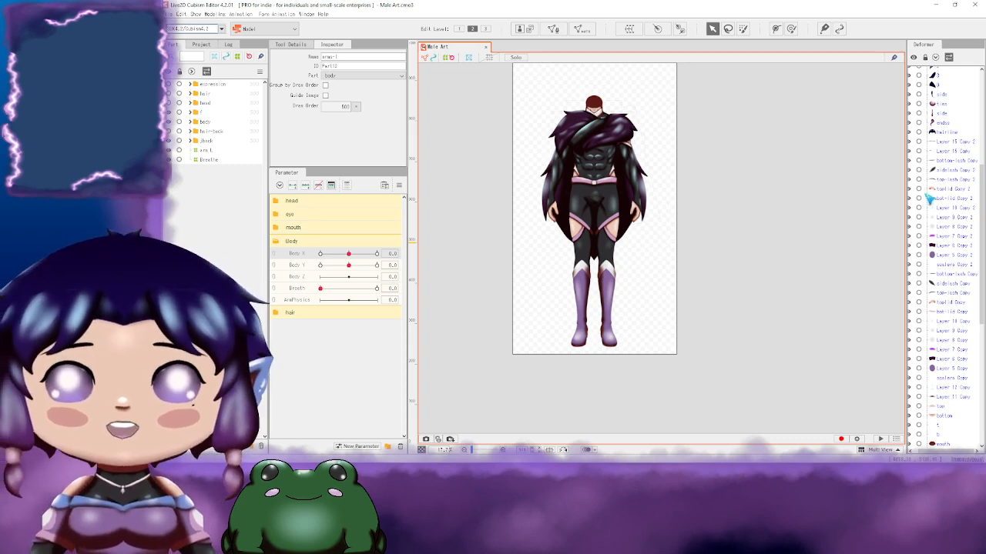
scroll(948, 171, "up", 5)
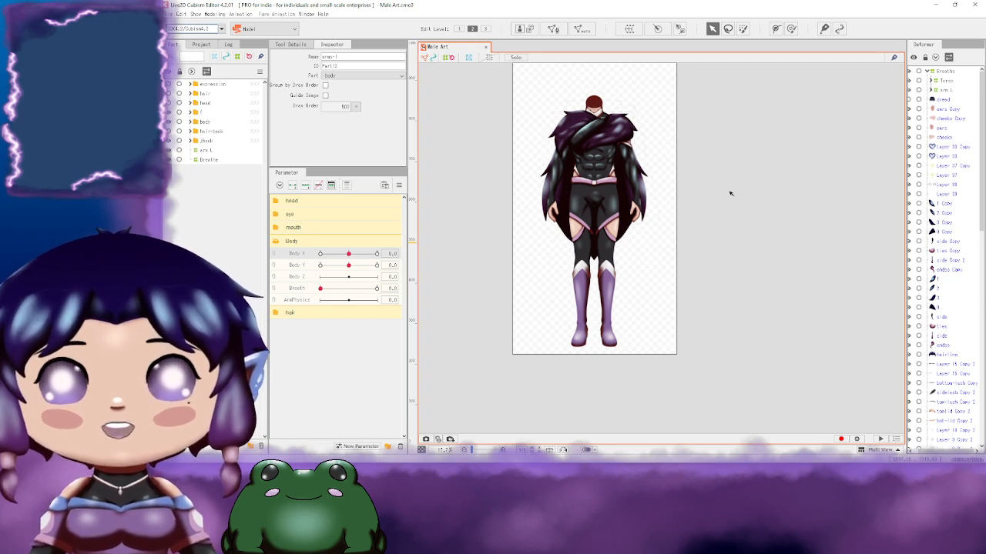
left_click_drag(644, 92, 676, 138)
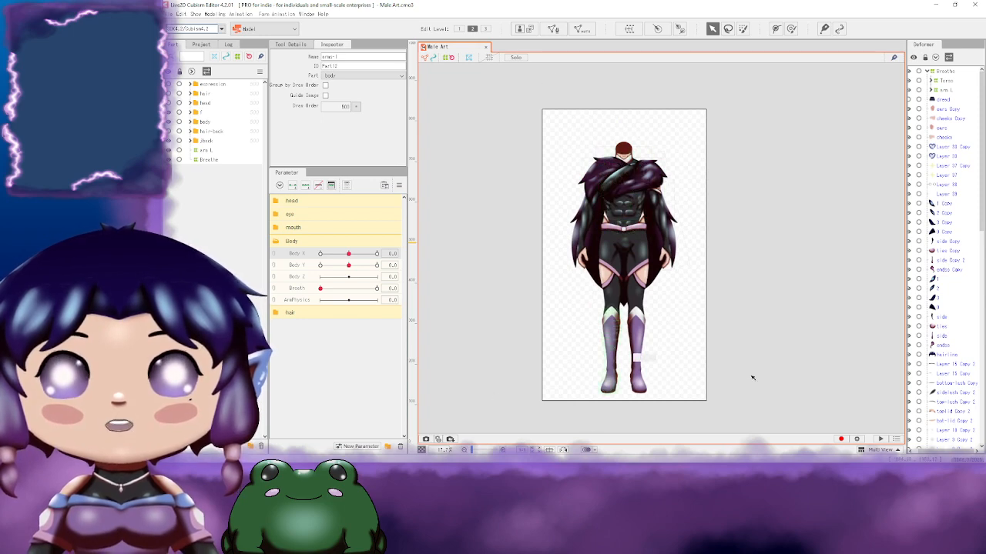
left_click_drag(765, 299, 679, 274)
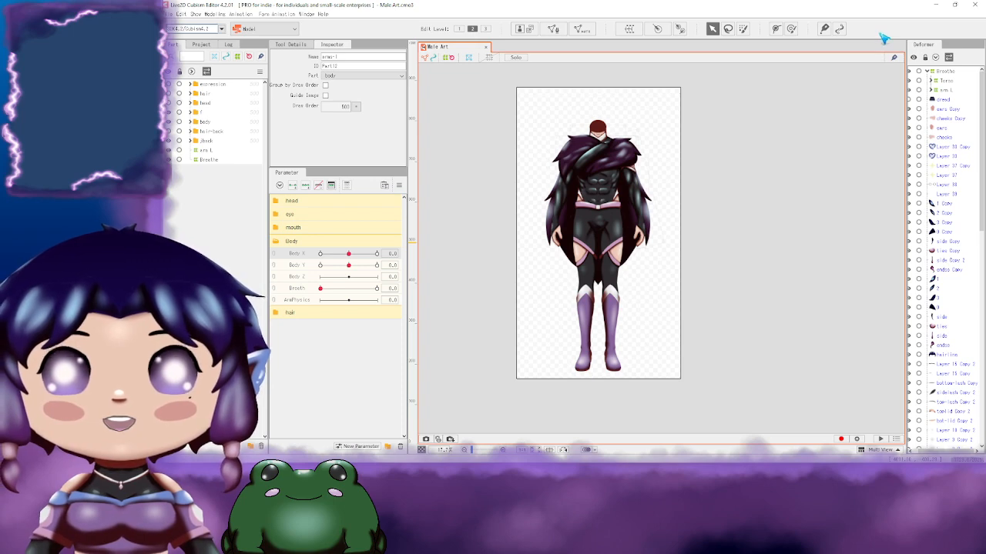
key("ctrl+s")
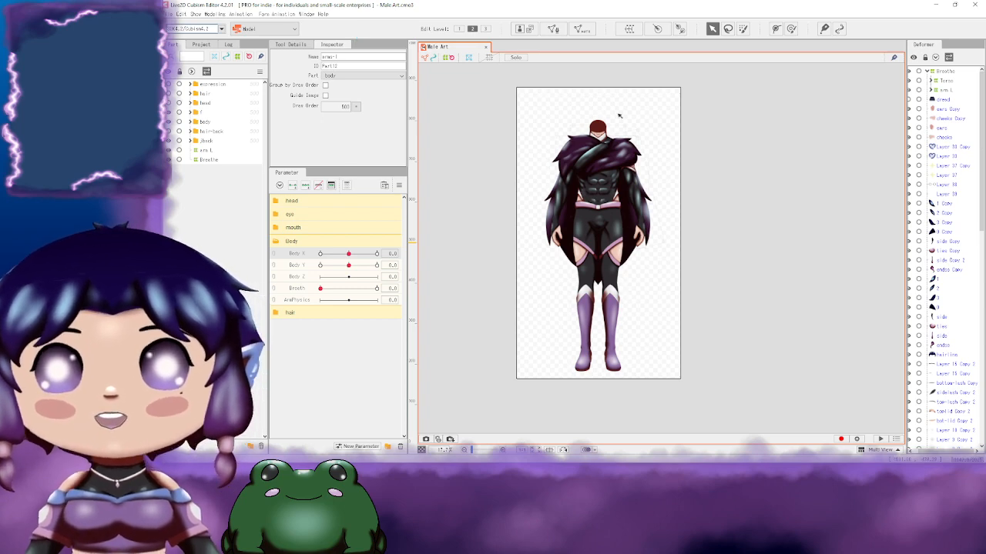
Step: Select the clothing mesh on the arm.L arm and switch the selection to its parent forearm warp deformer
left_click(676, 184)
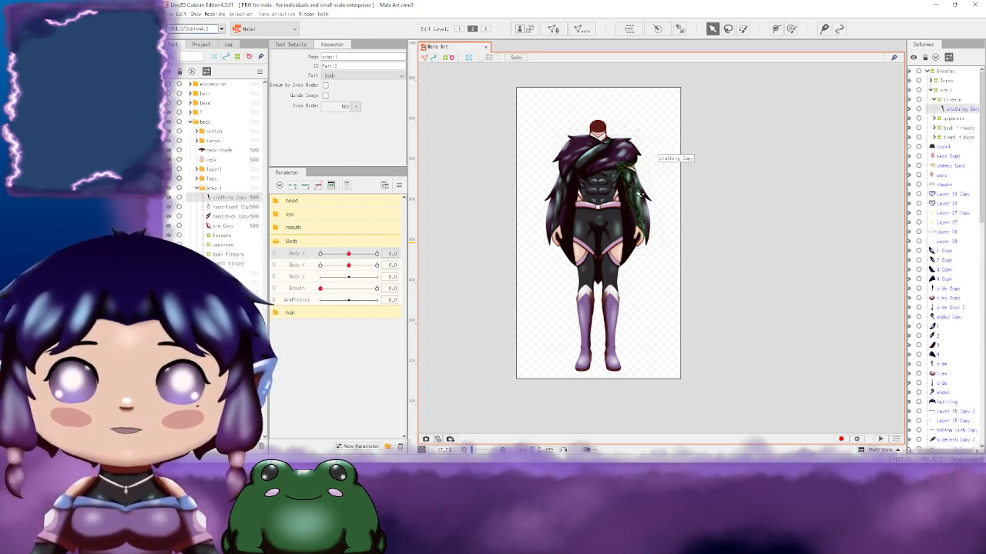
scroll(679, 186, "up", 3)
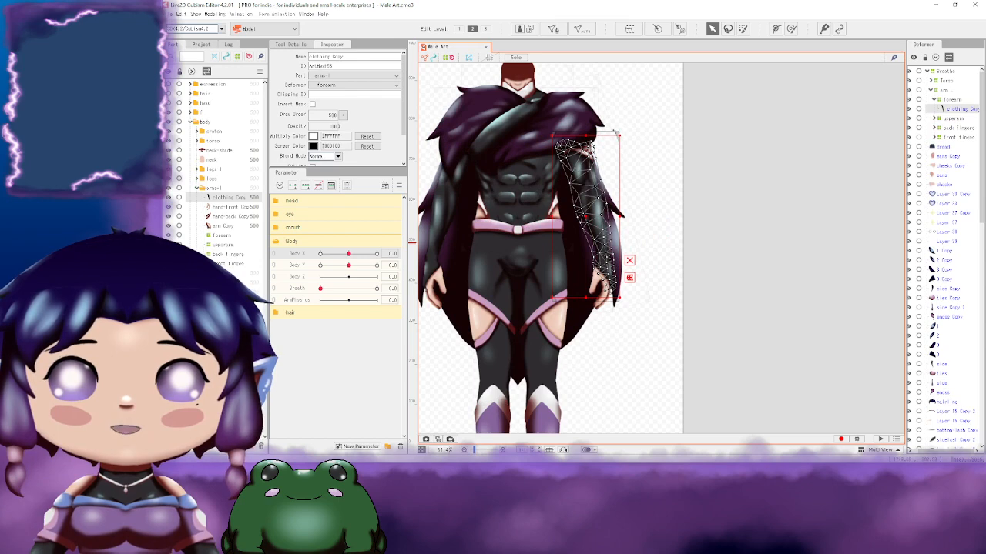
left_click(612, 133)
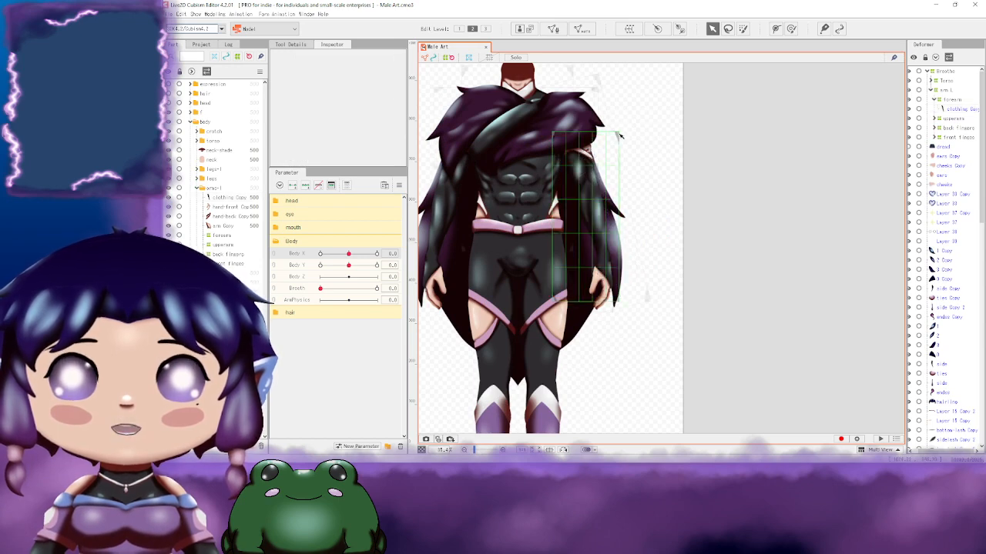
left_click(620, 137)
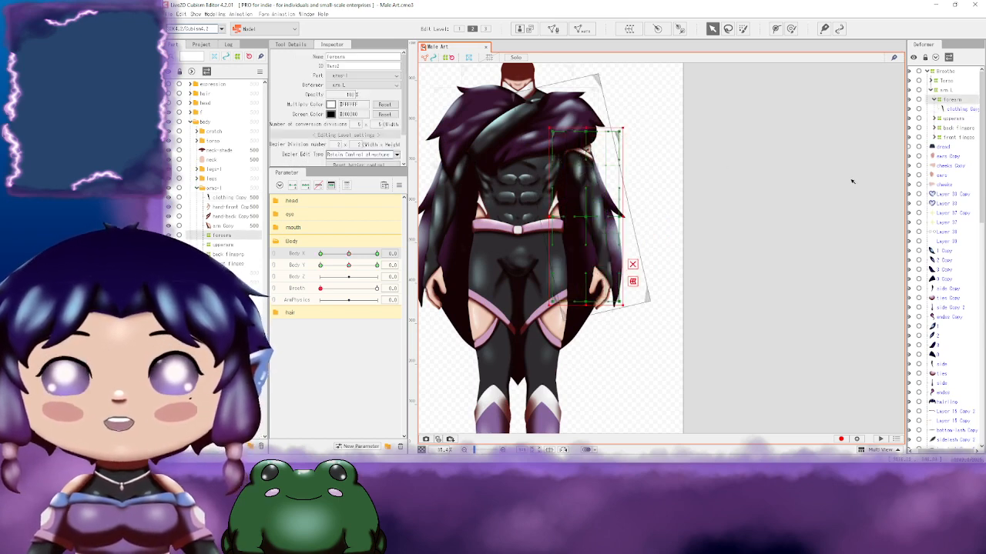
left_click_drag(699, 147, 784, 186)
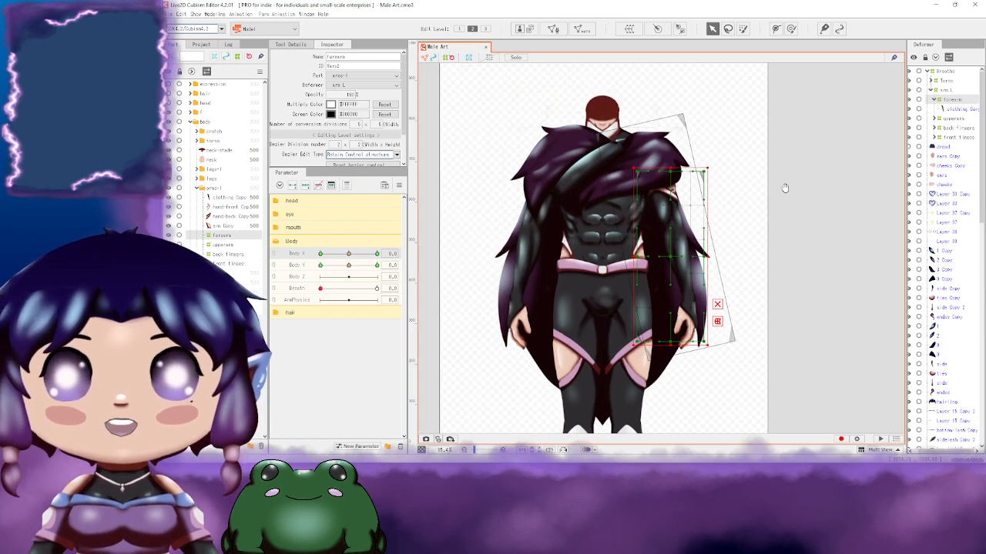
Step: Try moving a single grid point of the forearm deformer at edit level 1, and undo the move
left_click(459, 29)
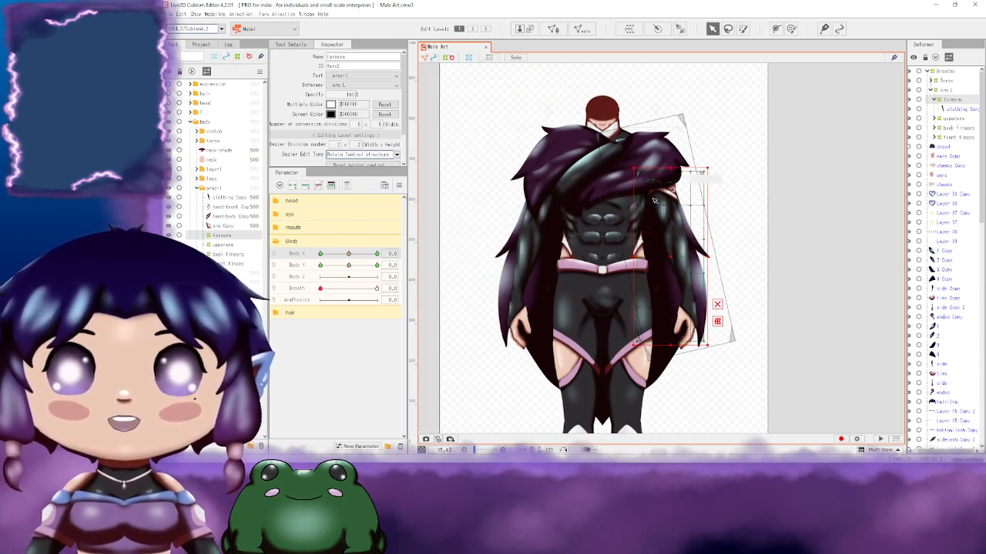
scroll(707, 176, "up", 4)
mouse_move(730, 216)
left_mouse_down()
mouse_move(744, 235)
mouse_move(744, 197)
mouse_move(785, 191)
mouse_move(744, 198)
mouse_move(739, 210)
left_mouse_up()
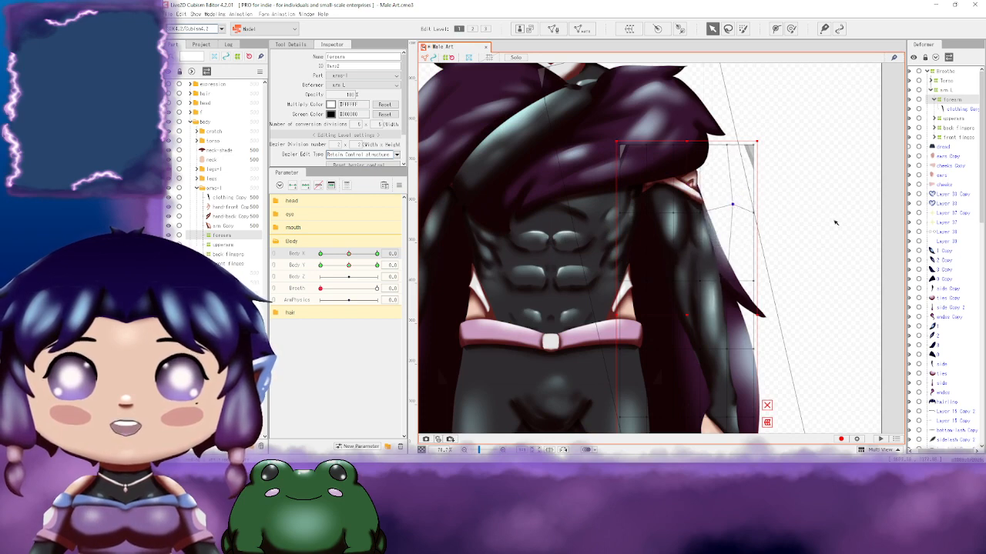
key("ctrl+z")
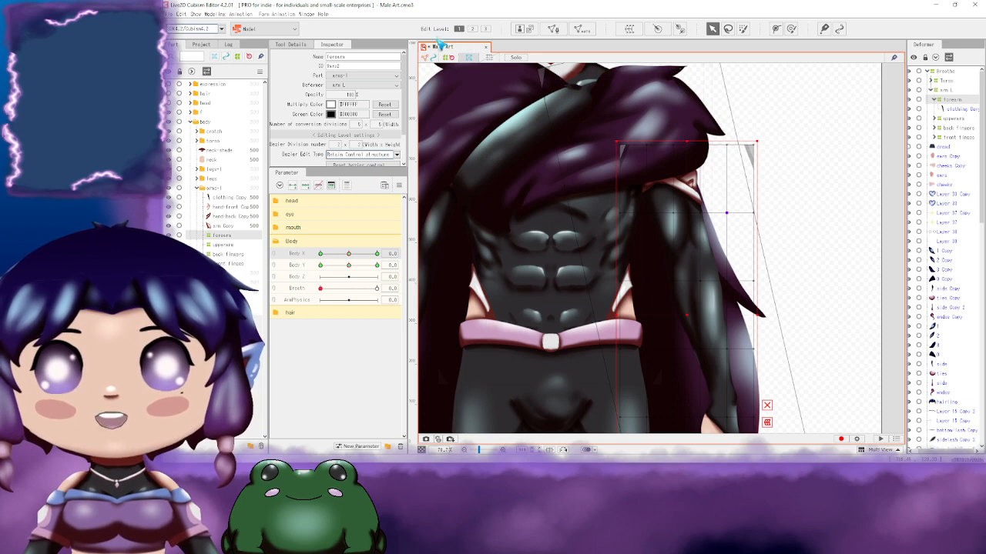
Step: Try reshaping the forearm deformer by its upper inner corner at edit level 3, and undo the change
left_click(472, 30)
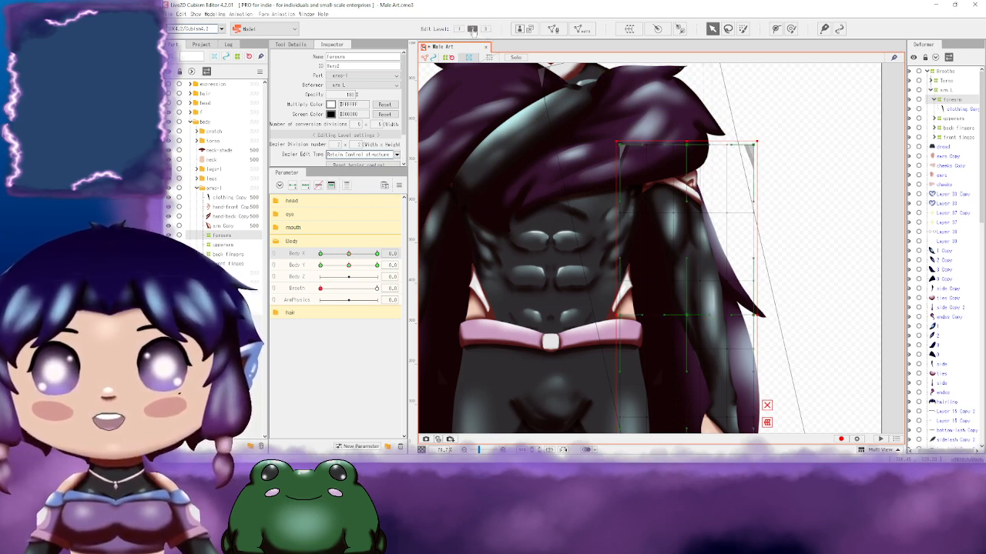
left_click(485, 28)
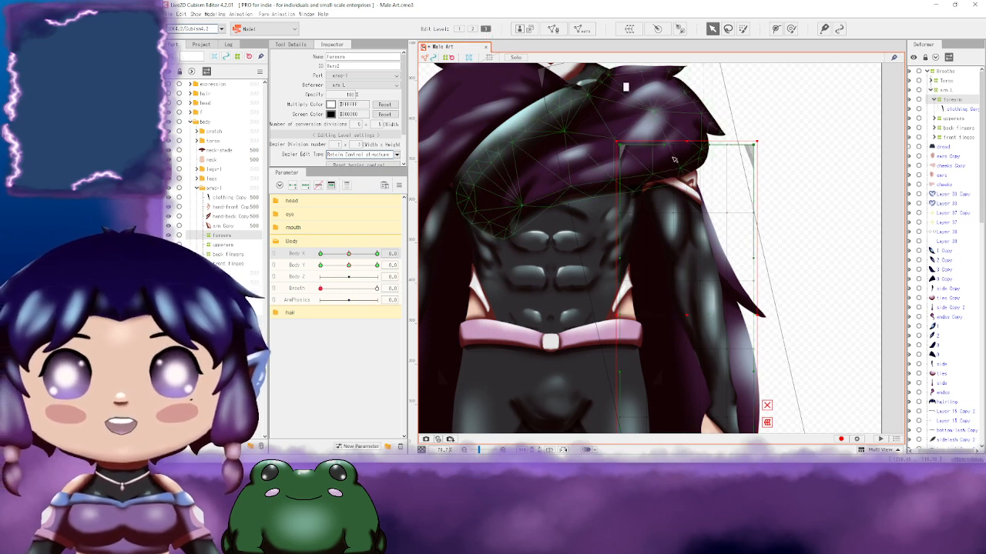
left_click_drag(621, 146, 607, 131)
key("ctrl+z")
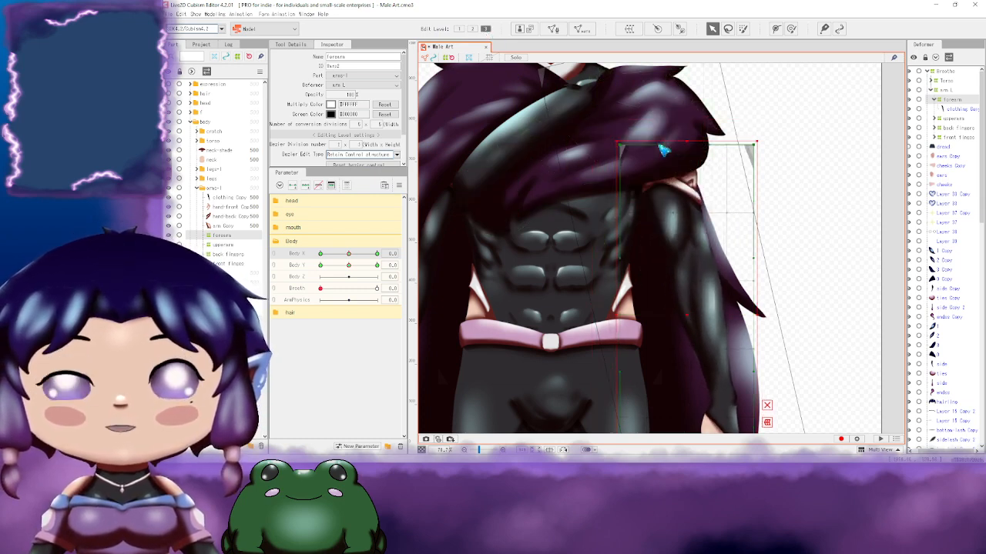
Step: Return to edit level 2, deselect the forearm deformer and save the model
left_click(472, 29)
scroll(808, 284, "down", 3)
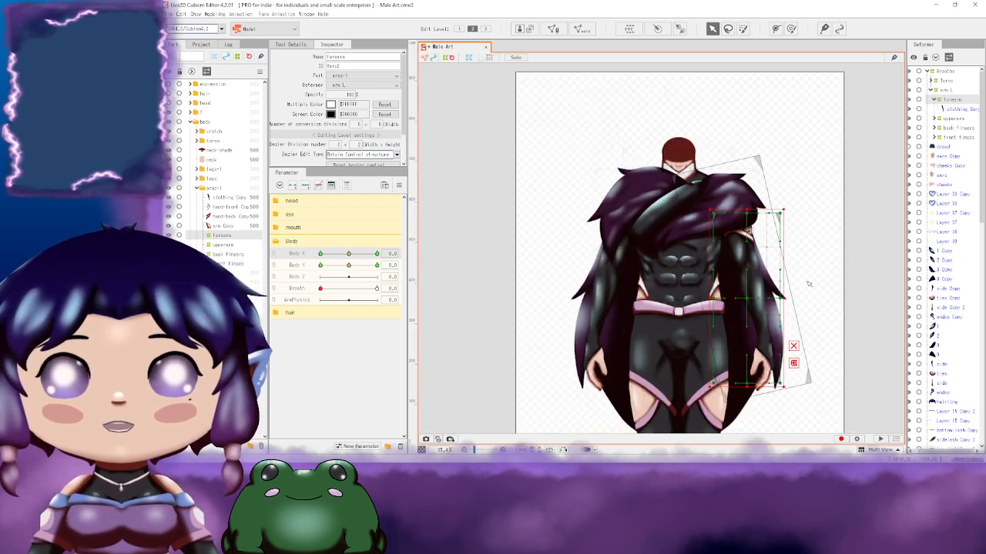
left_click(612, 167)
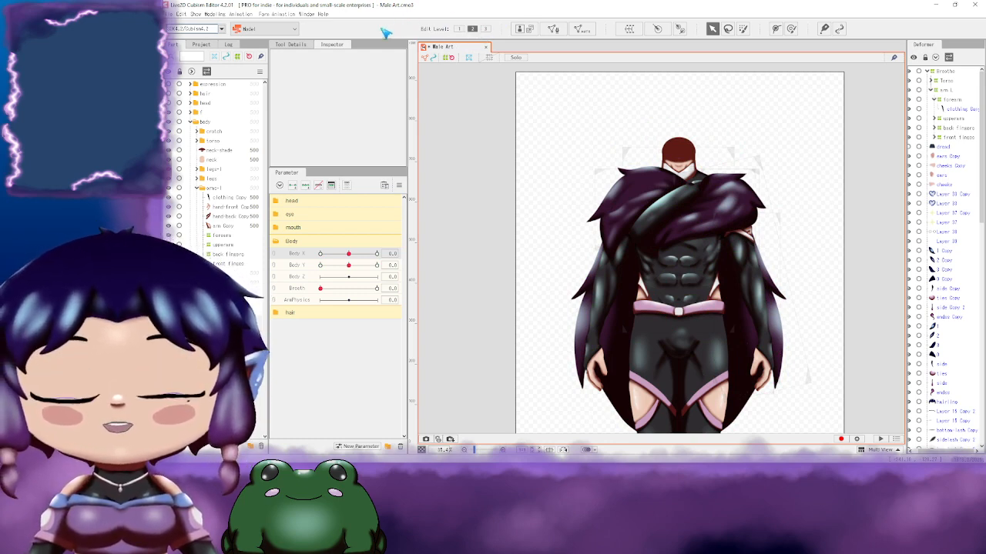
key("ctrl+s")
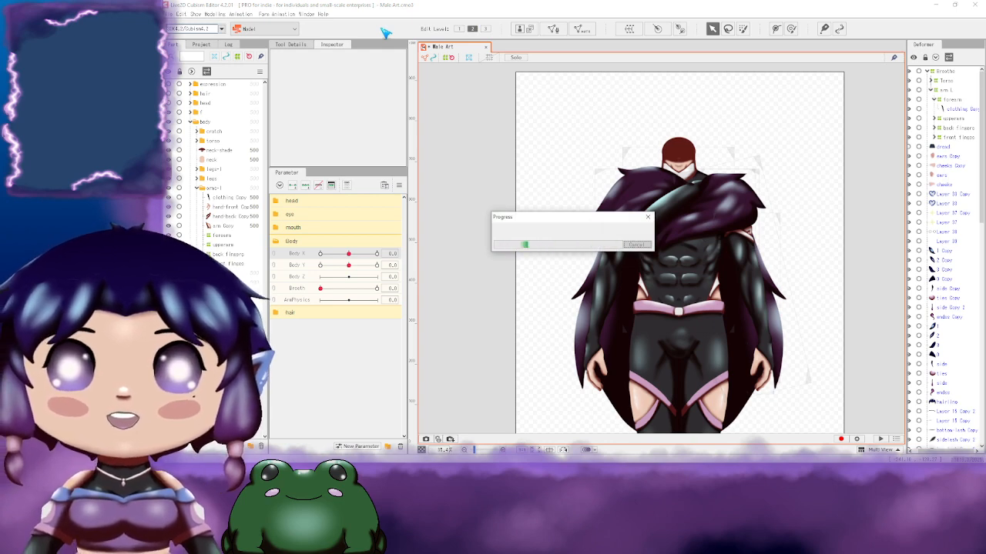